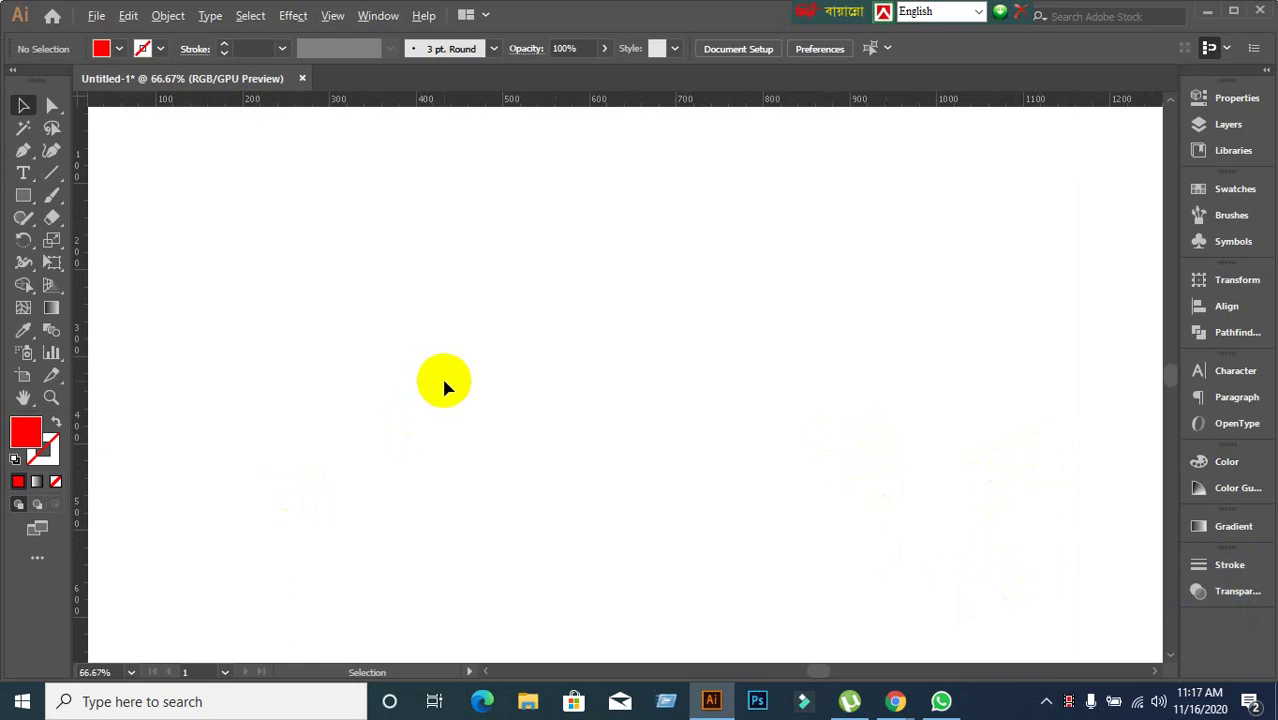
Choose the Type Tool from the toolbar's type flyout.
{"action": "scroll", "coordinate": [442, 380], "scroll_direction": "down", "scroll_amount": 1}
{"action": "left_click_drag", "start_coordinate": [23, 173], "coordinate": [91, 176]}
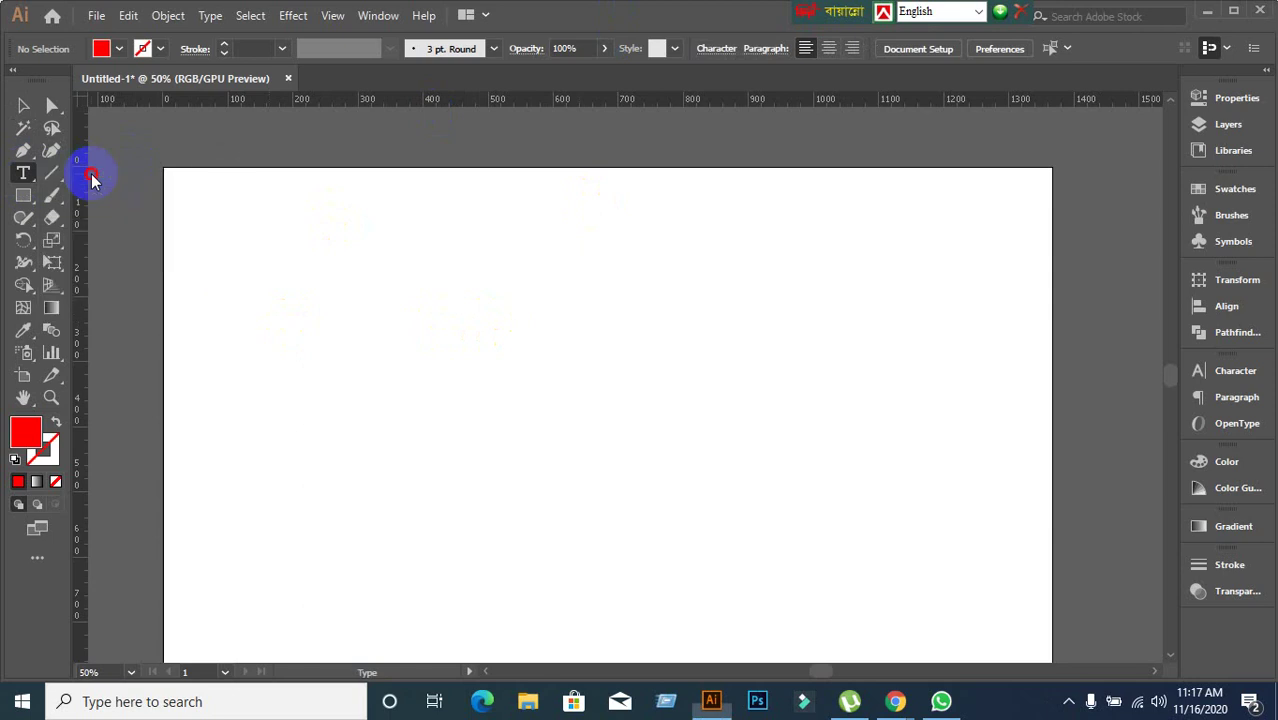
Place a line of point text with a person's name near the artboard's top left.
{"action": "left_click", "coordinate": [318, 240]}
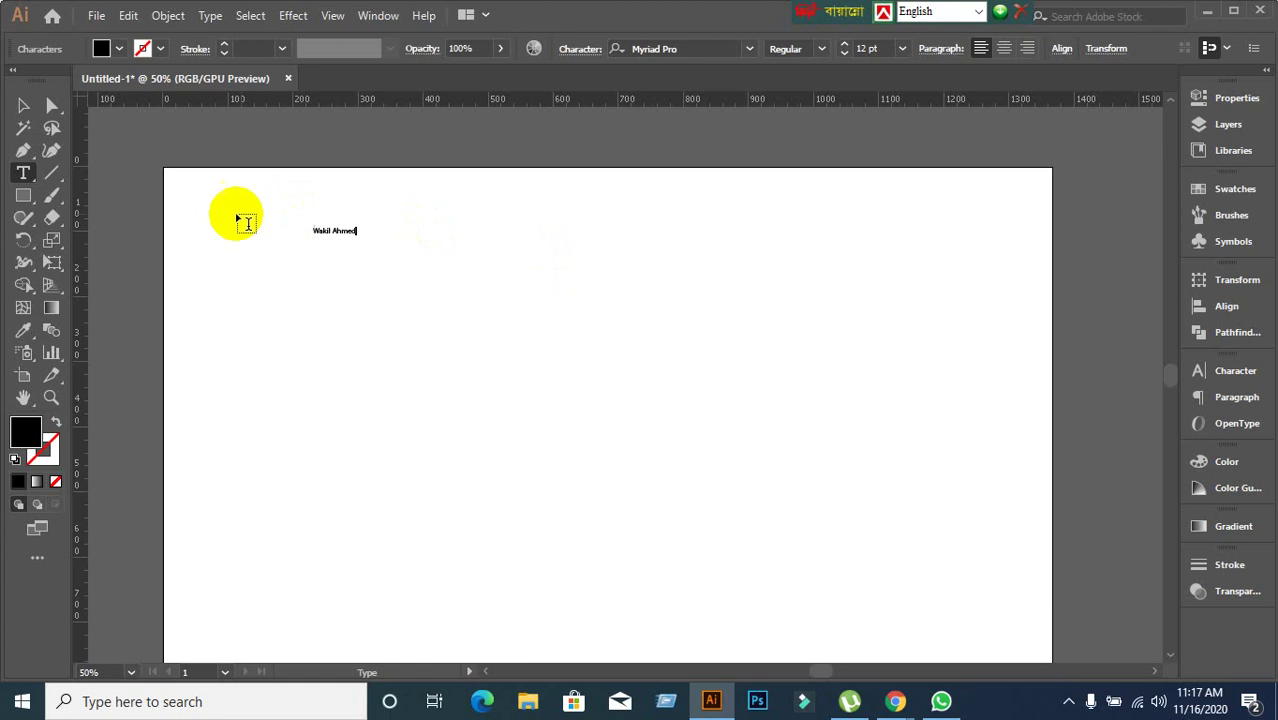
{"action": "left_click", "coordinate": [28, 107]}
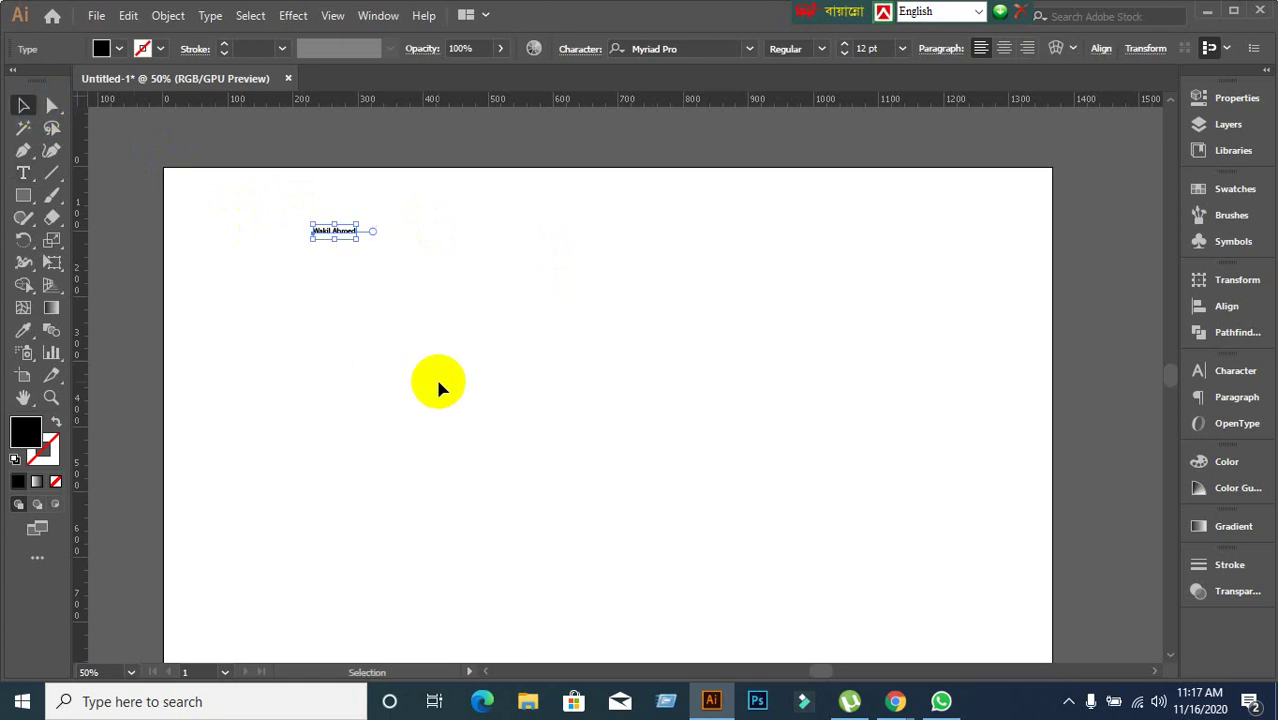
Select the name text and raise its font size from 12 pt to 40 pt.
{"action": "left_click", "coordinate": [1203, 372]}
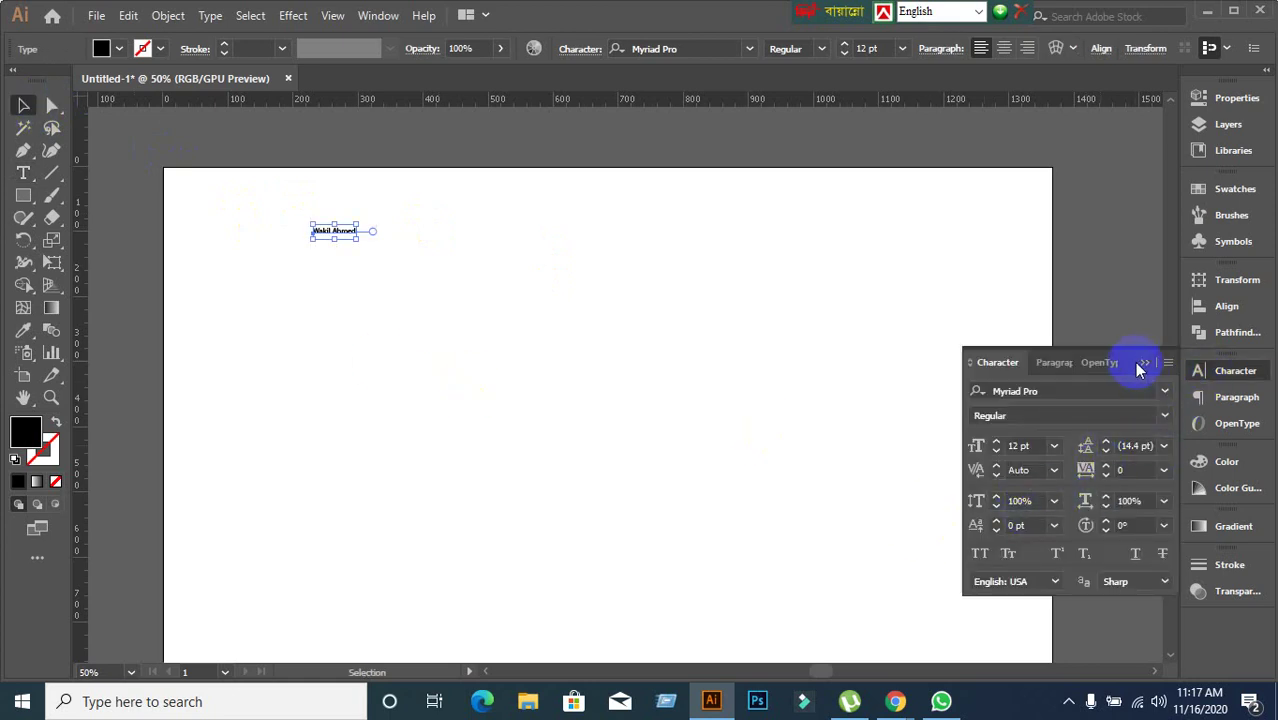
{"action": "left_click", "coordinate": [1142, 363]}
{"action": "left_click", "coordinate": [465, 358]}
{"action": "left_click", "coordinate": [333, 231]}
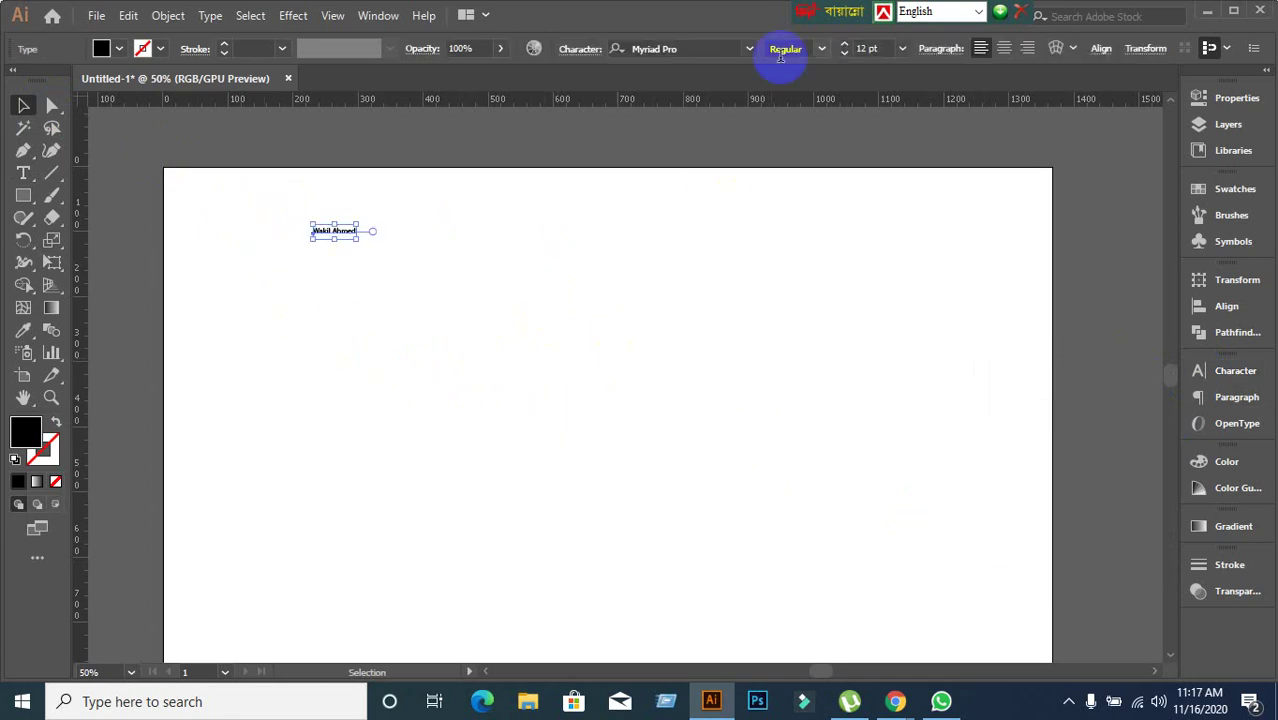
{"action": "left_click", "coordinate": [880, 48]}
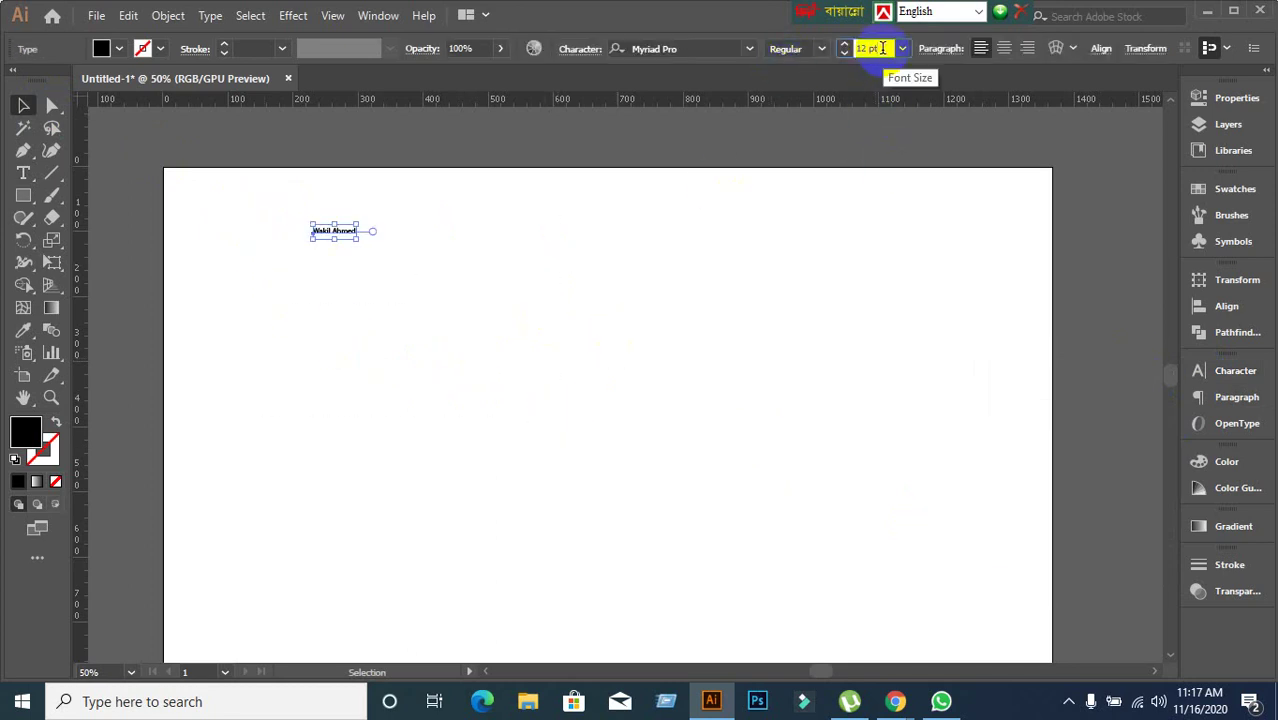
{"action": "scroll", "coordinate": [882, 48], "scroll_direction": "up", "scroll_amount": 18}
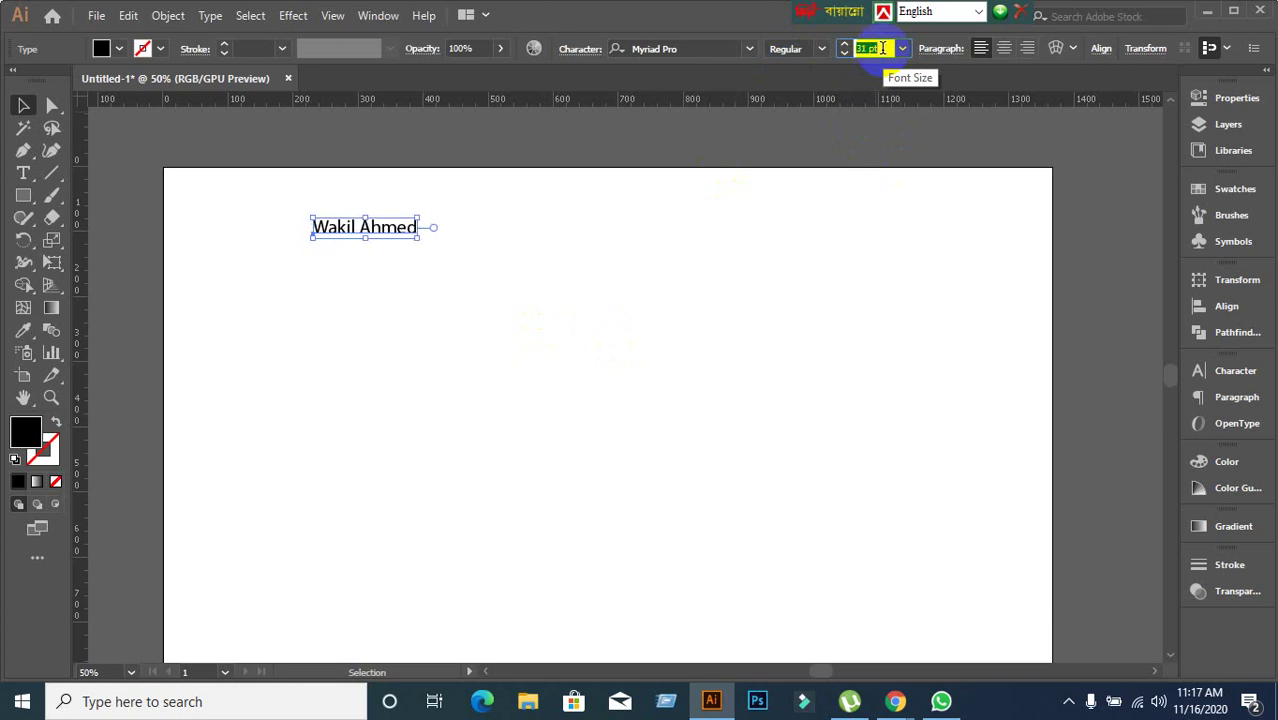
{"action": "scroll", "coordinate": [882, 48], "scroll_direction": "up", "scroll_amount": 9}
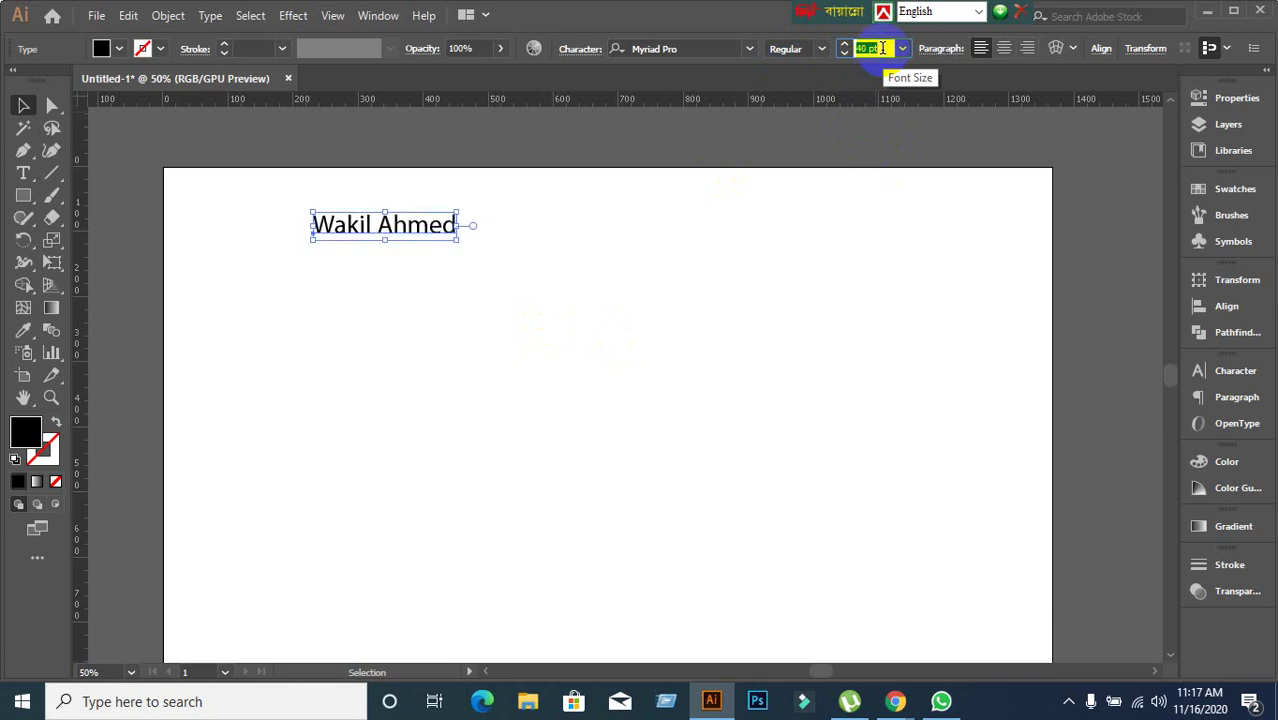
Open the Character panel from the dock and reselect the name text.
{"action": "left_click", "coordinate": [1237, 380]}
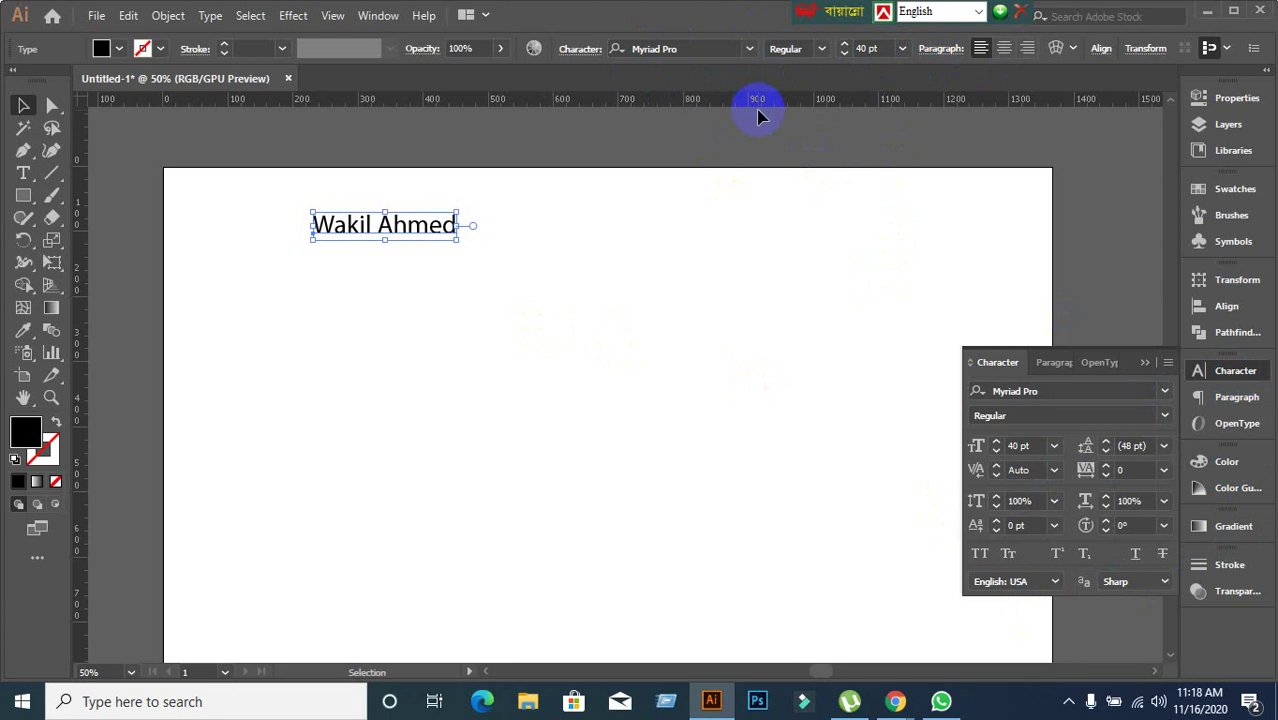
{"action": "left_click", "coordinate": [639, 217]}
{"action": "left_click_drag", "start_coordinate": [273, 210], "coordinate": [647, 332]}
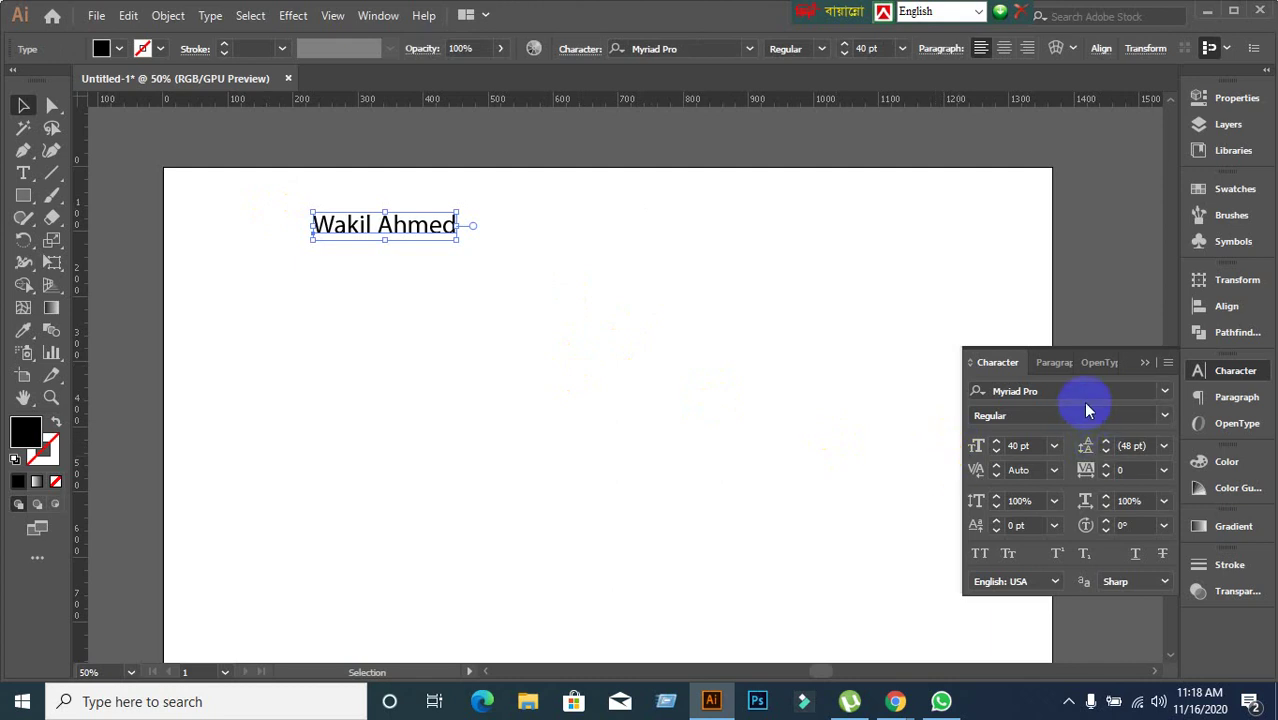
{"action": "left_click", "coordinate": [1163, 395]}
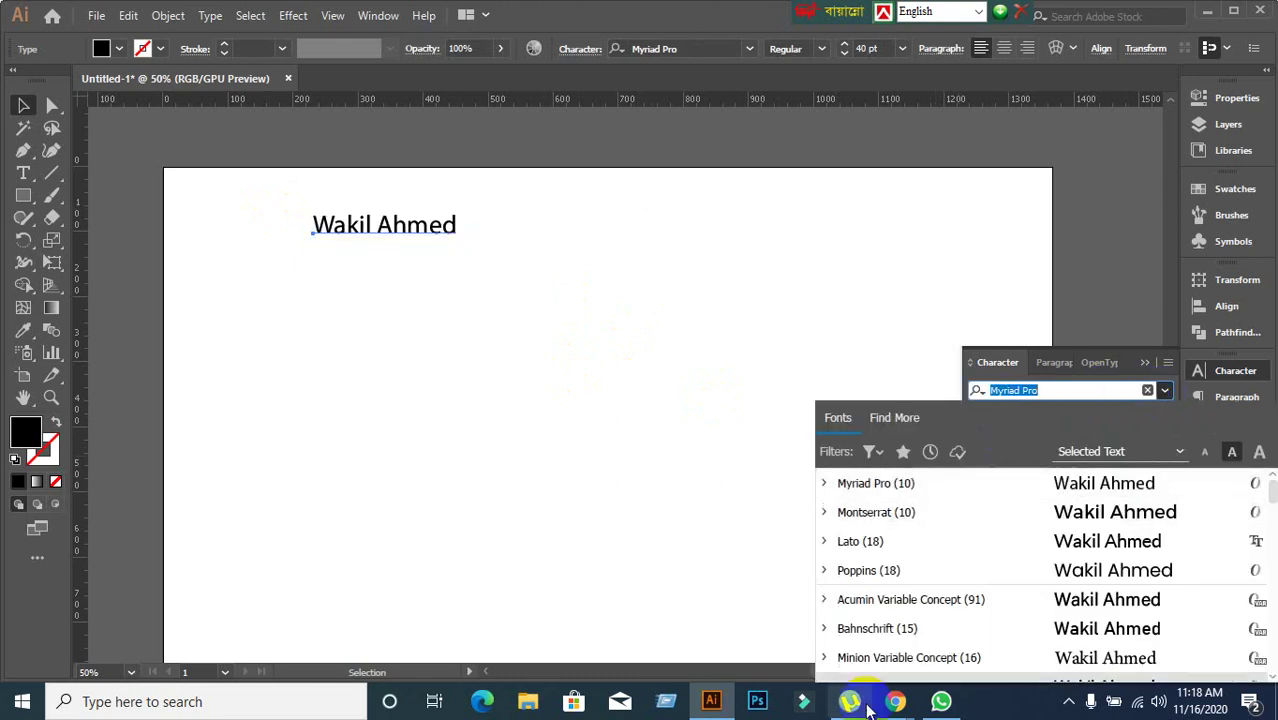
{"action": "scroll", "coordinate": [919, 549], "scroll_direction": "down", "scroll_amount": 10}
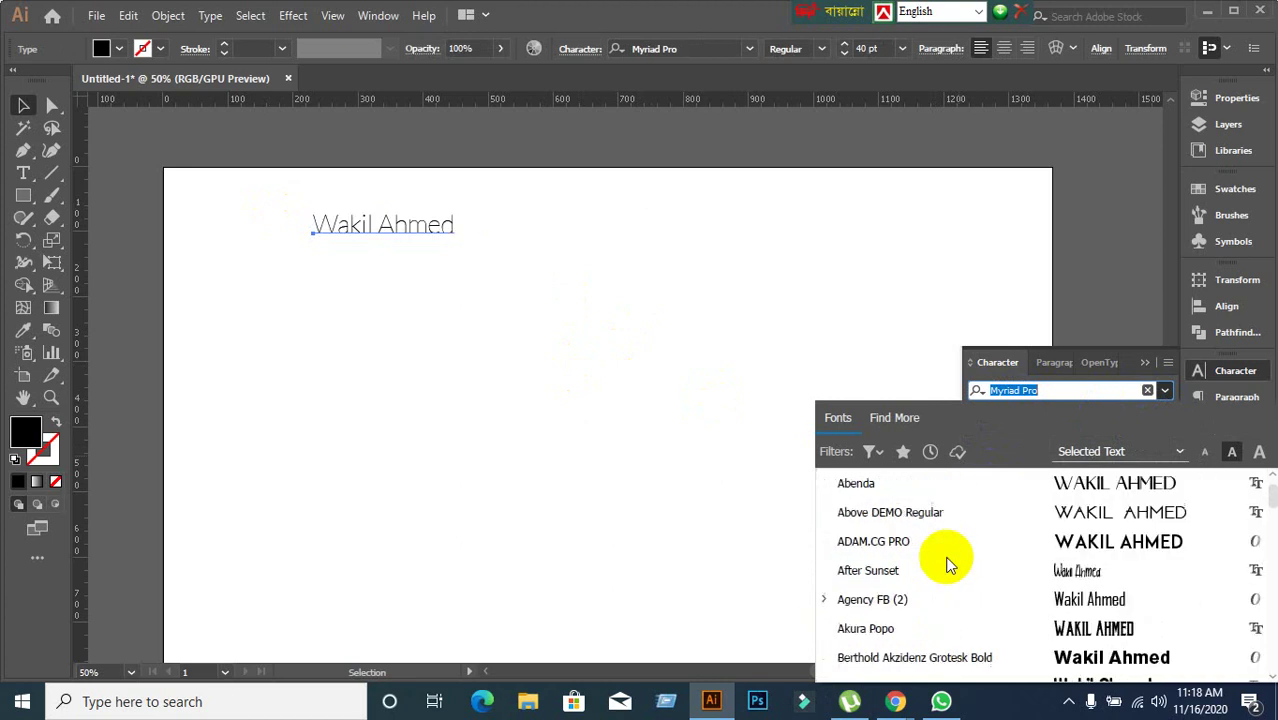
{"action": "scroll", "coordinate": [948, 566], "scroll_direction": "down", "scroll_amount": 3}
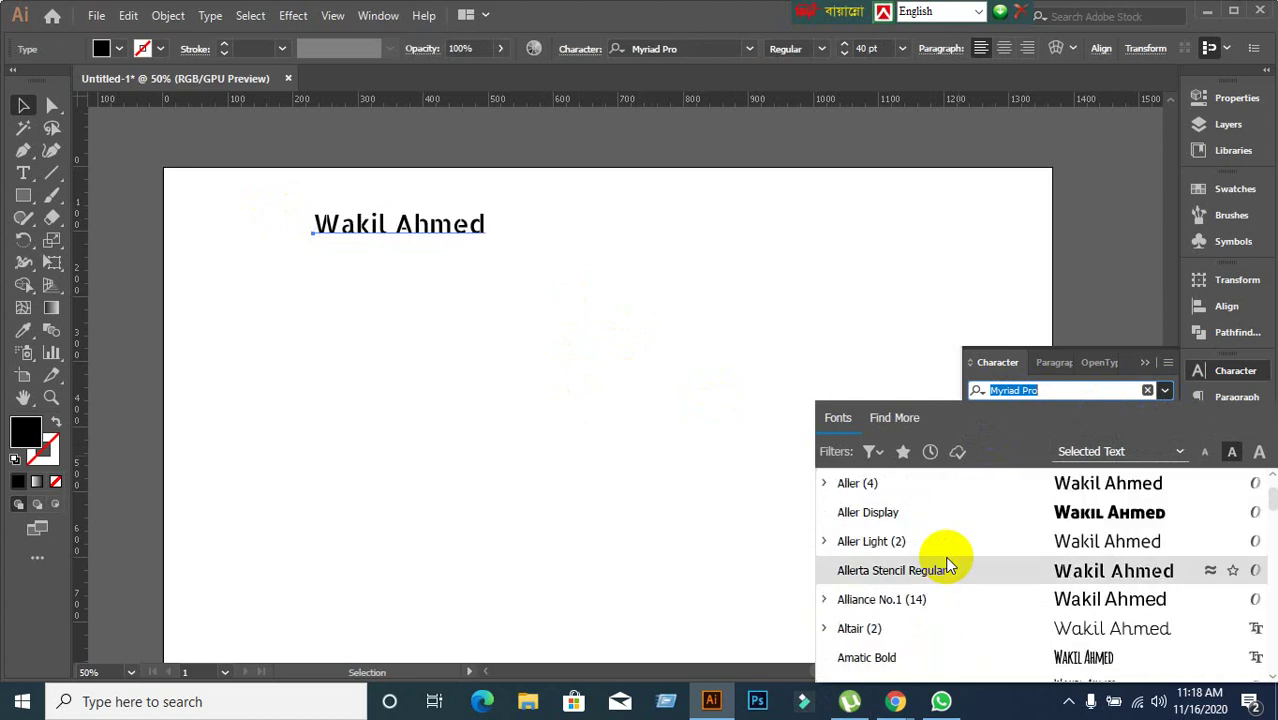
{"action": "scroll", "coordinate": [948, 566], "scroll_direction": "up", "scroll_amount": 12}
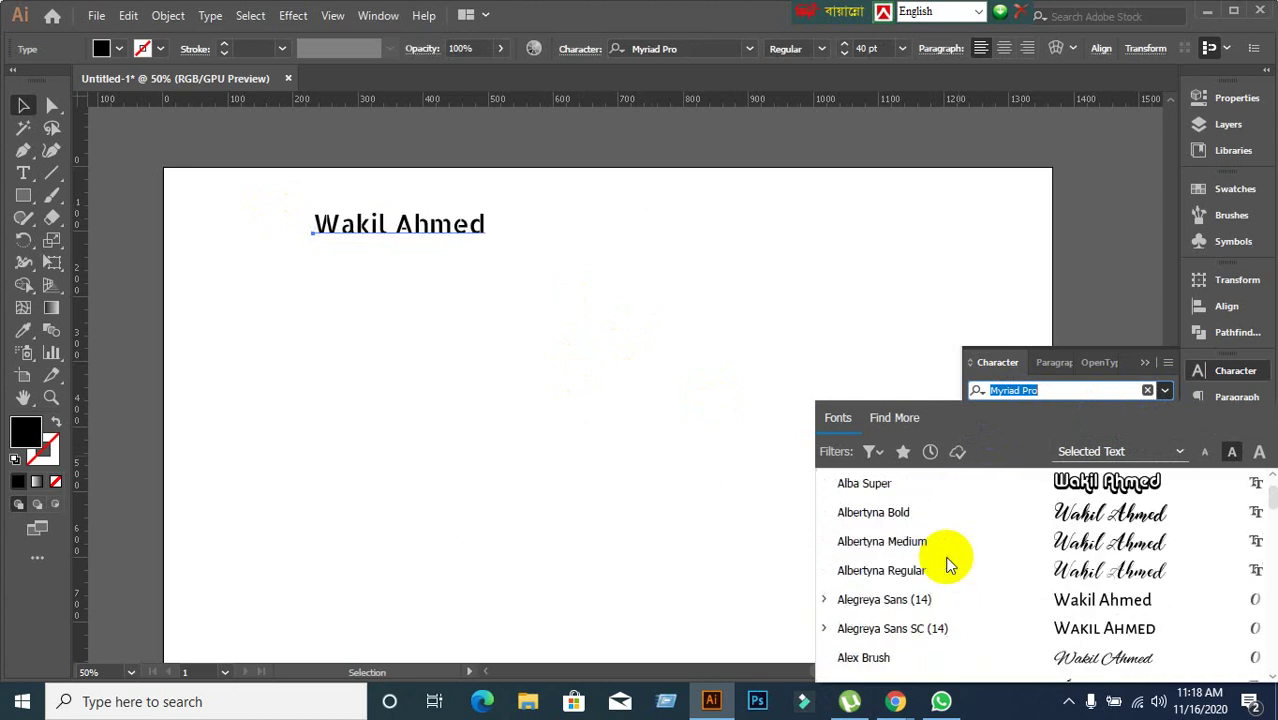
{"action": "left_click", "coordinate": [1165, 391]}
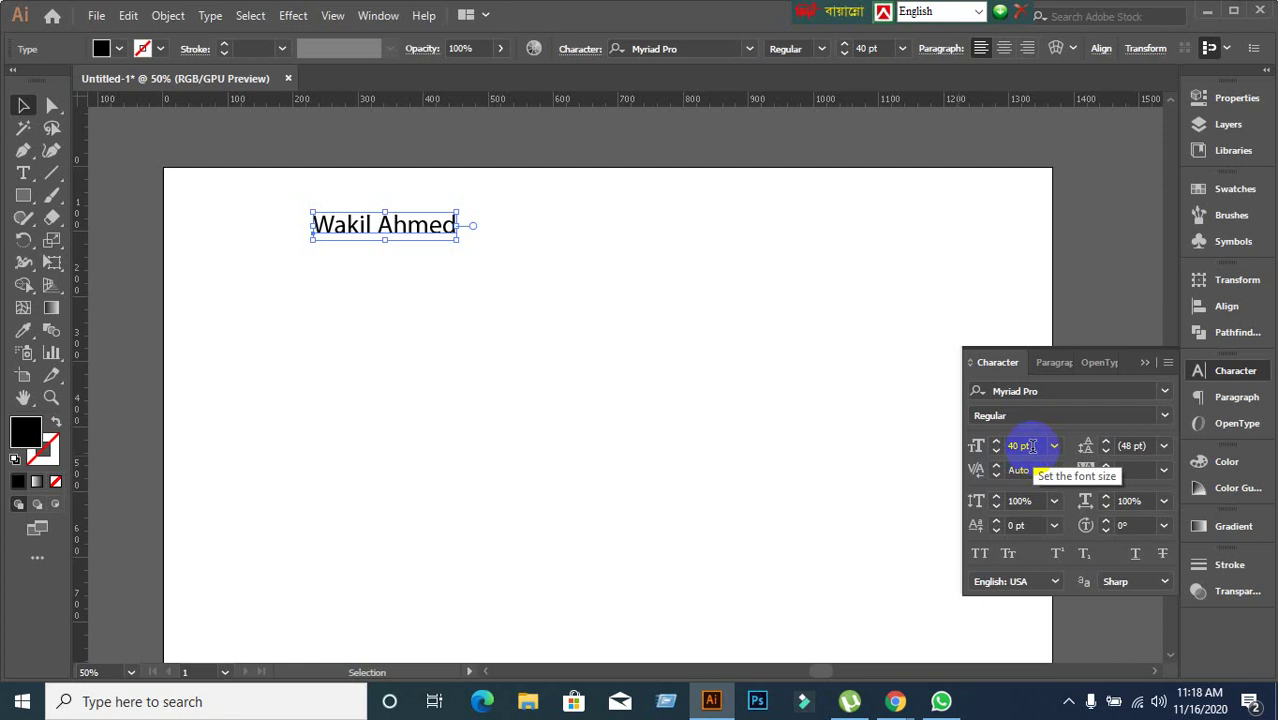
Raise the name text to 80 pt, pausing to admit a waiting video-call participant.
{"action": "left_click", "coordinate": [1031, 446]}
{"action": "scroll", "coordinate": [1031, 446], "scroll_direction": "up", "scroll_amount": 19}
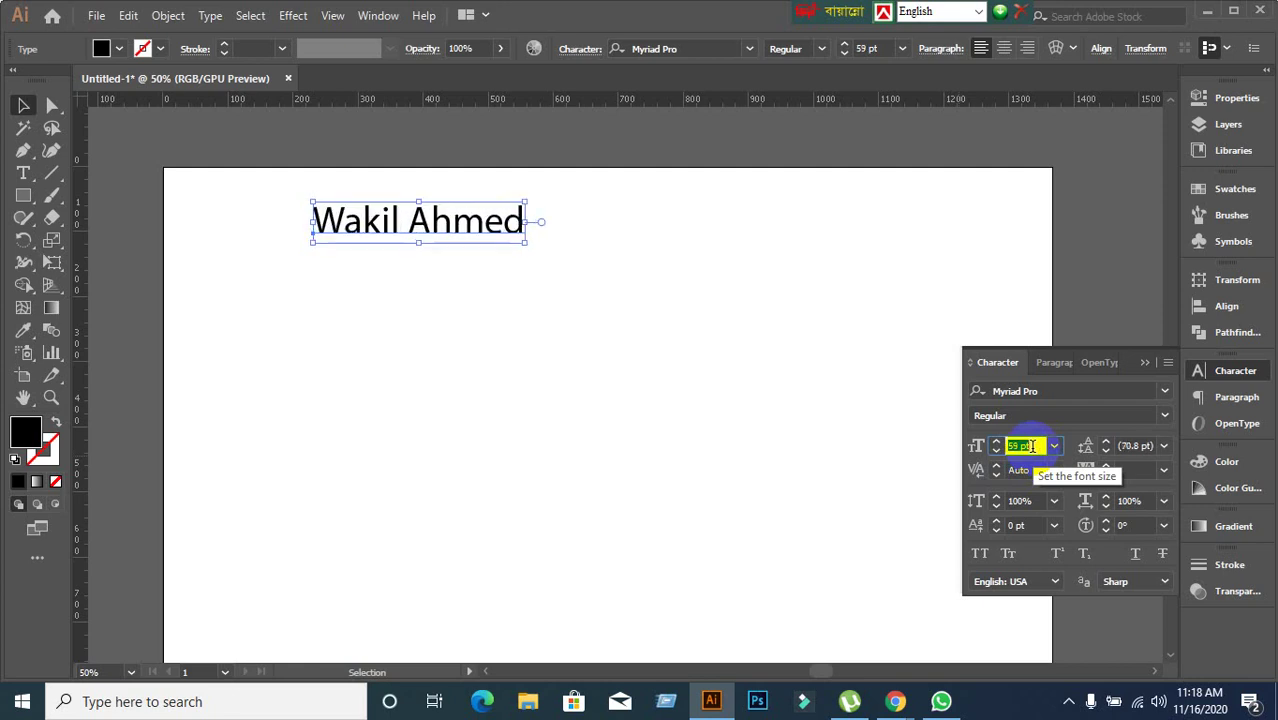
{"action": "scroll", "coordinate": [1031, 446], "scroll_direction": "up", "scroll_amount": 20}
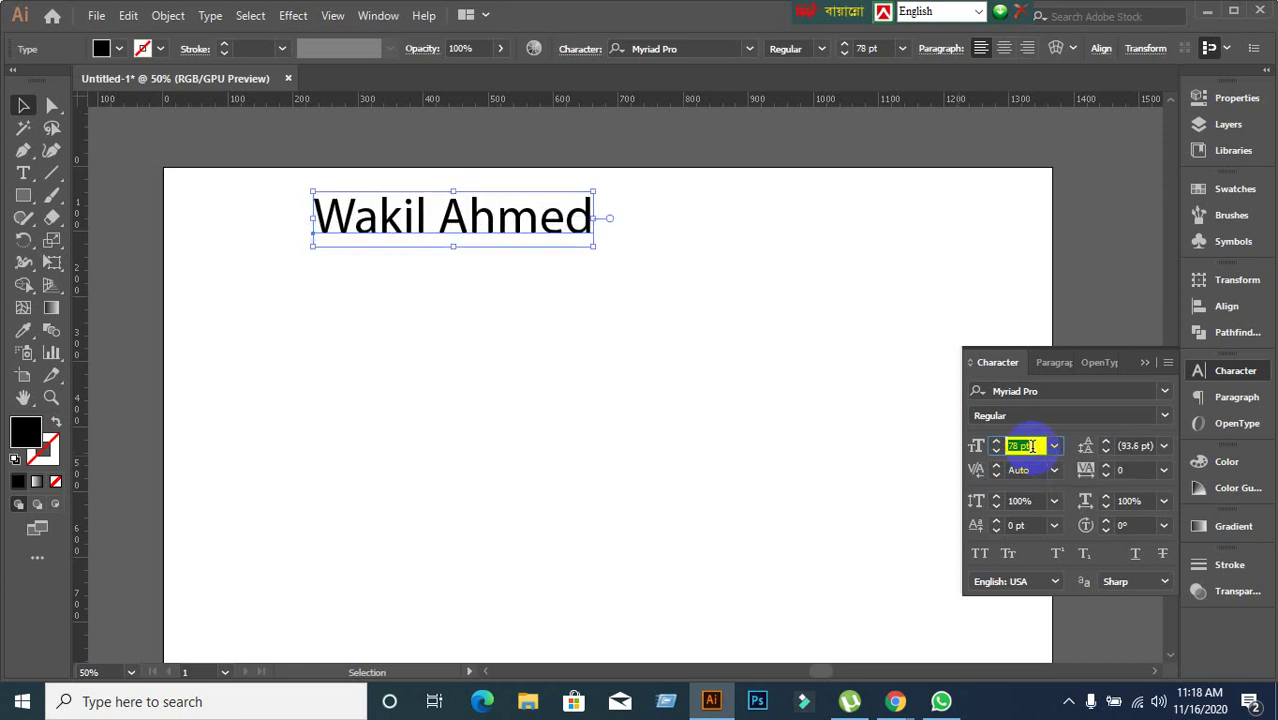
{"action": "scroll", "coordinate": [1031, 446], "scroll_direction": "down", "scroll_amount": 15}
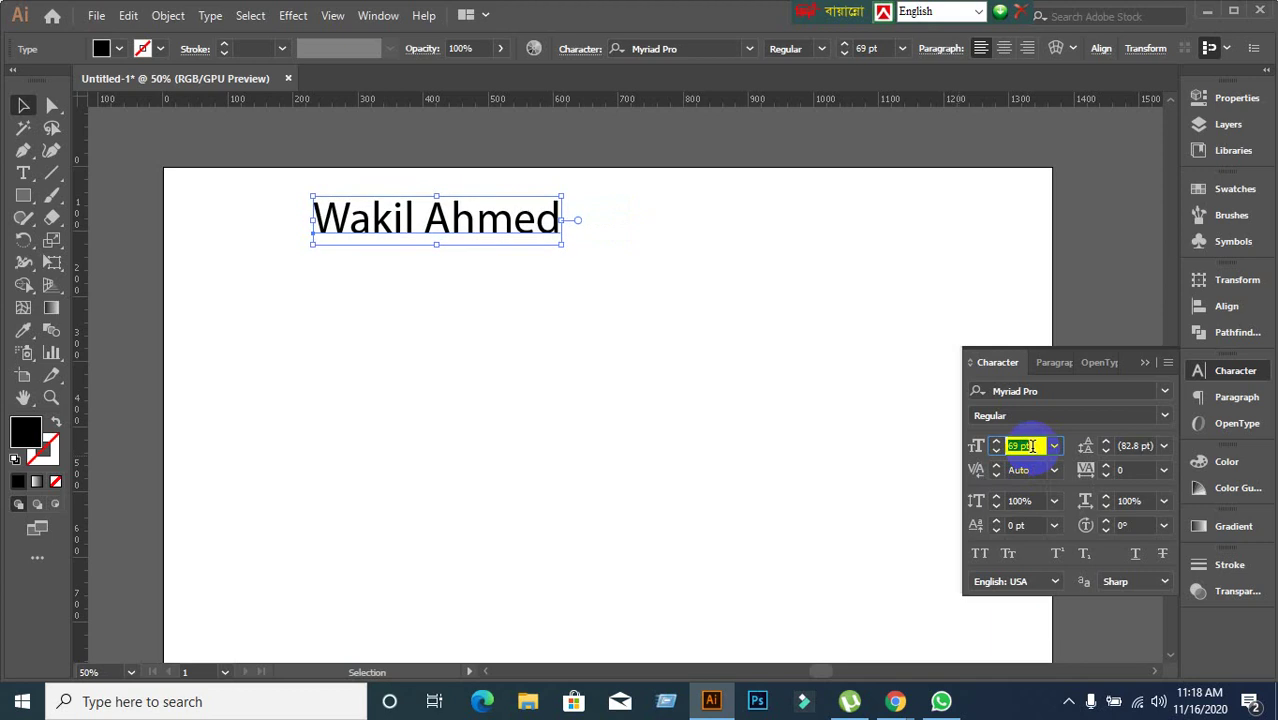
{"action": "mouse_move", "coordinate": [895, 701]}
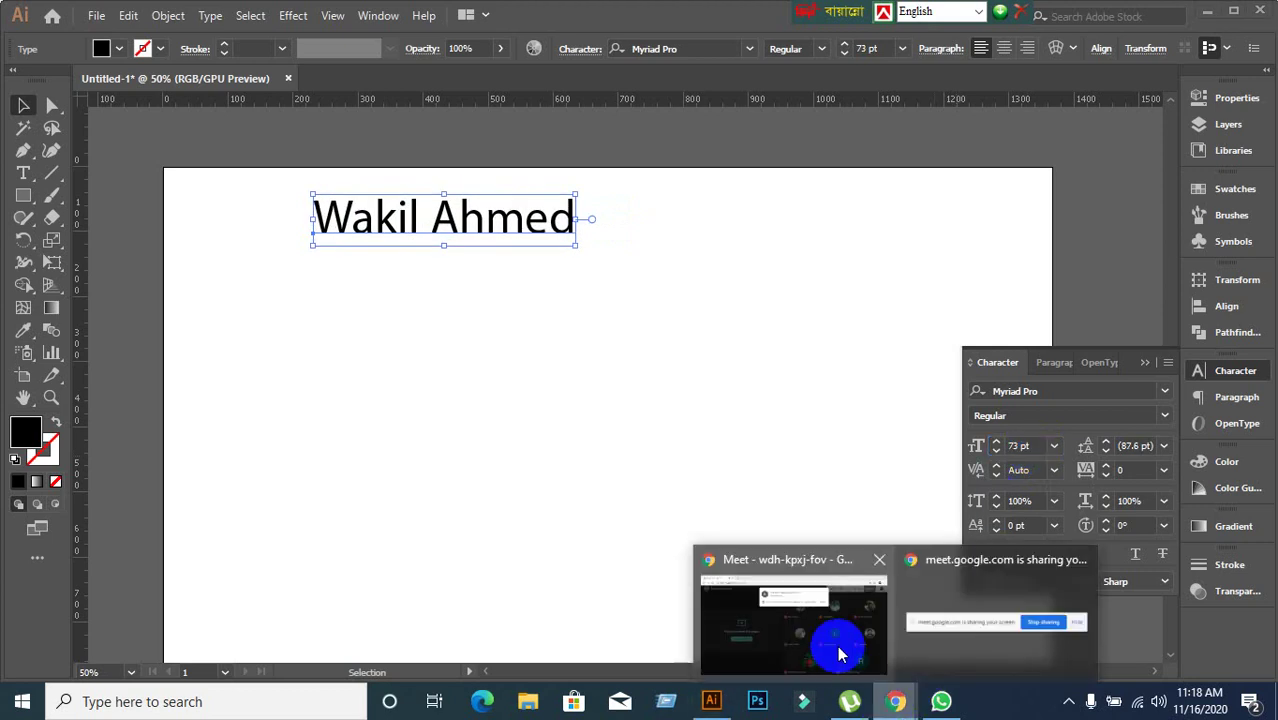
{"action": "left_click", "coordinate": [836, 645]}
{"action": "left_click", "coordinate": [838, 186]}
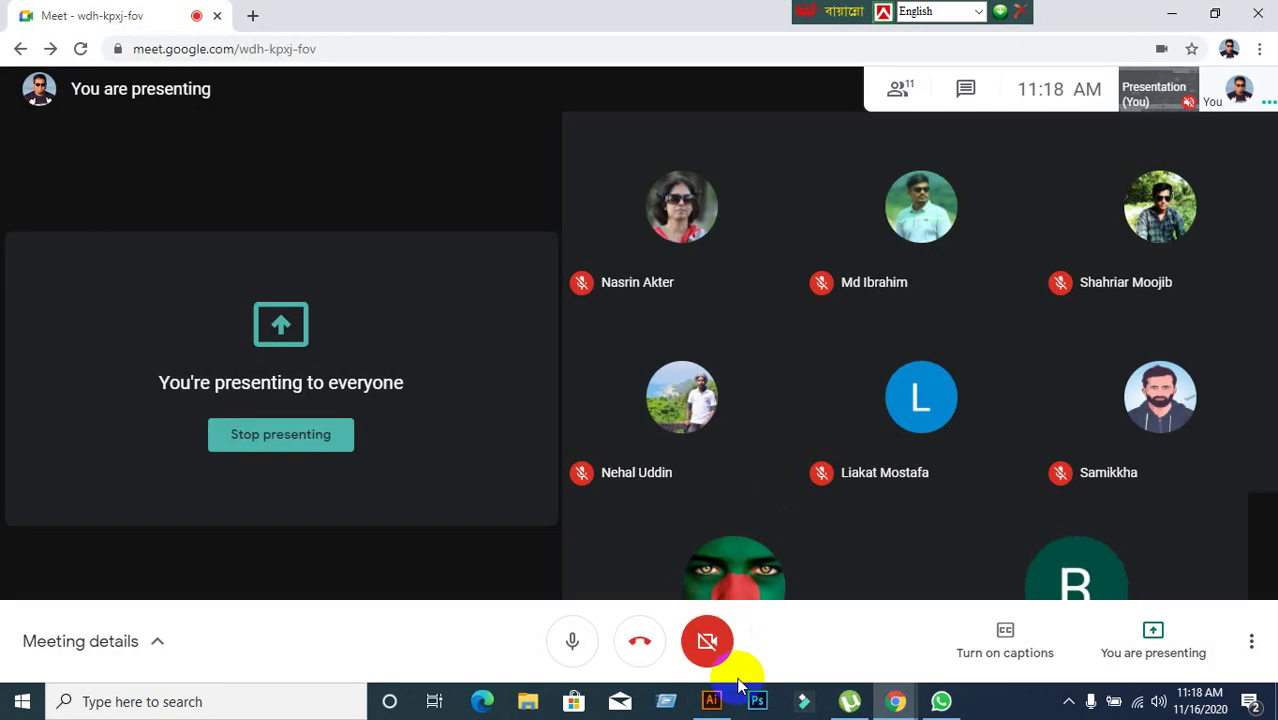
{"action": "left_click", "coordinate": [712, 700]}
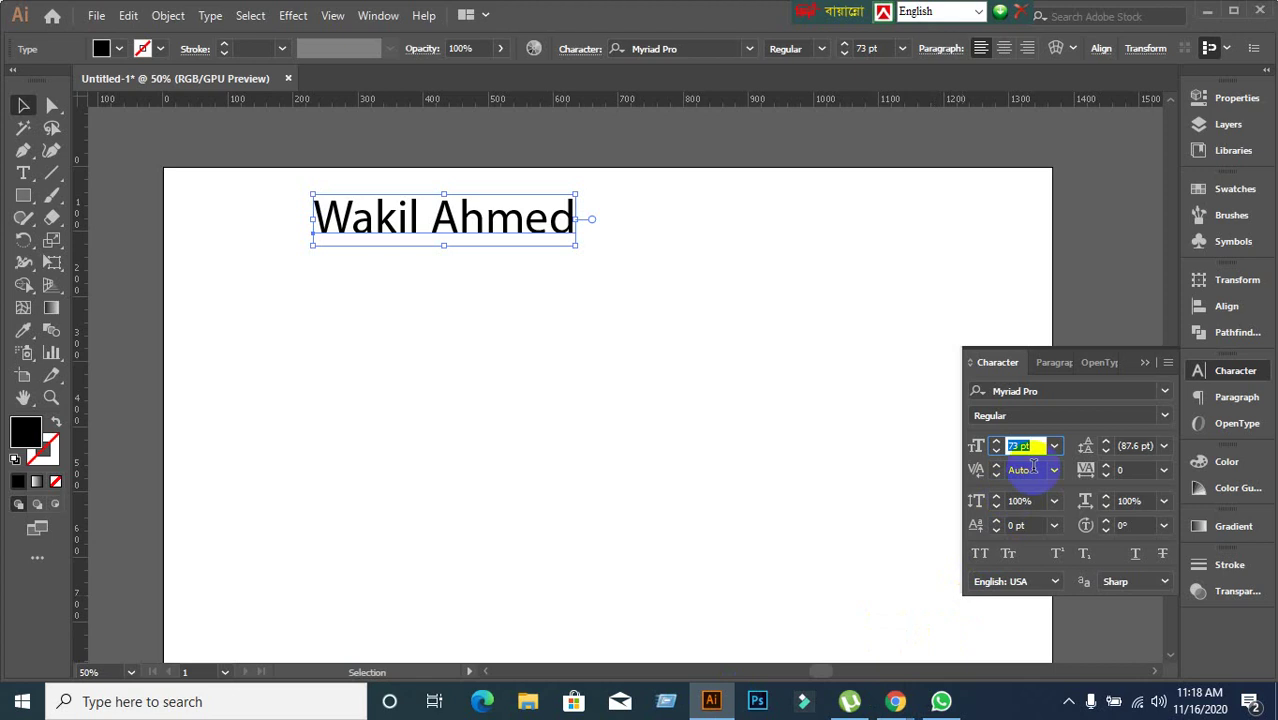
{"action": "key", "text": "Up"}
{"action": "key", "text": "Up"}
{"action": "key", "text": "Up"}
{"action": "key", "text": "Up"}
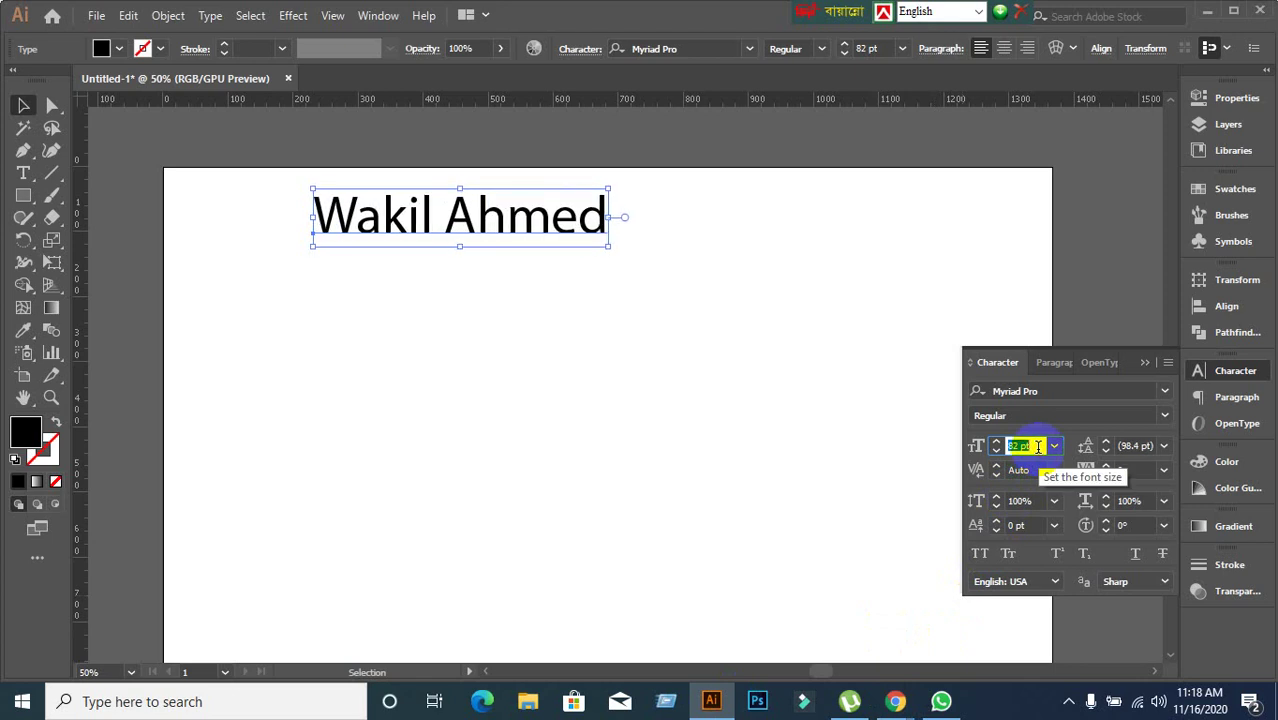
{"action": "key", "text": "Up"}
{"action": "key", "text": "Up"}
{"action": "key", "text": "Up"}
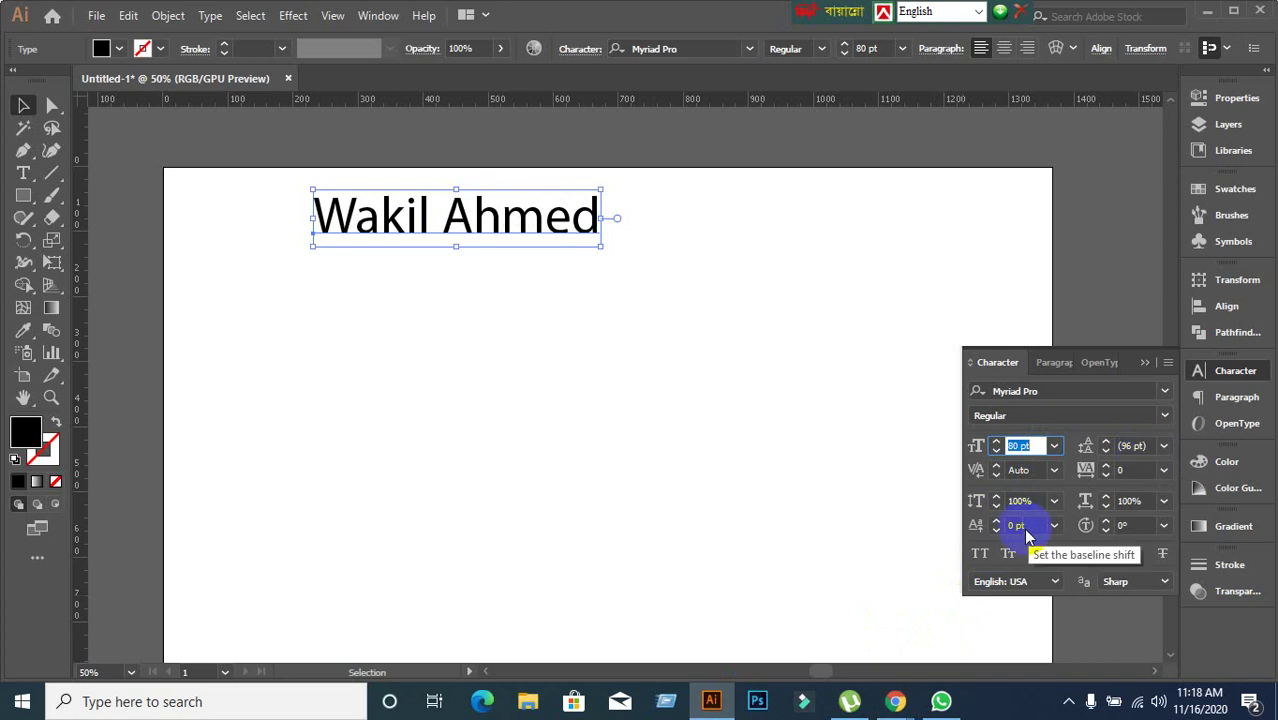
Check the video call's controls, then return to Illustrator and deselect the text.
{"action": "mouse_move", "coordinate": [896, 701]}
{"action": "left_click", "coordinate": [782, 630]}
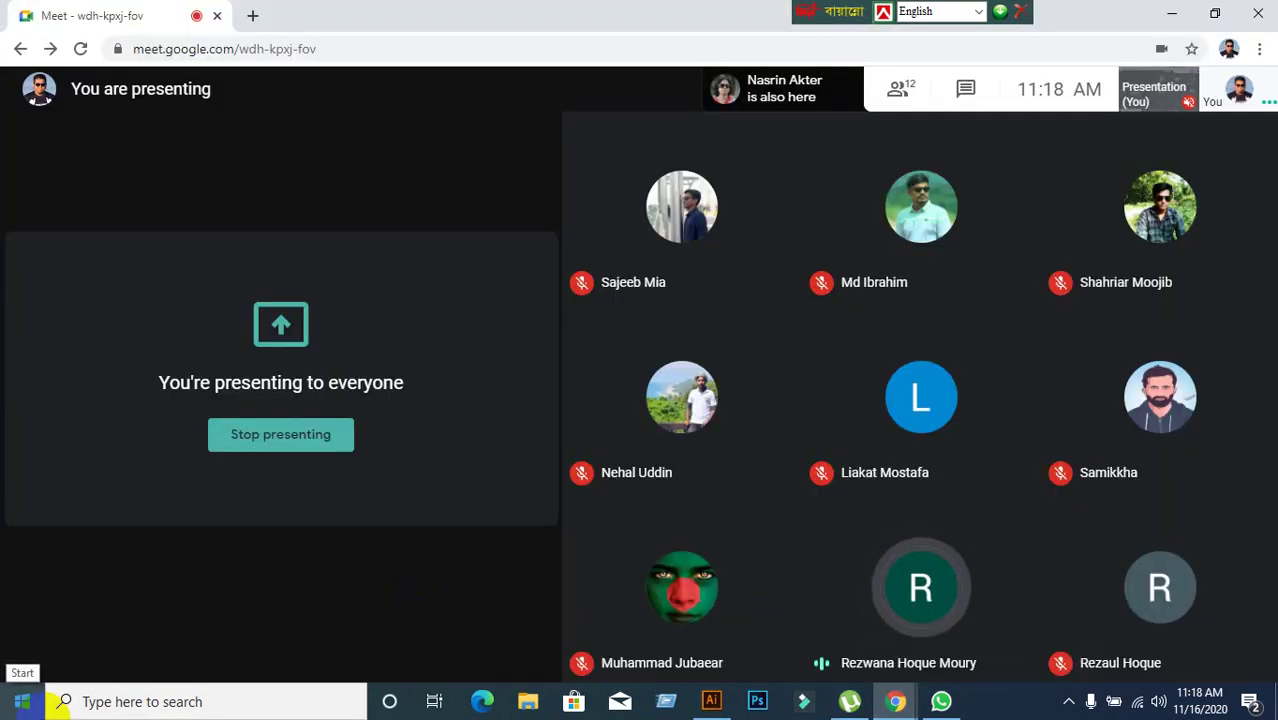
{"action": "left_click", "coordinate": [322, 671]}
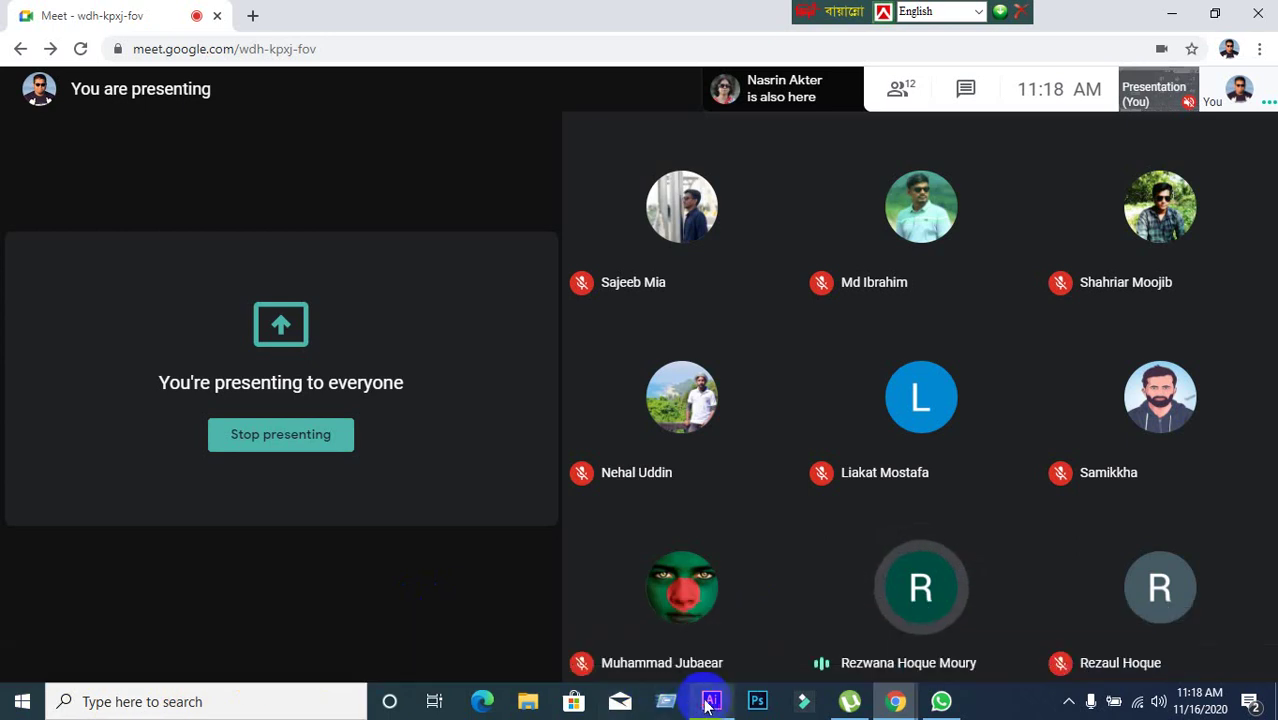
{"action": "left_click", "coordinate": [711, 701]}
{"action": "left_click", "coordinate": [613, 558]}
{"action": "left_click", "coordinate": [494, 480]}
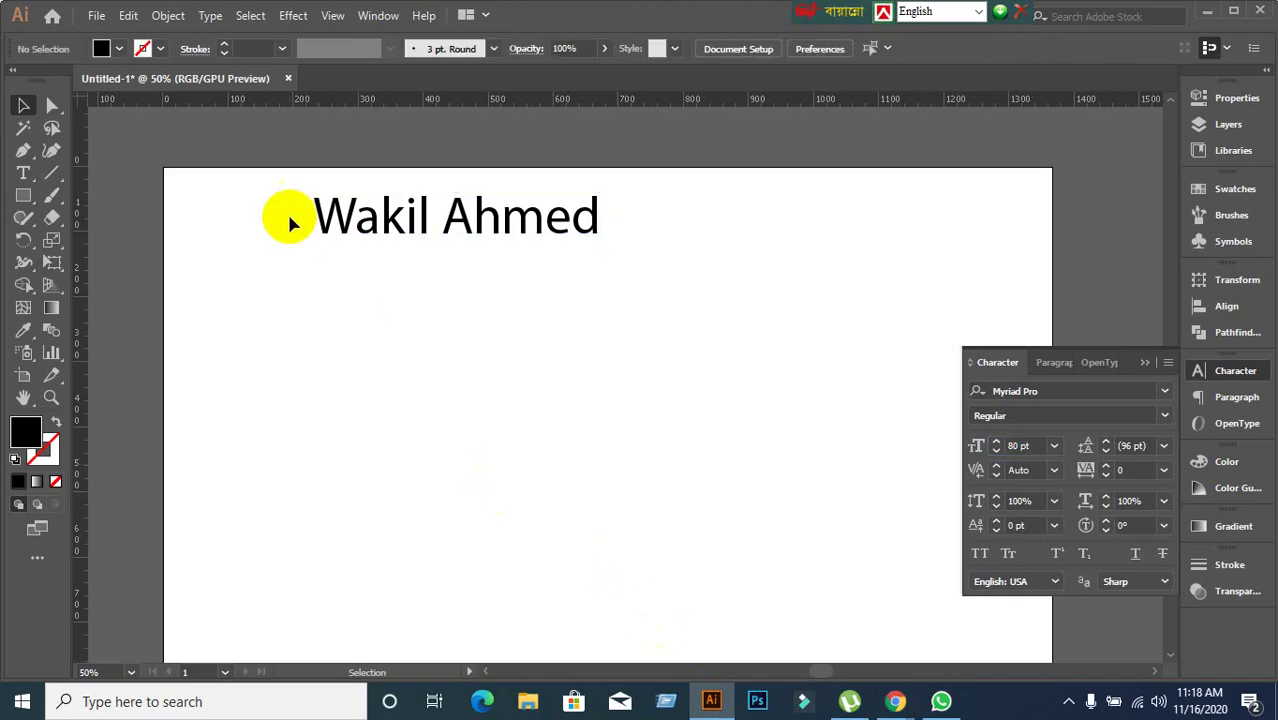
Delete the name text from the artboard and close the Character panel.
{"action": "left_click_drag", "start_coordinate": [287, 211], "coordinate": [630, 358]}
{"action": "key", "text": "Delete"}
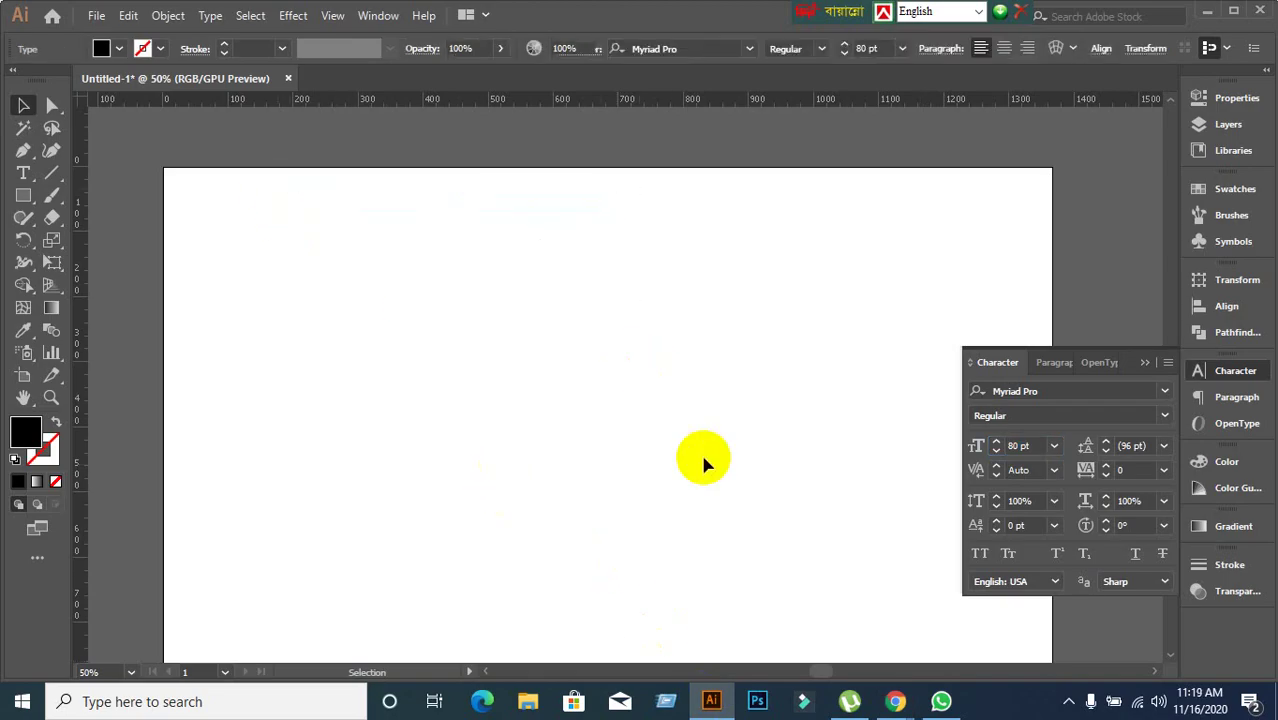
{"action": "left_click", "coordinate": [1147, 362]}
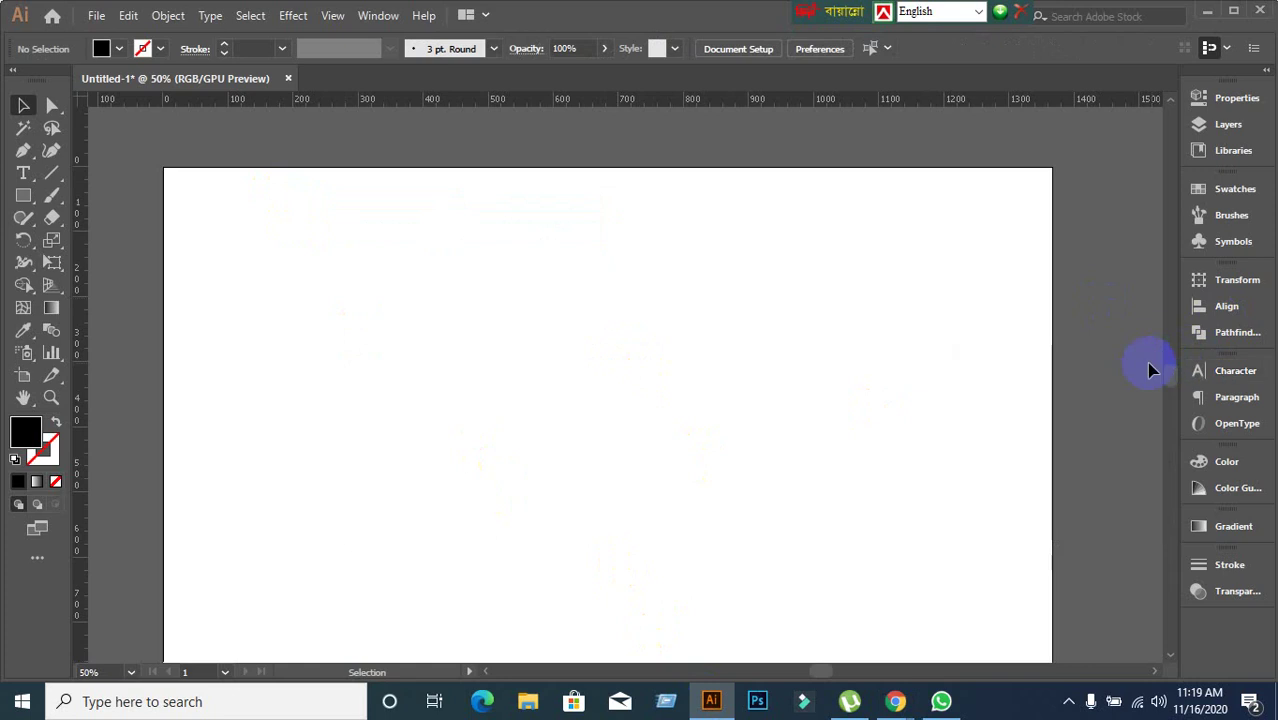
Type the heading 'Learning & Earning Development Project' on the artboard and select it.
{"action": "left_click_drag", "start_coordinate": [23, 173], "coordinate": [176, 184]}
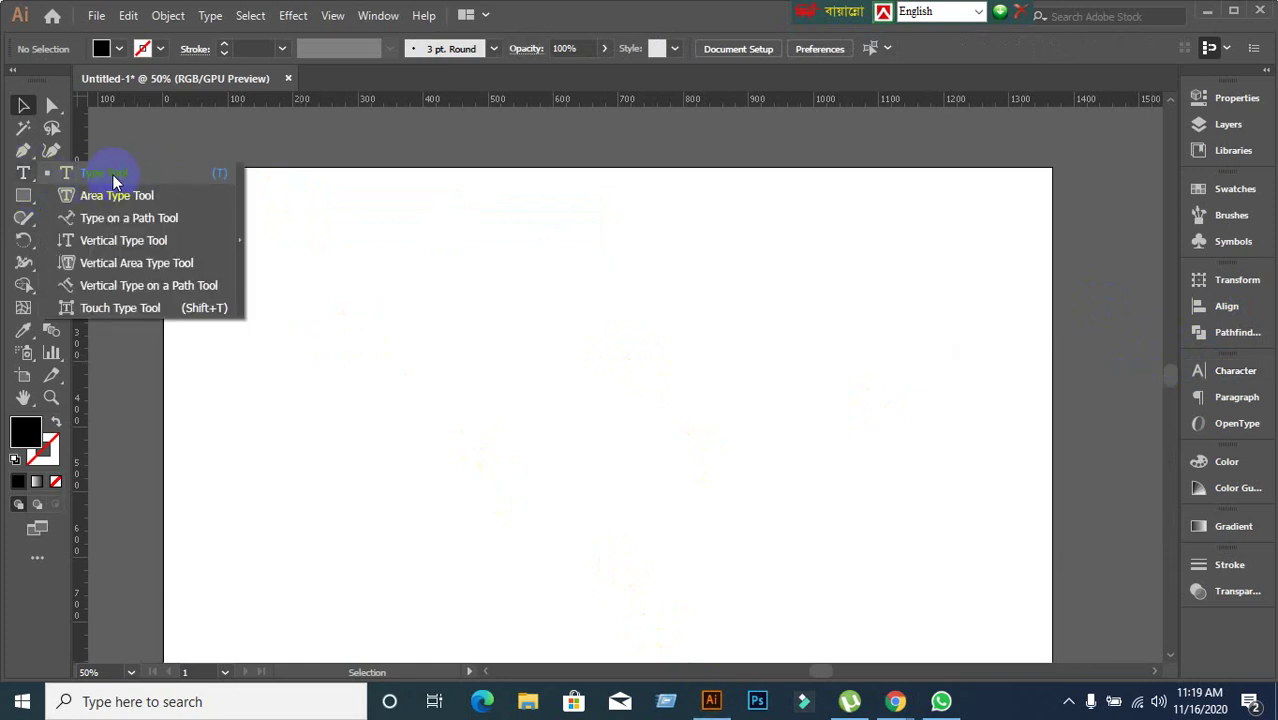
{"action": "left_click", "coordinate": [22, 106]}
{"action": "left_click_drag", "start_coordinate": [25, 171], "coordinate": [101, 178]}
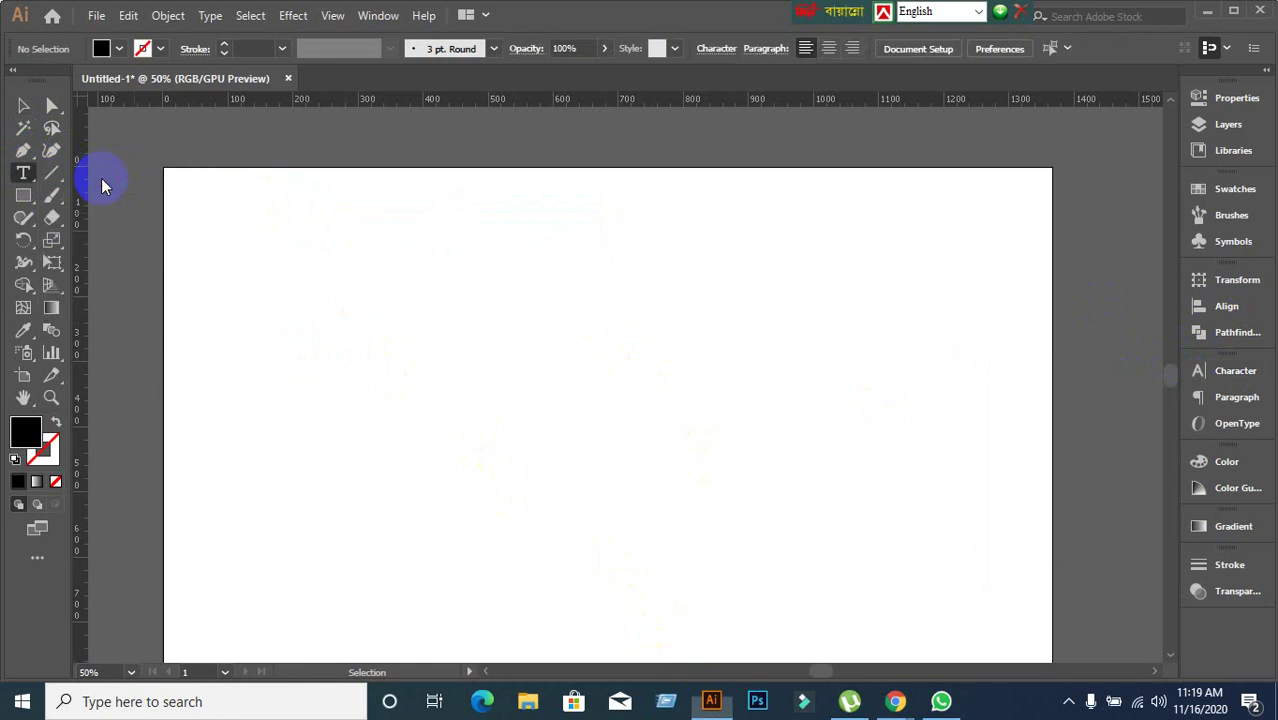
{"action": "left_click", "coordinate": [447, 360]}
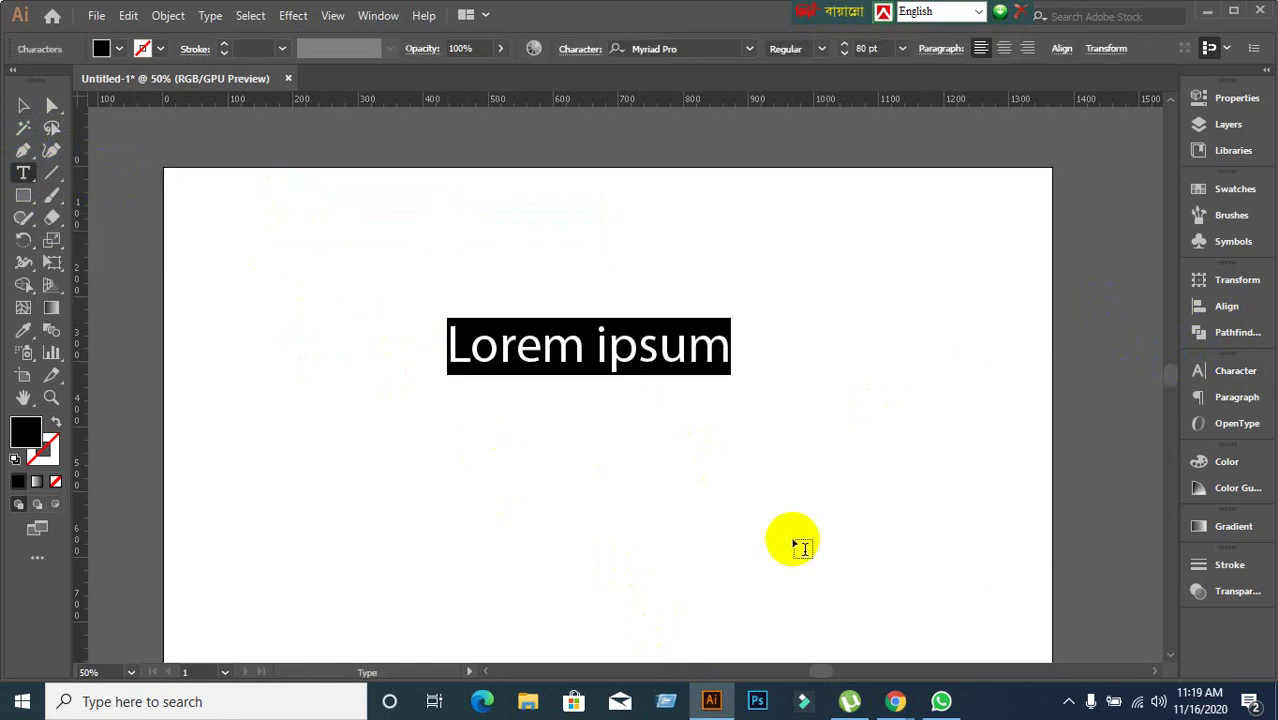
{"action": "type", "text": "Le"}
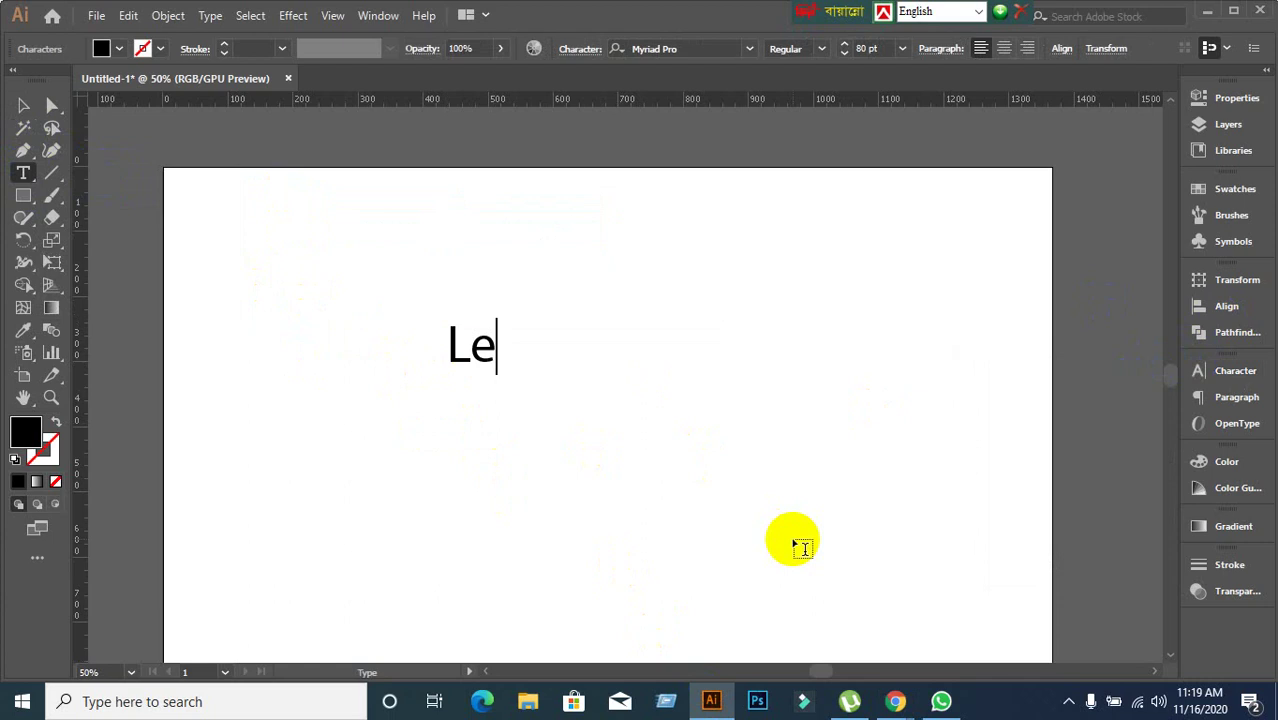
{"action": "type", "text": "arning "}
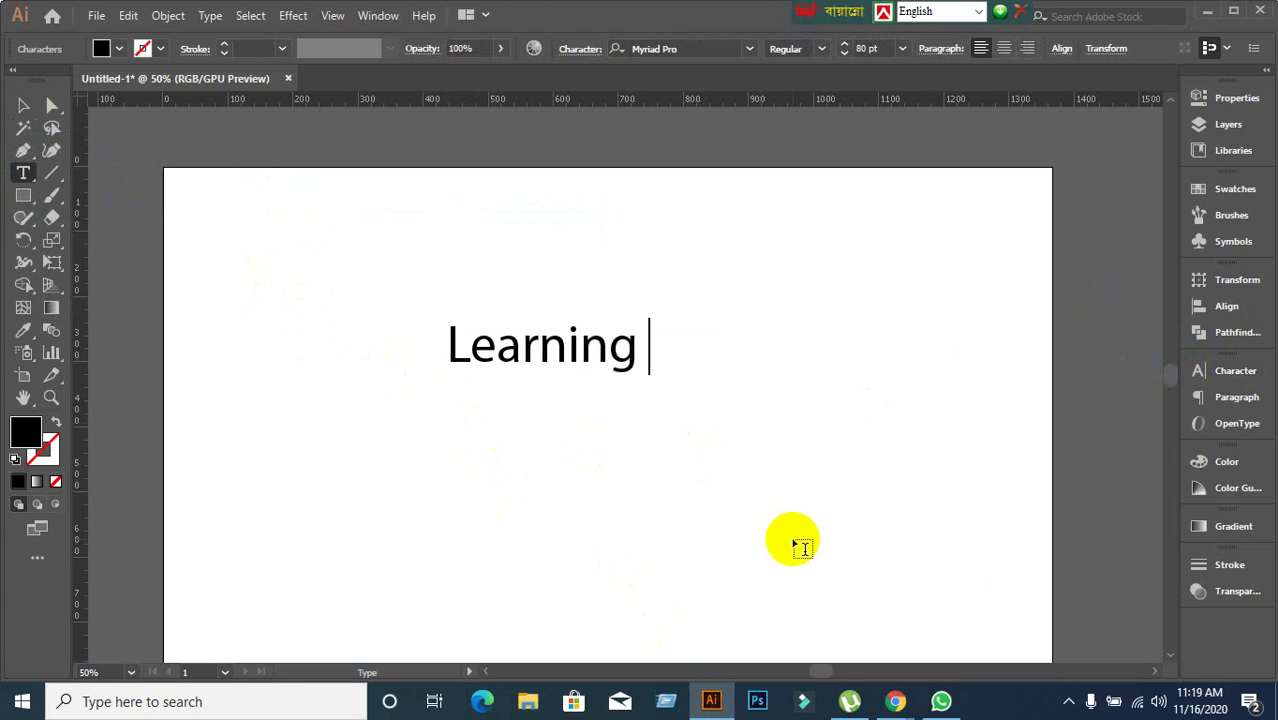
{"action": "type", "text": "& "}
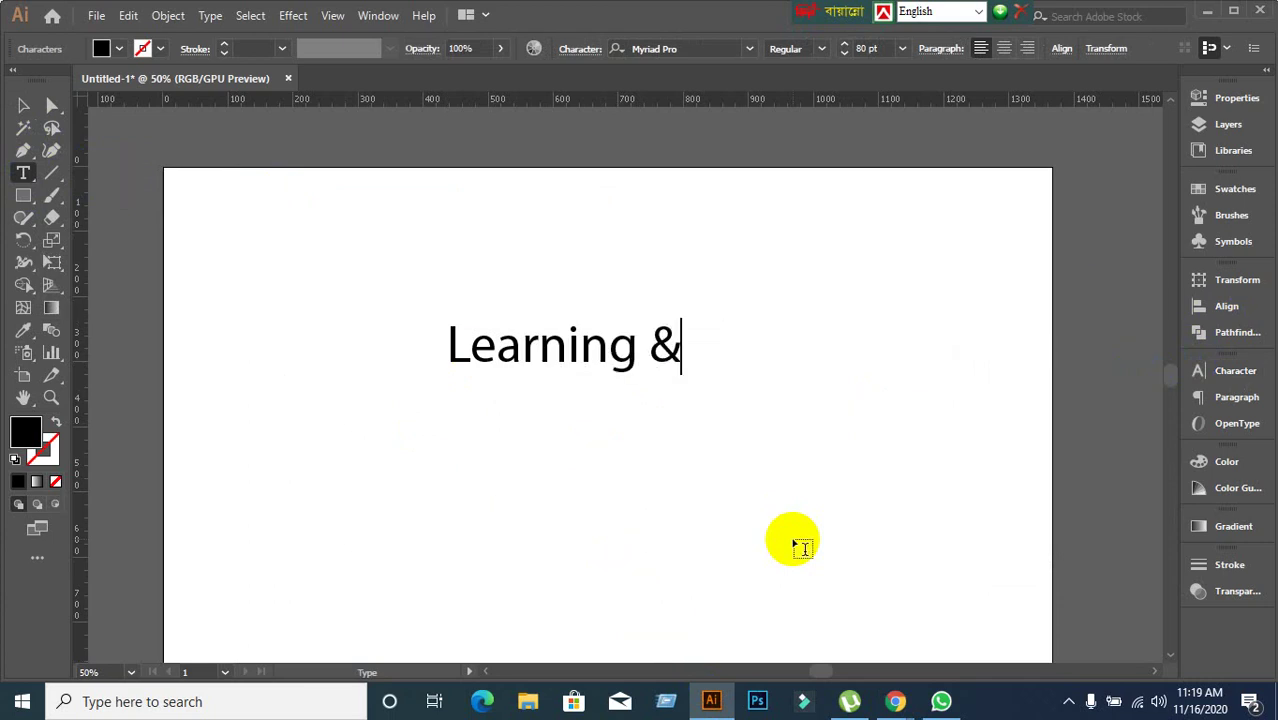
{"action": "type", "text": "Earning "}
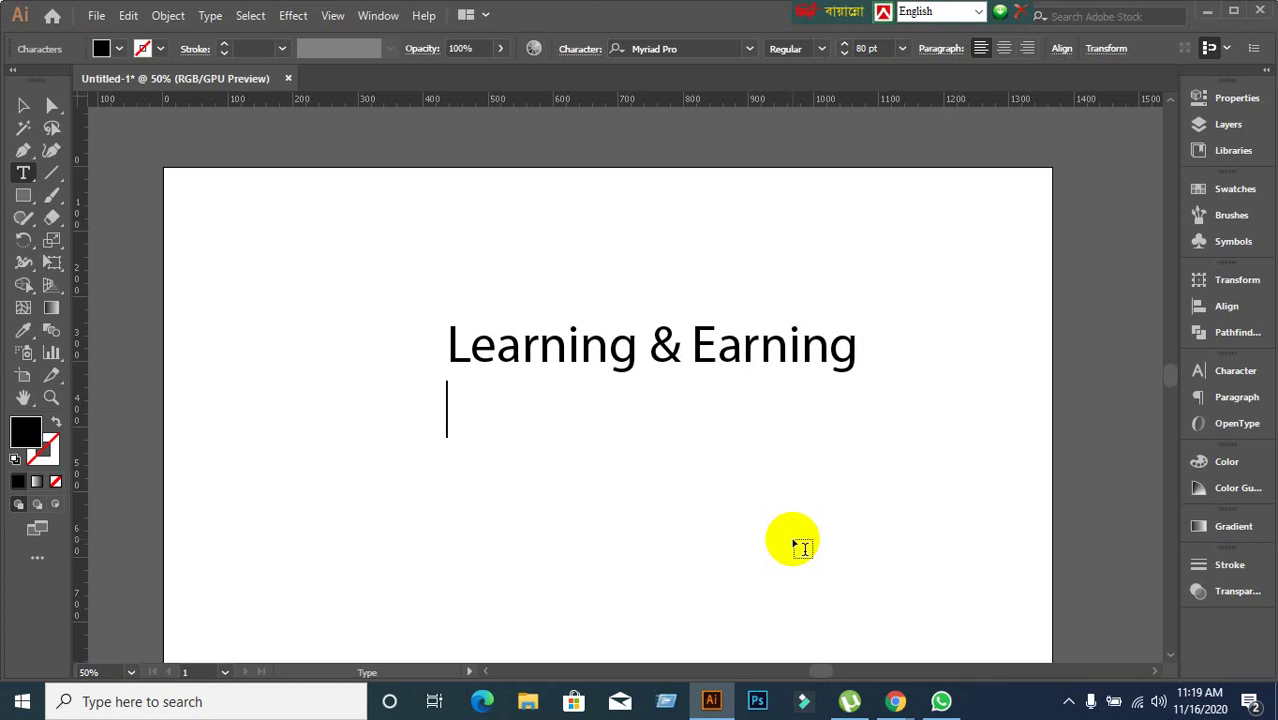
{"action": "type", "text": "Develop"}
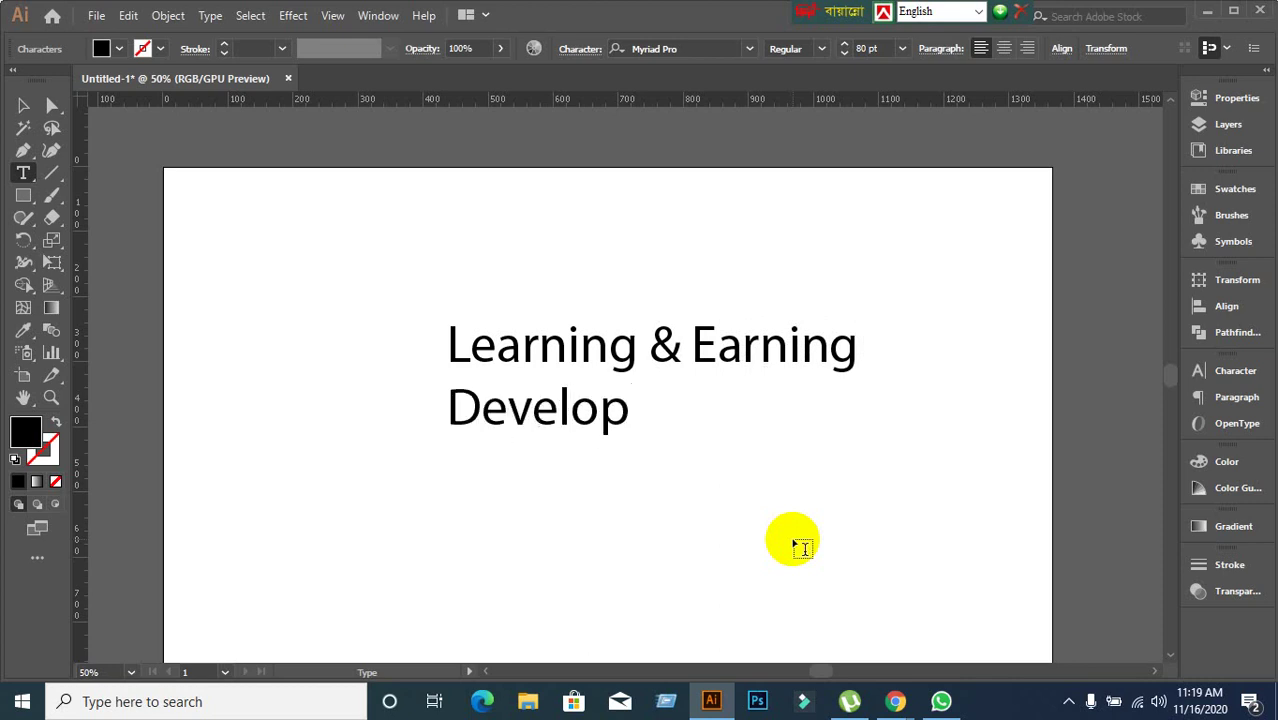
{"action": "type", "text": "ment Project"}
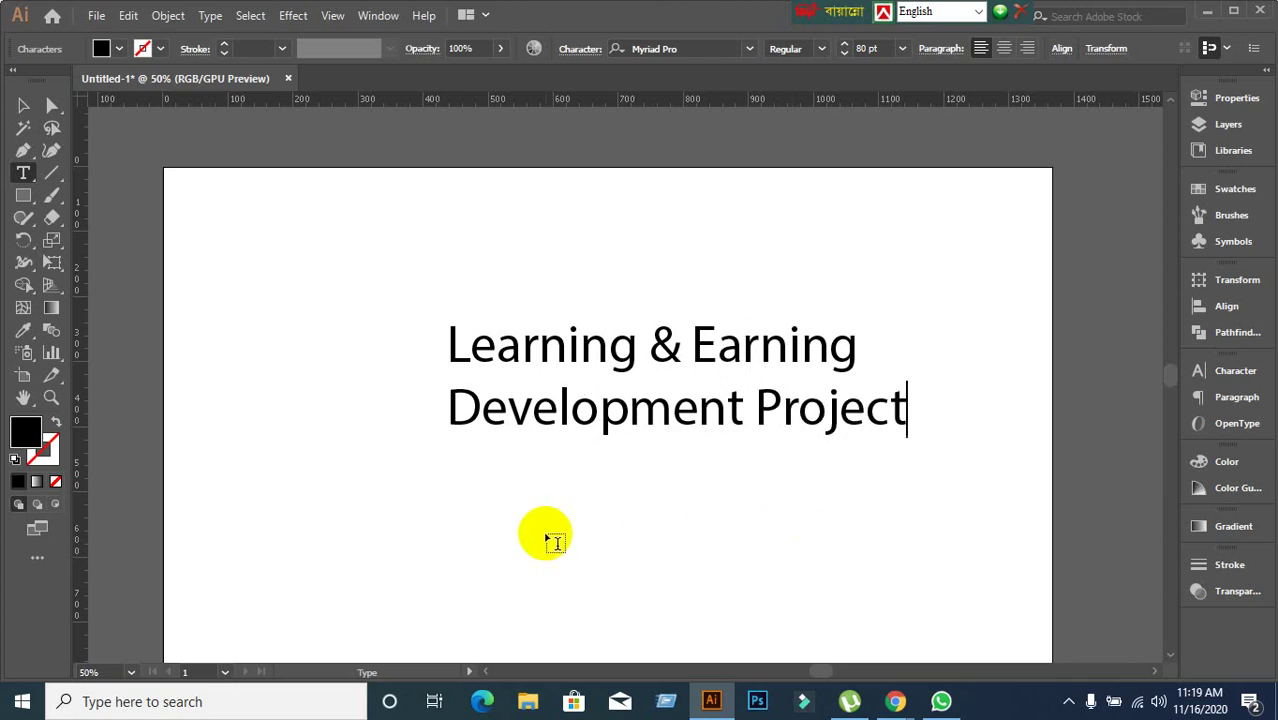
{"action": "left_click", "coordinate": [24, 105]}
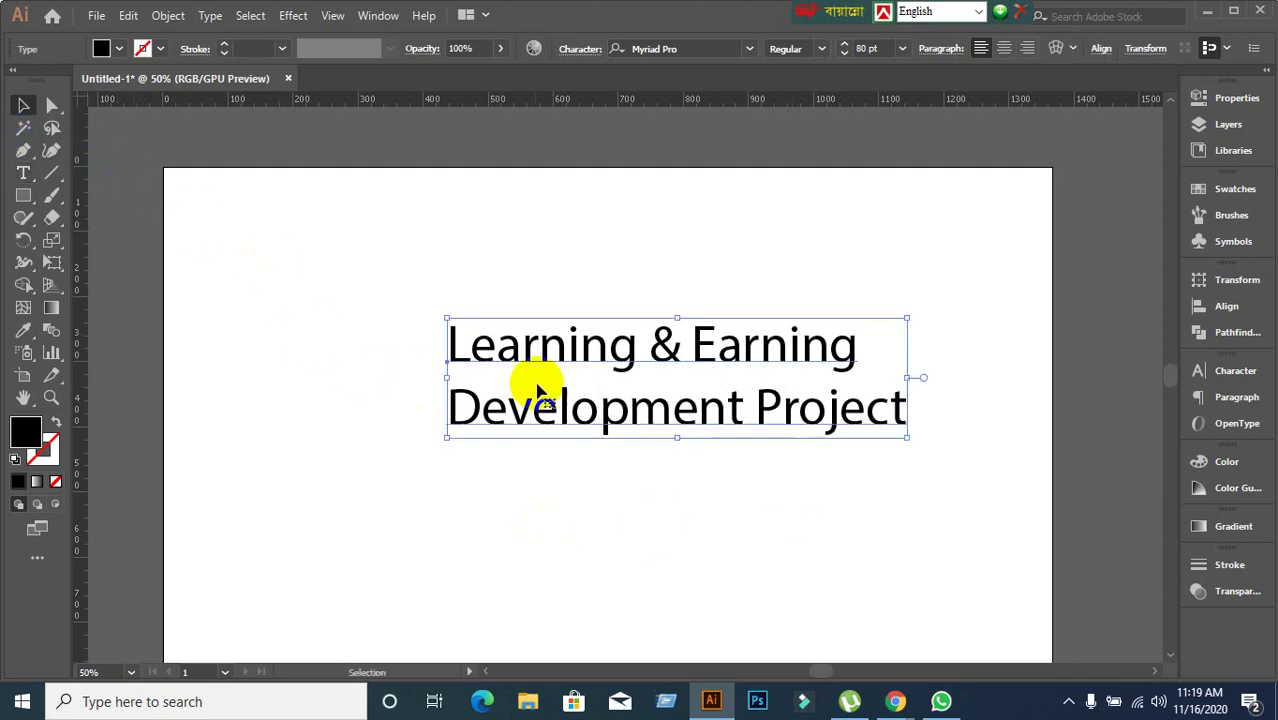
Move the heading left and up, and set its font size to 65 pt.
{"action": "left_click_drag", "start_coordinate": [551, 360], "coordinate": [447, 334]}
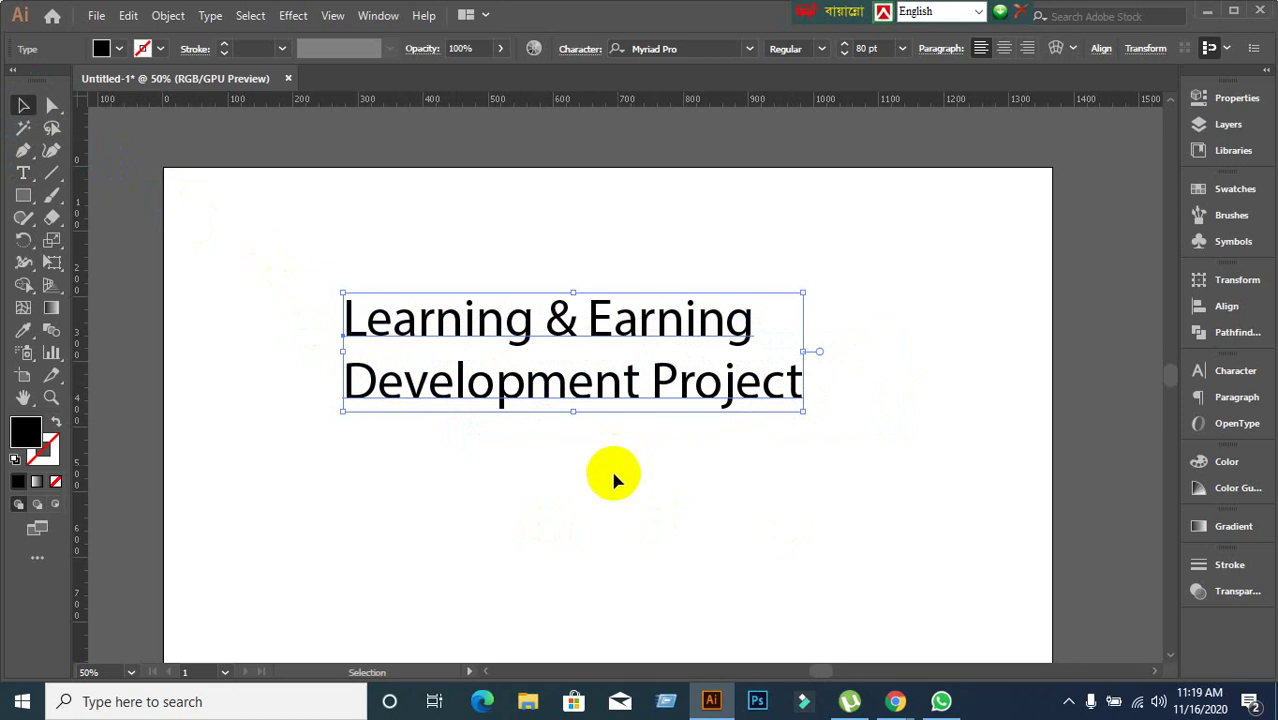
{"action": "left_click", "coordinate": [881, 47]}
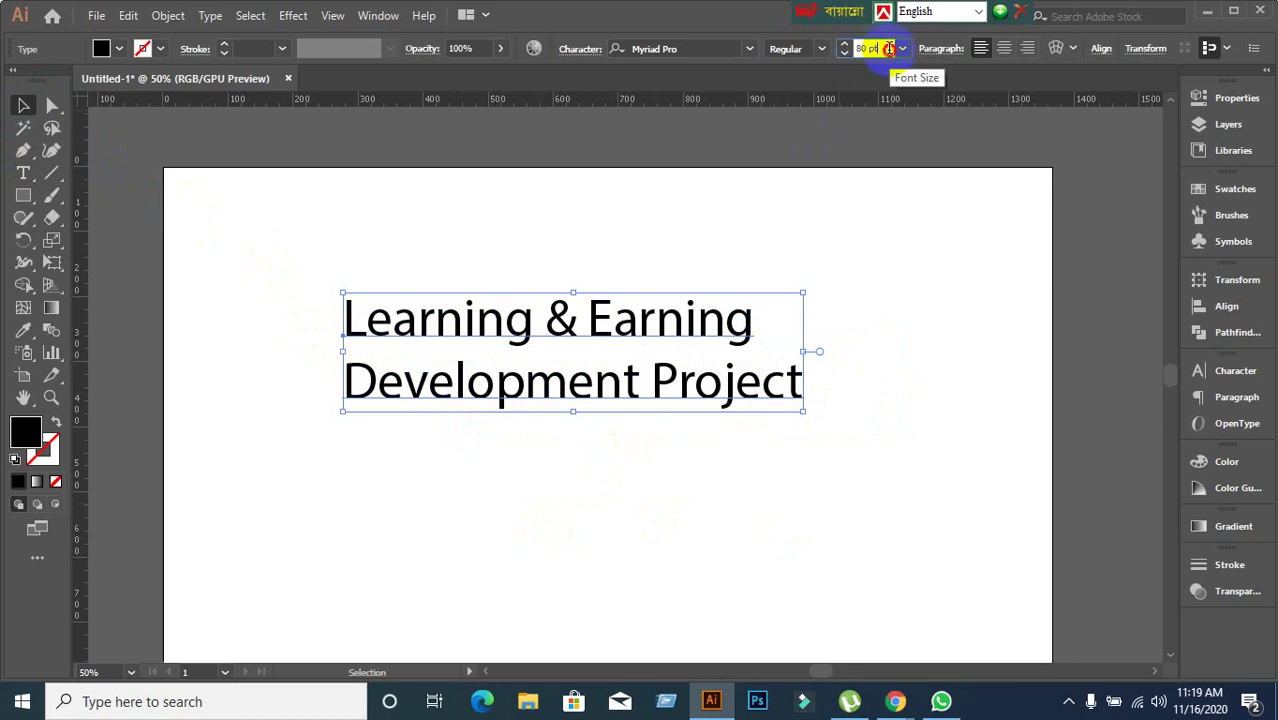
{"action": "scroll", "coordinate": [884, 47], "scroll_direction": "down", "scroll_amount": 19}
{"action": "scroll", "coordinate": [886, 48], "scroll_direction": "up", "scroll_amount": 4}
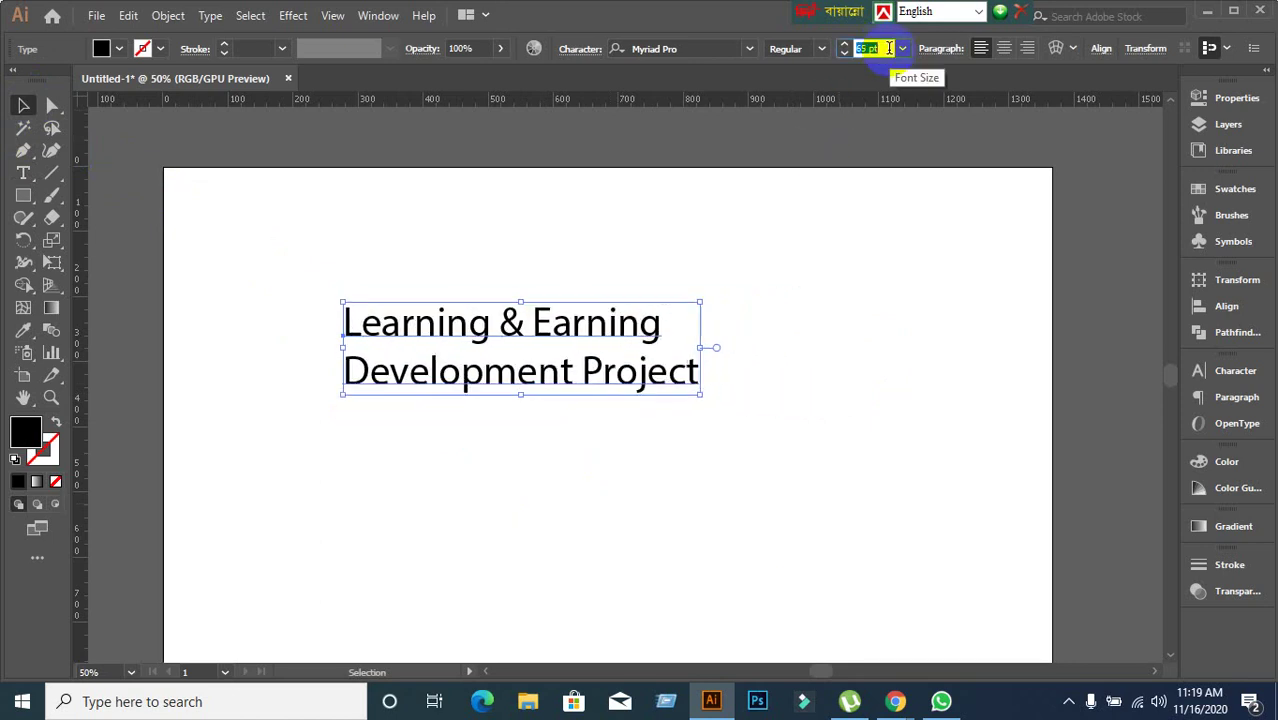
Keep the heading in Myriad Pro via the font dropdown, then open the Window menu.
{"action": "left_click", "coordinate": [749, 48]}
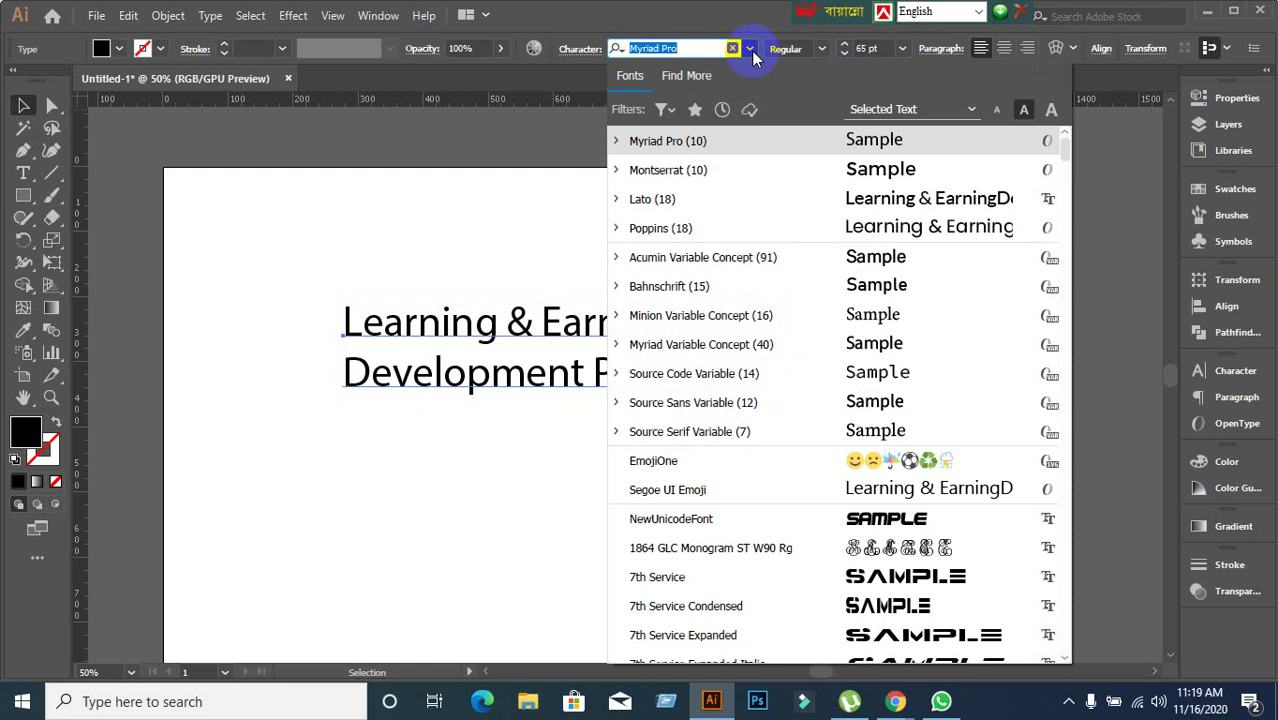
{"action": "left_click", "coordinate": [749, 48]}
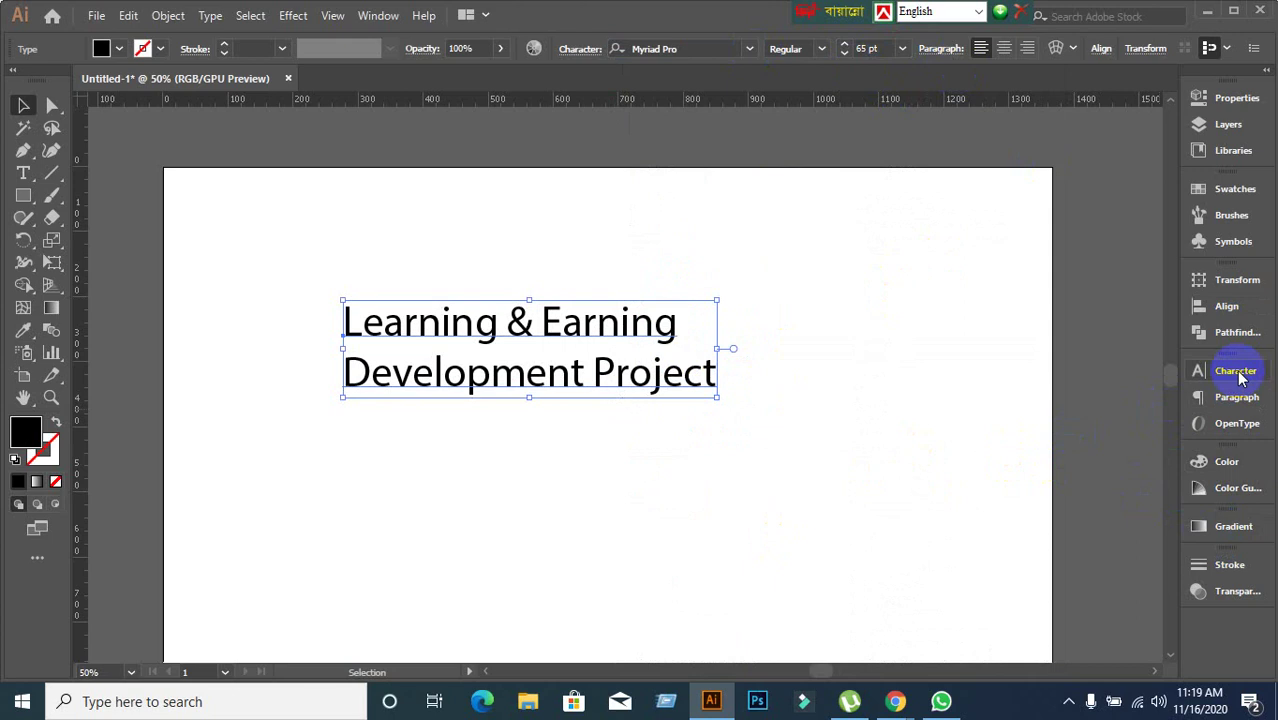
{"action": "left_click", "coordinate": [384, 18]}
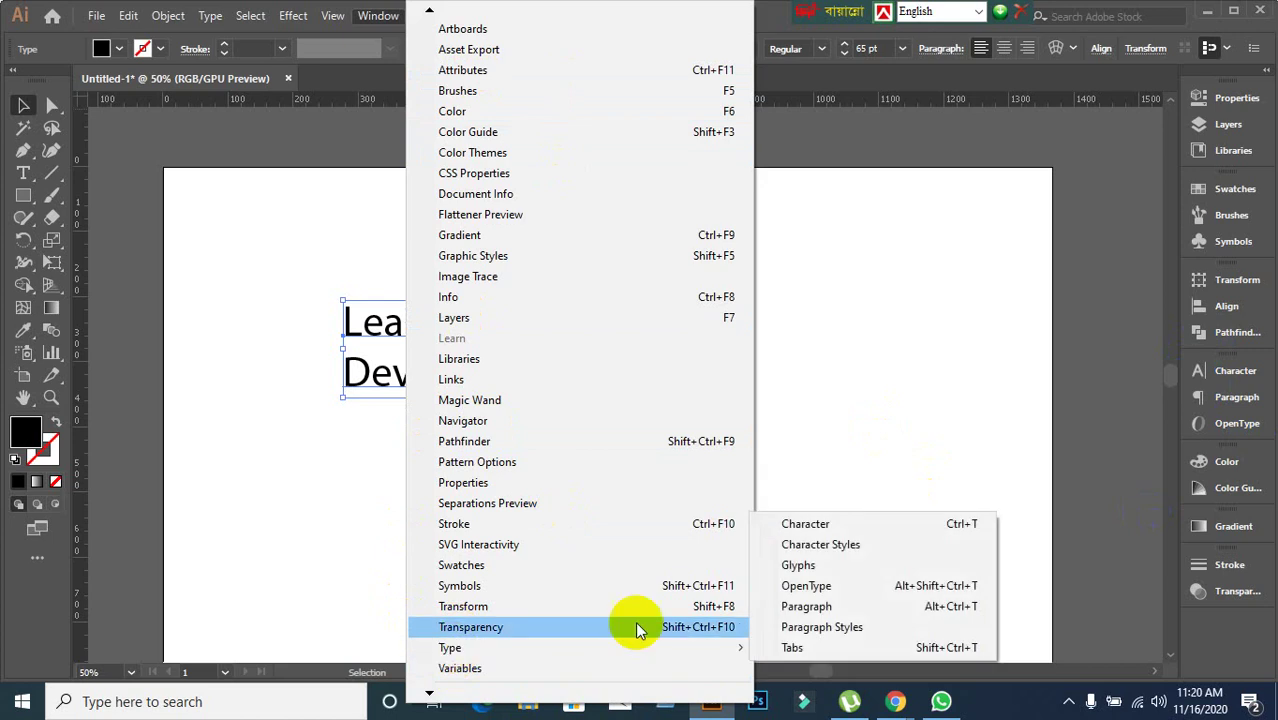
Open the Character panel and apply the Alex Brush font to the heading.
{"action": "left_click", "coordinate": [831, 529]}
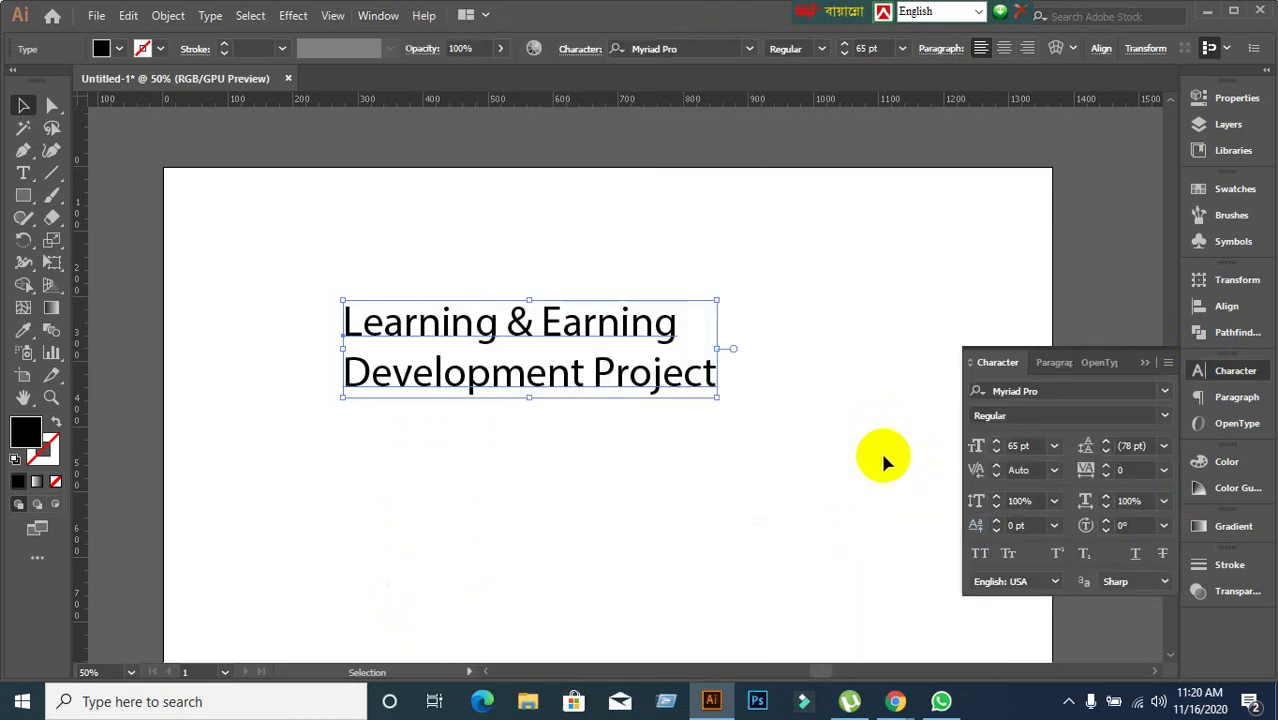
{"action": "left_click", "coordinate": [857, 462]}
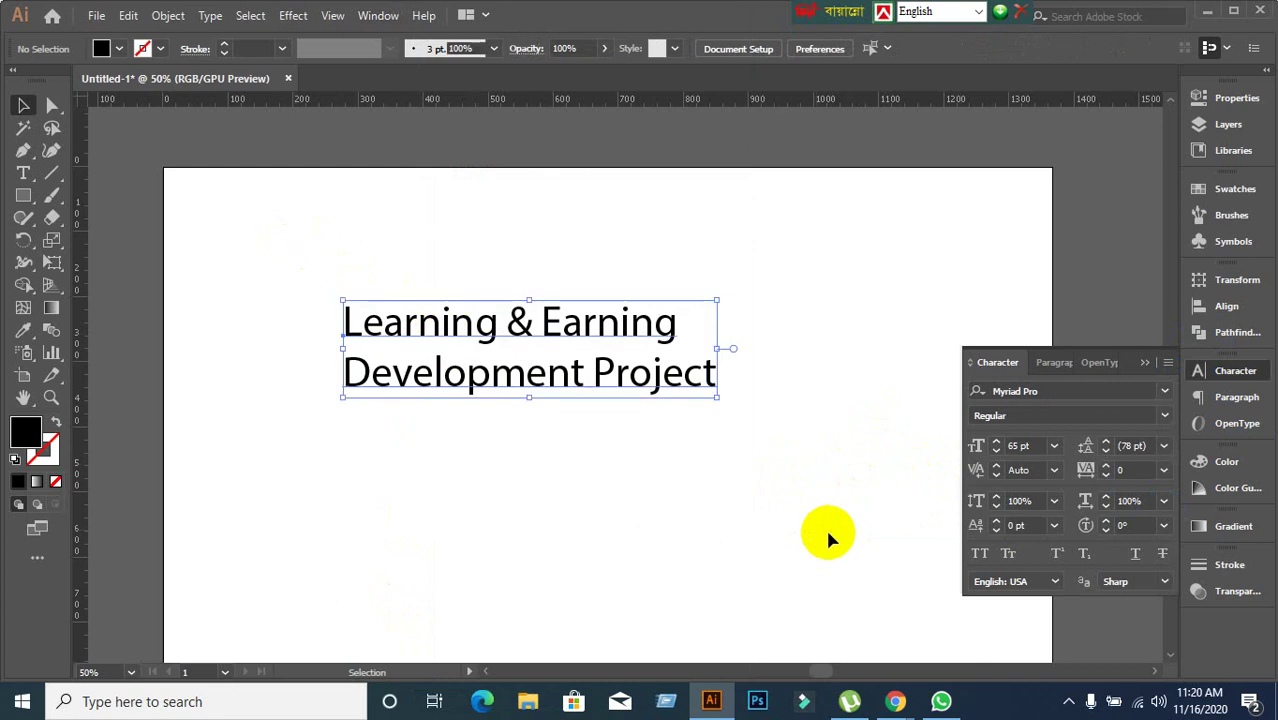
{"action": "left_click", "coordinate": [1165, 391]}
{"action": "scroll", "coordinate": [880, 585], "scroll_direction": "down", "scroll_amount": 5}
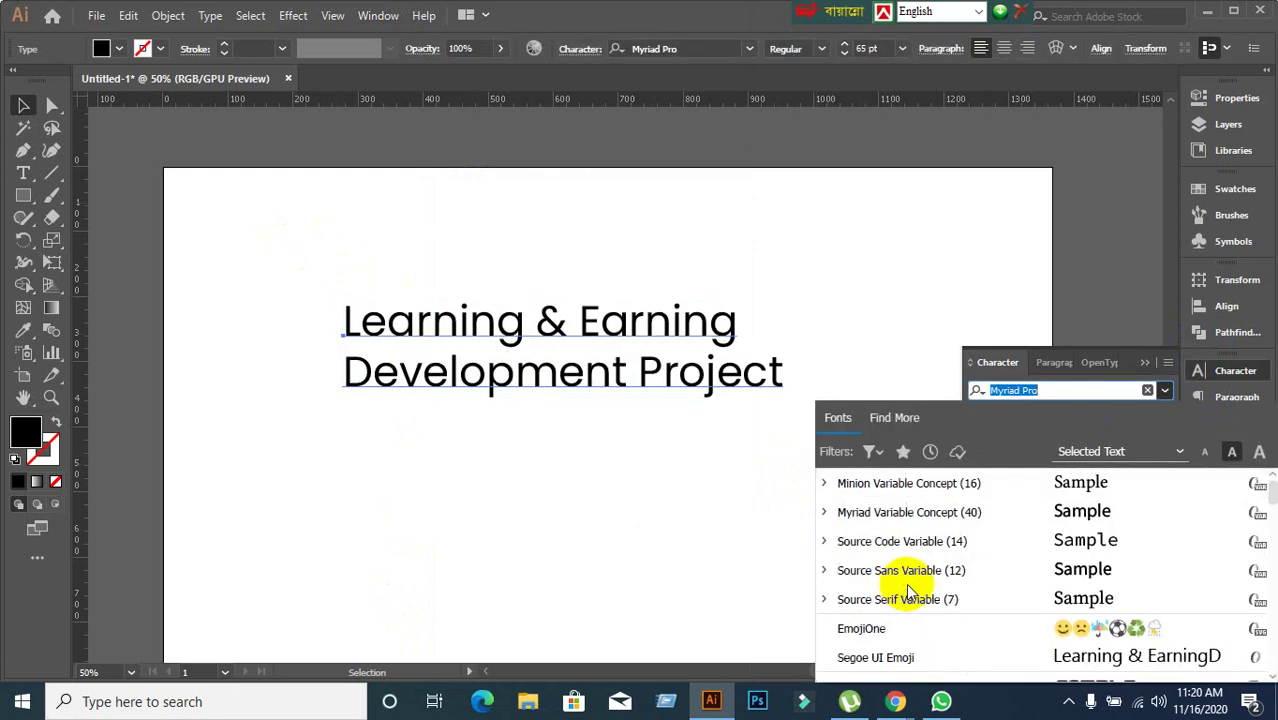
{"action": "scroll", "coordinate": [910, 592], "scroll_direction": "down", "scroll_amount": 3}
{"action": "left_click", "coordinate": [862, 568]}
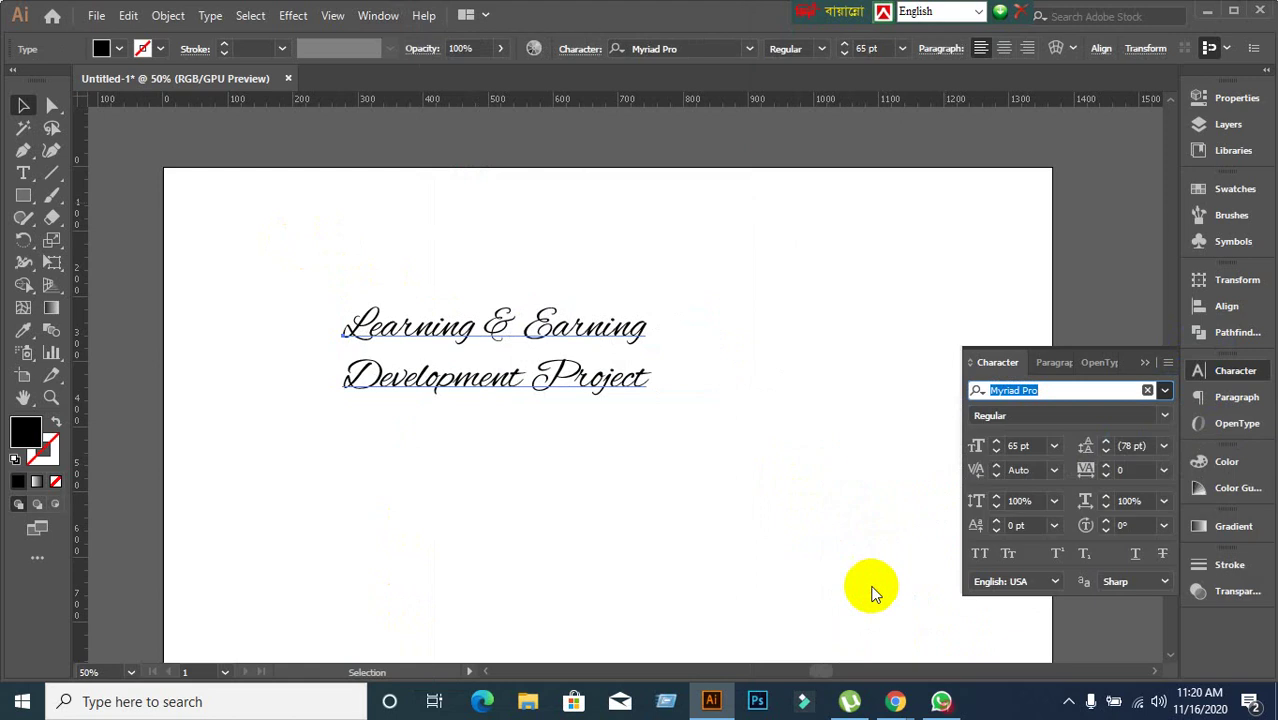
Check Alex Brush's styles, then switch the heading back to Myriad Pro.
{"action": "left_click", "coordinate": [1165, 416]}
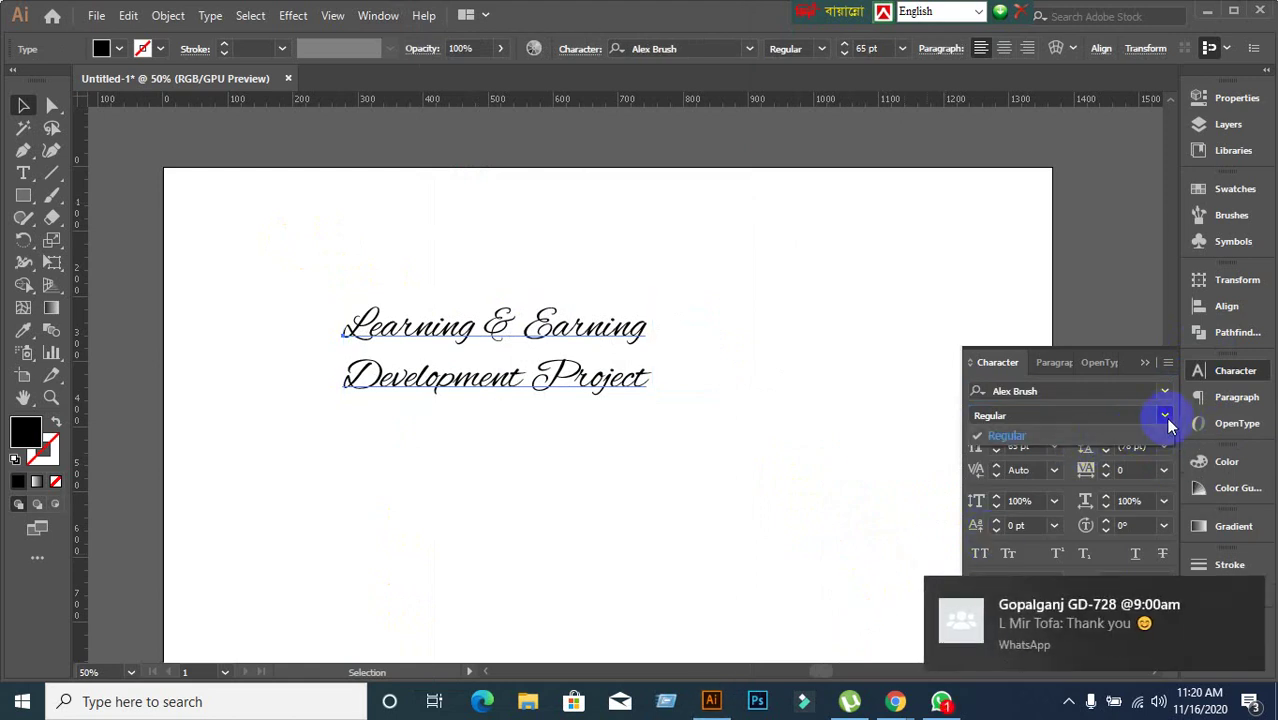
{"action": "left_click", "coordinate": [1160, 402]}
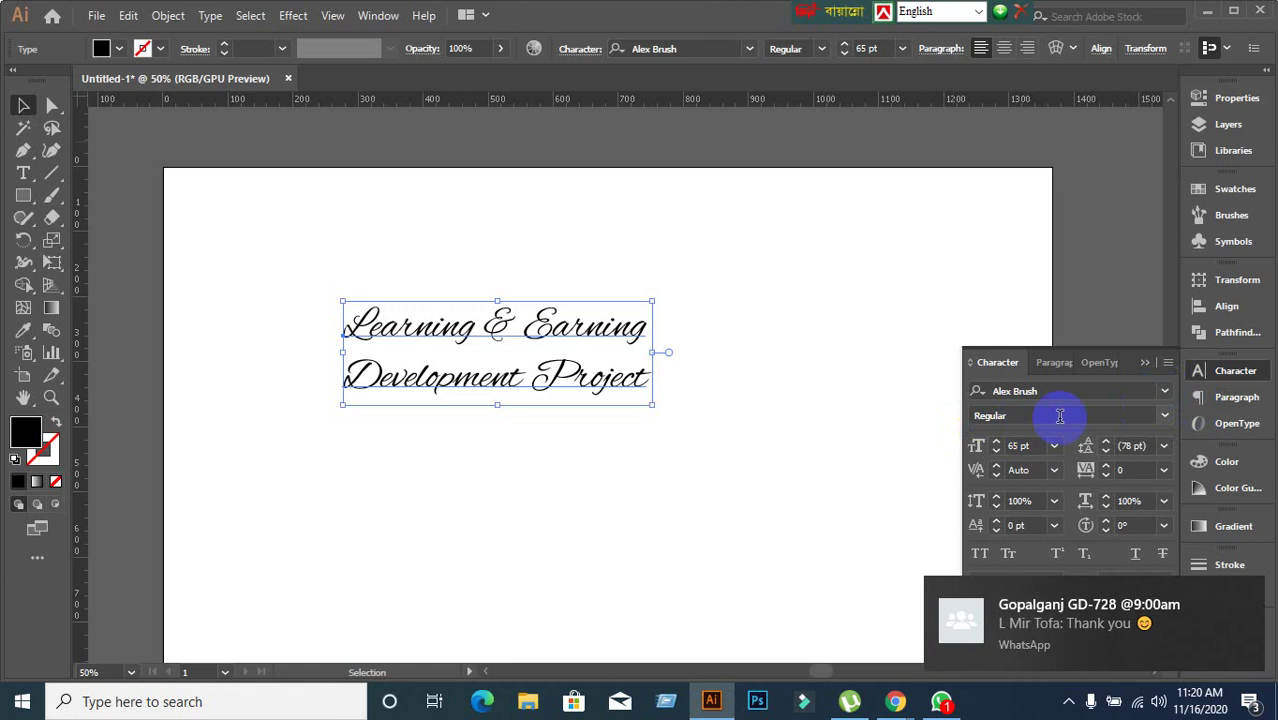
{"action": "left_click", "coordinate": [1165, 399]}
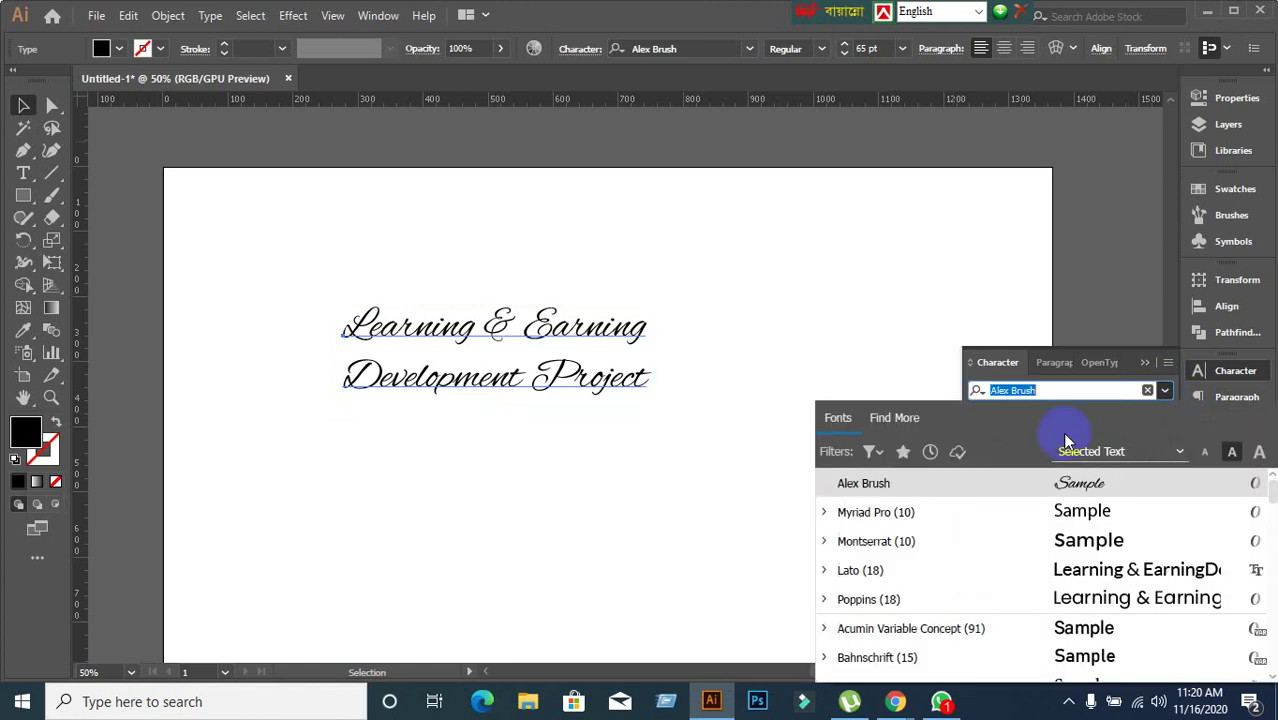
{"action": "left_click", "coordinate": [902, 513]}
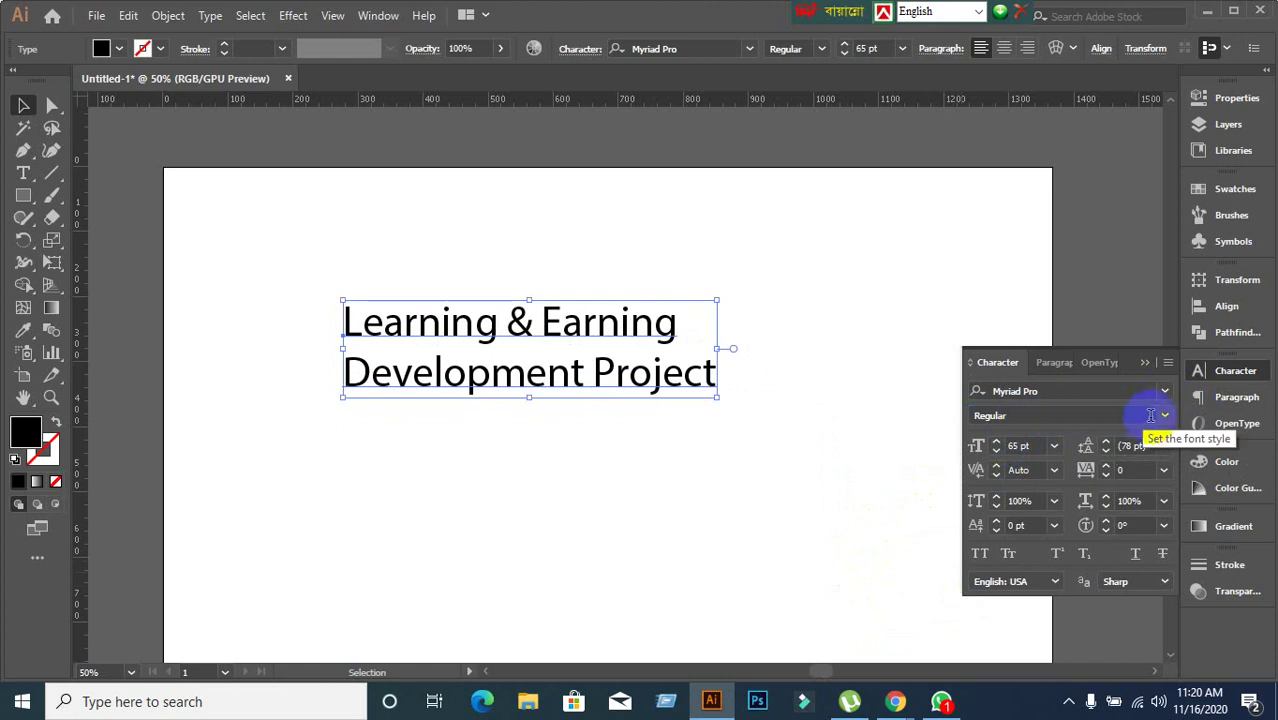
{"action": "left_click", "coordinate": [1165, 416]}
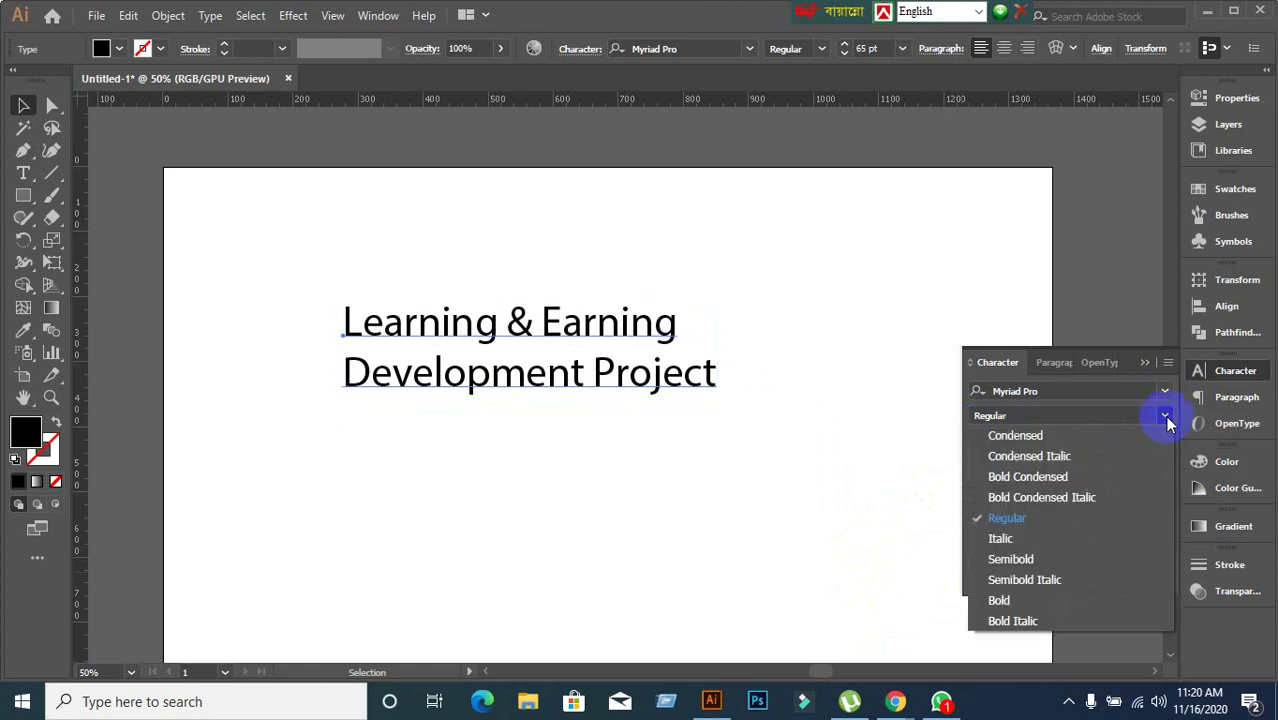
{"action": "left_click", "coordinate": [1024, 558]}
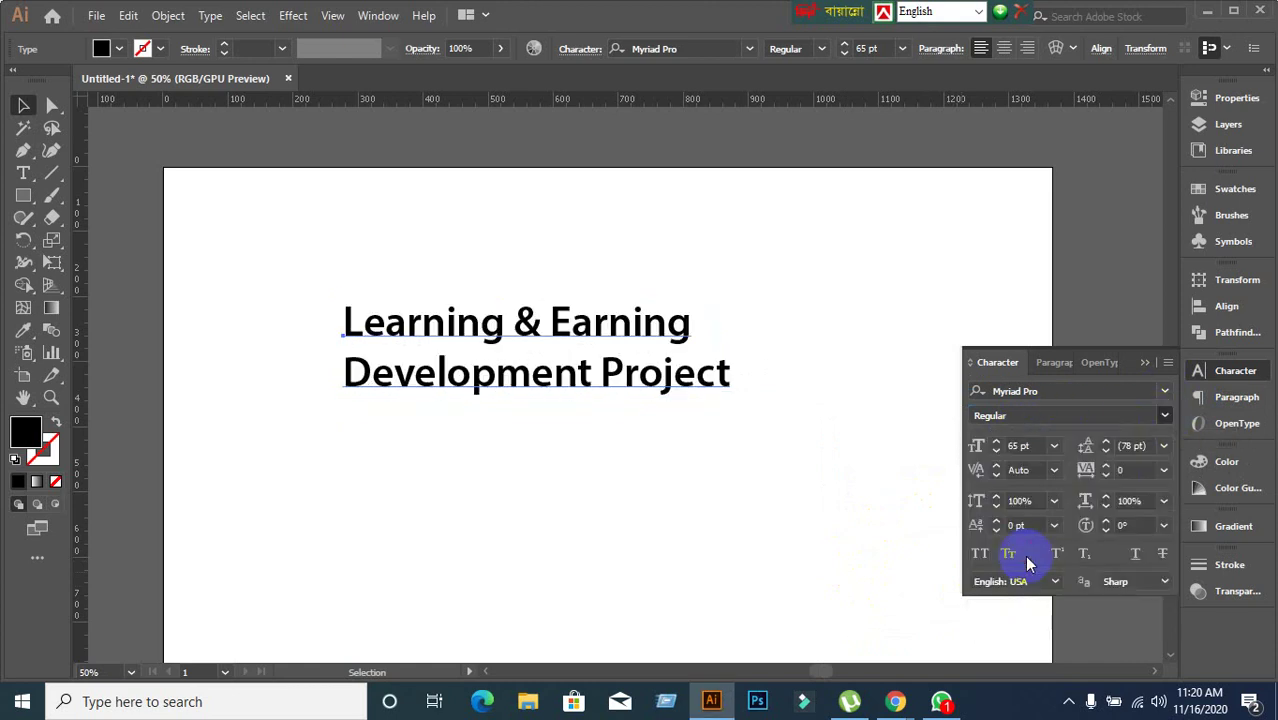
{"action": "left_click", "coordinate": [1165, 415]}
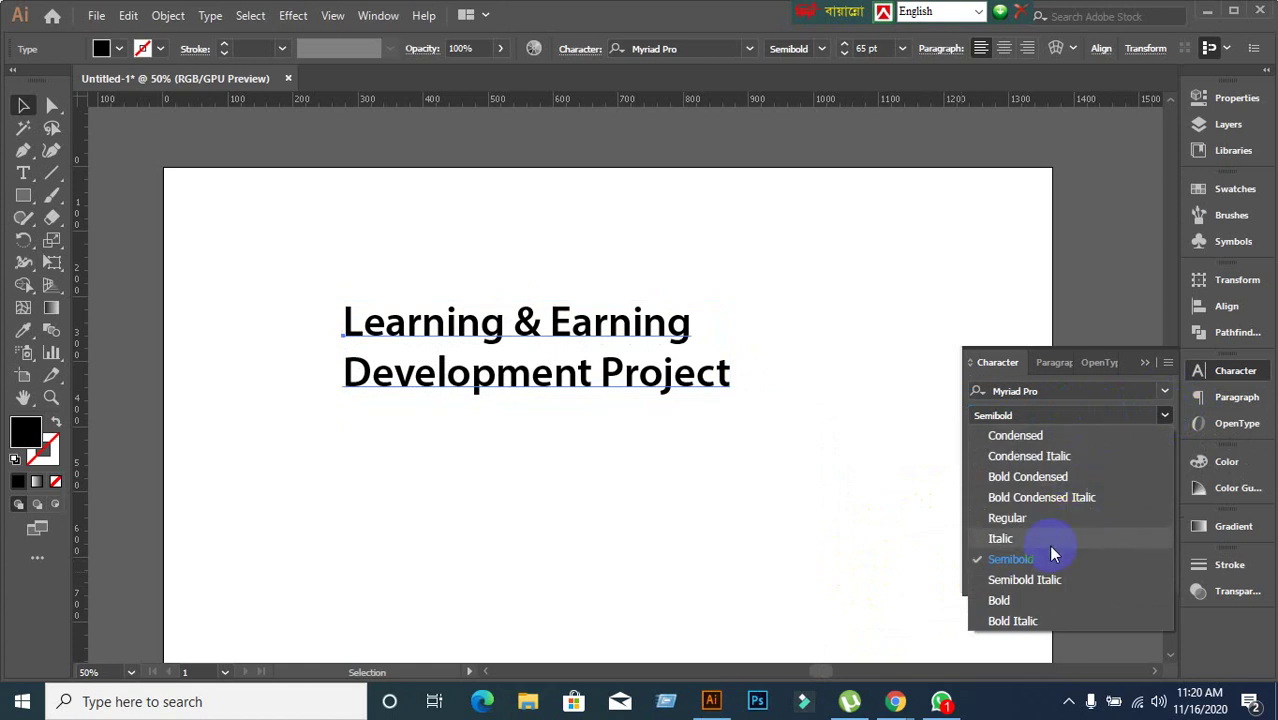
{"action": "left_click", "coordinate": [1036, 580]}
{"action": "left_click", "coordinate": [1165, 415]}
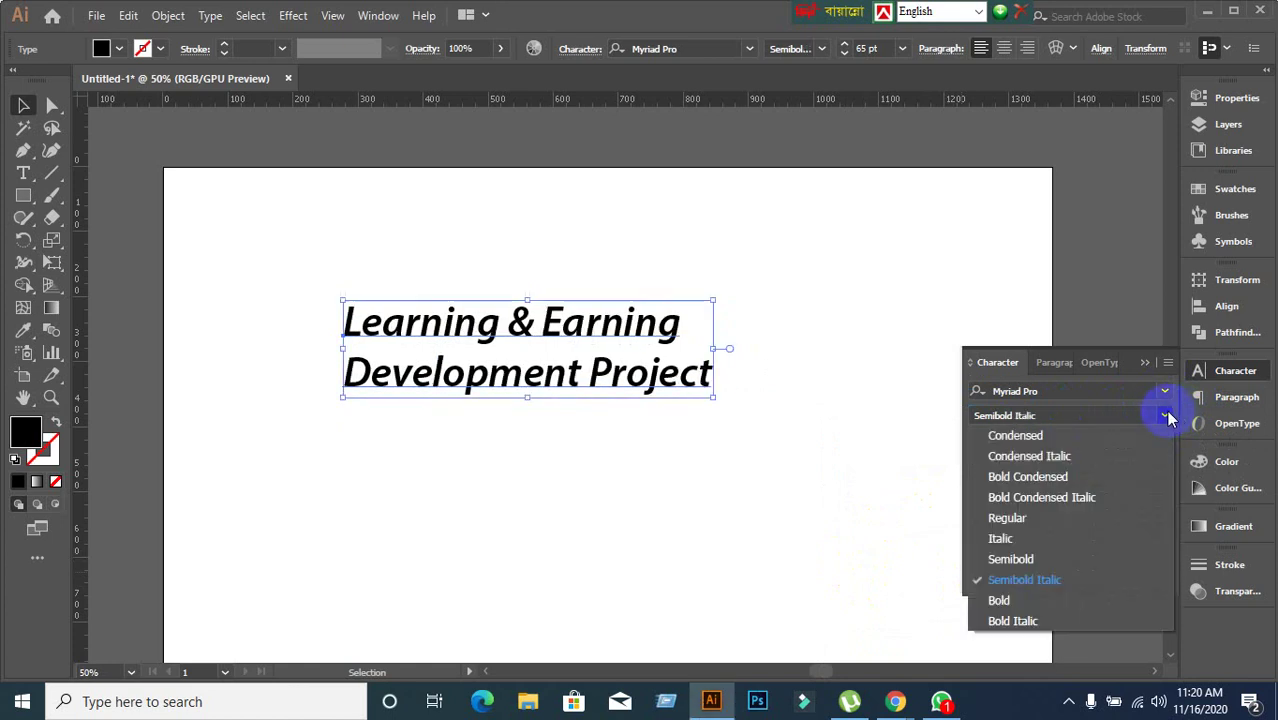
{"action": "left_click", "coordinate": [1010, 518]}
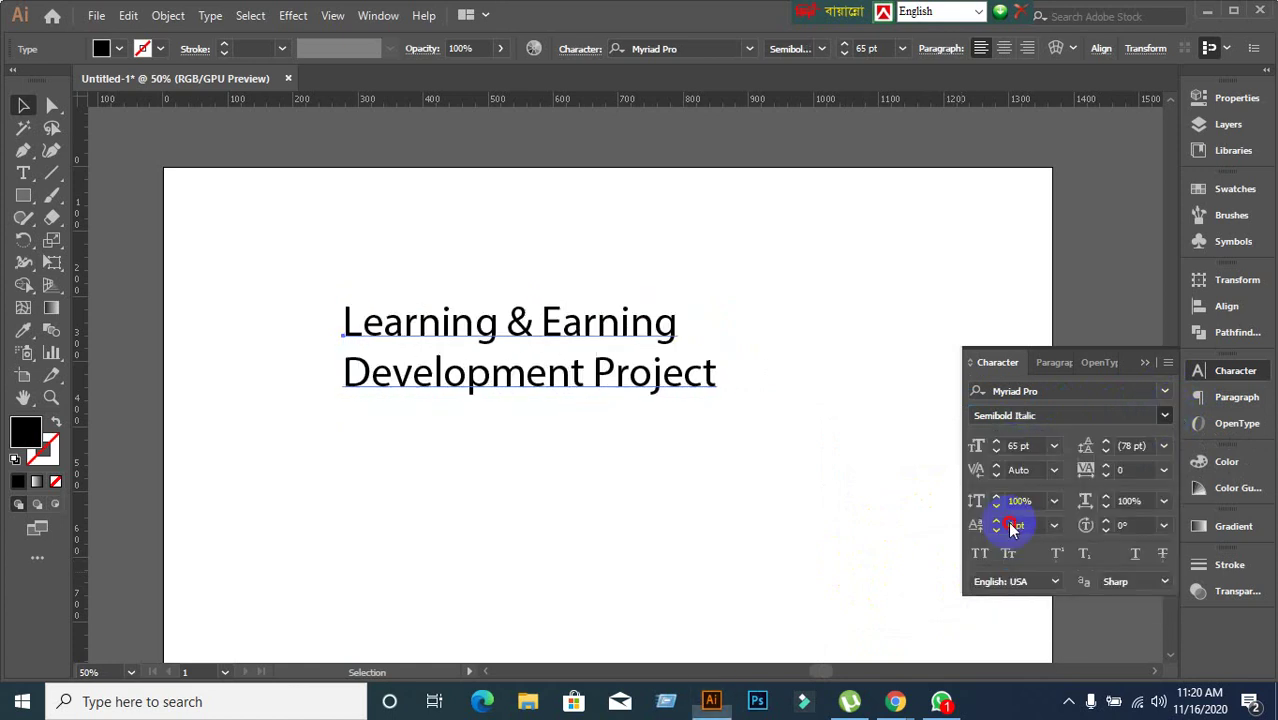
{"action": "left_click", "coordinate": [1165, 415]}
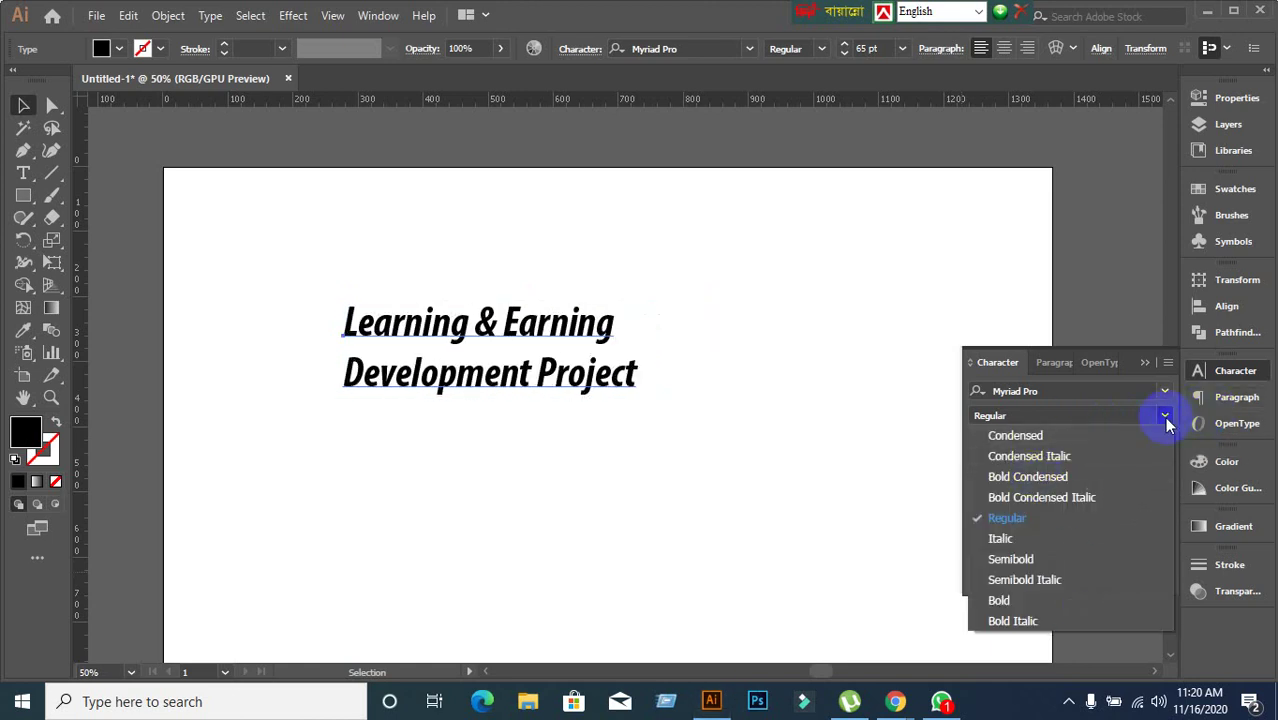
{"action": "left_click", "coordinate": [1165, 420]}
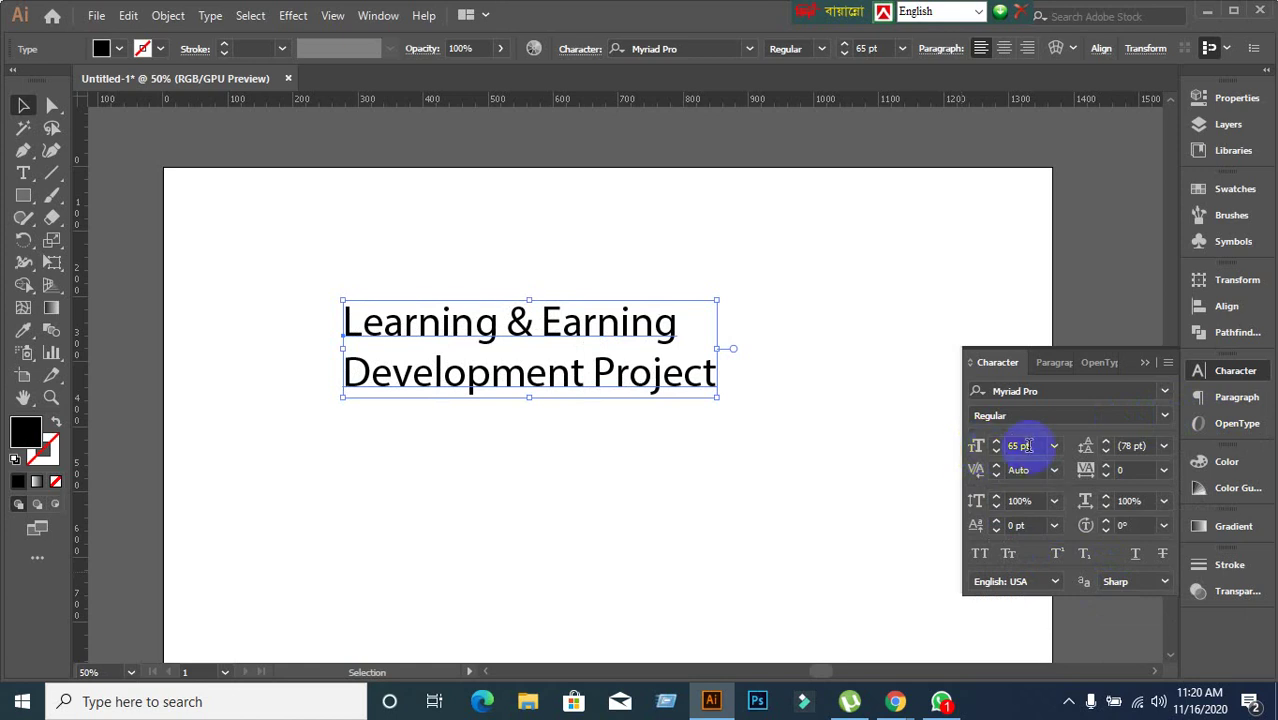
Try 48 pt and 12 pt preset sizes on the heading, settling on 60 pt.
{"action": "left_click", "coordinate": [1020, 446]}
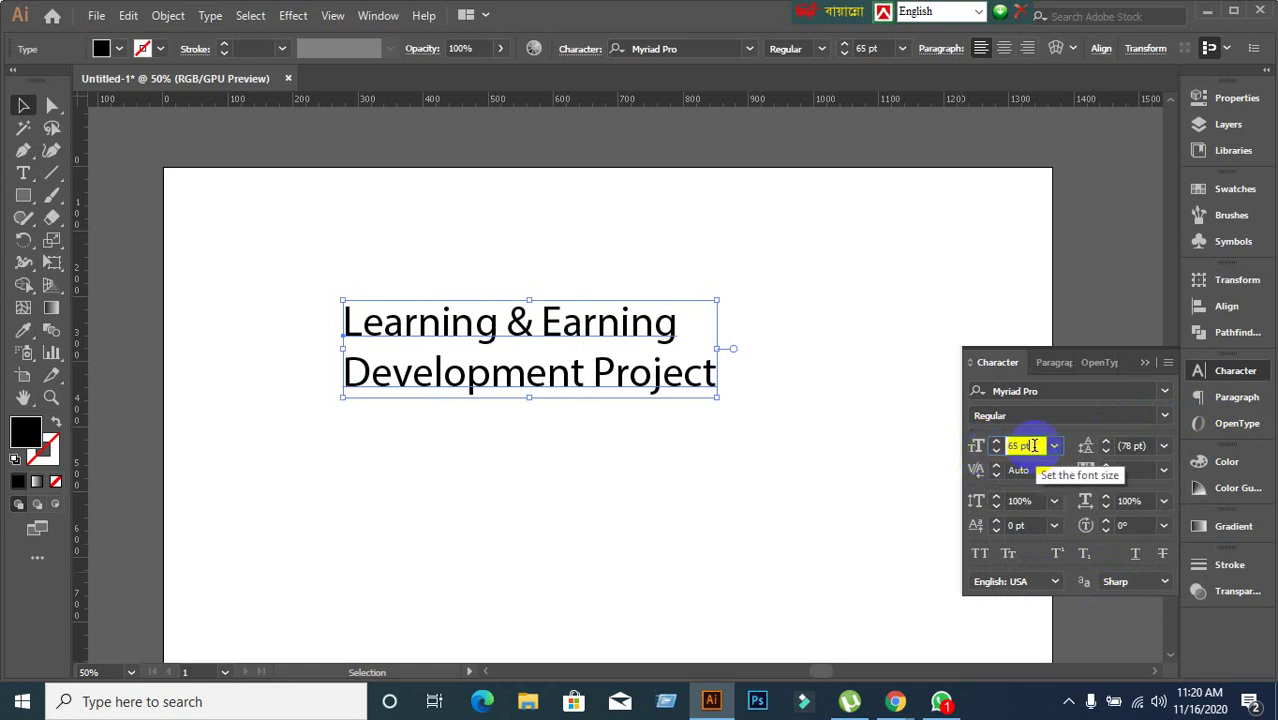
{"action": "scroll", "coordinate": [1034, 446], "scroll_direction": "up", "scroll_amount": 15}
{"action": "scroll", "coordinate": [1034, 446], "scroll_direction": "up", "scroll_amount": 20}
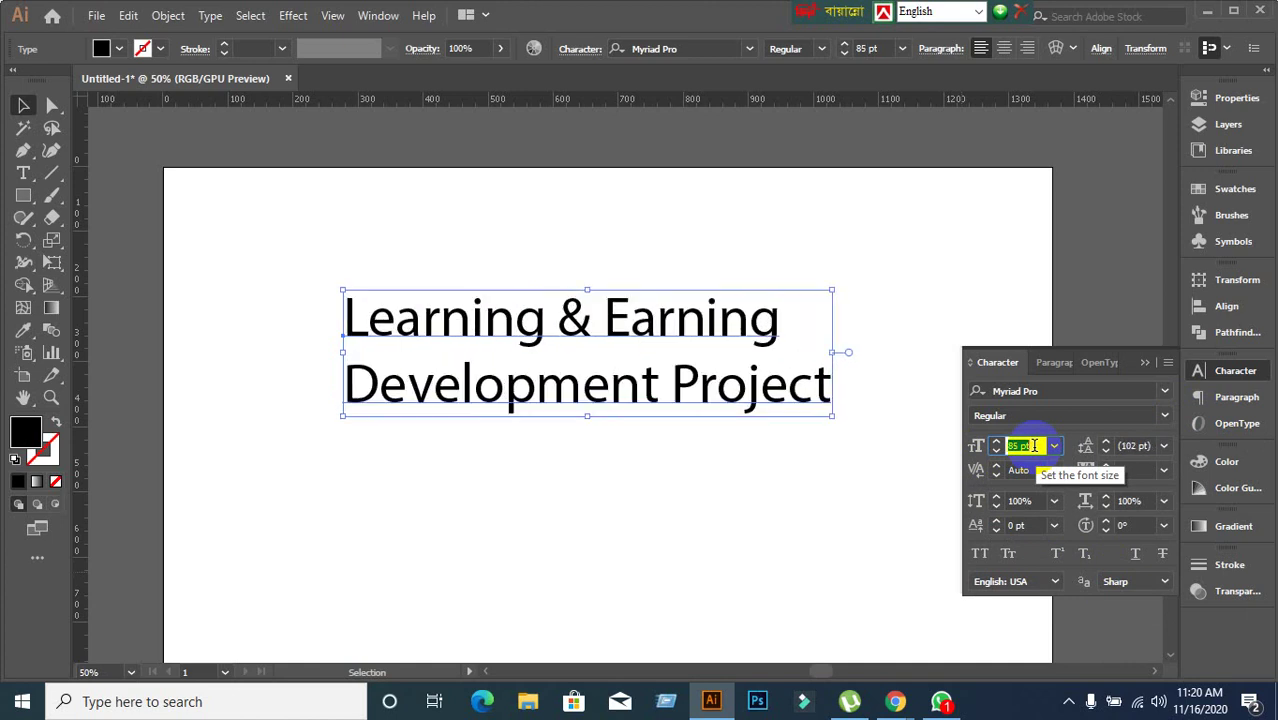
{"action": "scroll", "coordinate": [1030, 446], "scroll_direction": "down", "scroll_amount": 20}
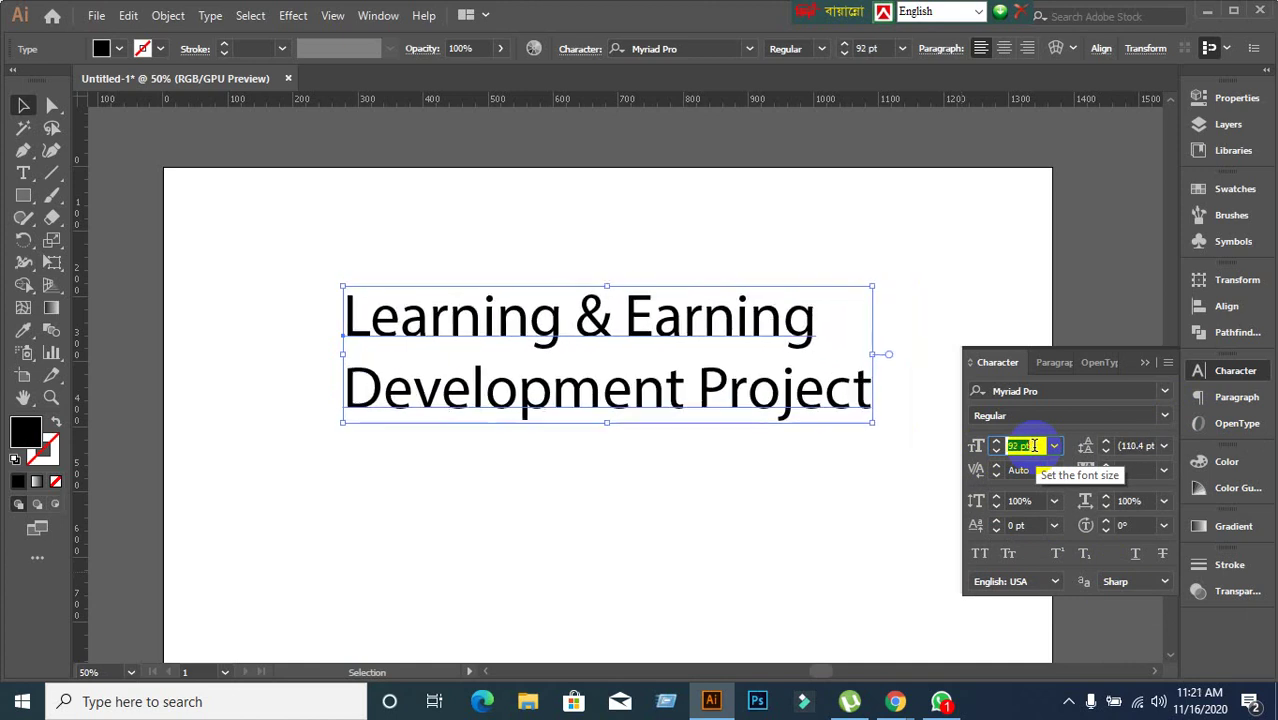
{"action": "left_click", "coordinate": [1054, 446]}
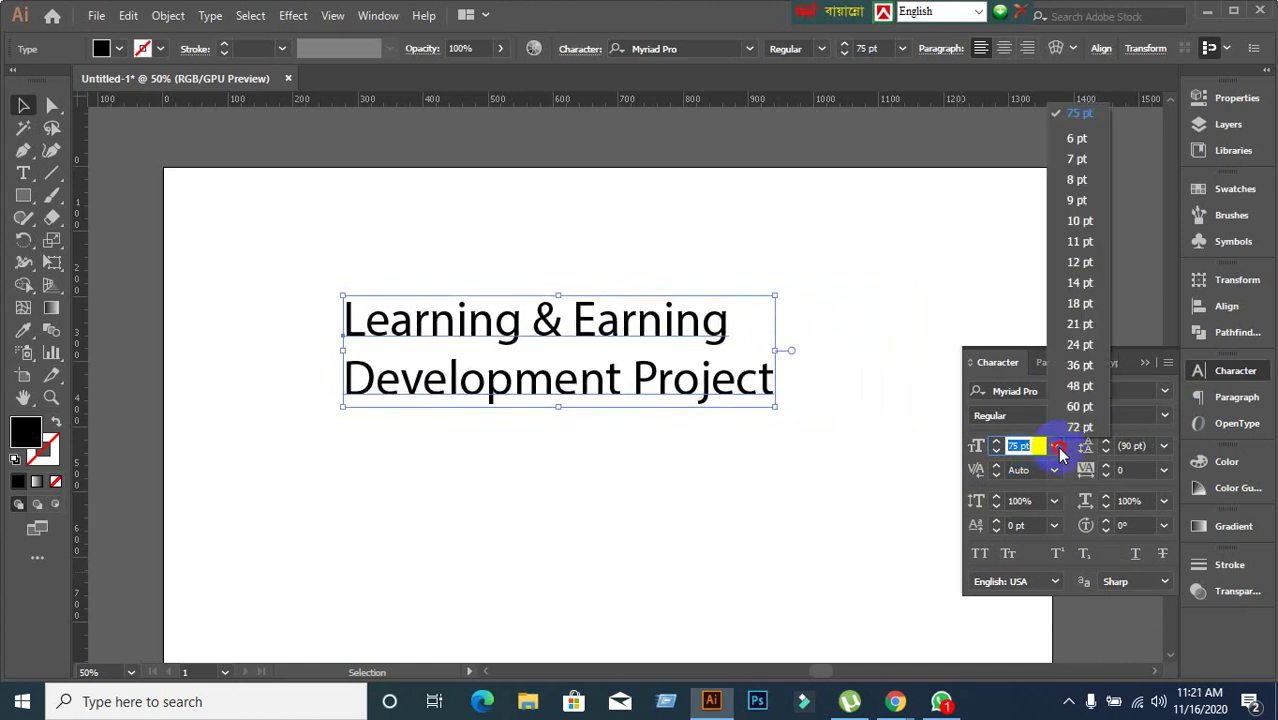
{"action": "left_click", "coordinate": [1058, 428]}
{"action": "left_click", "coordinate": [1055, 446]}
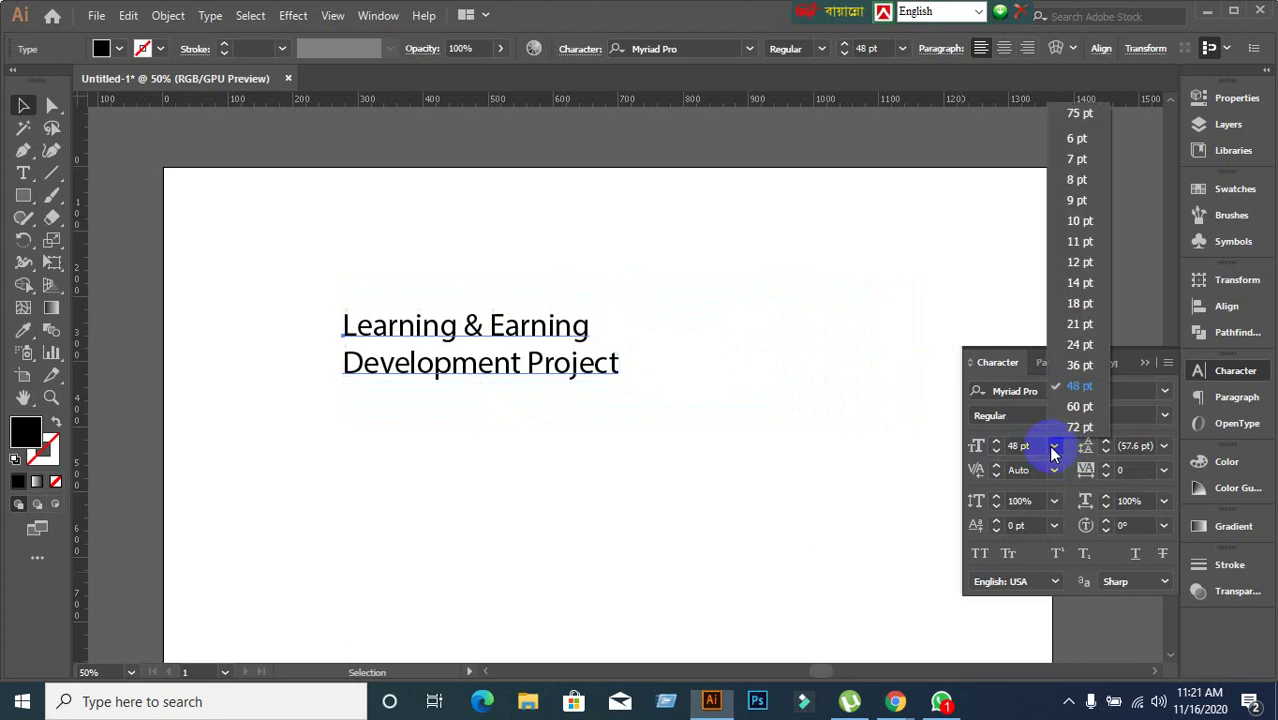
{"action": "left_click", "coordinate": [1068, 255]}
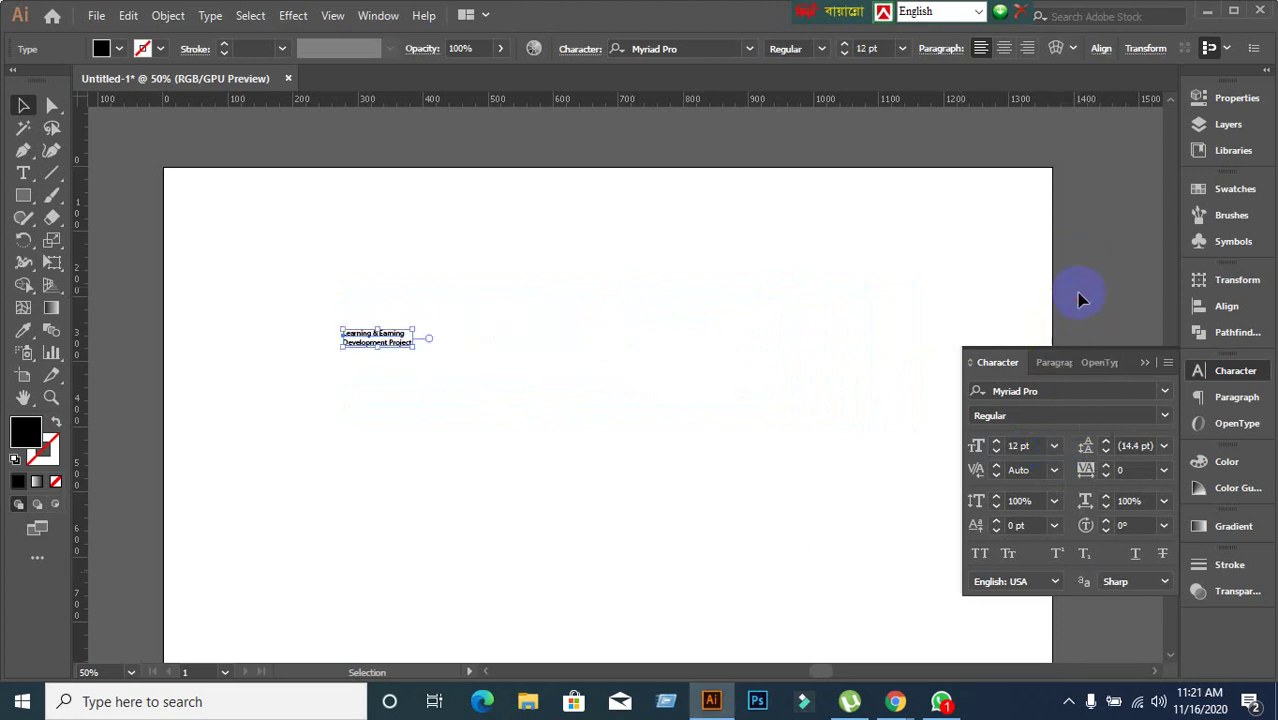
{"action": "left_click", "coordinate": [1054, 446]}
{"action": "left_click", "coordinate": [1060, 437]}
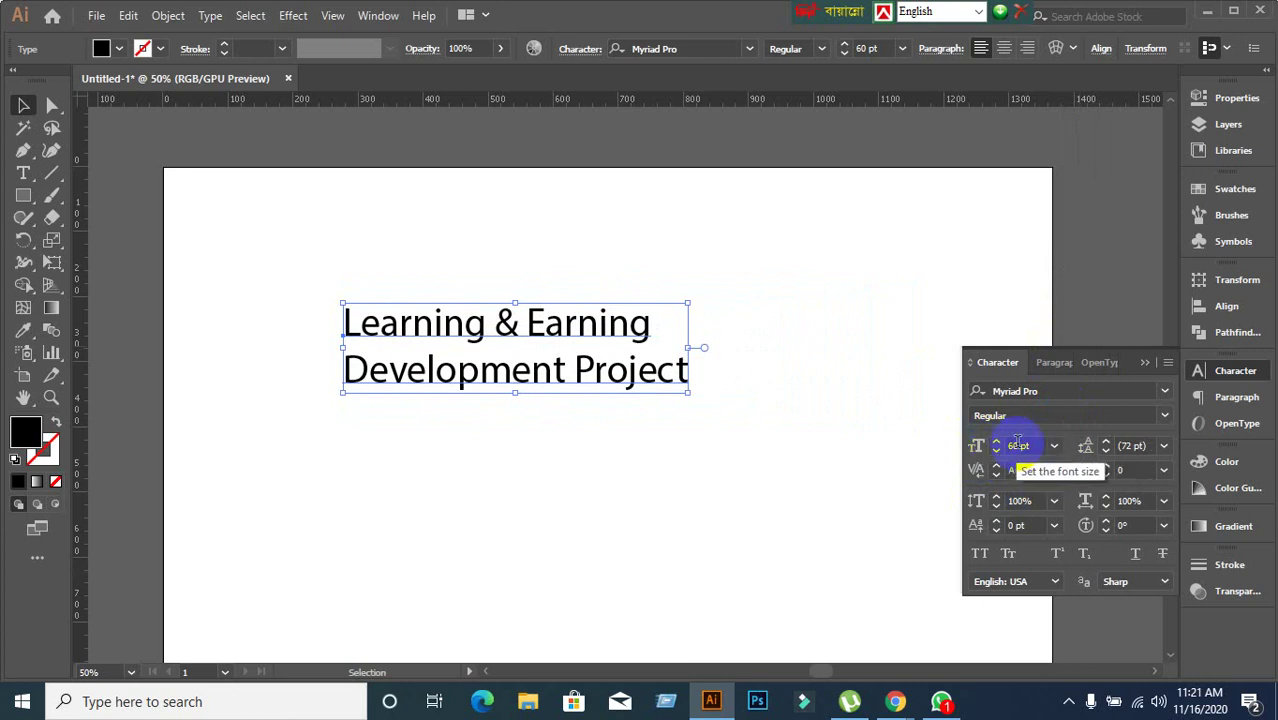
Confirm the 60 pt size in the size list and reselect the heading.
{"action": "double_click", "coordinate": [1017, 445]}
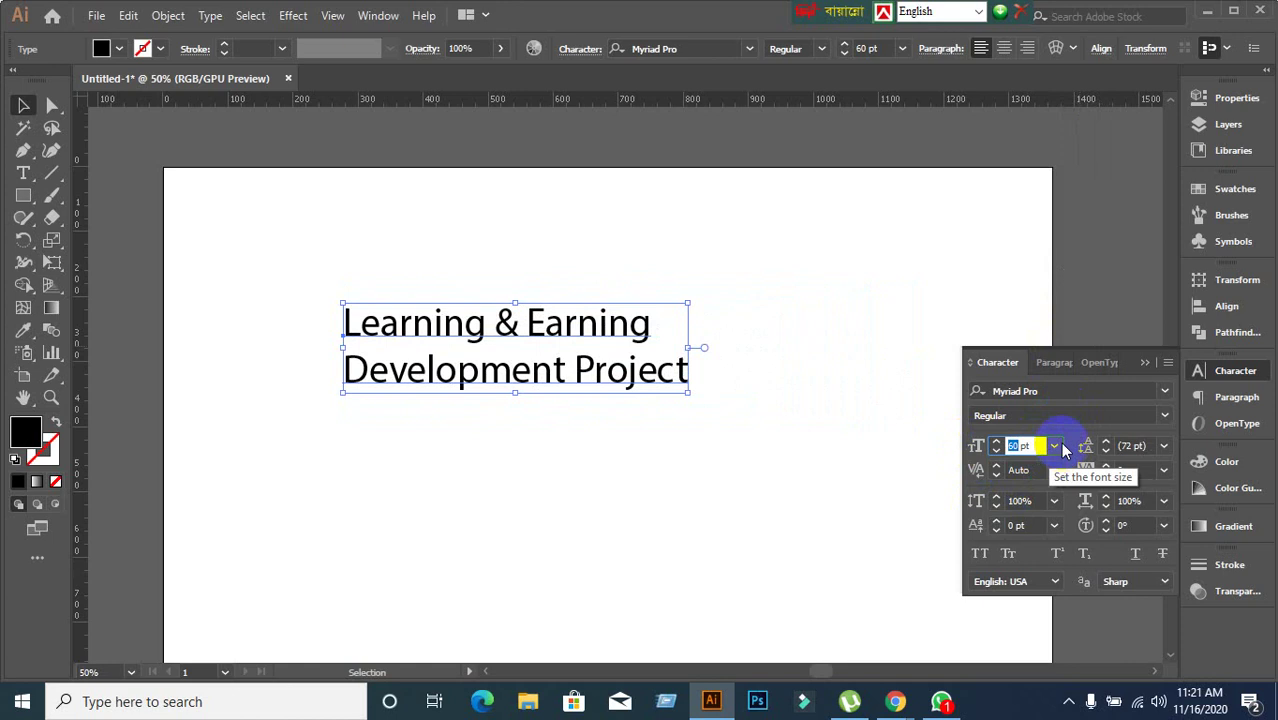
{"action": "left_click", "coordinate": [1055, 446]}
{"action": "left_click", "coordinate": [1056, 447]}
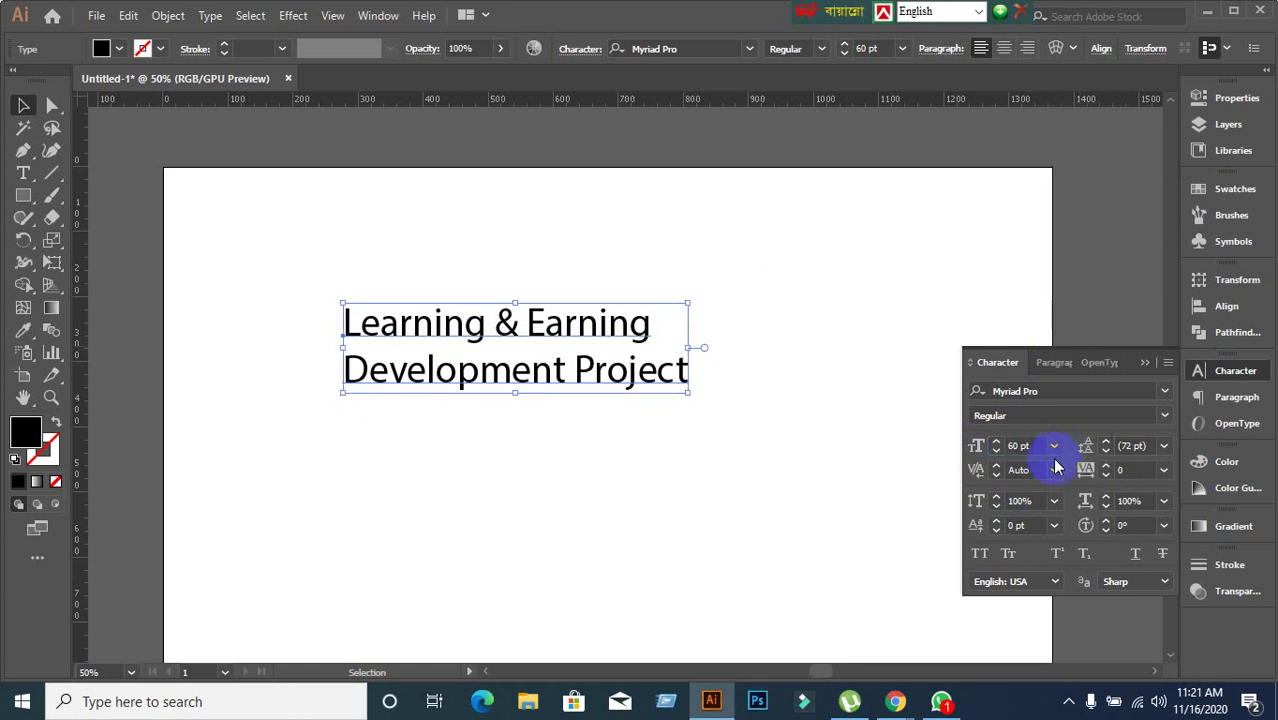
{"action": "left_click", "coordinate": [742, 487]}
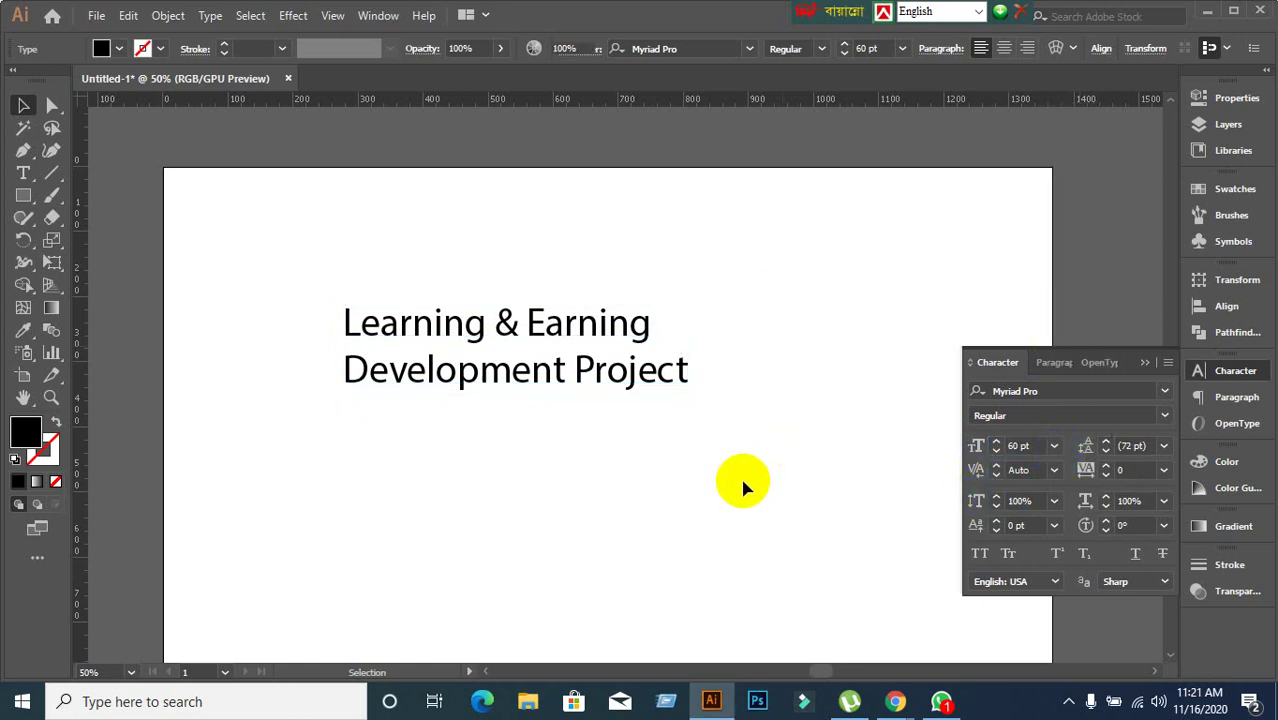
{"action": "left_click", "coordinate": [525, 390]}
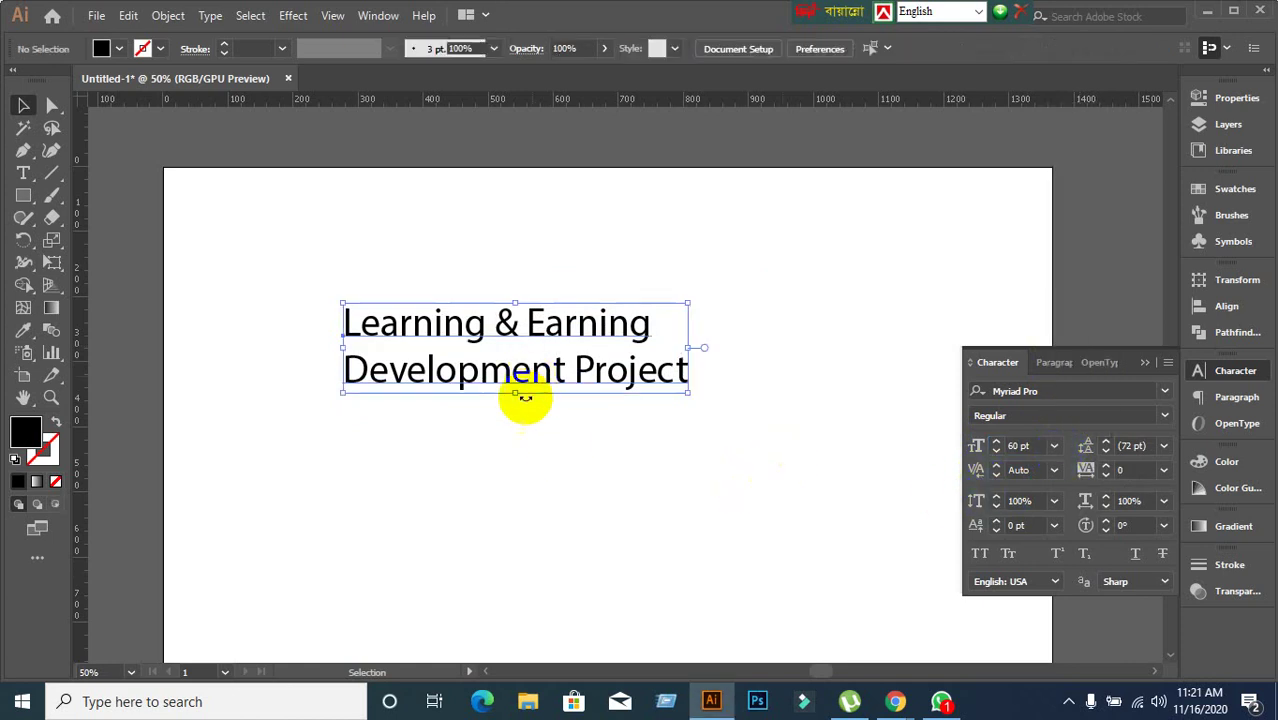
{"action": "double_click", "coordinate": [410, 344]}
{"action": "key", "text": "ctrl+a"}
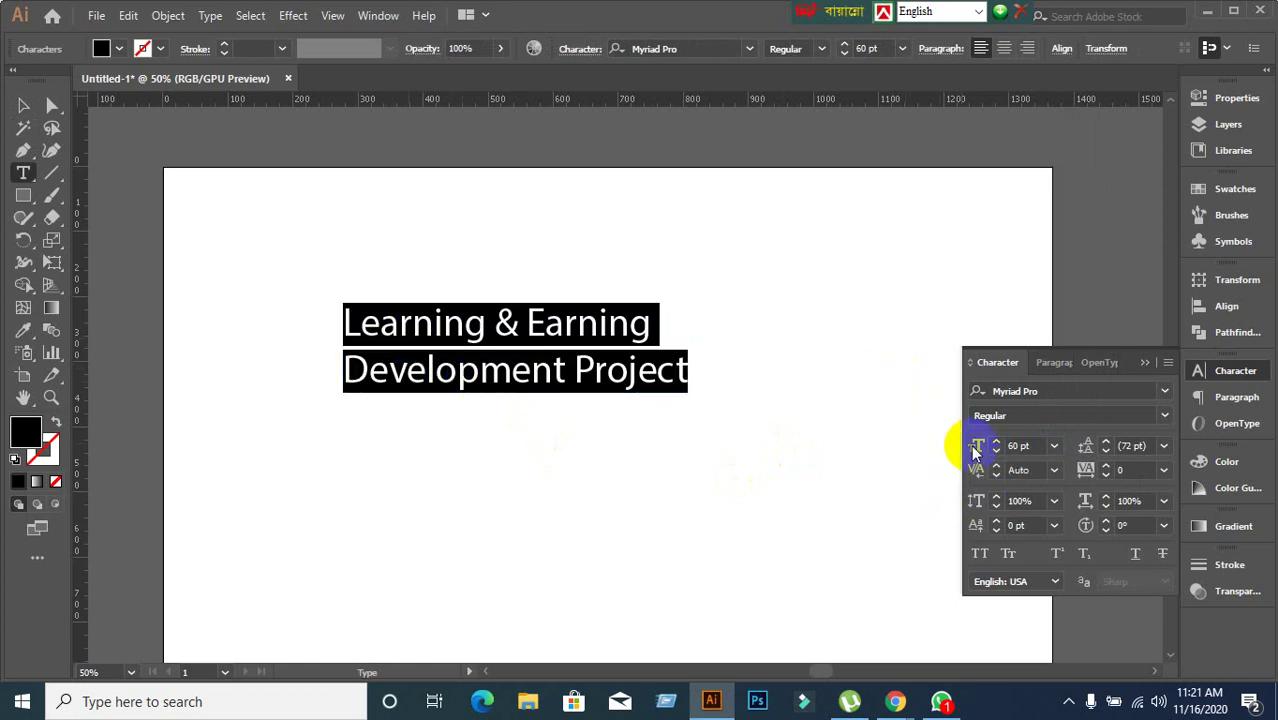
{"action": "left_click", "coordinate": [1054, 446]}
{"action": "left_click", "coordinate": [612, 372]}
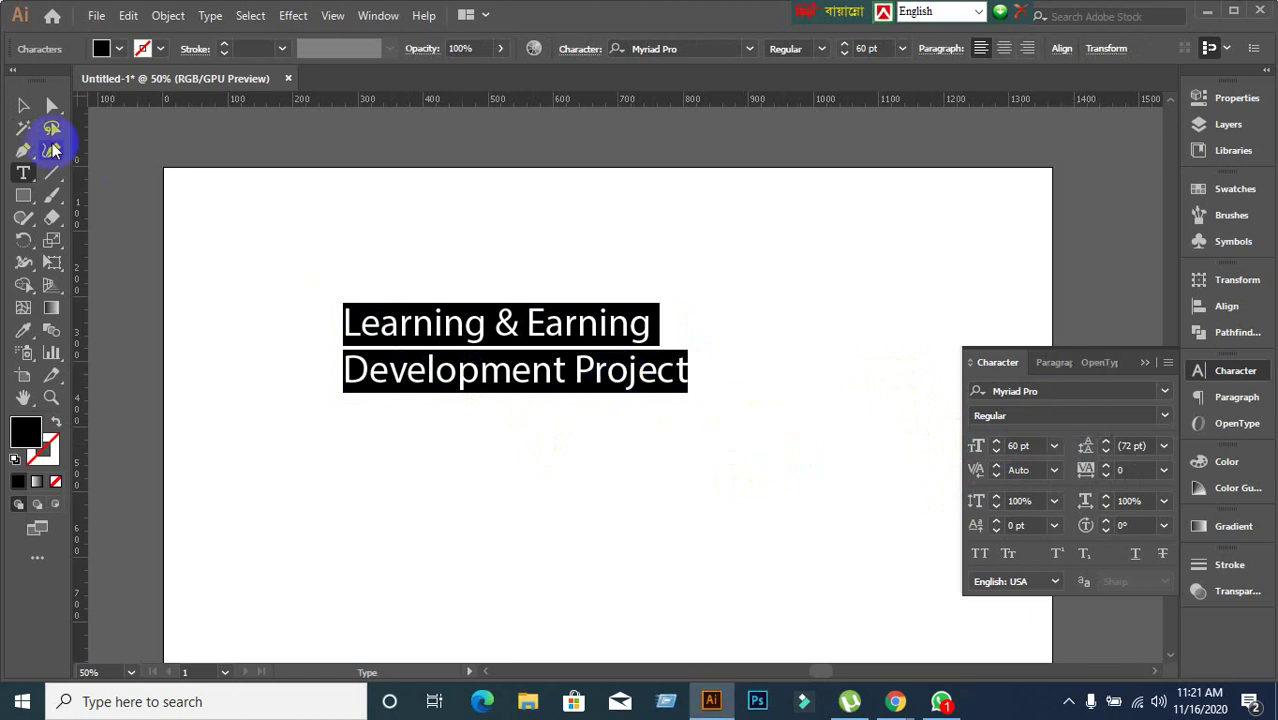
{"action": "left_click", "coordinate": [23, 106]}
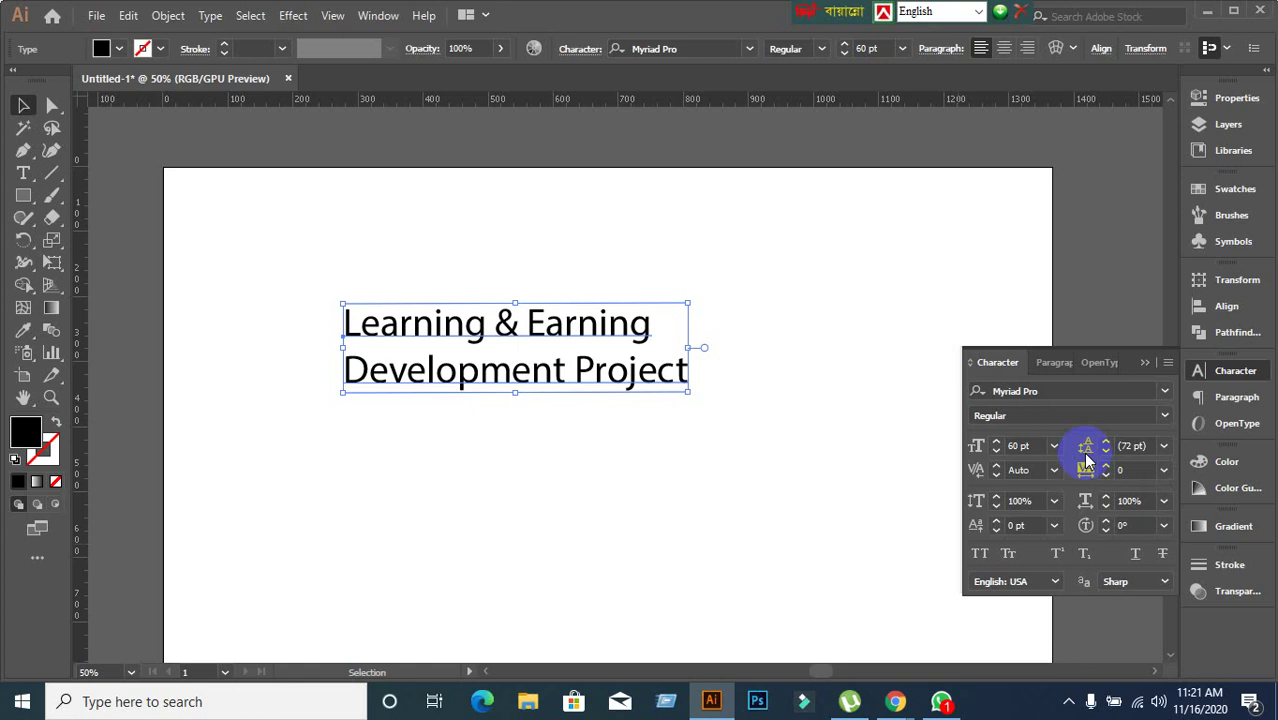
Try Auto and 72 pt leading on the heading, settling on 60 pt line spacing.
{"action": "left_click", "coordinate": [1165, 447]}
{"action": "left_click", "coordinate": [1187, 107]}
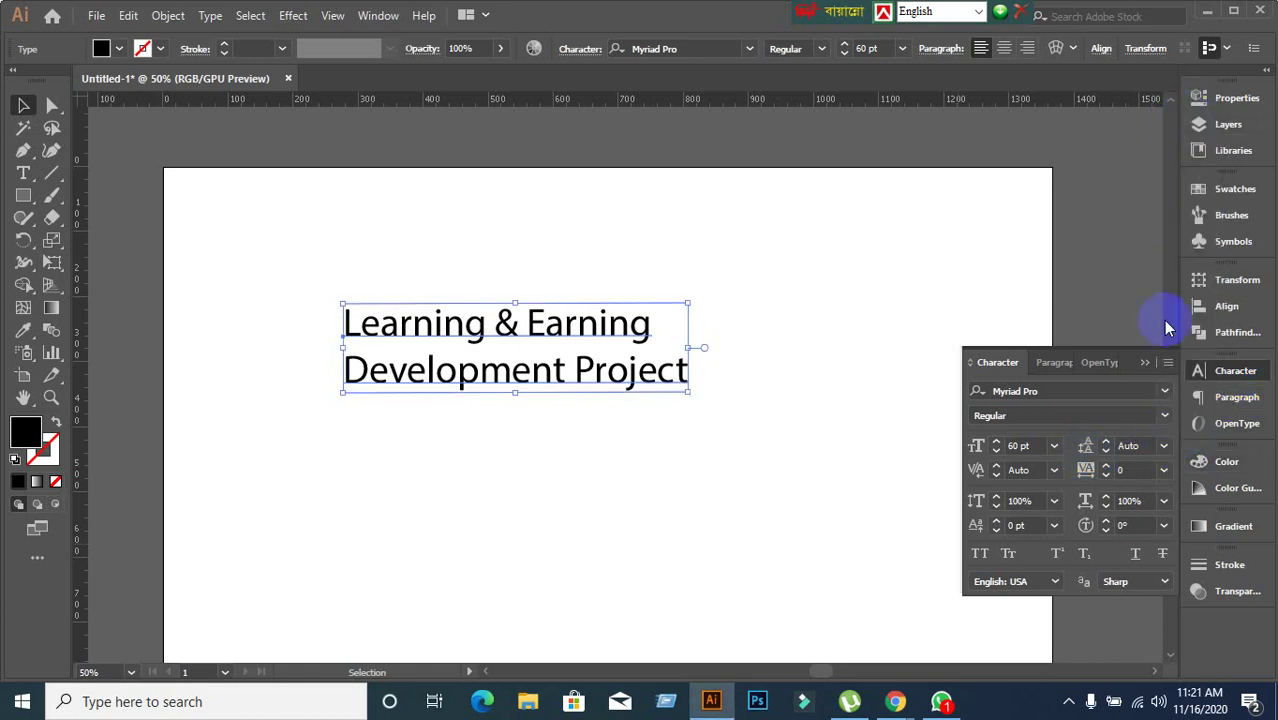
{"action": "left_click", "coordinate": [499, 451]}
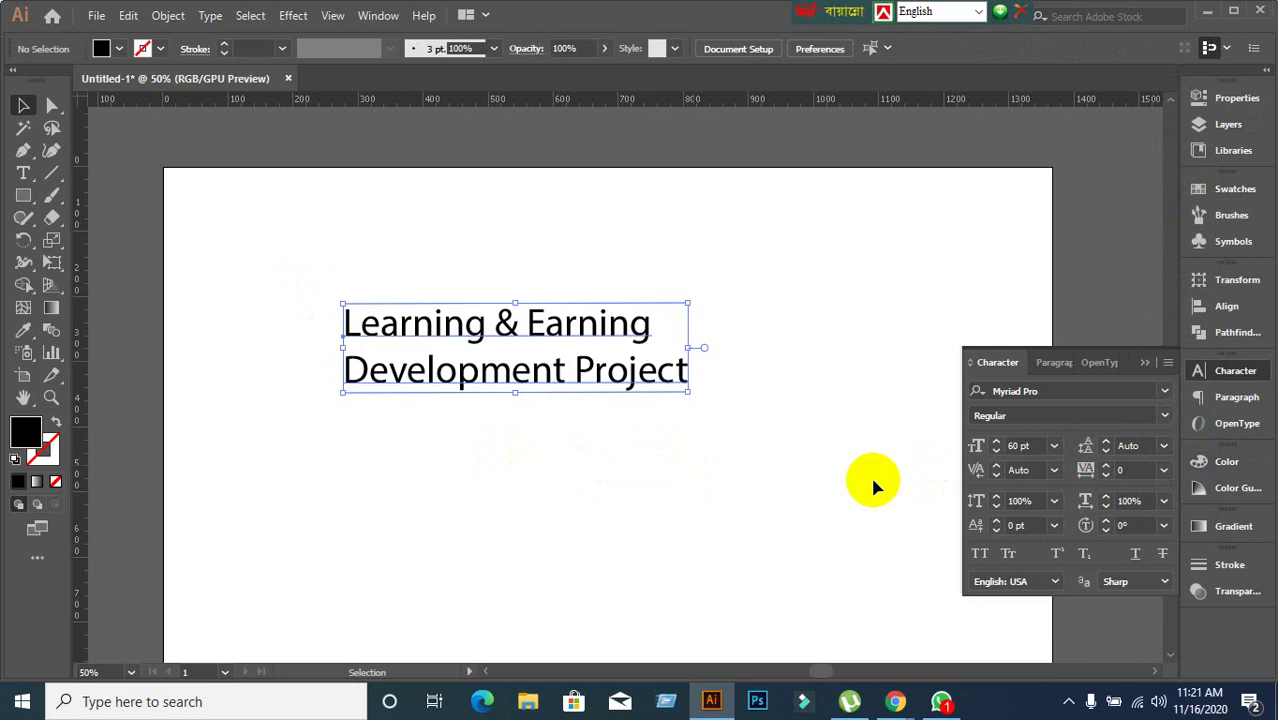
{"action": "left_click", "coordinate": [1164, 447]}
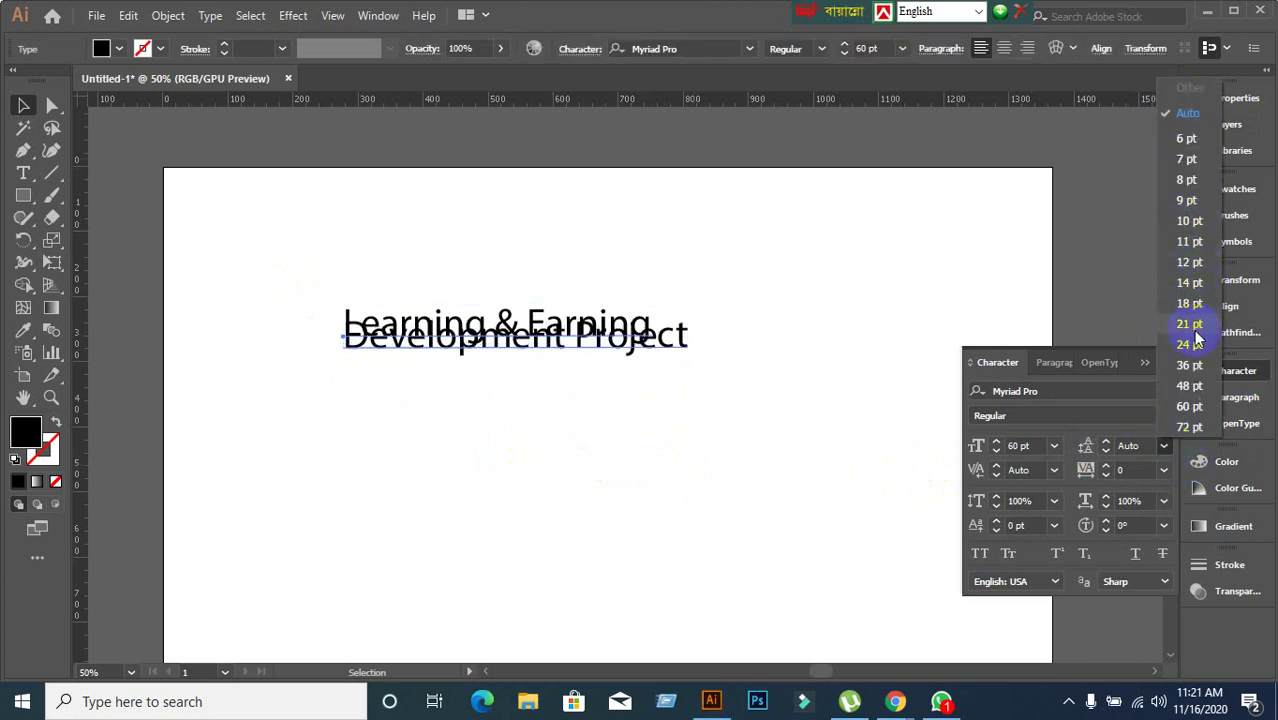
{"action": "left_click", "coordinate": [1200, 429]}
{"action": "left_click", "coordinate": [1148, 446]}
{"action": "scroll", "coordinate": [1148, 446], "scroll_direction": "up", "scroll_amount": 7}
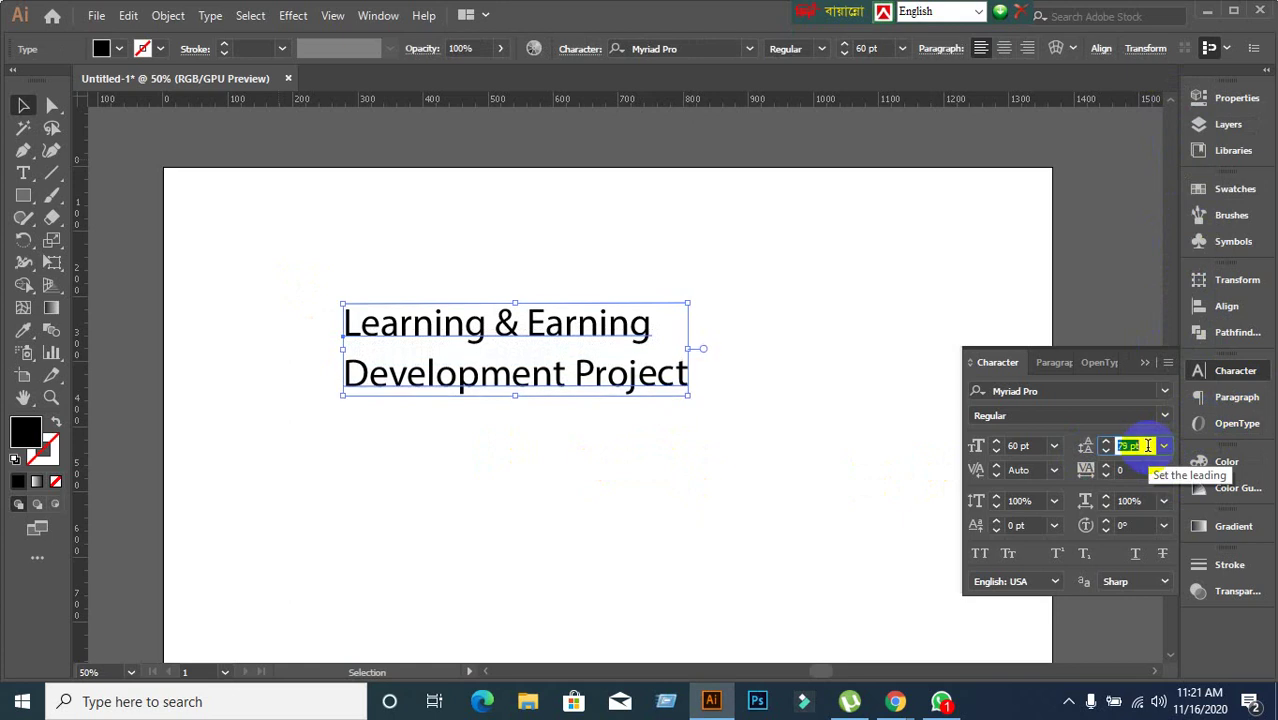
{"action": "scroll", "coordinate": [1148, 446], "scroll_direction": "down", "scroll_amount": 20}
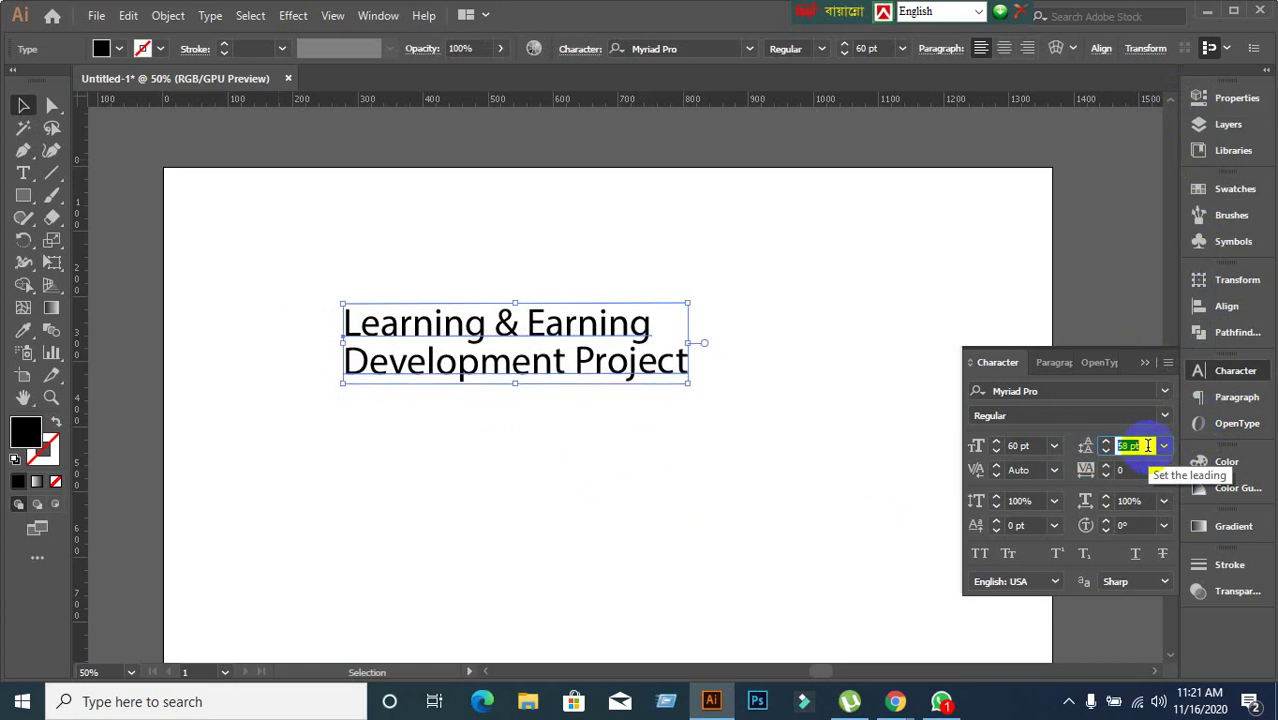
{"action": "scroll", "coordinate": [1148, 446], "scroll_direction": "up", "scroll_amount": 2}
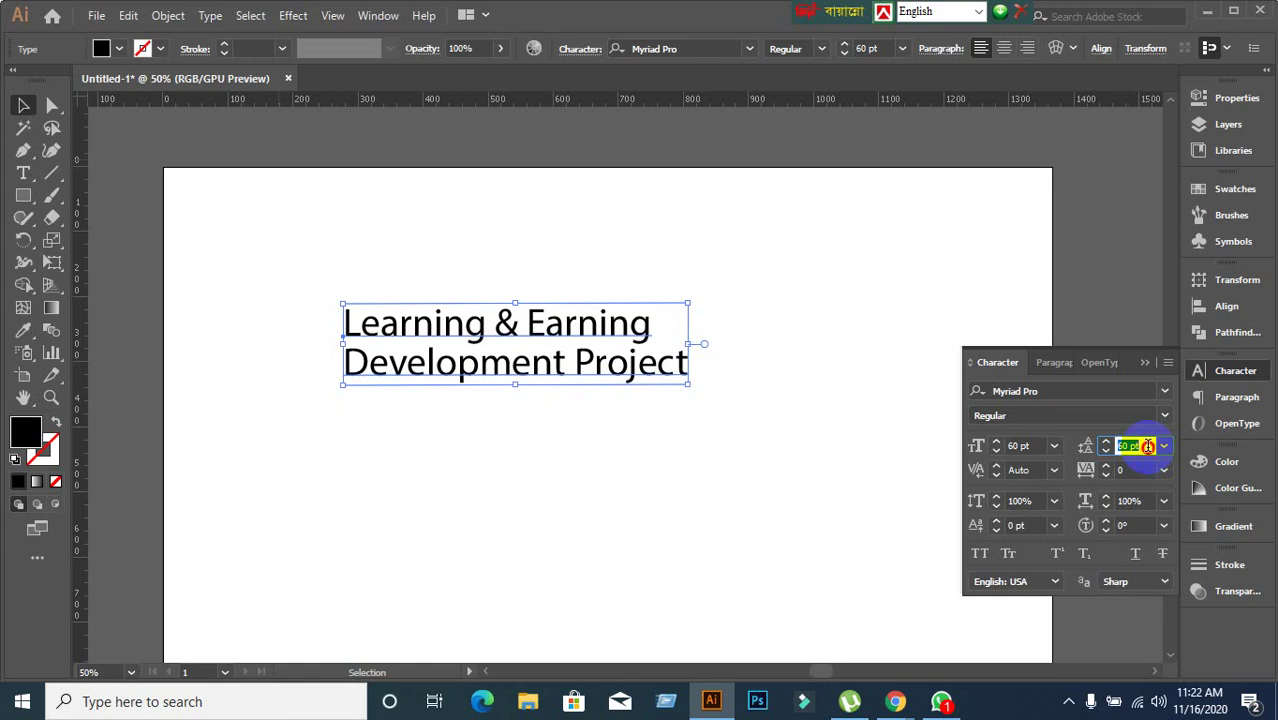
{"action": "left_click", "coordinate": [1034, 443]}
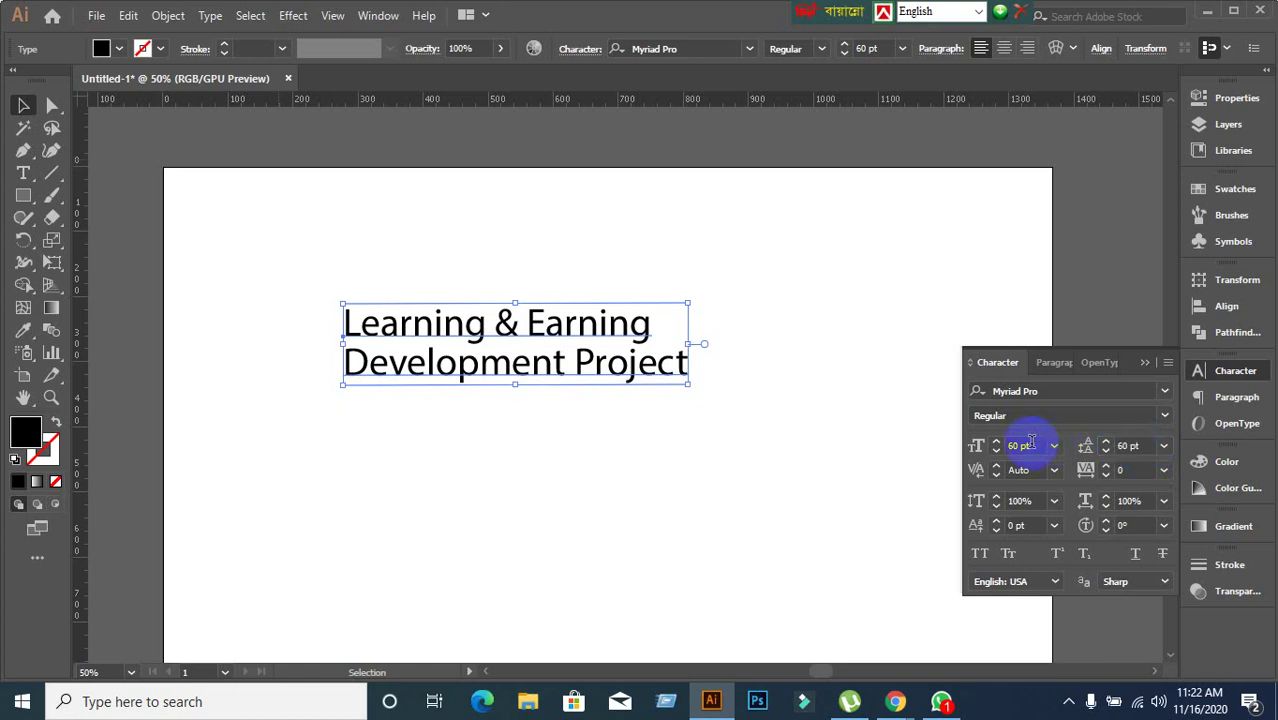
Set the heading's font size to 10 pt and its leading to 15 pt.
{"action": "left_click", "coordinate": [1031, 443]}
{"action": "type", "text": "10"}
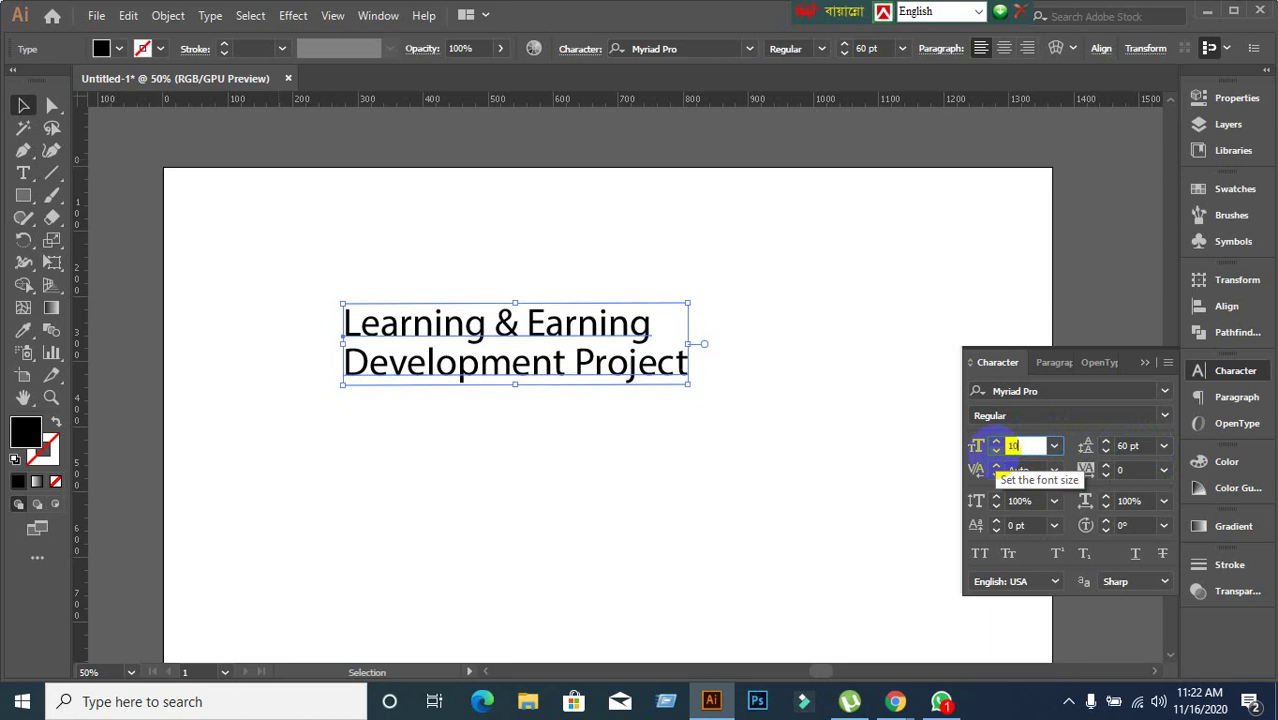
{"action": "key", "text": "Return"}
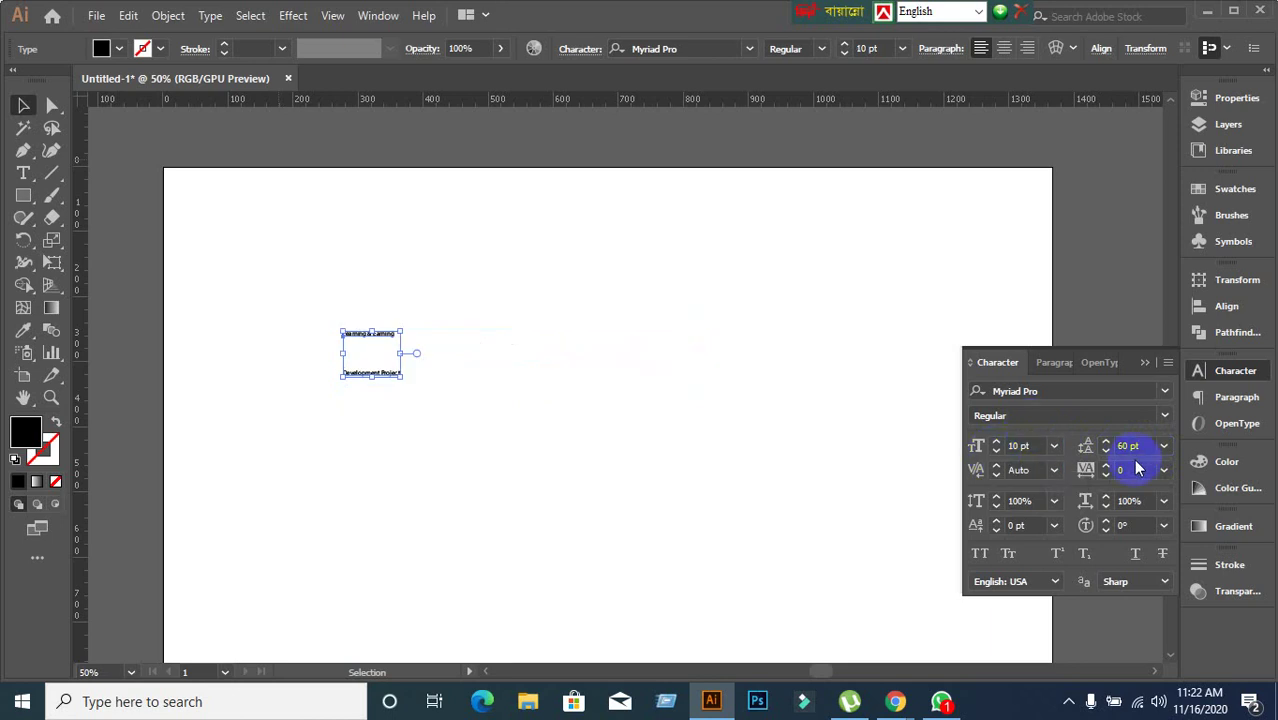
{"action": "left_click", "coordinate": [1140, 445]}
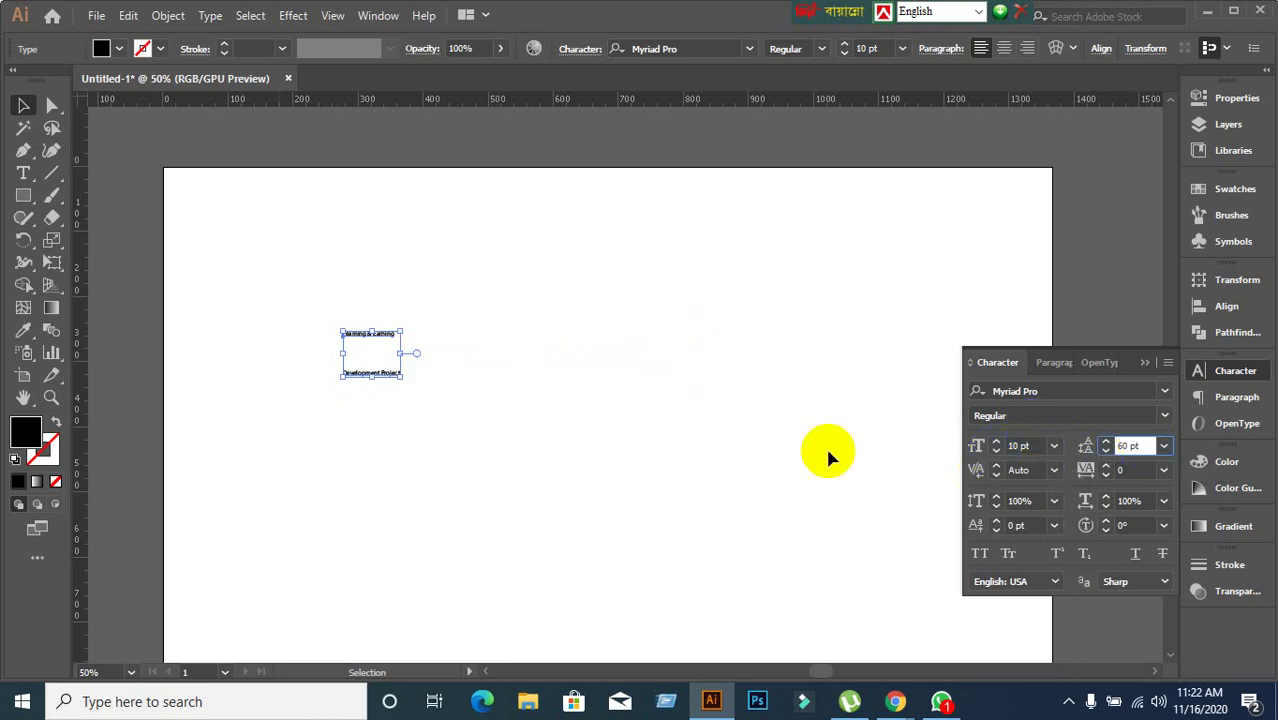
{"action": "scroll", "coordinate": [365, 390], "scroll_direction": "up", "scroll_amount": 2}
{"action": "scroll", "coordinate": [362, 344], "scroll_direction": "up", "scroll_amount": 1}
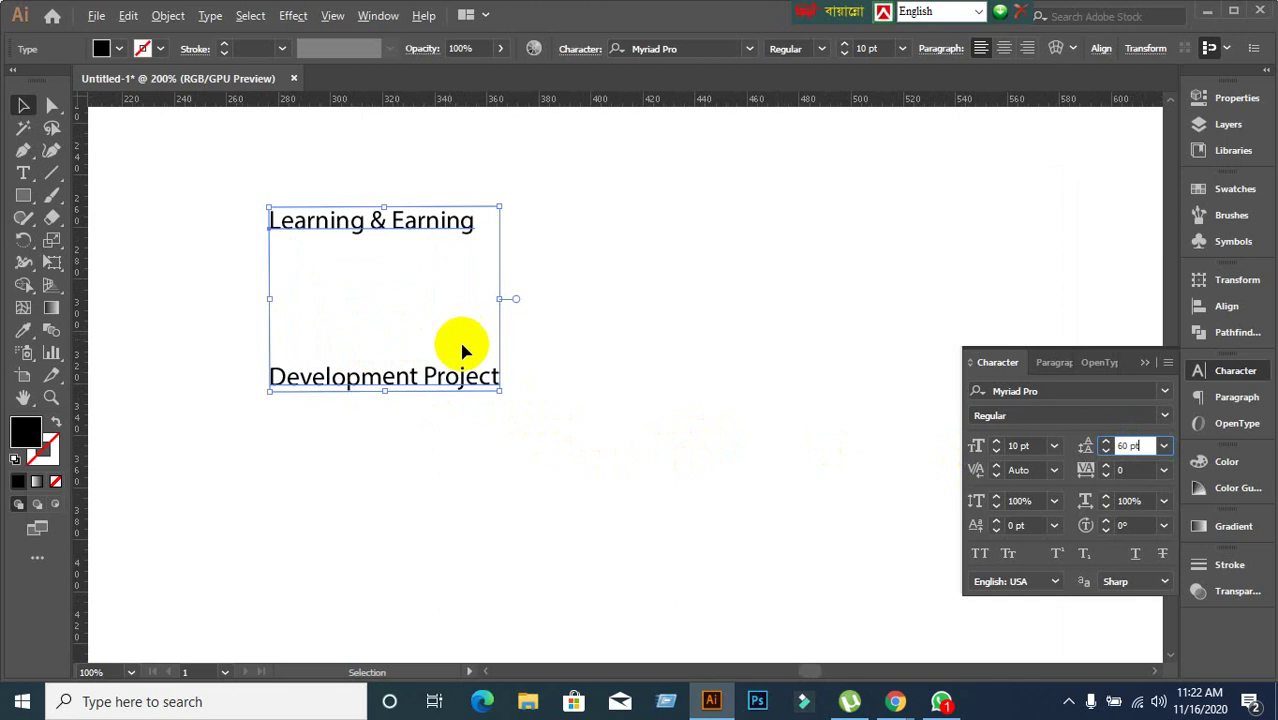
{"action": "scroll", "coordinate": [1144, 445], "scroll_direction": "down", "scroll_amount": 20}
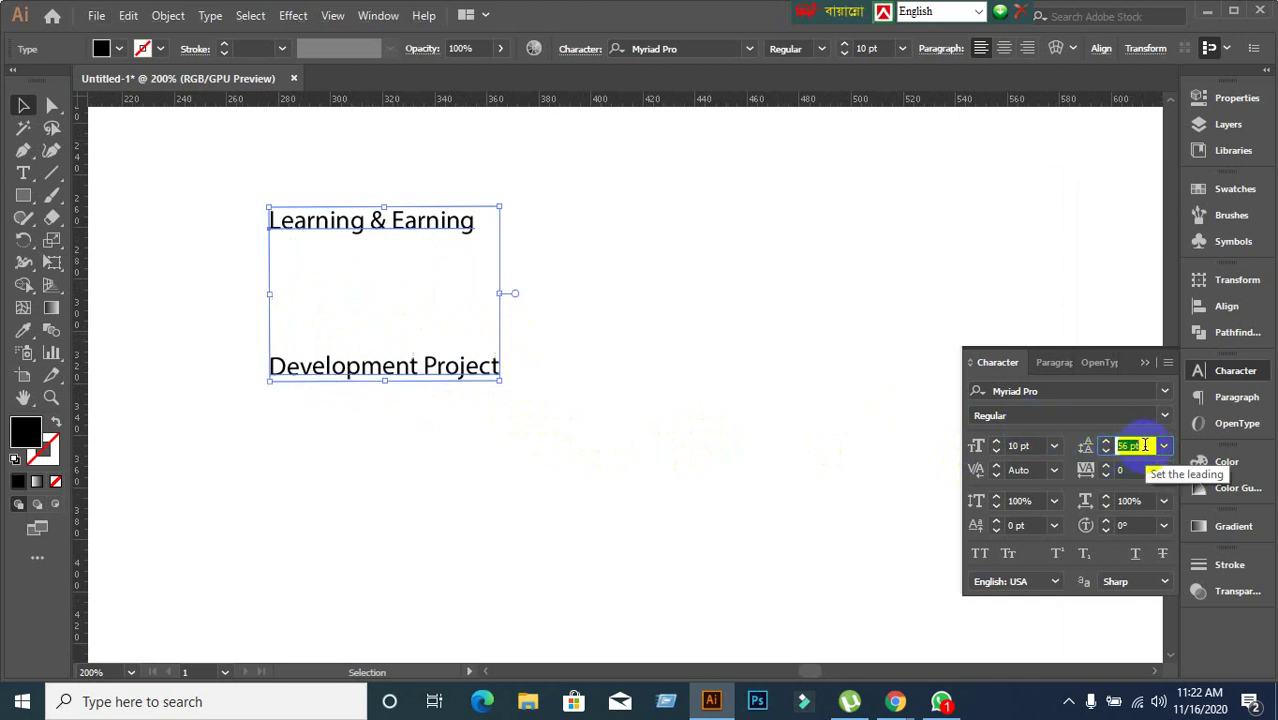
{"action": "scroll", "coordinate": [1144, 445], "scroll_direction": "down", "scroll_amount": 12}
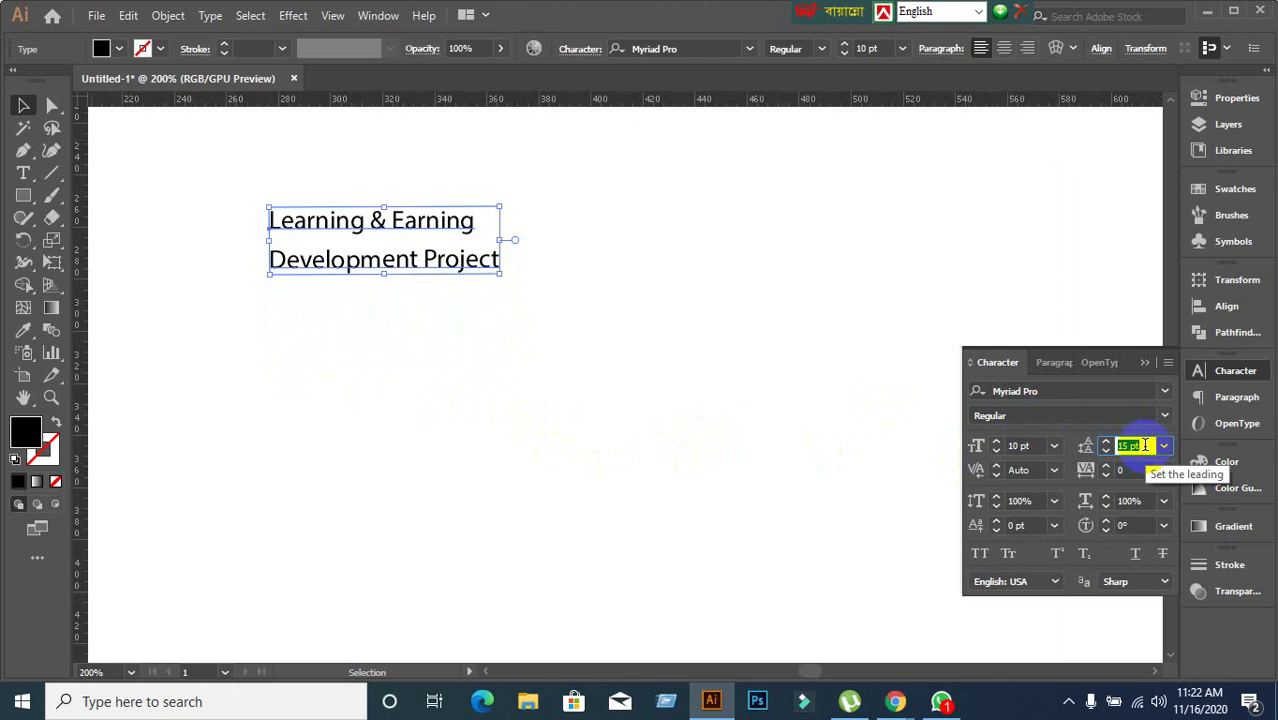
{"action": "scroll", "coordinate": [1144, 445], "scroll_direction": "down", "scroll_amount": 3}
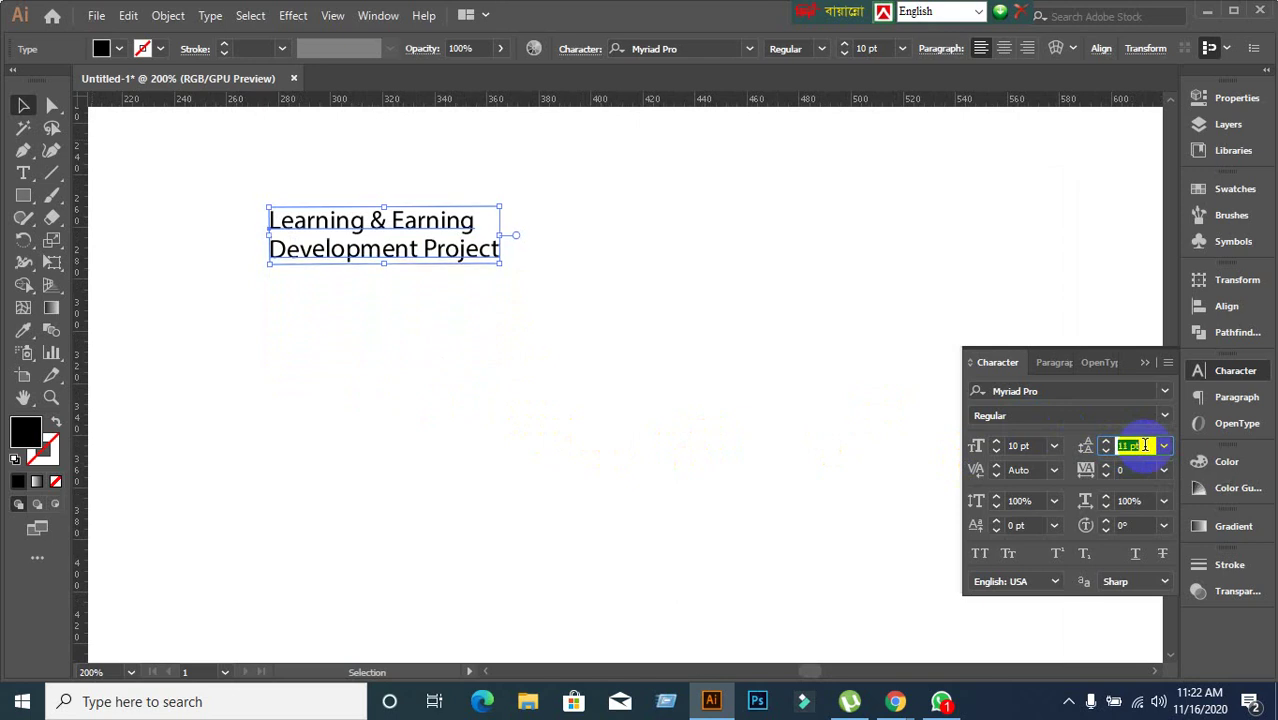
{"action": "scroll", "coordinate": [1144, 445], "scroll_direction": "up", "scroll_amount": 4}
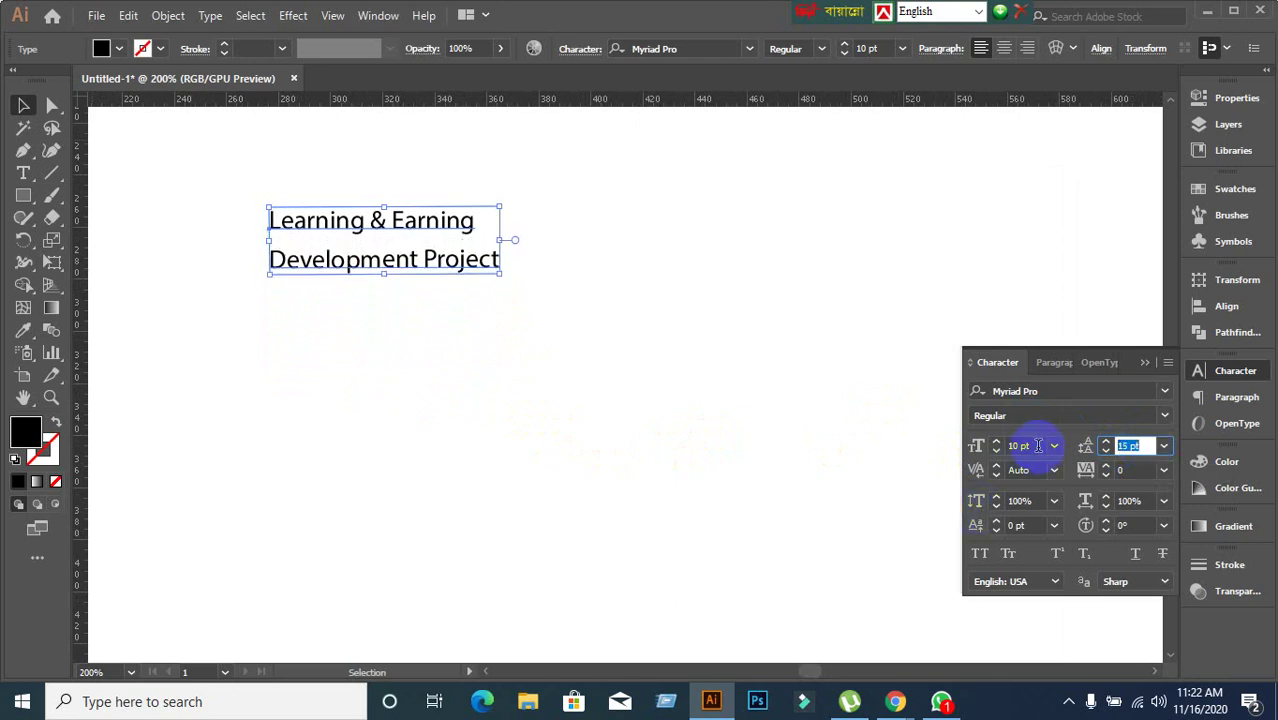
{"action": "left_click", "coordinate": [1130, 445]}
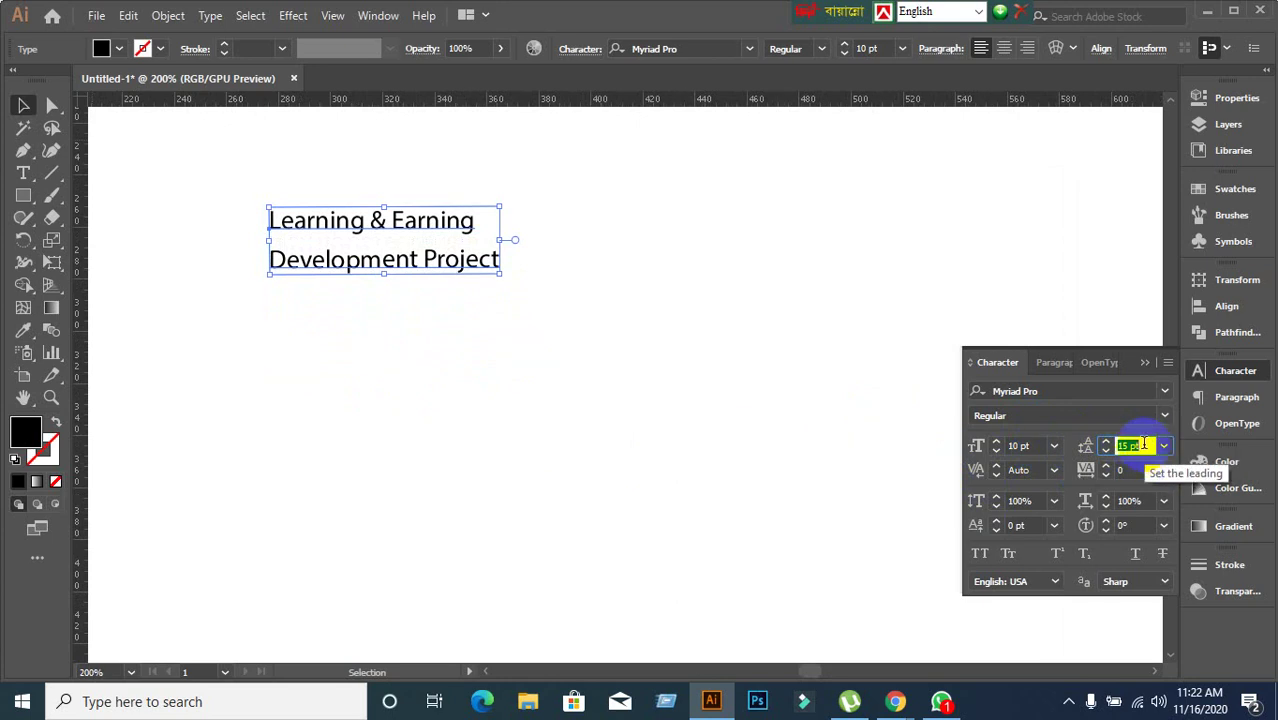
Raise the font size to 15 pt and readjust the spacing between the lines.
{"action": "left_click", "coordinate": [977, 476]}
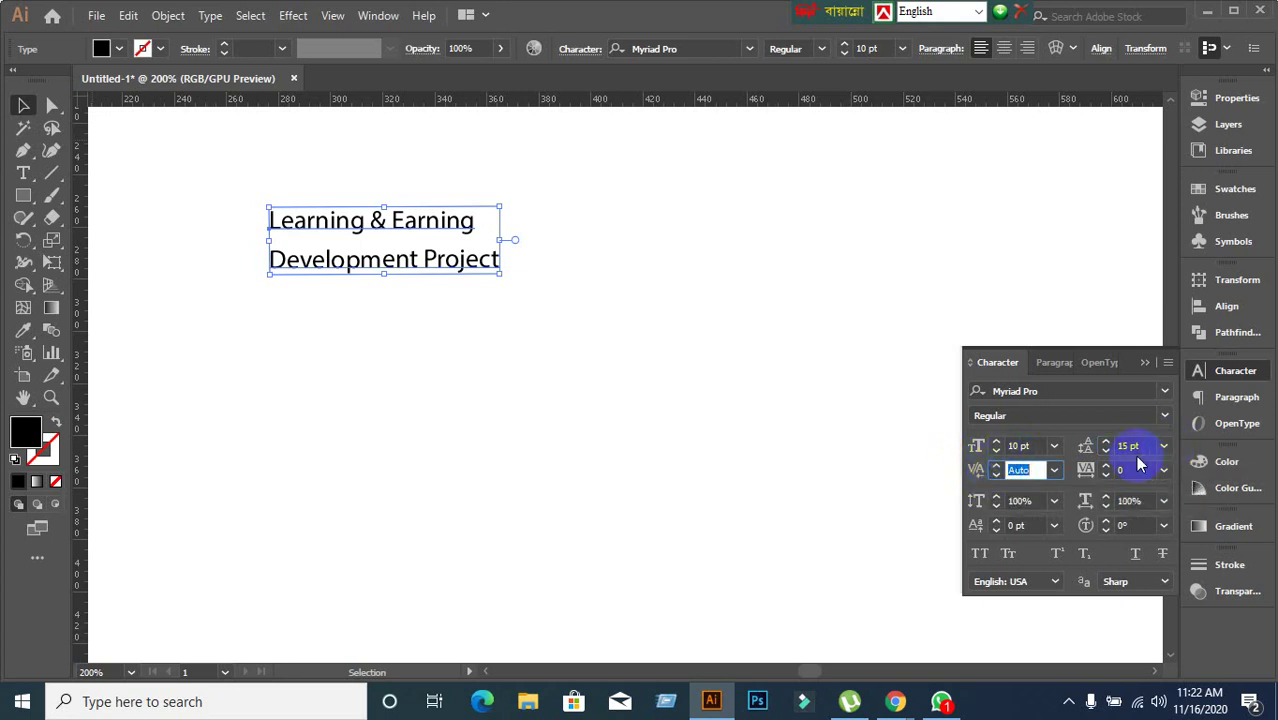
{"action": "left_click", "coordinate": [1030, 445]}
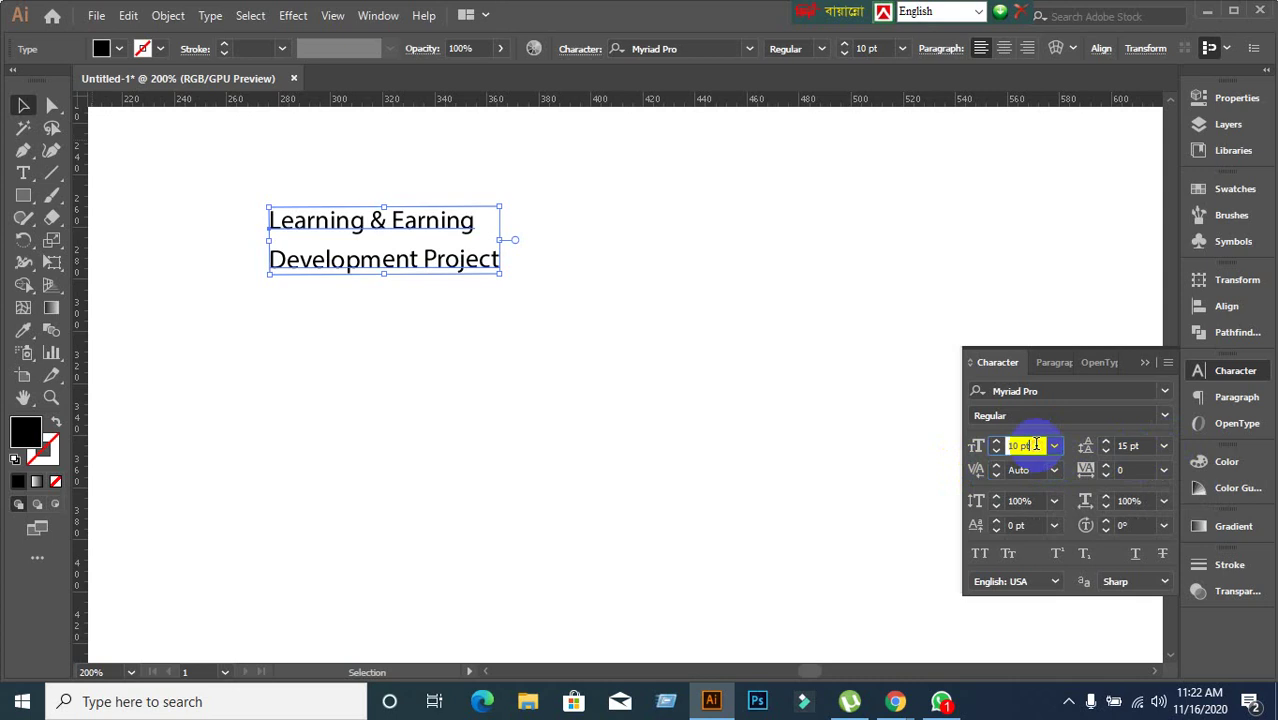
{"action": "type", "text": "15"}
{"action": "key", "text": "Return"}
{"action": "scroll", "coordinate": [1036, 445], "scroll_direction": "up", "scroll_amount": 4}
{"action": "scroll", "coordinate": [1036, 445], "scroll_direction": "down", "scroll_amount": 1}
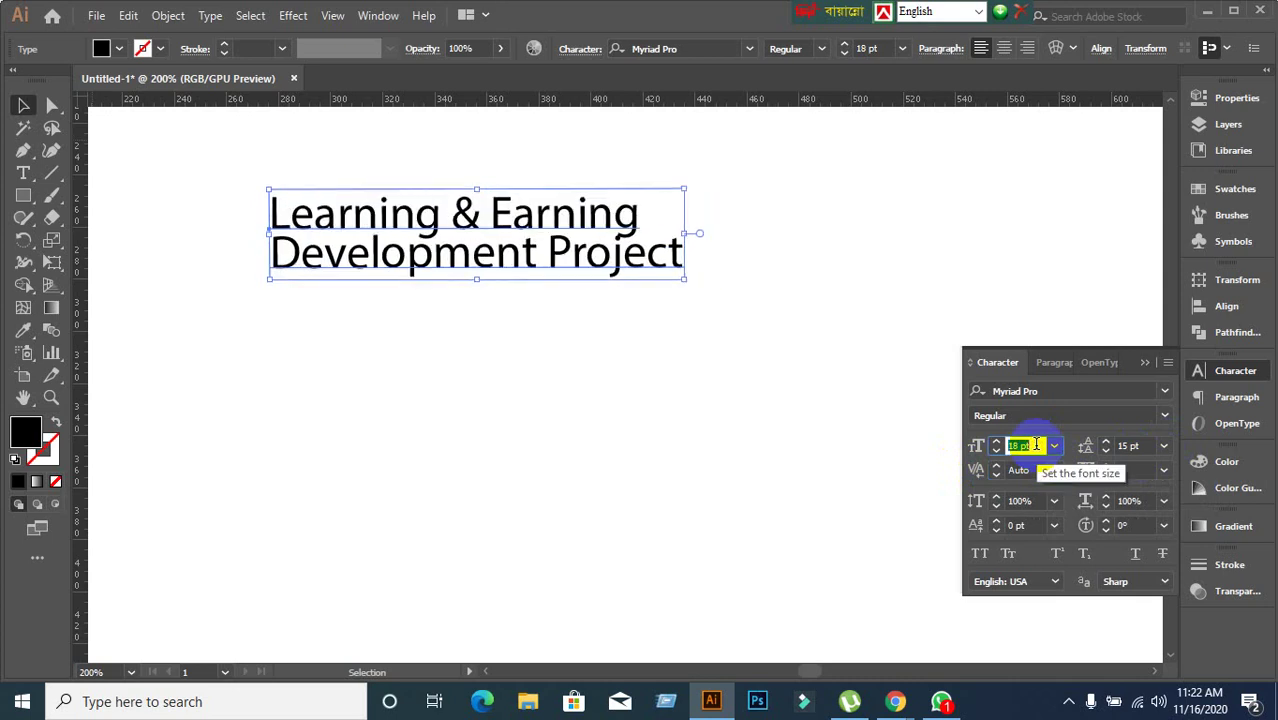
{"action": "left_click", "coordinate": [1130, 446]}
{"action": "scroll", "coordinate": [1146, 446], "scroll_direction": "up", "scroll_amount": 7}
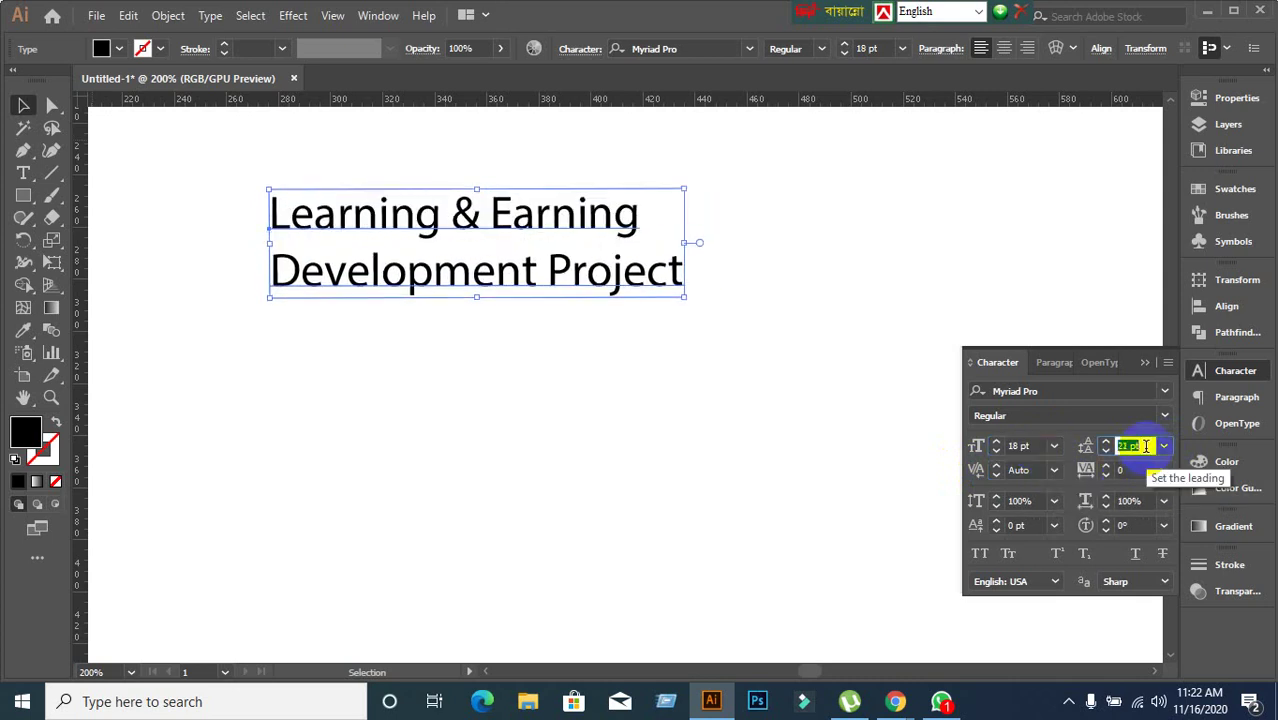
{"action": "scroll", "coordinate": [1146, 446], "scroll_direction": "down", "scroll_amount": 2}
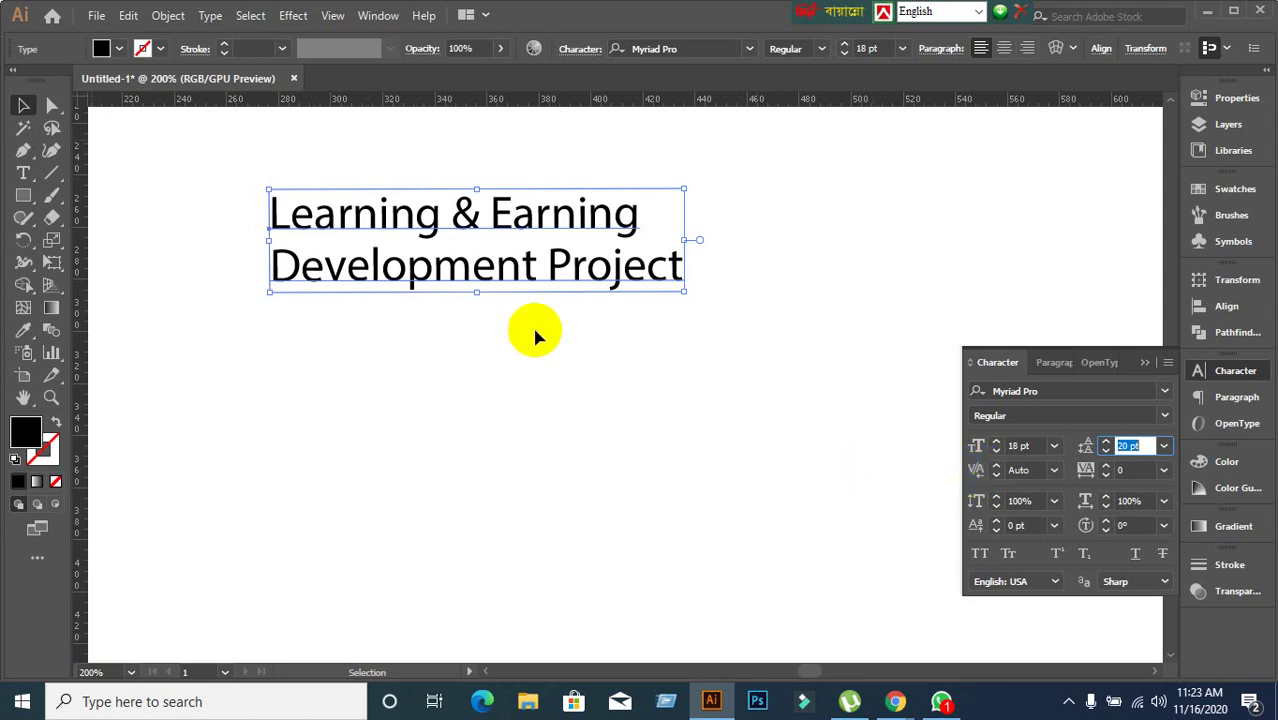
{"action": "left_click_drag", "start_coordinate": [491, 226], "coordinate": [527, 226]}
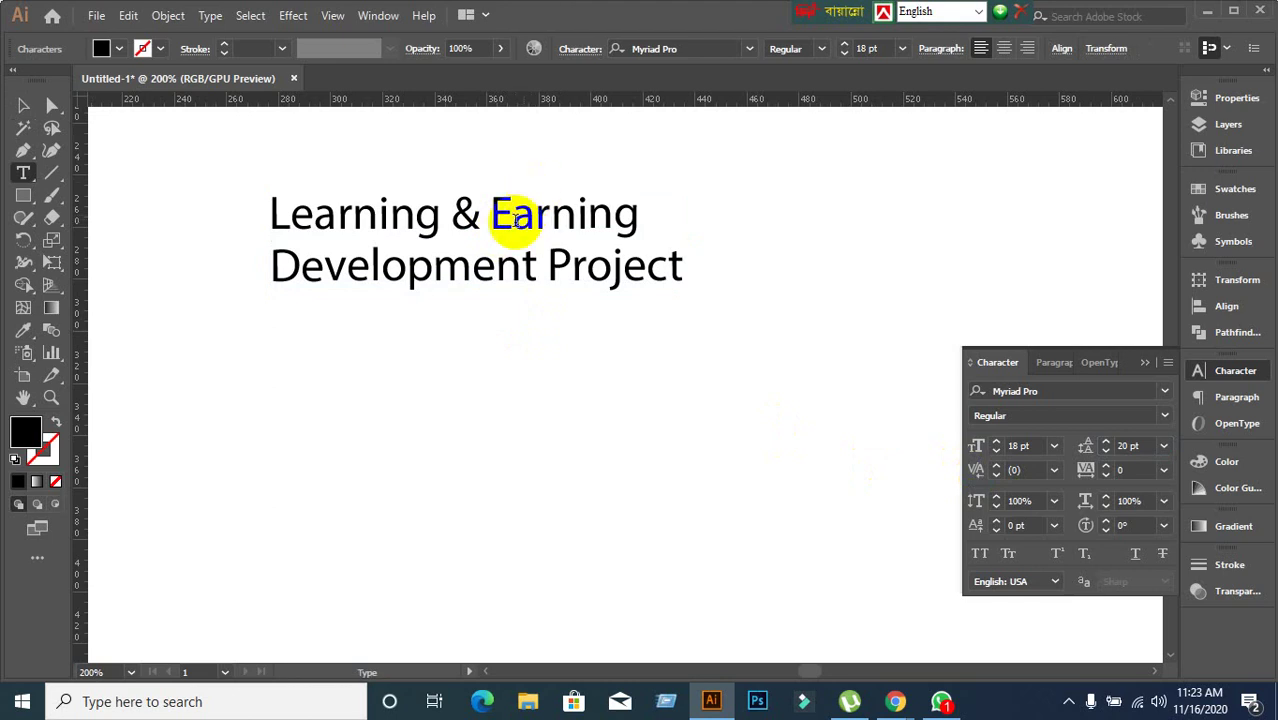
{"action": "mouse_move", "coordinate": [518, 236]}
{"action": "left_mouse_down"}
{"action": "mouse_move", "coordinate": [499, 228]}
{"action": "mouse_move", "coordinate": [507, 217]}
{"action": "mouse_move", "coordinate": [513, 420]}
{"action": "mouse_move", "coordinate": [513, 250]}
{"action": "left_mouse_up"}
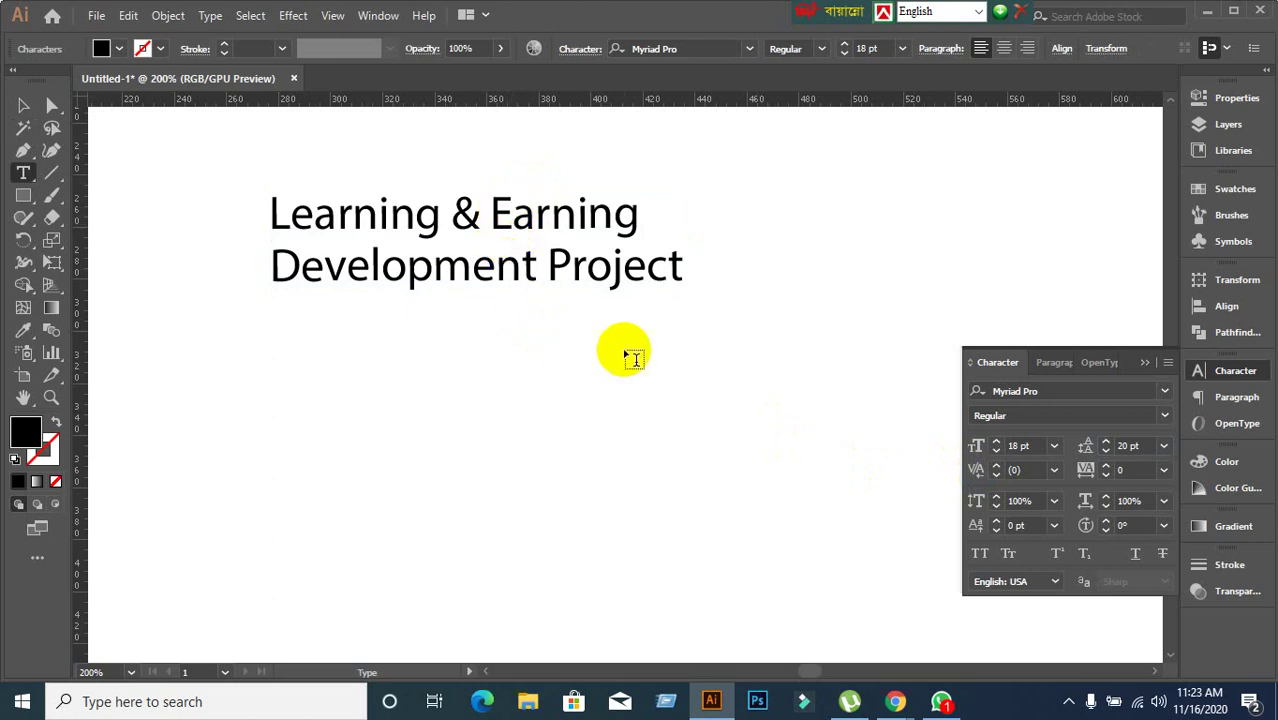
{"action": "left_click", "coordinate": [1053, 472]}
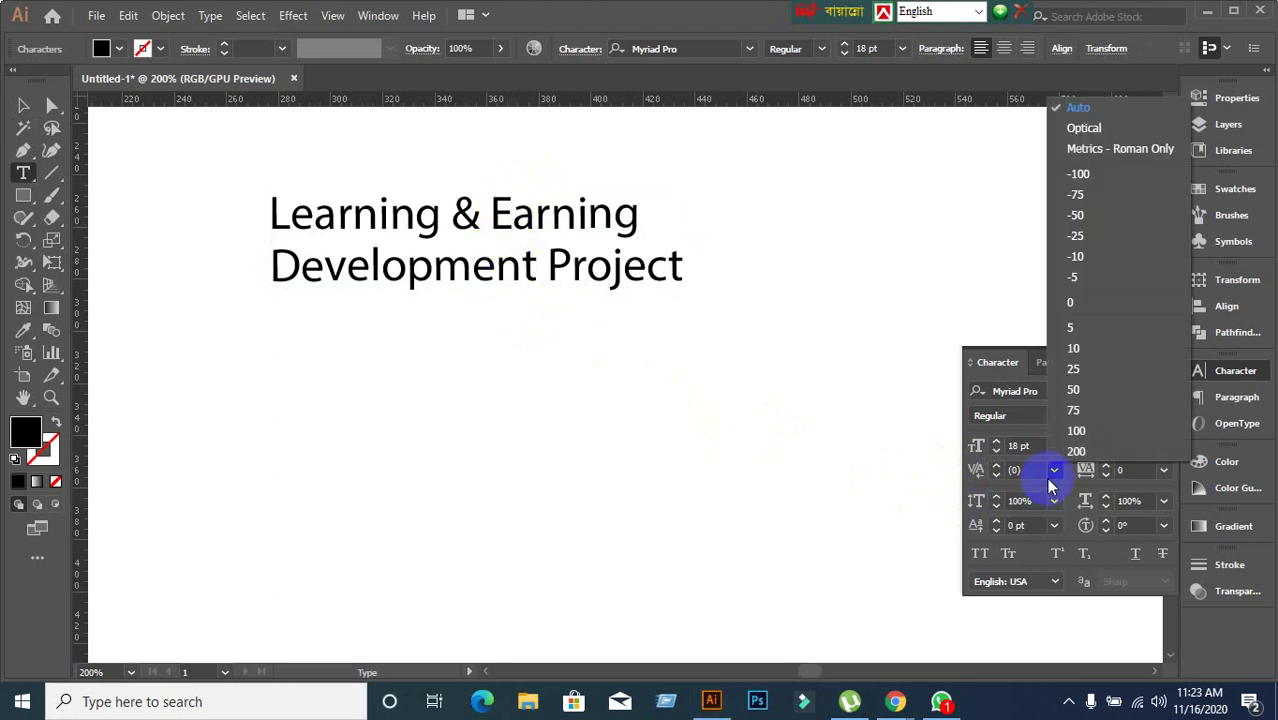
{"action": "left_click", "coordinate": [1072, 389]}
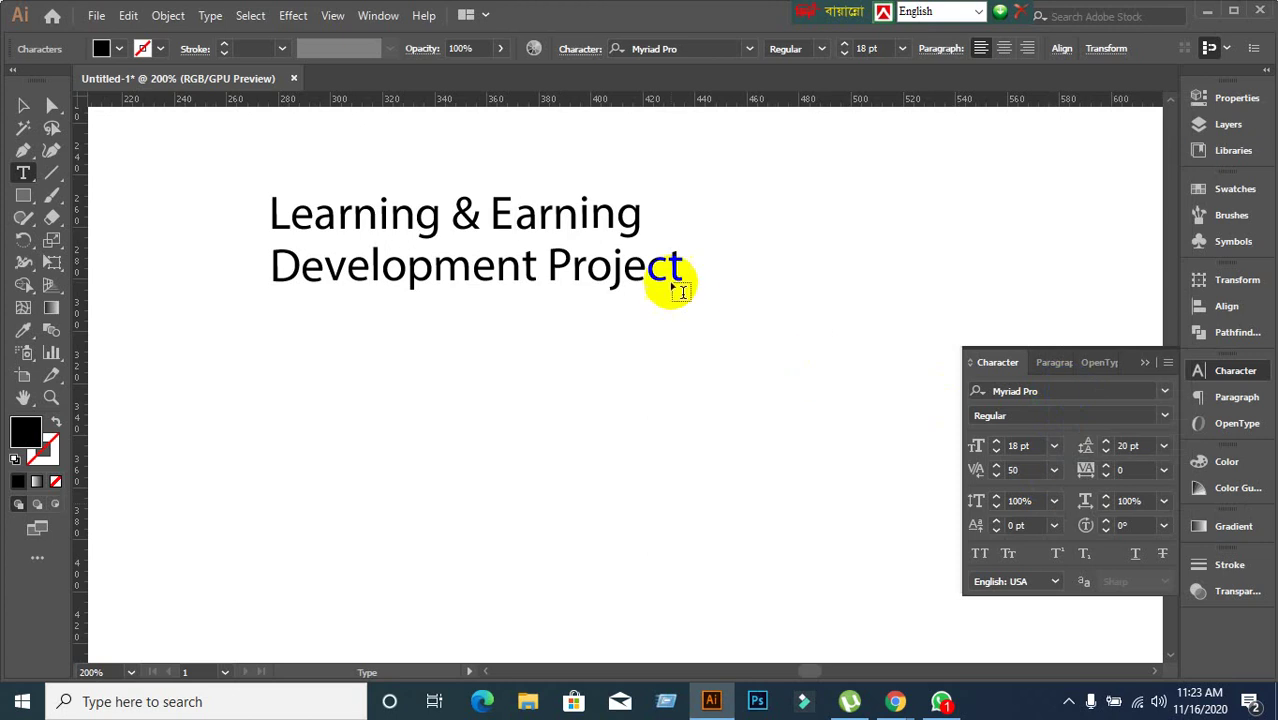
{"action": "left_click", "coordinate": [1024, 470]}
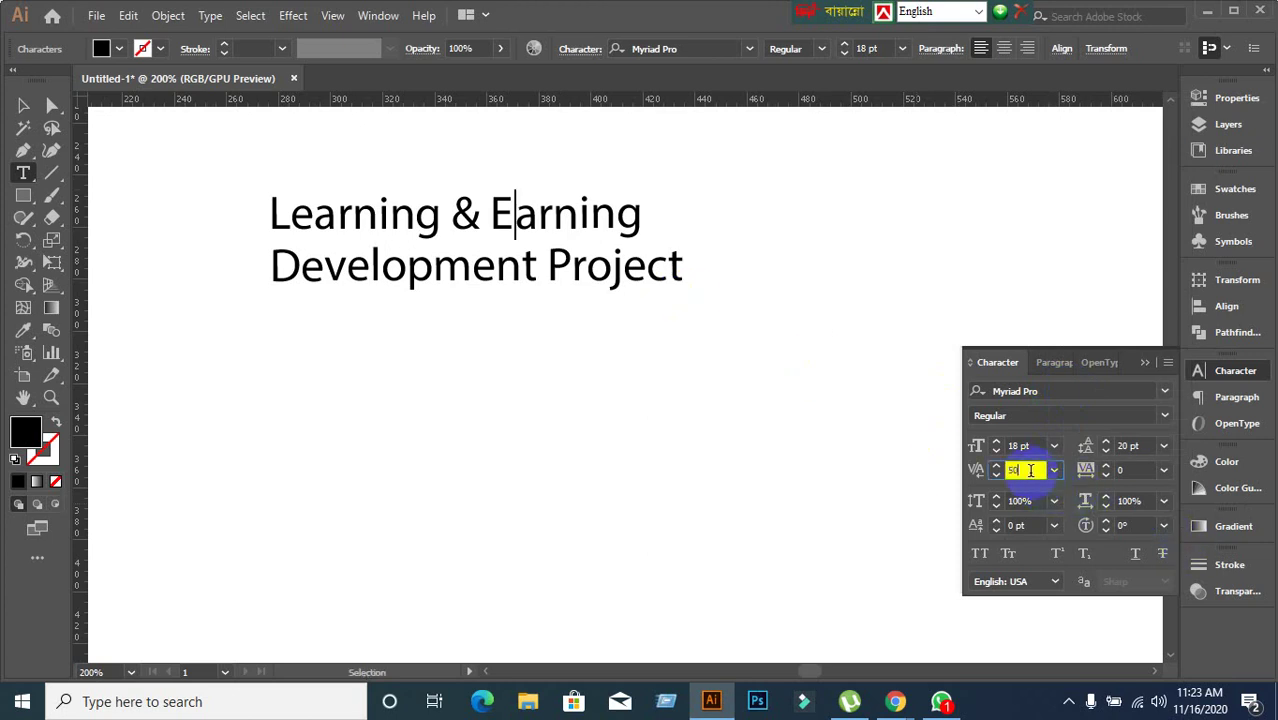
{"action": "key", "text": "Up"}
{"action": "key", "text": "Up"}
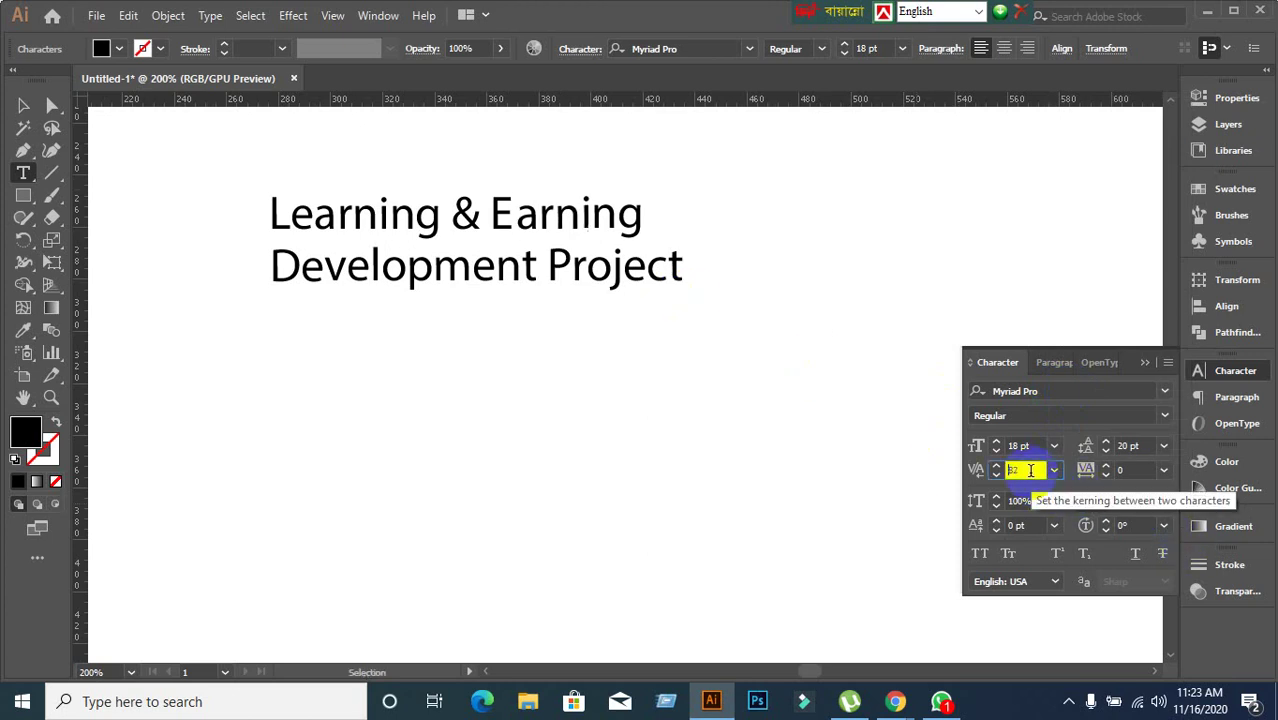
{"action": "key", "text": "Up"}
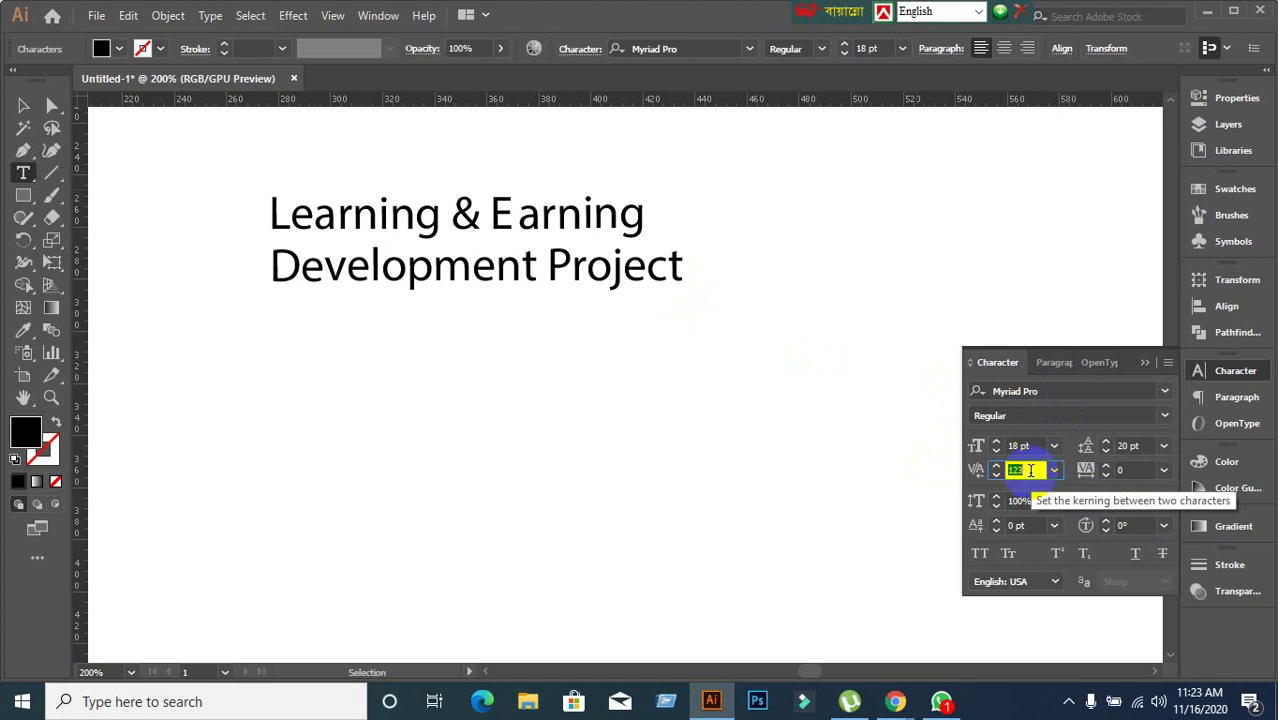
{"action": "key", "text": "Up"}
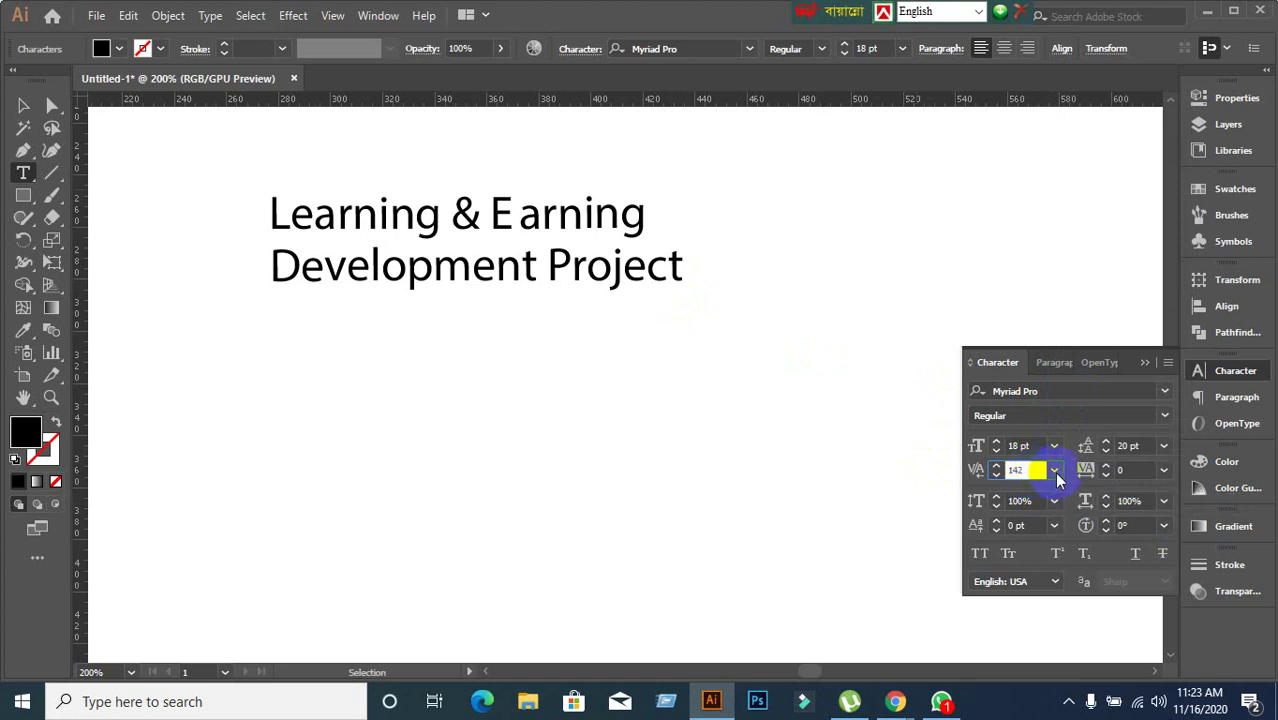
{"action": "left_click", "coordinate": [1056, 476]}
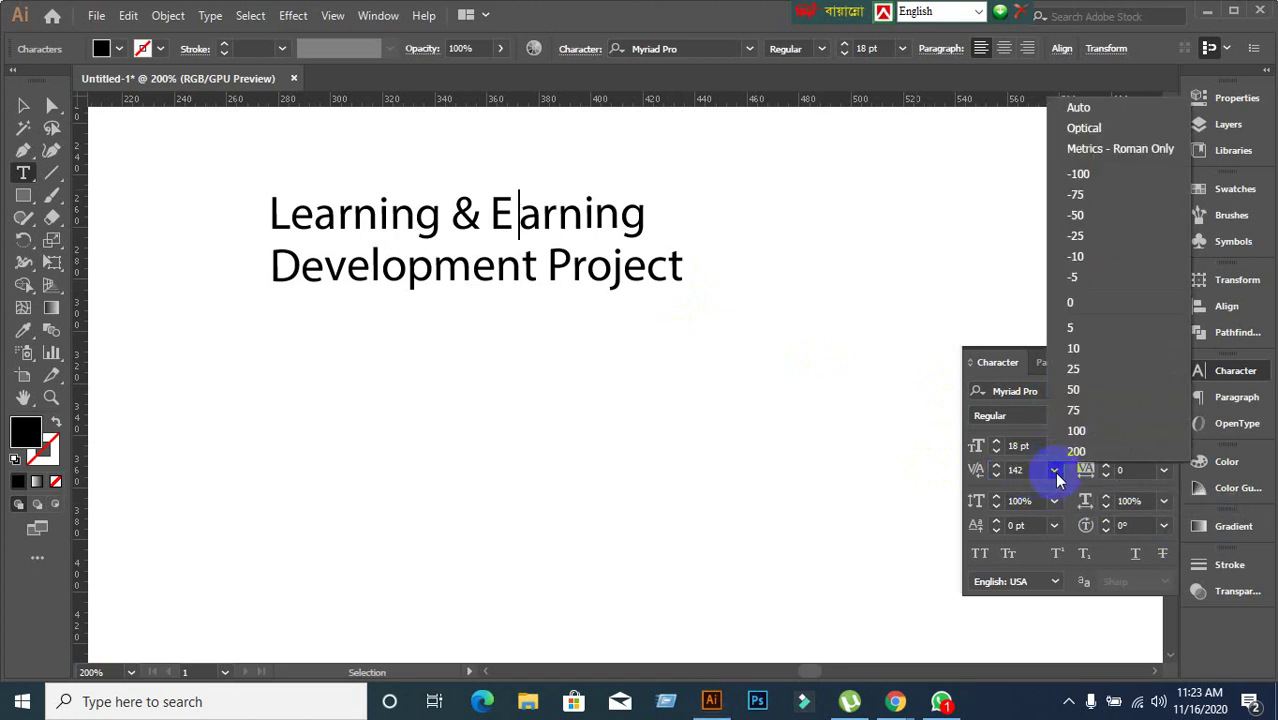
{"action": "left_click", "coordinate": [1076, 110]}
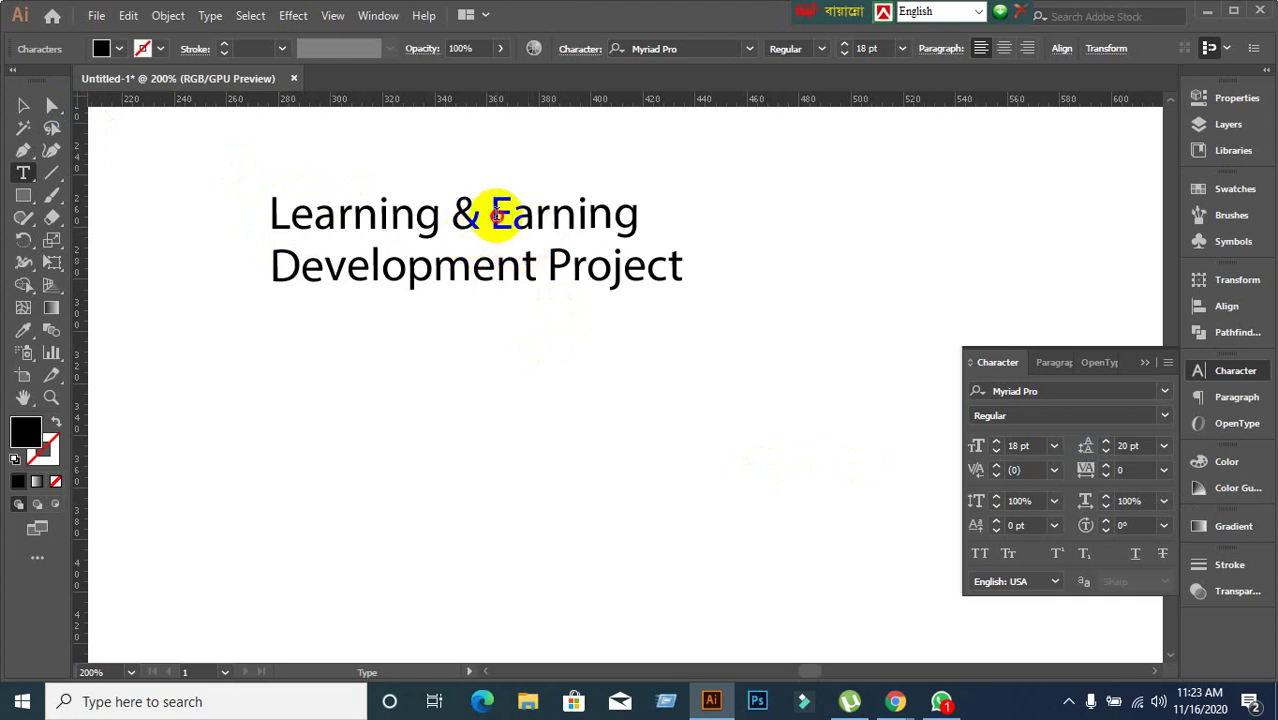
Select the word Earning and set its tracking, trying 100 and then 300.
{"action": "left_click_drag", "start_coordinate": [494, 215], "coordinate": [657, 222]}
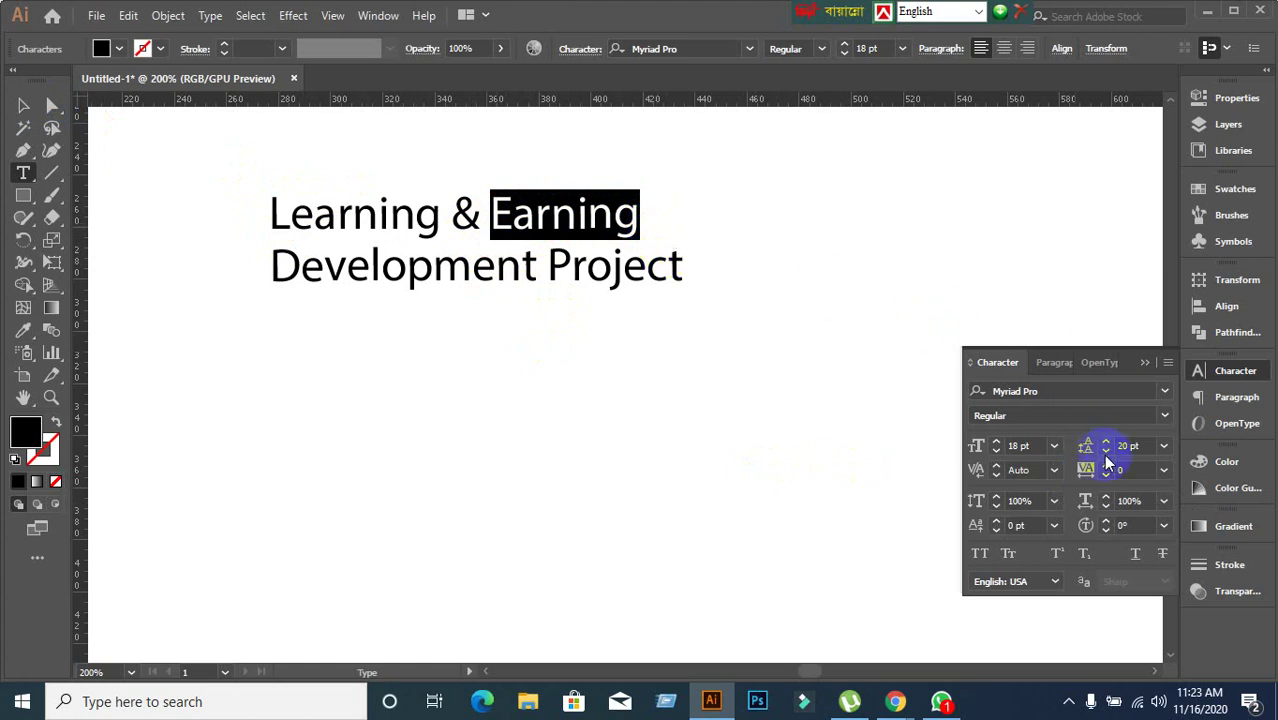
{"action": "left_click", "coordinate": [1142, 472]}
{"action": "key", "text": "Up"}
{"action": "key", "text": "Up"}
{"action": "key", "text": "Up"}
{"action": "key", "text": "Up"}
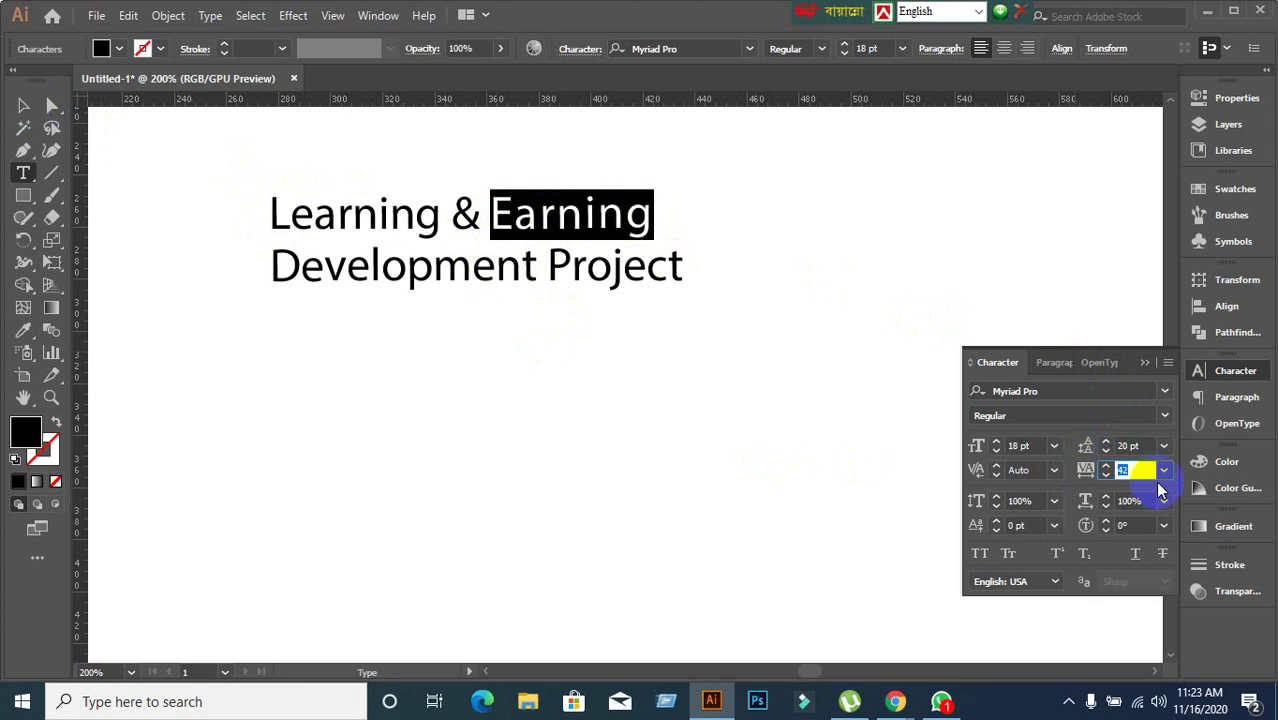
{"action": "left_click", "coordinate": [1164, 470]}
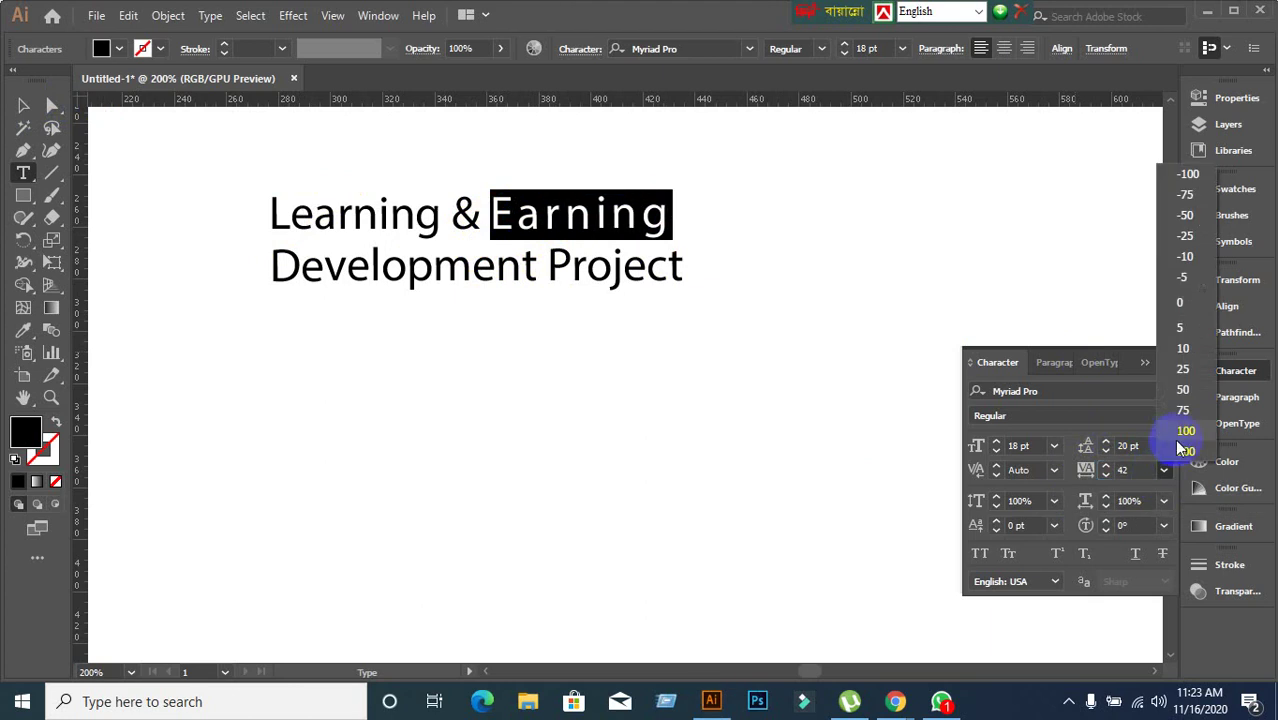
{"action": "left_click", "coordinate": [1180, 434]}
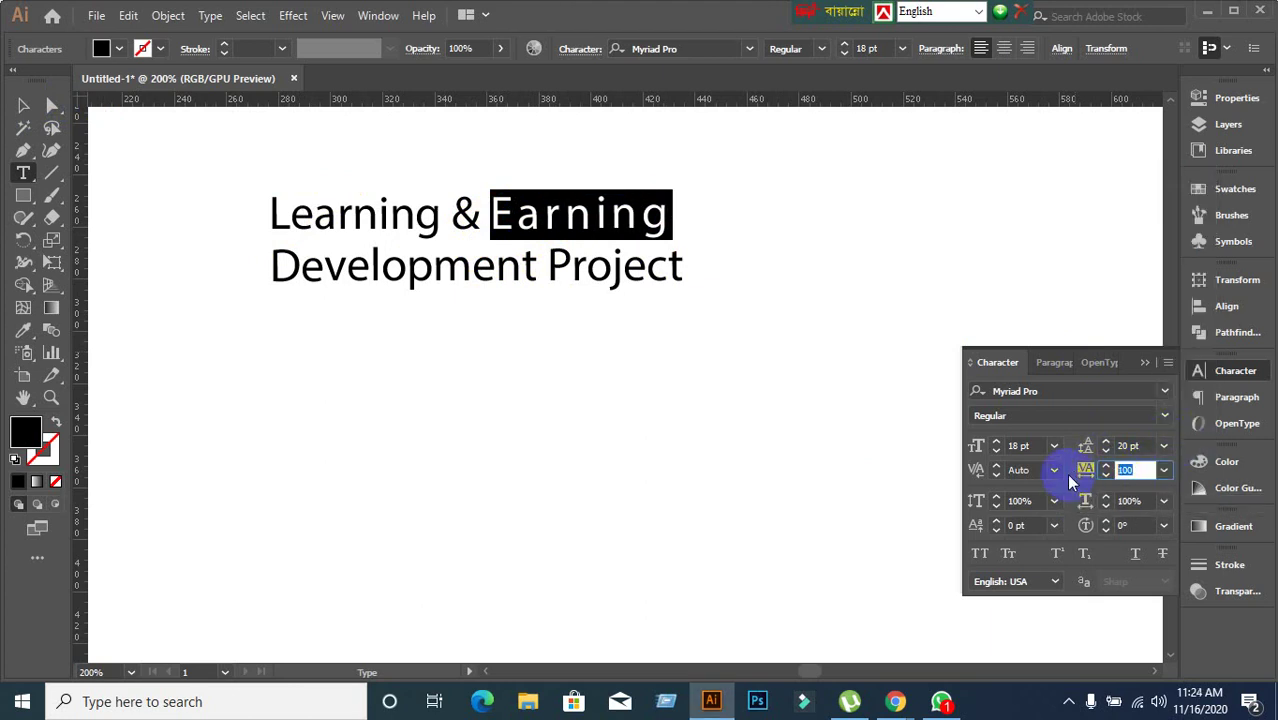
{"action": "type", "text": "300"}
{"action": "key", "text": "Return"}
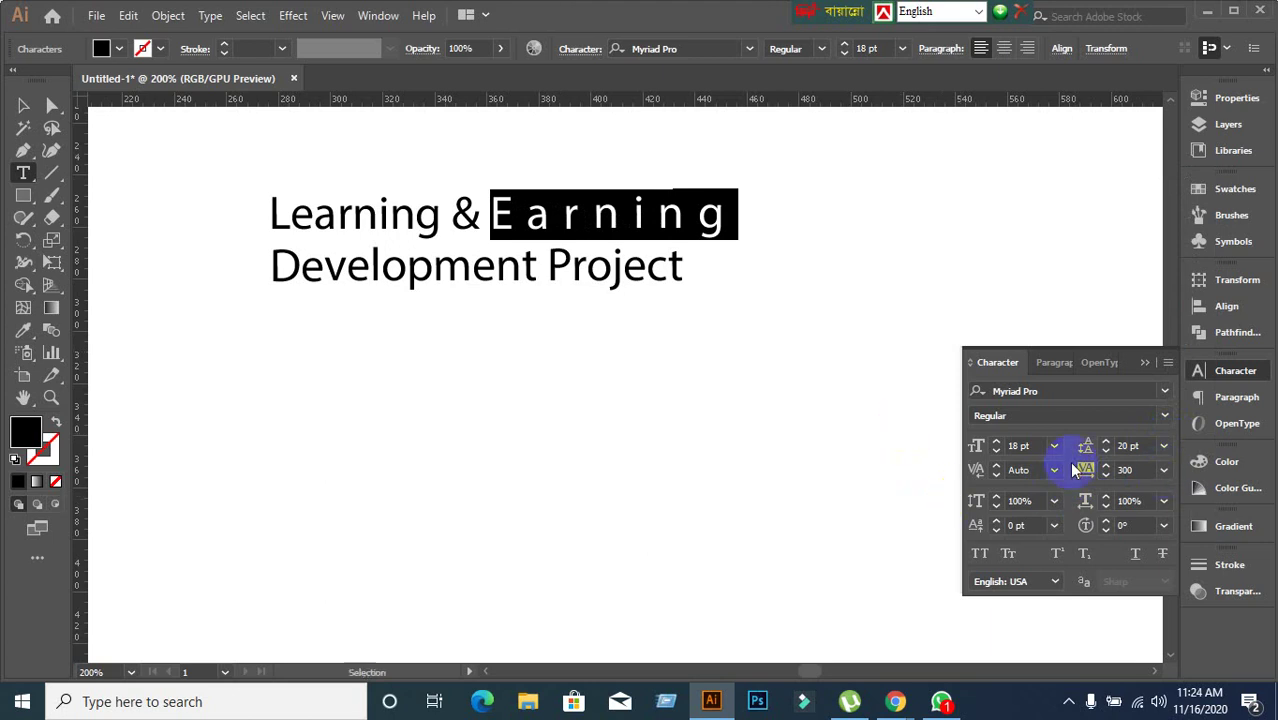
Apply tracking 500 to Learning, then undo it and click into the second line.
{"action": "left_click", "coordinate": [425, 226]}
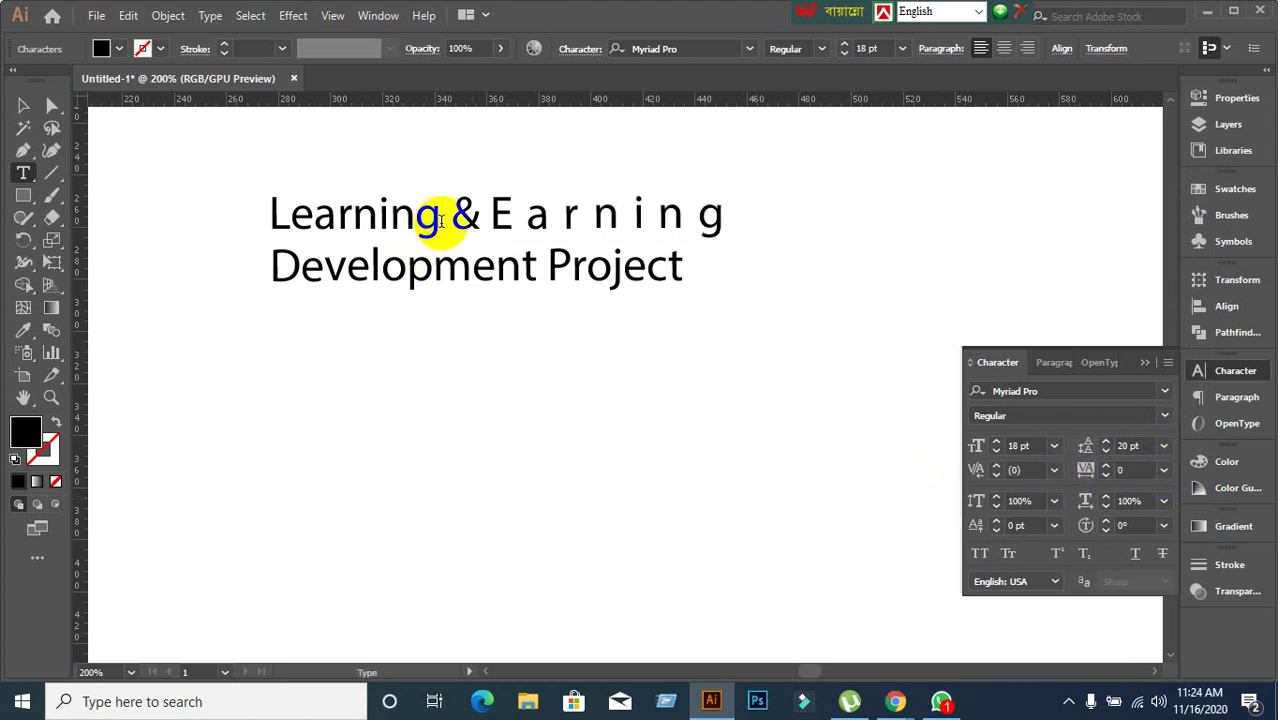
{"action": "left_click_drag", "start_coordinate": [441, 222], "coordinate": [264, 228]}
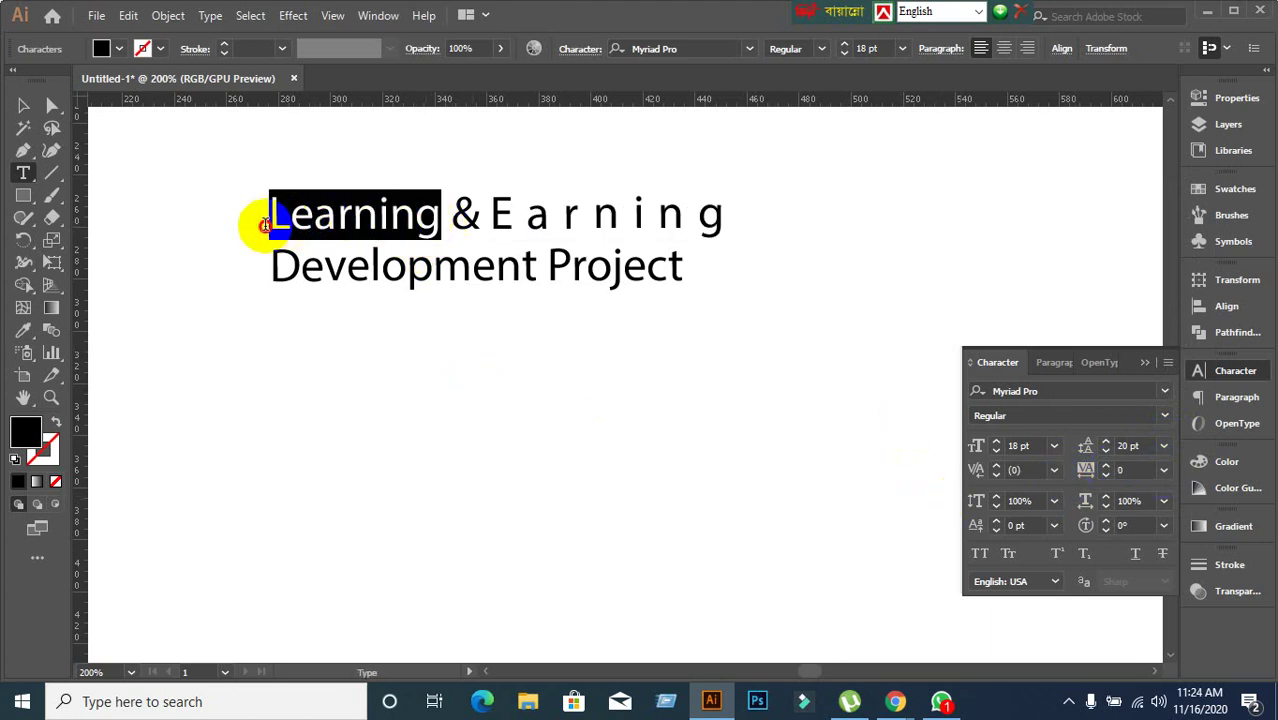
{"action": "left_click", "coordinate": [1128, 469]}
{"action": "type", "text": "500"}
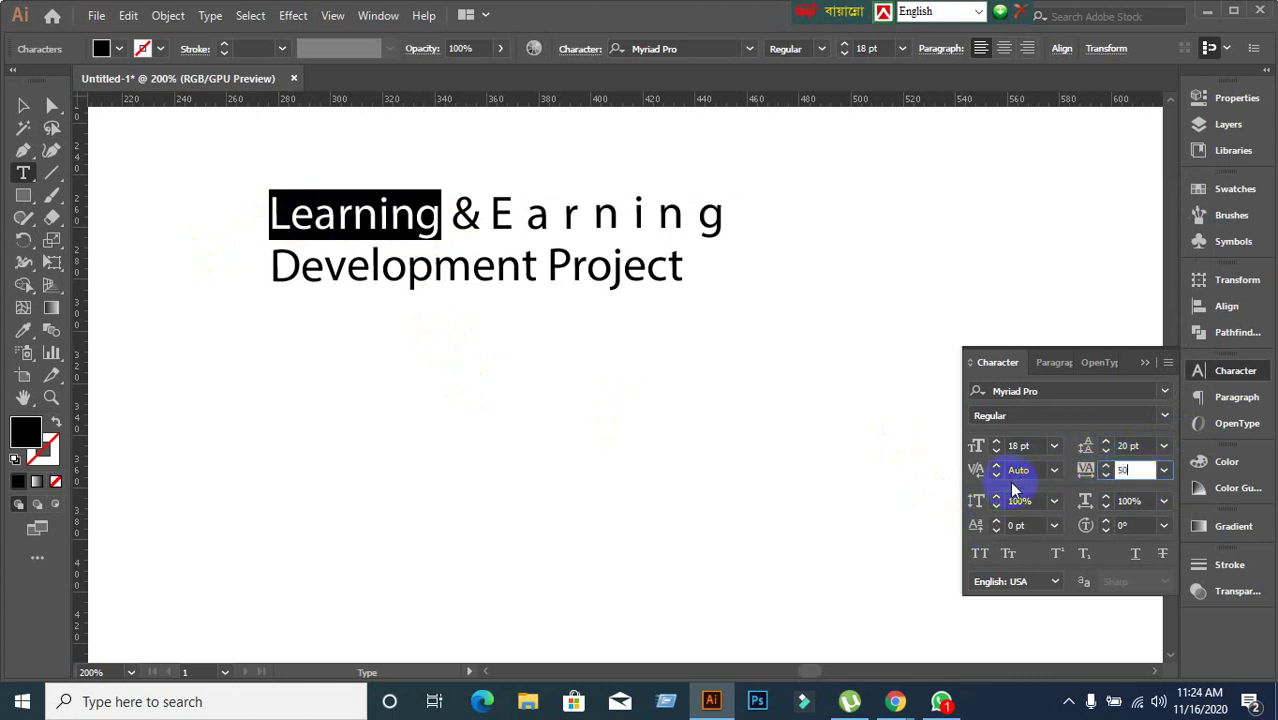
{"action": "key", "text": "Return"}
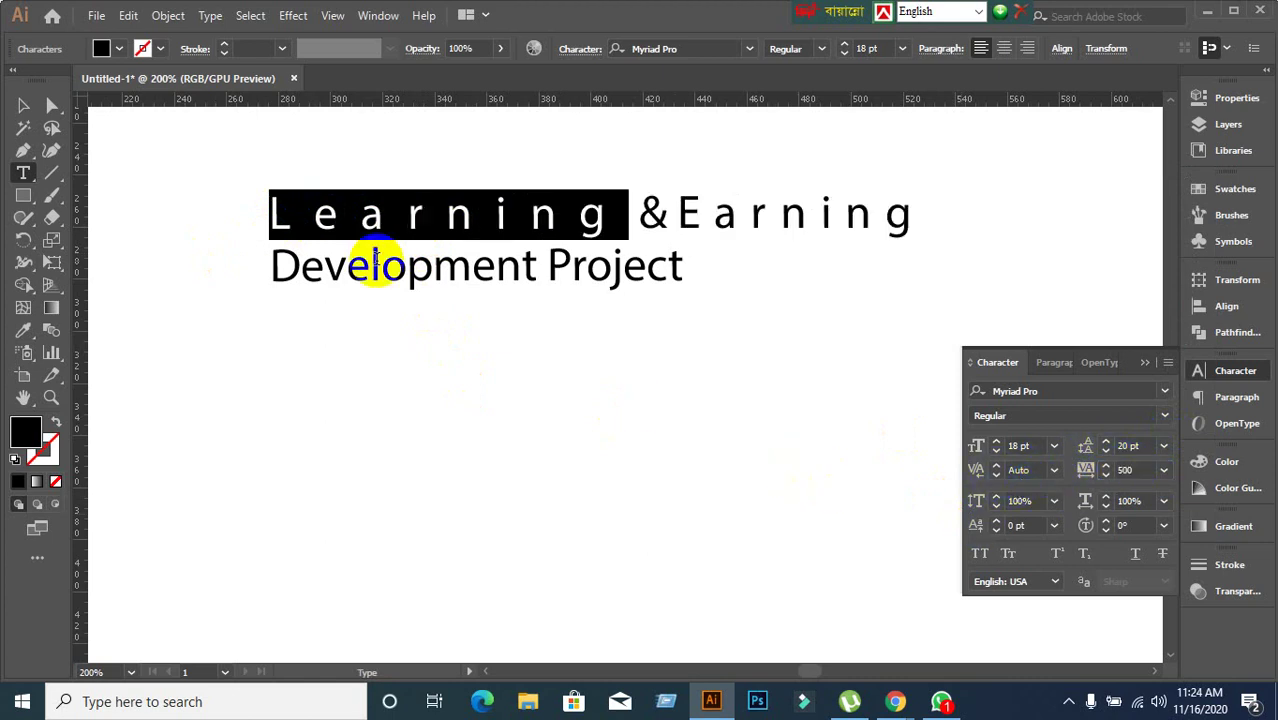
{"action": "left_click", "coordinate": [377, 271]}
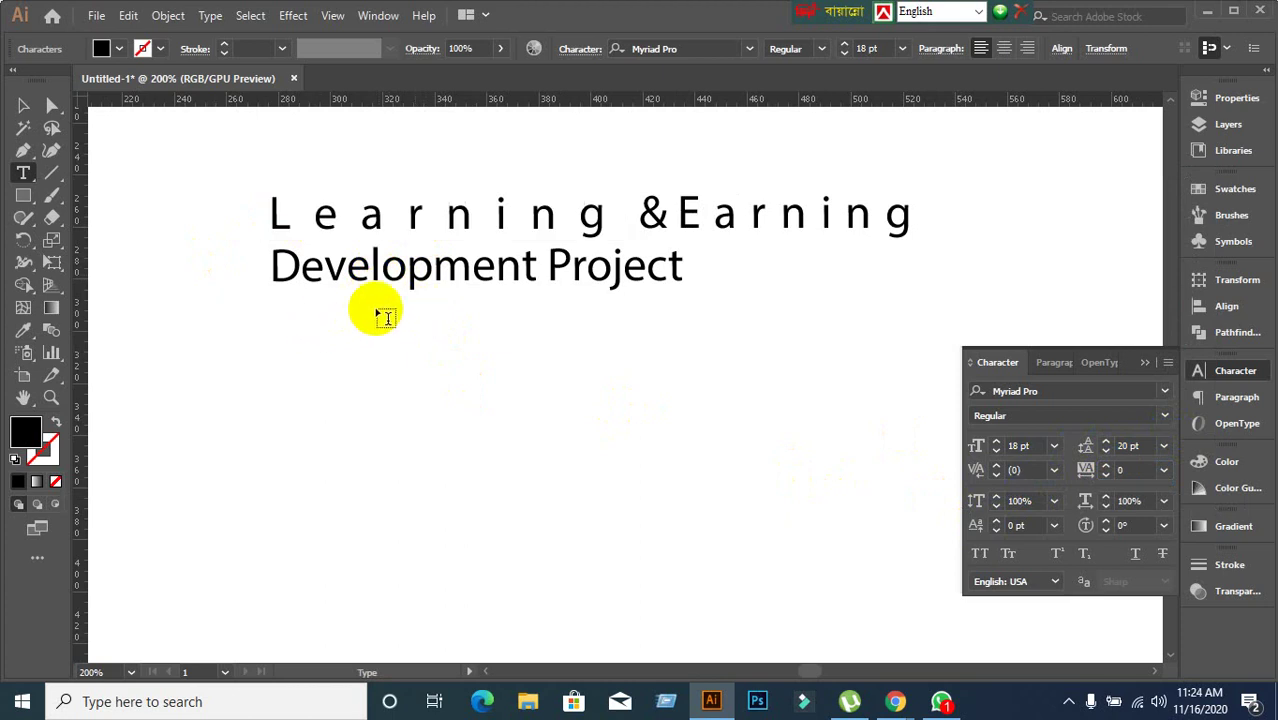
{"action": "key", "text": "ctrl+z"}
{"action": "key", "text": "ctrl+z"}
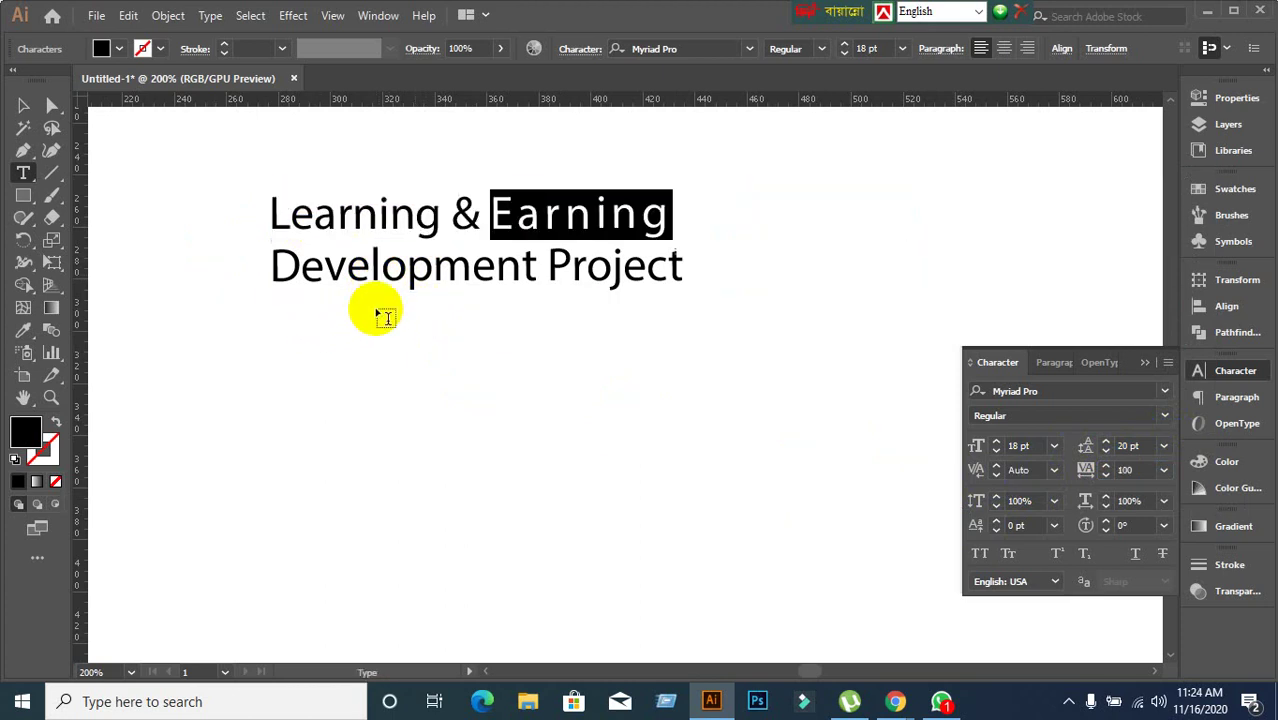
{"action": "left_click", "coordinate": [295, 267]}
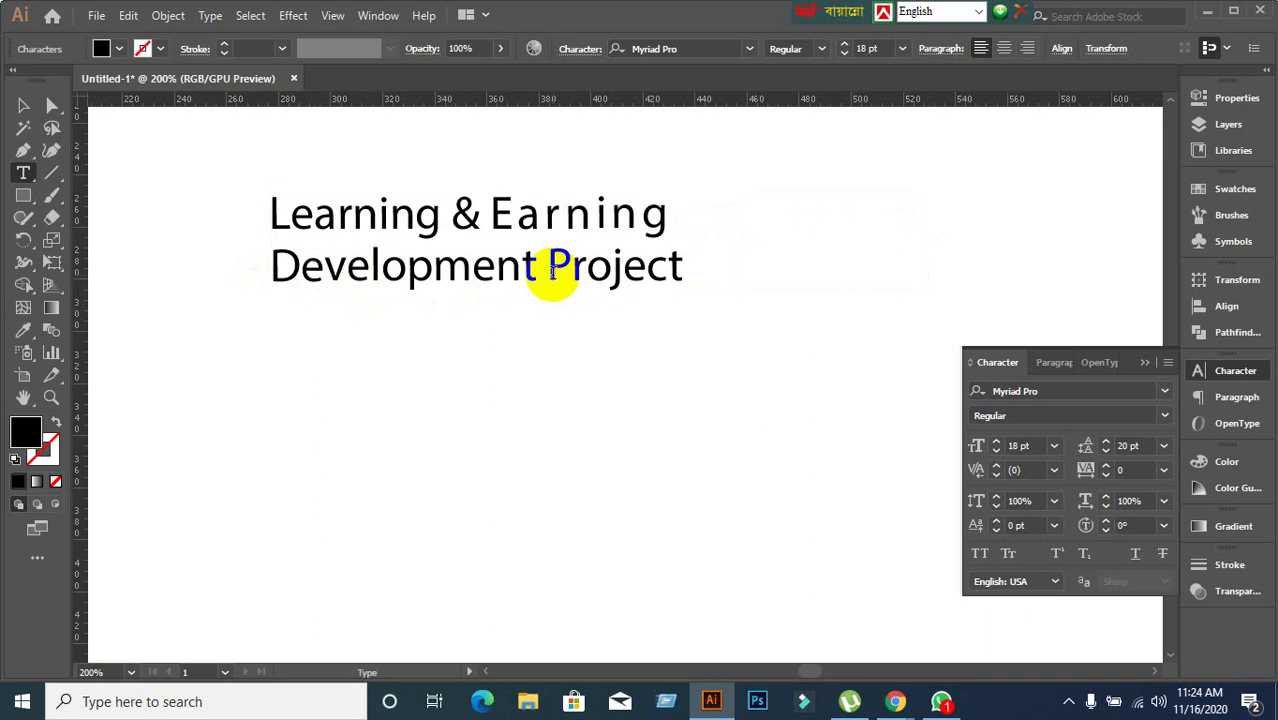
Break 'Project' onto its own third line and centre-align the three heading lines.
{"action": "left_click", "coordinate": [549, 268]}
{"action": "key", "text": "Return"}
{"action": "left_click", "coordinate": [24, 108]}
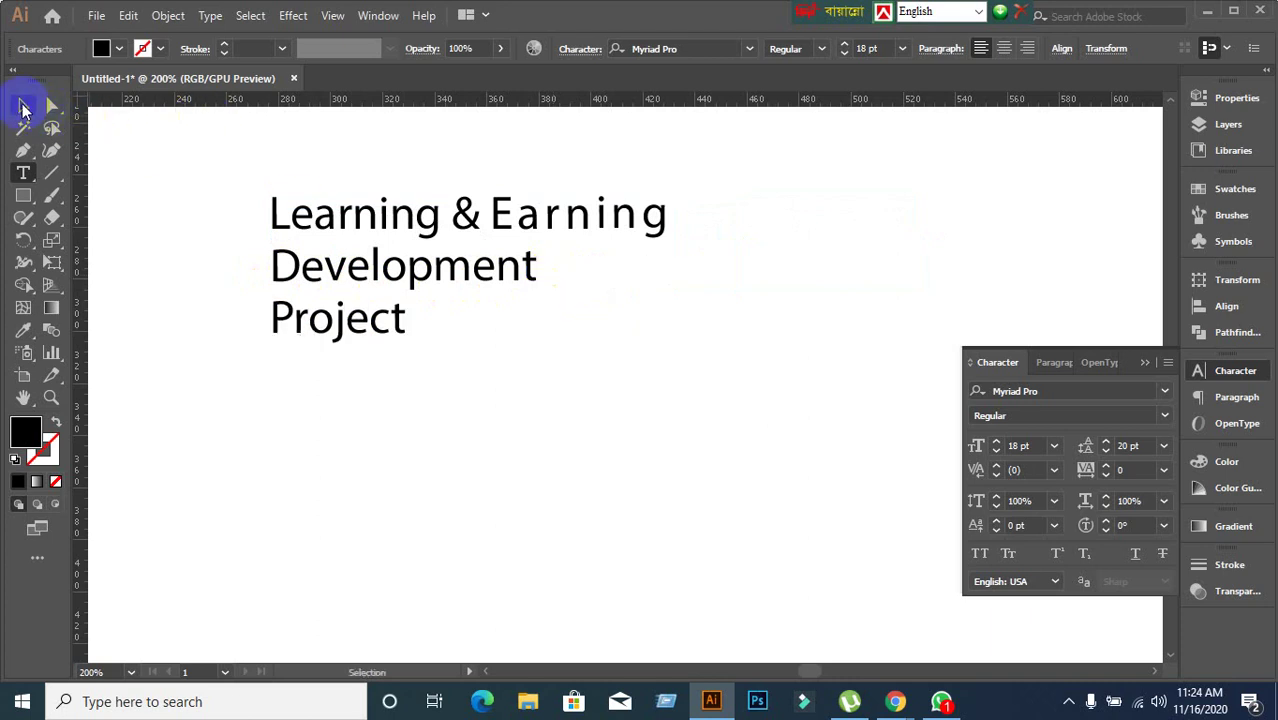
{"action": "left_click", "coordinate": [1052, 362]}
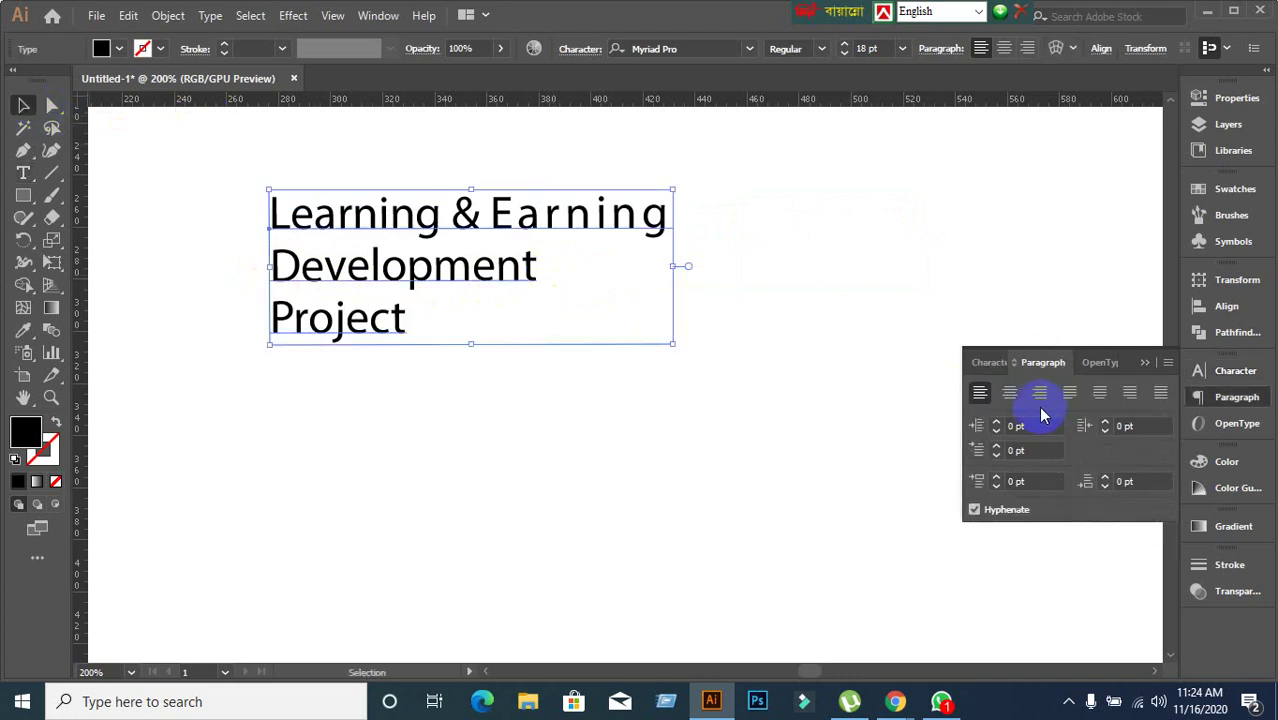
{"action": "left_click", "coordinate": [1010, 394]}
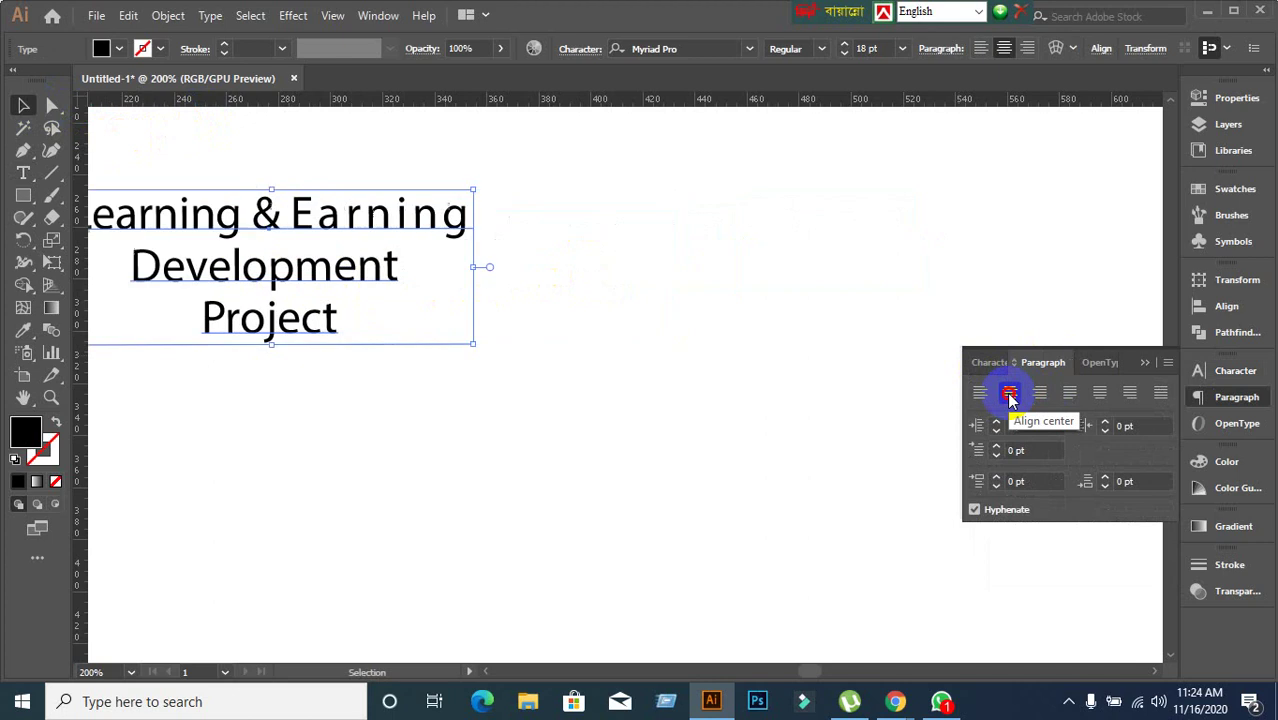
Nudge the heading right and down, then select the word 'Project' for editing.
{"action": "left_click_drag", "start_coordinate": [388, 278], "coordinate": [588, 290]}
{"action": "left_click", "coordinate": [599, 416]}
{"action": "left_click", "coordinate": [440, 345]}
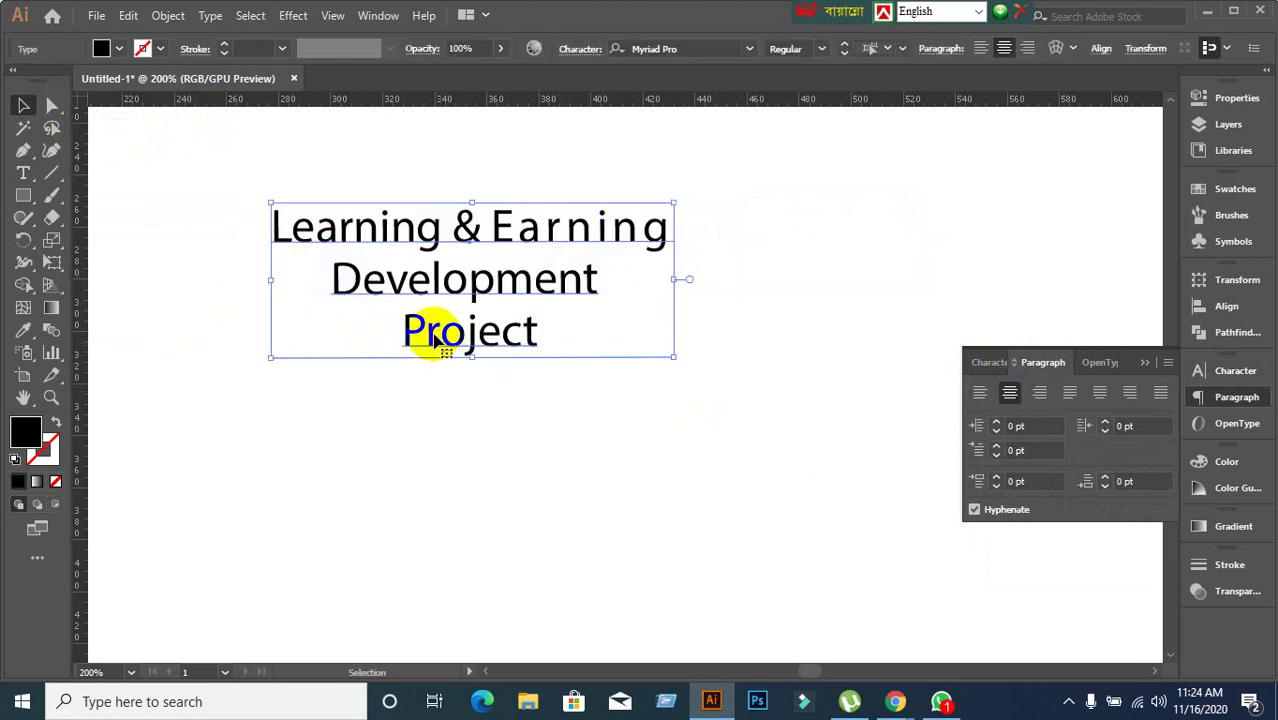
{"action": "double_click", "coordinate": [411, 333]}
{"action": "left_click_drag", "start_coordinate": [411, 333], "coordinate": [599, 351]}
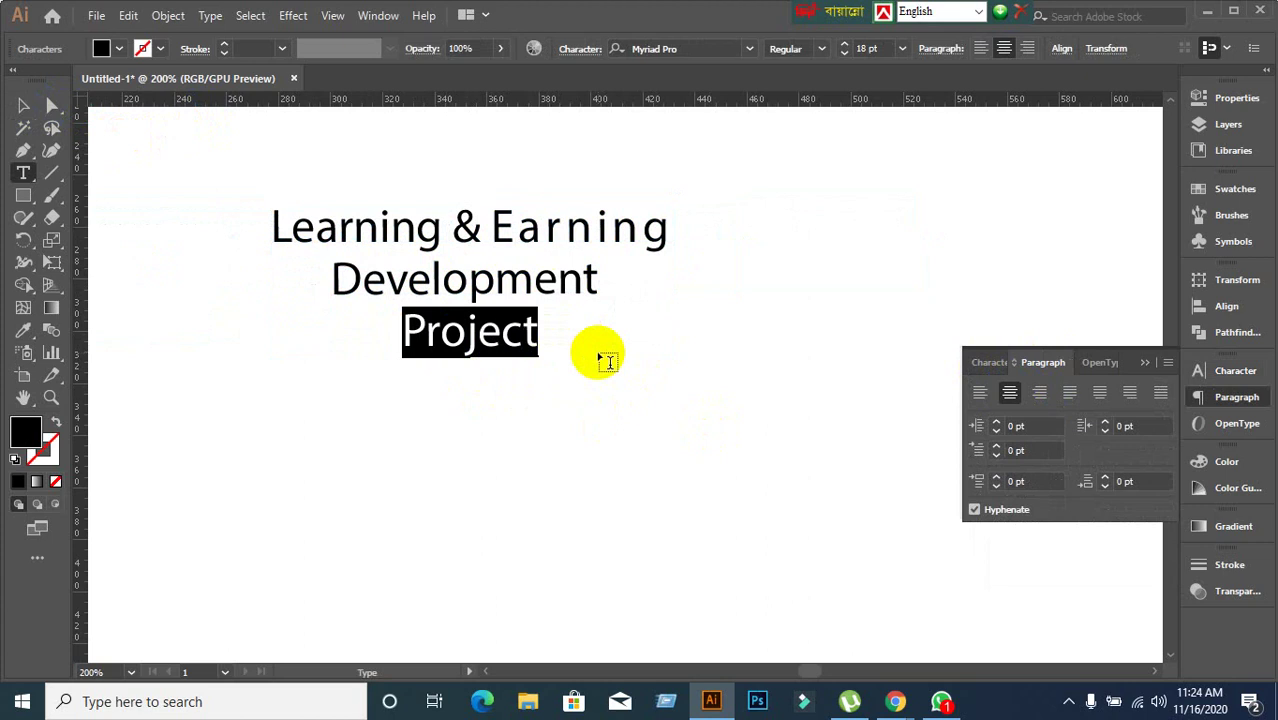
Give 'Project' a tracking of 300 in the Character panel, then deselect the heading.
{"action": "left_click", "coordinate": [985, 362]}
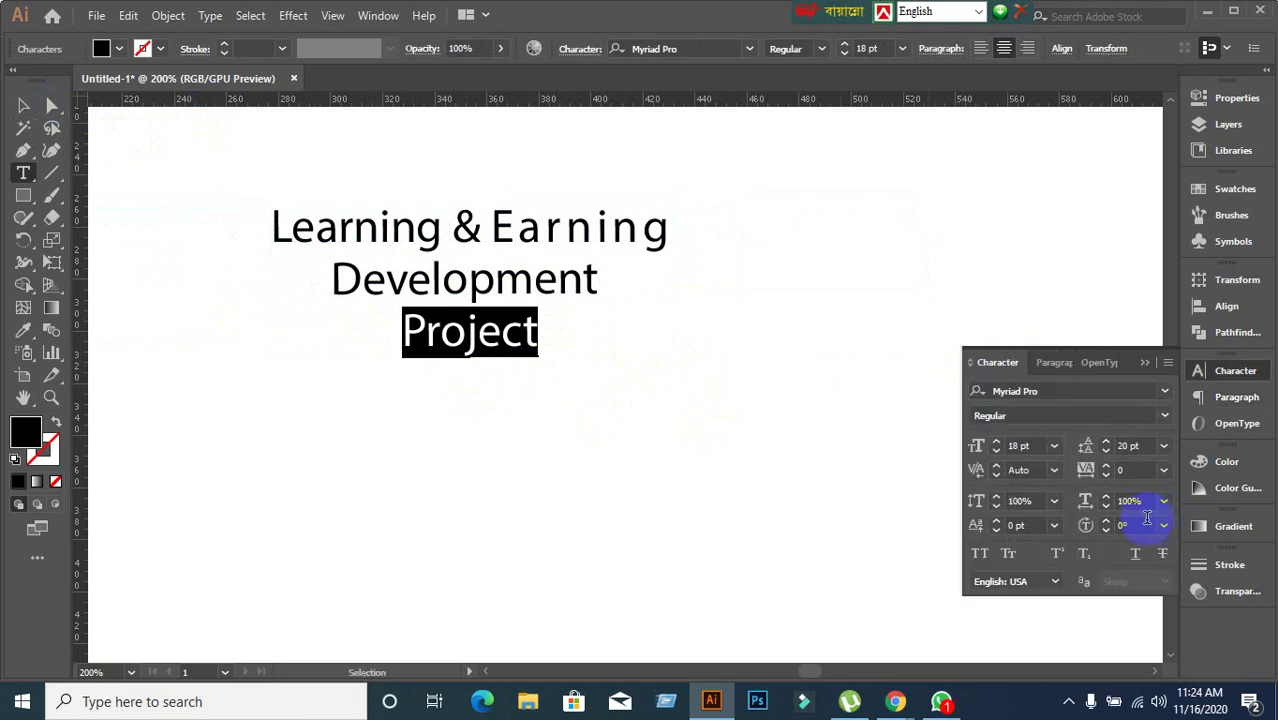
{"action": "left_click", "coordinate": [1130, 470]}
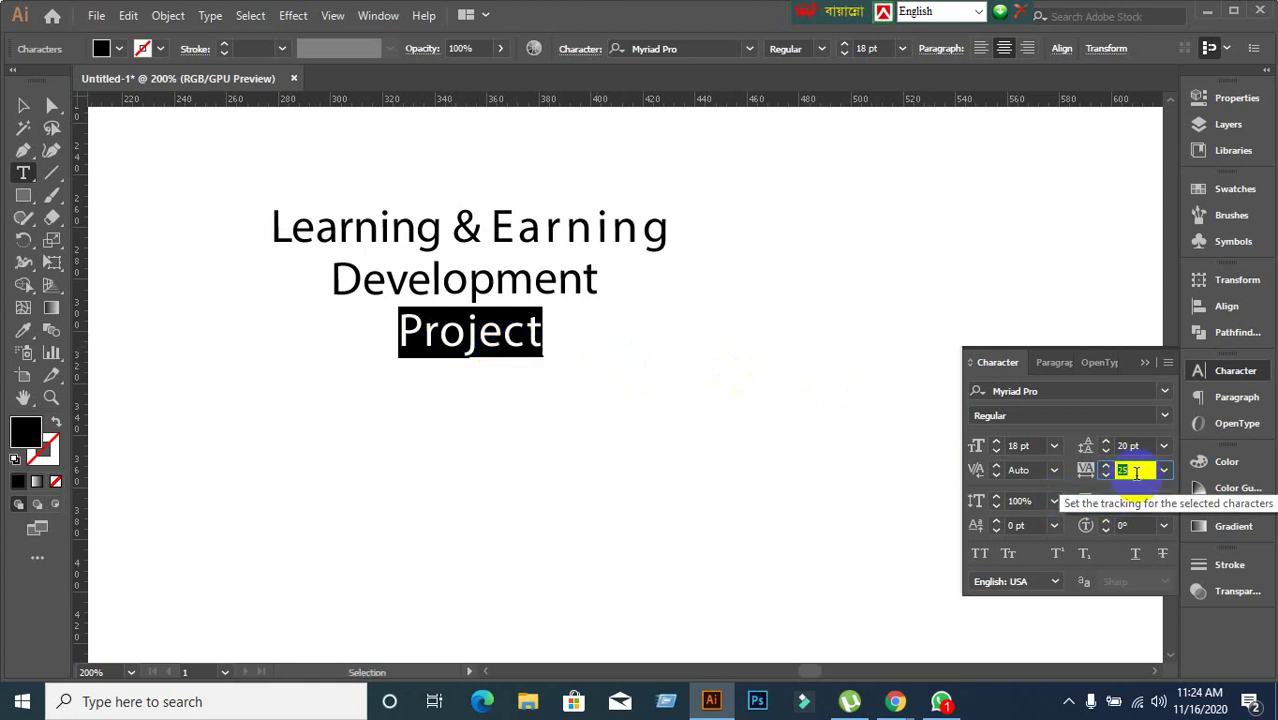
{"action": "scroll", "coordinate": [1136, 472], "scroll_direction": "up", "scroll_amount": 1}
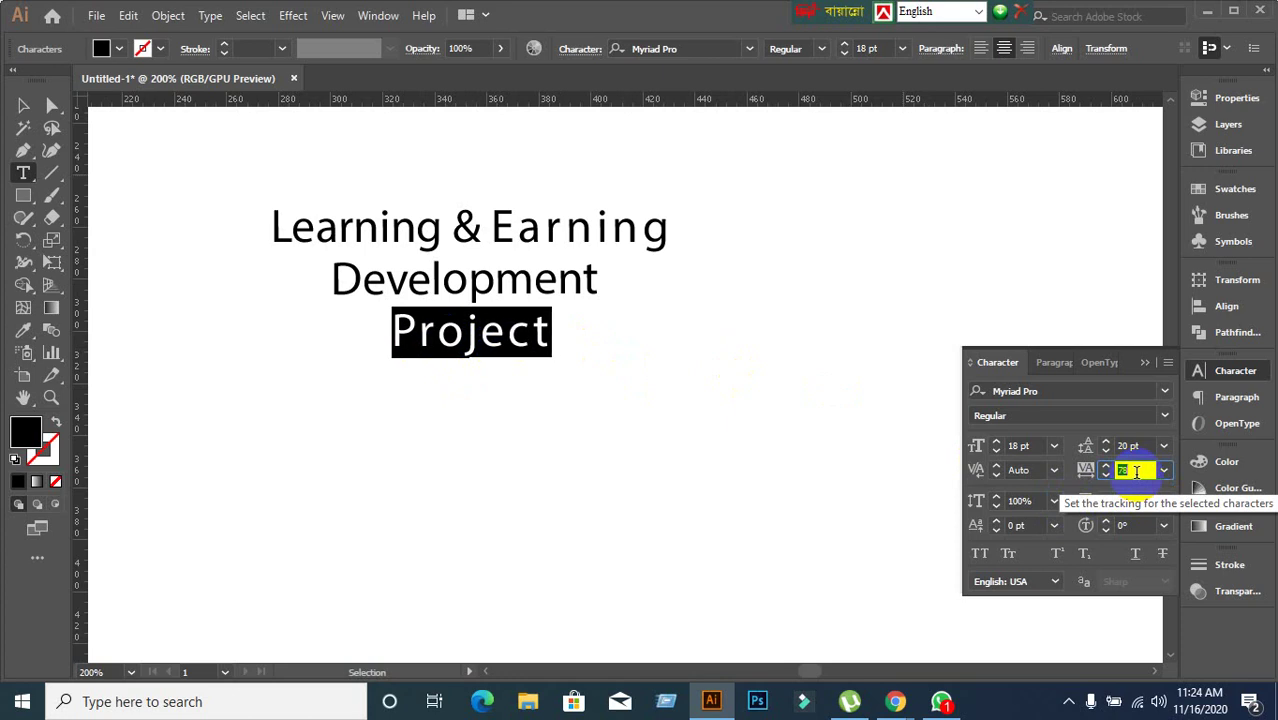
{"action": "scroll", "coordinate": [1136, 472], "scroll_direction": "up", "scroll_amount": 1}
{"action": "left_click", "coordinate": [1165, 470]}
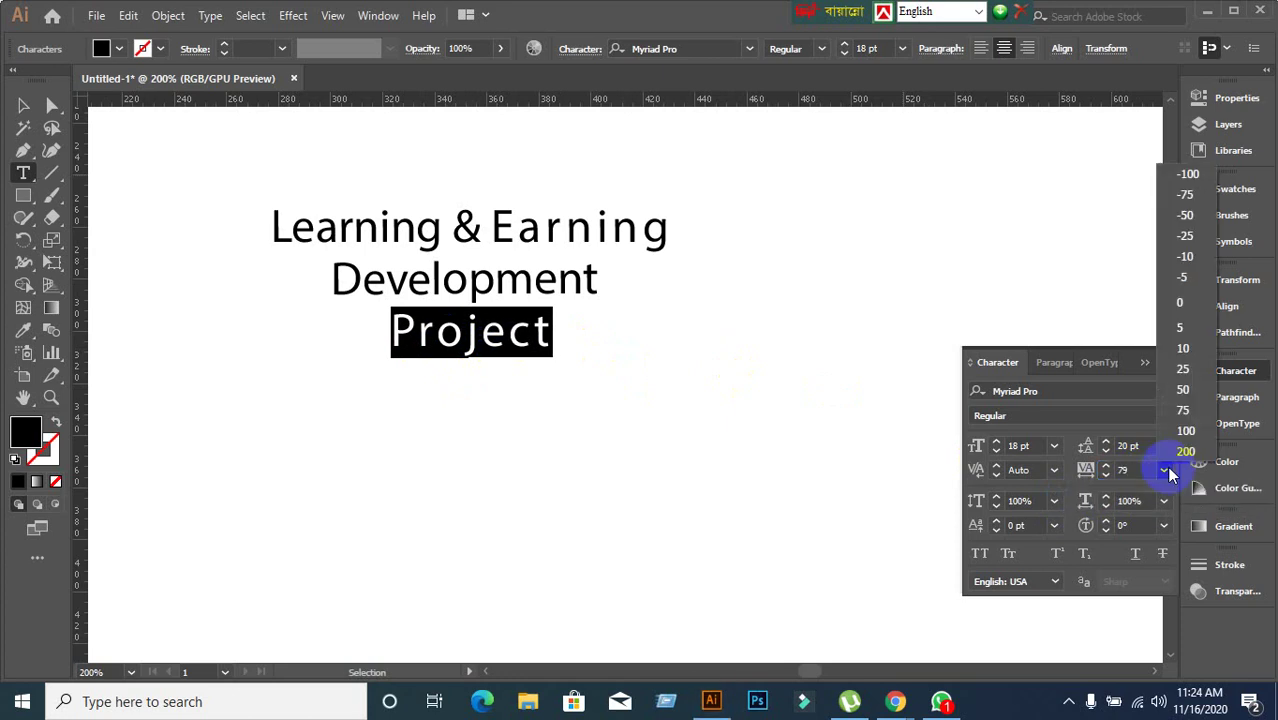
{"action": "left_click", "coordinate": [1180, 455]}
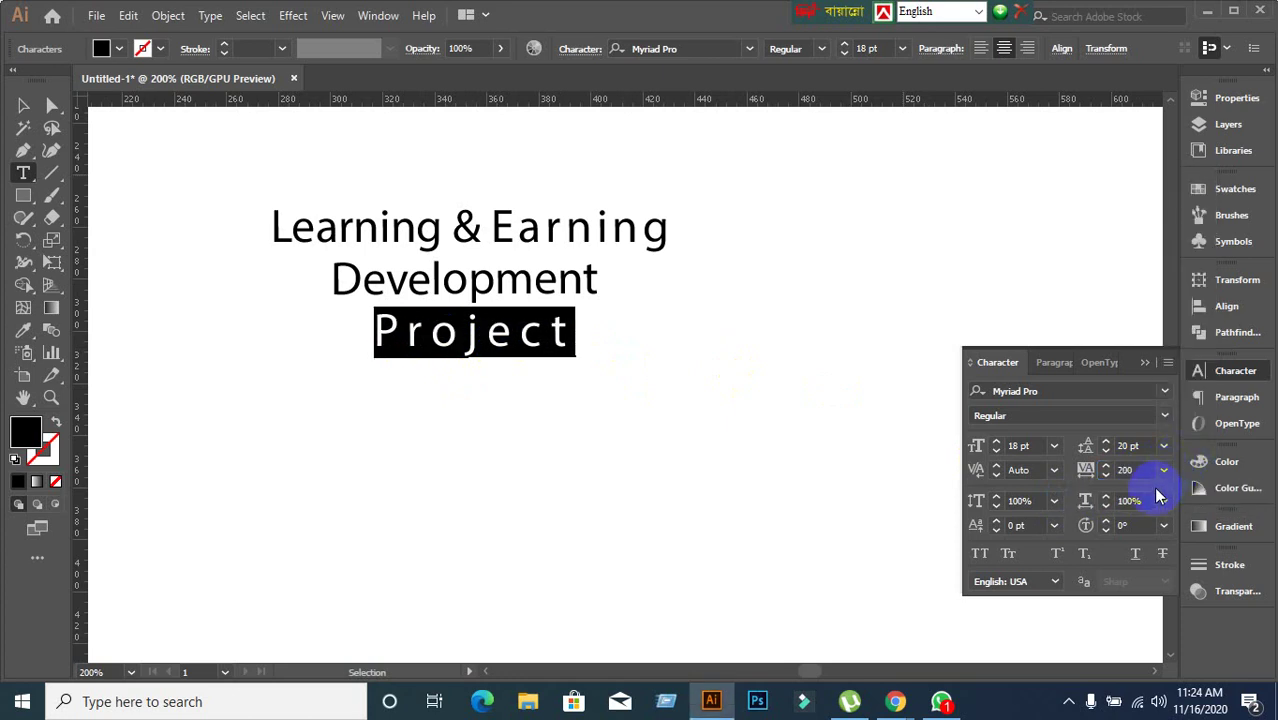
{"action": "left_click", "coordinate": [1152, 467]}
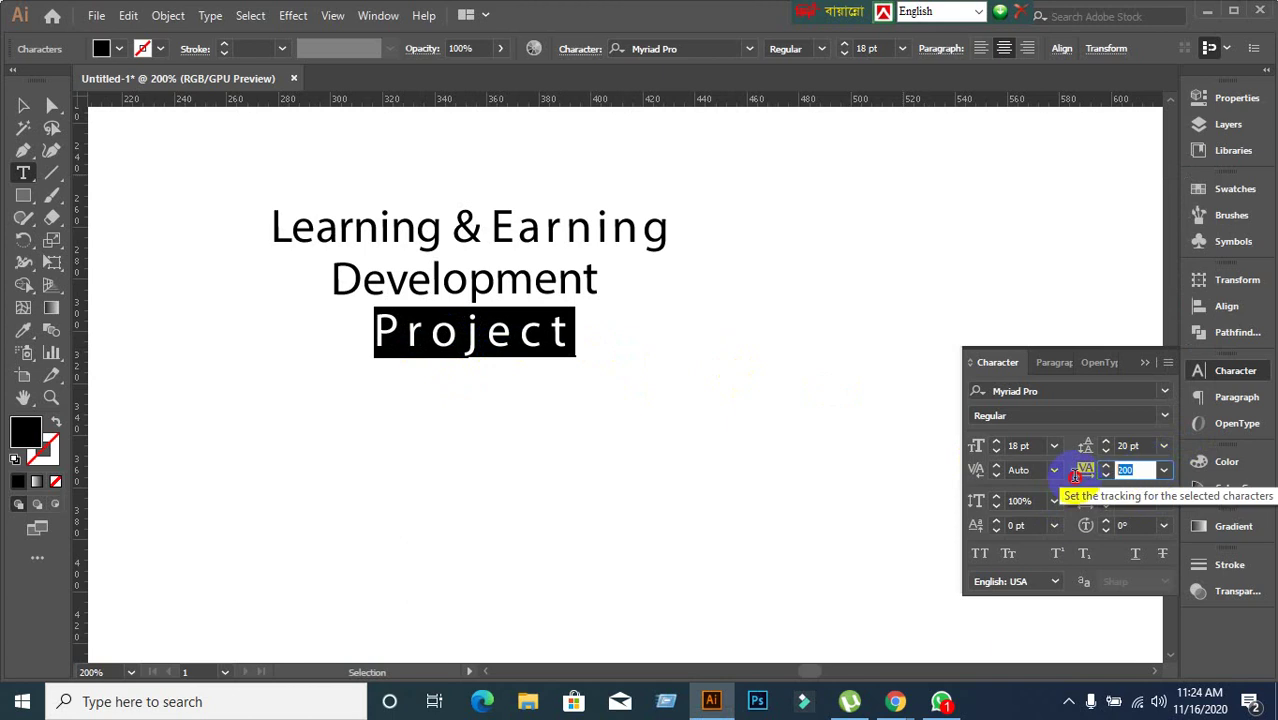
{"action": "type", "text": "300"}
{"action": "key", "text": "Return"}
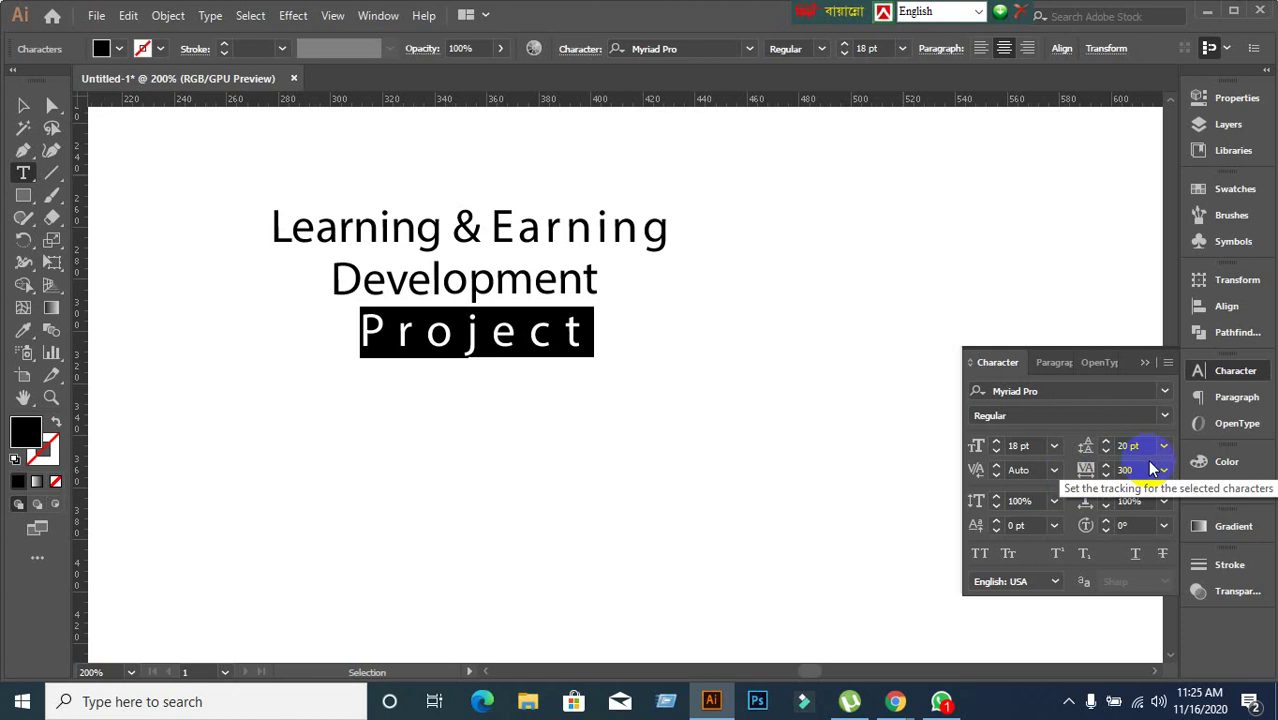
{"action": "left_click", "coordinate": [23, 105]}
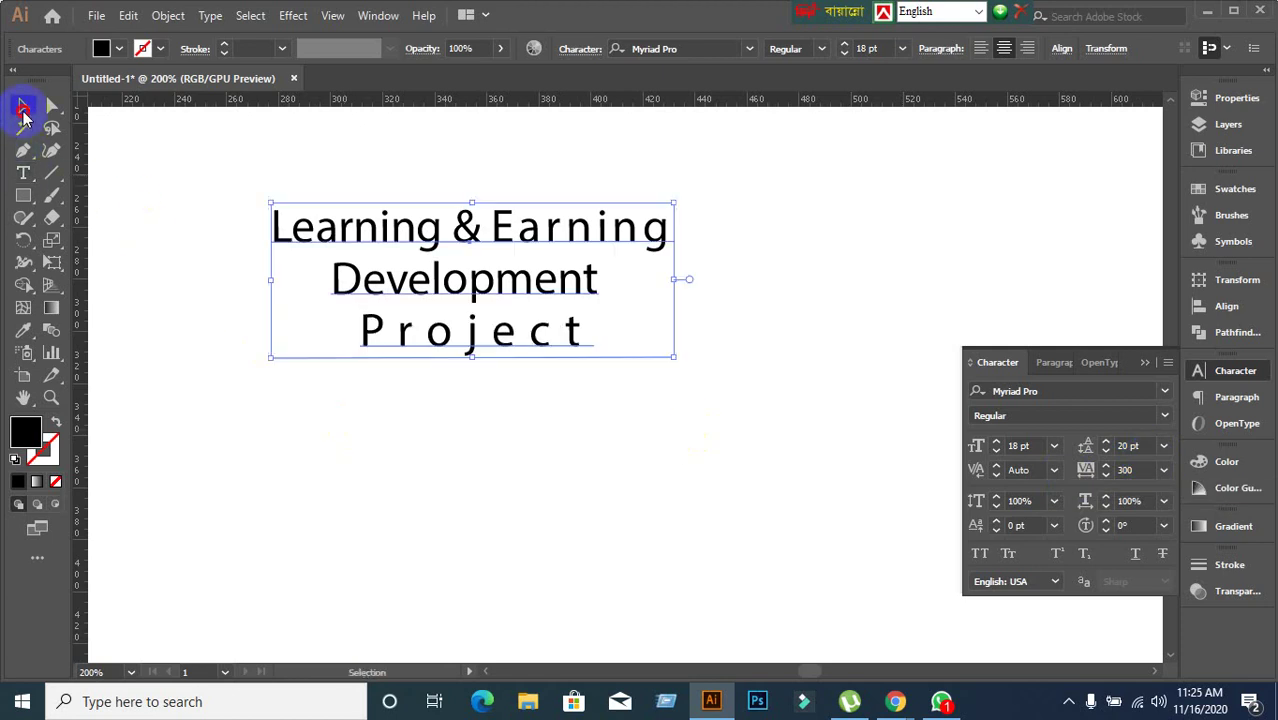
{"action": "left_click", "coordinate": [310, 440]}
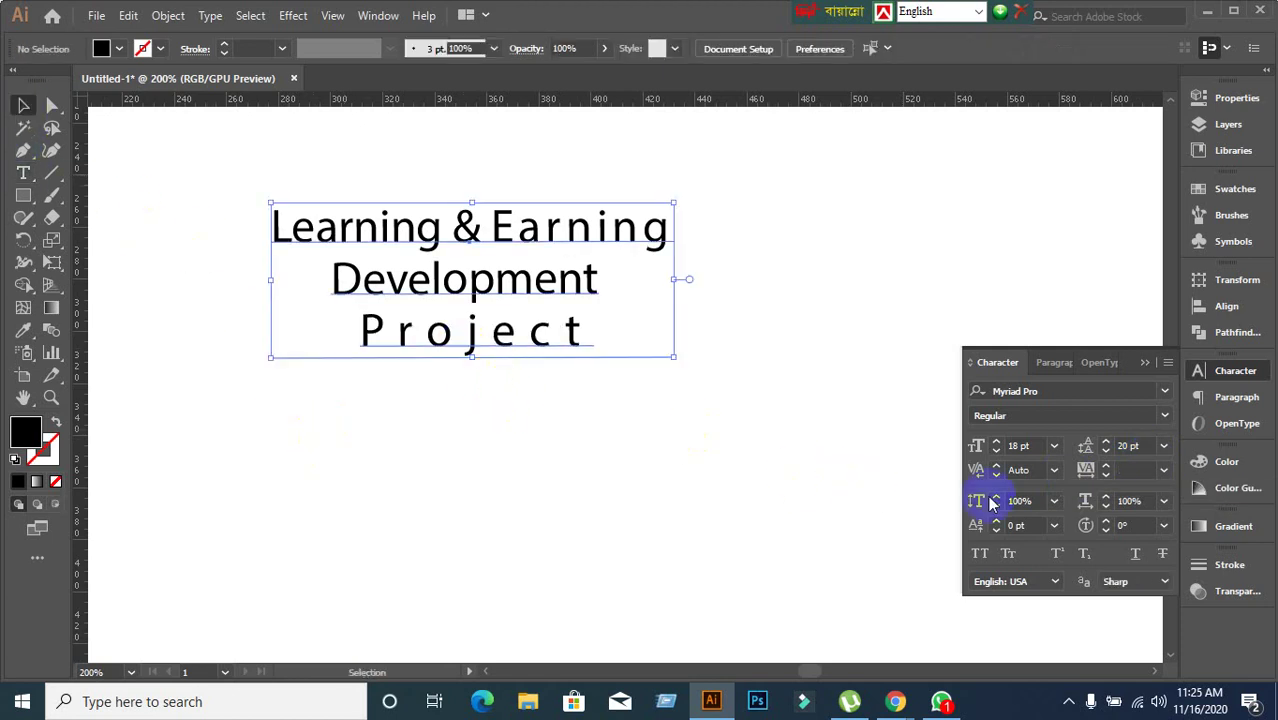
Select 'Project' and apply the red fill swatch from the control bar.
{"action": "double_click", "coordinate": [367, 330]}
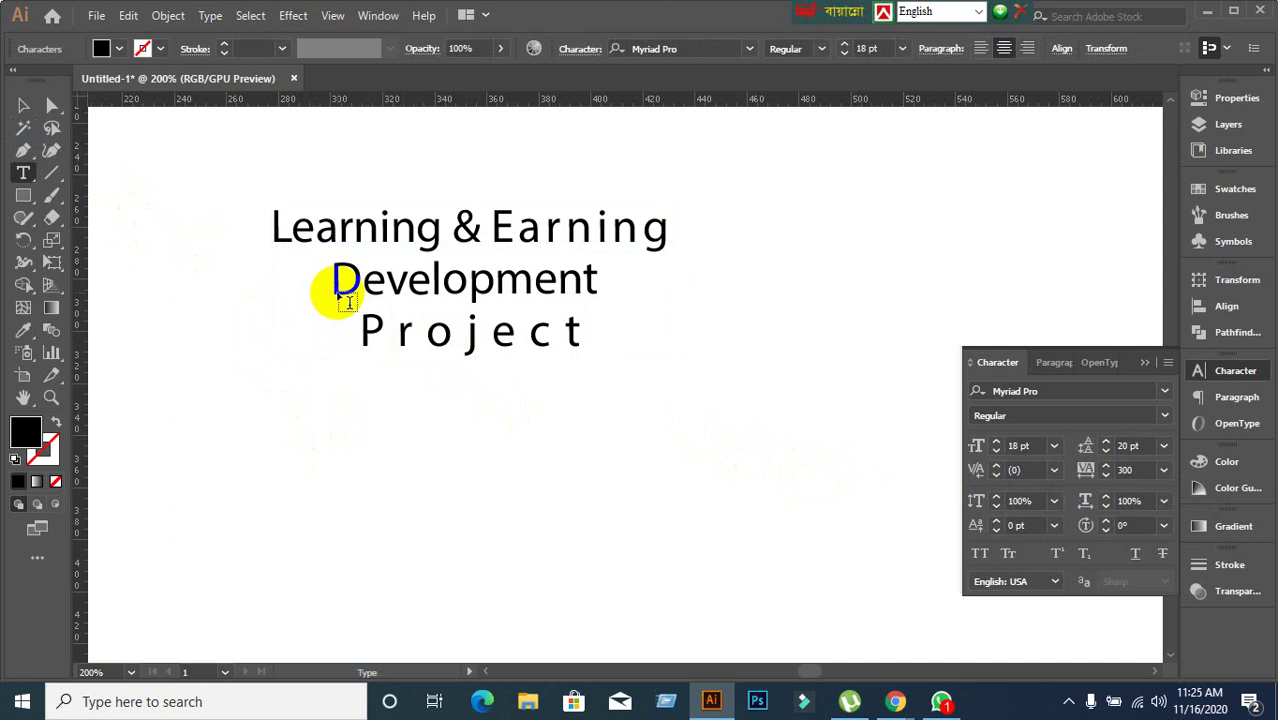
{"action": "left_click_drag", "start_coordinate": [357, 334], "coordinate": [650, 362]}
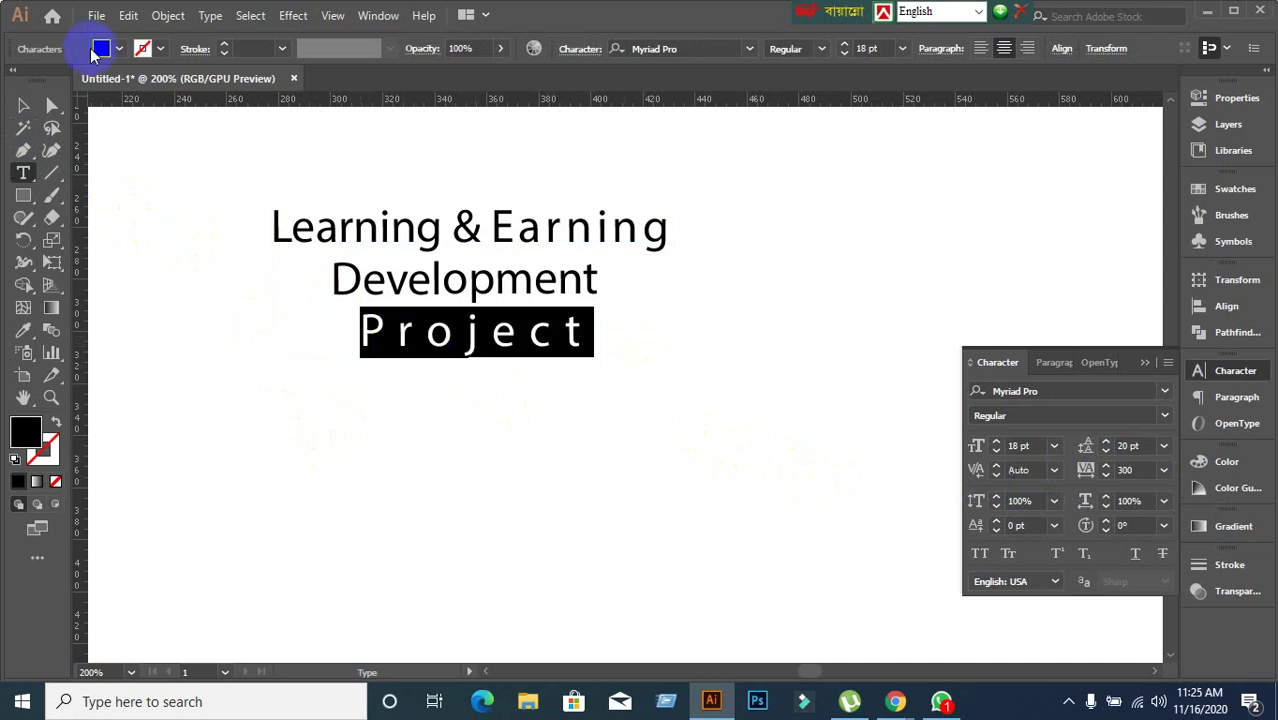
{"action": "left_click", "coordinate": [117, 50]}
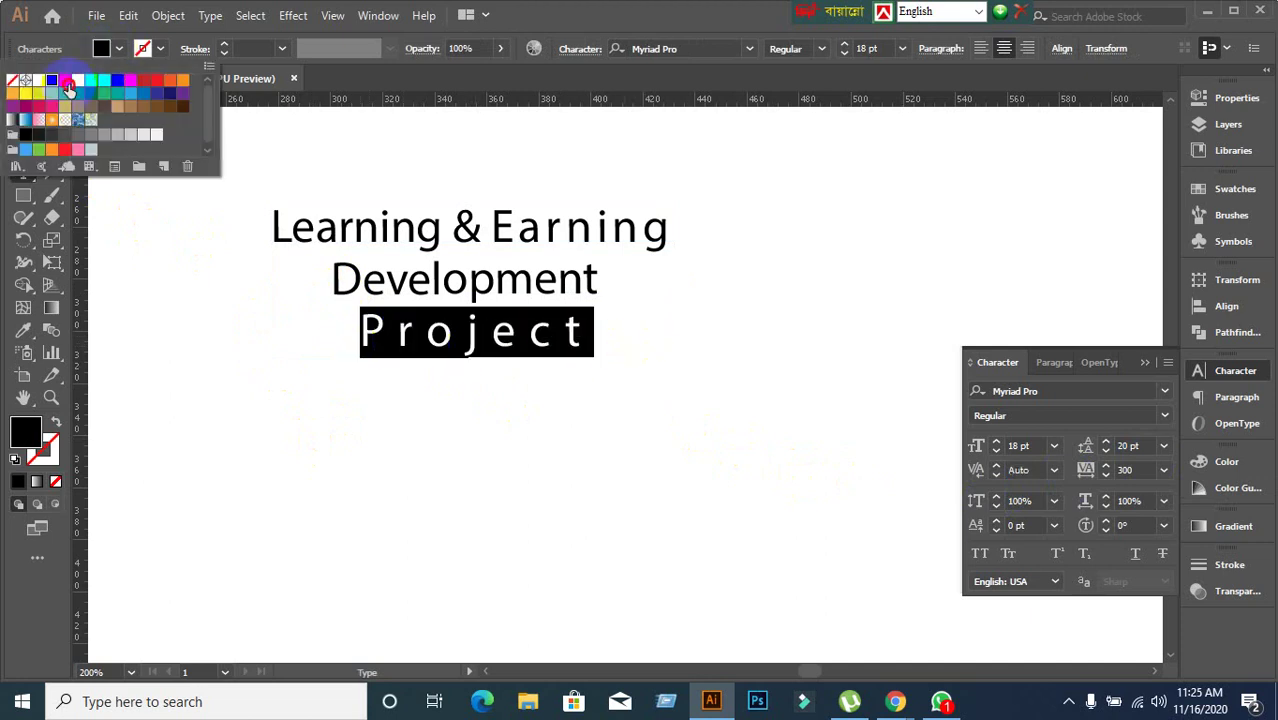
{"action": "left_click", "coordinate": [68, 88]}
{"action": "left_click", "coordinate": [356, 226]}
{"action": "left_click_drag", "start_coordinate": [362, 281], "coordinate": [386, 280]}
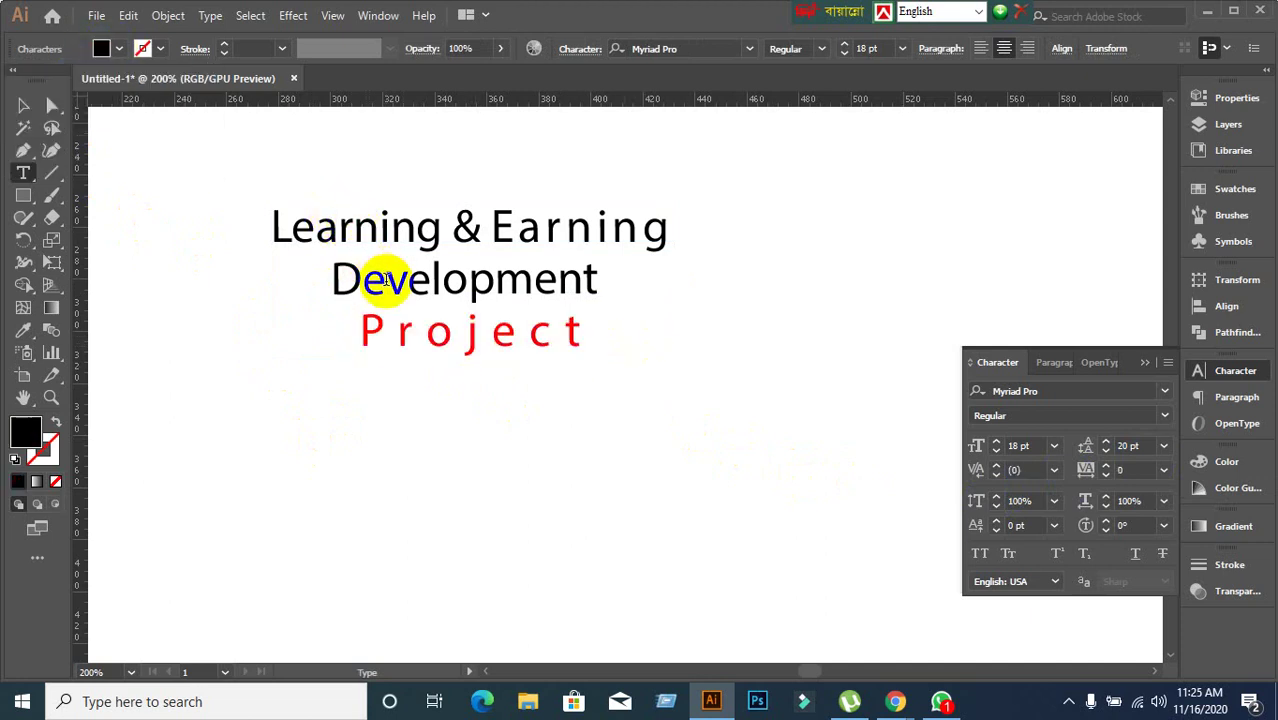
{"action": "left_click", "coordinate": [23, 105]}
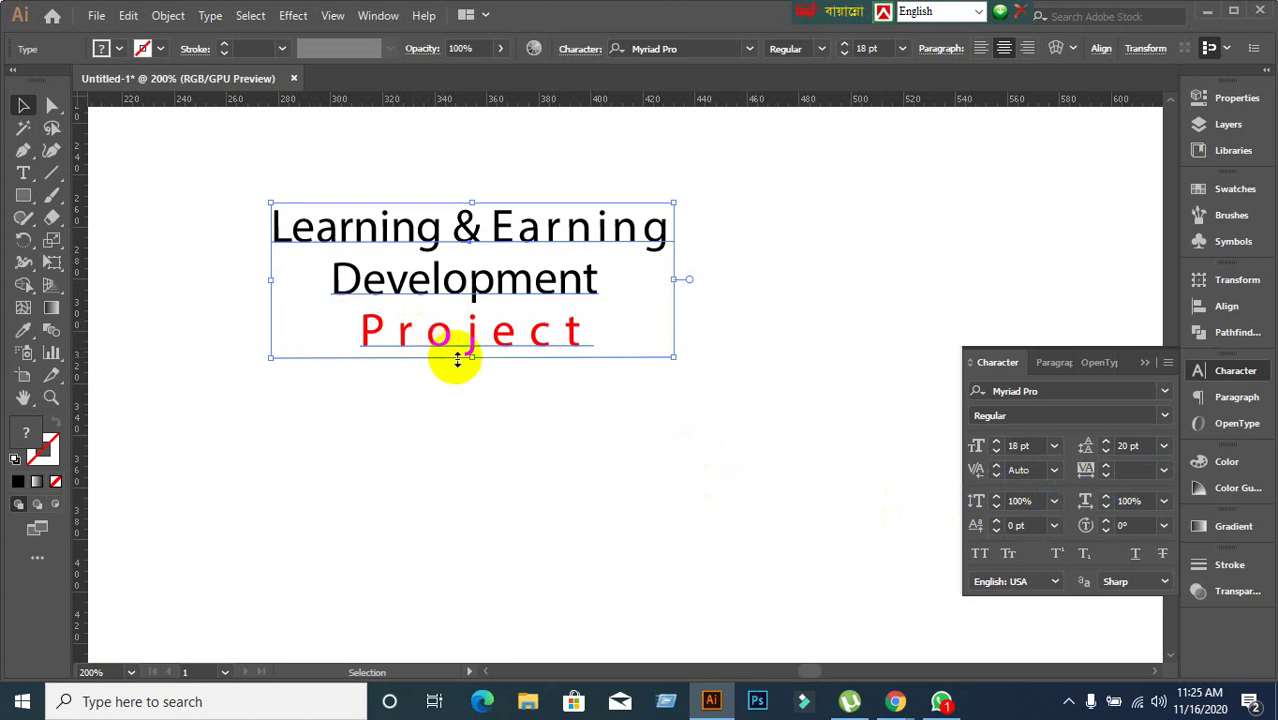
Select the letters of 'Project' and reduce their vertical scale to 45%.
{"action": "double_click", "coordinate": [365, 331]}
{"action": "left_click_drag", "start_coordinate": [360, 331], "coordinate": [625, 337]}
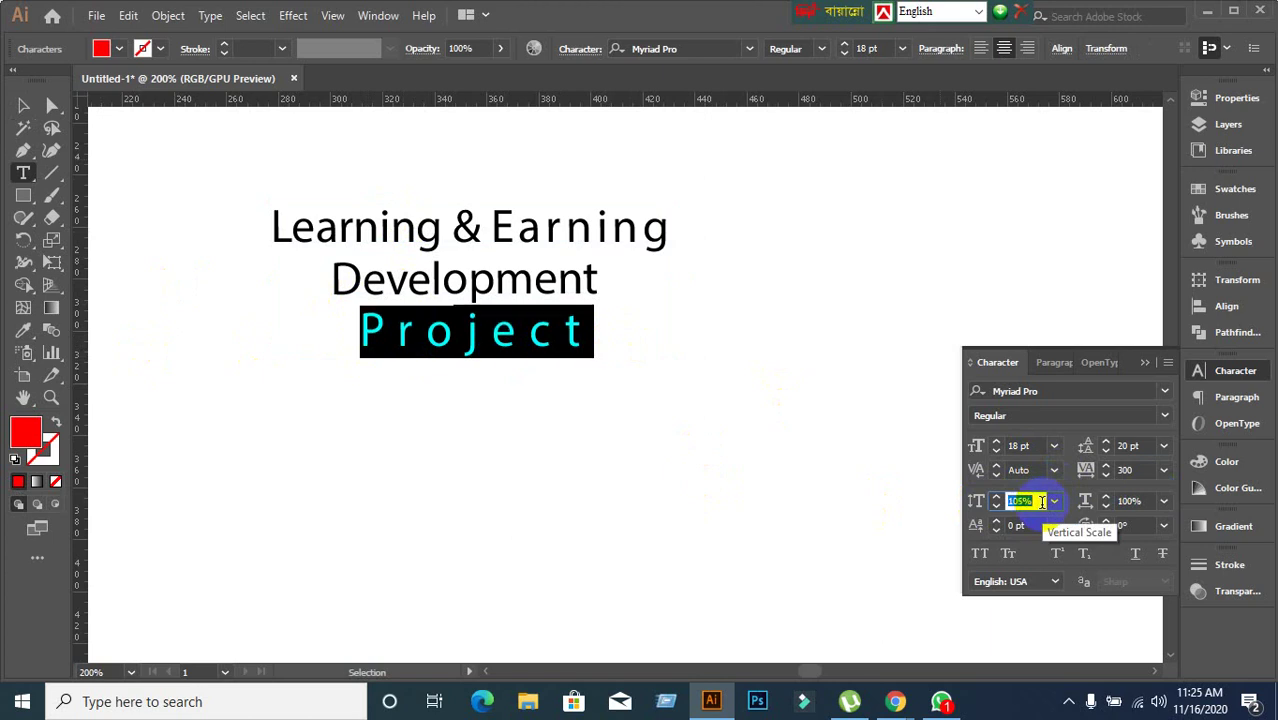
{"action": "scroll", "coordinate": [1041, 502], "scroll_direction": "up", "scroll_amount": 20}
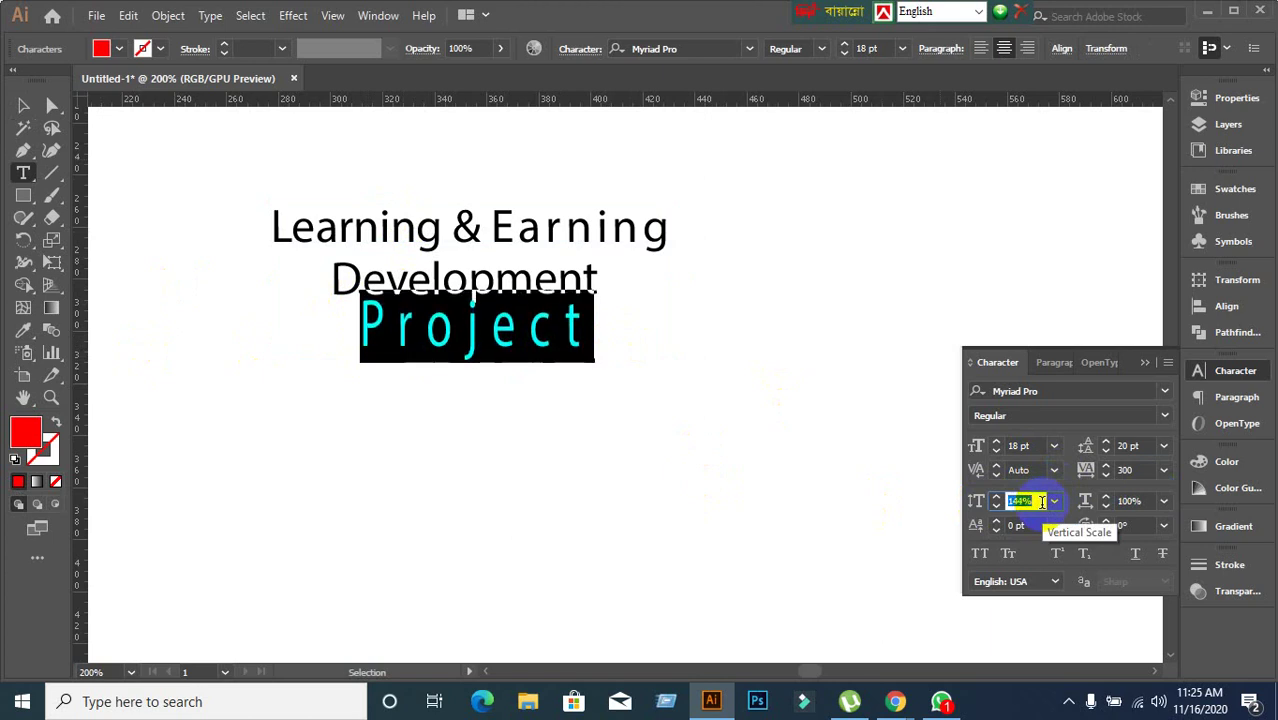
{"action": "scroll", "coordinate": [1041, 502], "scroll_direction": "up", "scroll_amount": 11}
{"action": "scroll", "coordinate": [1041, 502], "scroll_direction": "up", "scroll_amount": 20}
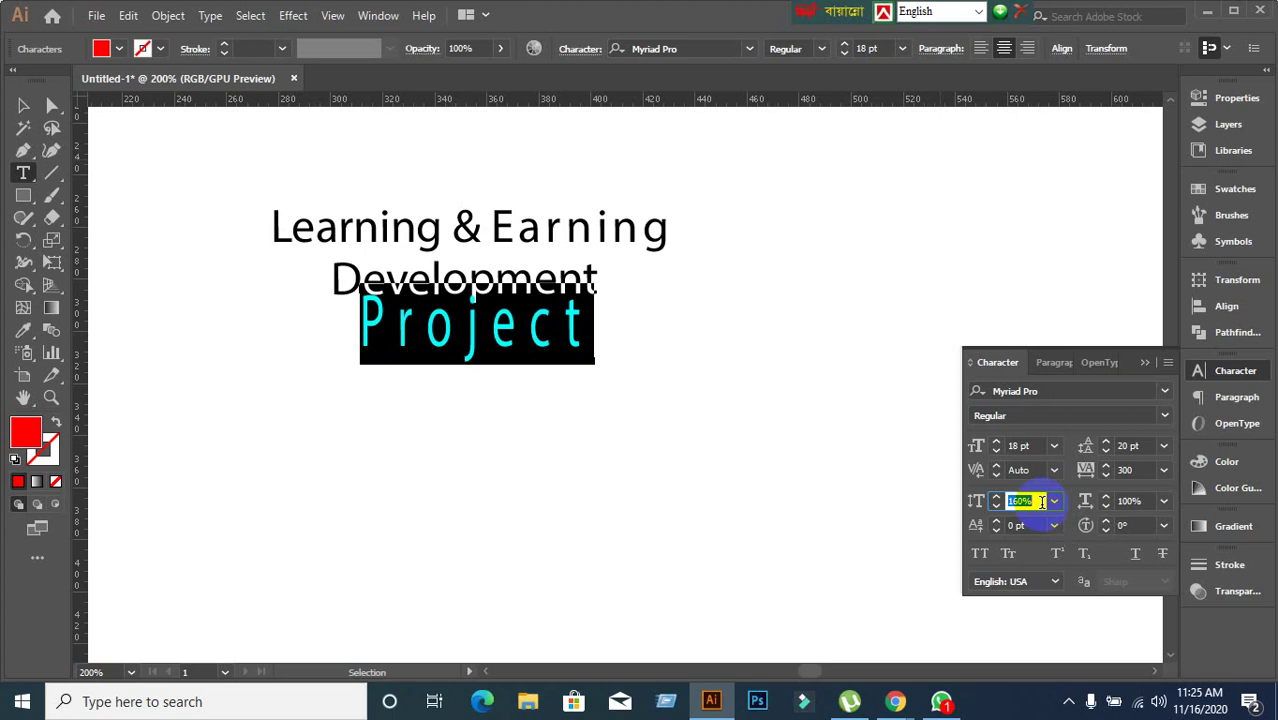
{"action": "scroll", "coordinate": [1041, 502], "scroll_direction": "down", "scroll_amount": 20}
{"action": "scroll", "coordinate": [1041, 502], "scroll_direction": "down", "scroll_amount": 20}
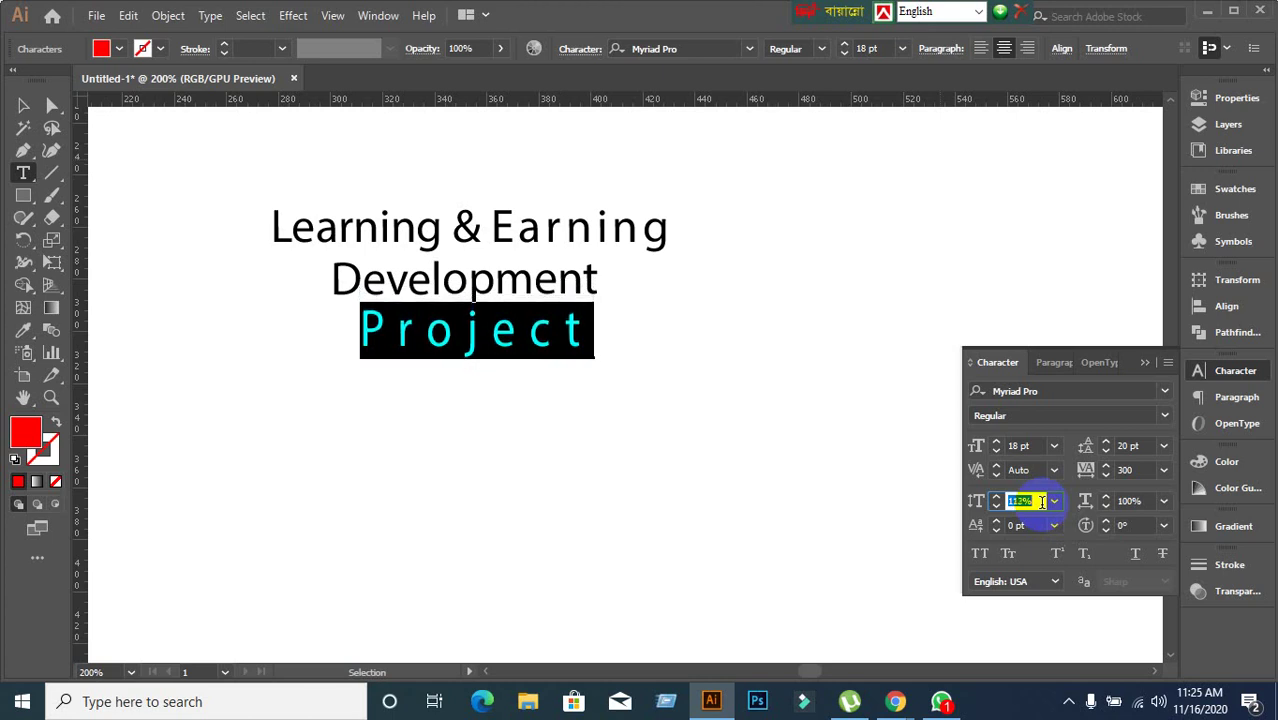
{"action": "scroll", "coordinate": [1041, 502], "scroll_direction": "down", "scroll_amount": 20}
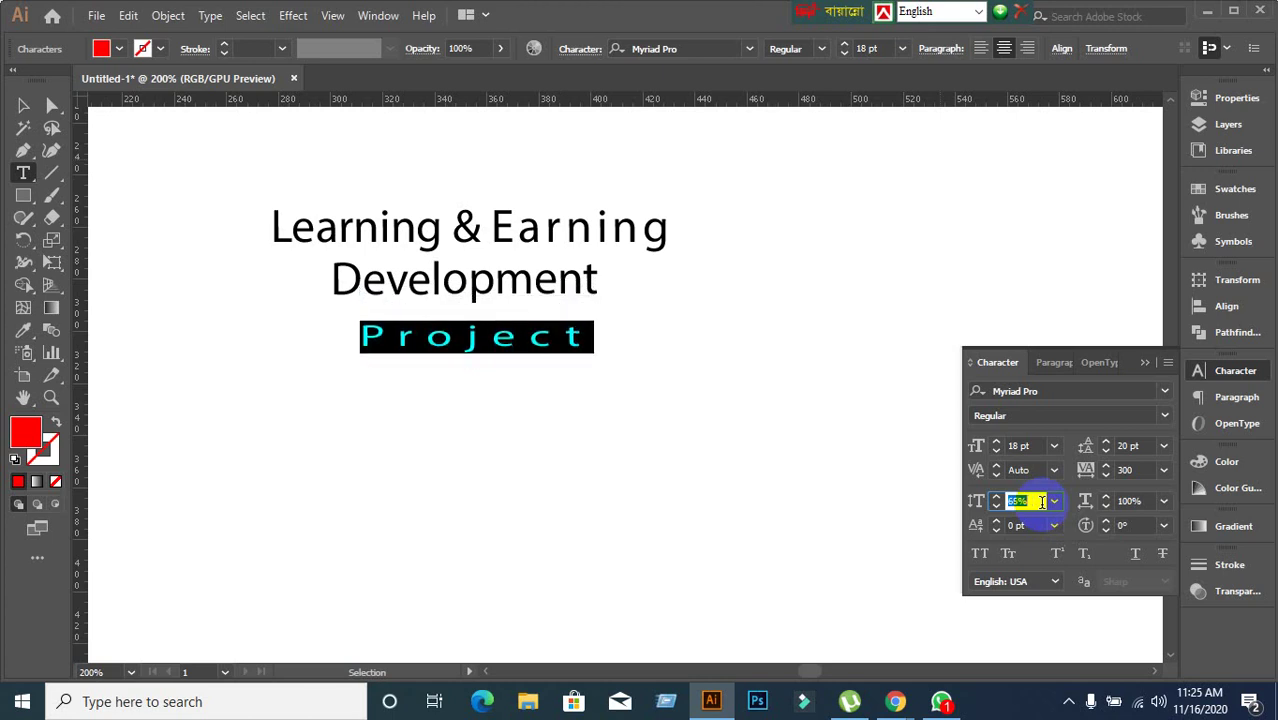
Select the Learning & Earning line and raise its vertical scale to 138%.
{"action": "left_click", "coordinate": [279, 221]}
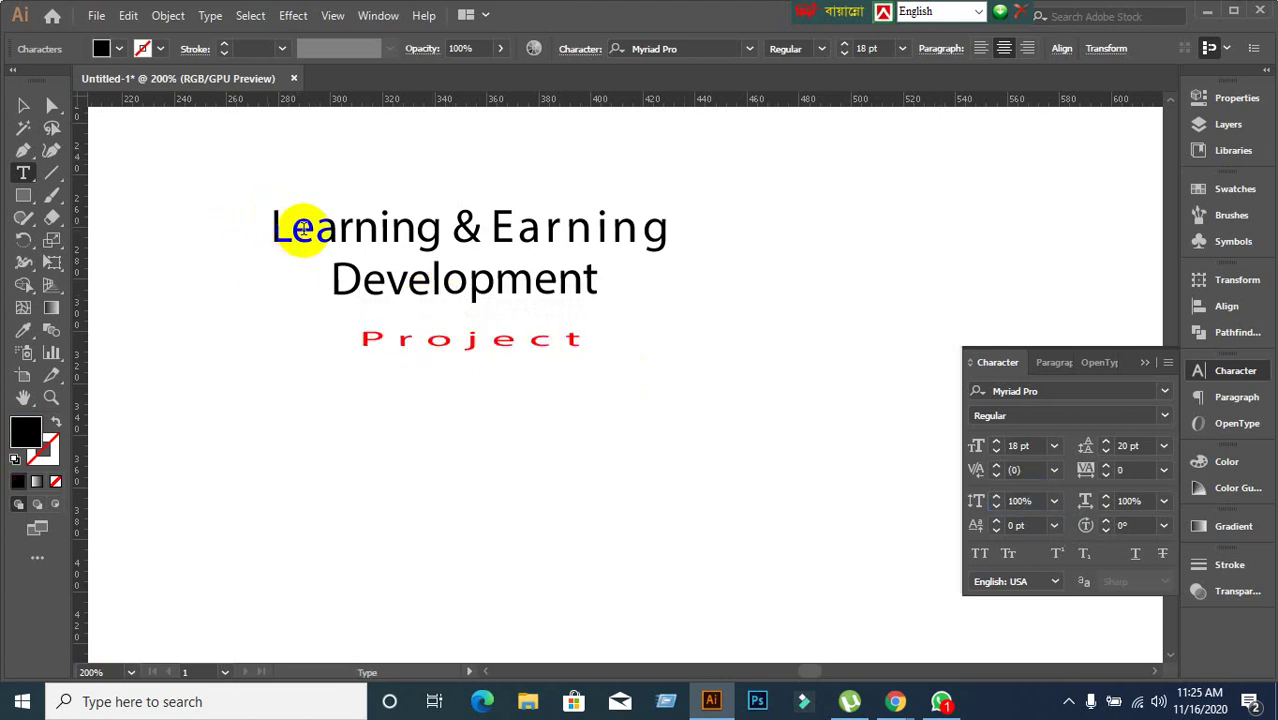
{"action": "triple_click", "coordinate": [317, 228]}
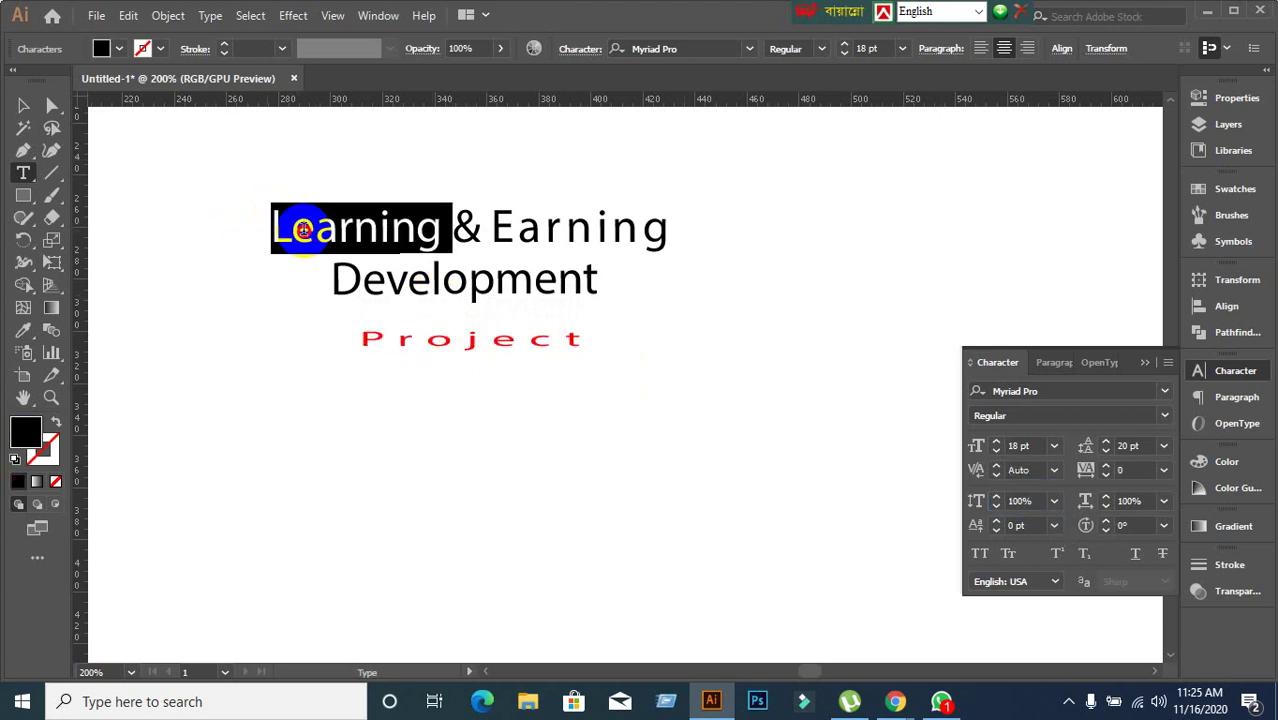
{"action": "left_click", "coordinate": [1039, 501]}
{"action": "scroll", "coordinate": [1038, 501], "scroll_direction": "up", "scroll_amount": 20}
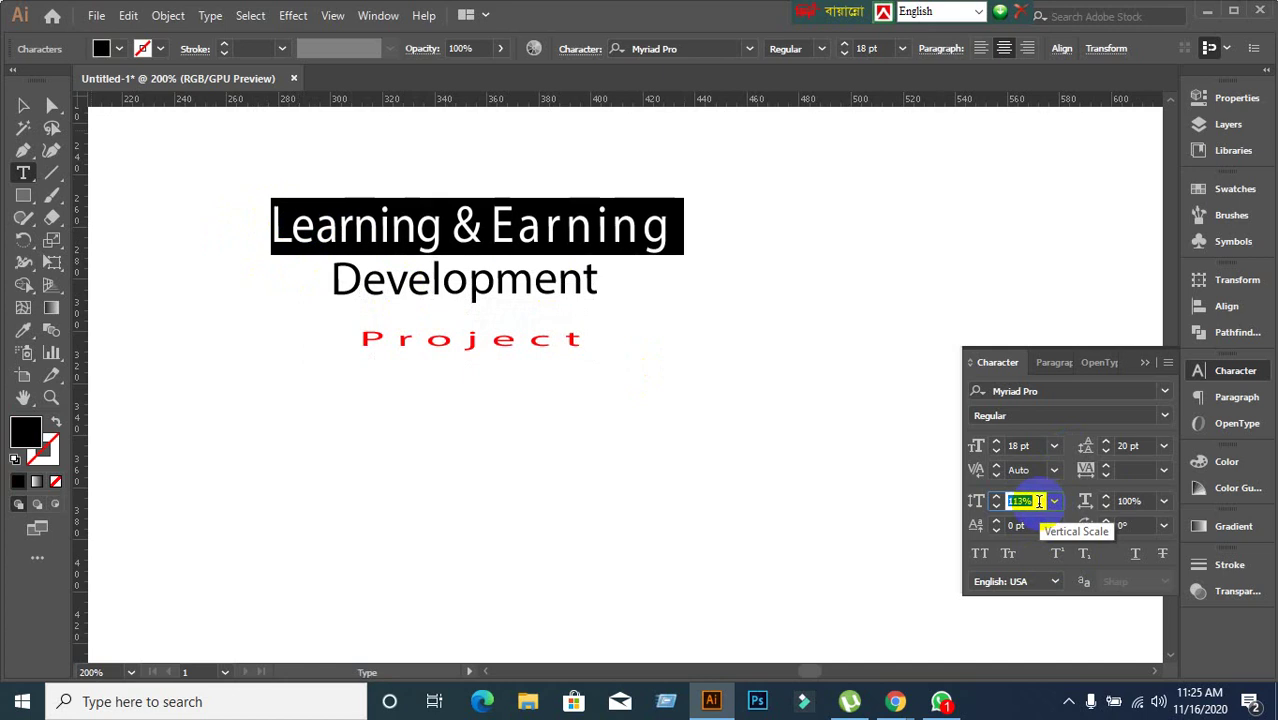
Raise the Development line's vertical scale to 123%, keeping horizontal scale at 100%.
{"action": "triple_click", "coordinate": [442, 288]}
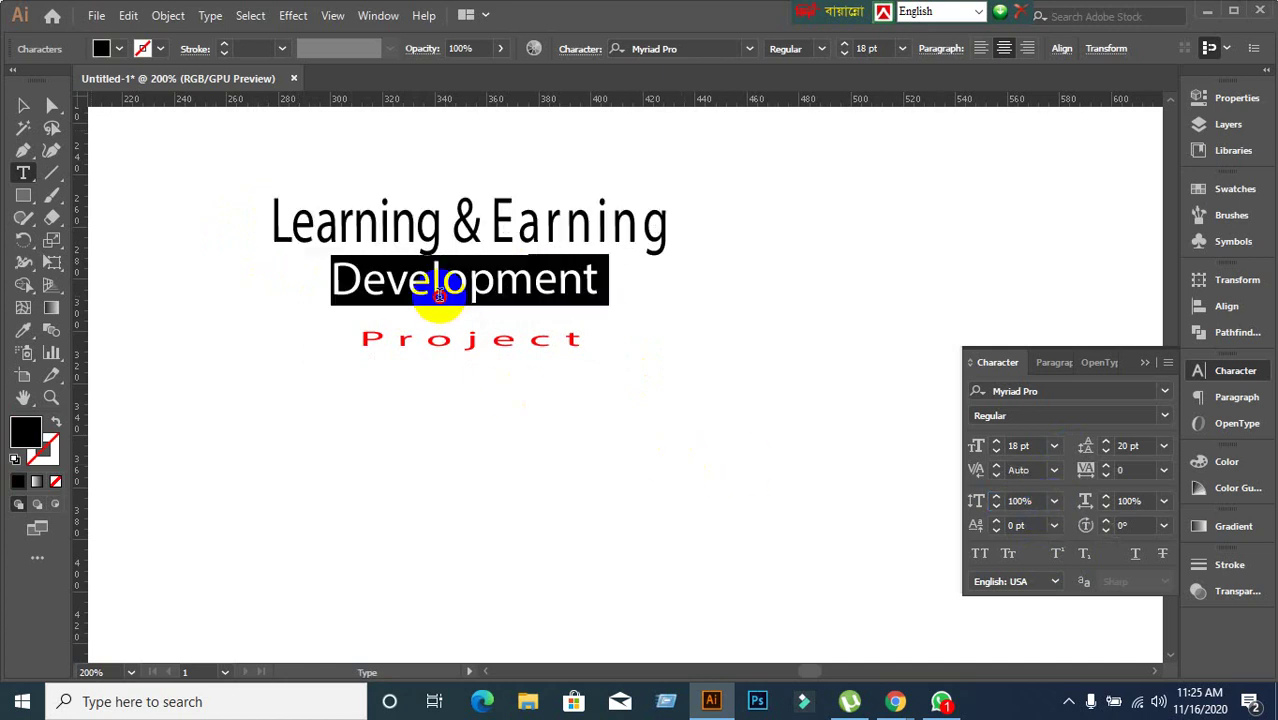
{"action": "left_click", "coordinate": [1140, 501]}
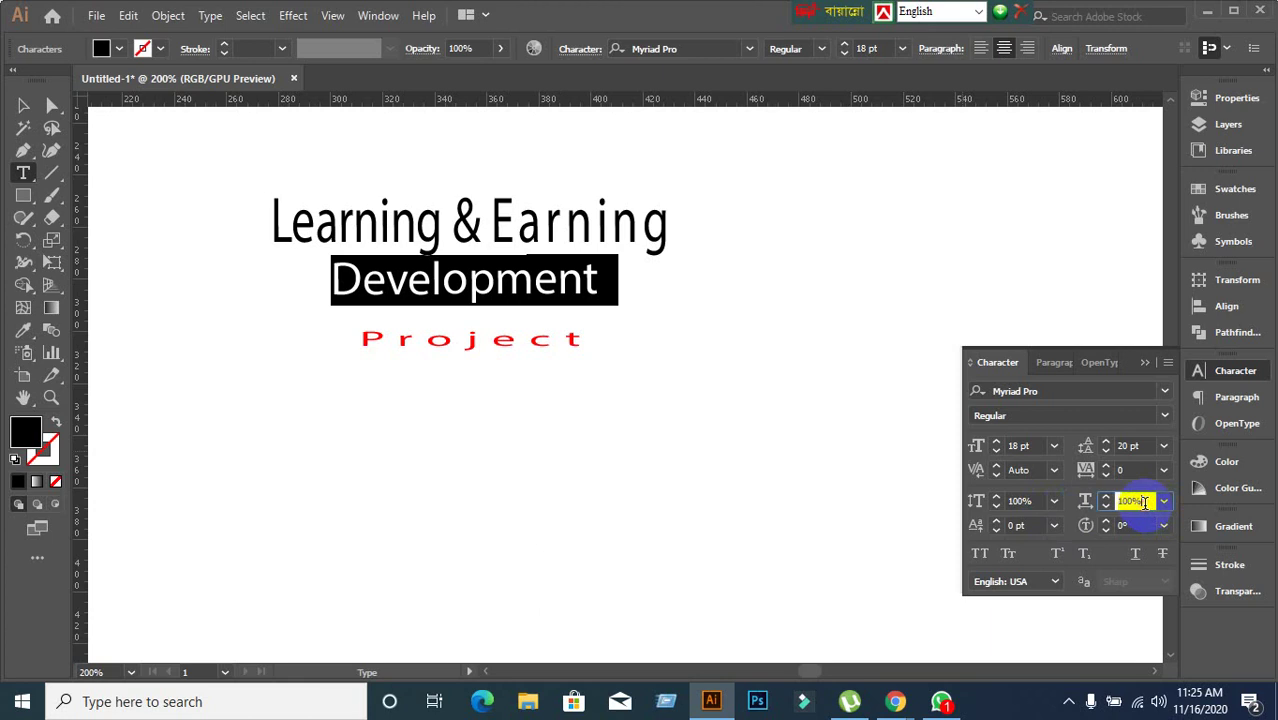
{"action": "scroll", "coordinate": [1142, 502], "scroll_direction": "up", "scroll_amount": 13}
{"action": "scroll", "coordinate": [1144, 502], "scroll_direction": "up", "scroll_amount": 1}
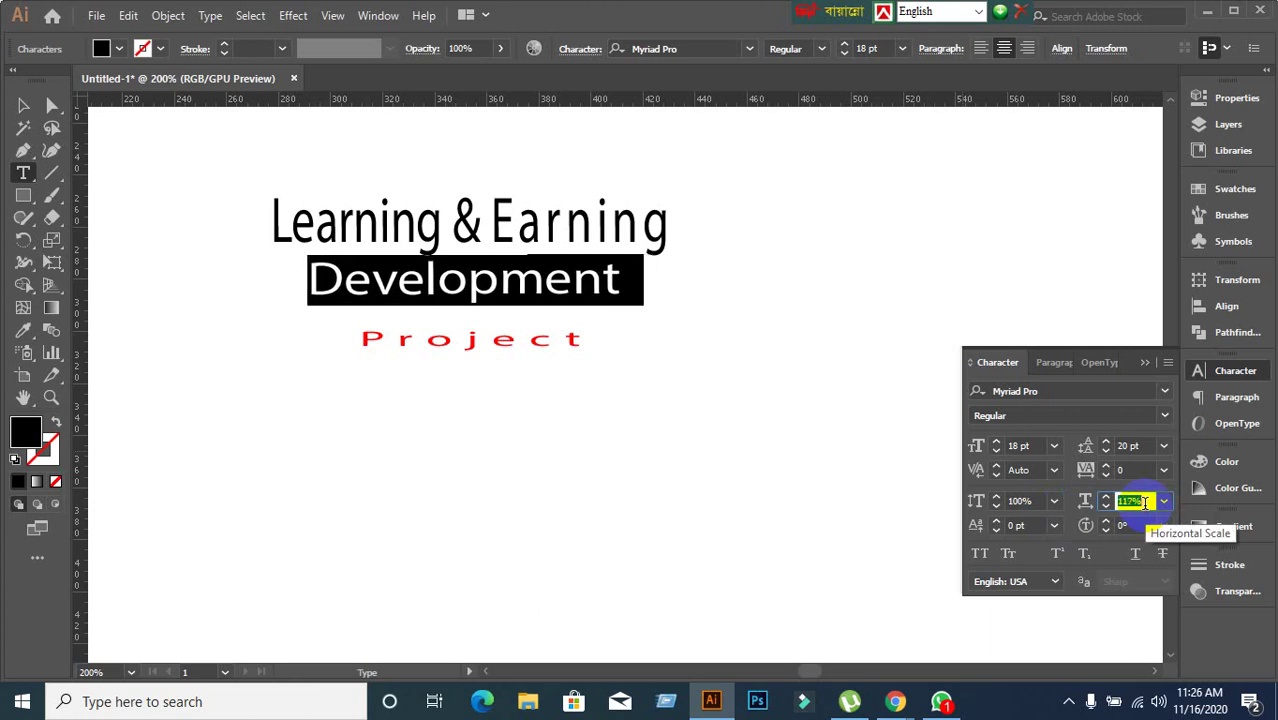
{"action": "scroll", "coordinate": [1144, 502], "scroll_direction": "down", "scroll_amount": 6}
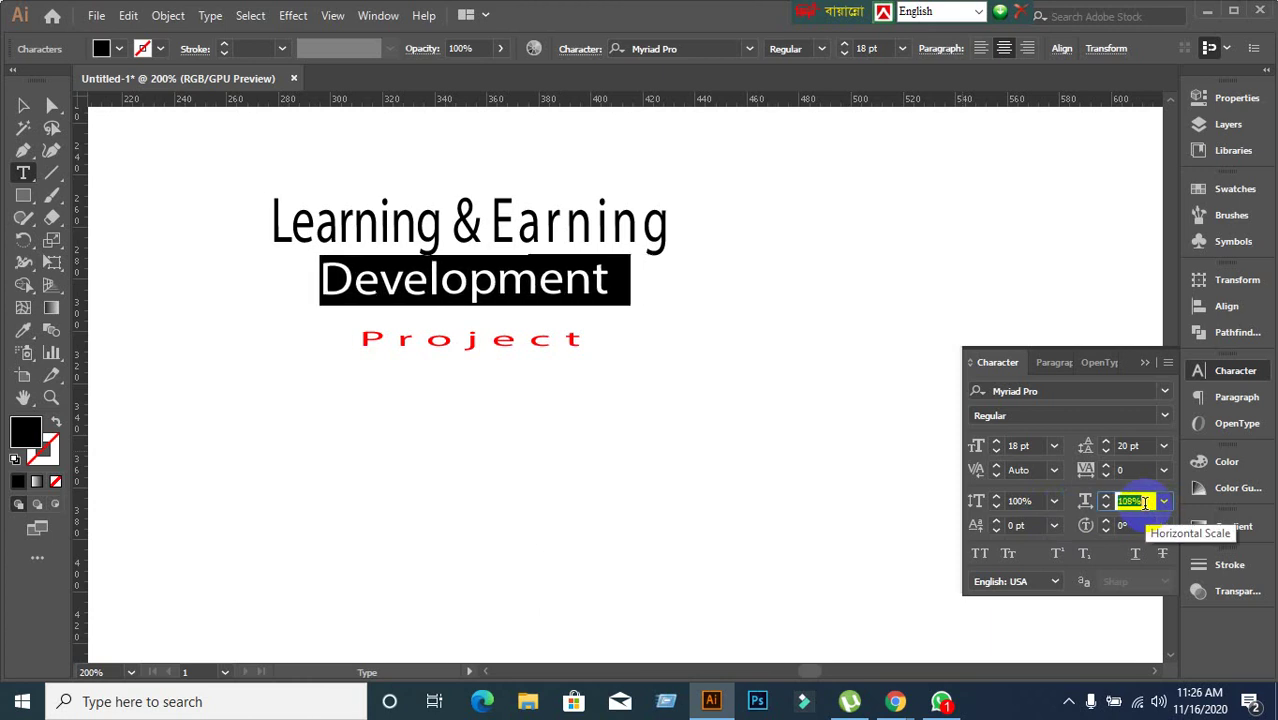
{"action": "scroll", "coordinate": [1144, 502], "scroll_direction": "down", "scroll_amount": 5}
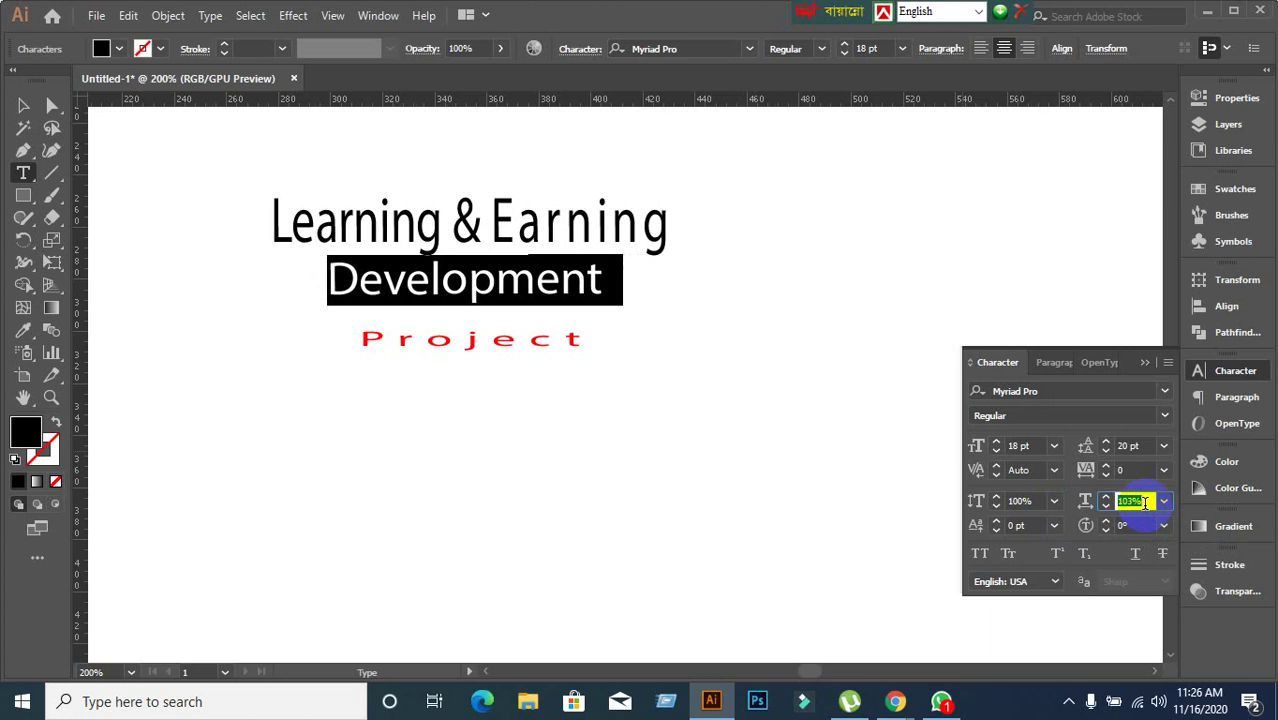
{"action": "scroll", "coordinate": [1144, 502], "scroll_direction": "down", "scroll_amount": 3}
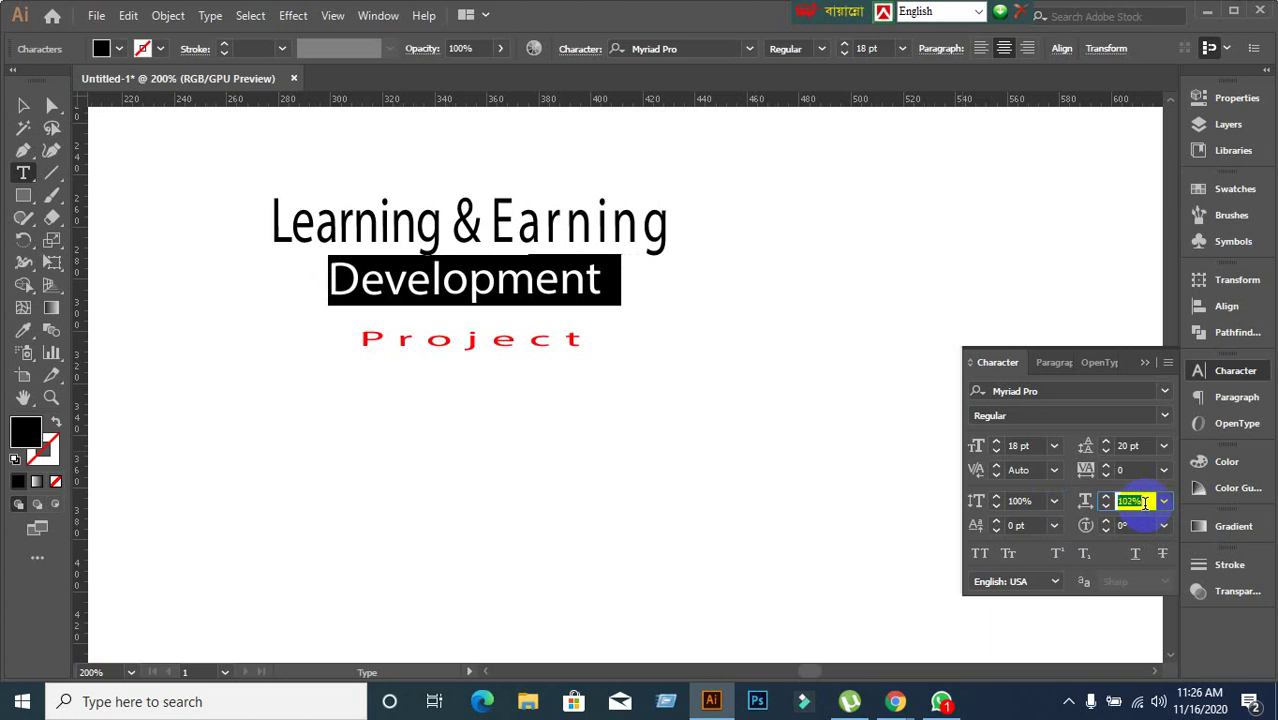
{"action": "left_click", "coordinate": [1040, 501]}
{"action": "scroll", "coordinate": [1038, 501], "scroll_direction": "up", "scroll_amount": 20}
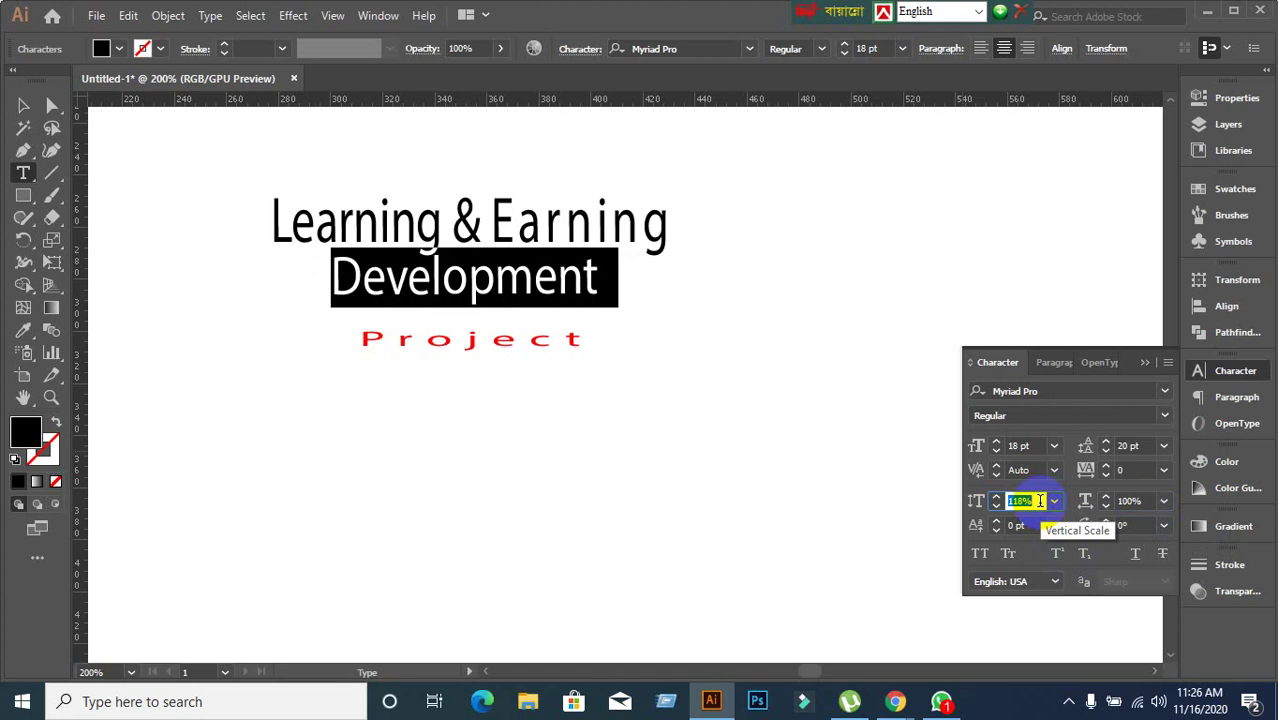
Reset the Learning & Earning line's vertical scale from 138% to 100%.
{"action": "left_click", "coordinate": [440, 228]}
{"action": "left_click_drag", "start_coordinate": [274, 220], "coordinate": [650, 270]}
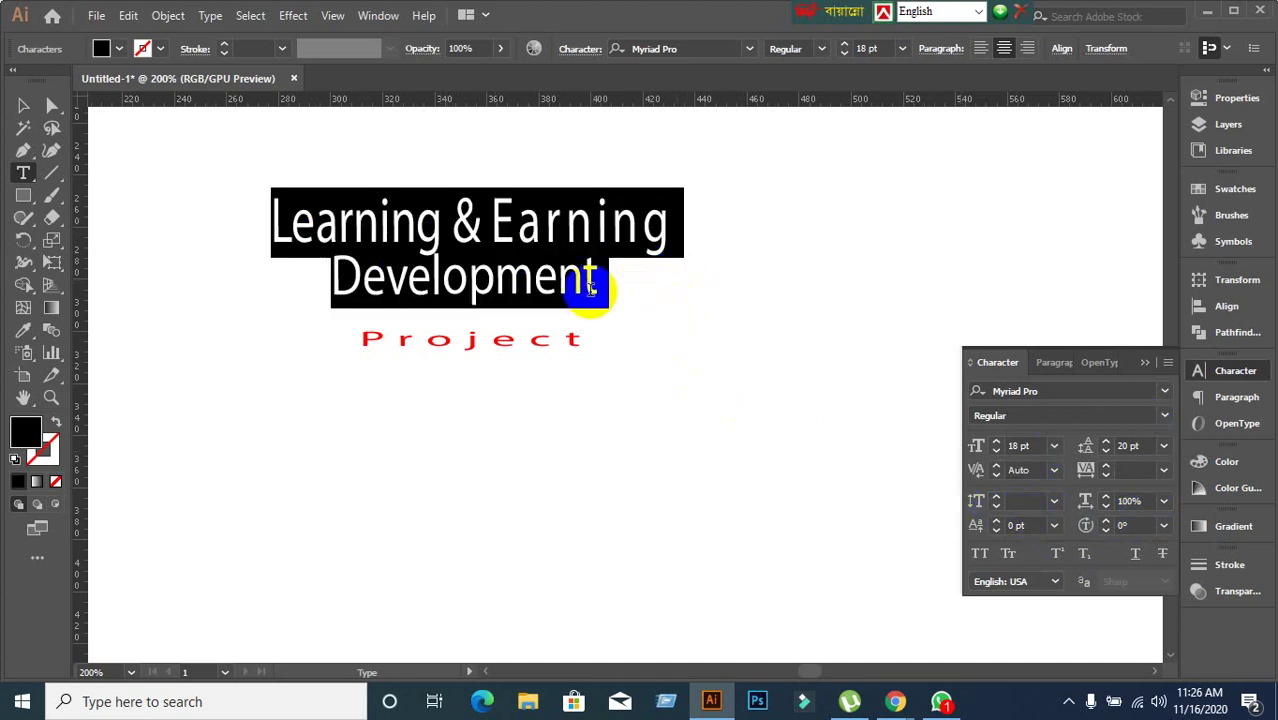
{"action": "left_click", "coordinate": [565, 238]}
{"action": "triple_click", "coordinate": [565, 236]}
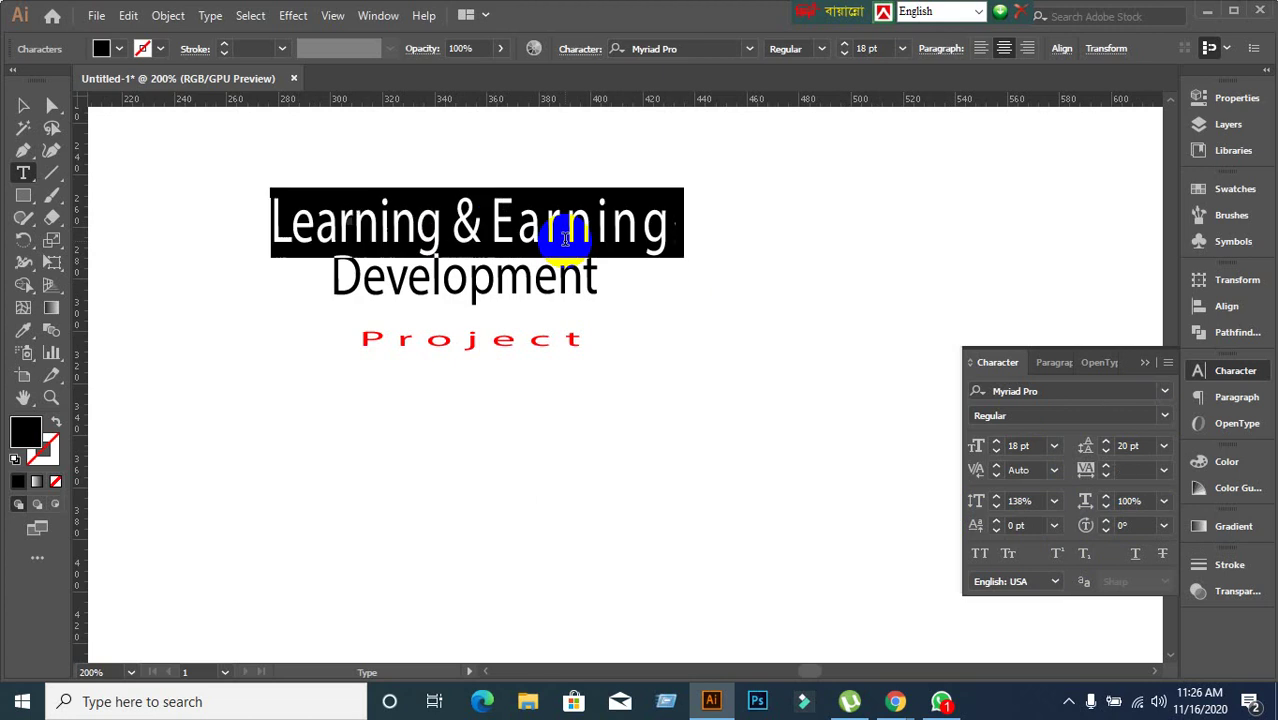
{"action": "left_click", "coordinate": [1035, 500]}
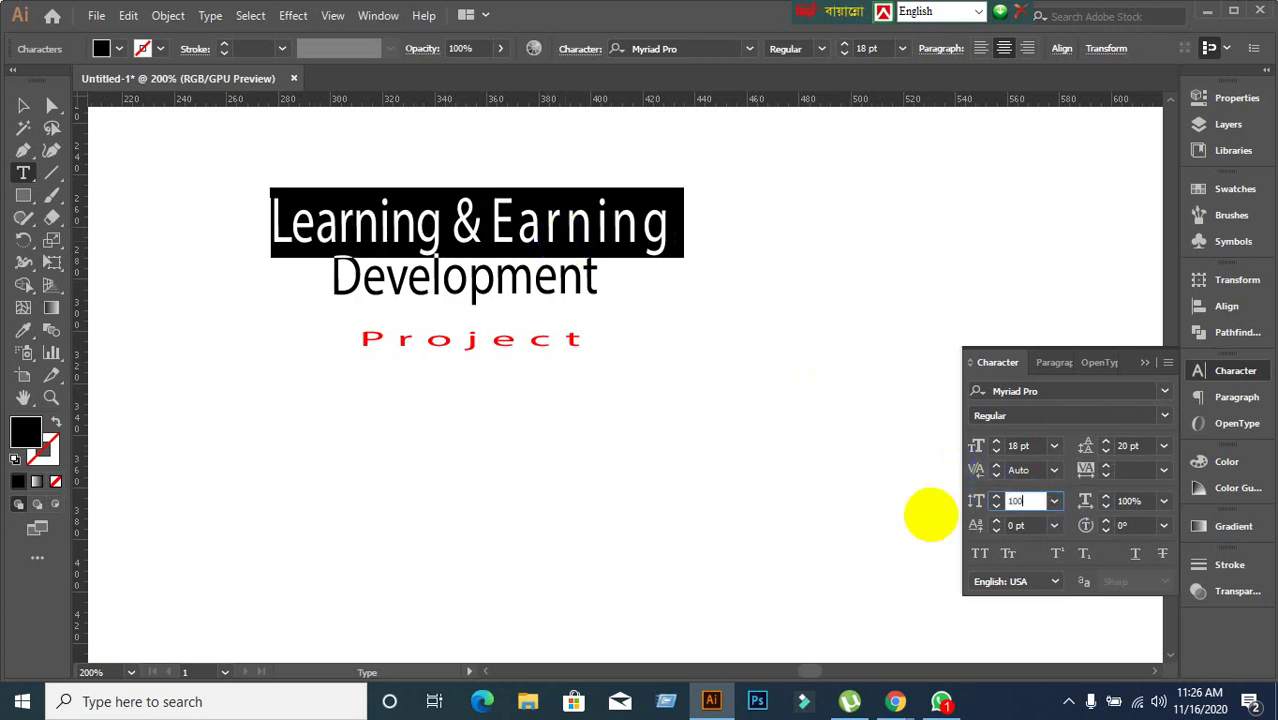
{"action": "type", "text": "100"}
{"action": "key", "text": "Return"}
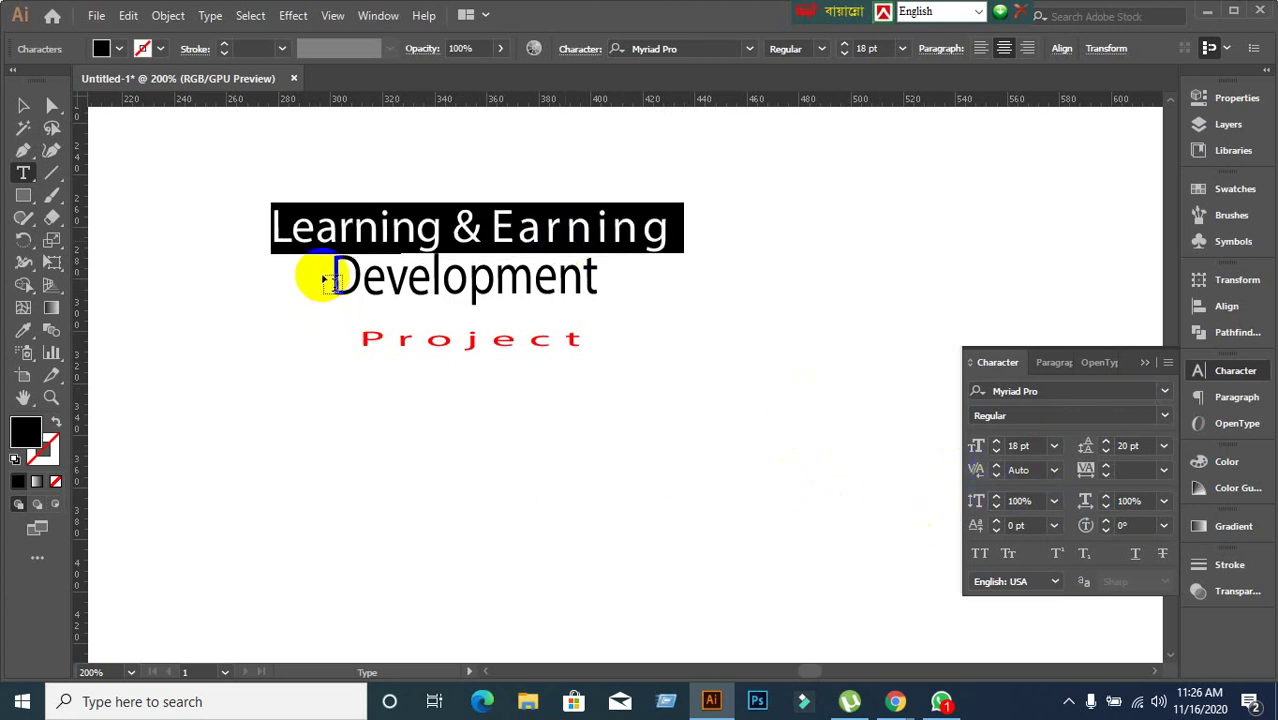
Reset the Development line's vertical scale from 123% to 100%.
{"action": "left_click", "coordinate": [400, 276]}
{"action": "triple_click", "coordinate": [400, 276]}
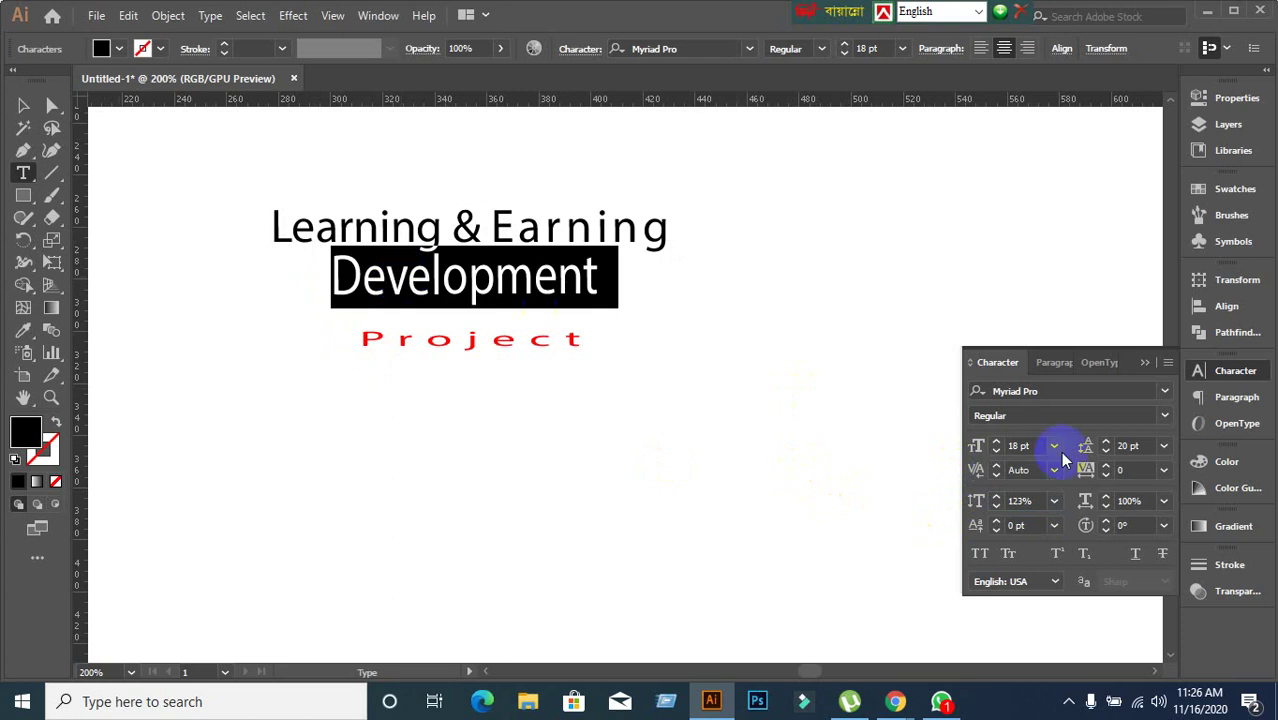
{"action": "left_click", "coordinate": [1132, 500]}
{"action": "left_click", "coordinate": [1028, 501]}
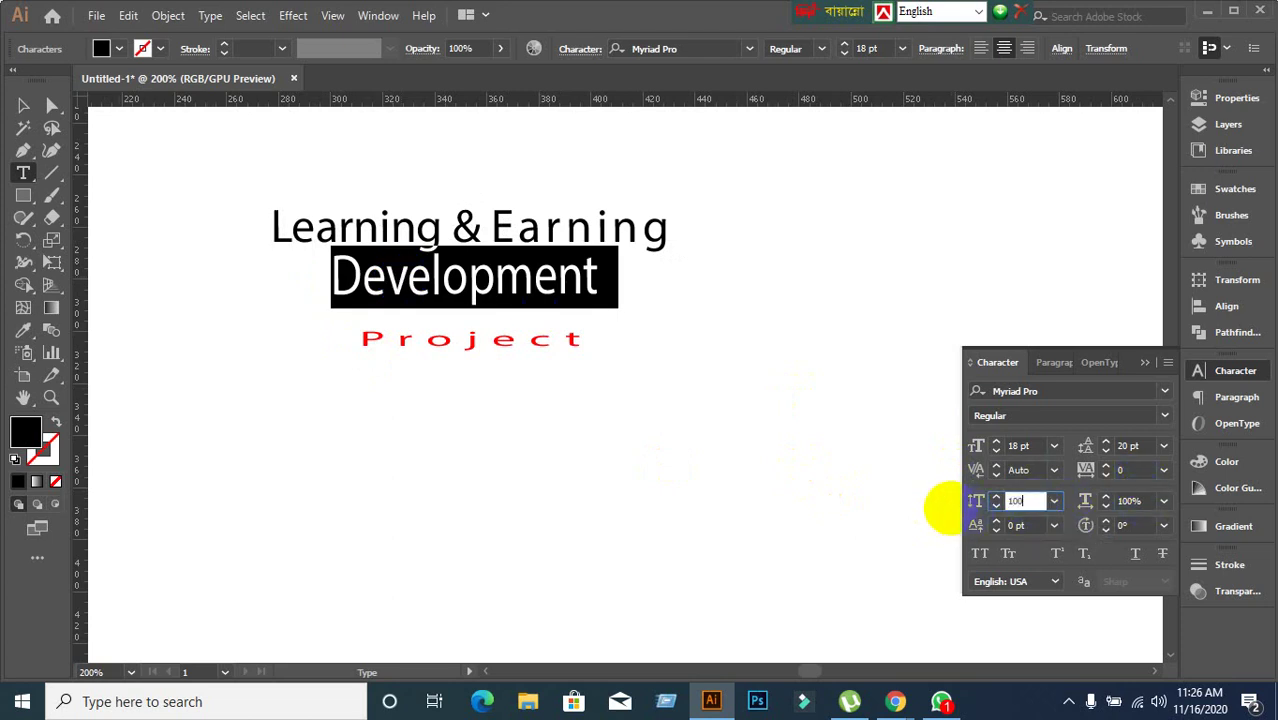
{"action": "type", "text": "100"}
{"action": "key", "text": "Return"}
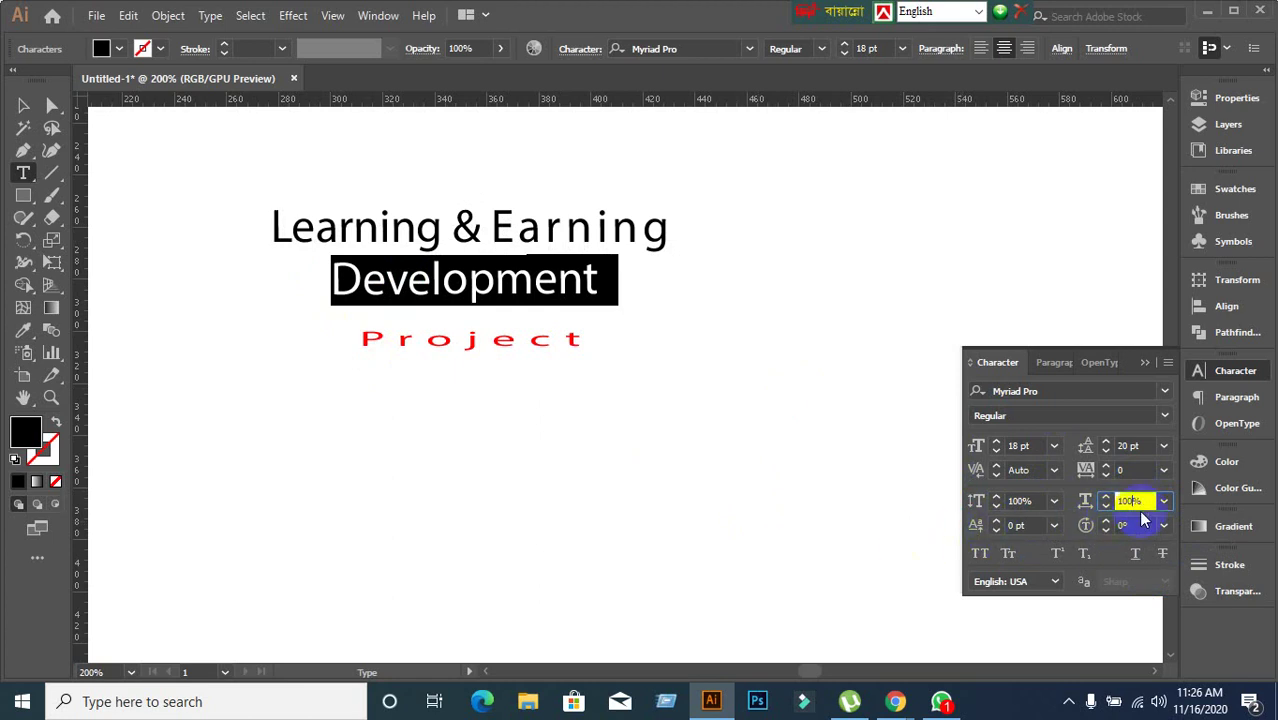
Widen Development's horizontal scale to 223% and preview it deselected.
{"action": "scroll", "coordinate": [1146, 500], "scroll_direction": "up", "scroll_amount": 20}
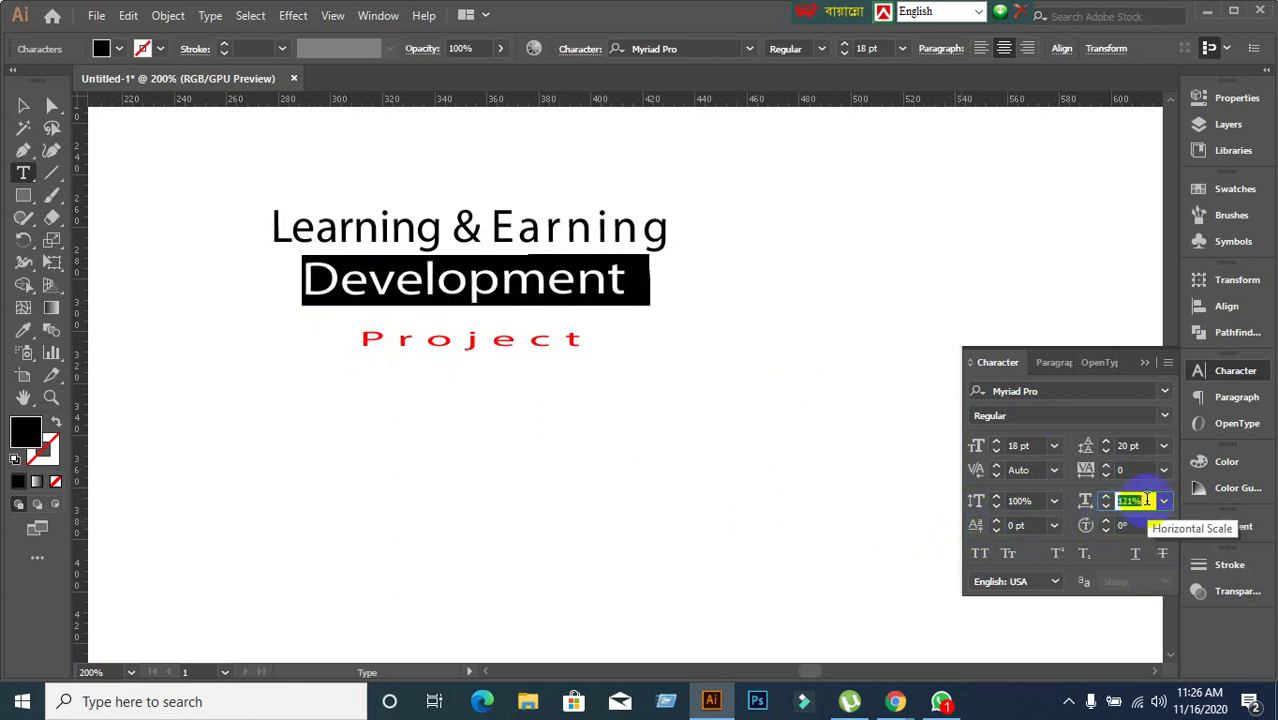
{"action": "scroll", "coordinate": [1146, 500], "scroll_direction": "up", "scroll_amount": 20}
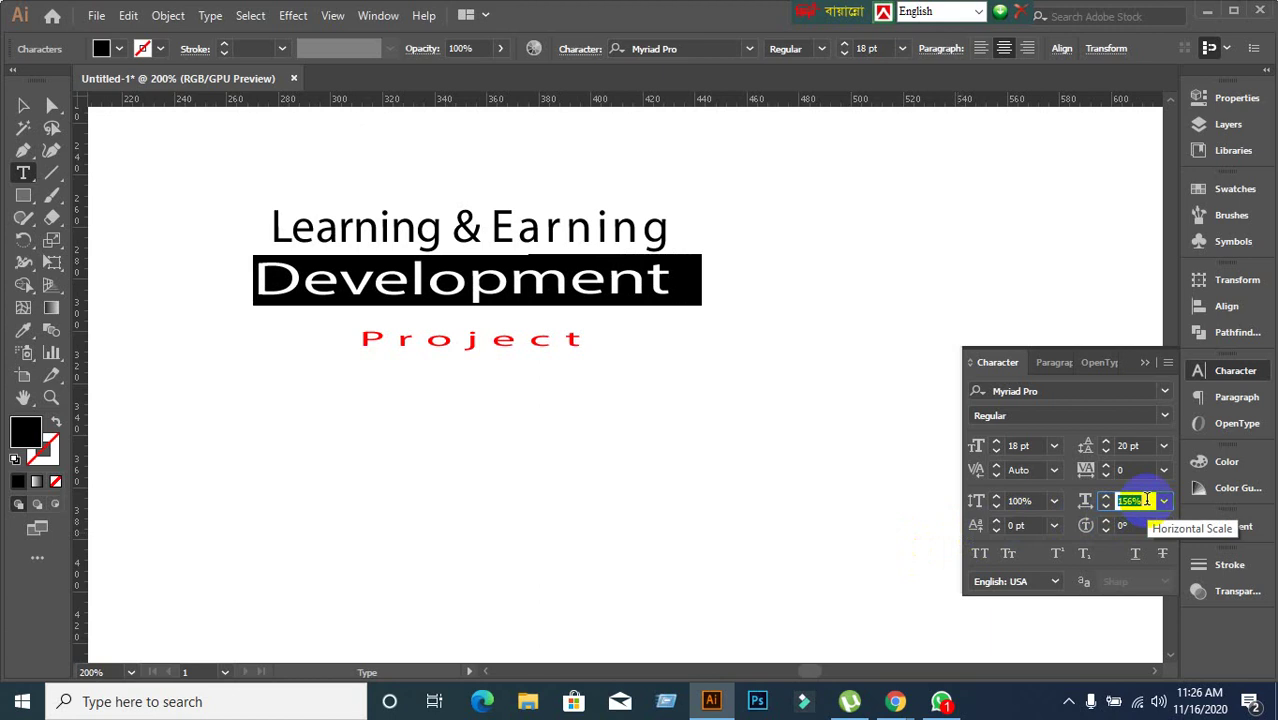
{"action": "scroll", "coordinate": [1146, 500], "scroll_direction": "up", "scroll_amount": 11}
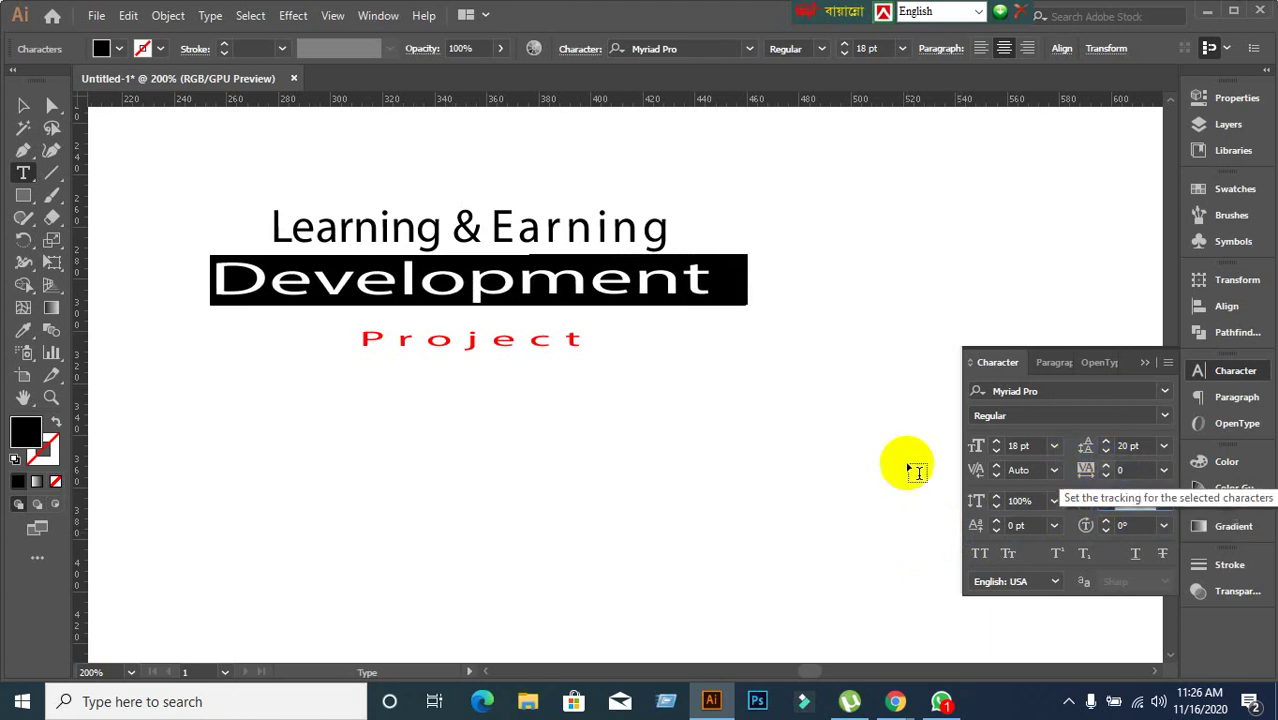
{"action": "left_click", "coordinate": [1084, 502]}
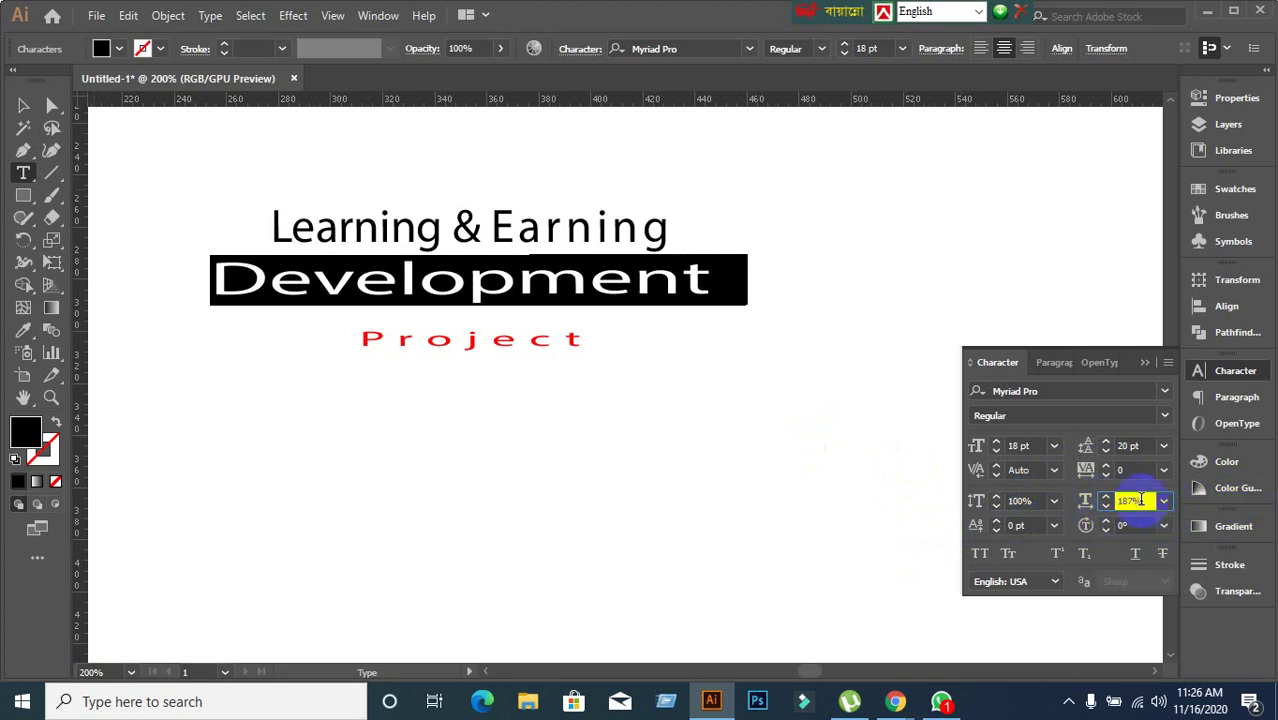
{"action": "scroll", "coordinate": [1140, 500], "scroll_direction": "up", "scroll_amount": 19}
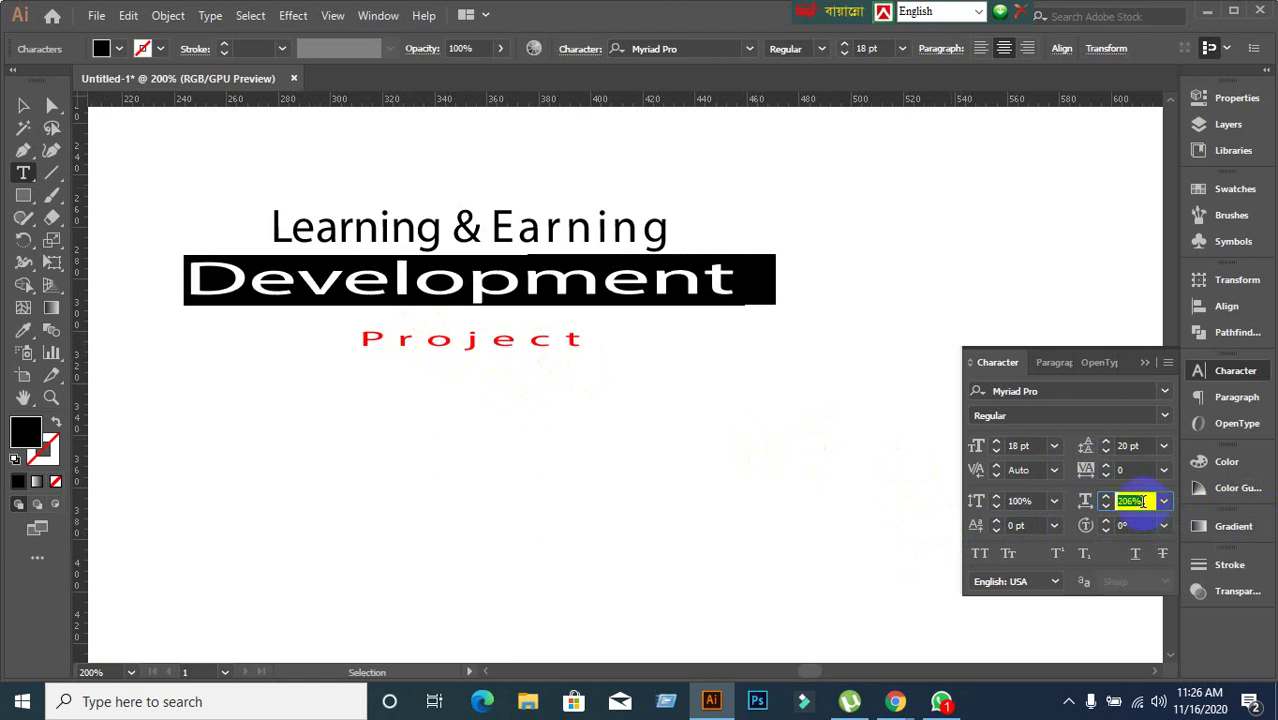
{"action": "scroll", "coordinate": [1142, 501], "scroll_direction": "up", "scroll_amount": 17}
{"action": "left_click", "coordinate": [688, 286]}
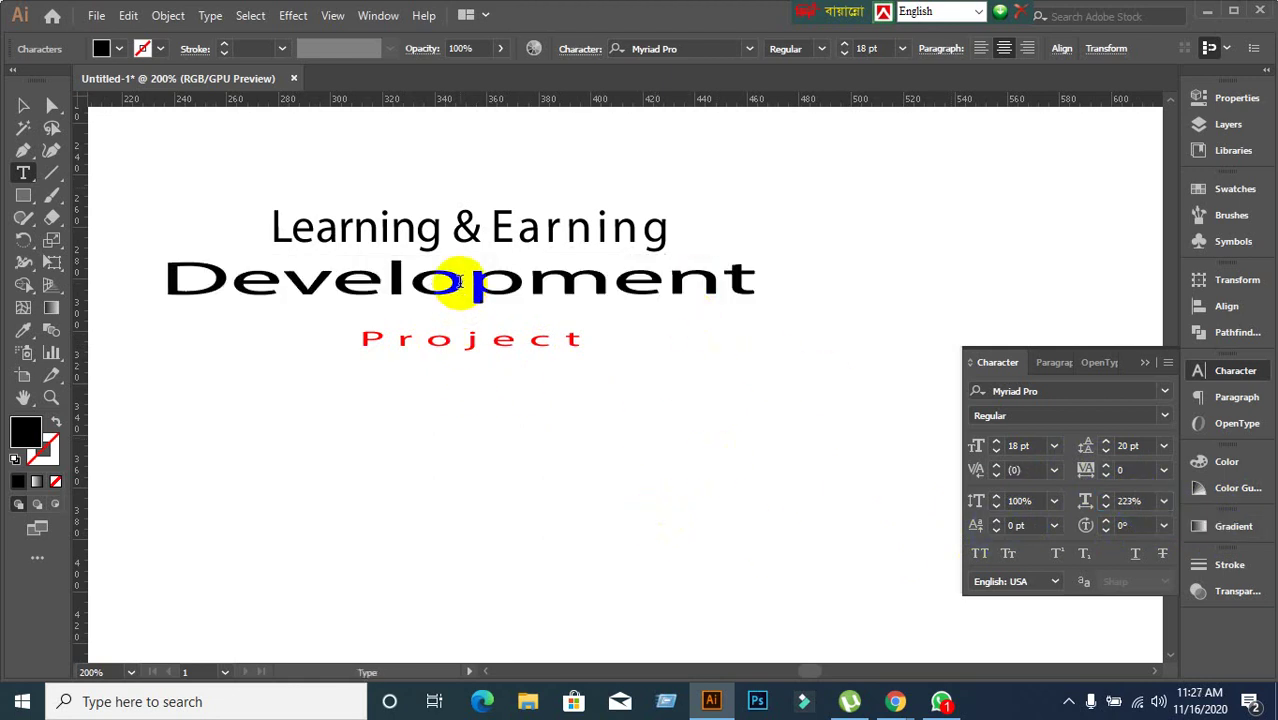
Step Development's horizontal scale back down from 223% to 100%.
{"action": "double_click", "coordinate": [468, 280]}
{"action": "left_click", "coordinate": [1132, 500]}
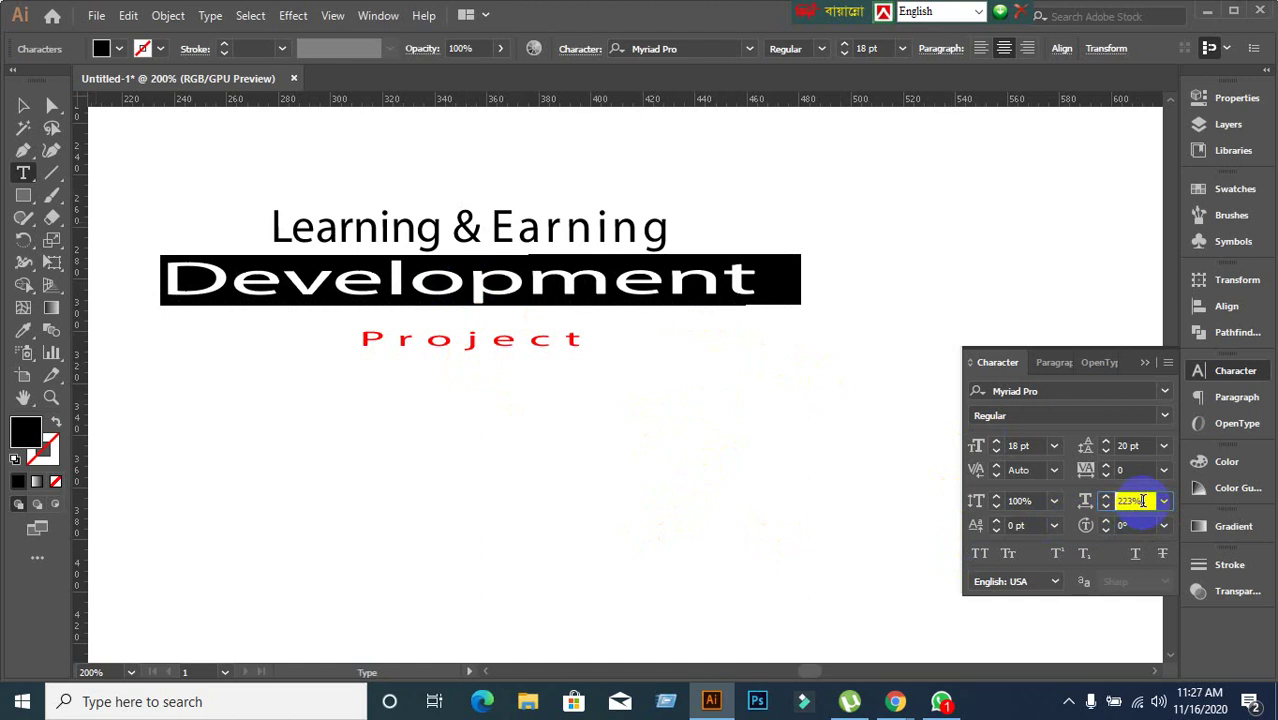
{"action": "key", "text": "Down"}
{"action": "key", "text": "Down"}
{"action": "key", "text": "Down"}
{"action": "key", "text": "Down"}
{"action": "key", "text": "Down"}
{"action": "key", "text": "Down"}
{"action": "key", "text": "Down"}
{"action": "key", "text": "Down"}
{"action": "key", "text": "Down"}
{"action": "key", "text": "Down"}
{"action": "key", "text": "Down"}
{"action": "key", "text": "Down"}
{"action": "key", "text": "Down"}
{"action": "key", "text": "Down"}
{"action": "key", "text": "Down"}
{"action": "key", "text": "Down"}
{"action": "key", "text": "Down"}
{"action": "key", "text": "Down"}
{"action": "key", "text": "Down"}
{"action": "key", "text": "Down"}
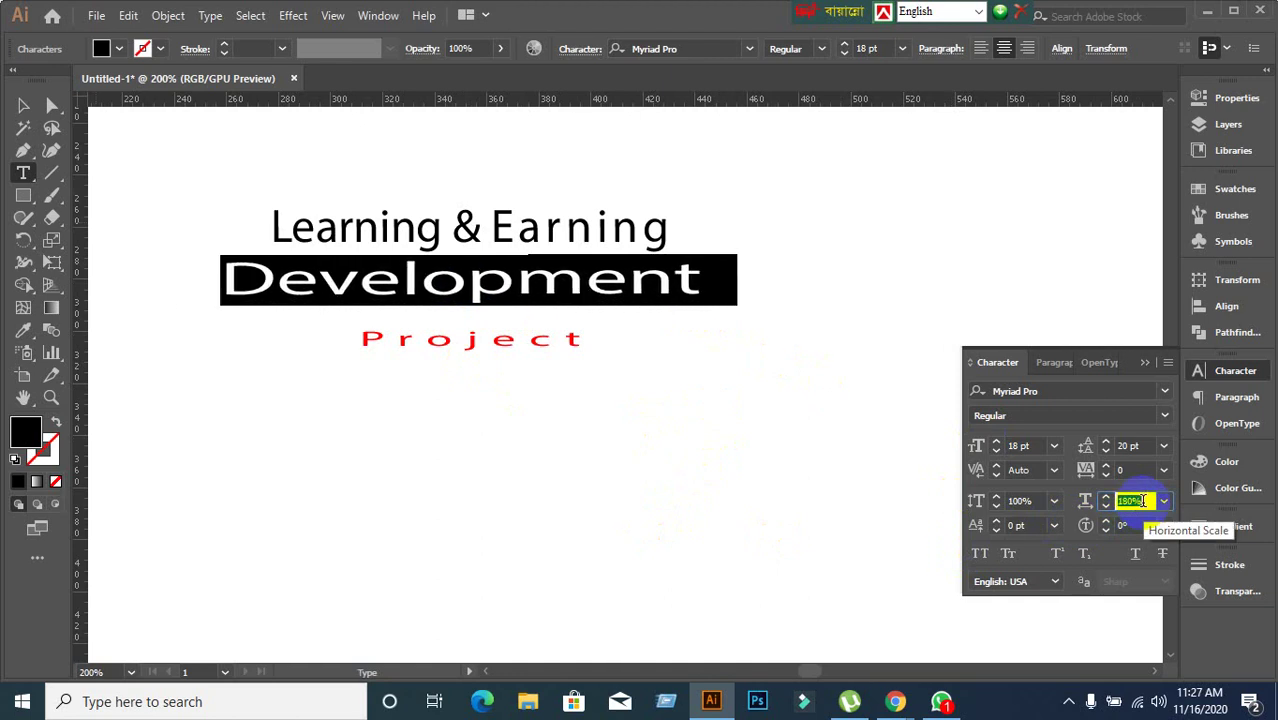
{"action": "key", "text": "Down"}
{"action": "key", "text": "Down"}
{"action": "key", "text": "Down"}
{"action": "key", "text": "Down"}
{"action": "key", "text": "Down"}
{"action": "key", "text": "Down"}
{"action": "key", "text": "Down"}
{"action": "key", "text": "Down"}
{"action": "key", "text": "Down"}
{"action": "key", "text": "Down"}
{"action": "key", "text": "Down"}
{"action": "key", "text": "Down"}
{"action": "key", "text": "Down"}
{"action": "key", "text": "Down"}
{"action": "key", "text": "Down"}
{"action": "key", "text": "Down"}
{"action": "key", "text": "Down"}
{"action": "key", "text": "Down"}
{"action": "key", "text": "Down"}
{"action": "key", "text": "Down"}
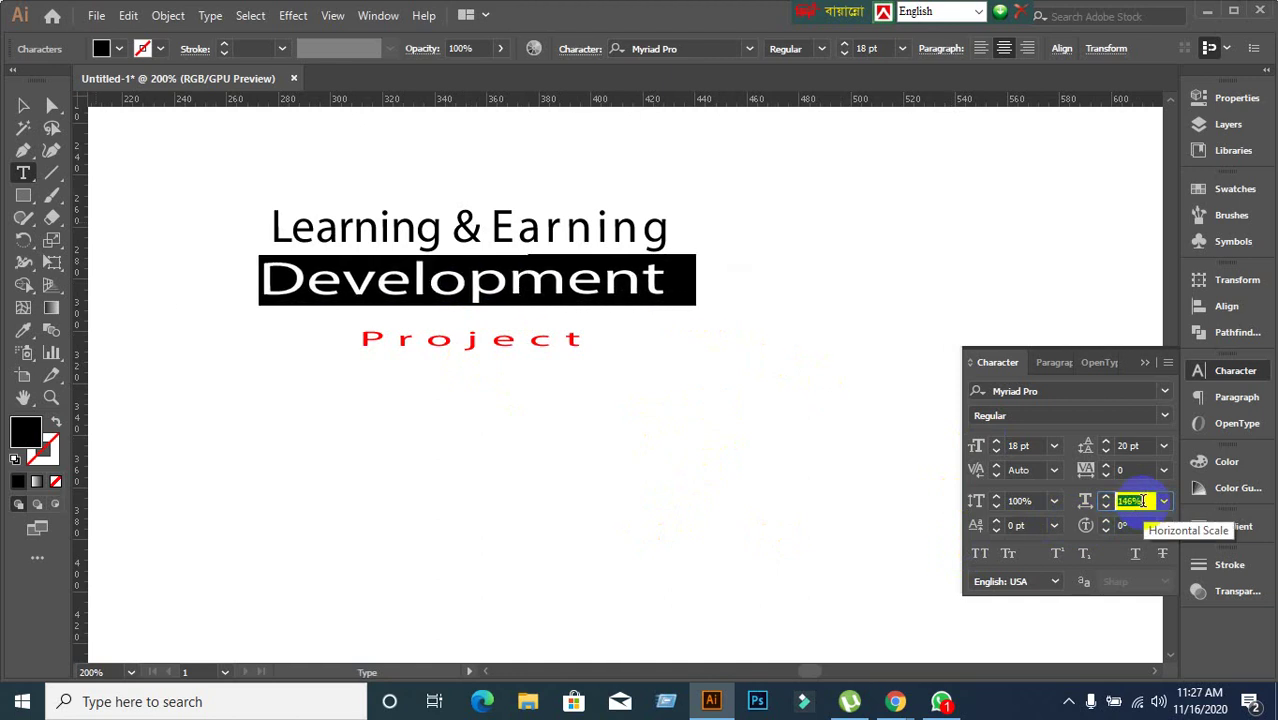
{"action": "key", "text": "Down"}
{"action": "key", "text": "Down"}
{"action": "key", "text": "Down"}
{"action": "key", "text": "Down"}
{"action": "key", "text": "Down"}
{"action": "key", "text": "Down"}
{"action": "key", "text": "Down"}
{"action": "key", "text": "Down"}
{"action": "key", "text": "Down"}
{"action": "key", "text": "Down"}
{"action": "key", "text": "Down"}
{"action": "key", "text": "Down"}
{"action": "key", "text": "Down"}
{"action": "key", "text": "Down"}
{"action": "key", "text": "Down"}
{"action": "key", "text": "Down"}
{"action": "key", "text": "Down"}
{"action": "key", "text": "Down"}
{"action": "key", "text": "Down"}
{"action": "key", "text": "Down"}
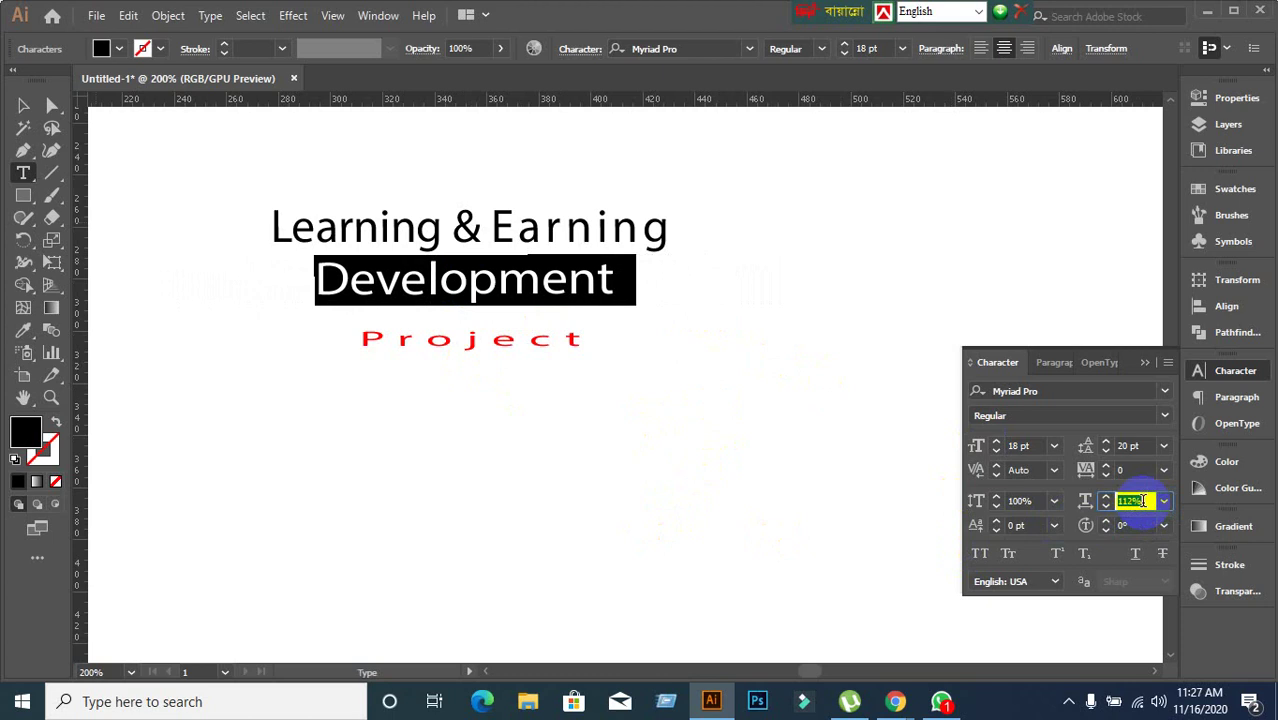
{"action": "key", "text": "Down"}
{"action": "key", "text": "Down"}
{"action": "key", "text": "Down"}
{"action": "key", "text": "Down"}
{"action": "key", "text": "Down"}
{"action": "key", "text": "Down"}
{"action": "key", "text": "Down"}
{"action": "key", "text": "Down"}
{"action": "key", "text": "Down"}
{"action": "key", "text": "Down"}
{"action": "key", "text": "Down"}
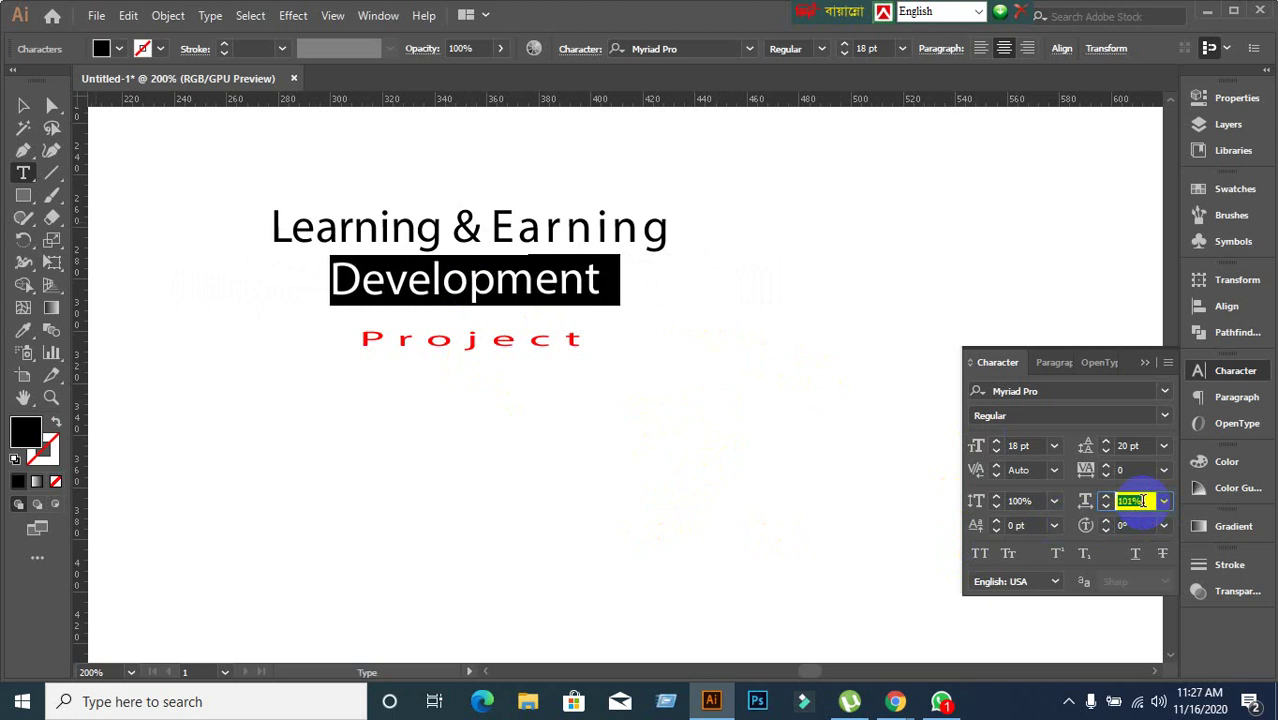
{"action": "key", "text": "Down"}
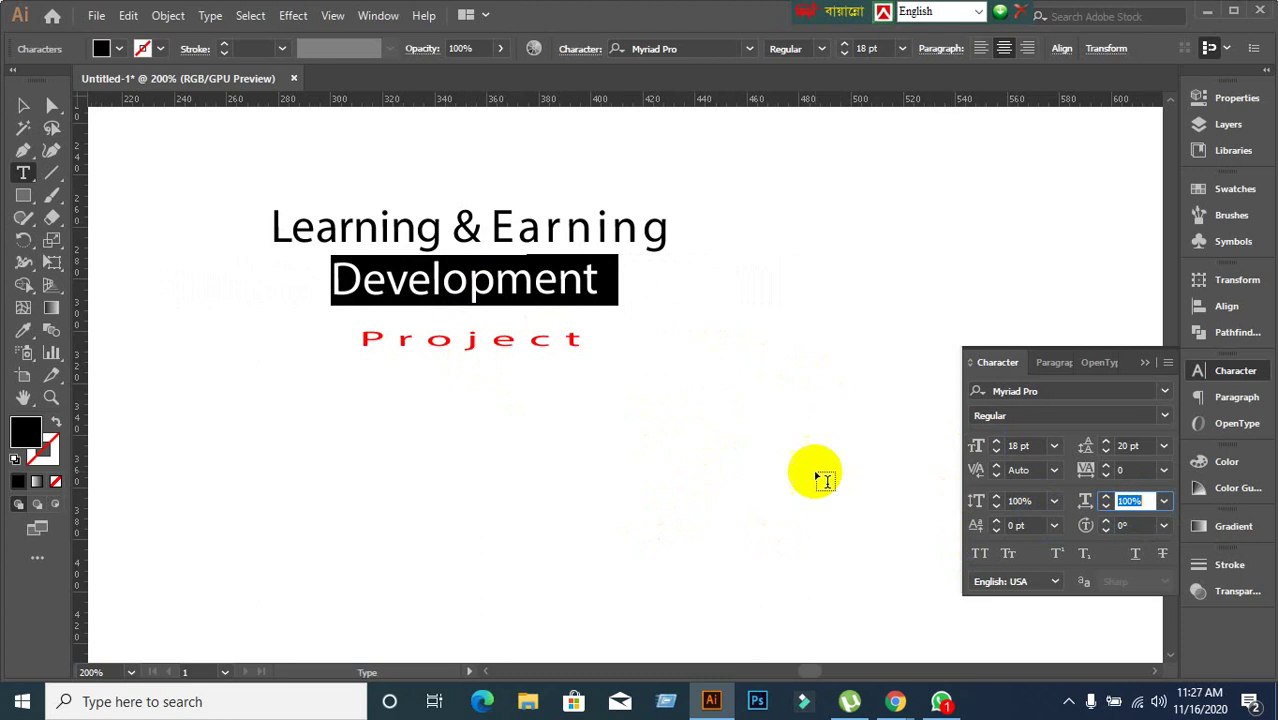
Shift the whole heading block slightly up and left.
{"action": "left_click", "coordinate": [422, 224]}
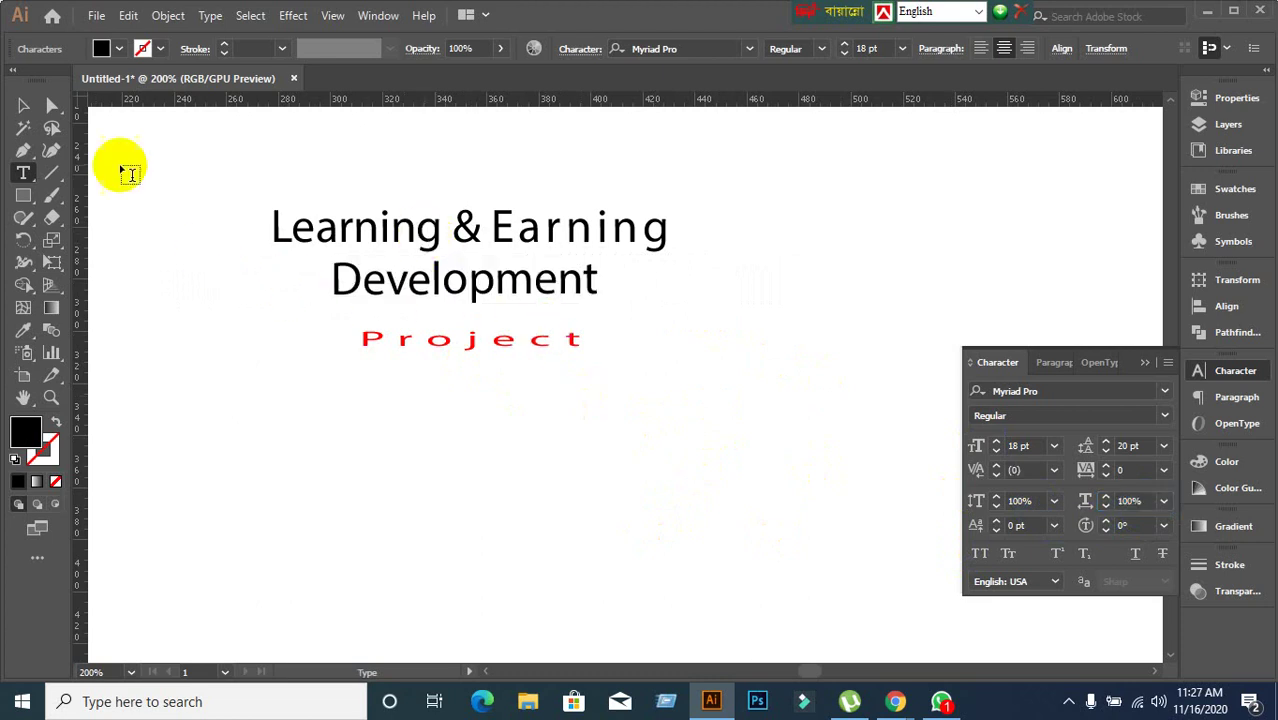
{"action": "left_click", "coordinate": [23, 105]}
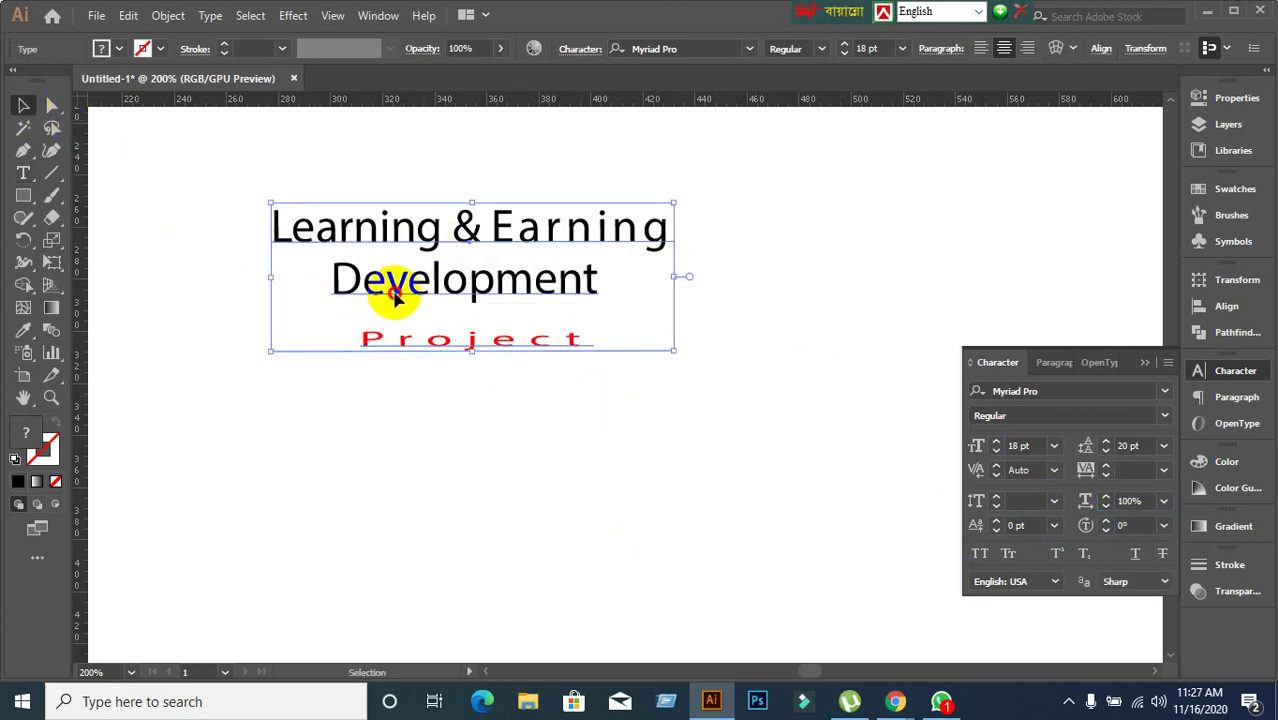
{"action": "left_click_drag", "start_coordinate": [391, 294], "coordinate": [372, 281]}
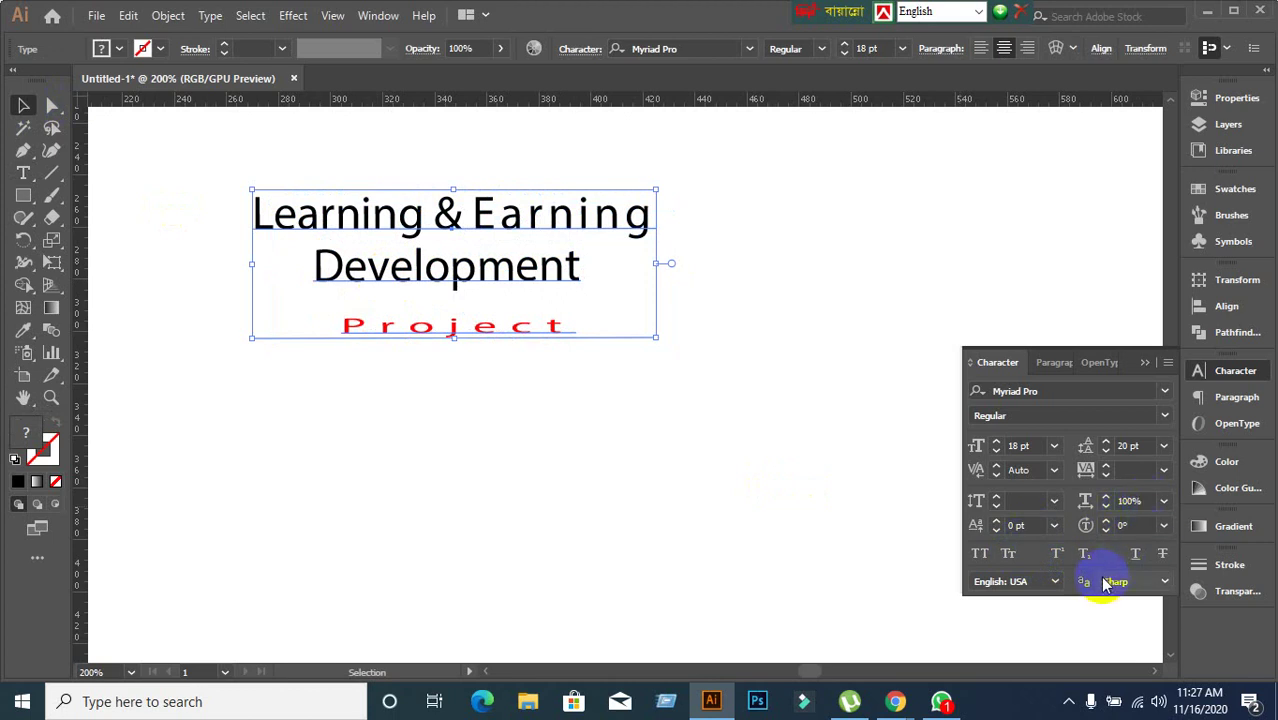
{"action": "left_click", "coordinate": [699, 513]}
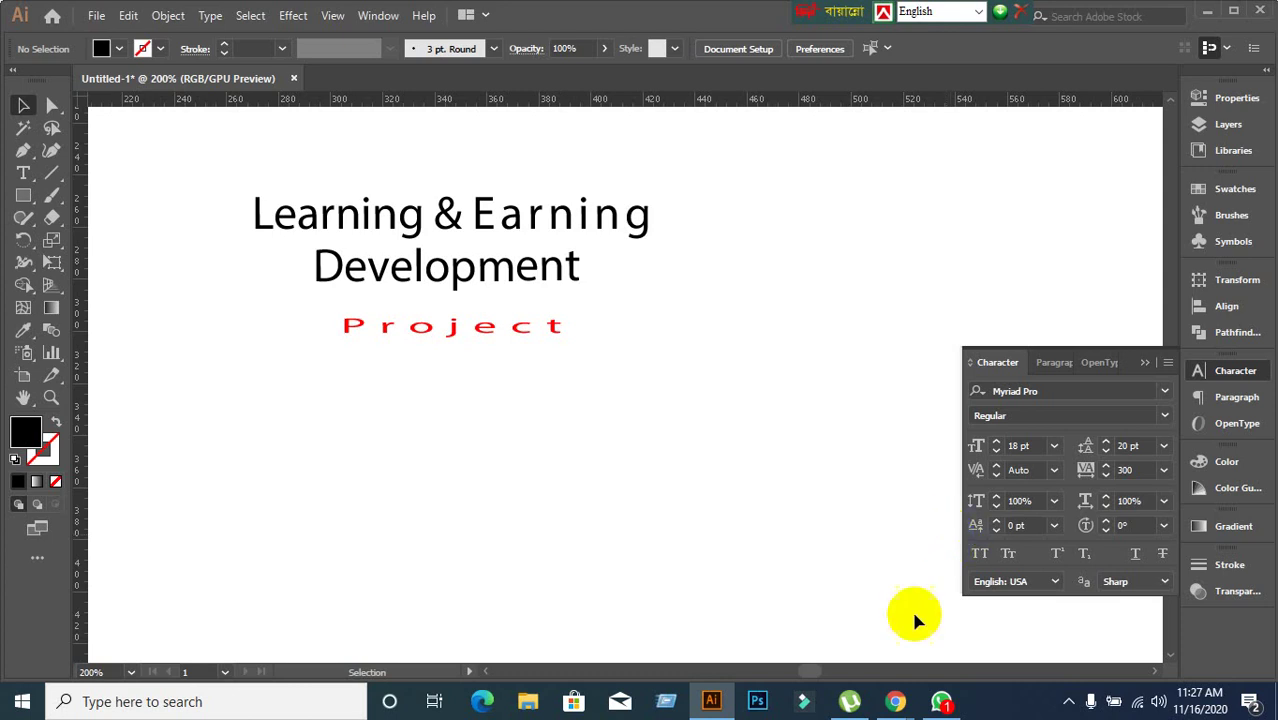
Admit the waiting participant in the browser meeting, then return to Illustrator.
{"action": "left_click", "coordinate": [898, 701]}
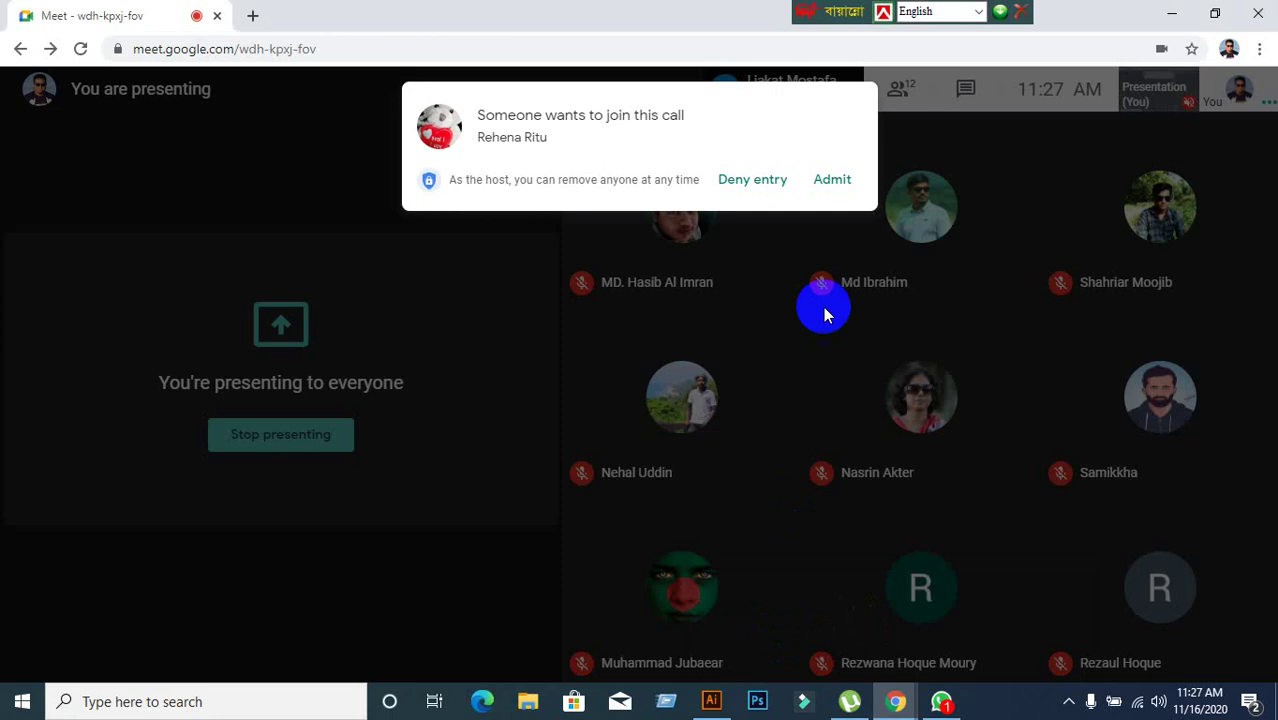
{"action": "left_click", "coordinate": [834, 182]}
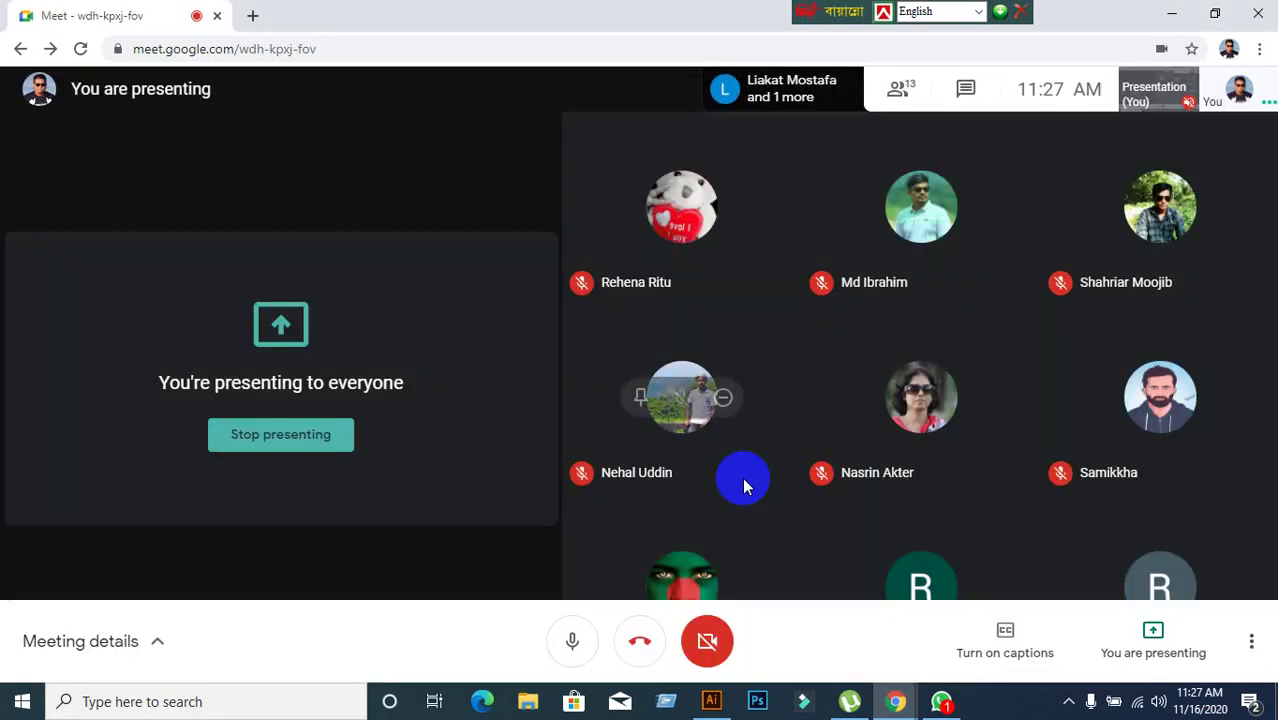
{"action": "left_click", "coordinate": [711, 703]}
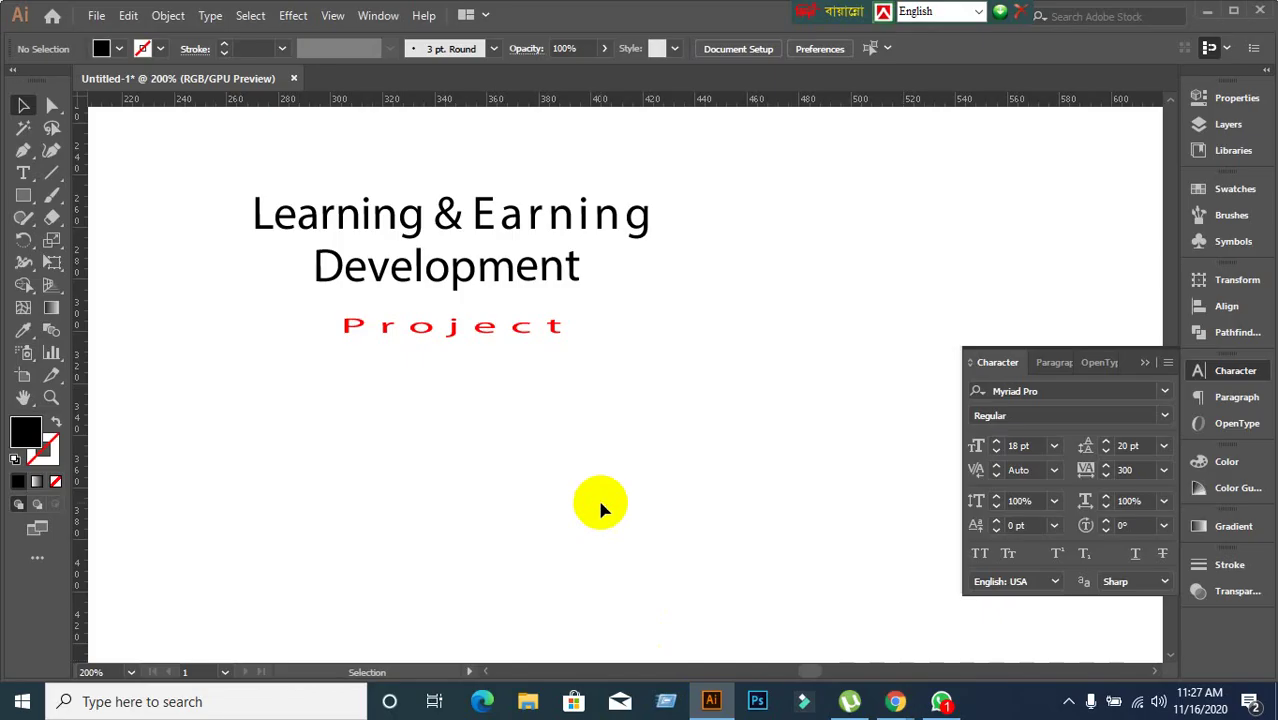
Reposition the heading block until it rests near the upper centre of the artboard.
{"action": "mouse_move", "coordinate": [452, 275]}
{"action": "left_mouse_down"}
{"action": "mouse_move", "coordinate": [528, 265]}
{"action": "mouse_move", "coordinate": [472, 288]}
{"action": "left_mouse_up"}
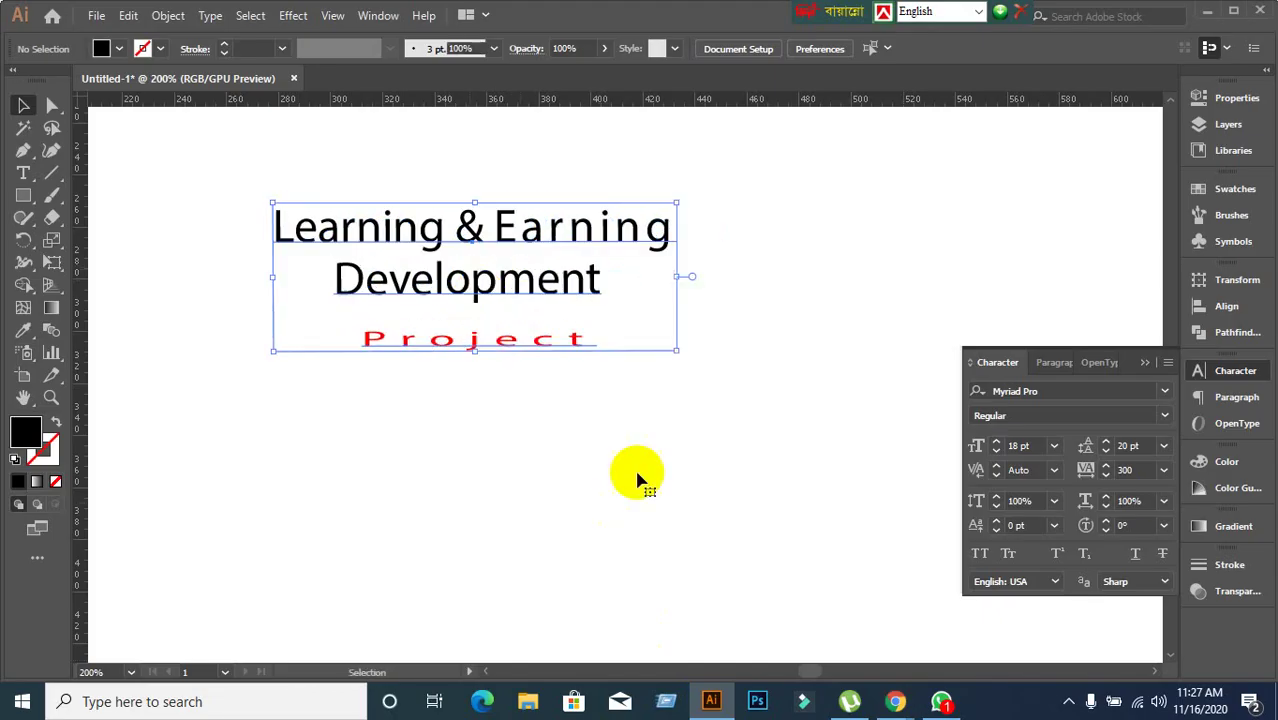
{"action": "key", "text": "ctrl+h"}
{"action": "left_click", "coordinate": [818, 541]}
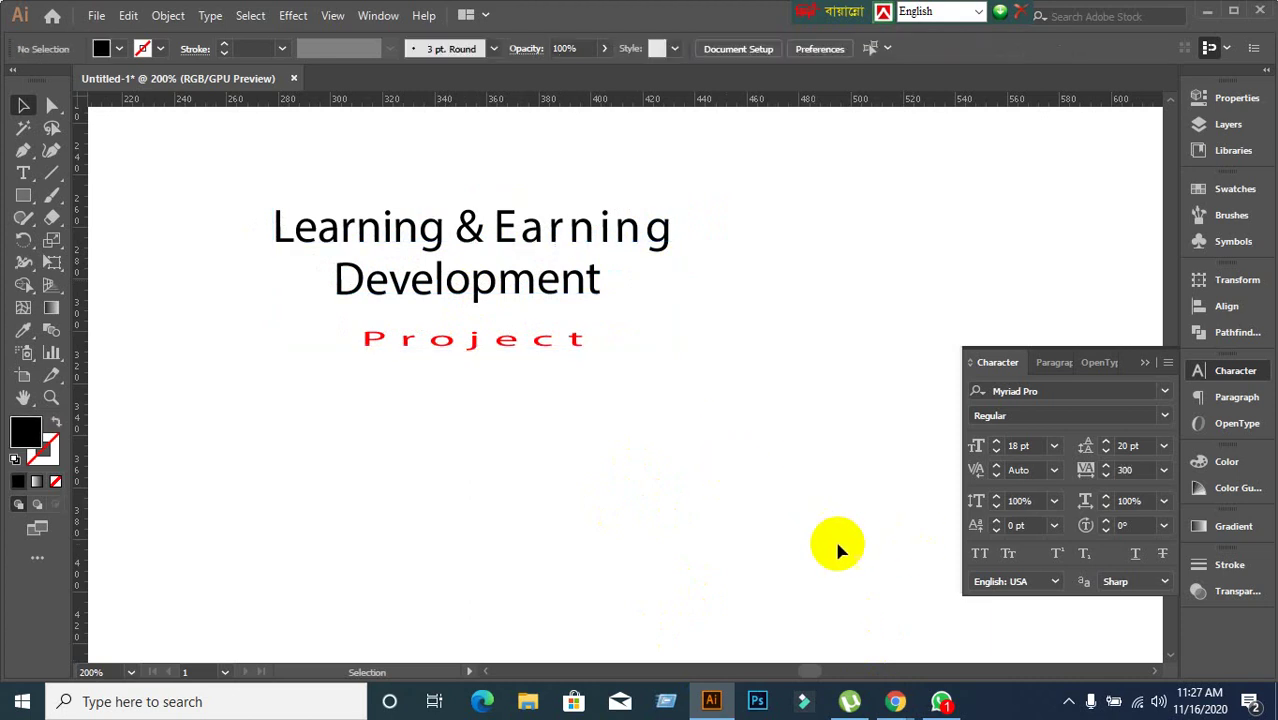
{"action": "left_click_drag", "start_coordinate": [508, 295], "coordinate": [729, 214]}
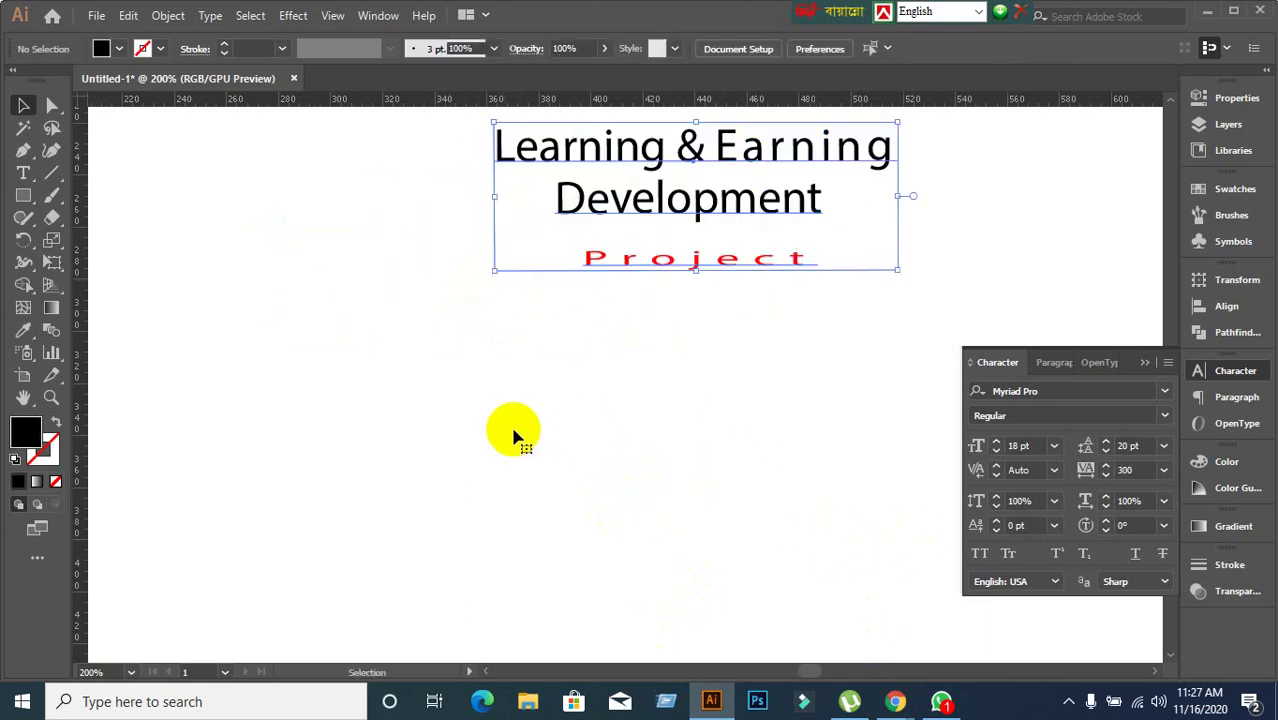
{"action": "left_click", "coordinate": [270, 425]}
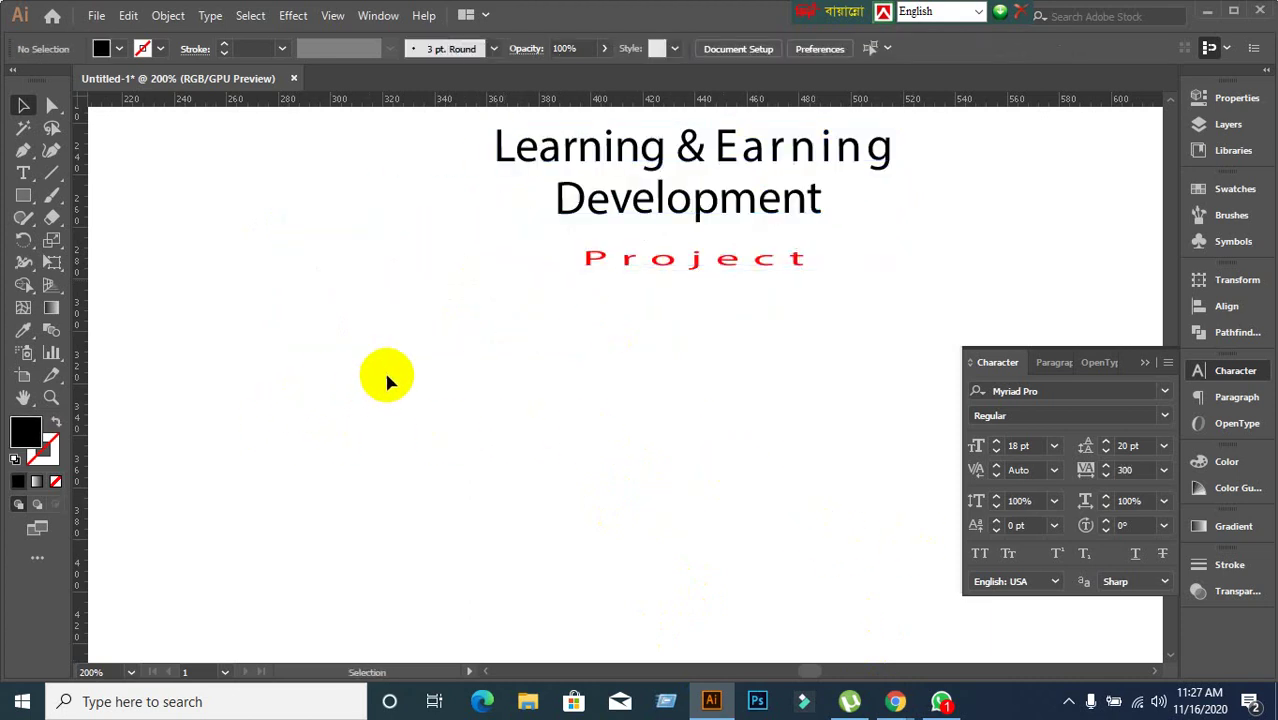
{"action": "left_click_drag", "start_coordinate": [586, 216], "coordinate": [490, 276]}
{"action": "left_click", "coordinate": [314, 408]}
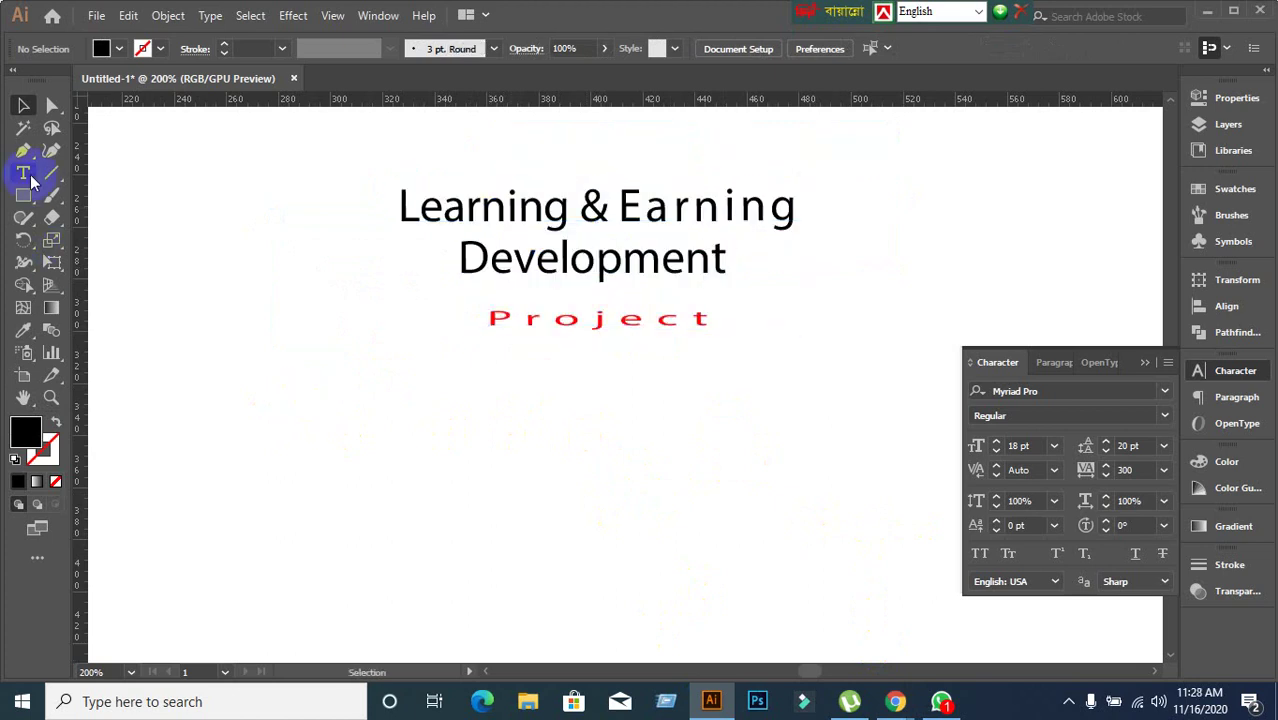
{"action": "left_click", "coordinate": [20, 176]}
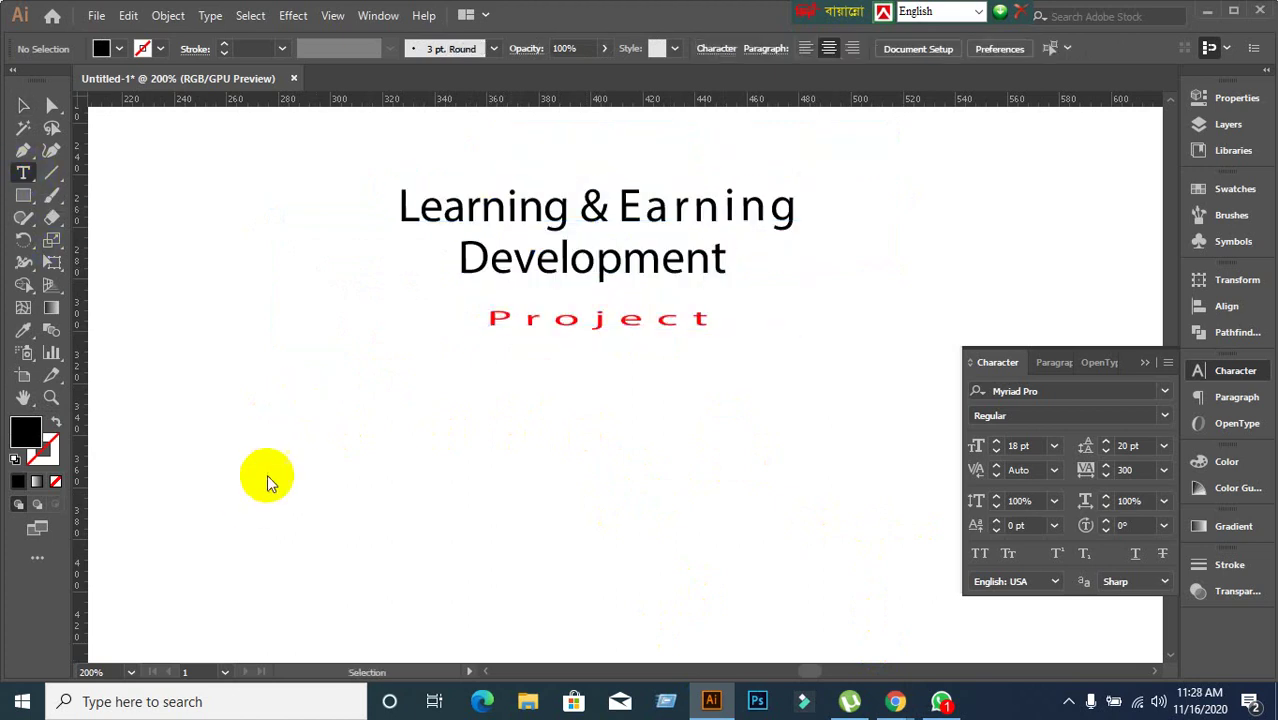
Add a point text object reading 'Wa' beneath the heading and select it.
{"action": "scroll", "coordinate": [320, 462], "scroll_direction": "down", "scroll_amount": 2}
{"action": "left_click", "coordinate": [464, 350]}
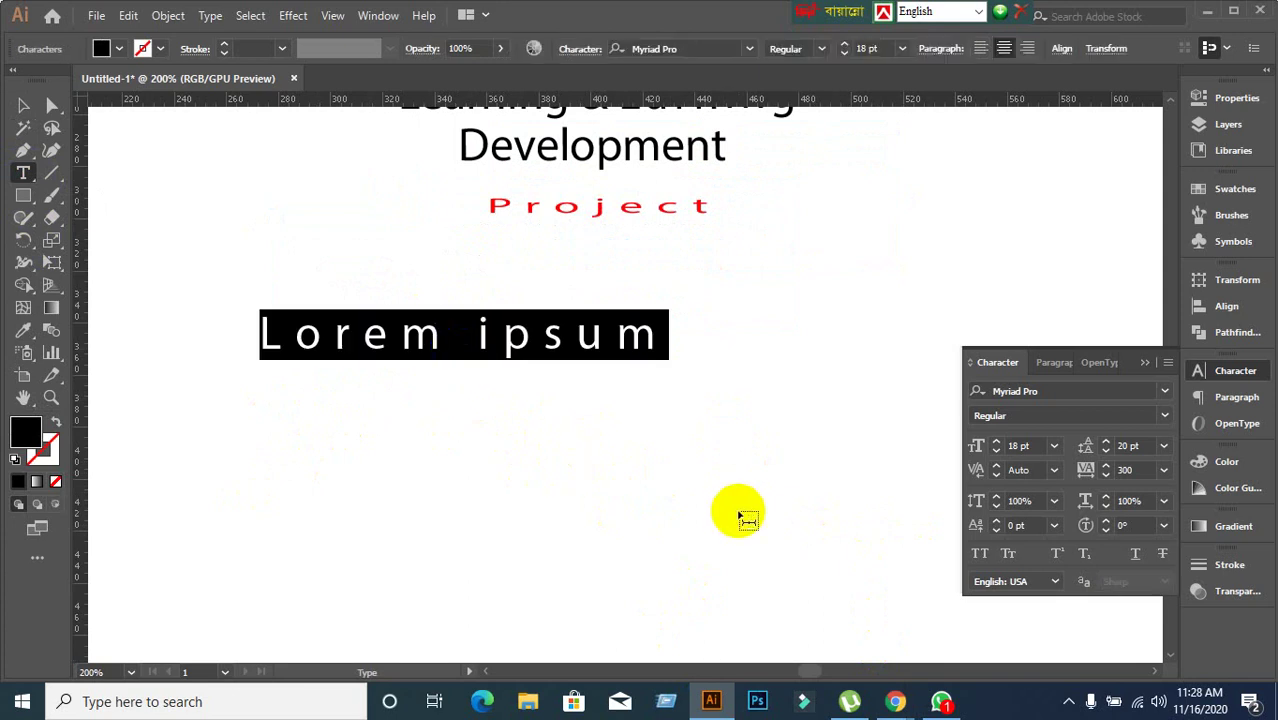
{"action": "type", "text": "Wa"}
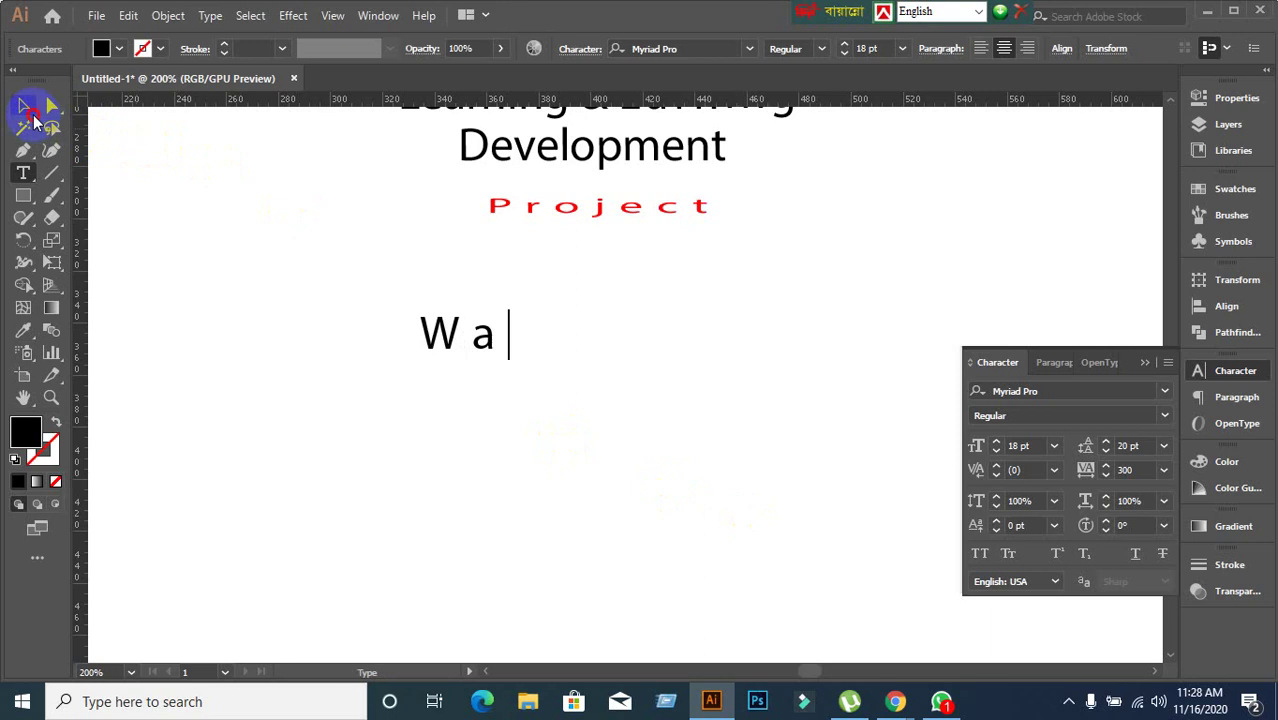
{"action": "left_click", "coordinate": [23, 105]}
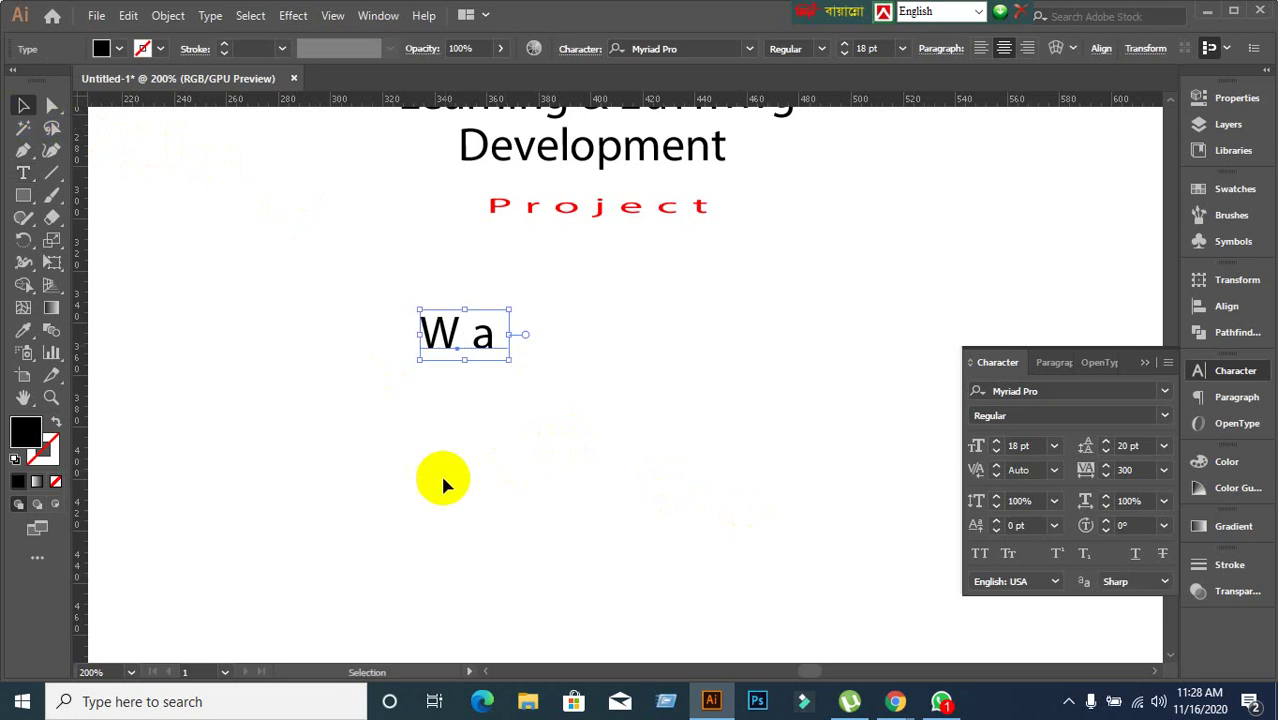
{"action": "left_click", "coordinate": [1040, 446]}
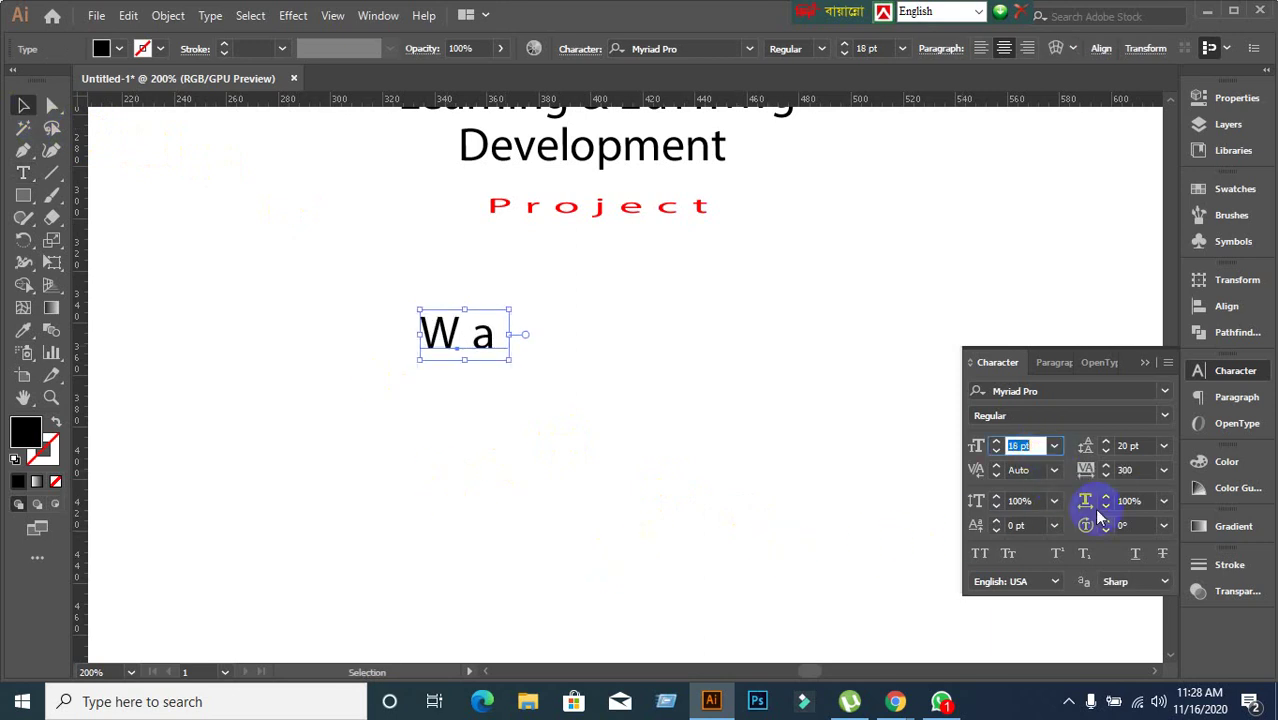
{"action": "left_click", "coordinate": [1170, 365]}
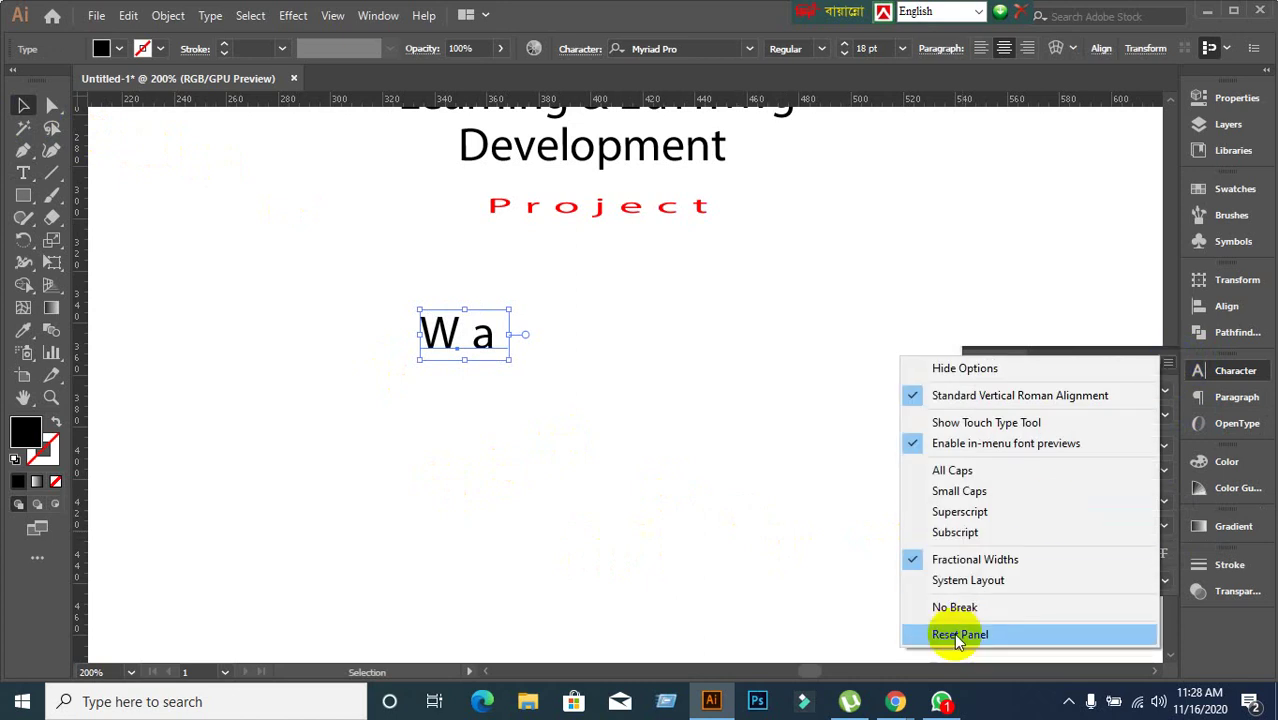
Reset the Character panel for 'Wa' to 12 pt Myriad Pro Regular, tracking 0, auto leading.
{"action": "left_click", "coordinate": [730, 556]}
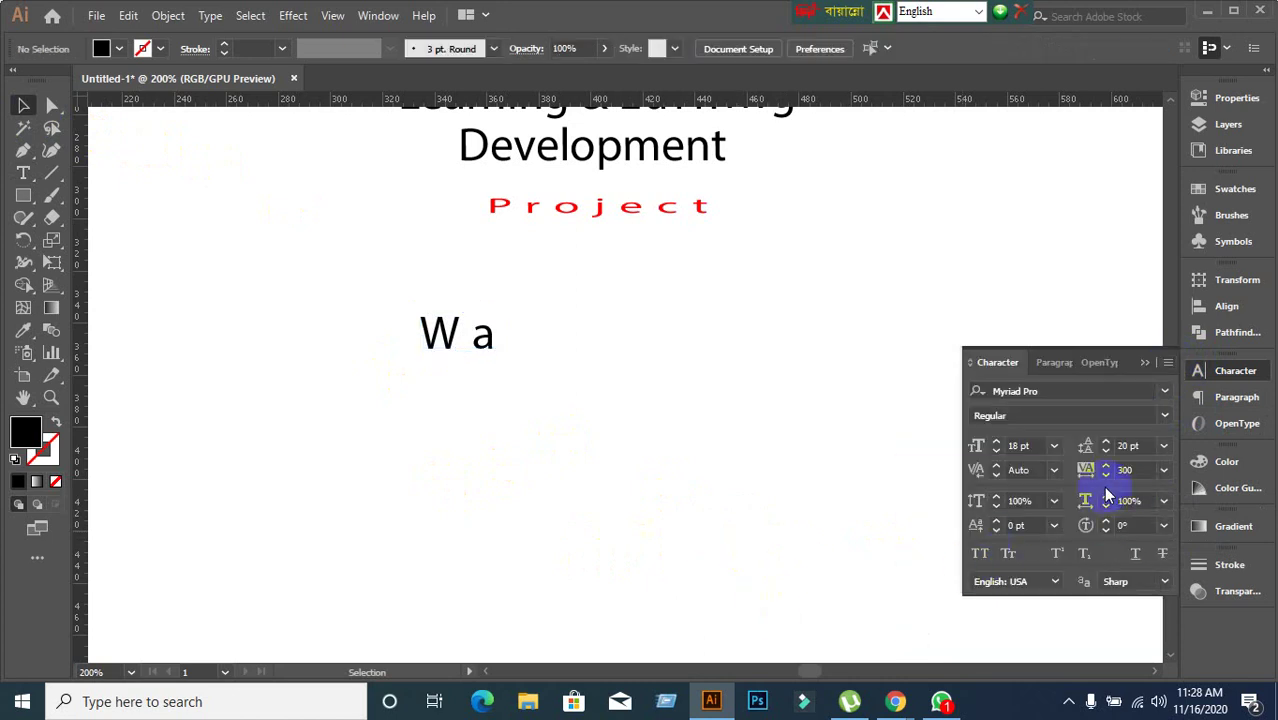
{"action": "left_click_drag", "start_coordinate": [280, 317], "coordinate": [654, 516]}
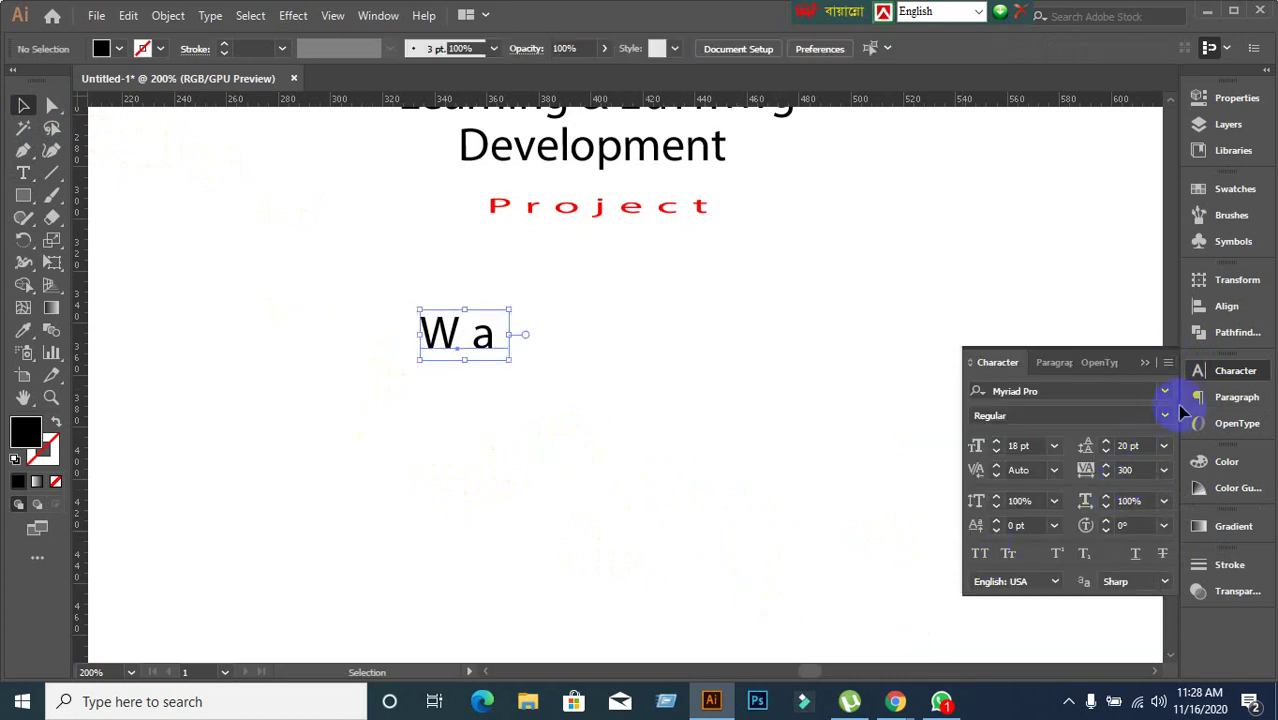
{"action": "left_click", "coordinate": [1167, 363]}
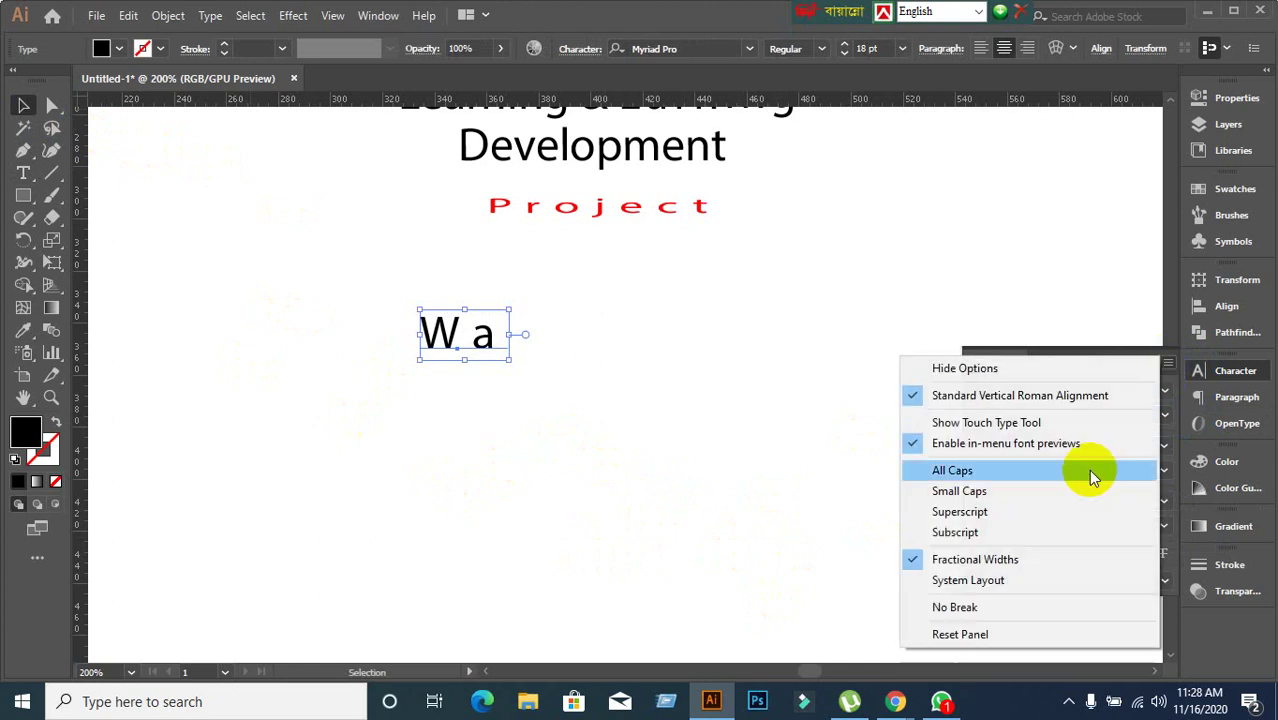
{"action": "left_click", "coordinate": [983, 633]}
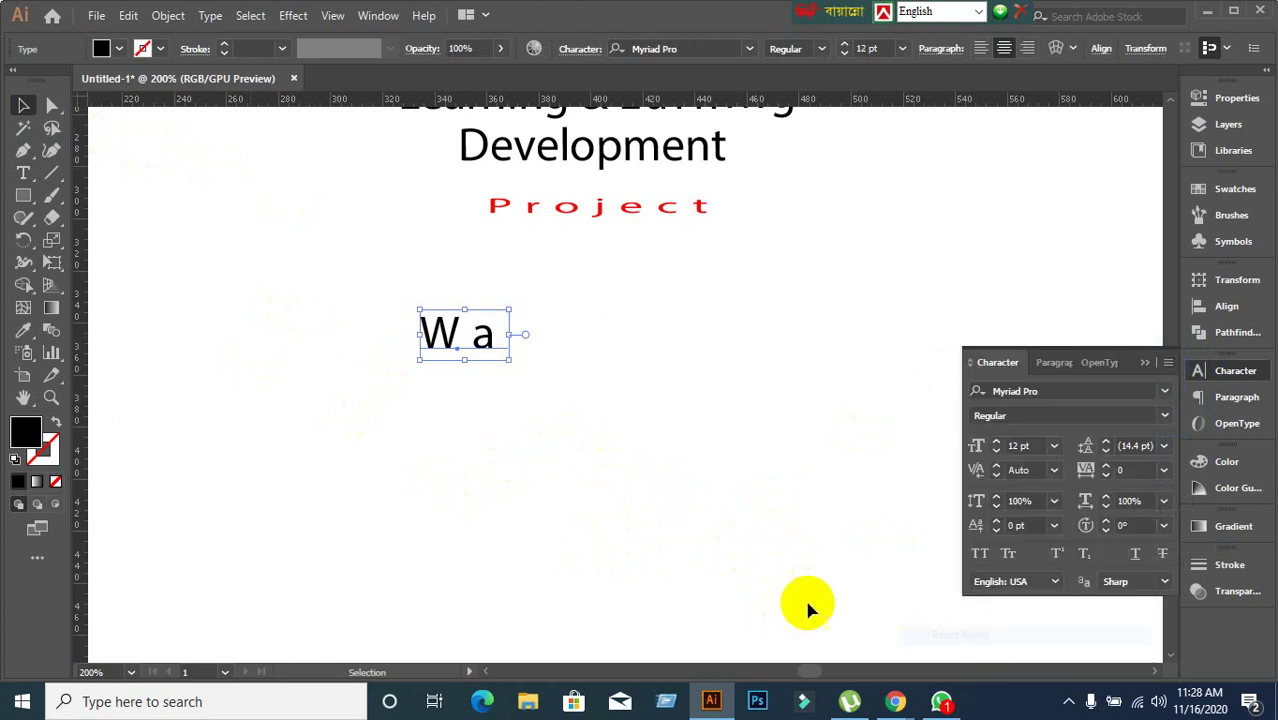
{"action": "left_click", "coordinate": [762, 497]}
{"action": "left_click_drag", "start_coordinate": [390, 328], "coordinate": [590, 435]}
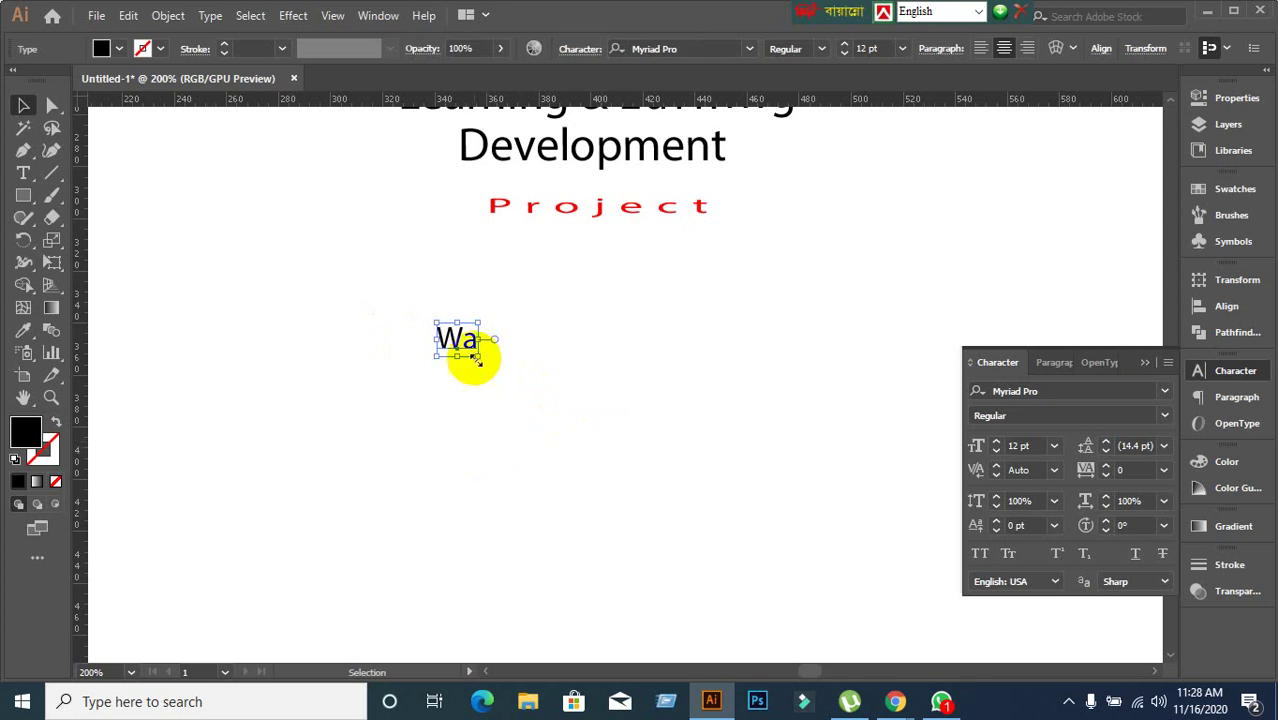
Enlarge the Wa text to 20 pt and select the letter a.
{"action": "left_click", "coordinate": [1030, 446]}
{"action": "key", "text": "Up"}
{"action": "key", "text": "Up"}
{"action": "key", "text": "Up"}
{"action": "key", "text": "Up"}
{"action": "key", "text": "Up"}
{"action": "key", "text": "Up"}
{"action": "key", "text": "Up"}
{"action": "key", "text": "Up"}
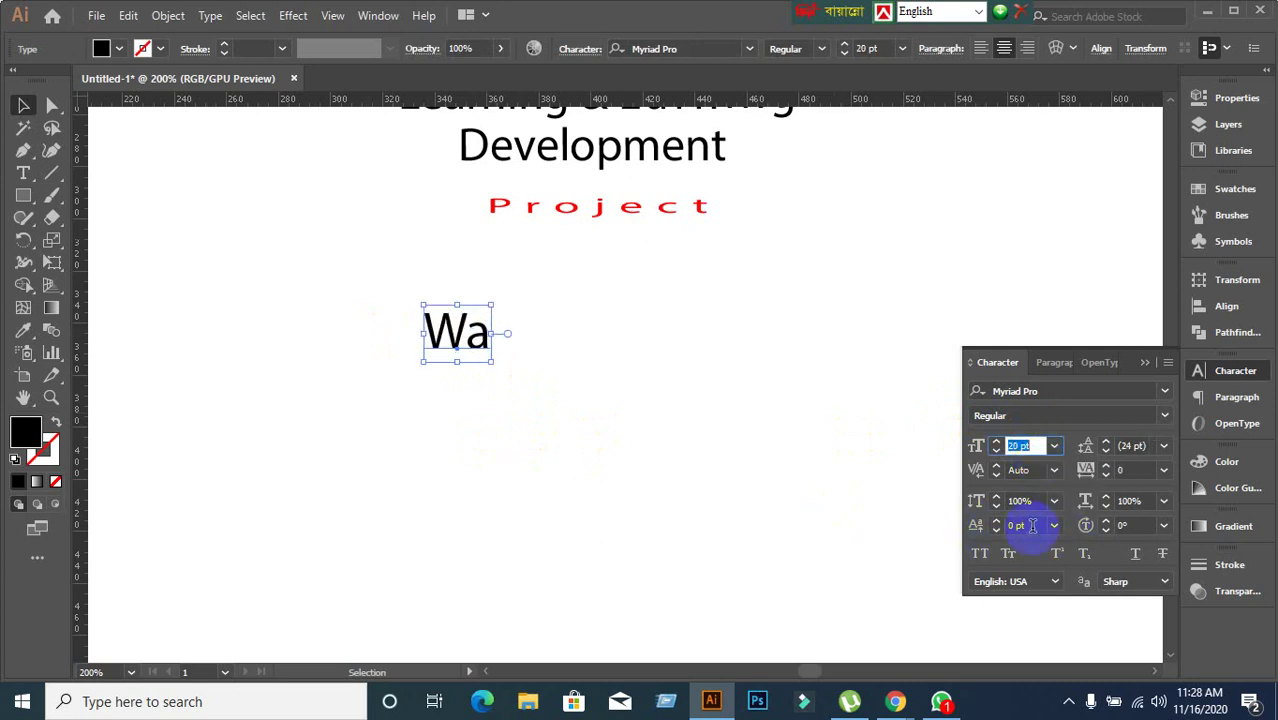
{"action": "double_click", "coordinate": [466, 334]}
{"action": "left_click_drag", "start_coordinate": [468, 336], "coordinate": [508, 335]}
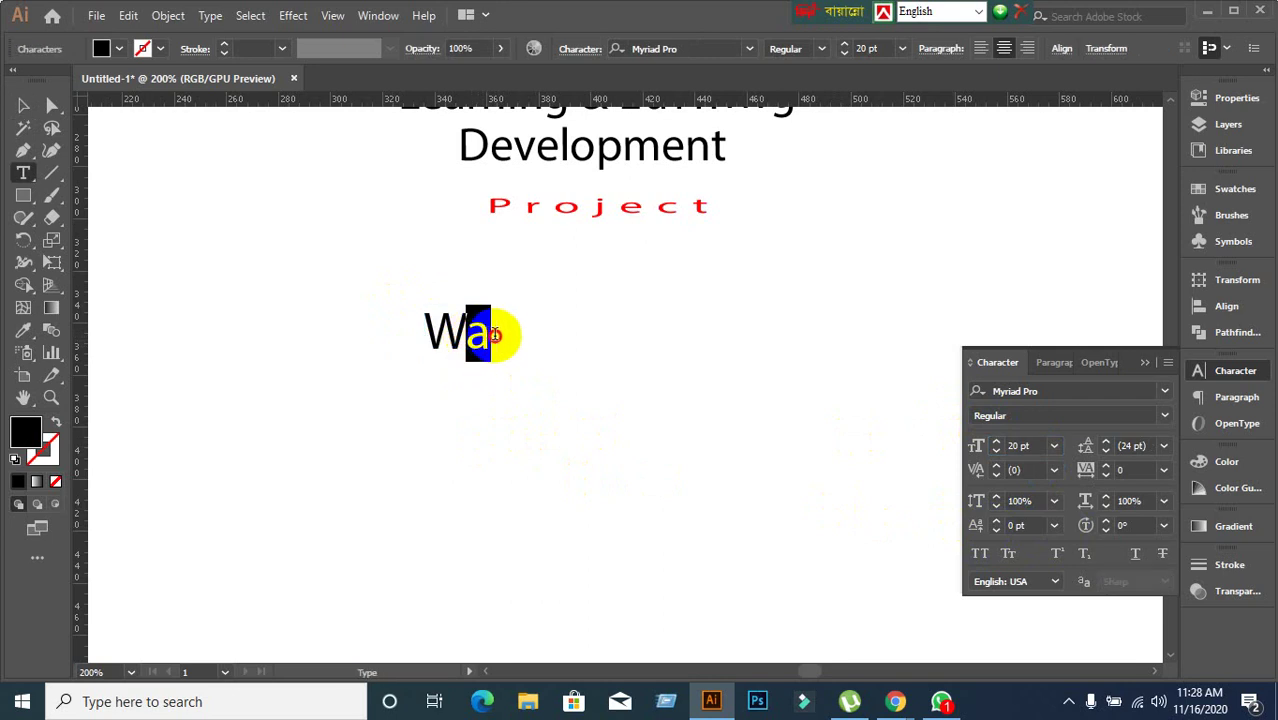
{"action": "left_click", "coordinate": [1028, 526]}
{"action": "scroll", "coordinate": [1028, 526], "scroll_direction": "up", "scroll_amount": 9}
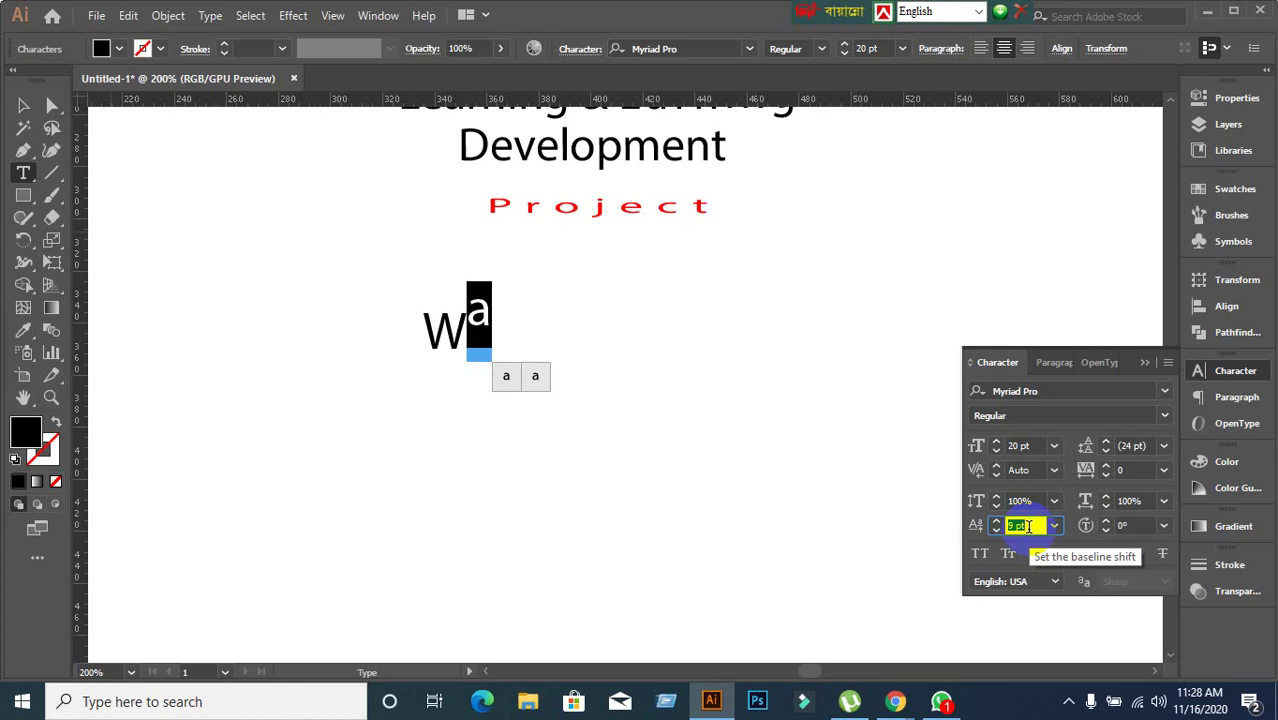
{"action": "scroll", "coordinate": [1028, 526], "scroll_direction": "up", "scroll_amount": 5}
{"action": "scroll", "coordinate": [1028, 526], "scroll_direction": "down", "scroll_amount": 2}
Set the a's baseline shift to 9 pt, then reset its character settings to defaults.
{"action": "left_click", "coordinate": [1055, 526]}
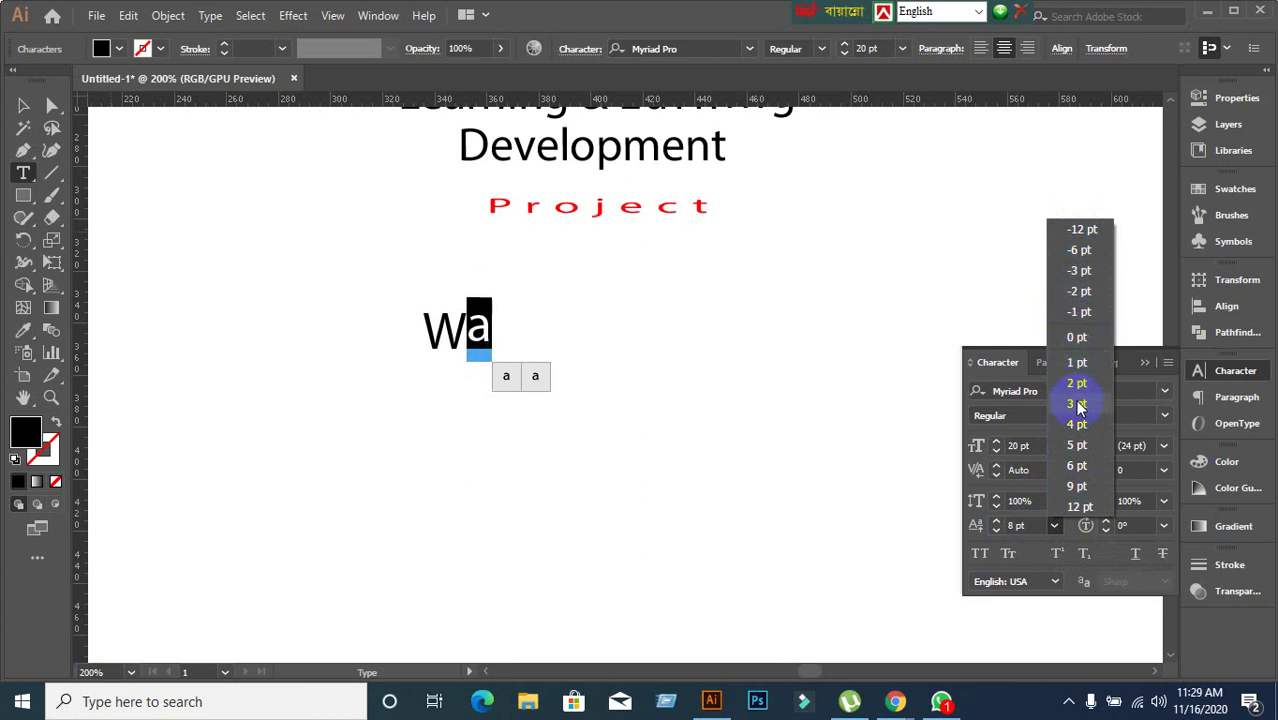
{"action": "left_click", "coordinate": [1076, 487]}
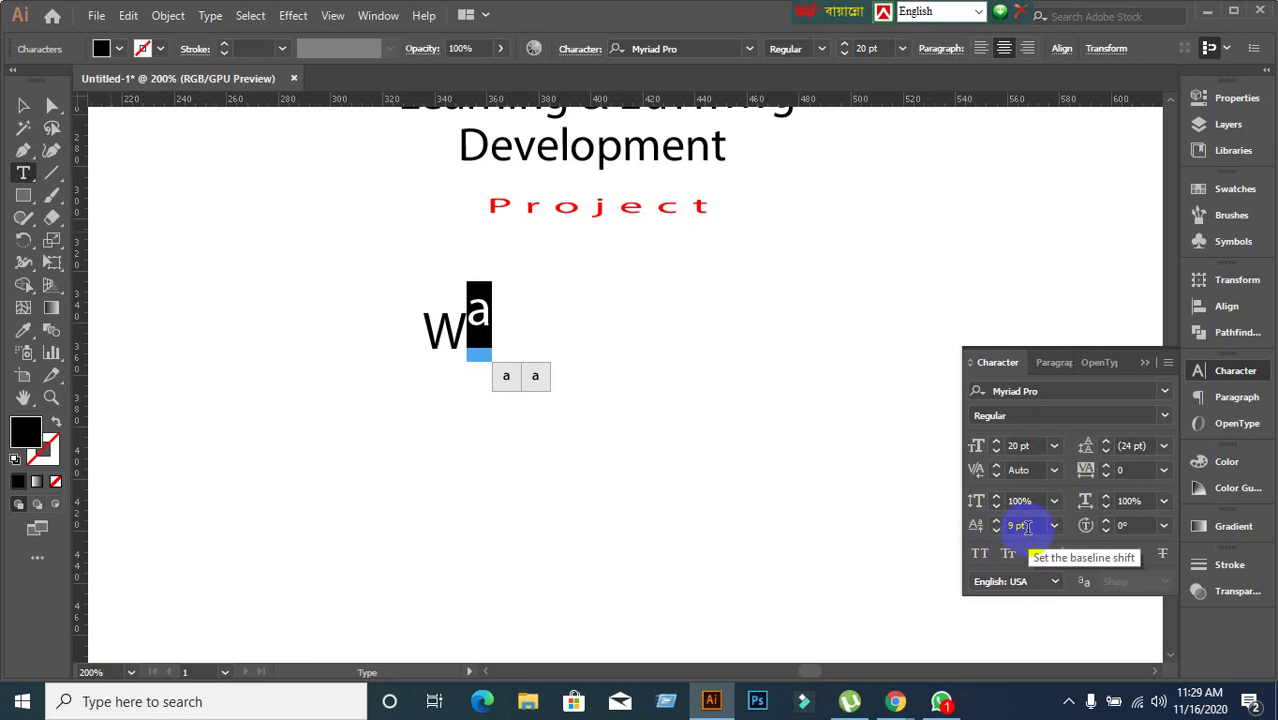
{"action": "left_click", "coordinate": [1167, 364]}
{"action": "left_click", "coordinate": [955, 635]}
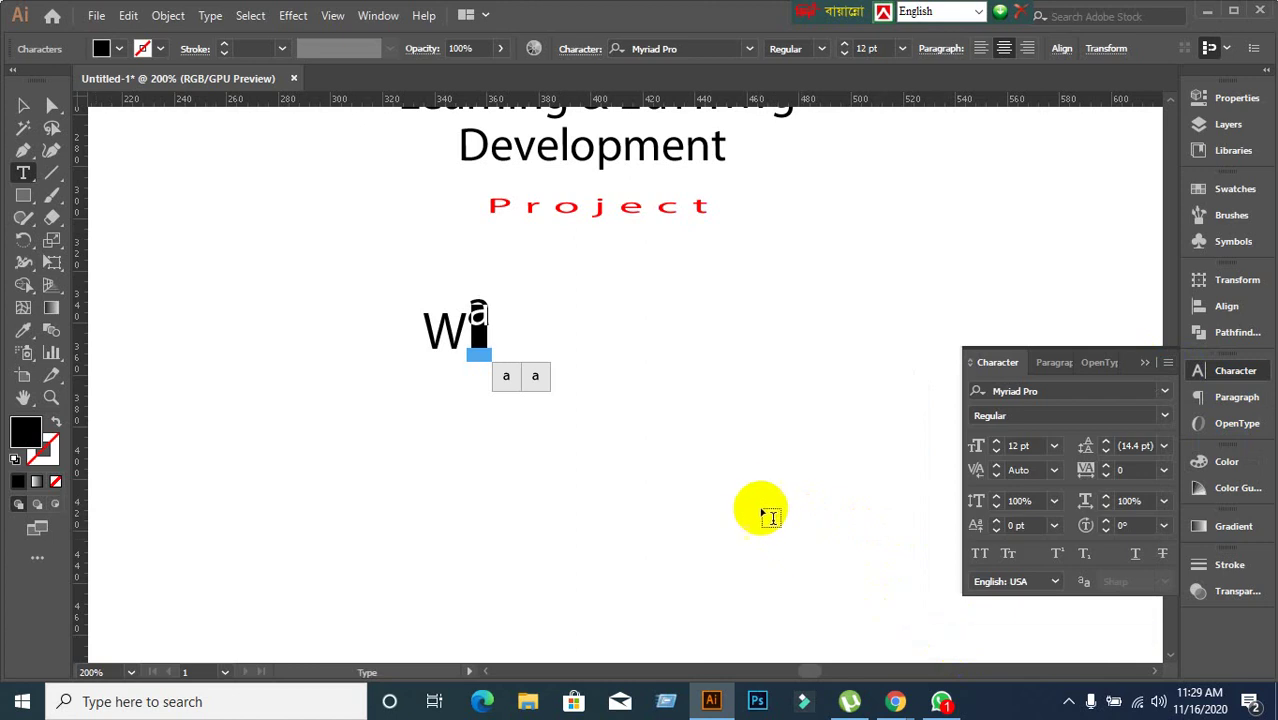
{"action": "left_click", "coordinate": [468, 334]}
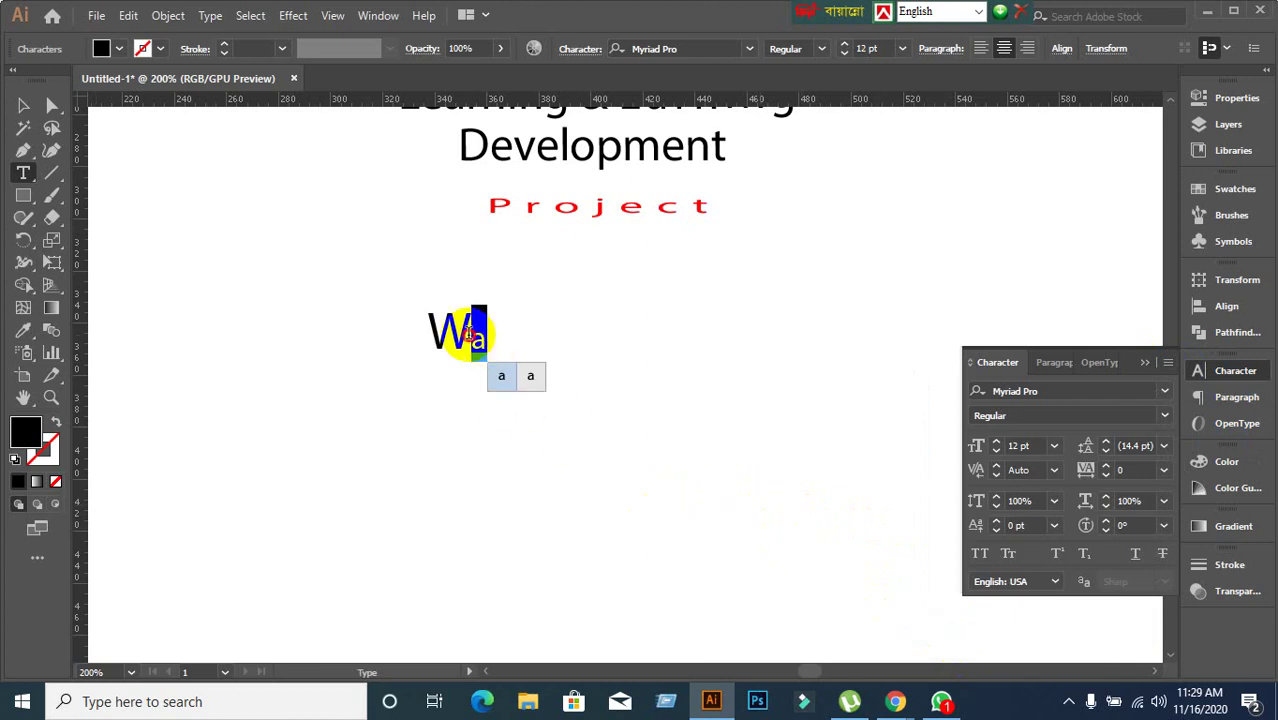
{"action": "left_click_drag", "start_coordinate": [468, 334], "coordinate": [452, 330]}
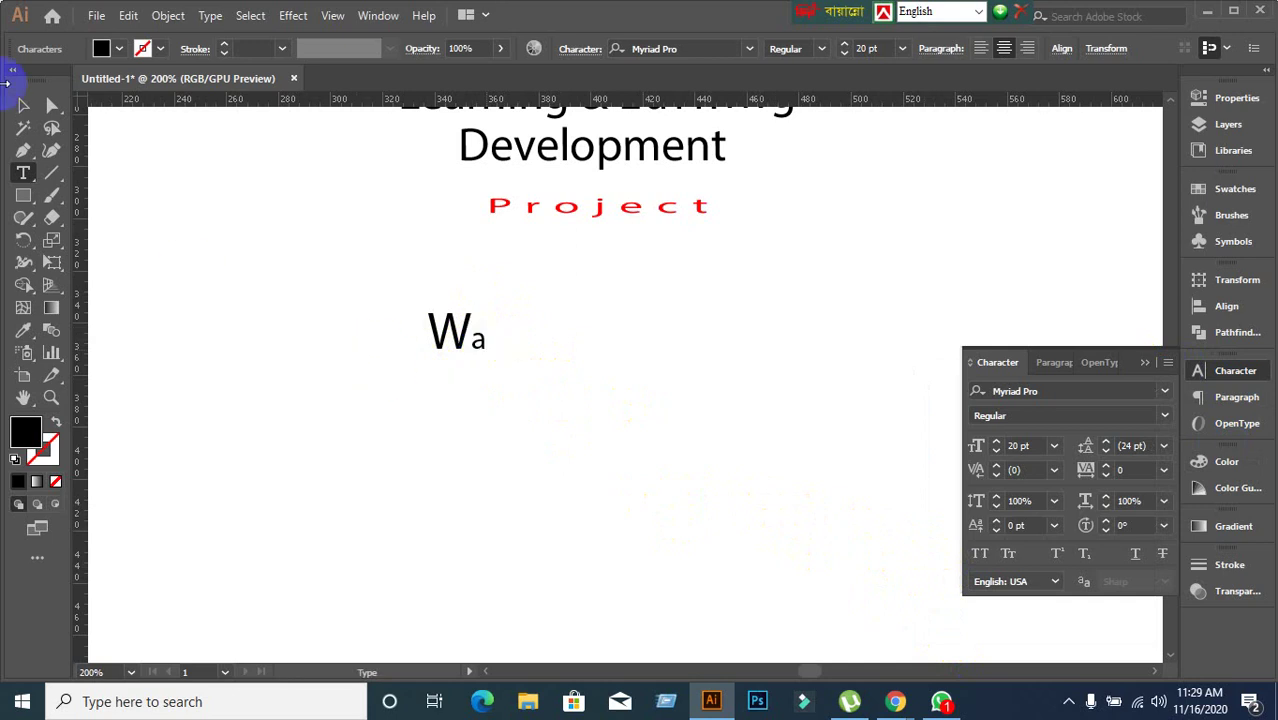
{"action": "left_click", "coordinate": [23, 105]}
Move the Wa text right so it sits centred below the heading.
{"action": "left_click", "coordinate": [456, 377]}
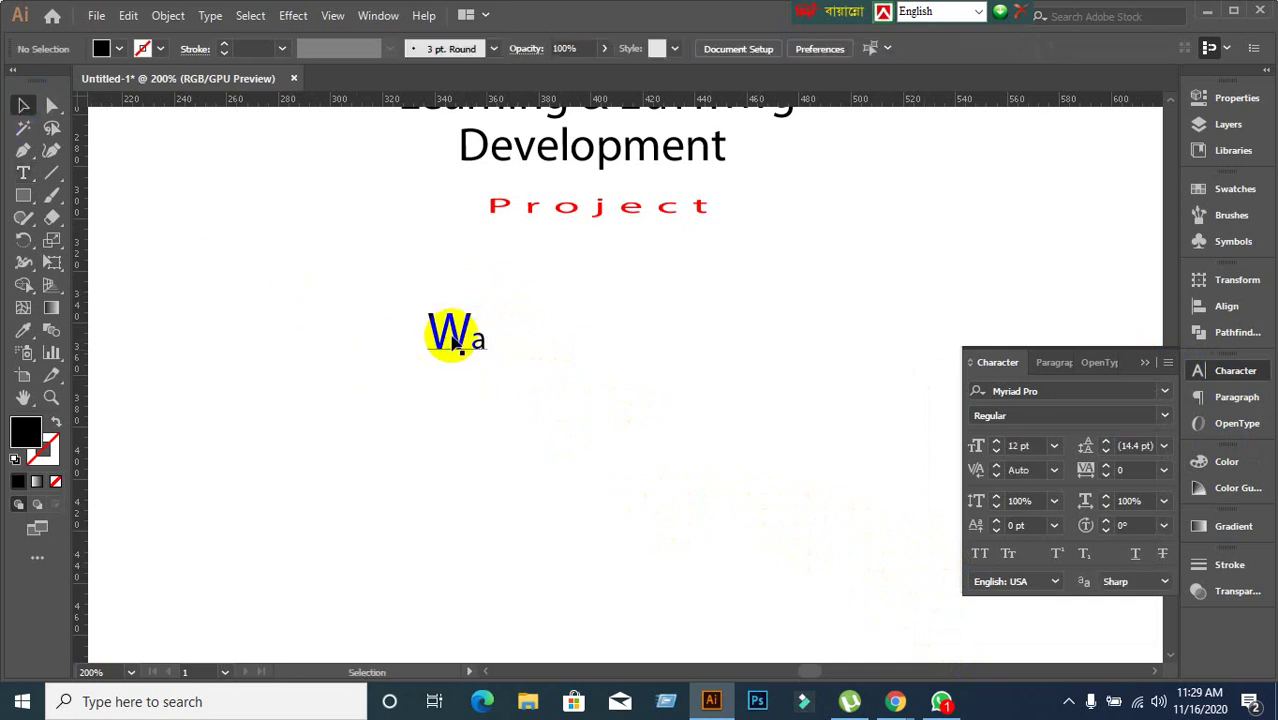
{"action": "left_click", "coordinate": [470, 352]}
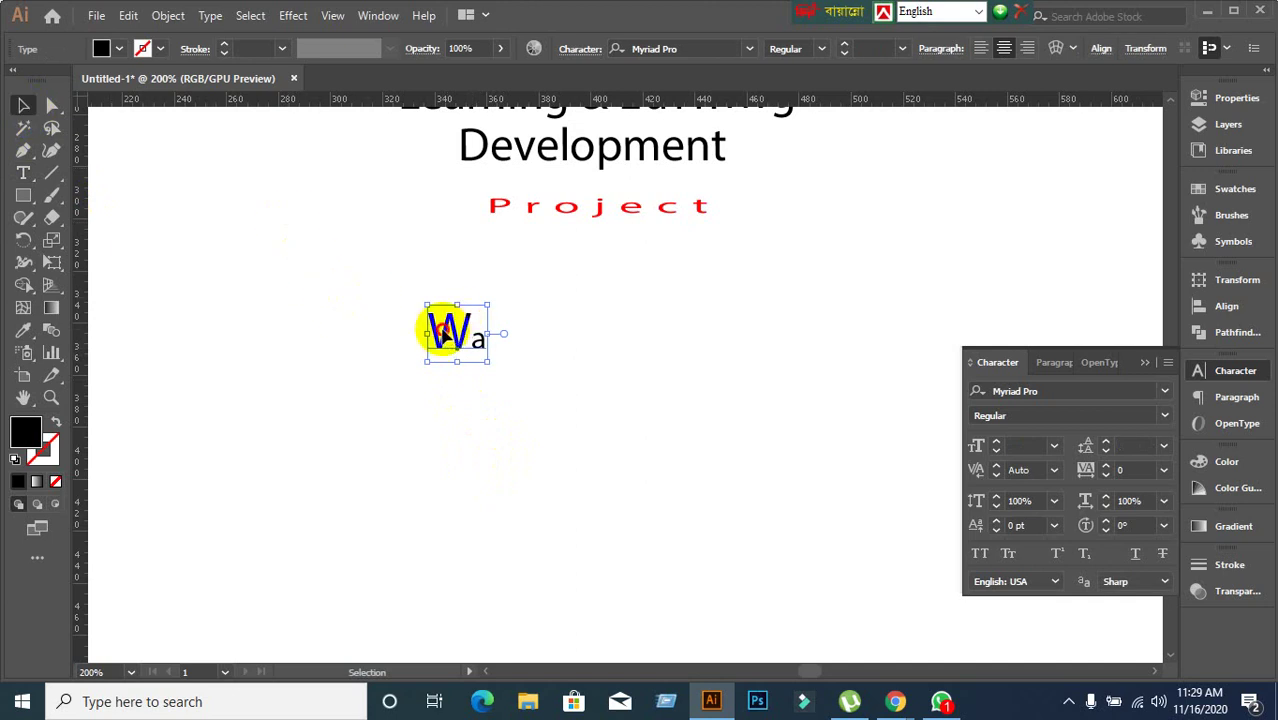
{"action": "left_click_drag", "start_coordinate": [442, 328], "coordinate": [630, 311]}
{"action": "left_click", "coordinate": [122, 268]}
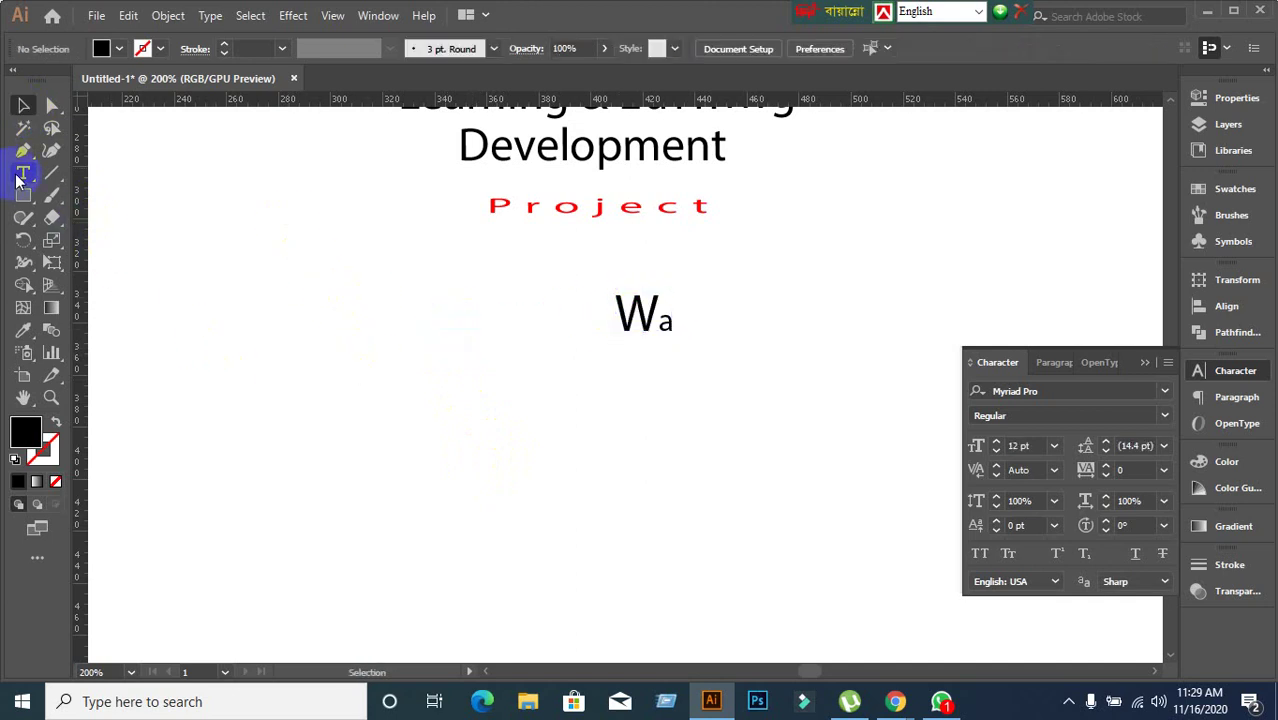
{"action": "scroll", "coordinate": [380, 332], "scroll_direction": "up", "scroll_amount": 3}
Delete the red word 'Project', leaving the heading as two lines.
{"action": "left_click", "coordinate": [497, 216]}
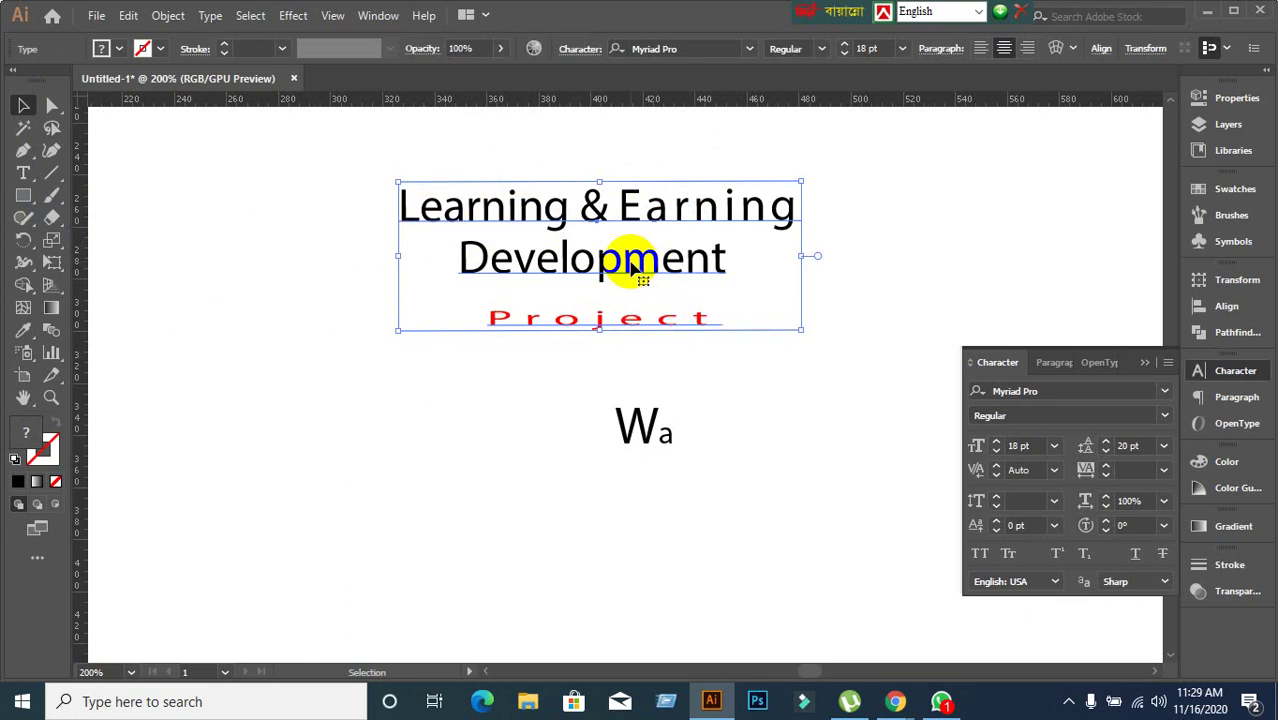
{"action": "key", "text": "t"}
{"action": "left_click", "coordinate": [636, 266]}
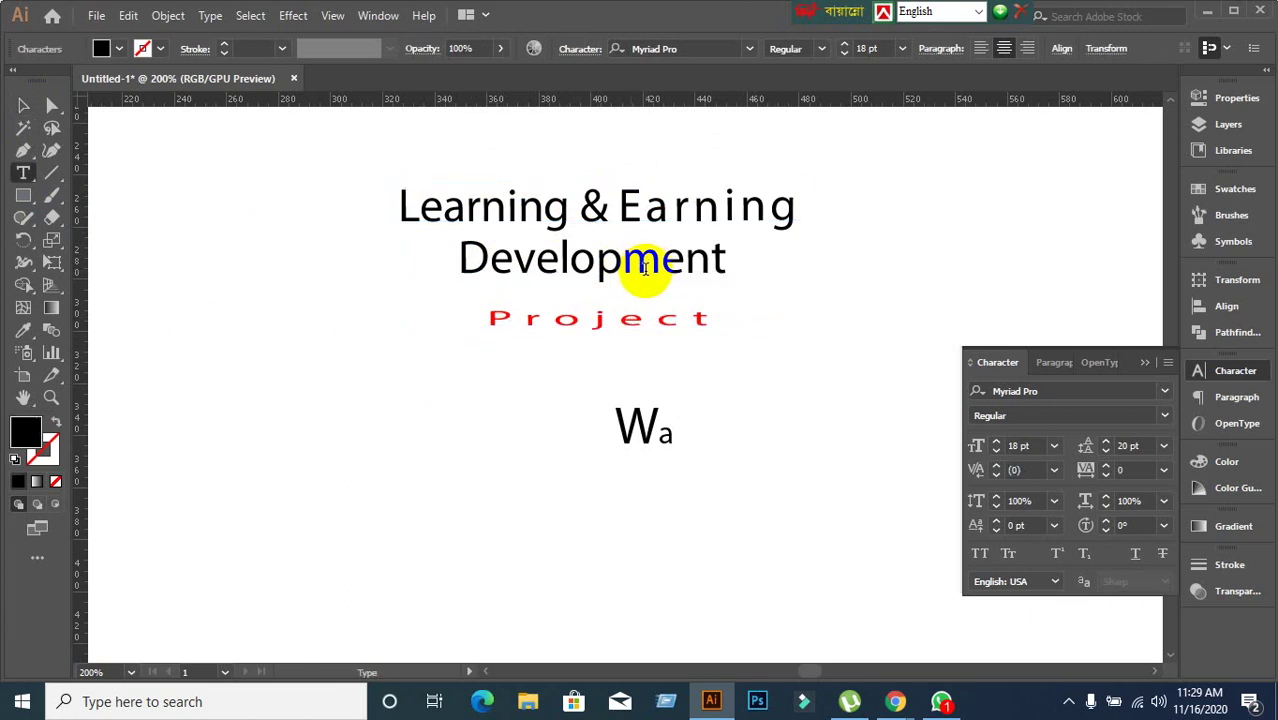
{"action": "left_click", "coordinate": [627, 321]}
{"action": "left_click", "coordinate": [627, 323]}
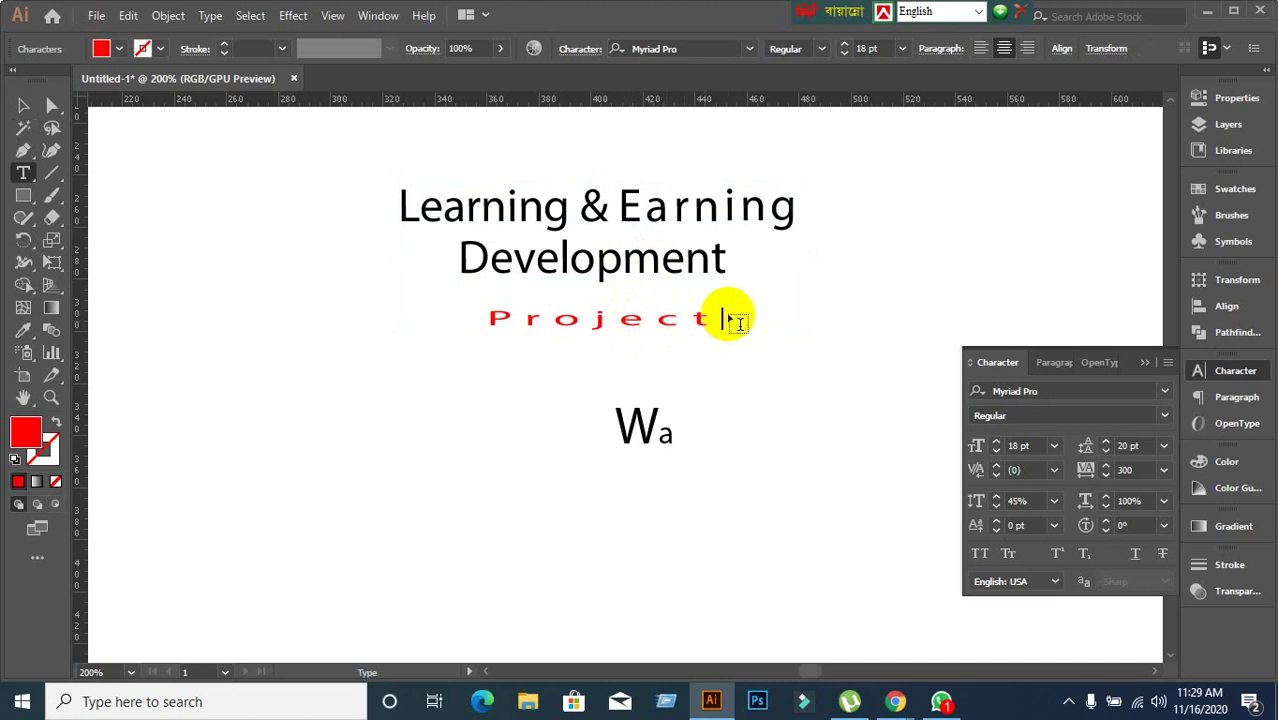
{"action": "key", "text": "BackSpace"}
{"action": "key", "text": "BackSpace"}
{"action": "key", "text": "BackSpace"}
{"action": "key", "text": "BackSpace"}
{"action": "key", "text": "BackSpace"}
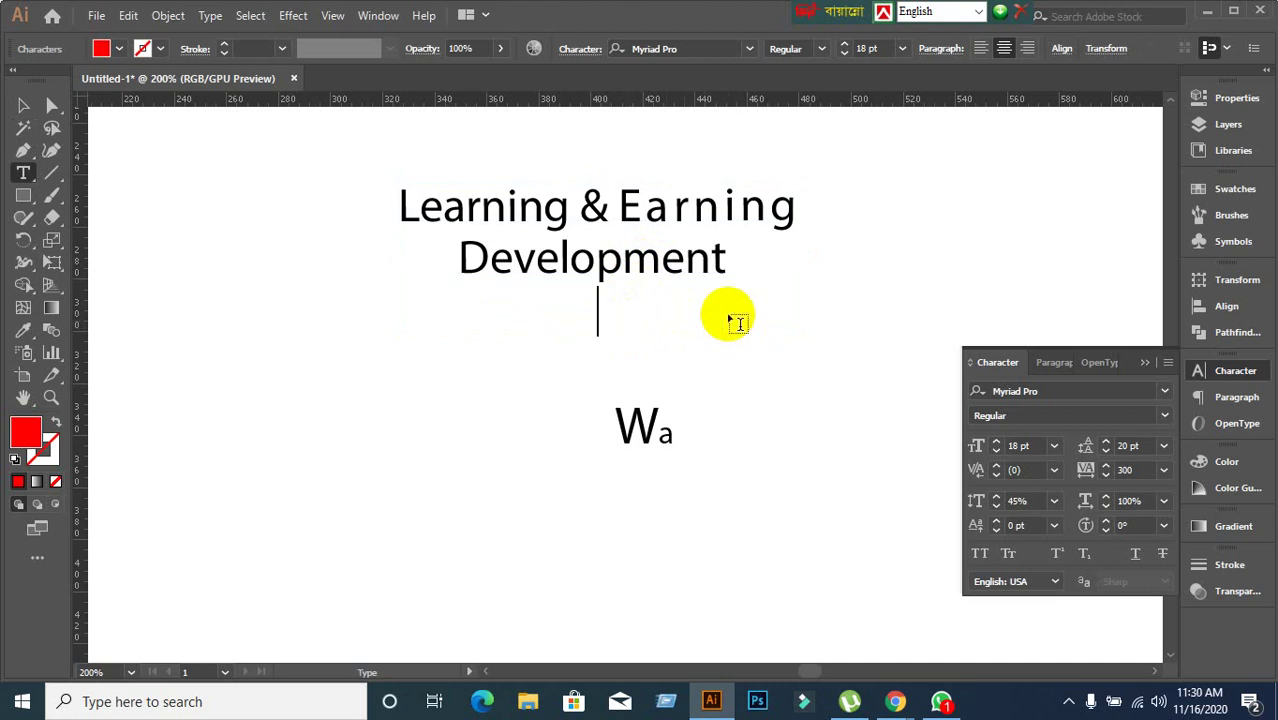
{"action": "type", "text": "ro"}
{"action": "key", "text": "BackSpace"}
{"action": "key", "text": "BackSpace"}
{"action": "key", "text": "BackSpace"}
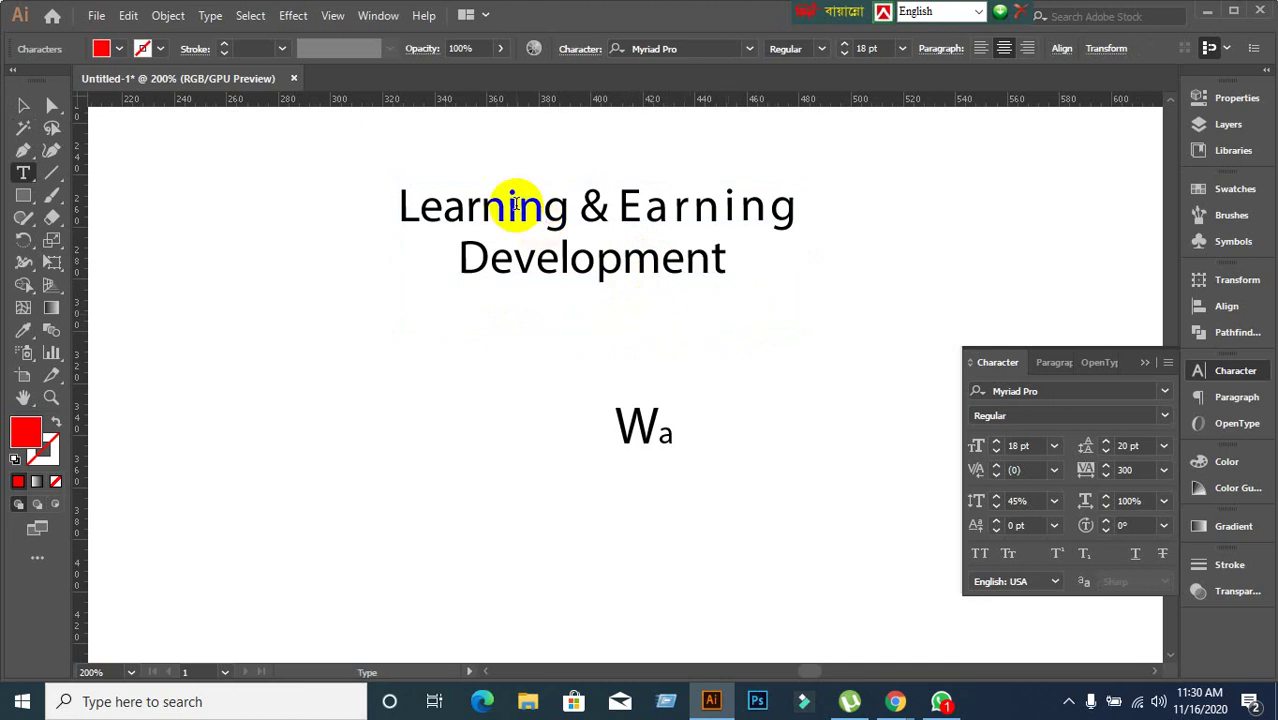
{"action": "left_click_drag", "start_coordinate": [443, 215], "coordinate": [836, 214]}
{"action": "left_click", "coordinate": [25, 107]}
{"action": "left_click", "coordinate": [490, 480]}
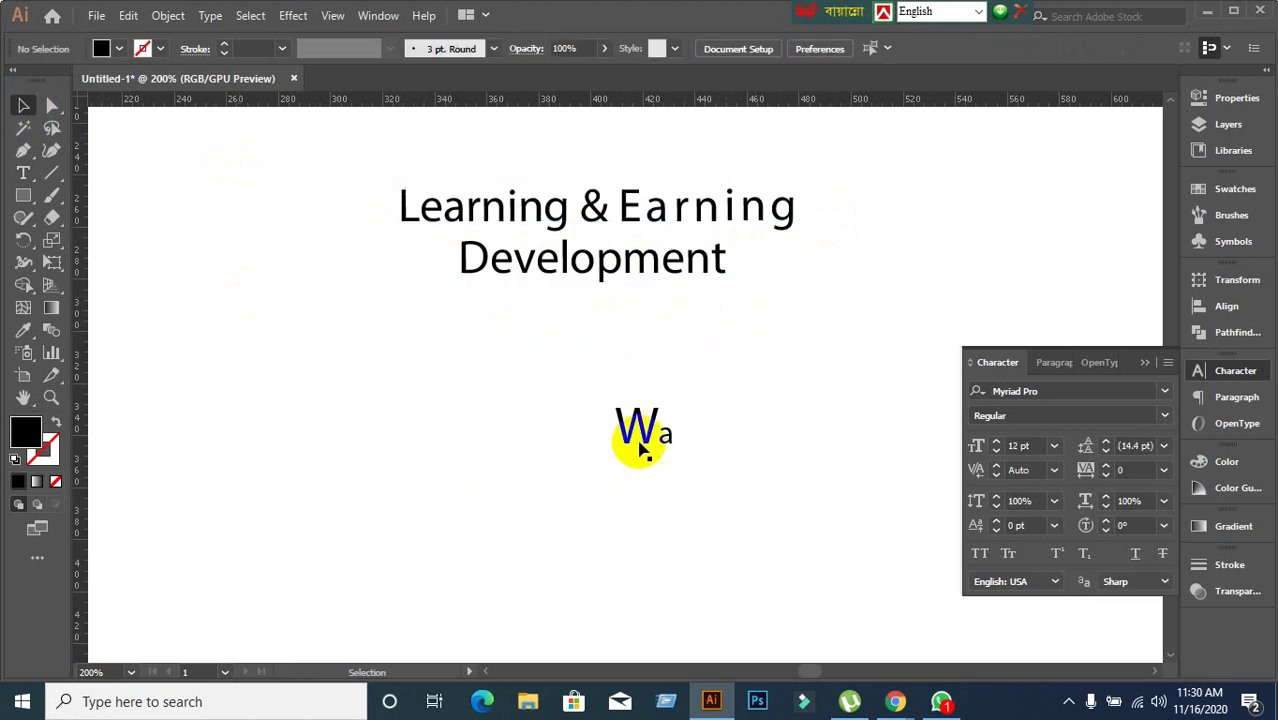
{"action": "left_click", "coordinate": [636, 434]}
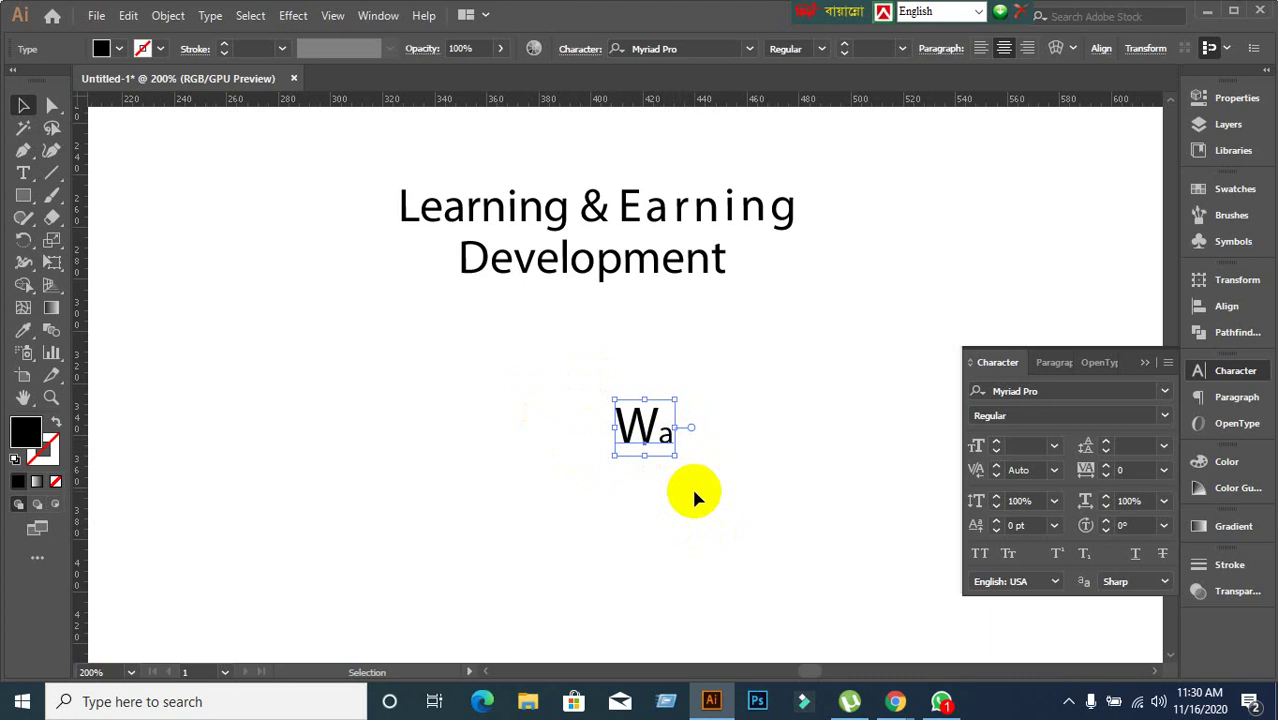
{"action": "double_click", "coordinate": [660, 430]}
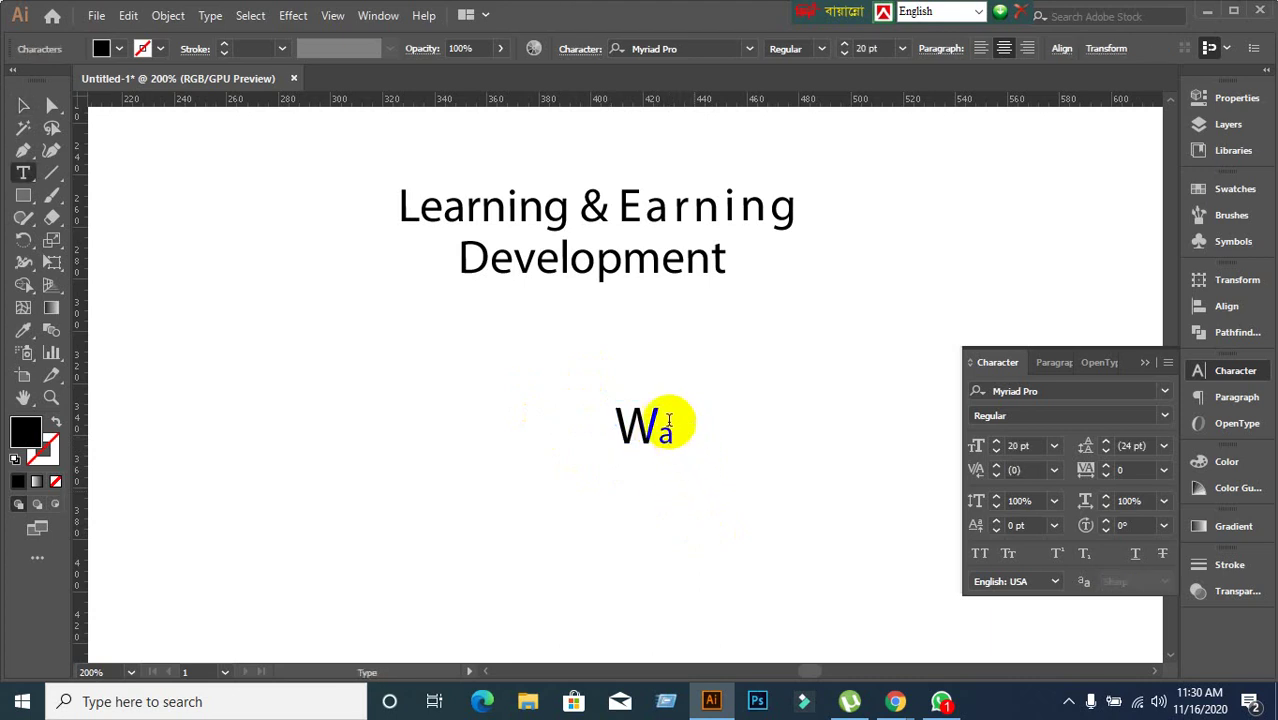
{"action": "double_click", "coordinate": [656, 431]}
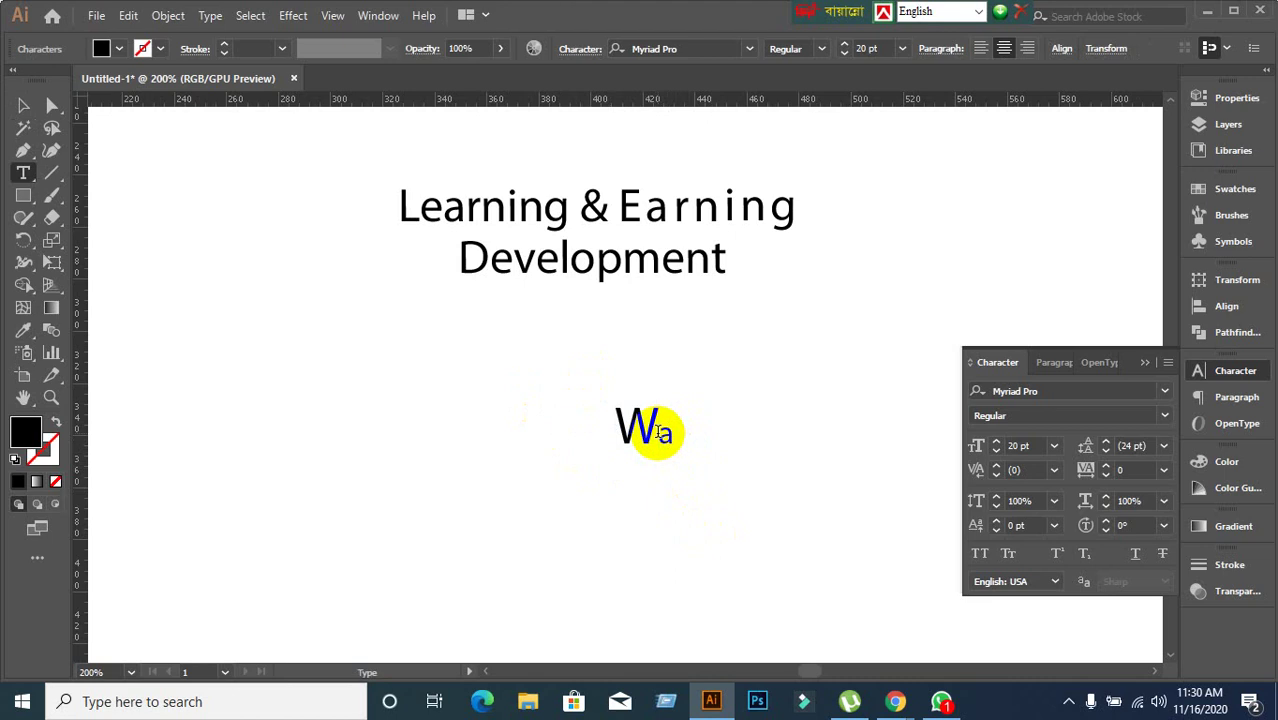
{"action": "type", "text": "fjal"}
{"action": "key", "text": "BackSpace"}
{"action": "key", "text": "BackSpace"}
{"action": "key", "text": "BackSpace"}
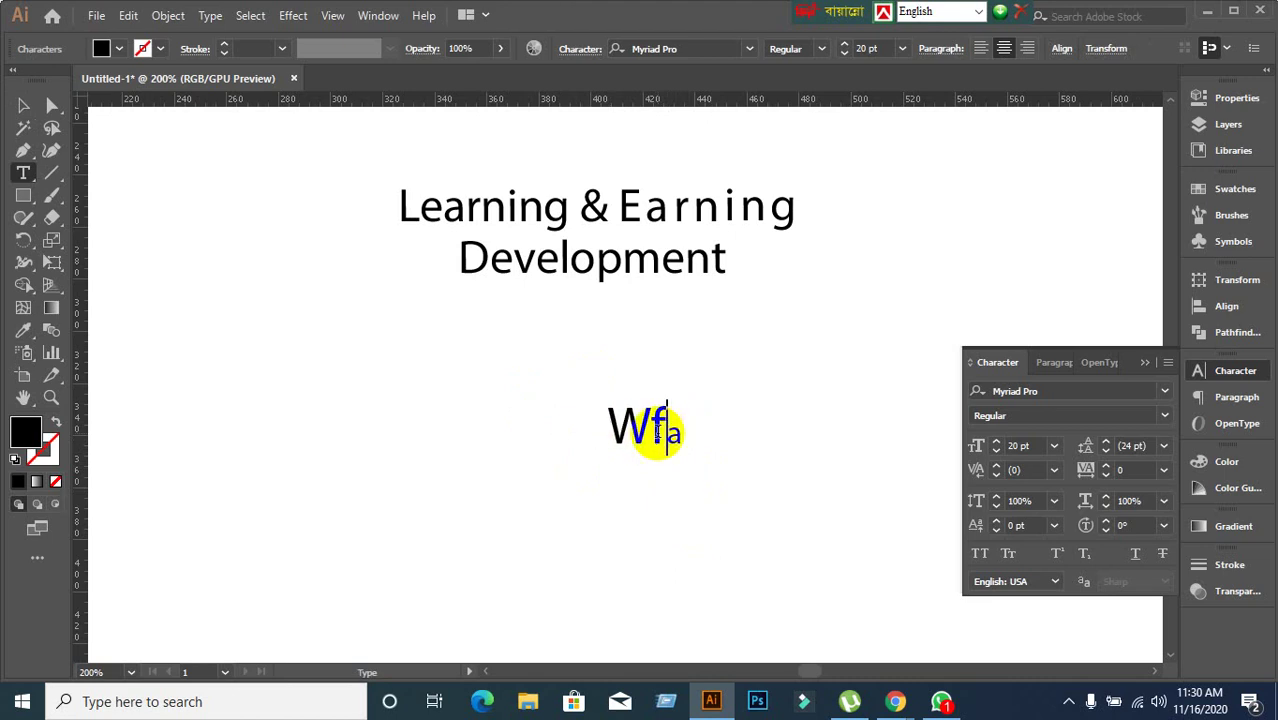
{"action": "key", "text": "BackSpace"}
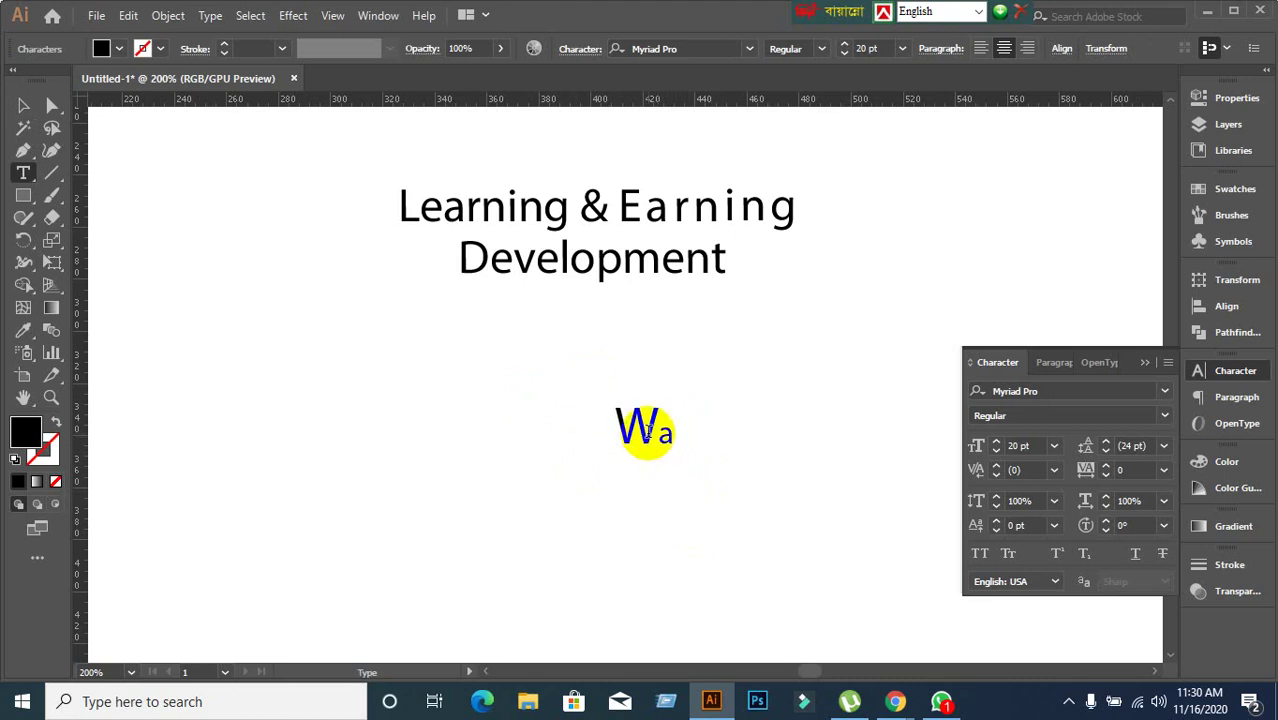
{"action": "key", "text": "BackSpace"}
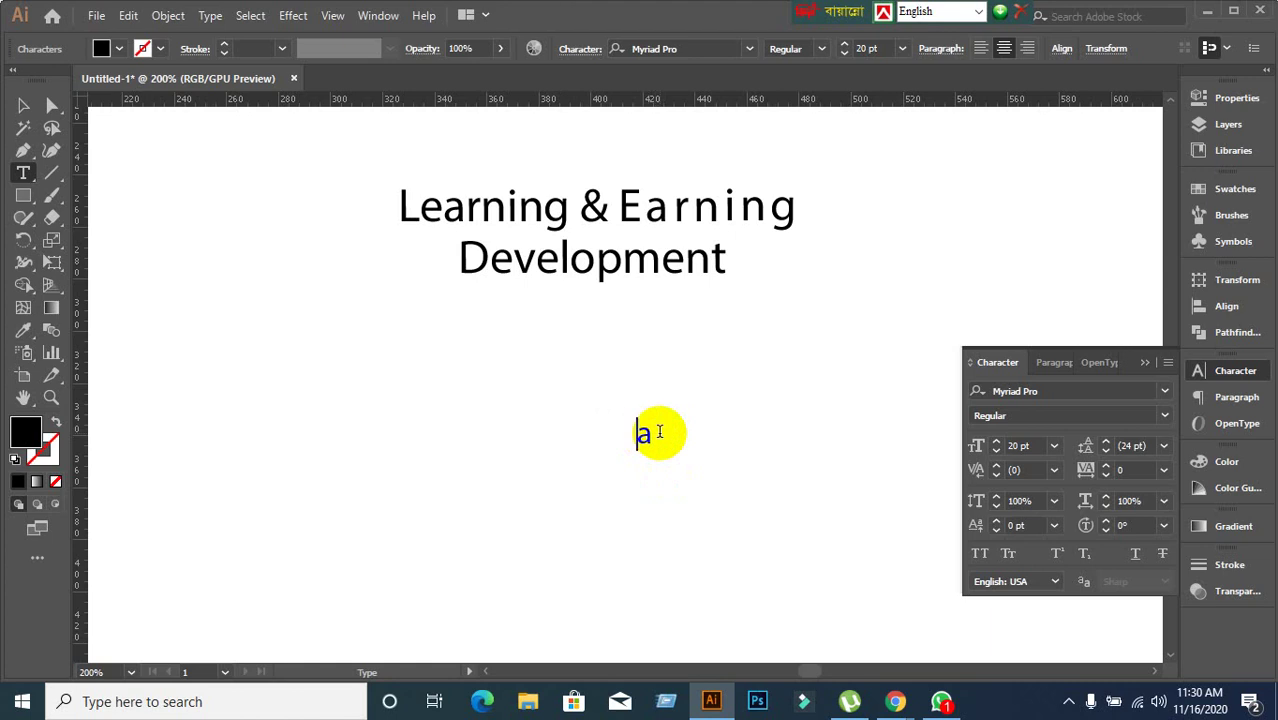
{"action": "type", "text": "W"}
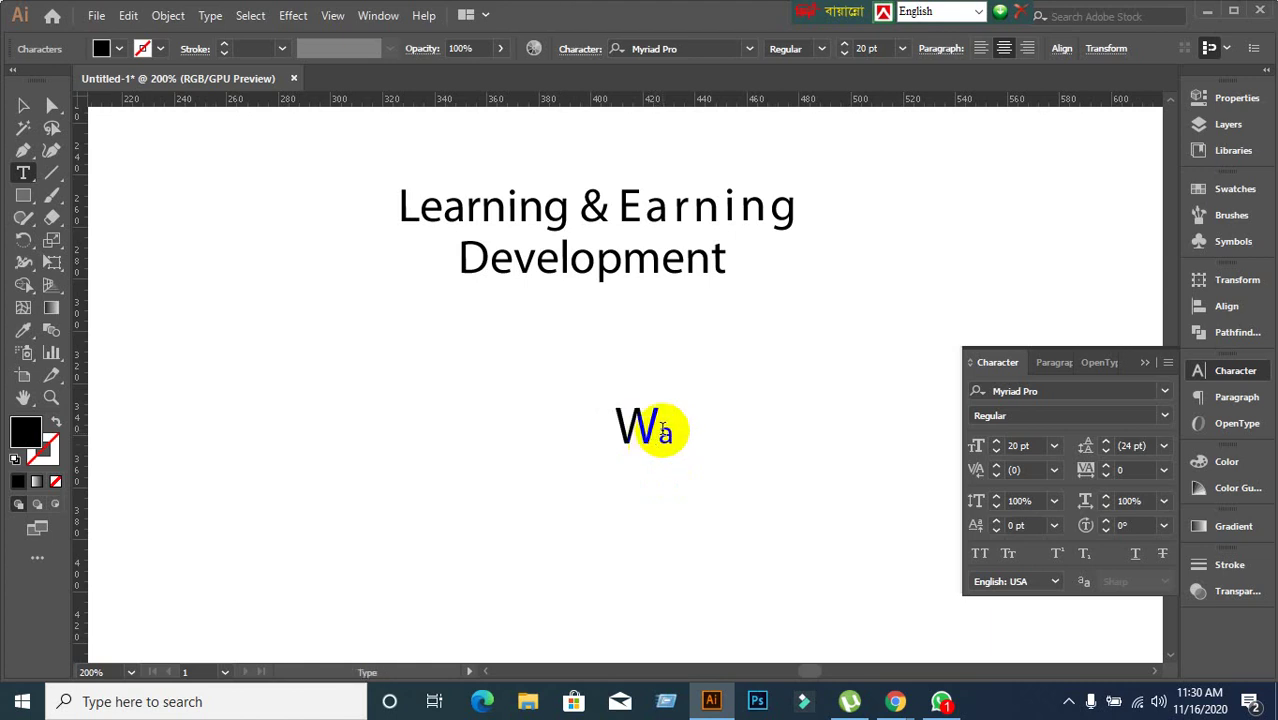
{"action": "left_click_drag", "start_coordinate": [662, 434], "coordinate": [694, 437]}
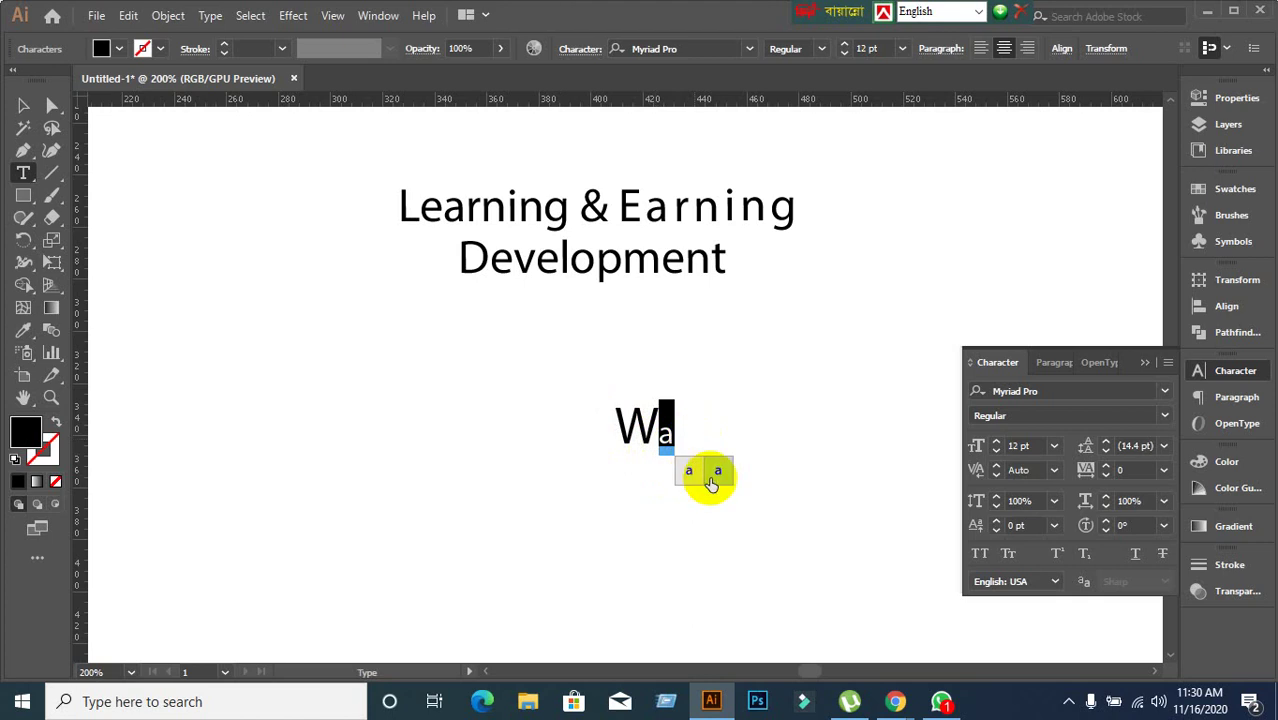
{"action": "key", "text": "ctrl+z"}
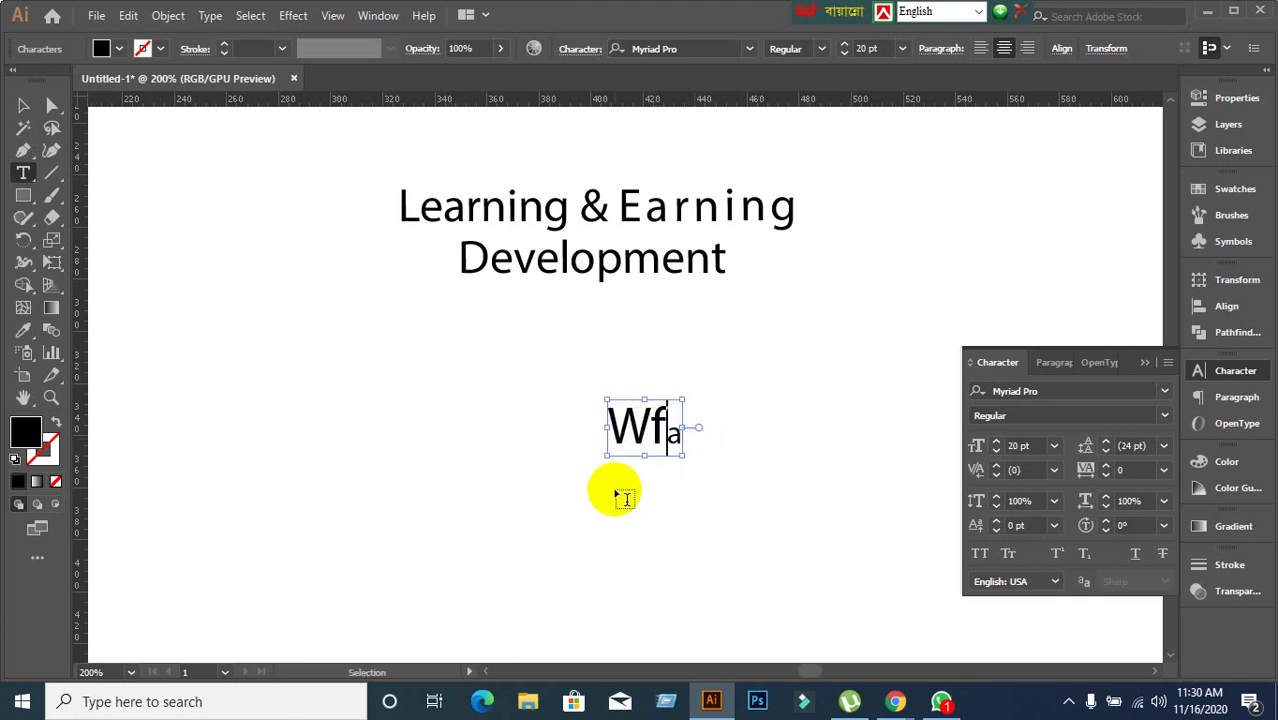
{"action": "key", "text": "ctrl+z"}
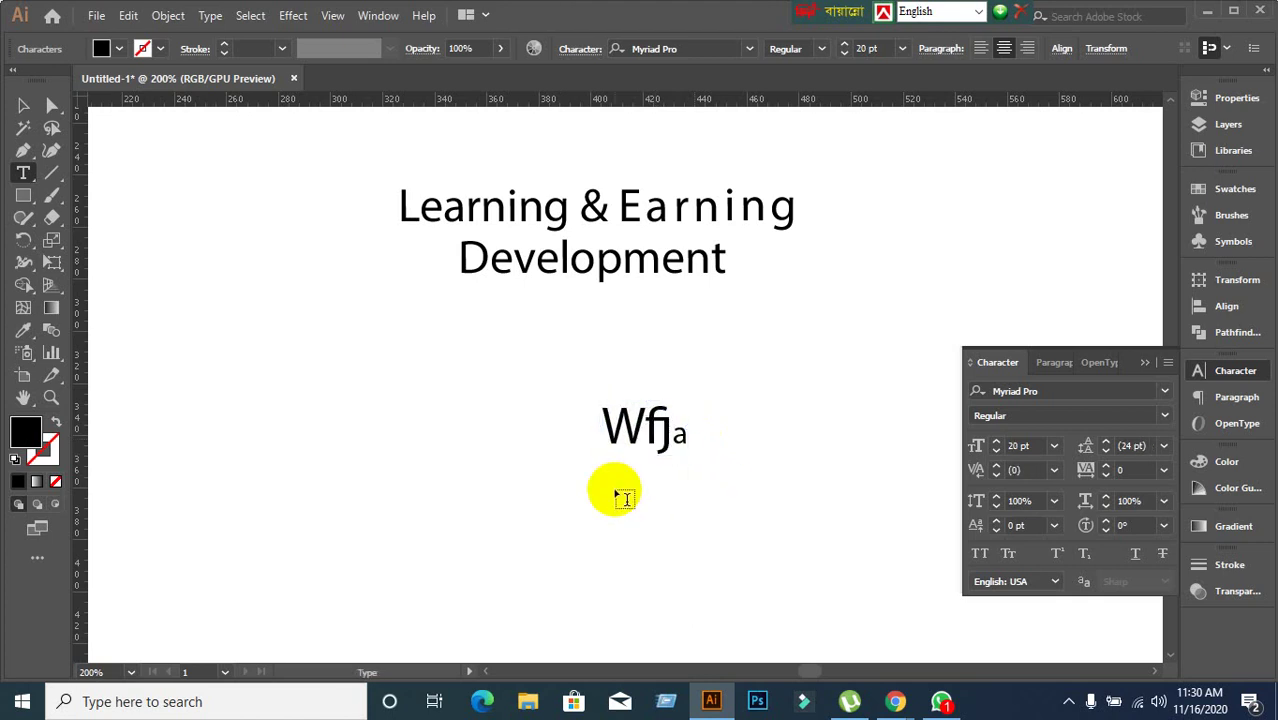
{"action": "key", "text": "ctrl+shift+z"}
{"action": "key", "text": "ctrl+shift+z"}
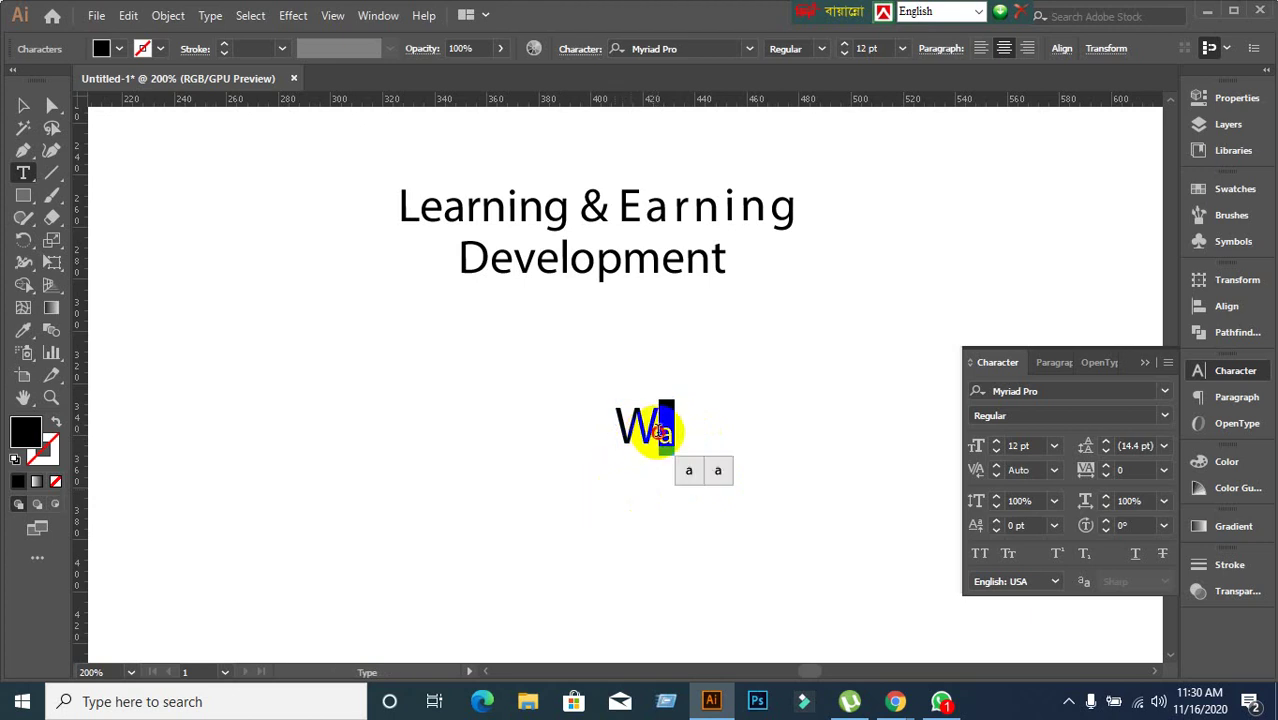
{"action": "left_click", "coordinate": [657, 430]}
{"action": "left_click_drag", "start_coordinate": [659, 430], "coordinate": [681, 430]}
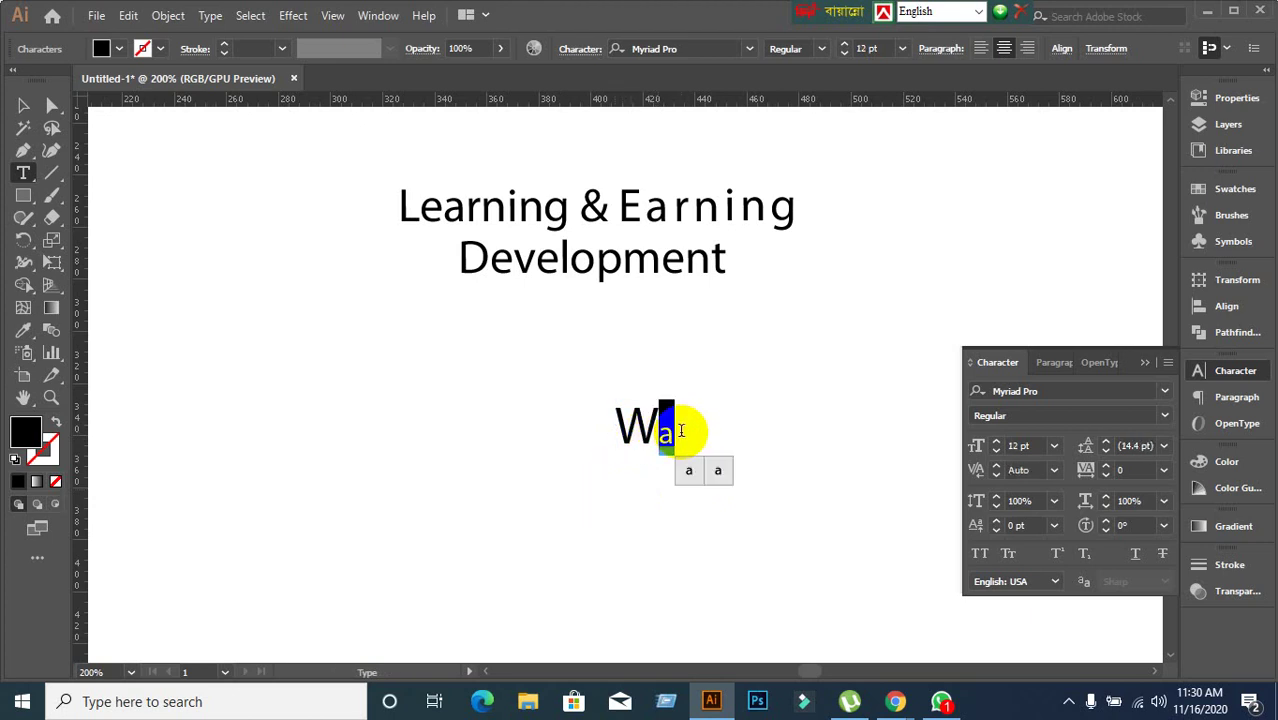
{"action": "left_click", "coordinate": [688, 446]}
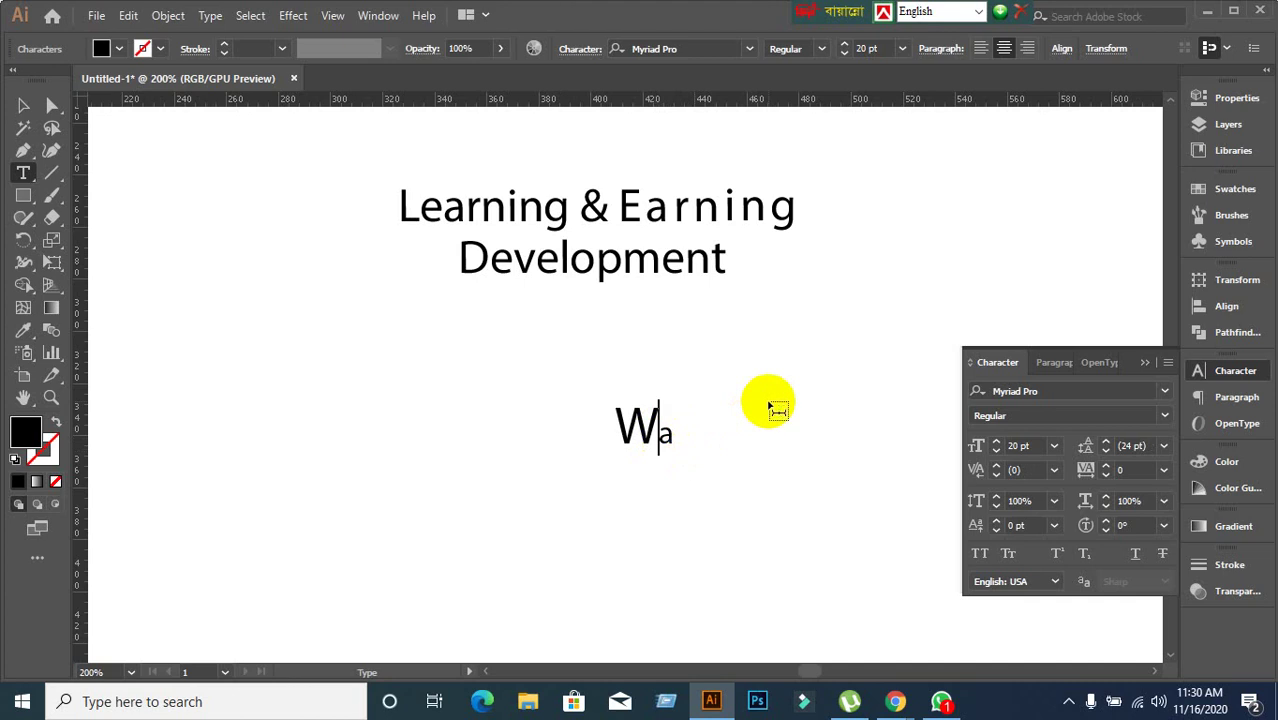
{"action": "key", "text": "shift+Left"}
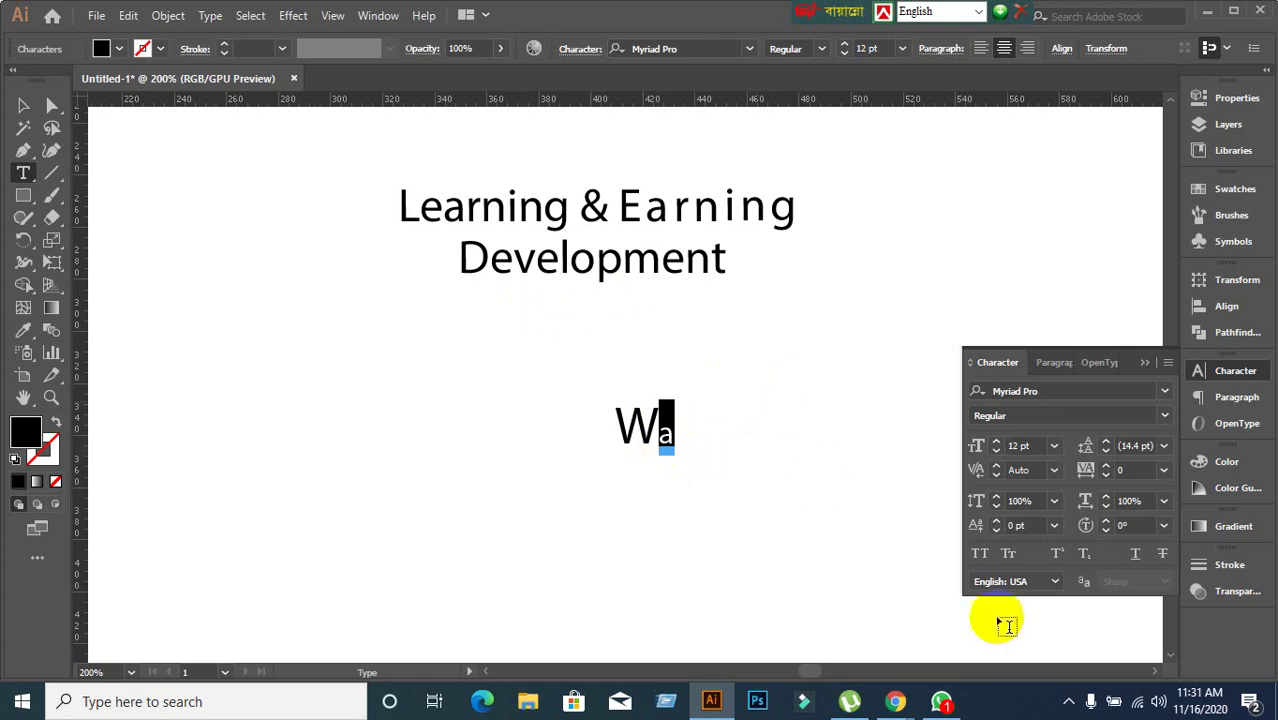
Nudge the a's baseline shift up and down with the arrow keys.
{"action": "left_click", "coordinate": [1032, 527]}
{"action": "type", "text": "3"}
{"action": "key", "text": "Return"}
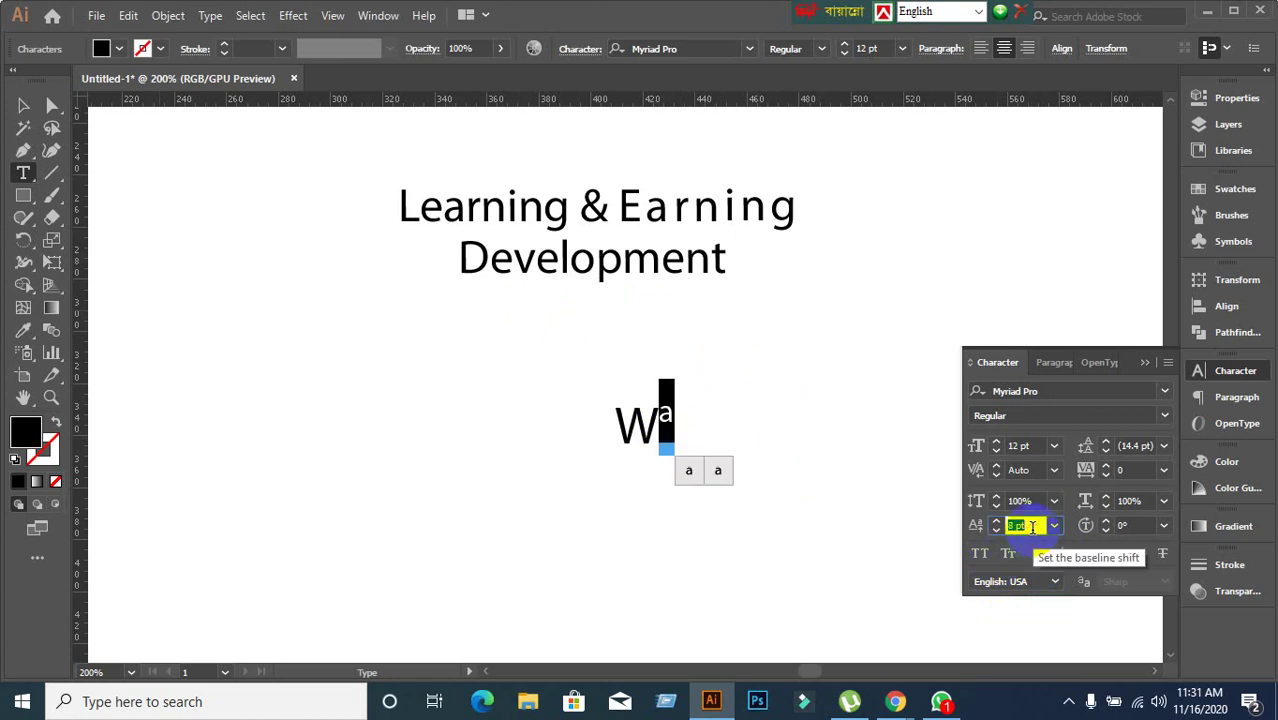
{"action": "key", "text": "Up"}
{"action": "key", "text": "Up"}
{"action": "key", "text": "Down"}
{"action": "key", "text": "Down"}
{"action": "key", "text": "Down"}
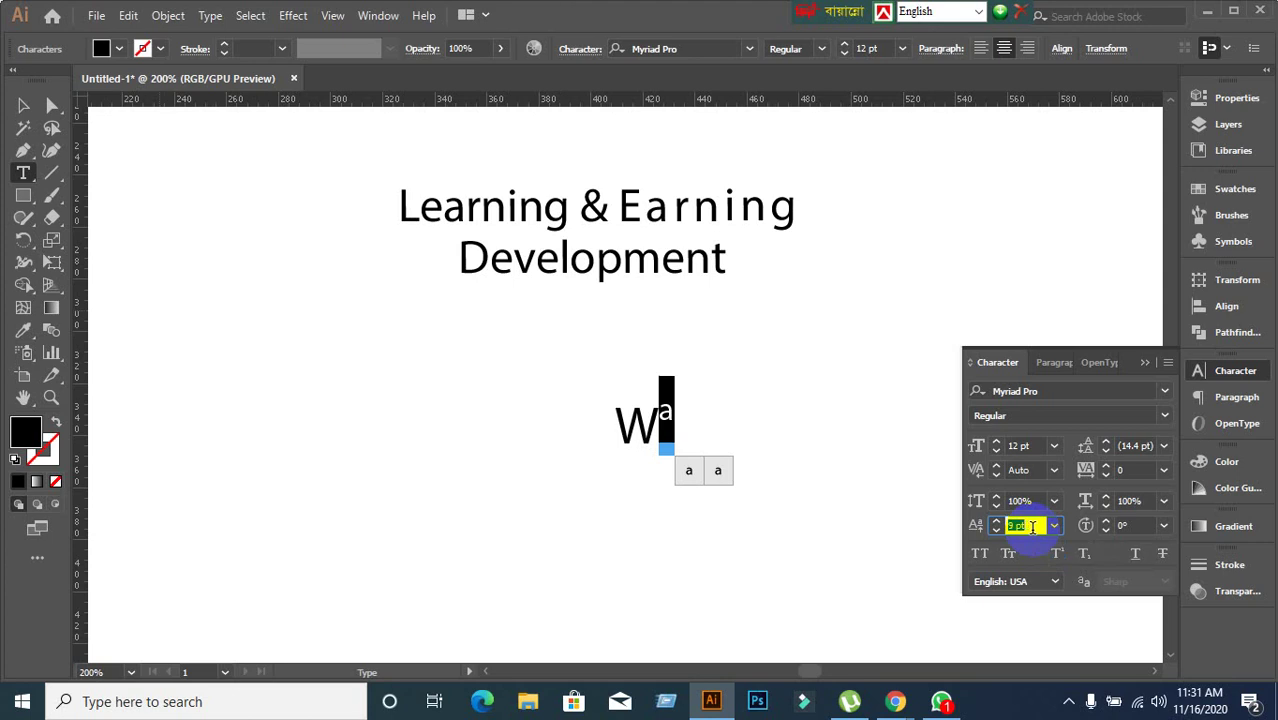
{"action": "key", "text": "Down"}
{"action": "key", "text": "Down"}
{"action": "key", "text": "Down"}
{"action": "key", "text": "Down"}
{"action": "key", "text": "Down"}
{"action": "key", "text": "Down"}
{"action": "key", "text": "Down"}
{"action": "key", "text": "Down"}
{"action": "key", "text": "Down"}
{"action": "key", "text": "Down"}
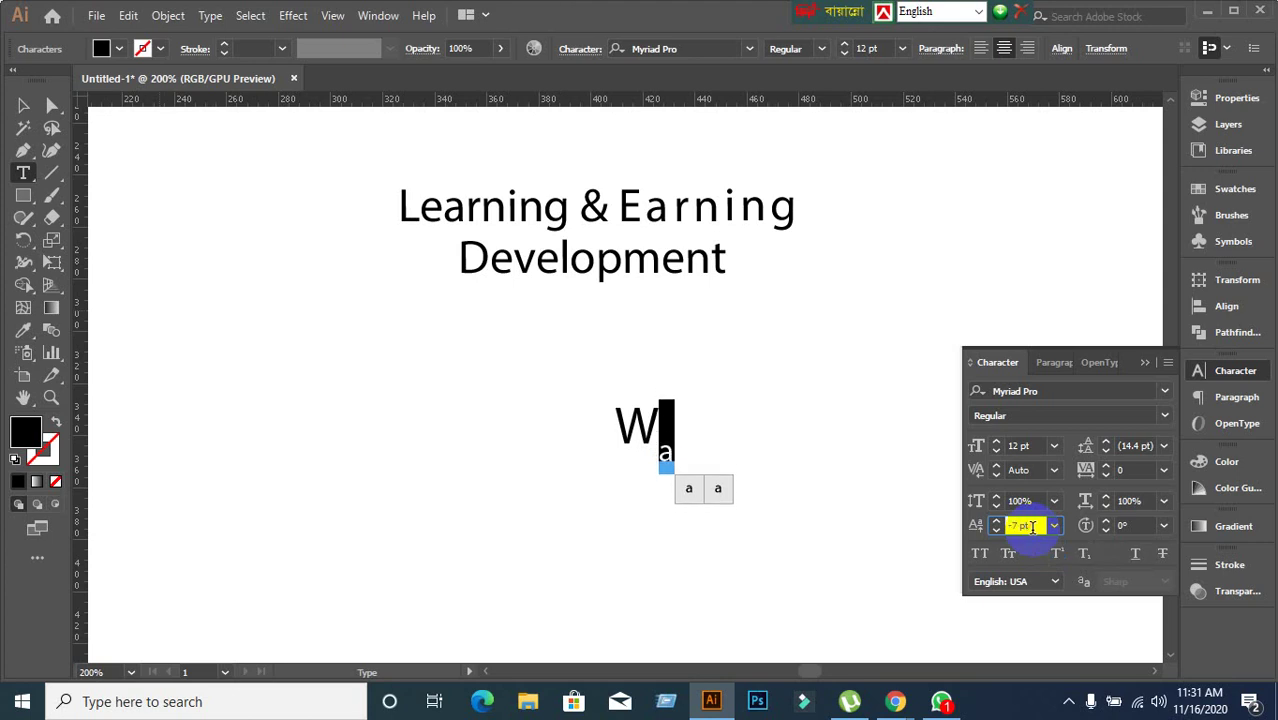
{"action": "key", "text": "Up"}
{"action": "key", "text": "Up"}
{"action": "key", "text": "Up"}
{"action": "key", "text": "Up"}
{"action": "key", "text": "Up"}
{"action": "key", "text": "Up"}
{"action": "key", "text": "Up"}
{"action": "key", "text": "Up"}
{"action": "key", "text": "Up"}
{"action": "key", "text": "Up"}
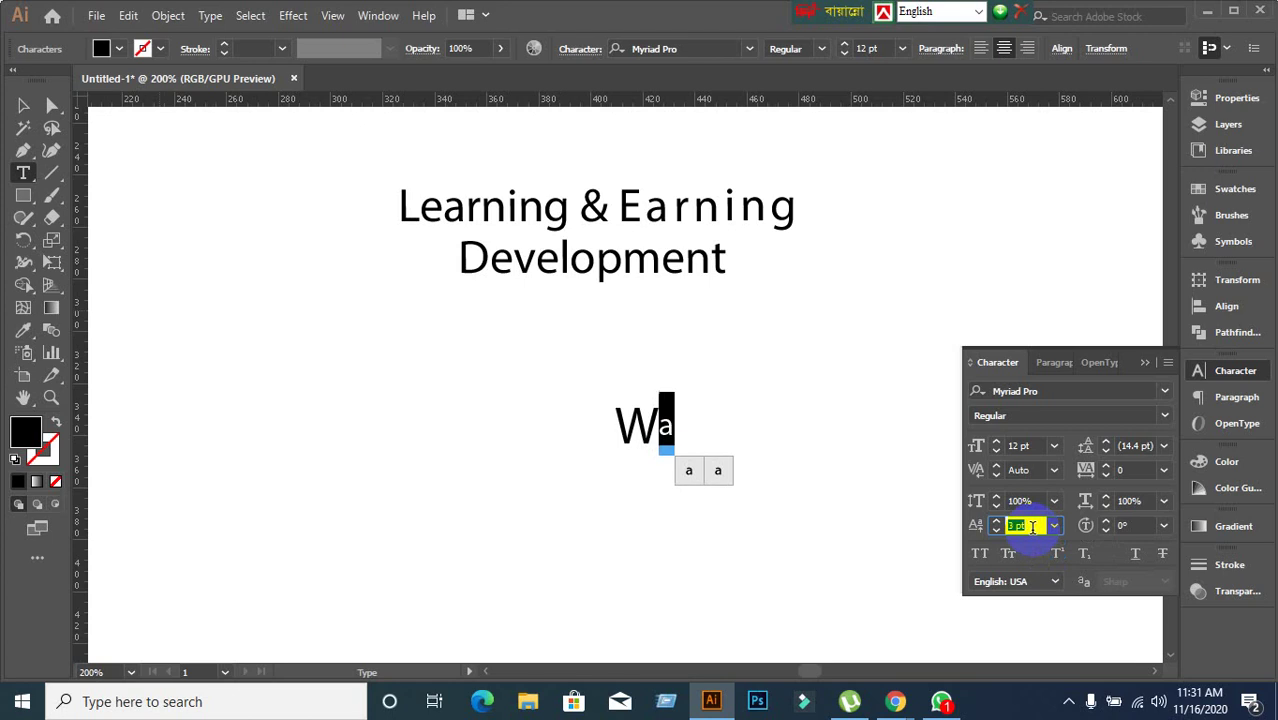
{"action": "key", "text": "Down"}
{"action": "key", "text": "Down"}
Try the 12 pt and 9 pt baseline shift presets, then step the a down and back up.
{"action": "left_click", "coordinate": [1057, 530]}
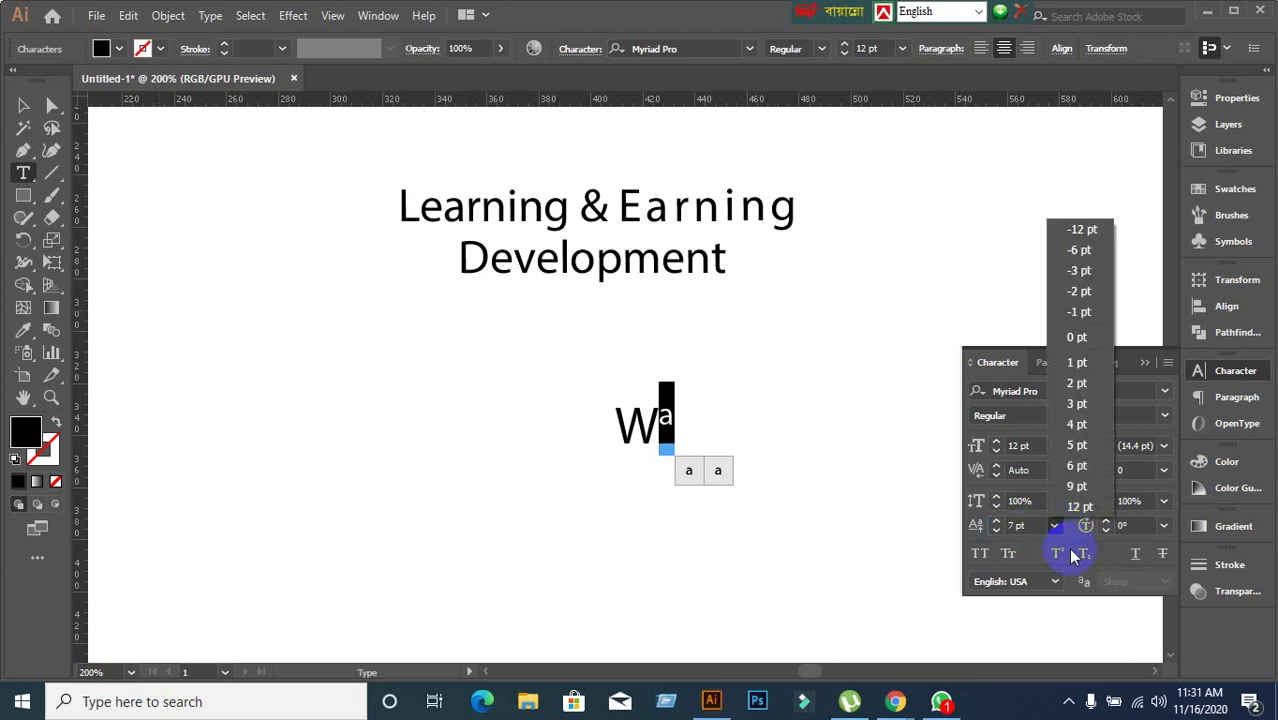
{"action": "left_click", "coordinate": [1085, 506]}
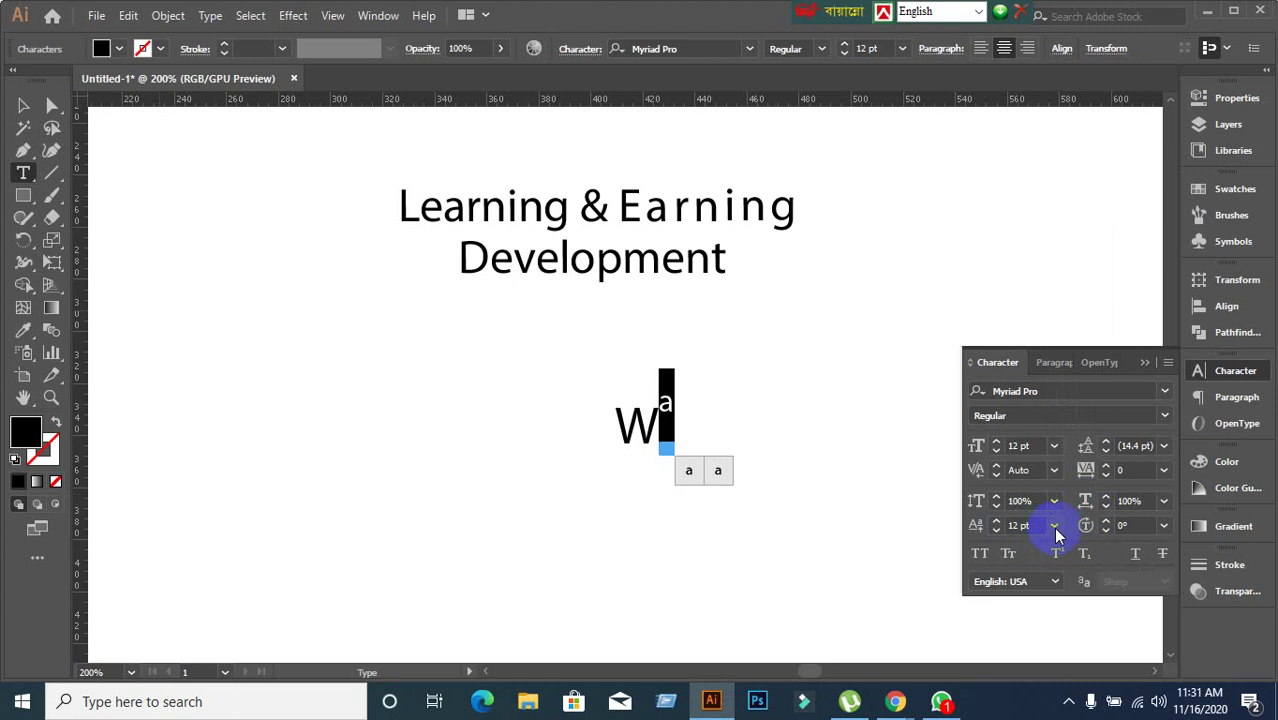
{"action": "left_click", "coordinate": [1055, 527]}
{"action": "left_click", "coordinate": [1068, 490]}
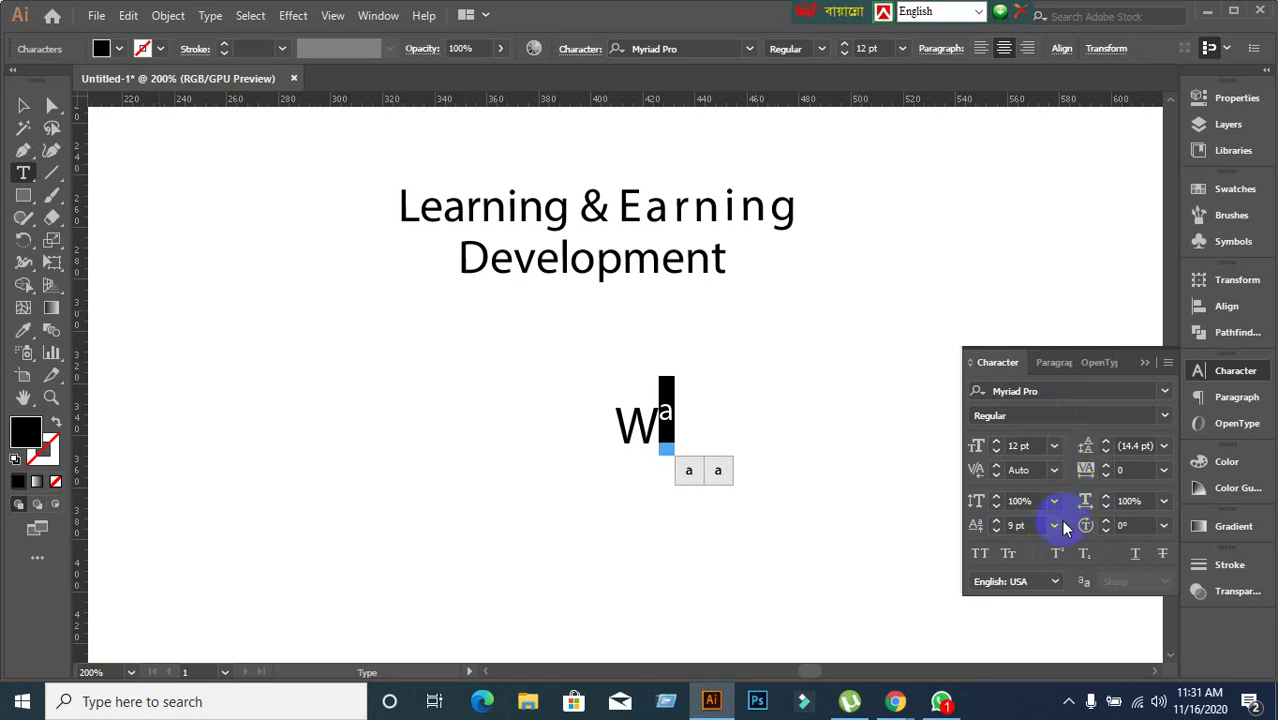
{"action": "left_click", "coordinate": [998, 531]}
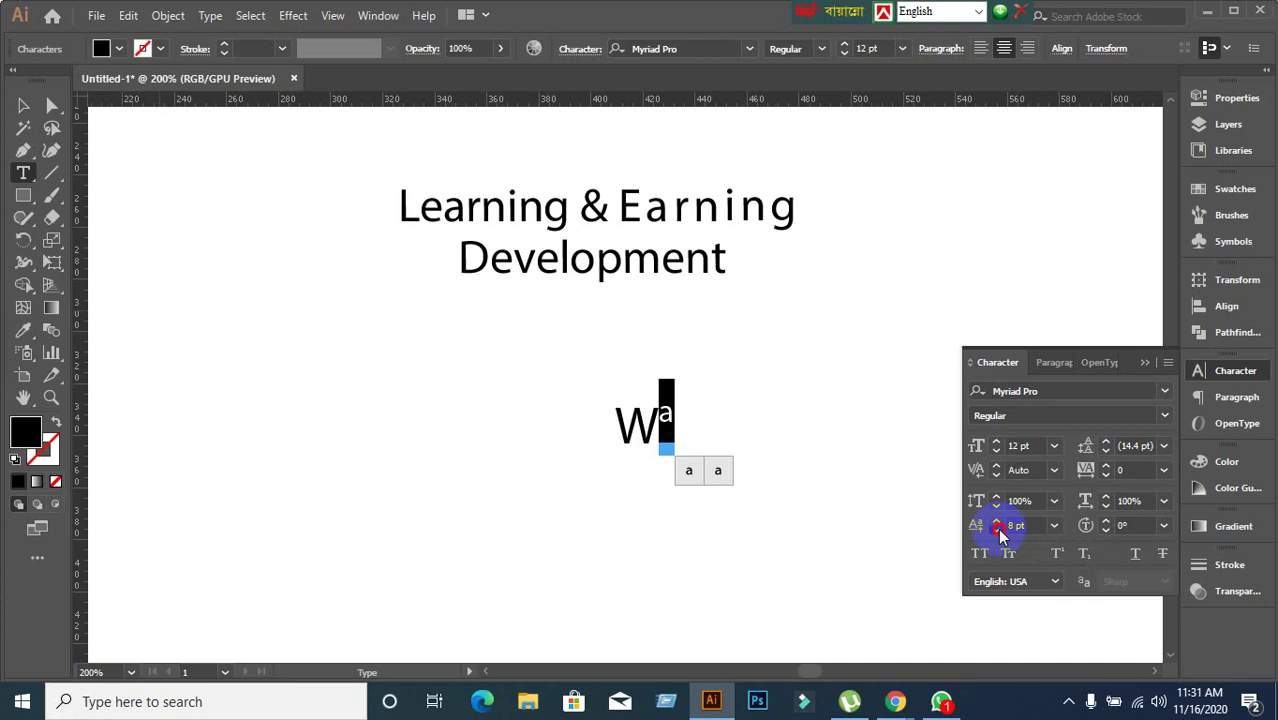
{"action": "left_click", "coordinate": [997, 529]}
{"action": "left_click", "coordinate": [997, 529]}
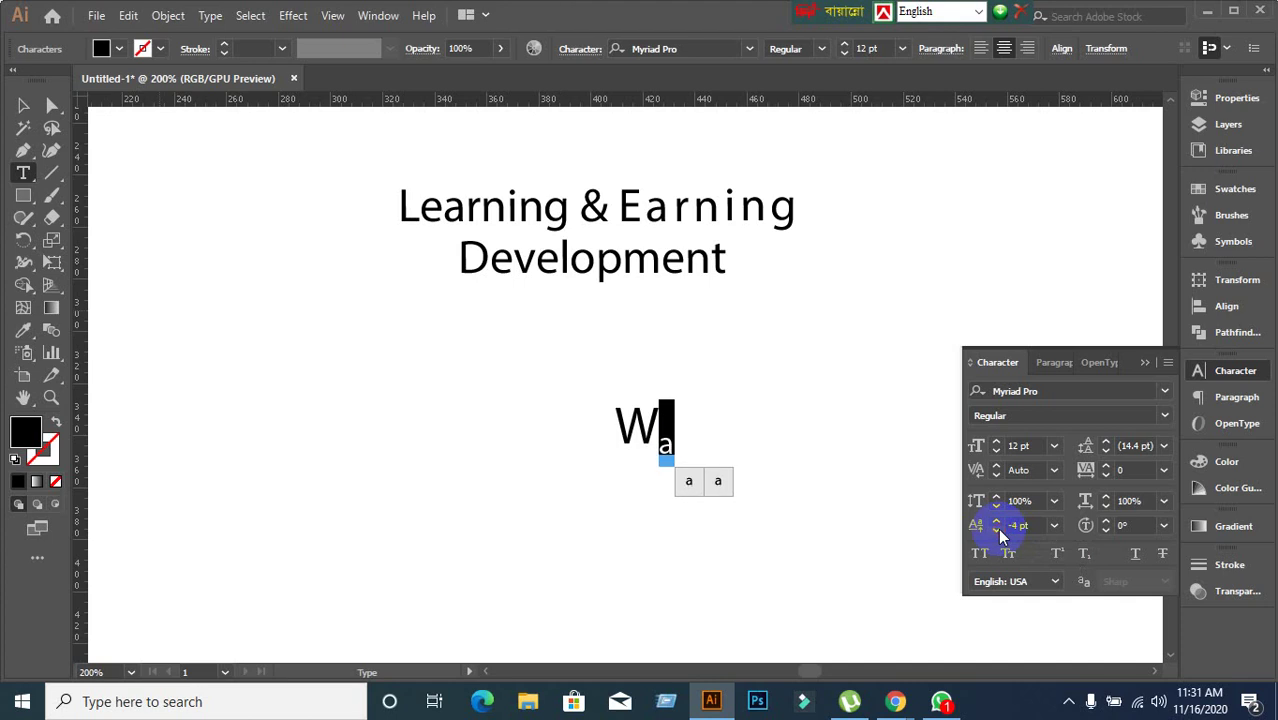
{"action": "left_click", "coordinate": [997, 529]}
{"action": "left_click", "coordinate": [997, 524]}
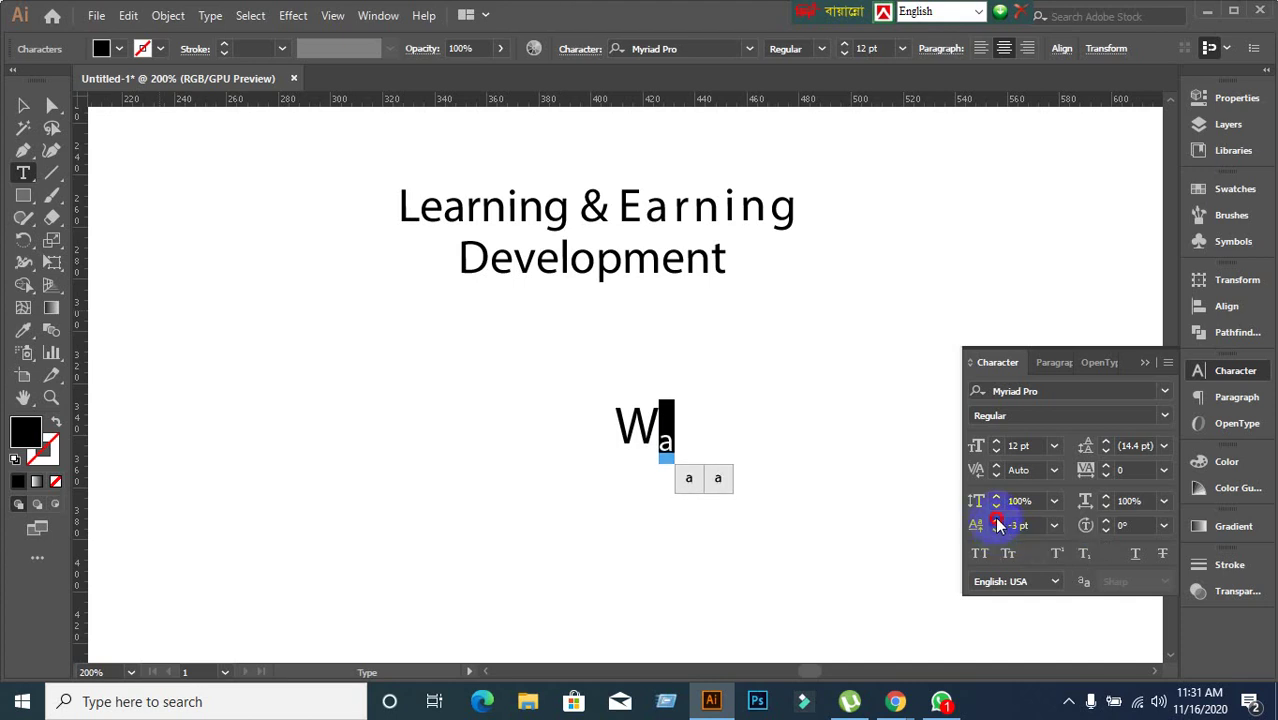
{"action": "left_click", "coordinate": [997, 524]}
{"action": "left_click", "coordinate": [997, 524]}
Enter 12 pt as the a's baseline shift and finish editing Wa.
{"action": "left_click", "coordinate": [1036, 525]}
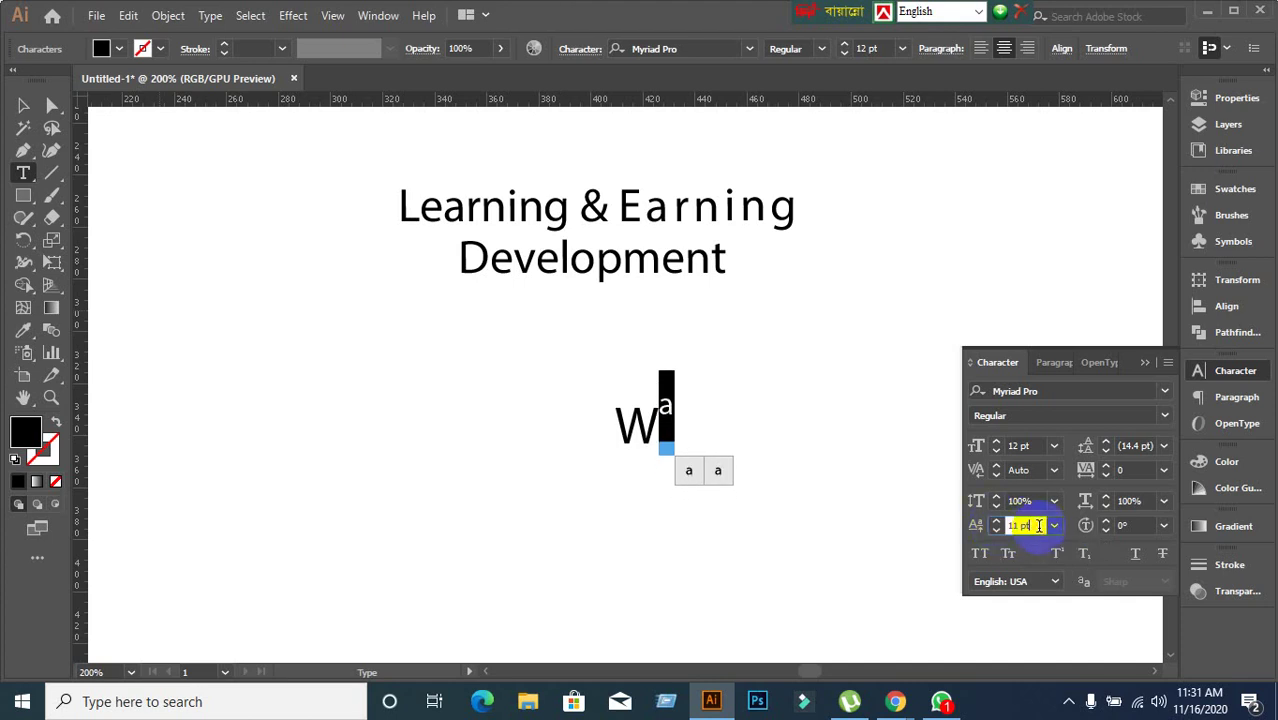
{"action": "type", "text": "20"}
{"action": "key", "text": "Return"}
{"action": "type", "text": "12"}
{"action": "key", "text": "Return"}
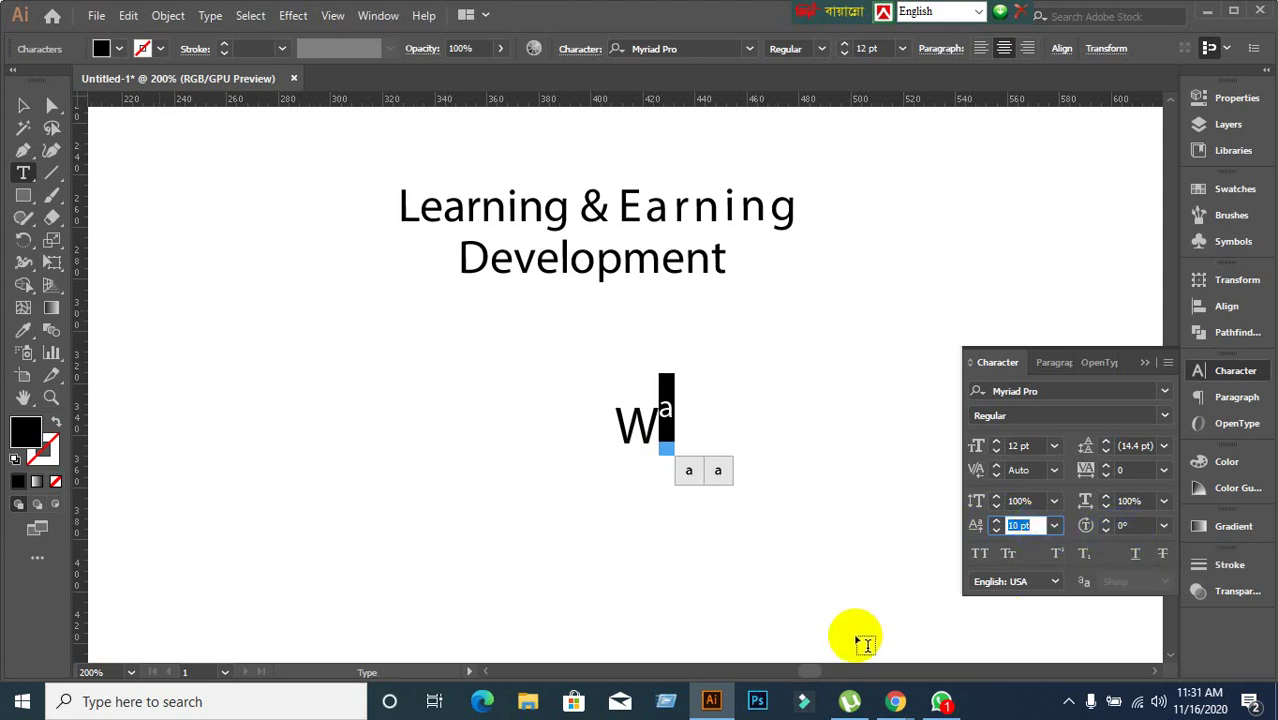
{"action": "left_click", "coordinate": [23, 105]}
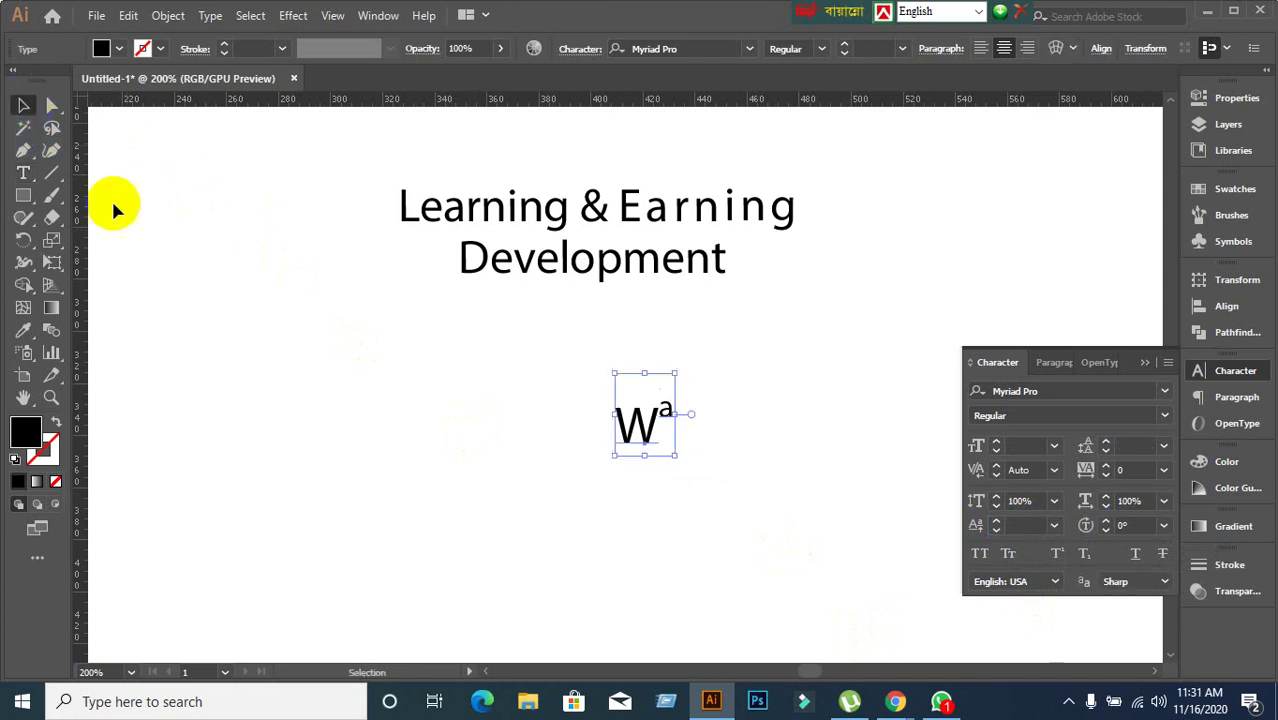
Move the Wa text to the left and reselect it.
{"action": "left_click", "coordinate": [257, 522]}
{"action": "left_click_drag", "start_coordinate": [627, 423], "coordinate": [352, 366]}
{"action": "left_click", "coordinate": [613, 497]}
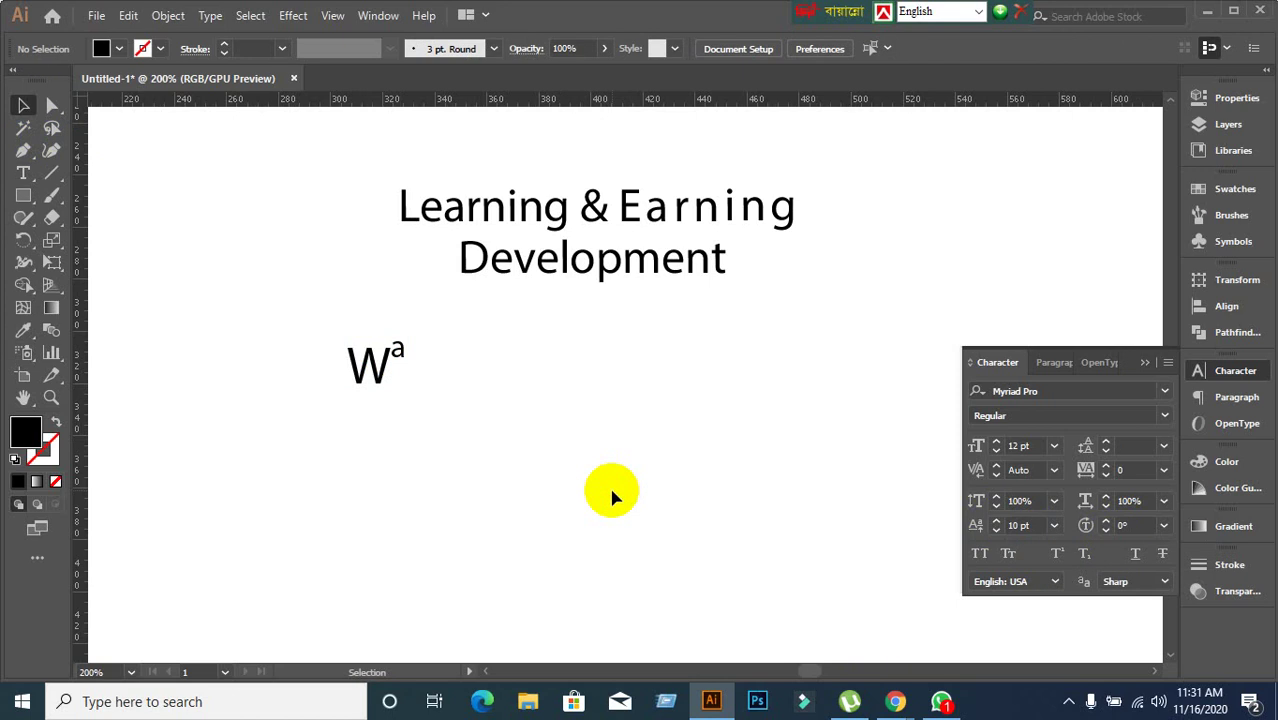
{"action": "left_click", "coordinate": [368, 364]}
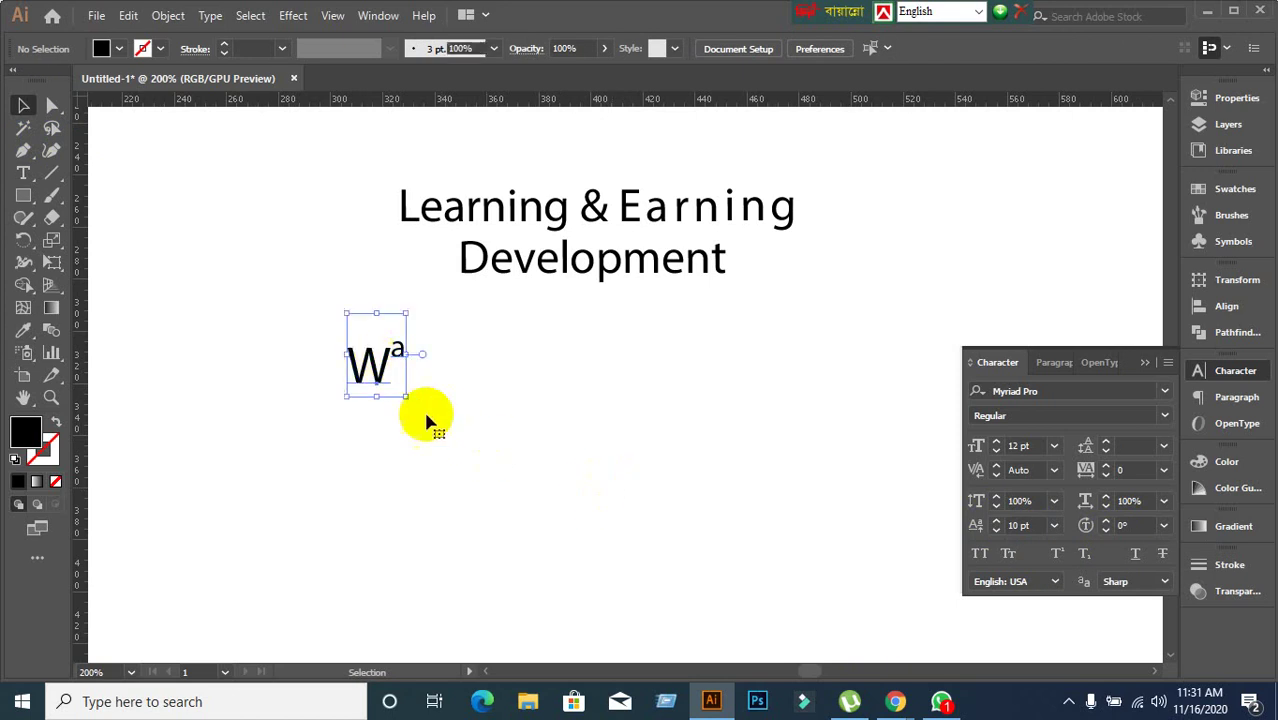
Check the character rotation list and collapse and expand the character settings.
{"action": "left_click", "coordinate": [1162, 527]}
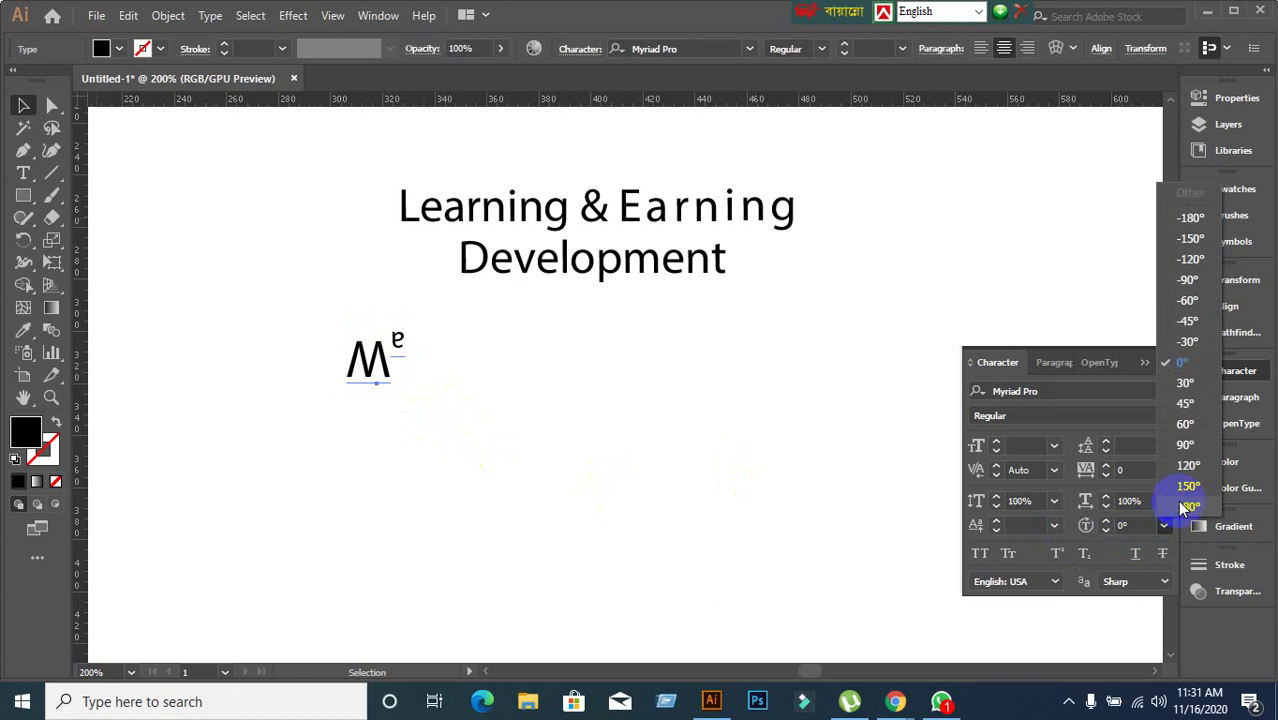
{"action": "left_click", "coordinate": [603, 518]}
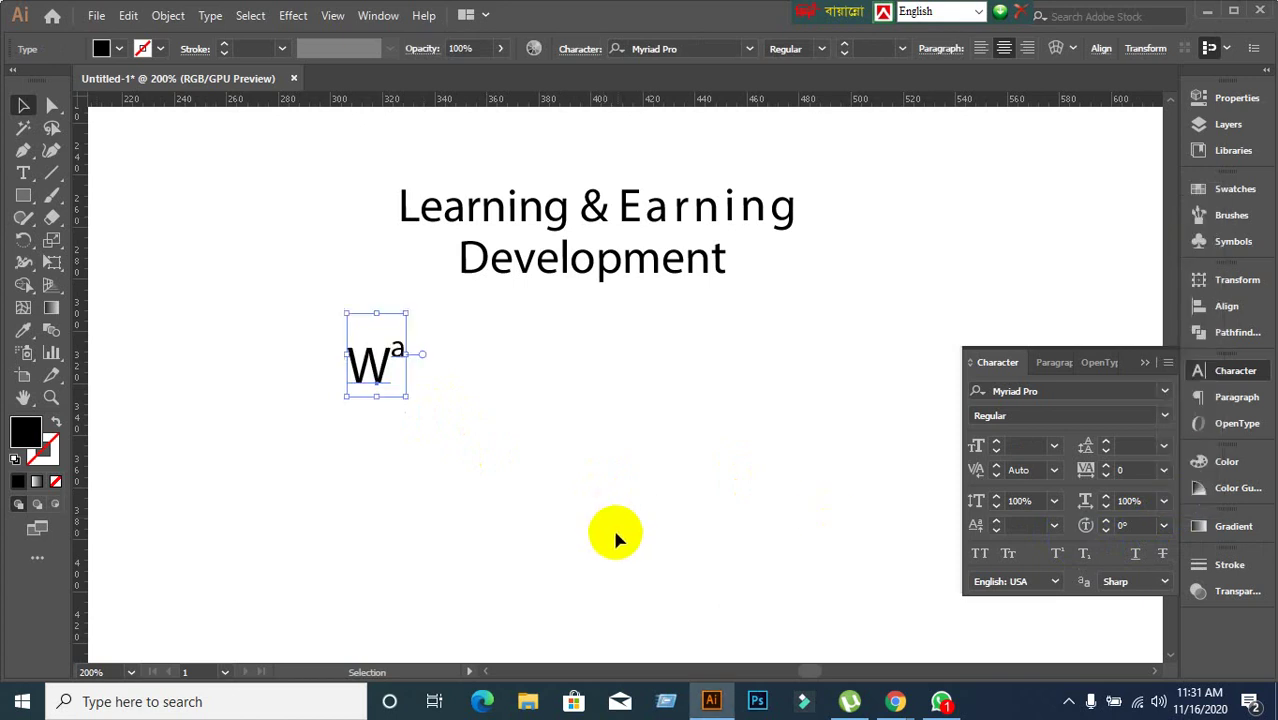
{"action": "left_click", "coordinate": [750, 523]}
{"action": "left_click", "coordinate": [1144, 362]}
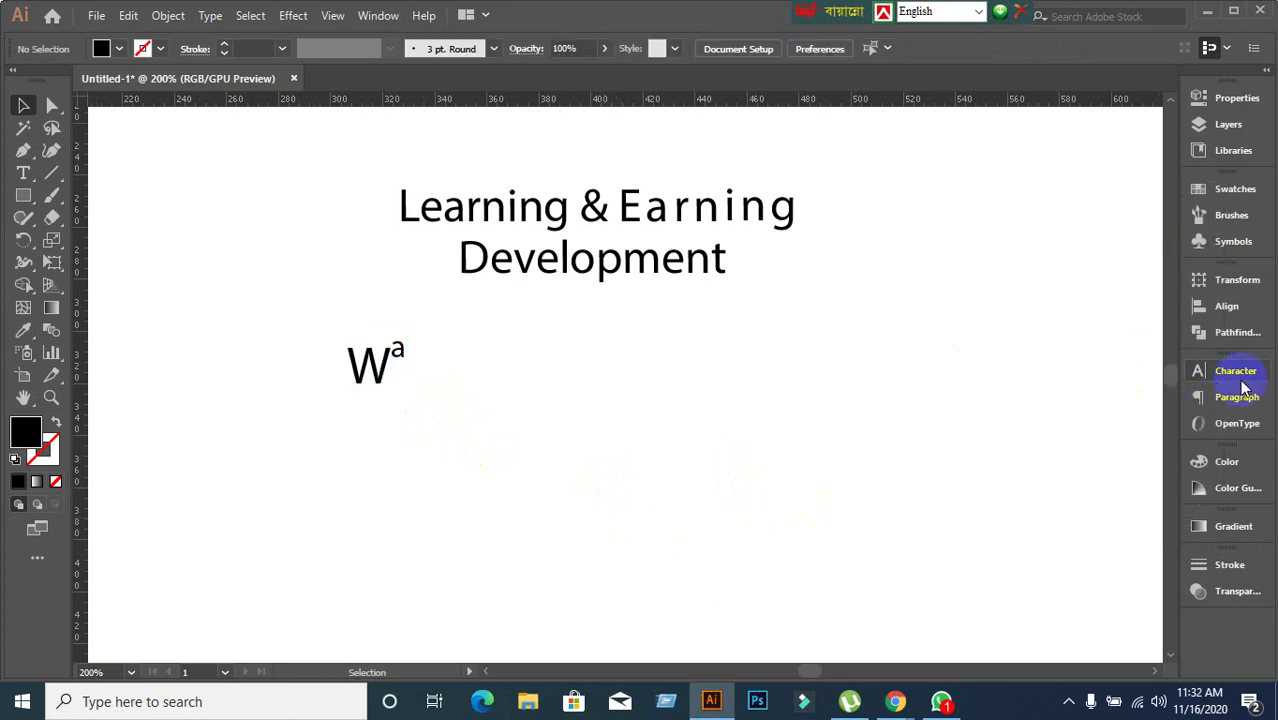
{"action": "left_click", "coordinate": [1236, 371]}
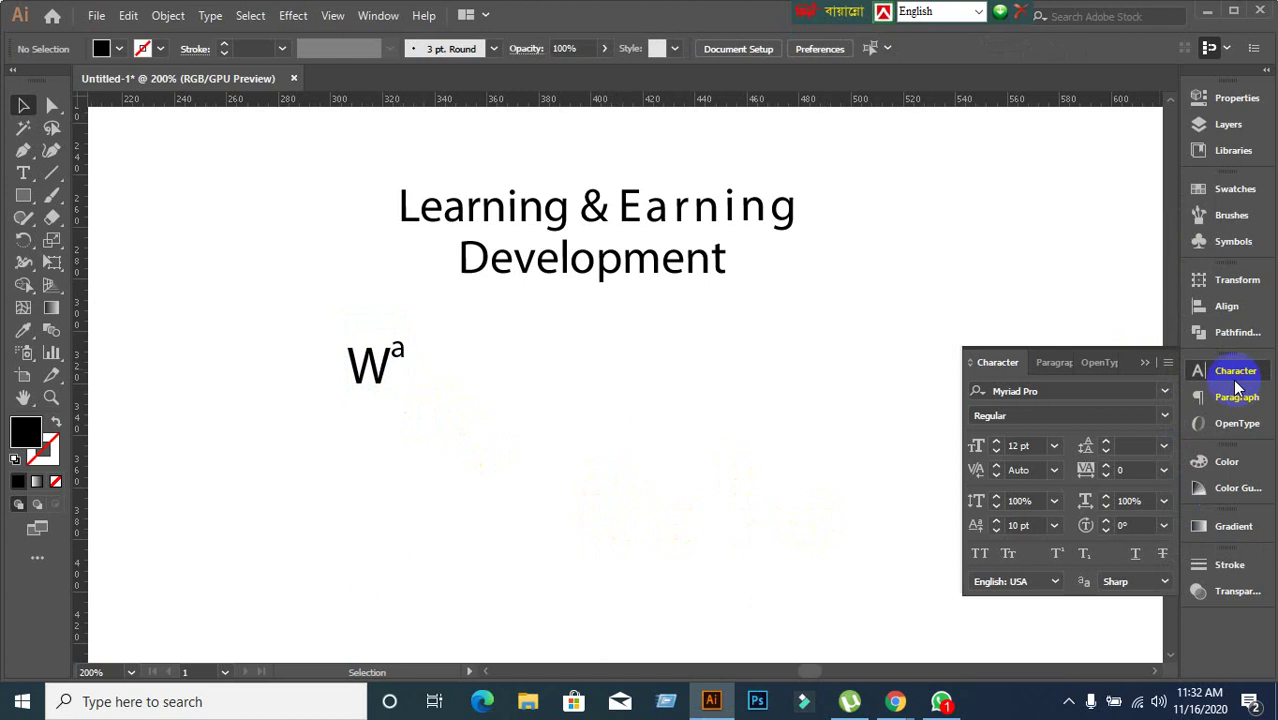
{"action": "left_click", "coordinate": [1144, 362]}
Open the Character panel from the Window menu and select the heading.
{"action": "left_click", "coordinate": [388, 16]}
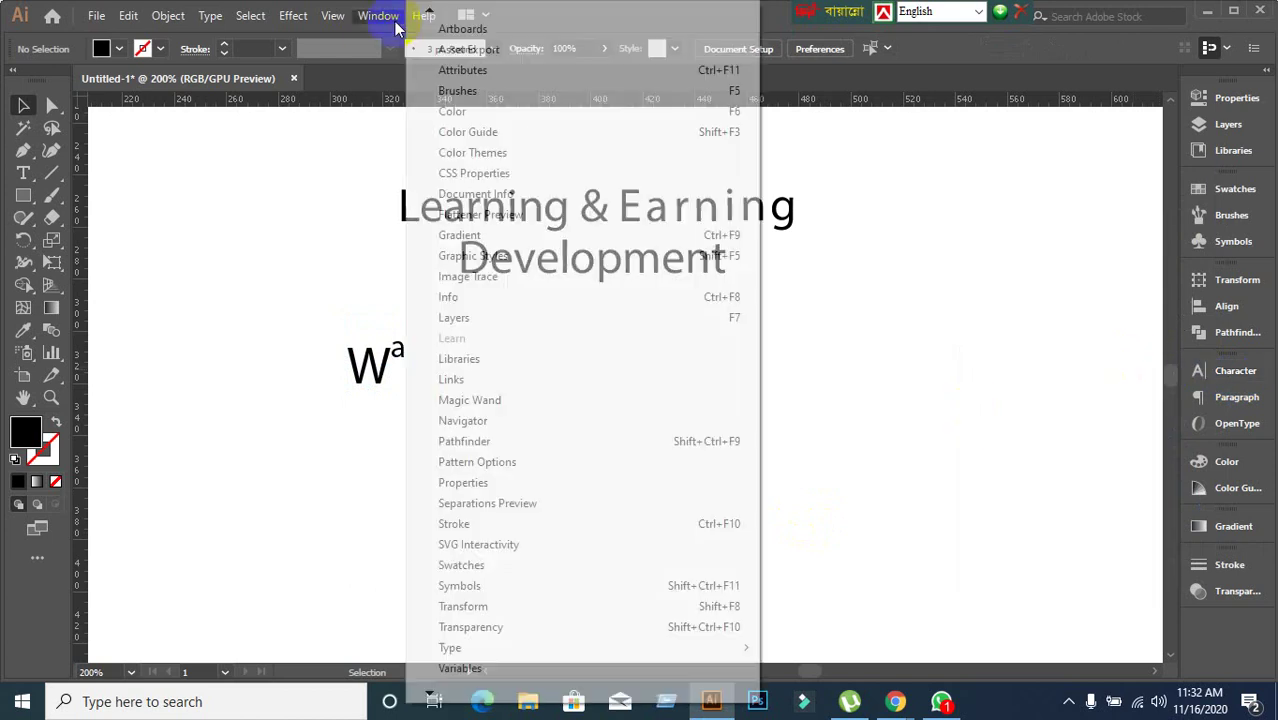
{"action": "mouse_move", "coordinate": [489, 650]}
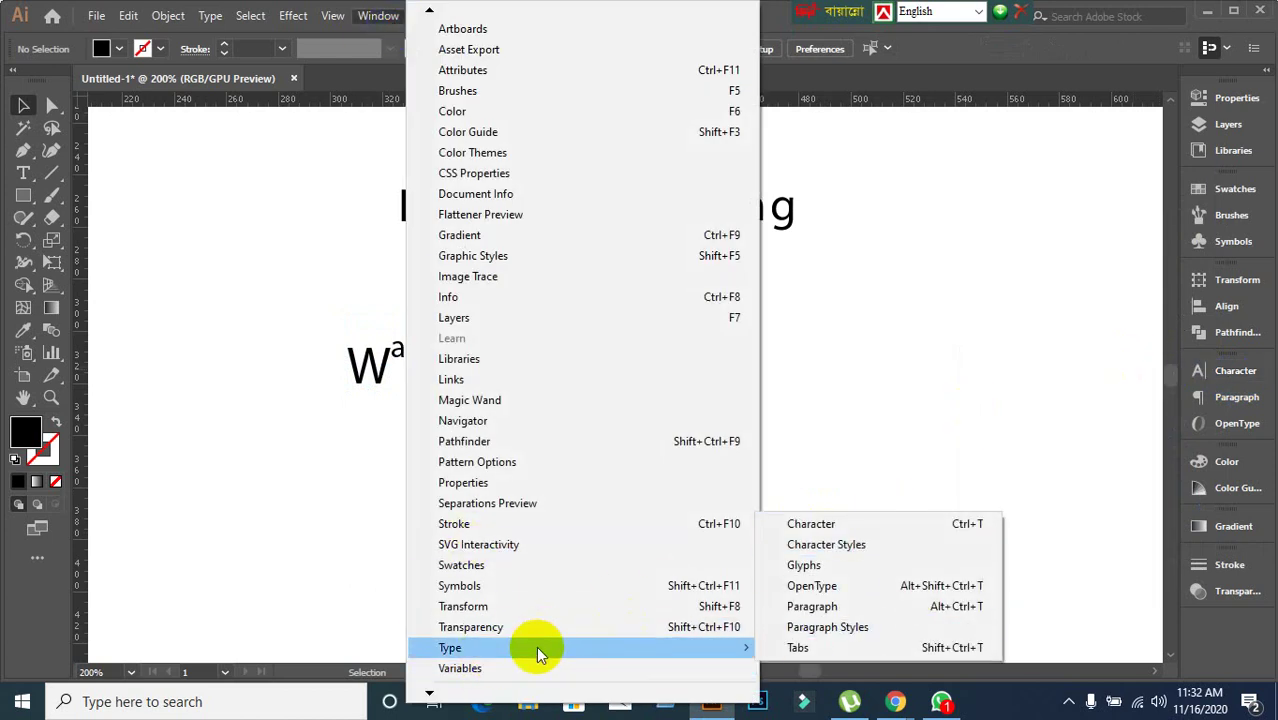
{"action": "left_click", "coordinate": [808, 524]}
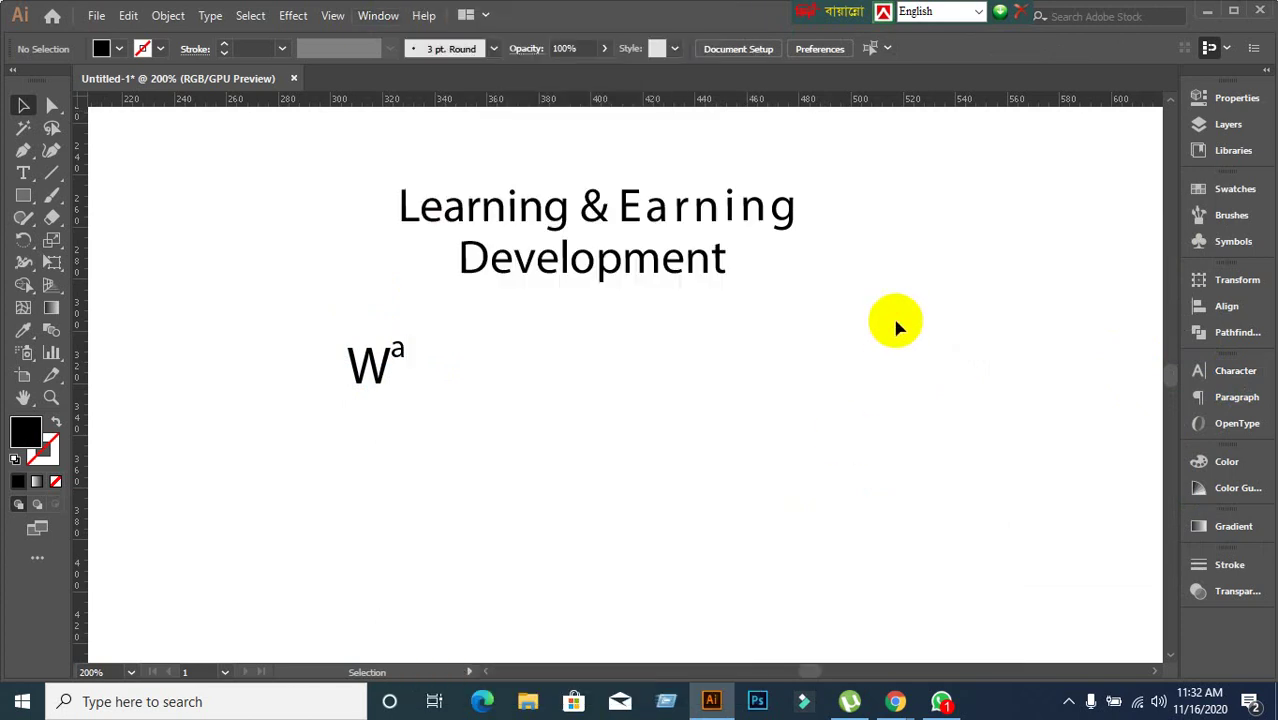
{"action": "left_click", "coordinate": [358, 360]}
{"action": "left_click", "coordinate": [684, 448]}
{"action": "left_click", "coordinate": [1218, 377]}
{"action": "left_click", "coordinate": [583, 266]}
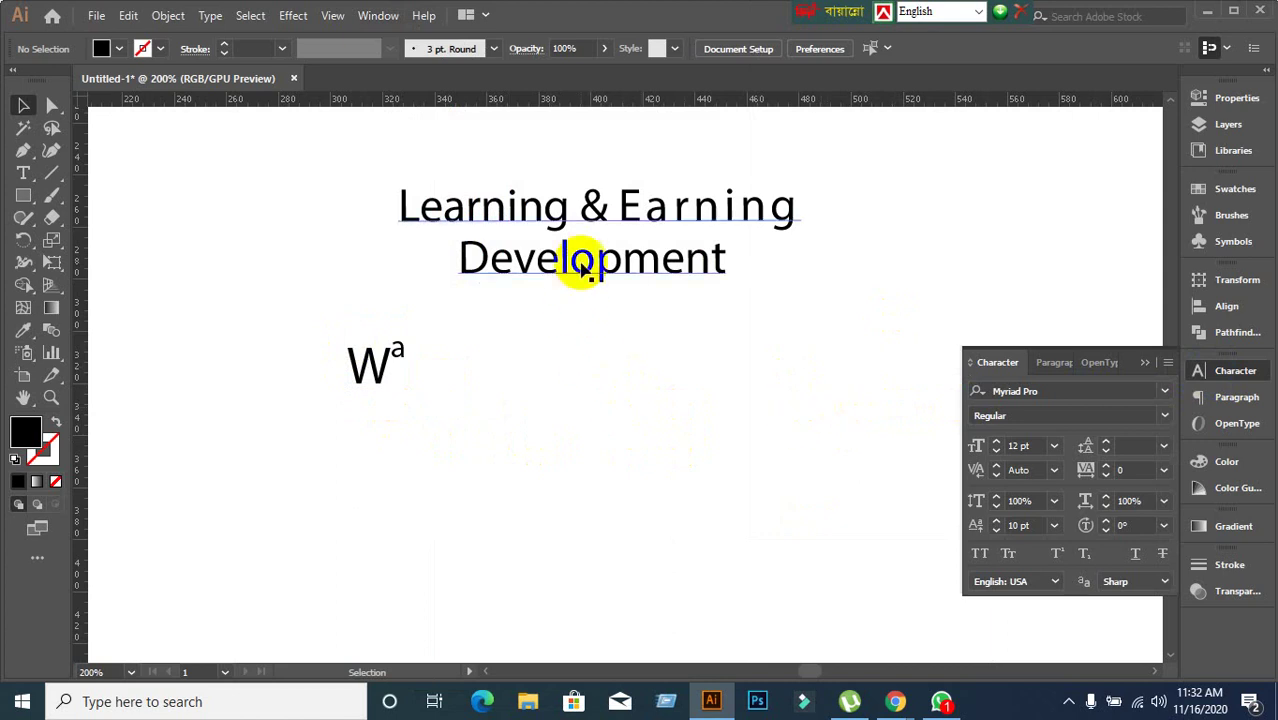
Move the heading up and left, and shift Wª up to its right.
{"action": "left_click_drag", "start_coordinate": [583, 266], "coordinate": [420, 247]}
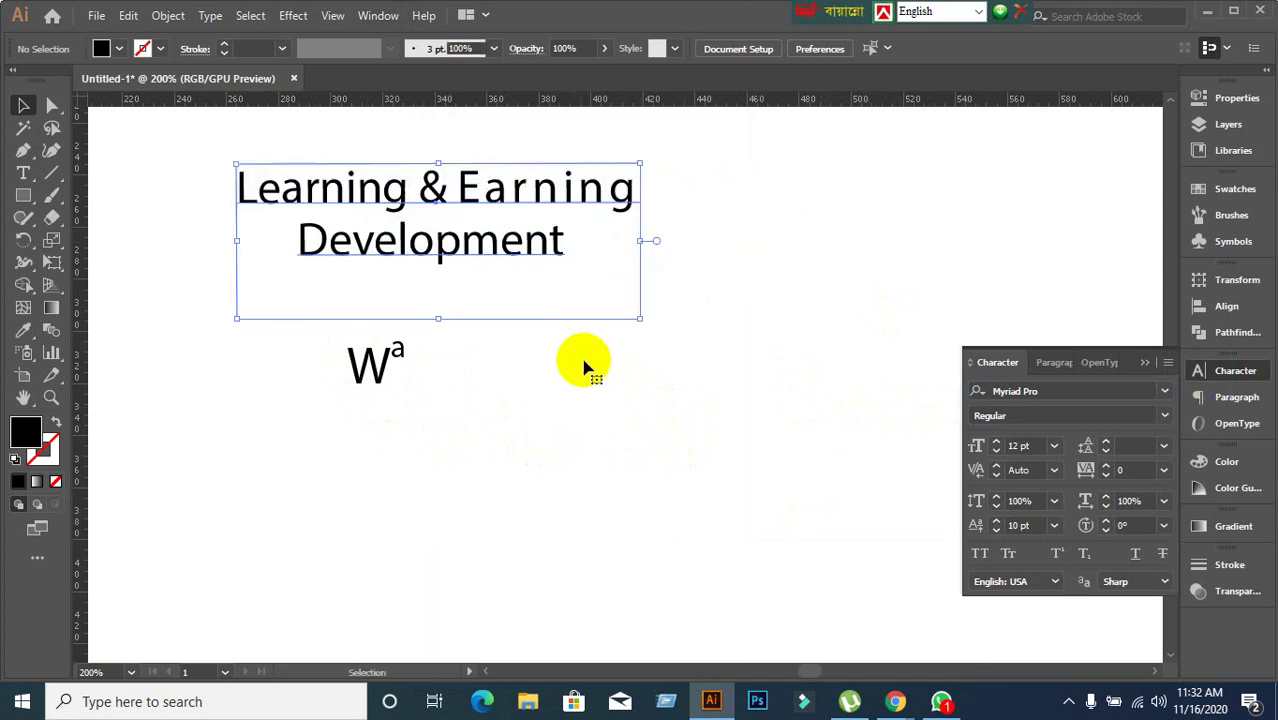
{"action": "left_click", "coordinate": [357, 365]}
{"action": "left_click_drag", "start_coordinate": [385, 377], "coordinate": [843, 232]}
{"action": "left_click", "coordinate": [150, 305]}
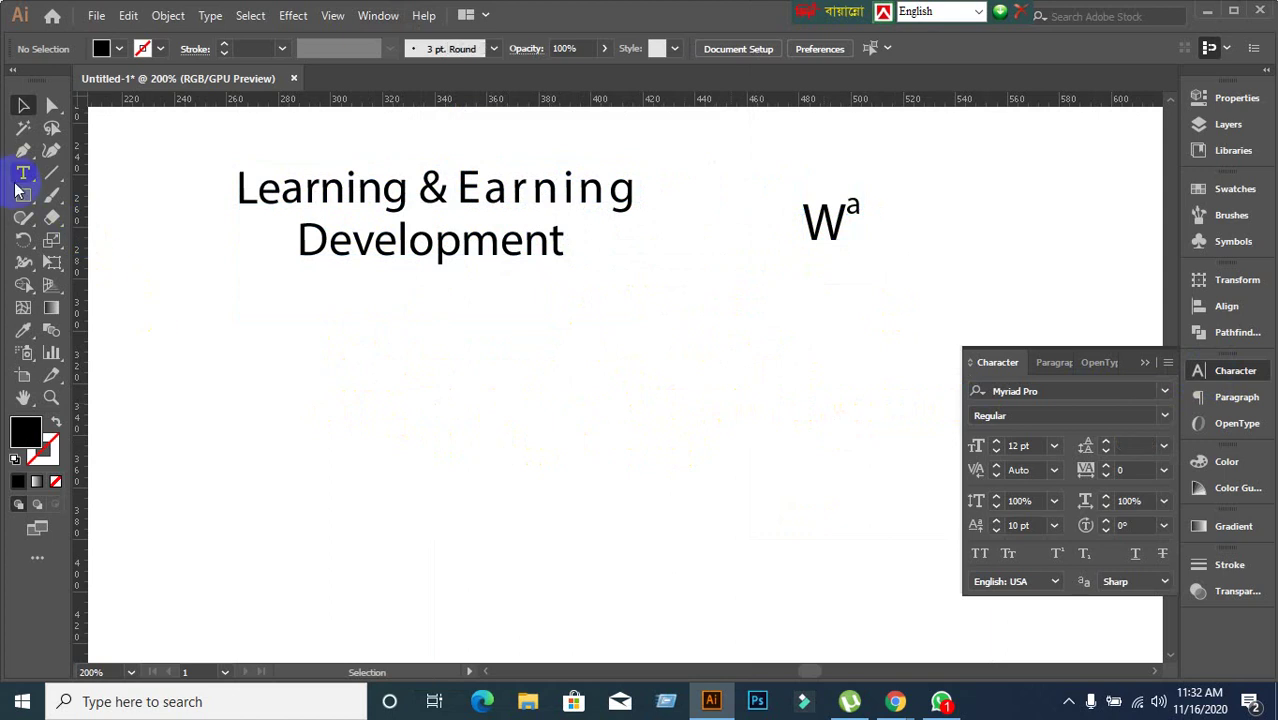
Add a new text reading 'LEDP' below the heading.
{"action": "left_click", "coordinate": [22, 174]}
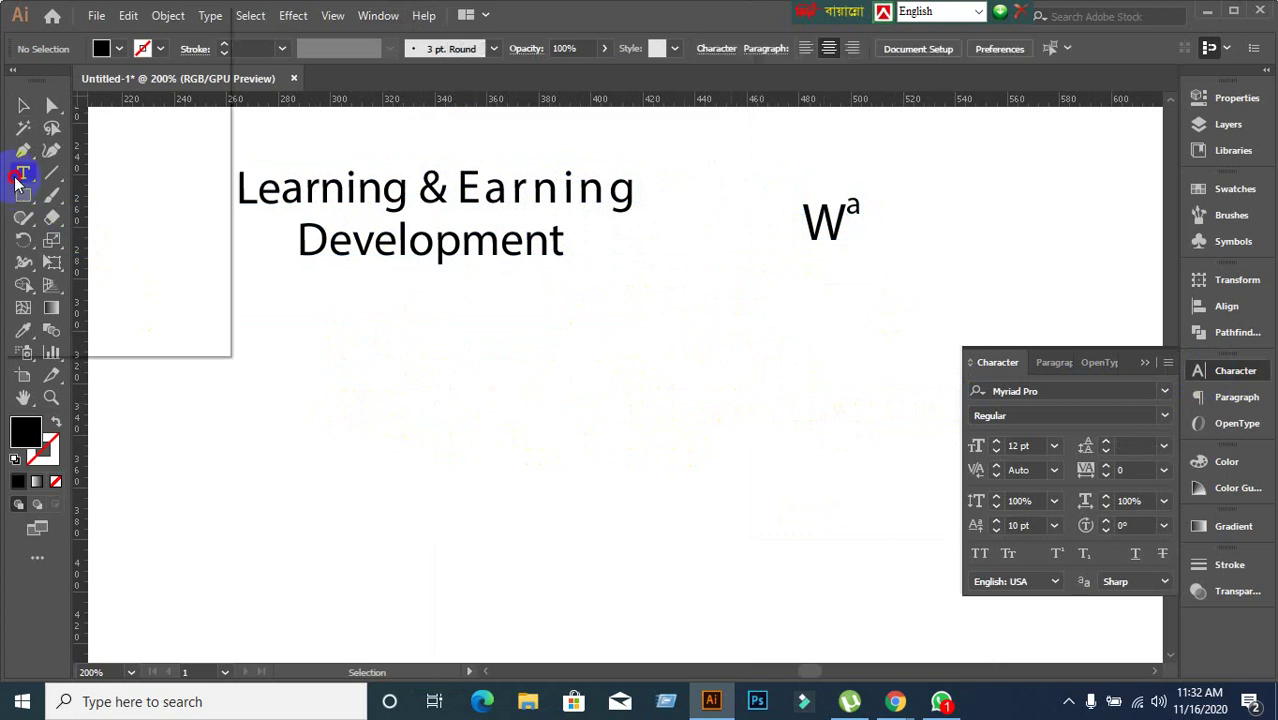
{"action": "left_click", "coordinate": [514, 424]}
{"action": "type", "text": "LEDP"}
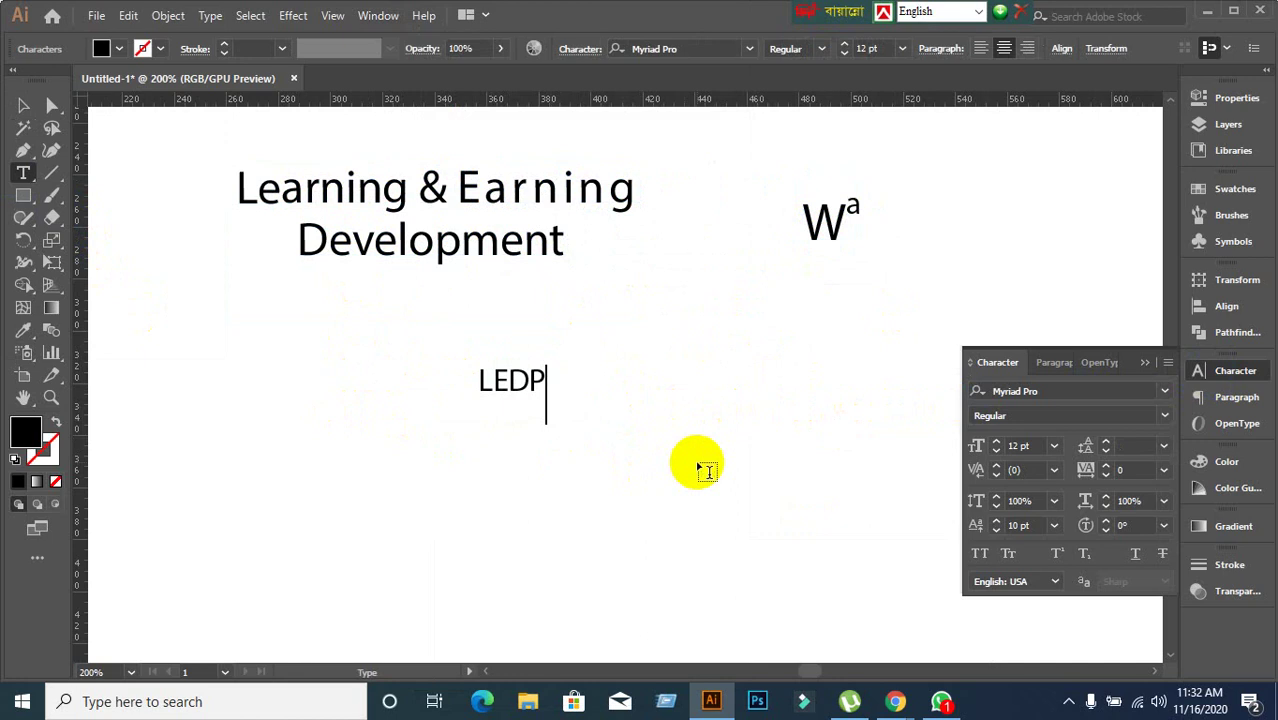
{"action": "left_click", "coordinate": [23, 105]}
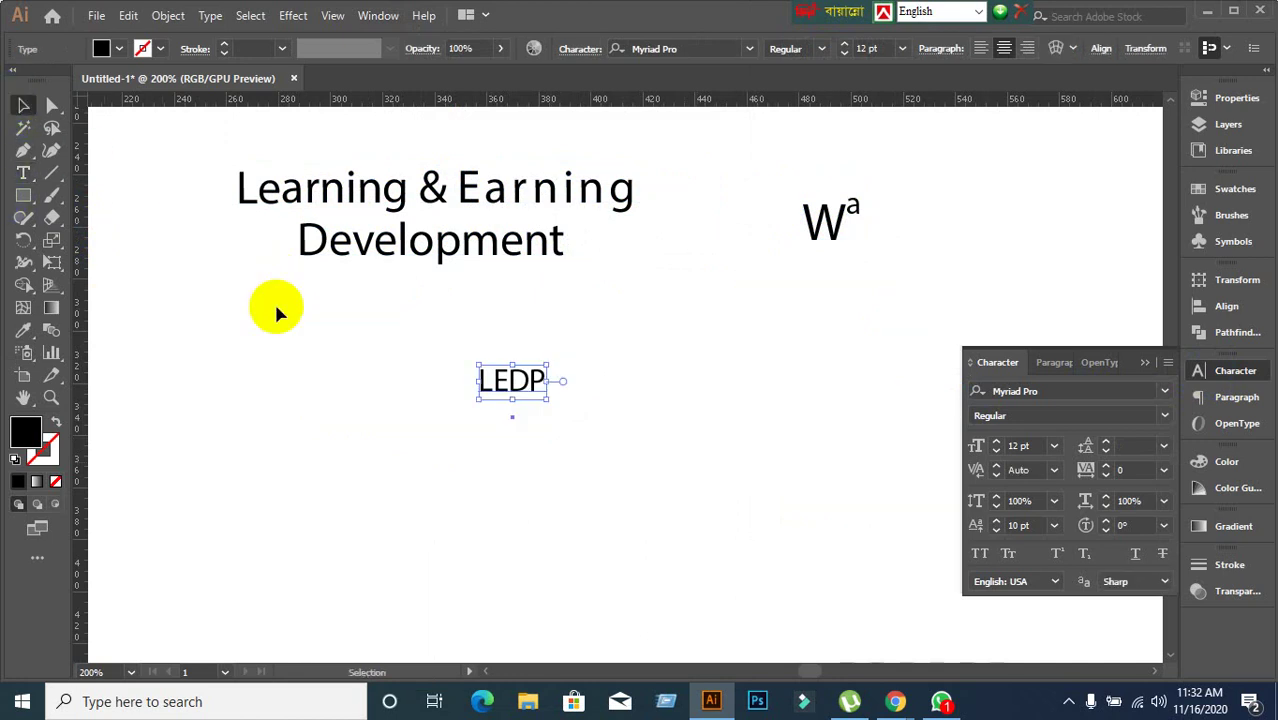
Raise LEDP's font size to 32 pt, leaving character rotation at 0°.
{"action": "left_click", "coordinate": [1037, 445]}
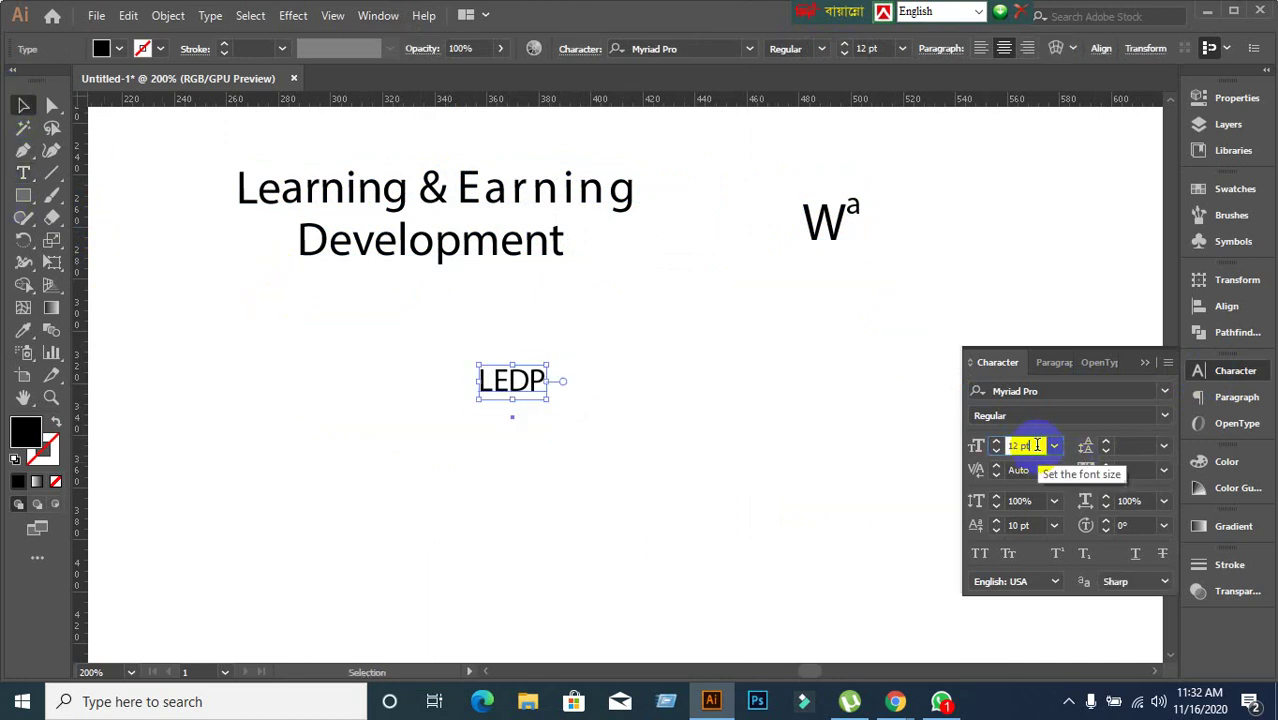
{"action": "scroll", "coordinate": [1037, 445], "scroll_direction": "up", "scroll_amount": 19}
{"action": "scroll", "coordinate": [1037, 445], "scroll_direction": "up", "scroll_amount": 1}
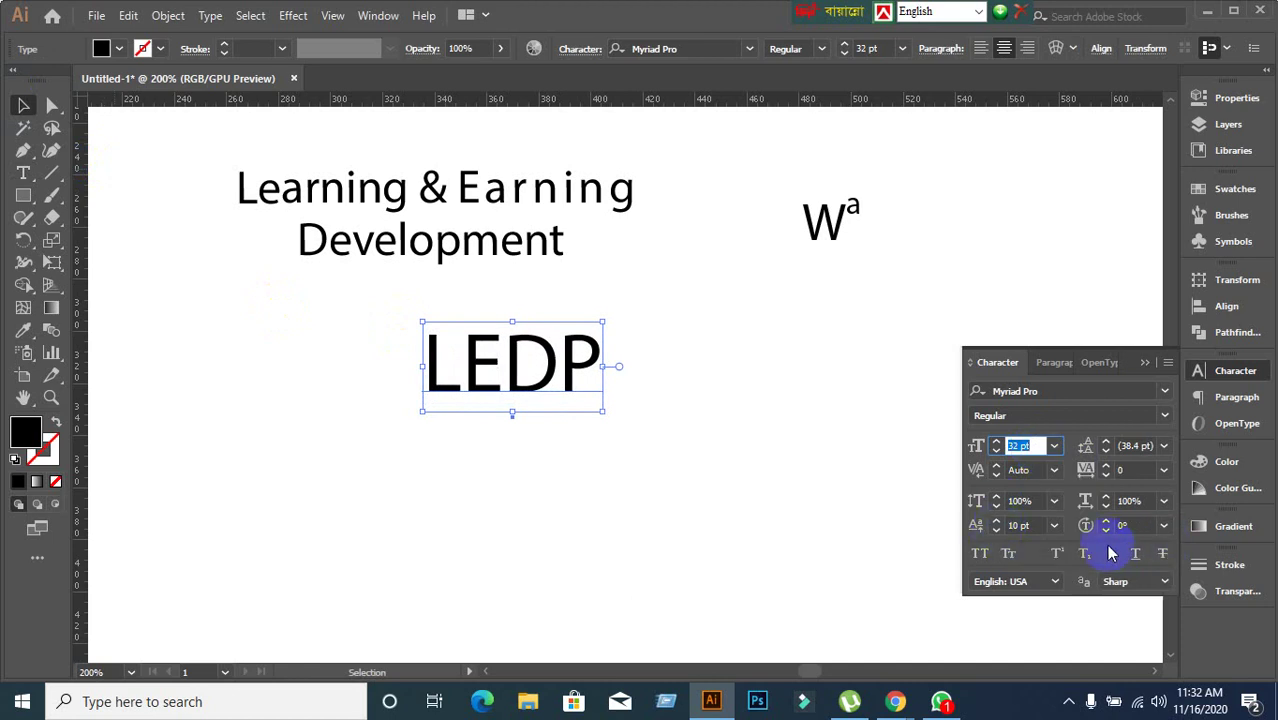
{"action": "left_click", "coordinate": [1163, 525]}
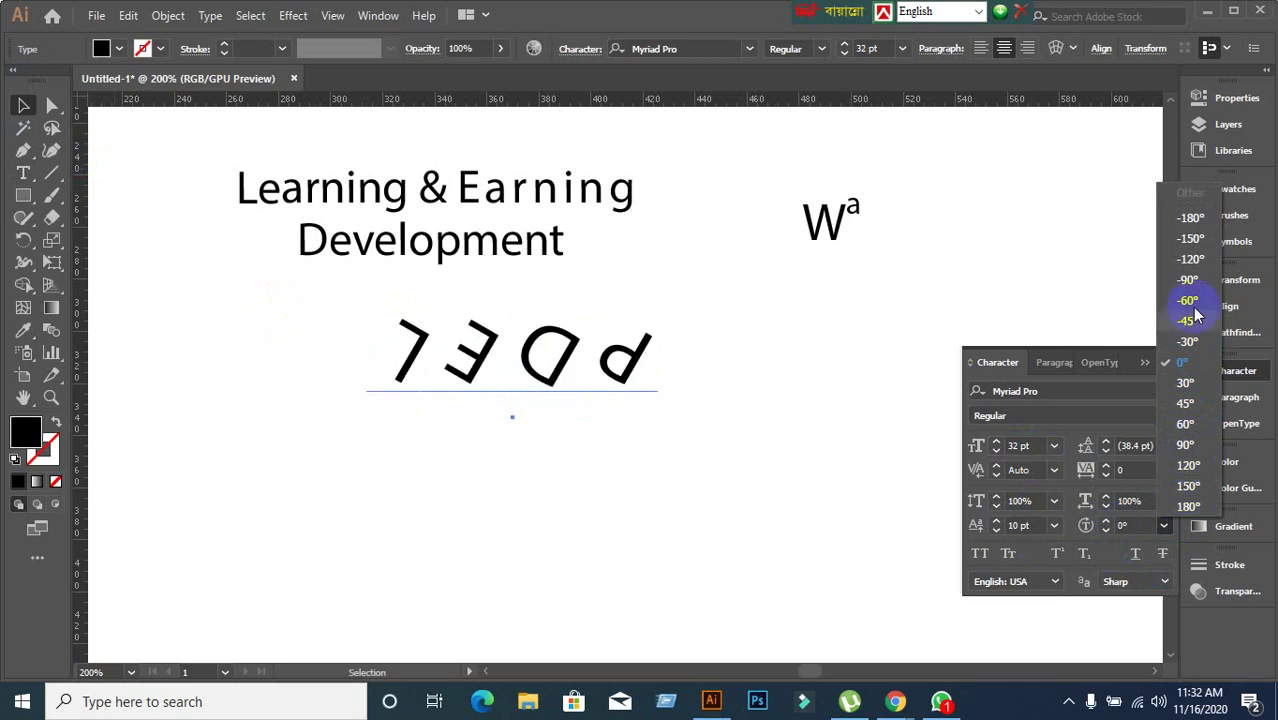
{"action": "left_click", "coordinate": [1159, 531]}
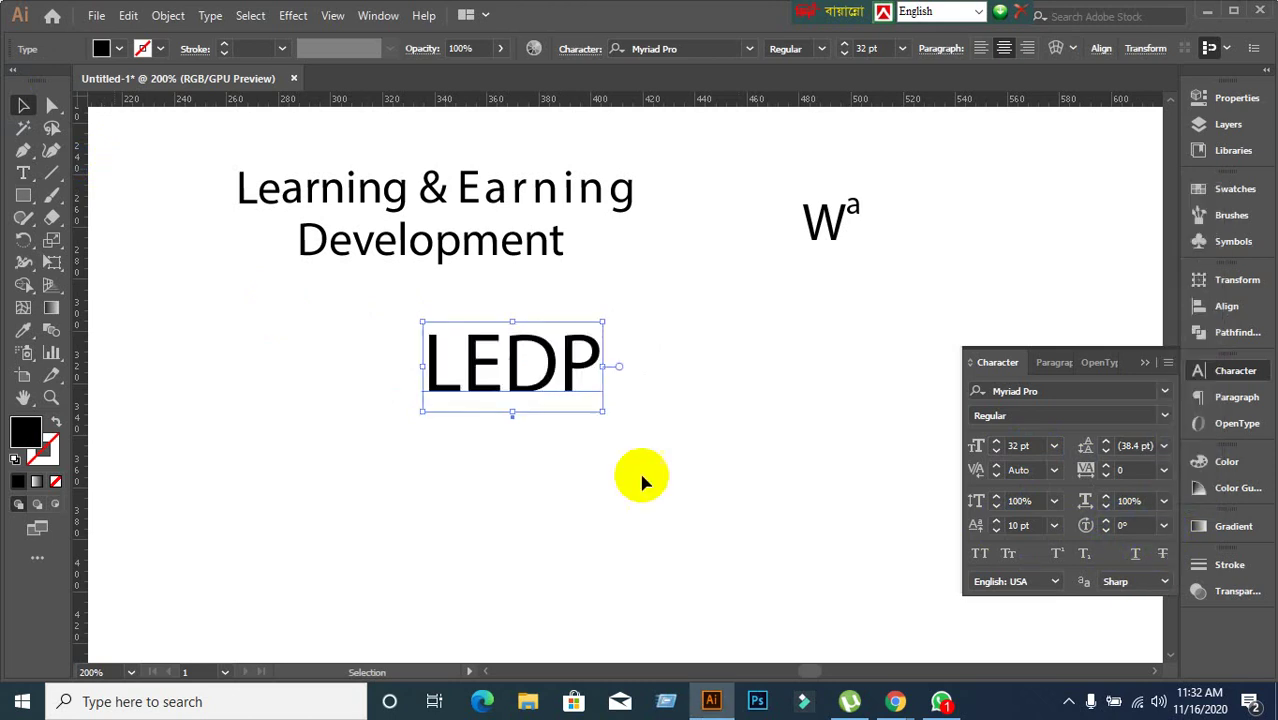
Rotate the letter P in LEDP by -90°.
{"action": "double_click", "coordinate": [566, 370]}
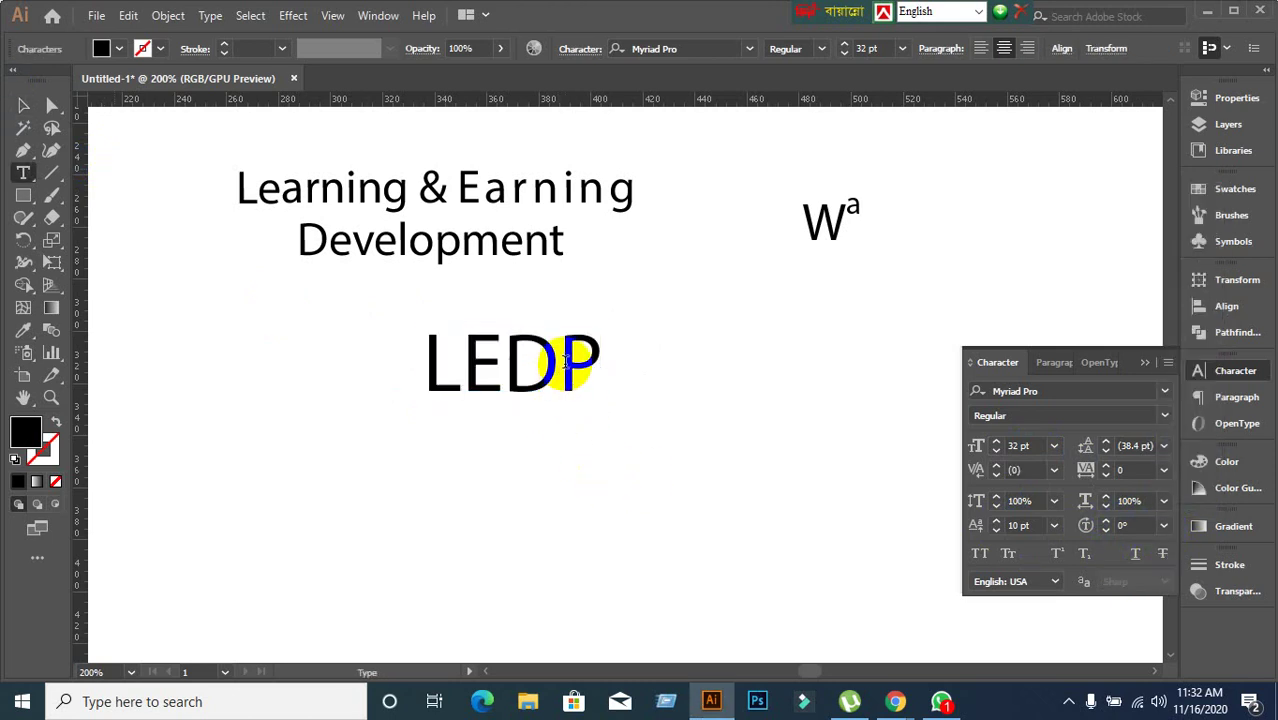
{"action": "left_click_drag", "start_coordinate": [560, 362], "coordinate": [621, 364]}
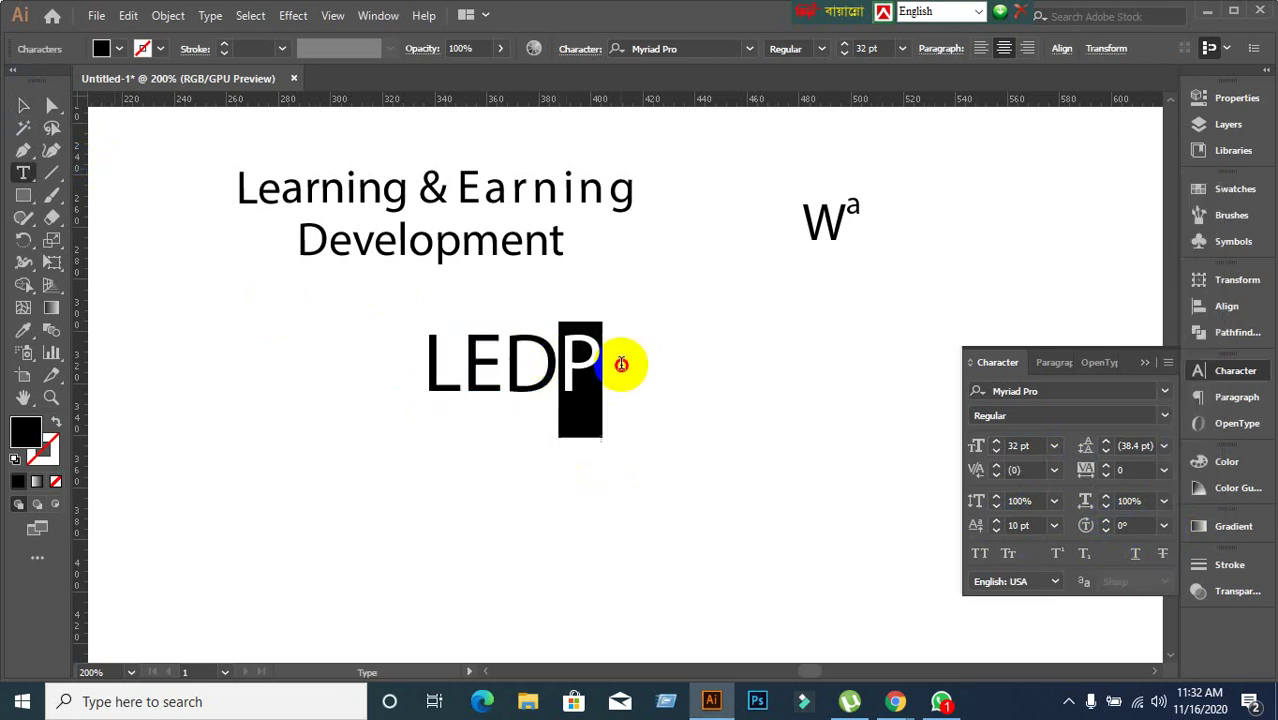
{"action": "left_click", "coordinate": [1163, 525]}
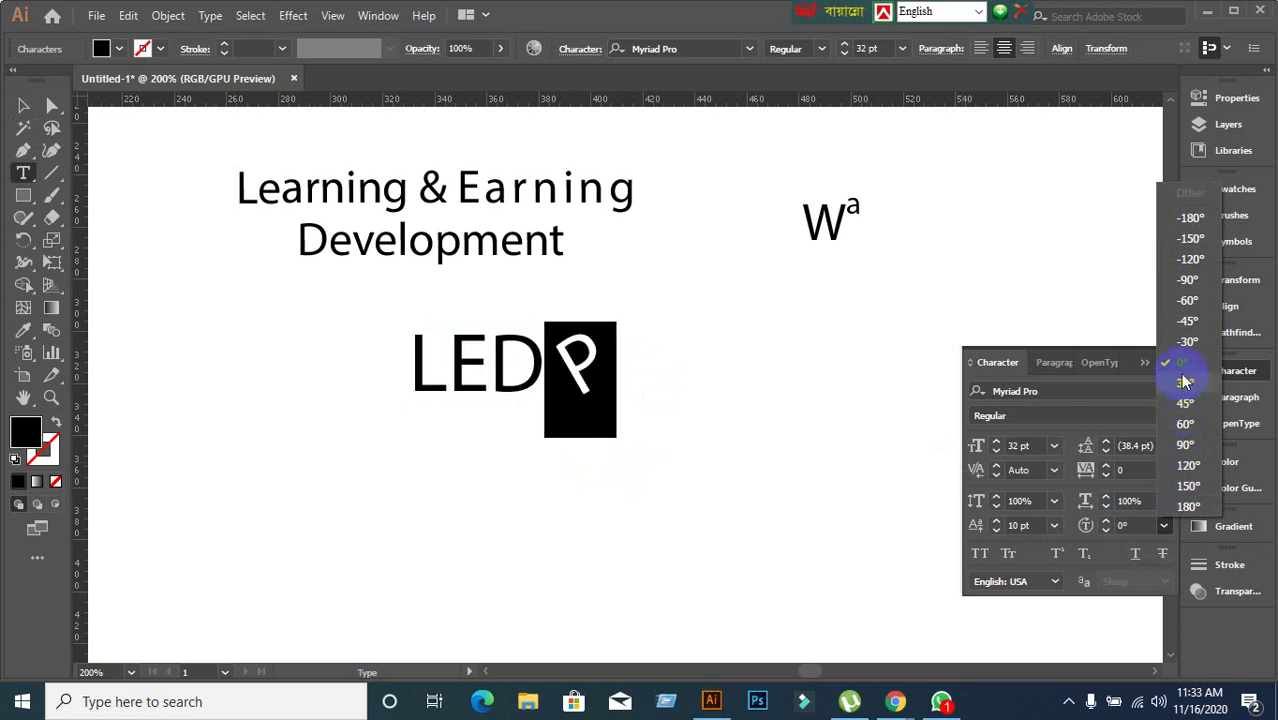
{"action": "left_click", "coordinate": [1187, 284]}
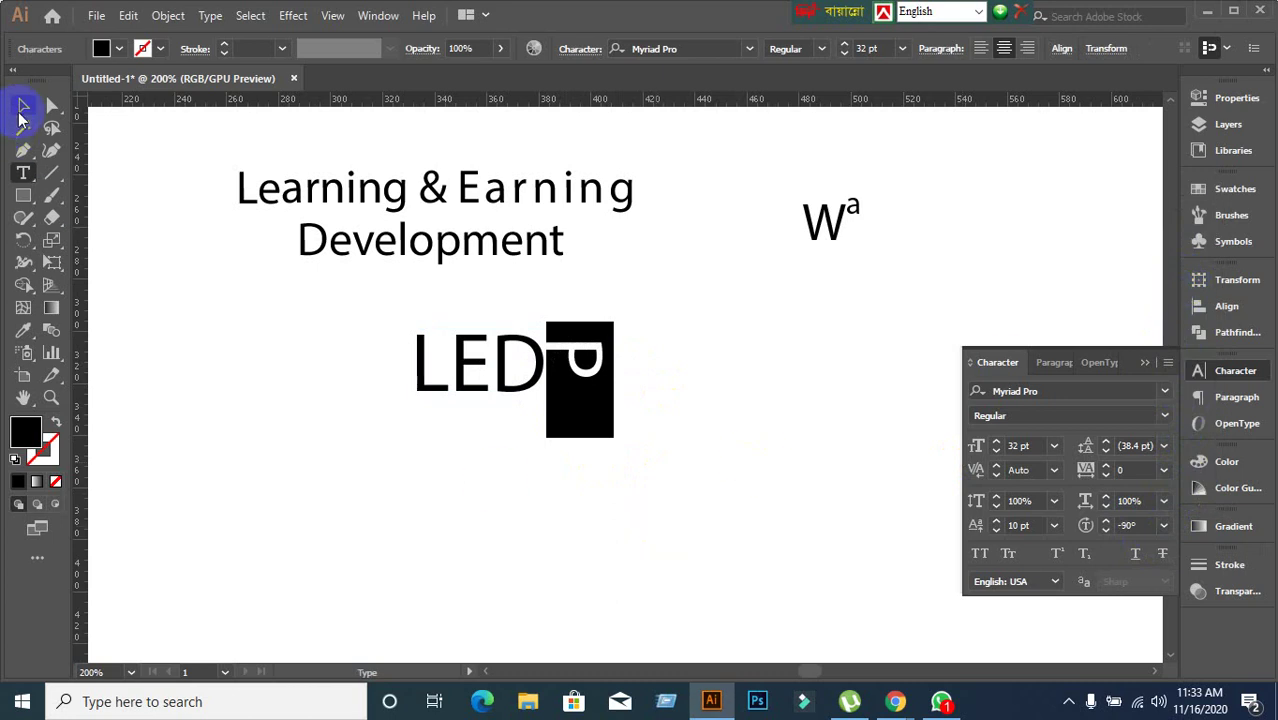
Drag the LEDP text further to the left.
{"action": "left_click", "coordinate": [23, 105]}
{"action": "left_click", "coordinate": [360, 580]}
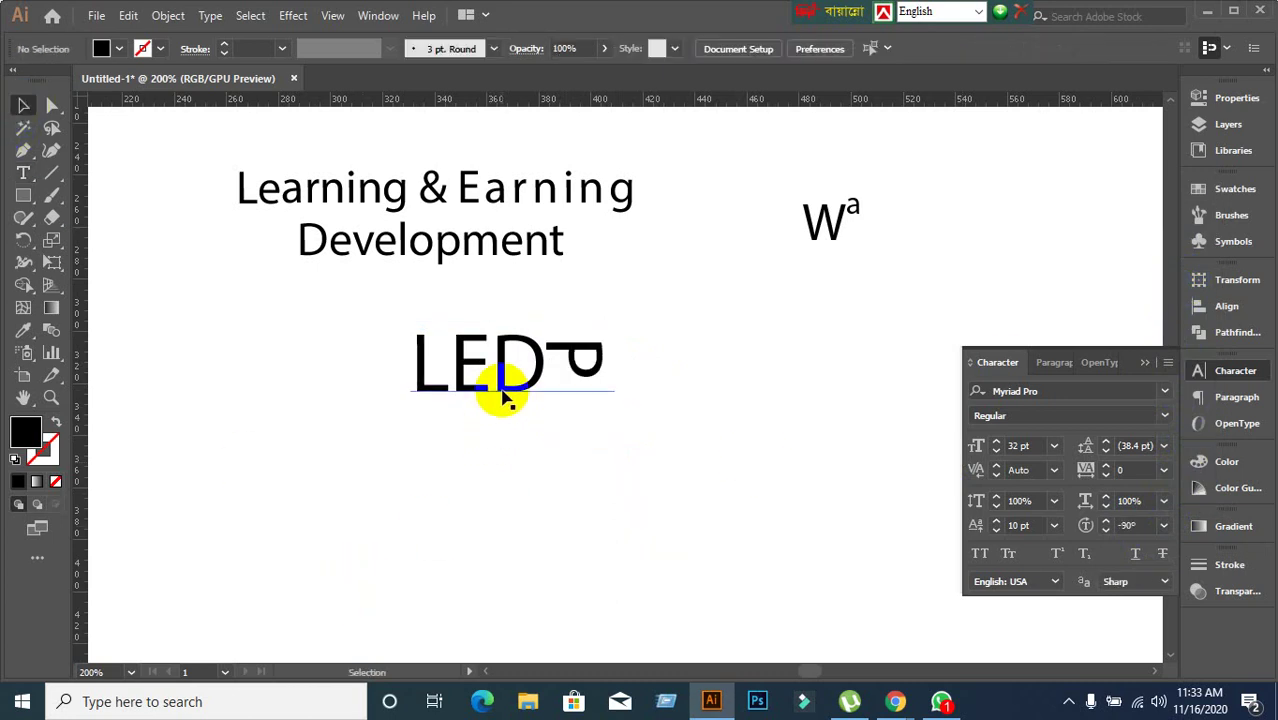
{"action": "left_click_drag", "start_coordinate": [502, 394], "coordinate": [392, 462]}
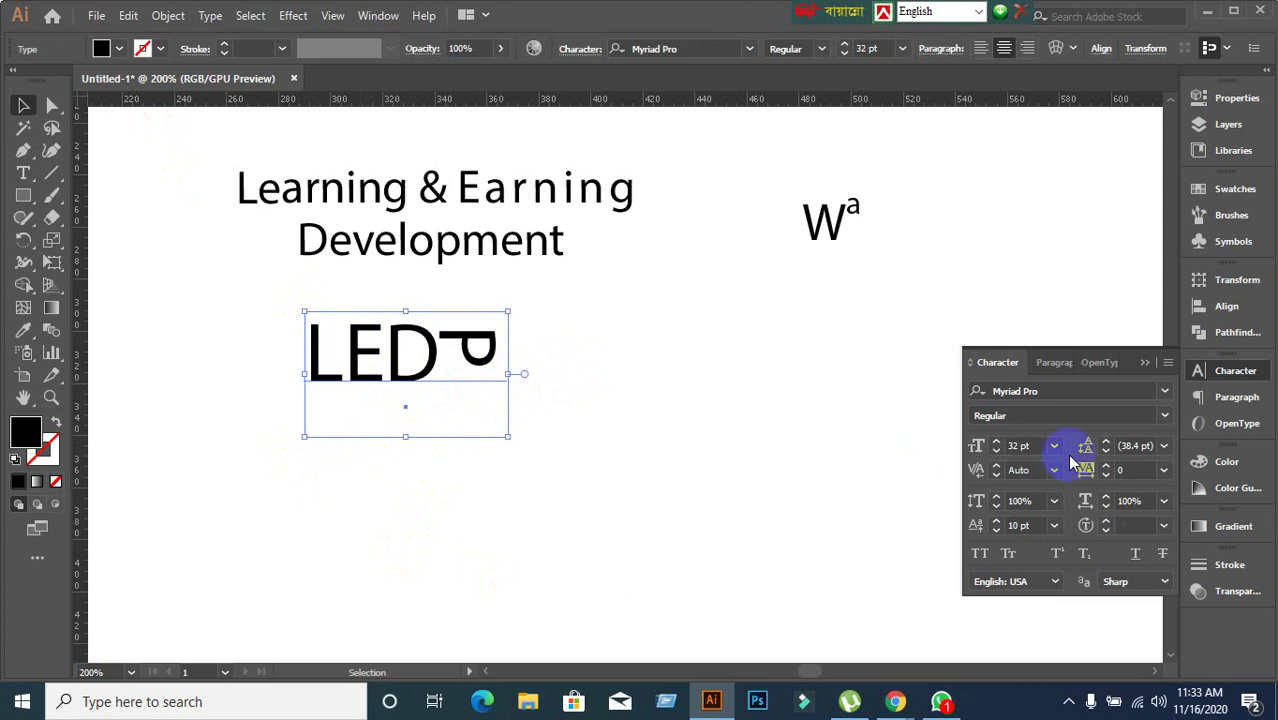
Make LEDP bold, nudge it down, and rotate all its letters by 60°.
{"action": "left_click", "coordinate": [1164, 415]}
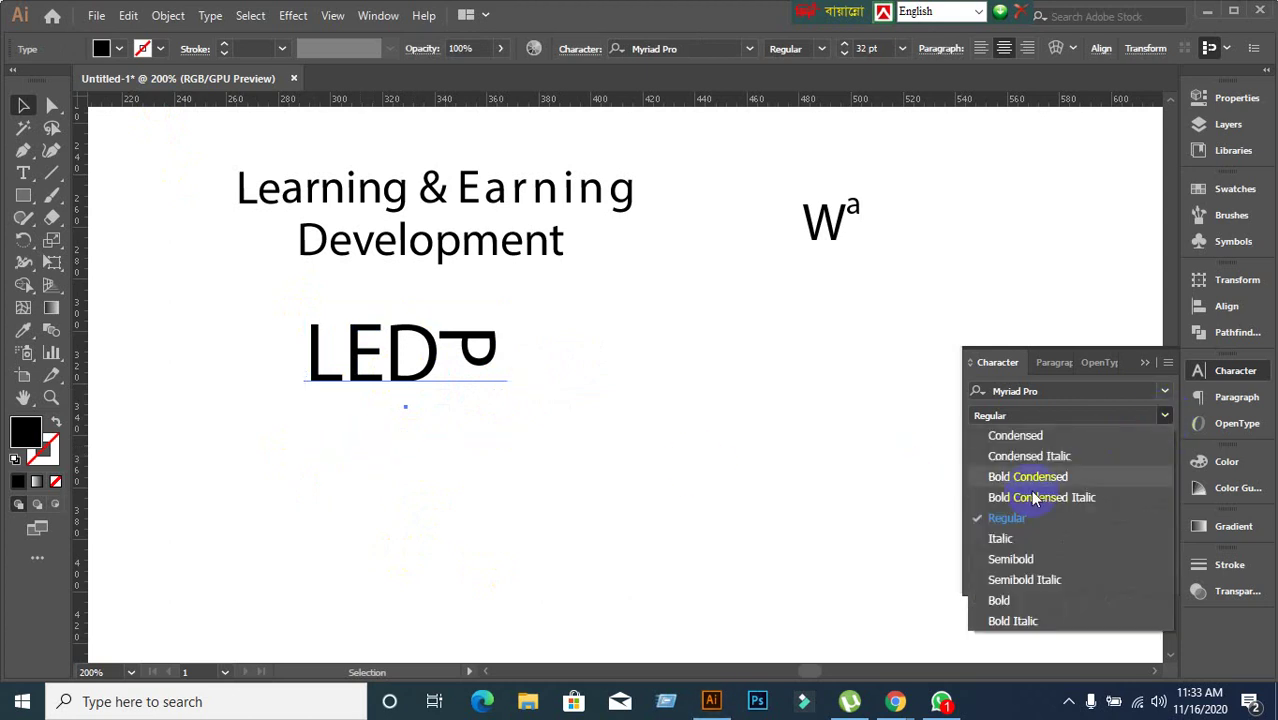
{"action": "left_click", "coordinate": [1004, 597]}
{"action": "mouse_move", "coordinate": [422, 371]}
{"action": "left_mouse_down"}
{"action": "mouse_move", "coordinate": [414, 409]}
{"action": "mouse_move", "coordinate": [422, 389]}
{"action": "left_mouse_up"}
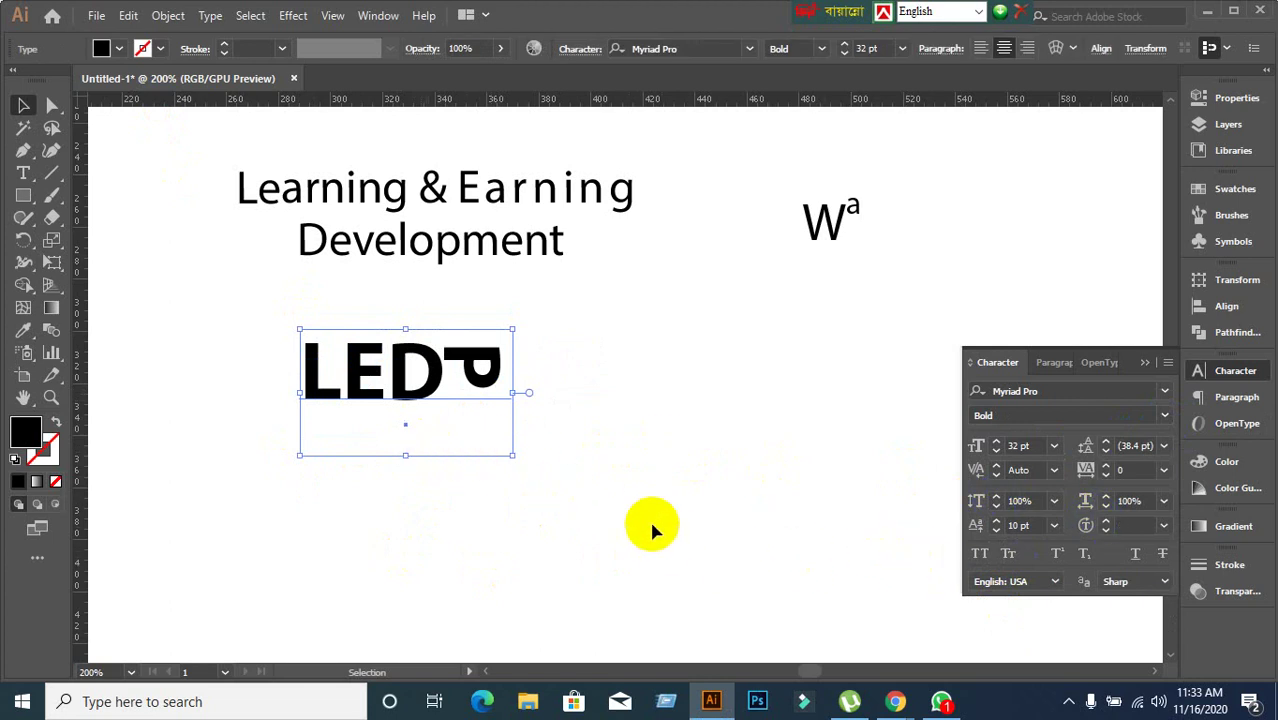
{"action": "left_click", "coordinate": [1165, 535]}
{"action": "left_click", "coordinate": [1137, 445]}
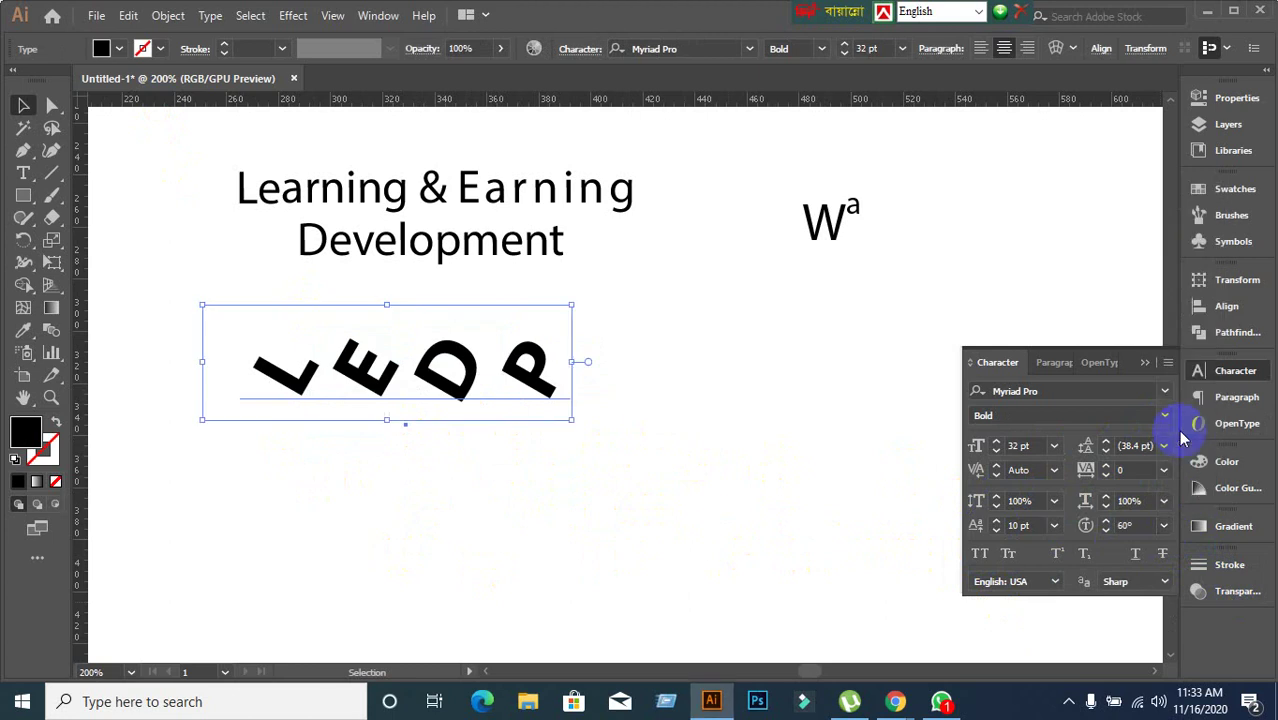
Rotate just the letter E of LEDP to 90°.
{"action": "left_click", "coordinate": [728, 537]}
{"action": "left_click", "coordinate": [382, 393]}
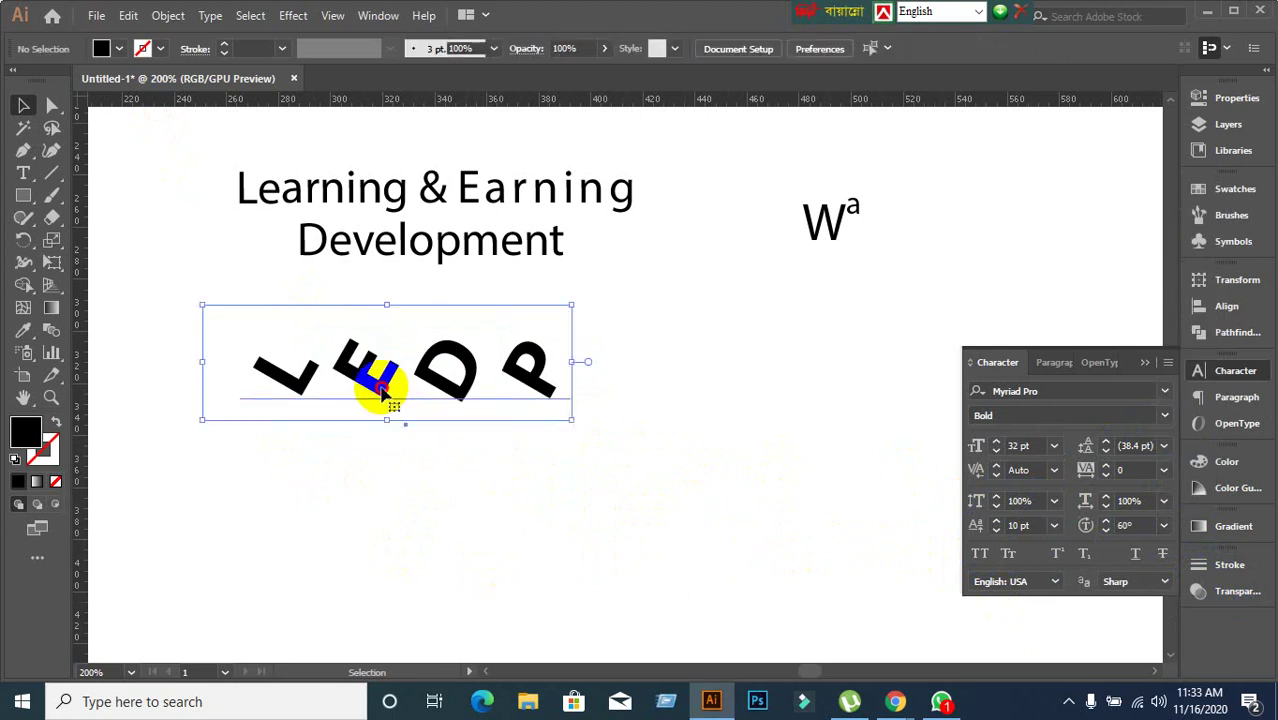
{"action": "double_click", "coordinate": [393, 412]}
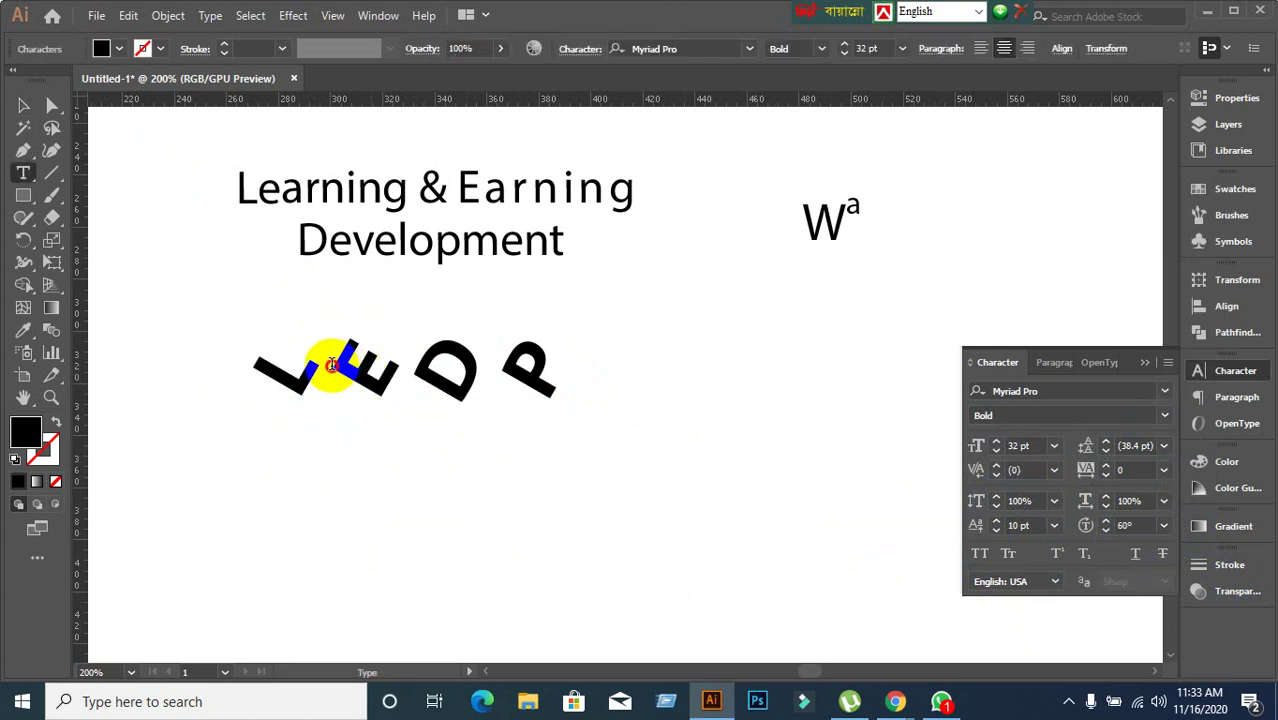
{"action": "left_click_drag", "start_coordinate": [328, 365], "coordinate": [413, 370]}
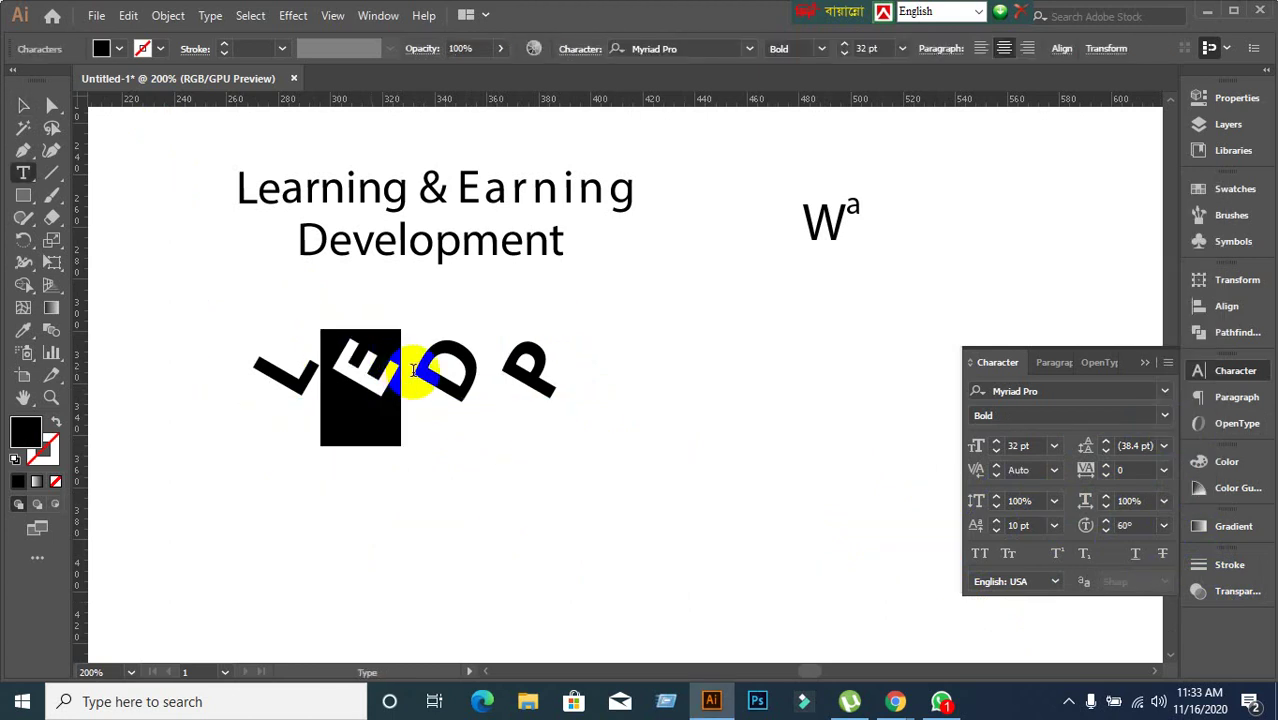
{"action": "left_click", "coordinate": [1165, 530]}
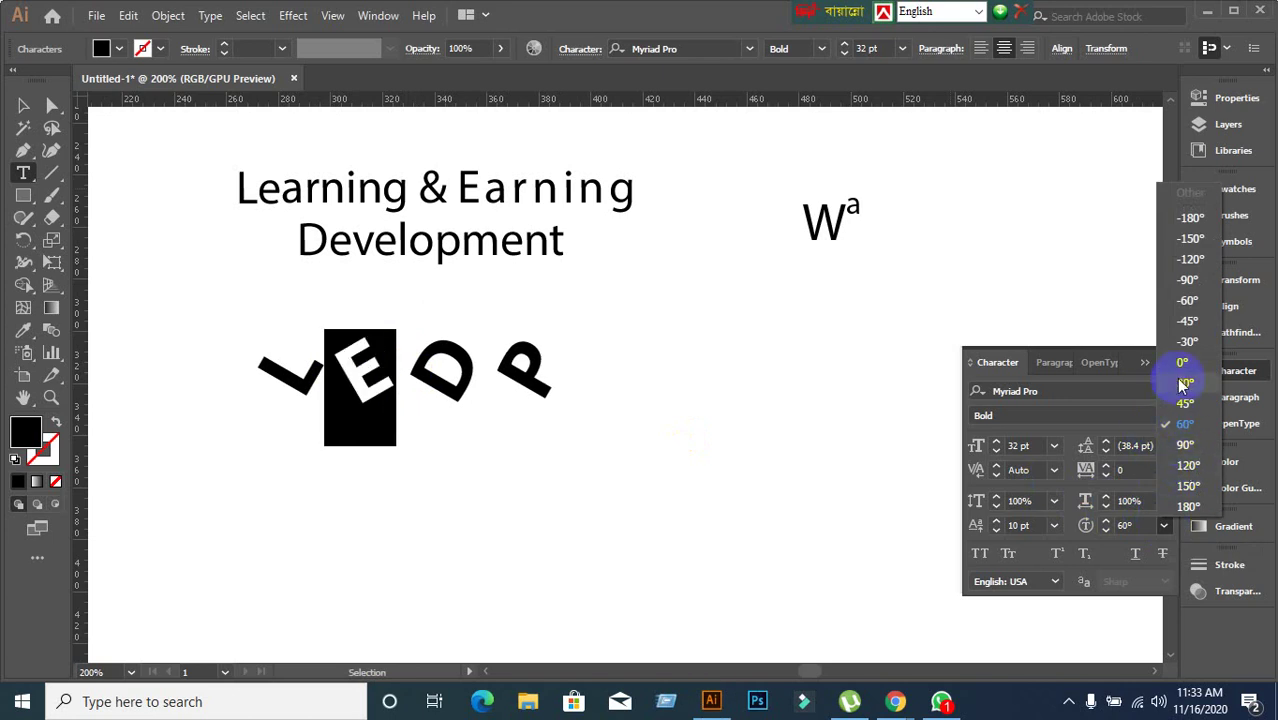
{"action": "left_click", "coordinate": [1186, 446]}
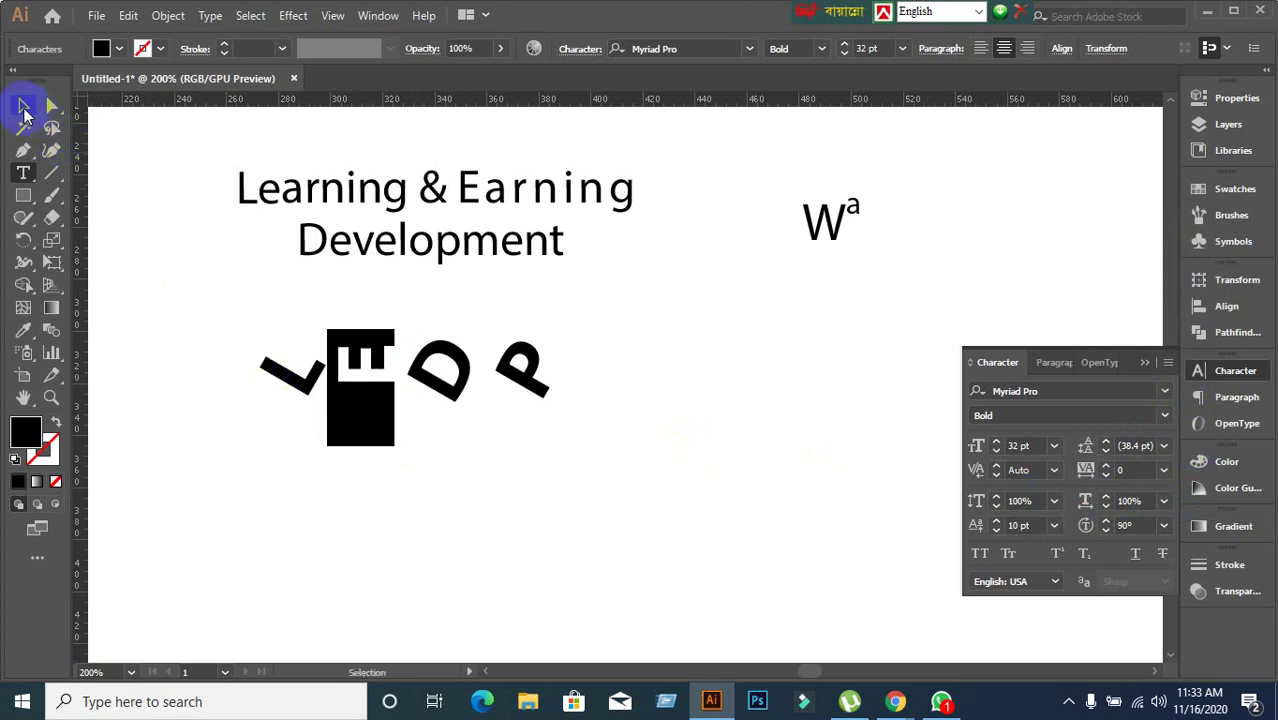
Move the LEDP letters right, then delete the LEDP text.
{"action": "left_click", "coordinate": [24, 109]}
{"action": "left_click", "coordinate": [385, 513]}
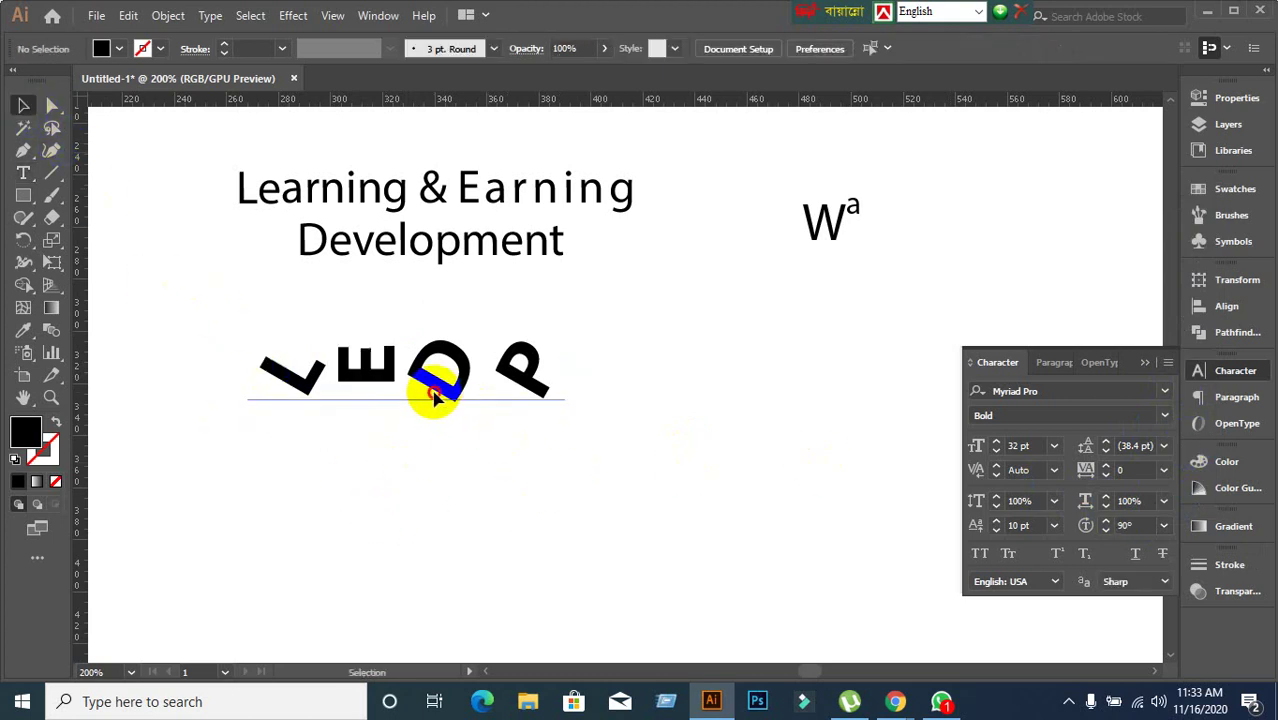
{"action": "left_click_drag", "start_coordinate": [435, 397], "coordinate": [565, 407]}
{"action": "left_click", "coordinate": [619, 531]}
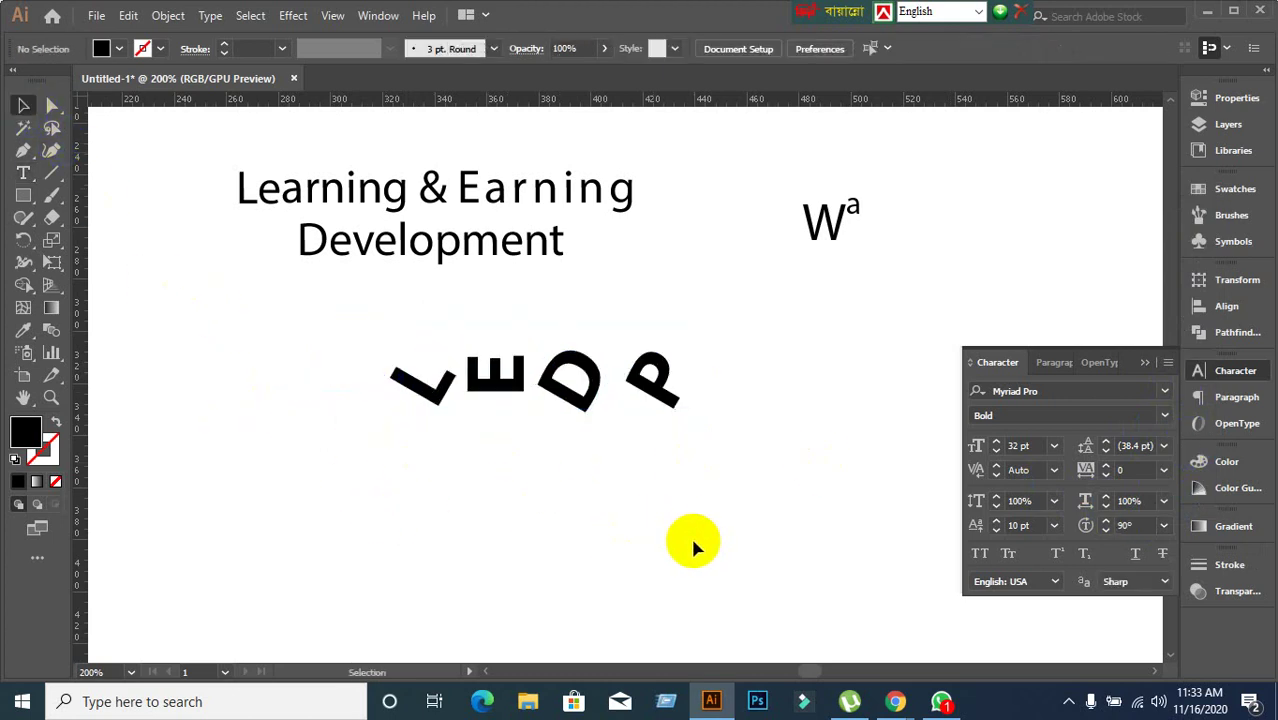
{"action": "left_click", "coordinate": [570, 376]}
{"action": "key", "text": "Delete"}
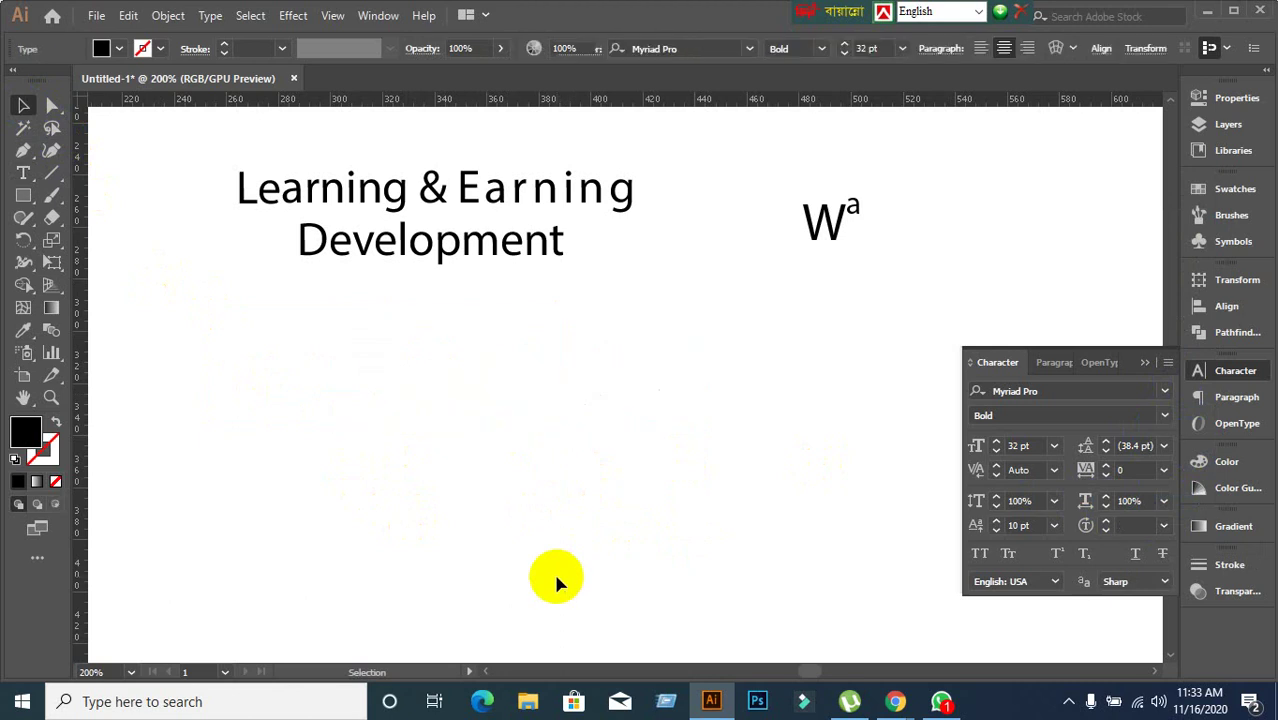
Try All Caps on the heading, undo it, and drag a copy near the artboard bottom.
{"action": "left_click", "coordinate": [414, 236]}
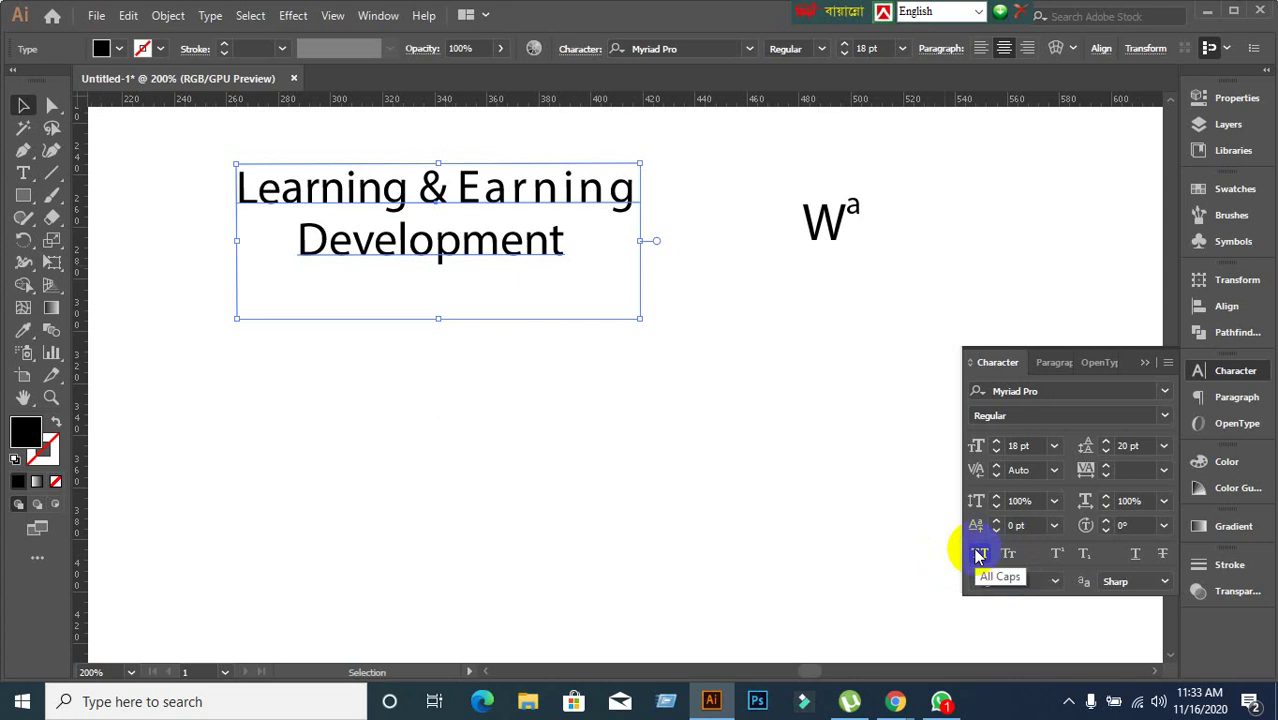
{"action": "left_click", "coordinate": [665, 530]}
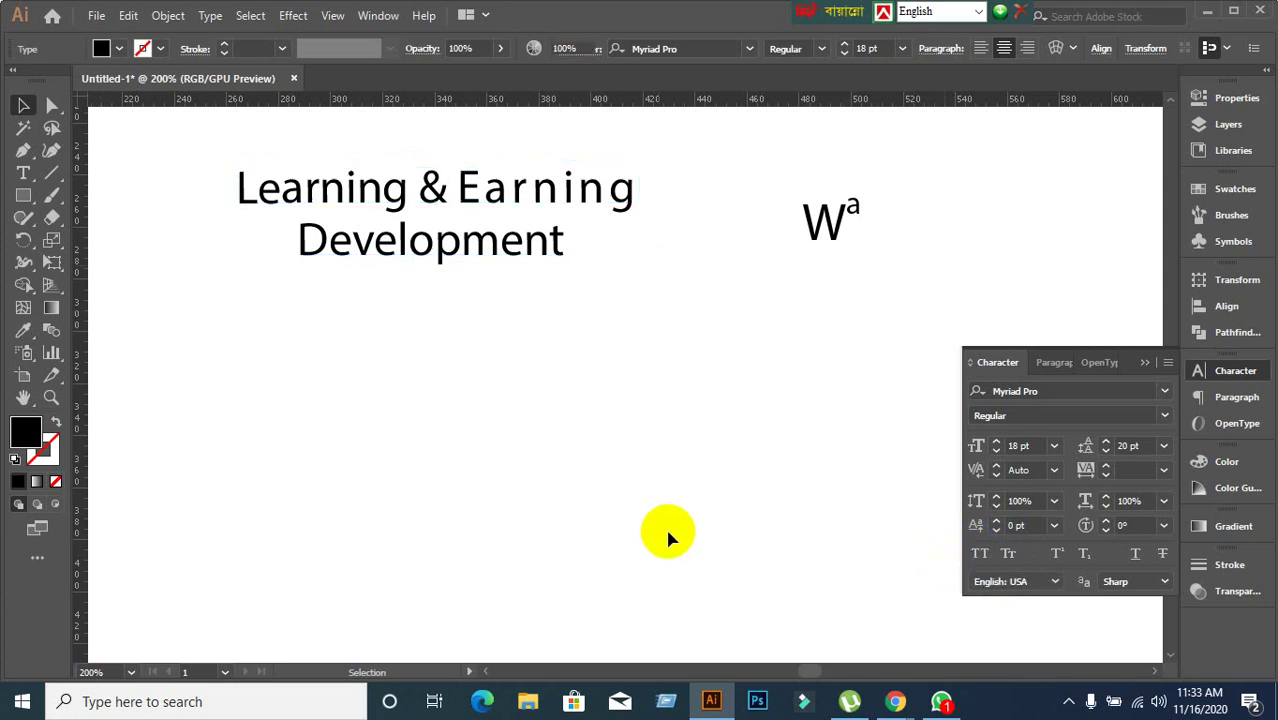
{"action": "left_click", "coordinate": [420, 240]}
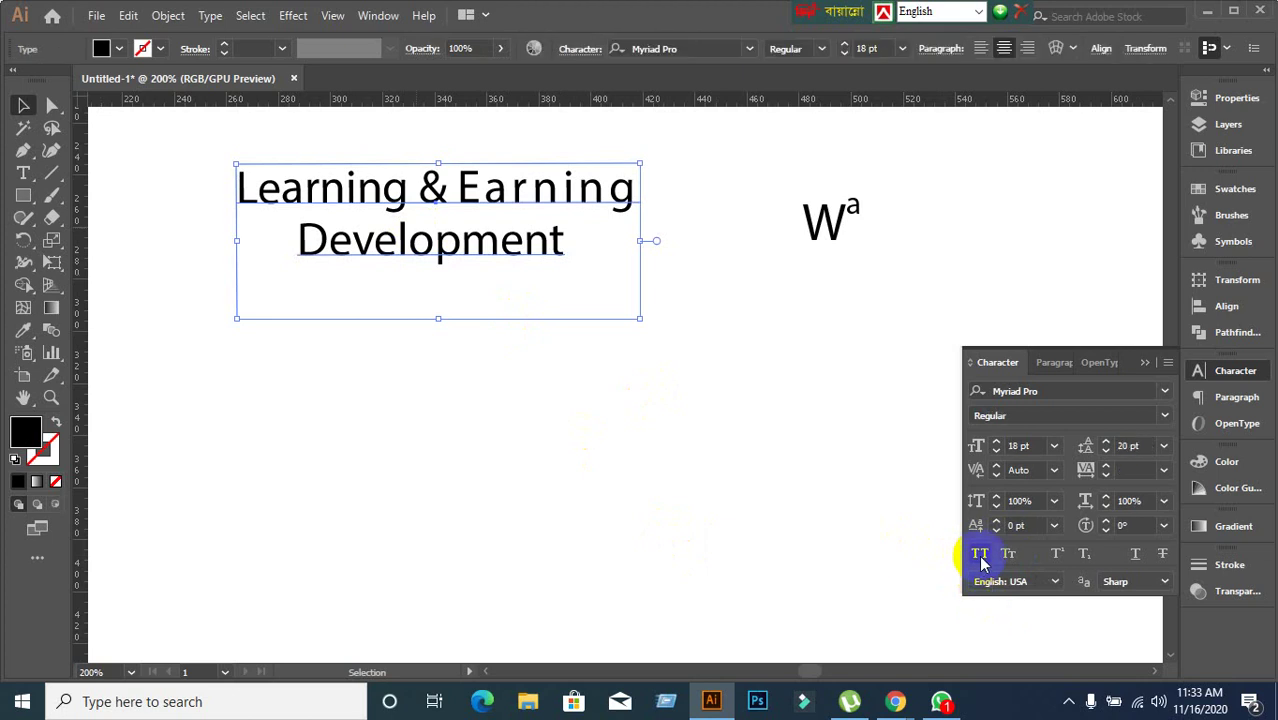
{"action": "left_click", "coordinate": [979, 553]}
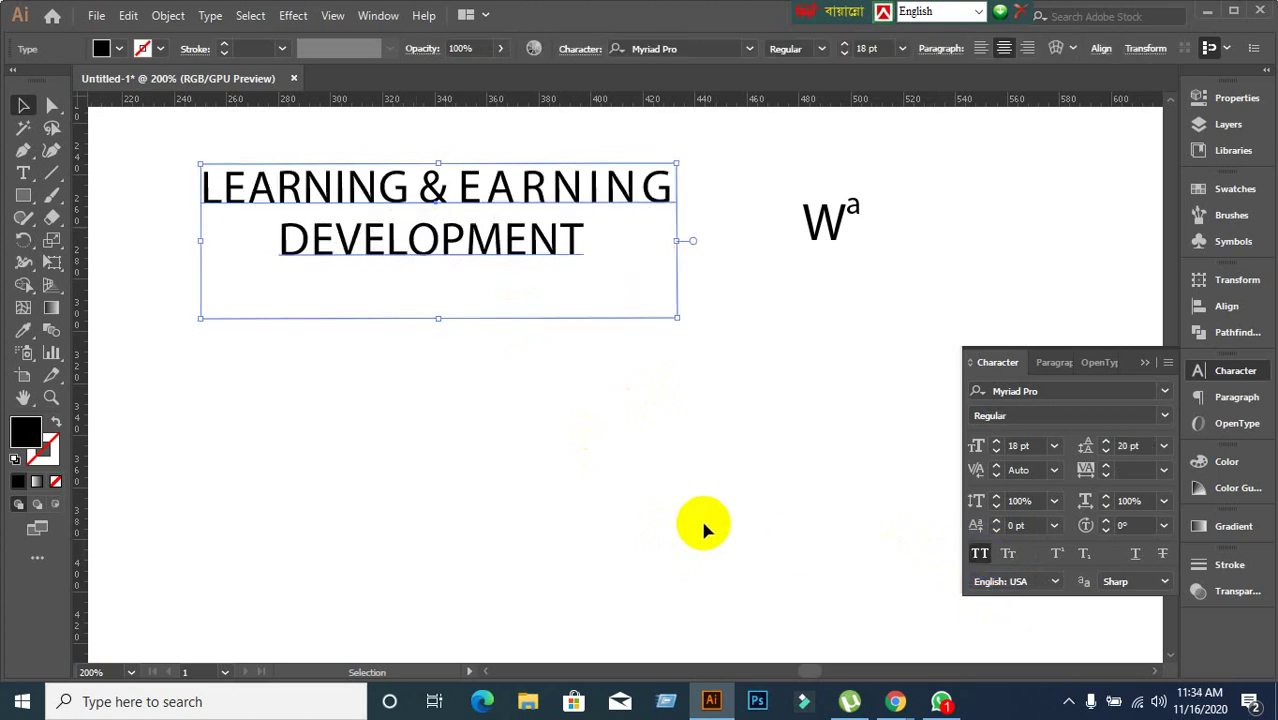
{"action": "key", "text": "ctrl+z"}
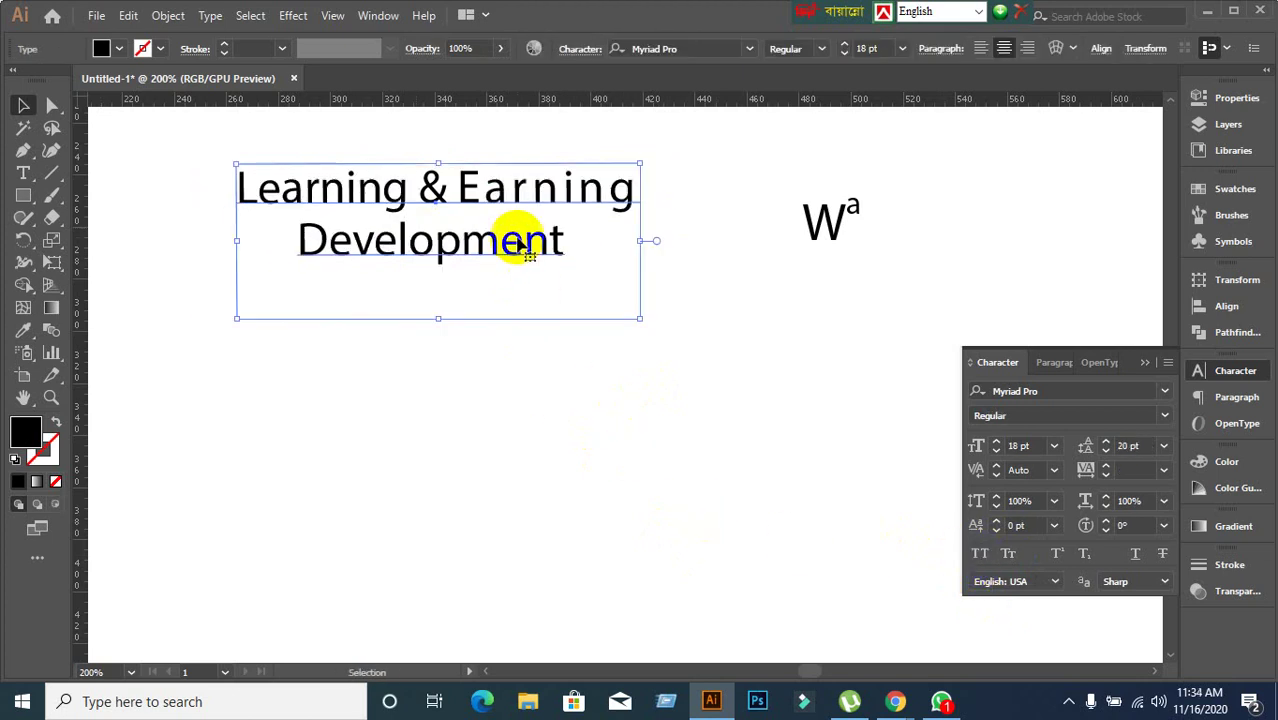
{"action": "left_click_drag", "start_coordinate": [514, 252], "coordinate": [499, 585], "text": "alt"}
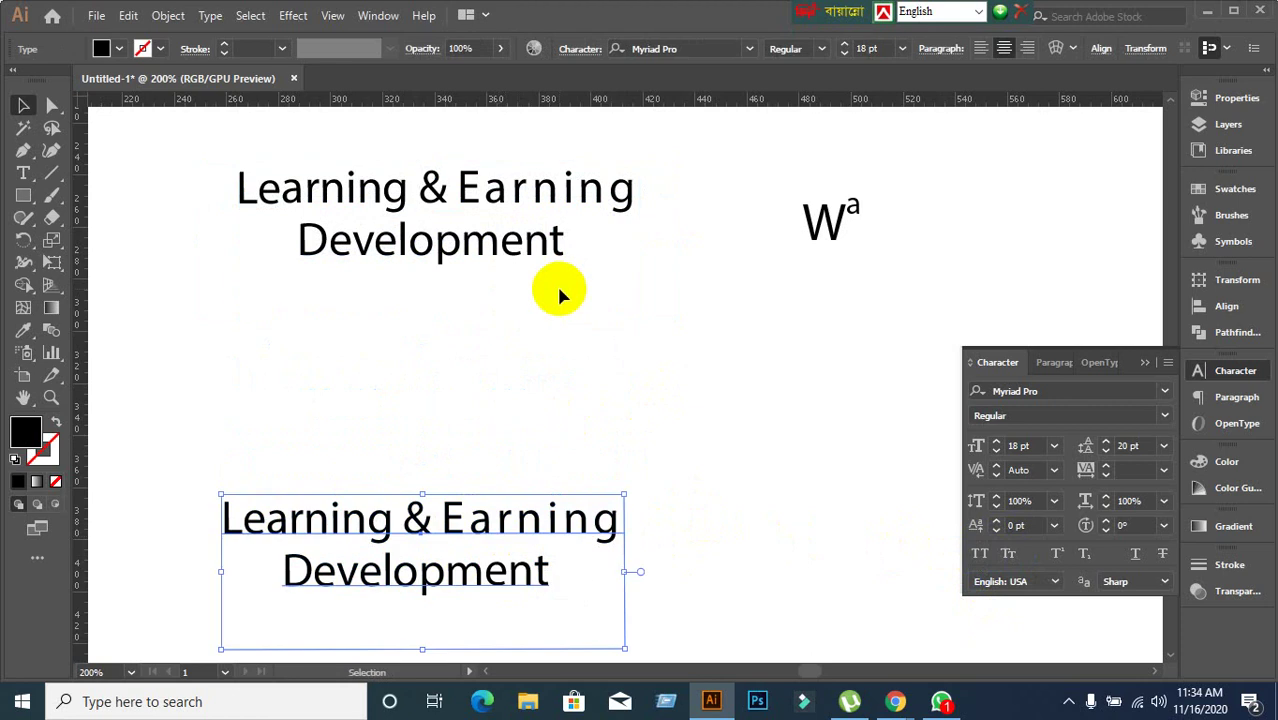
Set the top Learning & Earning Development heading to All Caps.
{"action": "left_click", "coordinate": [528, 225]}
{"action": "left_click", "coordinate": [981, 556]}
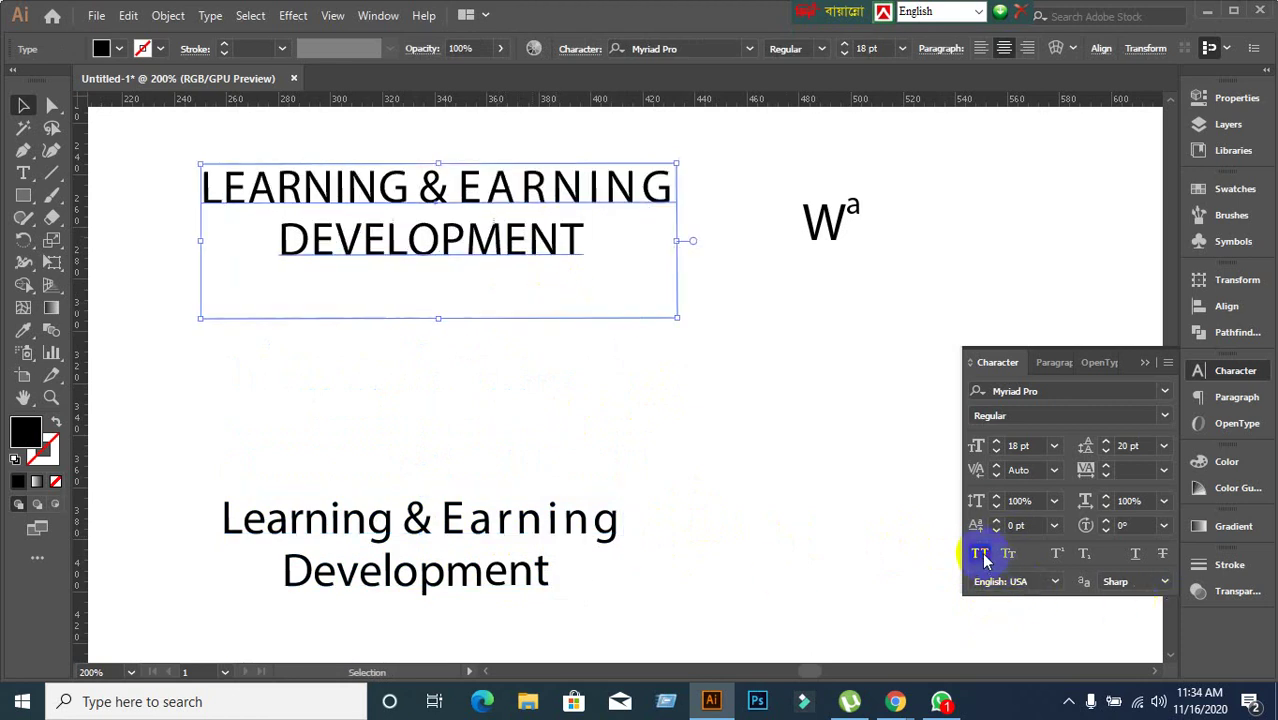
{"action": "left_click", "coordinate": [693, 580]}
{"action": "scroll", "coordinate": [833, 578], "scroll_direction": "down", "scroll_amount": 2}
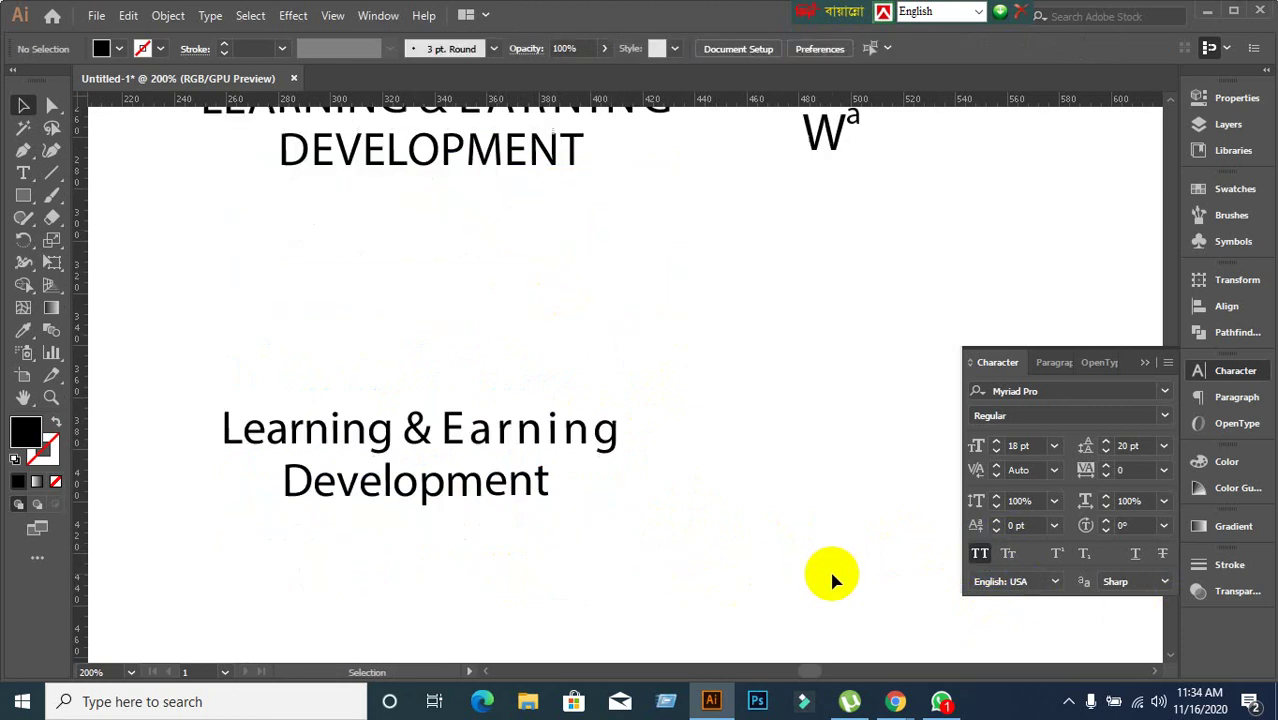
{"action": "scroll", "coordinate": [365, 200], "scroll_direction": "up", "scroll_amount": 2}
{"action": "scroll", "coordinate": [491, 437], "scroll_direction": "down", "scroll_amount": 2}
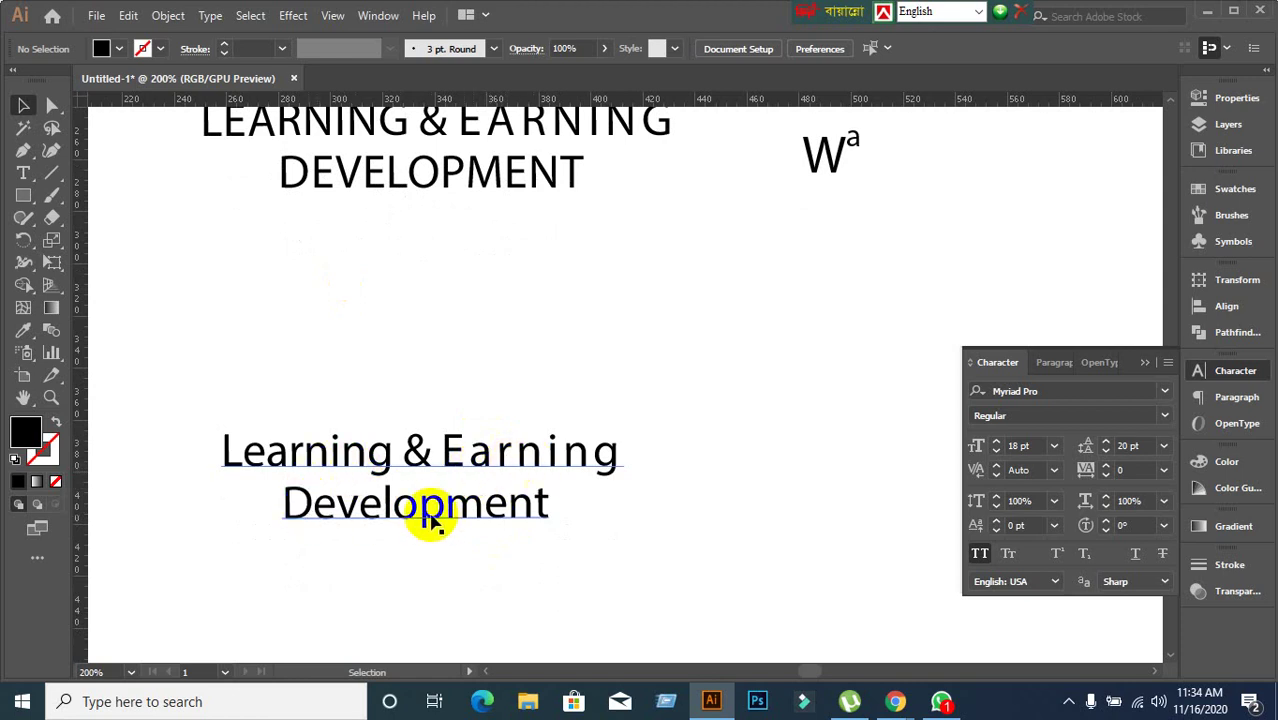
{"action": "scroll", "coordinate": [449, 530], "scroll_direction": "up", "scroll_amount": 1}
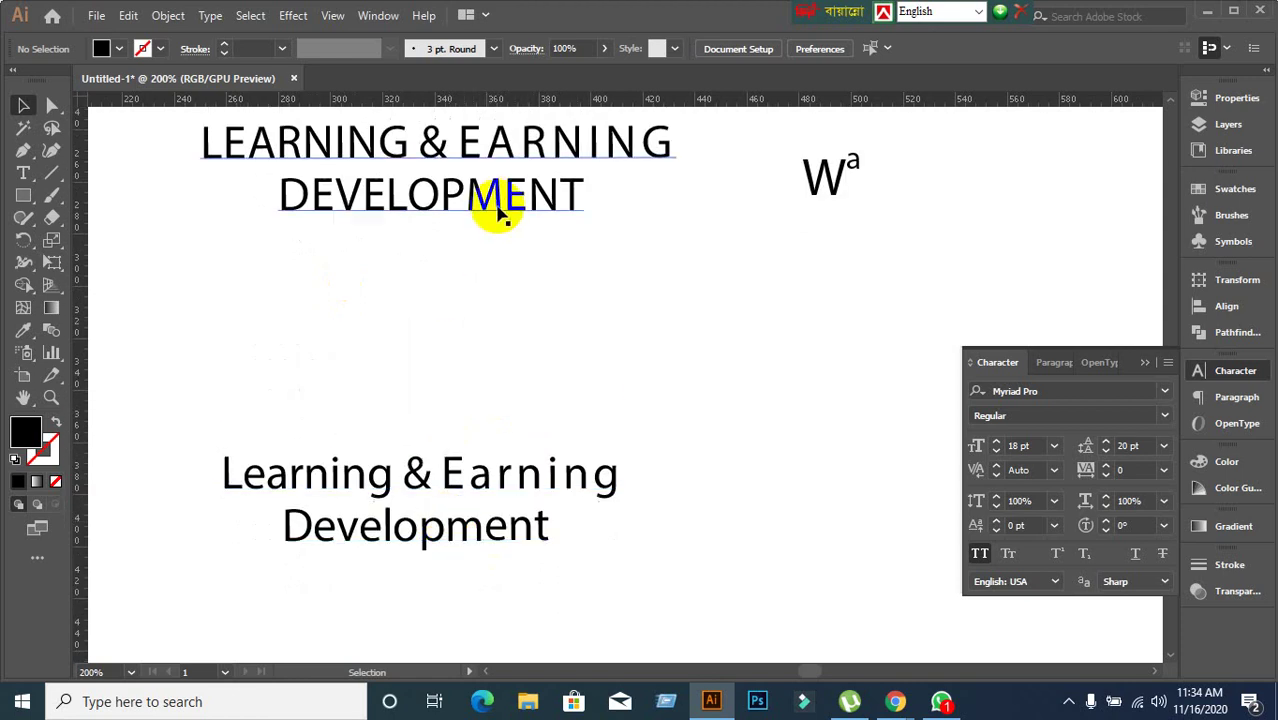
{"action": "left_click", "coordinate": [491, 200]}
{"action": "left_click", "coordinate": [476, 588]}
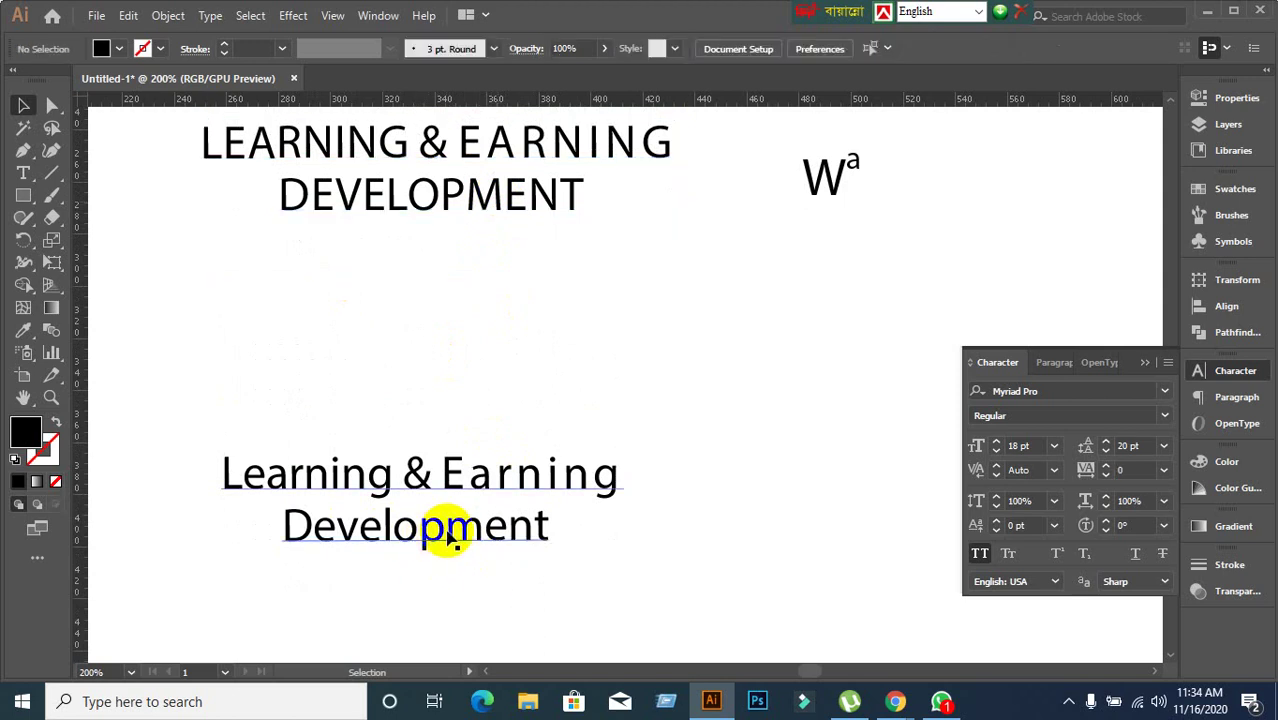
{"action": "scroll", "coordinate": [466, 570], "scroll_direction": "down", "scroll_amount": 2}
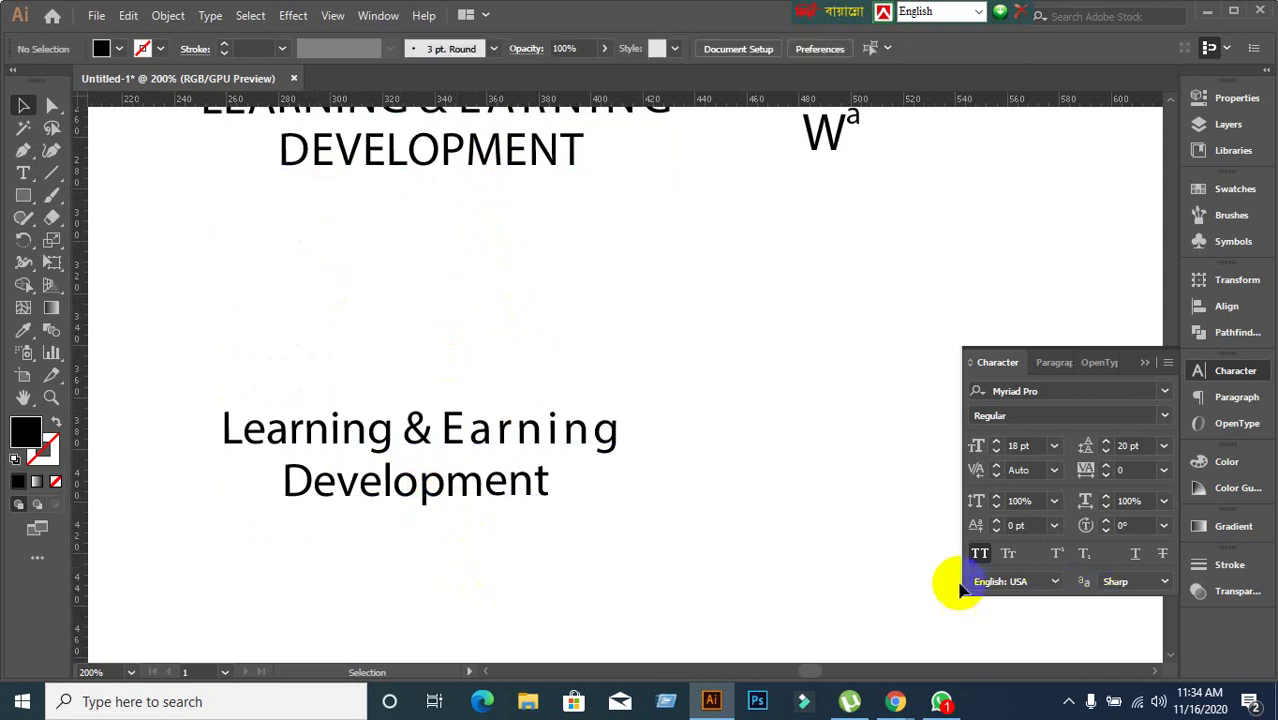
Capitalize only the word 'Development' in the lower copy.
{"action": "left_click", "coordinate": [979, 553]}
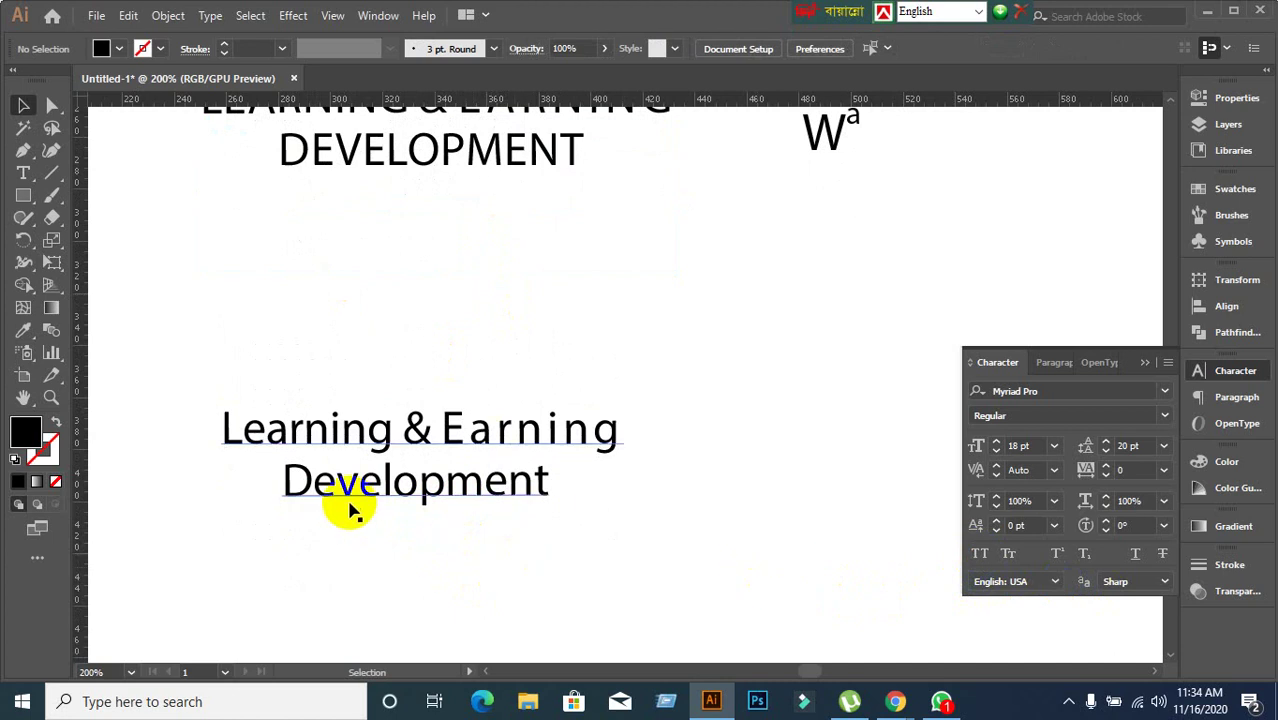
{"action": "left_click", "coordinate": [297, 507]}
{"action": "double_click", "coordinate": [286, 485]}
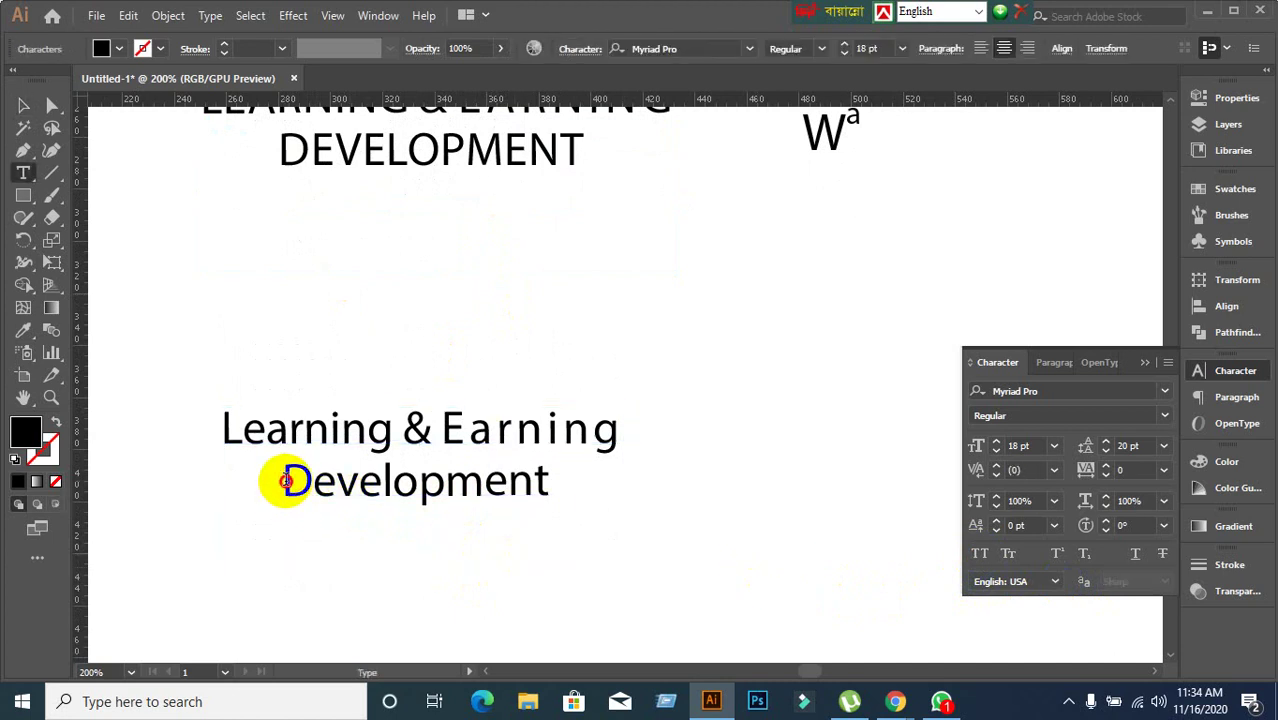
{"action": "left_click_drag", "start_coordinate": [285, 481], "coordinate": [585, 516]}
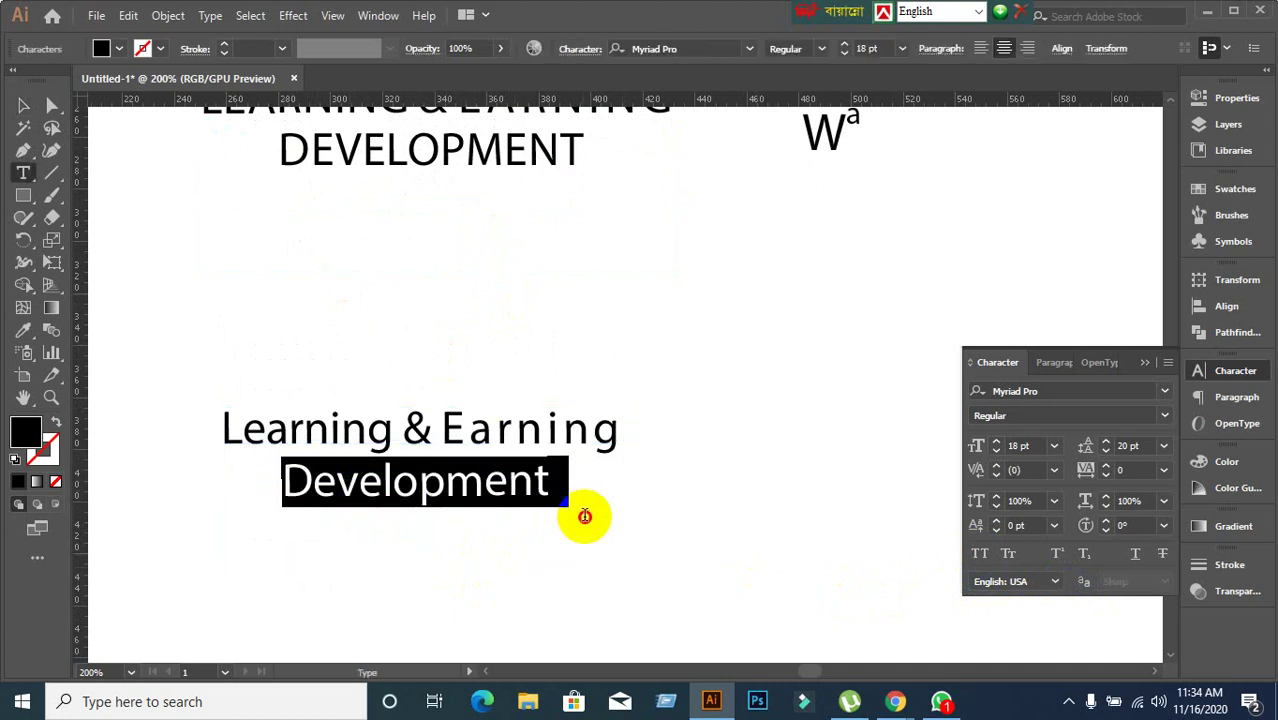
{"action": "left_click", "coordinate": [979, 553]}
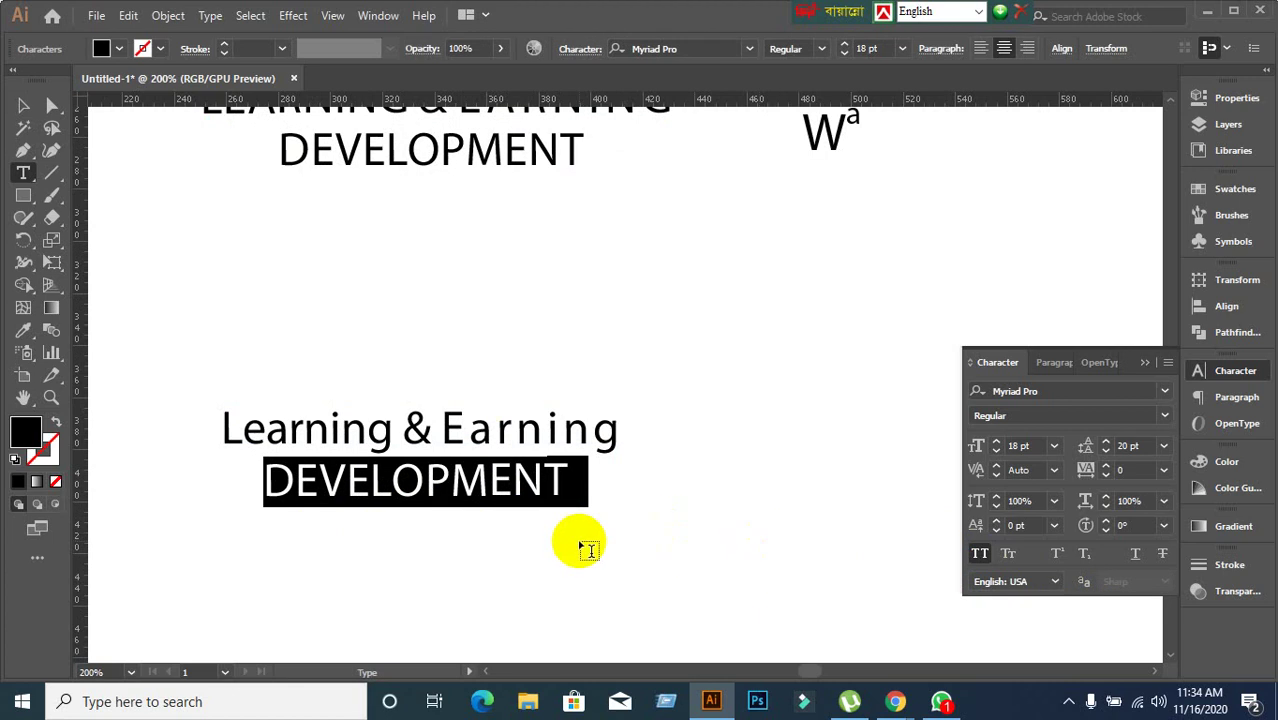
{"action": "left_click", "coordinate": [28, 108]}
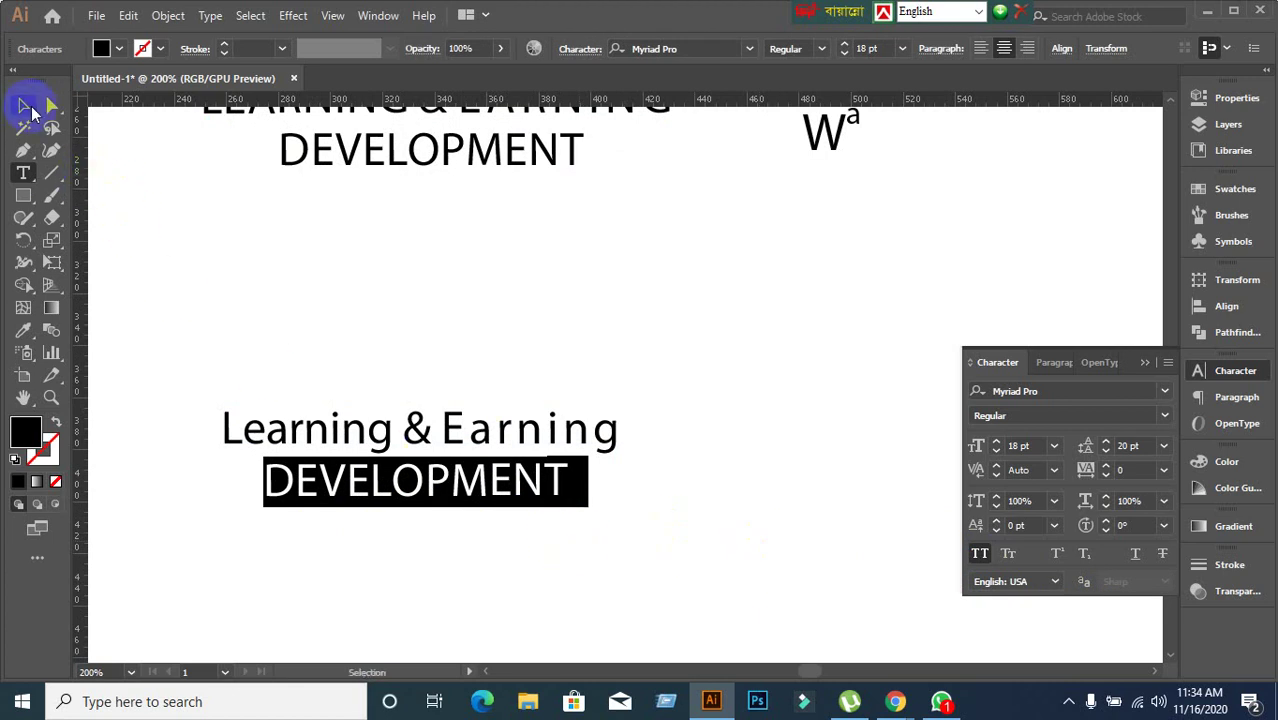
Reselect the upper all-caps heading and change a Character panel option.
{"action": "left_click", "coordinate": [305, 292]}
{"action": "scroll", "coordinate": [420, 390], "scroll_direction": "up", "scroll_amount": 3}
{"action": "left_click", "coordinate": [378, 220]}
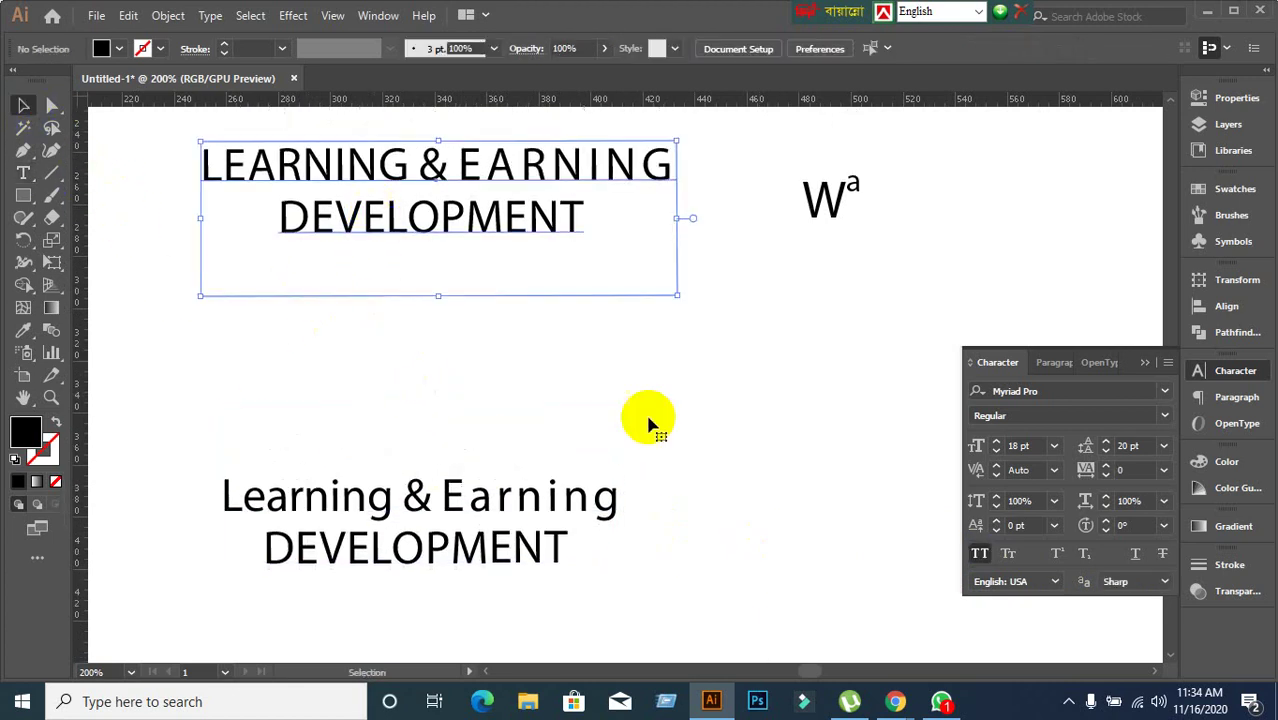
{"action": "left_click", "coordinate": [1008, 555]}
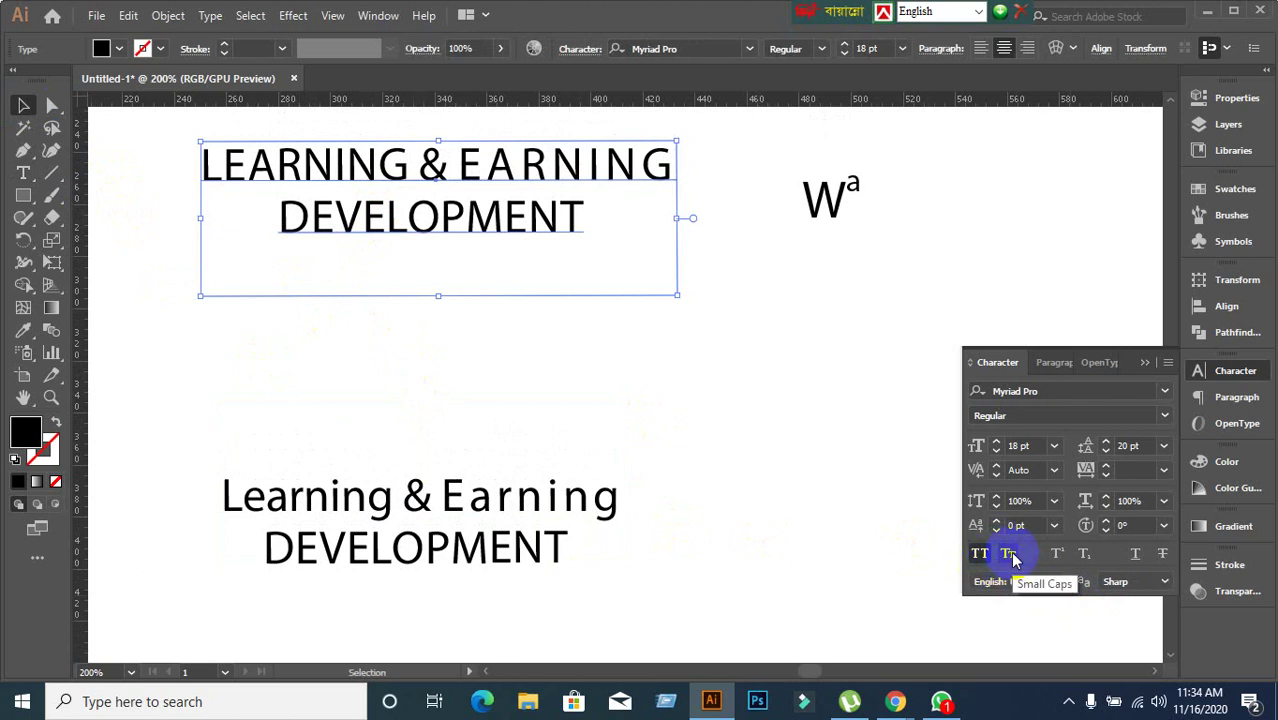
Apply Small Caps to the upper title and drag it down toward the second title.
{"action": "left_click", "coordinate": [1009, 555]}
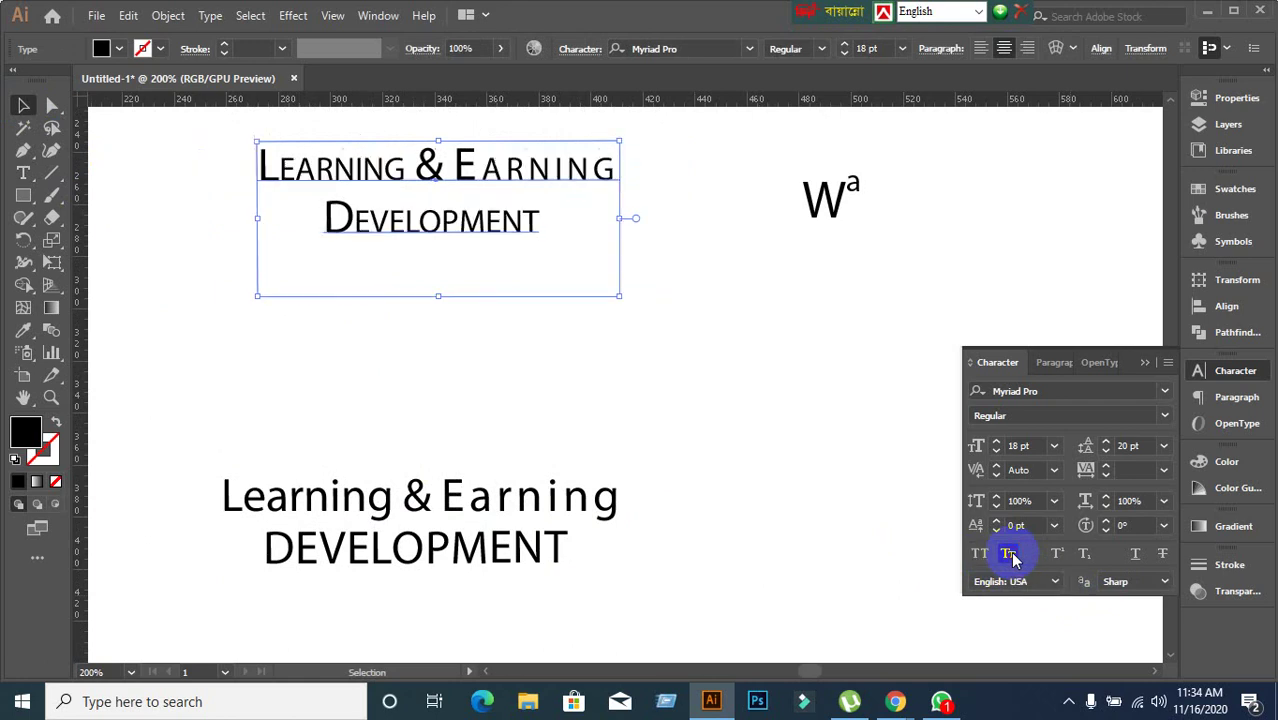
{"action": "left_click", "coordinate": [628, 465]}
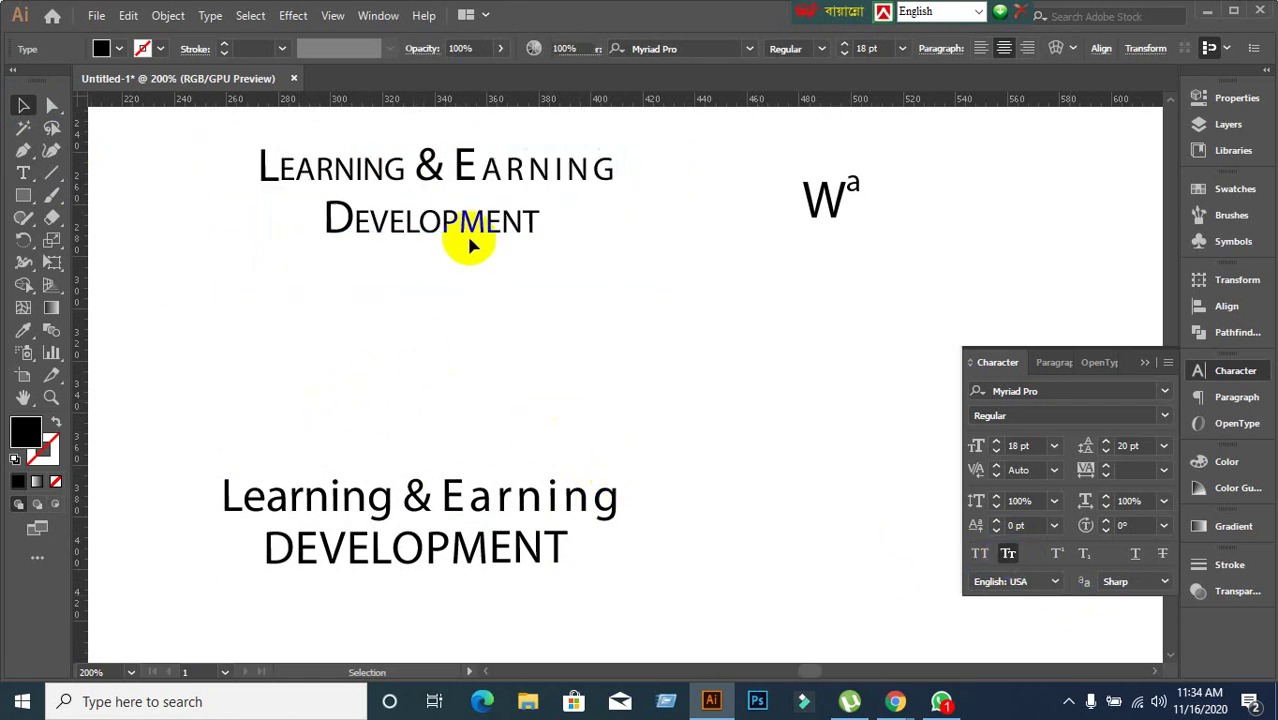
{"action": "left_click", "coordinate": [262, 164]}
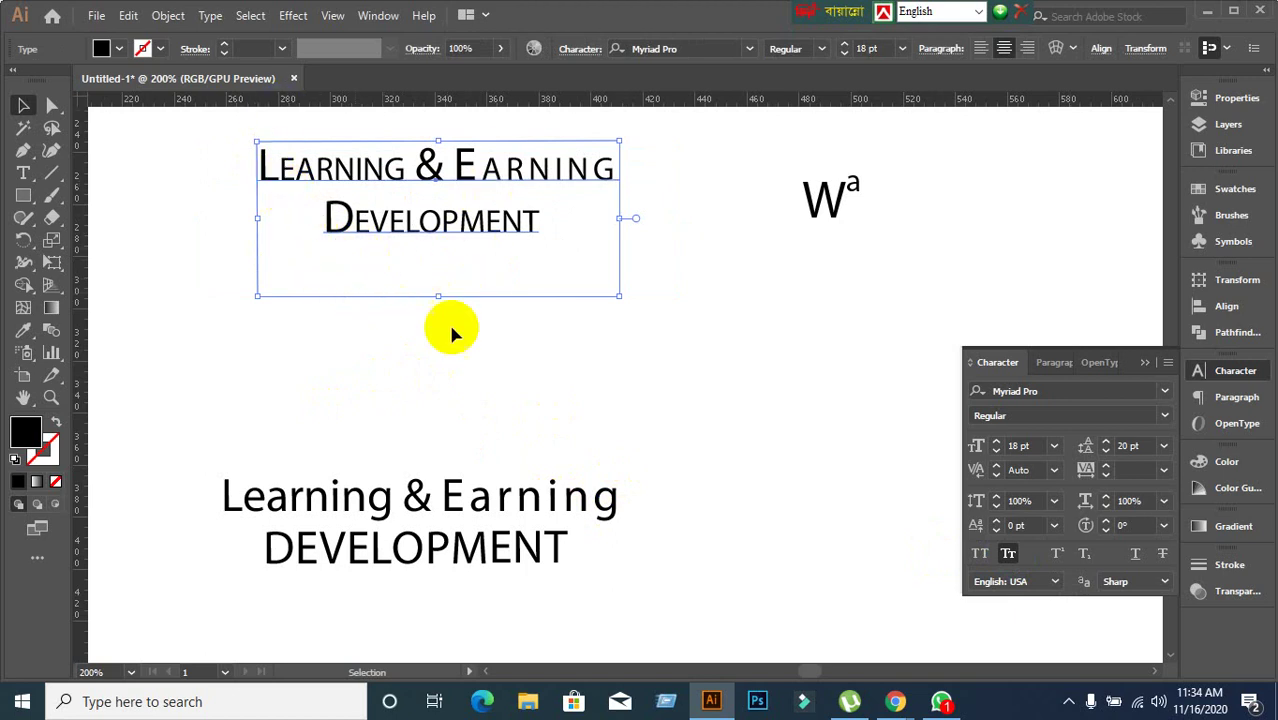
{"action": "left_click", "coordinate": [685, 405]}
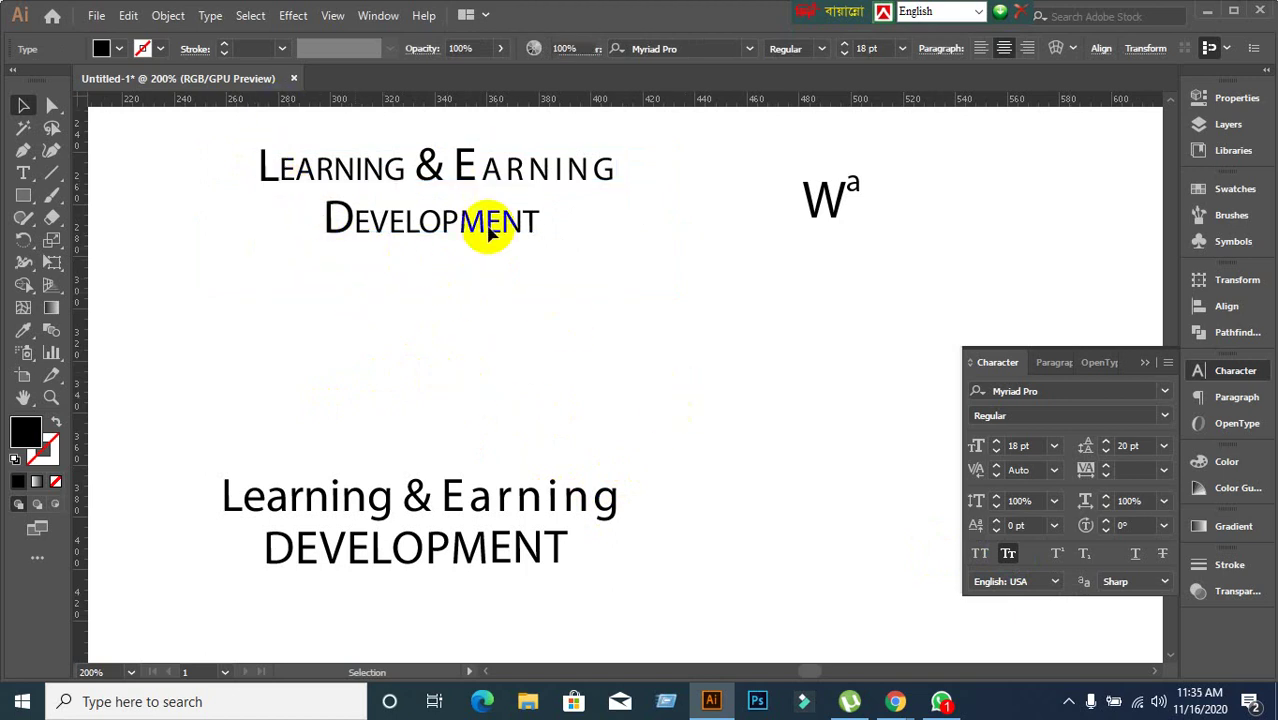
{"action": "left_click", "coordinate": [479, 222]}
{"action": "left_click", "coordinate": [495, 333]}
{"action": "left_click_drag", "start_coordinate": [445, 232], "coordinate": [428, 394]}
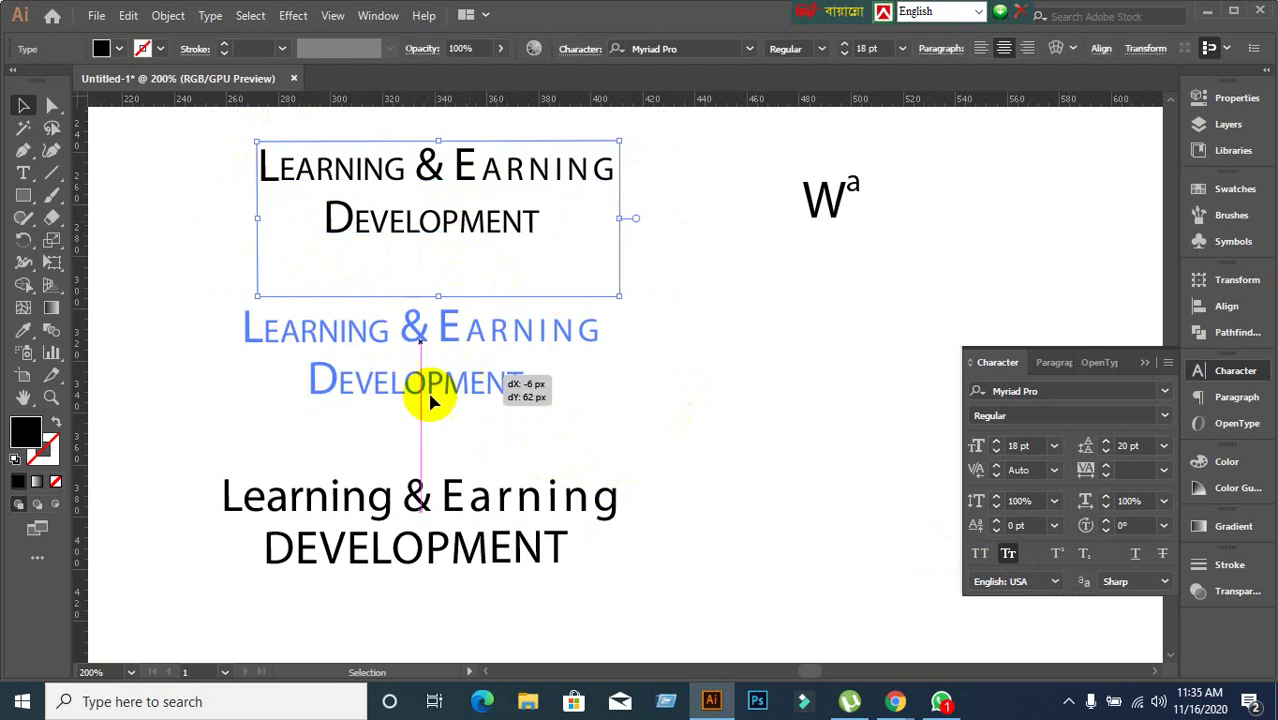
{"action": "left_click", "coordinate": [736, 422]}
Turn Small Caps off, place the title lower-left above the second title, and shift 'Wa' left.
{"action": "left_click", "coordinate": [507, 381]}
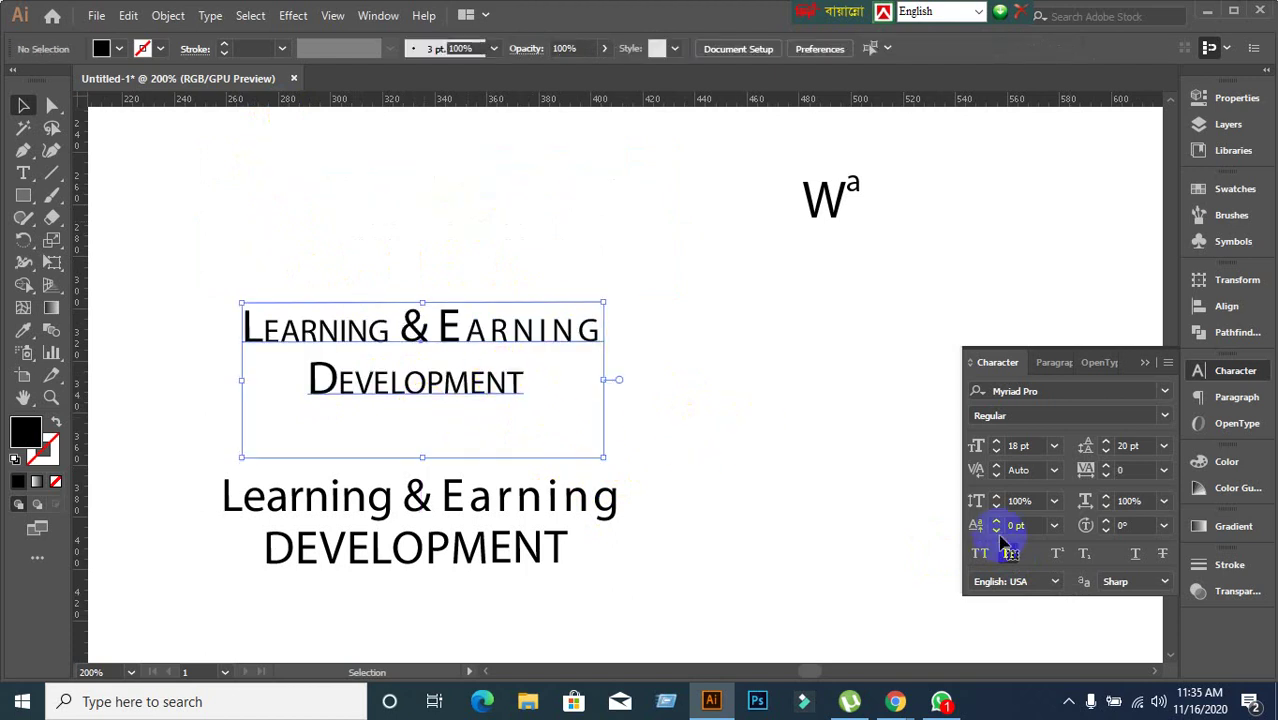
{"action": "left_click", "coordinate": [1008, 555]}
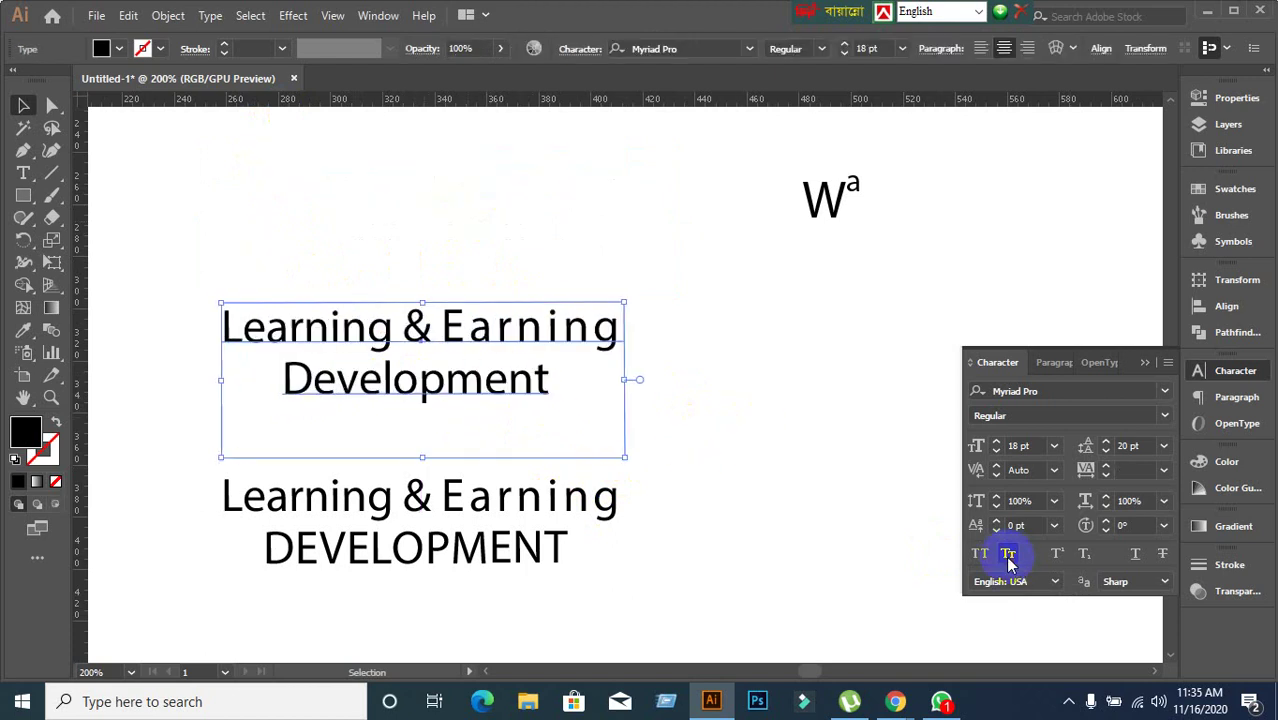
{"action": "left_click", "coordinate": [762, 449]}
{"action": "left_click_drag", "start_coordinate": [510, 395], "coordinate": [417, 438]}
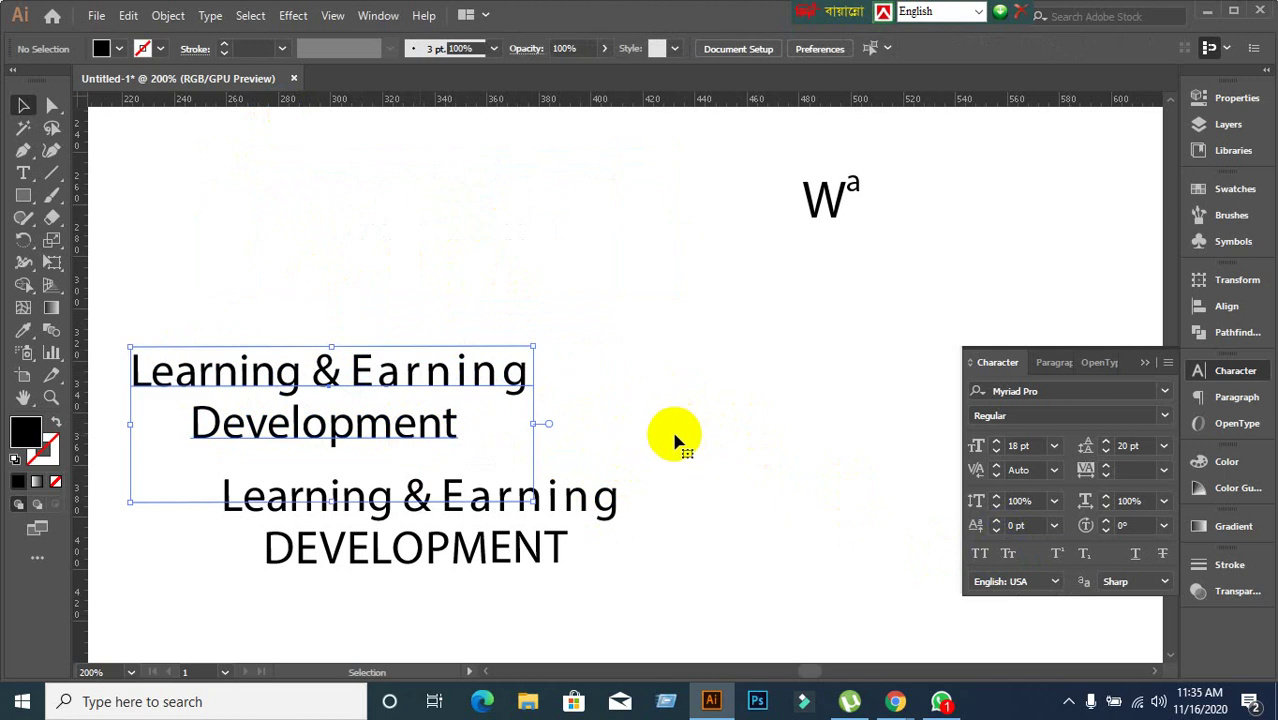
{"action": "left_click", "coordinate": [640, 373]}
{"action": "left_click_drag", "start_coordinate": [827, 205], "coordinate": [612, 205]}
{"action": "left_click", "coordinate": [736, 426]}
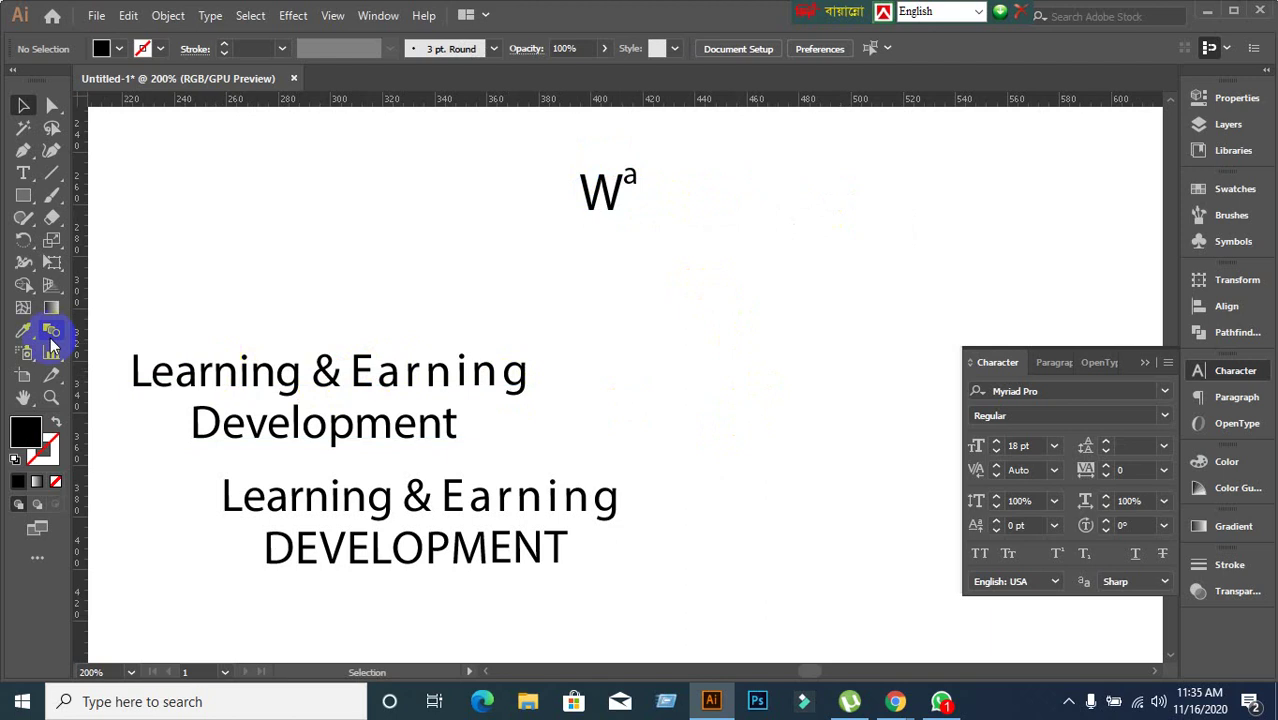
{"action": "left_click", "coordinate": [25, 175]}
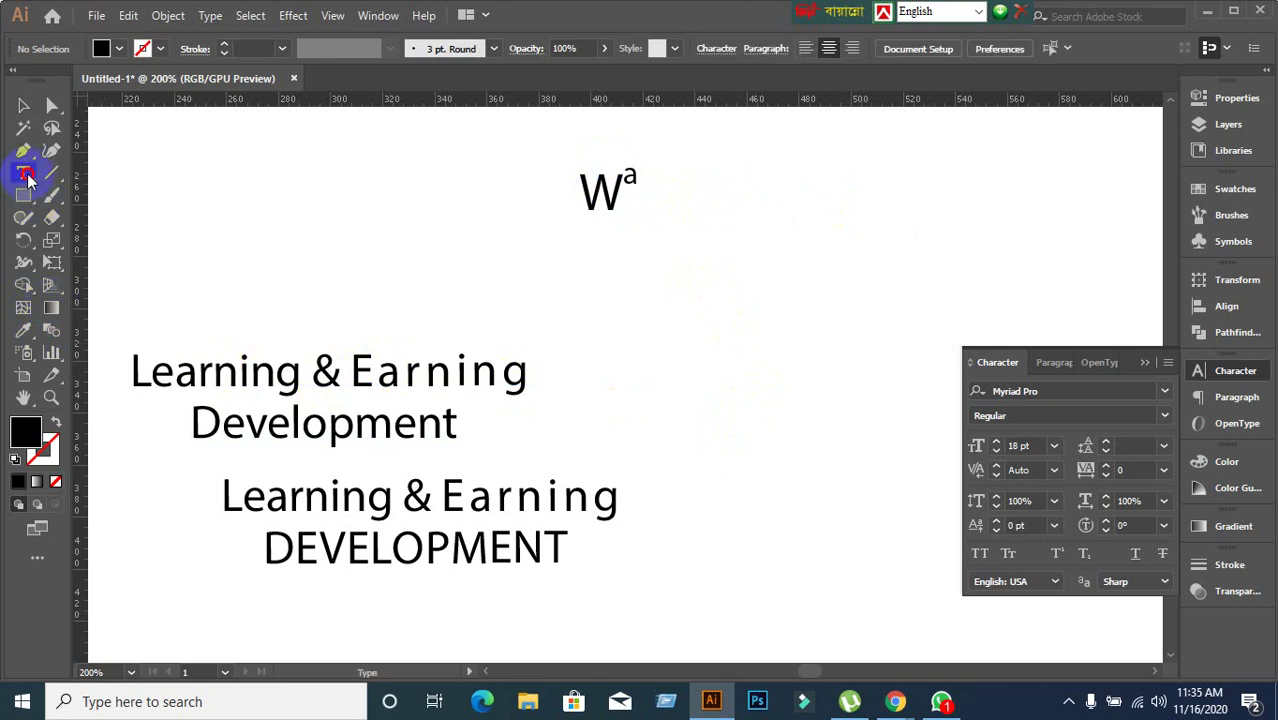
{"action": "left_click", "coordinate": [697, 318]}
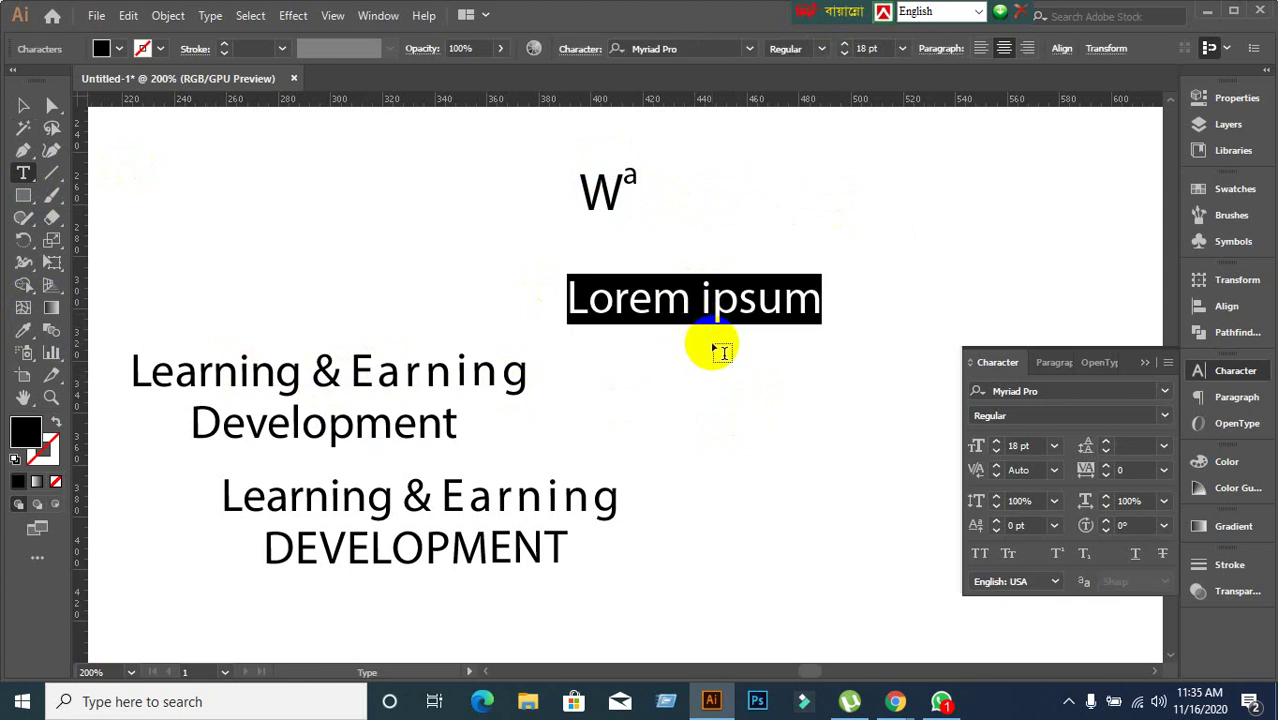
{"action": "type", "text": "A"}
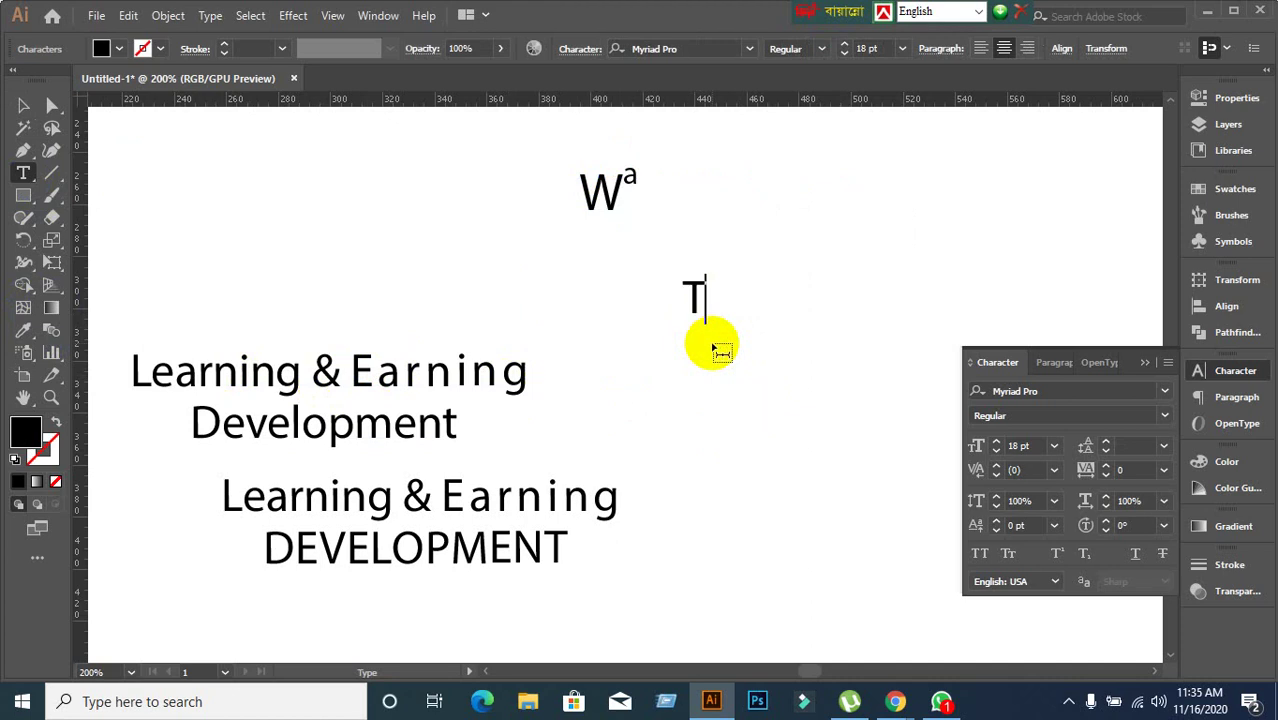
{"action": "type", "text": "A"}
{"action": "key", "text": "BackSpace"}
{"action": "key", "text": "BackSpace"}
{"action": "left_click", "coordinate": [22, 105]}
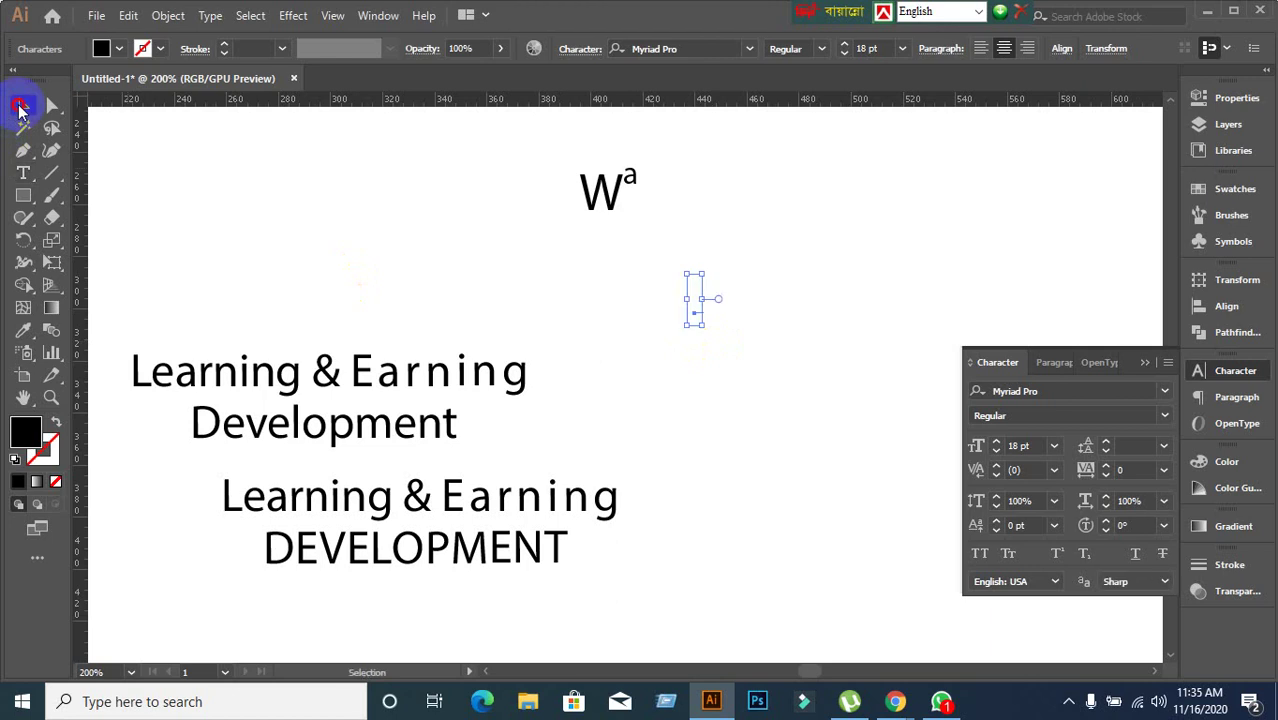
{"action": "left_click_drag", "start_coordinate": [581, 266], "coordinate": [770, 346]}
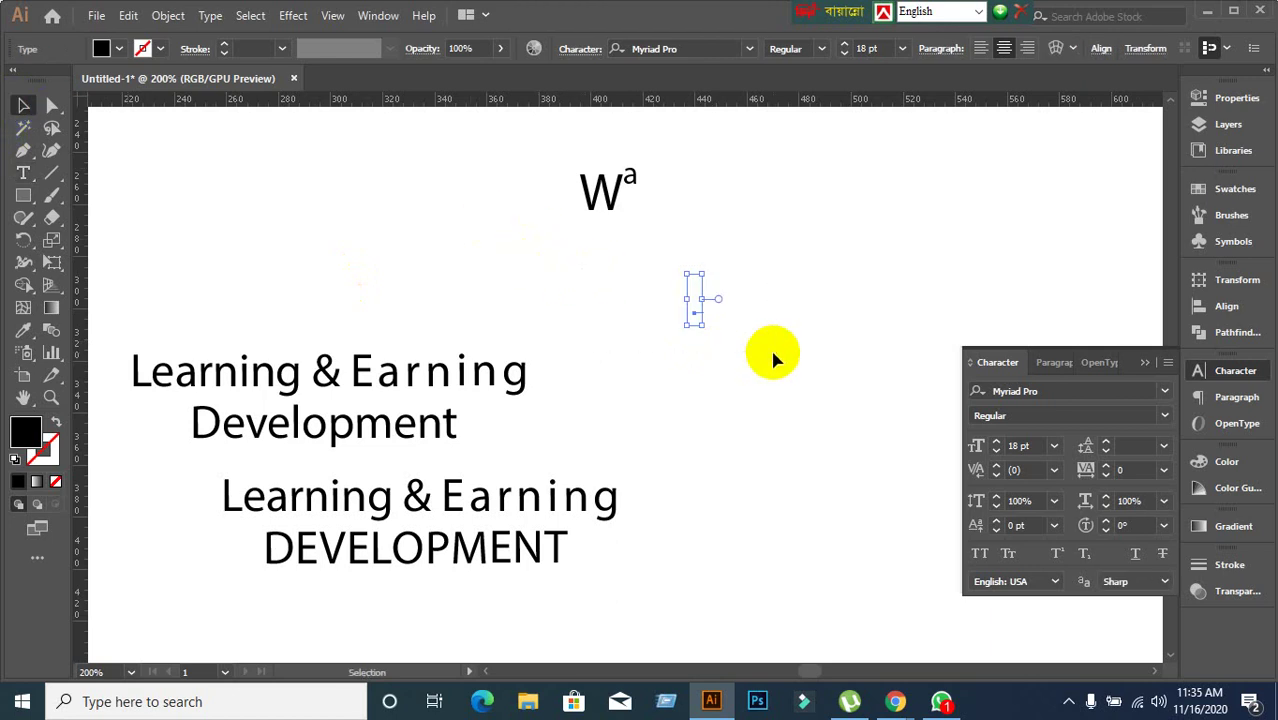
{"action": "key", "text": "Delete"}
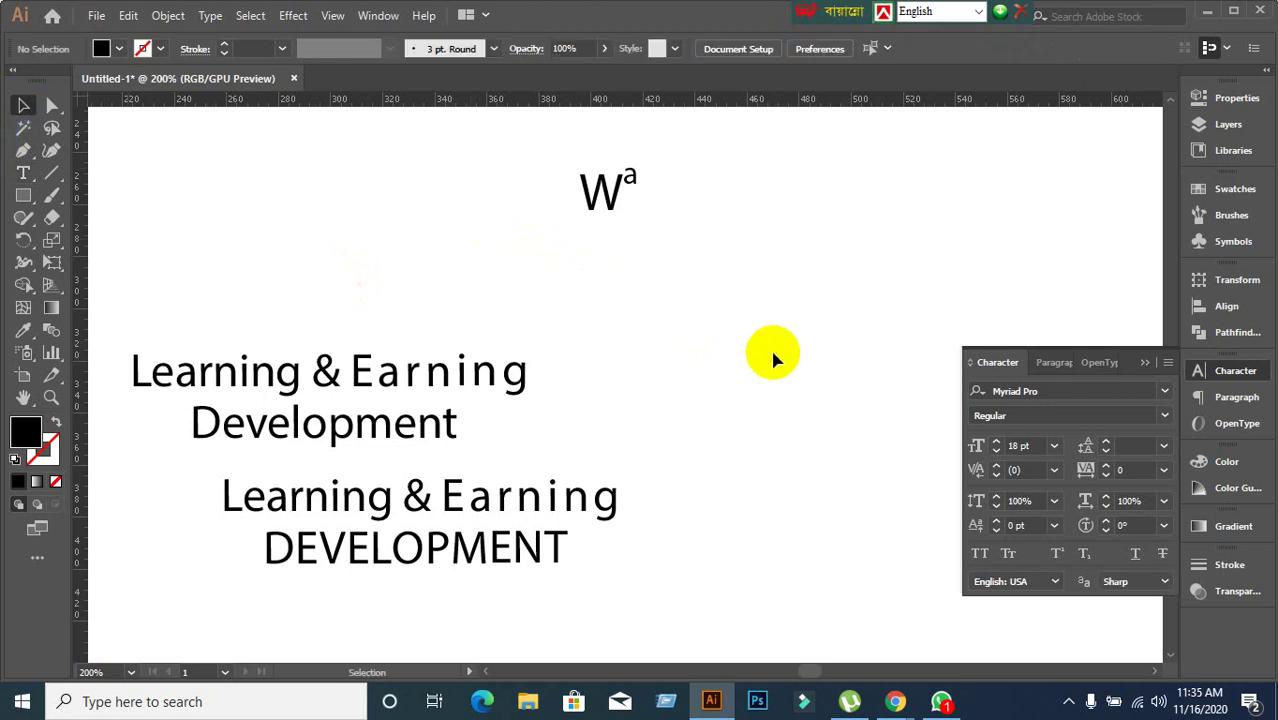
Move the upper title up and right, trying Underline on and off for the whole title.
{"action": "left_click", "coordinate": [465, 367]}
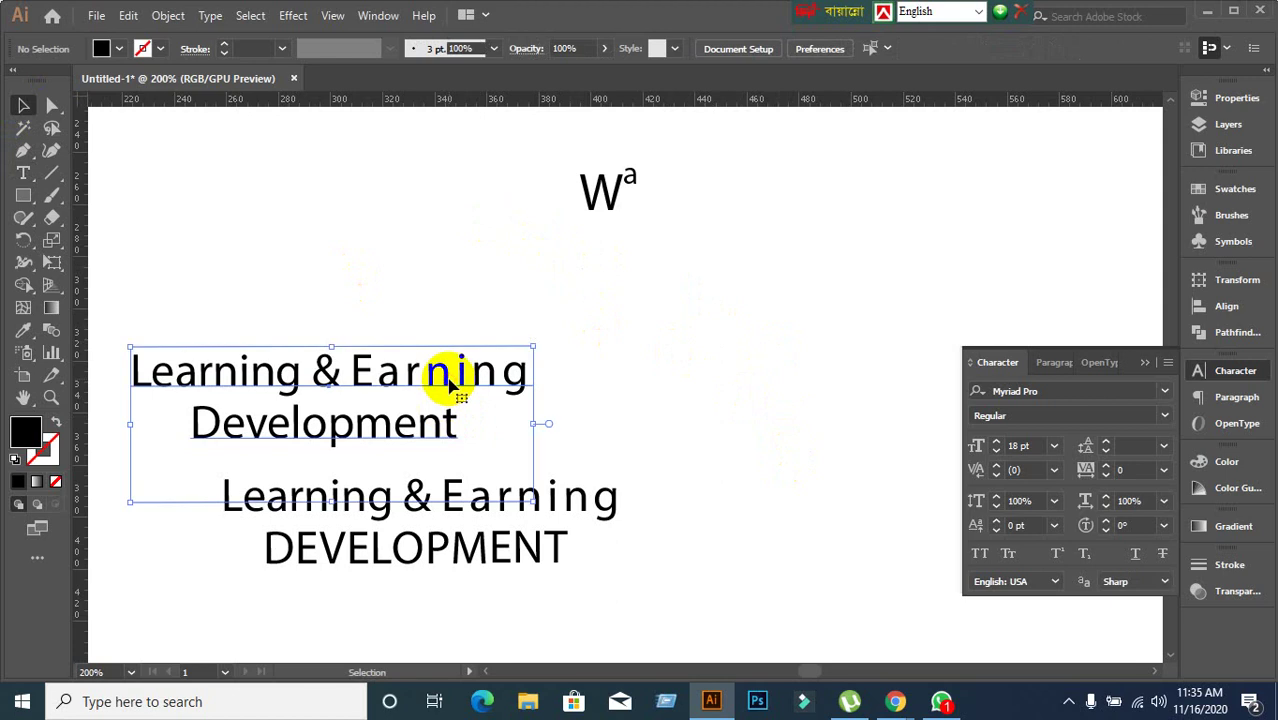
{"action": "left_click", "coordinate": [1136, 556]}
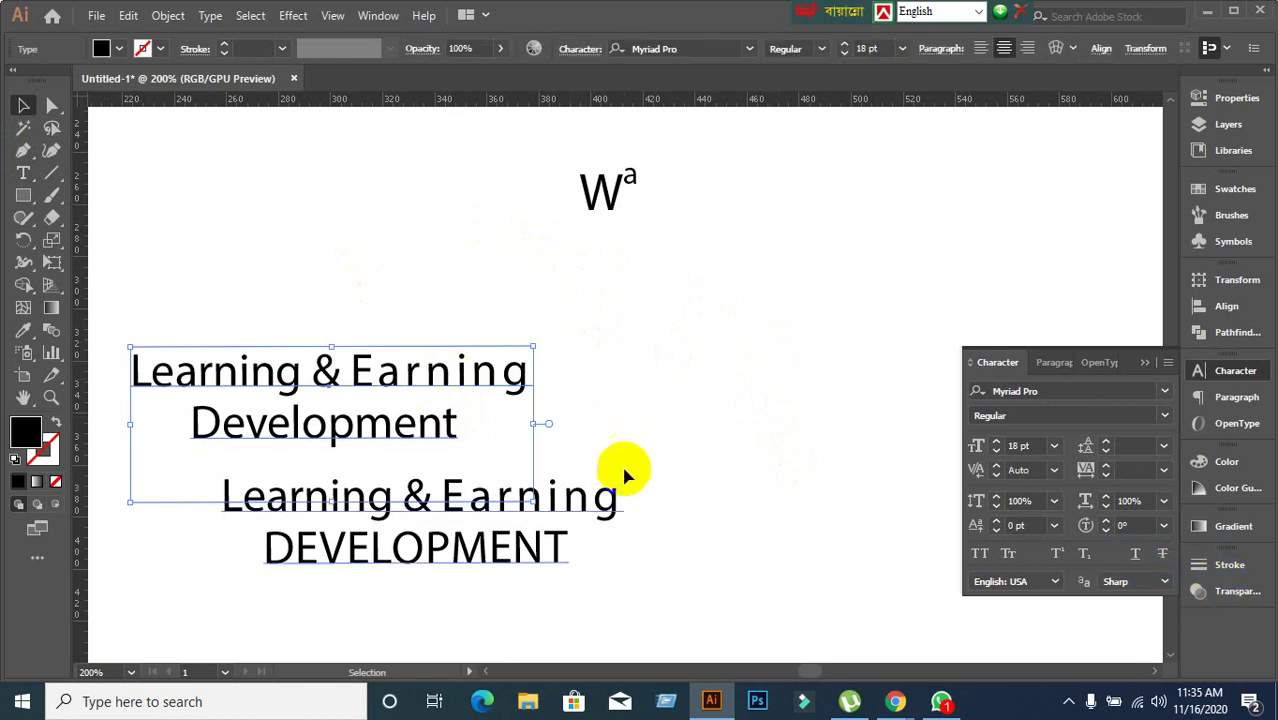
{"action": "left_click", "coordinate": [630, 420]}
{"action": "left_click_drag", "start_coordinate": [437, 436], "coordinate": [478, 362]}
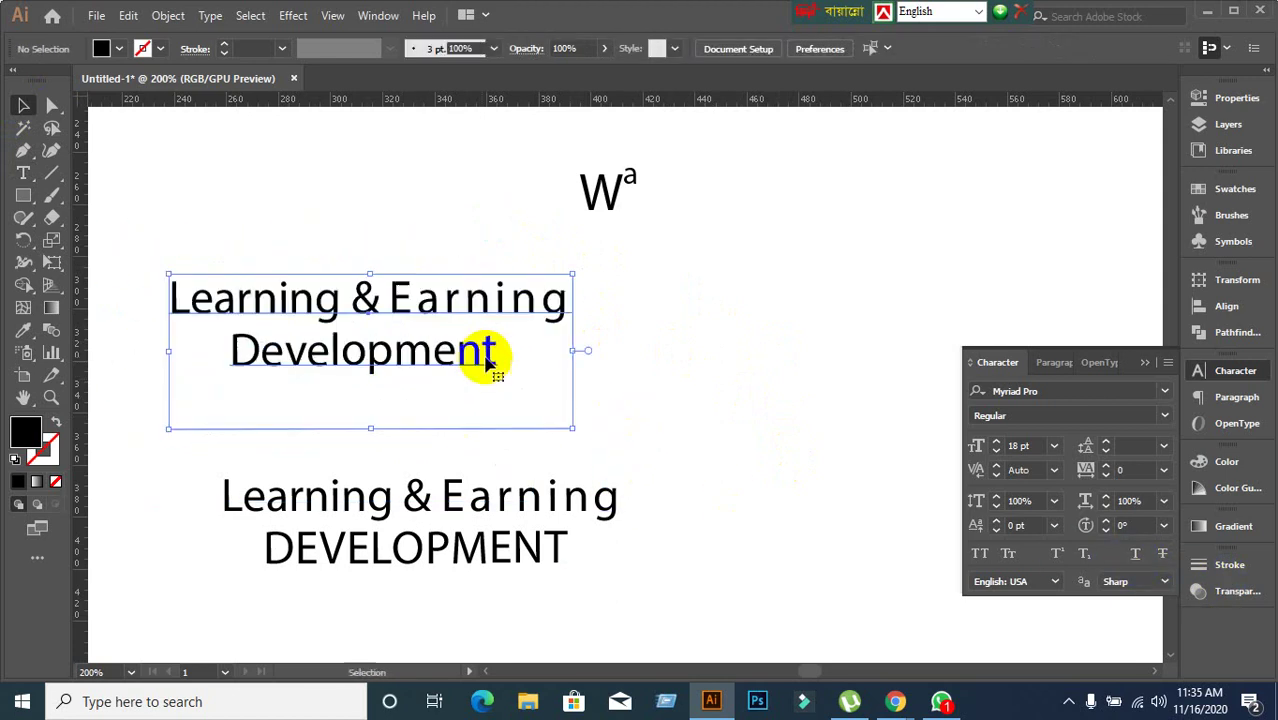
{"action": "left_click", "coordinate": [1135, 556]}
{"action": "left_click", "coordinate": [1136, 556]}
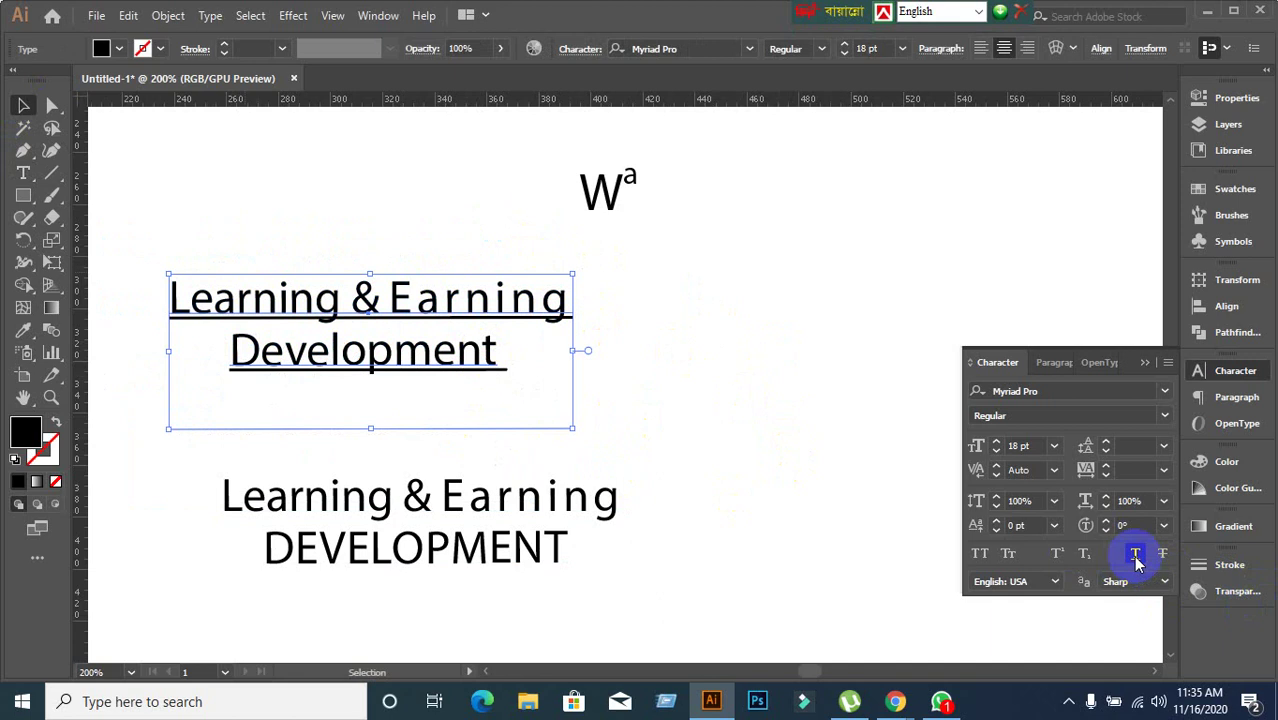
{"action": "left_click", "coordinate": [1136, 556]}
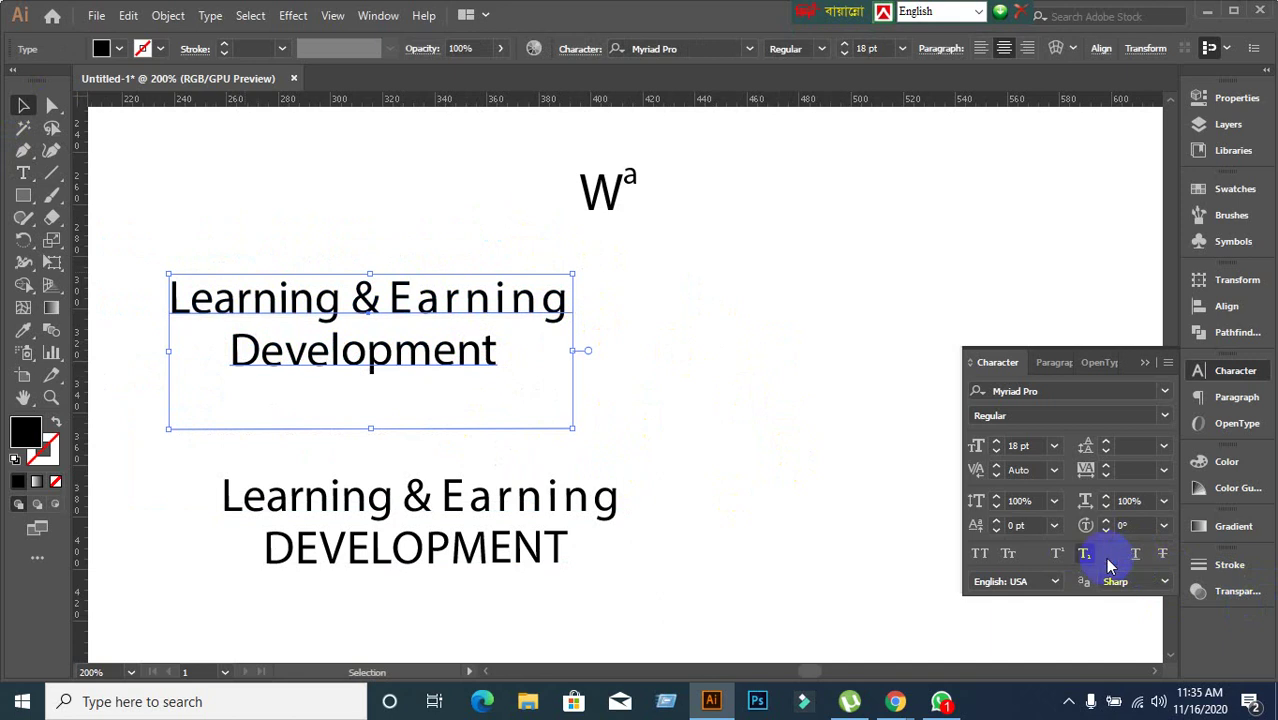
{"action": "left_click", "coordinate": [665, 456]}
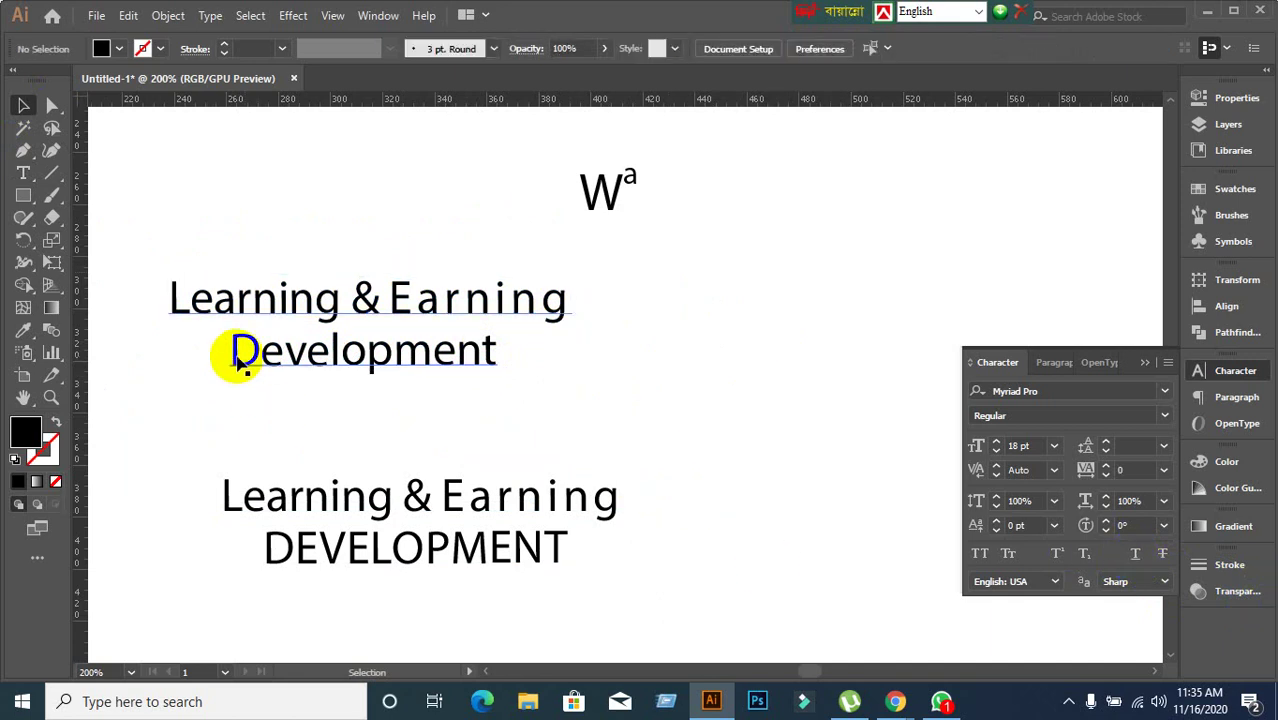
Underline only the word 'Development' in the upper title.
{"action": "left_click", "coordinate": [238, 362]}
{"action": "double_click", "coordinate": [235, 360]}
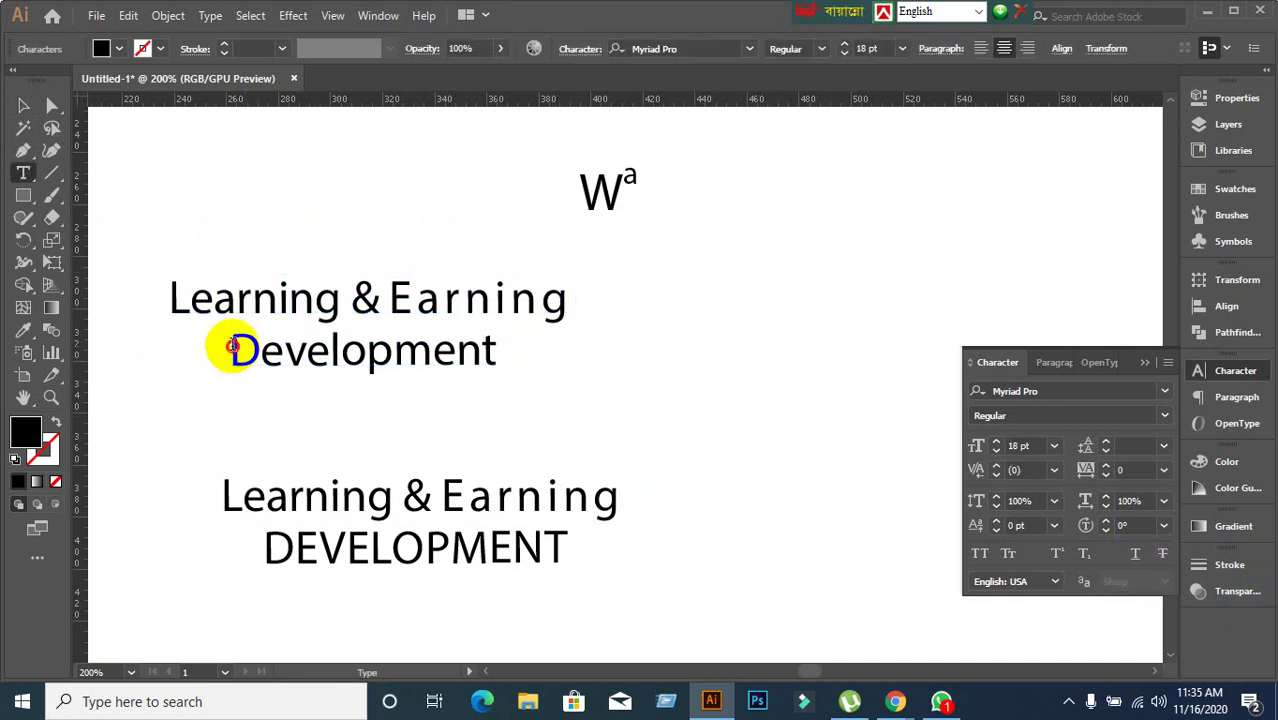
{"action": "left_click_drag", "start_coordinate": [230, 348], "coordinate": [562, 366]}
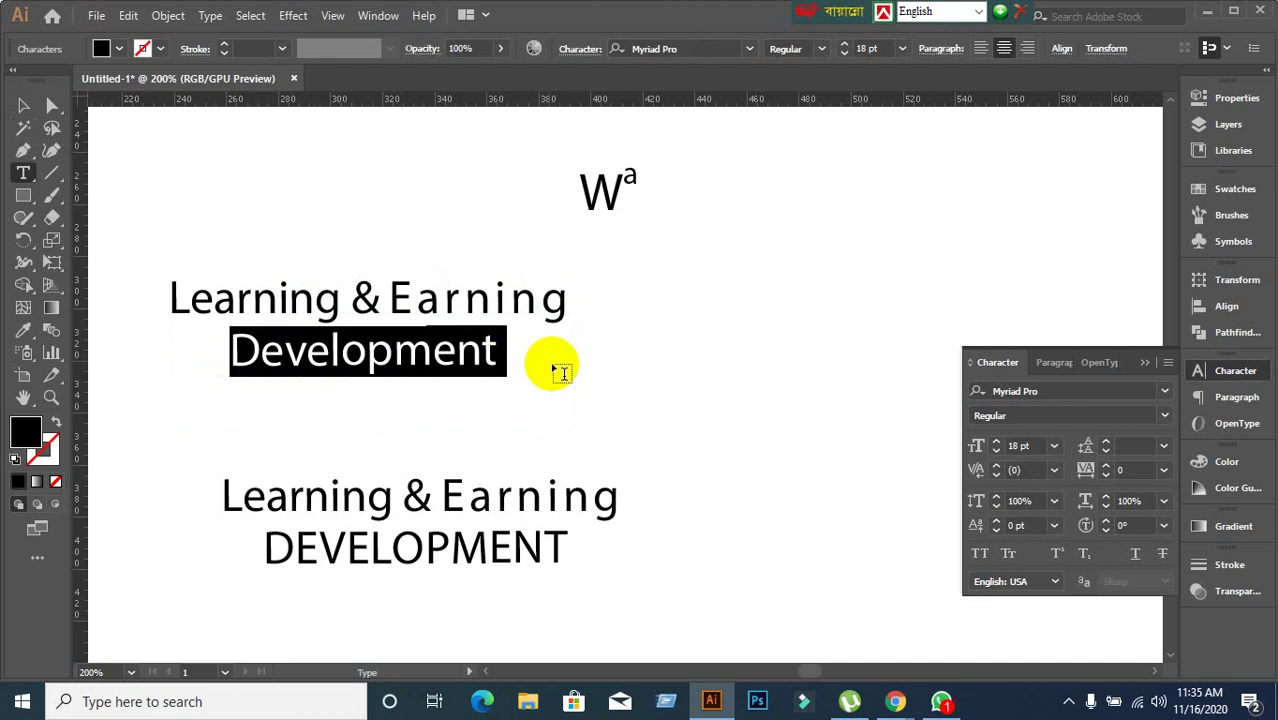
{"action": "left_click", "coordinate": [1133, 558]}
{"action": "left_click", "coordinate": [697, 499]}
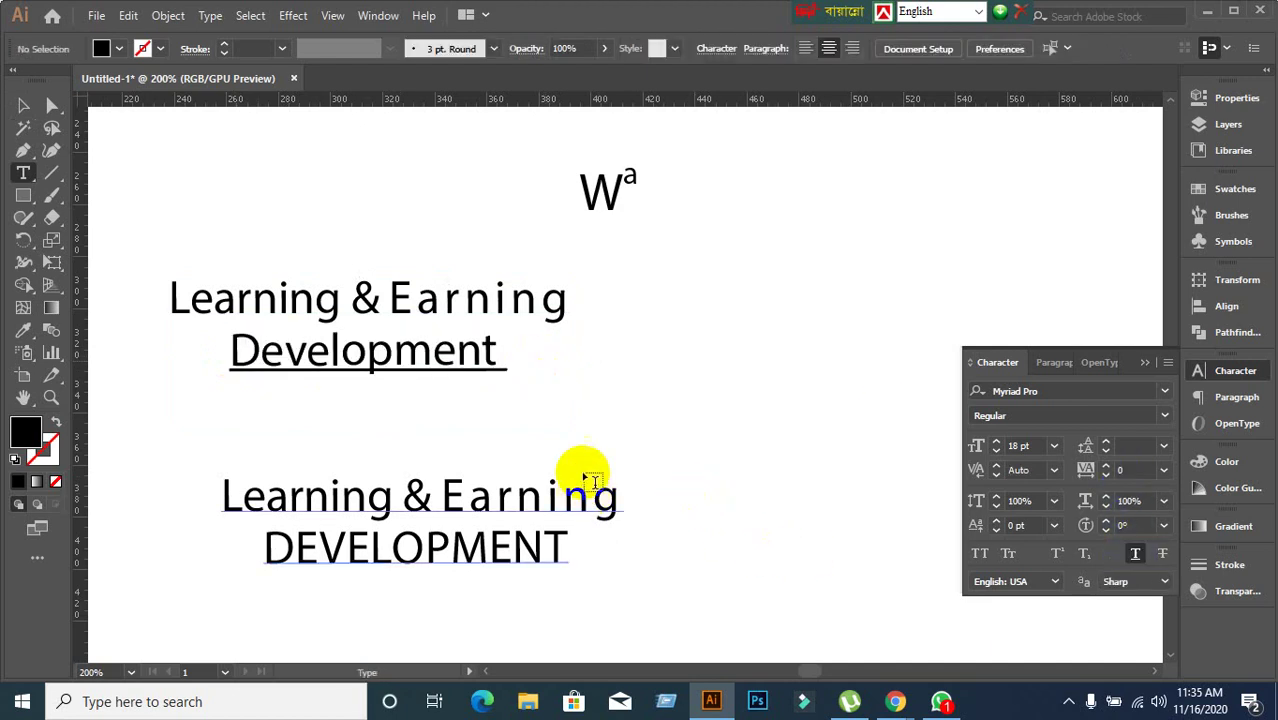
Strike through the 'Learning & Earning' line and move the title lower-left toward the second title.
{"action": "left_click", "coordinate": [306, 302]}
{"action": "triple_click", "coordinate": [306, 302]}
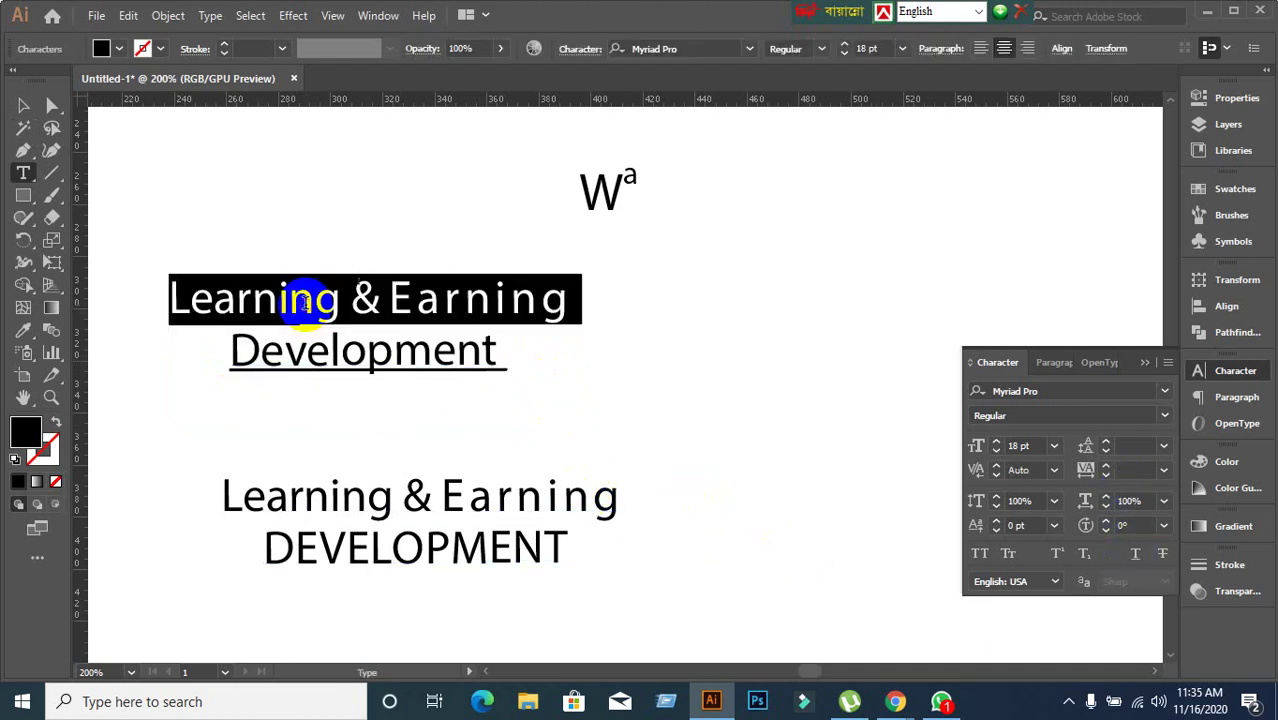
{"action": "left_click", "coordinate": [1163, 555]}
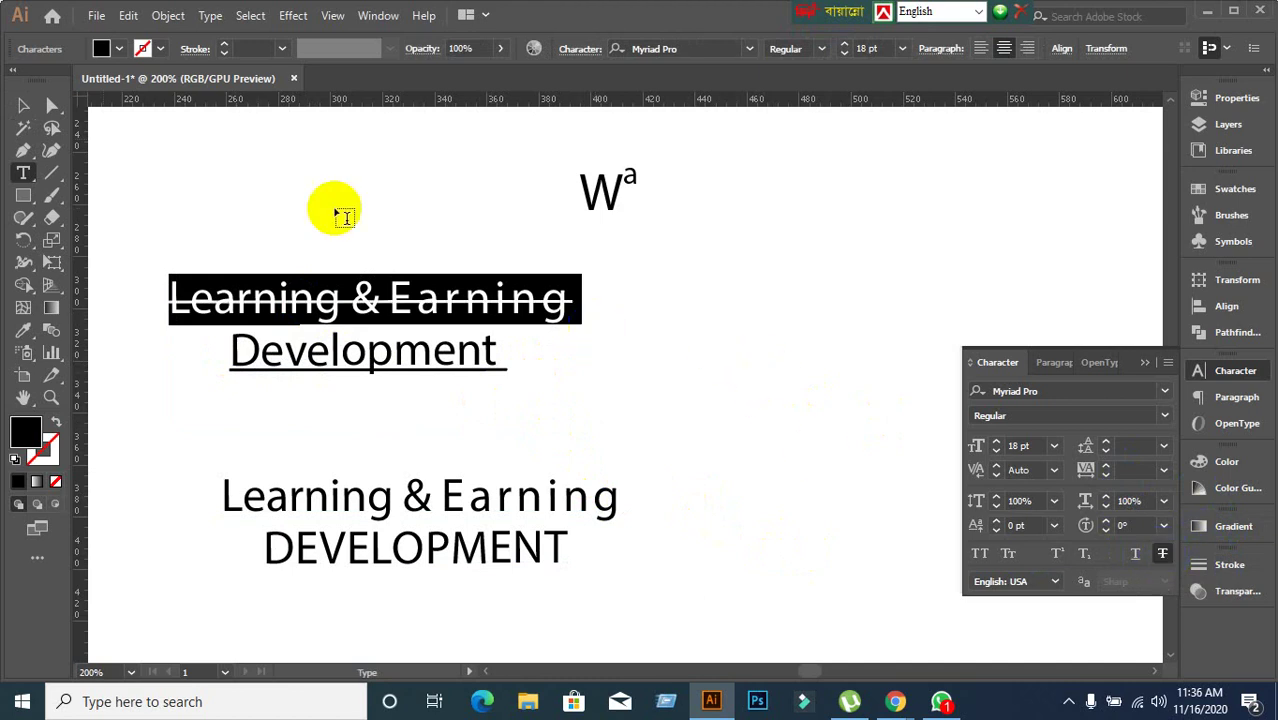
{"action": "left_click", "coordinate": [24, 104]}
{"action": "left_click", "coordinate": [241, 178]}
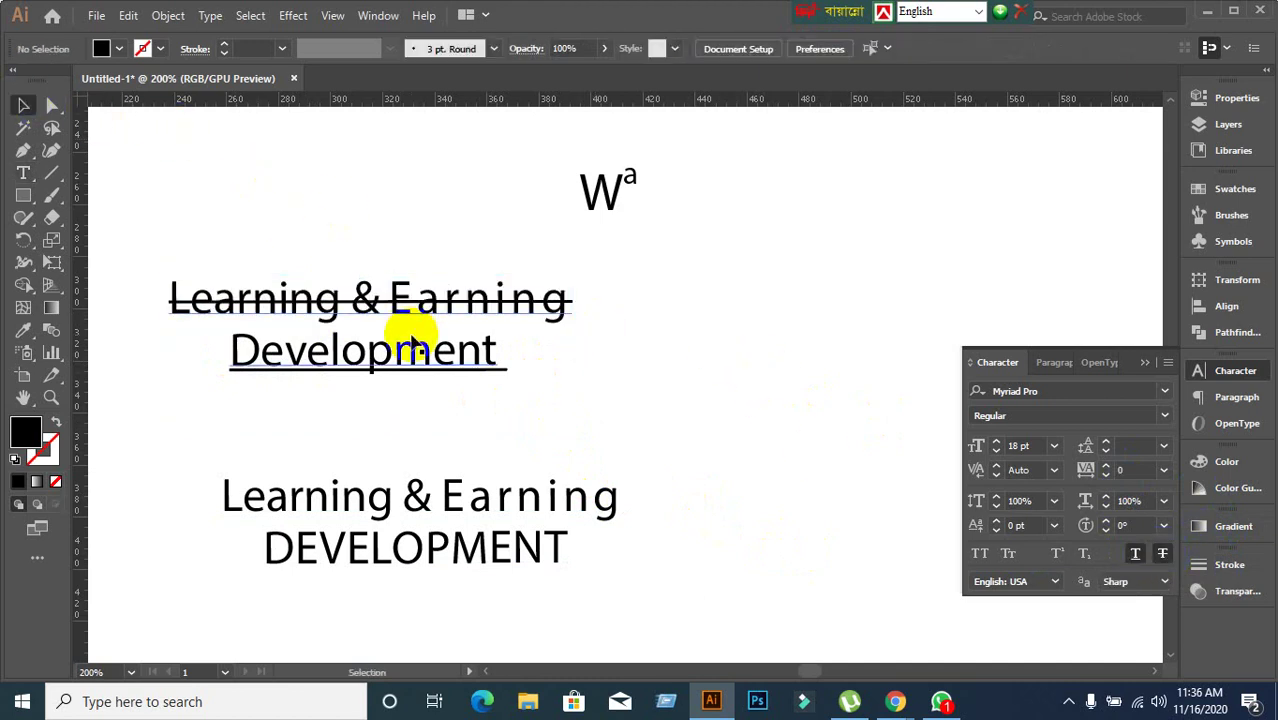
{"action": "left_click_drag", "start_coordinate": [416, 306], "coordinate": [393, 384]}
{"action": "left_click", "coordinate": [785, 432]}
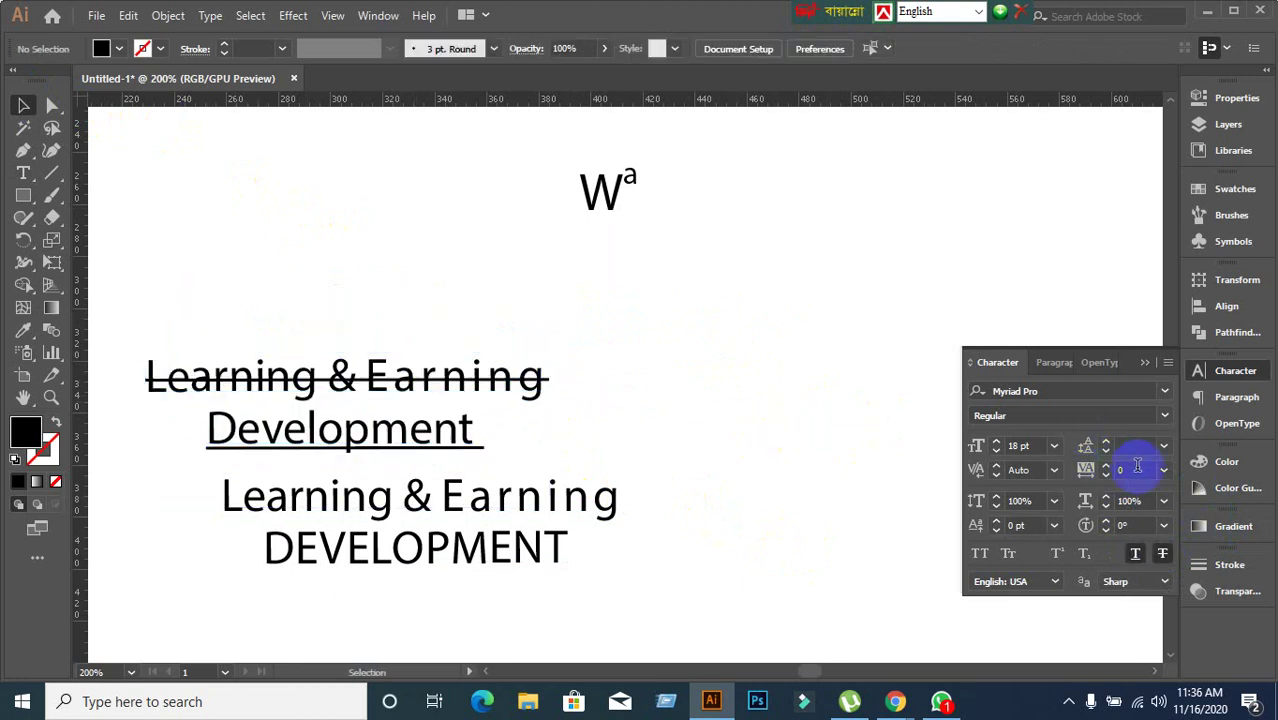
{"action": "left_click", "coordinate": [1053, 365]}
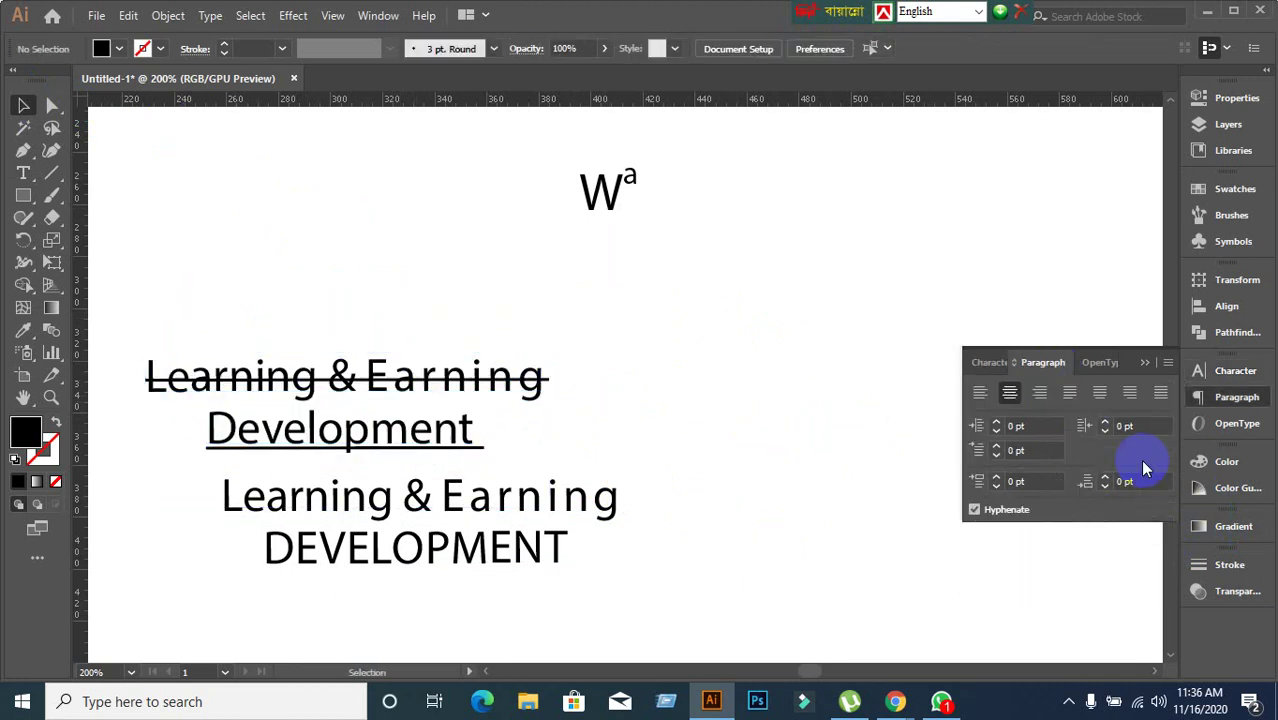
{"action": "left_click", "coordinate": [985, 363]}
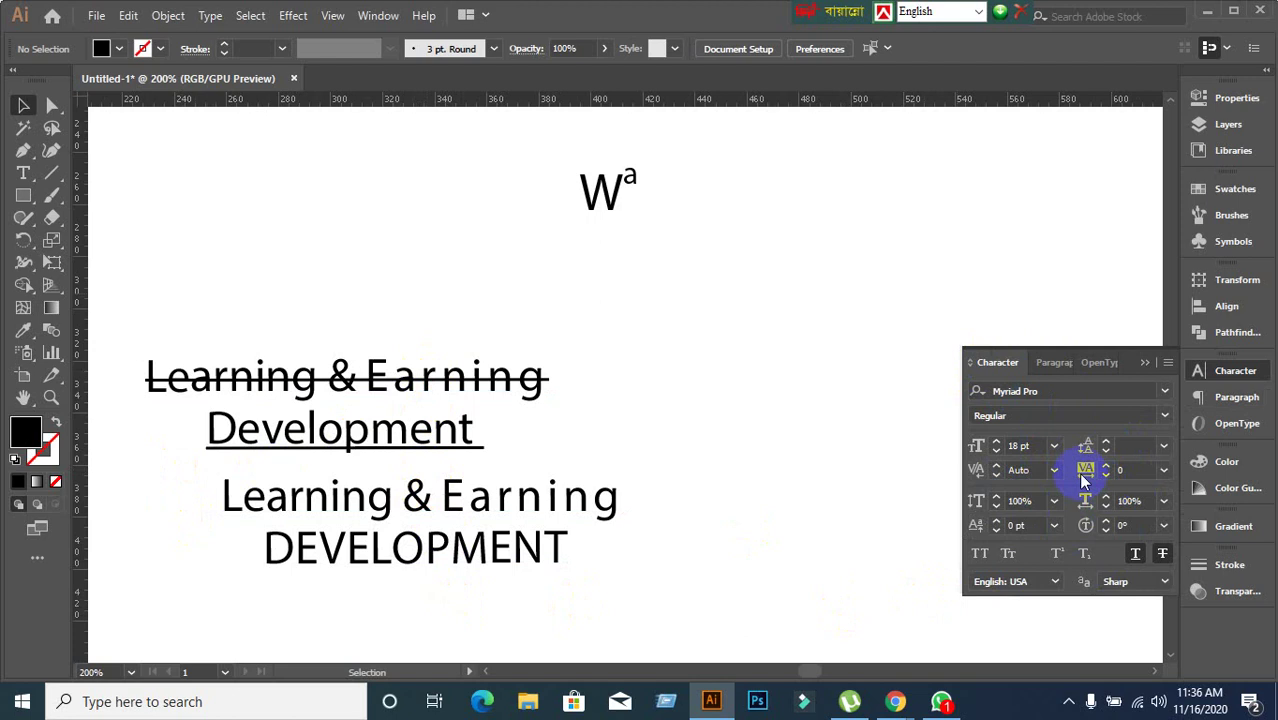
{"action": "left_click", "coordinate": [451, 400]}
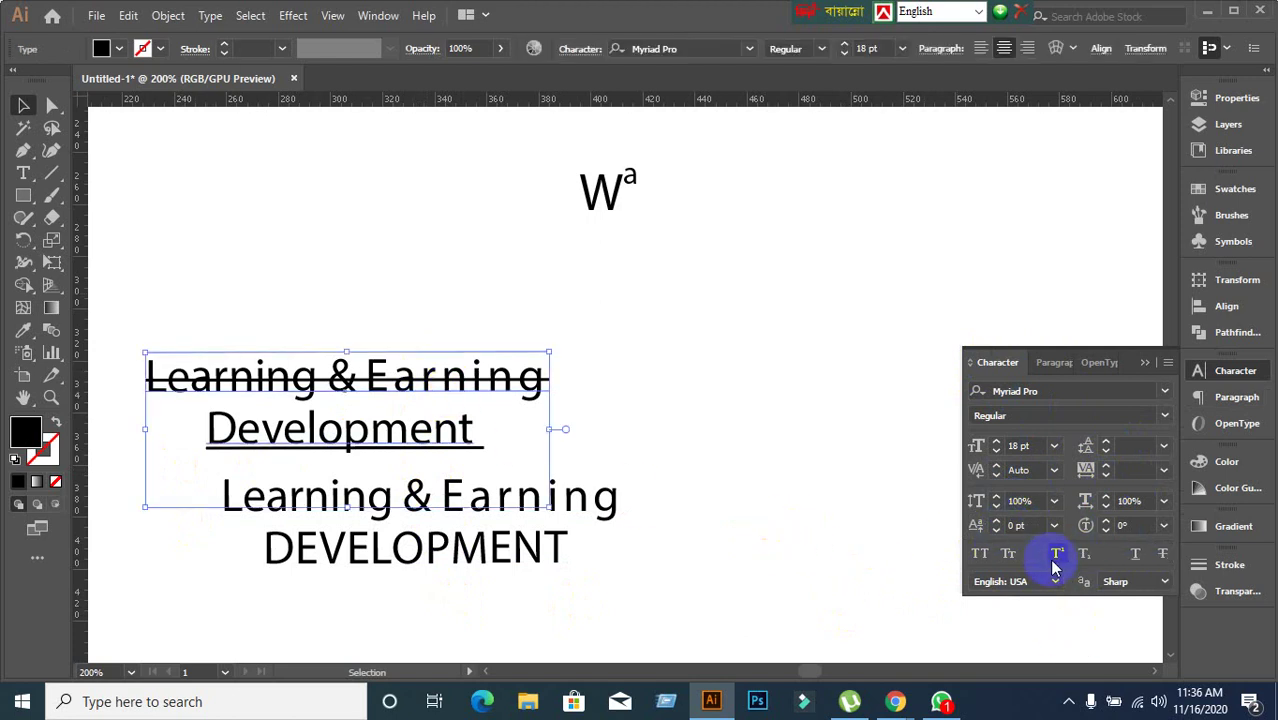
{"action": "left_click", "coordinate": [767, 429]}
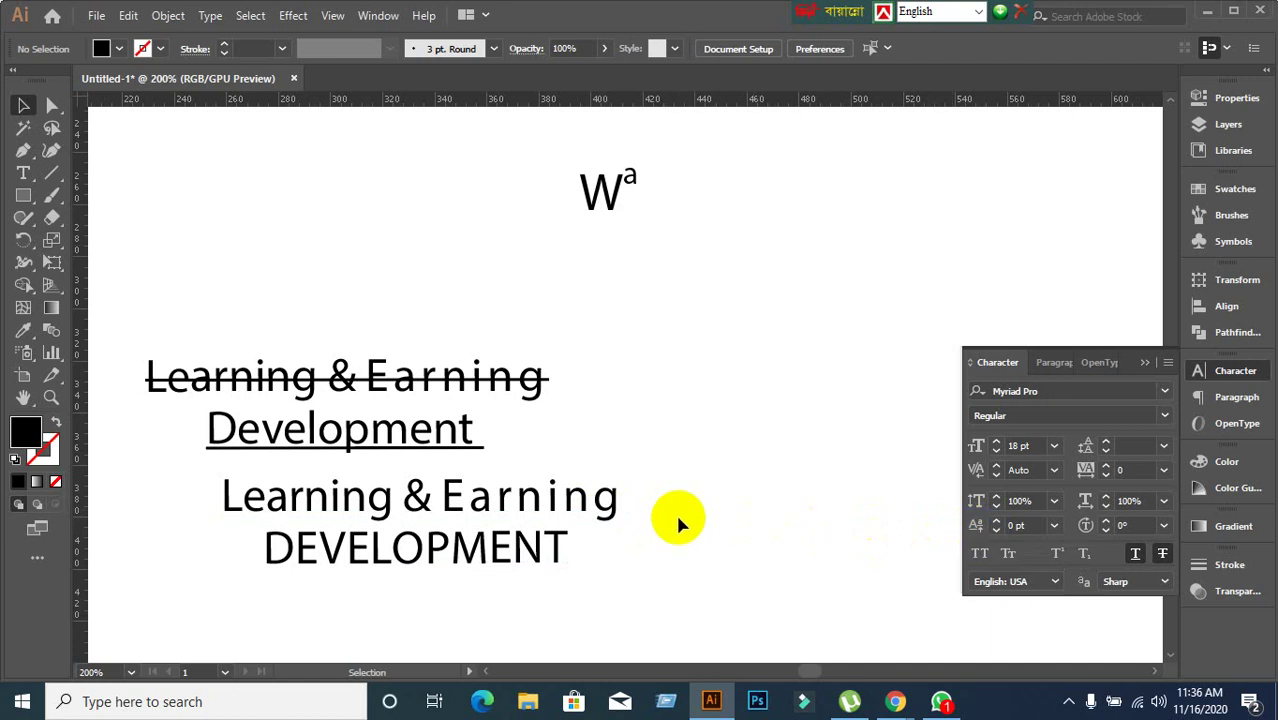
Shift the lower block right, make Earning's final 'g' superscript and Learning's 'g' subscript.
{"action": "left_click_drag", "start_coordinate": [579, 522], "coordinate": [709, 590]}
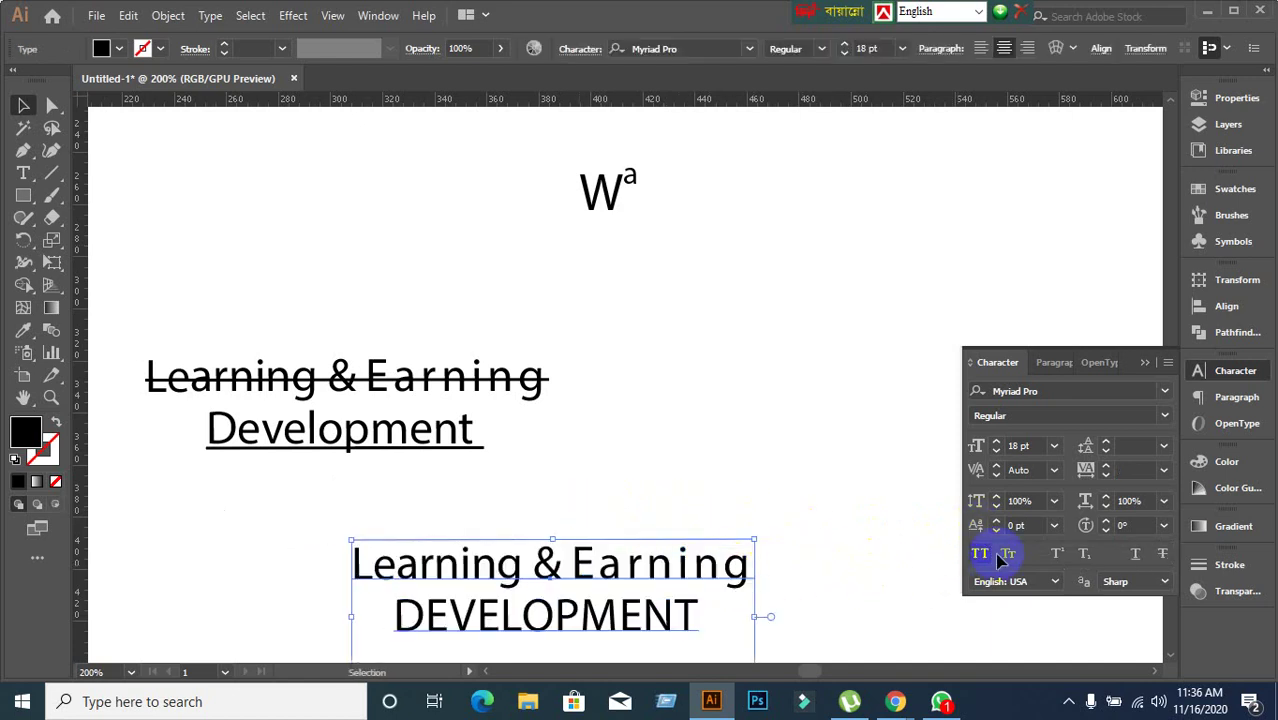
{"action": "left_click_drag", "start_coordinate": [736, 569], "coordinate": [791, 516]}
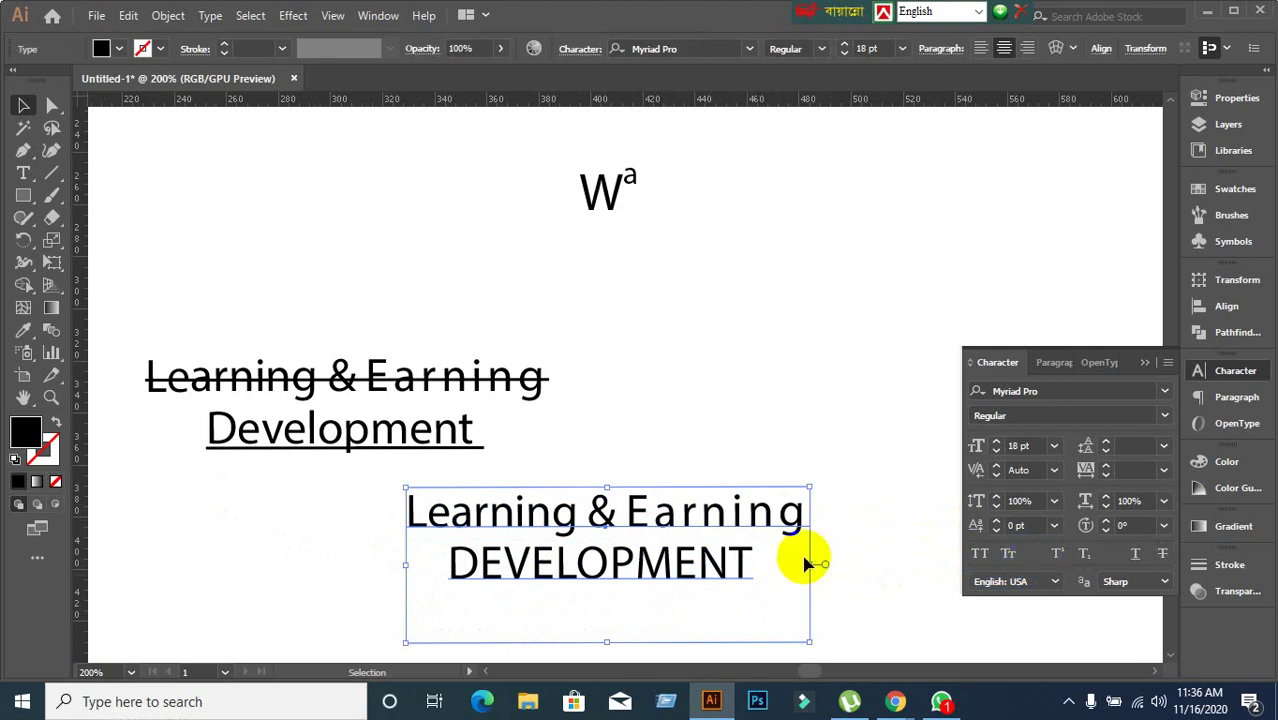
{"action": "double_click", "coordinate": [789, 527]}
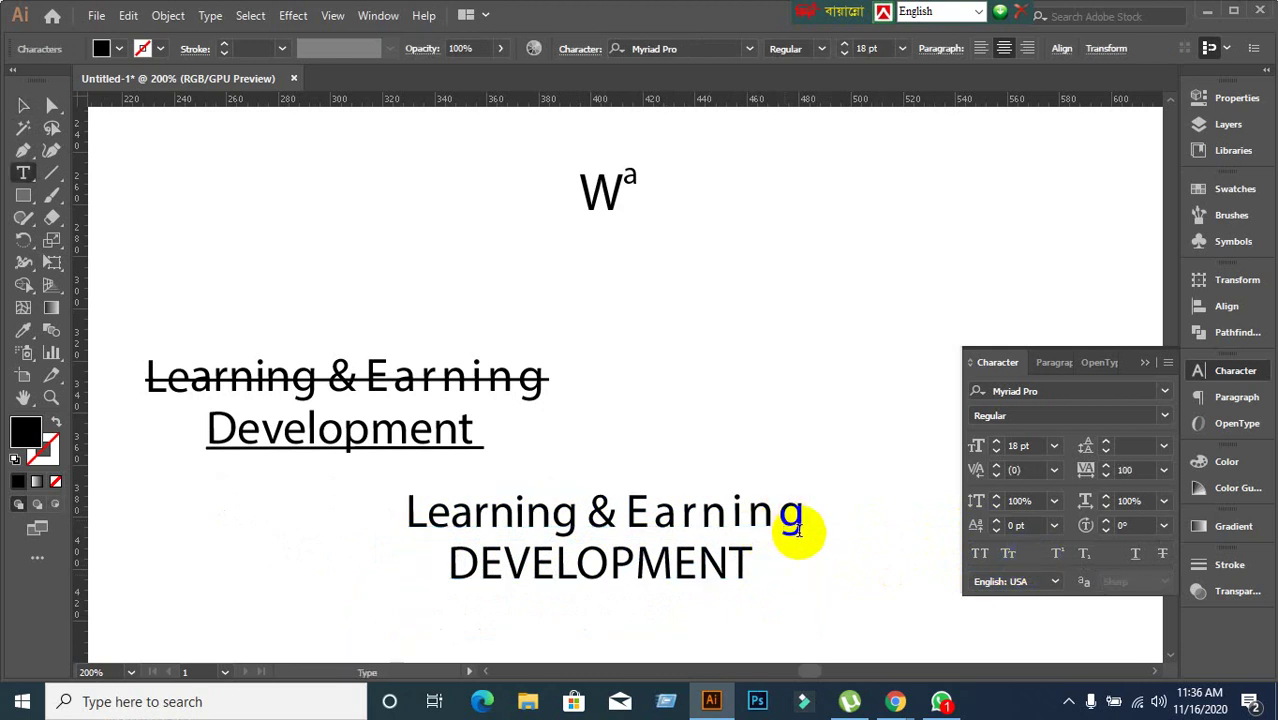
{"action": "left_click_drag", "start_coordinate": [783, 517], "coordinate": [828, 517]}
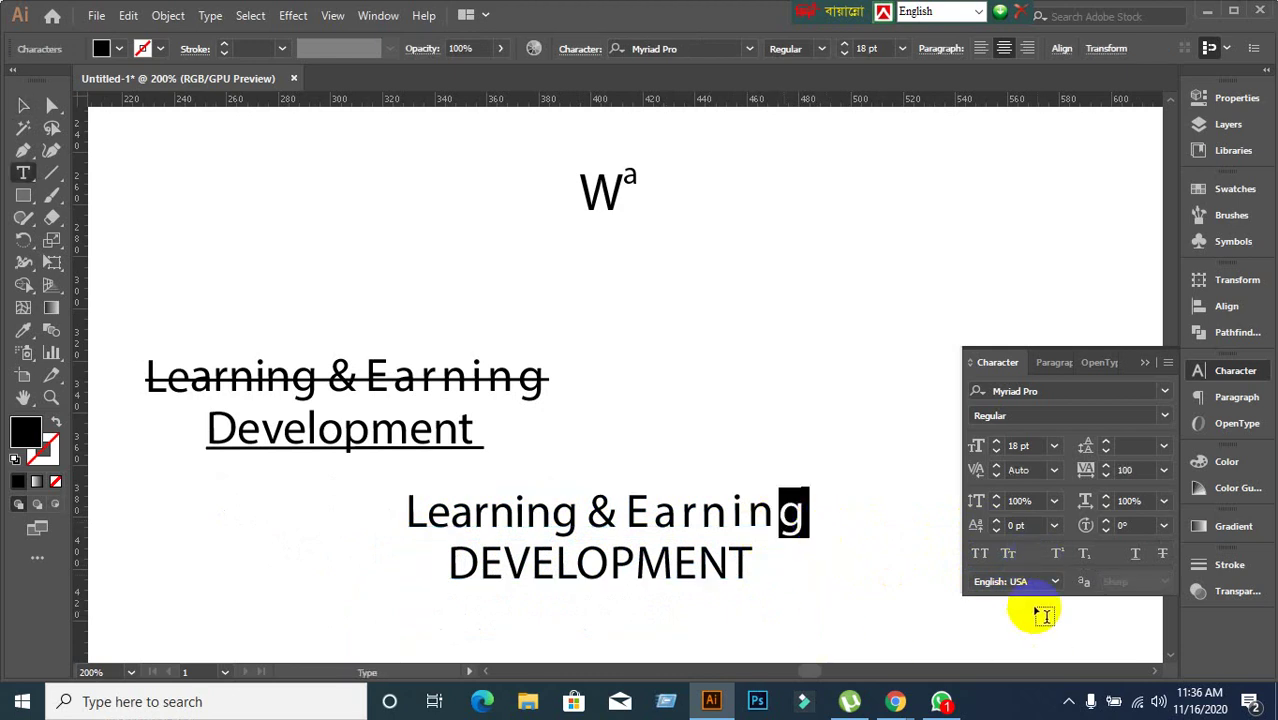
{"action": "left_click", "coordinate": [1057, 553]}
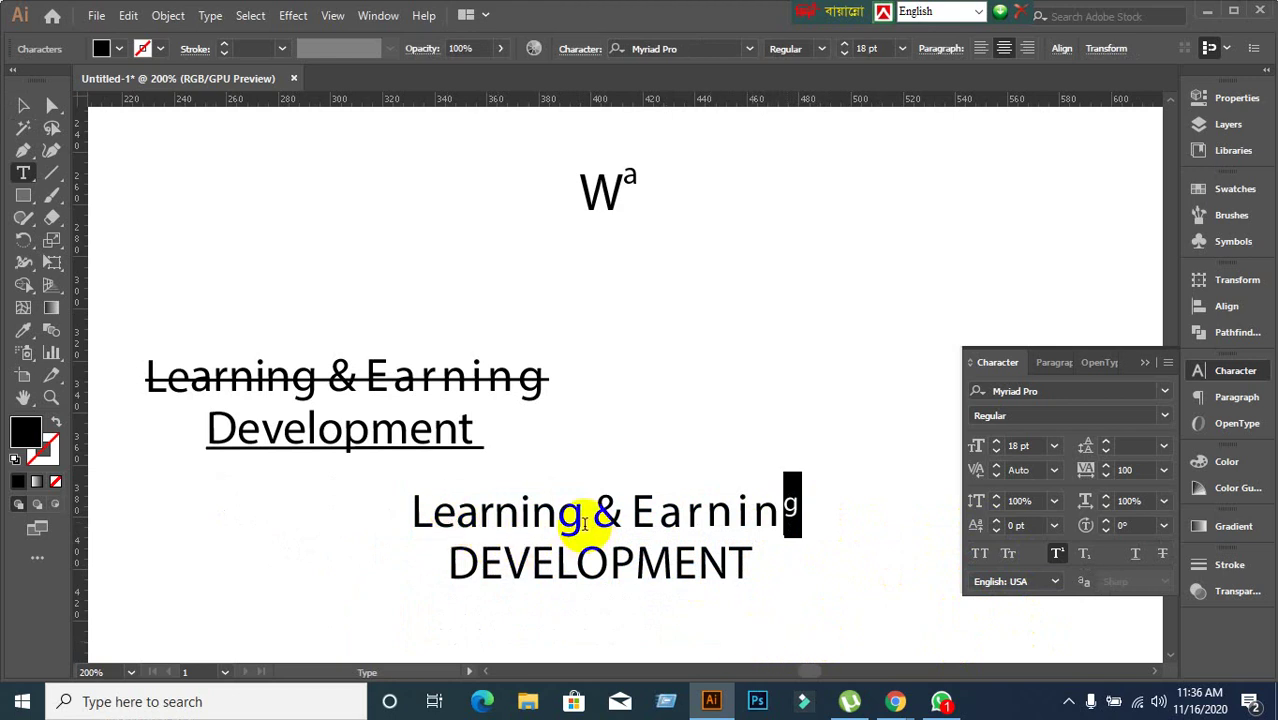
{"action": "left_click_drag", "start_coordinate": [566, 515], "coordinate": [588, 520]}
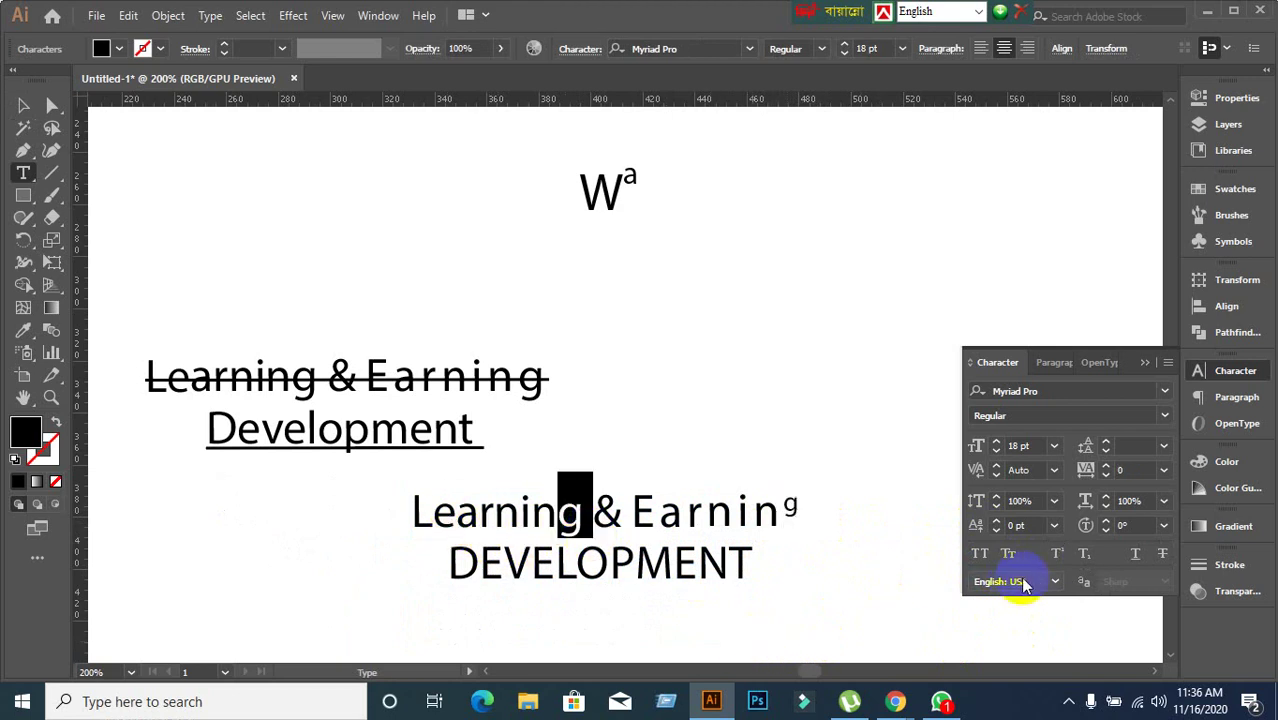
{"action": "left_click", "coordinate": [1084, 553]}
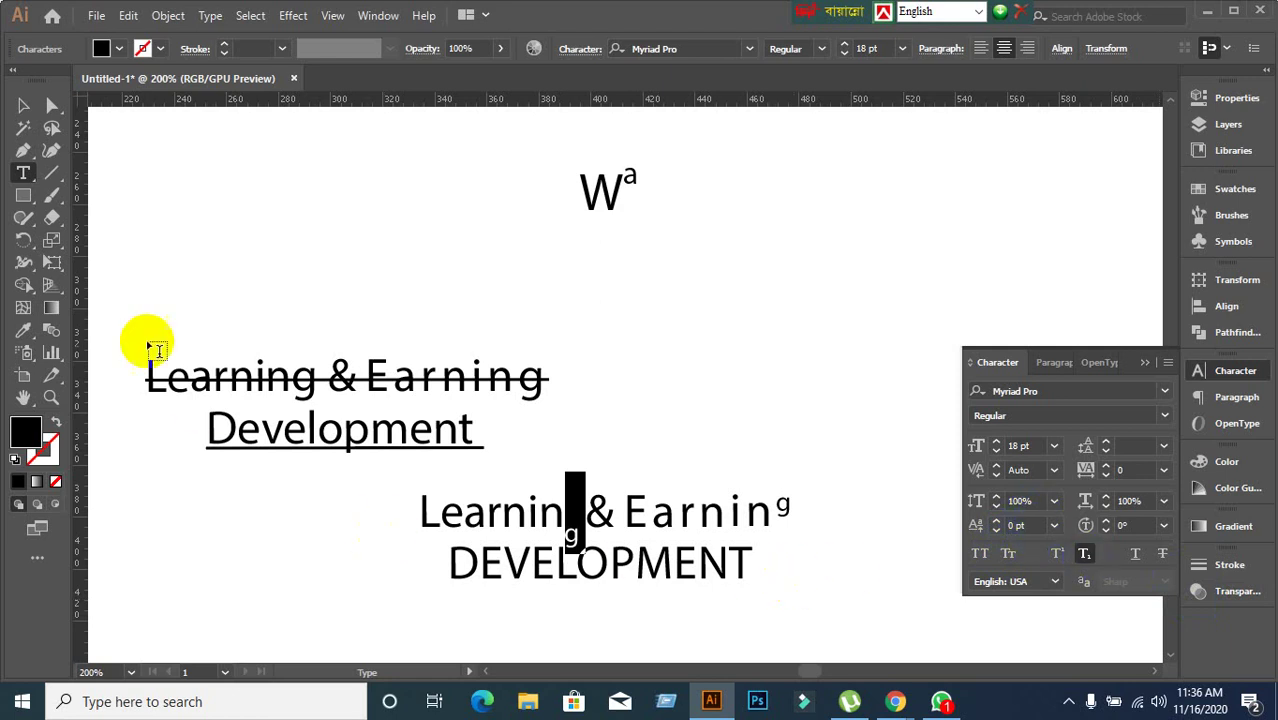
Choose Reset Panel in the Character panel menu so the lower text returns to plain 12 pt.
{"action": "left_click", "coordinate": [24, 107]}
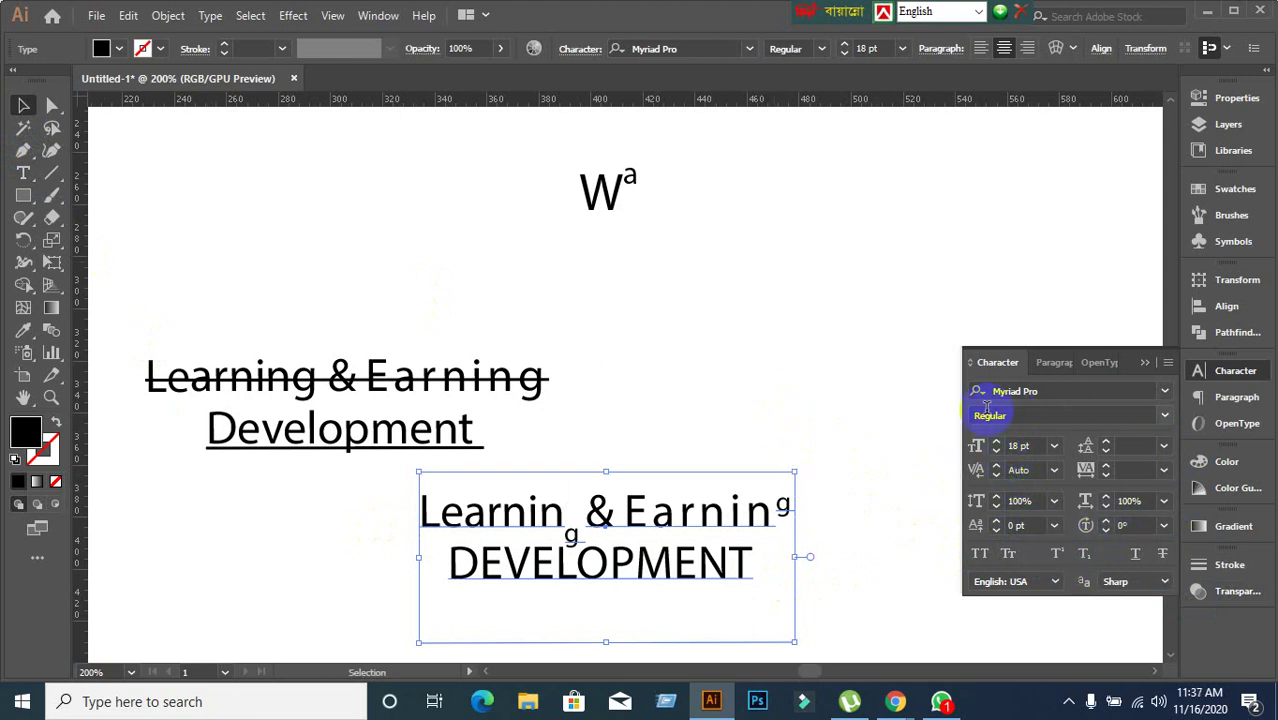
{"action": "left_click", "coordinate": [1029, 503]}
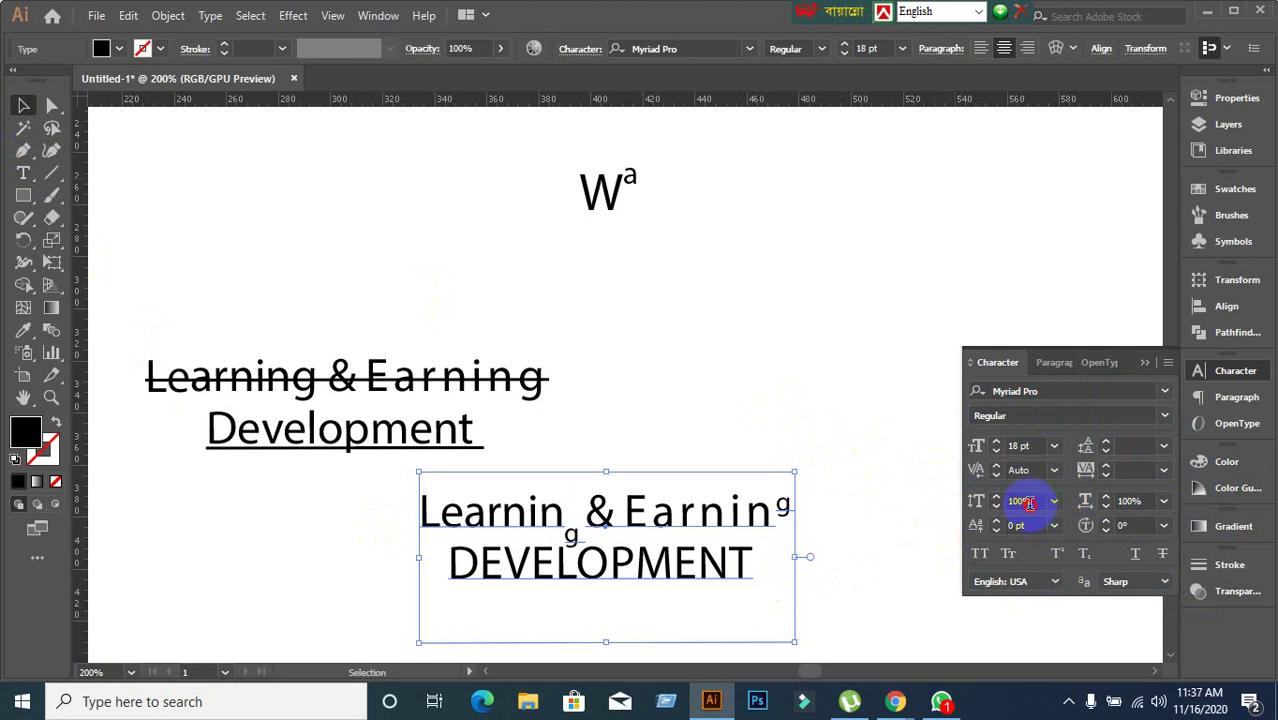
{"action": "left_click", "coordinate": [1132, 502]}
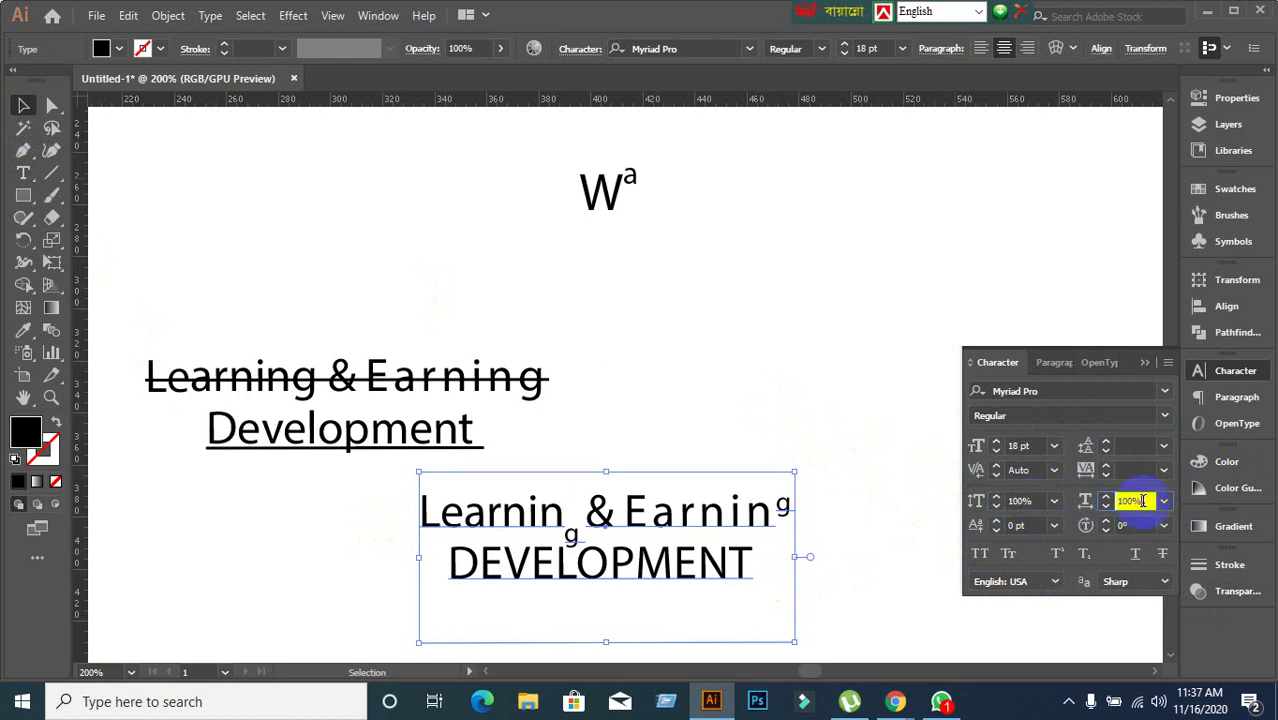
{"action": "left_click", "coordinate": [1166, 362]}
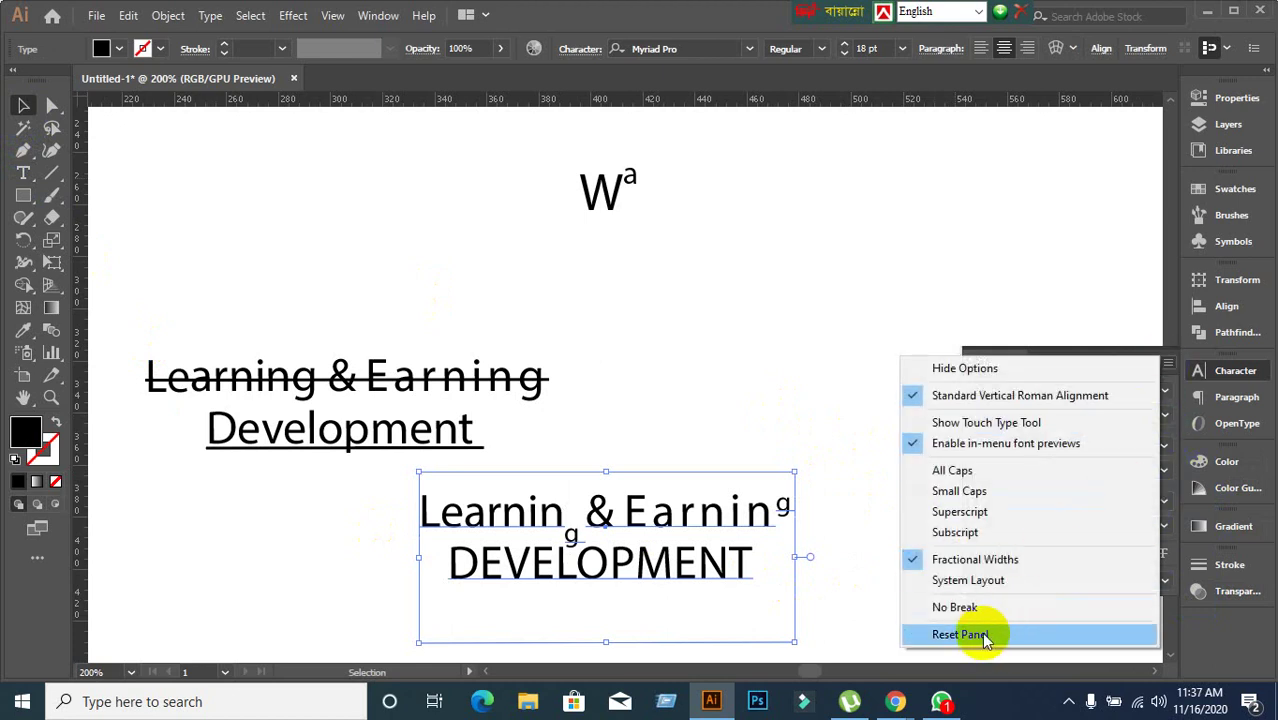
{"action": "left_click", "coordinate": [984, 636]}
{"action": "left_click", "coordinate": [543, 452]}
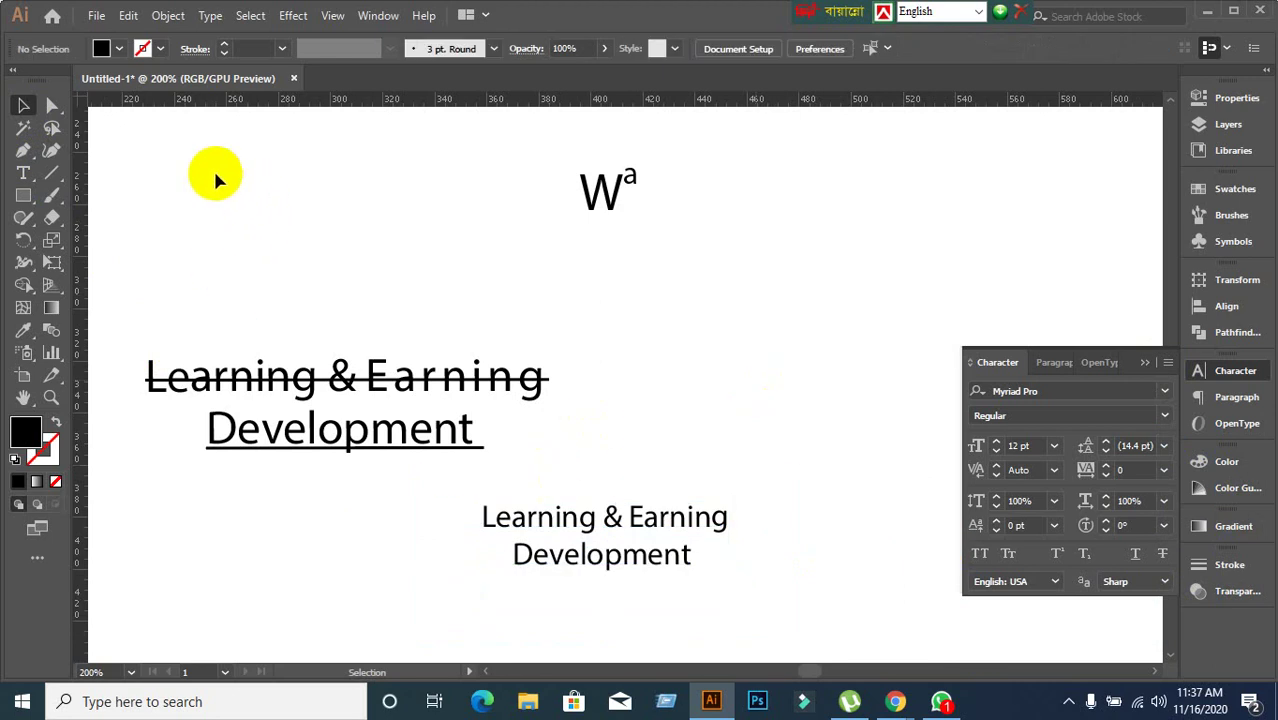
{"action": "left_click_drag", "start_coordinate": [142, 146], "coordinate": [836, 573]}
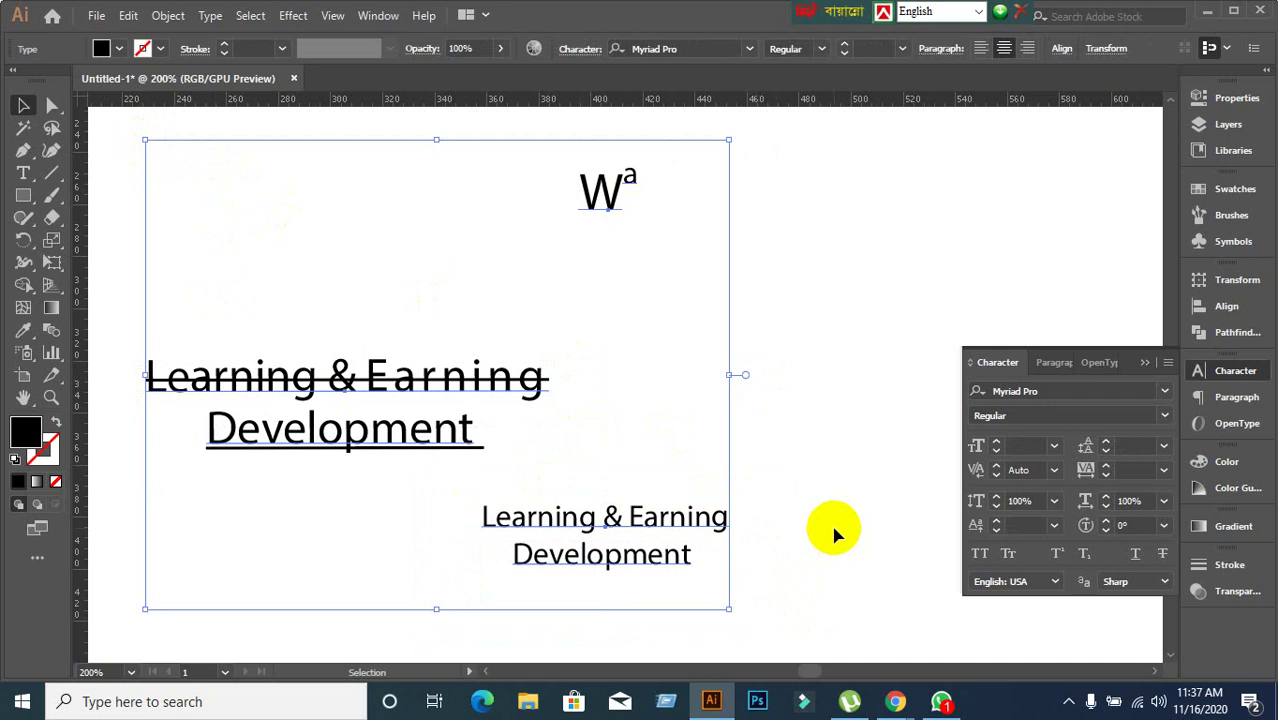
{"action": "left_click", "coordinate": [834, 535]}
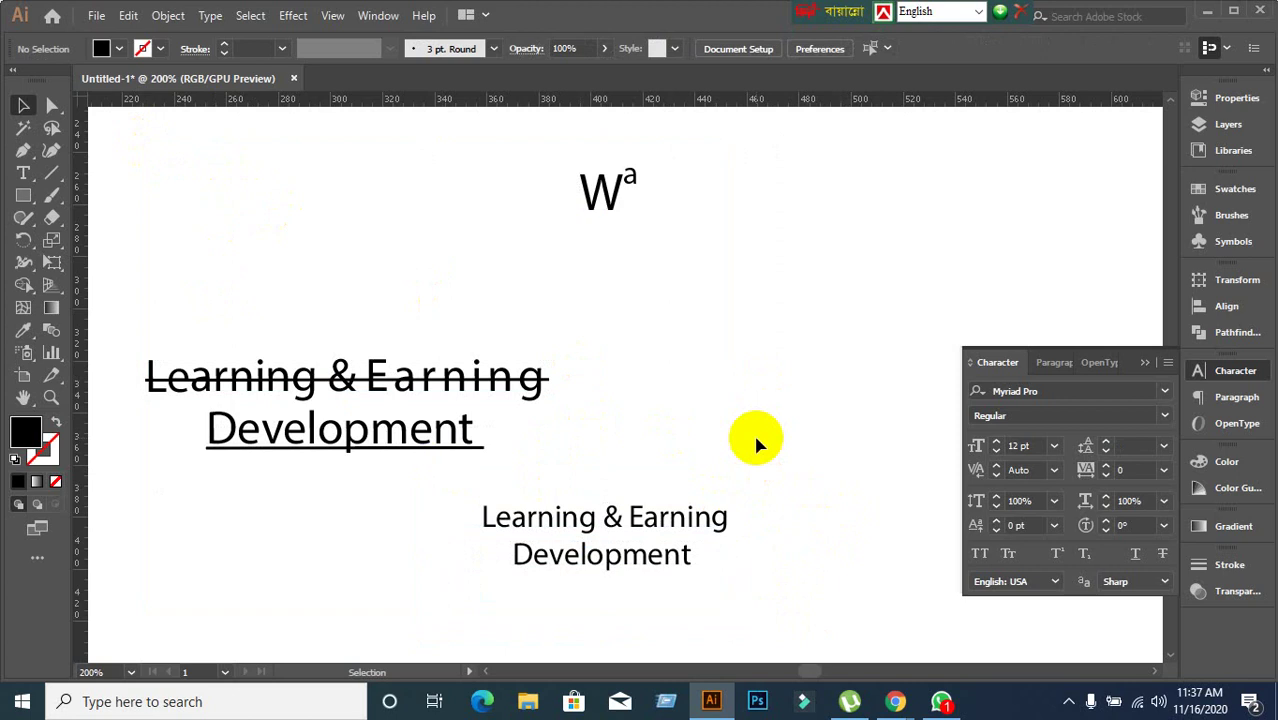
{"action": "scroll", "coordinate": [757, 440], "scroll_direction": "up", "scroll_amount": 1}
{"action": "left_click_drag", "start_coordinate": [198, 168], "coordinate": [795, 600]}
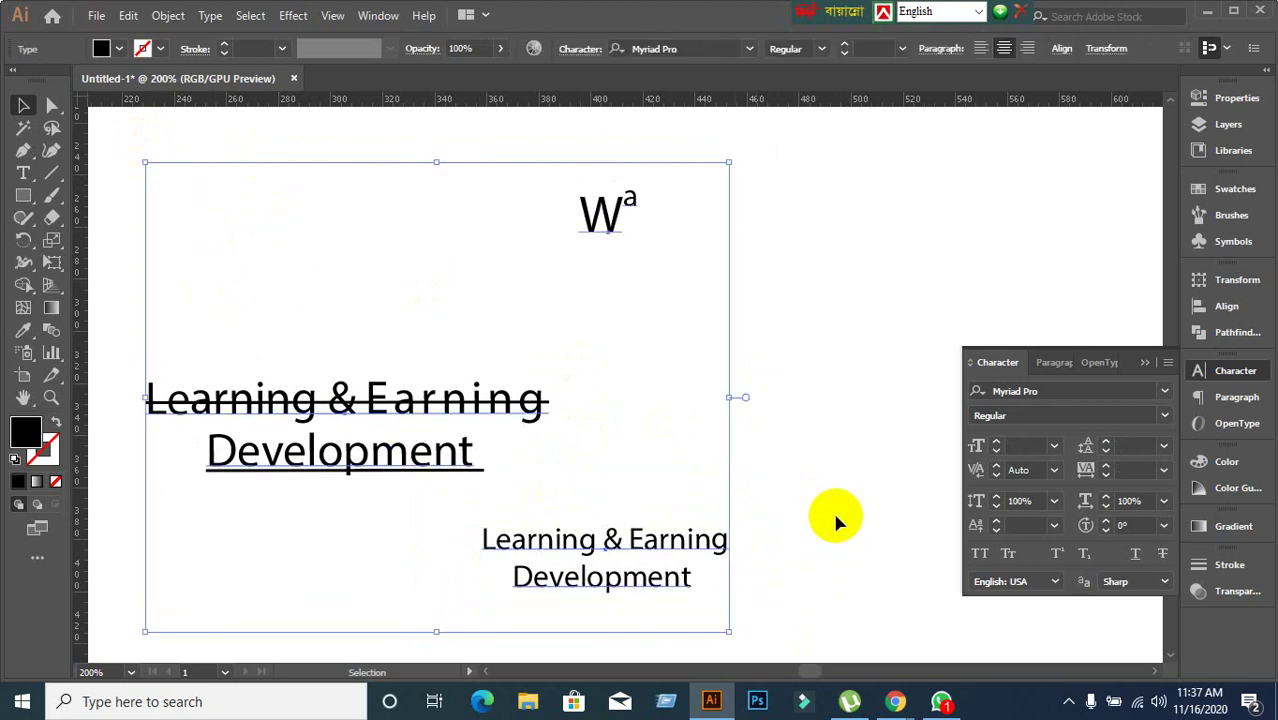
{"action": "key", "text": "Delete"}
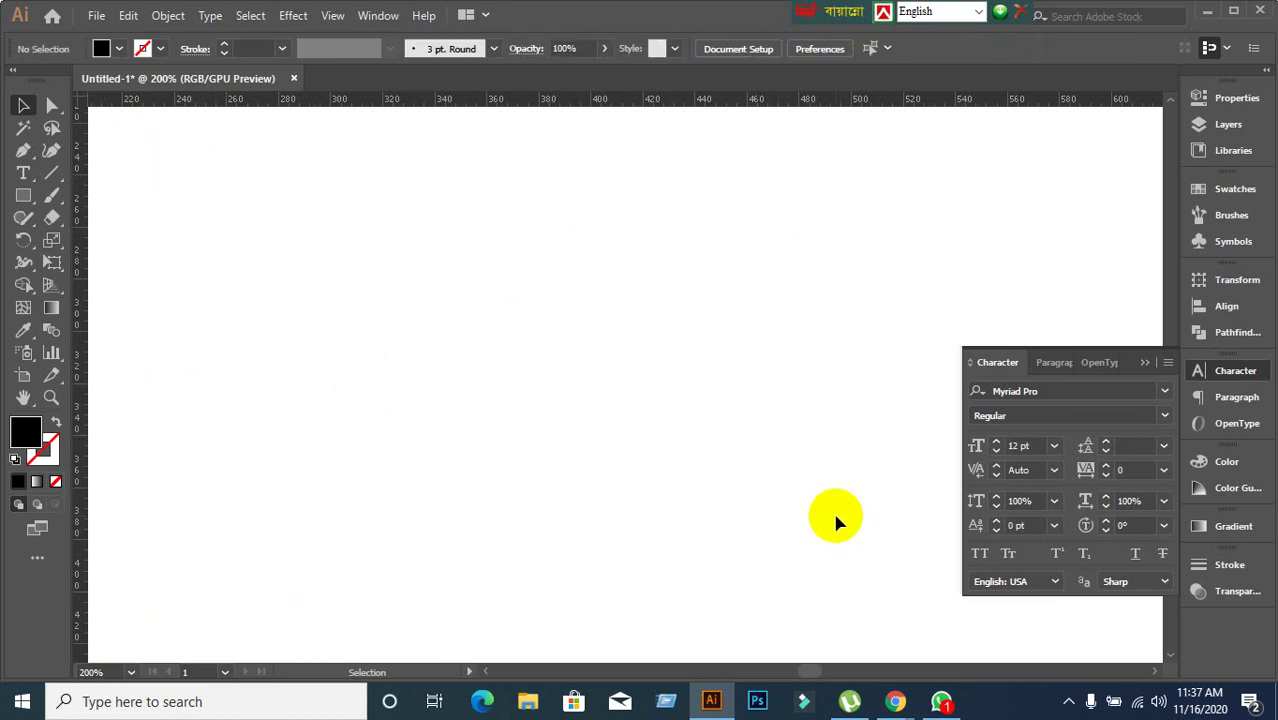
{"action": "key", "text": "ctrl+z"}
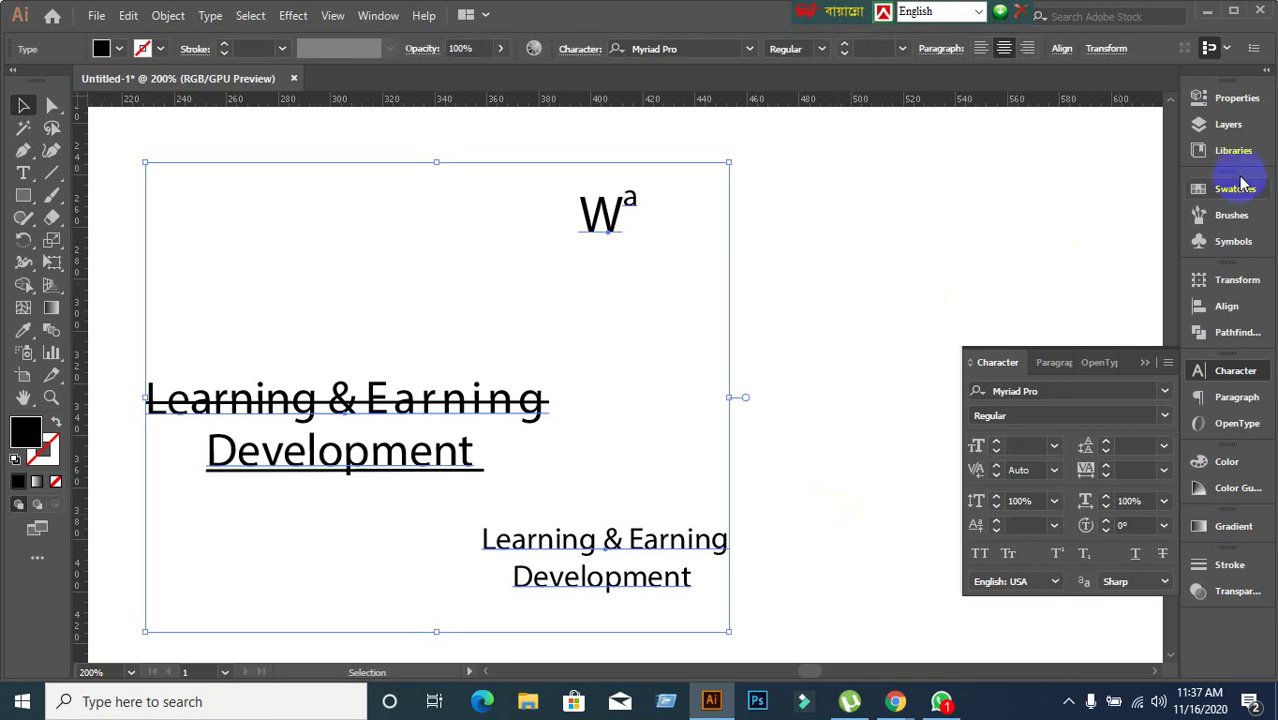
{"action": "left_click", "coordinate": [1206, 16]}
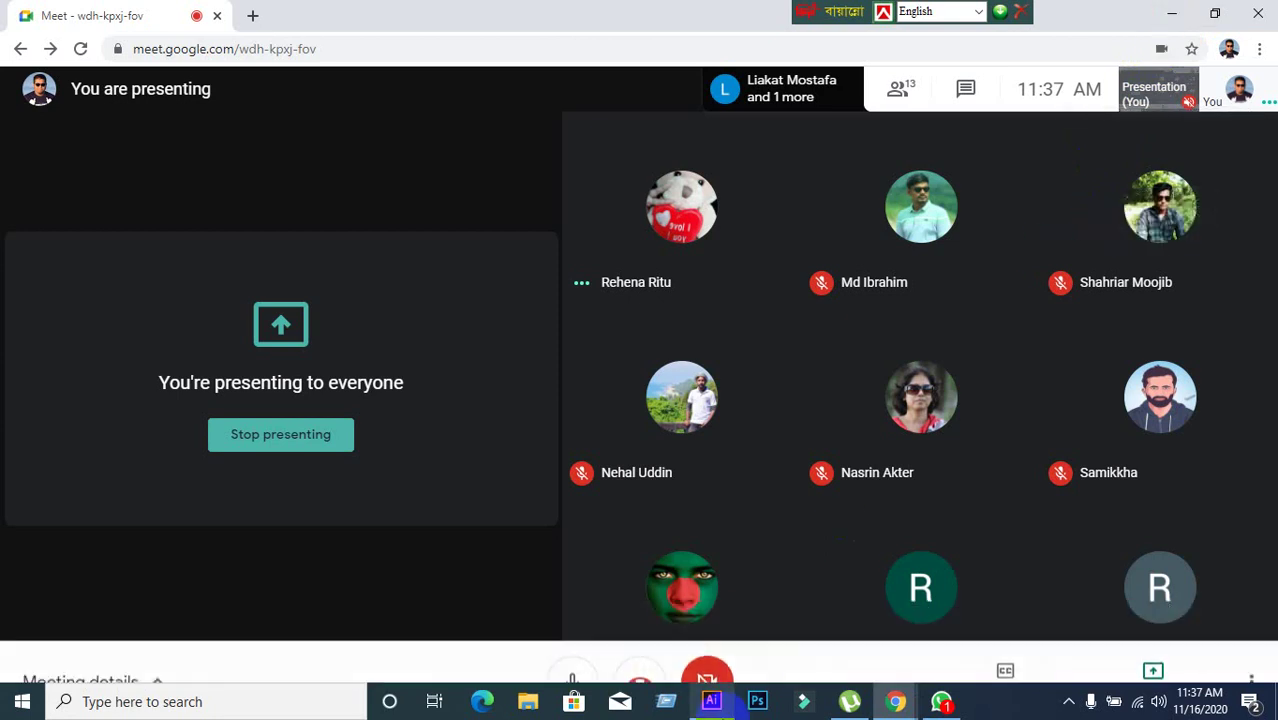
{"action": "left_click", "coordinate": [711, 701]}
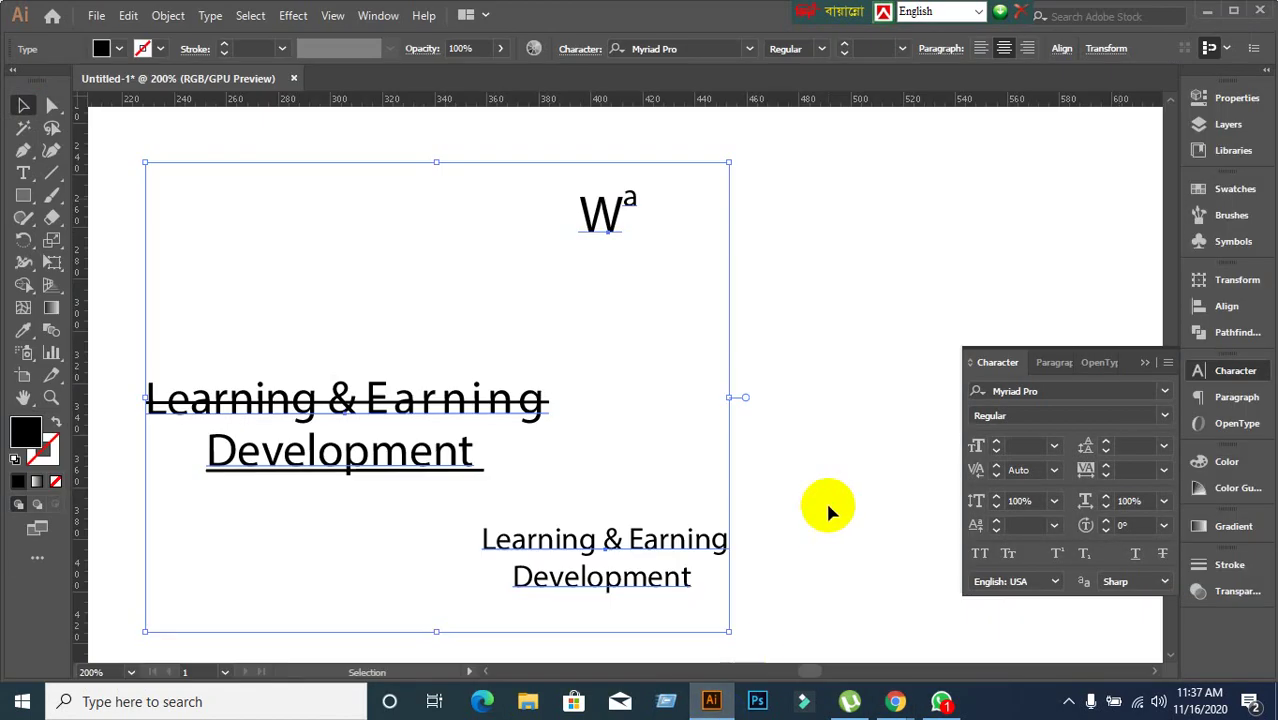
{"action": "left_click", "coordinate": [825, 499]}
{"action": "scroll", "coordinate": [809, 483], "scroll_direction": "down", "scroll_amount": 1}
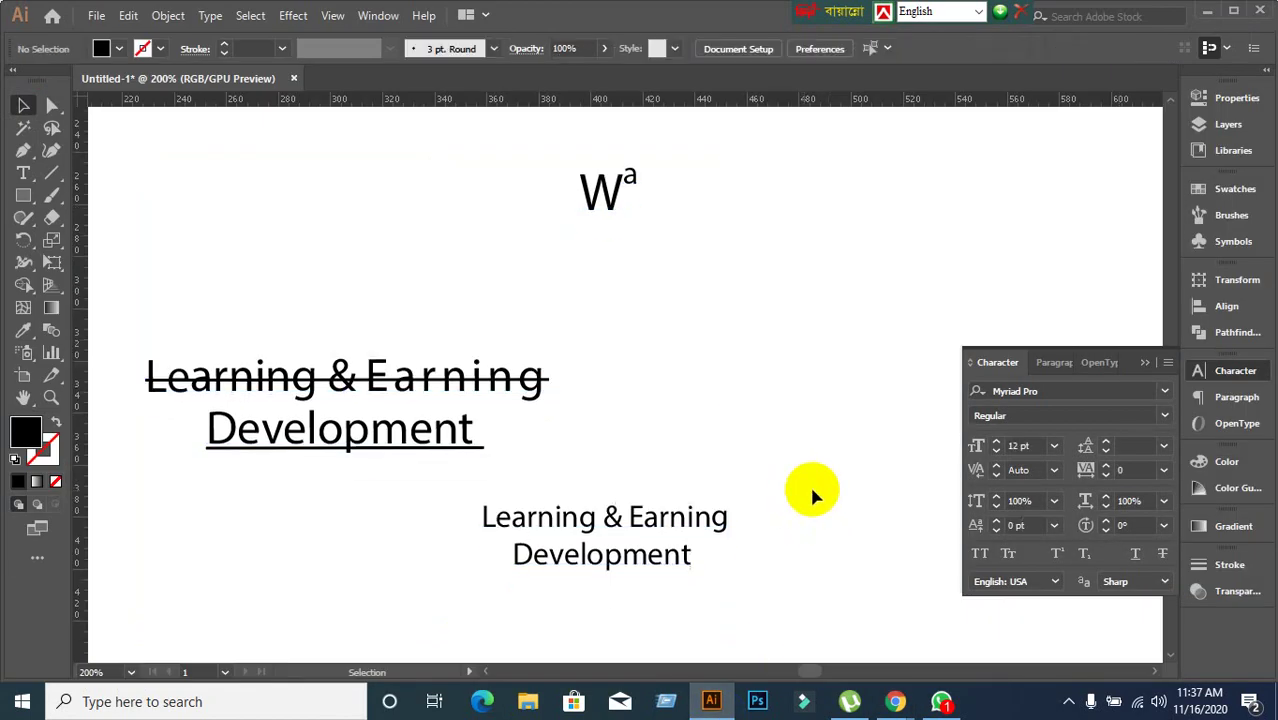
Collapse the floating Character panel, zoom out to 150%, and deselect the text objects.
{"action": "left_click", "coordinate": [1145, 362]}
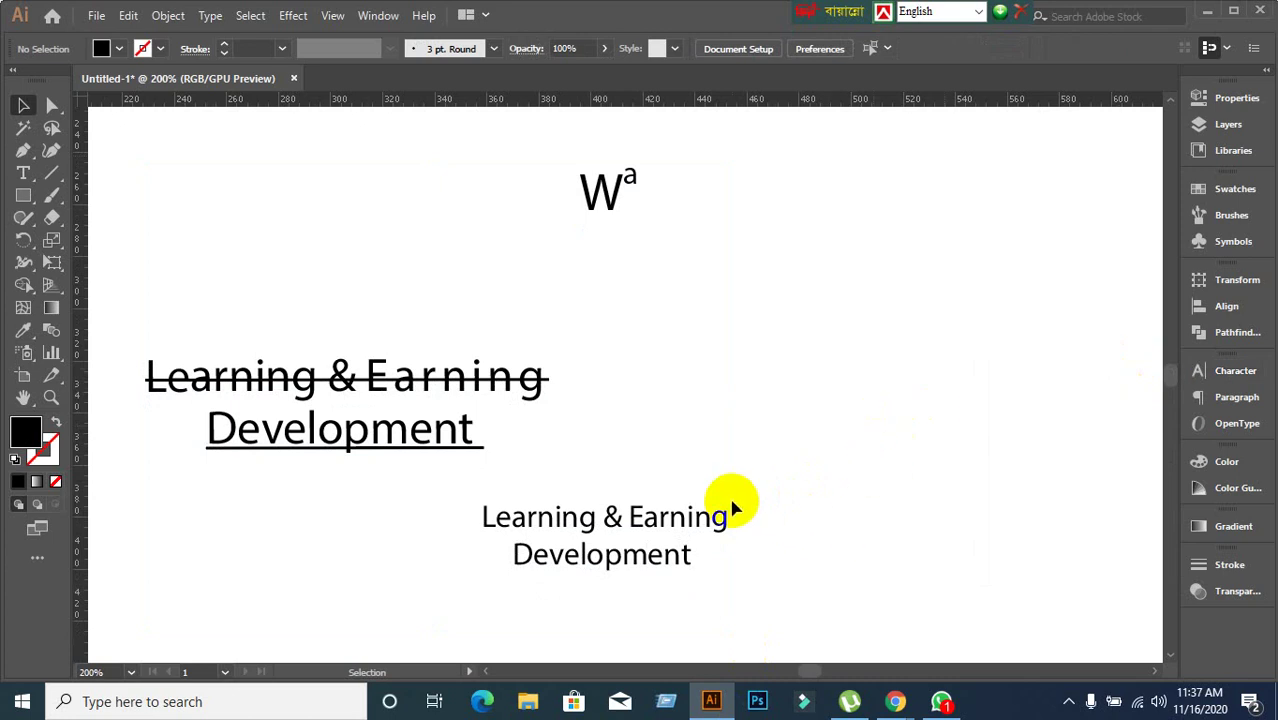
{"action": "scroll", "coordinate": [750, 483], "scroll_direction": "down", "scroll_amount": 1}
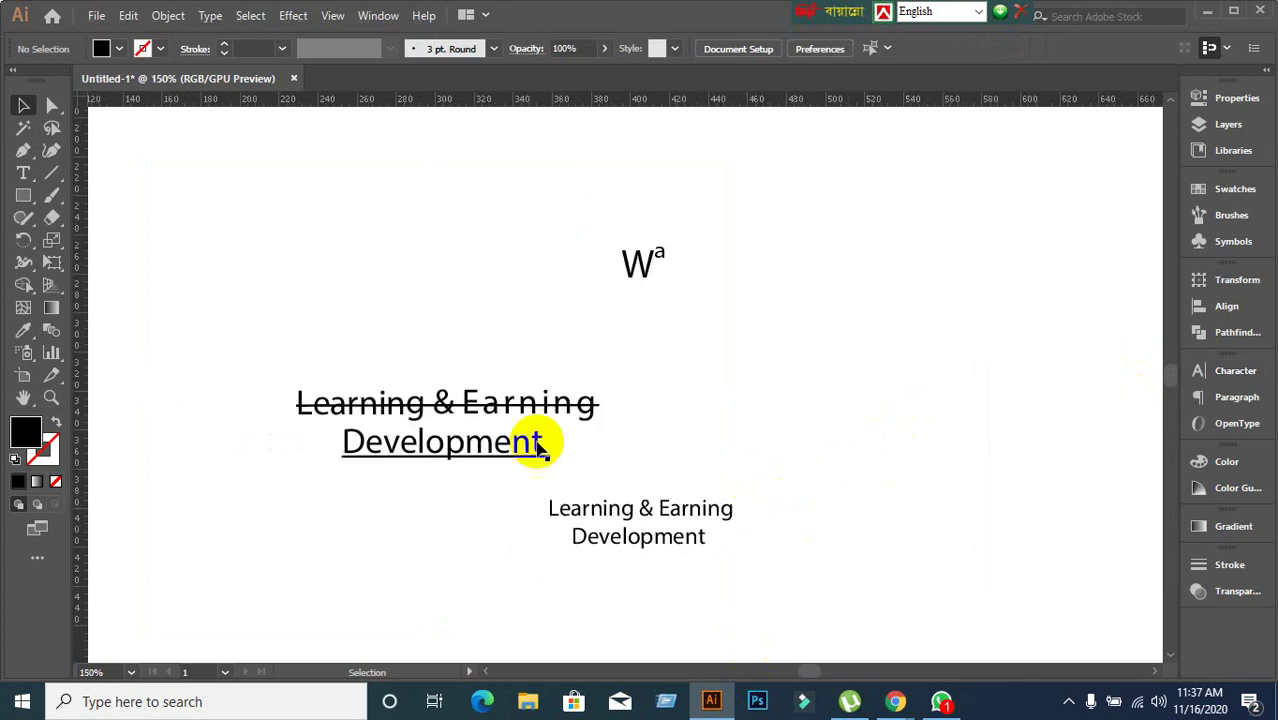
{"action": "left_click_drag", "start_coordinate": [189, 174], "coordinate": [864, 448]}
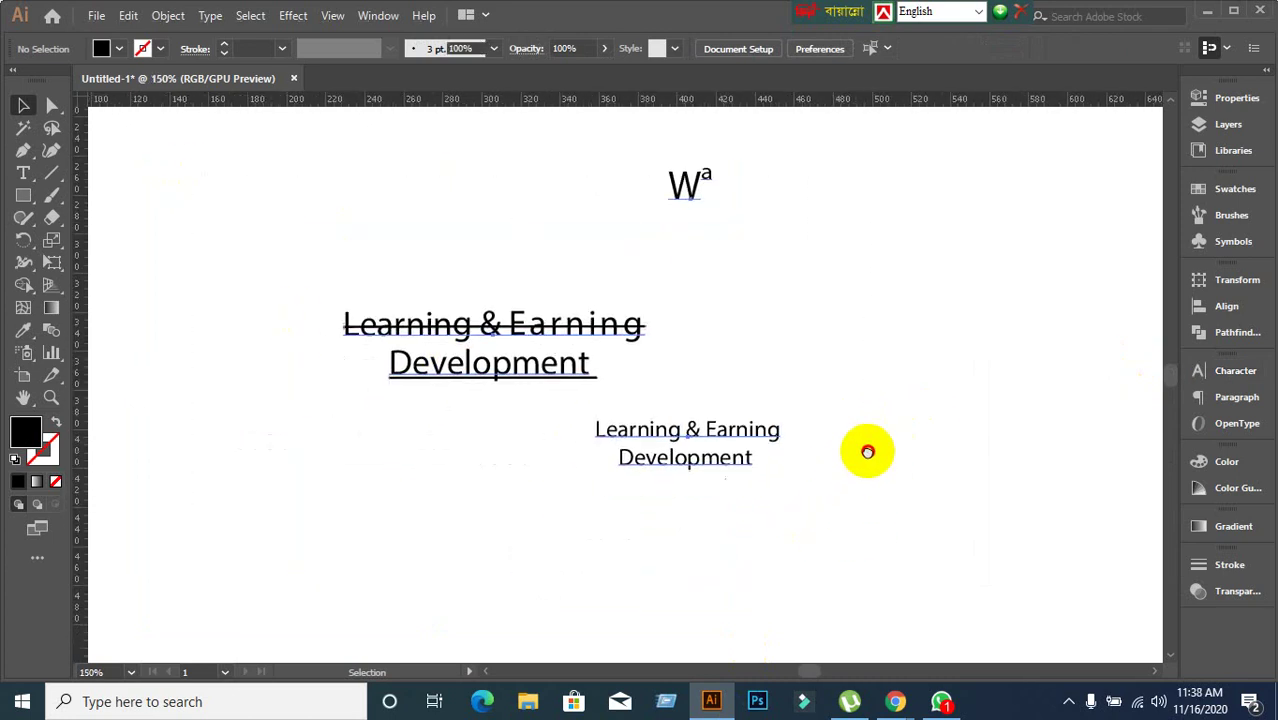
{"action": "left_click", "coordinate": [833, 495]}
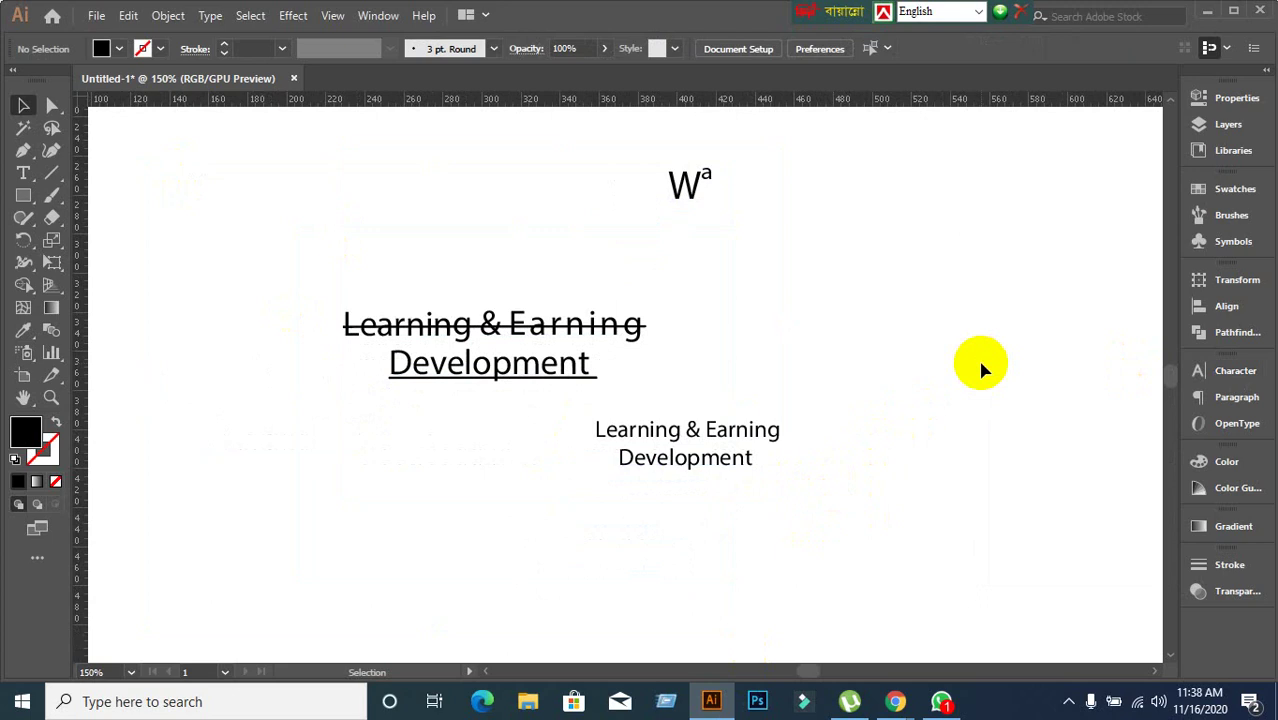
Stop presenting in Google Meet, then bring the Illustrator window back to the front.
{"action": "mouse_move", "coordinate": [895, 700]}
{"action": "left_click", "coordinate": [780, 638]}
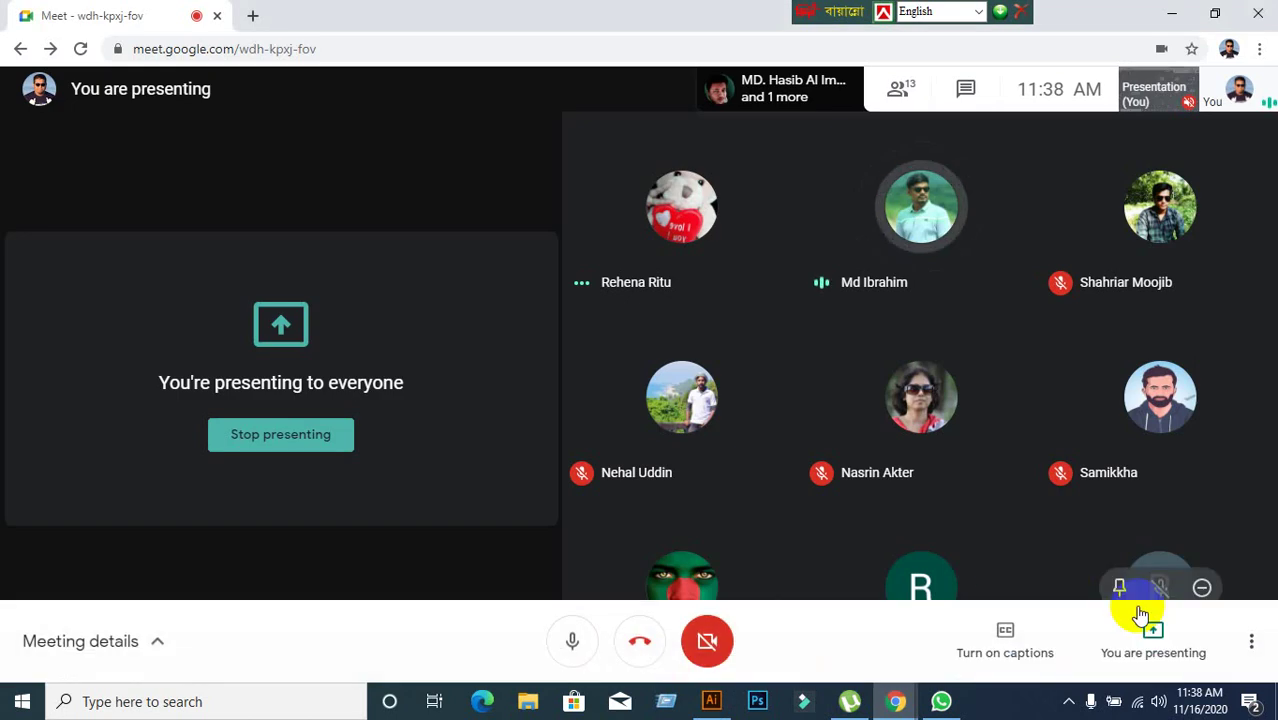
{"action": "left_click", "coordinate": [1152, 634]}
{"action": "left_click", "coordinate": [1174, 571]}
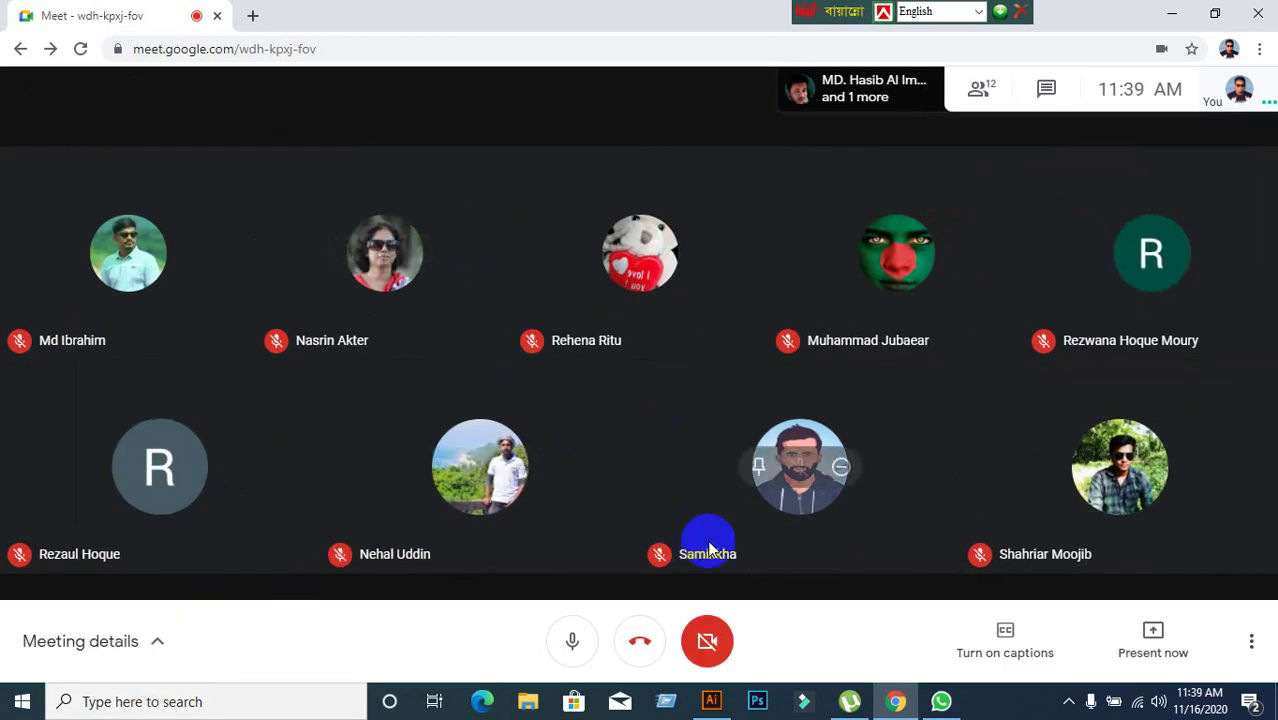
{"action": "left_click", "coordinate": [711, 701]}
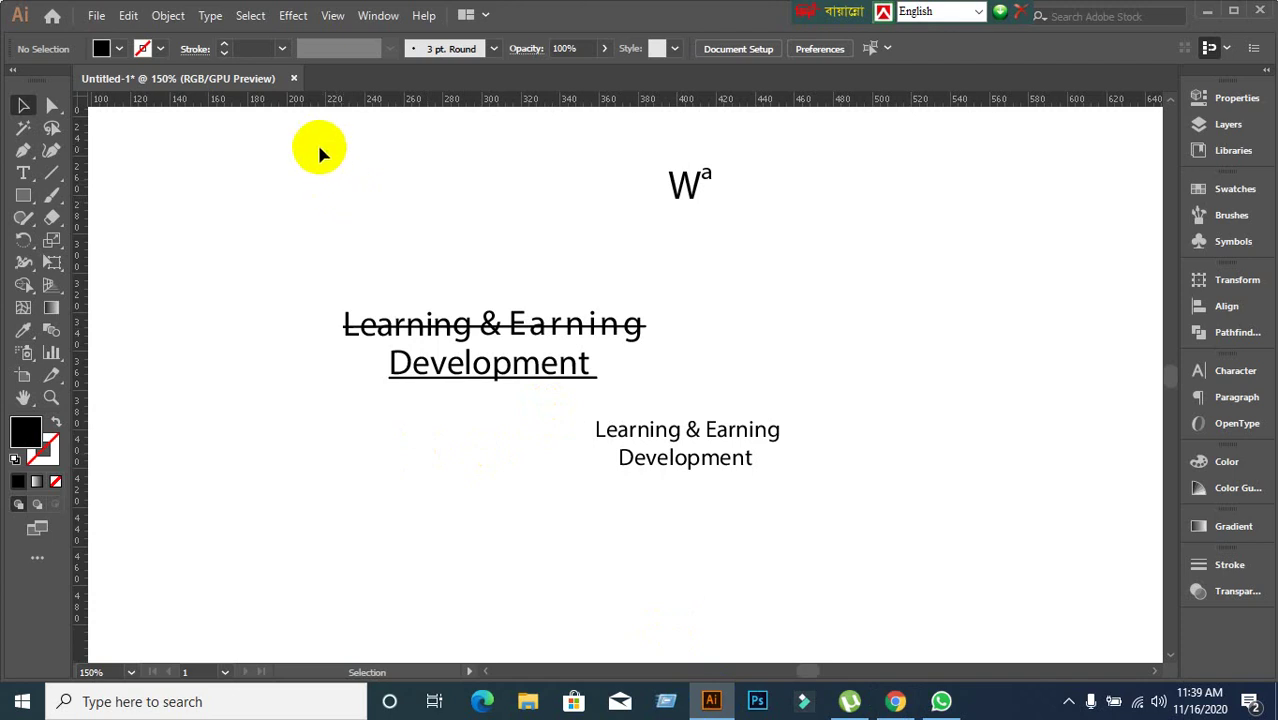
Delete all the text objects, then zoom out to 50% and centre the empty artboard.
{"action": "left_click_drag", "start_coordinate": [271, 123], "coordinate": [941, 568]}
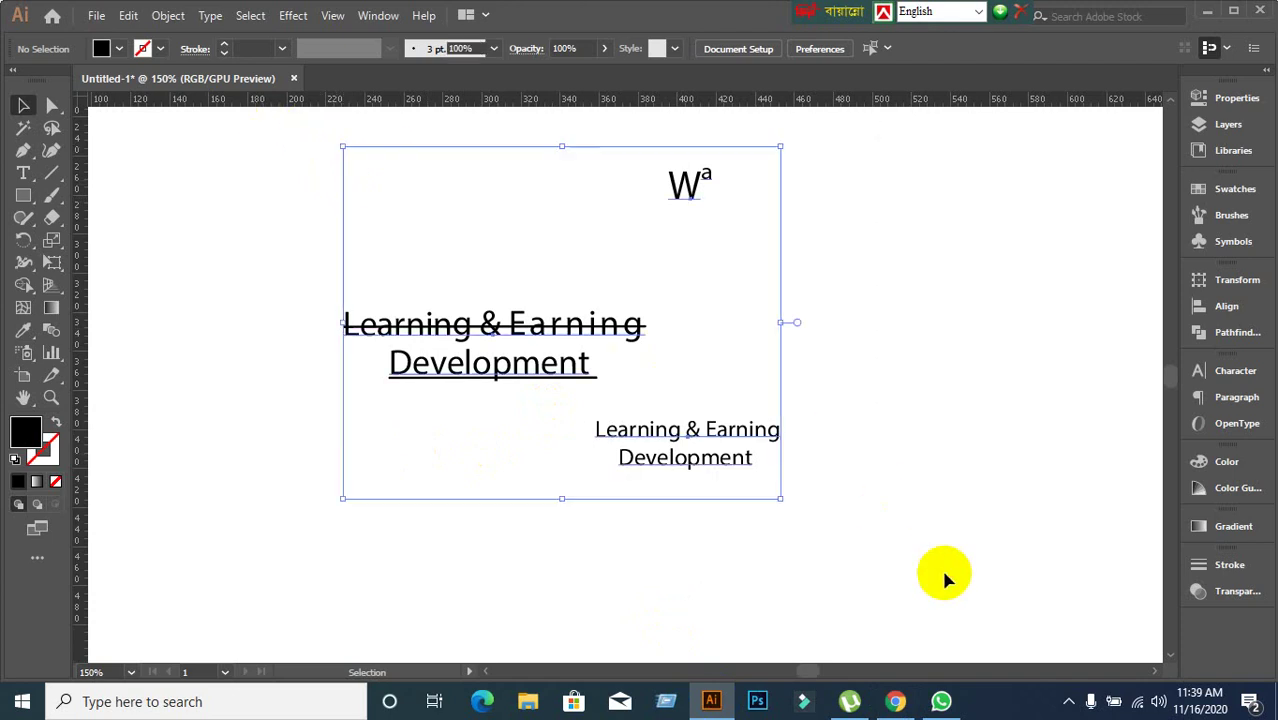
{"action": "key", "text": "Delete"}
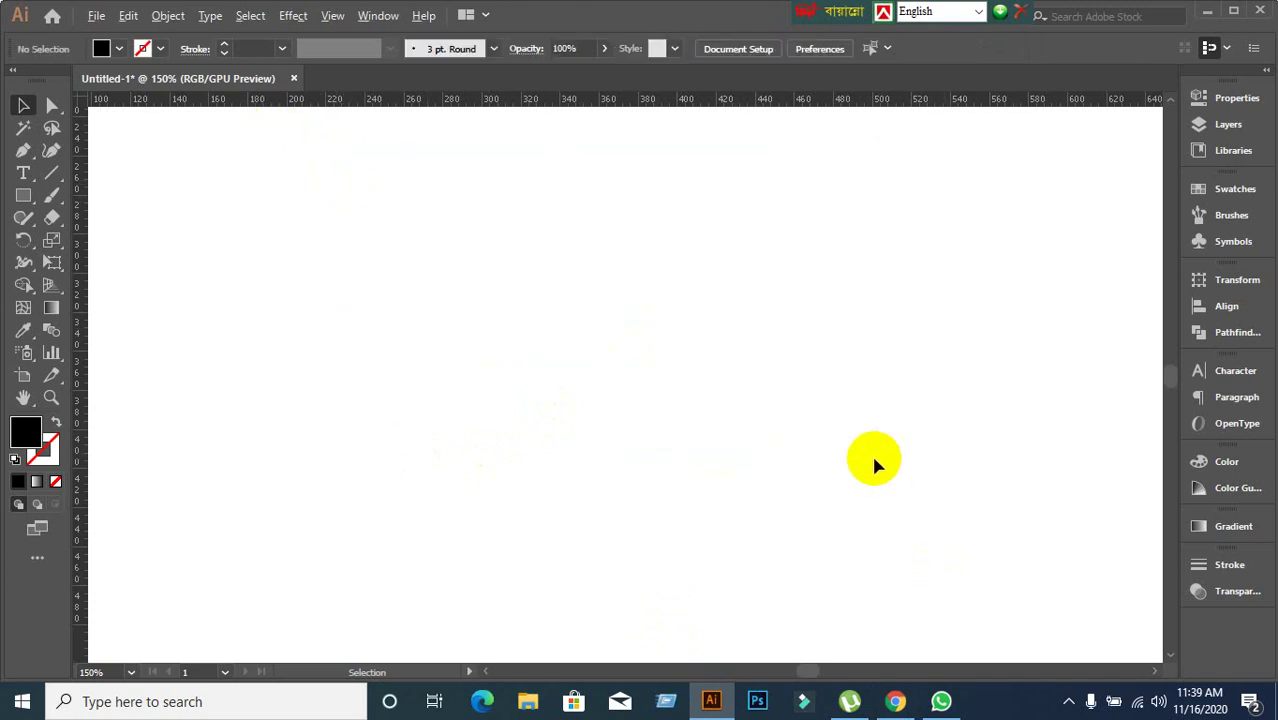
{"action": "scroll", "coordinate": [874, 462], "scroll_direction": "down", "scroll_amount": 3}
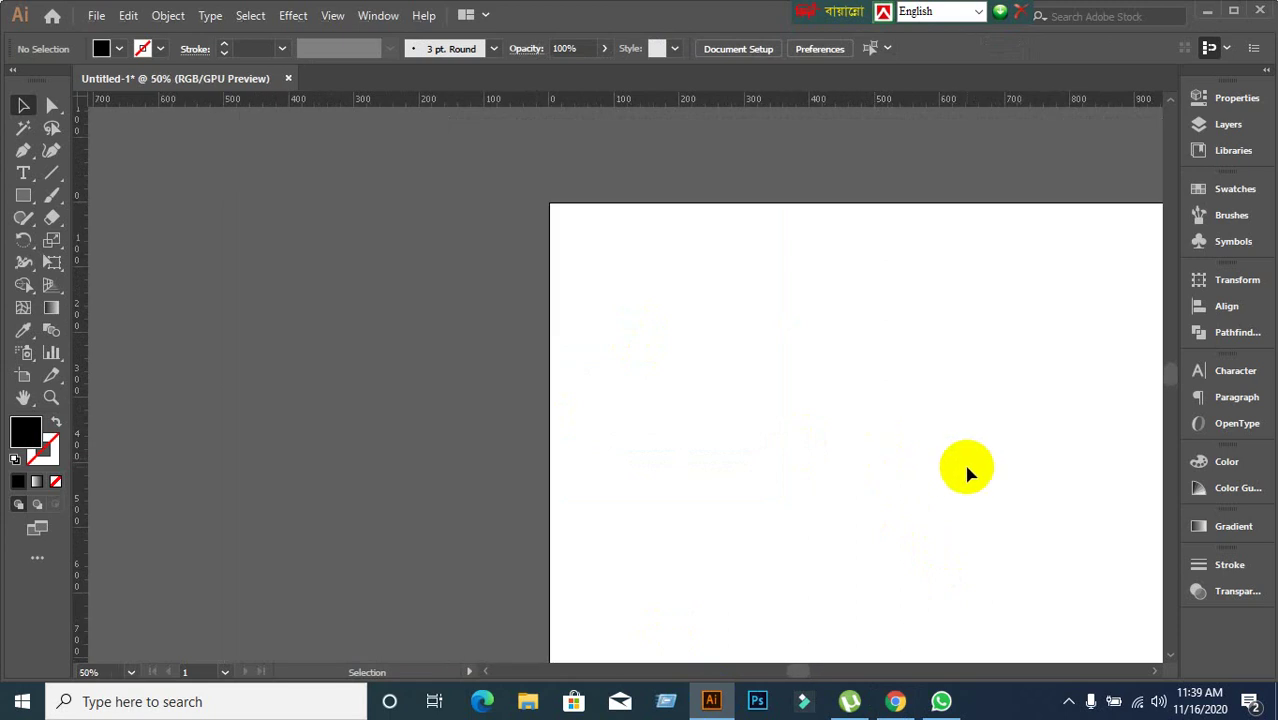
{"action": "left_click_drag", "start_coordinate": [967, 470], "coordinate": [622, 397]}
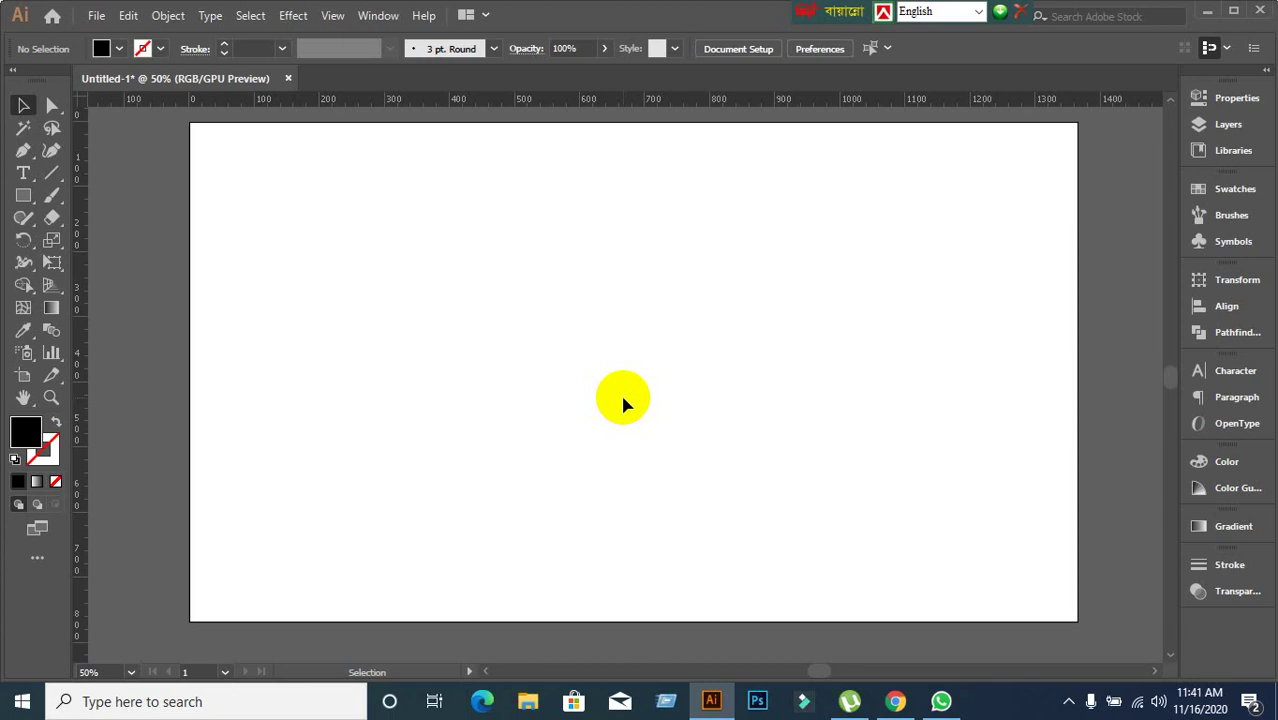
Type a new title reading 'Learning & Earning' / 'Development Project' on the blank artboard.
{"action": "left_click", "coordinate": [1208, 11]}
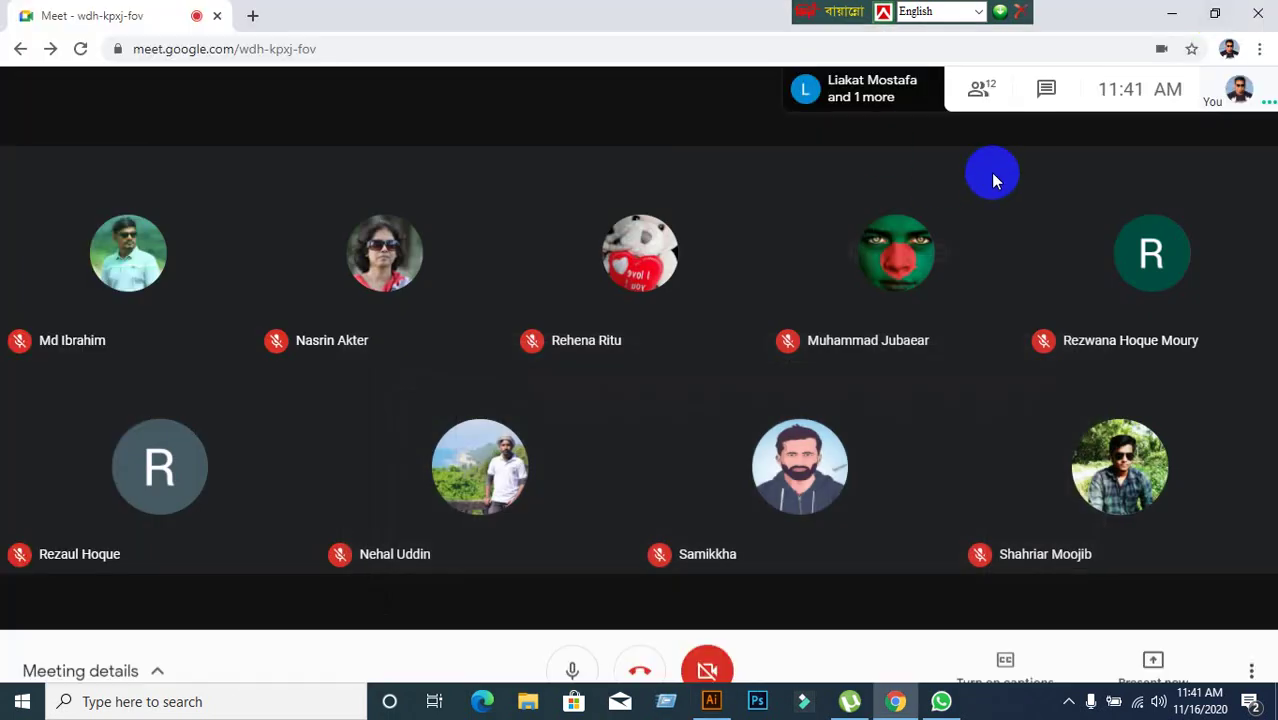
{"action": "left_click", "coordinate": [1172, 17]}
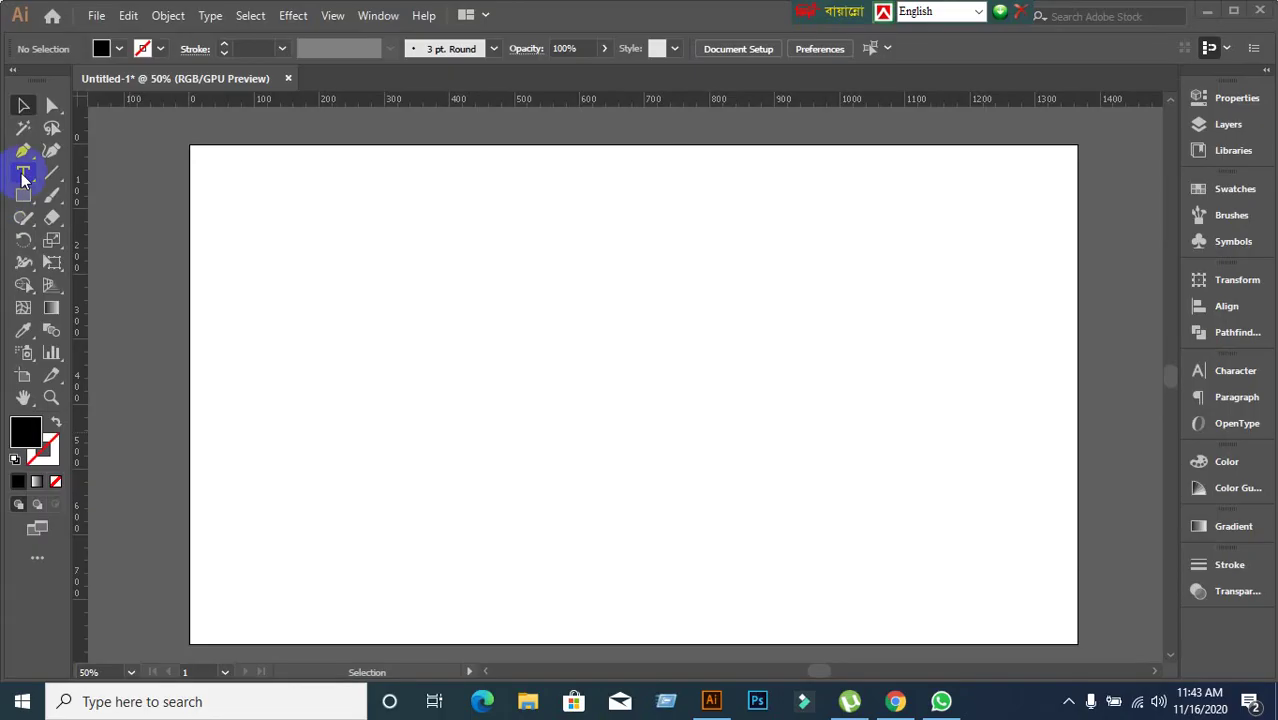
{"action": "left_click", "coordinate": [23, 172]}
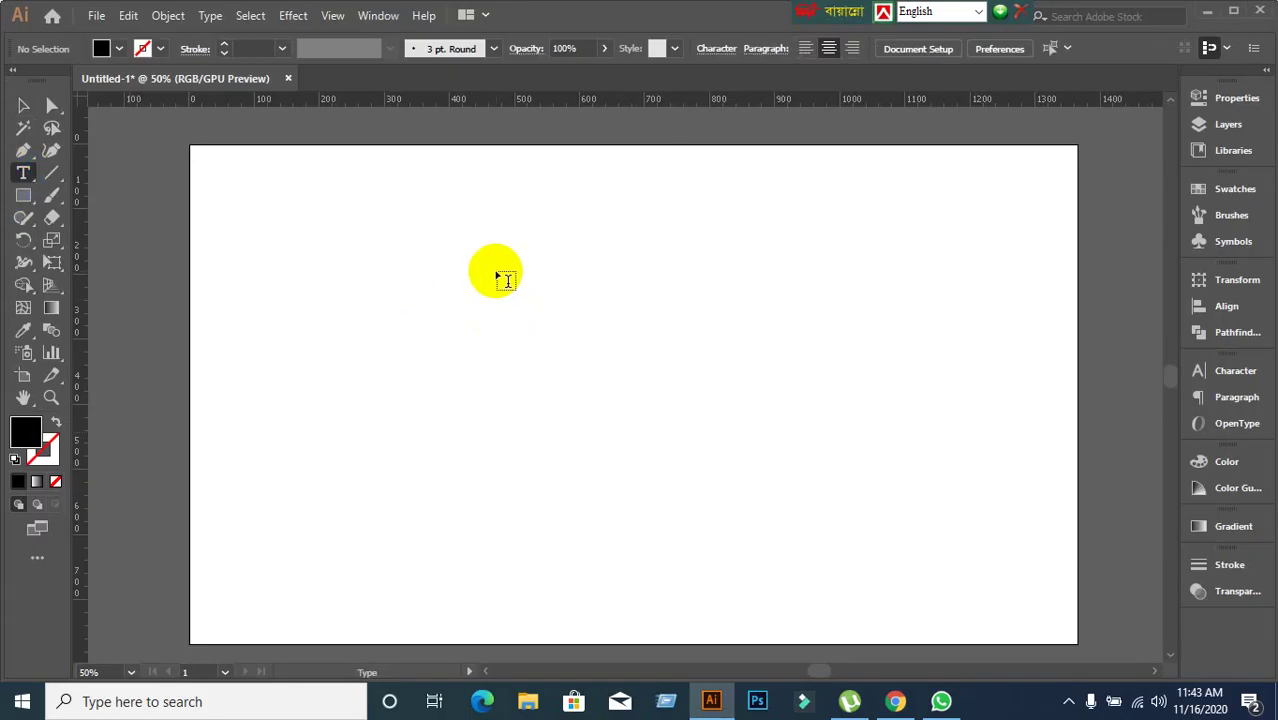
{"action": "left_click", "coordinate": [497, 273]}
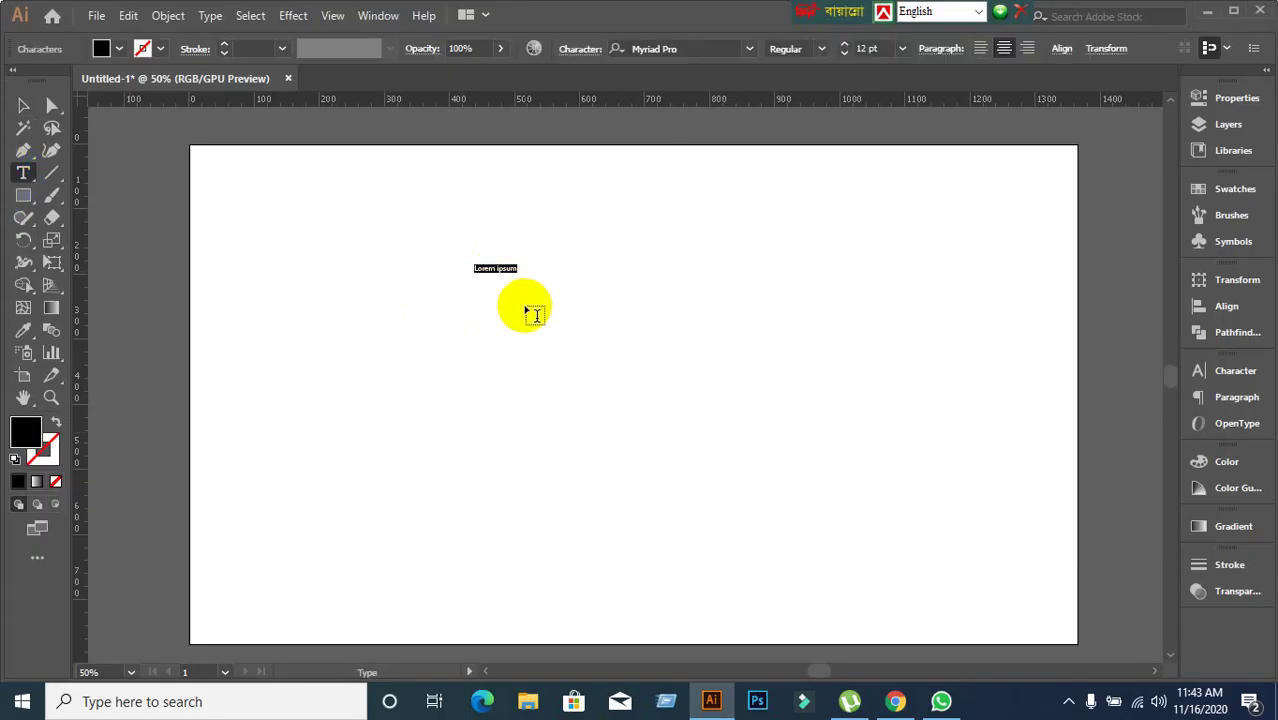
{"action": "type", "text": "Learn"}
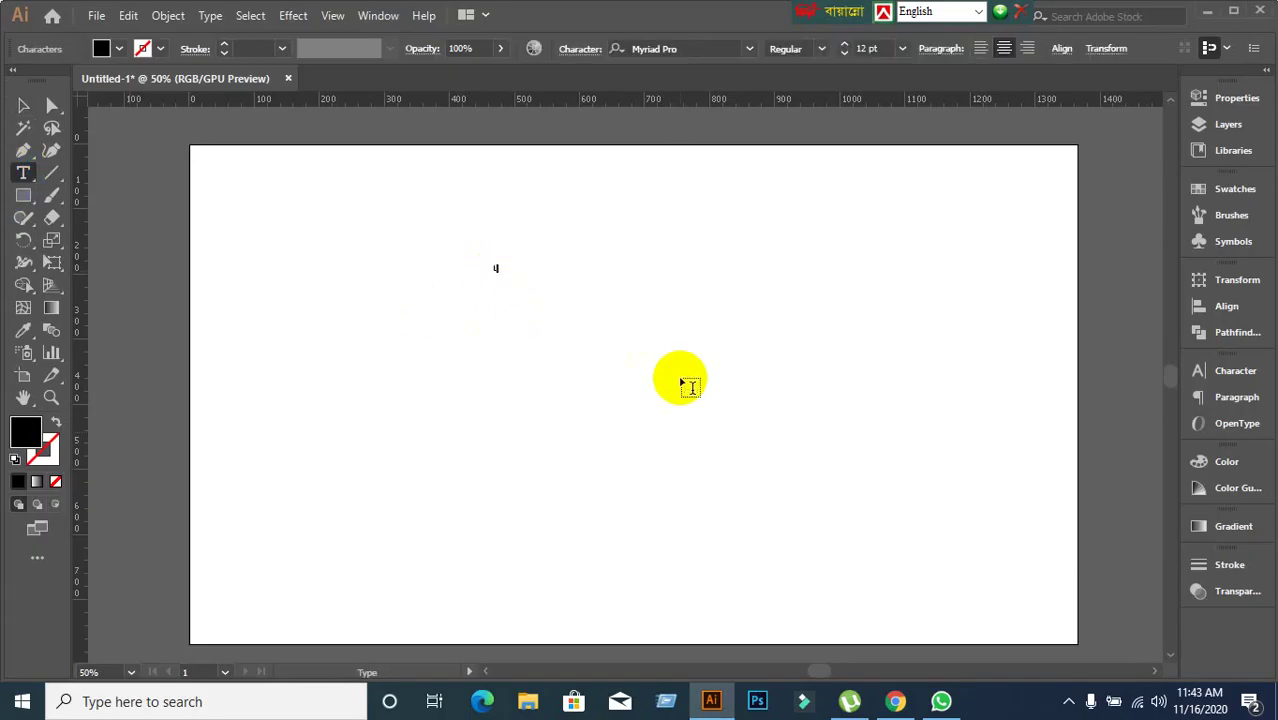
{"action": "type", "text": "ing & Earn"}
{"action": "key", "text": "BackSpace"}
{"action": "key", "text": "BackSpace"}
{"action": "key", "text": "BackSpace"}
{"action": "type", "text": "earning & Ear"}
{"action": "key", "text": "BackSpace"}
{"action": "type", "text": "n"}
{"action": "key", "text": "Return"}
{"action": "type", "text": "Develop"}
{"action": "type", "text": "ment "}
{"action": "type", "text": "Pro"}
{"action": "type", "text": "ject"}
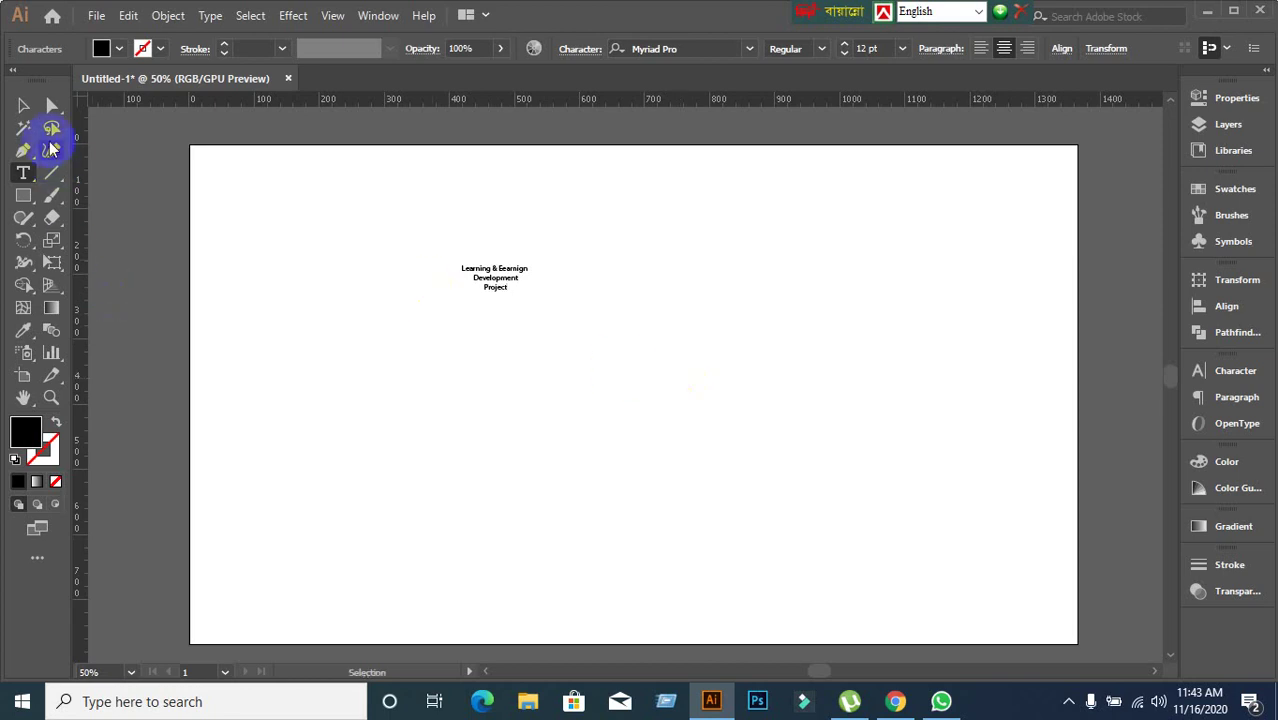
Select the new text object, show the Character settings, and switch to the Meet call.
{"action": "left_click", "coordinate": [23, 106]}
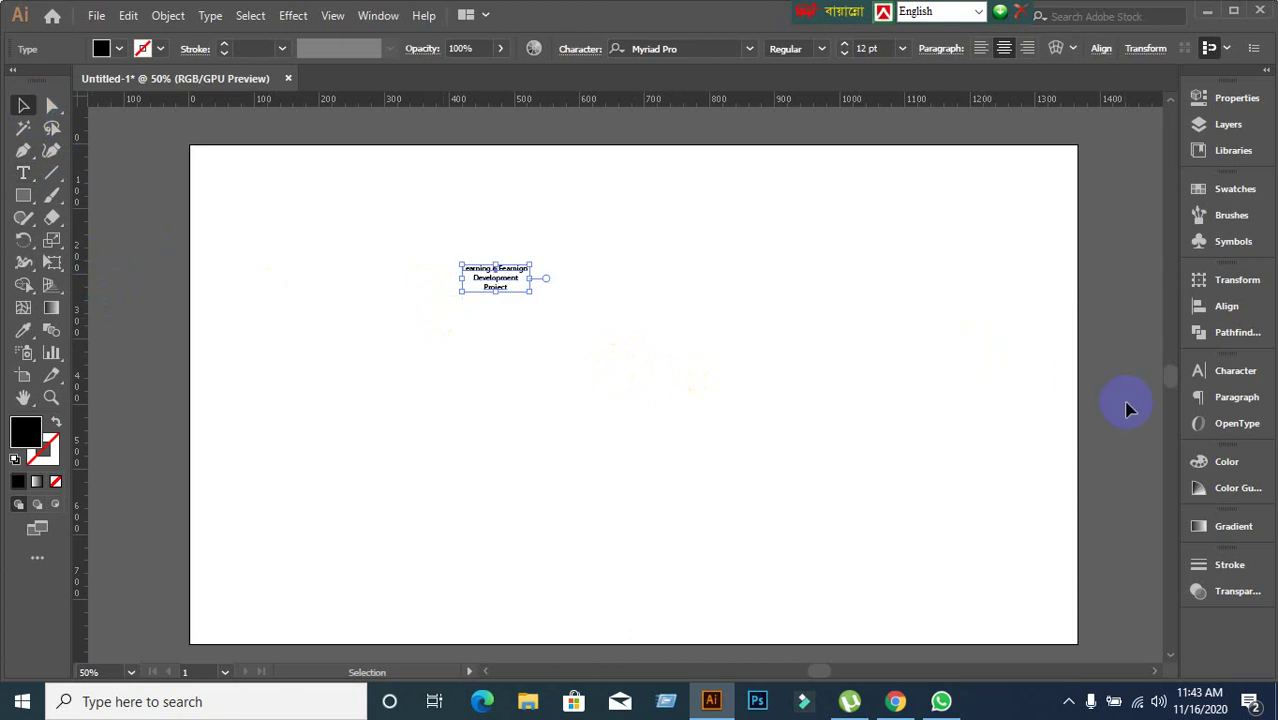
{"action": "left_click", "coordinate": [1208, 380]}
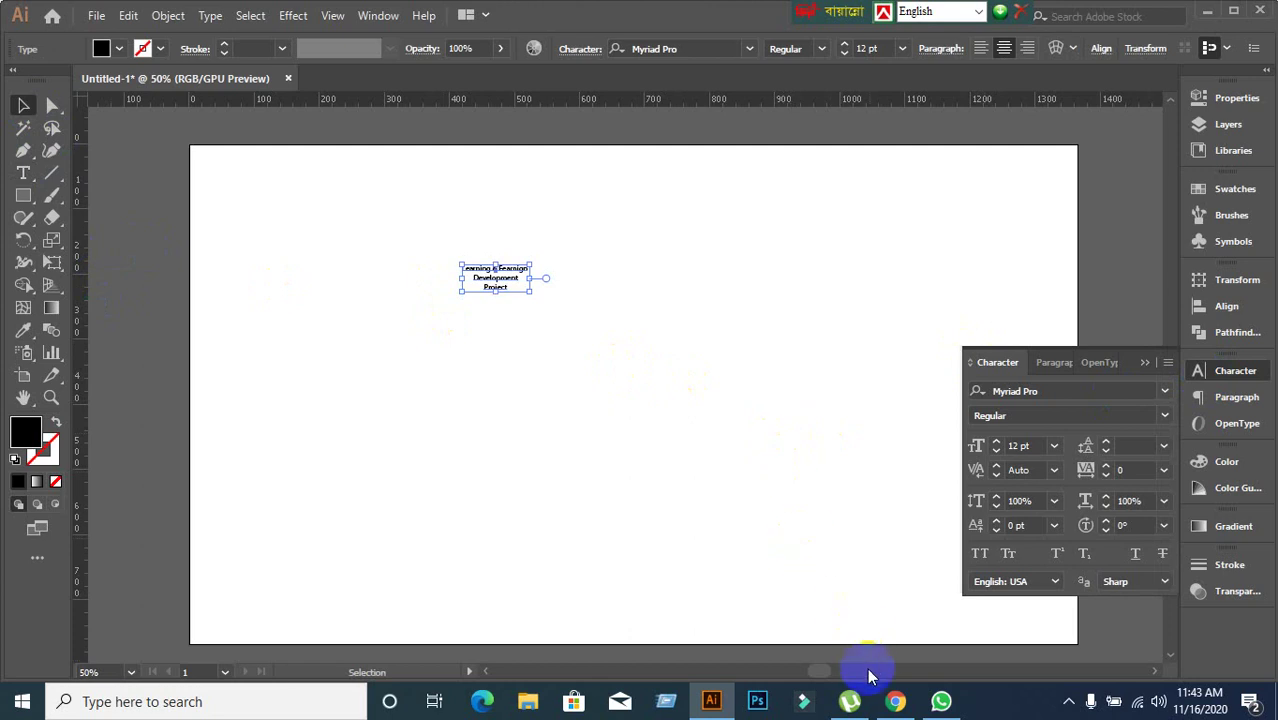
{"action": "left_click", "coordinate": [898, 702]}
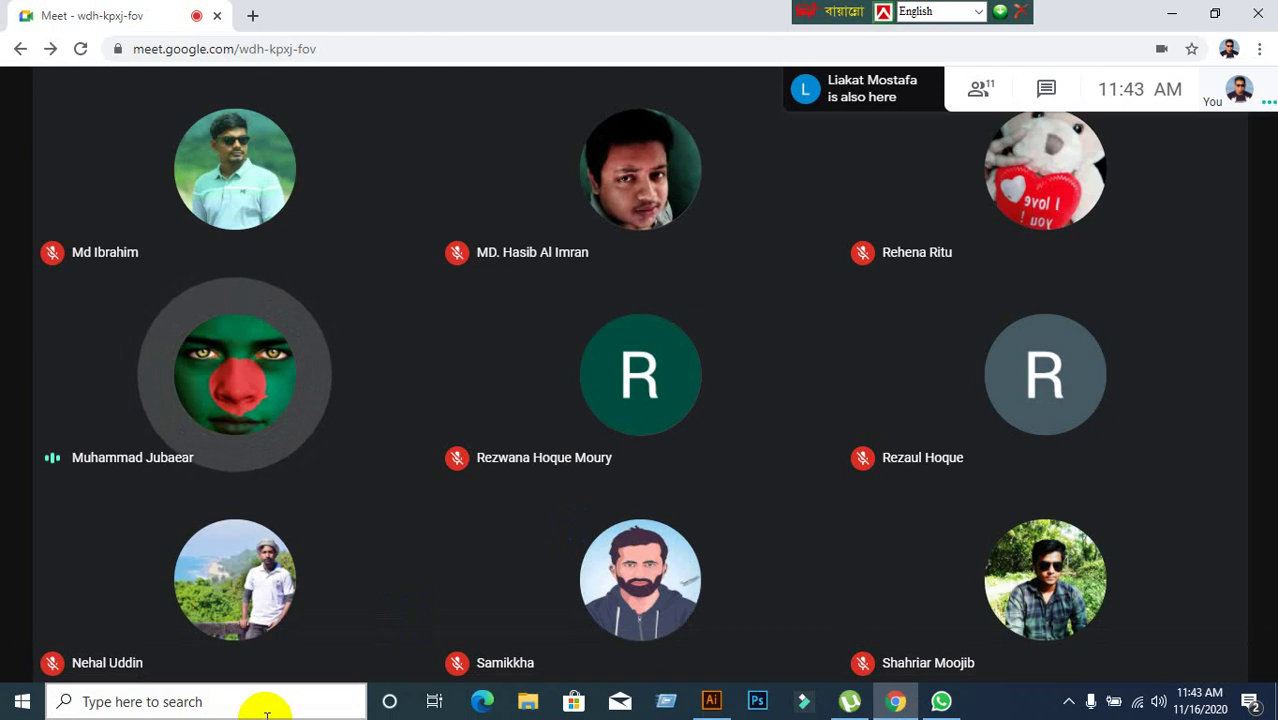
After viewing the Meet participants, bring the Illustrator Untitled-1 document back to the front.
{"action": "mouse_move", "coordinate": [391, 613]}
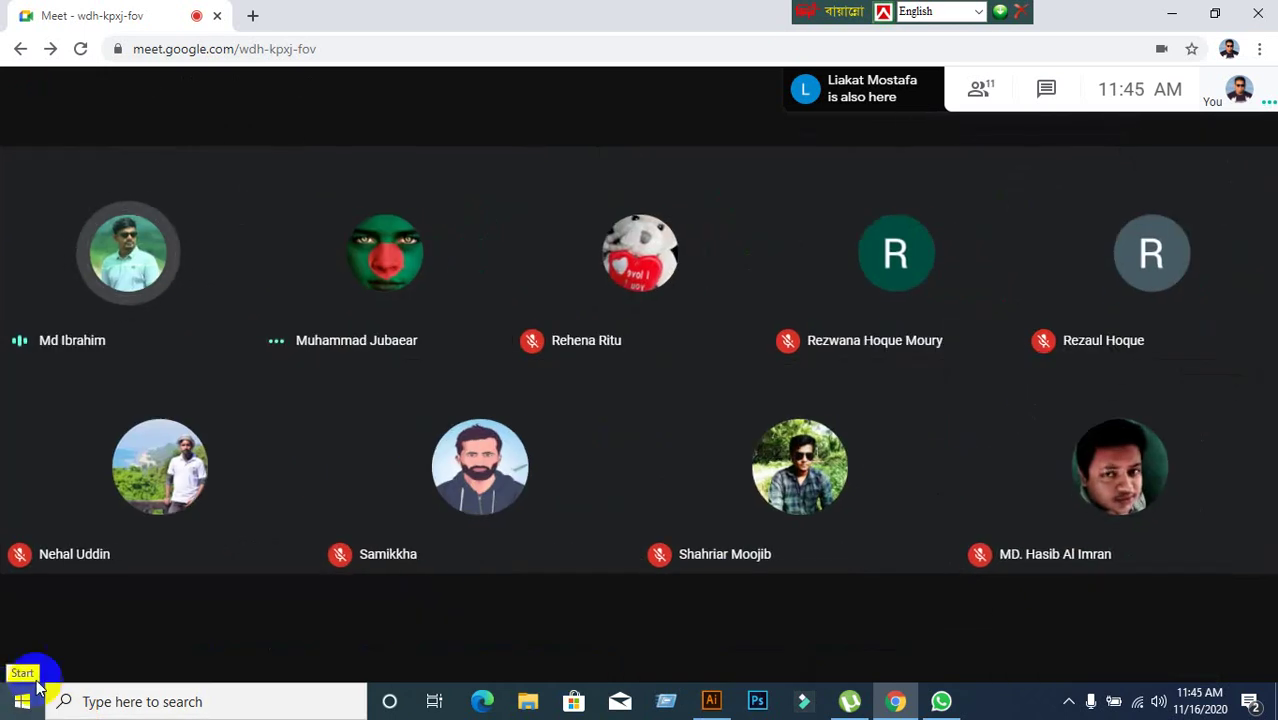
{"action": "left_click", "coordinate": [712, 704]}
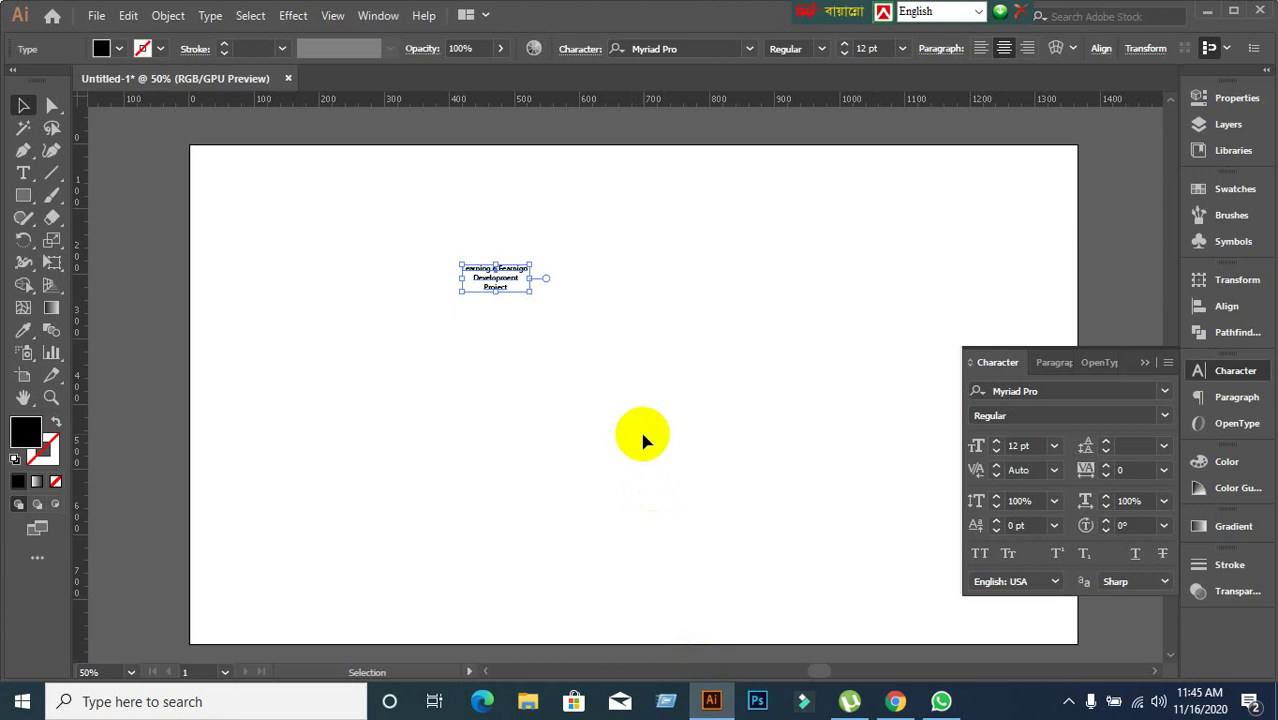
Raise the title's font size from 12 pt to 53 pt in the Character panel.
{"action": "left_click", "coordinate": [1040, 446]}
{"action": "scroll", "coordinate": [1040, 446], "scroll_direction": "up", "scroll_amount": 20}
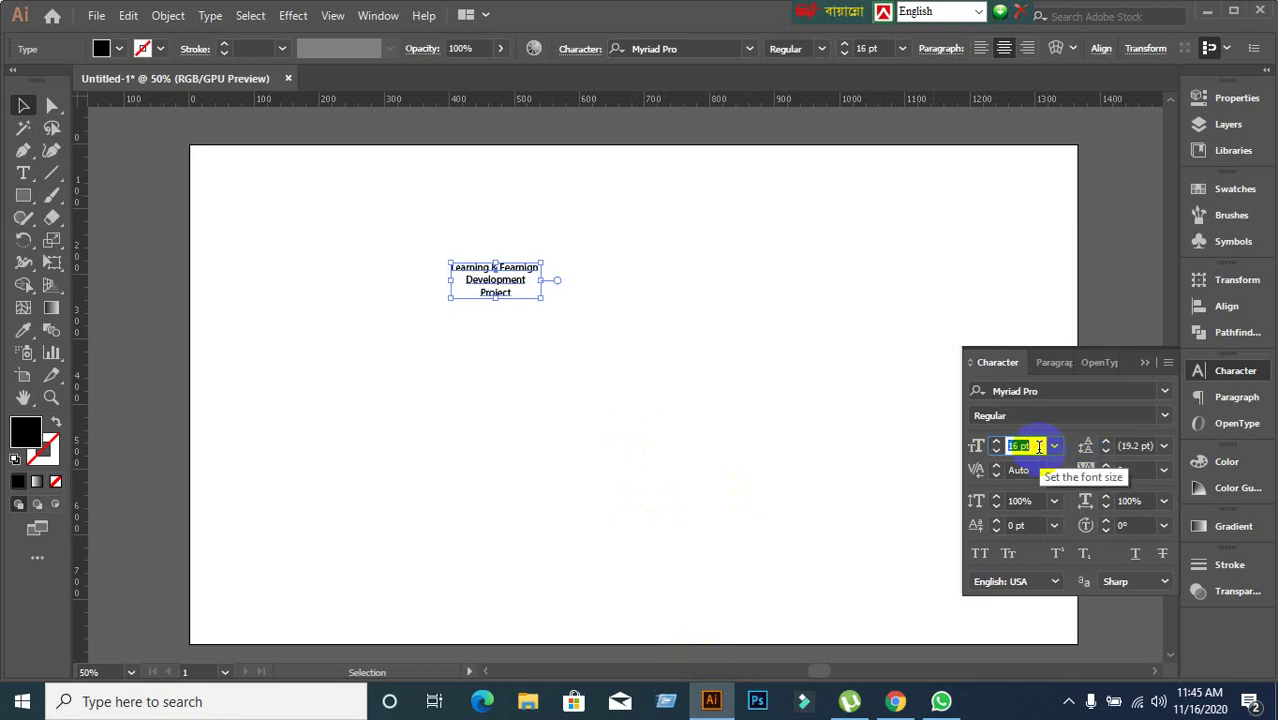
{"action": "scroll", "coordinate": [1040, 446], "scroll_direction": "up", "scroll_amount": 15}
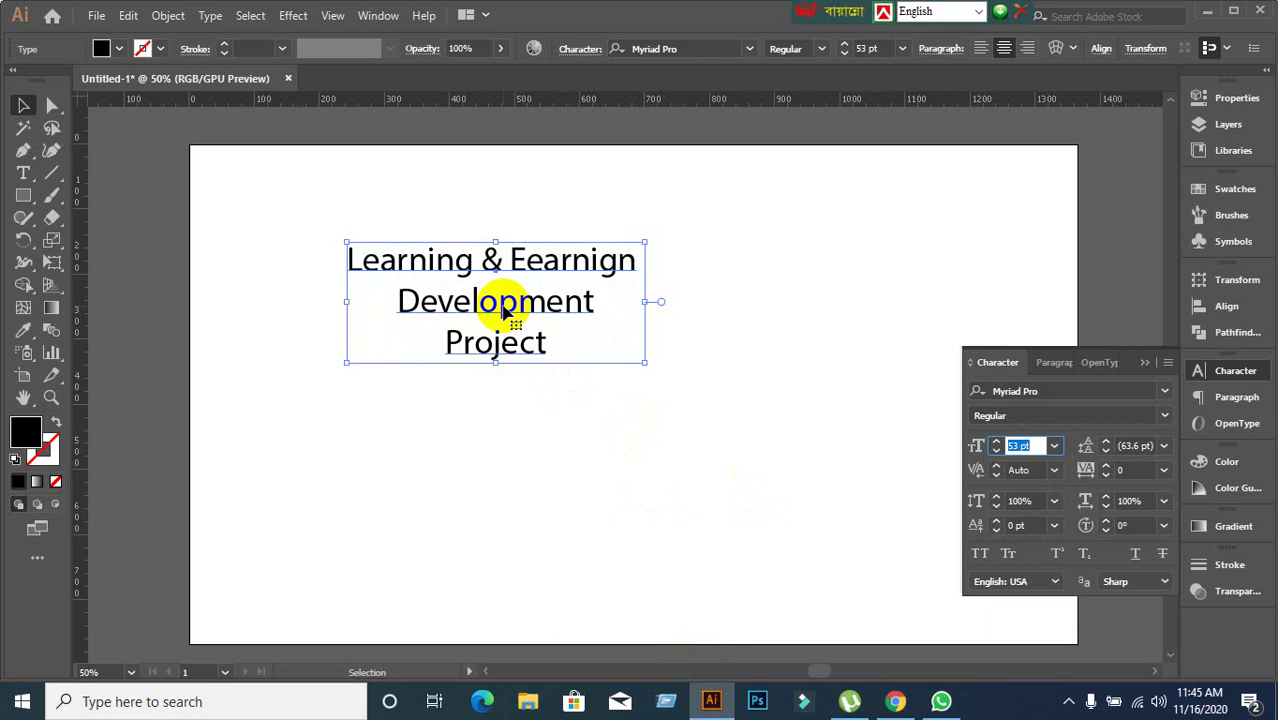
Try letter selections inside the title, reselect the whole text object, and switch to Meet.
{"action": "double_click", "coordinate": [505, 312]}
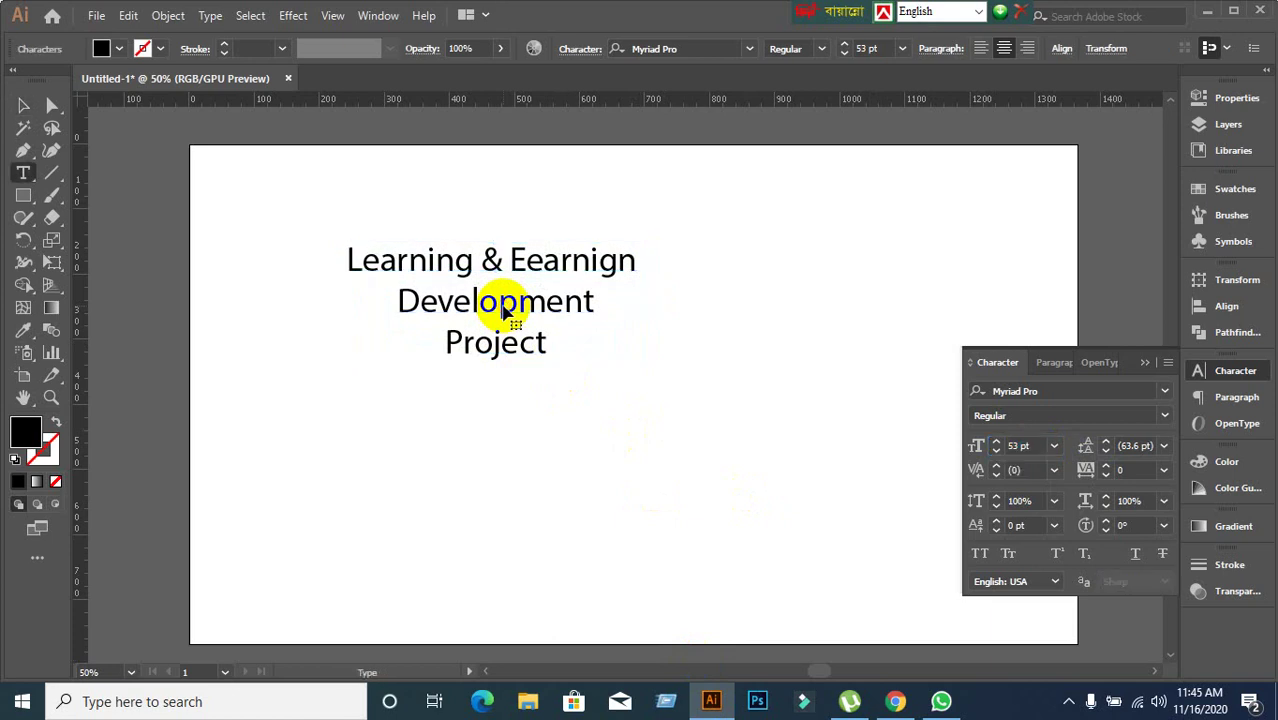
{"action": "left_click_drag", "start_coordinate": [505, 310], "coordinate": [518, 306]}
{"action": "left_click", "coordinate": [565, 305]}
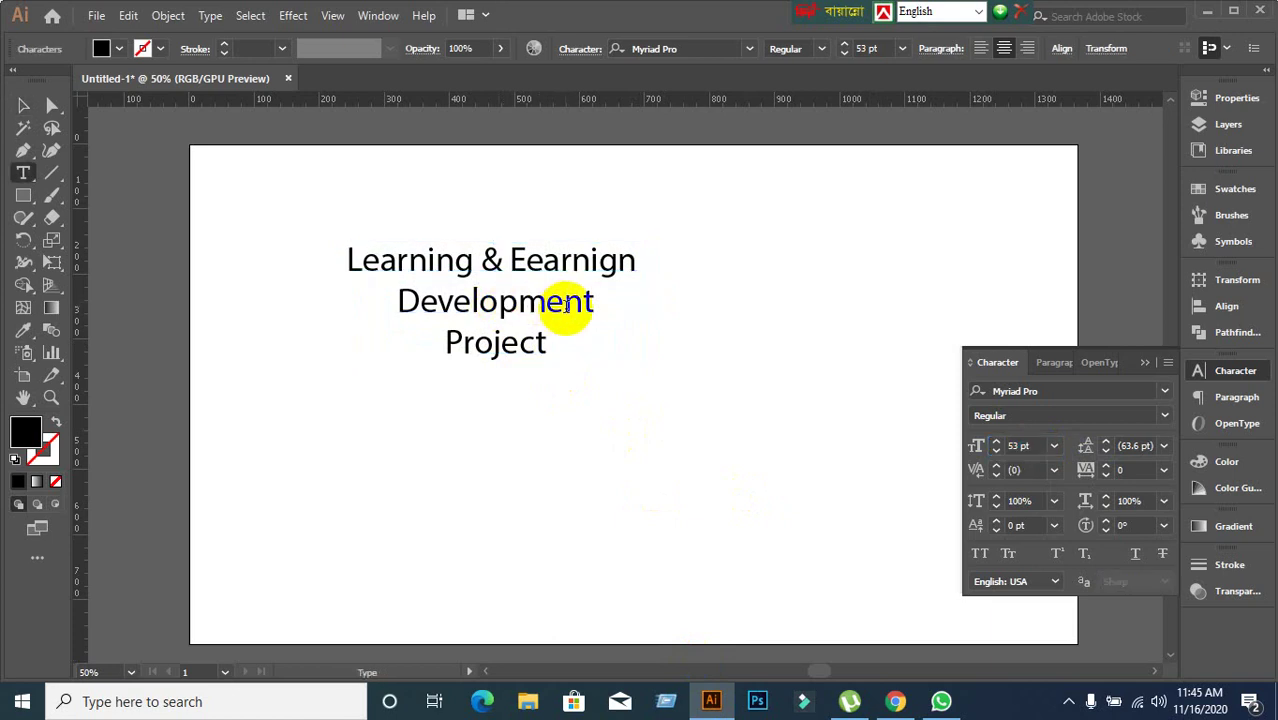
{"action": "left_click", "coordinate": [20, 106]}
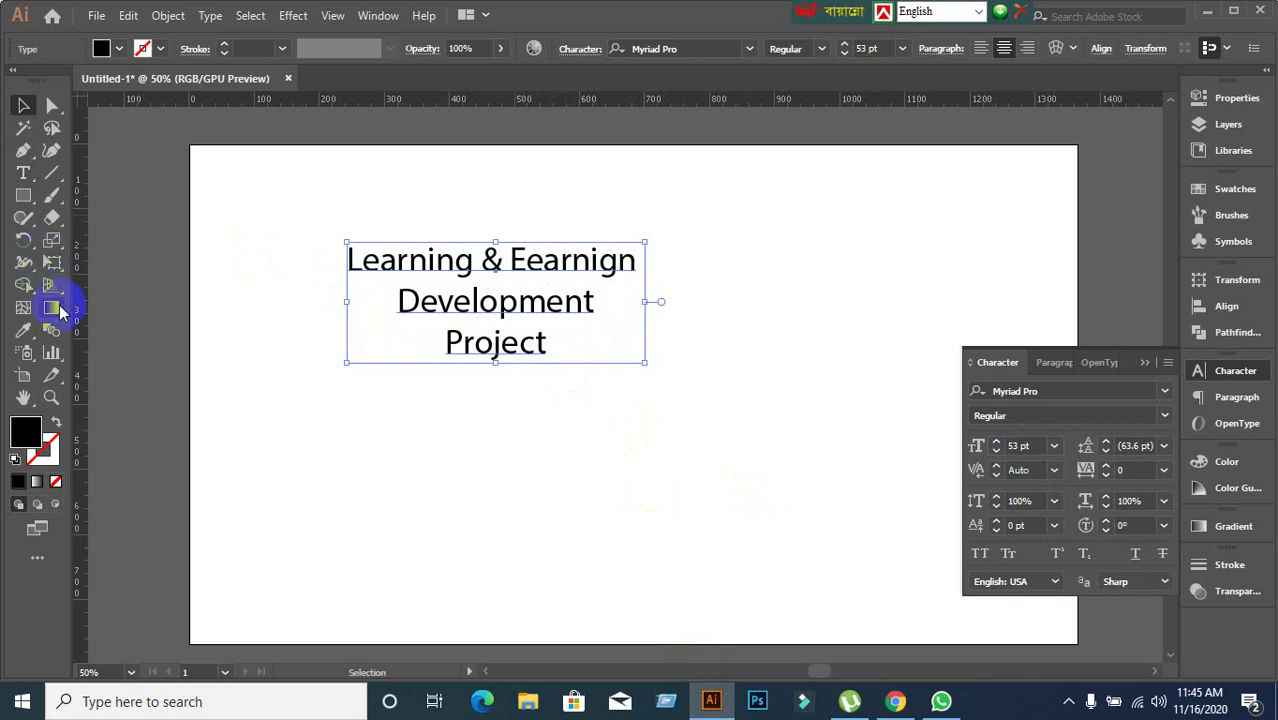
{"action": "left_click", "coordinate": [23, 173]}
{"action": "left_click_drag", "start_coordinate": [427, 260], "coordinate": [572, 256]}
{"action": "left_click", "coordinate": [500, 304]}
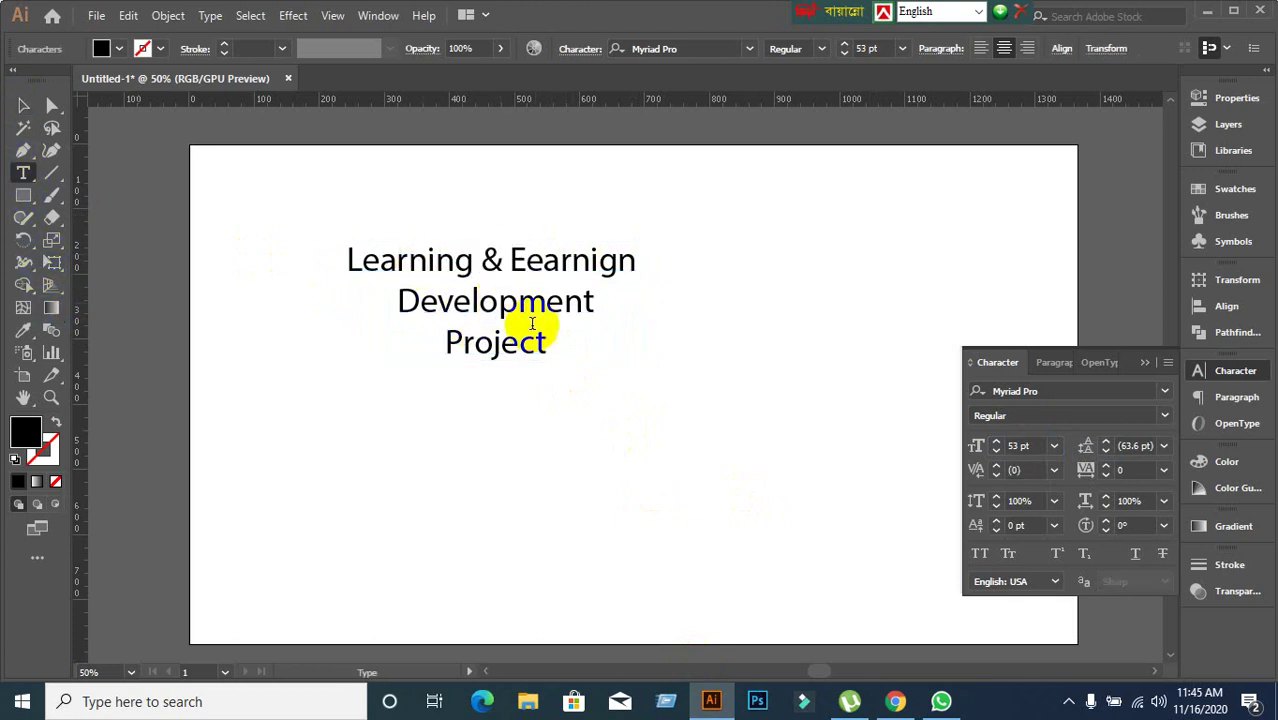
{"action": "key", "text": "Escape"}
{"action": "left_click", "coordinate": [595, 302]}
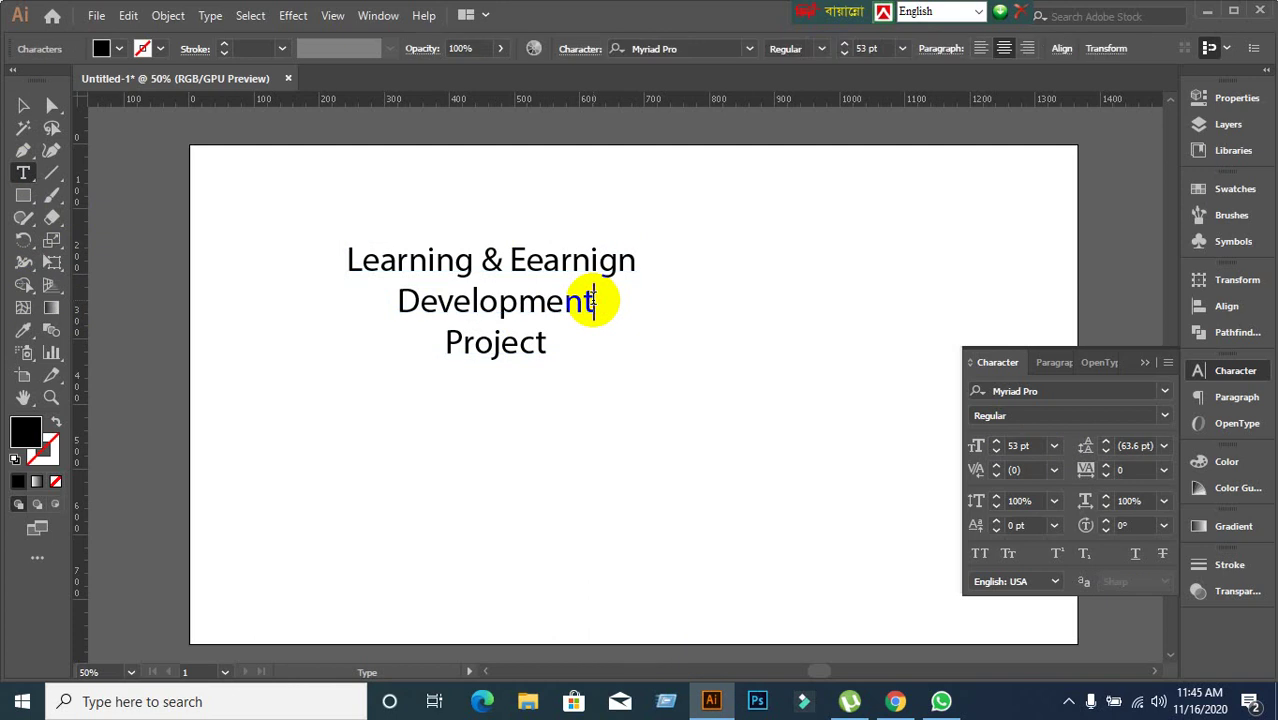
{"action": "left_click", "coordinate": [598, 302]}
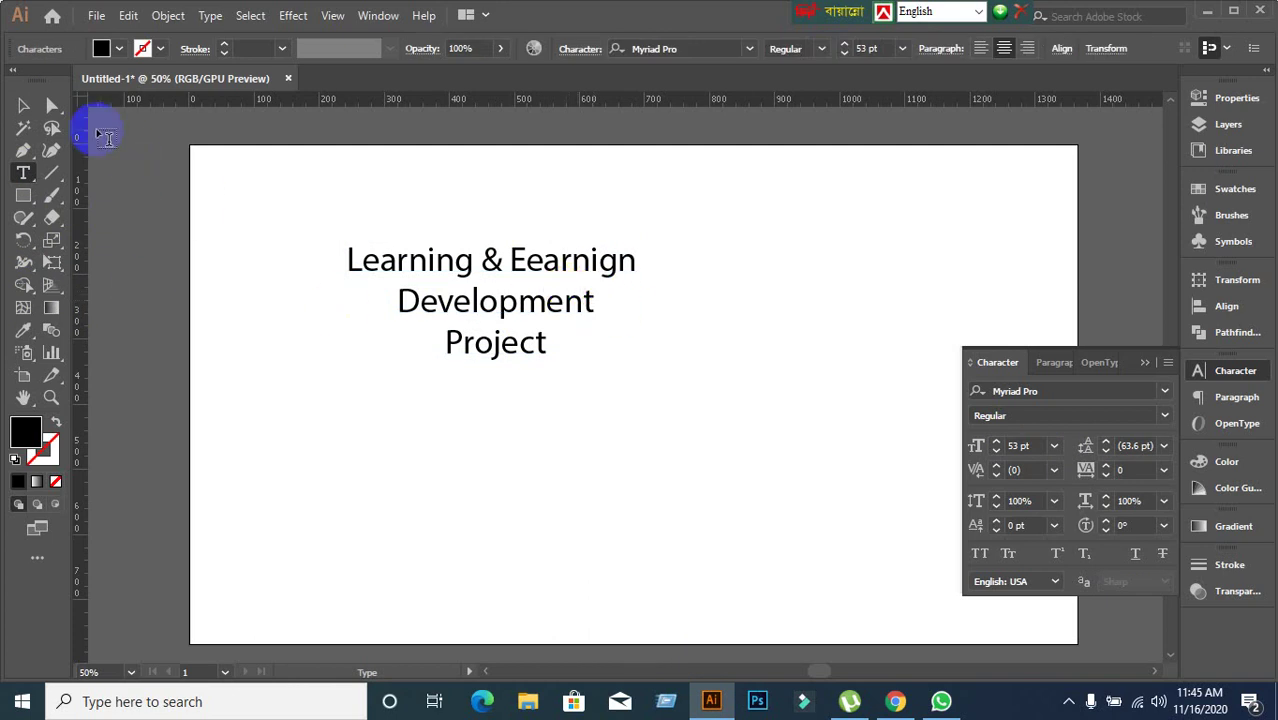
{"action": "left_click", "coordinate": [23, 104]}
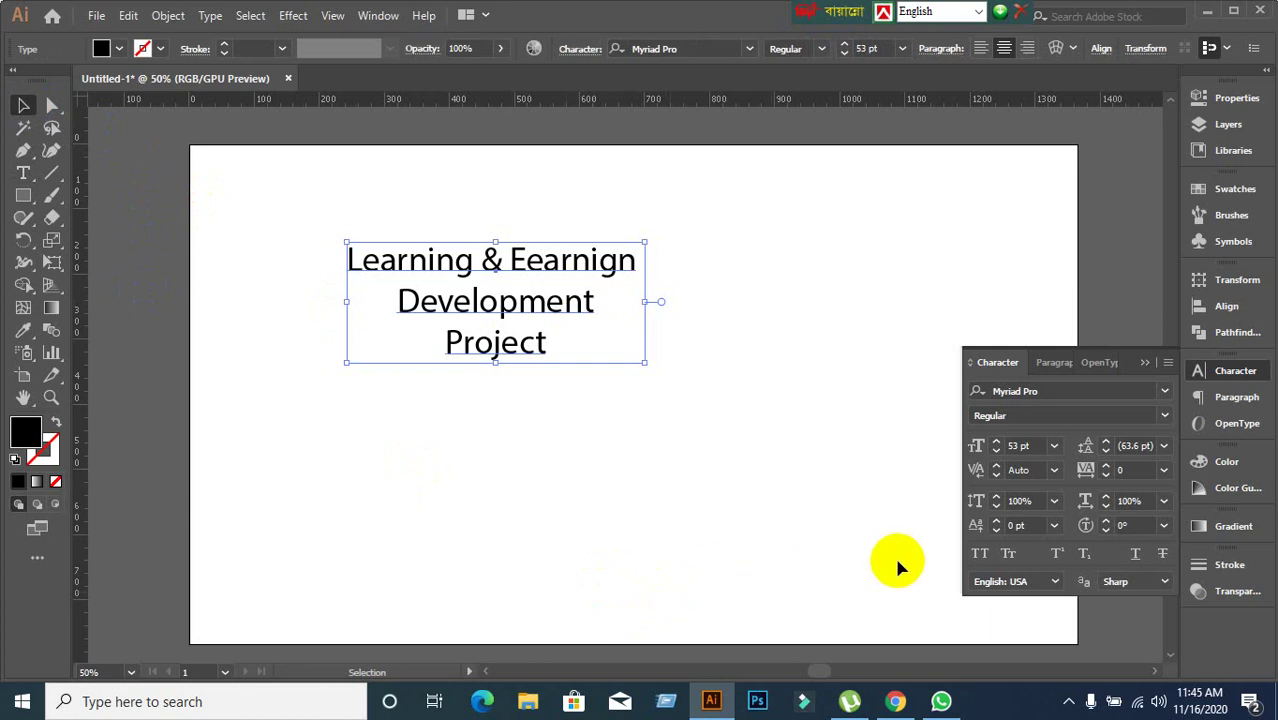
{"action": "left_click", "coordinate": [900, 698]}
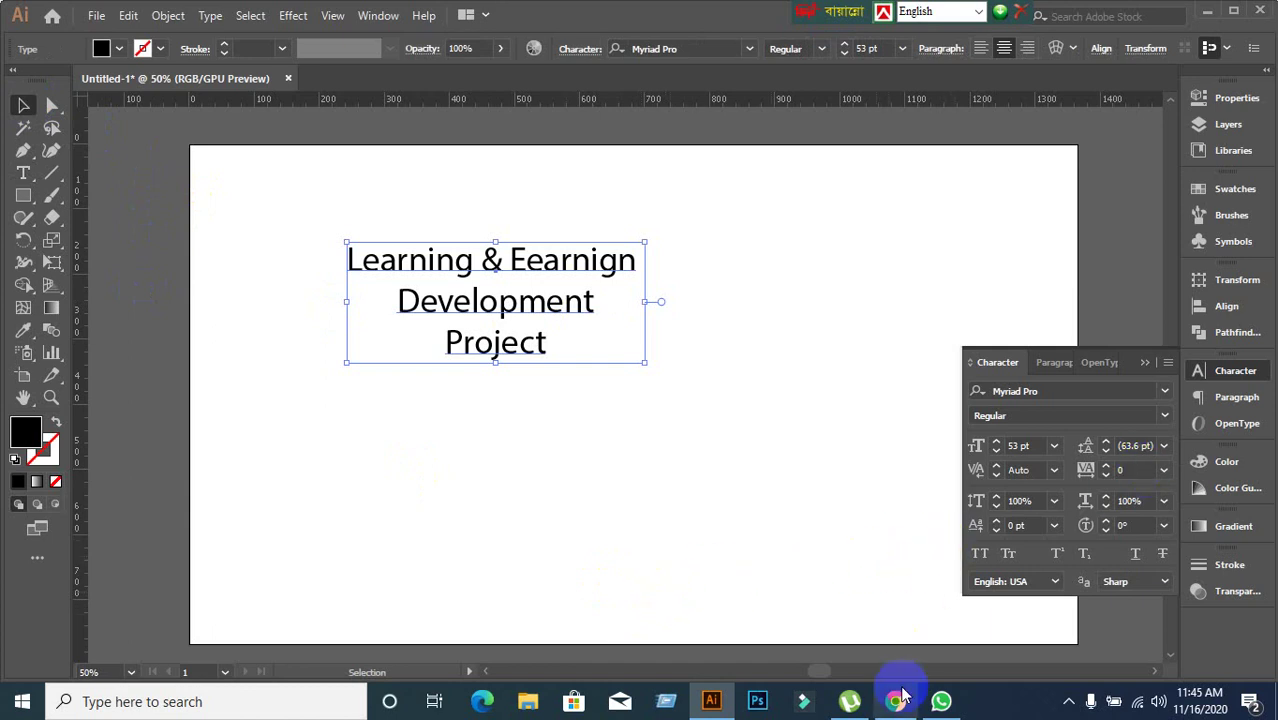
Present the entire screen in Google Meet, hide the sharing notice, and return to Illustrator.
{"action": "left_click", "coordinate": [1152, 632]}
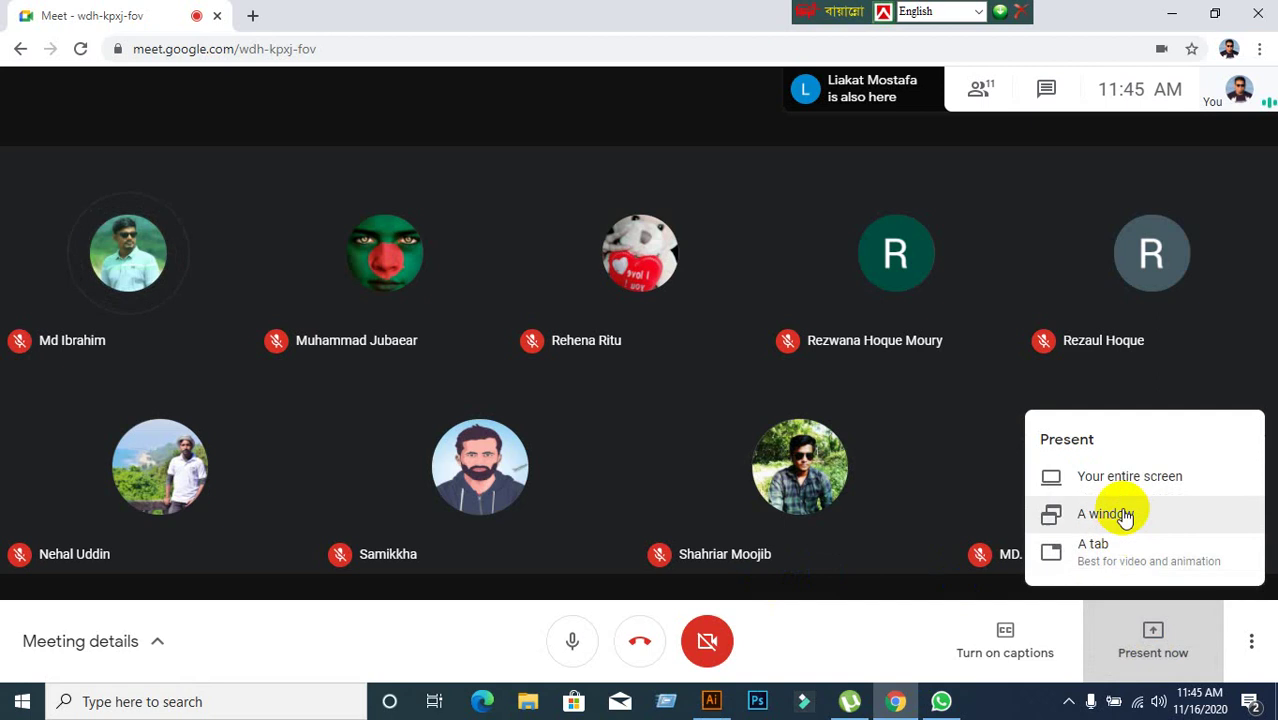
{"action": "left_click", "coordinate": [1122, 480]}
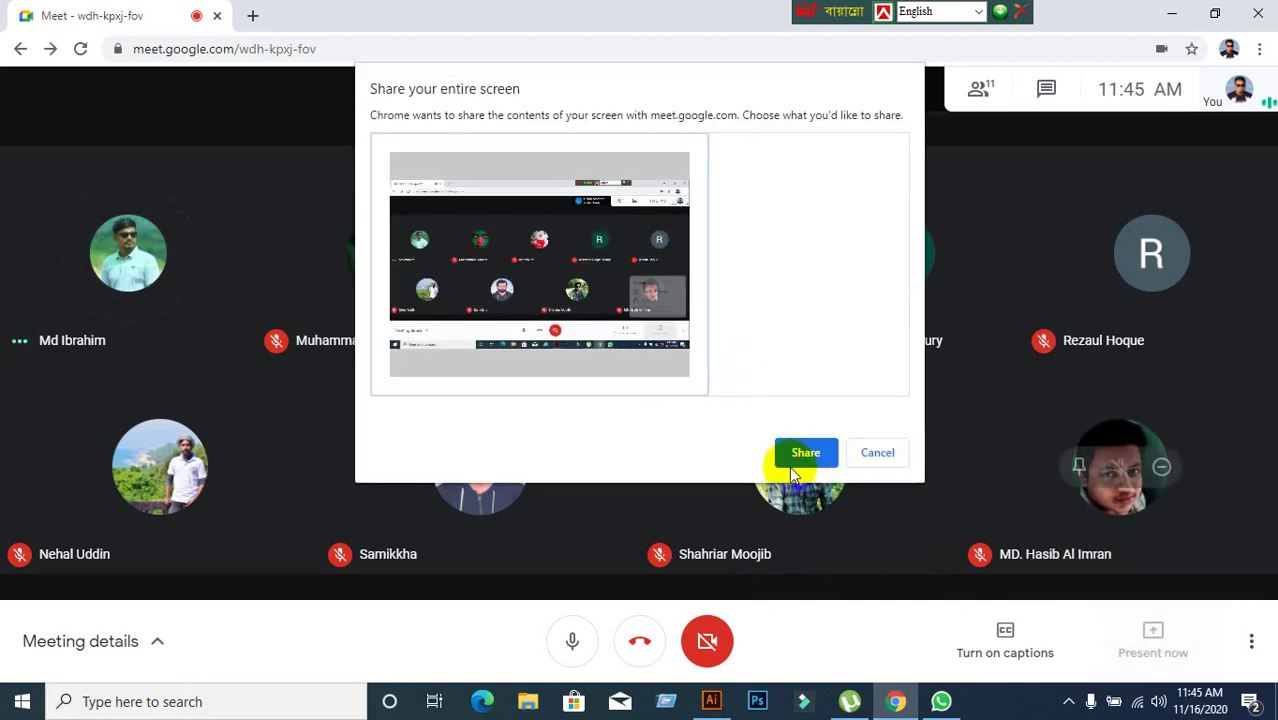
{"action": "left_click", "coordinate": [805, 453]}
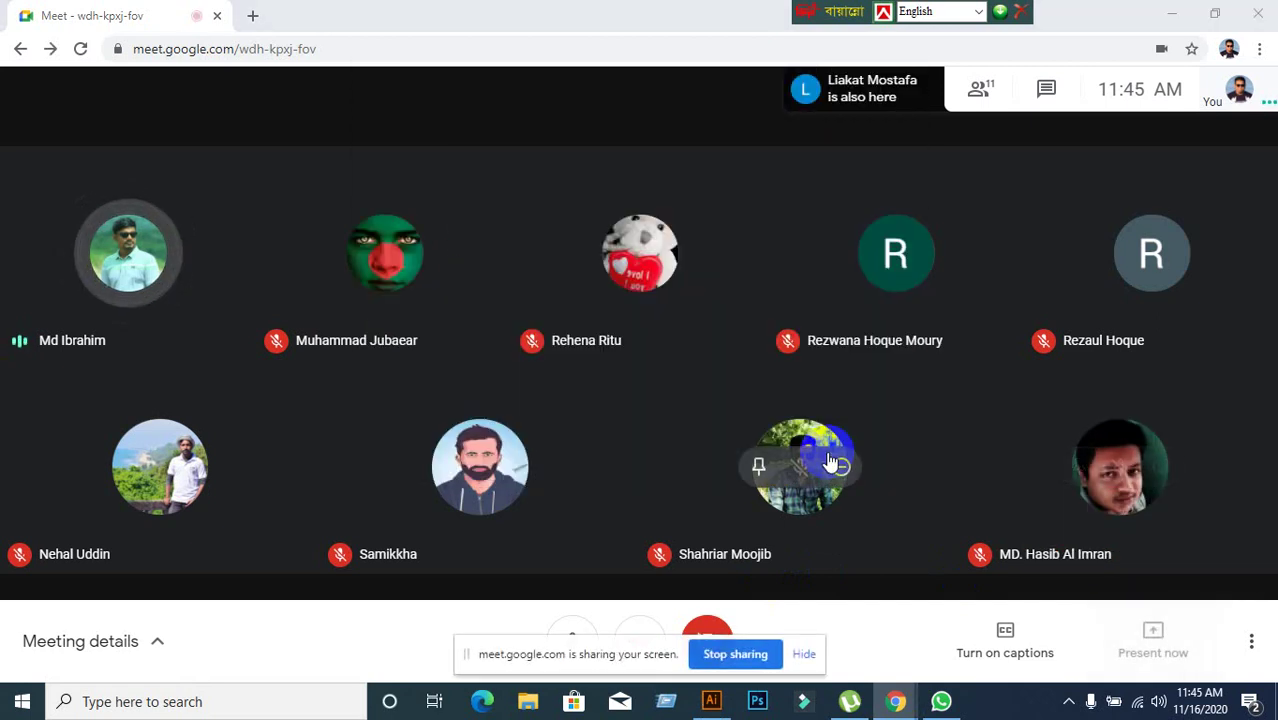
{"action": "left_click", "coordinate": [809, 655]}
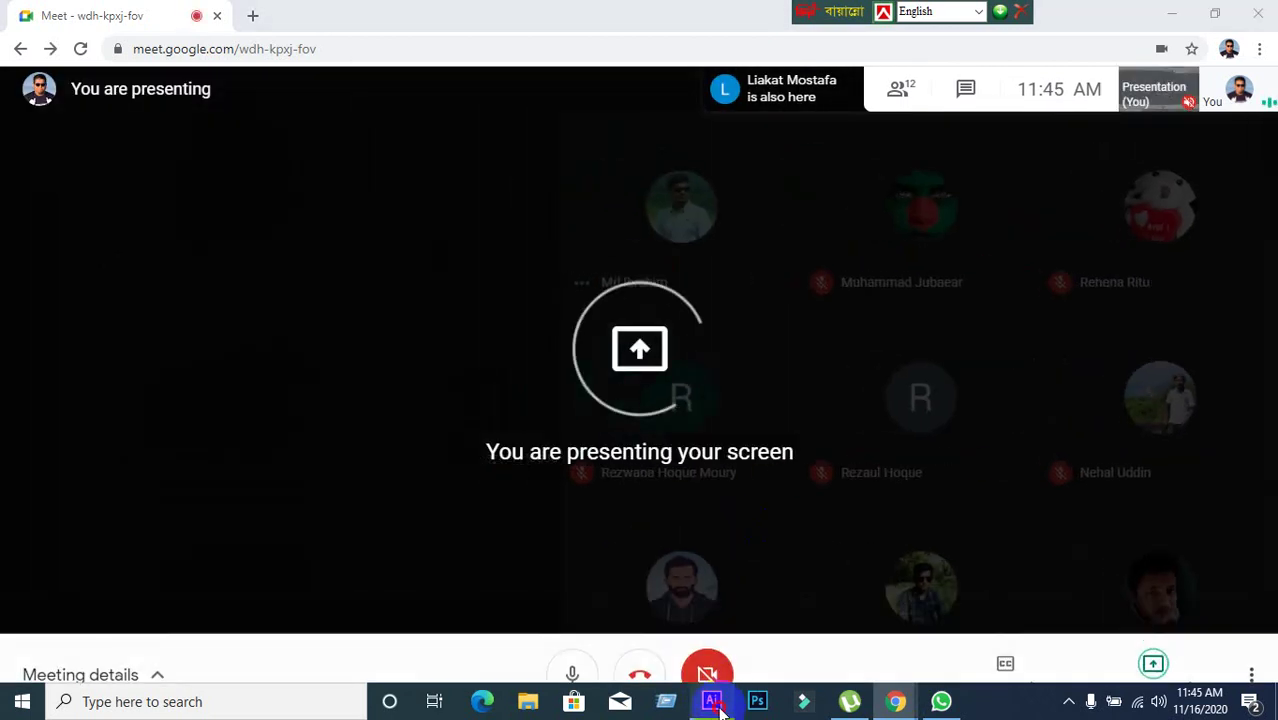
{"action": "left_click", "coordinate": [716, 703]}
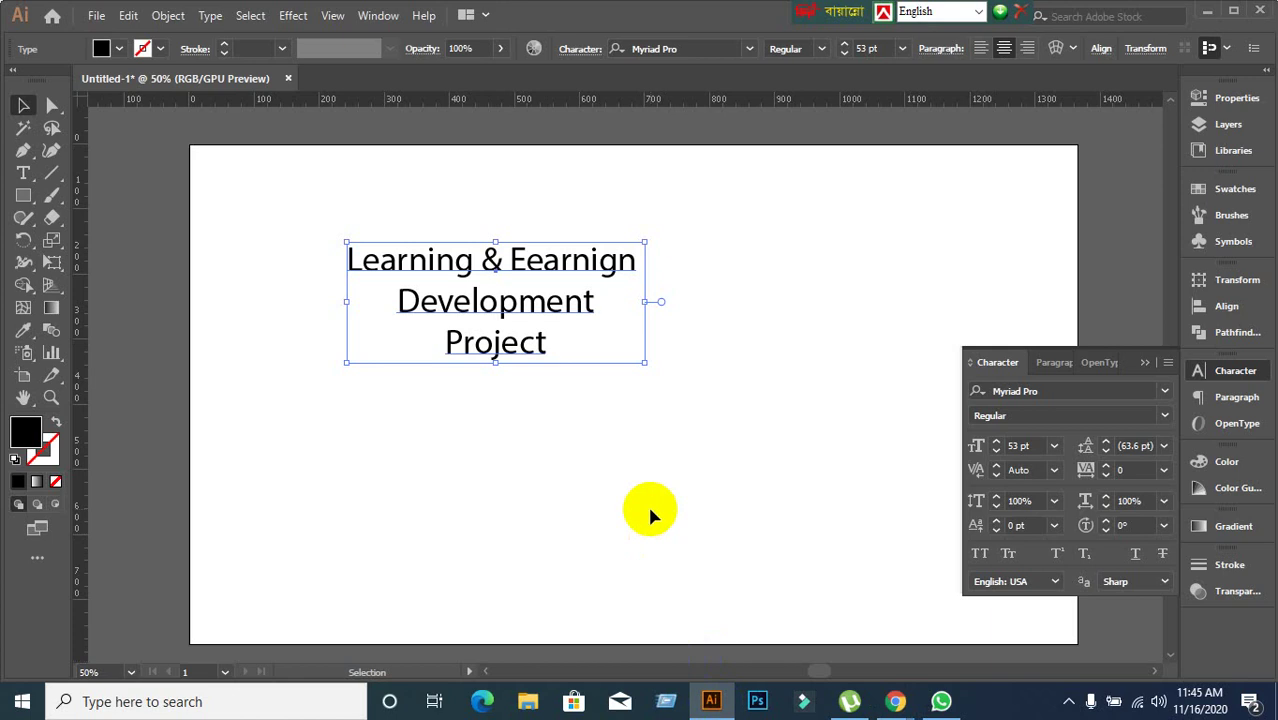
{"action": "left_click", "coordinate": [649, 511]}
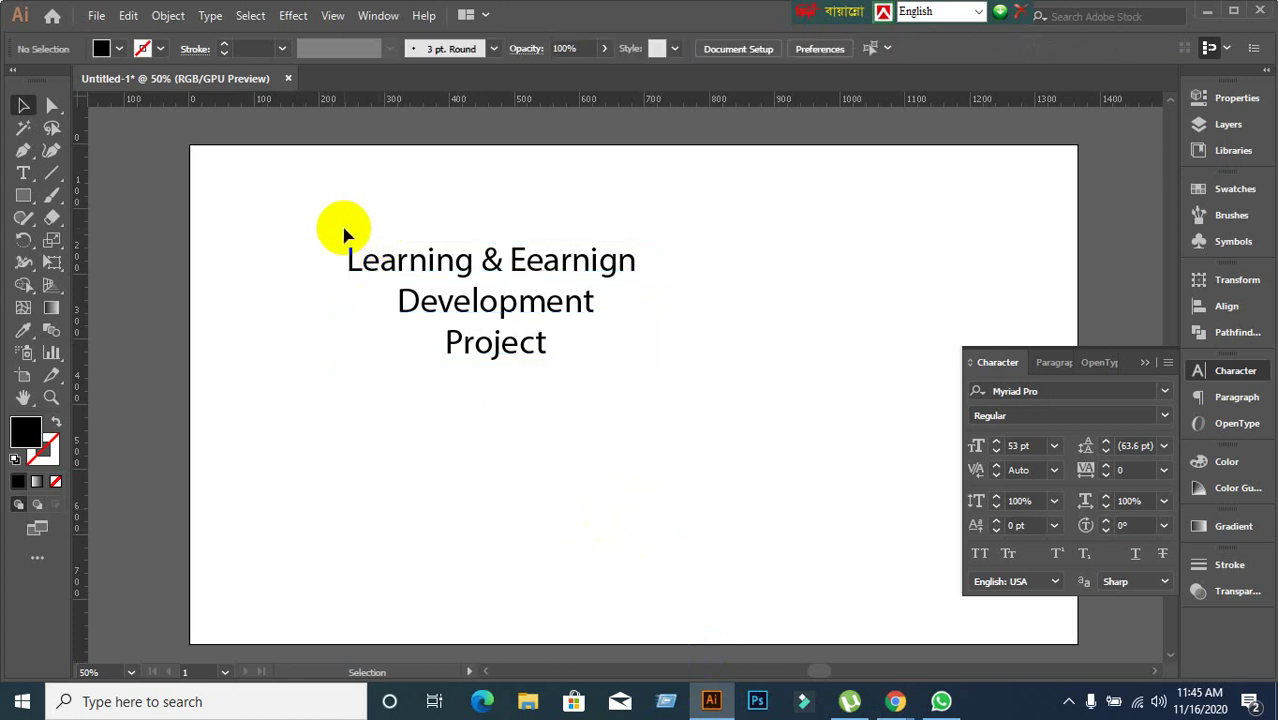
{"action": "left_click_drag", "start_coordinate": [322, 208], "coordinate": [674, 436]}
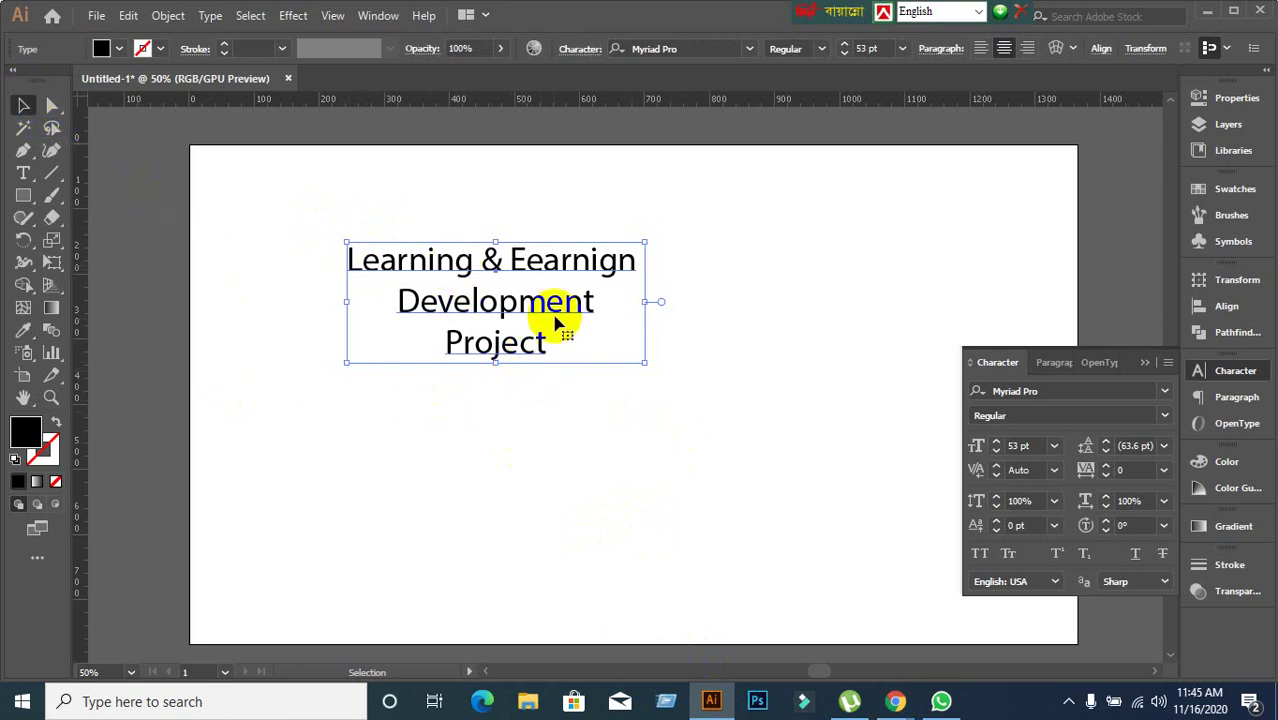
{"action": "double_click", "coordinate": [560, 270]}
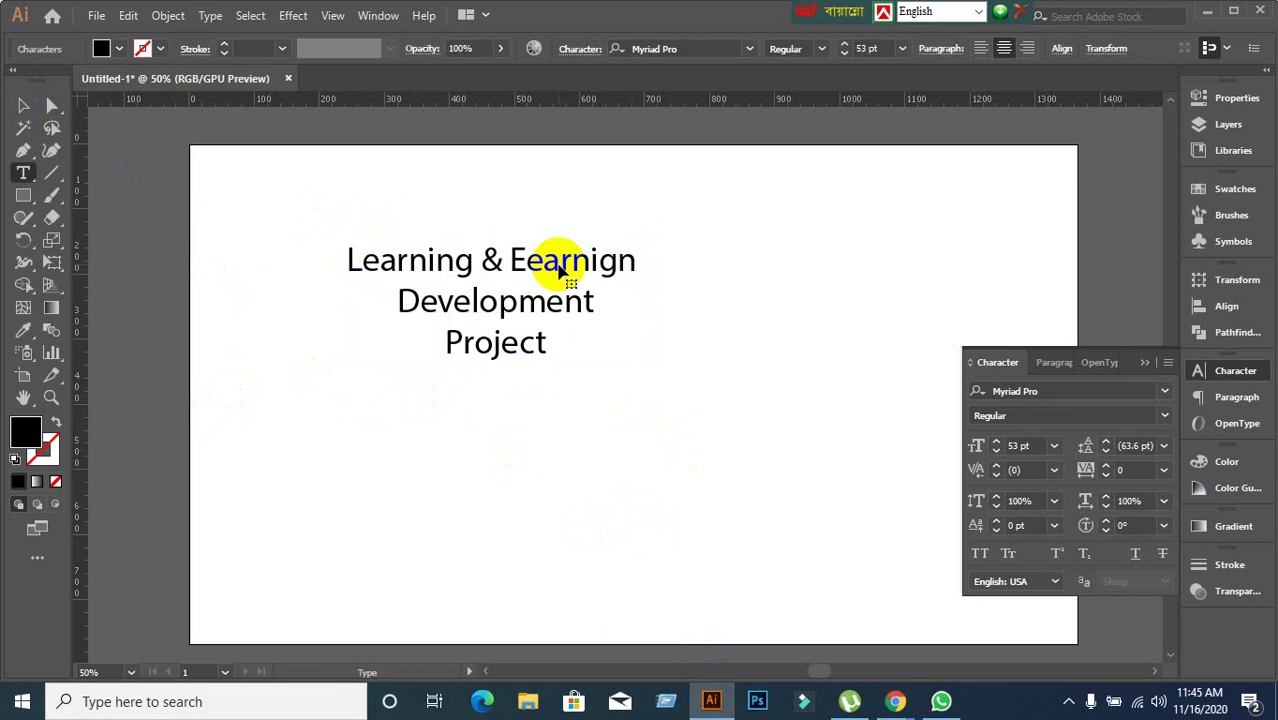
{"action": "left_click_drag", "start_coordinate": [590, 262], "coordinate": [475, 262]}
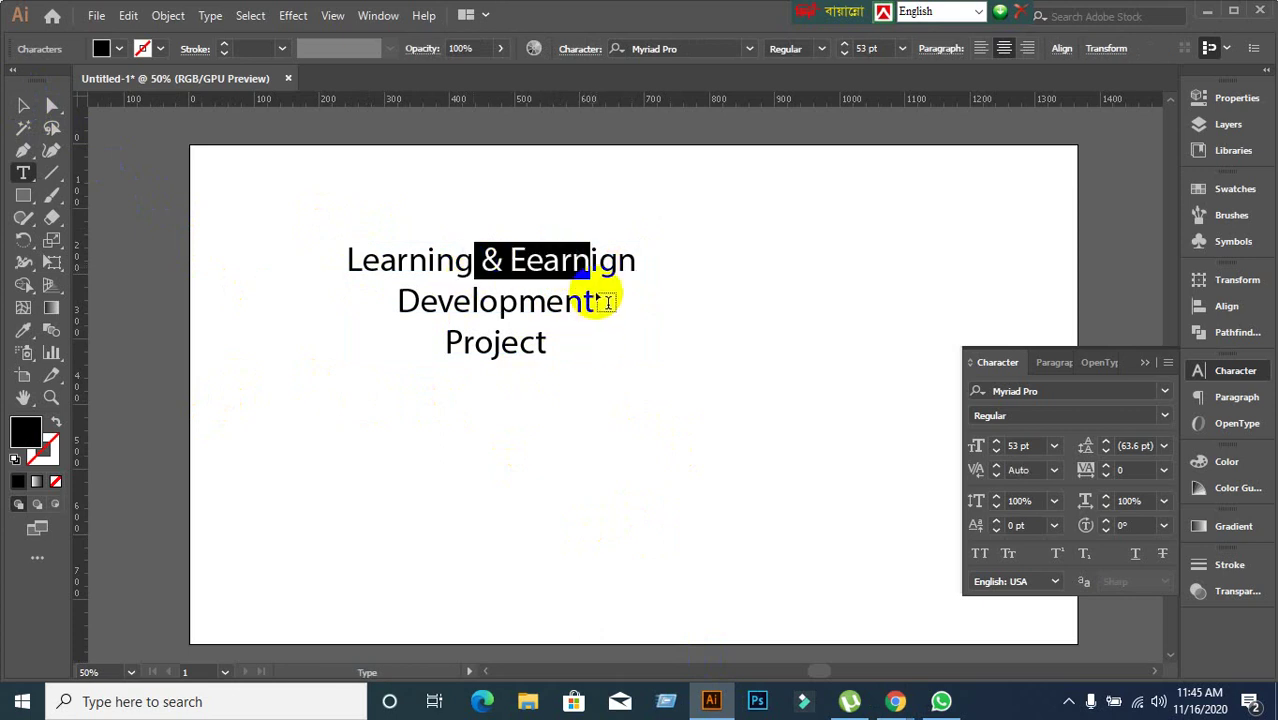
{"action": "left_click", "coordinate": [592, 315]}
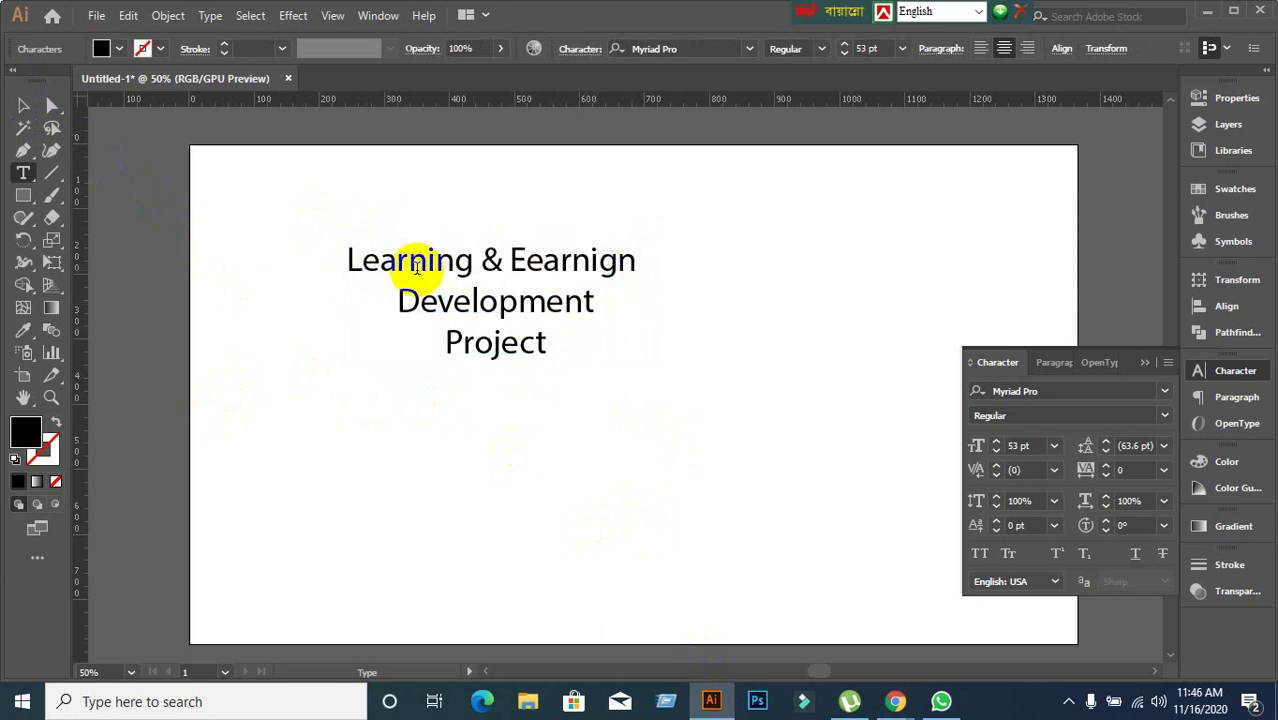
{"action": "left_click", "coordinate": [23, 105]}
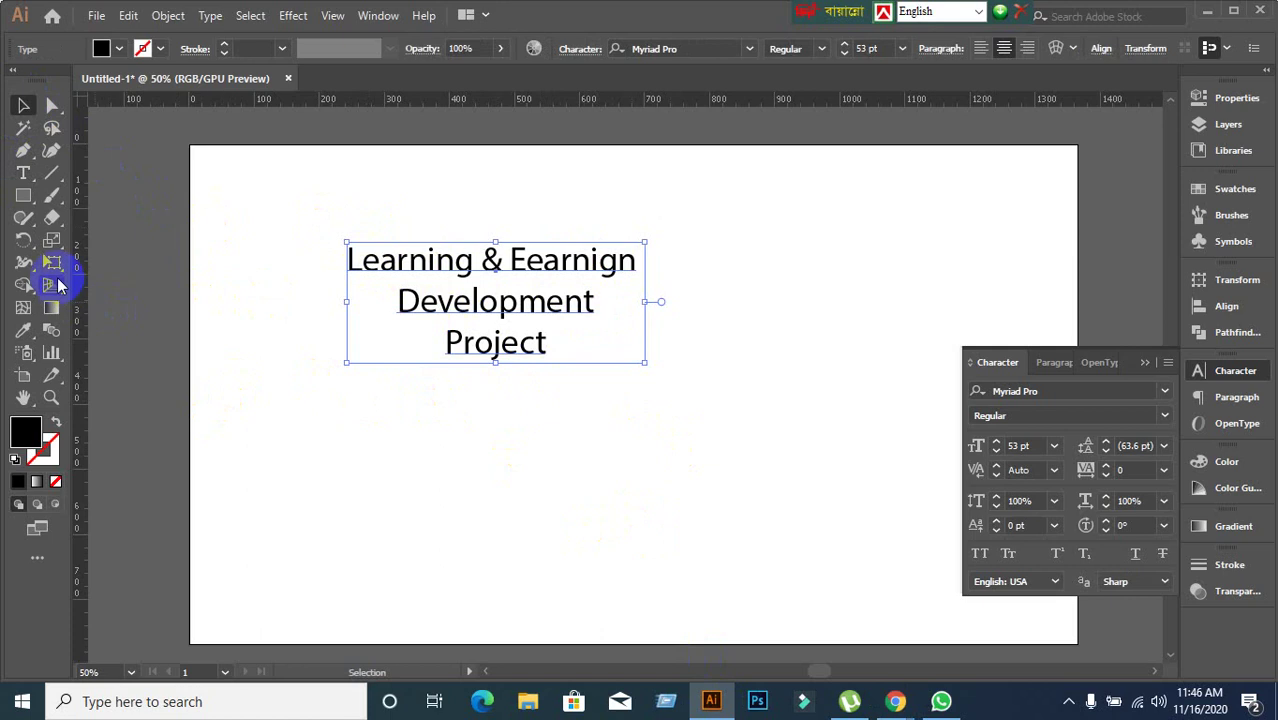
{"action": "left_click", "coordinate": [23, 173]}
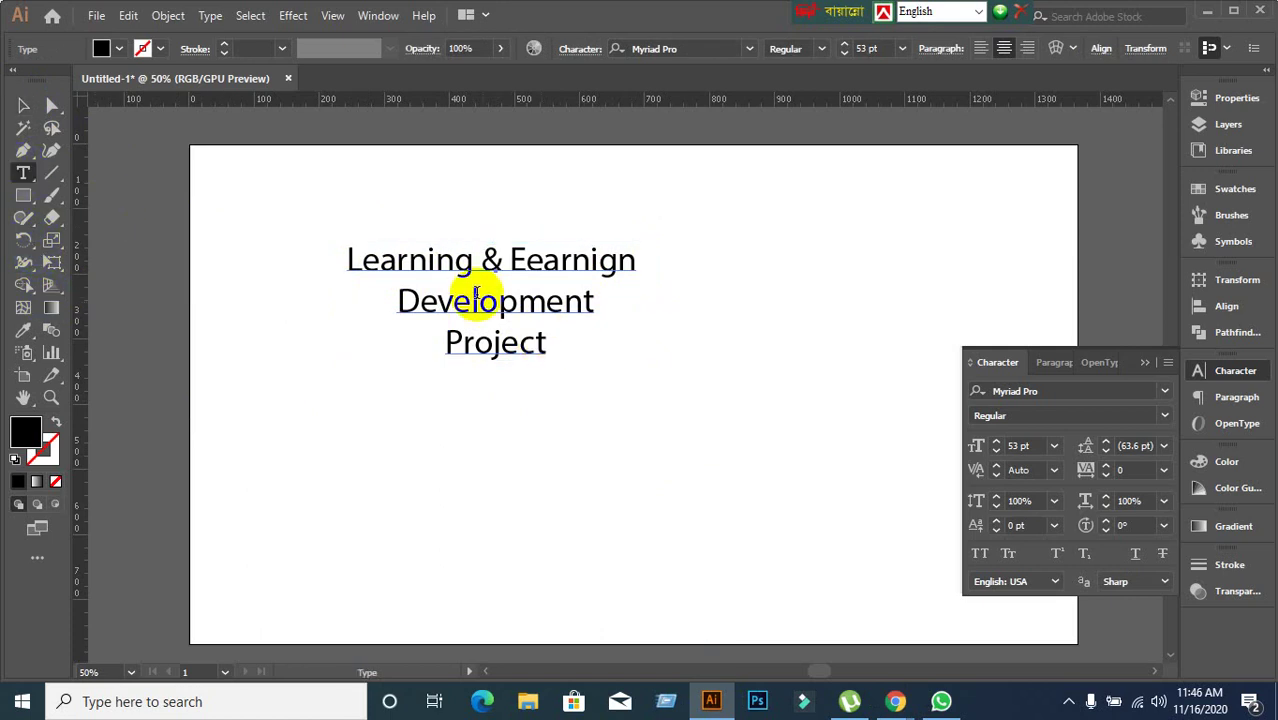
{"action": "left_click", "coordinate": [429, 265]}
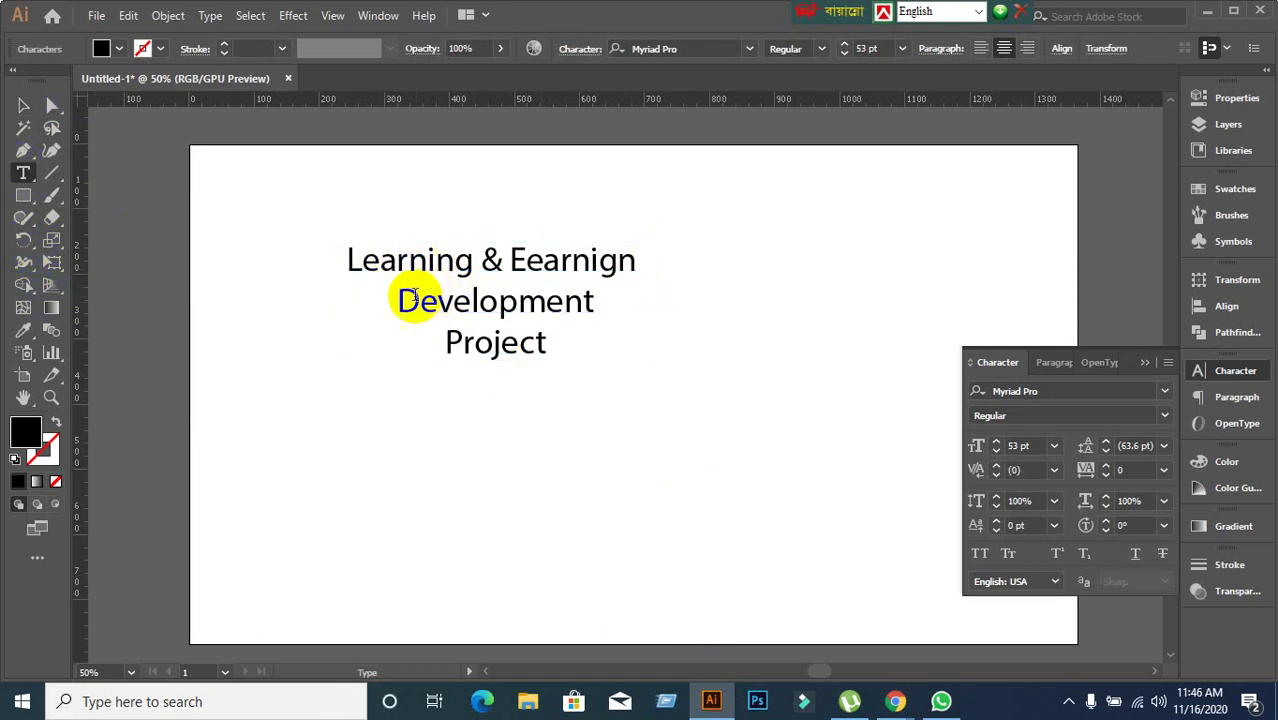
{"action": "left_click", "coordinate": [391, 305]}
{"action": "left_click", "coordinate": [573, 304]}
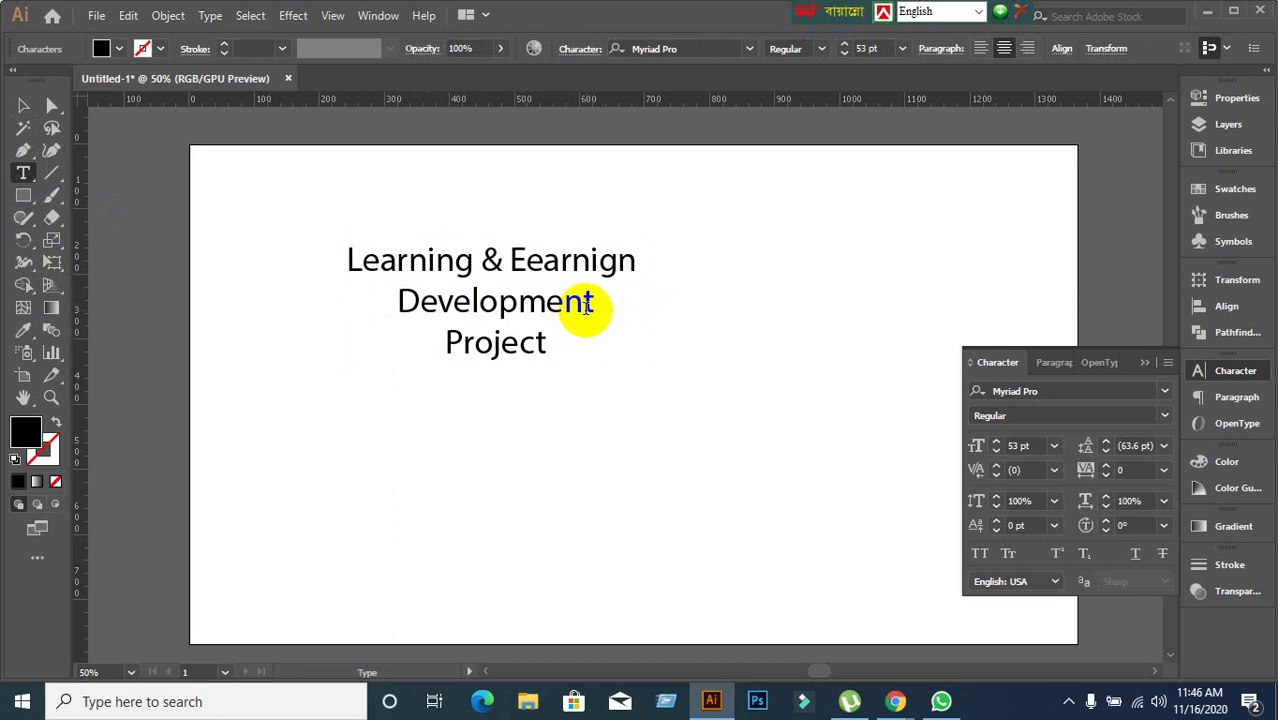
{"action": "mouse_move", "coordinate": [587, 305]}
{"action": "left_mouse_down"}
{"action": "mouse_move", "coordinate": [556, 305]}
{"action": "mouse_move", "coordinate": [605, 302]}
{"action": "mouse_move", "coordinate": [588, 293]}
{"action": "left_mouse_up"}
{"action": "left_click", "coordinate": [589, 296]}
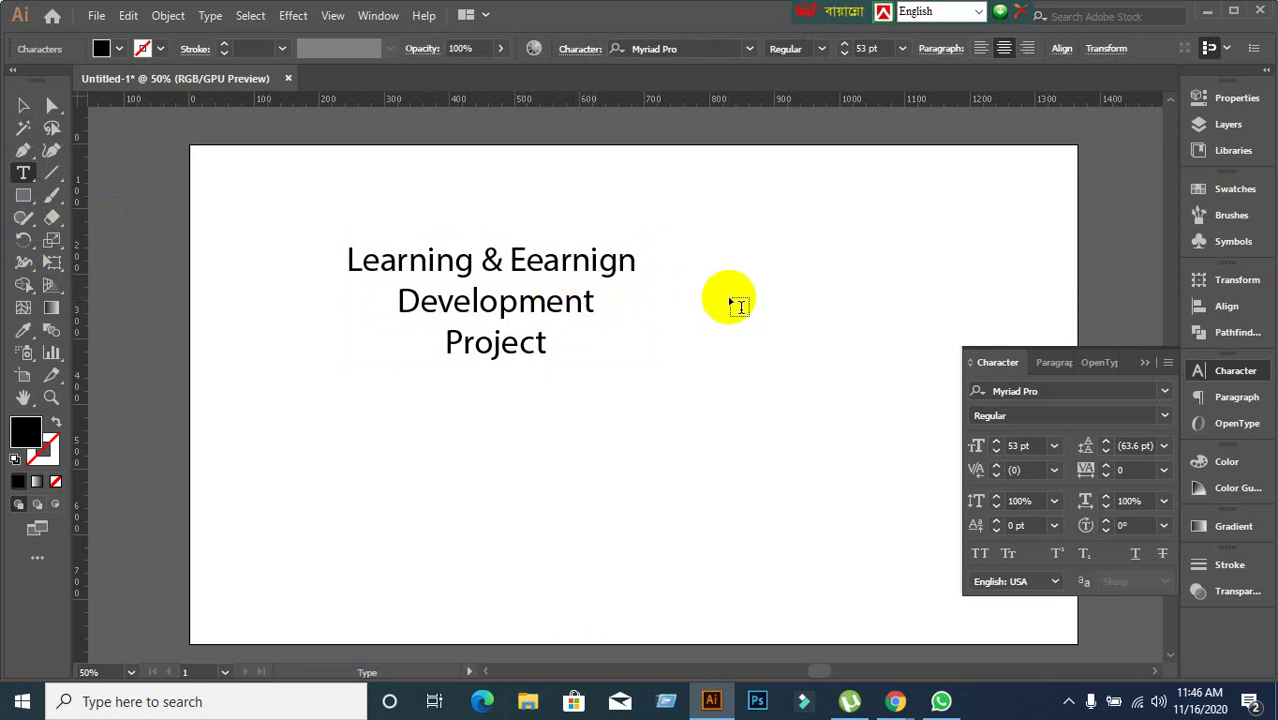
{"action": "key", "text": "BackSpace"}
{"action": "key", "text": "BackSpace"}
{"action": "key", "text": "BackSpace"}
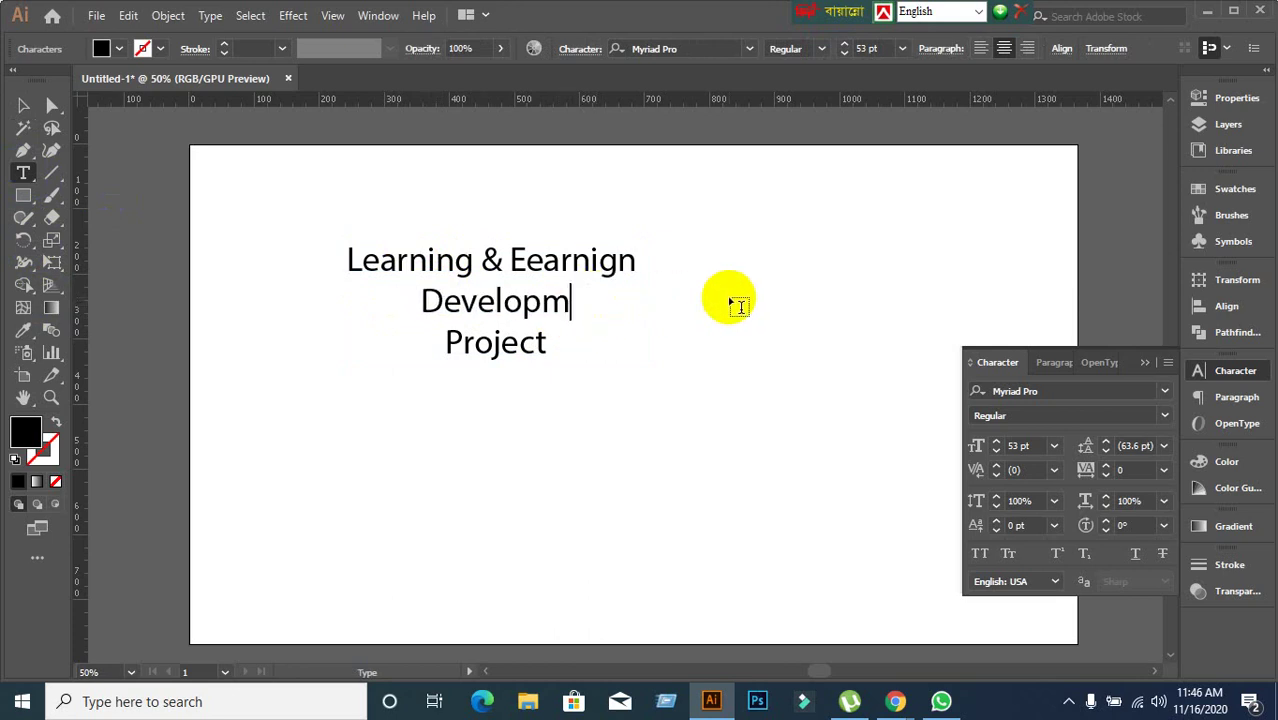
{"action": "type", "text": "e"}
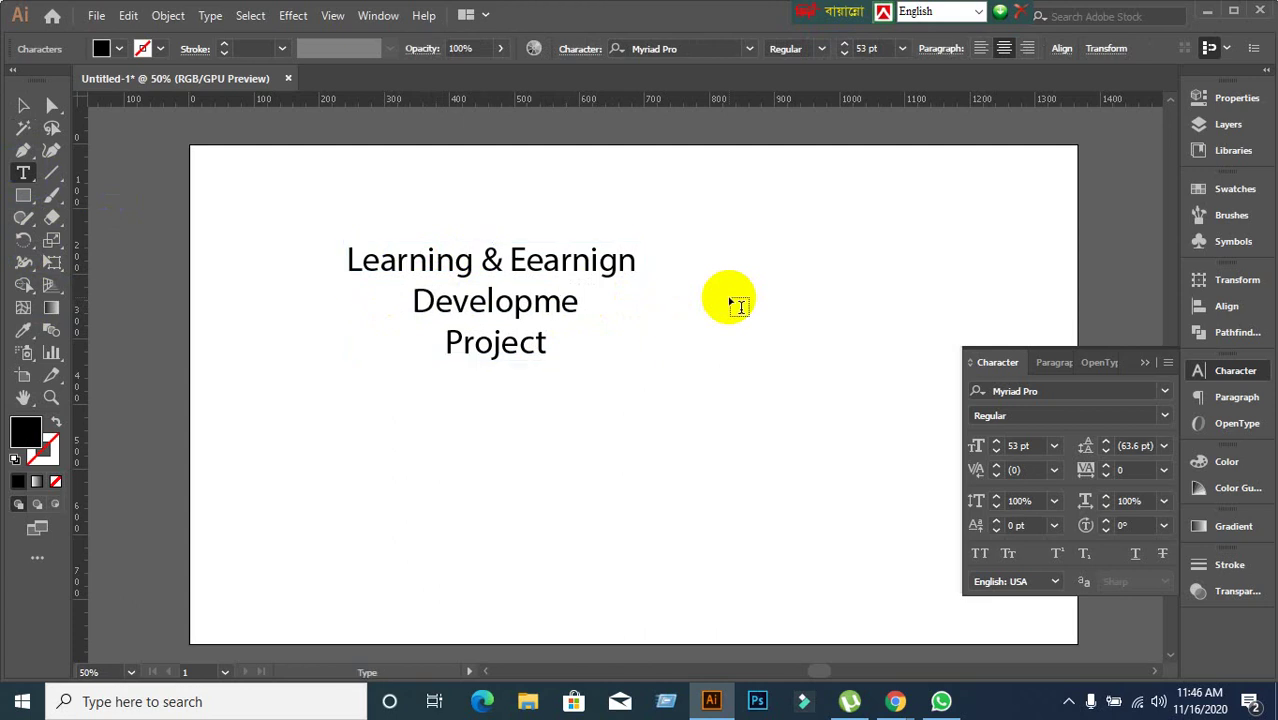
{"action": "left_click_drag", "start_coordinate": [456, 260], "coordinate": [599, 260]}
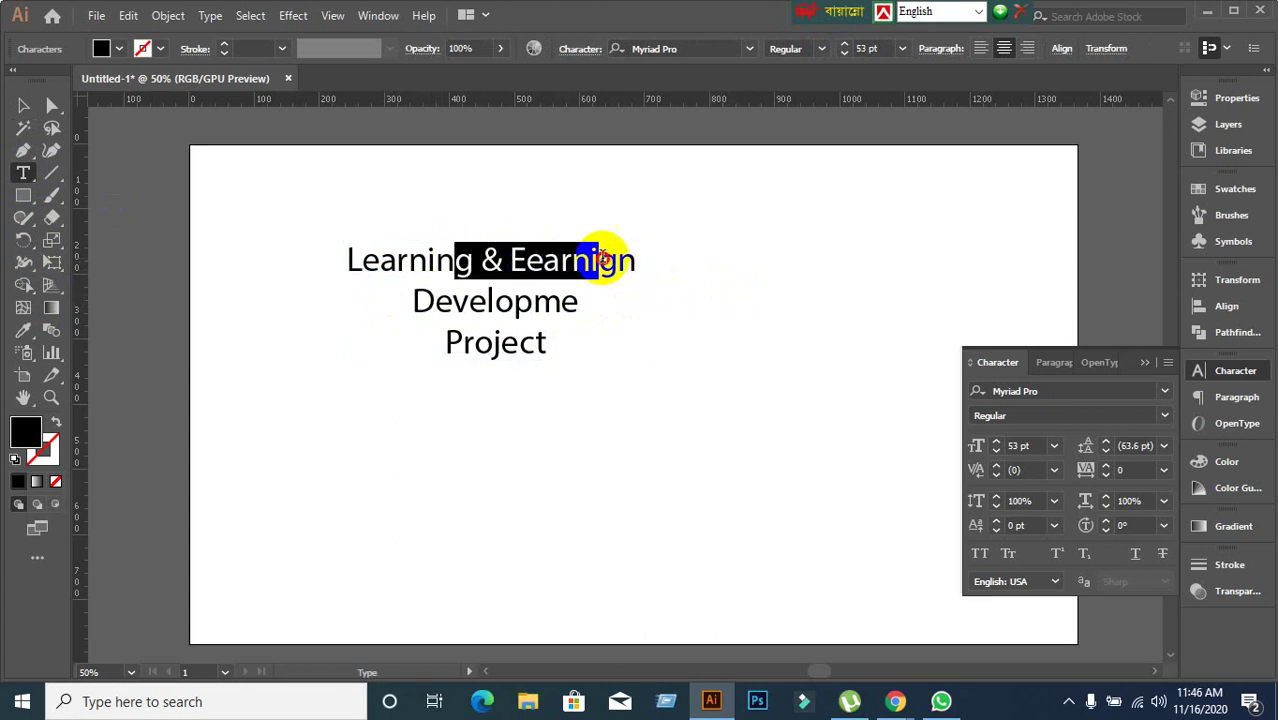
{"action": "left_click", "coordinate": [24, 106]}
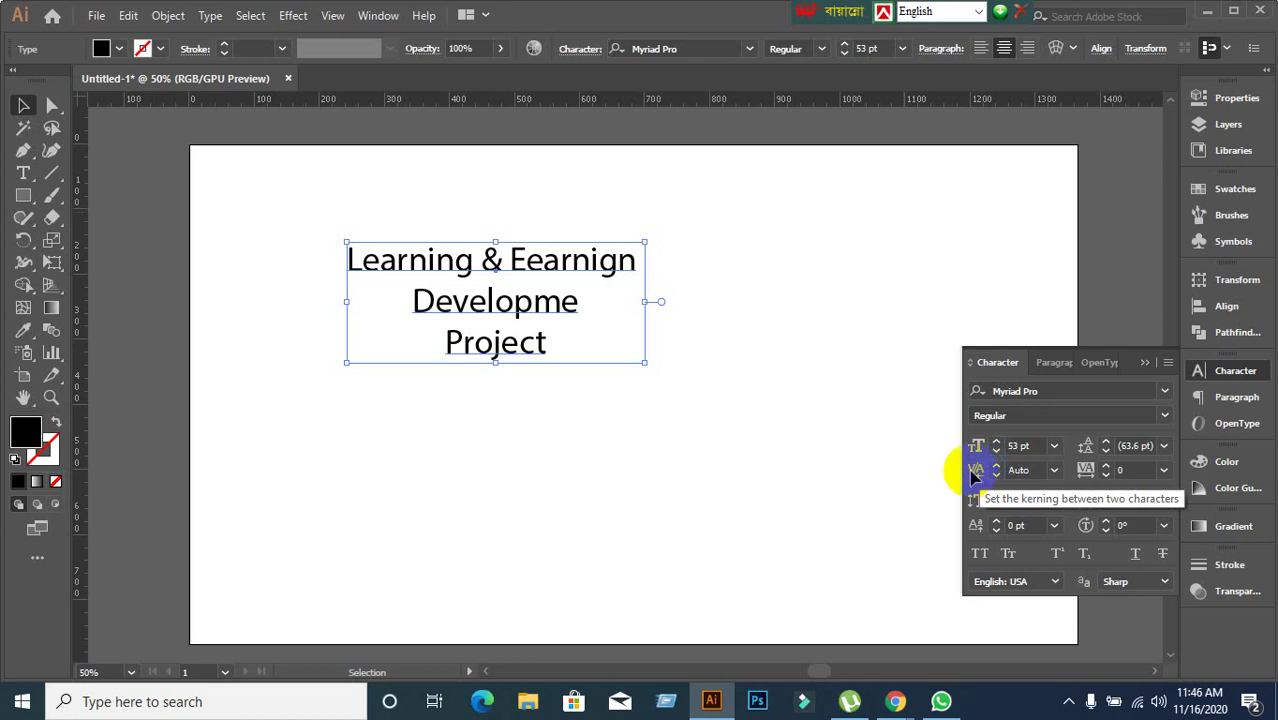
{"action": "double_click", "coordinate": [568, 304]}
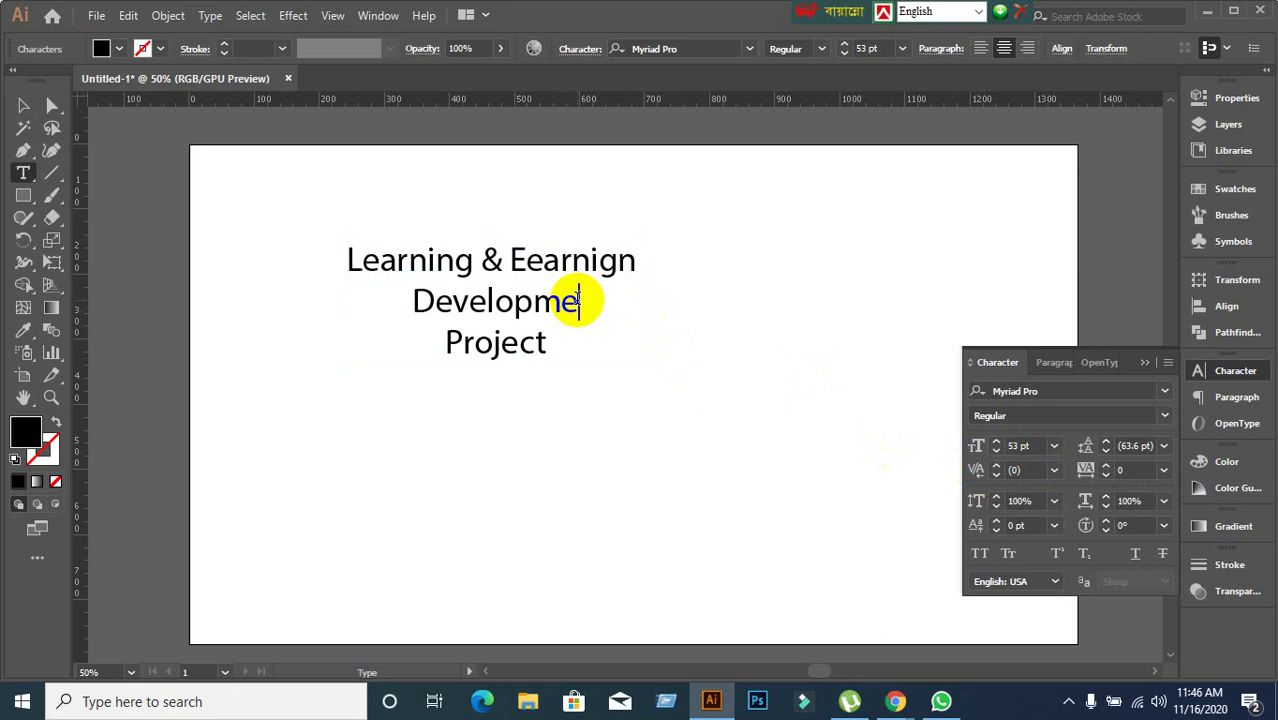
{"action": "type", "text": "nt"}
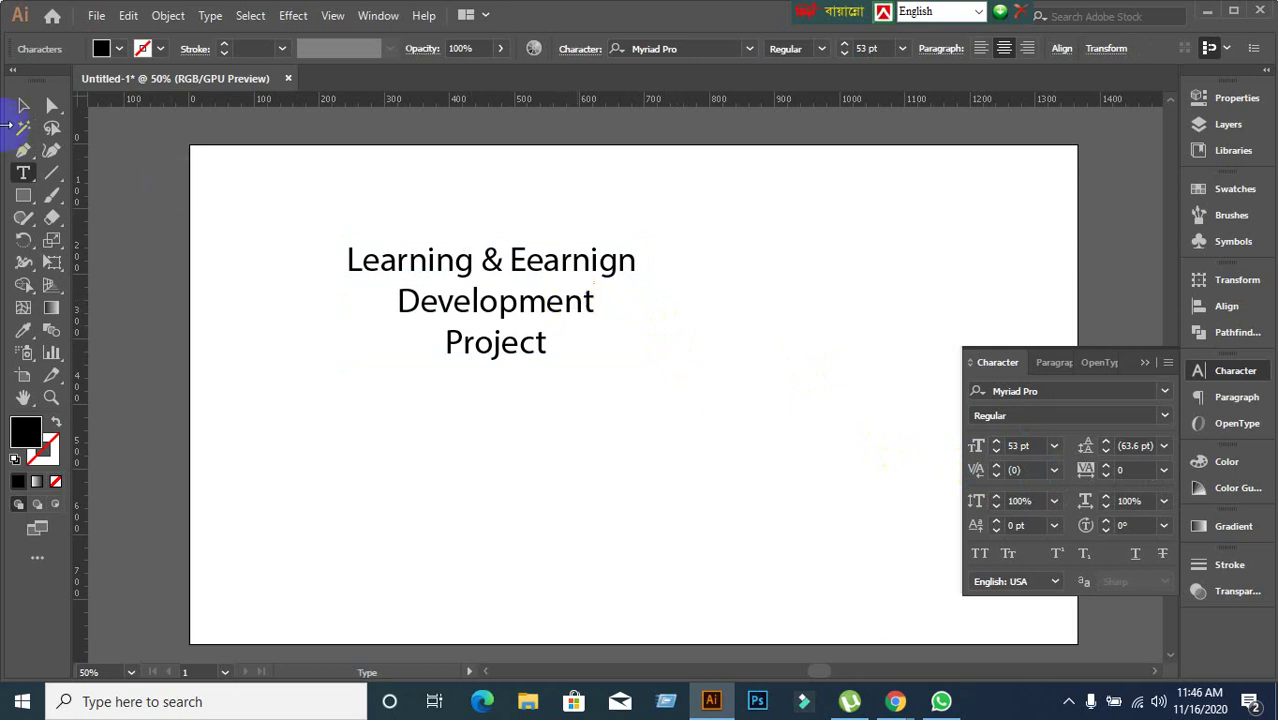
{"action": "left_click", "coordinate": [22, 107]}
{"action": "left_click", "coordinate": [396, 342]}
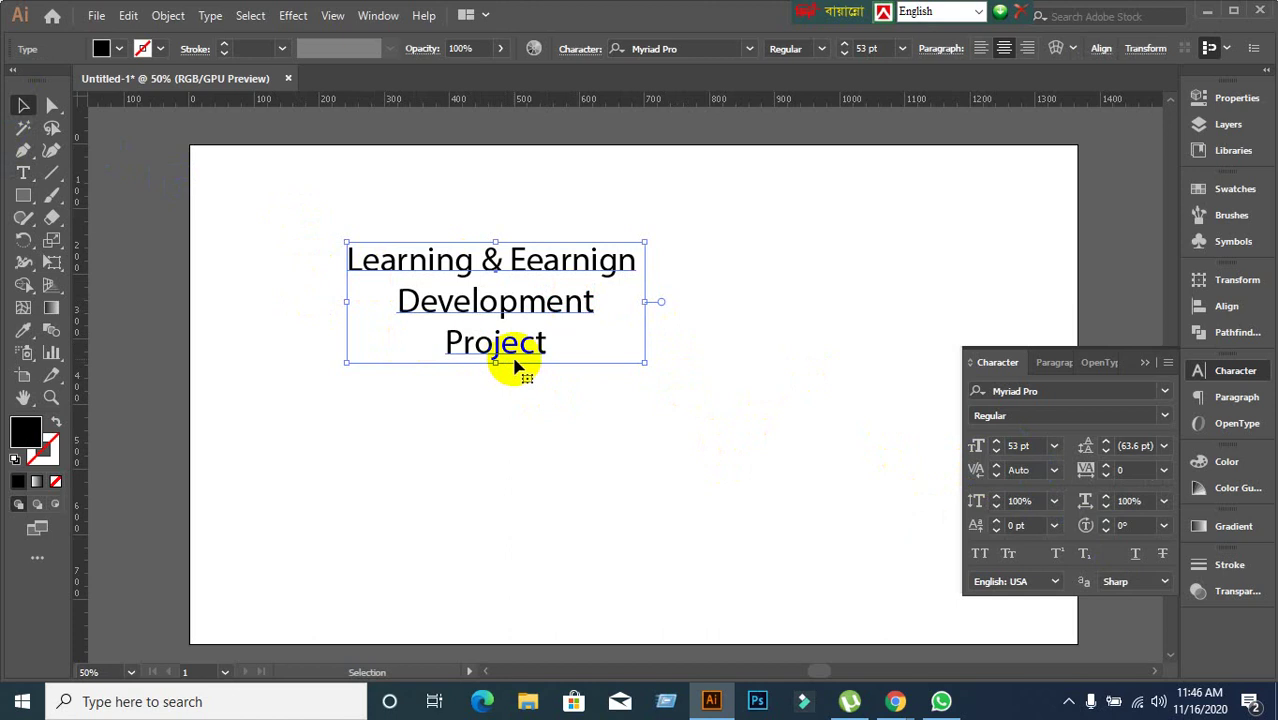
Try a 500 pt font size on the title text, then undo back to 53 pt.
{"action": "double_click", "coordinate": [481, 356]}
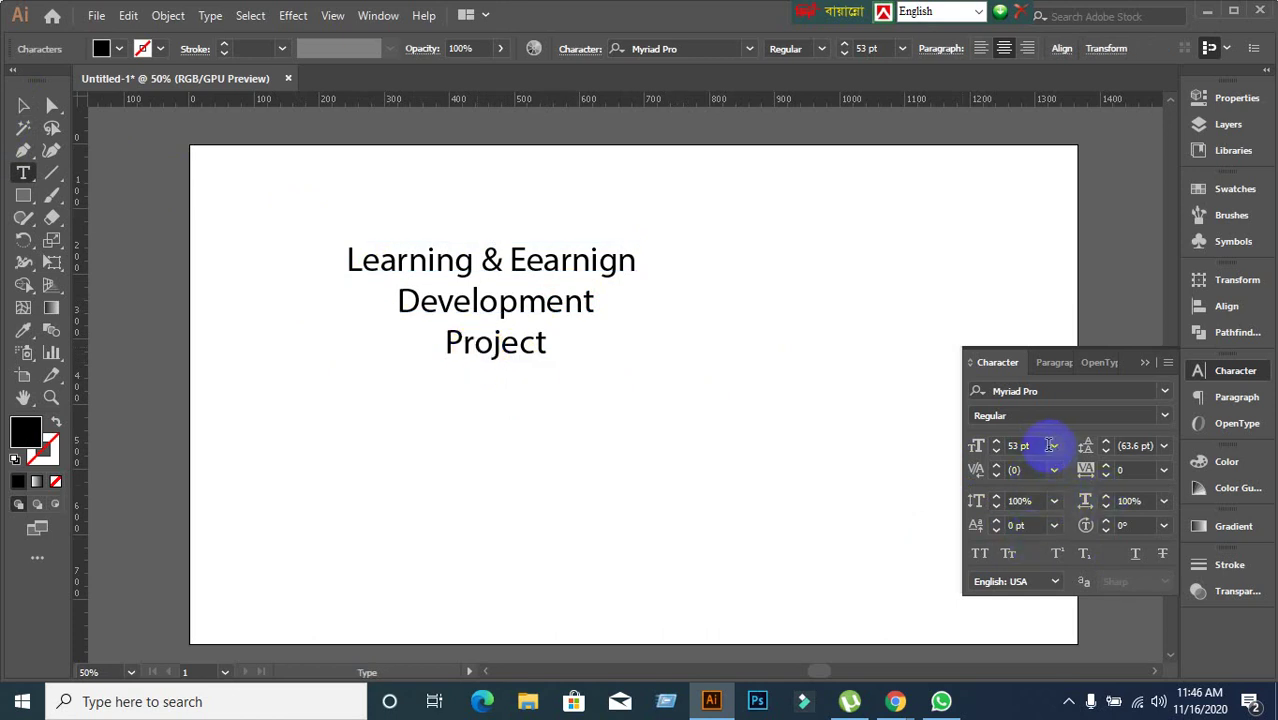
{"action": "left_click_drag", "start_coordinate": [1050, 445], "coordinate": [1018, 445]}
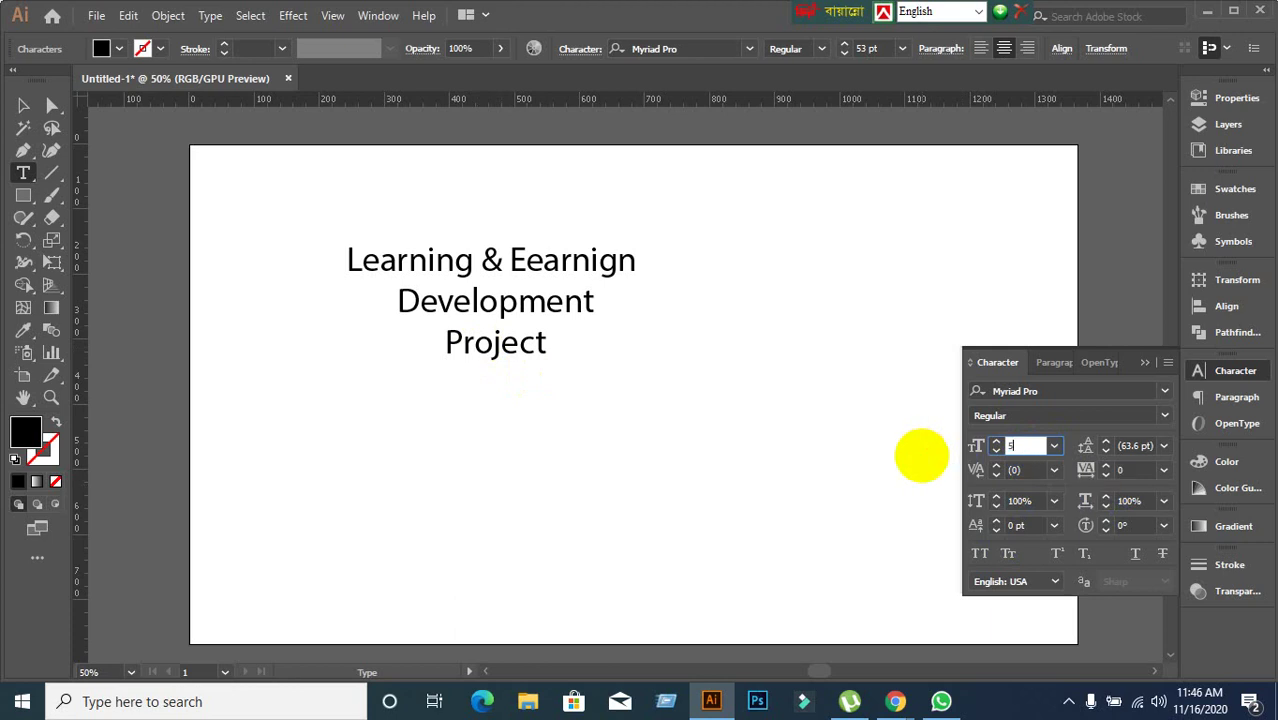
{"action": "key", "text": "Return"}
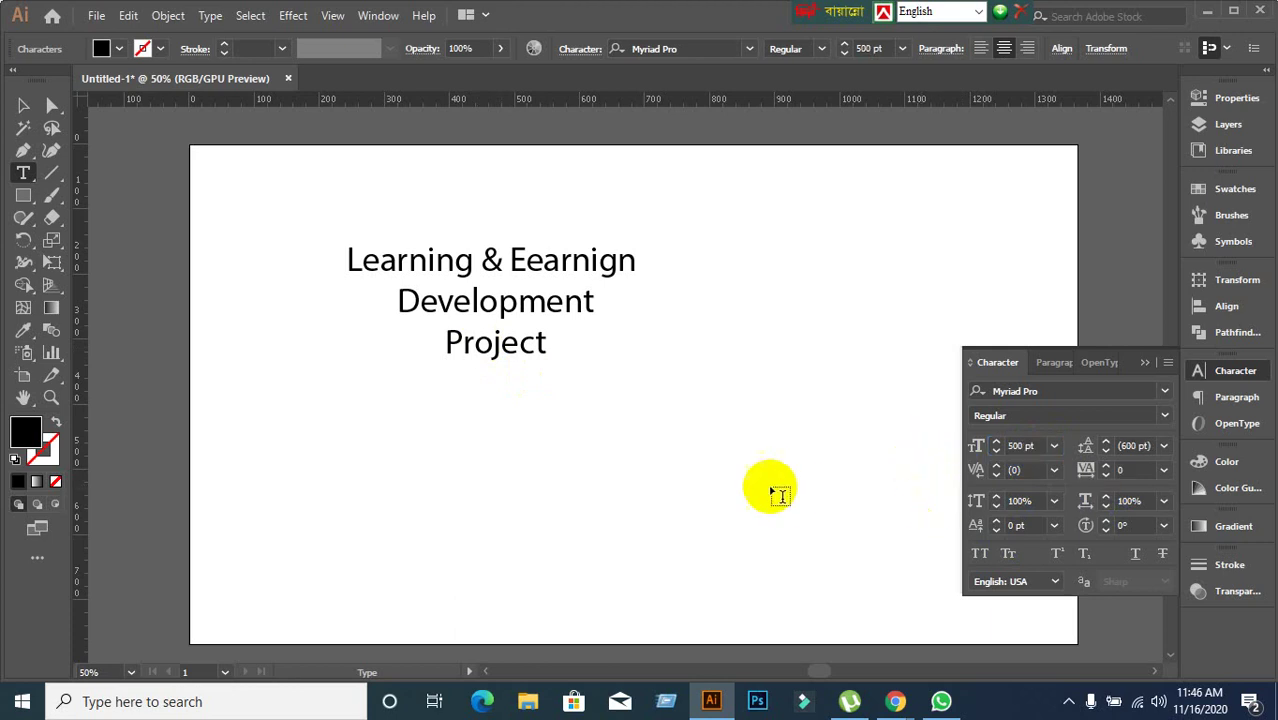
{"action": "key", "text": "ctrl+z"}
Set kerning to 500 between the r and o of Project, then reselect the frame.
{"action": "left_click", "coordinate": [1025, 471]}
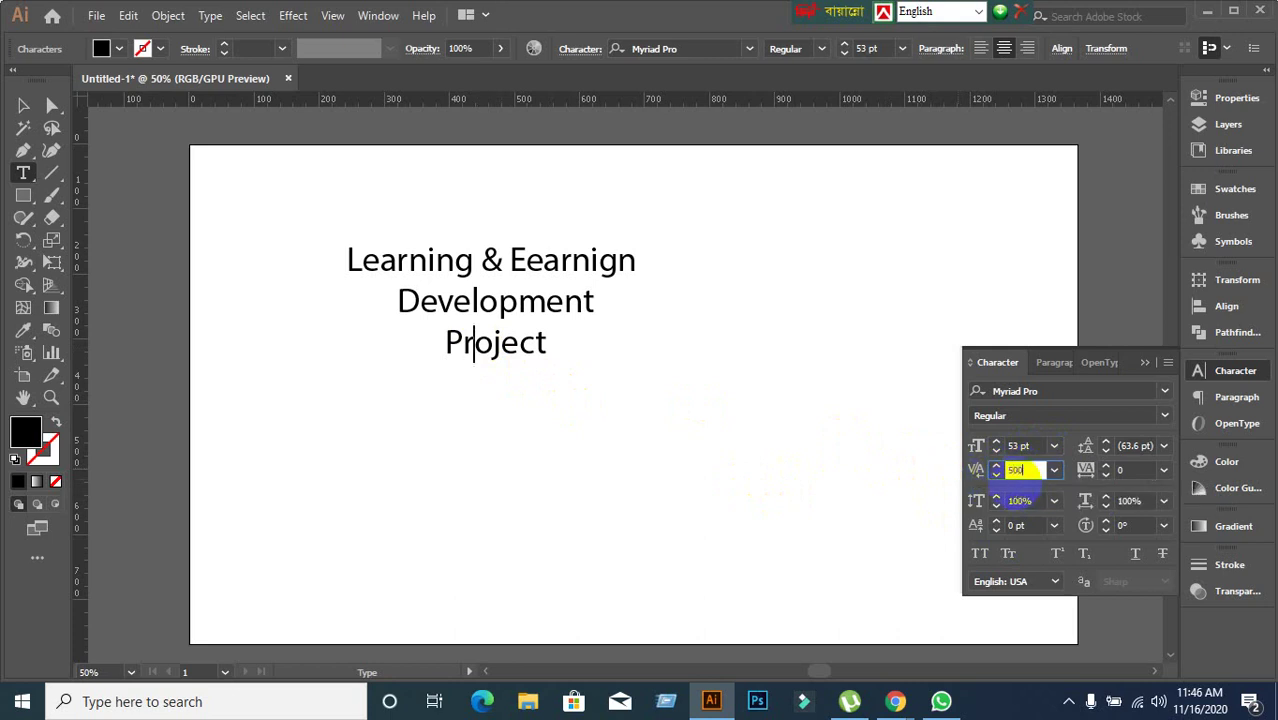
{"action": "key", "text": "Return"}
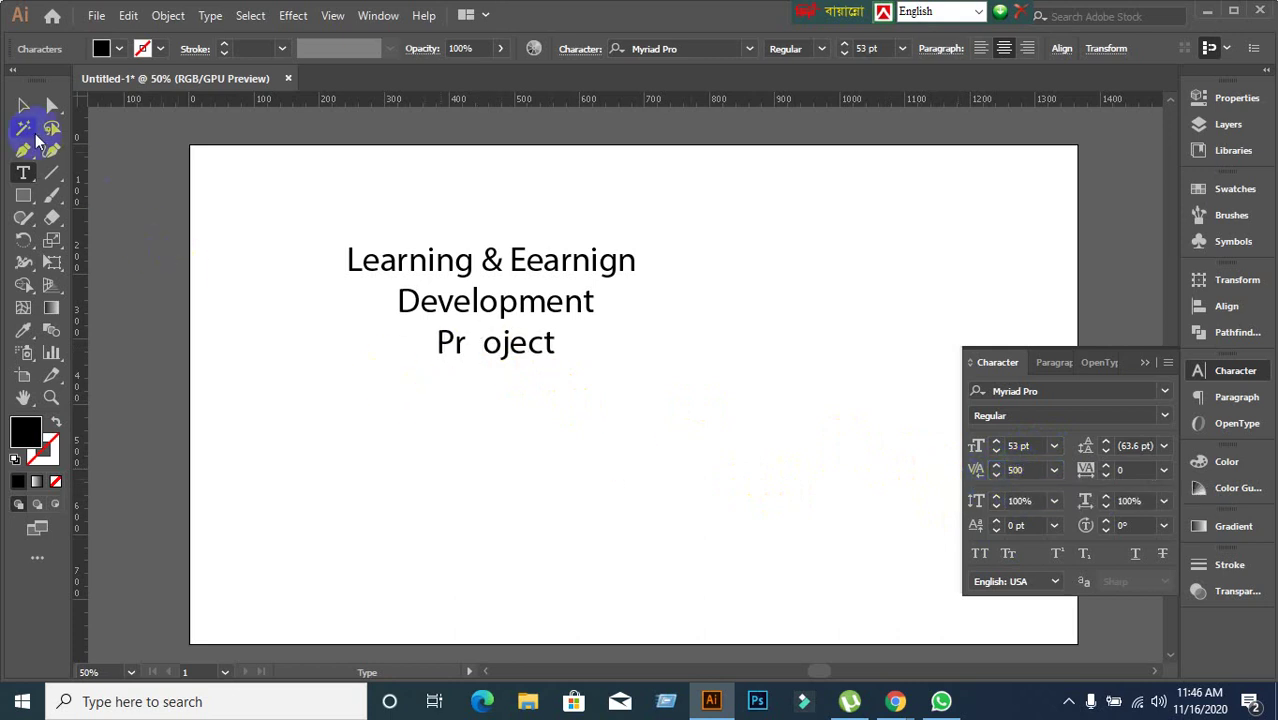
{"action": "left_click", "coordinate": [24, 105]}
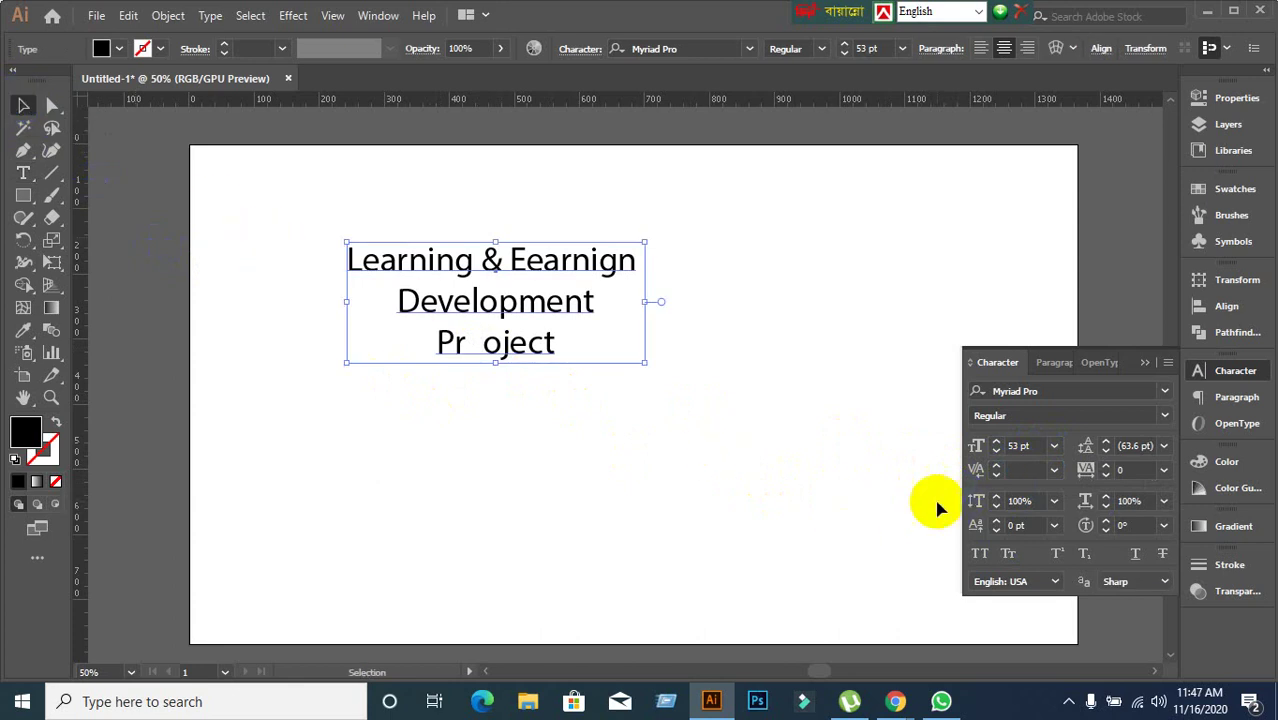
{"action": "left_click", "coordinate": [627, 516]}
{"action": "left_click", "coordinate": [508, 342]}
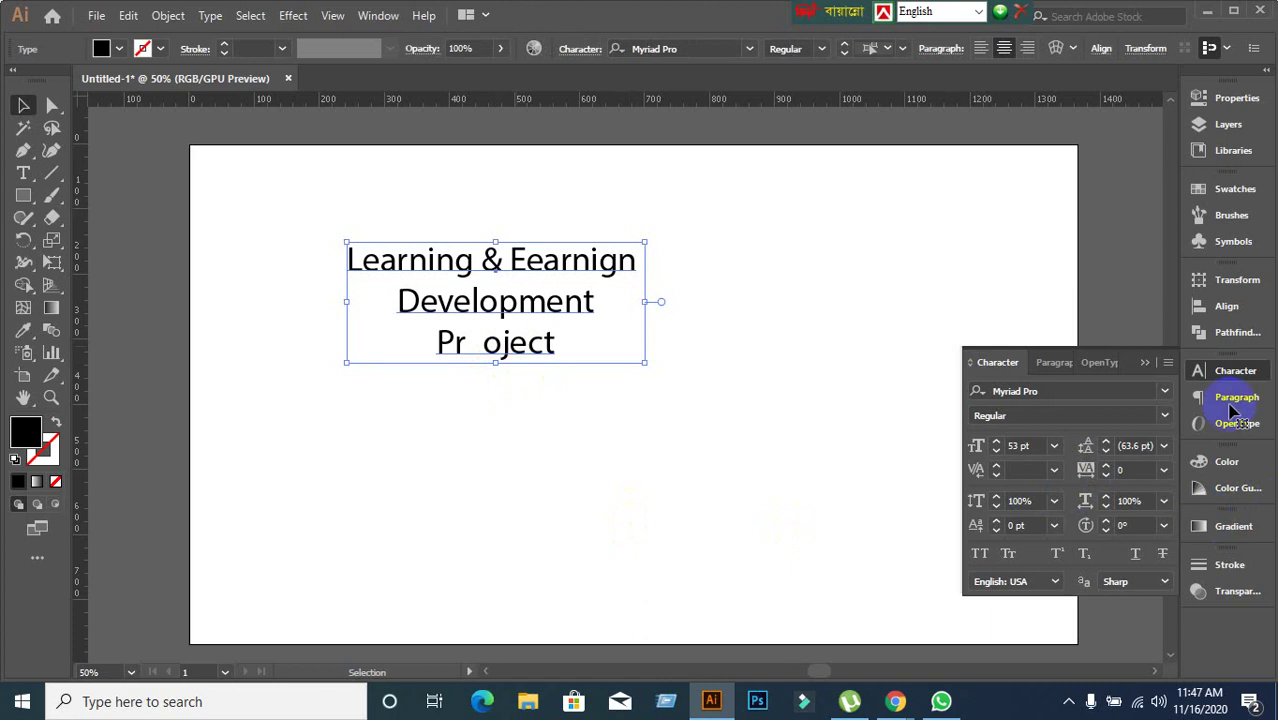
Reset the character settings and bring the title font size from 18 pt up to 50 pt.
{"action": "left_click", "coordinate": [1168, 362]}
{"action": "left_click", "coordinate": [1001, 642]}
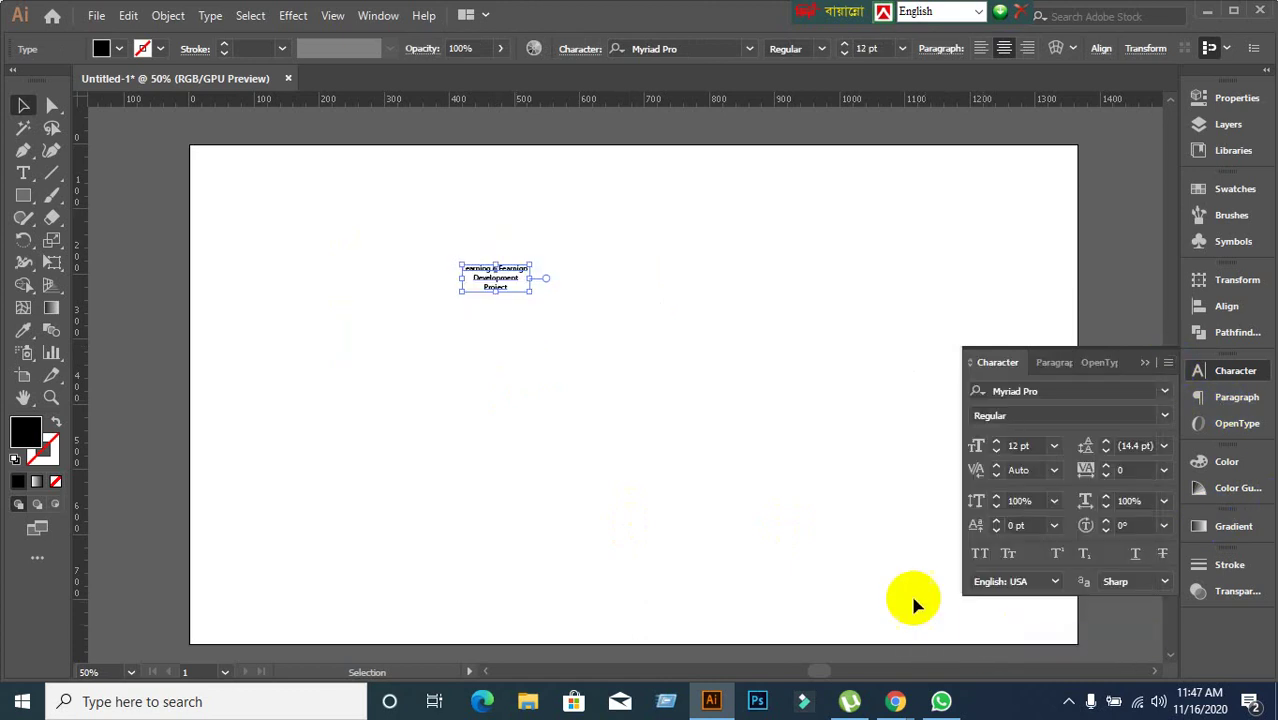
{"action": "left_click", "coordinate": [1022, 445]}
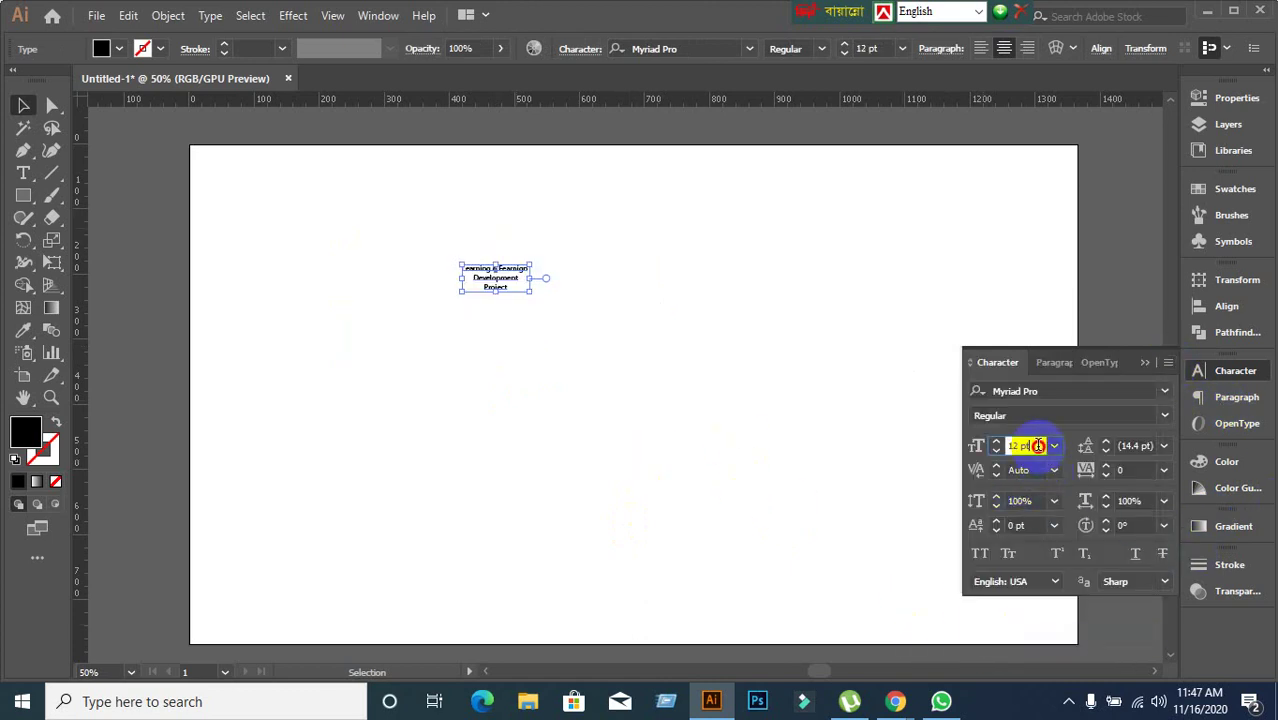
{"action": "type", "text": "18"}
{"action": "key", "text": "Return"}
{"action": "key", "text": "Up"}
{"action": "key", "text": "Up"}
{"action": "key", "text": "Up"}
{"action": "key", "text": "Up"}
{"action": "key", "text": "Up"}
{"action": "key", "text": "Up"}
{"action": "key", "text": "Up"}
{"action": "key", "text": "Up"}
{"action": "key", "text": "Up"}
{"action": "key", "text": "Up"}
{"action": "key", "text": "Up"}
{"action": "key", "text": "Up"}
{"action": "key", "text": "Up"}
{"action": "key", "text": "Up"}
{"action": "key", "text": "Up"}
{"action": "key", "text": "Up"}
{"action": "key", "text": "Up"}
{"action": "key", "text": "Up"}
{"action": "key", "text": "Up"}
{"action": "key", "text": "Up"}
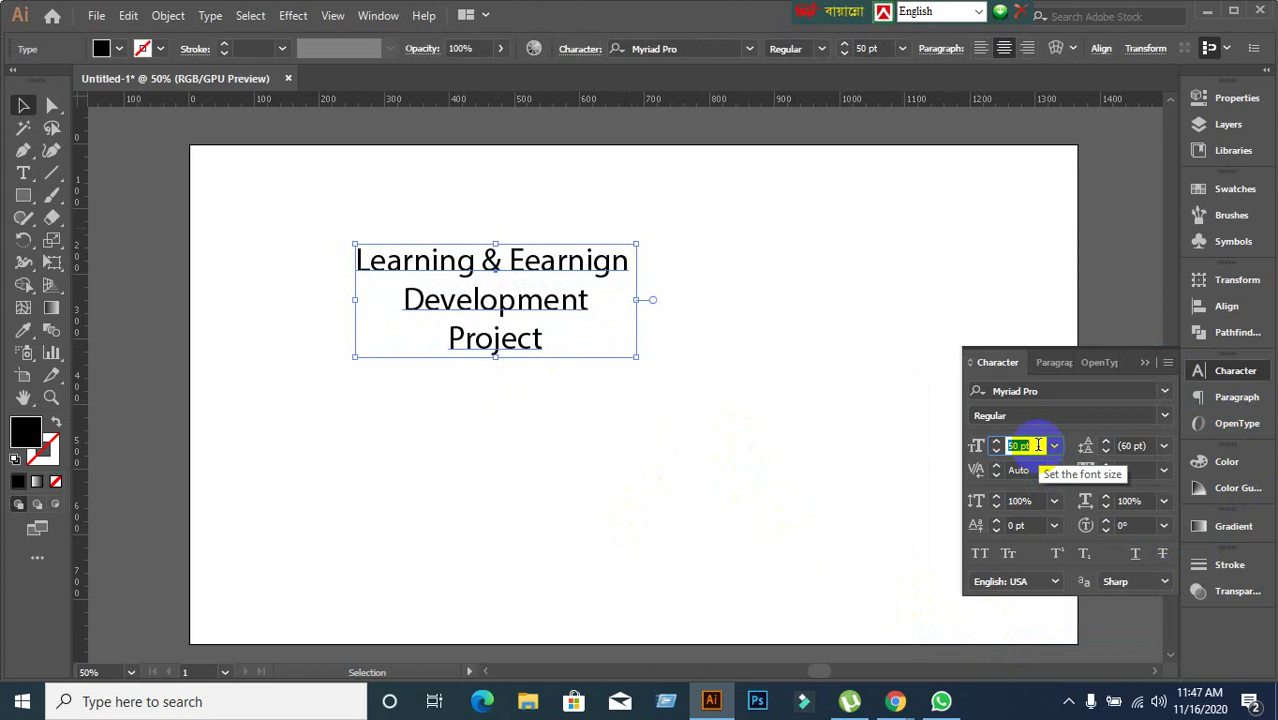
{"action": "key", "text": "Down"}
{"action": "key", "text": "Down"}
{"action": "key", "text": "Down"}
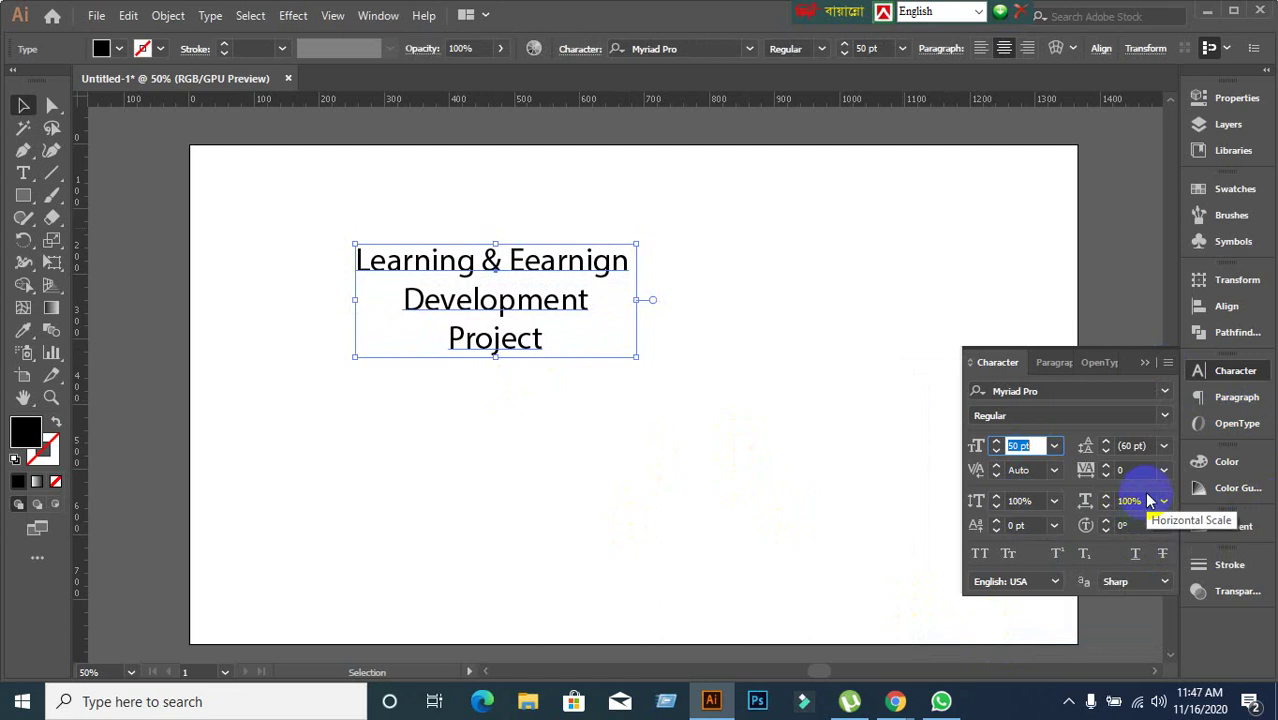
Set the title's leading to 60 pt and reselect the text frame.
{"action": "left_click", "coordinate": [1164, 449]}
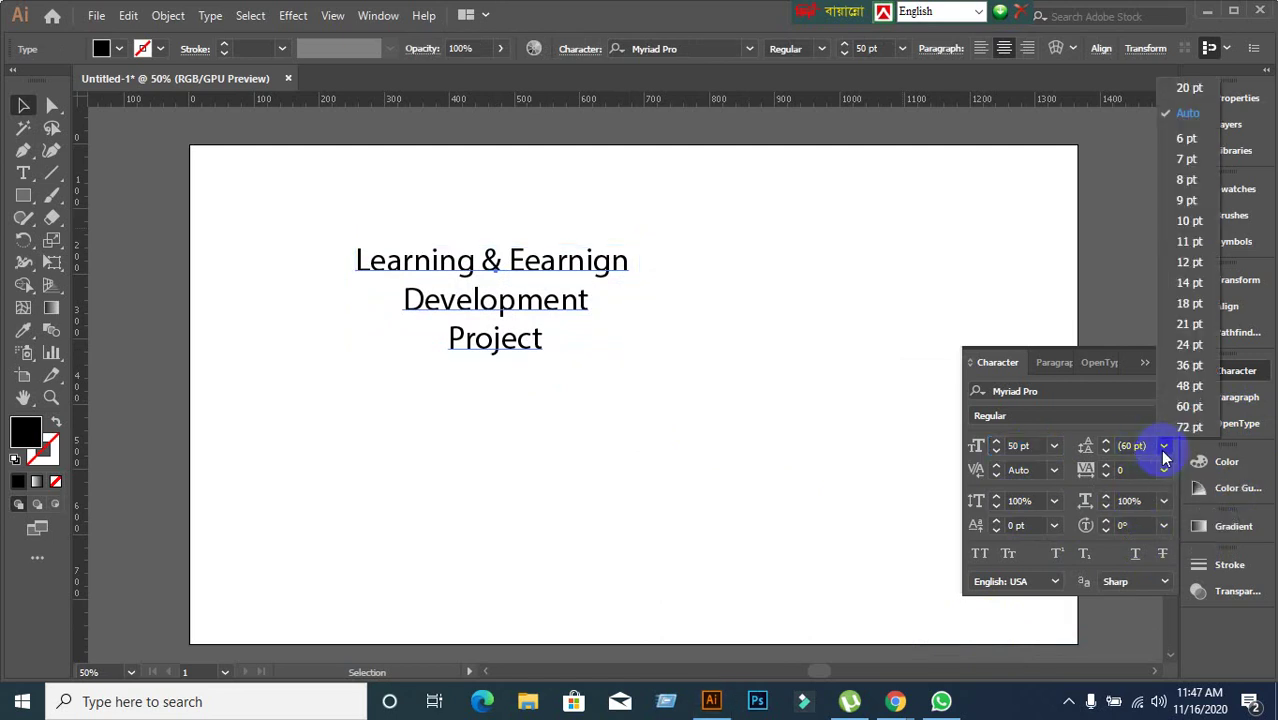
{"action": "left_click", "coordinate": [1190, 406]}
{"action": "left_click", "coordinate": [214, 208]}
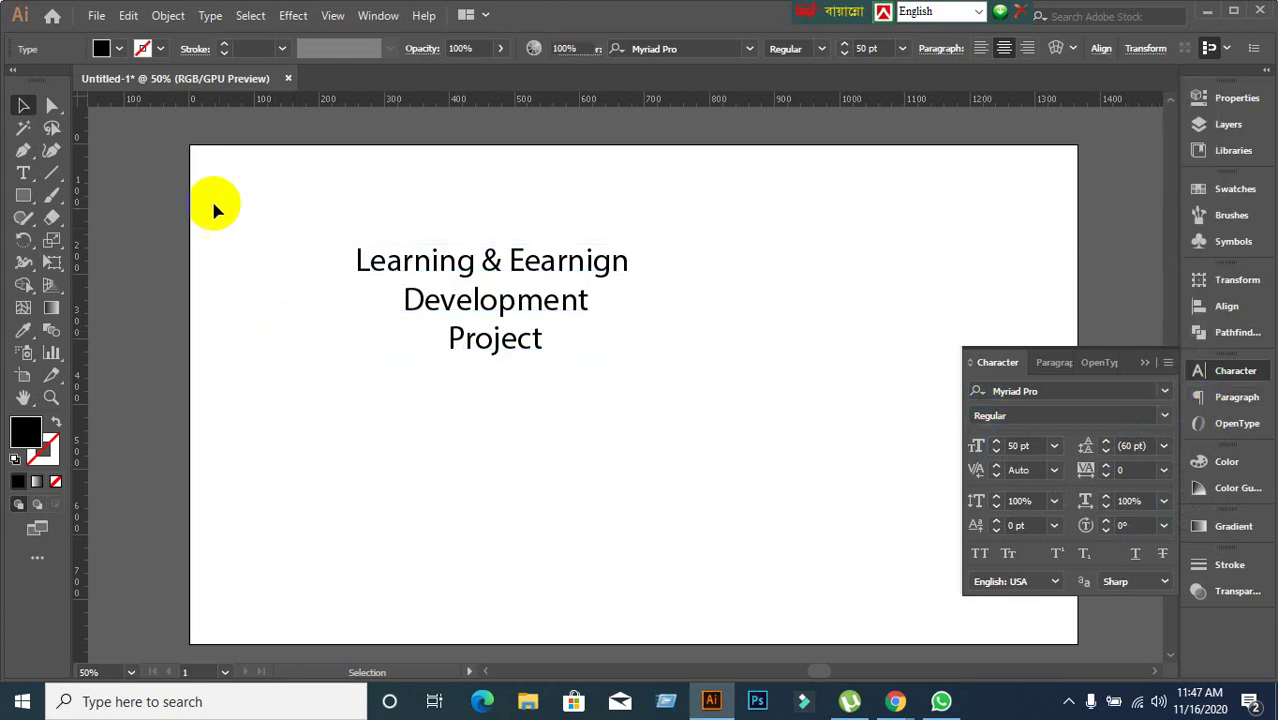
{"action": "left_click", "coordinate": [397, 268]}
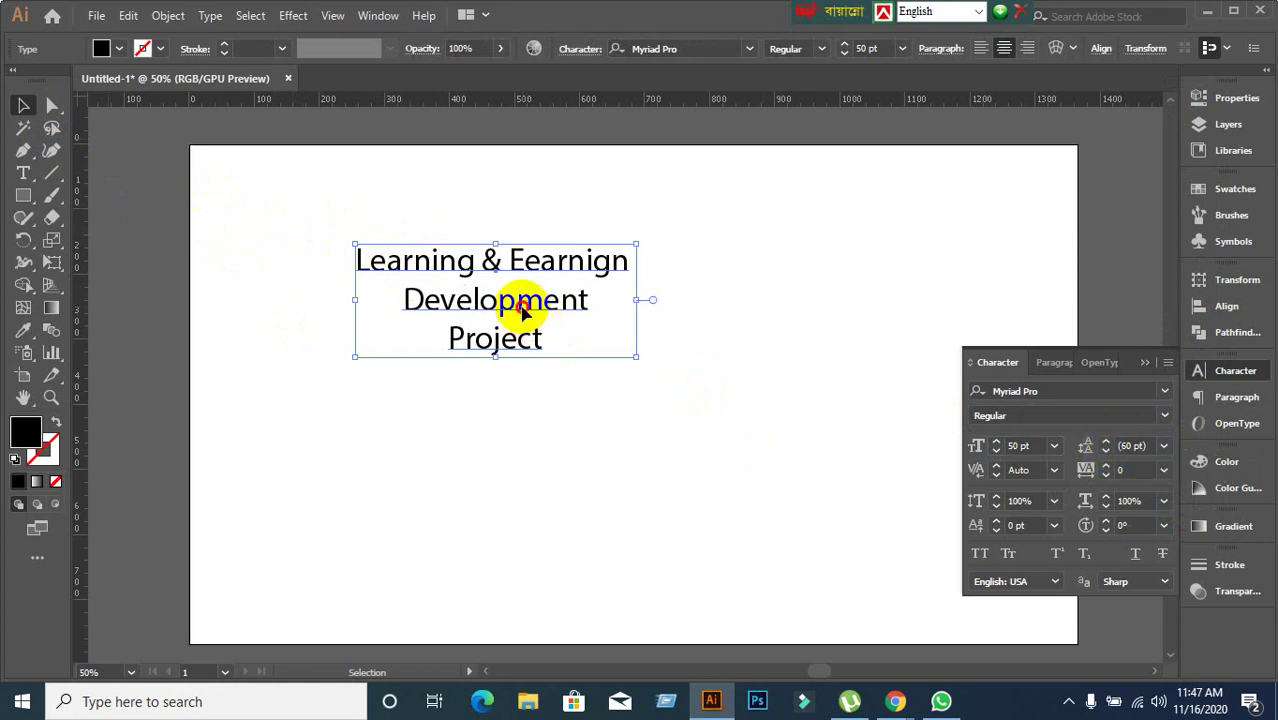
Select the first two title lines and adjust their leading, settling at 66 pt.
{"action": "double_click", "coordinate": [358, 262]}
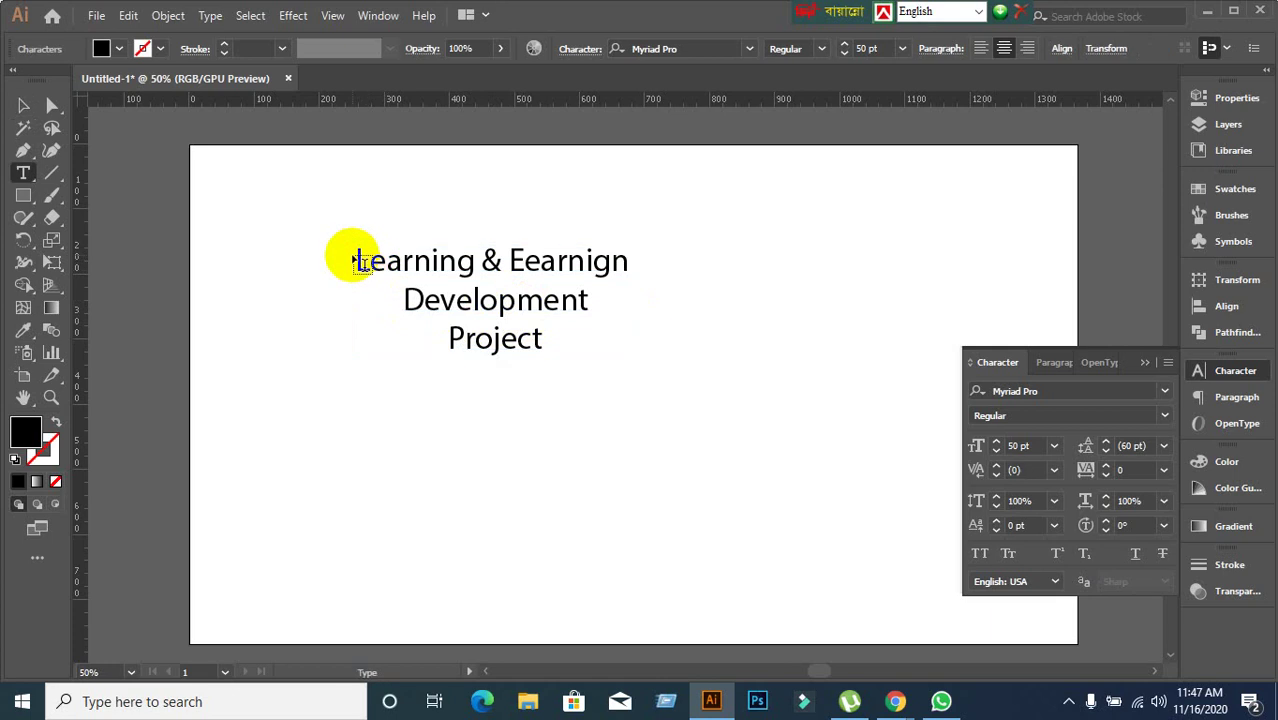
{"action": "left_click_drag", "start_coordinate": [358, 259], "coordinate": [589, 298]}
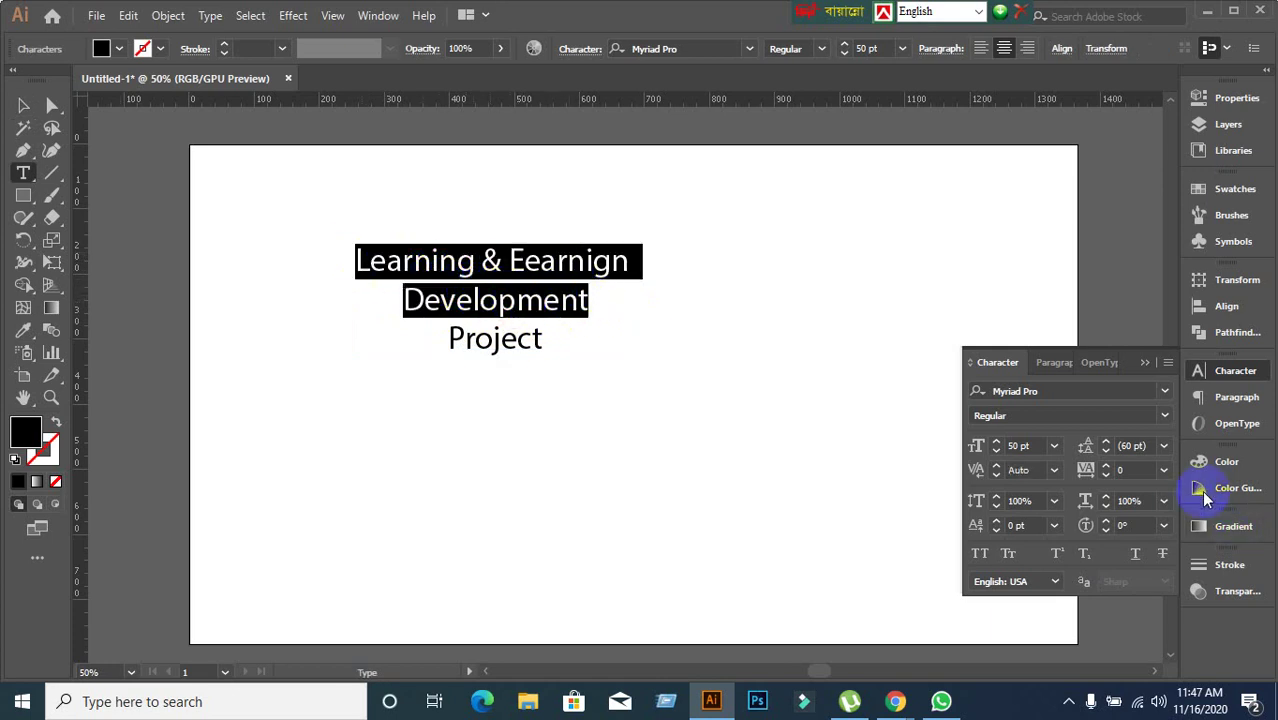
{"action": "left_click", "coordinate": [1152, 448]}
{"action": "key", "text": "Up"}
{"action": "key", "text": "Up"}
{"action": "key", "text": "Up"}
{"action": "key", "text": "Up"}
{"action": "key", "text": "Up"}
{"action": "key", "text": "Up"}
{"action": "key", "text": "Up"}
{"action": "key", "text": "Up"}
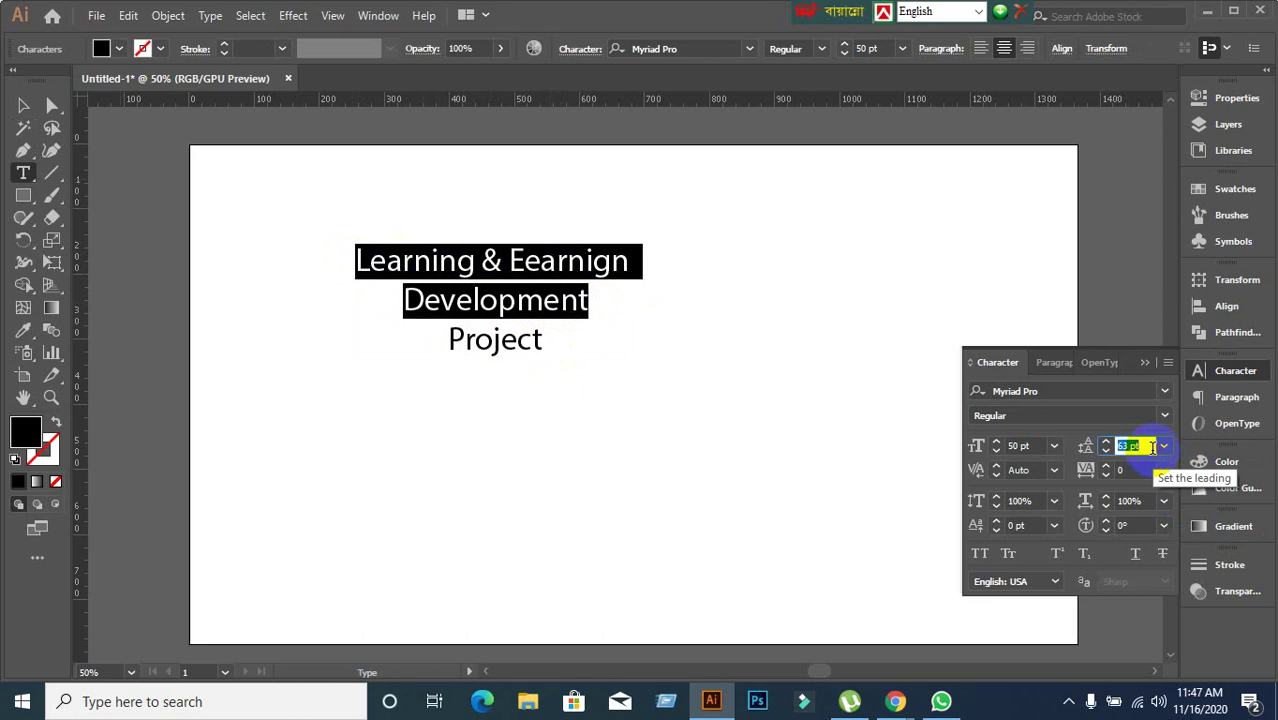
{"action": "key", "text": "Up"}
{"action": "key", "text": "Up"}
{"action": "key", "text": "Up"}
{"action": "key", "text": "Up"}
{"action": "key", "text": "Up"}
{"action": "key", "text": "Up"}
{"action": "key", "text": "Up"}
{"action": "key", "text": "Up"}
{"action": "key", "text": "Up"}
{"action": "key", "text": "Up"}
{"action": "key", "text": "Up"}
{"action": "key", "text": "Up"}
{"action": "key", "text": "Up"}
{"action": "key", "text": "Up"}
{"action": "key", "text": "Up"}
{"action": "key", "text": "Up"}
{"action": "key", "text": "Up"}
{"action": "key", "text": "Up"}
{"action": "key", "text": "Up"}
{"action": "key", "text": "Up"}
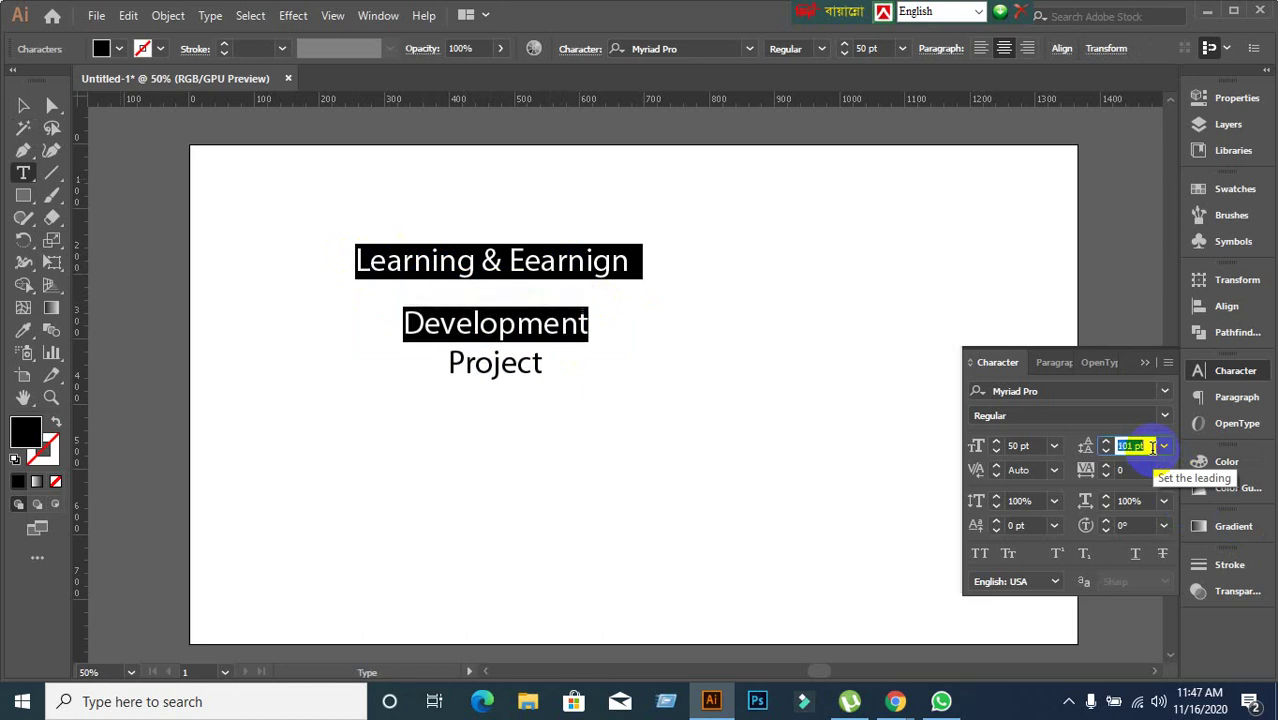
{"action": "key", "text": "Up"}
{"action": "key", "text": "Up"}
{"action": "key", "text": "Up"}
{"action": "key", "text": "Up"}
{"action": "key", "text": "Up"}
{"action": "key", "text": "Up"}
{"action": "key", "text": "Up"}
{"action": "key", "text": "Up"}
{"action": "key", "text": "Up"}
{"action": "key", "text": "Up"}
{"action": "key", "text": "Up"}
{"action": "key", "text": "Up"}
{"action": "key", "text": "Up"}
{"action": "key", "text": "Up"}
{"action": "key", "text": "Up"}
{"action": "key", "text": "Up"}
{"action": "key", "text": "Up"}
{"action": "key", "text": "Up"}
{"action": "key", "text": "Up"}
{"action": "key", "text": "Up"}
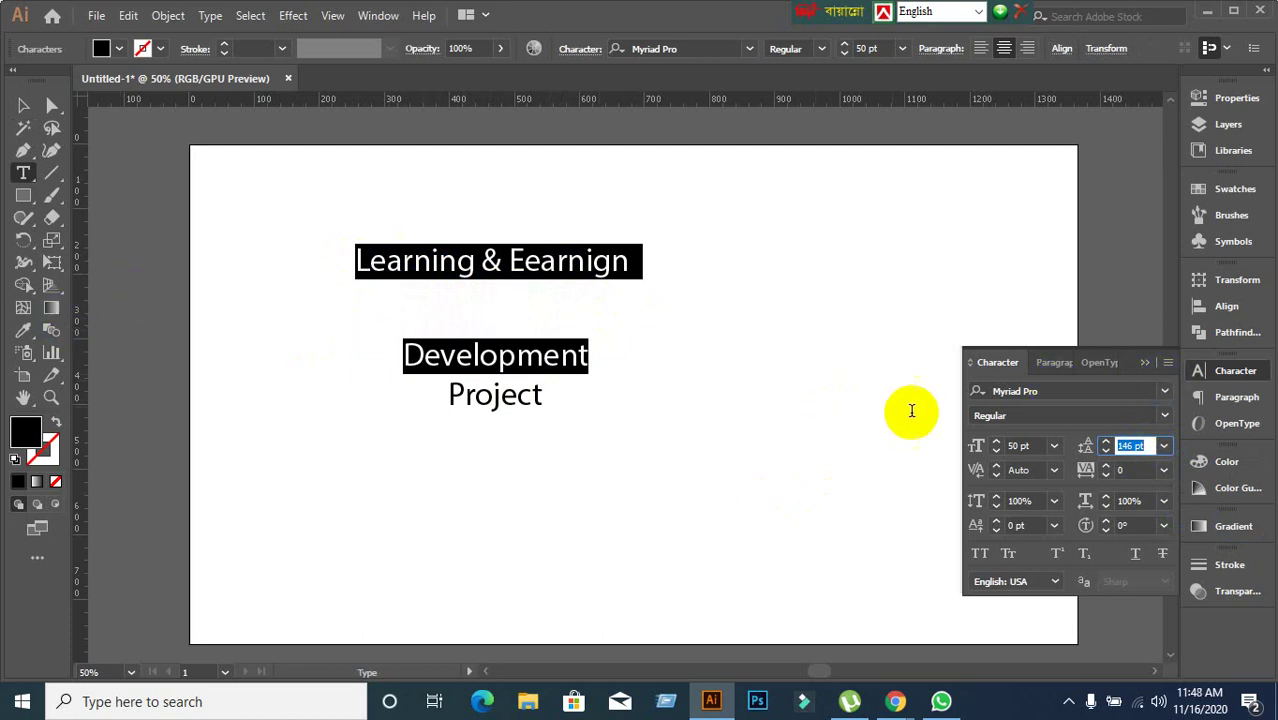
{"action": "key", "text": "Down"}
{"action": "key", "text": "Down"}
{"action": "key", "text": "Down"}
{"action": "key", "text": "Down"}
{"action": "key", "text": "Down"}
{"action": "key", "text": "Down"}
{"action": "key", "text": "Down"}
{"action": "key", "text": "Down"}
{"action": "key", "text": "Down"}
{"action": "key", "text": "Down"}
{"action": "key", "text": "Down"}
{"action": "key", "text": "Down"}
{"action": "key", "text": "Down"}
{"action": "key", "text": "Down"}
{"action": "key", "text": "Down"}
{"action": "key", "text": "Down"}
{"action": "key", "text": "Down"}
{"action": "key", "text": "Down"}
{"action": "key", "text": "Down"}
{"action": "key", "text": "Down"}
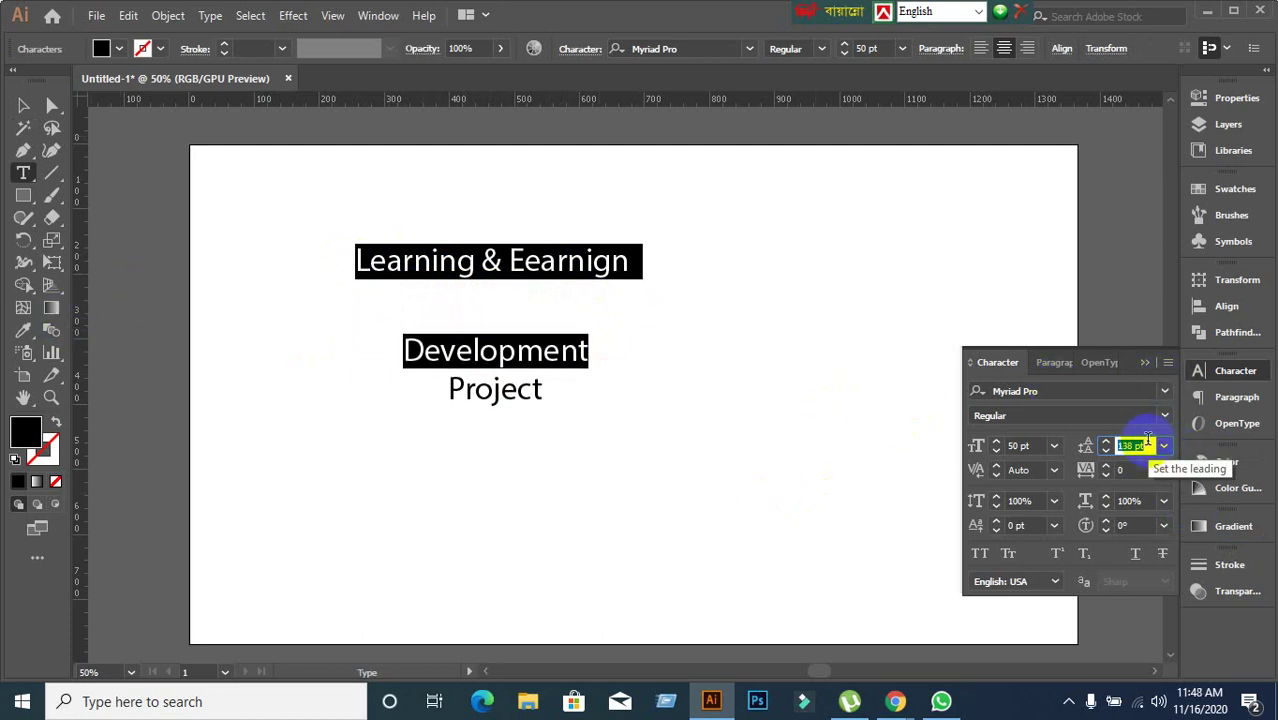
{"action": "key", "text": "Down"}
{"action": "key", "text": "Down"}
{"action": "key", "text": "Down"}
{"action": "key", "text": "Down"}
{"action": "key", "text": "Down"}
{"action": "key", "text": "Down"}
{"action": "key", "text": "Down"}
{"action": "key", "text": "Down"}
{"action": "key", "text": "Down"}
{"action": "key", "text": "Down"}
{"action": "key", "text": "Down"}
{"action": "key", "text": "Down"}
{"action": "key", "text": "Down"}
{"action": "key", "text": "Down"}
{"action": "key", "text": "Down"}
{"action": "key", "text": "Down"}
{"action": "key", "text": "Down"}
{"action": "key", "text": "Down"}
{"action": "key", "text": "Down"}
{"action": "key", "text": "Down"}
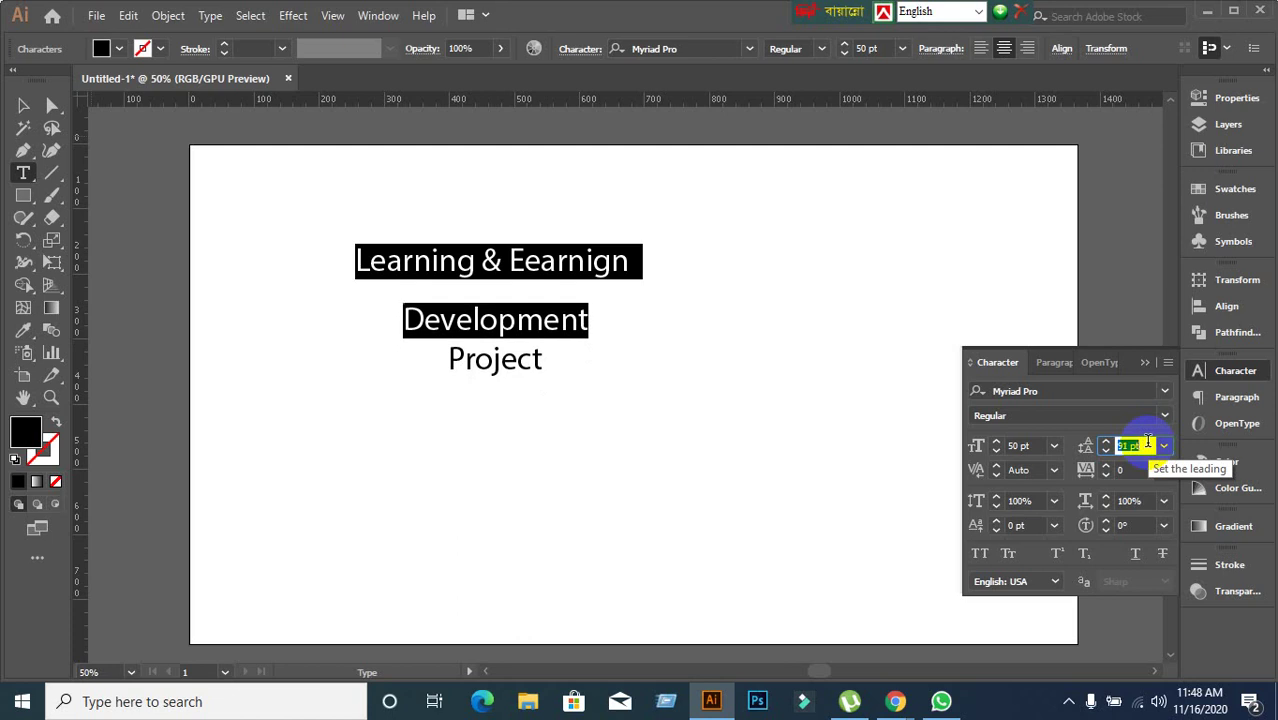
{"action": "key", "text": "Down"}
{"action": "key", "text": "Down"}
{"action": "key", "text": "Down"}
{"action": "key", "text": "Down"}
{"action": "key", "text": "Down"}
{"action": "key", "text": "Down"}
{"action": "key", "text": "Down"}
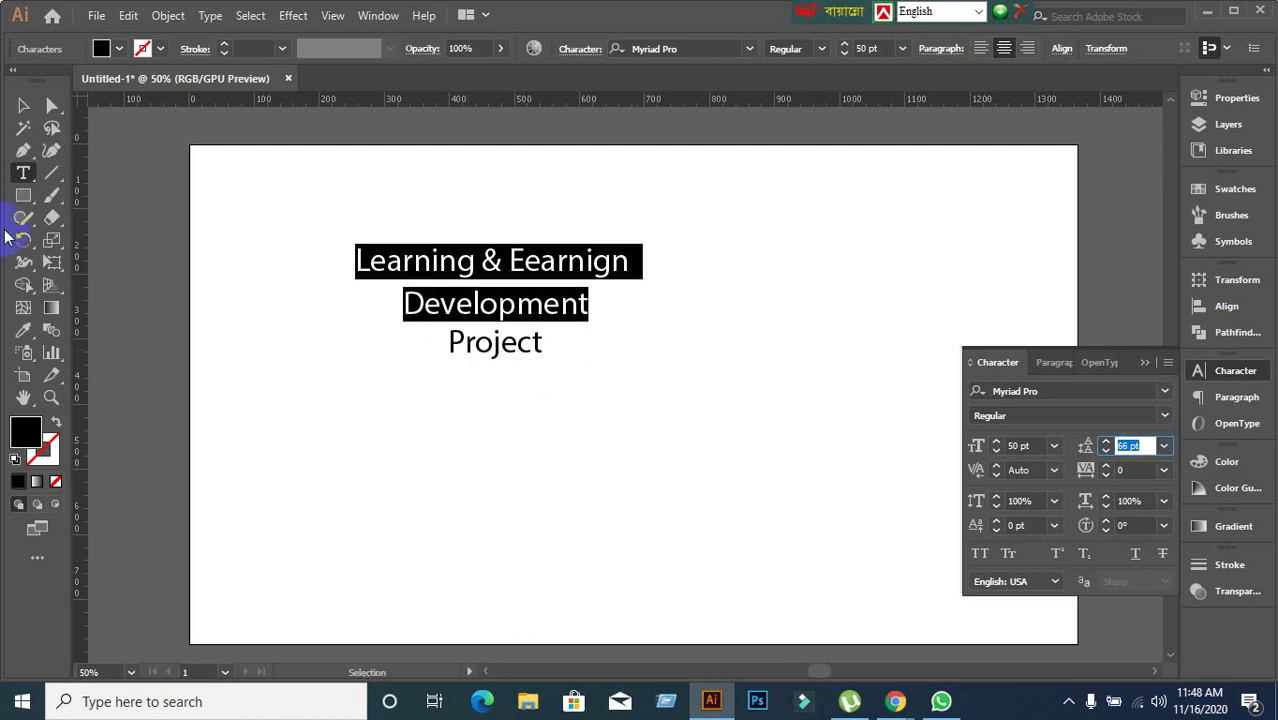
{"action": "left_click", "coordinate": [21, 108]}
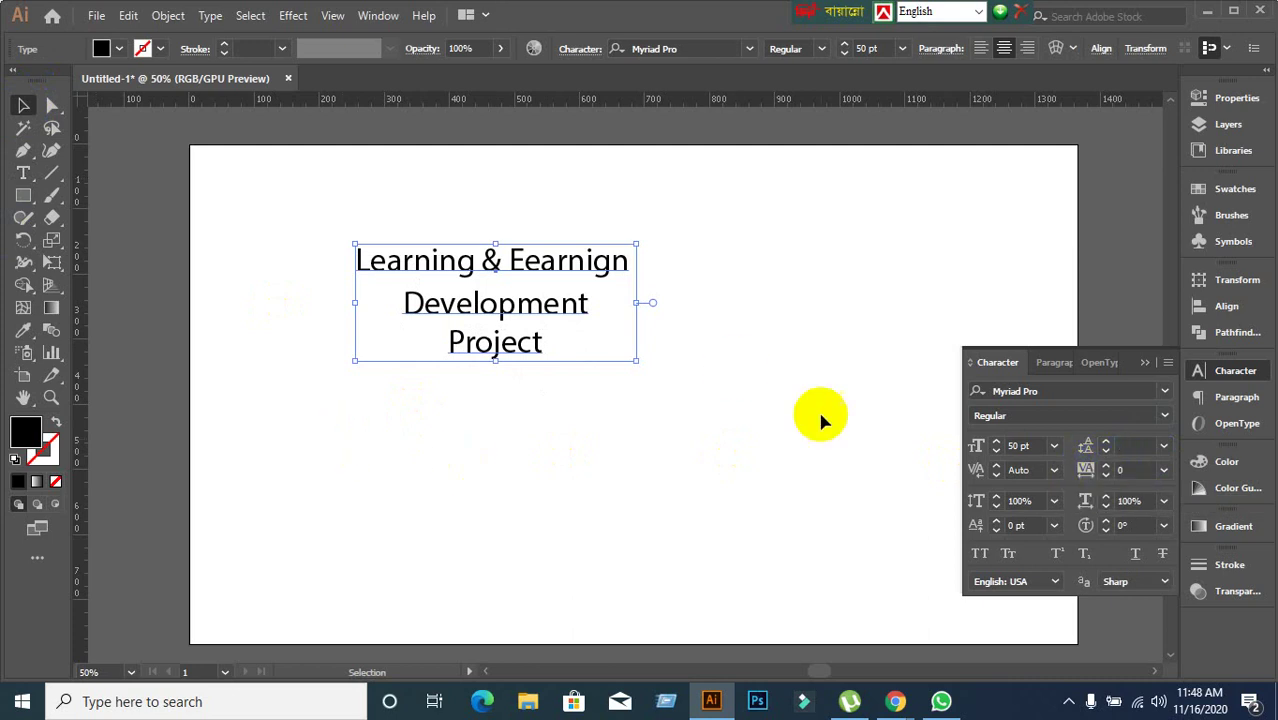
{"action": "double_click", "coordinate": [446, 312]}
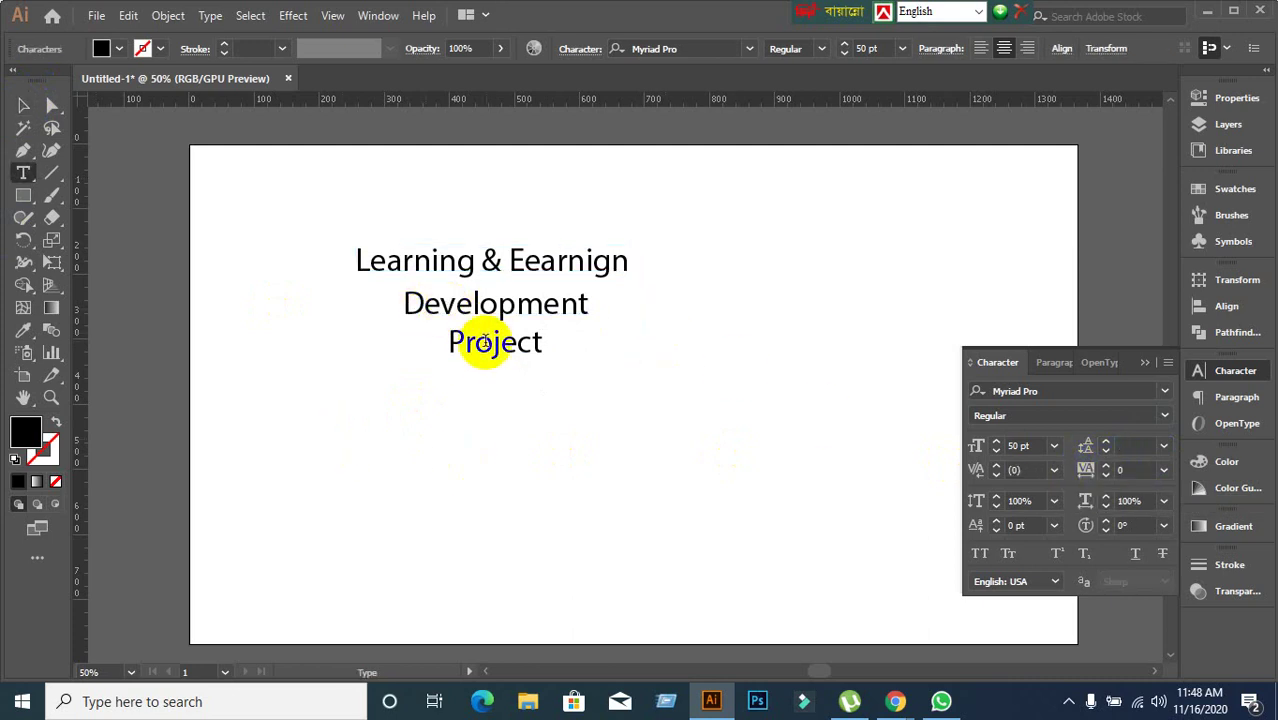
{"action": "left_click_drag", "start_coordinate": [448, 344], "coordinate": [575, 362]}
{"action": "left_click", "coordinate": [1135, 466]}
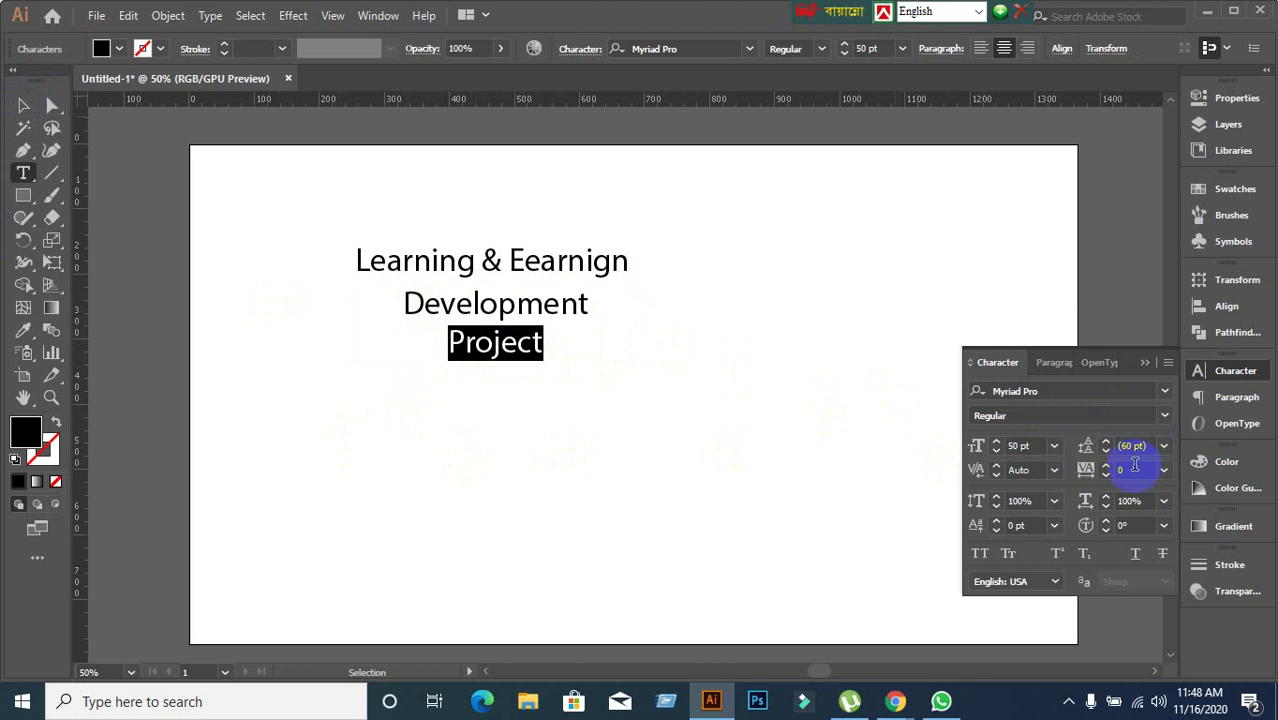
{"action": "left_click", "coordinate": [1137, 469]}
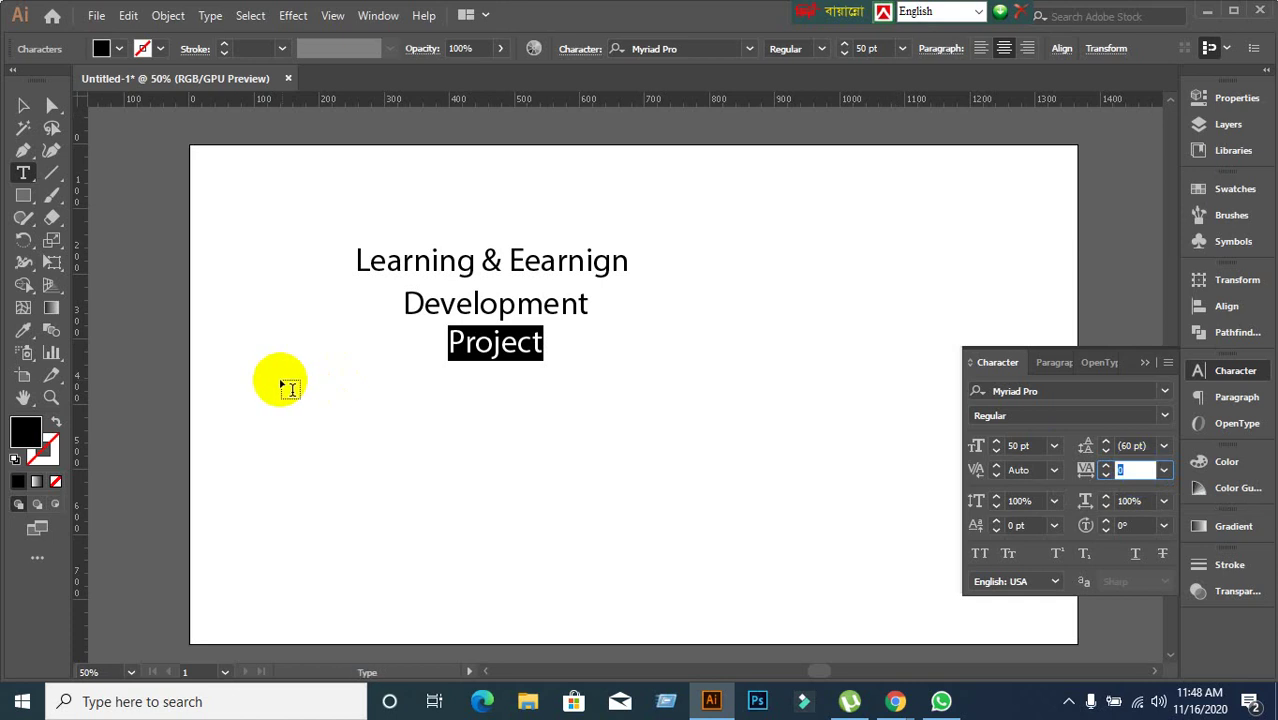
{"action": "left_click", "coordinate": [24, 105]}
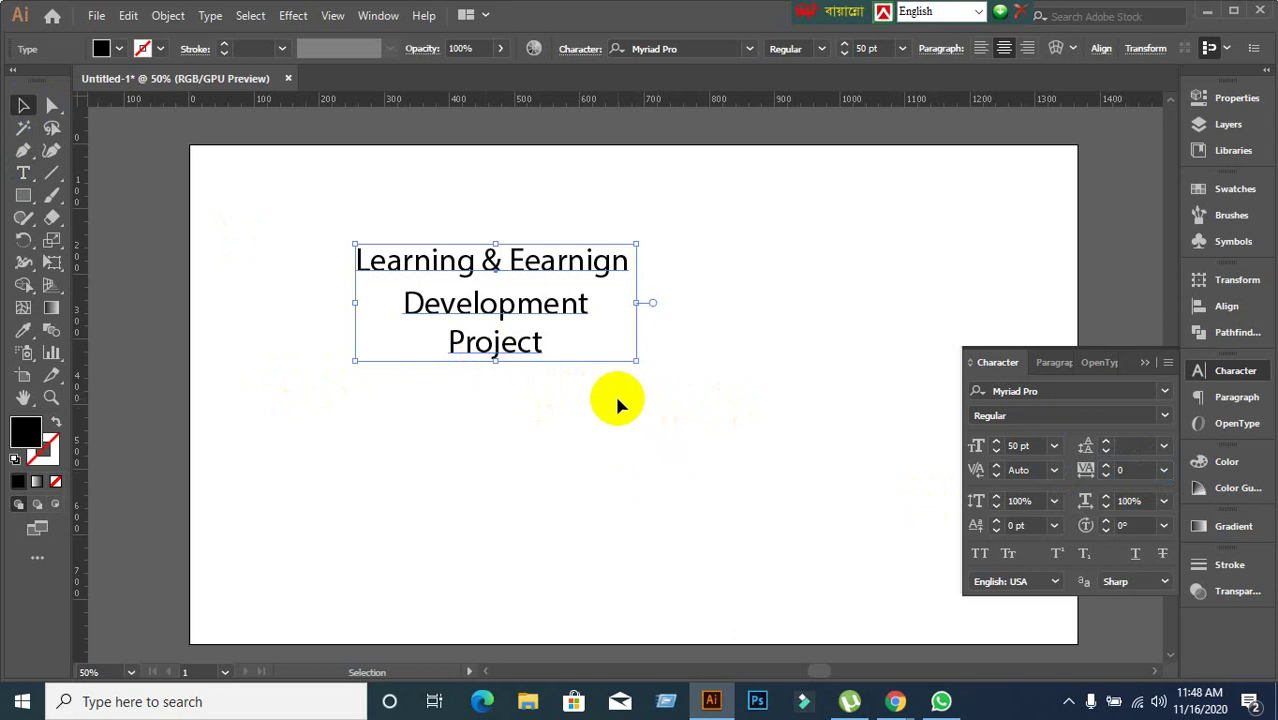
{"action": "double_click", "coordinate": [500, 345]}
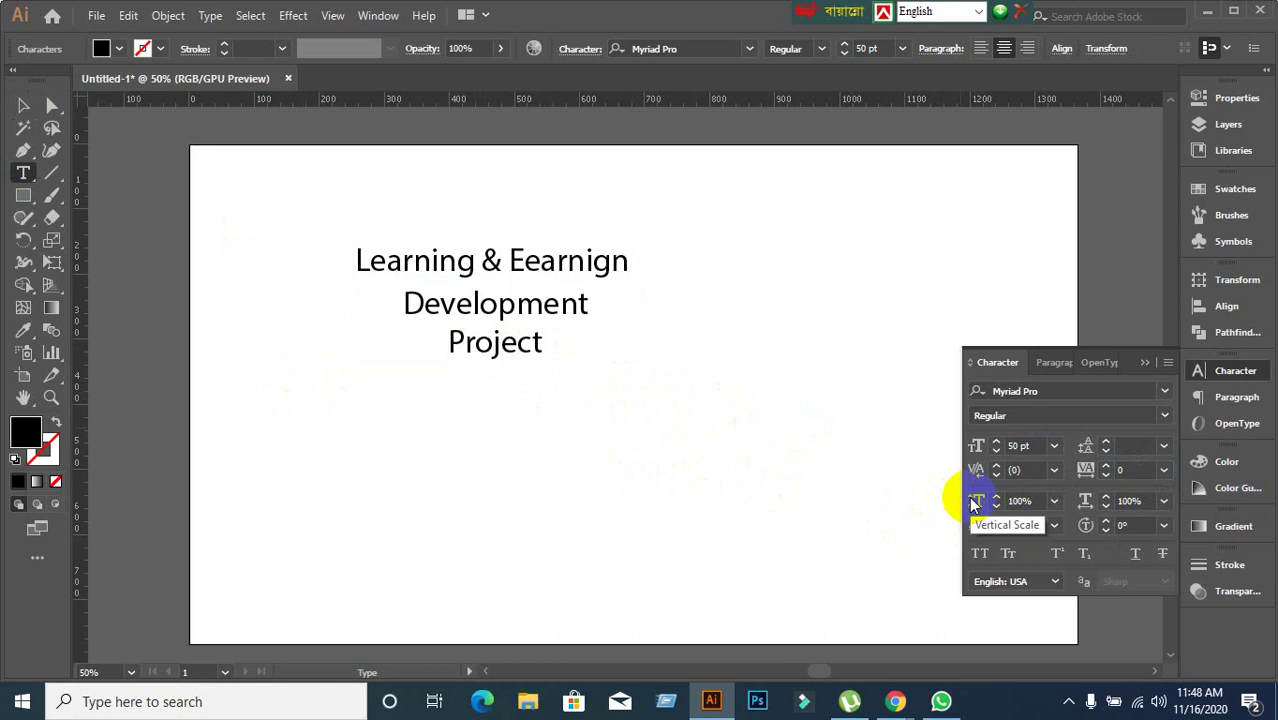
{"action": "left_click_drag", "start_coordinate": [450, 344], "coordinate": [541, 345]}
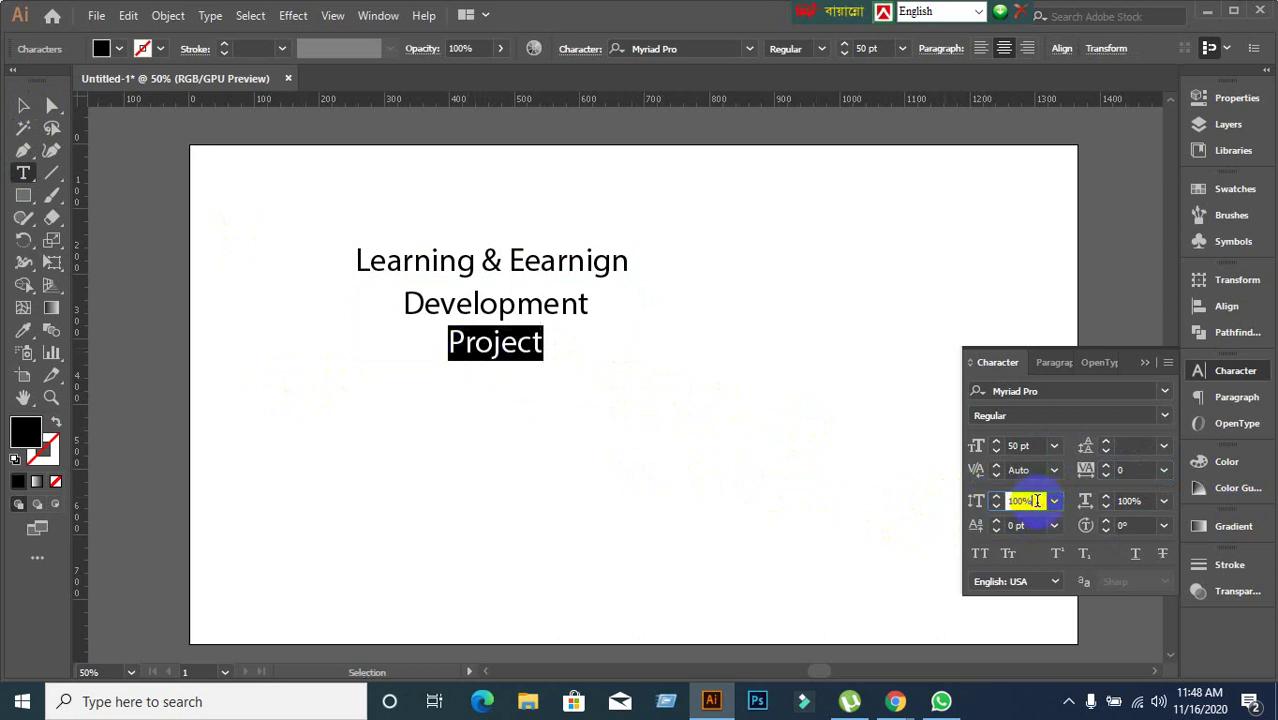
{"action": "scroll", "coordinate": [1037, 501], "scroll_direction": "up", "scroll_amount": 17}
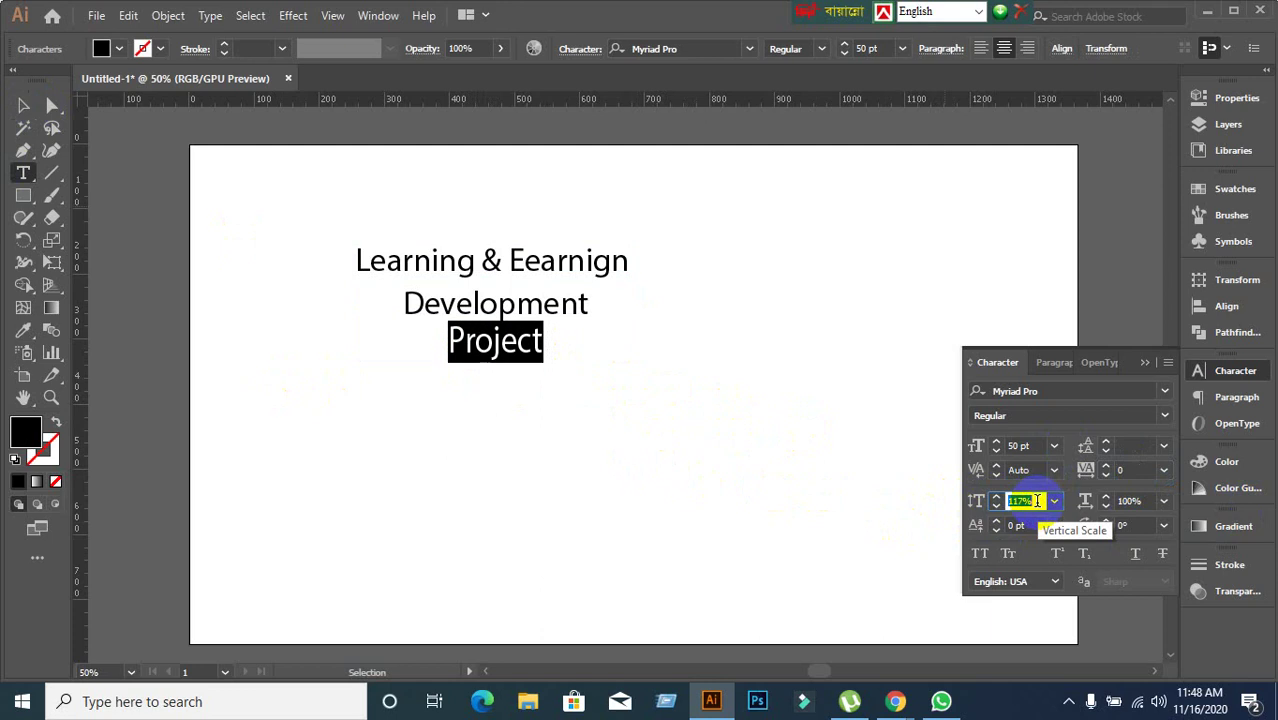
{"action": "scroll", "coordinate": [1037, 501], "scroll_direction": "down", "scroll_amount": 17}
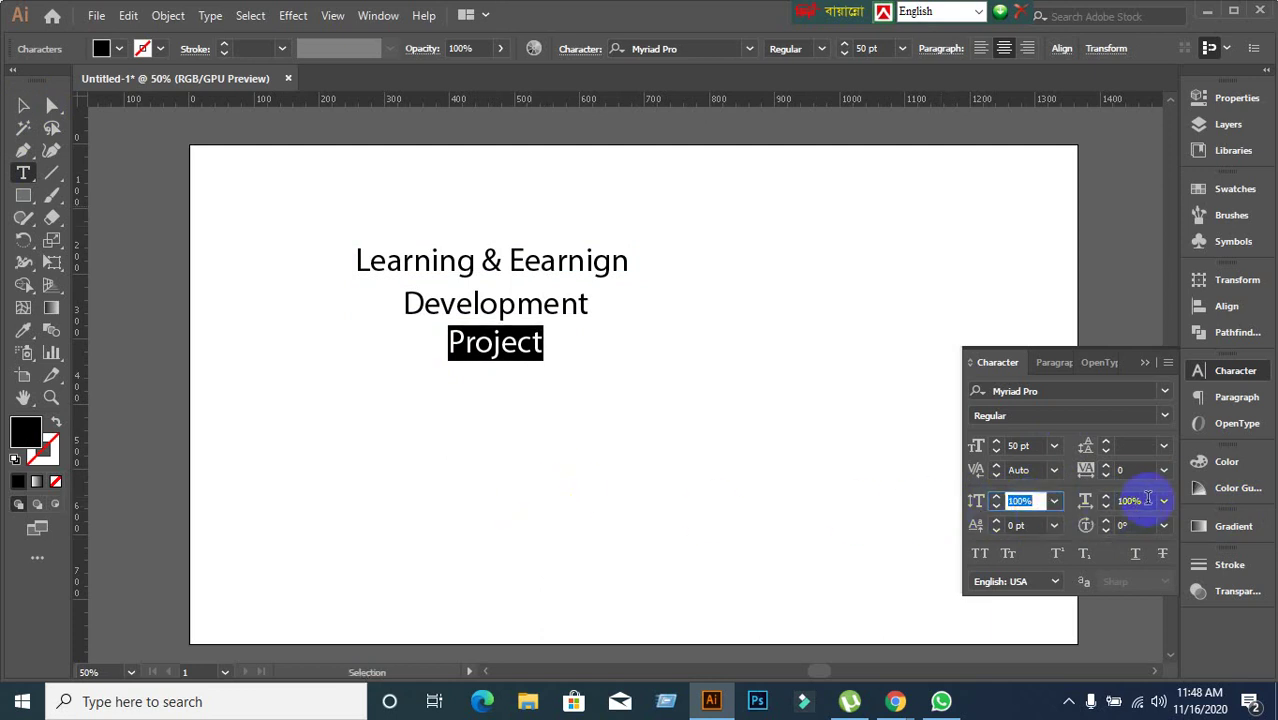
{"action": "left_click", "coordinate": [1133, 500]}
{"action": "scroll", "coordinate": [1147, 499], "scroll_direction": "up", "scroll_amount": 1}
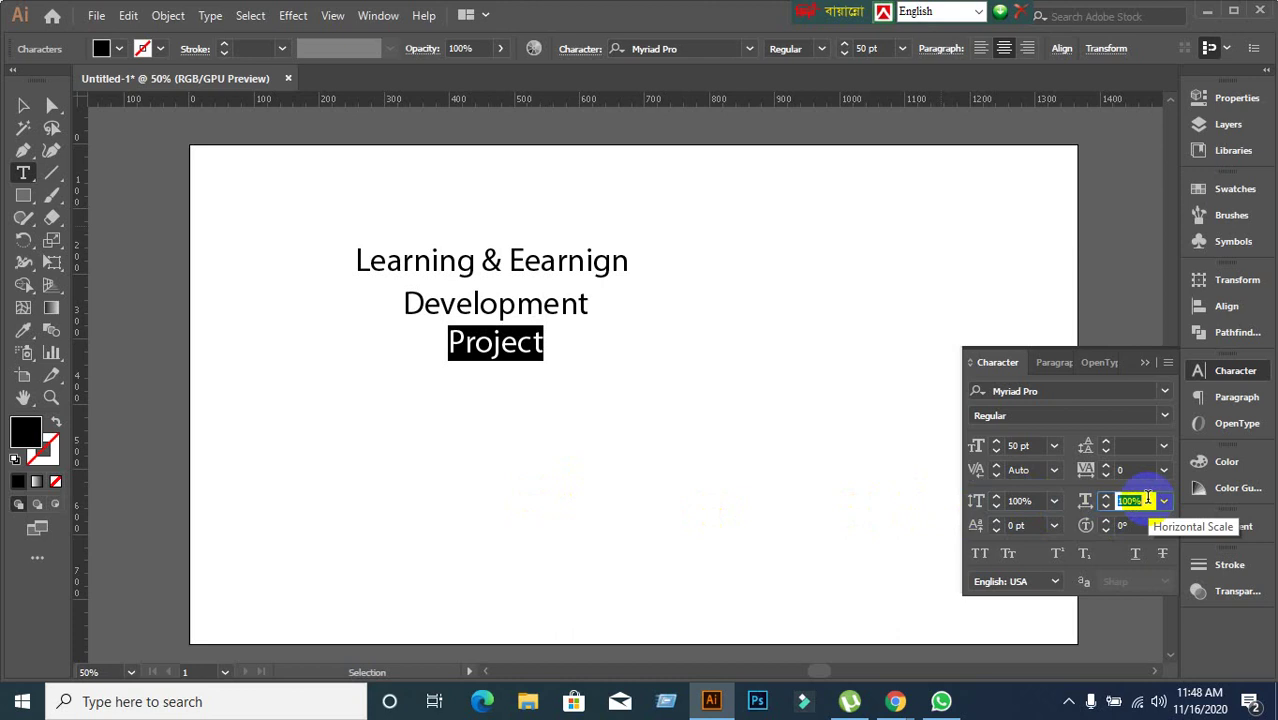
{"action": "left_click", "coordinate": [447, 262]}
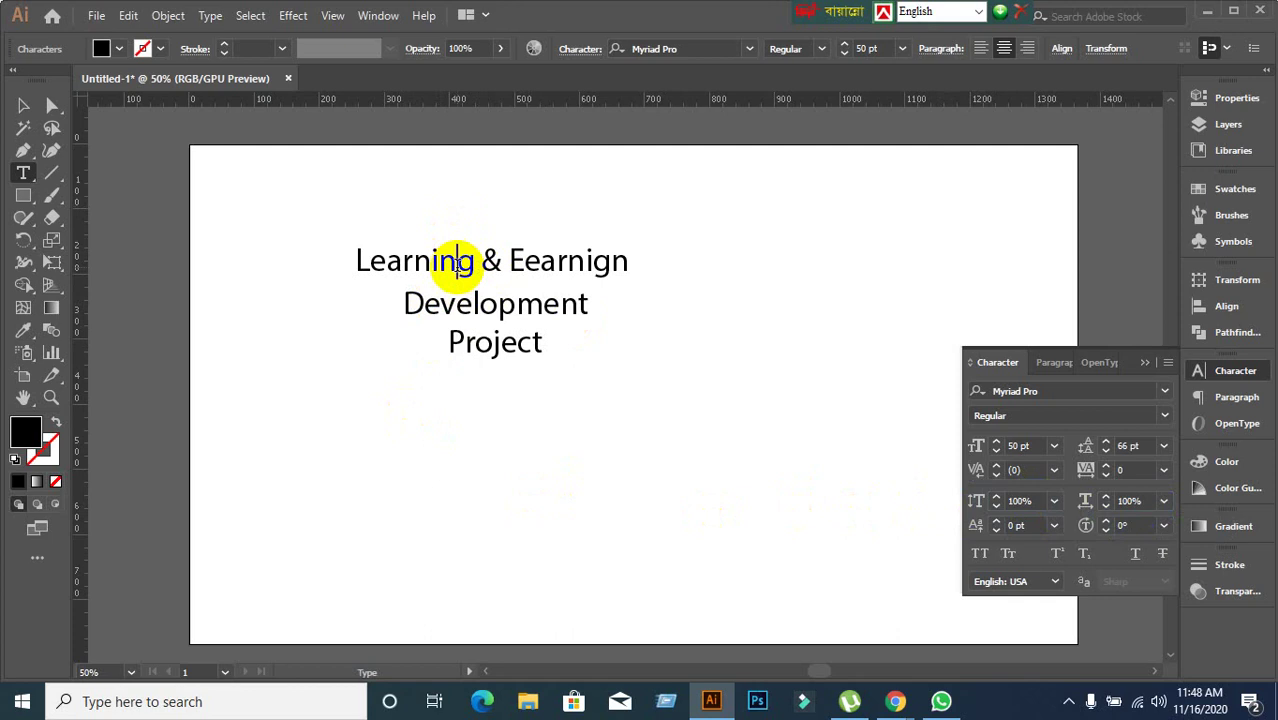
Test raising the g in Learning with Baseline Shift, then return it to the baseline.
{"action": "left_click_drag", "start_coordinate": [457, 265], "coordinate": [477, 262]}
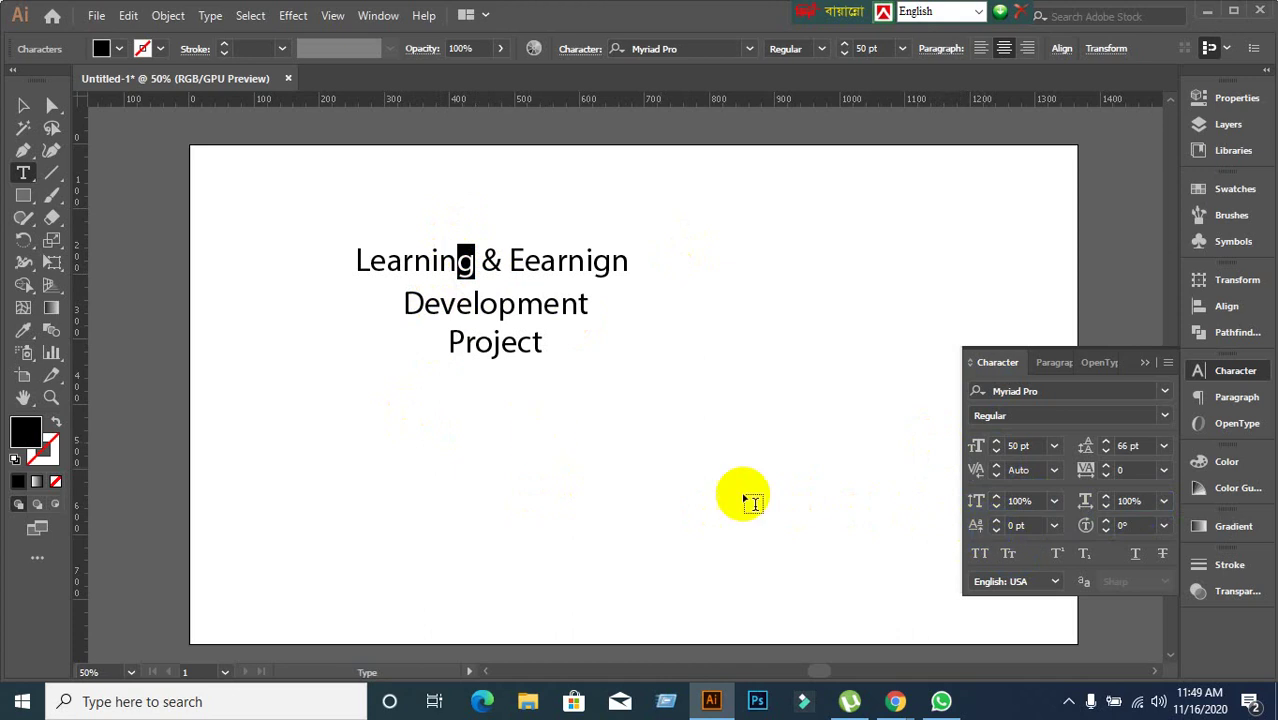
{"action": "left_click", "coordinate": [1036, 524]}
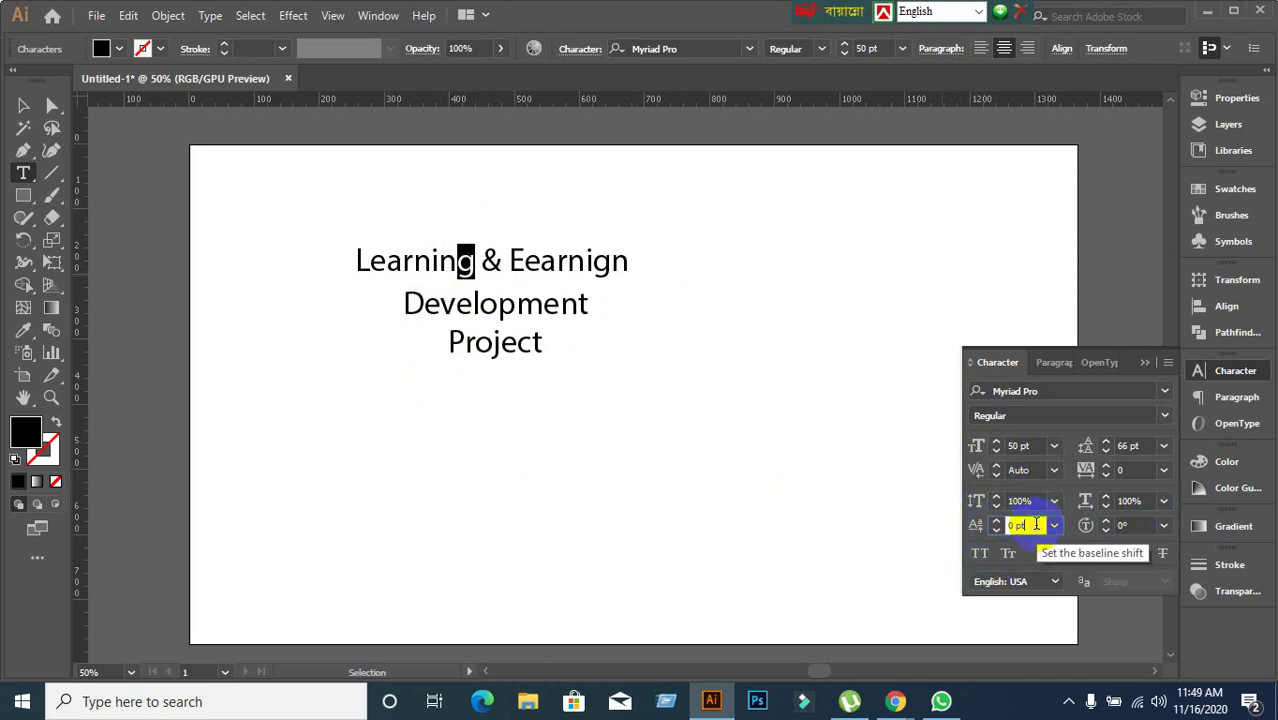
{"action": "key", "text": "Up"}
{"action": "key", "text": "Up"}
{"action": "key", "text": "Up"}
{"action": "key", "text": "Up"}
{"action": "key", "text": "Up"}
{"action": "key", "text": "Up"}
{"action": "key", "text": "Up"}
{"action": "key", "text": "Up"}
{"action": "key", "text": "Up"}
{"action": "key", "text": "Up"}
{"action": "key", "text": "Down"}
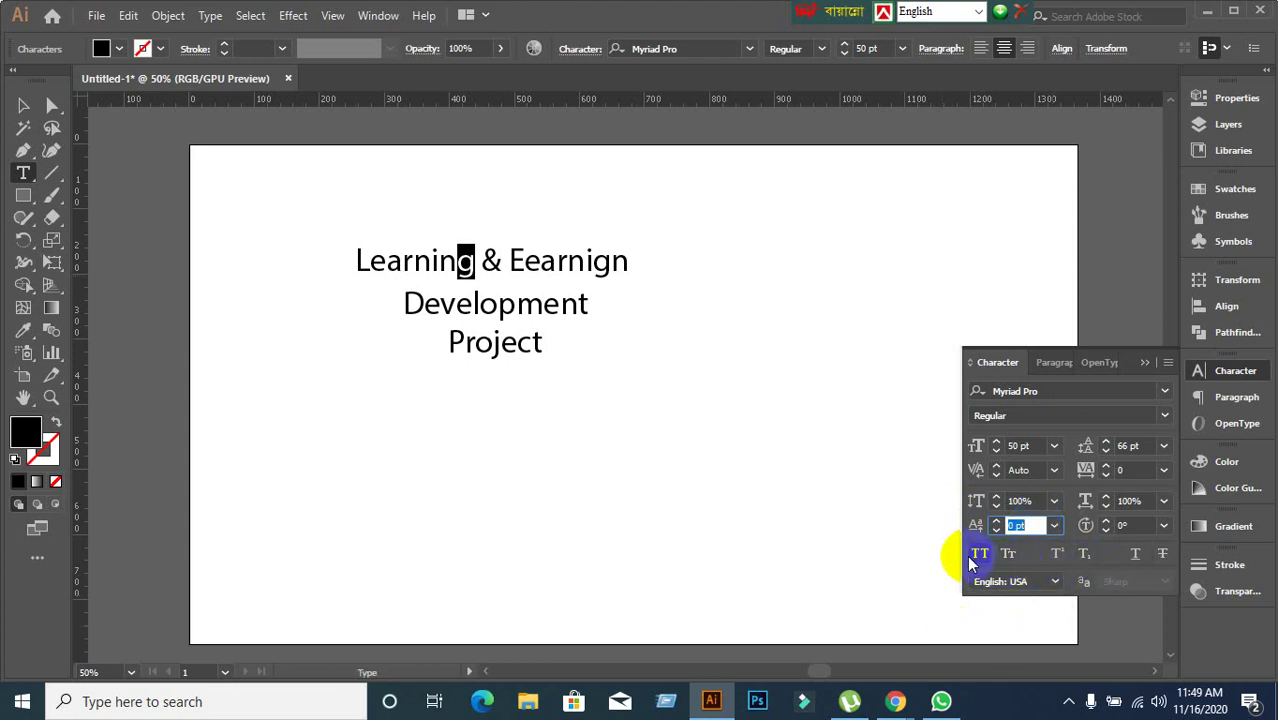
Marquee-select the whole three-line title and delete it.
{"action": "left_click", "coordinate": [23, 106]}
{"action": "left_click", "coordinate": [462, 482]}
{"action": "left_click_drag", "start_coordinate": [233, 163], "coordinate": [440, 280]}
{"action": "key", "text": "Delete"}
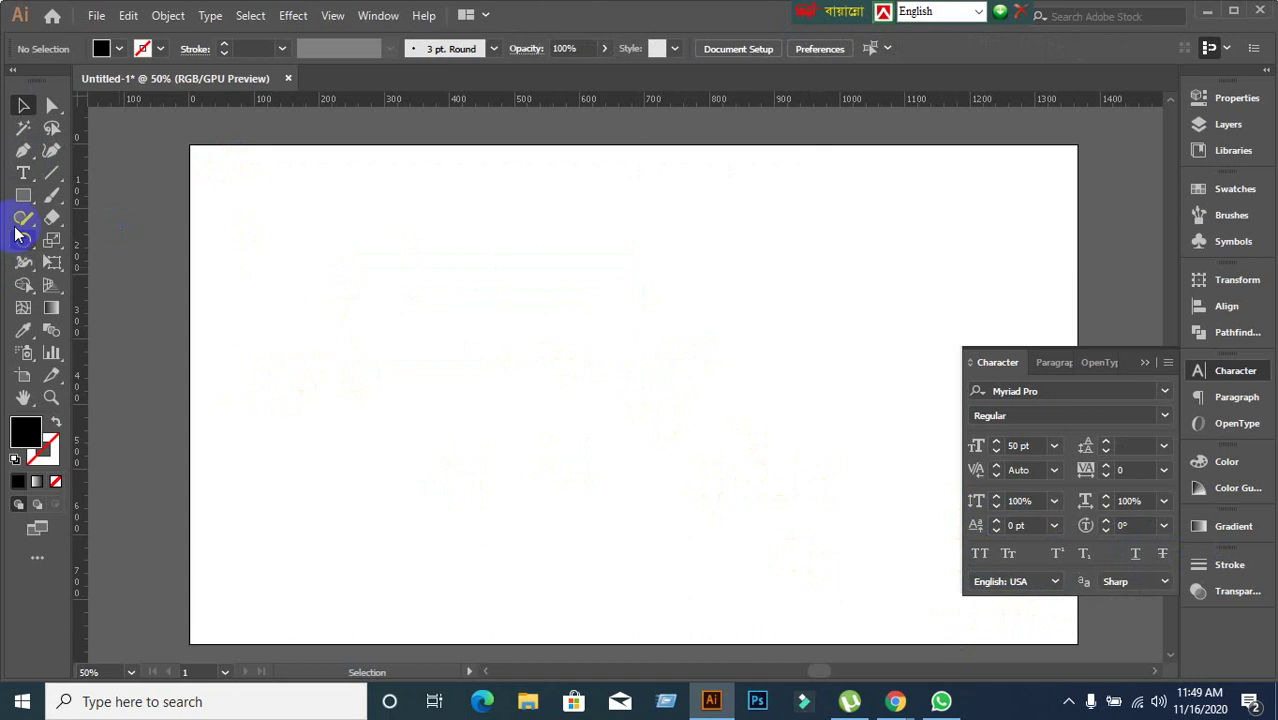
Add a test point text line reading 'fjlaldfjlajsdlfjals' near the top-left of the artboard.
{"action": "left_click", "coordinate": [23, 173]}
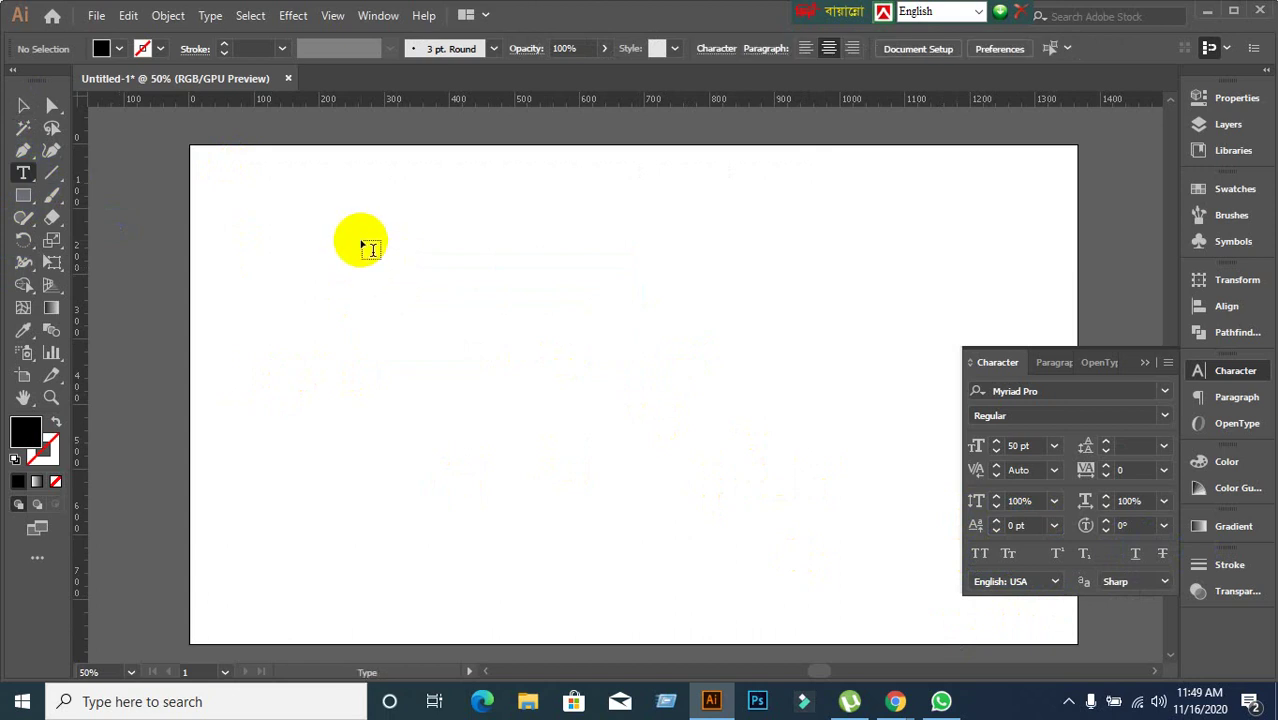
{"action": "left_click", "coordinate": [364, 242]}
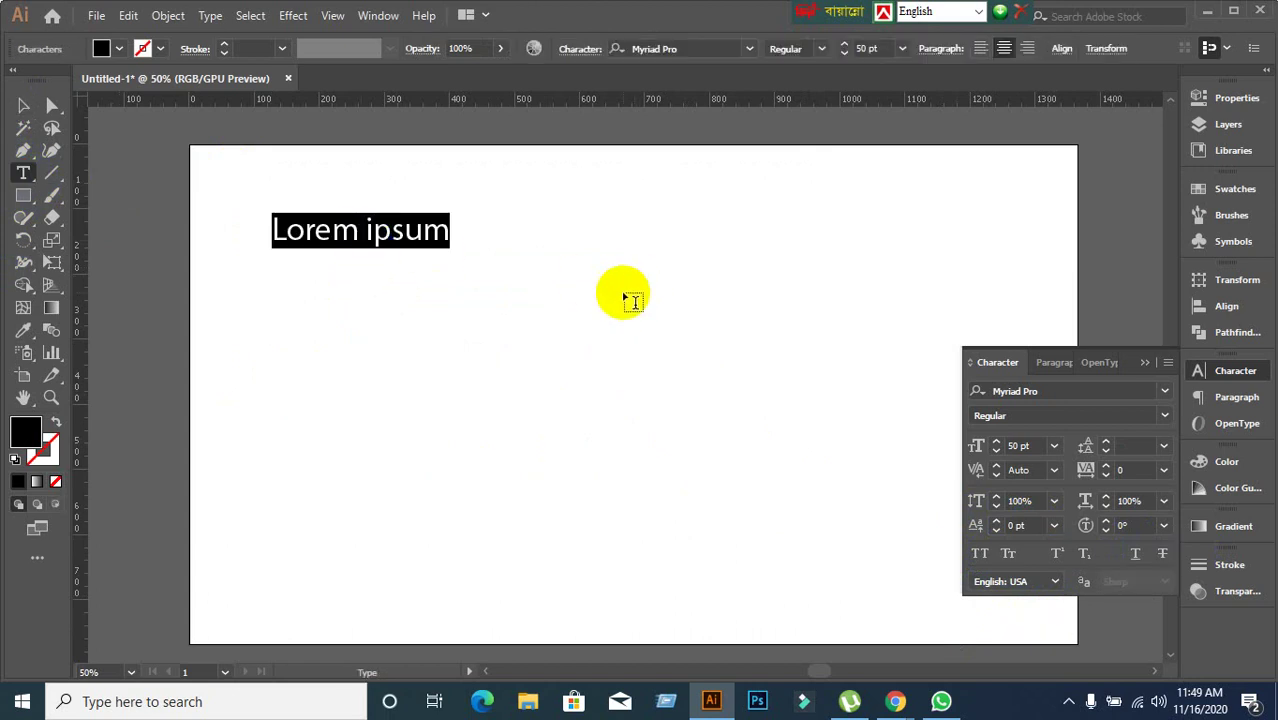
{"action": "type", "text": "fjlaldfjlajsdlfjals"}
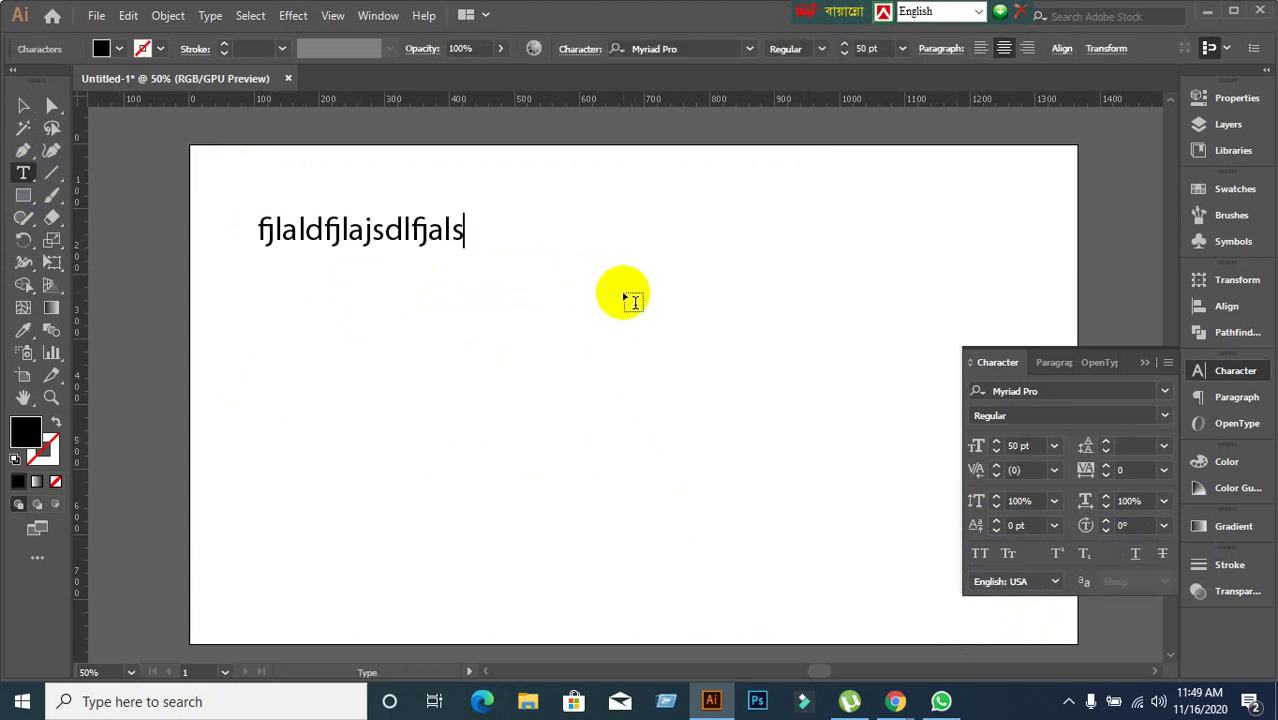
{"action": "left_click", "coordinate": [1062, 362]}
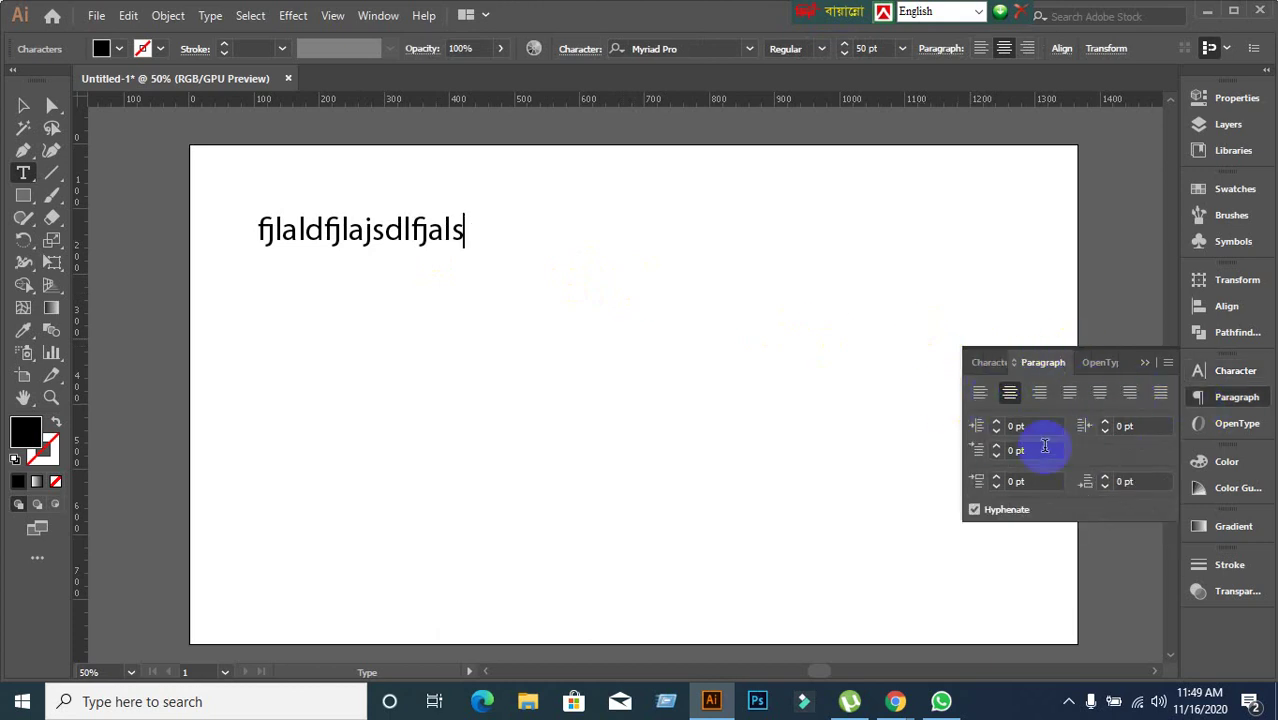
Delete the 'fjlaldfjlajsdlfjals' text and bring the Character panel back to front.
{"action": "left_click", "coordinate": [23, 105]}
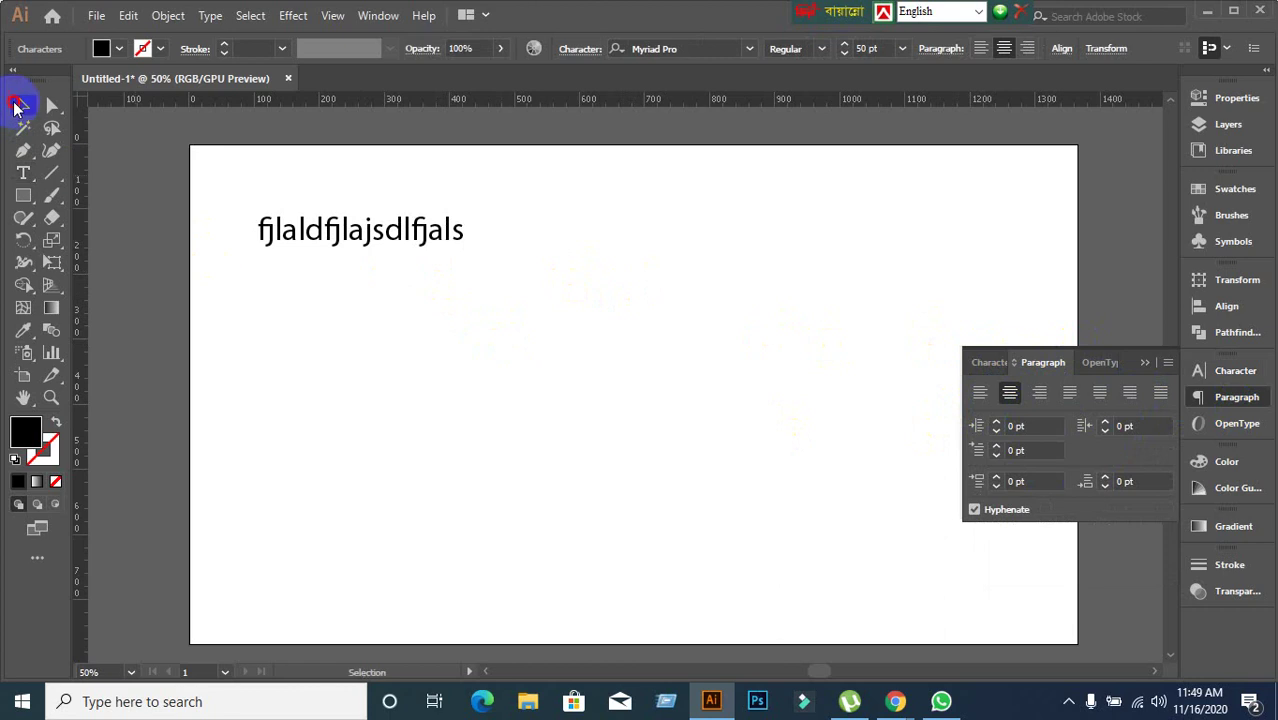
{"action": "left_click", "coordinate": [498, 403]}
{"action": "left_click", "coordinate": [337, 248]}
{"action": "key", "text": "Delete"}
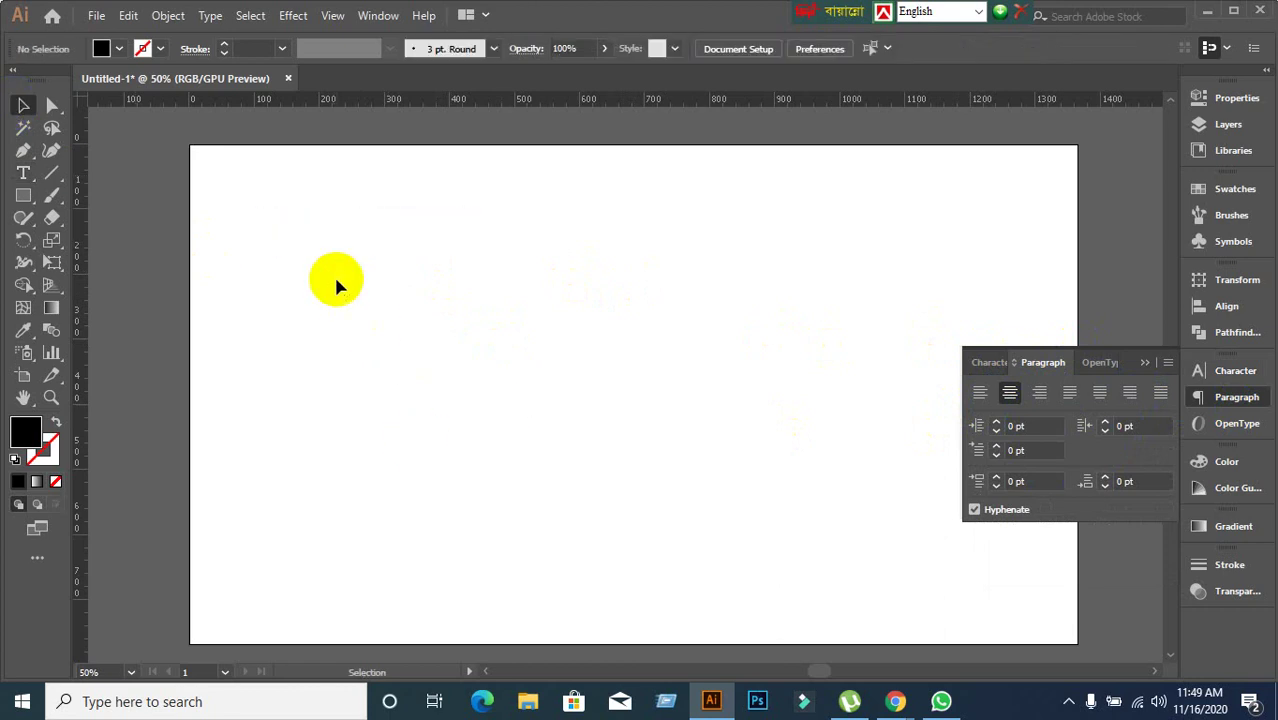
{"action": "left_click", "coordinate": [993, 365]}
{"action": "left_click", "coordinate": [1054, 362]}
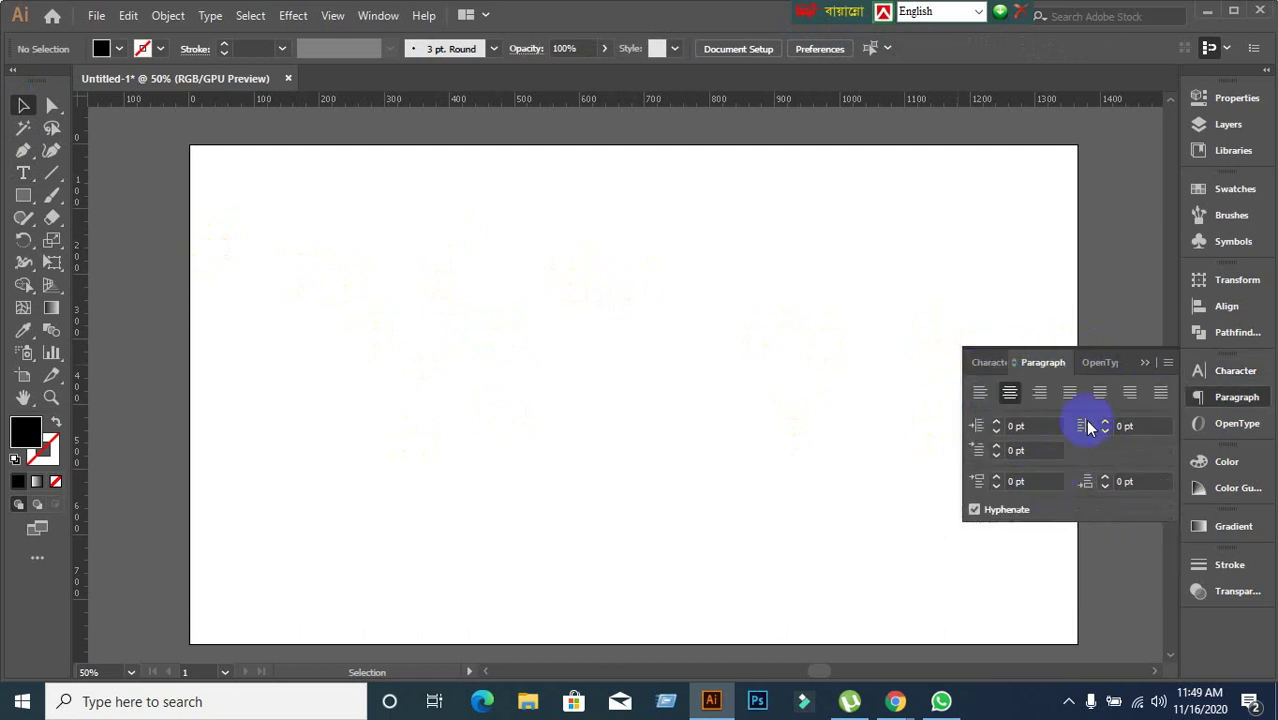
{"action": "left_click", "coordinate": [990, 363]}
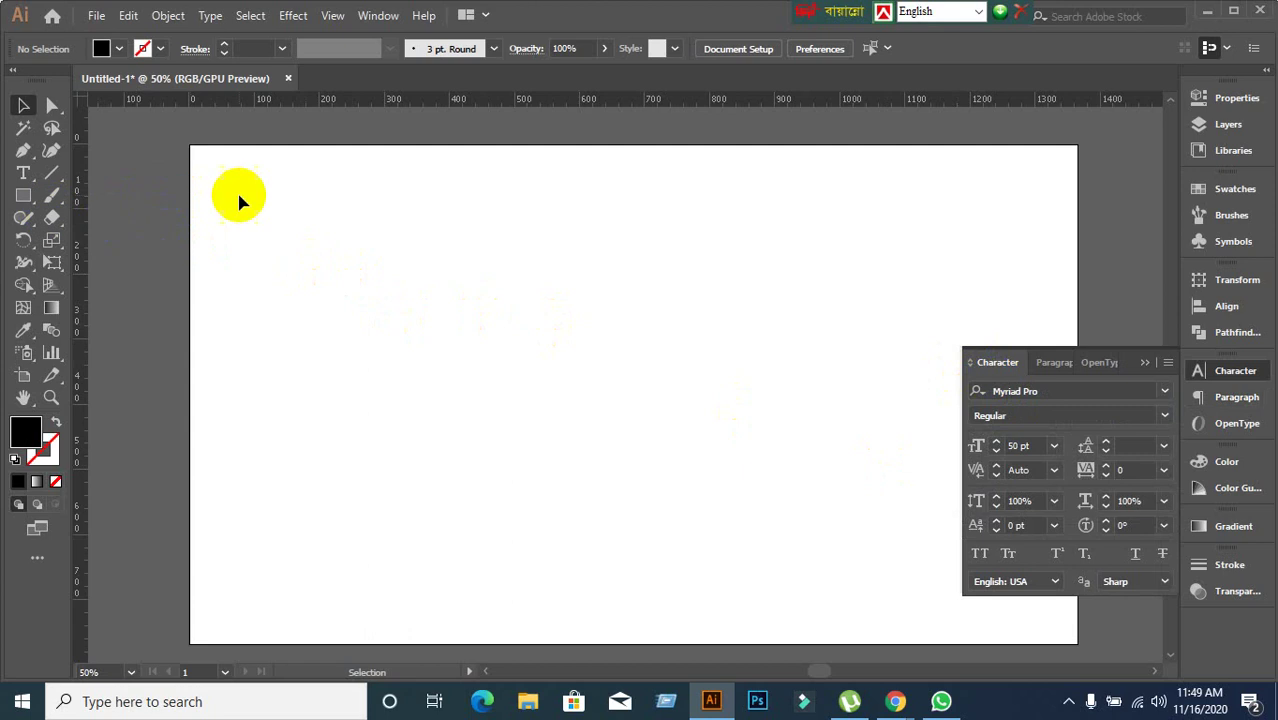
Choose the plain Type Tool from the type tools flyout.
{"action": "left_click_drag", "start_coordinate": [23, 173], "coordinate": [120, 177]}
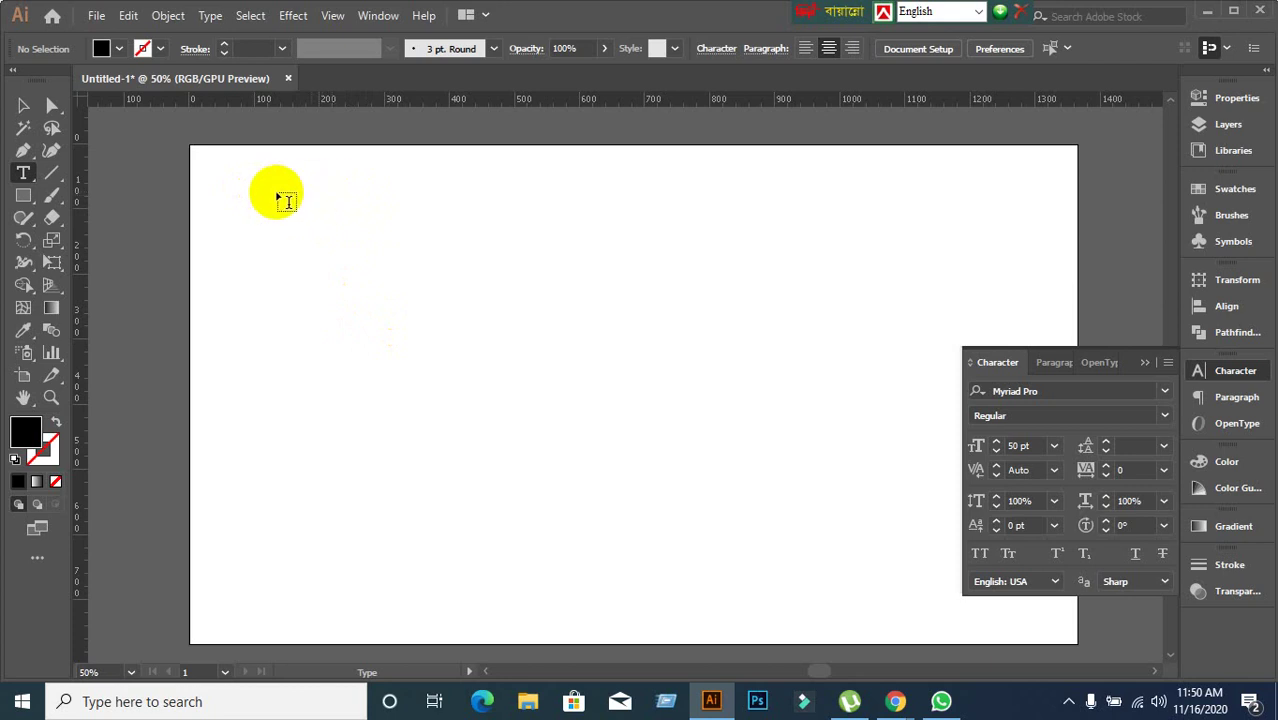
Type the headline 'Learning & Earning Development Project' on the artboard, correcting the 'Deveop' typo.
{"action": "left_click", "coordinate": [17, 176]}
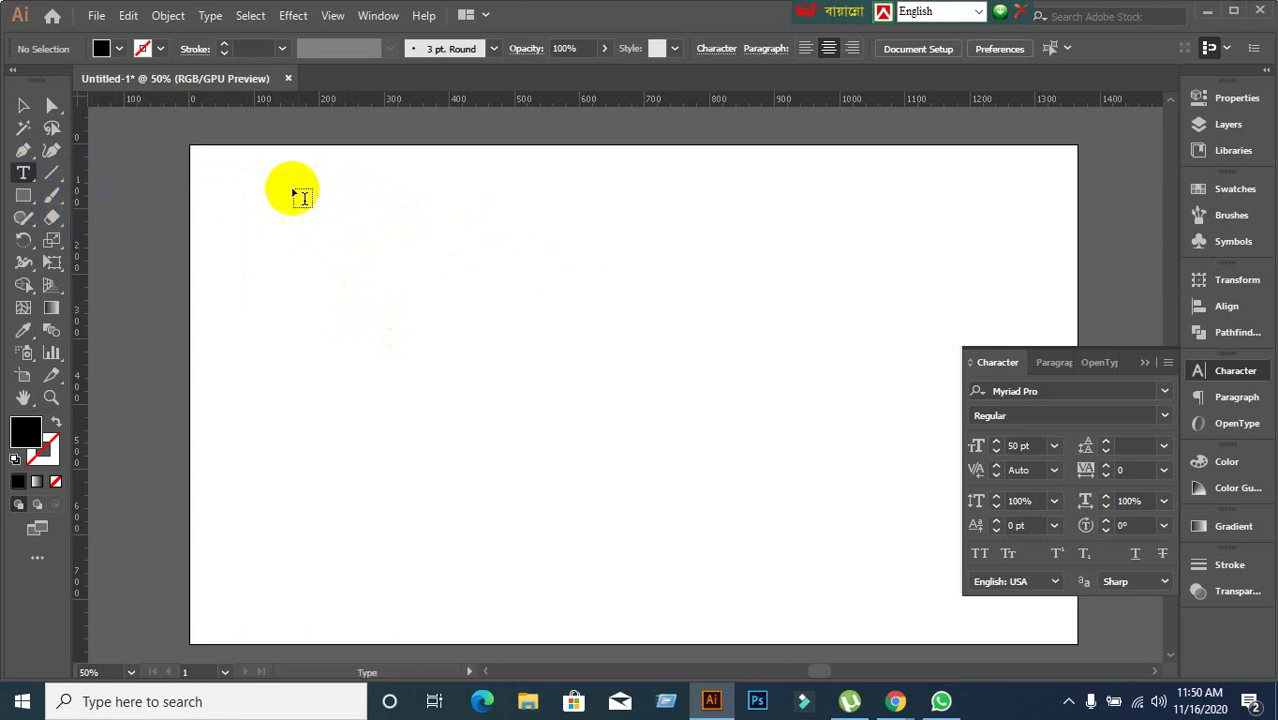
{"action": "left_click", "coordinate": [25, 178]}
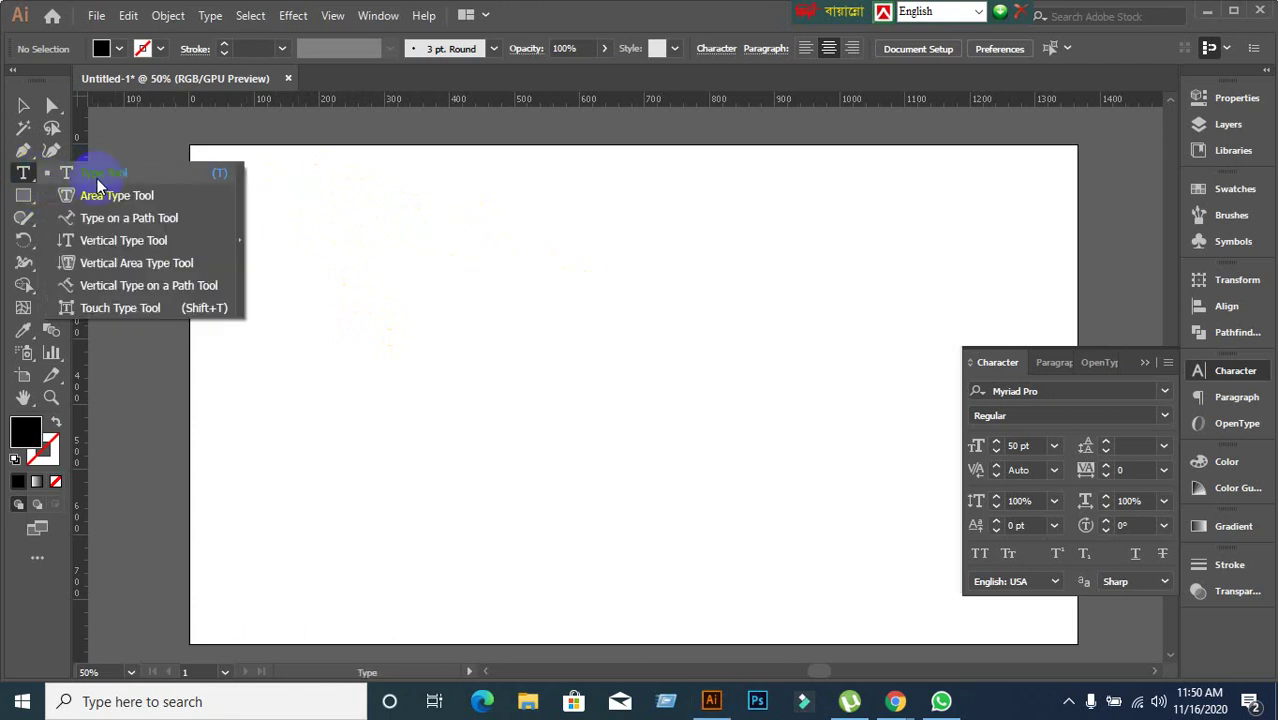
{"action": "left_click", "coordinate": [296, 257]}
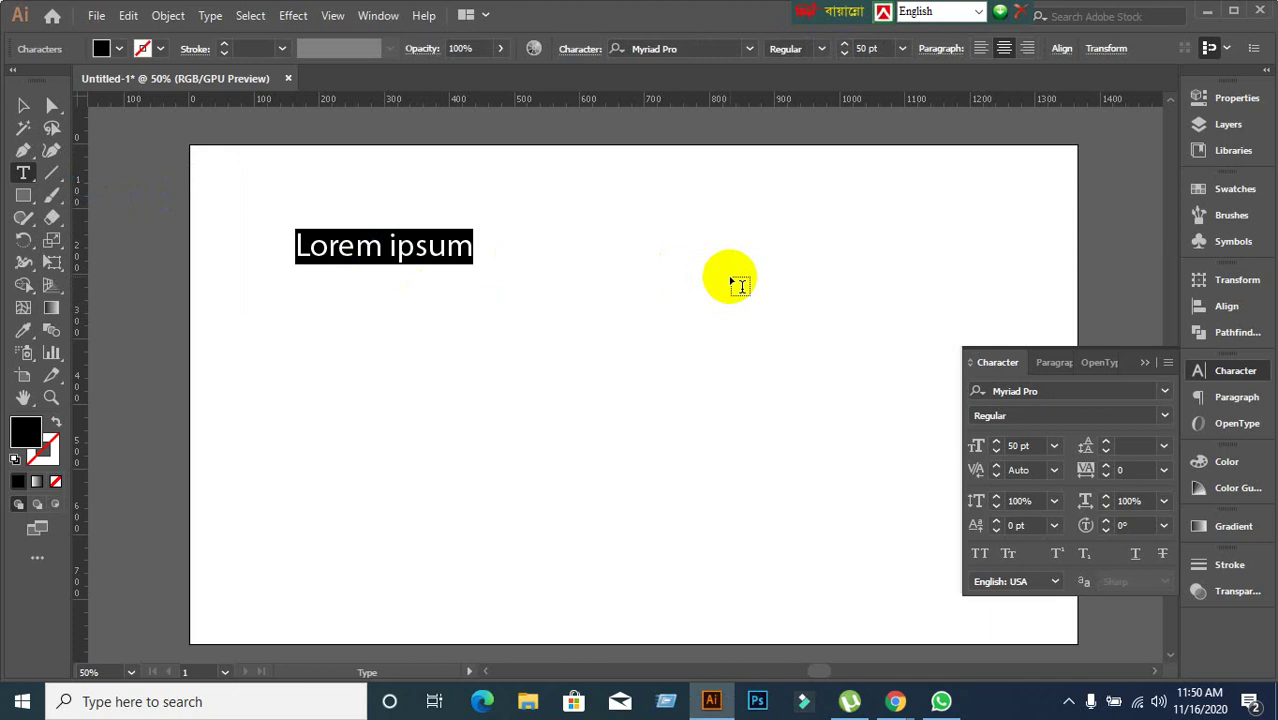
{"action": "type", "text": "Lear"}
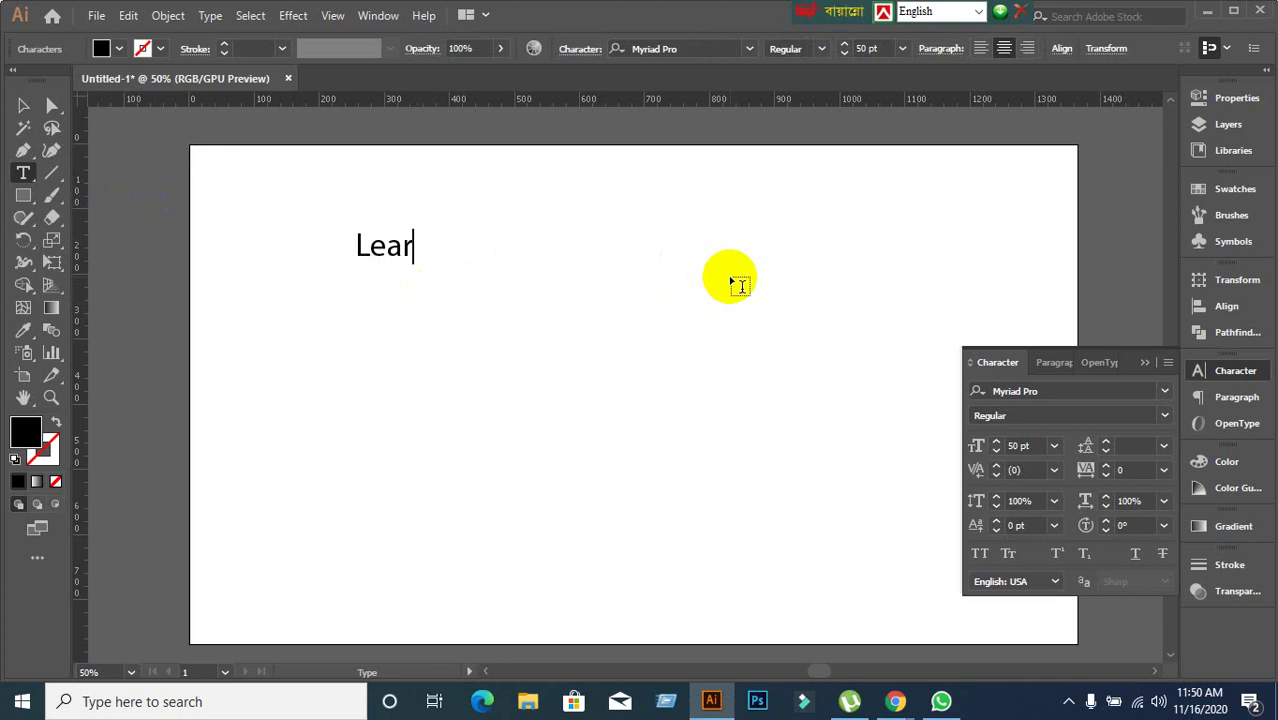
{"action": "type", "text": "ning "}
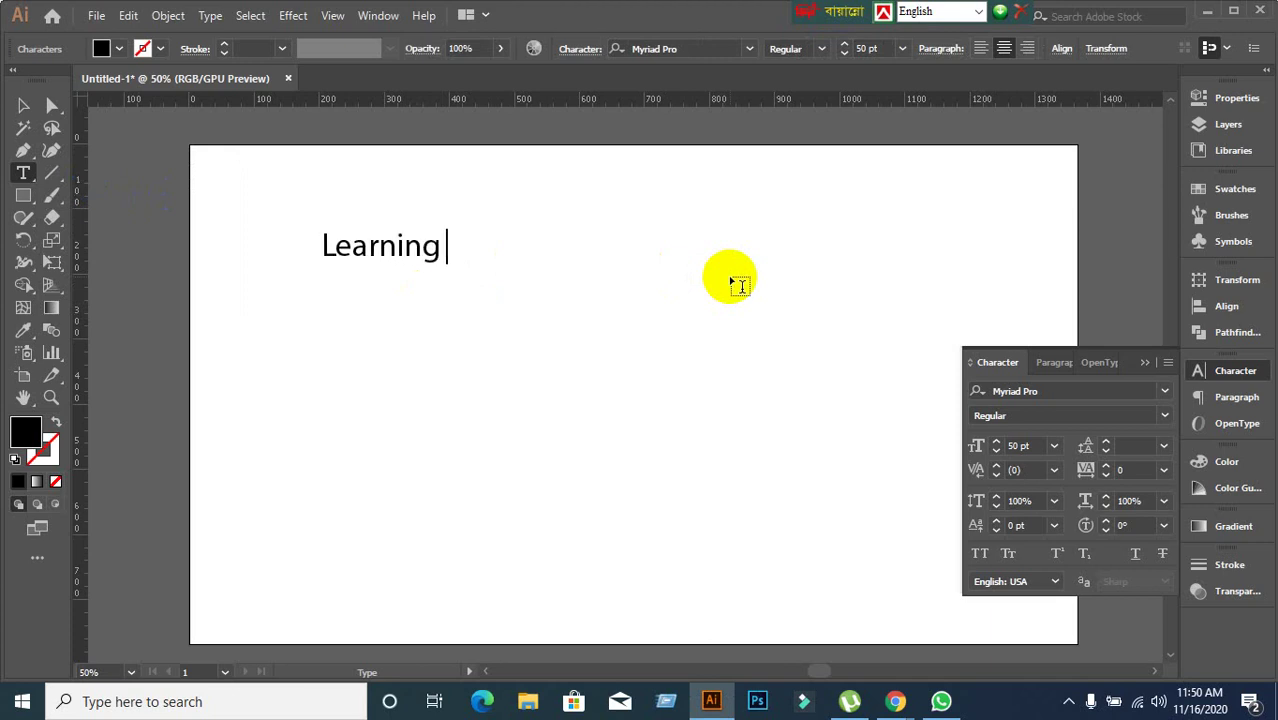
{"action": "type", "text": "& Earn"}
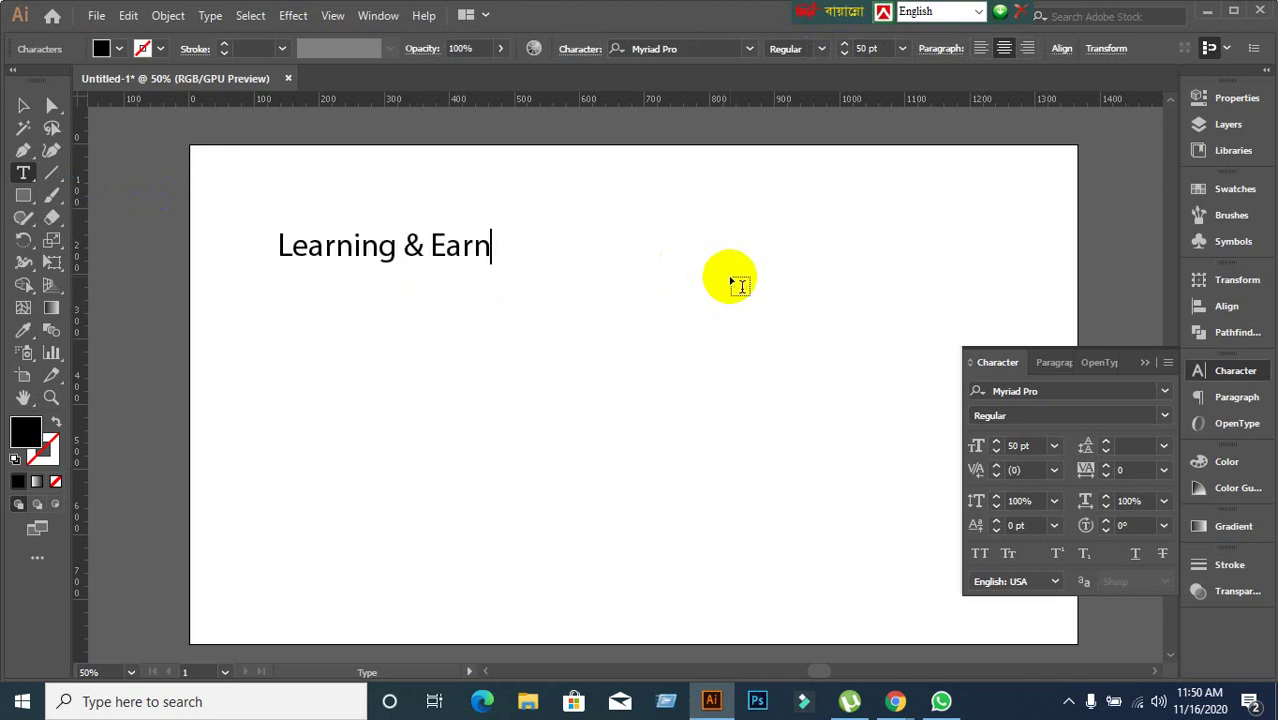
{"action": "type", "text": "ing Deve"}
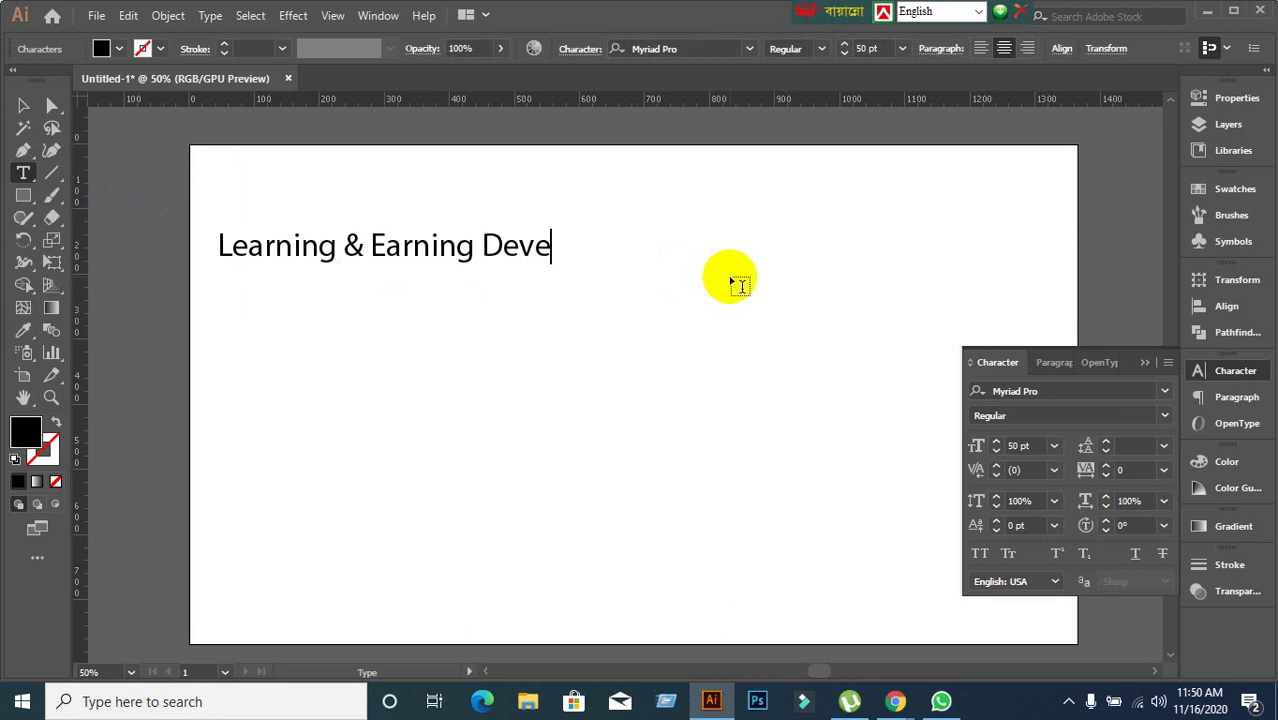
{"action": "type", "text": "op"}
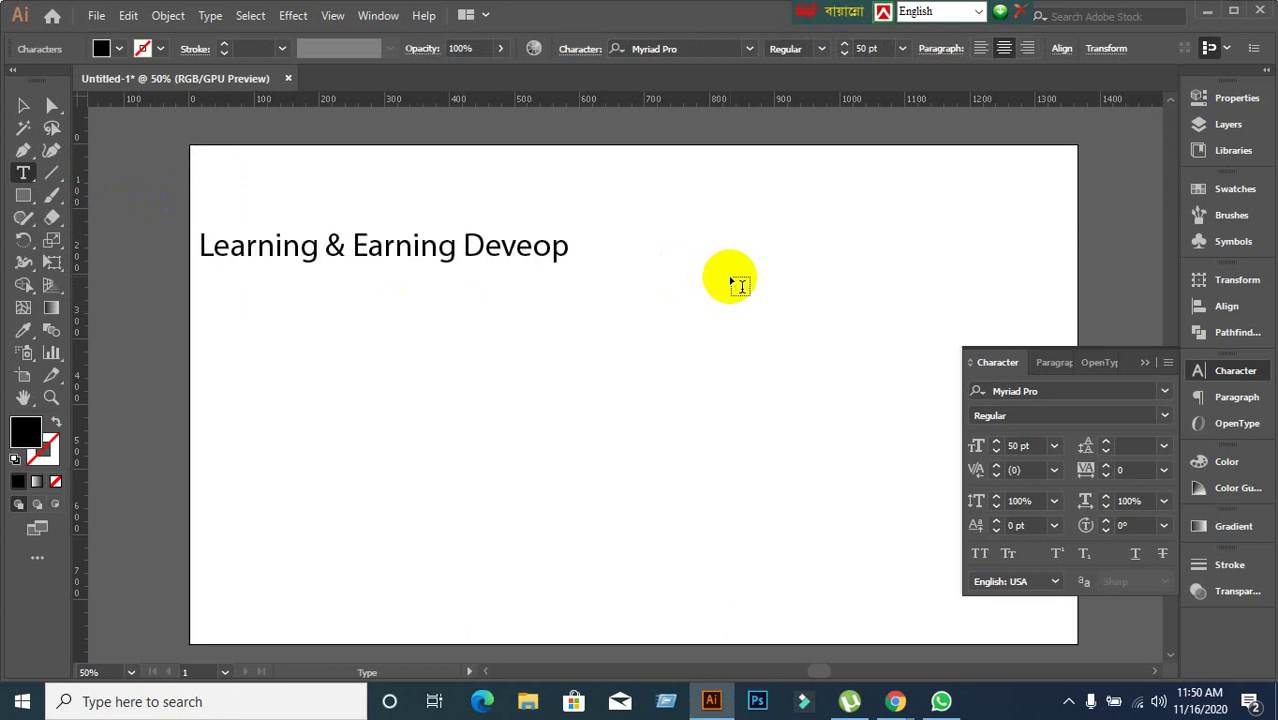
{"action": "key", "text": "BackSpace"}
{"action": "key", "text": "BackSpace"}
{"action": "key", "text": "BackSpace"}
{"action": "key", "text": "BackSpace"}
{"action": "key", "text": "BackSpace"}
{"action": "key", "text": "BackSpace"}
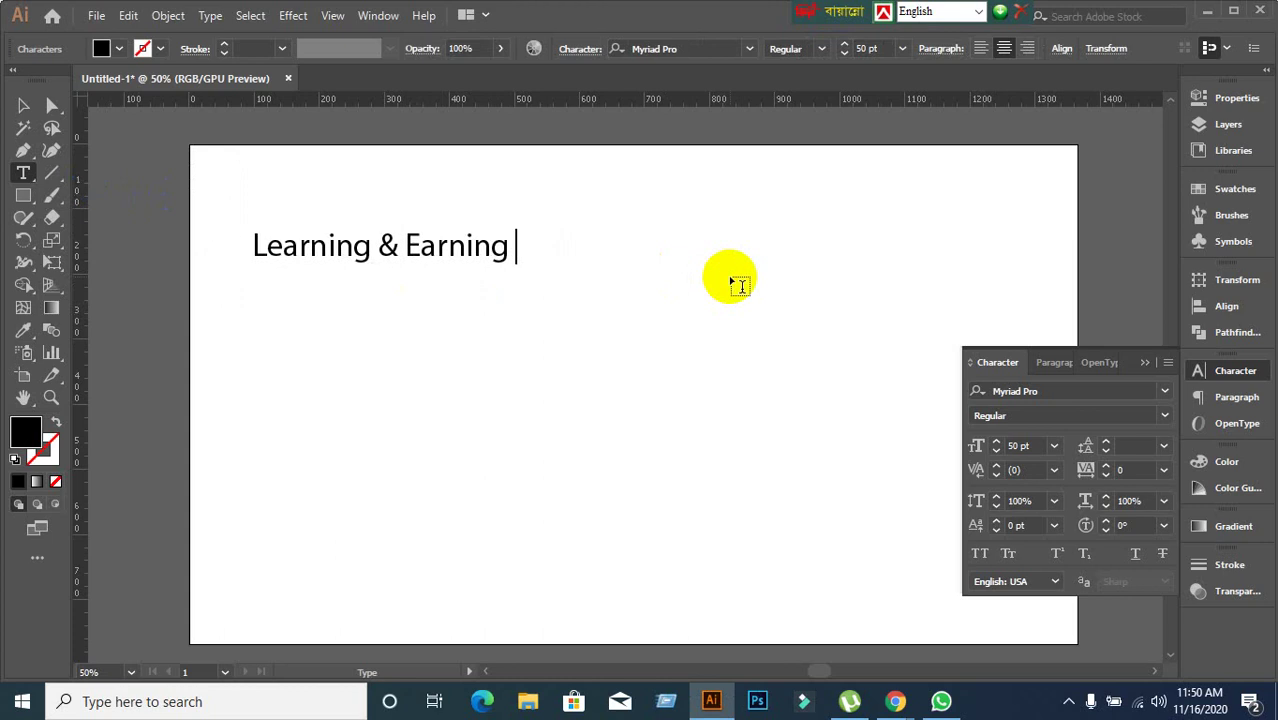
{"action": "type", "text": "De"}
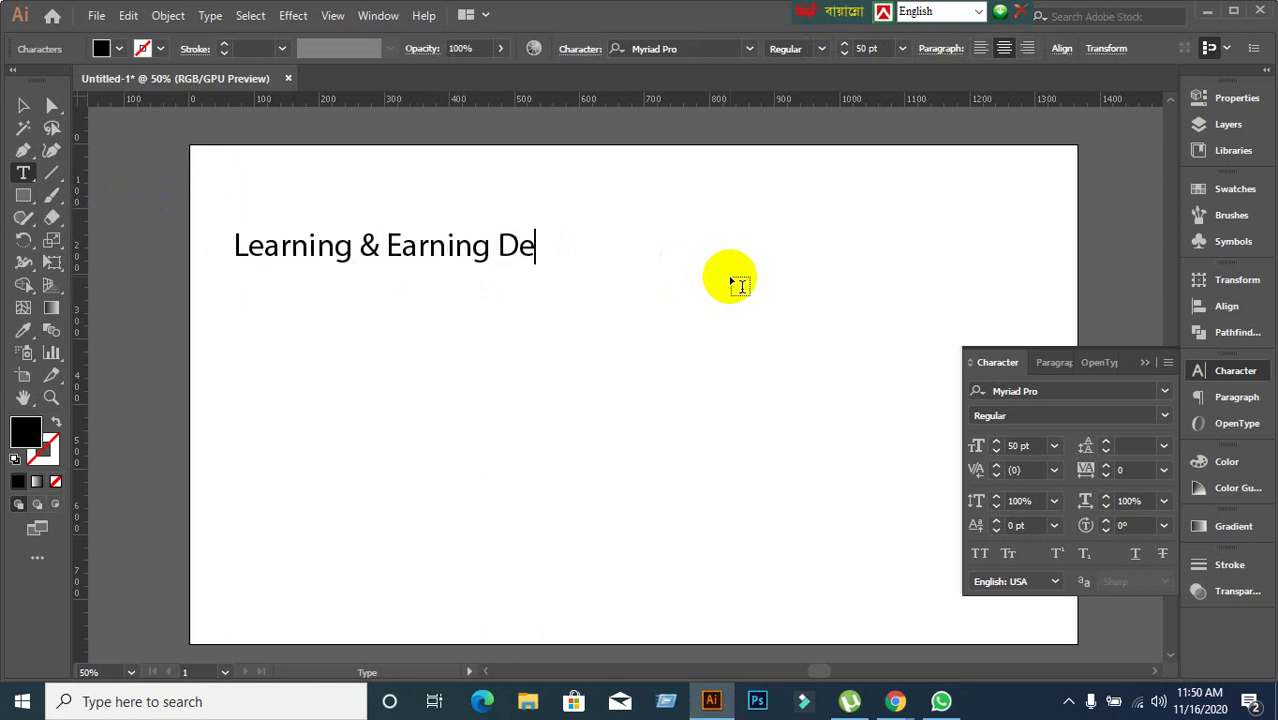
{"action": "type", "text": "velopment "}
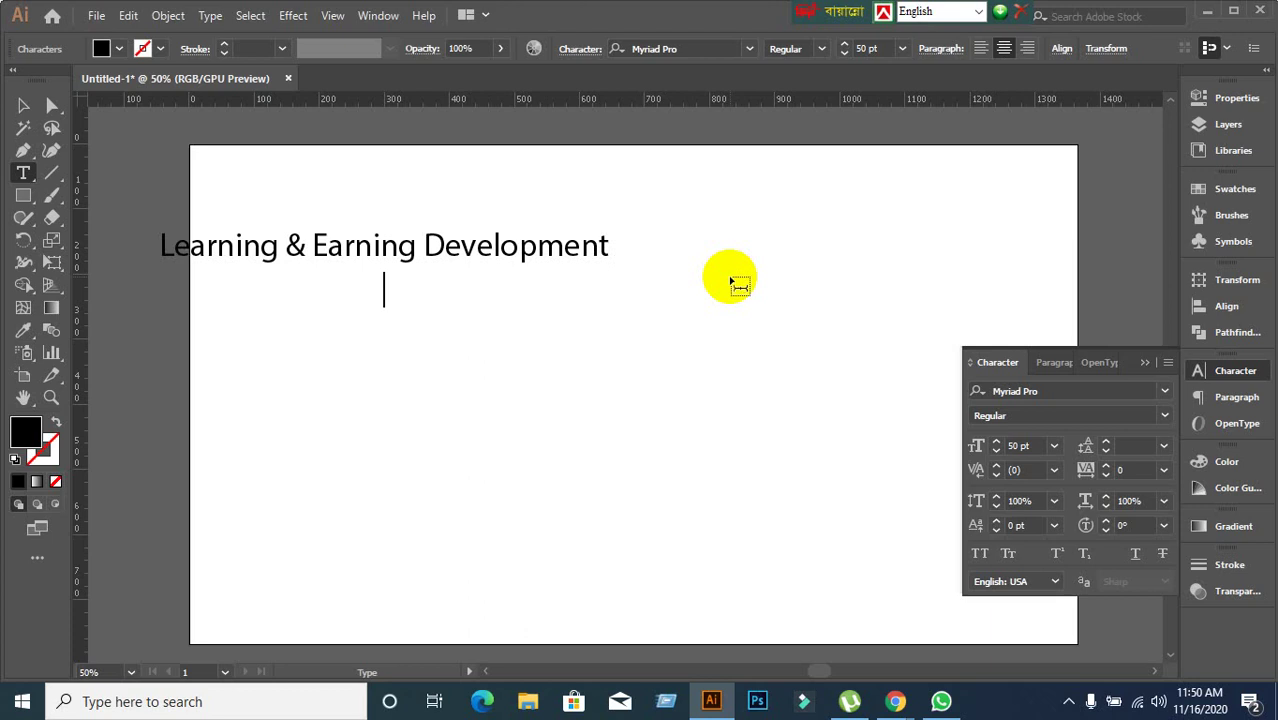
{"action": "type", "text": "Project"}
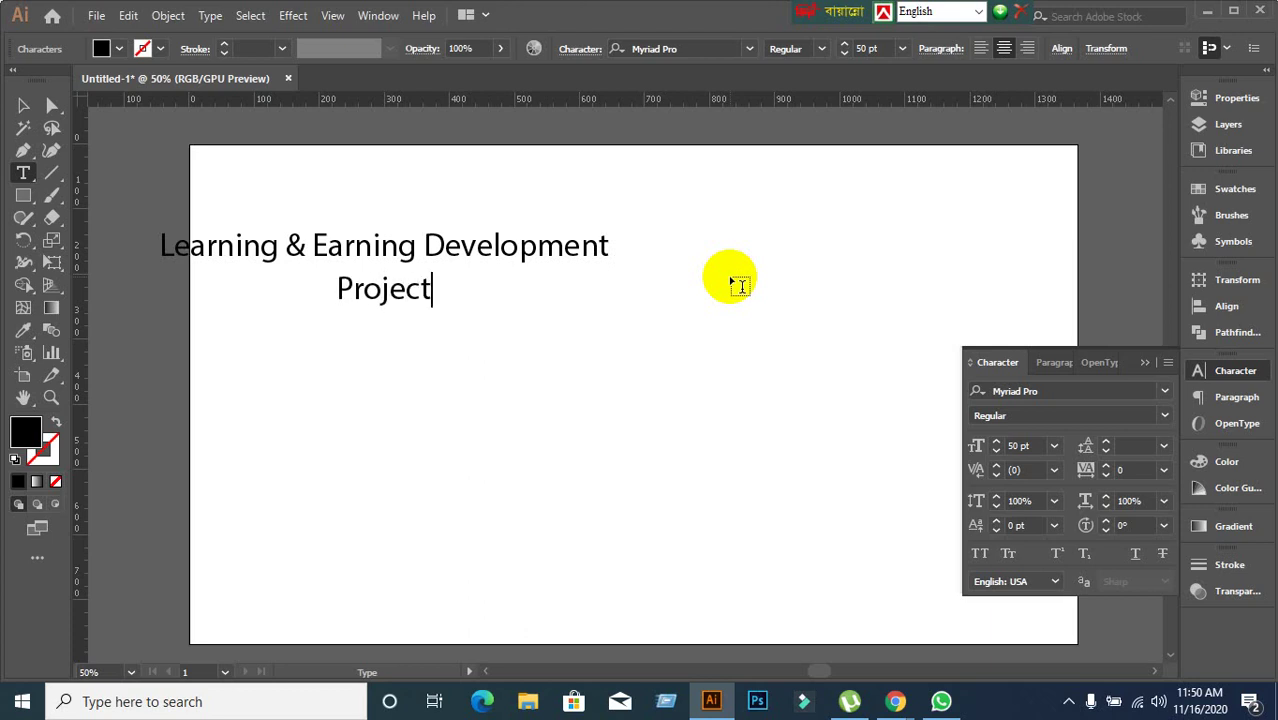
Try left alignment on the headline, re-centre it, and nudge it right before editing again.
{"action": "left_click", "coordinate": [23, 106]}
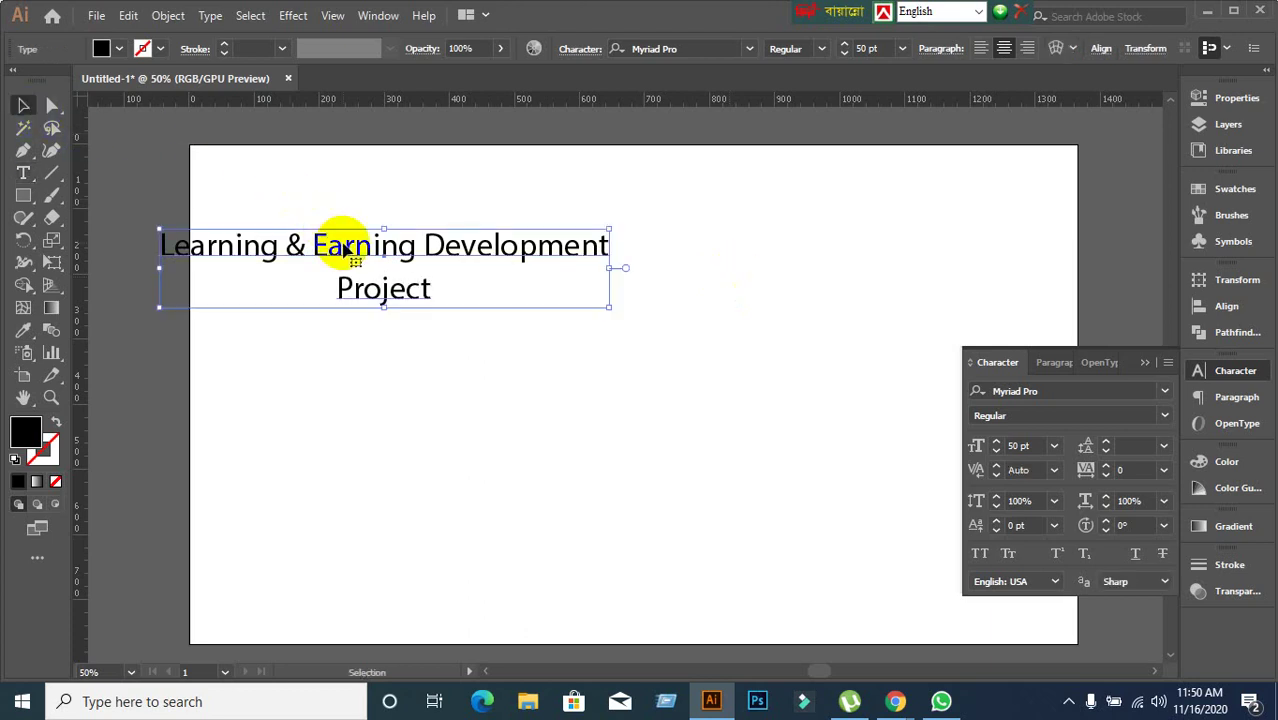
{"action": "left_click_drag", "start_coordinate": [340, 246], "coordinate": [487, 262]}
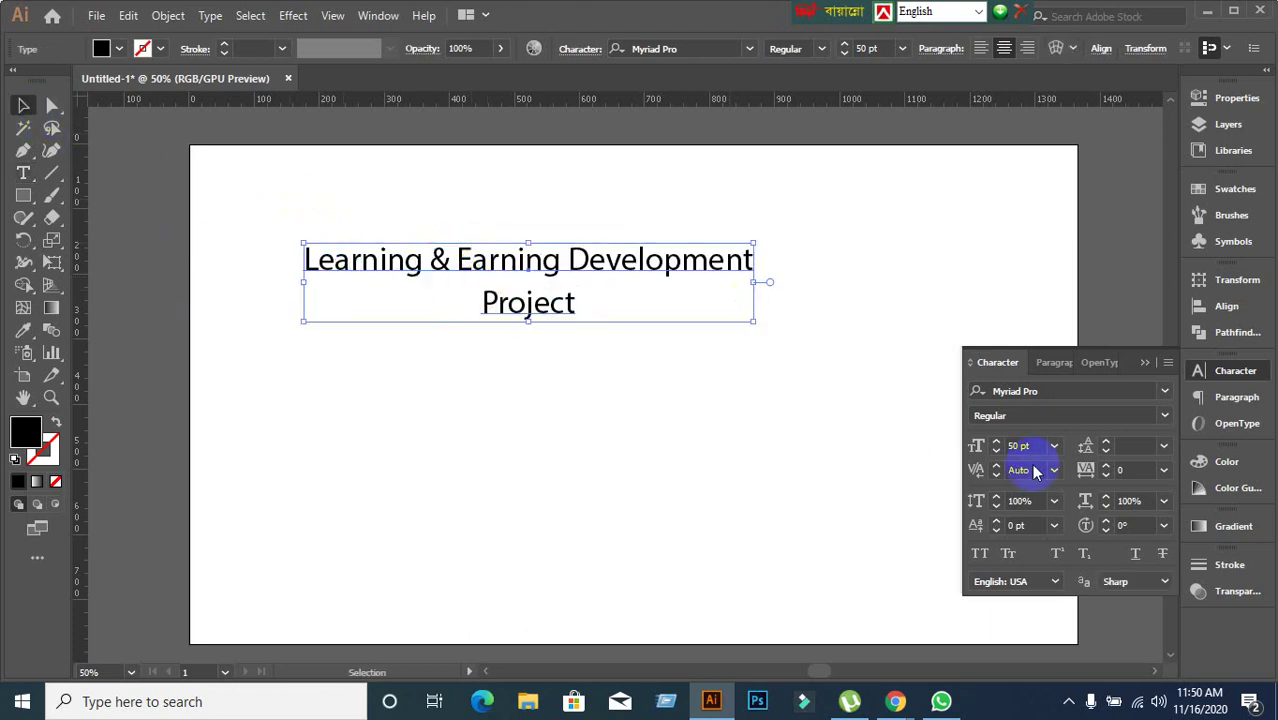
{"action": "left_click", "coordinate": [1045, 362]}
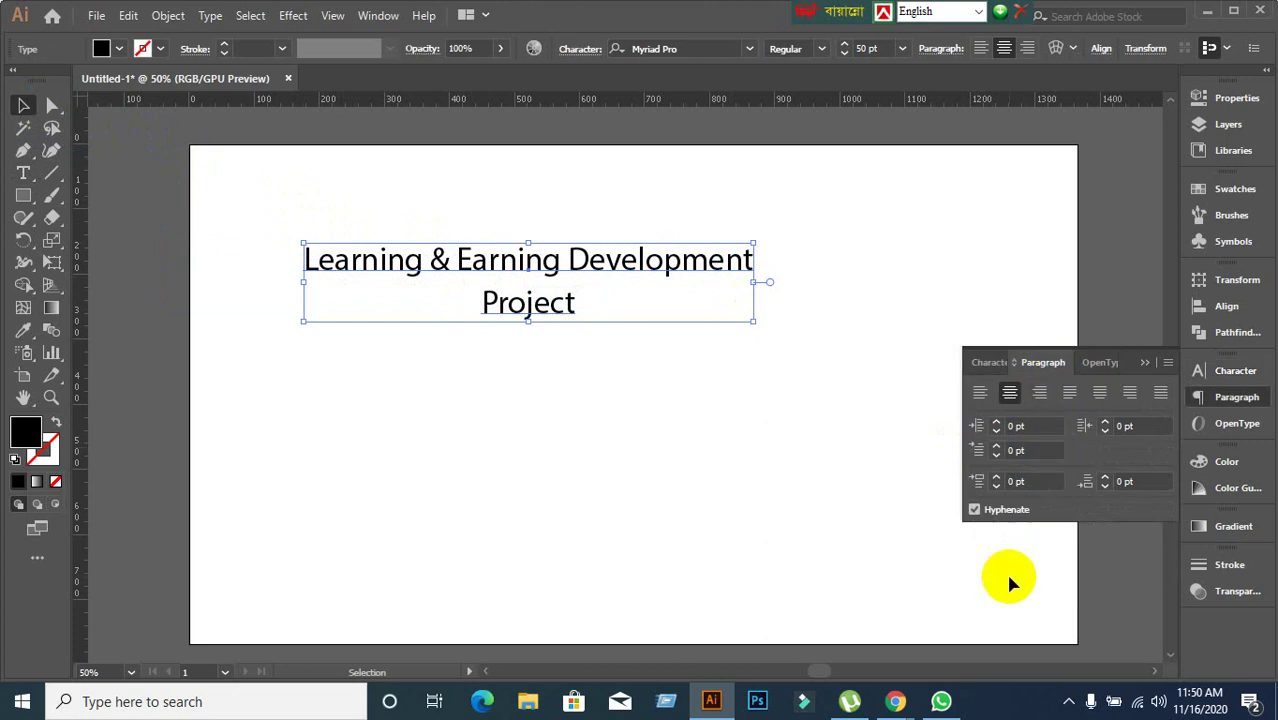
{"action": "left_click", "coordinate": [982, 393]}
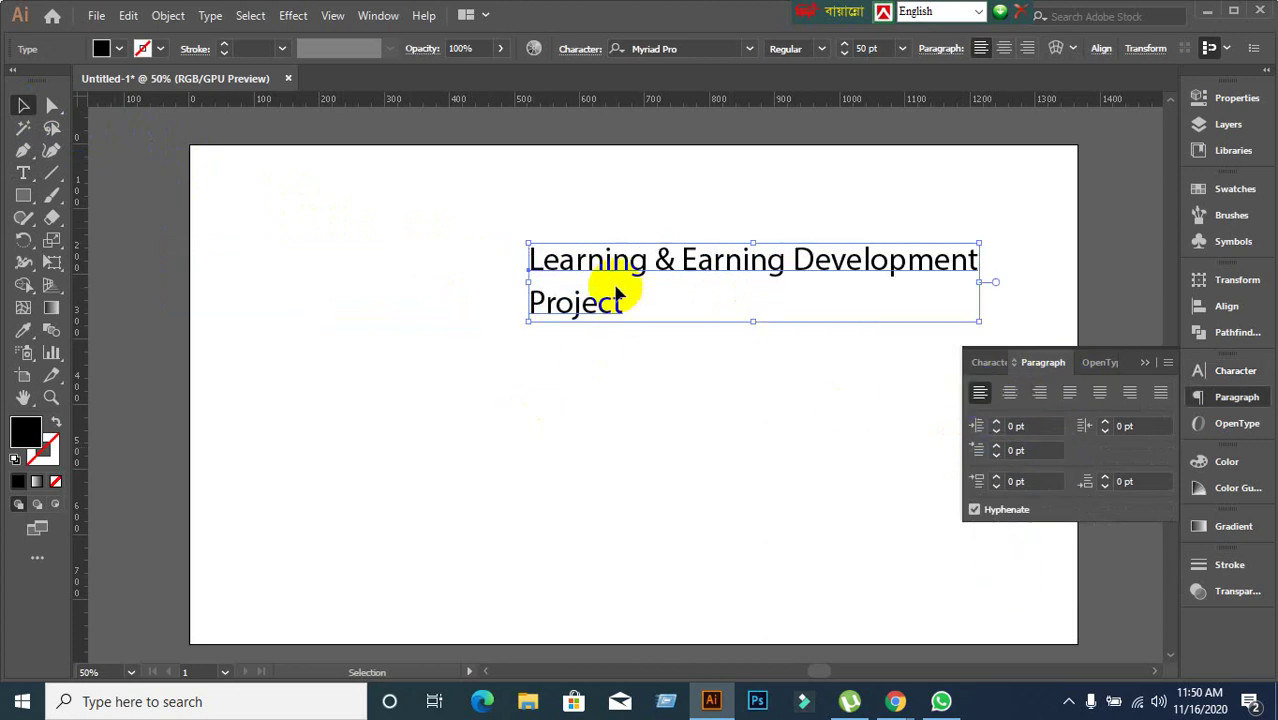
{"action": "left_click_drag", "start_coordinate": [608, 271], "coordinate": [484, 280]}
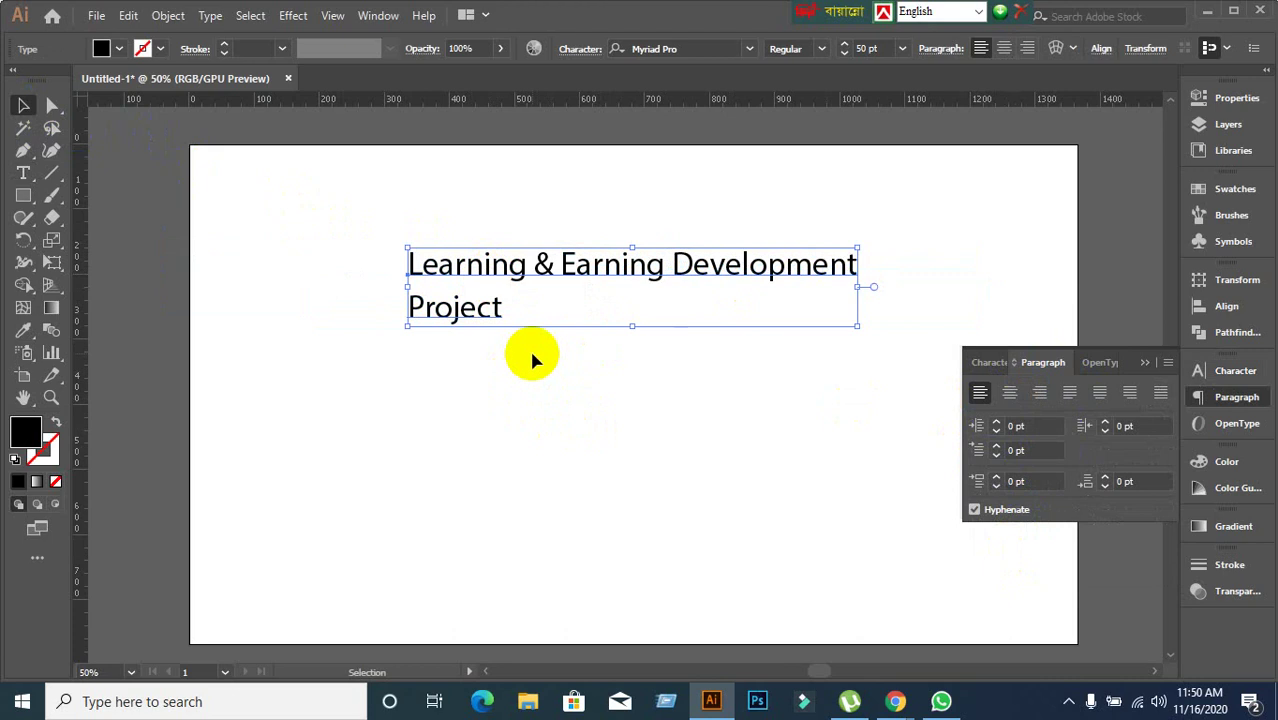
{"action": "left_click", "coordinate": [1010, 396]}
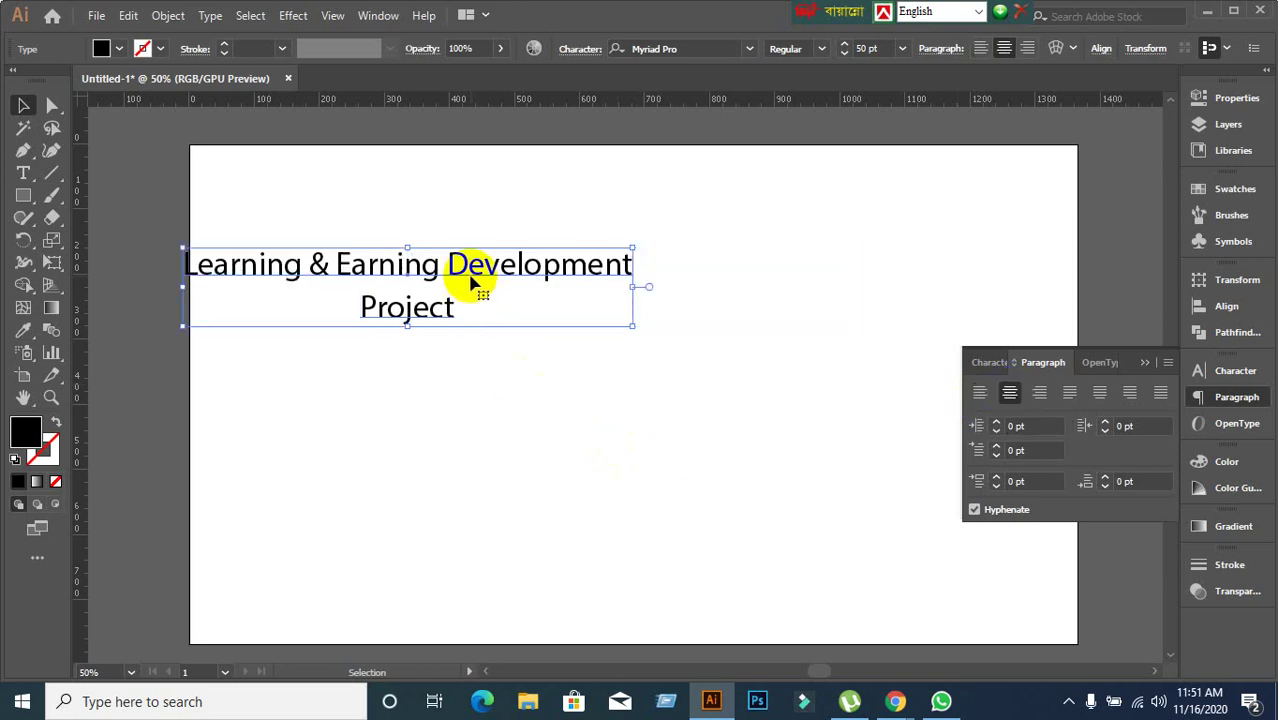
{"action": "left_click_drag", "start_coordinate": [490, 277], "coordinate": [558, 278]}
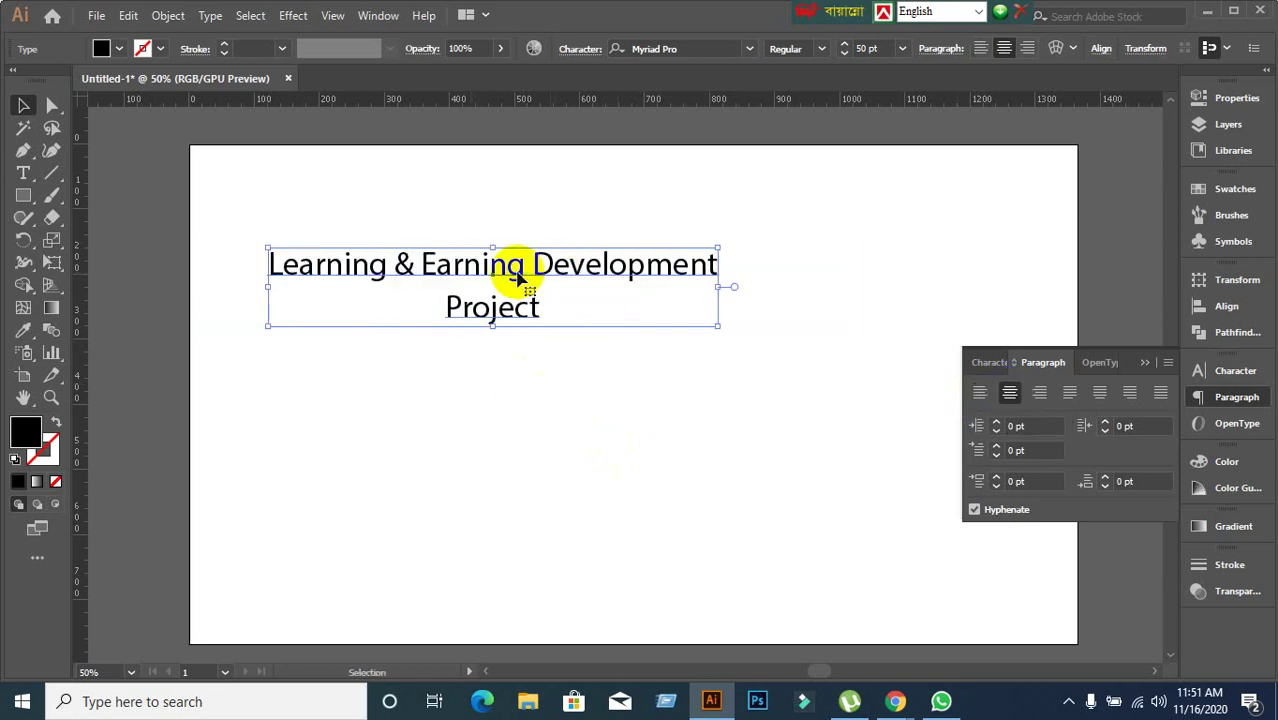
{"action": "double_click", "coordinate": [505, 265]}
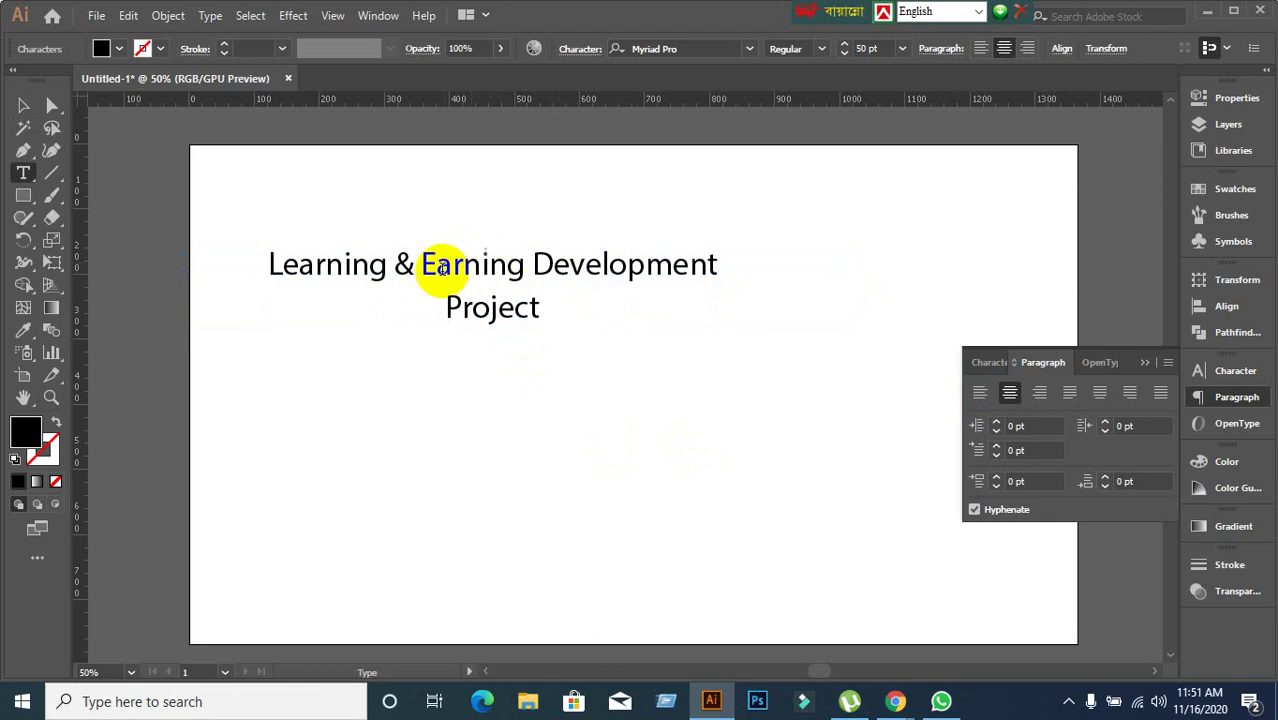
Retype the first line as 'Learing & Earning Development', fixing the typo and trailing space.
{"action": "left_click", "coordinate": [274, 273]}
{"action": "left_click_drag", "start_coordinate": [274, 273], "coordinate": [738, 288]}
{"action": "type", "text": "Le"}
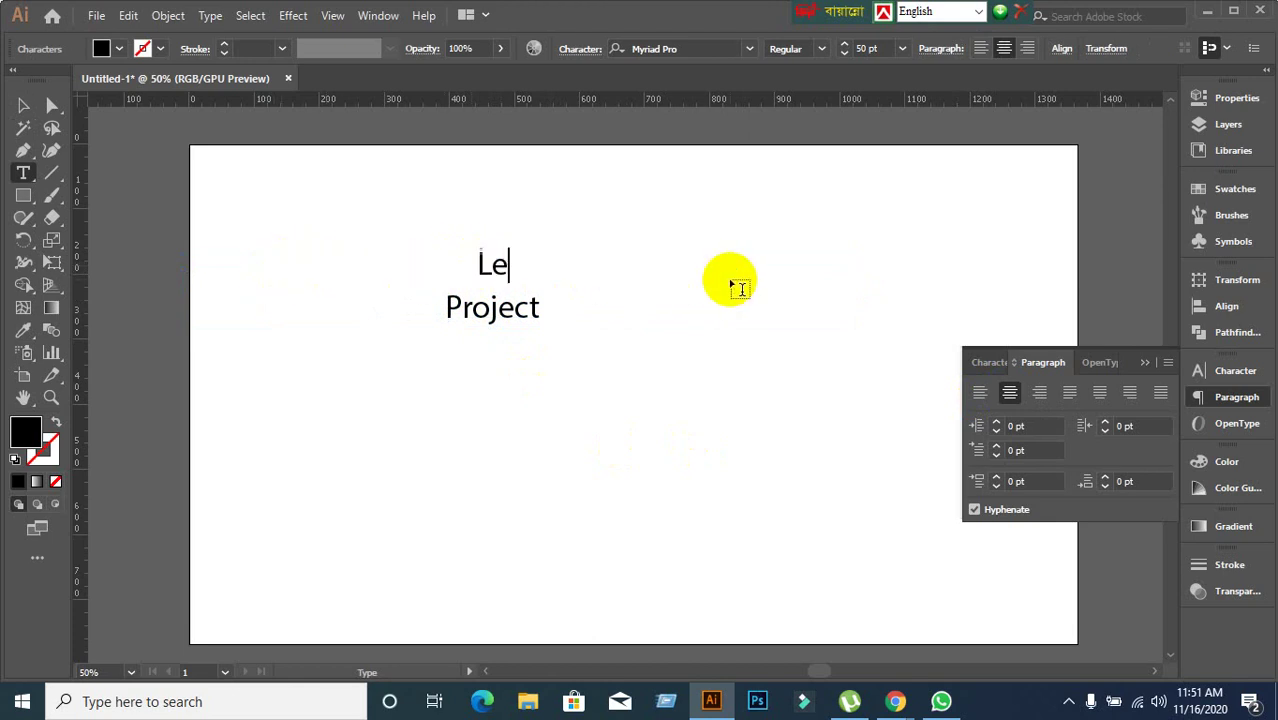
{"action": "type", "text": "arint"}
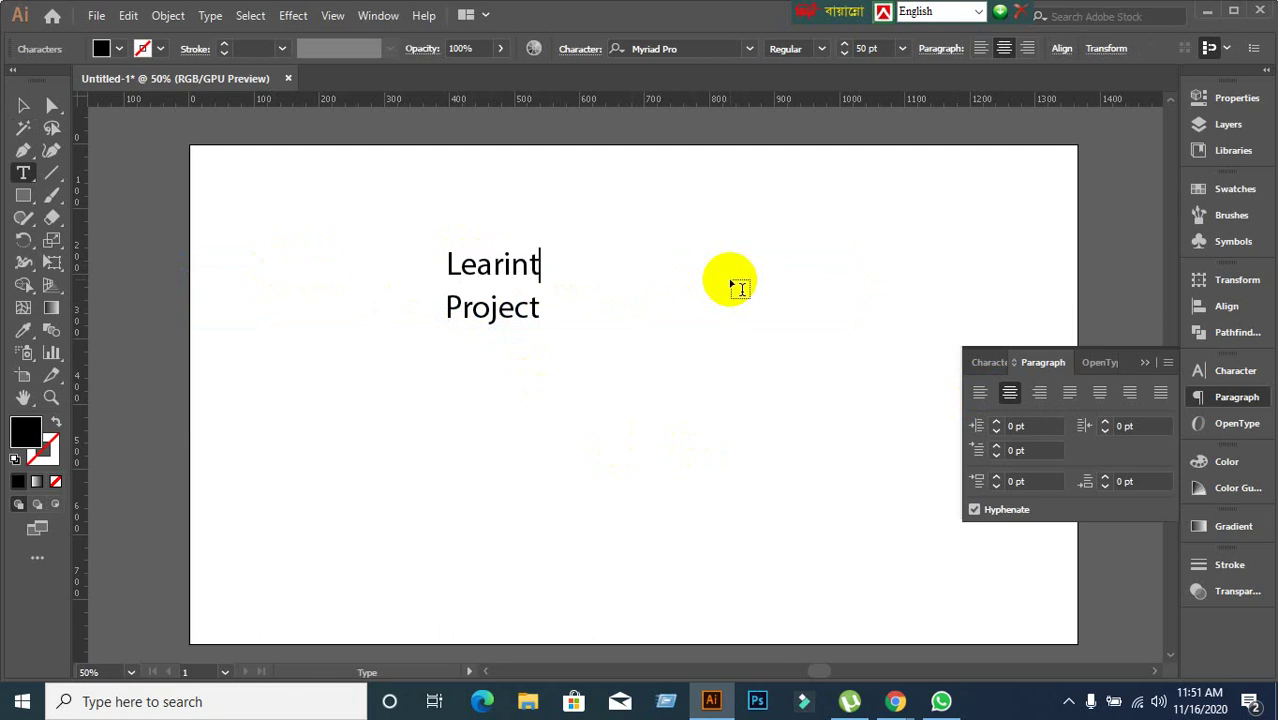
{"action": "key", "text": "BackSpace"}
{"action": "type", "text": "g & Earn"}
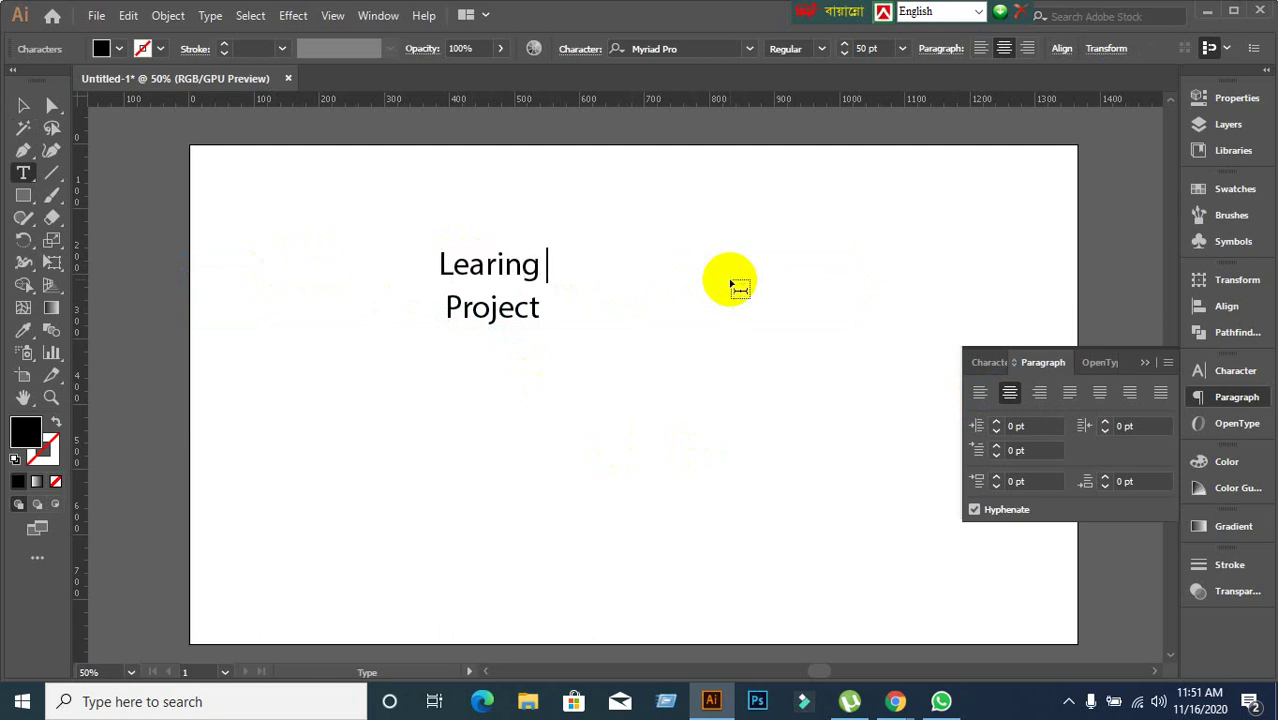
{"action": "type", "text": "ing & Earning"}
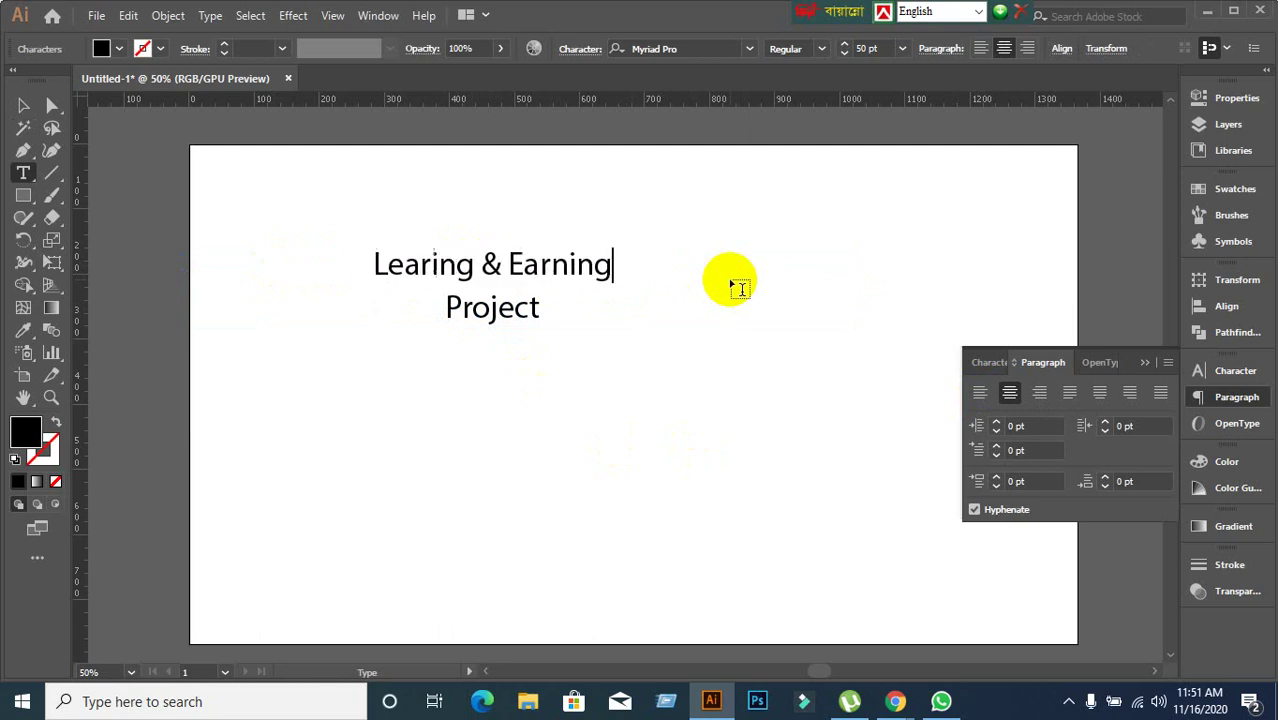
{"action": "type", "text": "De"}
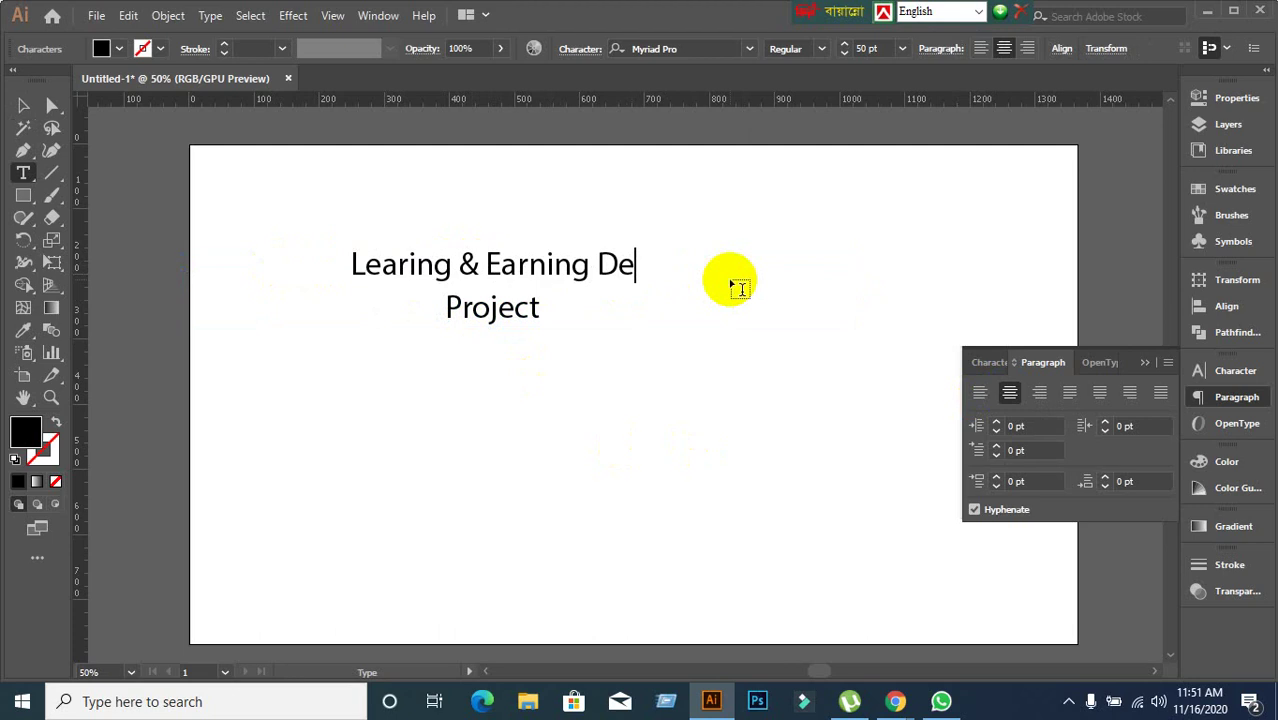
{"action": "type", "text": "ve"}
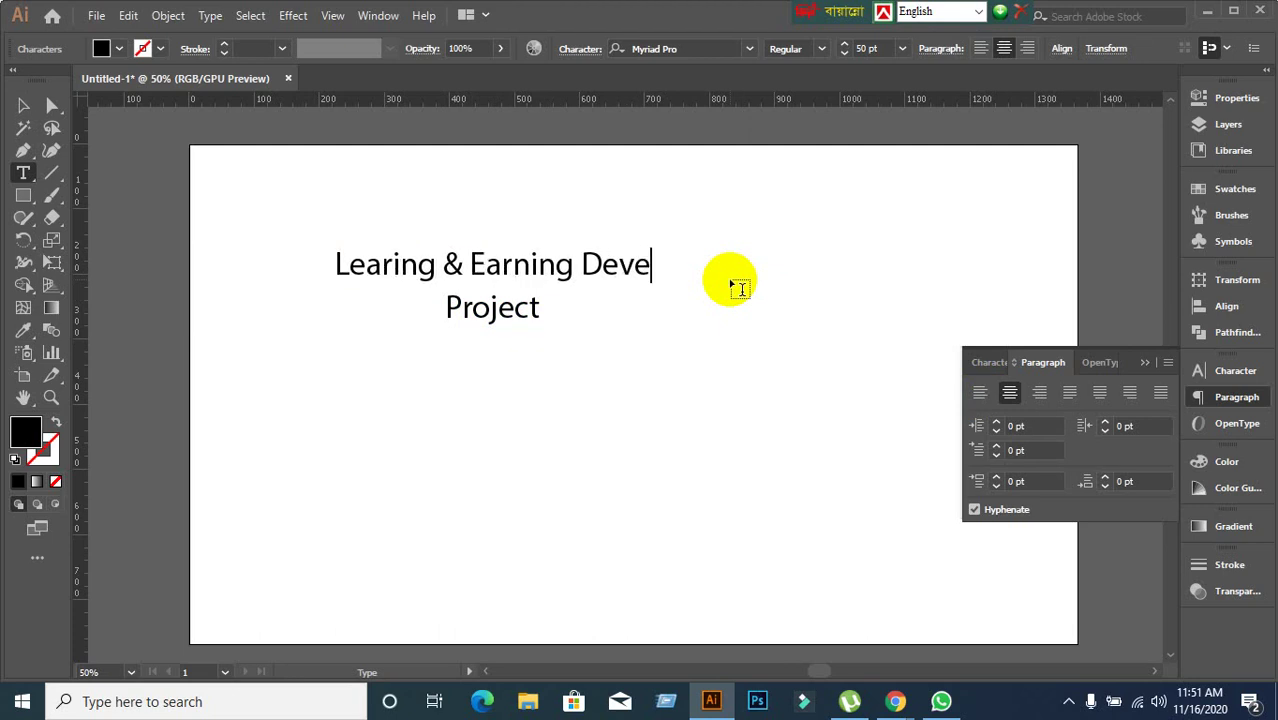
{"action": "type", "text": "lop"}
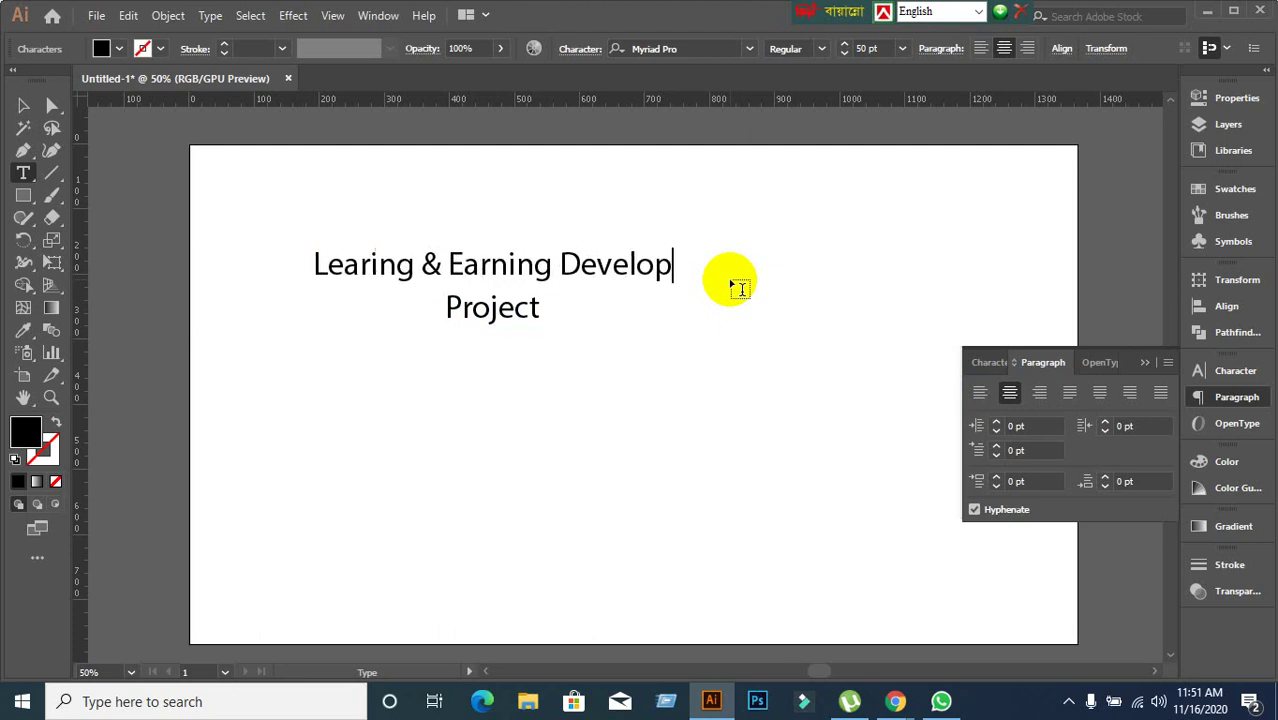
{"action": "type", "text": "ment"}
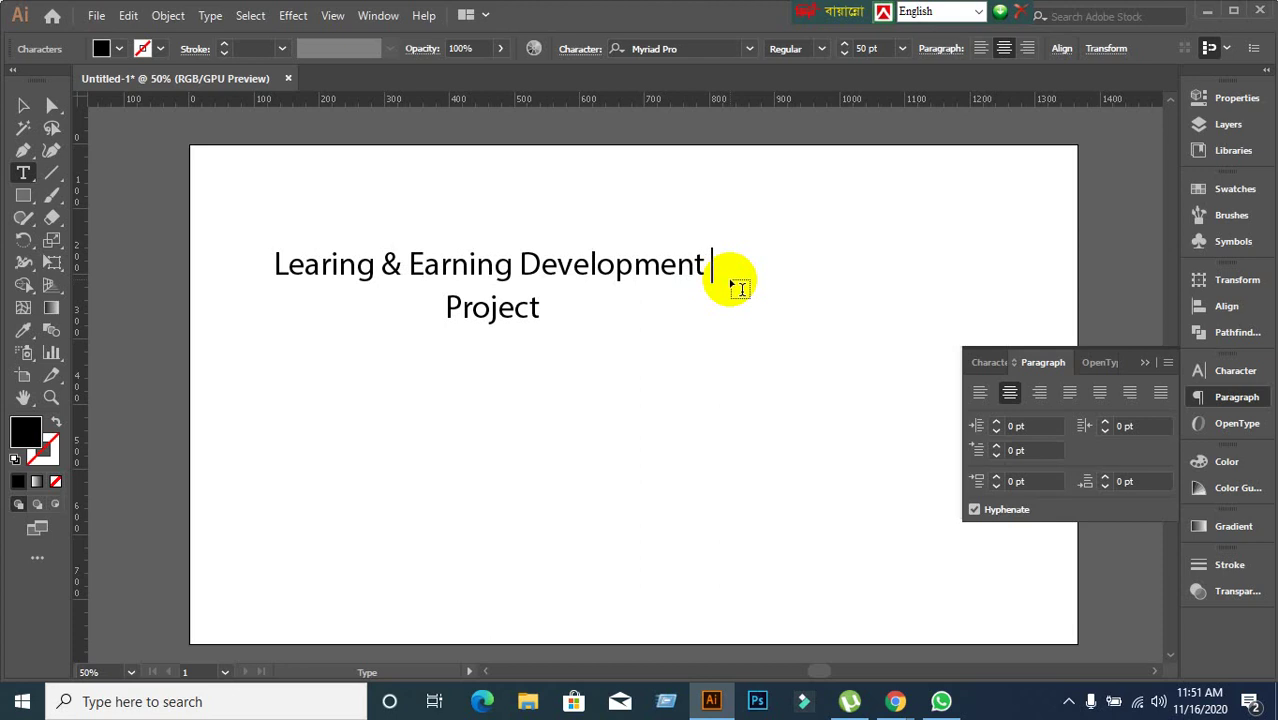
{"action": "key", "text": "BackSpace"}
Right-align the text, then justify it with the last line centred, moving it back onto the artboard.
{"action": "left_click", "coordinate": [25, 106]}
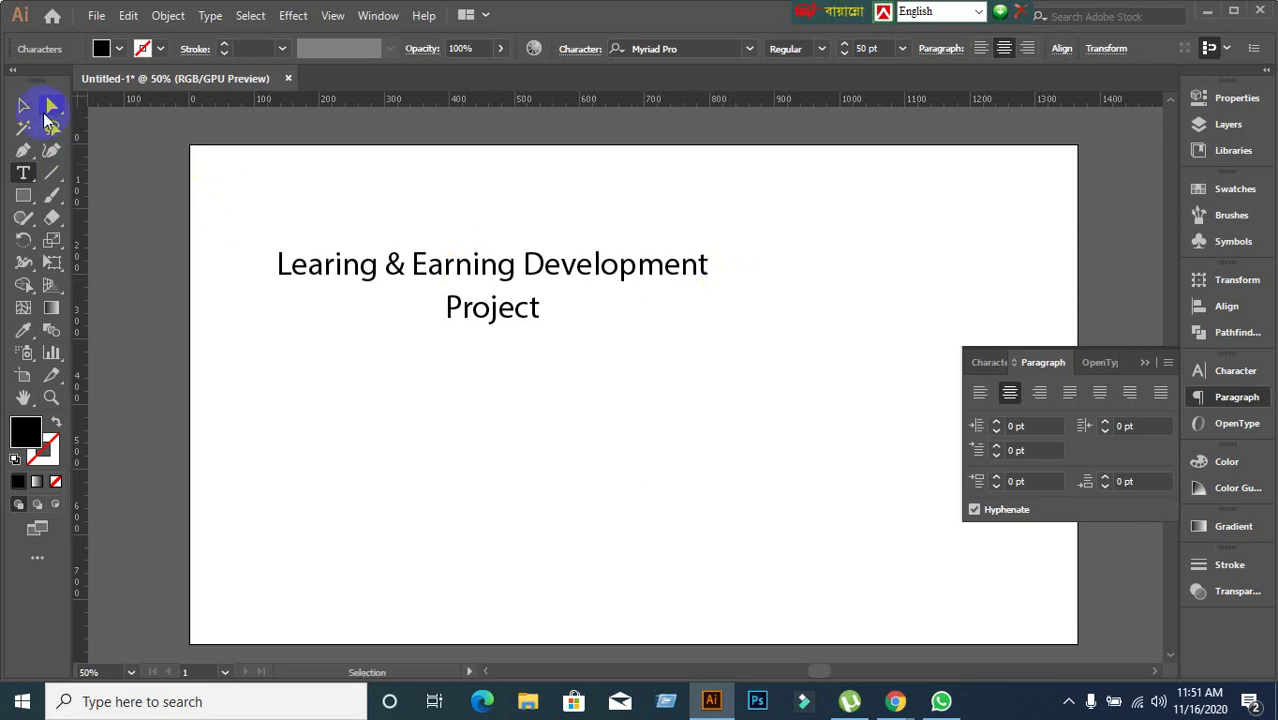
{"action": "left_click", "coordinate": [1040, 394]}
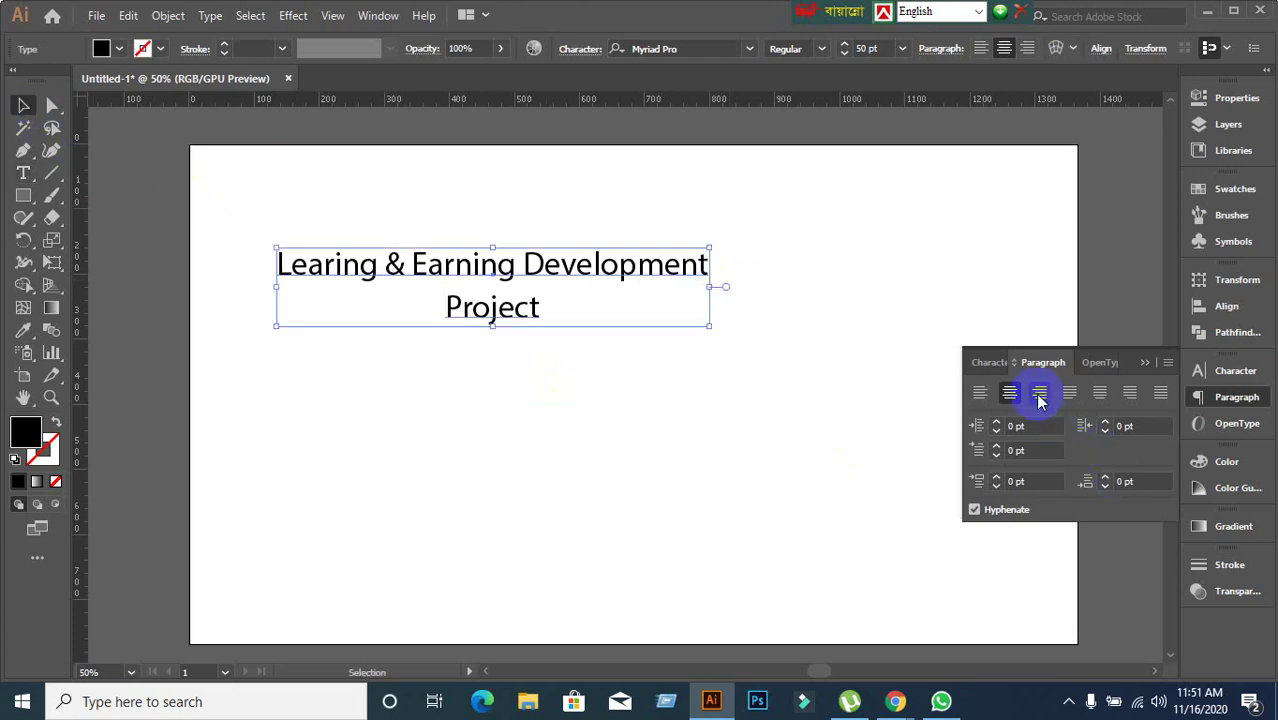
{"action": "left_click_drag", "start_coordinate": [440, 282], "coordinate": [735, 266]}
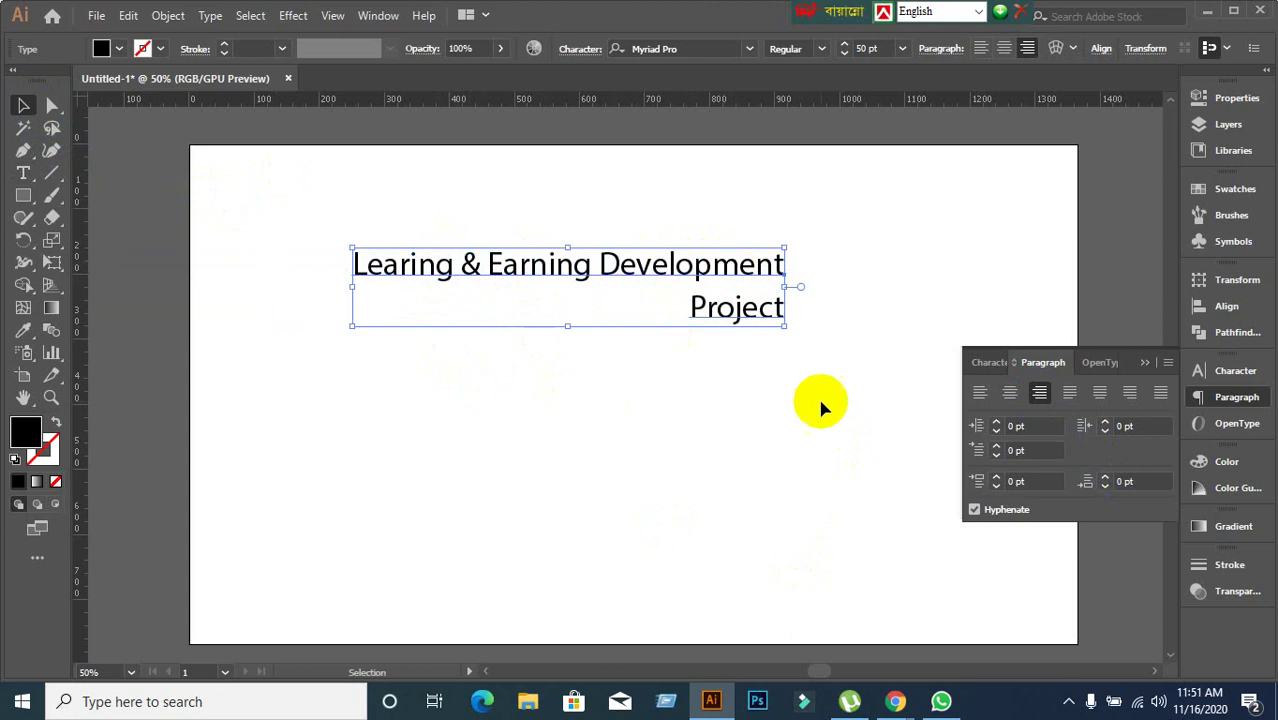
{"action": "left_click", "coordinate": [1104, 400]}
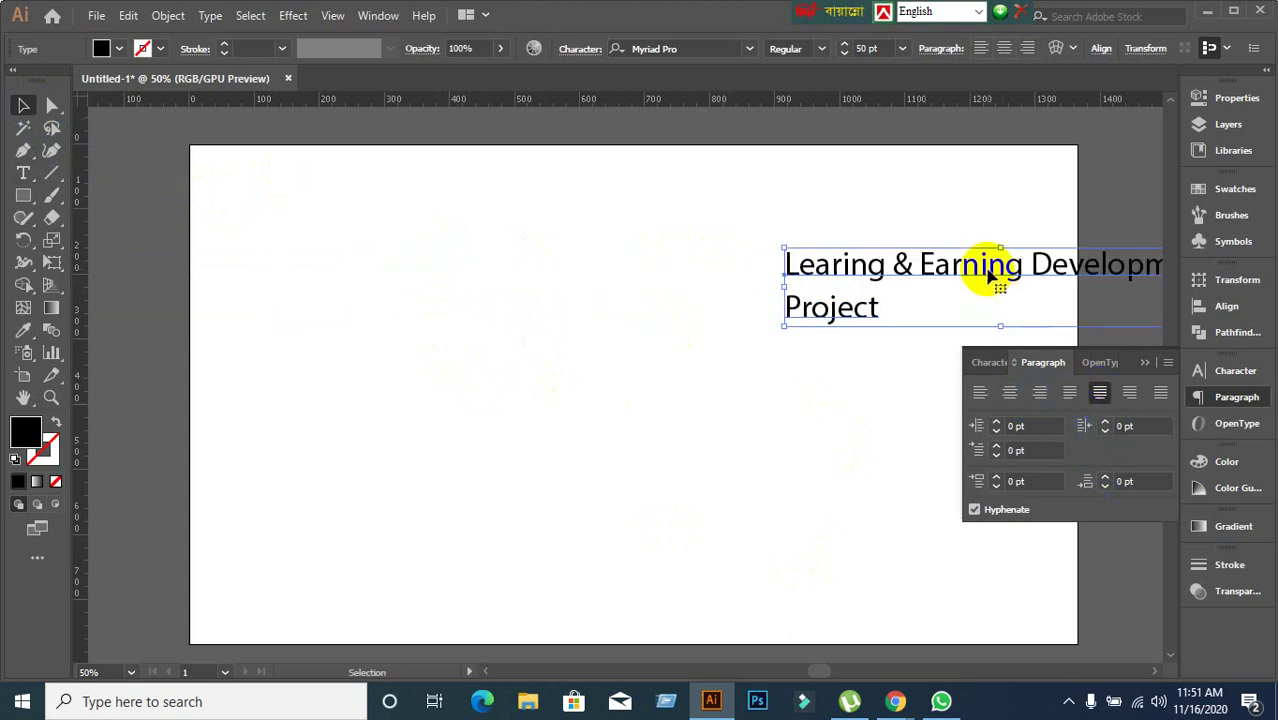
{"action": "left_click_drag", "start_coordinate": [984, 266], "coordinate": [744, 268]}
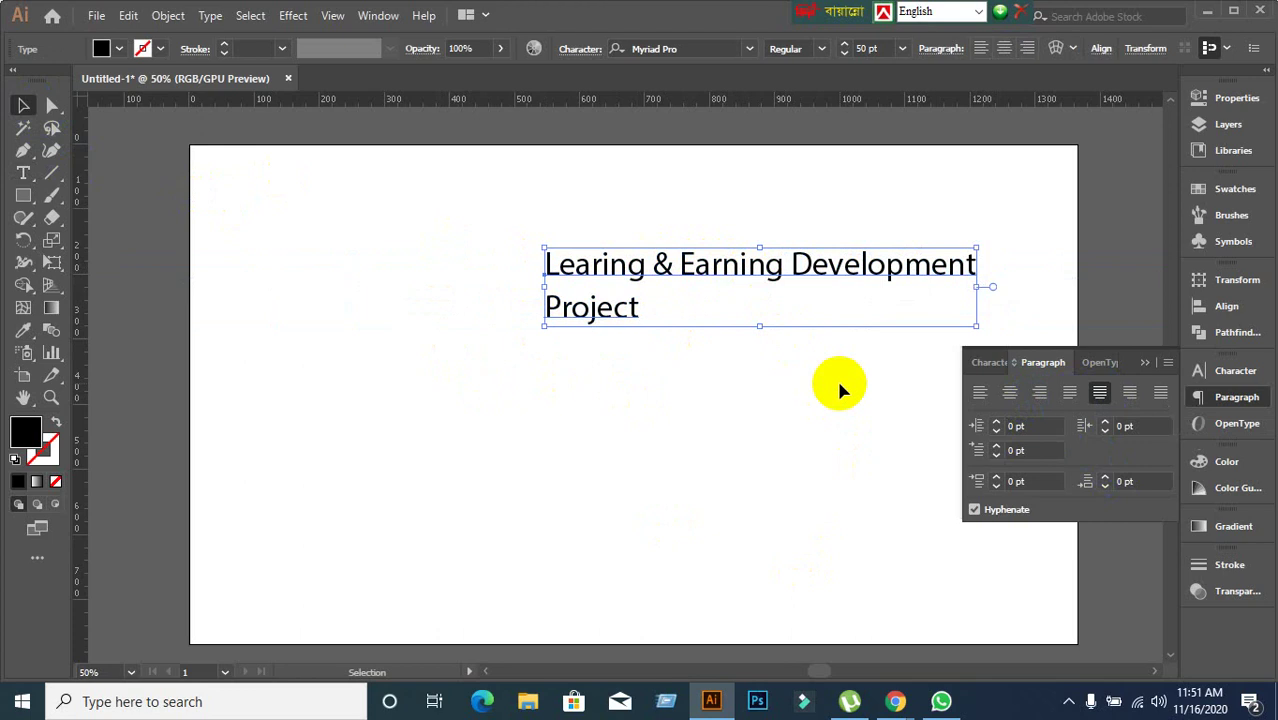
Toggle between justify last-line-centred and last-line-right, finishing with justify all lines.
{"action": "left_click", "coordinate": [1101, 398]}
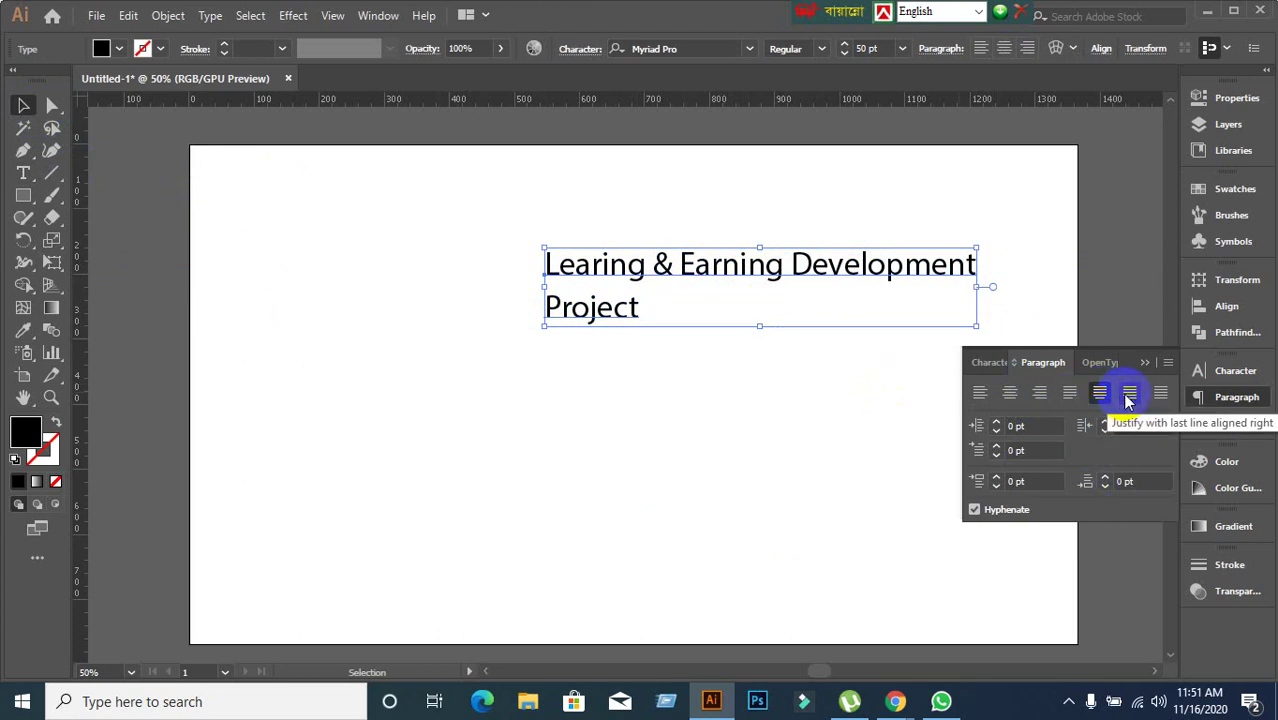
{"action": "left_click", "coordinate": [1129, 400]}
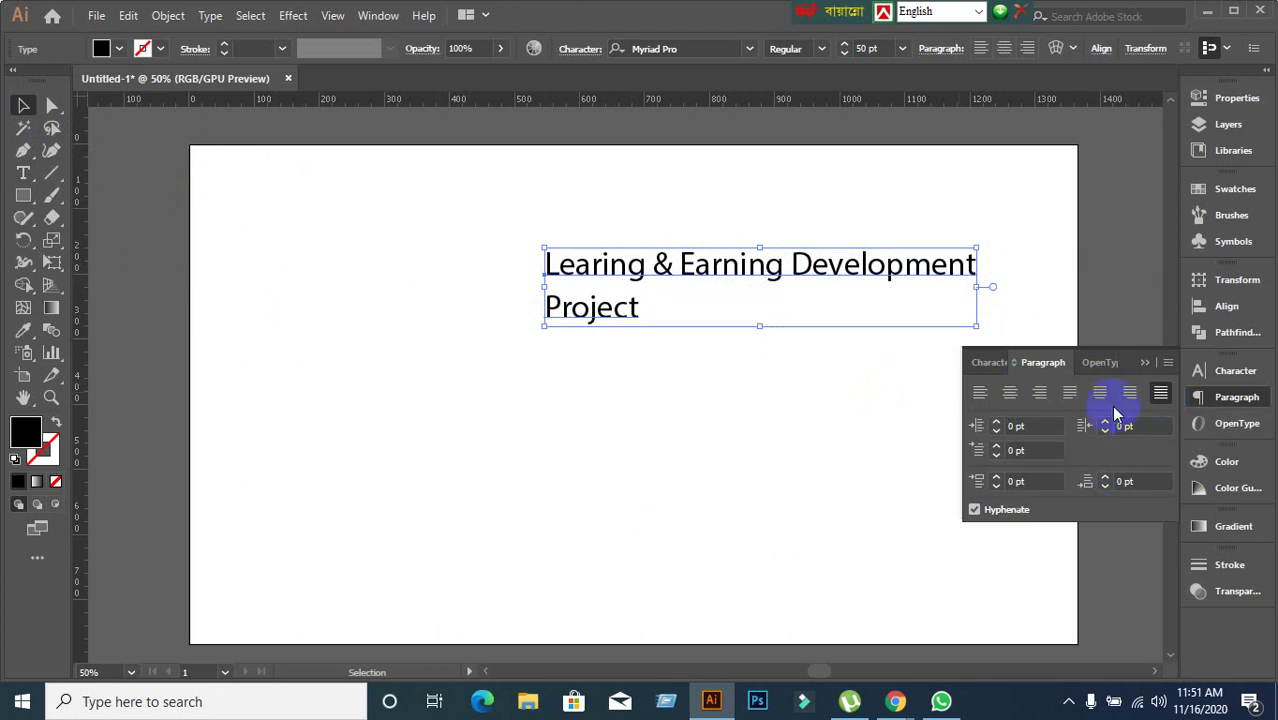
{"action": "left_click", "coordinate": [1099, 394]}
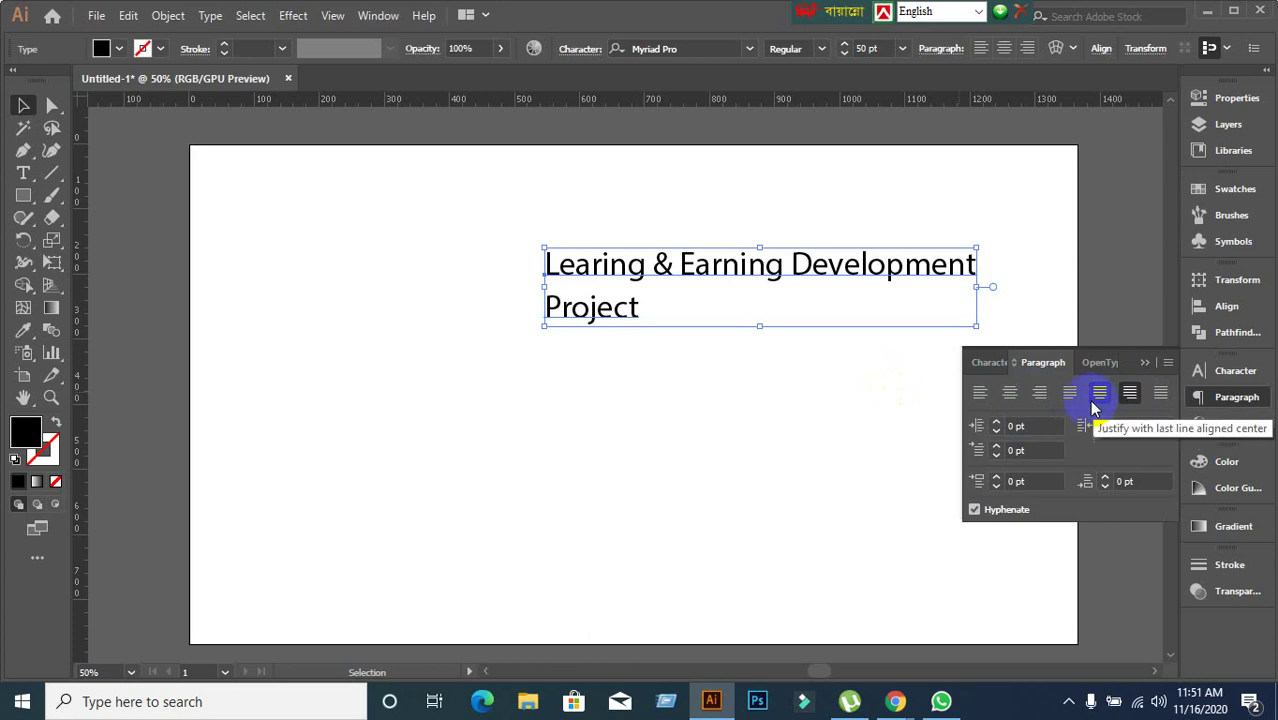
{"action": "left_click", "coordinate": [1129, 396]}
{"action": "left_click", "coordinate": [1101, 398]}
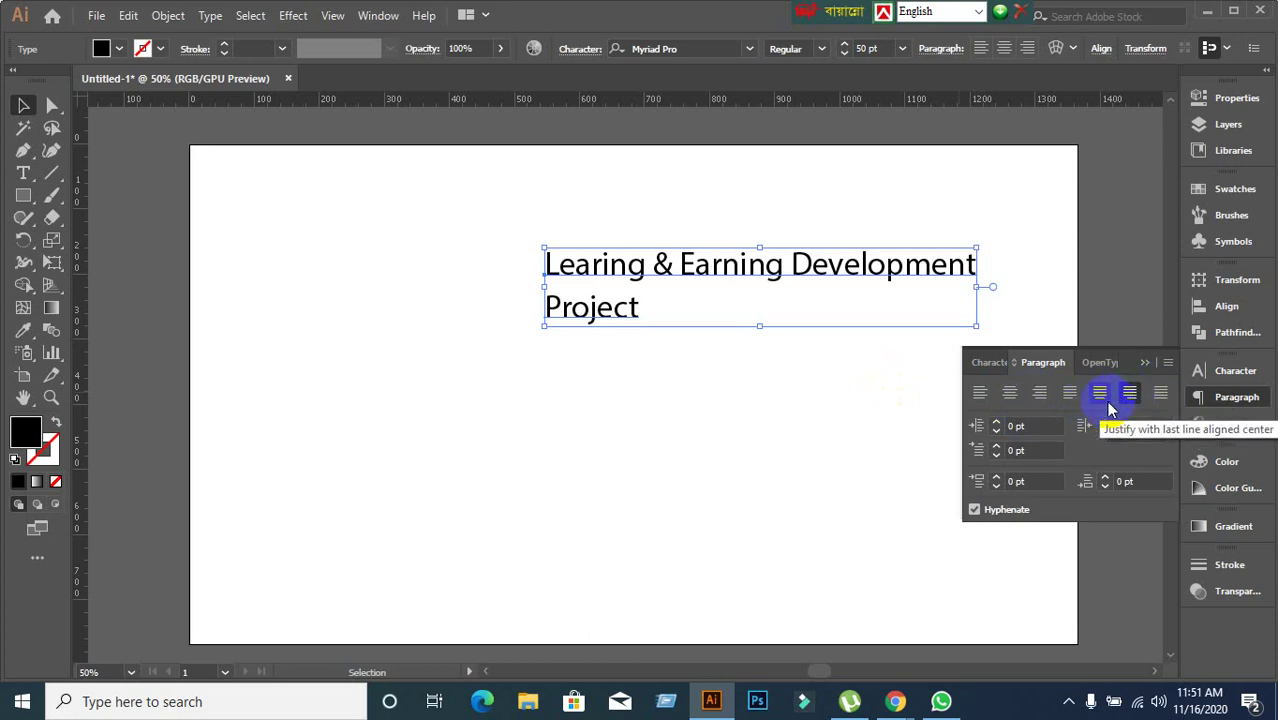
{"action": "left_click", "coordinate": [1129, 395]}
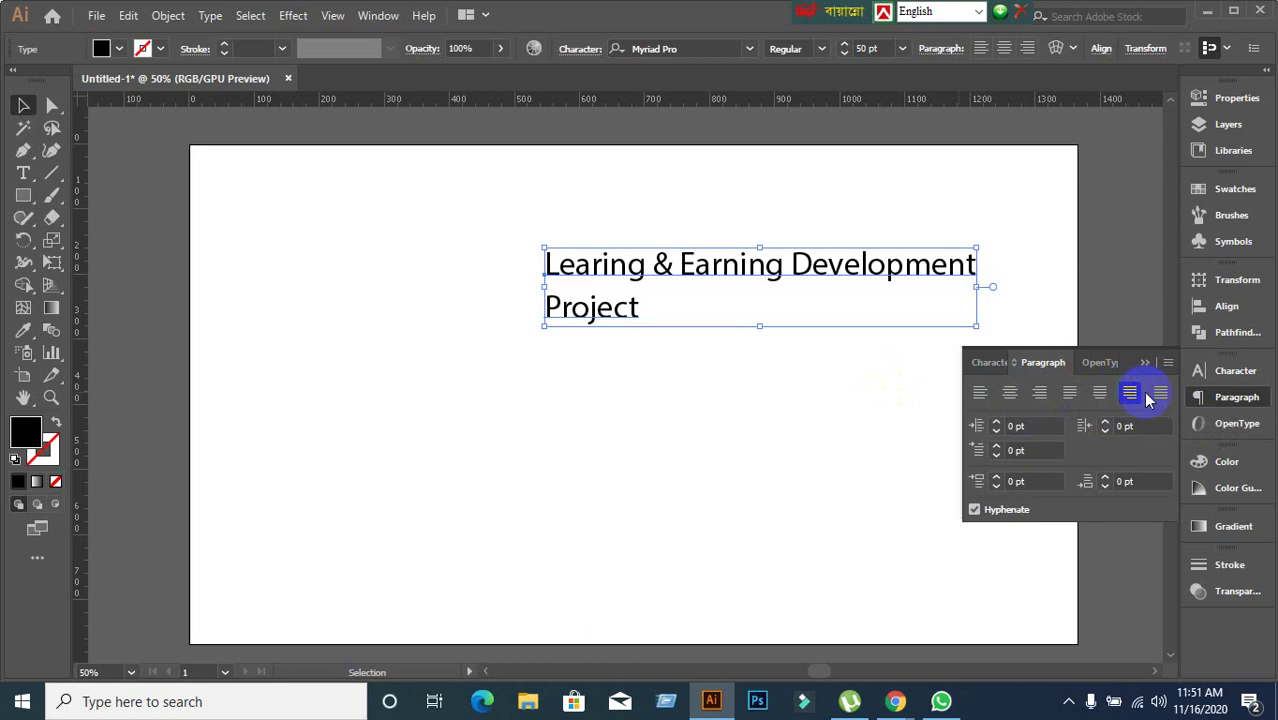
{"action": "left_click", "coordinate": [1160, 394]}
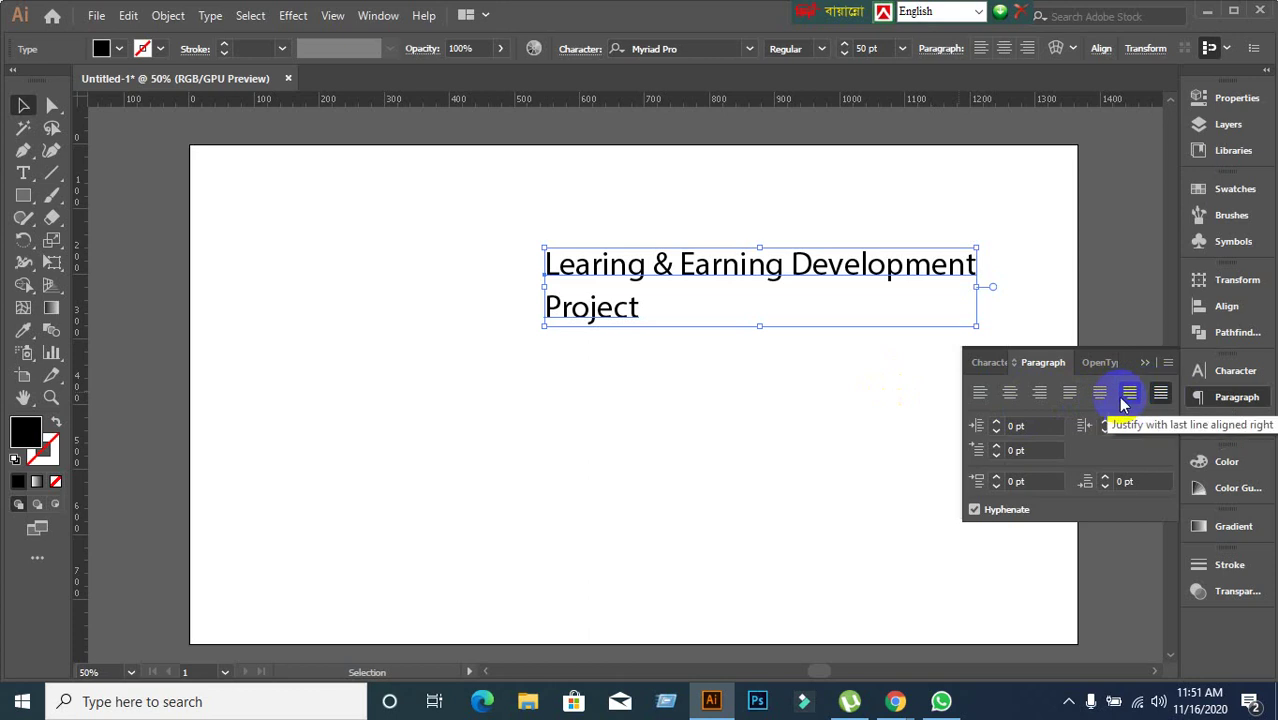
Cycle through right, centre and left alignment, ending left-aligned.
{"action": "left_click", "coordinate": [1043, 395]}
{"action": "left_click", "coordinate": [1011, 396]}
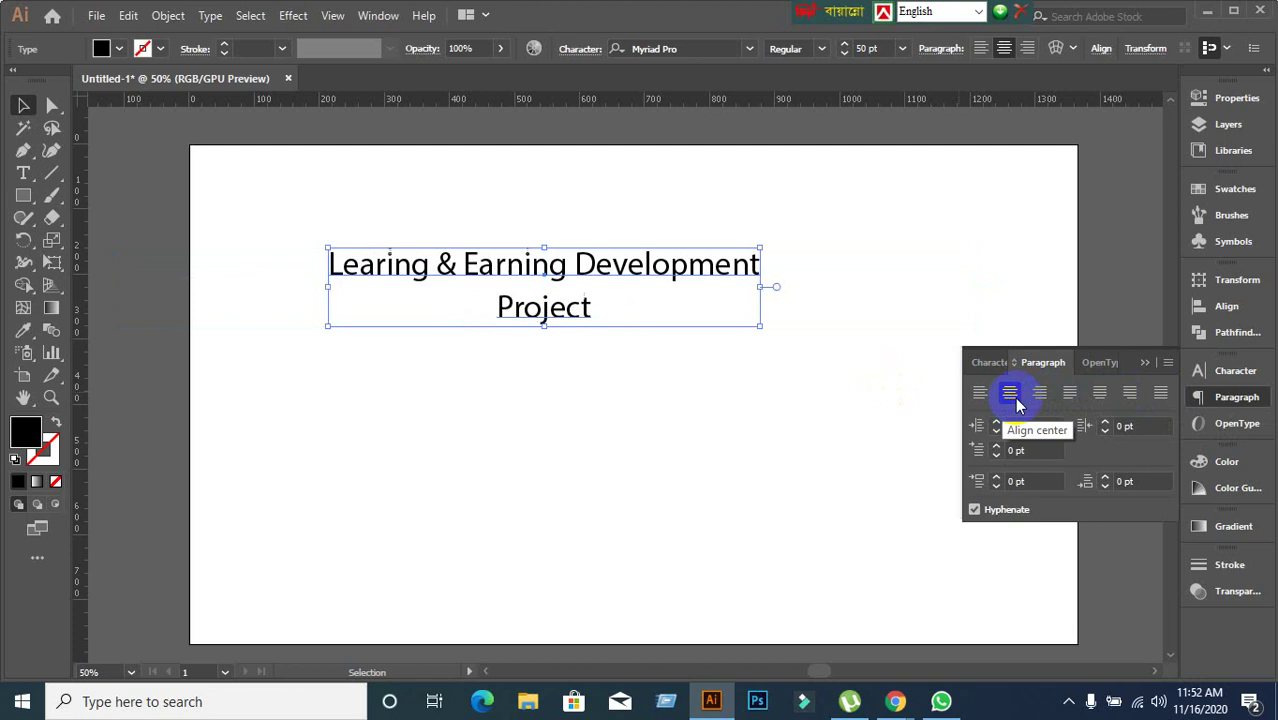
{"action": "left_click", "coordinate": [984, 397]}
{"action": "left_click", "coordinate": [1010, 396]}
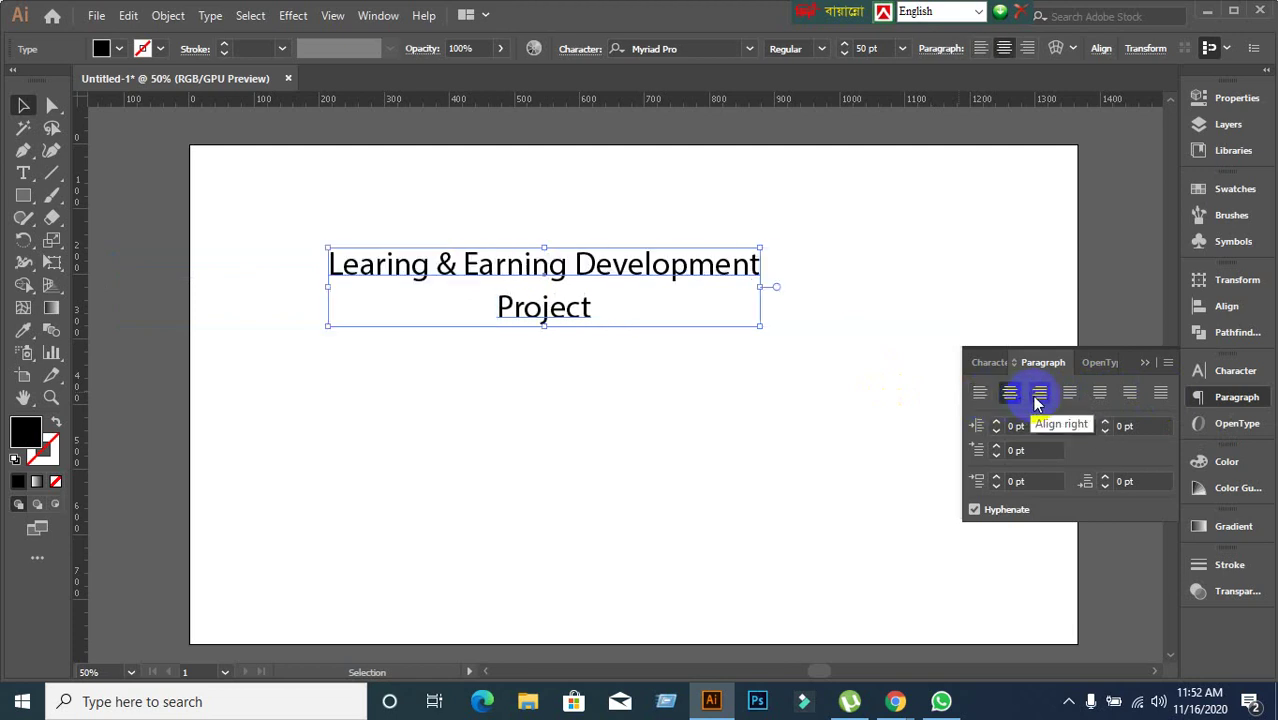
{"action": "left_click", "coordinate": [1039, 398]}
{"action": "left_click", "coordinate": [980, 393]}
Marquee-select the headline and delete it, leaving the artboard blank.
{"action": "left_click", "coordinate": [665, 402]}
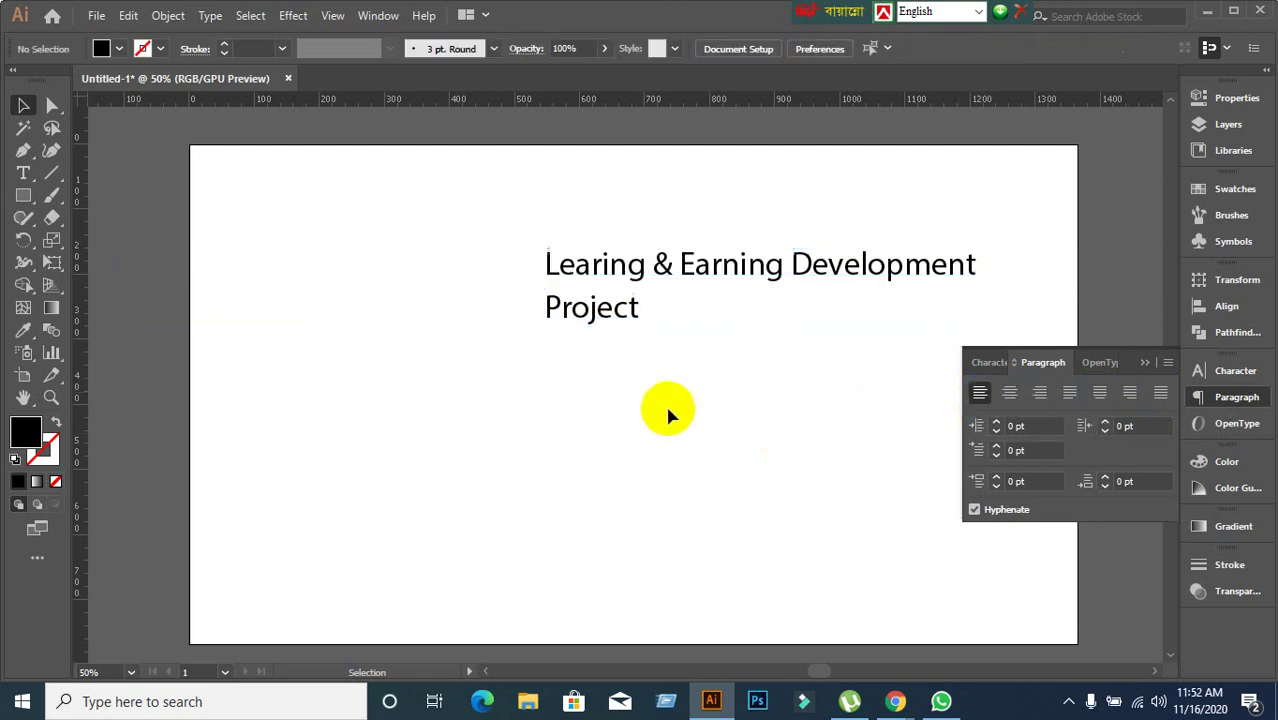
{"action": "left_click_drag", "start_coordinate": [540, 228], "coordinate": [970, 487]}
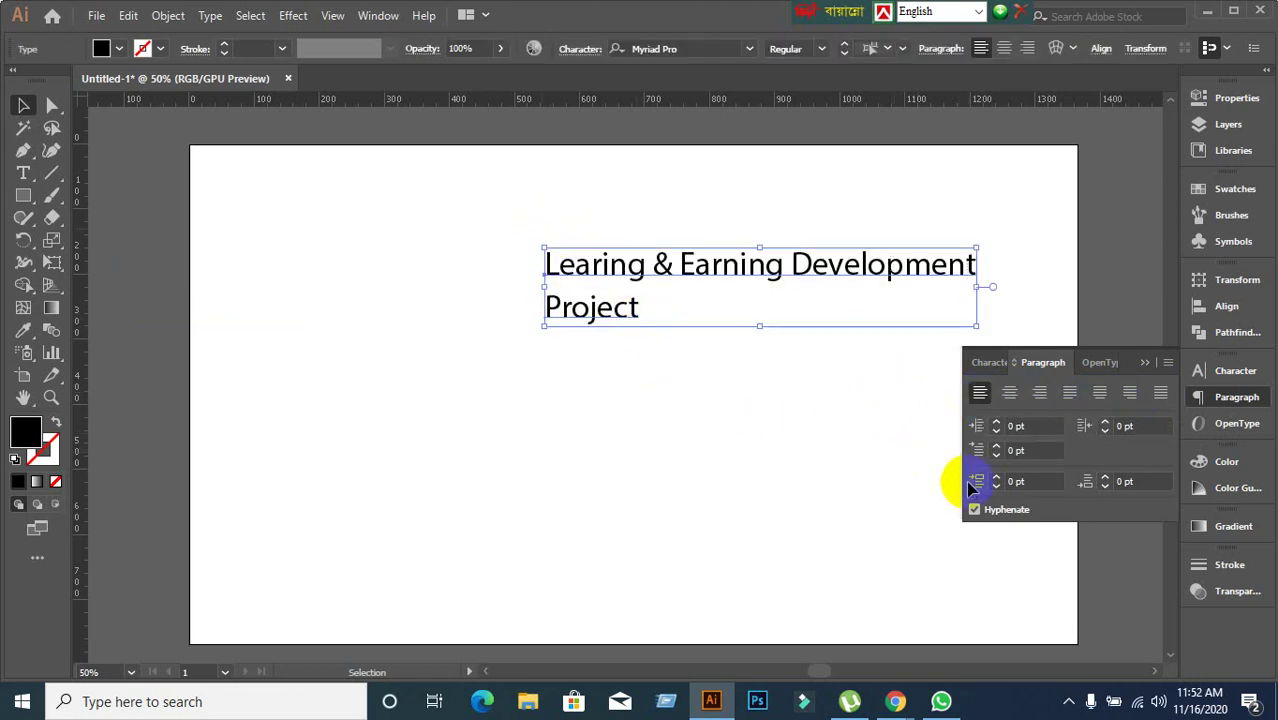
{"action": "key", "text": "Delete"}
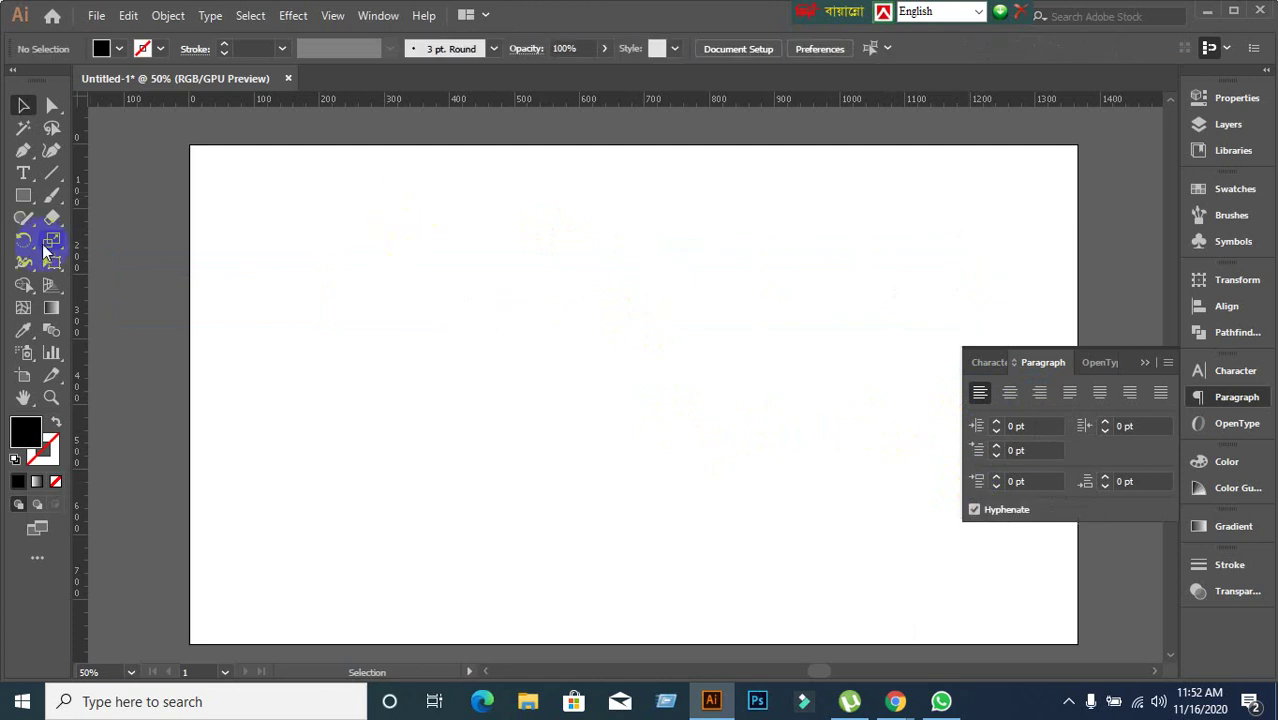
Draw a roughly 700 by 500 px area text frame with the Type tool and clear its placeholder text.
{"action": "left_click", "coordinate": [33, 180]}
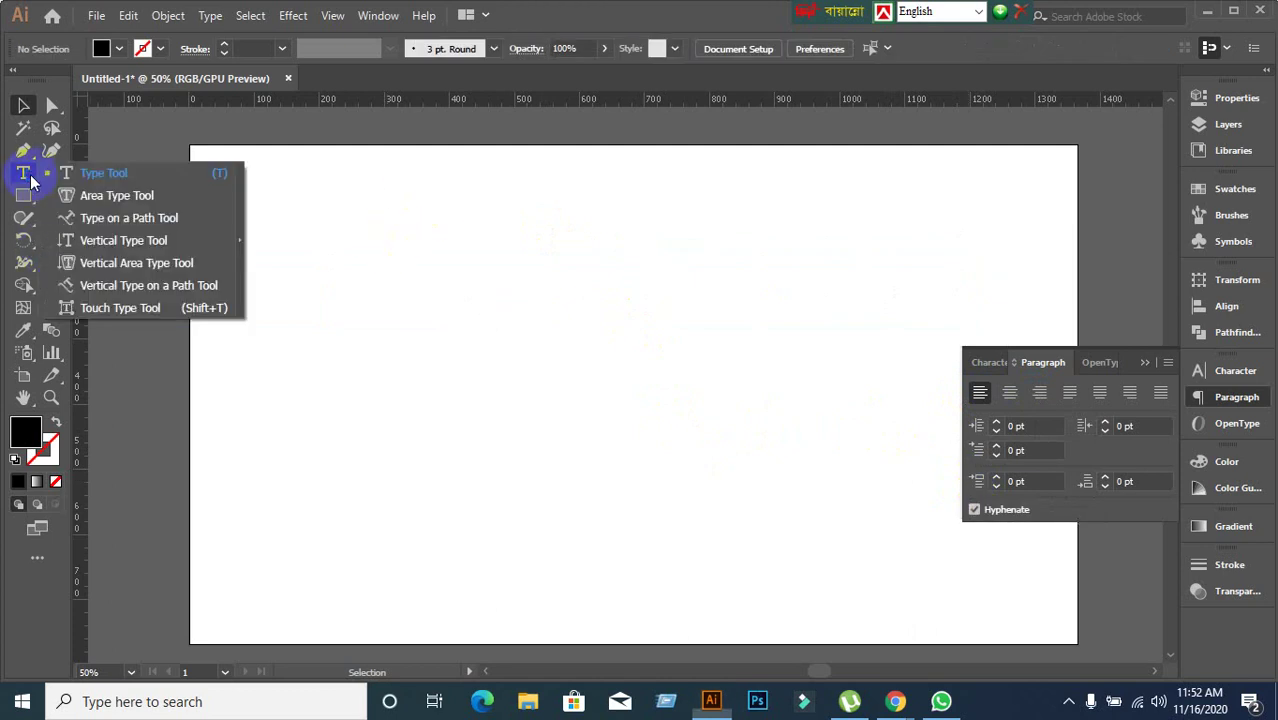
{"action": "left_click", "coordinate": [110, 170]}
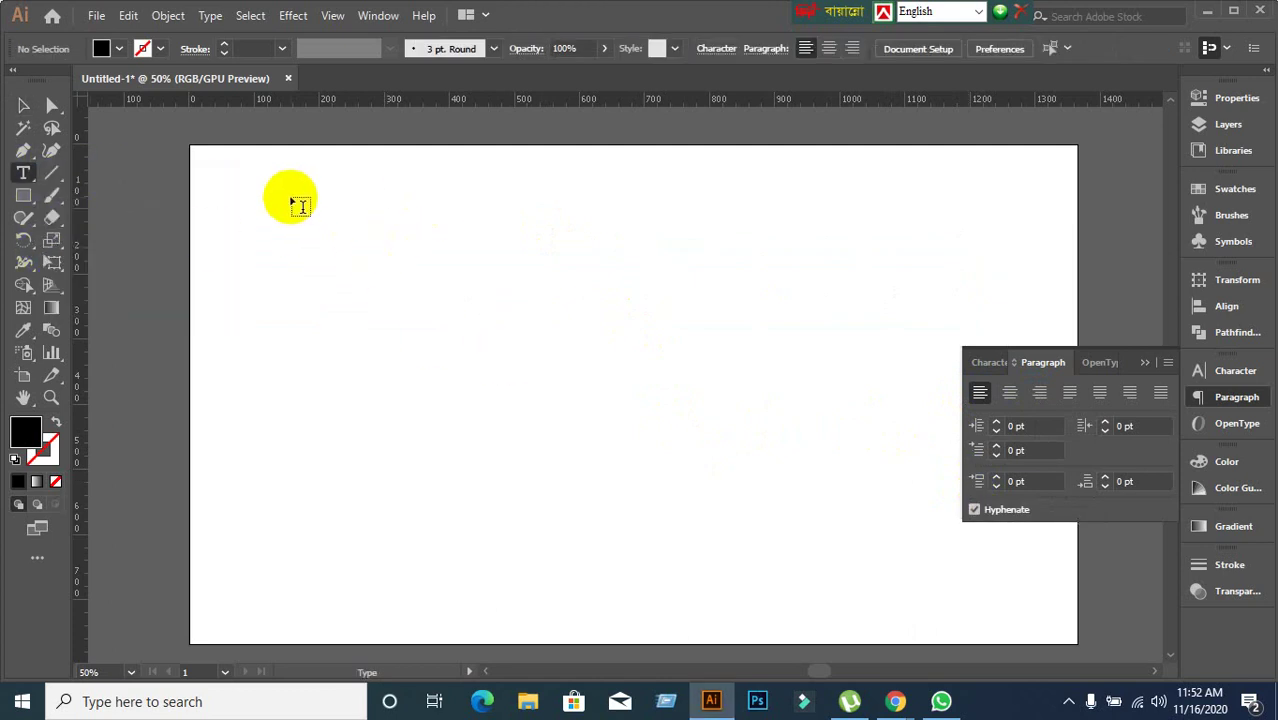
{"action": "left_click_drag", "start_coordinate": [291, 198], "coordinate": [746, 525]}
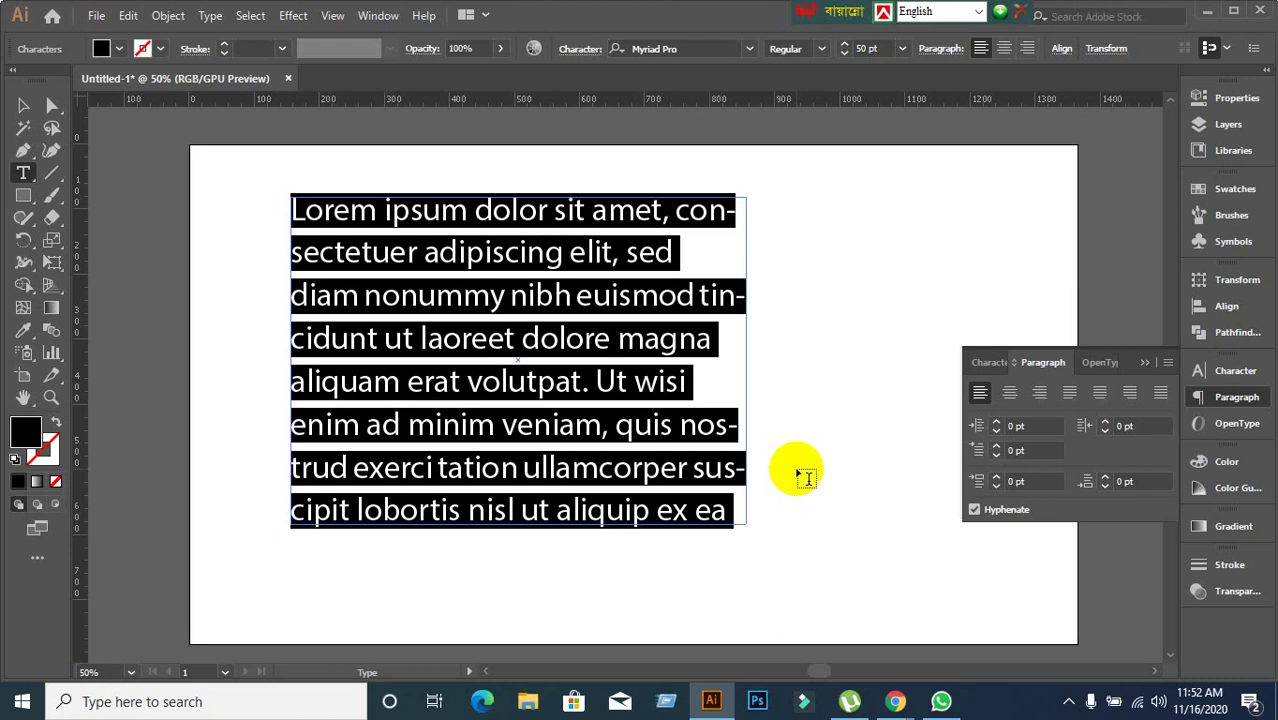
{"action": "key", "text": "Delete"}
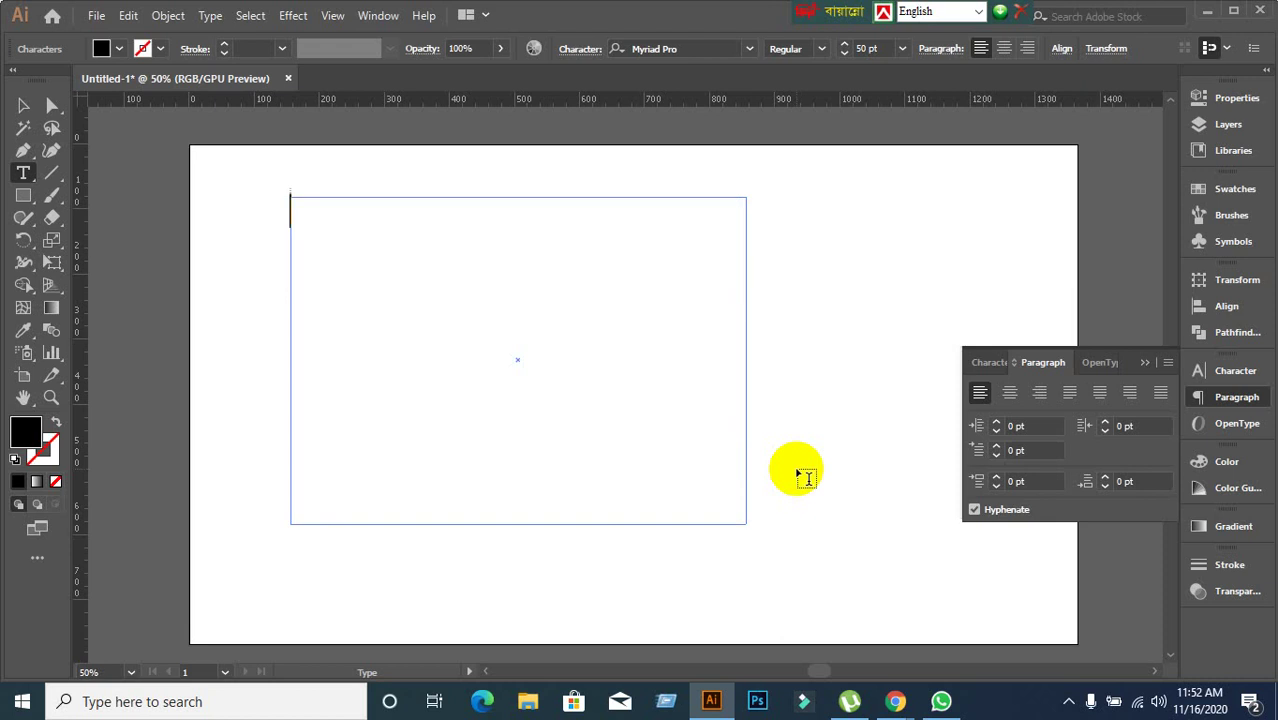
Type 'A quick brown fox jumps over the over the lazy dog' into the frame.
{"action": "type", "text": "A quick bro"}
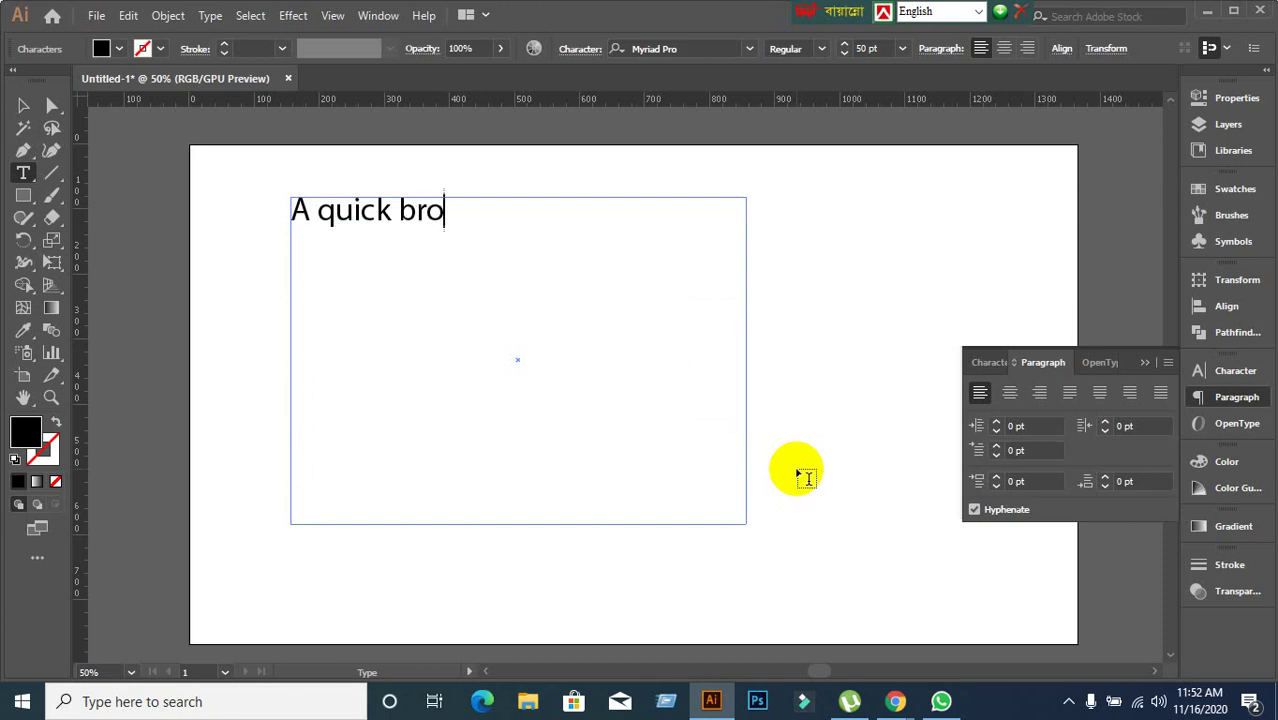
{"action": "type", "text": "wn fox "}
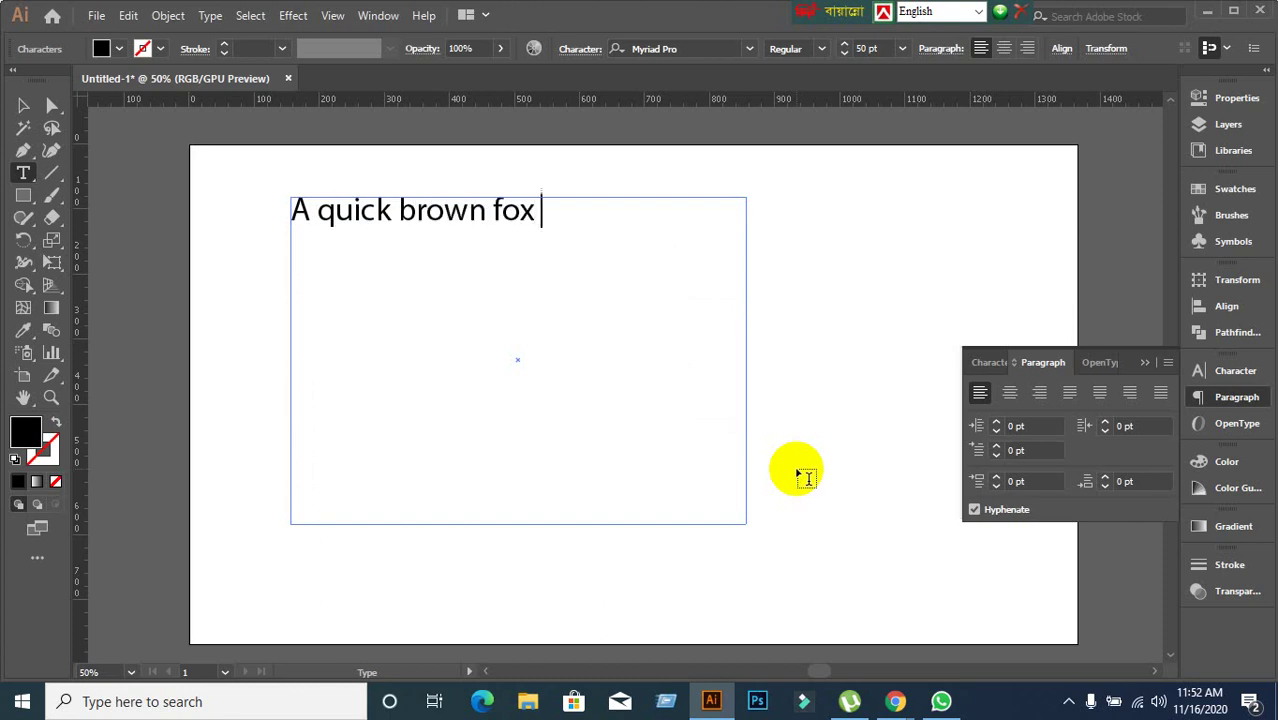
{"action": "type", "text": "jum"}
{"action": "key", "text": "BackSpace"}
{"action": "type", "text": "ump"}
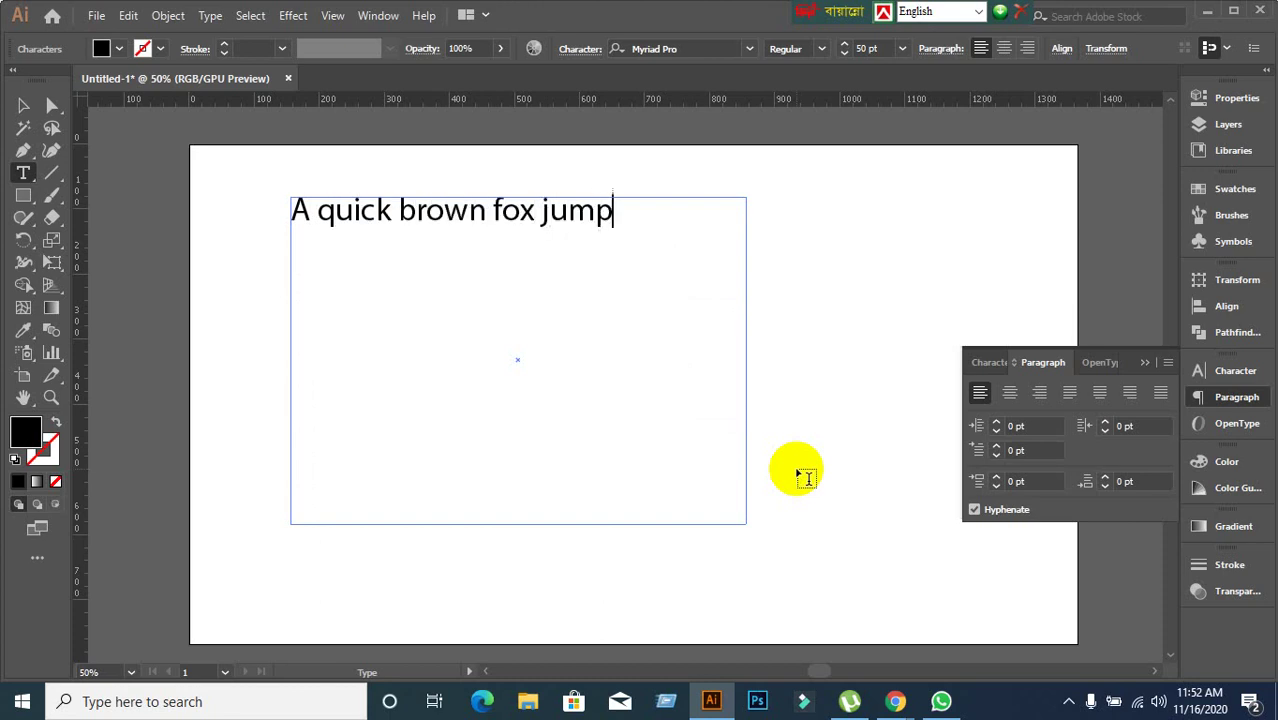
{"action": "type", "text": "s over the"}
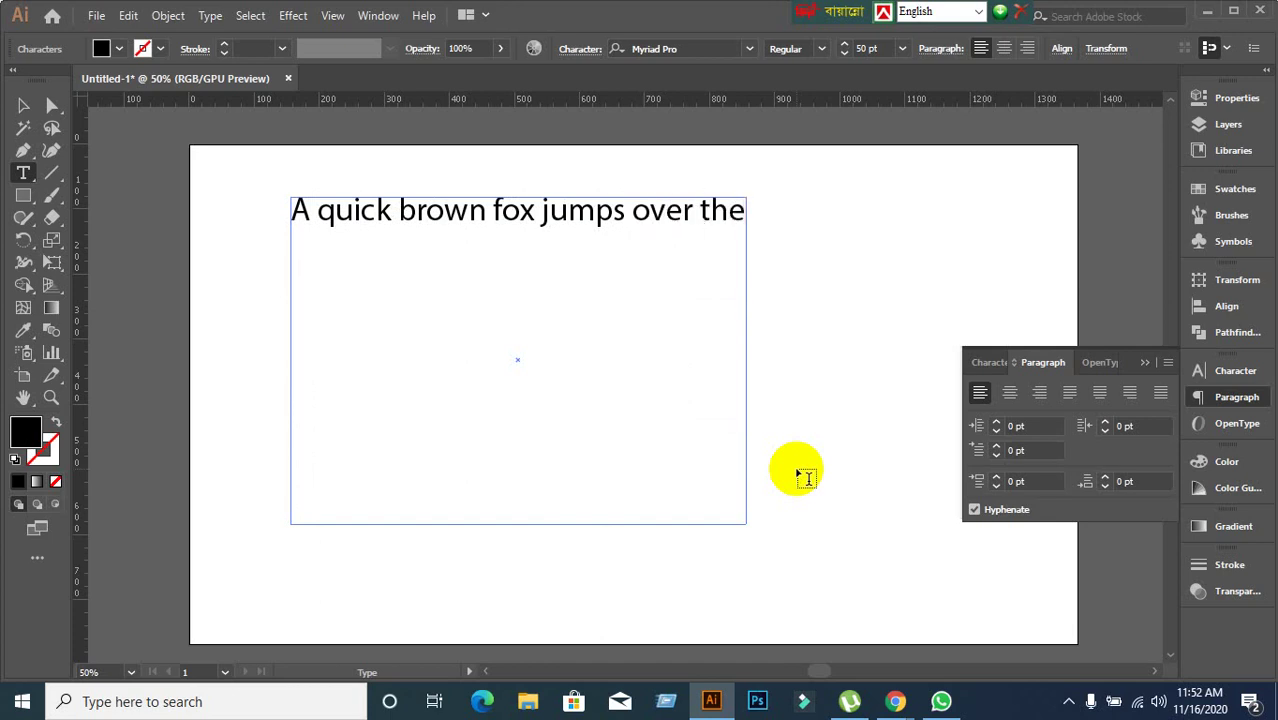
{"action": "type", "text": " over the"}
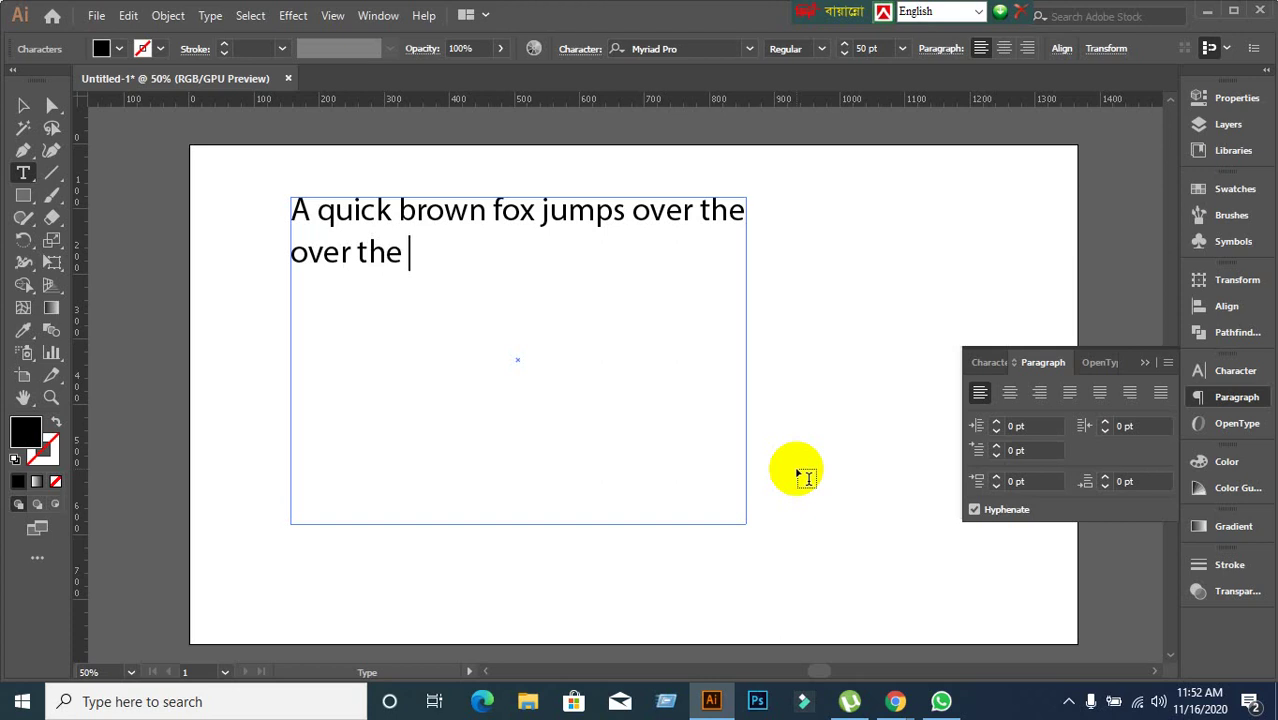
{"action": "type", "text": " lazy dog."}
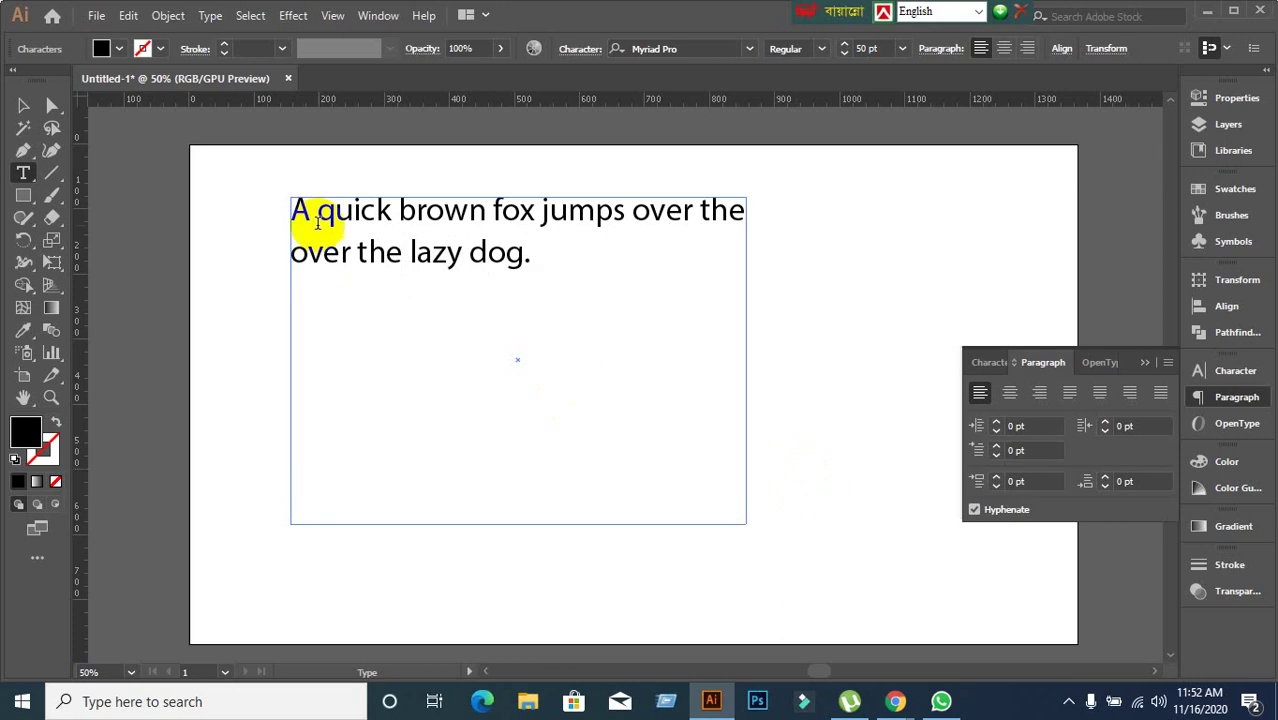
Paste four more copies of the sentence after it so the frame overflows.
{"action": "left_click_drag", "start_coordinate": [313, 212], "coordinate": [528, 262]}
{"action": "key", "text": "ctrl+c"}
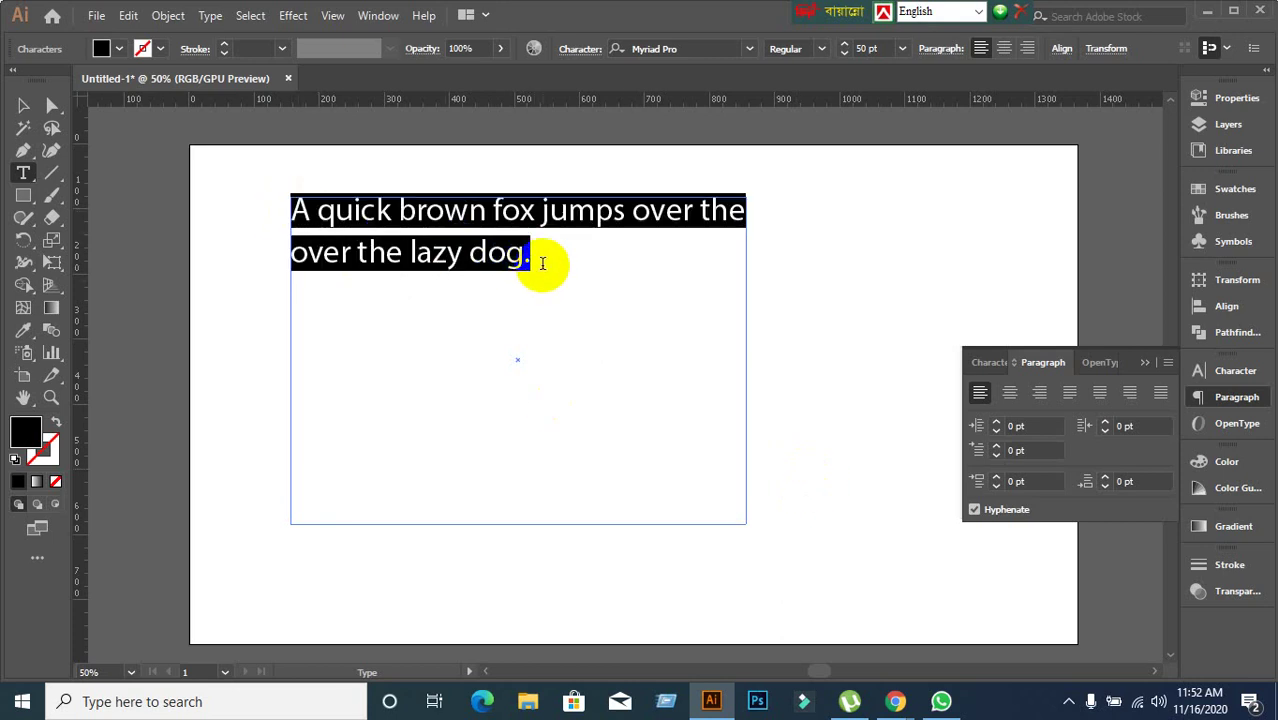
{"action": "left_click", "coordinate": [542, 262]}
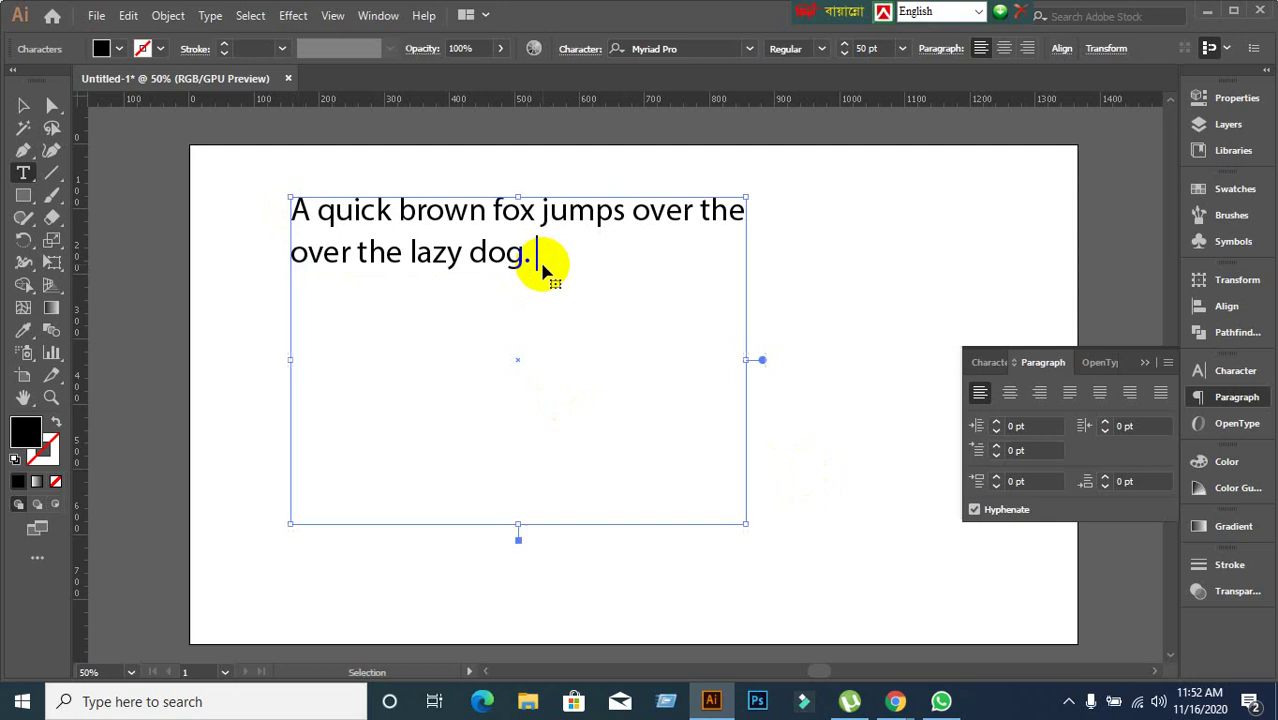
{"action": "key", "text": "ctrl+v"}
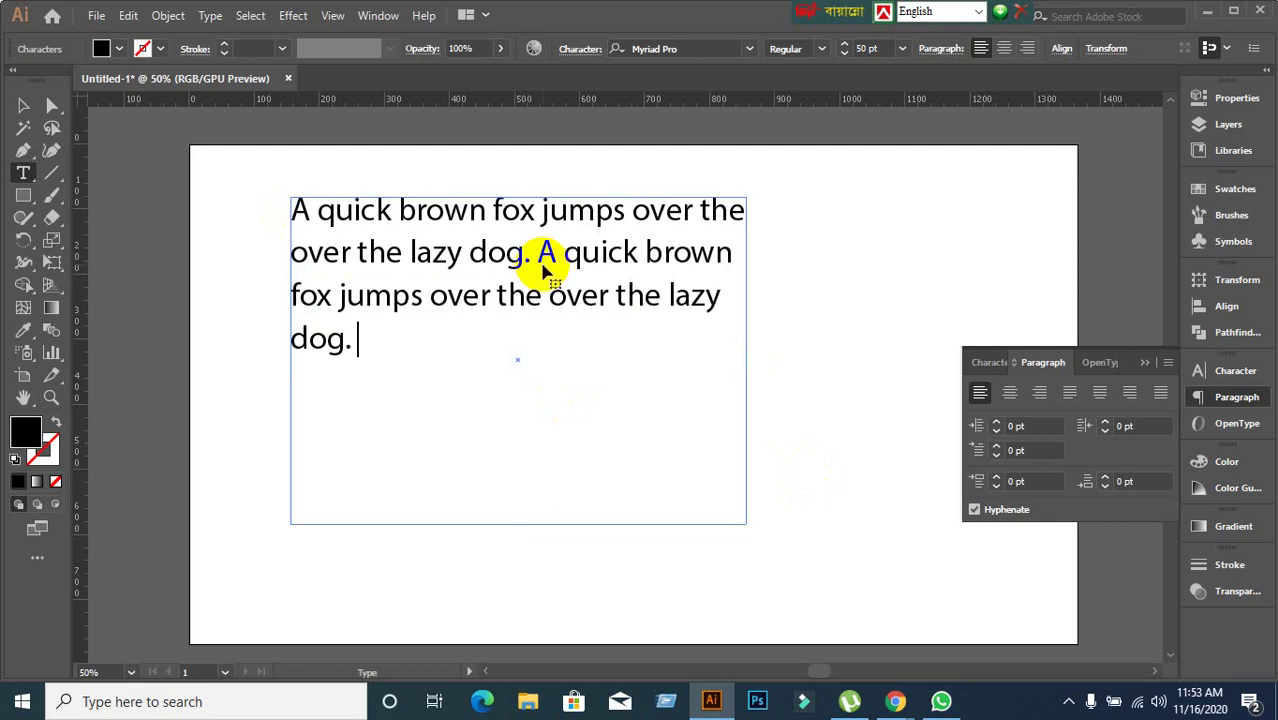
{"action": "key", "text": "ctrl+v"}
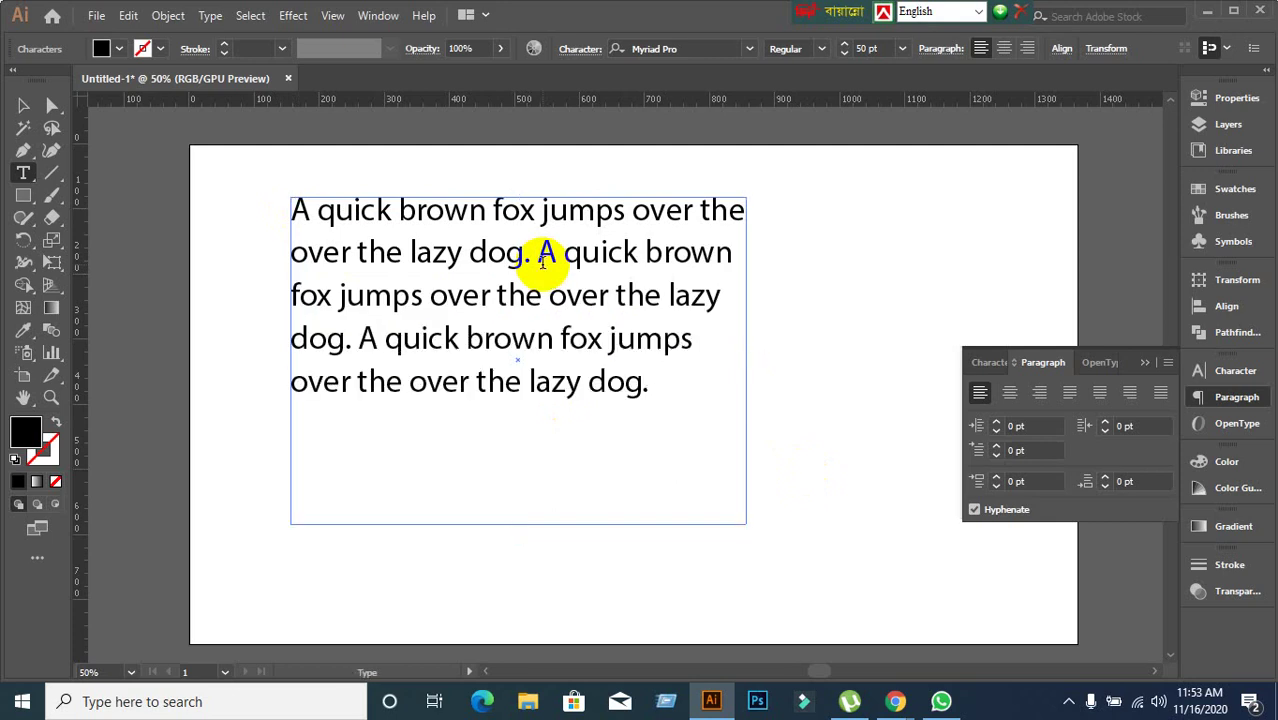
{"action": "key", "text": "ctrl+v"}
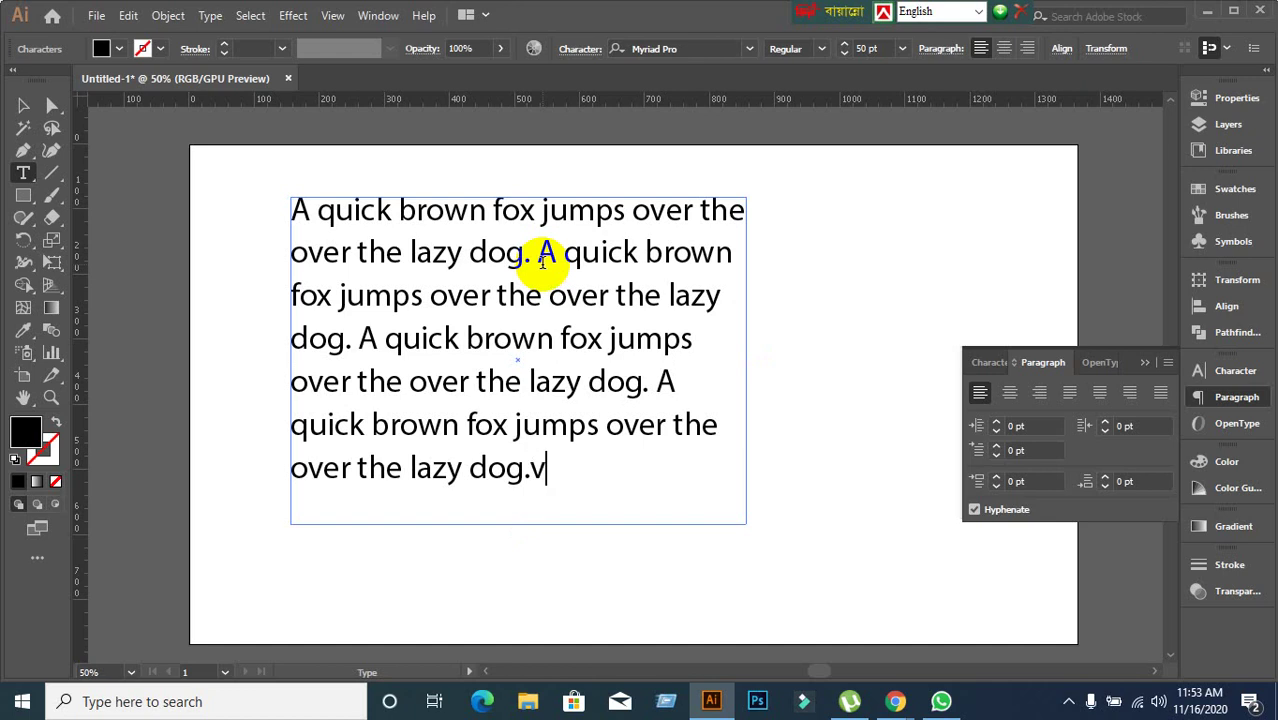
{"action": "key", "text": "BackSpace"}
{"action": "key", "text": "ctrl+v"}
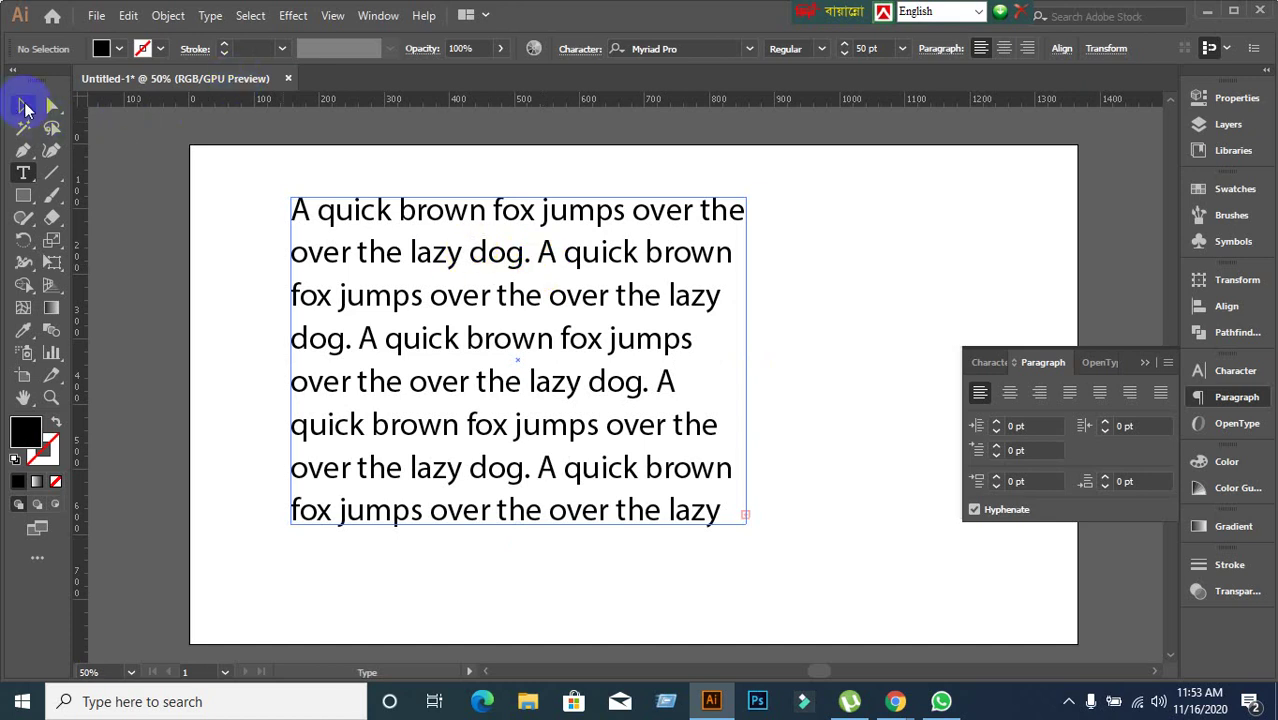
Switch to the Selection tool and lower the text frame's bottom edge slightly.
{"action": "left_click", "coordinate": [24, 106]}
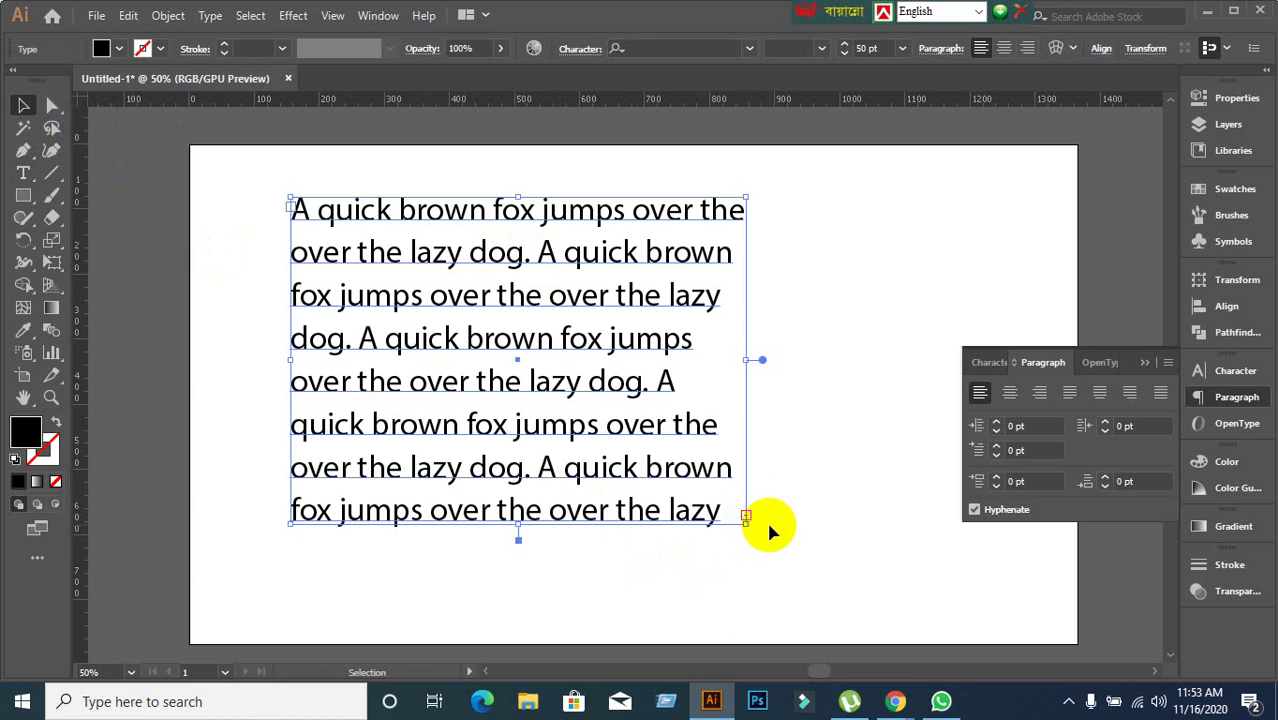
{"action": "scroll", "coordinate": [768, 526], "scroll_direction": "up", "scroll_amount": 2}
{"action": "scroll", "coordinate": [736, 494], "scroll_direction": "down", "scroll_amount": 1}
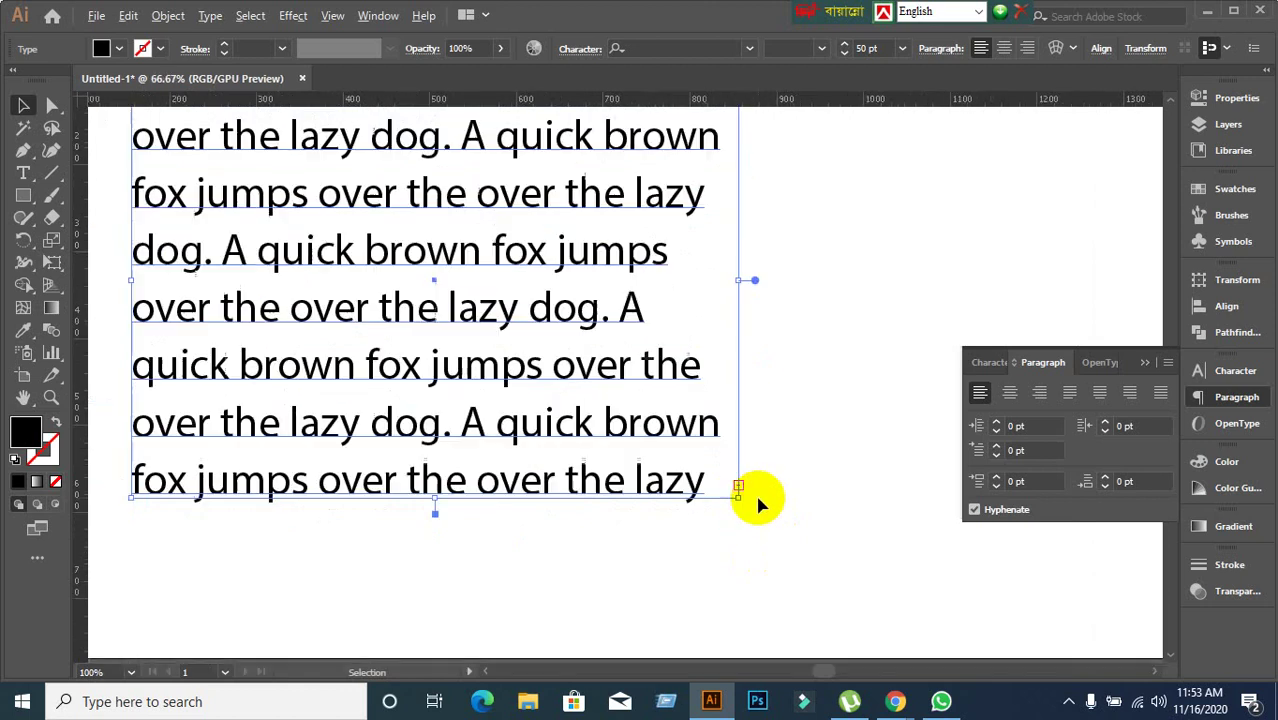
{"action": "scroll", "coordinate": [755, 492], "scroll_direction": "down", "scroll_amount": 1}
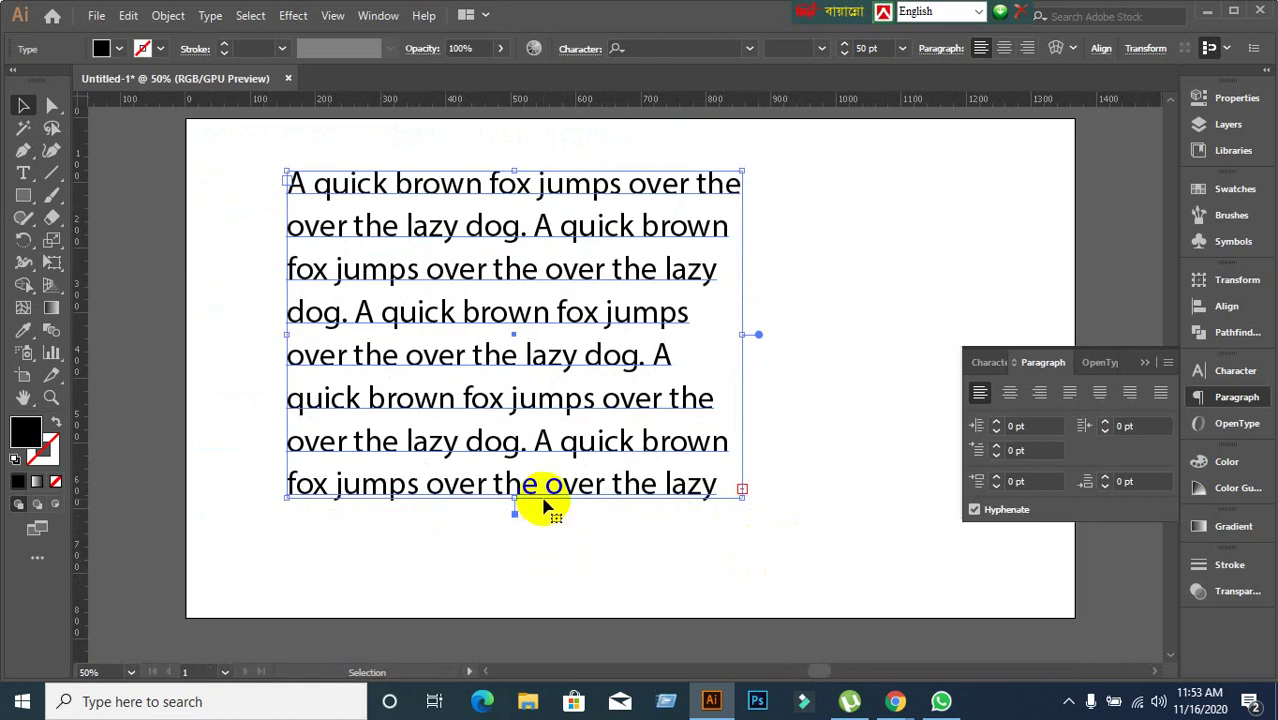
{"action": "mouse_move", "coordinate": [510, 500]}
{"action": "left_mouse_down"}
{"action": "mouse_move", "coordinate": [508, 522]}
{"action": "mouse_move", "coordinate": [509, 507]}
{"action": "left_mouse_up"}
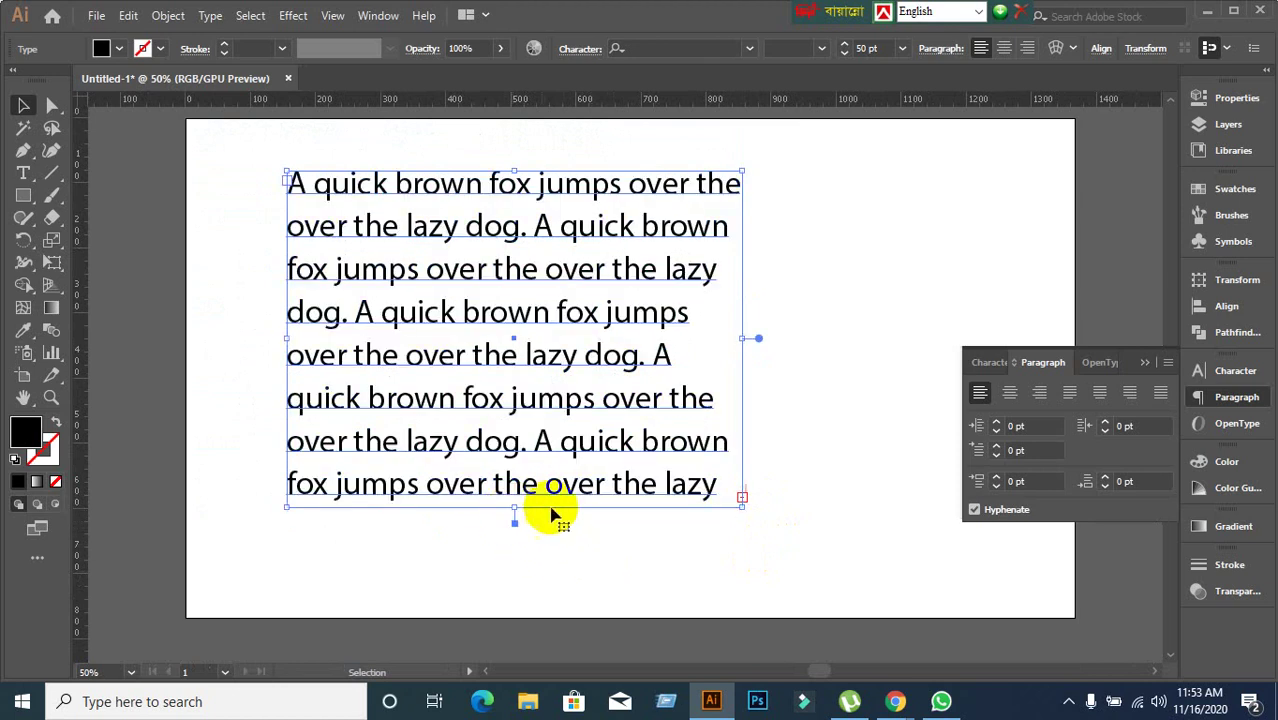
Try the justify options with last line aligned left, right and centered.
{"action": "left_click", "coordinate": [1071, 398]}
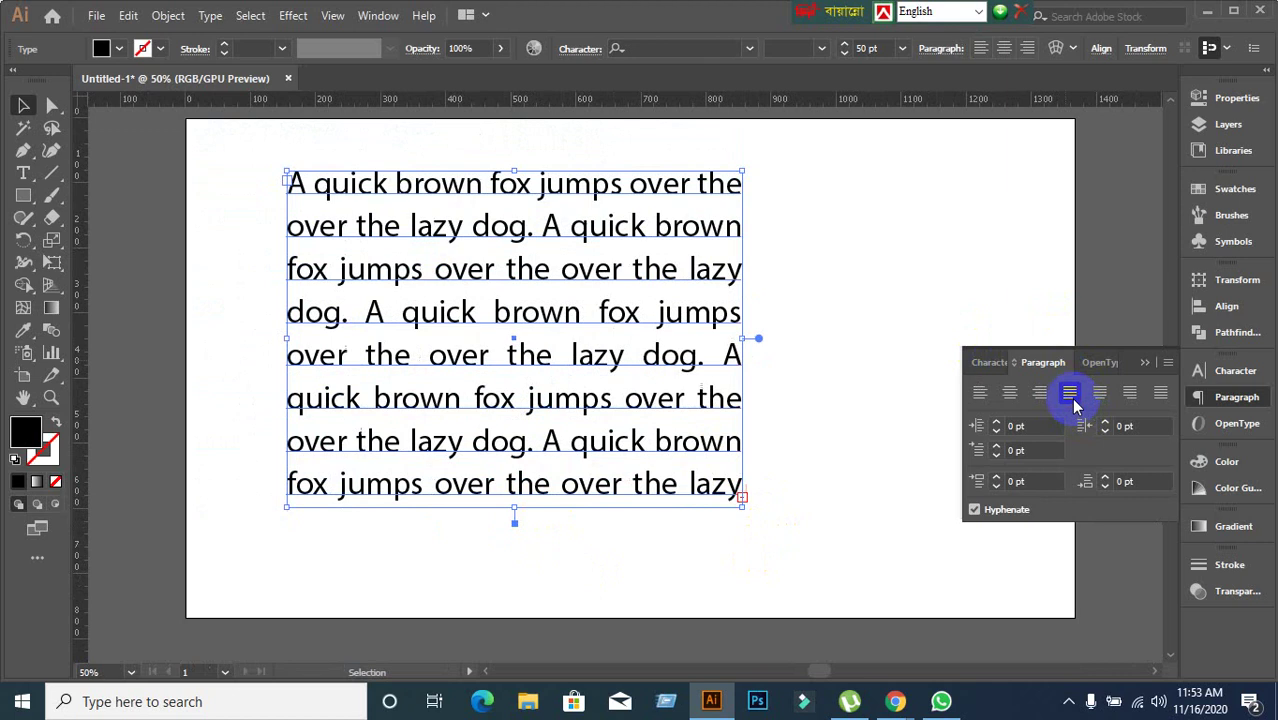
{"action": "left_click", "coordinate": [1129, 394]}
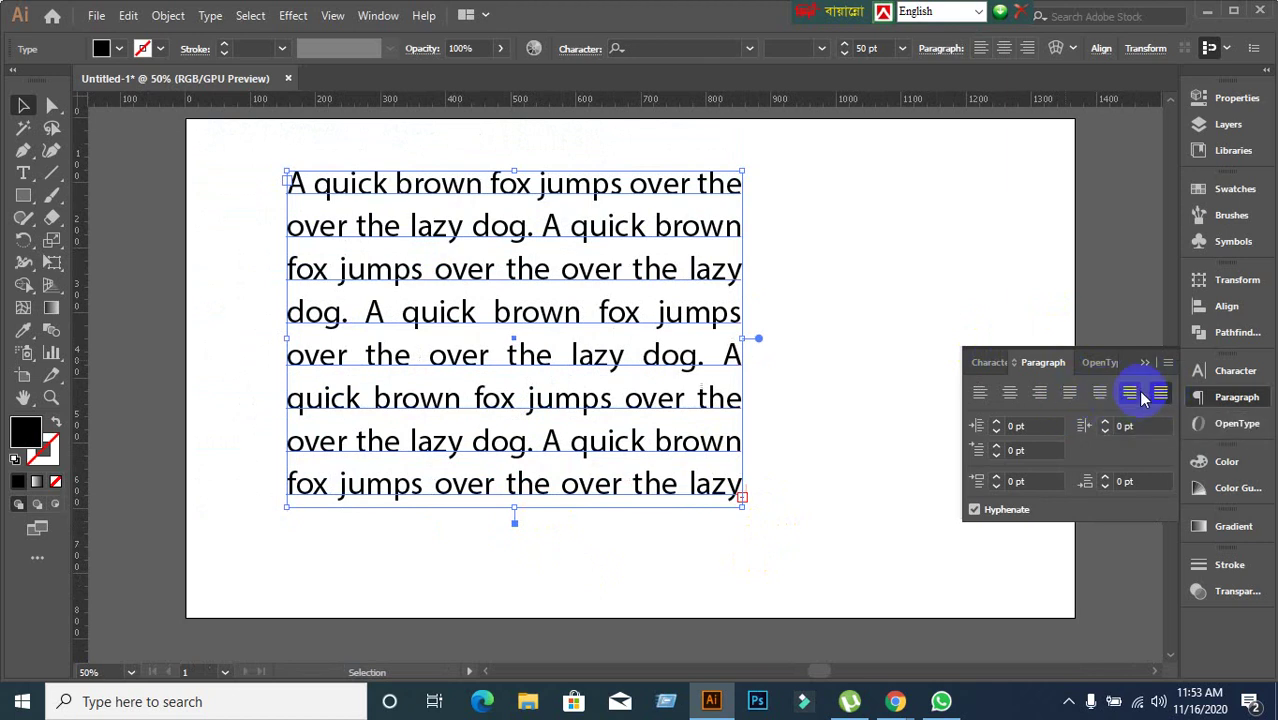
{"action": "left_click", "coordinate": [1100, 395]}
{"action": "left_click", "coordinate": [1070, 393]}
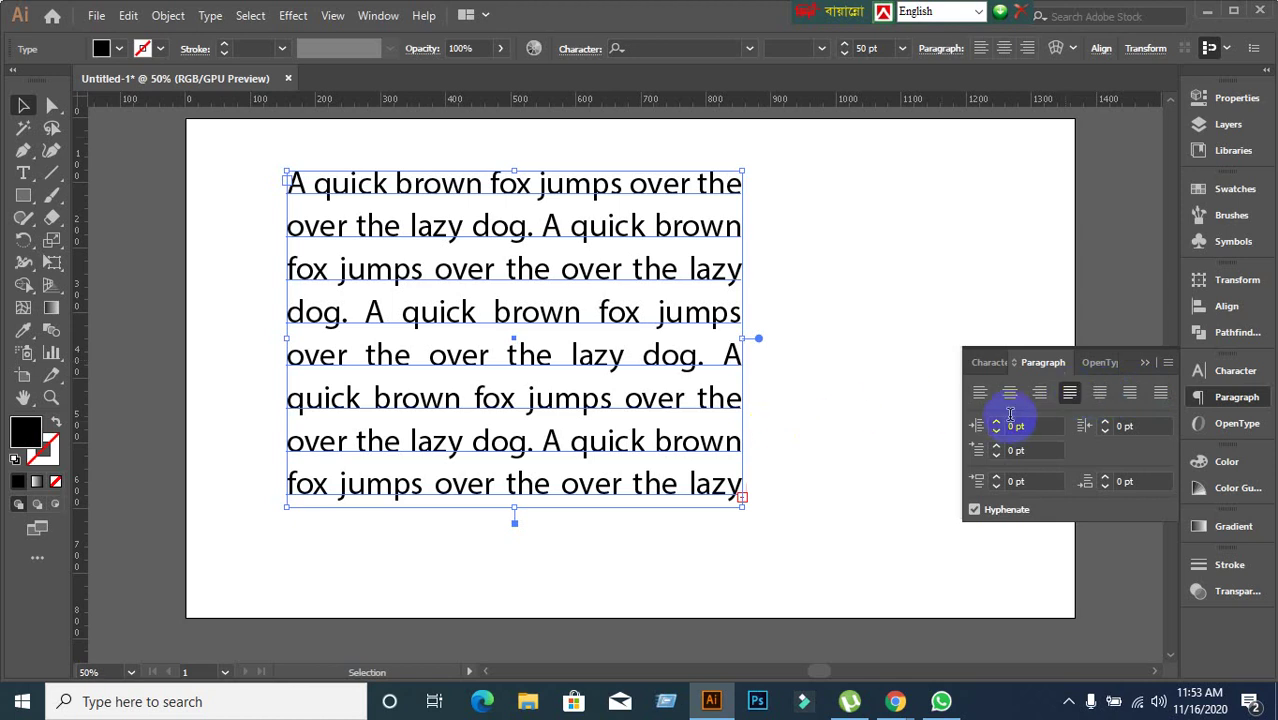
Reduce the font size from 50 pt to 39 pt in the Character panel.
{"action": "left_click", "coordinate": [985, 362]}
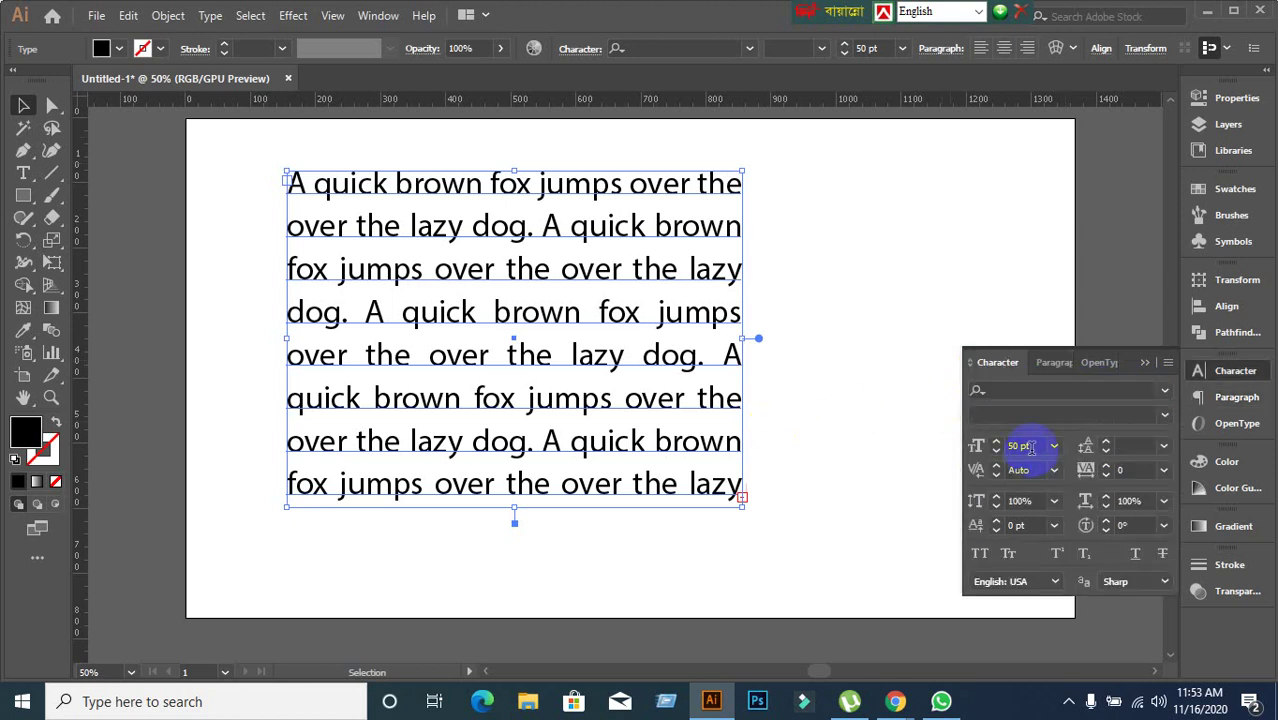
{"action": "left_click", "coordinate": [1030, 447]}
{"action": "scroll", "coordinate": [1030, 447], "scroll_direction": "down", "scroll_amount": 10}
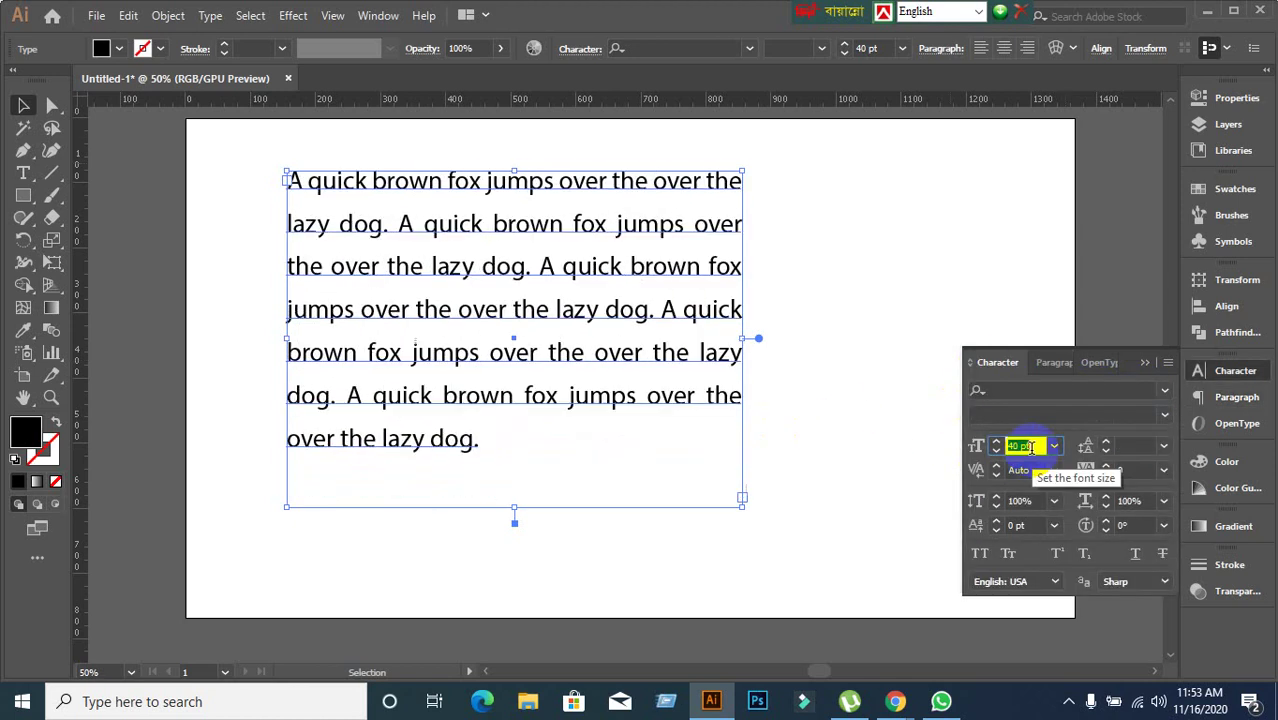
{"action": "scroll", "coordinate": [1030, 447], "scroll_direction": "down", "scroll_amount": 1}
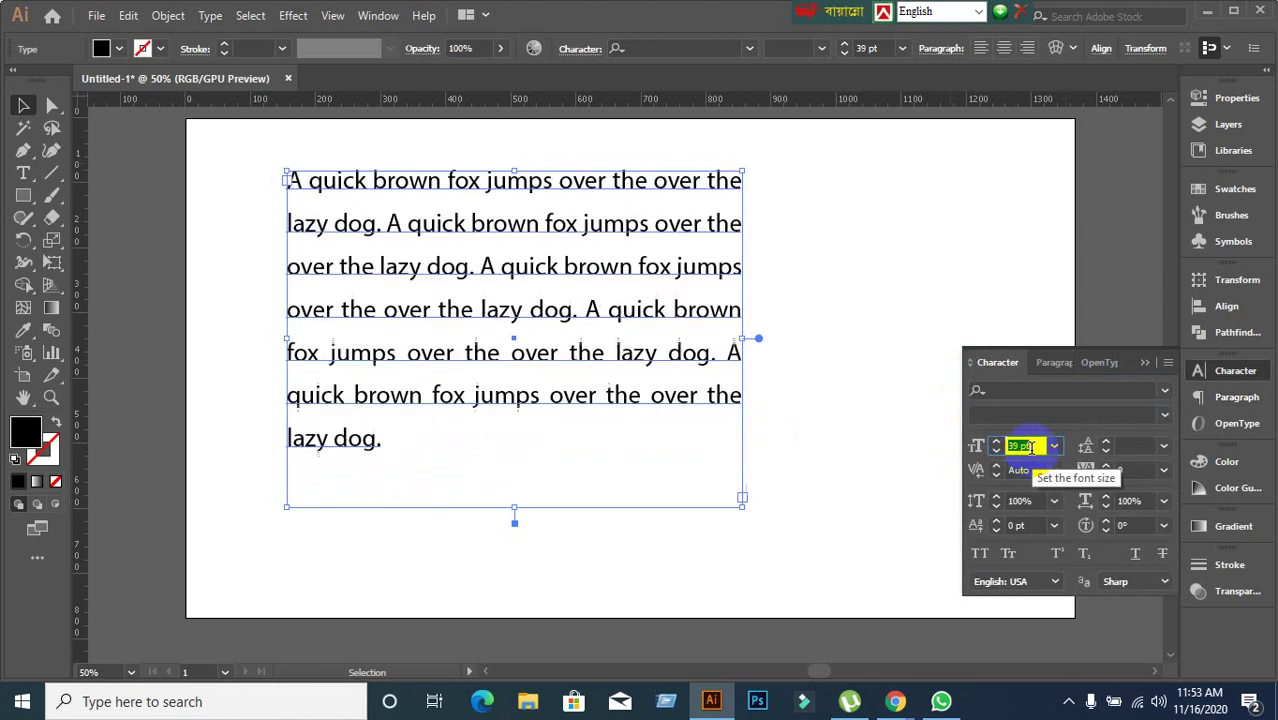
Cycle through every paragraph alignment, settle on Align Left, and deselect the text.
{"action": "left_click", "coordinate": [1056, 366]}
{"action": "left_click", "coordinate": [979, 392]}
{"action": "left_click", "coordinate": [1009, 392]}
{"action": "left_click", "coordinate": [1040, 395]}
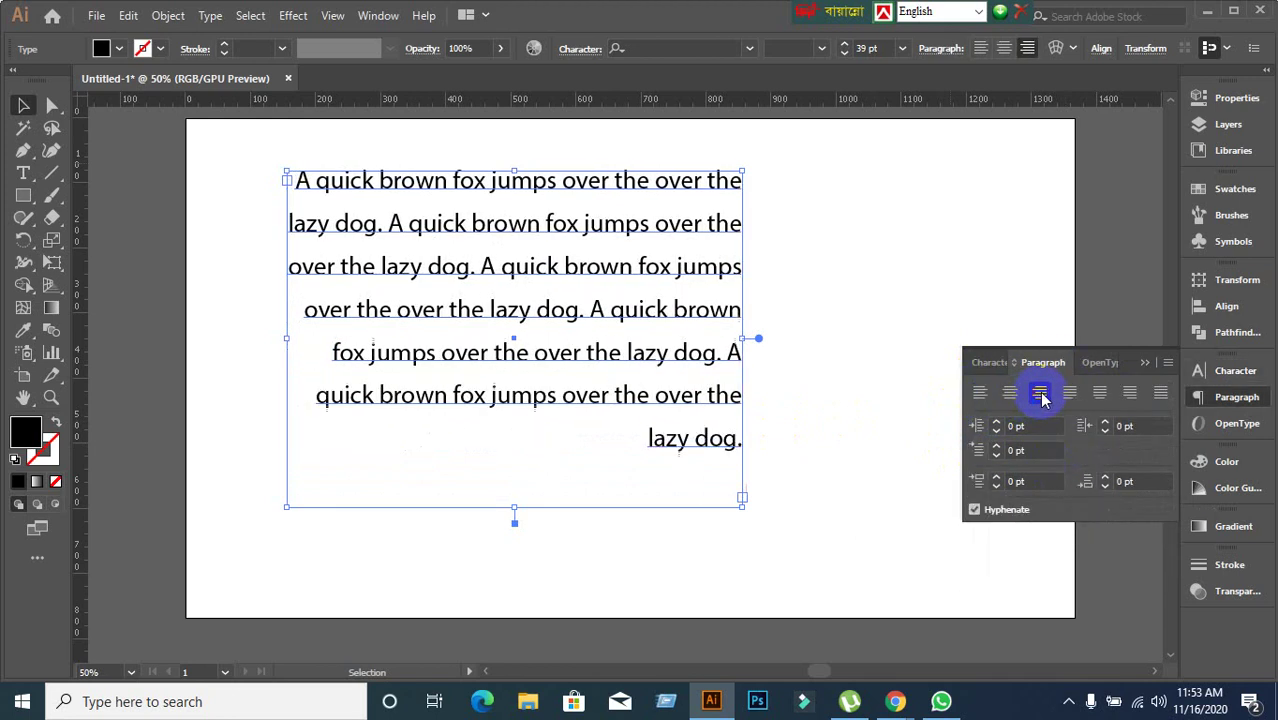
{"action": "left_click", "coordinate": [1068, 393]}
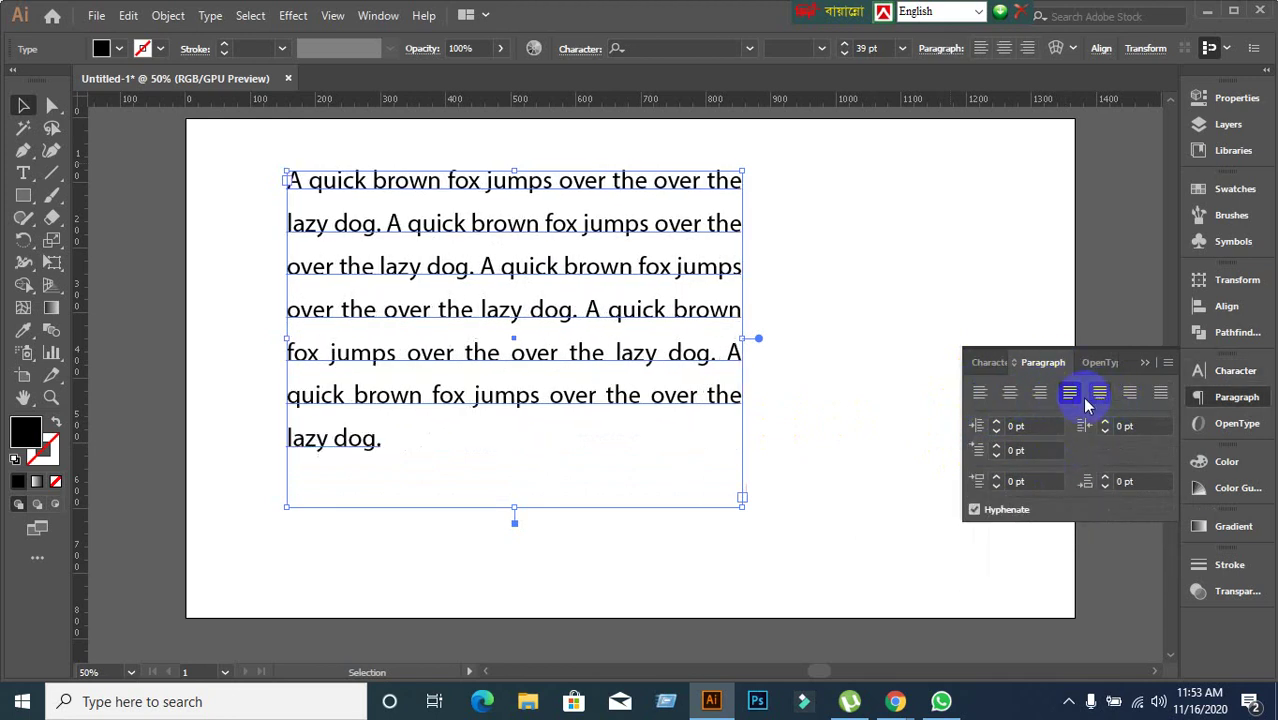
{"action": "left_click", "coordinate": [1099, 392]}
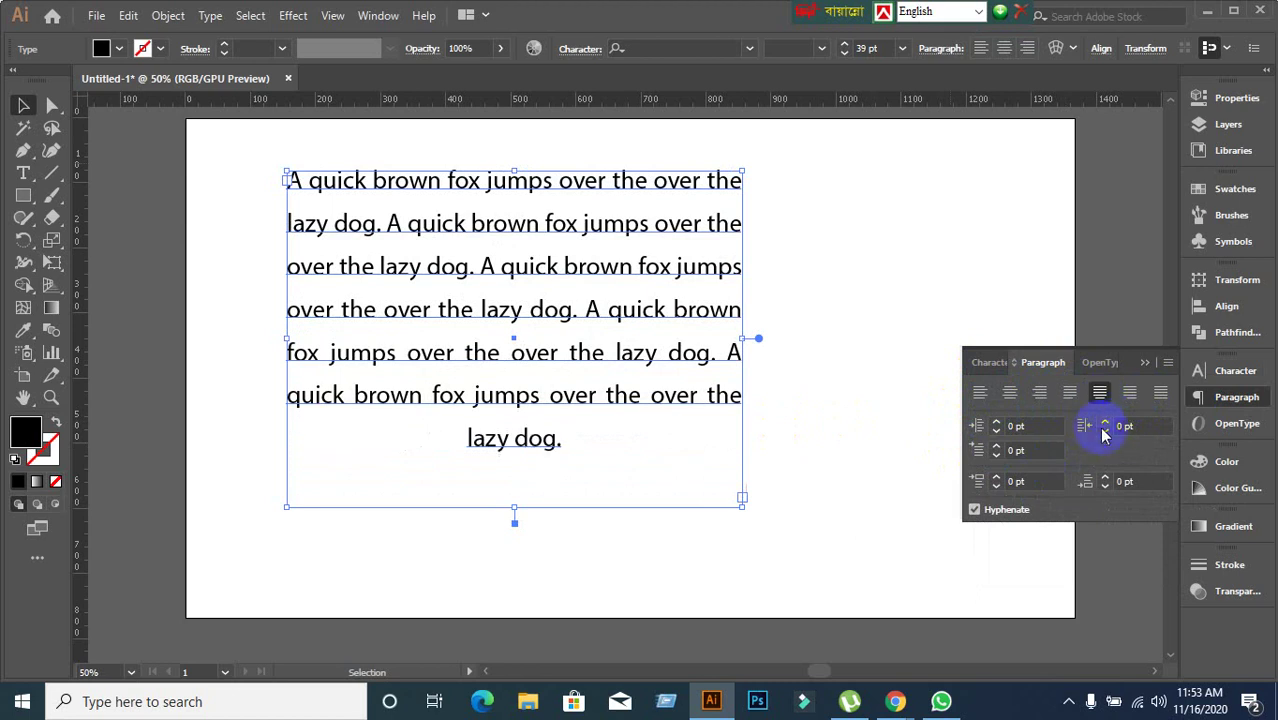
{"action": "left_click", "coordinate": [1129, 393]}
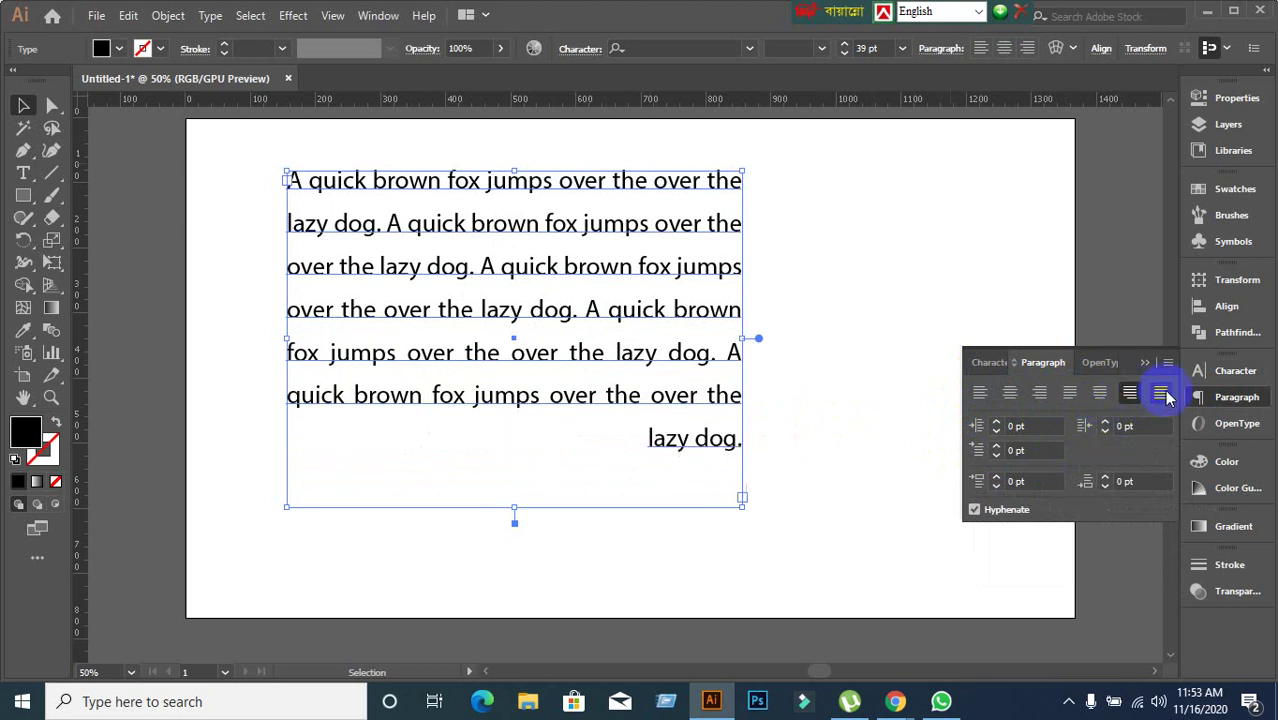
{"action": "left_click", "coordinate": [1163, 394]}
{"action": "left_click", "coordinate": [977, 395]}
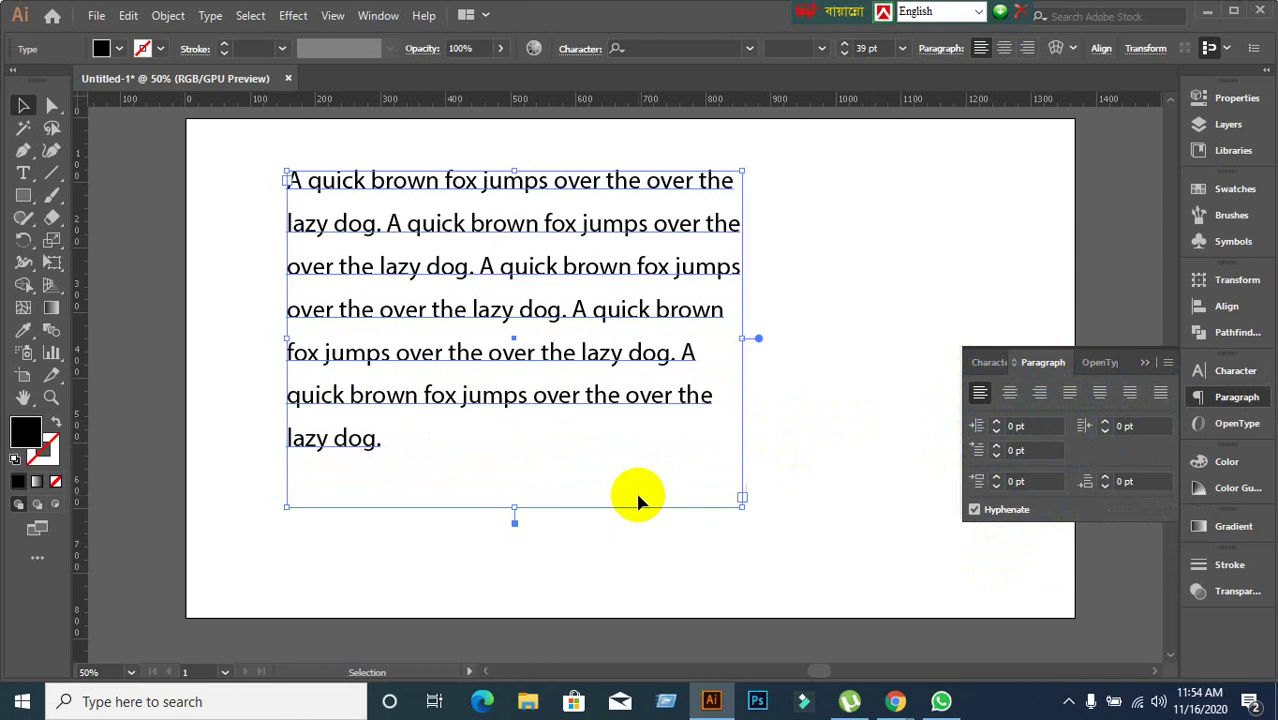
{"action": "left_click", "coordinate": [778, 401]}
Select all and delete the lazy dog text frame, then pan around the empty artboard.
{"action": "left_click", "coordinate": [603, 370]}
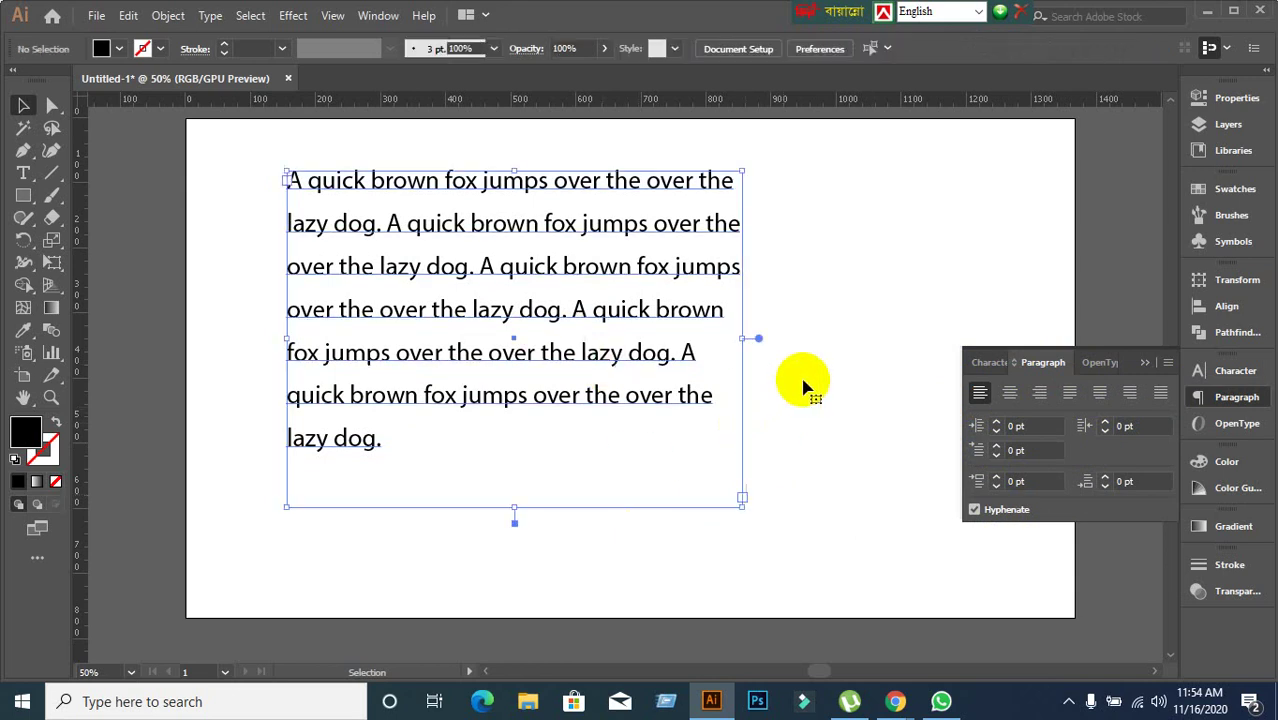
{"action": "left_click", "coordinate": [806, 383]}
{"action": "scroll", "coordinate": [802, 373], "scroll_direction": "down", "scroll_amount": 1}
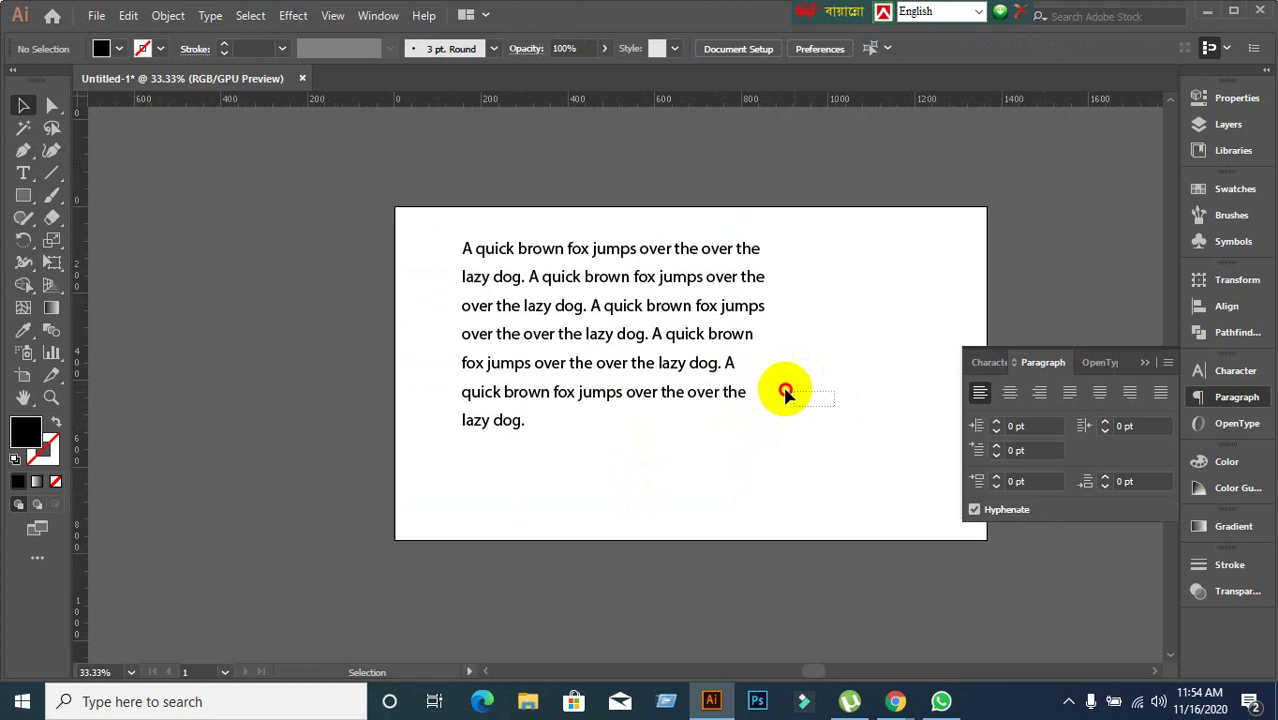
{"action": "key", "text": "ctrl+a"}
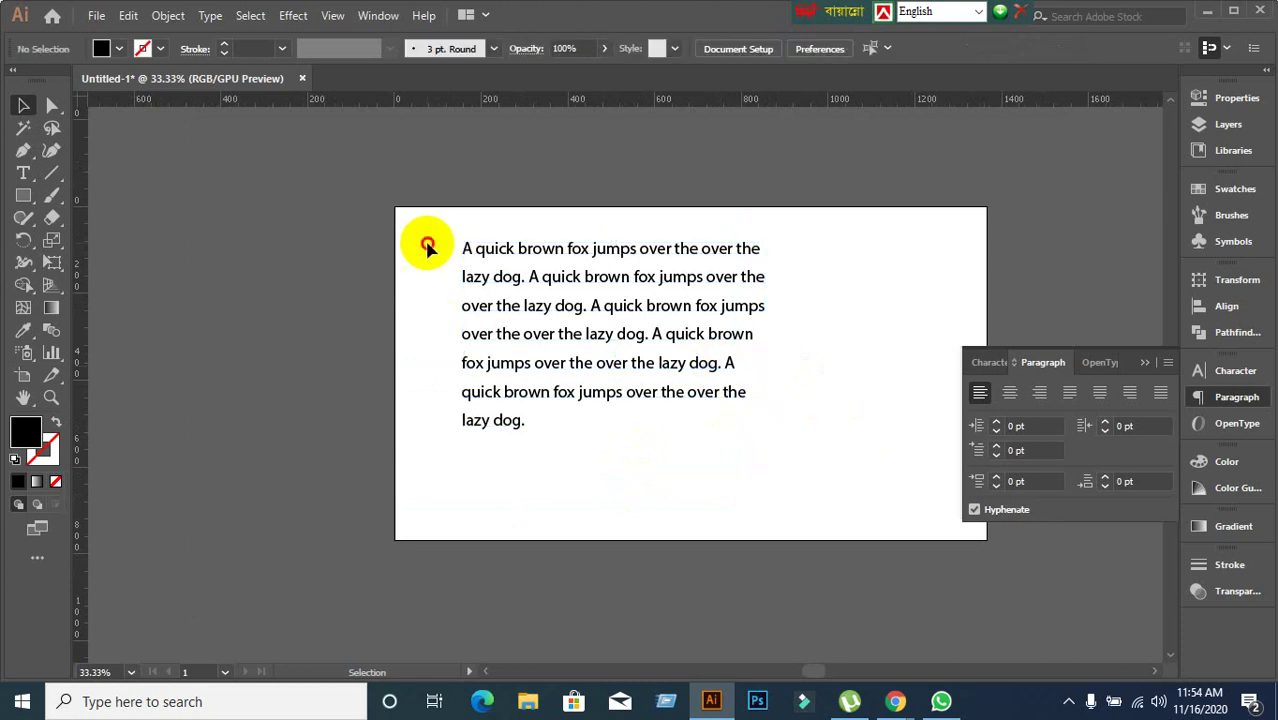
{"action": "key", "text": "Delete"}
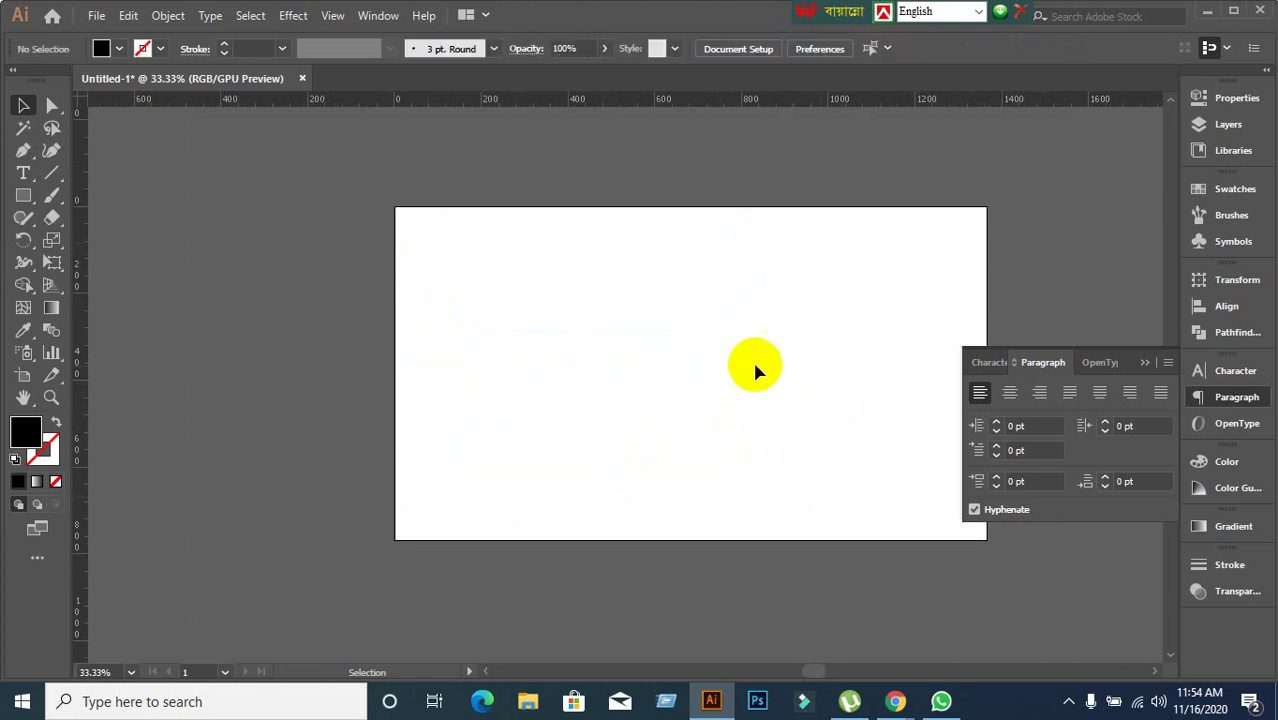
{"action": "scroll", "coordinate": [850, 320], "scroll_direction": "up", "scroll_amount": 1}
{"action": "scroll", "coordinate": [850, 327], "scroll_direction": "down", "scroll_amount": 1}
{"action": "left_click_drag", "start_coordinate": [850, 342], "coordinate": [730, 310]}
{"action": "scroll", "coordinate": [471, 248], "scroll_direction": "up", "scroll_amount": 1}
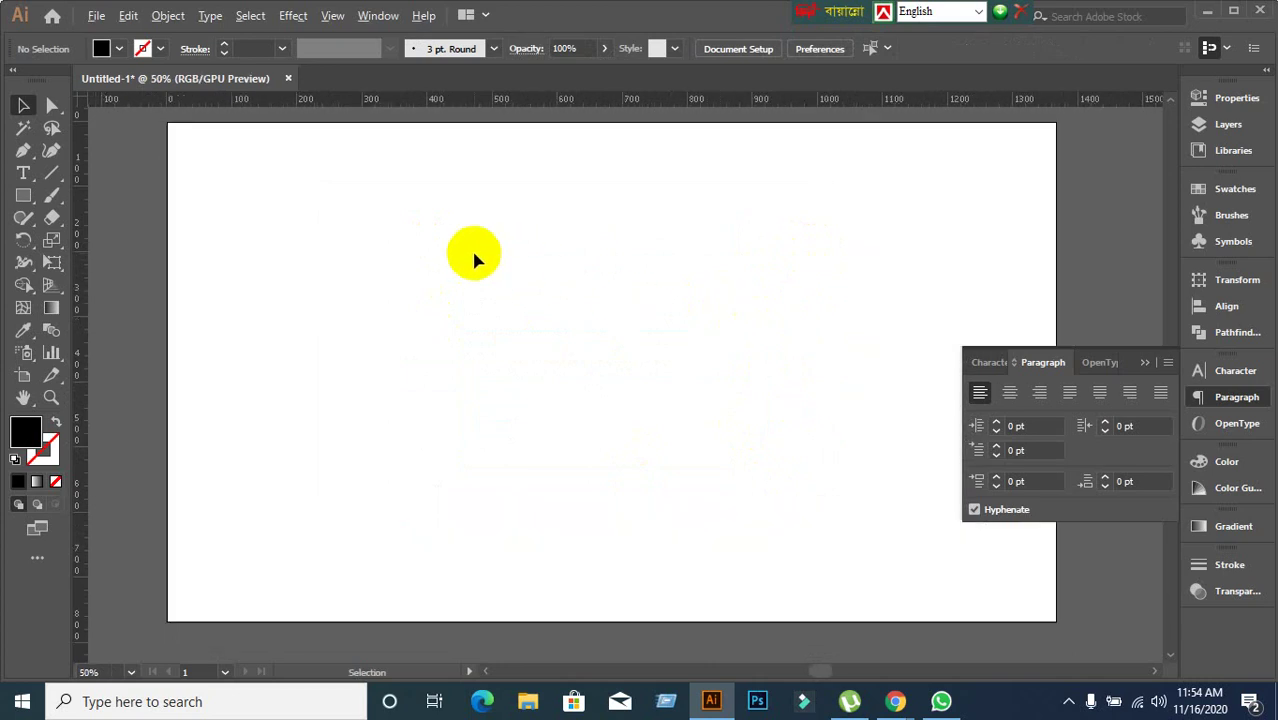
{"action": "scroll", "coordinate": [471, 248], "scroll_direction": "down", "scroll_amount": 1}
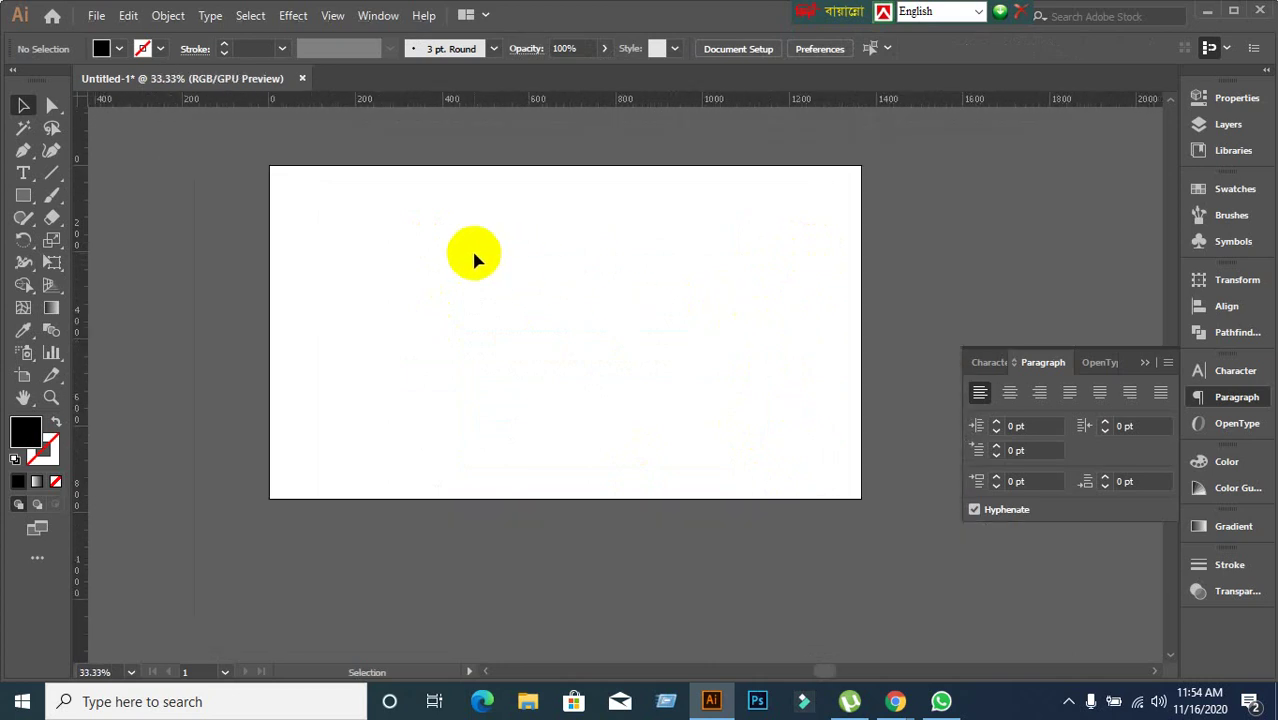
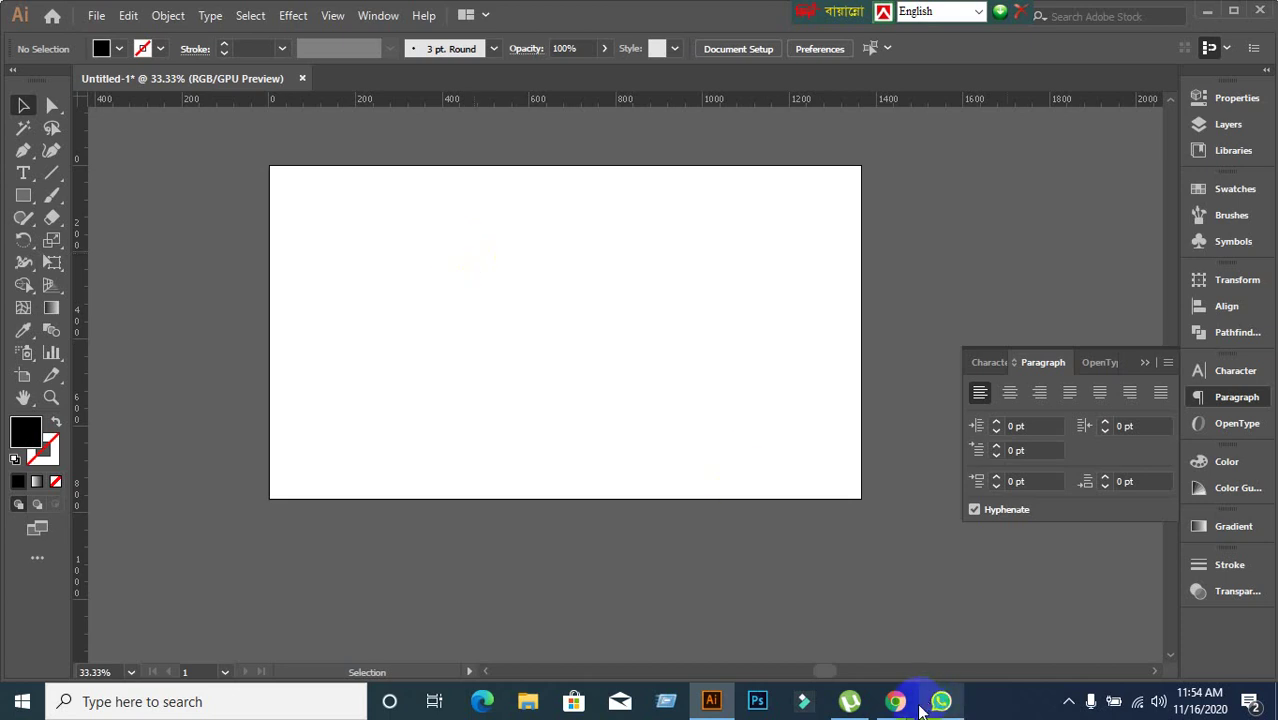
Leave Illustrator and bring Chrome's Google Meet presentation window to the front.
{"action": "mouse_move", "coordinate": [895, 700]}
{"action": "left_click", "coordinate": [743, 617]}
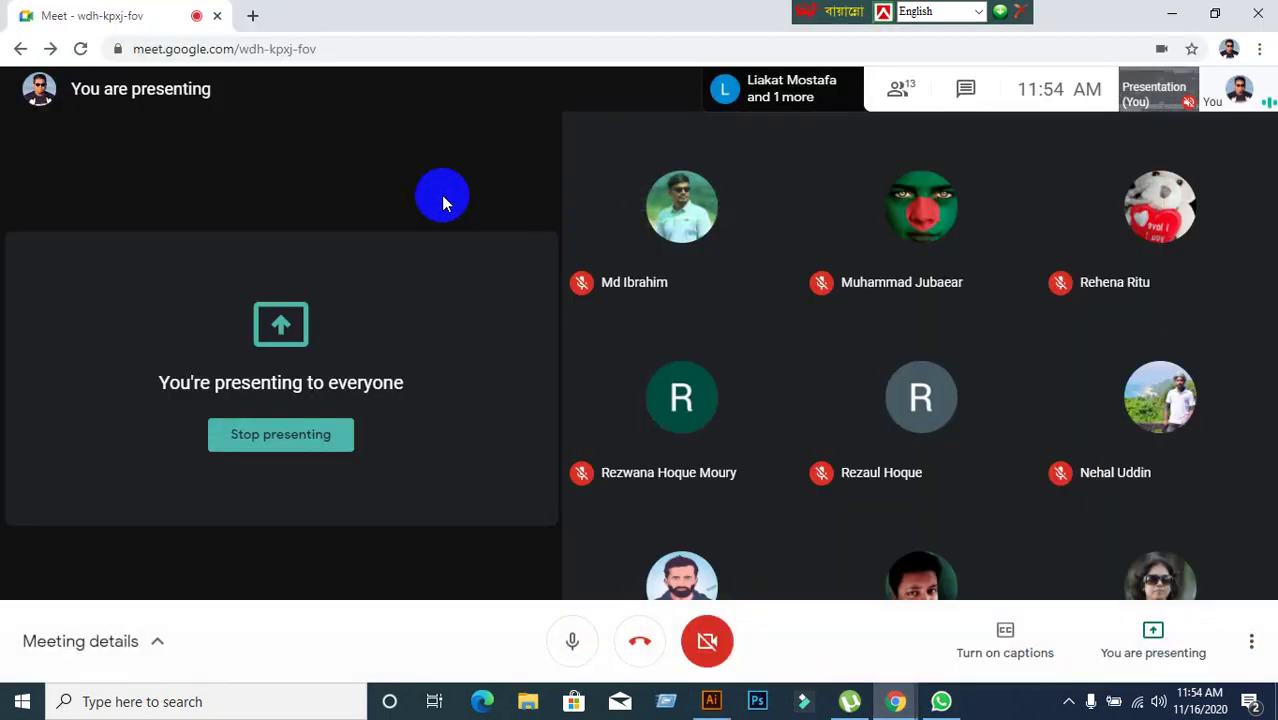
Search Google for 'Lorem ipsum' in a new tab and open the lipsum.com page.
{"action": "left_click", "coordinate": [250, 16]}
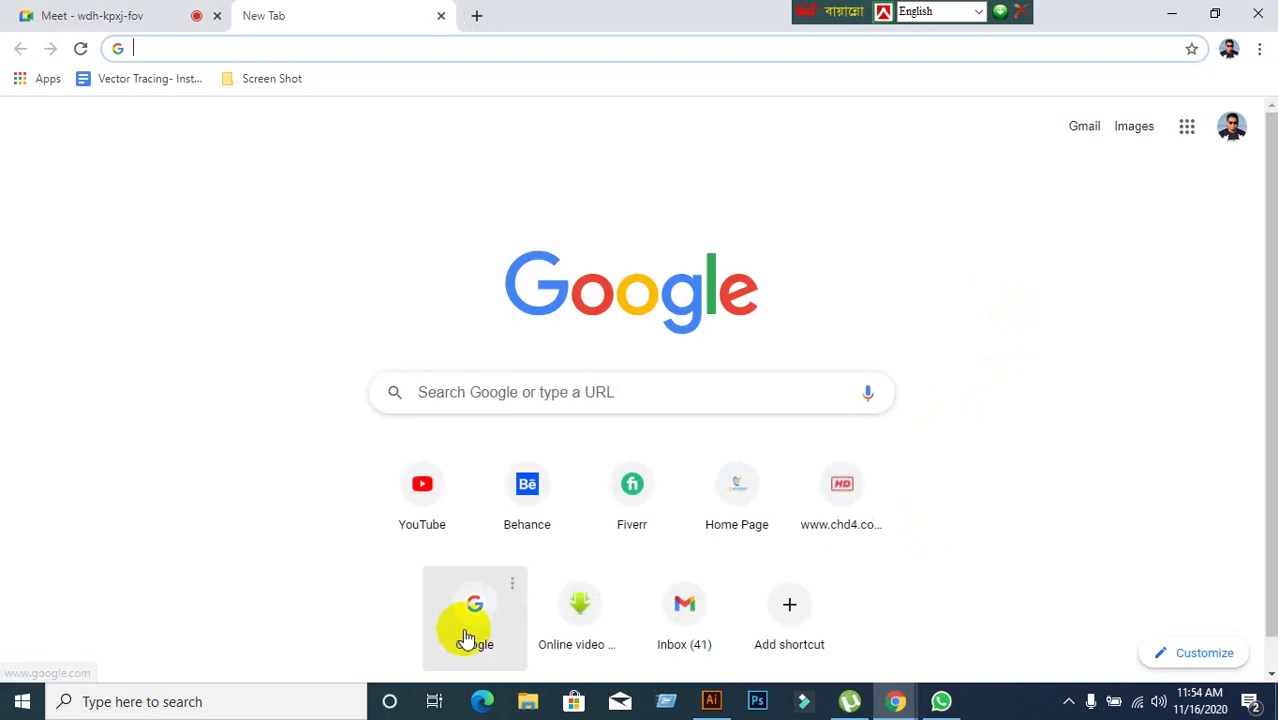
{"action": "left_click", "coordinate": [470, 632]}
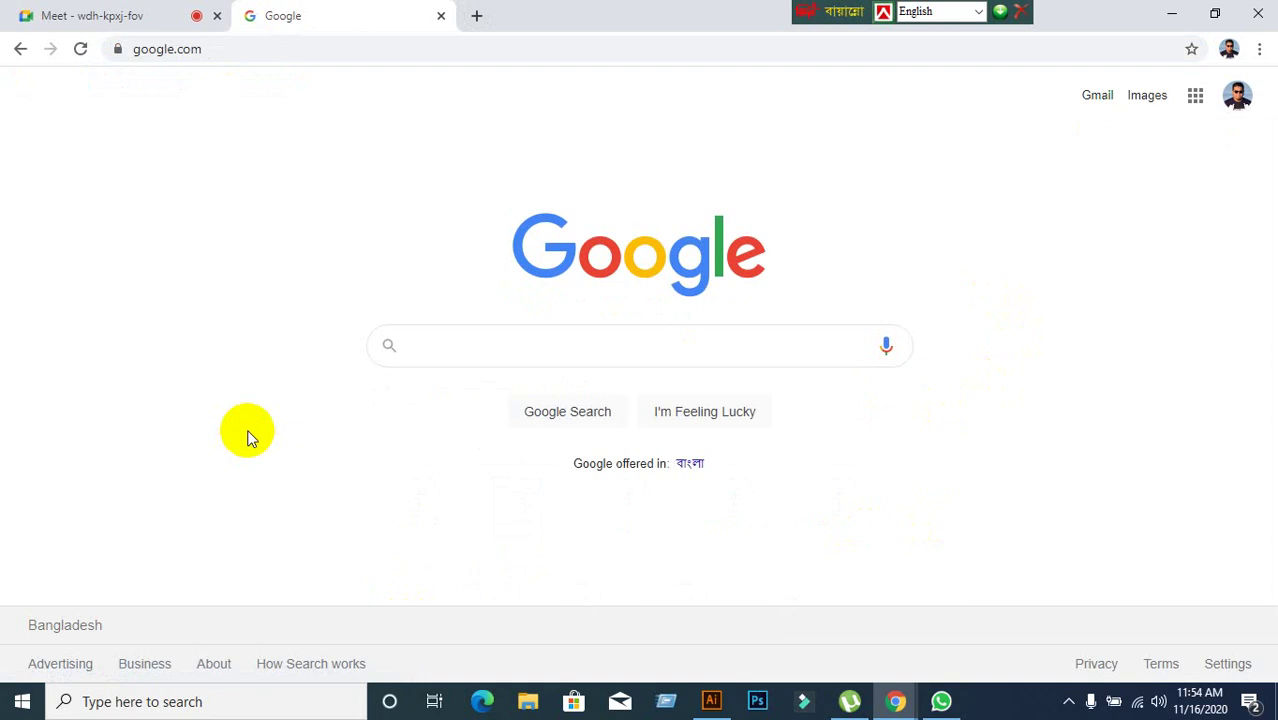
{"action": "type", "text": "L"}
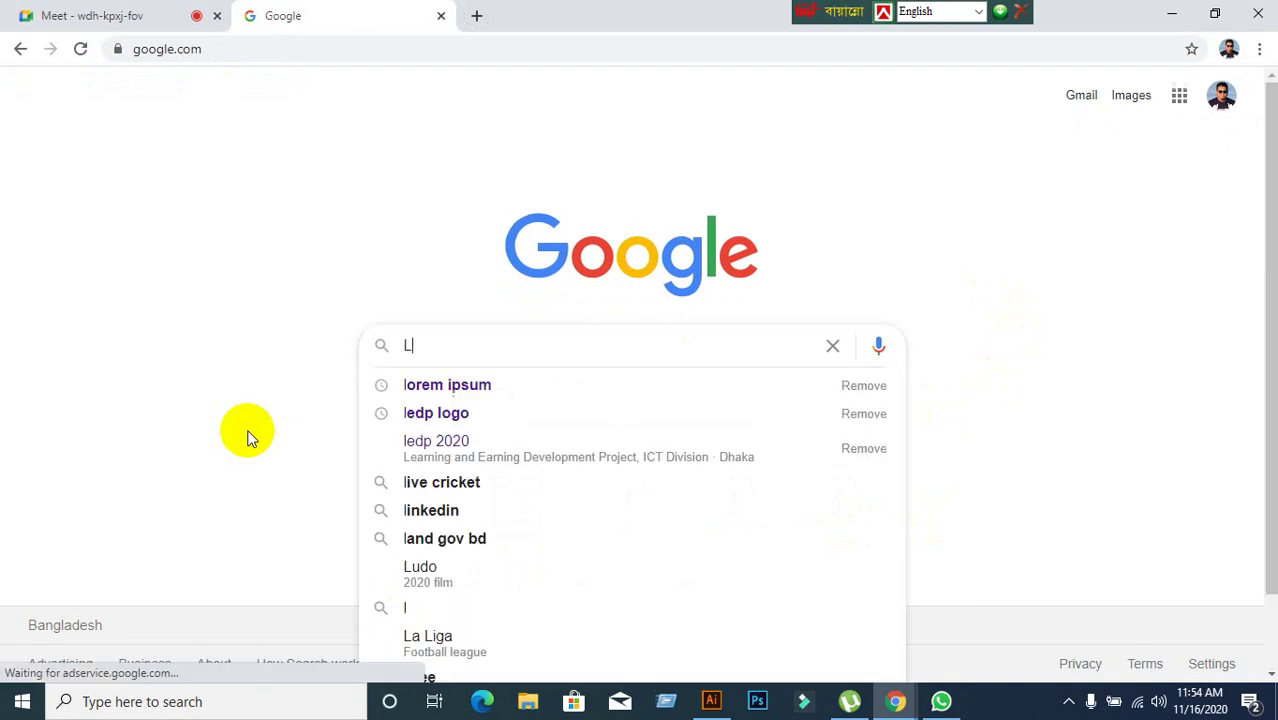
{"action": "type", "text": "orem imsum"}
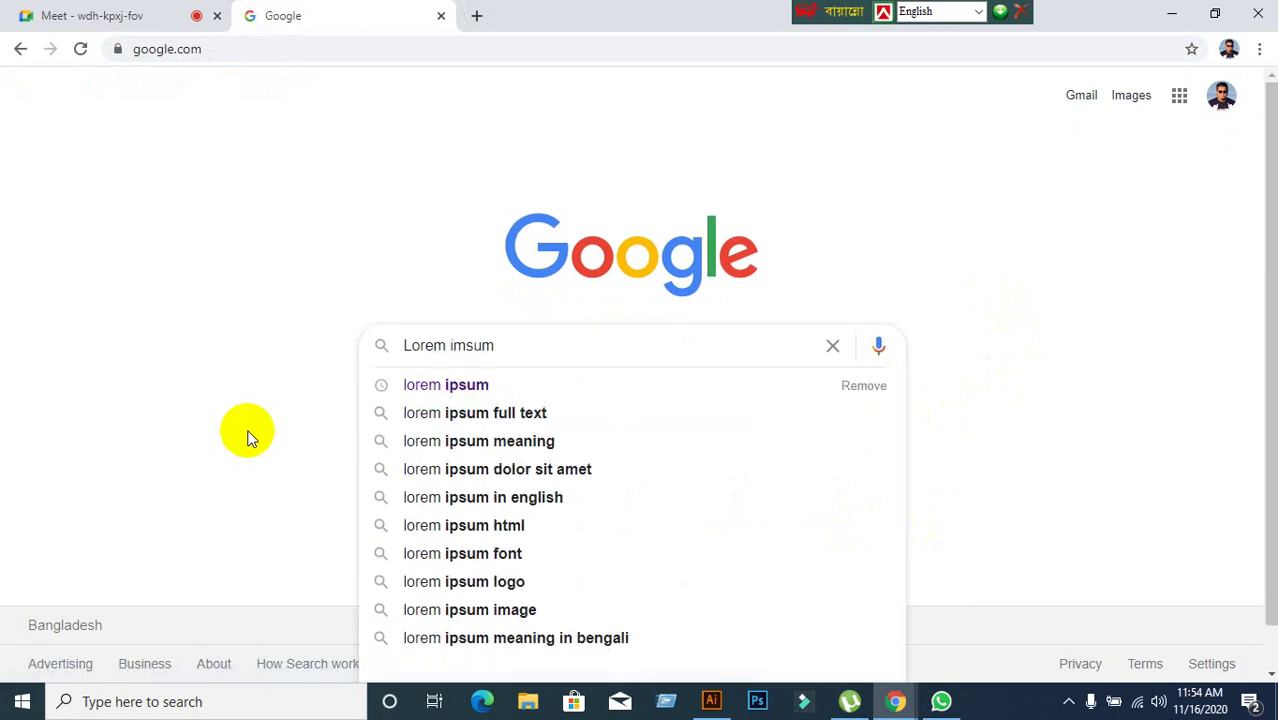
{"action": "key", "text": "Return"}
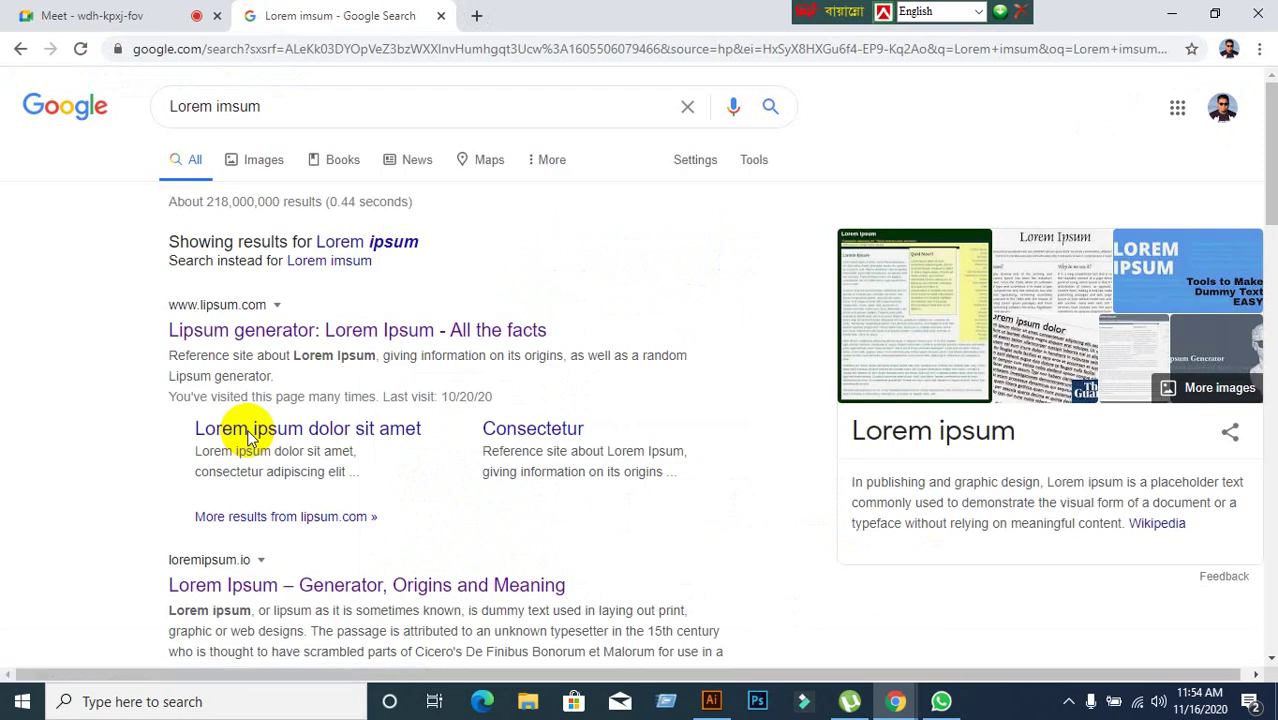
{"action": "left_click", "coordinate": [300, 330]}
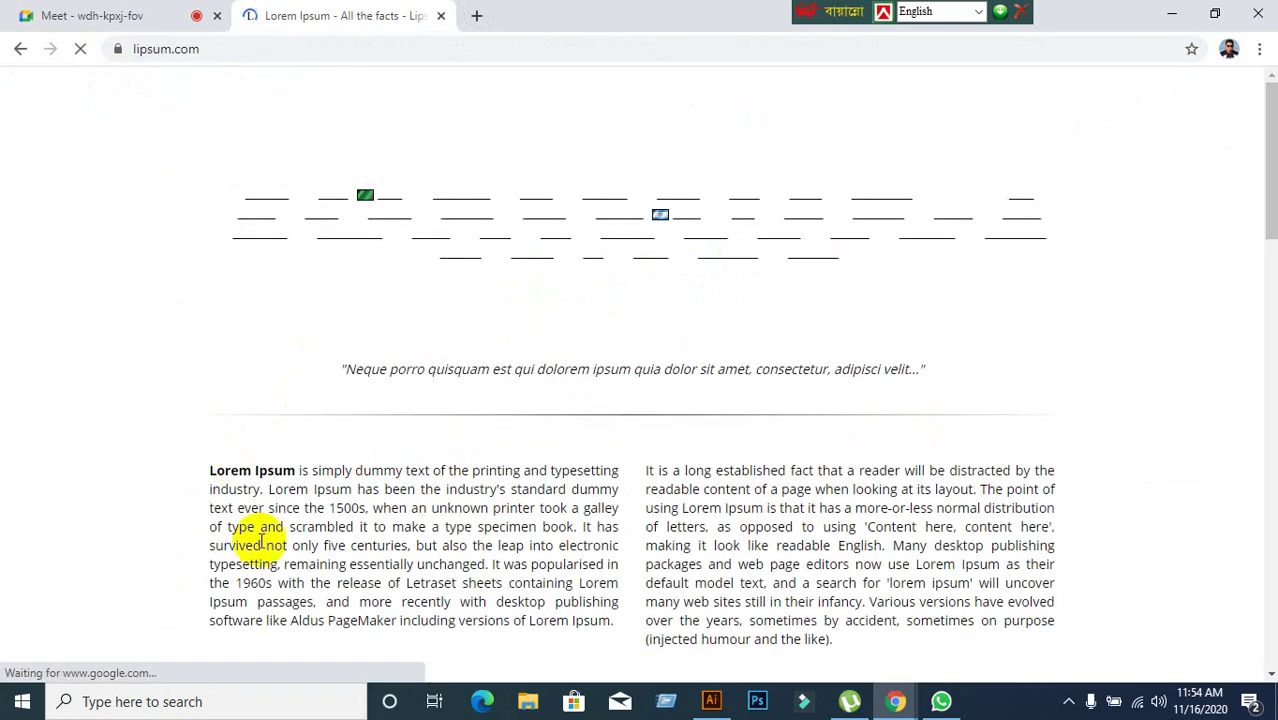
{"action": "scroll", "coordinate": [490, 520], "scroll_direction": "down", "scroll_amount": 2}
{"action": "scroll", "coordinate": [642, 530], "scroll_direction": "down", "scroll_amount": 20}
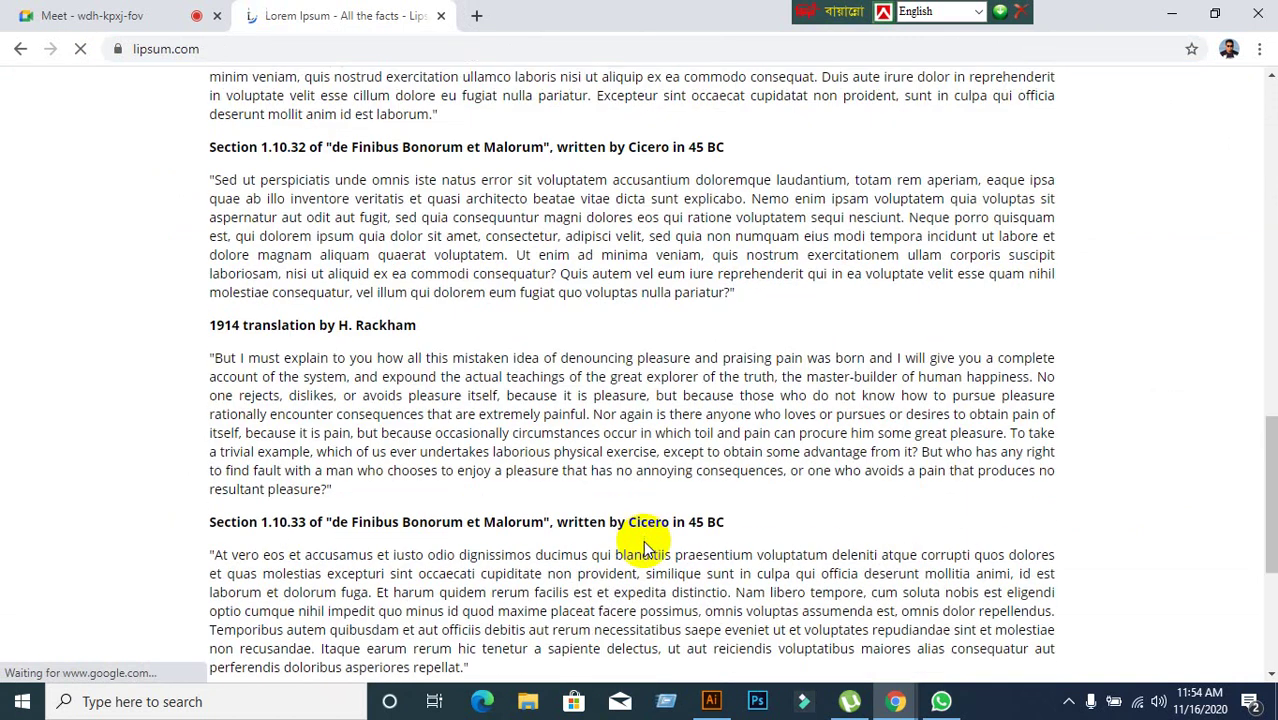
{"action": "scroll", "coordinate": [642, 548], "scroll_direction": "up", "scroll_amount": 20}
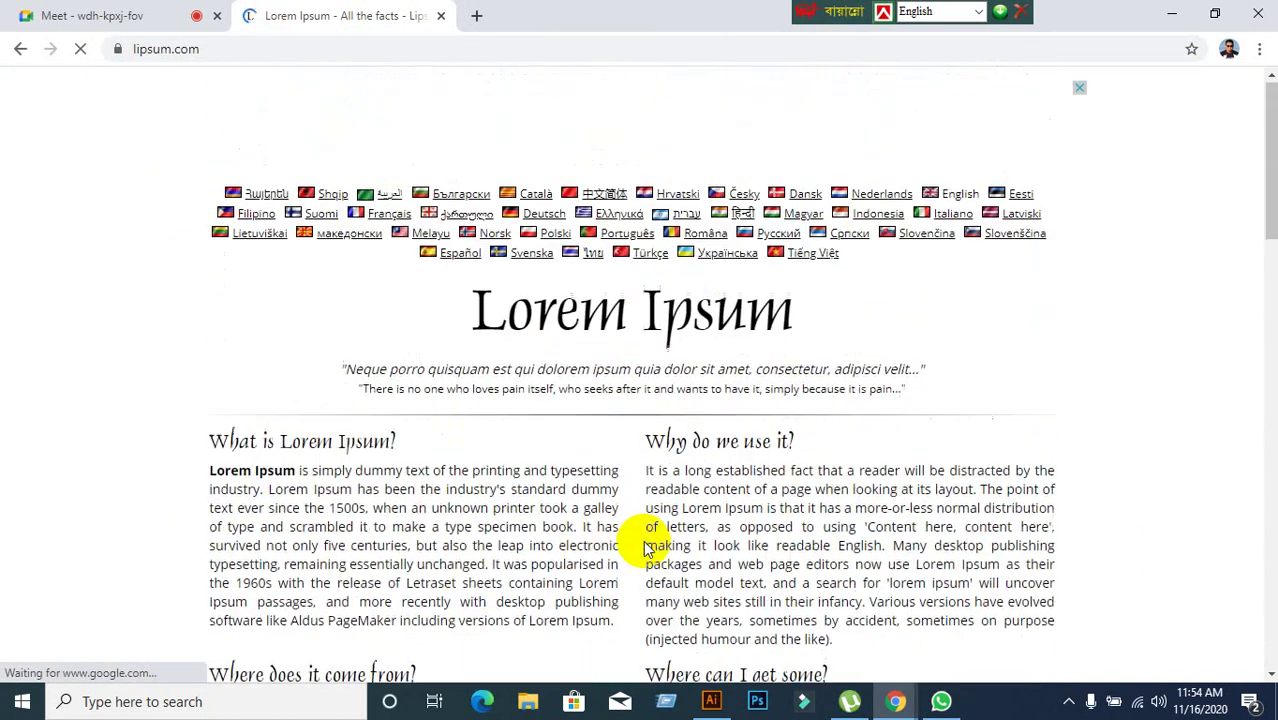
{"action": "left_click", "coordinate": [478, 17]}
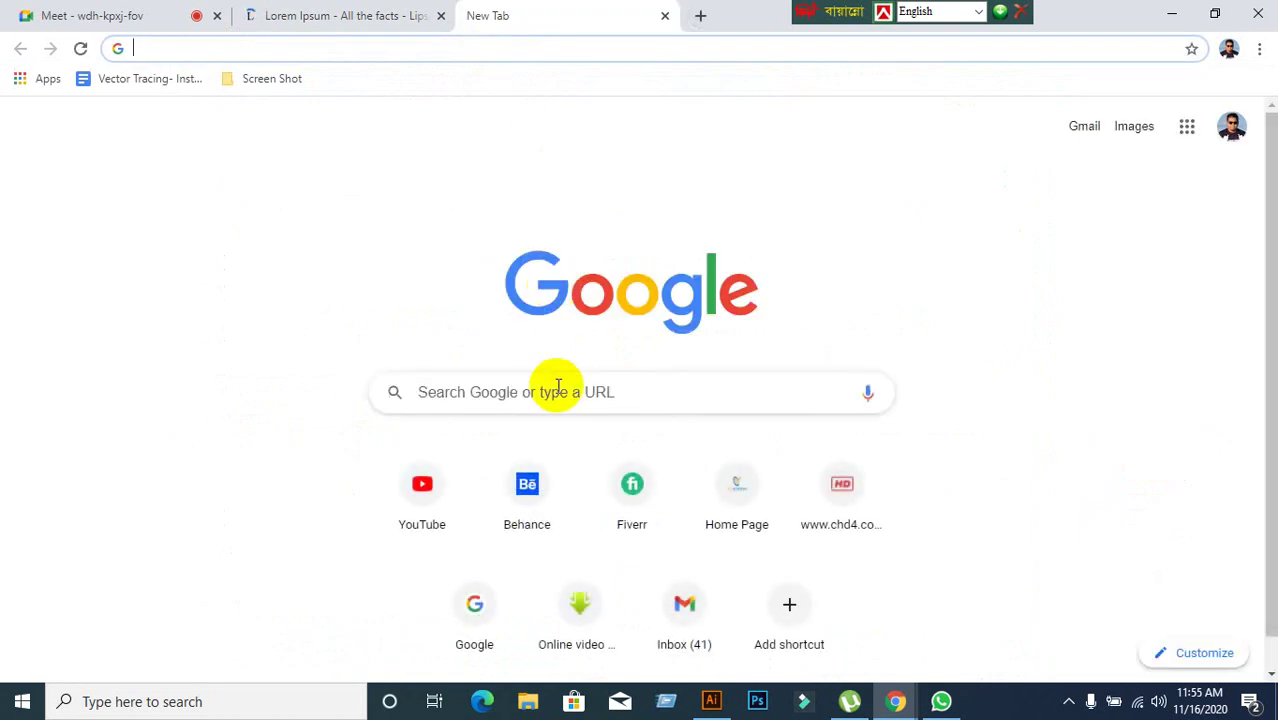
{"action": "type", "text": "wwwgra"}
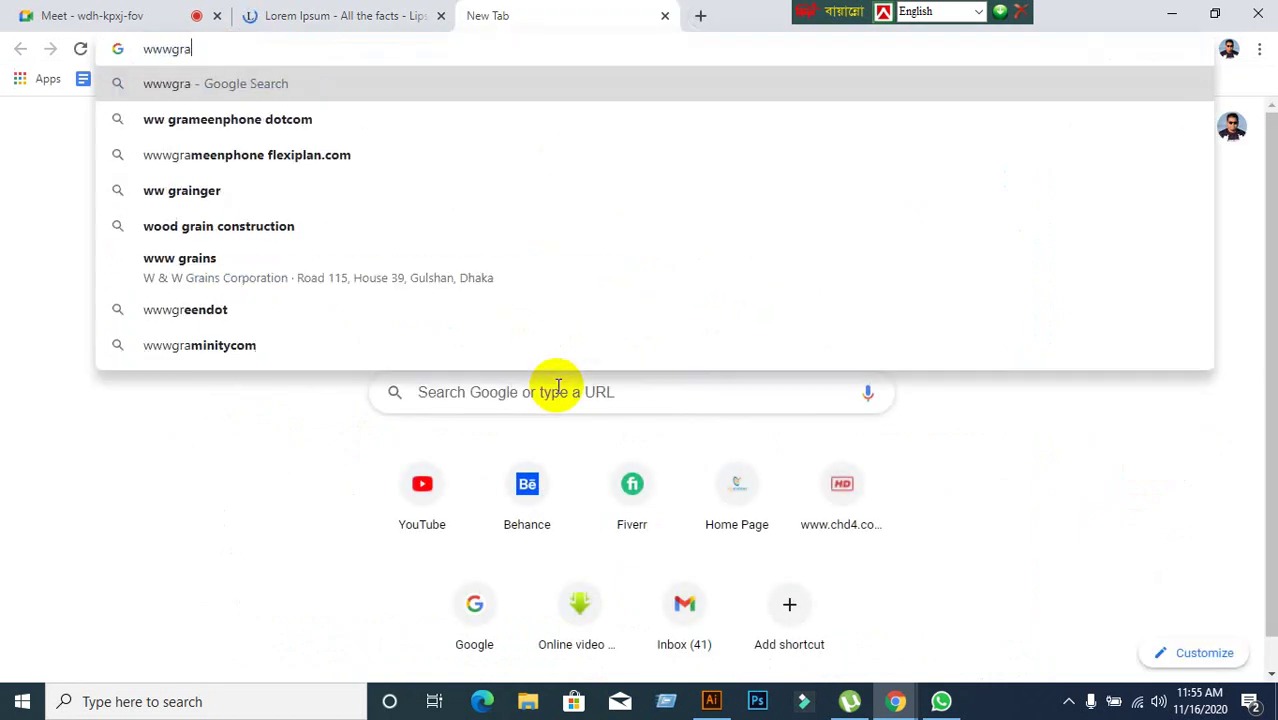
{"action": "key", "text": "BackSpace"}
{"action": "key", "text": "BackSpace"}
{"action": "key", "text": "BackSpace"}
{"action": "type", "text": ".grap["}
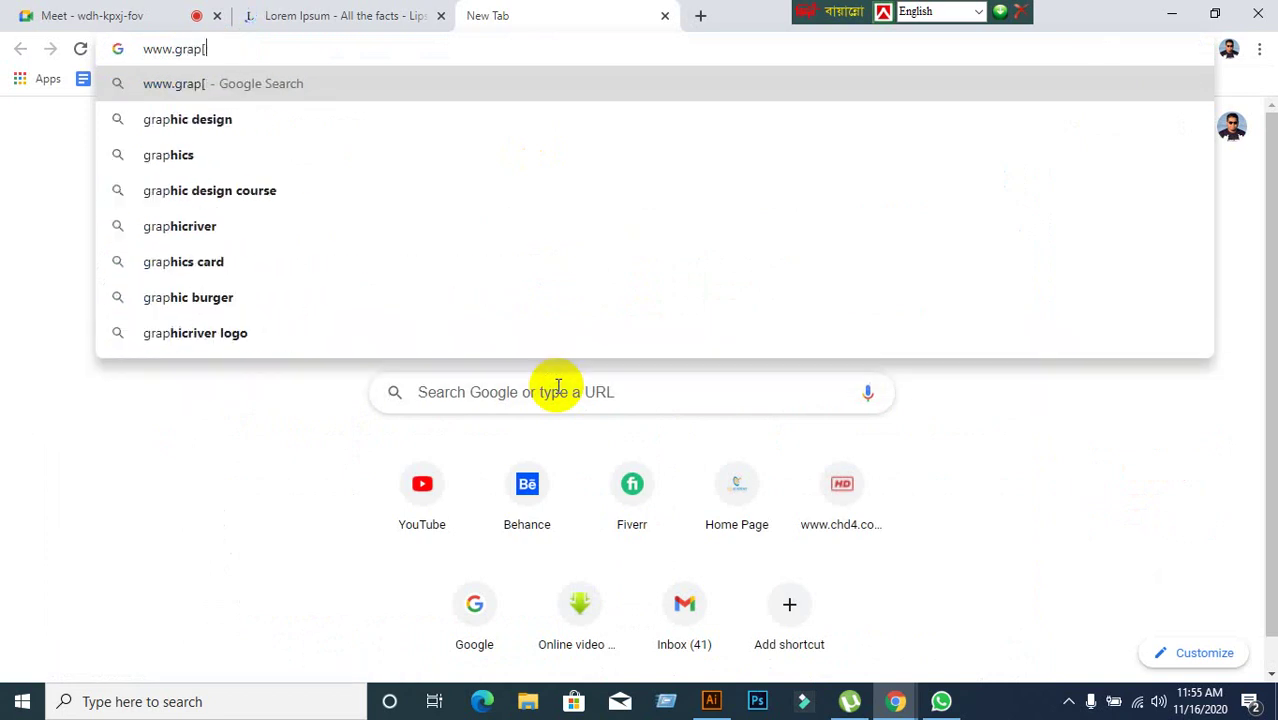
{"action": "key", "text": "BackSpace"}
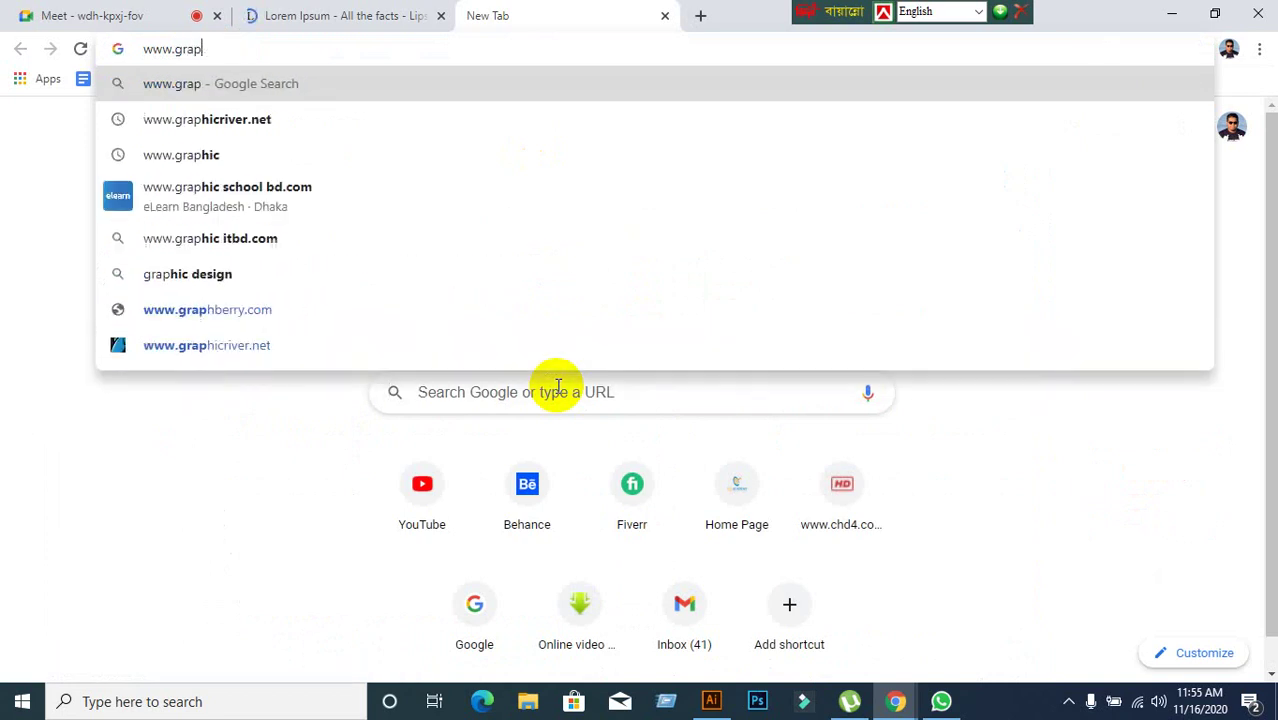
{"action": "type", "text": "hic"}
{"action": "key", "text": "Return"}
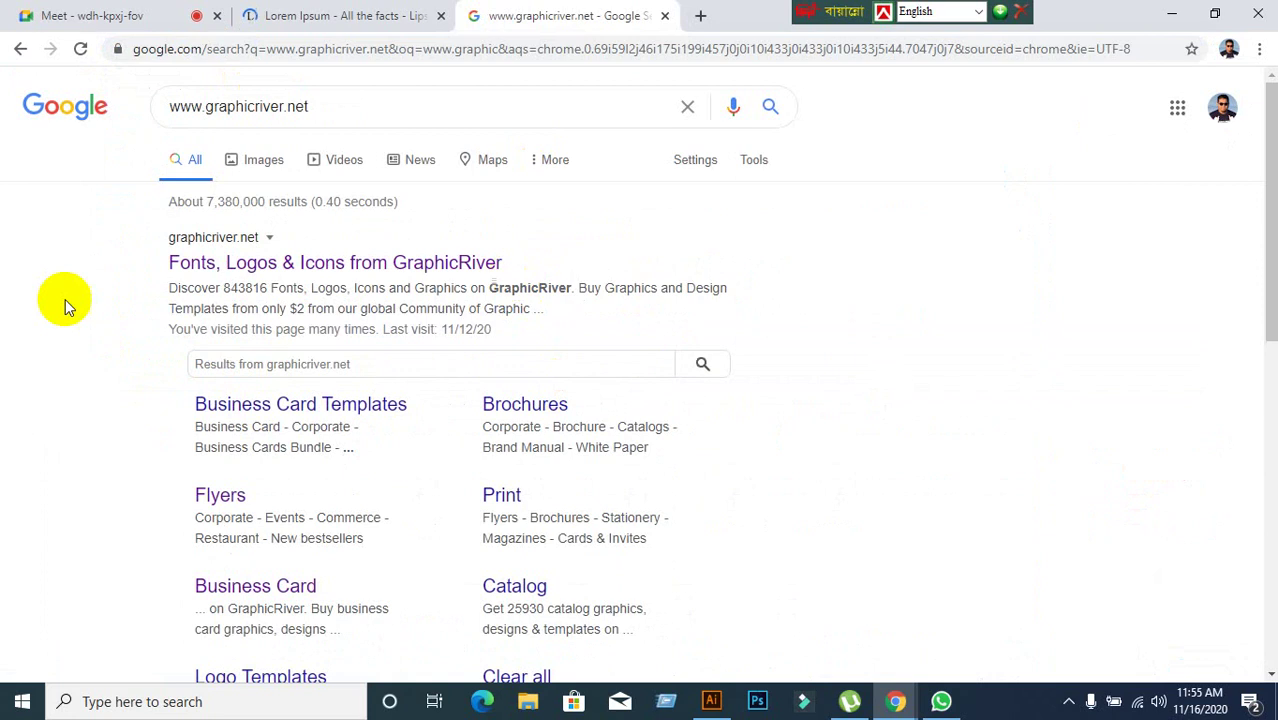
{"action": "left_click", "coordinate": [205, 258]}
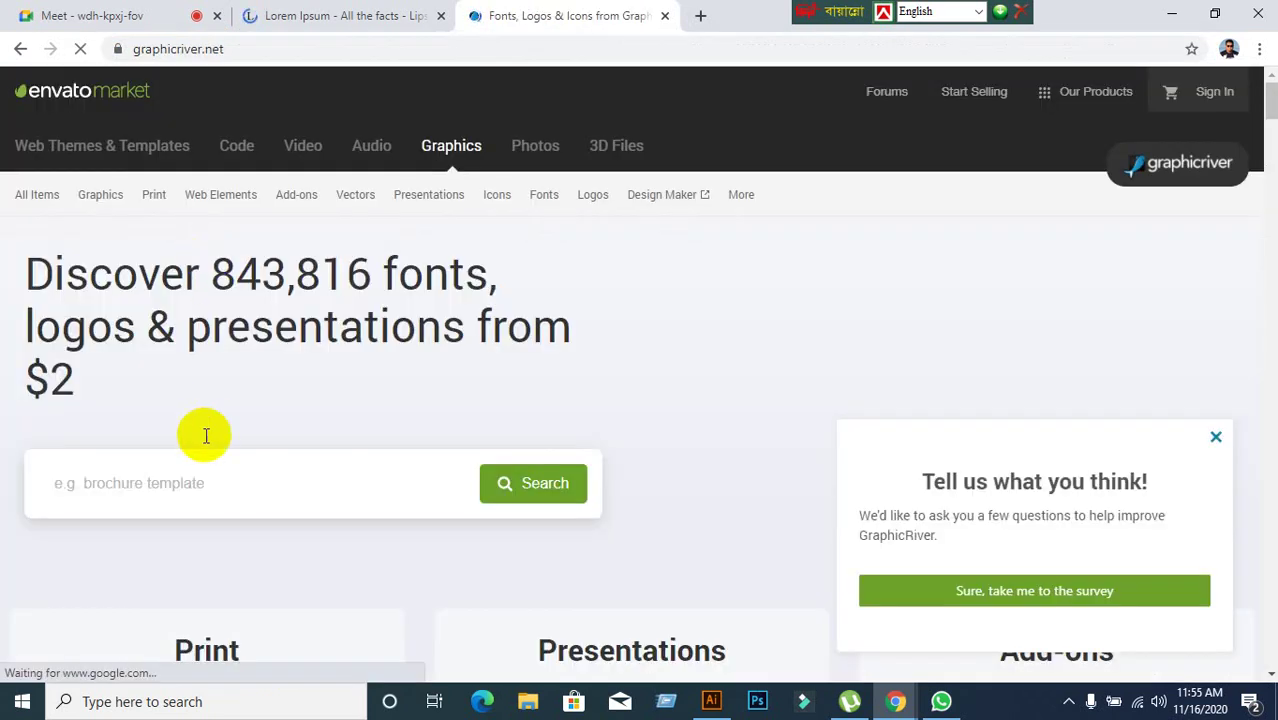
Browse Print > Flyer Templates, close the survey popup, and return to the home page.
{"action": "mouse_move", "coordinate": [229, 255]}
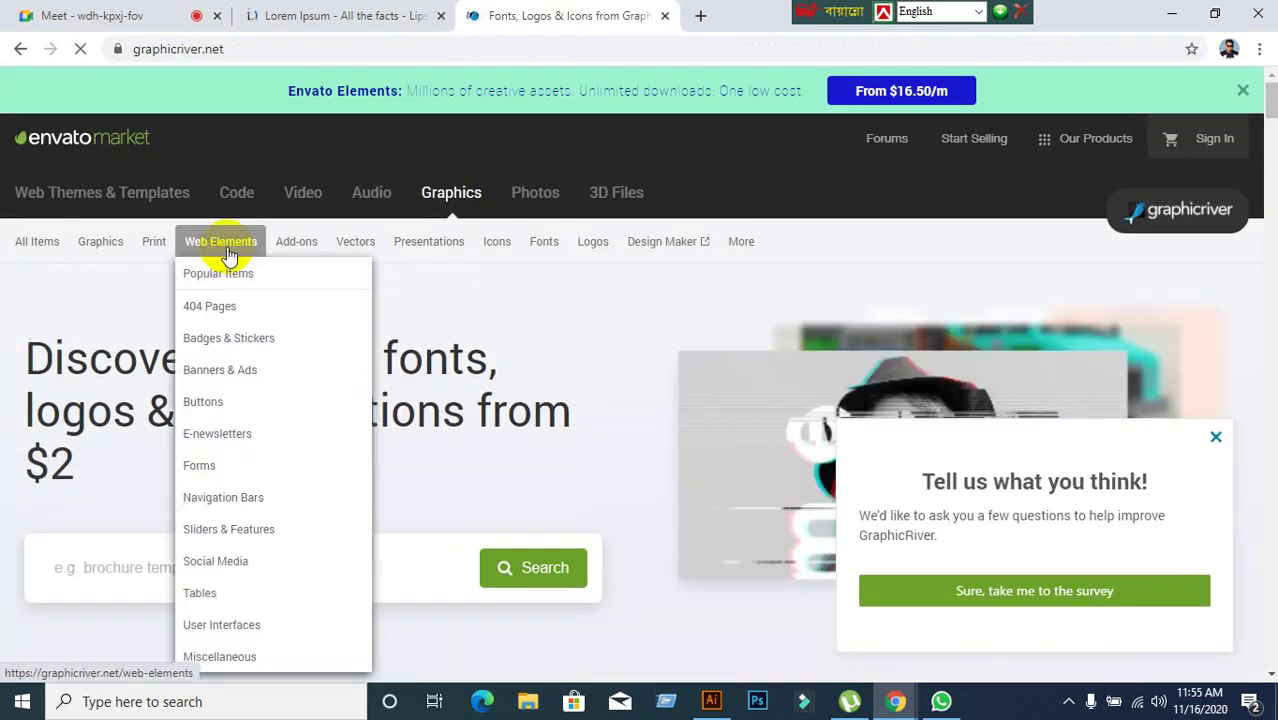
{"action": "mouse_move", "coordinate": [152, 250]}
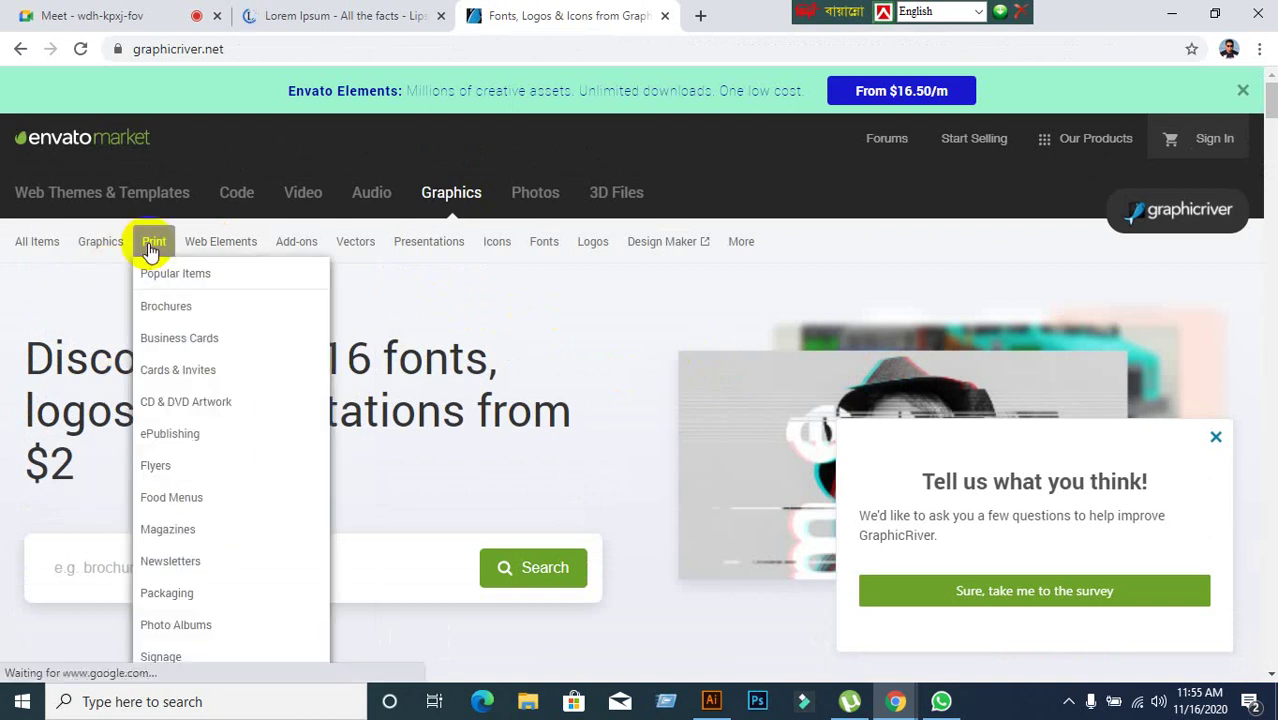
{"action": "left_click", "coordinate": [189, 474]}
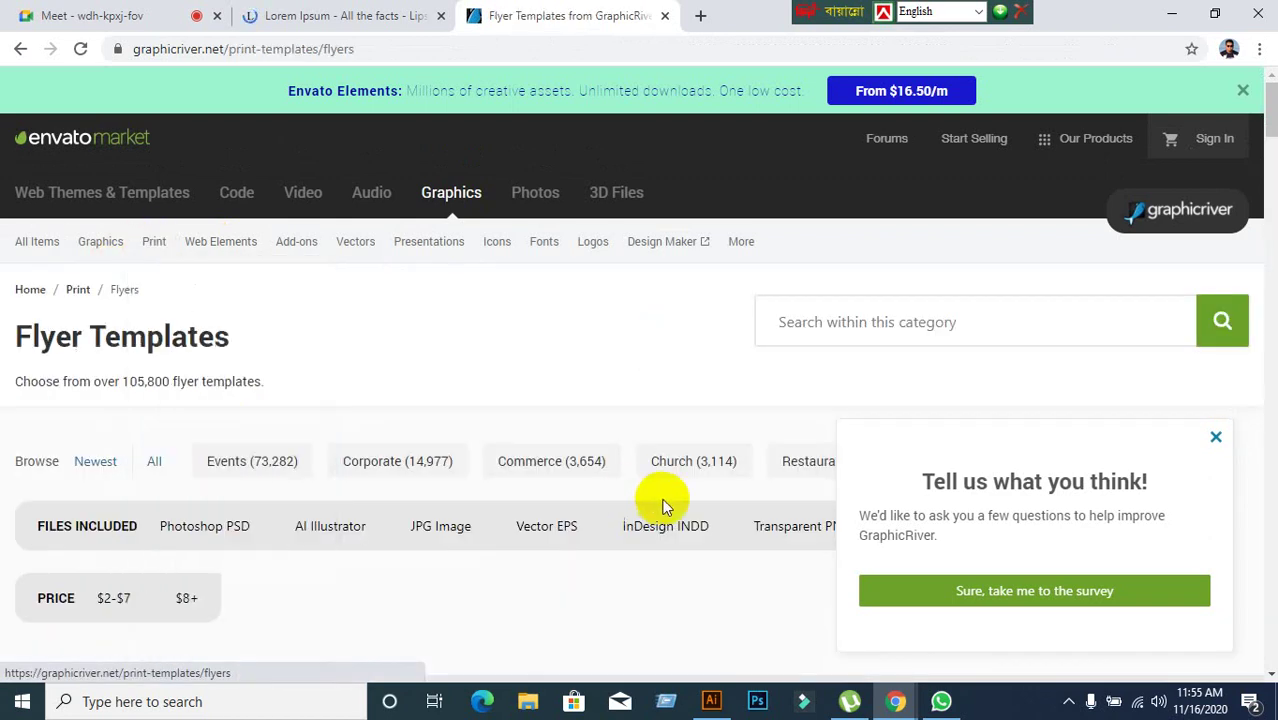
{"action": "scroll", "coordinate": [662, 500], "scroll_direction": "down", "scroll_amount": 4}
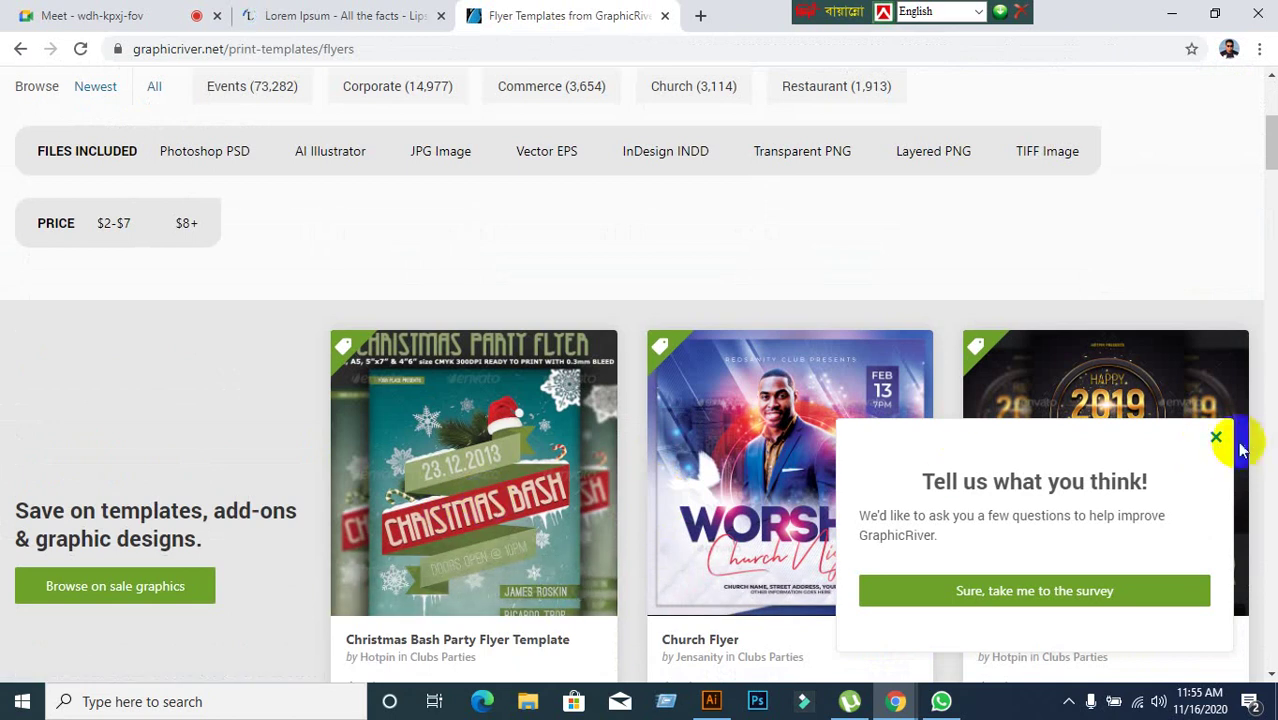
{"action": "left_click", "coordinate": [1216, 437]}
{"action": "scroll", "coordinate": [550, 449], "scroll_direction": "up", "scroll_amount": 2}
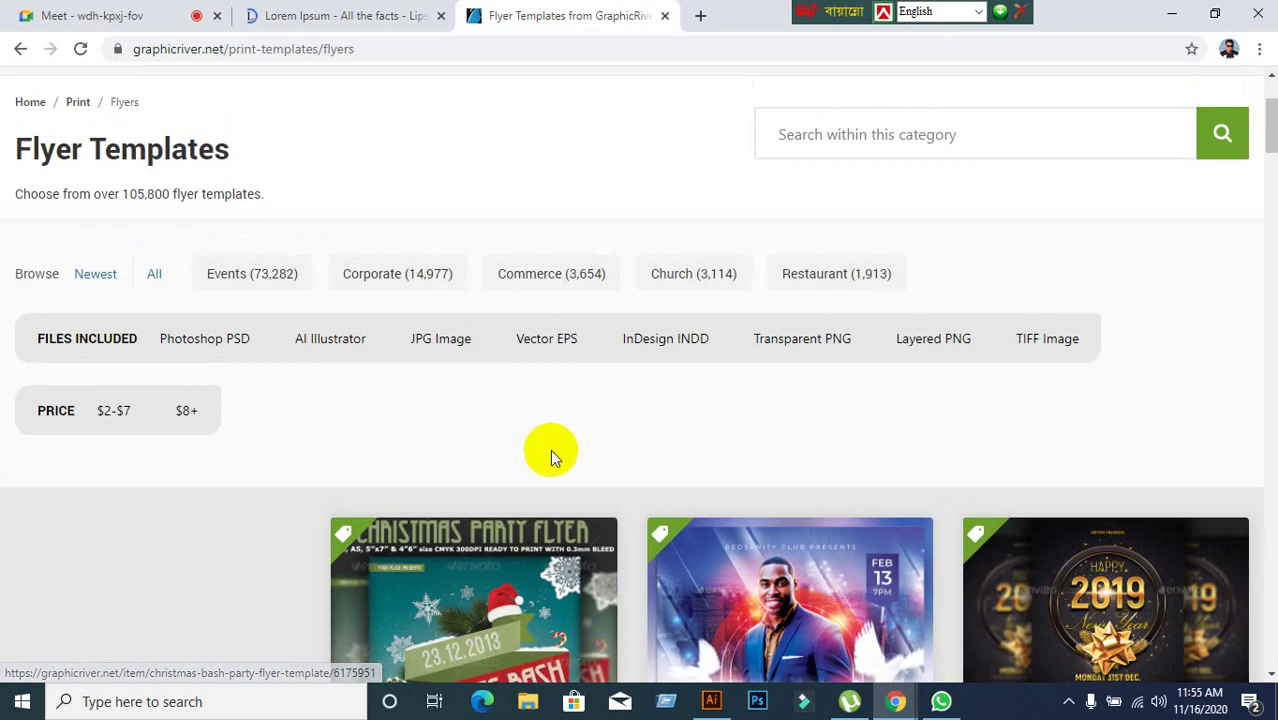
{"action": "scroll", "coordinate": [437, 443], "scroll_direction": "down", "scroll_amount": 3}
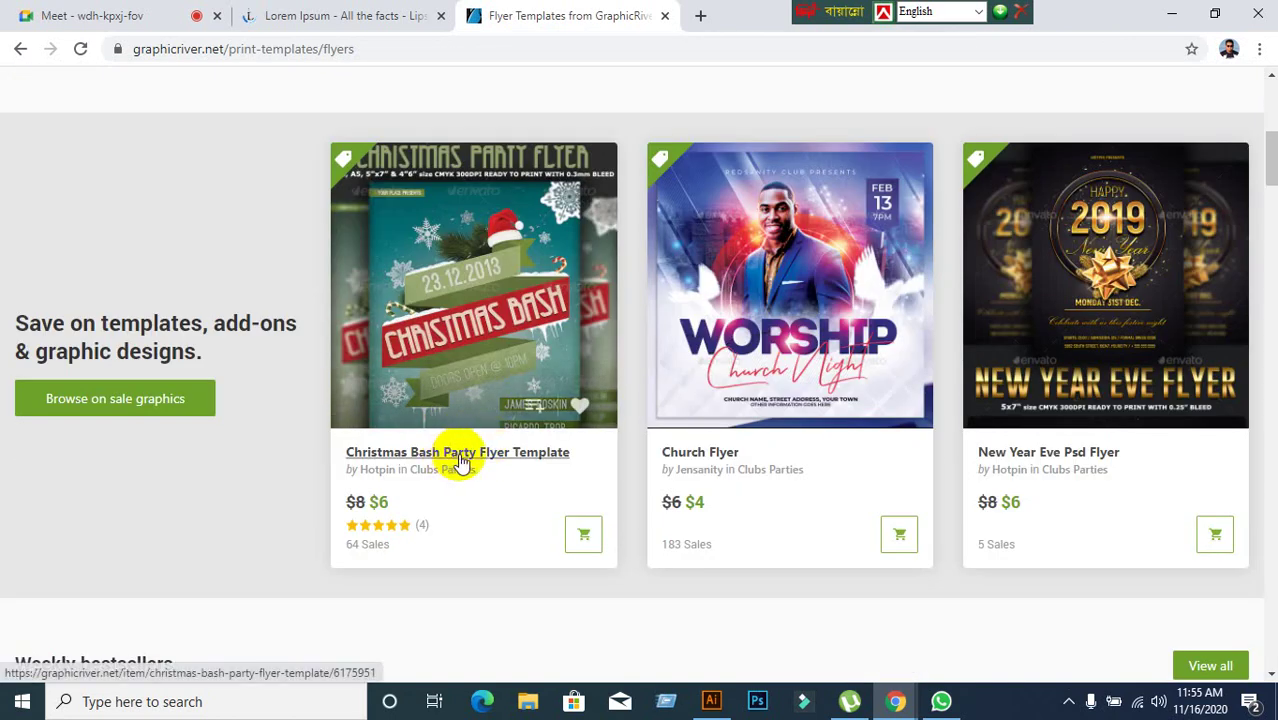
{"action": "scroll", "coordinate": [456, 456], "scroll_direction": "up", "scroll_amount": 5}
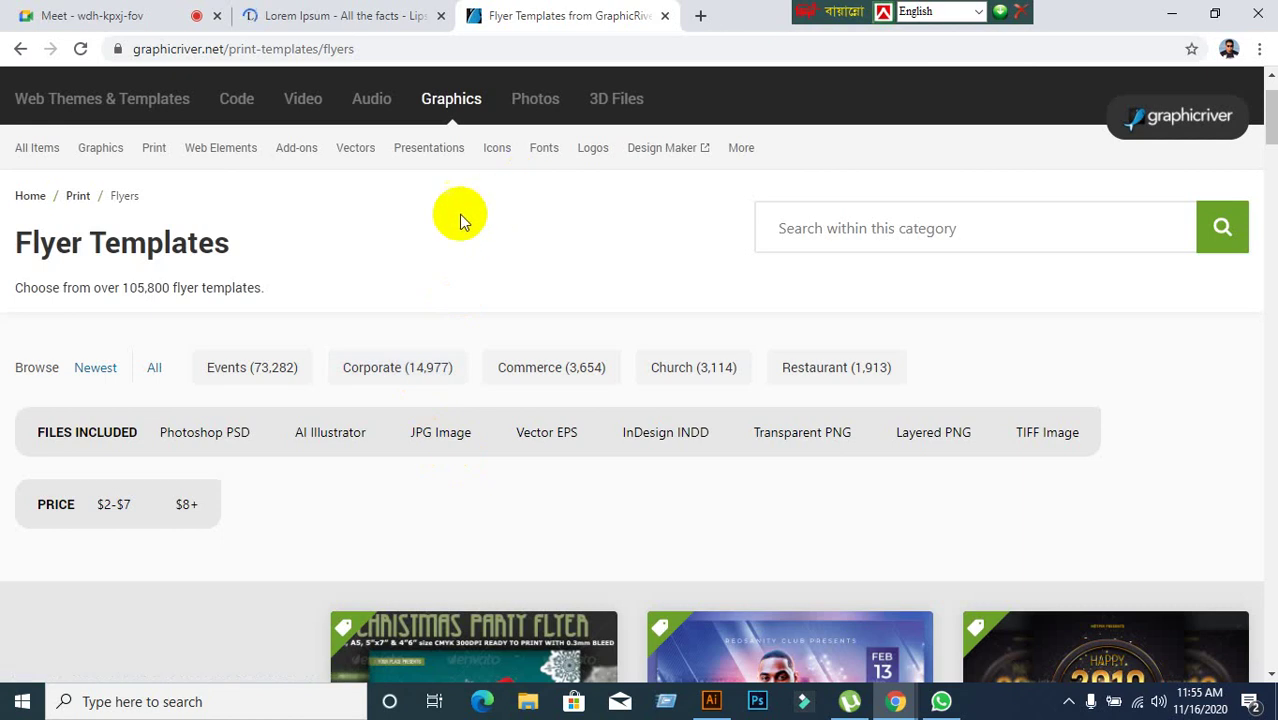
{"action": "scroll", "coordinate": [241, 352], "scroll_direction": "up", "scroll_amount": 1}
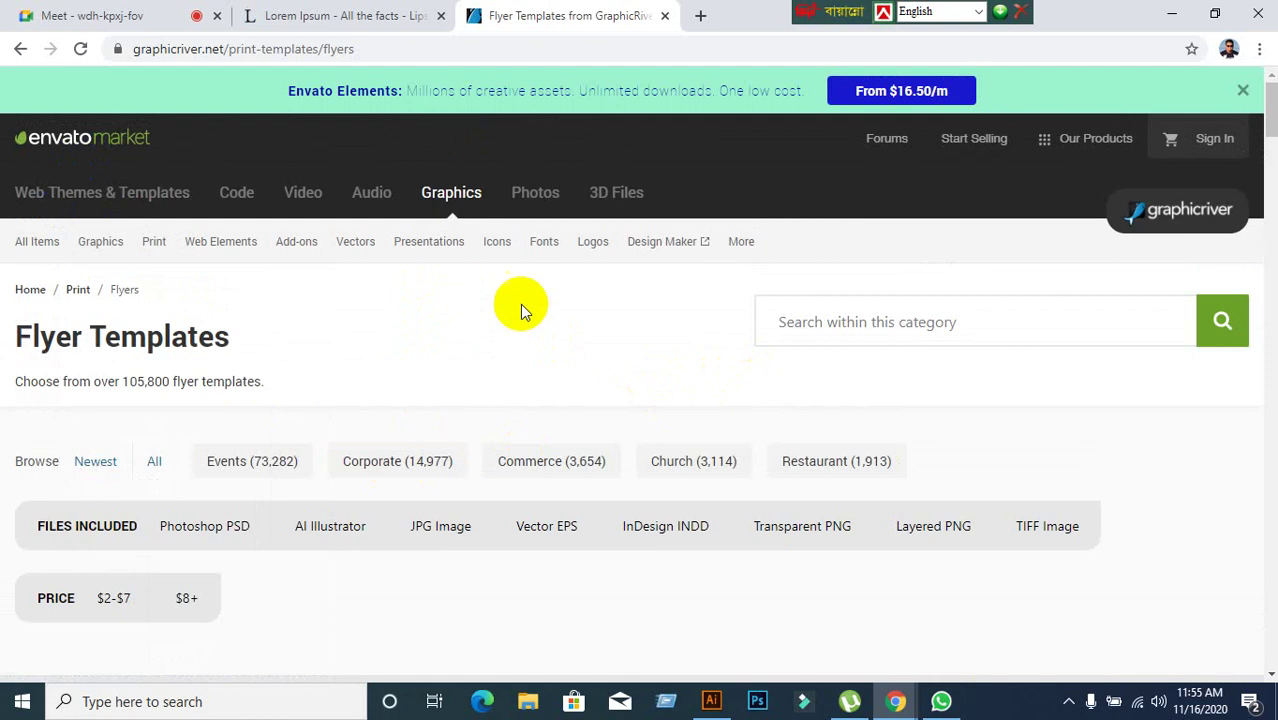
{"action": "left_click", "coordinate": [20, 155]}
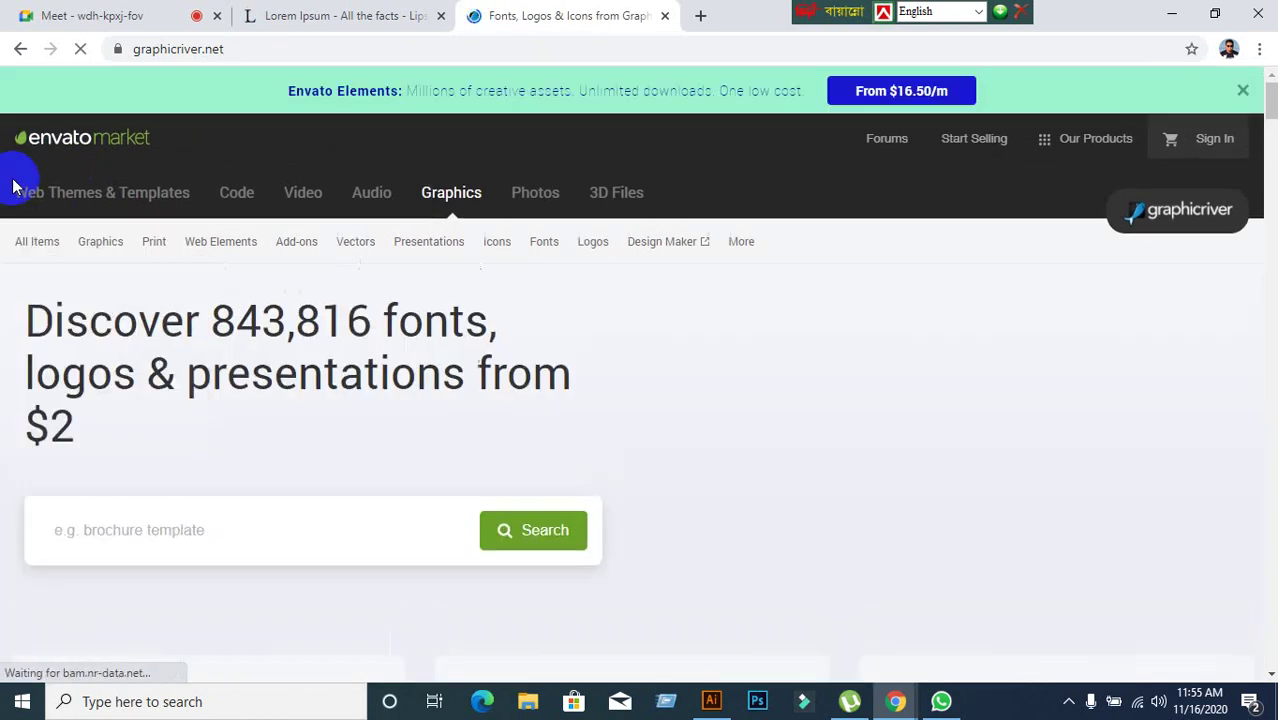
Scroll through Print > Flyers templates, then show Corporate flyers sorted by best sellers.
{"action": "mouse_move", "coordinate": [155, 240]}
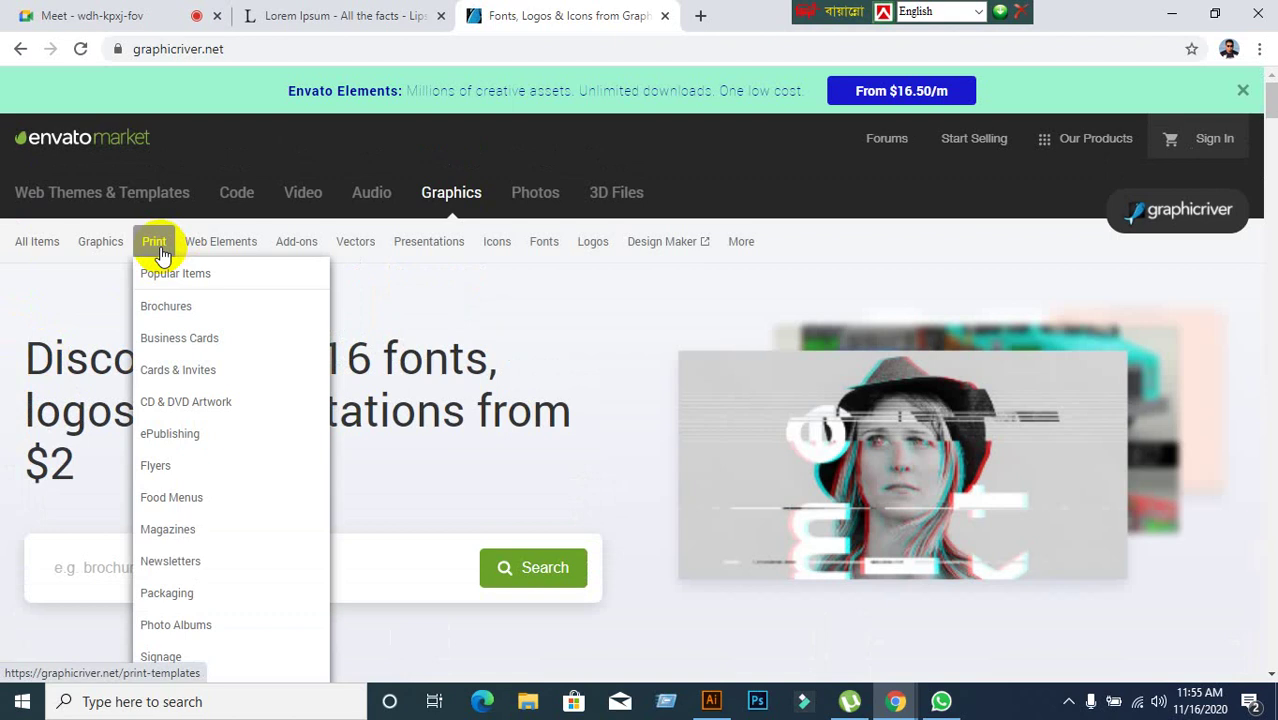
{"action": "left_click", "coordinate": [160, 467]}
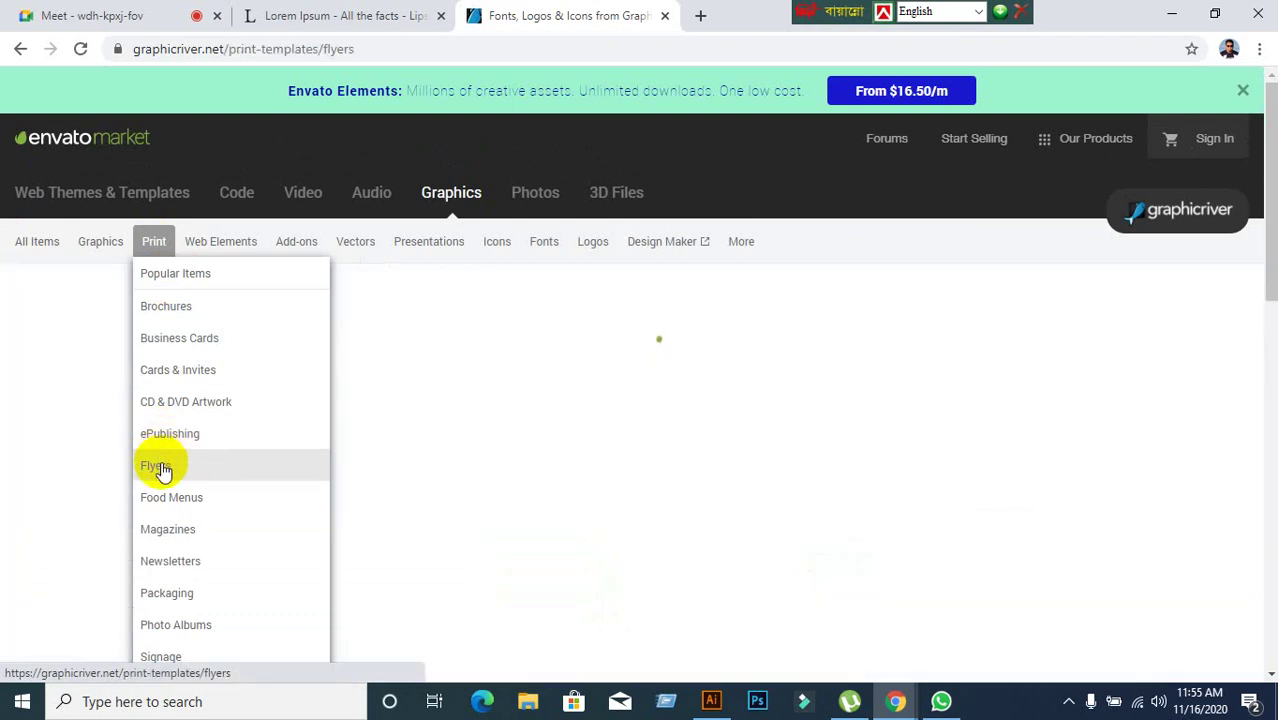
{"action": "scroll", "coordinate": [530, 480], "scroll_direction": "down", "scroll_amount": 3}
{"action": "scroll", "coordinate": [410, 460], "scroll_direction": "down", "scroll_amount": 12}
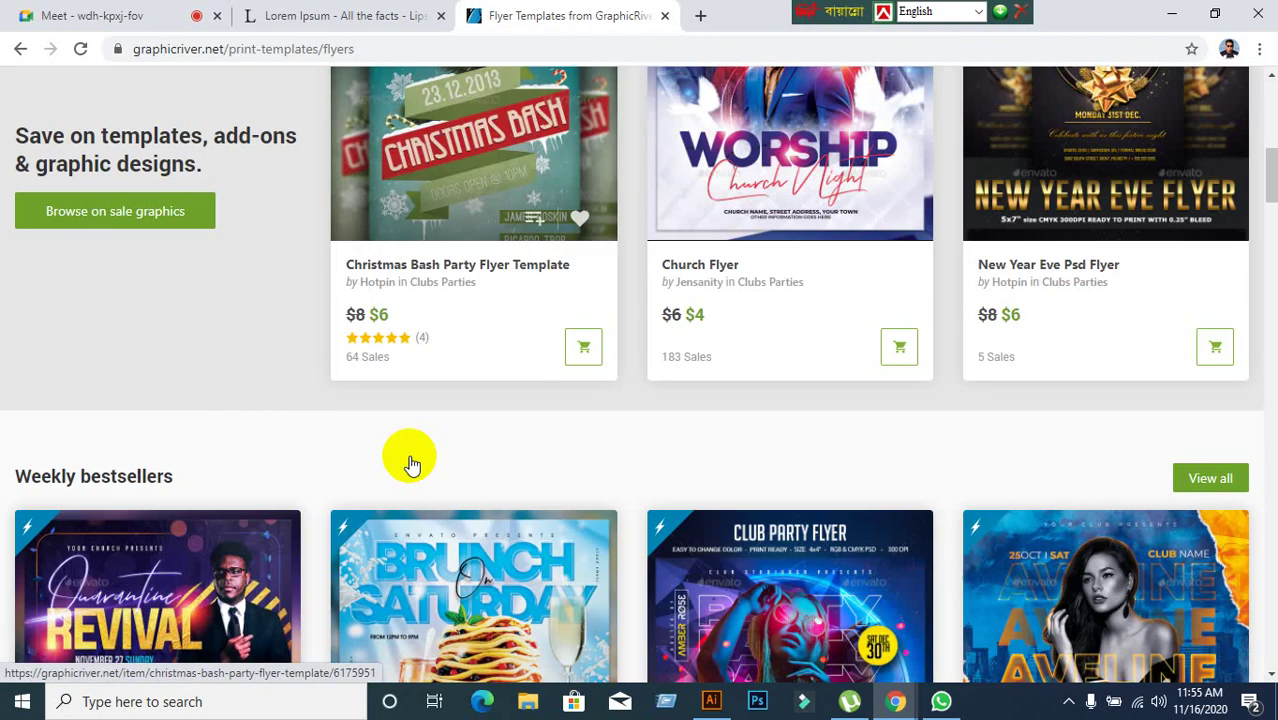
{"action": "scroll", "coordinate": [410, 463], "scroll_direction": "down", "scroll_amount": 8}
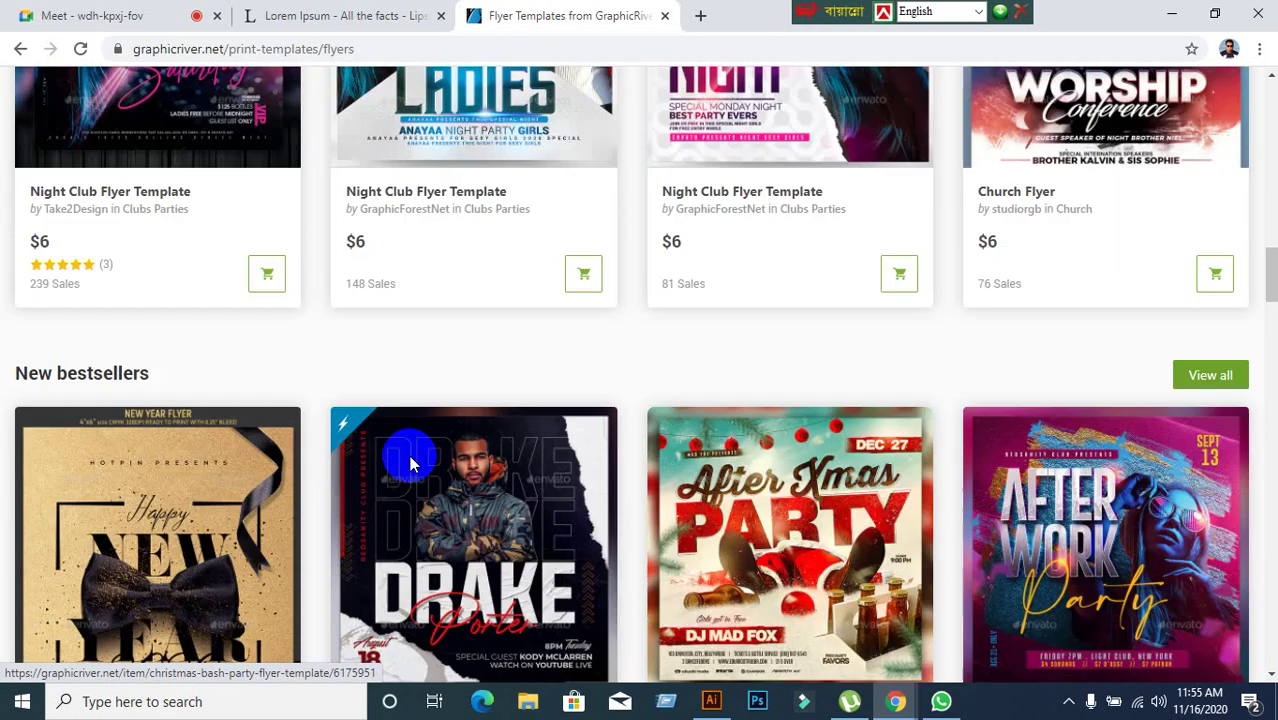
{"action": "scroll", "coordinate": [410, 463], "scroll_direction": "up", "scroll_amount": 6}
{"action": "scroll", "coordinate": [410, 463], "scroll_direction": "up", "scroll_amount": 17}
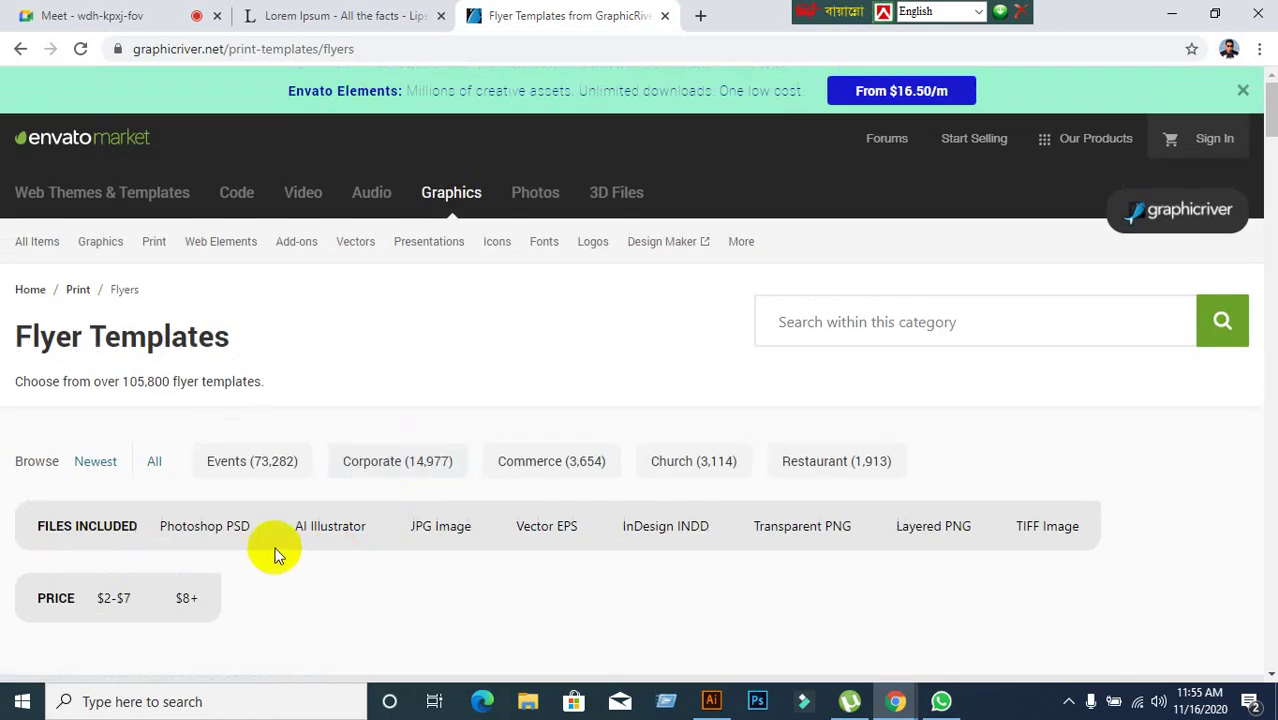
{"action": "scroll", "coordinate": [349, 548], "scroll_direction": "down", "scroll_amount": 3}
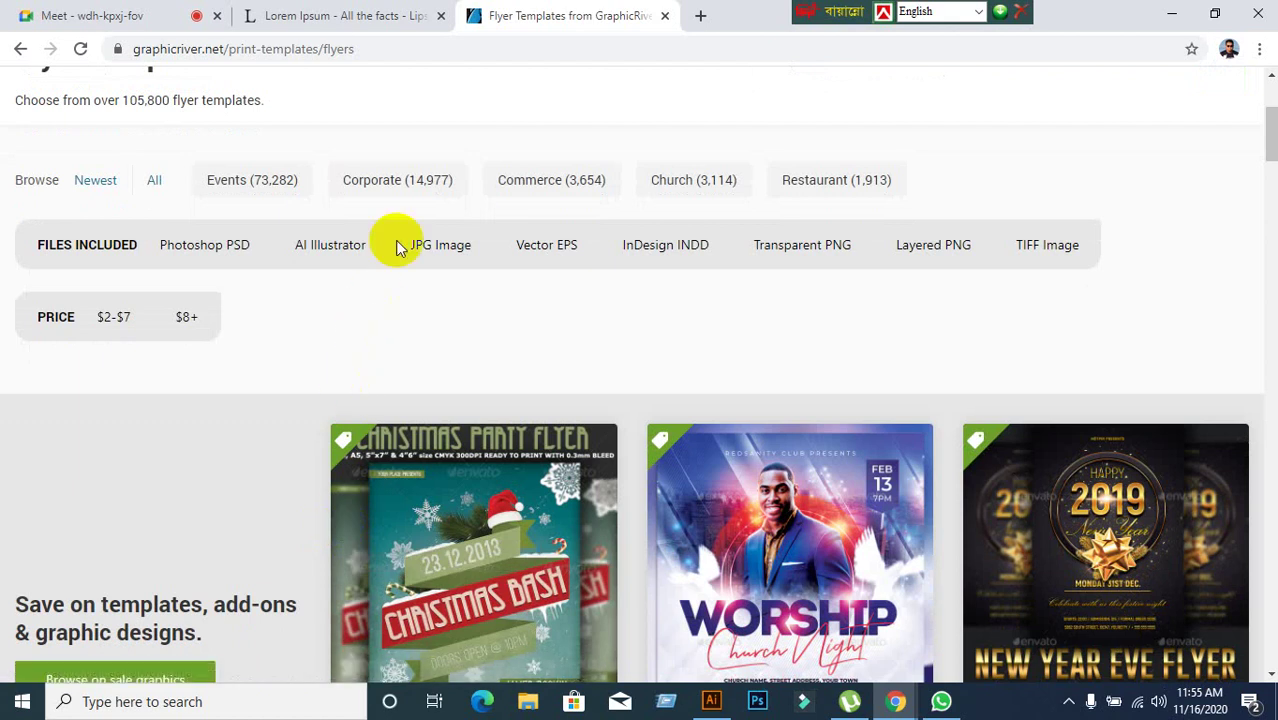
{"action": "left_click", "coordinate": [405, 180]}
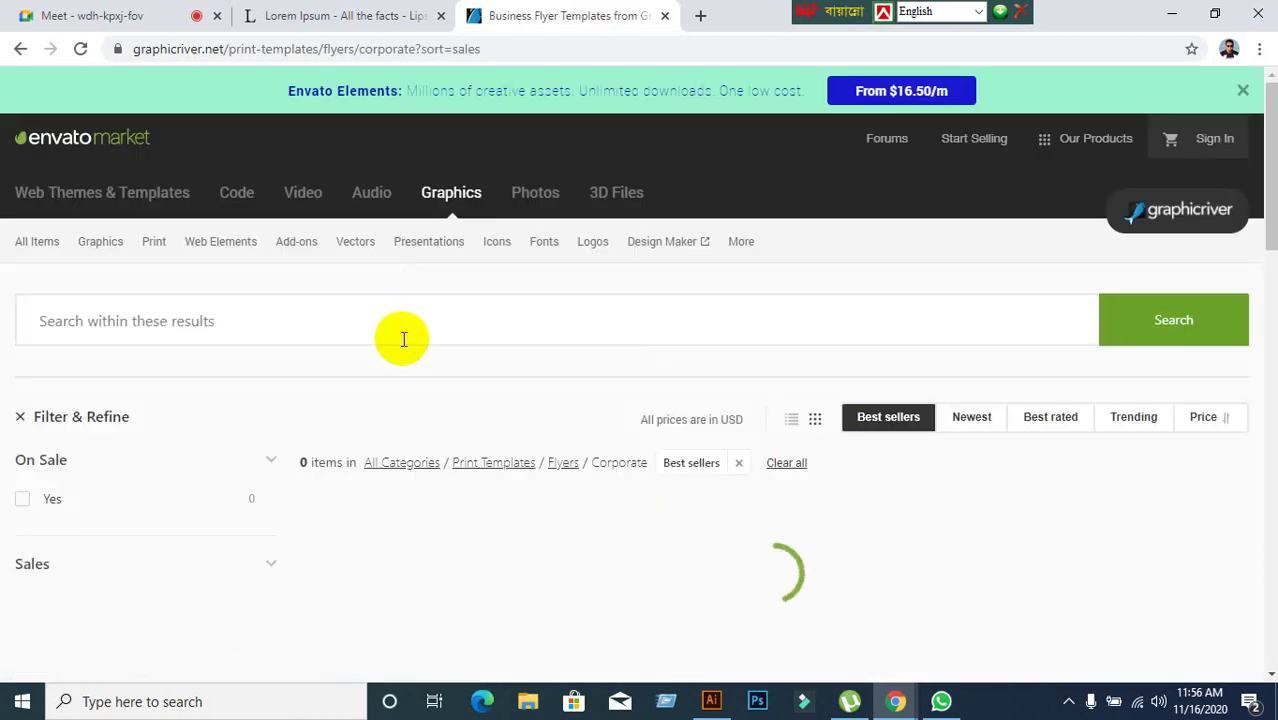
Scroll the Corporate flyer results and view the first Business Flyer Template item page.
{"action": "scroll", "coordinate": [415, 340], "scroll_direction": "down", "scroll_amount": 6}
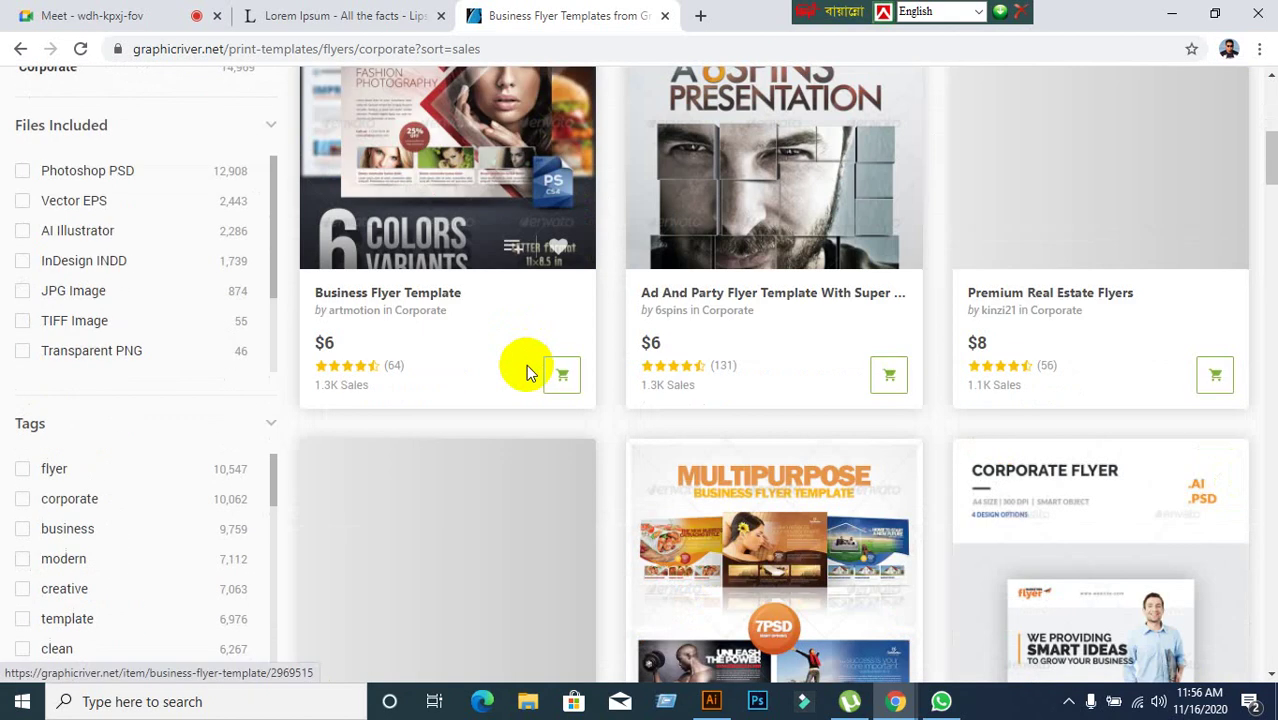
{"action": "scroll", "coordinate": [450, 188], "scroll_direction": "down", "scroll_amount": 2}
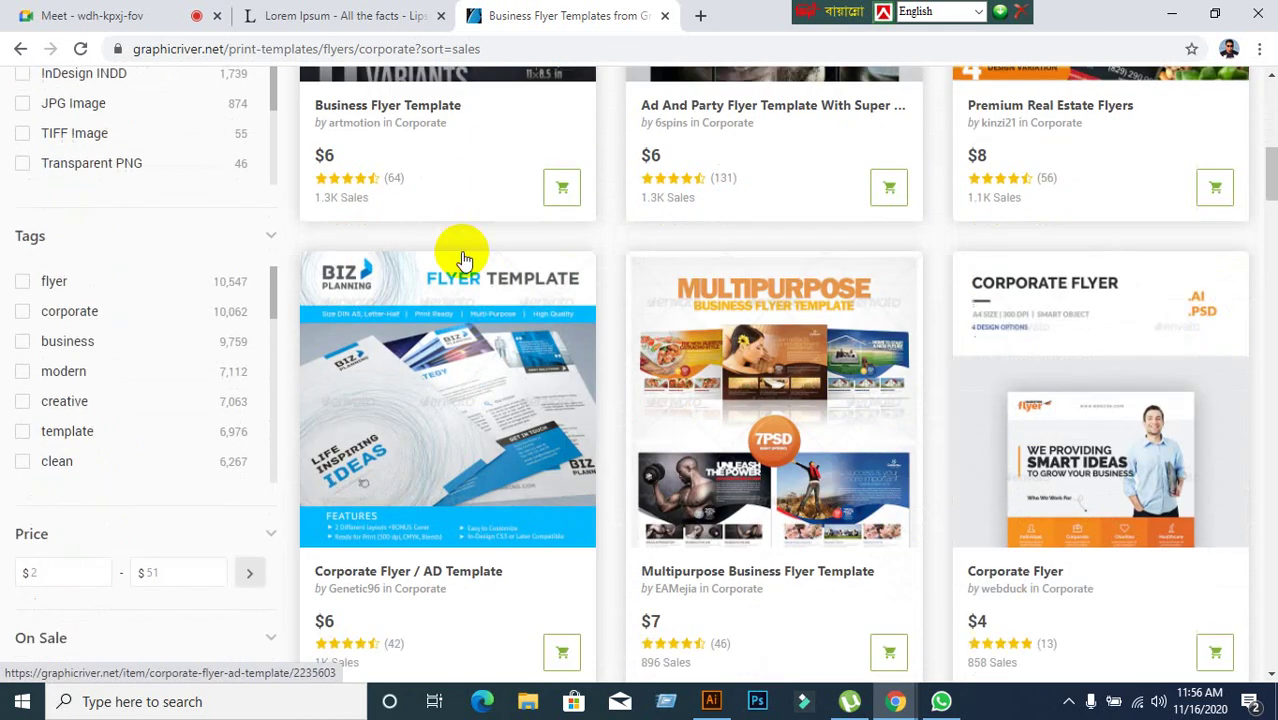
{"action": "scroll", "coordinate": [456, 260], "scroll_direction": "up", "scroll_amount": 3}
{"action": "left_click", "coordinate": [453, 233]}
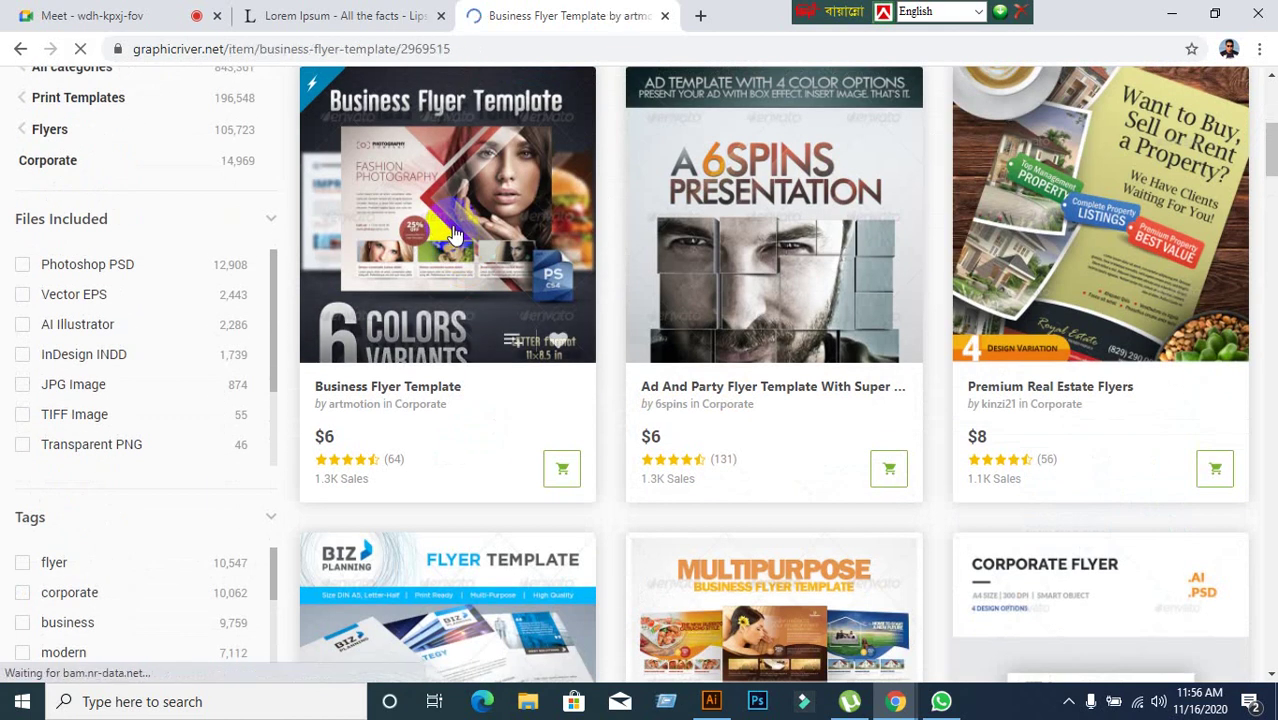
{"action": "scroll", "coordinate": [541, 370], "scroll_direction": "down", "scroll_amount": 2}
{"action": "scroll", "coordinate": [540, 370], "scroll_direction": "down", "scroll_amount": 3}
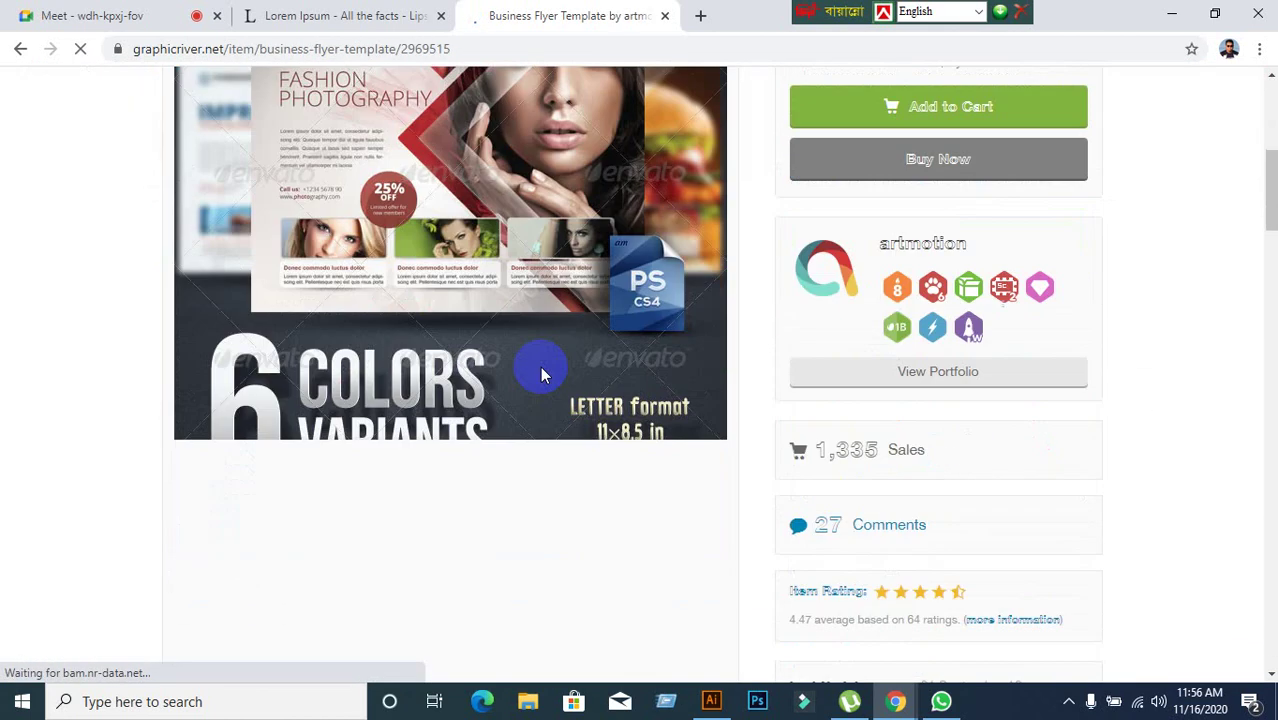
{"action": "scroll", "coordinate": [540, 366], "scroll_direction": "up", "scroll_amount": 2}
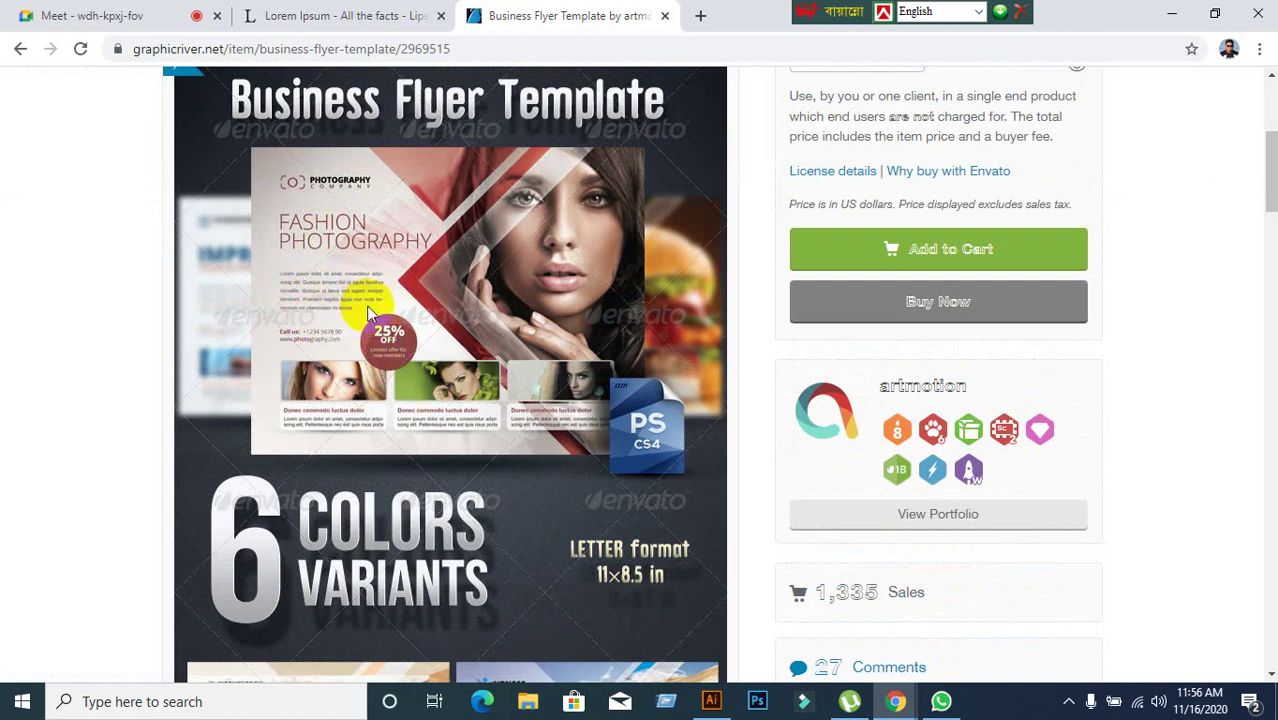
Check the Lorem Ipsum tab, go back to results, and open the 4 Color Schemes template.
{"action": "left_click", "coordinate": [258, 15]}
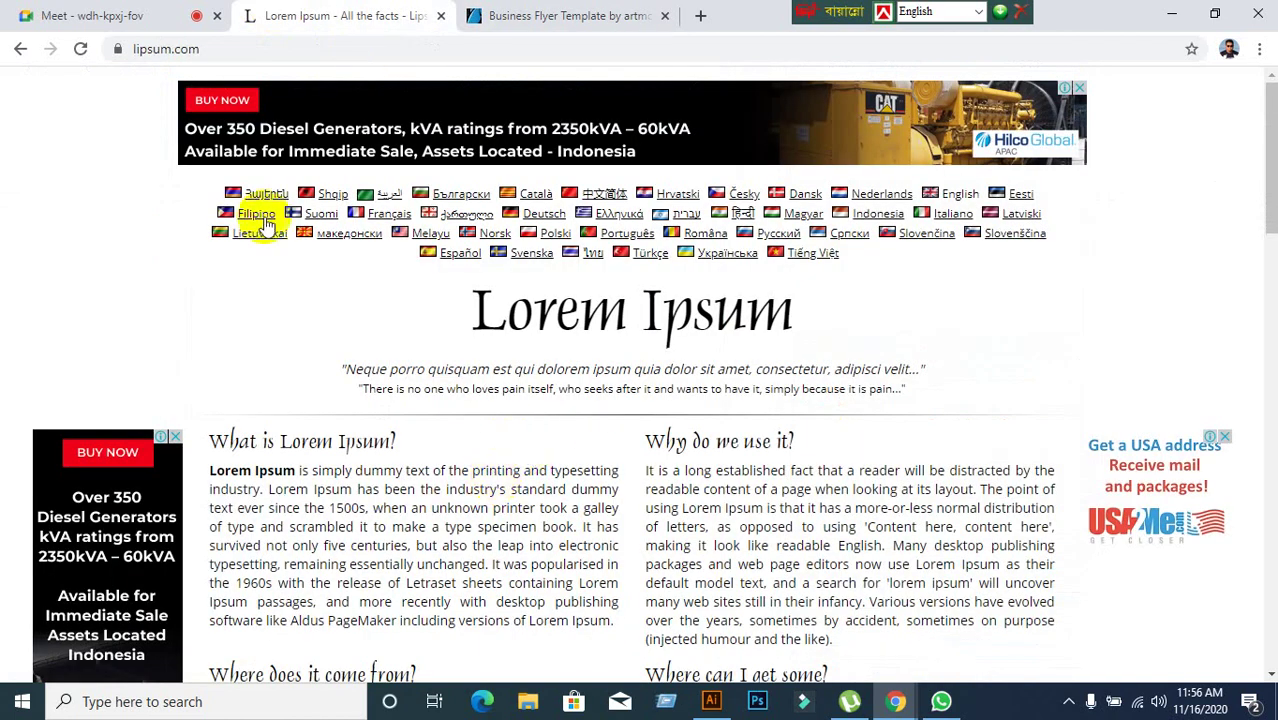
{"action": "scroll", "coordinate": [565, 528], "scroll_direction": "down", "scroll_amount": 13}
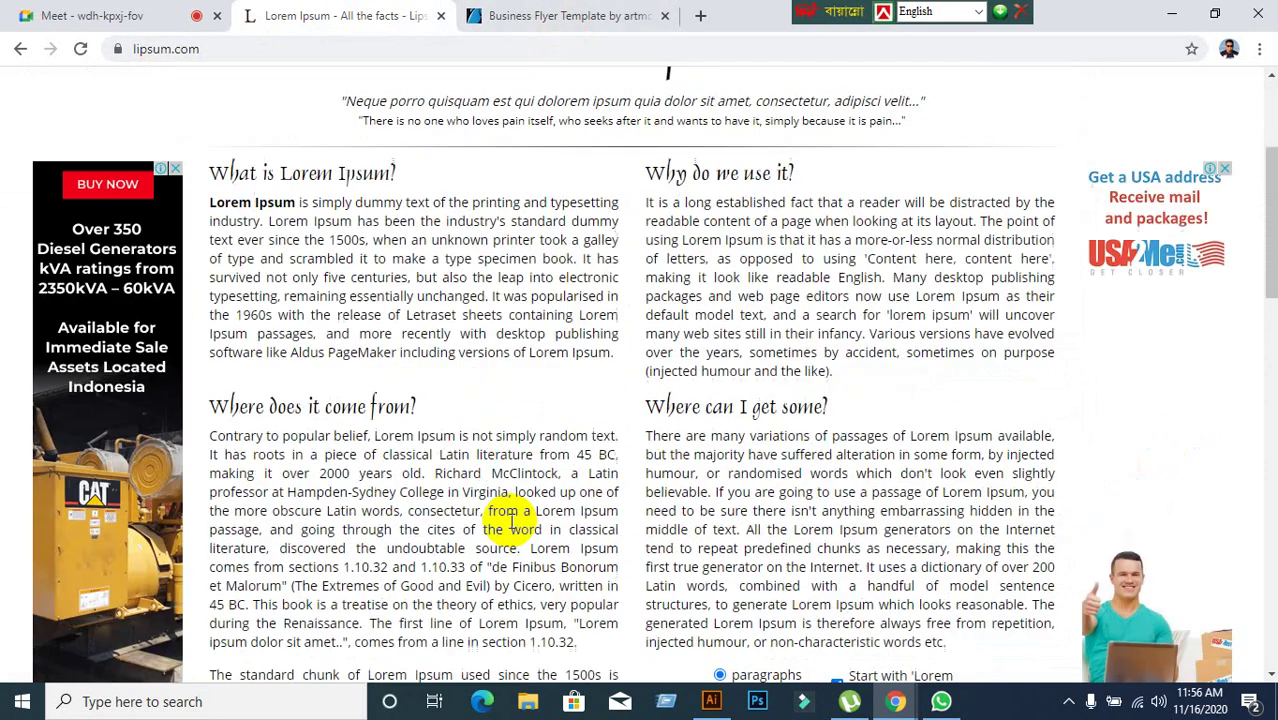
{"action": "scroll", "coordinate": [590, 522], "scroll_direction": "down", "scroll_amount": 2}
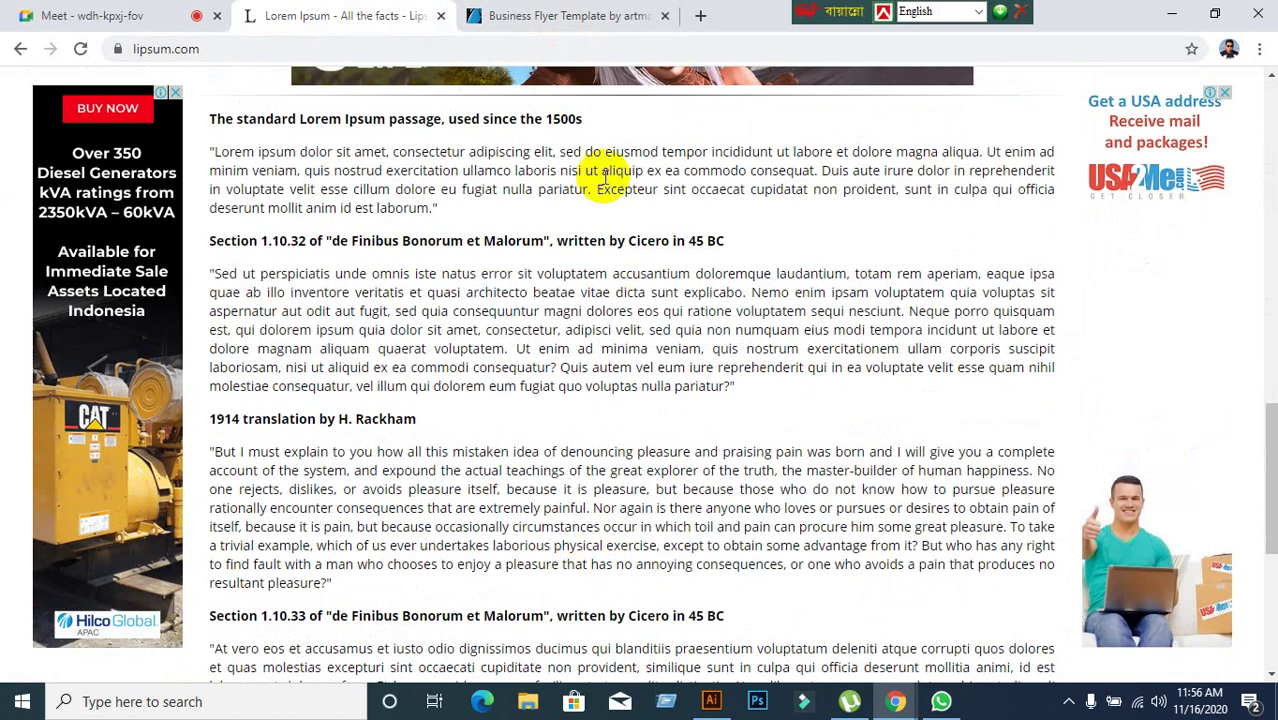
{"action": "left_click", "coordinate": [550, 16]}
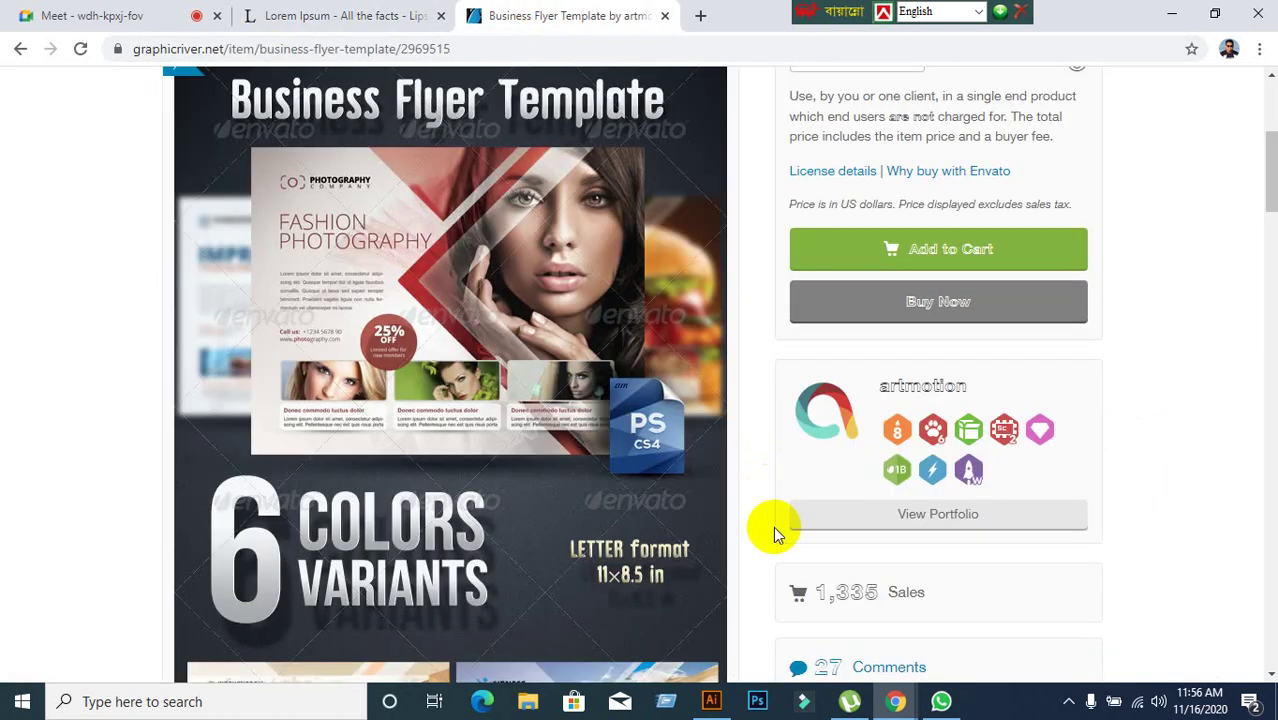
{"action": "left_click", "coordinate": [20, 48]}
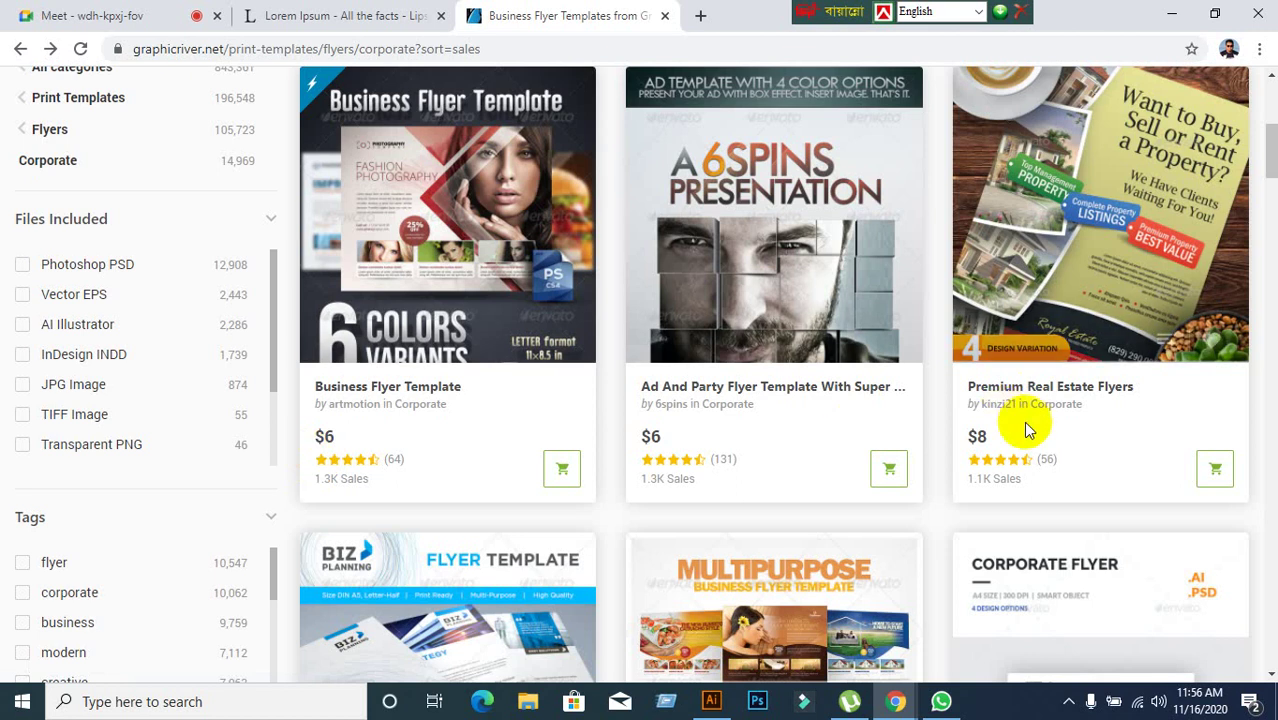
{"action": "scroll", "coordinate": [1013, 429], "scroll_direction": "down", "scroll_amount": 8}
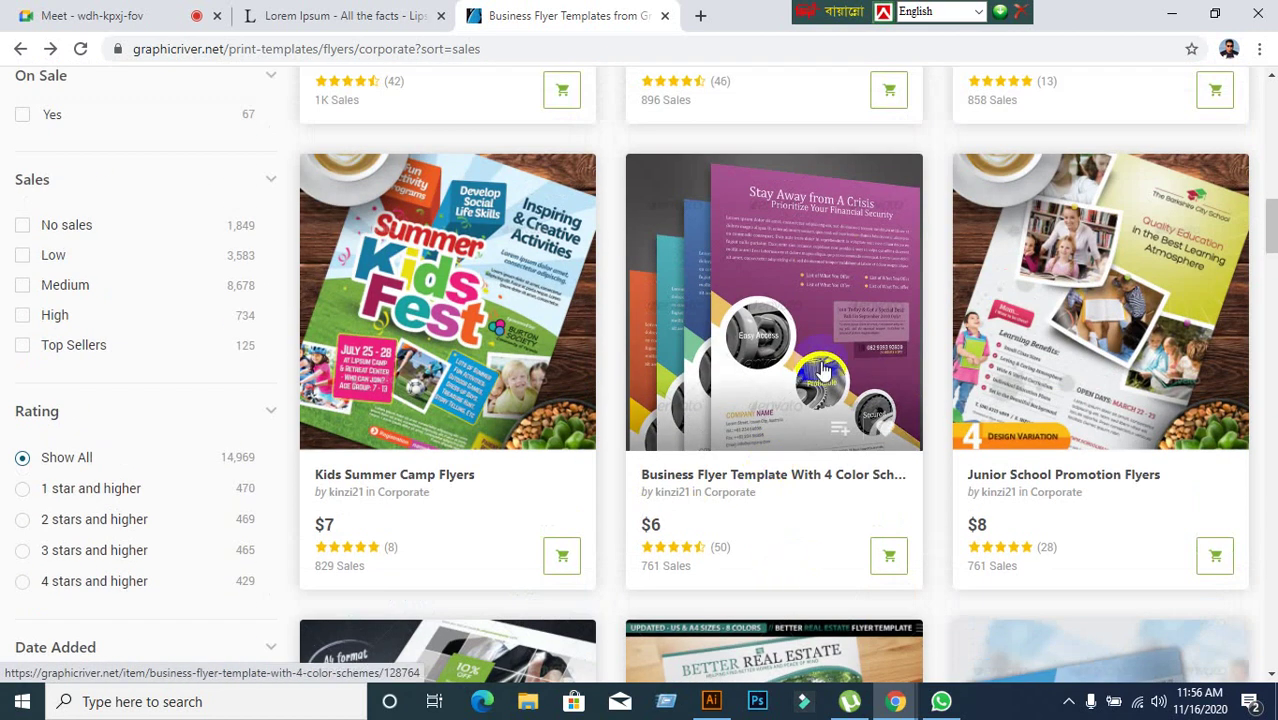
{"action": "left_click", "coordinate": [830, 260]}
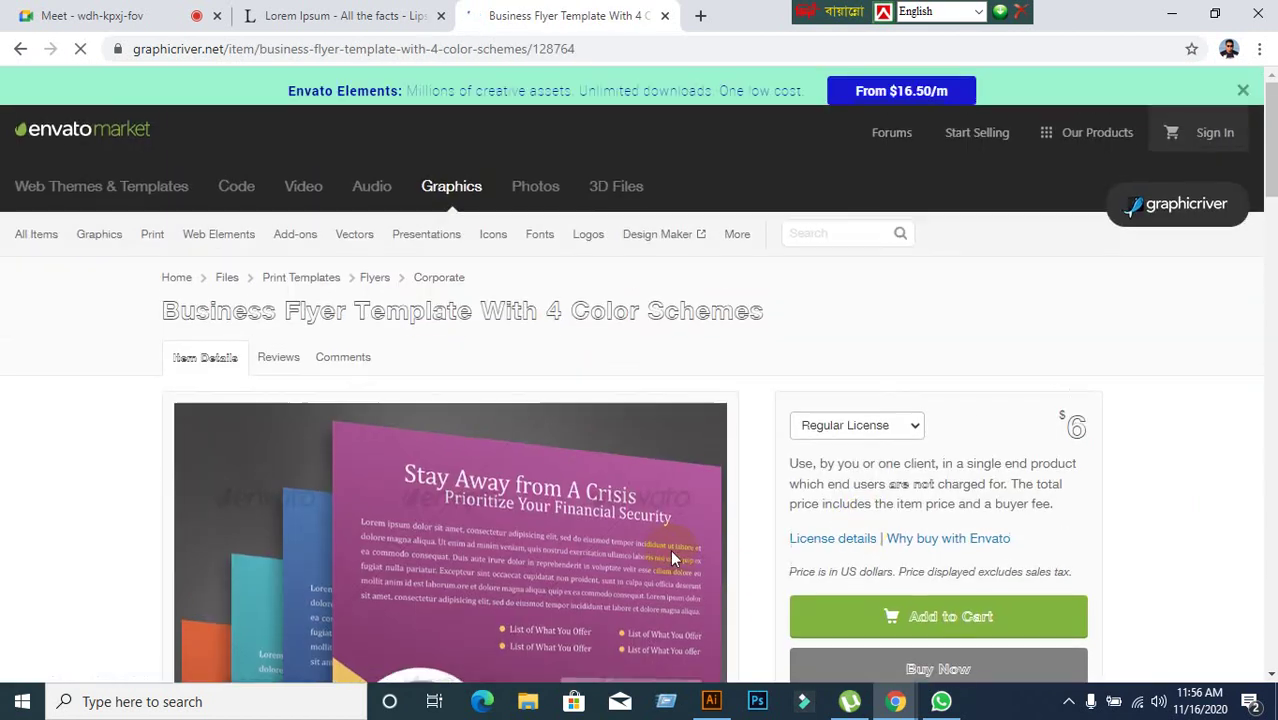
{"action": "scroll", "coordinate": [507, 322], "scroll_direction": "down", "scroll_amount": 2}
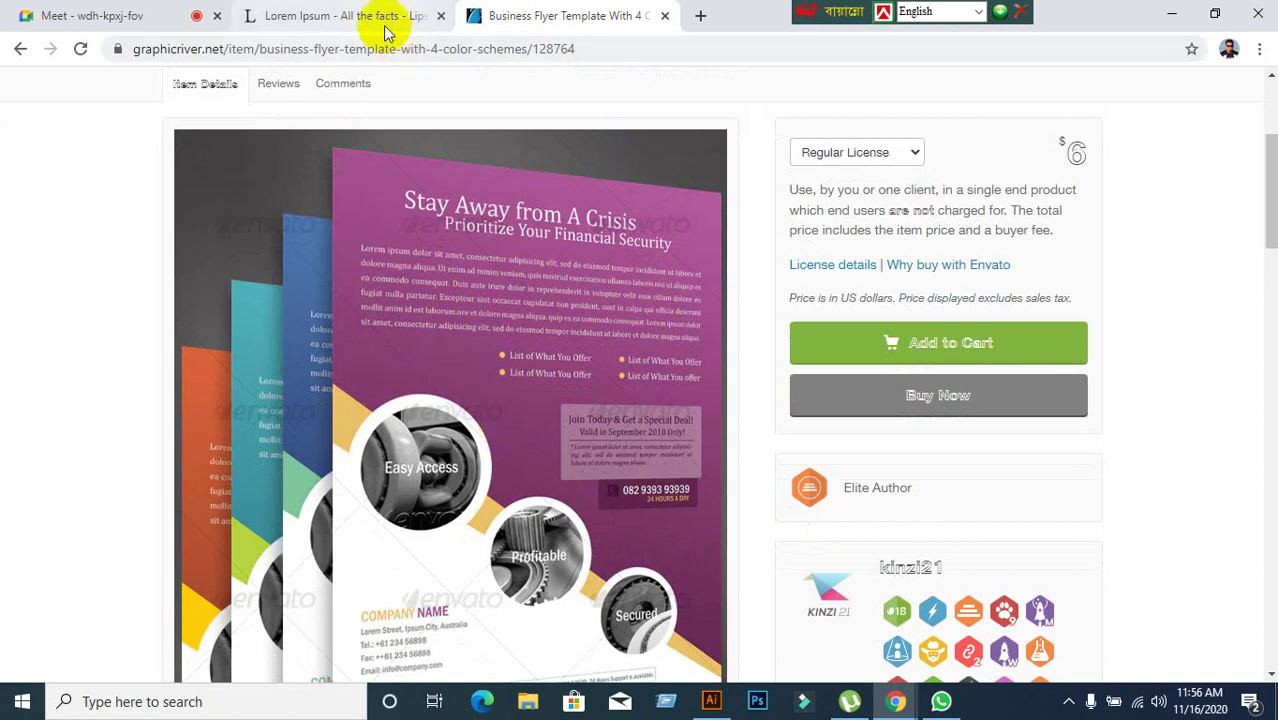
Close the flyer tab, copy the 'What is Lorem Ipsum?' paragraph, and return to Illustrator.
{"action": "left_click", "coordinate": [665, 17]}
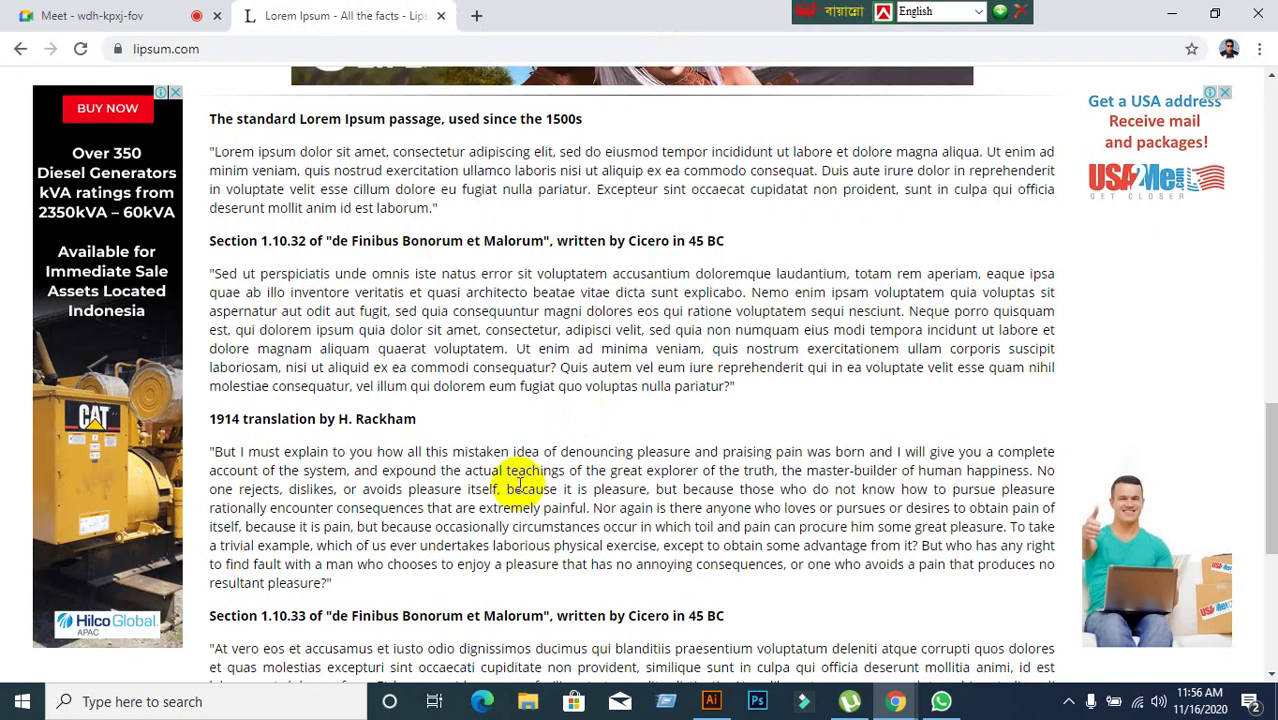
{"action": "scroll", "coordinate": [520, 500], "scroll_direction": "up", "scroll_amount": 15}
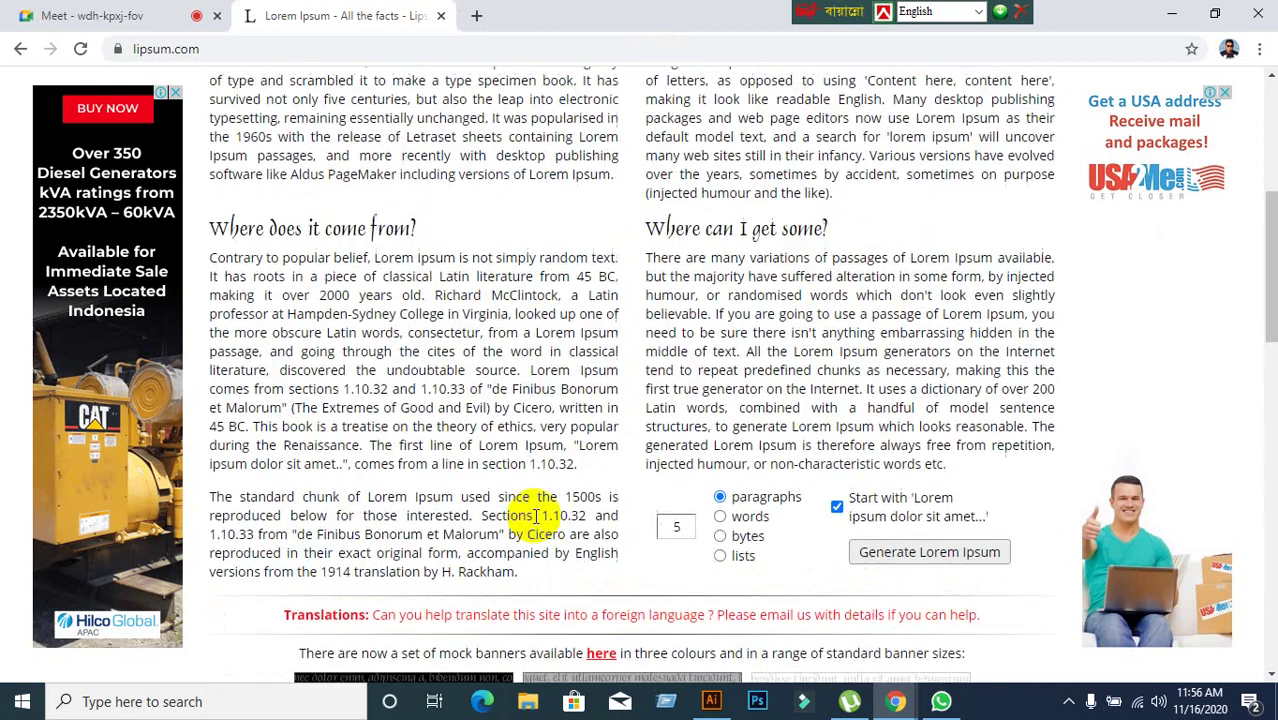
{"action": "scroll", "coordinate": [537, 516], "scroll_direction": "up", "scroll_amount": 1}
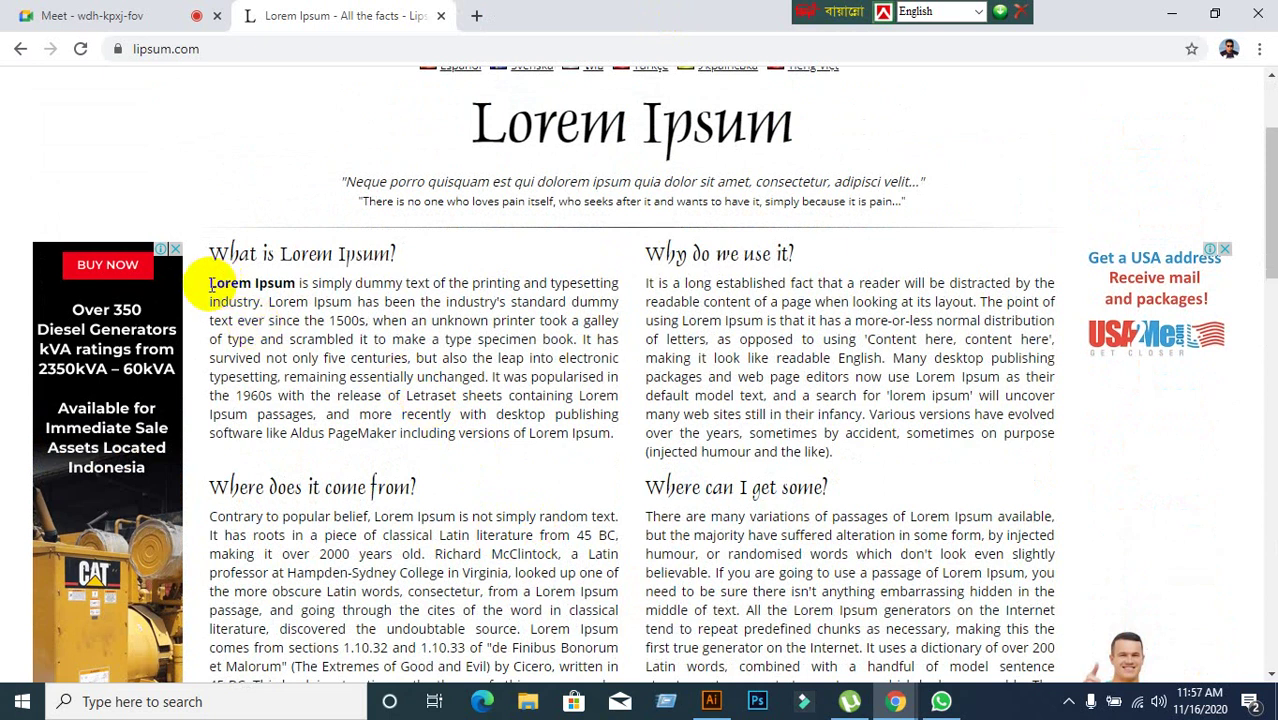
{"action": "left_click_drag", "start_coordinate": [210, 285], "coordinate": [618, 462]}
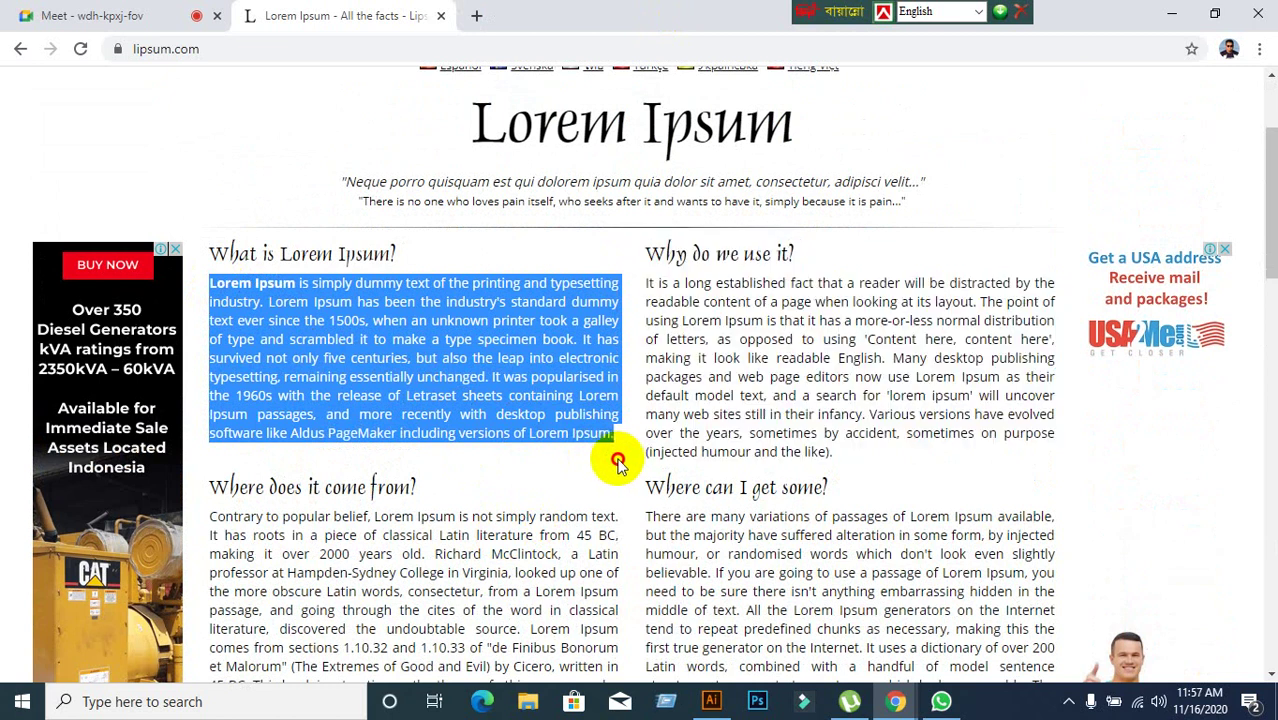
{"action": "right_click", "coordinate": [447, 356]}
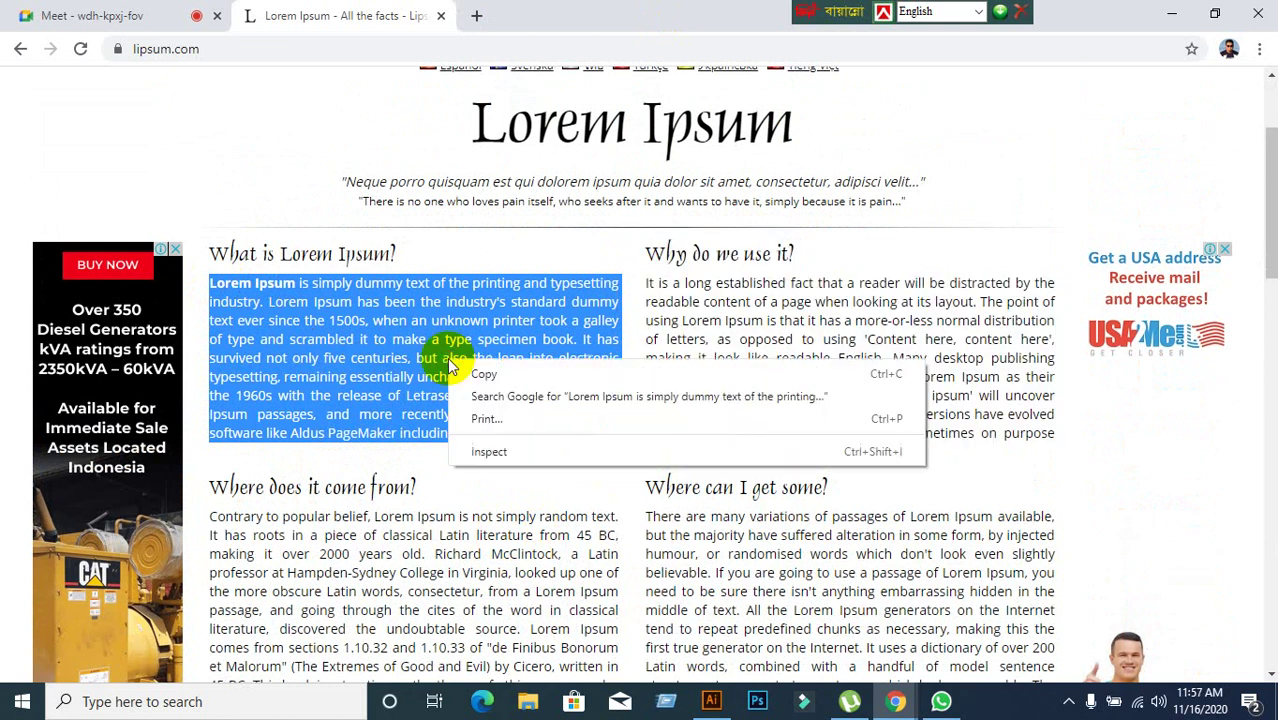
{"action": "left_click", "coordinate": [458, 375]}
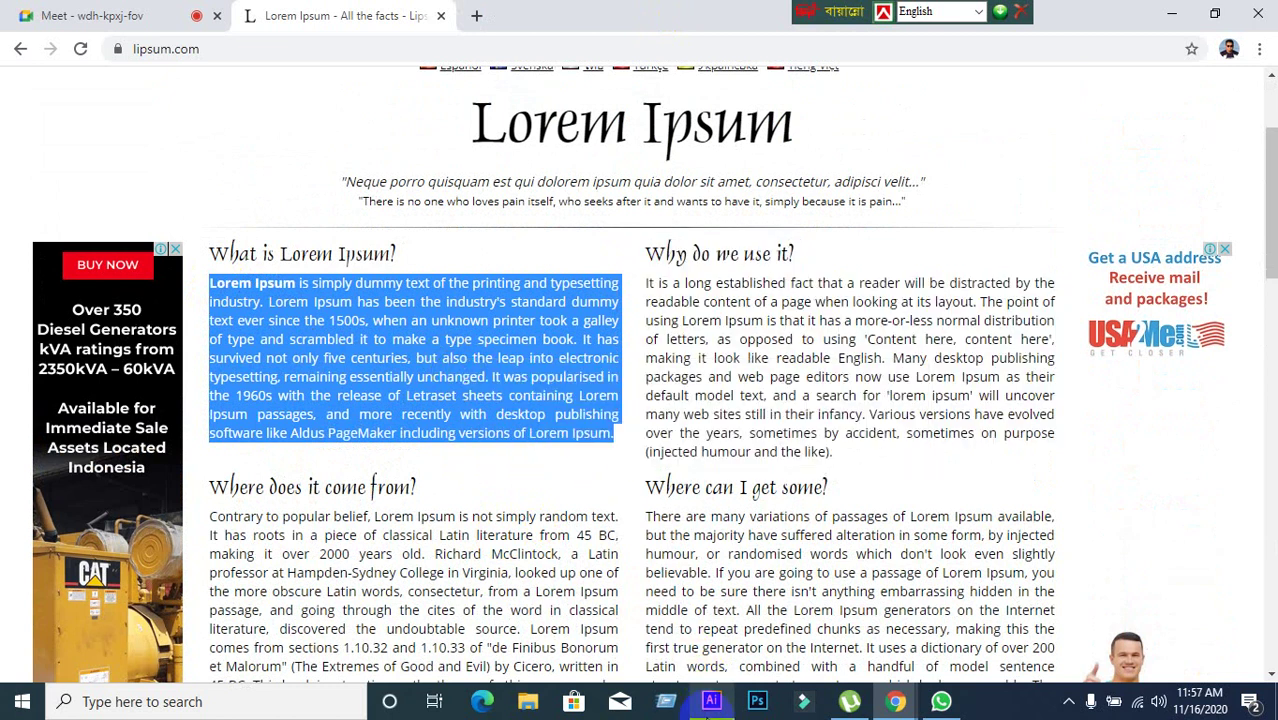
{"action": "left_click", "coordinate": [713, 700]}
{"action": "scroll", "coordinate": [660, 350], "scroll_direction": "up", "scroll_amount": 1}
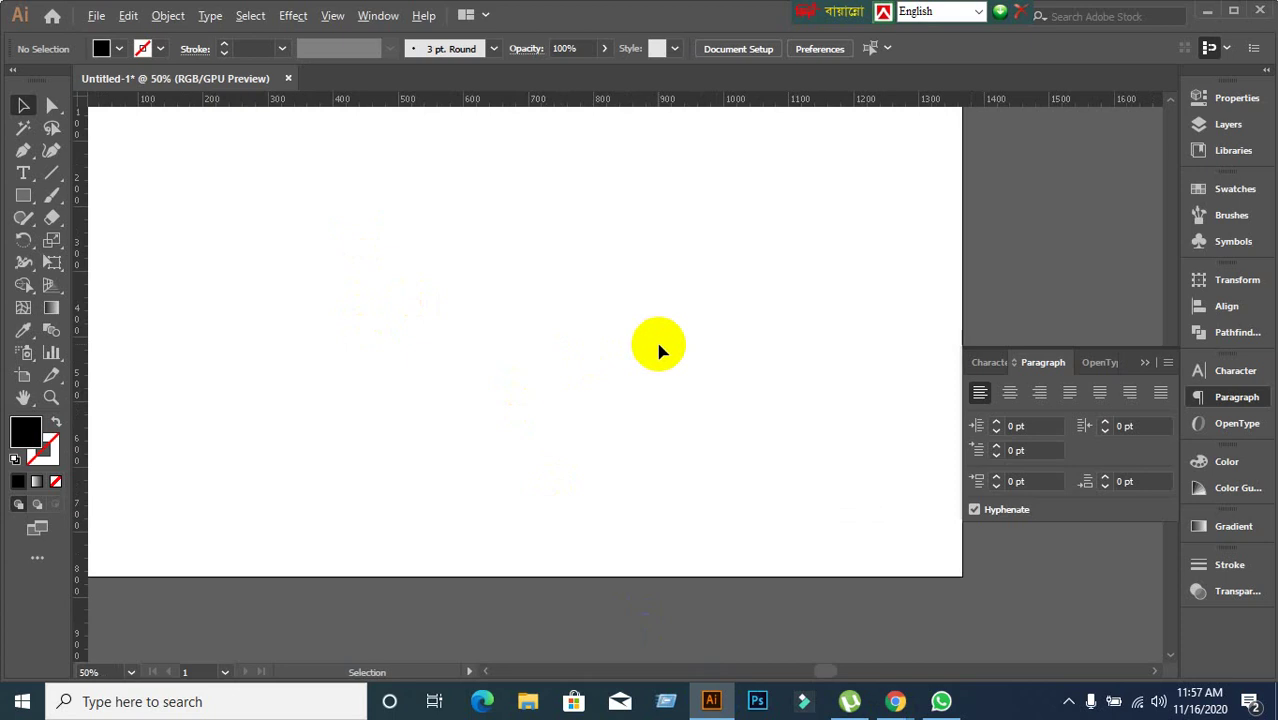
Draw an area type frame at the artboard's upper left and paste the Lorem Ipsum paragraph.
{"action": "scroll", "coordinate": [658, 350], "scroll_direction": "down", "scroll_amount": 1}
{"action": "left_click", "coordinate": [23, 173]}
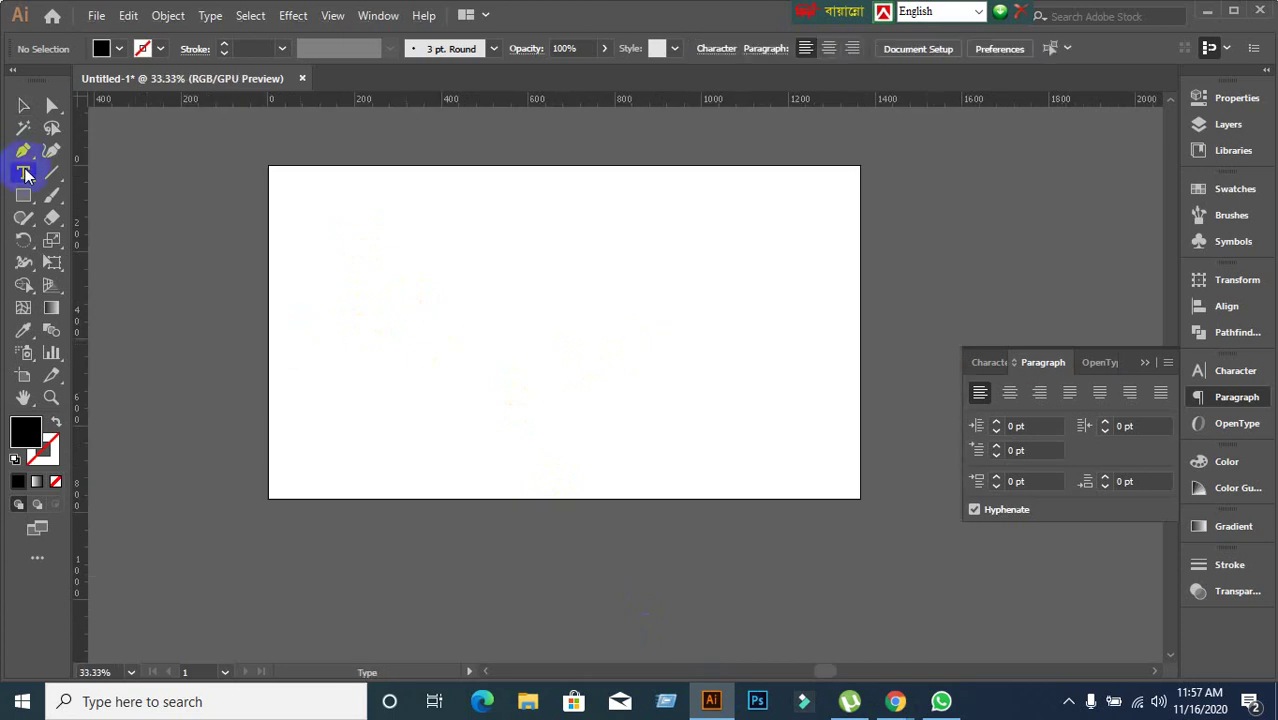
{"action": "left_click_drag", "start_coordinate": [355, 202], "coordinate": [661, 369]}
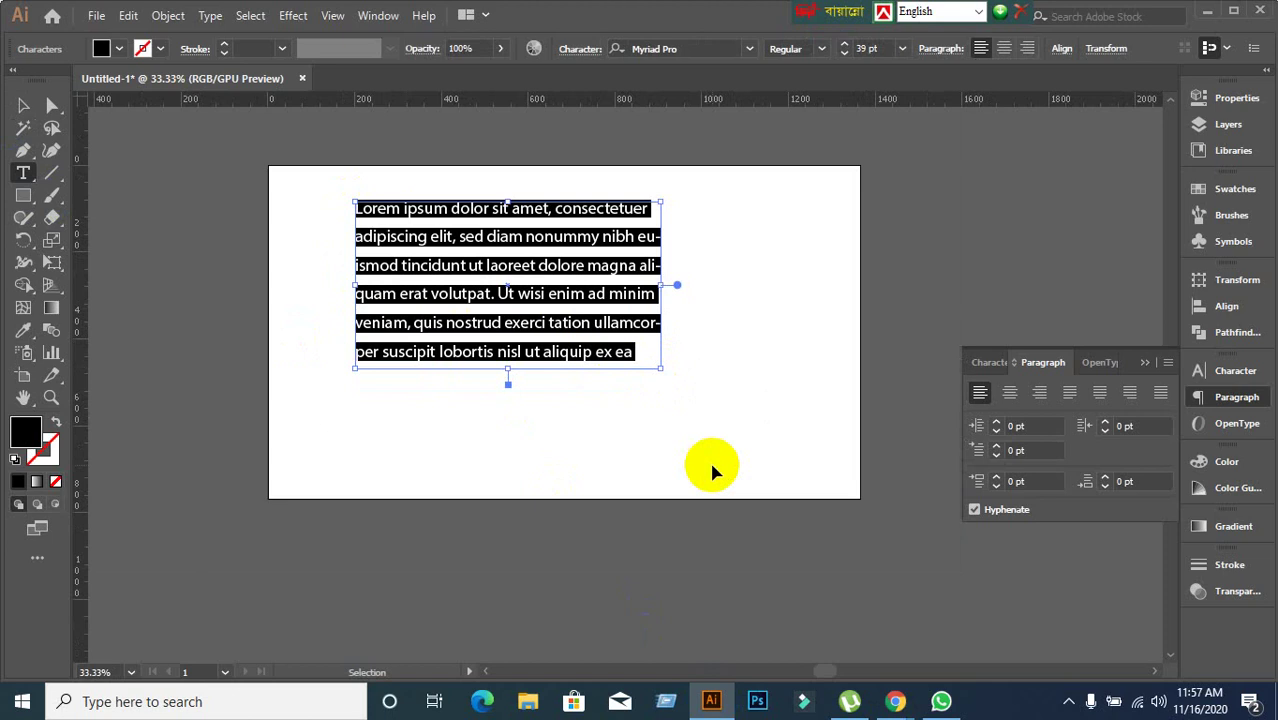
{"action": "key", "text": "ctrl+v"}
Lengthen the text frame downward until every line of the paragraph shows.
{"action": "left_click", "coordinate": [23, 105]}
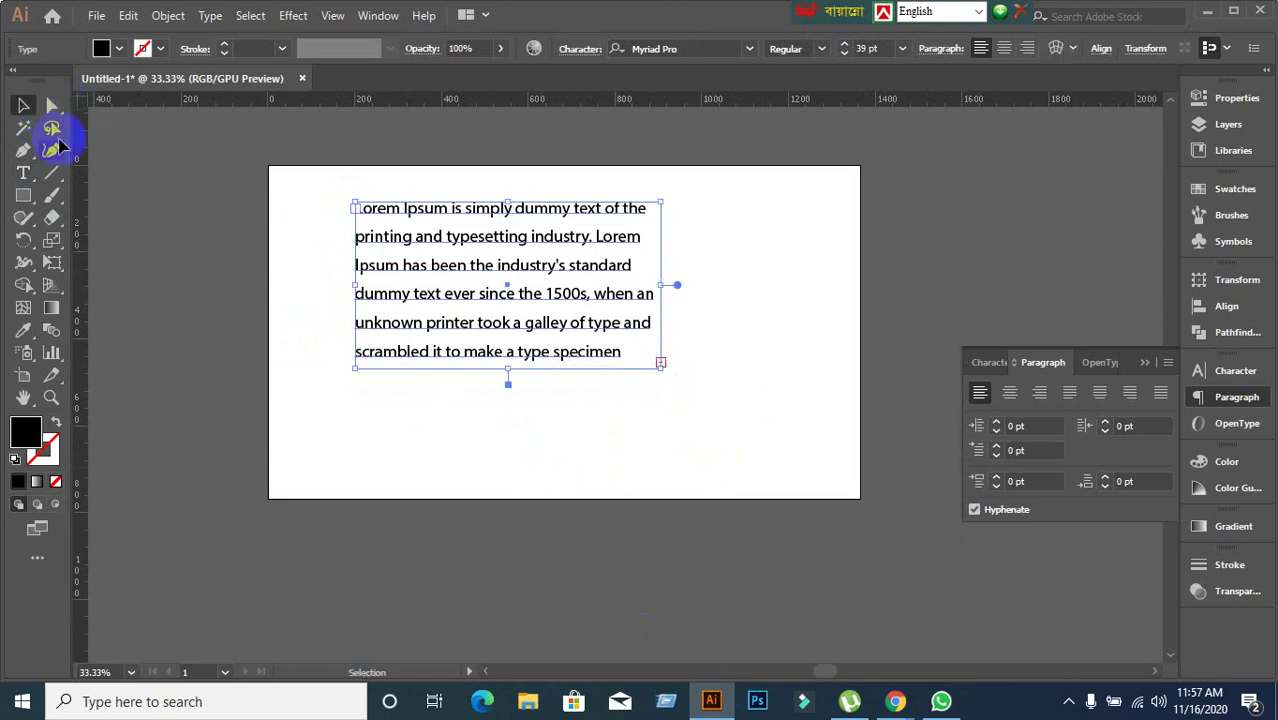
{"action": "scroll", "coordinate": [678, 383], "scroll_direction": "up", "scroll_amount": 1}
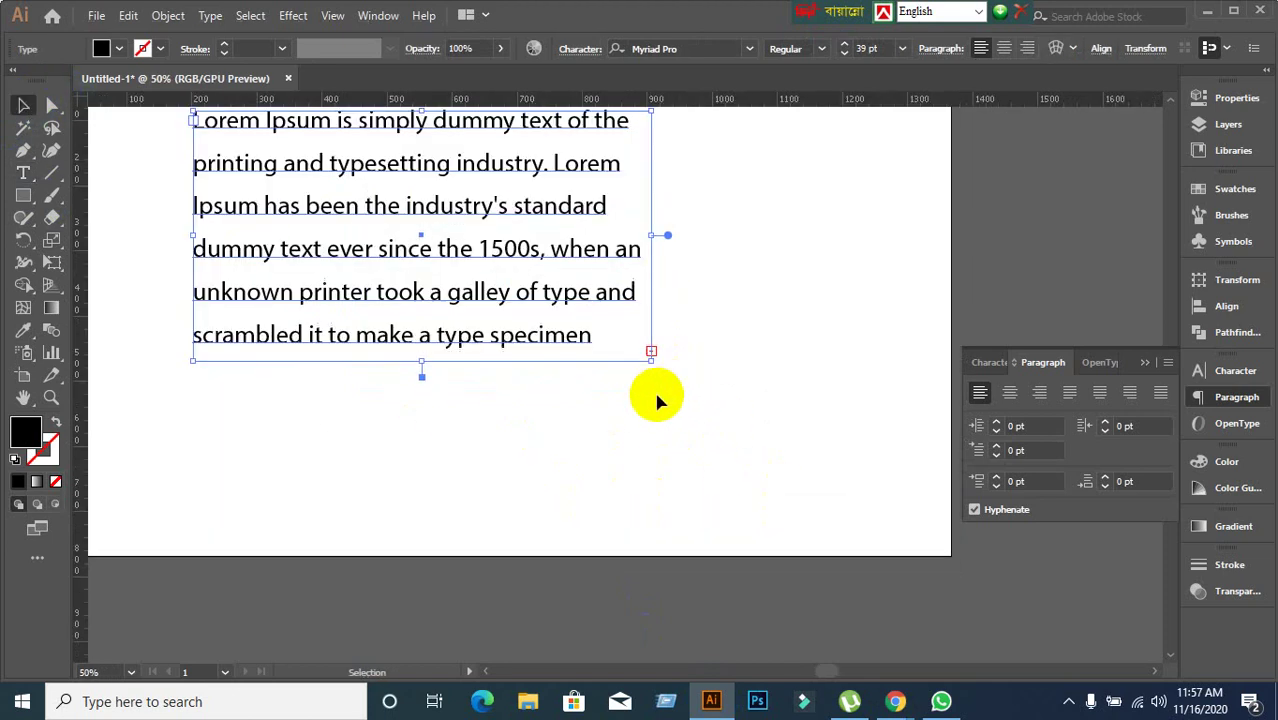
{"action": "left_click_drag", "start_coordinate": [581, 416], "coordinate": [633, 465]}
{"action": "left_click", "coordinate": [383, 262]}
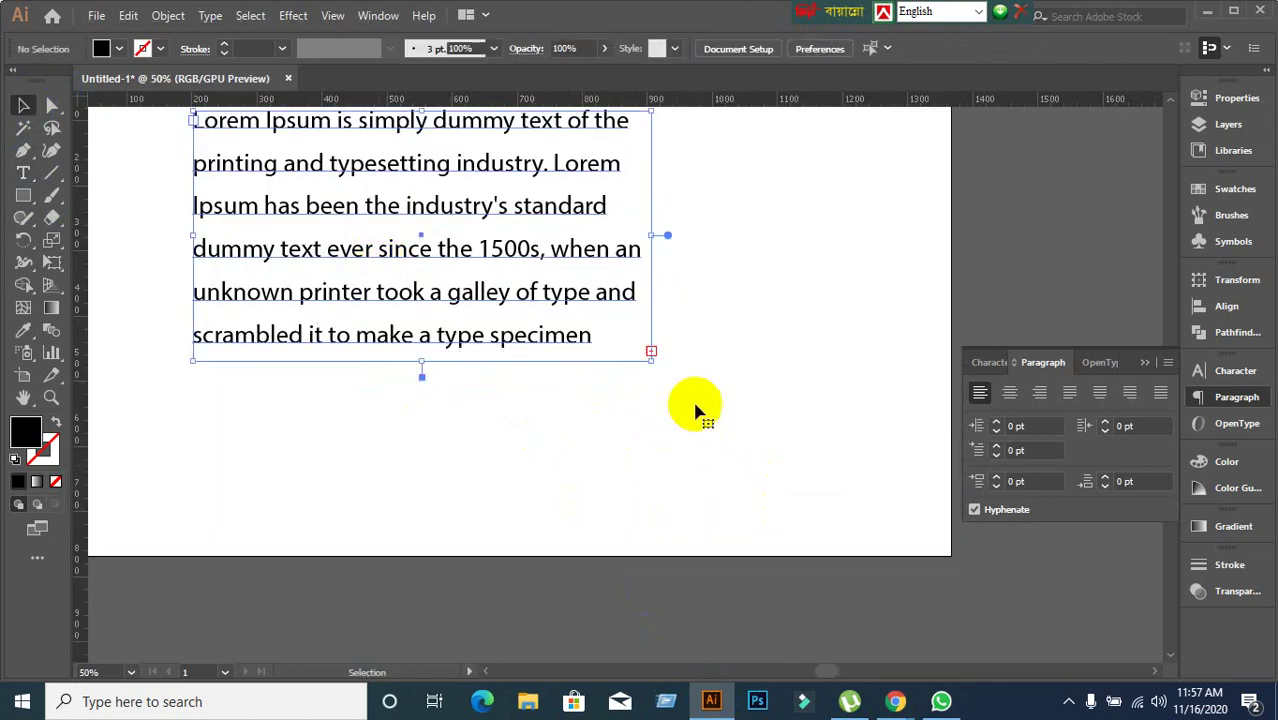
{"action": "scroll", "coordinate": [685, 422], "scroll_direction": "up", "scroll_amount": 1}
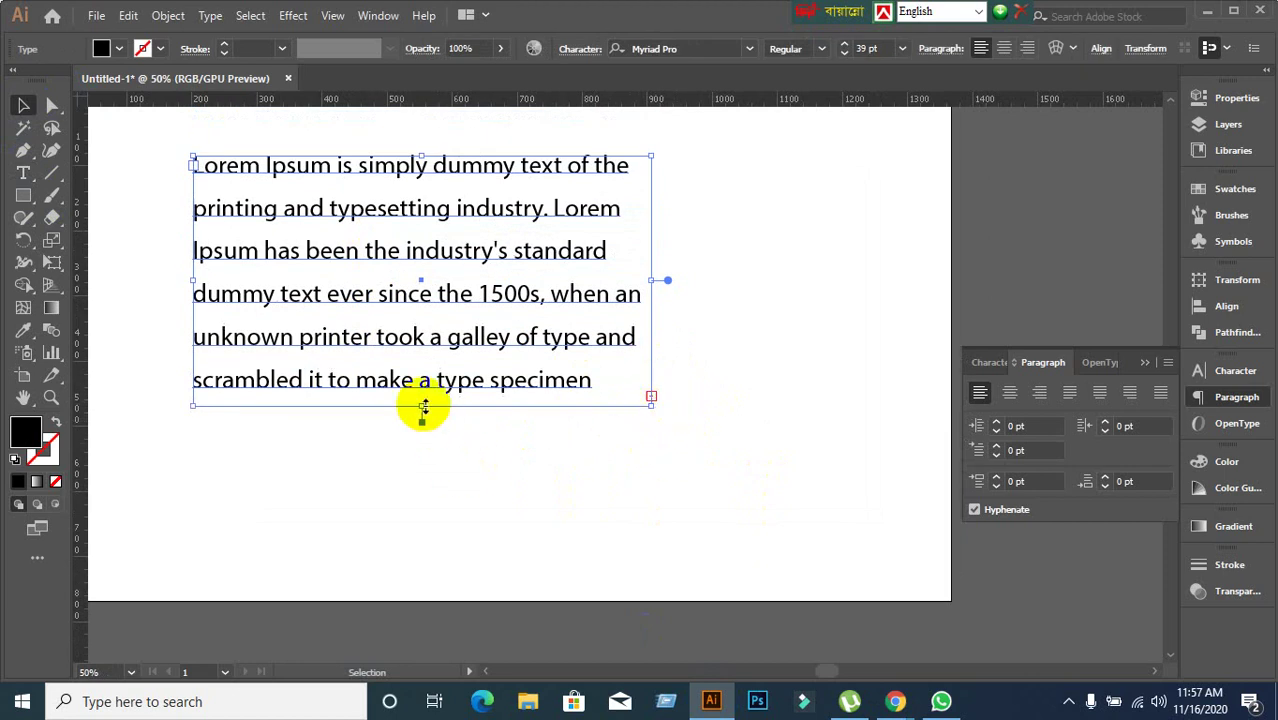
{"action": "left_click_drag", "start_coordinate": [422, 408], "coordinate": [422, 578]}
{"action": "scroll", "coordinate": [428, 580], "scroll_direction": "down", "scroll_amount": 2}
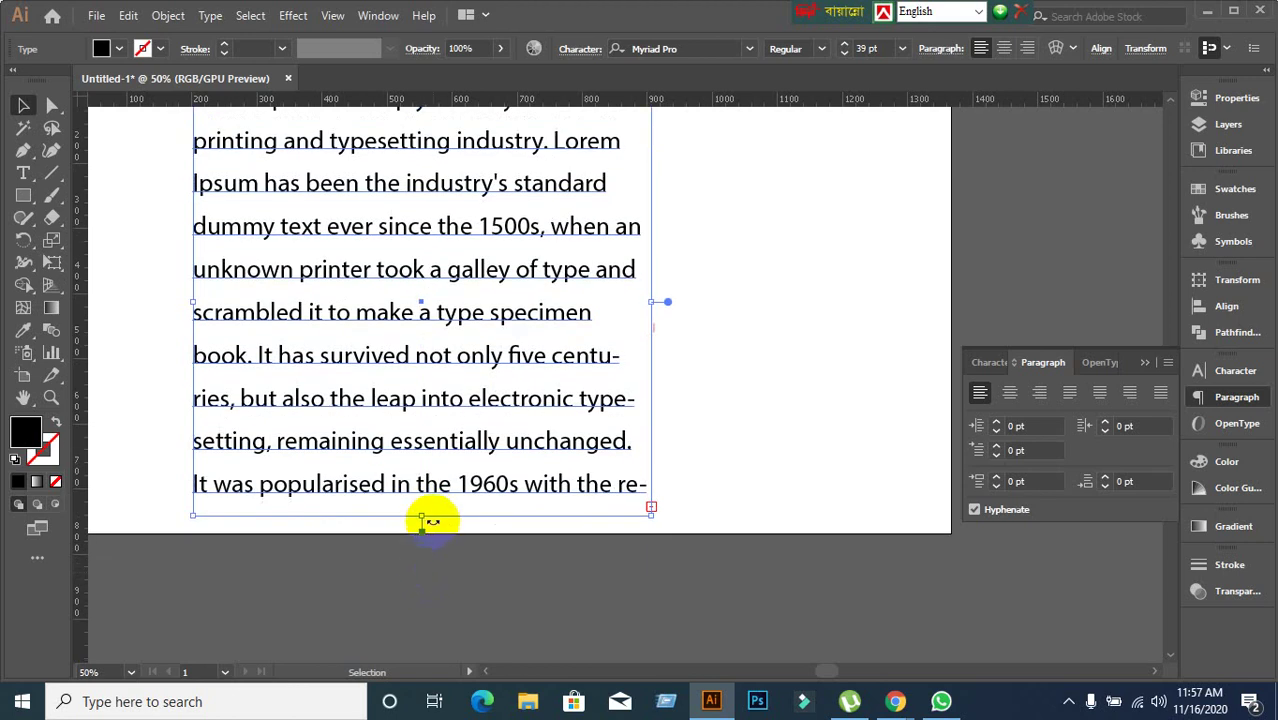
{"action": "left_click_drag", "start_coordinate": [427, 516], "coordinate": [425, 644]}
{"action": "scroll", "coordinate": [437, 560], "scroll_direction": "down", "scroll_amount": 4}
{"action": "left_click_drag", "start_coordinate": [421, 515], "coordinate": [415, 626]}
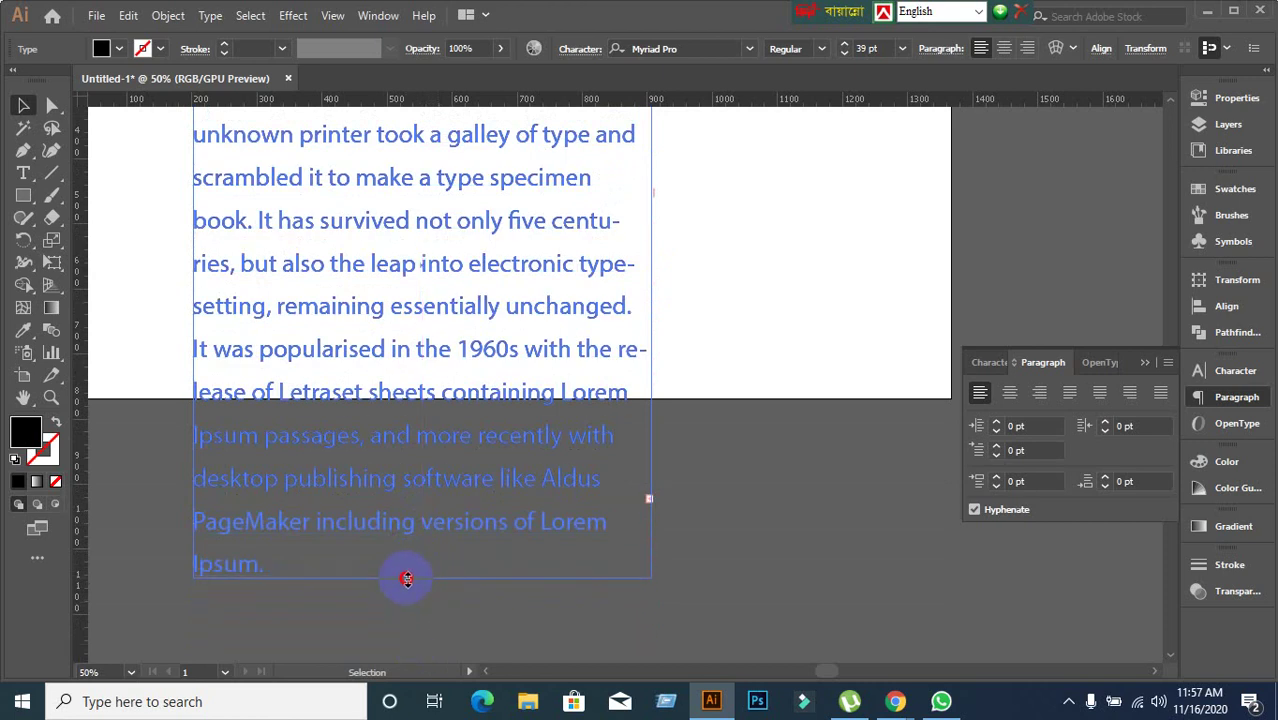
{"action": "left_click_drag", "start_coordinate": [406, 579], "coordinate": [408, 570]}
{"action": "scroll", "coordinate": [571, 428], "scroll_direction": "up", "scroll_amount": 2}
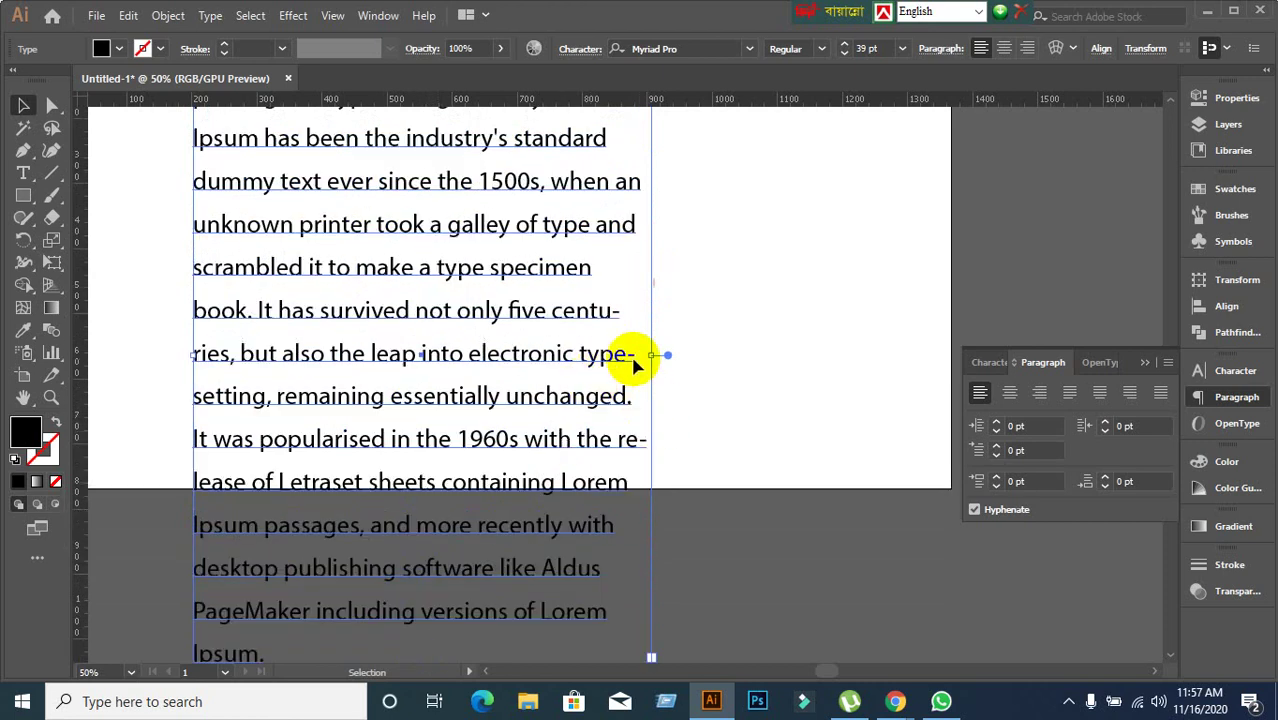
Widen the frame so lines rewrap longer, shorten its height, and center the artboard.
{"action": "left_click_drag", "start_coordinate": [652, 354], "coordinate": [910, 346]}
{"action": "scroll", "coordinate": [528, 438], "scroll_direction": "down", "scroll_amount": 2}
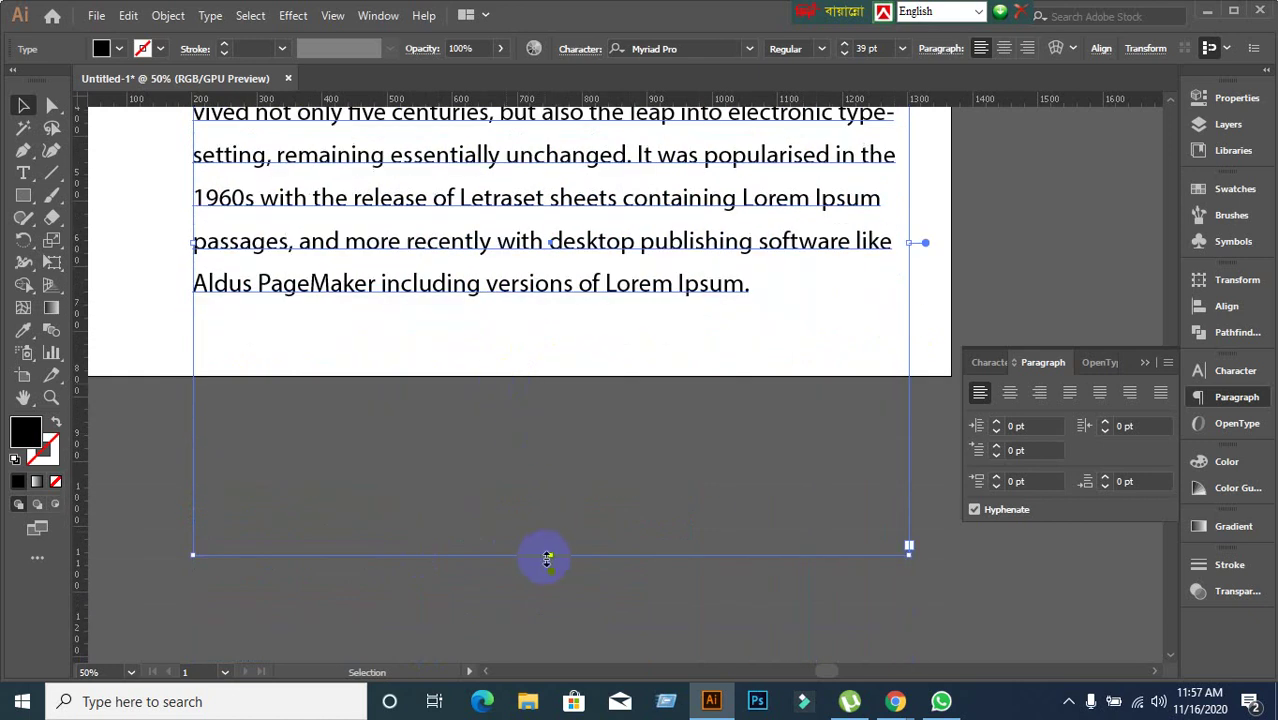
{"action": "left_click_drag", "start_coordinate": [547, 558], "coordinate": [549, 296]}
{"action": "scroll", "coordinate": [613, 455], "scroll_direction": "up", "scroll_amount": 5}
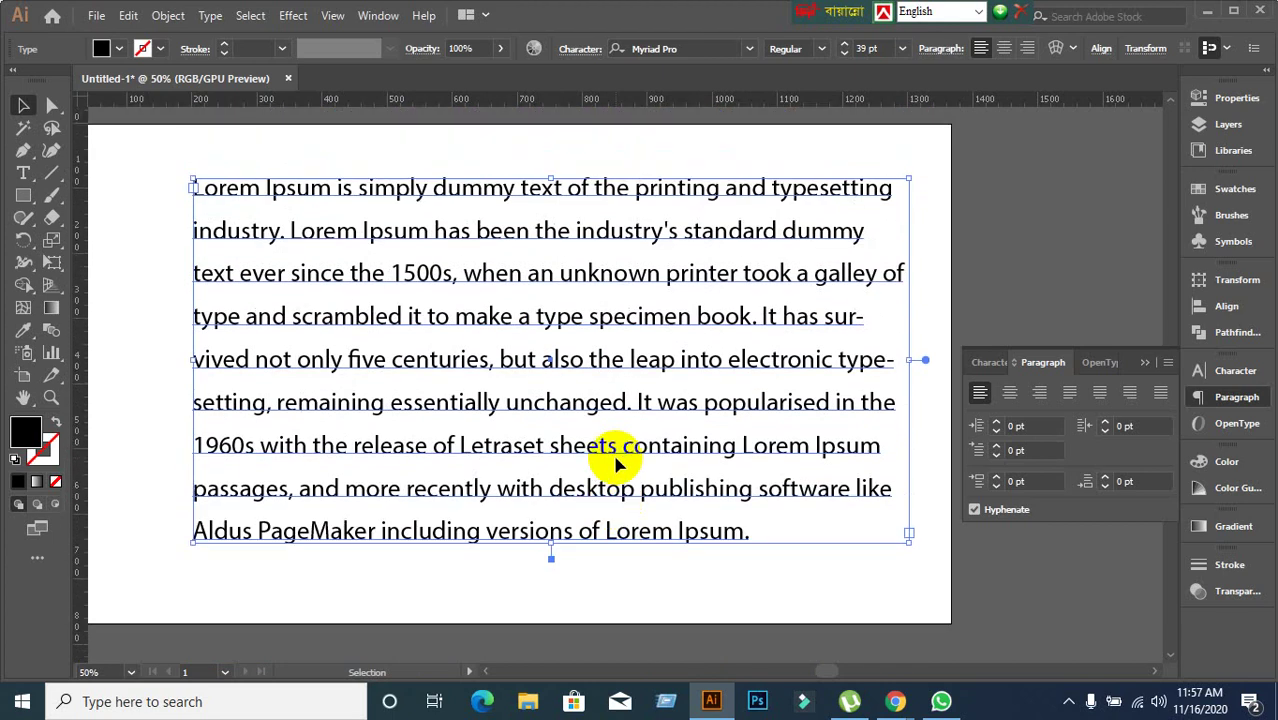
{"action": "scroll", "coordinate": [527, 402], "scroll_direction": "down", "scroll_amount": 2}
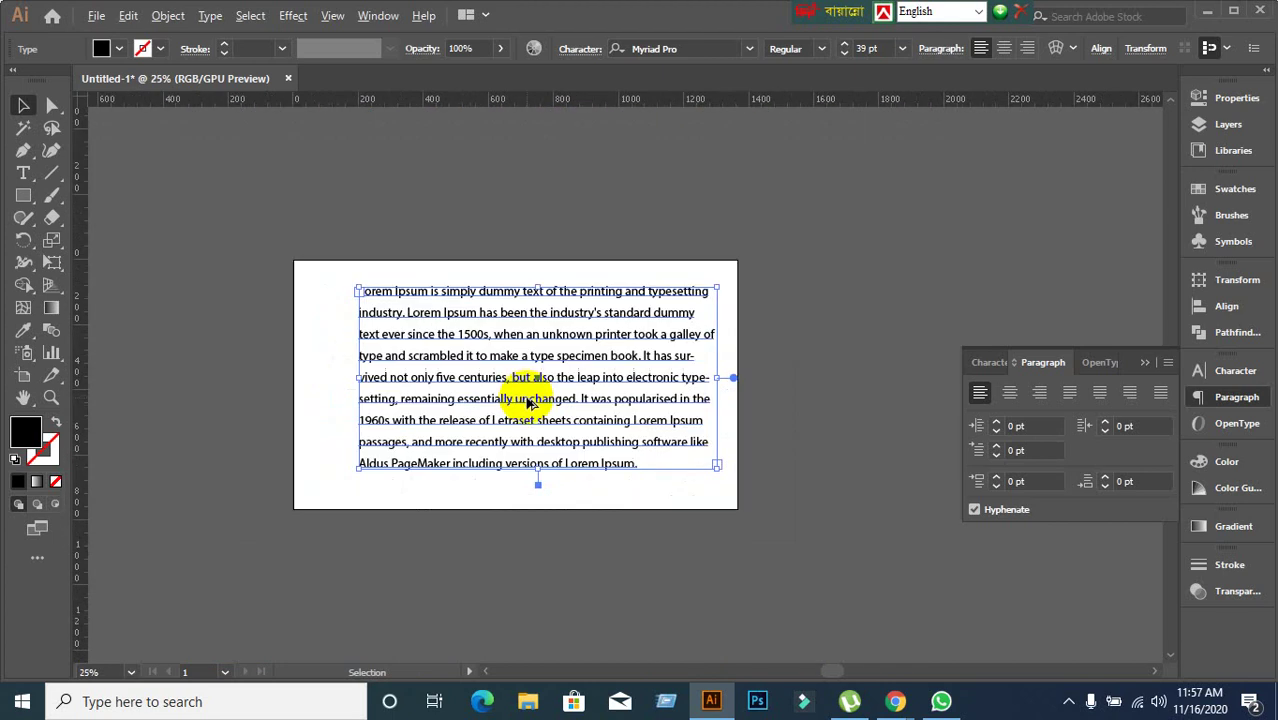
{"action": "scroll", "coordinate": [541, 397], "scroll_direction": "up", "scroll_amount": 1}
{"action": "left_click_drag", "start_coordinate": [602, 466], "coordinate": [543, 384]}
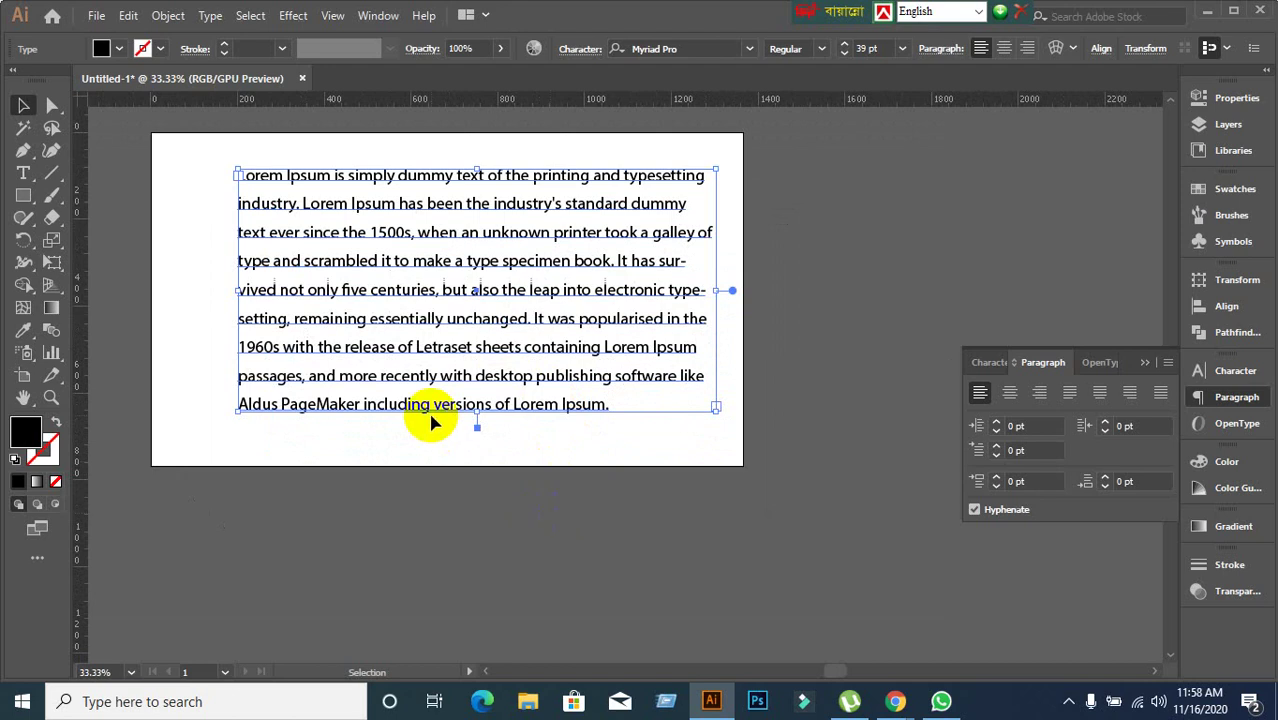
Delete the text from 'setting' onward and extend the frame below the artboard.
{"action": "key", "text": "t"}
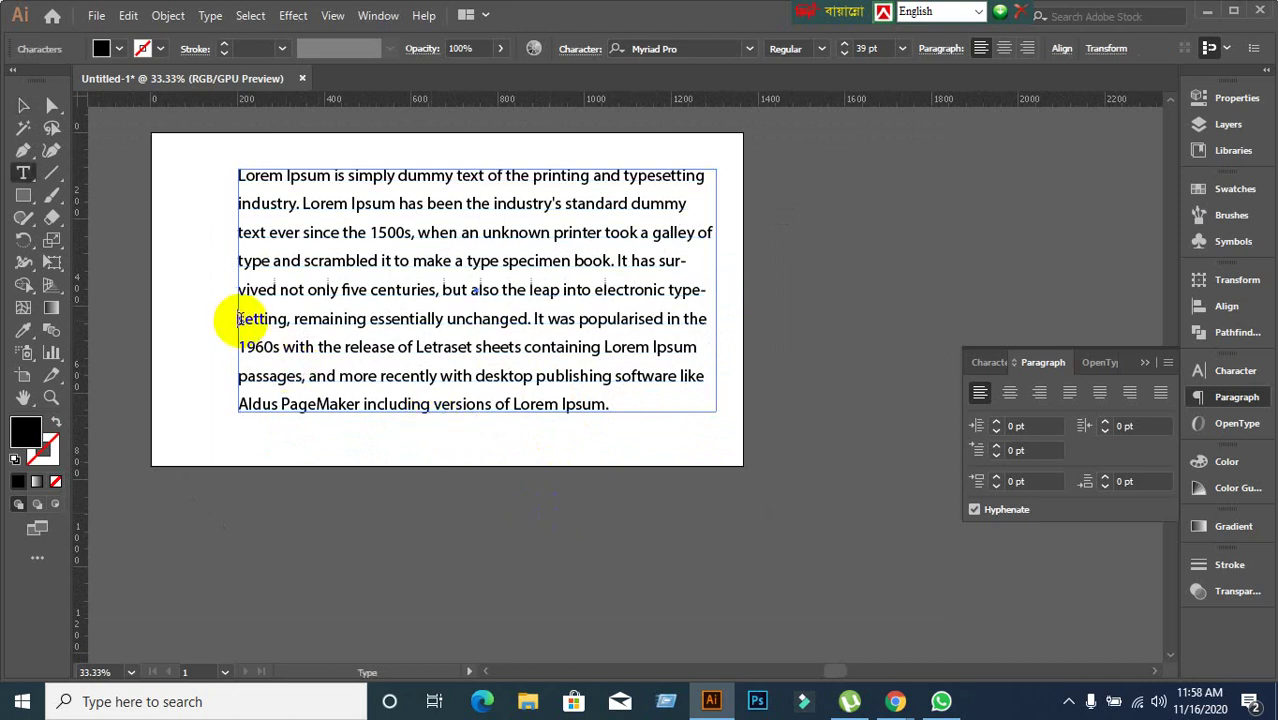
{"action": "left_click_drag", "start_coordinate": [238, 318], "coordinate": [648, 420]}
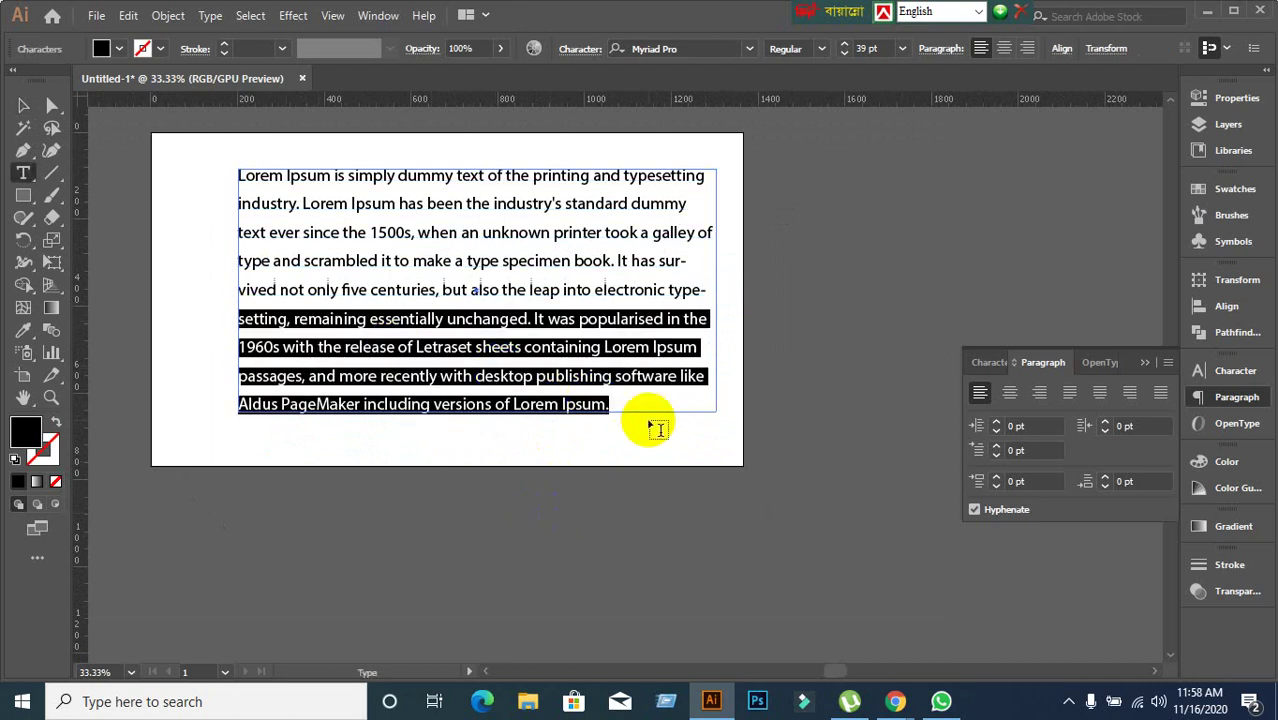
{"action": "key", "text": "BackSpace"}
{"action": "left_click", "coordinate": [23, 105]}
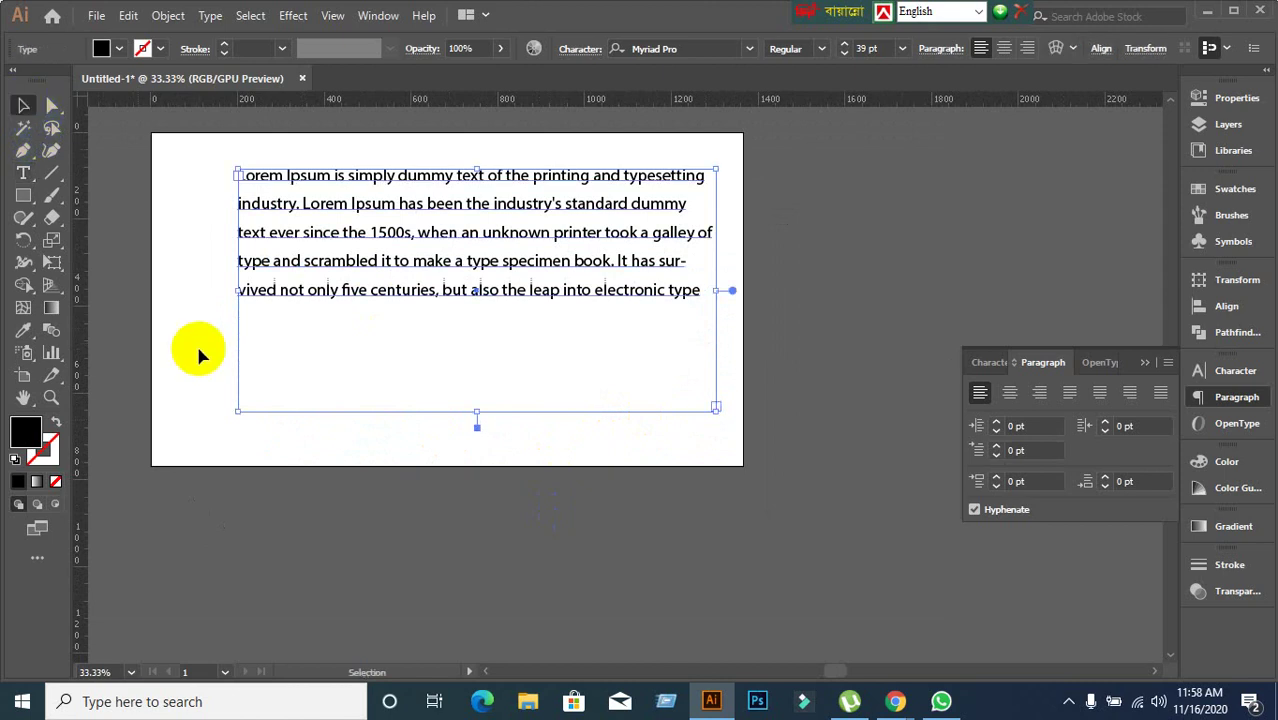
{"action": "left_click_drag", "start_coordinate": [477, 410], "coordinate": [499, 633]}
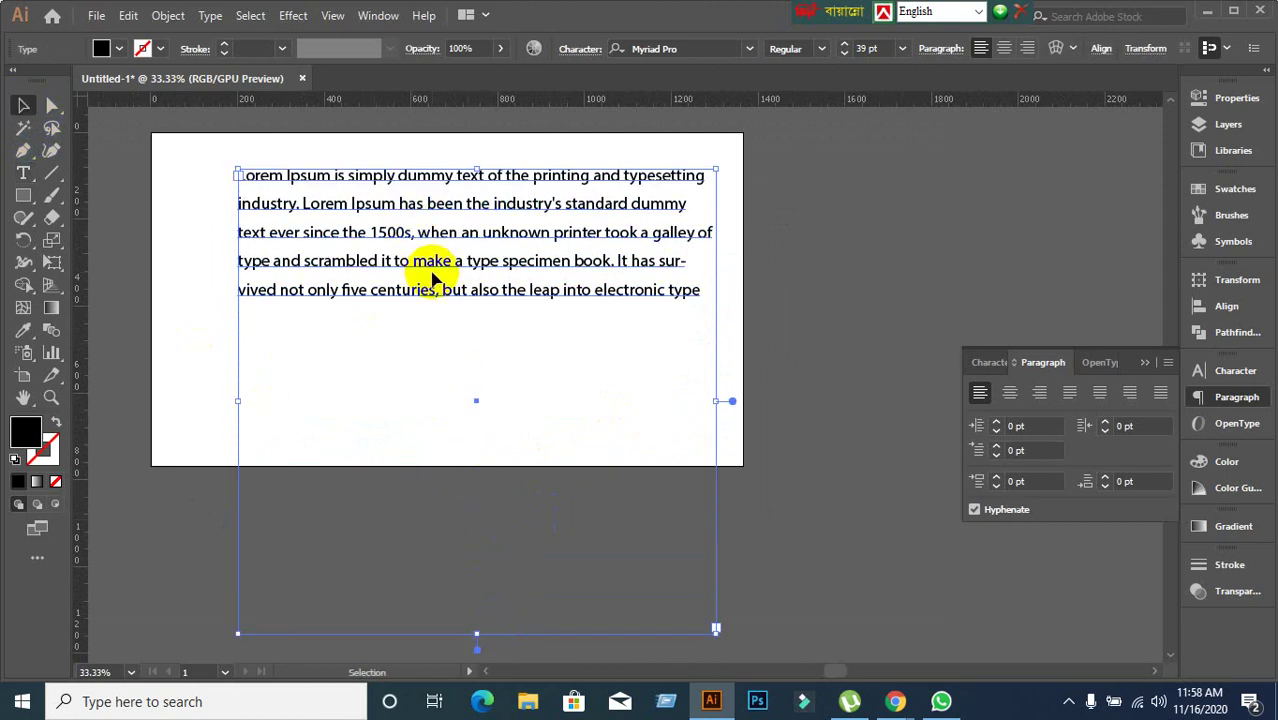
Copy the trimmed paragraph and paste it twice so it appears three times.
{"action": "left_click", "coordinate": [988, 364]}
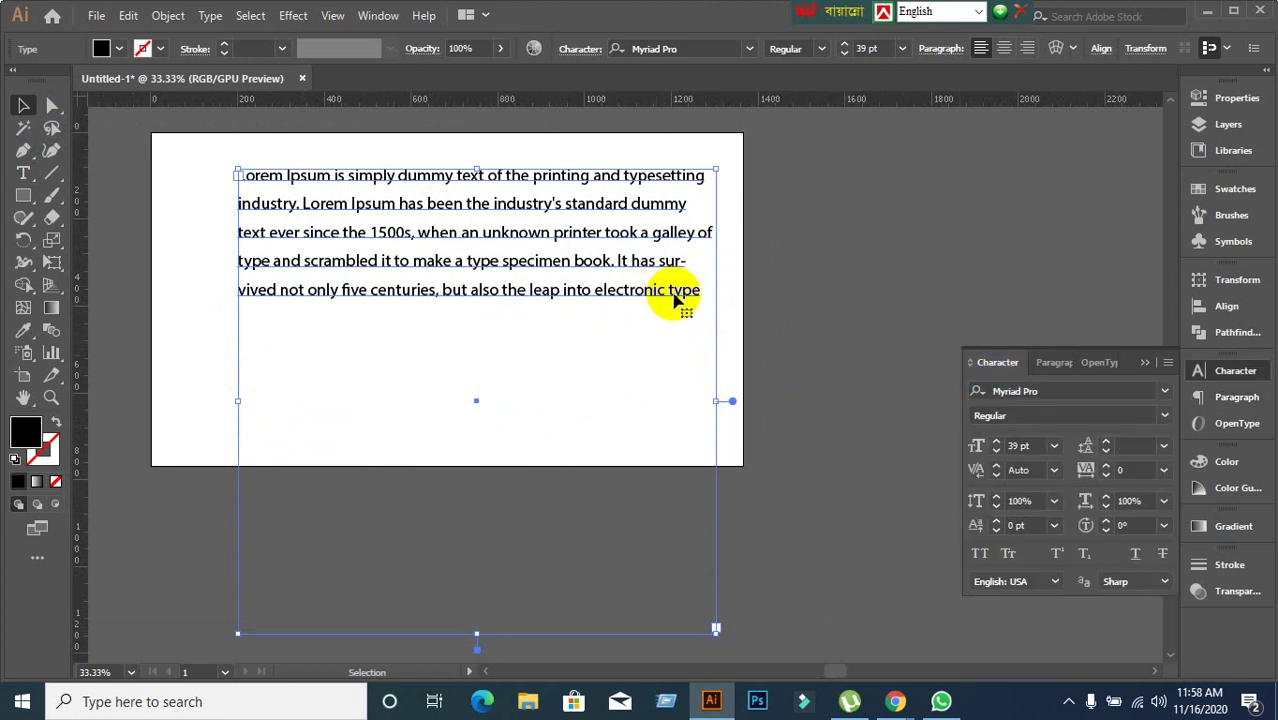
{"action": "double_click", "coordinate": [252, 181]}
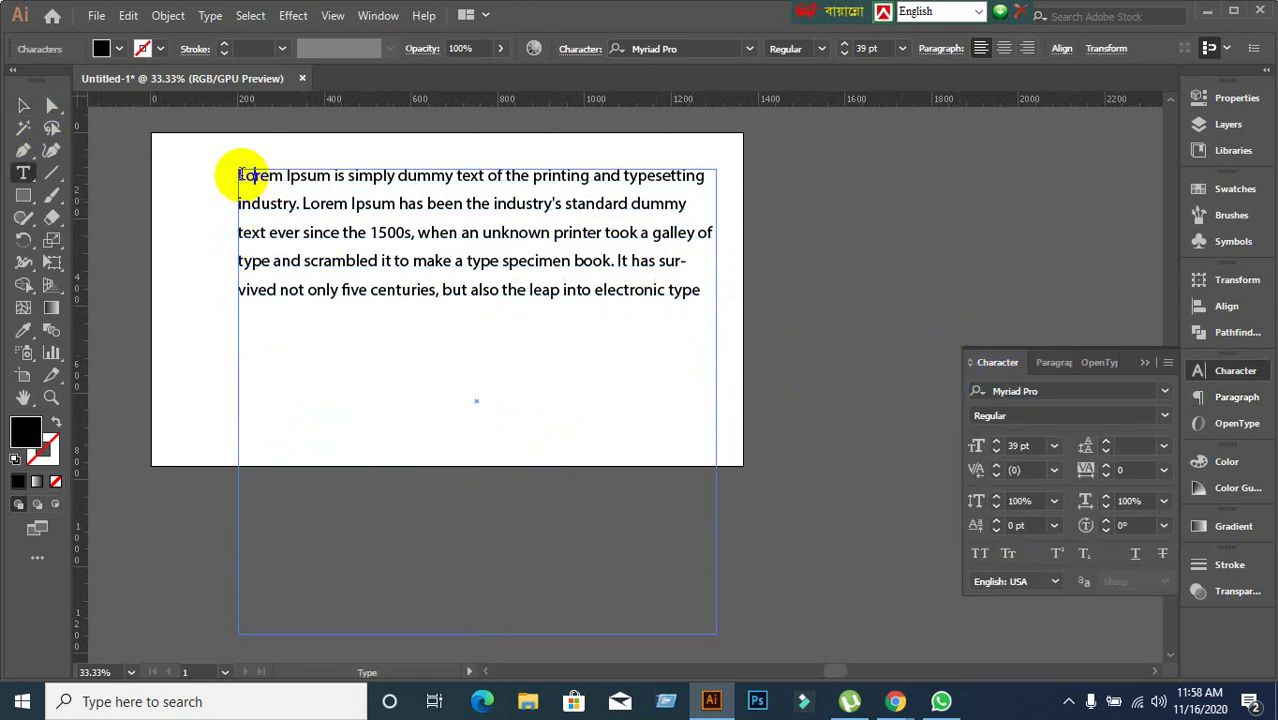
{"action": "left_click_drag", "start_coordinate": [240, 176], "coordinate": [690, 289]}
{"action": "key", "text": "ctrl+c"}
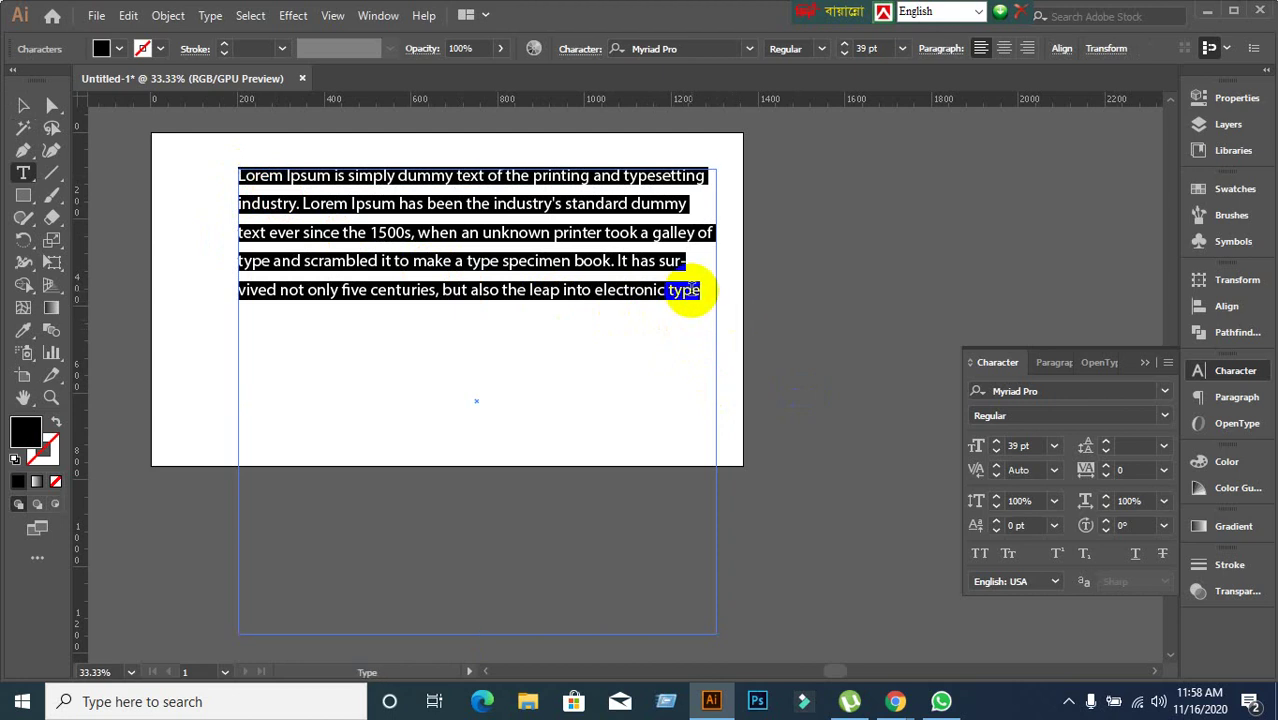
{"action": "left_click", "coordinate": [708, 310]}
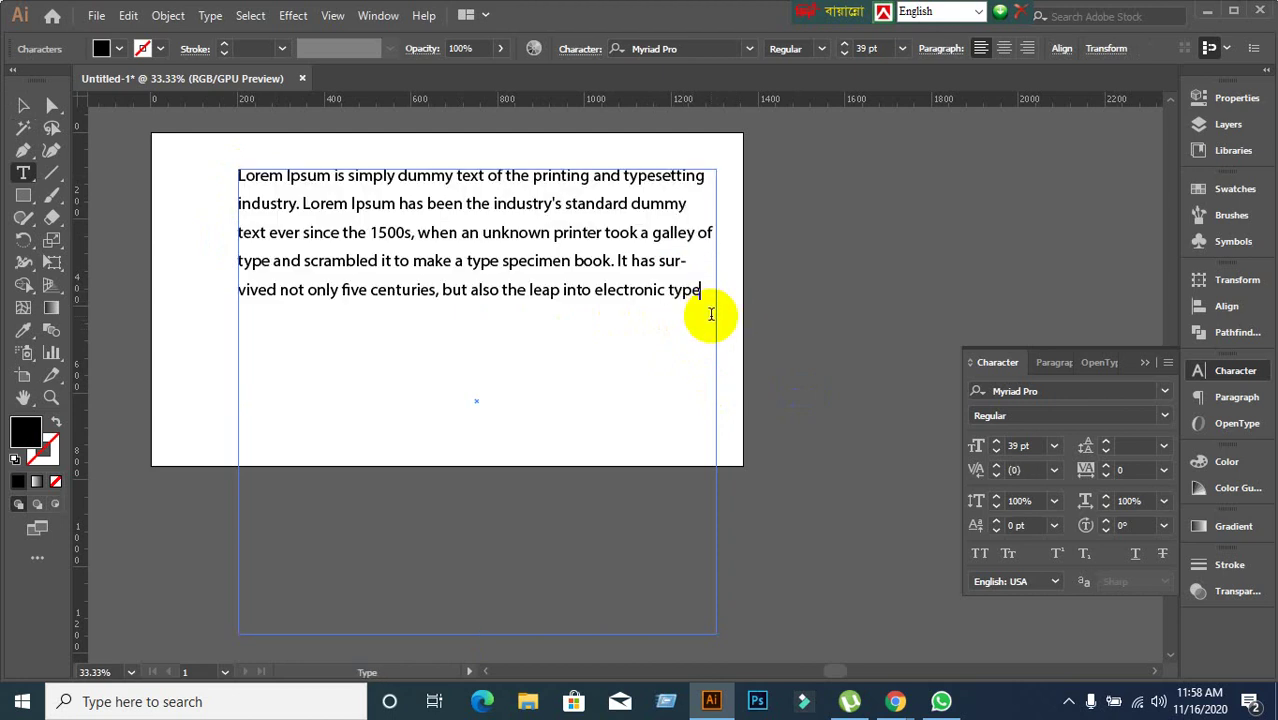
{"action": "key", "text": "ctrl+v"}
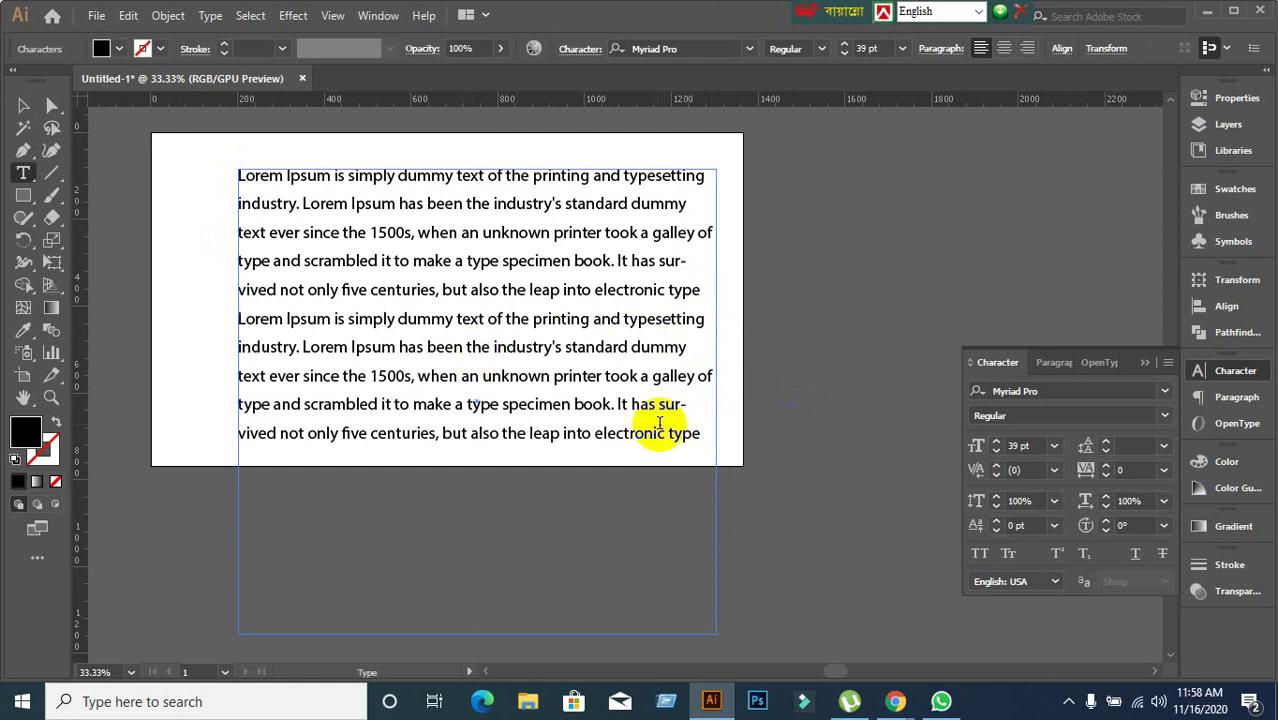
{"action": "left_click", "coordinate": [679, 457]}
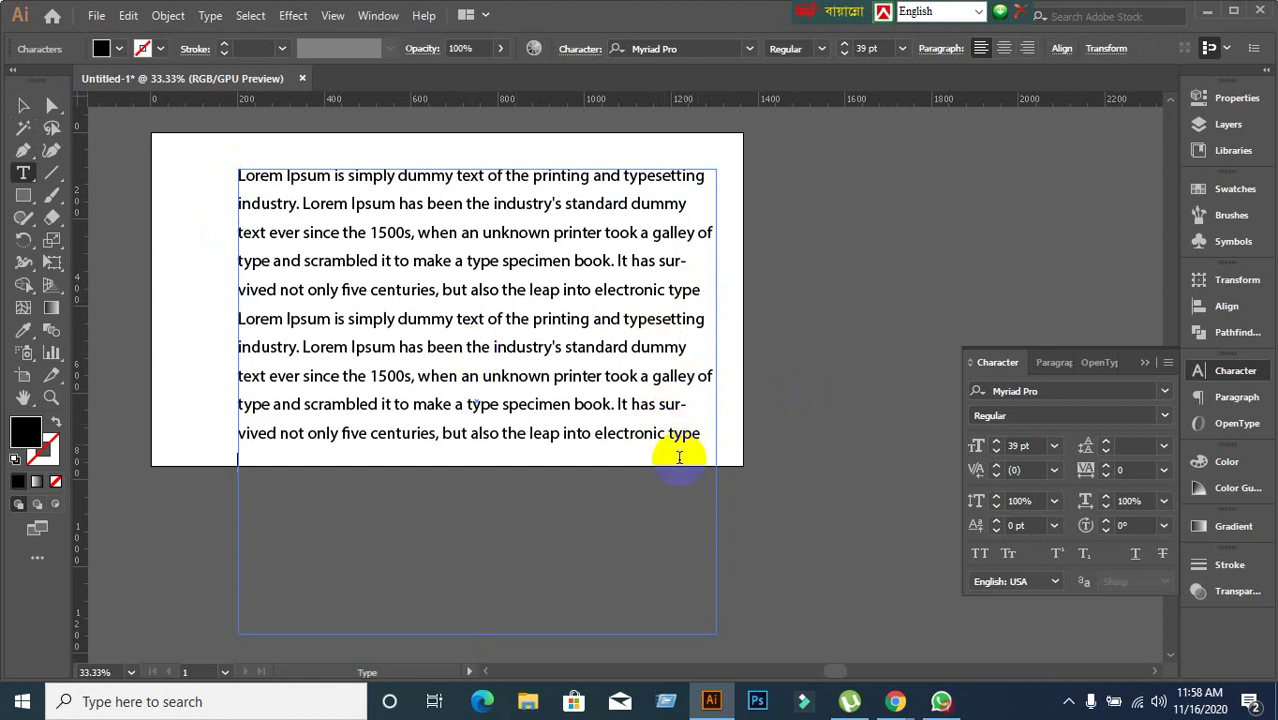
{"action": "key", "text": "ctrl+v"}
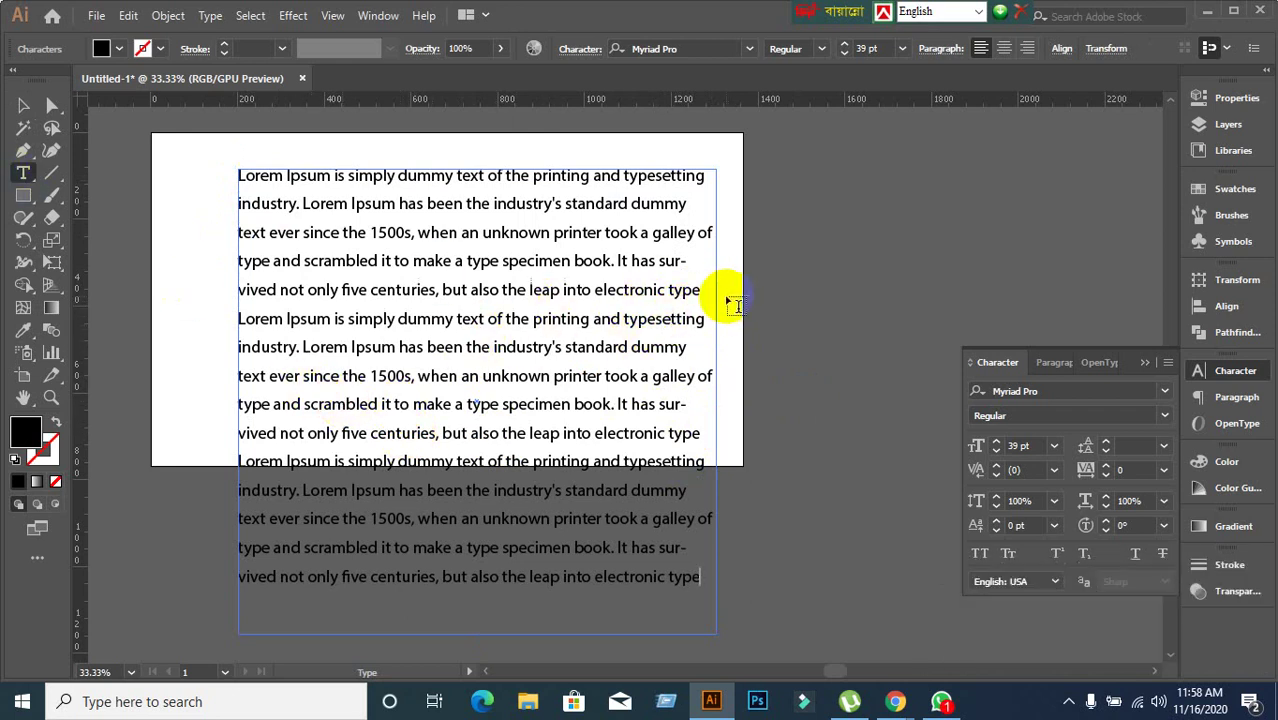
{"action": "key", "text": "Return"}
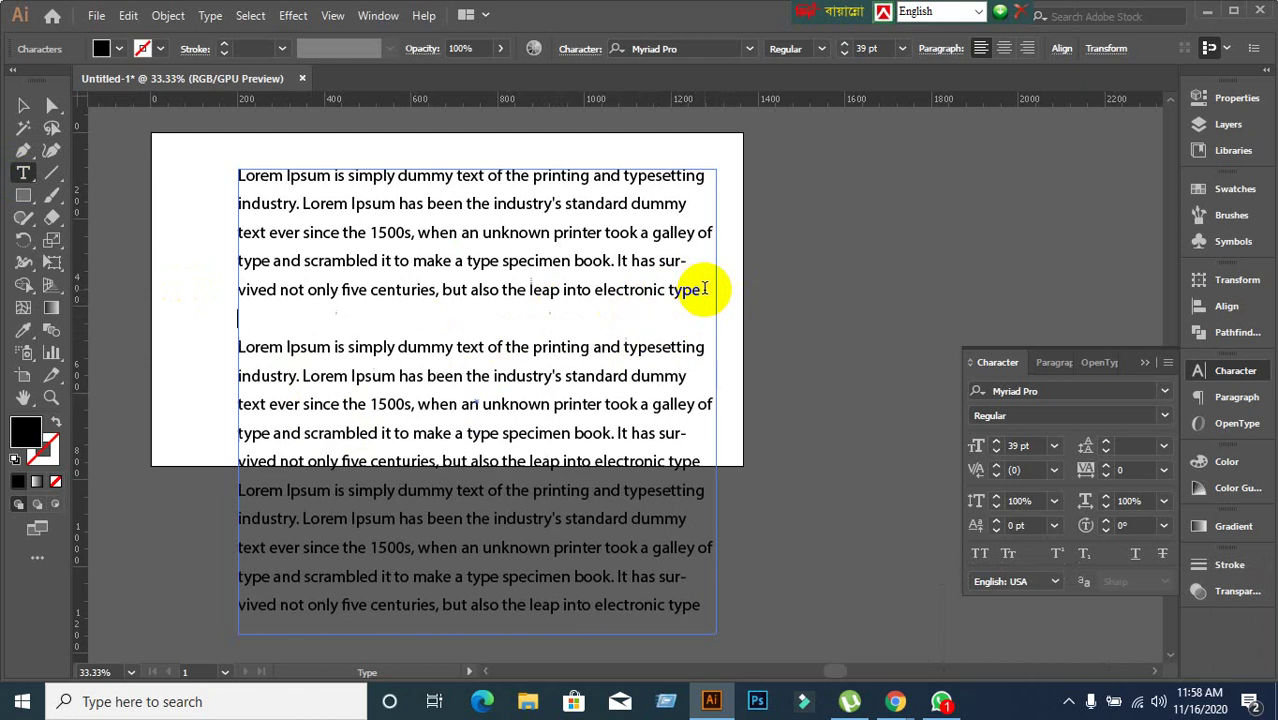
{"action": "key", "text": "BackSpace"}
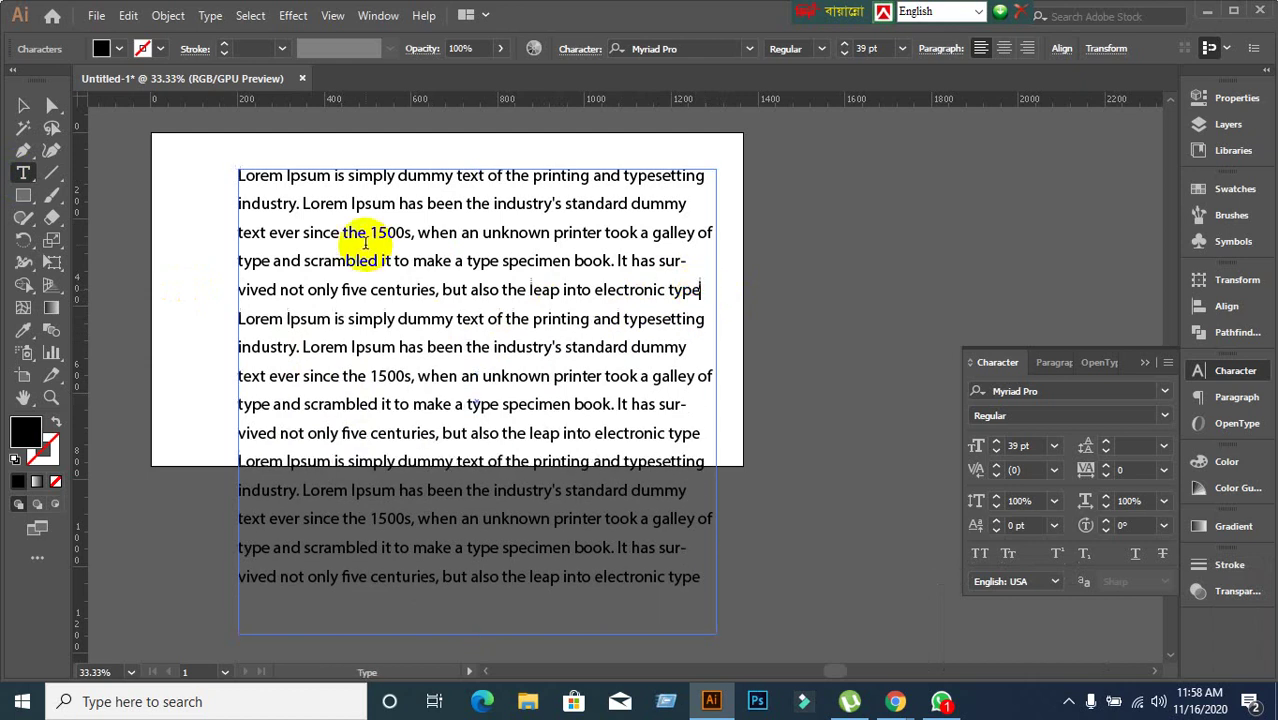
Open the Paragraph panel and re-enter text editing in the frame.
{"action": "left_click", "coordinate": [23, 106]}
{"action": "left_click", "coordinate": [145, 362]}
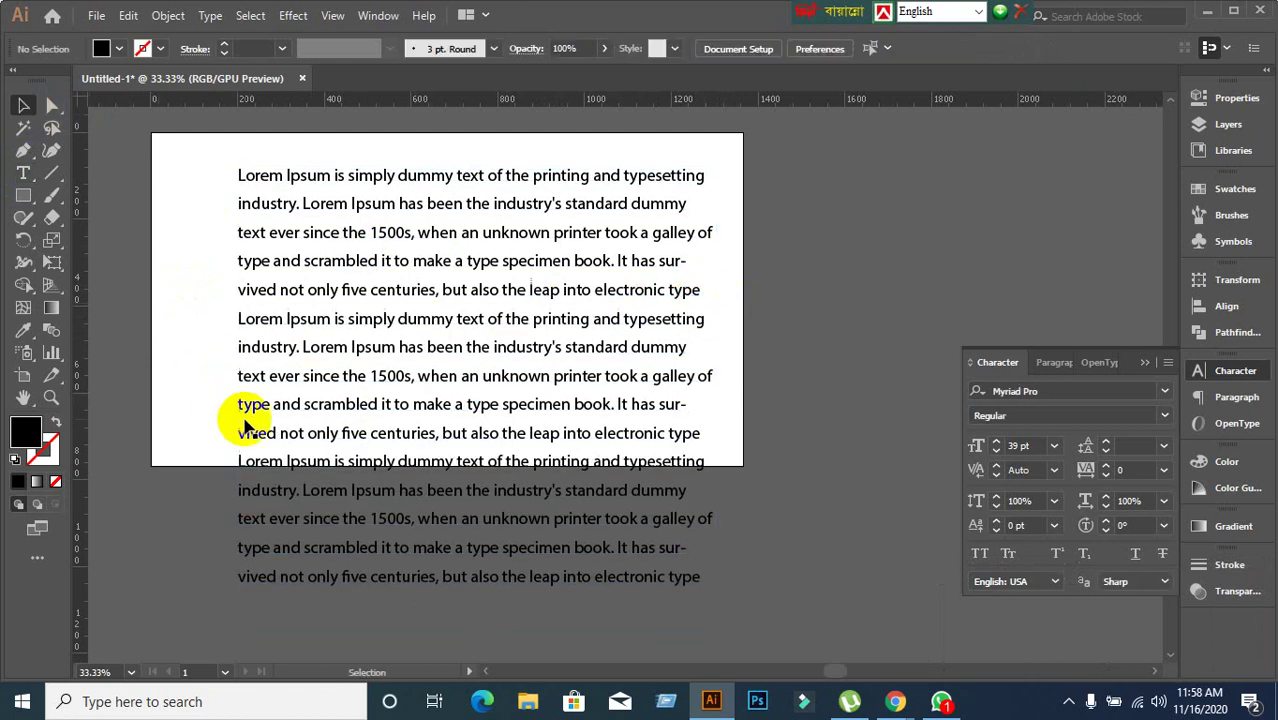
{"action": "left_click", "coordinate": [320, 508]}
{"action": "left_click", "coordinate": [180, 485]}
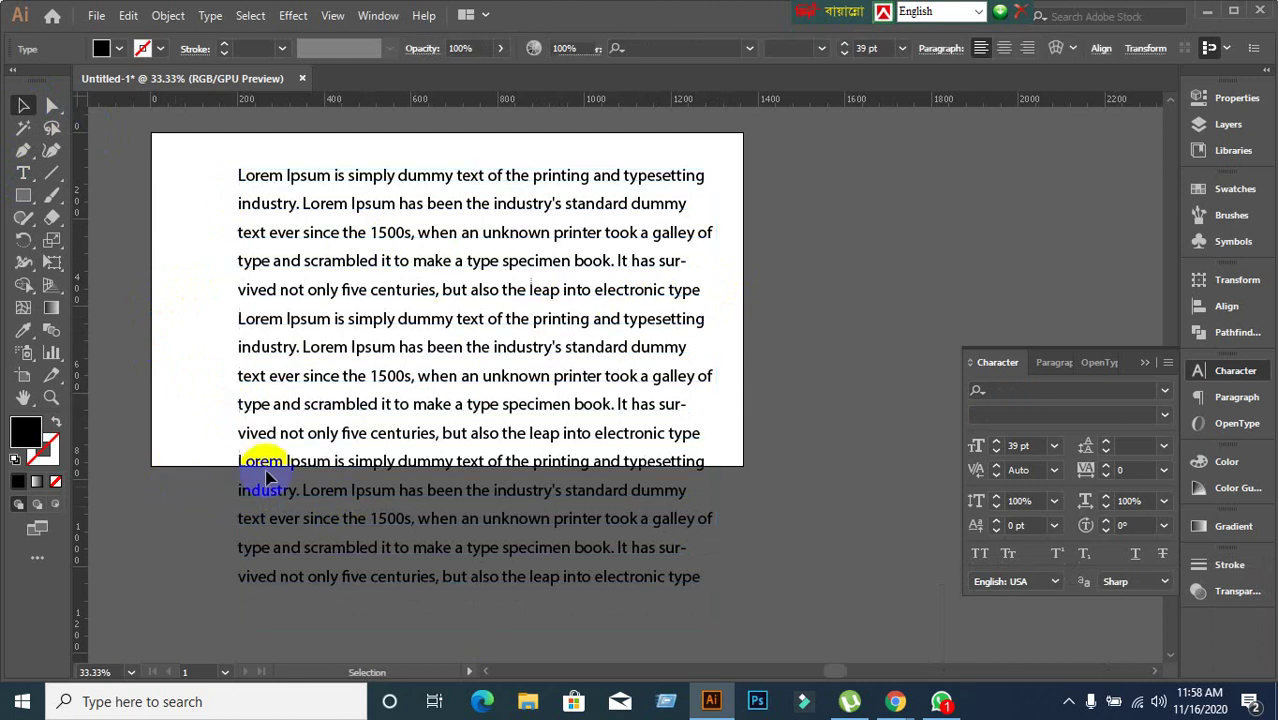
{"action": "left_click", "coordinate": [1055, 362]}
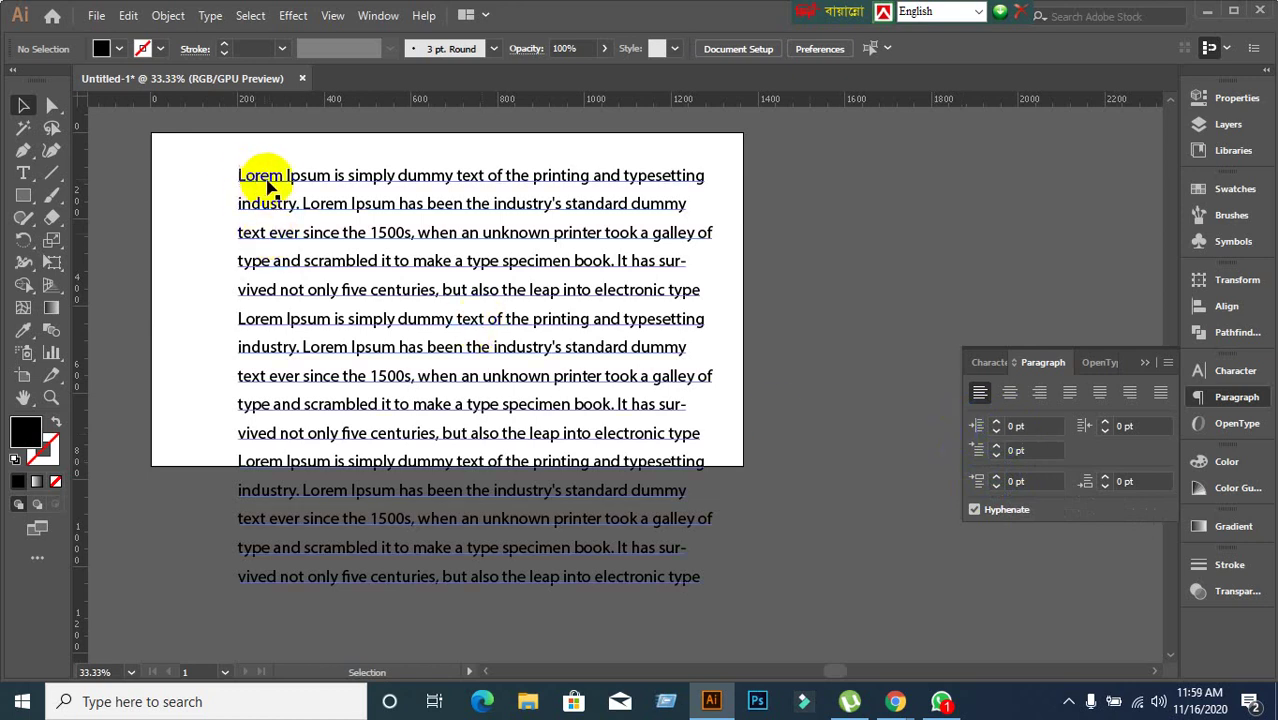
{"action": "left_click", "coordinate": [300, 177]}
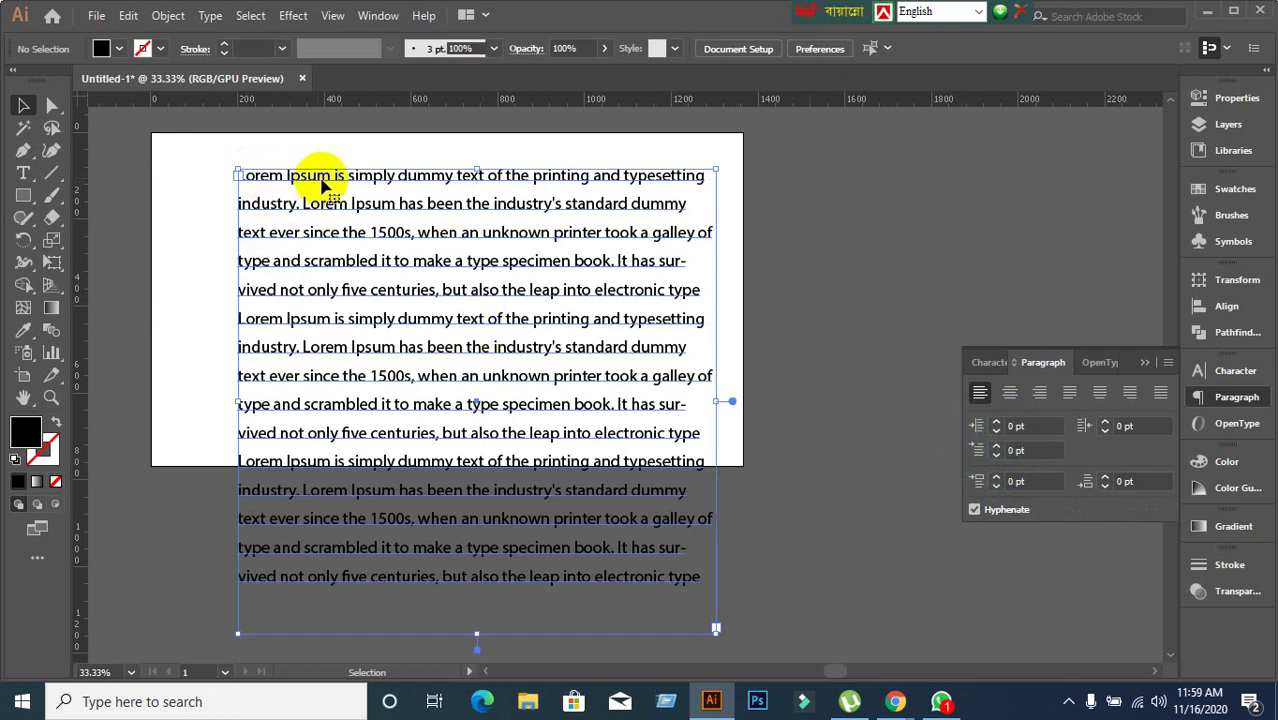
{"action": "double_click", "coordinate": [334, 210]}
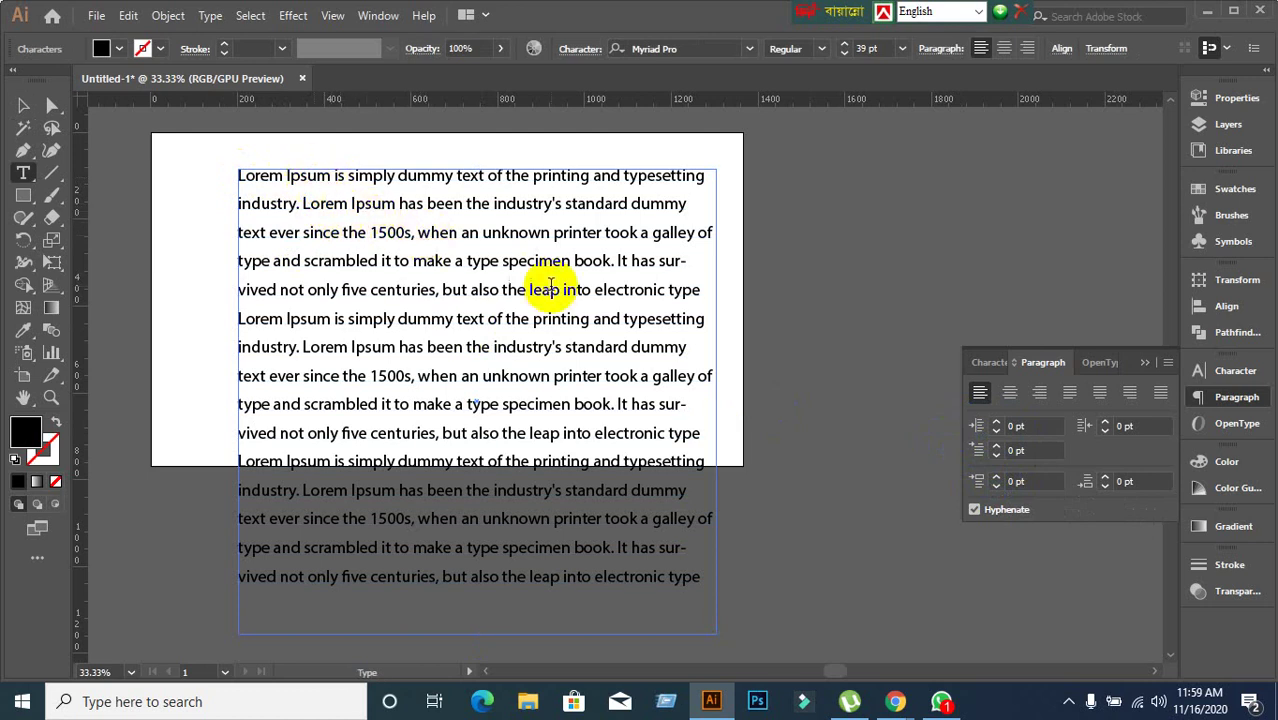
{"action": "left_click", "coordinate": [1030, 426]}
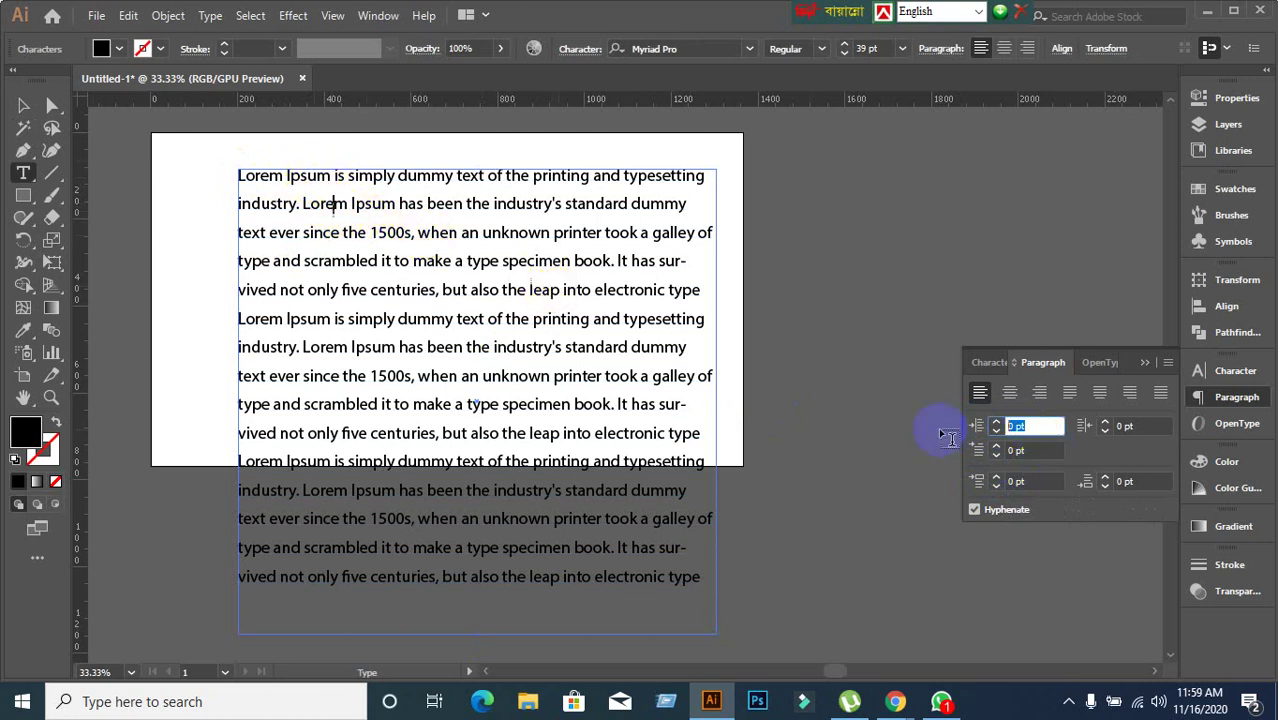
{"action": "type", "text": "20"}
{"action": "key", "text": "Return"}
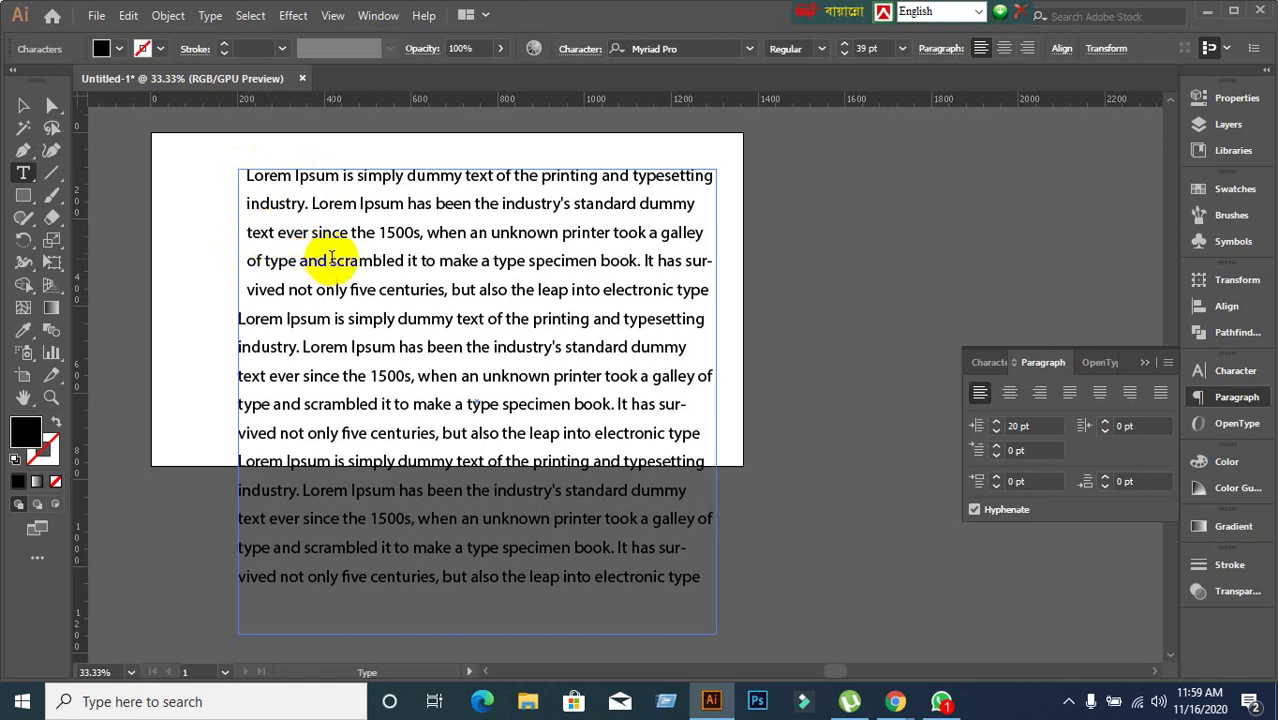
{"action": "key", "text": "ctrl+z"}
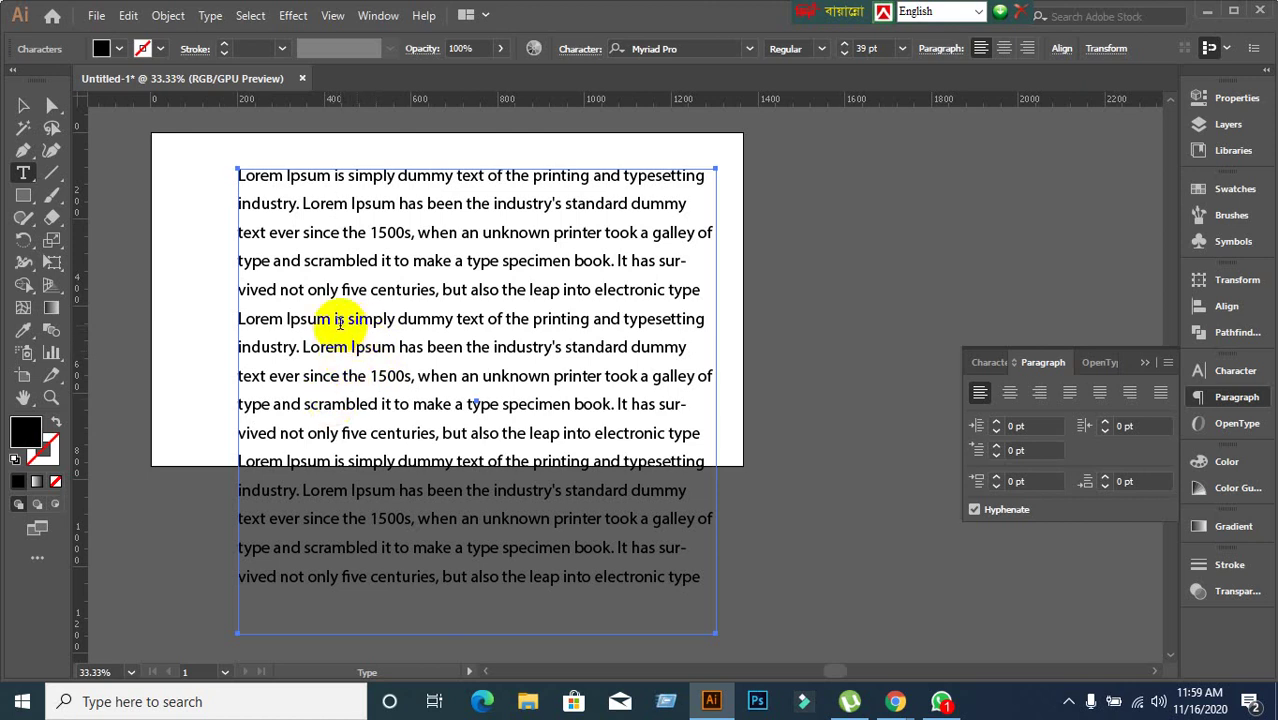
{"action": "left_click", "coordinate": [366, 377]}
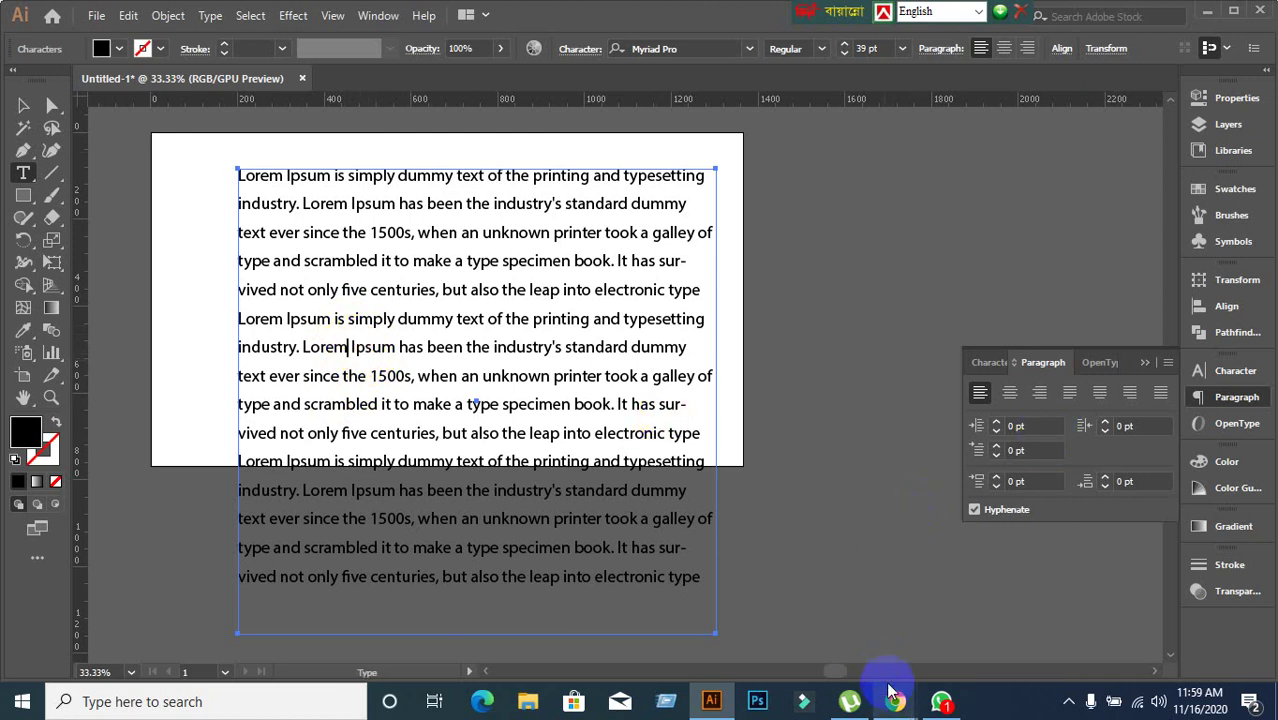
{"action": "mouse_move", "coordinate": [890, 690]}
{"action": "left_click", "coordinate": [834, 643]}
{"action": "left_click", "coordinate": [97, 15]}
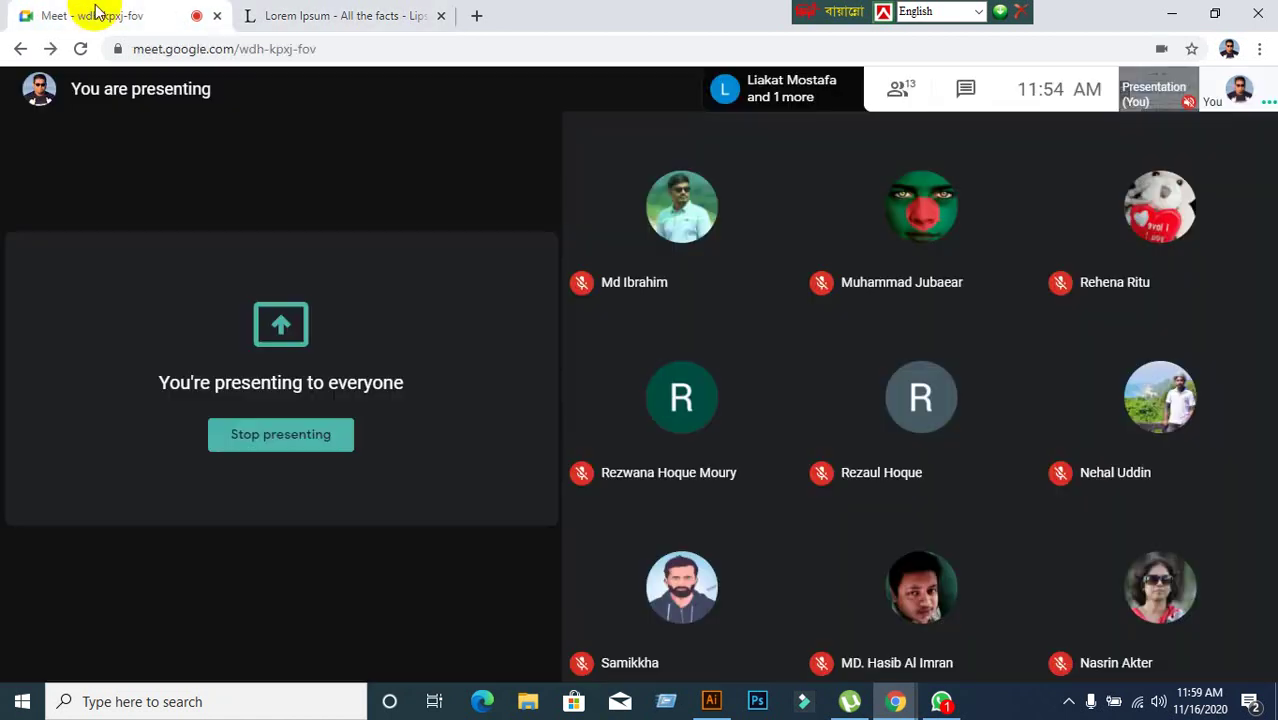
{"action": "left_click", "coordinate": [834, 183]}
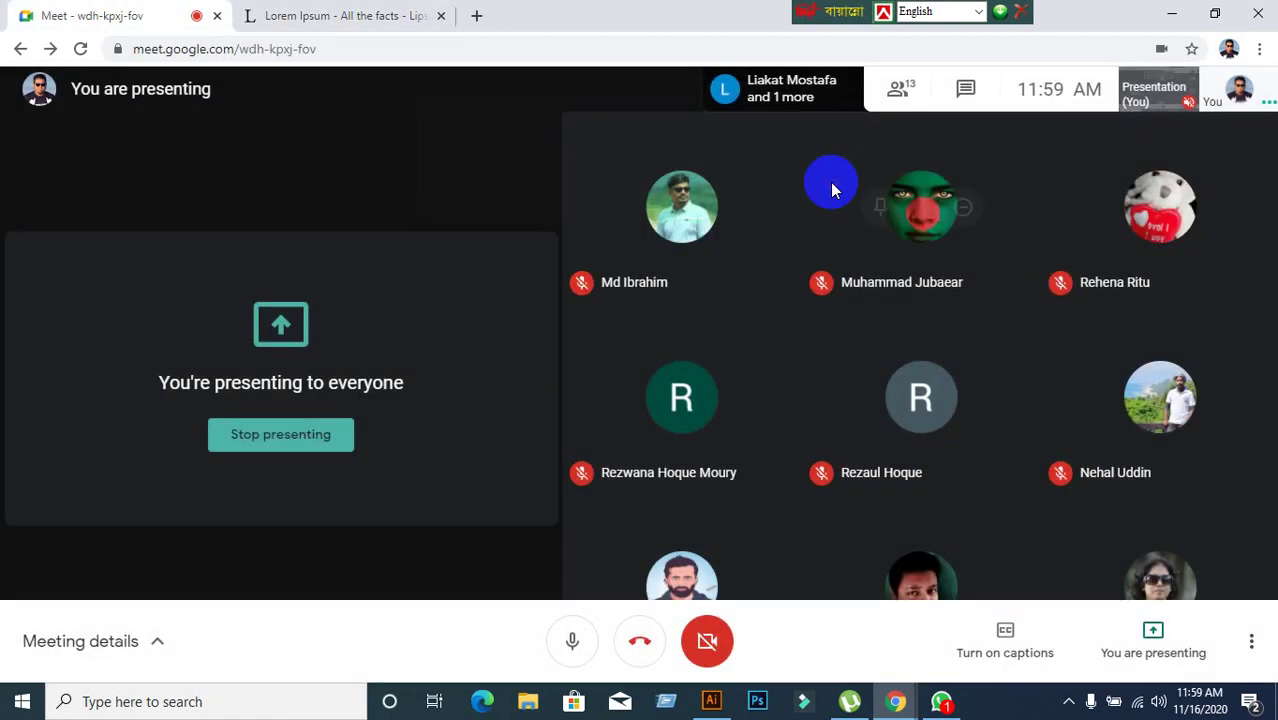
{"action": "left_click", "coordinate": [711, 701]}
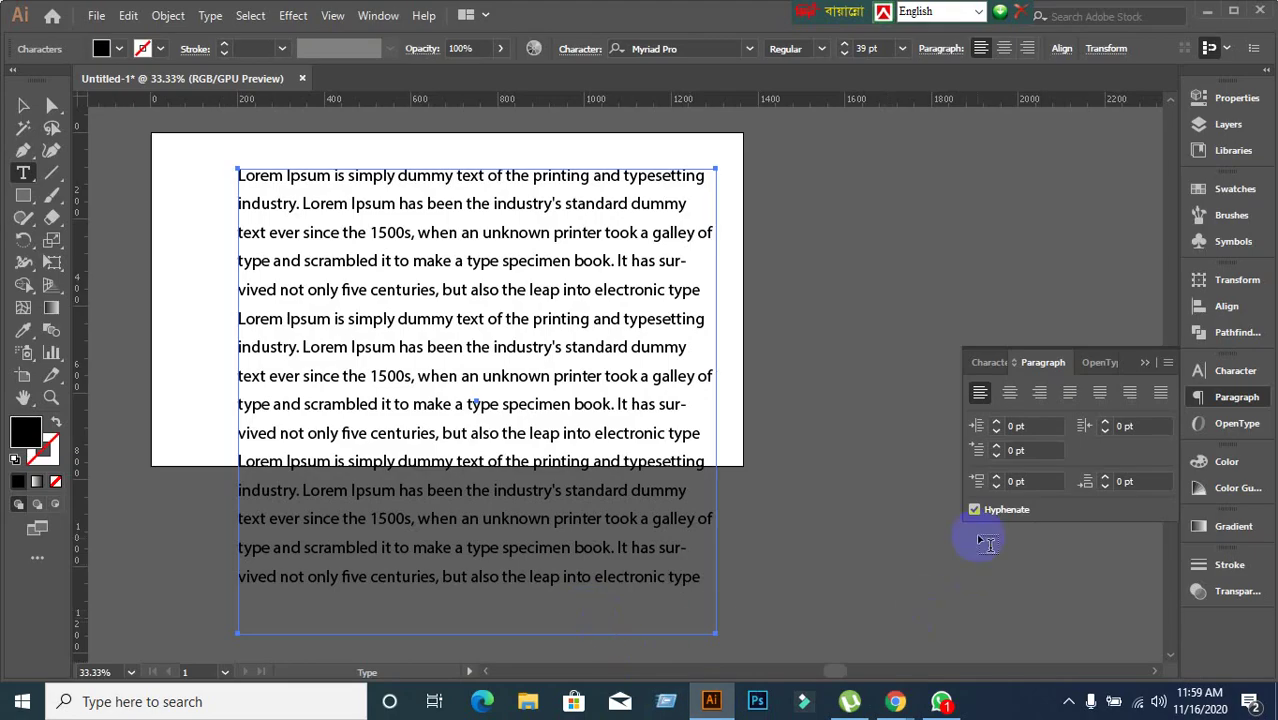
Try a 40 pt left indent on the middle paragraph, then undo it.
{"action": "left_click", "coordinate": [1031, 427]}
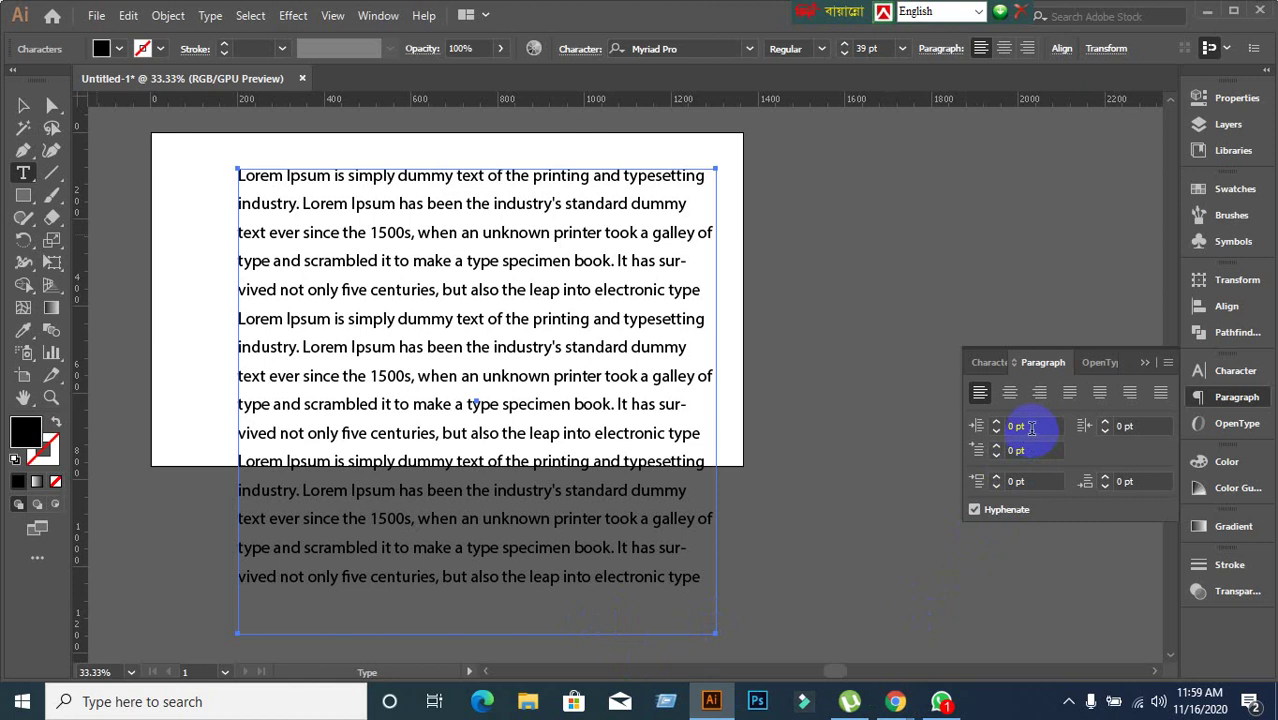
{"action": "type", "text": "40"}
{"action": "key", "text": "Return"}
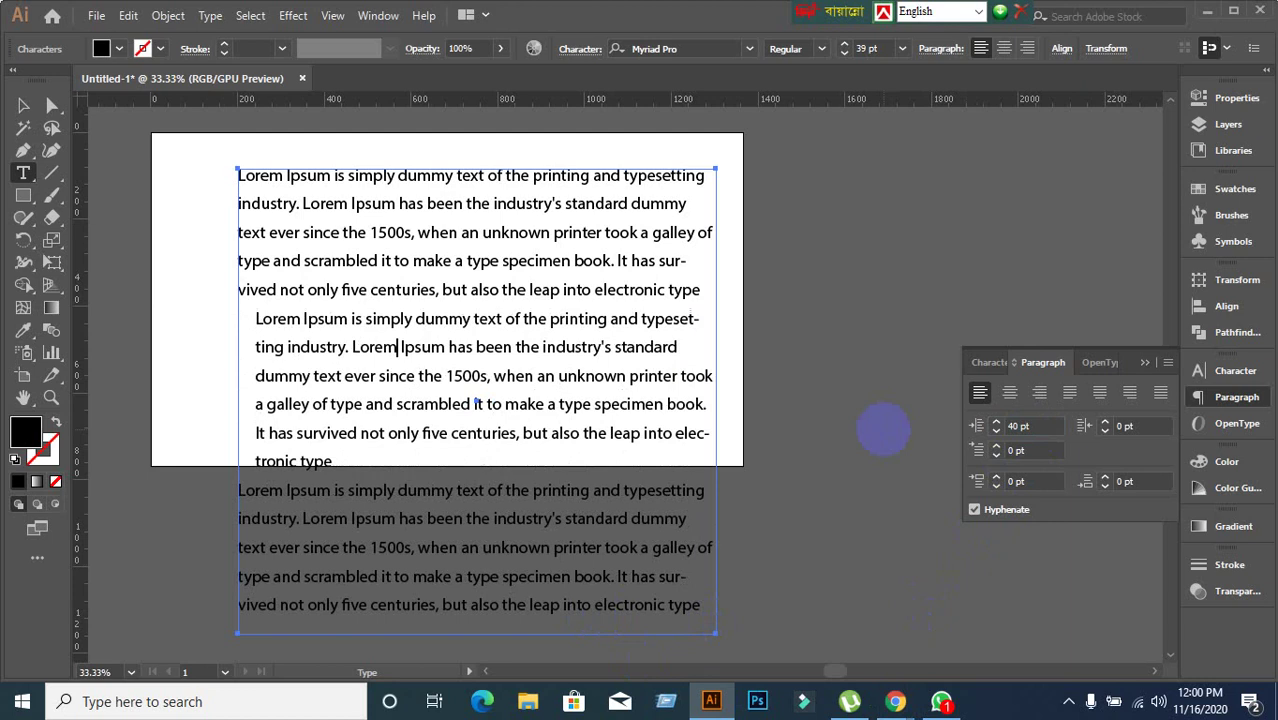
{"action": "key", "text": "ctrl+z"}
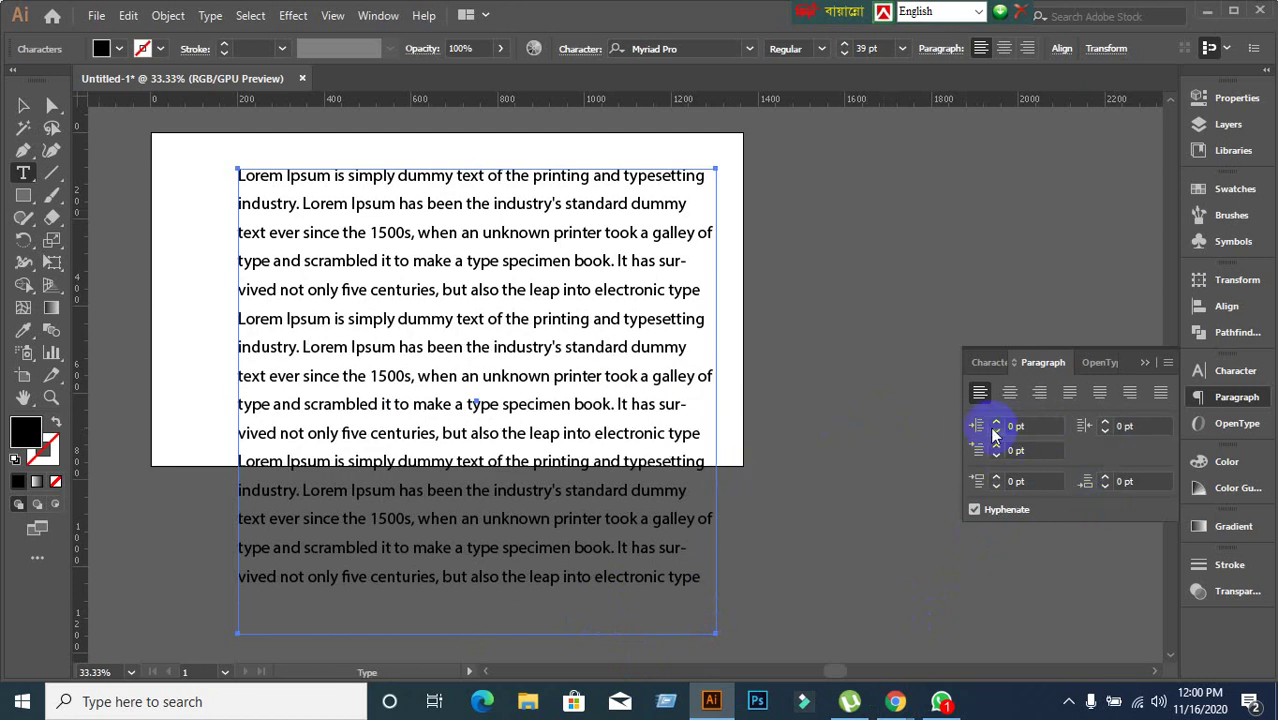
Apply a 30 pt right indent, undo it, and switch back to the Selection tool.
{"action": "left_click", "coordinate": [1110, 424]}
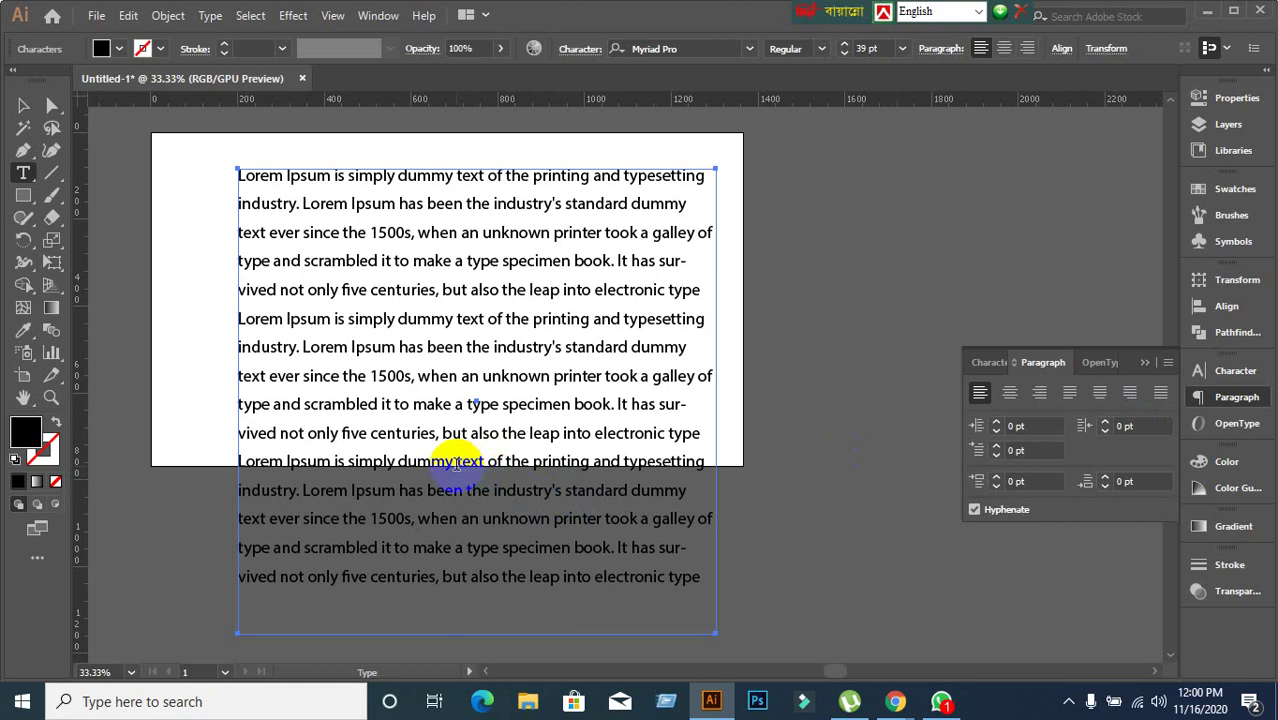
{"action": "left_click", "coordinate": [1150, 426]}
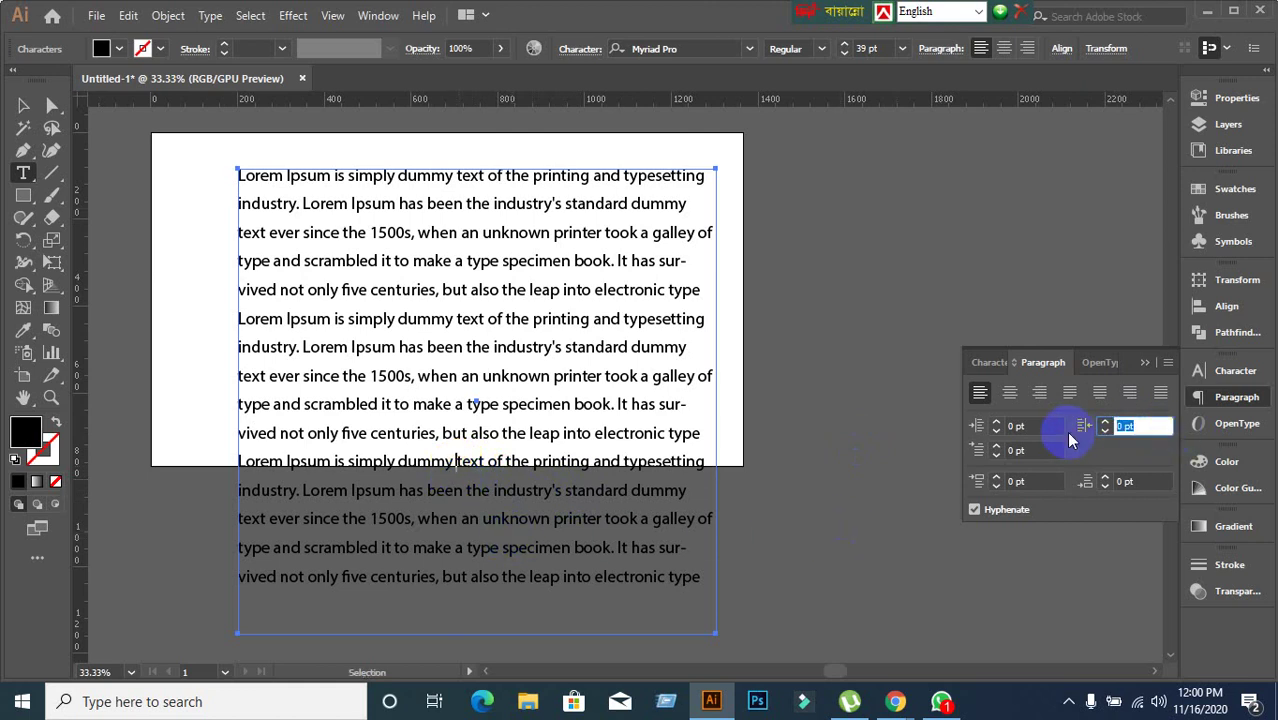
{"action": "type", "text": "30"}
{"action": "key", "text": "Return"}
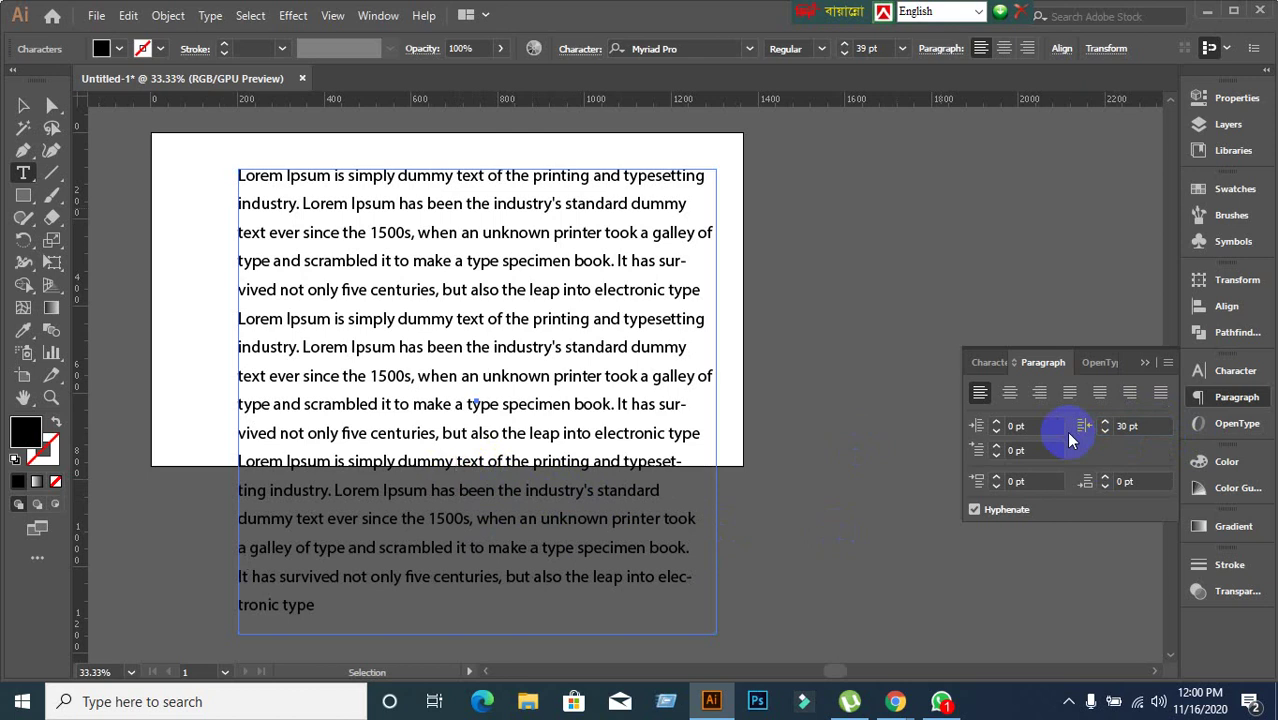
{"action": "key", "text": "ctrl+z"}
{"action": "left_click", "coordinate": [23, 105]}
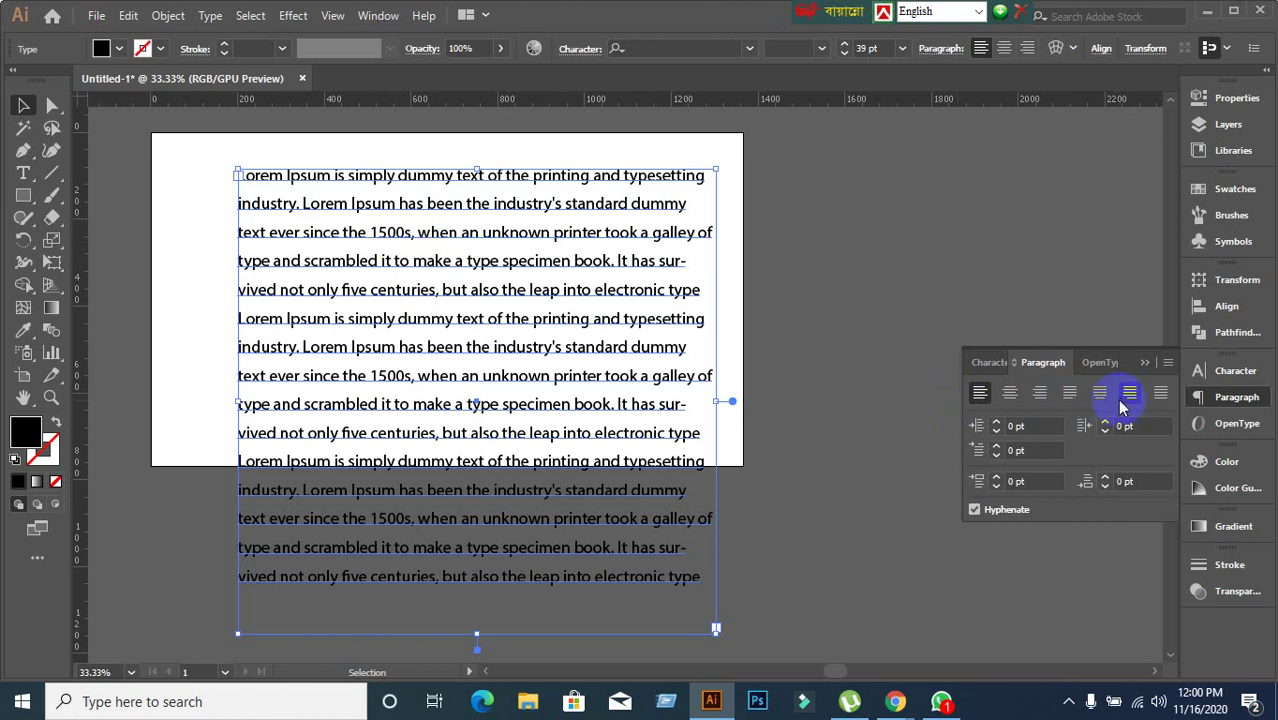
Justify all paragraphs with the last line aligned left, then re-enter text editing.
{"action": "left_click", "coordinate": [1066, 394]}
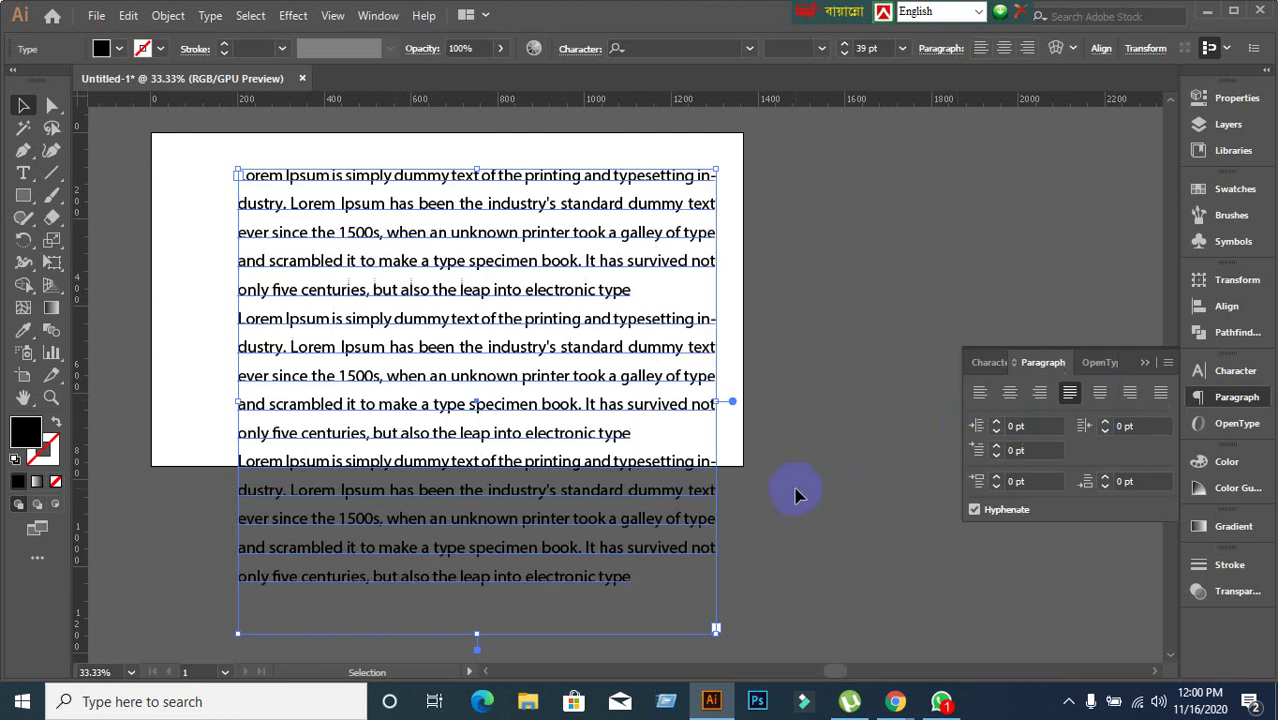
{"action": "left_click", "coordinate": [527, 548]}
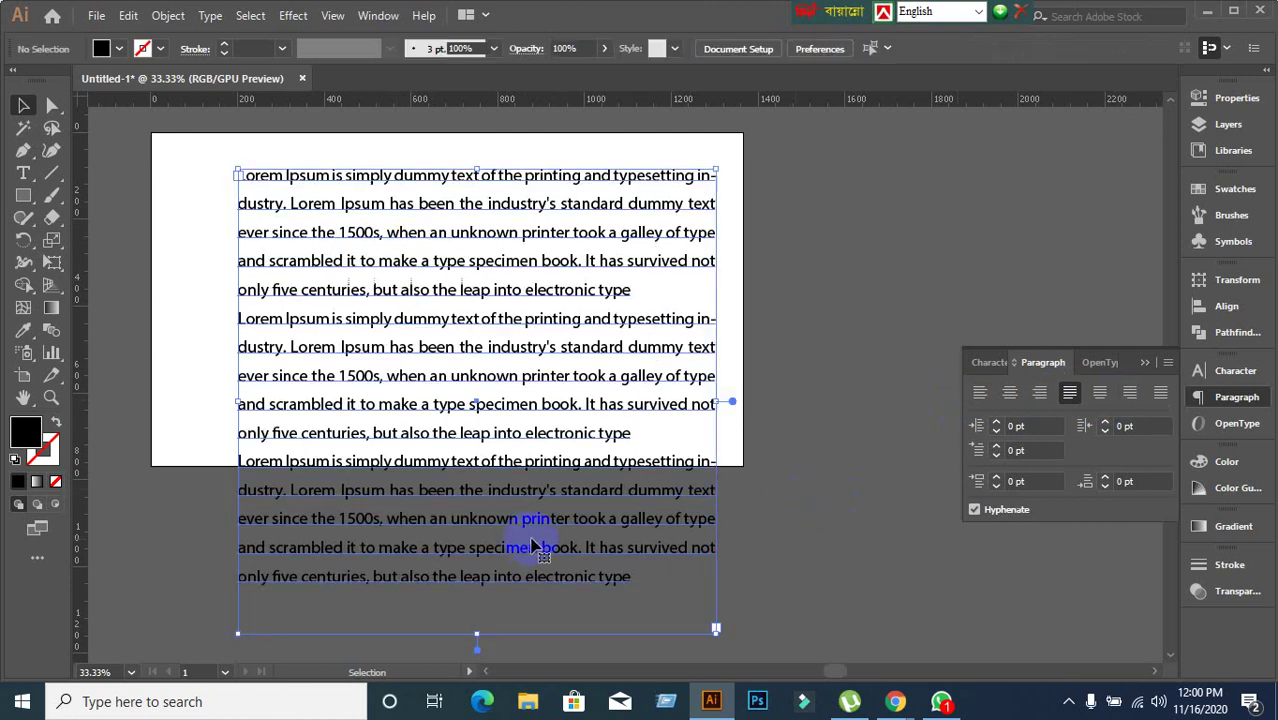
{"action": "double_click", "coordinate": [358, 476]}
Test a 45 pt right indent, undo it, and return to the Selection tool.
{"action": "left_click", "coordinate": [1130, 426]}
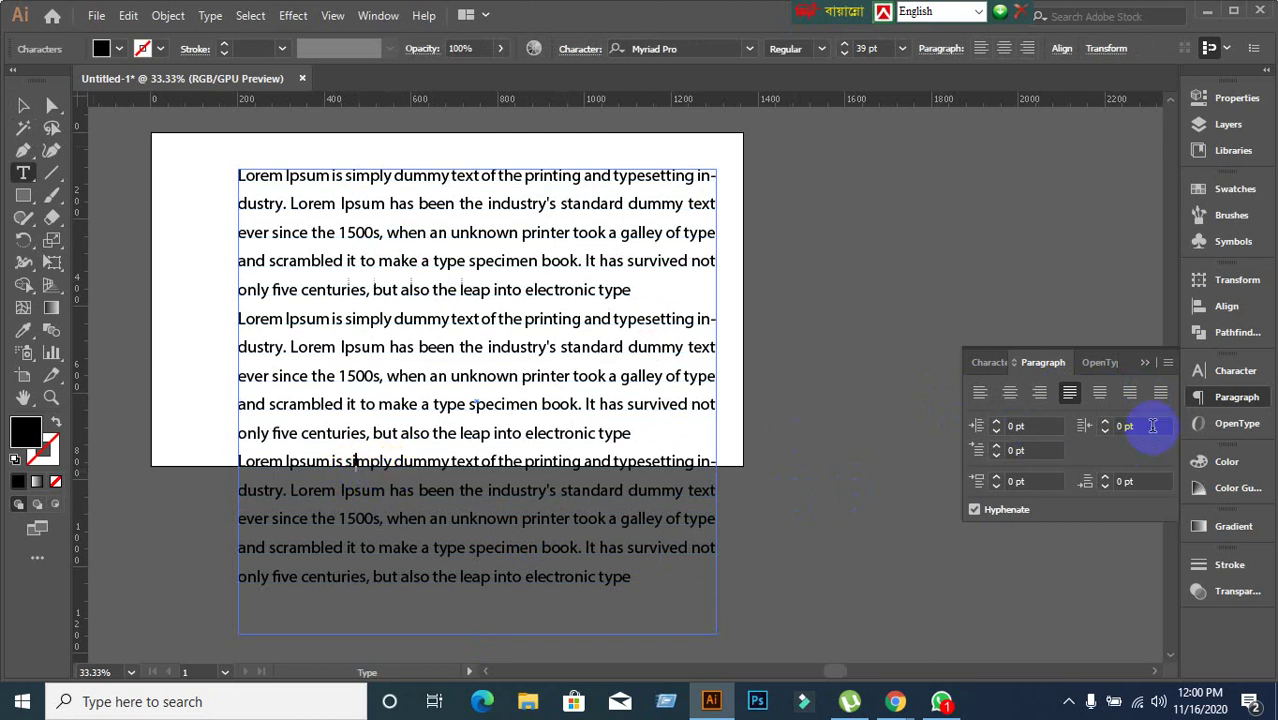
{"action": "type", "text": "45"}
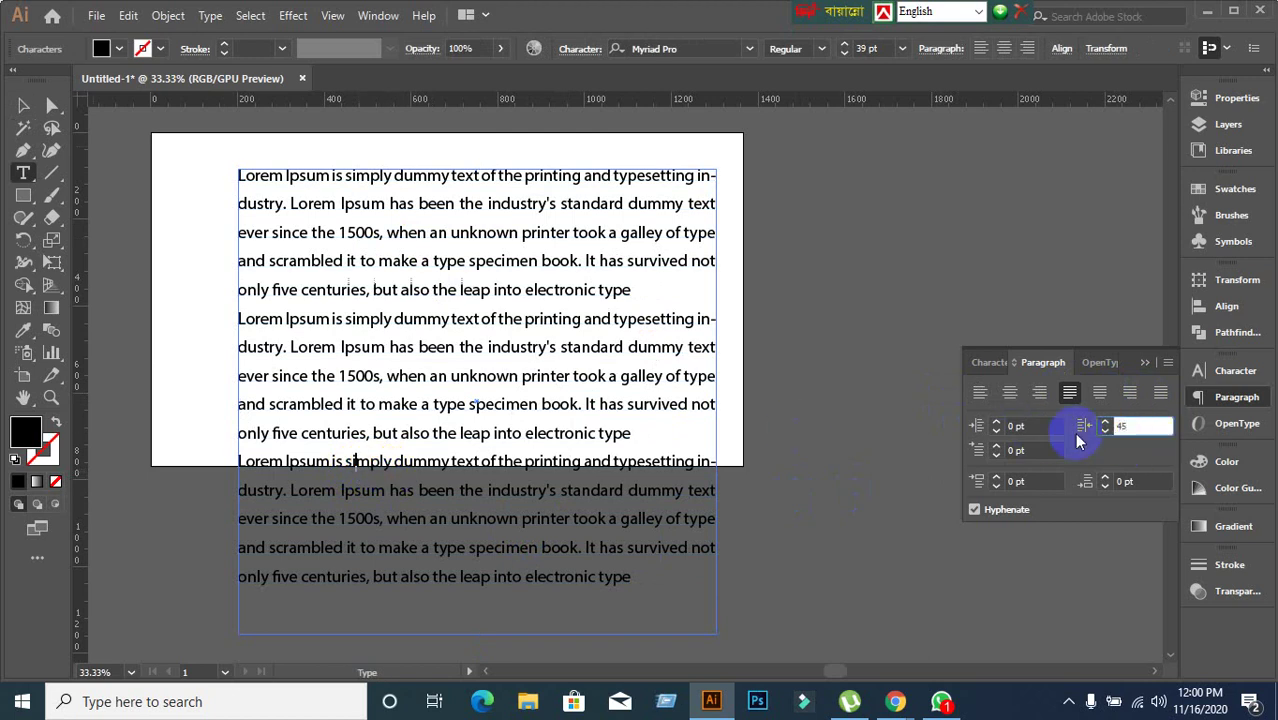
{"action": "key", "text": "Return"}
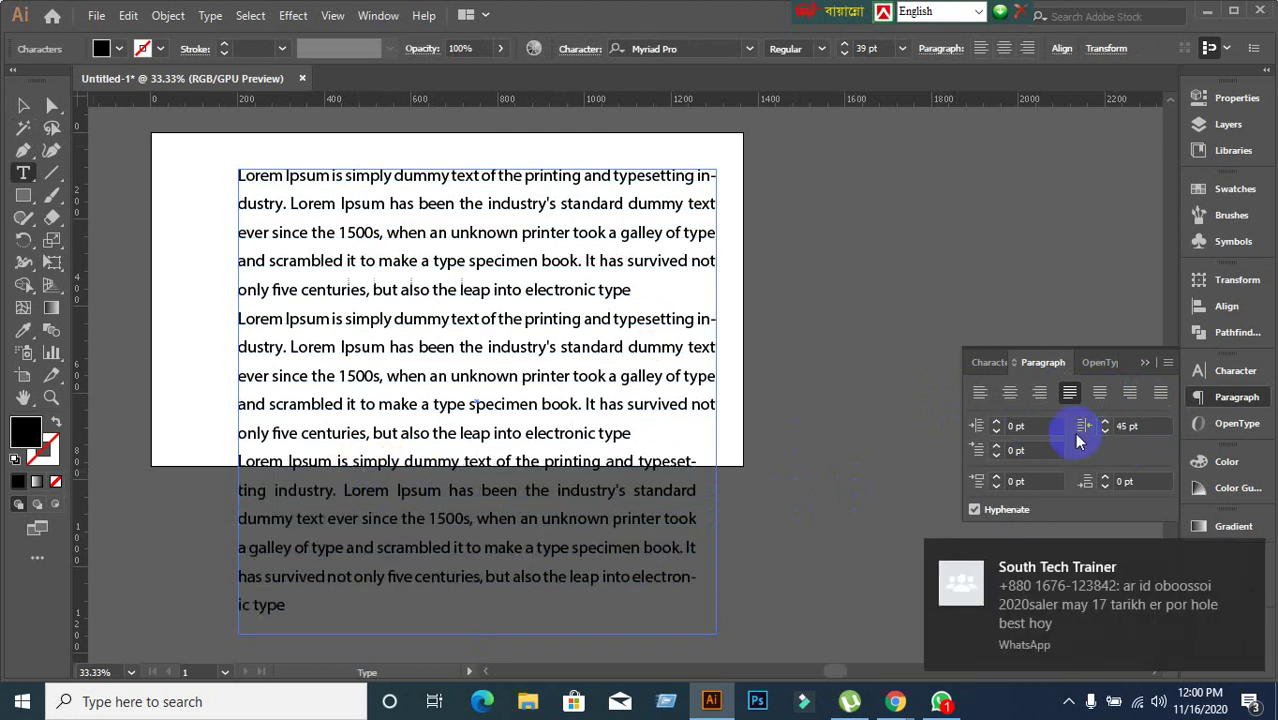
{"action": "key", "text": "ctrl+z"}
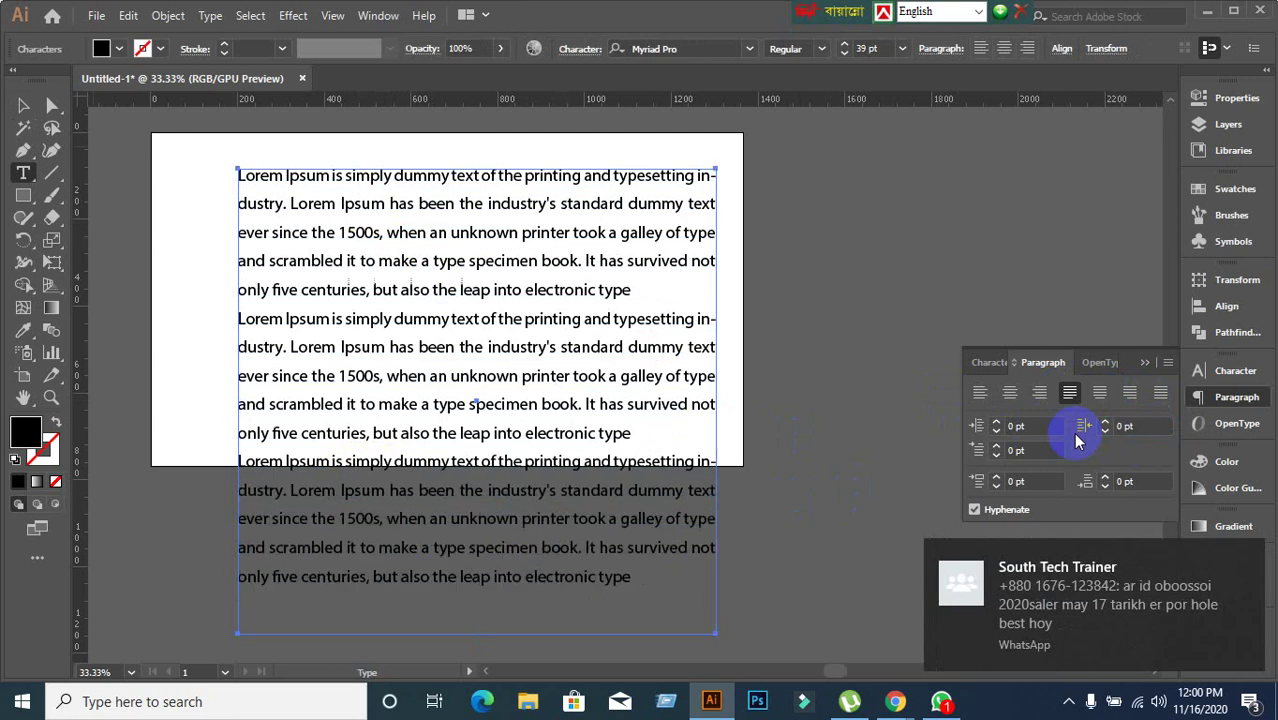
{"action": "left_click", "coordinate": [22, 106]}
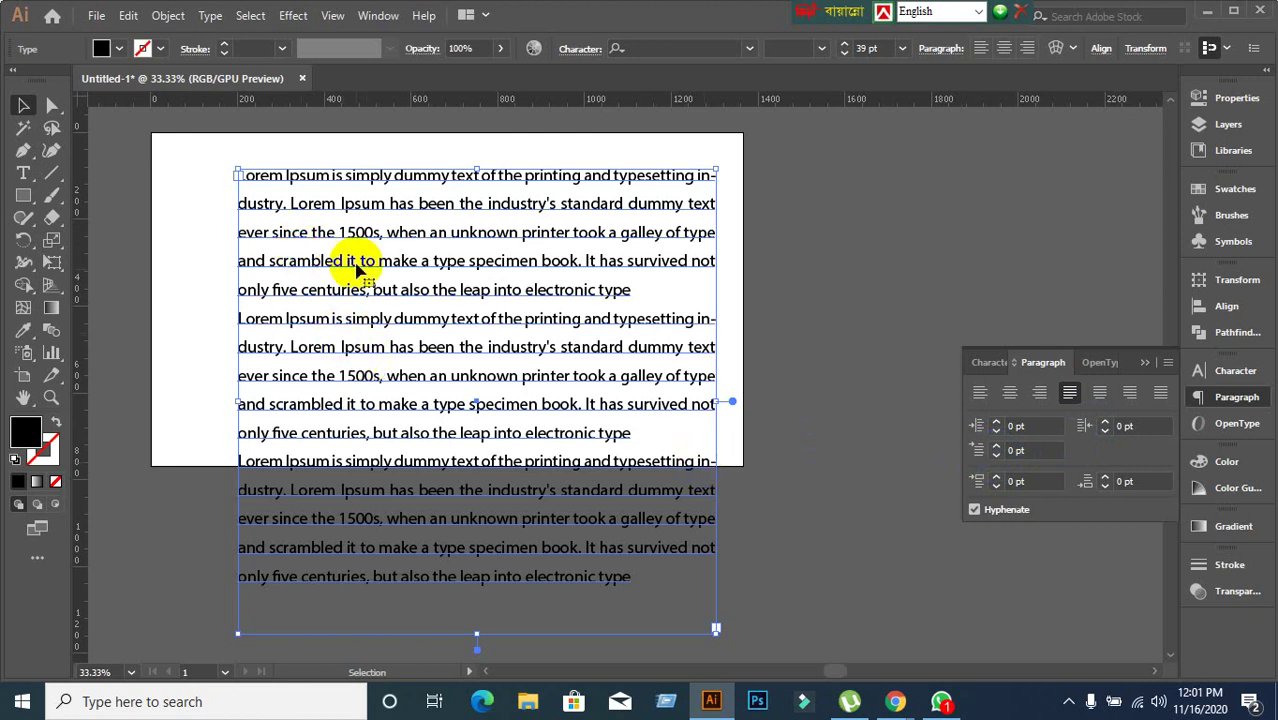
Give the first paragraph a 50 pt first-line indent and the second a 100 pt one.
{"action": "double_click", "coordinate": [345, 205]}
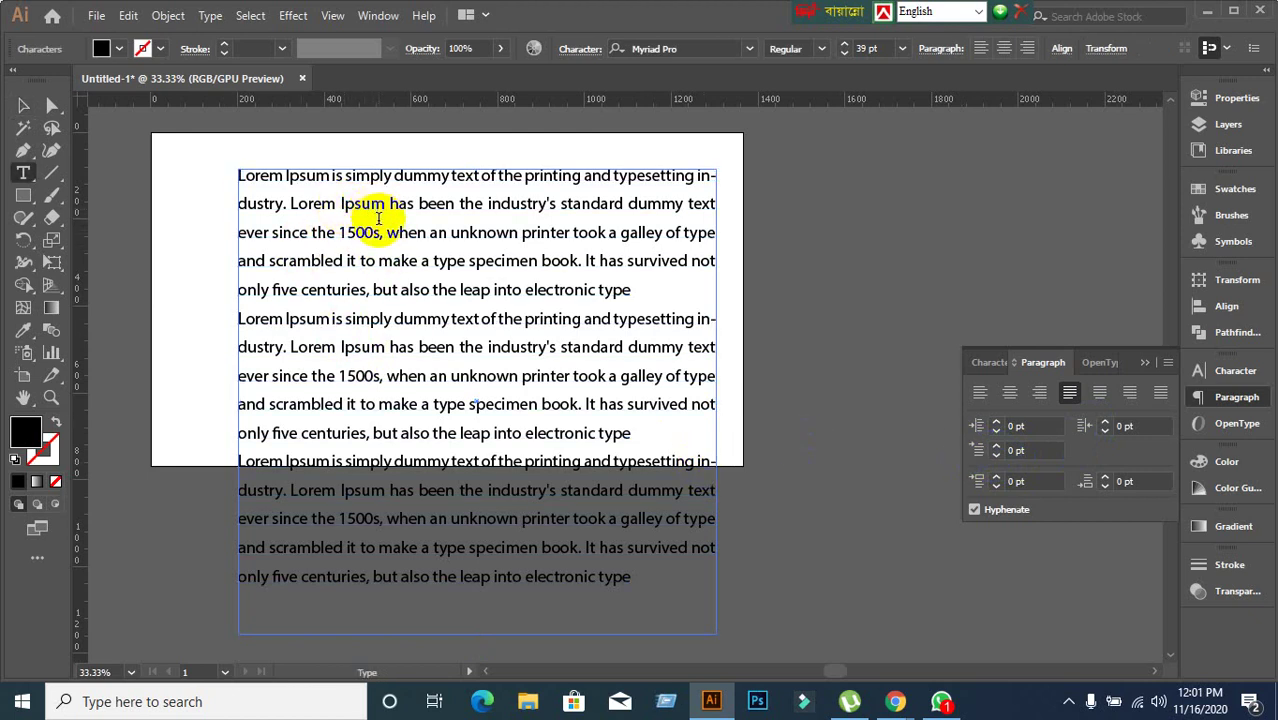
{"action": "left_click", "coordinate": [1036, 450]}
{"action": "type", "text": "50"}
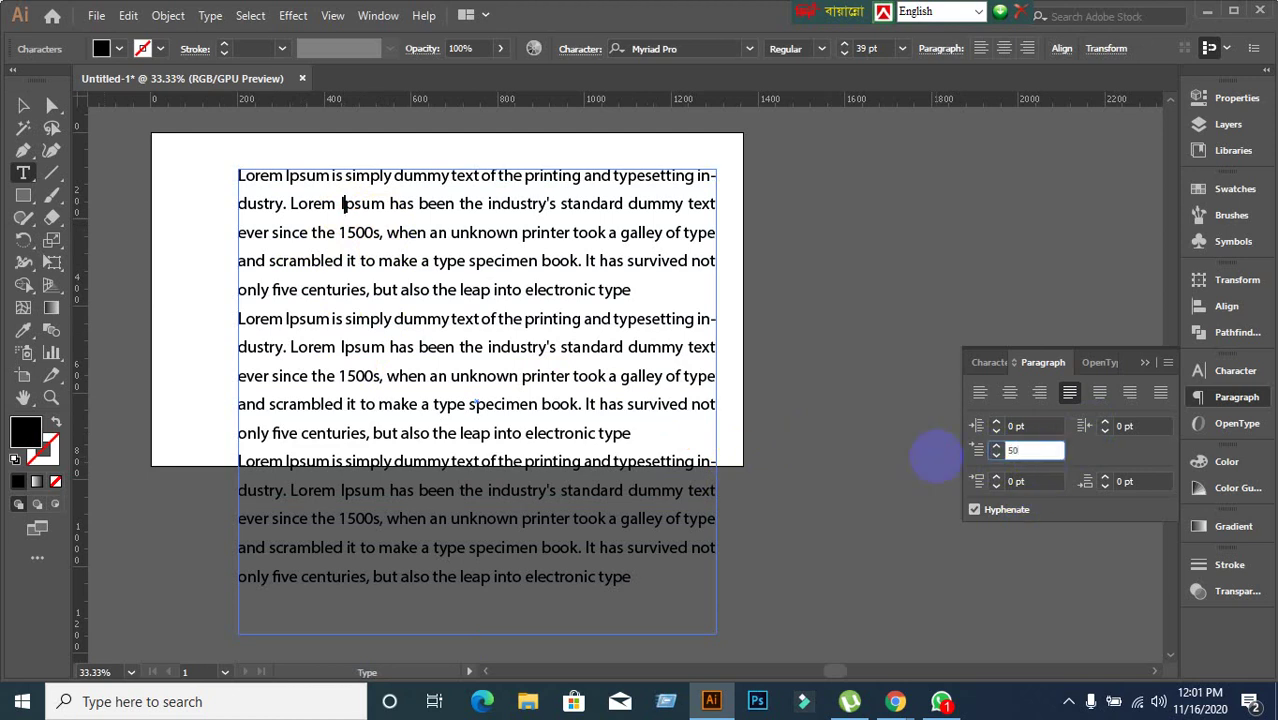
{"action": "key", "text": "Return"}
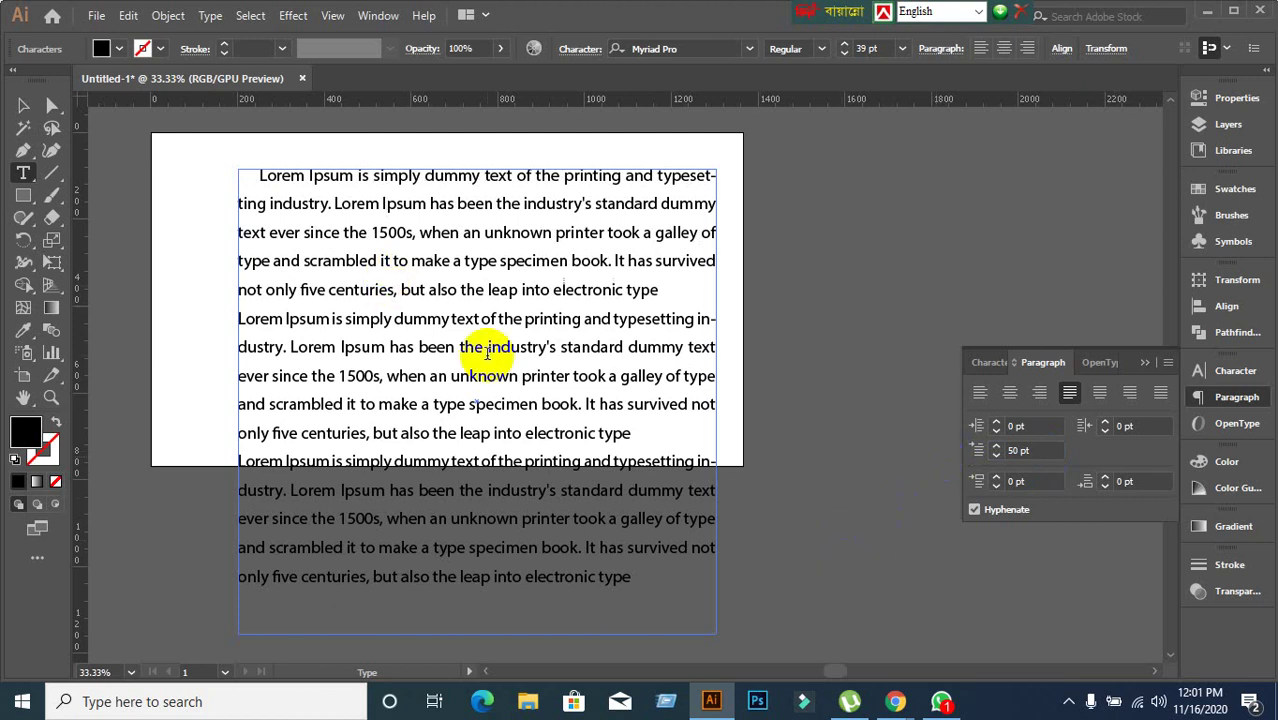
{"action": "left_click", "coordinate": [376, 375]}
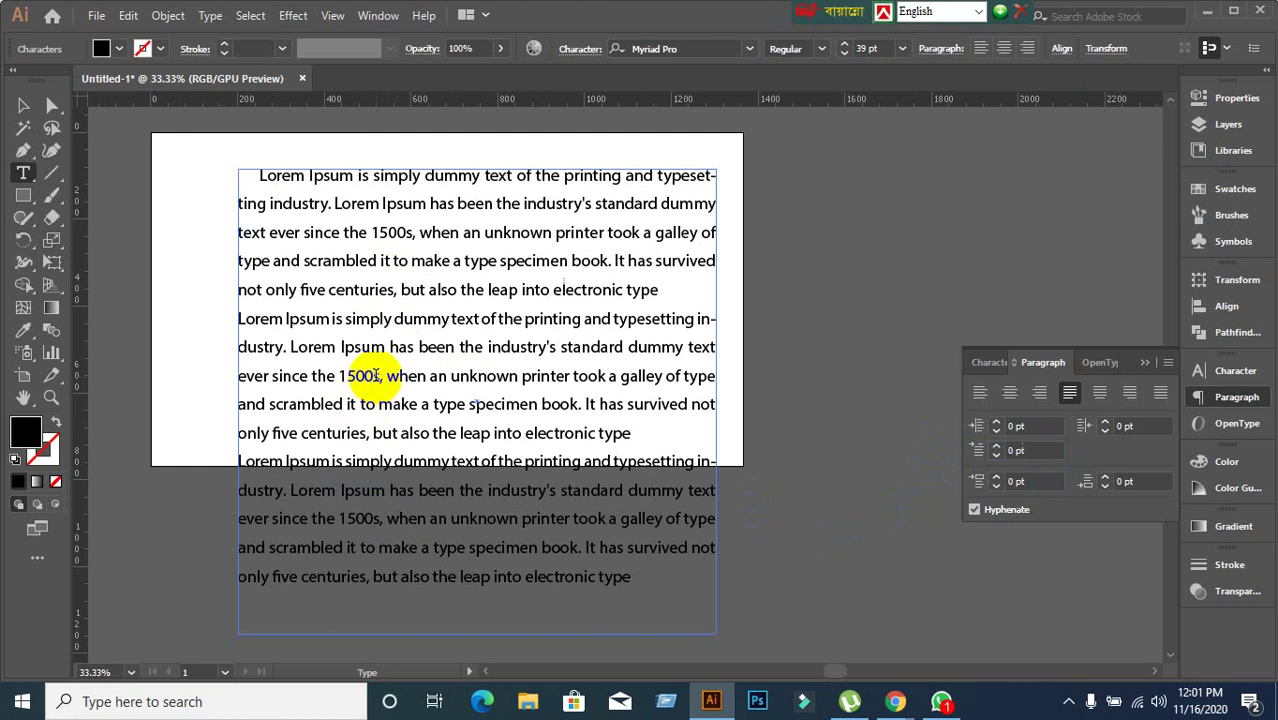
{"action": "left_click", "coordinate": [1022, 451]}
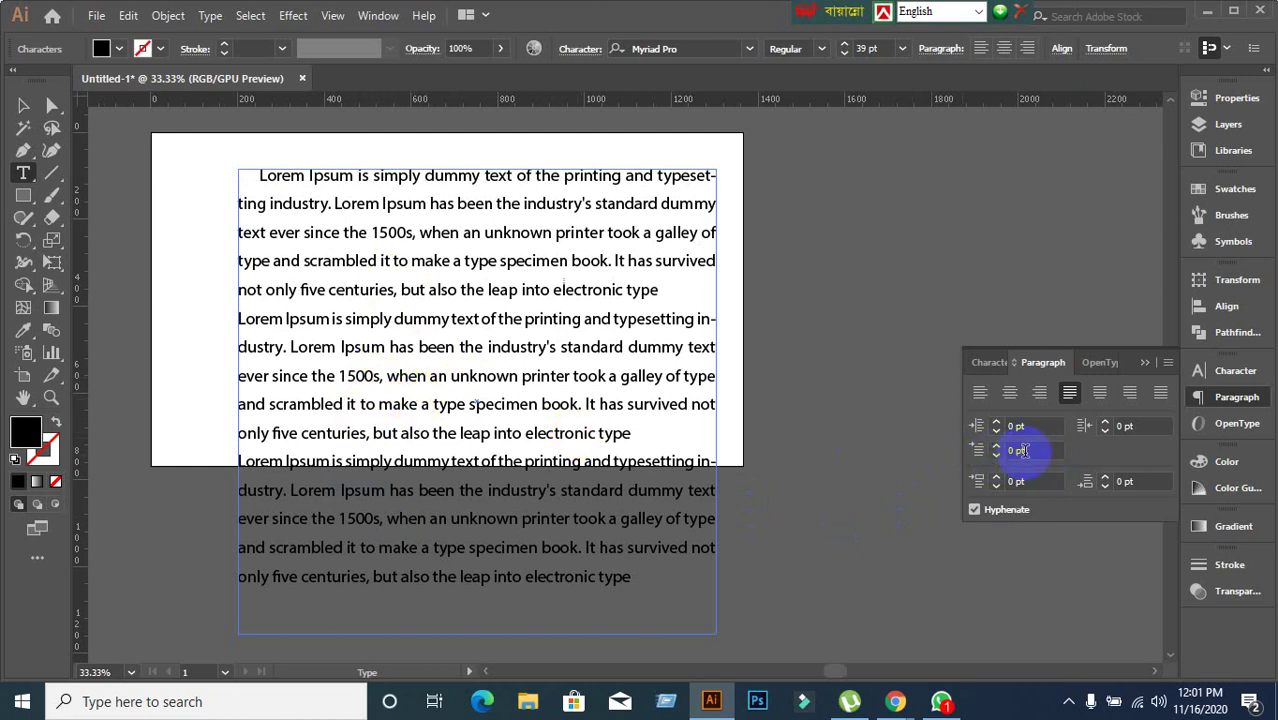
{"action": "left_click_drag", "start_coordinate": [1022, 451], "coordinate": [910, 460]}
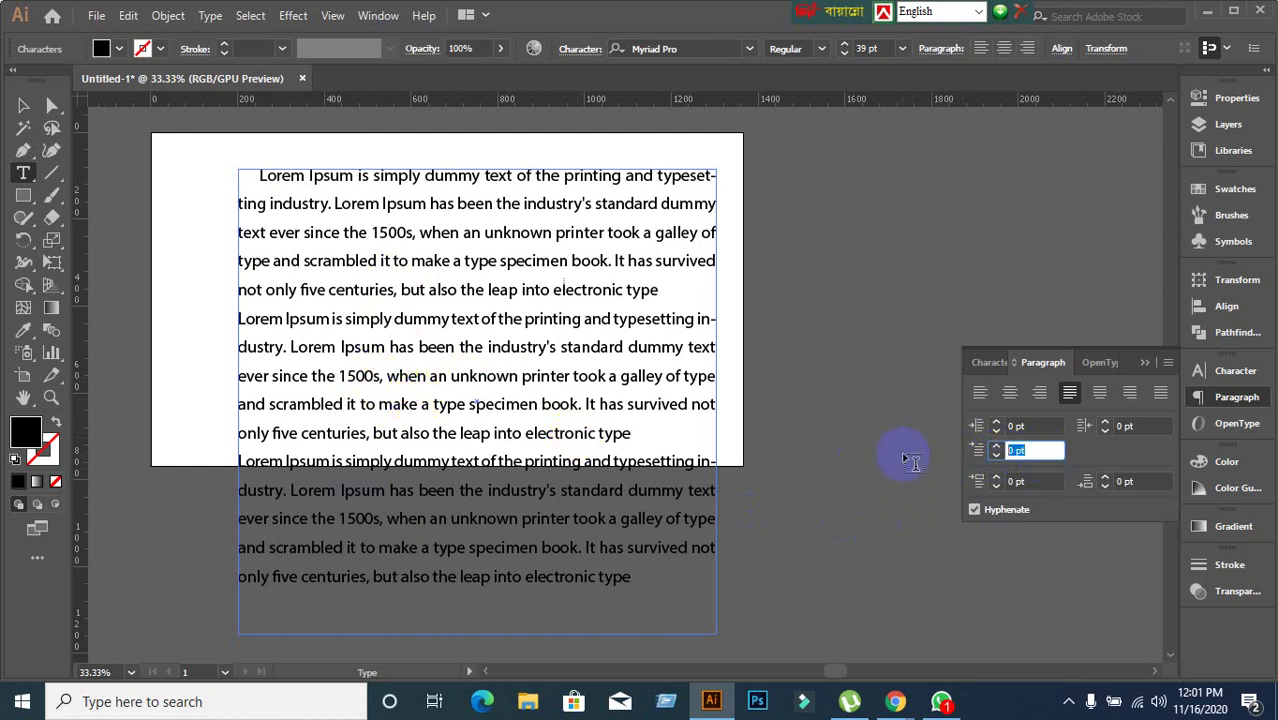
{"action": "type", "text": "100"}
{"action": "key", "text": "Return"}
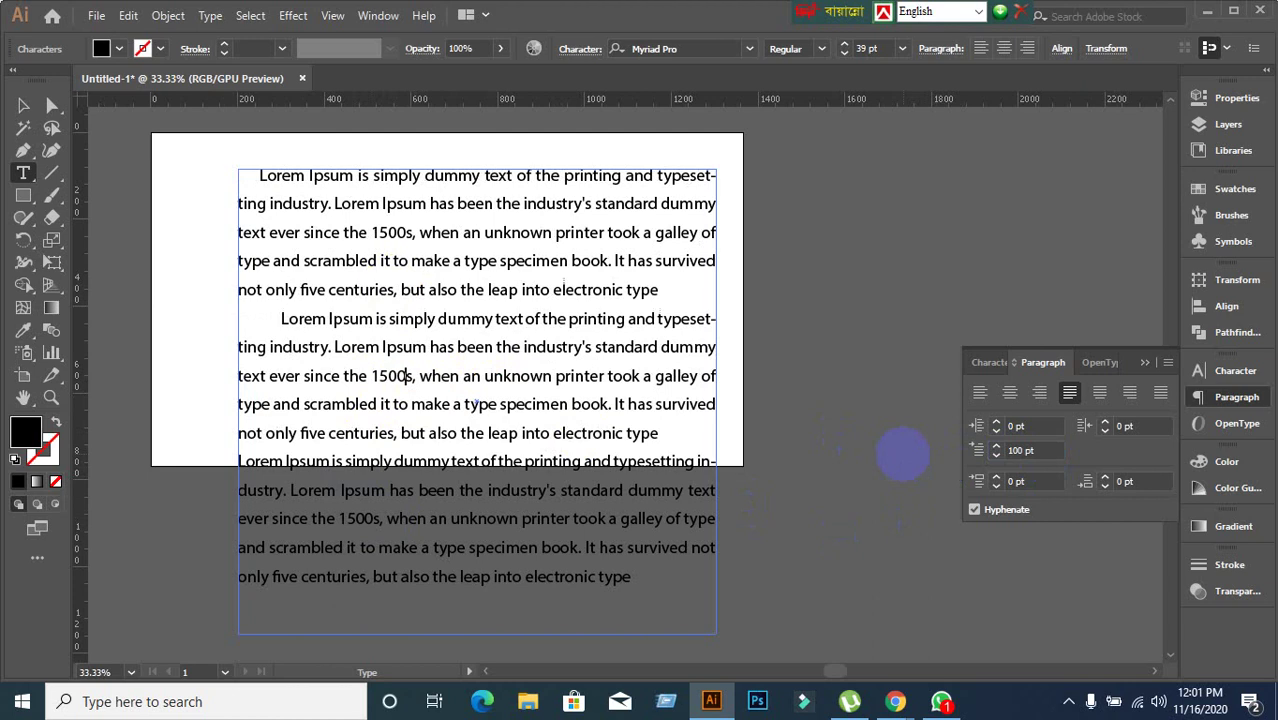
Try a 200 pt left indent on the third paragraph, undo it, then apply a 200 pt first-line indent.
{"action": "left_click", "coordinate": [375, 463]}
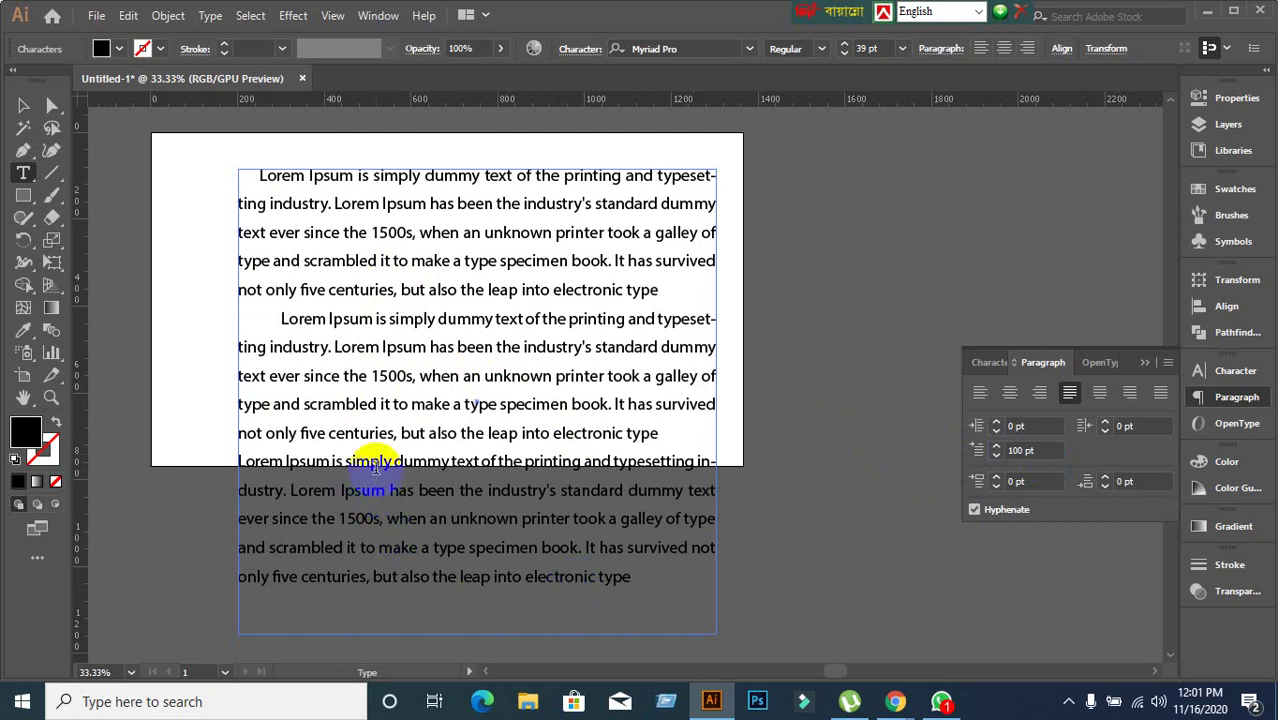
{"action": "left_click", "coordinate": [1029, 422]}
{"action": "type", "text": "200"}
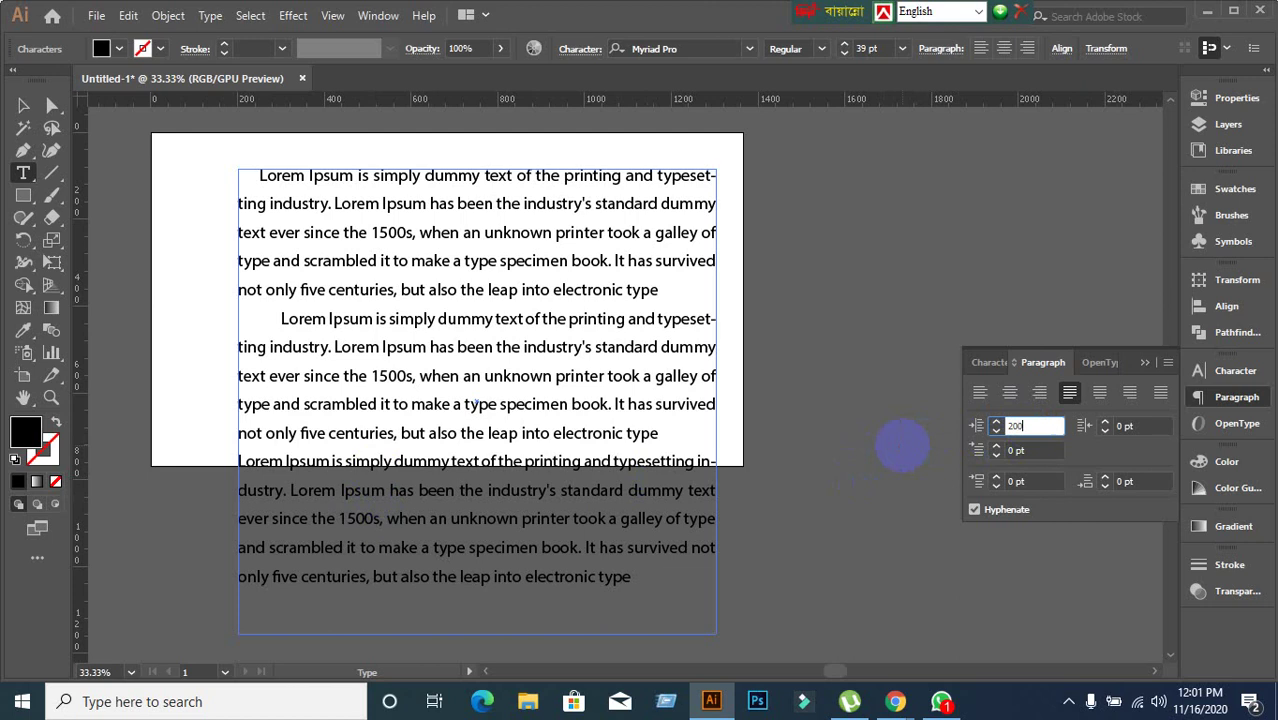
{"action": "key", "text": "Return"}
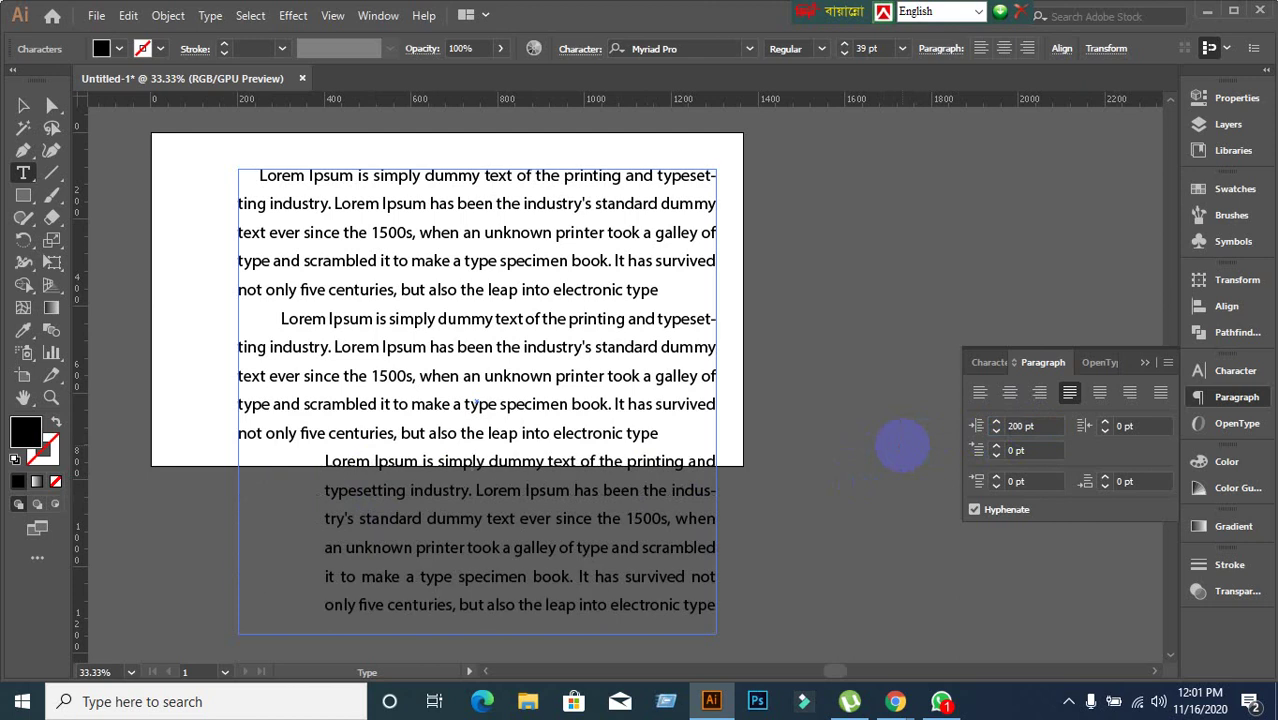
{"action": "key", "text": "ctrl+z"}
{"action": "left_click", "coordinate": [1042, 450]}
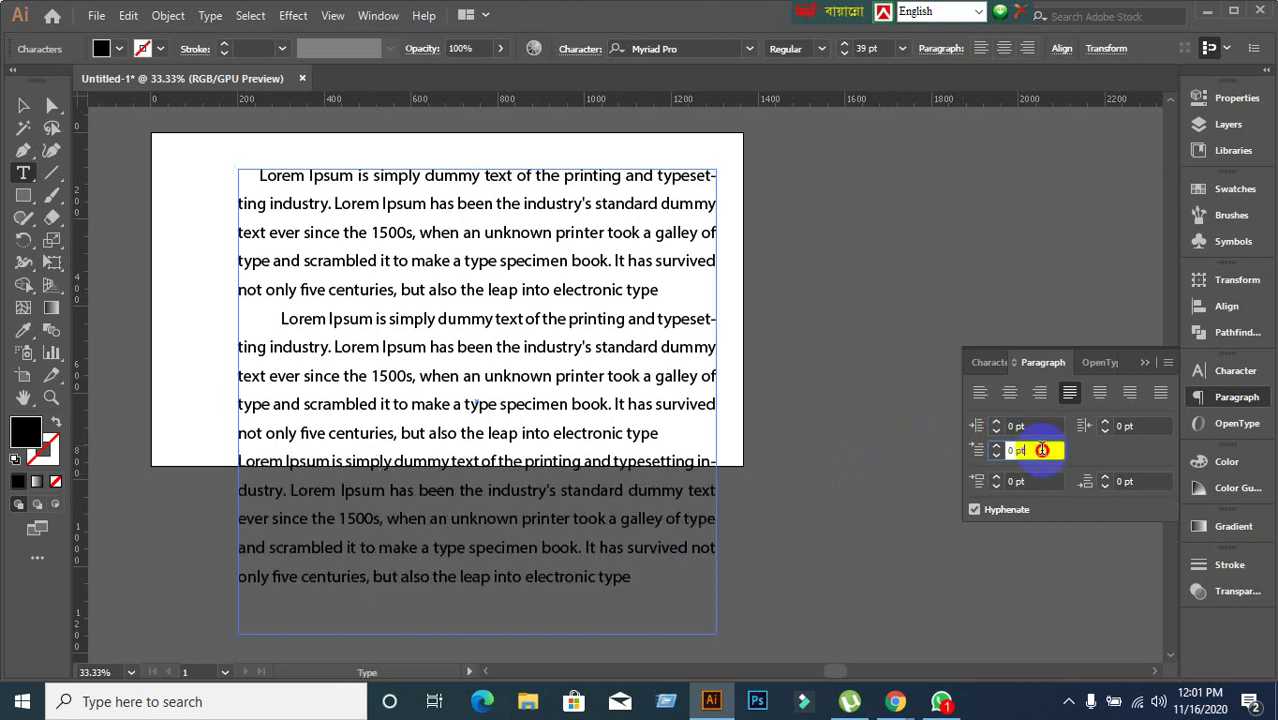
{"action": "type", "text": "200"}
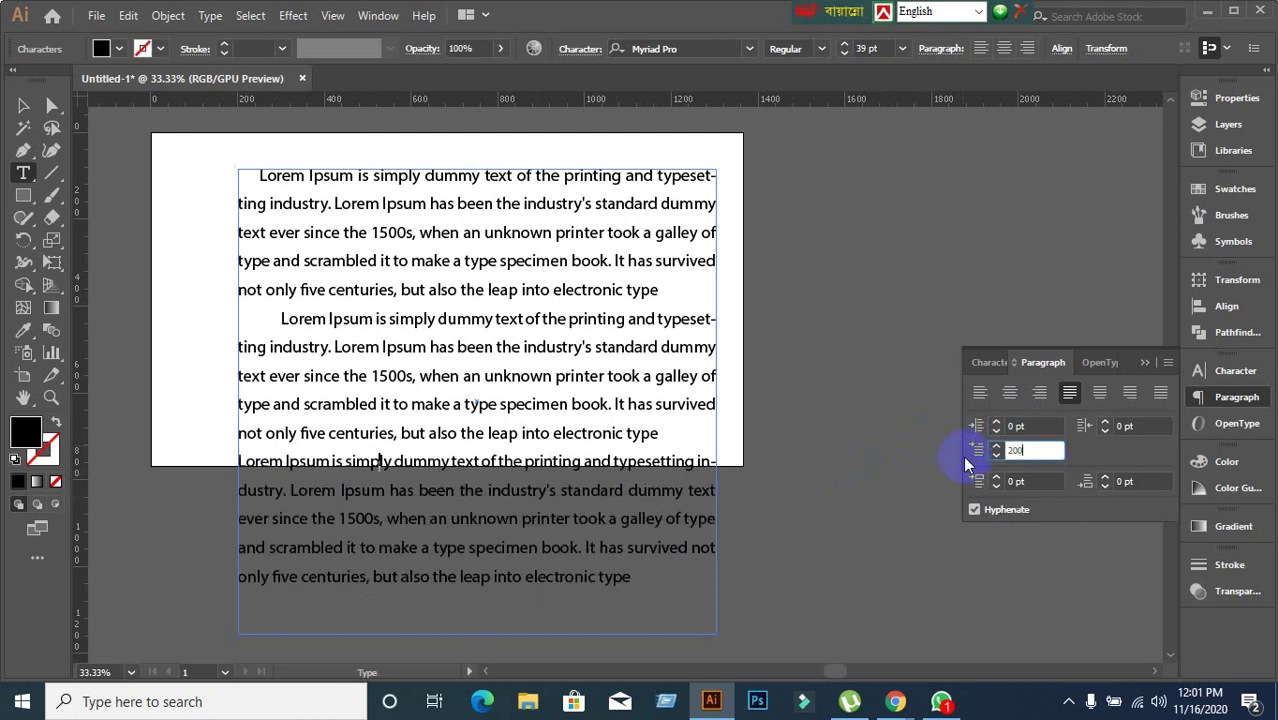
{"action": "key", "text": "Return"}
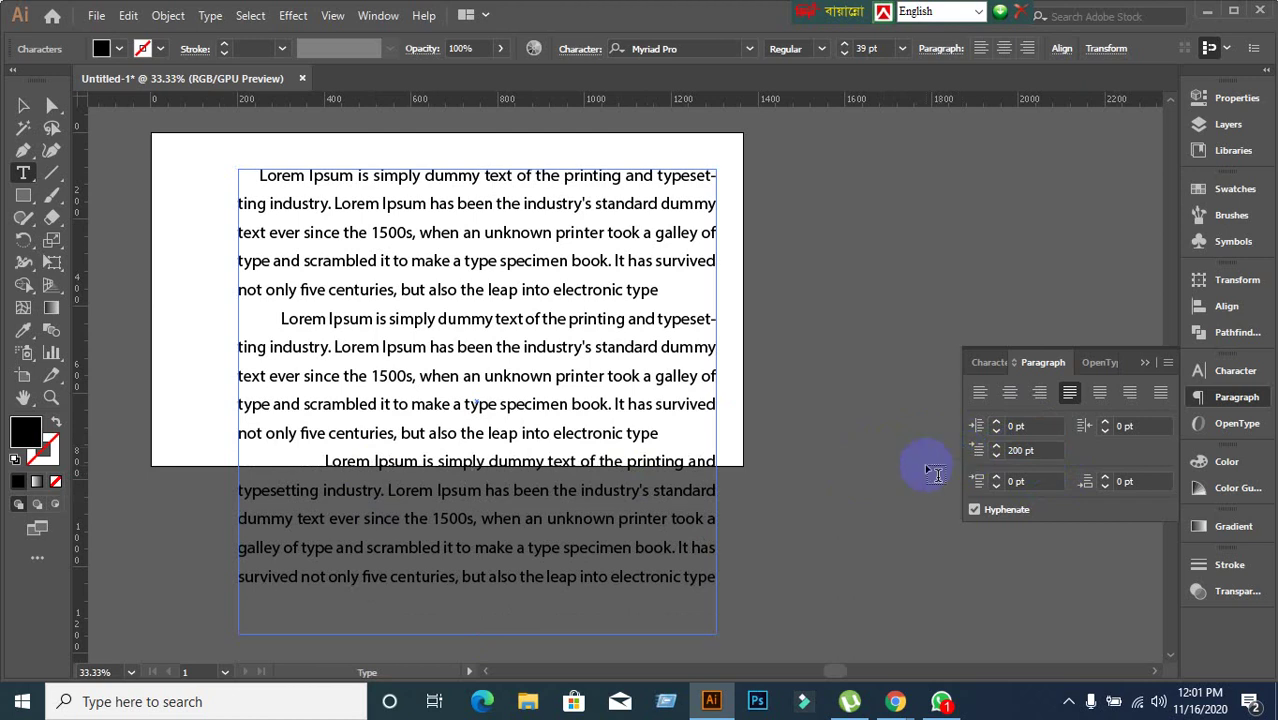
Reset the first-line indent to 0 pt in the third, second and first paragraphs.
{"action": "left_click", "coordinate": [1043, 451]}
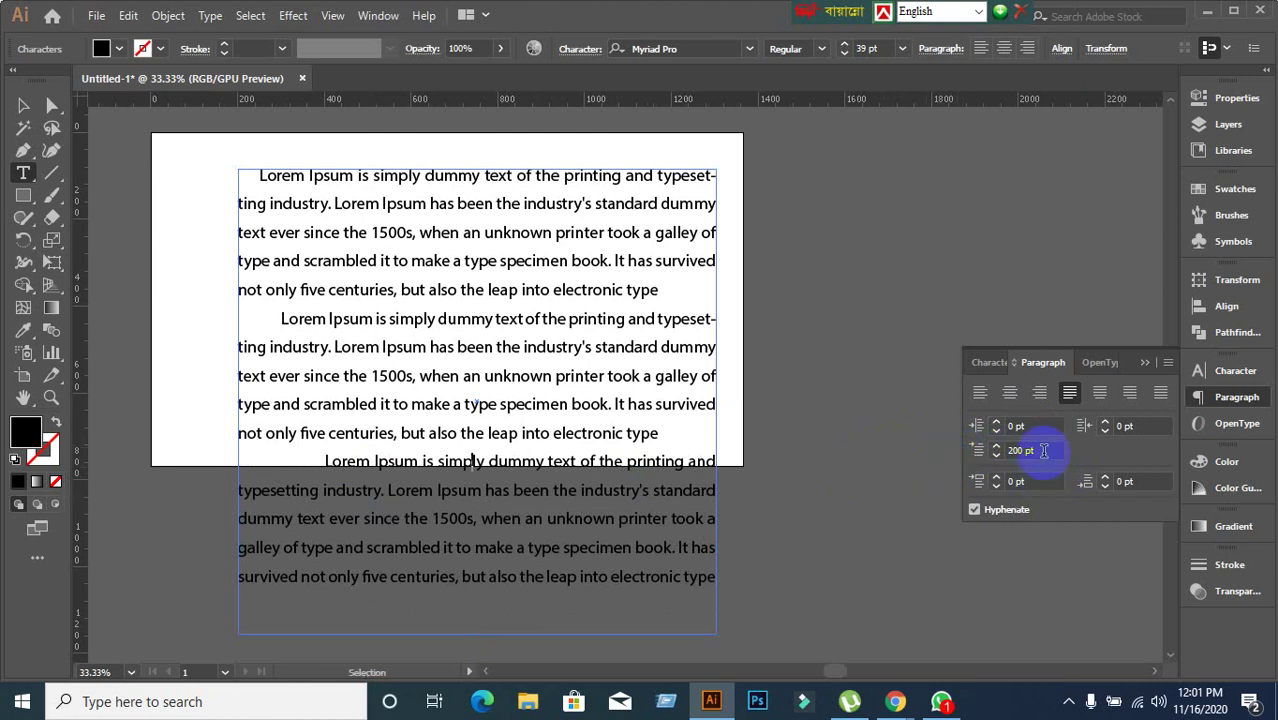
{"action": "double_click", "coordinate": [1043, 451]}
{"action": "type", "text": "0"}
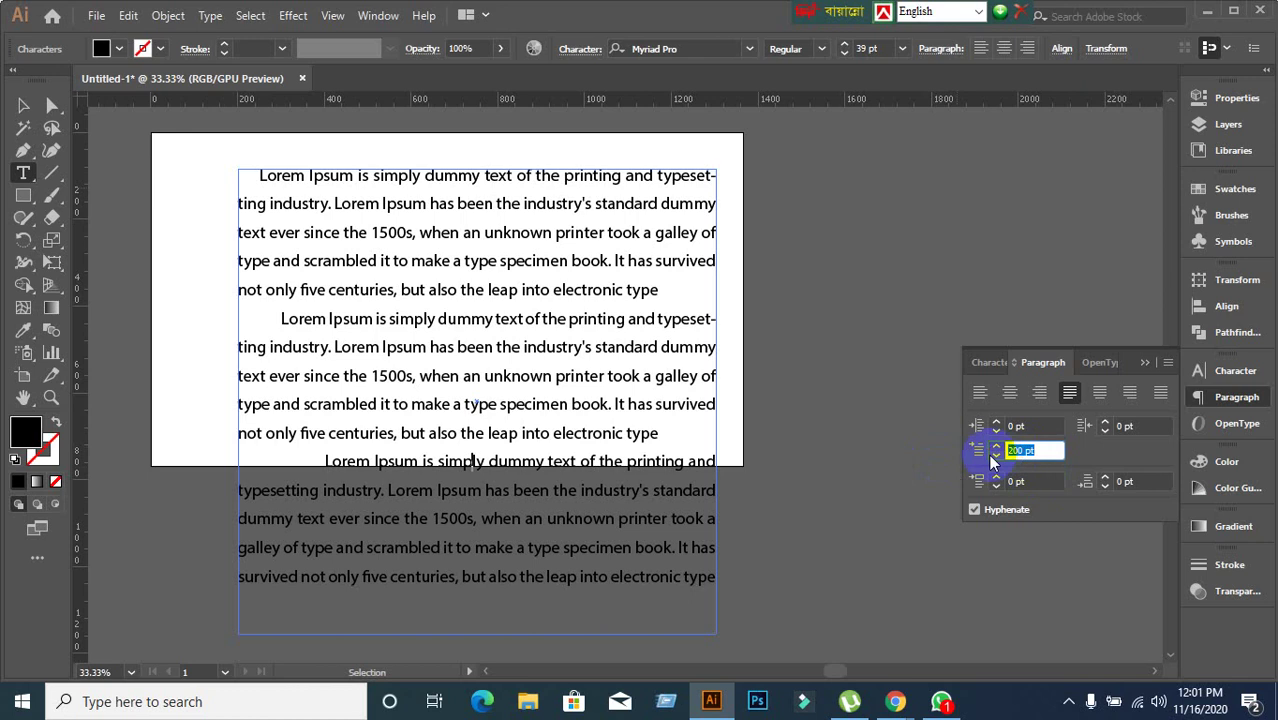
{"action": "key", "text": "Return"}
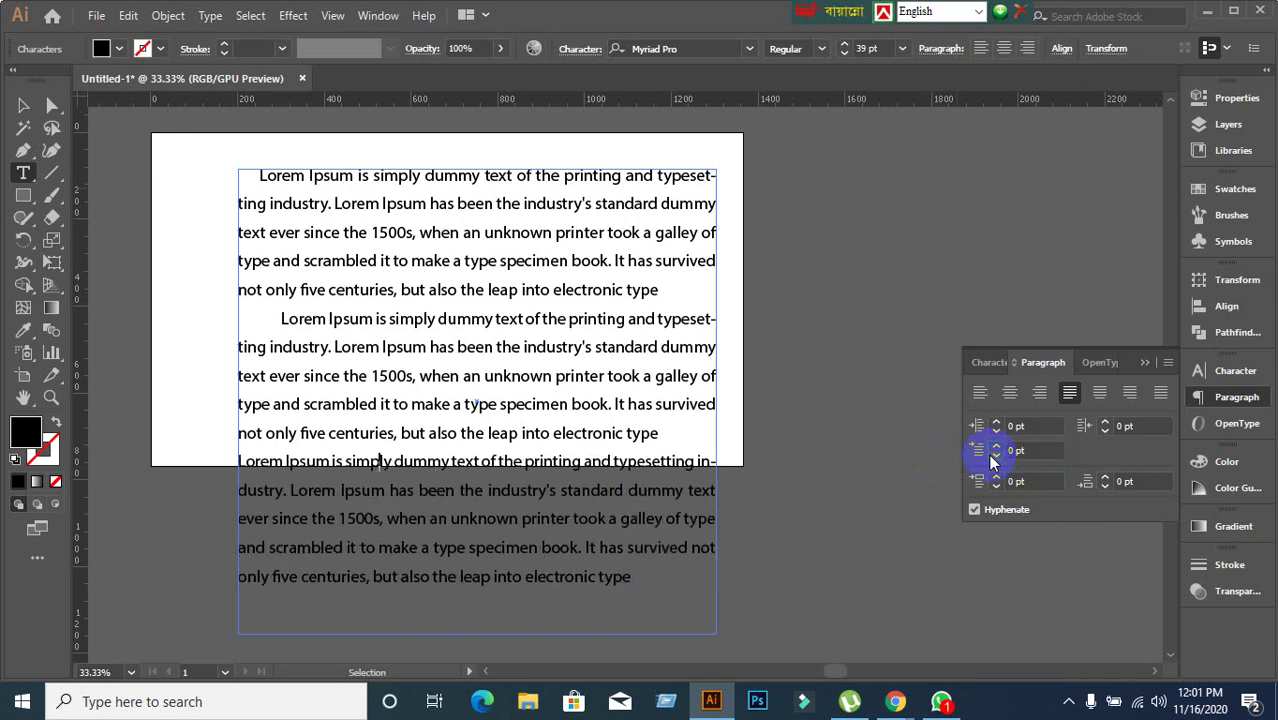
{"action": "left_click", "coordinate": [505, 345]}
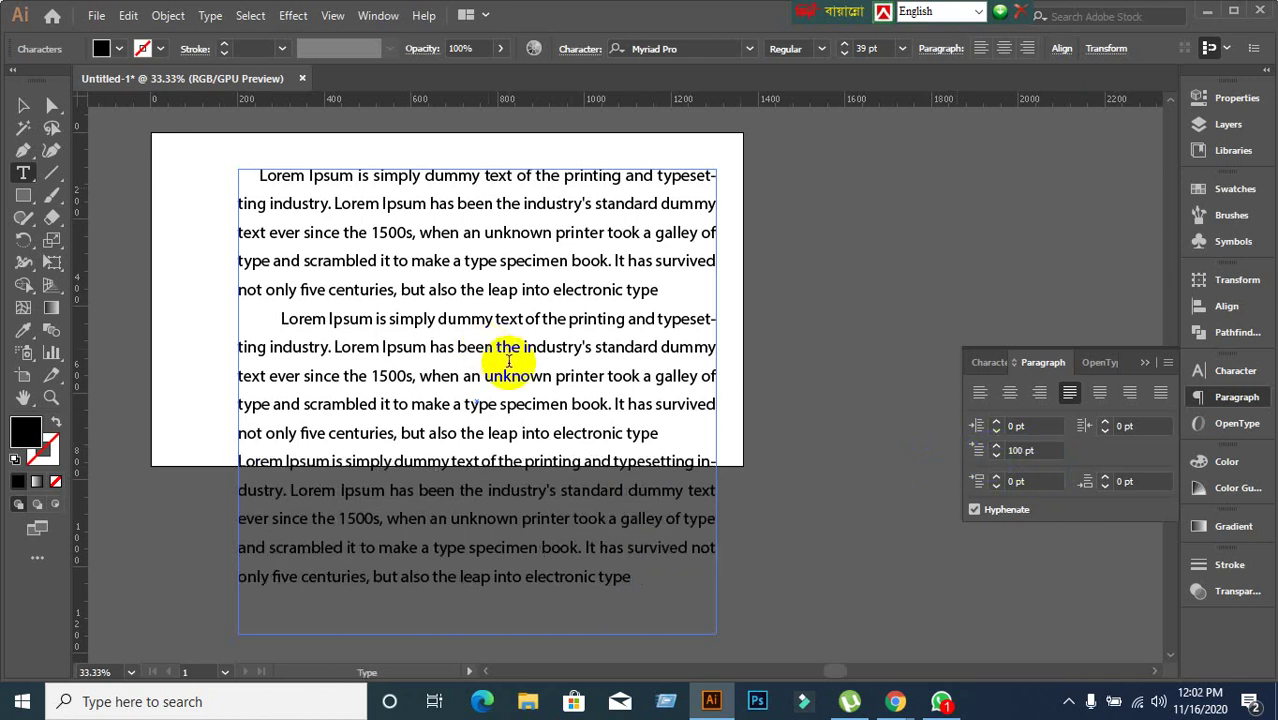
{"action": "double_click", "coordinate": [1025, 451]}
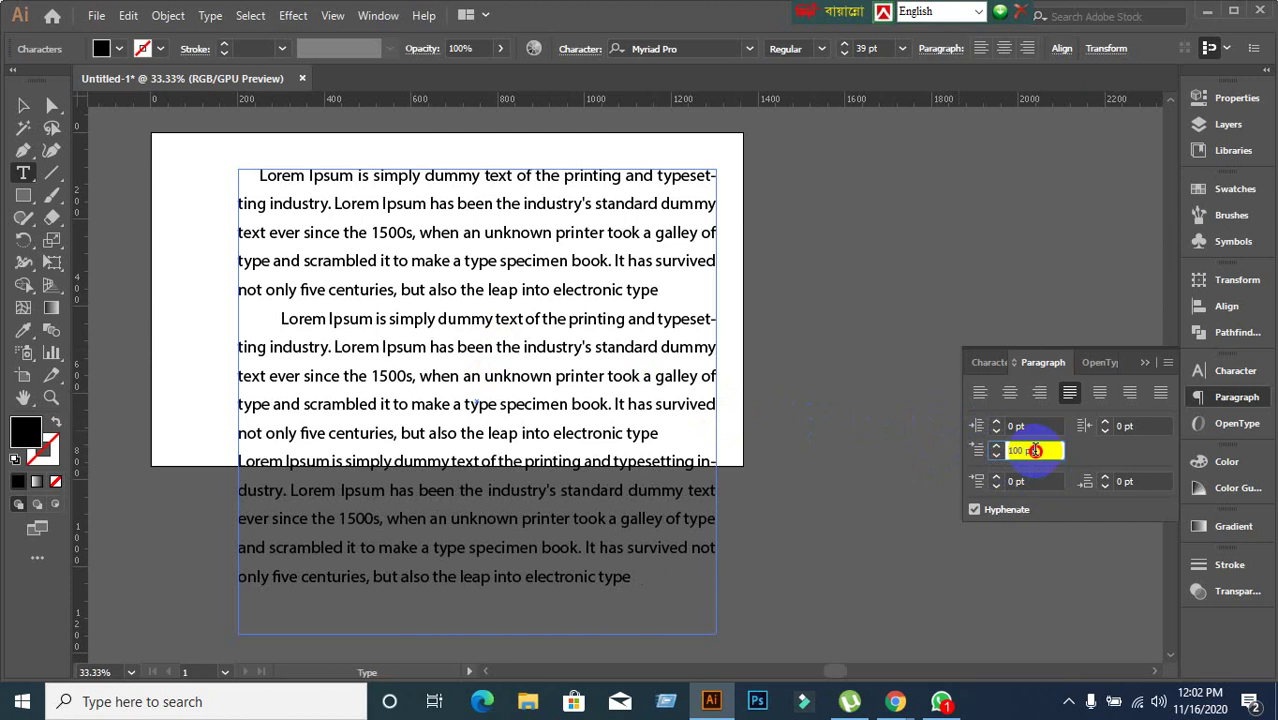
{"action": "type", "text": "0"}
{"action": "key", "text": "Return"}
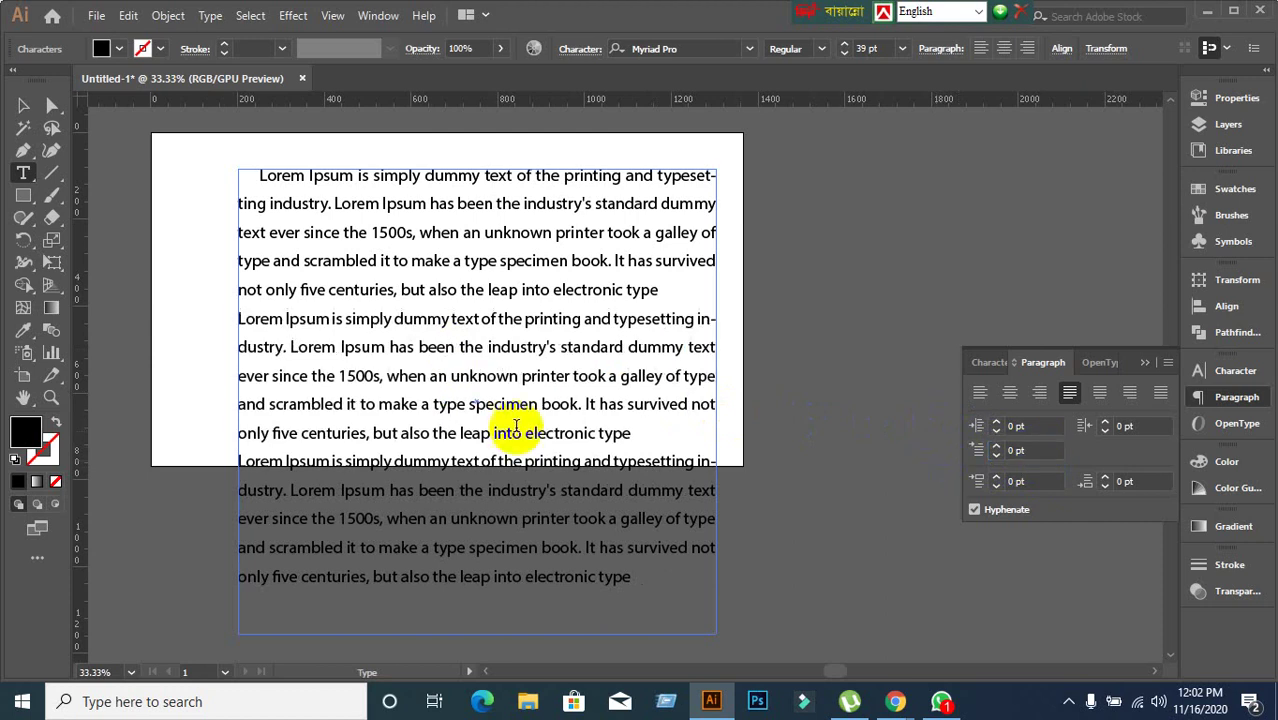
{"action": "left_click", "coordinate": [397, 245]}
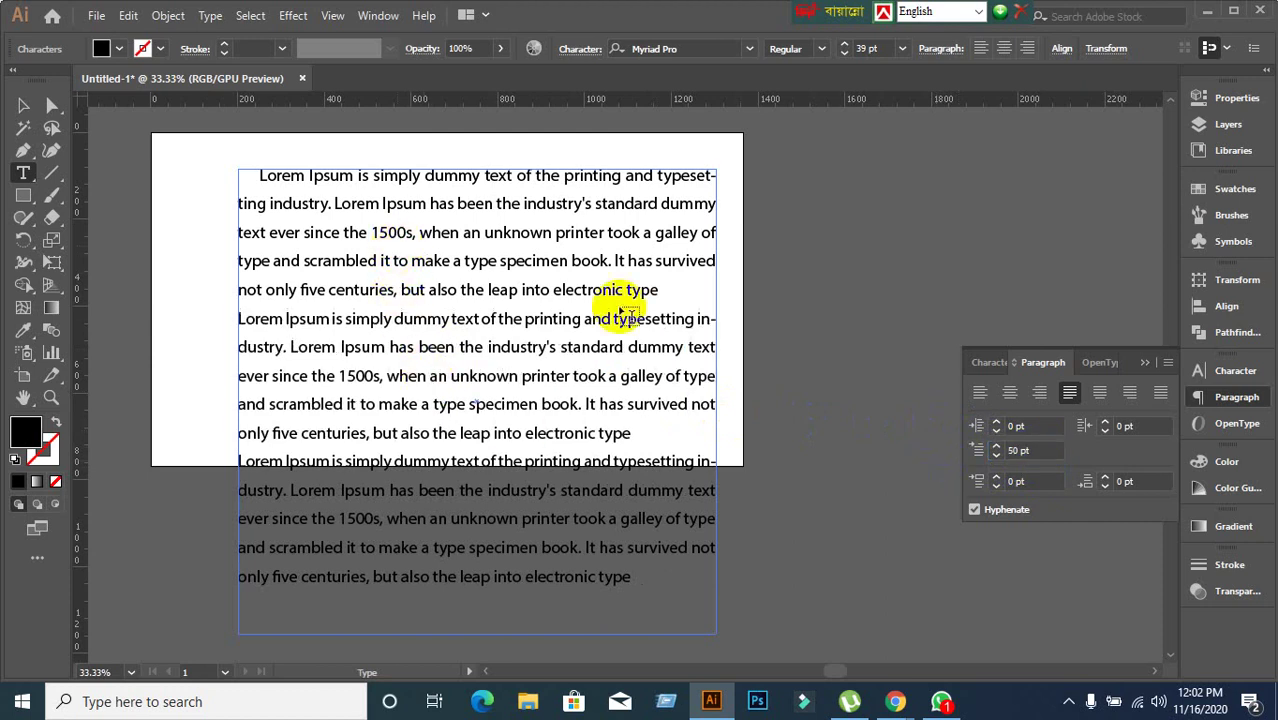
{"action": "double_click", "coordinate": [1030, 451]}
{"action": "type", "text": "0"}
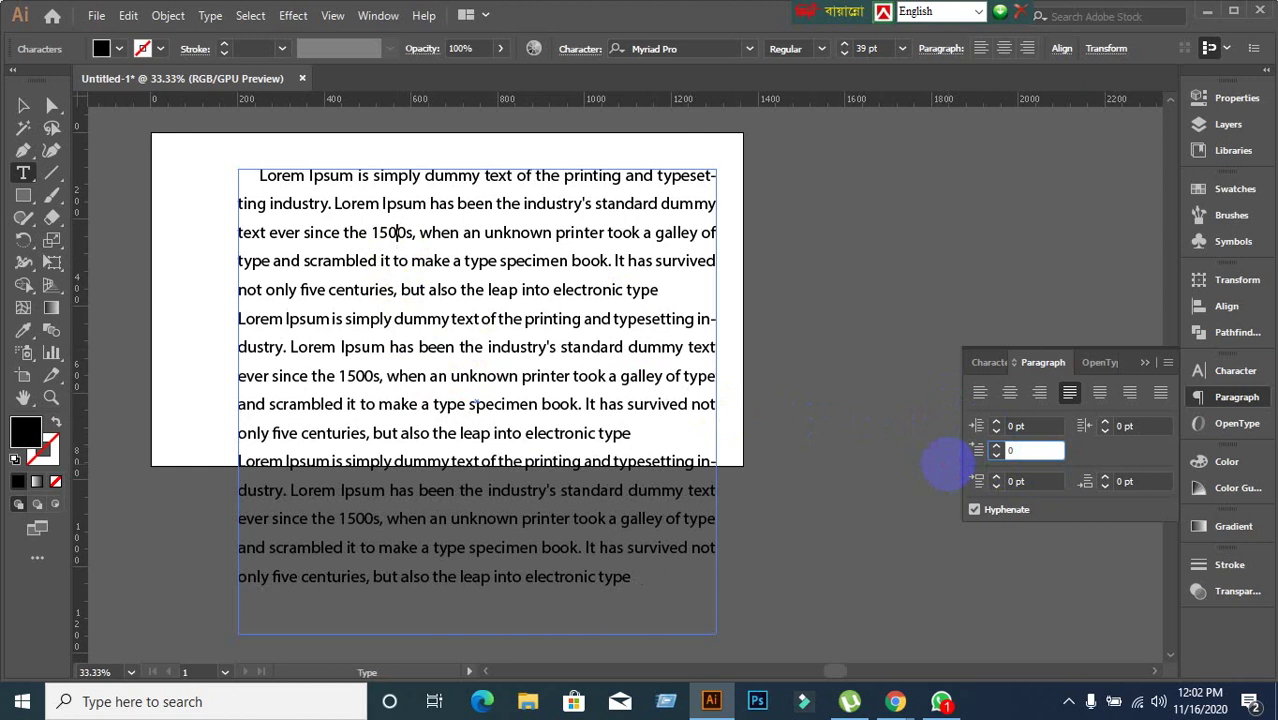
{"action": "key", "text": "Return"}
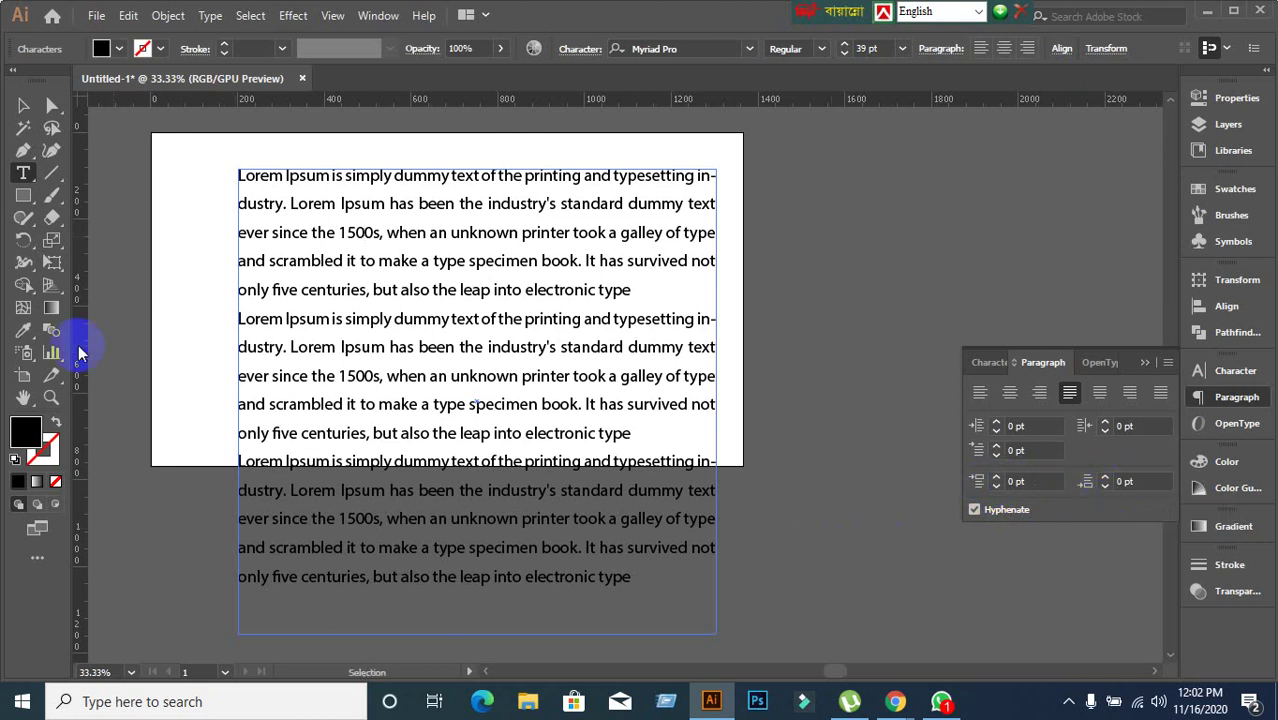
Give the second paragraph 20 pt space before and 60 pt space after.
{"action": "left_click", "coordinate": [240, 318]}
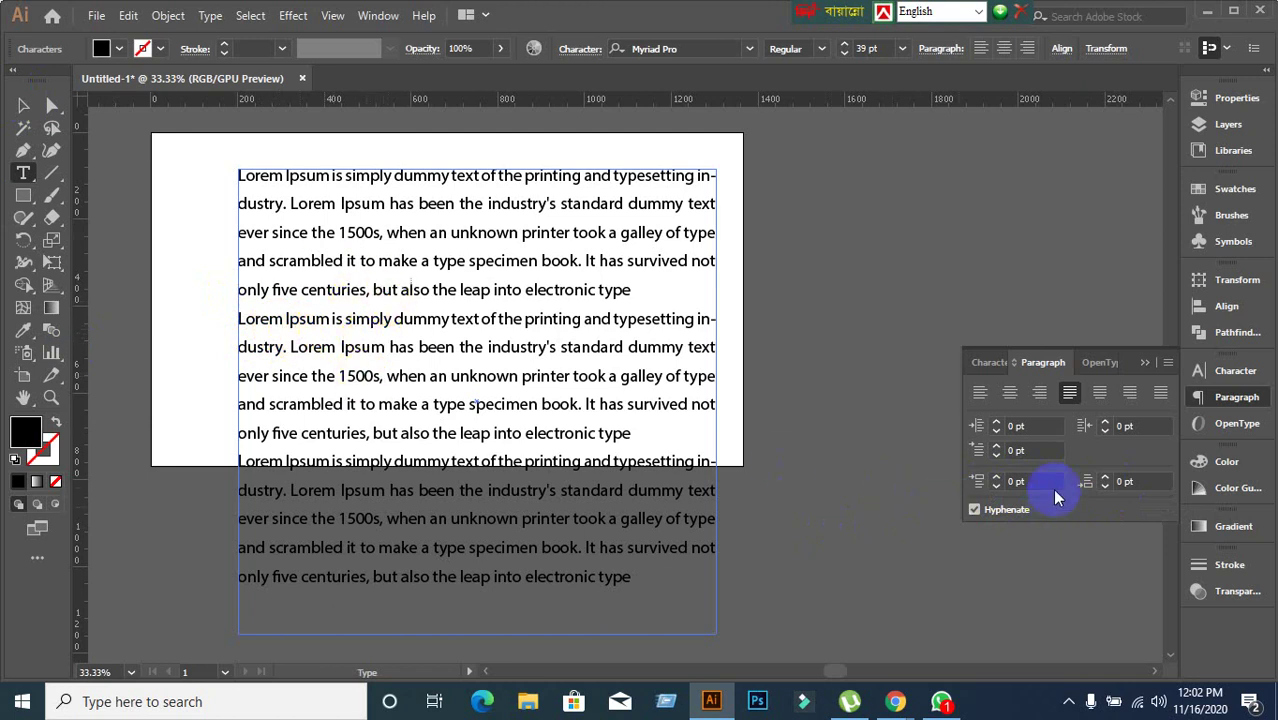
{"action": "left_click_drag", "start_coordinate": [1038, 485], "coordinate": [996, 492]}
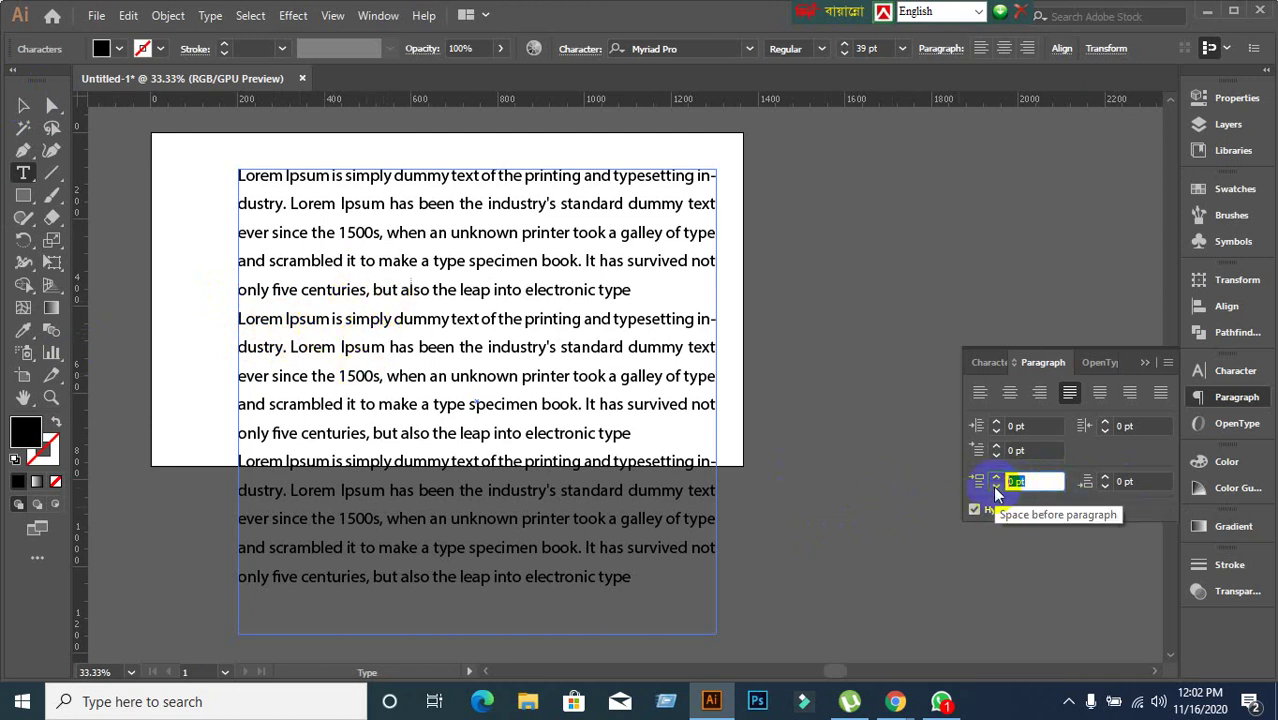
{"action": "type", "text": "20"}
{"action": "key", "text": "Return"}
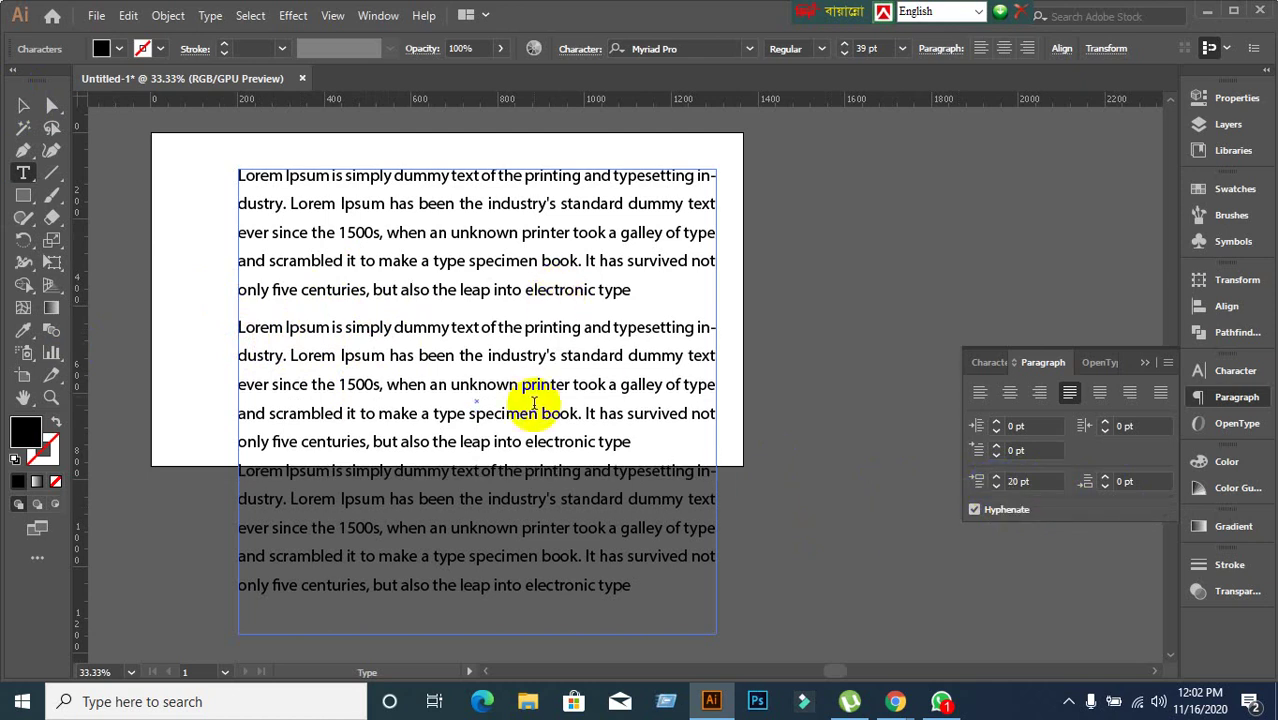
{"action": "left_click", "coordinate": [1139, 482]}
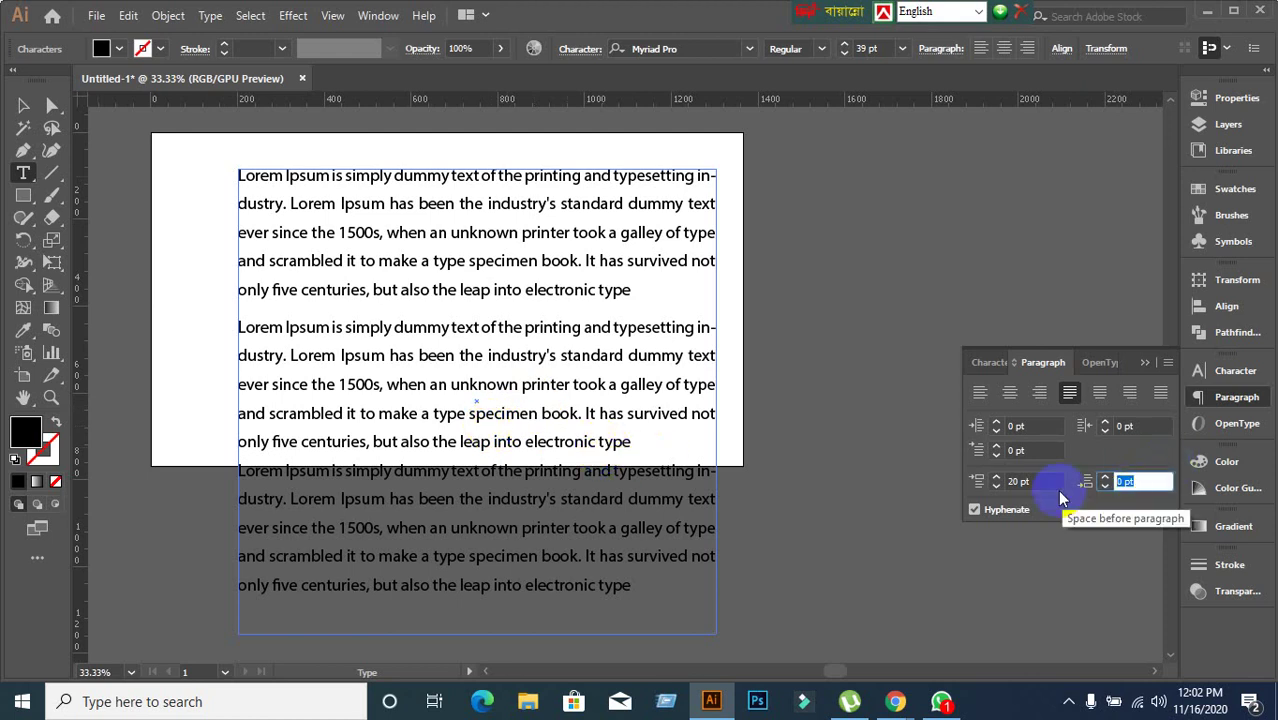
{"action": "type", "text": "60"}
{"action": "key", "text": "Return"}
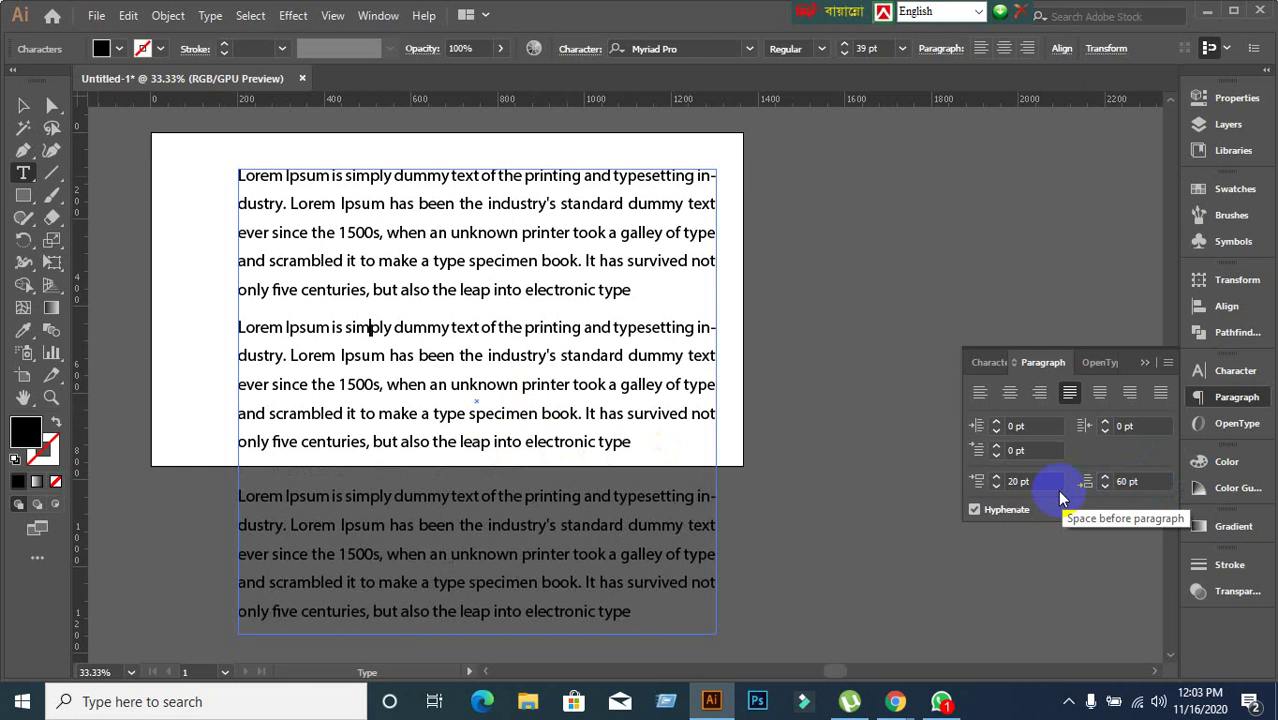
Undo the 60 pt space after and set space before to 60 pt instead.
{"action": "key", "text": "ctrl+z"}
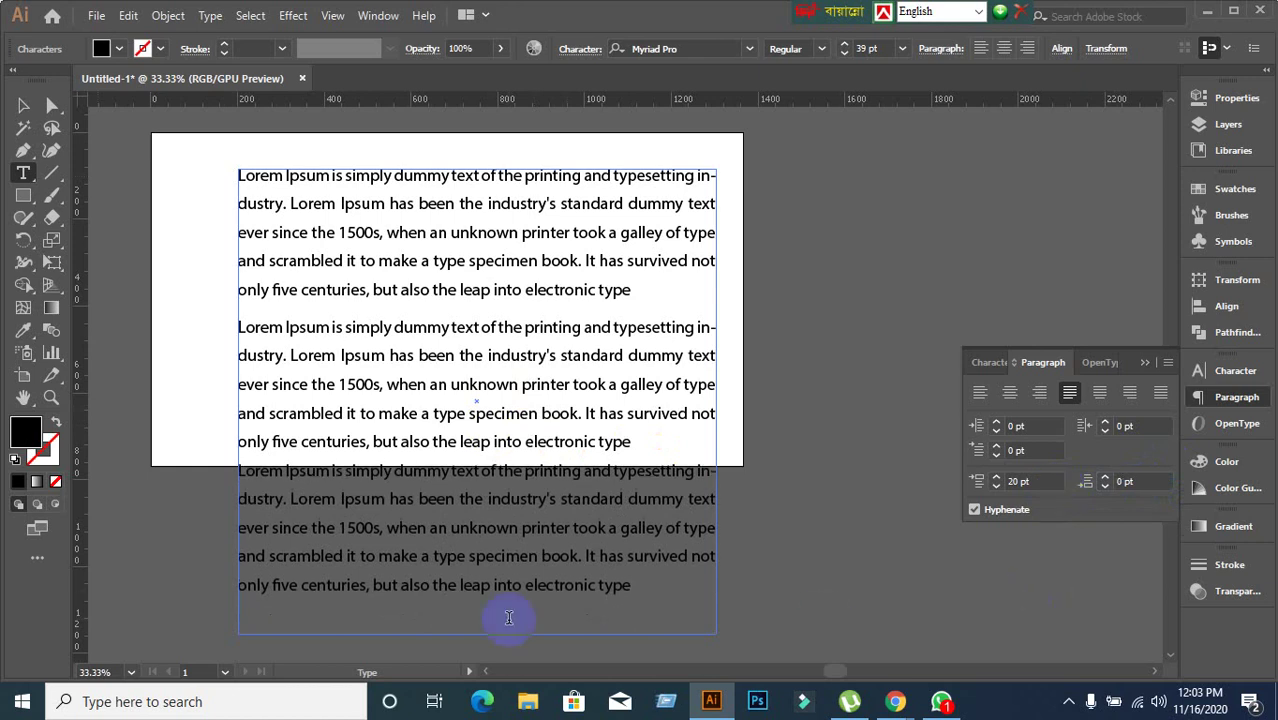
{"action": "left_click", "coordinate": [1016, 481]}
{"action": "type", "text": "6"}
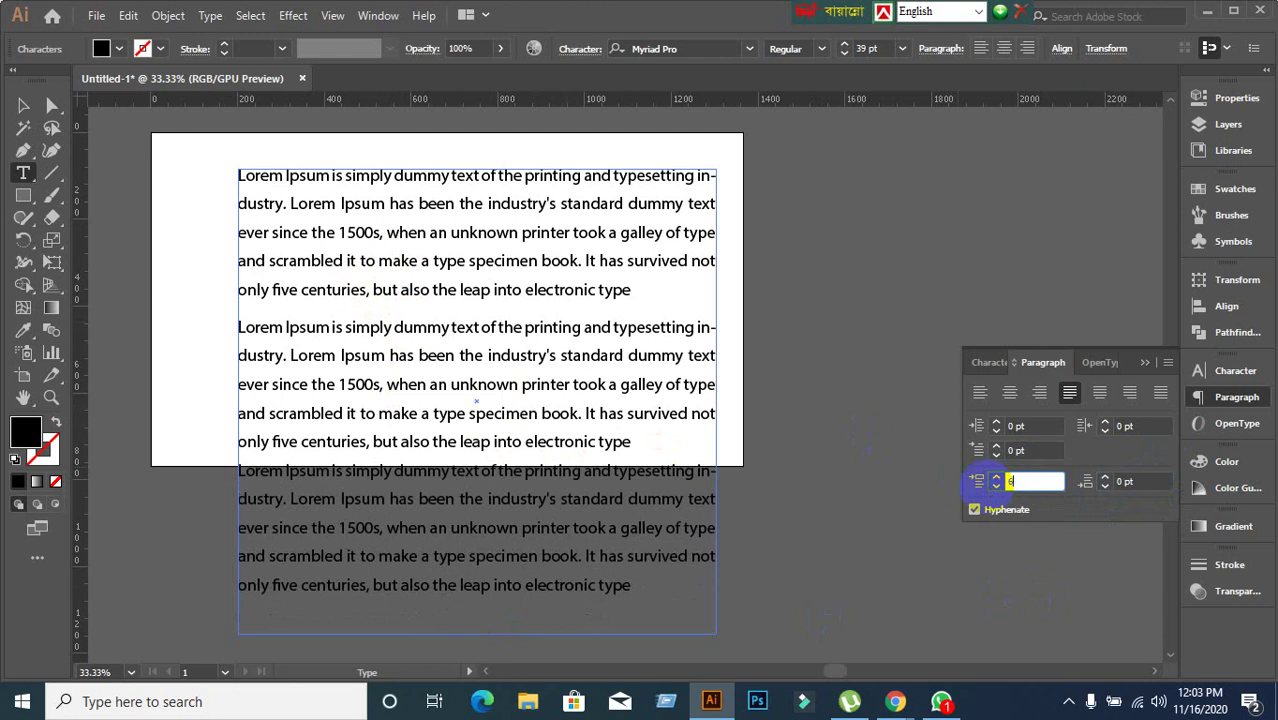
{"action": "type", "text": "0"}
{"action": "key", "text": "Return"}
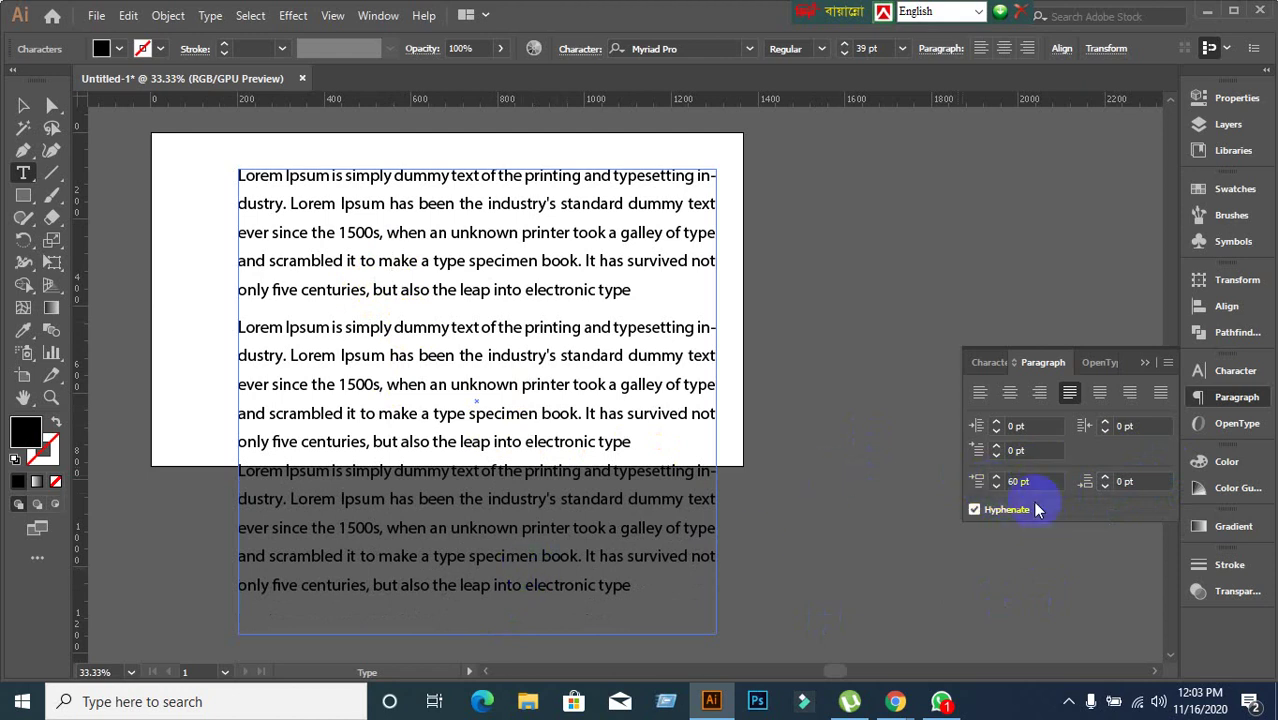
Check the first paragraph's space-before and space-after values in the Paragraph panel.
{"action": "left_click", "coordinate": [300, 296], "text": "ctrl"}
{"action": "left_click", "coordinate": [380, 325]}
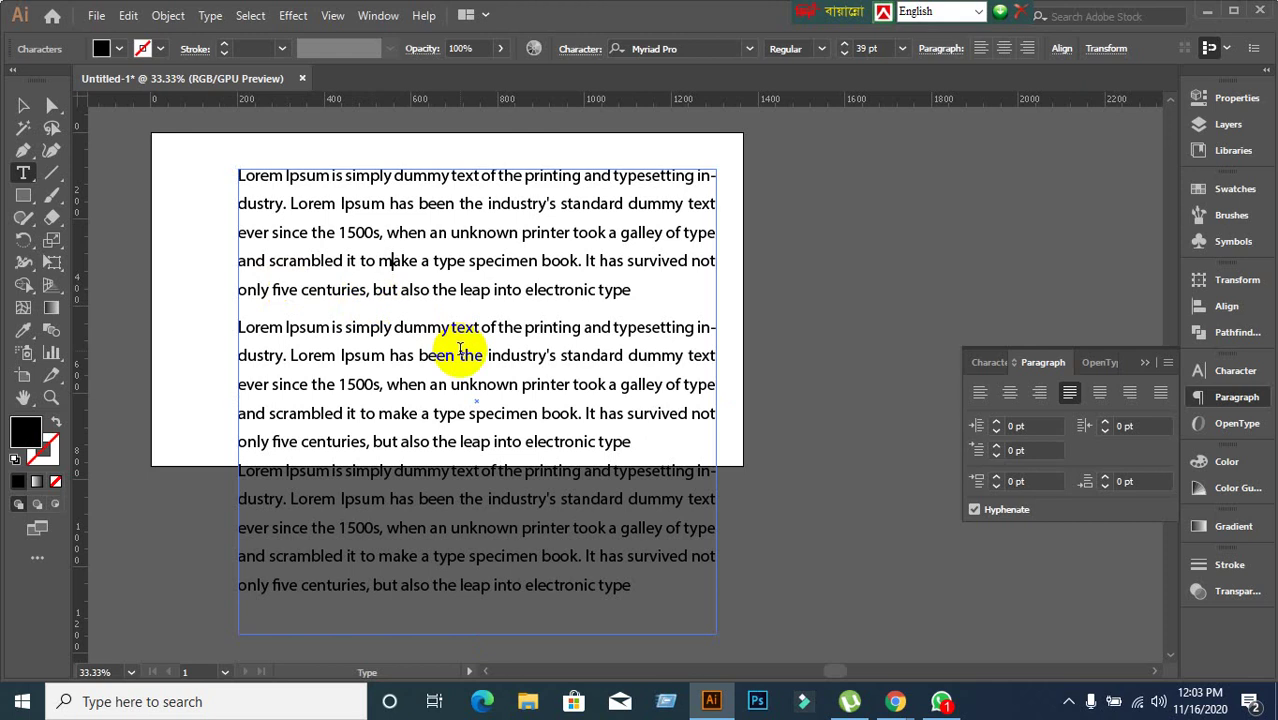
{"action": "left_click", "coordinate": [1015, 450]}
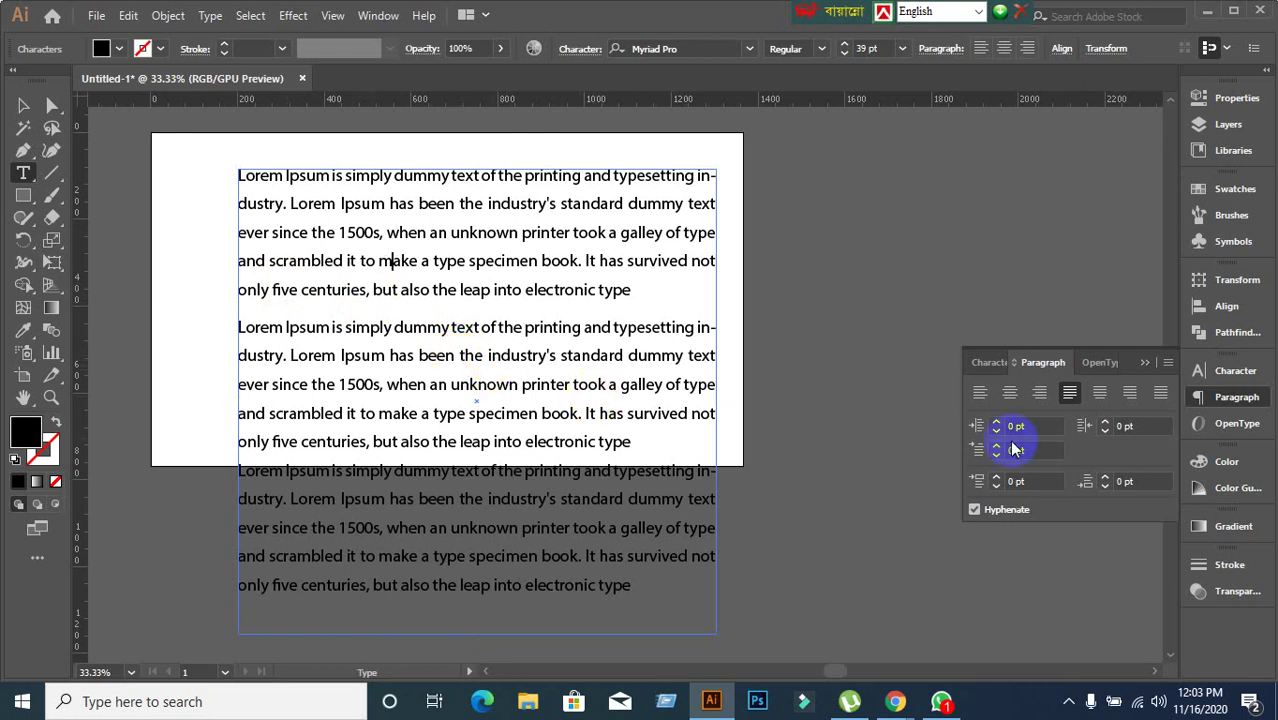
{"action": "left_click", "coordinate": [1015, 482]}
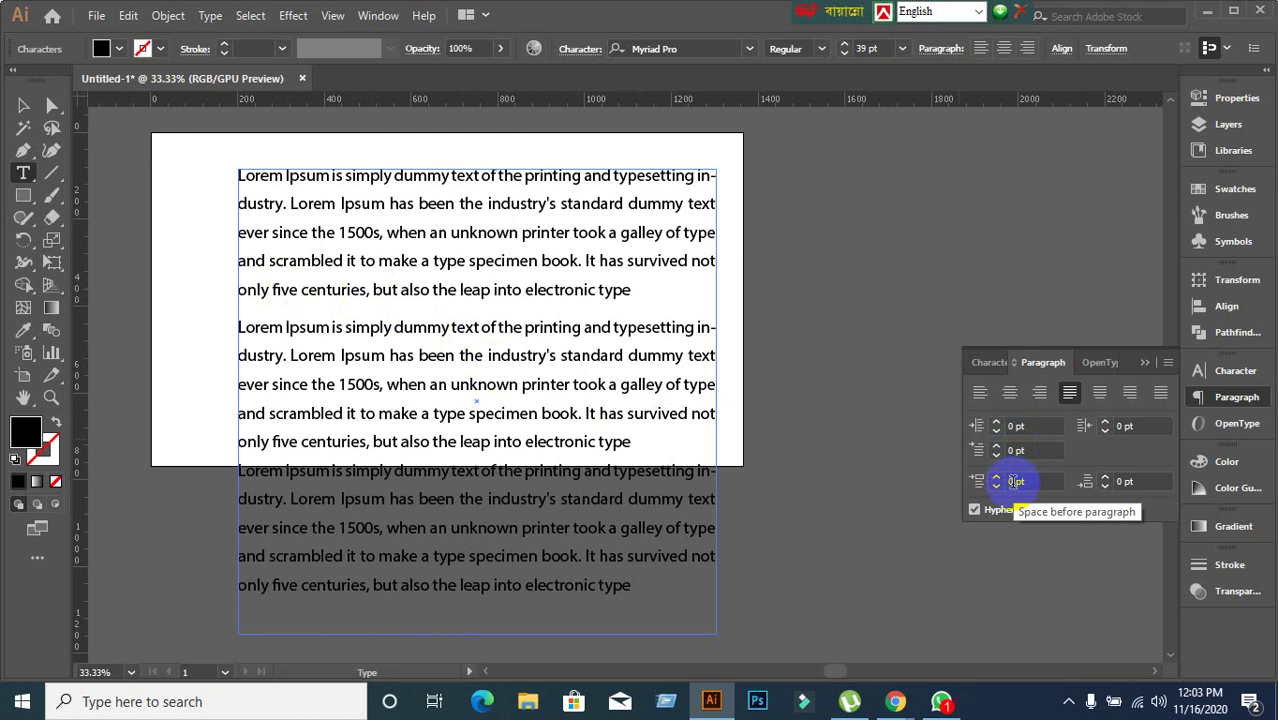
{"action": "left_click", "coordinate": [1124, 482]}
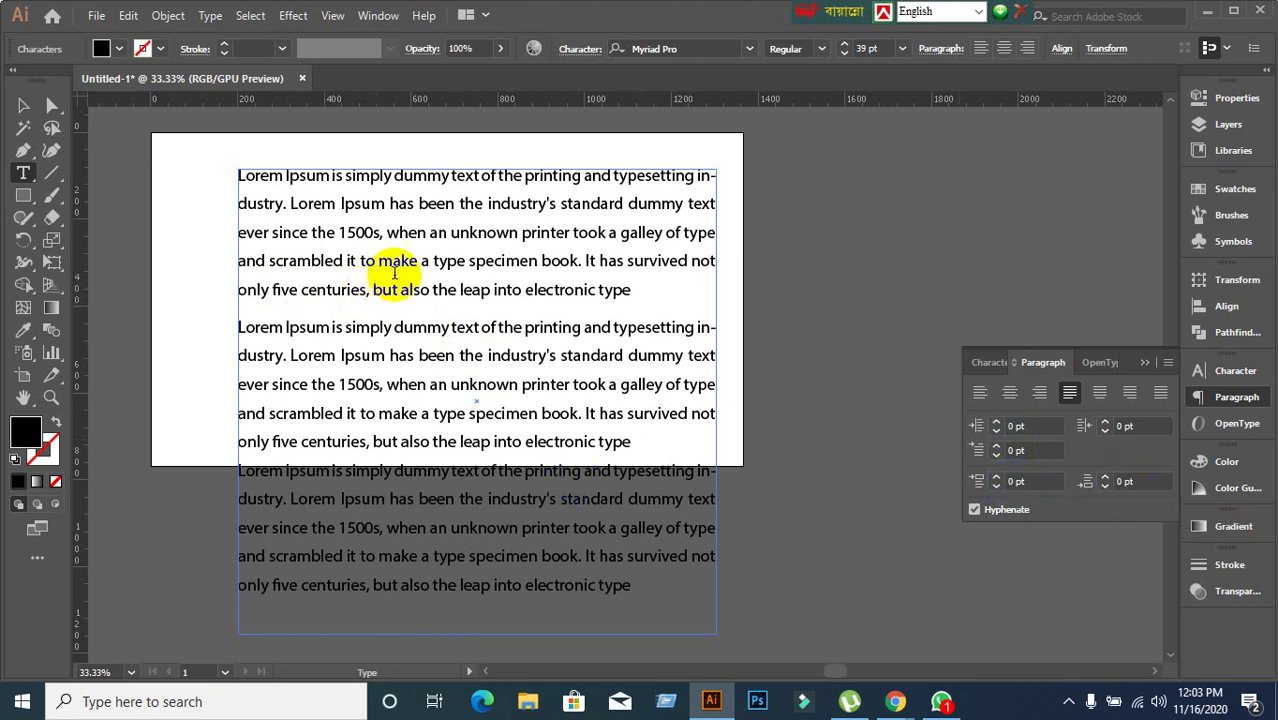
{"action": "left_click", "coordinate": [978, 548]}
{"action": "left_click", "coordinate": [1015, 482]}
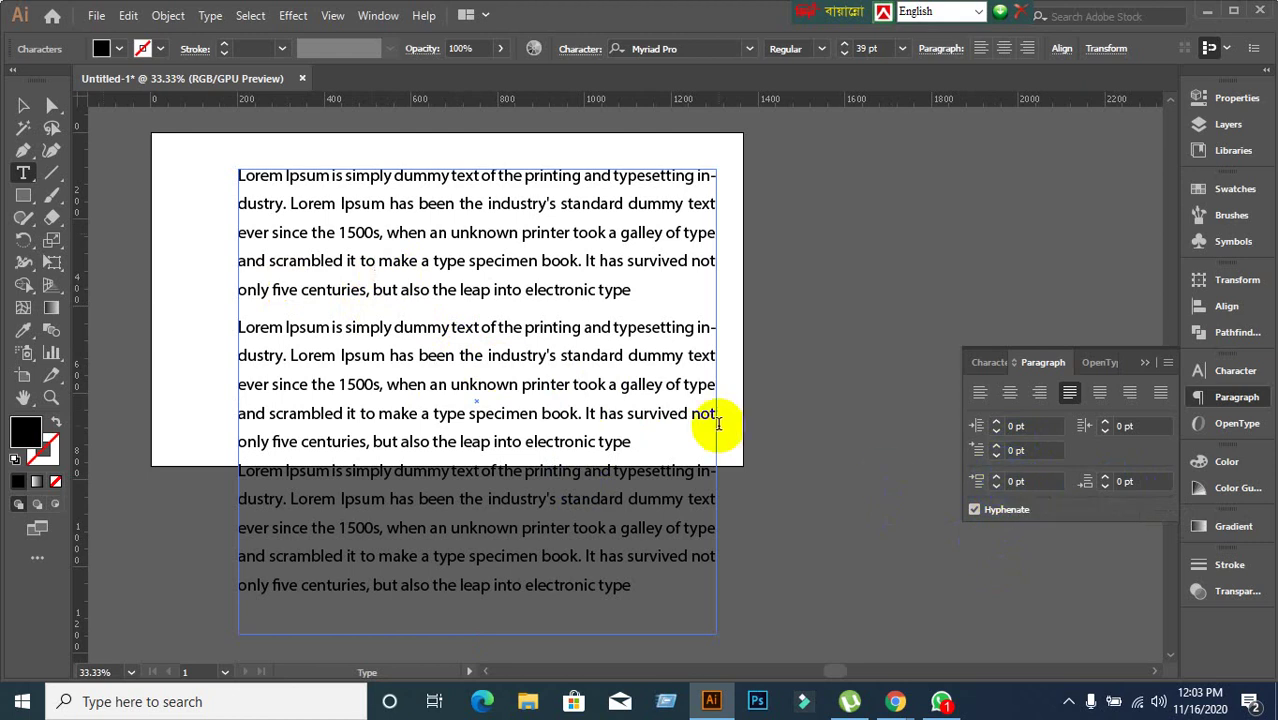
Set space before to 50 pt on the second paragraph and 70 pt on the third.
{"action": "left_click", "coordinate": [400, 330]}
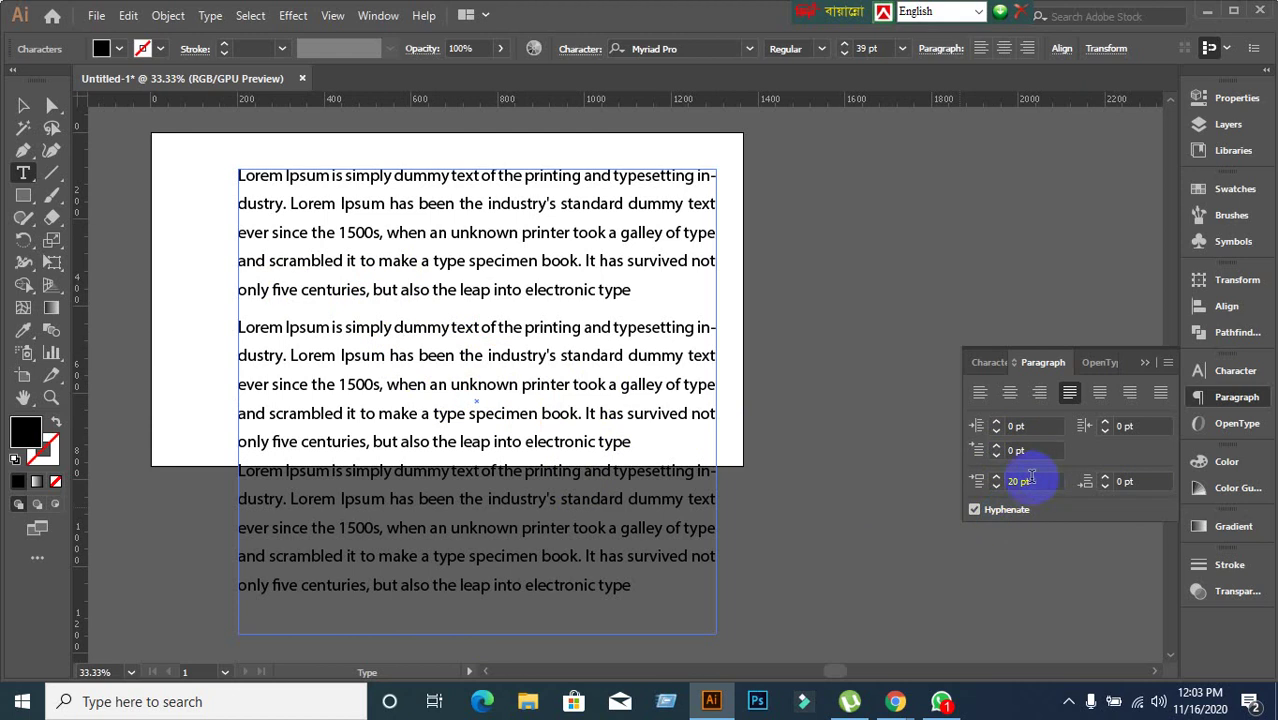
{"action": "left_click_drag", "start_coordinate": [1045, 482], "coordinate": [887, 495]}
{"action": "type", "text": "50"}
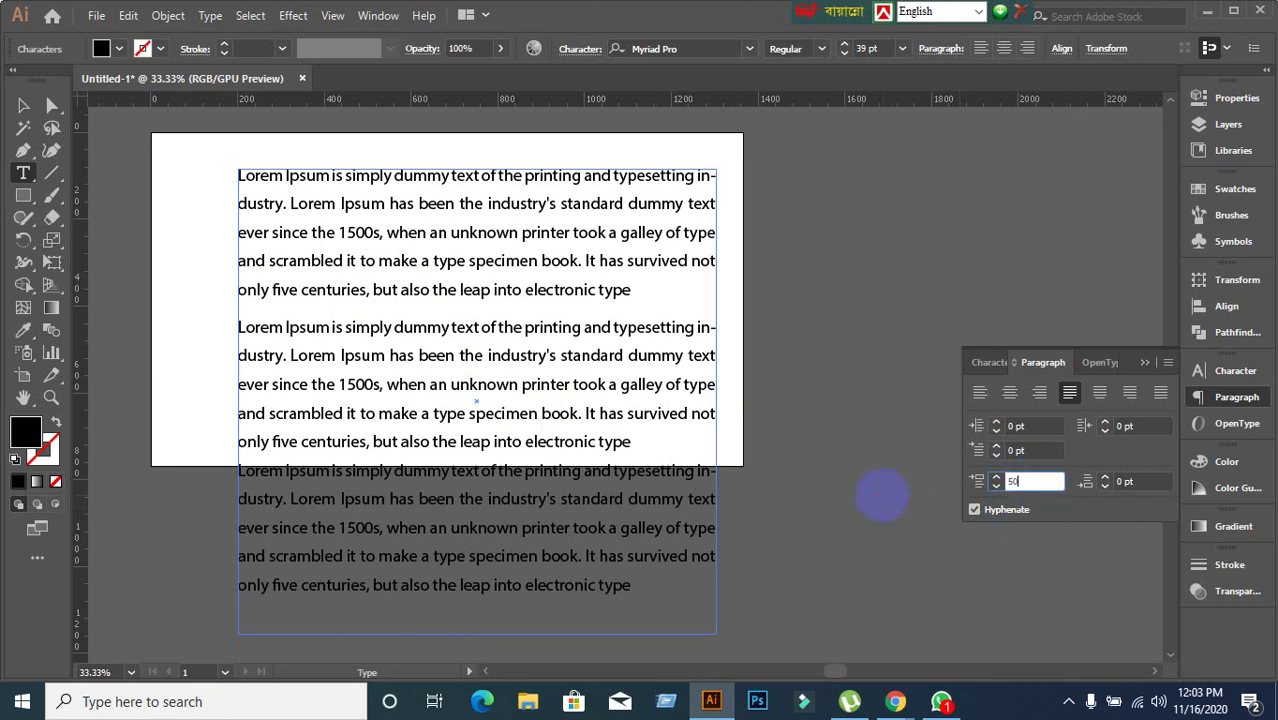
{"action": "key", "text": "Return"}
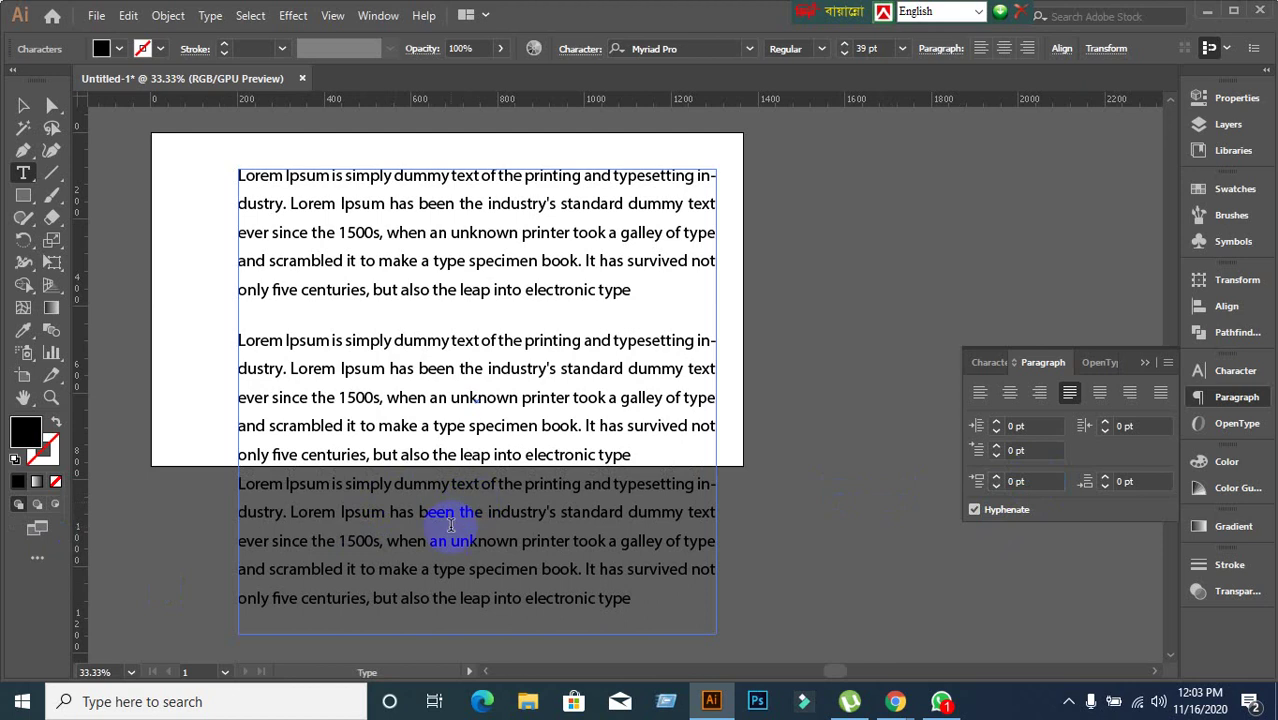
{"action": "left_click_drag", "start_coordinate": [1045, 482], "coordinate": [937, 506]}
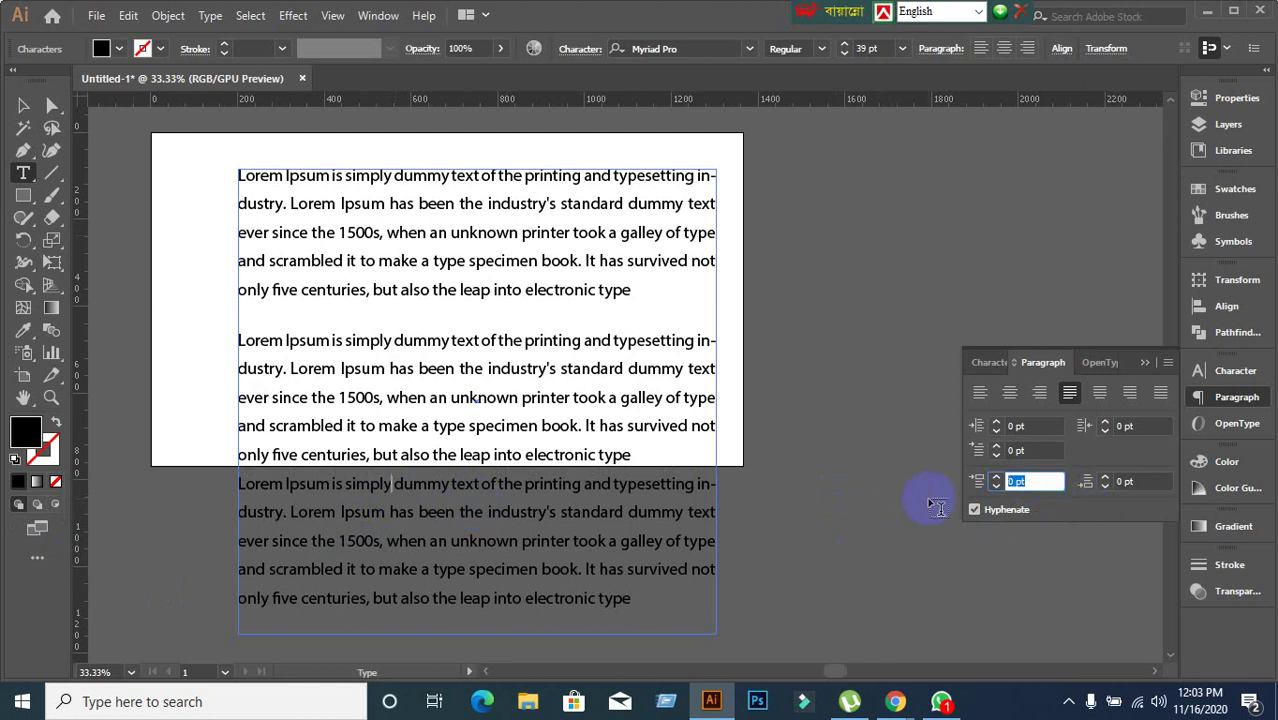
{"action": "type", "text": "70"}
{"action": "key", "text": "Return"}
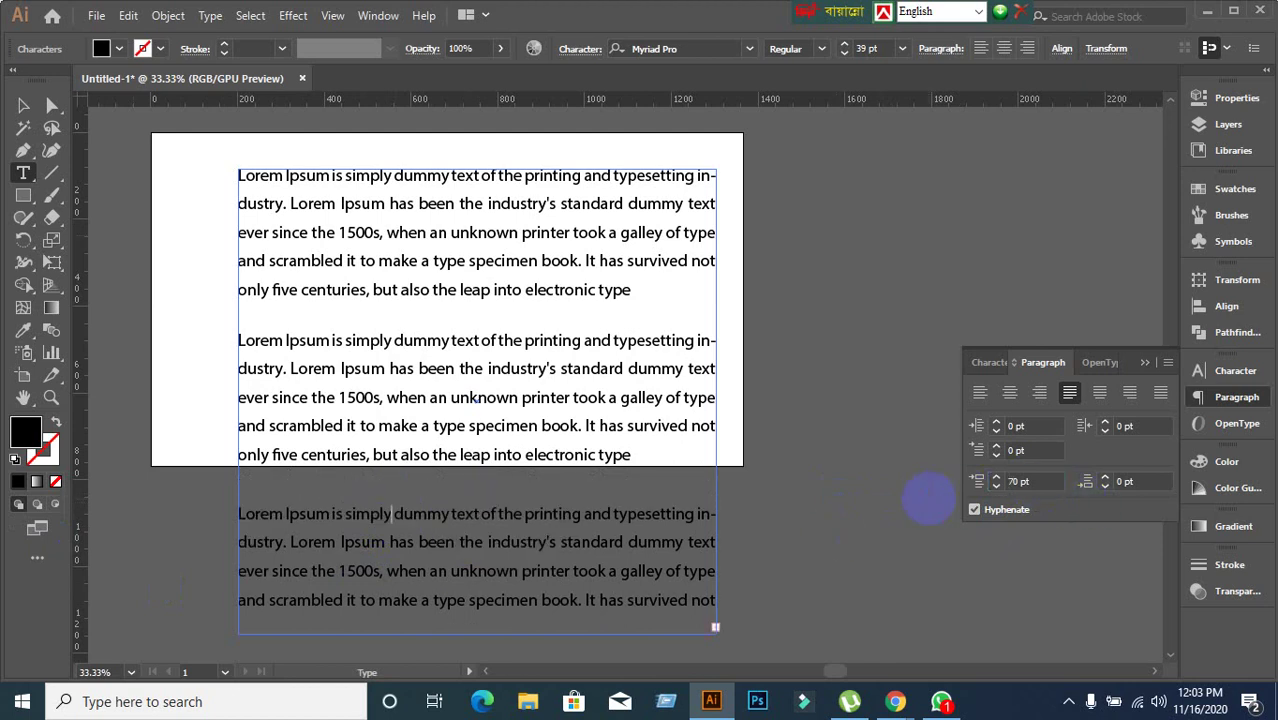
Drag the text frame's bottom handle down until all the text shows, then resume text editing.
{"action": "left_click", "coordinate": [23, 105]}
{"action": "left_click", "coordinate": [603, 392]}
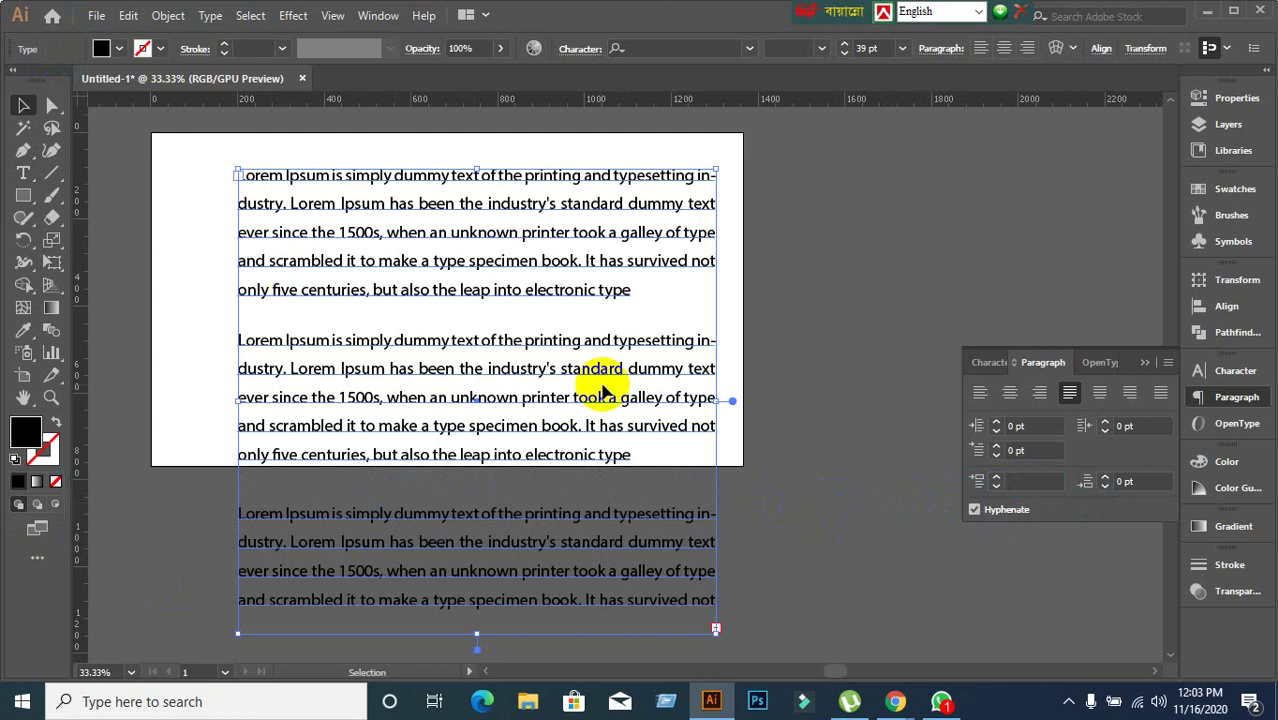
{"action": "scroll", "coordinate": [603, 392], "scroll_direction": "down", "scroll_amount": 3}
{"action": "left_click_drag", "start_coordinate": [475, 405], "coordinate": [476, 500]}
{"action": "scroll", "coordinate": [542, 432], "scroll_direction": "up", "scroll_amount": 1}
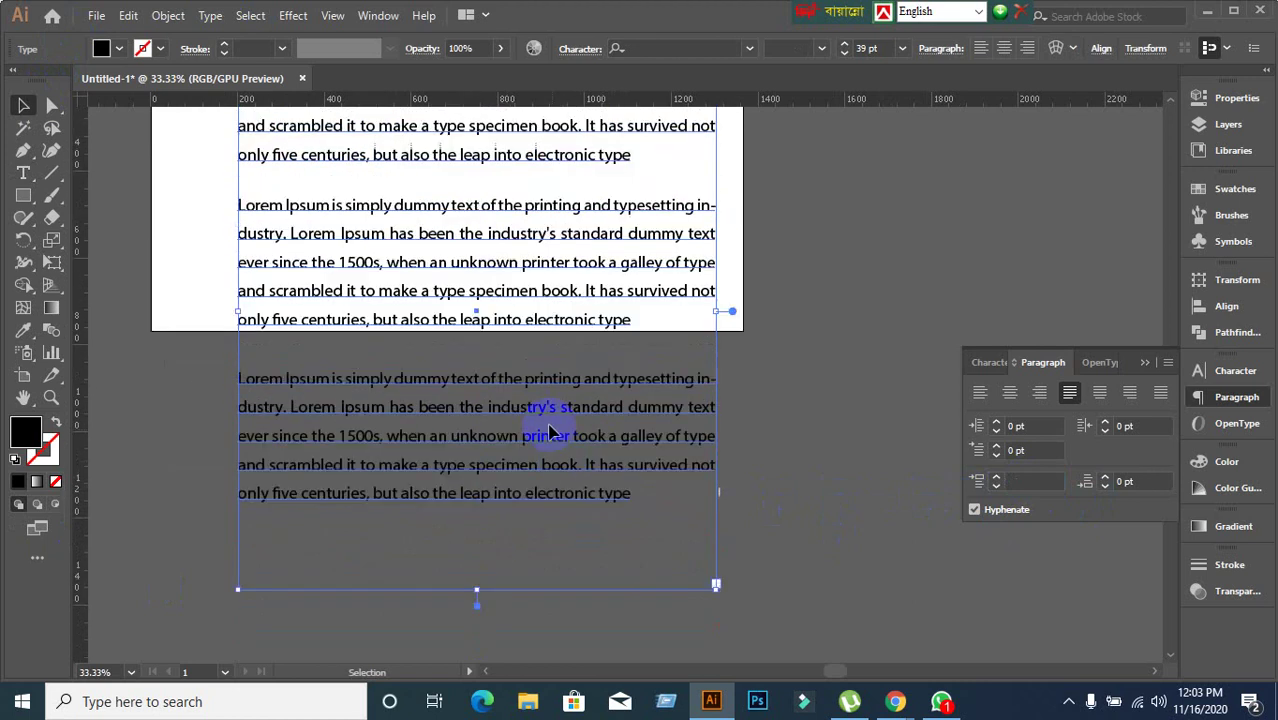
{"action": "double_click", "coordinate": [437, 265]}
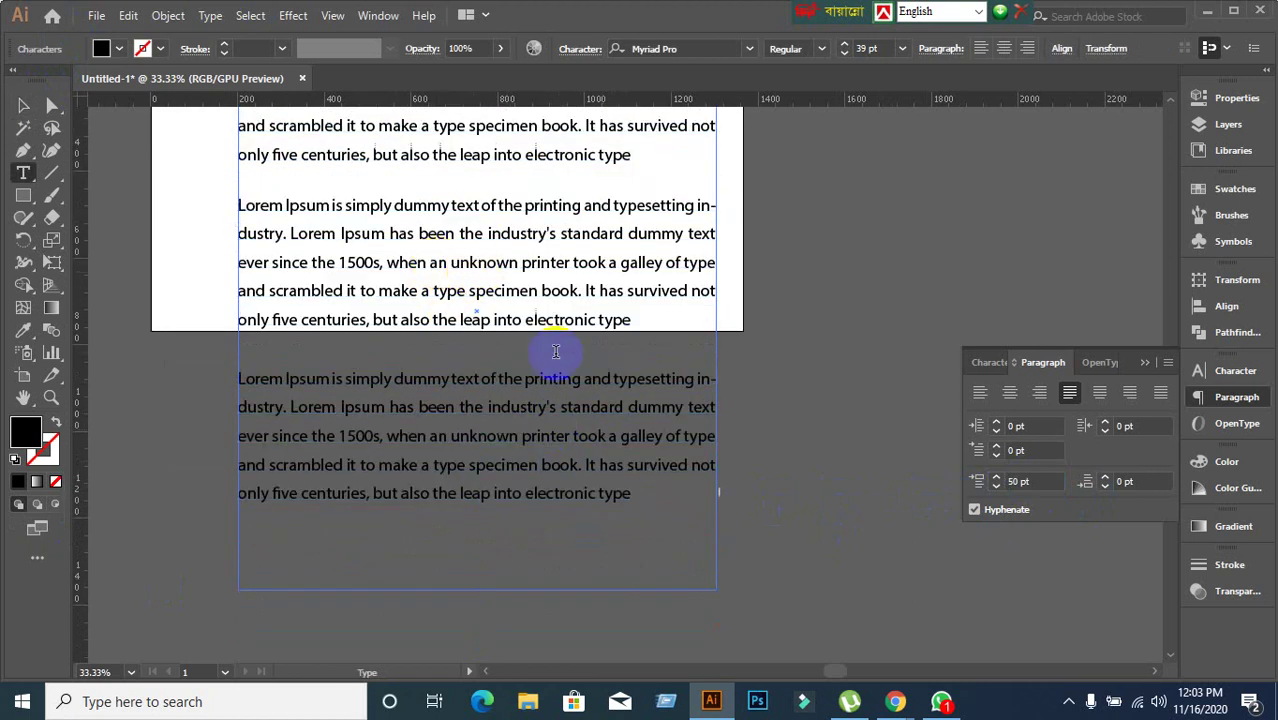
Give the third paragraph 40 pt space after.
{"action": "left_click", "coordinate": [520, 379]}
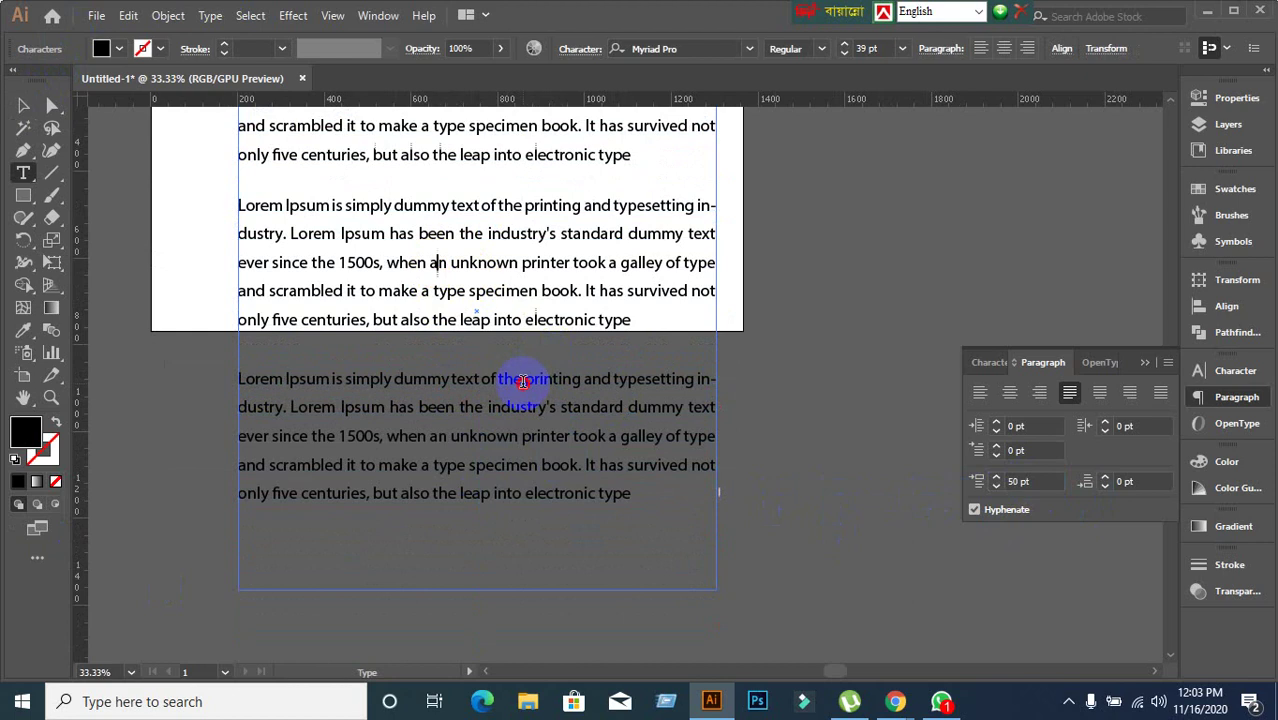
{"action": "left_click", "coordinate": [1126, 482]}
{"action": "type", "text": "40"}
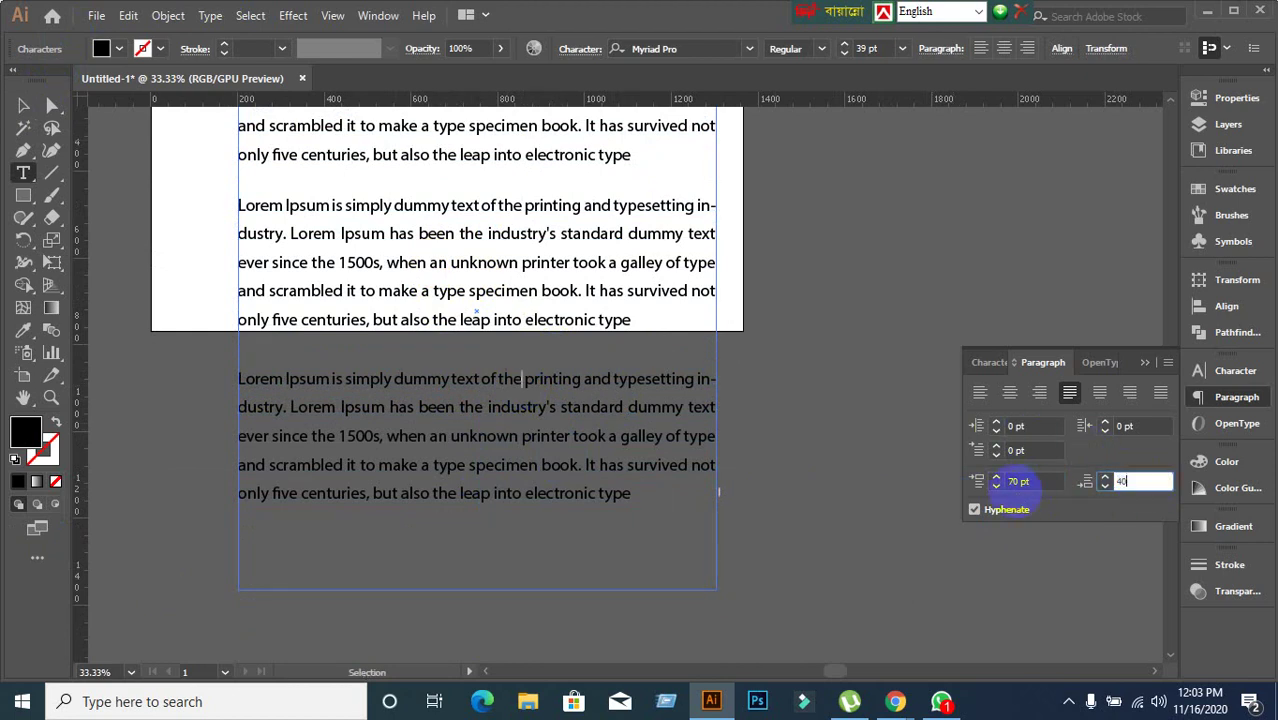
{"action": "key", "text": "Return"}
Set the second paragraph's space after to 70 pt and verify its 50 pt space before.
{"action": "left_click", "coordinate": [486, 263]}
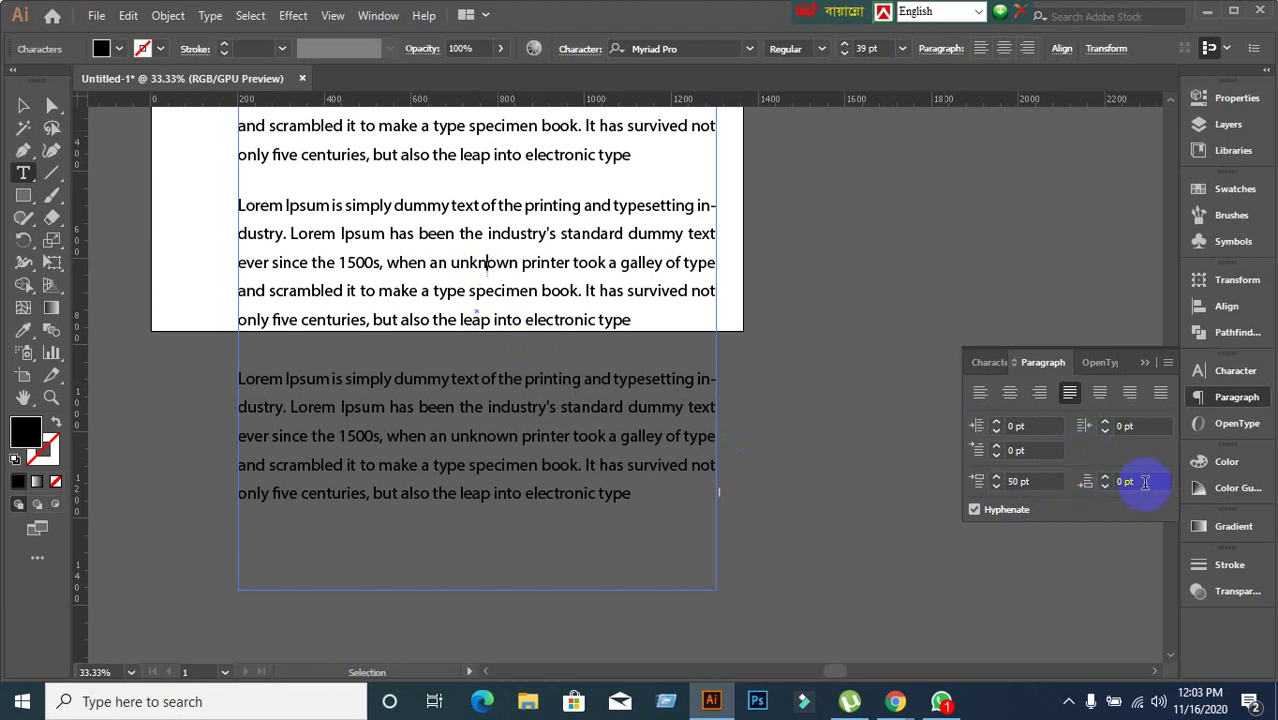
{"action": "left_click", "coordinate": [1144, 481]}
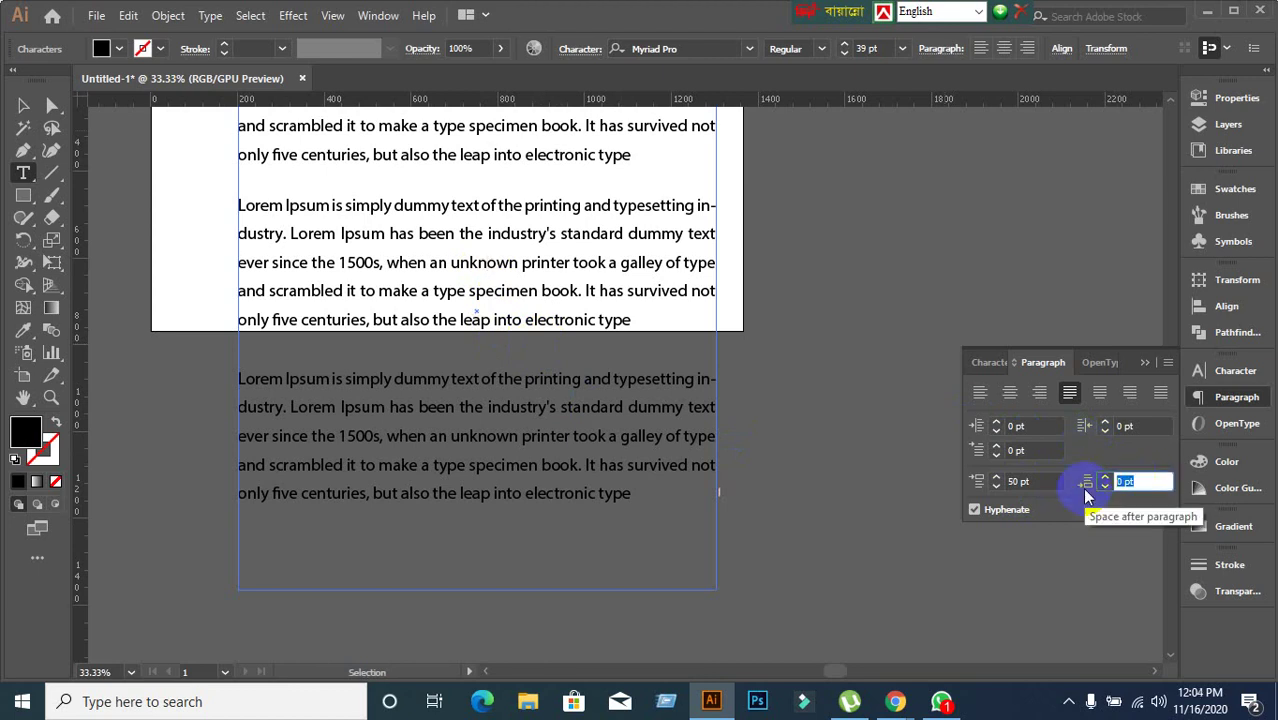
{"action": "type", "text": "70"}
{"action": "key", "text": "Return"}
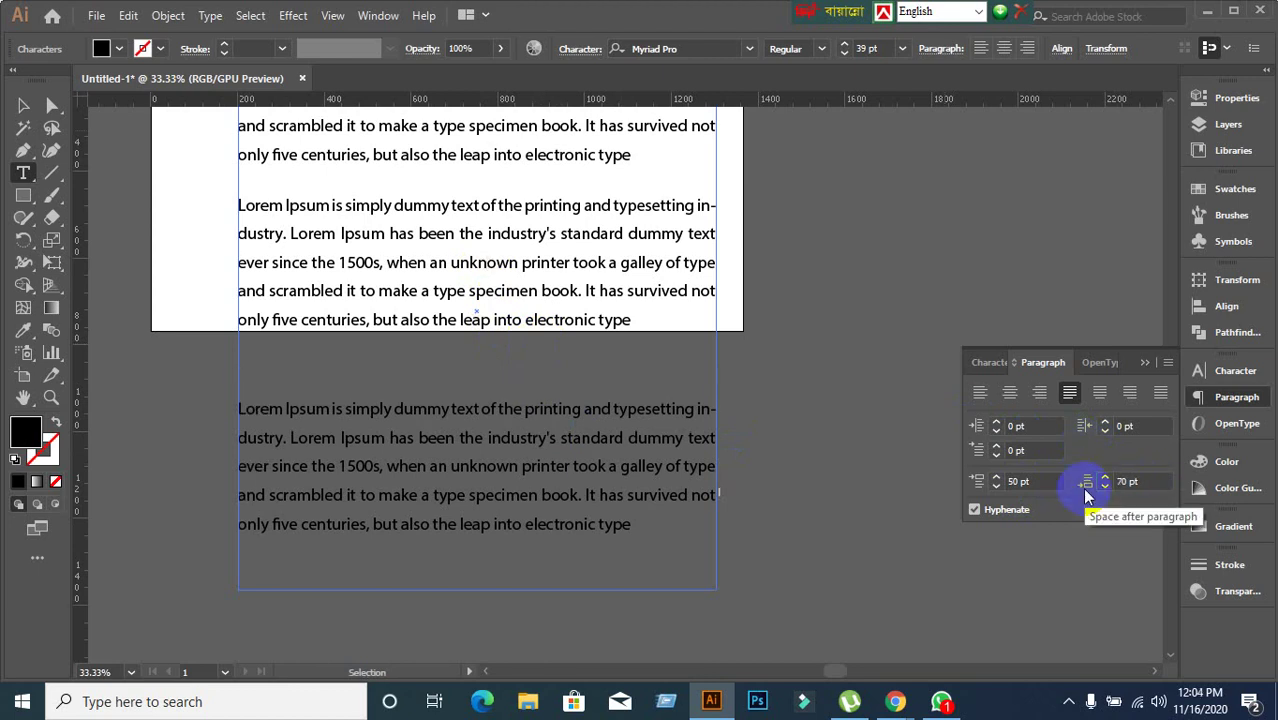
{"action": "scroll", "coordinate": [740, 370], "scroll_direction": "up", "scroll_amount": 3}
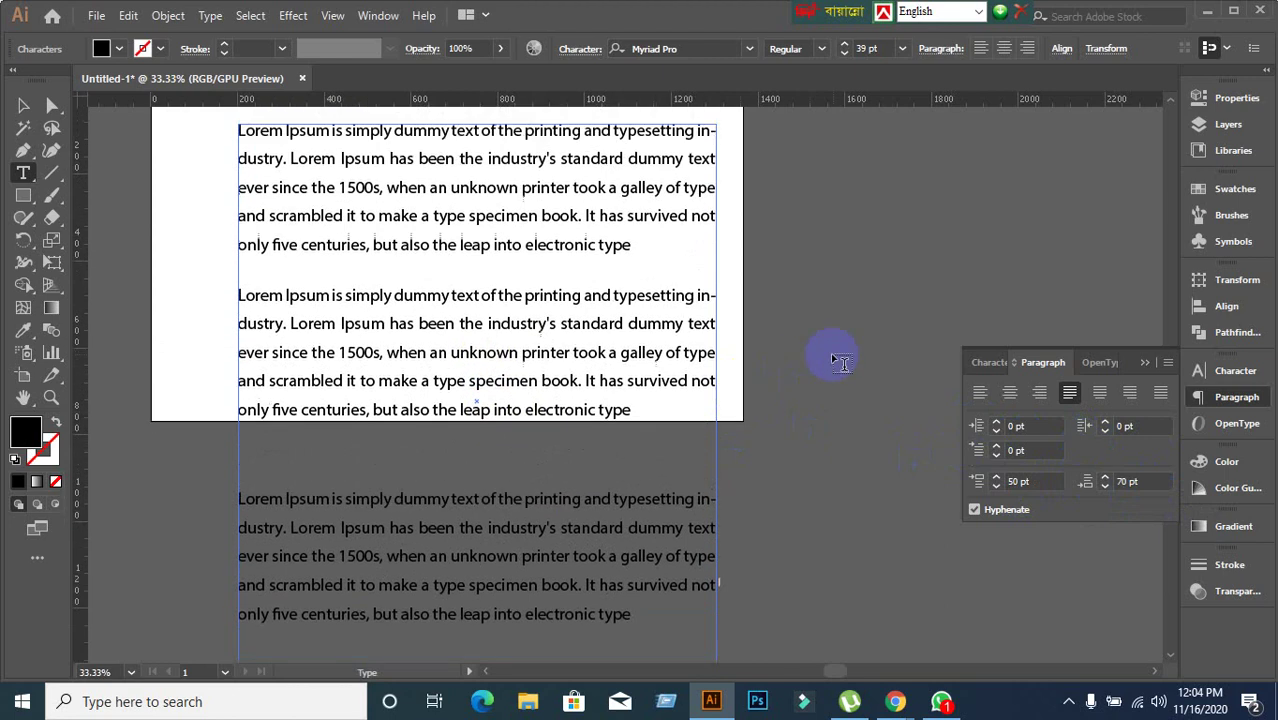
{"action": "scroll", "coordinate": [696, 354], "scroll_direction": "down", "scroll_amount": 1}
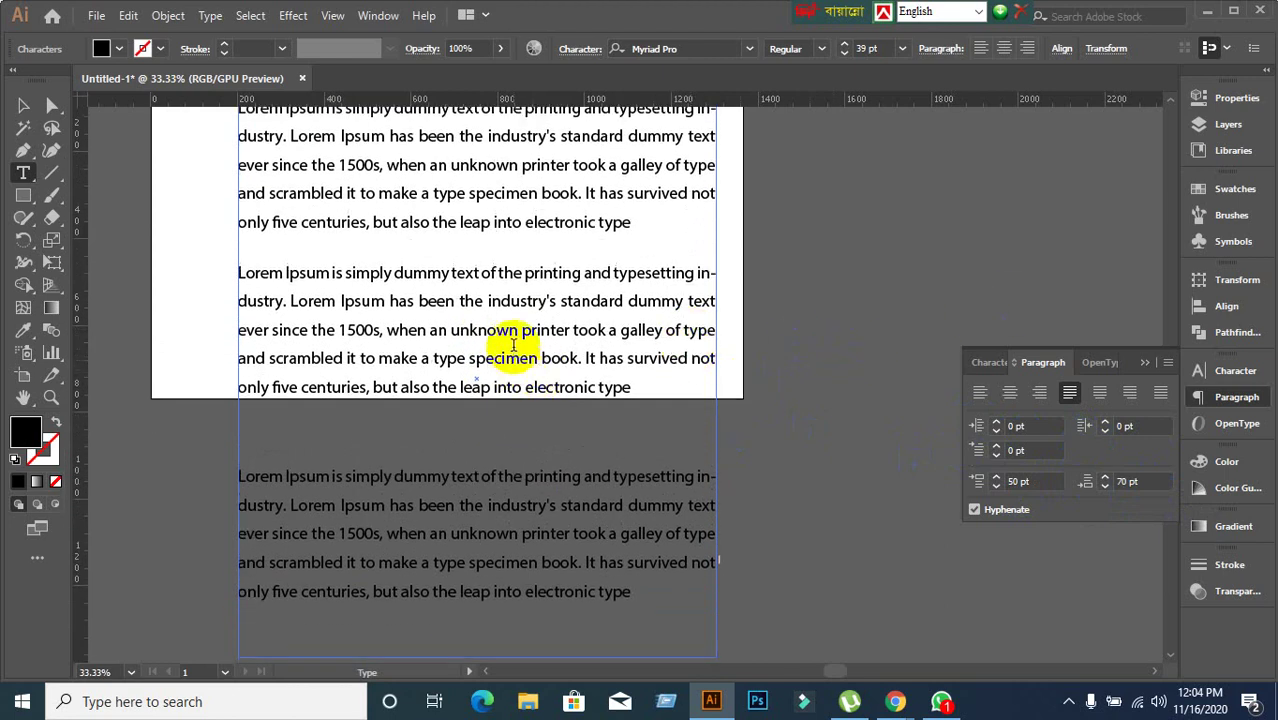
{"action": "left_click", "coordinate": [1010, 481]}
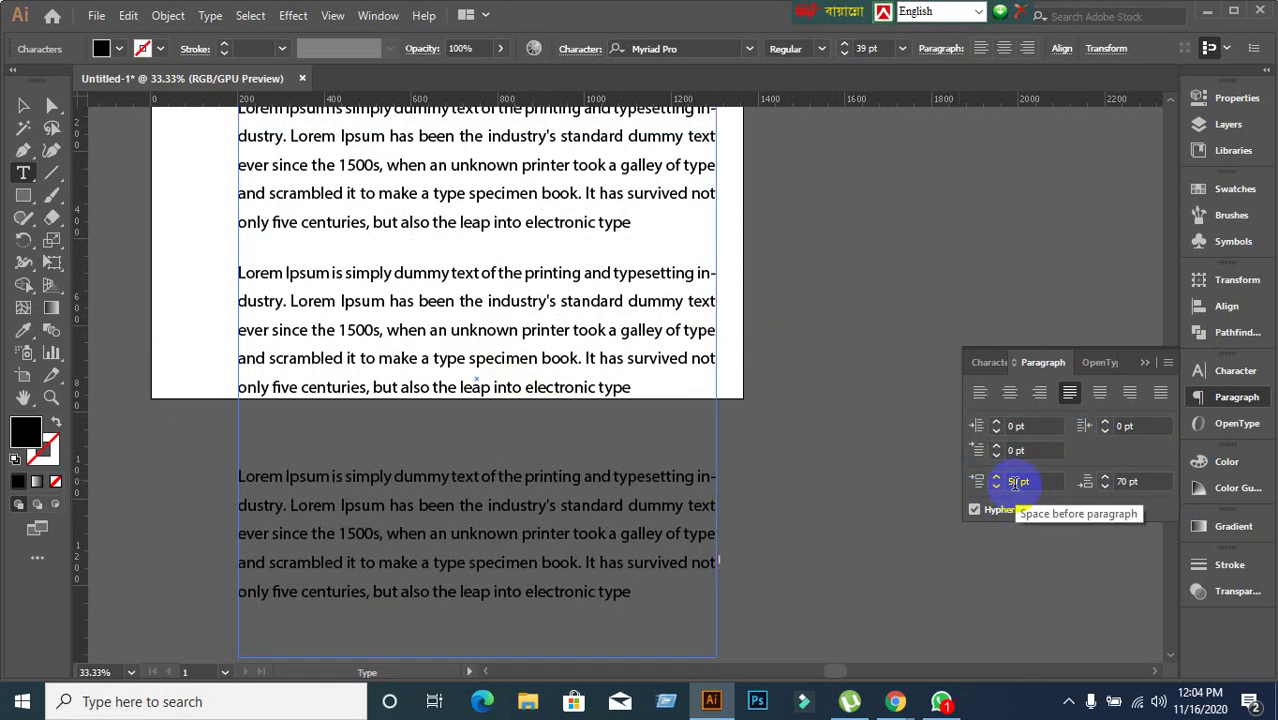
{"action": "left_click", "coordinate": [1133, 482]}
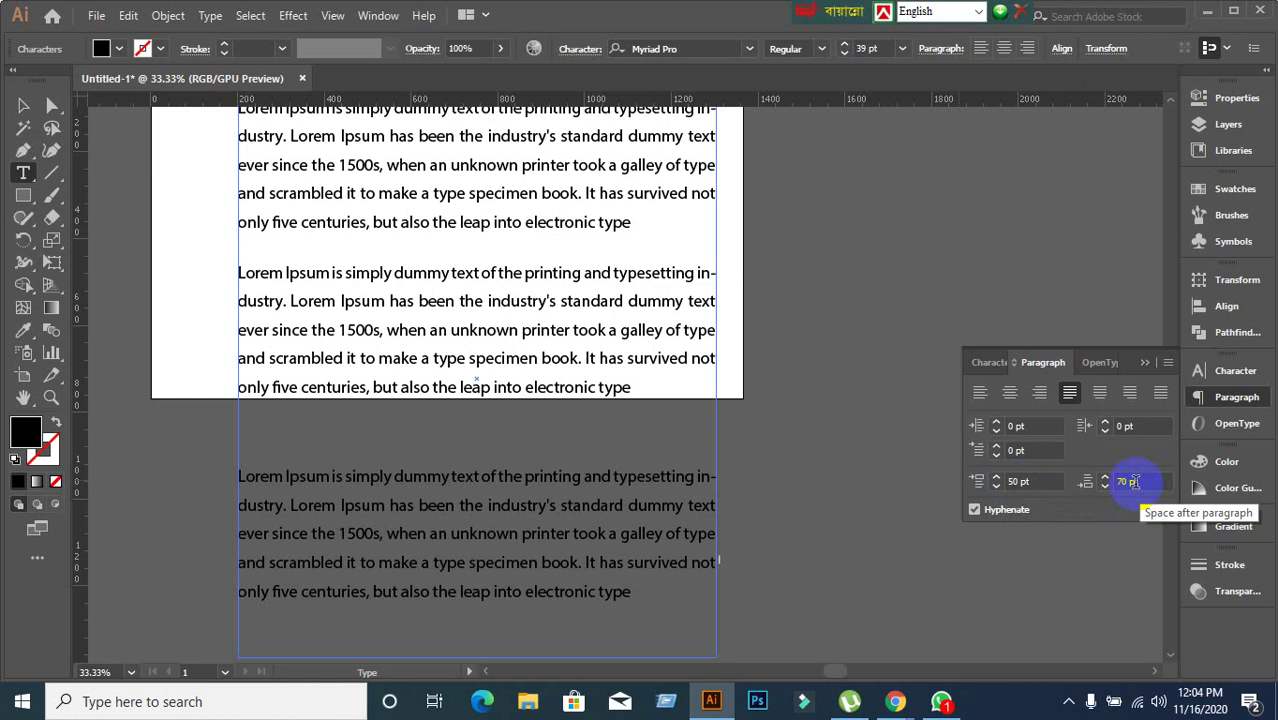
{"action": "left_click", "coordinate": [495, 392]}
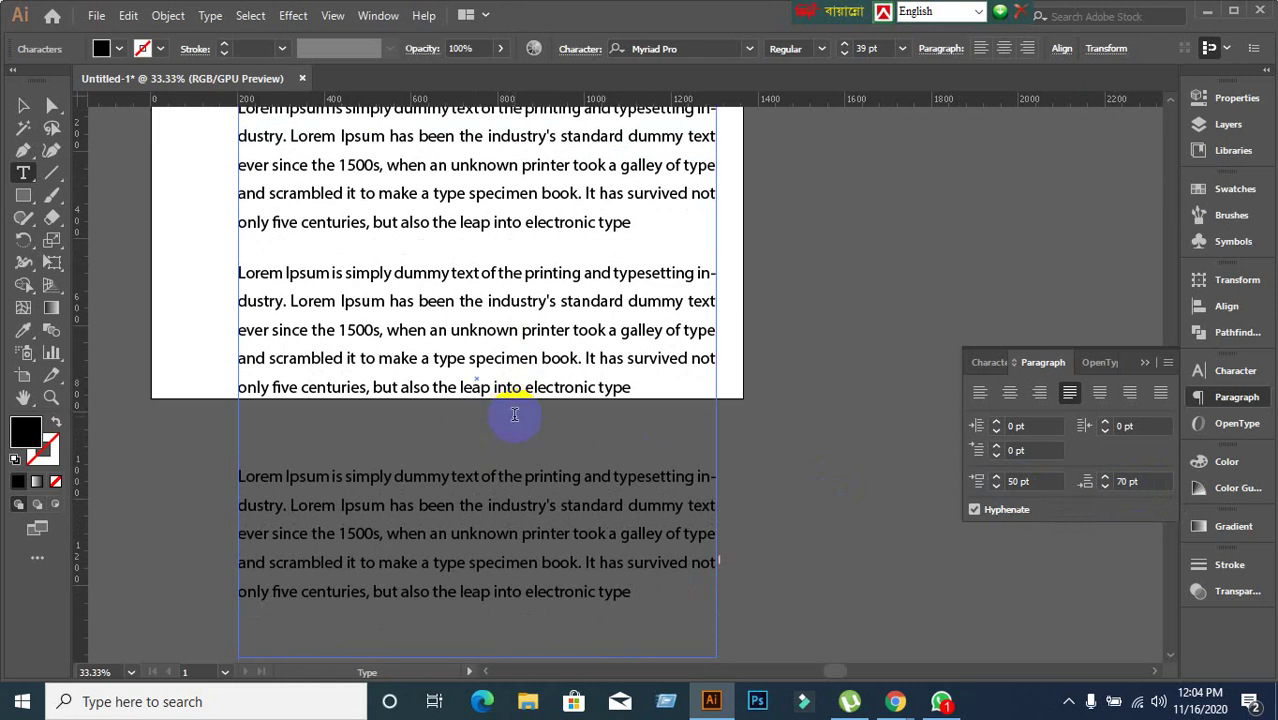
{"action": "scroll", "coordinate": [359, 356], "scroll_direction": "up", "scroll_amount": 1}
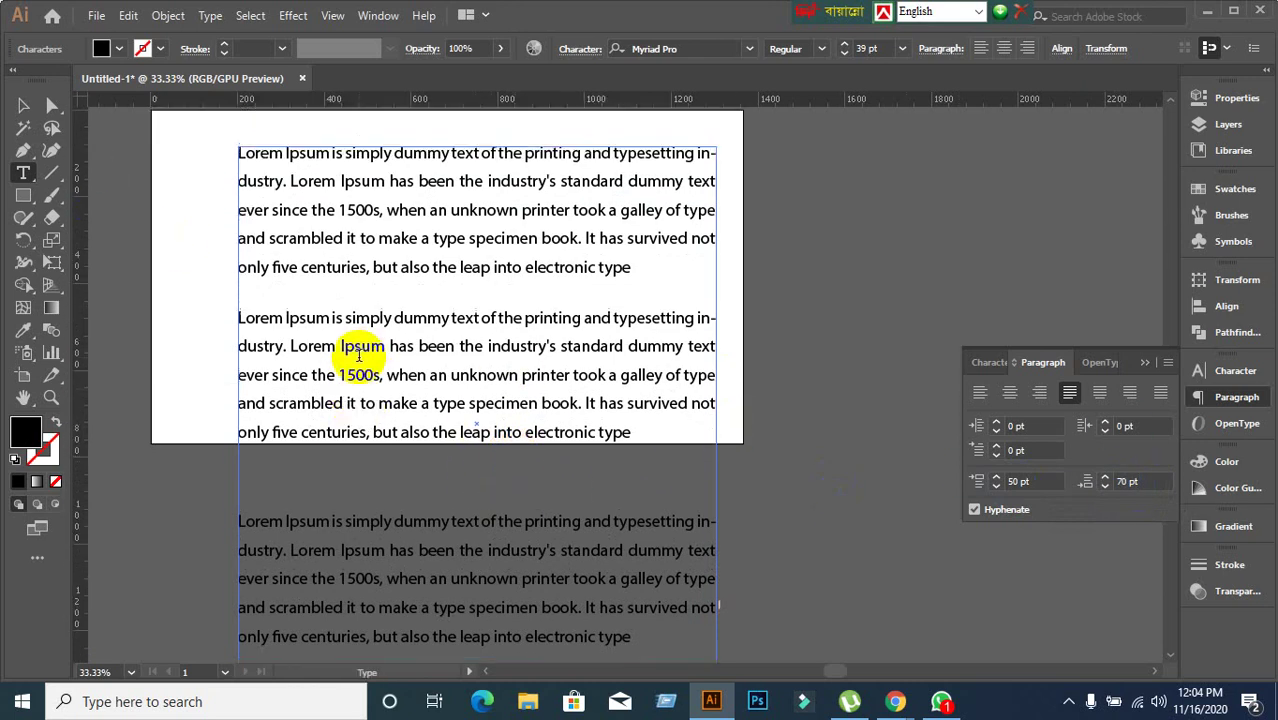
{"action": "scroll", "coordinate": [372, 346], "scroll_direction": "down", "scroll_amount": 1}
{"action": "left_click", "coordinate": [26, 107]}
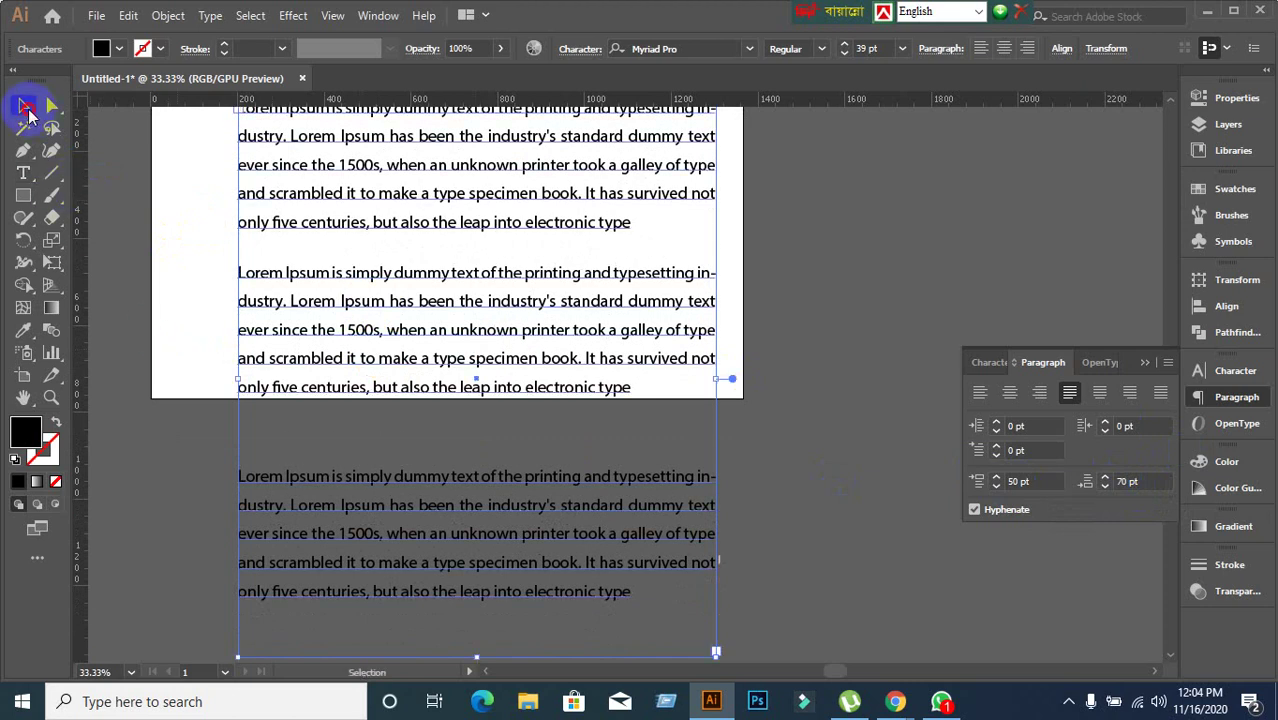
Give the first paragraph a 20 pt first-line indent.
{"action": "left_click", "coordinate": [251, 297]}
{"action": "scroll", "coordinate": [246, 305], "scroll_direction": "up", "scroll_amount": 1}
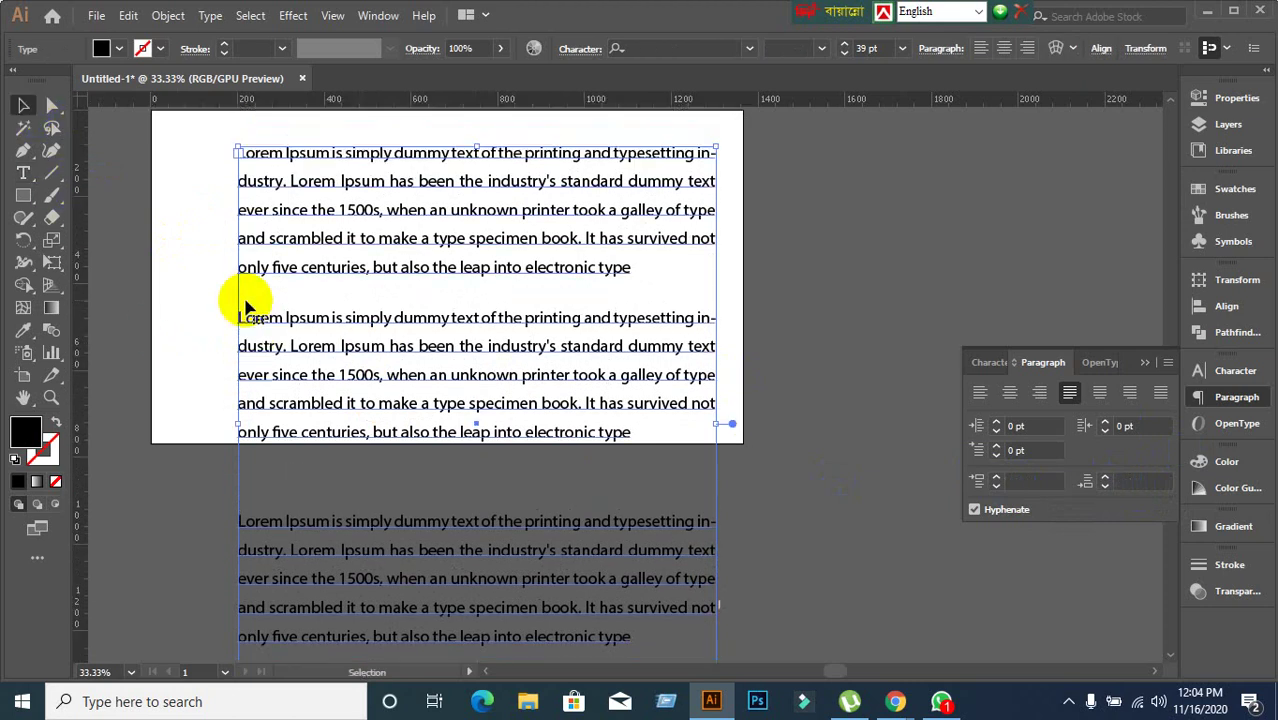
{"action": "left_click", "coordinate": [317, 330]}
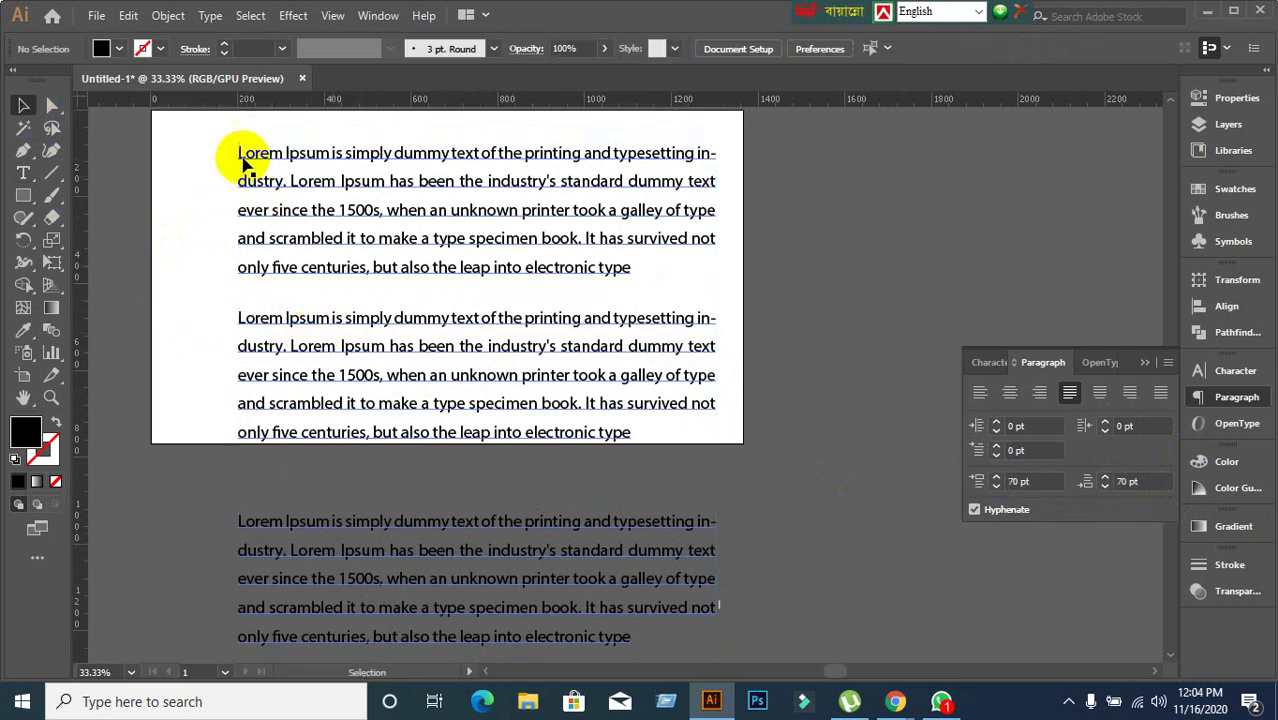
{"action": "left_click", "coordinate": [245, 157]}
{"action": "double_click", "coordinate": [257, 154]}
{"action": "double_click", "coordinate": [258, 154]}
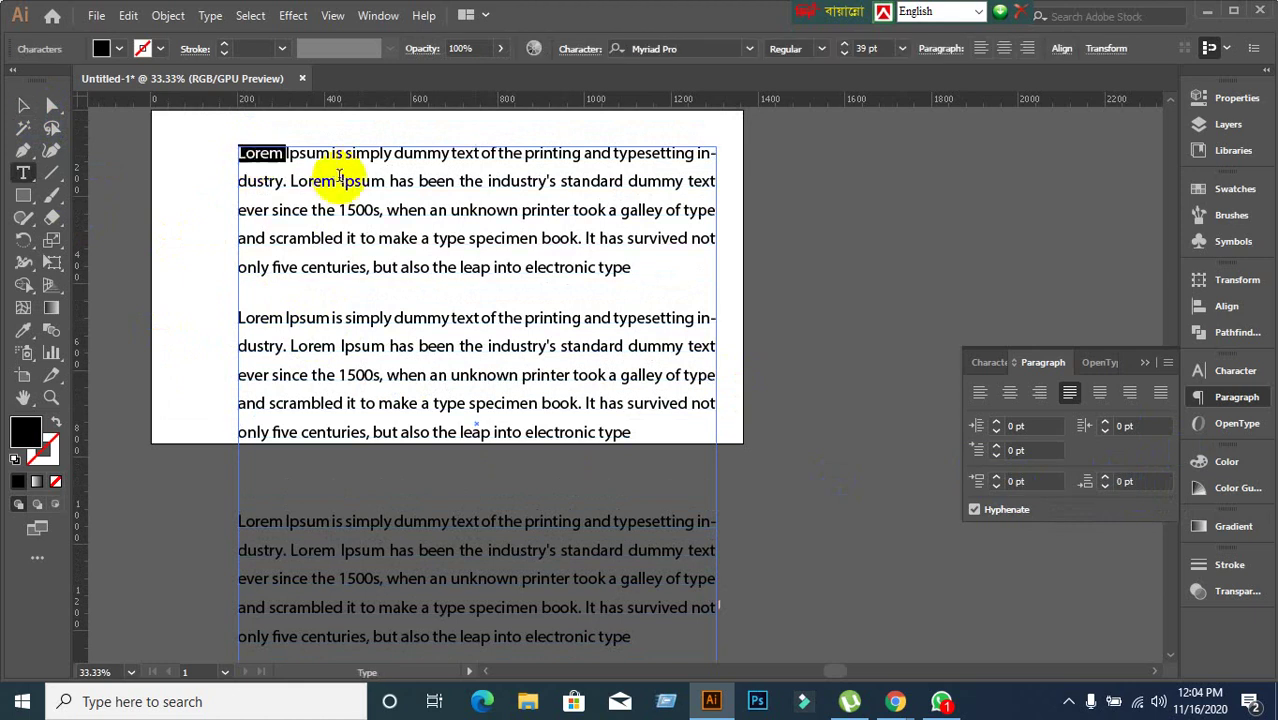
{"action": "left_click", "coordinate": [331, 162]}
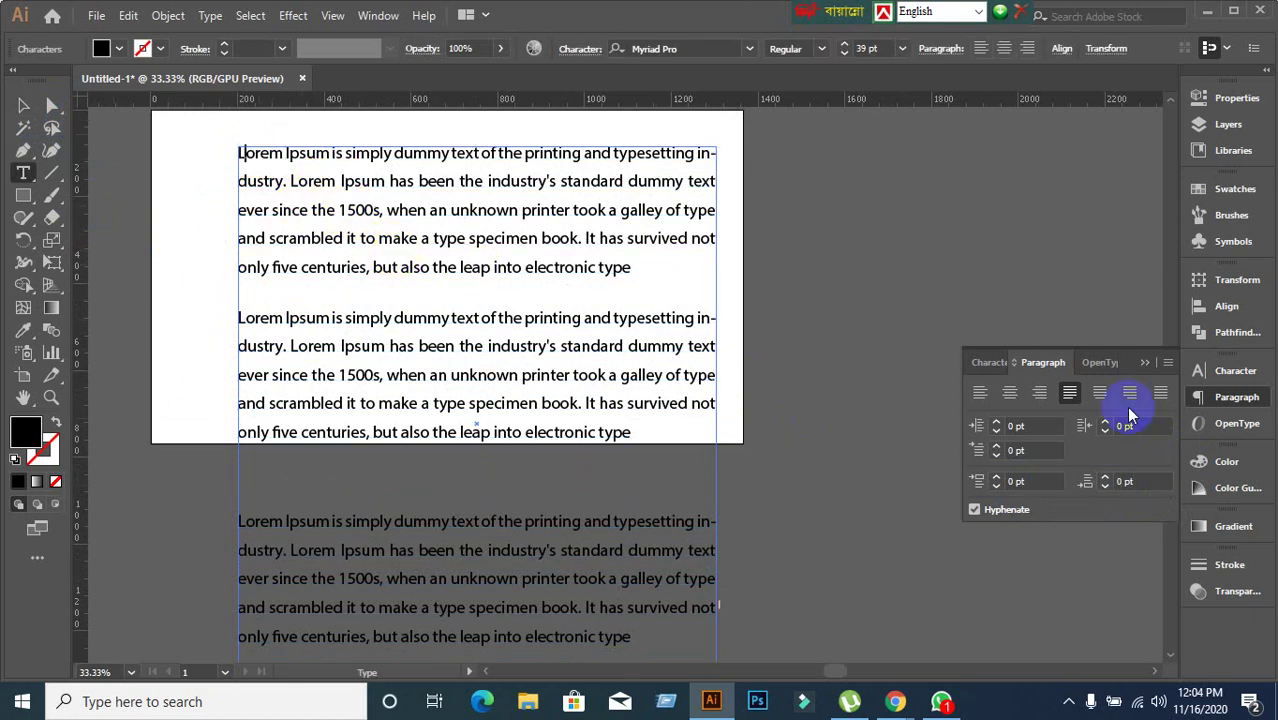
{"action": "left_click", "coordinate": [1022, 451]}
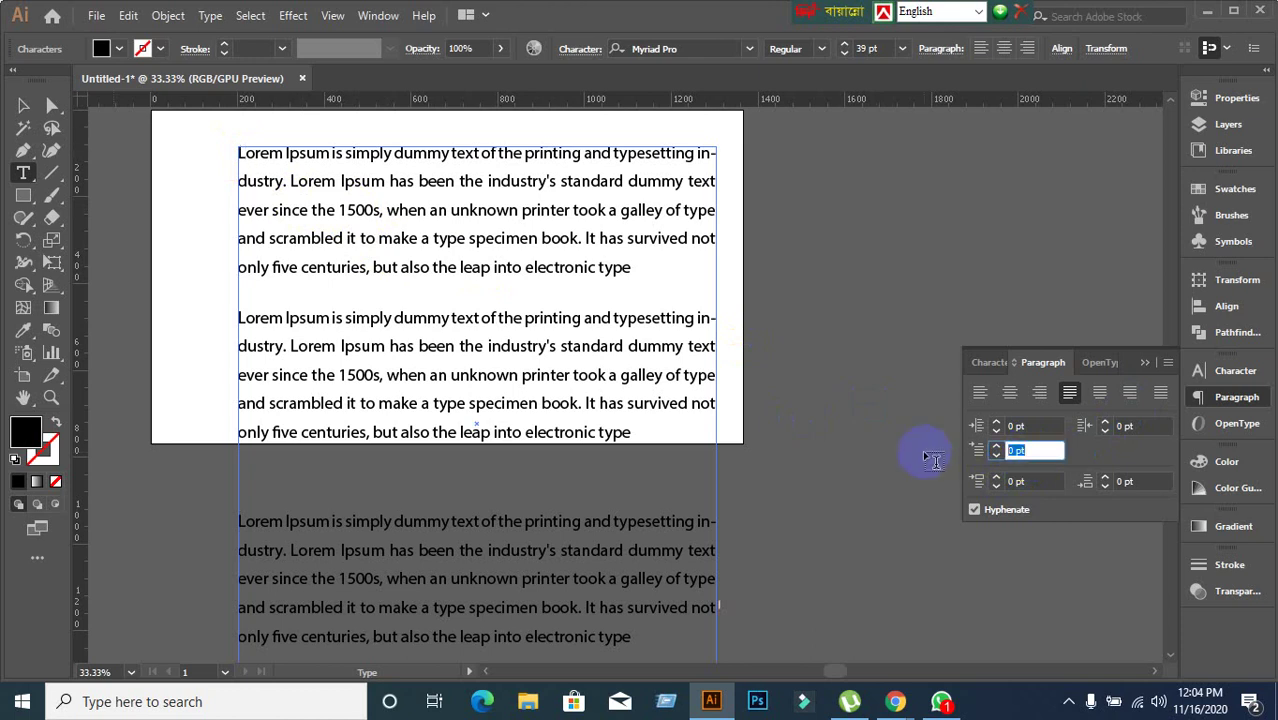
{"action": "type", "text": "20"}
{"action": "key", "text": "Return"}
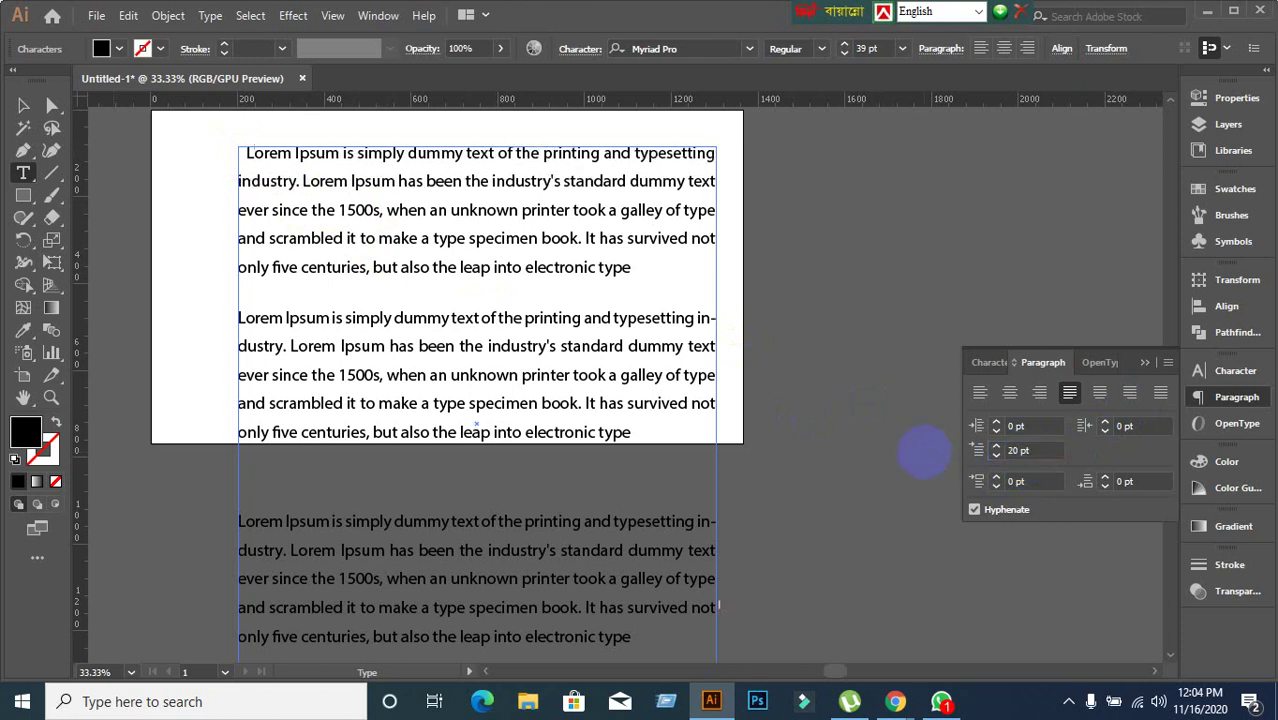
Give the second paragraph a 60 pt first-line indent and check its settings.
{"action": "left_click", "coordinate": [332, 320]}
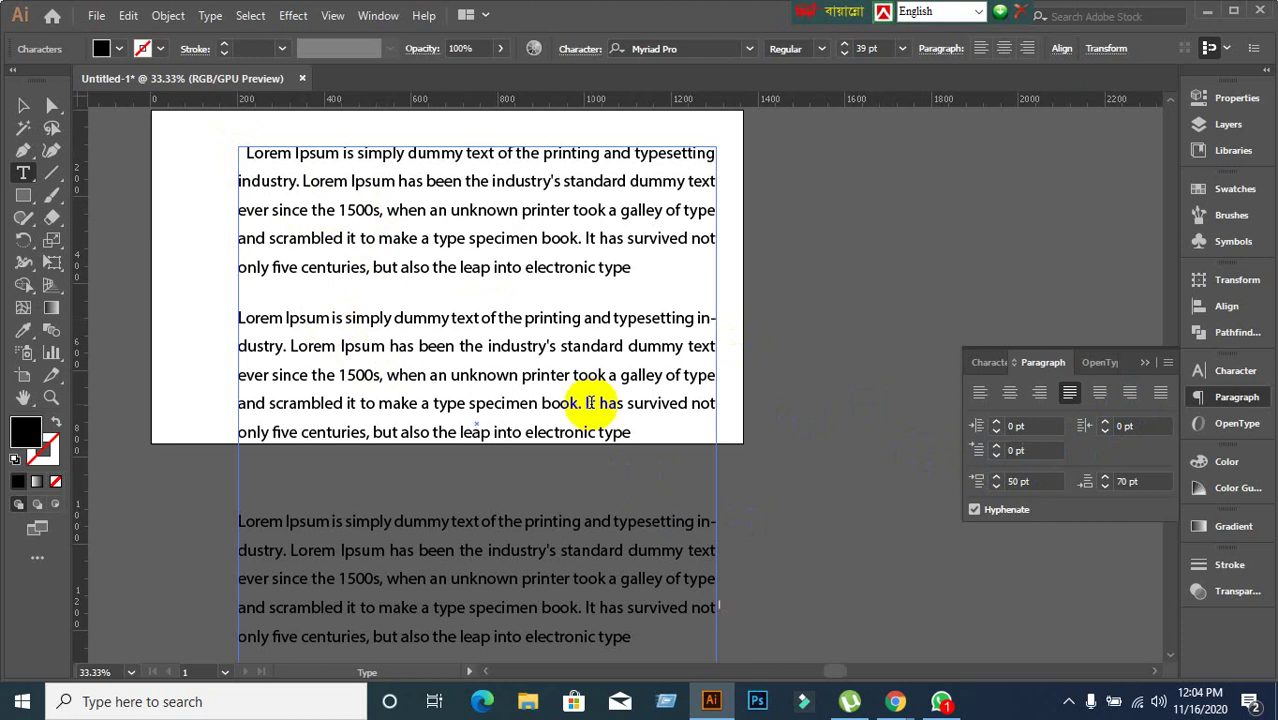
{"action": "left_click", "coordinate": [1036, 450]}
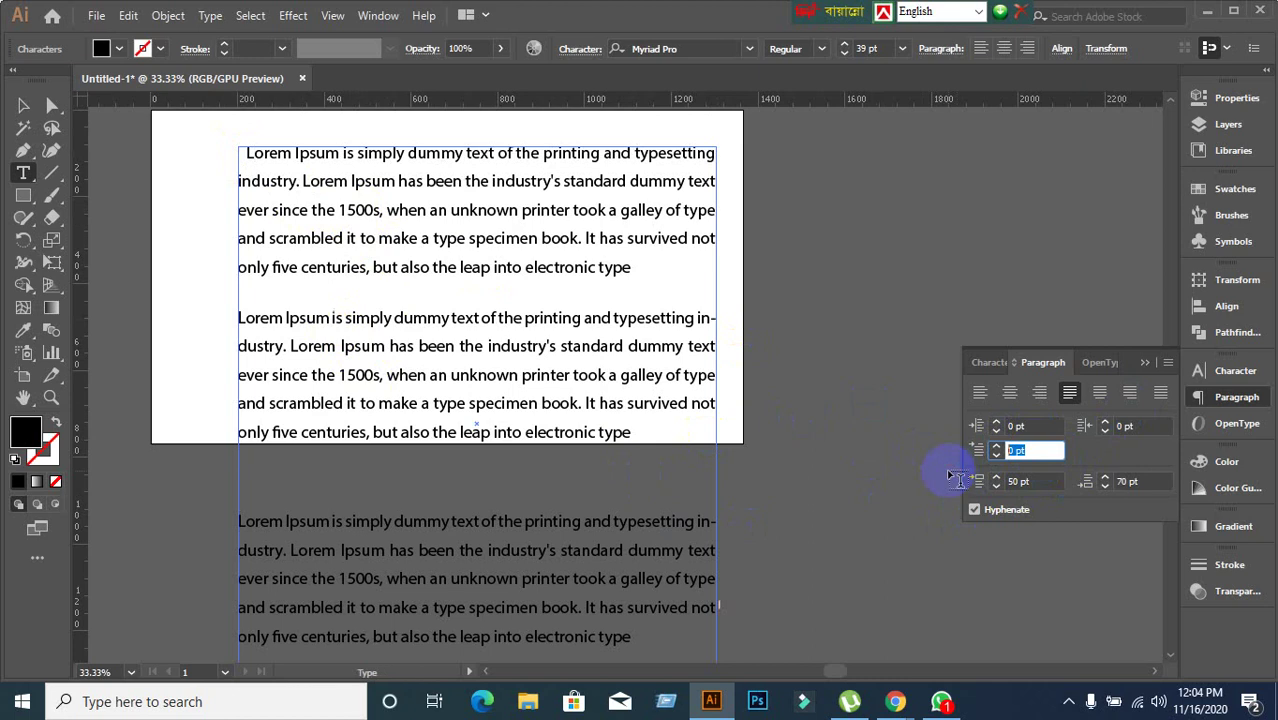
{"action": "type", "text": "60"}
{"action": "key", "text": "Return"}
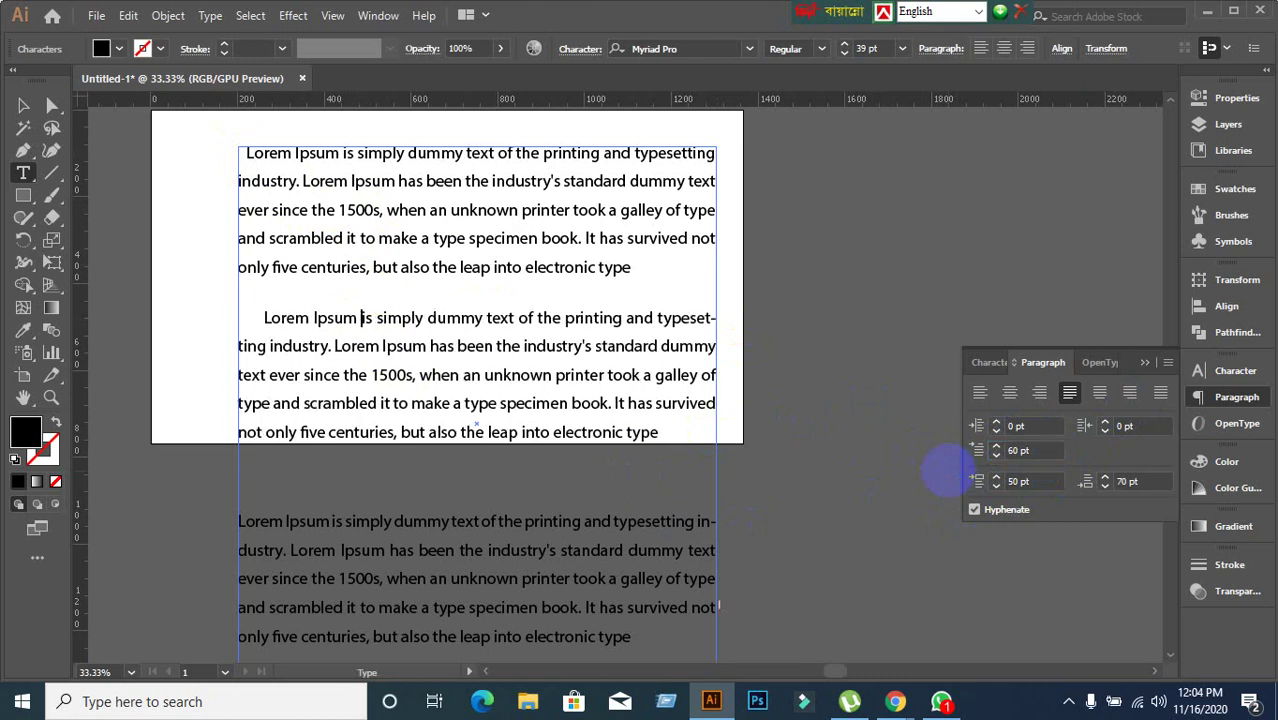
{"action": "scroll", "coordinate": [560, 440], "scroll_direction": "down", "scroll_amount": 2}
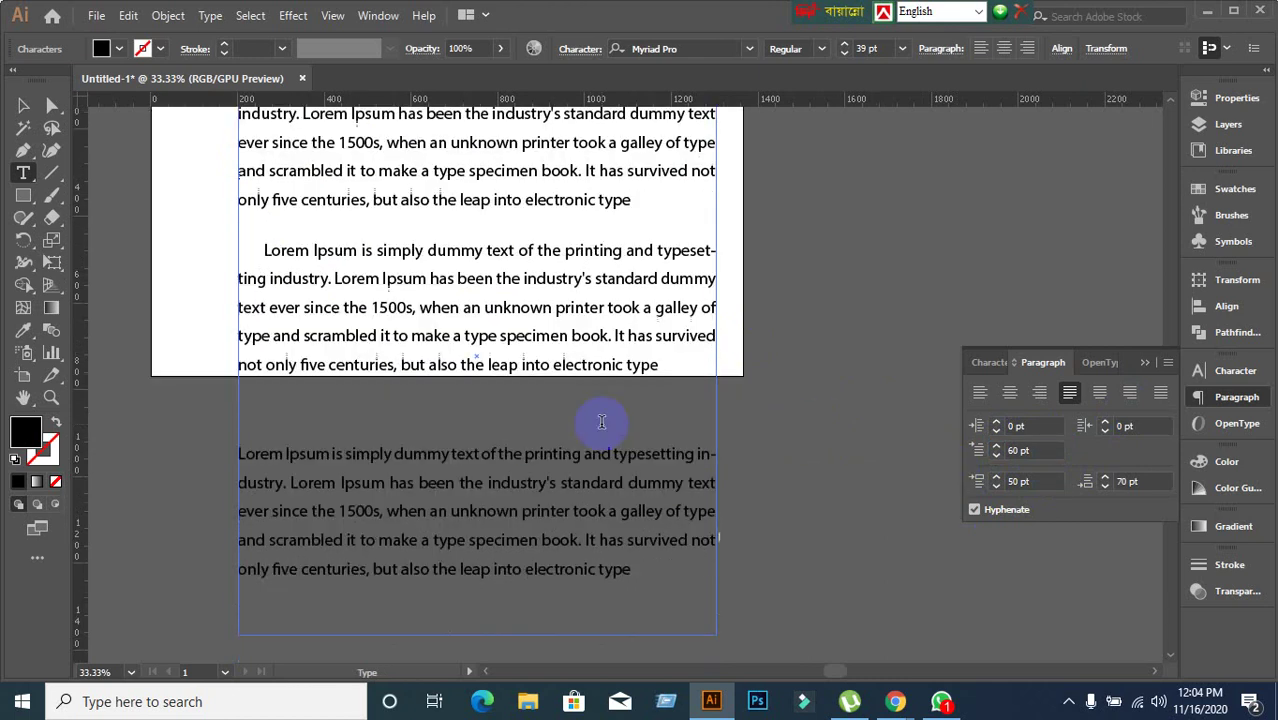
{"action": "left_click", "coordinate": [422, 348]}
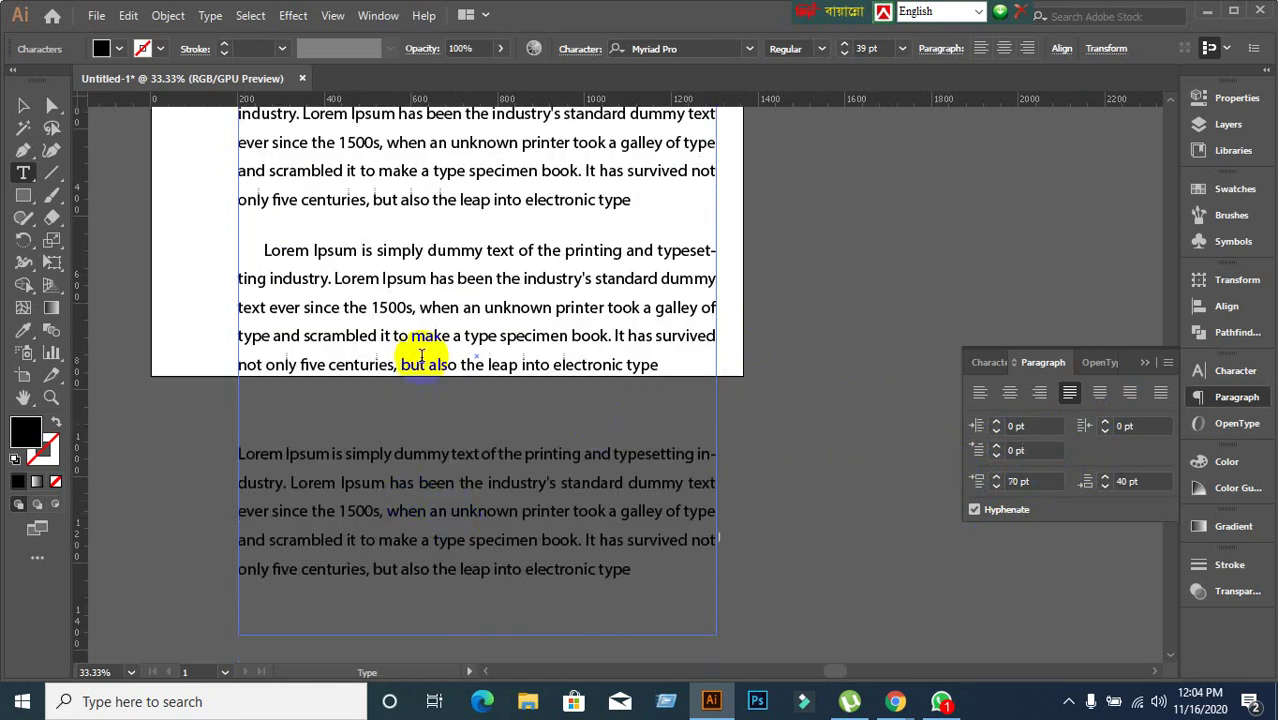
{"action": "left_click", "coordinate": [479, 336]}
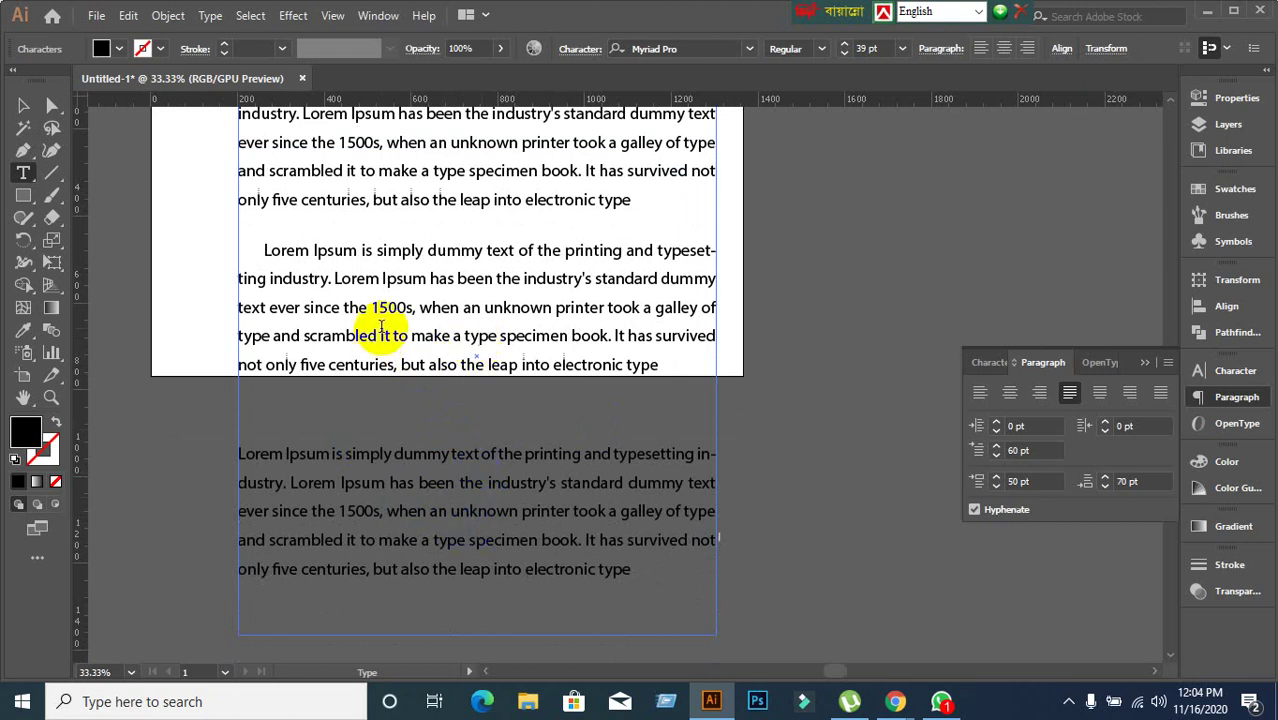
Reselect the text frame and put the caret back in the third paragraph.
{"action": "left_click", "coordinate": [21, 105]}
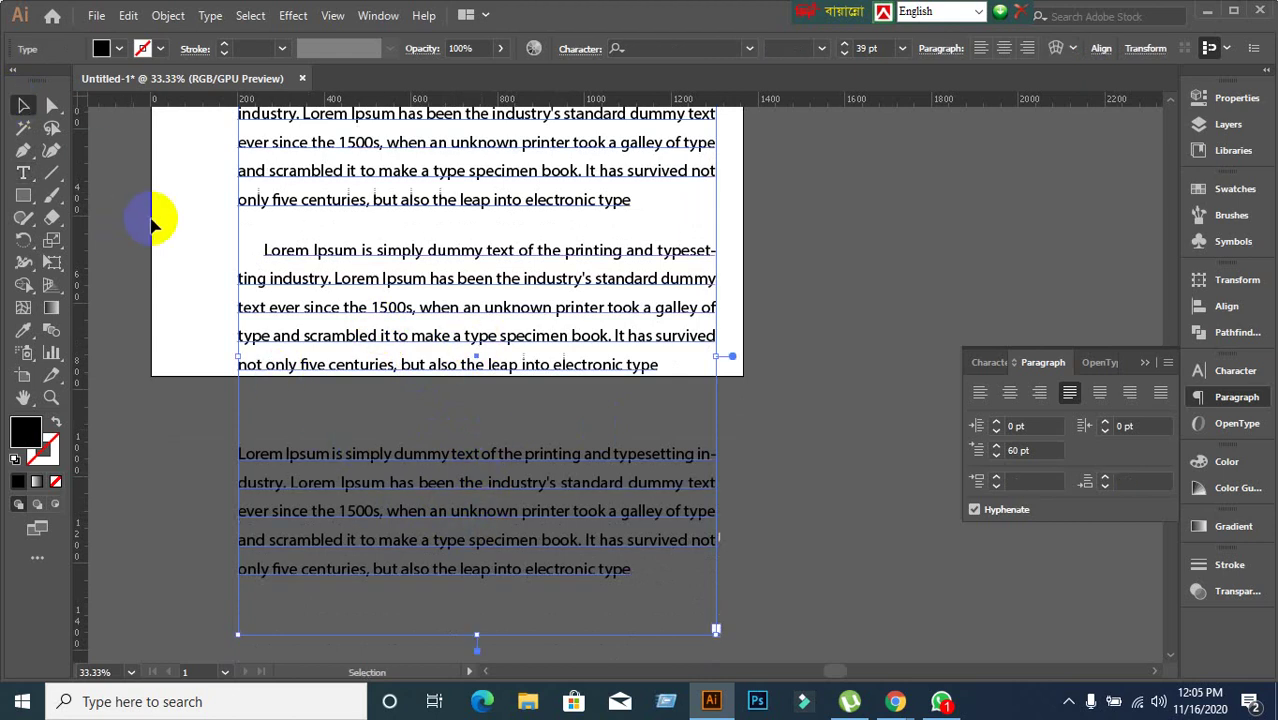
{"action": "left_click", "coordinate": [300, 278]}
{"action": "double_click", "coordinate": [354, 305]}
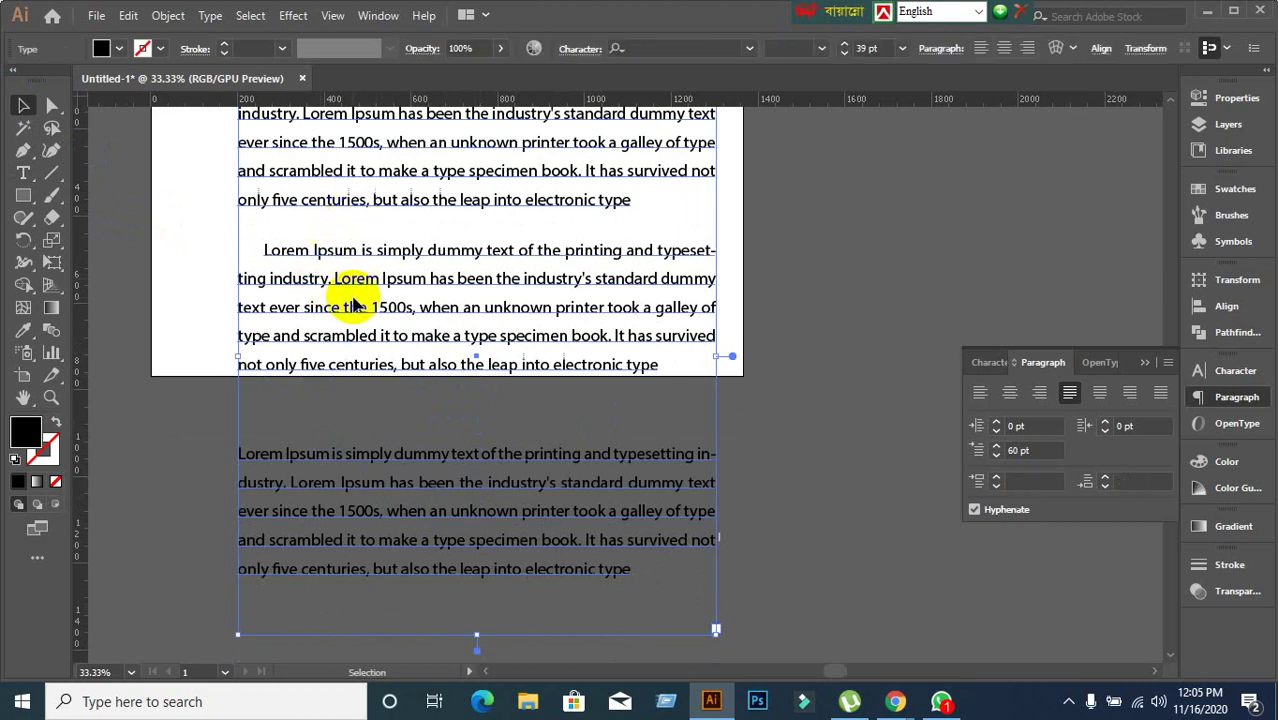
{"action": "double_click", "coordinate": [358, 288]}
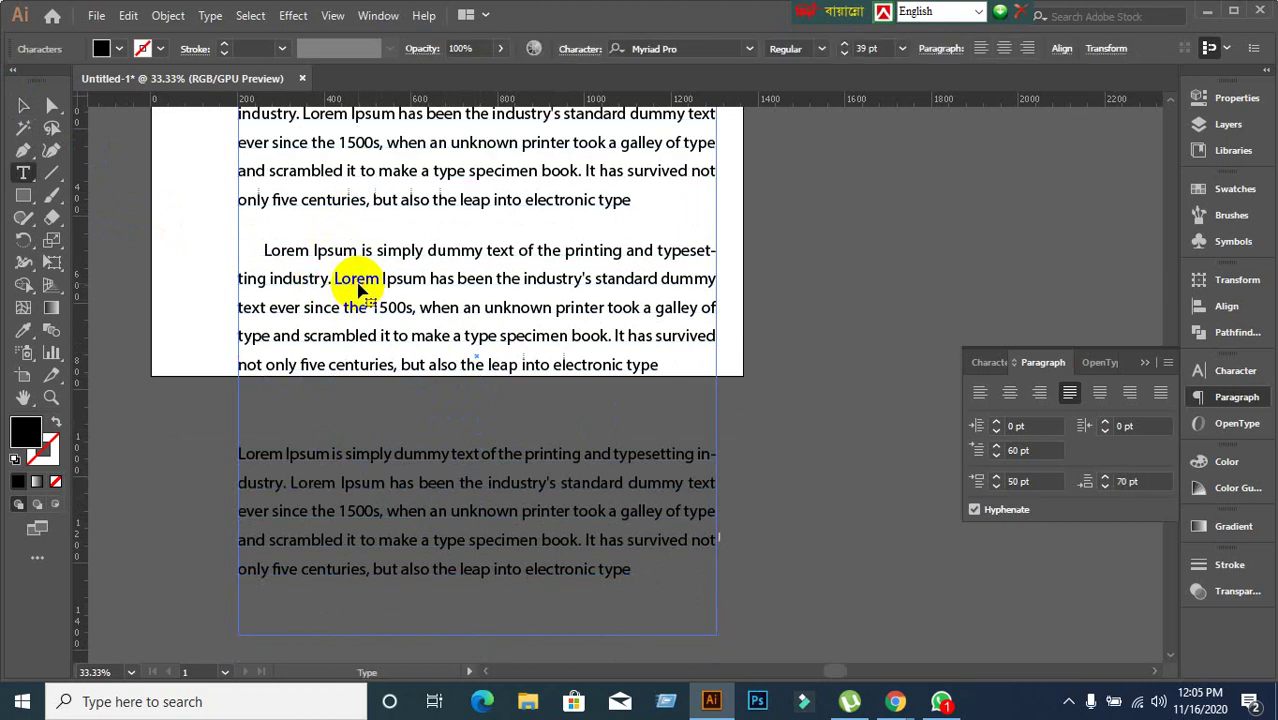
{"action": "left_click", "coordinate": [386, 470]}
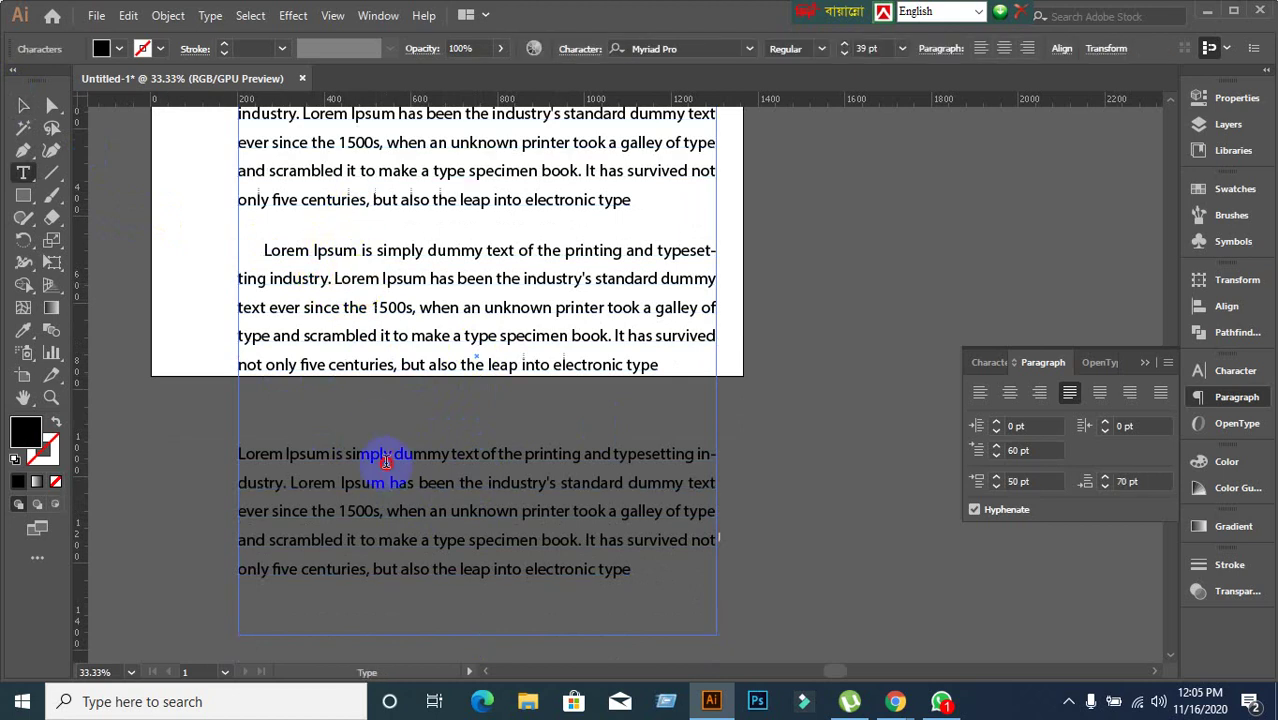
{"action": "scroll", "coordinate": [430, 510], "scroll_direction": "up", "scroll_amount": 2}
Join the second paragraph onto the end of the first with Backspace.
{"action": "left_click", "coordinate": [372, 188]}
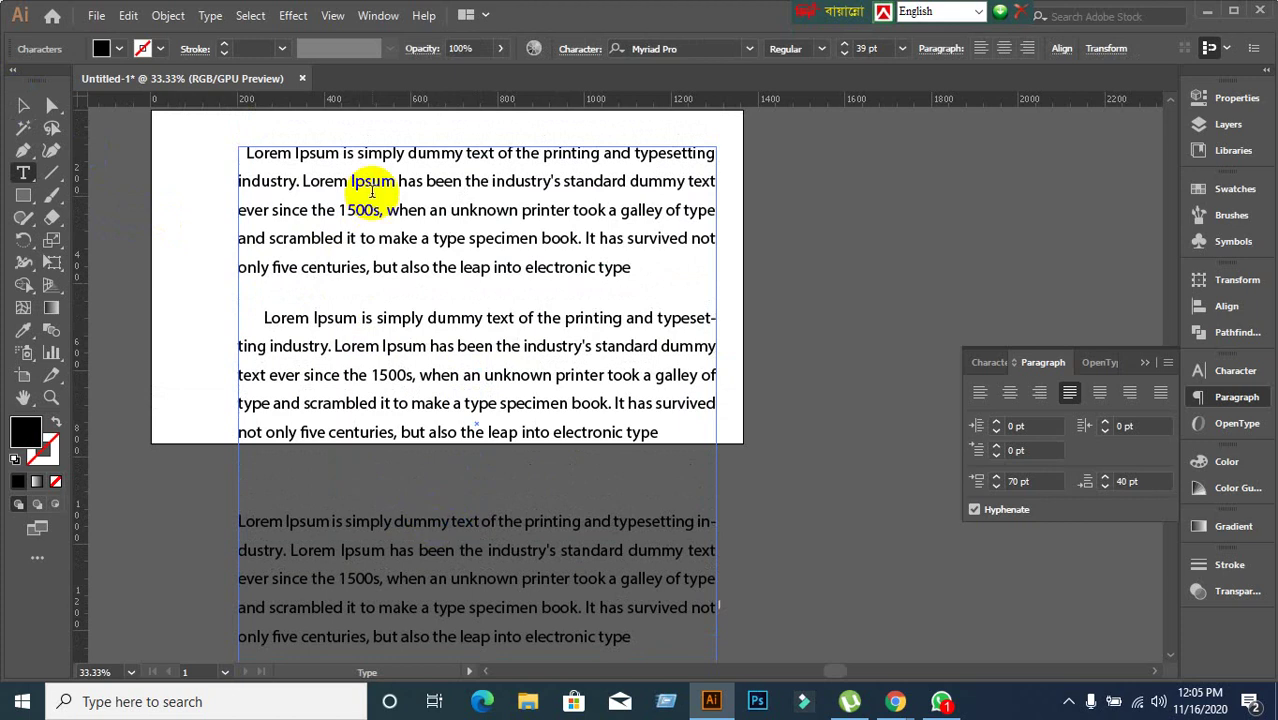
{"action": "left_click", "coordinate": [335, 268]}
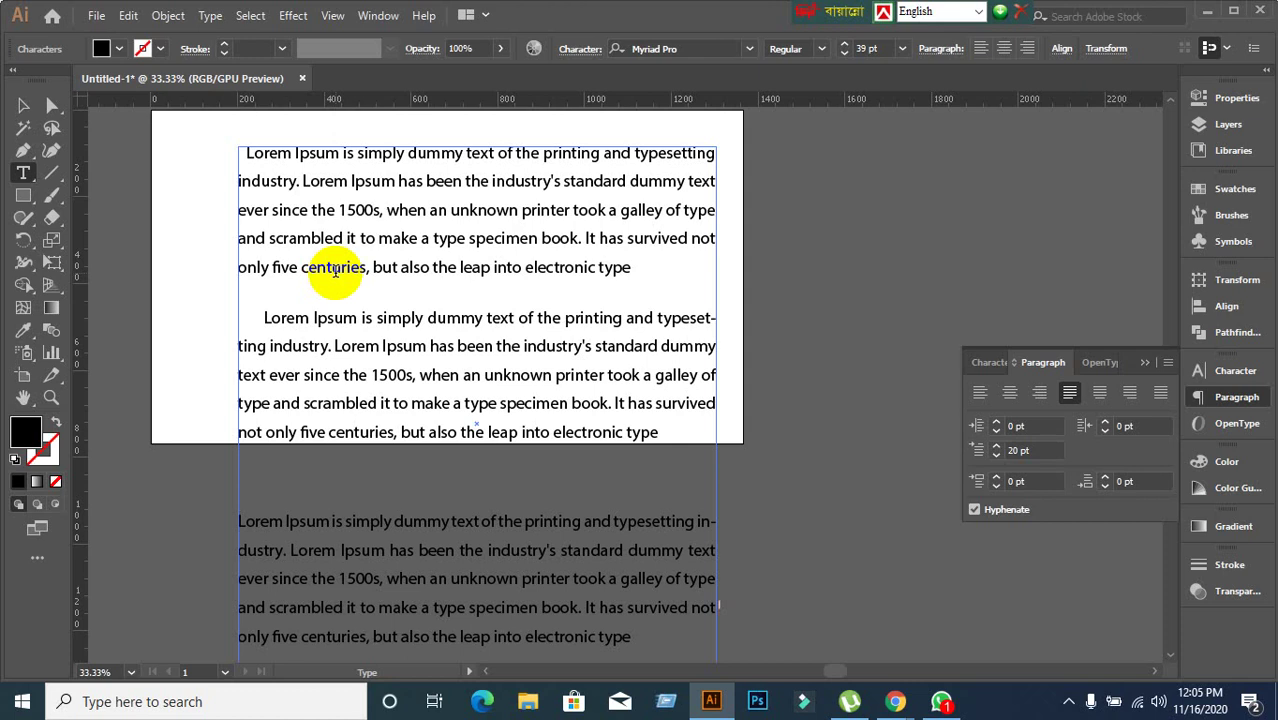
{"action": "left_click", "coordinate": [257, 321]}
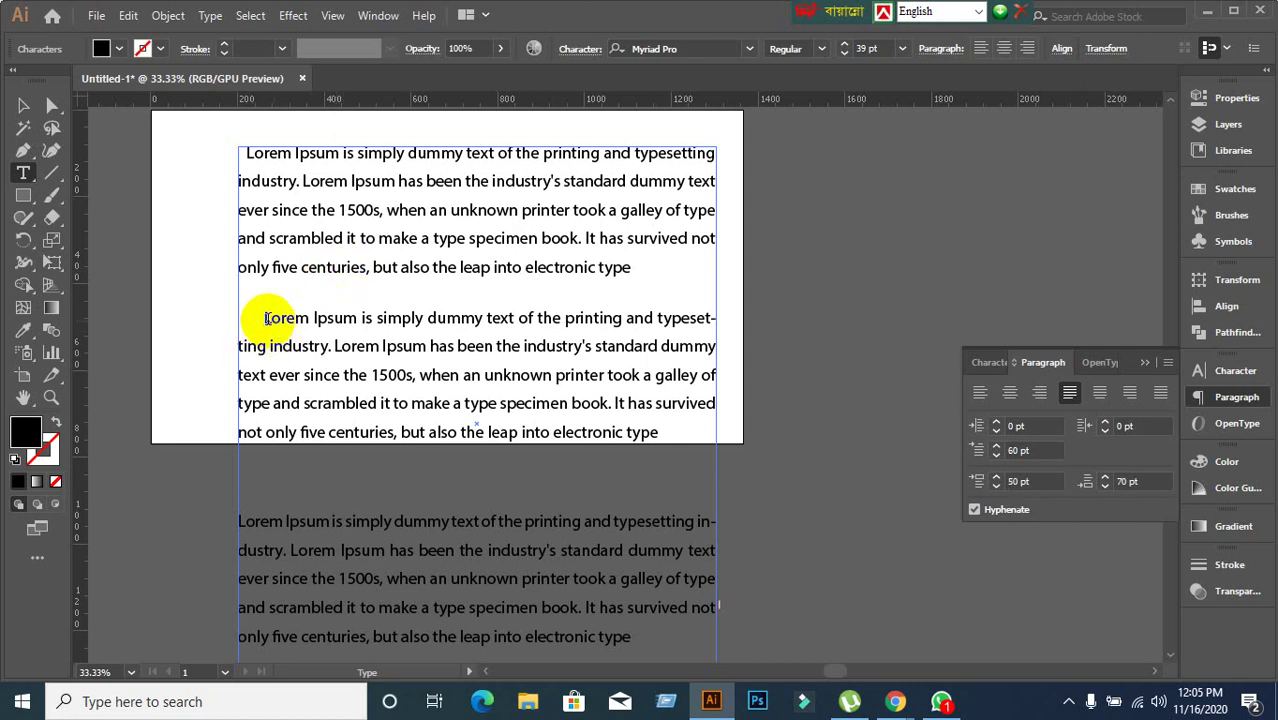
{"action": "key", "text": "BackSpace"}
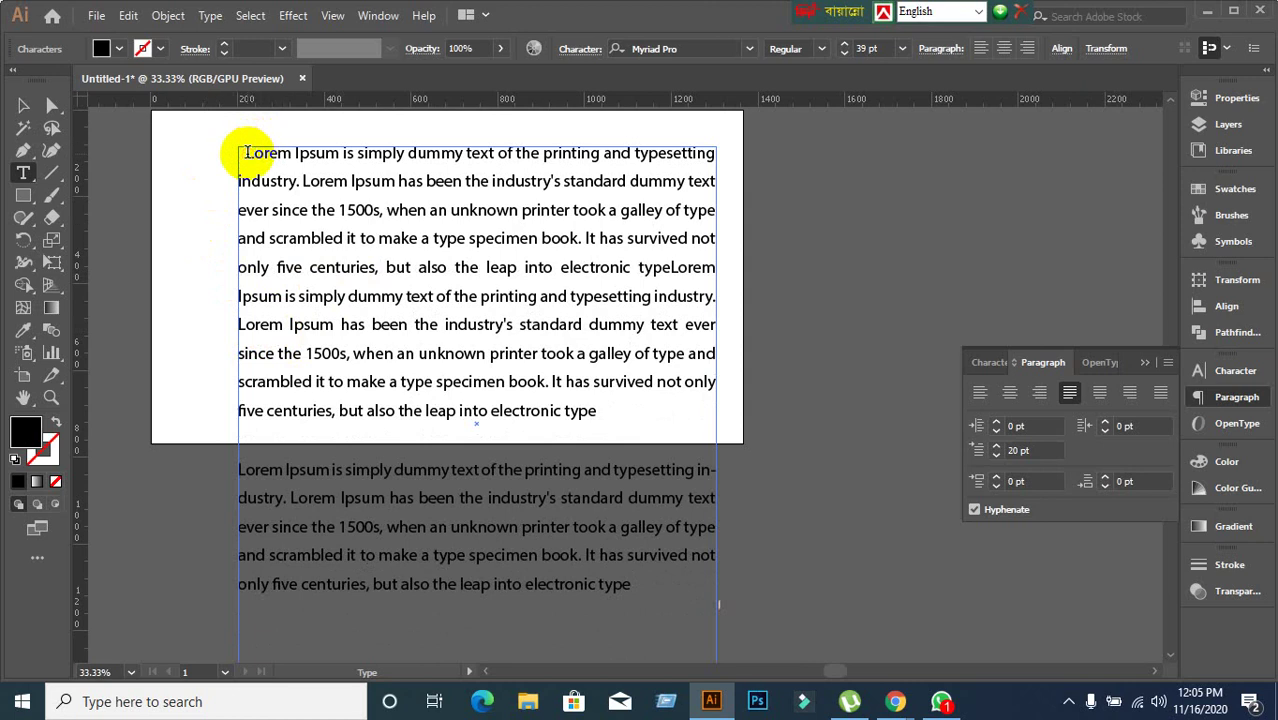
Break the text at the third passage's 'Lorem', then remove that break again.
{"action": "double_click", "coordinate": [244, 471]}
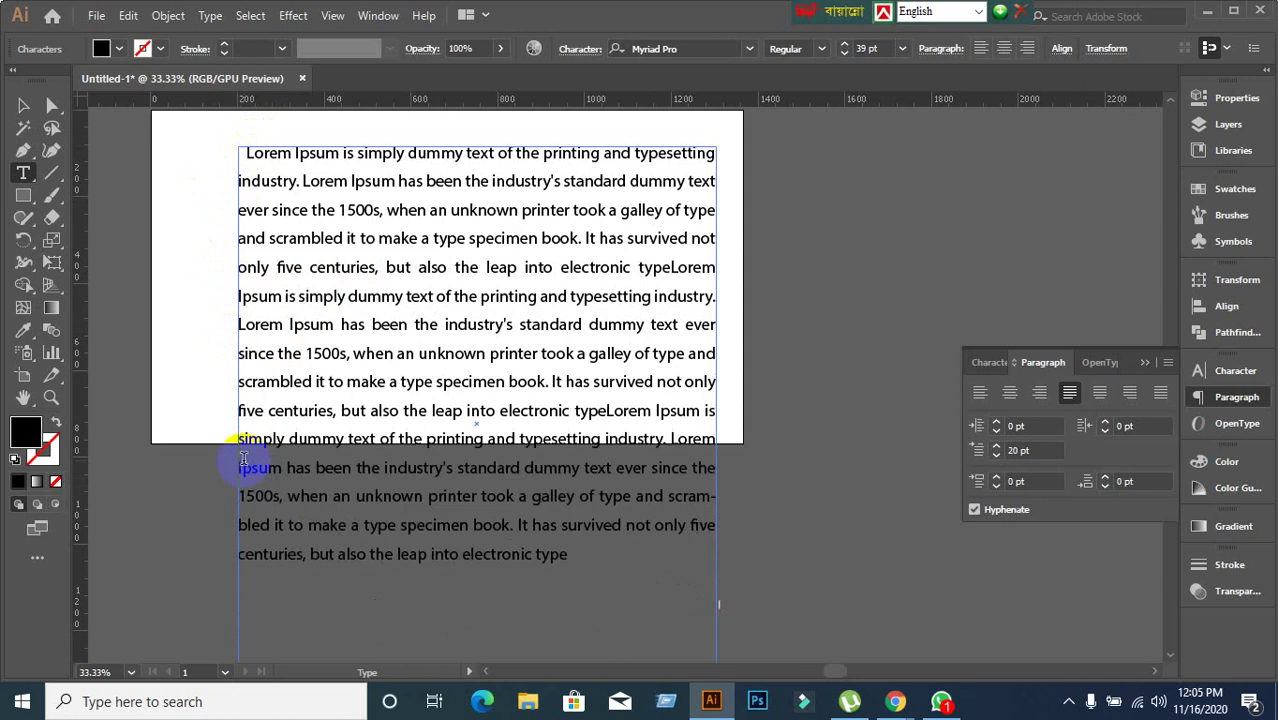
{"action": "key", "text": "Return"}
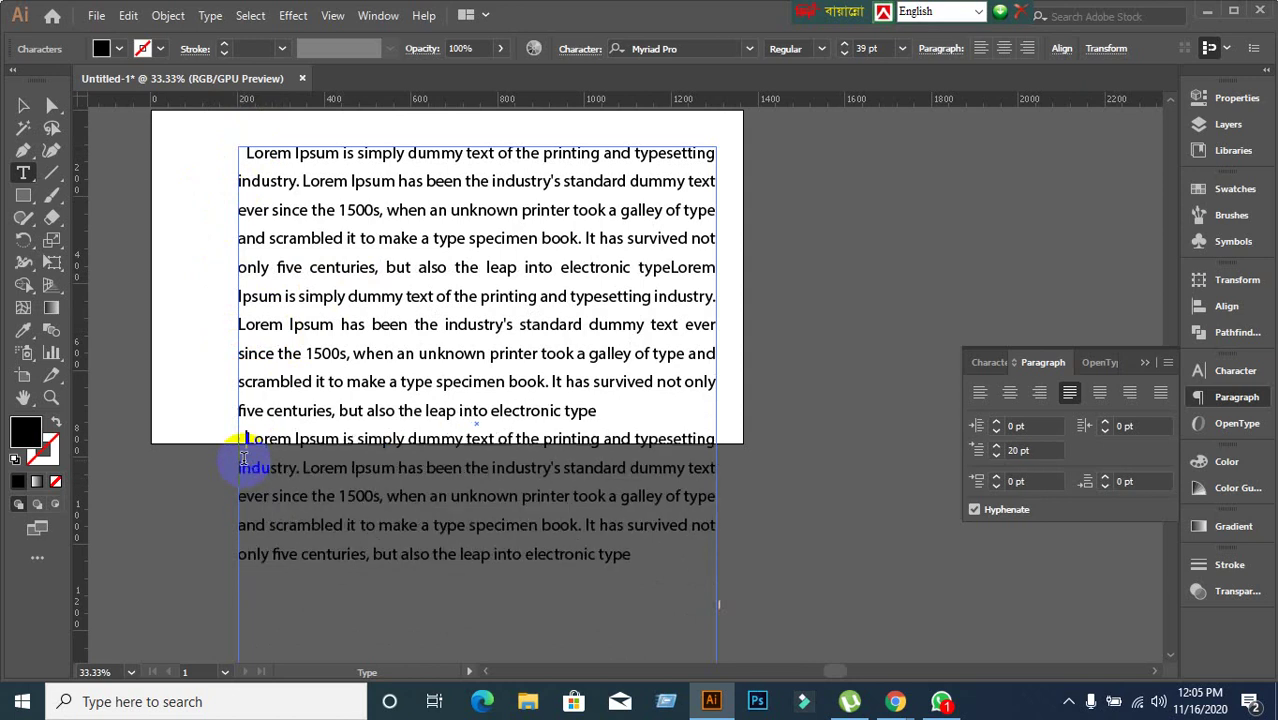
{"action": "key", "text": "BackSpace"}
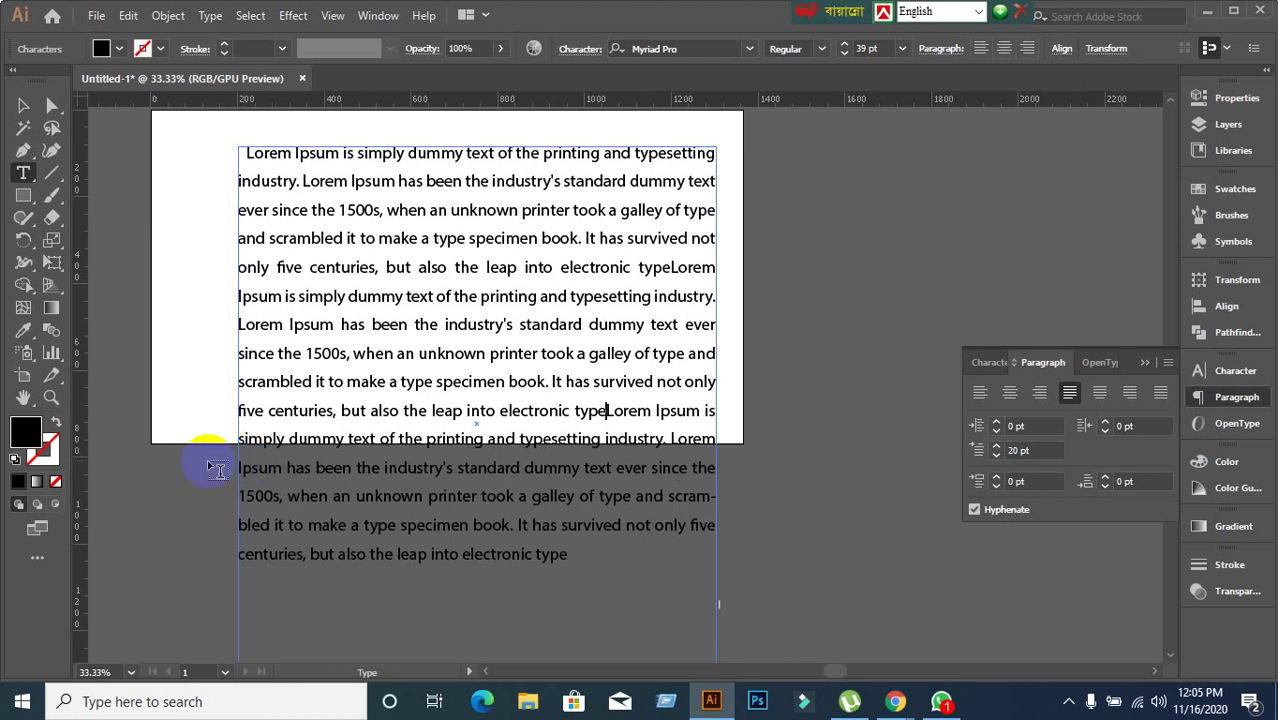
{"action": "left_click", "coordinate": [243, 154]}
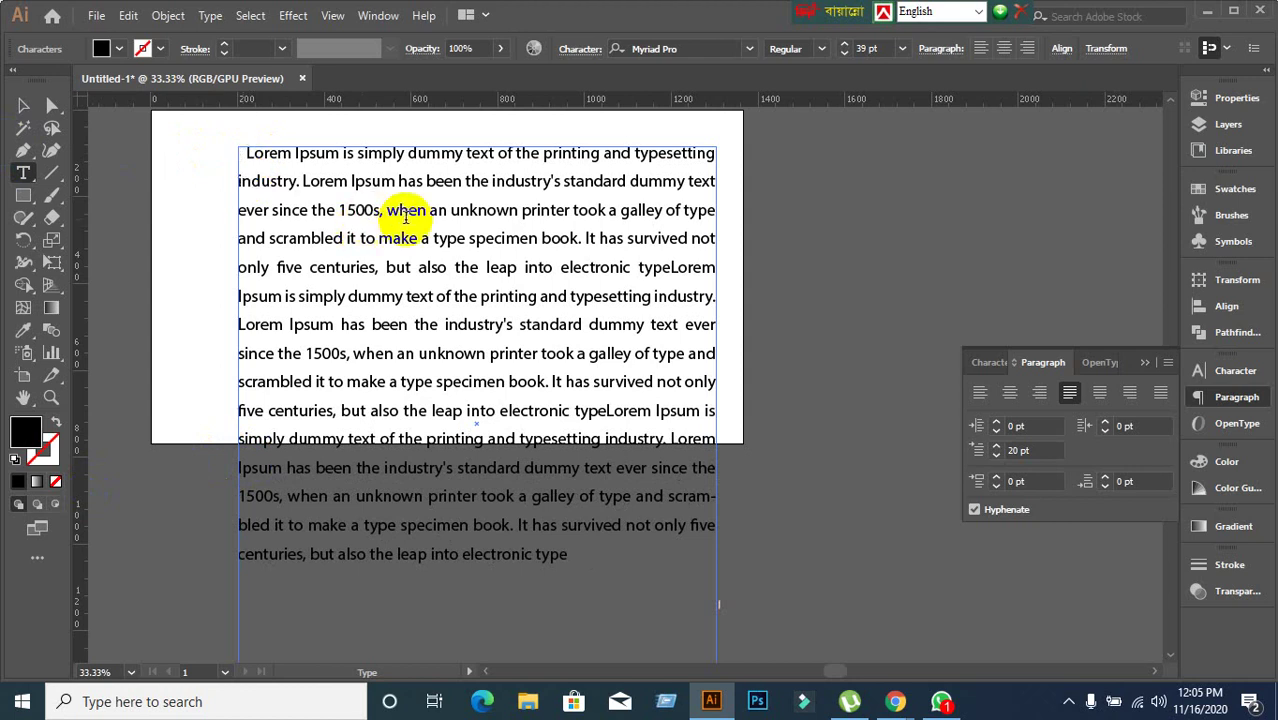
Set the first-line indent to 0 pt.
{"action": "left_click", "coordinate": [1032, 449]}
{"action": "type", "text": "0"}
{"action": "key", "text": "Return"}
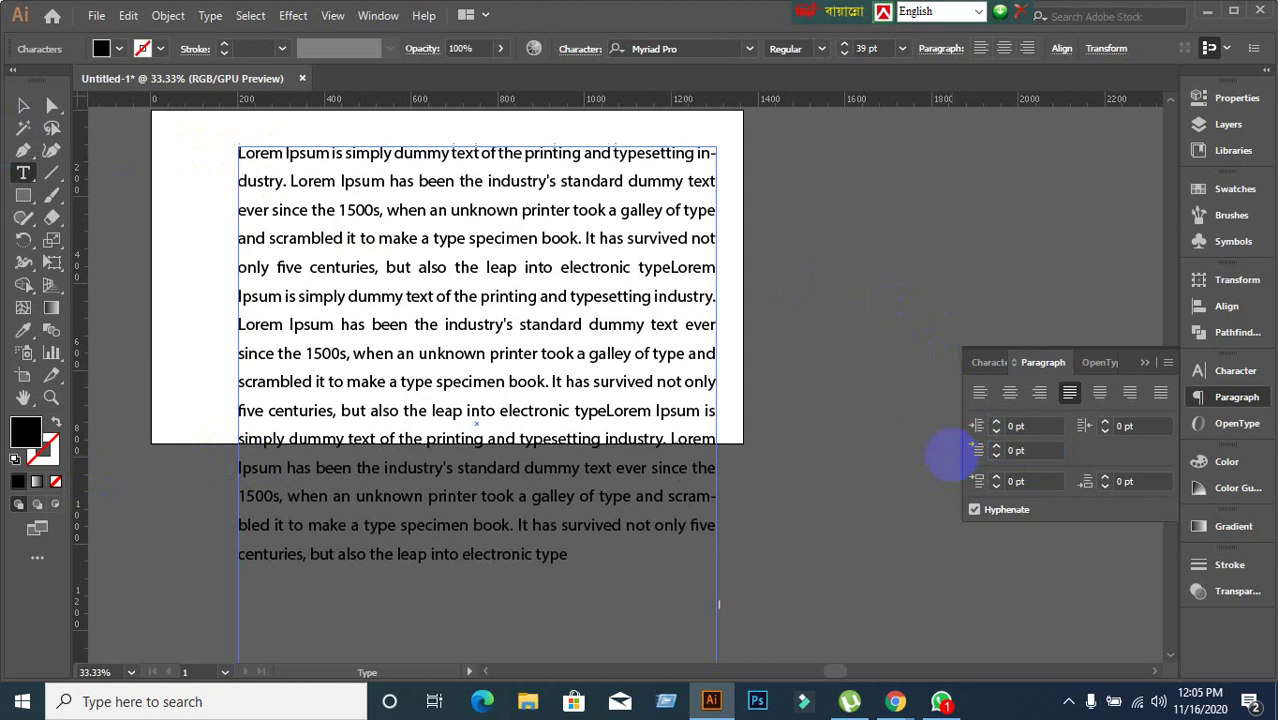
Undo three paragraph changes, restoring two paragraphs with 20 pt first-line indents.
{"action": "left_click", "coordinate": [23, 105]}
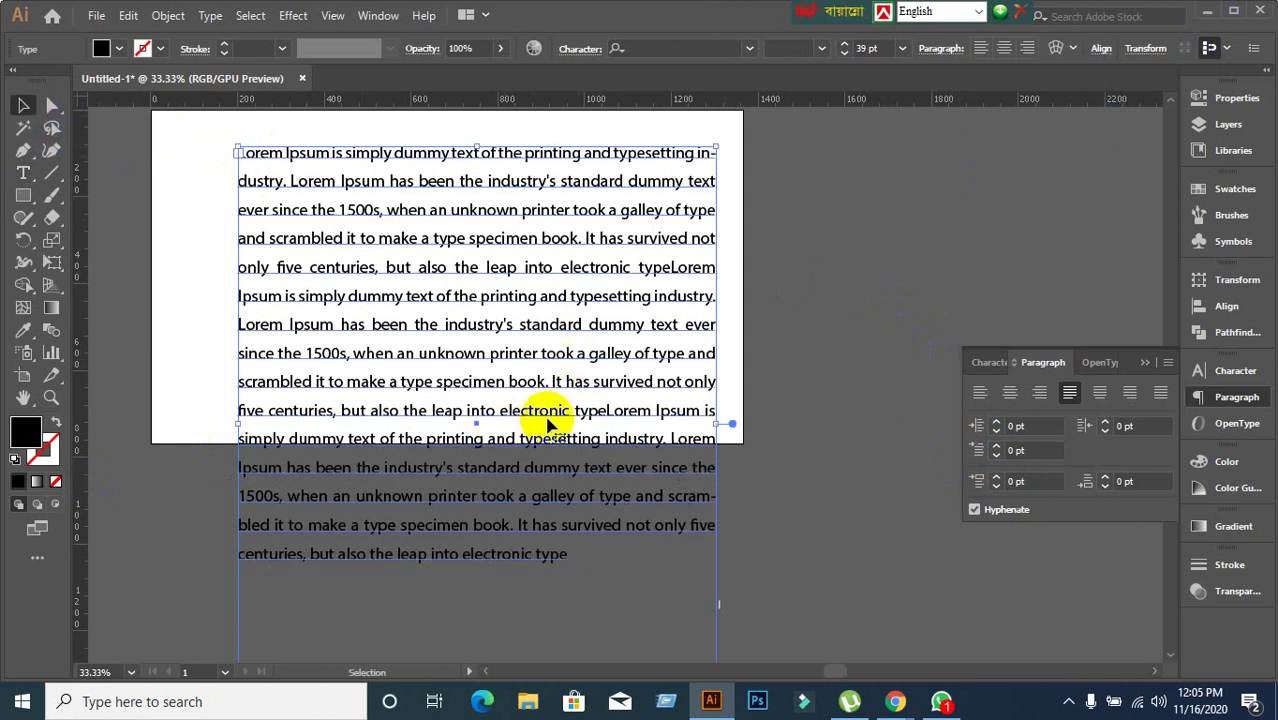
{"action": "left_click", "coordinate": [863, 396]}
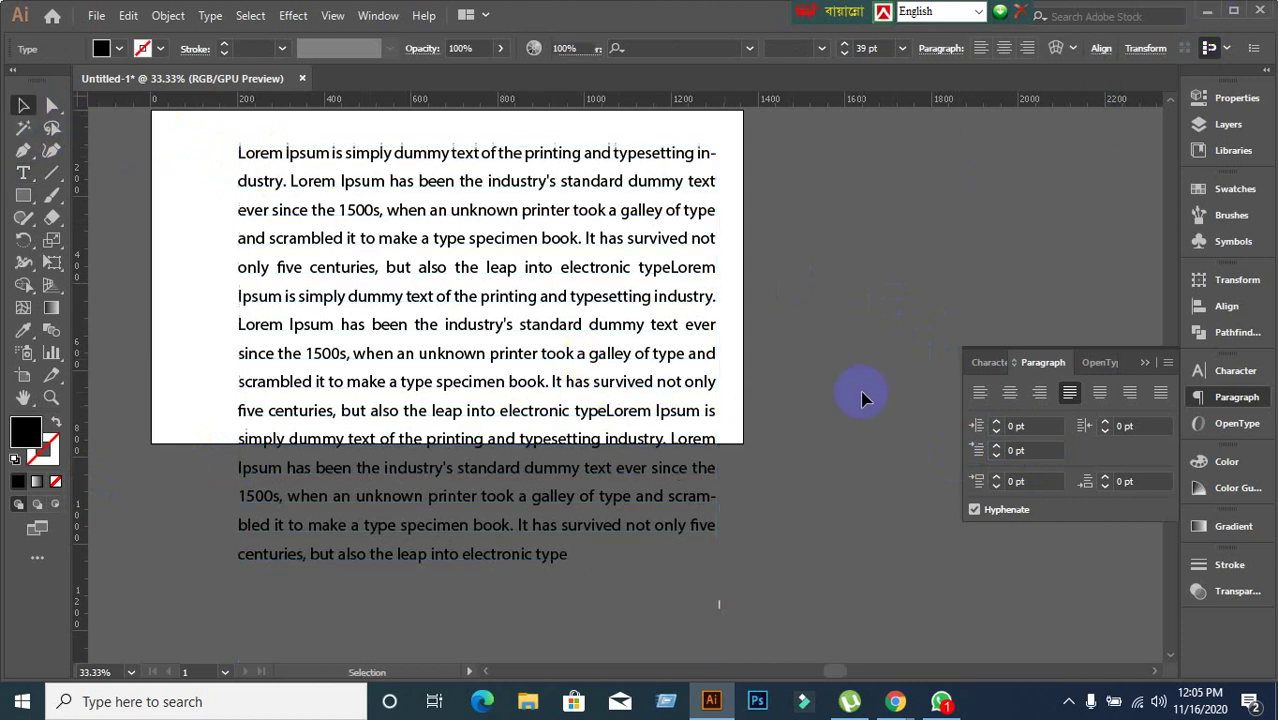
{"action": "left_click", "coordinate": [463, 478]}
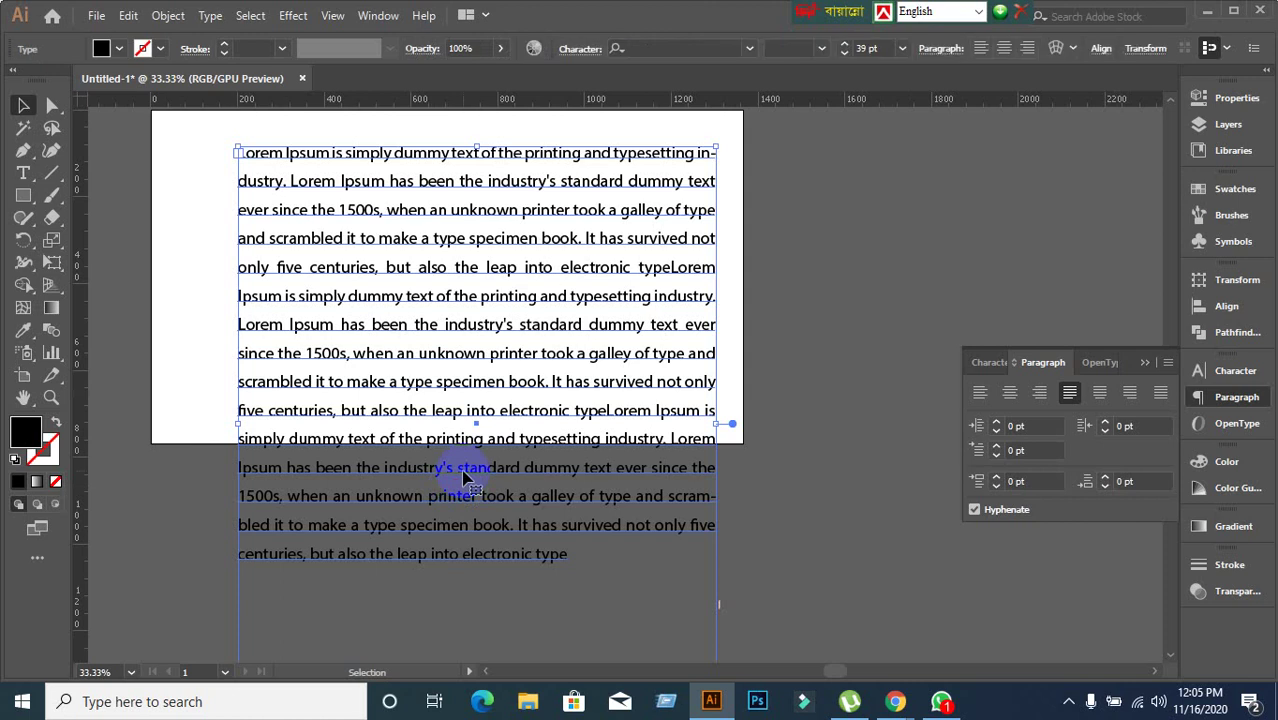
{"action": "left_click", "coordinate": [800, 428]}
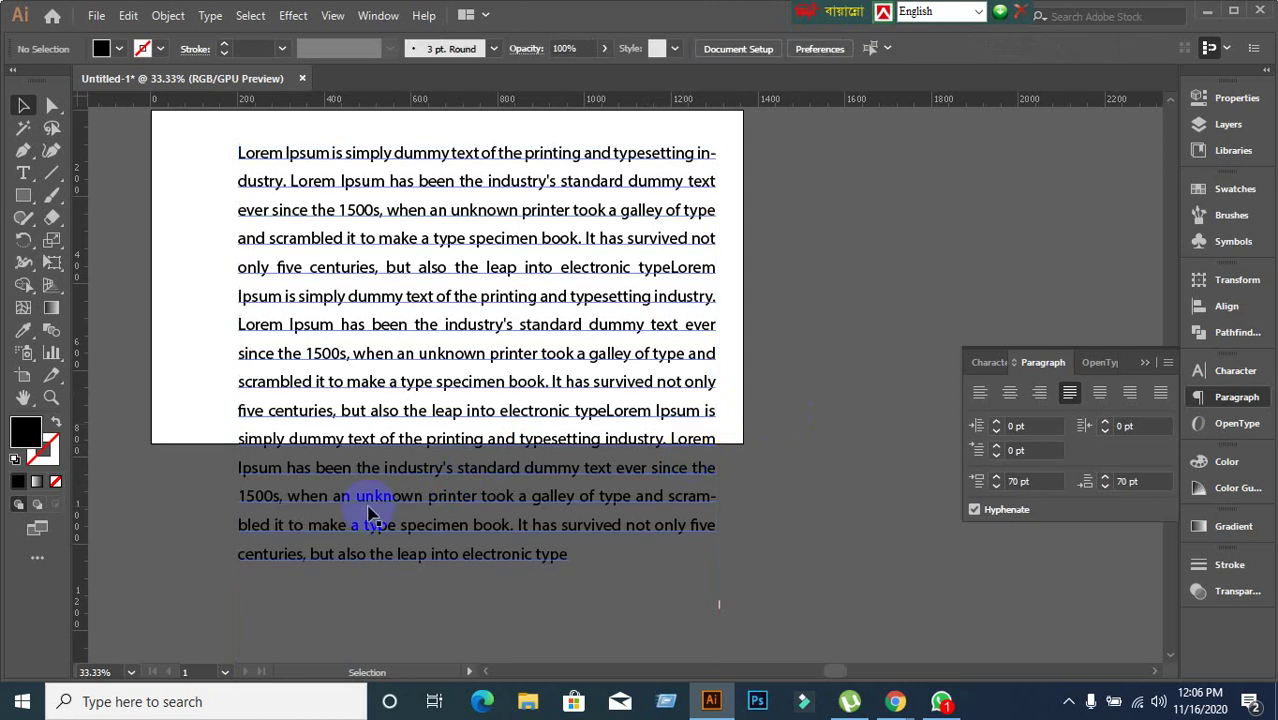
{"action": "key", "text": "ctrl+z"}
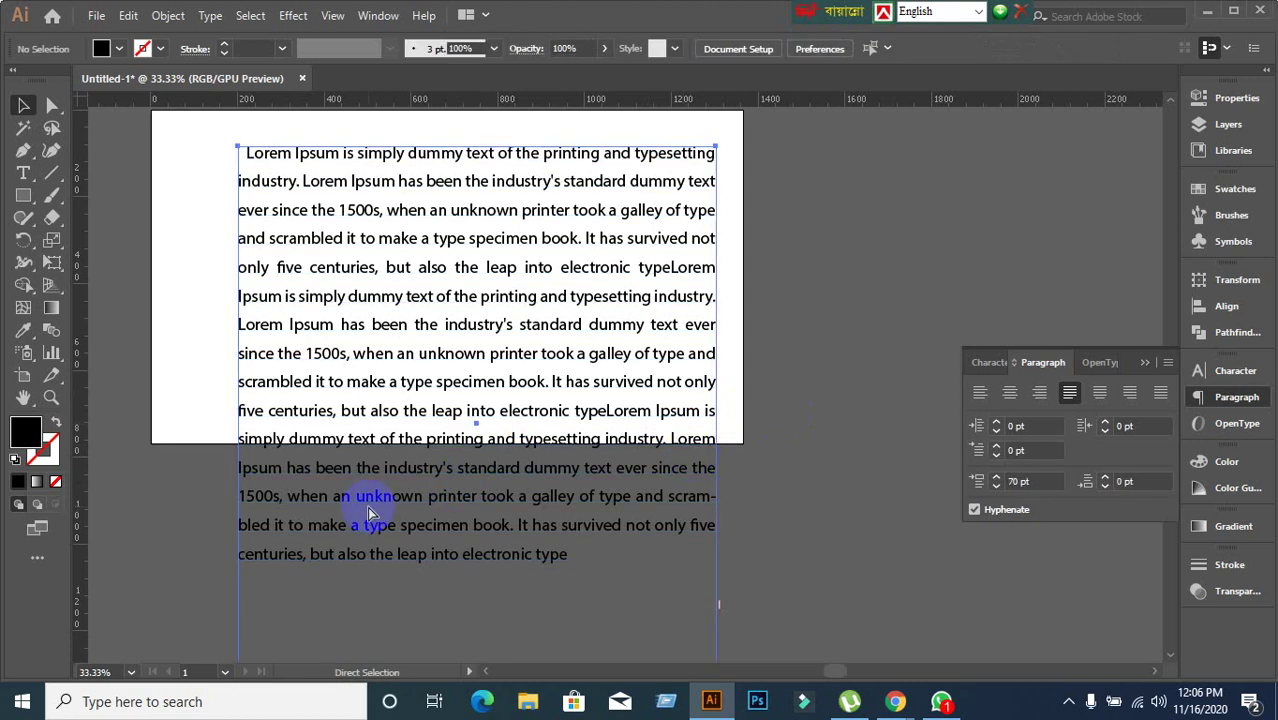
{"action": "key", "text": "ctrl+z"}
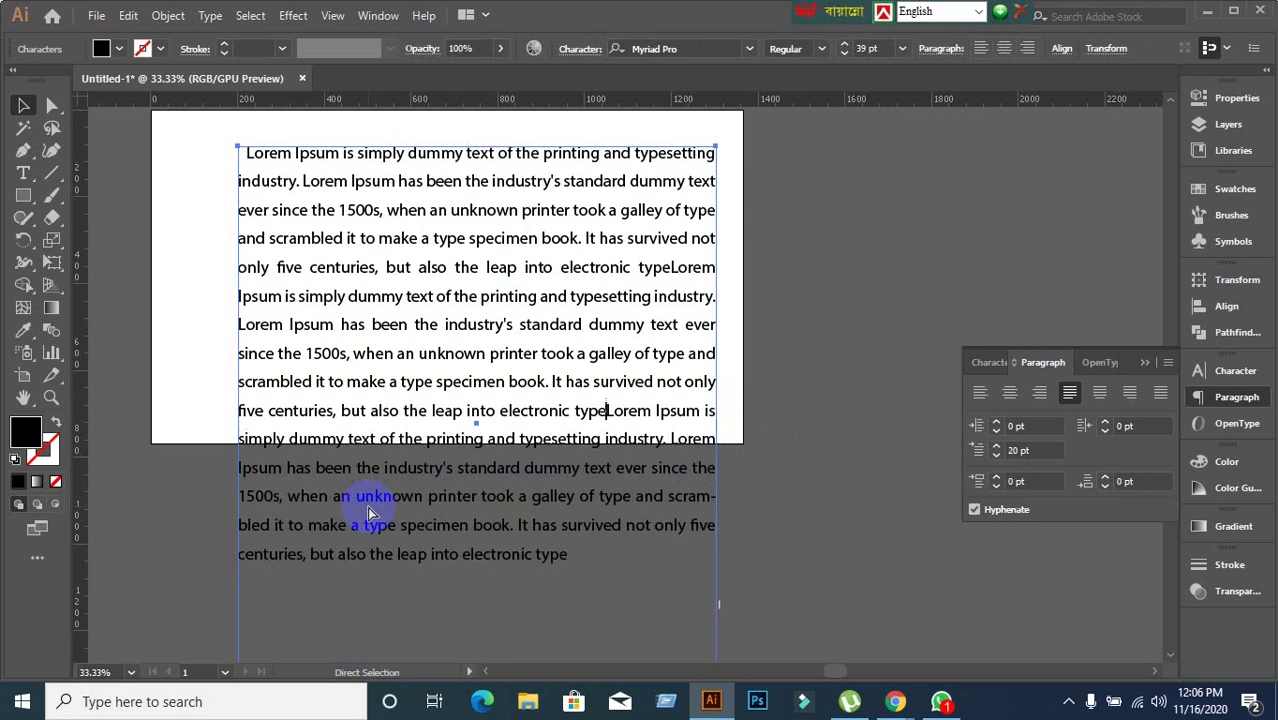
{"action": "key", "text": "ctrl+z"}
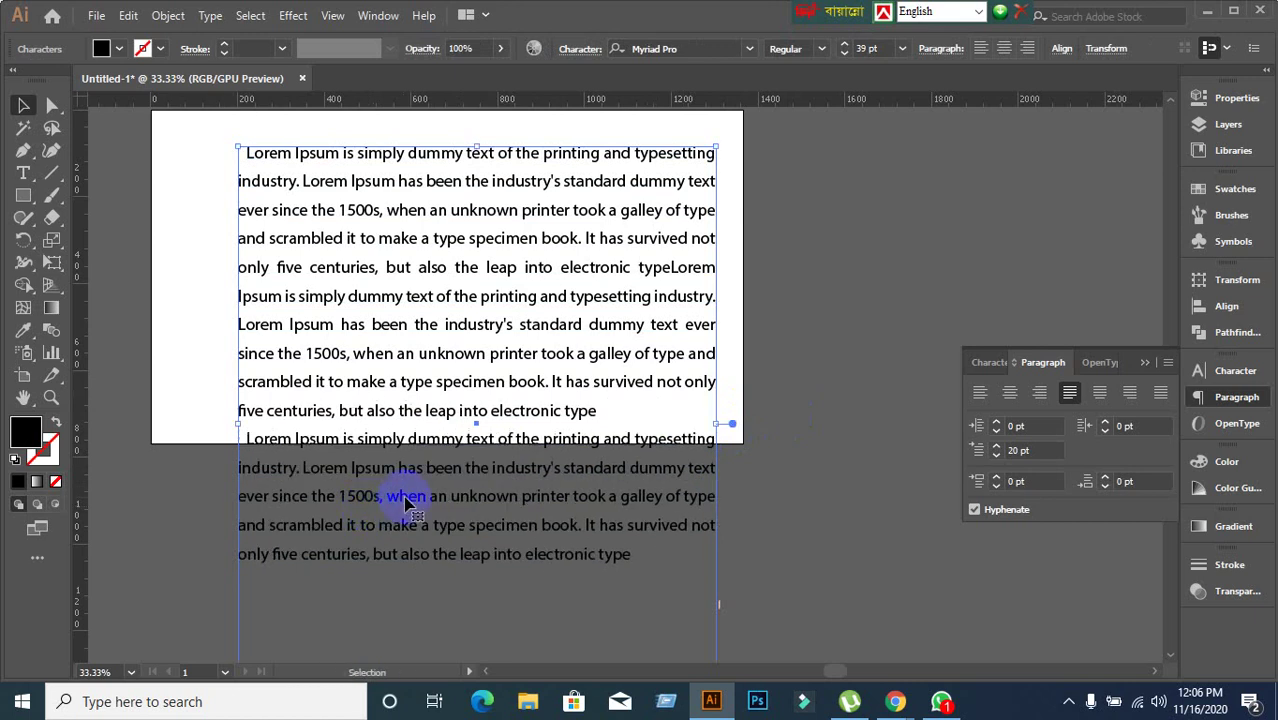
{"action": "left_click", "coordinate": [764, 428]}
{"action": "left_click", "coordinate": [578, 420]}
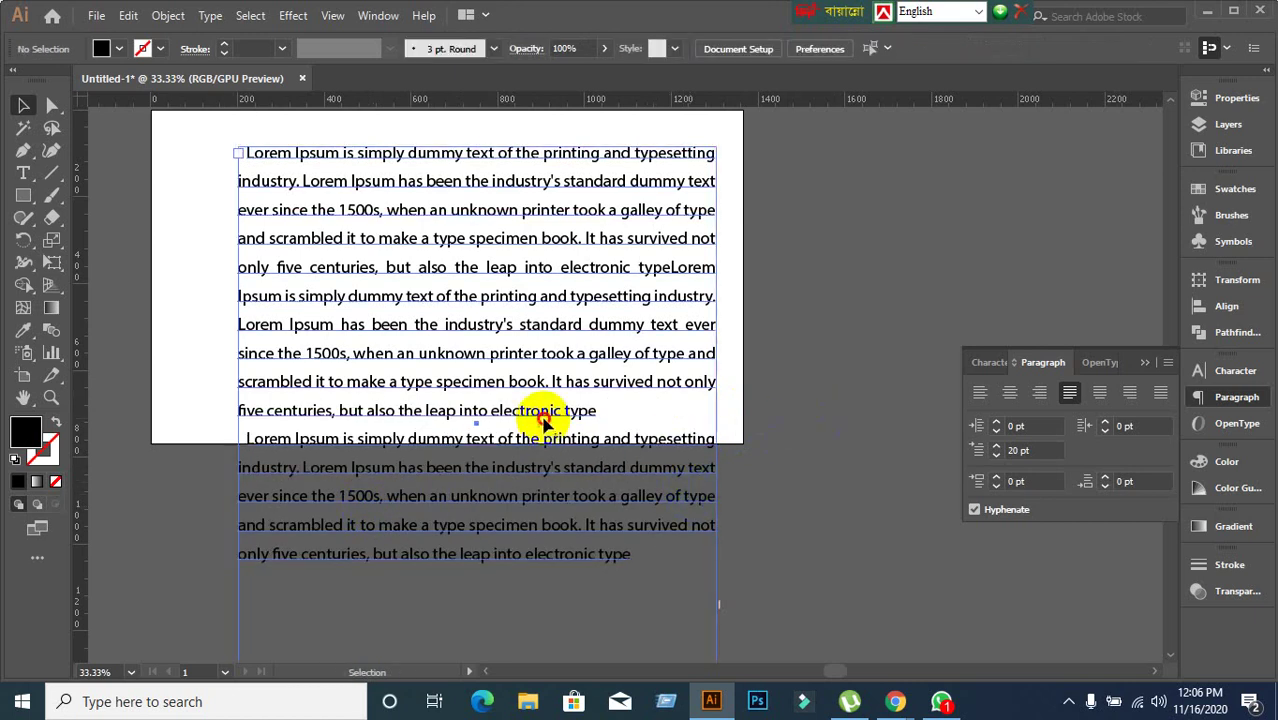
Drag the text frame's bottom-center handle up to sit just under the last text line.
{"action": "double_click", "coordinate": [615, 445]}
{"action": "scroll", "coordinate": [650, 480], "scroll_direction": "down", "scroll_amount": 2}
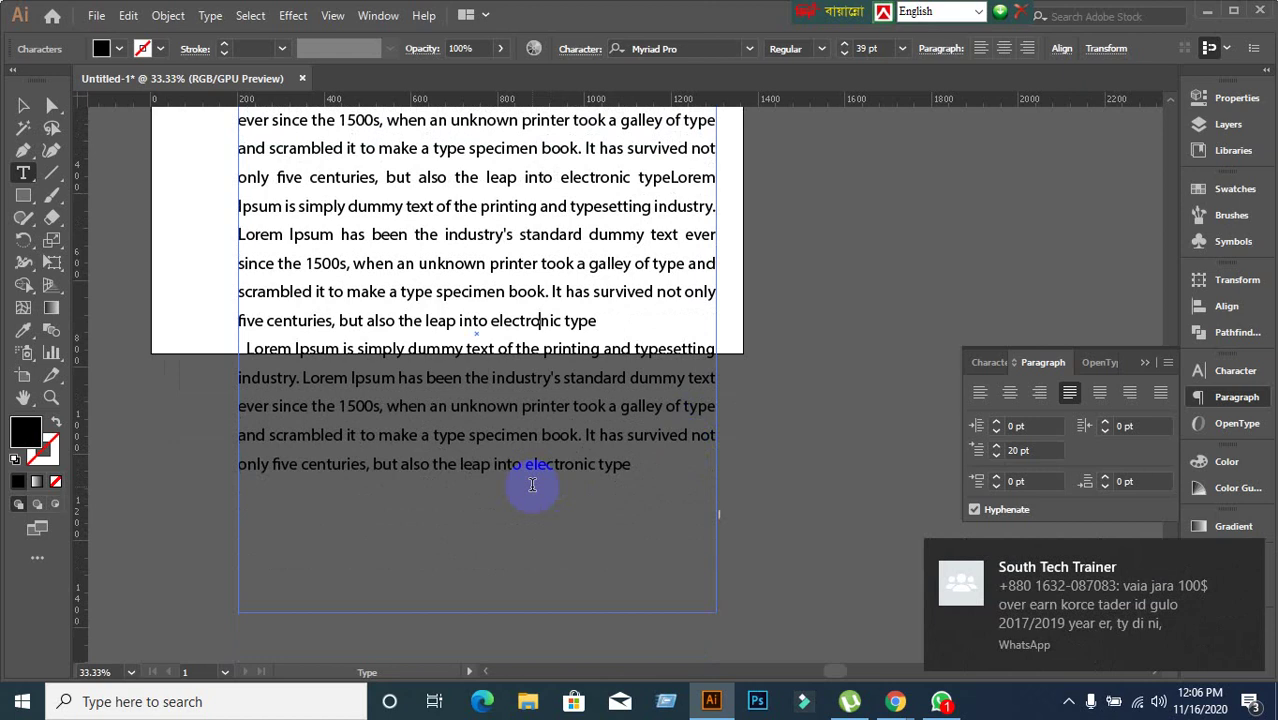
{"action": "left_click", "coordinate": [25, 108]}
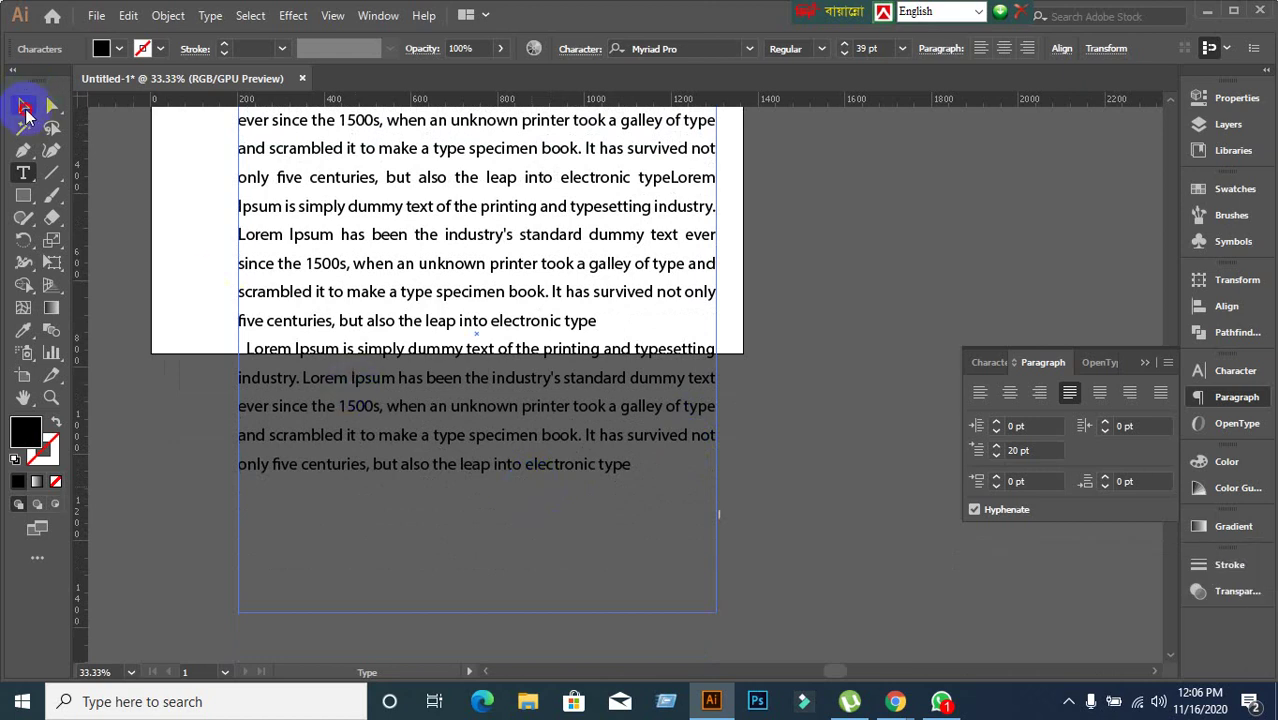
{"action": "left_click", "coordinate": [483, 592]}
{"action": "left_click_drag", "start_coordinate": [483, 590], "coordinate": [482, 483]}
{"action": "scroll", "coordinate": [655, 522], "scroll_direction": "up", "scroll_amount": 3}
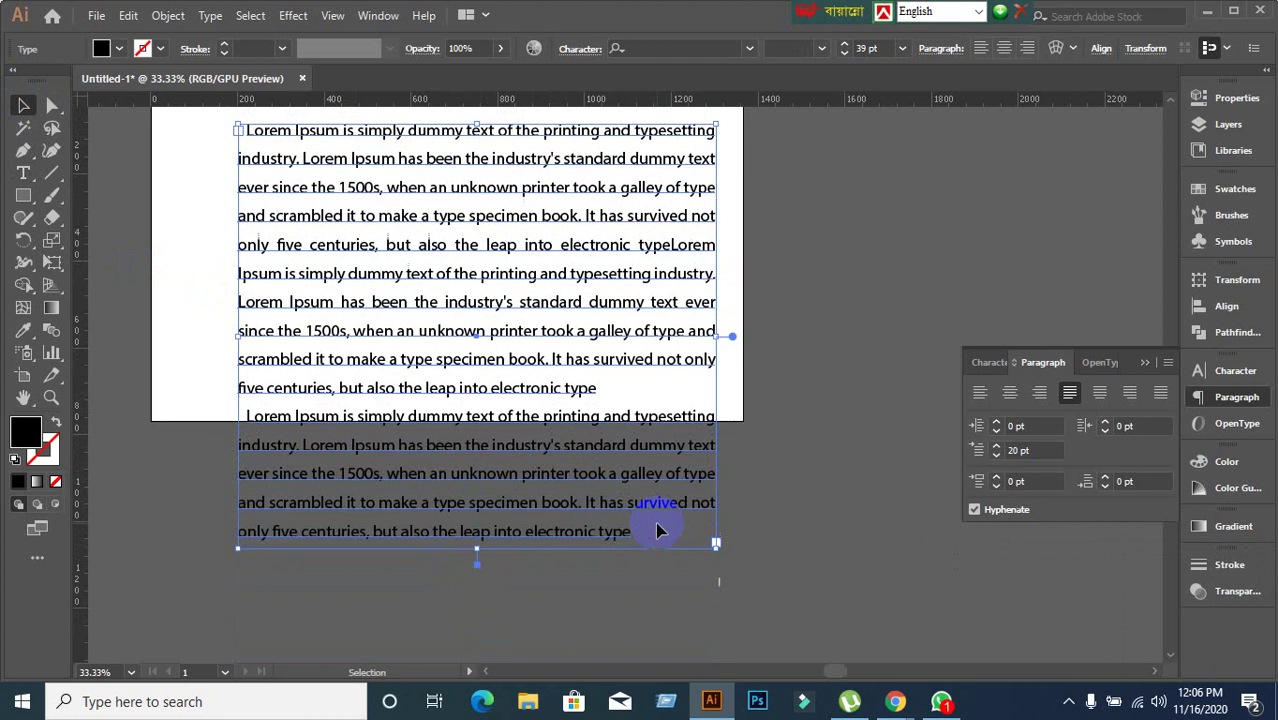
{"action": "scroll", "coordinate": [643, 547], "scroll_direction": "down", "scroll_amount": 2}
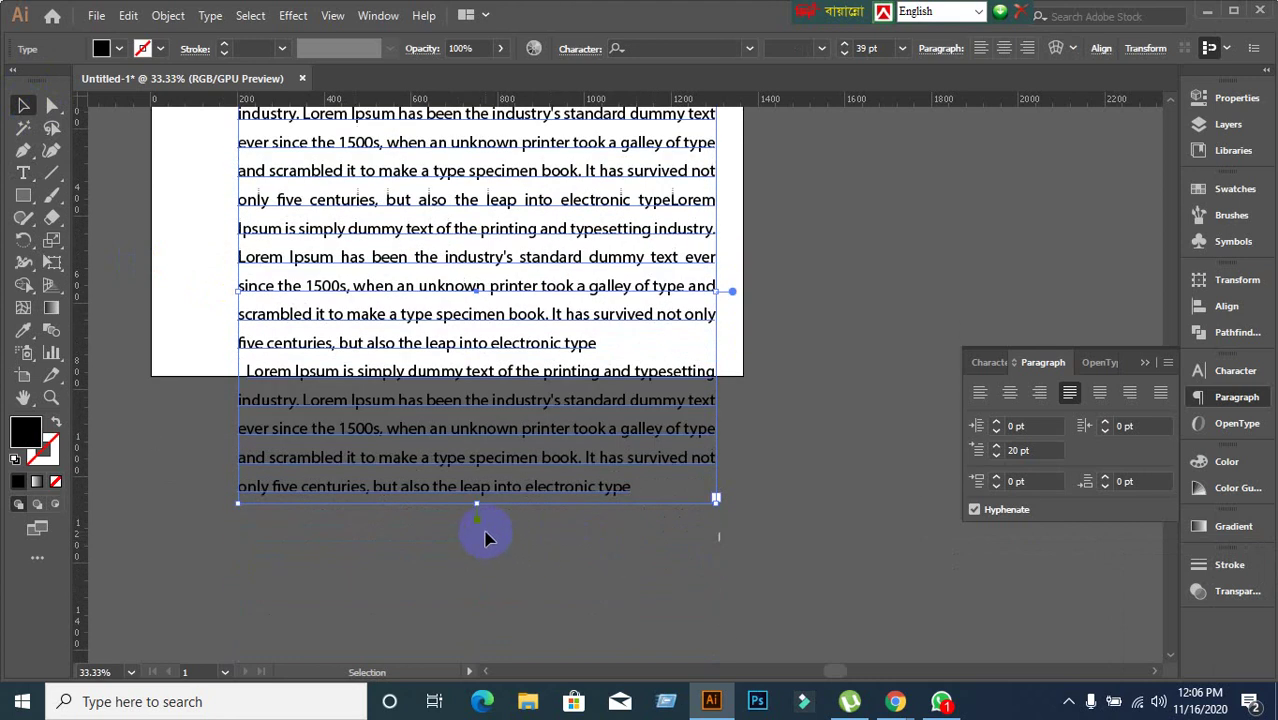
{"action": "left_click", "coordinate": [494, 588]}
{"action": "left_click", "coordinate": [510, 430]}
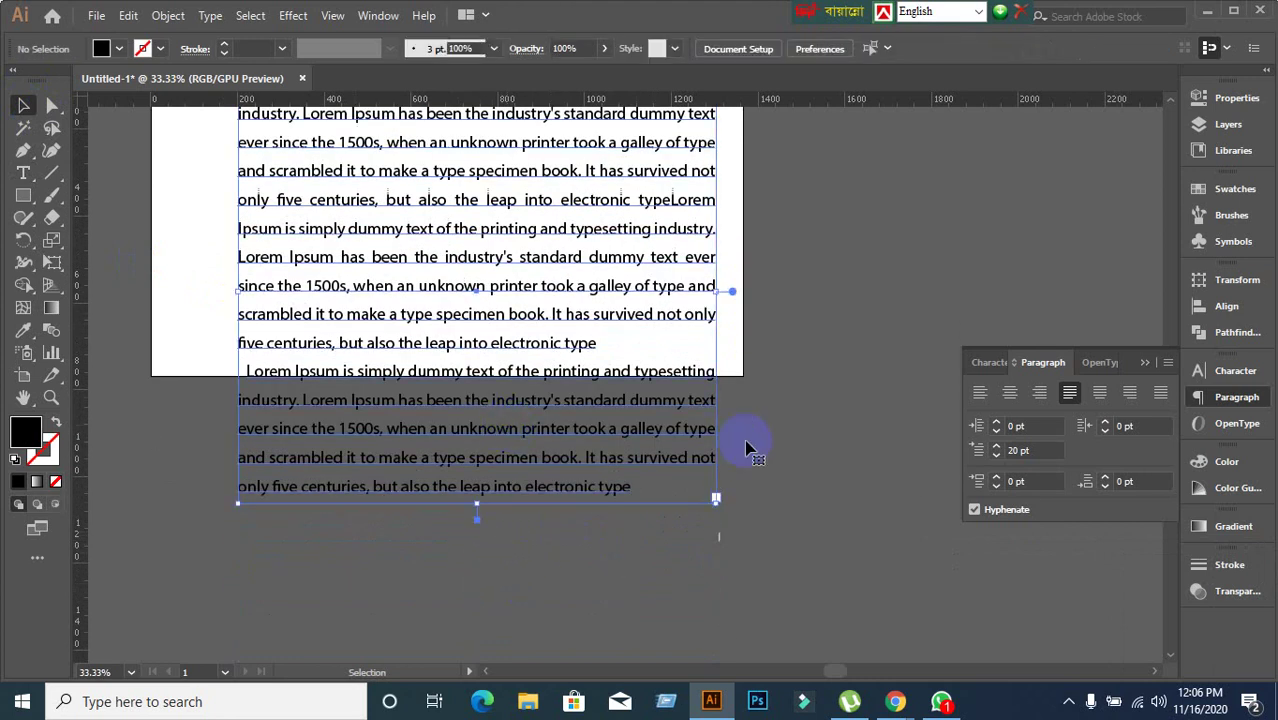
{"action": "scroll", "coordinate": [745, 448], "scroll_direction": "up", "scroll_amount": 1}
Minimize Illustrator and the Chrome Google Meet window to reveal the desktop.
{"action": "left_click", "coordinate": [575, 408]}
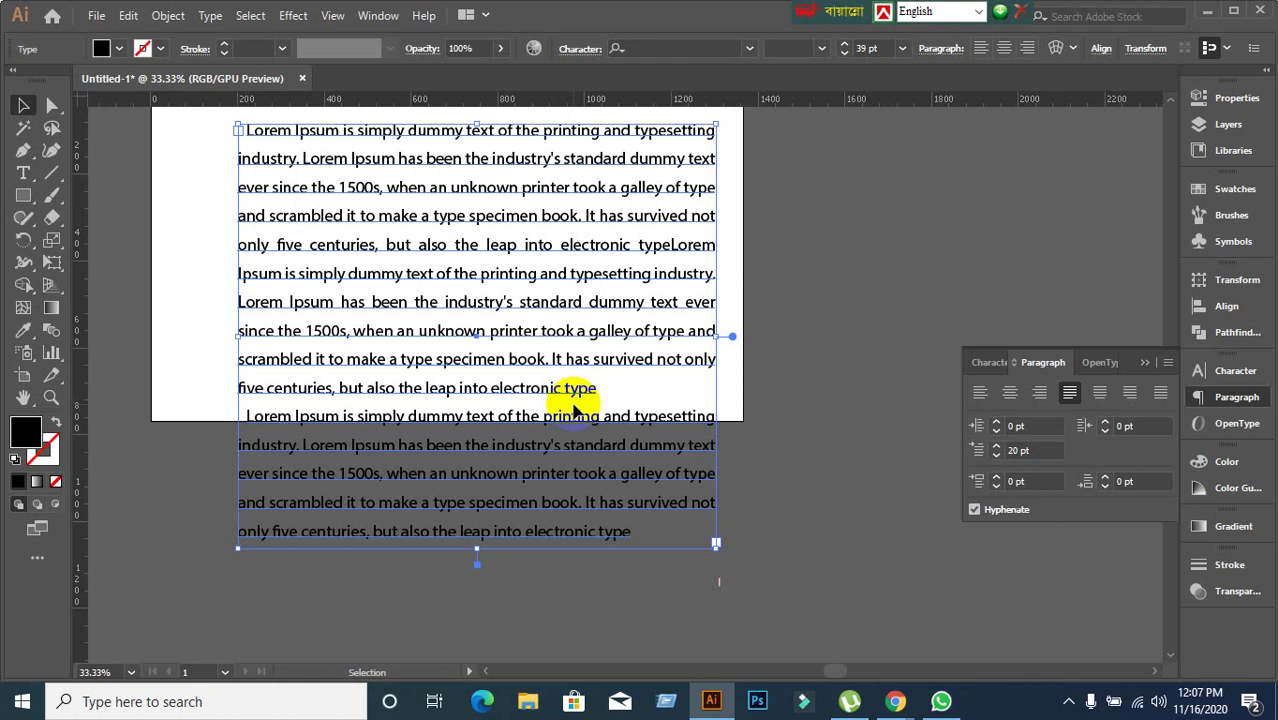
{"action": "left_click", "coordinate": [1213, 12]}
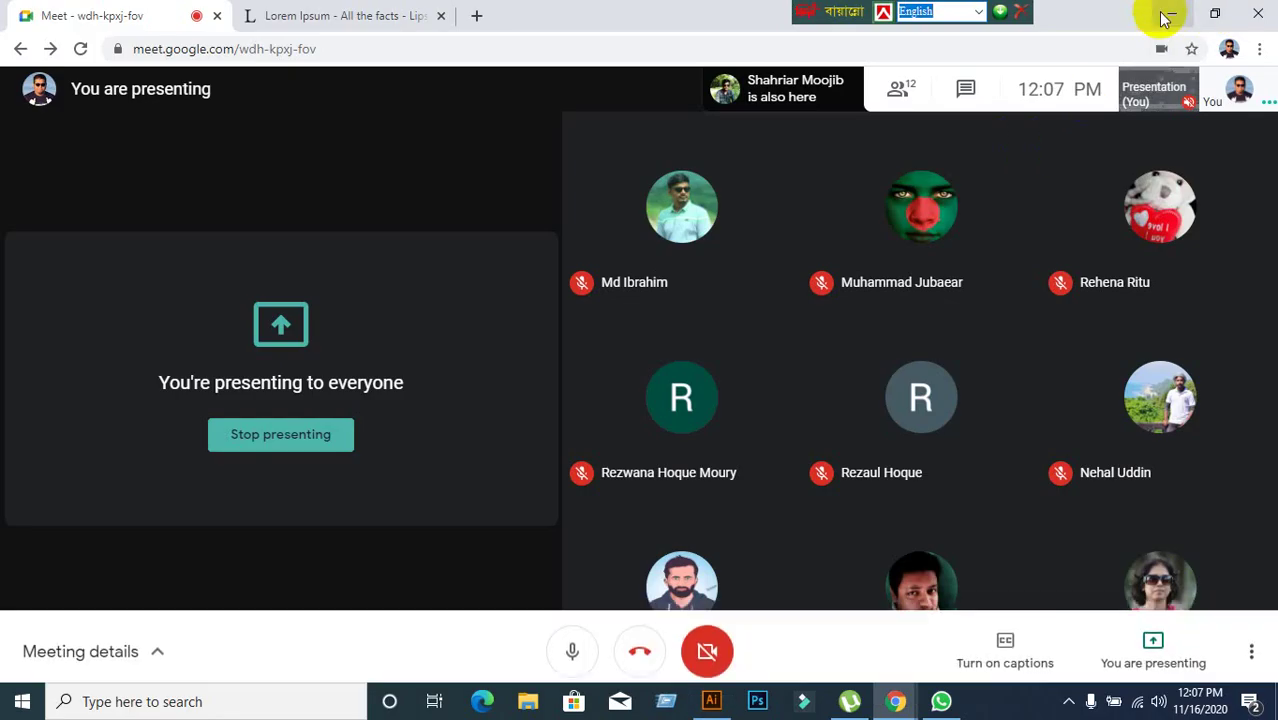
{"action": "left_click", "coordinate": [1161, 14]}
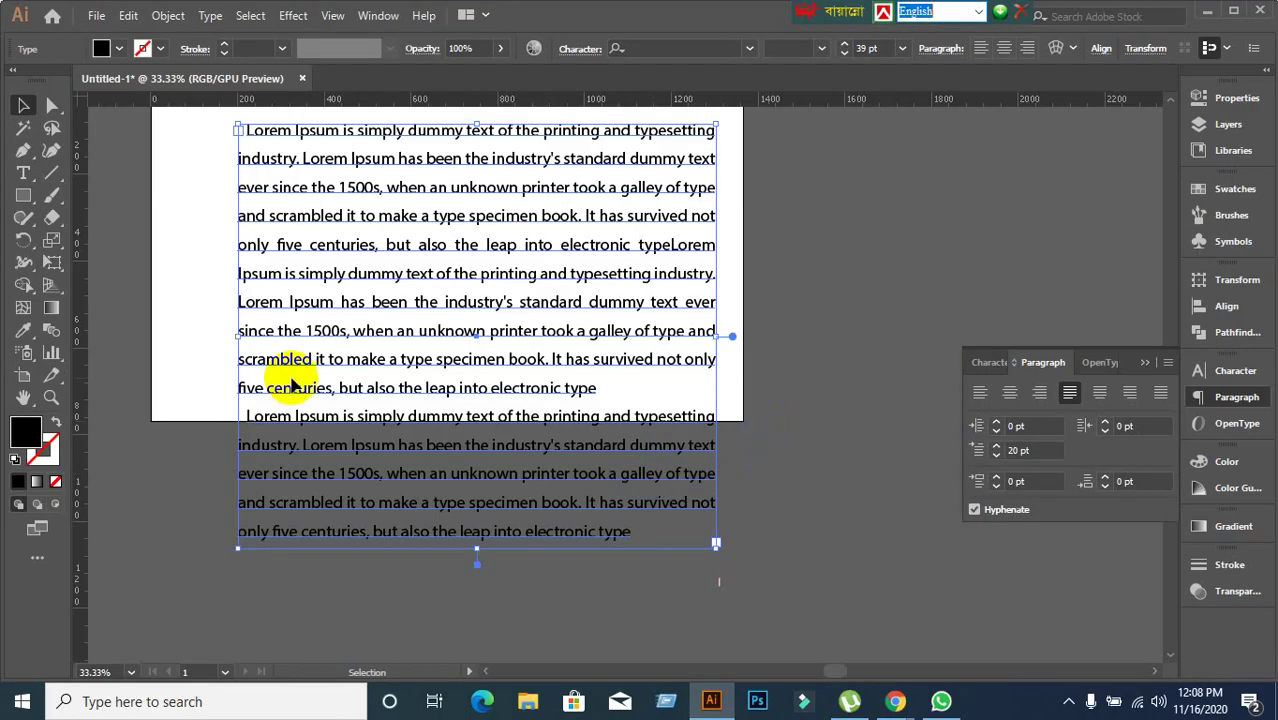
Extend the text frame's bottom edge slightly downward and reselect the whole frame.
{"action": "scroll", "coordinate": [290, 380], "scroll_direction": "up", "scroll_amount": 1}
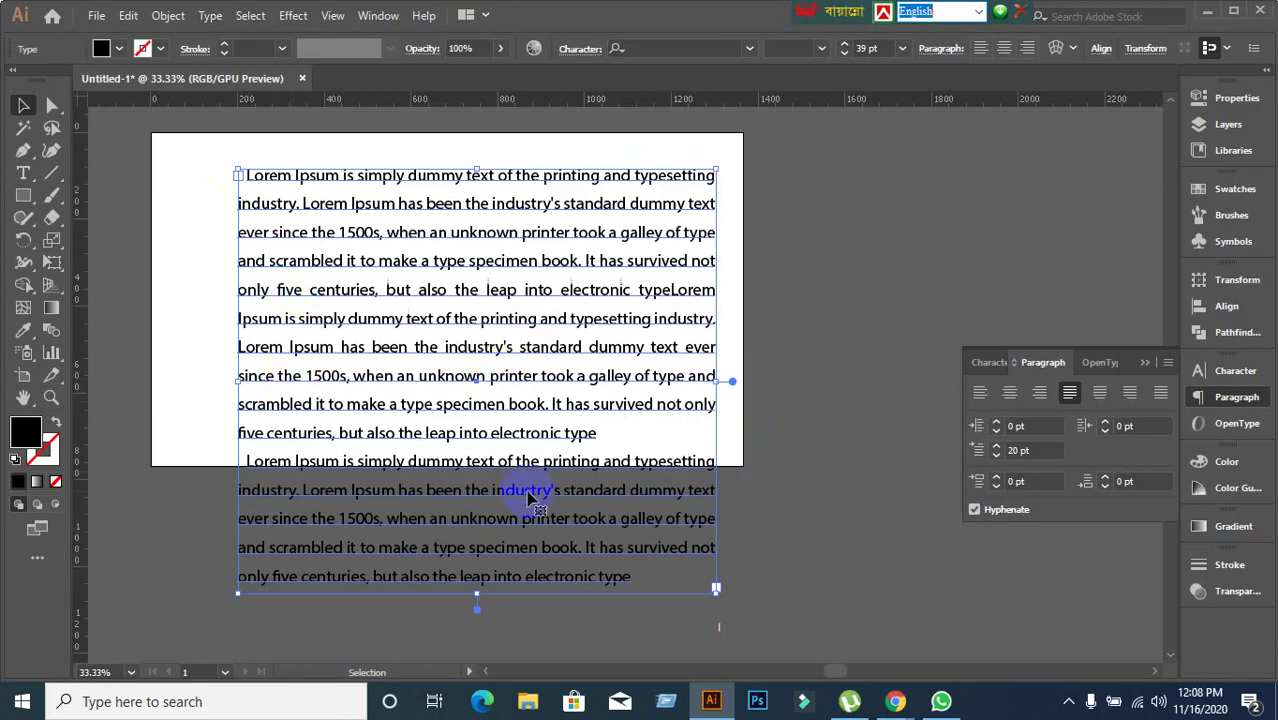
{"action": "scroll", "coordinate": [522, 491], "scroll_direction": "down", "scroll_amount": 2}
{"action": "left_click_drag", "start_coordinate": [481, 535], "coordinate": [485, 563]}
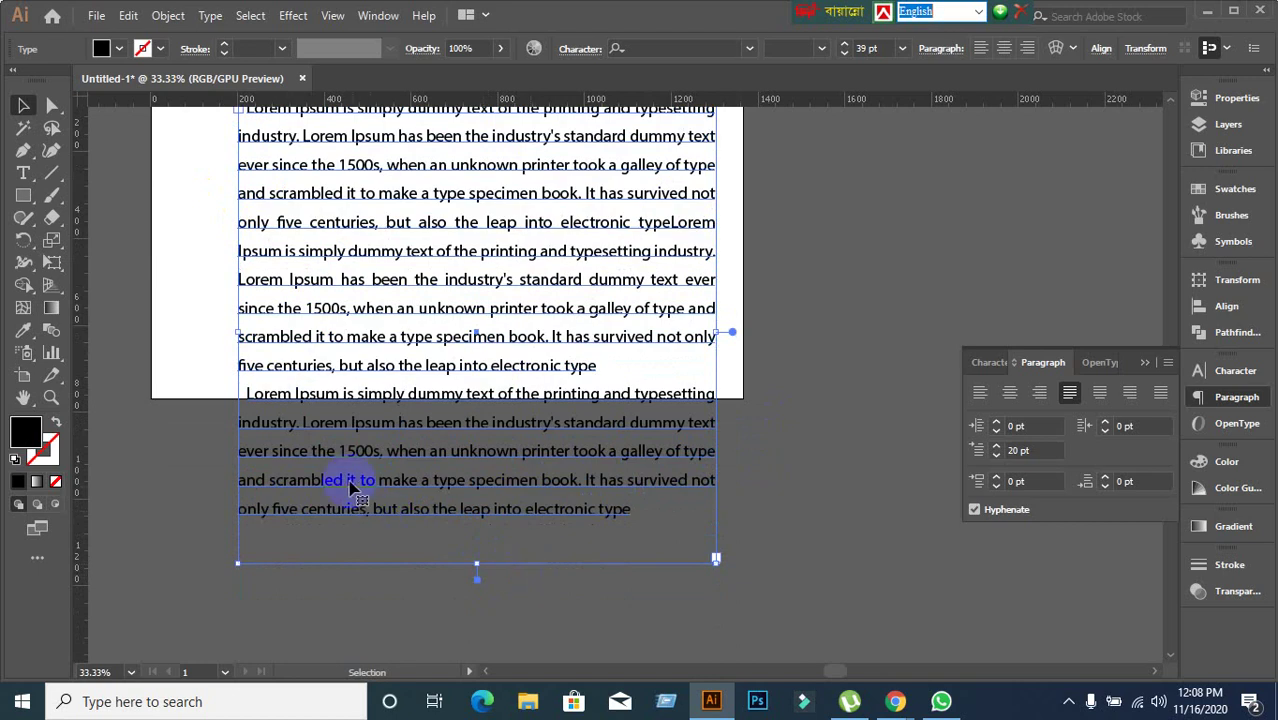
{"action": "left_click", "coordinate": [297, 421]}
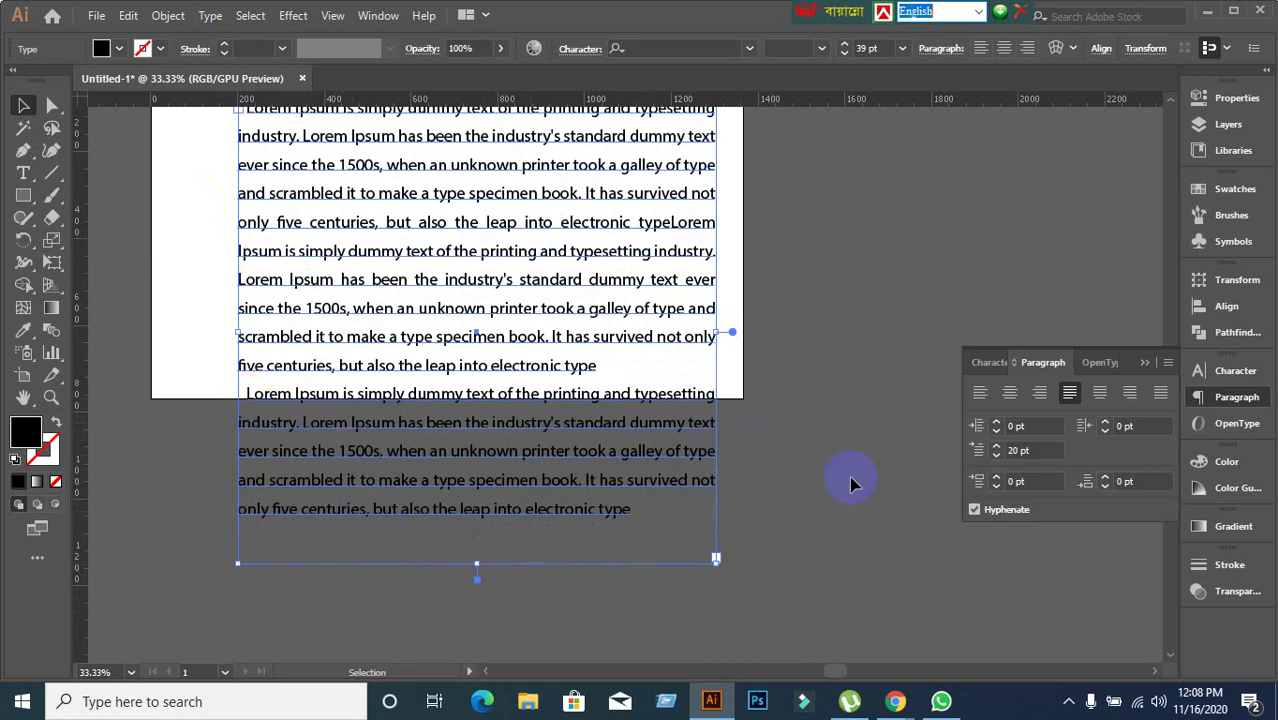
{"action": "left_click", "coordinate": [253, 398]}
{"action": "double_click", "coordinate": [250, 400]}
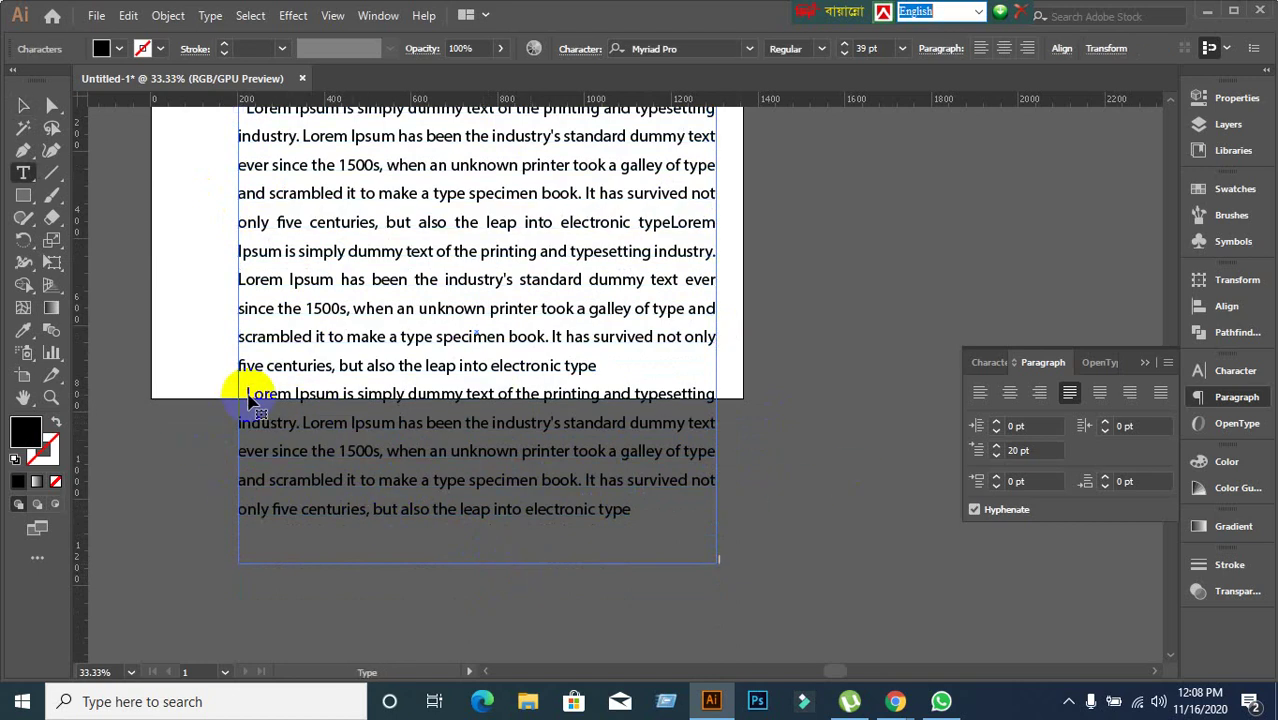
{"action": "scroll", "coordinate": [370, 340], "scroll_direction": "up", "scroll_amount": 2}
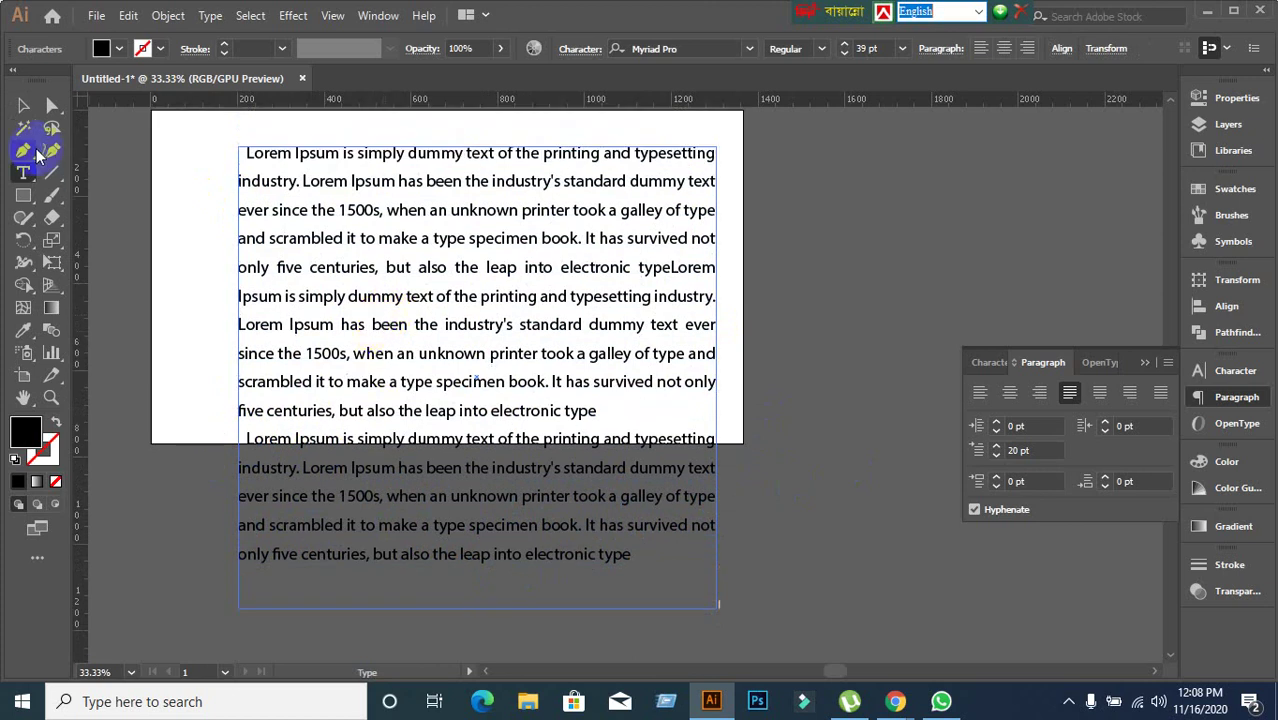
{"action": "left_click", "coordinate": [24, 106]}
{"action": "left_click", "coordinate": [285, 251]}
{"action": "scroll", "coordinate": [320, 265], "scroll_direction": "up", "scroll_amount": 2}
{"action": "left_click", "coordinate": [351, 260]}
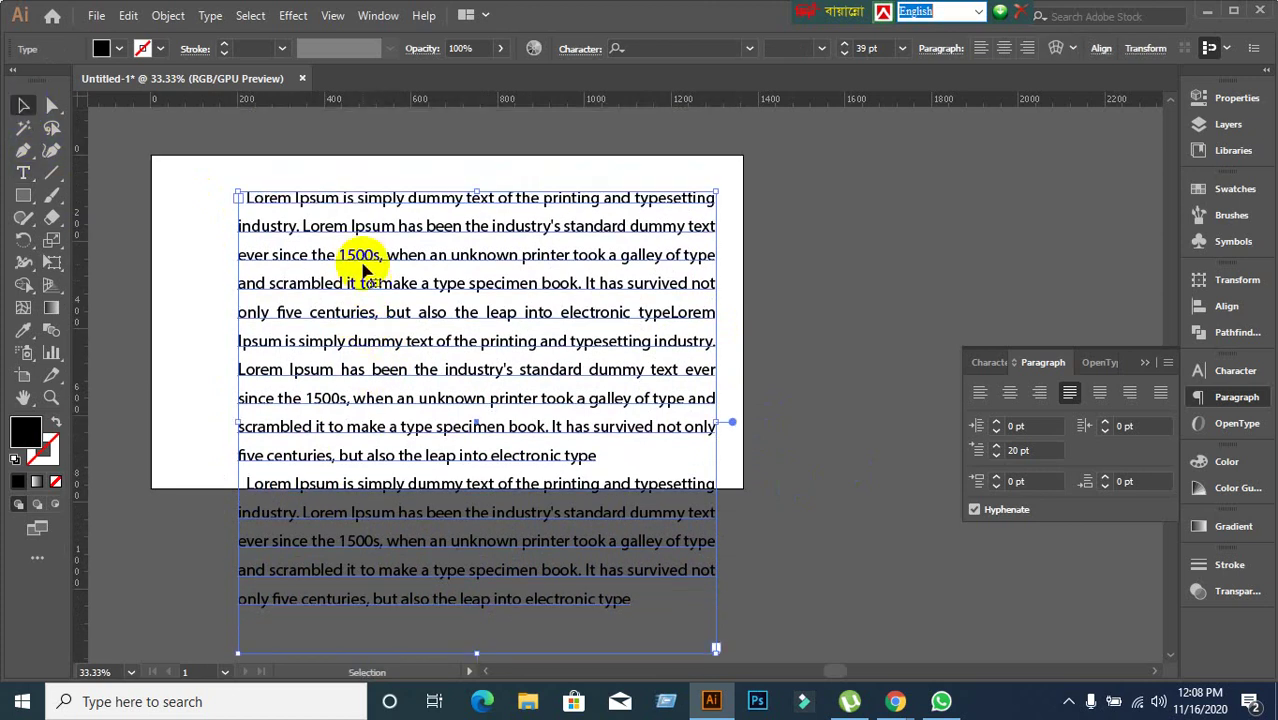
Preview 20 pt Space After Paragraph, then undo it back to 0 pt.
{"action": "double_click", "coordinate": [442, 276]}
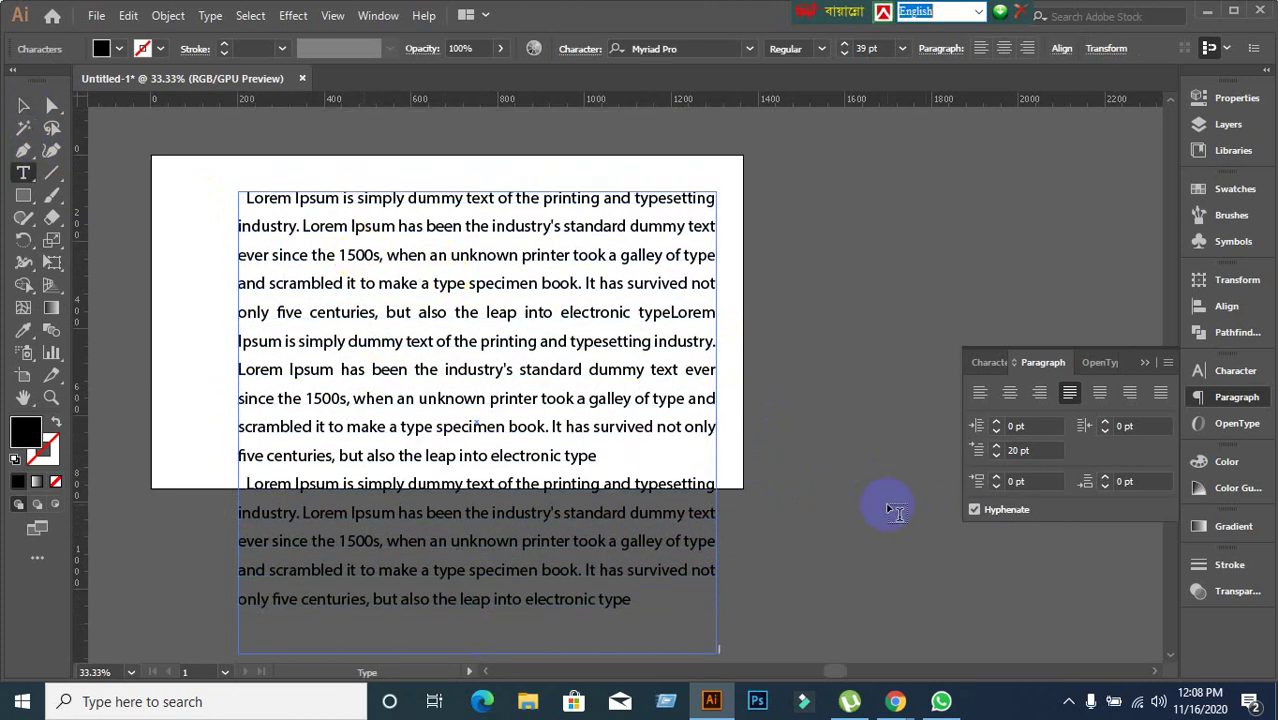
{"action": "left_click", "coordinate": [1128, 482]}
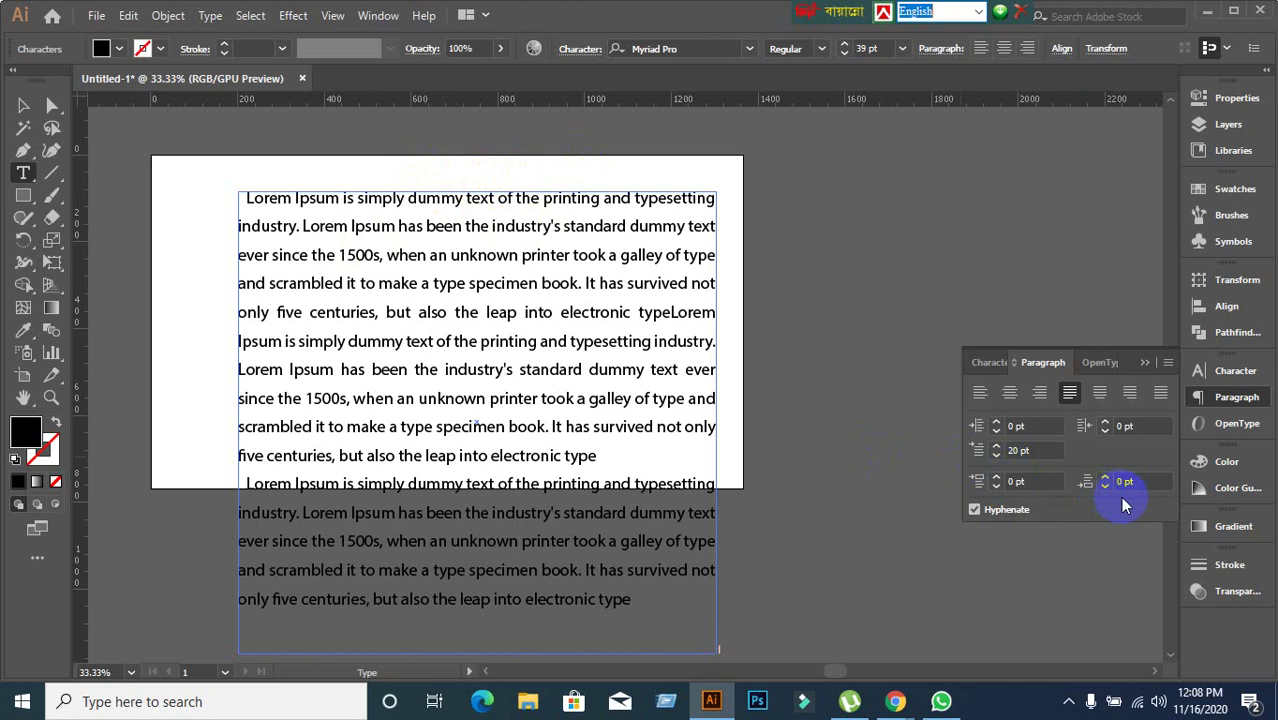
{"action": "left_click", "coordinate": [1144, 483]}
{"action": "type", "text": "20"}
{"action": "key", "text": "Return"}
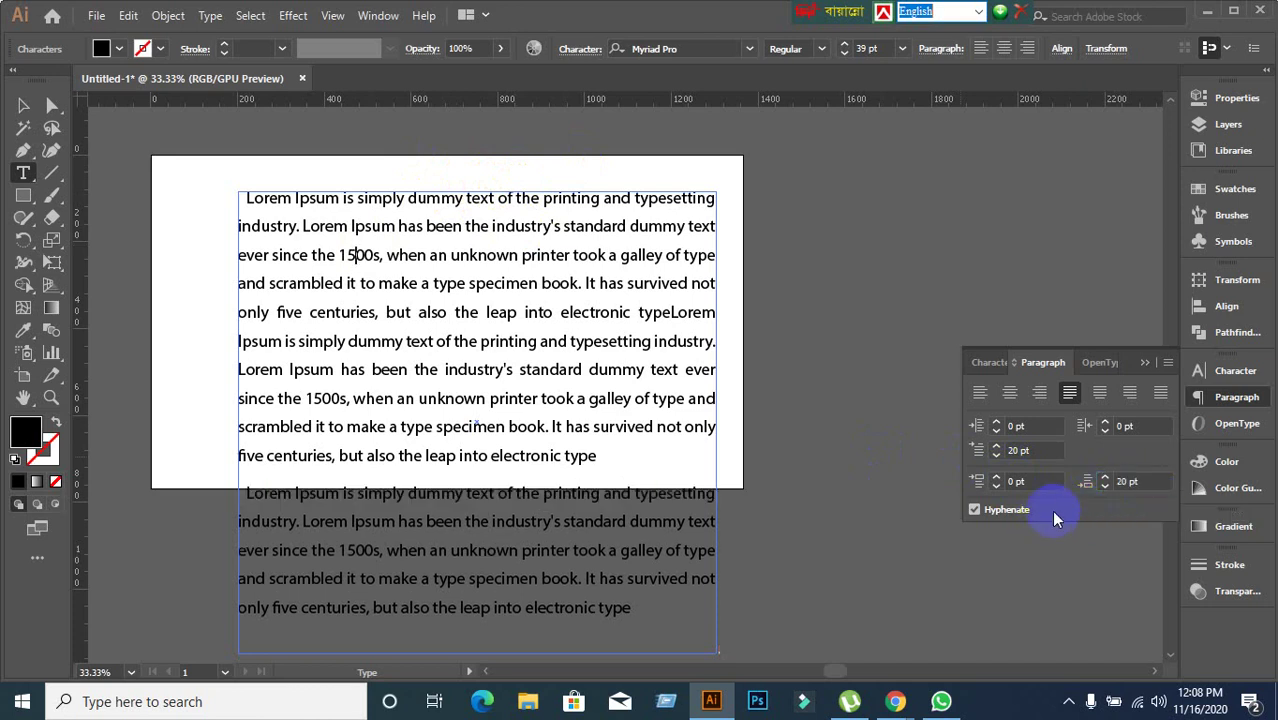
{"action": "key", "text": "ctrl+z"}
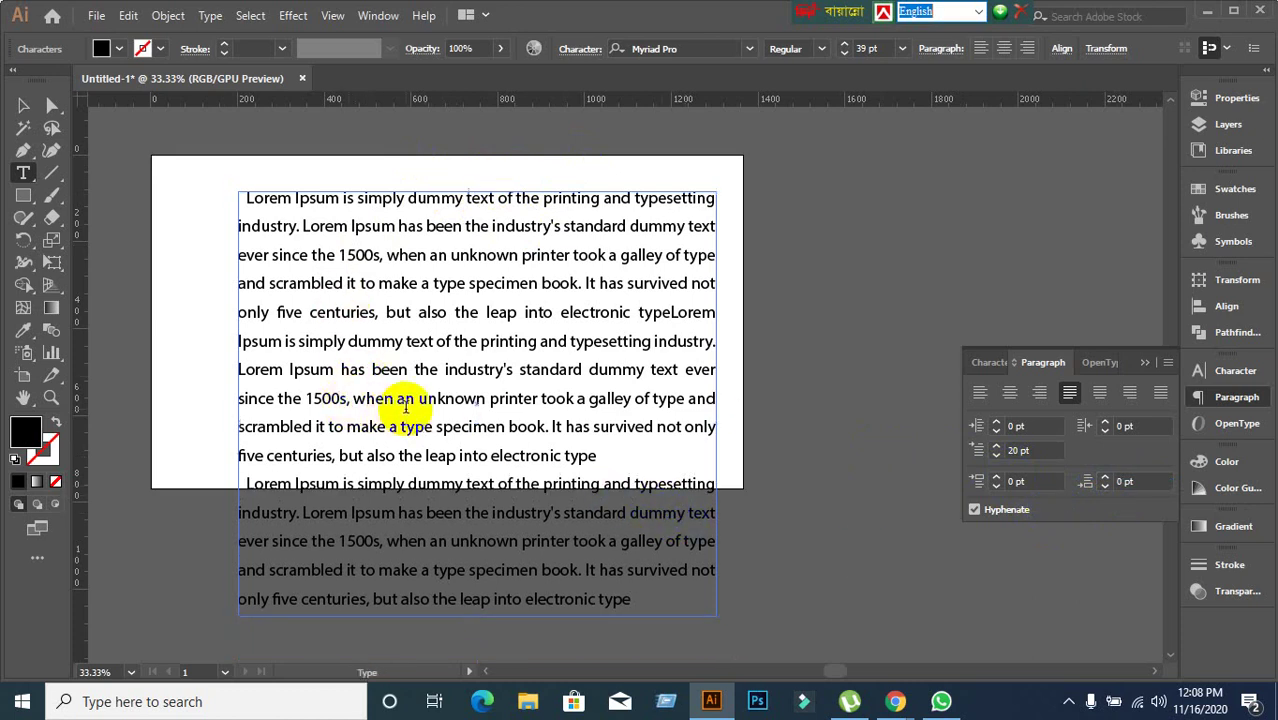
{"action": "scroll", "coordinate": [413, 470], "scroll_direction": "down", "scroll_amount": 1}
{"action": "scroll", "coordinate": [413, 475], "scroll_direction": "up", "scroll_amount": 1}
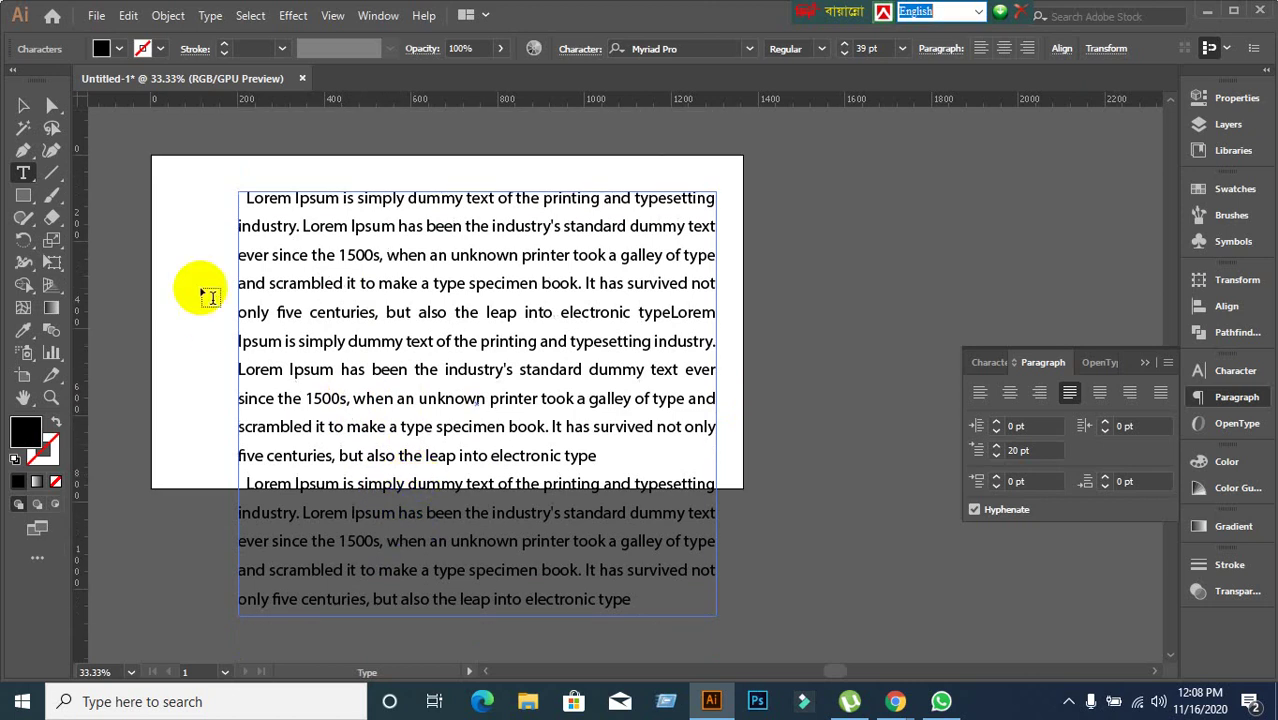
Clear all the frame's text and paste the Lorem Ipsum paragraph in three times.
{"action": "left_click", "coordinate": [23, 105]}
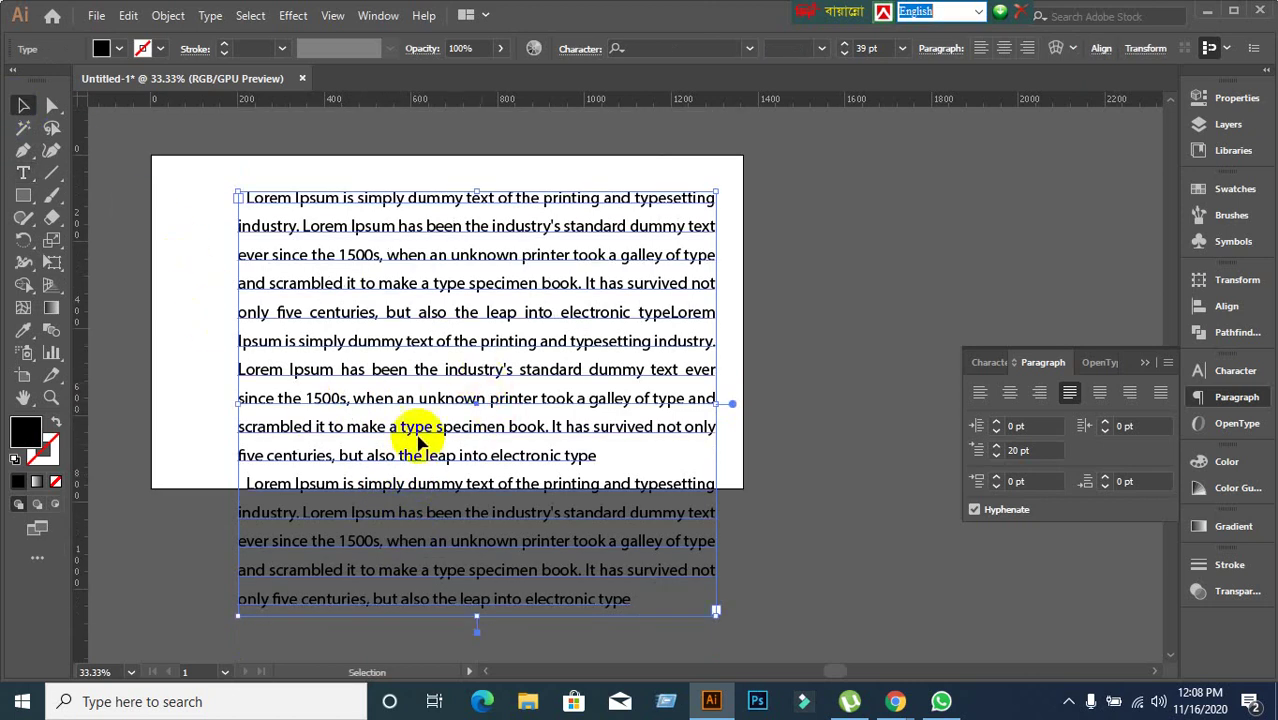
{"action": "key", "text": "t"}
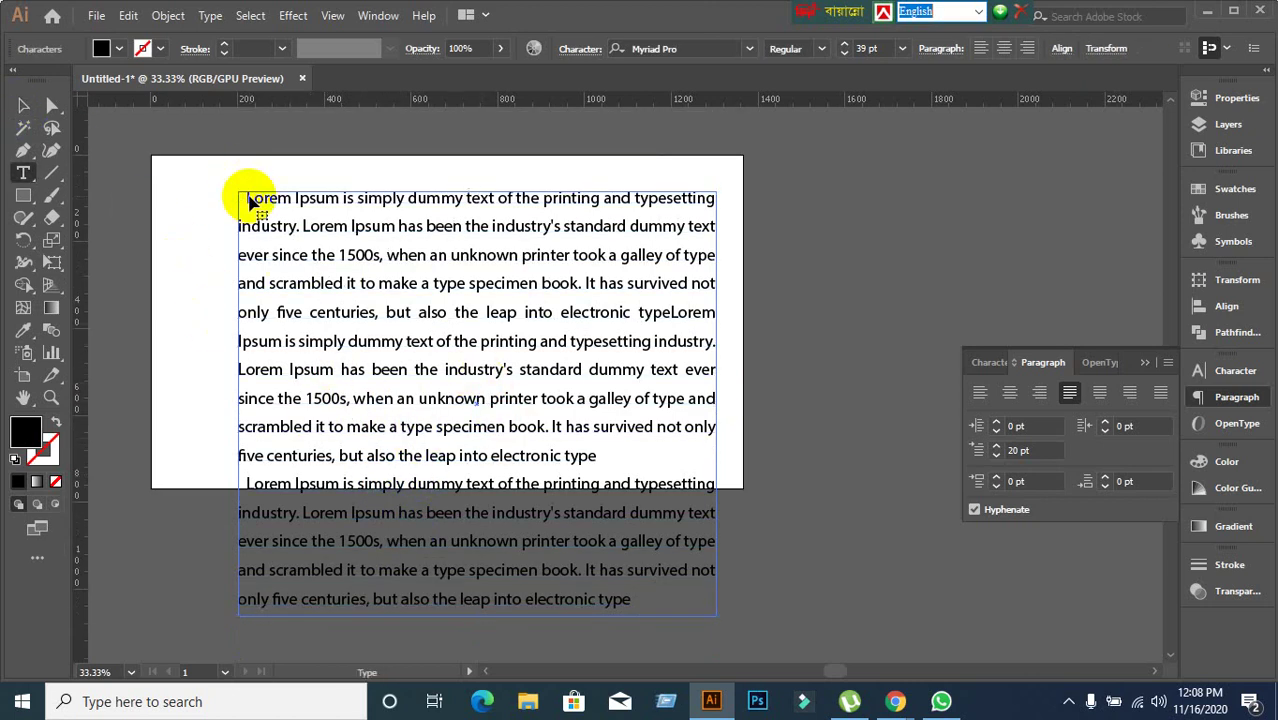
{"action": "key", "text": "ctrl+a"}
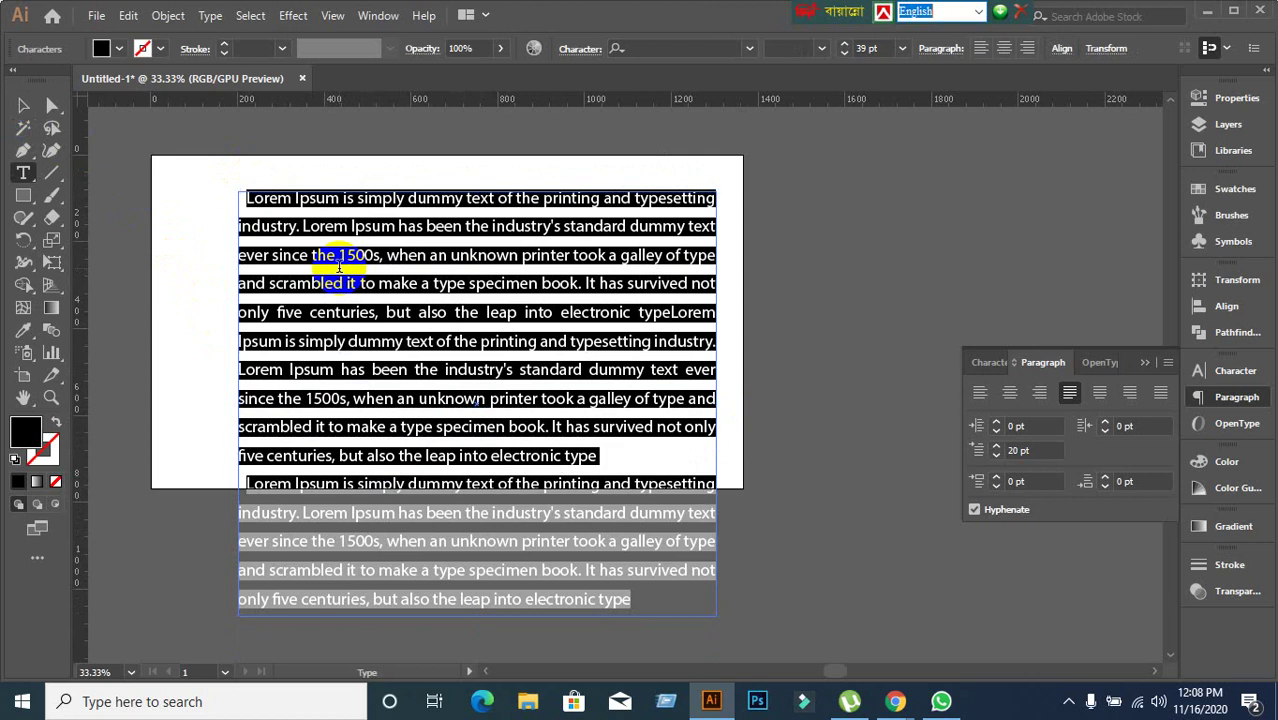
{"action": "key", "text": "Delete"}
{"action": "type", "text": "Lorem Ipsum is simply dummy text of the printing and typesetting industry. Lorem Ipsum has been the industry's standard dummy text ever since the 1500s, when an unknown printer took a galley of type and scrambled it to make a type specimen book. It has survived not only five centuries, but also the leap into electronic type"}
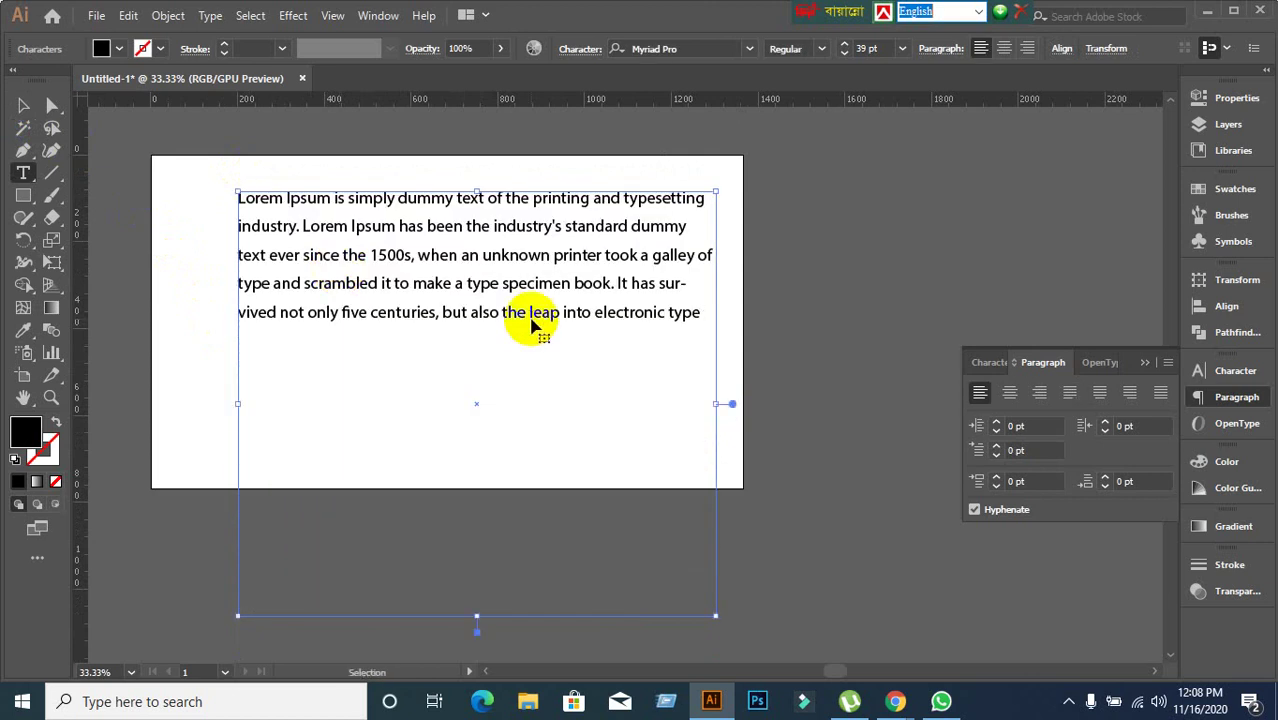
{"action": "type", "text": "Lorem Ipsum is simply dummy text of the printing and typesetting industry. Lorem Ipsum has been the industry's standard dummy text ever since the 1500s, when an unknown printer took a galley of type and scrambled it to make a type specimen book. It has survived not only five centuries, but also the leap into electronic type"}
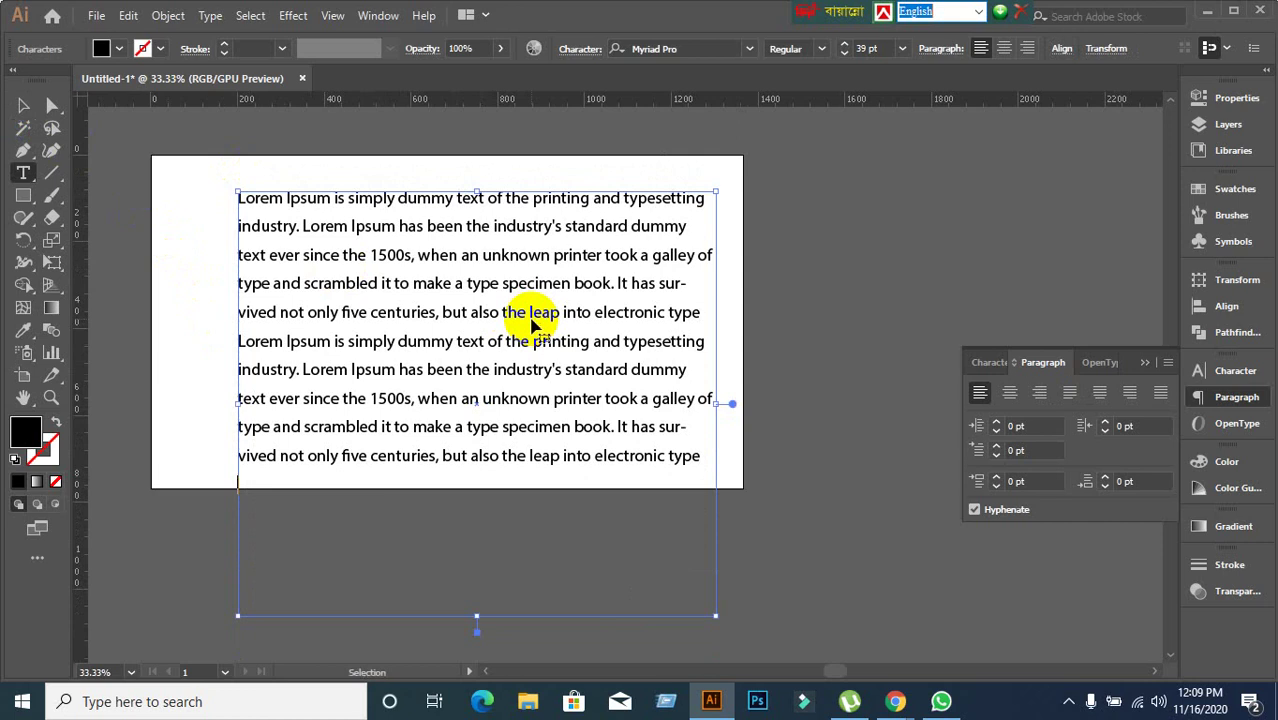
{"action": "type", "text": "Lorem Ipsum is simply dummy text of the printing and typesetting industry. Lorem Ipsum has been the industry's standard dummy text ever since the 1500s, when an unknown printer took a galley of type and scrambled it to make a type specimen book. It has survived not only five centuries, but also the leap into electronic type"}
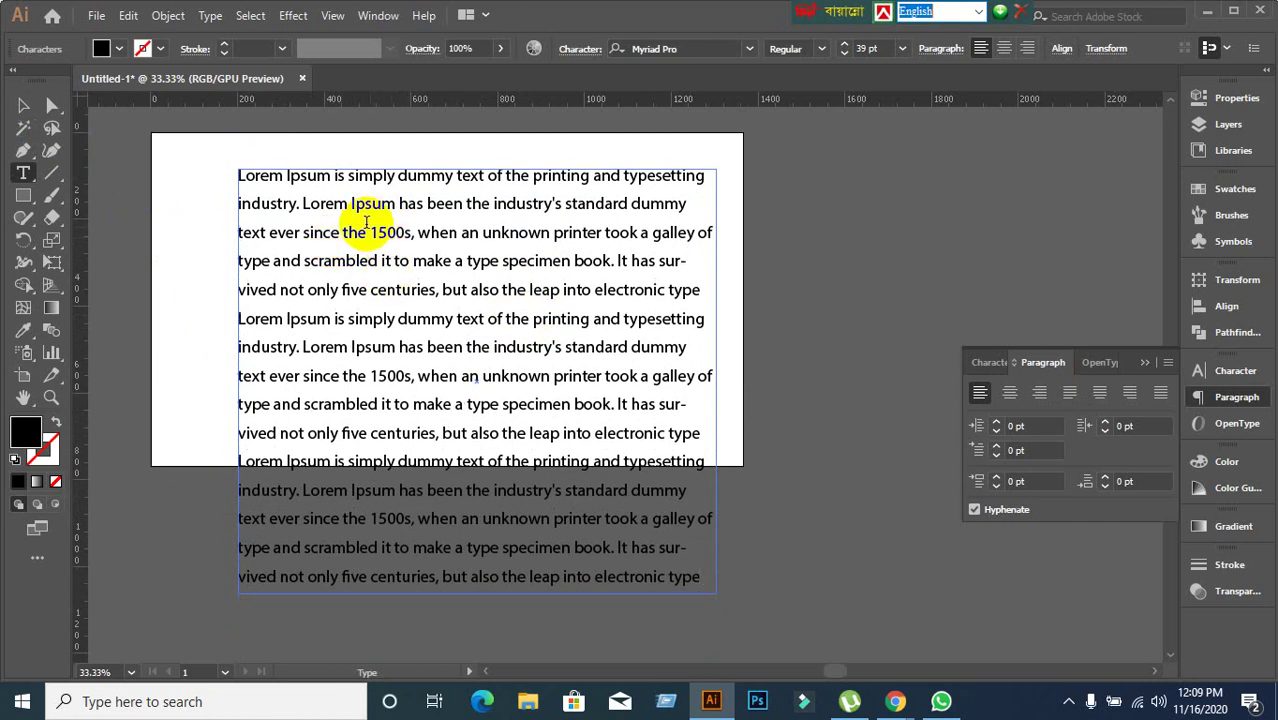
Apply 20 pt space after the paragraphs and place the cursor in the second paragraph.
{"action": "left_click", "coordinate": [1132, 482]}
{"action": "type", "text": "20"}
{"action": "key", "text": "Return"}
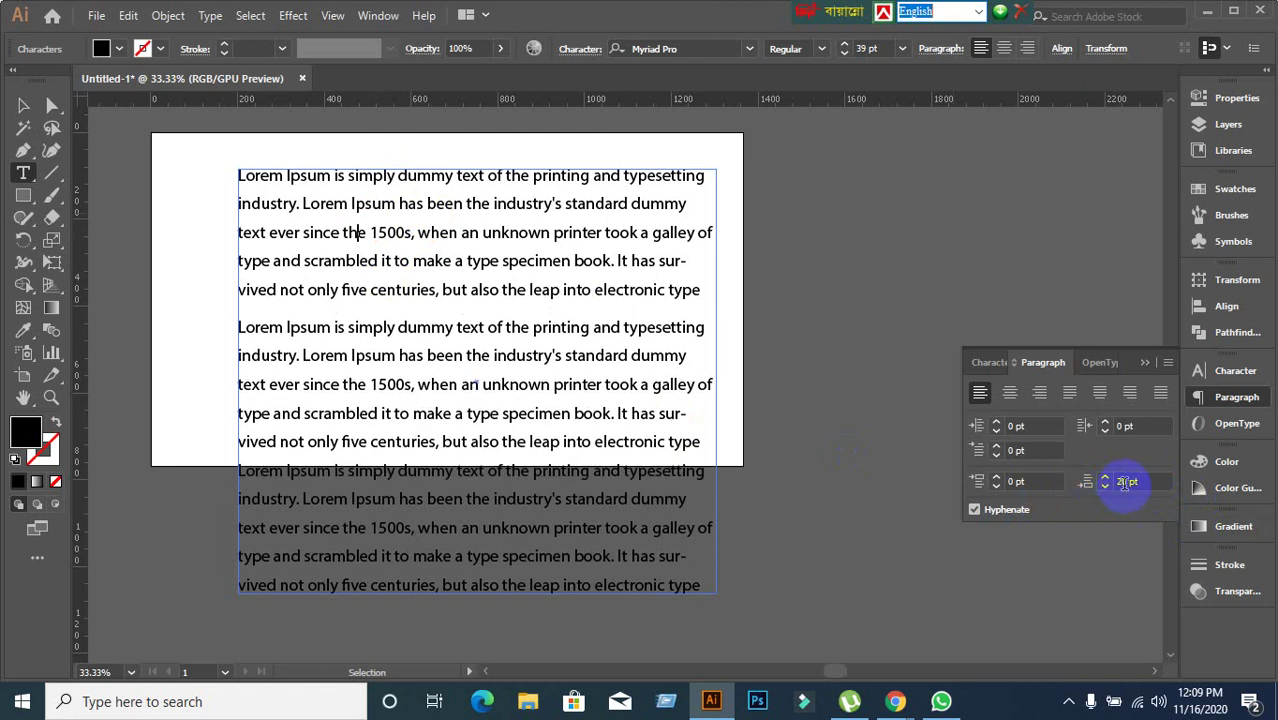
{"action": "left_click", "coordinate": [440, 364]}
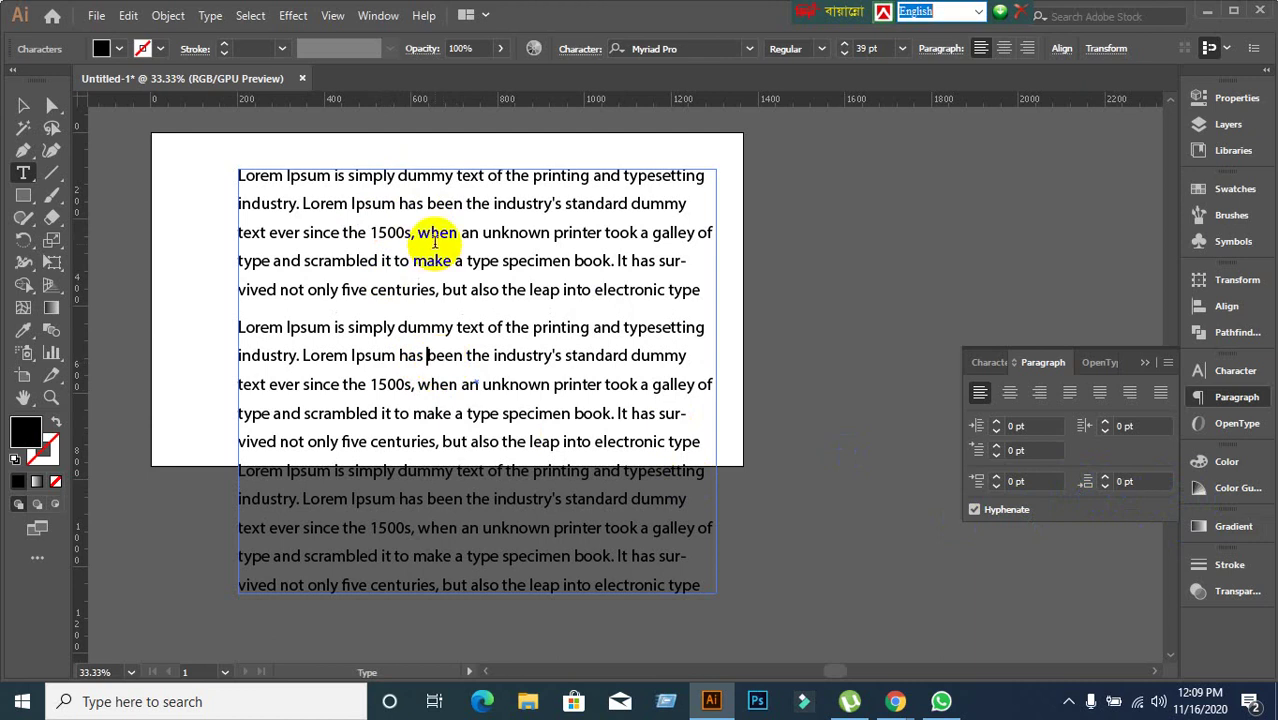
{"action": "left_click", "coordinate": [413, 515]}
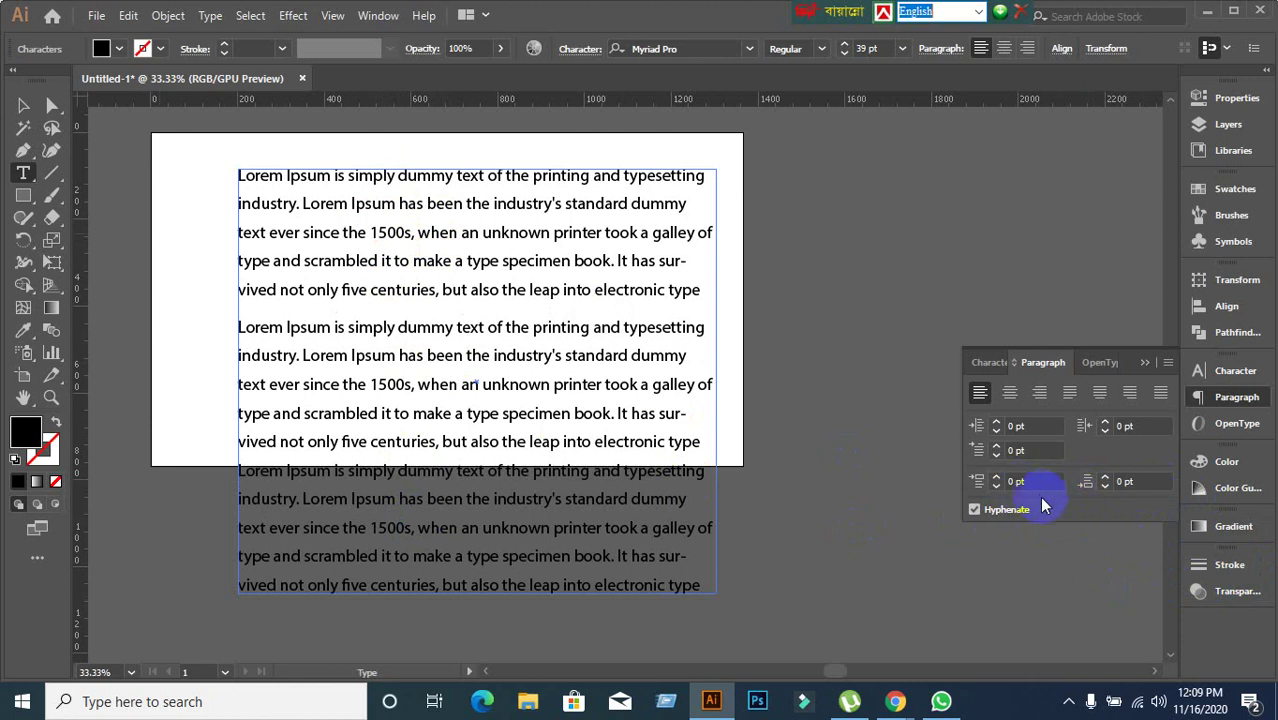
Set the second paragraph's Space Before and Space After to 30 pt each.
{"action": "left_click", "coordinate": [1027, 482]}
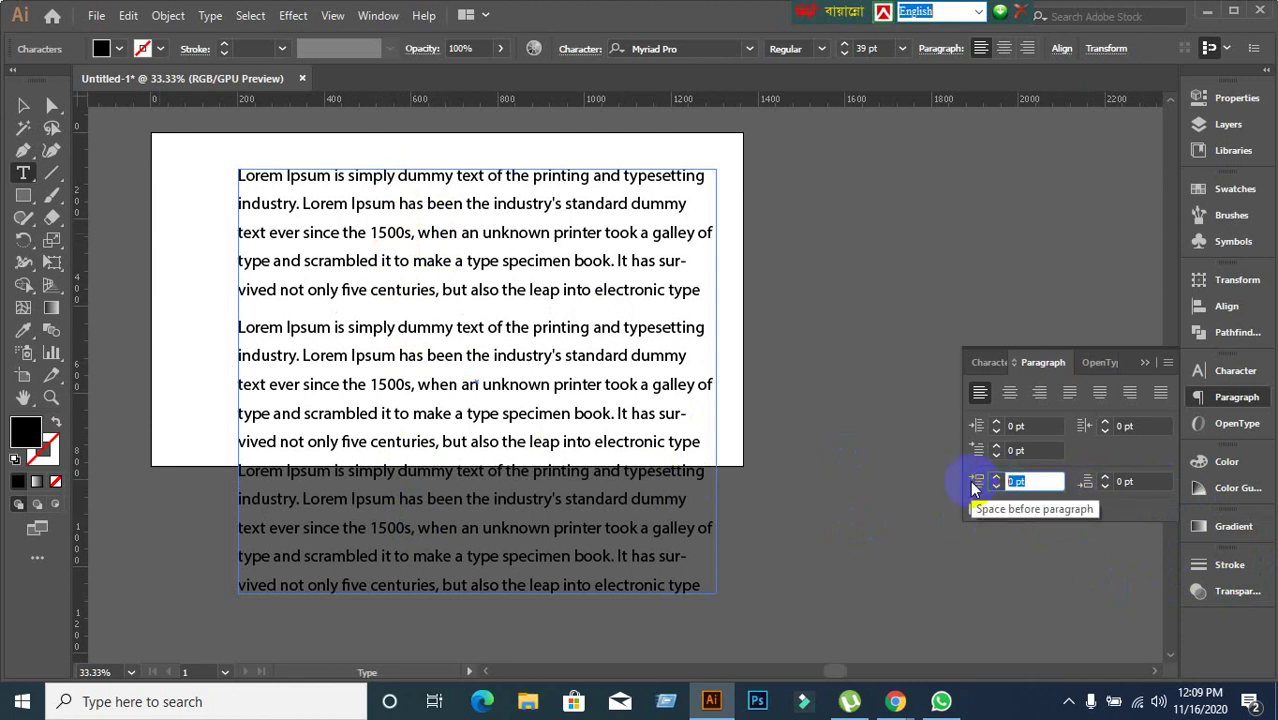
{"action": "type", "text": "0"}
{"action": "key", "text": "Return"}
{"action": "left_click", "coordinate": [1135, 486]}
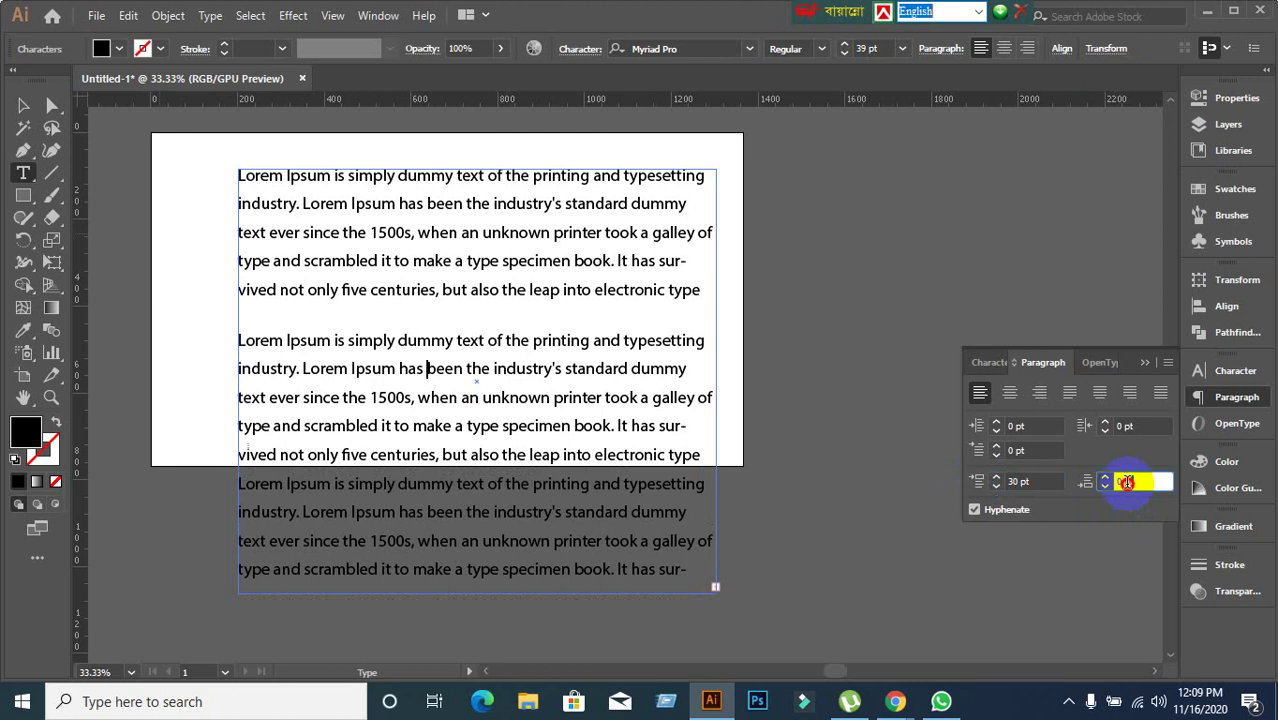
{"action": "type", "text": "30"}
{"action": "key", "text": "Return"}
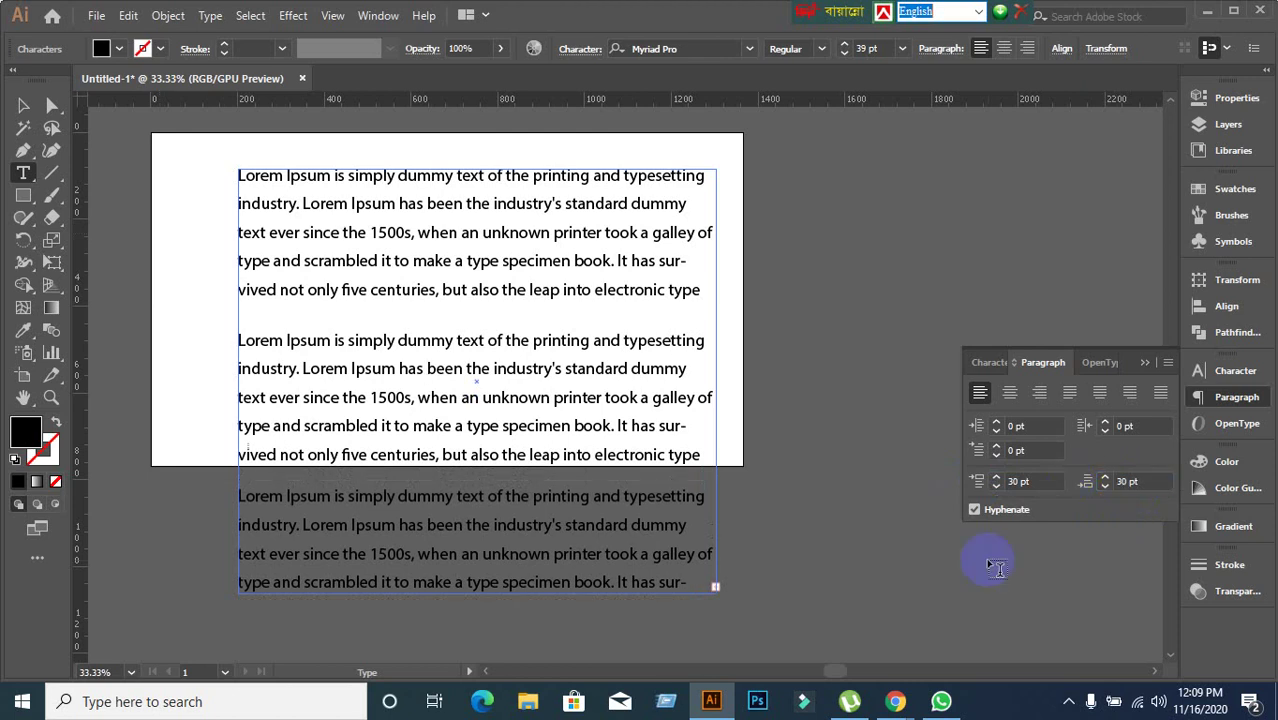
{"action": "left_click", "coordinate": [445, 528]}
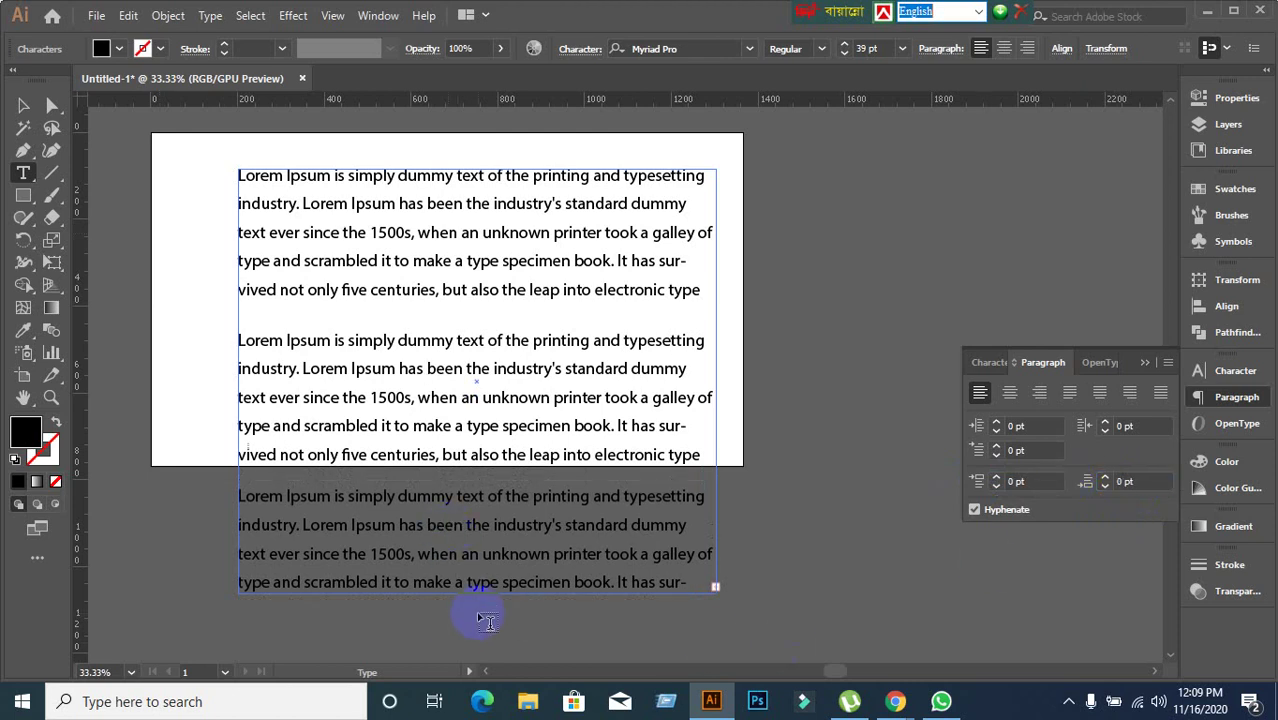
{"action": "left_click", "coordinate": [18, 109]}
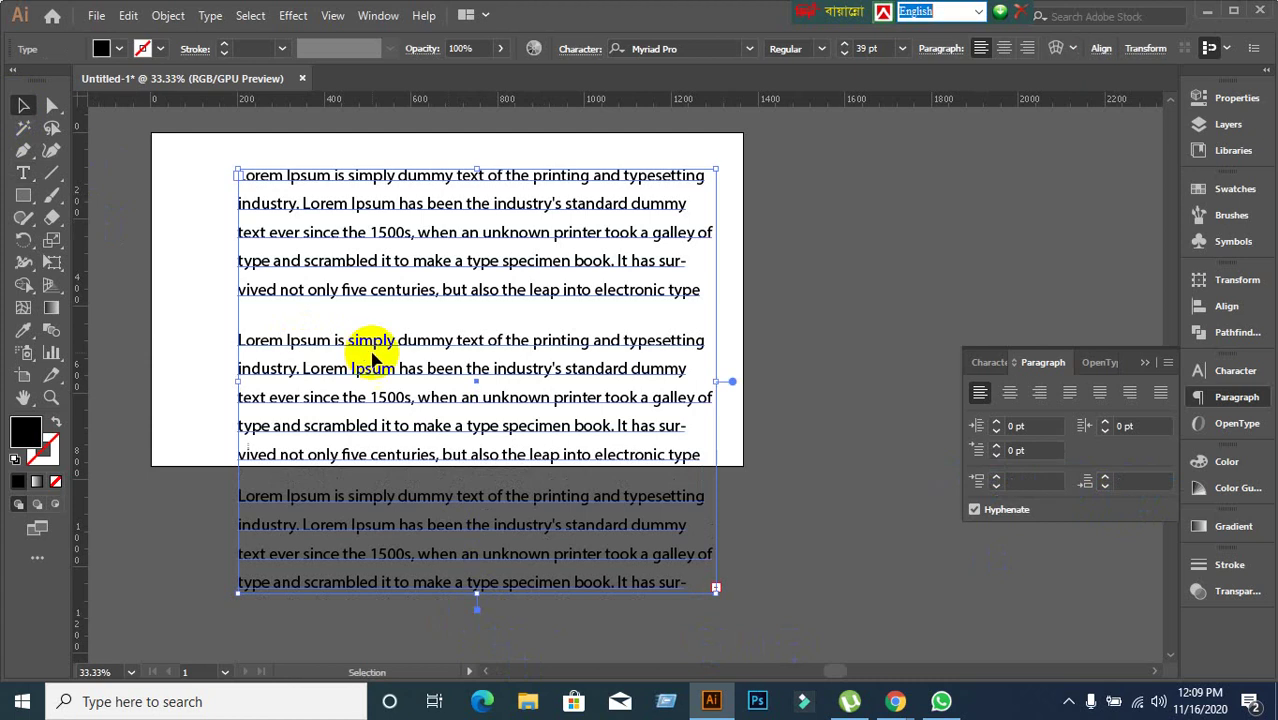
Drag the frame taller and try 30 pt space after the third paragraph.
{"action": "scroll", "coordinate": [374, 358], "scroll_direction": "down", "scroll_amount": 2}
{"action": "left_click_drag", "start_coordinate": [477, 504], "coordinate": [477, 623]}
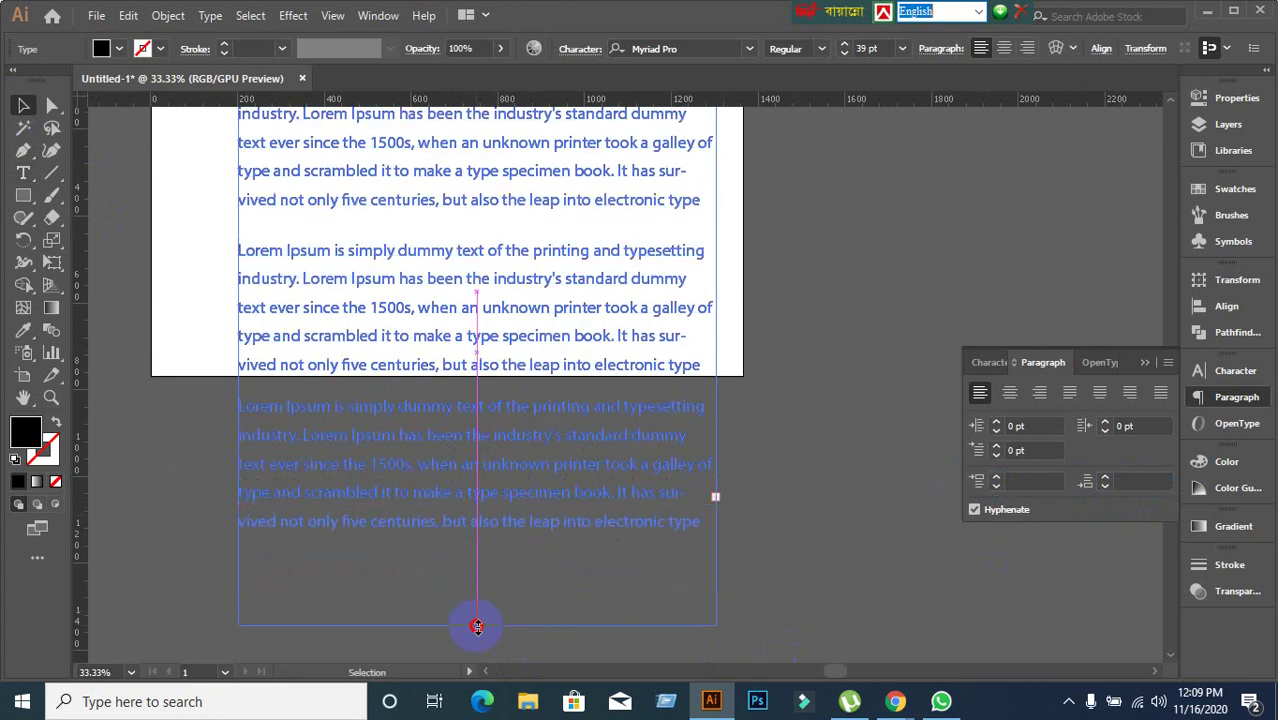
{"action": "double_click", "coordinate": [419, 463]}
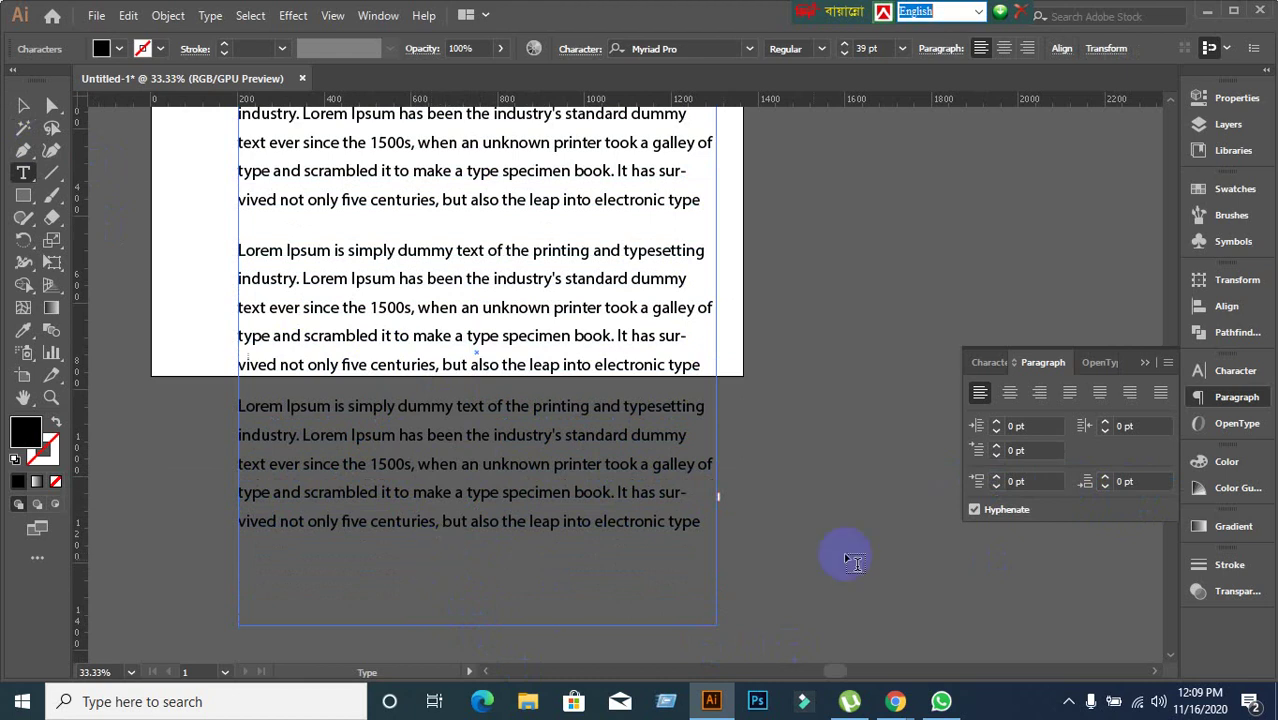
{"action": "left_click", "coordinate": [1130, 482]}
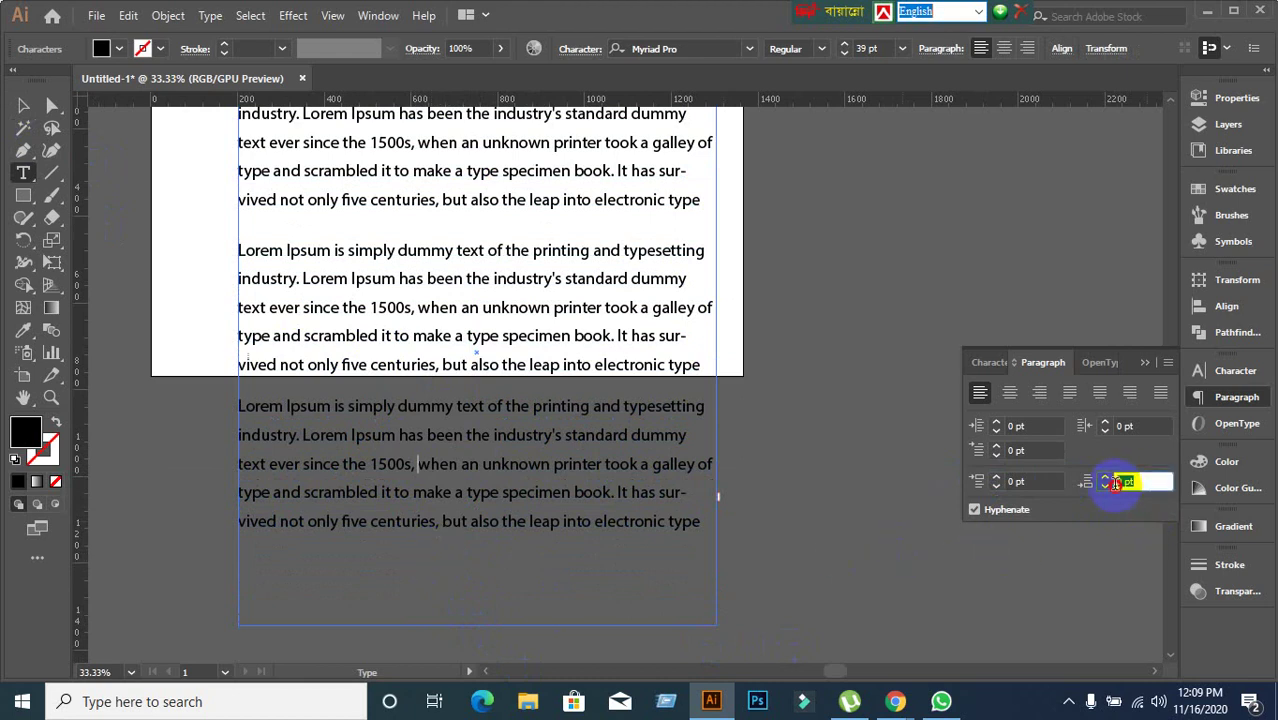
{"action": "type", "text": "30"}
{"action": "key", "text": "Return"}
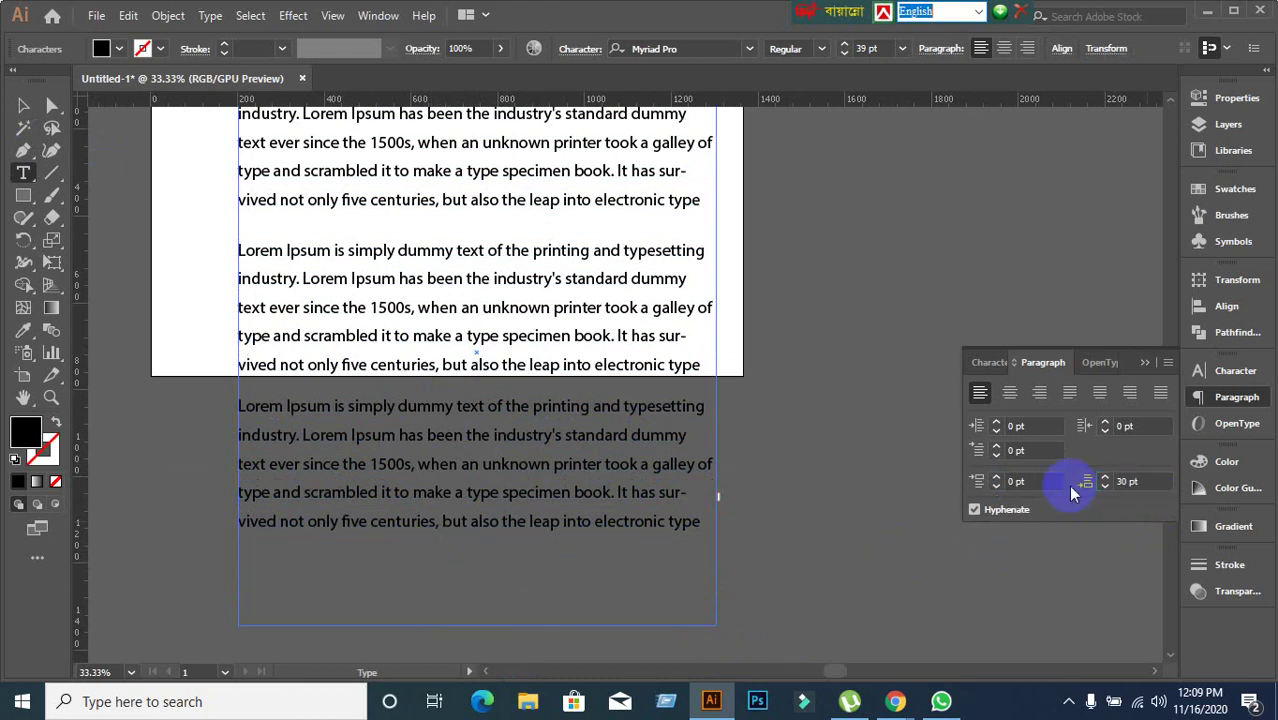
Reset the third paragraph's space after to 0 pt and give it 40 pt space before.
{"action": "left_click", "coordinate": [1128, 481]}
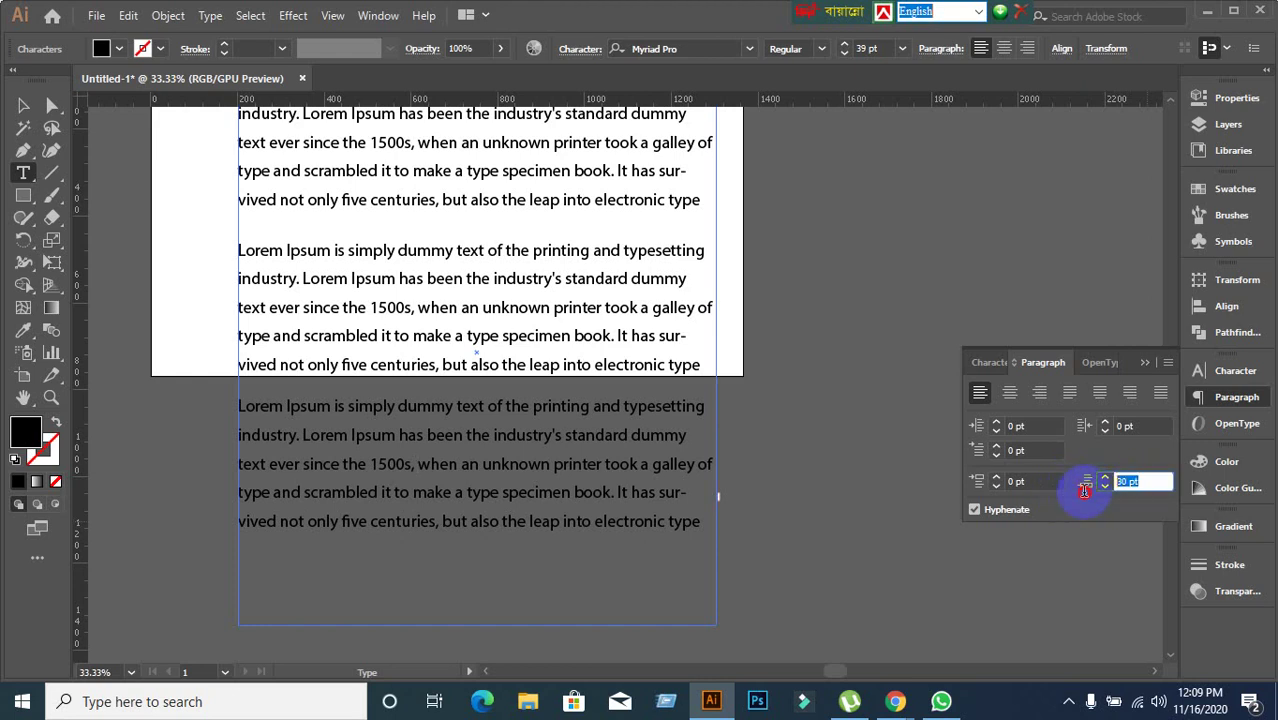
{"action": "type", "text": "0"}
{"action": "key", "text": "Return"}
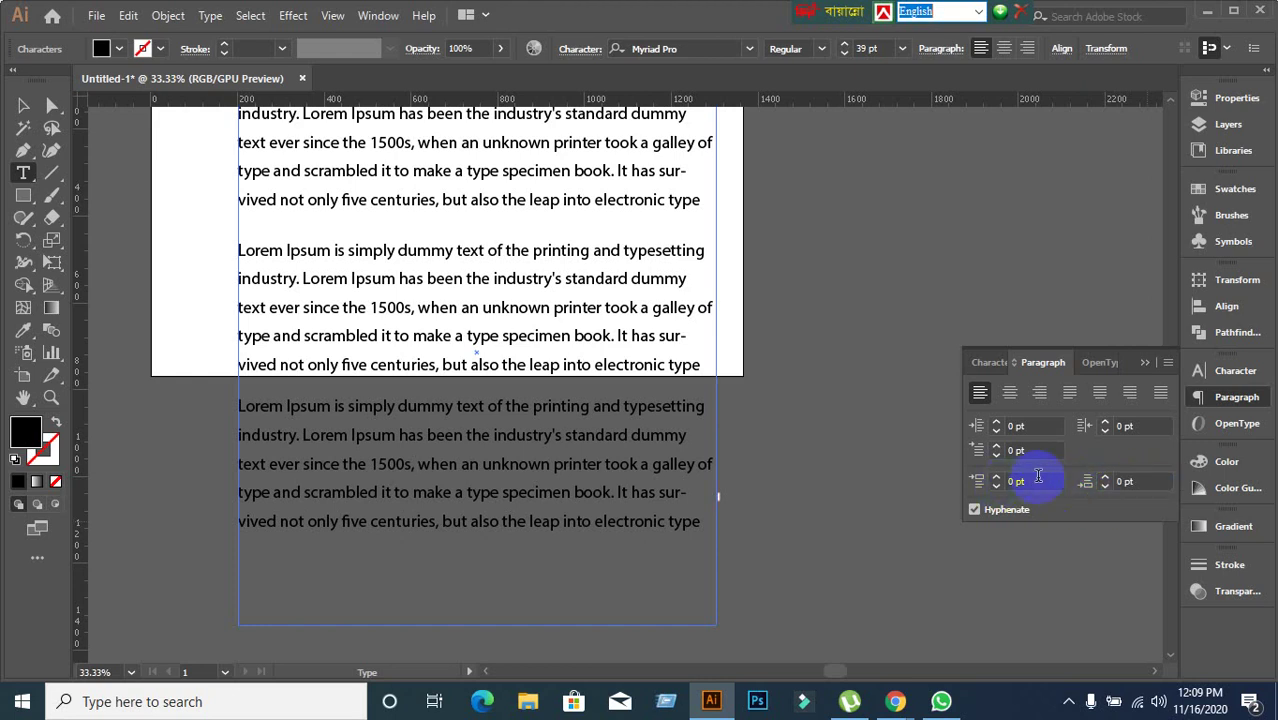
{"action": "left_click", "coordinate": [1038, 479]}
{"action": "type", "text": "4"}
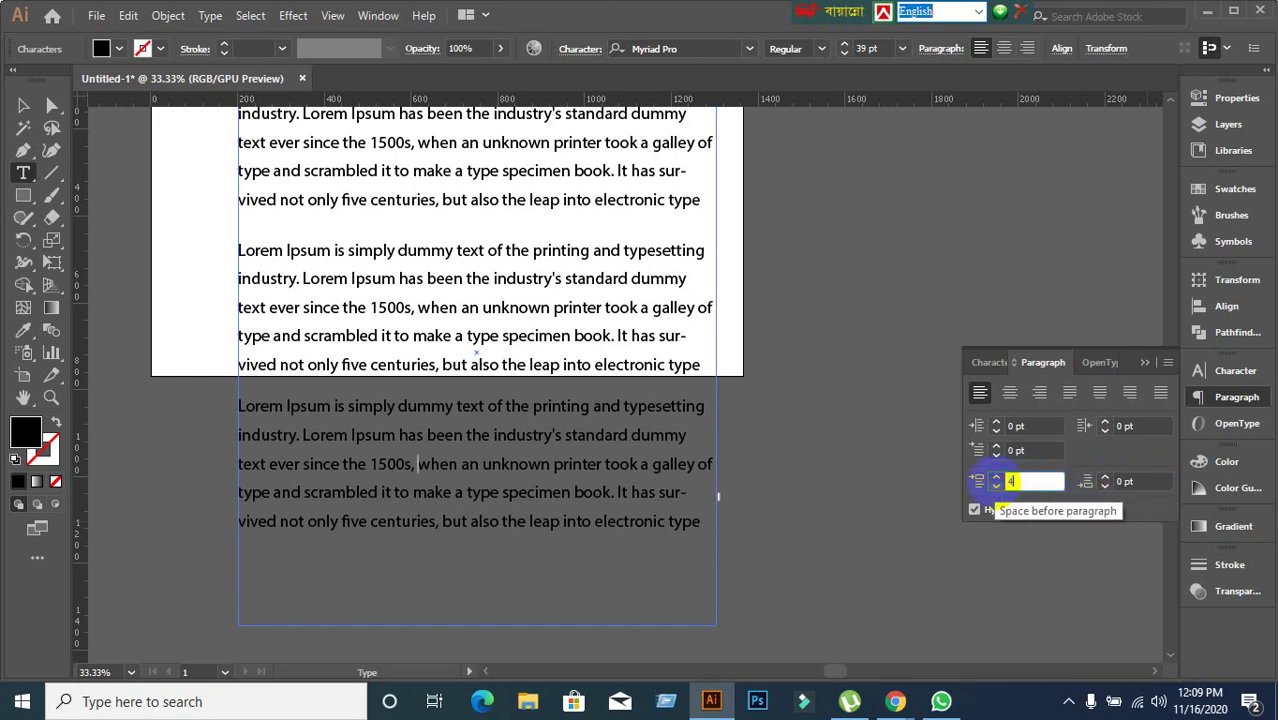
{"action": "type", "text": "0"}
{"action": "key", "text": "Return"}
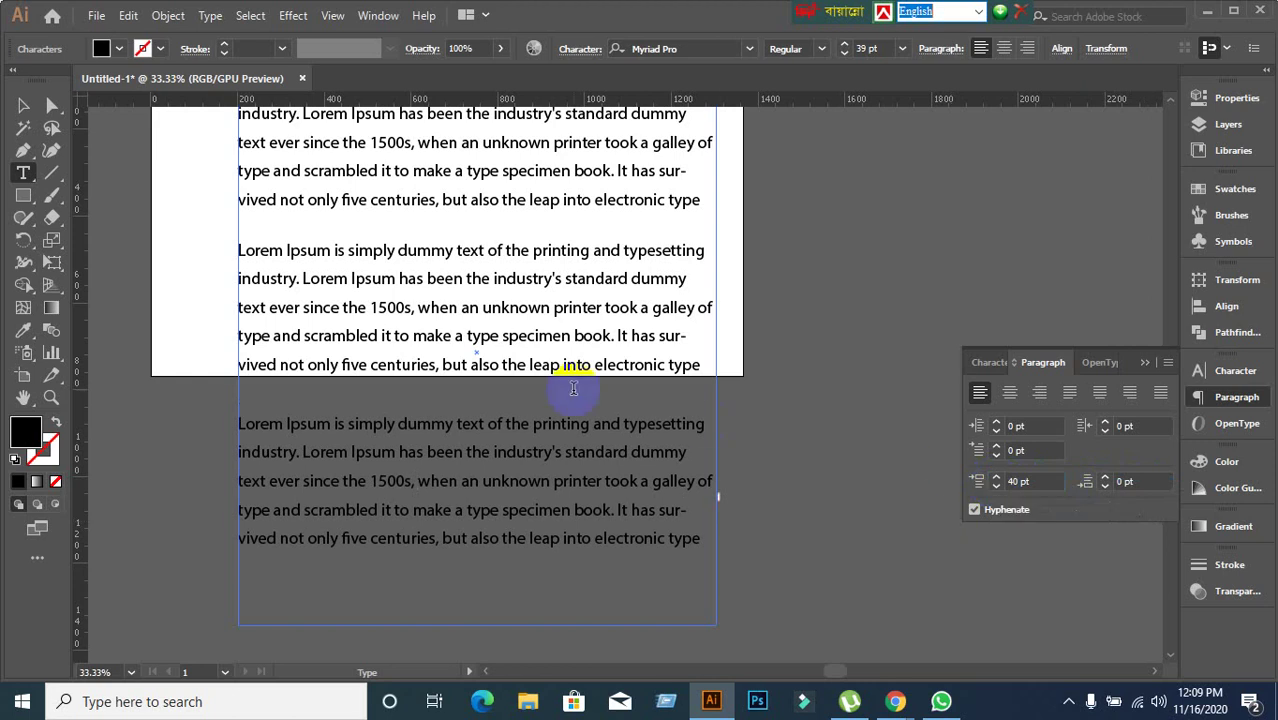
{"action": "scroll", "coordinate": [571, 391], "scroll_direction": "up", "scroll_amount": 1}
{"action": "left_click", "coordinate": [24, 106]}
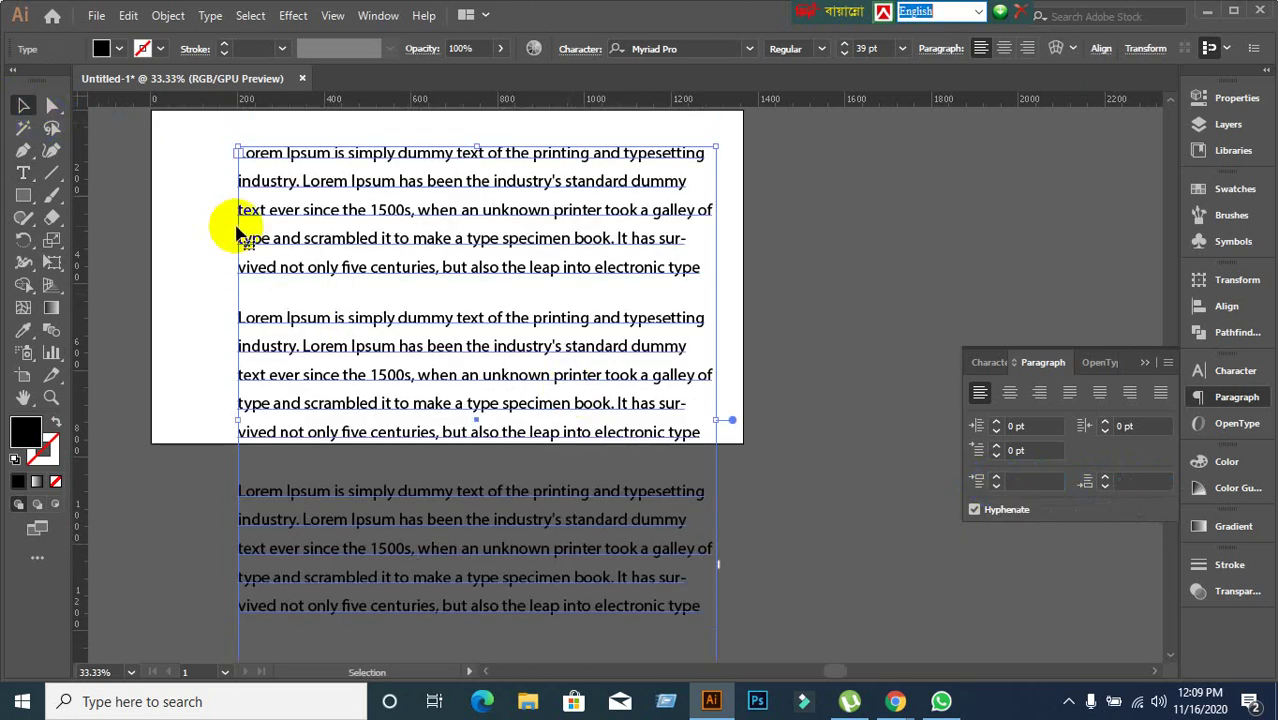
Select everything on the artboard and delete the Lorem Ipsum text frame.
{"action": "scroll", "coordinate": [240, 228], "scroll_direction": "down", "scroll_amount": 2}
{"action": "scroll", "coordinate": [257, 240], "scroll_direction": "up", "scroll_amount": 1}
{"action": "left_click", "coordinate": [860, 330]}
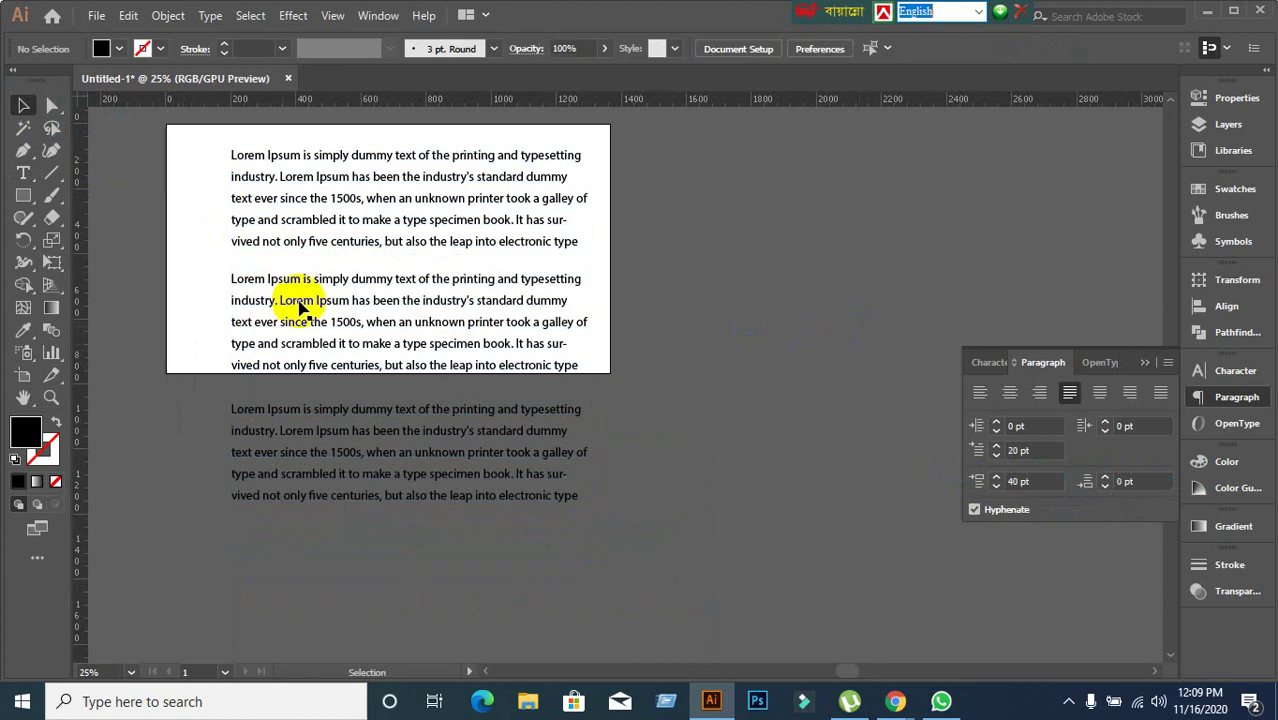
{"action": "key", "text": "ctrl+a"}
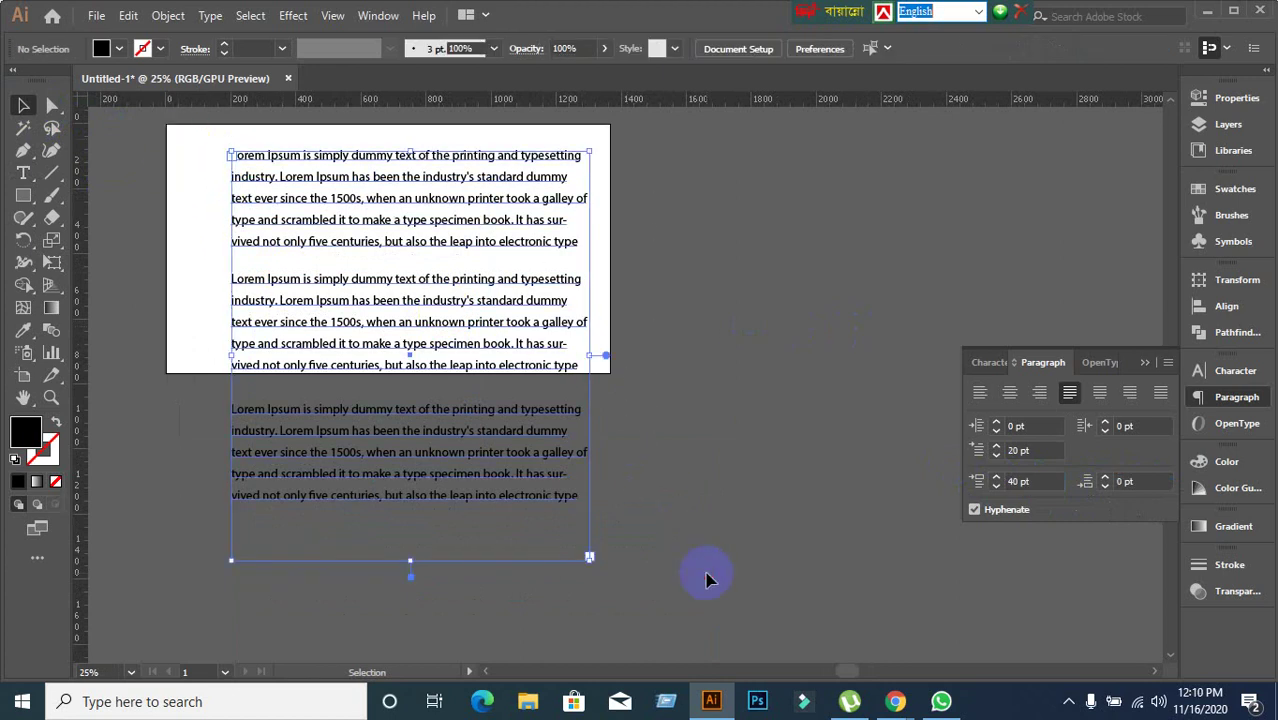
{"action": "key", "text": "Delete"}
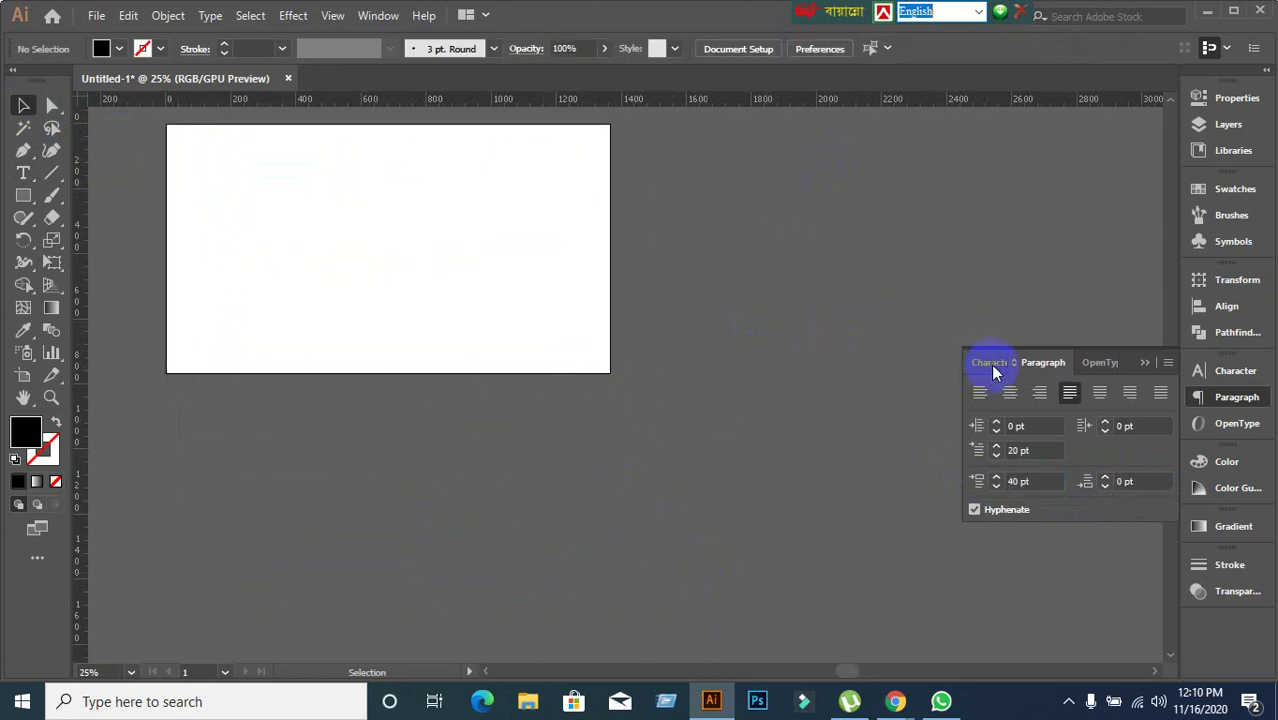
Toggle between the Character and Paragraph tabs, then close the panel group.
{"action": "left_click", "coordinate": [990, 362]}
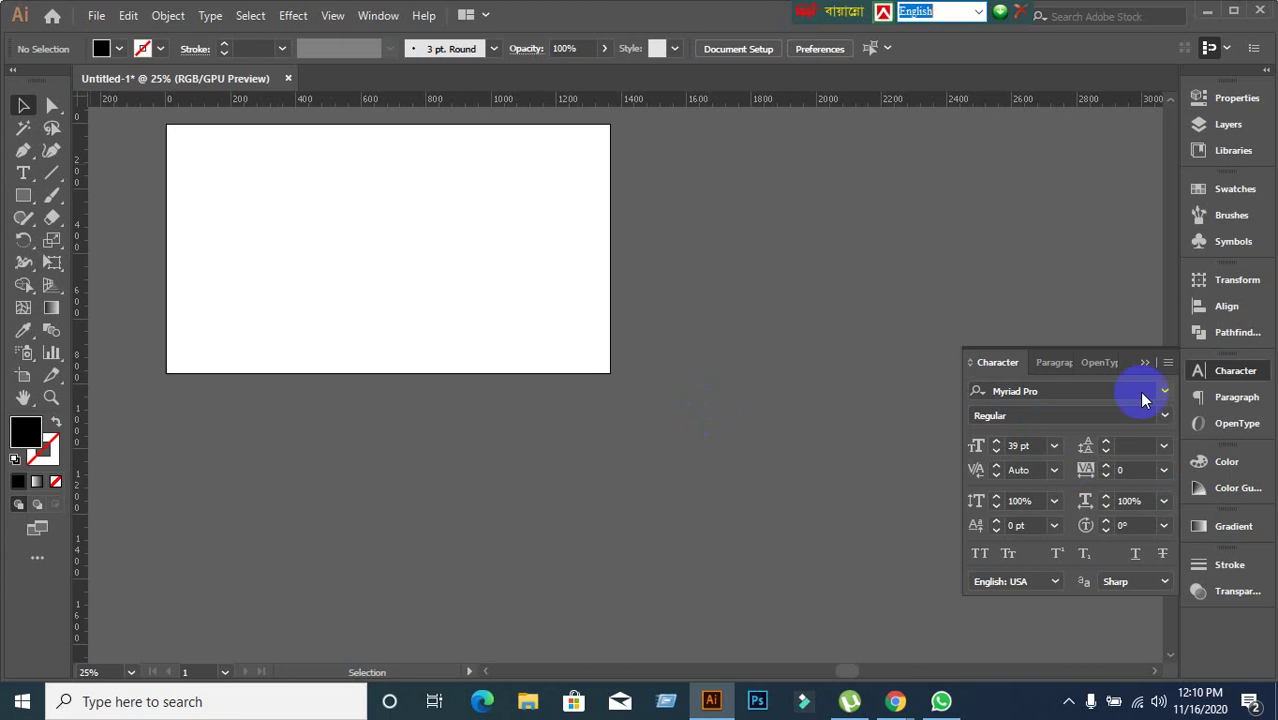
{"action": "left_click", "coordinate": [1041, 364]}
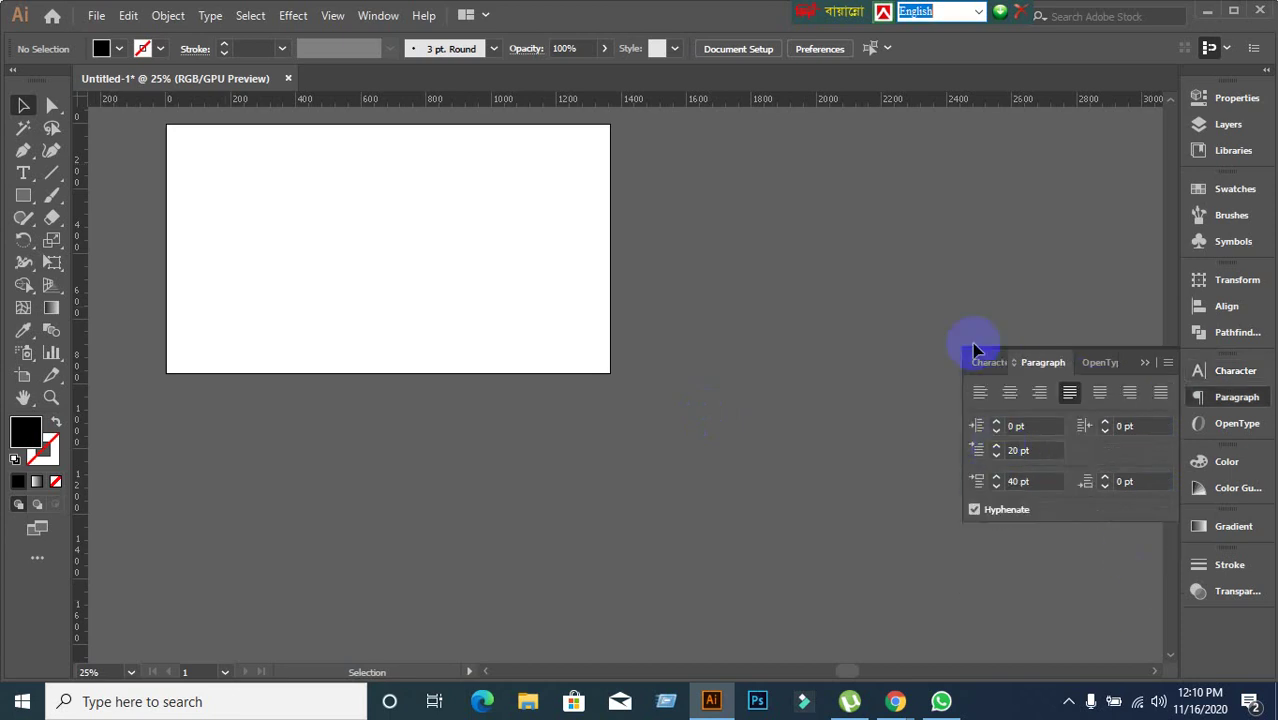
{"action": "left_click", "coordinate": [995, 363]}
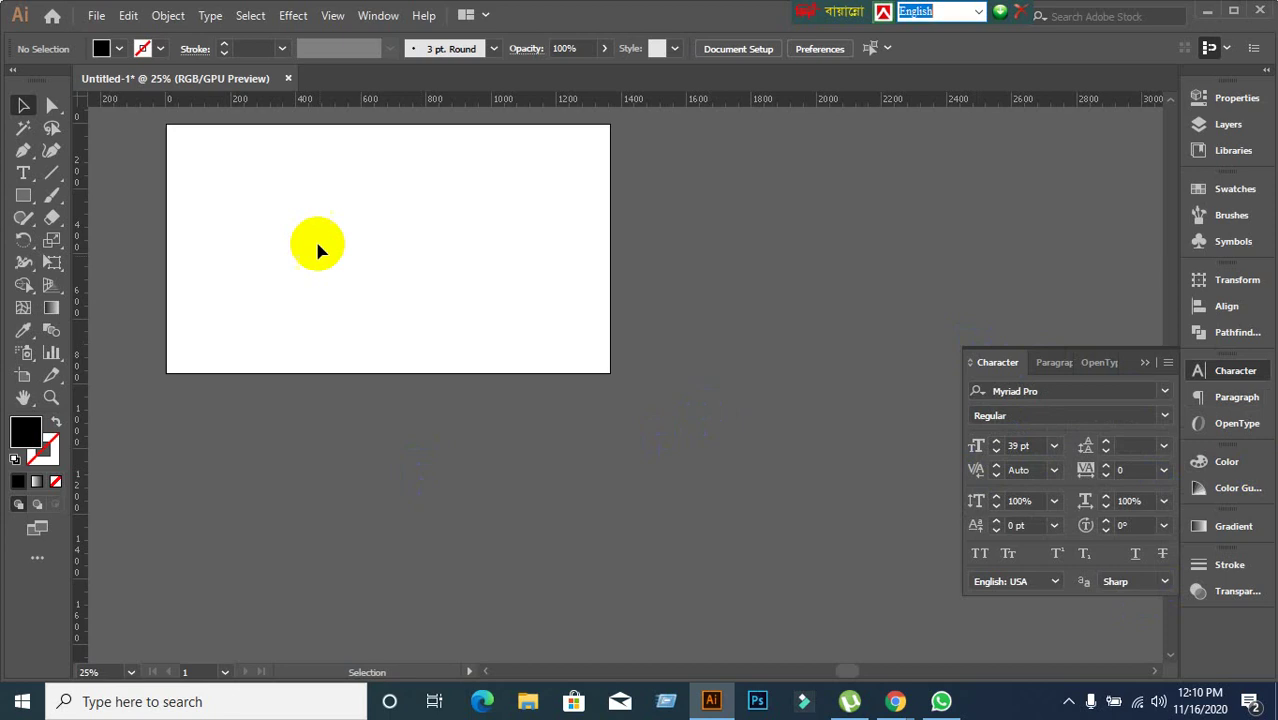
{"action": "scroll", "coordinate": [182, 138], "scroll_direction": "up", "scroll_amount": 4}
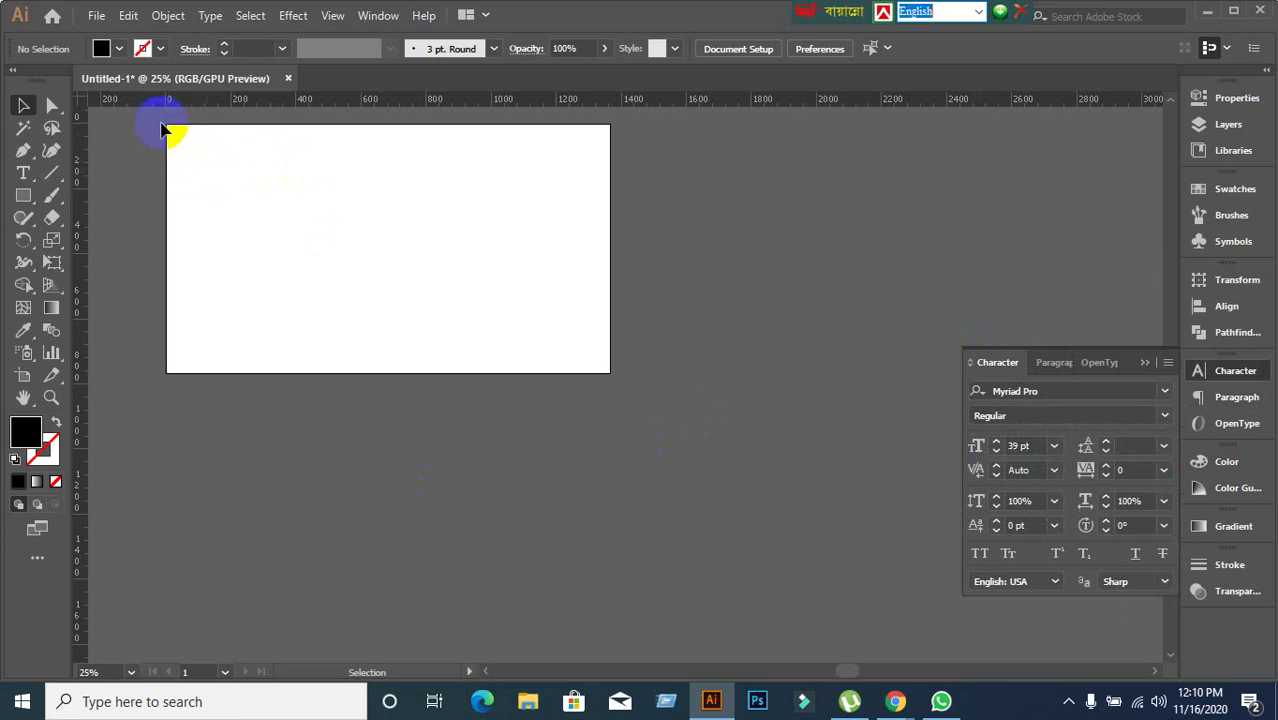
{"action": "scroll", "coordinate": [240, 148], "scroll_direction": "down", "scroll_amount": 3}
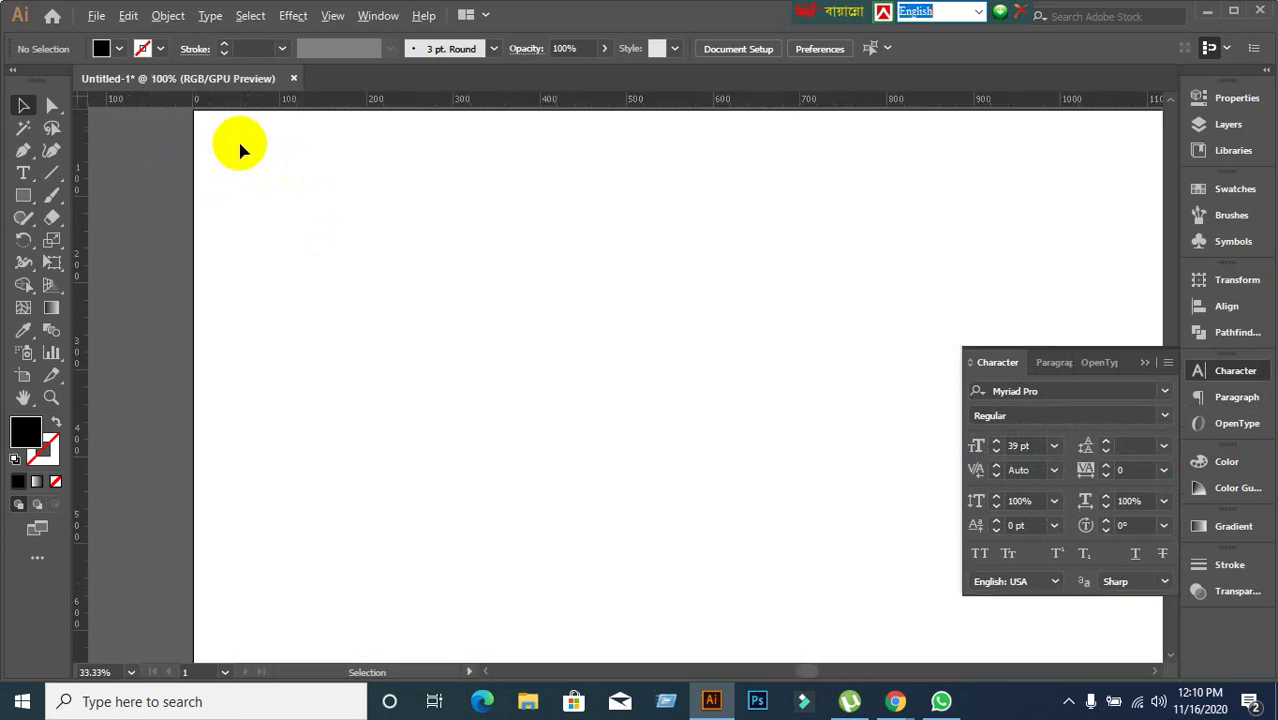
{"action": "scroll", "coordinate": [463, 188], "scroll_direction": "up", "scroll_amount": 1}
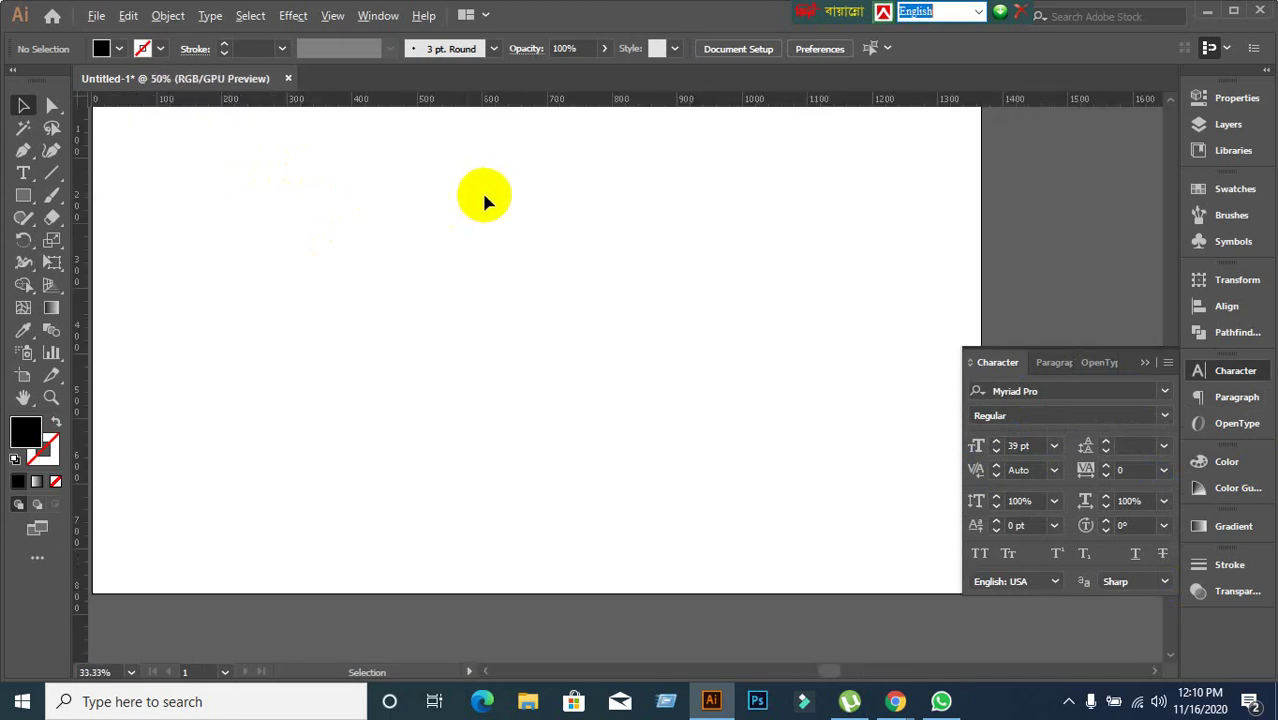
{"action": "scroll", "coordinate": [487, 200], "scroll_direction": "down", "scroll_amount": 1}
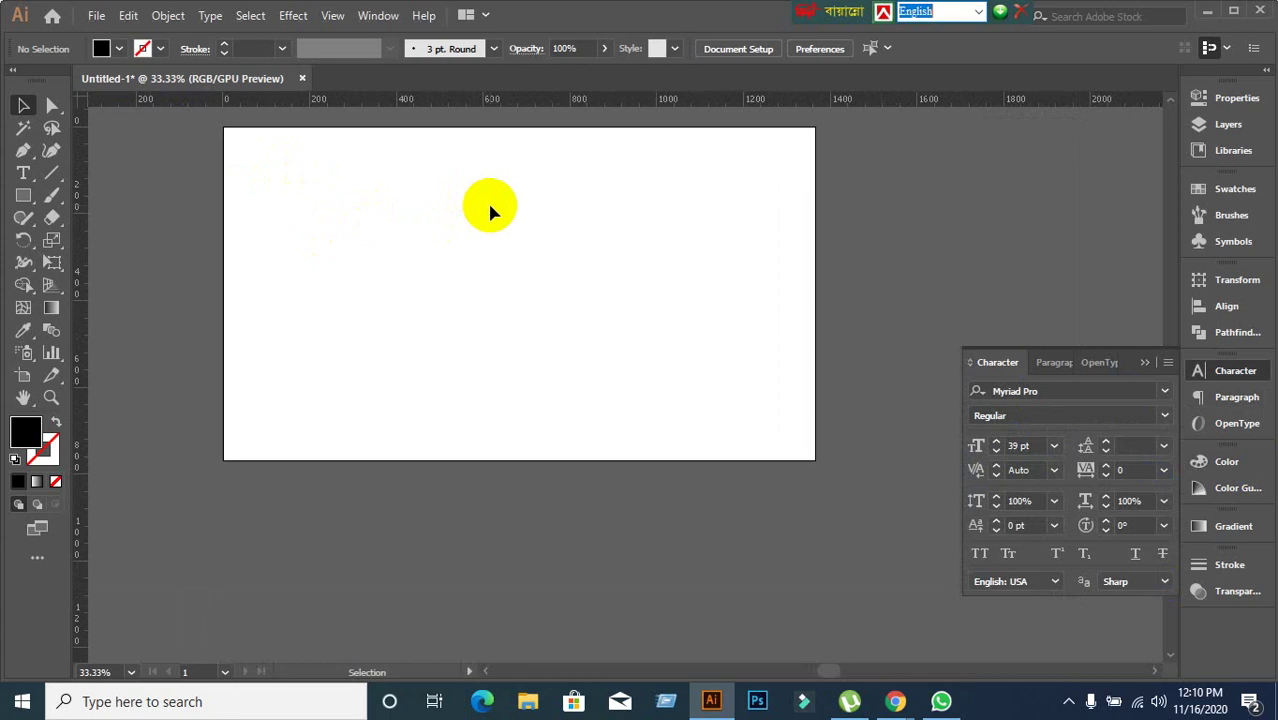
{"action": "left_click", "coordinate": [1146, 364]}
{"action": "scroll", "coordinate": [606, 313], "scroll_direction": "up", "scroll_amount": 1}
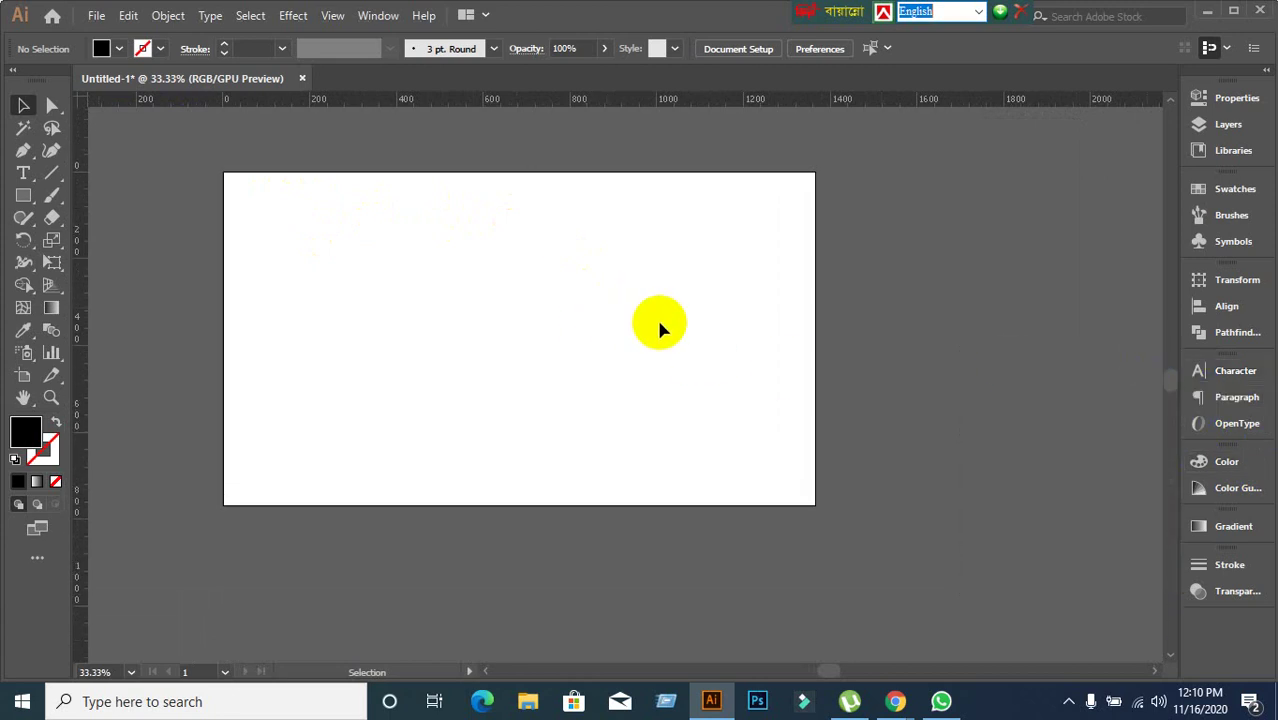
{"action": "scroll", "coordinate": [659, 326], "scroll_direction": "up", "scroll_amount": 1}
{"action": "scroll", "coordinate": [659, 326], "scroll_direction": "down", "scroll_amount": 1}
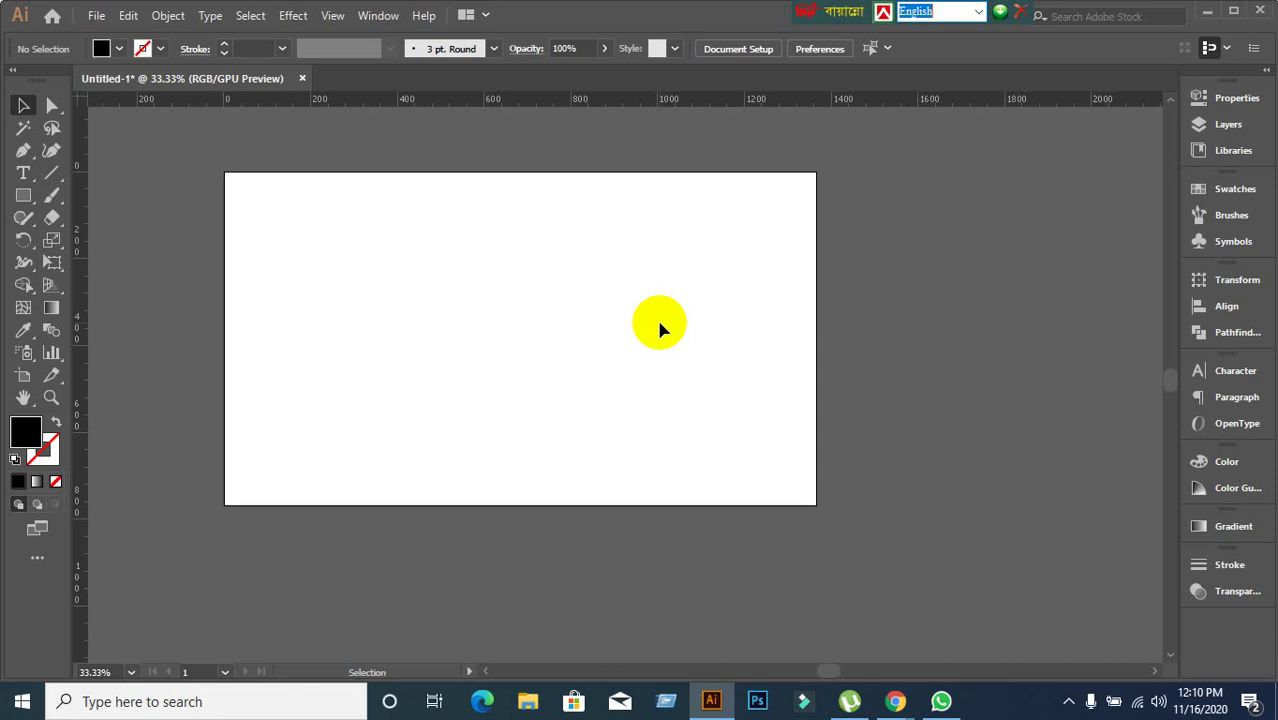
Bring the Google Meet window forward, close the Lorem Ipsum tab, and open a new blank tab.
{"action": "mouse_move", "coordinate": [897, 711]}
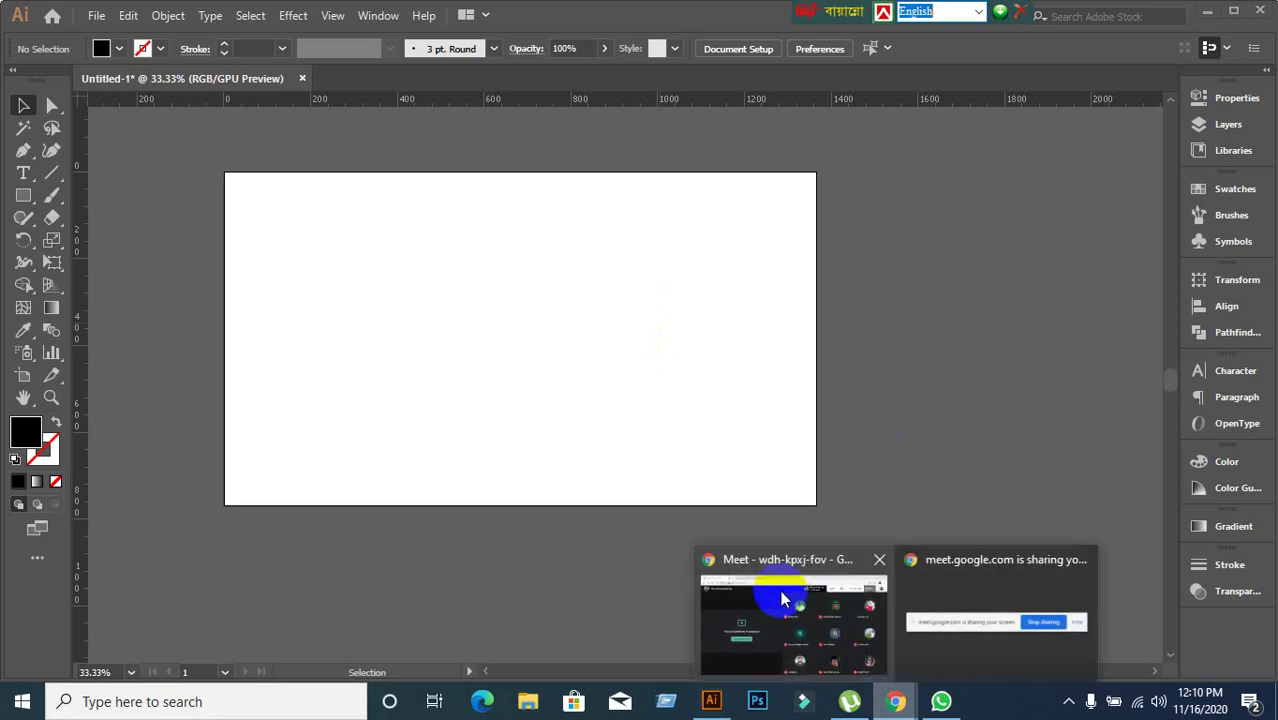
{"action": "left_click", "coordinate": [782, 595]}
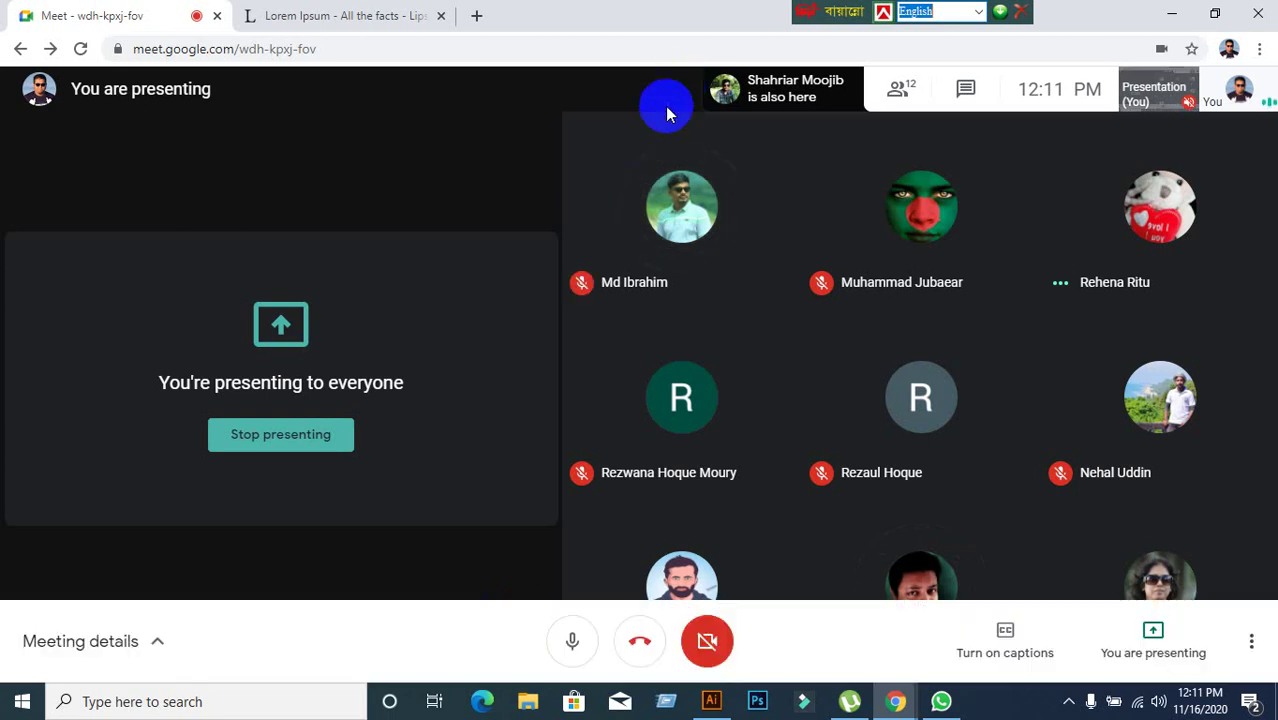
{"action": "left_click", "coordinate": [405, 20]}
{"action": "left_click", "coordinate": [441, 17]}
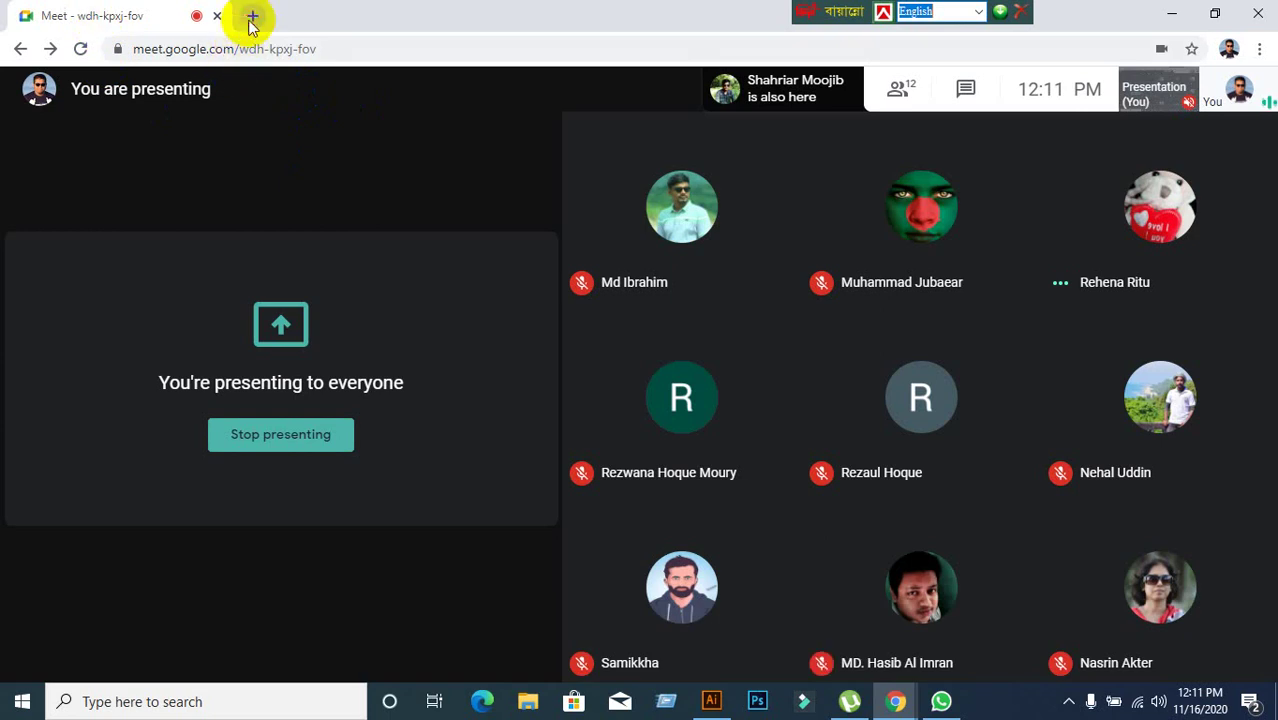
{"action": "left_click", "coordinate": [253, 16]}
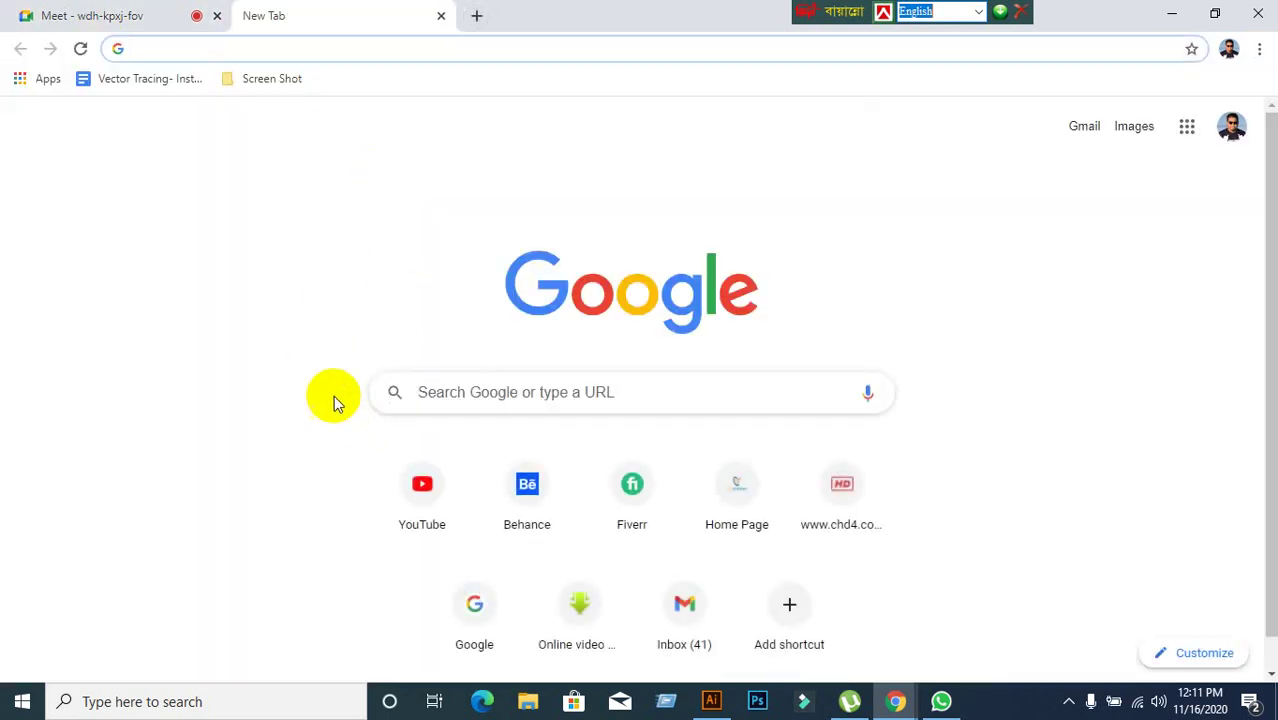
Switch between the Google Meet meeting and the new Google tab, ending on the new tab.
{"action": "left_click", "coordinate": [94, 18]}
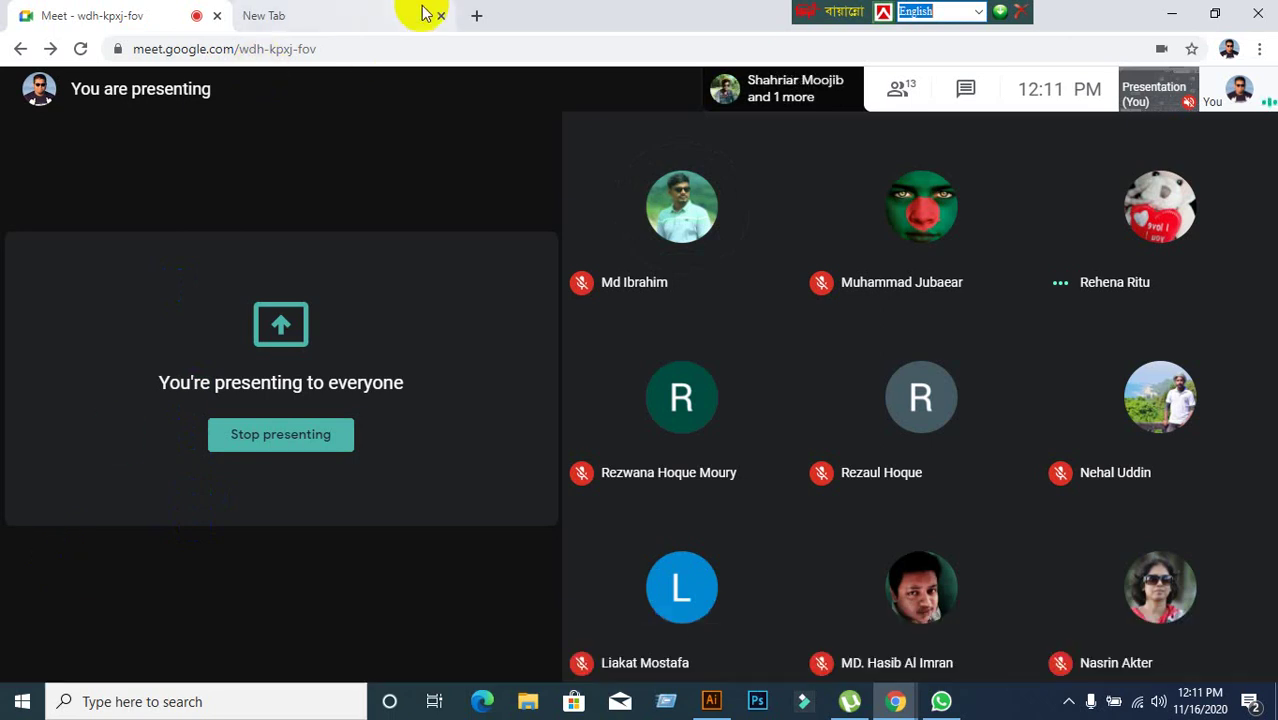
{"action": "left_click", "coordinate": [365, 14]}
{"action": "left_click", "coordinate": [125, 14]}
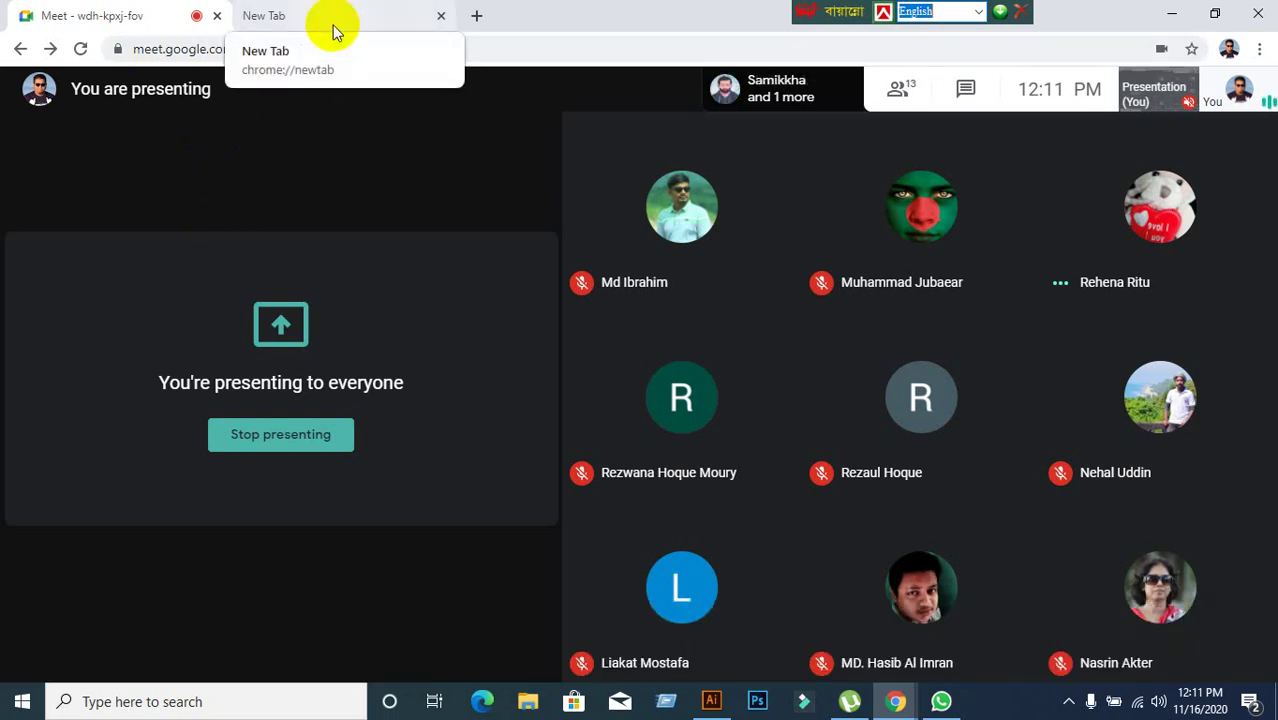
{"action": "left_click", "coordinate": [332, 25]}
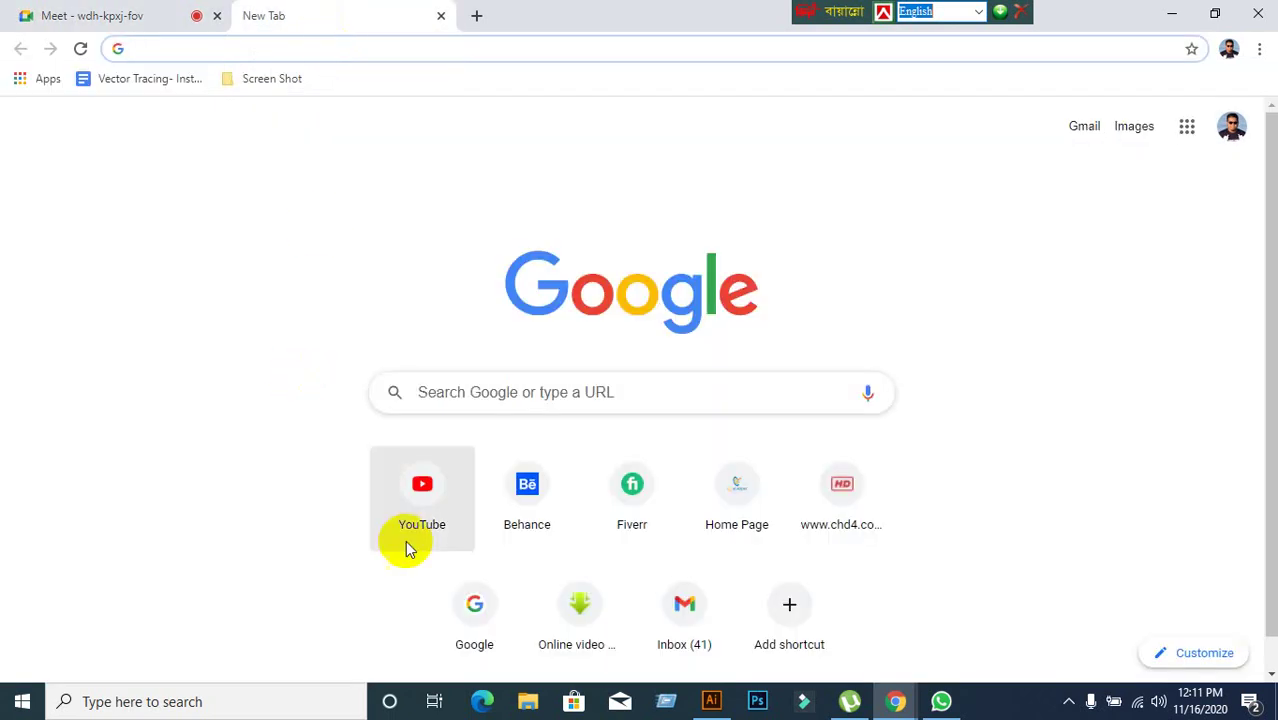
Search Google for 'google font'.
{"action": "left_click", "coordinate": [476, 396]}
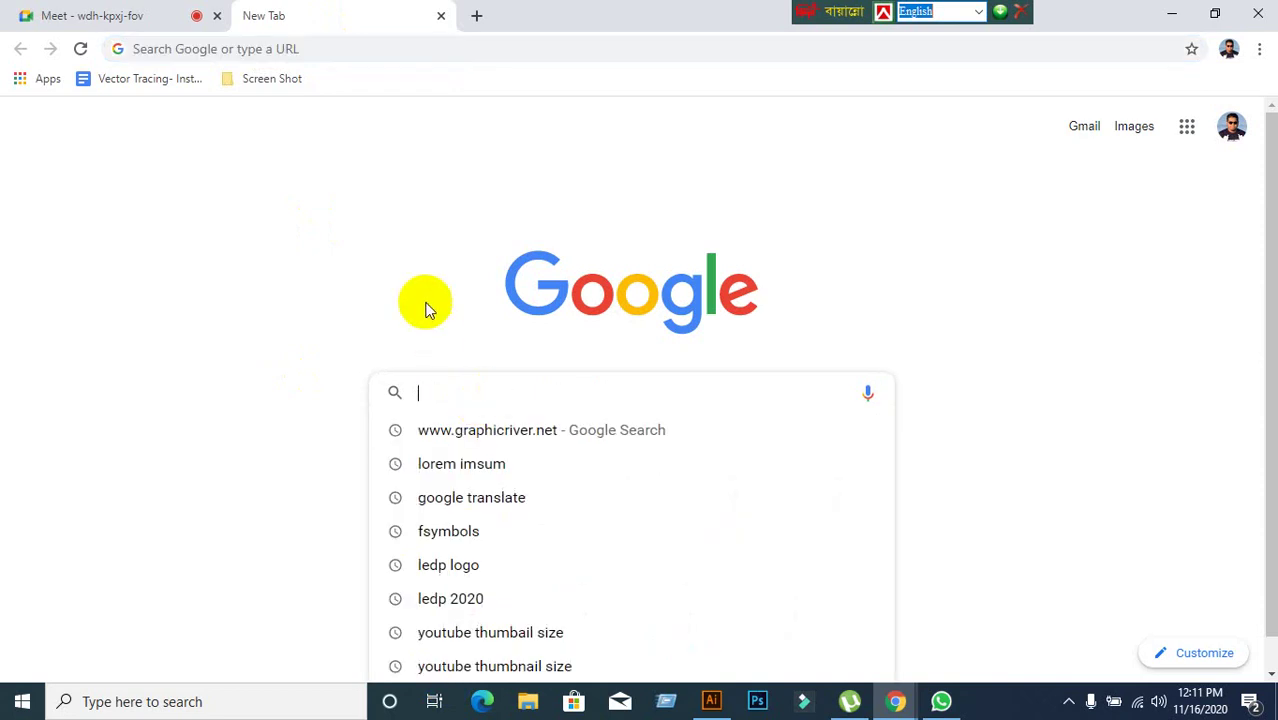
{"action": "type", "text": "gg"}
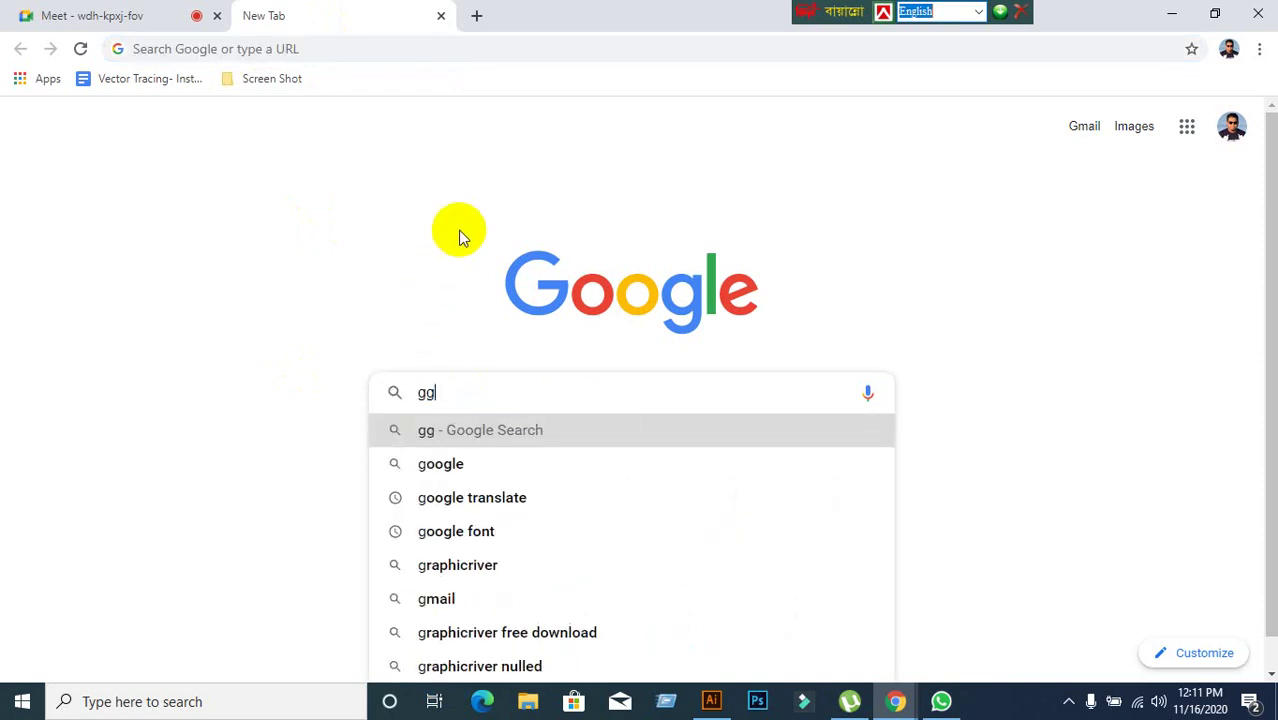
{"action": "key", "text": "BackSpace"}
{"action": "type", "text": "oogle"}
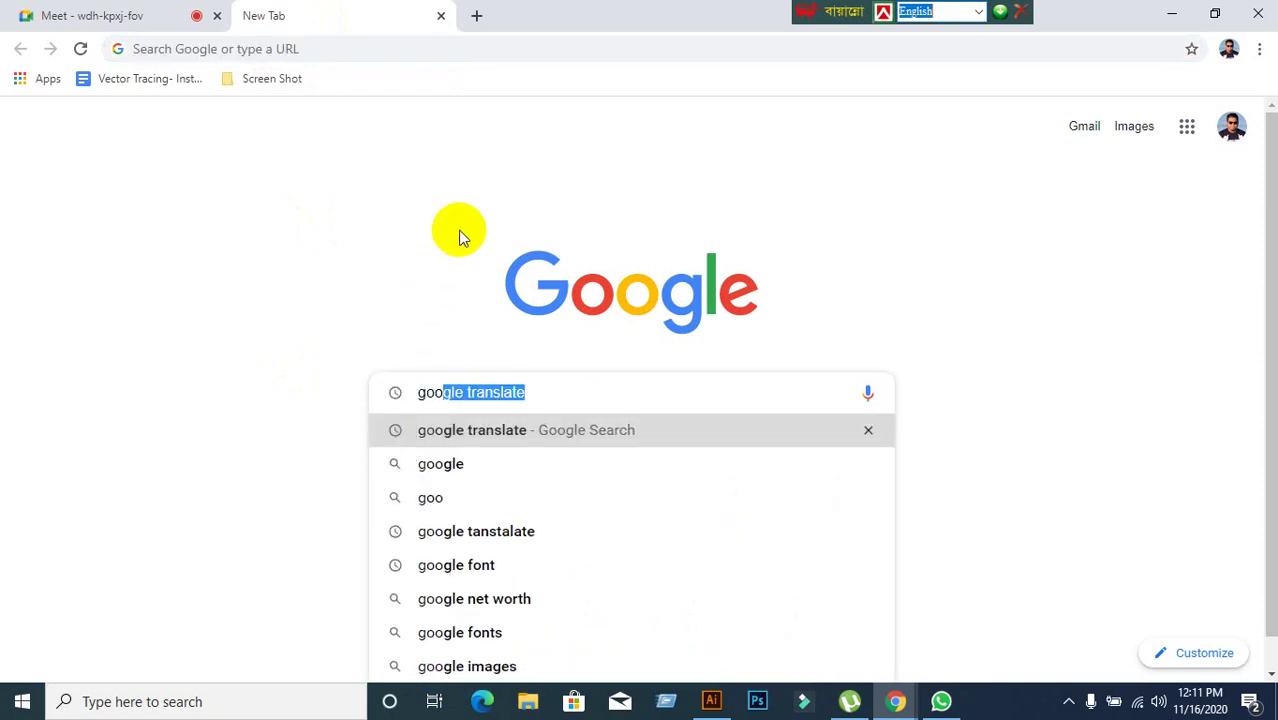
{"action": "type", "text": " font"}
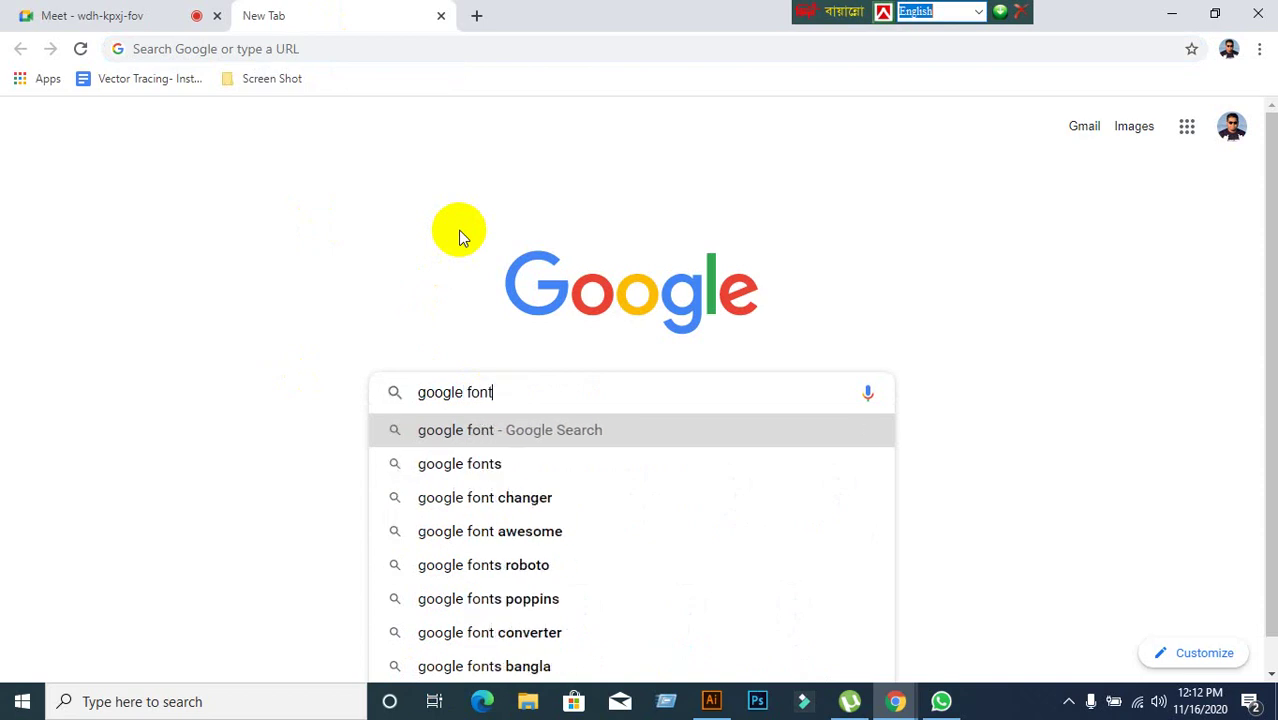
{"action": "key", "text": "Return"}
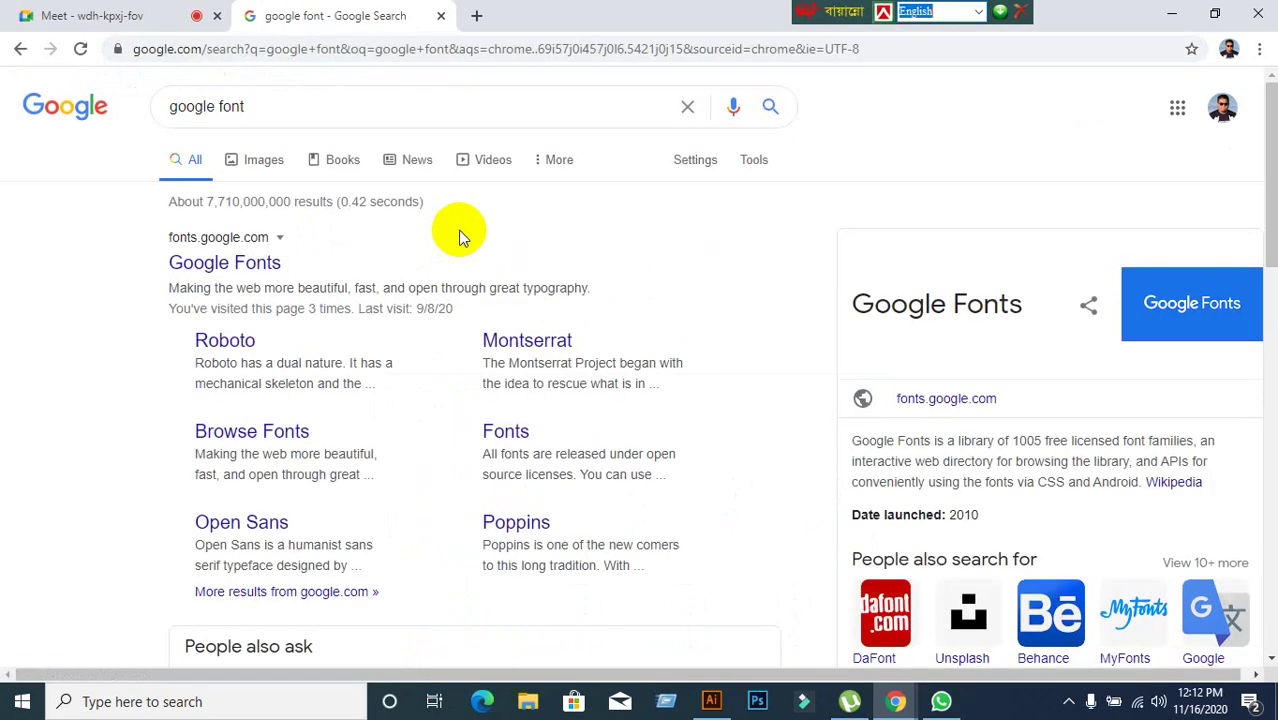
Open Google Fonts and uncheck Serif, Display, Handwriting and Monospace so only Sans Serif remains.
{"action": "left_click", "coordinate": [247, 270]}
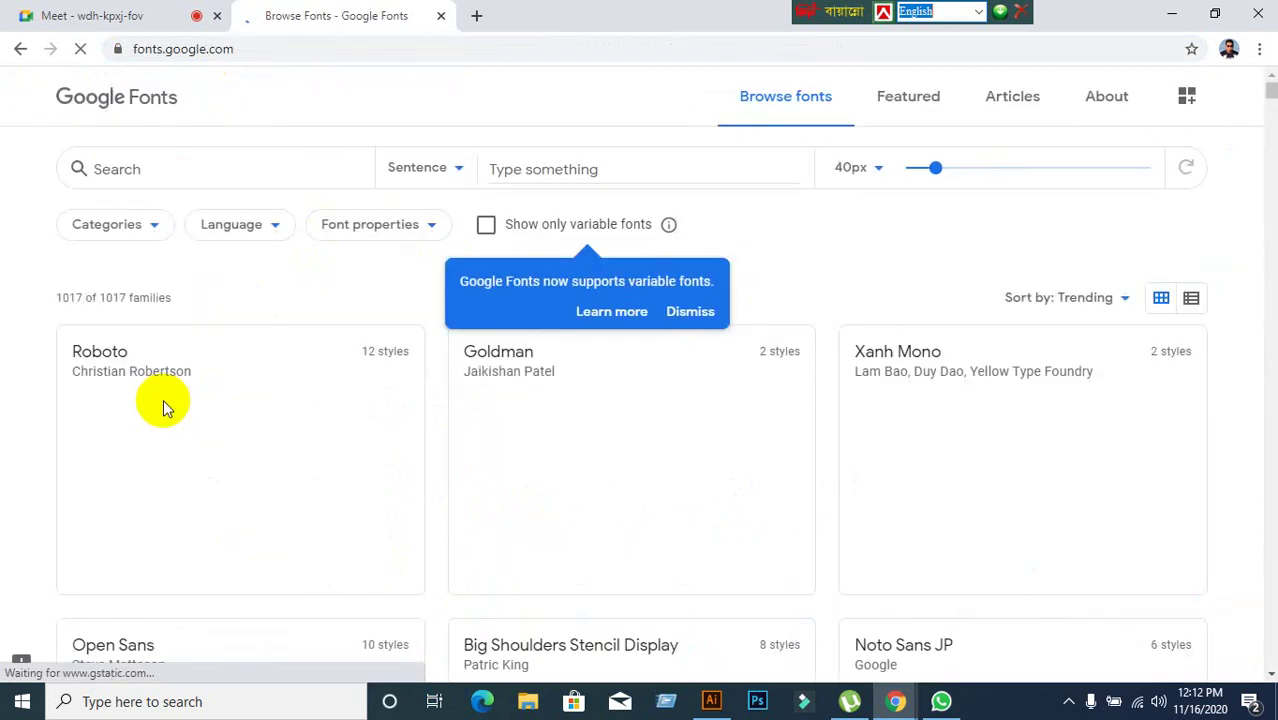
{"action": "scroll", "coordinate": [380, 410], "scroll_direction": "down", "scroll_amount": 1}
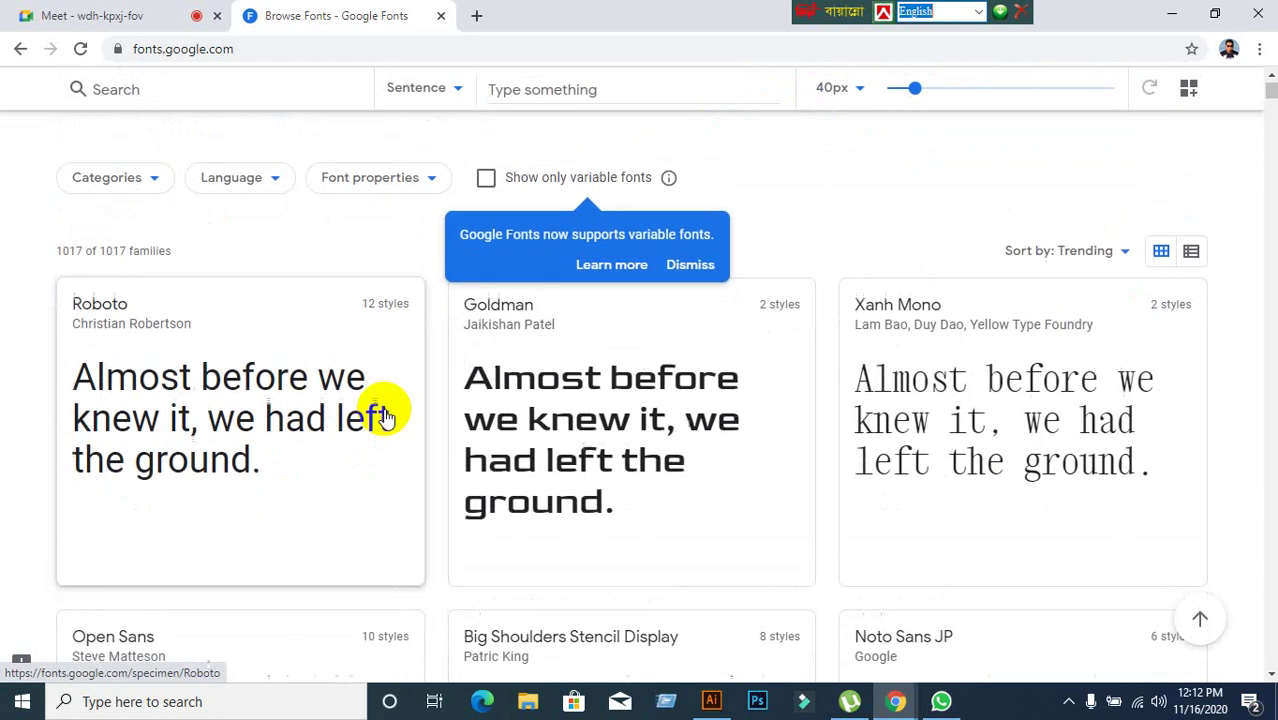
{"action": "scroll", "coordinate": [385, 415], "scroll_direction": "up", "scroll_amount": 1}
{"action": "left_click", "coordinate": [151, 230]}
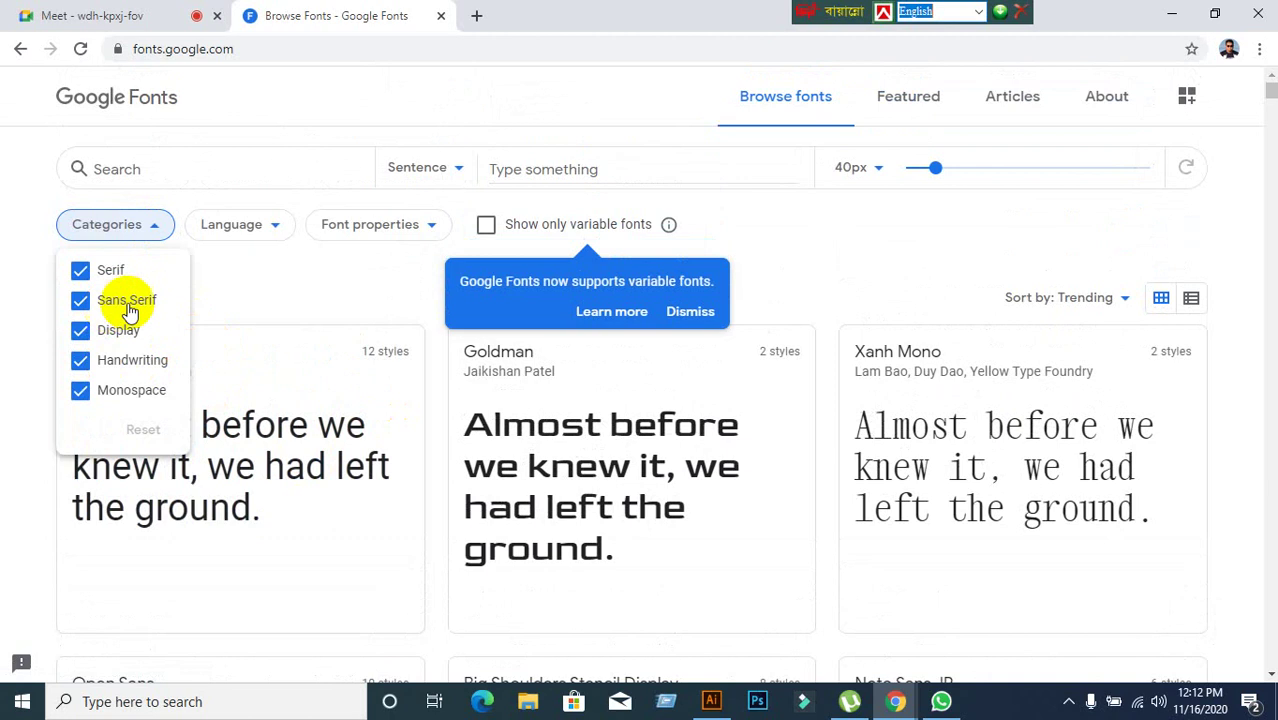
{"action": "left_click", "coordinate": [80, 271]}
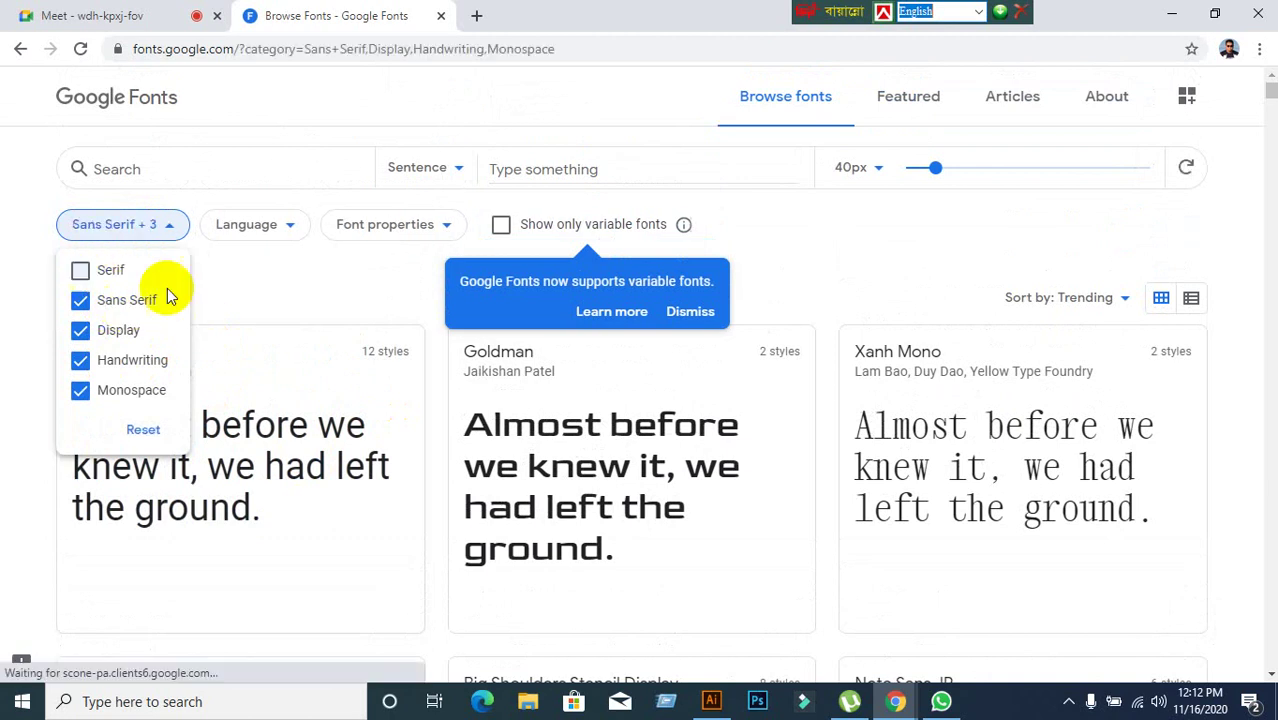
{"action": "left_click", "coordinate": [80, 330]}
{"action": "left_click", "coordinate": [80, 360]}
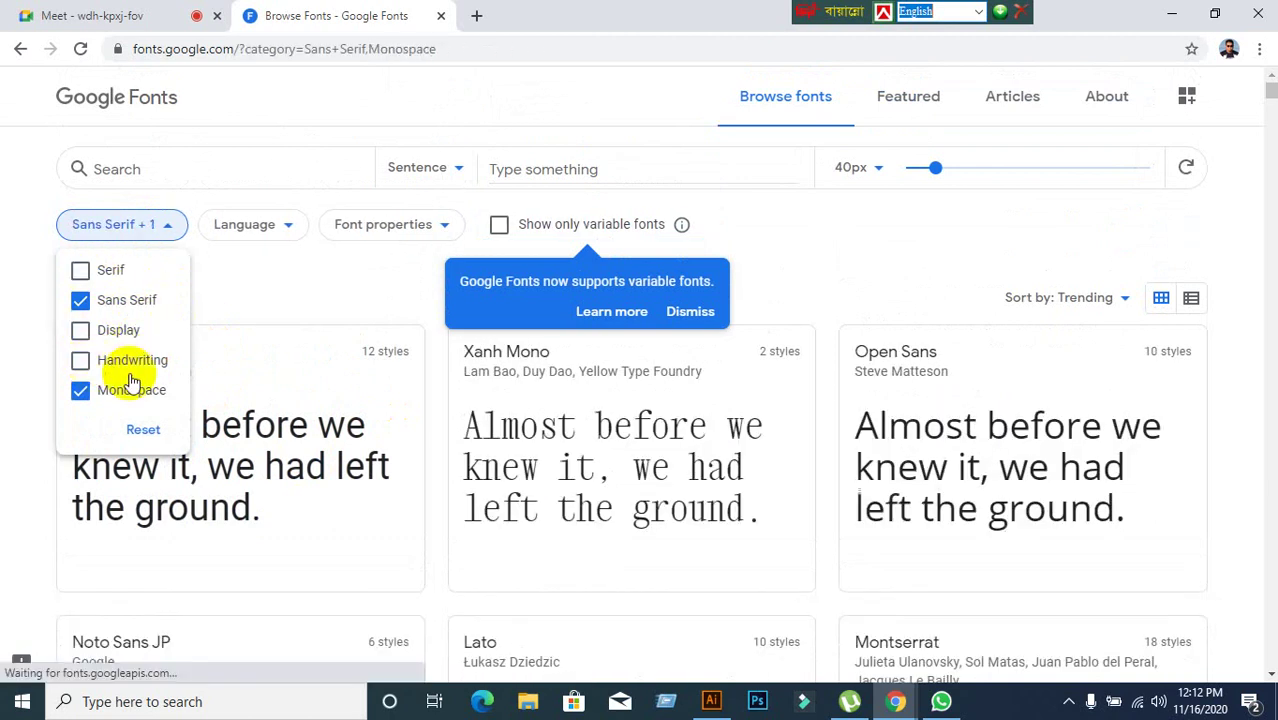
{"action": "left_click", "coordinate": [80, 391]}
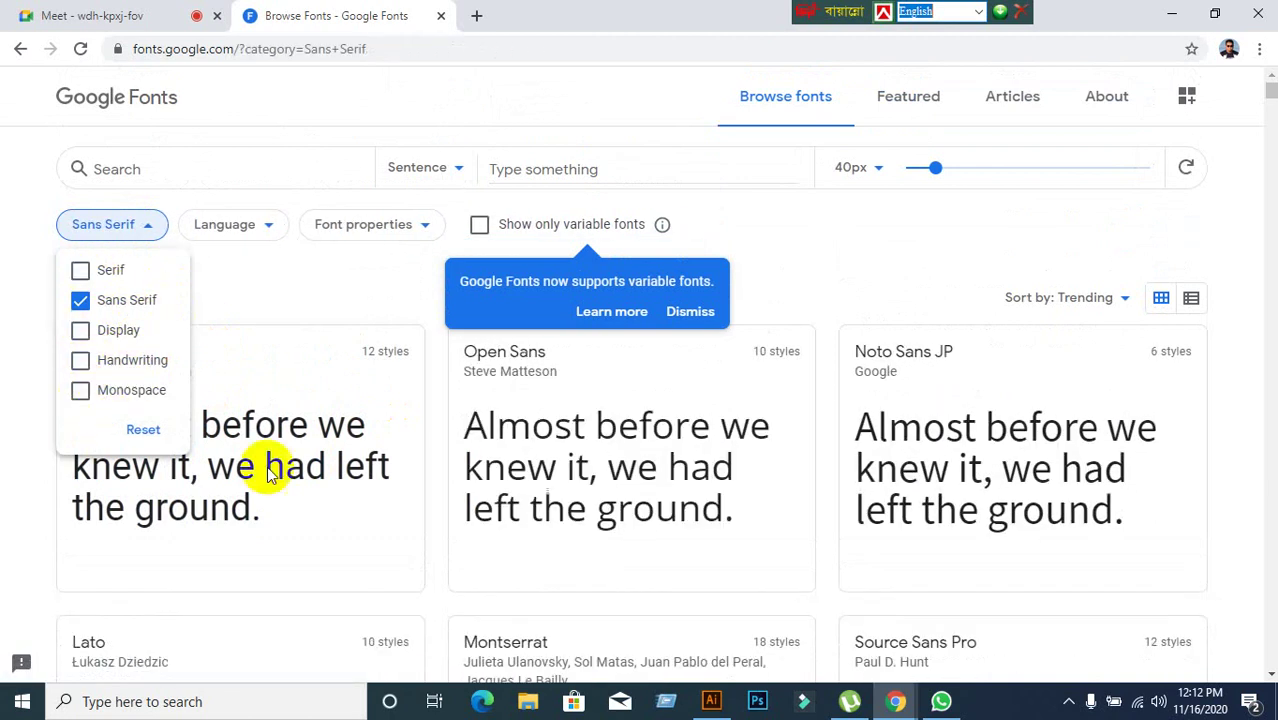
{"action": "left_click", "coordinate": [320, 272]}
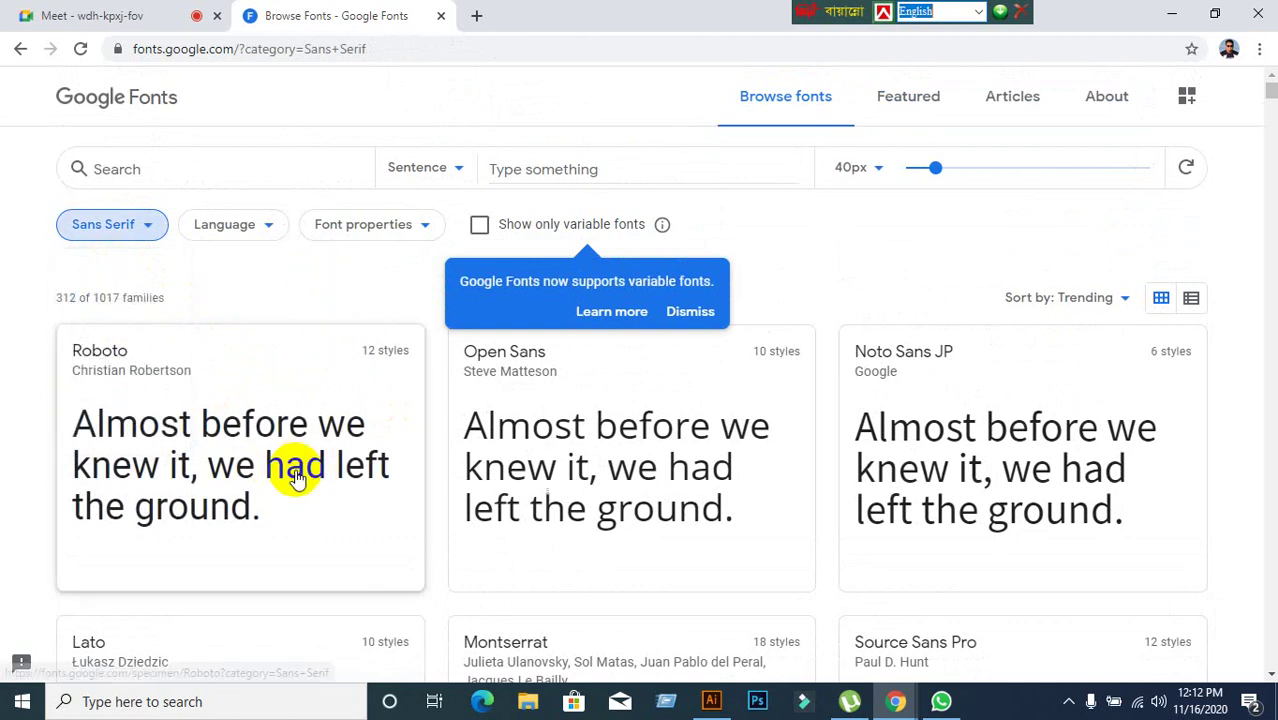
Scroll through the Sans Serif font list, then return to Adobe Illustrator.
{"action": "scroll", "coordinate": [296, 478], "scroll_direction": "down", "scroll_amount": 2}
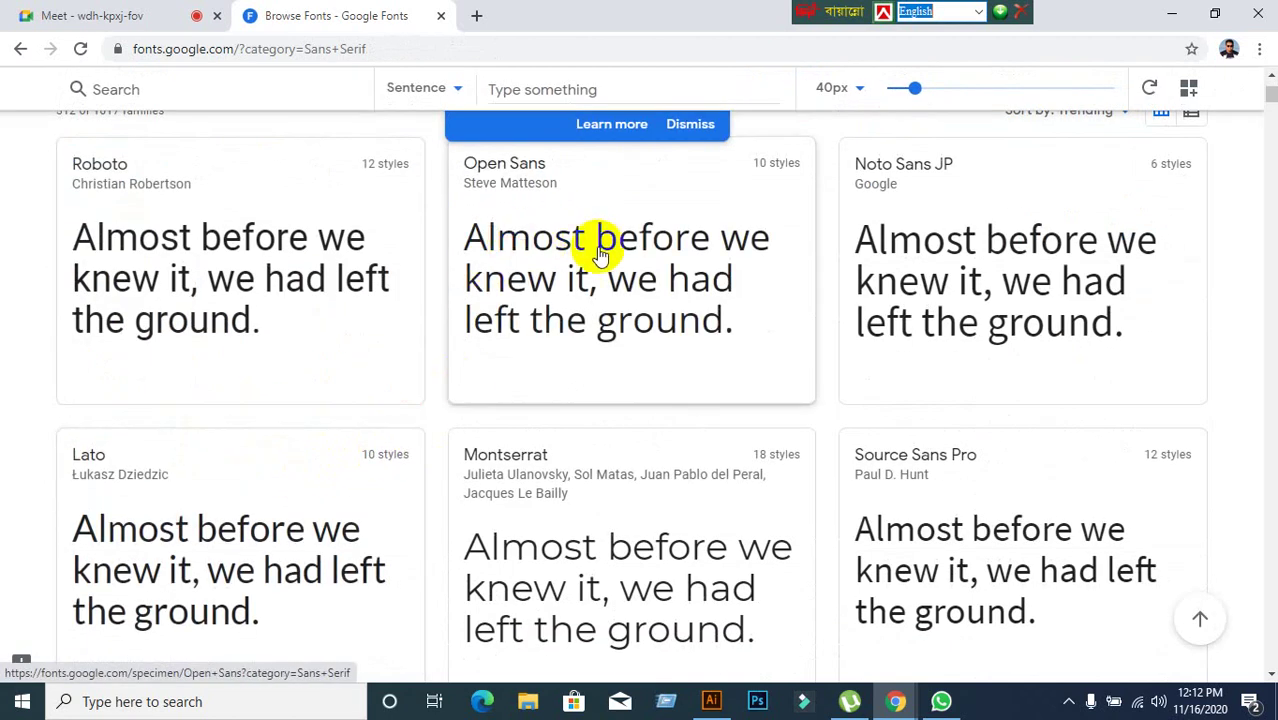
{"action": "scroll", "coordinate": [140, 555], "scroll_direction": "down", "scroll_amount": 1}
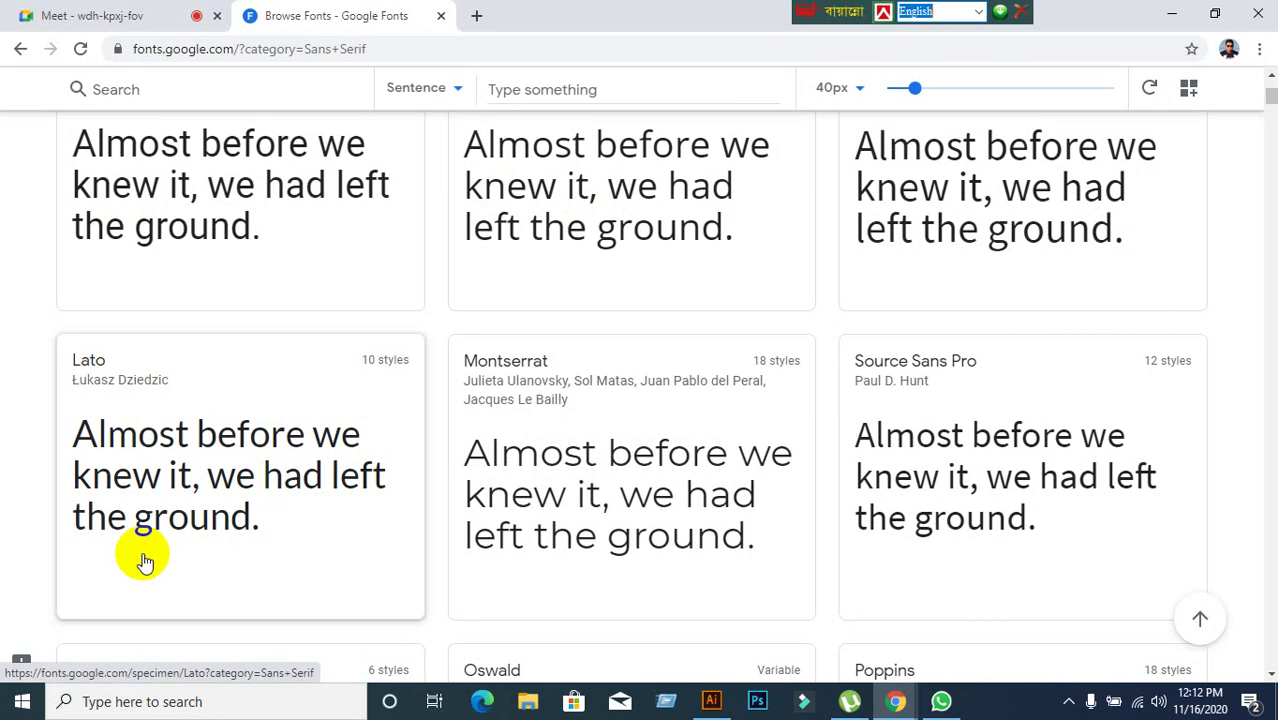
{"action": "scroll", "coordinate": [214, 564], "scroll_direction": "down", "scroll_amount": 7}
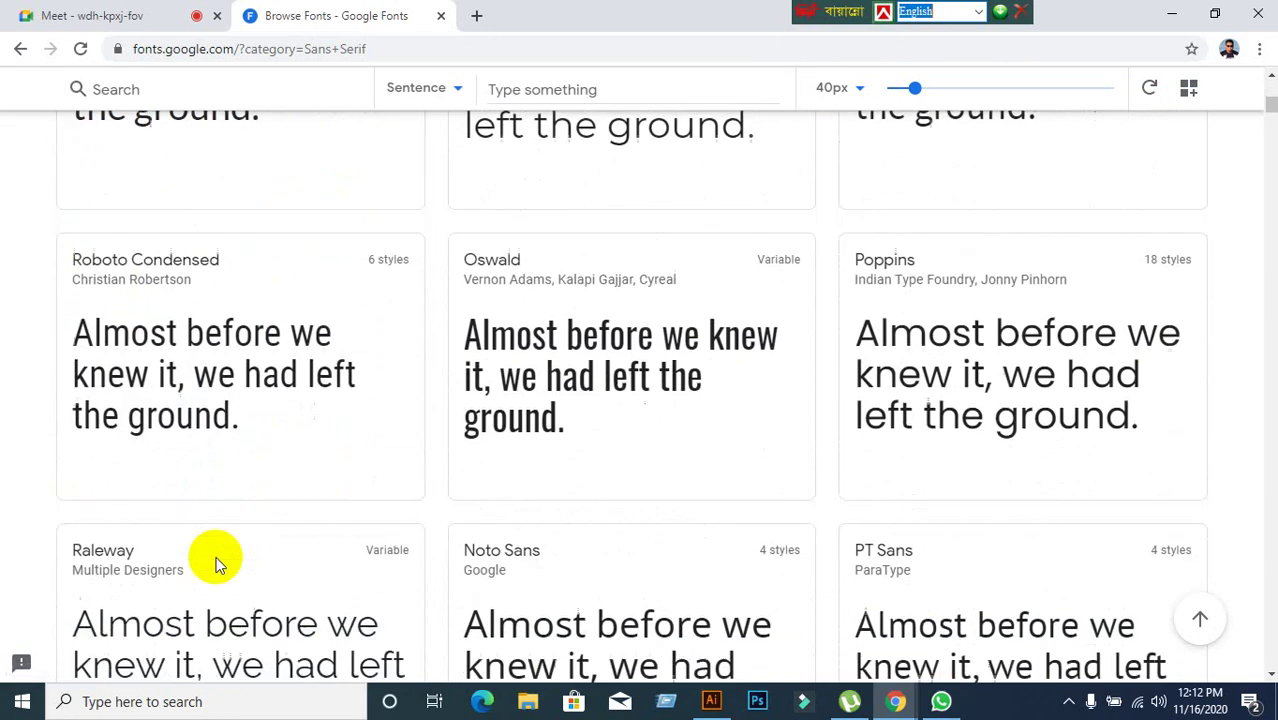
{"action": "scroll", "coordinate": [218, 565], "scroll_direction": "down", "scroll_amount": 5}
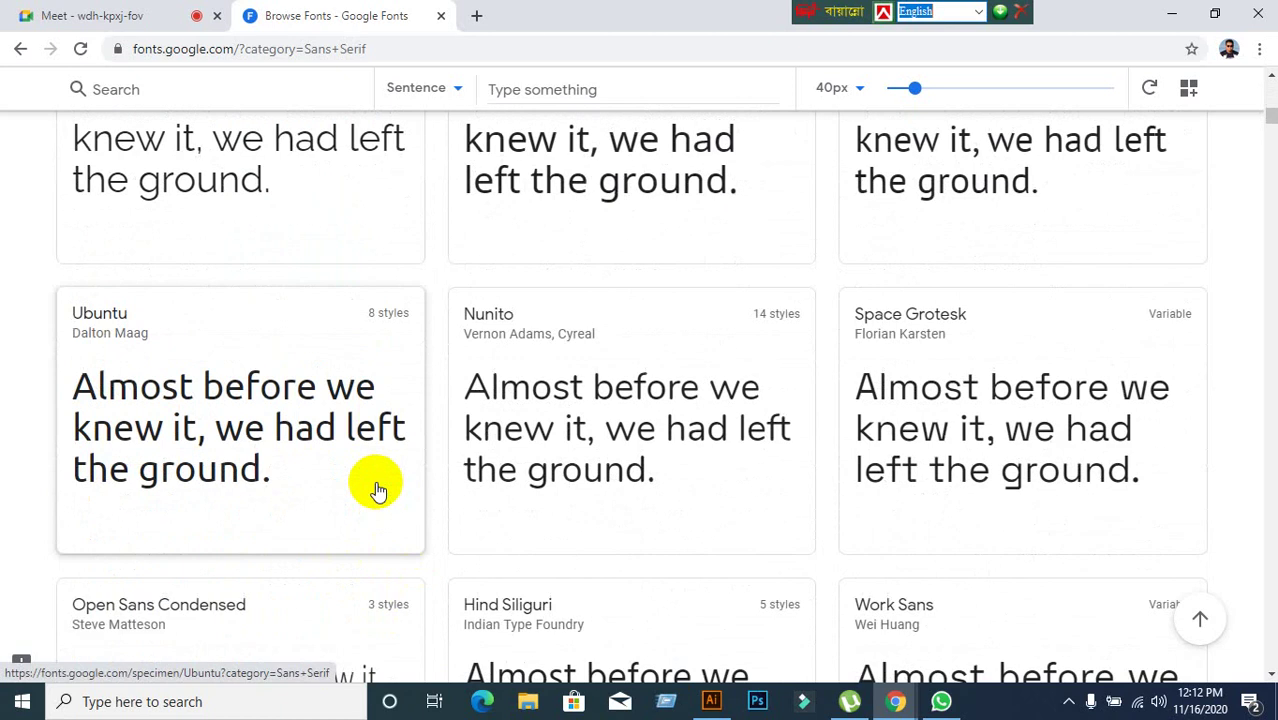
{"action": "left_click", "coordinate": [711, 702]}
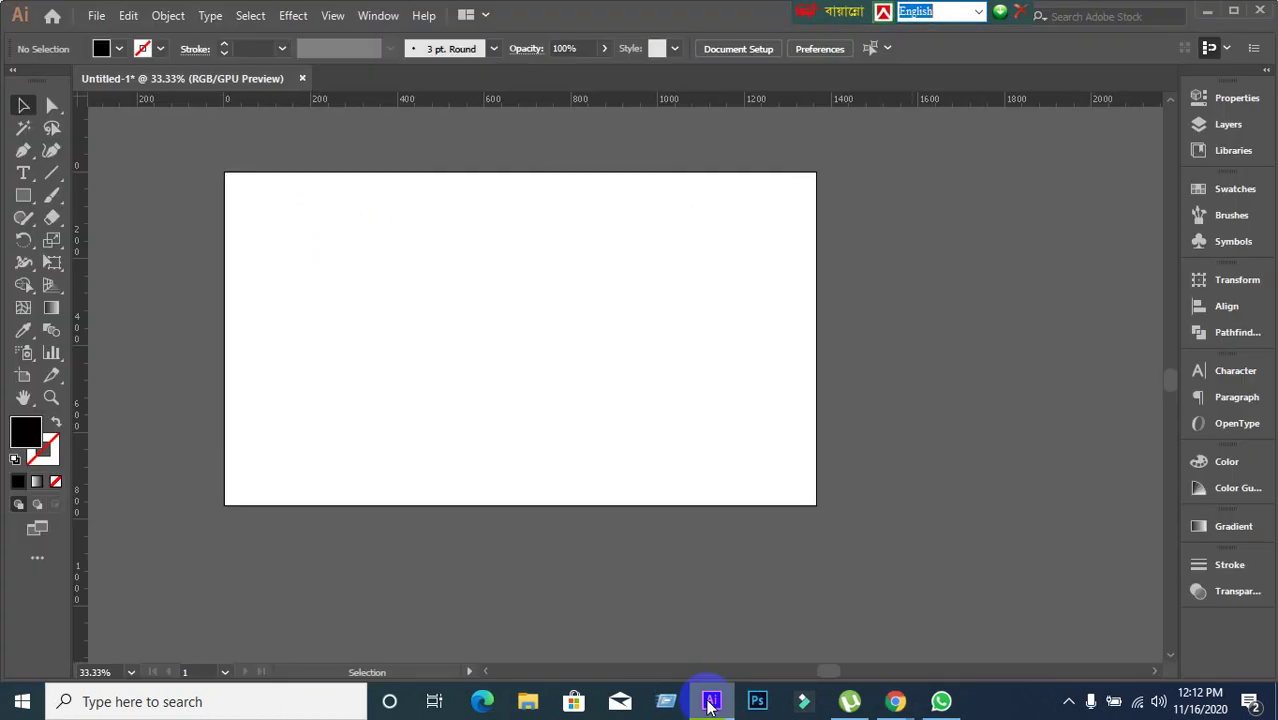
Create a 'Lorem ipsum' text object on the artboard with the Type tool.
{"action": "left_click", "coordinate": [265, 294]}
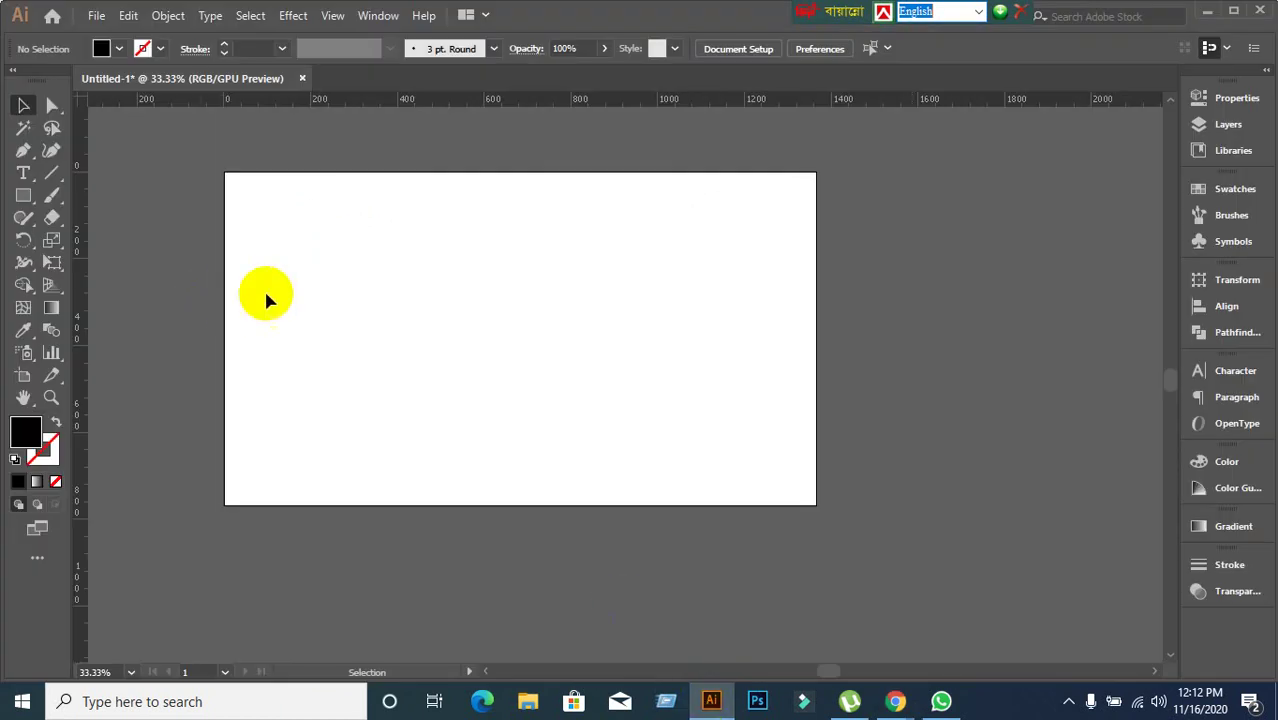
{"action": "left_click", "coordinate": [20, 176]}
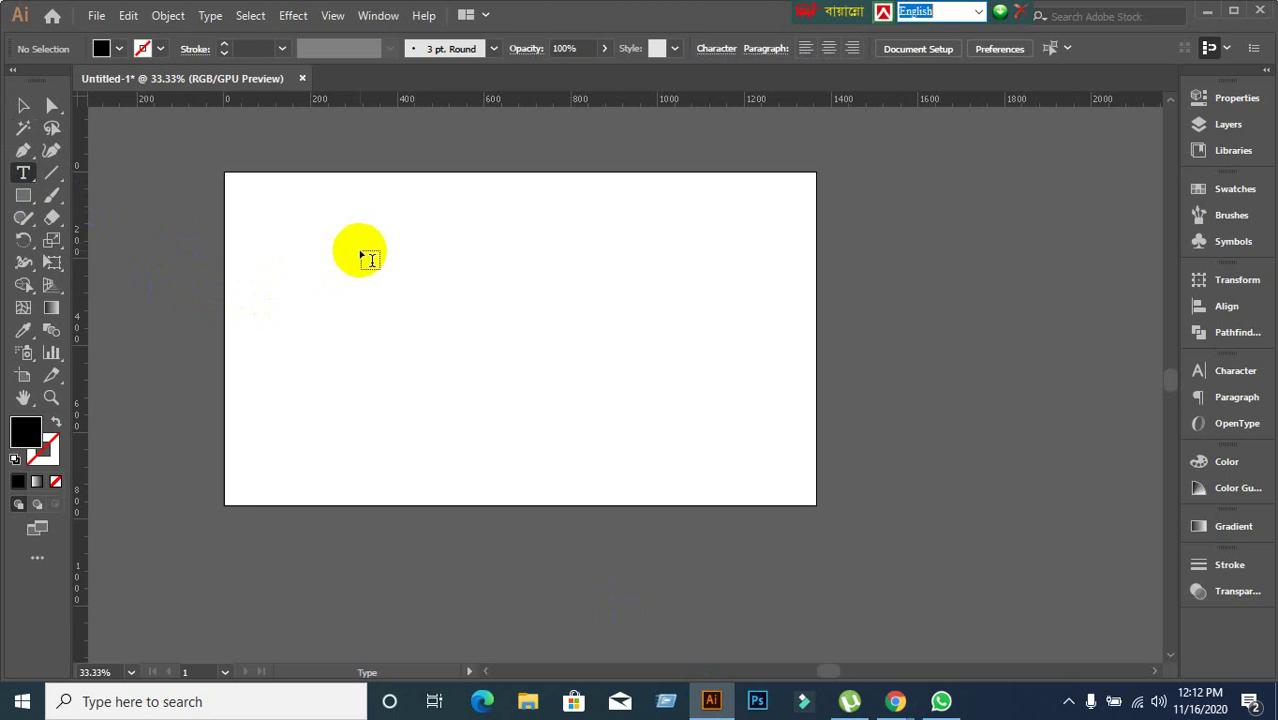
{"action": "left_click", "coordinate": [366, 252]}
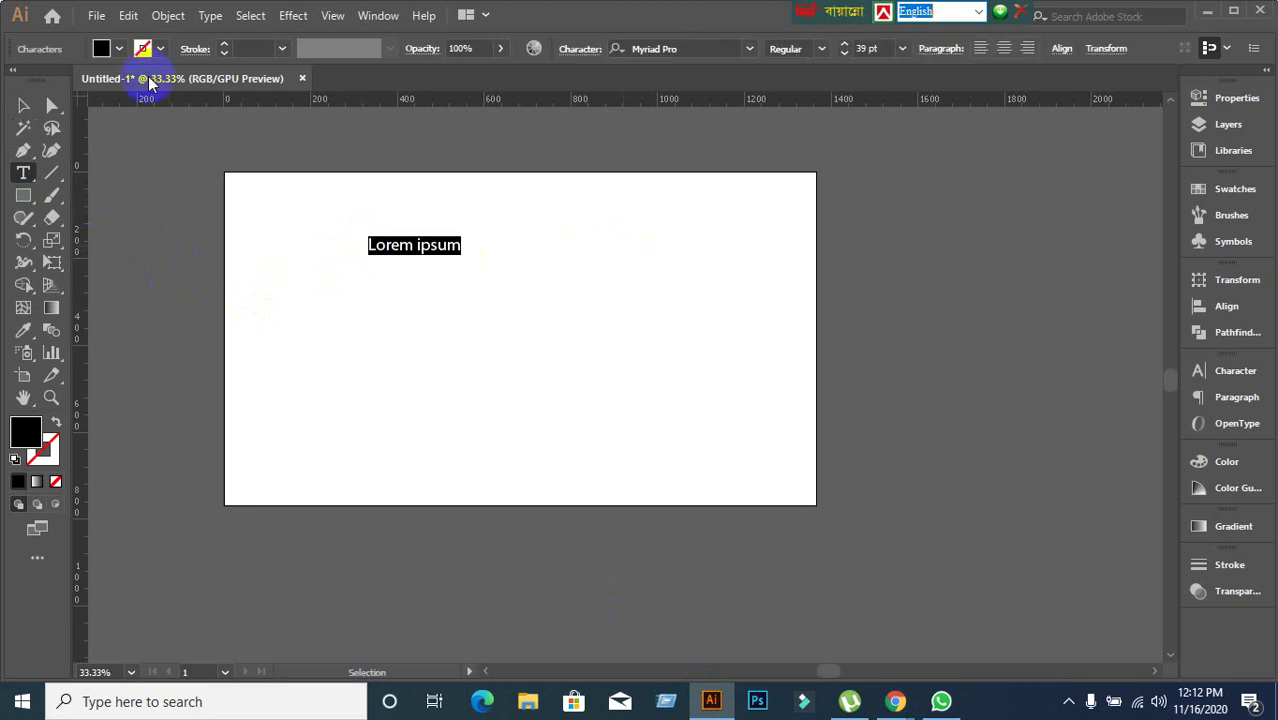
Set the Lorem ipsum text to Times New Roman and scale it up to about 163 pt.
{"action": "left_click", "coordinate": [23, 106]}
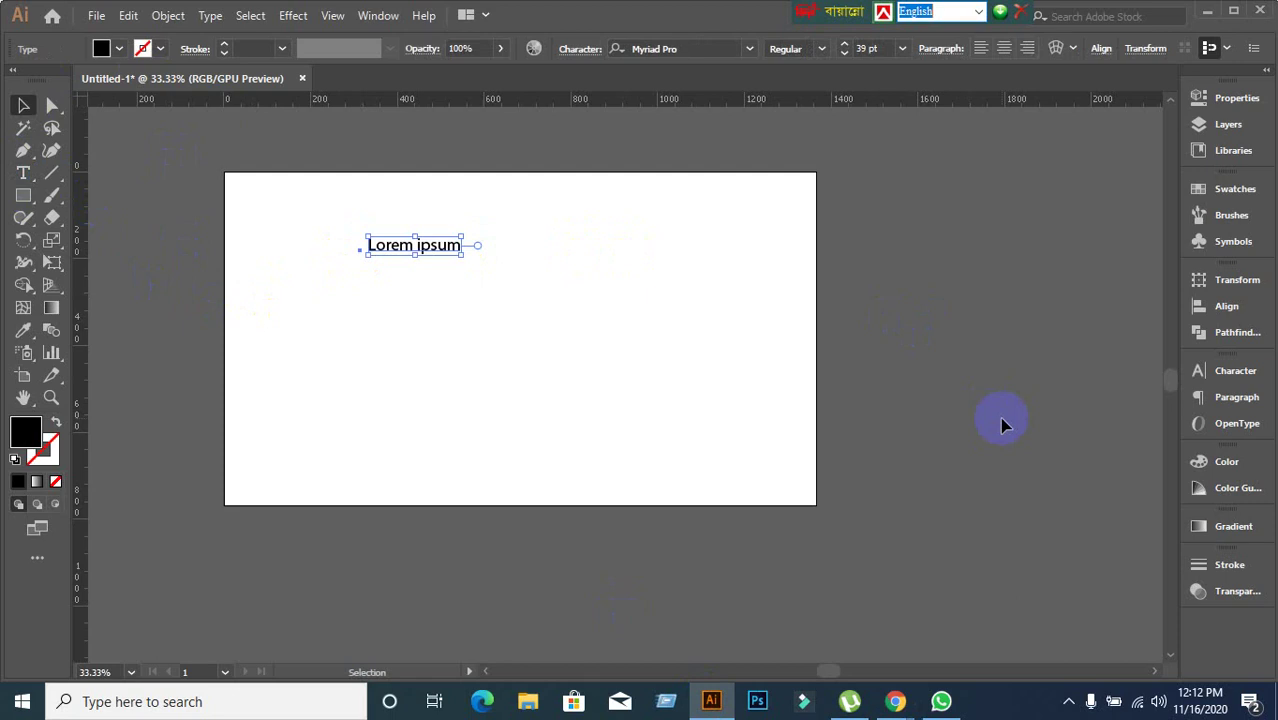
{"action": "left_click", "coordinate": [1232, 380]}
{"action": "left_click", "coordinate": [1077, 390]}
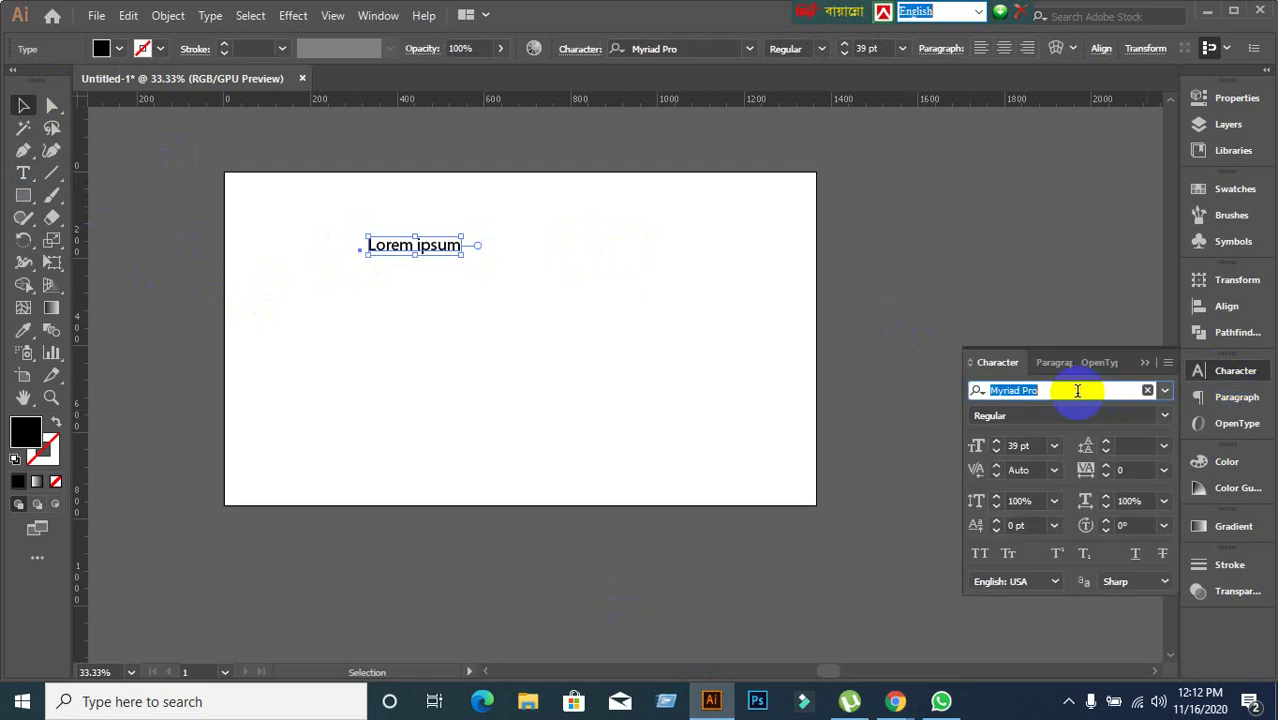
{"action": "type", "text": "Tim"}
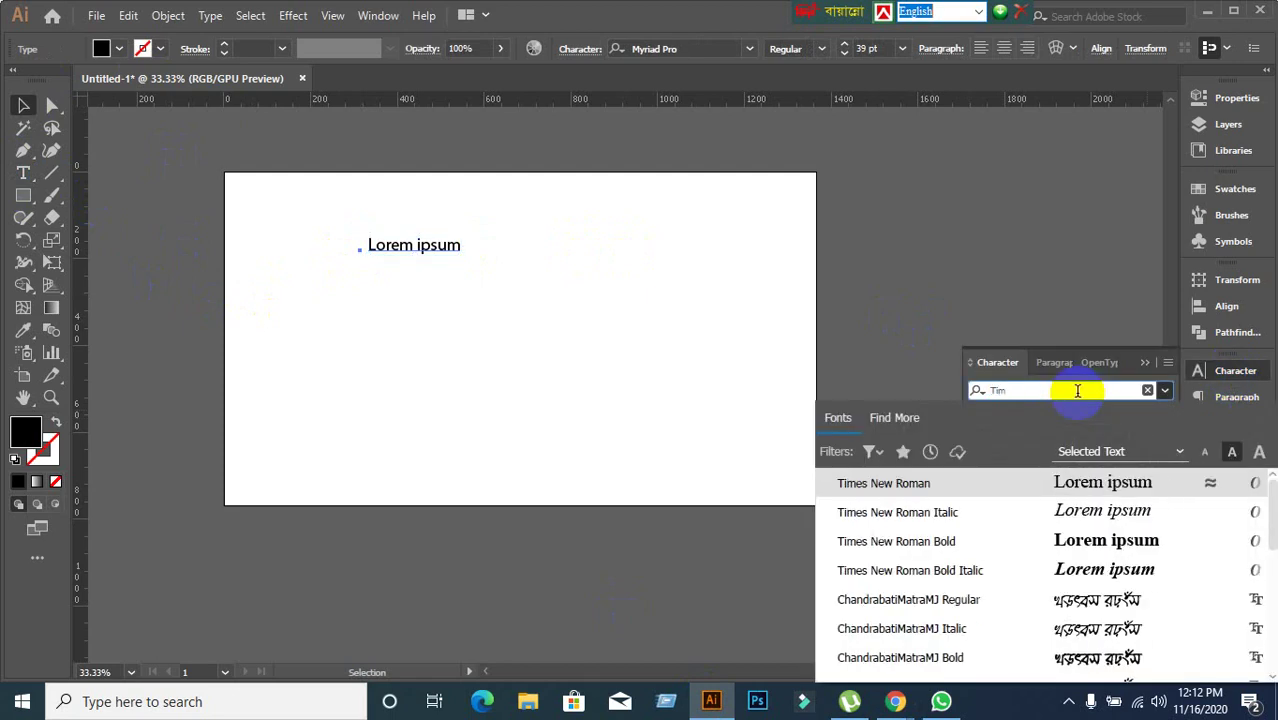
{"action": "left_click", "coordinate": [930, 485]}
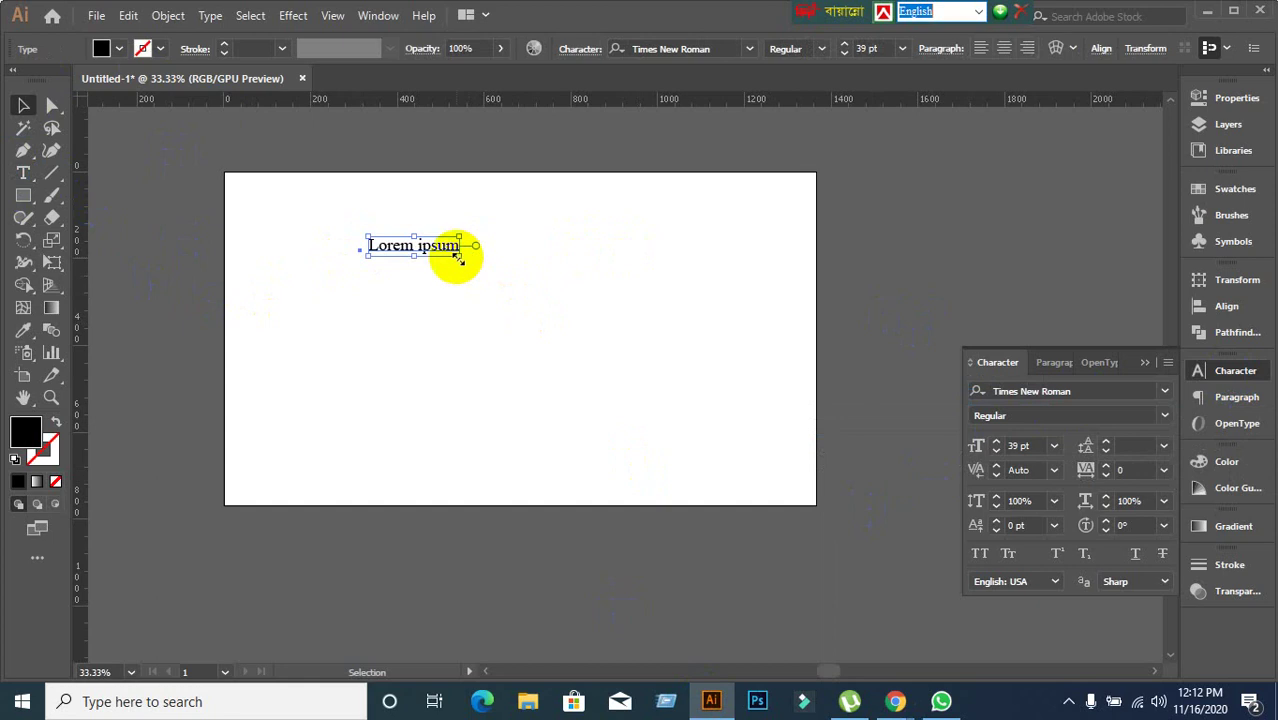
{"action": "left_click_drag", "start_coordinate": [458, 256], "coordinate": [748, 395]}
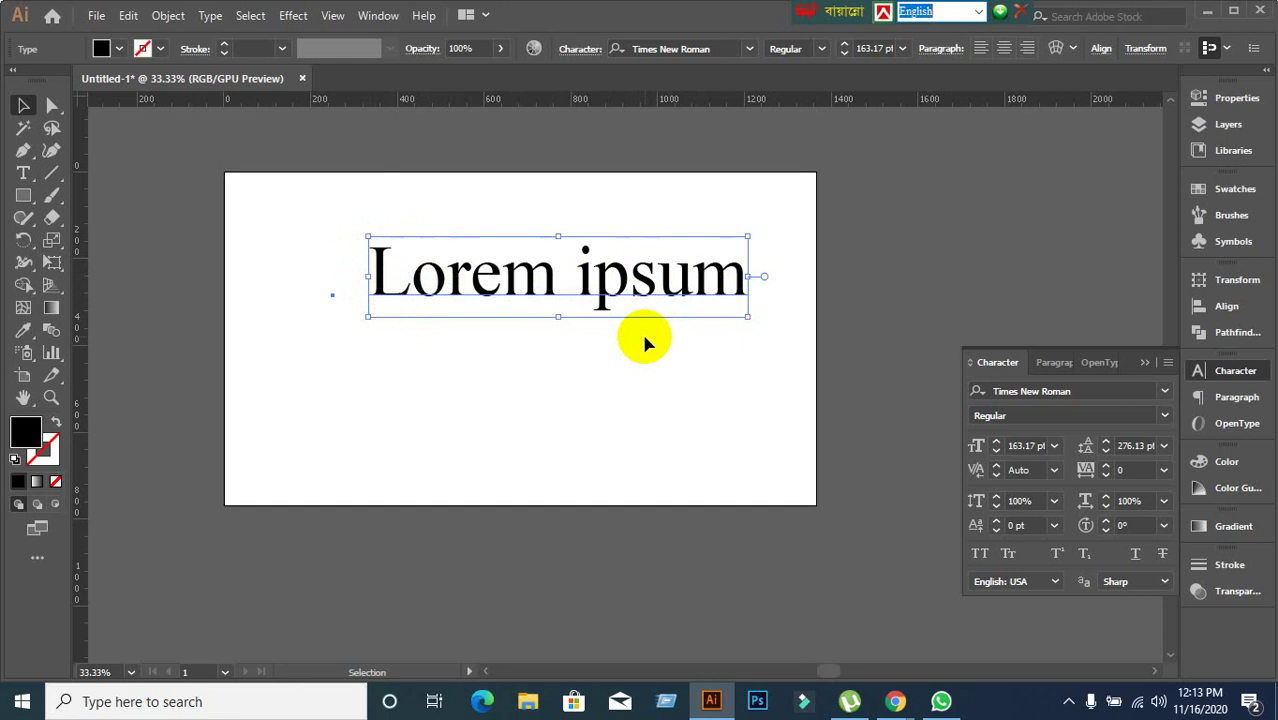
Bring Google Fonts forward, filter the catalogue to Serif fonts only, and browse them.
{"action": "mouse_move", "coordinate": [897, 700]}
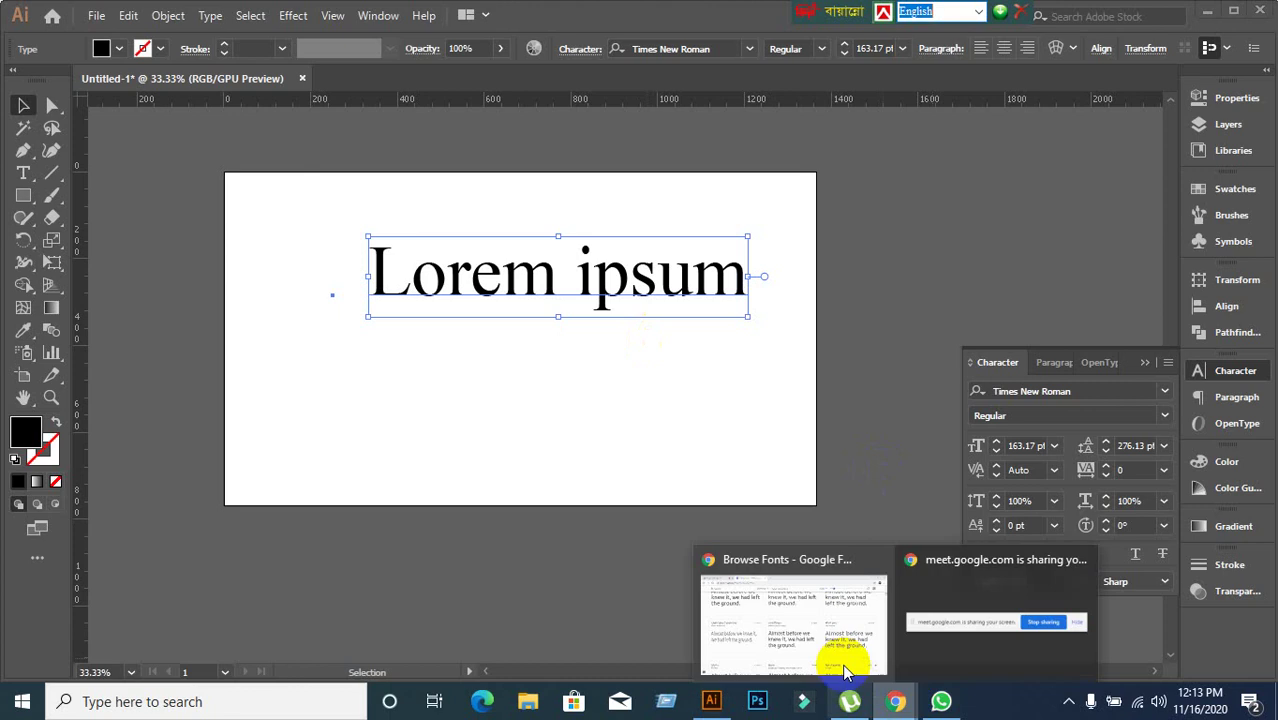
{"action": "left_click", "coordinate": [838, 658]}
{"action": "scroll", "coordinate": [262, 270], "scroll_direction": "up", "scroll_amount": 15}
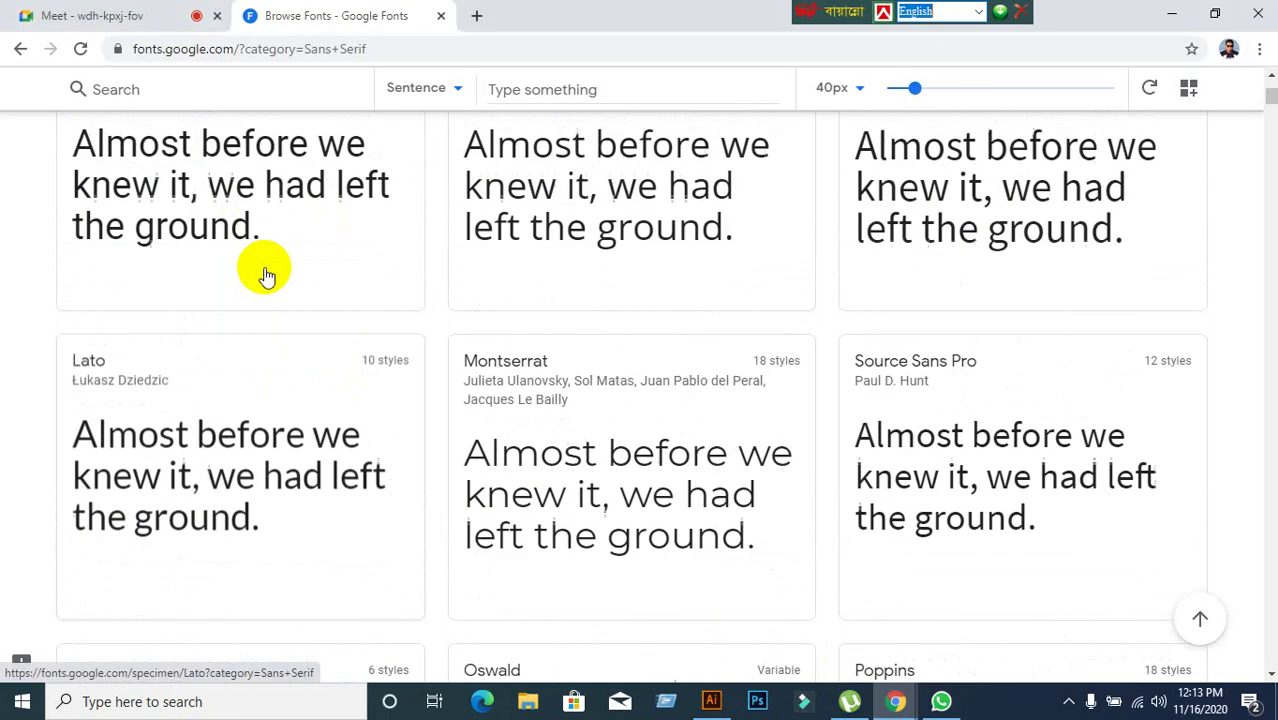
{"action": "left_click", "coordinate": [146, 227]}
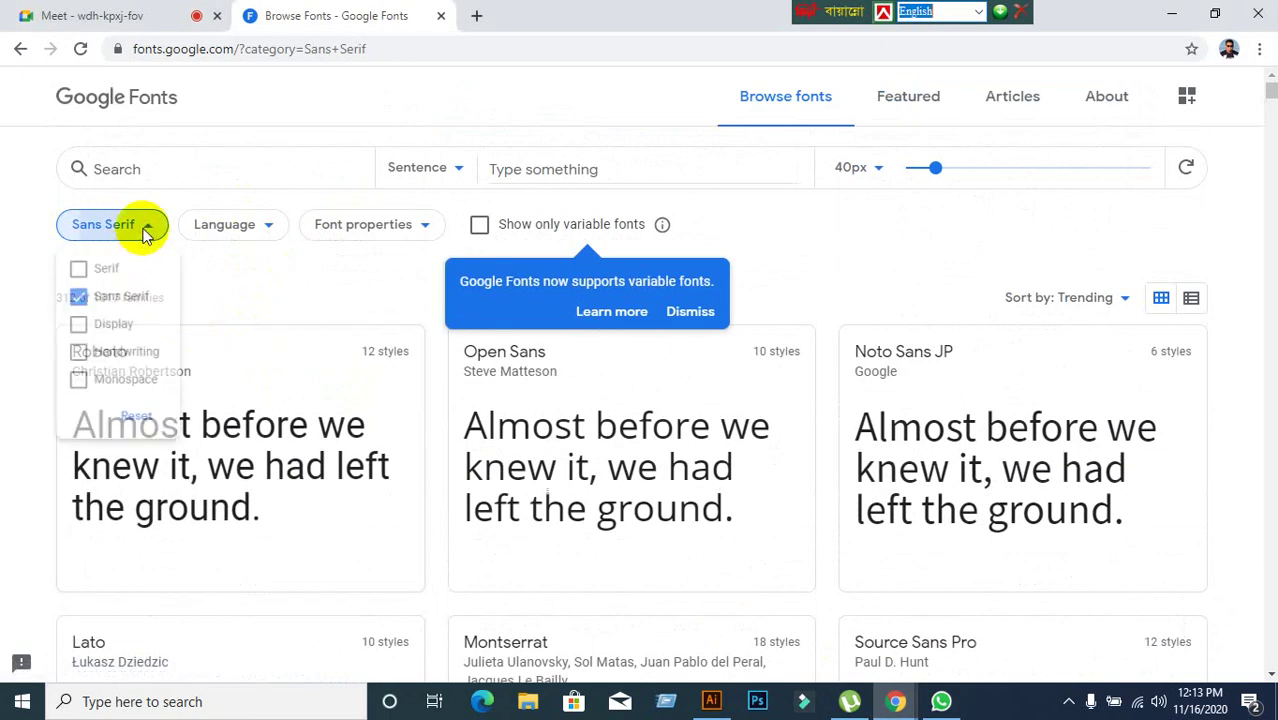
{"action": "left_click", "coordinate": [100, 276]}
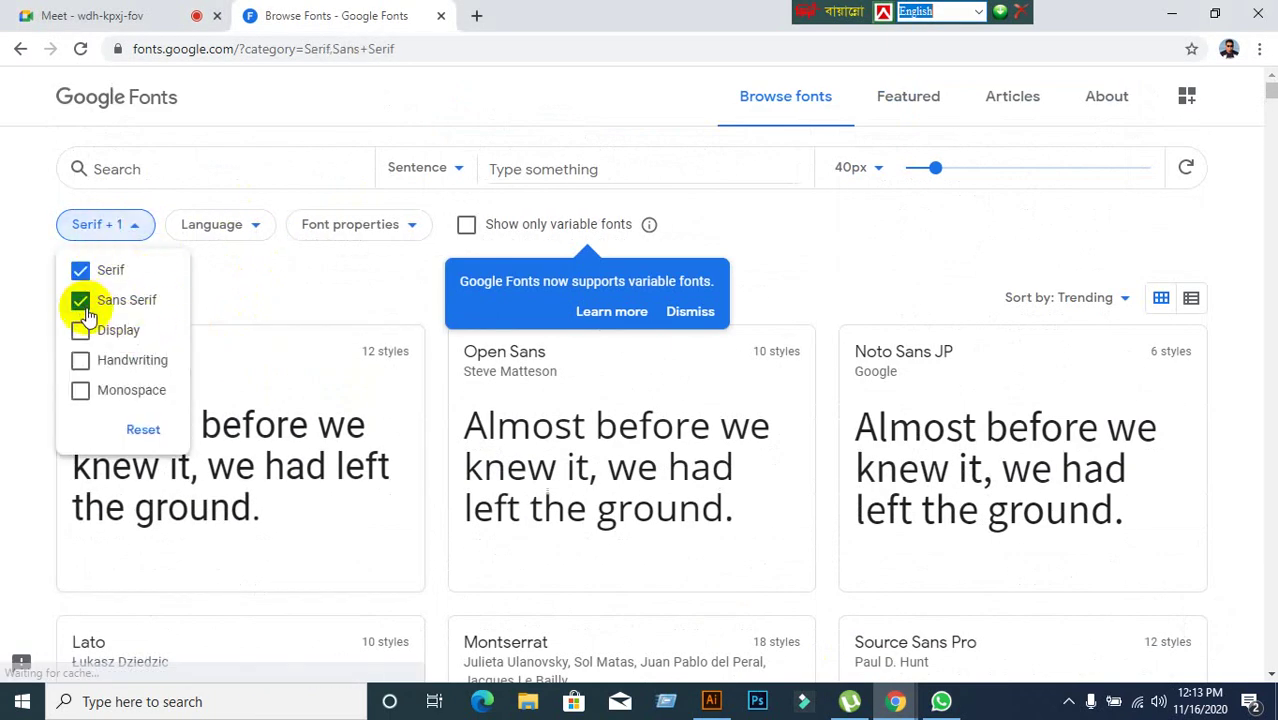
{"action": "left_click", "coordinate": [81, 302]}
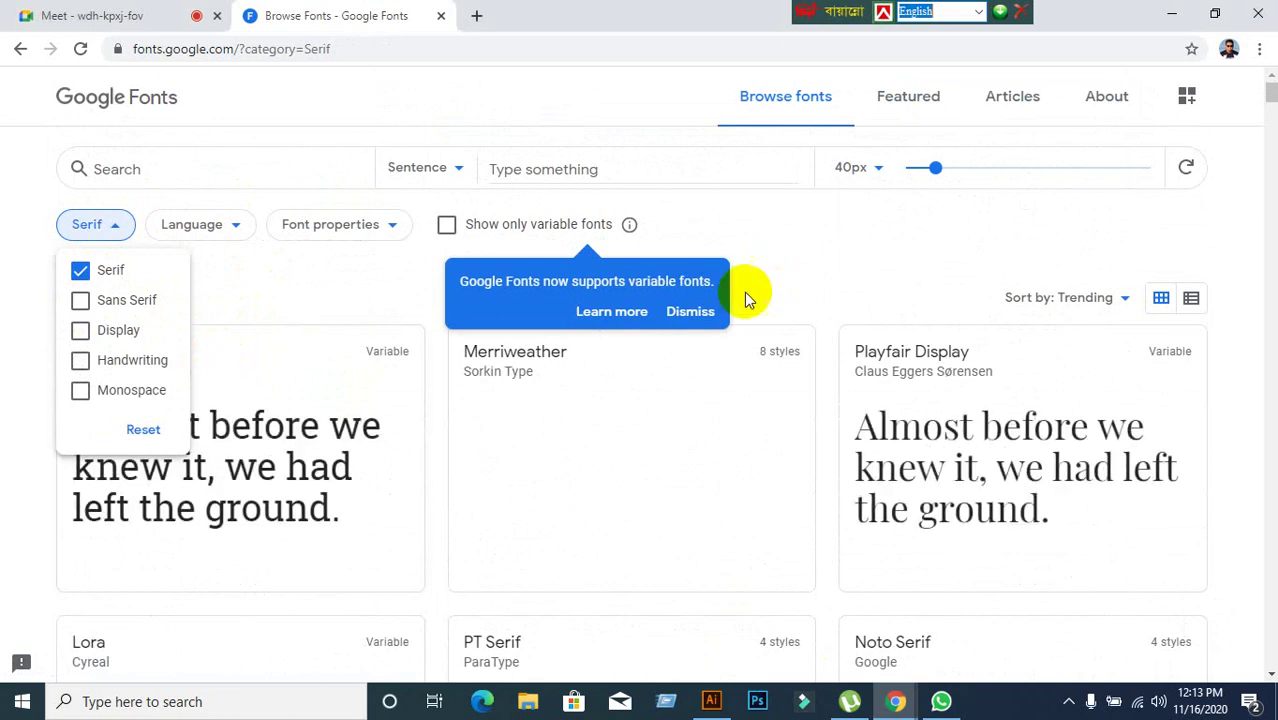
{"action": "left_click", "coordinate": [776, 222]}
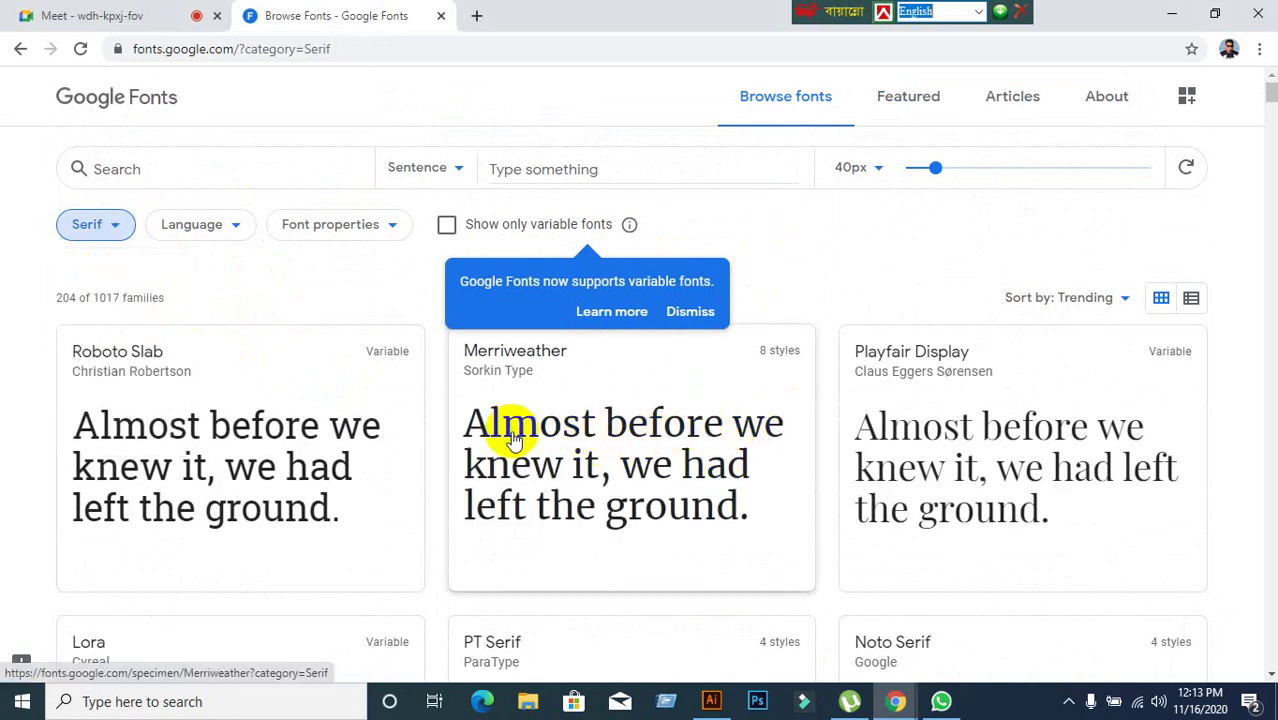
{"action": "scroll", "coordinate": [190, 445], "scroll_direction": "down", "scroll_amount": 3}
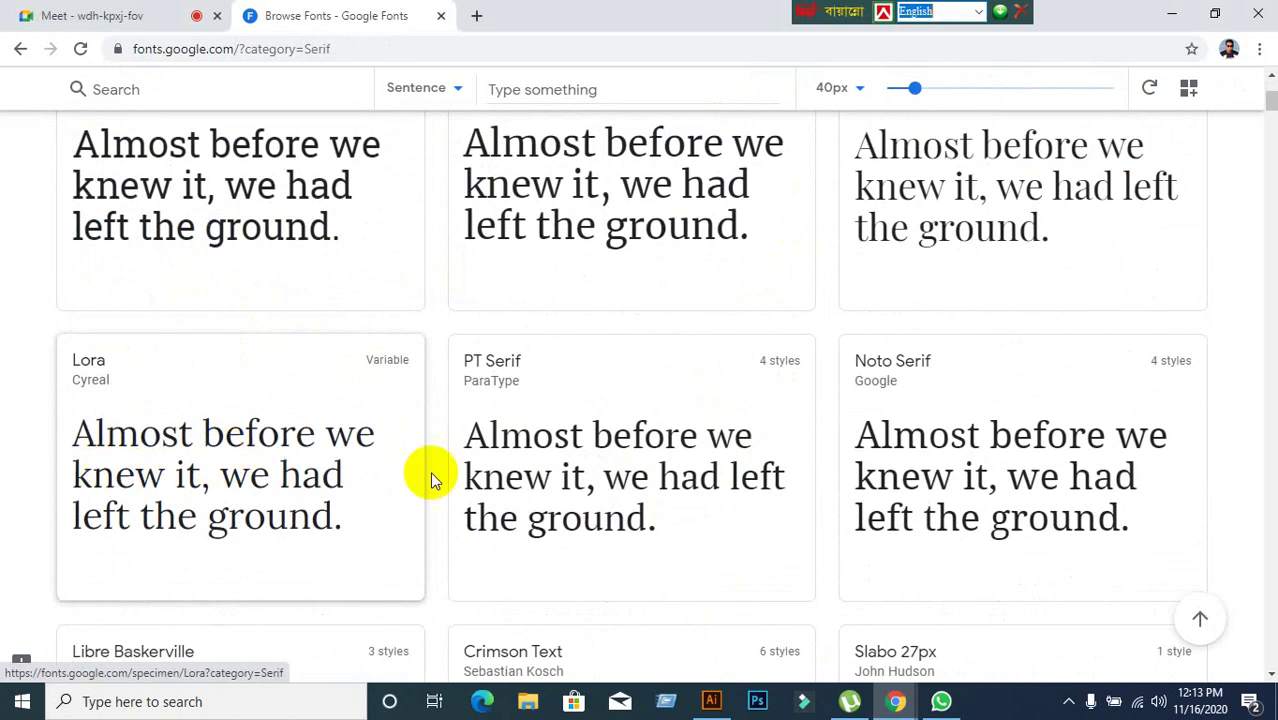
{"action": "scroll", "coordinate": [964, 500], "scroll_direction": "down", "scroll_amount": 2}
{"action": "scroll", "coordinate": [375, 548], "scroll_direction": "up", "scroll_amount": 5}
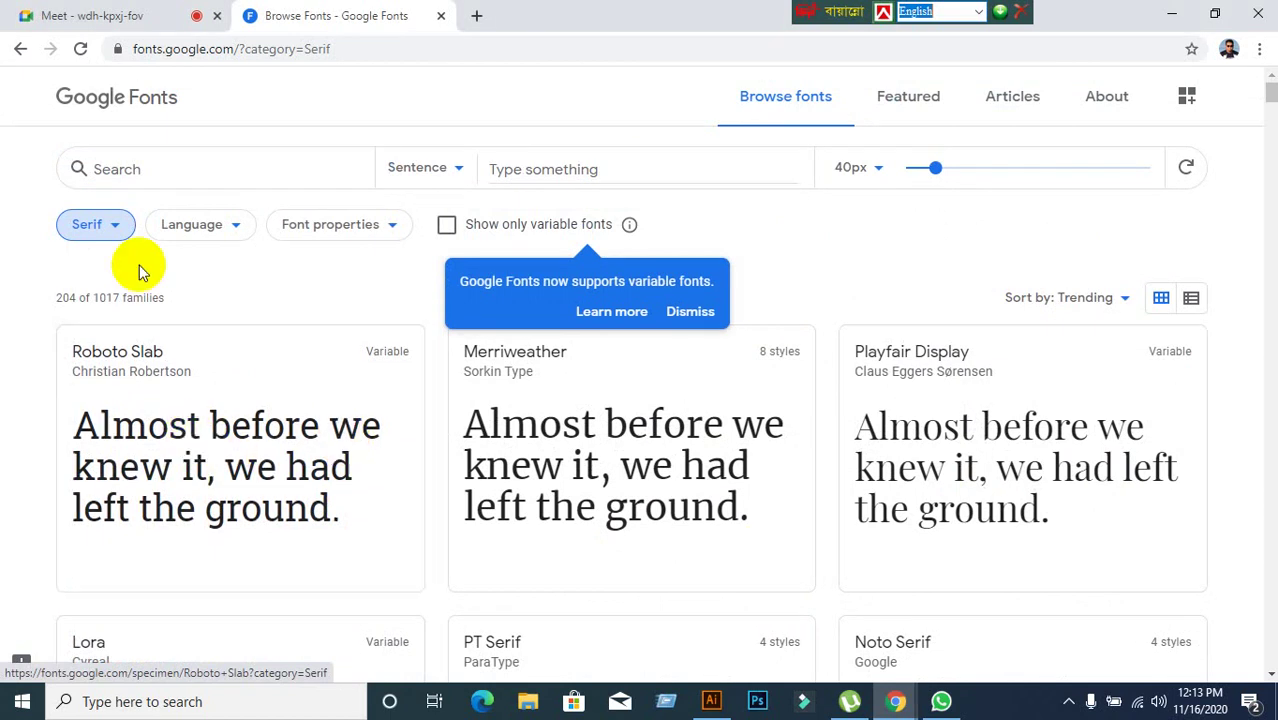
Add Sans Serif back to the category filter and uncheck Serif.
{"action": "left_click", "coordinate": [112, 229]}
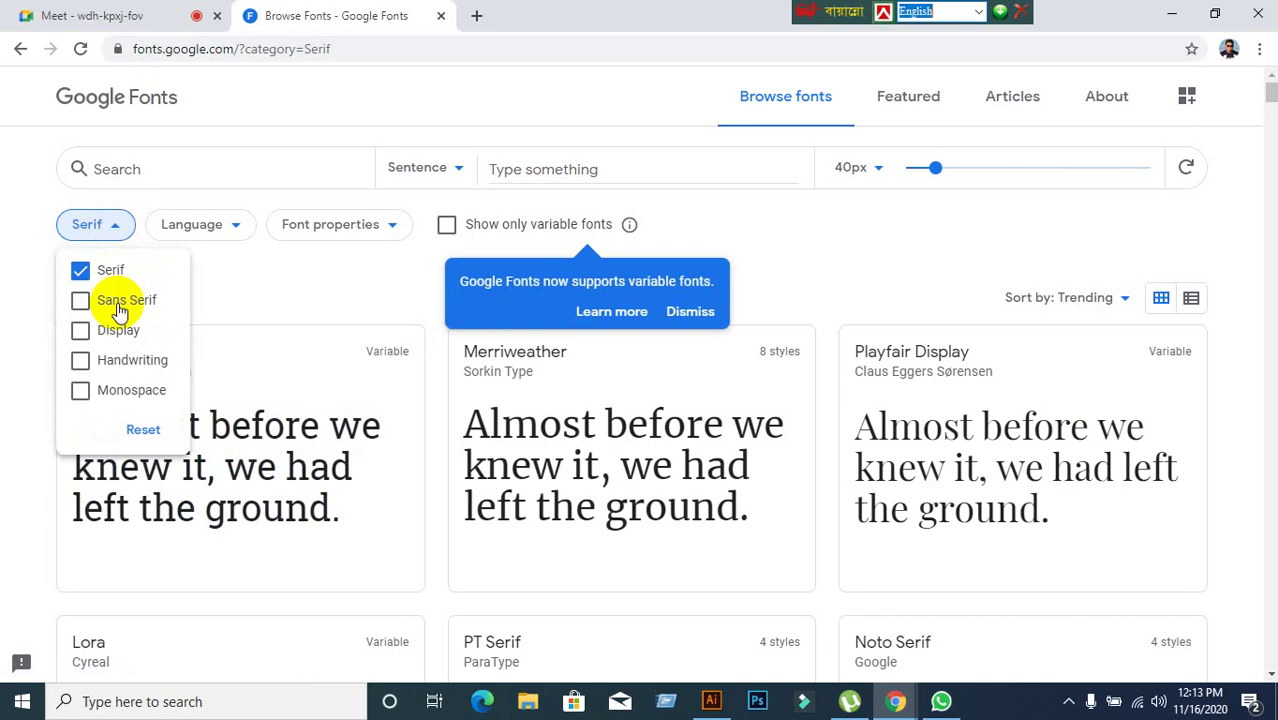
{"action": "left_click", "coordinate": [117, 304]}
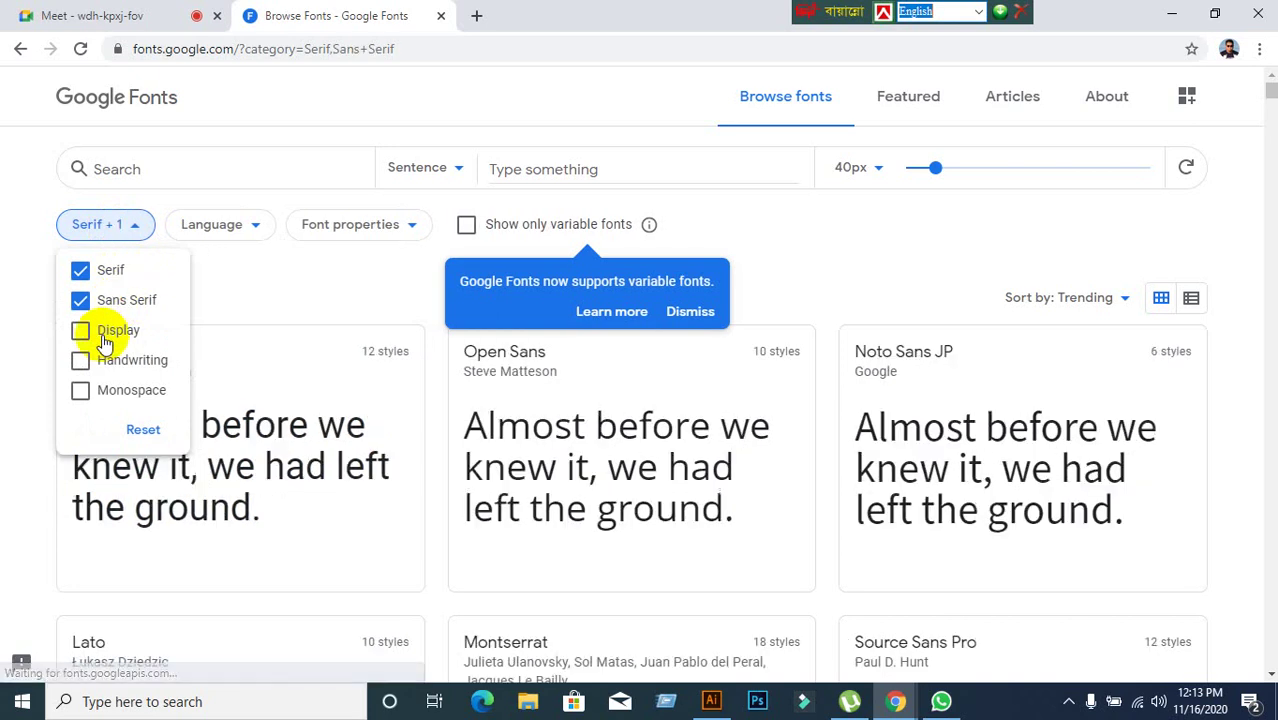
{"action": "left_click", "coordinate": [88, 272]}
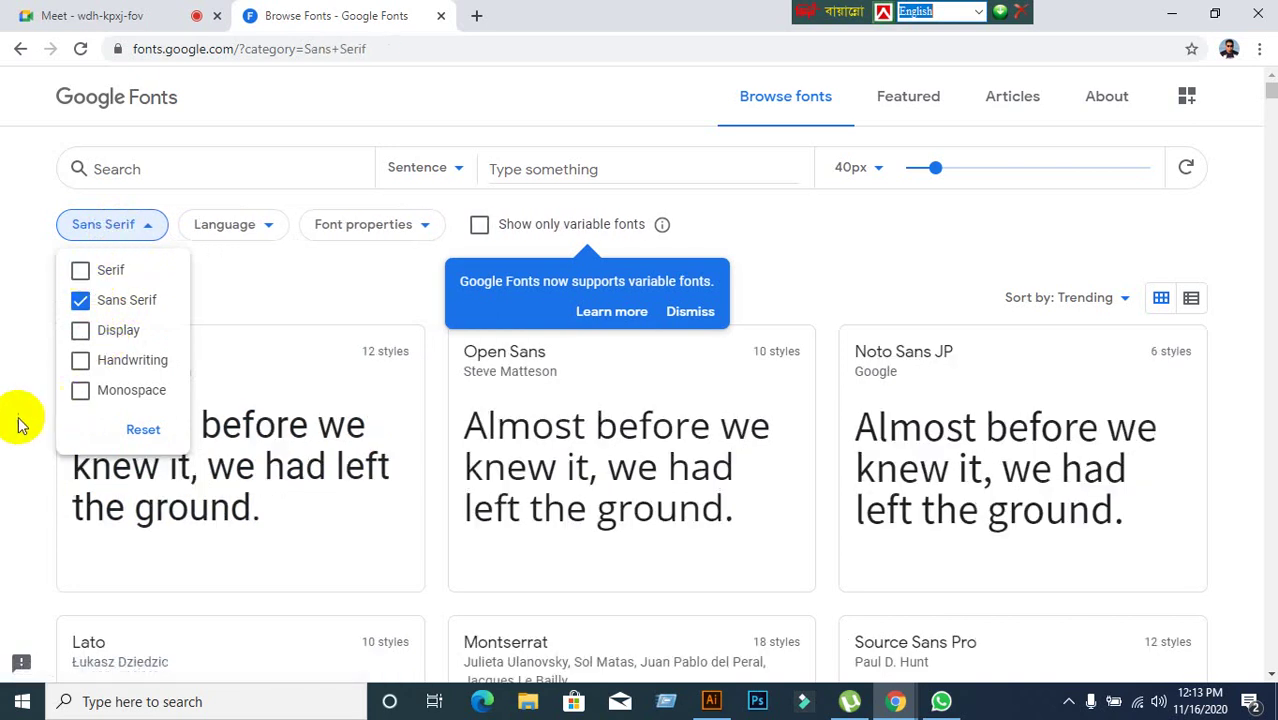
Close the category filter and scroll through the 312 sans serif families, returning to the top.
{"action": "left_click", "coordinate": [258, 304]}
{"action": "scroll", "coordinate": [258, 304], "scroll_direction": "down", "scroll_amount": 4}
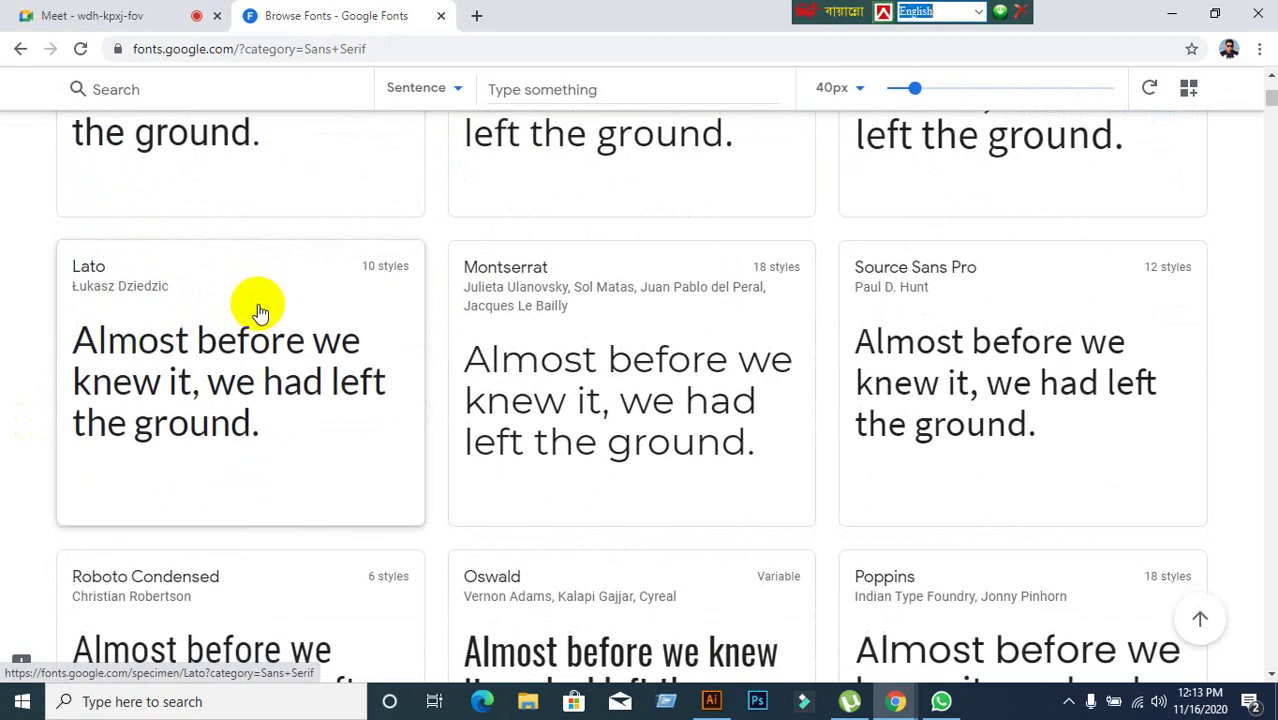
{"action": "scroll", "coordinate": [250, 330], "scroll_direction": "up", "scroll_amount": 4}
{"action": "scroll", "coordinate": [230, 360], "scroll_direction": "down", "scroll_amount": 1}
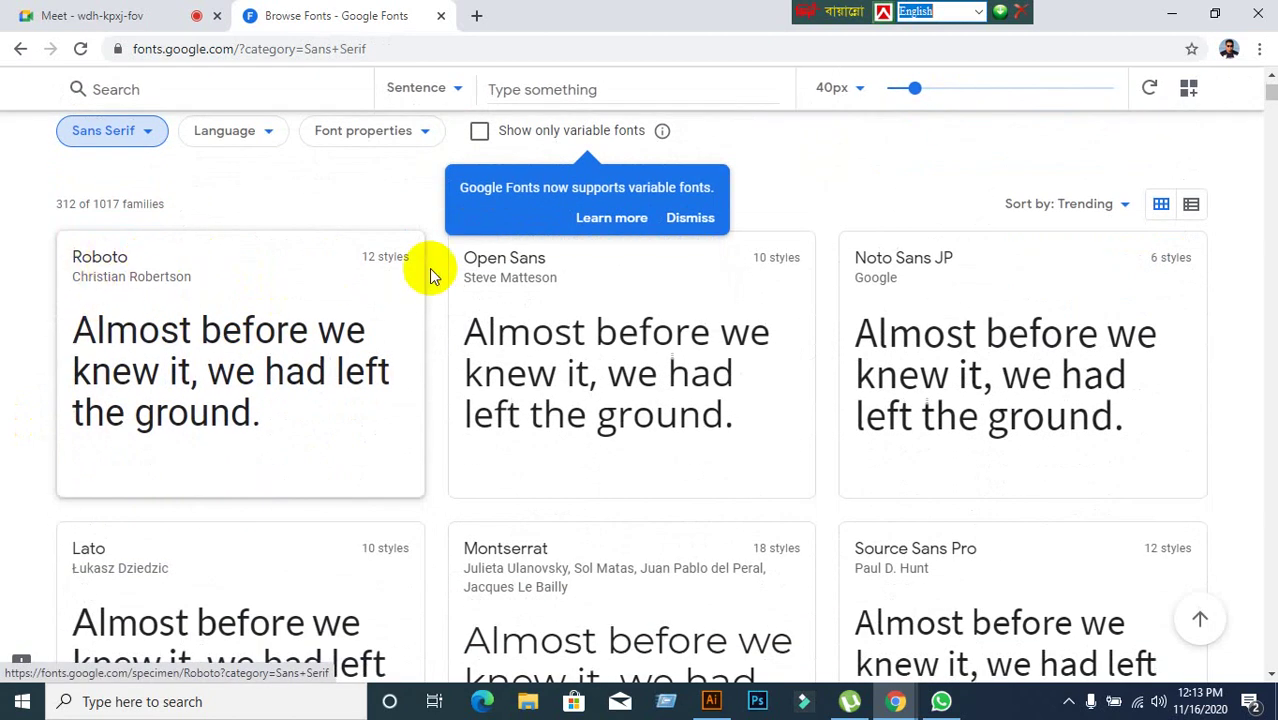
{"action": "scroll", "coordinate": [965, 285], "scroll_direction": "down", "scroll_amount": 3}
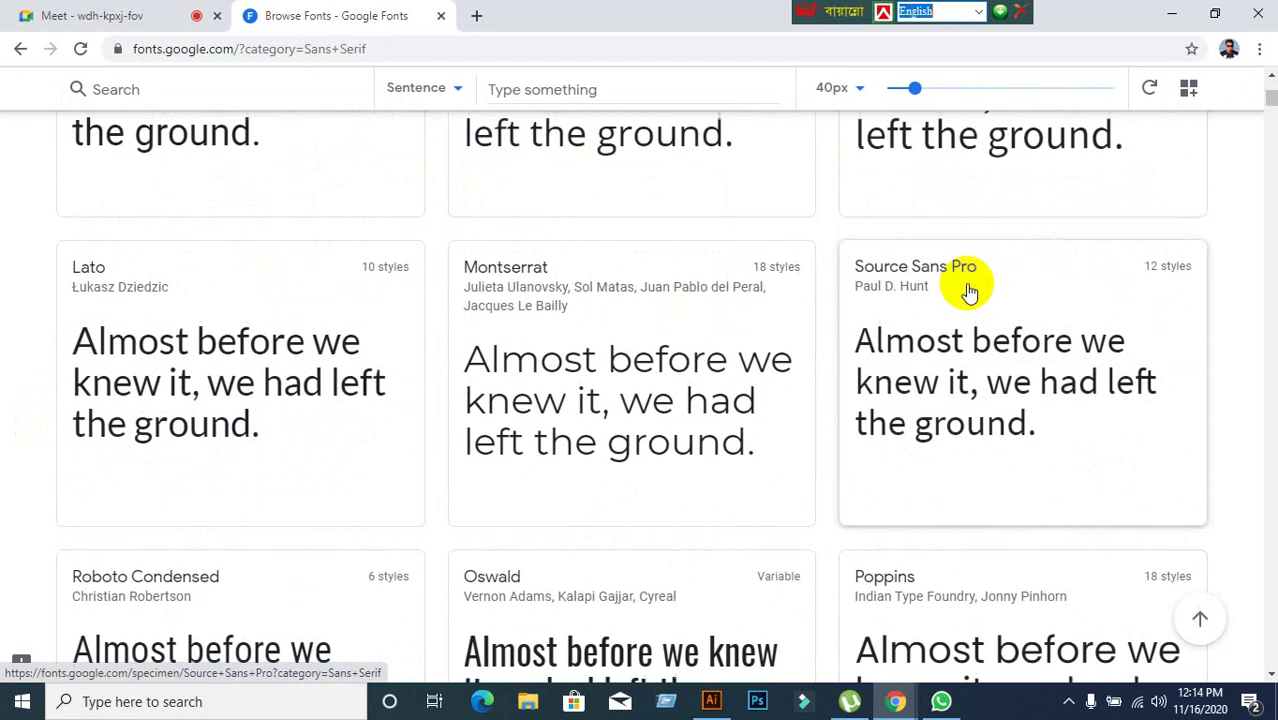
{"action": "scroll", "coordinate": [228, 313], "scroll_direction": "up", "scroll_amount": 3}
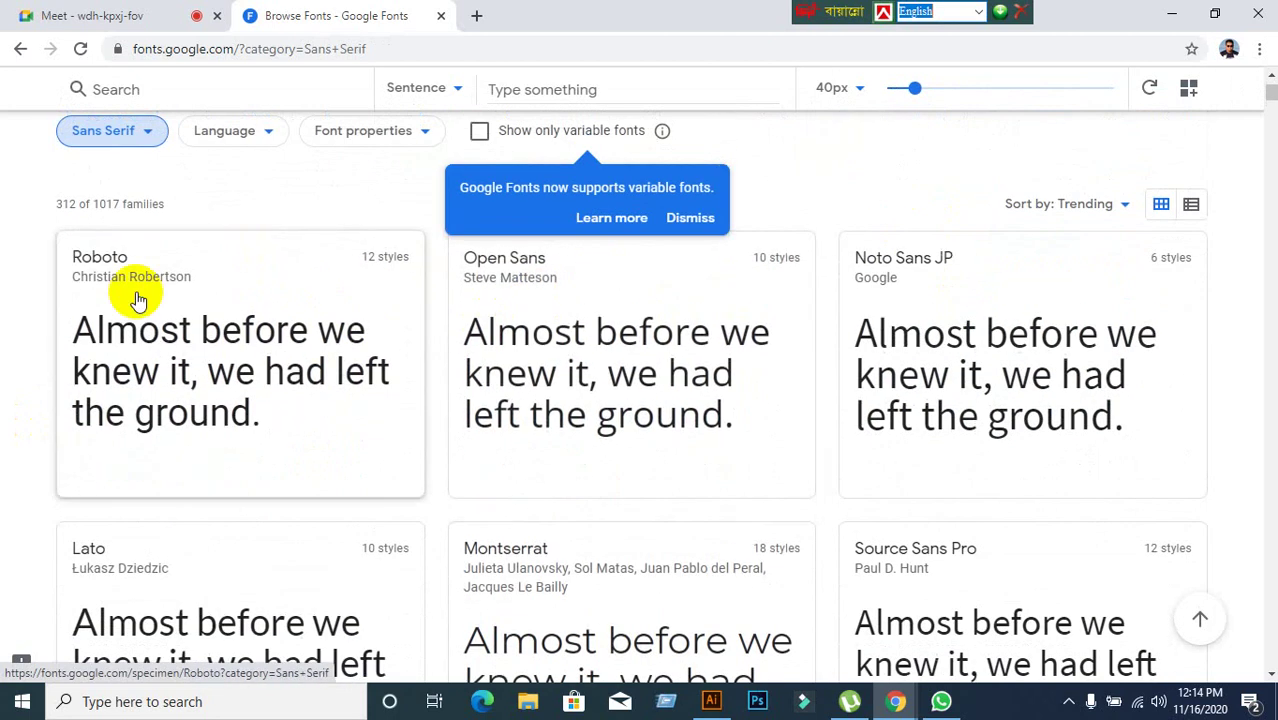
{"action": "scroll", "coordinate": [551, 362], "scroll_direction": "down", "scroll_amount": 5}
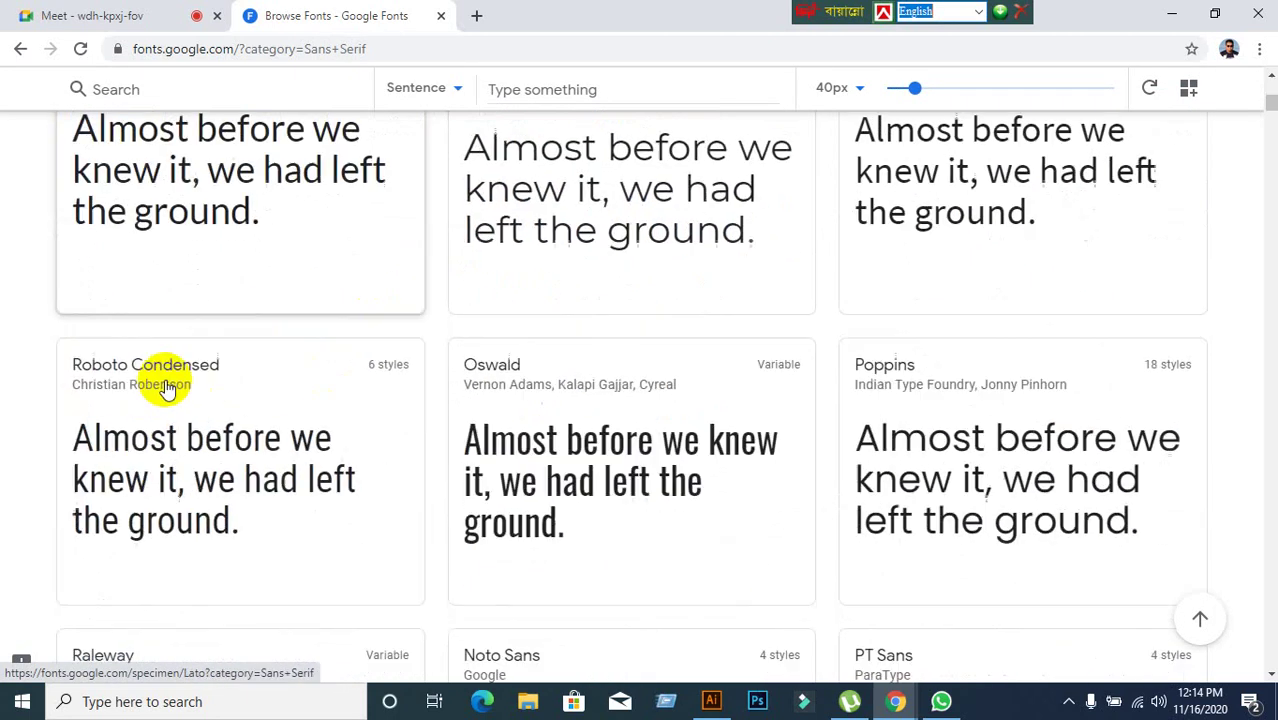
{"action": "scroll", "coordinate": [302, 436], "scroll_direction": "down", "scroll_amount": 2}
{"action": "scroll", "coordinate": [237, 394], "scroll_direction": "up", "scroll_amount": 1}
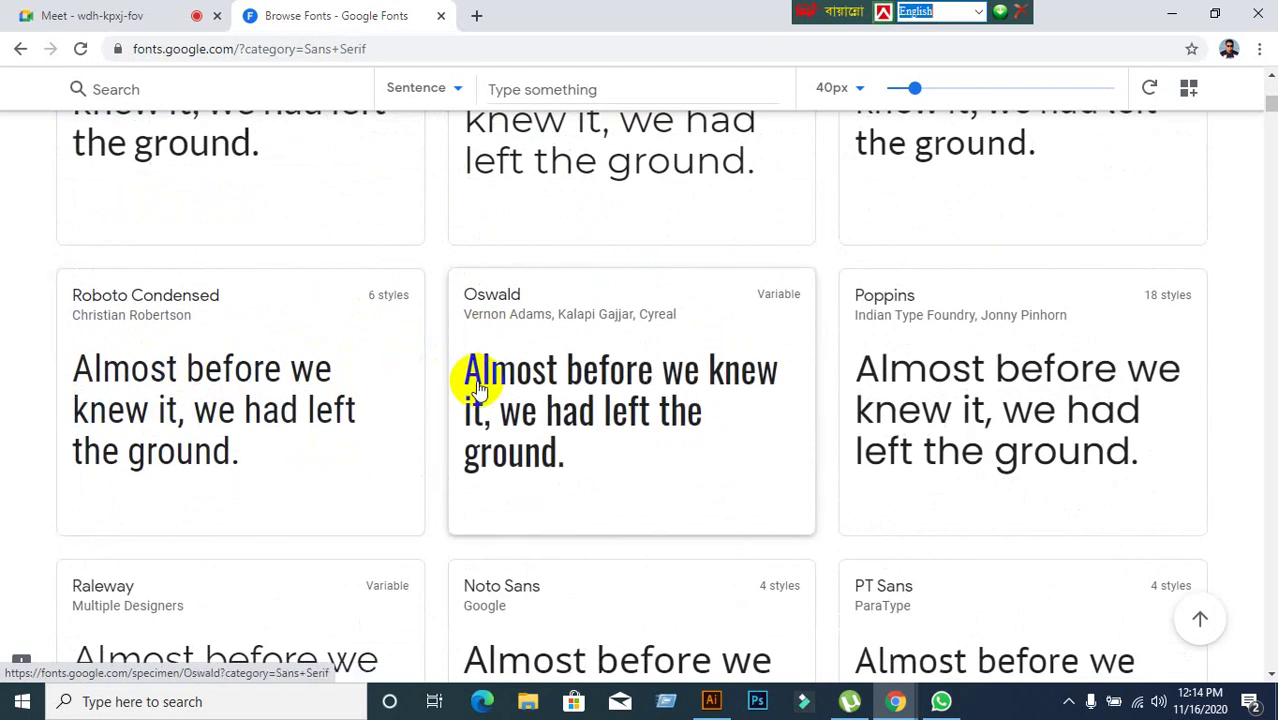
{"action": "scroll", "coordinate": [870, 350], "scroll_direction": "down", "scroll_amount": 3}
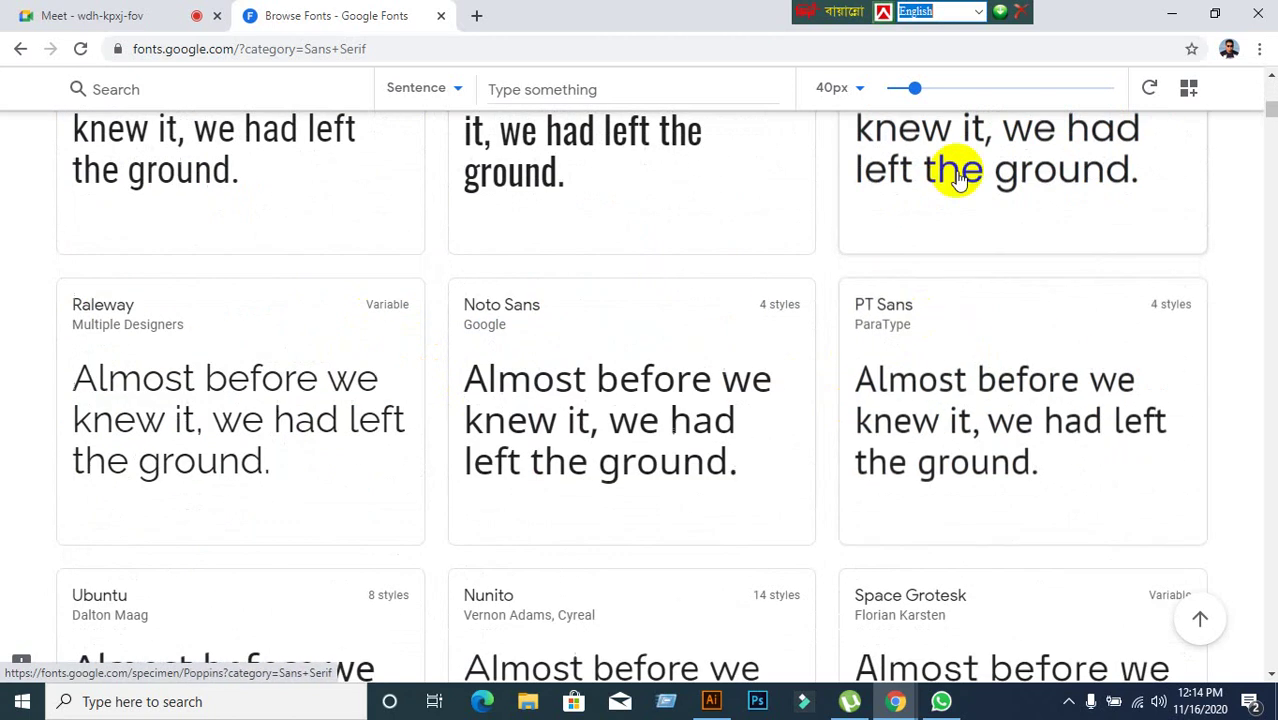
{"action": "scroll", "coordinate": [940, 230], "scroll_direction": "up", "scroll_amount": 4}
{"action": "scroll", "coordinate": [880, 300], "scroll_direction": "down", "scroll_amount": 1}
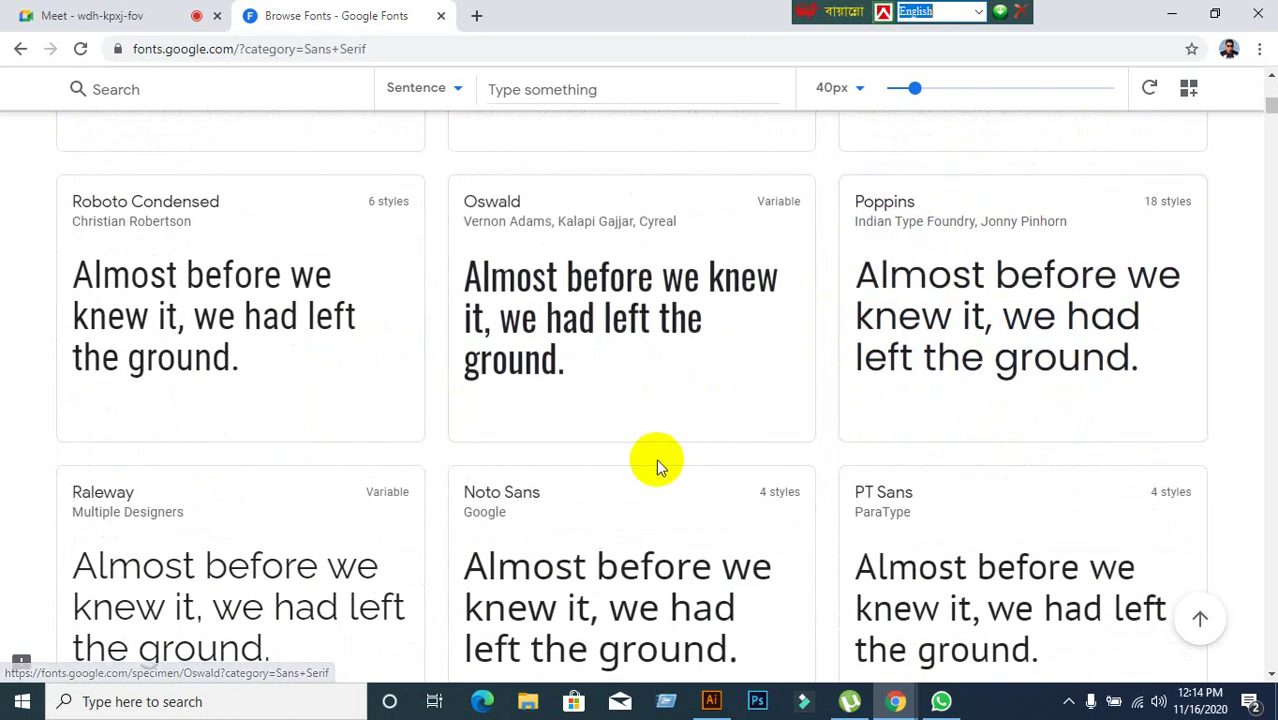
{"action": "scroll", "coordinate": [667, 447], "scroll_direction": "down", "scroll_amount": 3}
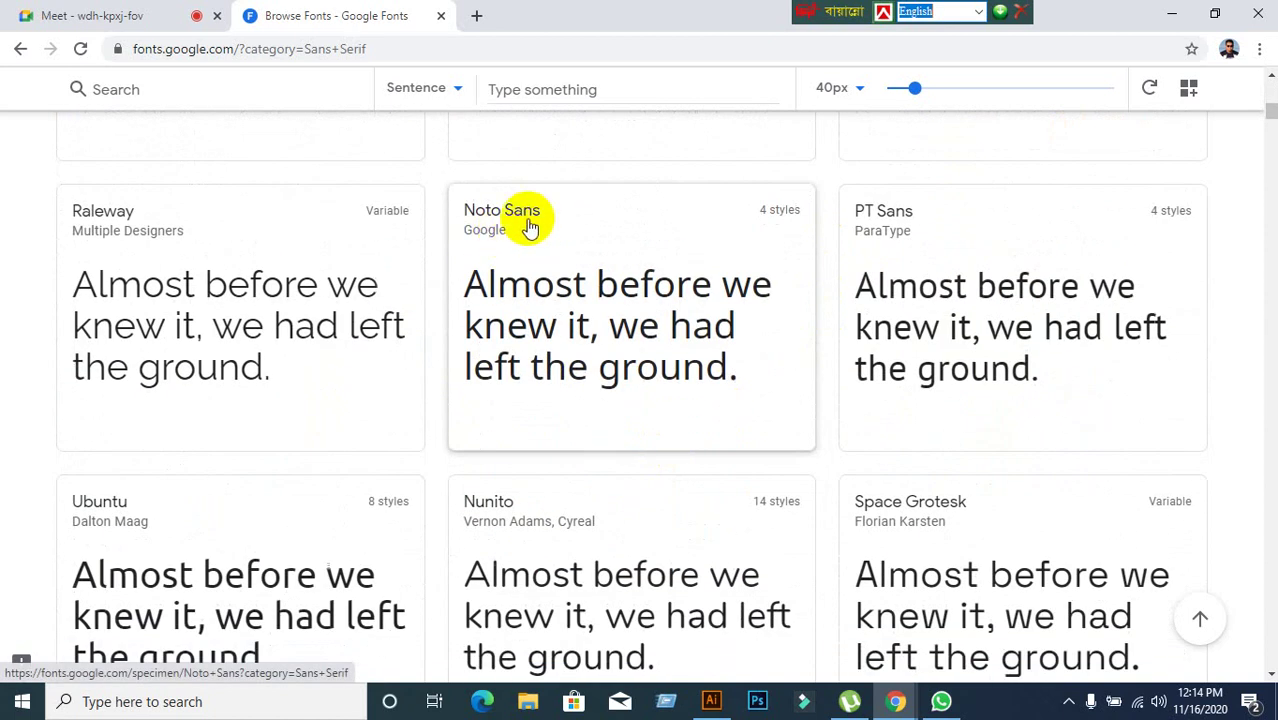
{"action": "scroll", "coordinate": [313, 350], "scroll_direction": "down", "scroll_amount": 2}
{"action": "scroll", "coordinate": [333, 418], "scroll_direction": "up", "scroll_amount": 2}
{"action": "scroll", "coordinate": [333, 418], "scroll_direction": "up", "scroll_amount": 10}
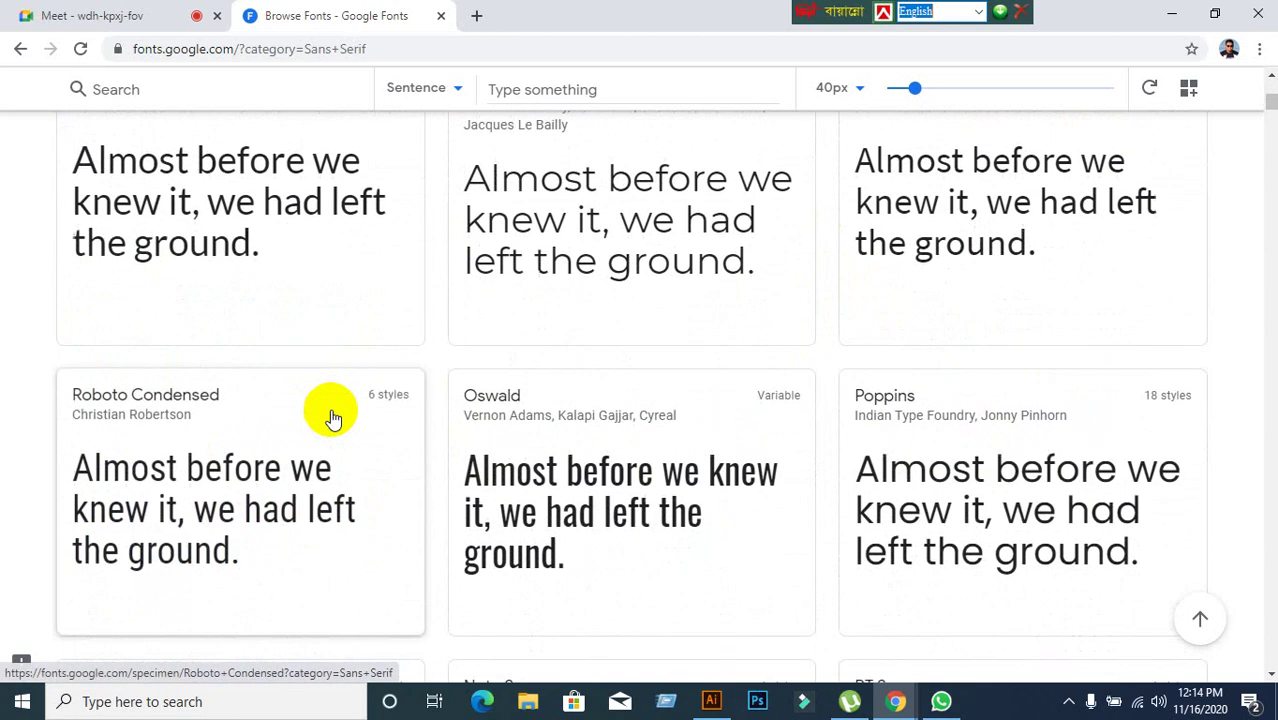
{"action": "scroll", "coordinate": [553, 388], "scroll_direction": "down", "scroll_amount": 2}
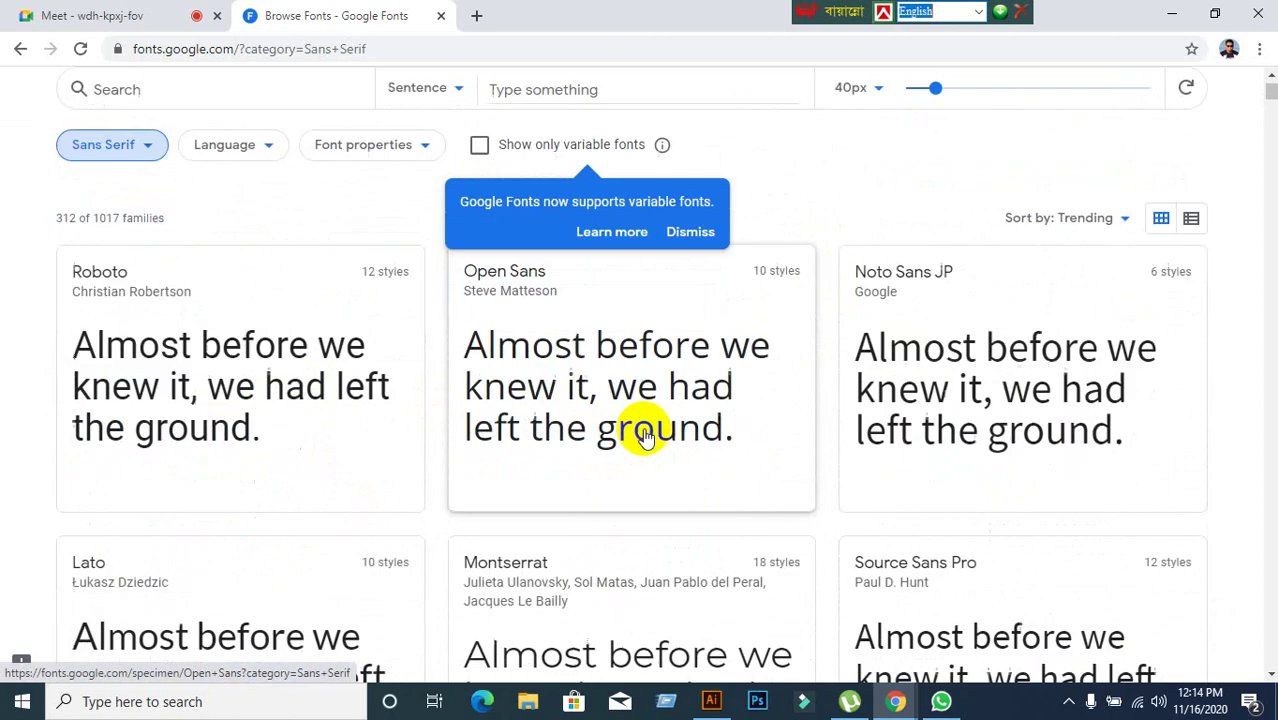
{"action": "scroll", "coordinate": [651, 497], "scroll_direction": "down", "scroll_amount": 4}
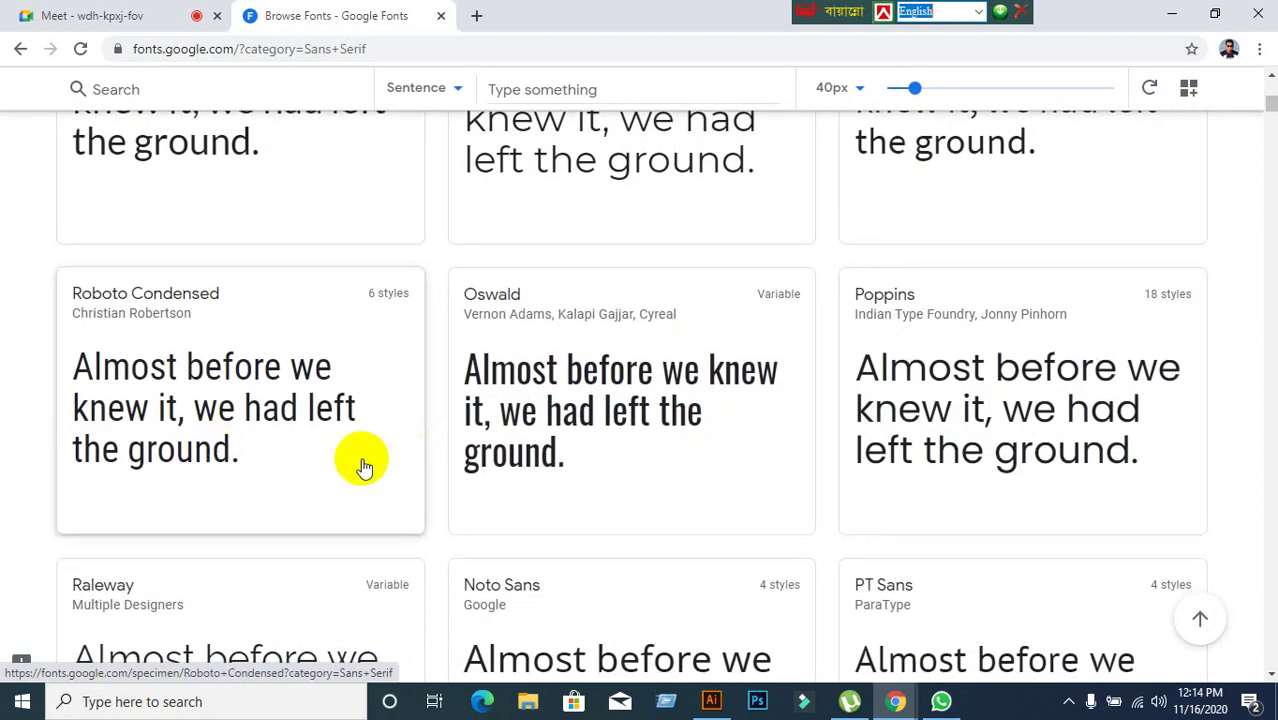
{"action": "scroll", "coordinate": [363, 463], "scroll_direction": "down", "scroll_amount": 2}
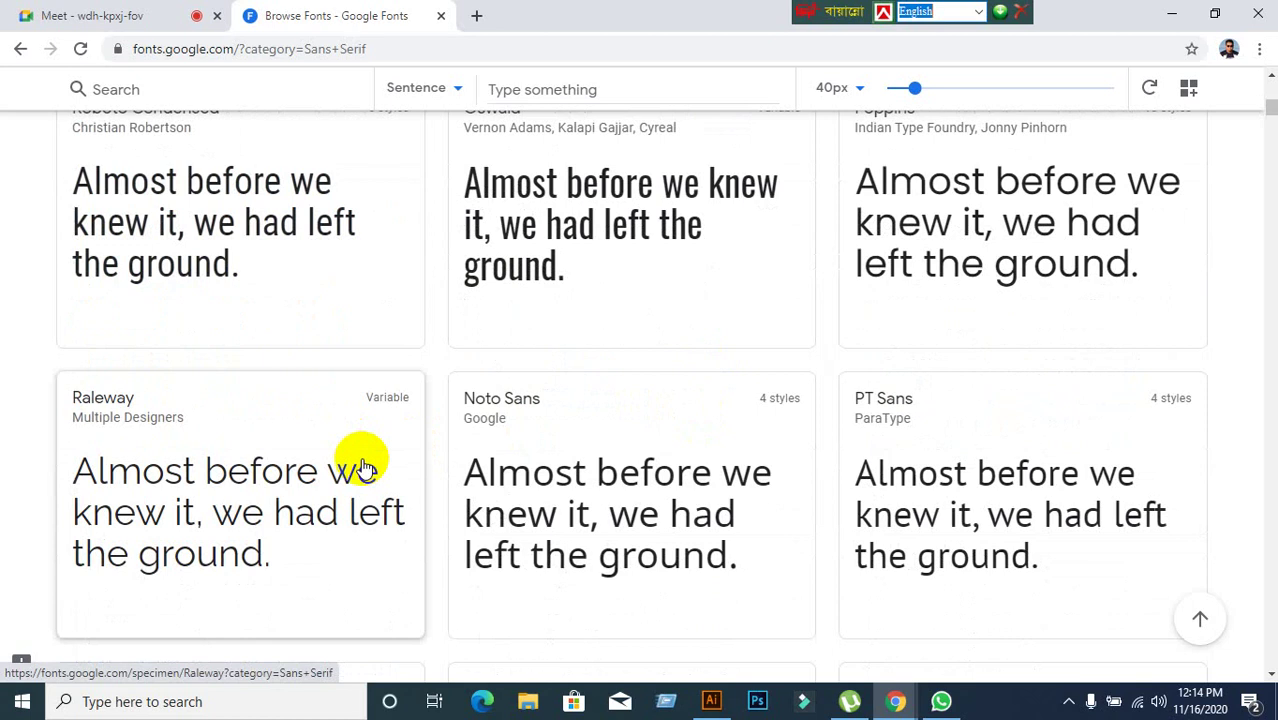
{"action": "scroll", "coordinate": [290, 352], "scroll_direction": "up", "scroll_amount": 6}
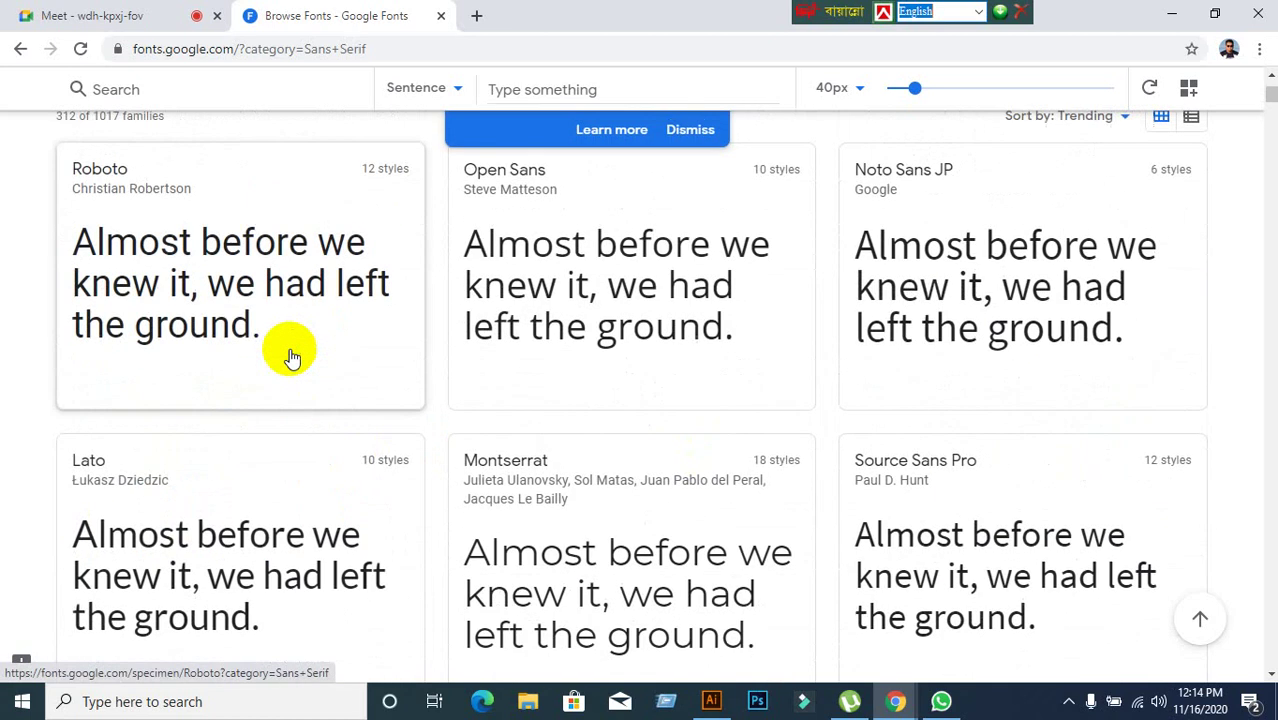
{"action": "scroll", "coordinate": [290, 352], "scroll_direction": "up", "scroll_amount": 2}
Highlight a few letters of Roboto's sample text, clear the selection, and scroll slightly.
{"action": "left_click_drag", "start_coordinate": [74, 465], "coordinate": [100, 467]}
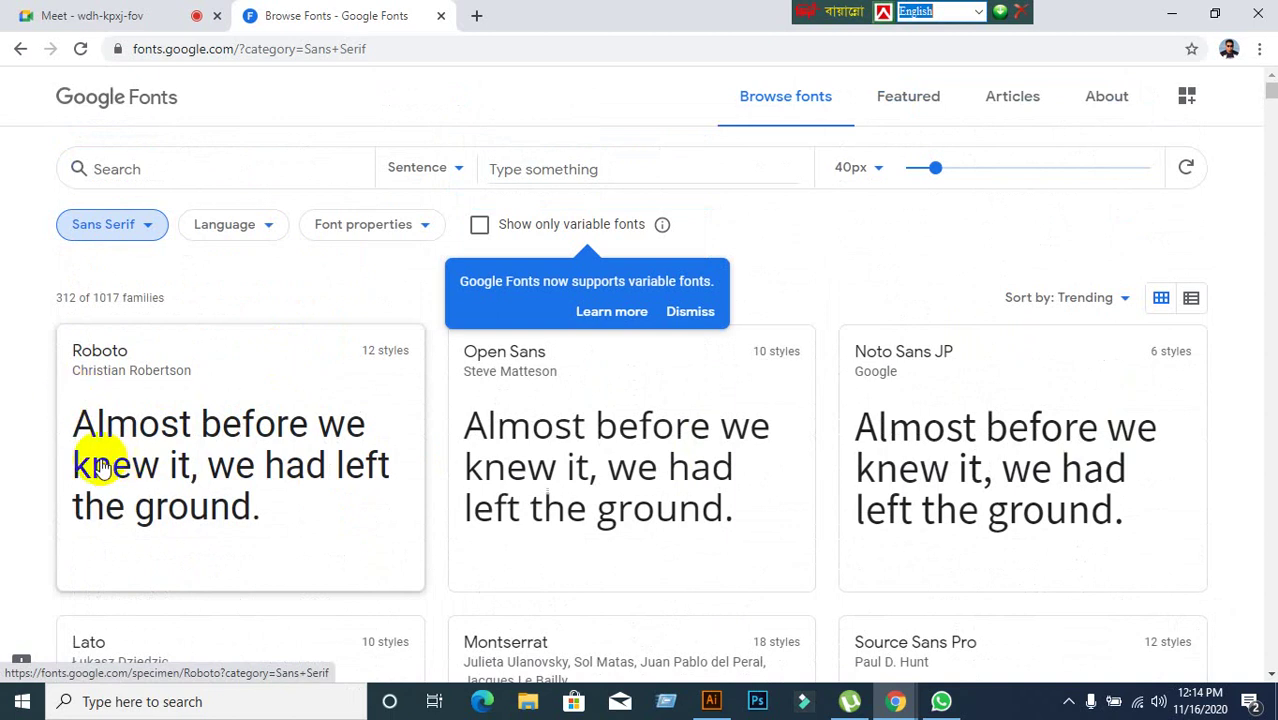
{"action": "left_click", "coordinate": [100, 467]}
{"action": "scroll", "coordinate": [90, 440], "scroll_direction": "down", "scroll_amount": 1}
{"action": "scroll", "coordinate": [8, 370], "scroll_direction": "up", "scroll_amount": 1}
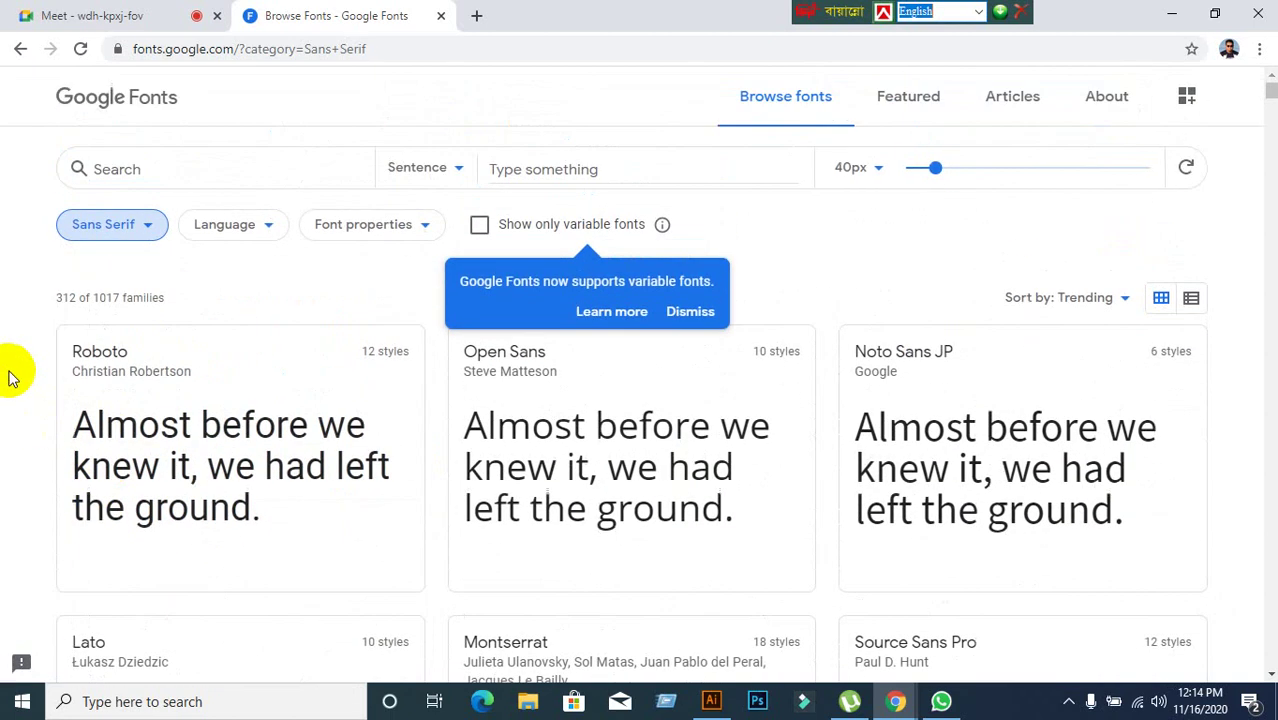
{"action": "scroll", "coordinate": [20, 380], "scroll_direction": "down", "scroll_amount": 1}
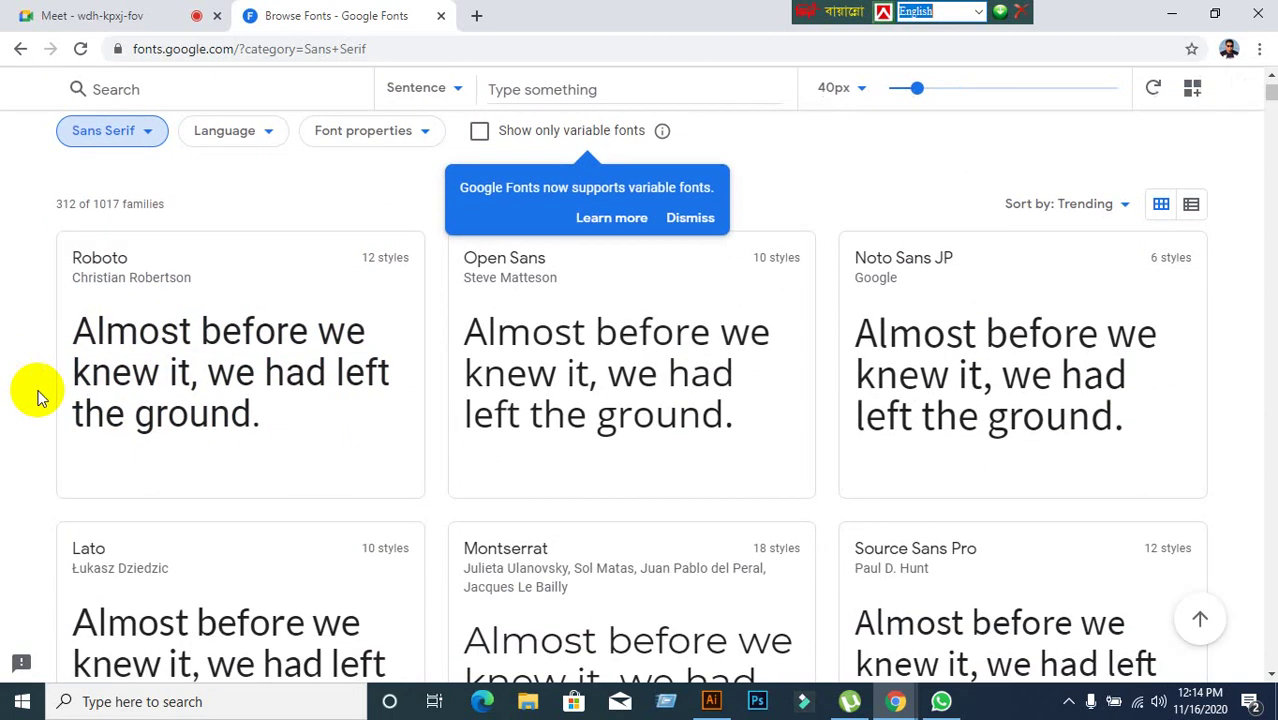
Open Roboto's specimen page, download the family as Roboto.zip, and bring up its download menu.
{"action": "left_click", "coordinate": [118, 260]}
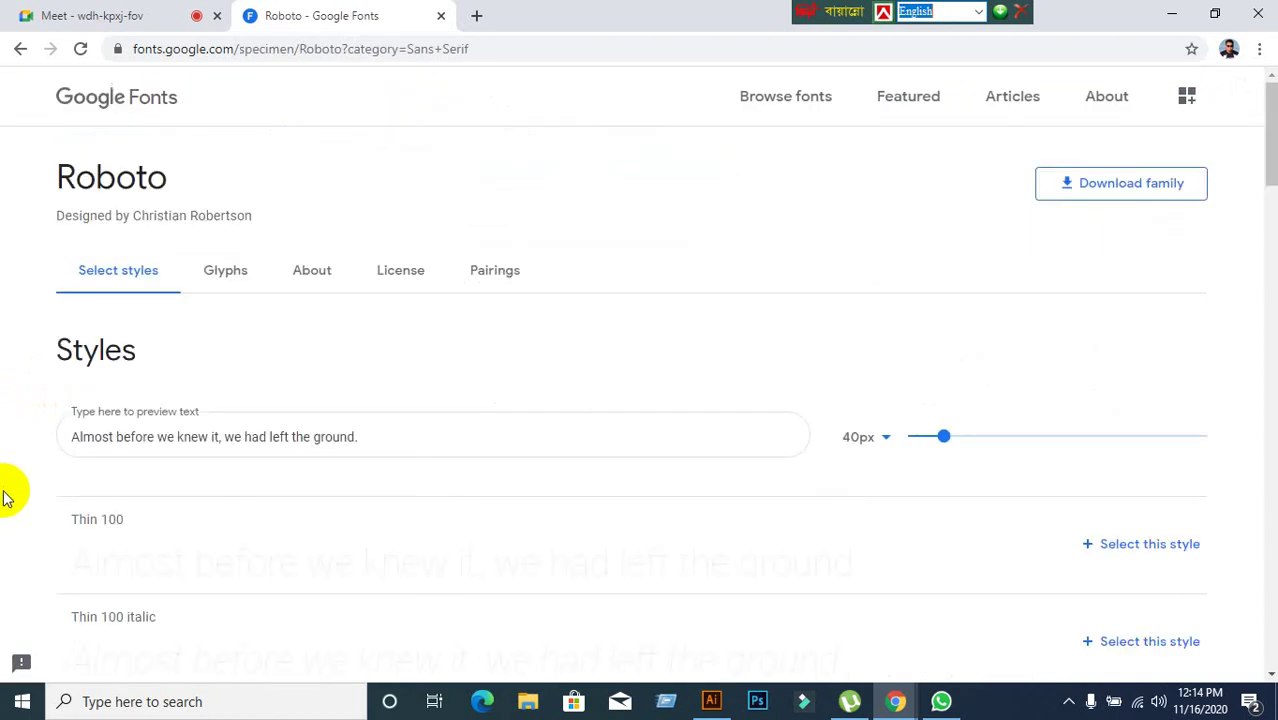
{"action": "scroll", "coordinate": [372, 403], "scroll_direction": "down", "scroll_amount": 10}
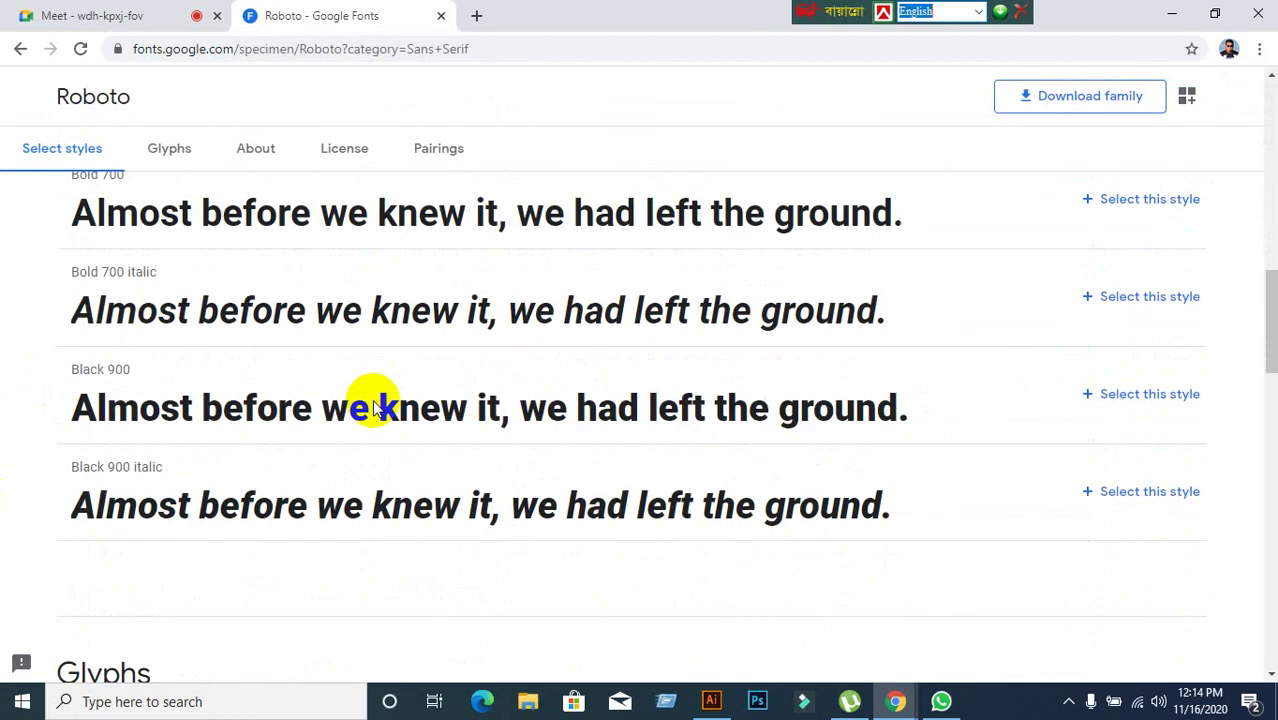
{"action": "scroll", "coordinate": [375, 405], "scroll_direction": "up", "scroll_amount": 10}
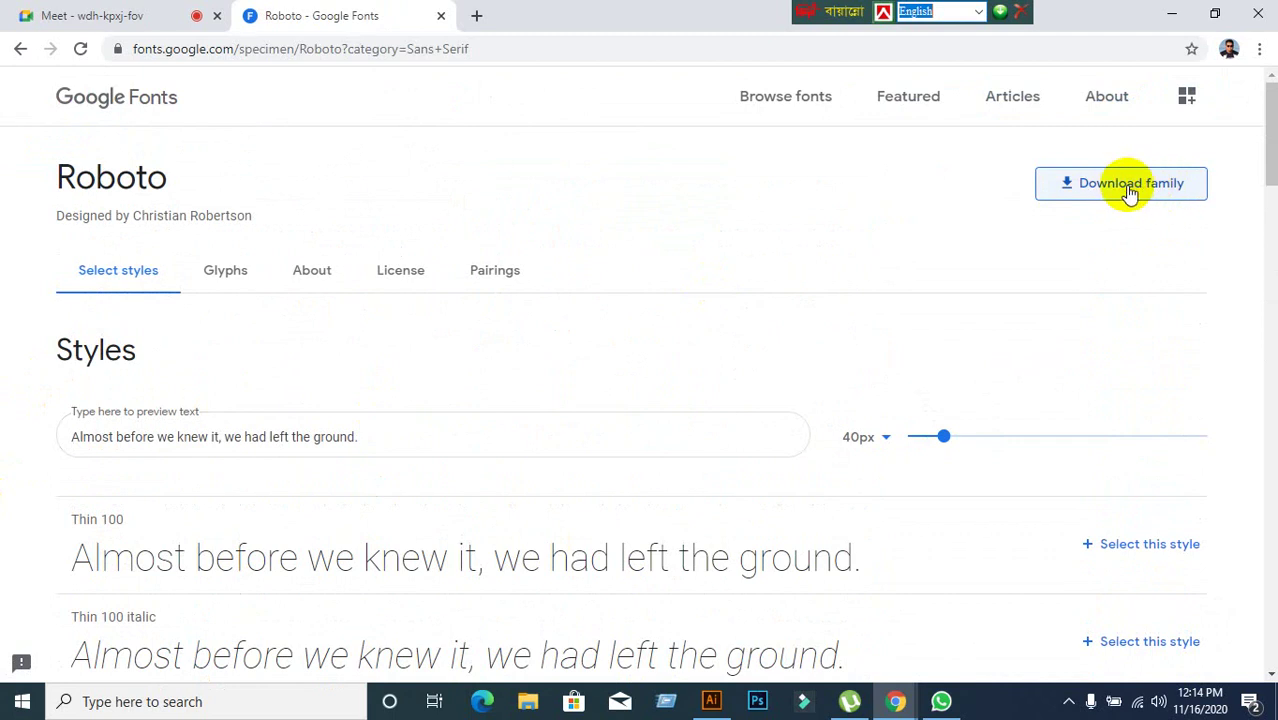
{"action": "left_click", "coordinate": [1128, 190]}
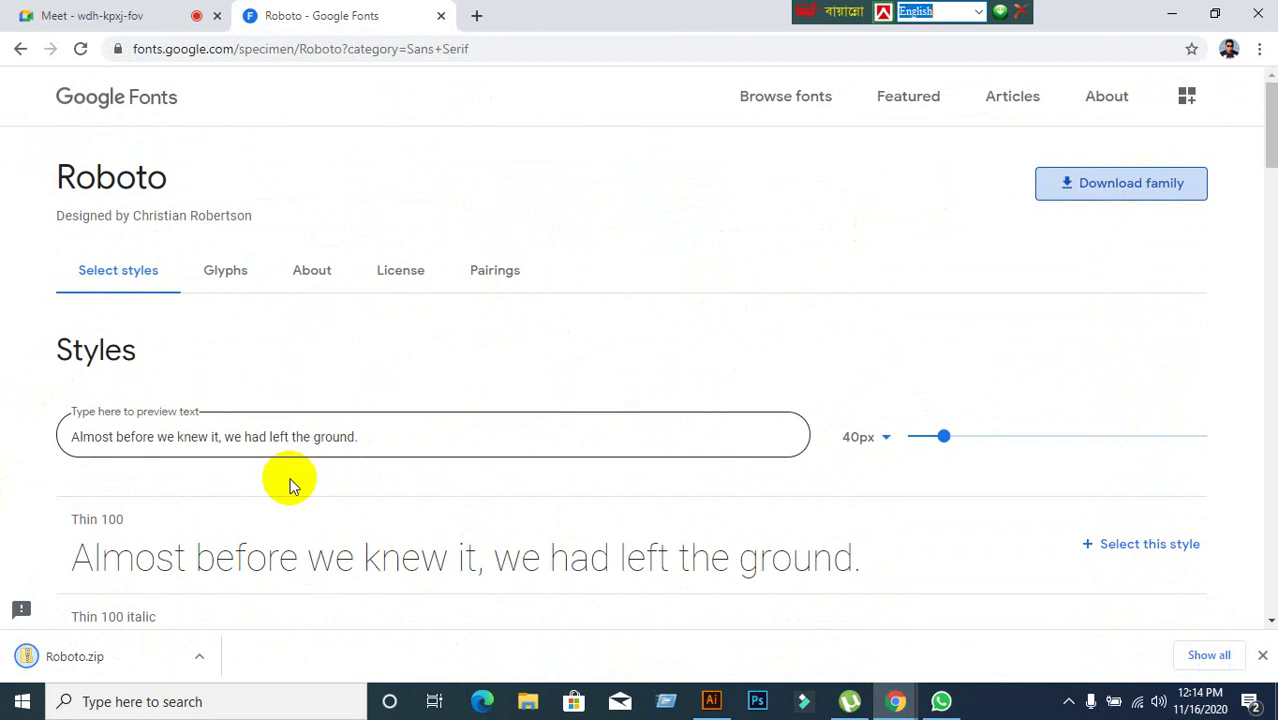
{"action": "right_click", "coordinate": [120, 653]}
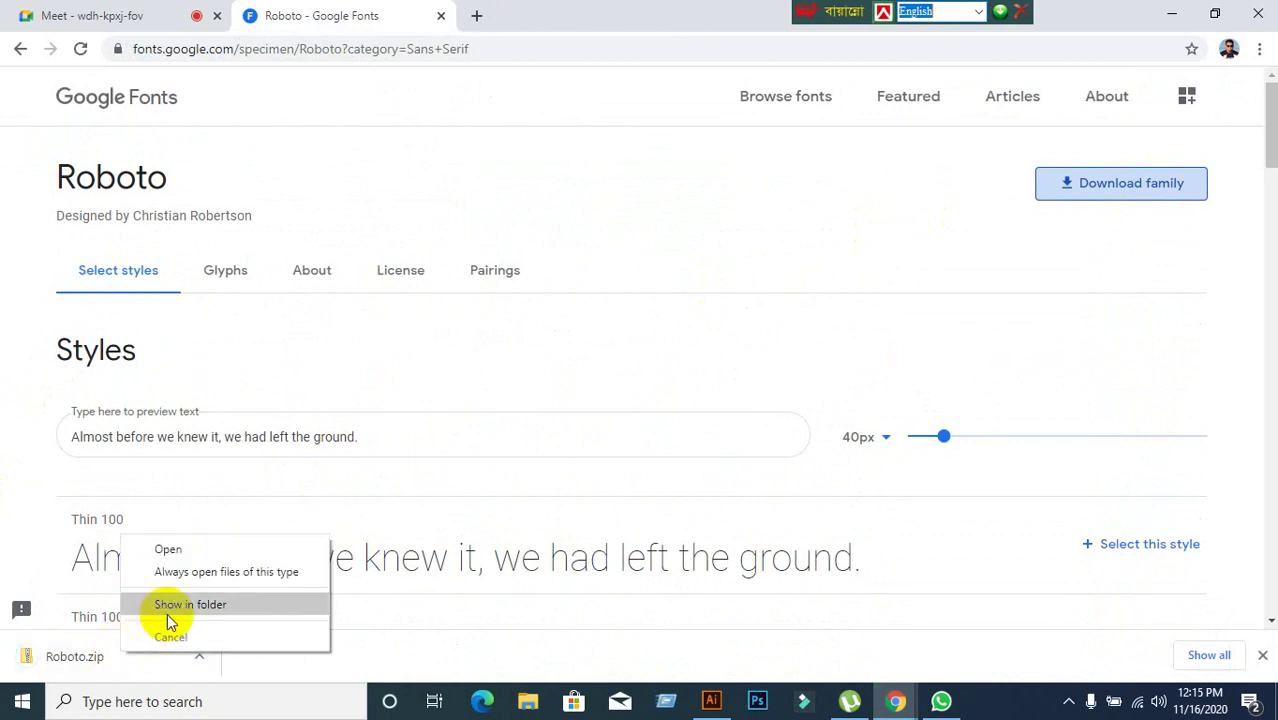
Show Roboto.zip in its Downloads folder and cut it.
{"action": "left_click", "coordinate": [166, 606]}
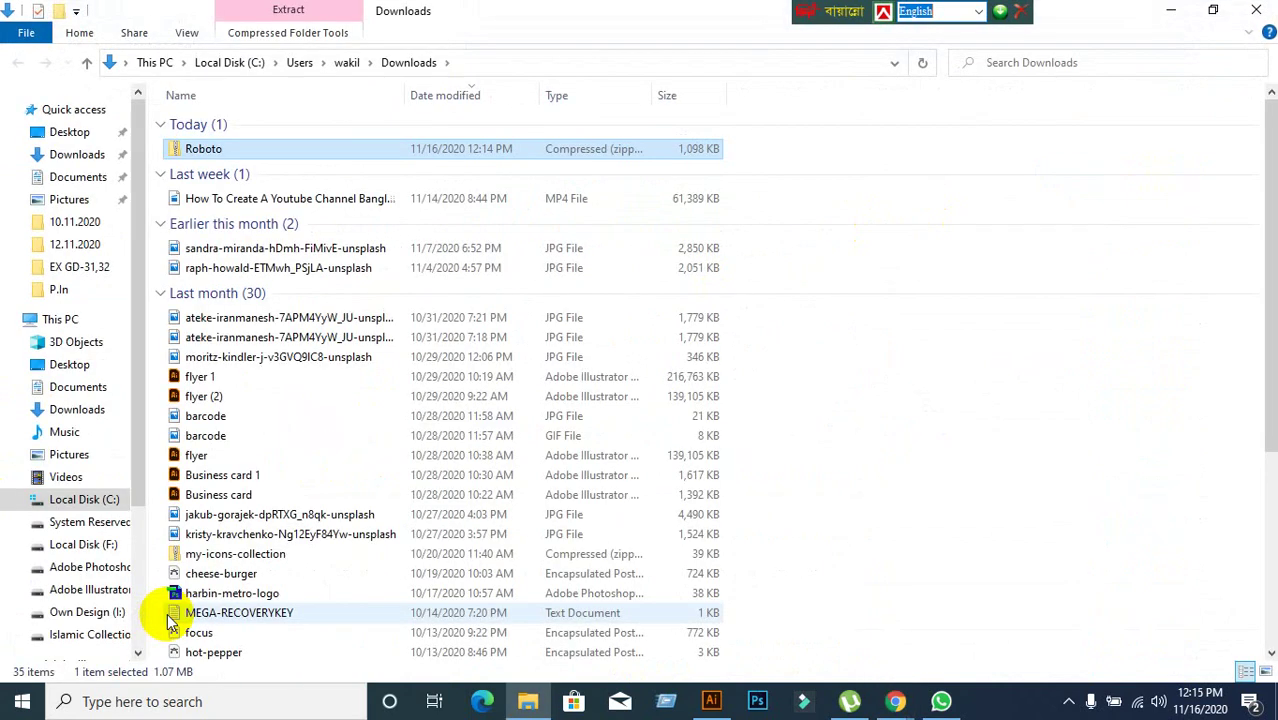
{"action": "right_click", "coordinate": [234, 158]}
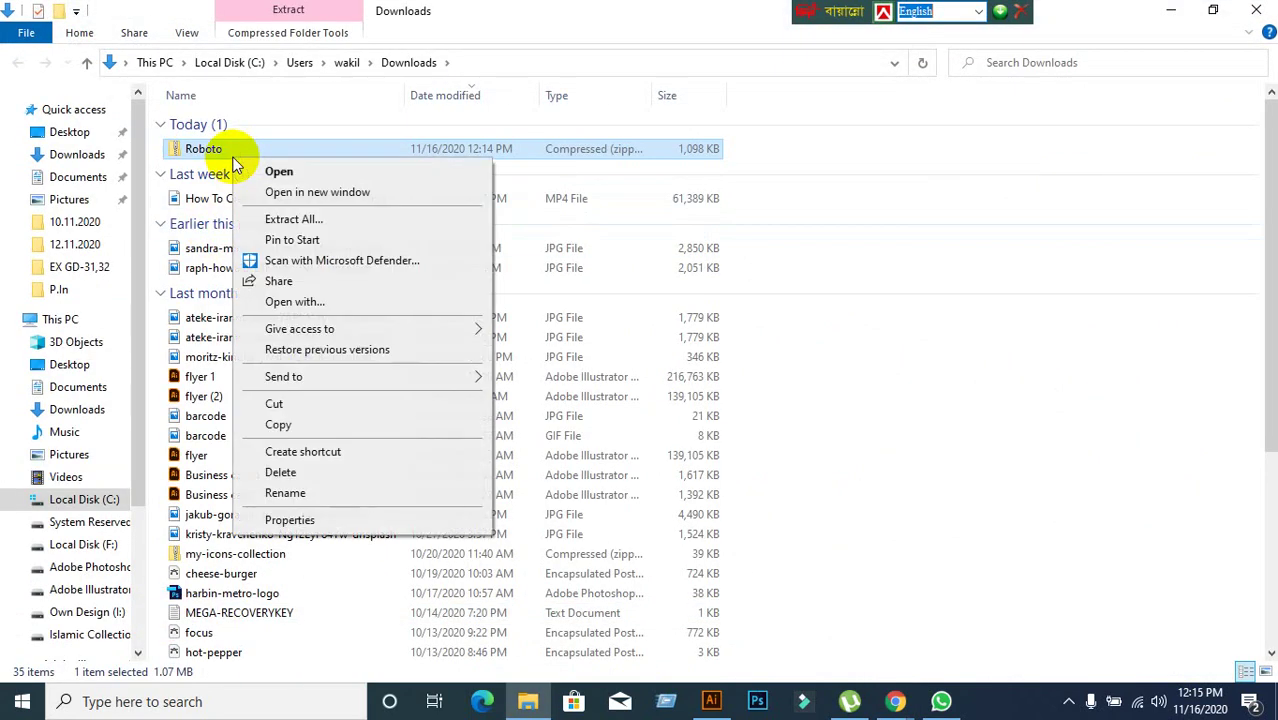
{"action": "left_click", "coordinate": [262, 402]}
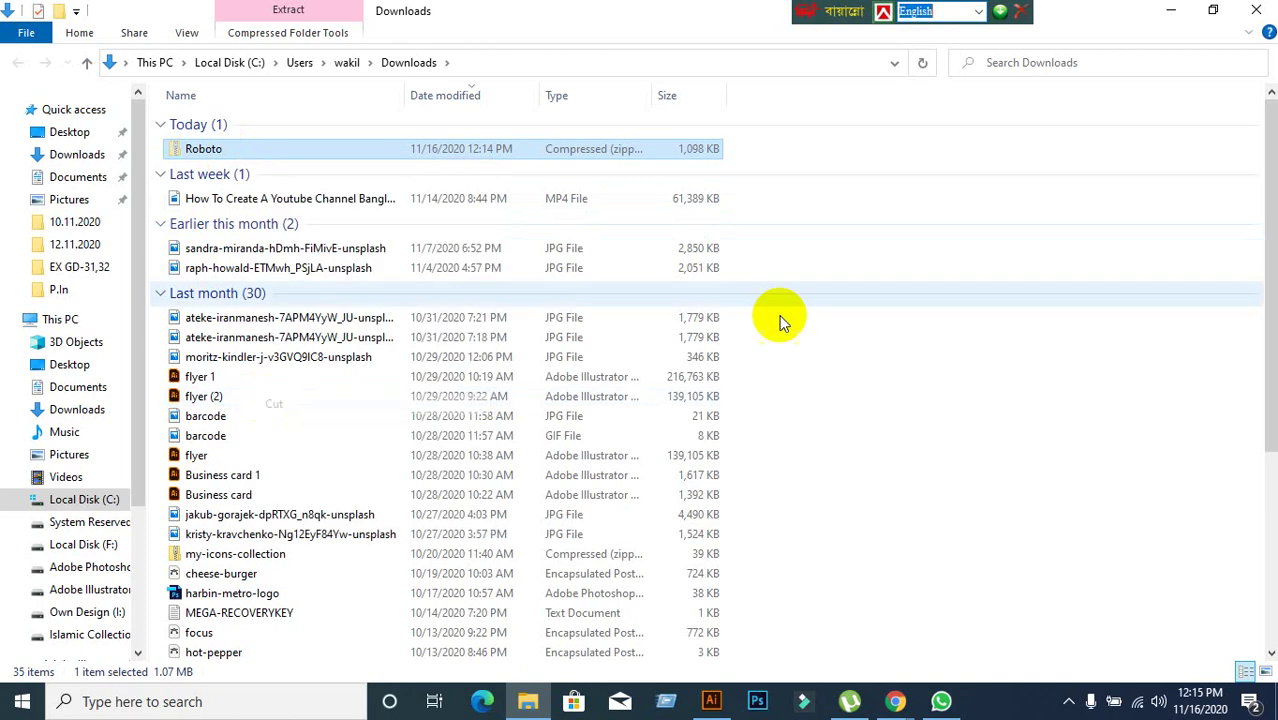
Minimize the open windows, tidy two desktop icons, and paste the Roboto zip onto the desktop.
{"action": "left_click", "coordinate": [1168, 12]}
{"action": "left_click", "coordinate": [1173, 16]}
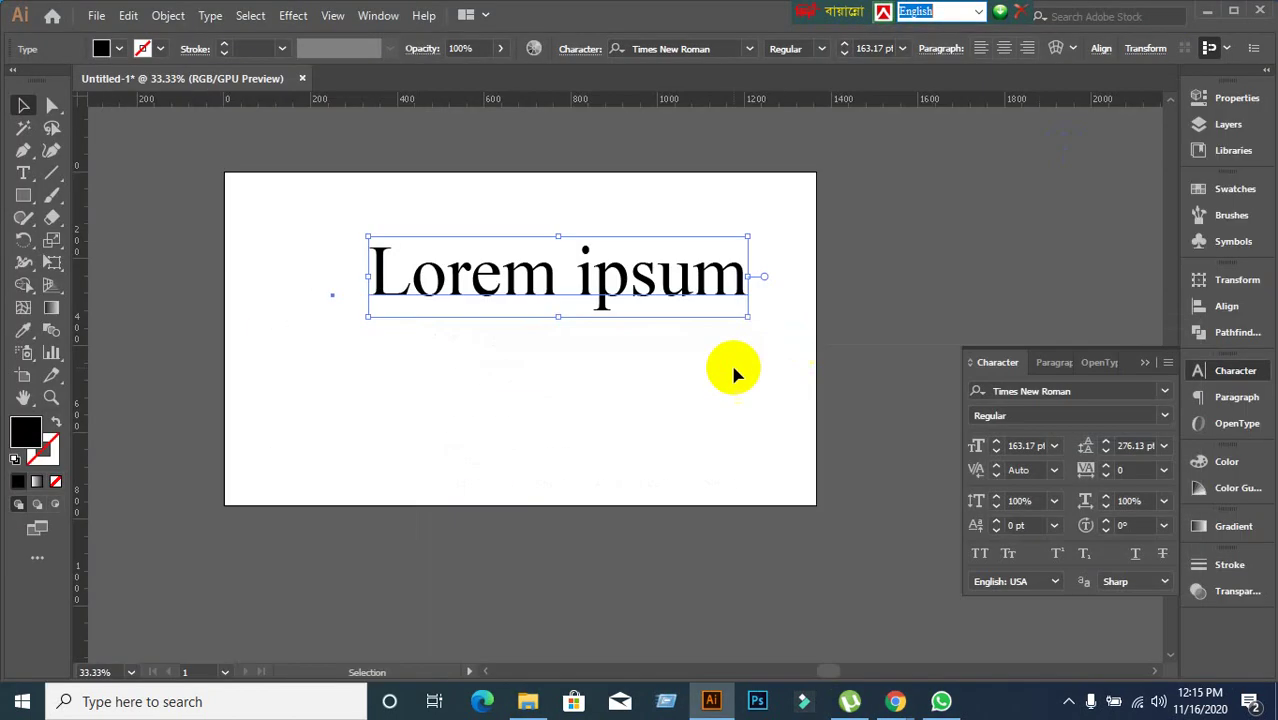
{"action": "left_click", "coordinate": [1206, 14]}
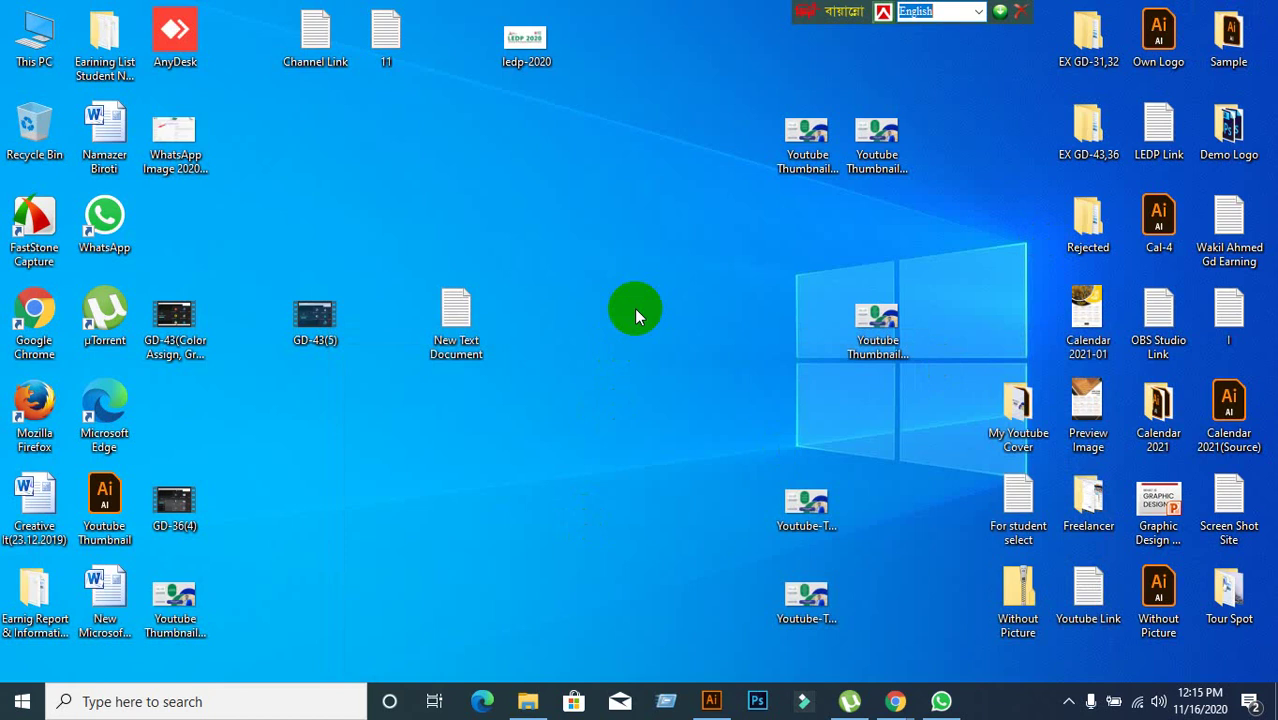
{"action": "left_click_drag", "start_coordinate": [456, 325], "coordinate": [740, 60]}
{"action": "left_click_drag", "start_coordinate": [320, 338], "coordinate": [250, 240]}
{"action": "right_click", "coordinate": [443, 221]}
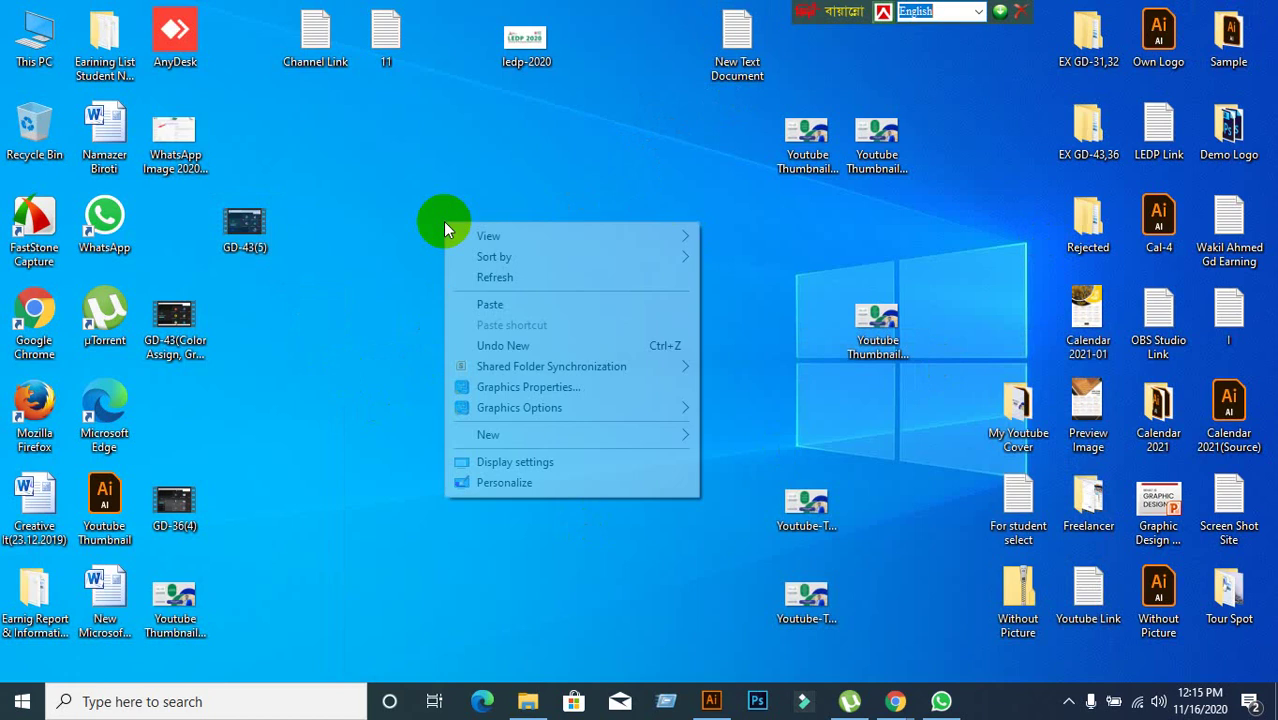
{"action": "left_click", "coordinate": [500, 302]}
Extract all files from the Roboto zip into a Roboto folder on the desktop.
{"action": "left_click", "coordinate": [462, 137]}
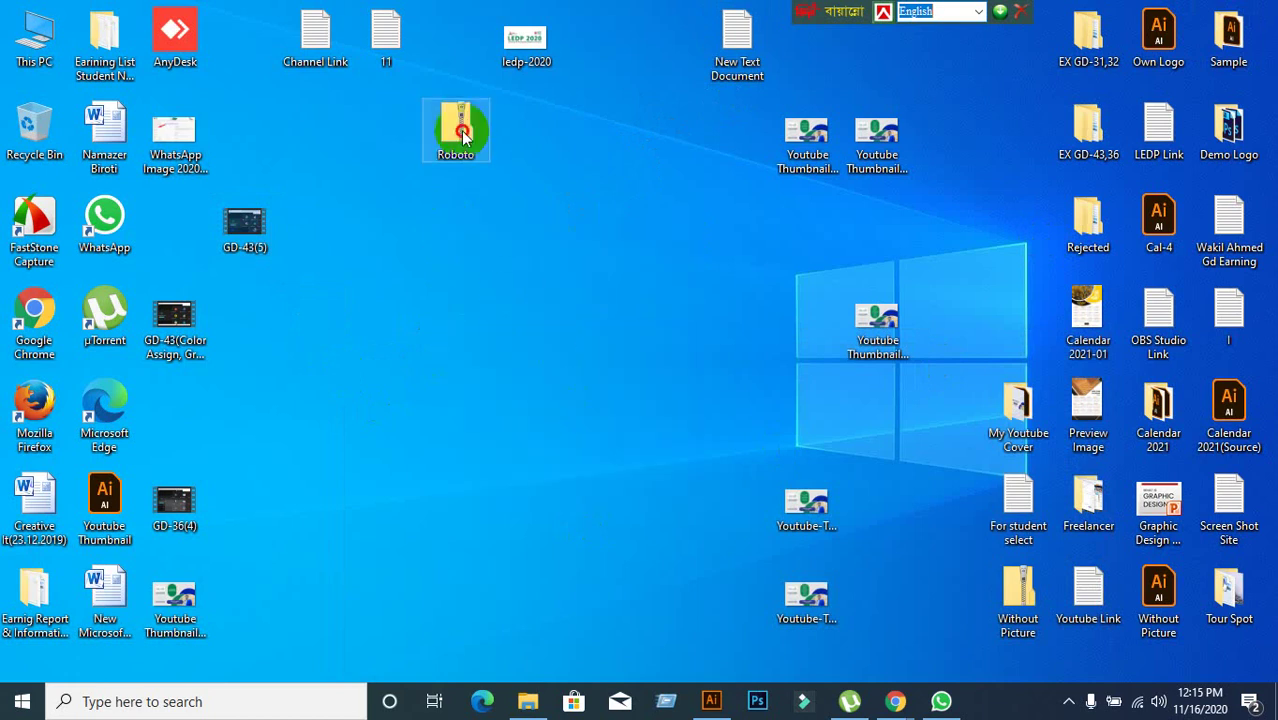
{"action": "right_click", "coordinate": [461, 130]}
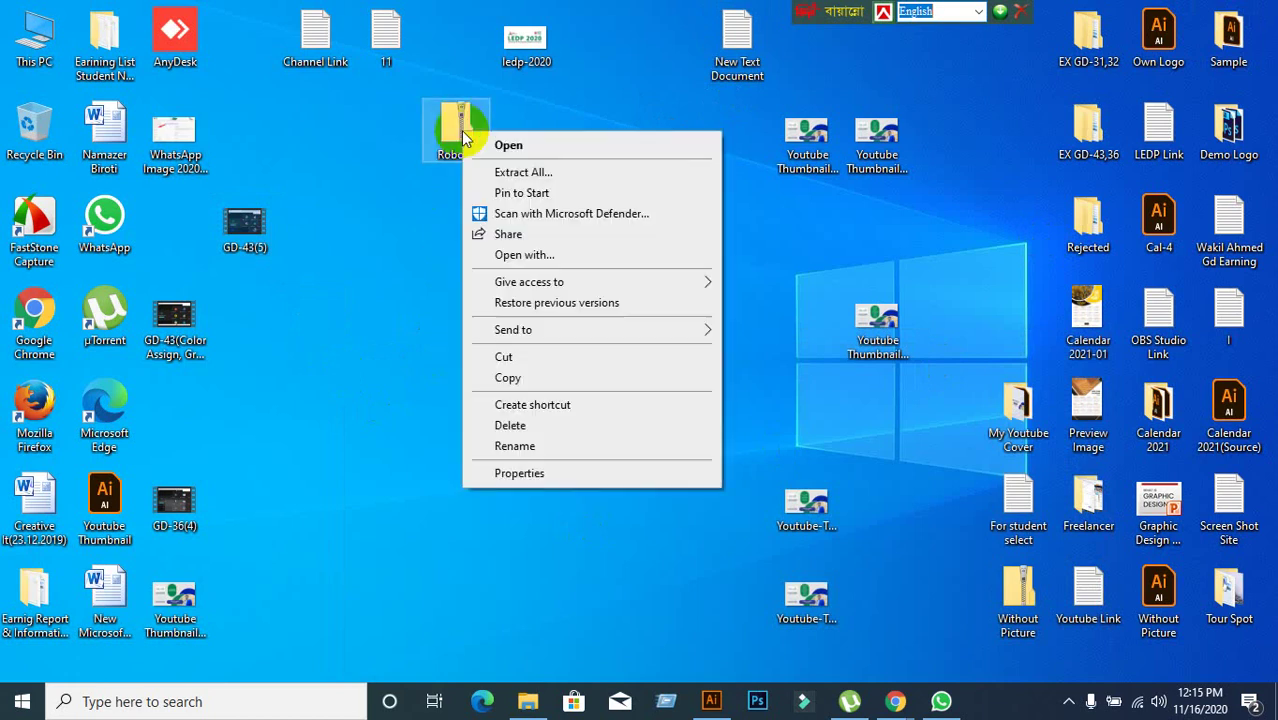
{"action": "left_click", "coordinate": [524, 173]}
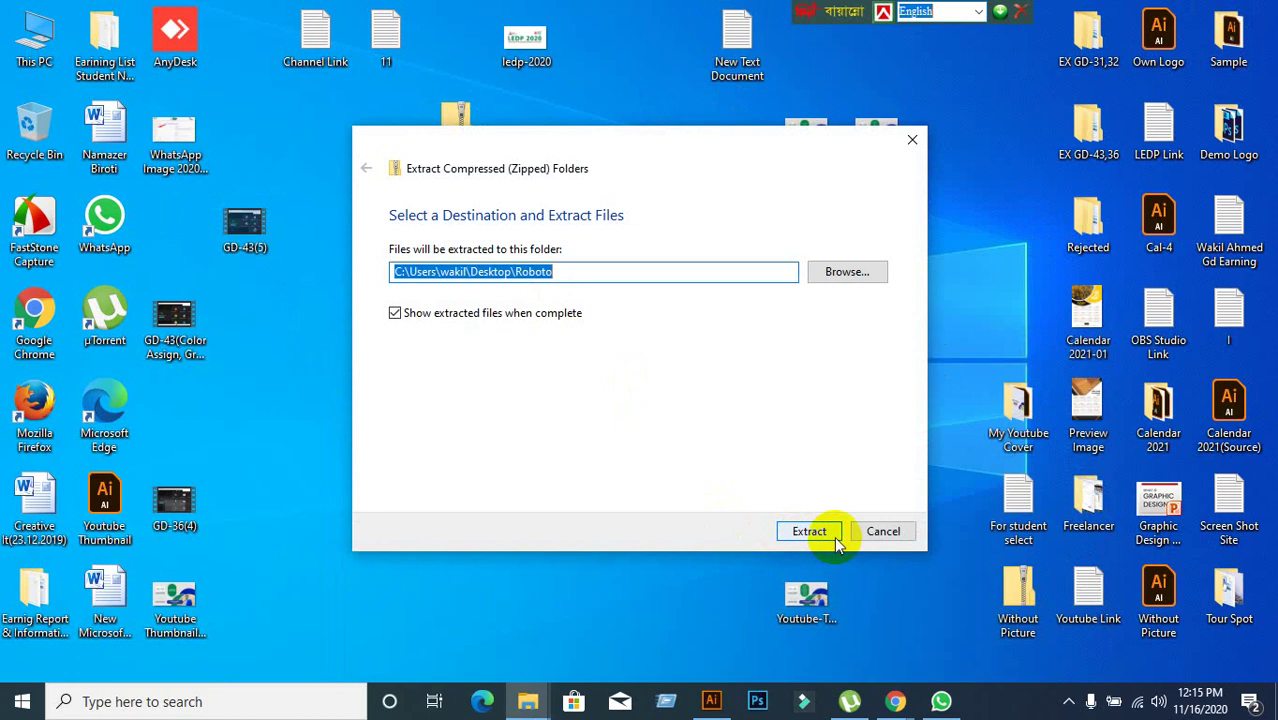
{"action": "left_click", "coordinate": [815, 532]}
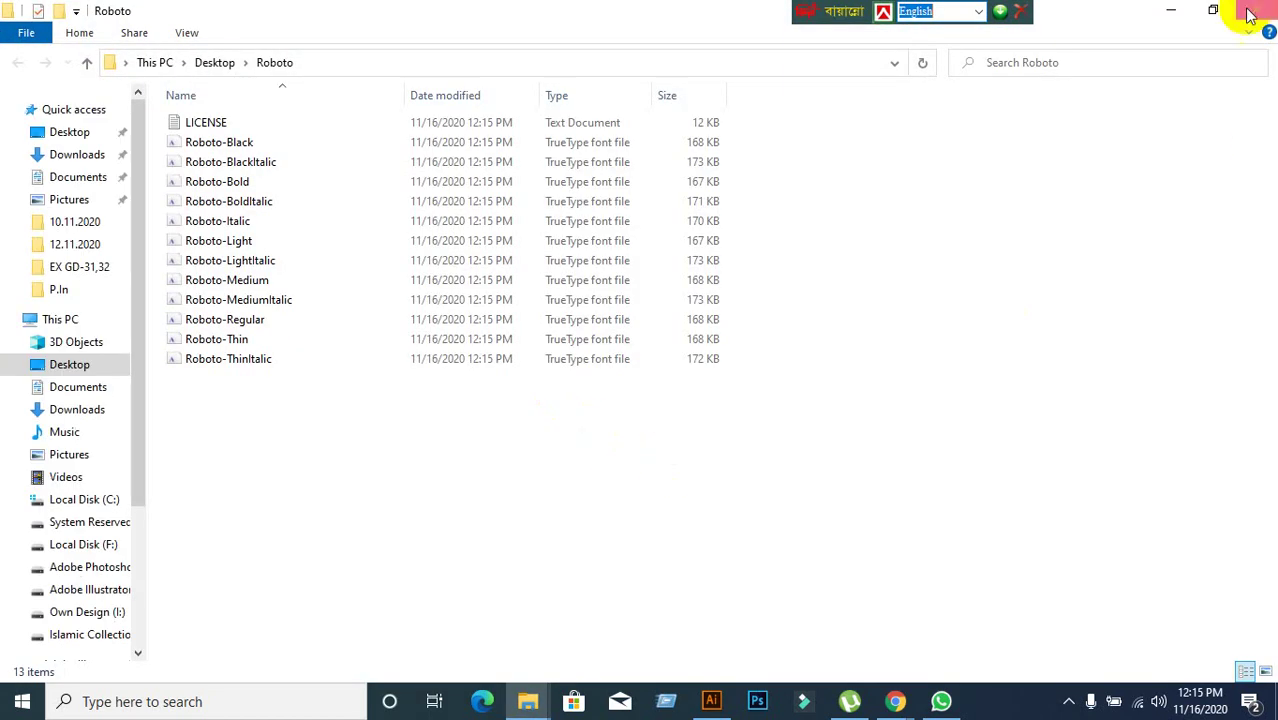
{"action": "left_click", "coordinate": [1256, 10]}
Move the Roboto folder to mid-desktop, open it, and select the twelve font files to view their options.
{"action": "left_click_drag", "start_coordinate": [196, 236], "coordinate": [545, 330]}
{"action": "double_click", "coordinate": [530, 325]}
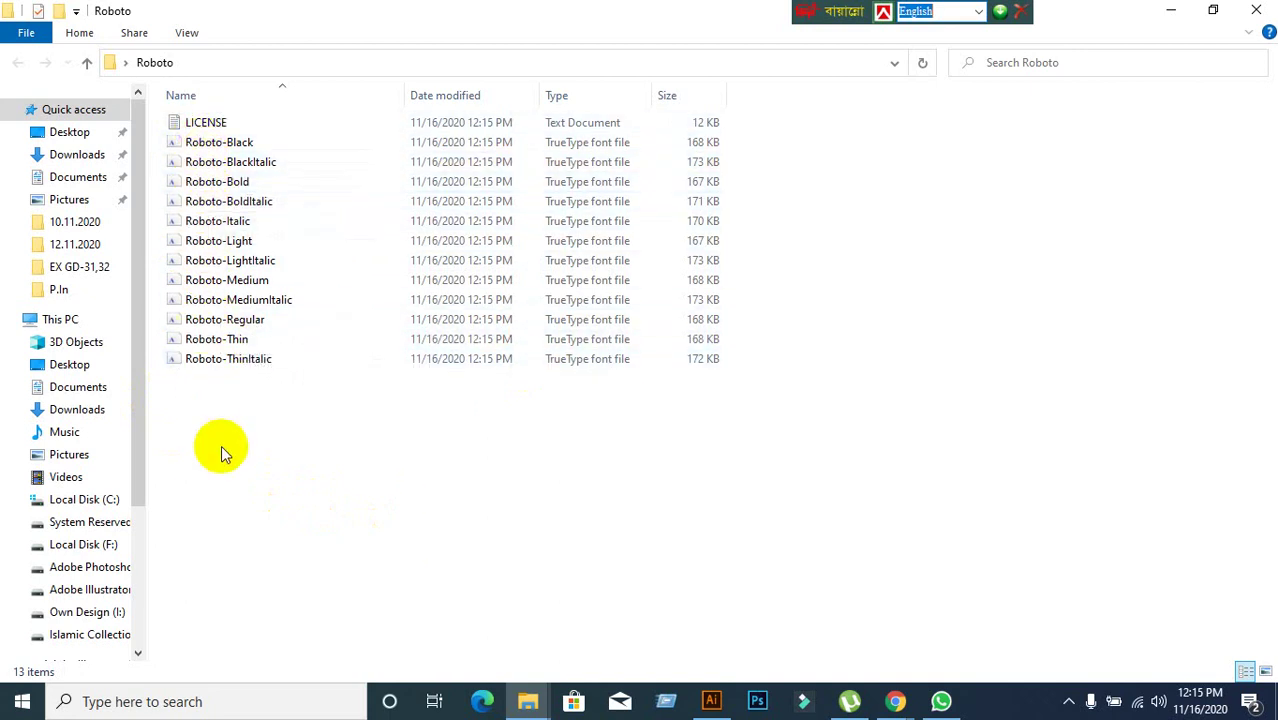
{"action": "left_click_drag", "start_coordinate": [222, 452], "coordinate": [244, 145]}
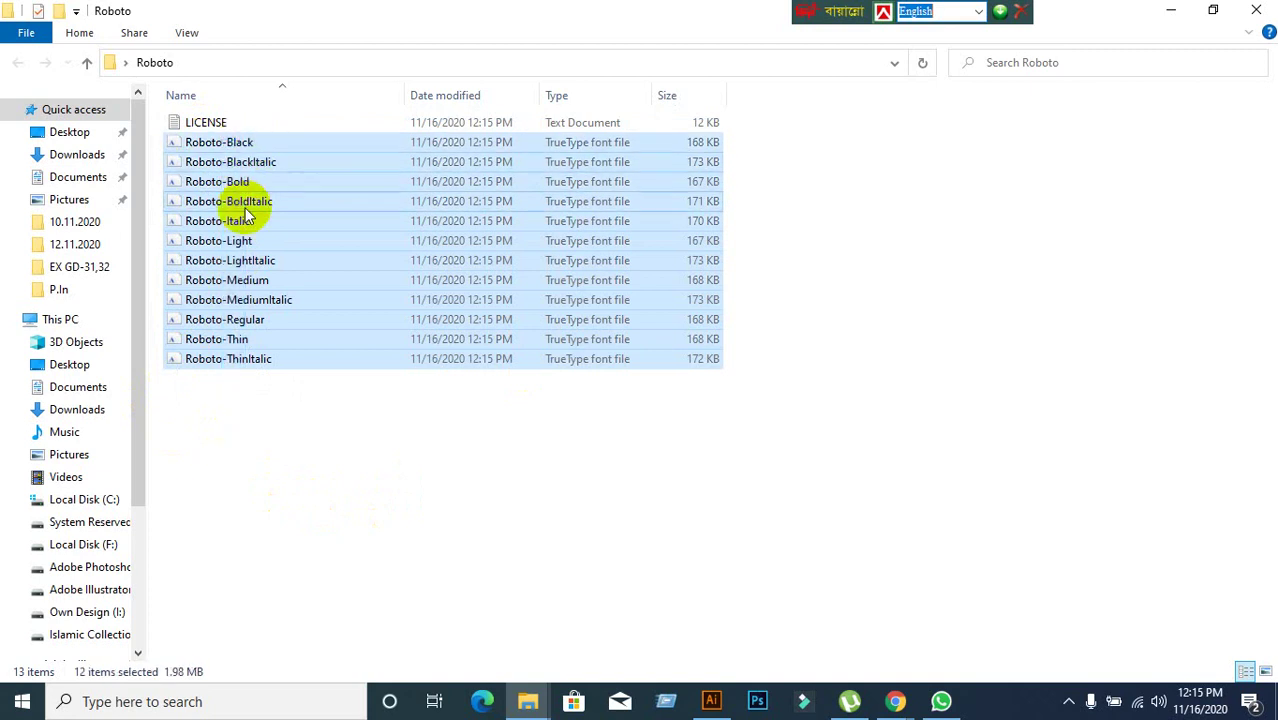
{"action": "right_click", "coordinate": [246, 211]}
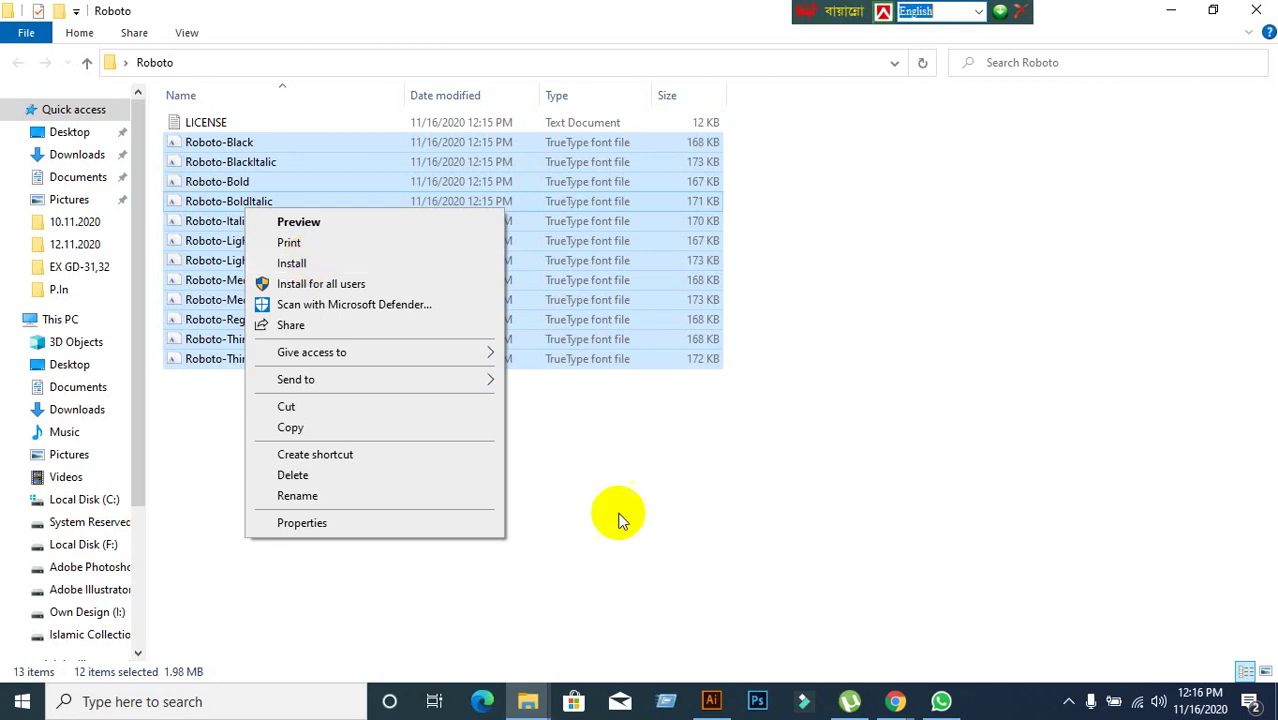
{"action": "left_click", "coordinate": [662, 556]}
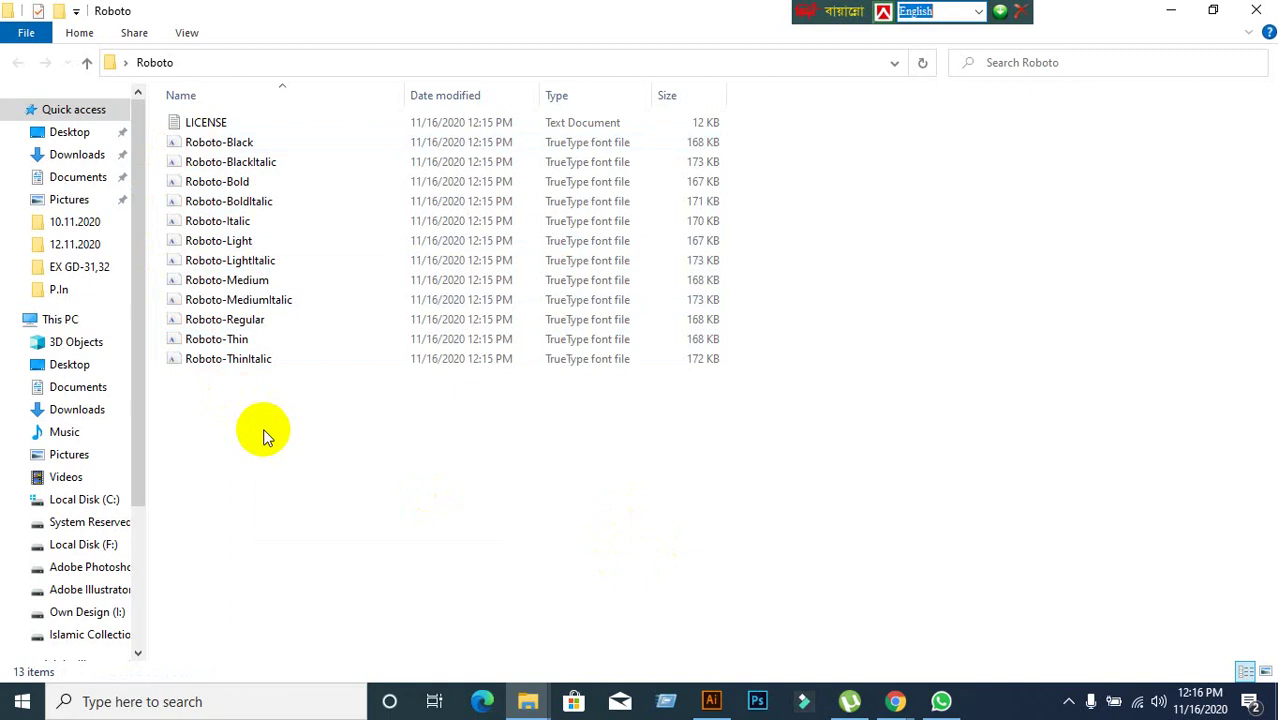
Reselect just the Roboto font files, leaving out LICENSE, and check their options without installing.
{"action": "key", "text": "ctrl+a"}
{"action": "left_click", "coordinate": [218, 124], "text": "ctrl"}
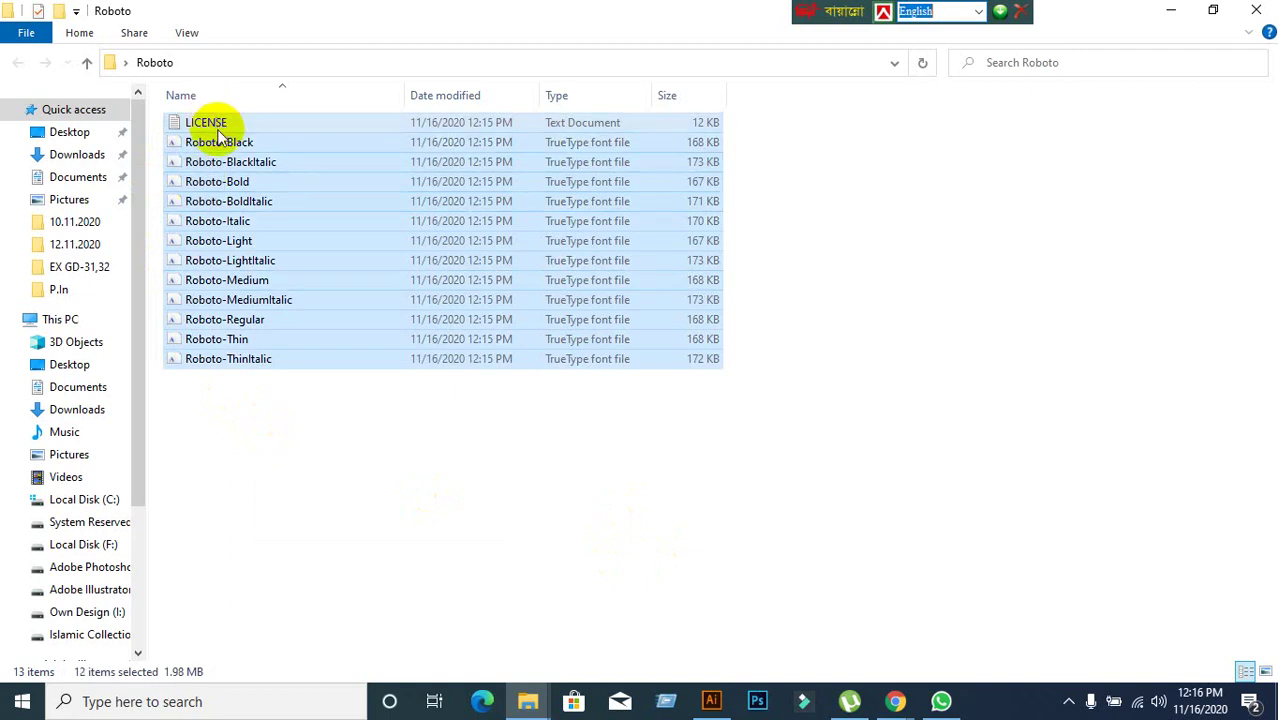
{"action": "left_click", "coordinate": [342, 505]}
{"action": "left_click_drag", "start_coordinate": [190, 405], "coordinate": [212, 140]}
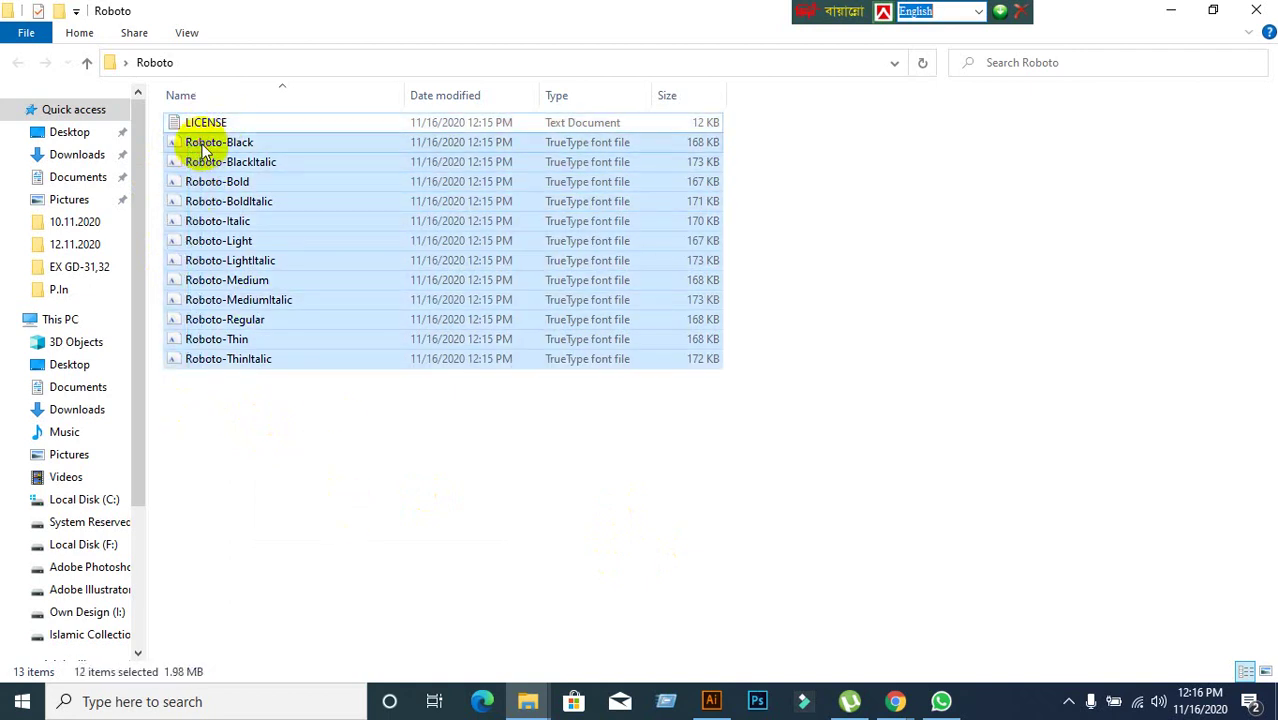
{"action": "right_click", "coordinate": [223, 255]}
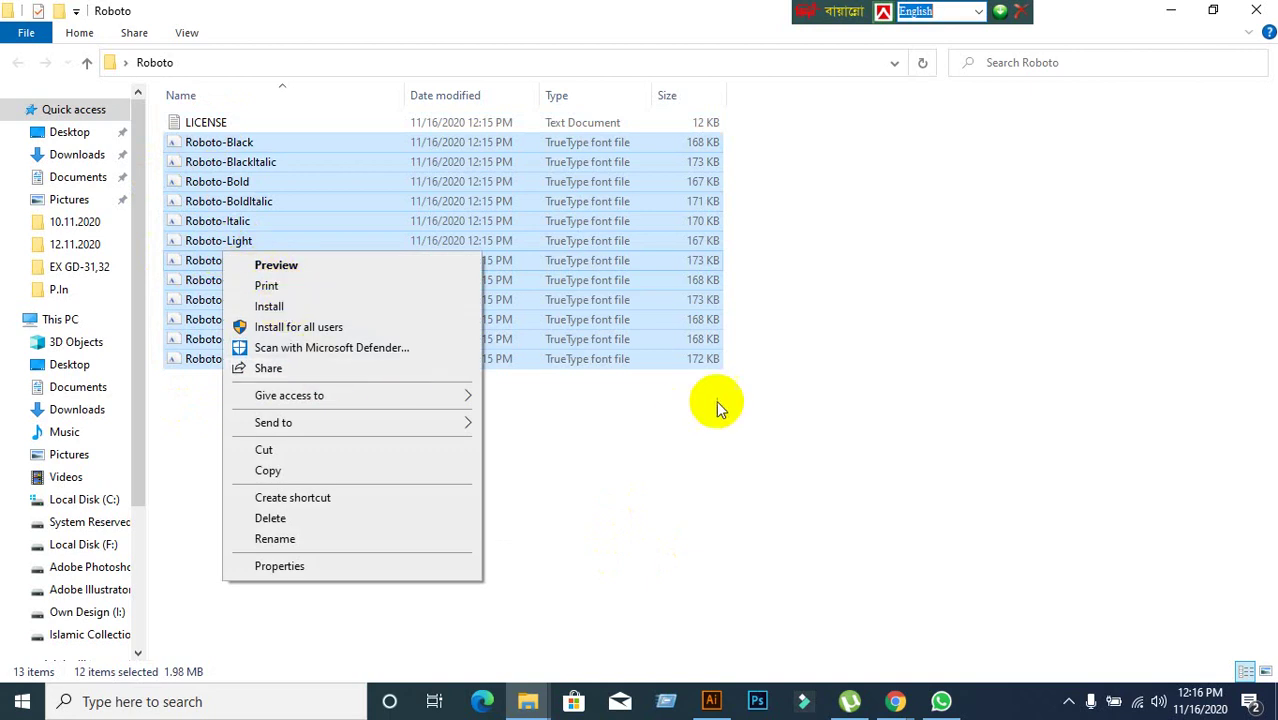
{"action": "left_click", "coordinate": [828, 325]}
Close the Roboto folder window and place the folder beside the Roboto zip on the desktop.
{"action": "left_click", "coordinate": [1255, 10]}
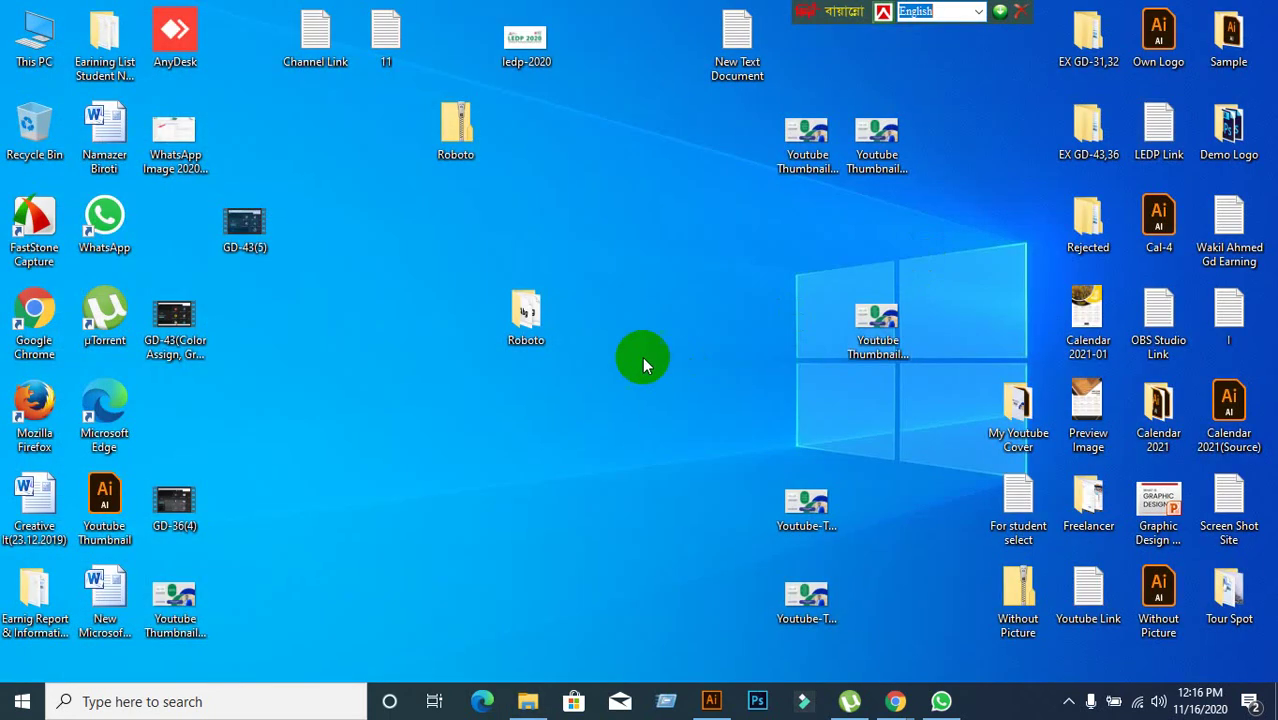
{"action": "left_click_drag", "start_coordinate": [466, 130], "coordinate": [452, 218]}
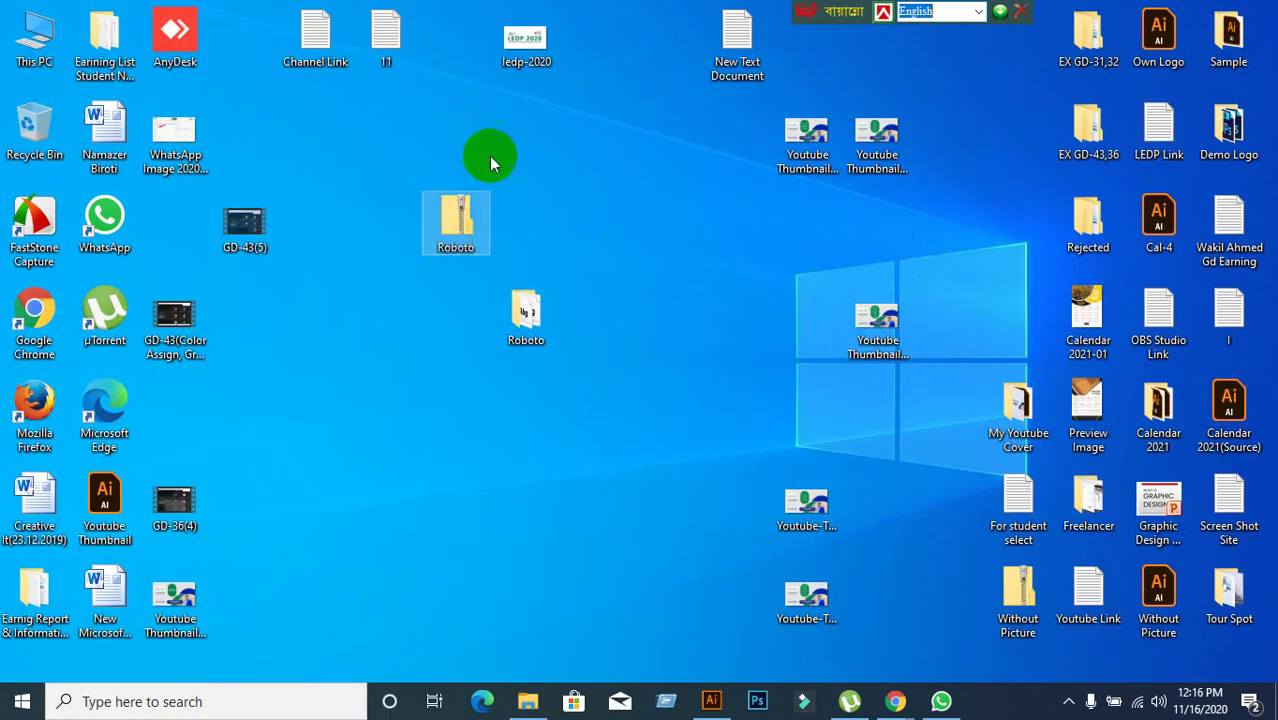
{"action": "left_click_drag", "start_coordinate": [522, 308], "coordinate": [736, 249]}
{"action": "left_click", "coordinate": [575, 415]}
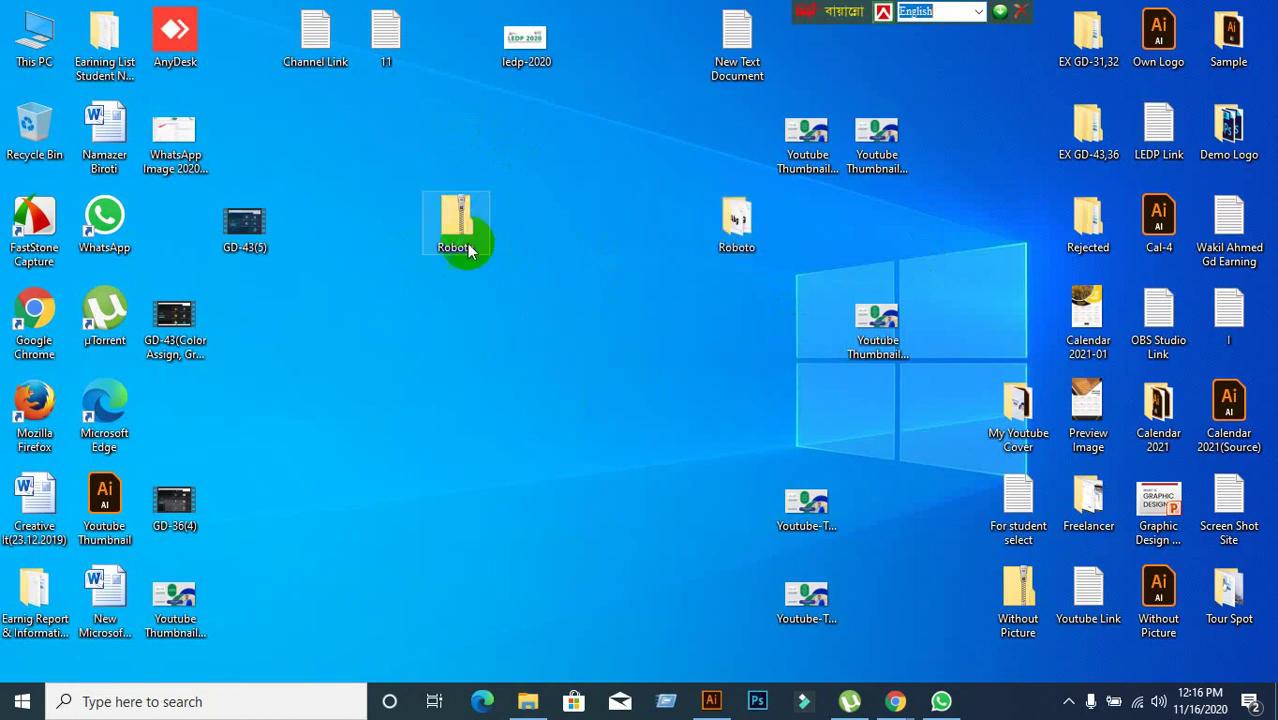
{"action": "left_click_drag", "start_coordinate": [343, 138], "coordinate": [646, 494]}
{"action": "left_click", "coordinate": [620, 490]}
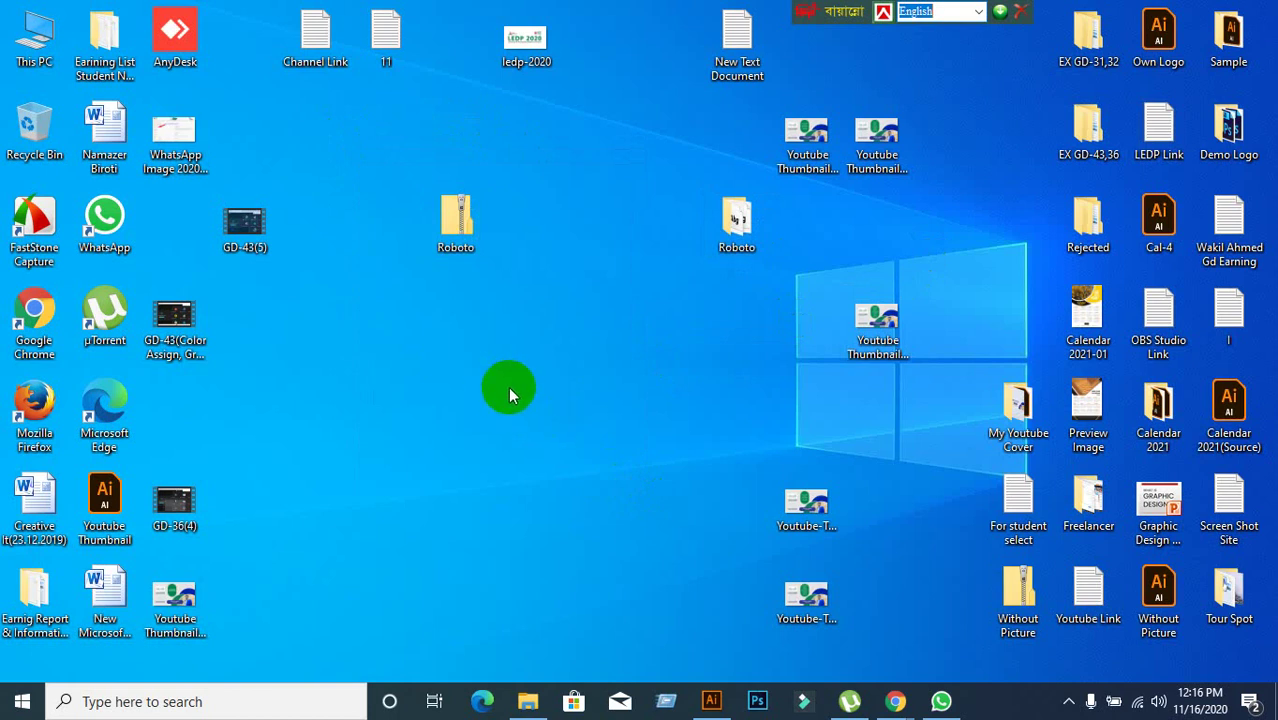
{"action": "left_click_drag", "start_coordinate": [379, 165], "coordinate": [545, 335]}
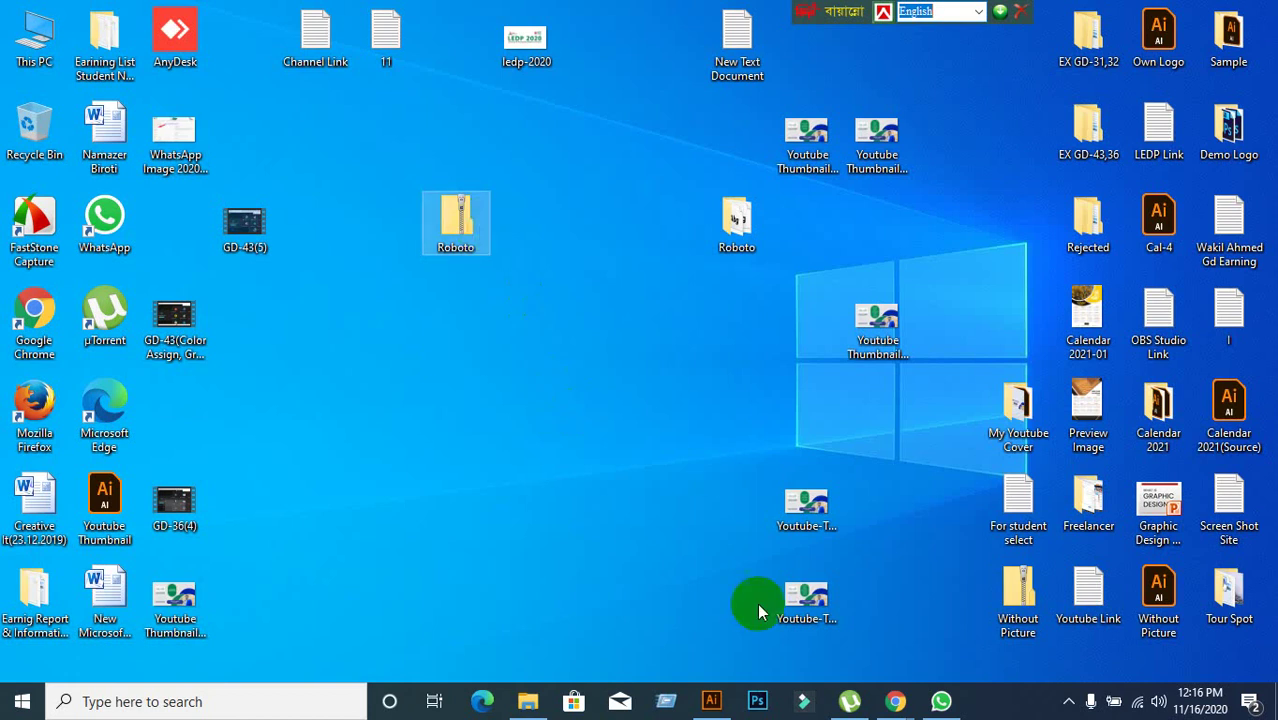
{"action": "mouse_move", "coordinate": [895, 701]}
{"action": "left_click", "coordinate": [813, 633]}
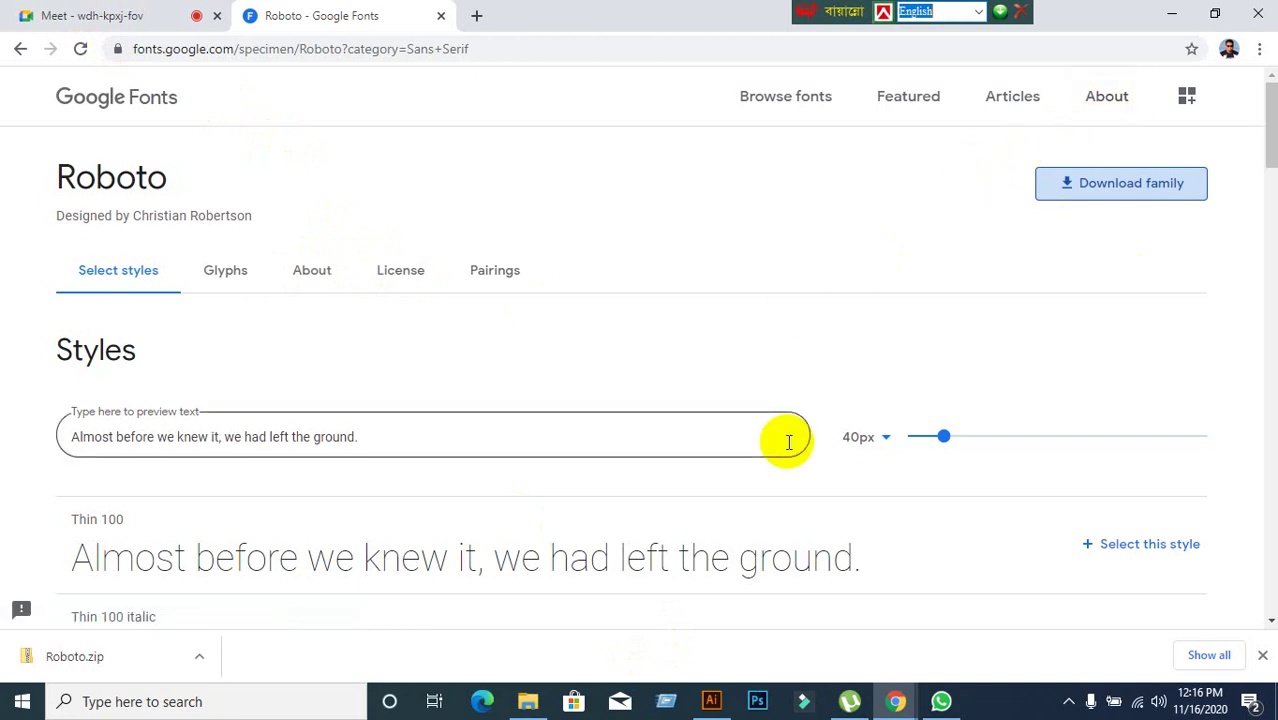
{"action": "left_click", "coordinate": [1172, 14]}
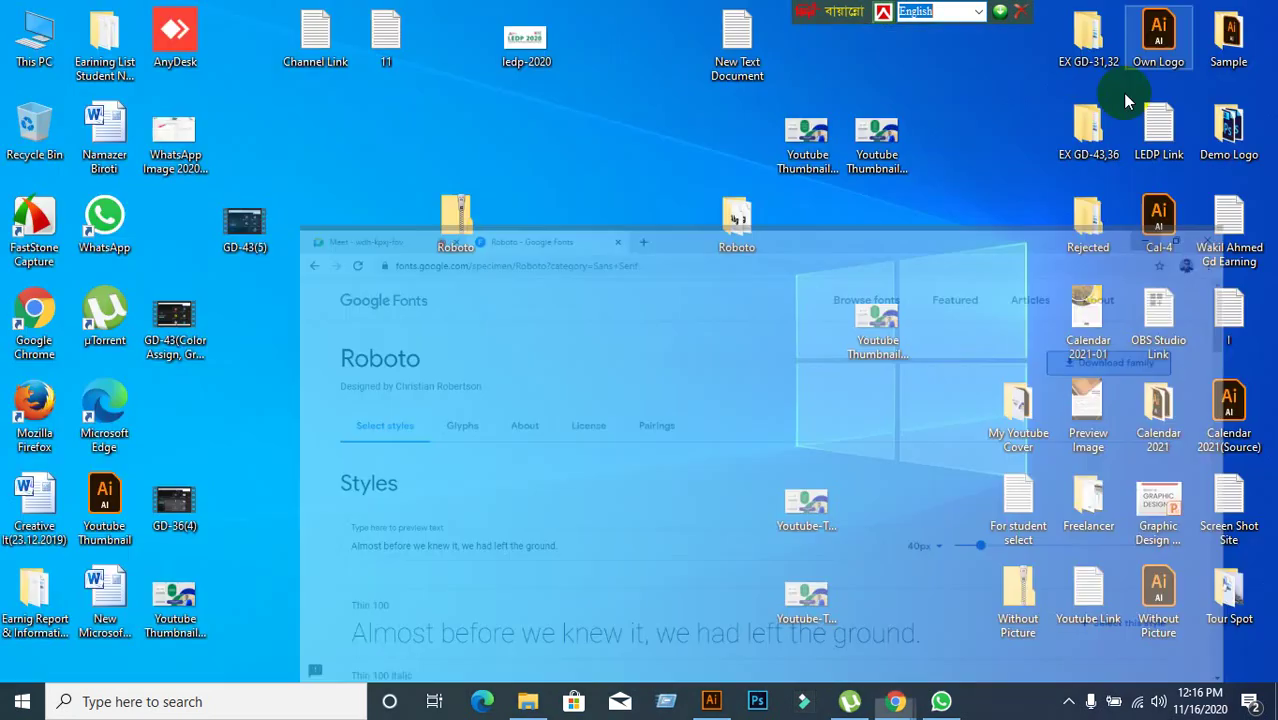
{"action": "left_click", "coordinate": [469, 215]}
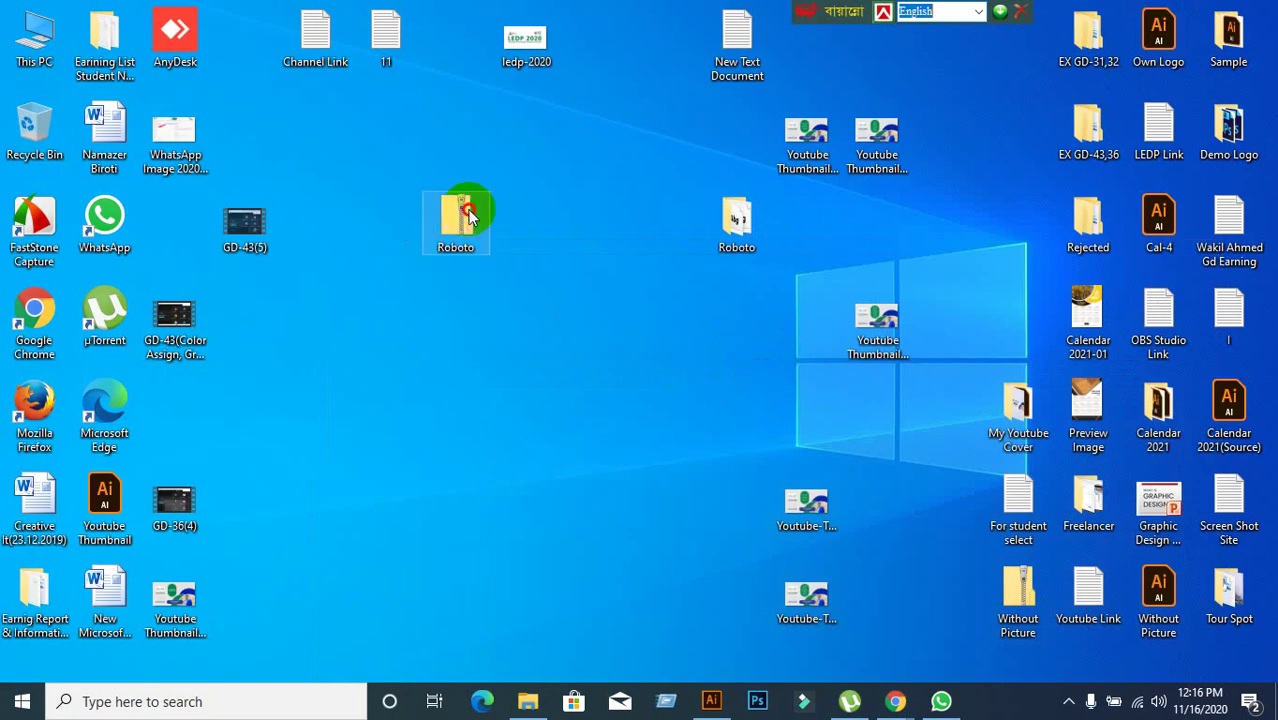
{"action": "right_click", "coordinate": [469, 215]}
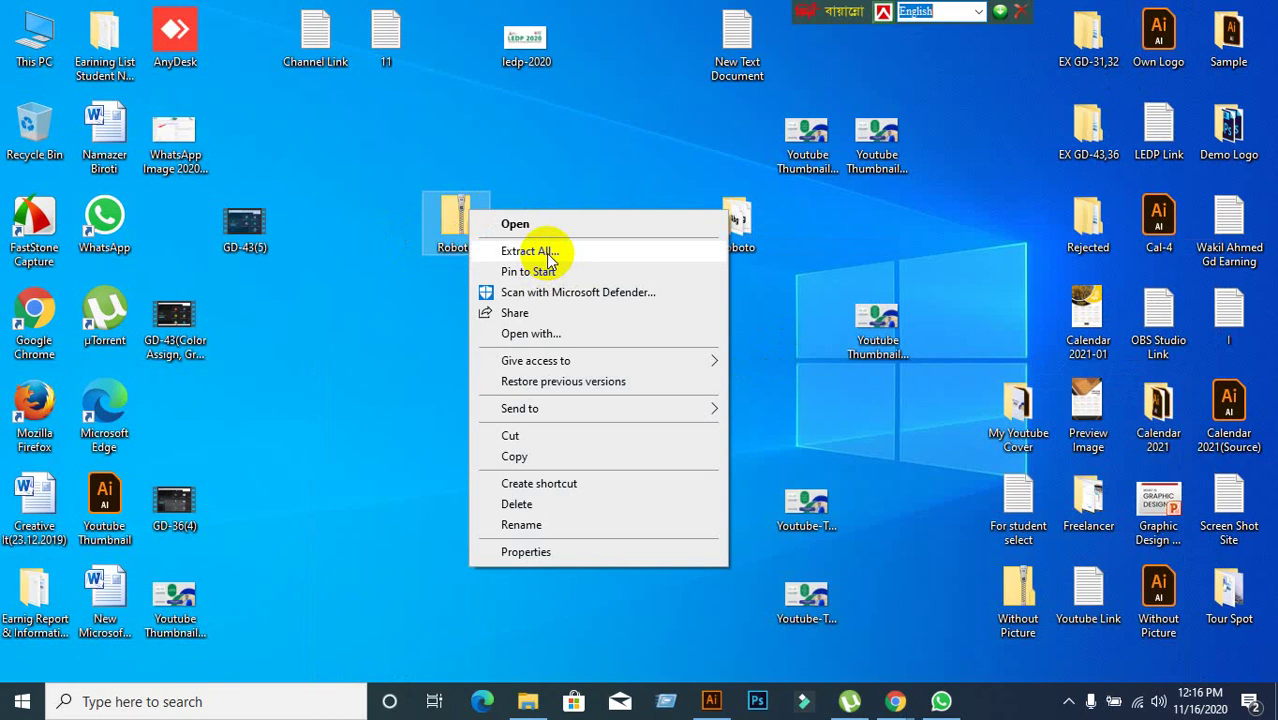
{"action": "left_click", "coordinate": [562, 166]}
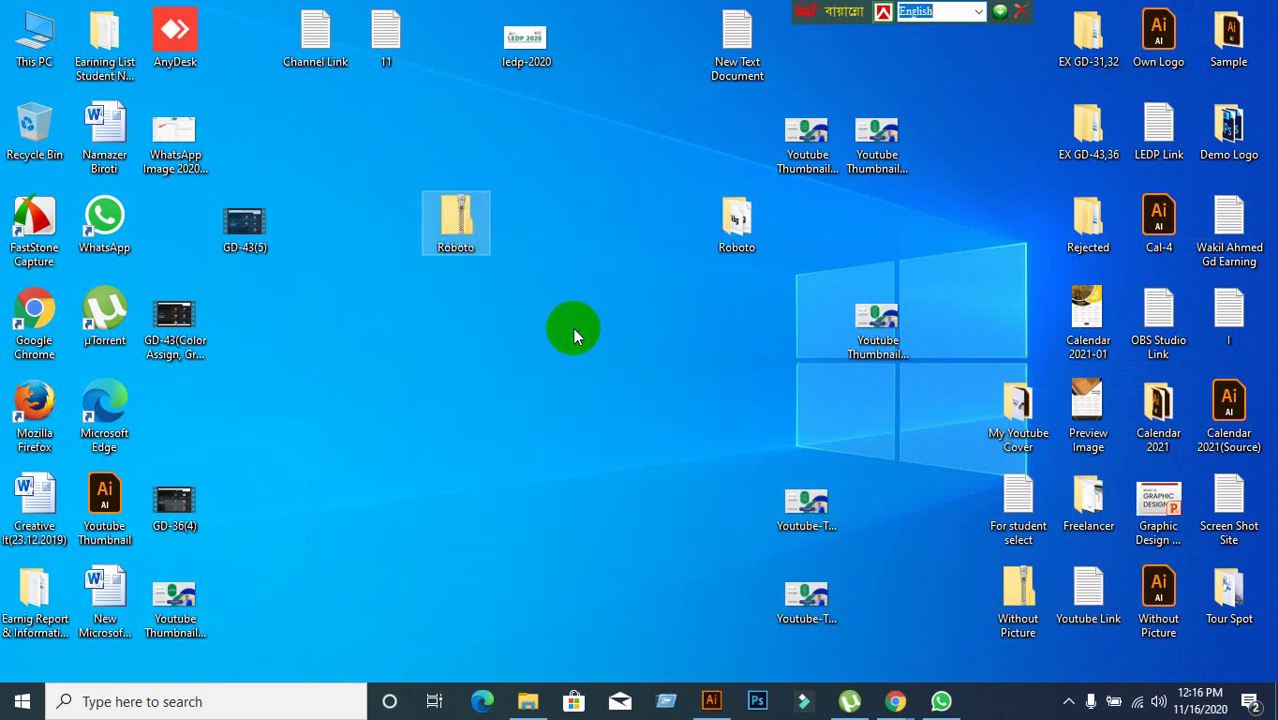
{"action": "left_click", "coordinate": [895, 701]}
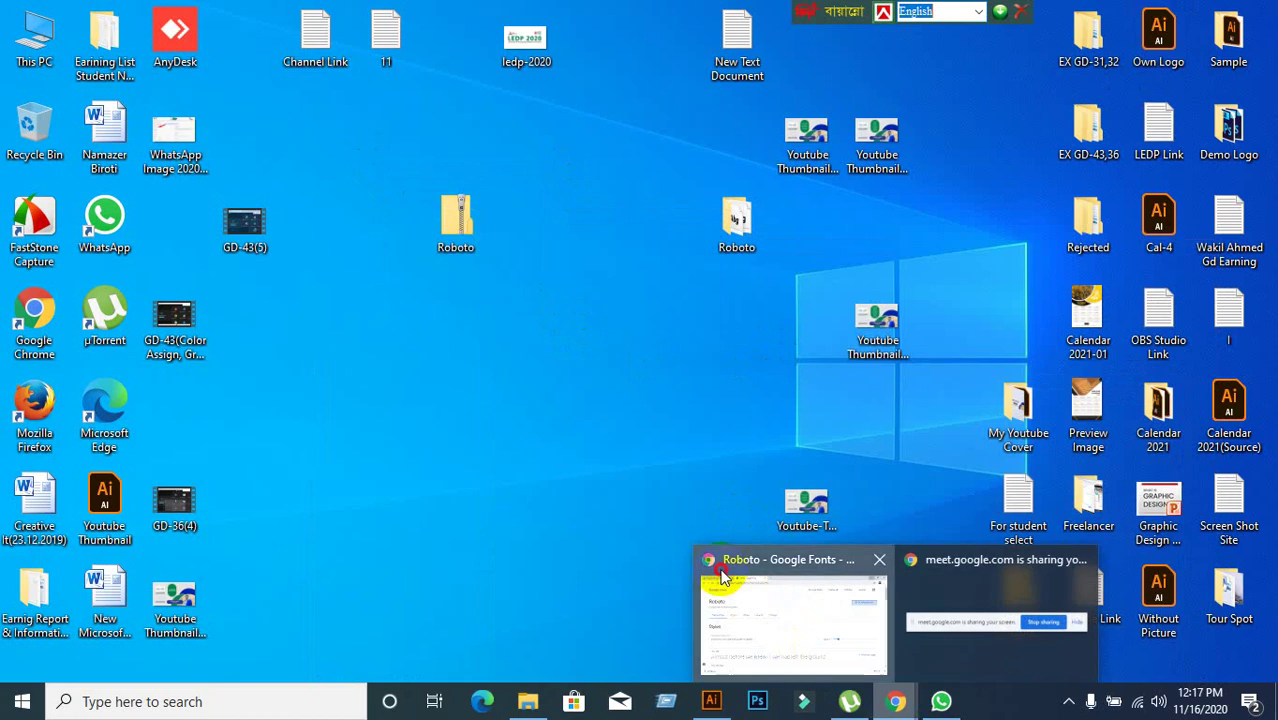
{"action": "left_click", "coordinate": [722, 575]}
Switch to the Google Meet meeting tab, then open a new browser tab.
{"action": "left_click", "coordinate": [90, 18]}
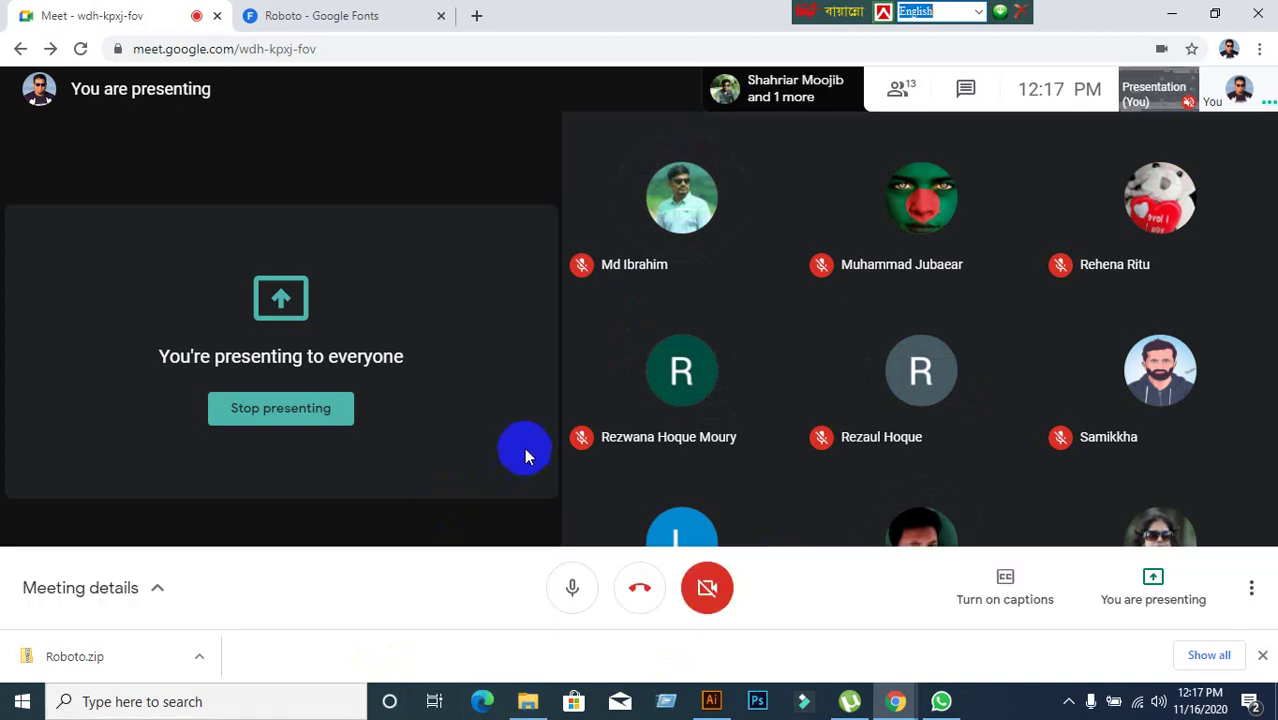
{"action": "left_click", "coordinate": [476, 16]}
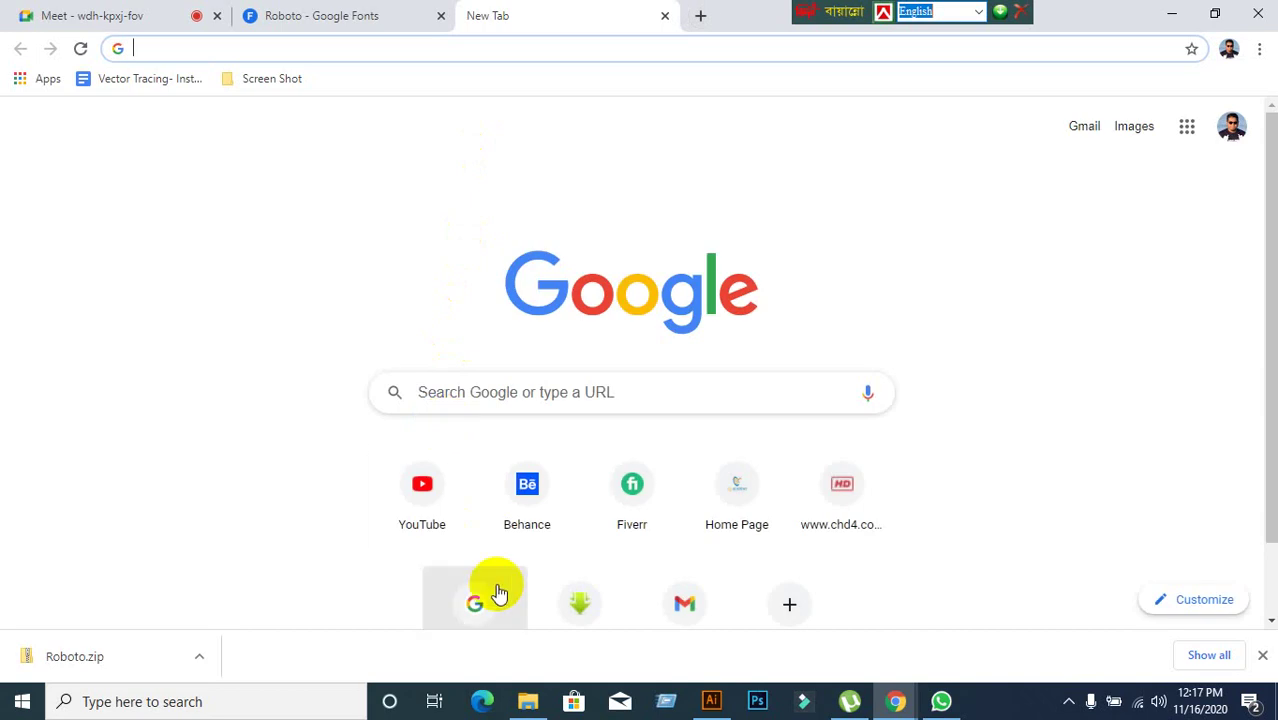
Search Google for filehippo and open the FileHippo homepage, declining its notification request.
{"action": "left_click", "coordinate": [485, 596]}
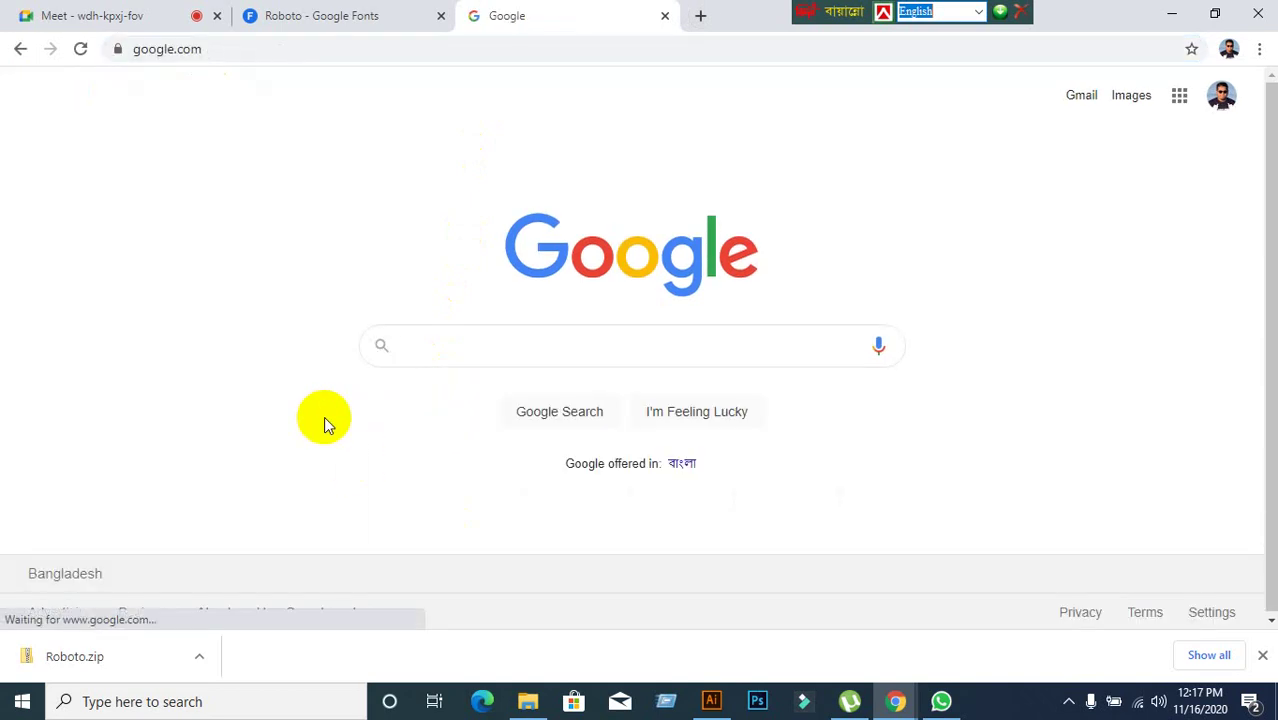
{"action": "type", "text": "file"}
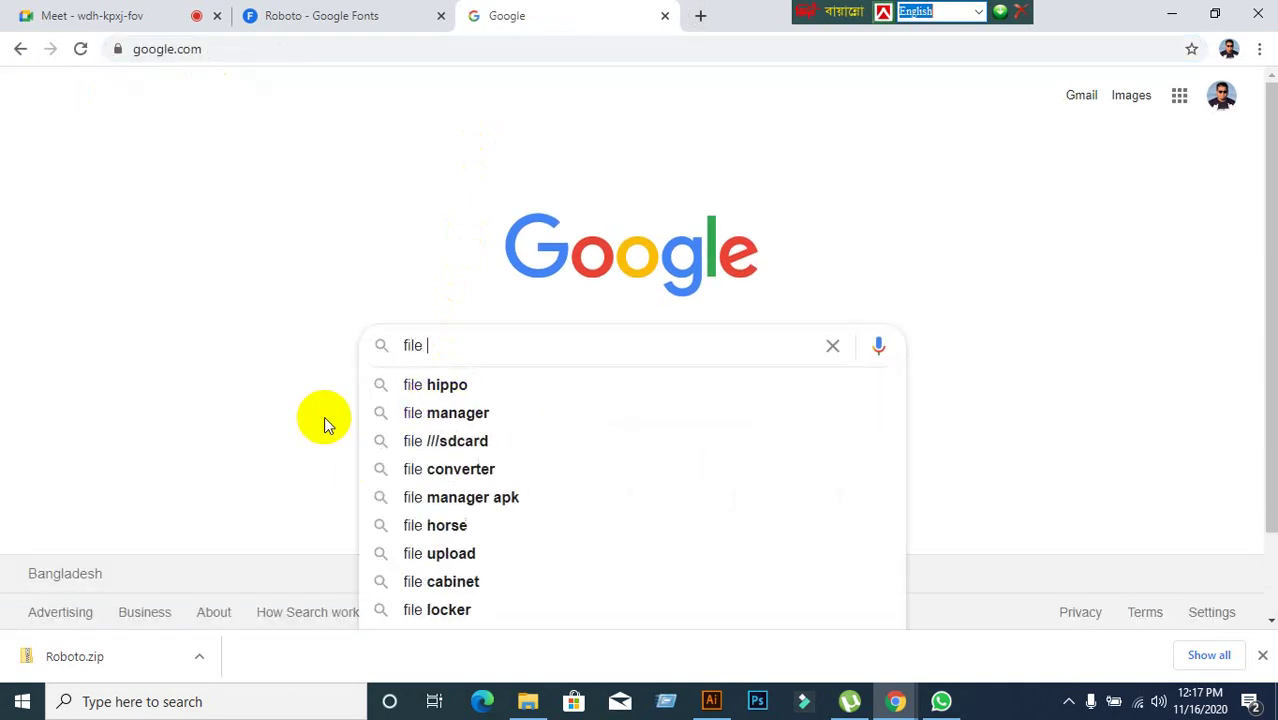
{"action": "key", "text": "BackSpace"}
{"action": "type", "text": "hipp"}
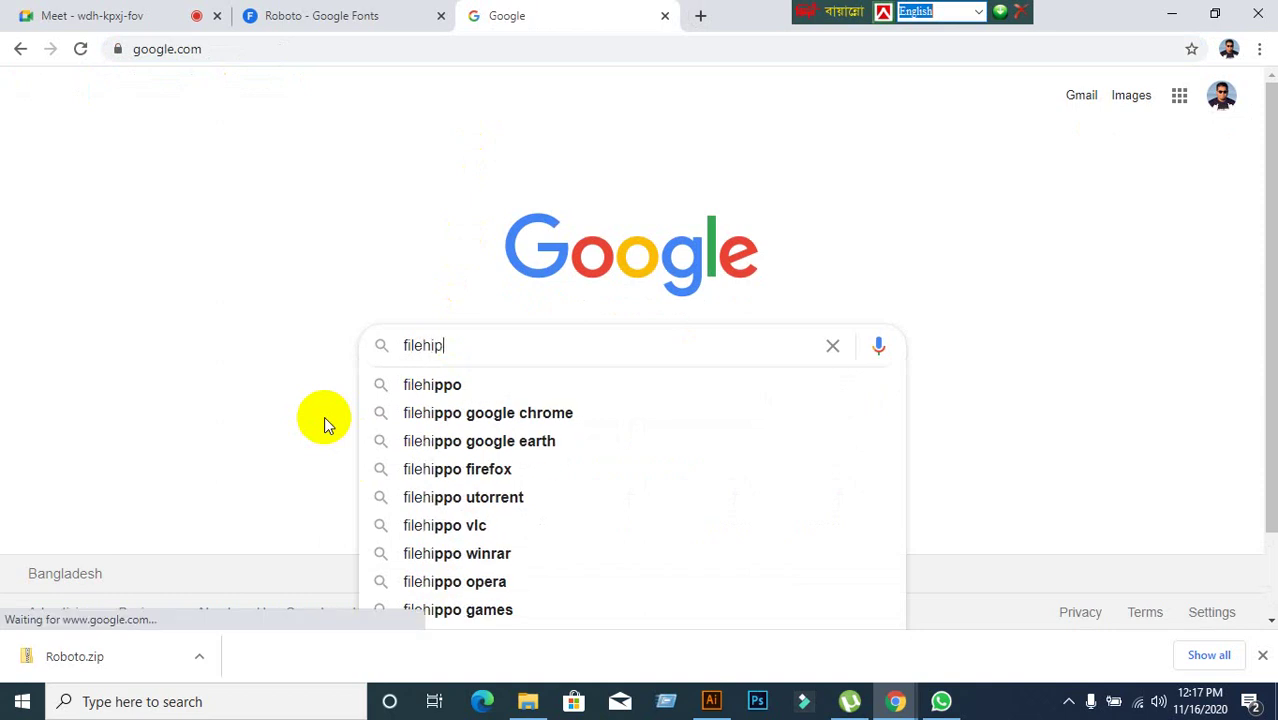
{"action": "left_click", "coordinate": [421, 388]}
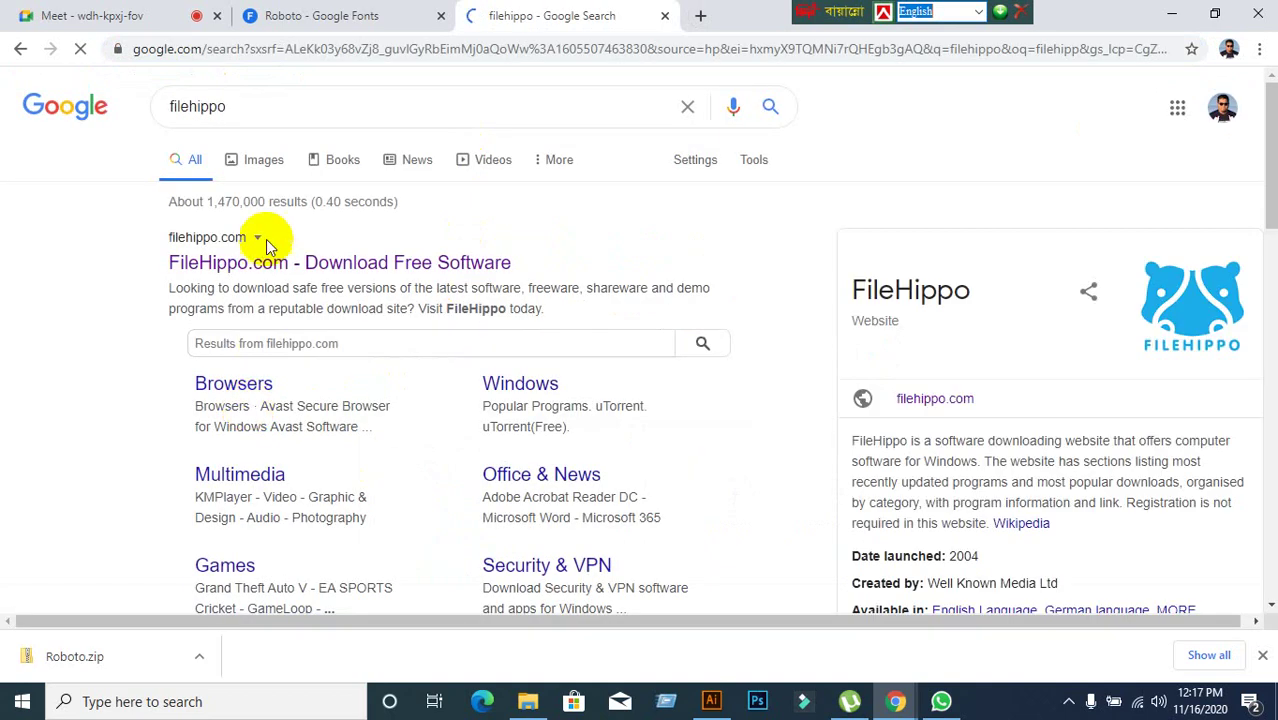
{"action": "left_click", "coordinate": [262, 263]}
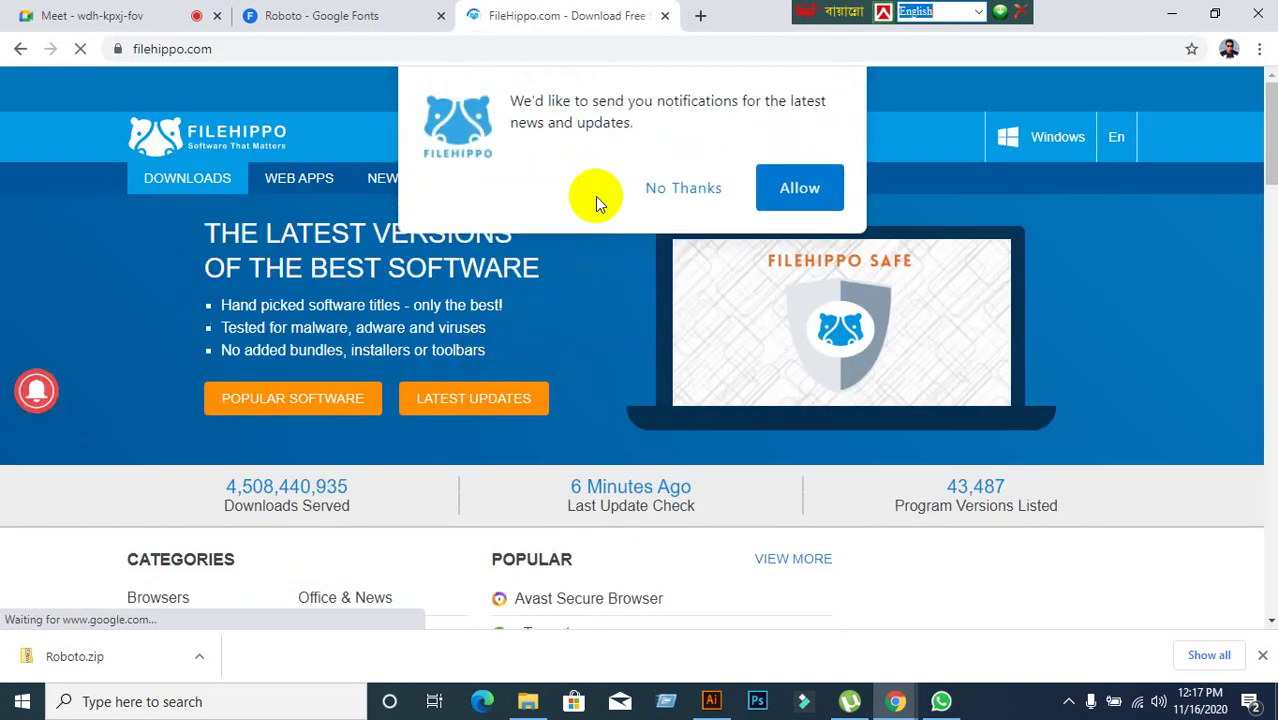
{"action": "left_click", "coordinate": [666, 196]}
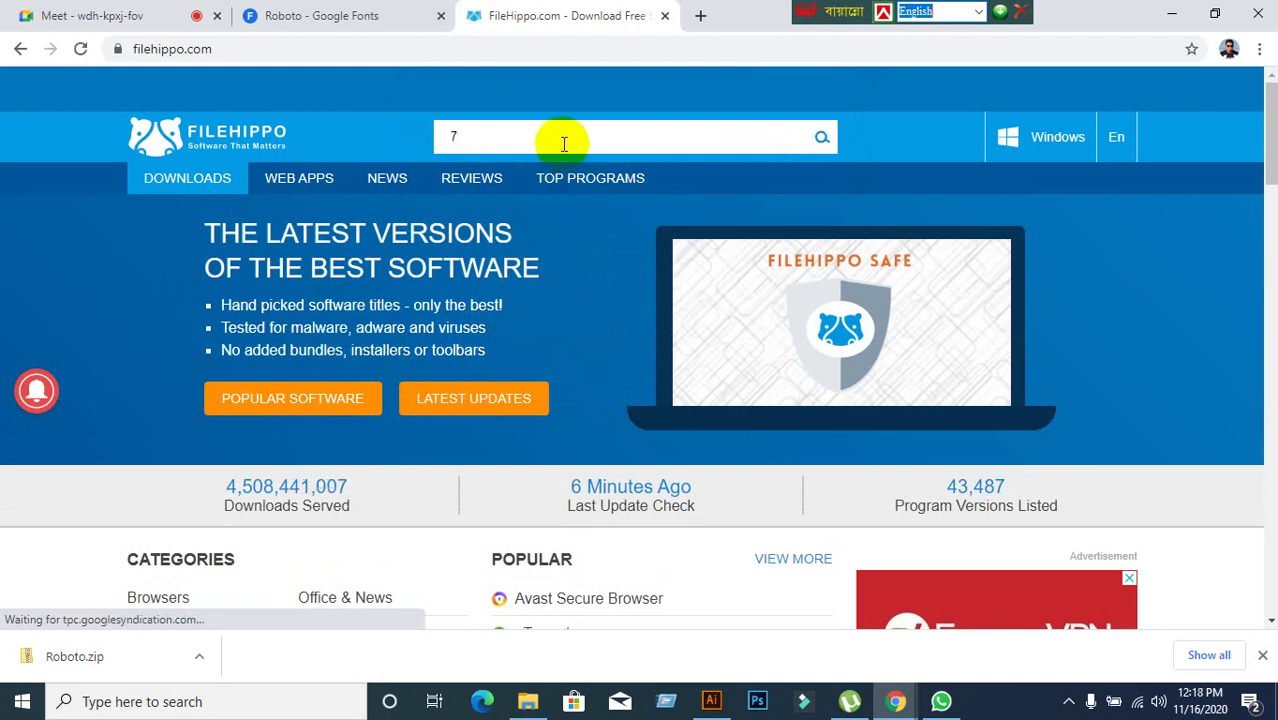
Search FileHippo for 7-zip and scroll through the results.
{"action": "type", "text": "-zip"}
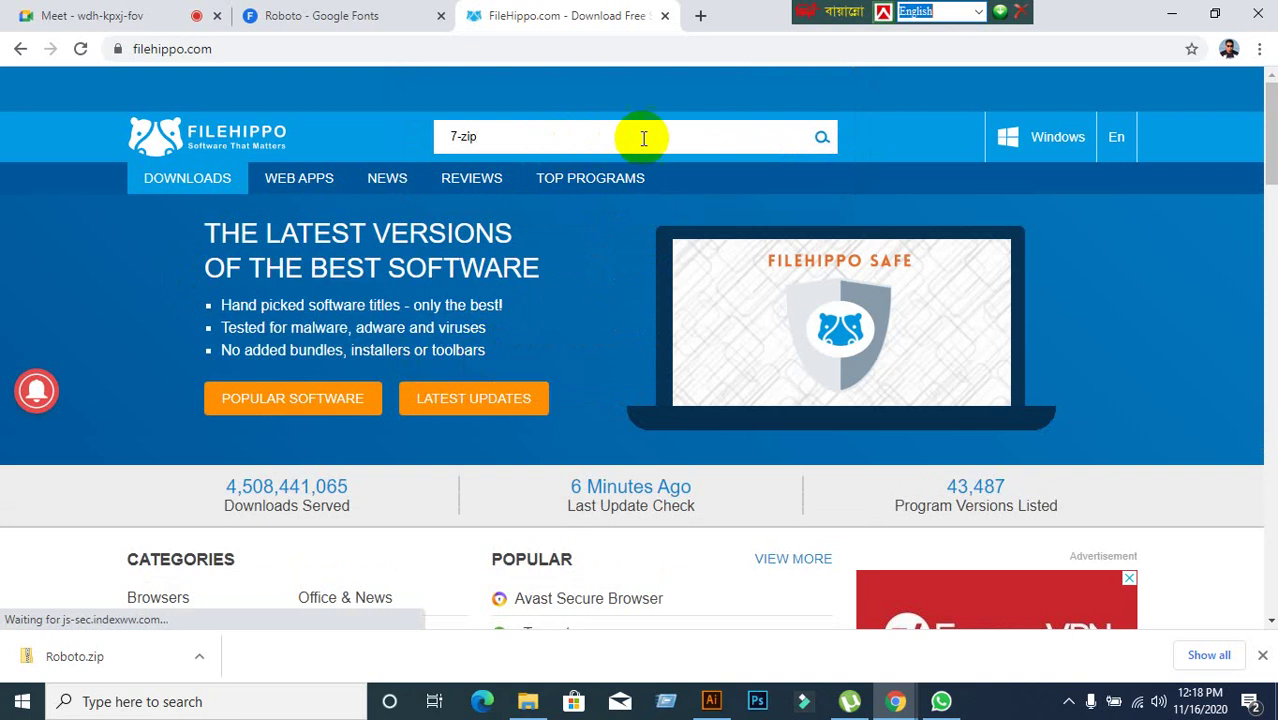
{"action": "left_click", "coordinate": [821, 138]}
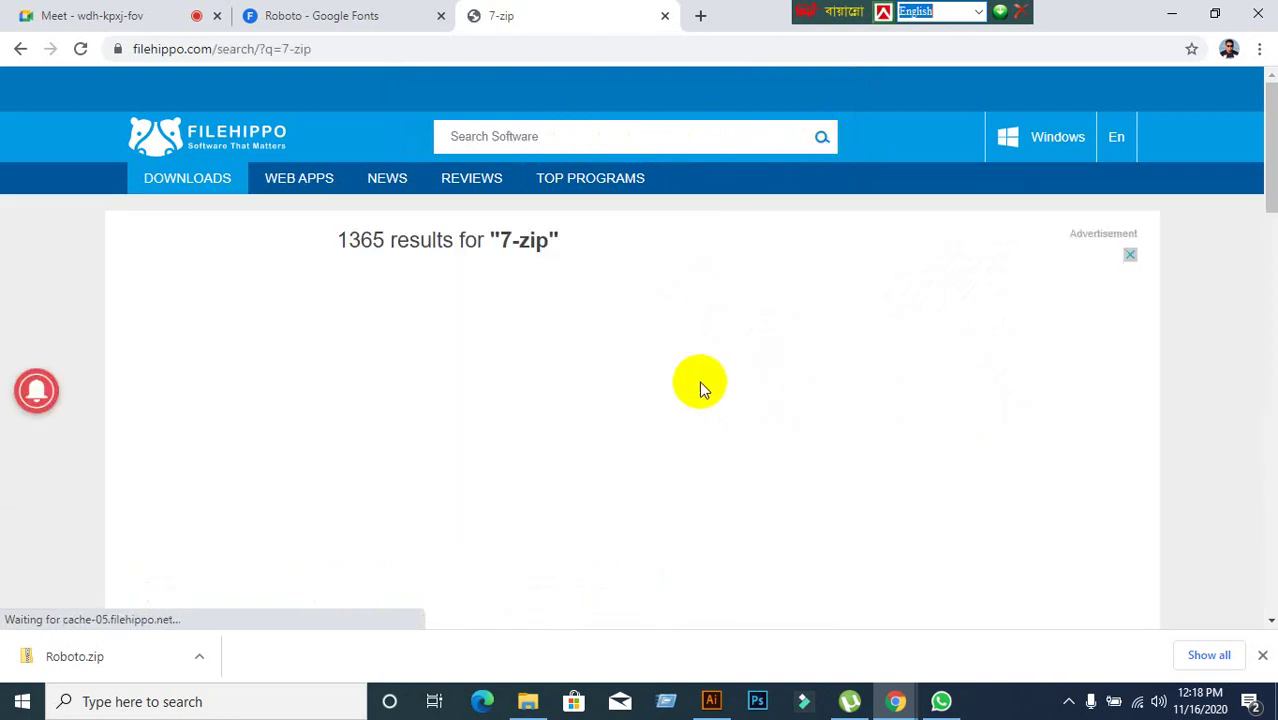
{"action": "scroll", "coordinate": [700, 389], "scroll_direction": "down", "scroll_amount": 2}
{"action": "scroll", "coordinate": [700, 389], "scroll_direction": "up", "scroll_amount": 2}
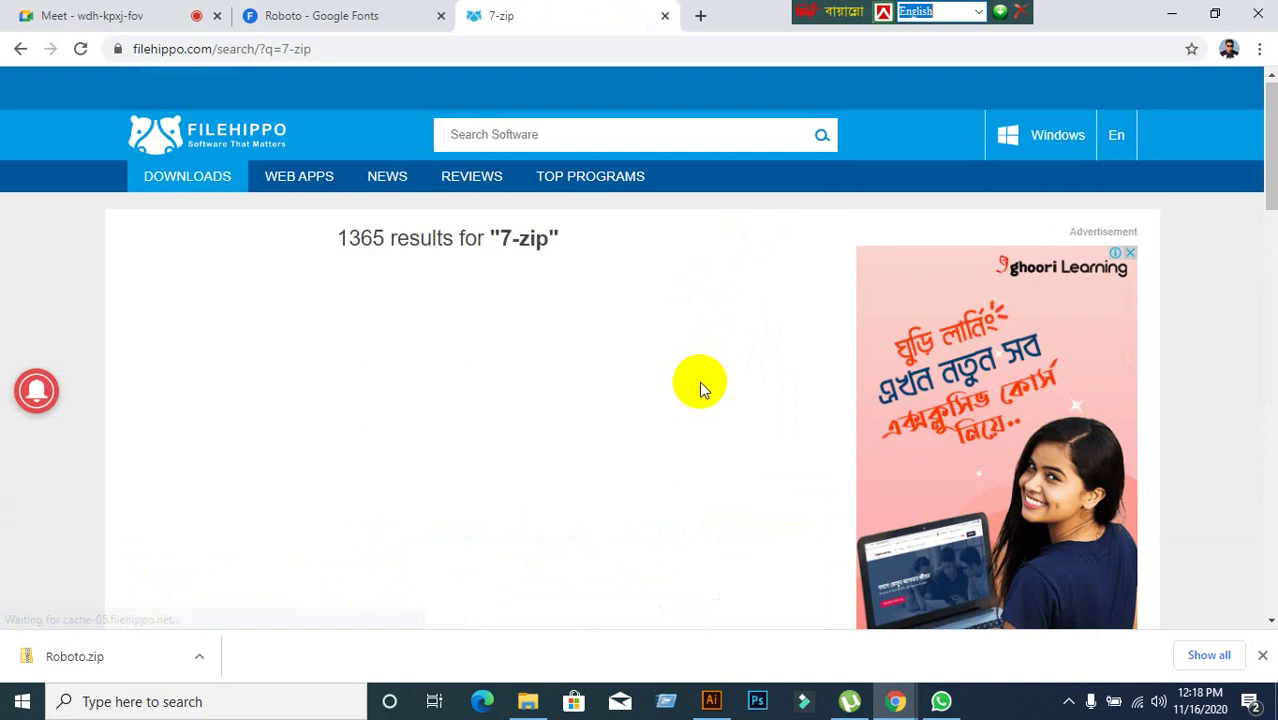
{"action": "scroll", "coordinate": [699, 381], "scroll_direction": "down", "scroll_amount": 3}
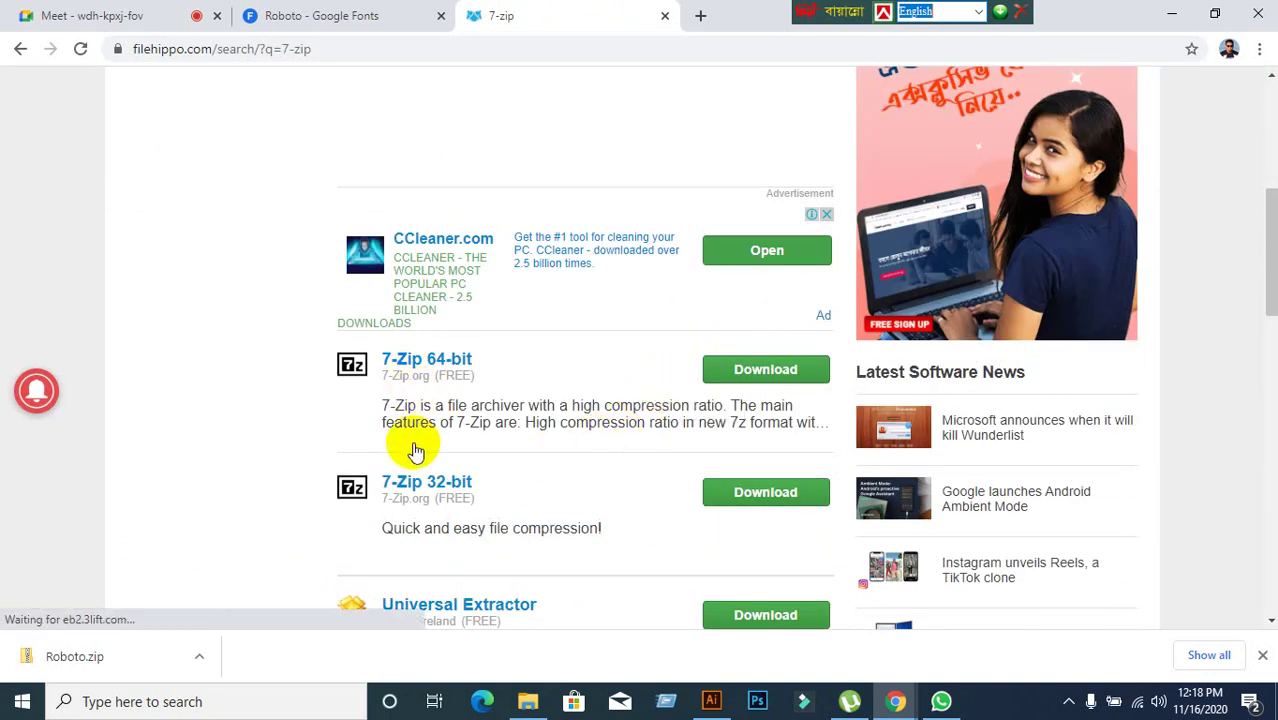
{"action": "scroll", "coordinate": [453, 565], "scroll_direction": "down", "scroll_amount": 3}
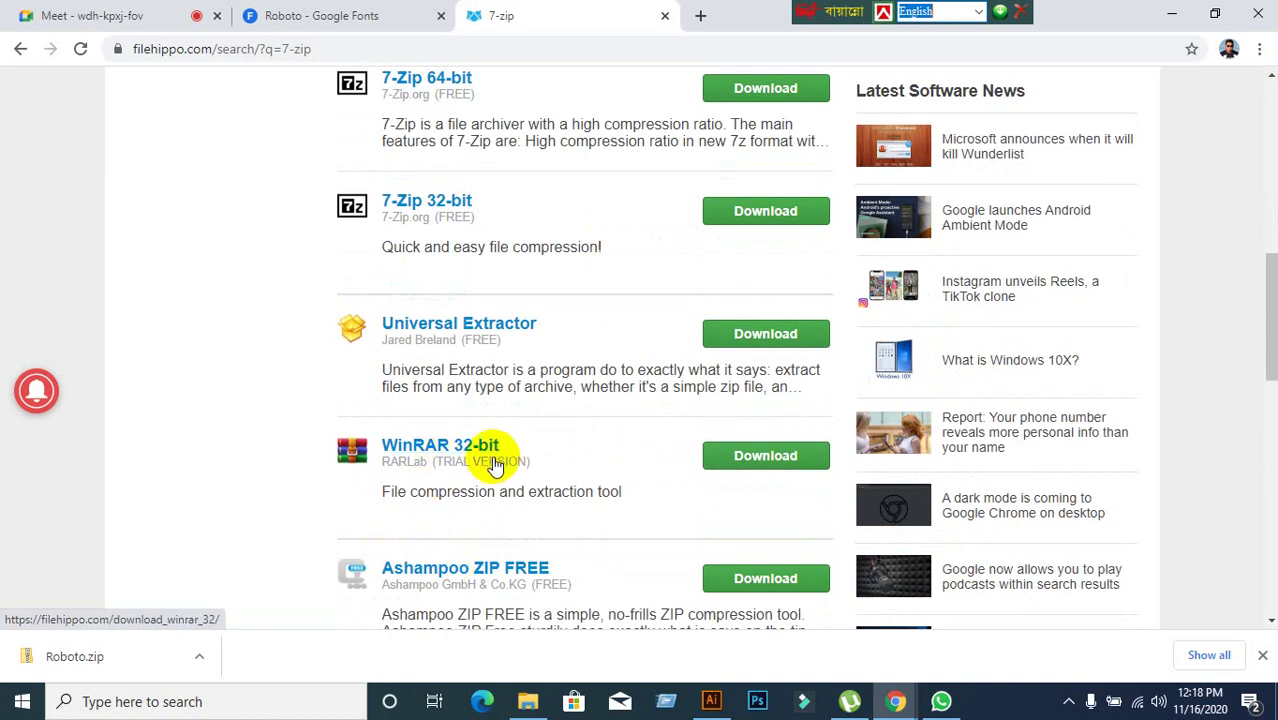
{"action": "scroll", "coordinate": [480, 500], "scroll_direction": "down", "scroll_amount": 3}
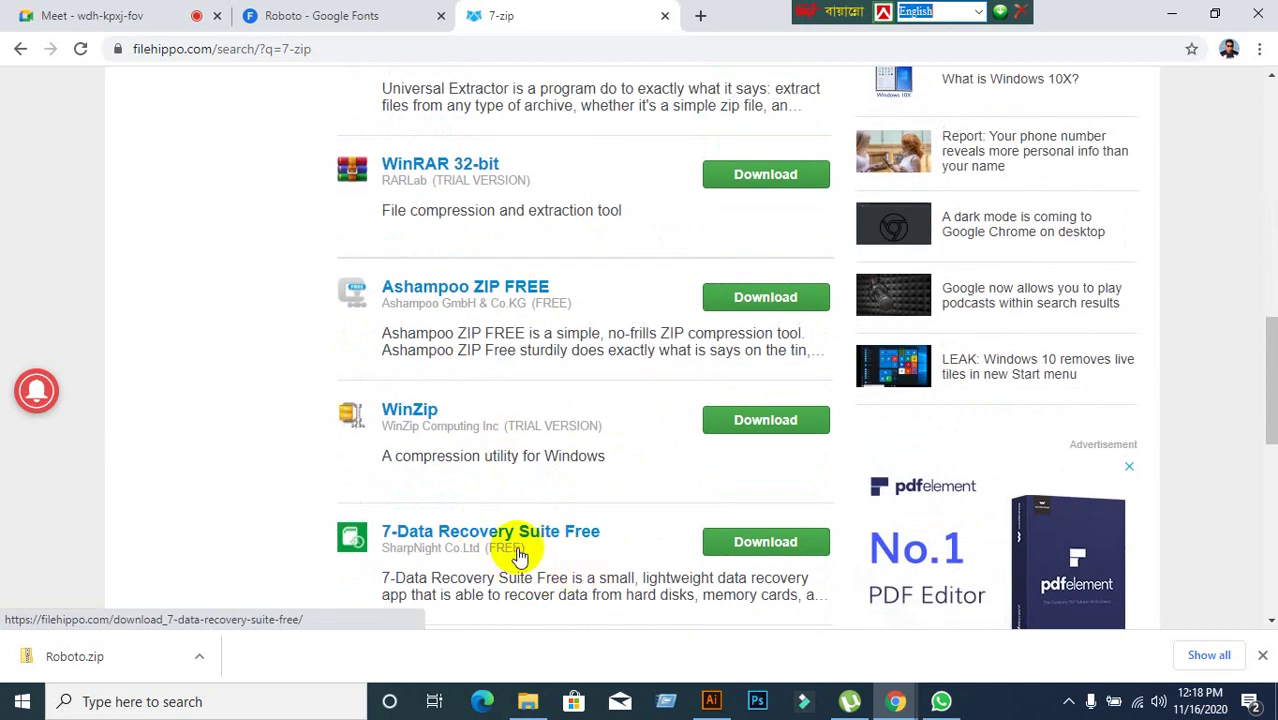
{"action": "left_click", "coordinate": [520, 555]}
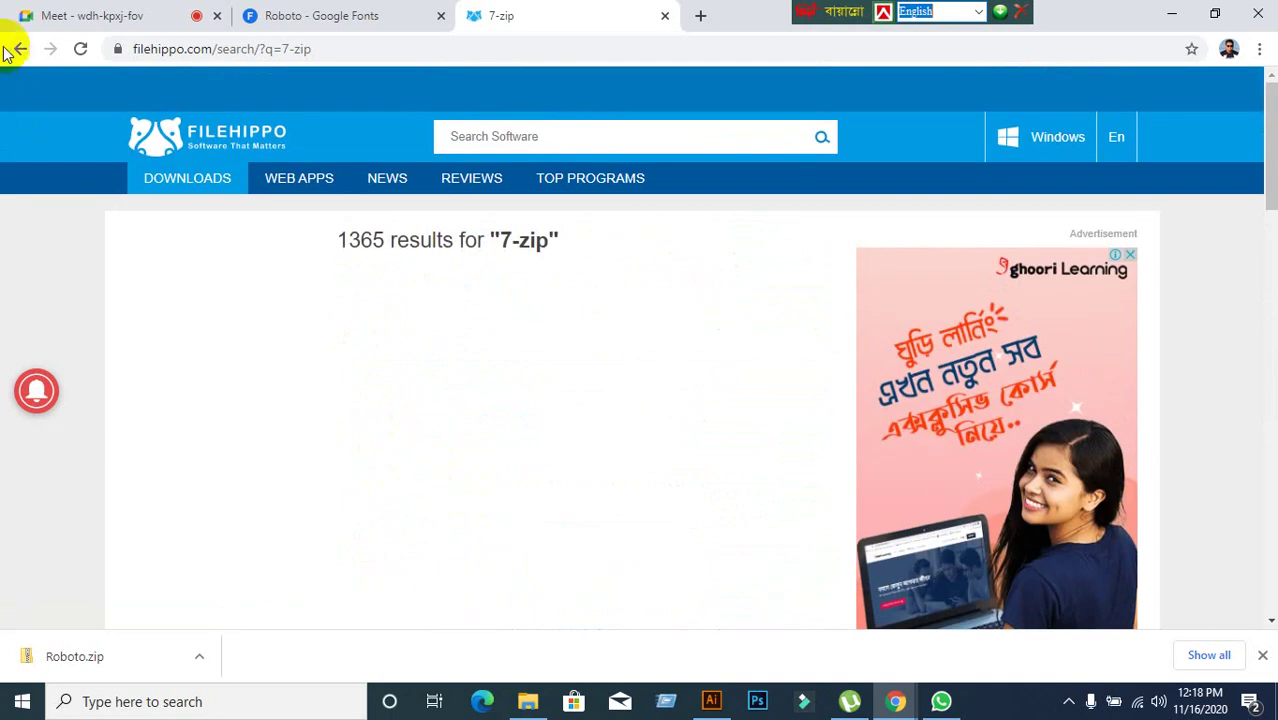
Go back from the 7-zip results, close the FileHippo tab, and switch to the meeting page.
{"action": "left_click", "coordinate": [21, 49]}
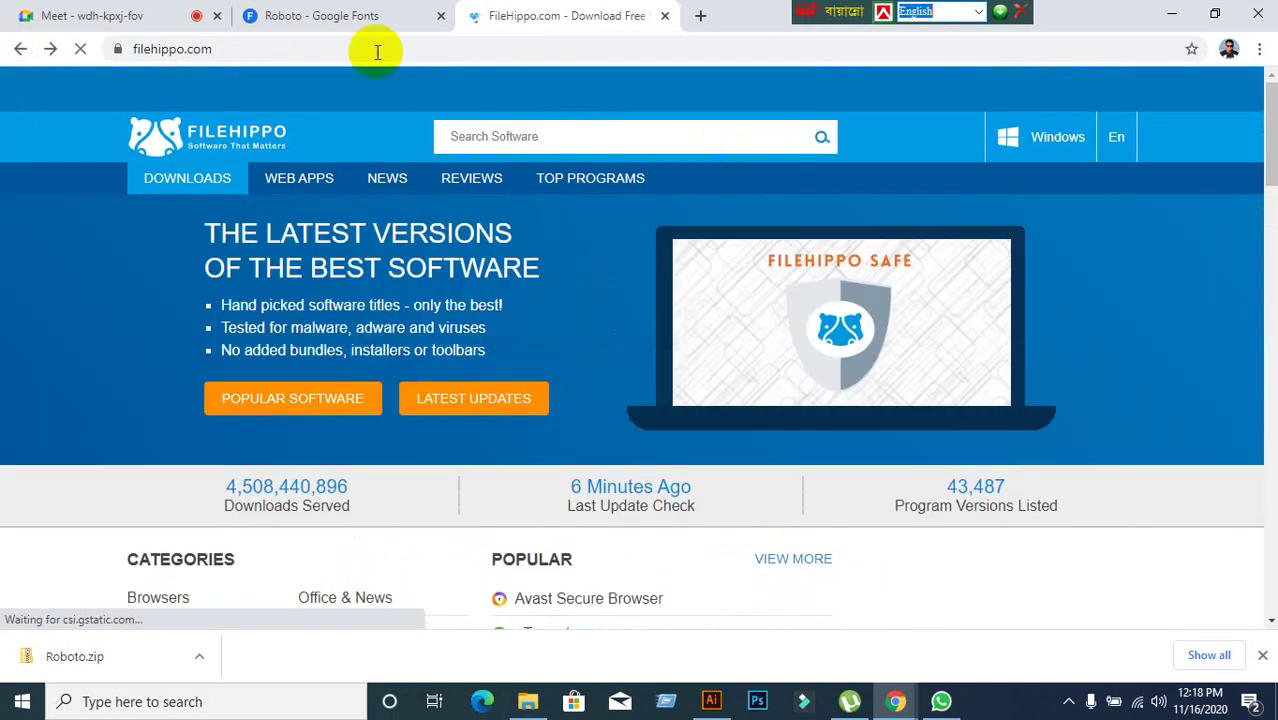
{"action": "left_click", "coordinate": [333, 30]}
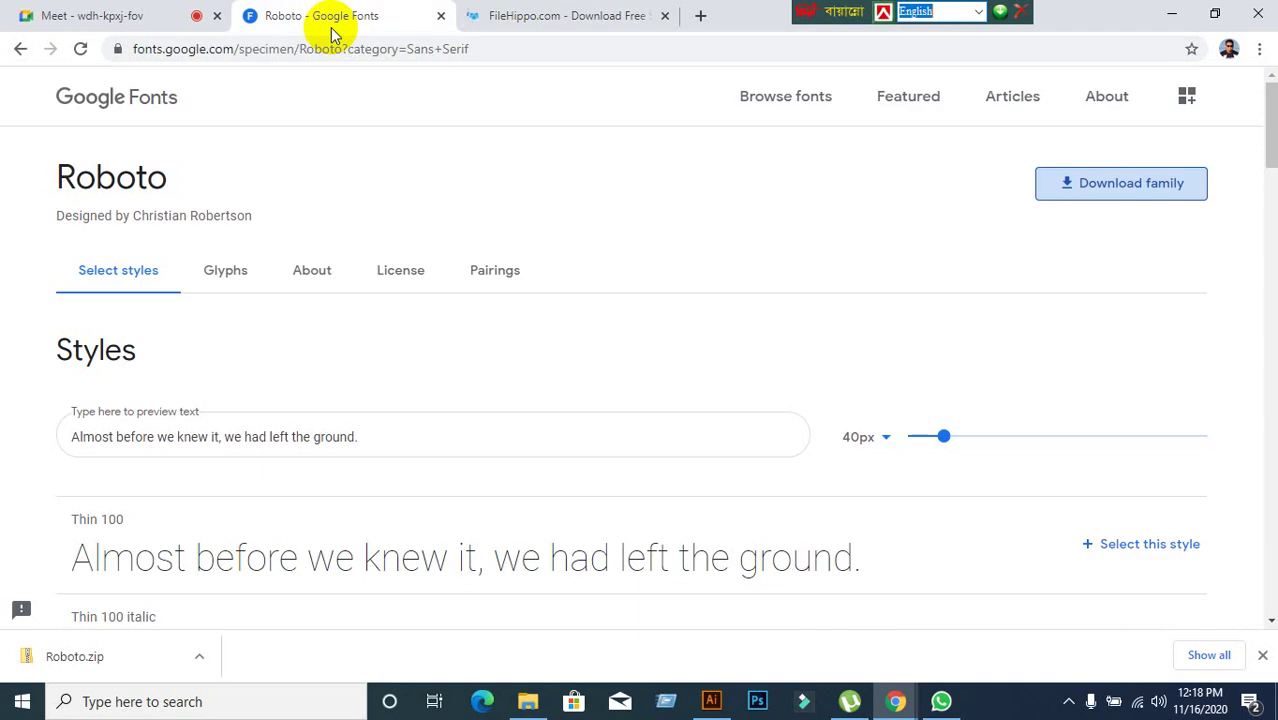
{"action": "left_click", "coordinate": [665, 20]}
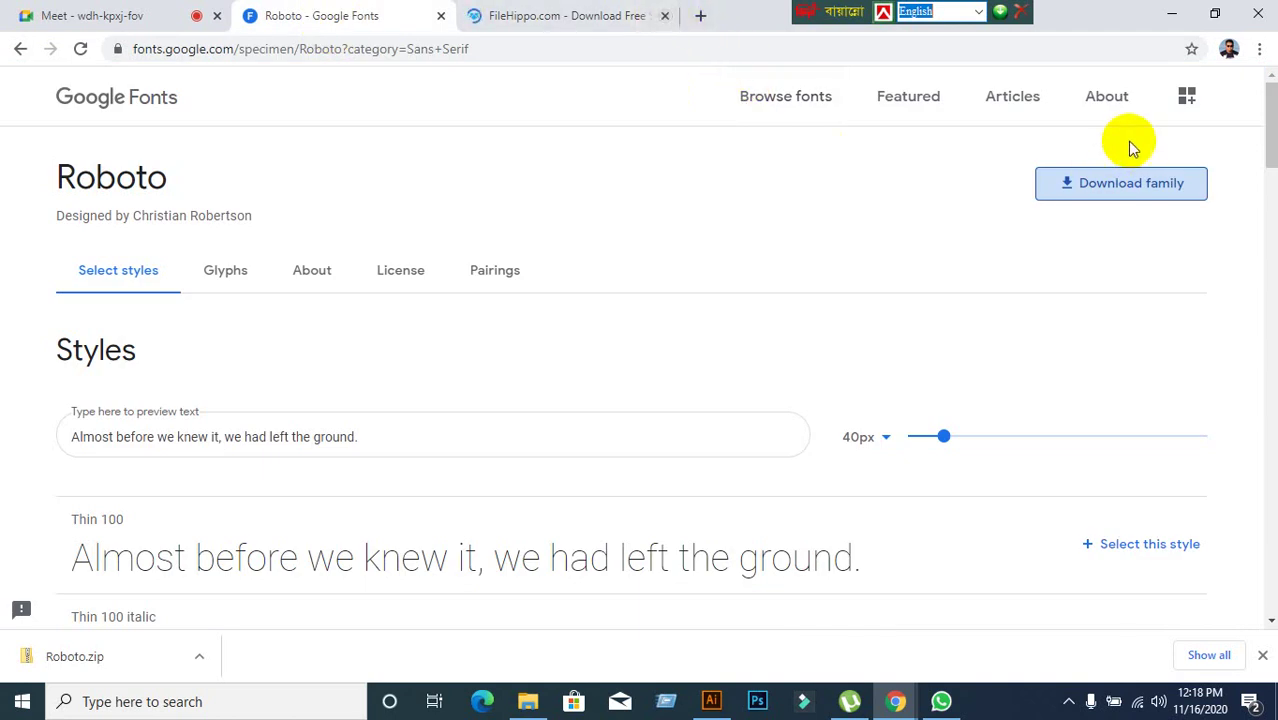
{"action": "left_click", "coordinate": [100, 15]}
Minimize Chrome, check the Roboto zip's options, and move the extracted Roboto folder to the desktop centre.
{"action": "left_click", "coordinate": [1170, 15]}
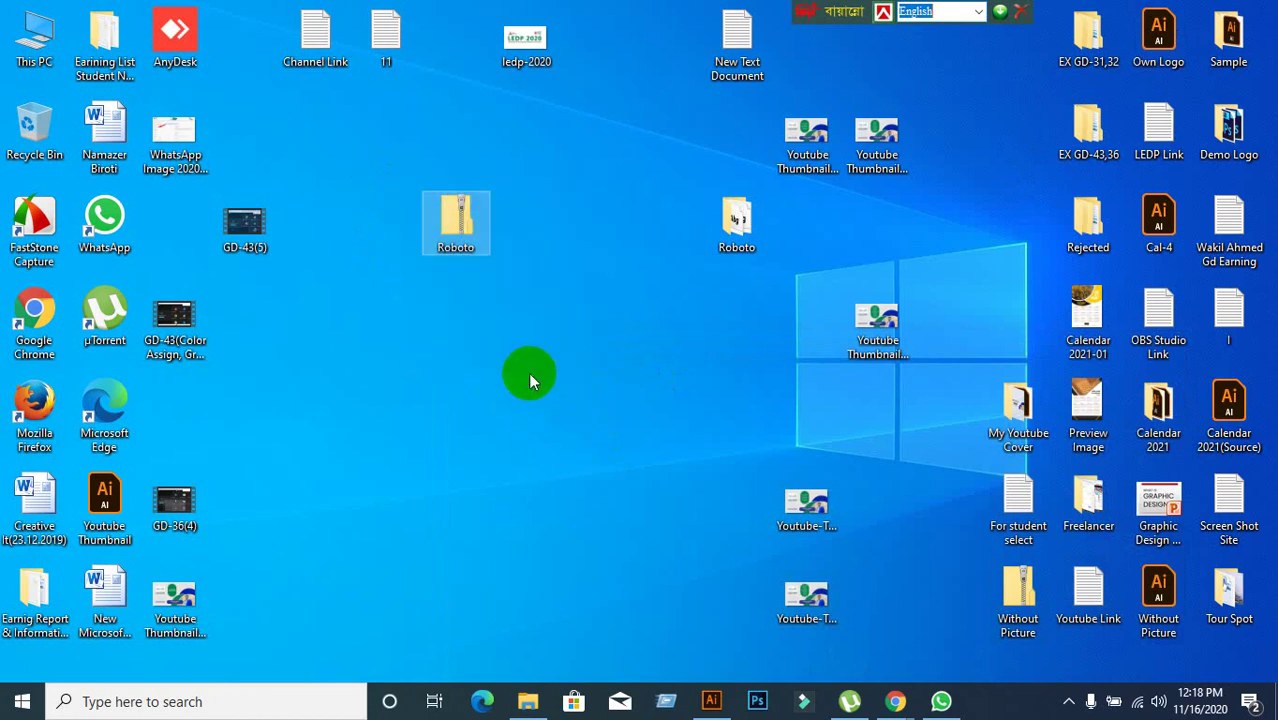
{"action": "right_click", "coordinate": [476, 246]}
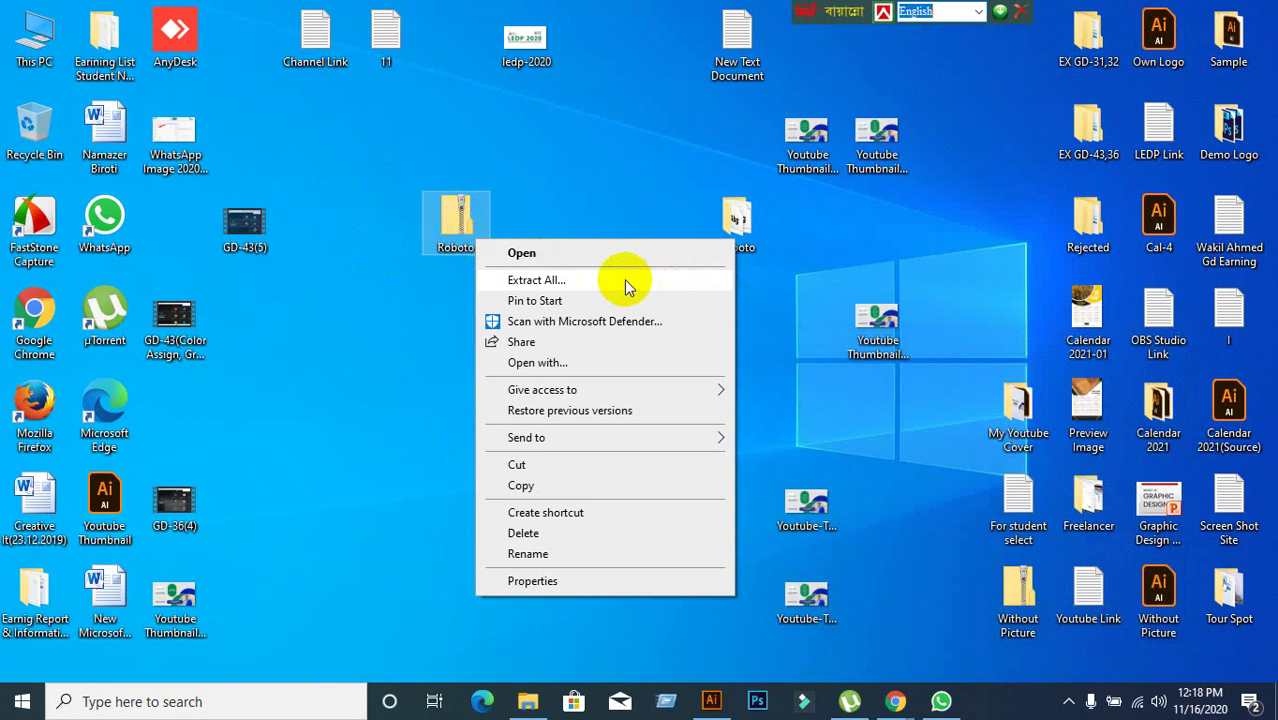
{"action": "left_click", "coordinate": [430, 420]}
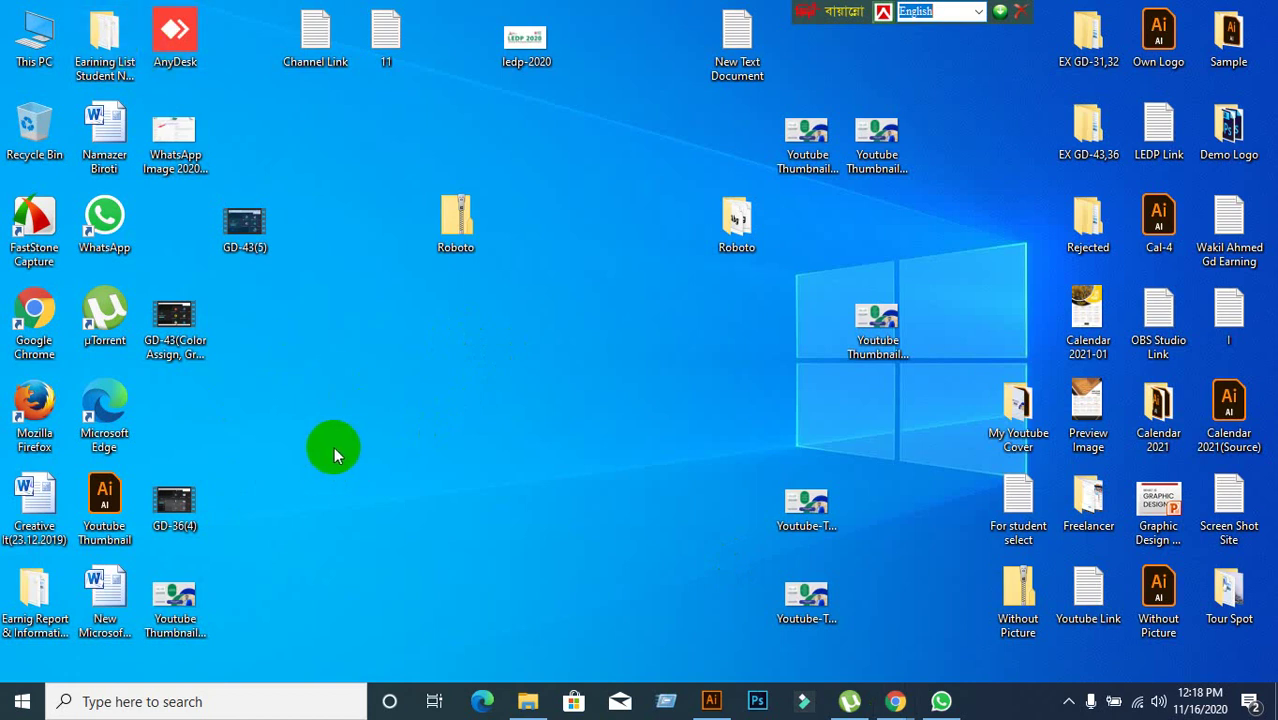
{"action": "left_click", "coordinate": [734, 225]}
{"action": "left_click_drag", "start_coordinate": [736, 225], "coordinate": [668, 415]}
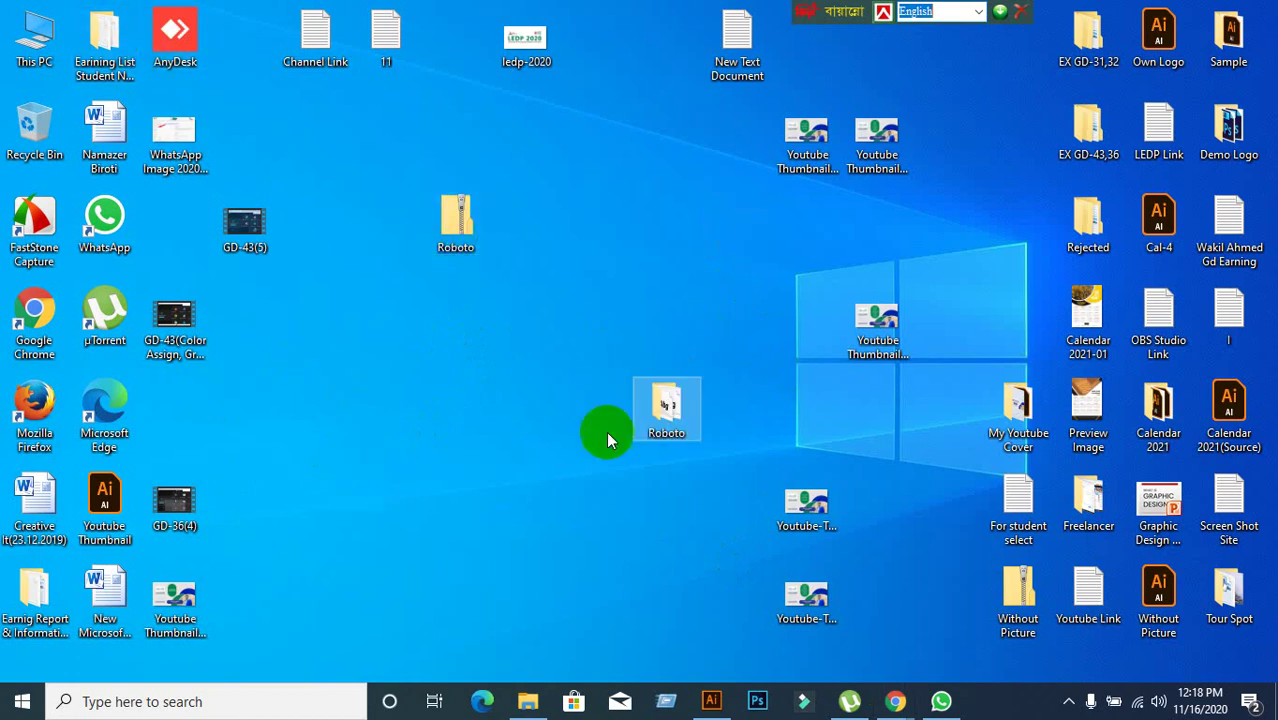
Open the Roboto folder and select all twelve font files without installing, then close it and return to the meeting.
{"action": "double_click", "coordinate": [671, 418]}
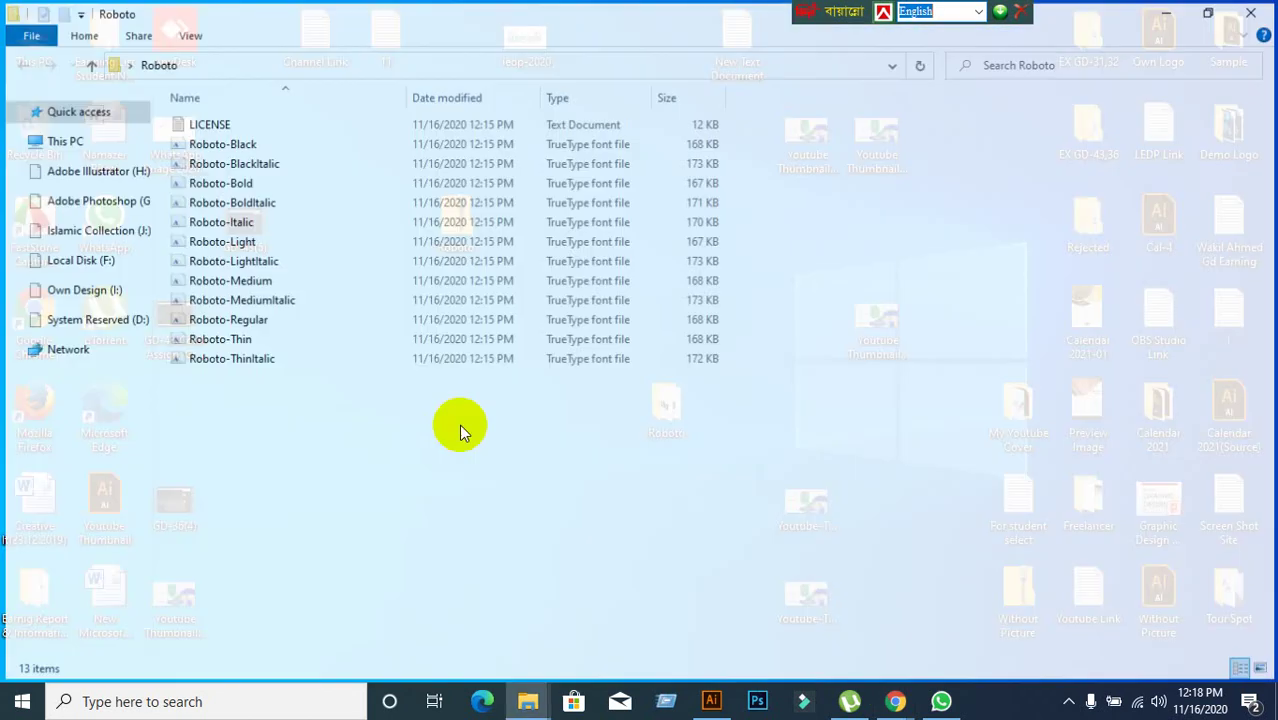
{"action": "left_click_drag", "start_coordinate": [237, 434], "coordinate": [234, 140]}
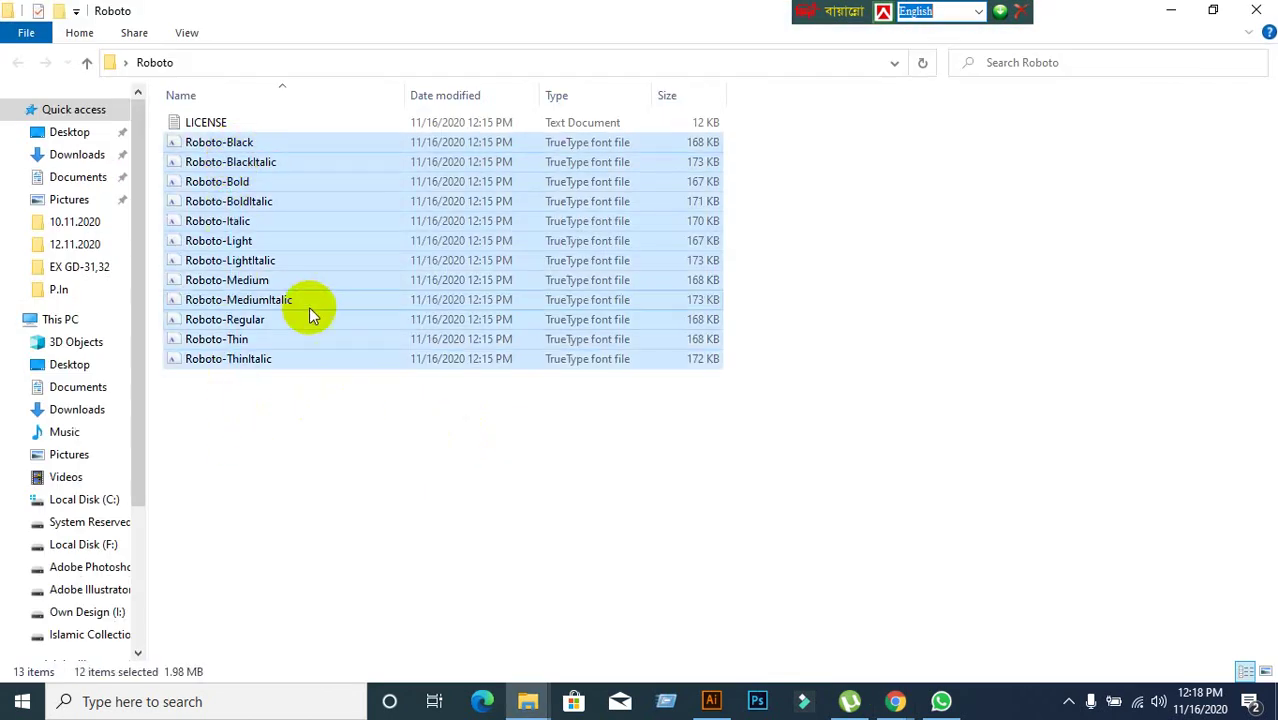
{"action": "right_click", "coordinate": [311, 312]}
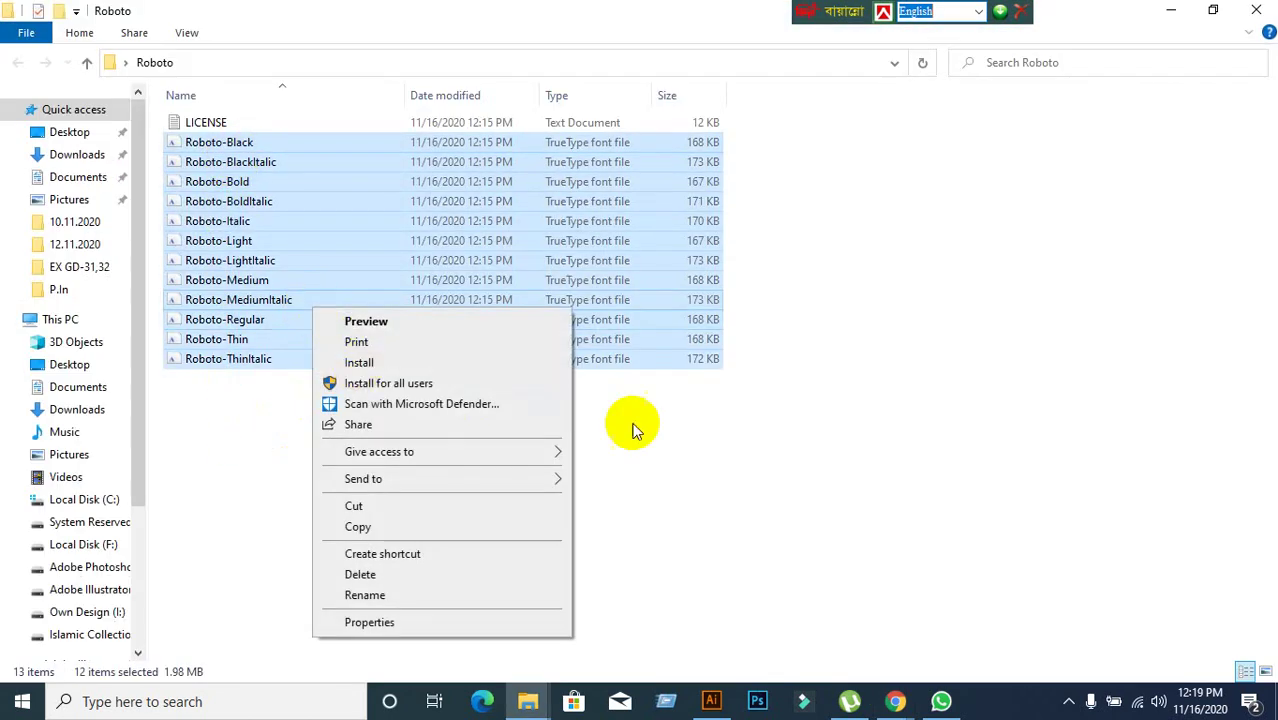
{"action": "left_click", "coordinate": [856, 474]}
{"action": "left_click", "coordinate": [1256, 10]}
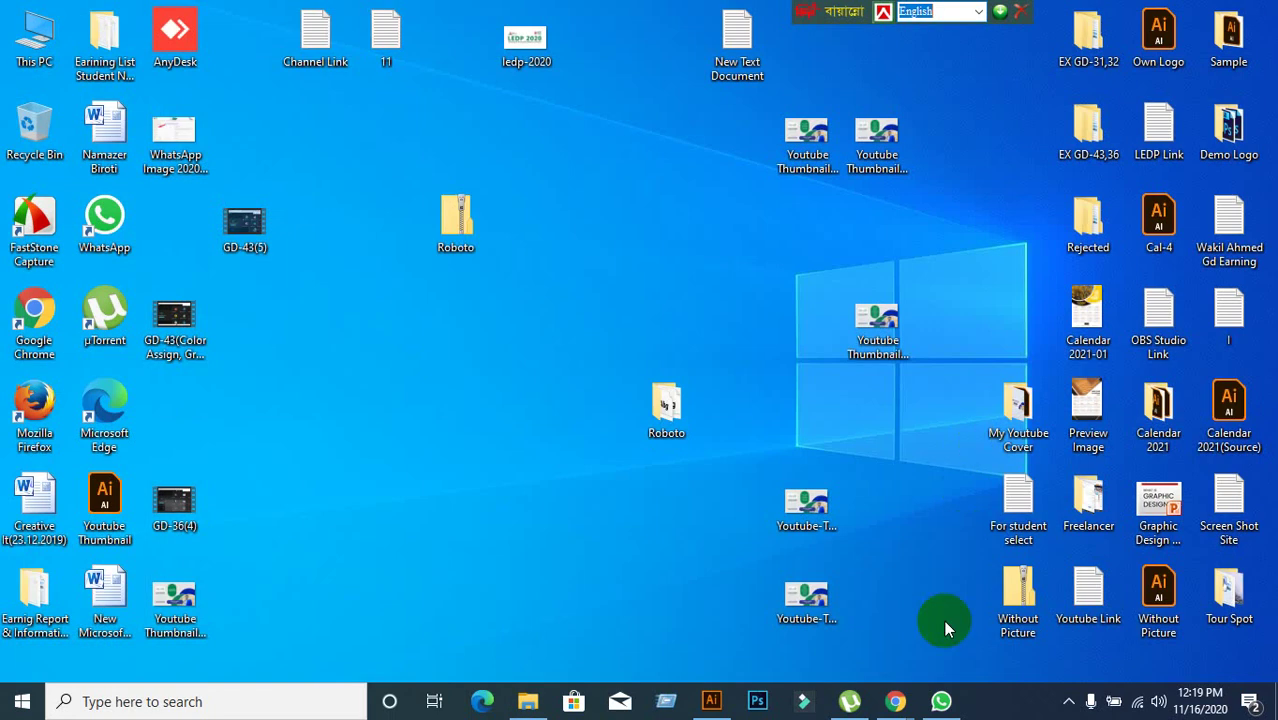
{"action": "mouse_move", "coordinate": [895, 701]}
{"action": "left_click", "coordinate": [808, 641]}
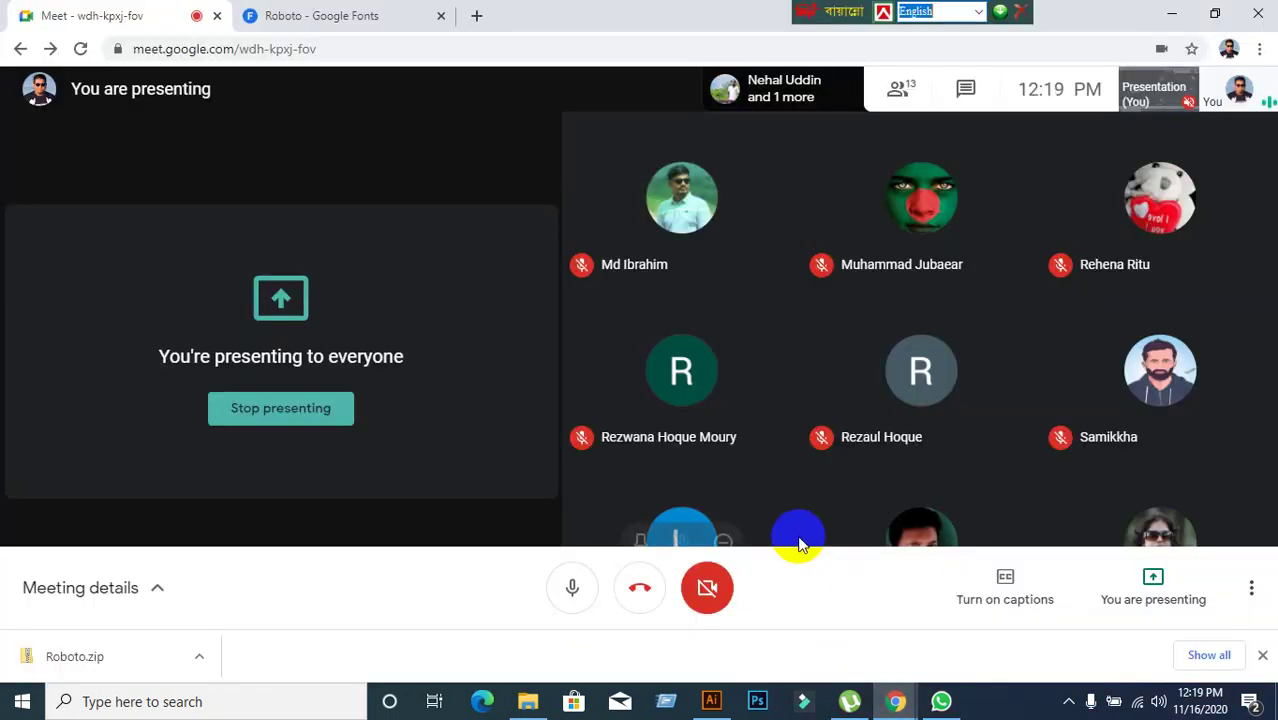
In Illustrator, select the Lorem ipsum text and highlight its current font name.
{"action": "left_click", "coordinate": [714, 699]}
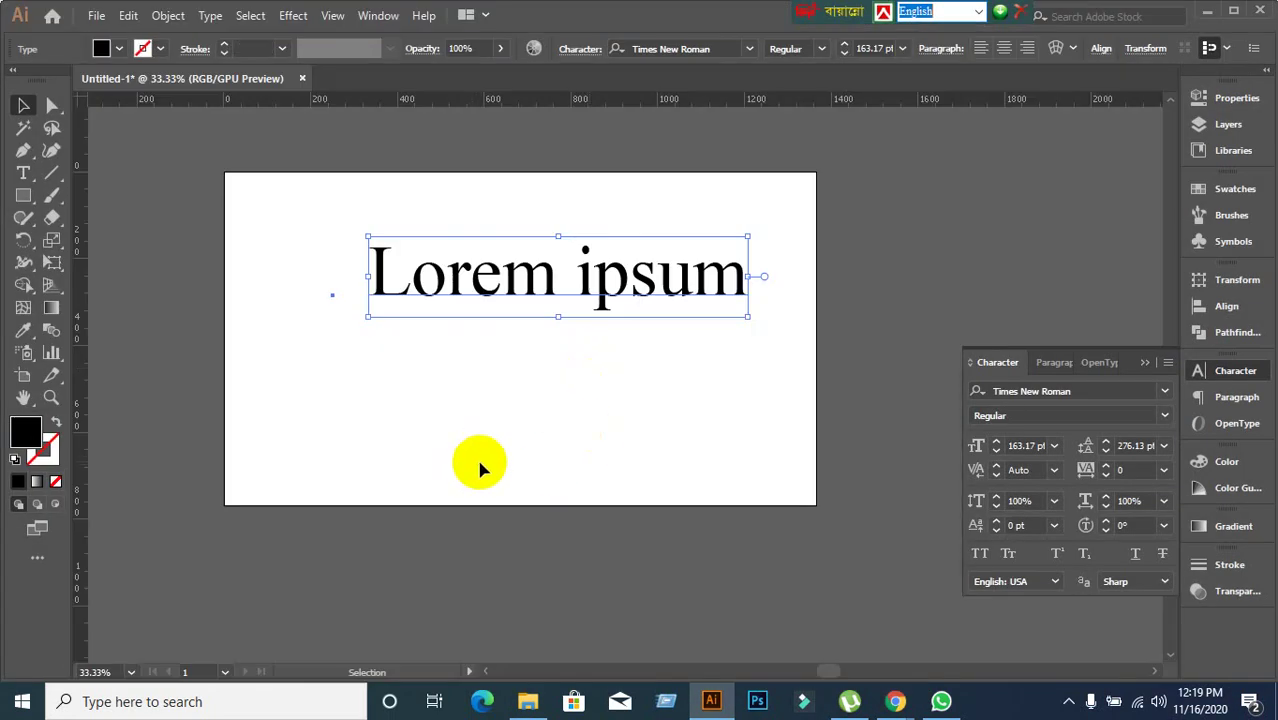
{"action": "left_click", "coordinate": [485, 455]}
{"action": "left_click", "coordinate": [461, 291]}
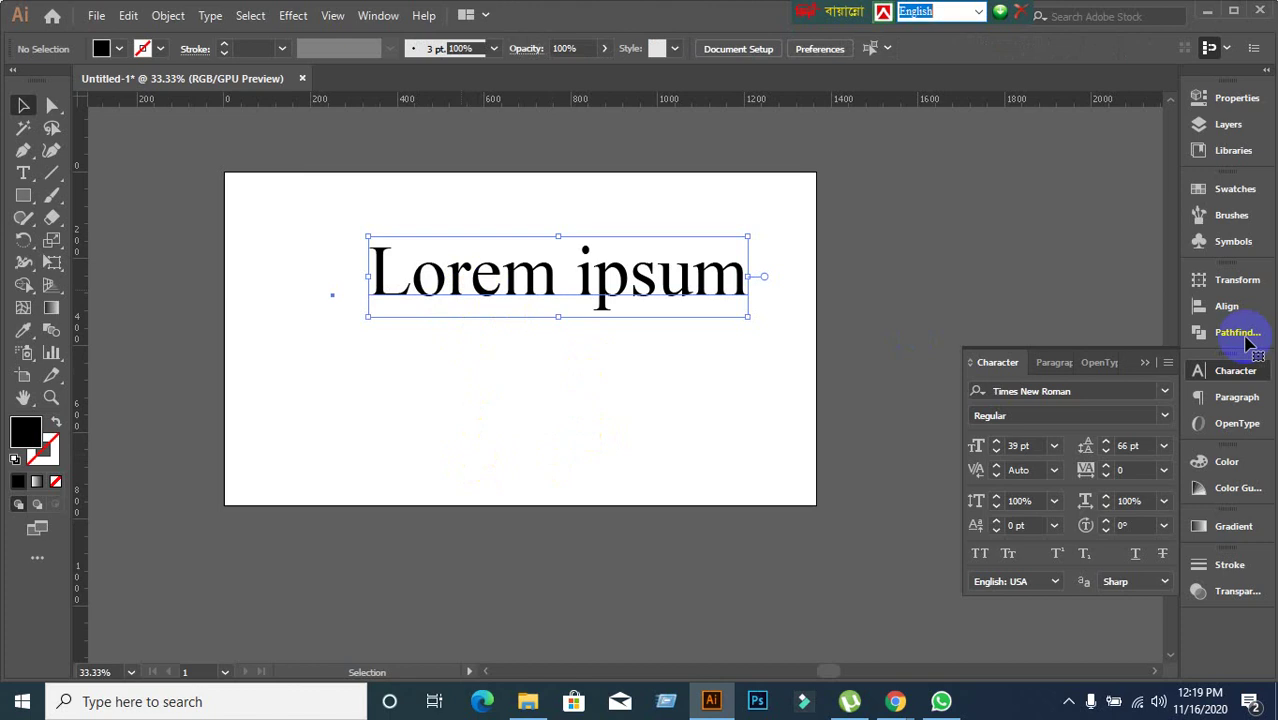
{"action": "left_click", "coordinate": [1080, 391]}
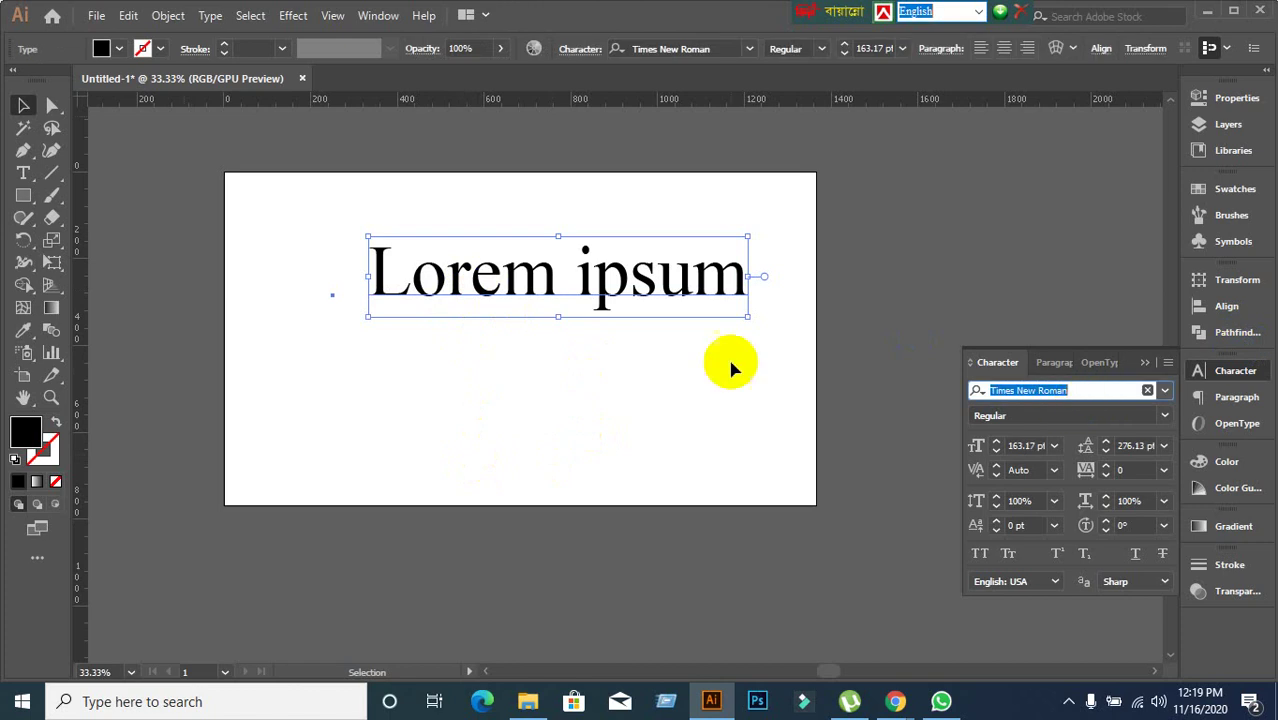
{"action": "left_click", "coordinate": [427, 224]}
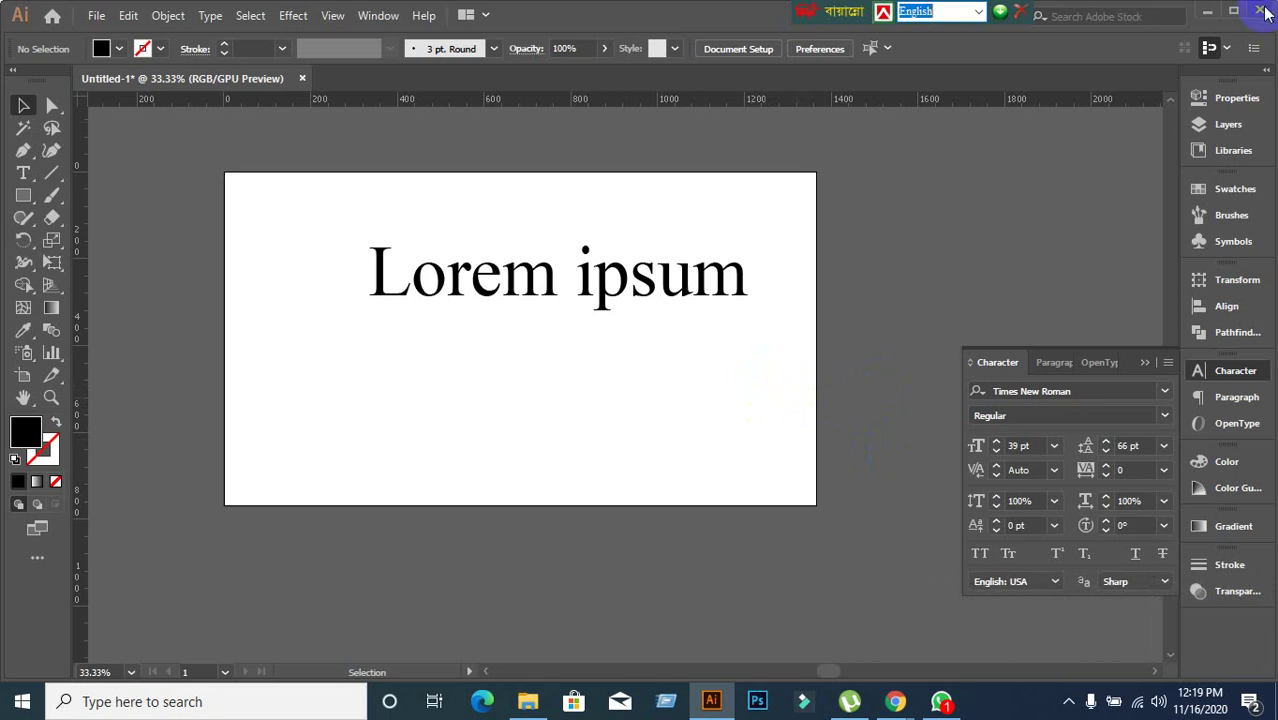
{"action": "left_click_drag", "start_coordinate": [245, 203], "coordinate": [847, 460]}
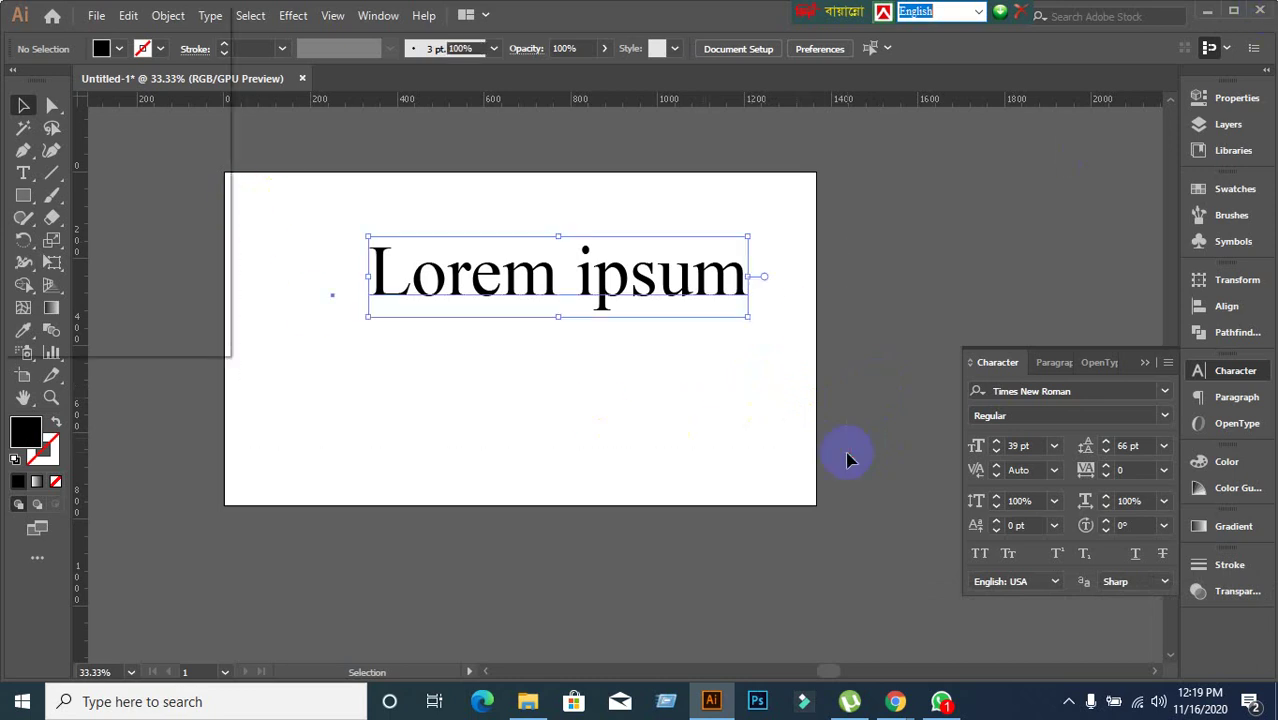
{"action": "left_click", "coordinate": [849, 476]}
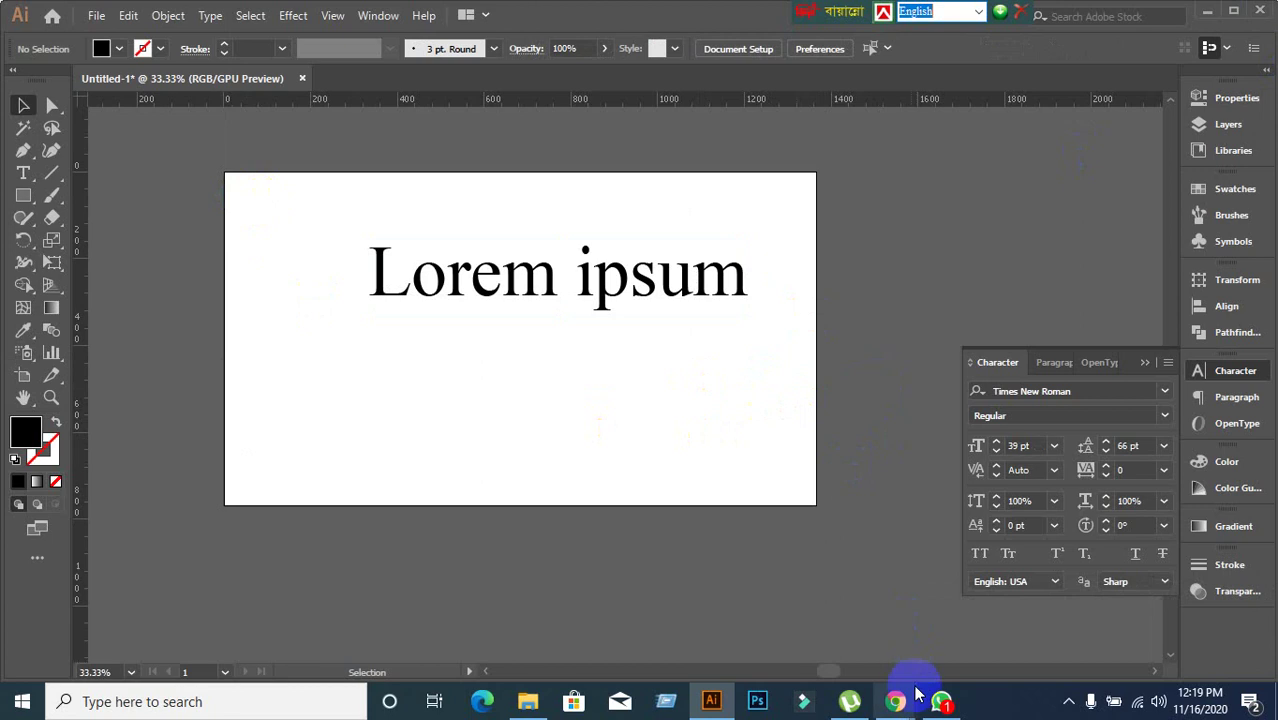
Switch to the Roboto Google Fonts page and go back twice to the 'google font' search results.
{"action": "mouse_move", "coordinate": [910, 706]}
{"action": "left_click", "coordinate": [807, 650]}
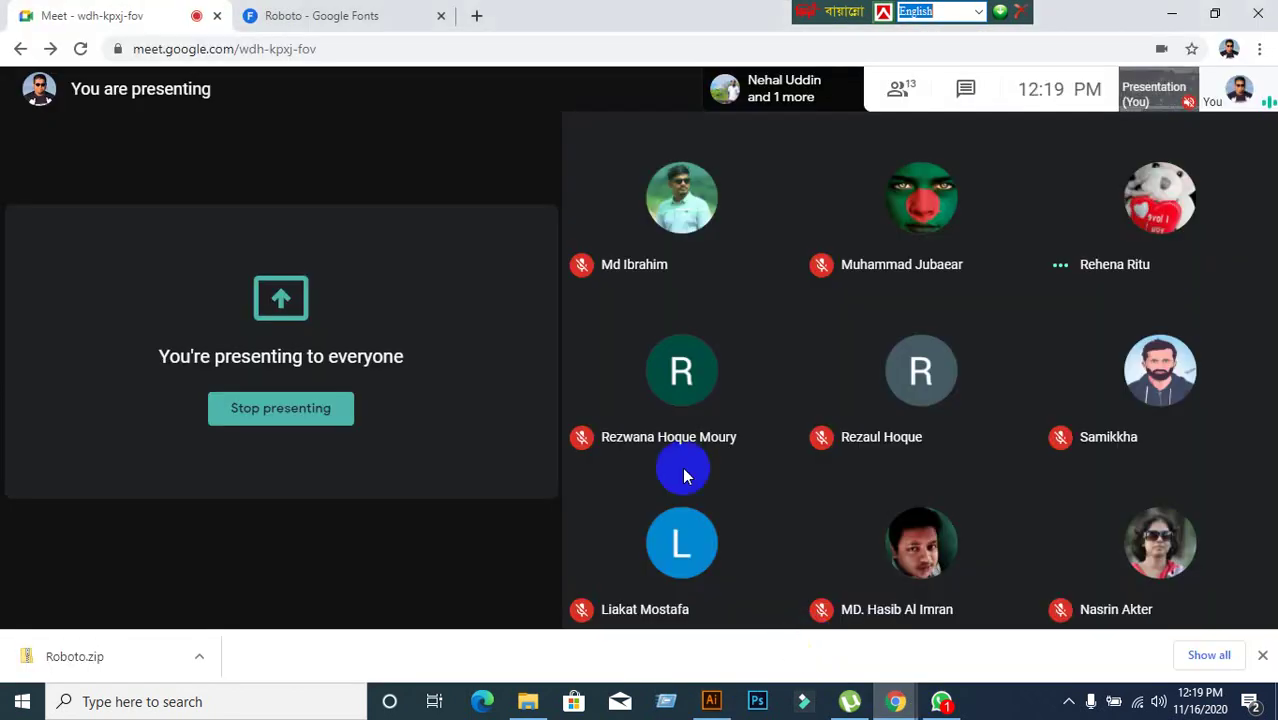
{"action": "left_click", "coordinate": [365, 12]}
{"action": "left_click", "coordinate": [21, 52]}
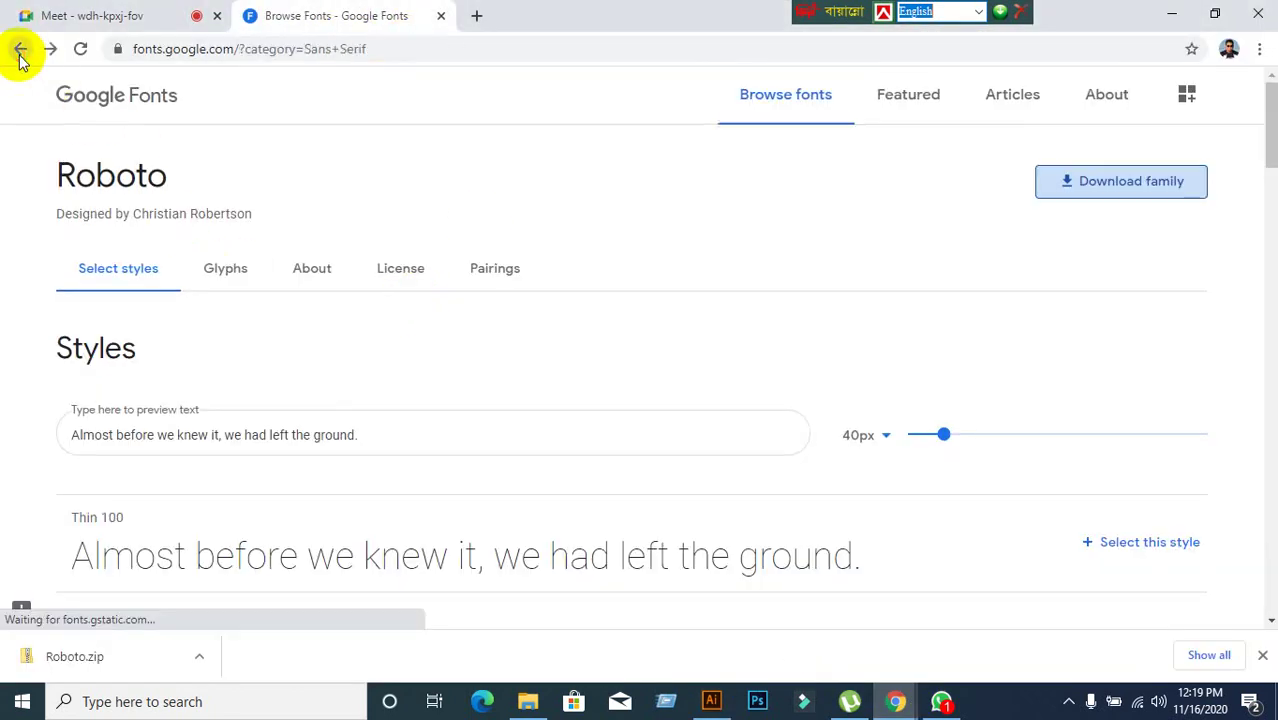
{"action": "left_click", "coordinate": [21, 52]}
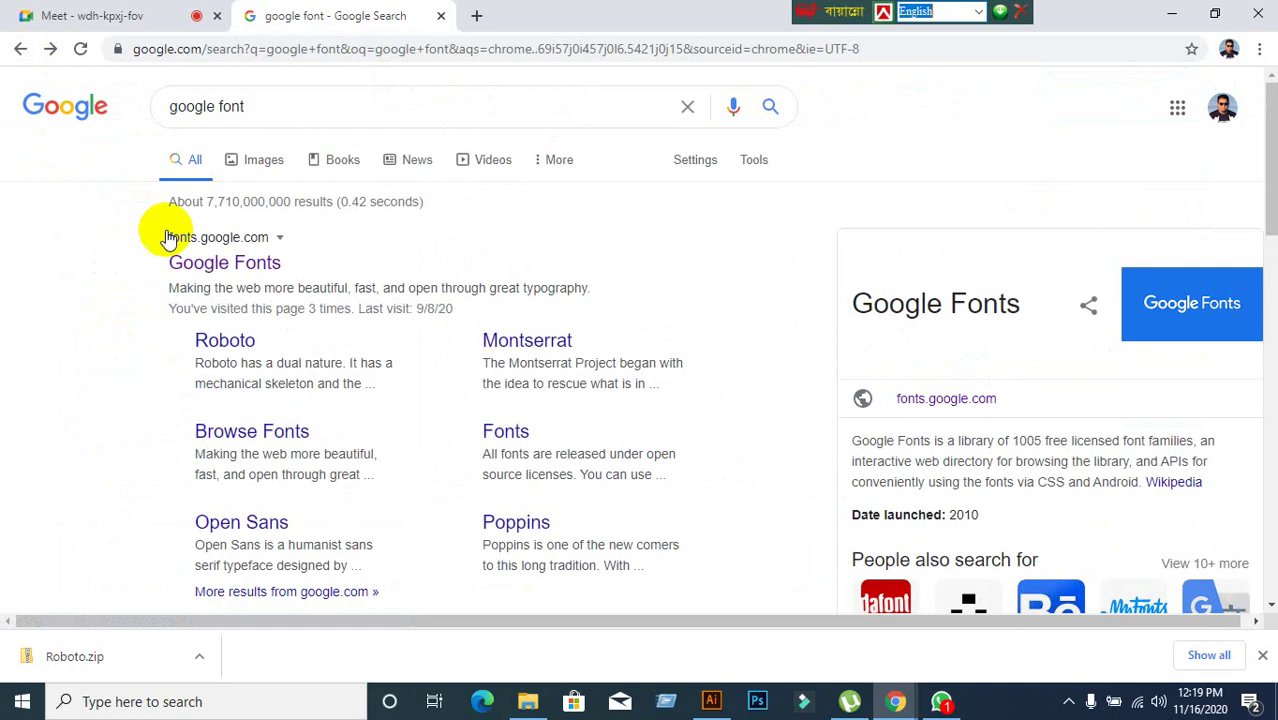
On Google Fonts, uncheck Serif, Display, Handwriting and Monospace to list only Sans Serif, then go back.
{"action": "left_click", "coordinate": [190, 266]}
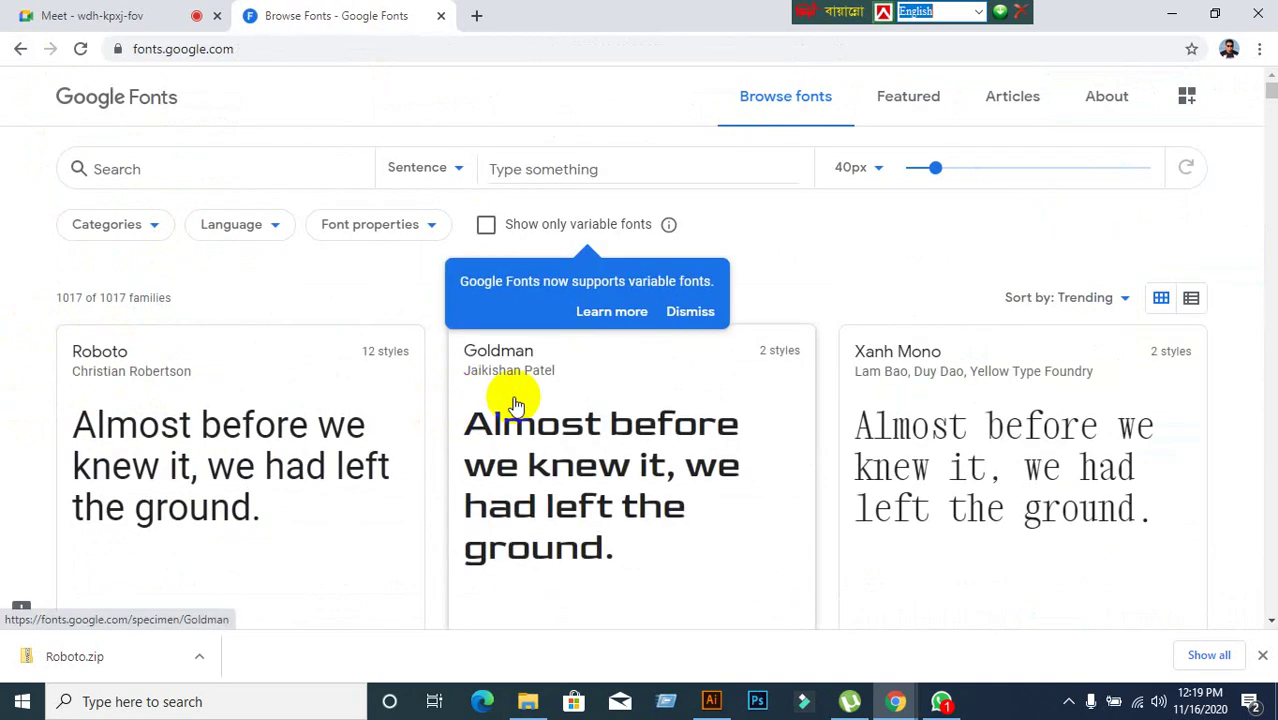
{"action": "scroll", "coordinate": [533, 403], "scroll_direction": "down", "scroll_amount": 1}
{"action": "scroll", "coordinate": [533, 403], "scroll_direction": "up", "scroll_amount": 1}
{"action": "left_click", "coordinate": [140, 224]}
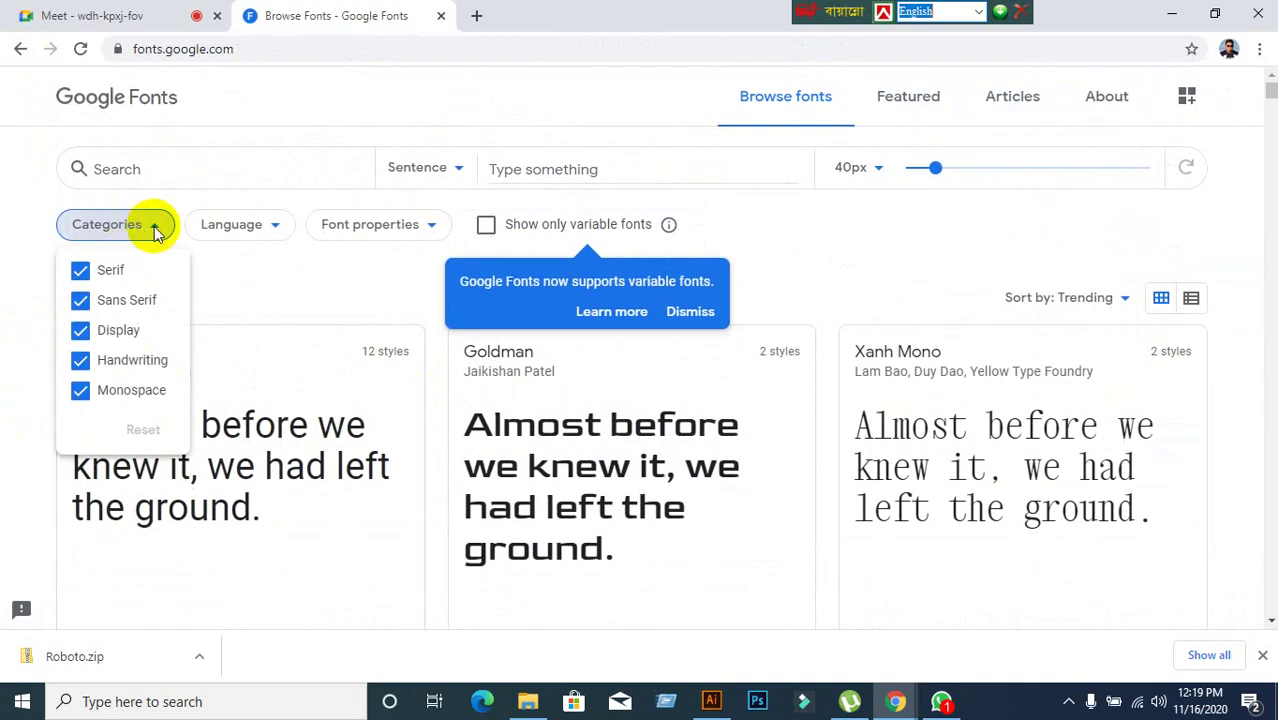
{"action": "left_click", "coordinate": [110, 266]}
{"action": "left_click", "coordinate": [106, 333]}
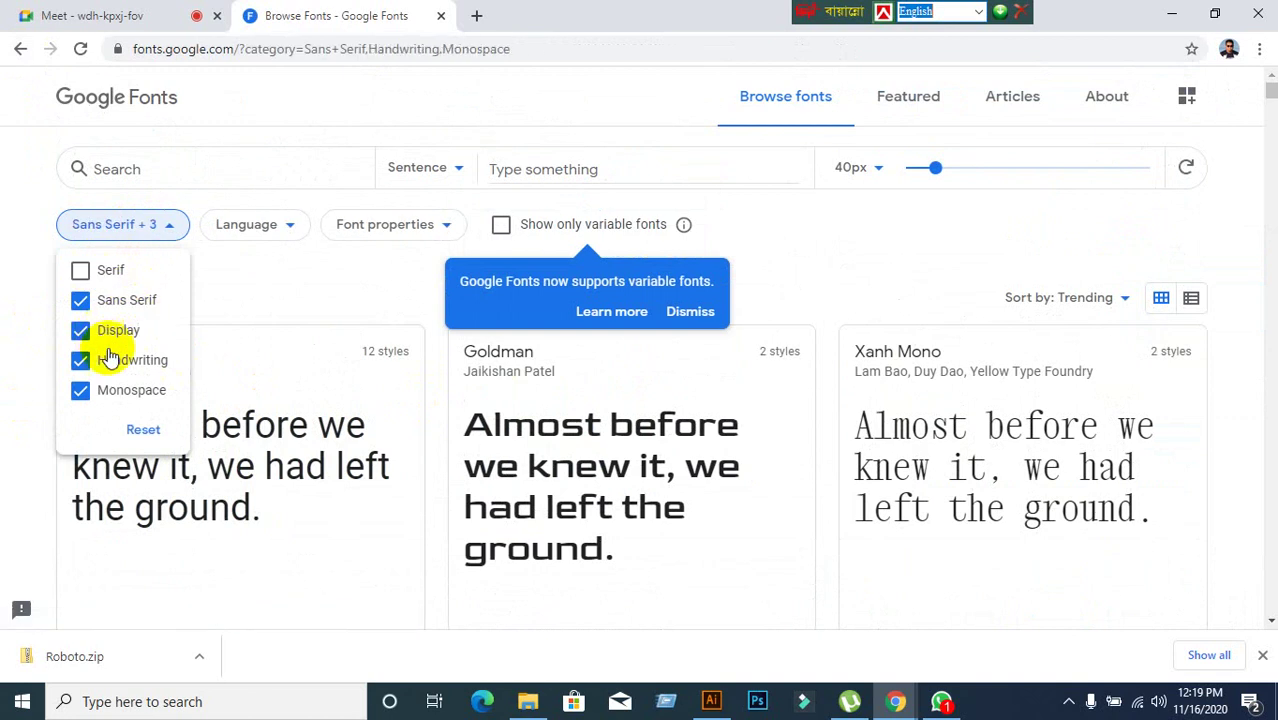
{"action": "left_click", "coordinate": [107, 366]}
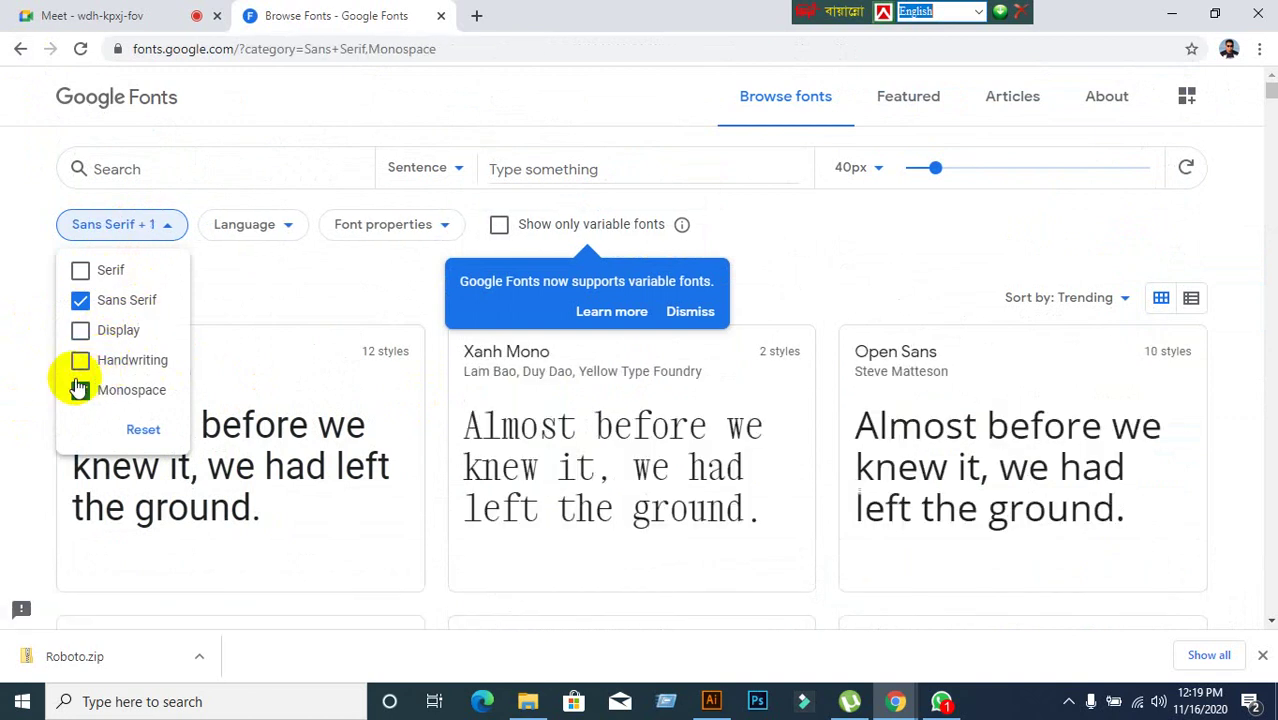
{"action": "left_click", "coordinate": [80, 390]}
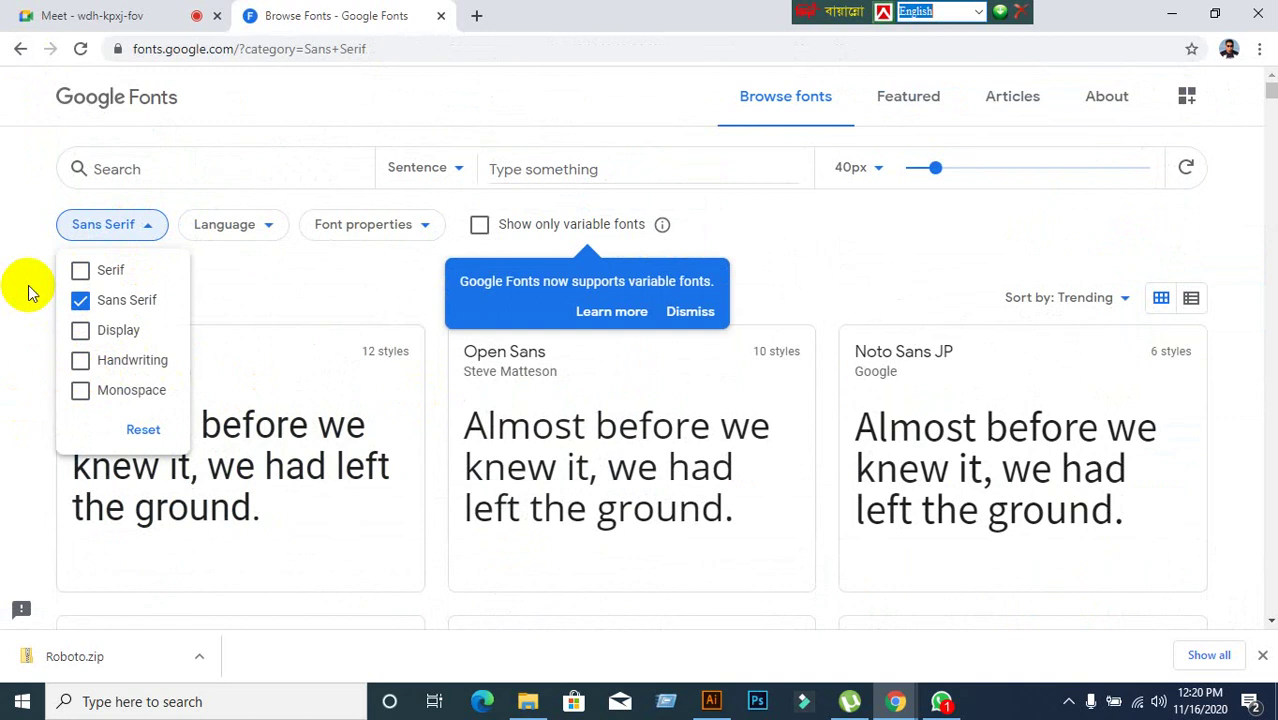
{"action": "scroll", "coordinate": [556, 408], "scroll_direction": "down", "scroll_amount": 4}
{"action": "scroll", "coordinate": [700, 450], "scroll_direction": "up", "scroll_amount": 4}
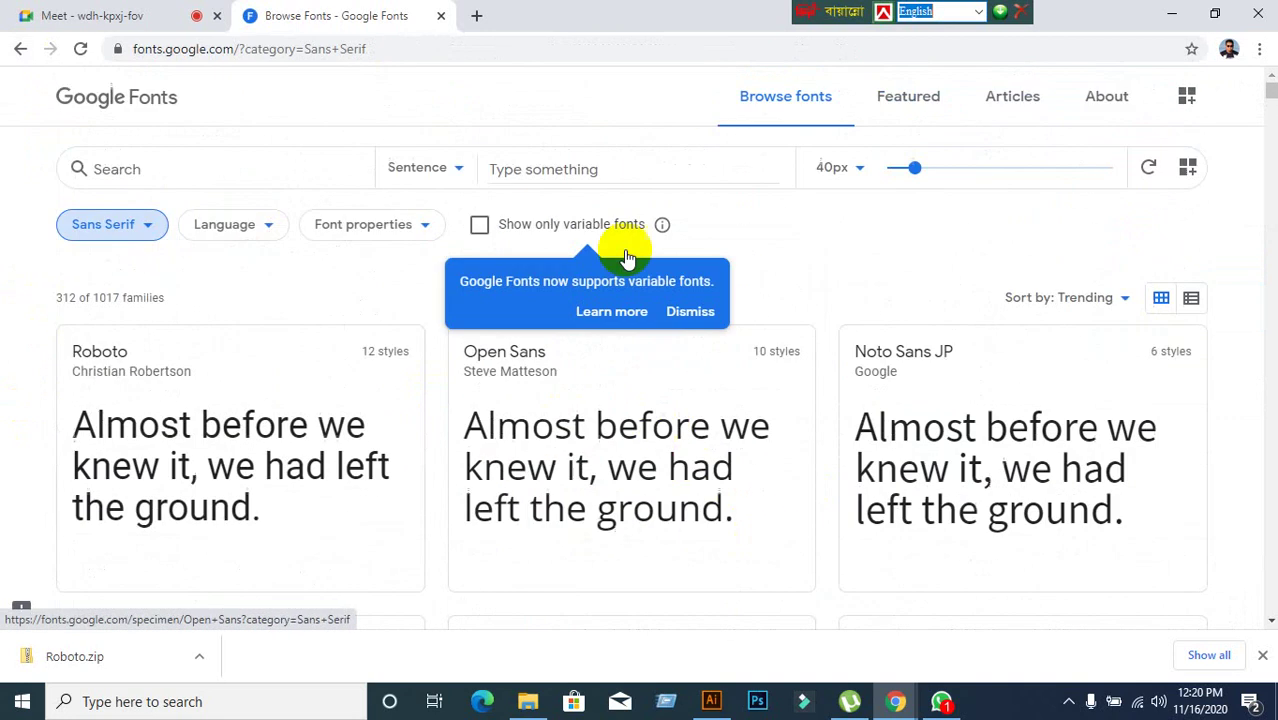
{"action": "left_click", "coordinate": [21, 50]}
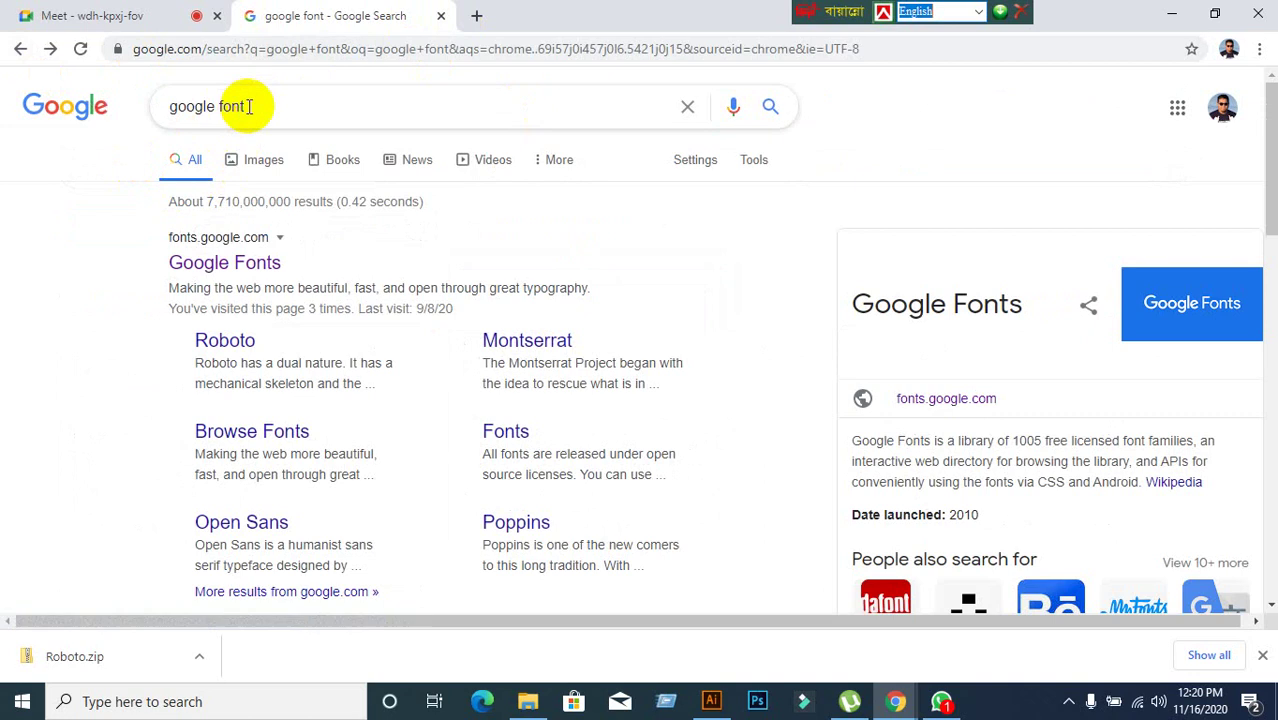
{"action": "left_click_drag", "start_coordinate": [248, 106], "coordinate": [125, 103]}
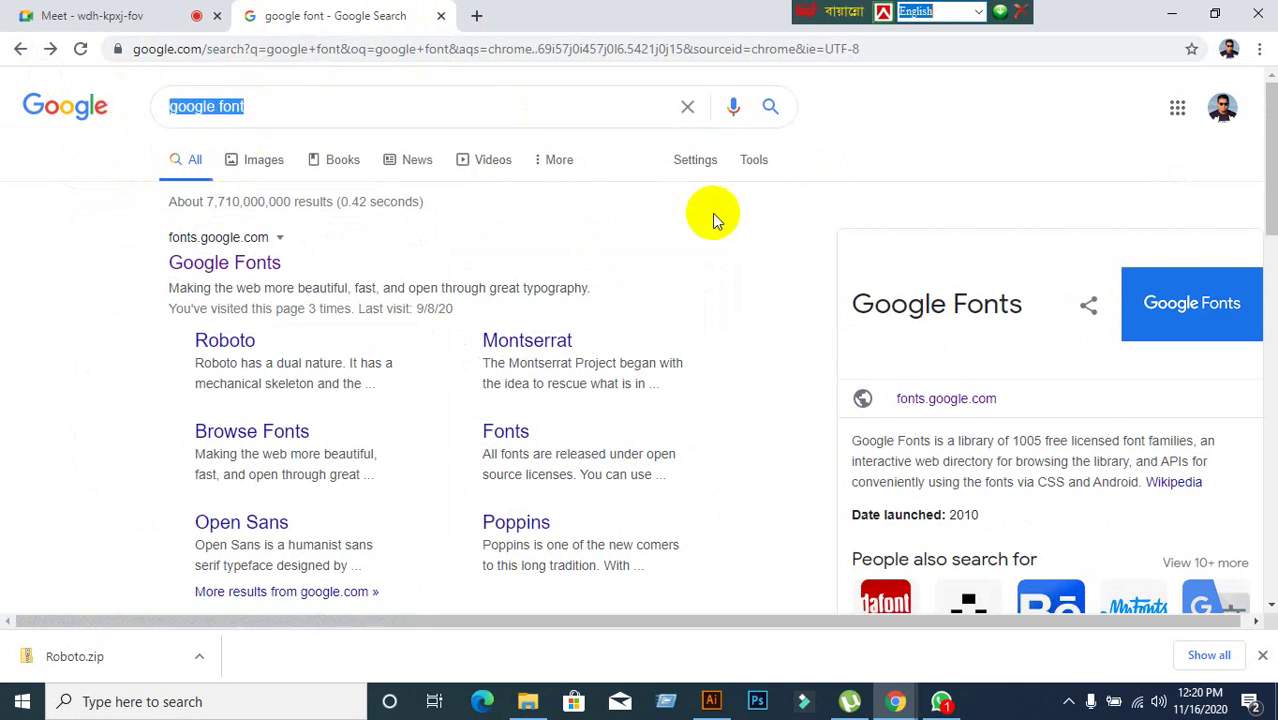
{"action": "type", "text": "www.da"}
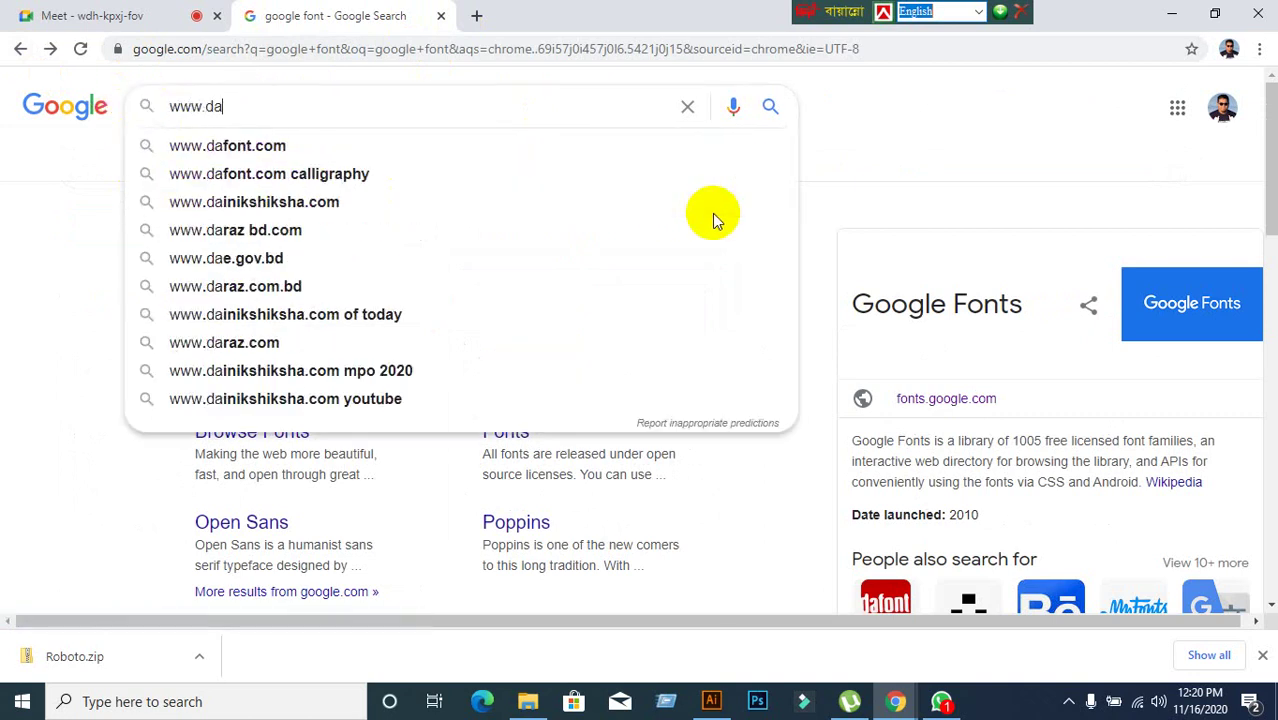
{"action": "type", "text": "font.com"}
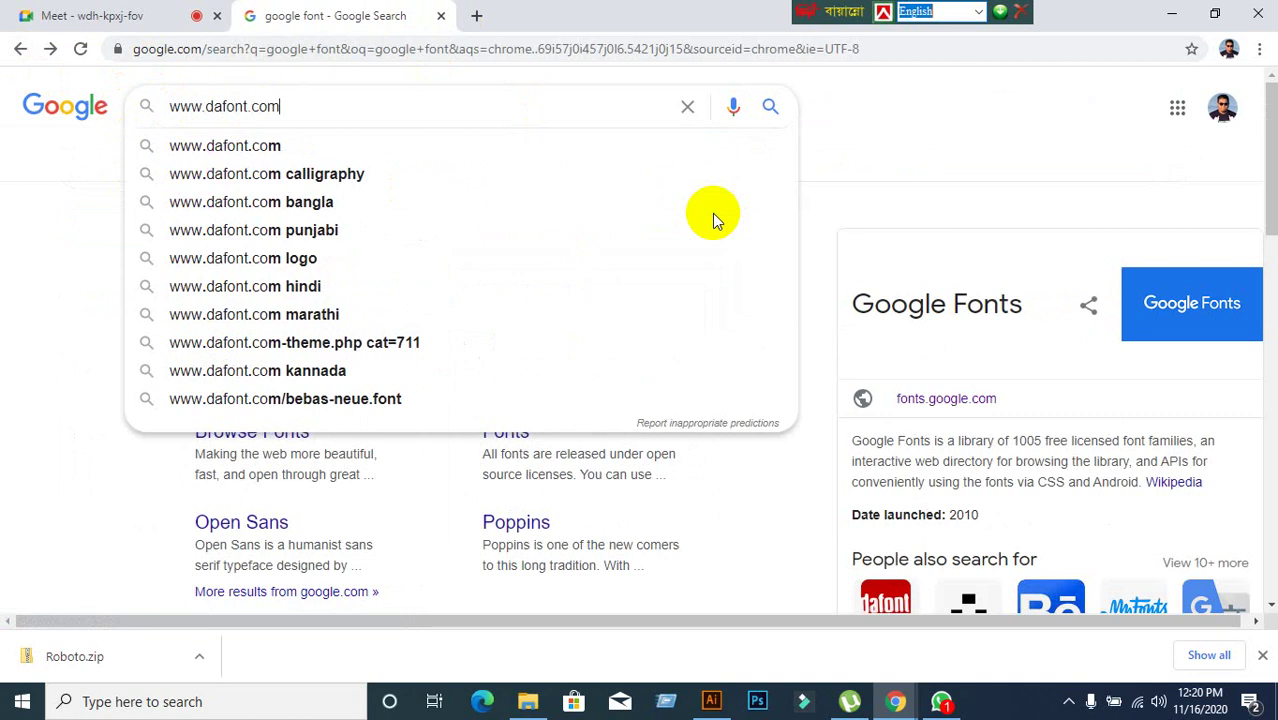
{"action": "key", "text": "Return"}
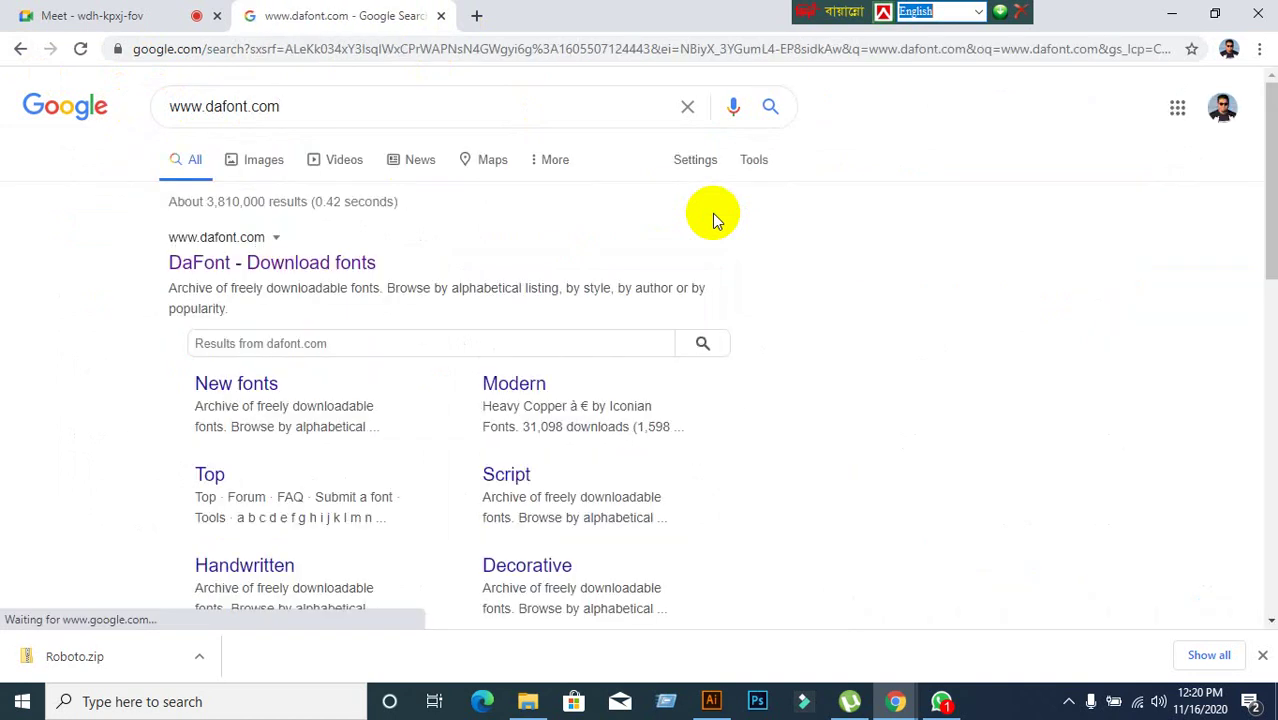
{"action": "left_click", "coordinate": [349, 258]}
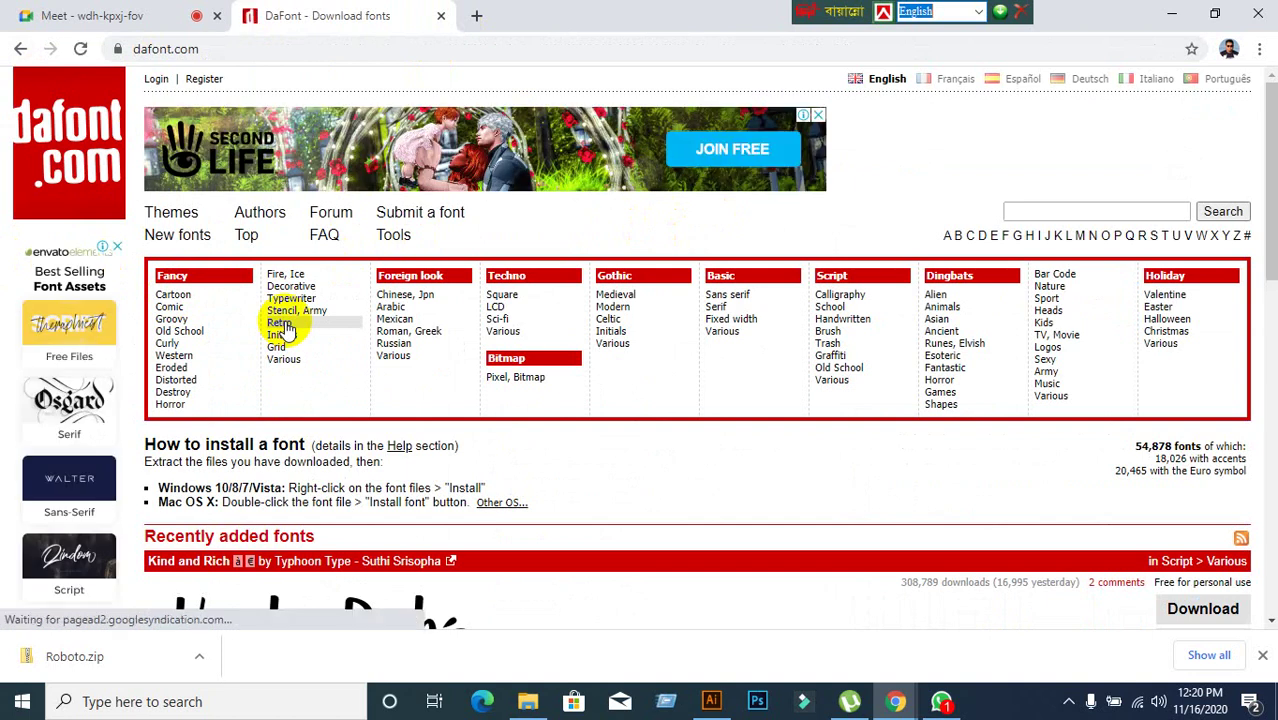
Scroll through DaFont's home page categories and recent fonts, then return to the Google results.
{"action": "scroll", "coordinate": [754, 362], "scroll_direction": "down", "scroll_amount": 4}
{"action": "scroll", "coordinate": [754, 358], "scroll_direction": "up", "scroll_amount": 4}
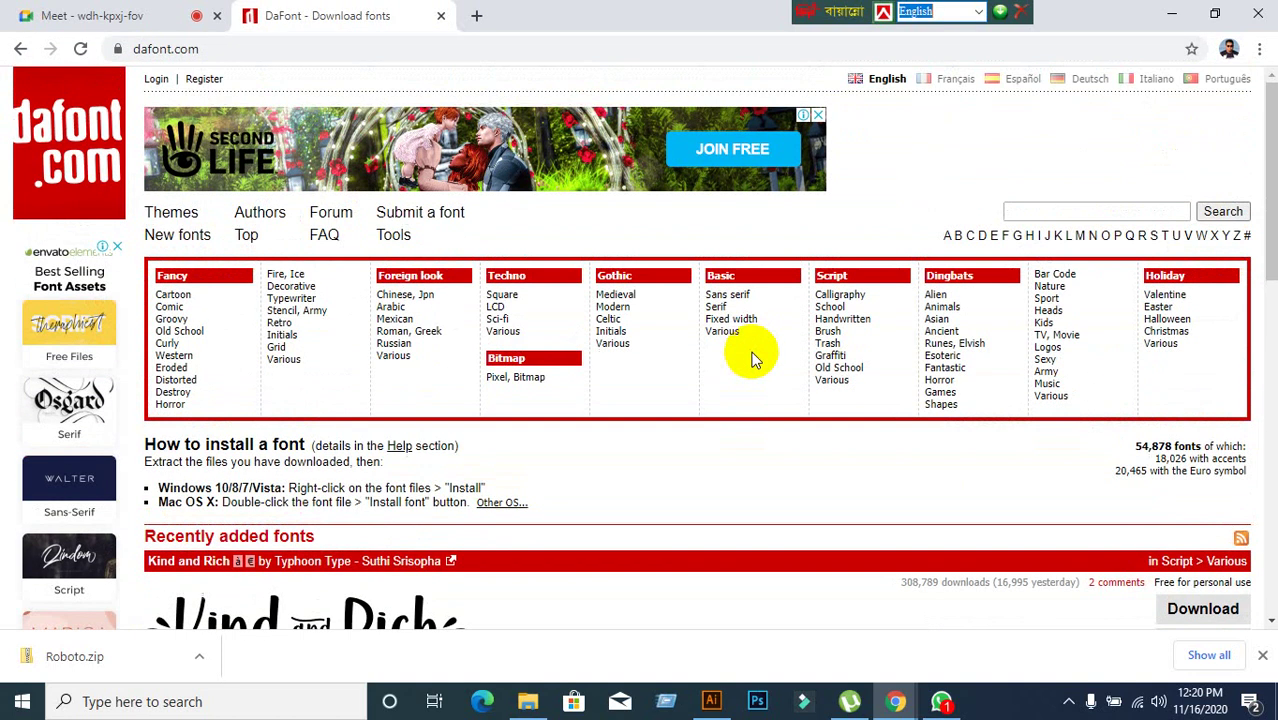
{"action": "scroll", "coordinate": [752, 354], "scroll_direction": "down", "scroll_amount": 1}
{"action": "left_click", "coordinate": [1063, 123]}
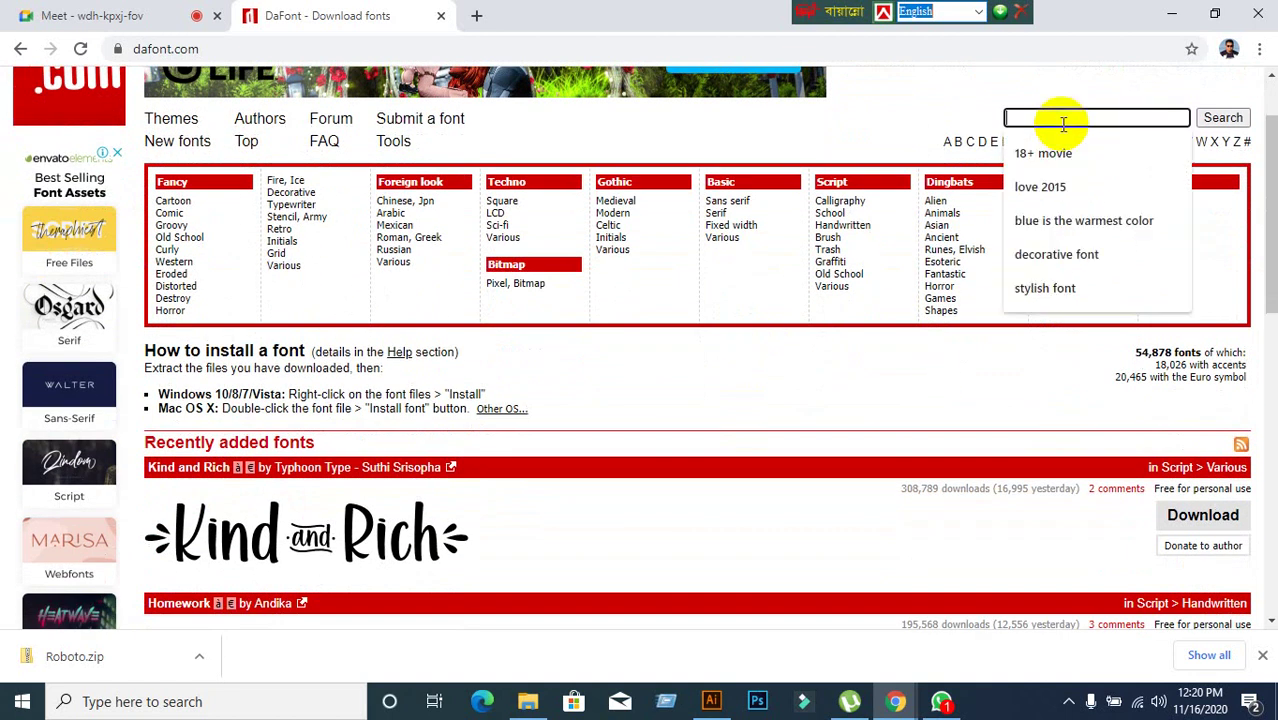
{"action": "left_click", "coordinate": [874, 358]}
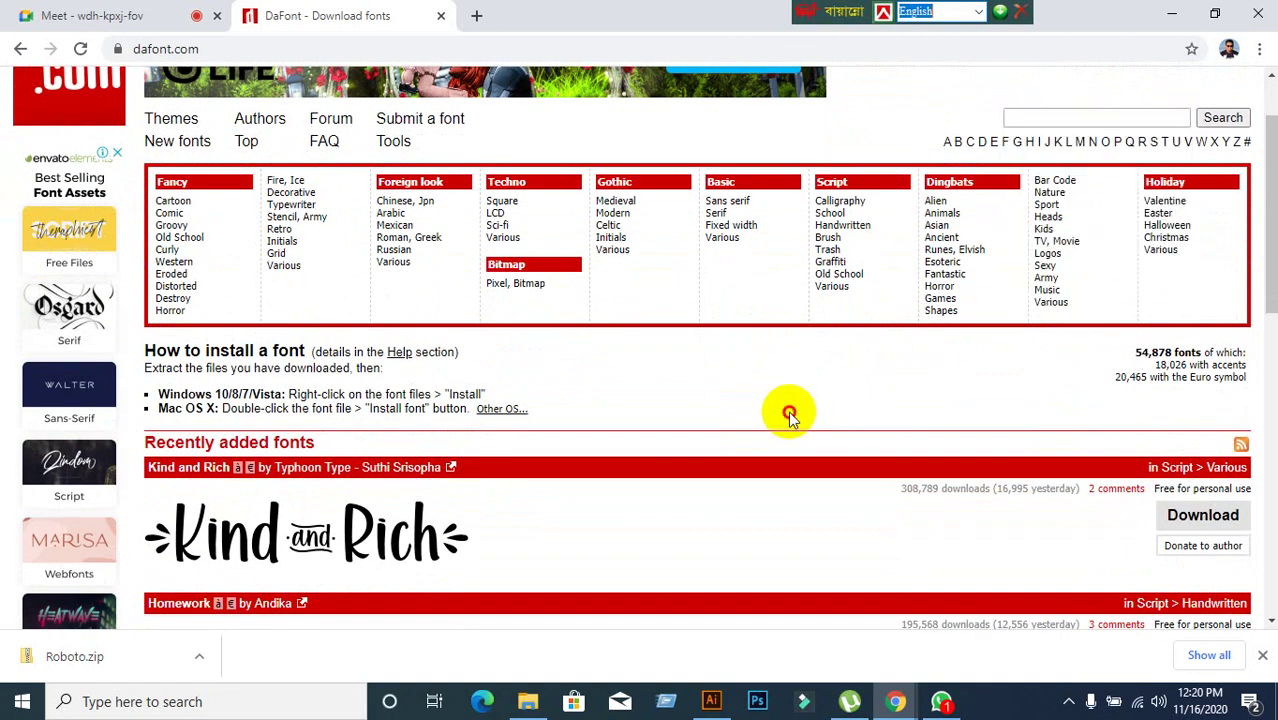
{"action": "scroll", "coordinate": [700, 480], "scroll_direction": "down", "scroll_amount": 7}
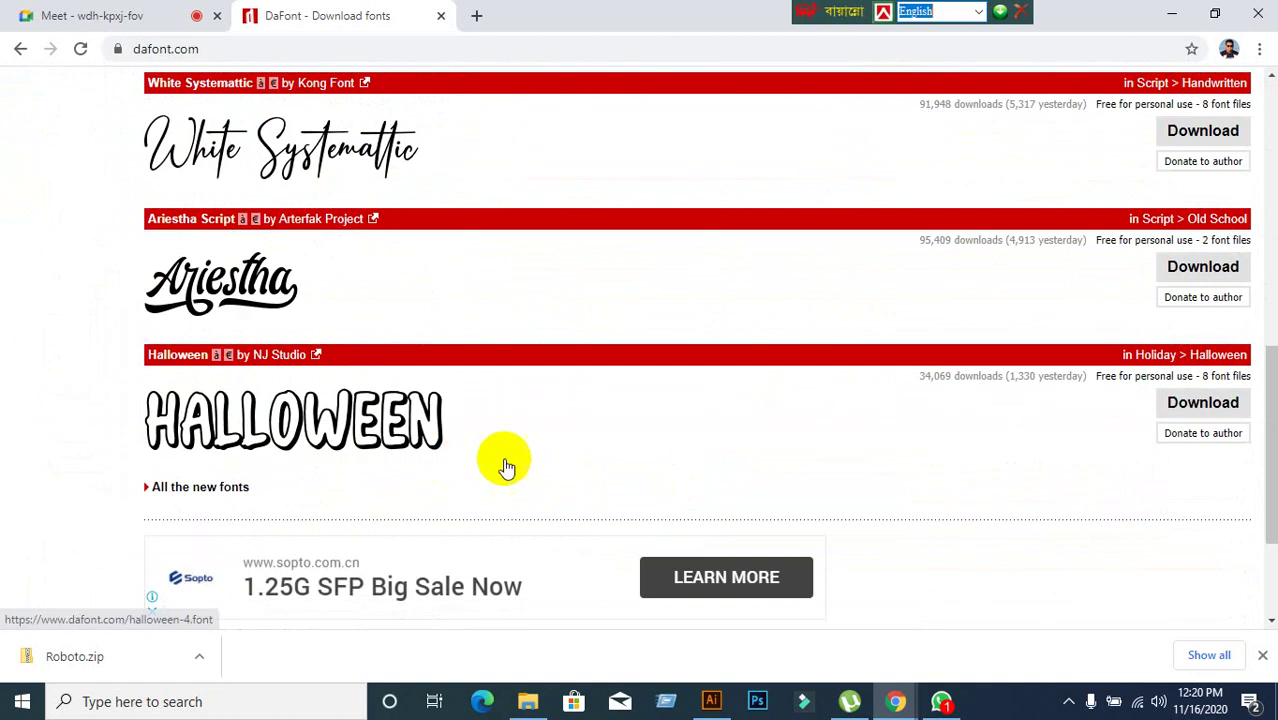
{"action": "scroll", "coordinate": [600, 460], "scroll_direction": "down", "scroll_amount": 2}
{"action": "scroll", "coordinate": [645, 458], "scroll_direction": "up", "scroll_amount": 10}
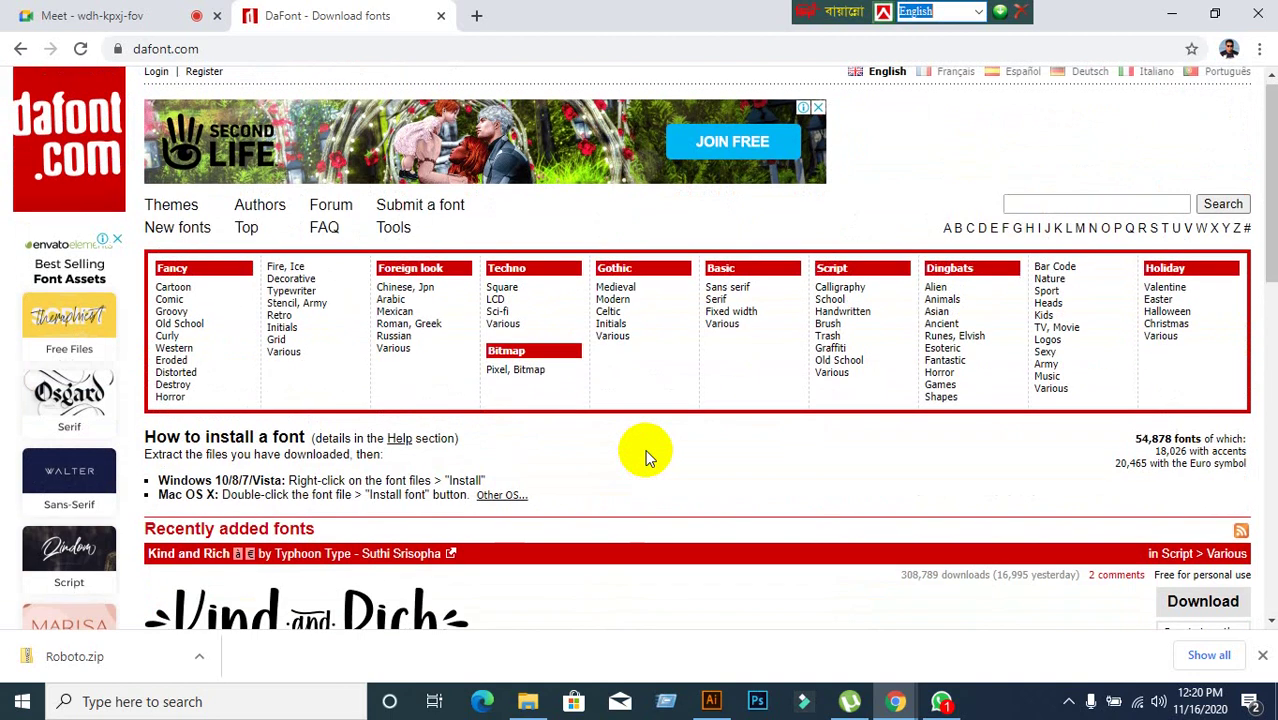
{"action": "left_click", "coordinate": [20, 48]}
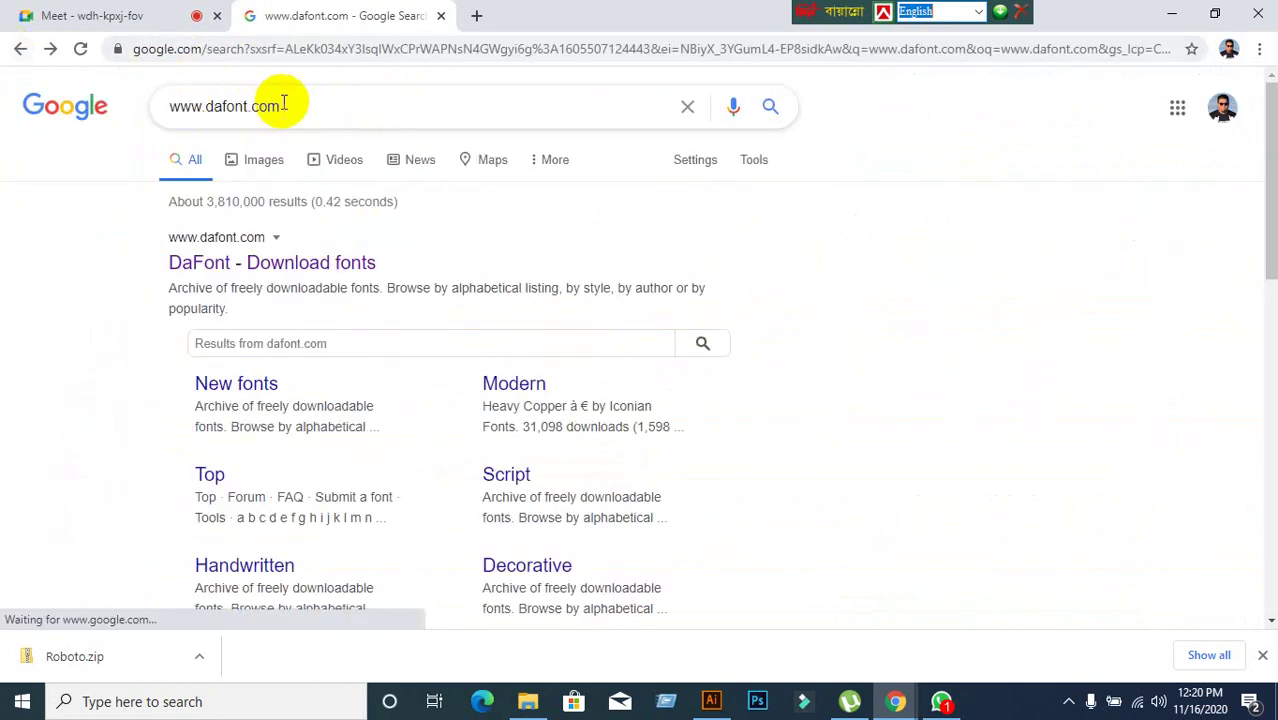
{"action": "left_click_drag", "start_coordinate": [280, 104], "coordinate": [165, 106]}
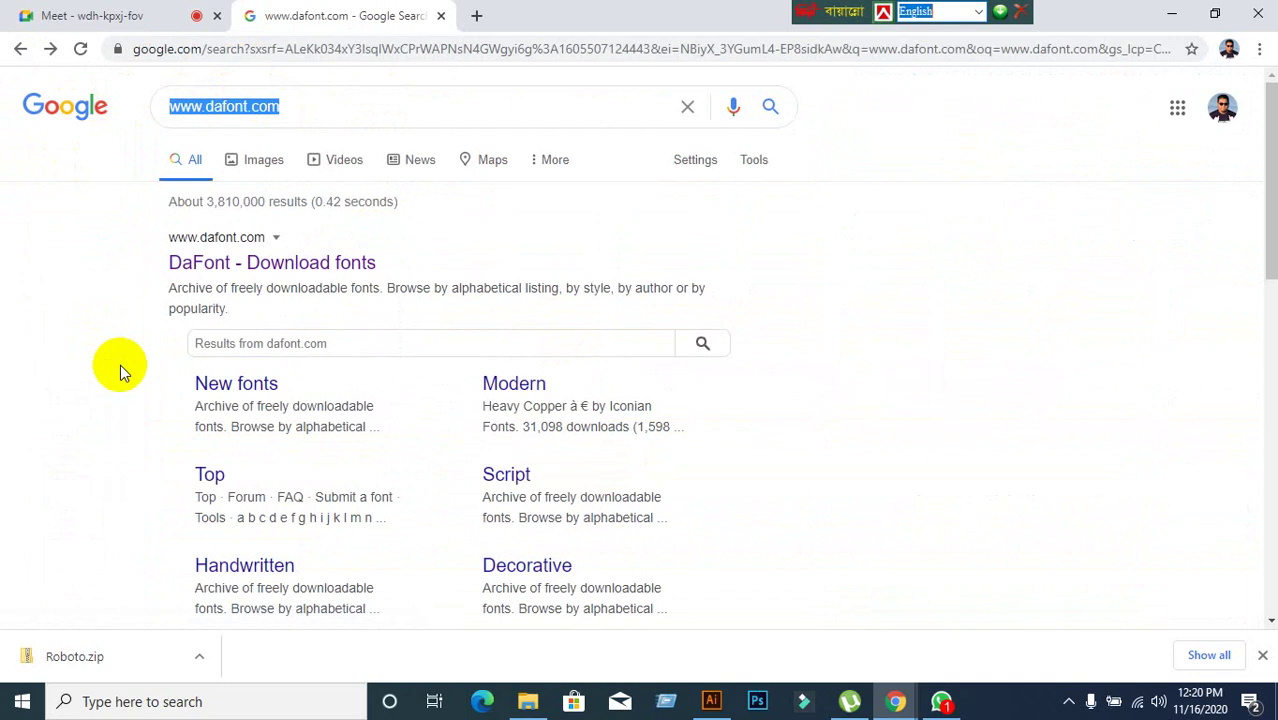
{"action": "type", "text": "www.fo"}
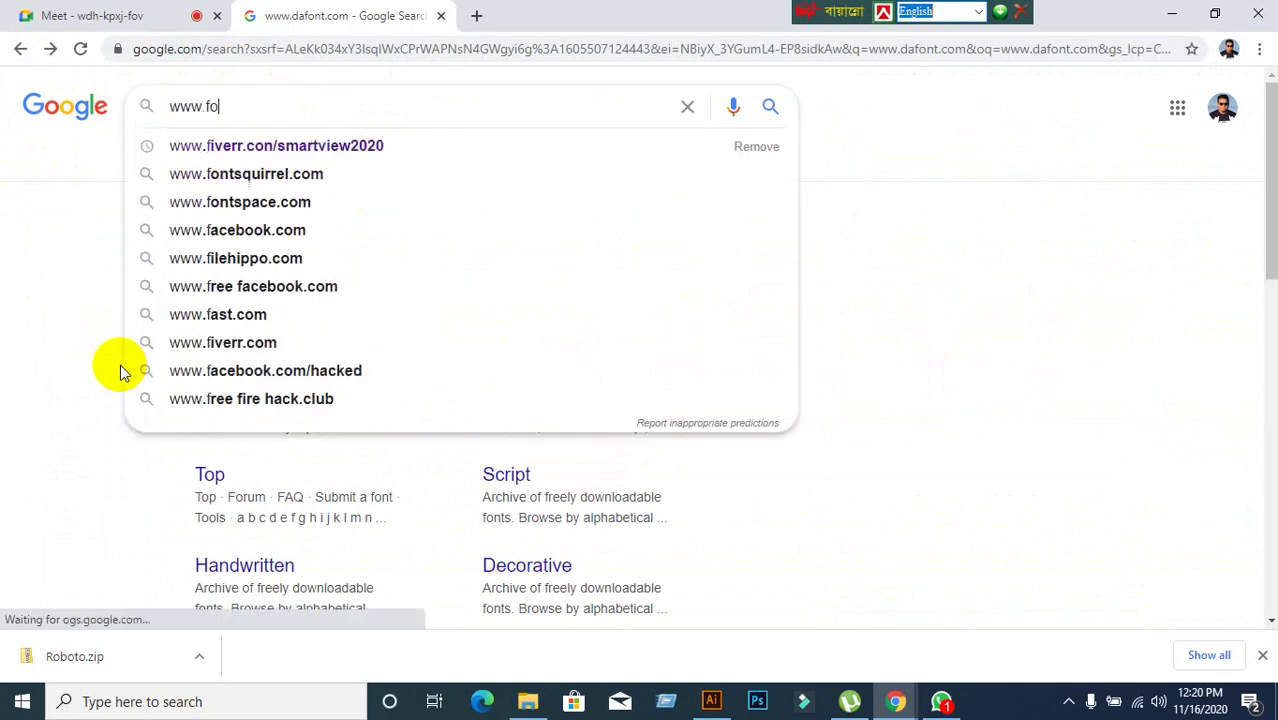
{"action": "type", "text": "nt"}
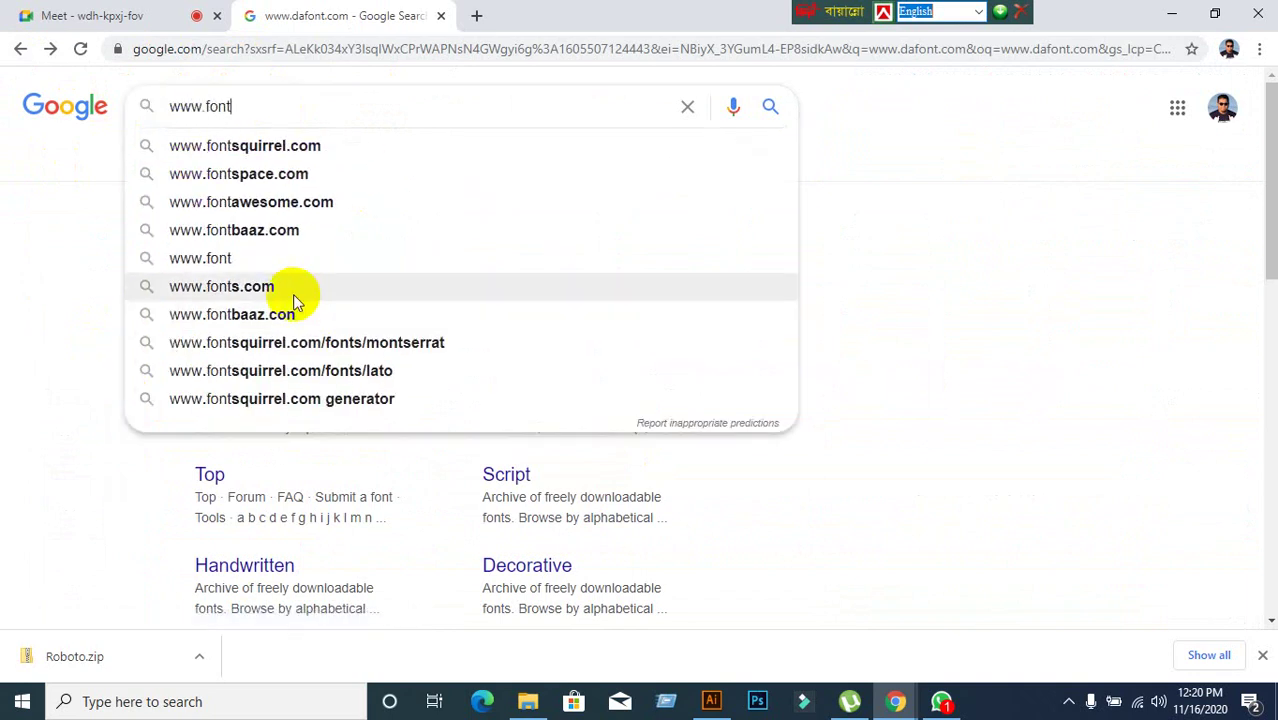
{"action": "left_click", "coordinate": [190, 146]}
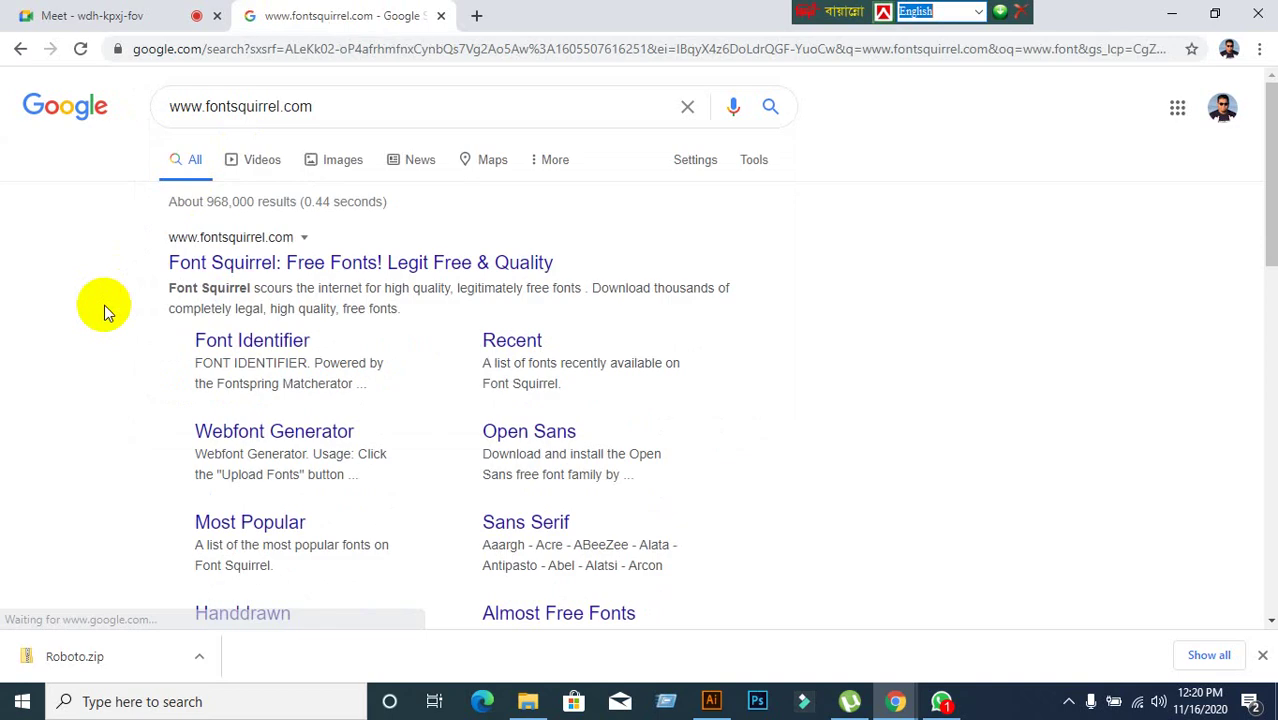
{"action": "left_click", "coordinate": [240, 264]}
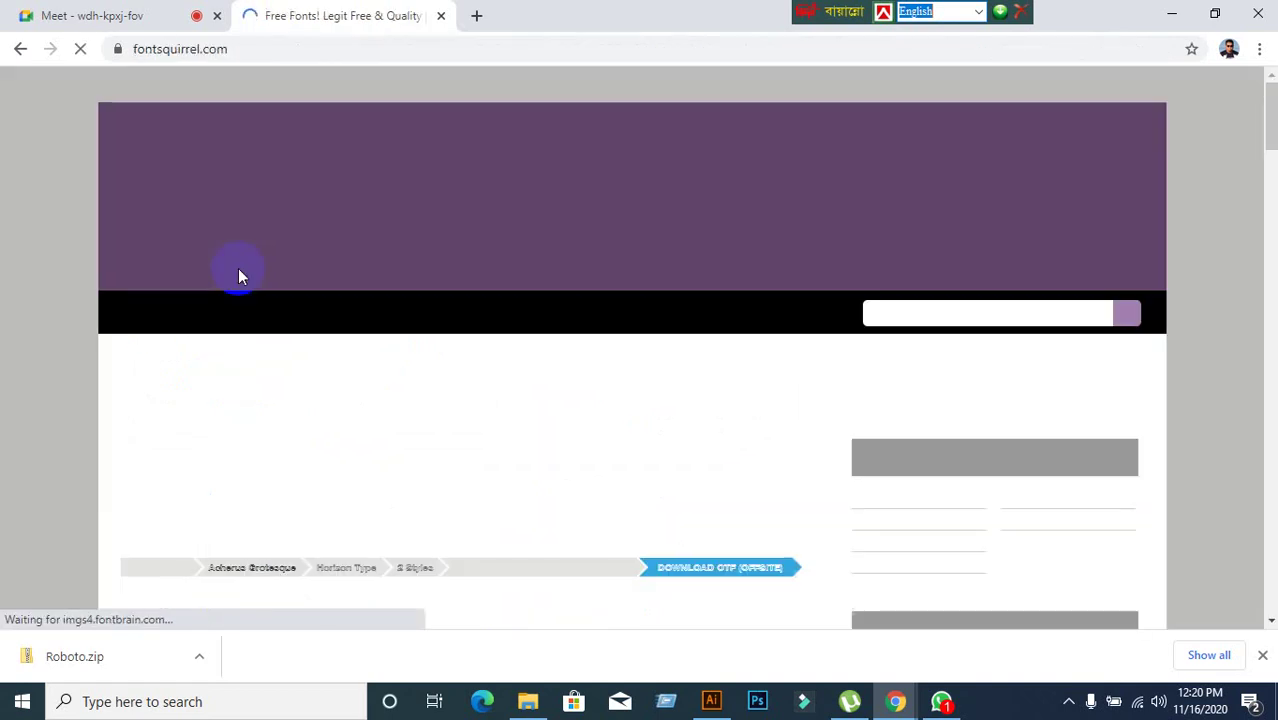
Scroll Font Squirrel's home page and begin typing 'SE' in its font search box.
{"action": "left_click", "coordinate": [878, 310]}
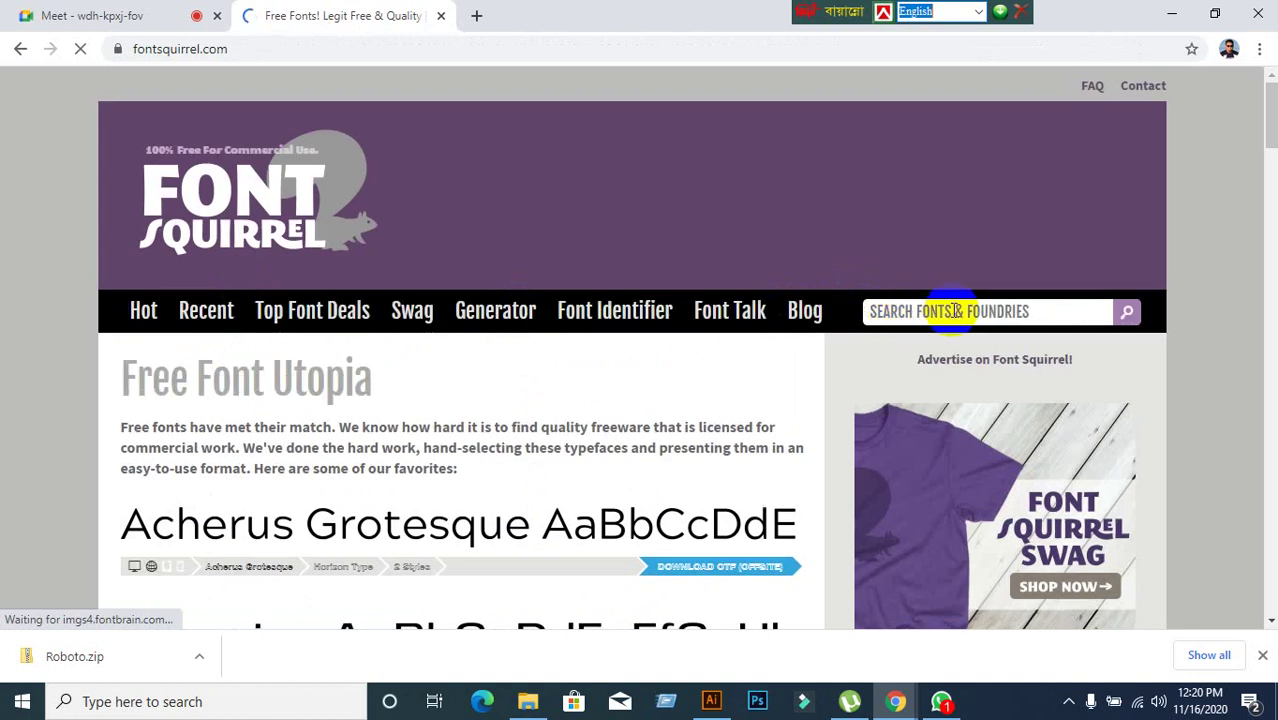
{"action": "scroll", "coordinate": [676, 348], "scroll_direction": "down", "scroll_amount": 5}
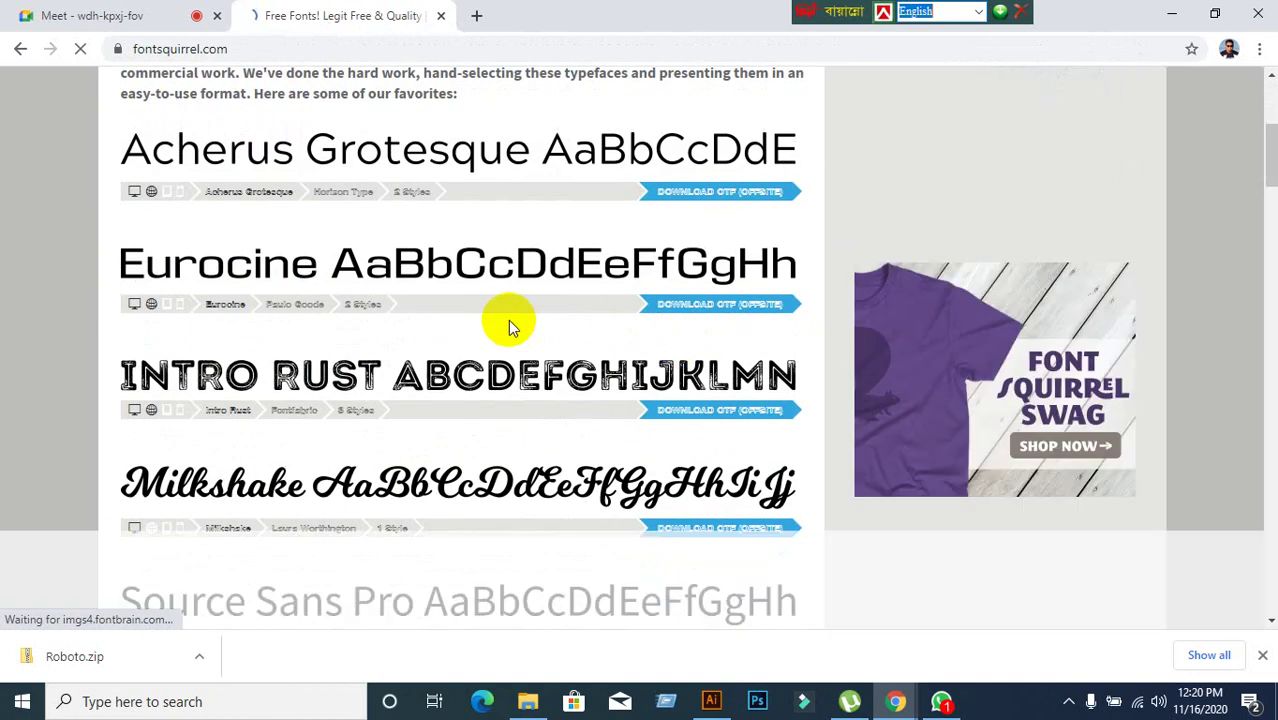
{"action": "scroll", "coordinate": [508, 320], "scroll_direction": "down", "scroll_amount": 5}
{"action": "scroll", "coordinate": [610, 305], "scroll_direction": "up", "scroll_amount": 7}
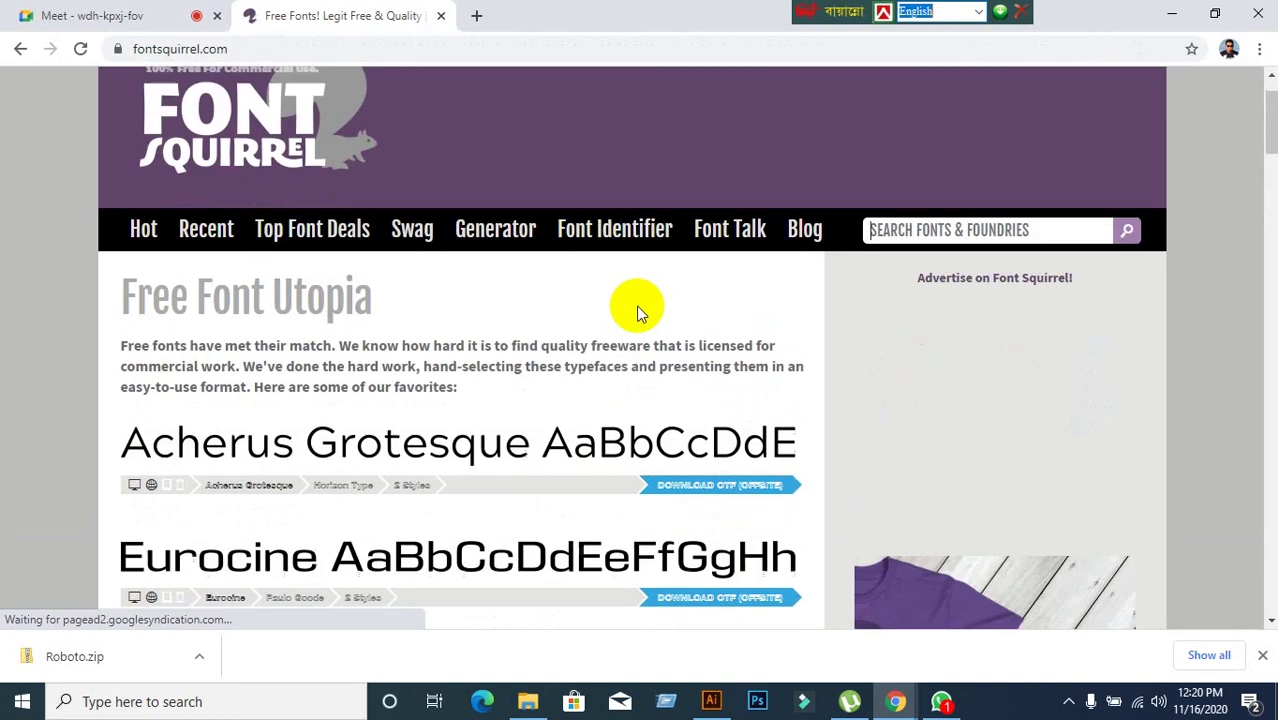
{"action": "scroll", "coordinate": [634, 315], "scroll_direction": "down", "scroll_amount": 1}
{"action": "scroll", "coordinate": [638, 327], "scroll_direction": "down", "scroll_amount": 11}
{"action": "scroll", "coordinate": [637, 325], "scroll_direction": "up", "scroll_amount": 13}
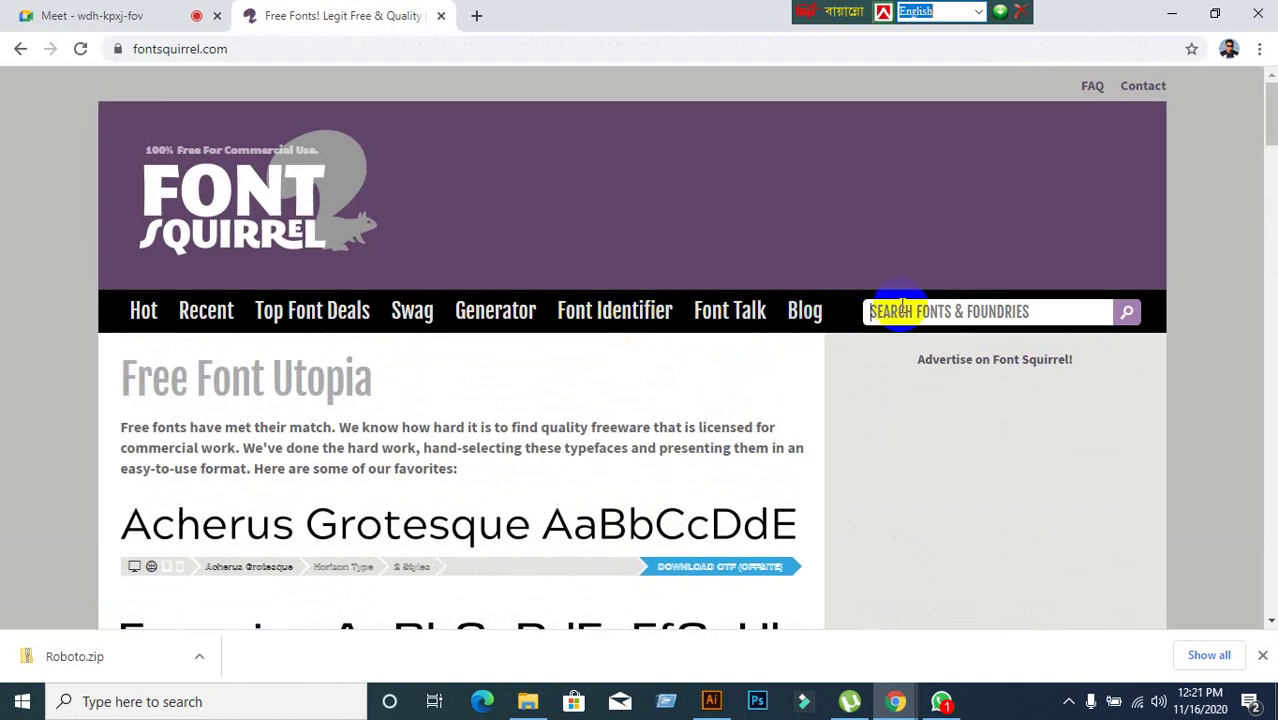
{"action": "type", "text": "SER"}
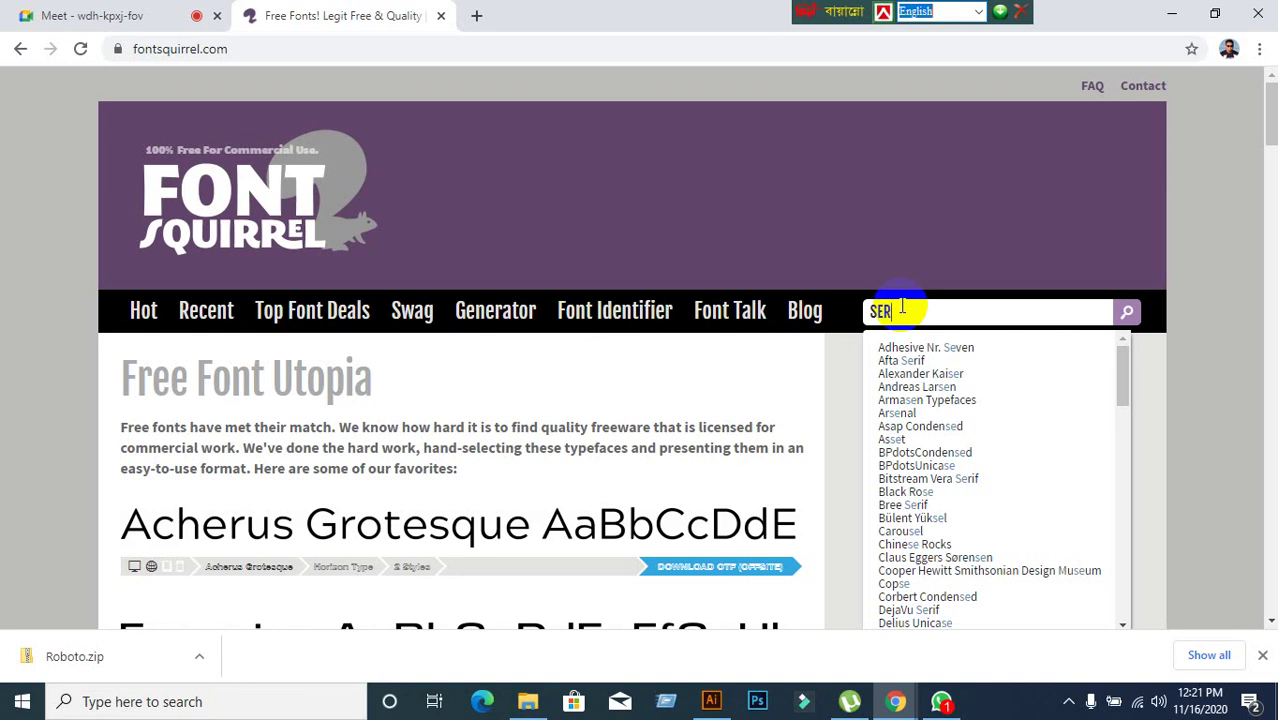
Run the SERIF font search on Font Squirrel, view the results, and return home.
{"action": "type", "text": "IF FONT"}
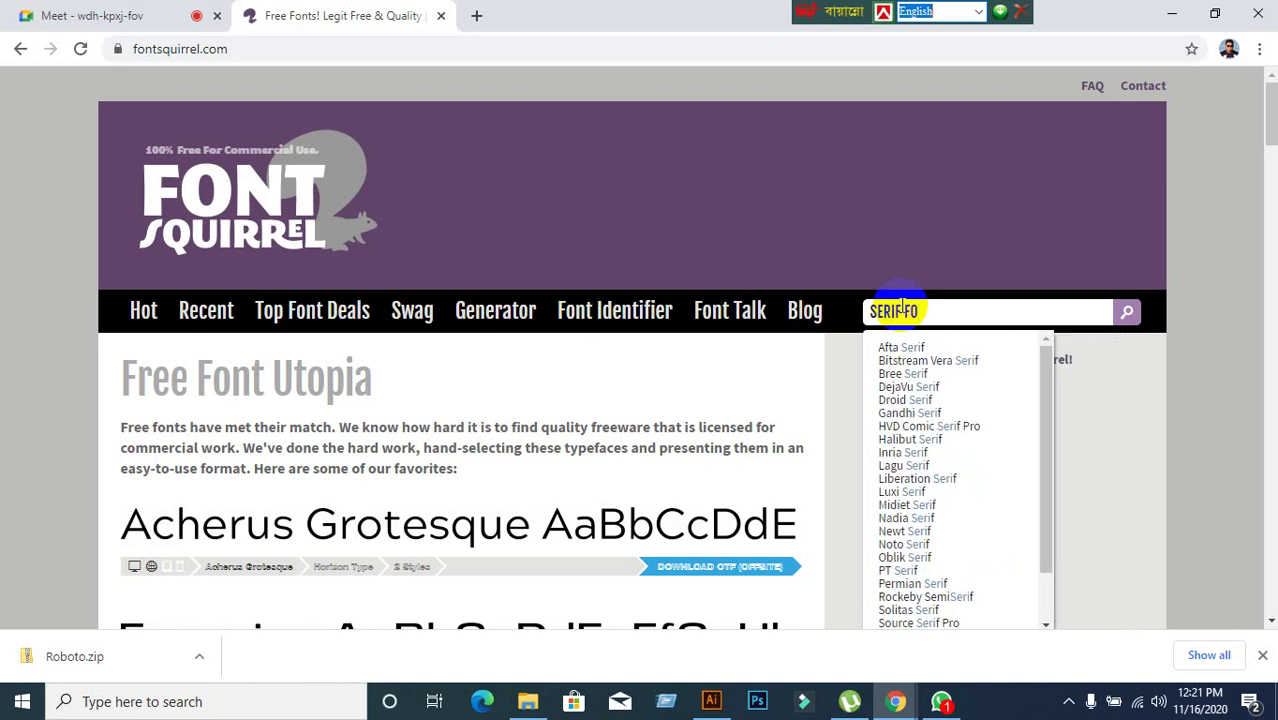
{"action": "left_click", "coordinate": [1125, 313]}
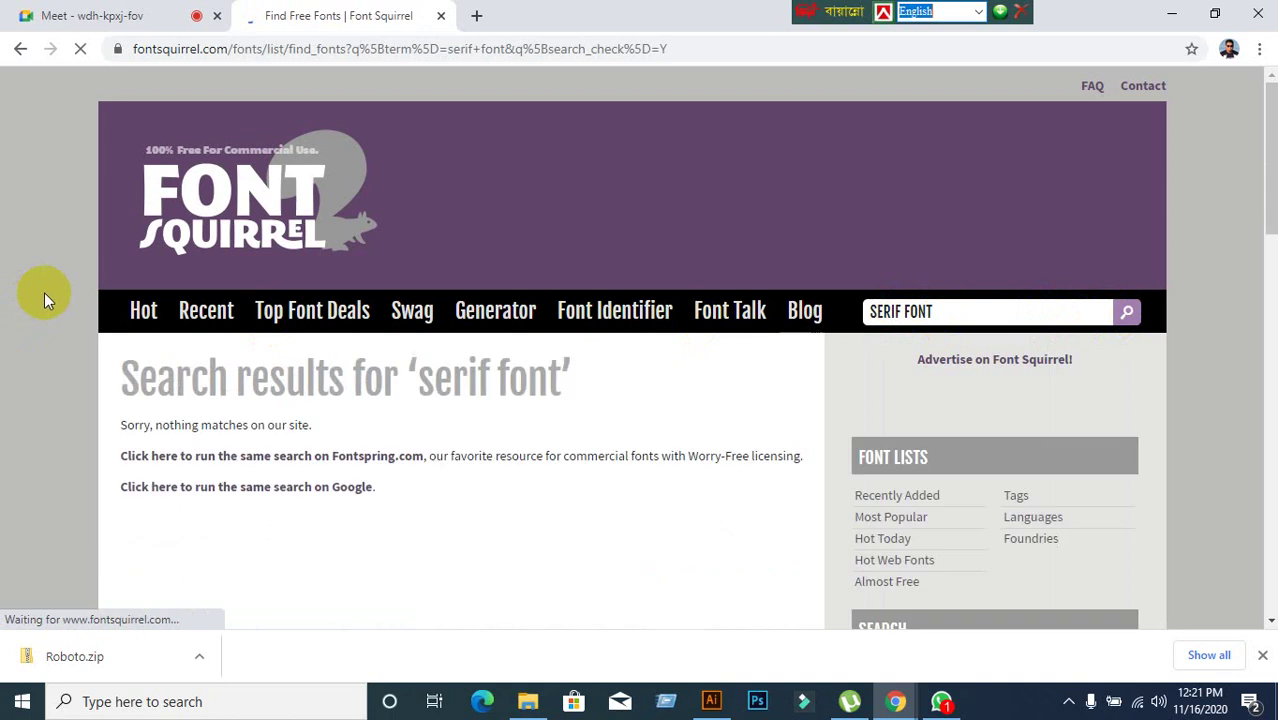
{"action": "scroll", "coordinate": [44, 292], "scroll_direction": "down", "scroll_amount": 3}
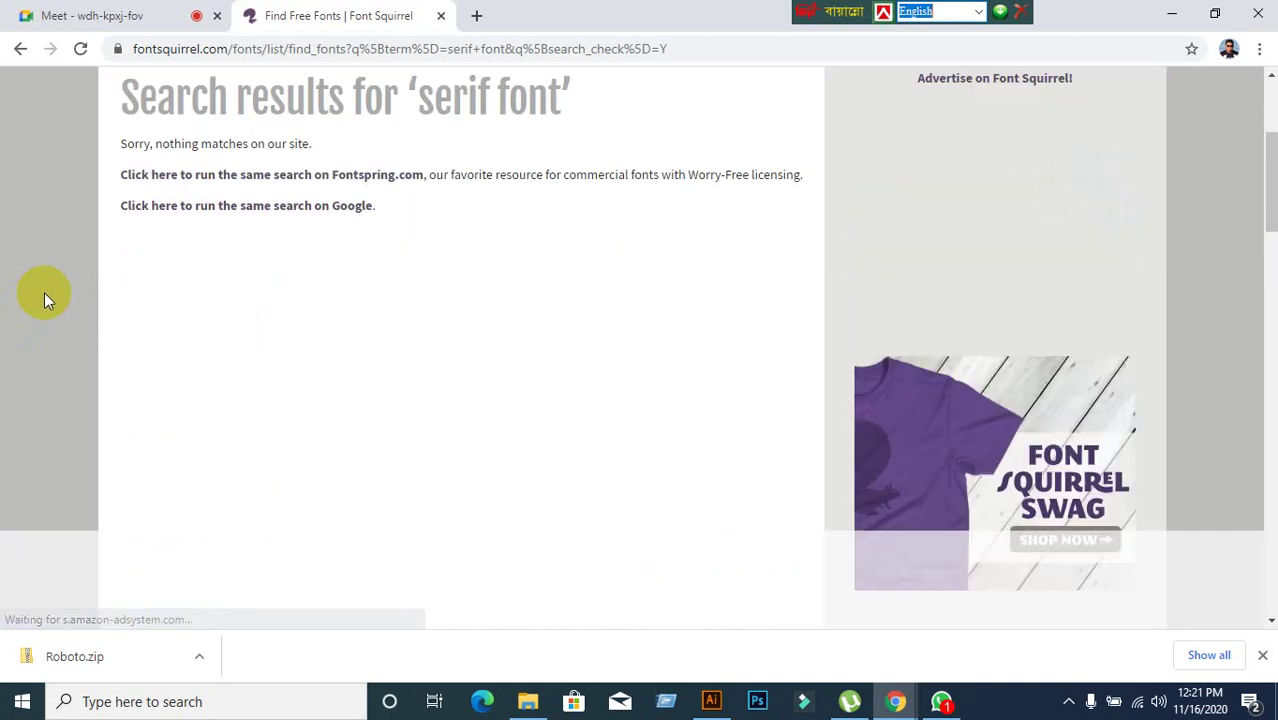
{"action": "scroll", "coordinate": [44, 292], "scroll_direction": "up", "scroll_amount": 3}
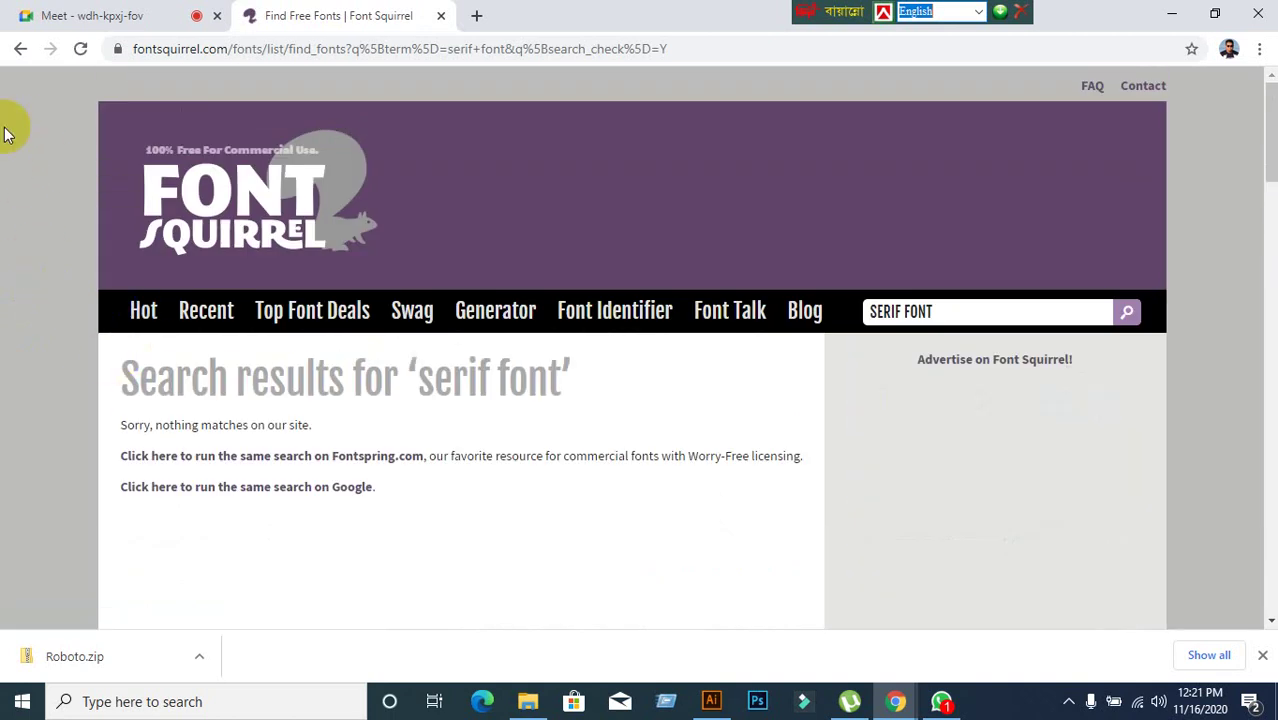
{"action": "left_click", "coordinate": [19, 49]}
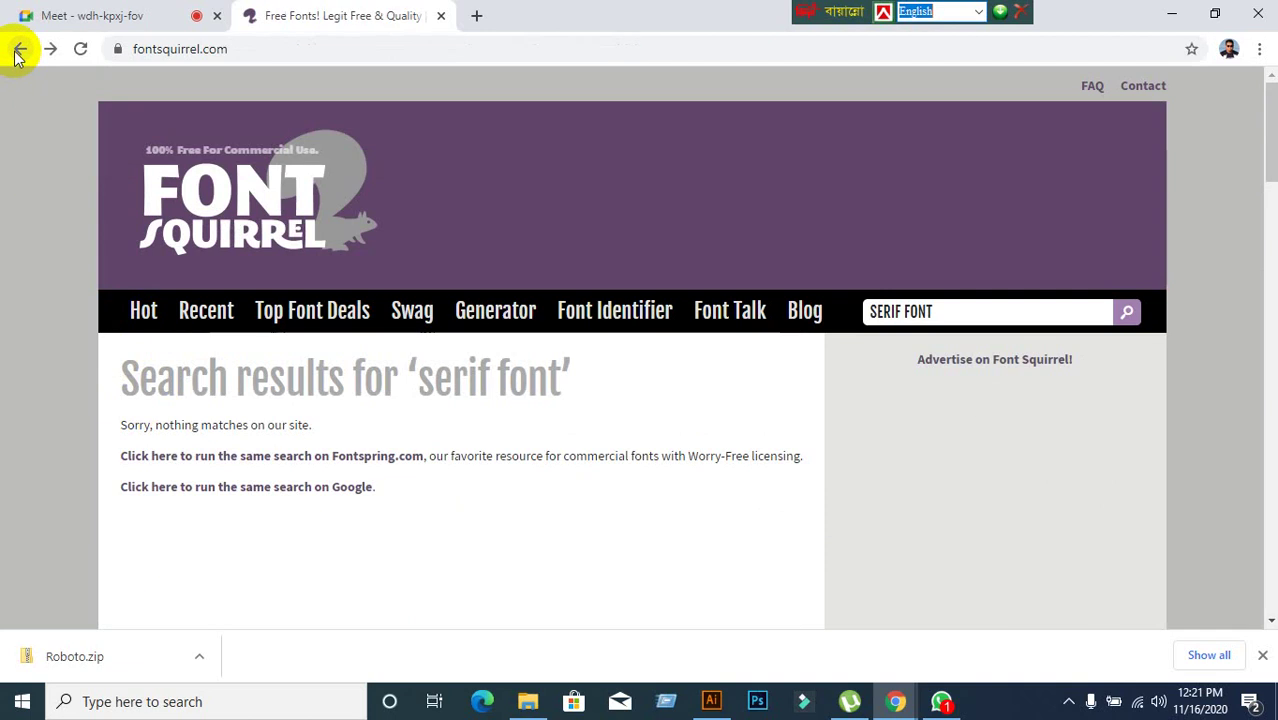
Search 'SER' and view the Afta Serif font page, then go back to the Google results.
{"action": "left_click", "coordinate": [980, 312]}
{"action": "type", "text": "SE"}
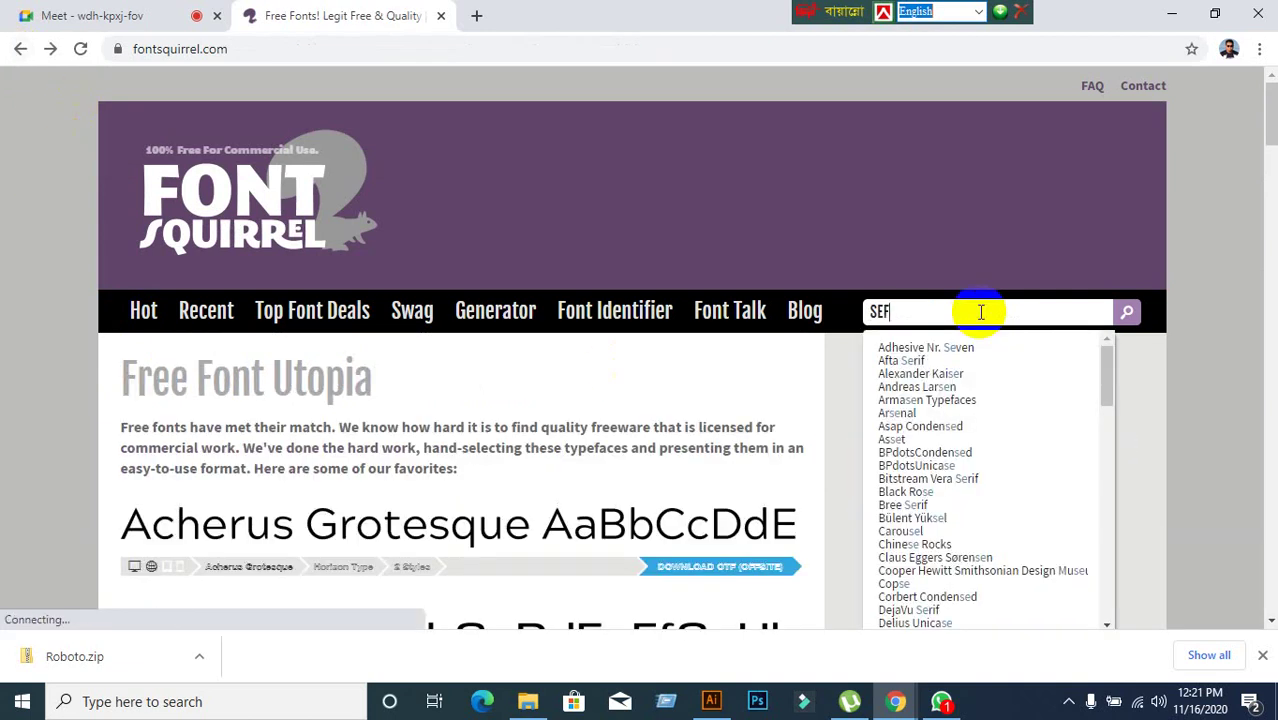
{"action": "type", "text": "F"}
{"action": "key", "text": "BackSpace"}
{"action": "type", "text": "R"}
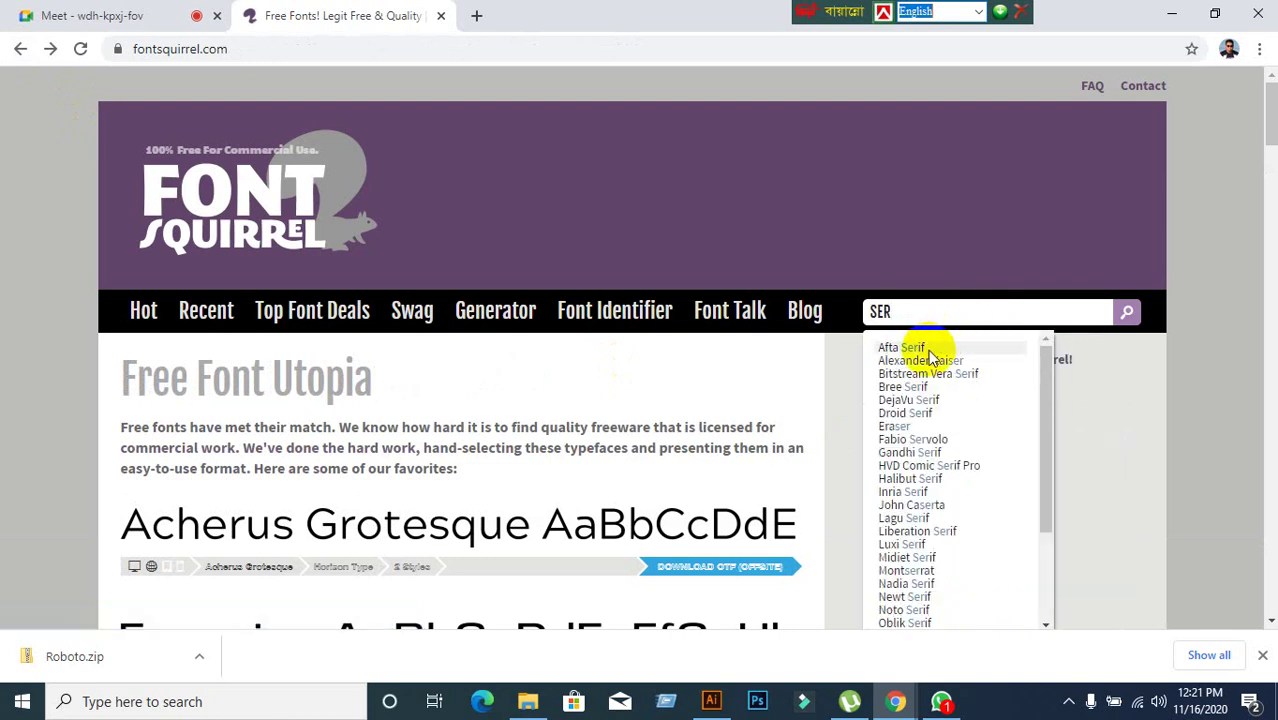
{"action": "left_click", "coordinate": [933, 348]}
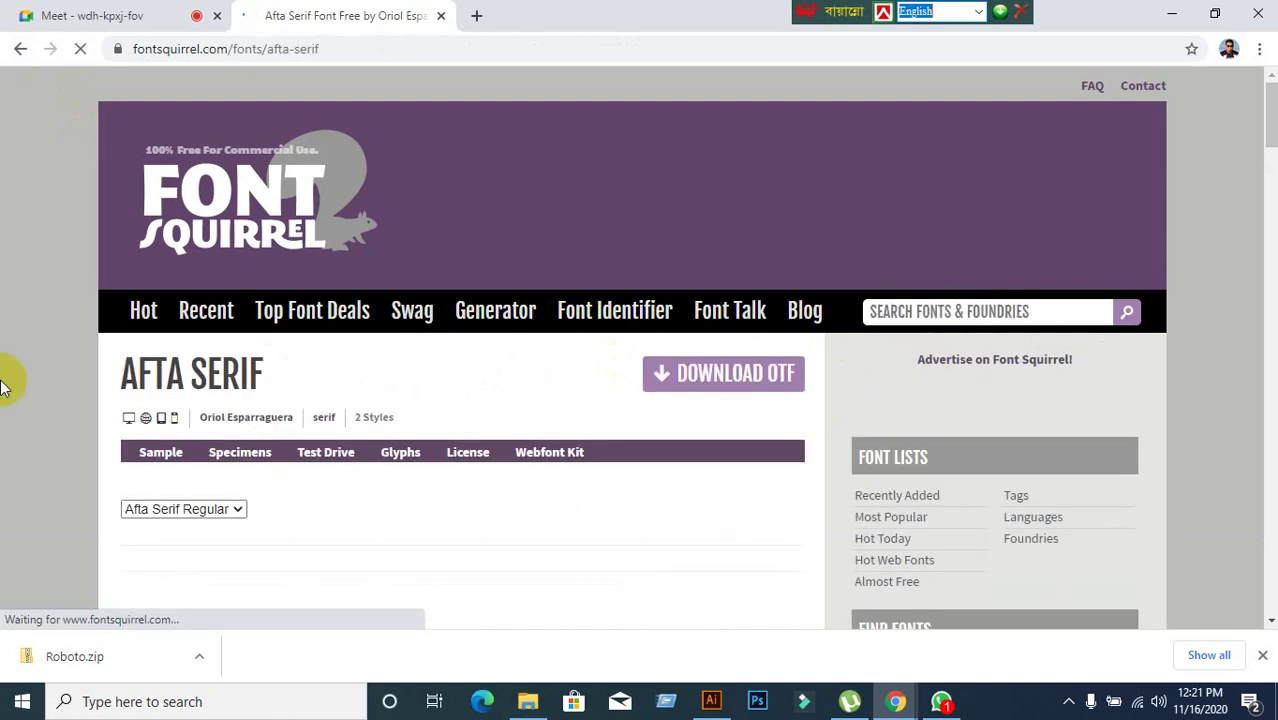
{"action": "scroll", "coordinate": [100, 342], "scroll_direction": "down", "scroll_amount": 5}
{"action": "scroll", "coordinate": [100, 345], "scroll_direction": "up", "scroll_amount": 3}
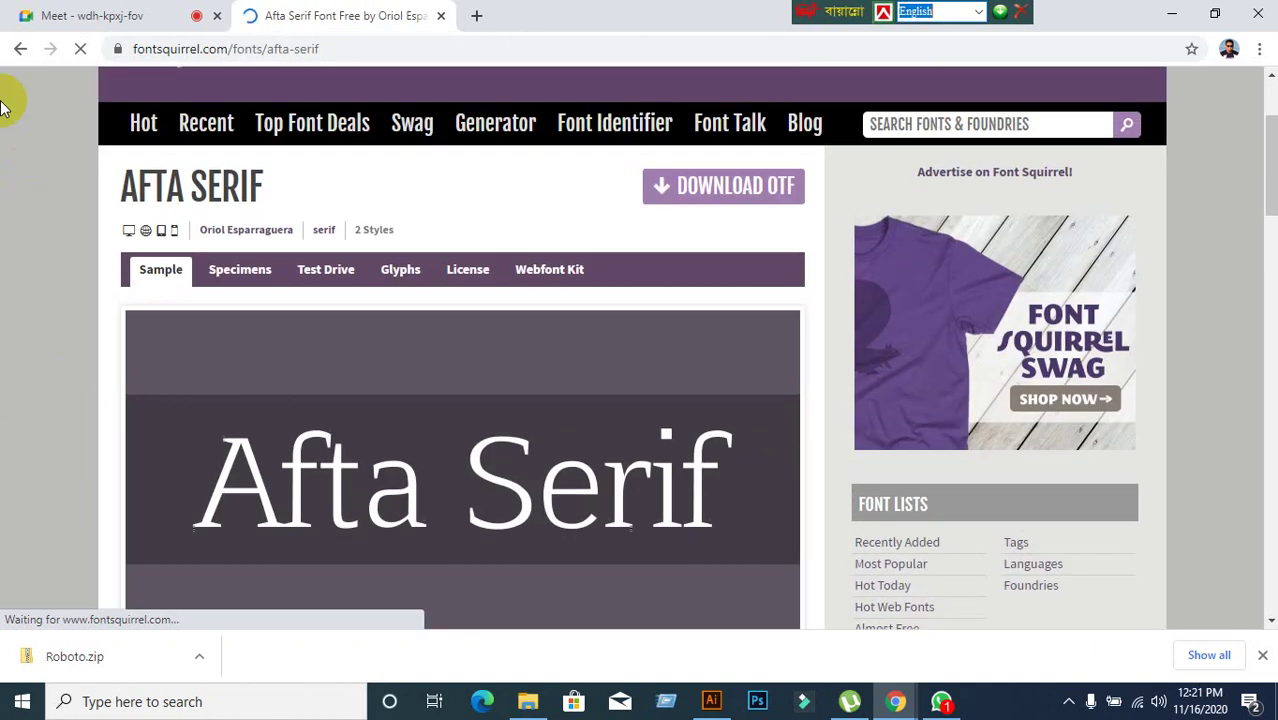
{"action": "left_click", "coordinate": [18, 49]}
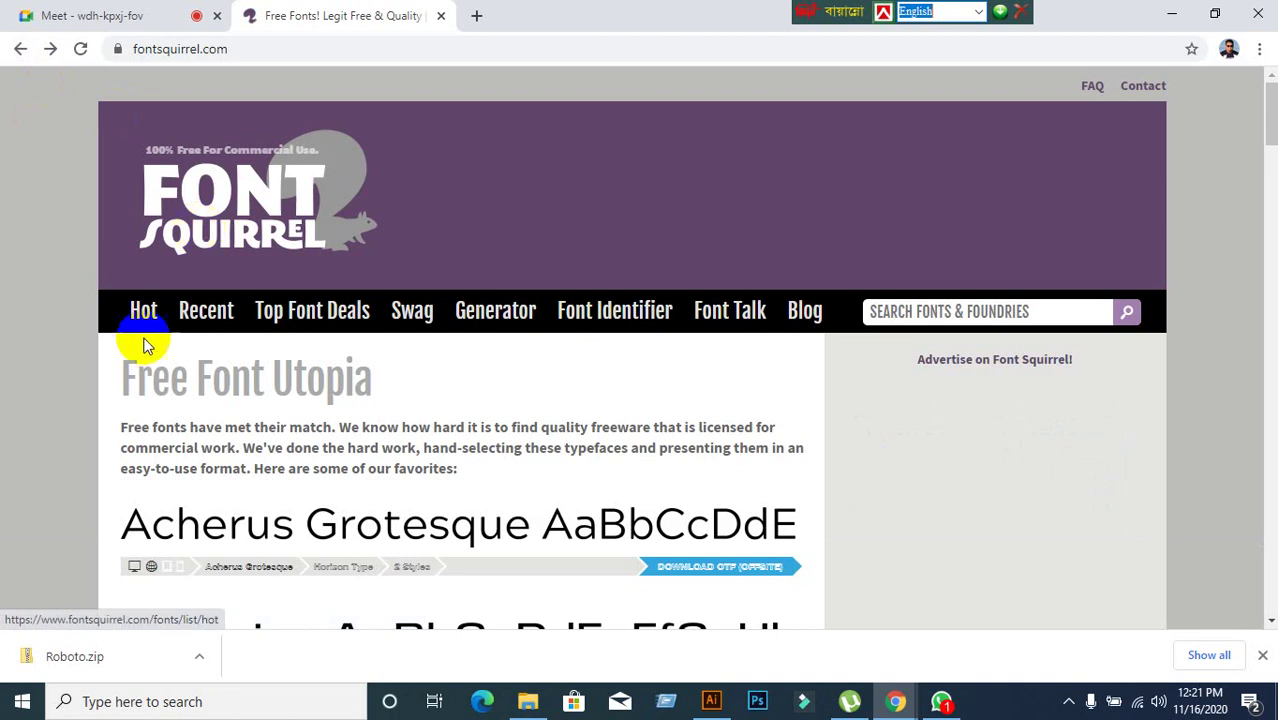
{"action": "left_click", "coordinate": [17, 52]}
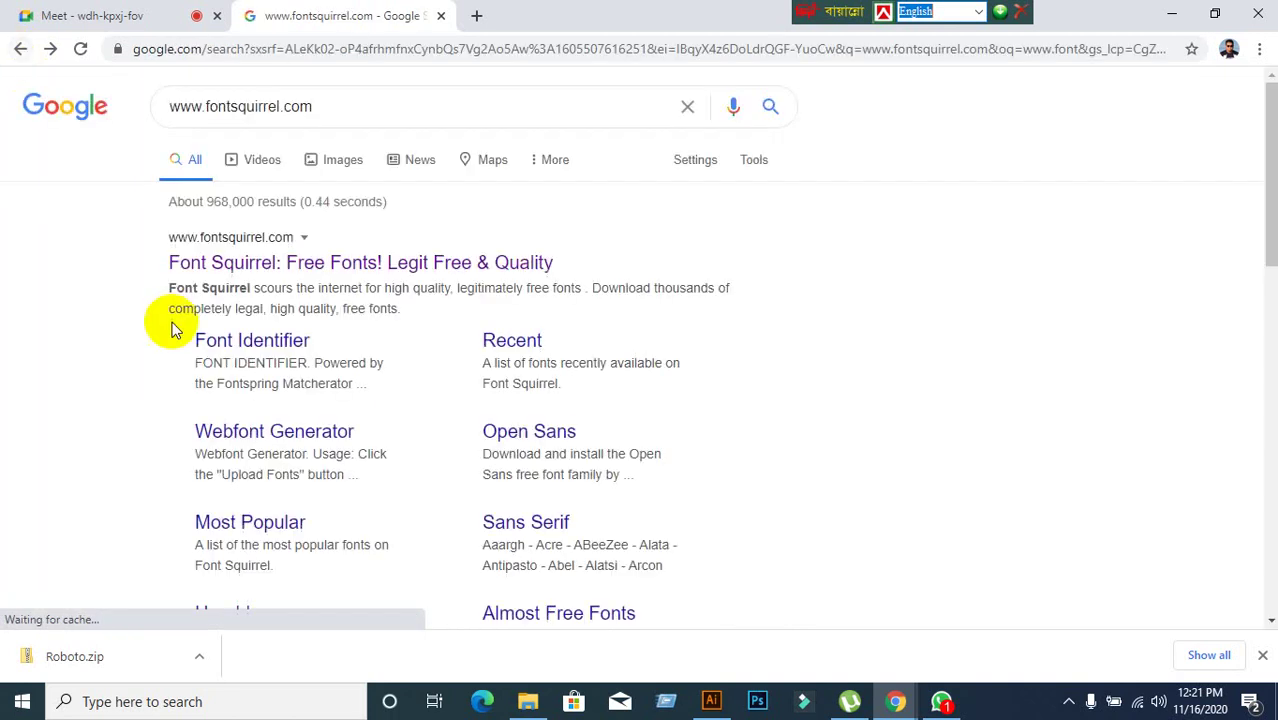
{"action": "left_click_drag", "start_coordinate": [365, 106], "coordinate": [102, 108]}
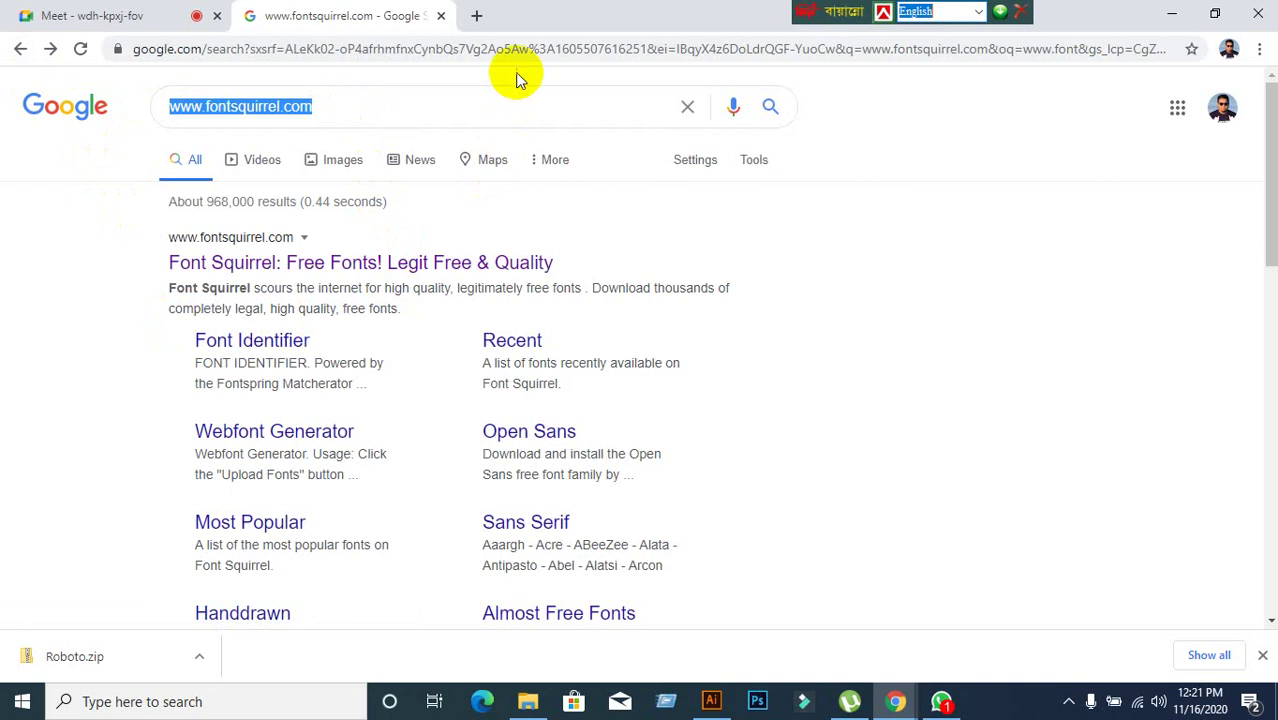
{"action": "left_click", "coordinate": [527, 49]}
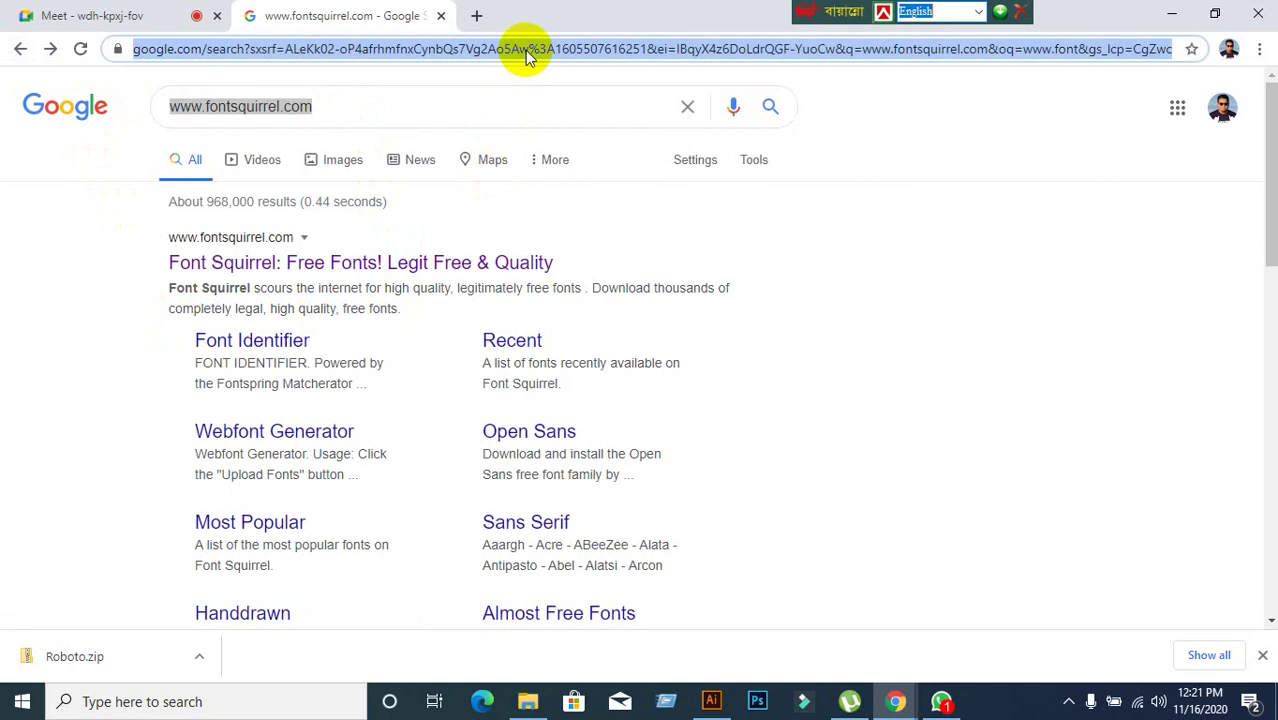
{"action": "type", "text": "www.10"}
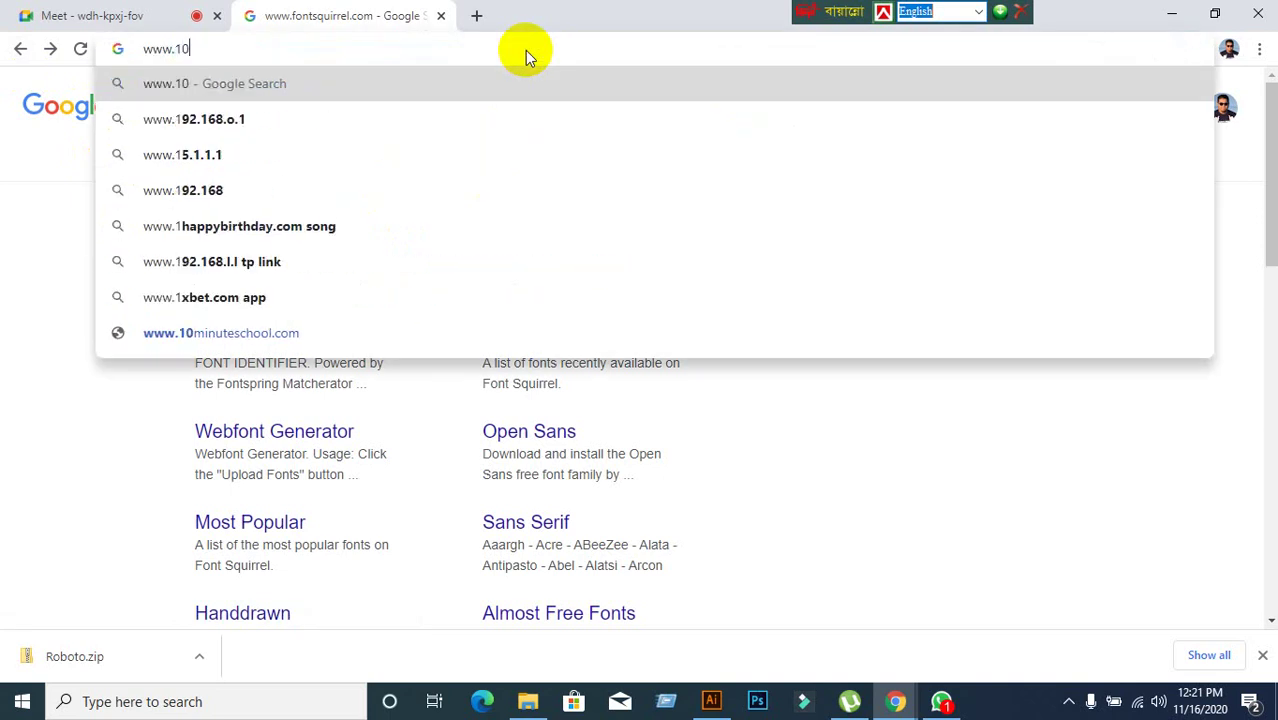
{"action": "type", "text": "01.com"}
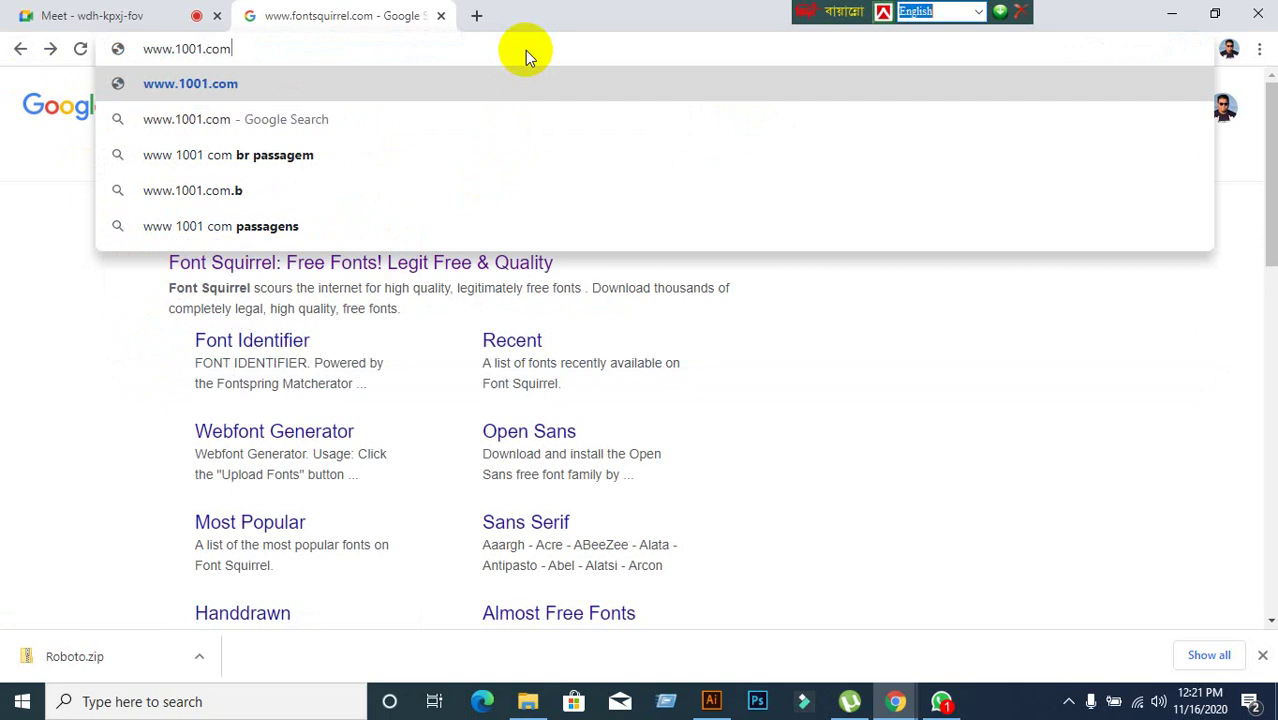
{"action": "key", "text": "Return"}
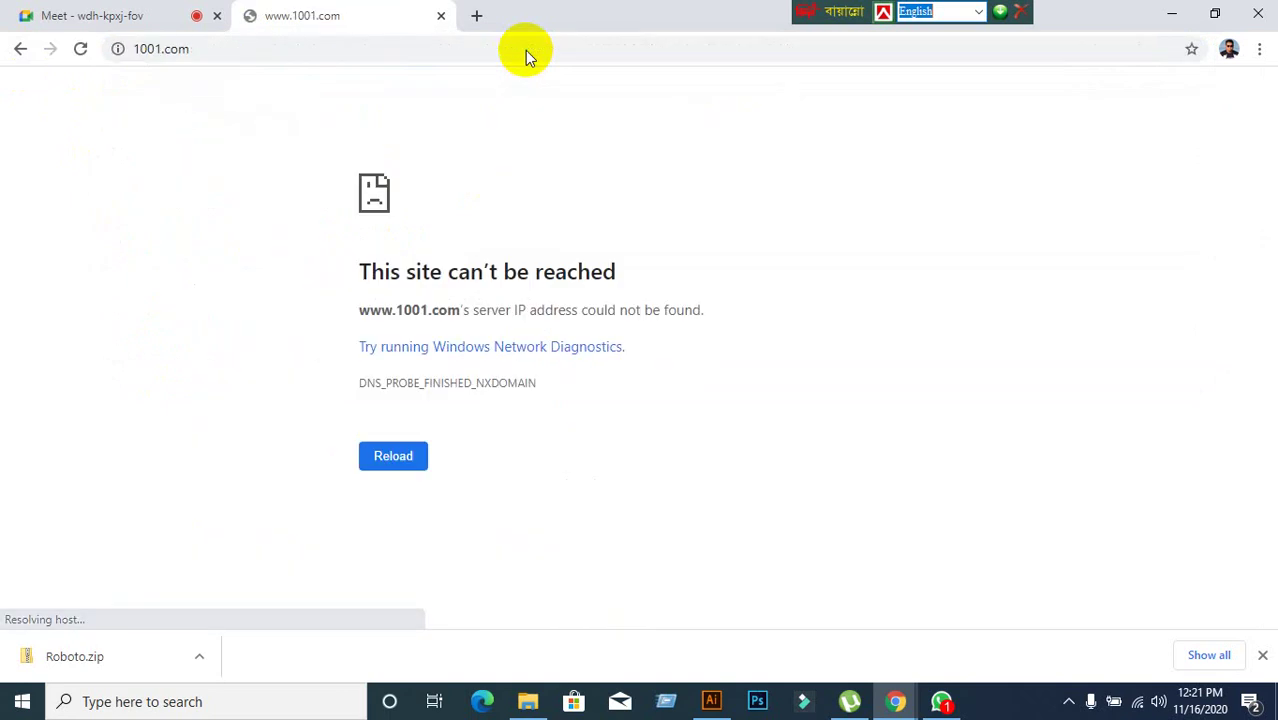
{"action": "left_click", "coordinate": [410, 455]}
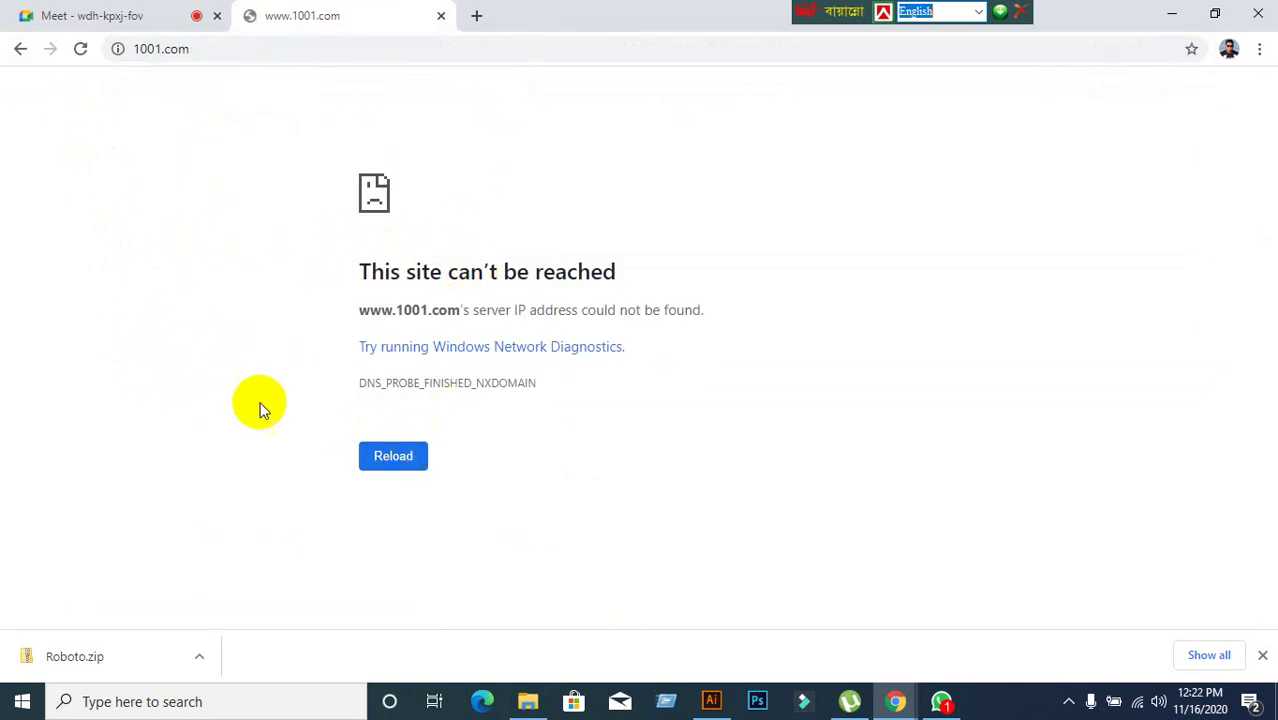
{"action": "left_click", "coordinate": [22, 52]}
{"action": "scroll", "coordinate": [108, 330], "scroll_direction": "down", "scroll_amount": 5}
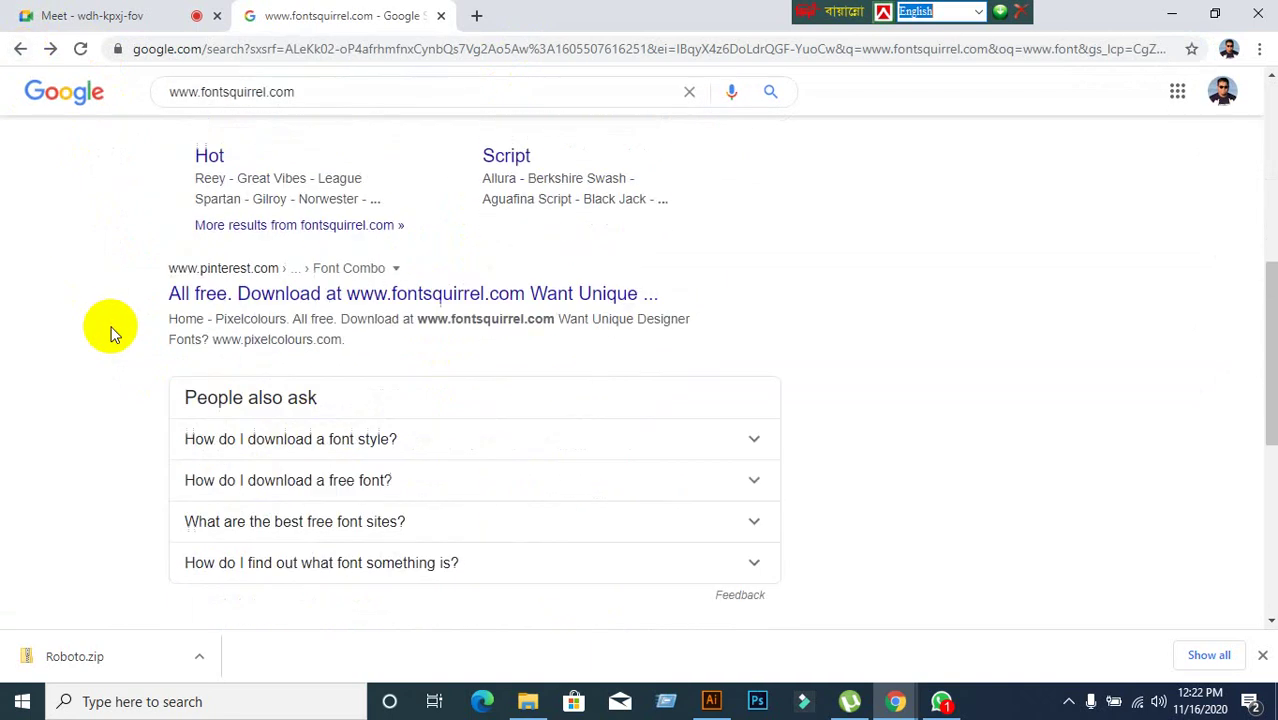
{"action": "scroll", "coordinate": [110, 333], "scroll_direction": "down", "scroll_amount": 5}
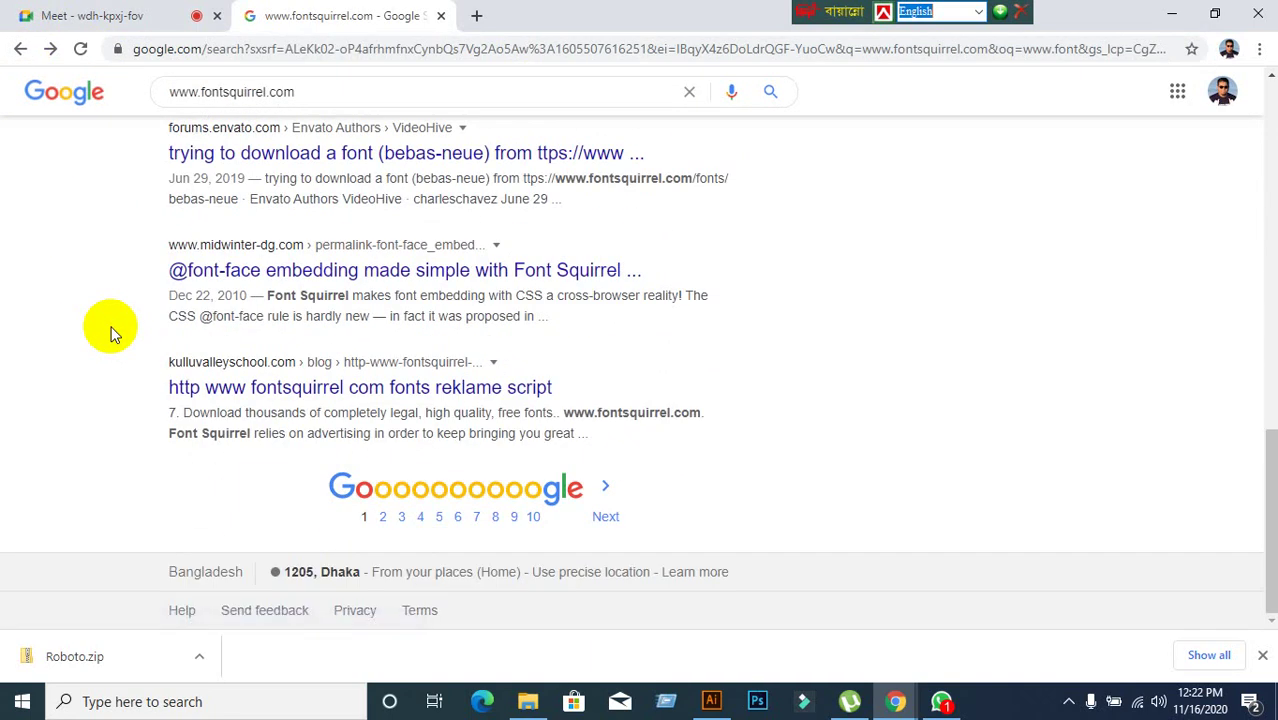
{"action": "left_click", "coordinate": [130, 16]}
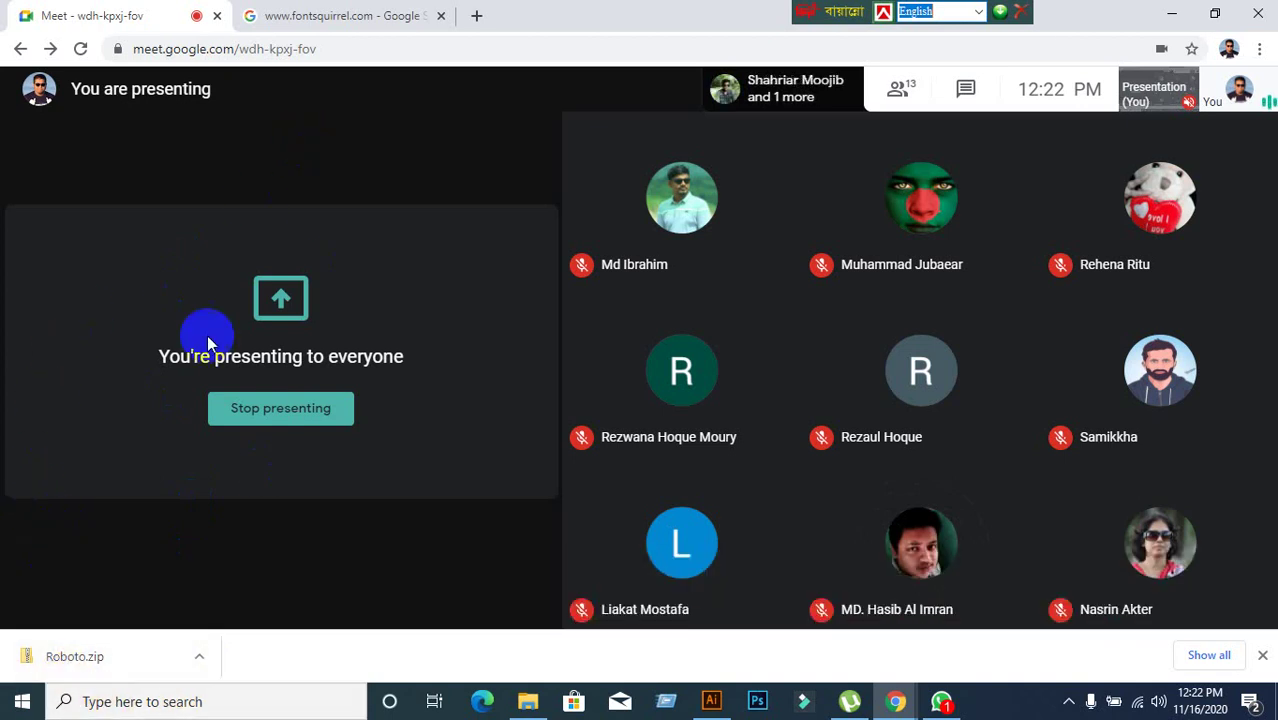
Close the fontsquirrel.com tab and bring Illustrator with the Untitled-1 artboard to the front.
{"action": "left_click", "coordinate": [441, 15]}
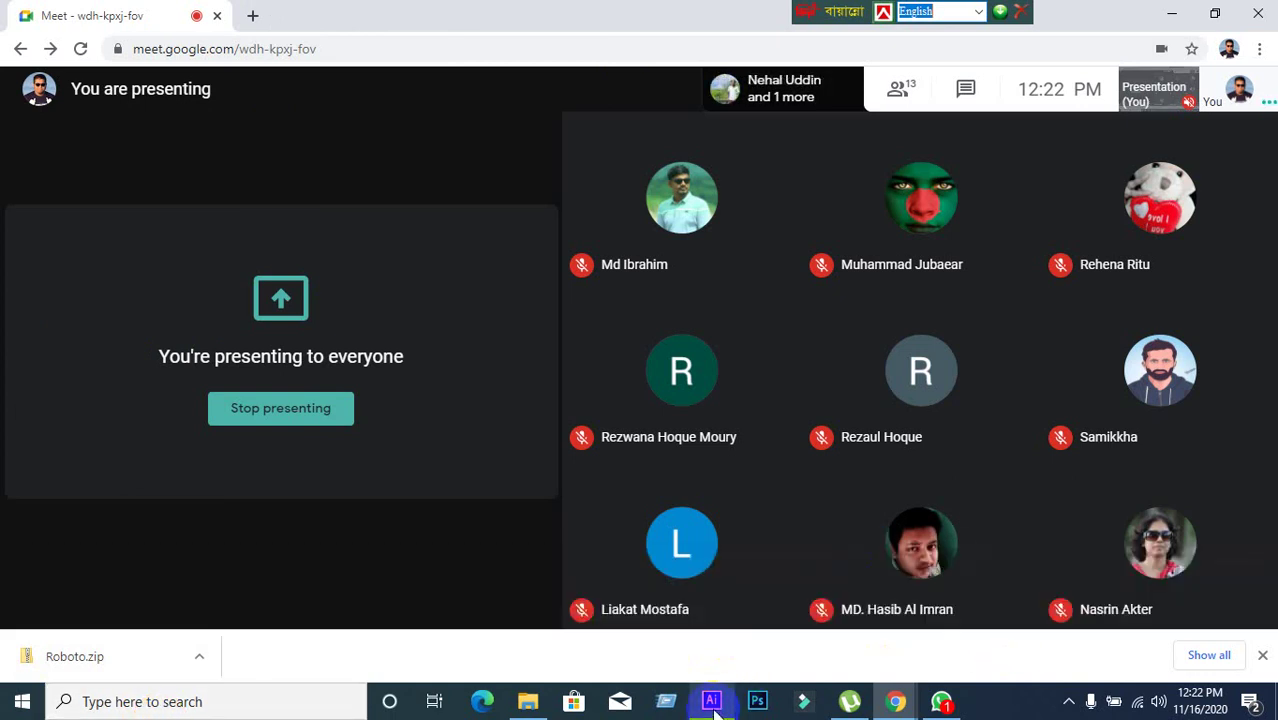
{"action": "mouse_move", "coordinate": [716, 711]}
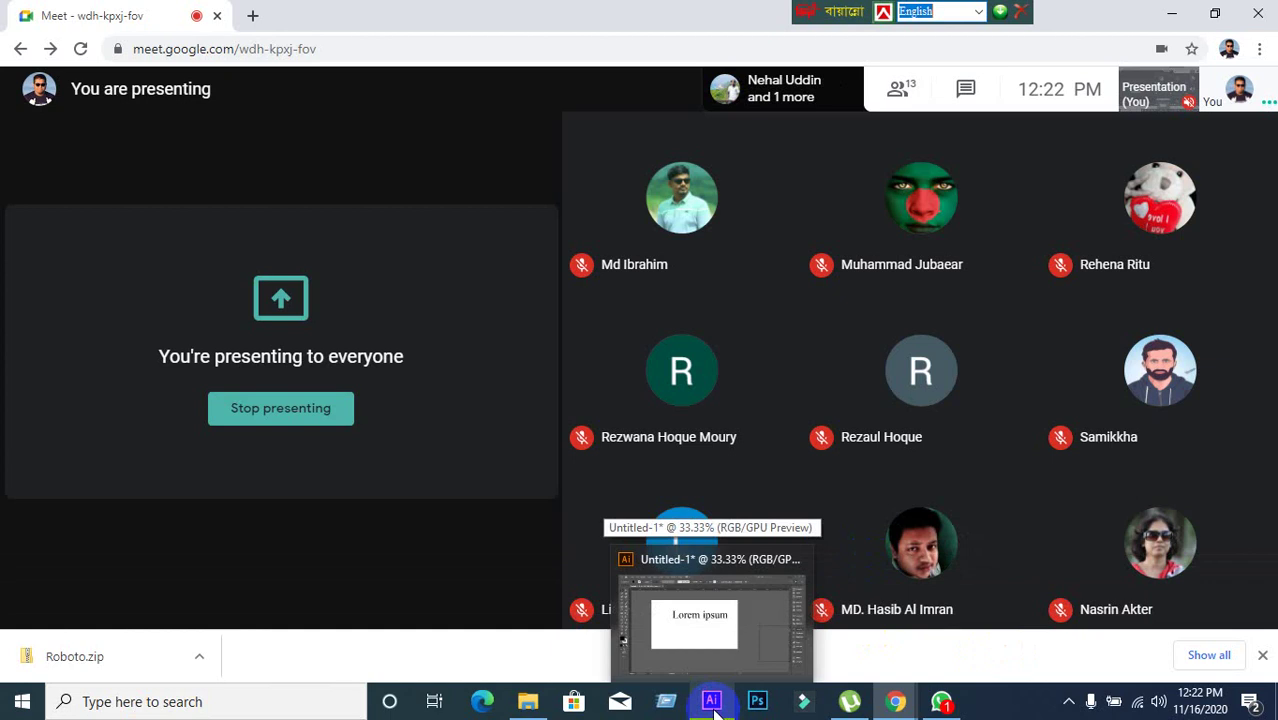
{"action": "left_click", "coordinate": [714, 710]}
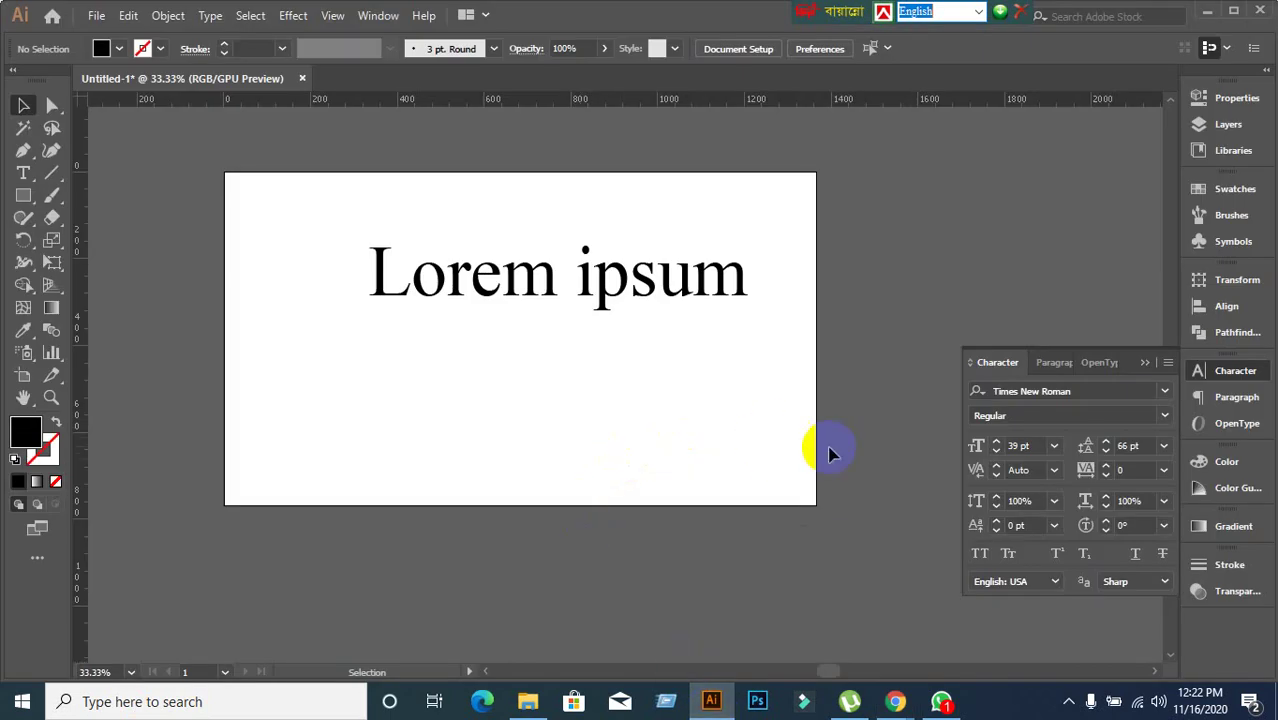
Close the Character panel and delete the Lorem ipsum text object.
{"action": "left_click", "coordinate": [1146, 364]}
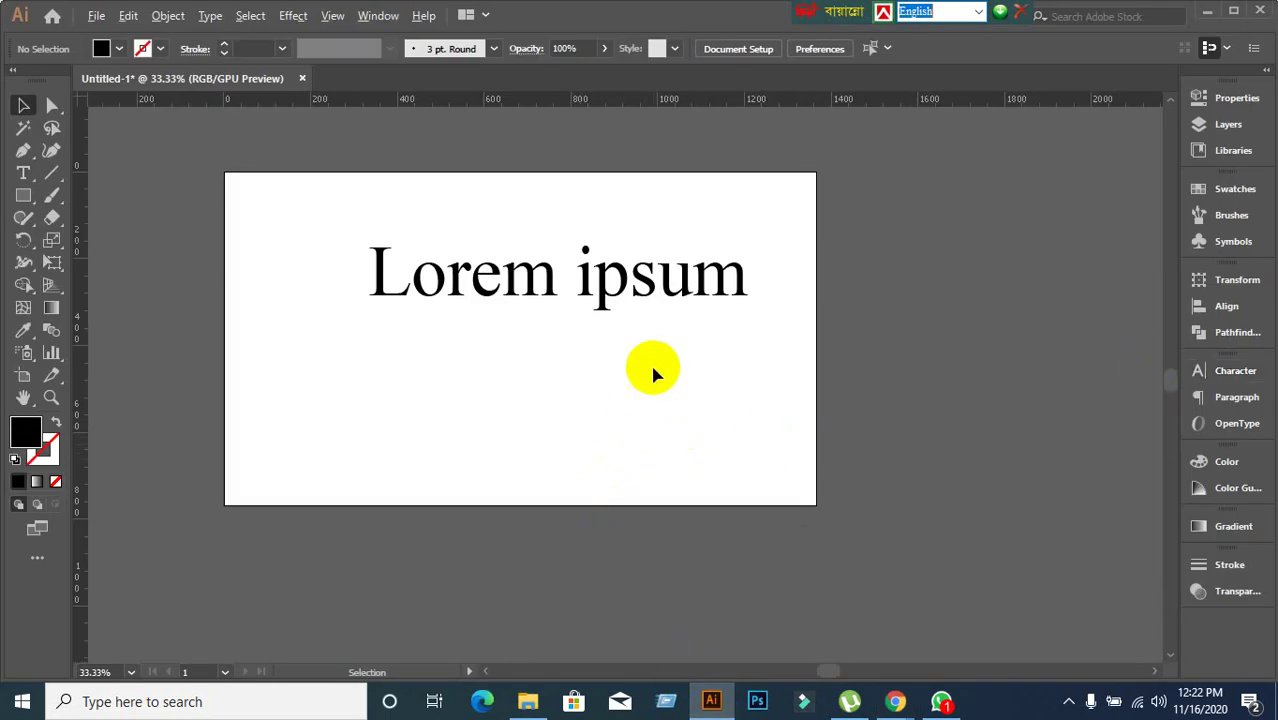
{"action": "left_click_drag", "start_coordinate": [334, 203], "coordinate": [905, 490]}
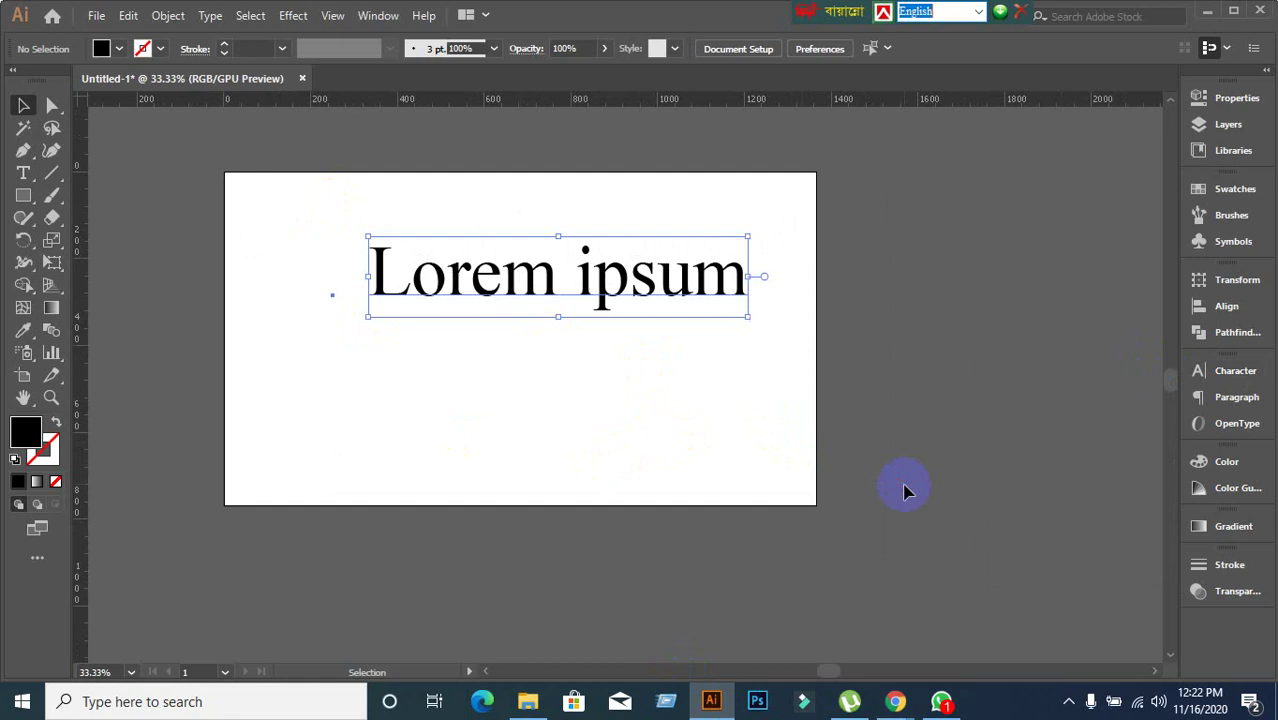
{"action": "key", "text": "Delete"}
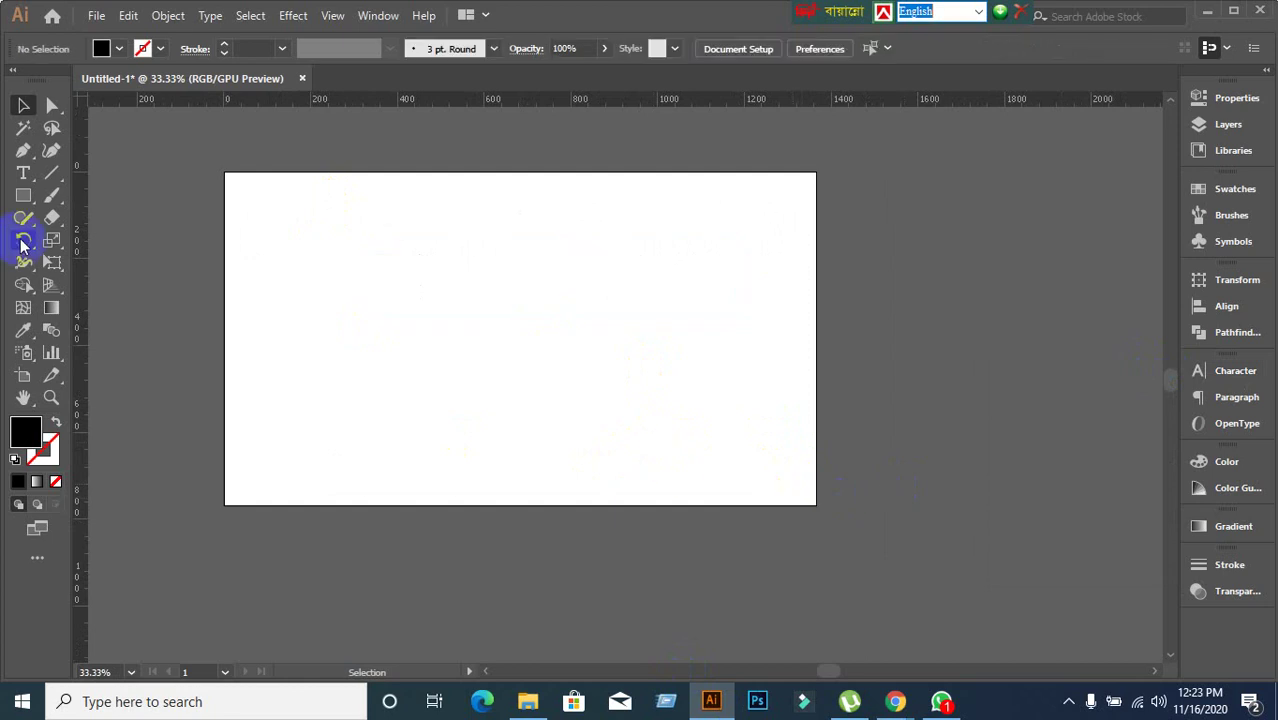
{"action": "scroll", "coordinate": [381, 275], "scroll_direction": "up", "scroll_amount": 1}
{"action": "scroll", "coordinate": [381, 275], "scroll_direction": "down", "scroll_amount": 1}
Type the person's name as new point text and scale it to about 94.15 pt.
{"action": "left_click", "coordinate": [165, 275]}
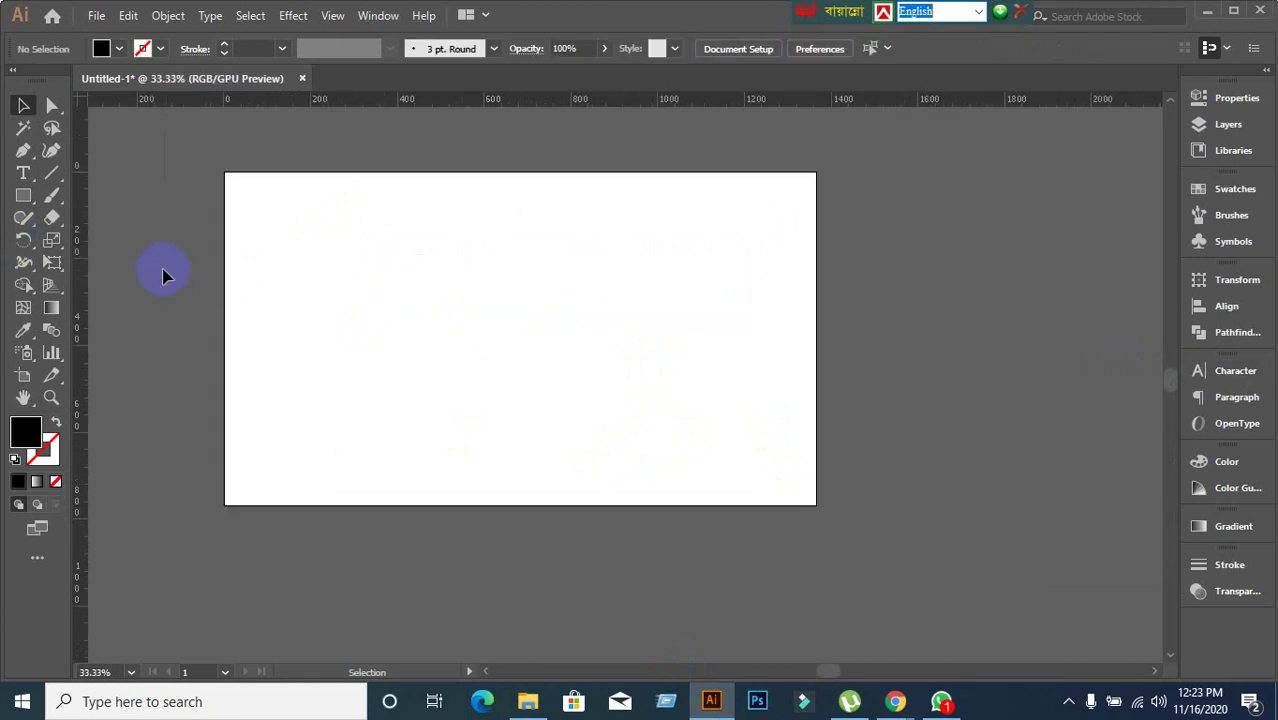
{"action": "right_click", "coordinate": [23, 173]}
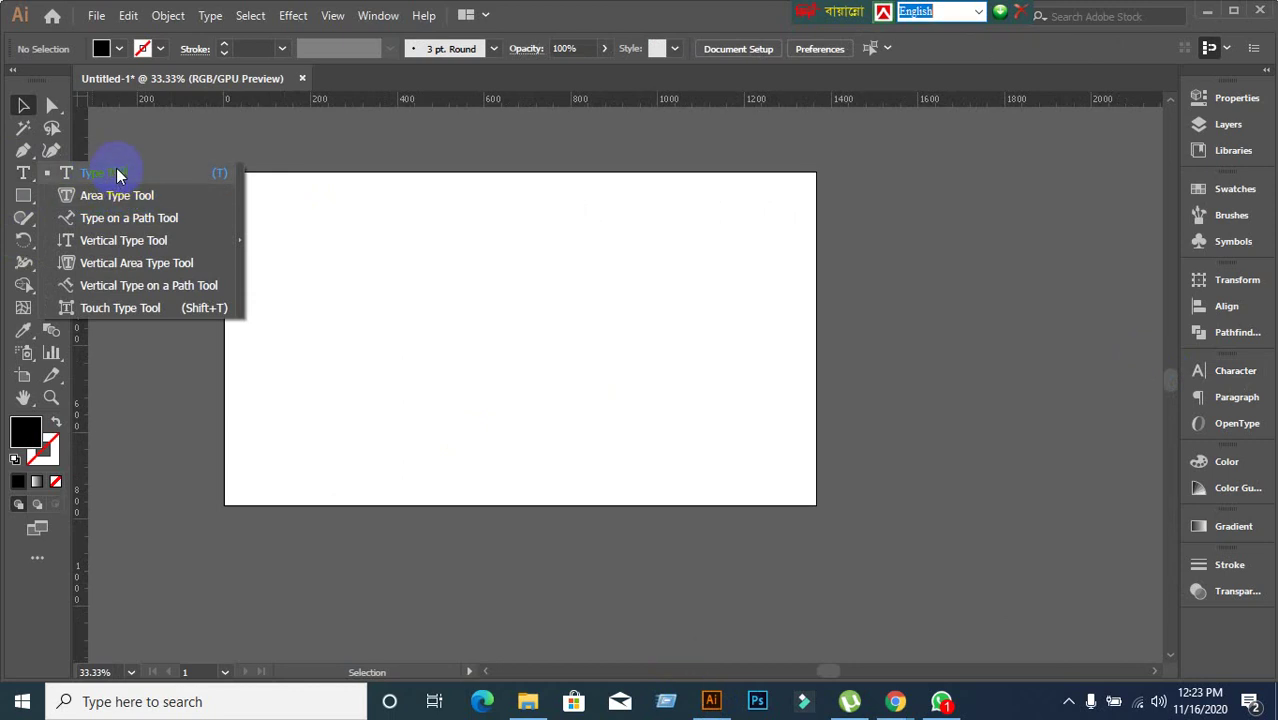
{"action": "left_click", "coordinate": [104, 173]}
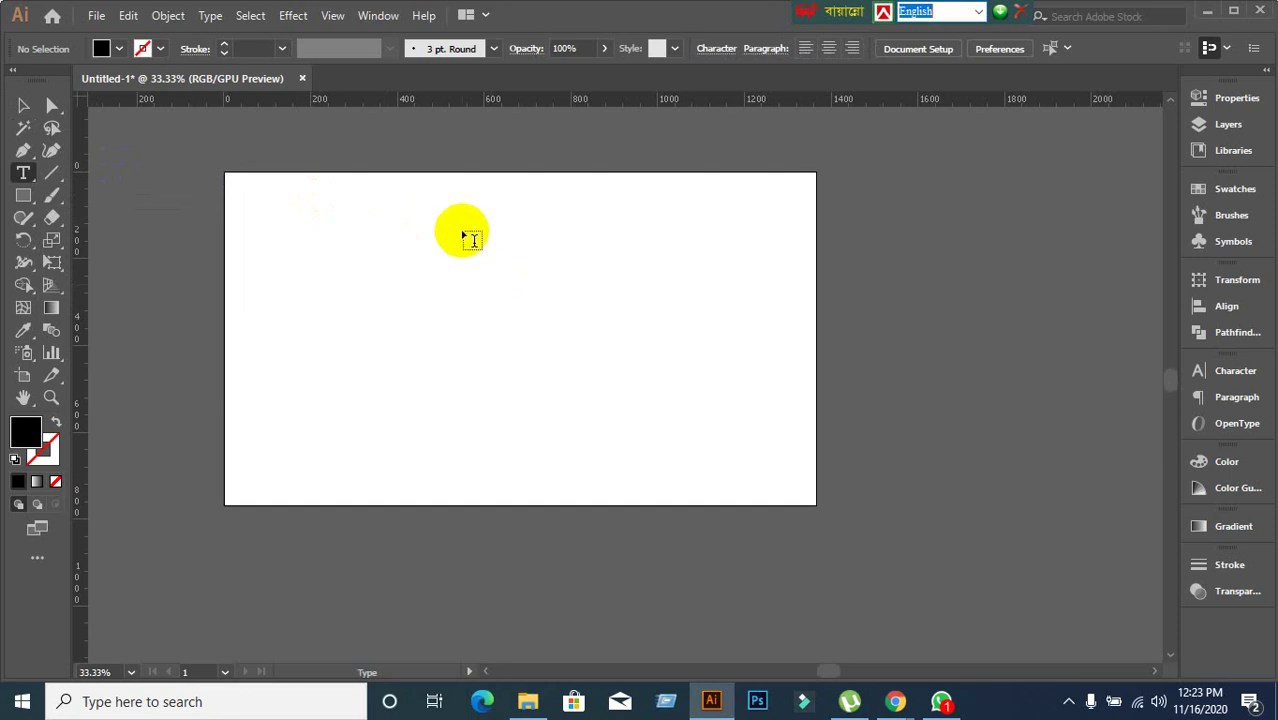
{"action": "key", "text": "ctrl+equal"}
{"action": "key", "text": "ctrl+minus"}
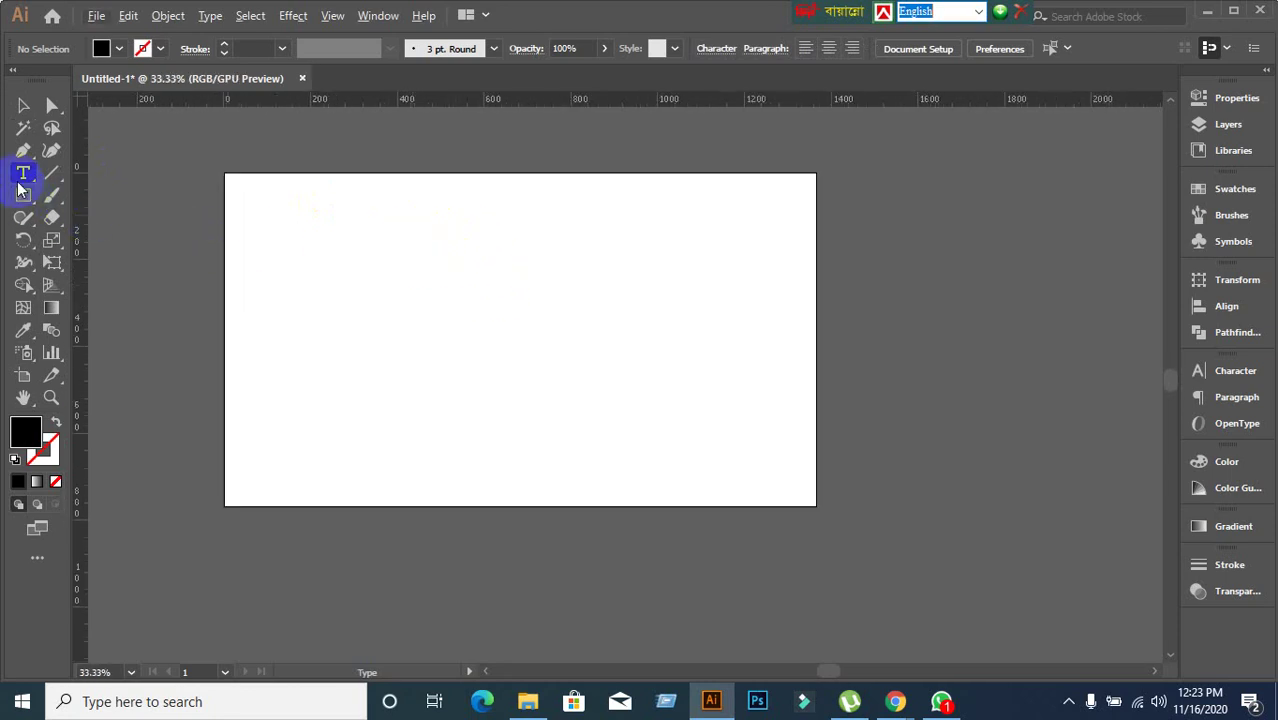
{"action": "left_click", "coordinate": [457, 276]}
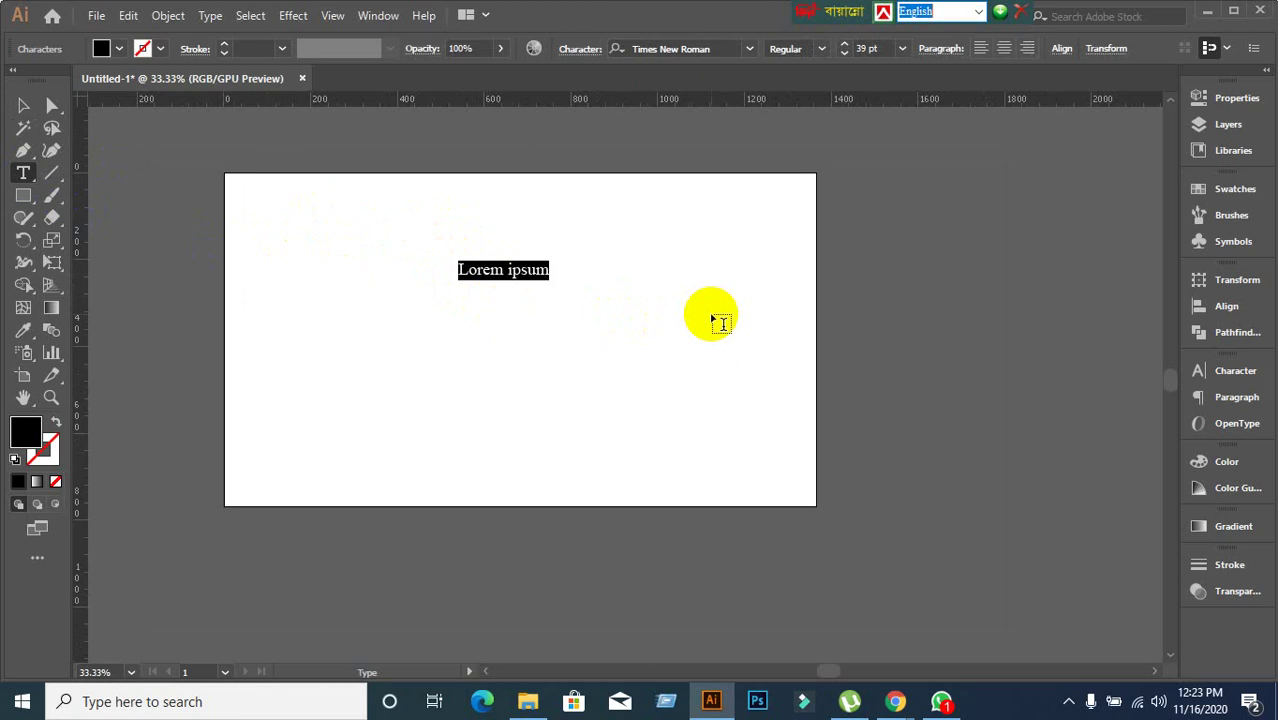
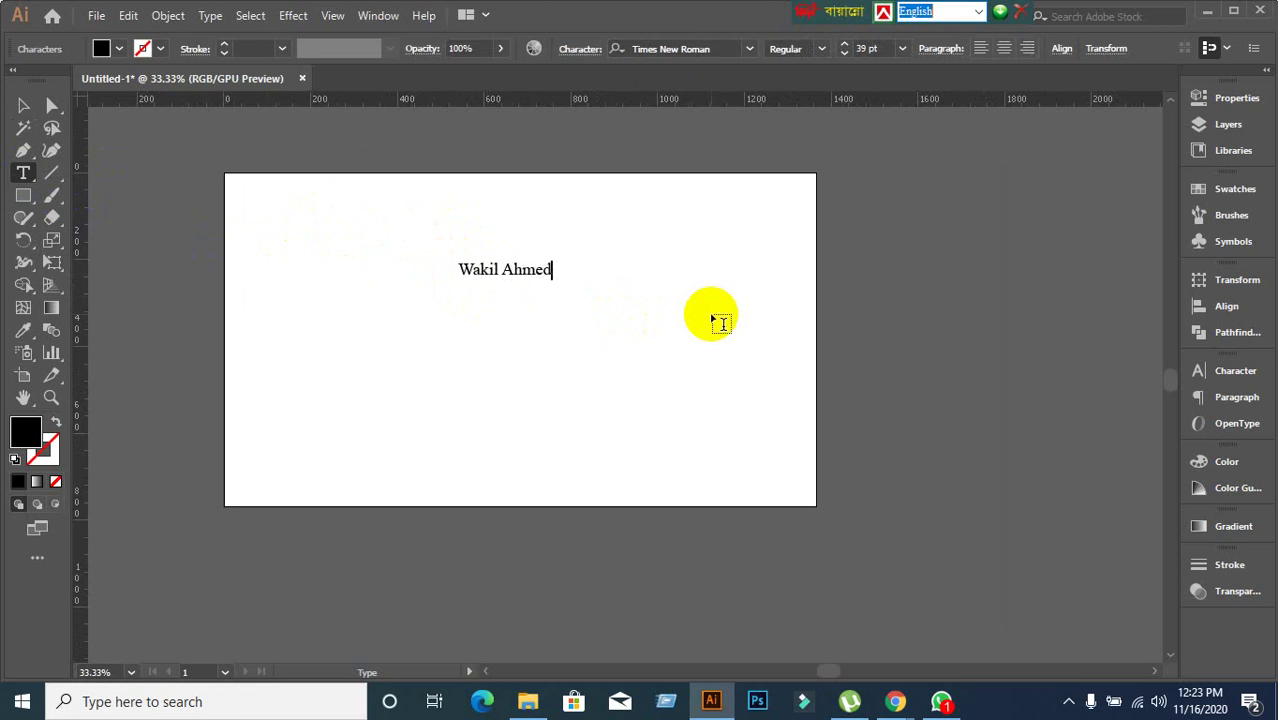
{"action": "left_click", "coordinate": [23, 105]}
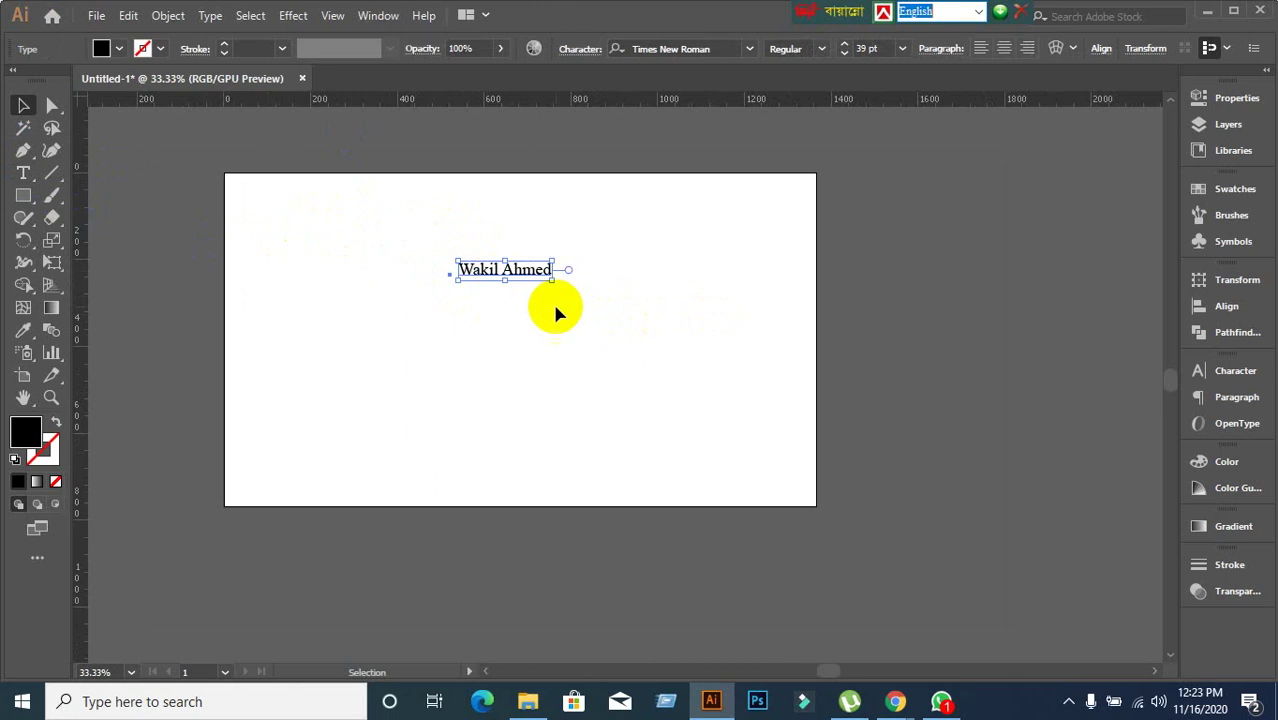
{"action": "left_click_drag", "start_coordinate": [551, 277], "coordinate": [682, 338]}
Change the name text's font to Lato Thin, then to Lato Bold.
{"action": "left_click", "coordinate": [1236, 373]}
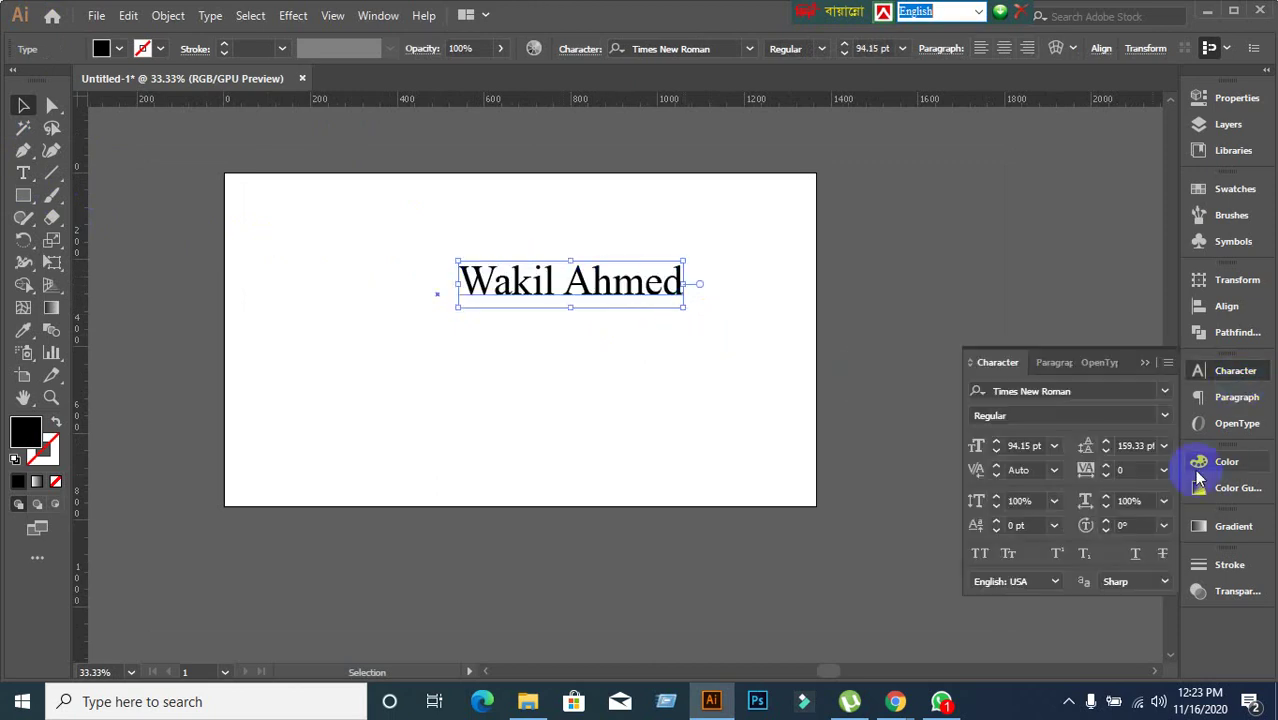
{"action": "left_click", "coordinate": [1098, 396]}
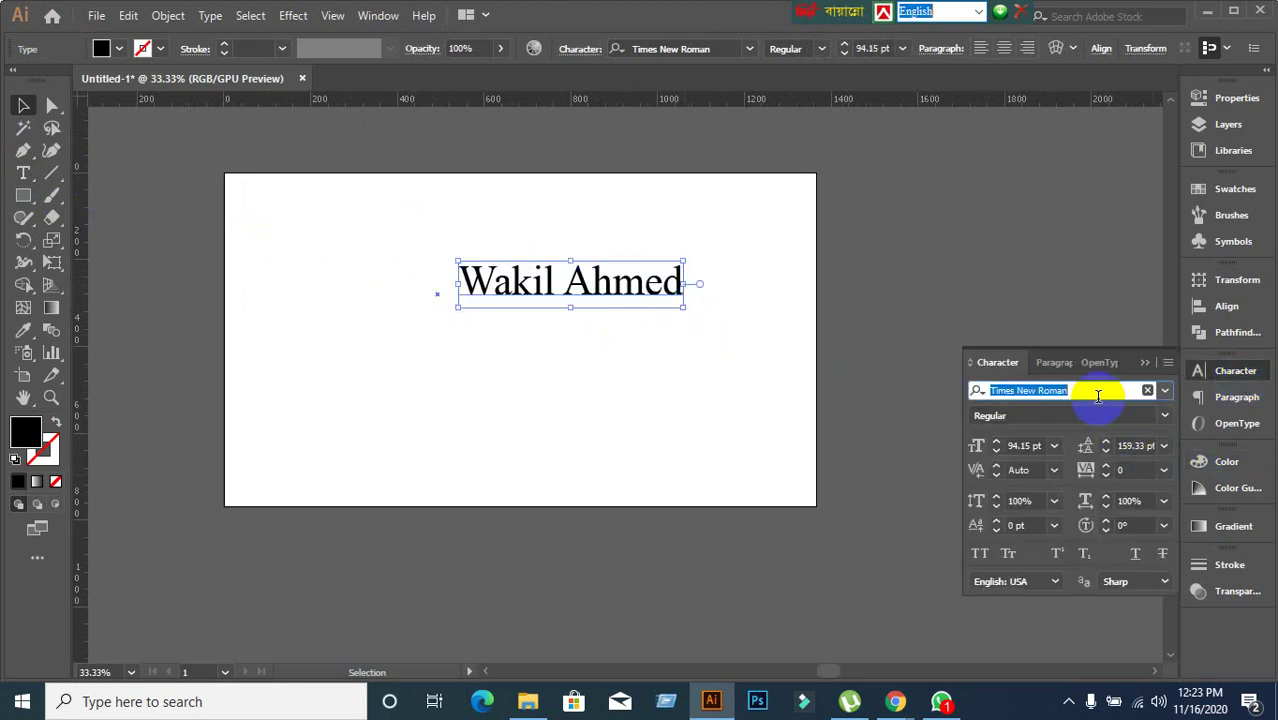
{"action": "type", "text": "lato"}
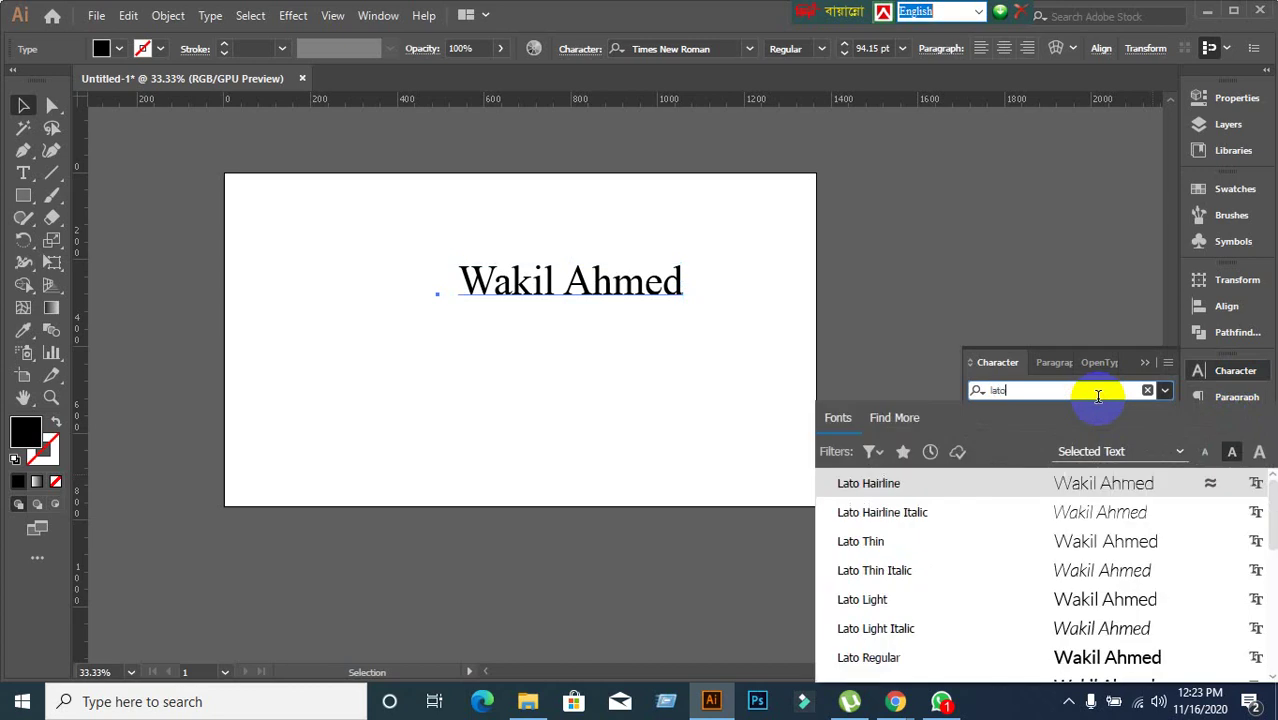
{"action": "left_click", "coordinate": [874, 541]}
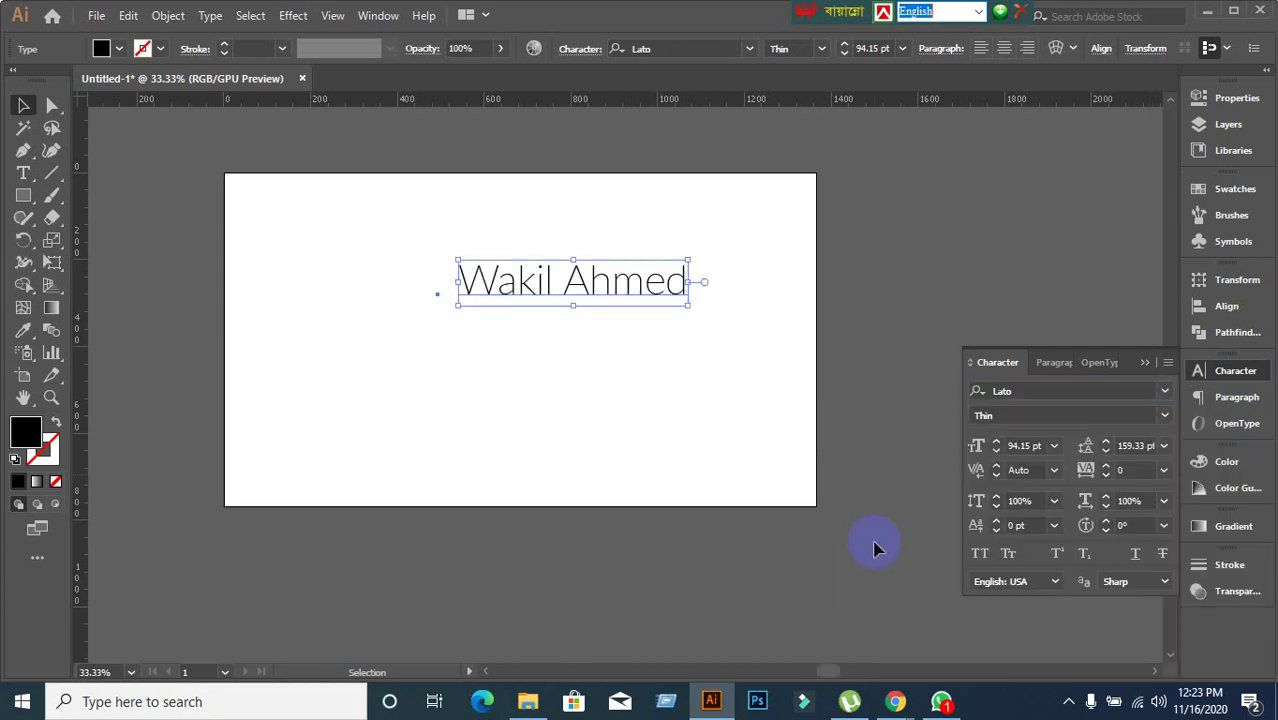
{"action": "left_click", "coordinate": [1118, 416]}
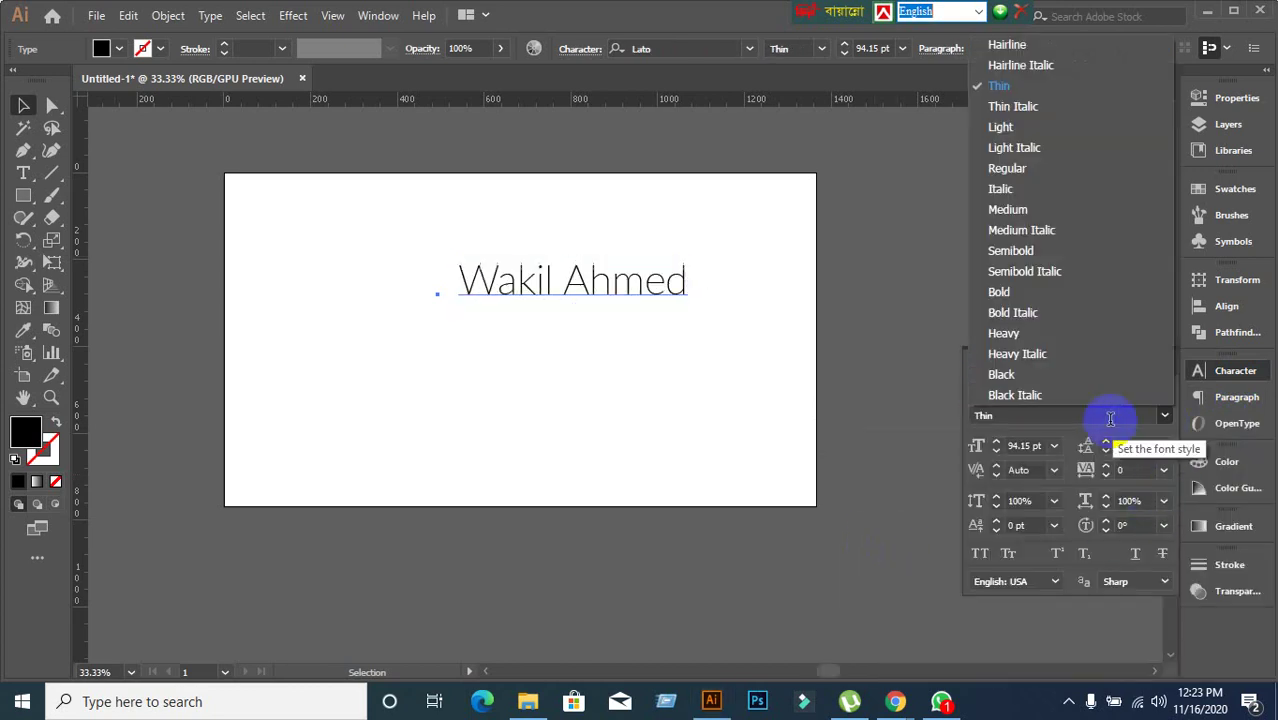
{"action": "left_click", "coordinate": [1025, 295]}
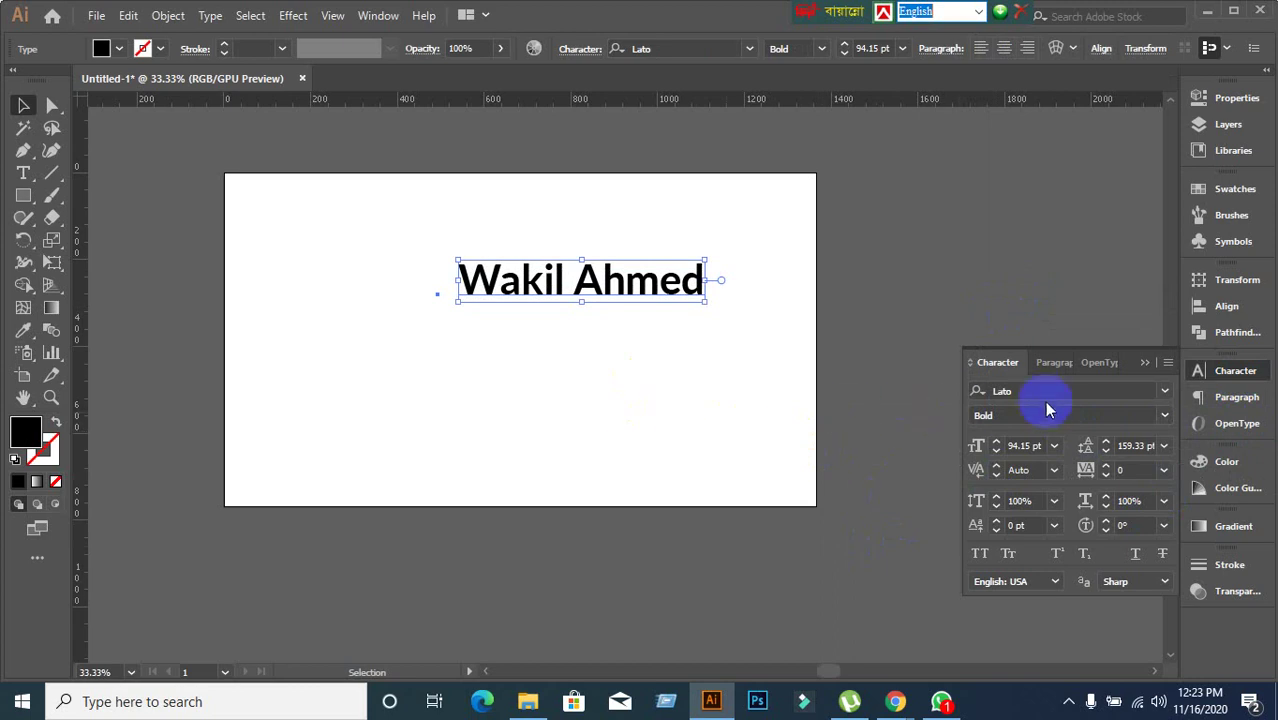
Browse the full installed font list without changing the font.
{"action": "left_click", "coordinate": [1003, 391]}
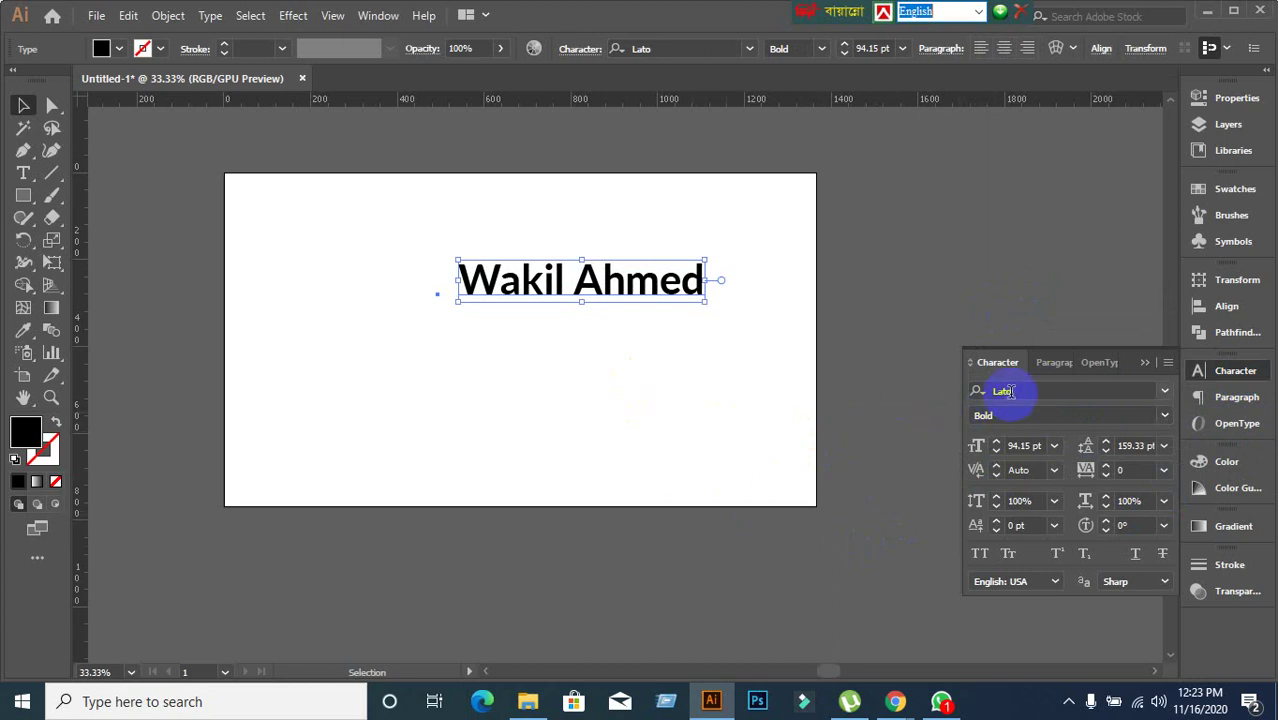
{"action": "left_click", "coordinate": [1164, 390]}
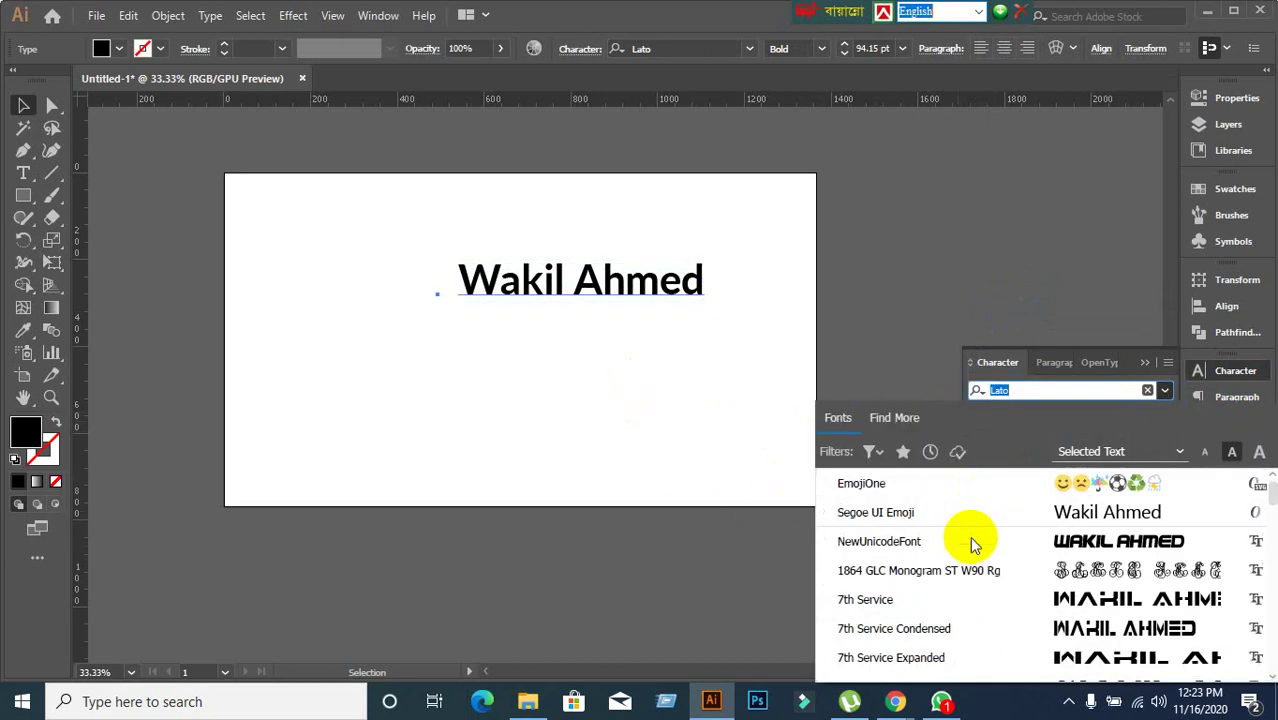
{"action": "scroll", "coordinate": [975, 560], "scroll_direction": "down", "scroll_amount": 10}
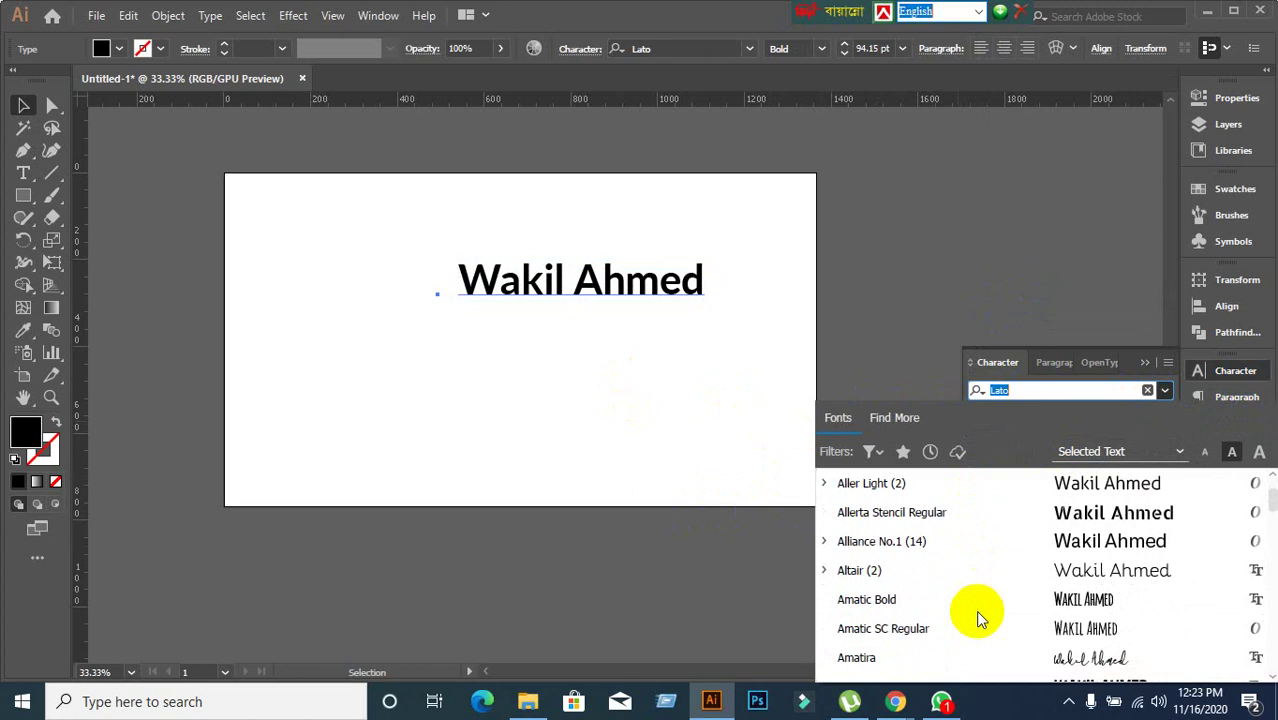
{"action": "scroll", "coordinate": [975, 610], "scroll_direction": "down", "scroll_amount": 5}
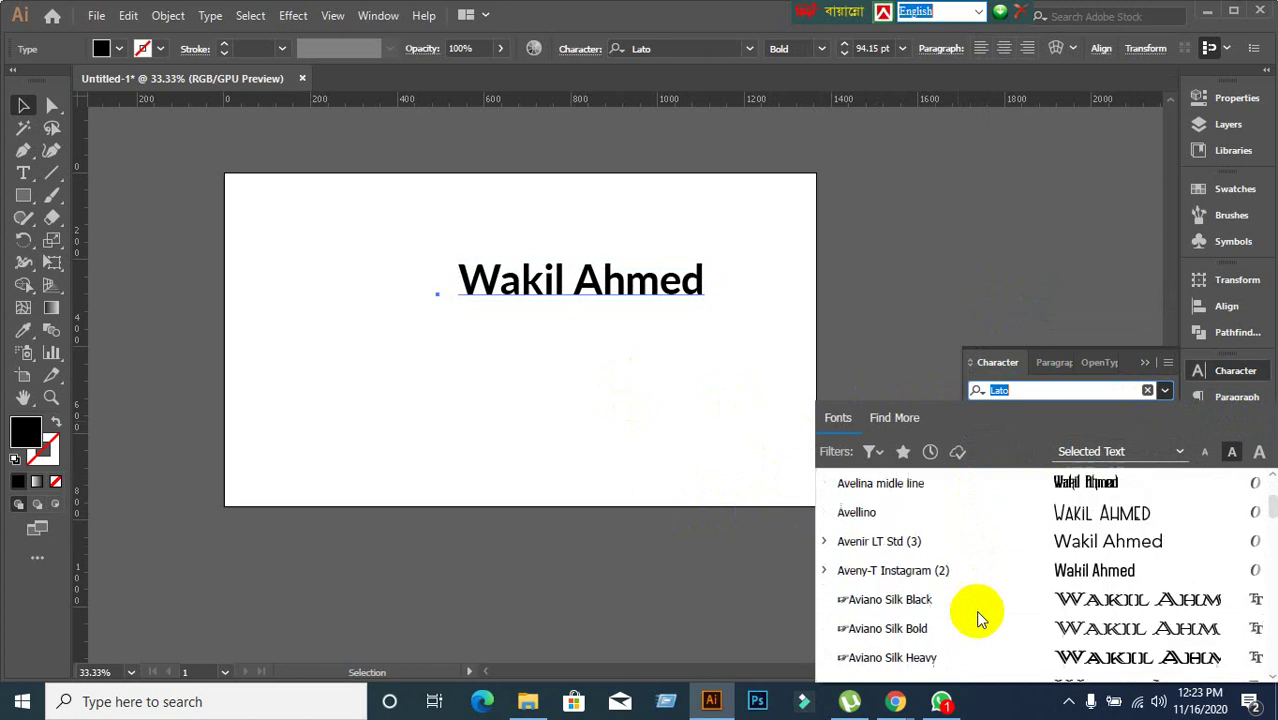
{"action": "scroll", "coordinate": [963, 537], "scroll_direction": "up", "scroll_amount": 6}
{"action": "scroll", "coordinate": [963, 537], "scroll_direction": "up", "scroll_amount": 6}
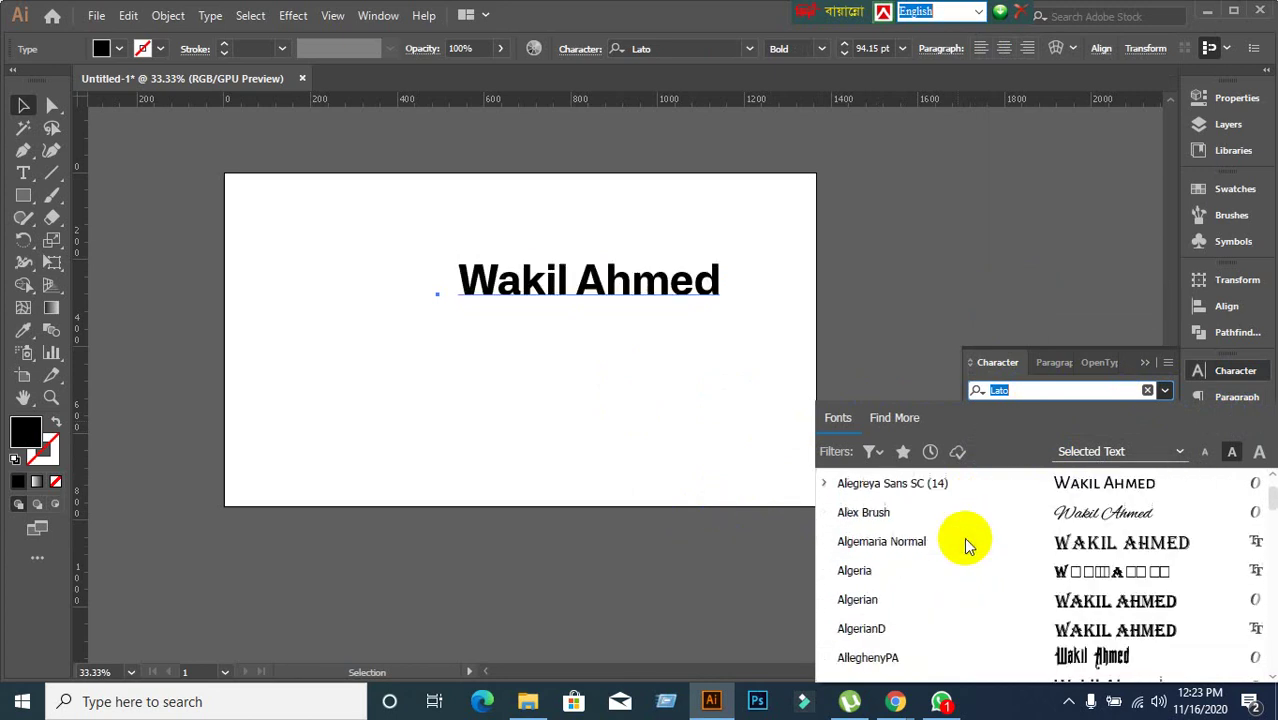
{"action": "left_click", "coordinate": [1043, 393]}
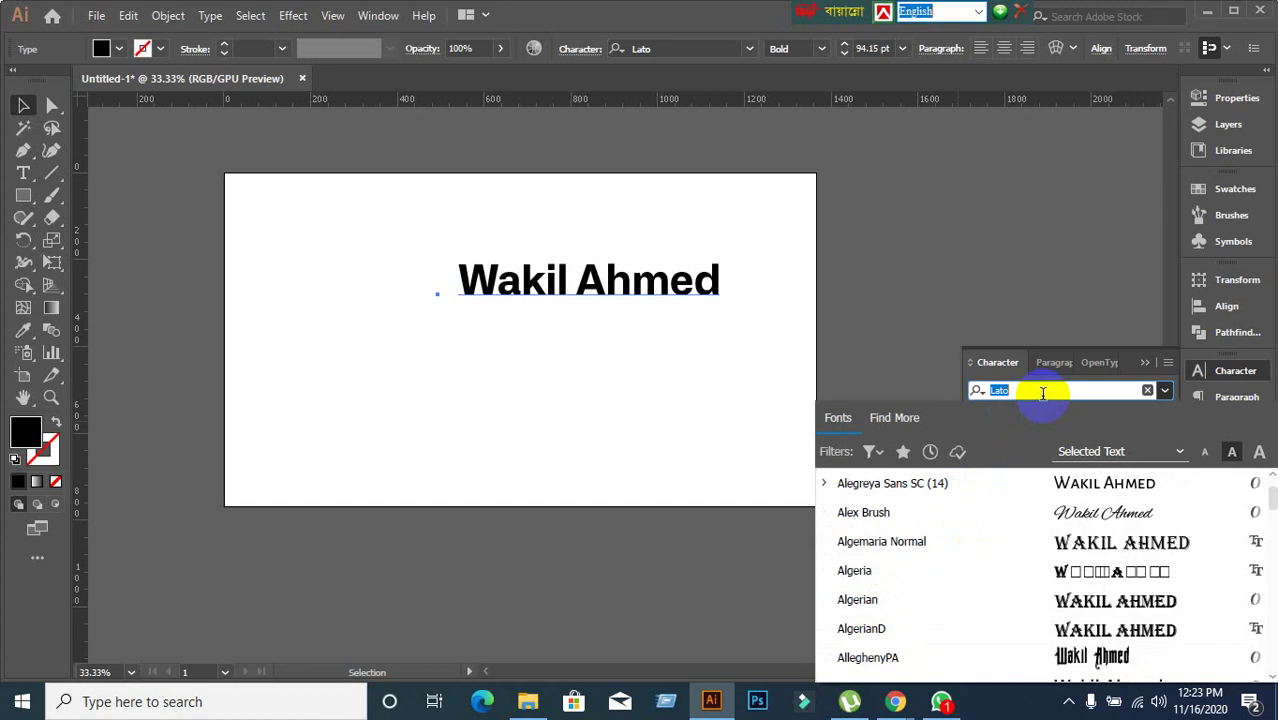
{"action": "left_click", "coordinate": [1145, 362]}
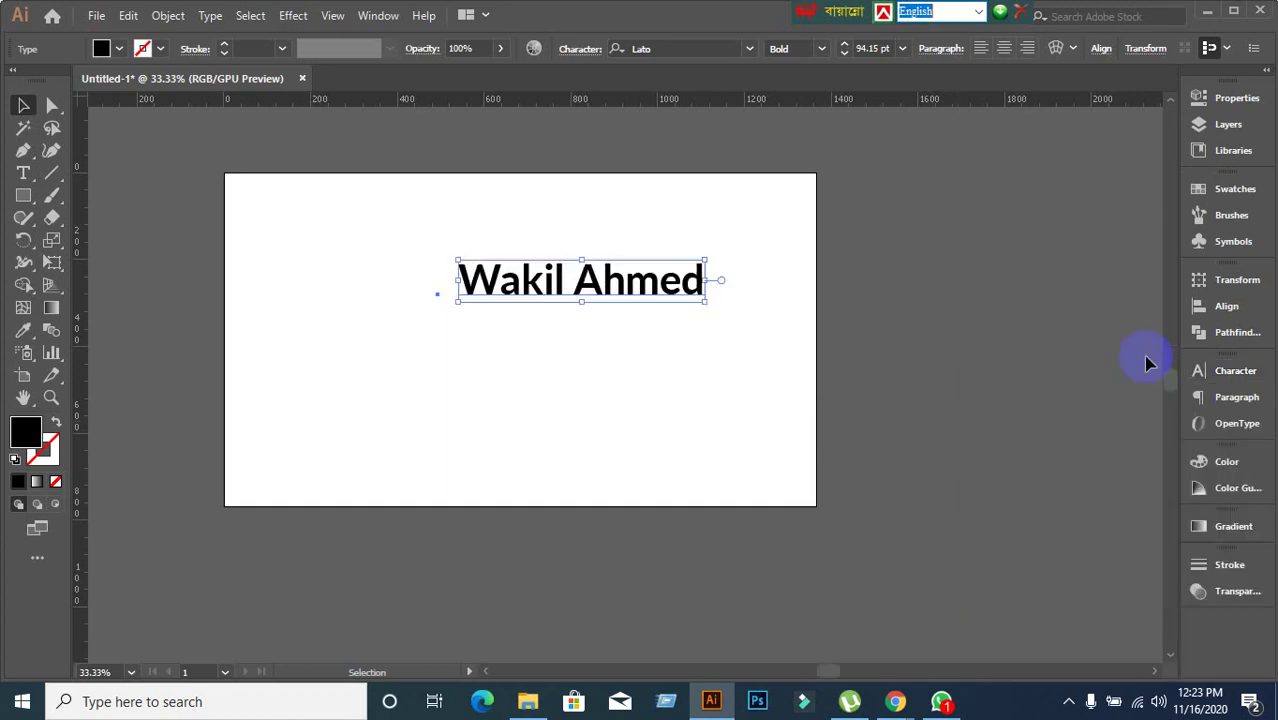
Switch the name text to MontereyFLF Medium Italic and reselect the whole text object.
{"action": "left_click", "coordinate": [1215, 370]}
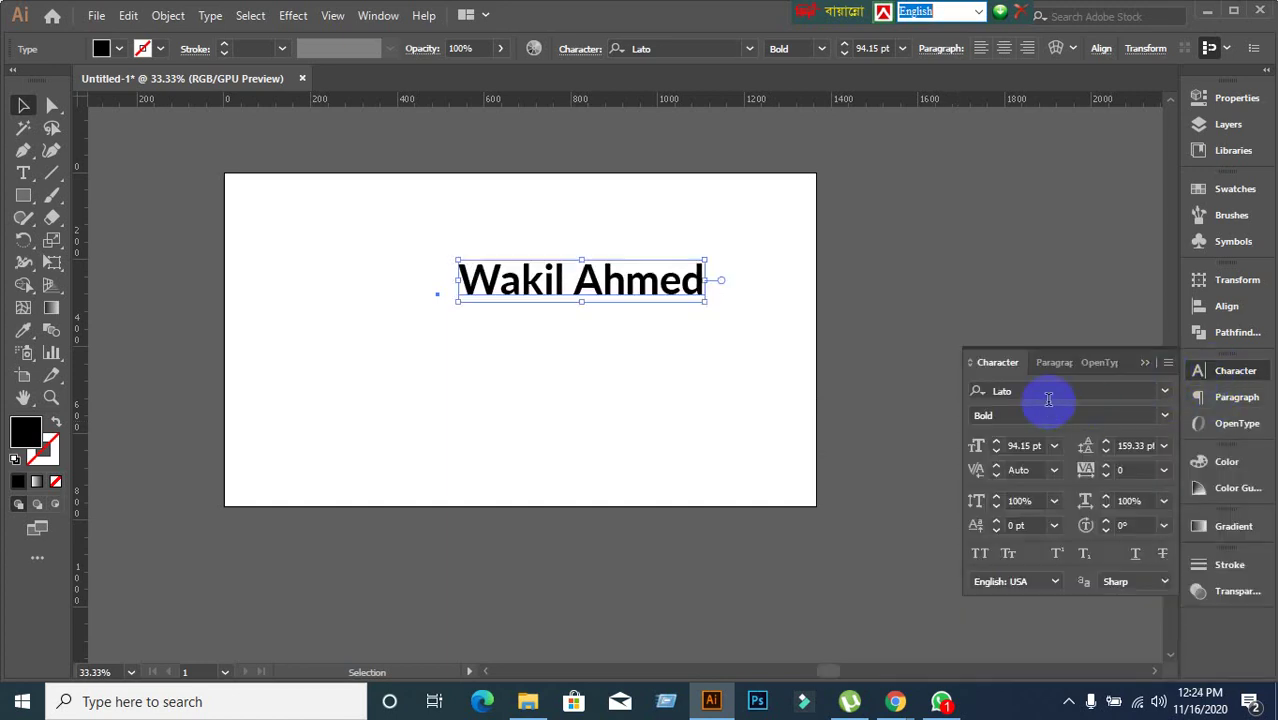
{"action": "left_click", "coordinate": [1045, 391]}
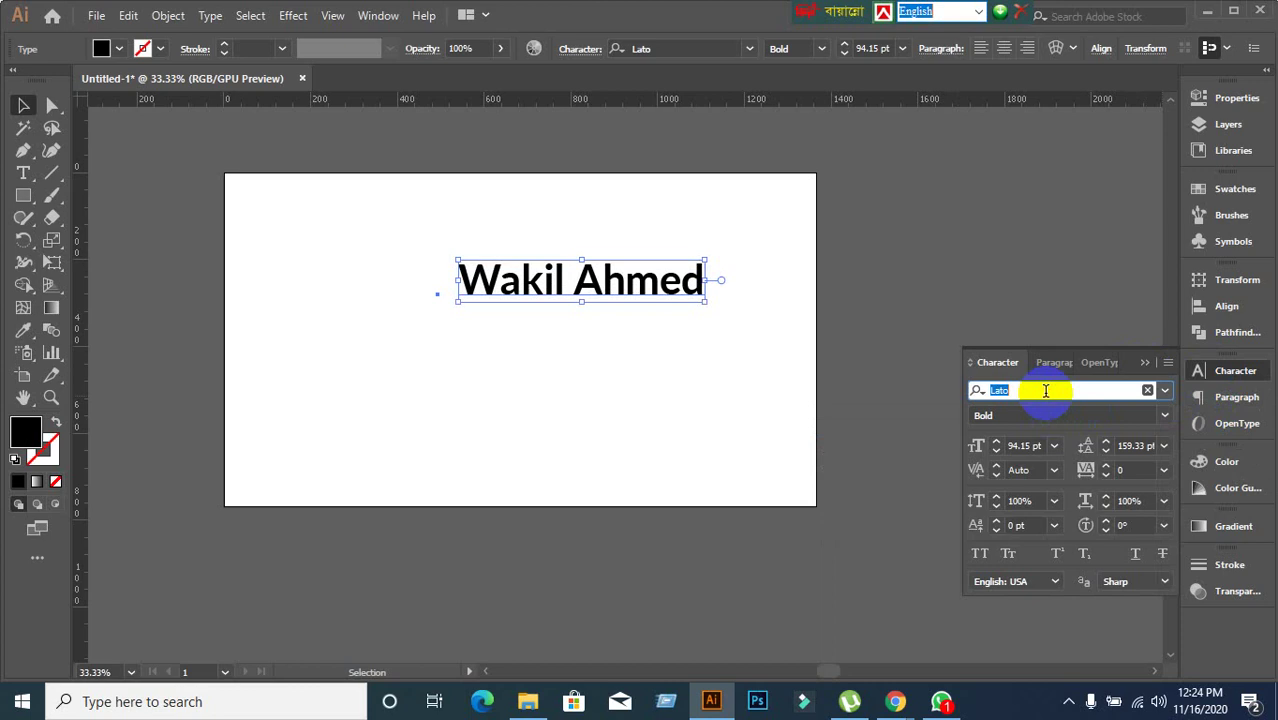
{"action": "type", "text": "Mon"}
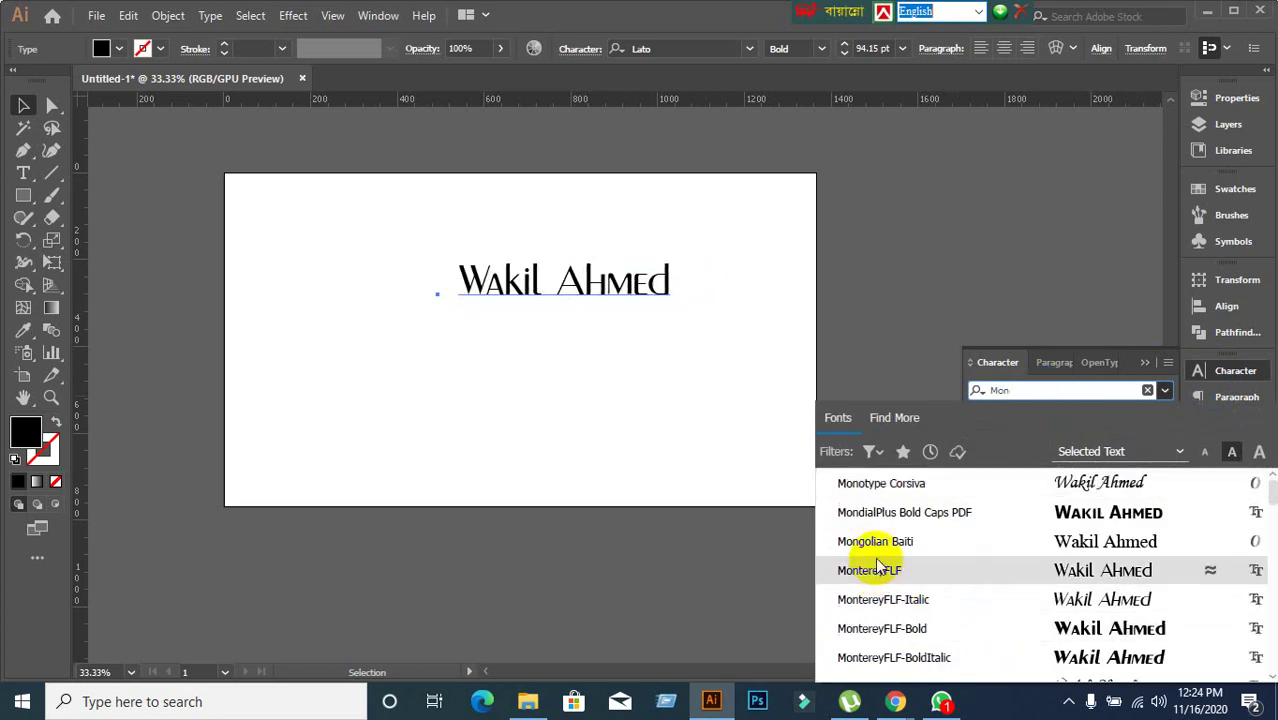
{"action": "left_click", "coordinate": [884, 599]}
{"action": "left_click", "coordinate": [704, 416]}
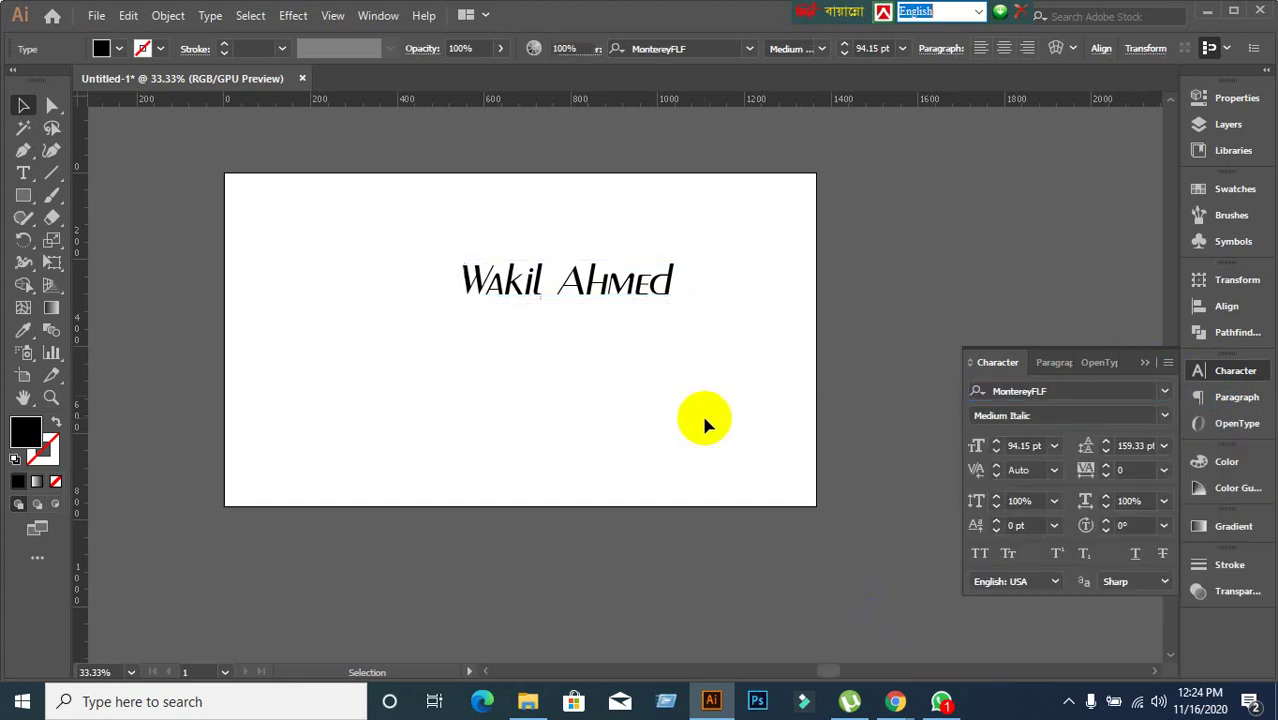
{"action": "left_click_drag", "start_coordinate": [365, 207], "coordinate": [847, 480]}
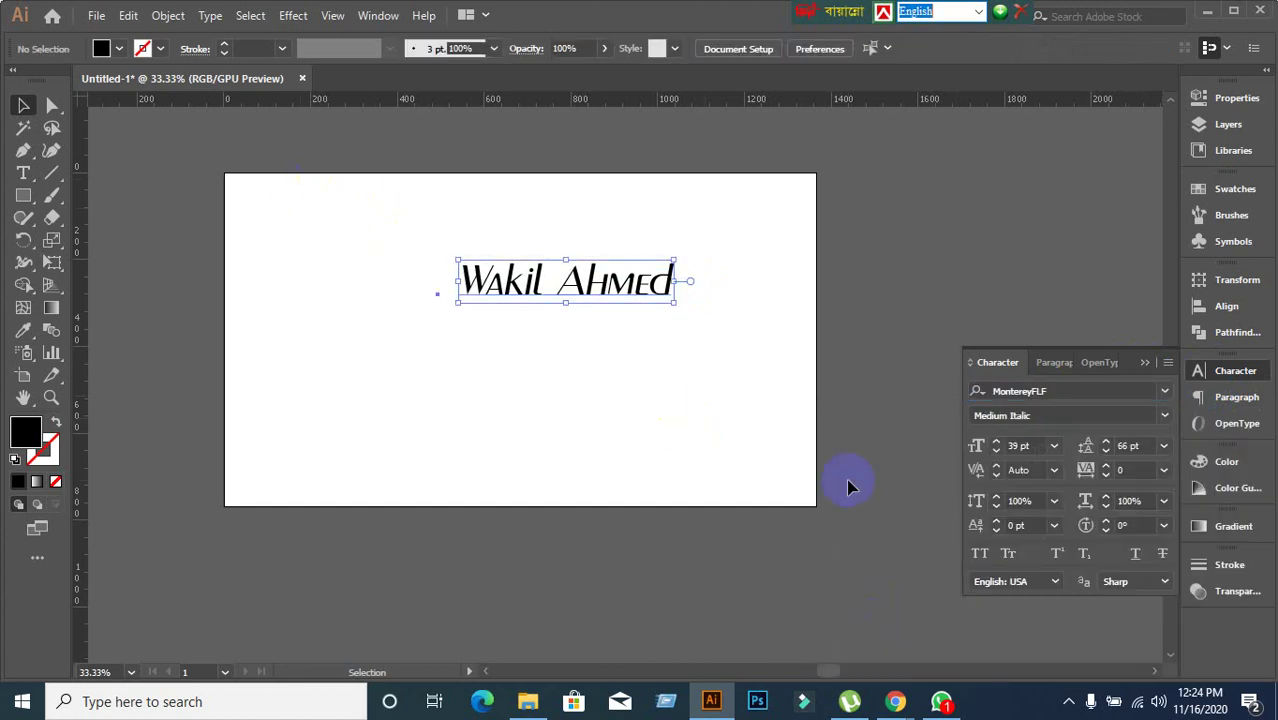
Delete the name text and look over the type tool options without changing them.
{"action": "key", "text": "Delete"}
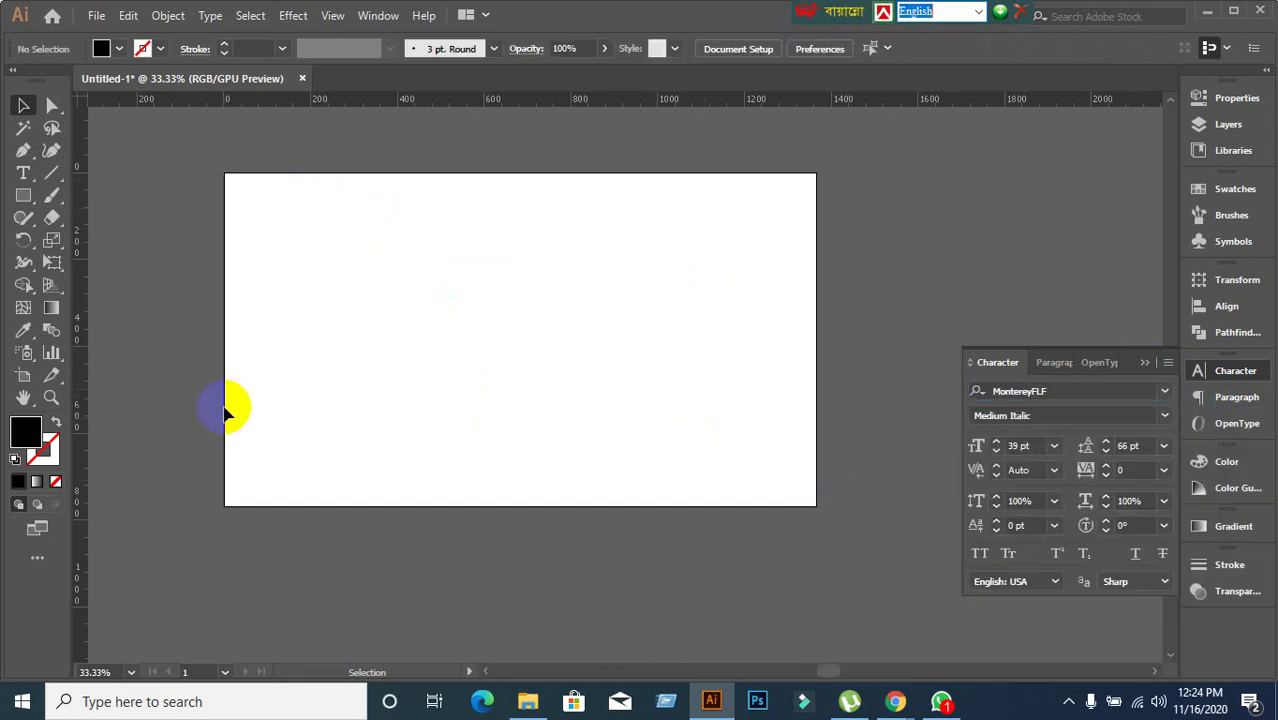
{"action": "scroll", "coordinate": [460, 276], "scroll_direction": "up", "scroll_amount": 1}
{"action": "scroll", "coordinate": [463, 278], "scroll_direction": "down", "scroll_amount": 1}
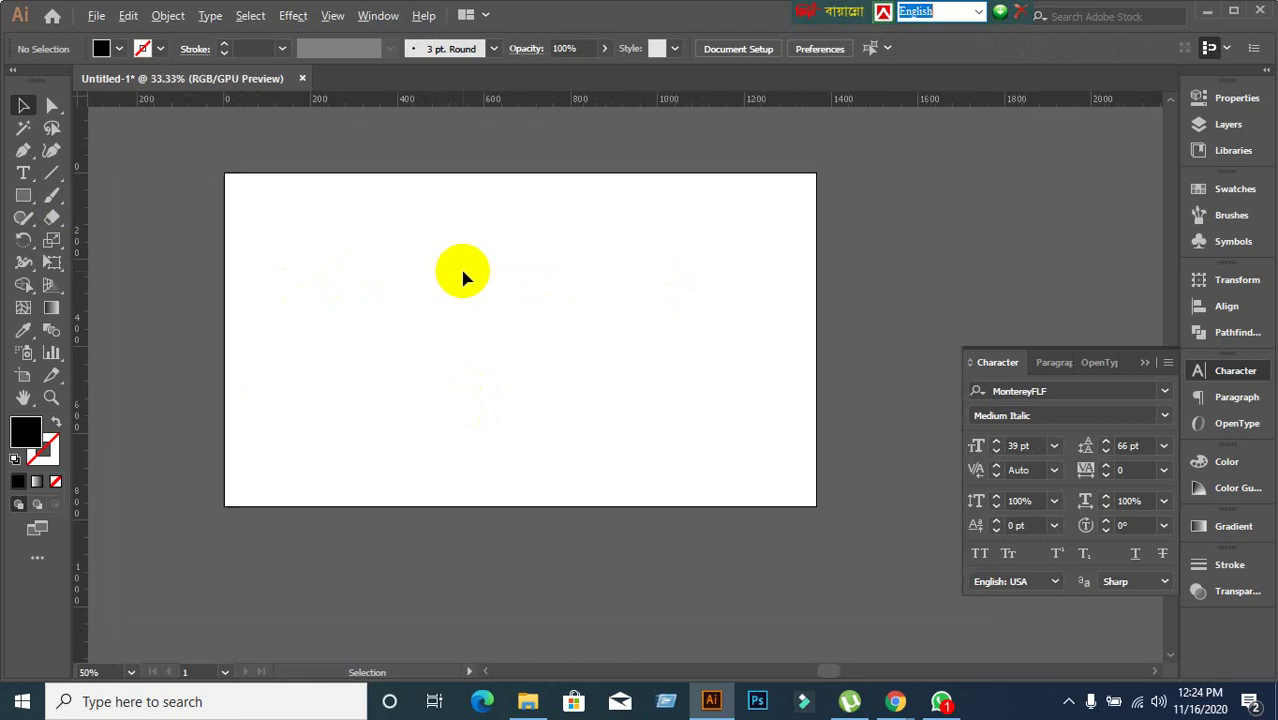
{"action": "left_click_drag", "start_coordinate": [24, 178], "coordinate": [70, 197]}
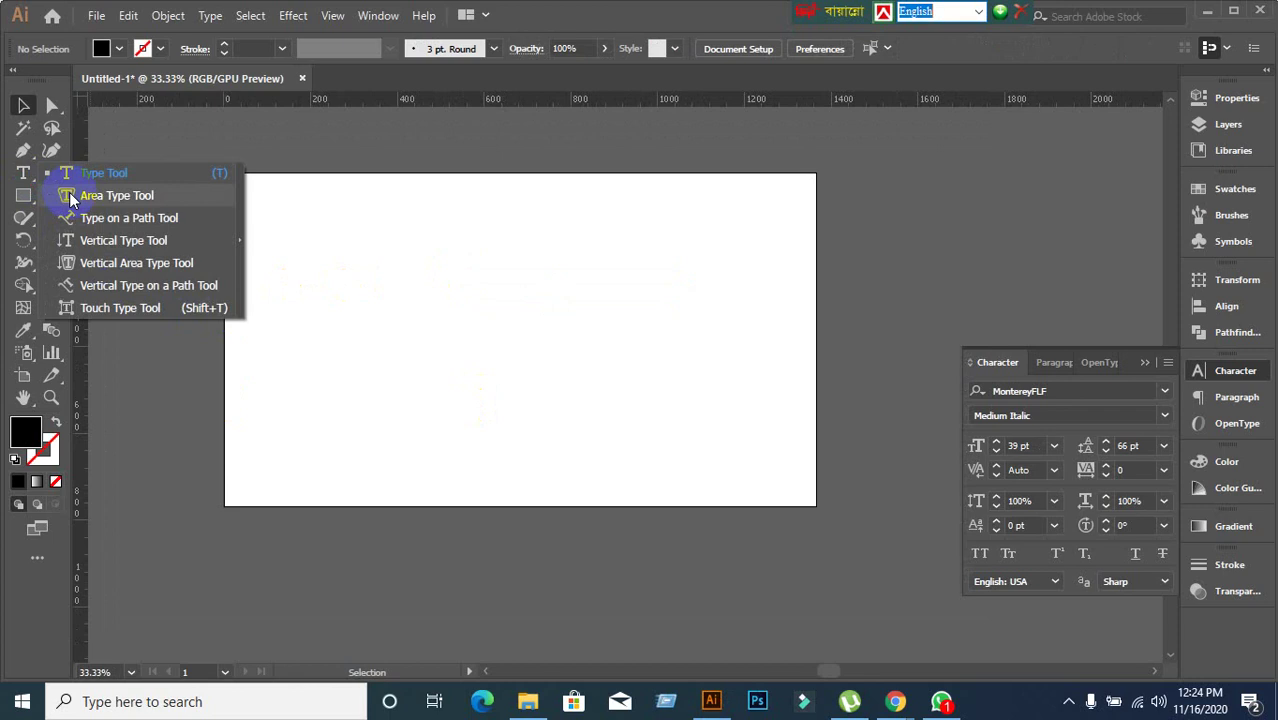
{"action": "left_click", "coordinate": [603, 7]}
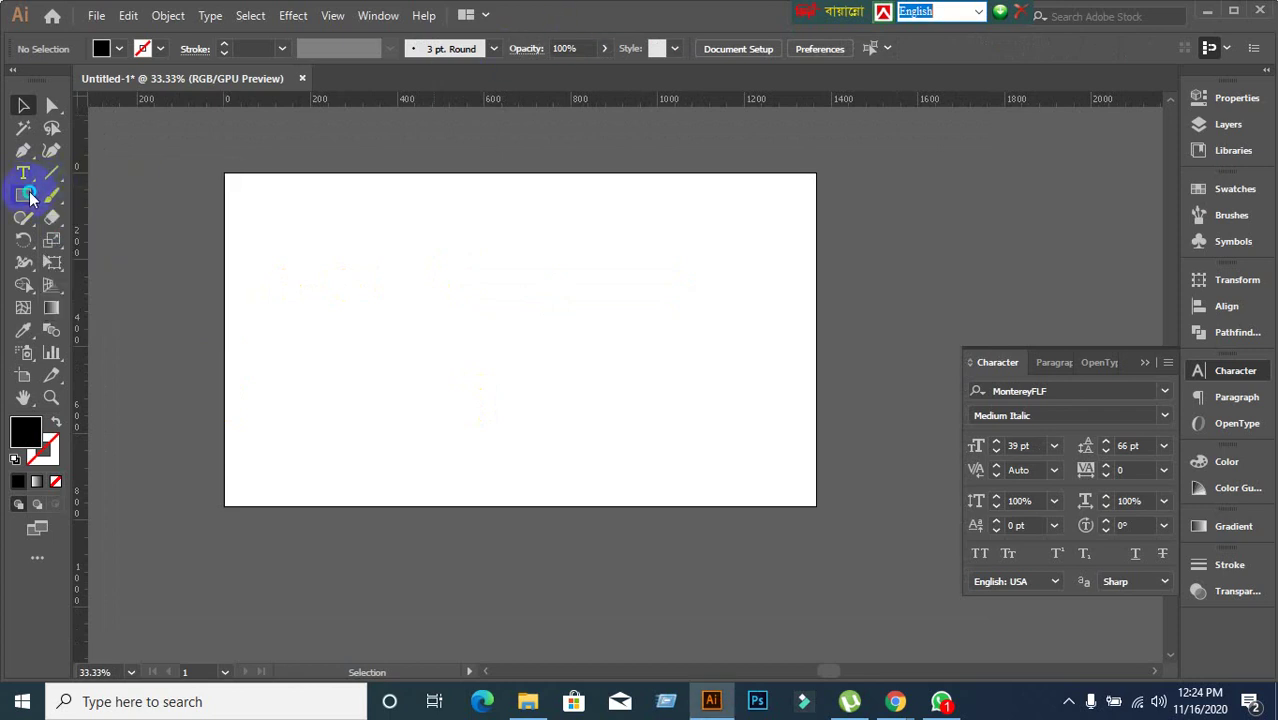
Draw a large black-filled circle with the Ellipse Tool and move it up and left.
{"action": "left_click_drag", "start_coordinate": [29, 196], "coordinate": [108, 244]}
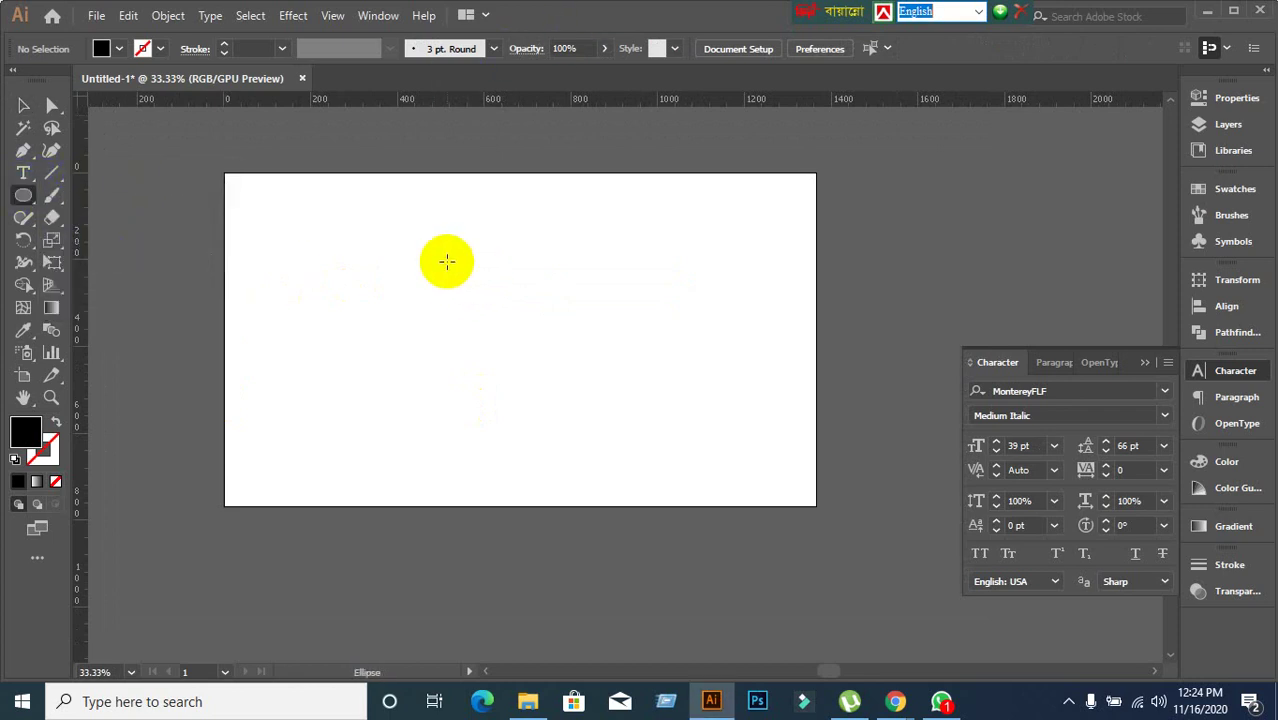
{"action": "left_click_drag", "start_coordinate": [446, 261], "coordinate": [674, 436]}
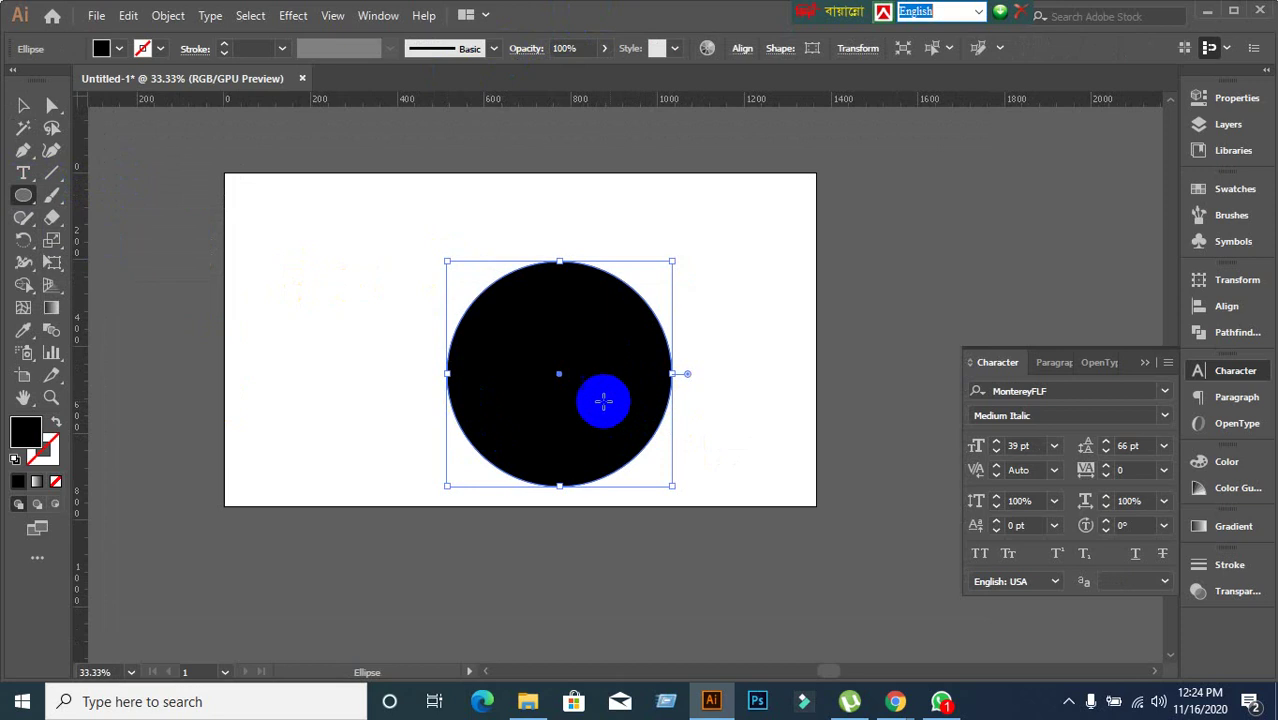
{"action": "left_click", "coordinate": [27, 108]}
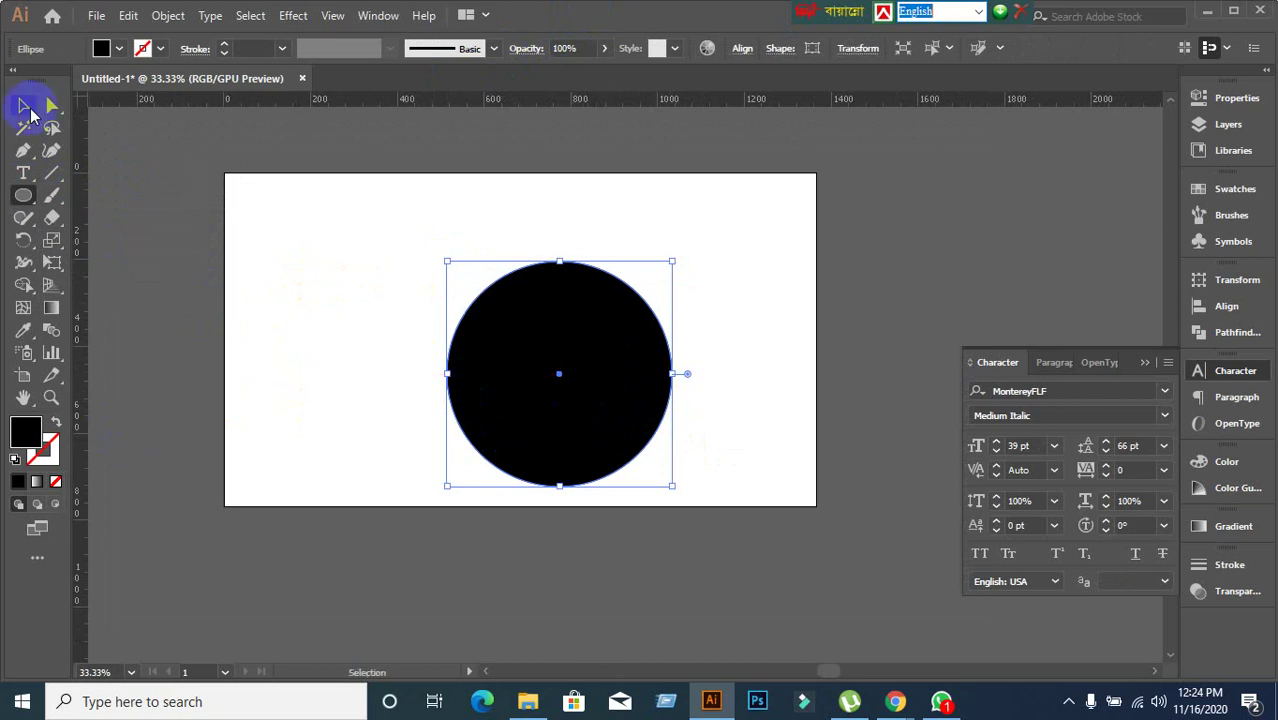
{"action": "left_click_drag", "start_coordinate": [542, 420], "coordinate": [452, 368]}
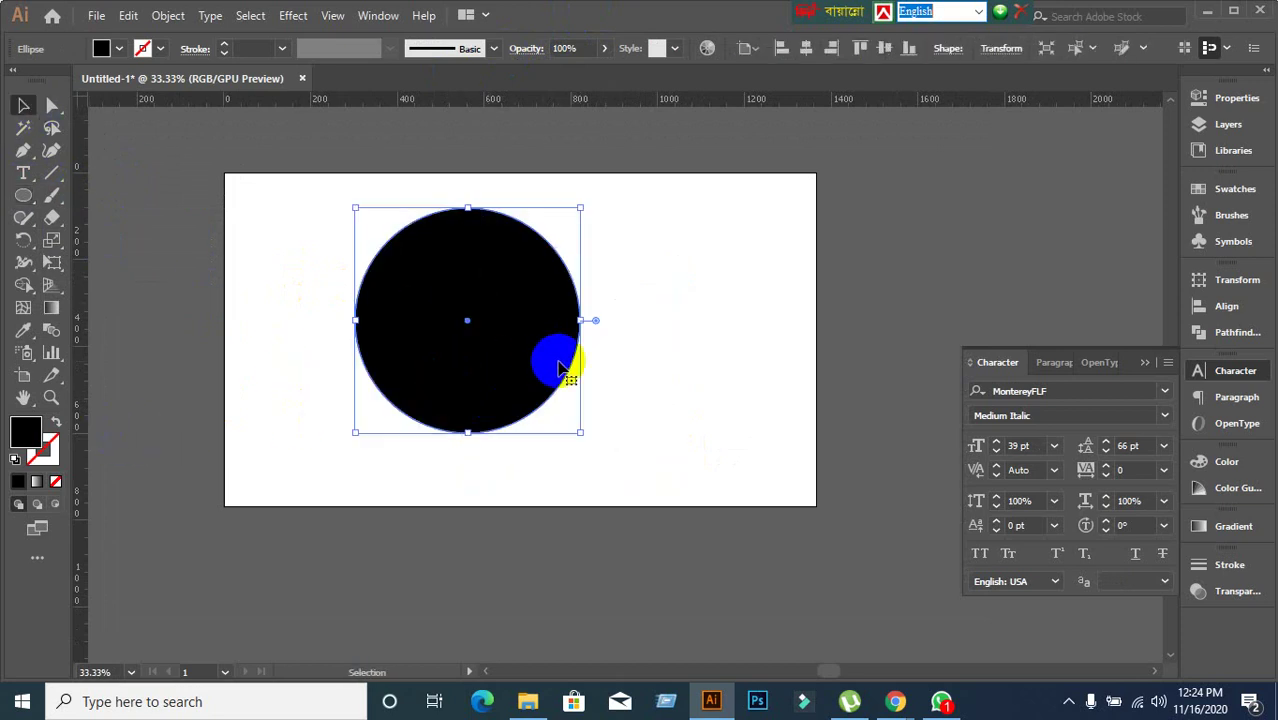
Fill the circle with Lorem ipsum placeholder area text.
{"action": "left_click", "coordinate": [25, 175]}
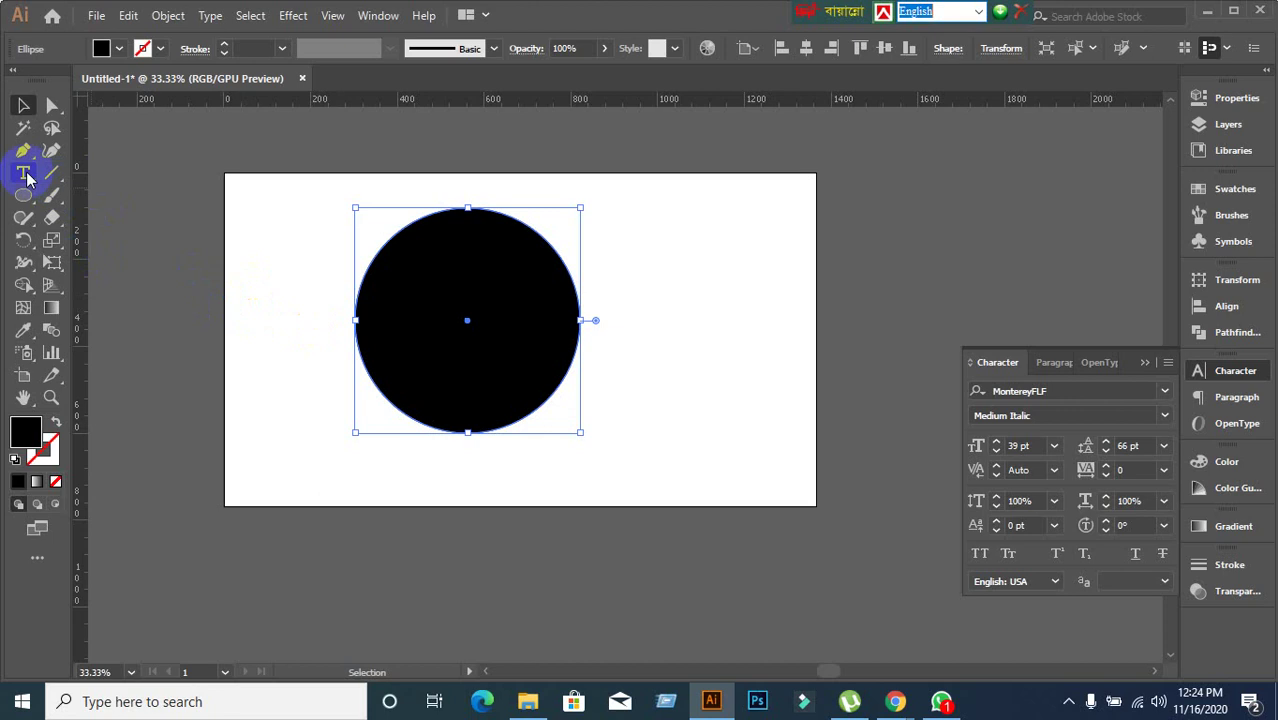
{"action": "left_click", "coordinate": [90, 195]}
{"action": "left_click", "coordinate": [429, 249]}
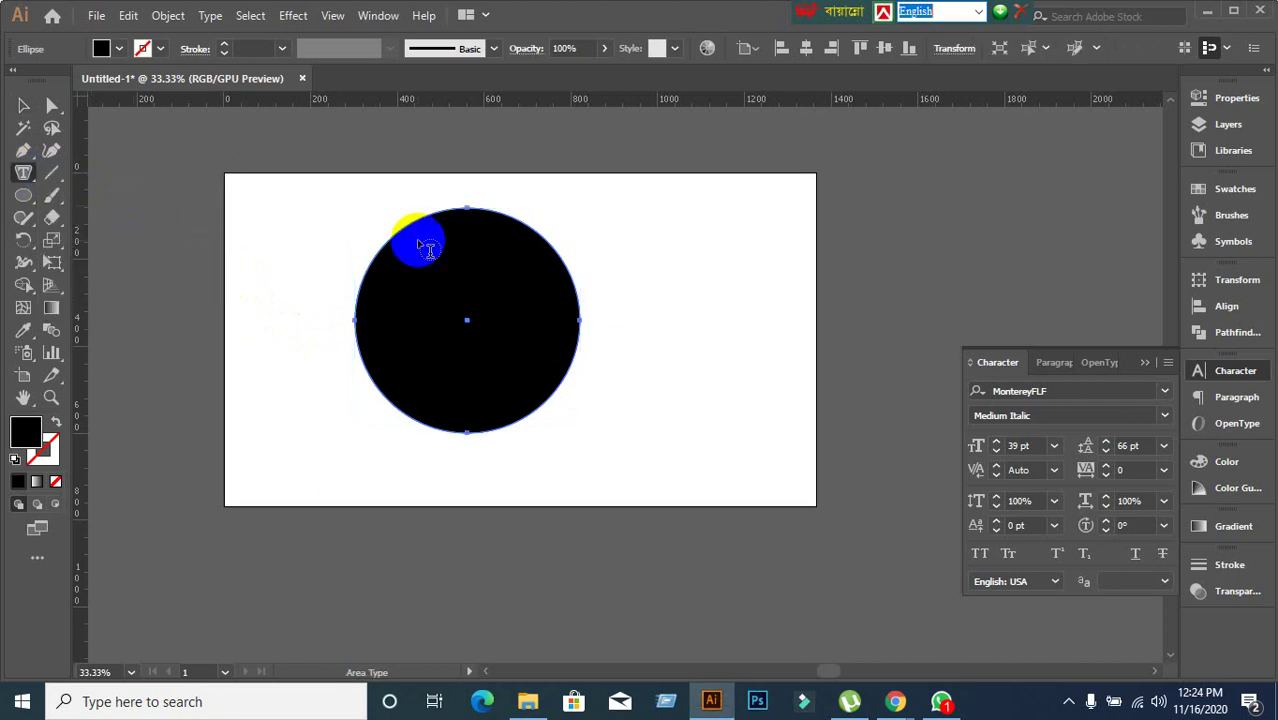
{"action": "left_click_drag", "start_coordinate": [429, 249], "coordinate": [441, 223]}
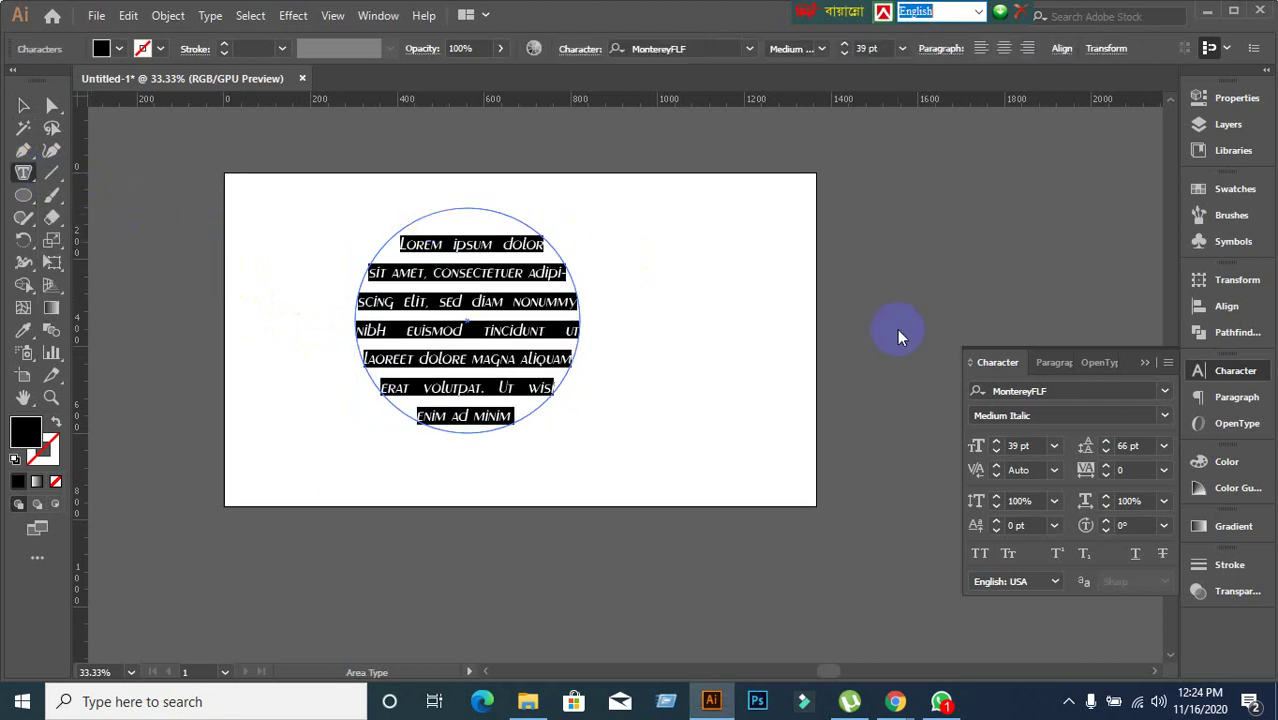
Set the circle text's font to Lato Thin, then change the weight to Bold.
{"action": "left_click", "coordinate": [1077, 391]}
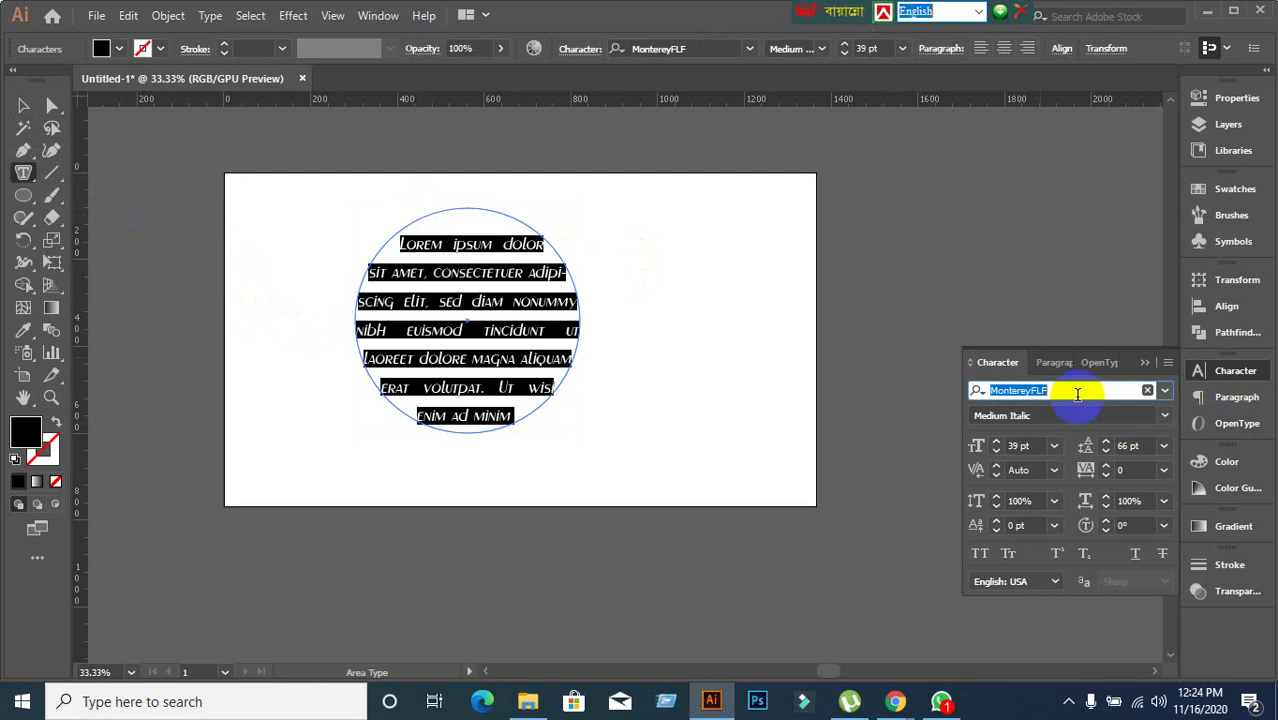
{"action": "type", "text": "Lato"}
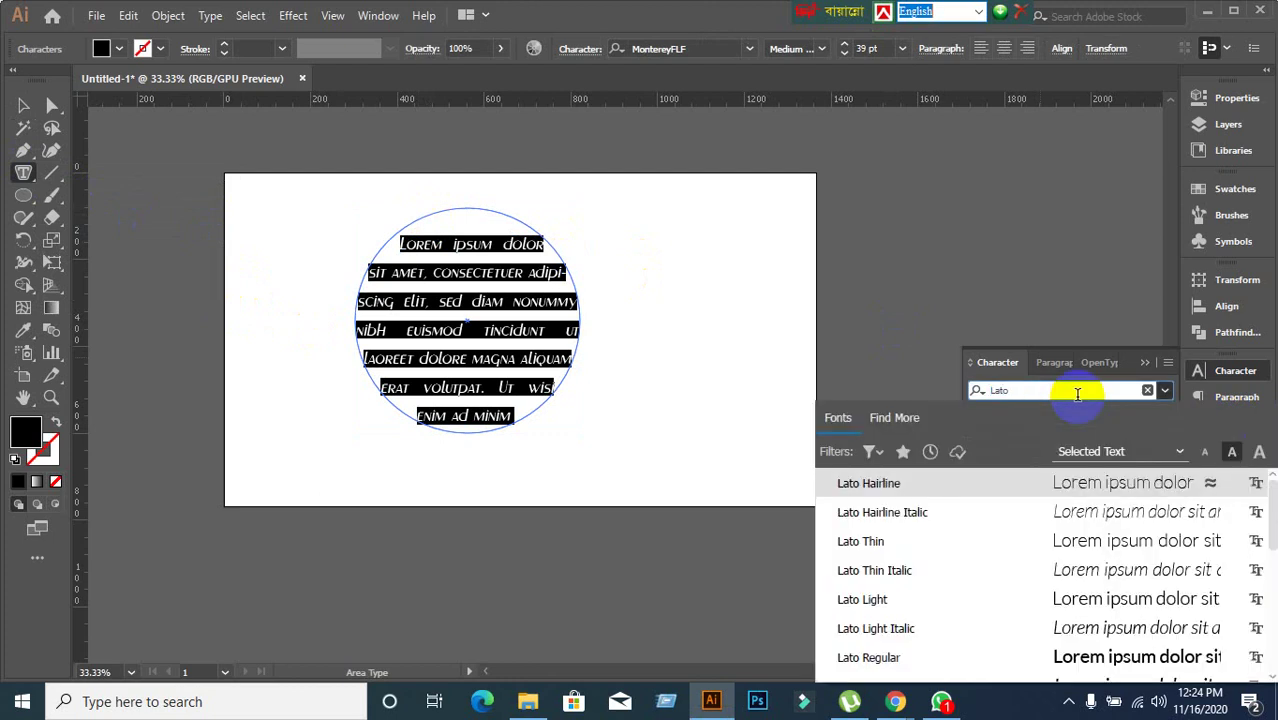
{"action": "left_click", "coordinate": [868, 544]}
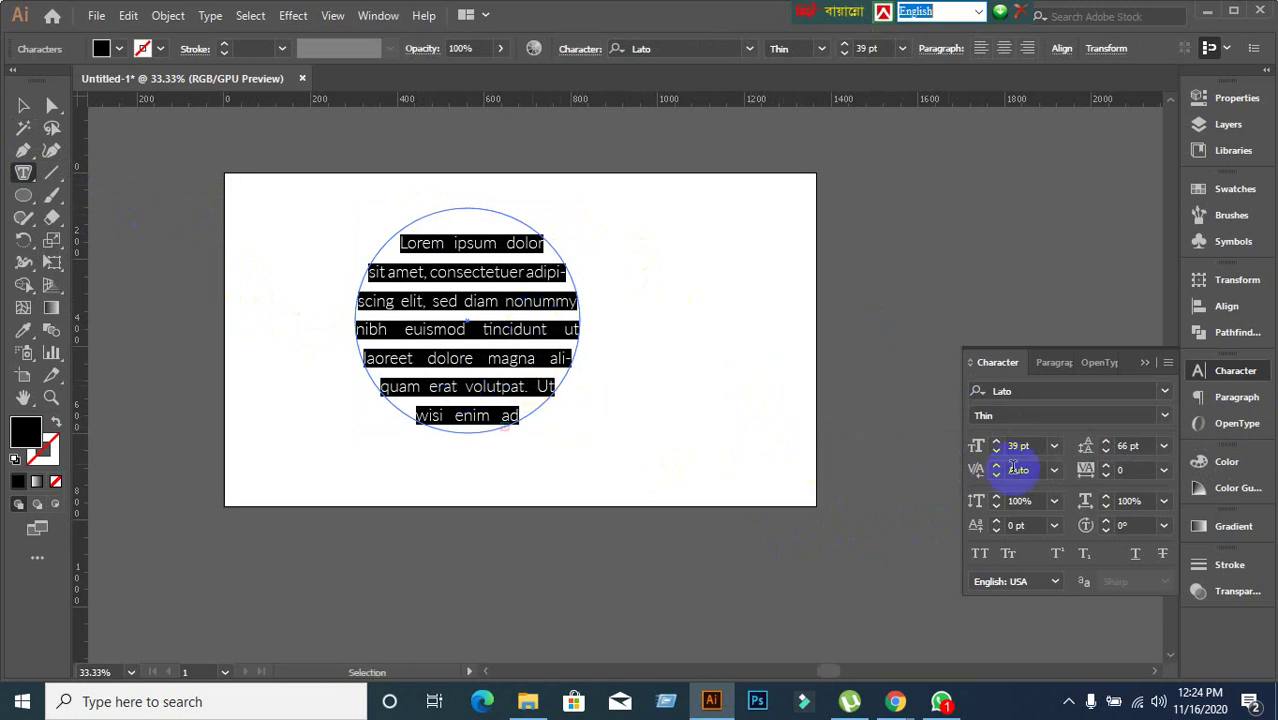
{"action": "left_click", "coordinate": [1102, 420]}
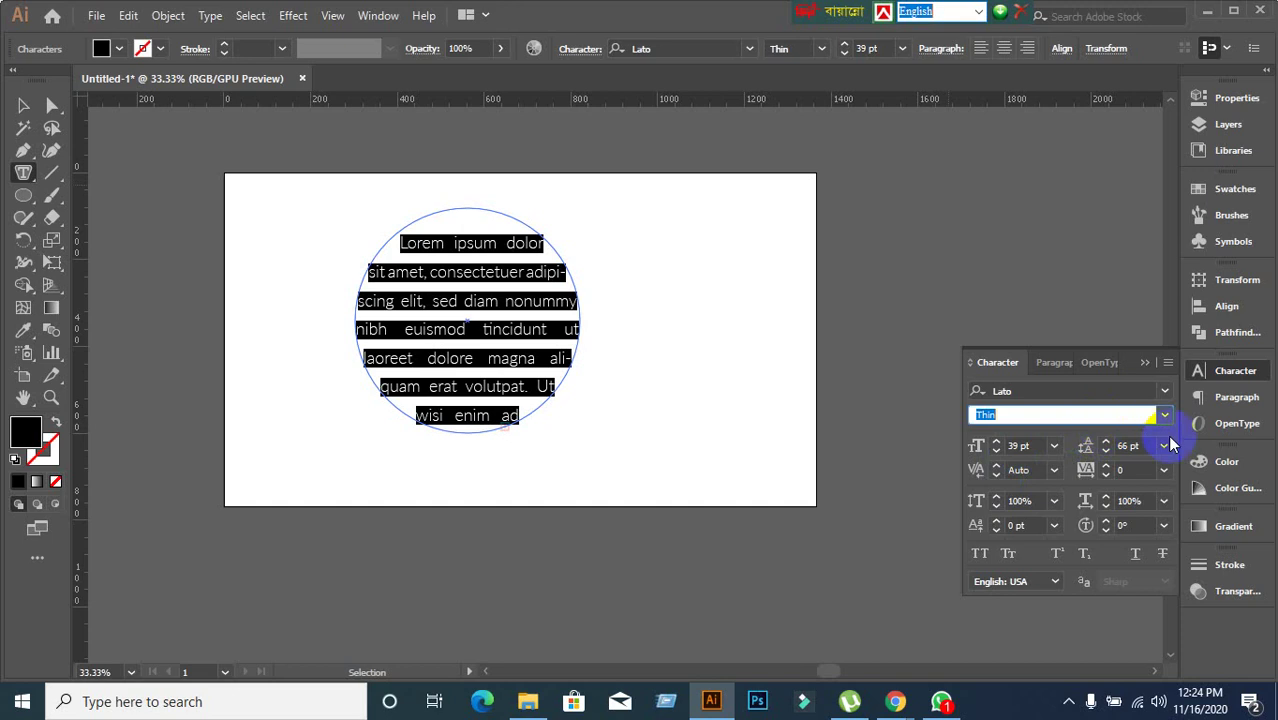
{"action": "left_click", "coordinate": [23, 105]}
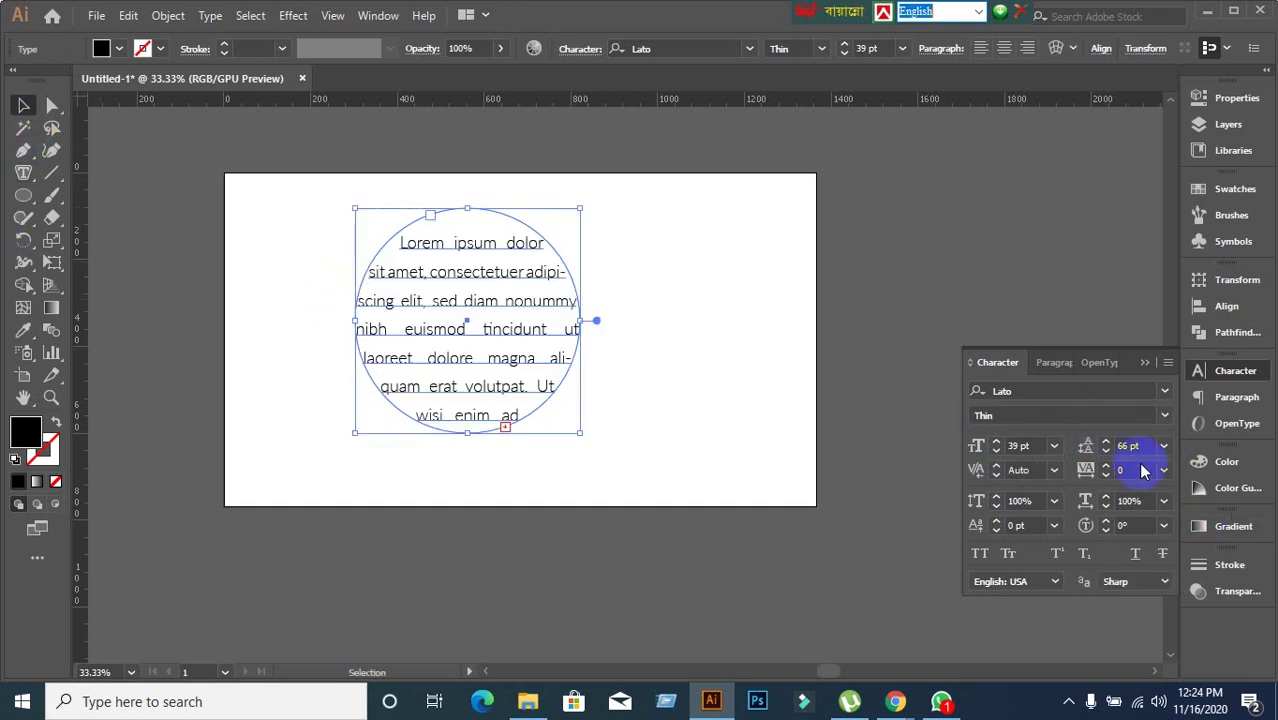
{"action": "left_click", "coordinate": [1166, 418]}
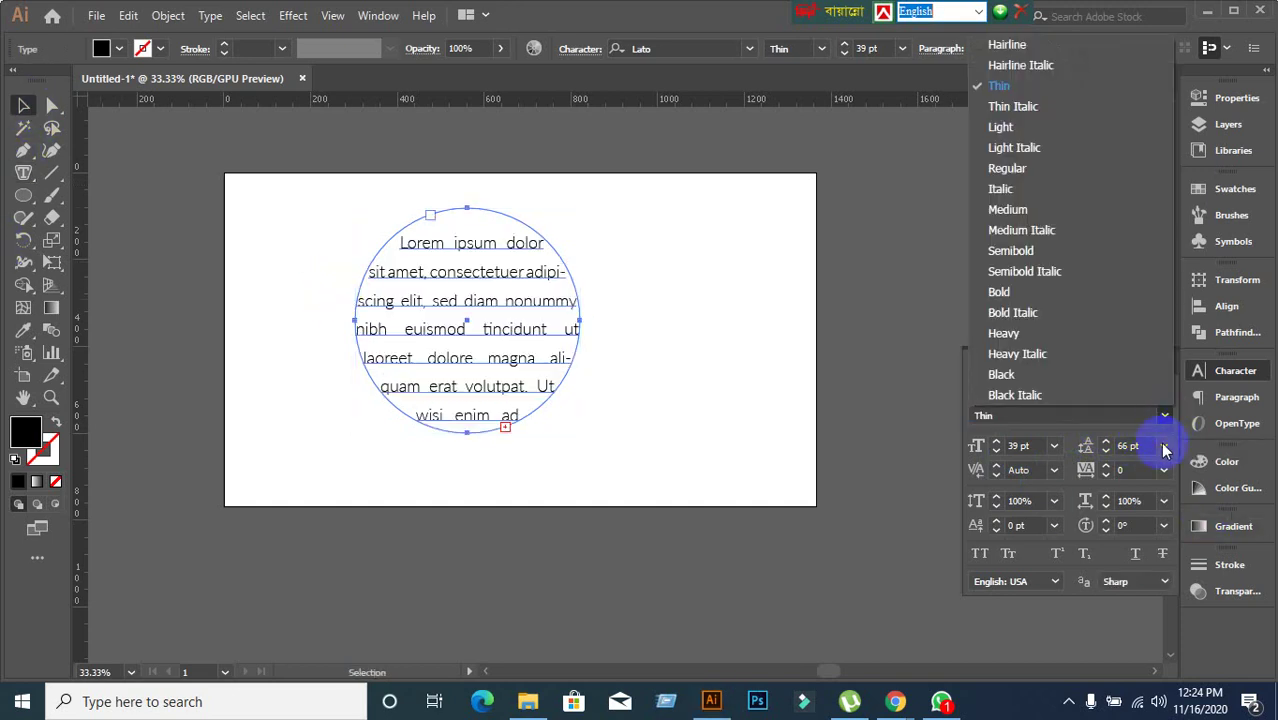
{"action": "left_click", "coordinate": [1000, 292]}
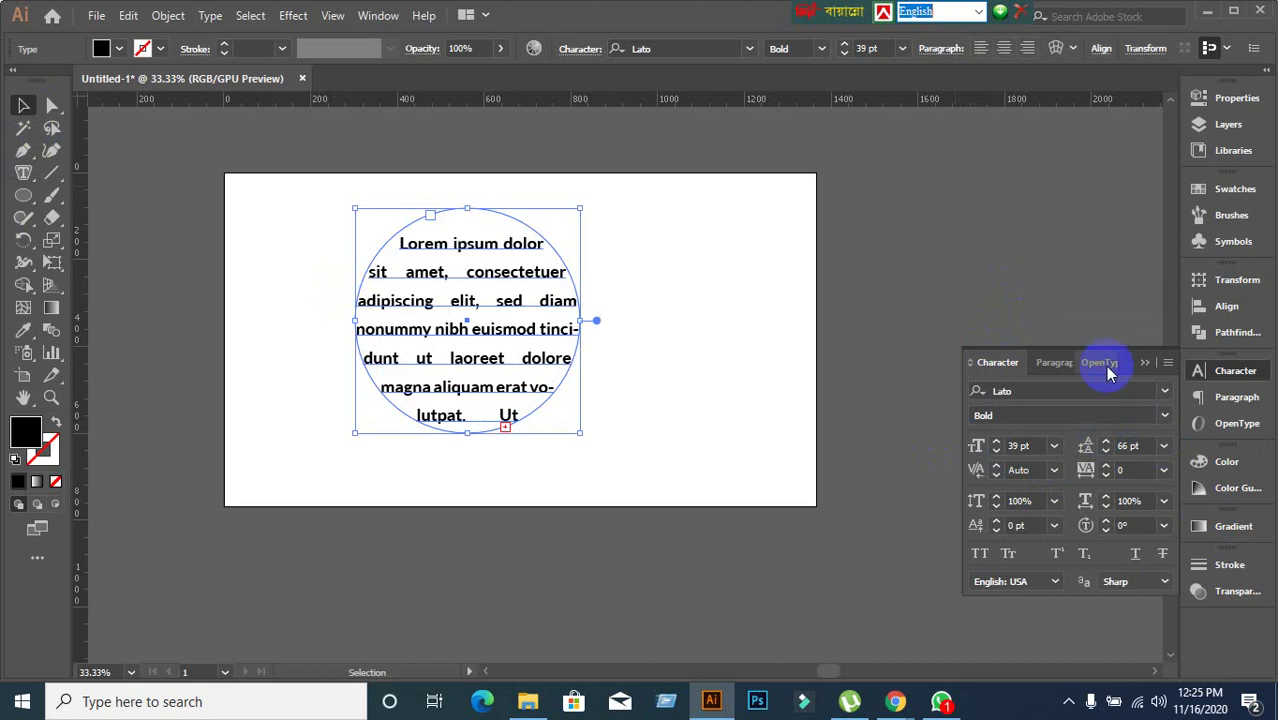
Try centre, left, right and the justify alignment options on the circle text.
{"action": "left_click", "coordinate": [1060, 372]}
{"action": "left_click", "coordinate": [1008, 392]}
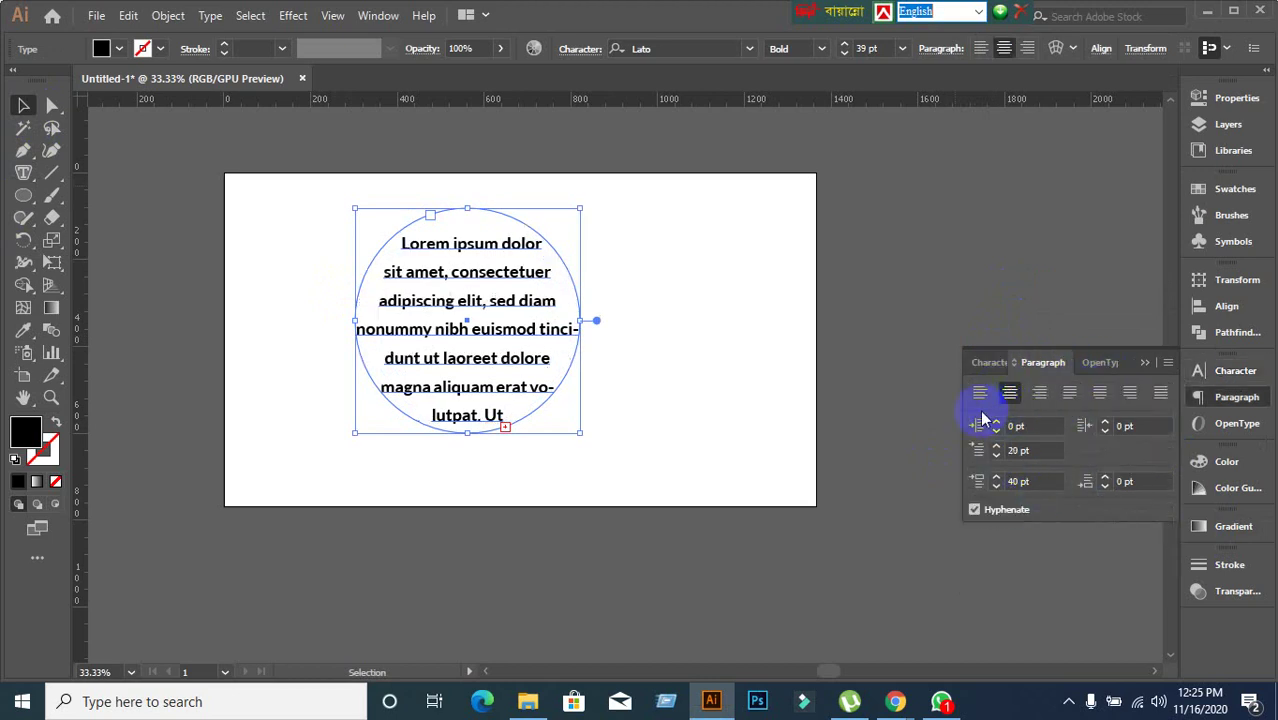
{"action": "left_click", "coordinate": [979, 397]}
{"action": "left_click", "coordinate": [1039, 392]}
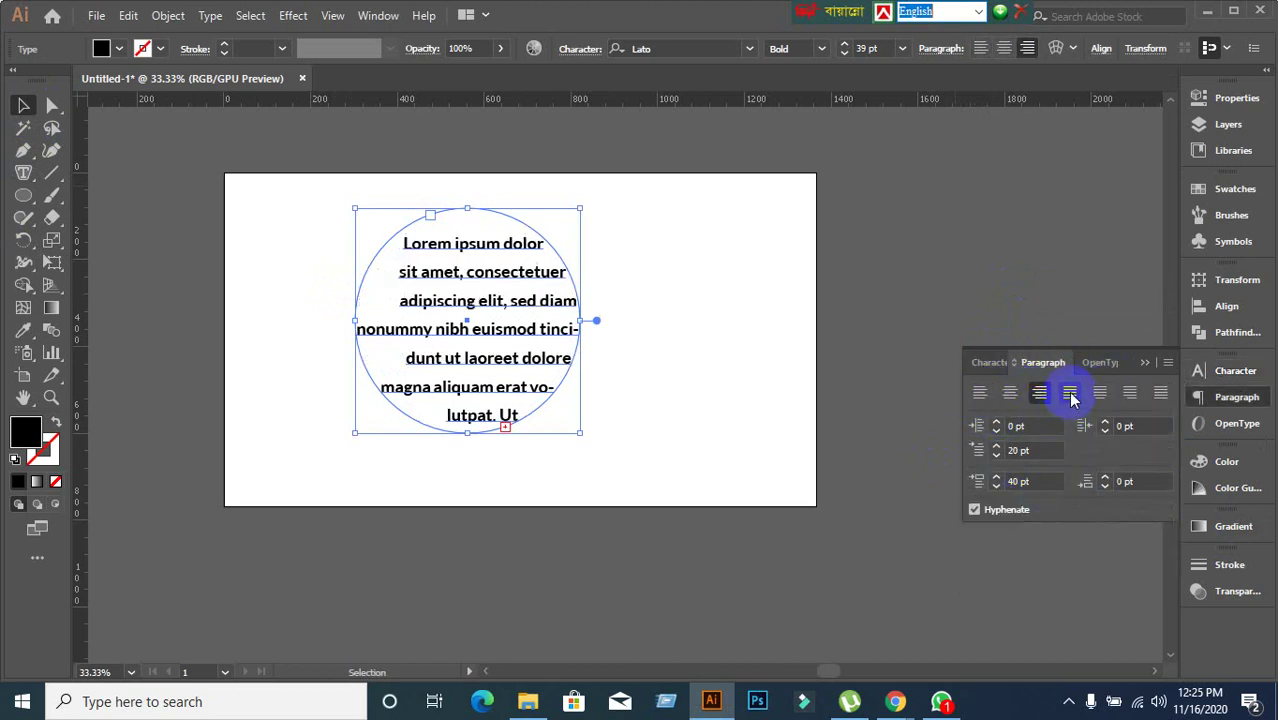
{"action": "left_click", "coordinate": [1068, 394]}
{"action": "left_click", "coordinate": [1100, 394]}
{"action": "left_click", "coordinate": [1129, 394]}
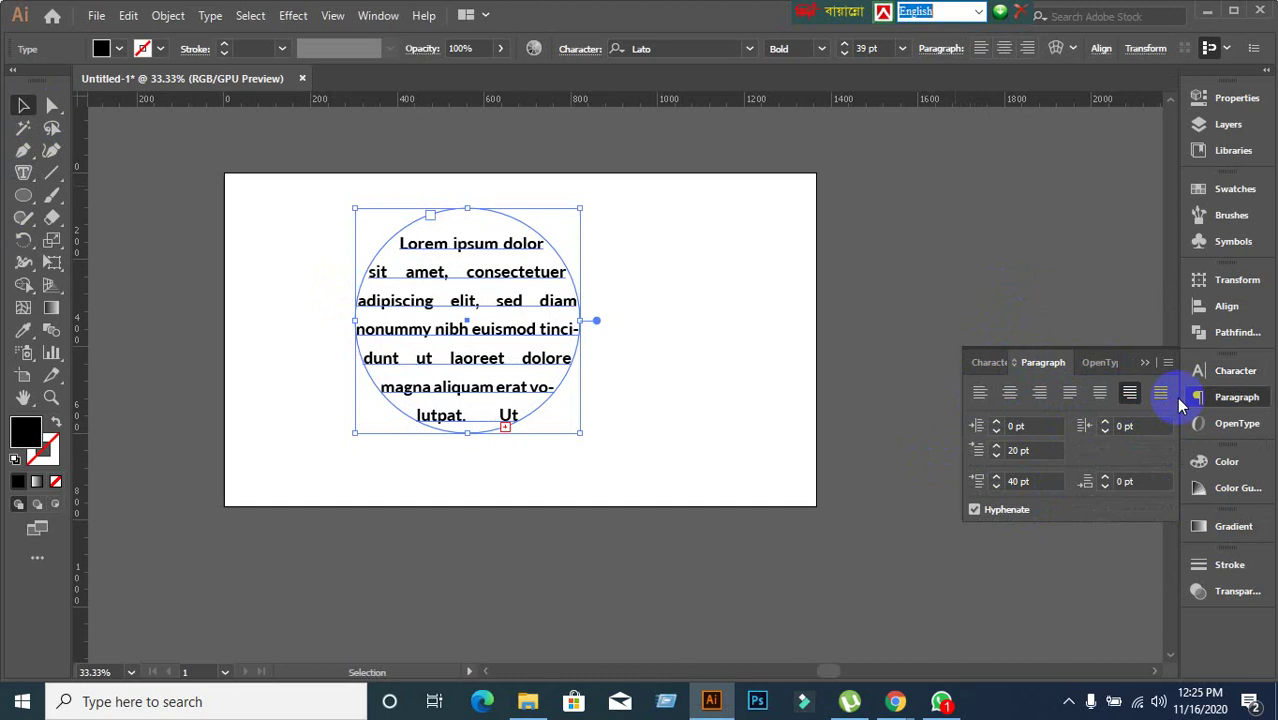
{"action": "left_click", "coordinate": [1160, 394]}
Settle on centred alignment and move the circle text off the artboard, upper right.
{"action": "left_click", "coordinate": [1010, 393]}
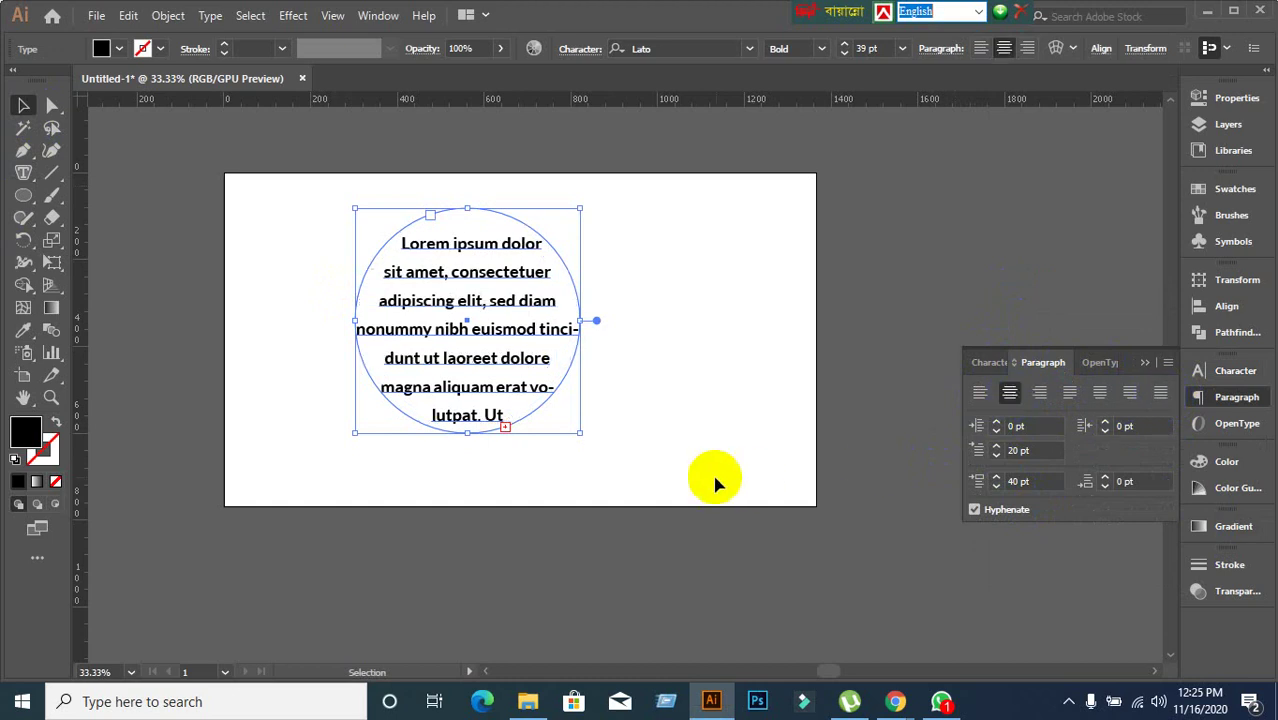
{"action": "left_click", "coordinate": [979, 392]}
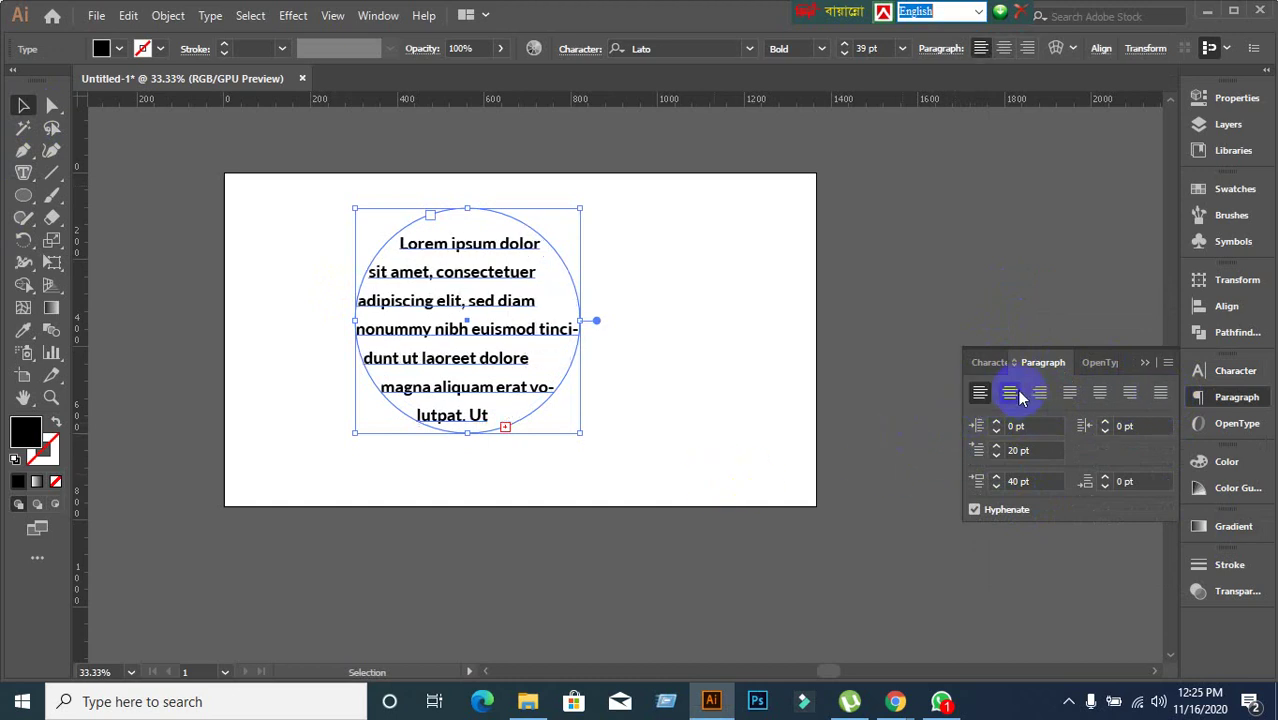
{"action": "left_click", "coordinate": [1010, 392]}
{"action": "left_click", "coordinate": [722, 418]}
{"action": "left_click_drag", "start_coordinate": [441, 329], "coordinate": [883, 236]}
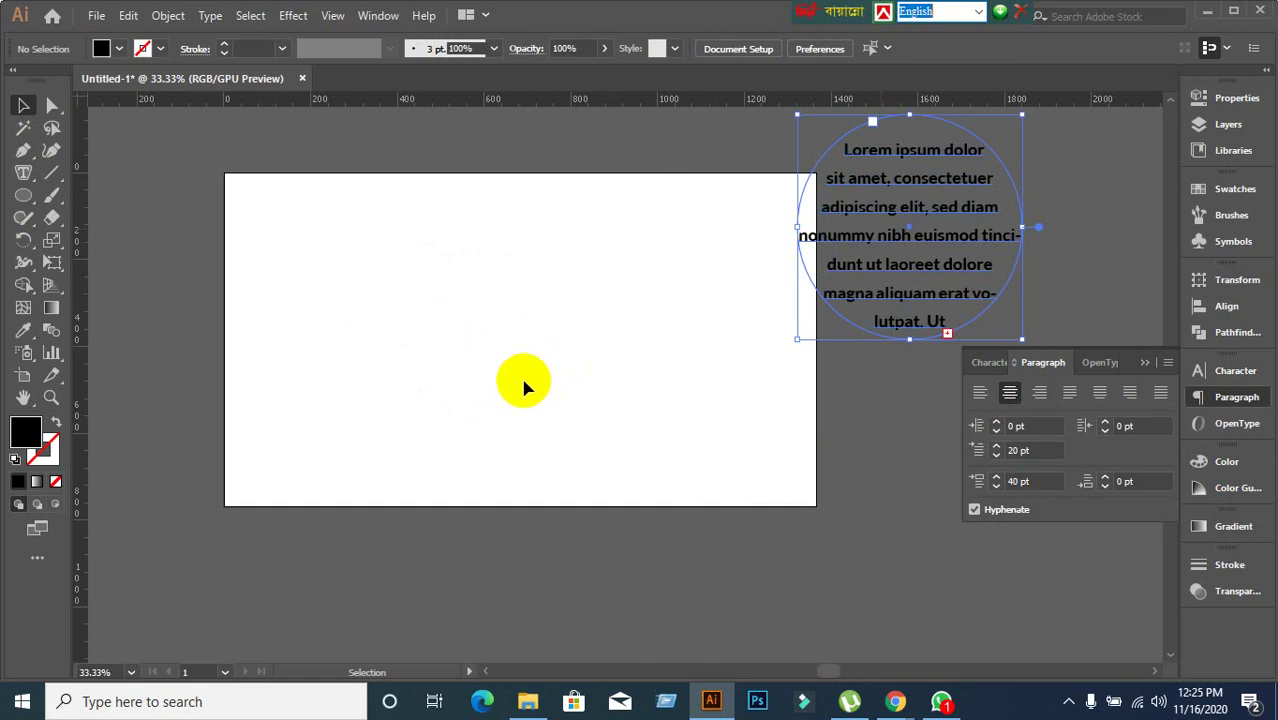
Draw a hexagon on the left of the artboard and swap its fill to an outline.
{"action": "left_click", "coordinate": [165, 238]}
{"action": "left_click", "coordinate": [23, 196]}
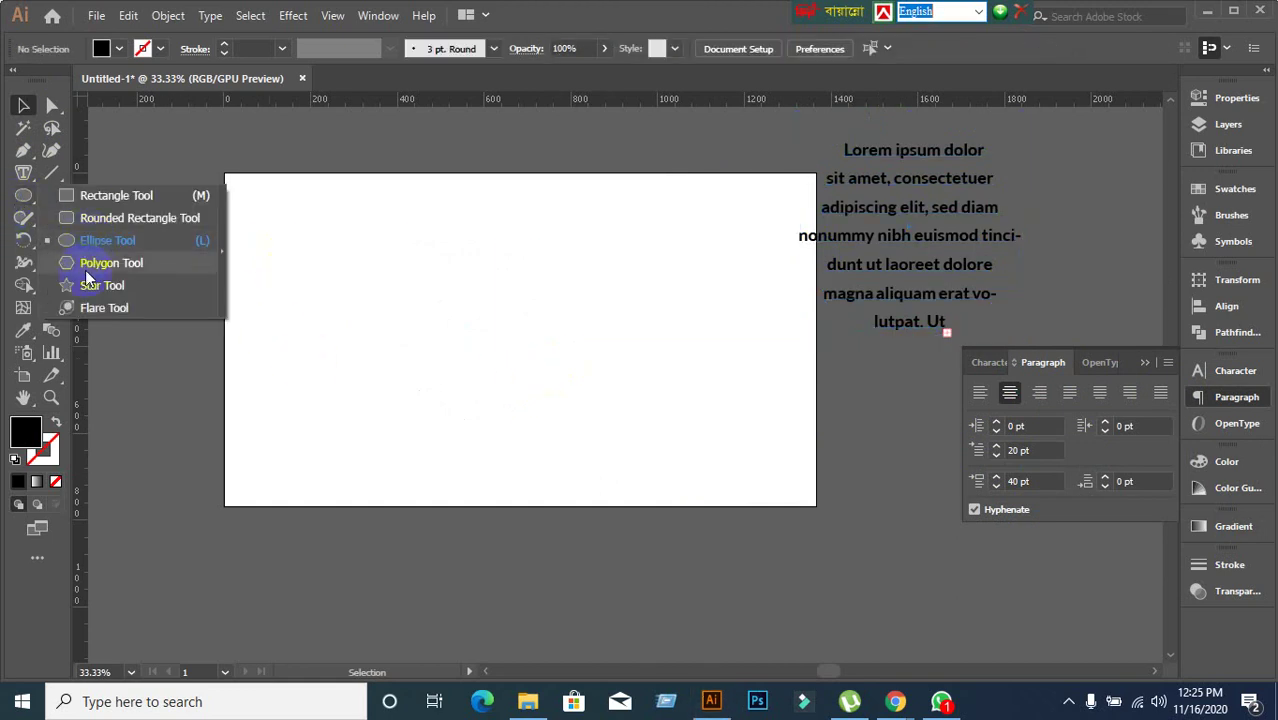
{"action": "left_click", "coordinate": [86, 265]}
{"action": "left_click_drag", "start_coordinate": [337, 245], "coordinate": [510, 406]}
{"action": "left_click", "coordinate": [23, 105]}
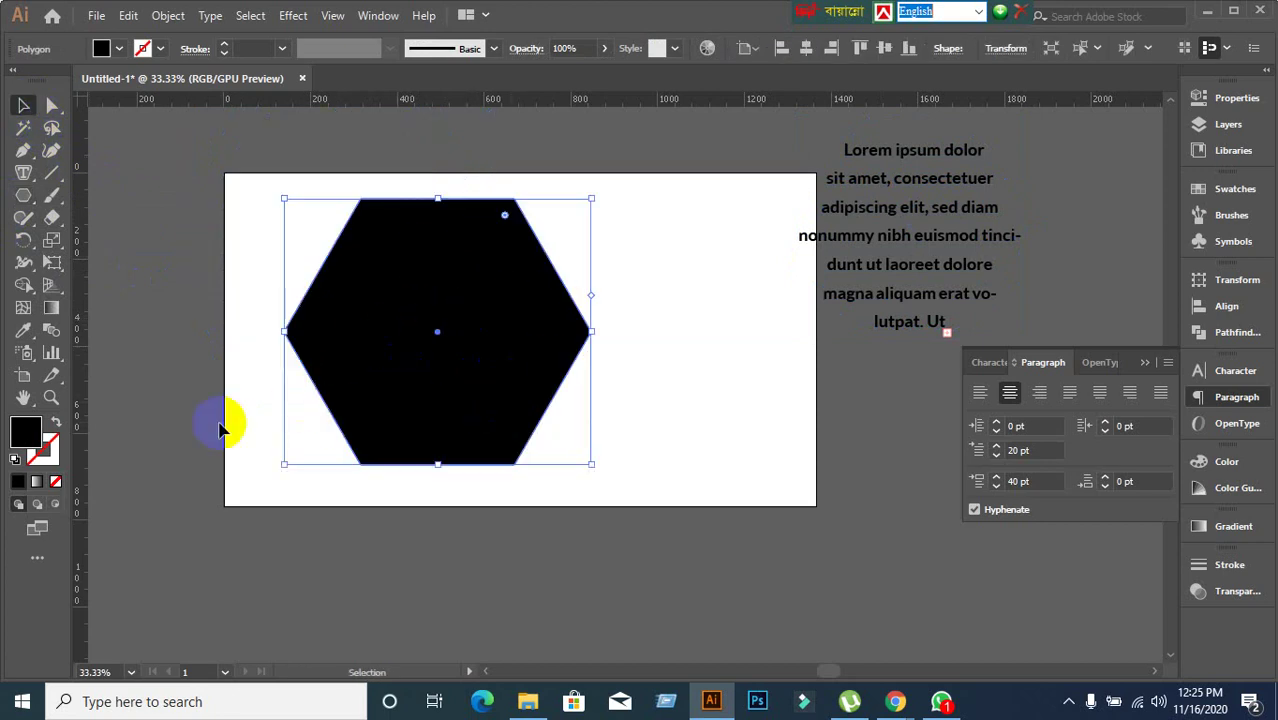
{"action": "left_click", "coordinate": [56, 421]}
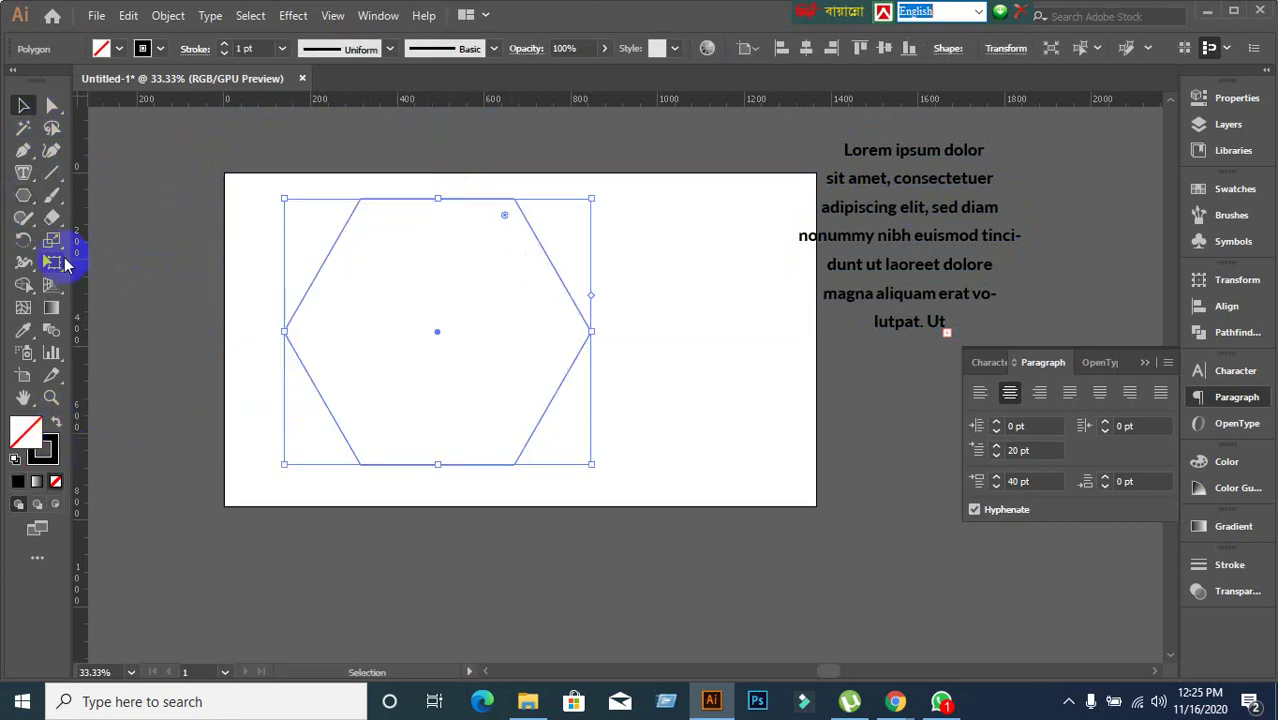
Fill the hexagon with placeholder area text.
{"action": "left_click", "coordinate": [34, 176]}
{"action": "left_click", "coordinate": [408, 200]}
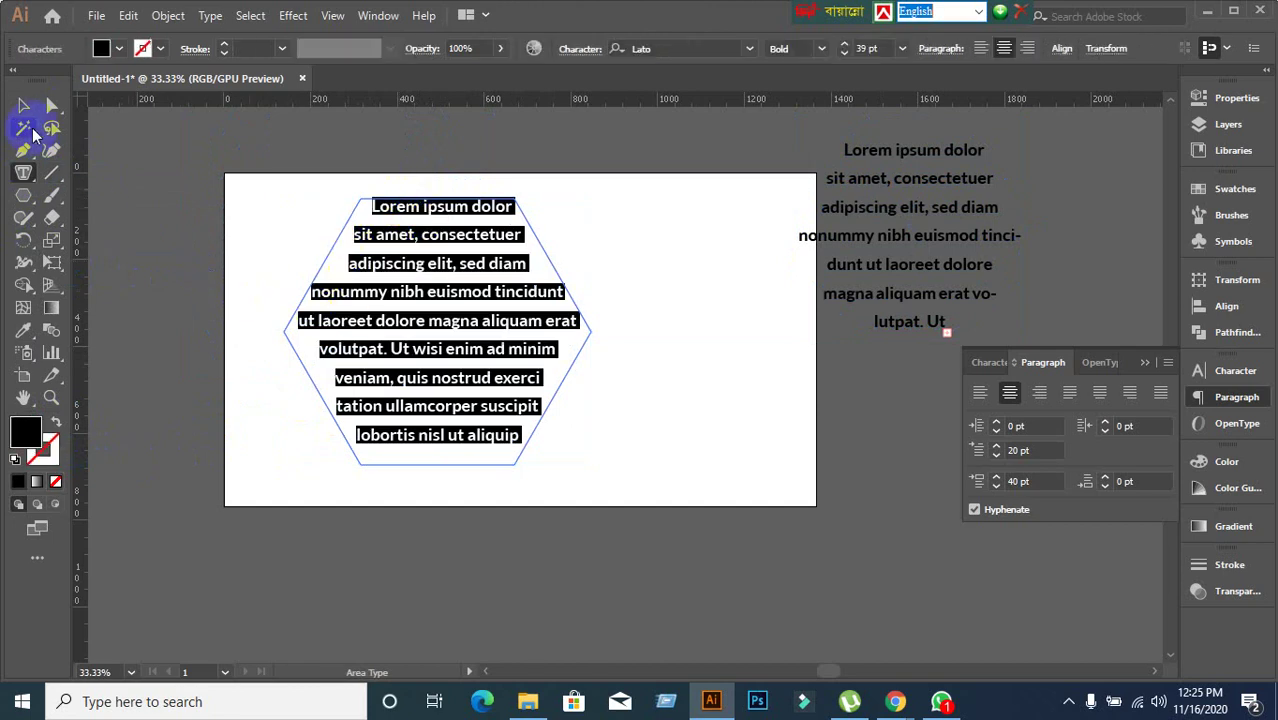
{"action": "left_click", "coordinate": [23, 106]}
{"action": "left_click", "coordinate": [322, 476]}
Move the hexagon text off the artboard to the lower right.
{"action": "scroll", "coordinate": [513, 513], "scroll_direction": "up", "scroll_amount": 1}
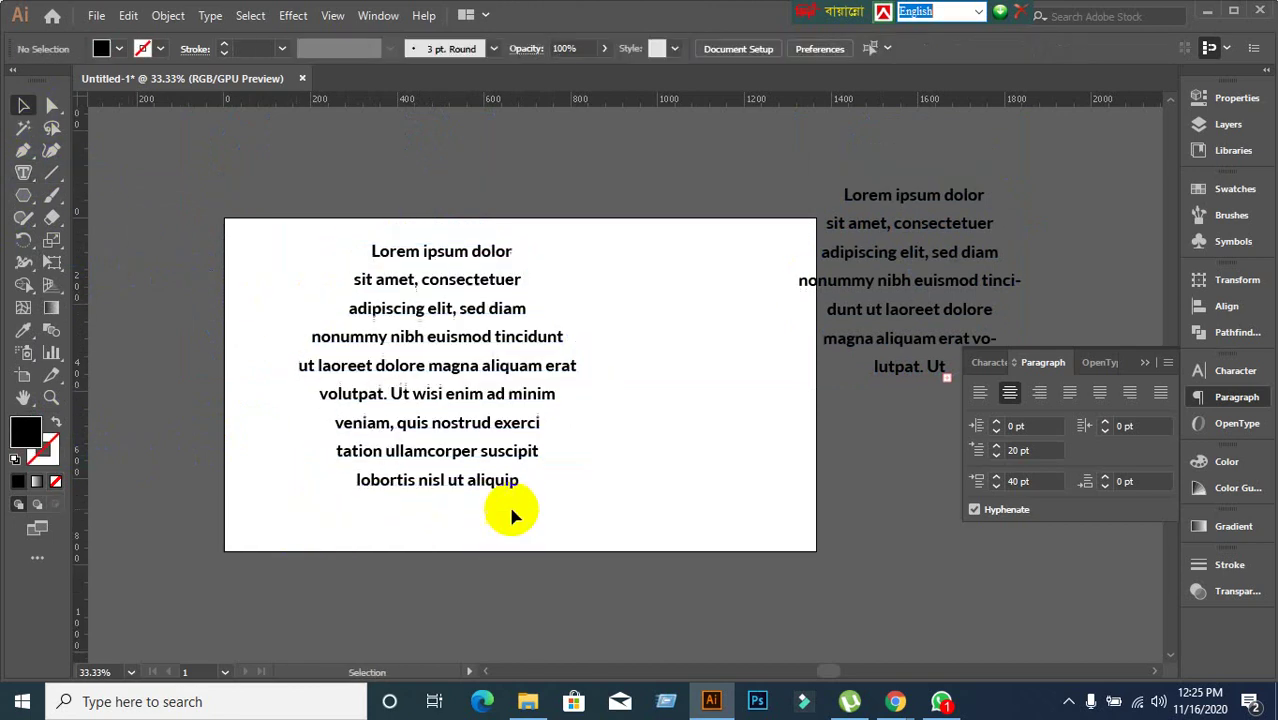
{"action": "scroll", "coordinate": [465, 465], "scroll_direction": "up", "scroll_amount": 2}
{"action": "left_click_drag", "start_coordinate": [465, 465], "coordinate": [581, 403]}
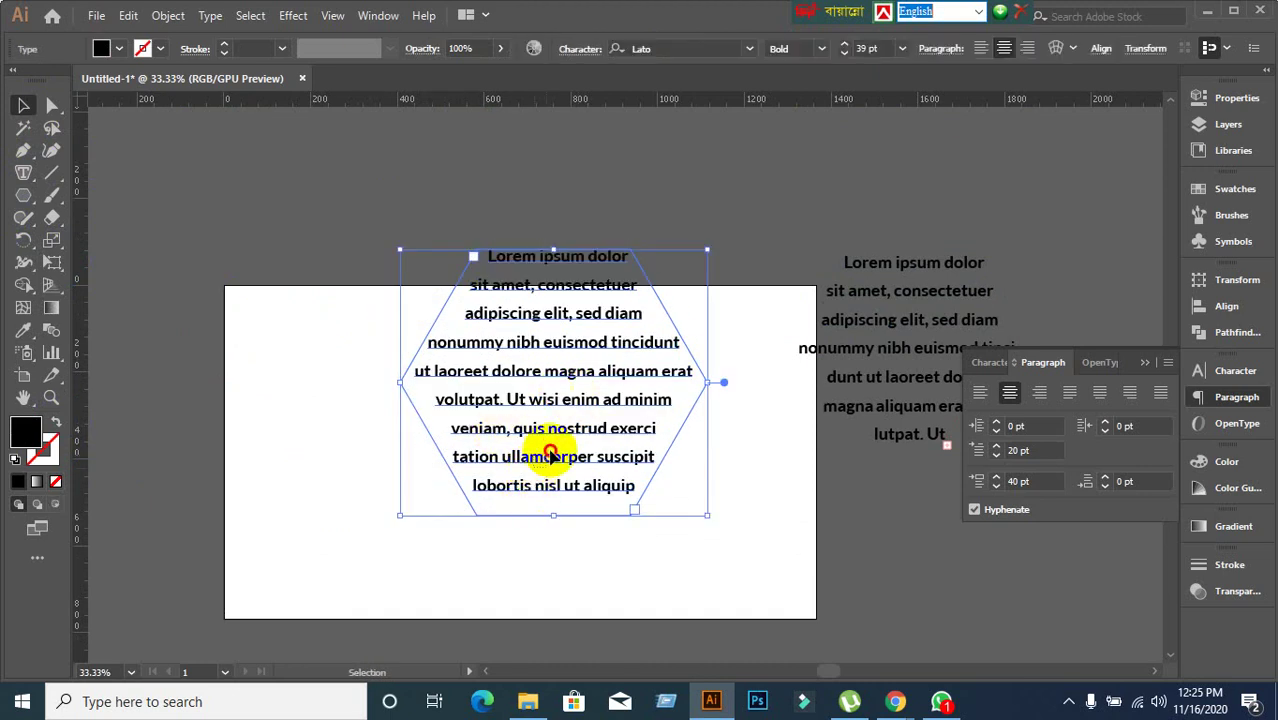
{"action": "left_click", "coordinate": [281, 398]}
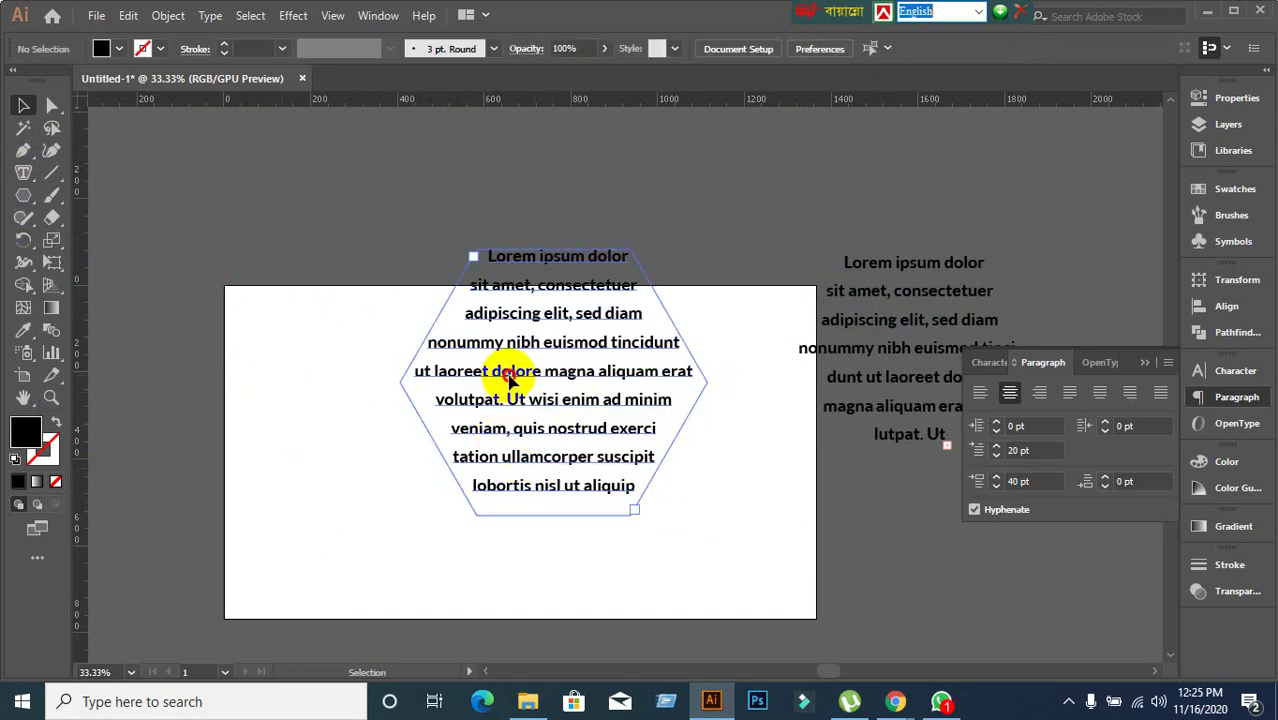
{"action": "left_click", "coordinate": [516, 373]}
{"action": "left_click", "coordinate": [346, 236]}
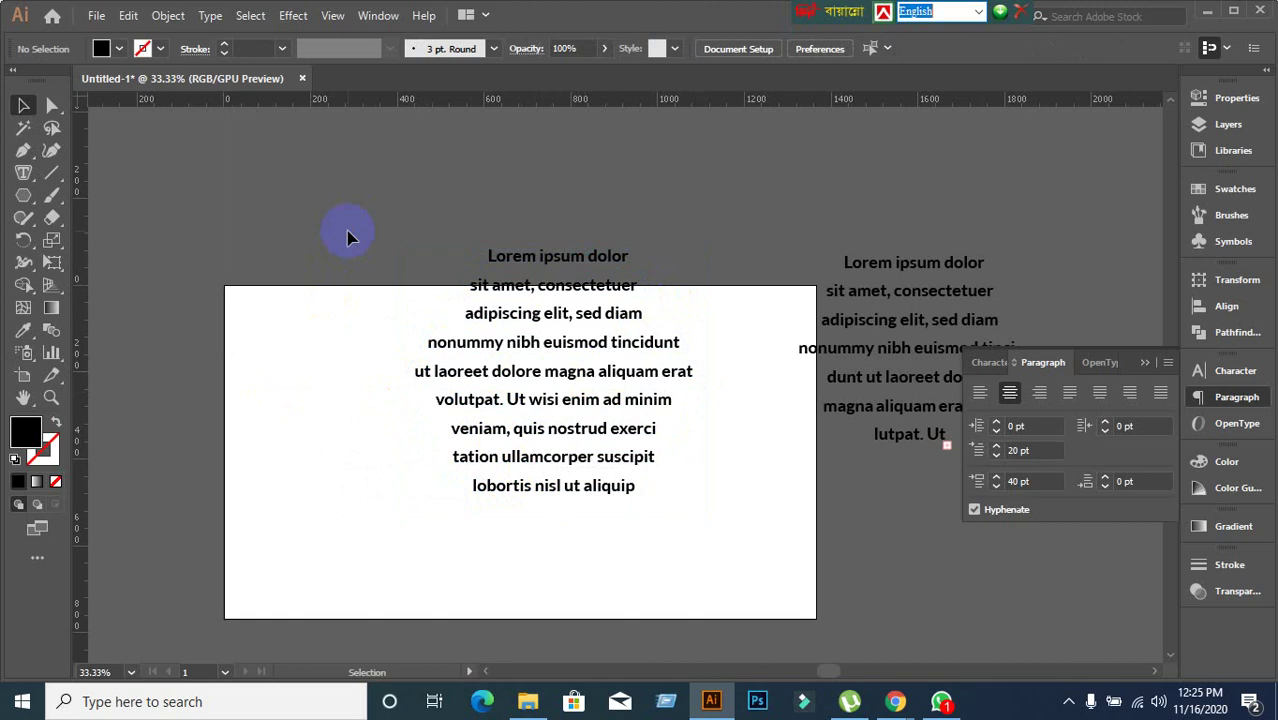
{"action": "left_click_drag", "start_coordinate": [525, 258], "coordinate": [943, 484]}
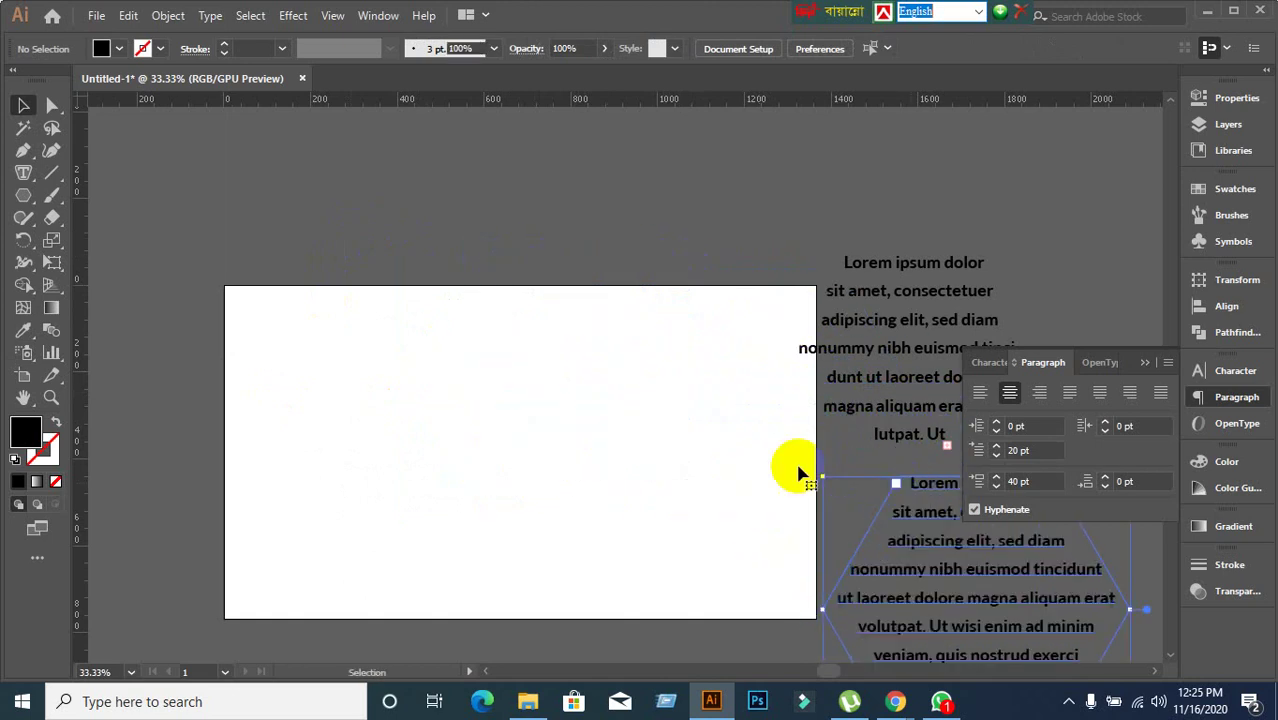
{"action": "left_click", "coordinate": [155, 307]}
{"action": "left_click", "coordinate": [23, 172]}
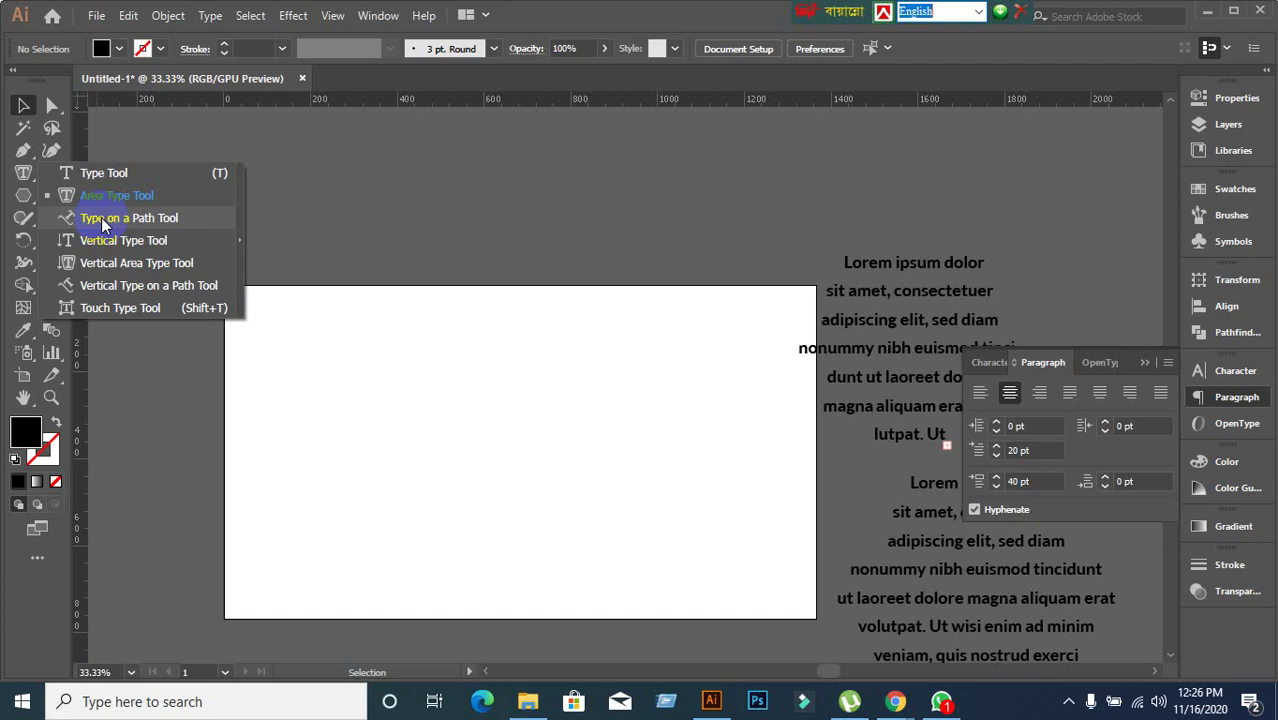
Draw a large black circle in the artboard's middle and nudge it up and left.
{"action": "left_click", "coordinate": [20, 196]}
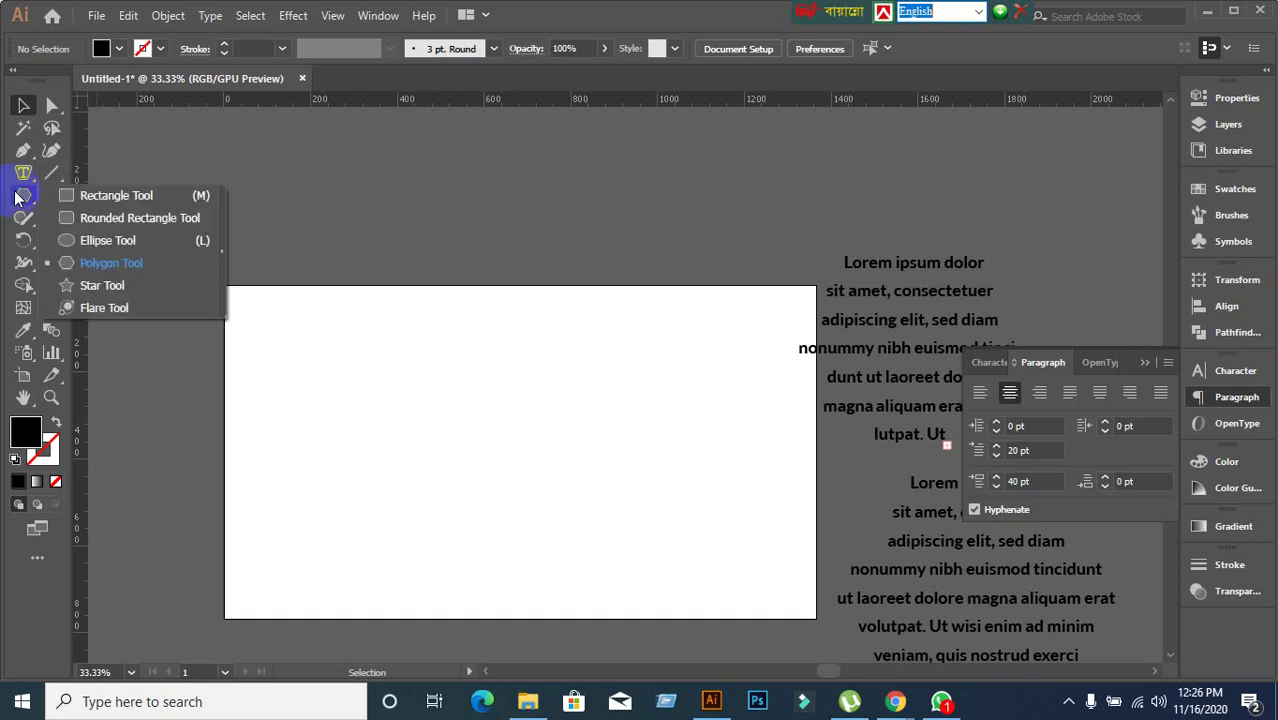
{"action": "left_click", "coordinate": [80, 240]}
{"action": "mouse_move", "coordinate": [428, 327]}
{"action": "left_mouse_down"}
{"action": "mouse_move", "coordinate": [688, 608]}
{"action": "mouse_move", "coordinate": [714, 612]}
{"action": "left_mouse_up"}
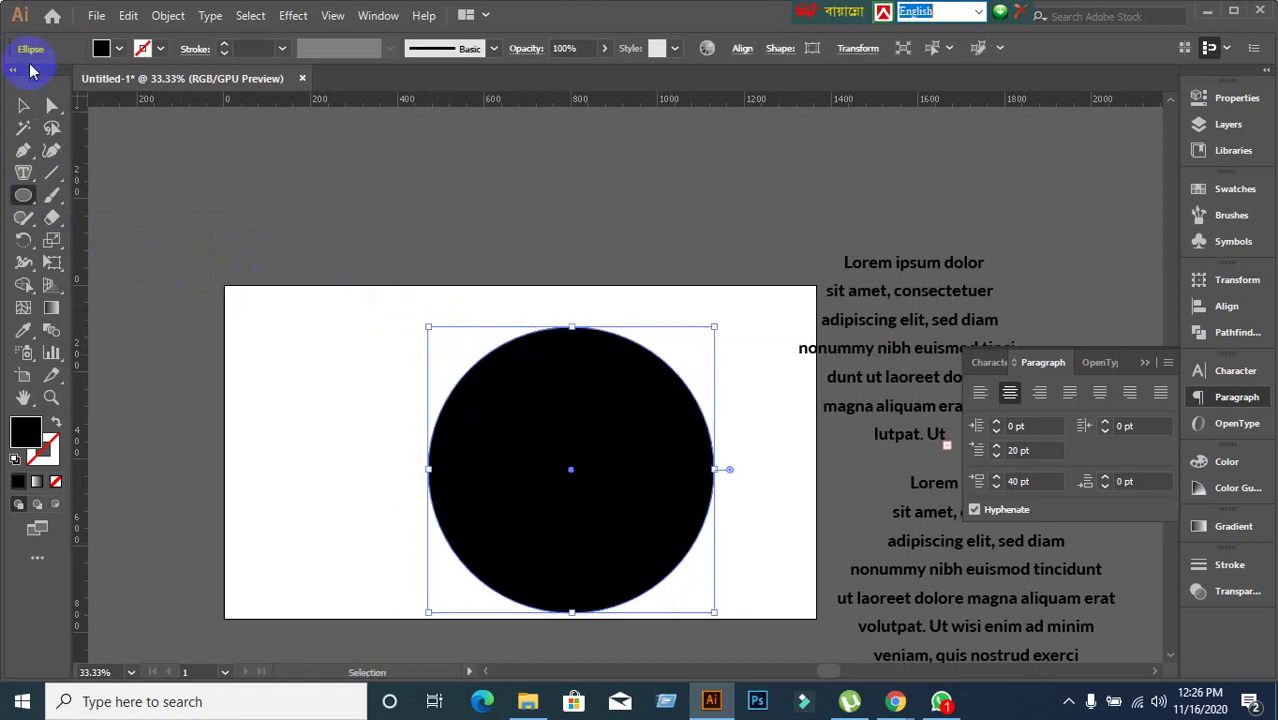
{"action": "left_click", "coordinate": [23, 105]}
{"action": "left_click_drag", "start_coordinate": [624, 573], "coordinate": [550, 546]}
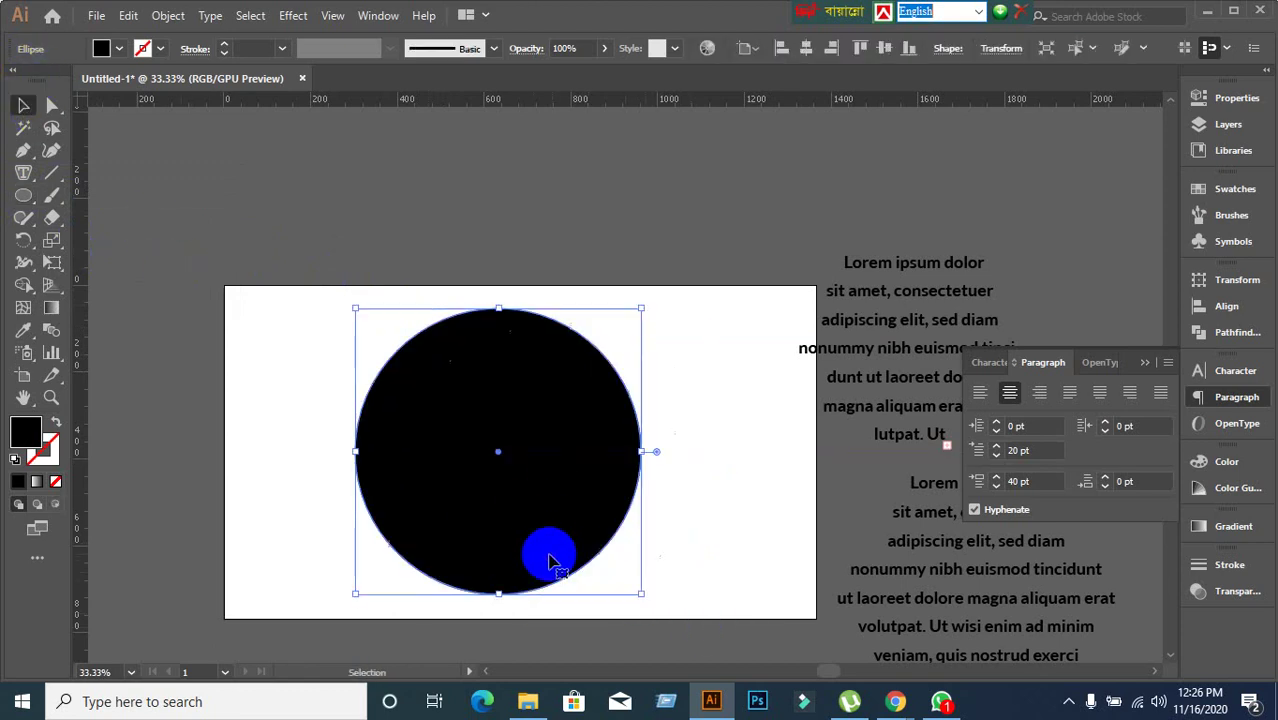
{"action": "scroll", "coordinate": [536, 530], "scroll_direction": "up", "scroll_amount": 1}
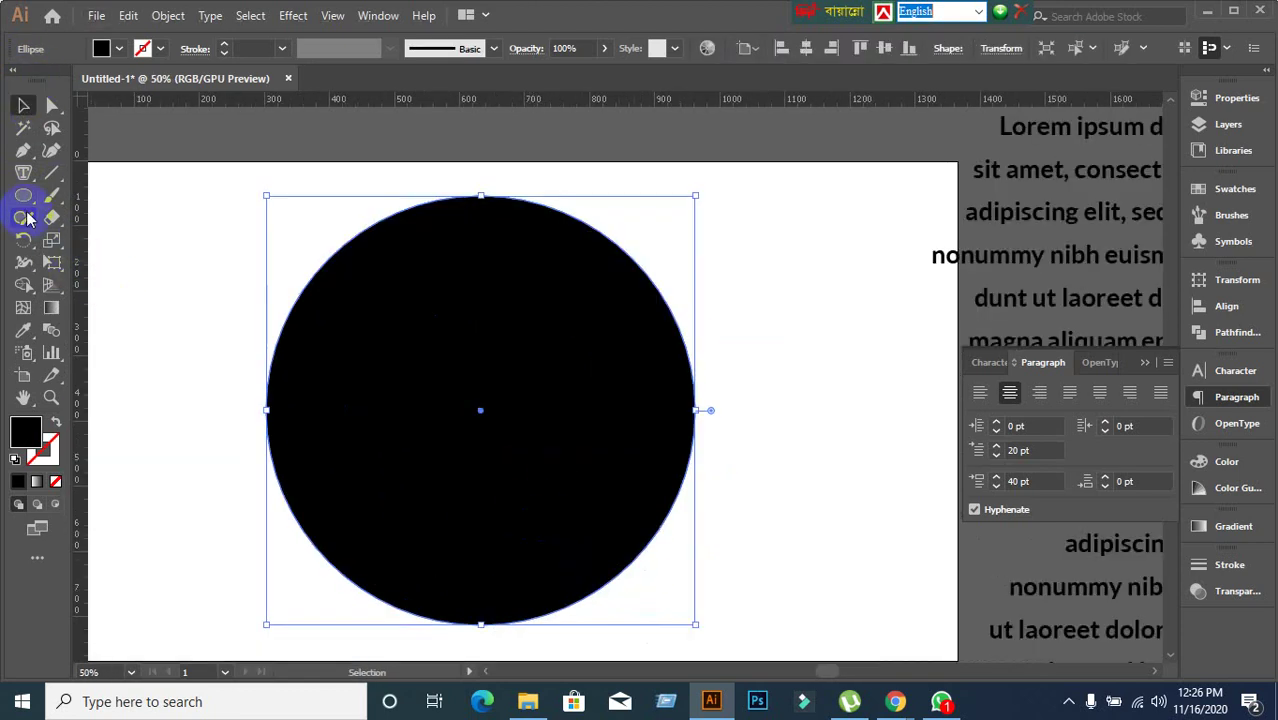
{"action": "right_click", "coordinate": [23, 172]}
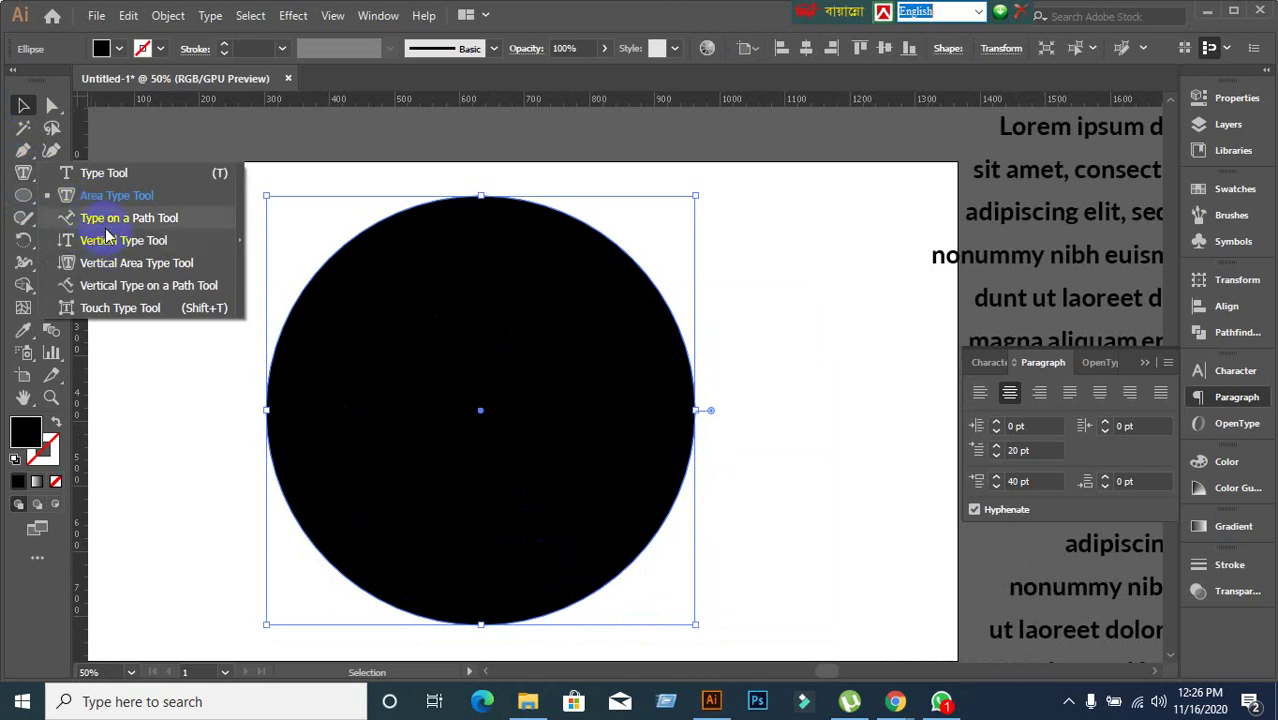
{"action": "left_click", "coordinate": [100, 217]}
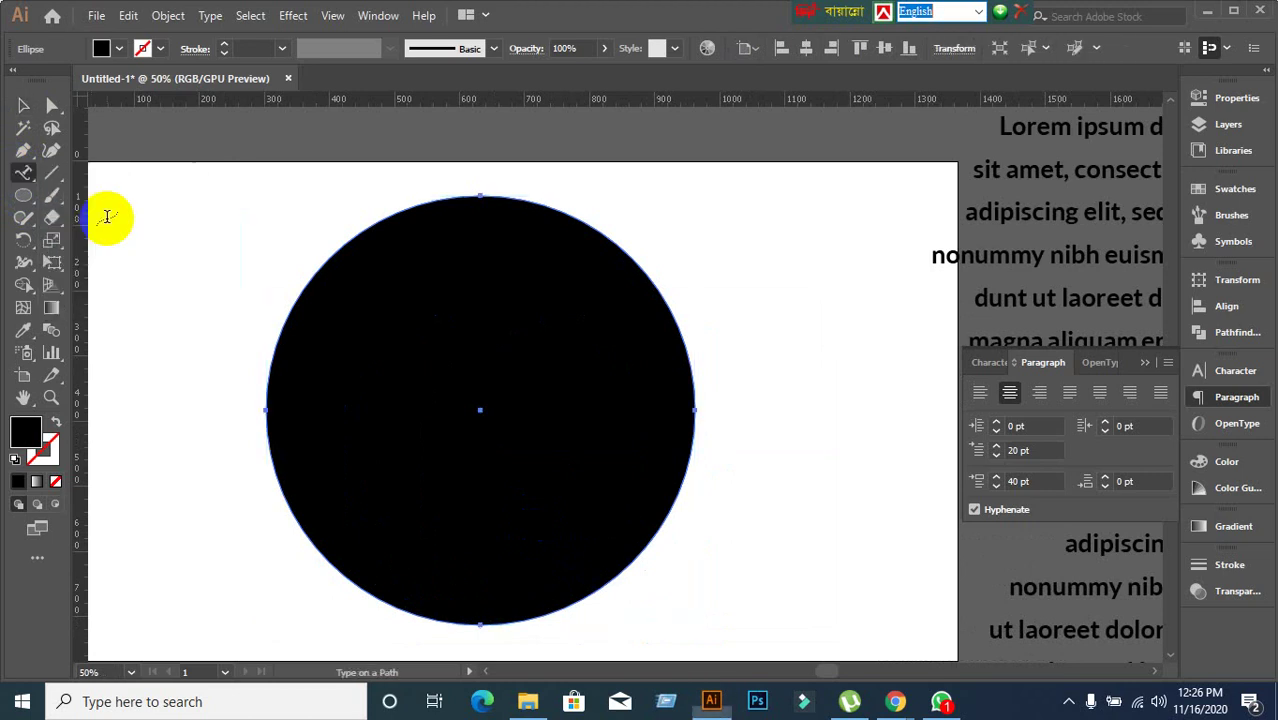
Replace the circle's path text with 'Learning & Earning Development Project', left-aligned from the top.
{"action": "left_click", "coordinate": [416, 205]}
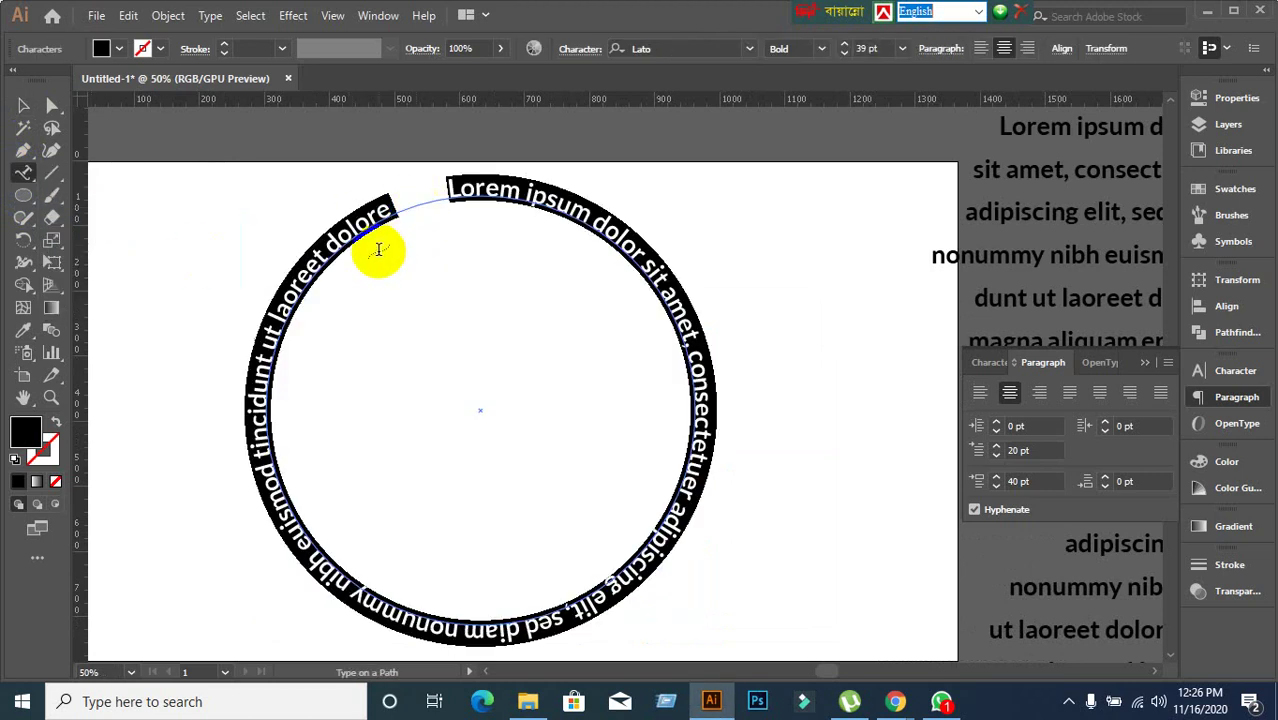
{"action": "left_click", "coordinate": [986, 398]}
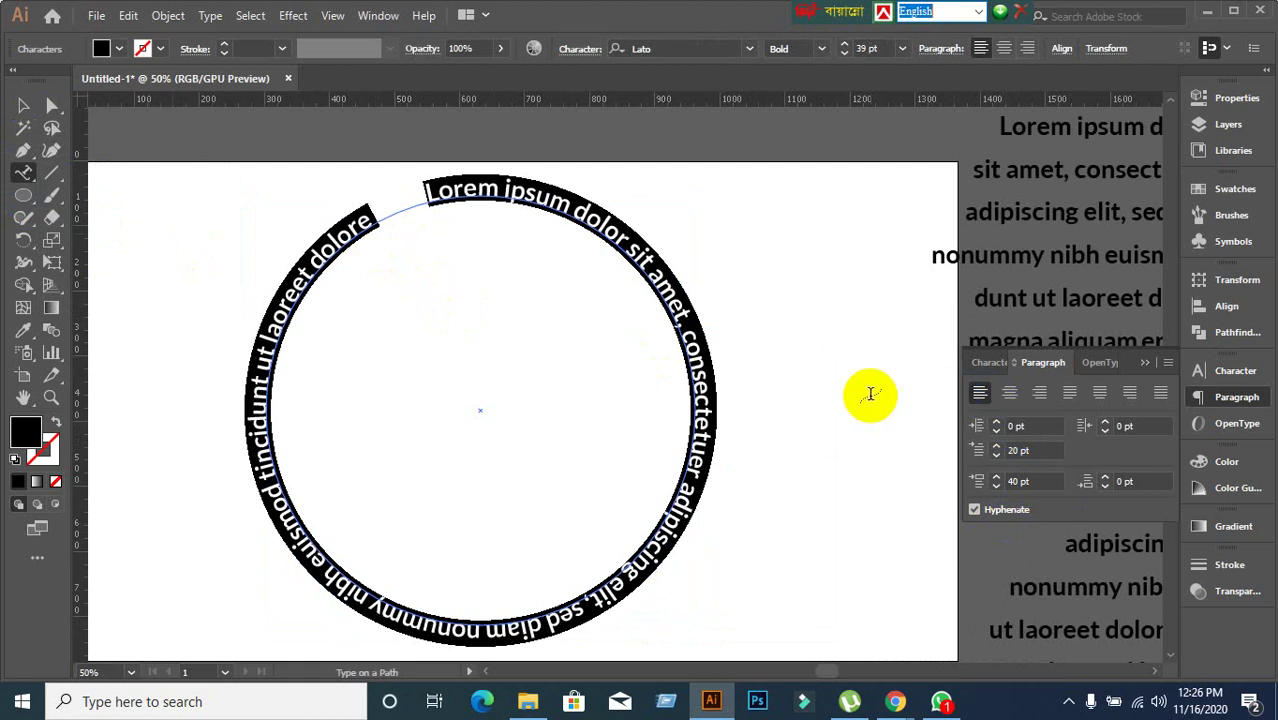
{"action": "key", "text": "BackSpace"}
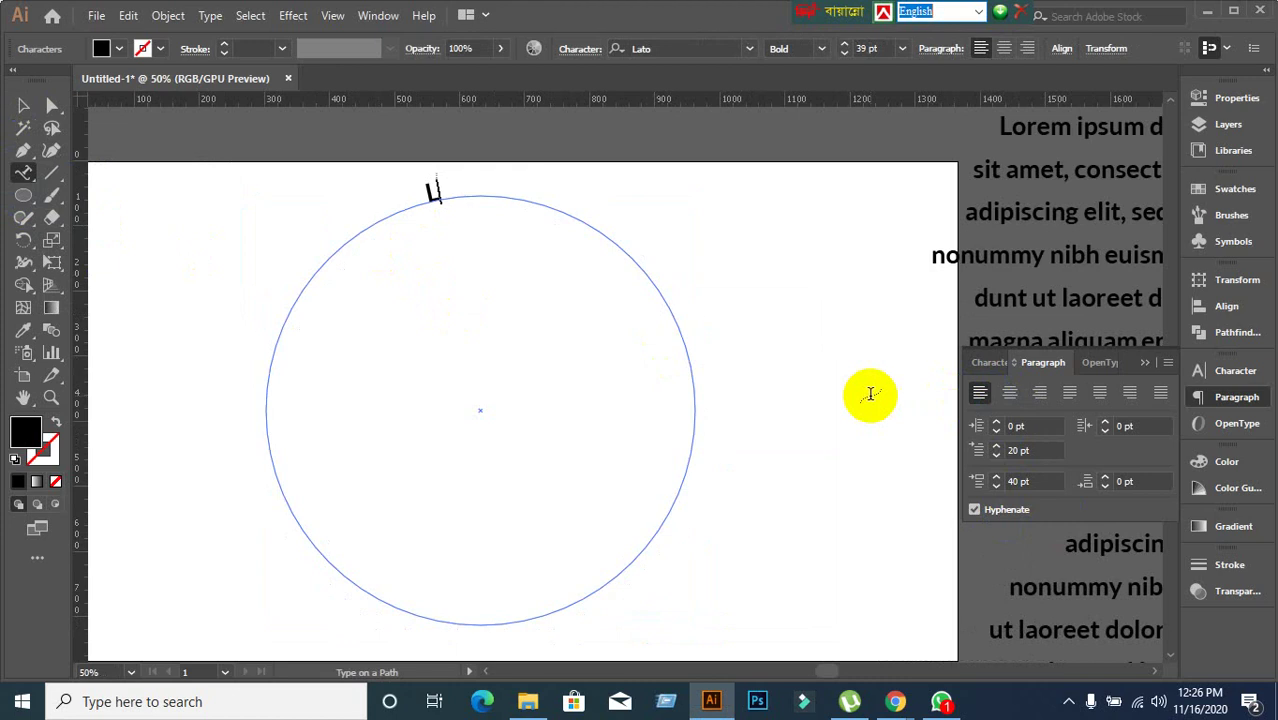
{"action": "type", "text": "LEa"}
{"action": "type", "text": "rning & Earning Development Project"}
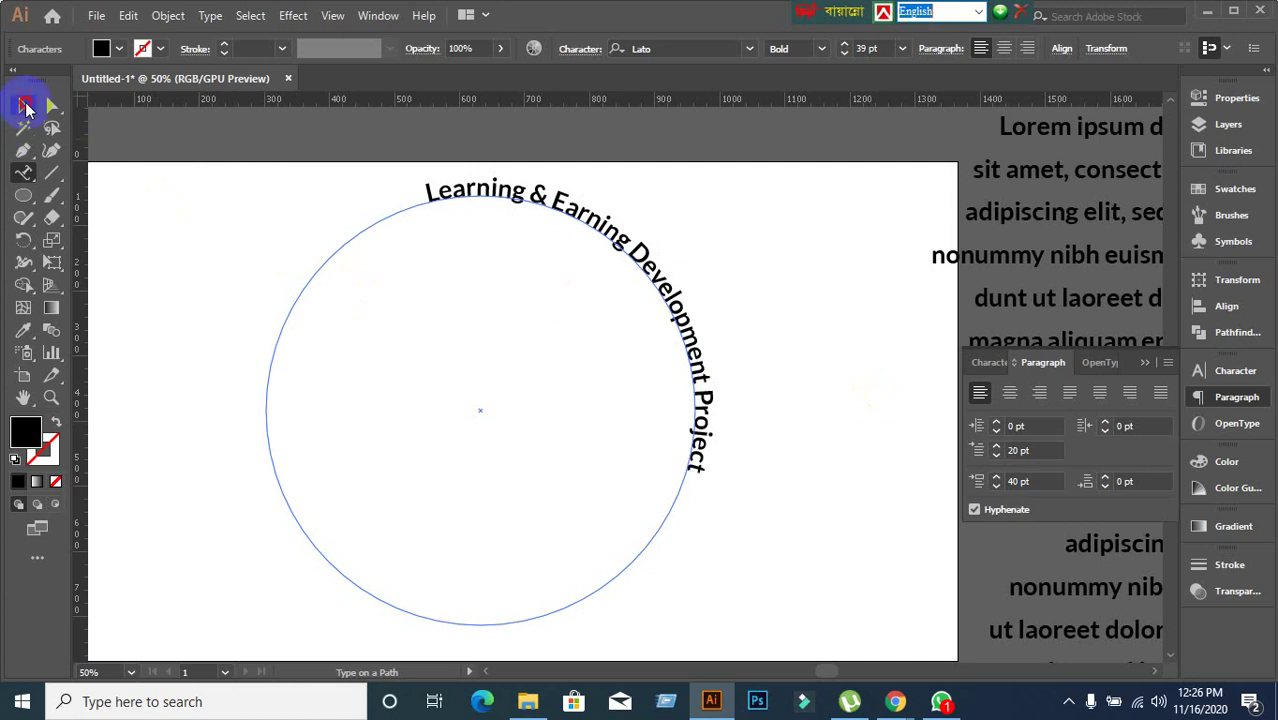
{"action": "left_click", "coordinate": [23, 105]}
{"action": "left_click", "coordinate": [986, 486]}
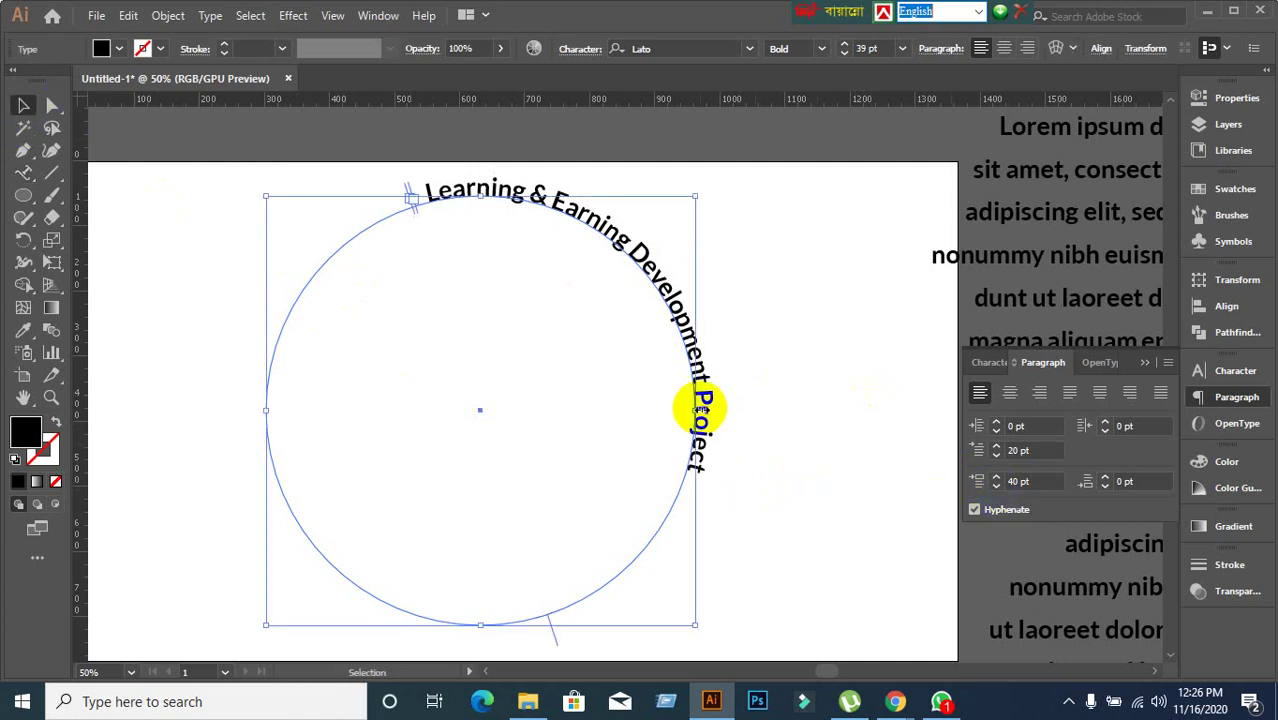
{"action": "left_click", "coordinate": [1010, 393]}
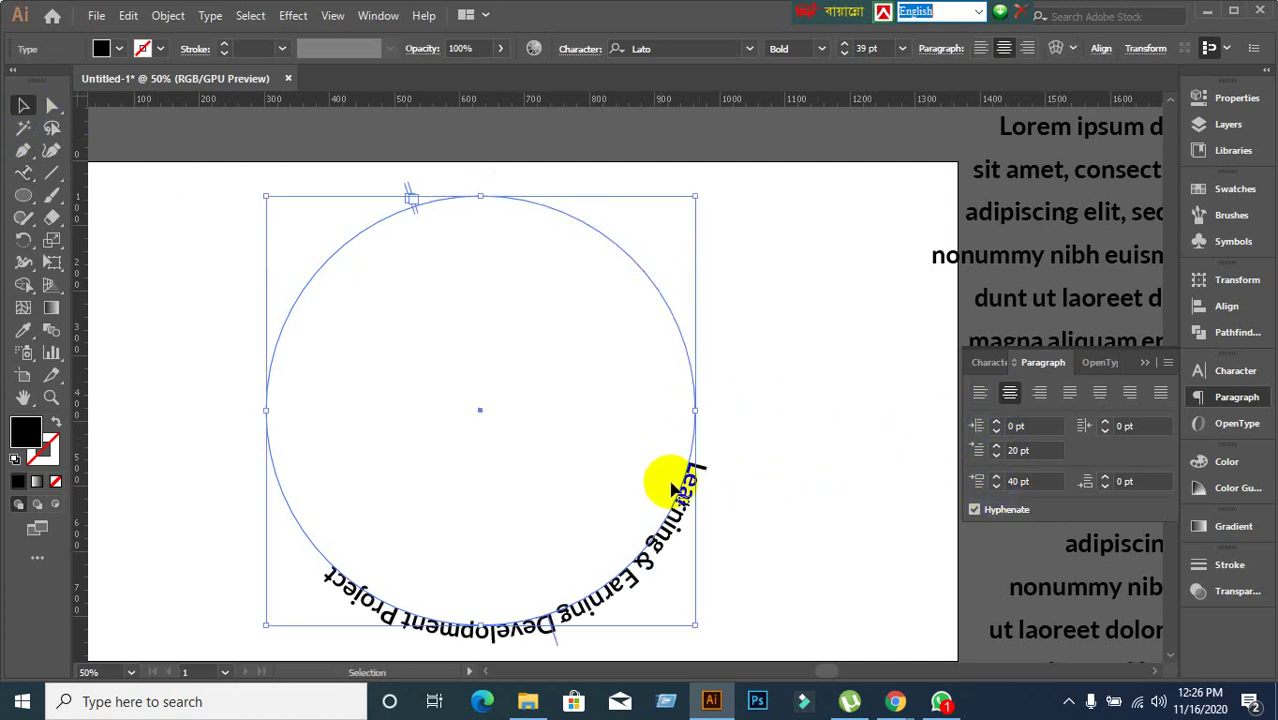
{"action": "left_click", "coordinate": [978, 398]}
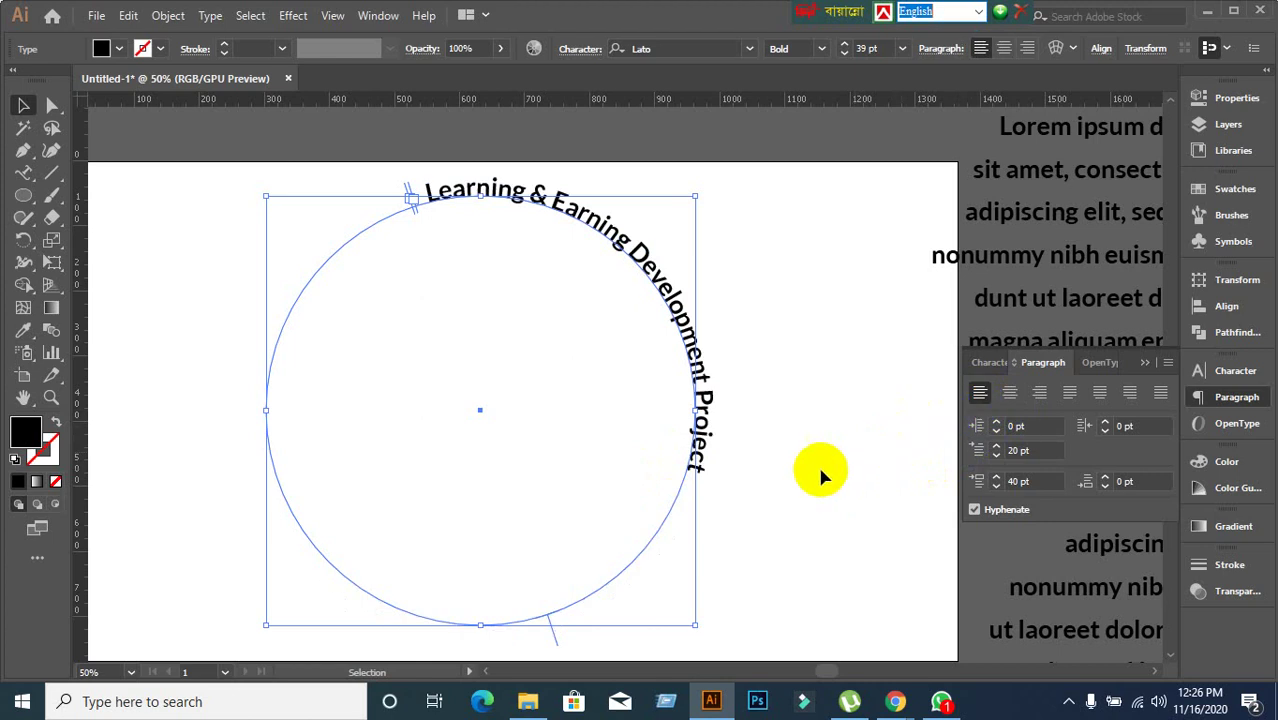
{"action": "scroll", "coordinate": [750, 476], "scroll_direction": "down", "scroll_amount": 1}
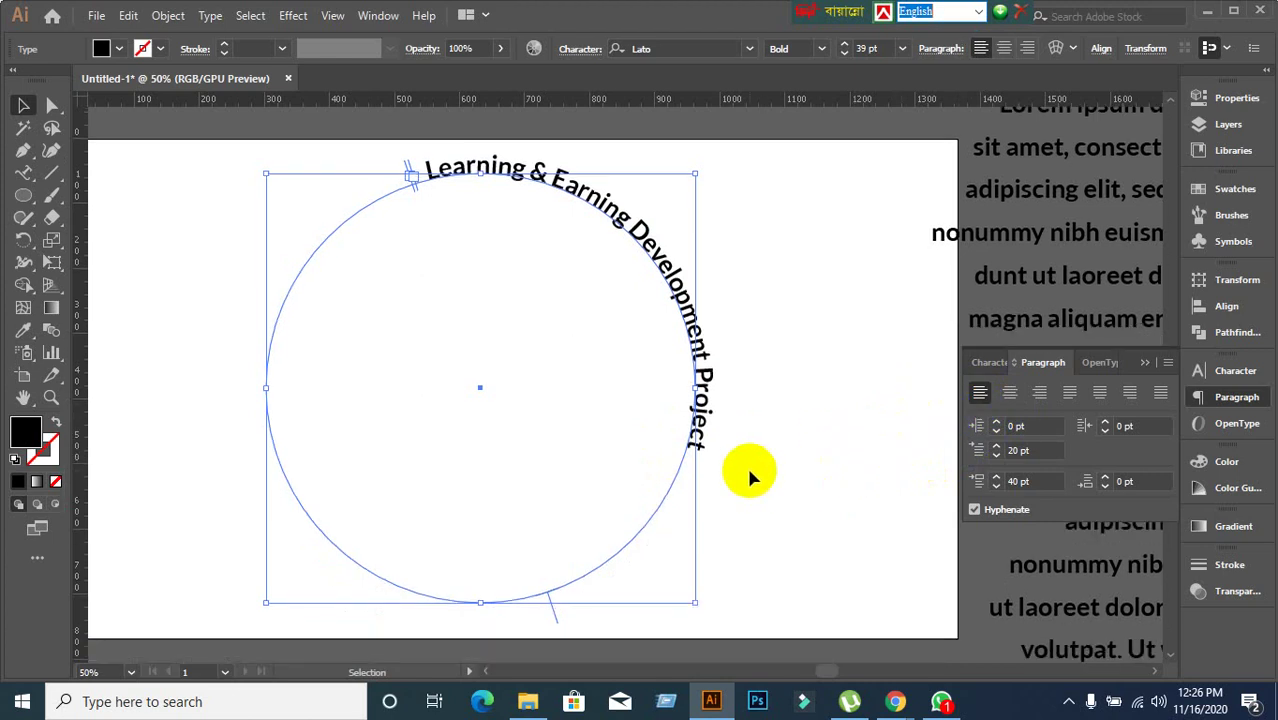
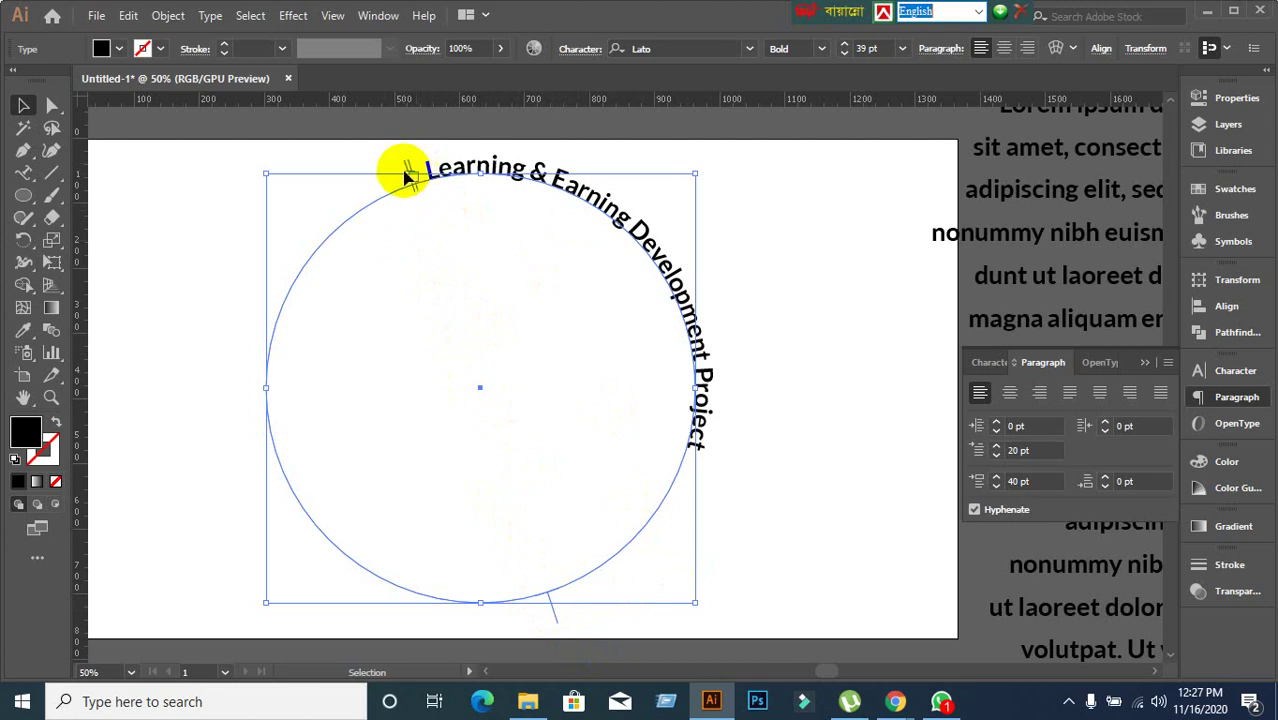
Slide the title's start bracket down the circle's left side and centre-align the path text.
{"action": "scroll", "coordinate": [360, 220], "scroll_direction": "down", "scroll_amount": 2}
{"action": "scroll", "coordinate": [370, 207], "scroll_direction": "up", "scroll_amount": 6}
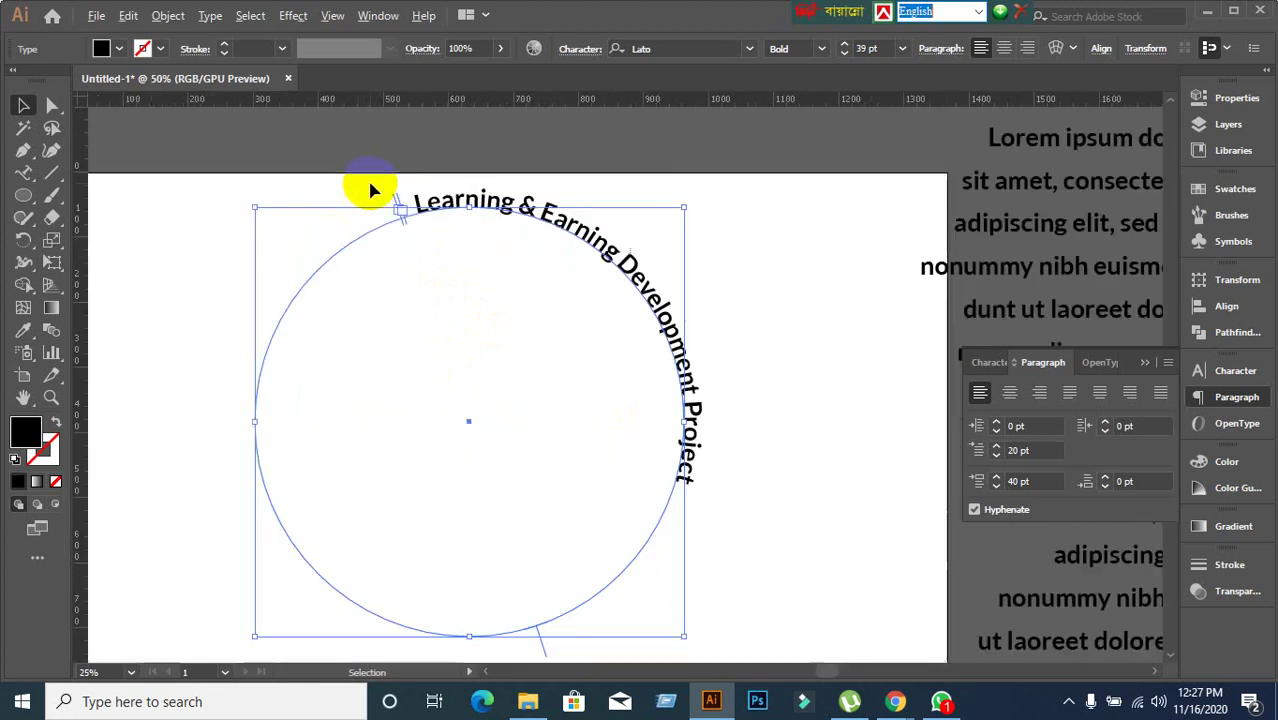
{"action": "scroll", "coordinate": [420, 222], "scroll_direction": "up", "scroll_amount": 2}
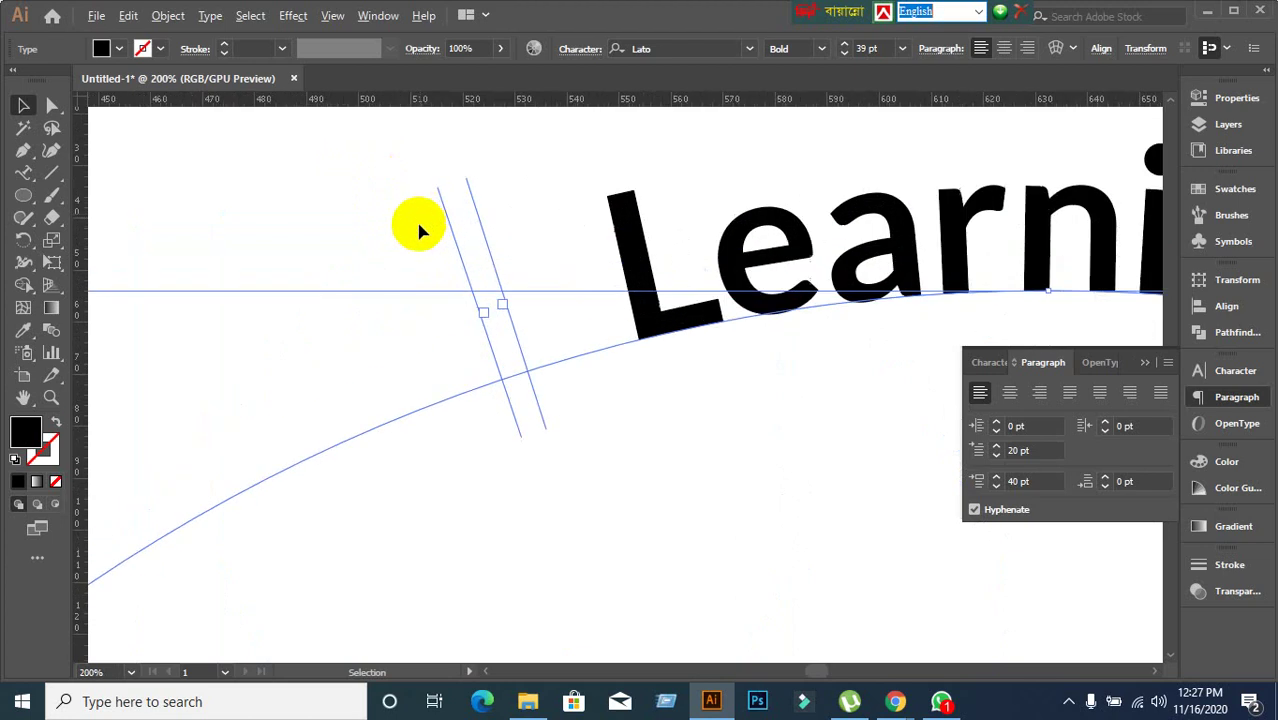
{"action": "left_click_drag", "start_coordinate": [442, 224], "coordinate": [195, 408]}
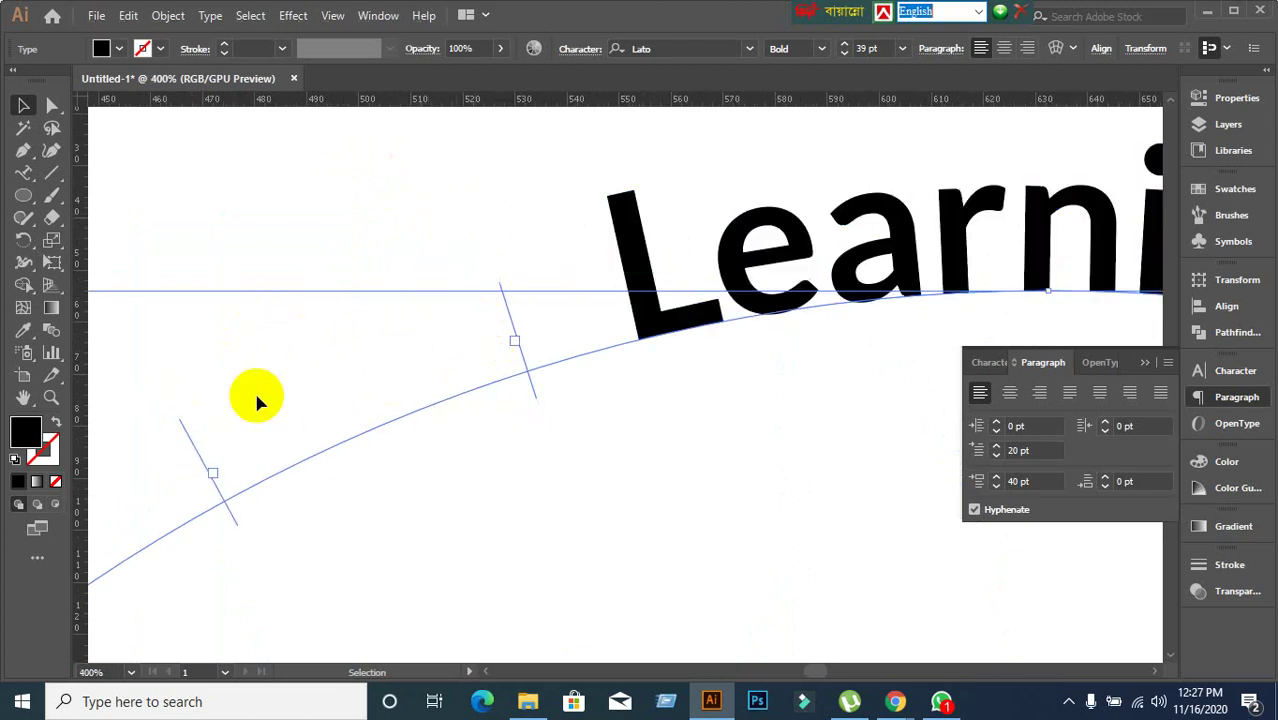
{"action": "scroll", "coordinate": [175, 443], "scroll_direction": "down", "scroll_amount": 3}
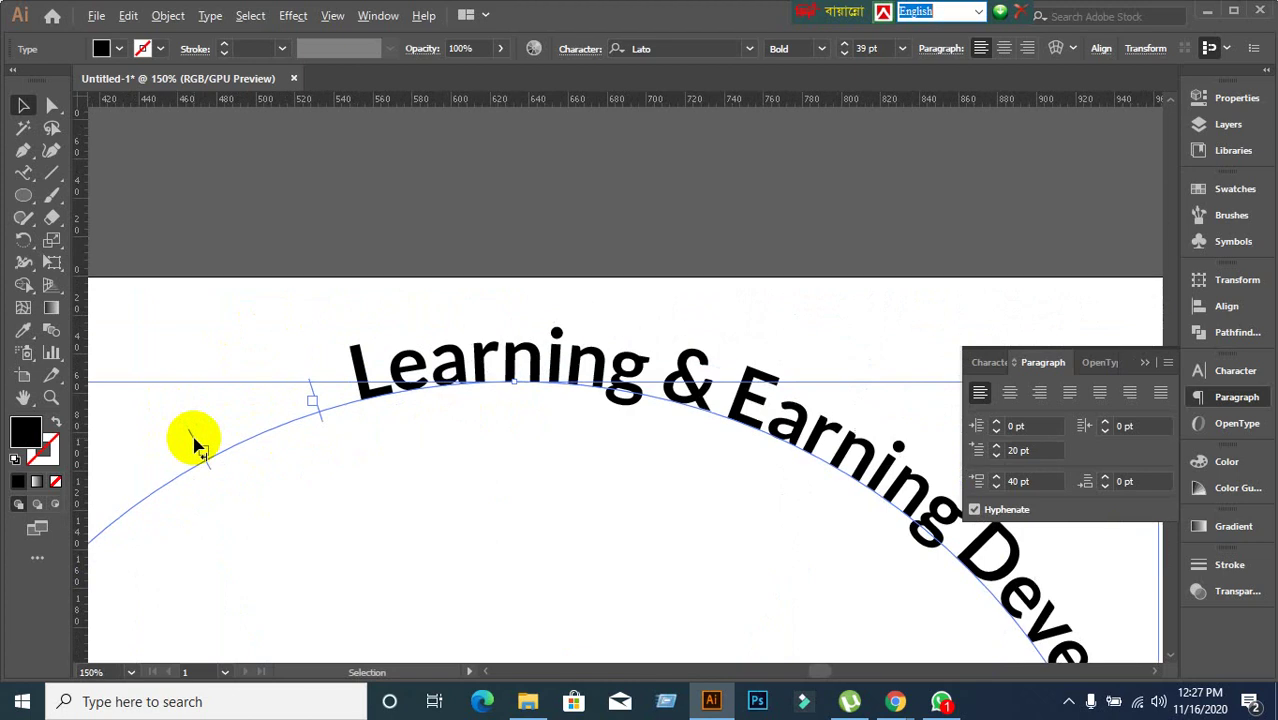
{"action": "left_click_drag", "start_coordinate": [342, 522], "coordinate": [511, 133]}
{"action": "scroll", "coordinate": [510, 226], "scroll_direction": "down", "scroll_amount": 3}
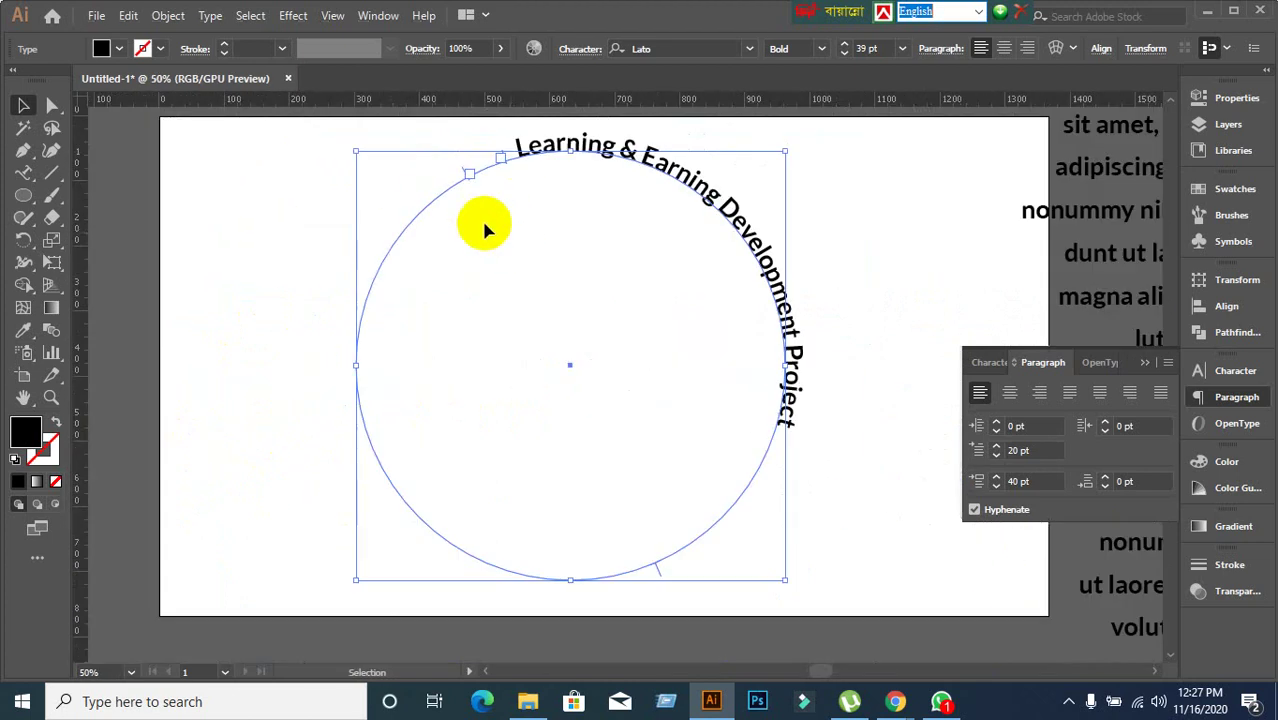
{"action": "scroll", "coordinate": [470, 185], "scroll_direction": "up", "scroll_amount": 1}
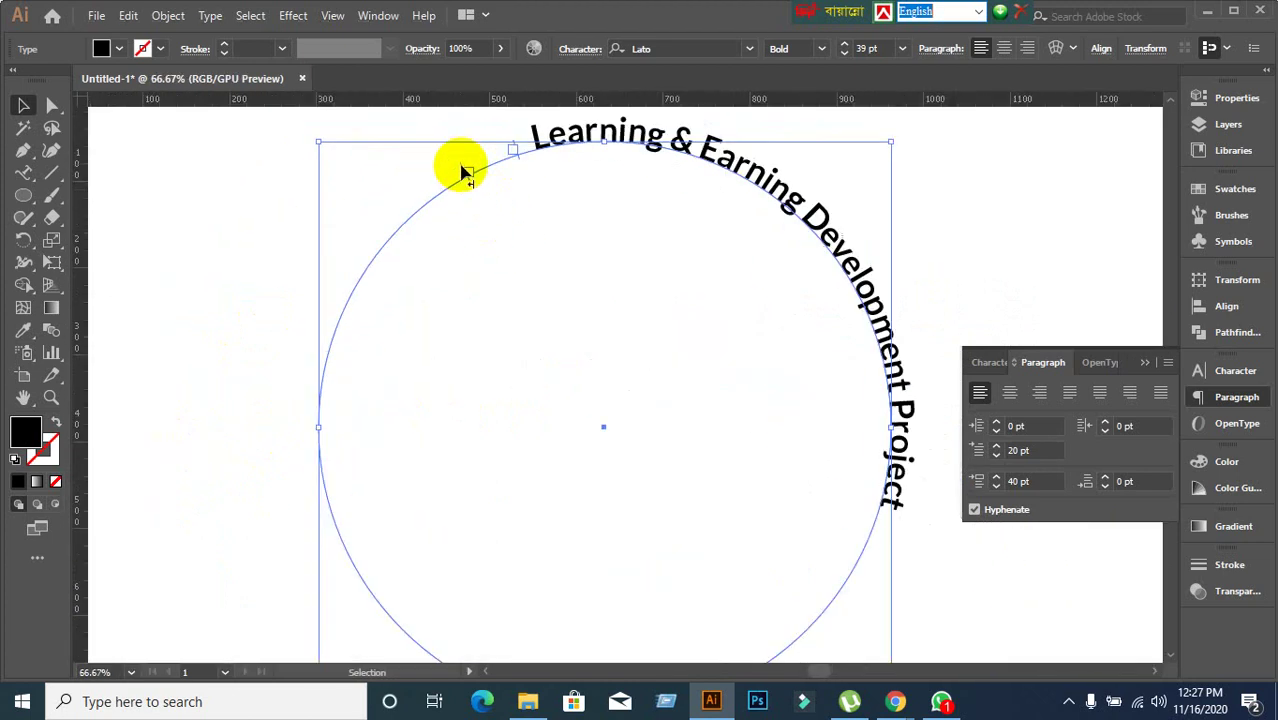
{"action": "left_click_drag", "start_coordinate": [466, 175], "coordinate": [889, 514]}
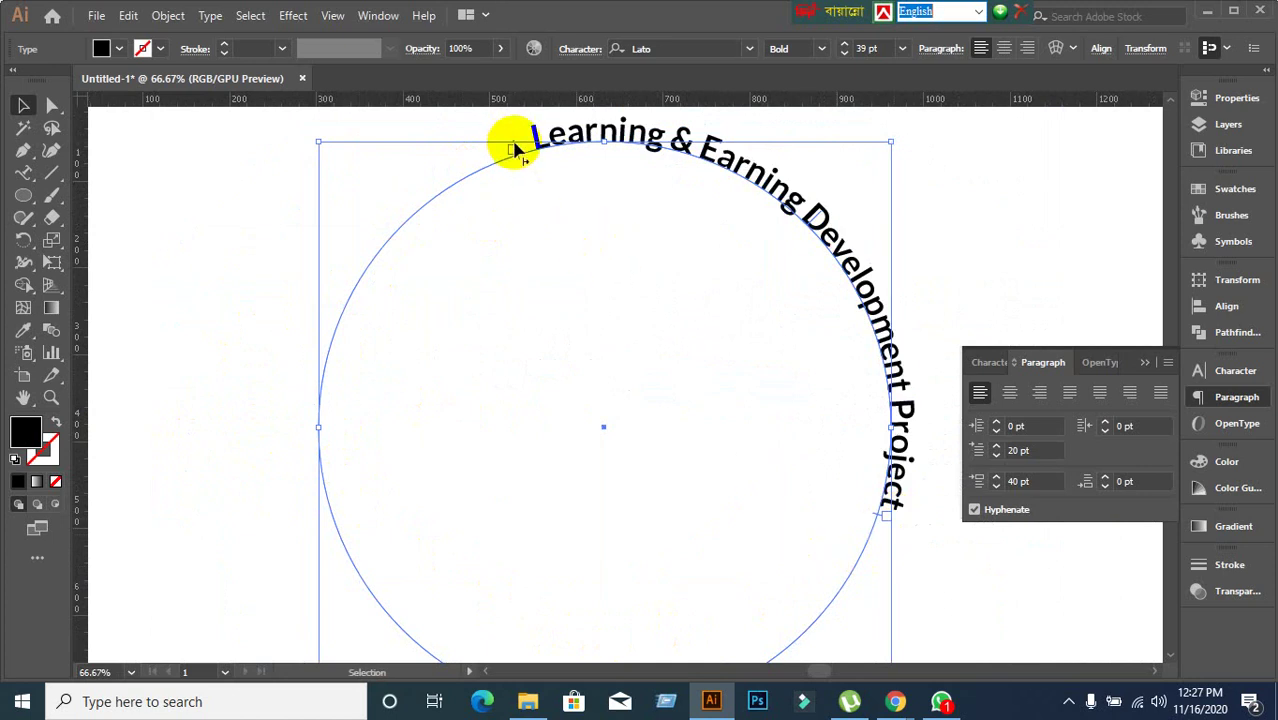
{"action": "left_click_drag", "start_coordinate": [508, 143], "coordinate": [321, 368]}
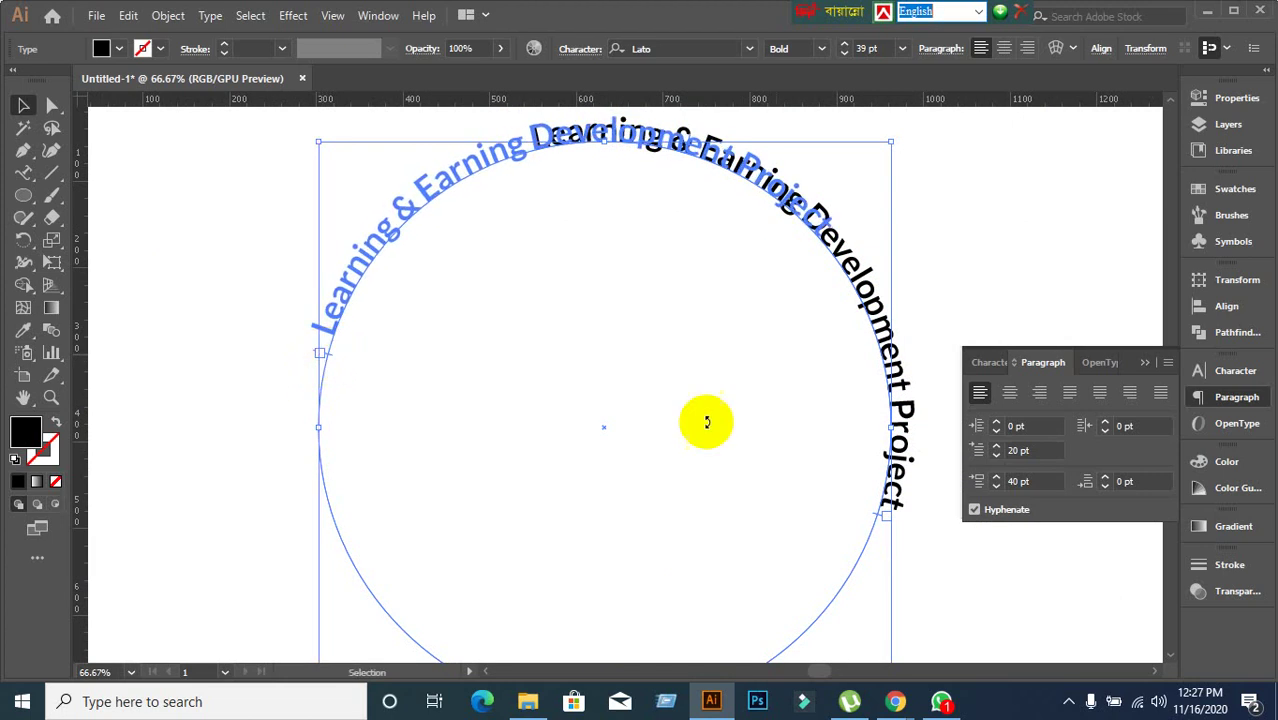
{"action": "left_click", "coordinate": [1010, 392]}
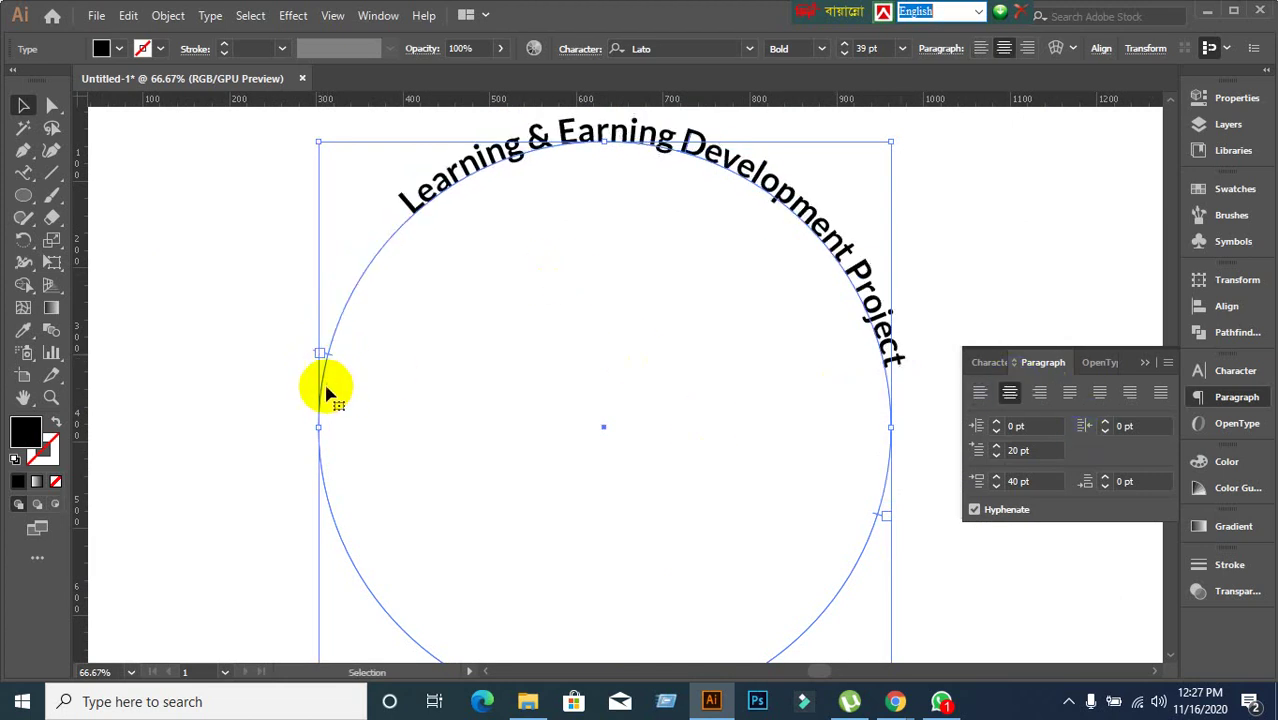
With the Selection tool, move the title's start point lower on the circle's left side.
{"action": "key", "text": "t"}
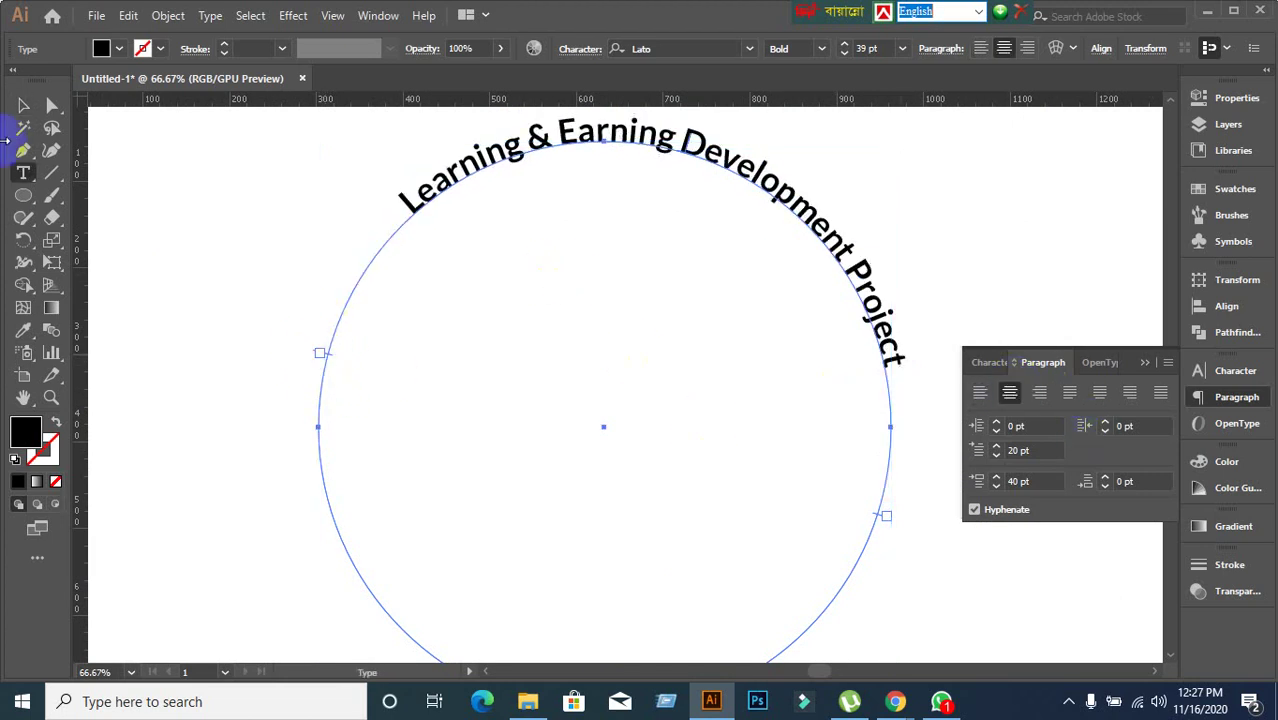
{"action": "left_click", "coordinate": [23, 105]}
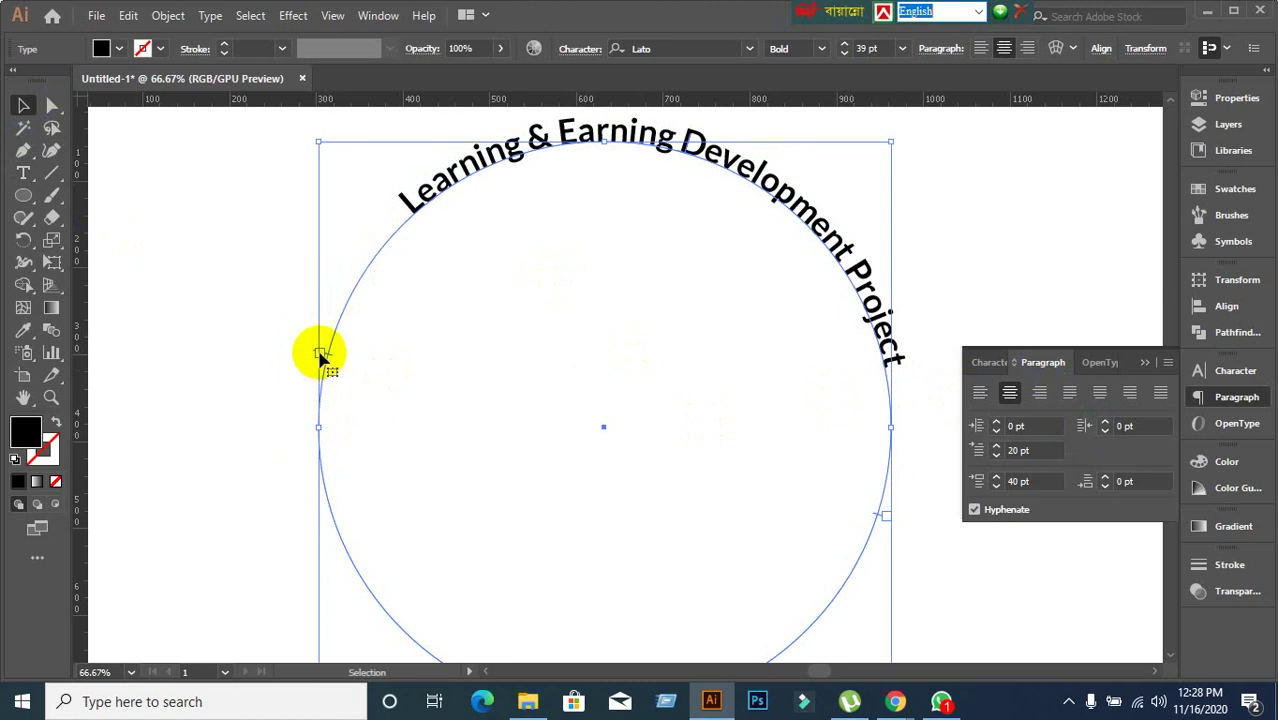
{"action": "scroll", "coordinate": [314, 368], "scroll_direction": "up", "scroll_amount": 5}
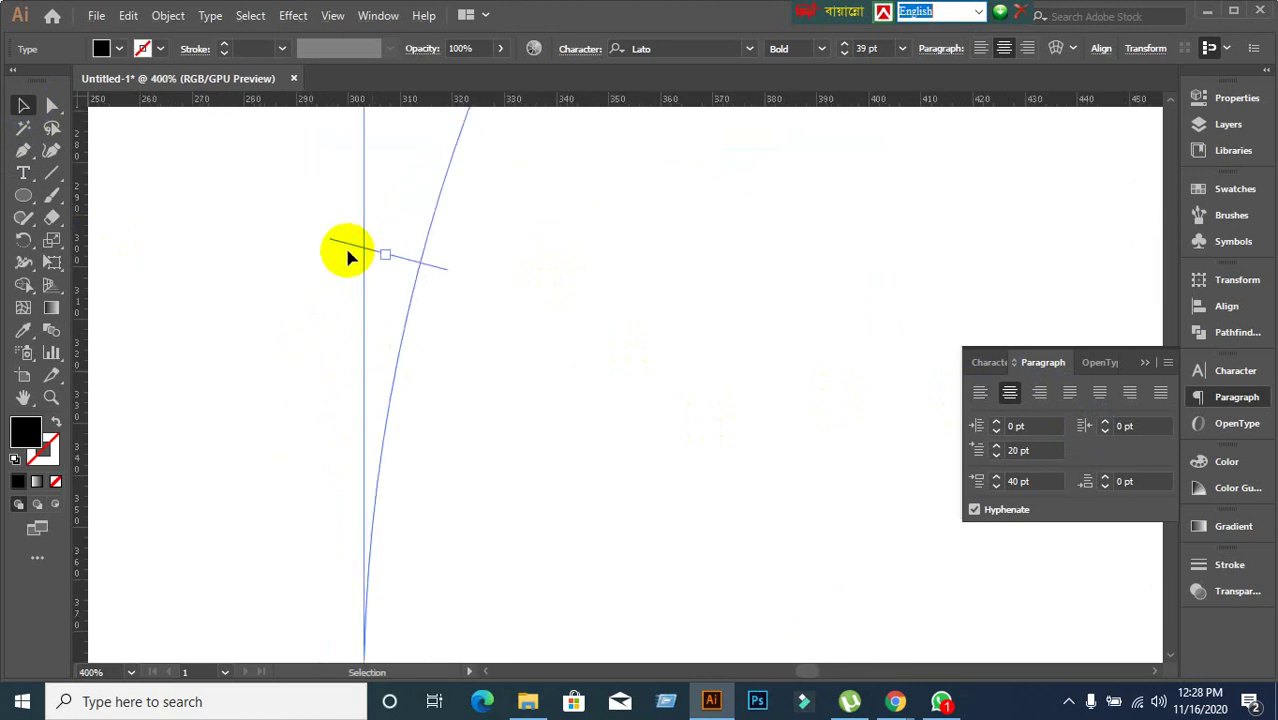
{"action": "left_click_drag", "start_coordinate": [356, 251], "coordinate": [306, 524]}
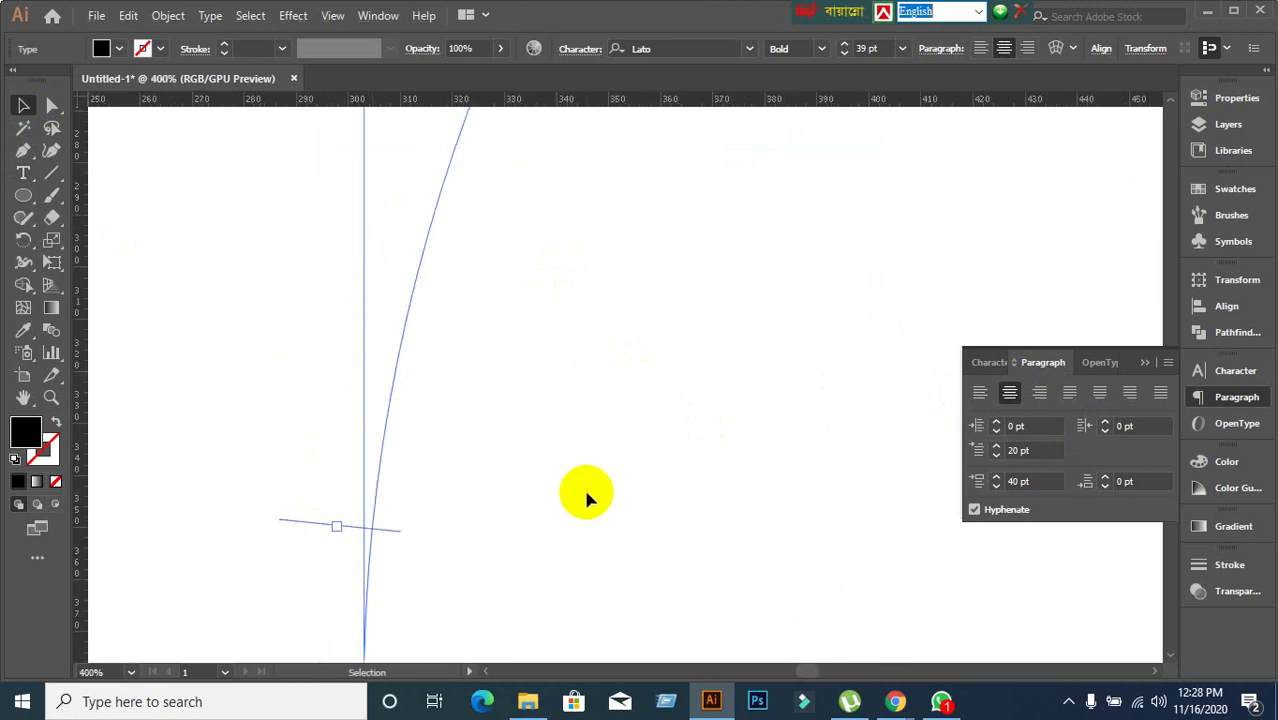
{"action": "scroll", "coordinate": [586, 497], "scroll_direction": "down", "scroll_amount": 6}
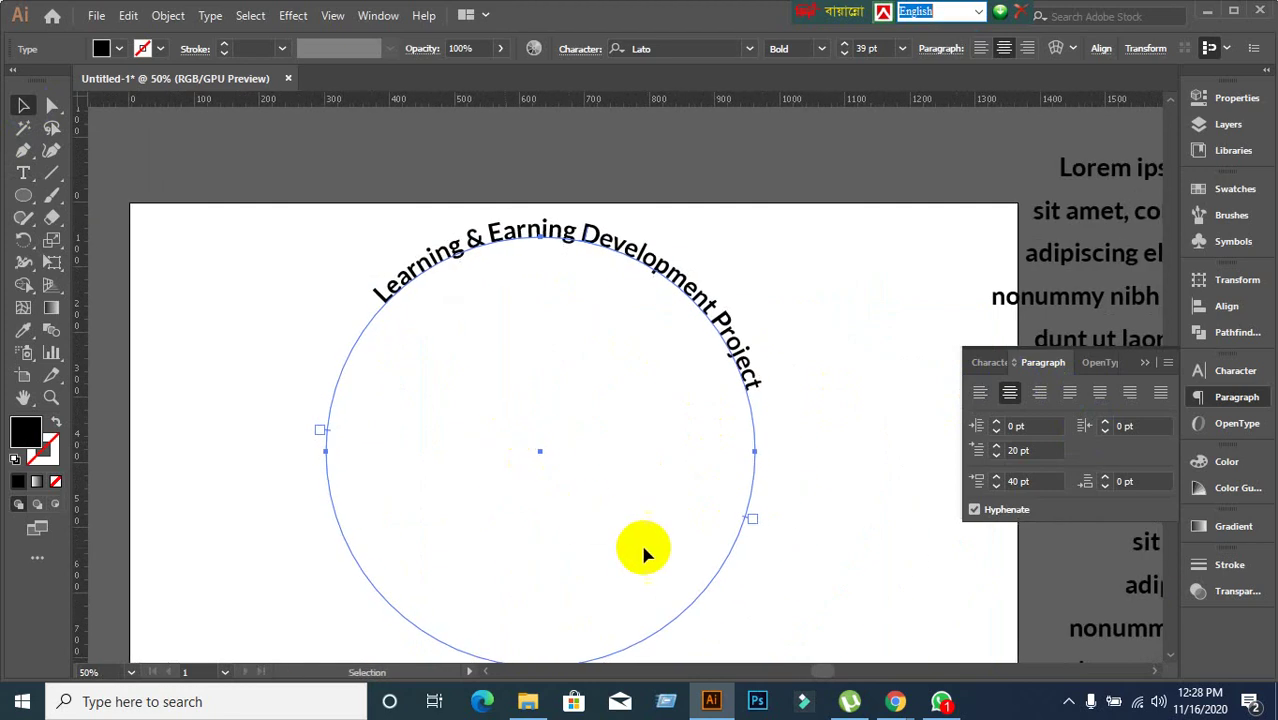
{"action": "scroll", "coordinate": [779, 584], "scroll_direction": "up", "scroll_amount": 1}
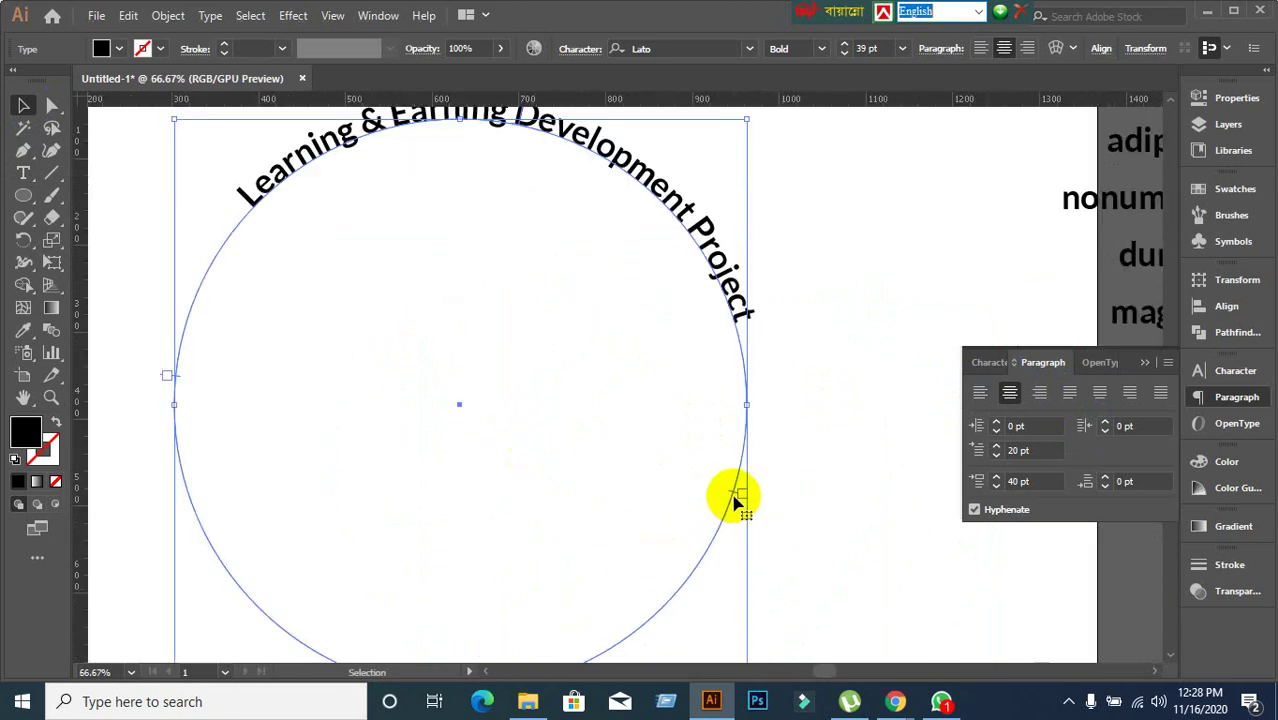
{"action": "scroll", "coordinate": [785, 515], "scroll_direction": "up", "scroll_amount": 3}
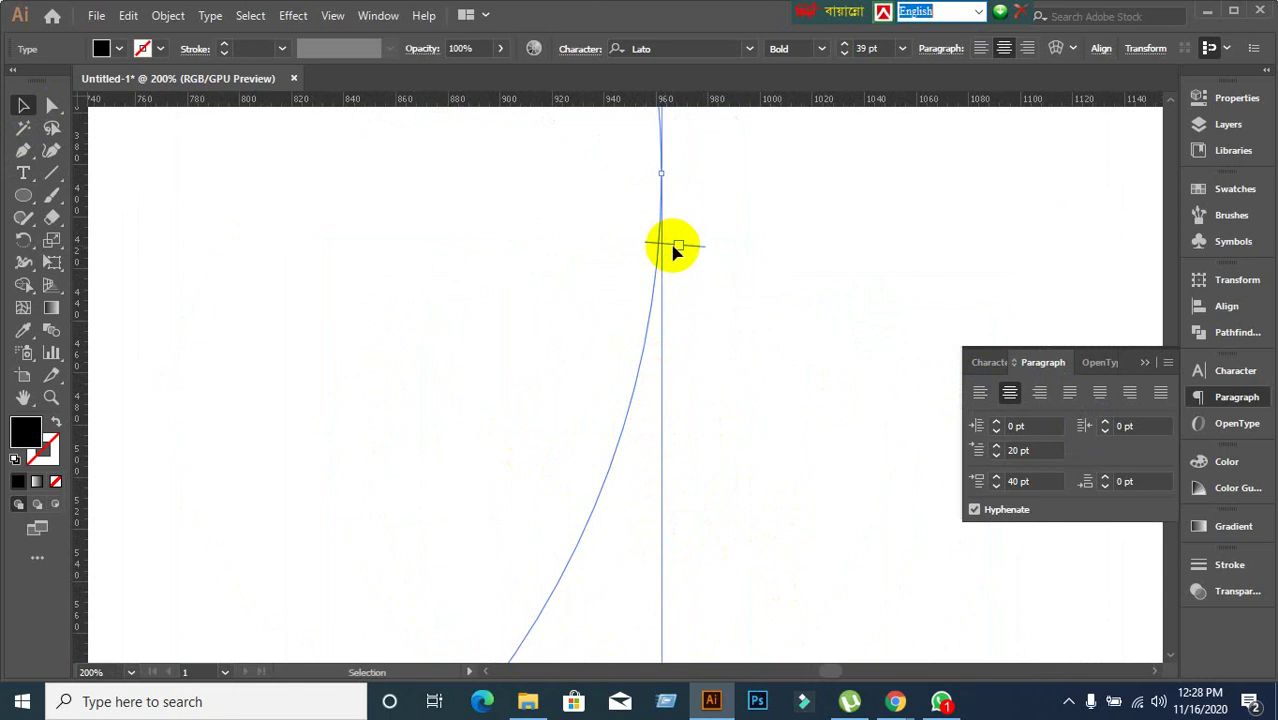
{"action": "scroll", "coordinate": [673, 249], "scroll_direction": "up", "scroll_amount": 3}
{"action": "scroll", "coordinate": [716, 383], "scroll_direction": "down", "scroll_amount": 5}
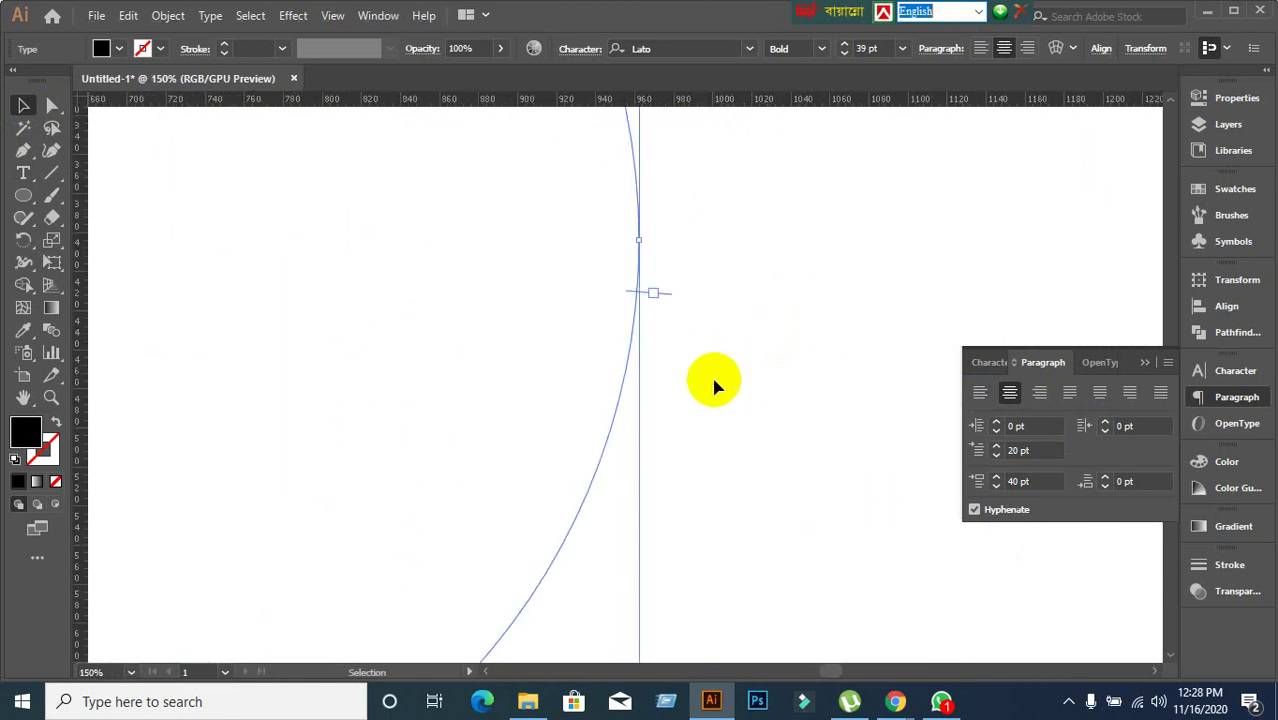
{"action": "scroll", "coordinate": [716, 385], "scroll_direction": "down", "scroll_amount": 3}
{"action": "scroll", "coordinate": [716, 450], "scroll_direction": "up", "scroll_amount": 1}
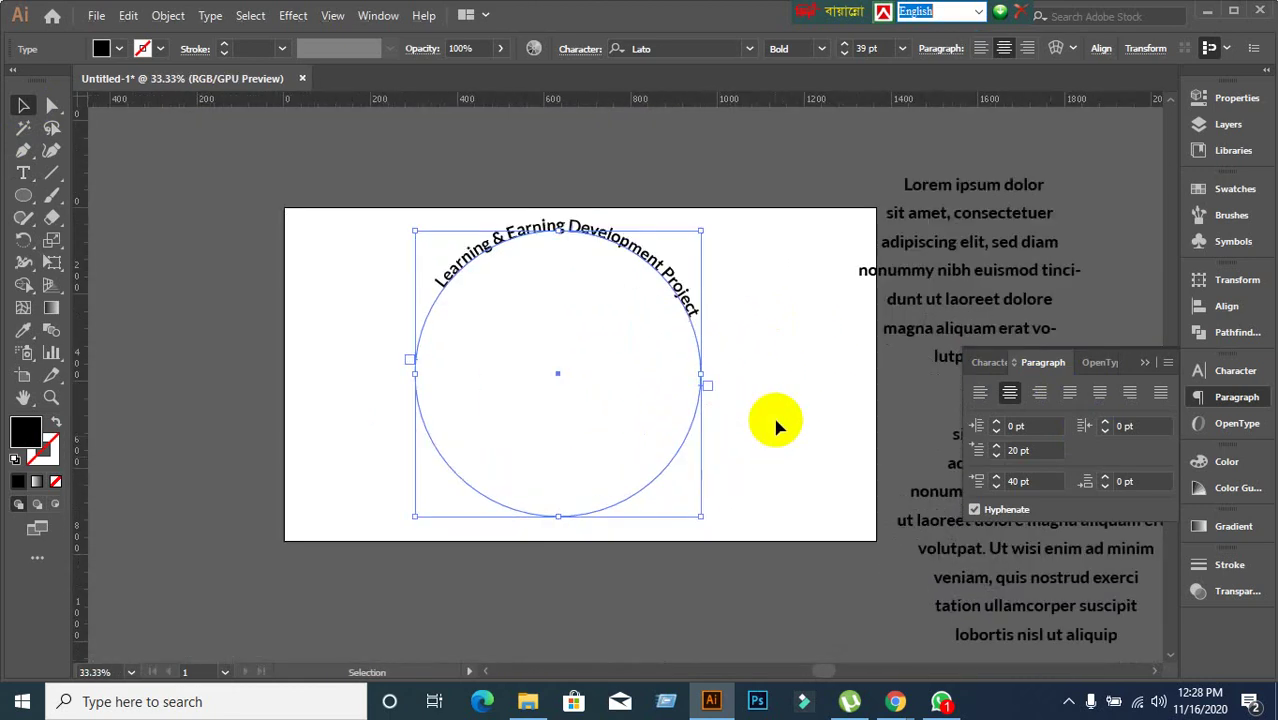
{"action": "scroll", "coordinate": [703, 390], "scroll_direction": "up", "scroll_amount": 2}
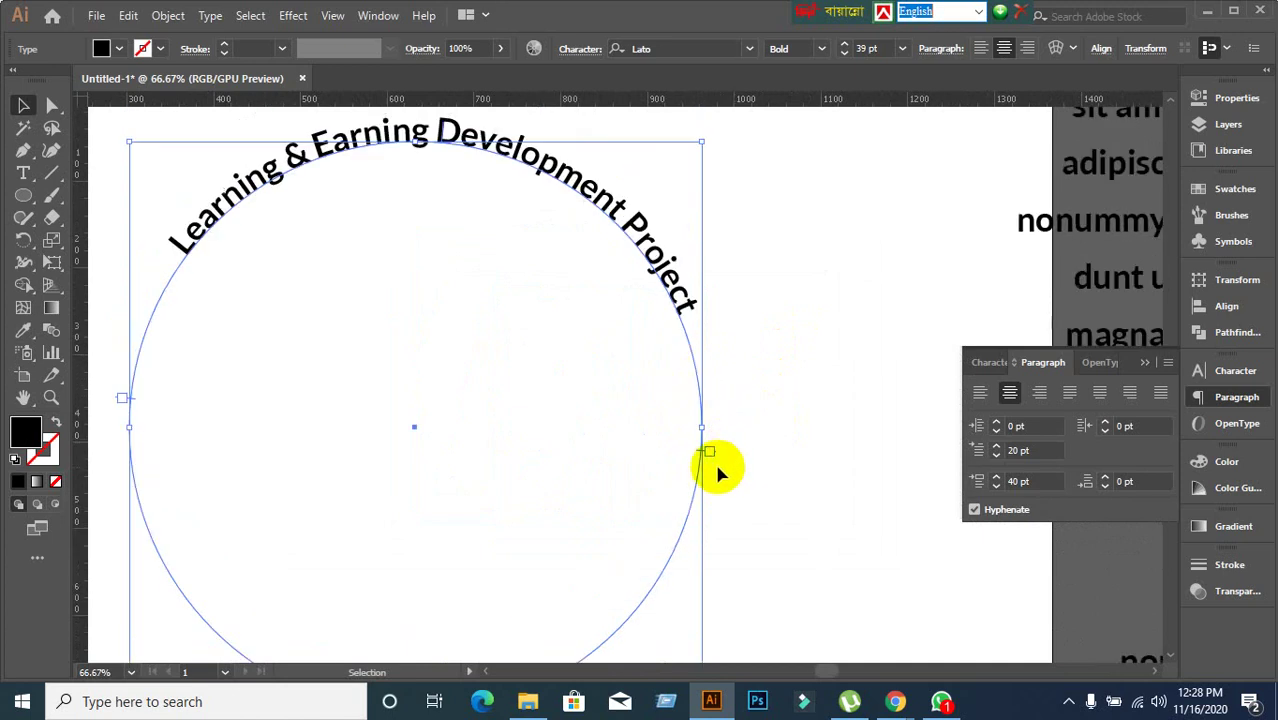
{"action": "scroll", "coordinate": [714, 460], "scroll_direction": "up", "scroll_amount": 2}
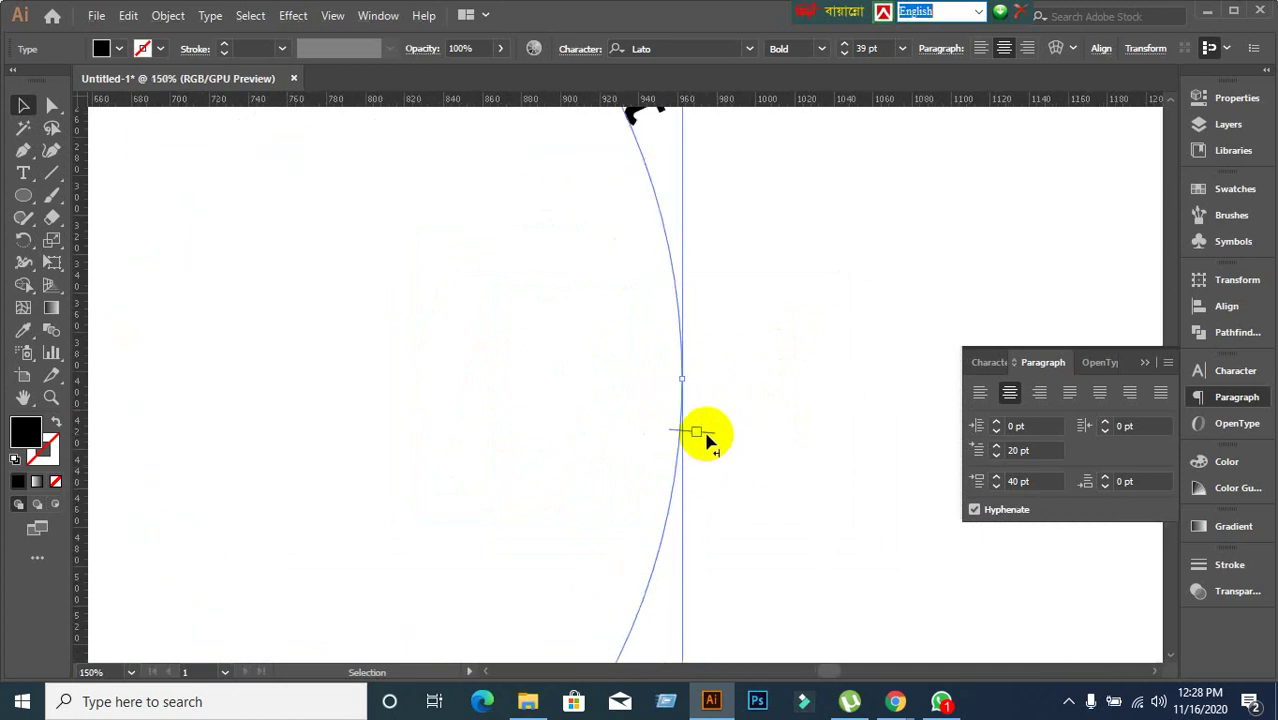
Adjust the title's end point on the circle's right side, down then back up.
{"action": "left_click_drag", "start_coordinate": [705, 440], "coordinate": [730, 570]}
{"action": "key", "text": "ctrl+1"}
{"action": "scroll", "coordinate": [739, 588], "scroll_direction": "down", "scroll_amount": 2}
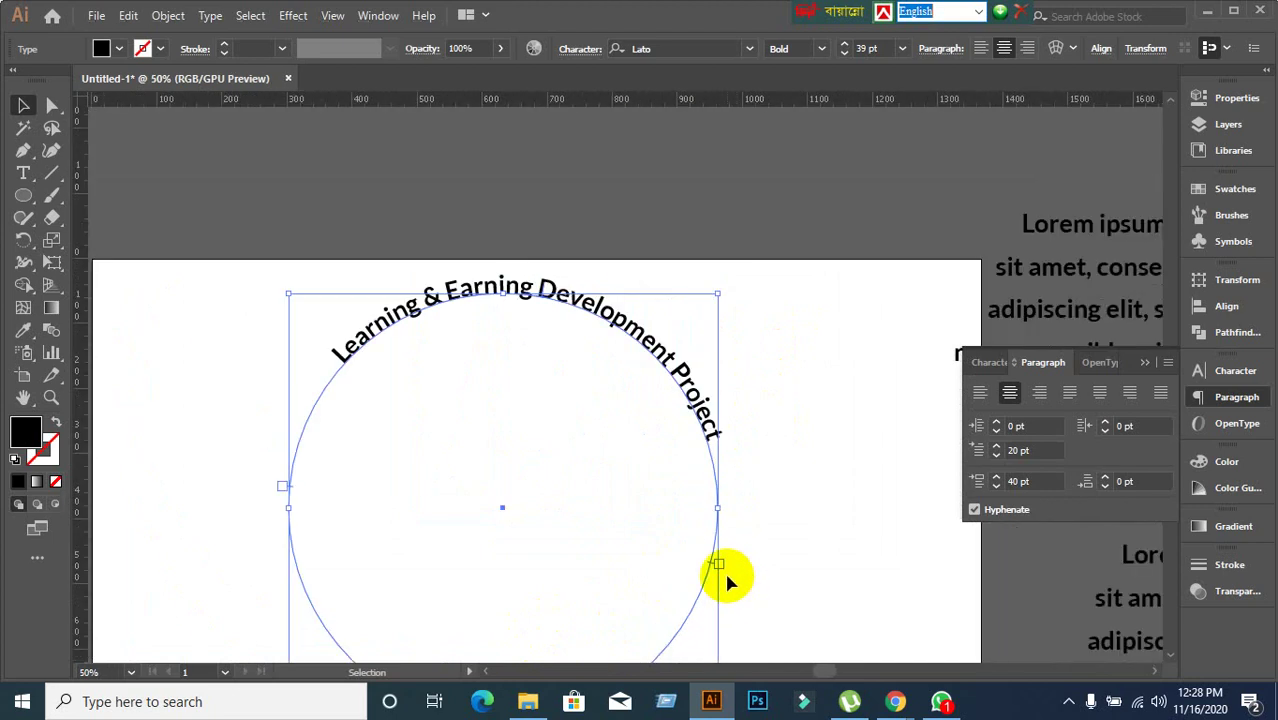
{"action": "scroll", "coordinate": [727, 576], "scroll_direction": "up", "scroll_amount": 2}
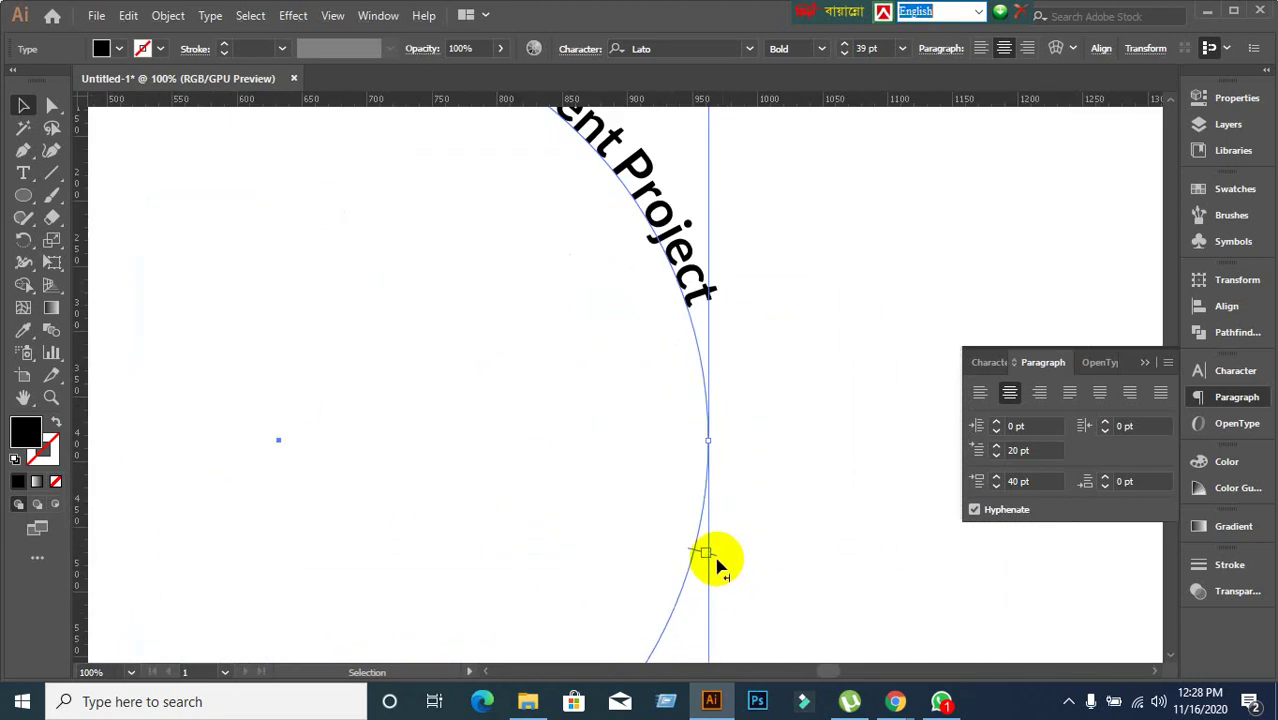
{"action": "left_click_drag", "start_coordinate": [716, 561], "coordinate": [733, 418]}
{"action": "scroll", "coordinate": [812, 495], "scroll_direction": "down", "scroll_amount": 2}
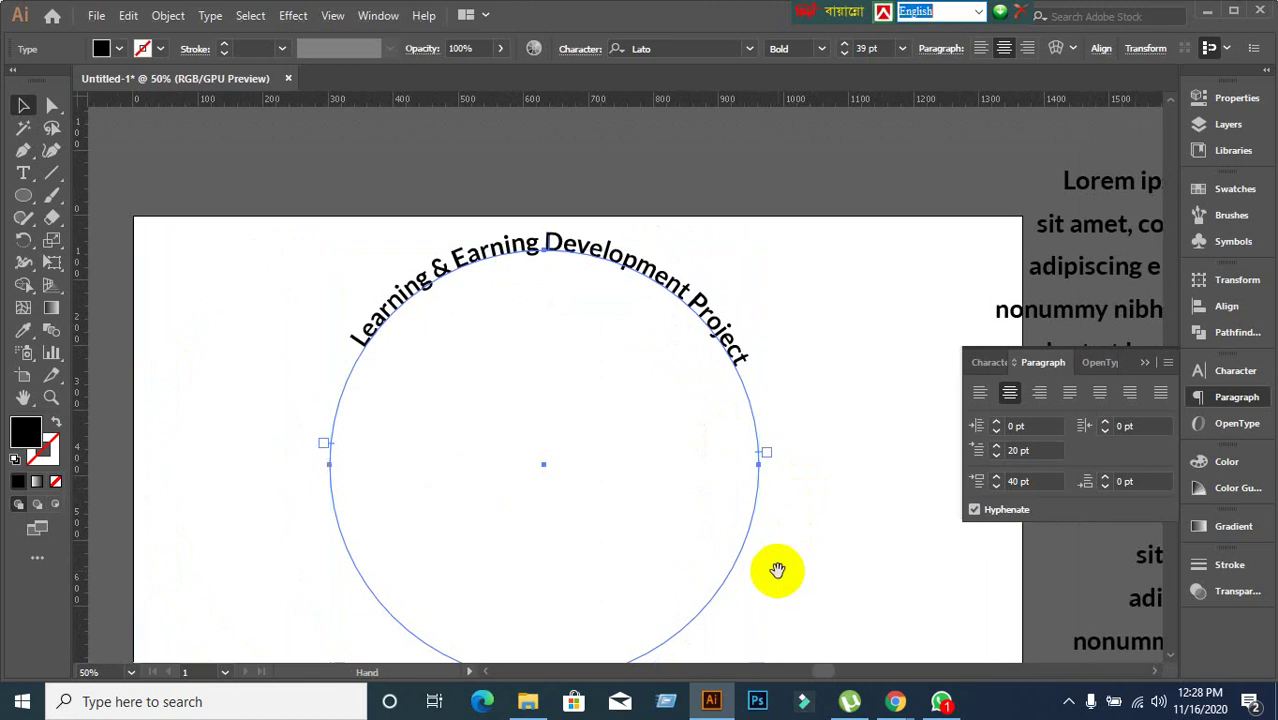
{"action": "key", "text": "space"}
{"action": "left_click_drag", "start_coordinate": [770, 571], "coordinate": [775, 418]}
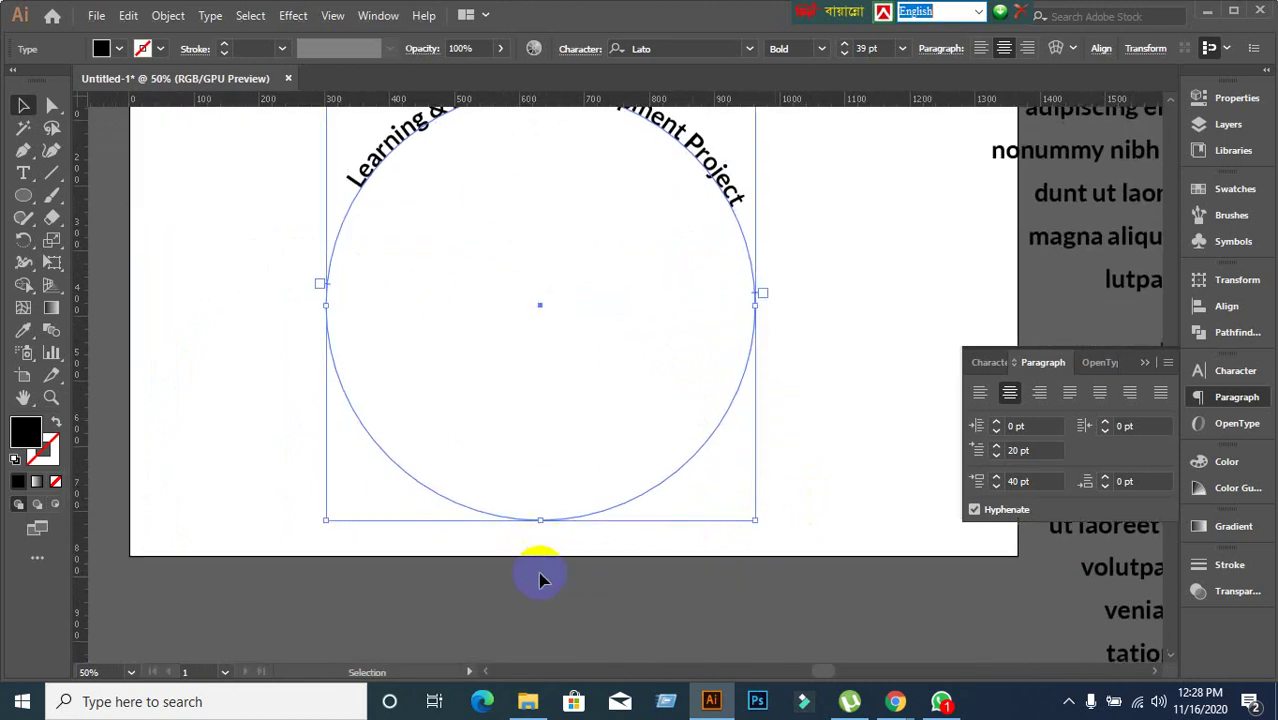
Marquee-select the curved title and circle again.
{"action": "left_click", "coordinate": [258, 460]}
{"action": "left_click_drag", "start_coordinate": [232, 140], "coordinate": [505, 460]}
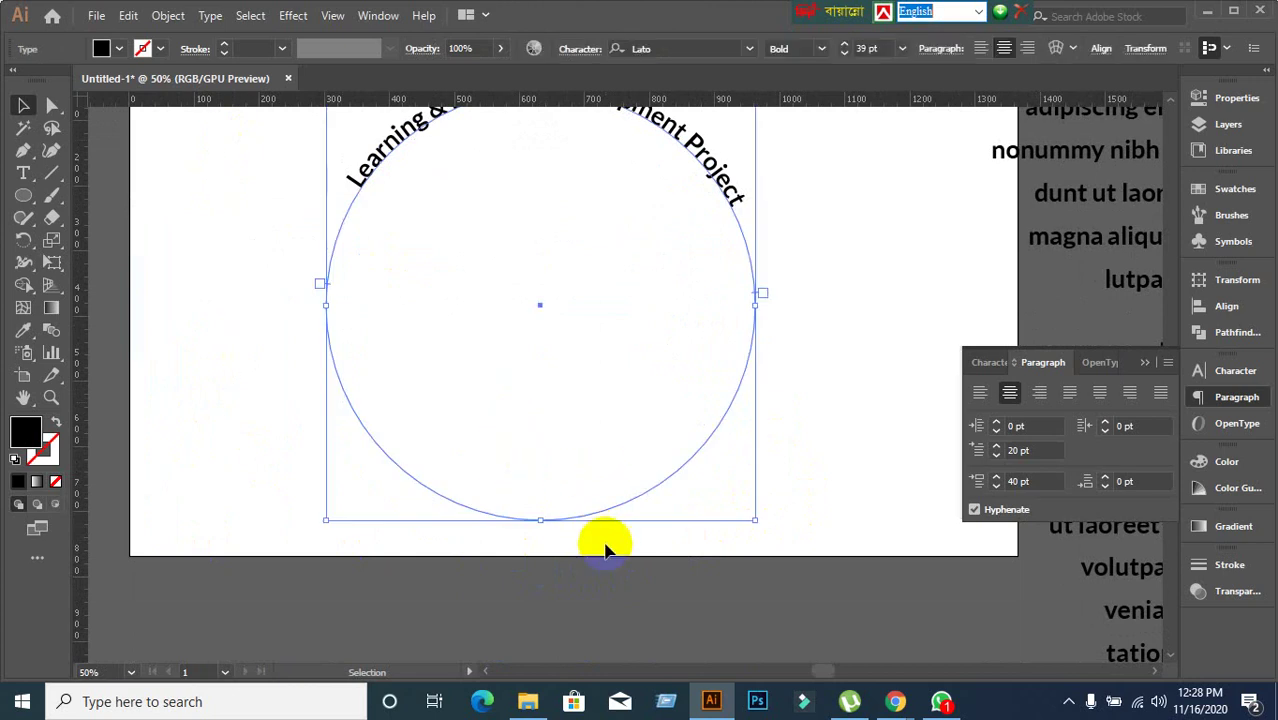
{"action": "scroll", "coordinate": [604, 546], "scroll_direction": "up", "scroll_amount": 2}
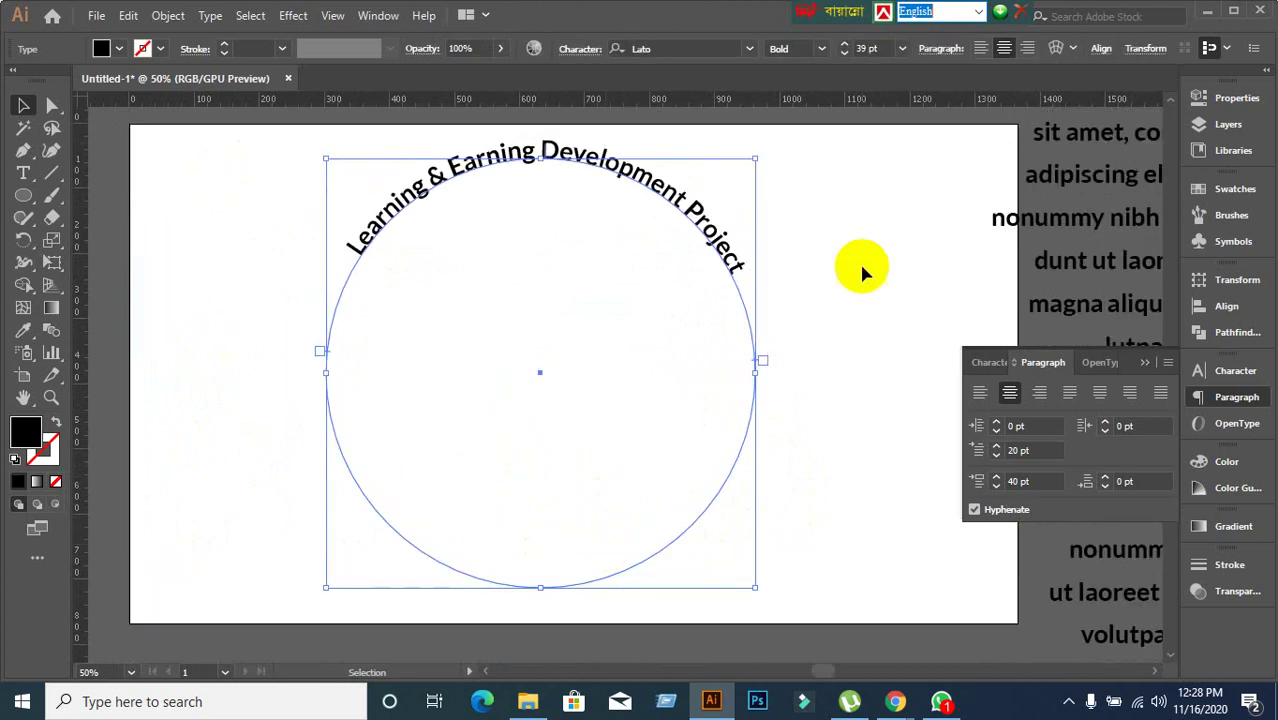
{"action": "left_click", "coordinate": [513, 483]}
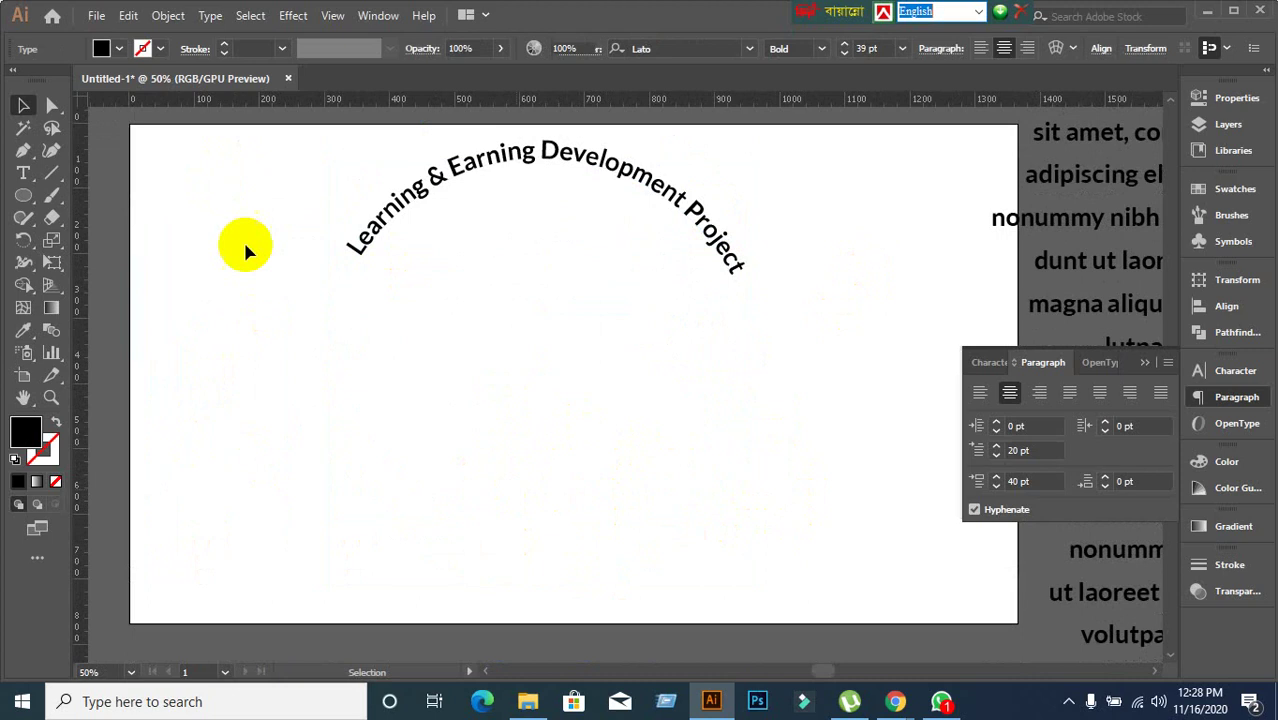
{"action": "left_click_drag", "start_coordinate": [241, 150], "coordinate": [796, 588]}
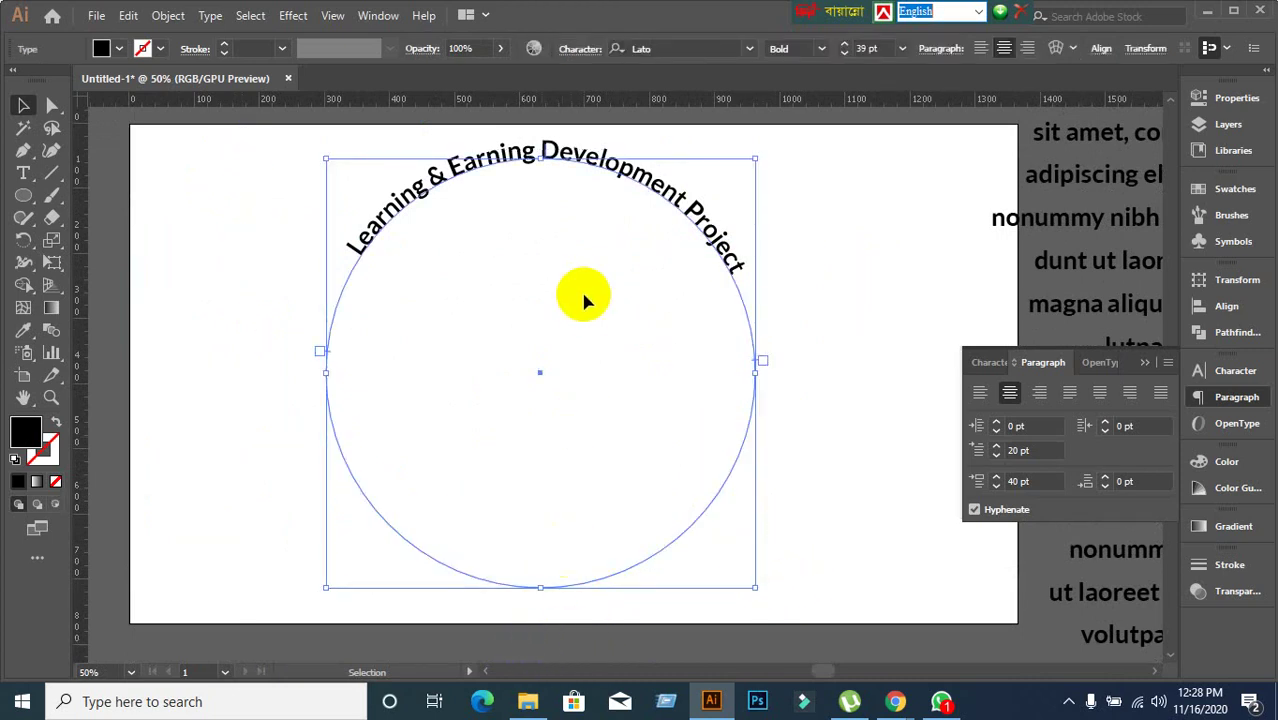
{"action": "scroll", "coordinate": [540, 165], "scroll_direction": "up", "scroll_amount": 1}
{"action": "scroll", "coordinate": [545, 170], "scroll_direction": "up", "scroll_amount": 1}
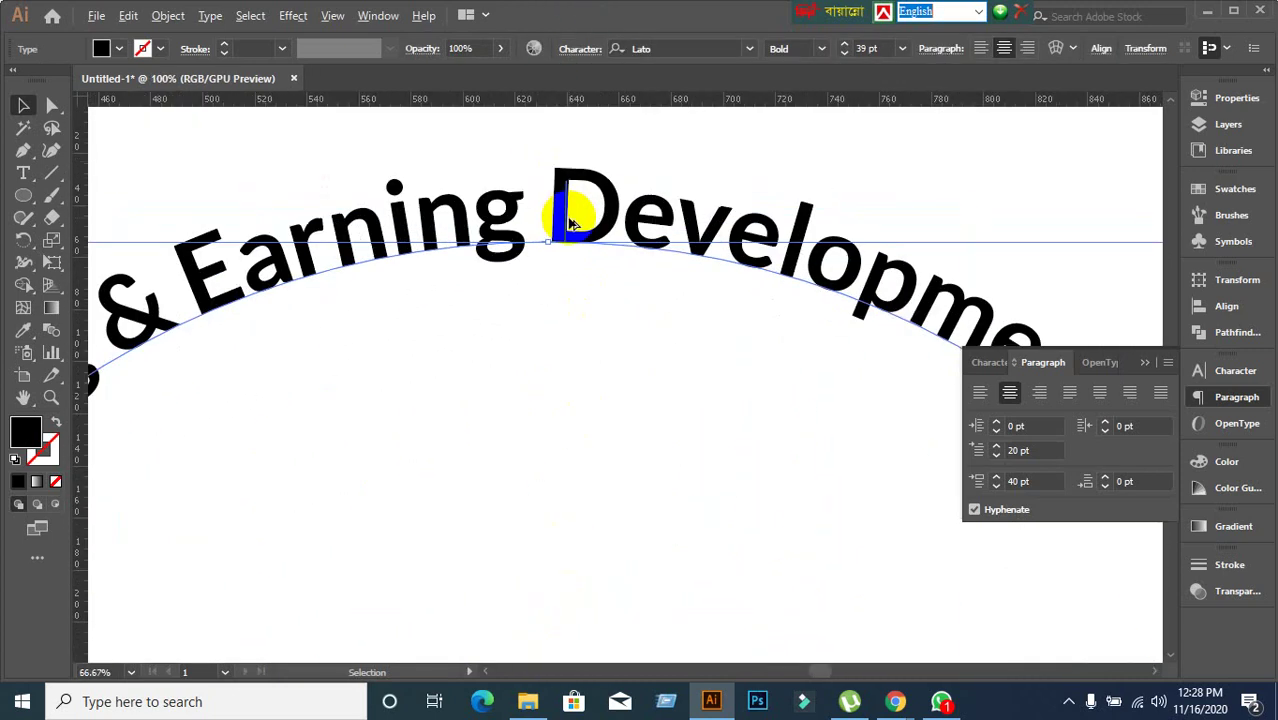
{"action": "scroll", "coordinate": [560, 205], "scroll_direction": "down", "scroll_amount": 2}
{"action": "scroll", "coordinate": [597, 432], "scroll_direction": "down", "scroll_amount": 2}
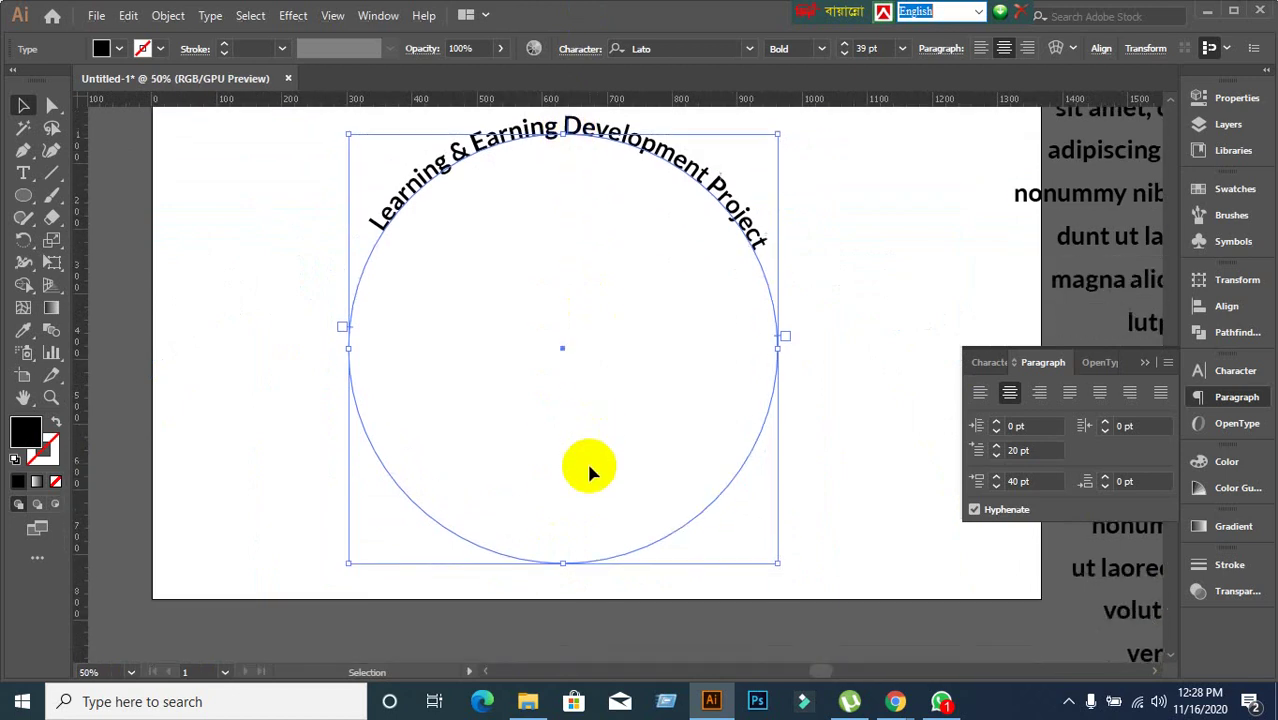
Reselect the curved title and drag its centre bracket so it runs down the circle's left.
{"action": "left_click", "coordinate": [197, 441]}
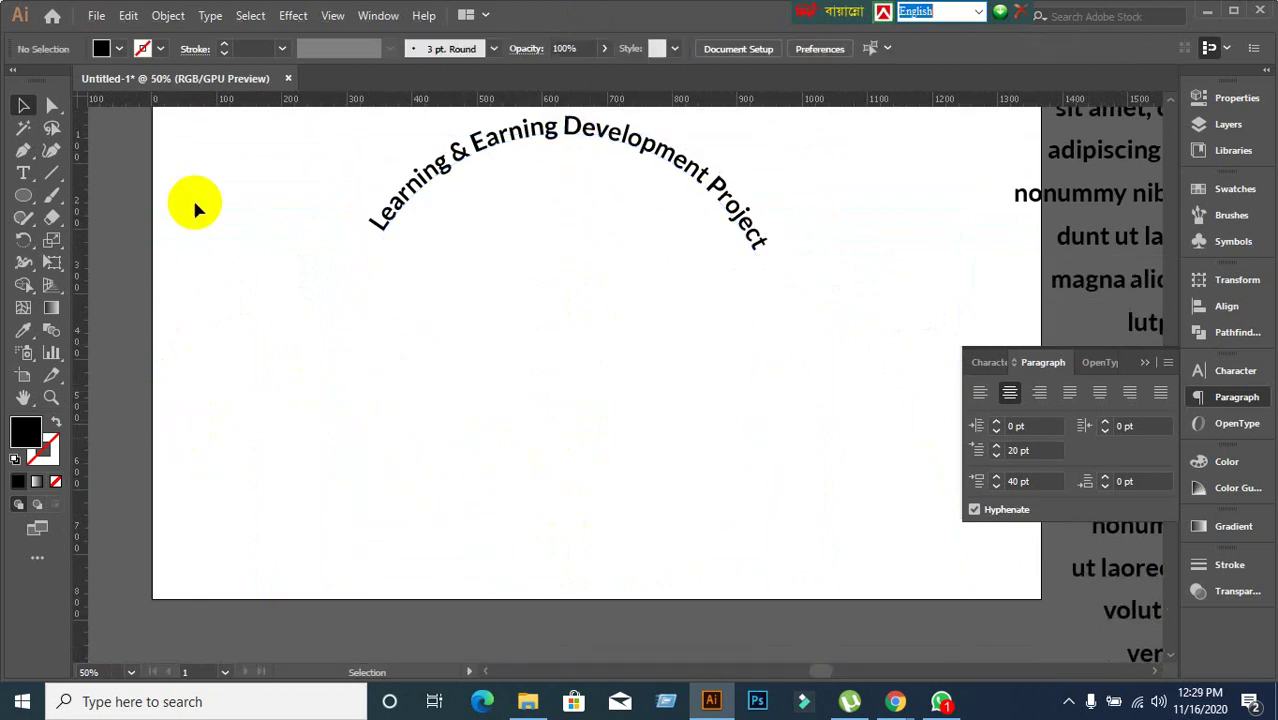
{"action": "left_click_drag", "start_coordinate": [205, 157], "coordinate": [772, 538]}
{"action": "left_click", "coordinate": [560, 142]}
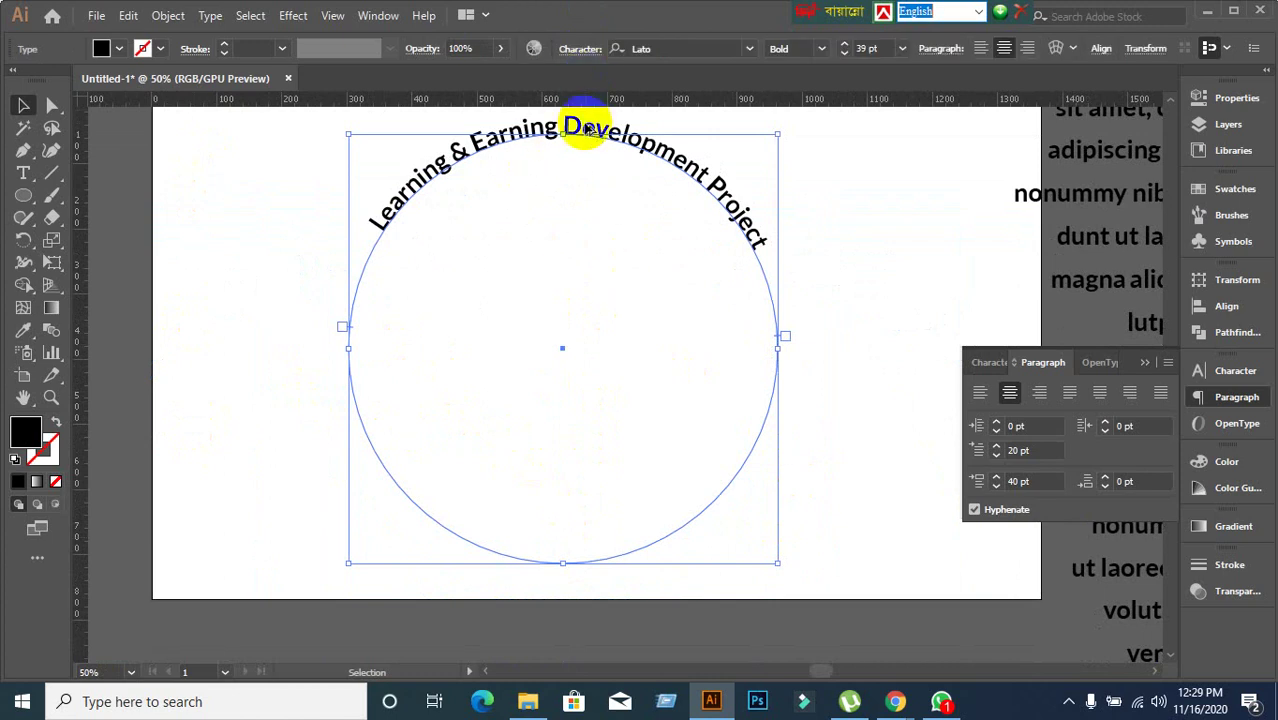
{"action": "scroll", "coordinate": [565, 135], "scroll_direction": "up", "scroll_amount": 7}
{"action": "scroll", "coordinate": [615, 240], "scroll_direction": "up", "scroll_amount": 3}
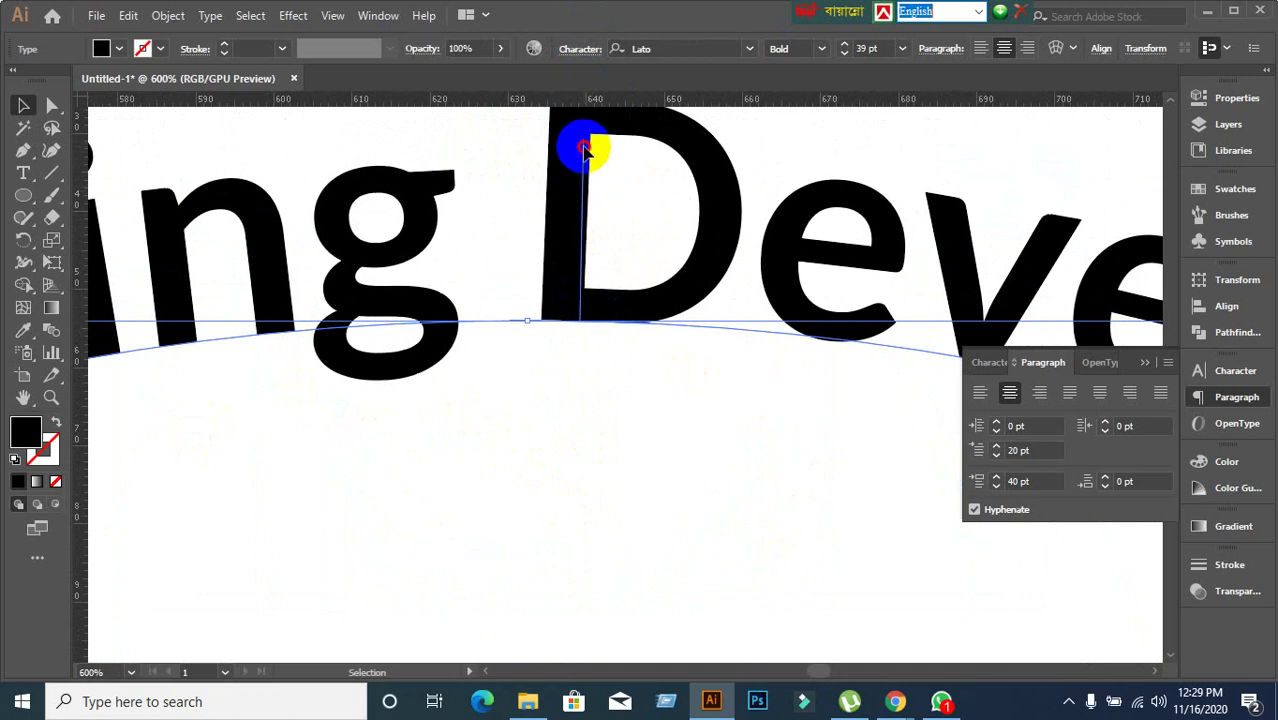
{"action": "left_click_drag", "start_coordinate": [584, 148], "coordinate": [638, 425]}
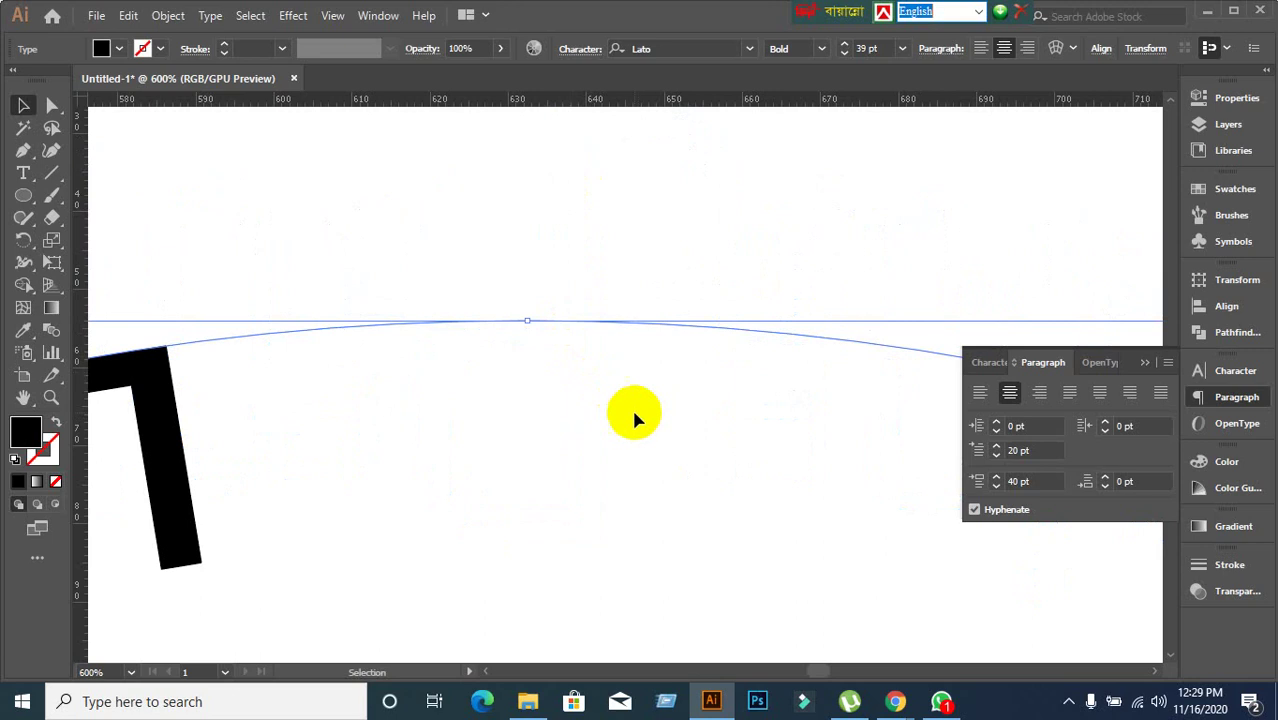
{"action": "scroll", "coordinate": [632, 413], "scroll_direction": "down", "scroll_amount": 9}
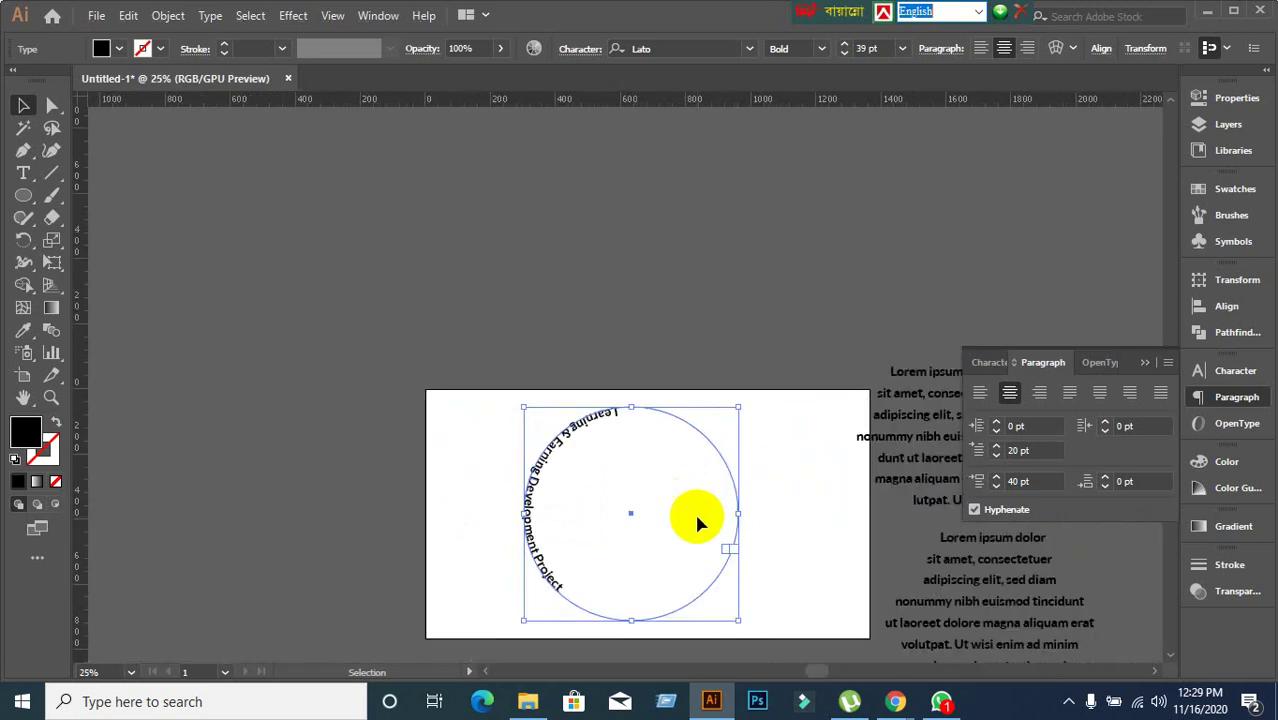
Slide the text's end point further down the circle, then undo the move.
{"action": "scroll", "coordinate": [665, 434], "scroll_direction": "up", "scroll_amount": 2}
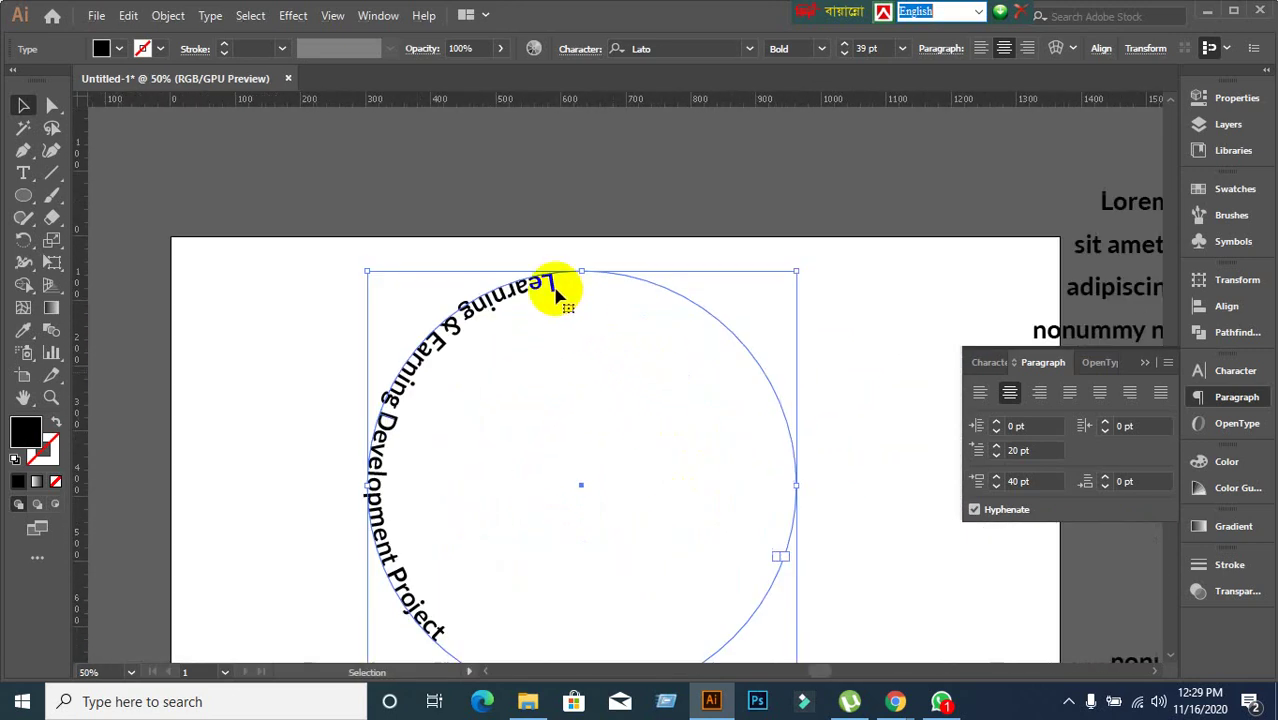
{"action": "scroll", "coordinate": [815, 588], "scroll_direction": "up", "scroll_amount": 4}
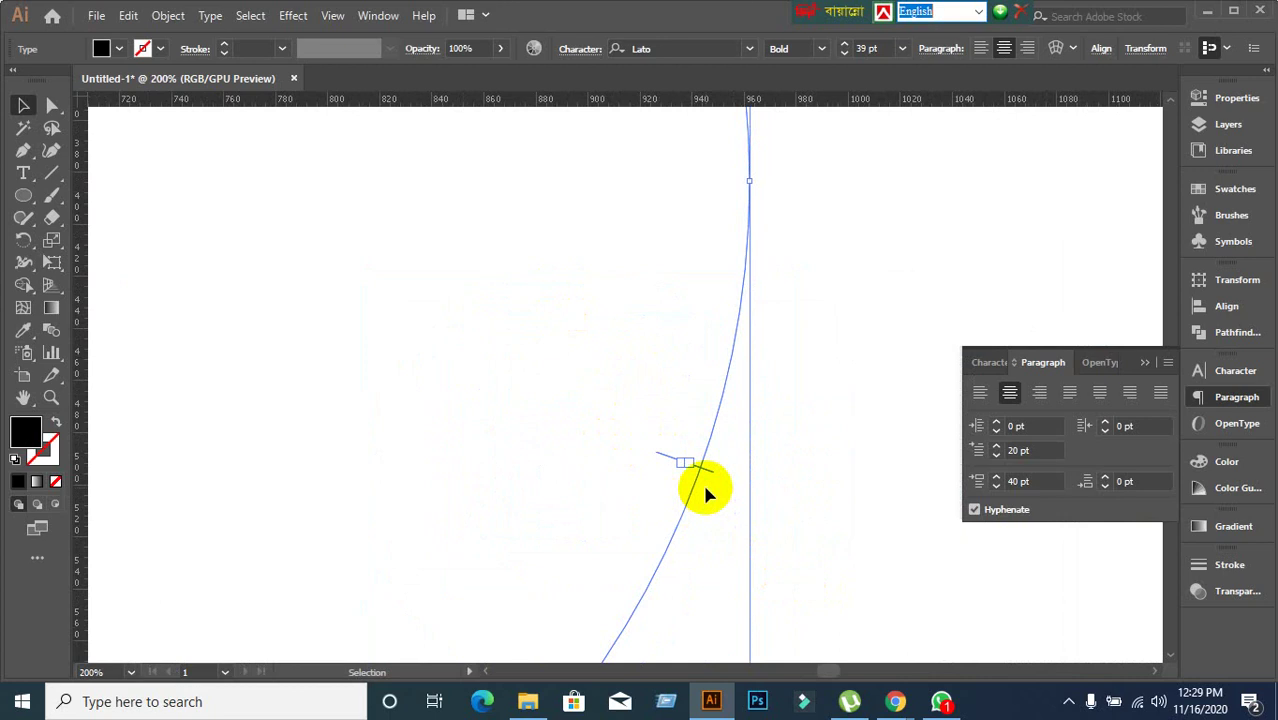
{"action": "scroll", "coordinate": [705, 490], "scroll_direction": "down", "scroll_amount": 3}
{"action": "scroll", "coordinate": [707, 491], "scroll_direction": "up", "scroll_amount": 7}
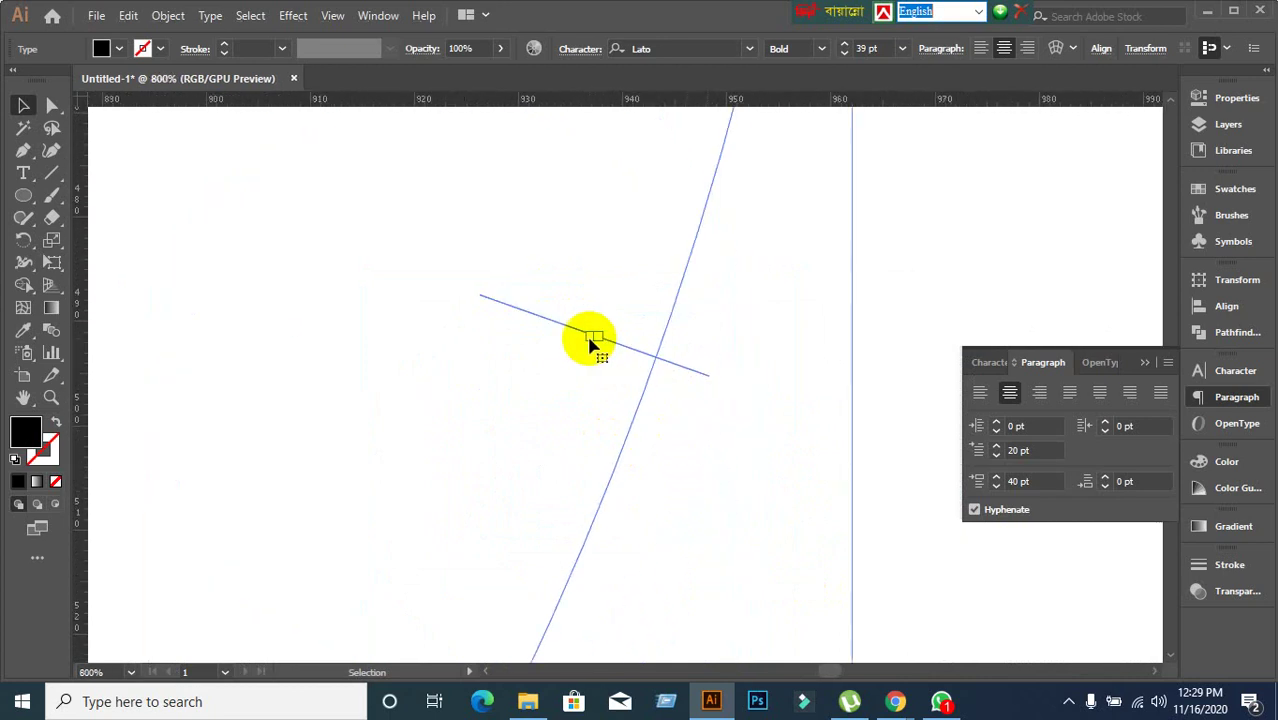
{"action": "left_click_drag", "start_coordinate": [578, 336], "coordinate": [520, 519]}
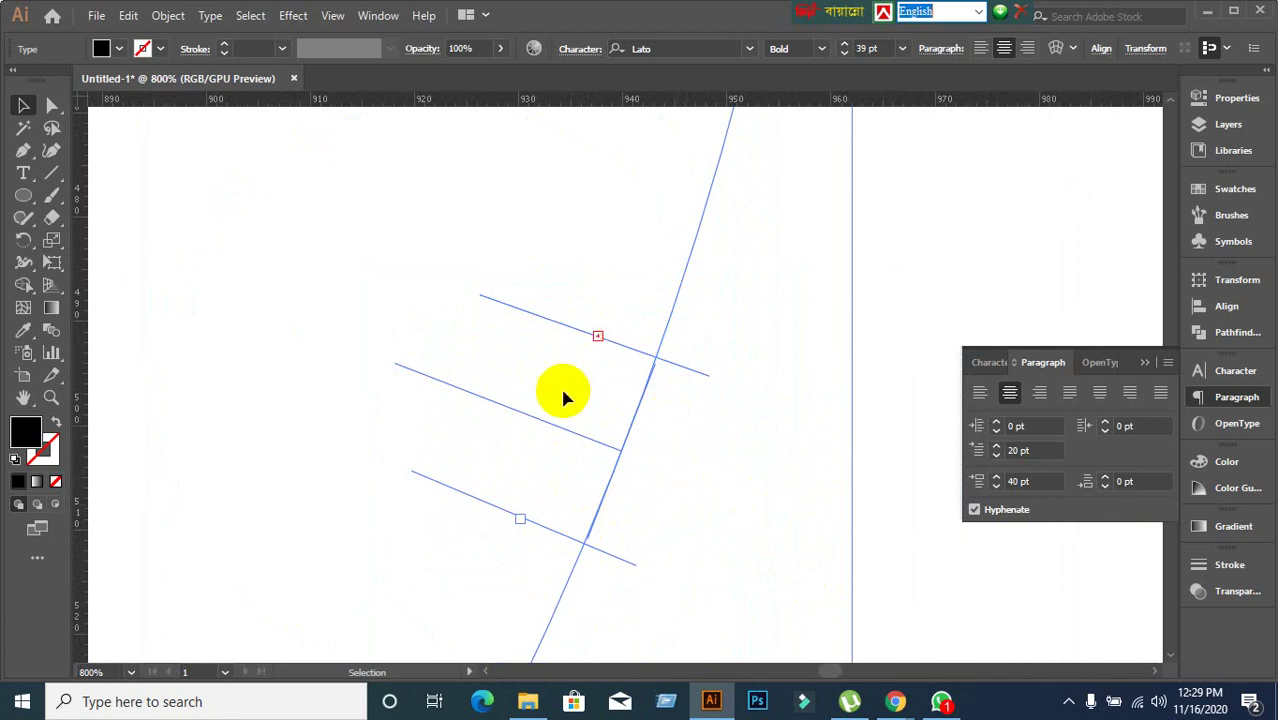
{"action": "left_click_drag", "start_coordinate": [472, 496], "coordinate": [435, 592]}
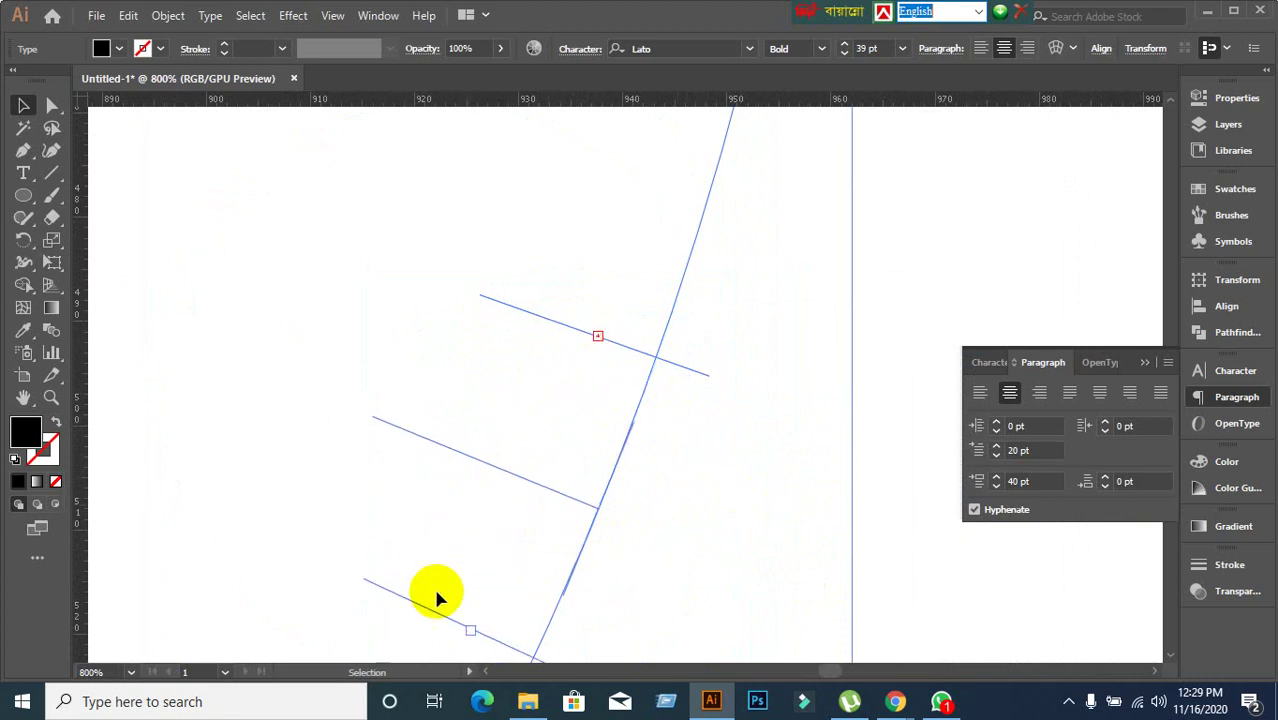
{"action": "scroll", "coordinate": [667, 510], "scroll_direction": "down", "scroll_amount": 8}
{"action": "left_click_drag", "start_coordinate": [790, 520], "coordinate": [908, 447]}
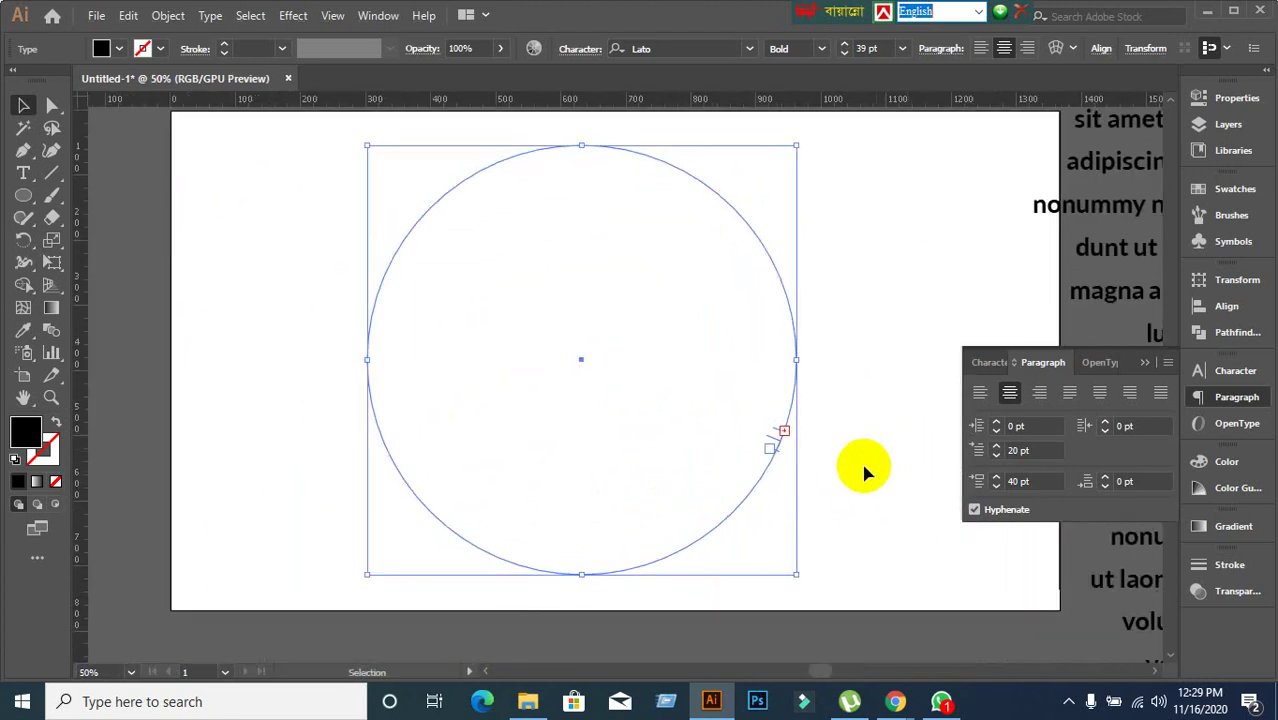
{"action": "key", "text": "ctrl+z"}
{"action": "key", "text": "ctrl+z"}
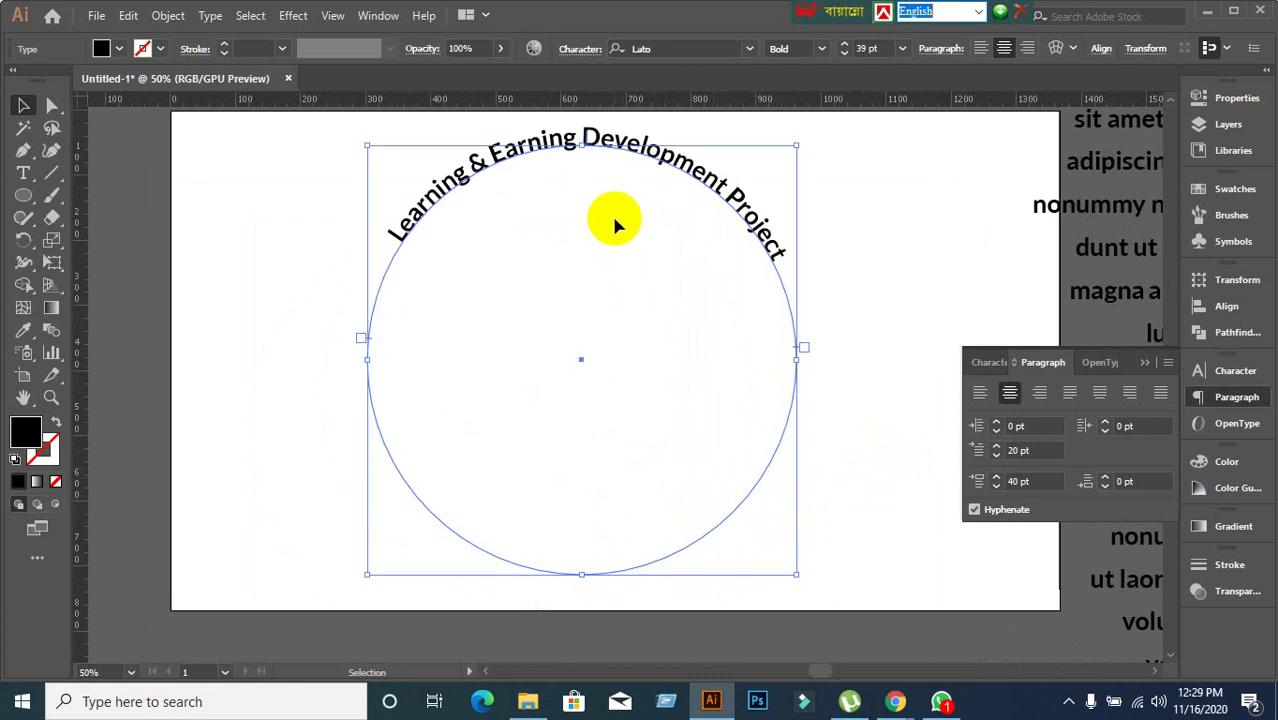
Flip the text across the circle, undo it, and slide its start point down the path.
{"action": "scroll", "coordinate": [588, 200], "scroll_direction": "up", "scroll_amount": 3}
{"action": "scroll", "coordinate": [621, 240], "scroll_direction": "up", "scroll_amount": 1}
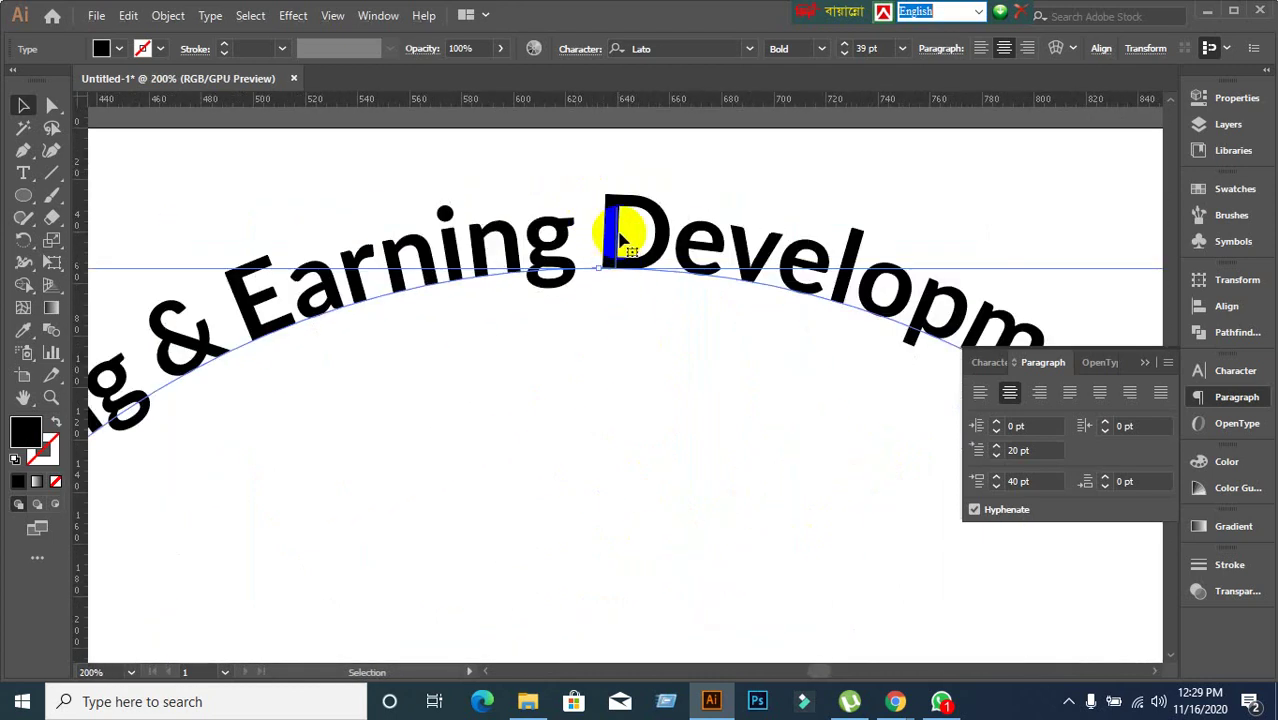
{"action": "left_click_drag", "start_coordinate": [620, 235], "coordinate": [640, 350]}
{"action": "key", "text": "ctrl+z"}
{"action": "scroll", "coordinate": [662, 376], "scroll_direction": "down", "scroll_amount": 4}
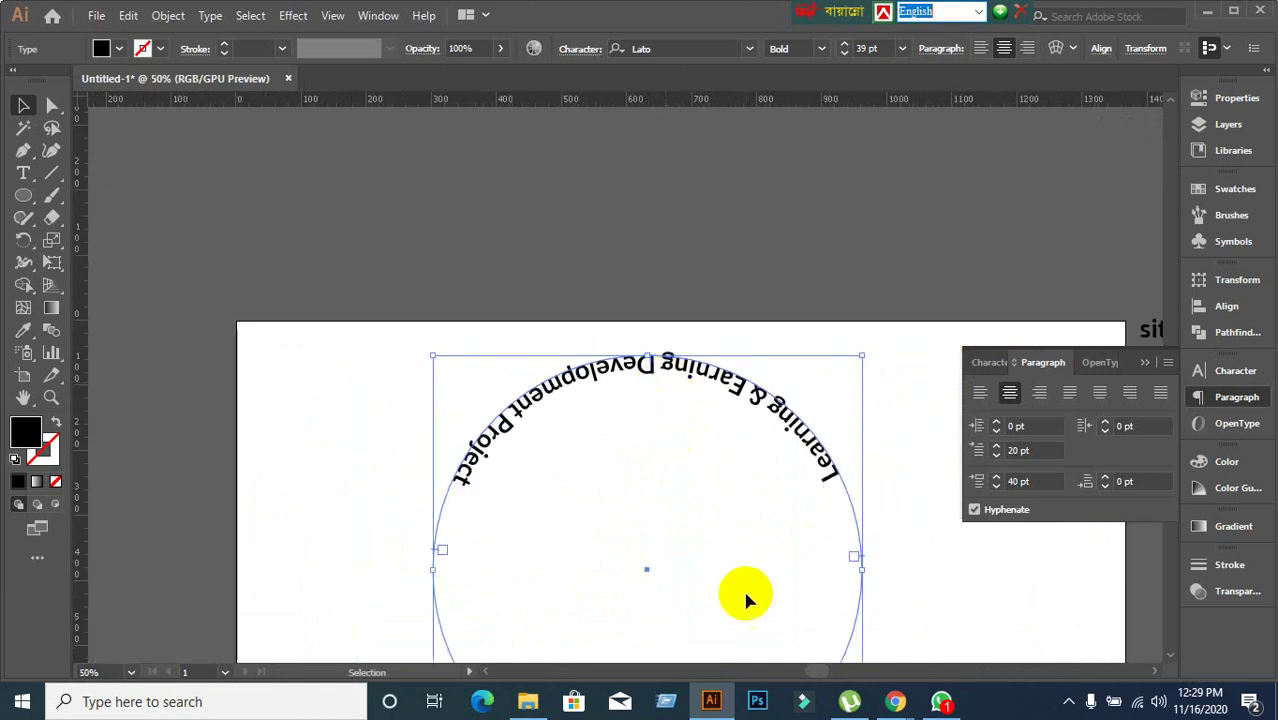
{"action": "left_click_drag", "start_coordinate": [745, 601], "coordinate": [736, 448]}
{"action": "scroll", "coordinate": [630, 510], "scroll_direction": "up", "scroll_amount": 2}
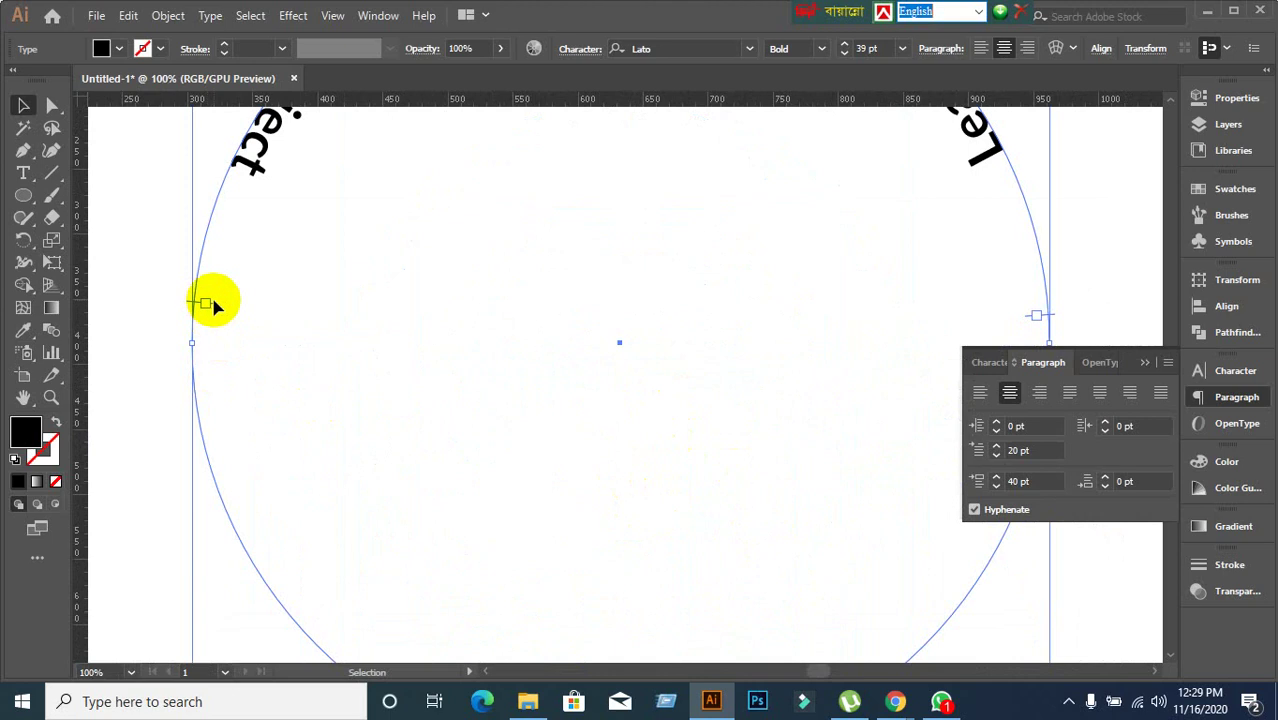
{"action": "left_click_drag", "start_coordinate": [206, 310], "coordinate": [293, 548]}
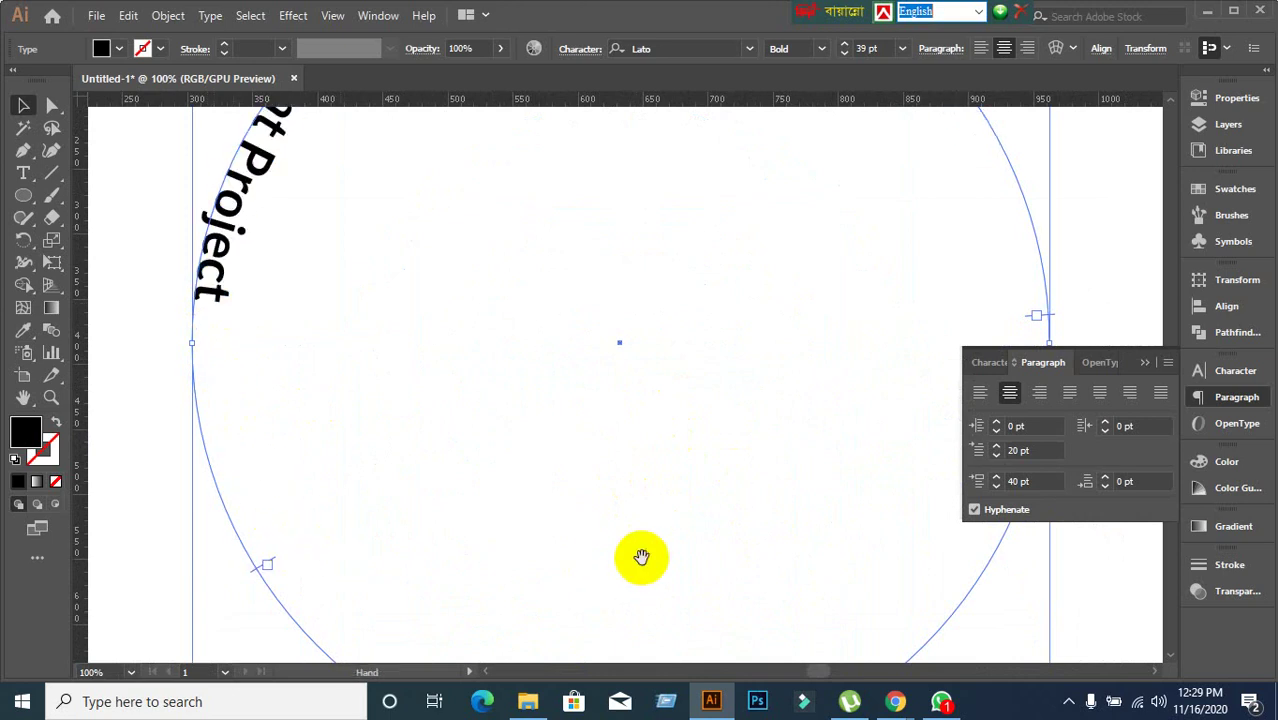
{"action": "left_click_drag", "start_coordinate": [639, 556], "coordinate": [402, 542]}
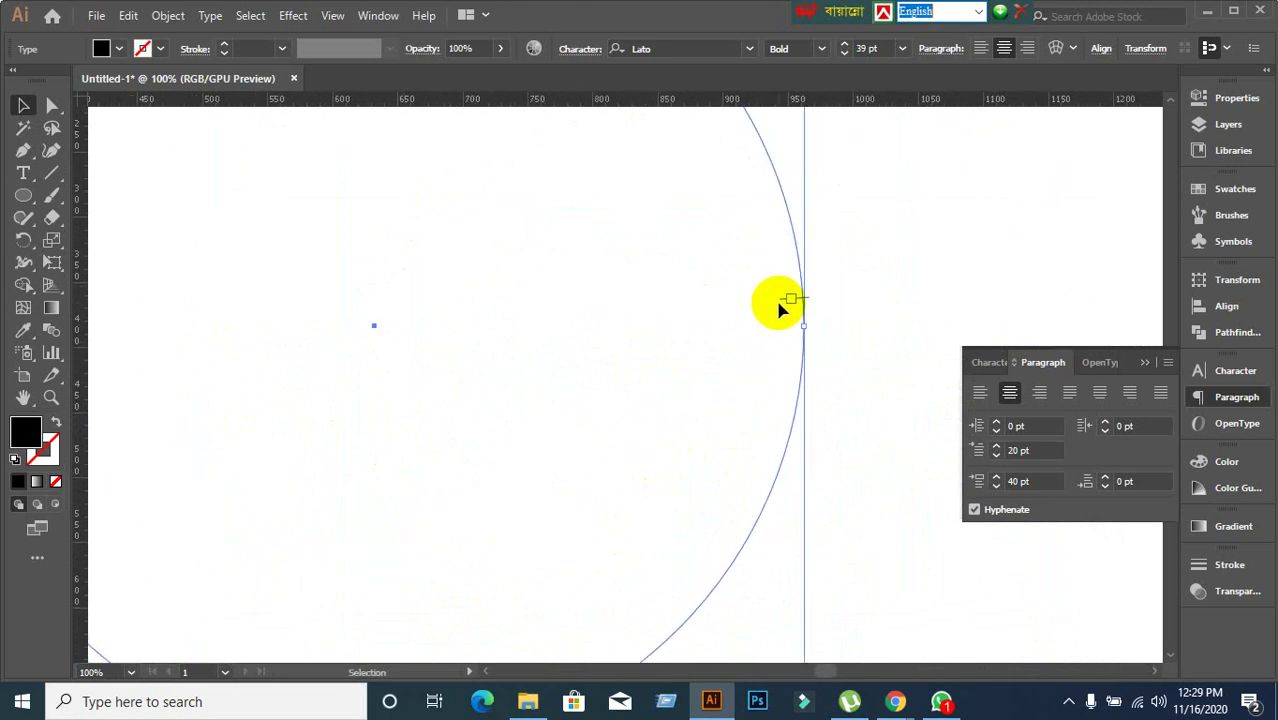
{"action": "scroll", "coordinate": [779, 302], "scroll_direction": "down", "scroll_amount": 4}
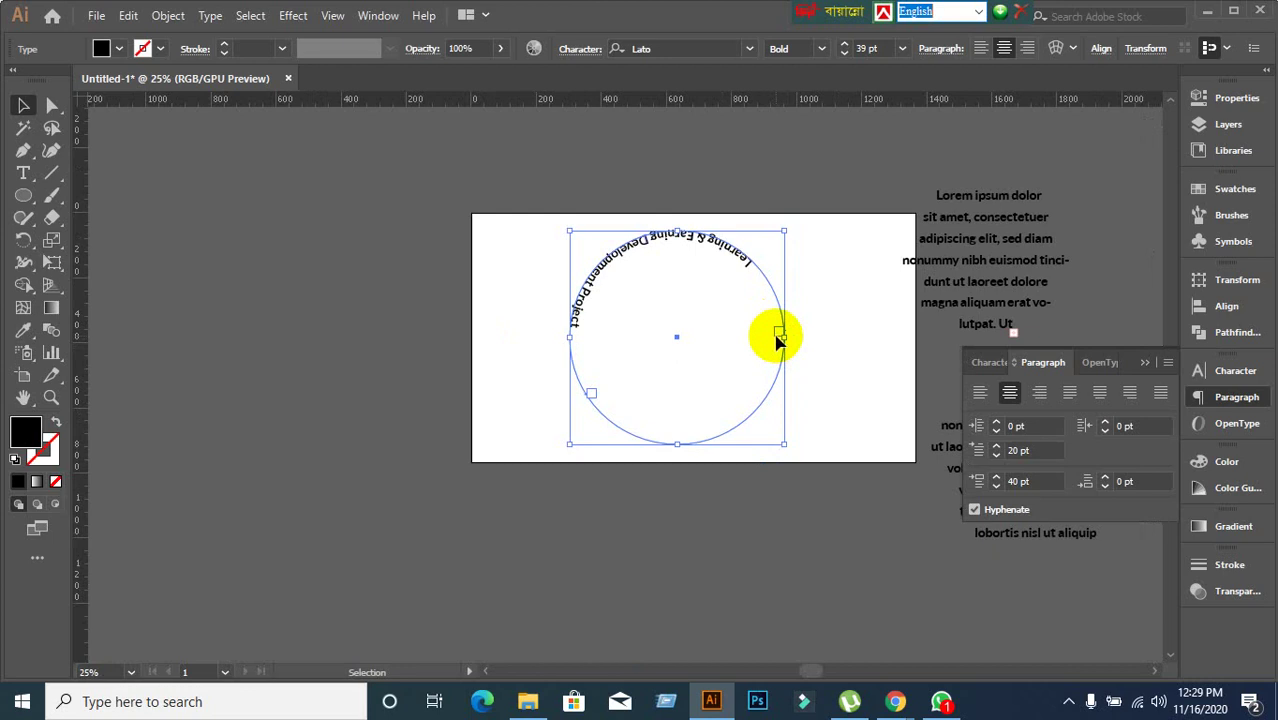
{"action": "scroll", "coordinate": [779, 341], "scroll_direction": "up", "scroll_amount": 6}
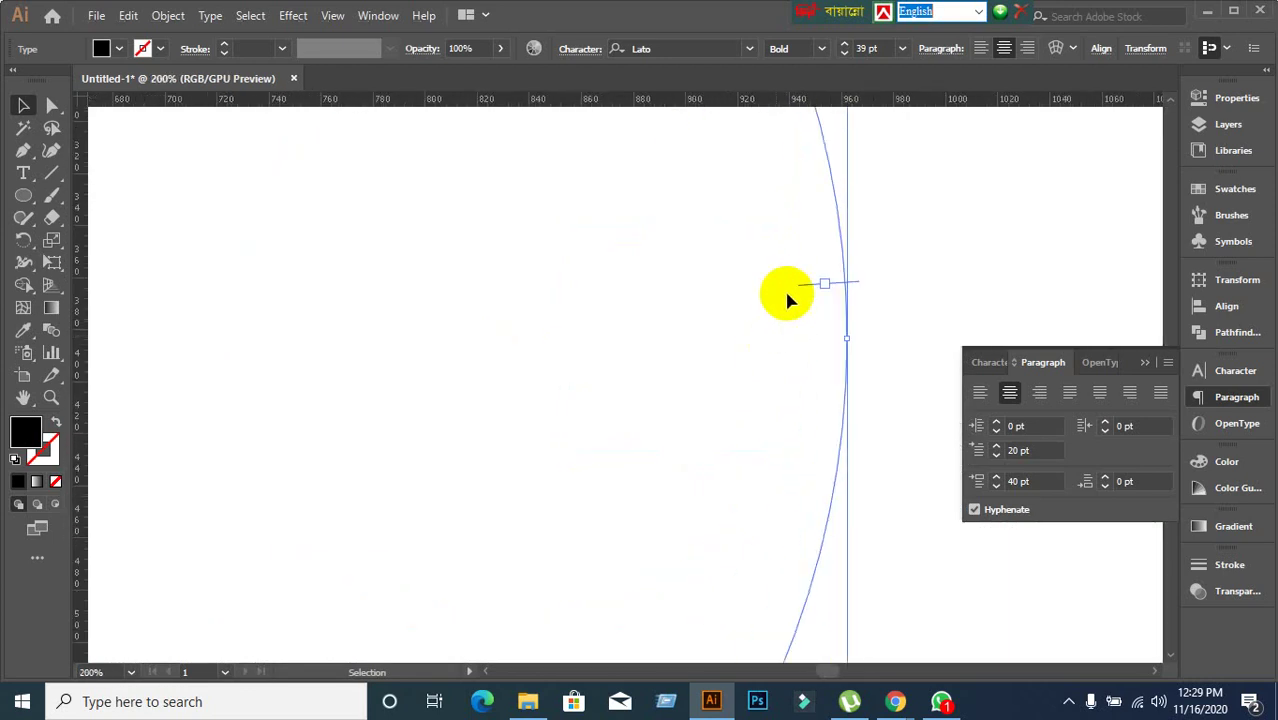
Flip the text across the path again, then select and delete the whole text-on-circle object.
{"action": "left_click_drag", "start_coordinate": [798, 291], "coordinate": [785, 566]}
{"action": "scroll", "coordinate": [769, 447], "scroll_direction": "down", "scroll_amount": 3}
{"action": "scroll", "coordinate": [769, 447], "scroll_direction": "down", "scroll_amount": 2}
{"action": "left_click", "coordinate": [836, 490]}
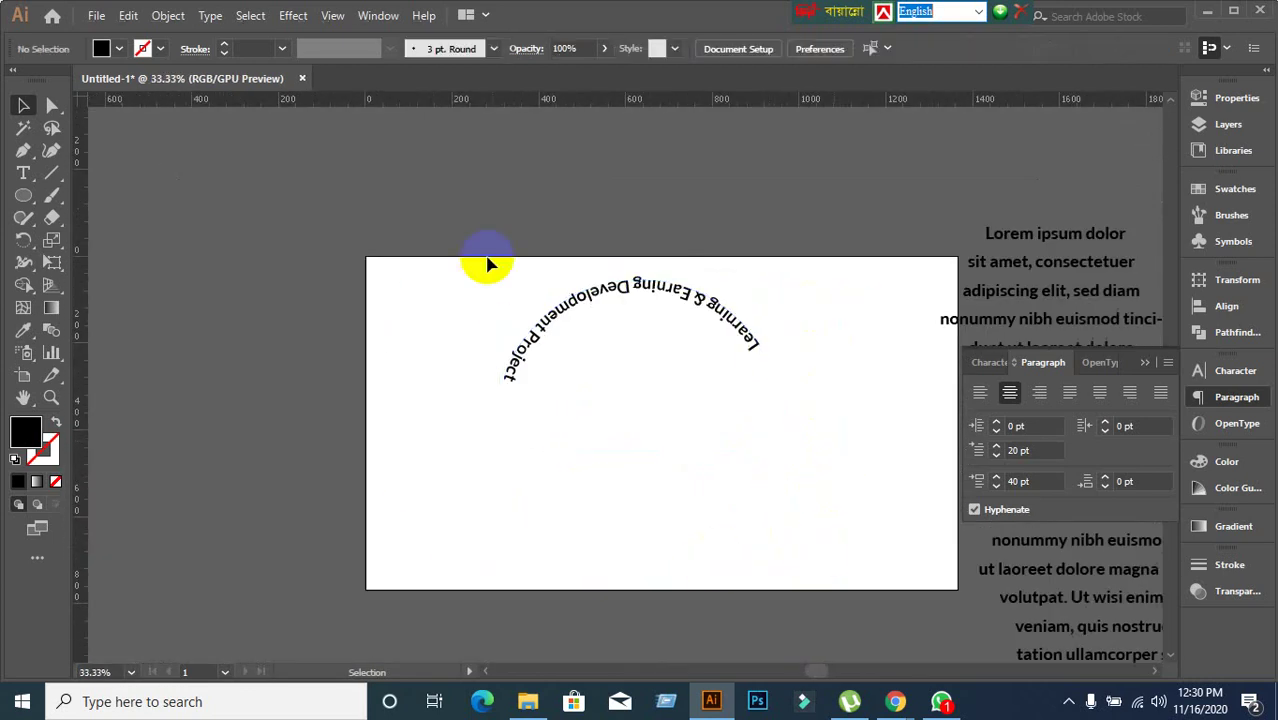
{"action": "left_click_drag", "start_coordinate": [471, 238], "coordinate": [786, 539]}
{"action": "key", "text": "Delete"}
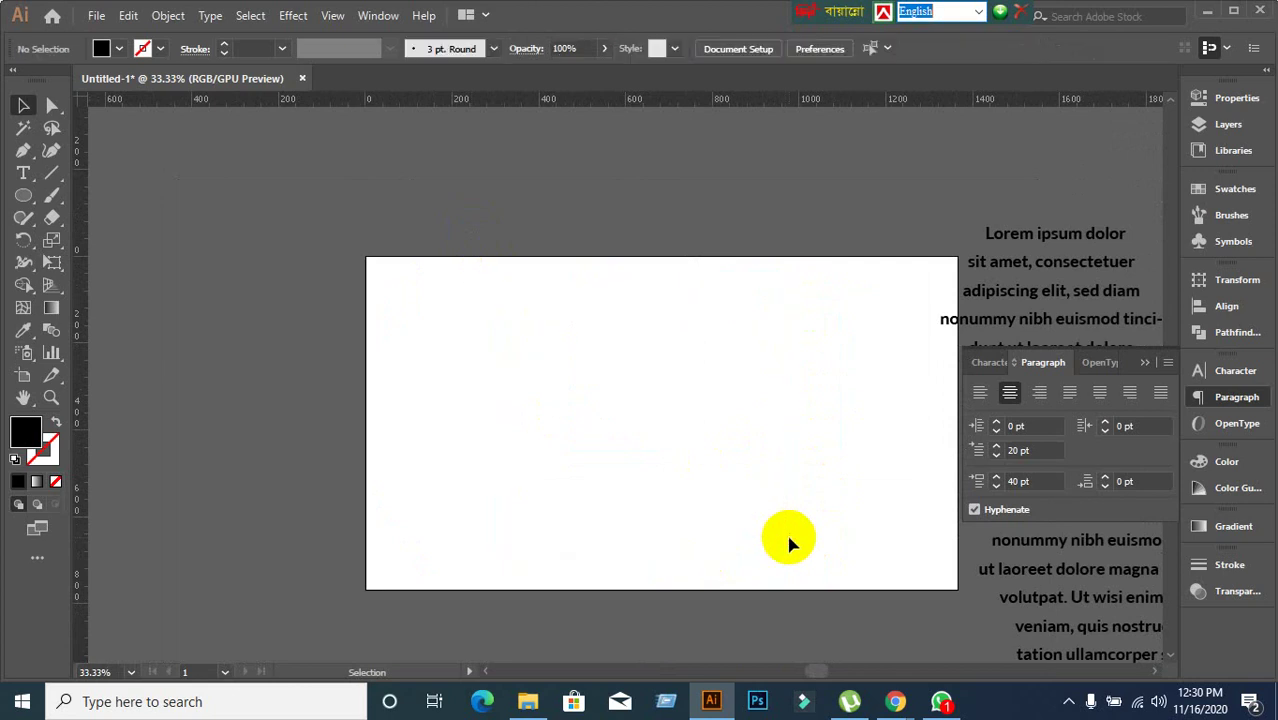
Draw a 479 px circle near the artboard centre and start Type on a Path along its top edge.
{"action": "scroll", "coordinate": [751, 443], "scroll_direction": "up", "scroll_amount": 3}
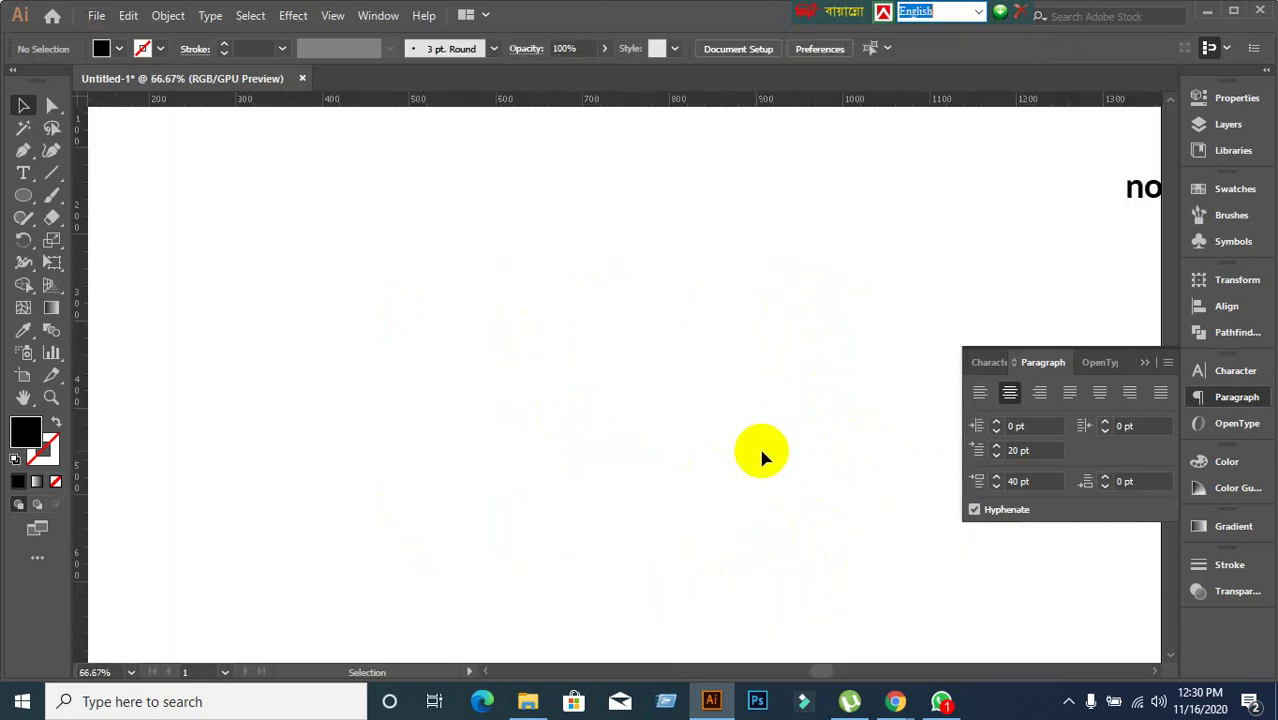
{"action": "scroll", "coordinate": [758, 444], "scroll_direction": "down", "scroll_amount": 2}
{"action": "left_click_drag", "start_coordinate": [862, 456], "coordinate": [820, 386]}
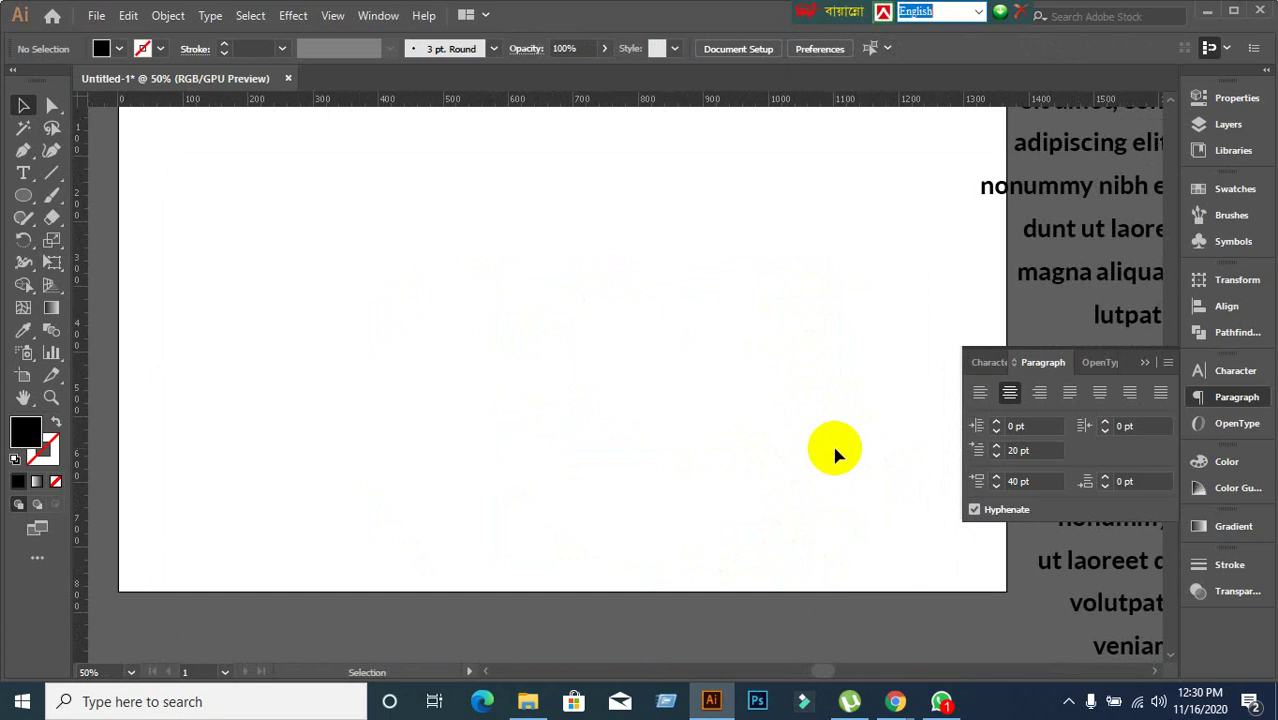
{"action": "scroll", "coordinate": [835, 455], "scroll_direction": "up", "scroll_amount": 2}
{"action": "scroll", "coordinate": [285, 405], "scroll_direction": "down", "scroll_amount": 1}
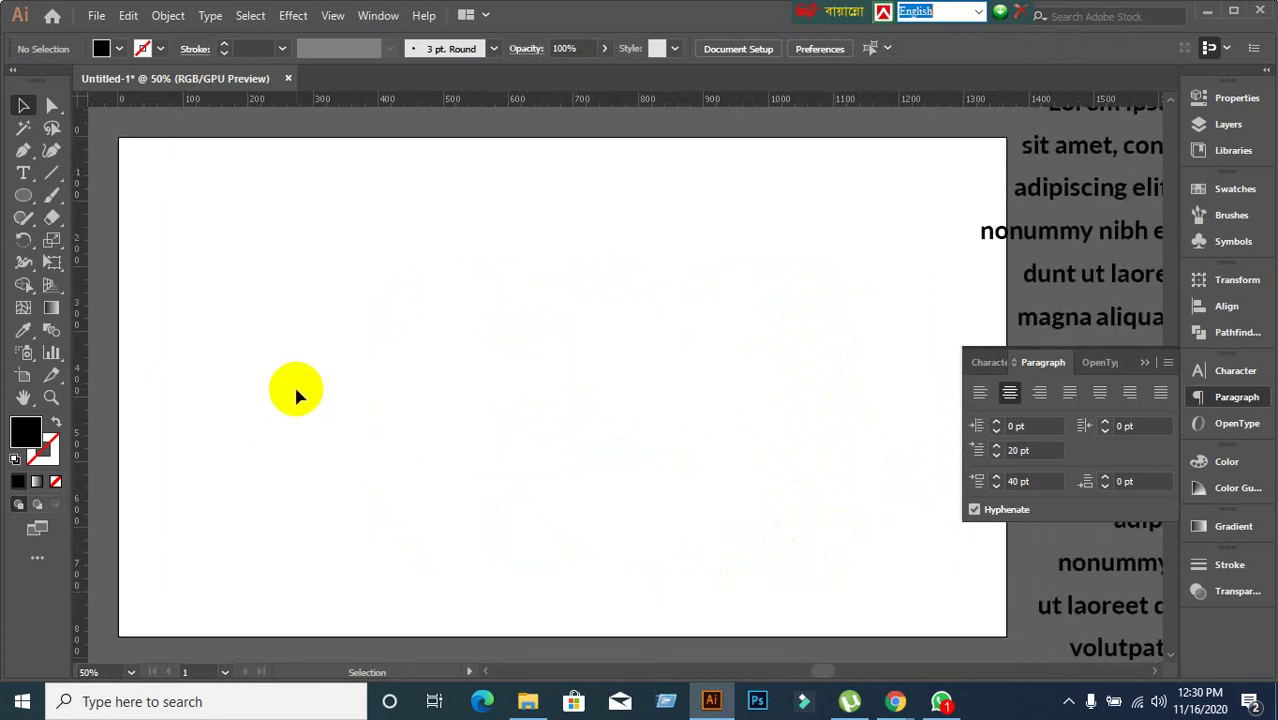
{"action": "left_click", "coordinate": [41, 196]}
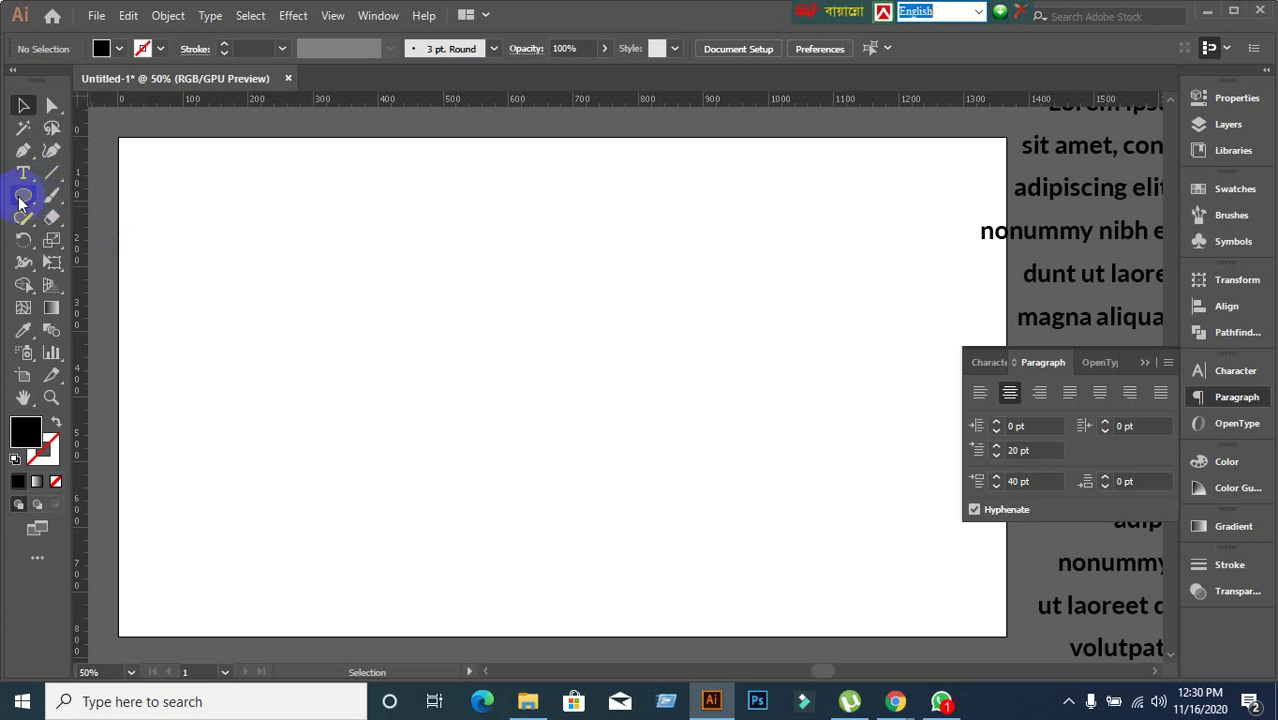
{"action": "left_click", "coordinate": [22, 197]}
{"action": "left_click_drag", "start_coordinate": [18, 203], "coordinate": [69, 240]}
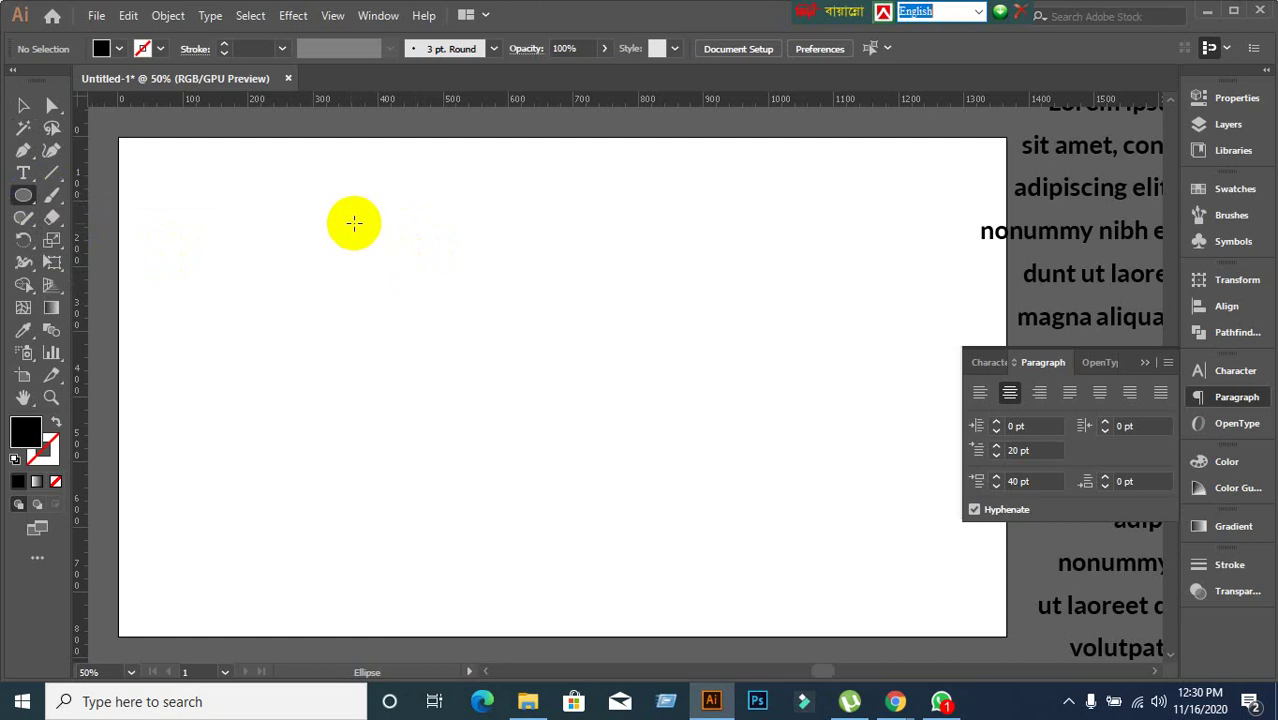
{"action": "left_click_drag", "start_coordinate": [40, 200], "coordinate": [113, 244]}
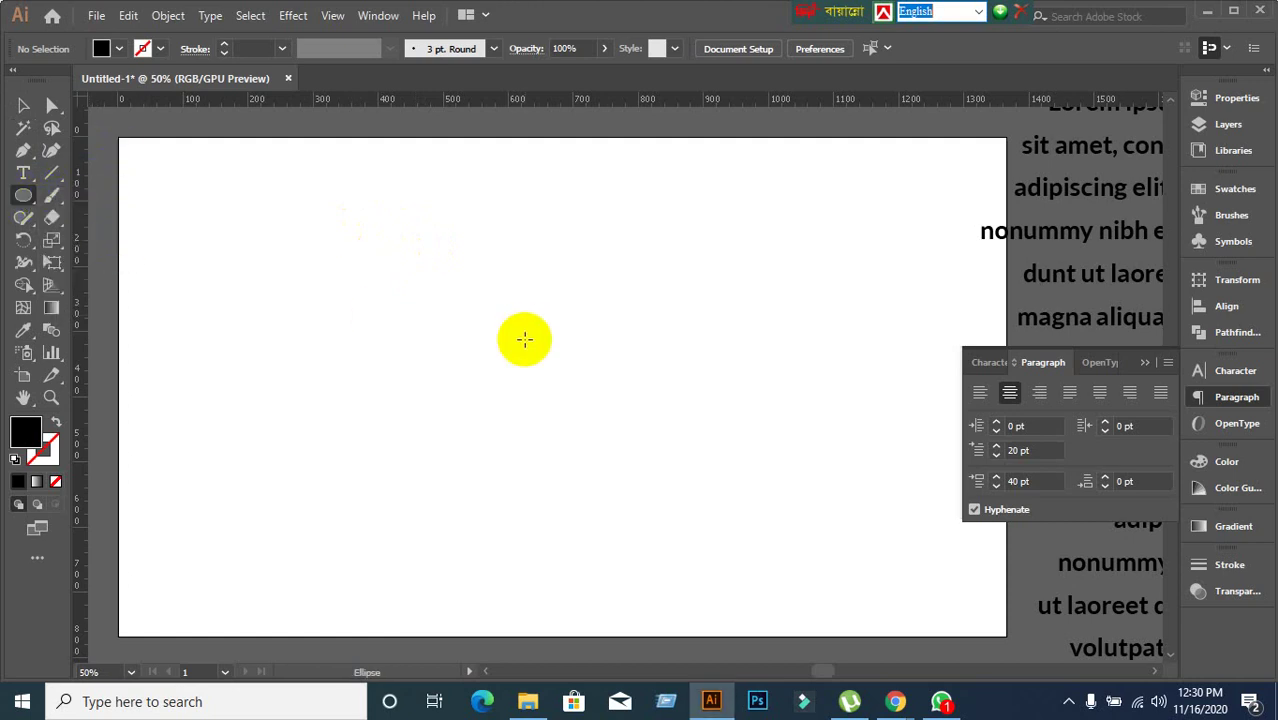
{"action": "left_click_drag", "start_coordinate": [390, 251], "coordinate": [693, 525]}
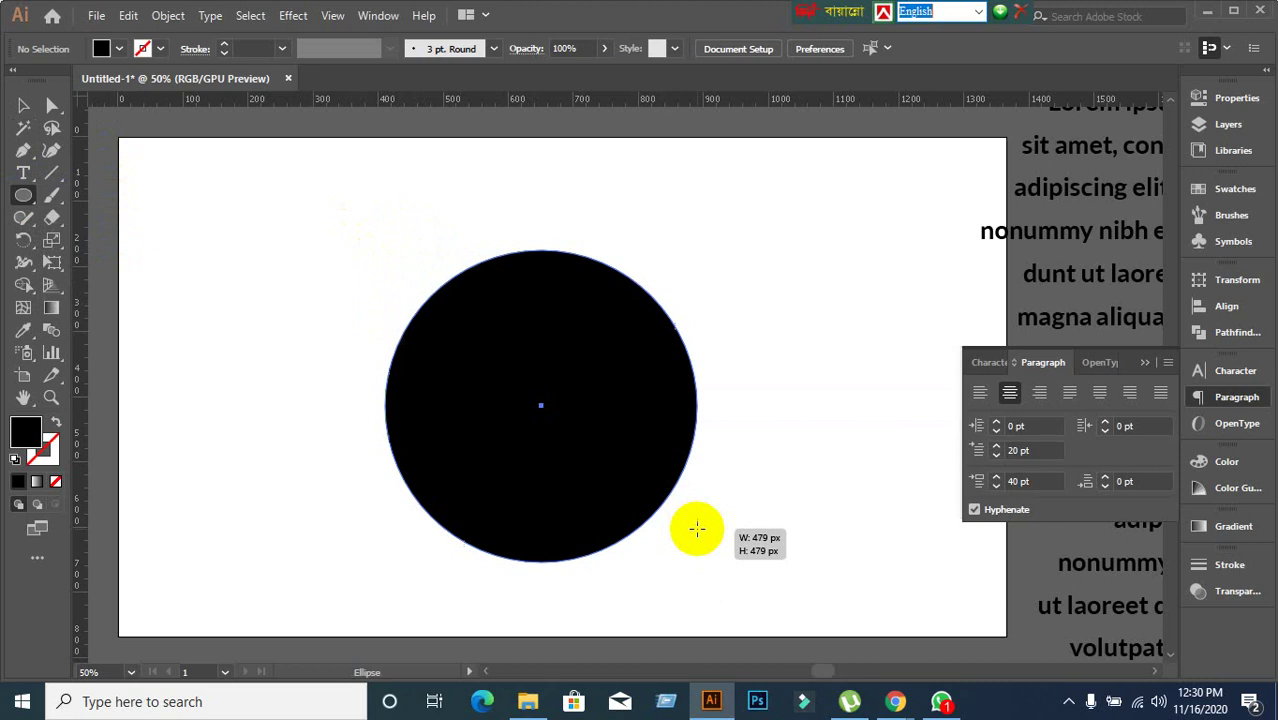
{"action": "left_click_drag", "start_coordinate": [23, 172], "coordinate": [94, 220]}
{"action": "left_click_drag", "start_coordinate": [440, 280], "coordinate": [496, 251]}
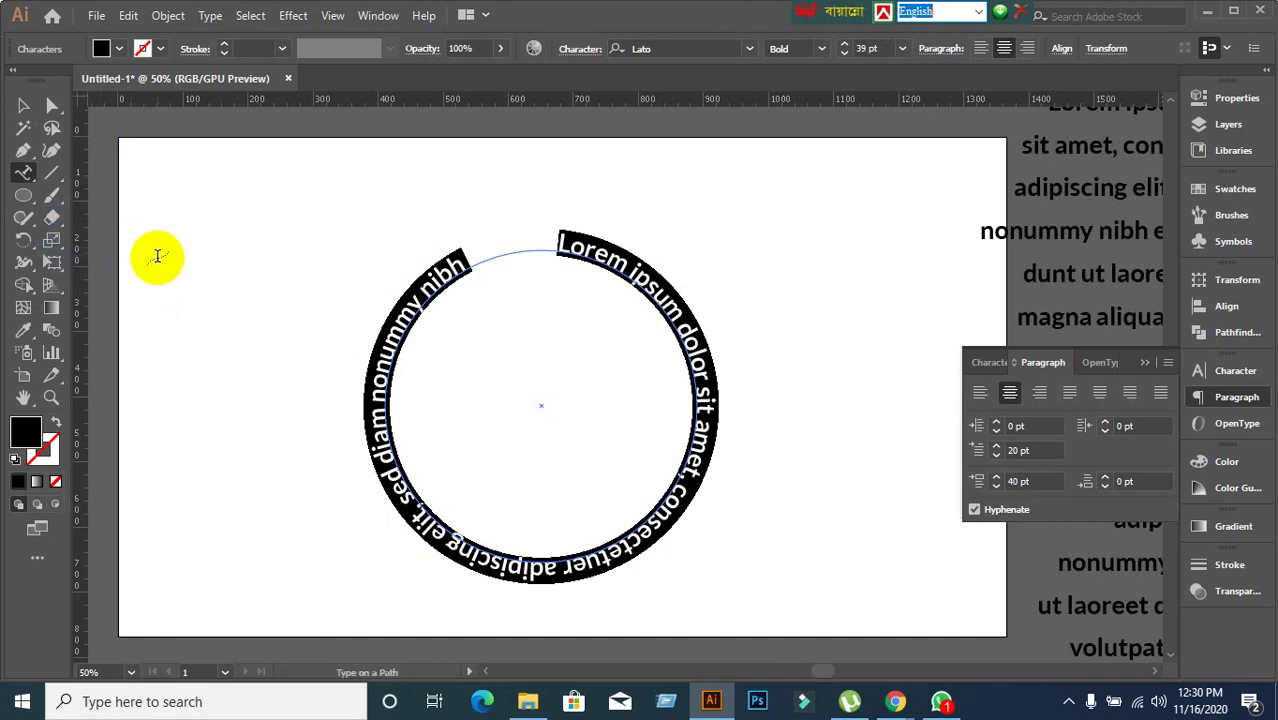
Replace the circle's placeholder text with 'Learning & Earning Development Projectt'.
{"action": "key", "text": "BackSpace"}
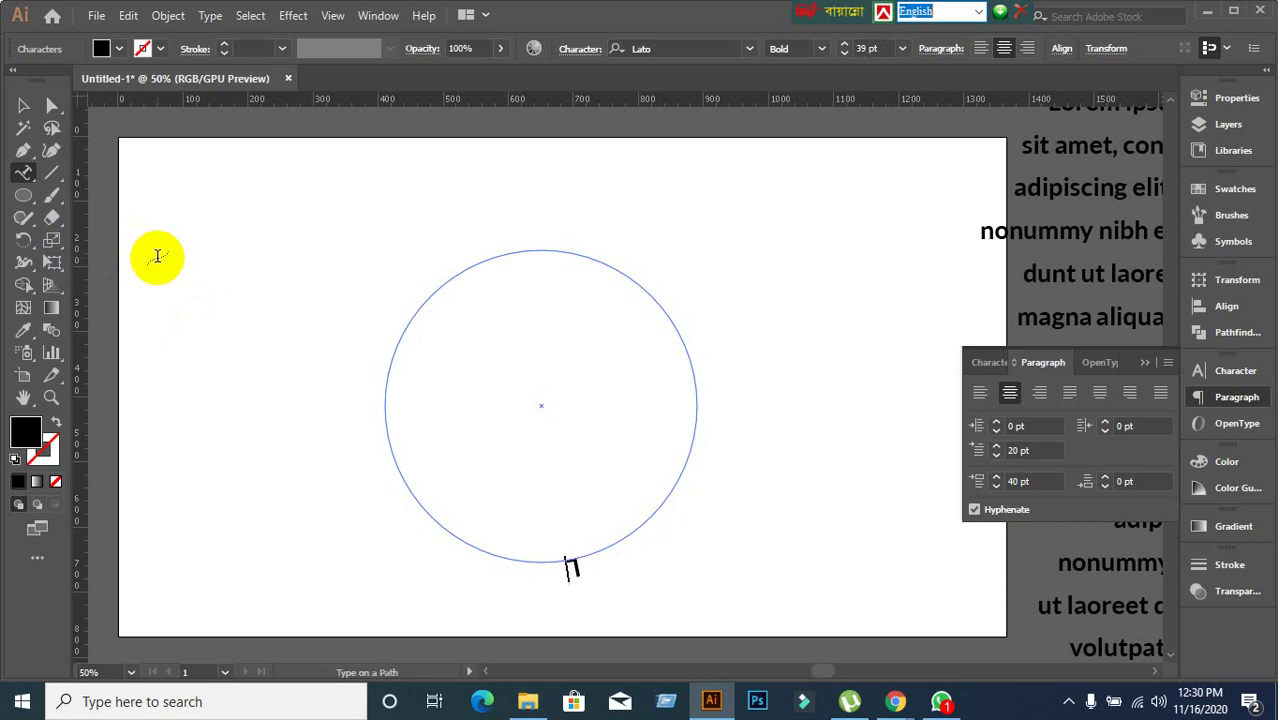
{"action": "type", "text": "Learning & Earni"}
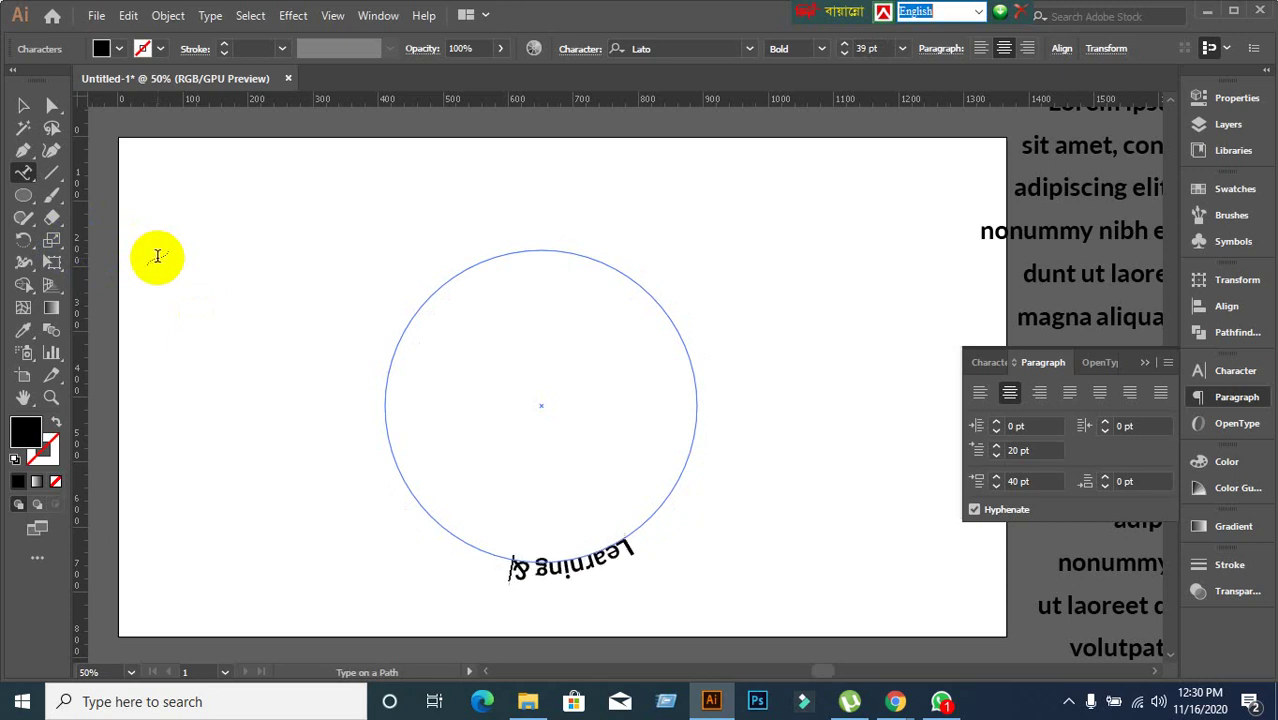
{"action": "type", "text": "ng"}
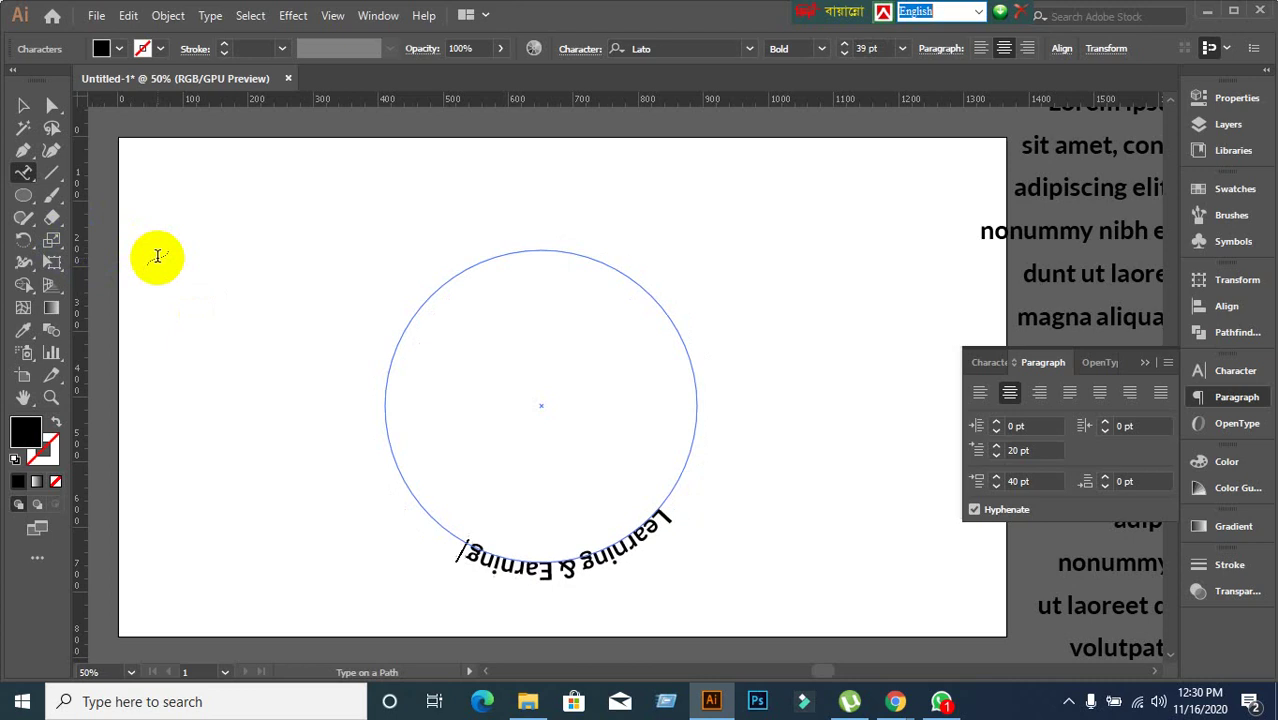
{"action": "type", "text": " Develop"}
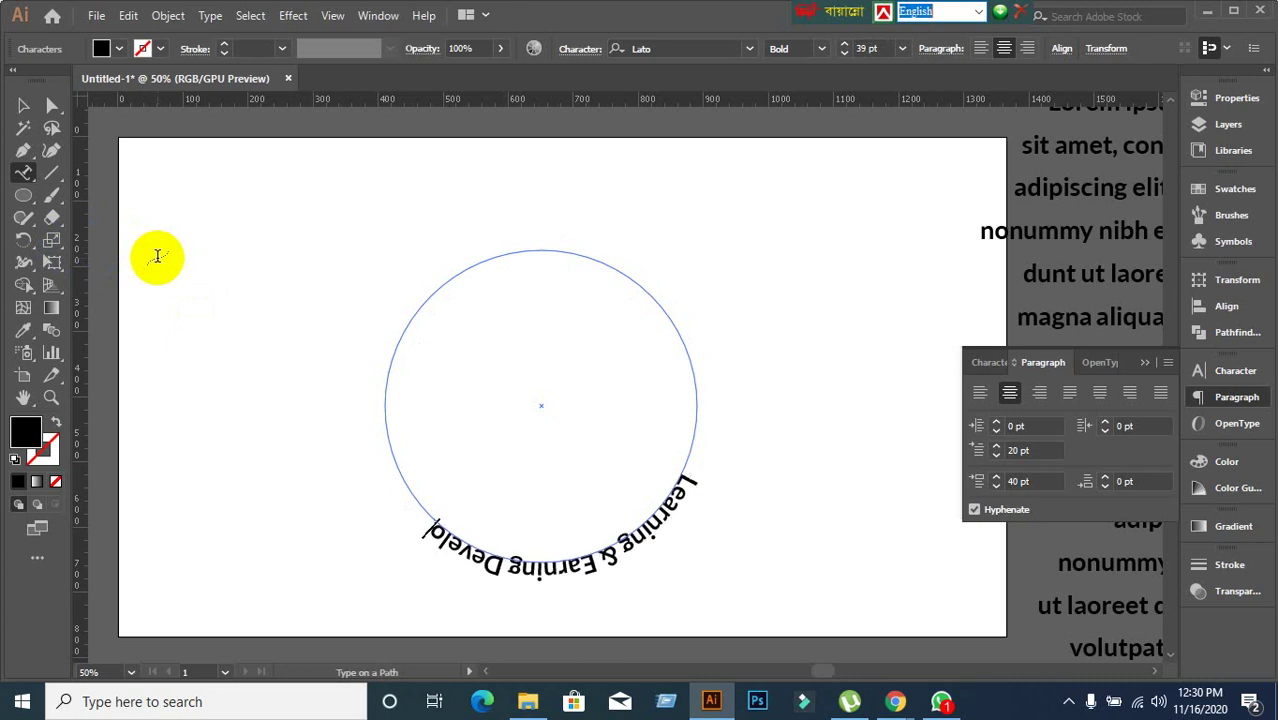
{"action": "type", "text": "ment"}
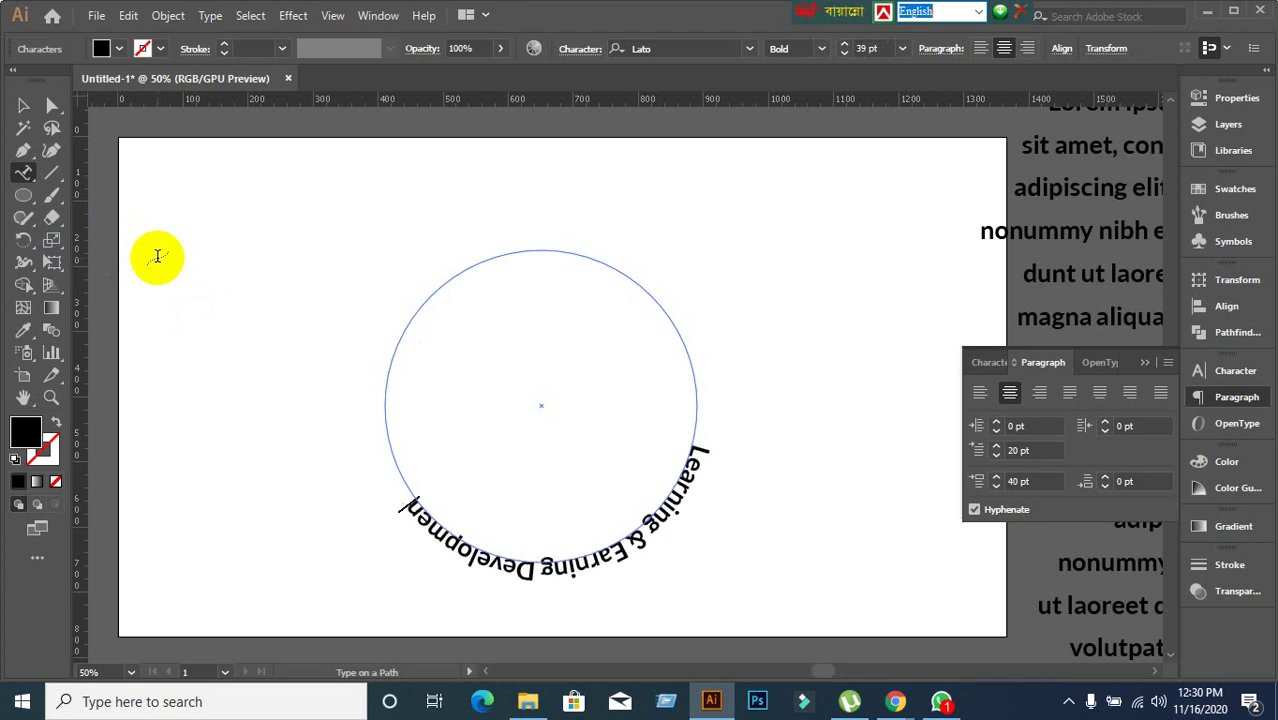
{"action": "type", "text": " Proj"}
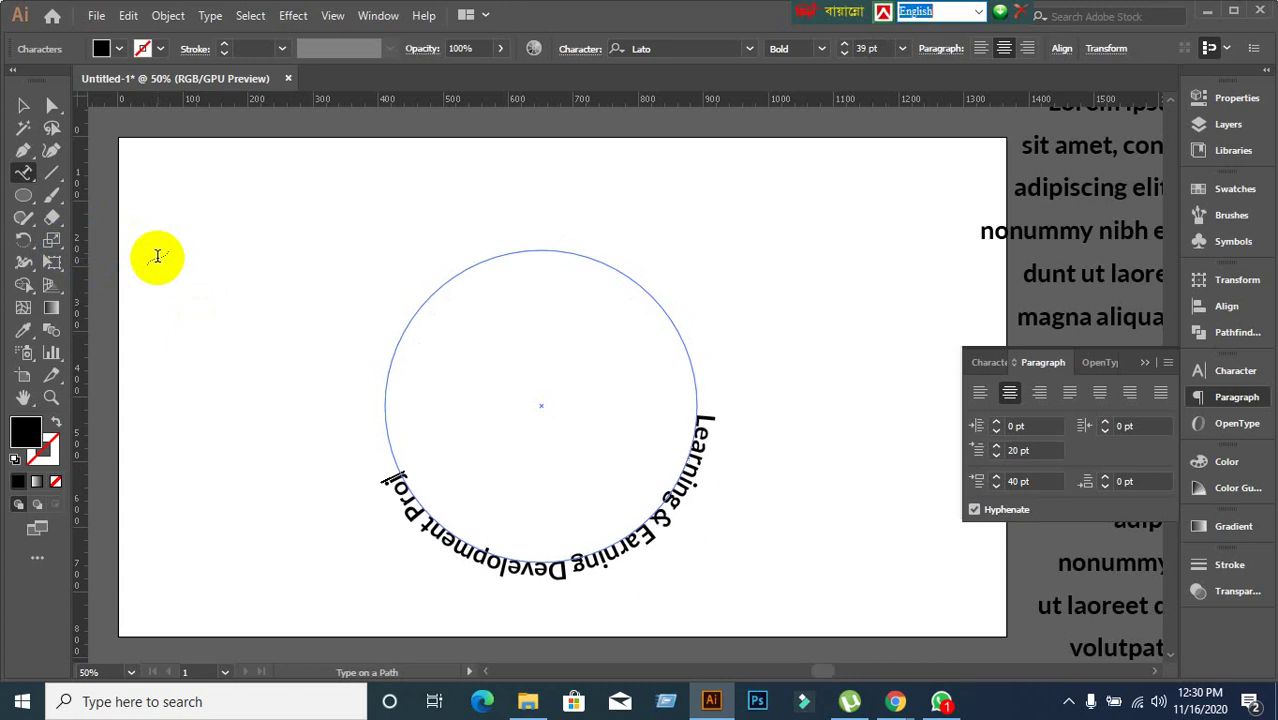
{"action": "type", "text": "ectt"}
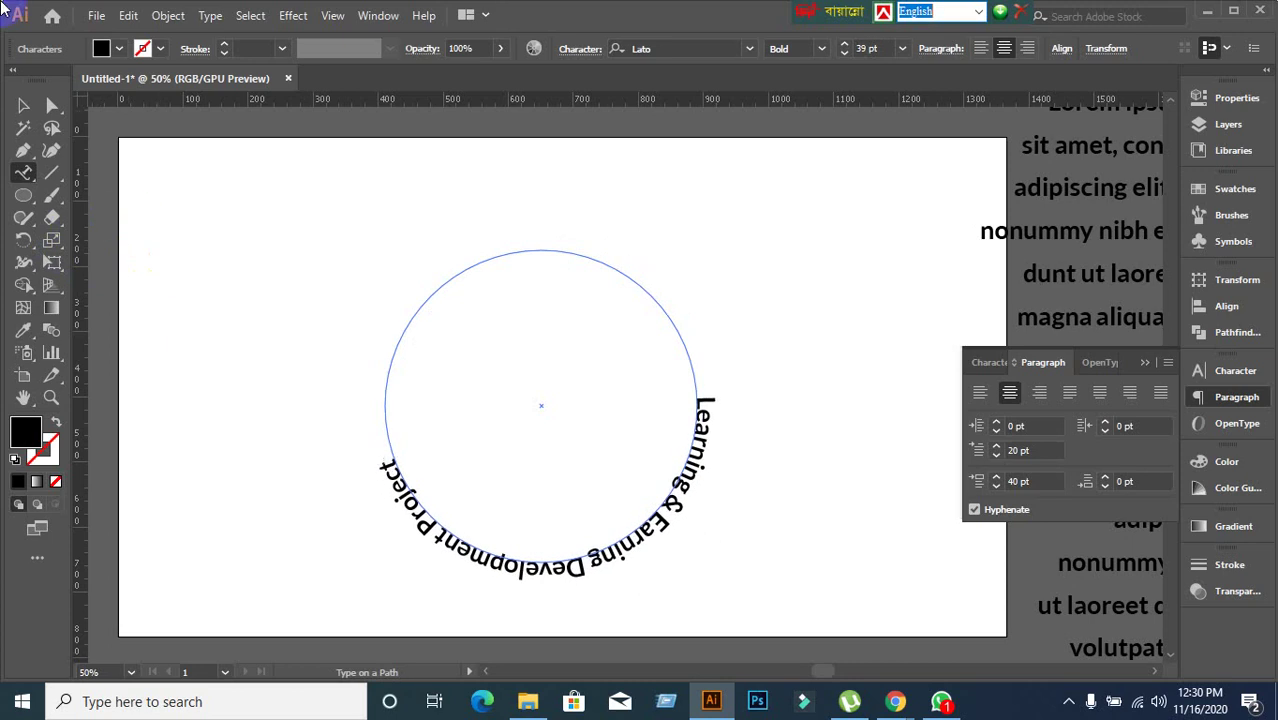
Try left then centre alignment, and drag the path-type brackets to start the text near the top right.
{"action": "left_click", "coordinate": [23, 105]}
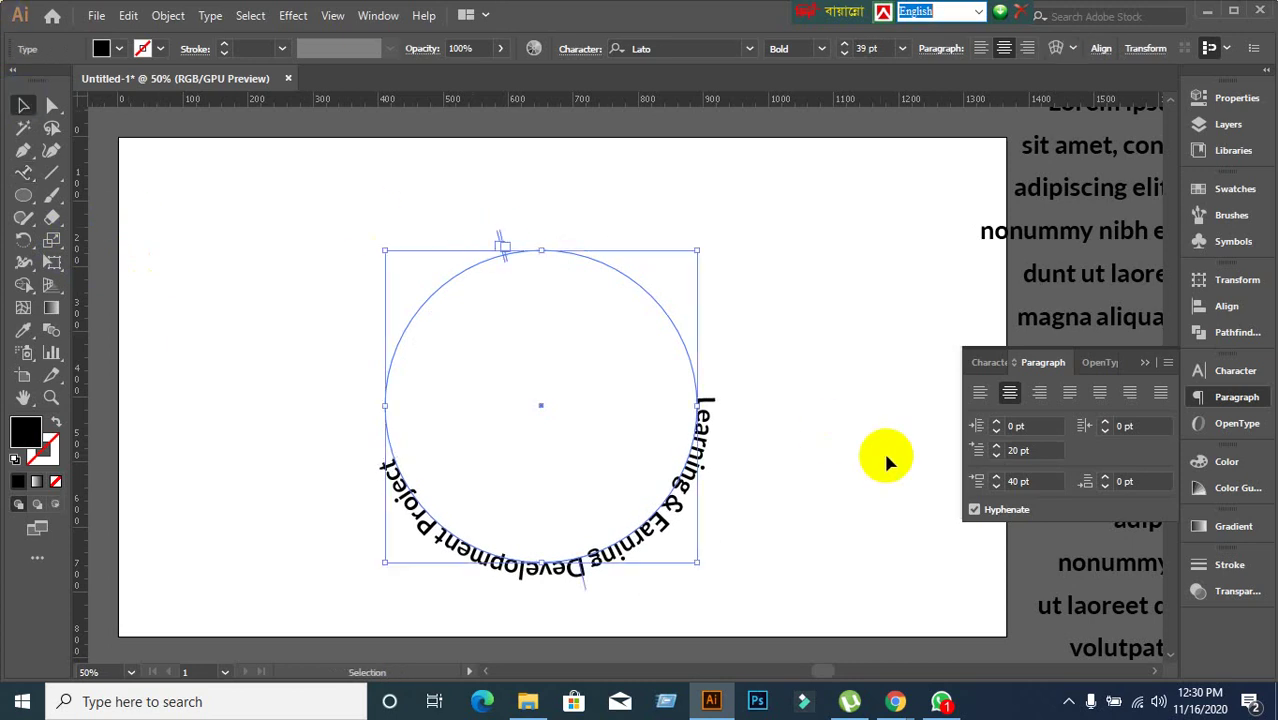
{"action": "left_click", "coordinate": [980, 395]}
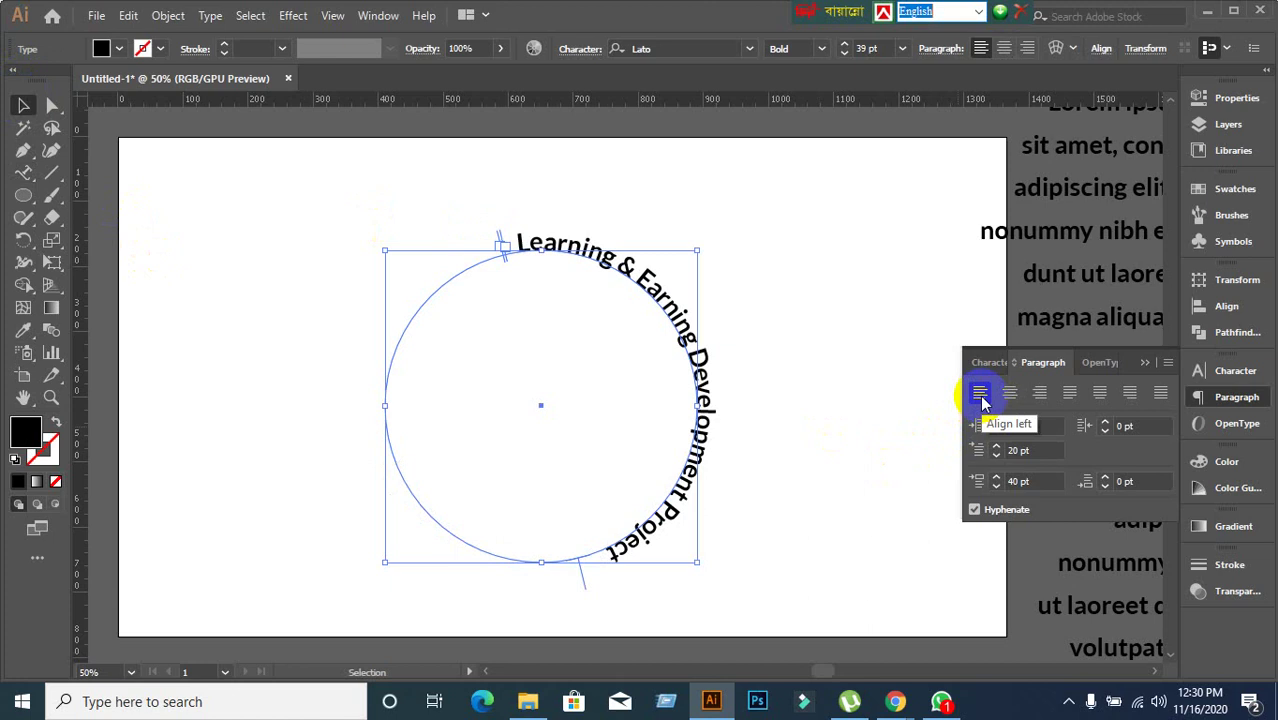
{"action": "left_click", "coordinate": [1011, 394]}
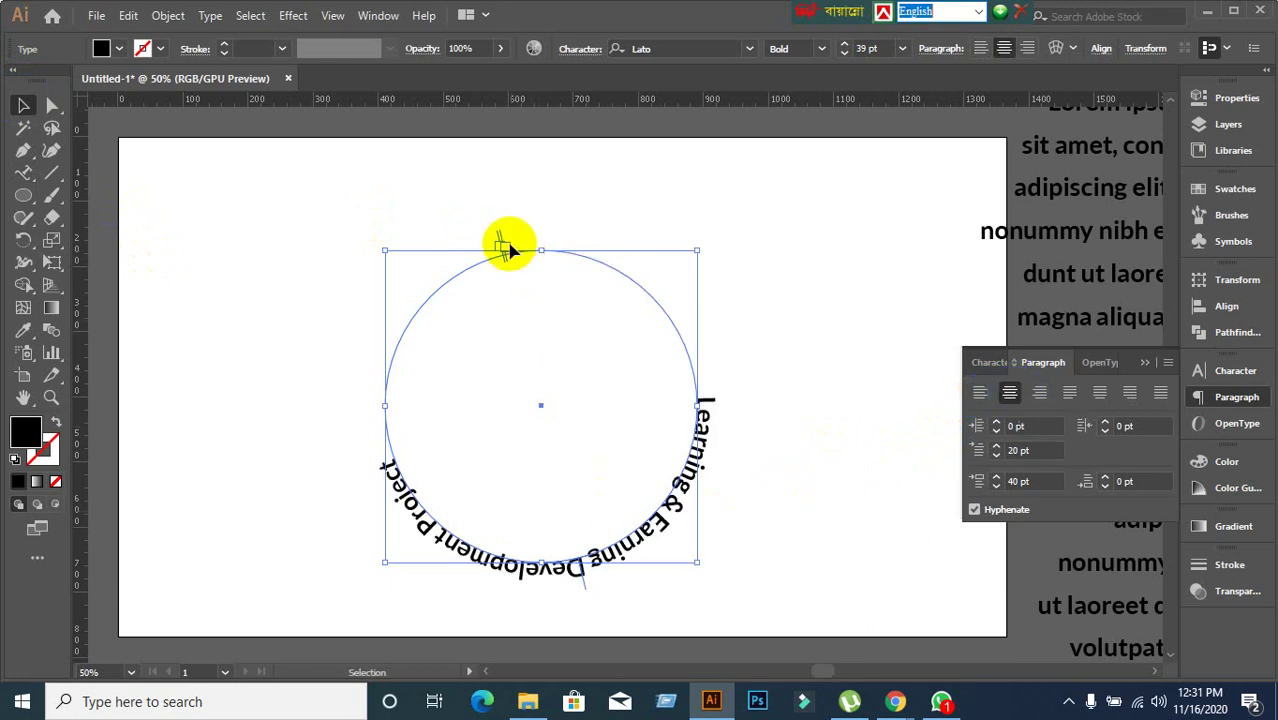
{"action": "left_click_drag", "start_coordinate": [503, 246], "coordinate": [608, 250]}
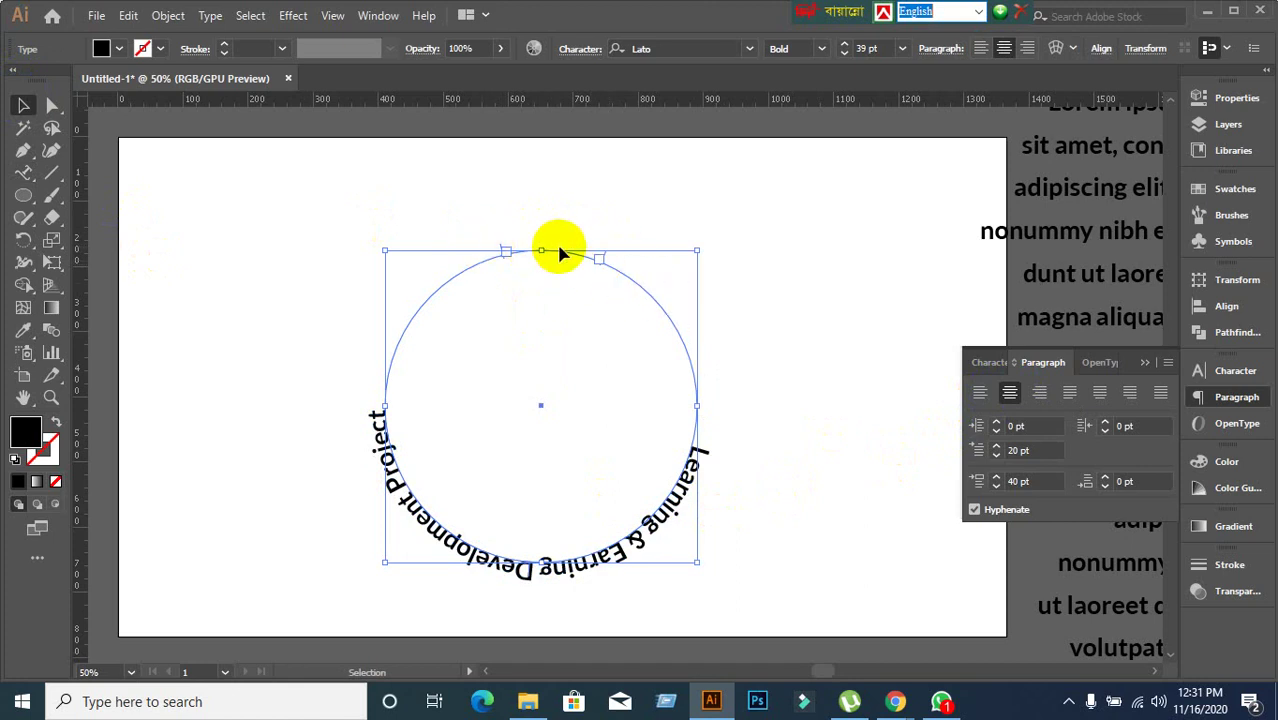
{"action": "left_click_drag", "start_coordinate": [504, 252], "coordinate": [388, 390]}
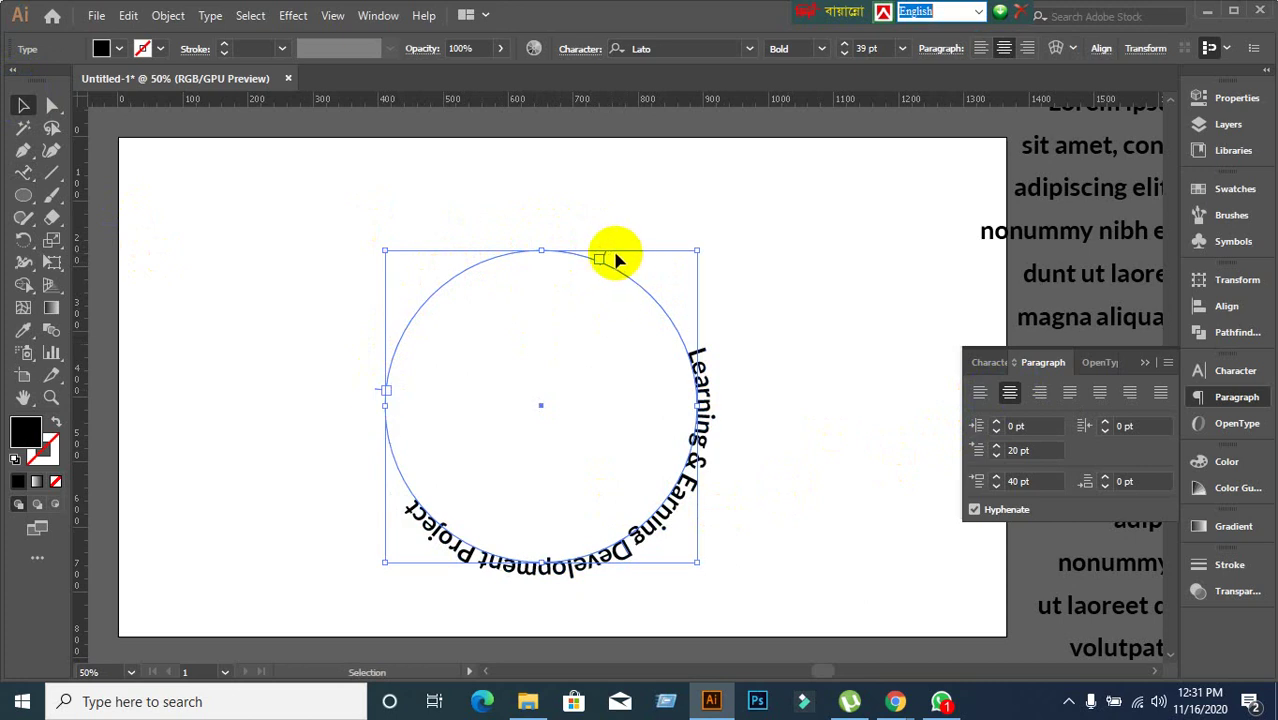
{"action": "left_click_drag", "start_coordinate": [609, 258], "coordinate": [391, 242]}
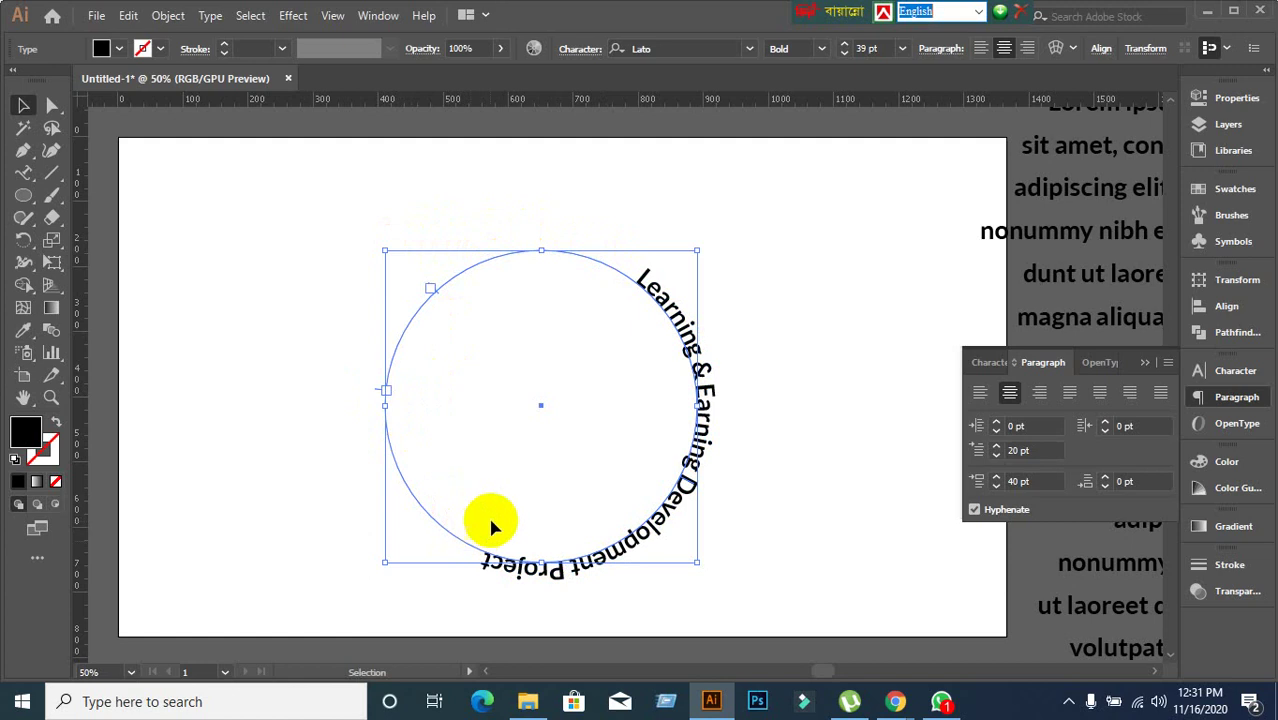
{"action": "scroll", "coordinate": [607, 580], "scroll_direction": "up", "scroll_amount": 3}
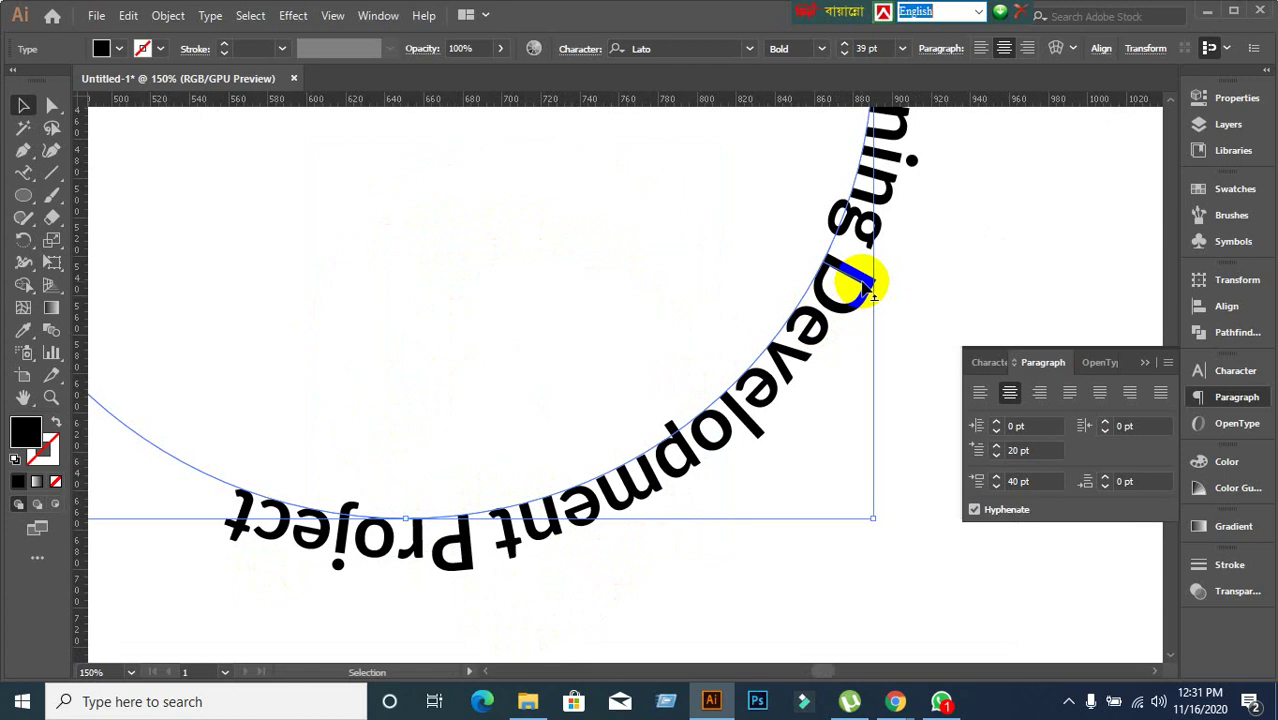
Undo an accidental inside flip, then slide the text's start down the left and shift it rightward.
{"action": "left_click_drag", "start_coordinate": [862, 285], "coordinate": [792, 252]}
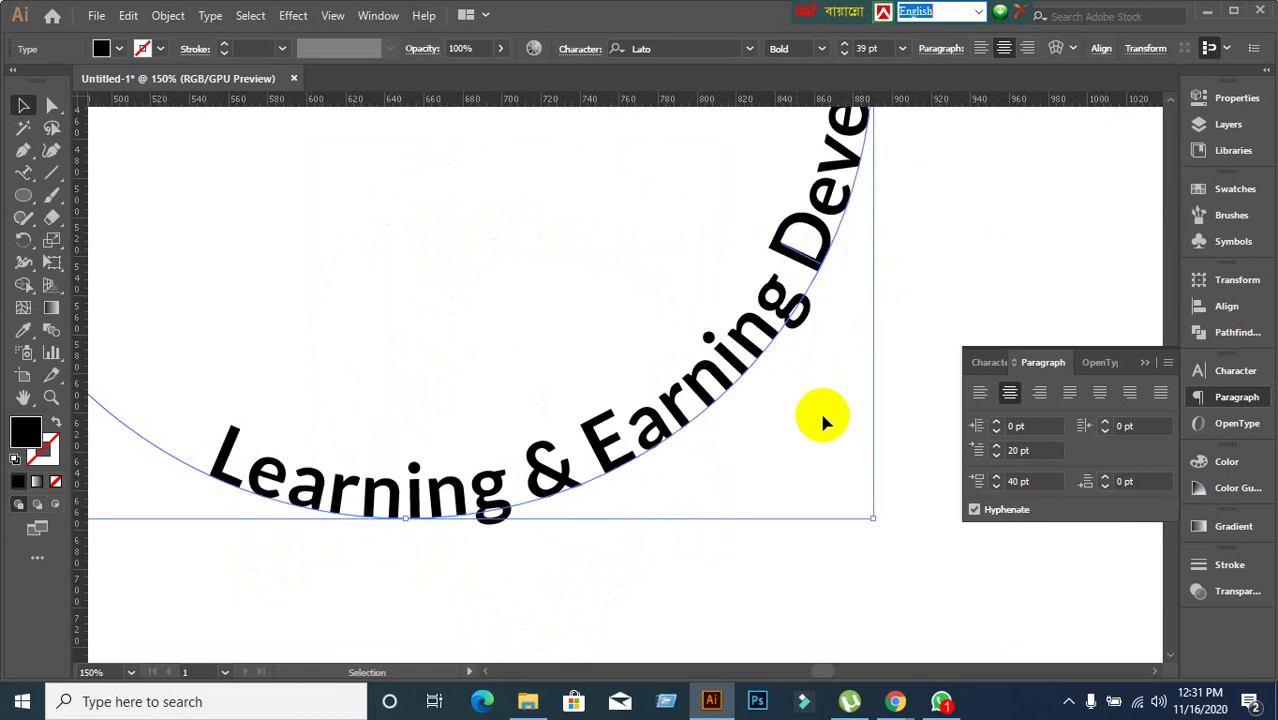
{"action": "key", "text": "ctrl+minus"}
{"action": "key", "text": "ctrl+minus"}
{"action": "key", "text": "ctrl+z"}
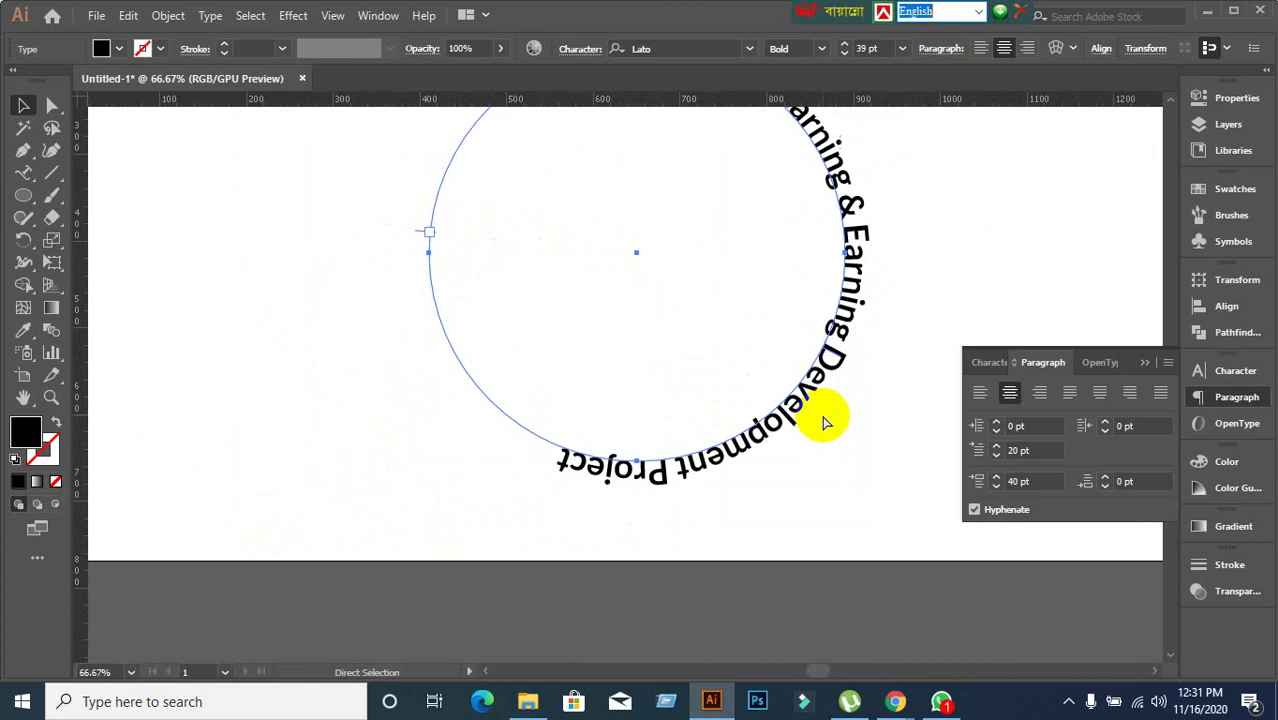
{"action": "key", "text": "ctrl+minus"}
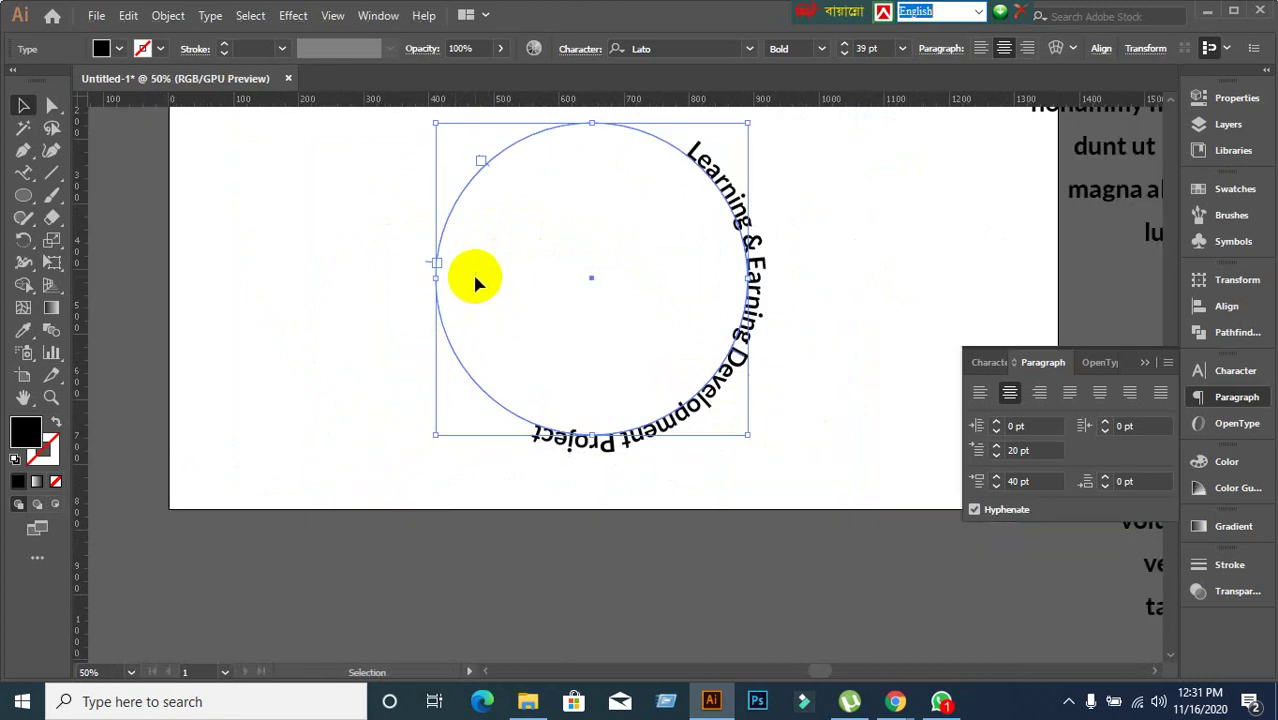
{"action": "key", "text": "ctrl+plus"}
{"action": "left_click_drag", "start_coordinate": [435, 265], "coordinate": [630, 555]}
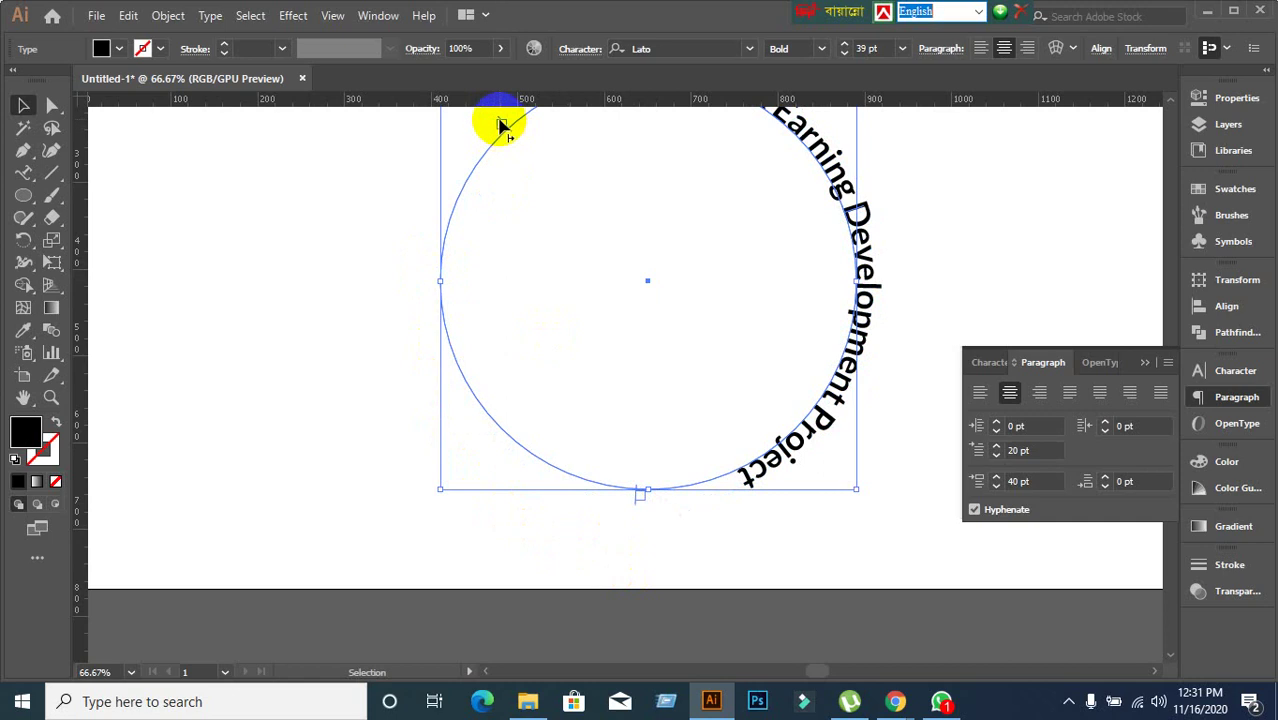
{"action": "left_click_drag", "start_coordinate": [503, 127], "coordinate": [424, 284]}
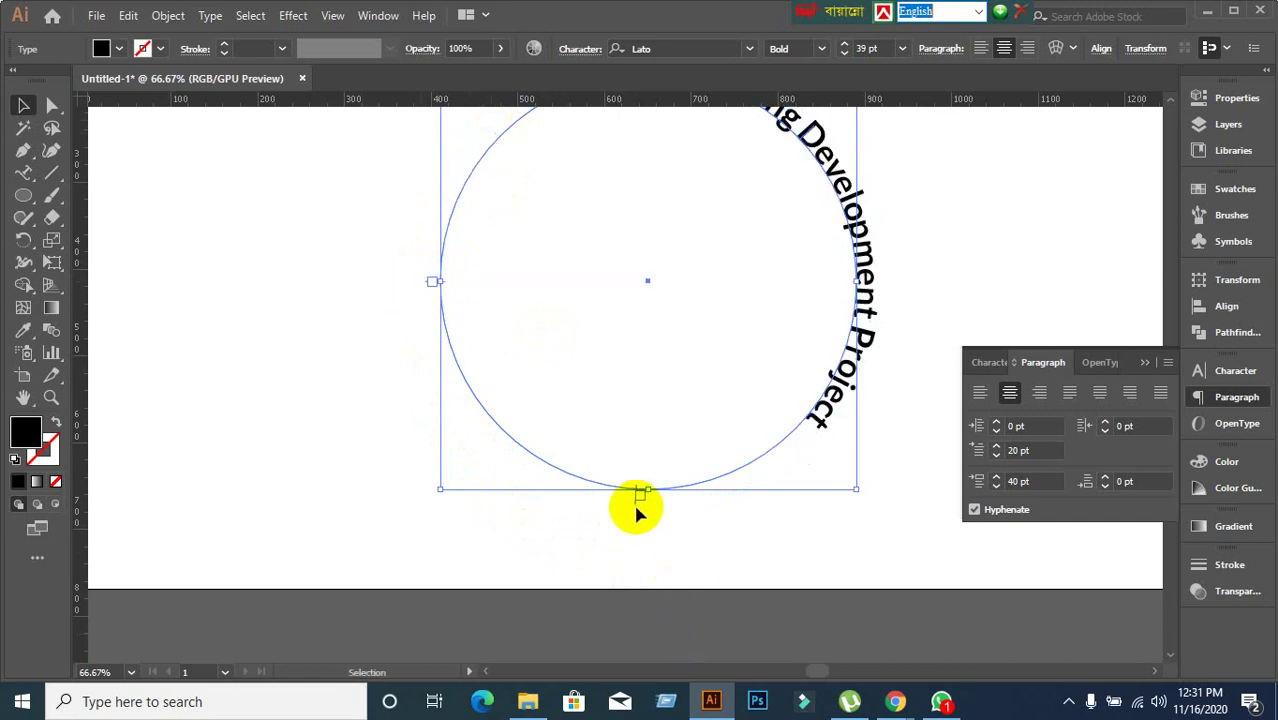
{"action": "left_click_drag", "start_coordinate": [644, 497], "coordinate": [905, 288]}
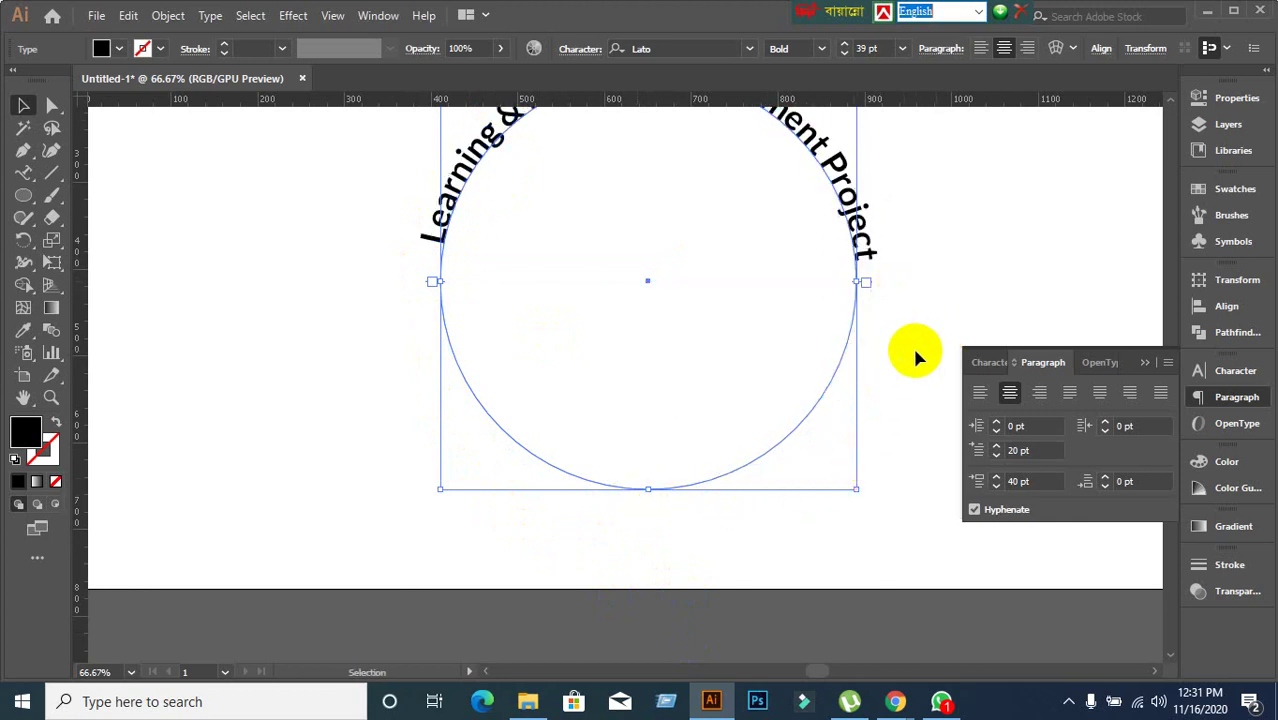
Flip the text to the inside of the circle and check the result by reselecting it.
{"action": "scroll", "coordinate": [912, 344], "scroll_direction": "up", "scroll_amount": 3}
{"action": "scroll", "coordinate": [664, 150], "scroll_direction": "up", "scroll_amount": 3}
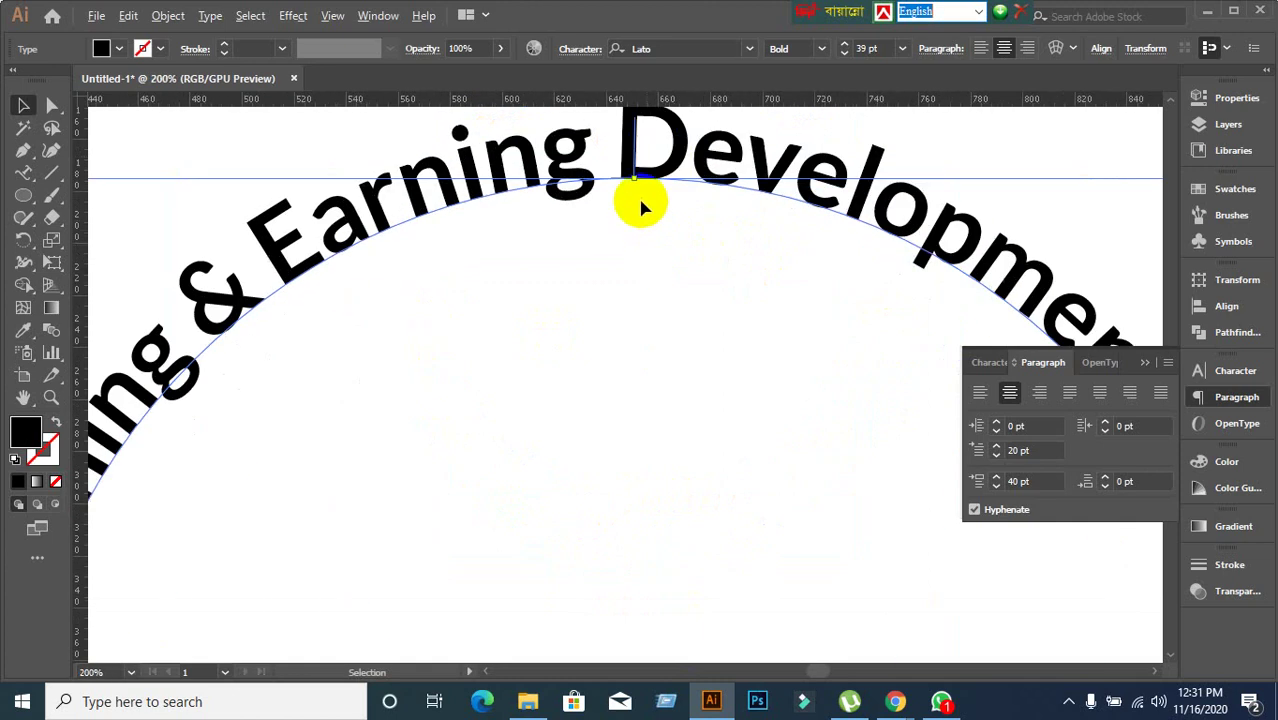
{"action": "left_click_drag", "start_coordinate": [636, 140], "coordinate": [639, 196]}
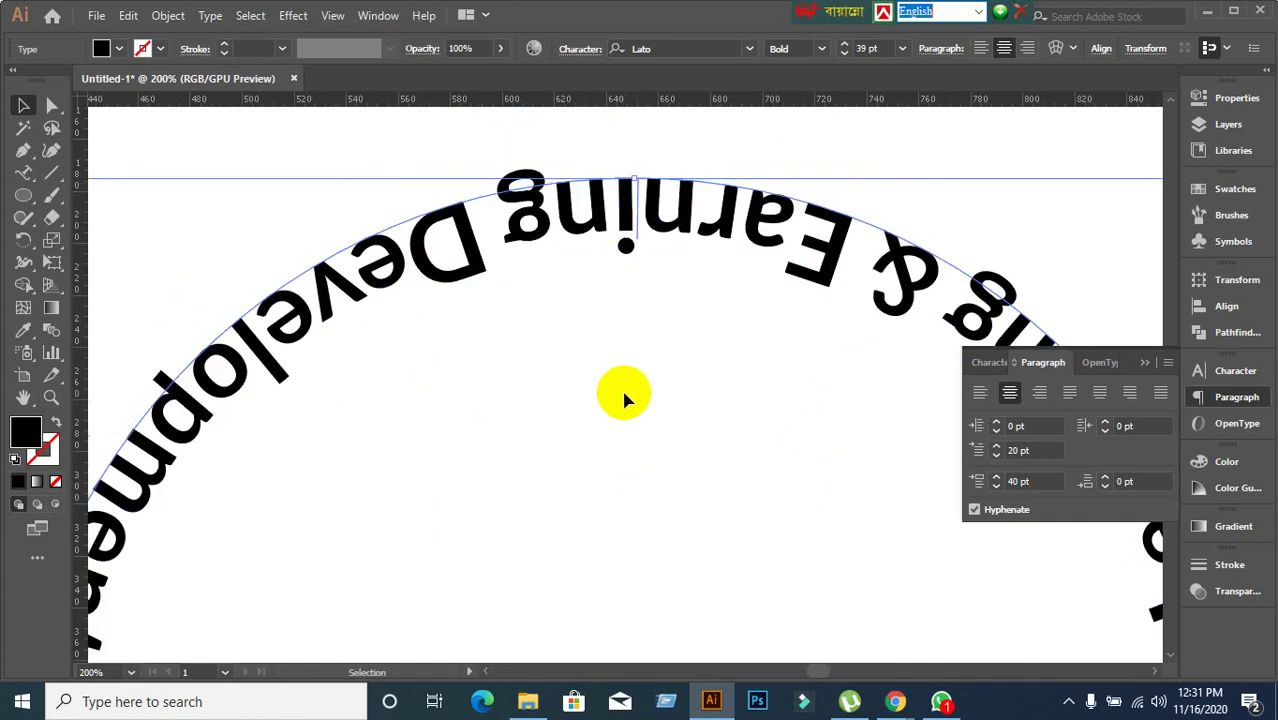
{"action": "scroll", "coordinate": [624, 399], "scroll_direction": "down", "scroll_amount": 4}
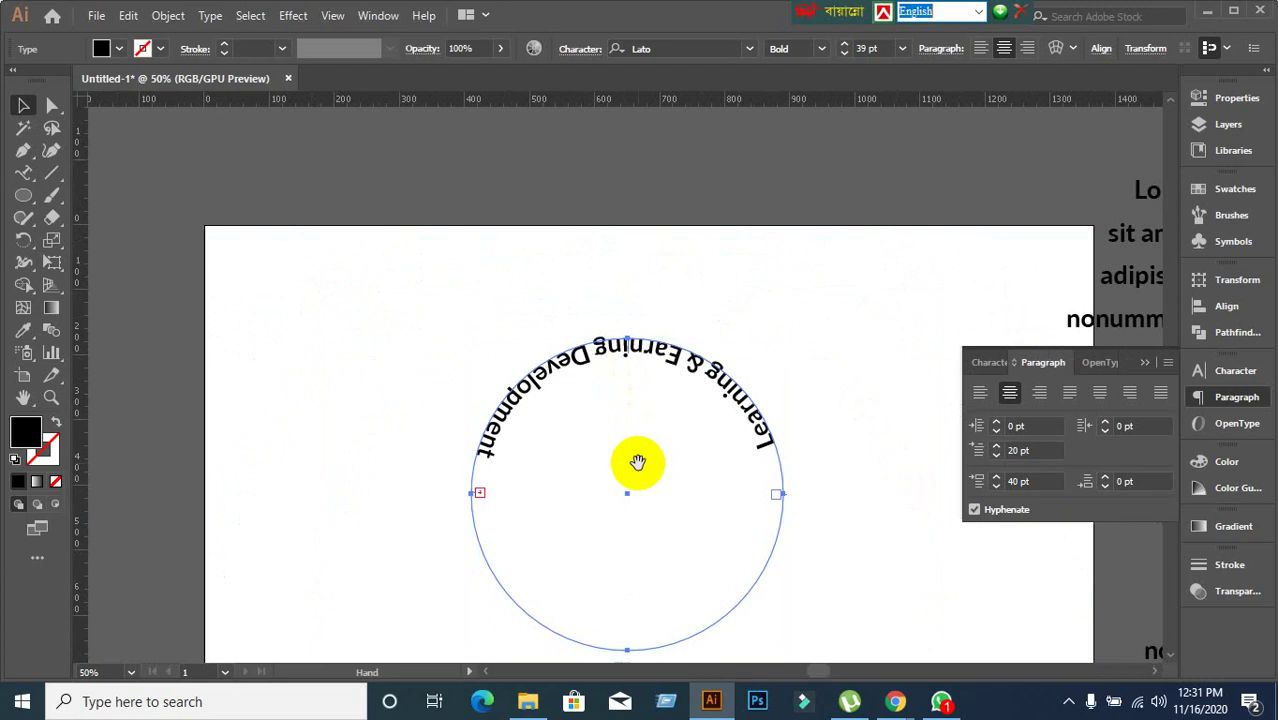
{"action": "left_click_drag", "start_coordinate": [638, 461], "coordinate": [616, 262]}
{"action": "left_click", "coordinate": [394, 297]}
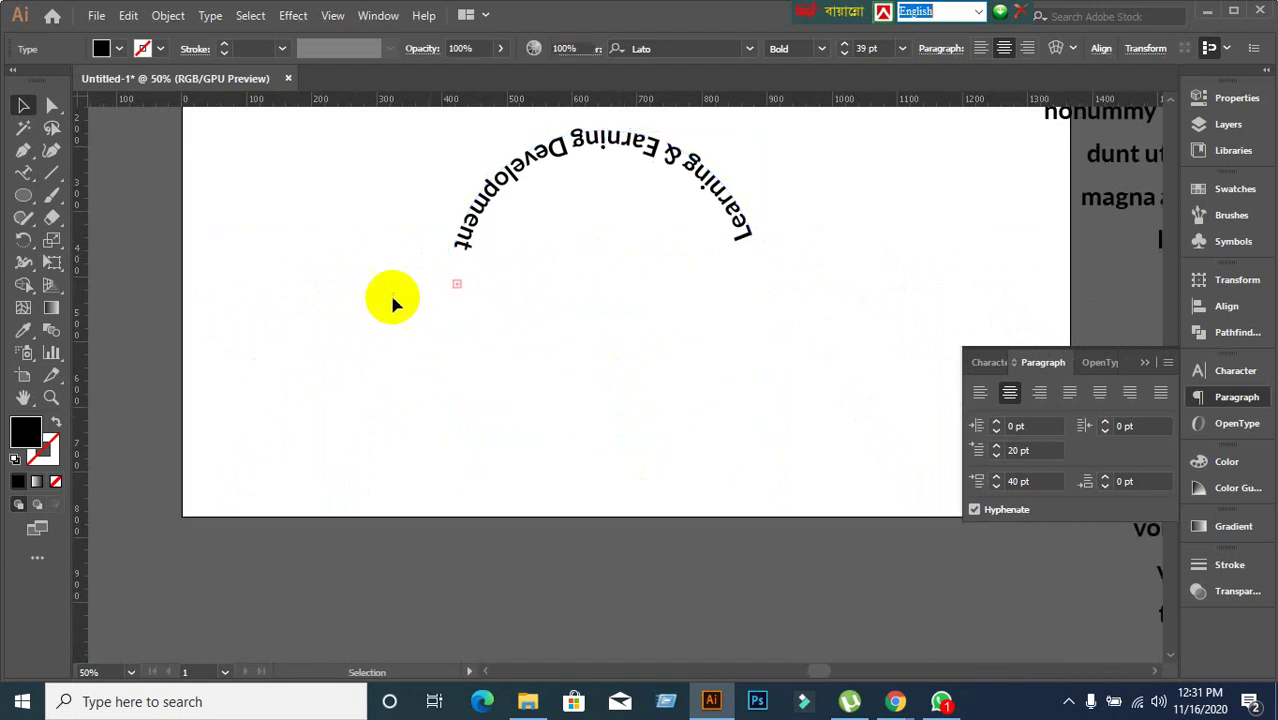
{"action": "left_click", "coordinate": [486, 226]}
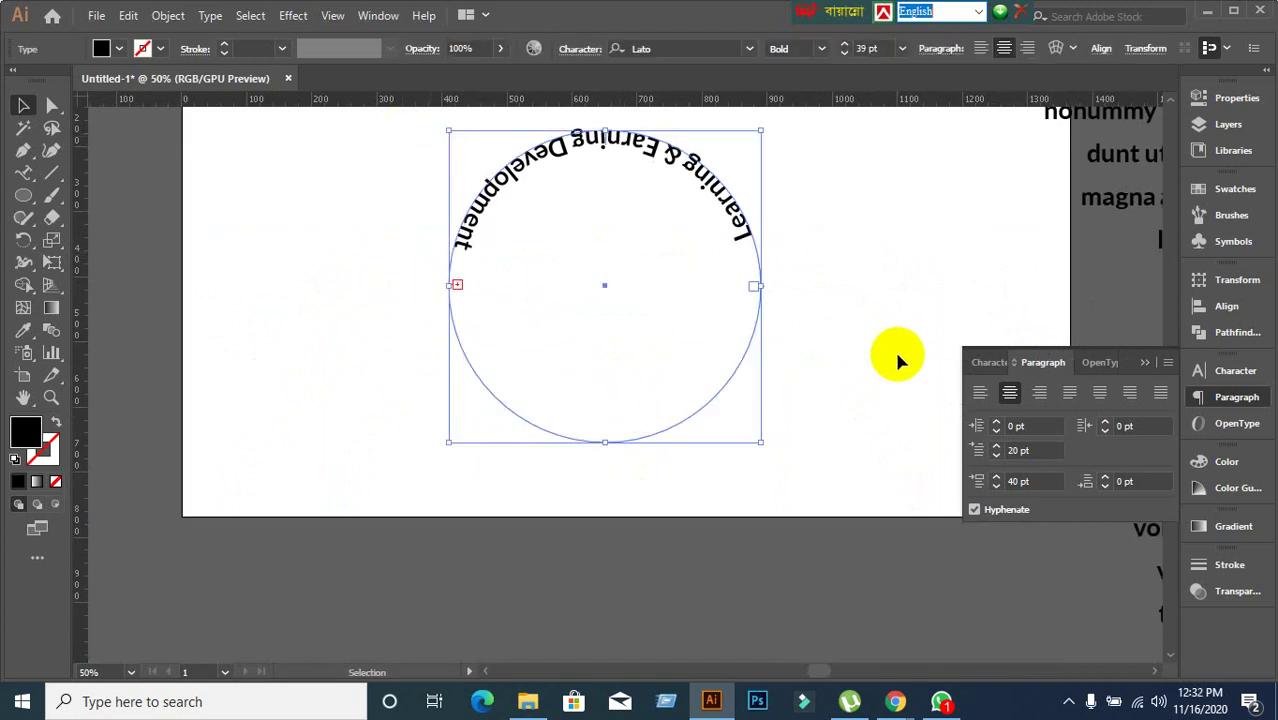
{"action": "left_click", "coordinate": [410, 392]}
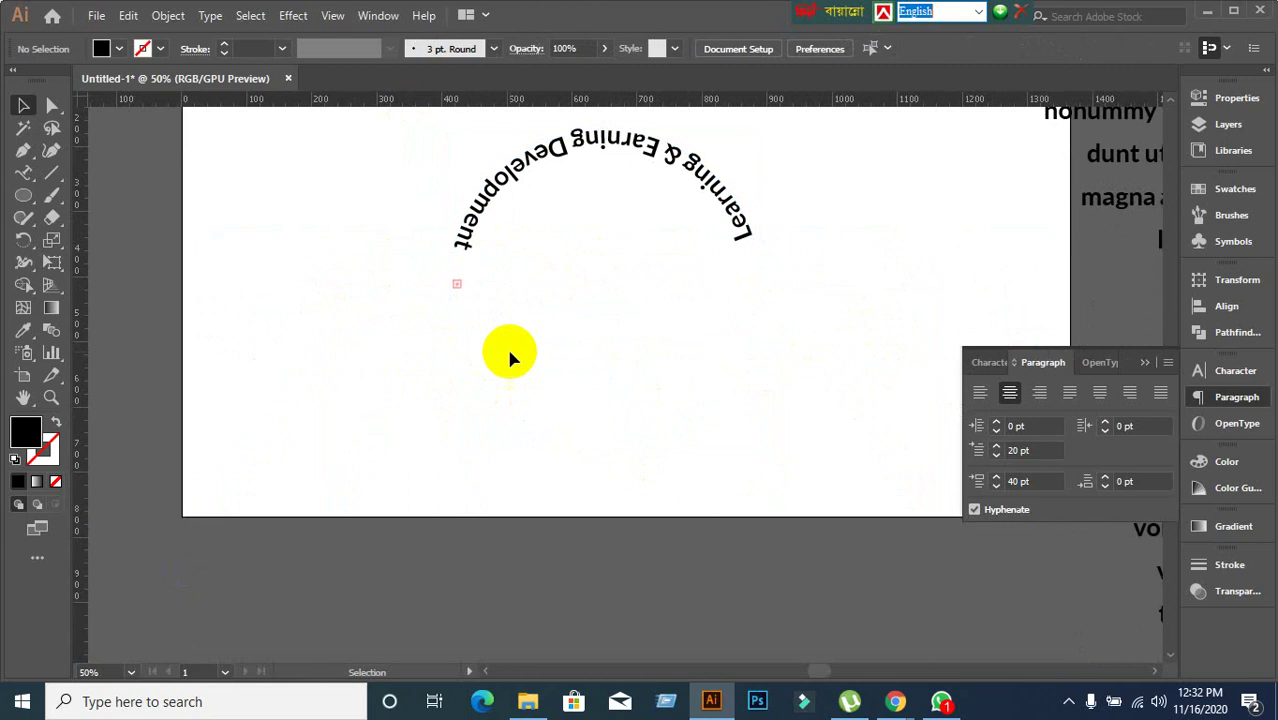
{"action": "left_click", "coordinate": [470, 240]}
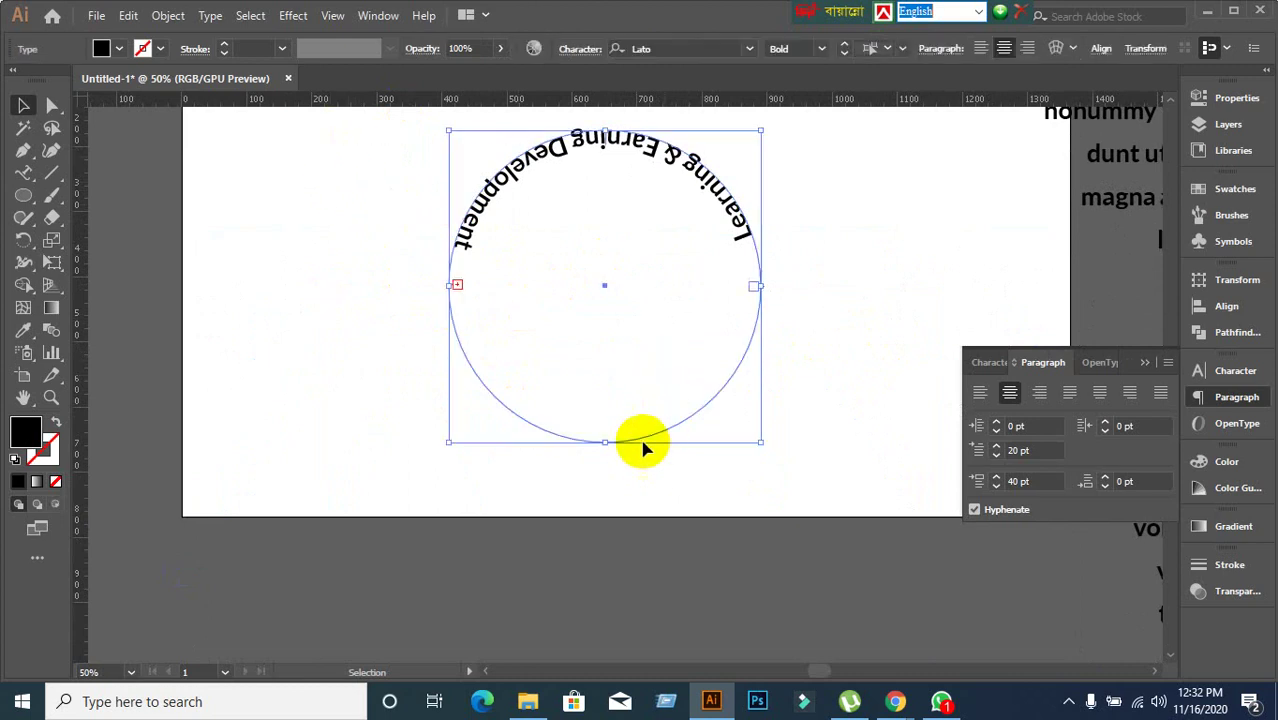
{"action": "left_click", "coordinate": [320, 370]}
Drag the centre bracket across the path so the title reads upright over the top arc.
{"action": "scroll", "coordinate": [379, 321], "scroll_direction": "up", "scroll_amount": 2}
{"action": "scroll", "coordinate": [569, 277], "scroll_direction": "up", "scroll_amount": 4}
{"action": "scroll", "coordinate": [569, 277], "scroll_direction": "down", "scroll_amount": 6}
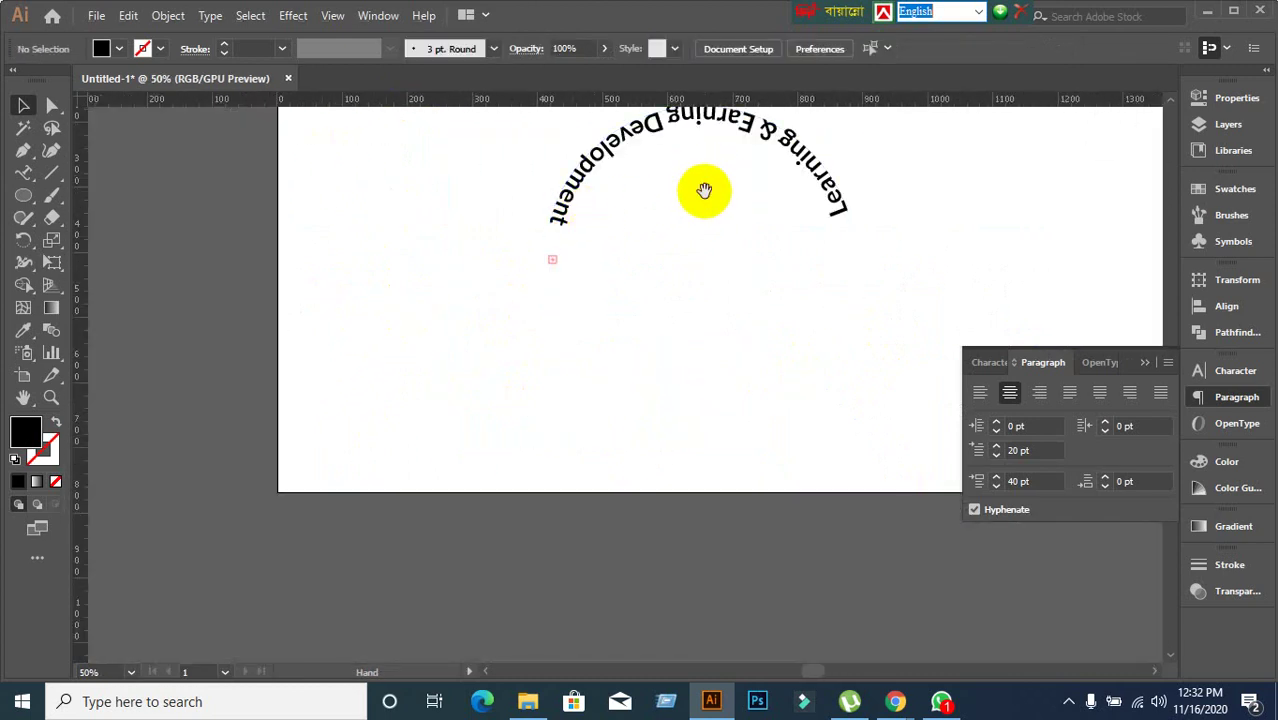
{"action": "scroll", "coordinate": [702, 190], "scroll_direction": "up", "scroll_amount": 4}
{"action": "scroll", "coordinate": [633, 262], "scroll_direction": "down", "scroll_amount": 3}
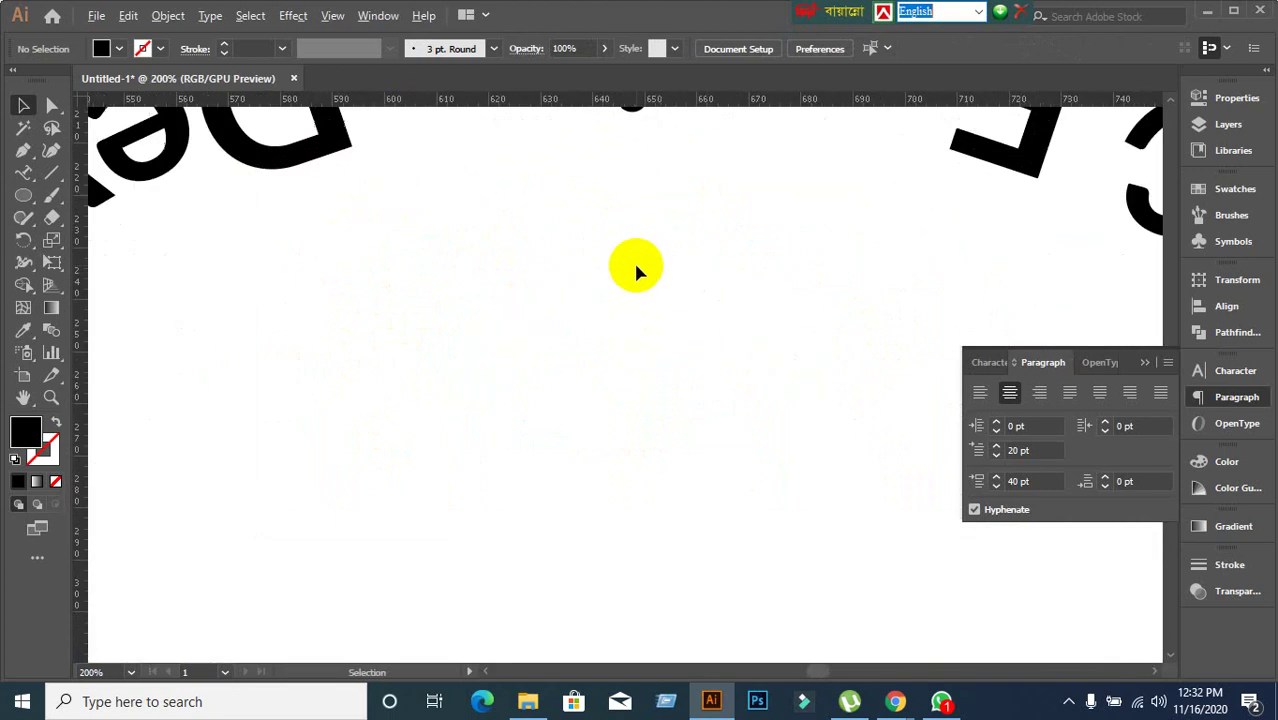
{"action": "left_click", "coordinate": [812, 388]}
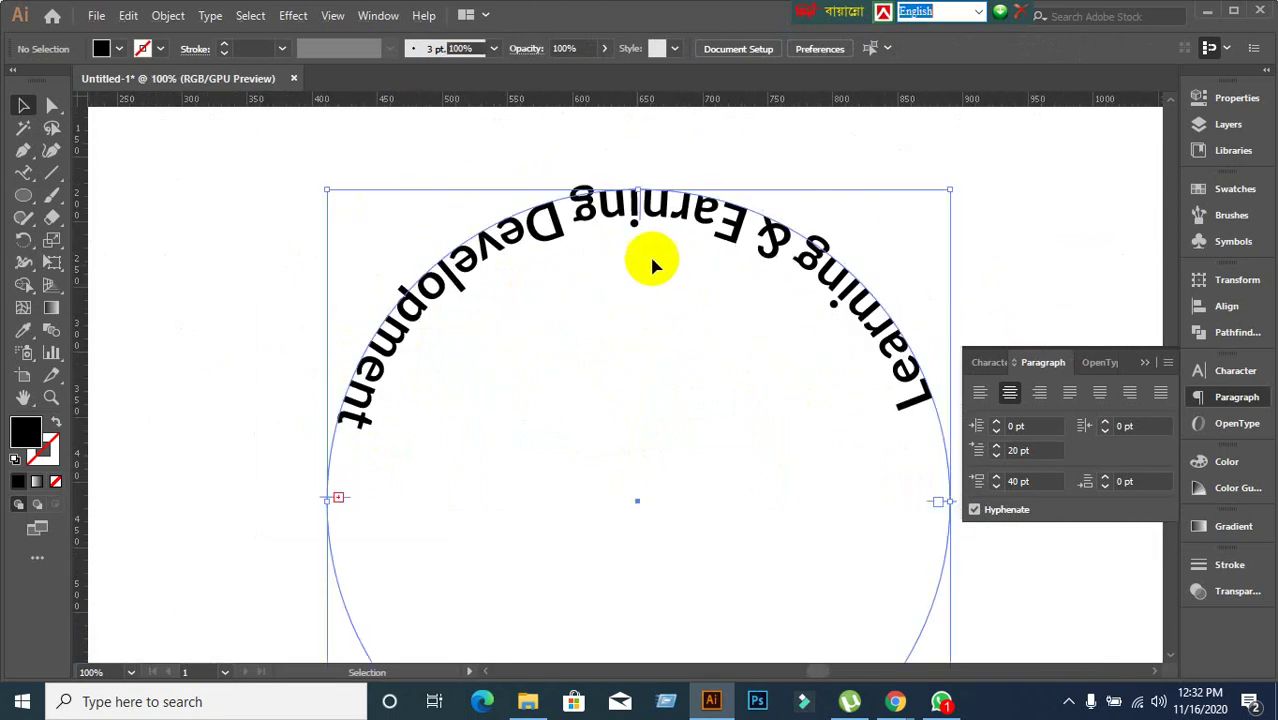
{"action": "scroll", "coordinate": [651, 262], "scroll_direction": "up", "scroll_amount": 3}
{"action": "left_click", "coordinate": [649, 283]}
{"action": "scroll", "coordinate": [650, 300], "scroll_direction": "up", "scroll_amount": 3}
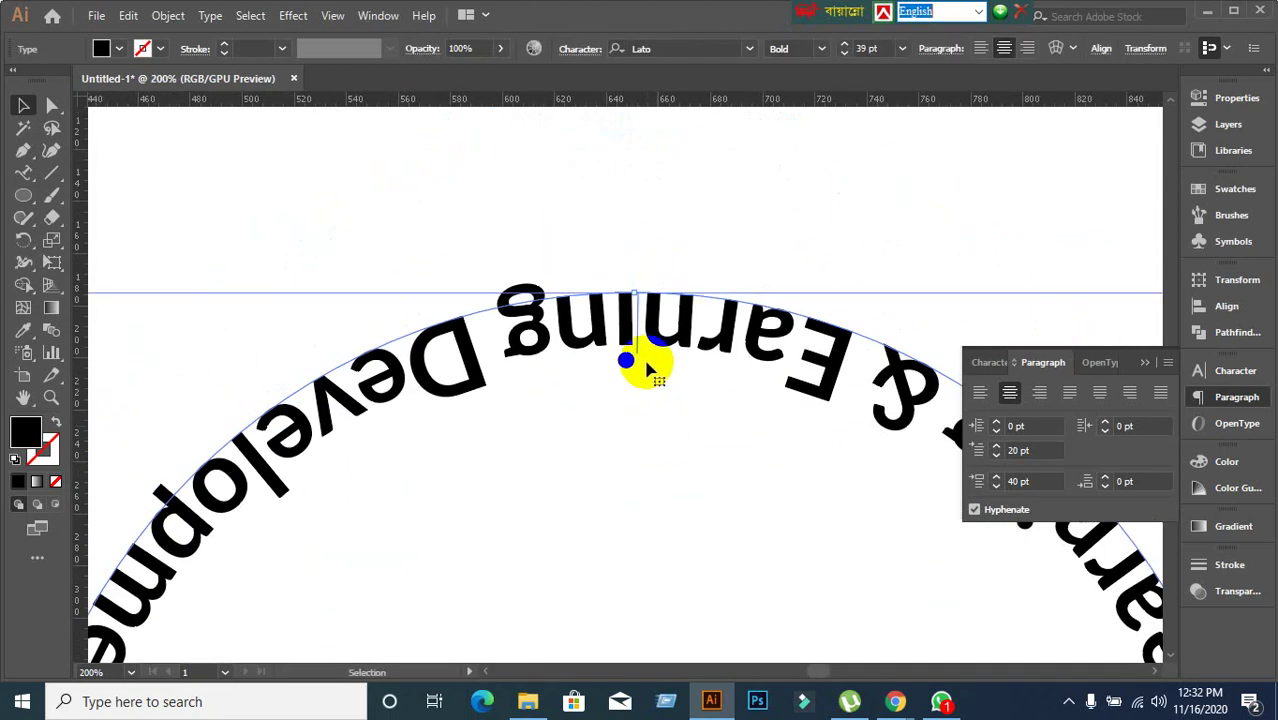
{"action": "left_click_drag", "start_coordinate": [636, 352], "coordinate": [633, 263]}
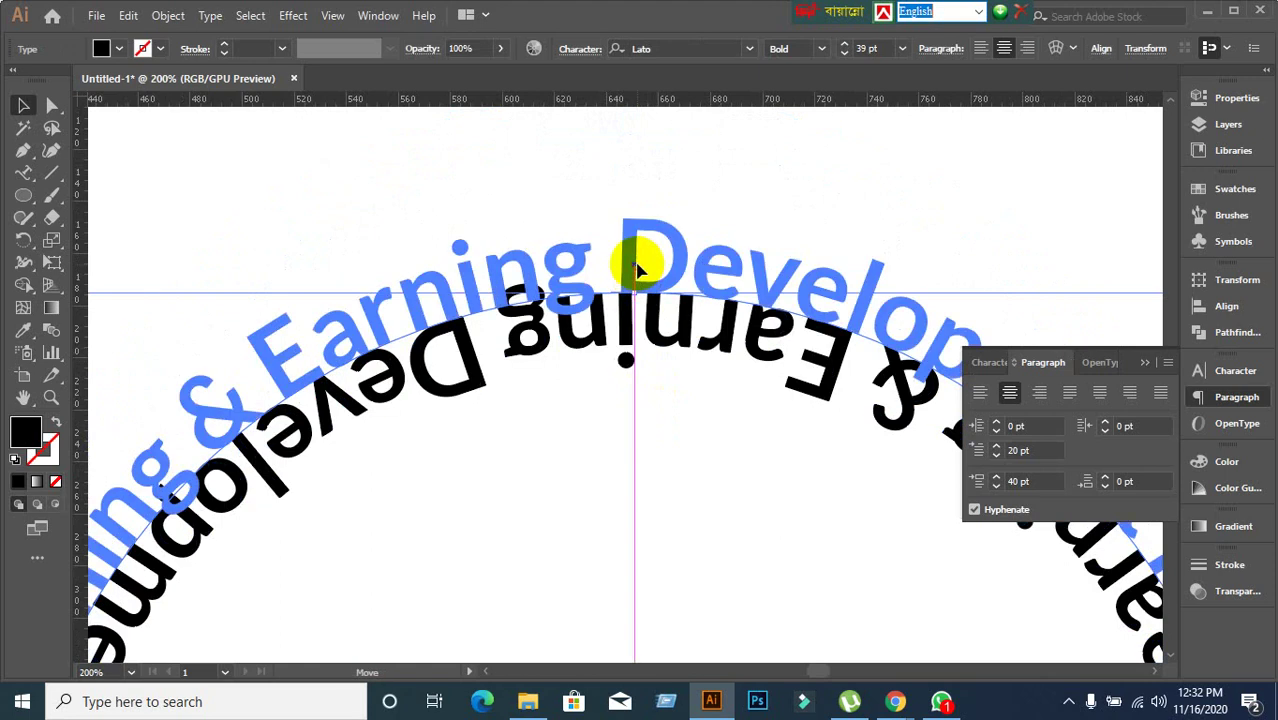
{"action": "left_click", "coordinate": [676, 423]}
{"action": "scroll", "coordinate": [566, 367], "scroll_direction": "up", "scroll_amount": 1}
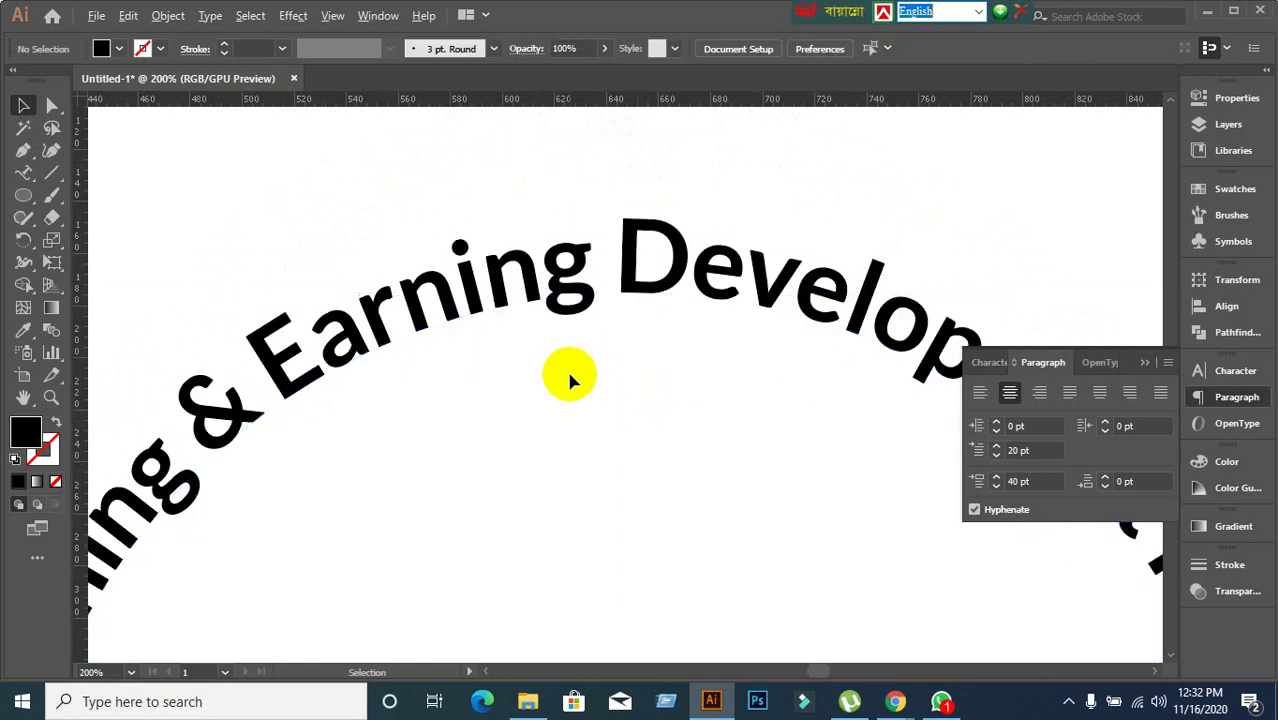
{"action": "scroll", "coordinate": [566, 367], "scroll_direction": "down", "scroll_amount": 3}
{"action": "left_click_drag", "start_coordinate": [634, 507], "coordinate": [585, 348]}
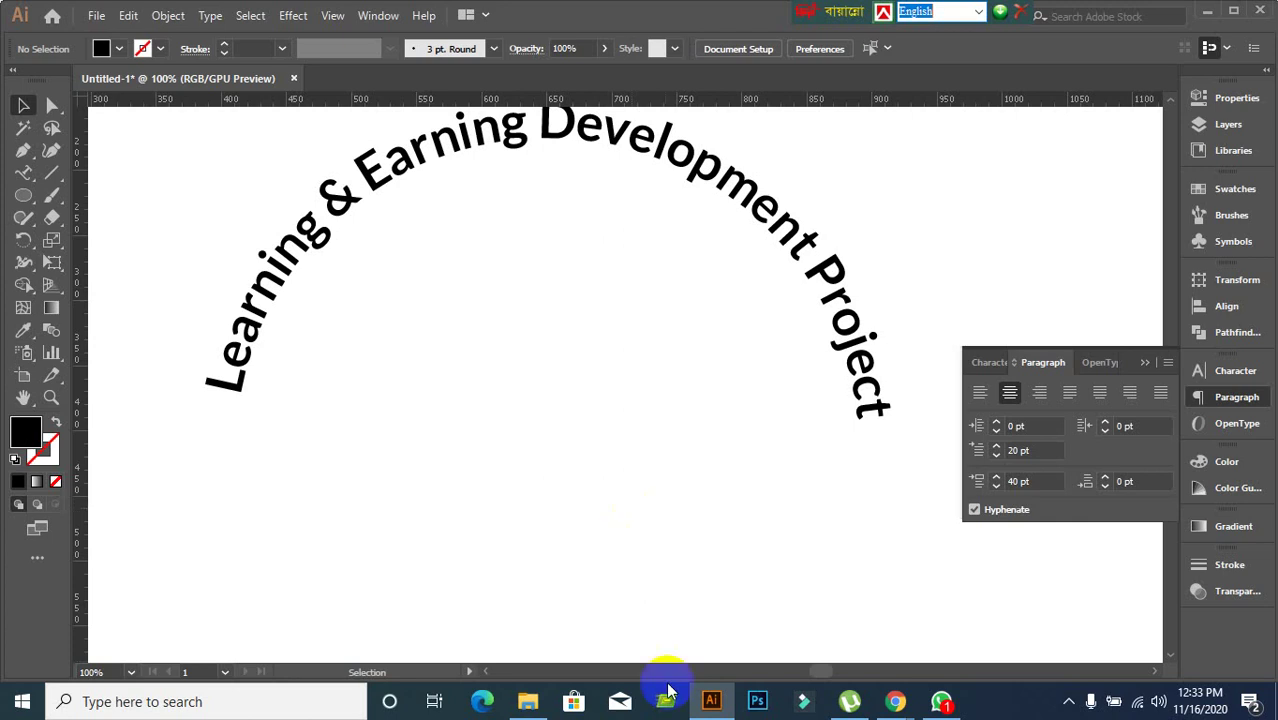
{"action": "left_click", "coordinate": [896, 704]}
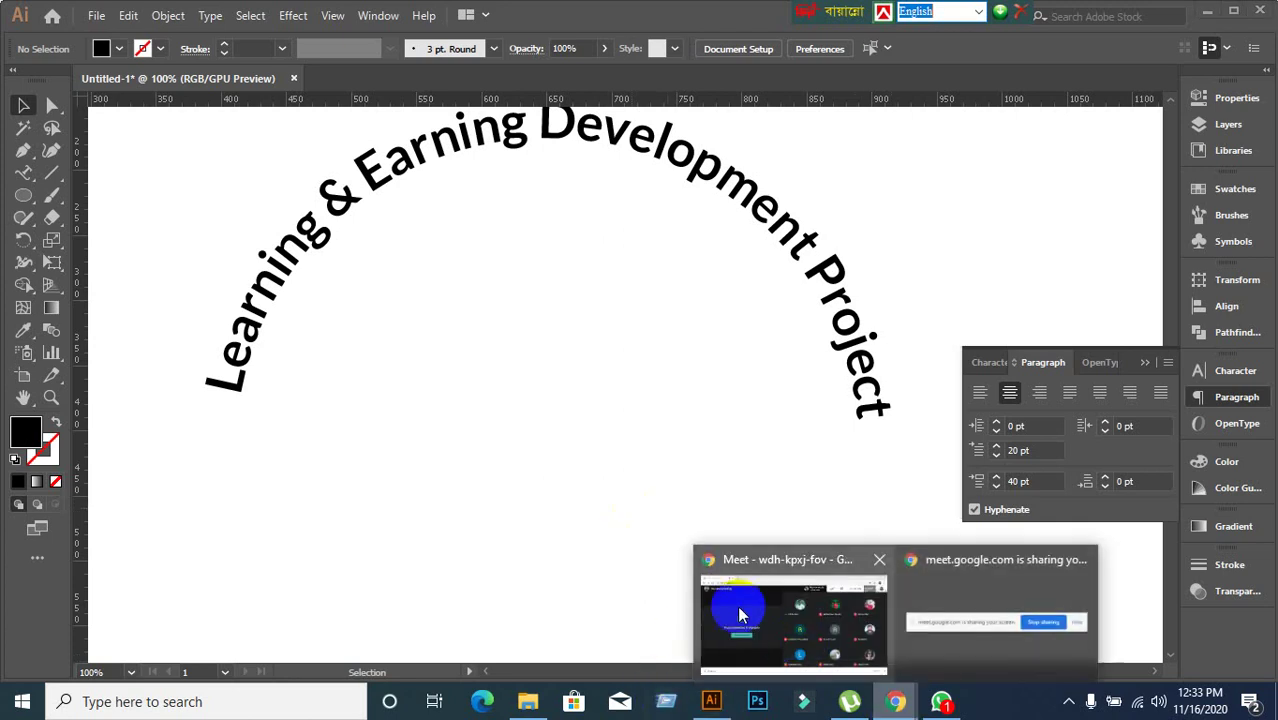
Stop presenting the screen in Google Meet and bring the Illustrator drawing back up.
{"action": "left_click", "coordinate": [737, 605]}
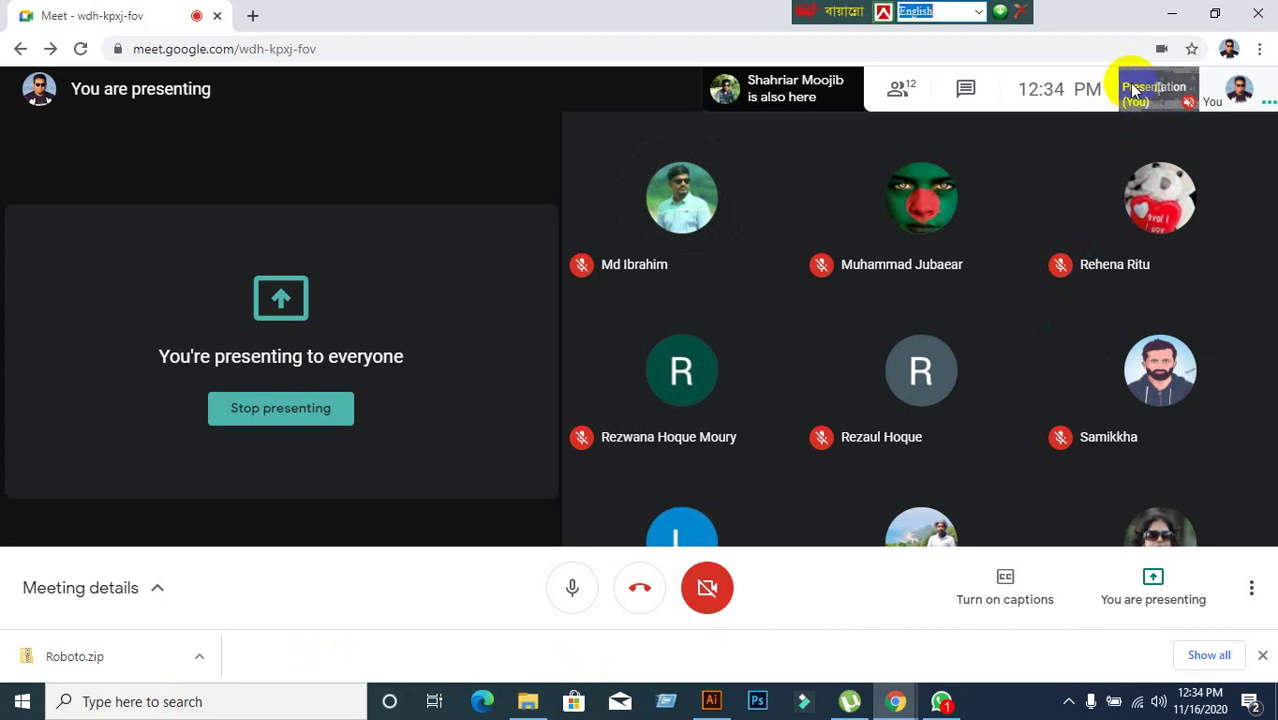
{"action": "left_click", "coordinate": [1171, 16]}
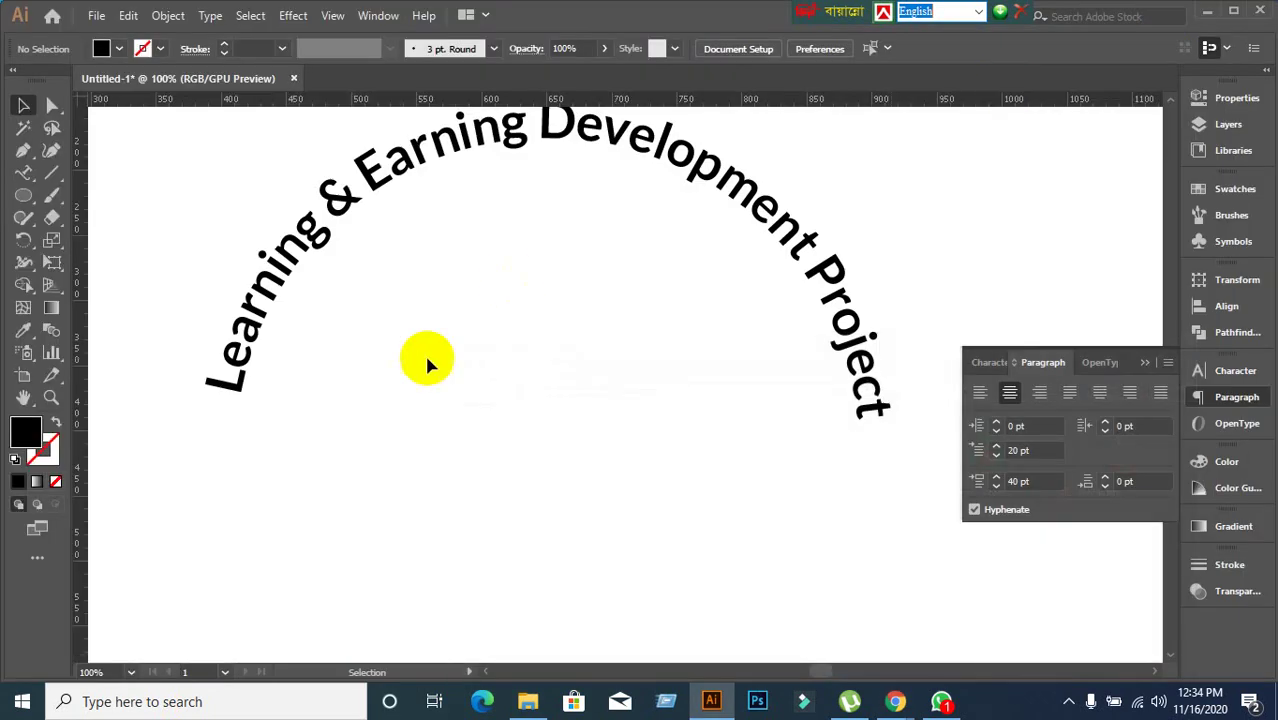
{"action": "left_click", "coordinate": [1207, 10]}
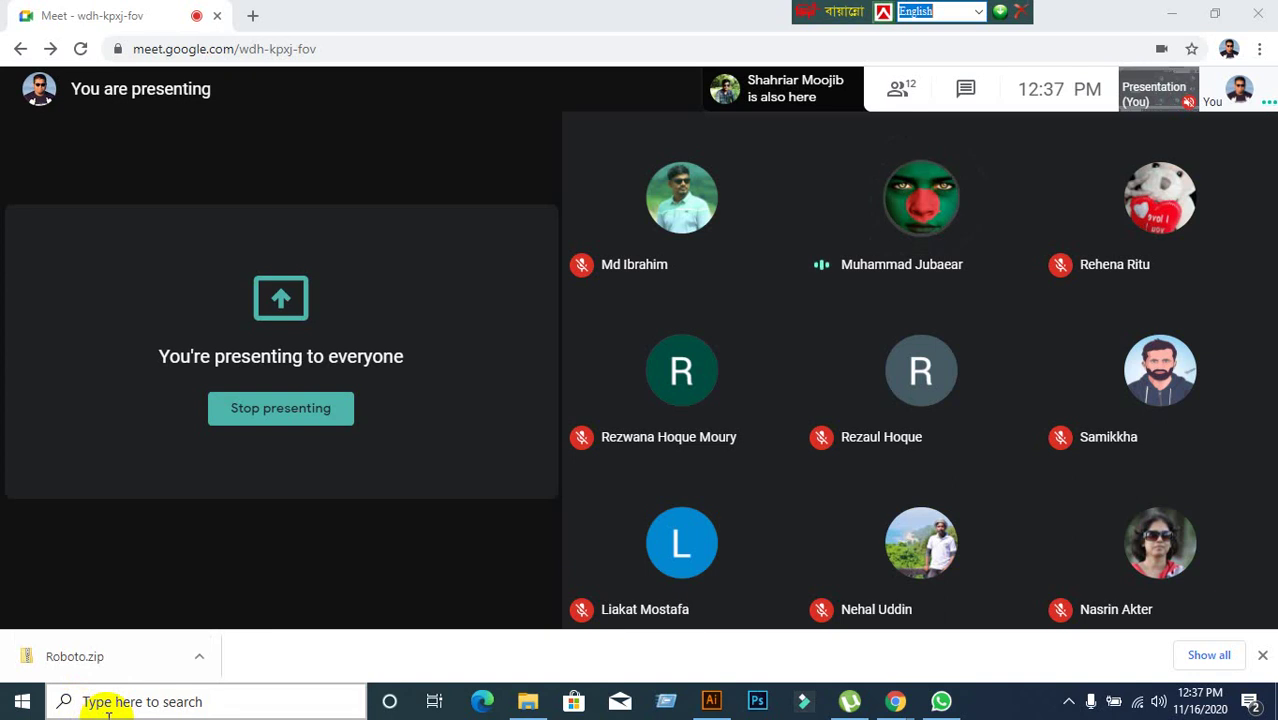
{"action": "left_click", "coordinate": [1120, 595]}
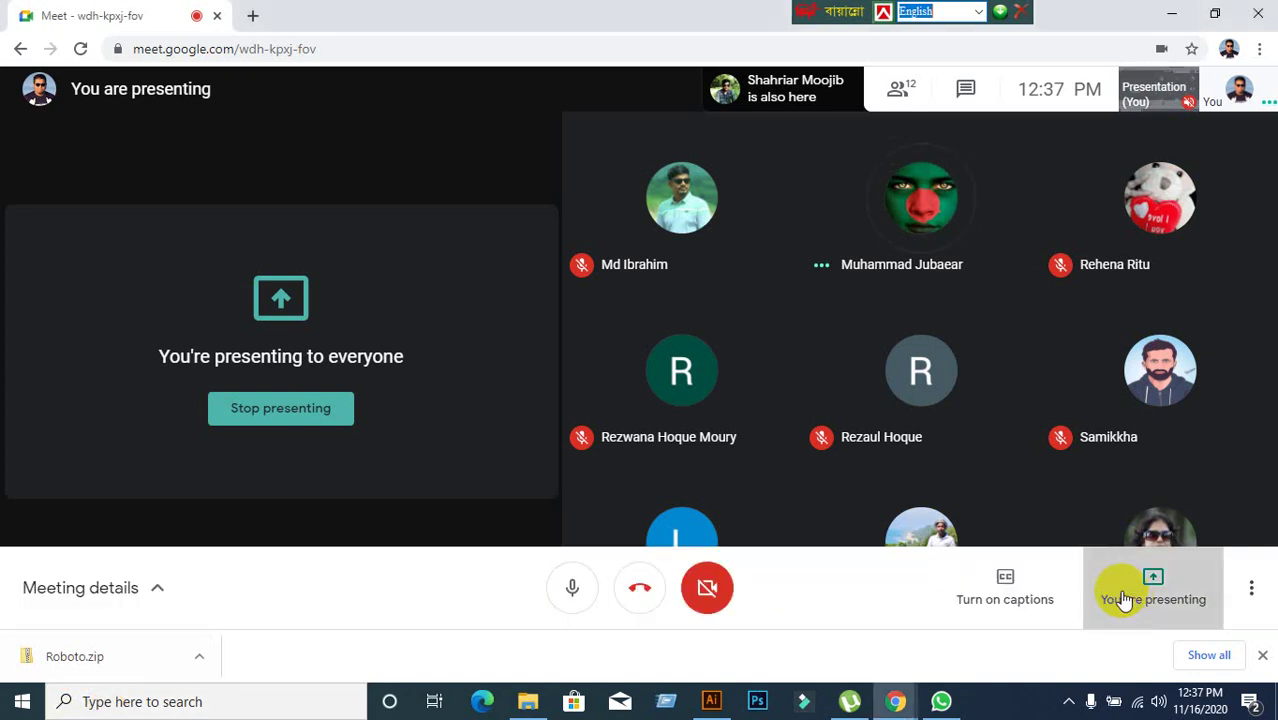
{"action": "key", "text": "Escape"}
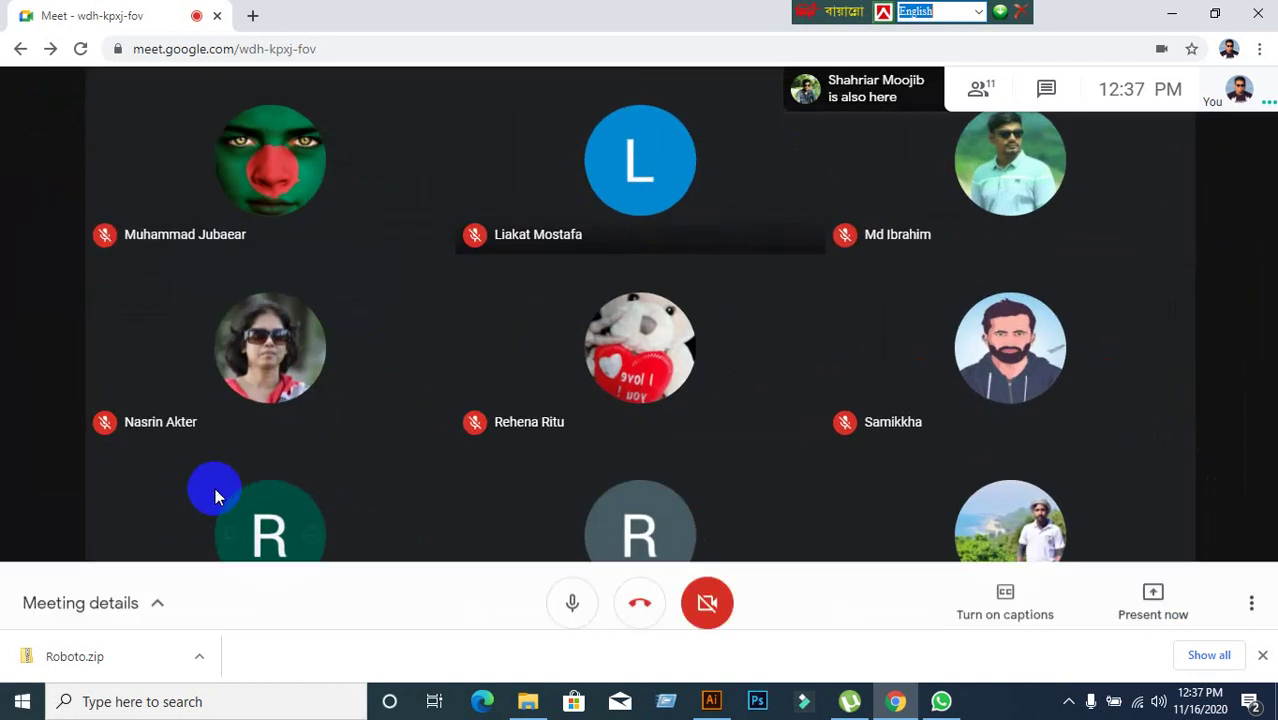
{"action": "left_click", "coordinate": [714, 705]}
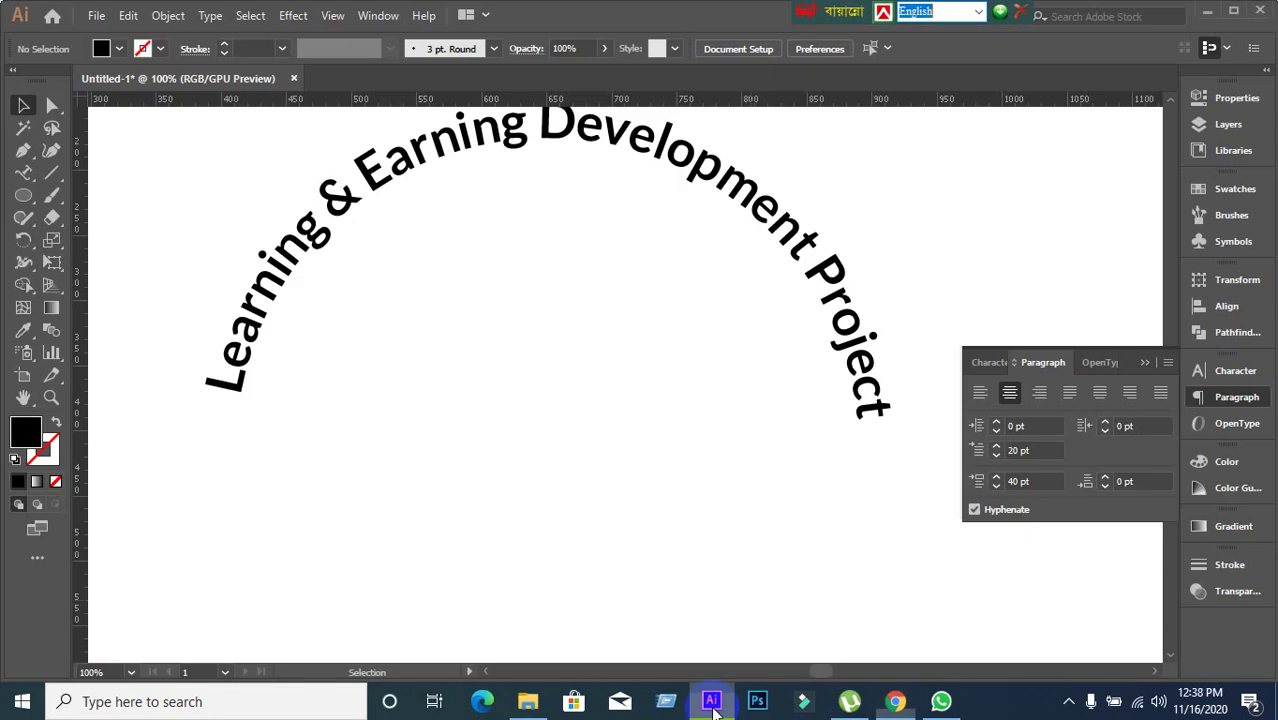
Drag the curved title's centre bracket across the path so it runs upside down inside the circle.
{"action": "scroll", "coordinate": [442, 175], "scroll_direction": "up", "scroll_amount": 2}
{"action": "left_click", "coordinate": [446, 165]}
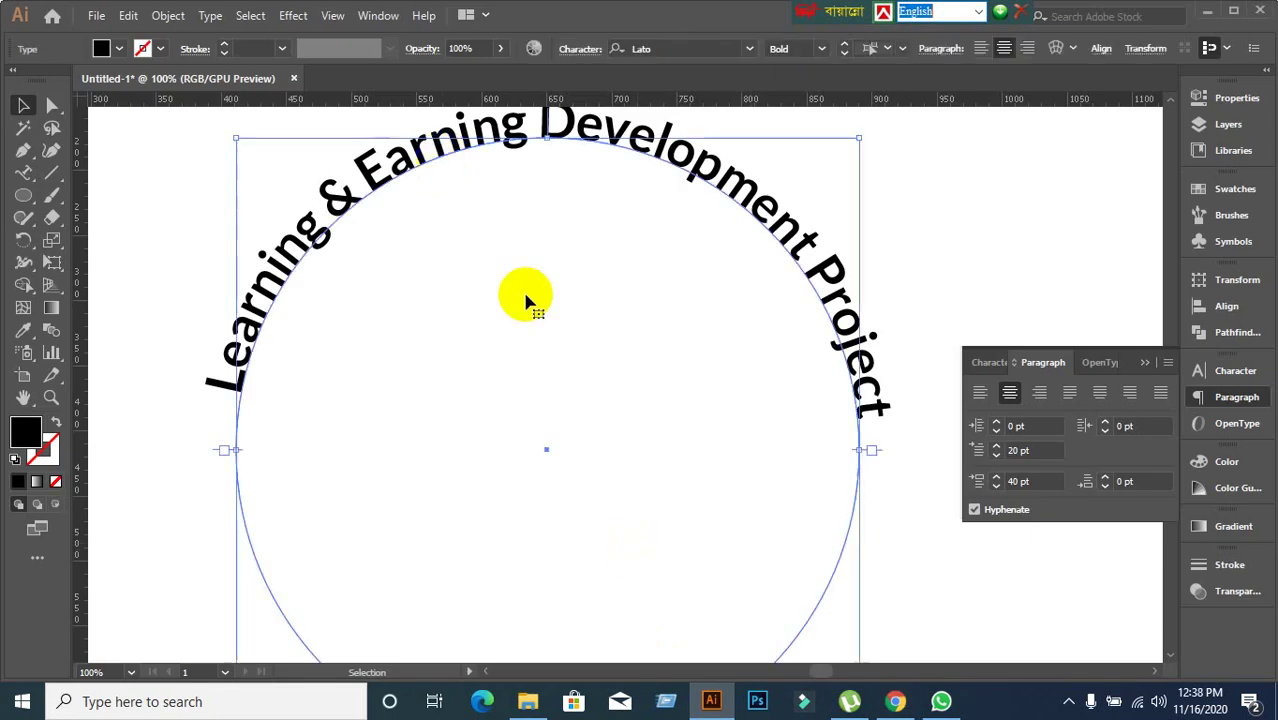
{"action": "scroll", "coordinate": [568, 350], "scroll_direction": "up", "scroll_amount": 2}
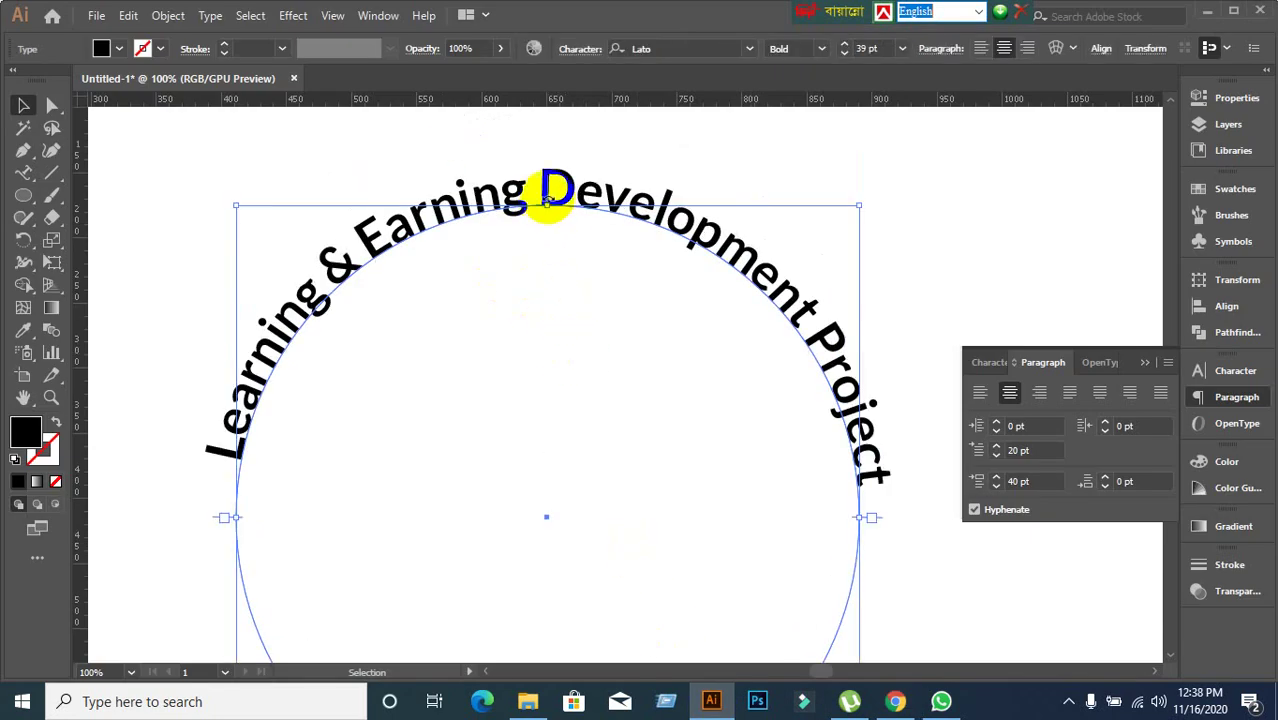
{"action": "scroll", "coordinate": [551, 190], "scroll_direction": "up", "scroll_amount": 2}
{"action": "left_click_drag", "start_coordinate": [550, 176], "coordinate": [570, 376]}
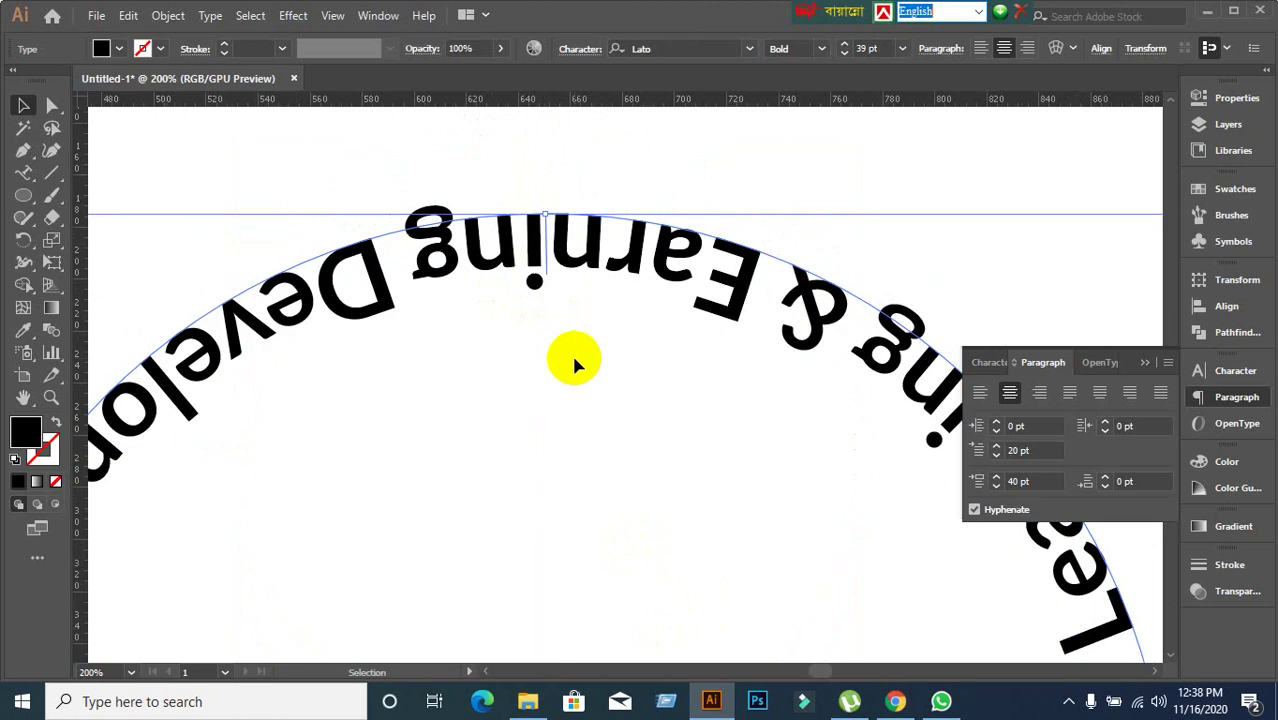
{"action": "scroll", "coordinate": [578, 355], "scroll_direction": "down", "scroll_amount": 2}
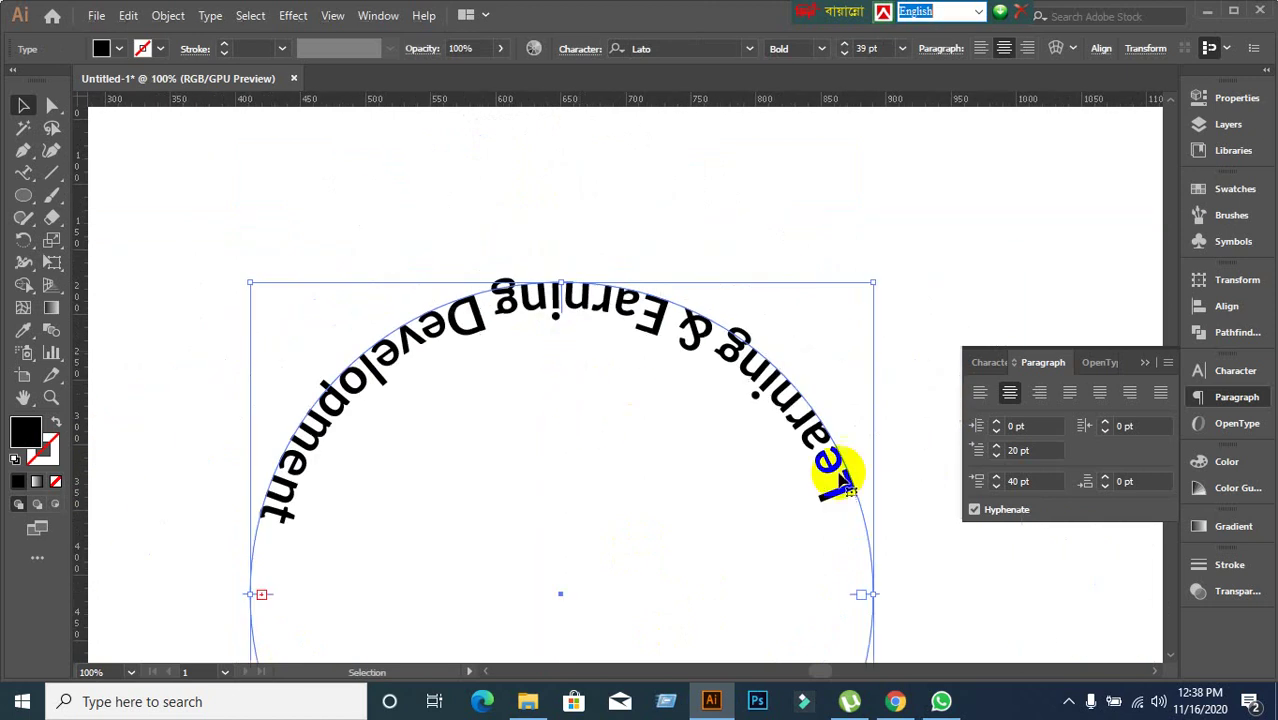
Resume sharing the entire screen in Google Meet, hide the notice, and return to Illustrator.
{"action": "left_click", "coordinate": [897, 702]}
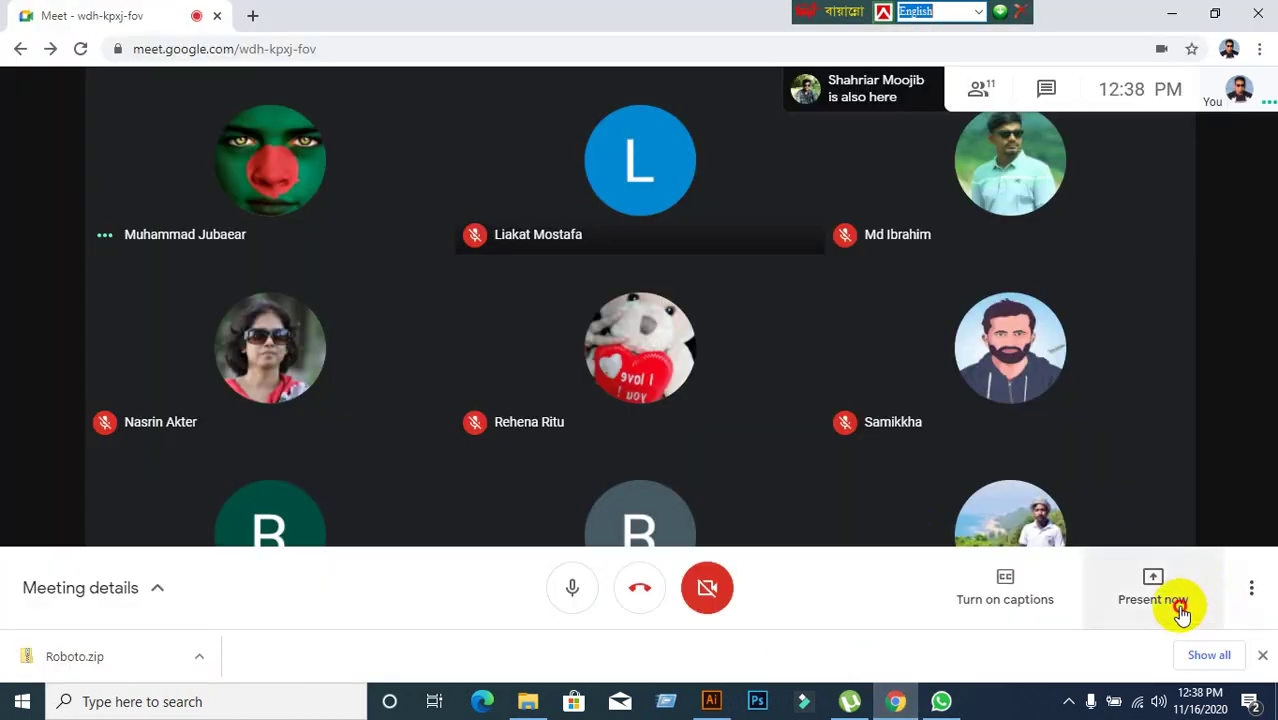
{"action": "left_click", "coordinate": [1172, 600]}
{"action": "left_click", "coordinate": [1105, 424]}
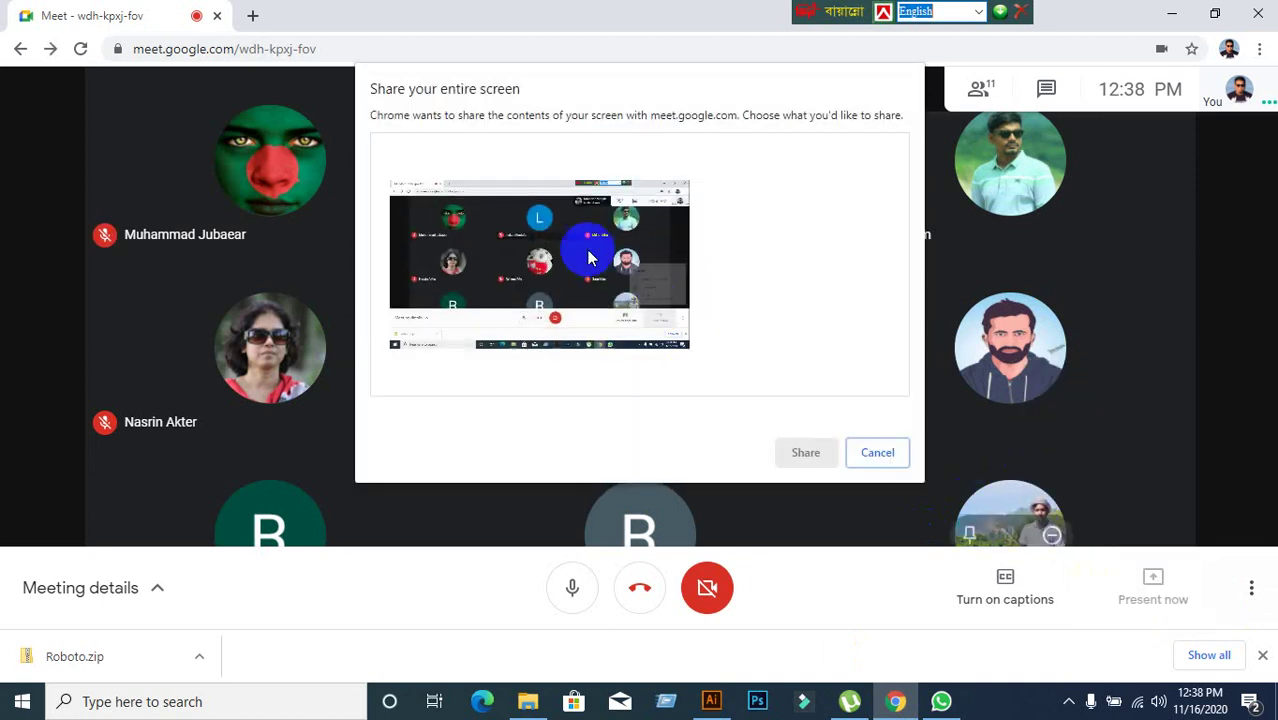
{"action": "left_click", "coordinate": [803, 452]}
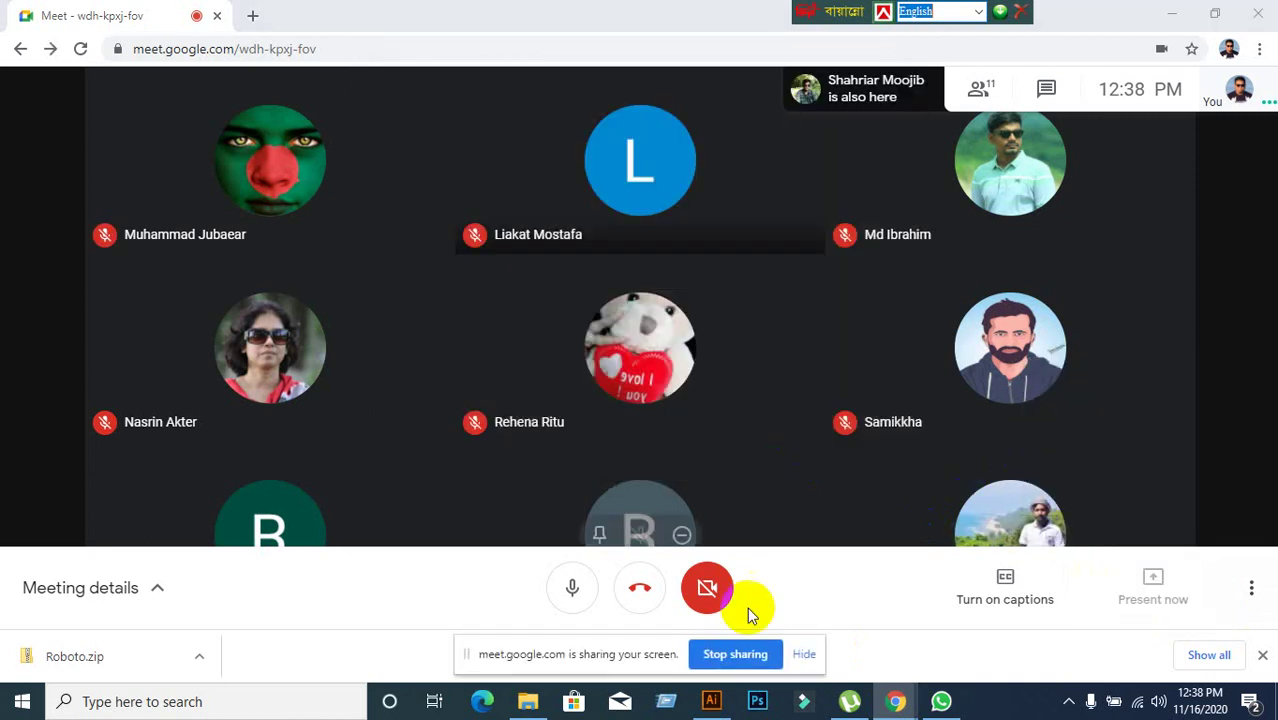
{"action": "left_click", "coordinate": [808, 655]}
{"action": "left_click", "coordinate": [711, 700]}
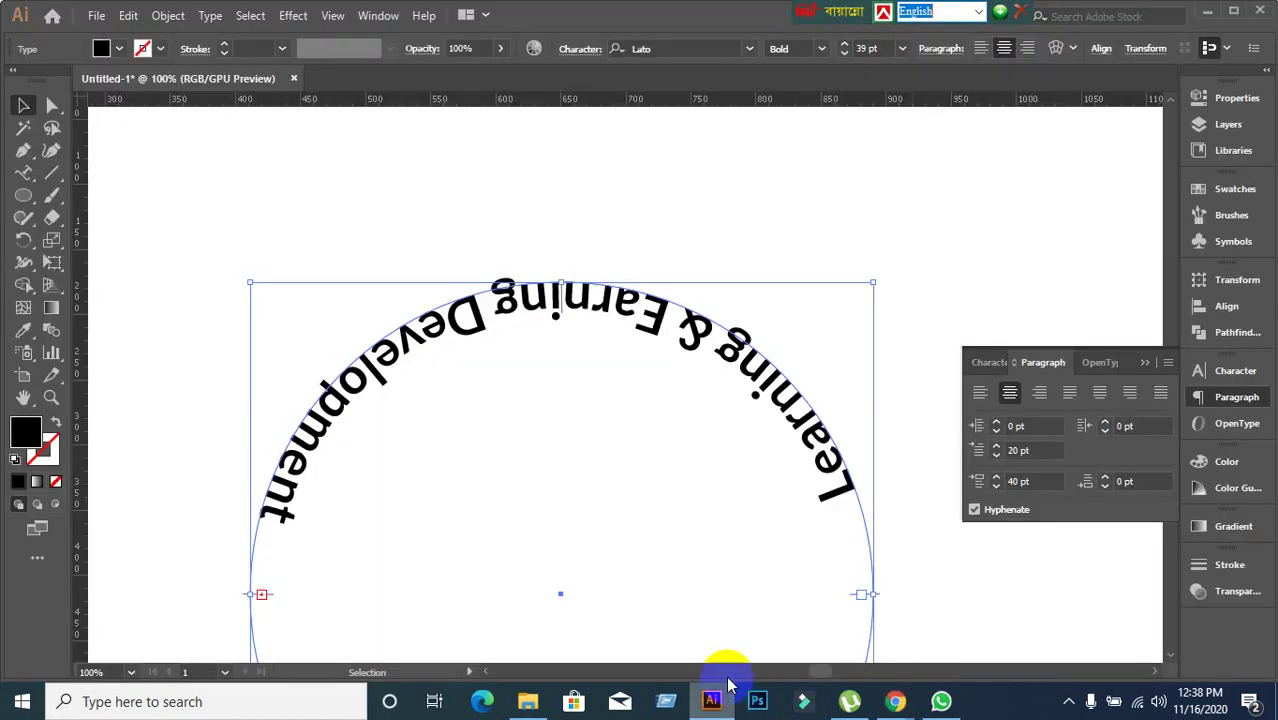
Pan the circle into view and slide the title's text down along the circle.
{"action": "scroll", "coordinate": [784, 531], "scroll_direction": "down", "scroll_amount": 5}
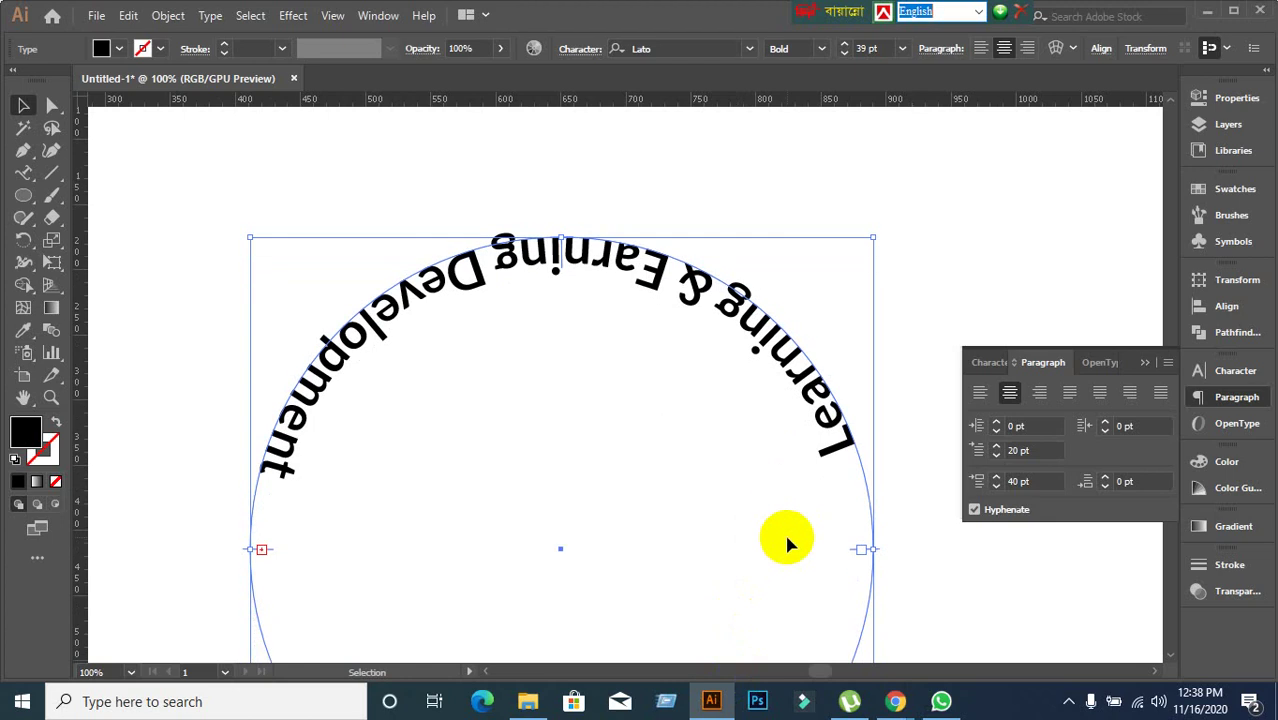
{"action": "scroll", "coordinate": [784, 531], "scroll_direction": "down", "scroll_amount": 1}
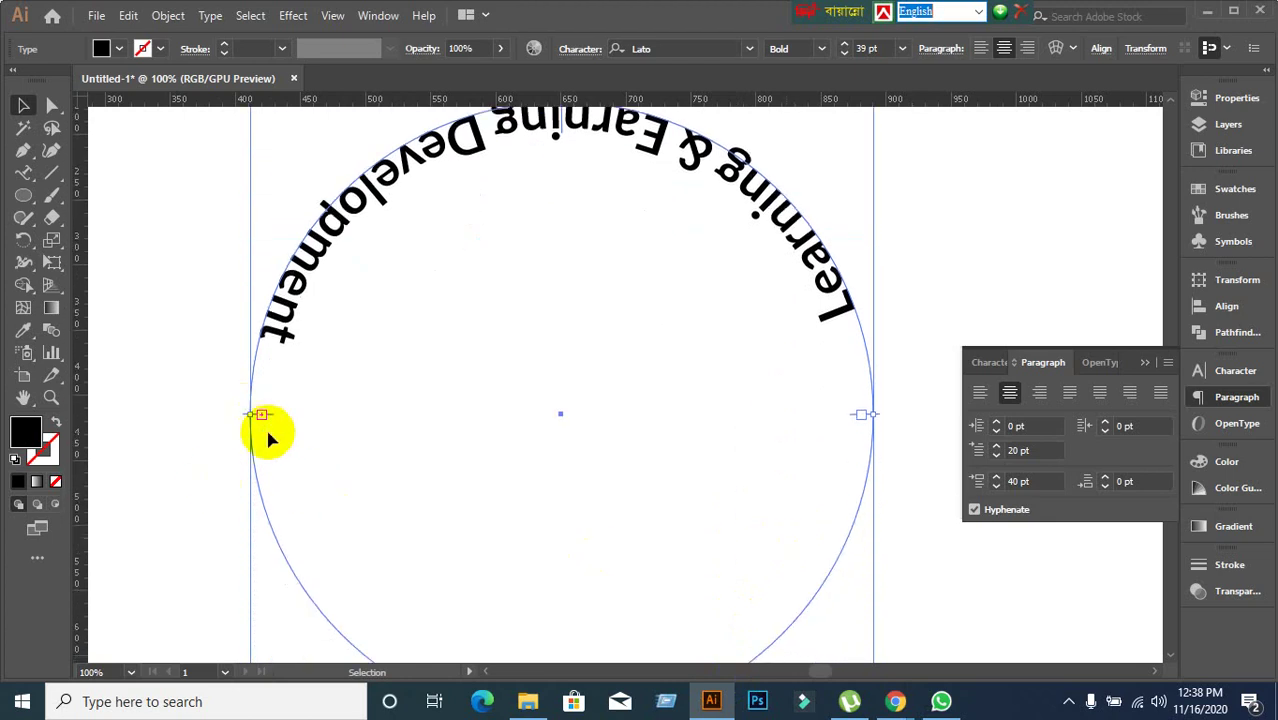
{"action": "scroll", "coordinate": [266, 428], "scroll_direction": "up", "scroll_amount": 2}
{"action": "scroll", "coordinate": [856, 397], "scroll_direction": "down", "scroll_amount": 3}
{"action": "left_click_drag", "start_coordinate": [922, 501], "coordinate": [735, 455]}
{"action": "scroll", "coordinate": [646, 264], "scroll_direction": "up", "scroll_amount": 2}
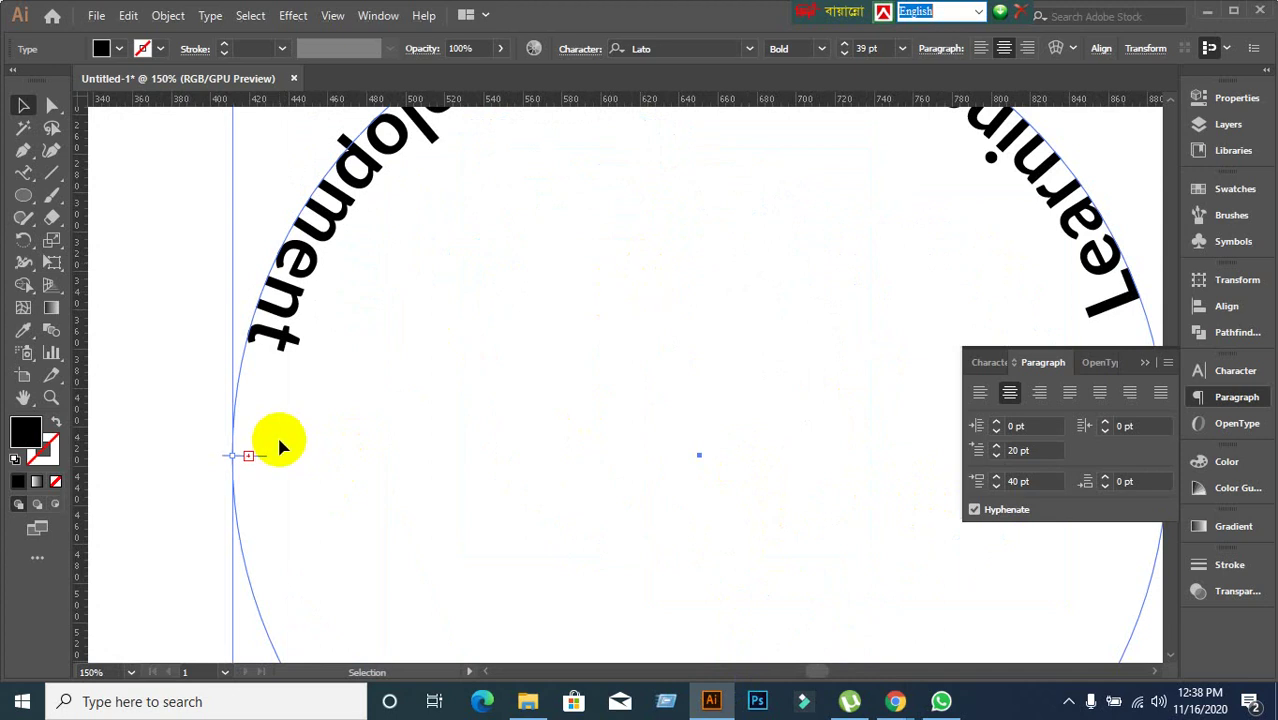
{"action": "left_click_drag", "start_coordinate": [257, 460], "coordinate": [1100, 150]}
Move the text start counter-clockwise so the title runs down the left side and along the bottom.
{"action": "scroll", "coordinate": [700, 342], "scroll_direction": "down", "scroll_amount": 3}
{"action": "scroll", "coordinate": [876, 328], "scroll_direction": "up", "scroll_amount": 3}
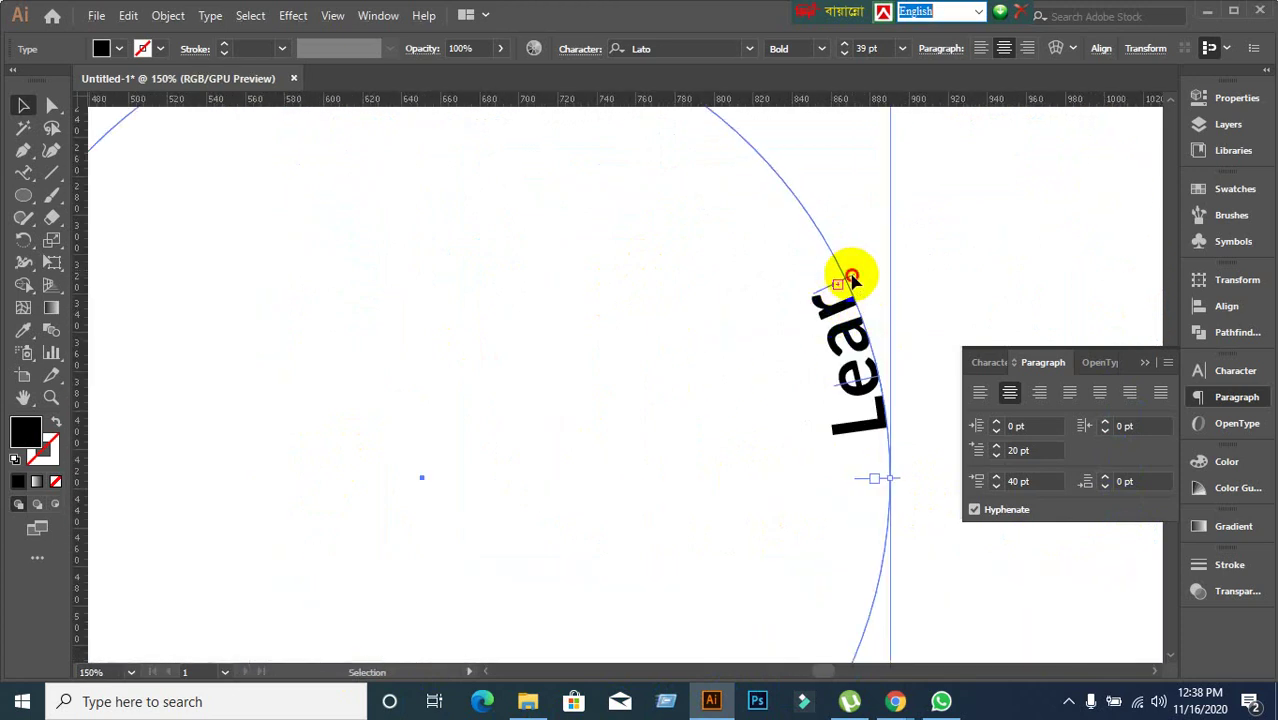
{"action": "left_click_drag", "start_coordinate": [848, 279], "coordinate": [442, 382]}
{"action": "scroll", "coordinate": [377, 549], "scroll_direction": "down", "scroll_amount": 2}
{"action": "scroll", "coordinate": [271, 508], "scroll_direction": "up", "scroll_amount": 2}
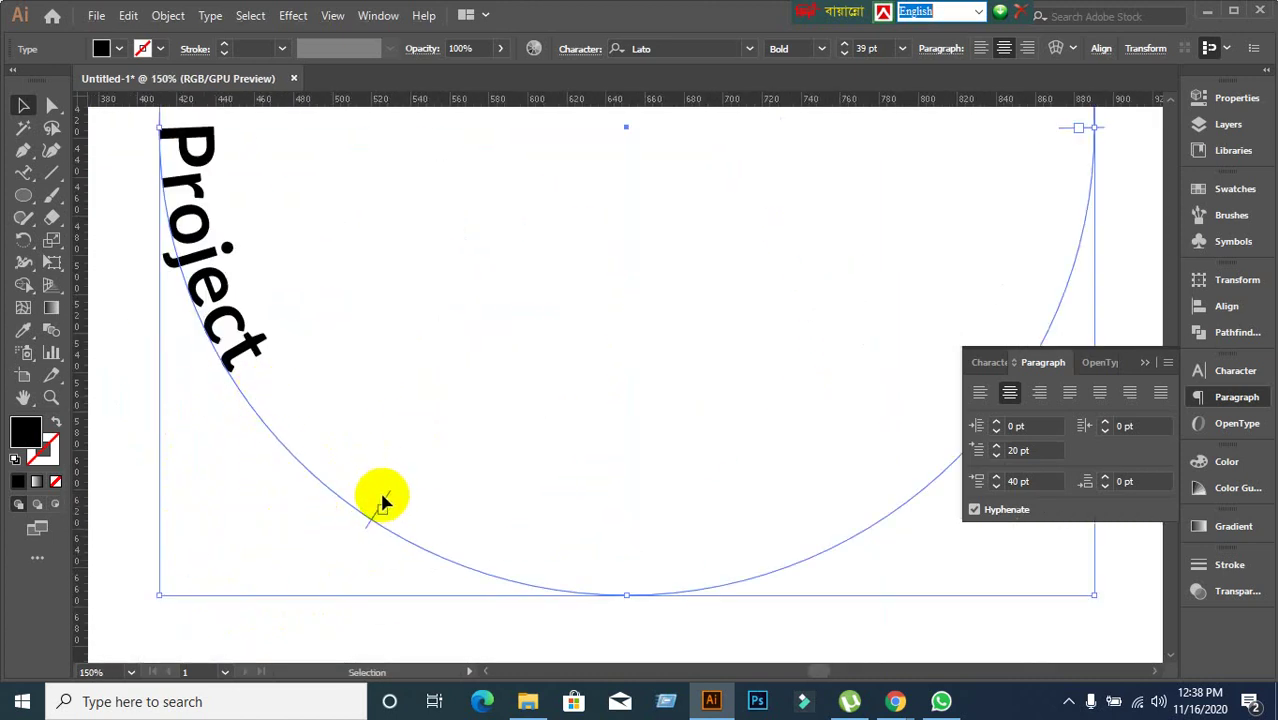
{"action": "left_click_drag", "start_coordinate": [380, 506], "coordinate": [1060, 166]}
{"action": "scroll", "coordinate": [660, 435], "scroll_direction": "down", "scroll_amount": 1}
{"action": "scroll", "coordinate": [596, 366], "scroll_direction": "up", "scroll_amount": 4}
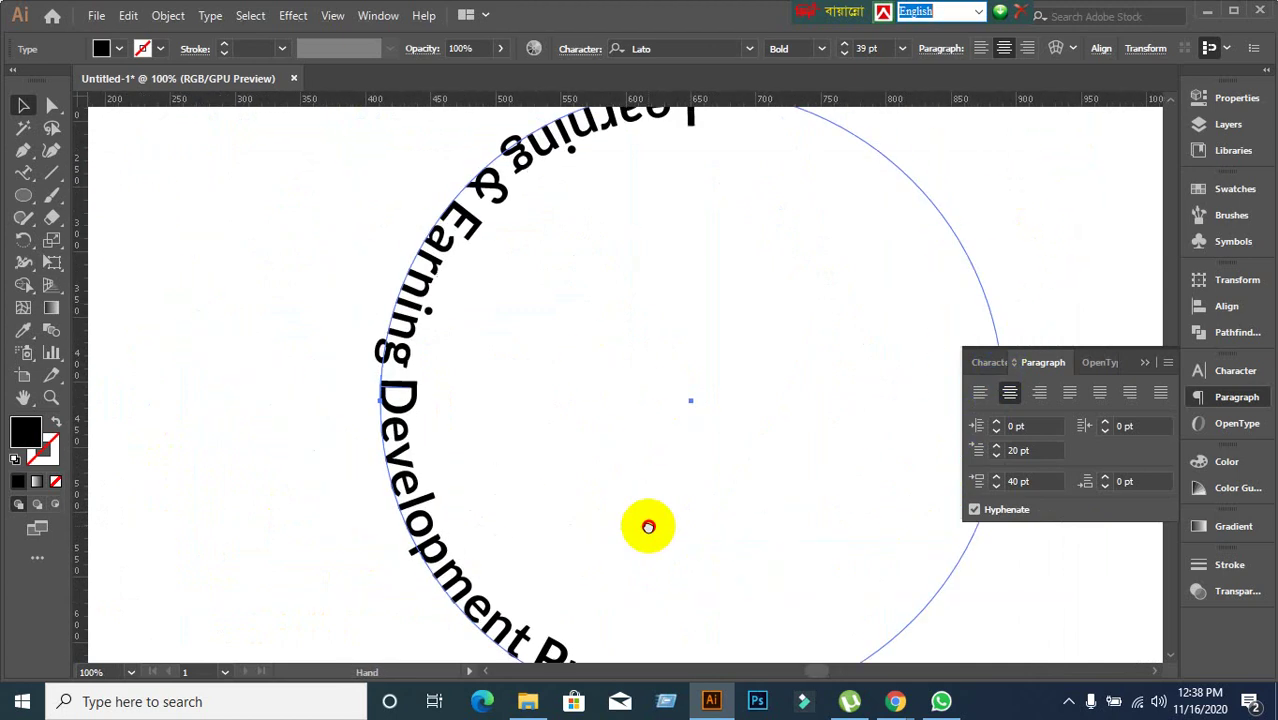
{"action": "scroll", "coordinate": [556, 468], "scroll_direction": "down", "scroll_amount": 1}
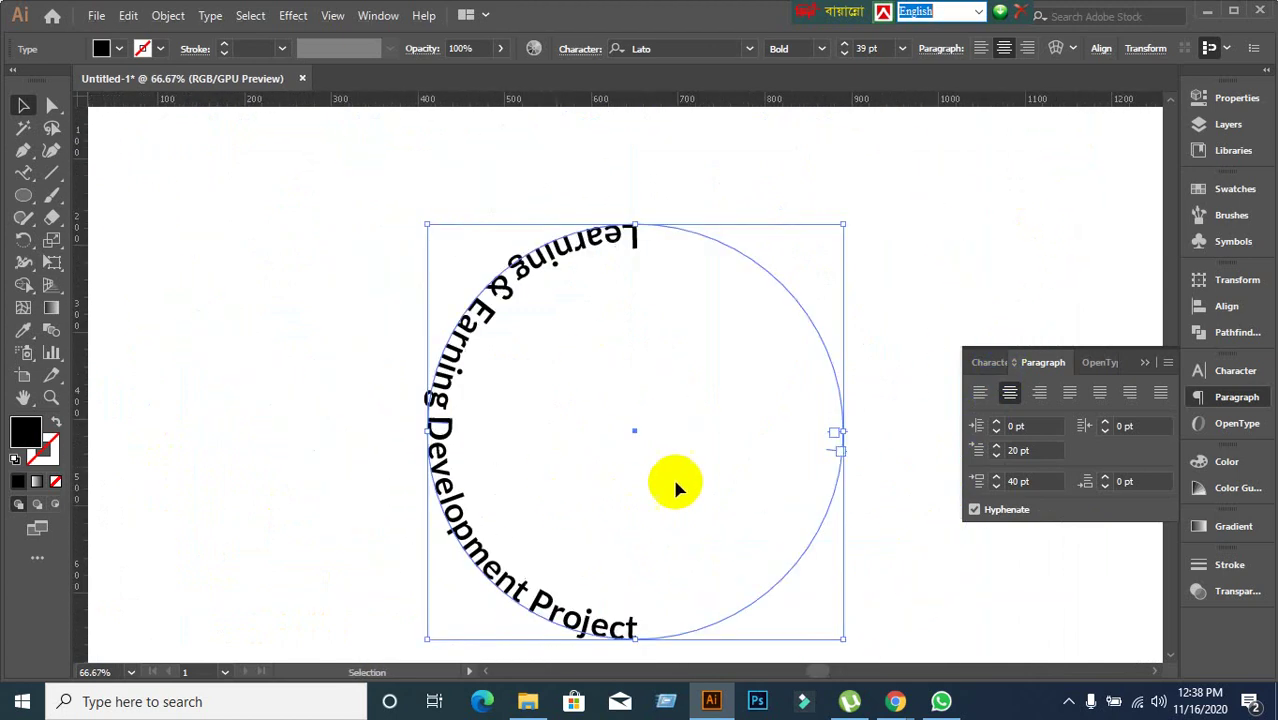
{"action": "scroll", "coordinate": [832, 437], "scroll_direction": "up", "scroll_amount": 2}
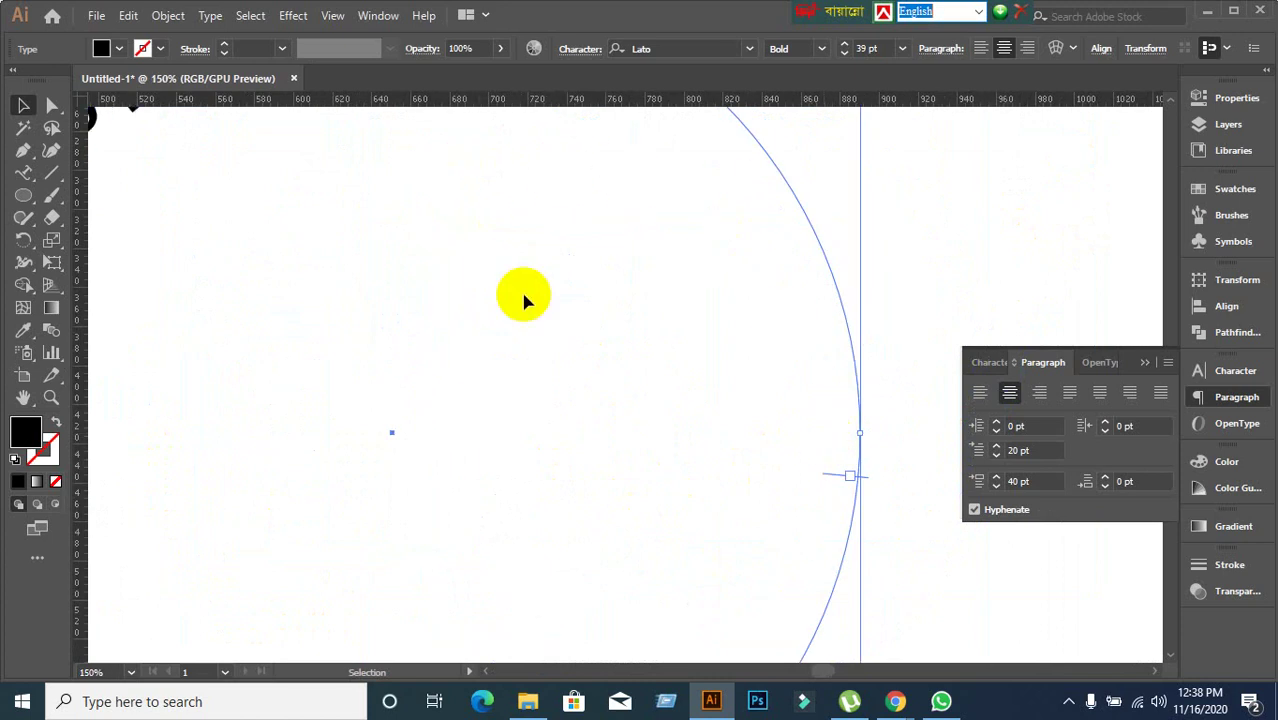
{"action": "scroll", "coordinate": [524, 308], "scroll_direction": "down", "scroll_amount": 2}
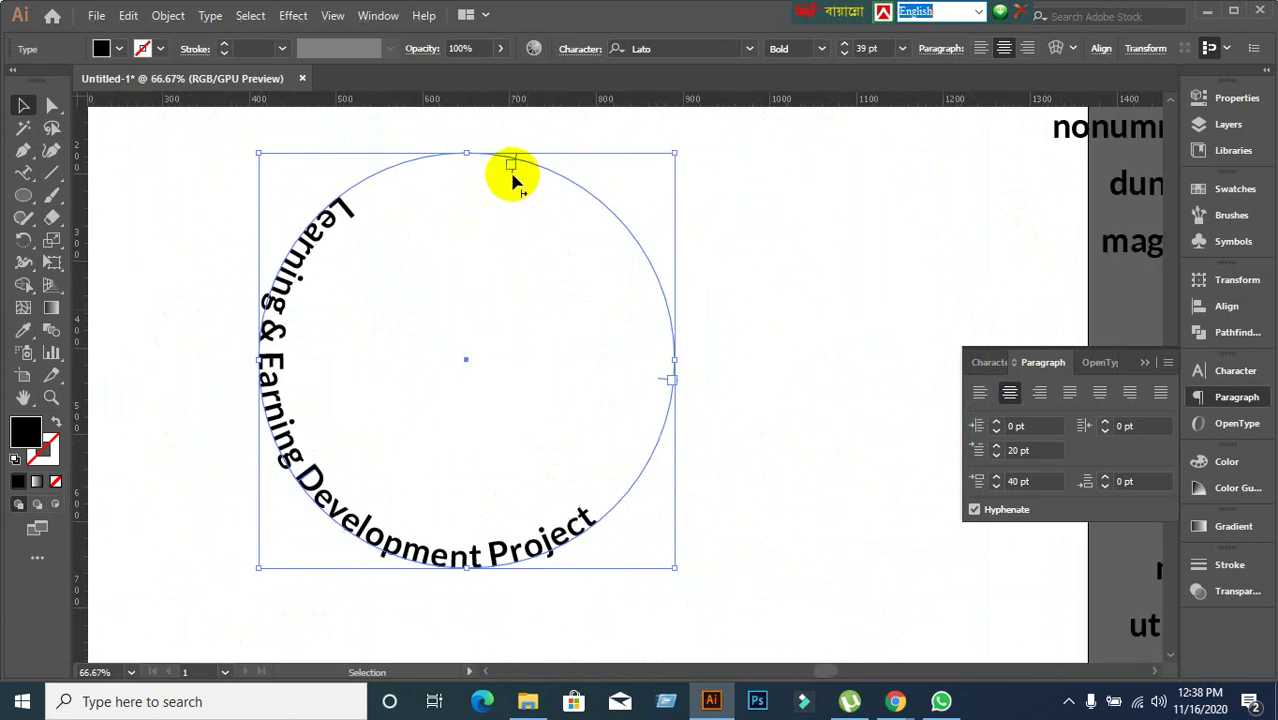
Slide 'Learning & Earning Development' round to sit evenly along the circle's bottom, then deselect.
{"action": "left_click_drag", "start_coordinate": [512, 182], "coordinate": [287, 440]}
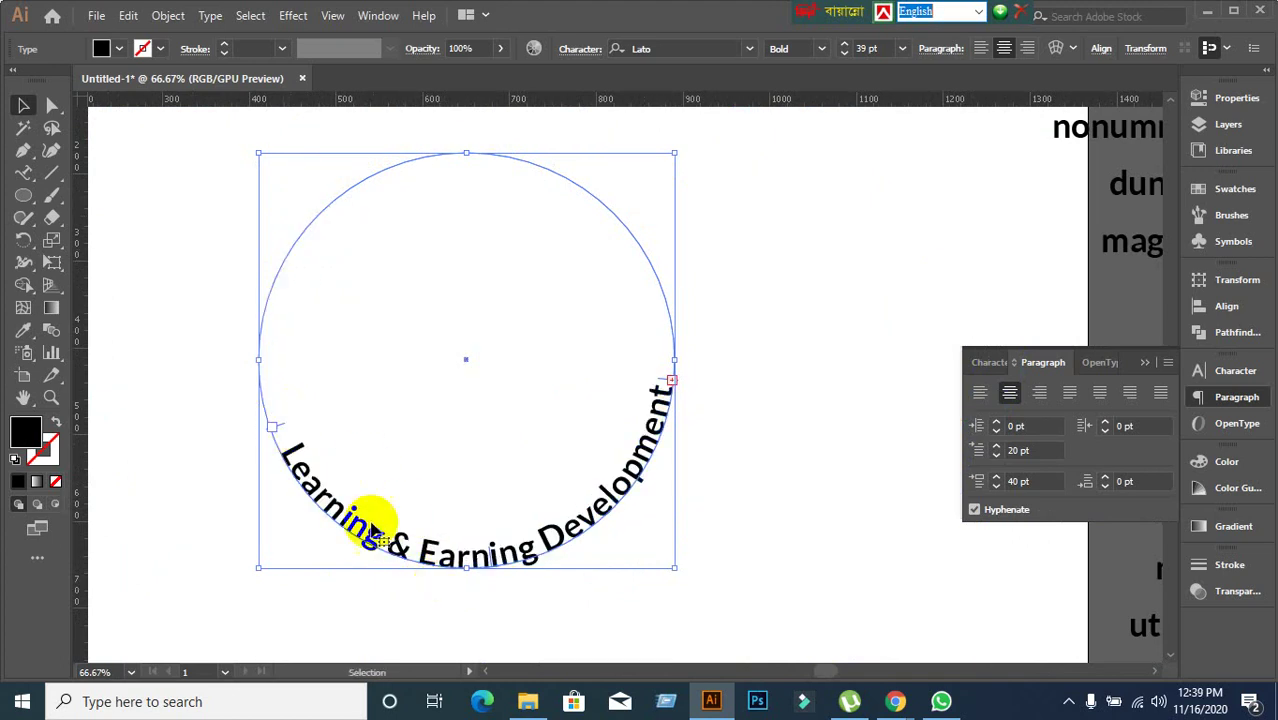
{"action": "scroll", "coordinate": [480, 572], "scroll_direction": "up", "scroll_amount": 3}
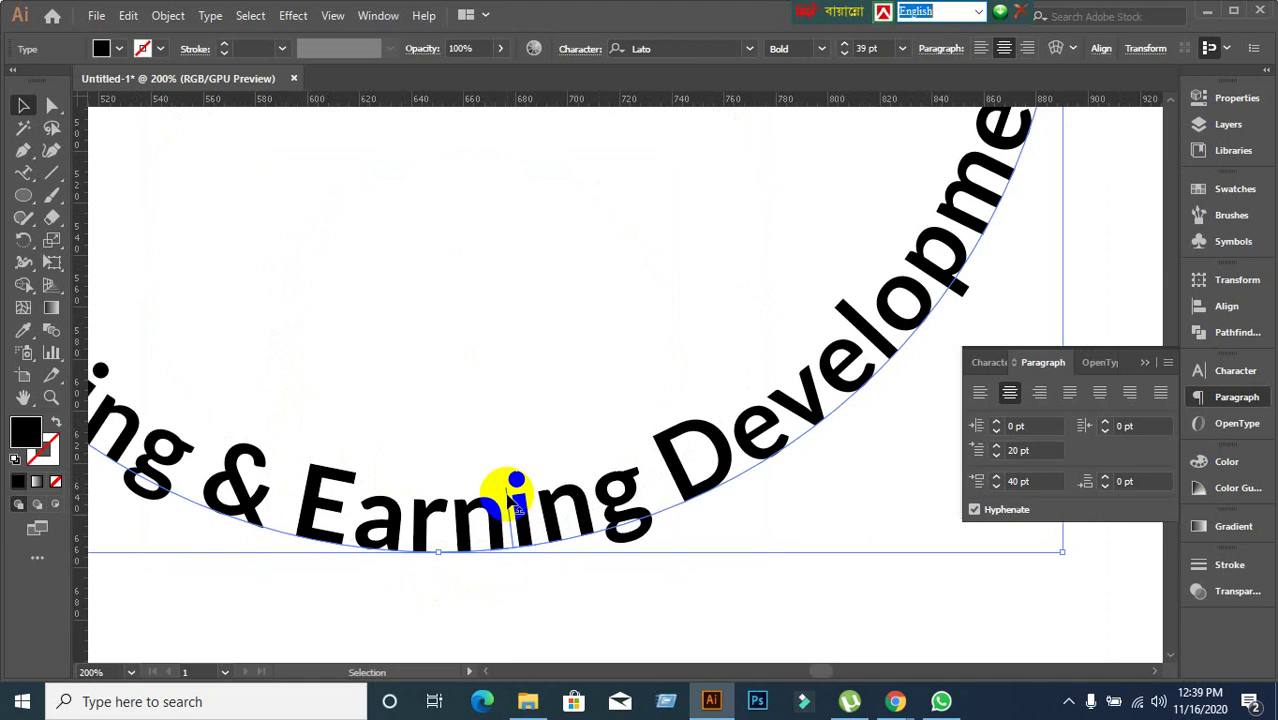
{"action": "mouse_move", "coordinate": [502, 491]}
{"action": "left_mouse_down"}
{"action": "mouse_move", "coordinate": [512, 577]}
{"action": "mouse_move", "coordinate": [504, 482]}
{"action": "left_mouse_up"}
{"action": "left_click", "coordinate": [462, 595]}
Open the Type tool flyout to show Type on a Path Tool.
{"action": "scroll", "coordinate": [465, 595], "scroll_direction": "down", "scroll_amount": 1}
{"action": "scroll", "coordinate": [465, 594], "scroll_direction": "down", "scroll_amount": 2}
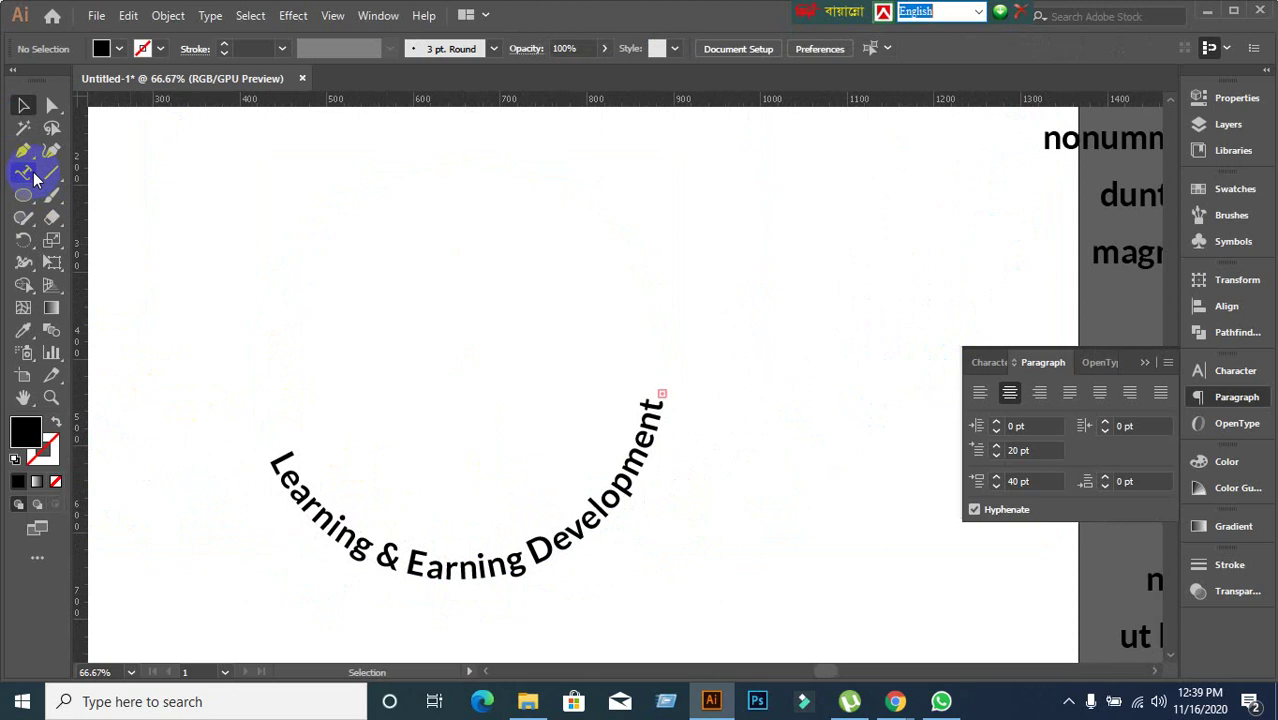
{"action": "left_click_drag", "start_coordinate": [35, 177], "coordinate": [175, 262]}
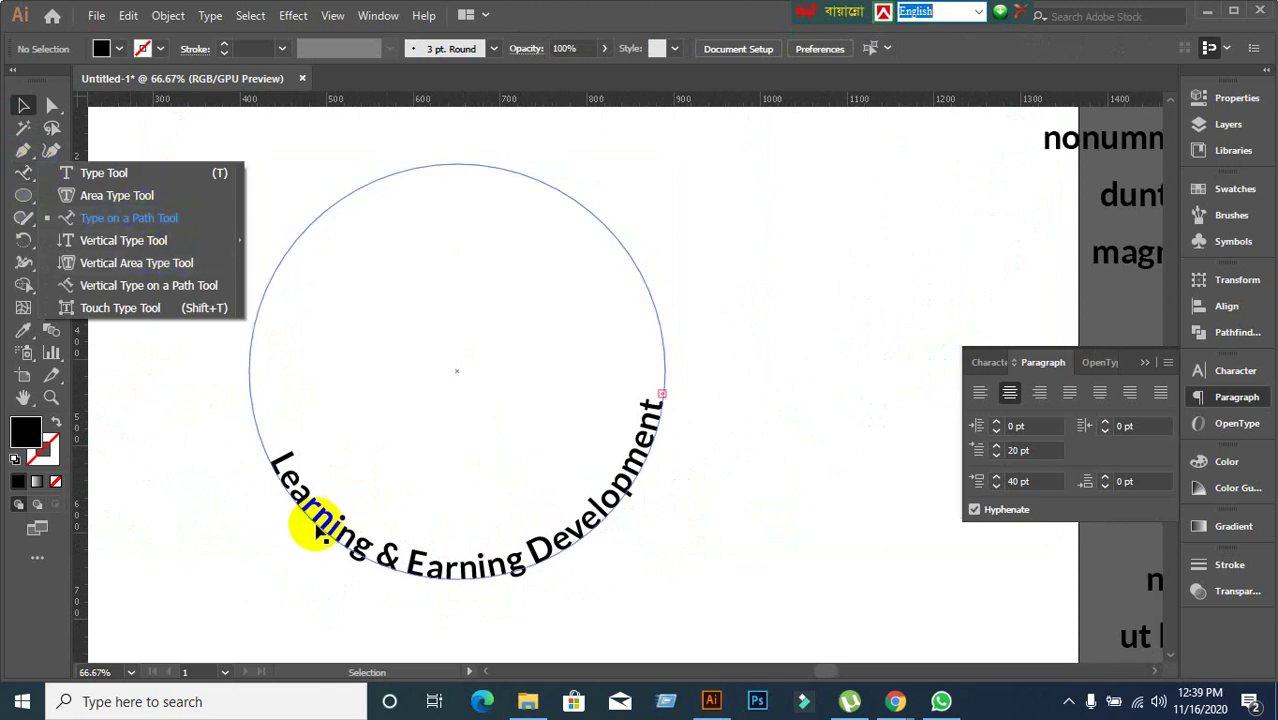
Move the curved title up and to the left, then reselect it.
{"action": "left_click", "coordinate": [250, 526]}
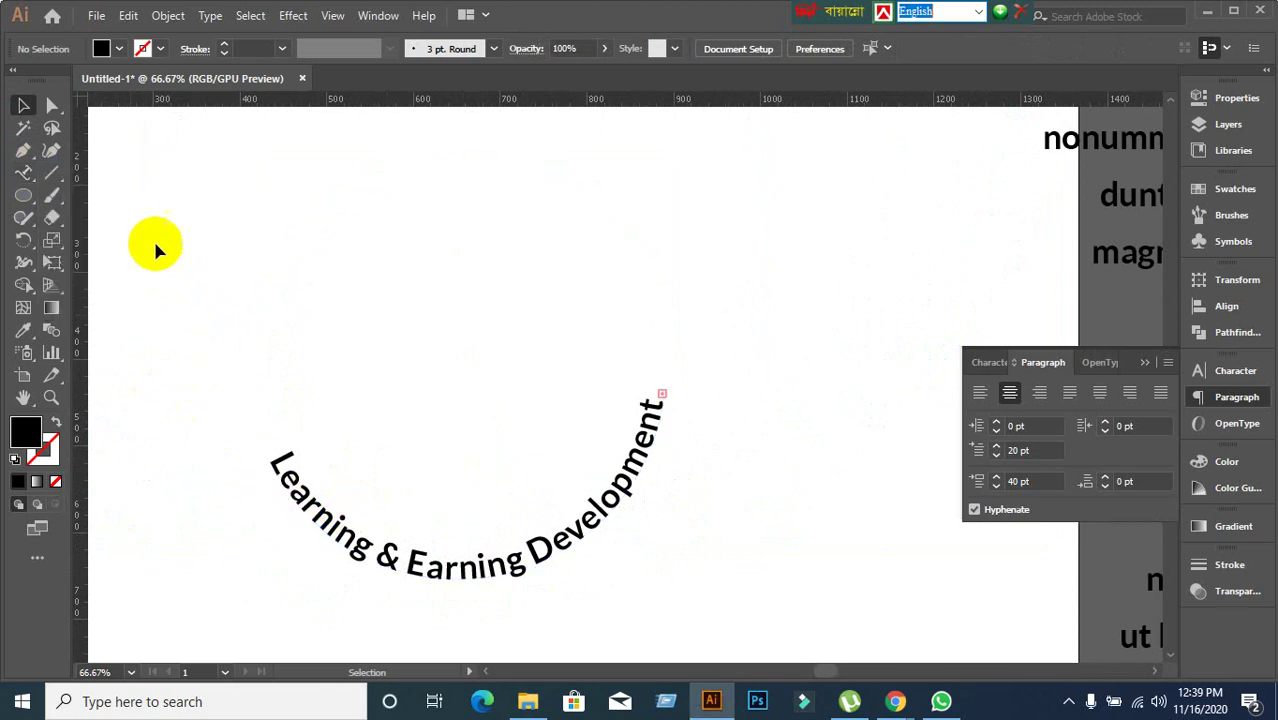
{"action": "left_click_drag", "start_coordinate": [577, 546], "coordinate": [530, 458]}
{"action": "left_click", "coordinate": [712, 548]}
{"action": "scroll", "coordinate": [680, 551], "scroll_direction": "up", "scroll_amount": 1}
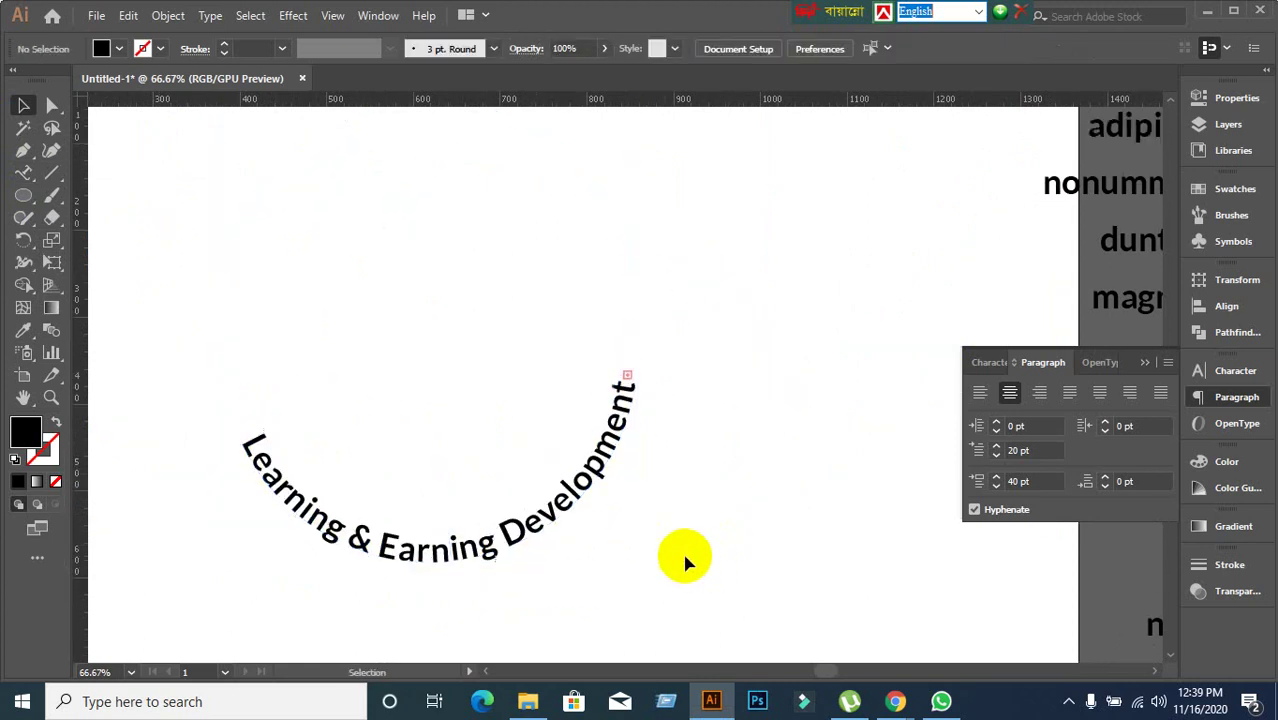
{"action": "left_click", "coordinate": [500, 530]}
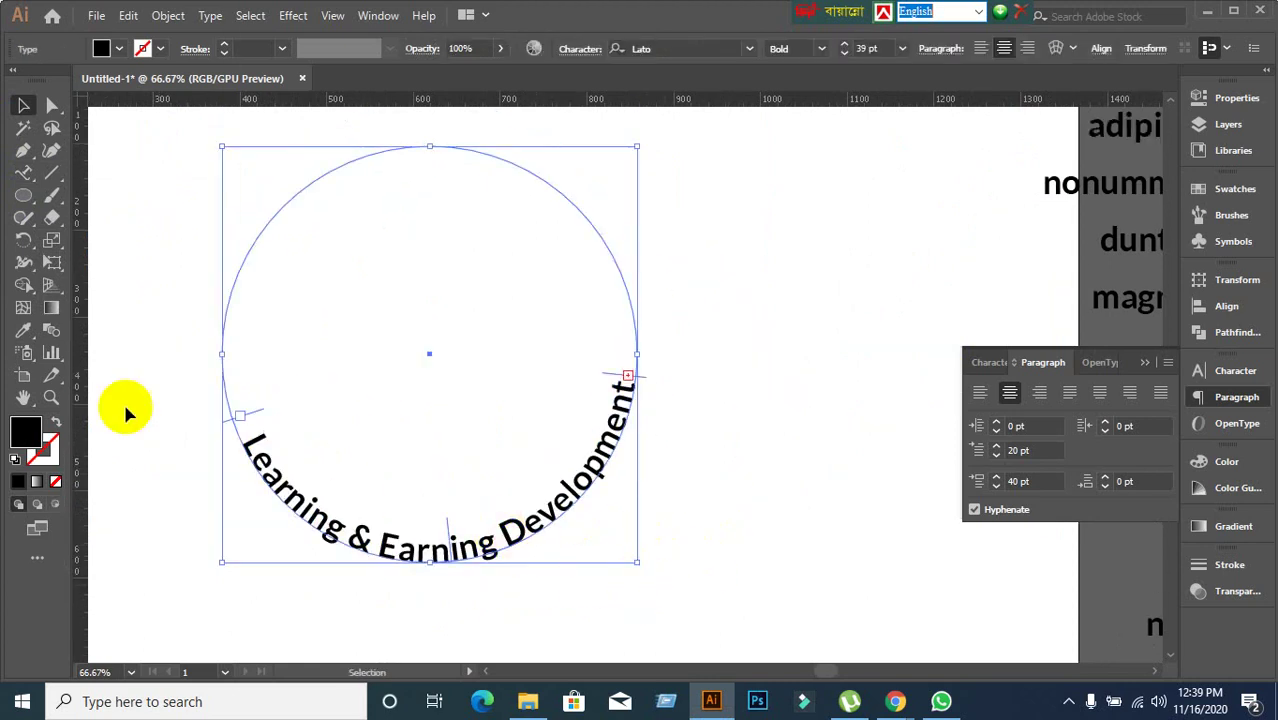
Open the type tools flyout, then marquee-select the curved text with its circle.
{"action": "right_click", "coordinate": [23, 172]}
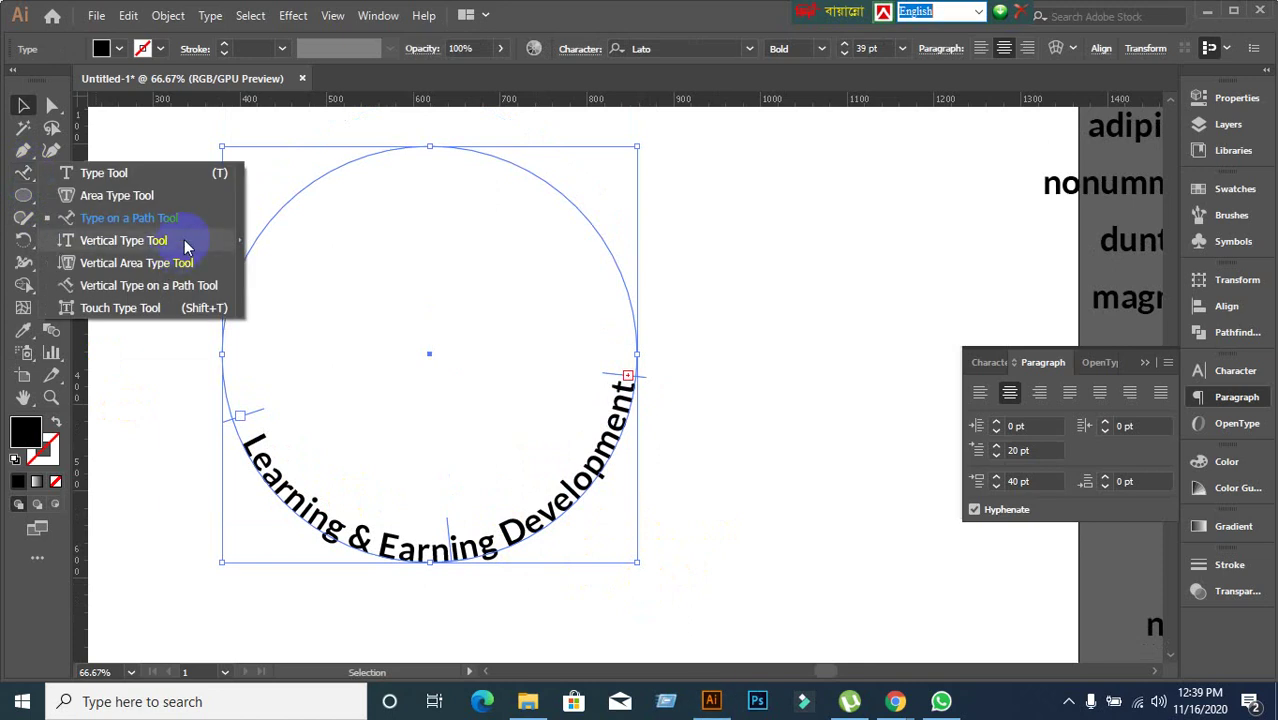
{"action": "left_click", "coordinate": [177, 365]}
{"action": "left_click_drag", "start_coordinate": [186, 143], "coordinate": [766, 580]}
Delete the curved text and its circle.
{"action": "key", "text": "Delete"}
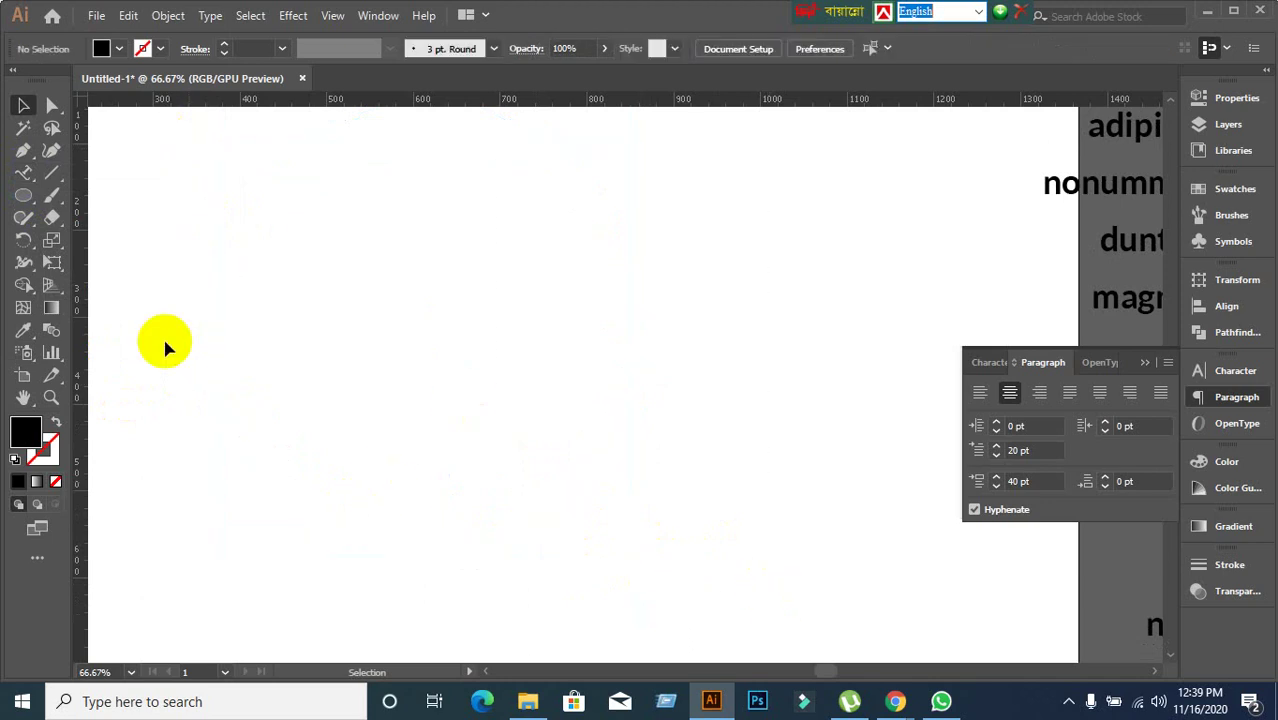
{"action": "right_click", "coordinate": [23, 174]}
{"action": "left_click", "coordinate": [100, 216]}
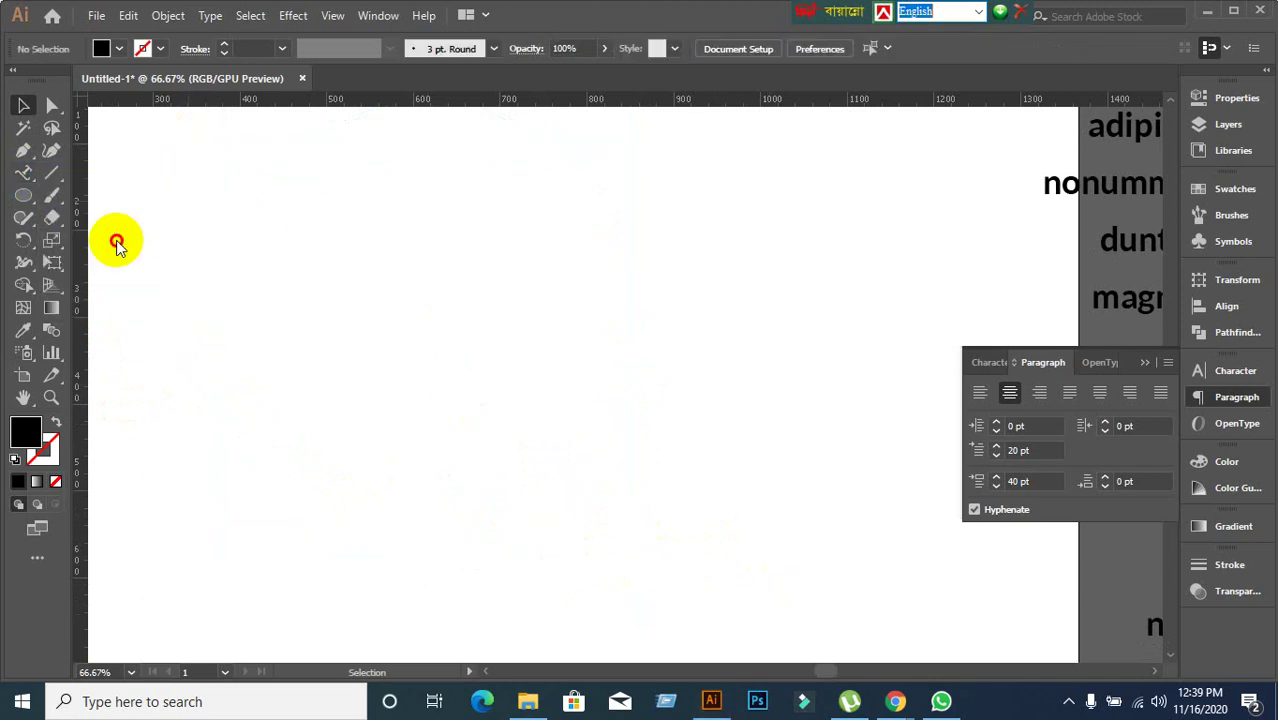
With the Vertical Type Tool, replace the placeholder with 'Learingin'.
{"action": "left_click_drag", "start_coordinate": [23, 172], "coordinate": [119, 243]}
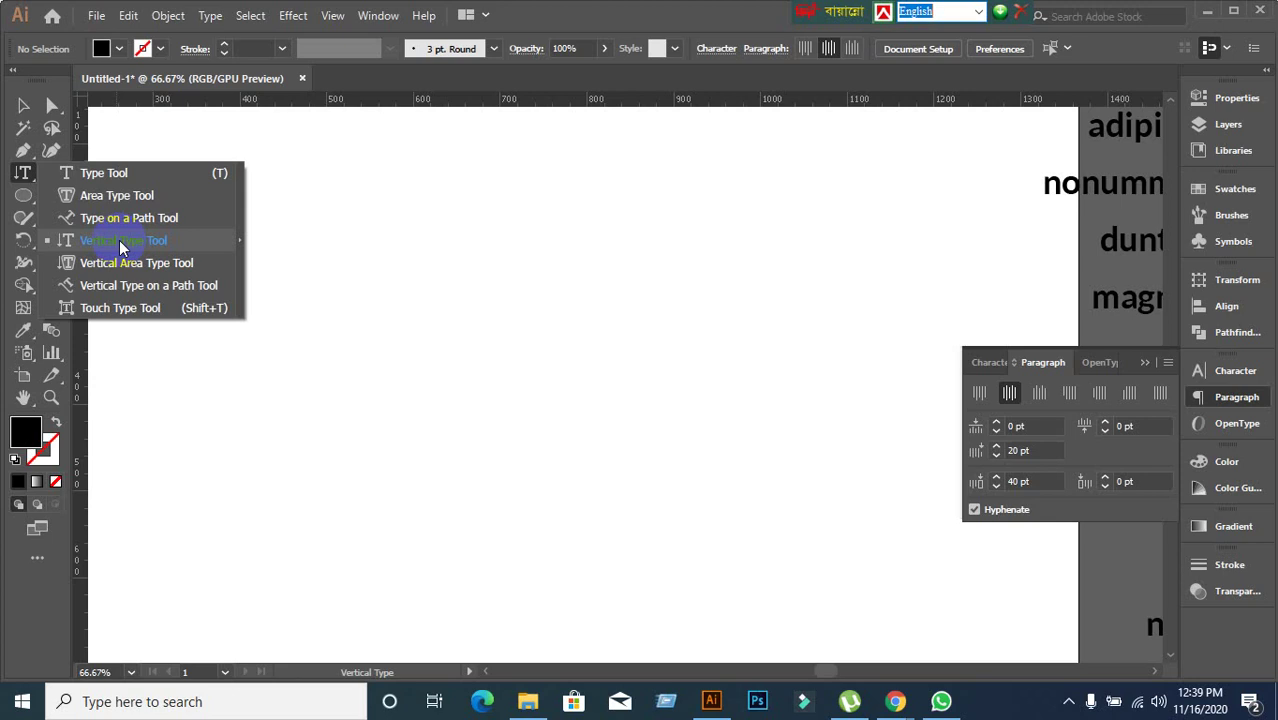
{"action": "left_click_drag", "start_coordinate": [119, 243], "coordinate": [119, 243]}
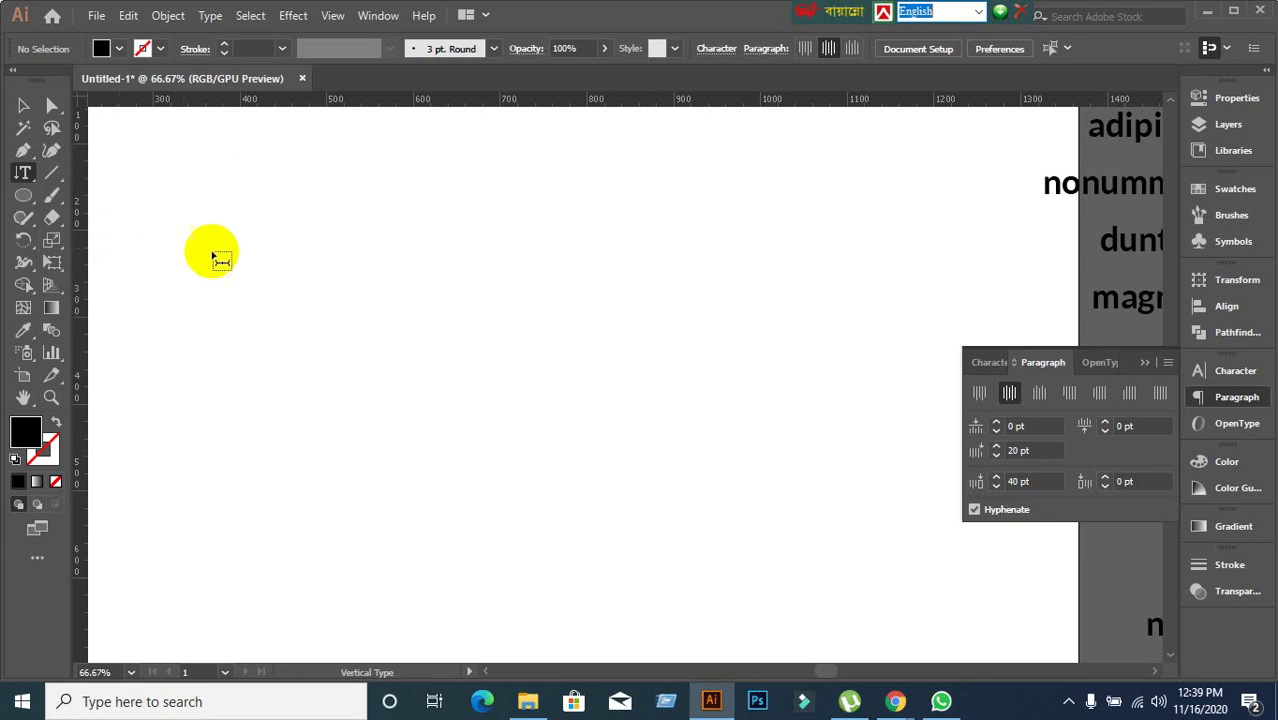
{"action": "left_click", "coordinate": [519, 214]}
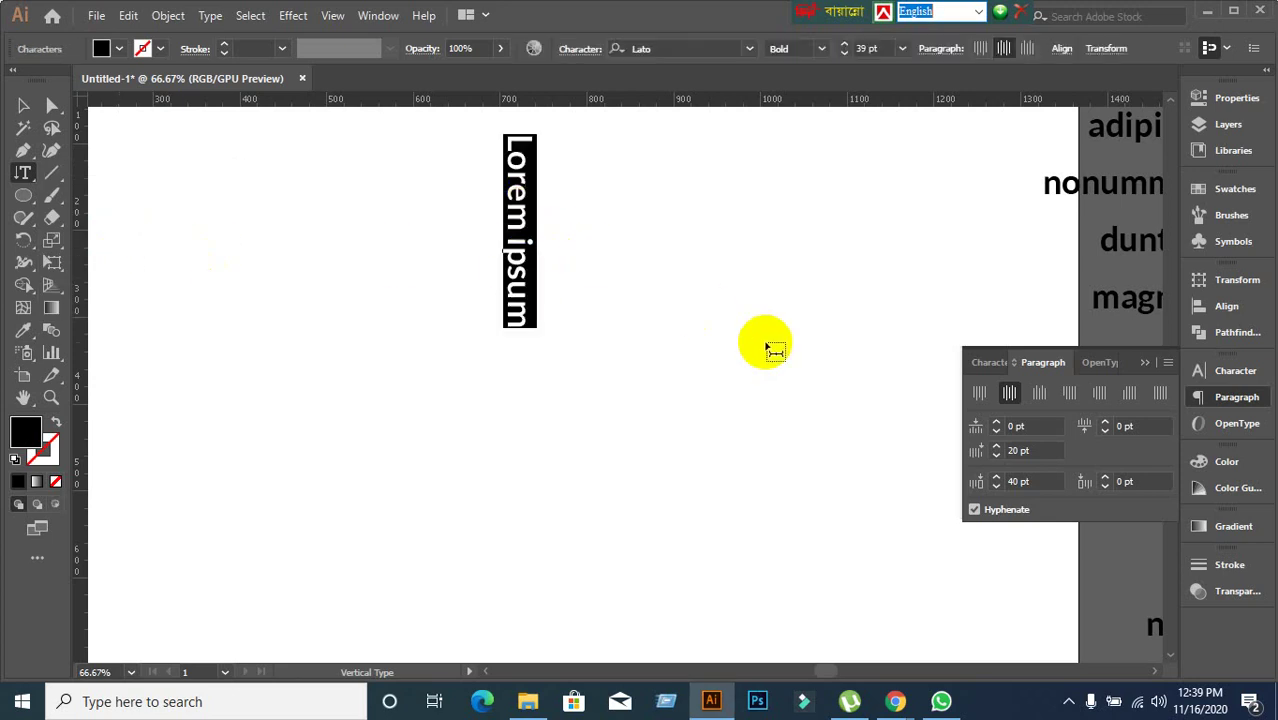
{"action": "key", "text": "BackSpace"}
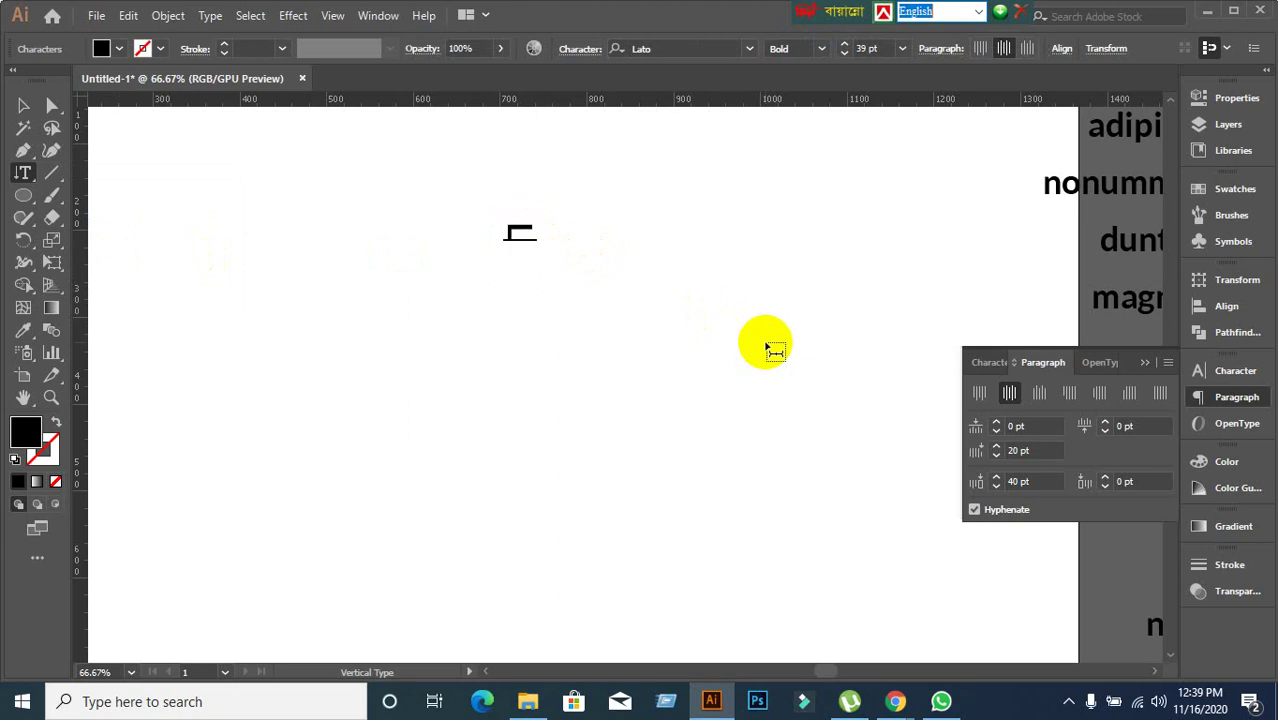
{"action": "type", "text": "Learingin"}
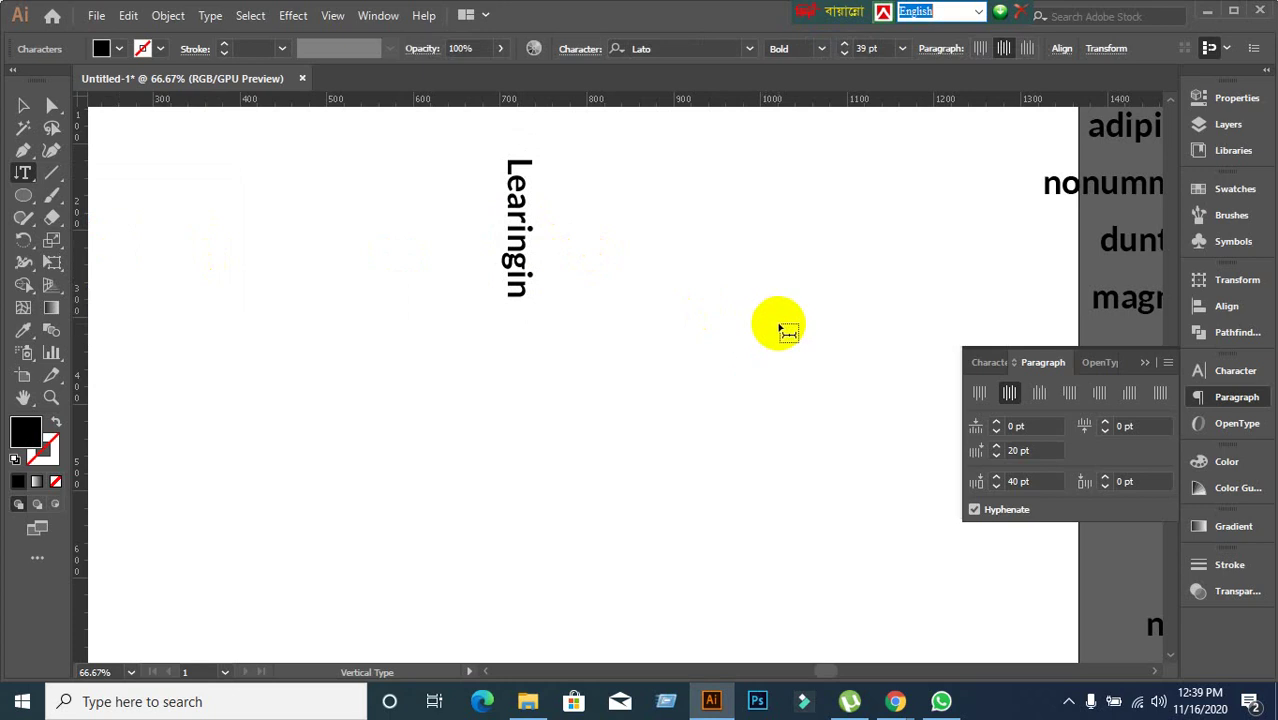
Change the vertical text's paragraph alignment and finish typing through 'Project'.
{"action": "left_click", "coordinate": [1001, 404]}
{"action": "left_click", "coordinate": [984, 396]}
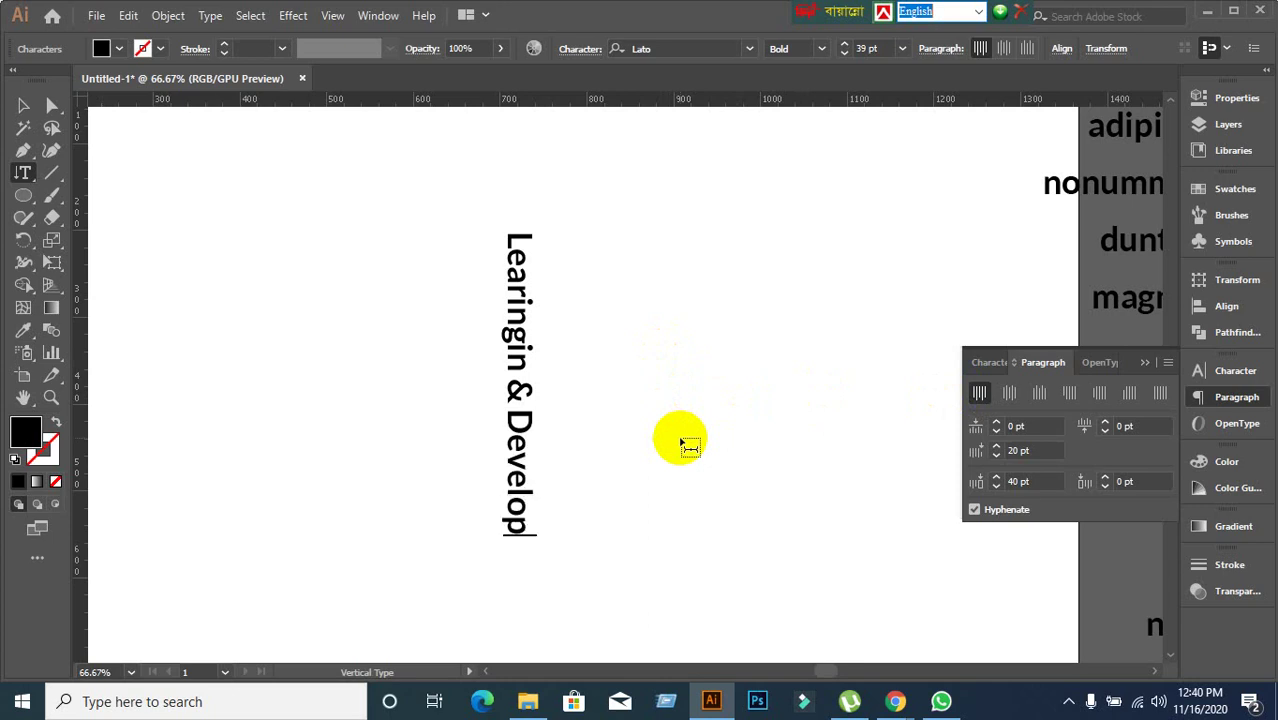
{"action": "type", "text": "roject"}
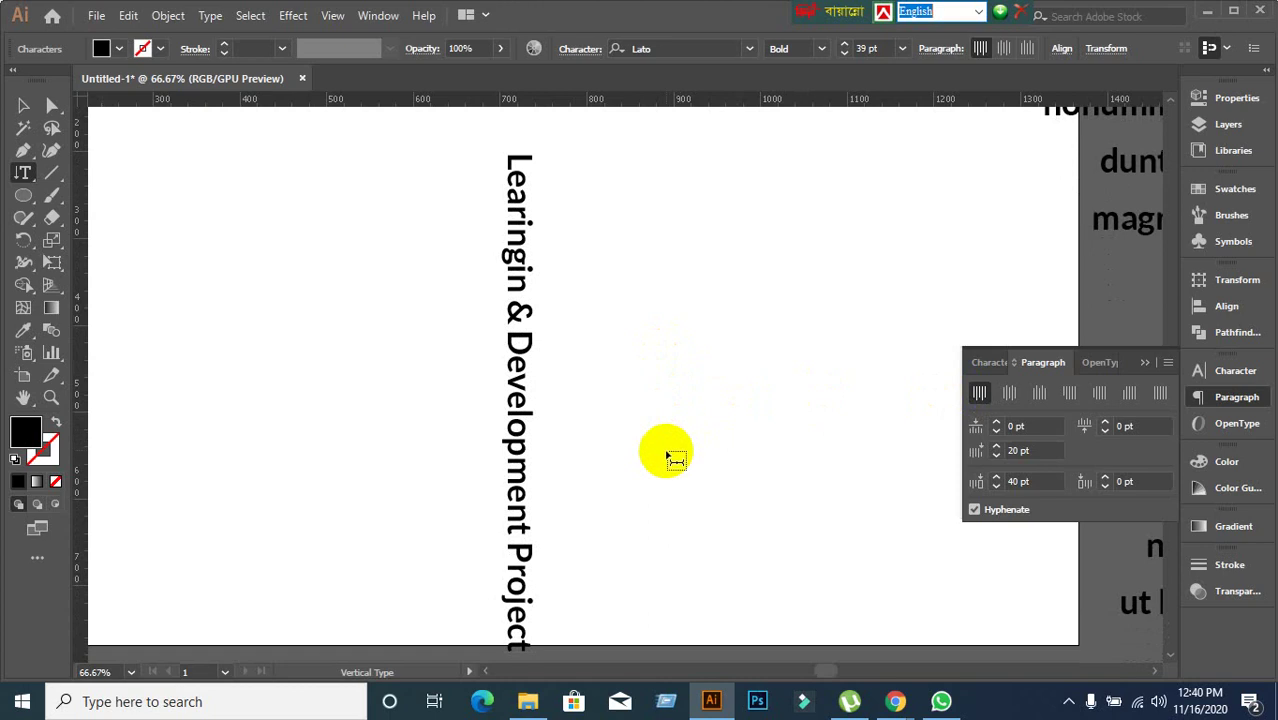
{"action": "left_click", "coordinate": [984, 362]}
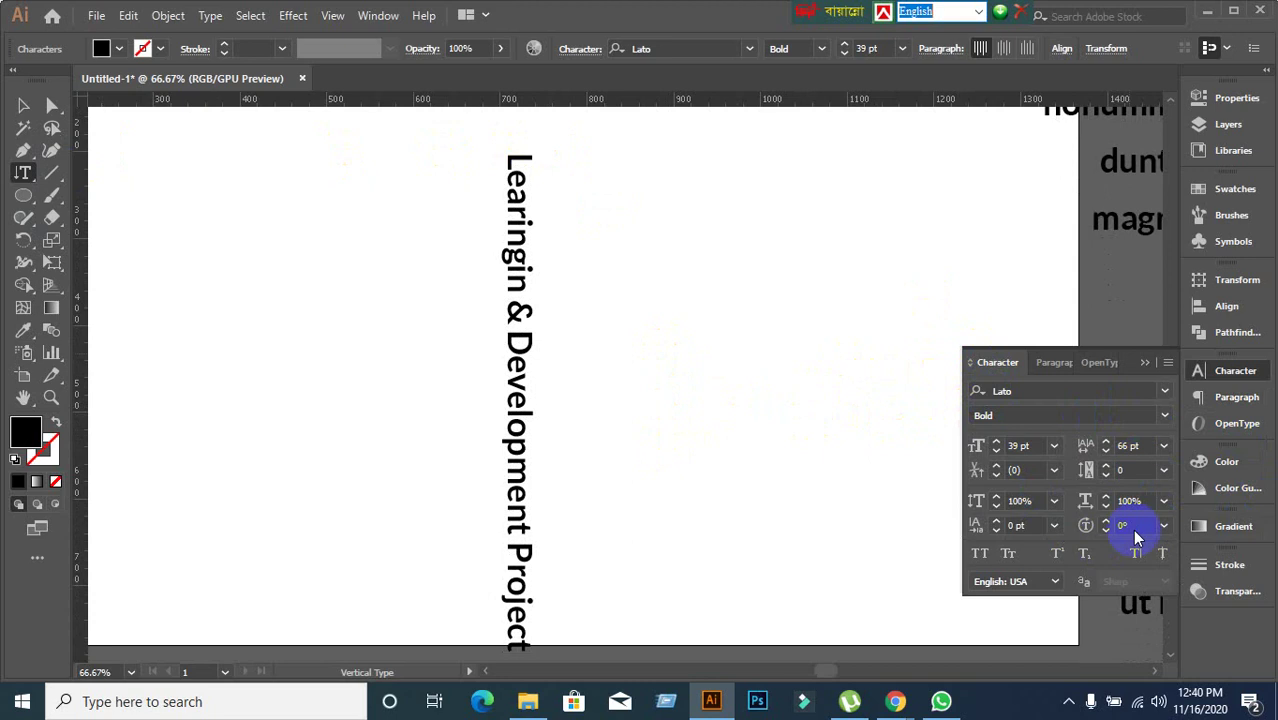
{"action": "left_click", "coordinate": [1056, 365]}
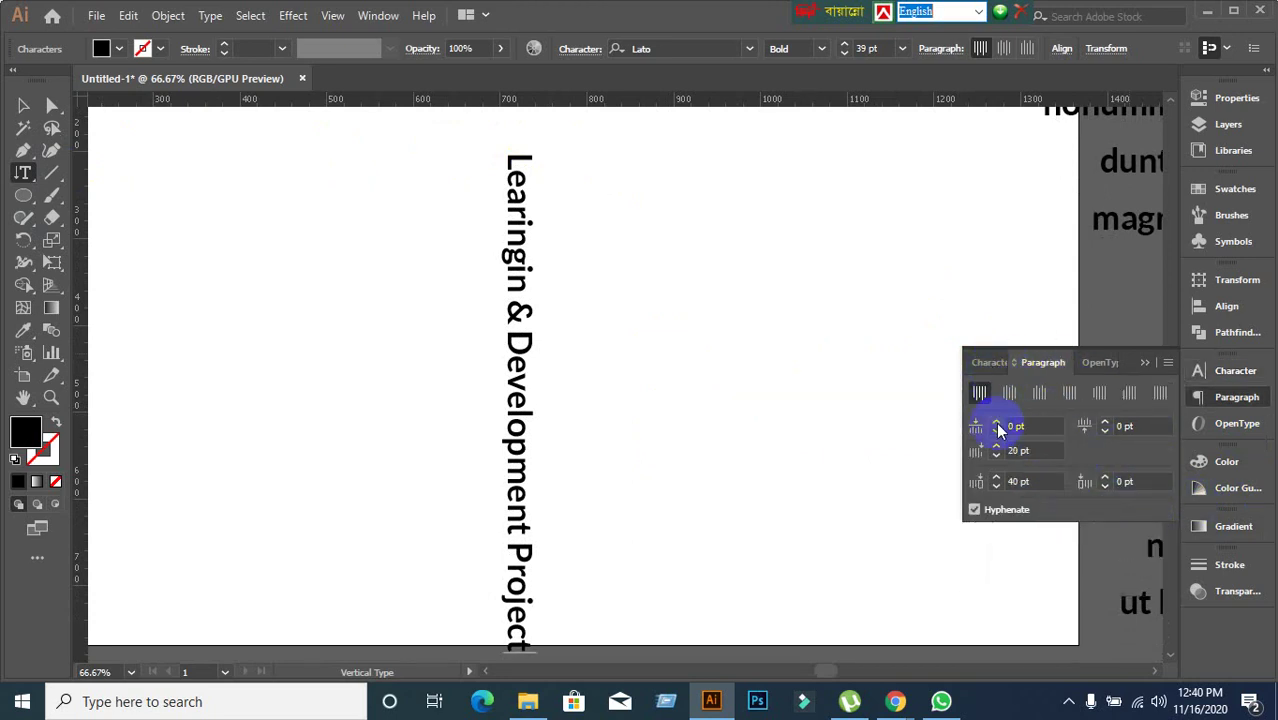
{"action": "left_click", "coordinate": [988, 362]}
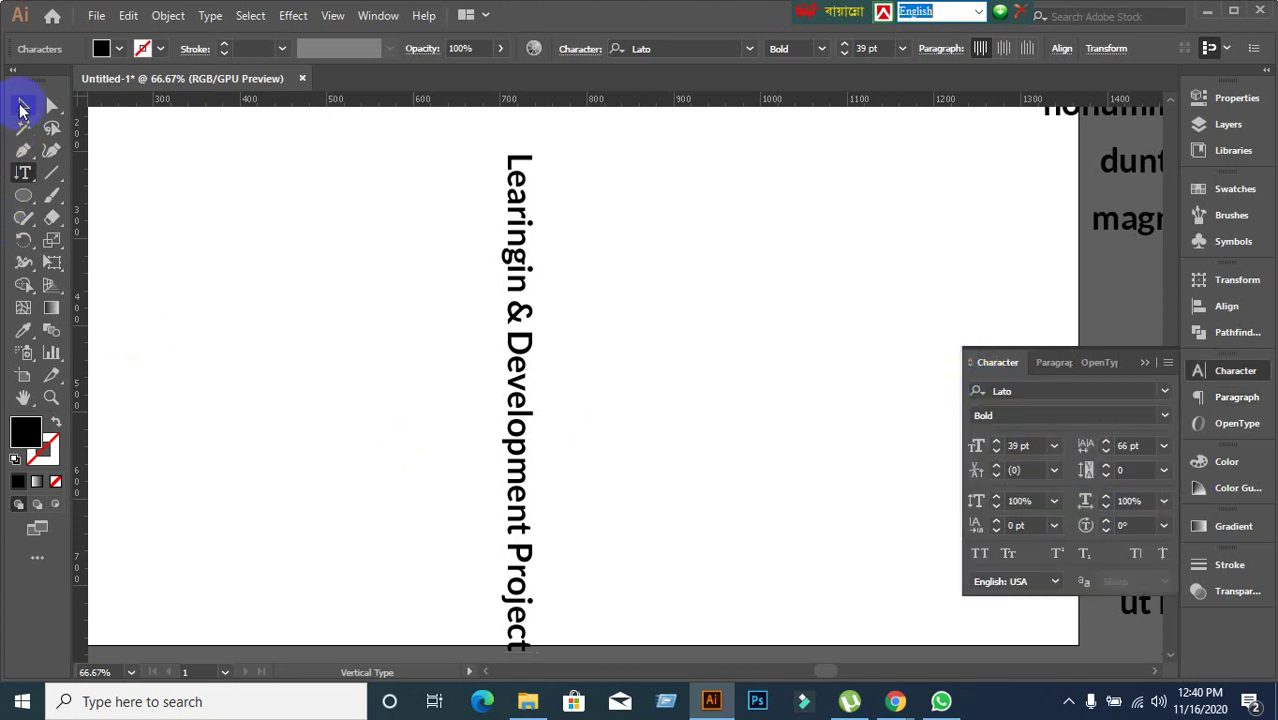
Select the vertical 'Learingin & Development Project' text and delete it.
{"action": "left_click", "coordinate": [21, 106]}
{"action": "left_click_drag", "start_coordinate": [306, 196], "coordinate": [549, 460]}
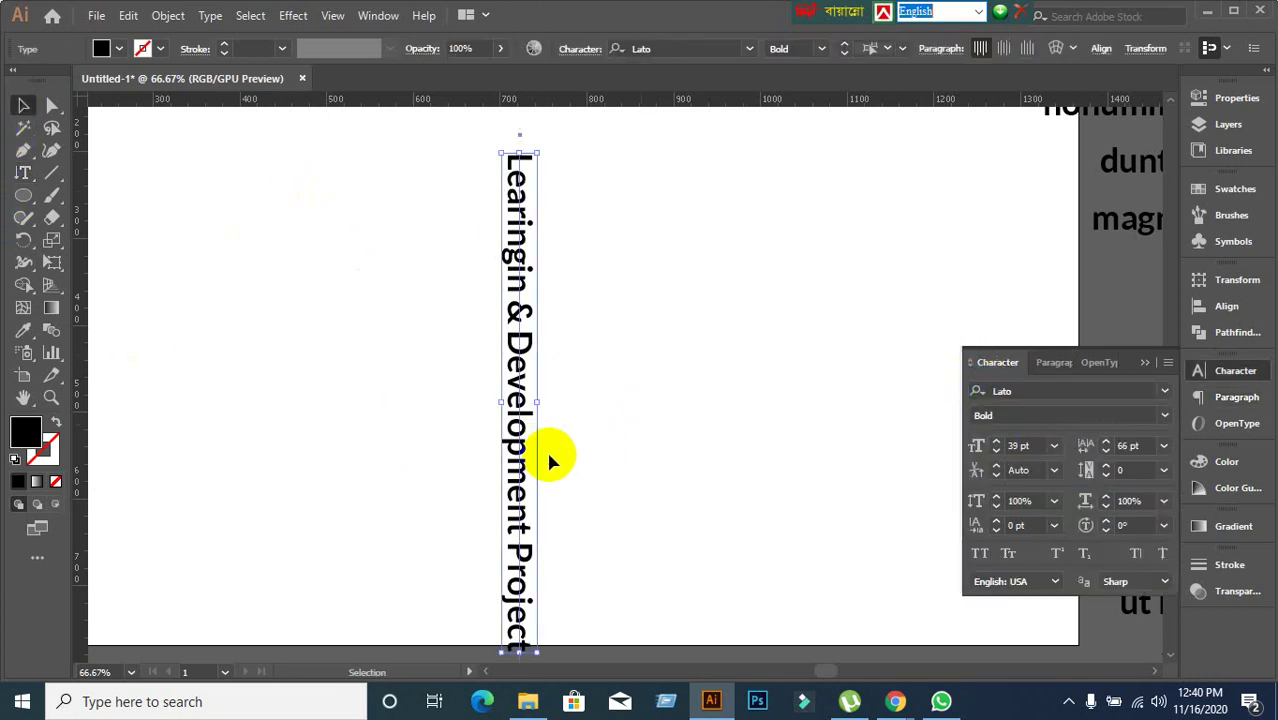
{"action": "key", "text": "Delete"}
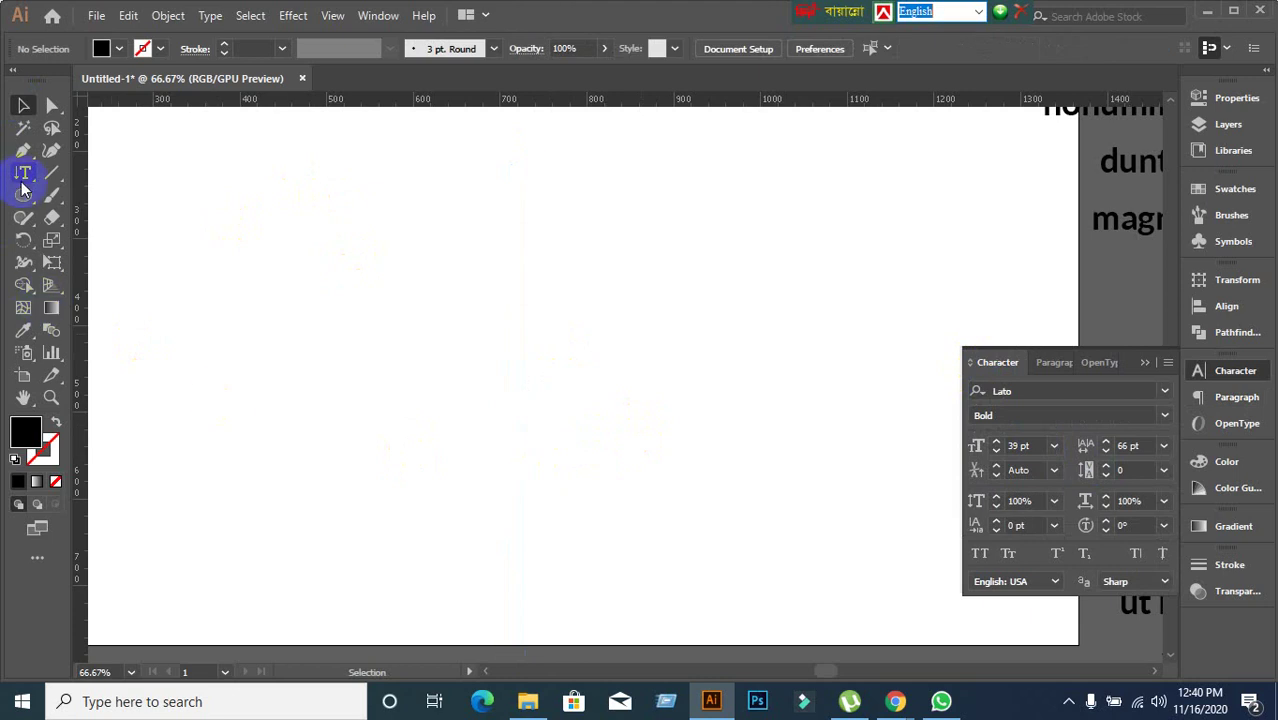
Draw a black hexagon near the top left and move it right and down.
{"action": "left_click_drag", "start_coordinate": [24, 187], "coordinate": [257, 312]}
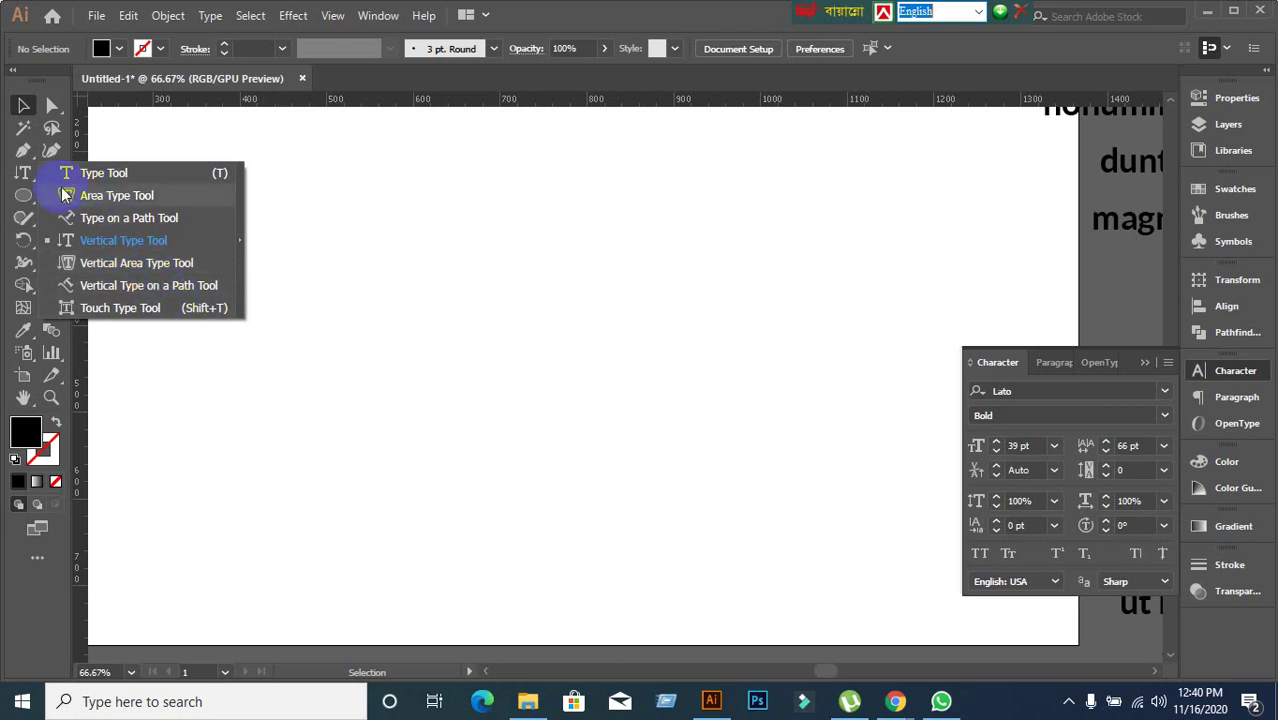
{"action": "left_click", "coordinate": [24, 197]}
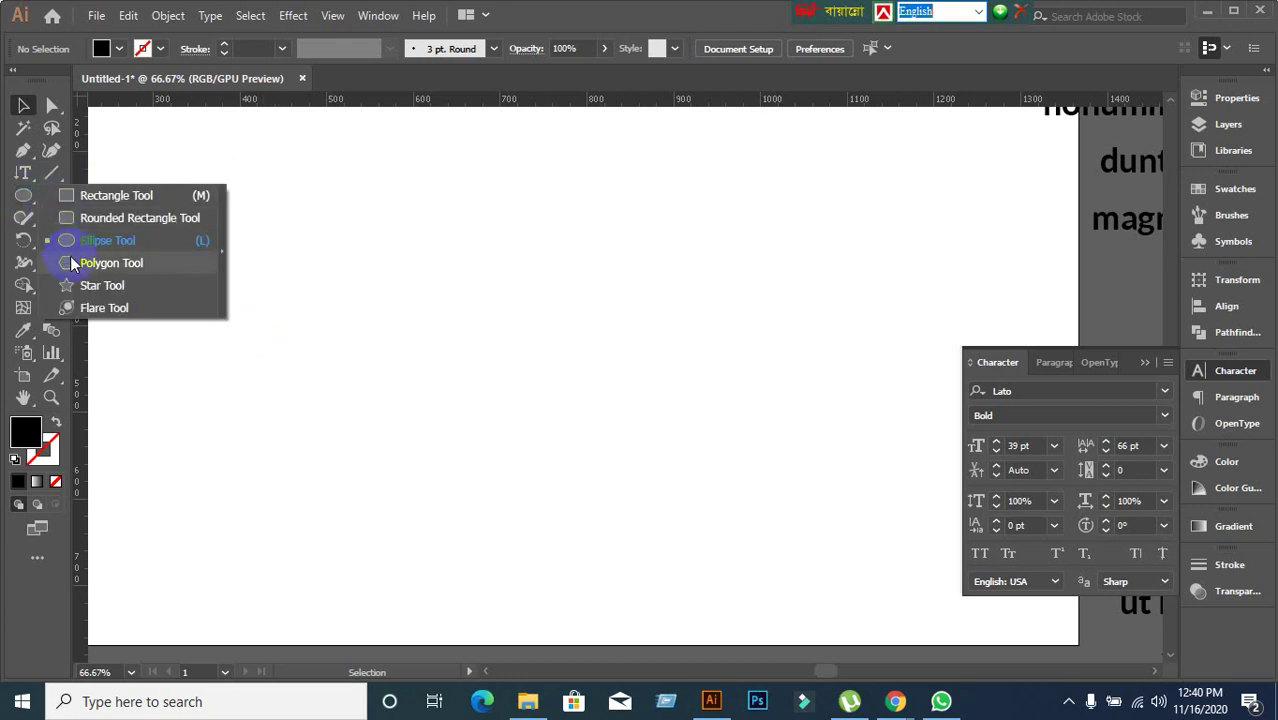
{"action": "left_click", "coordinate": [96, 262]}
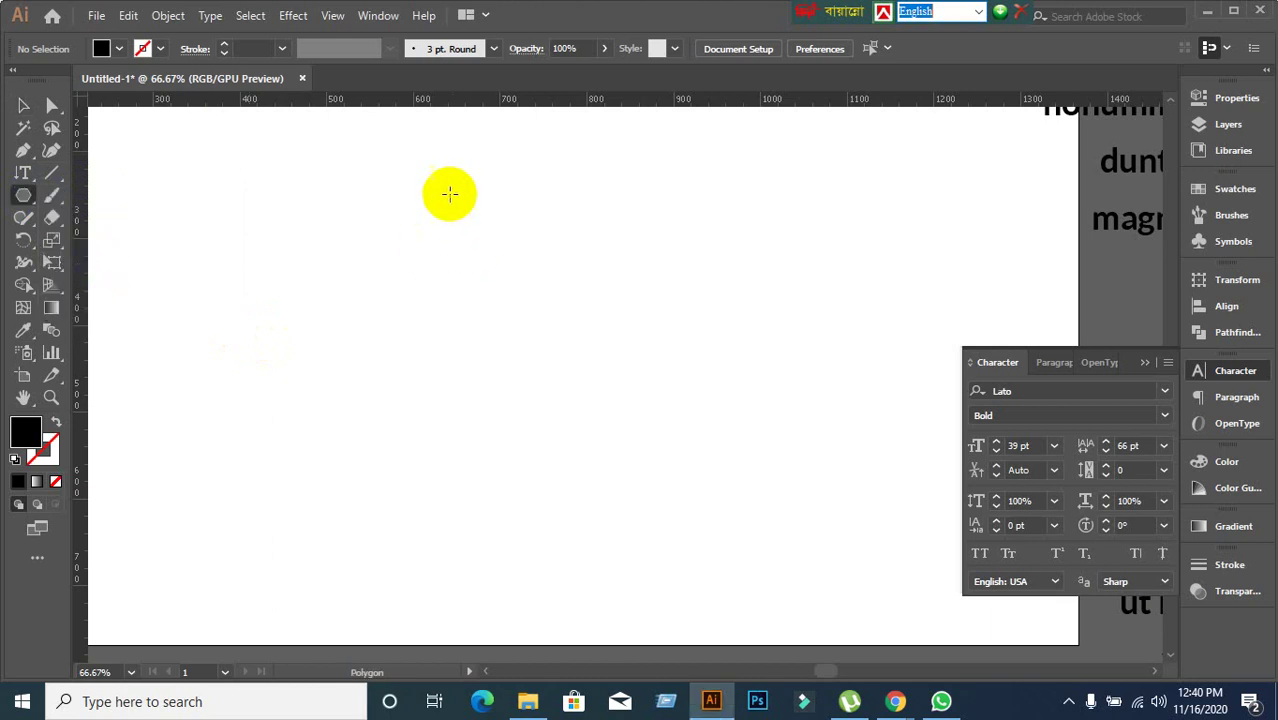
{"action": "left_click_drag", "start_coordinate": [365, 174], "coordinate": [522, 288]}
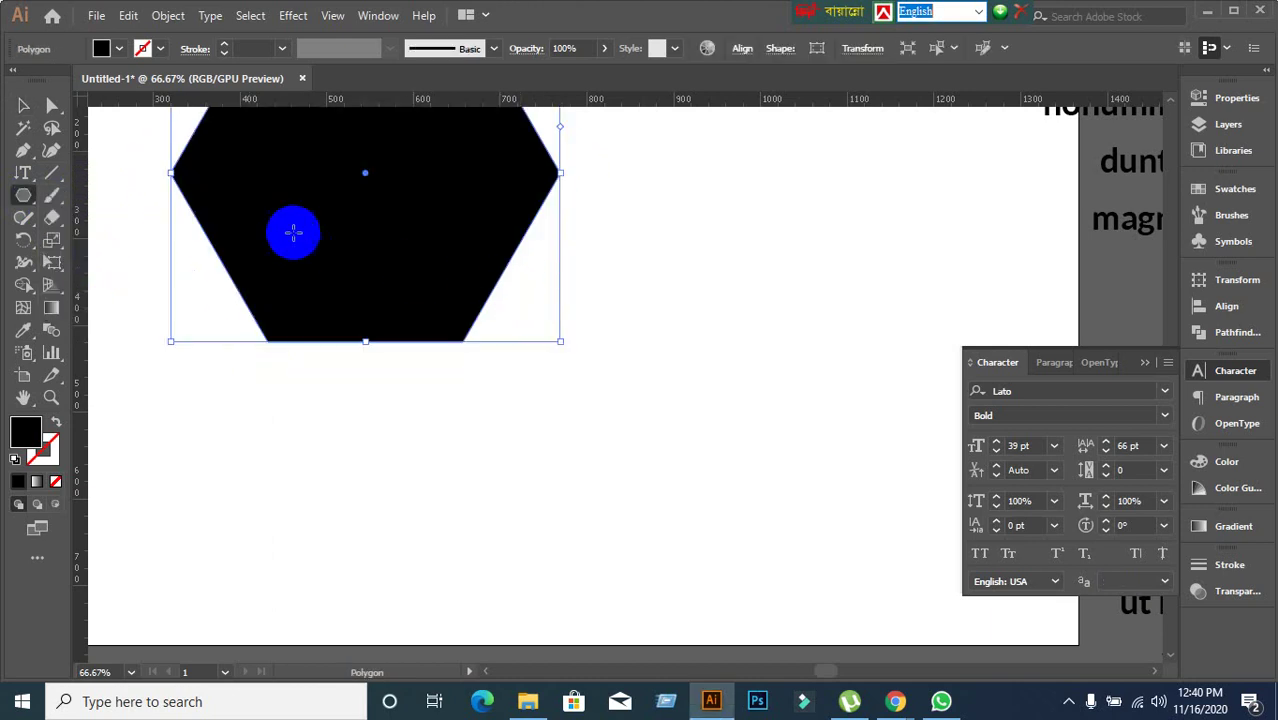
{"action": "scroll", "coordinate": [294, 229], "scroll_direction": "up", "scroll_amount": 2}
{"action": "left_click", "coordinate": [23, 105]}
{"action": "left_click_drag", "start_coordinate": [376, 252], "coordinate": [413, 325]}
Fill the hexagon with vertical area text, typing gibberish then undoing it.
{"action": "left_click_drag", "start_coordinate": [18, 178], "coordinate": [137, 266]}
{"action": "left_click", "coordinate": [445, 145]}
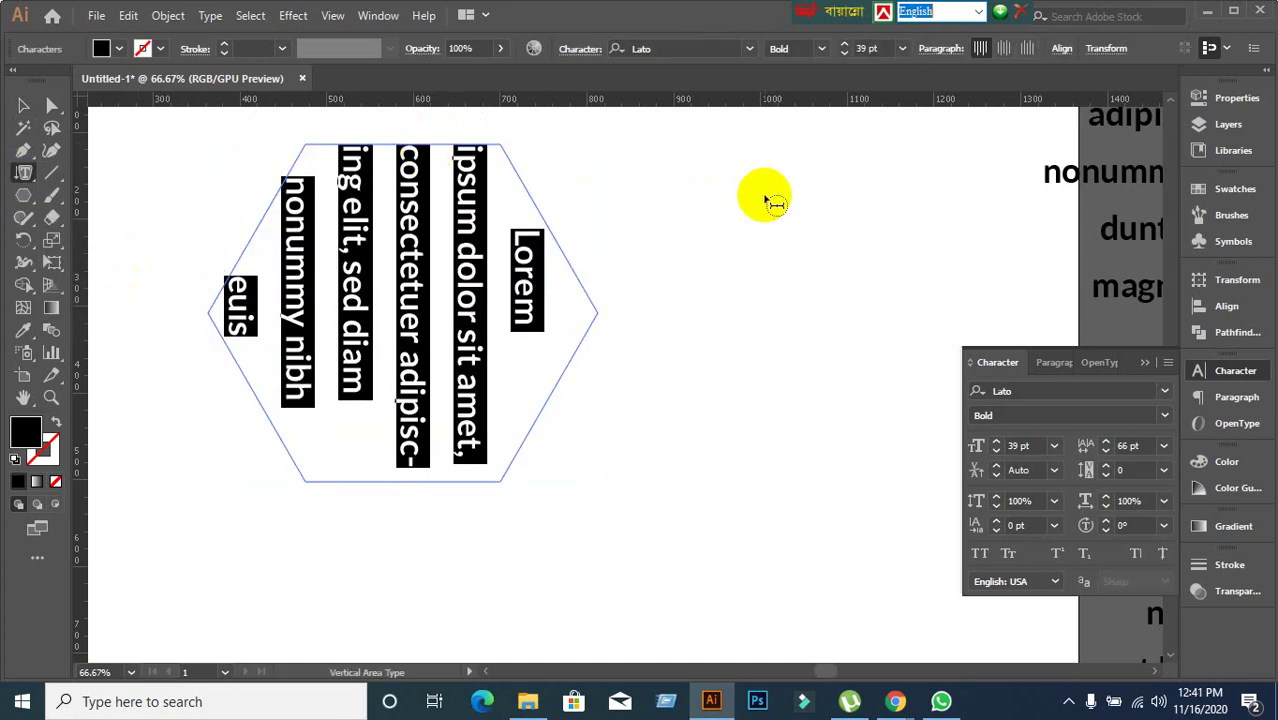
{"action": "type", "text": "djflajsdlfkjlaskjdfljasldjflasjdfljasldfj"}
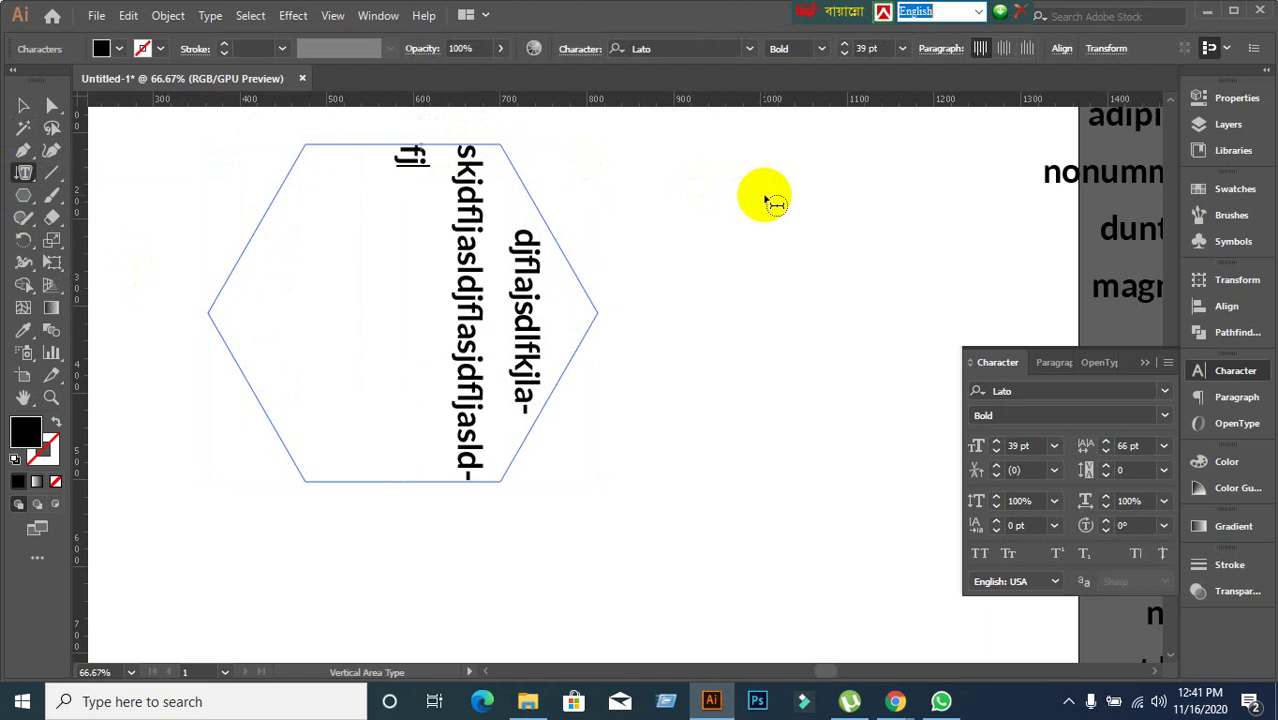
{"action": "type", "text": "lasjdflajsd;lfkja;lsdkjf;lkasjdflkjasdlfjlas djflajsdlfj"}
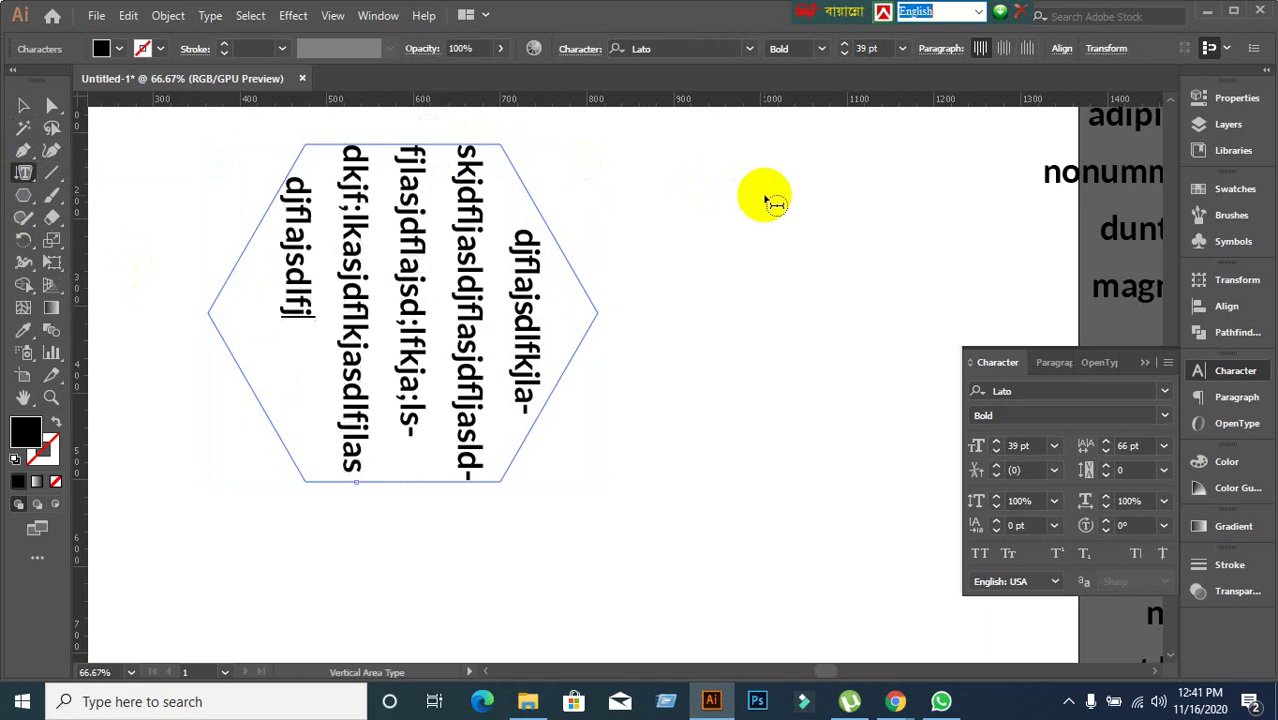
{"action": "type", "text": "alsdkjflakjsd"}
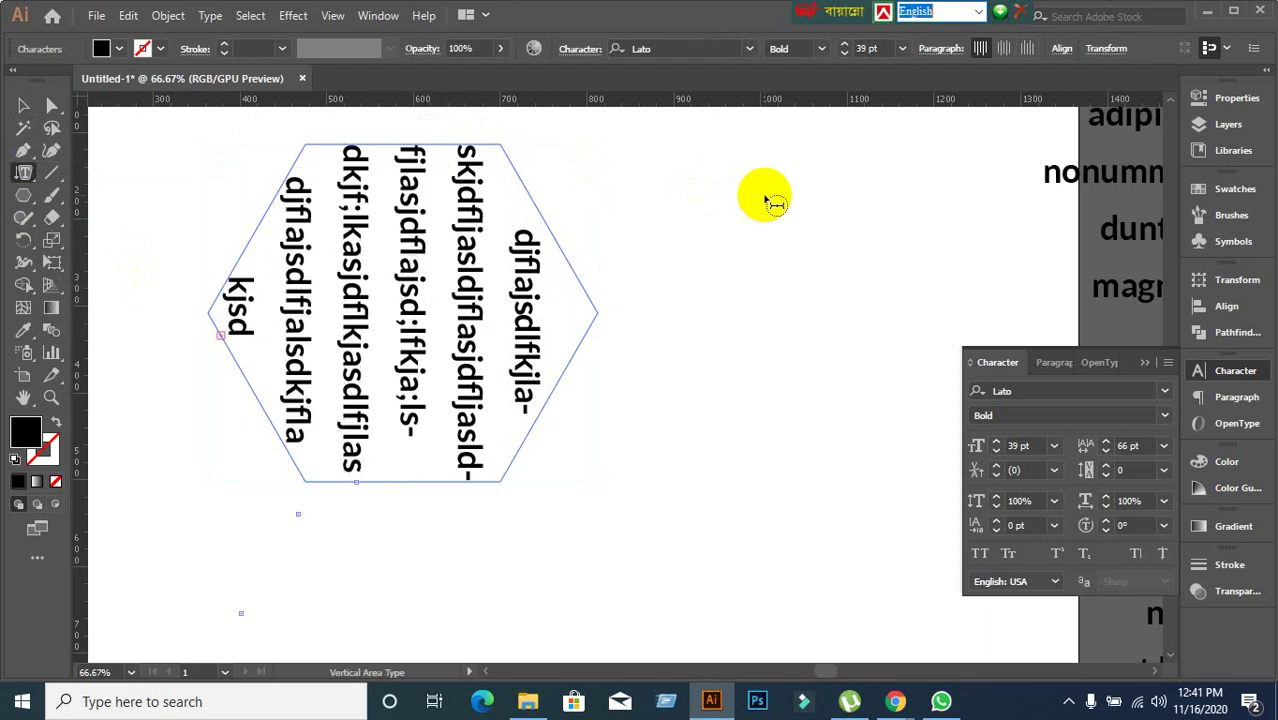
{"action": "key", "text": "ctrl+z"}
{"action": "left_click", "coordinate": [25, 106]}
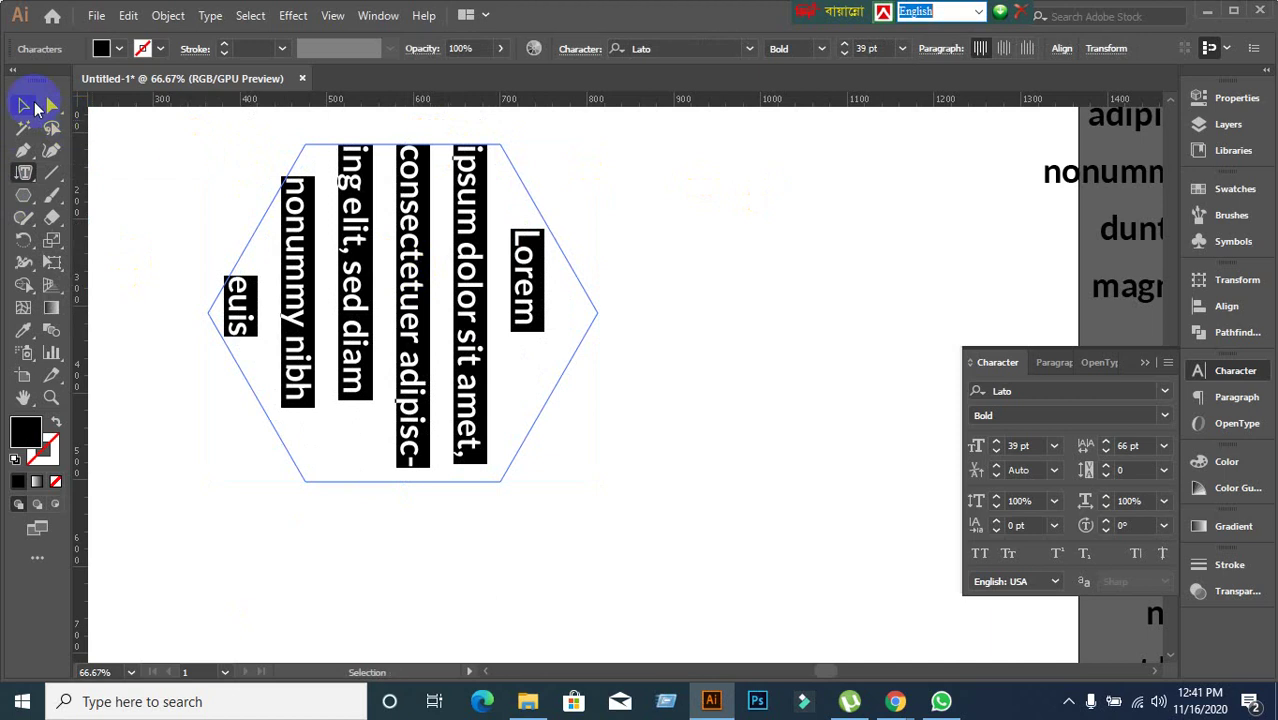
{"action": "left_click", "coordinate": [25, 106]}
Cycle the hexagon text's vertical alignment through centre, top, bottom and back to centre.
{"action": "left_click", "coordinate": [1055, 362]}
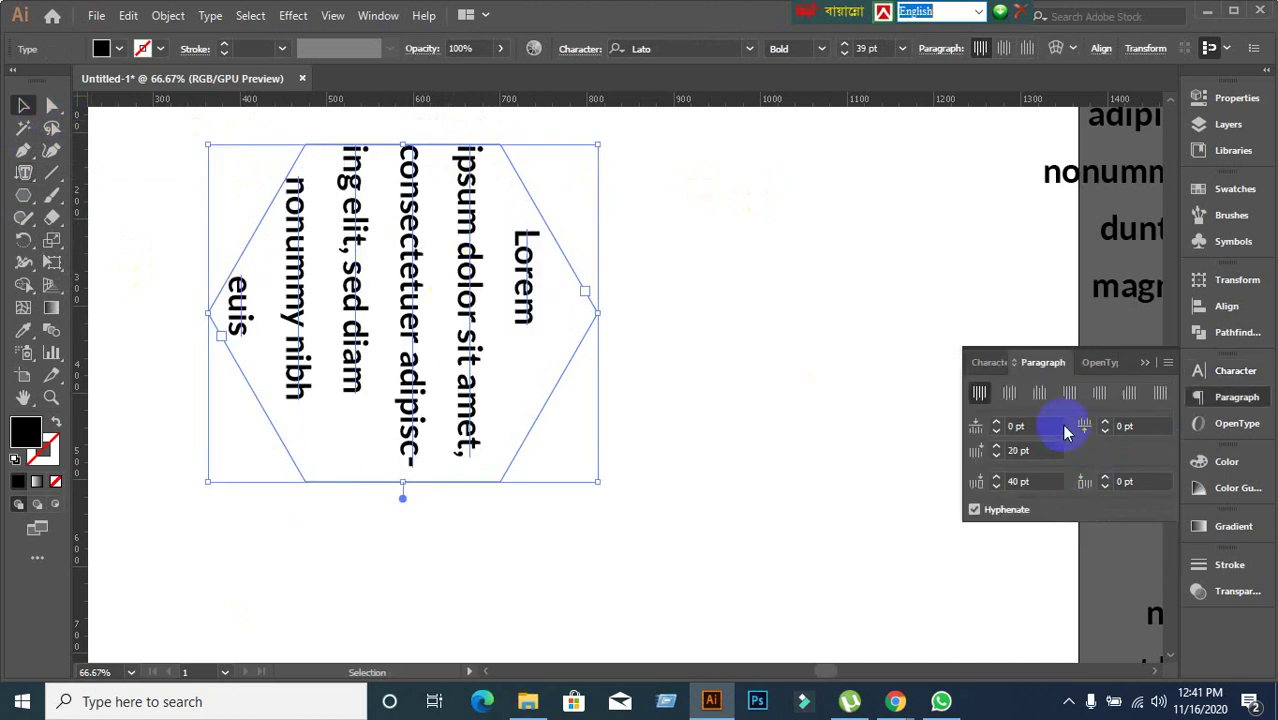
{"action": "left_click", "coordinate": [1043, 393]}
{"action": "left_click", "coordinate": [1010, 395]}
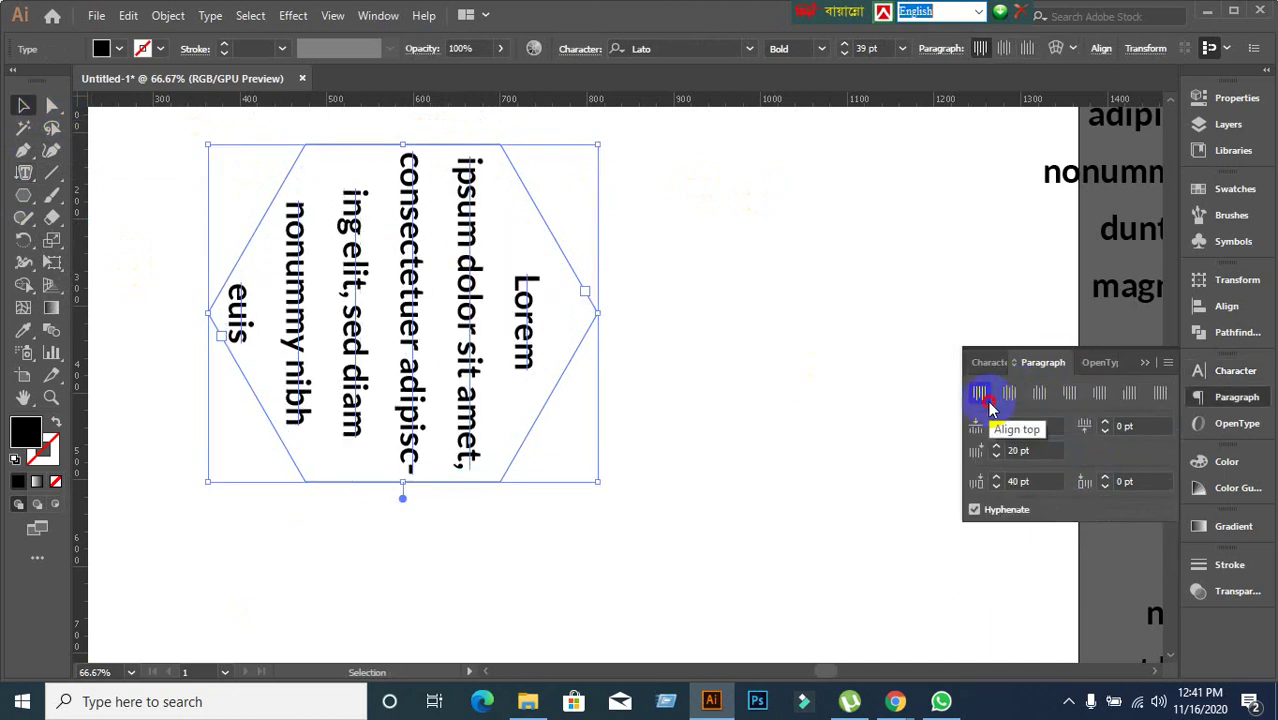
{"action": "left_click", "coordinate": [984, 396]}
{"action": "left_click", "coordinate": [1036, 394]}
{"action": "left_click", "coordinate": [1010, 394]}
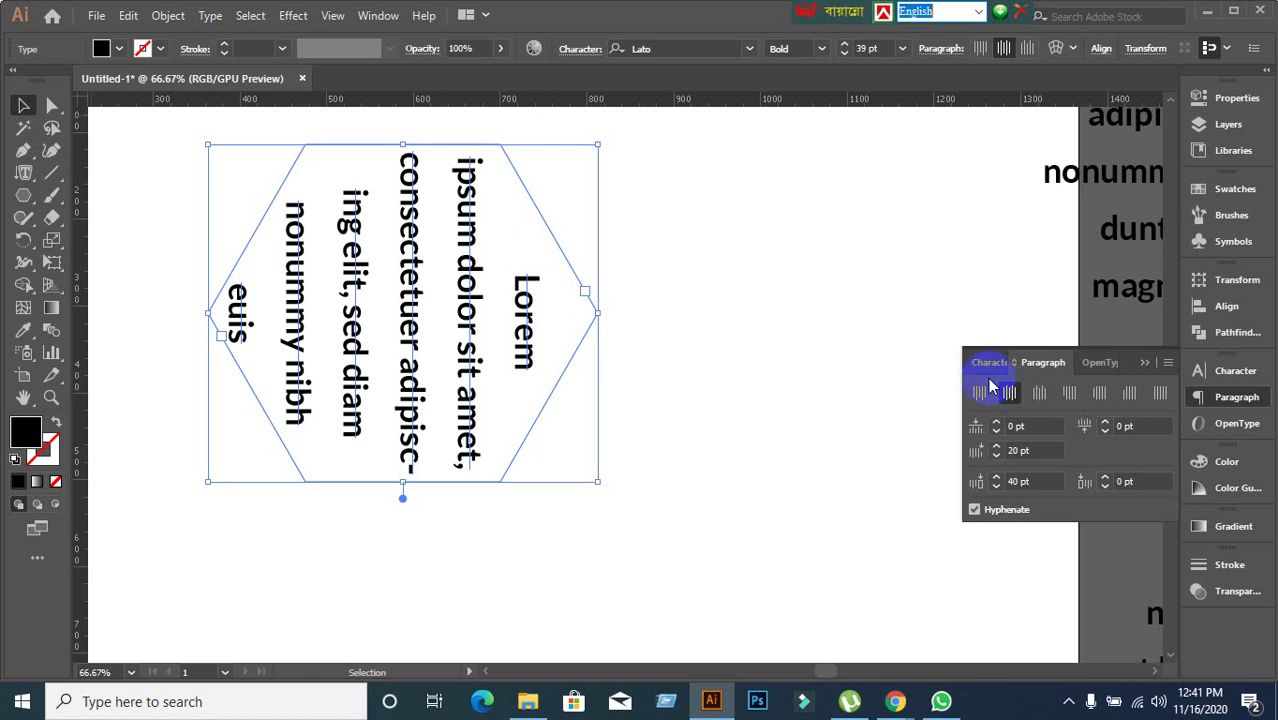
{"action": "left_click", "coordinate": [993, 362]}
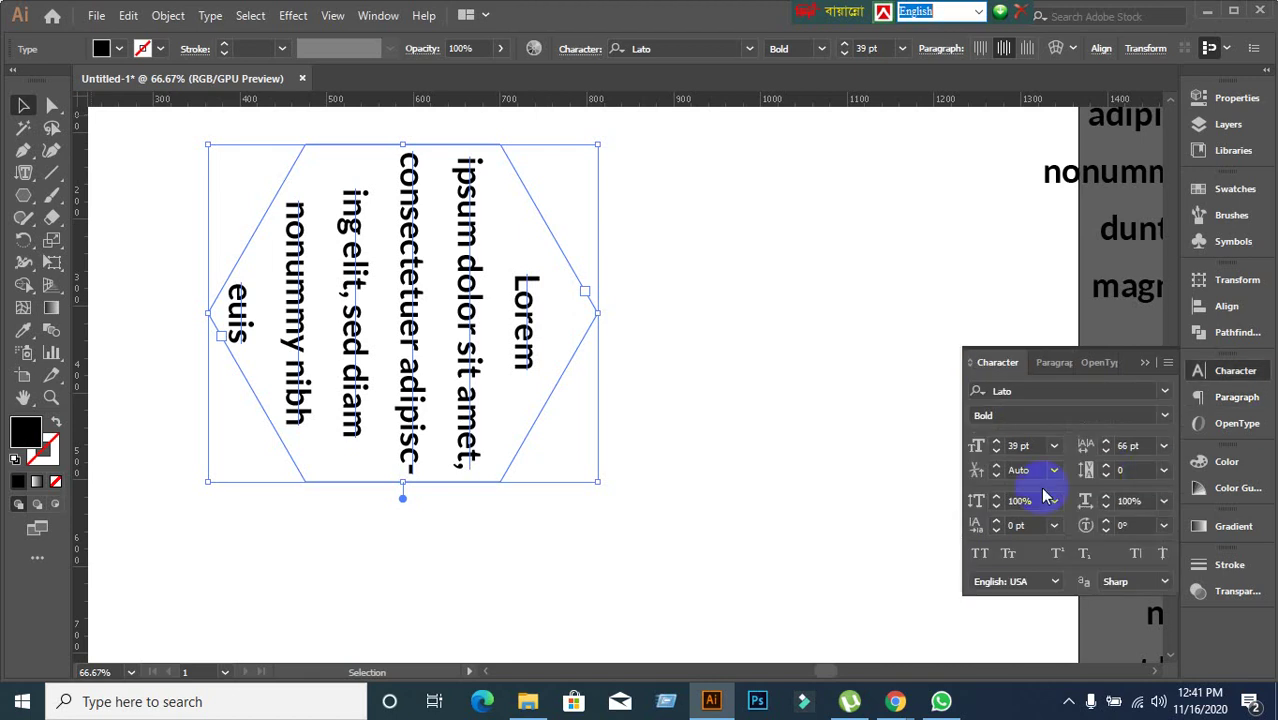
Marquee-select the hexagon text and delete it.
{"action": "left_click", "coordinate": [790, 437]}
{"action": "left_click_drag", "start_coordinate": [174, 169], "coordinate": [655, 535]}
{"action": "key", "text": "Delete"}
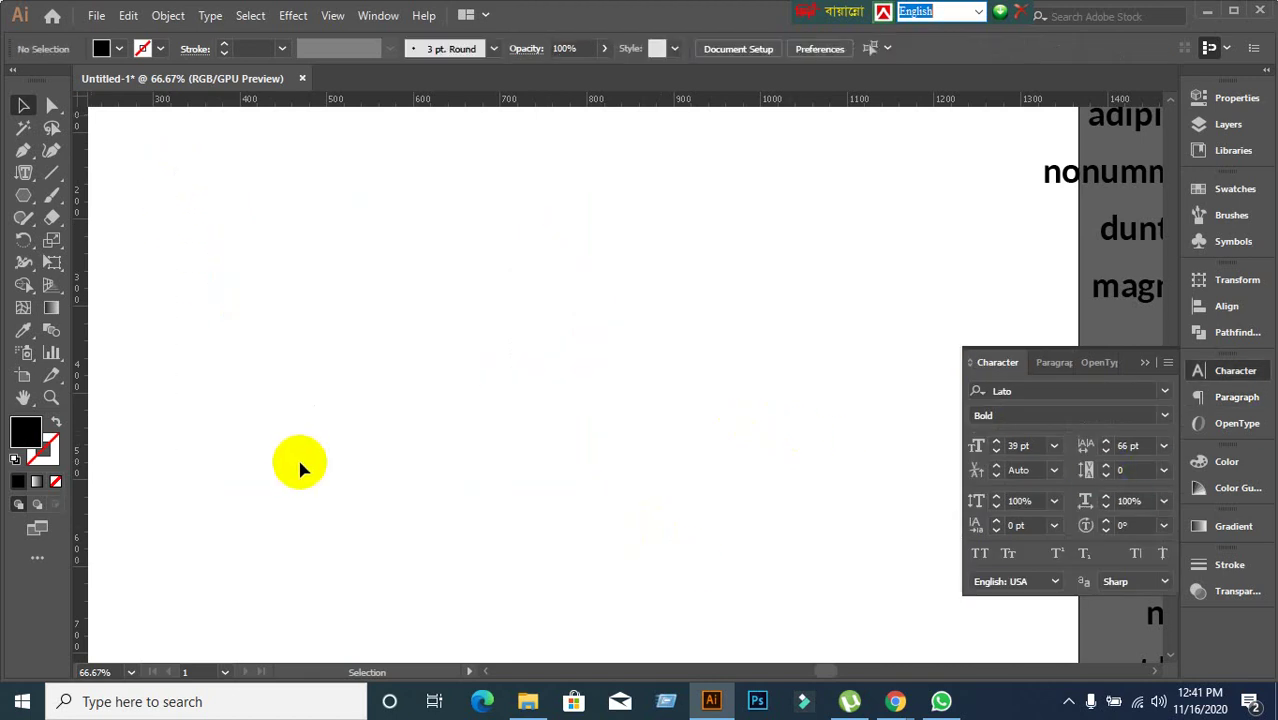
Draw a black square on the canvas with the Rectangle Tool.
{"action": "left_click_drag", "start_coordinate": [27, 178], "coordinate": [378, 331]}
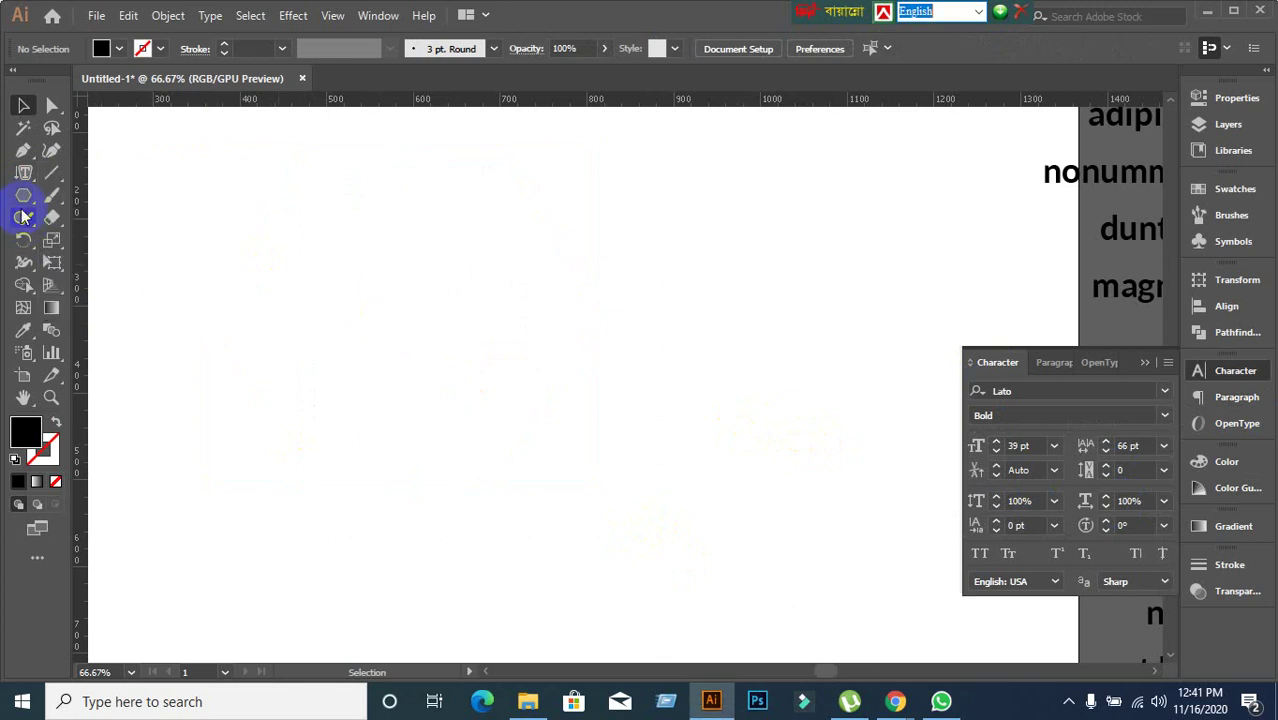
{"action": "left_click_drag", "start_coordinate": [25, 205], "coordinate": [114, 194]}
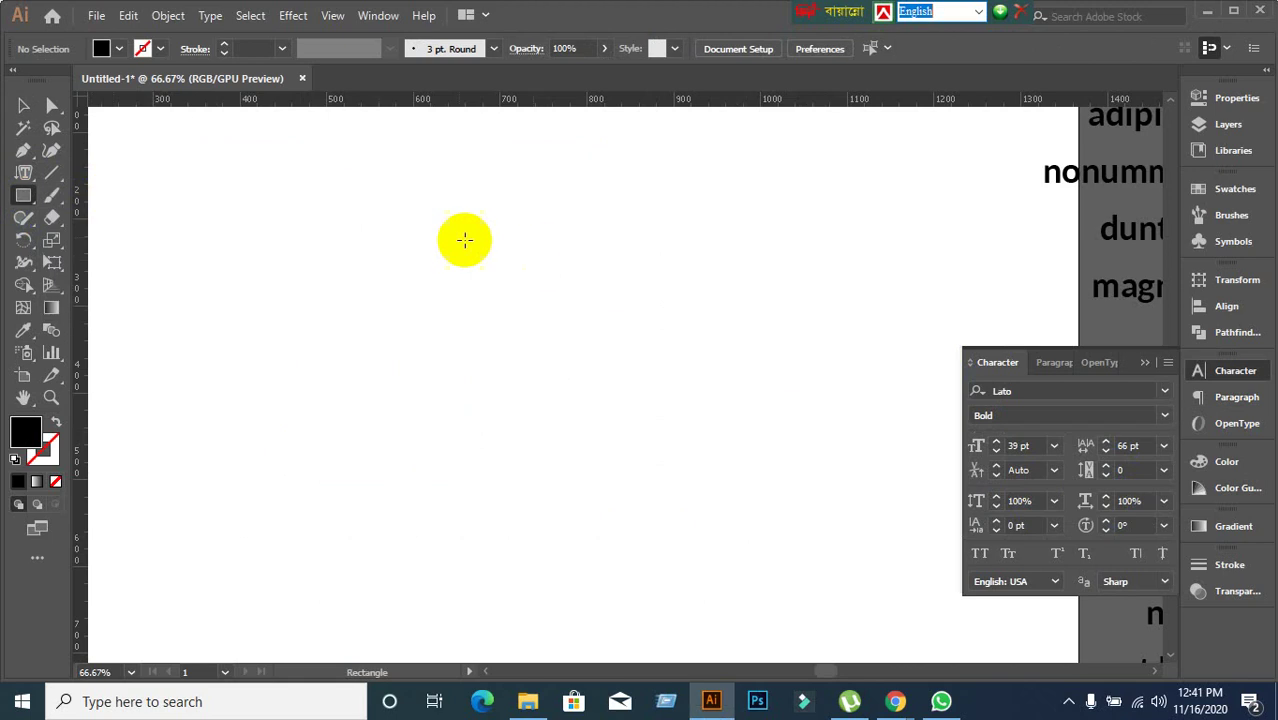
{"action": "left_click_drag", "start_coordinate": [390, 208], "coordinate": [627, 444]}
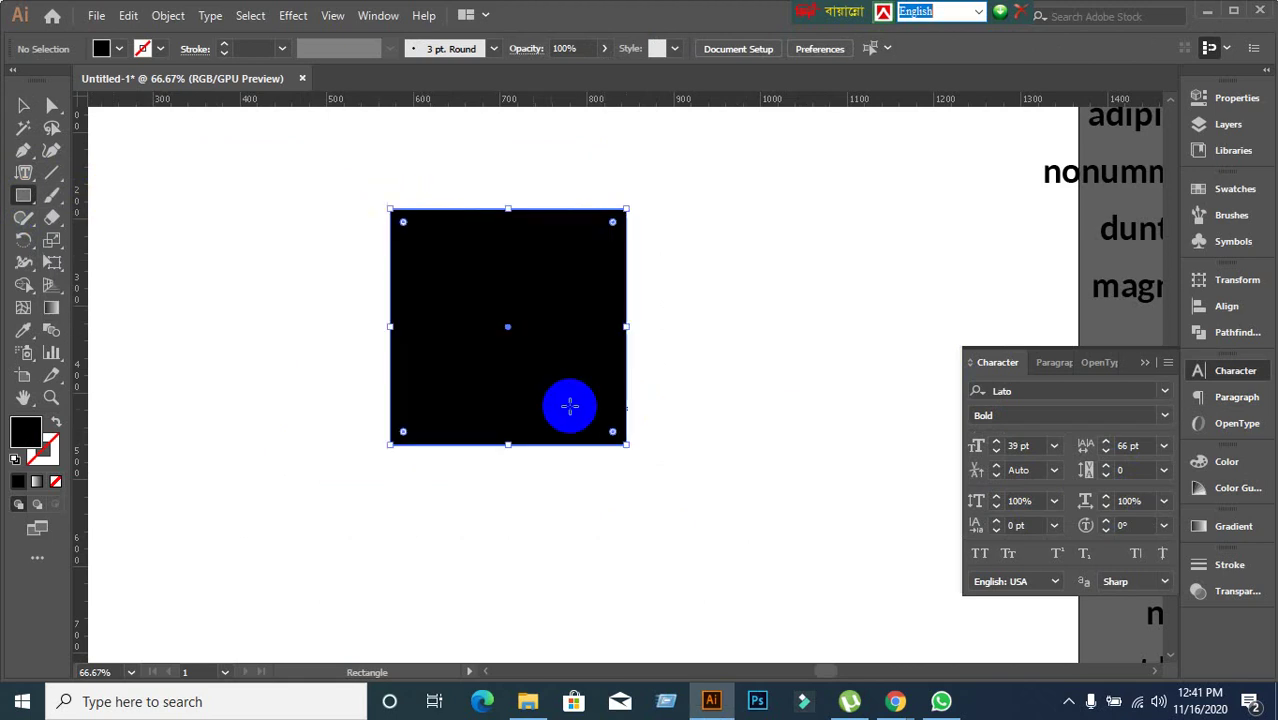
Type vertical gibberish around the square's outline and move that path text up and right.
{"action": "left_click_drag", "start_coordinate": [25, 177], "coordinate": [120, 290]}
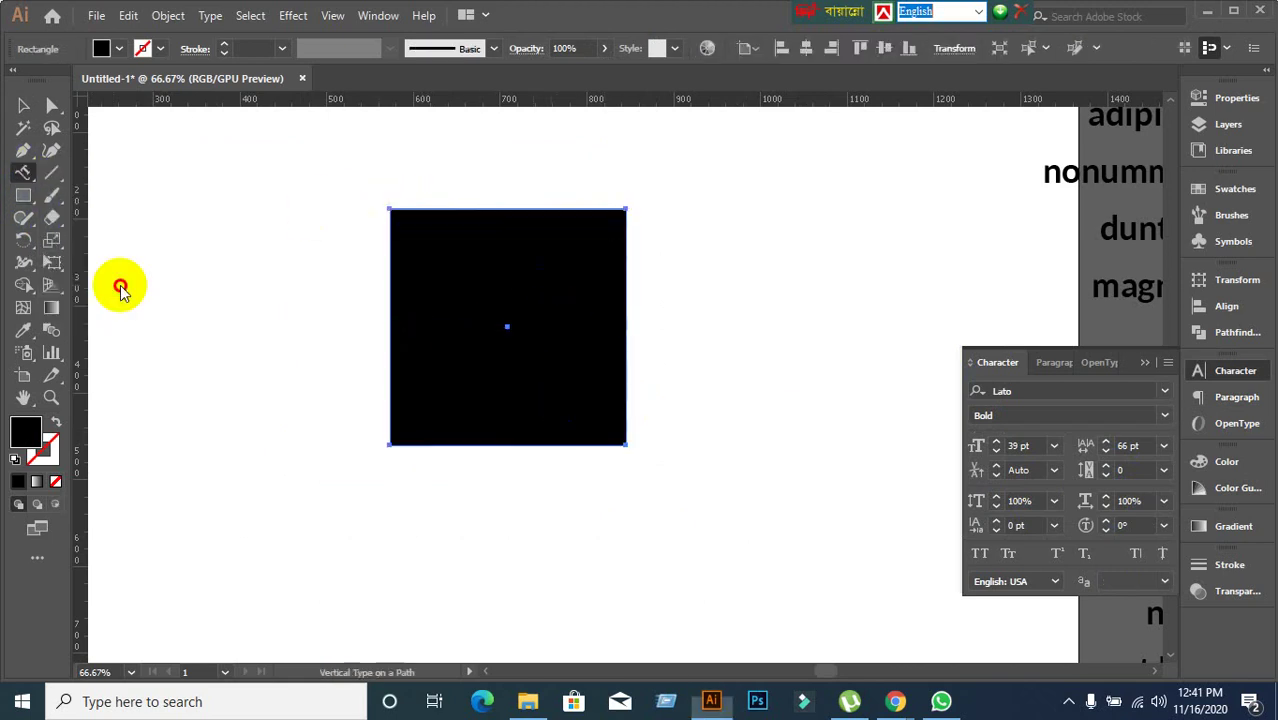
{"action": "left_click", "coordinate": [628, 222]}
{"action": "type", "text": "jfla"}
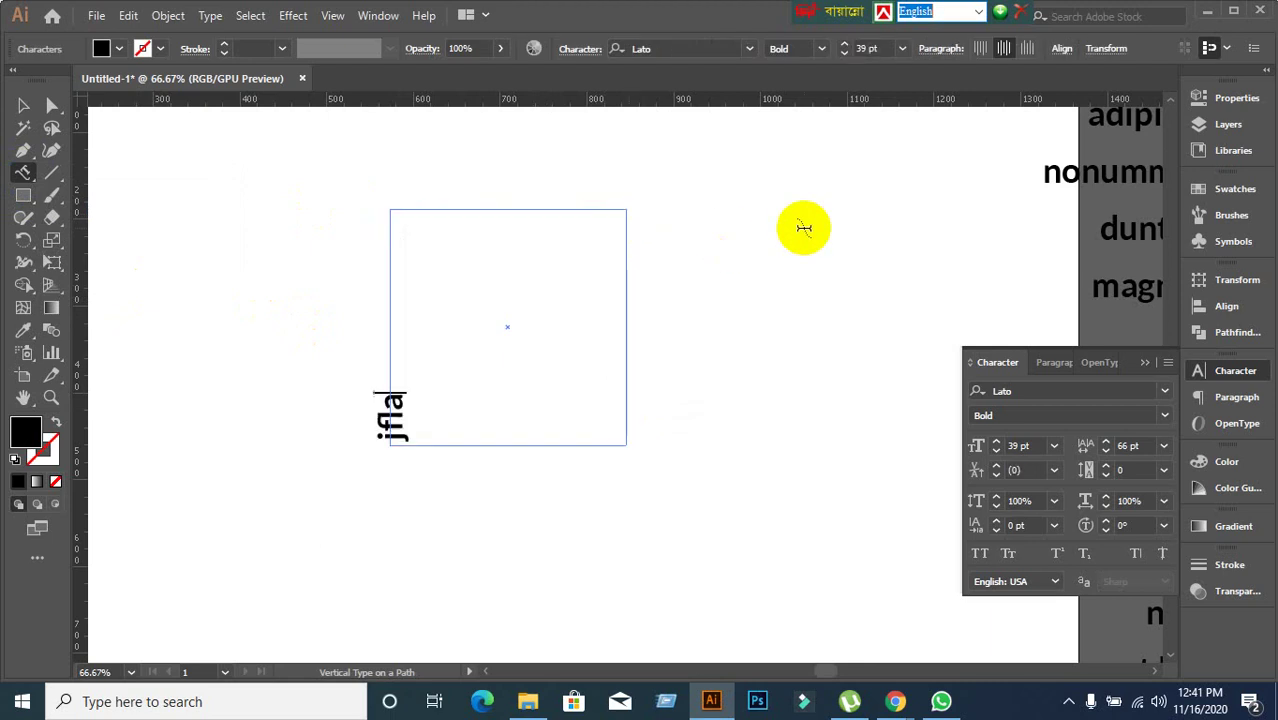
{"action": "type", "text": "ksdflkjalsdflkjalskdjflkjasdlfkjlasdkjflakjdsfljasldfjladjsfla"}
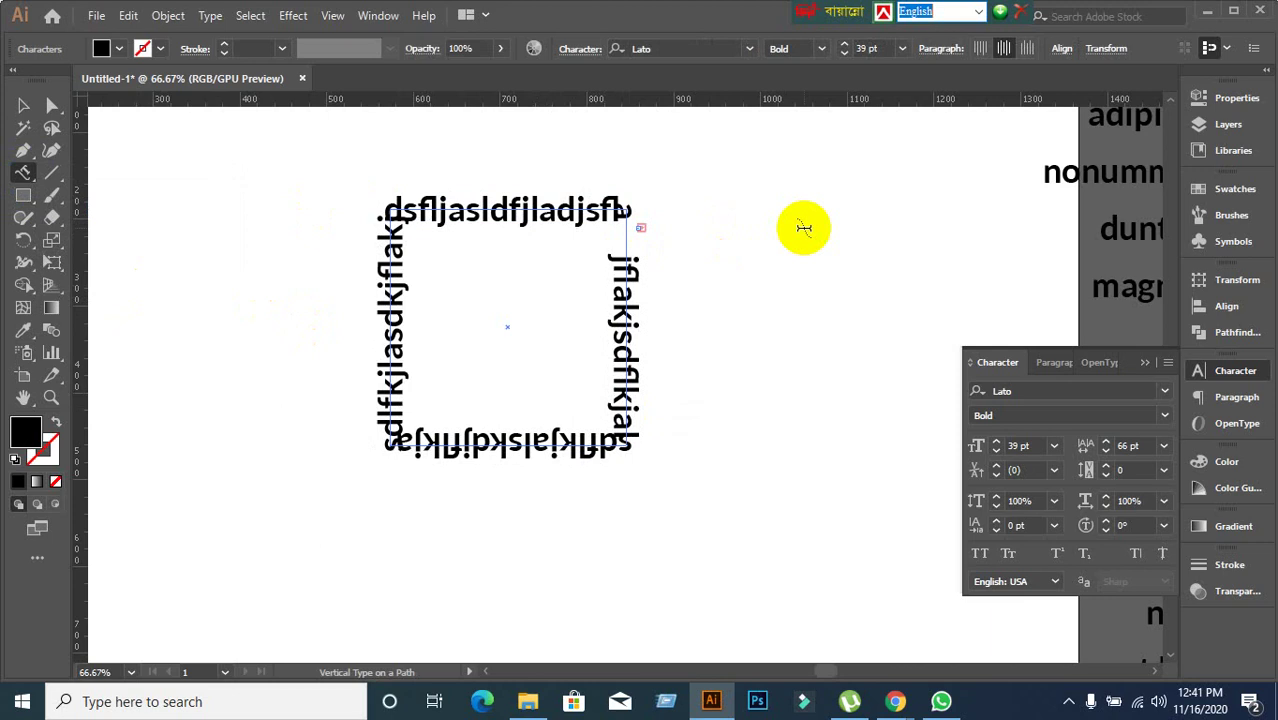
{"action": "left_click", "coordinate": [23, 105]}
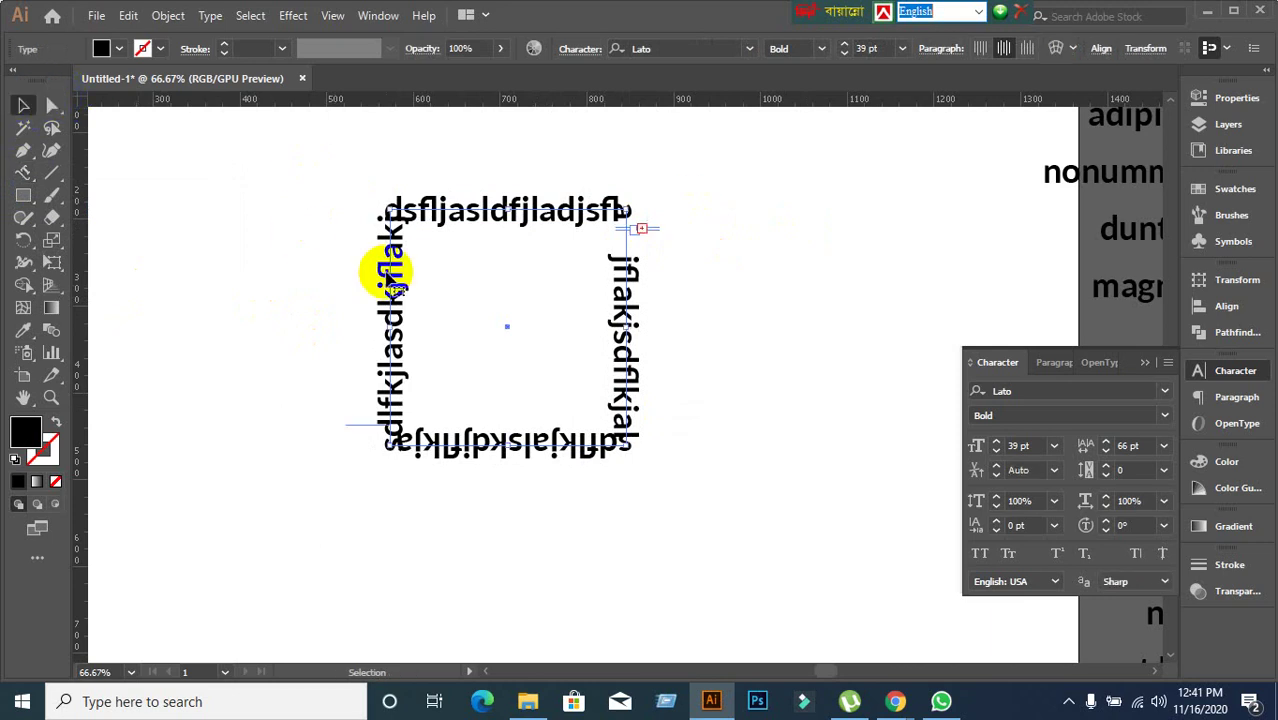
{"action": "left_click_drag", "start_coordinate": [402, 285], "coordinate": [632, 250]}
{"action": "left_click", "coordinate": [348, 268]}
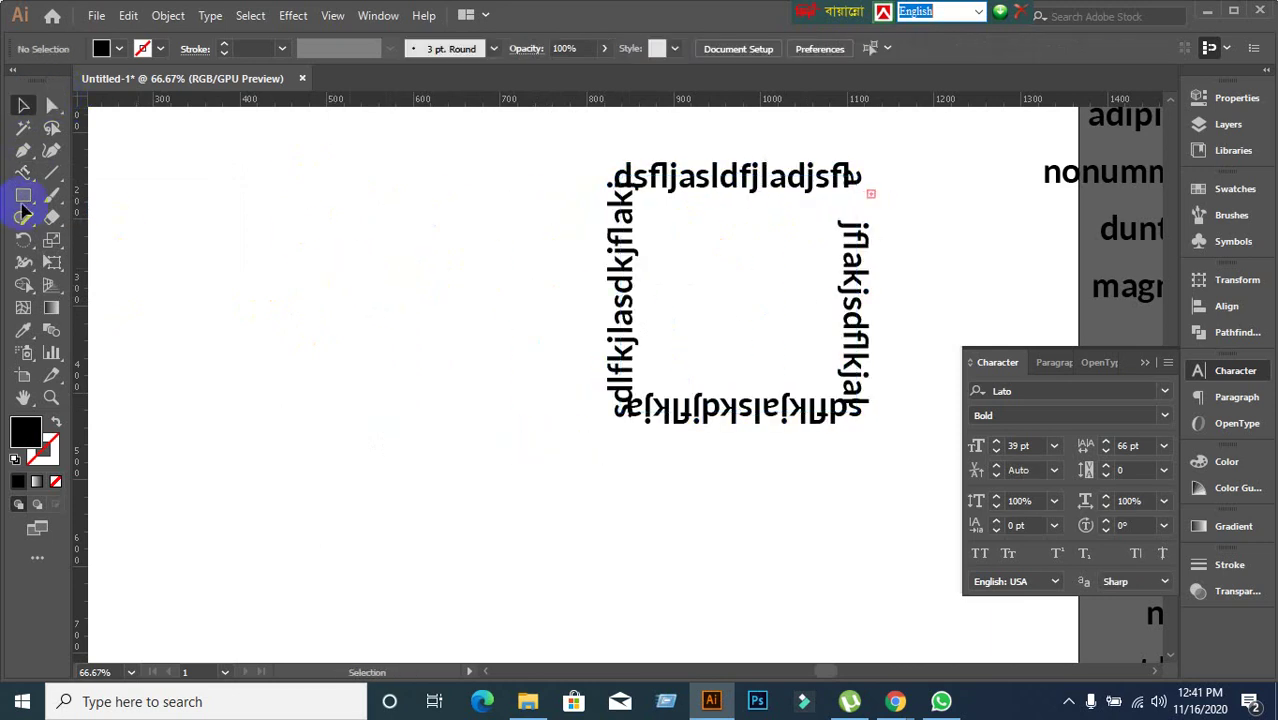
Draw a black five-point star at the upper left with the Star Tool.
{"action": "left_click", "coordinate": [20, 200]}
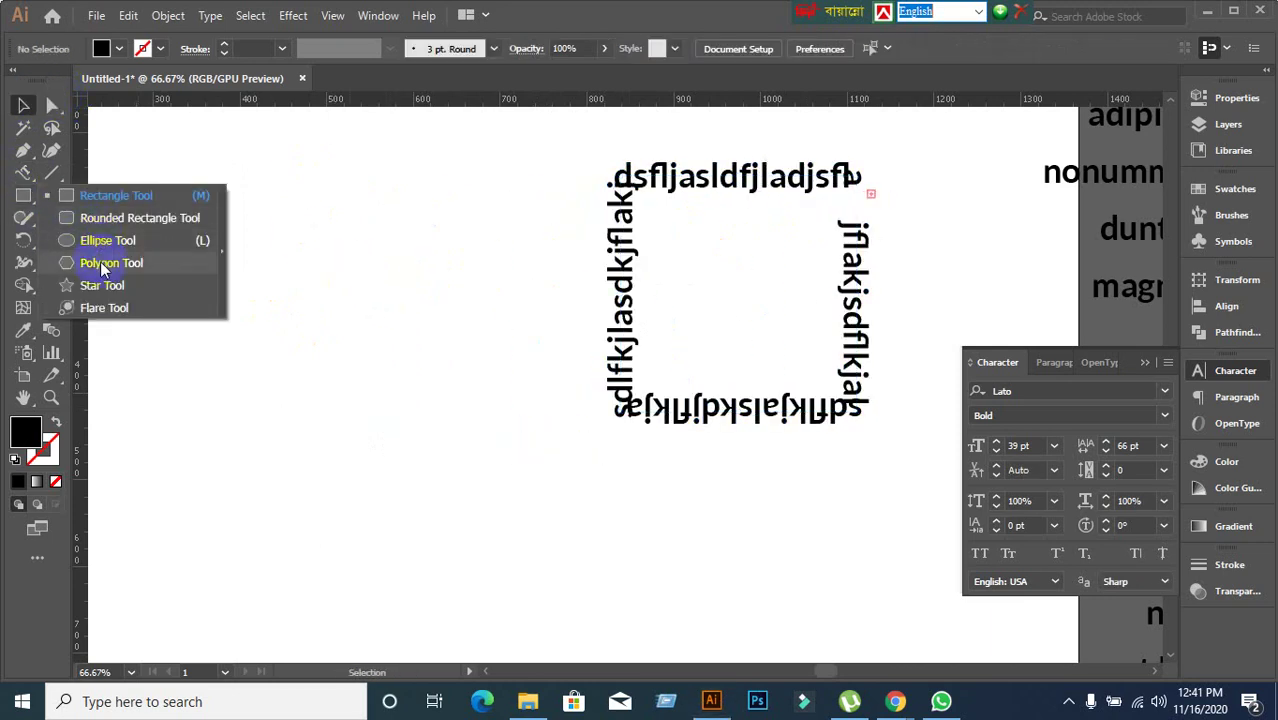
{"action": "left_click", "coordinate": [104, 264]}
{"action": "left_click", "coordinate": [22, 198]}
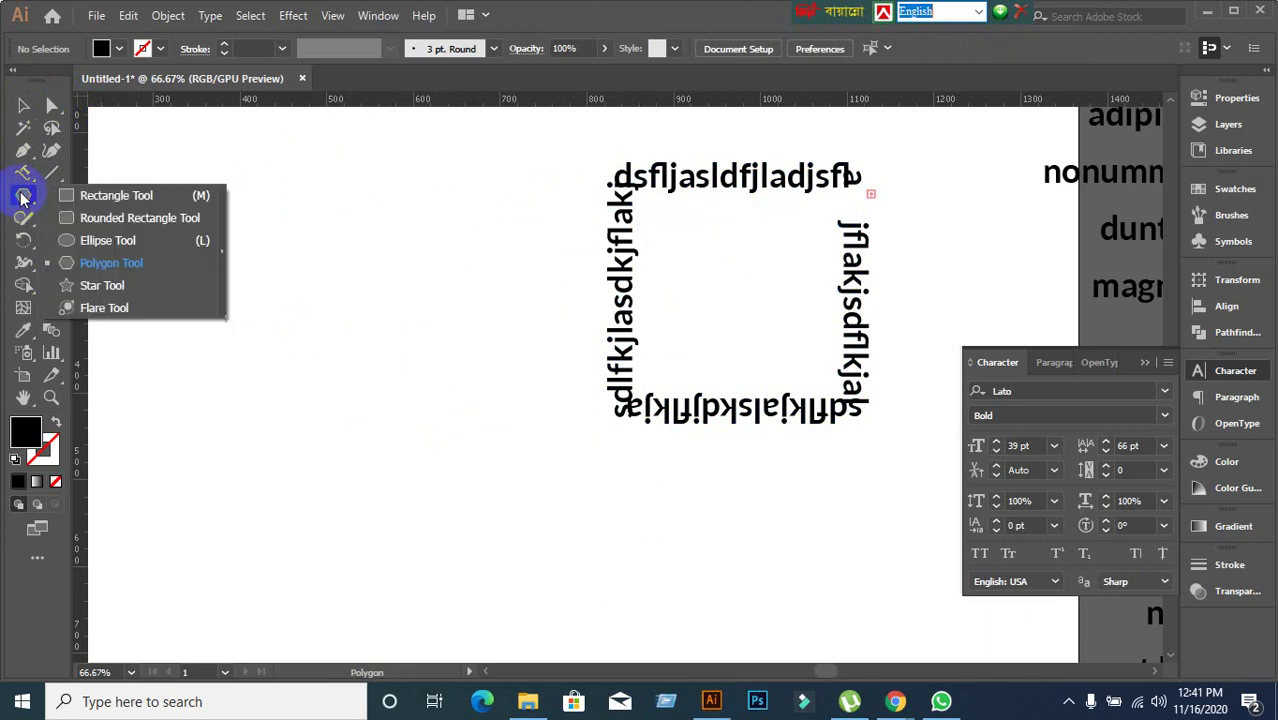
{"action": "left_click", "coordinate": [84, 289]}
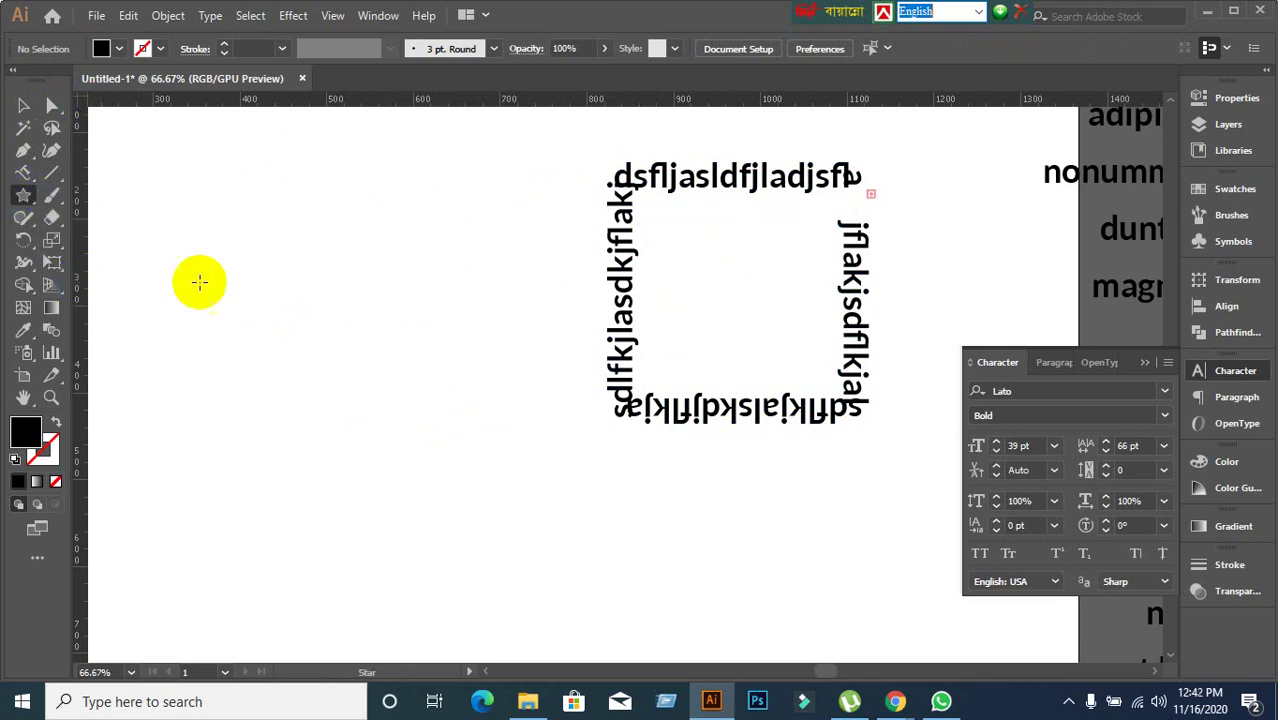
{"action": "left_click_drag", "start_coordinate": [282, 248], "coordinate": [423, 343]}
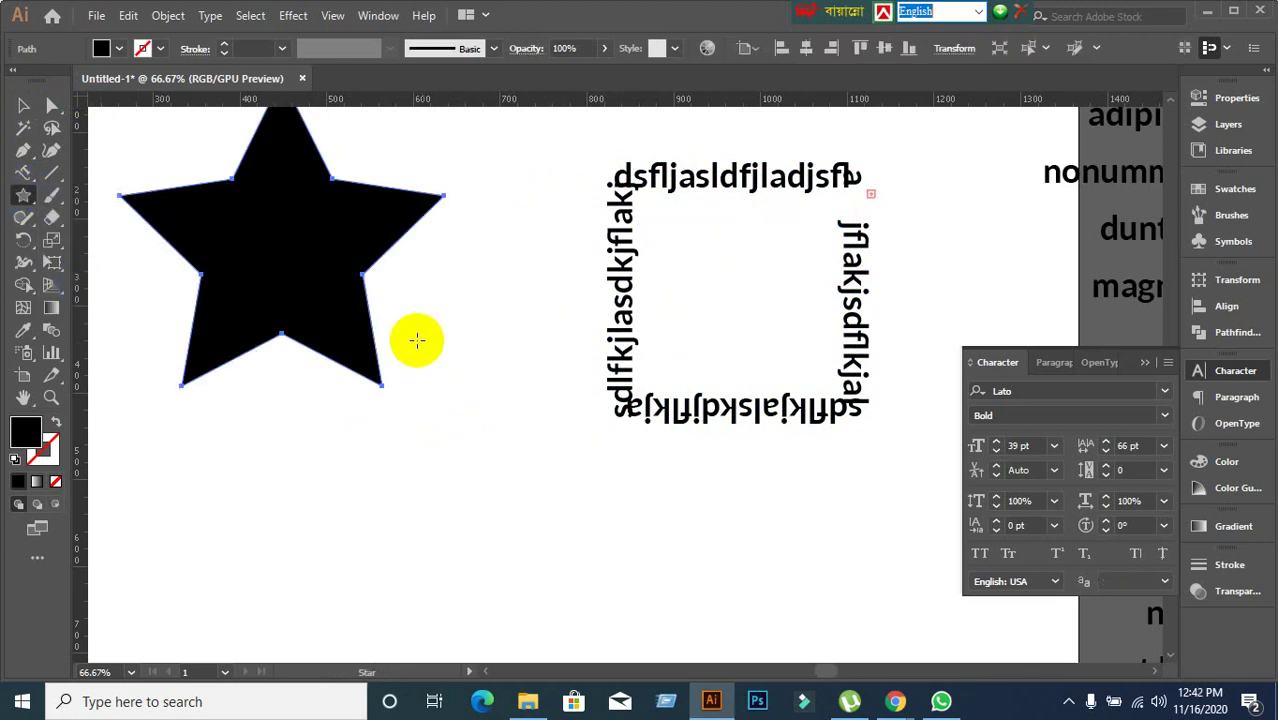
Replace the star path's placeholder with vertical text 'Learning Earning Development Project'.
{"action": "left_click", "coordinate": [25, 176]}
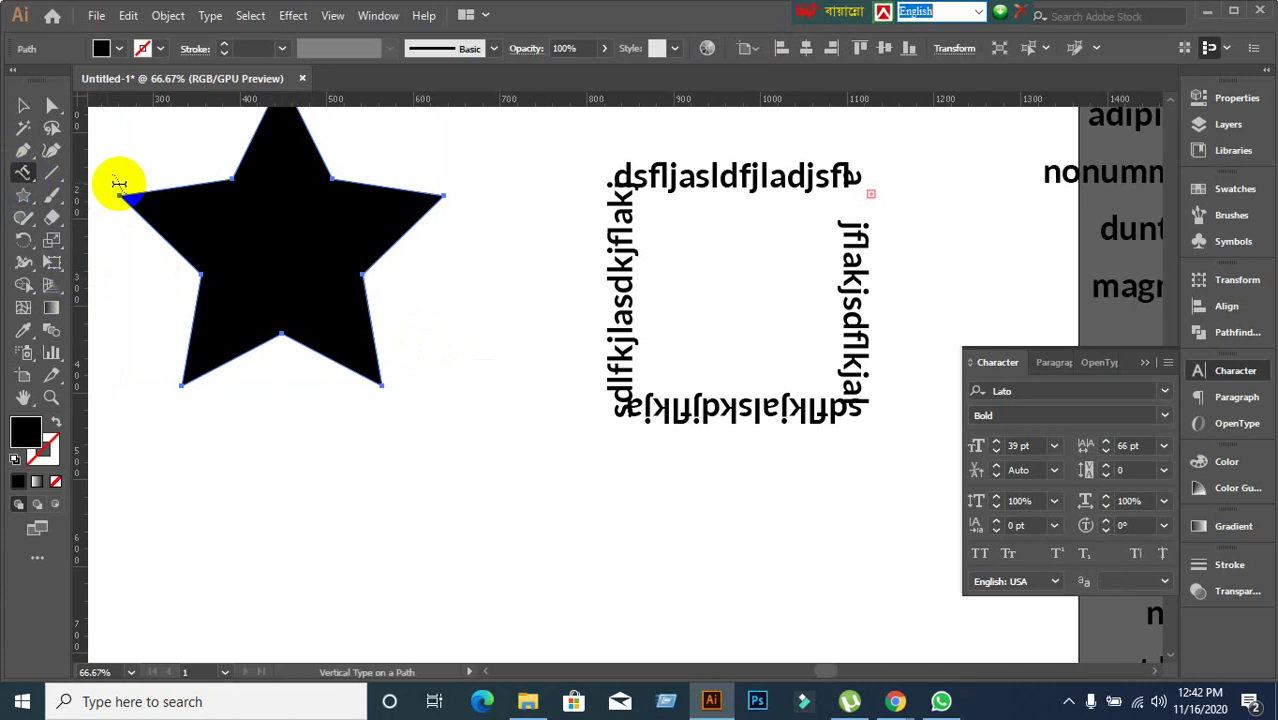
{"action": "left_click", "coordinate": [193, 183]}
{"action": "key", "text": "BackSpace"}
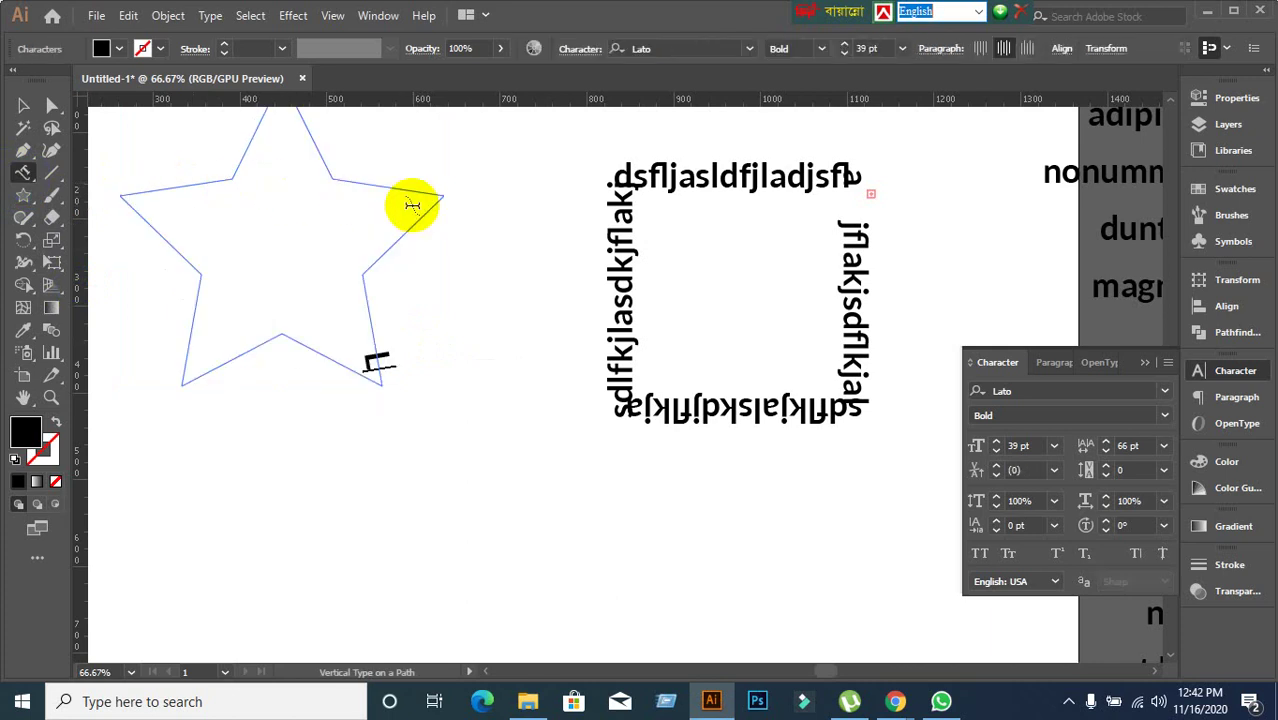
{"action": "type", "text": "Lear"}
{"action": "key", "text": "BackSpace"}
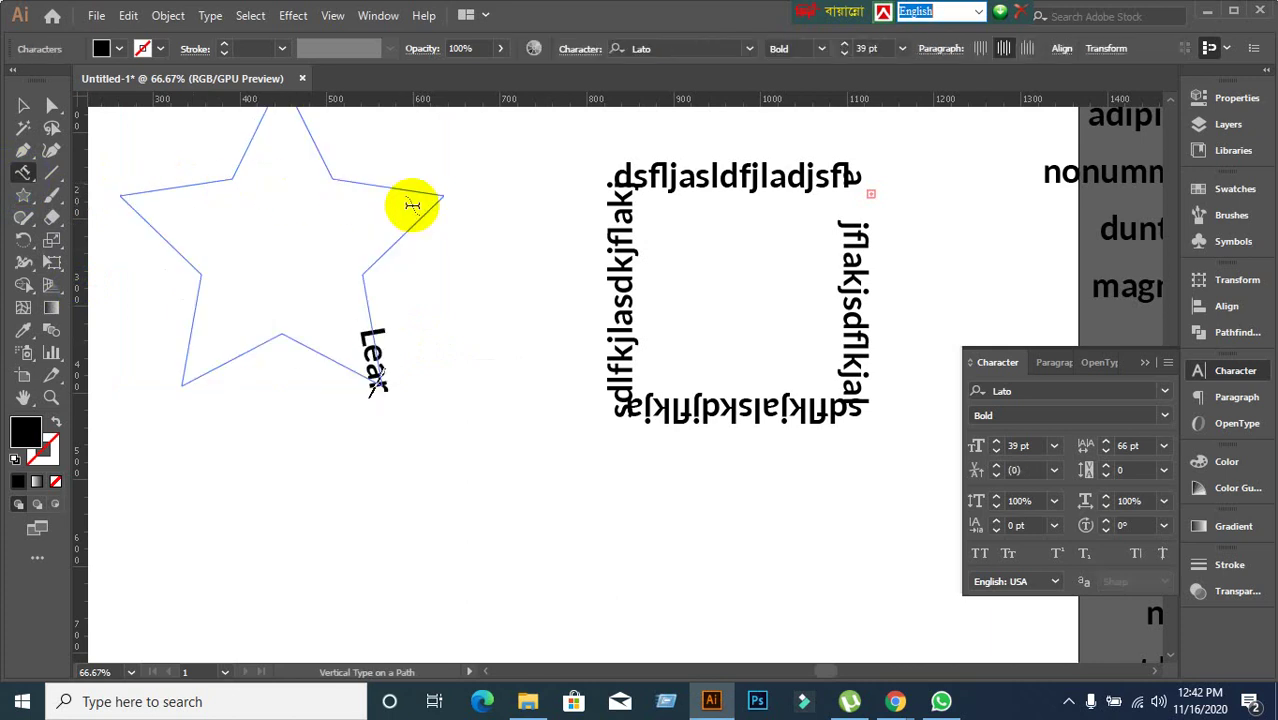
{"action": "type", "text": "ning"}
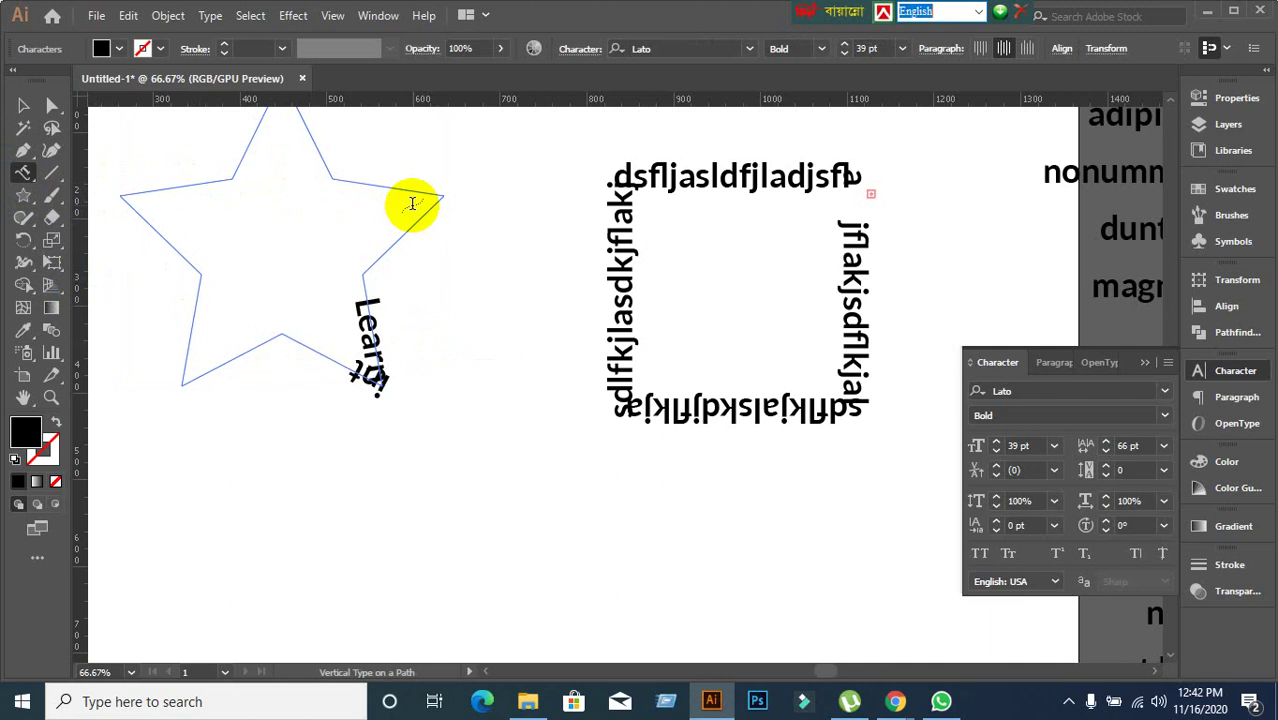
{"action": "type", "text": " Earnin"}
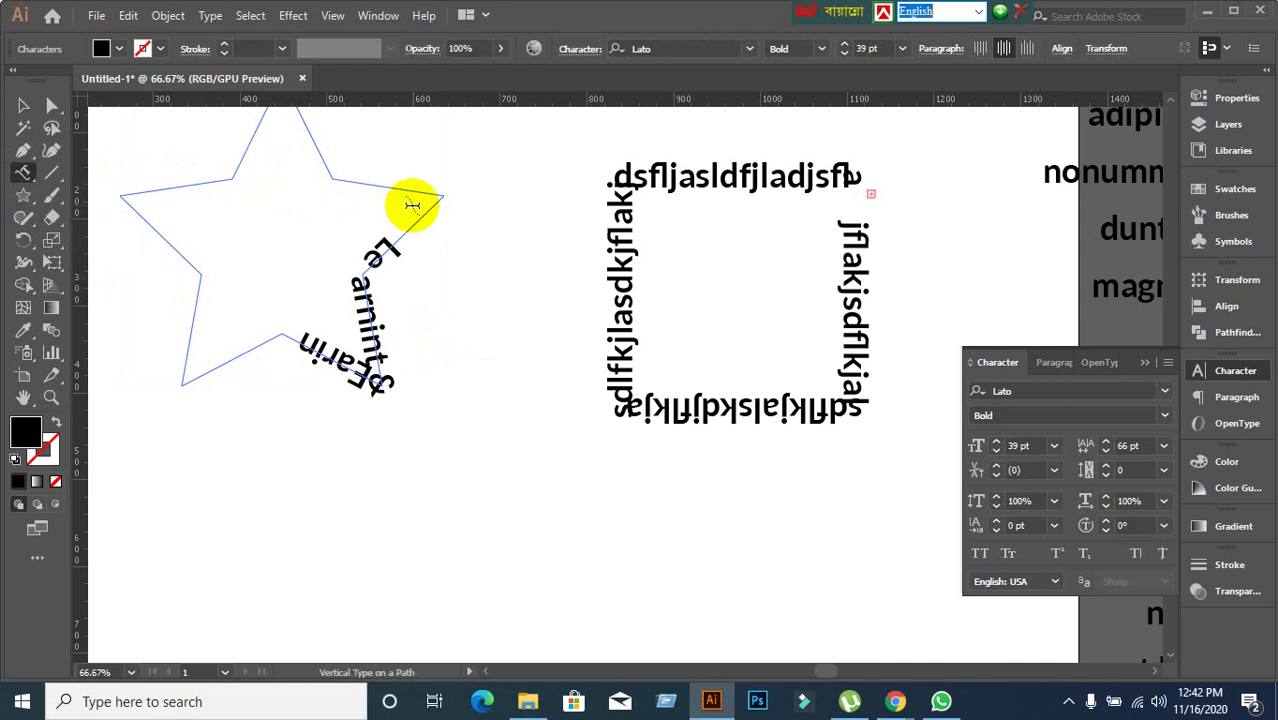
{"action": "type", "text": "ing "}
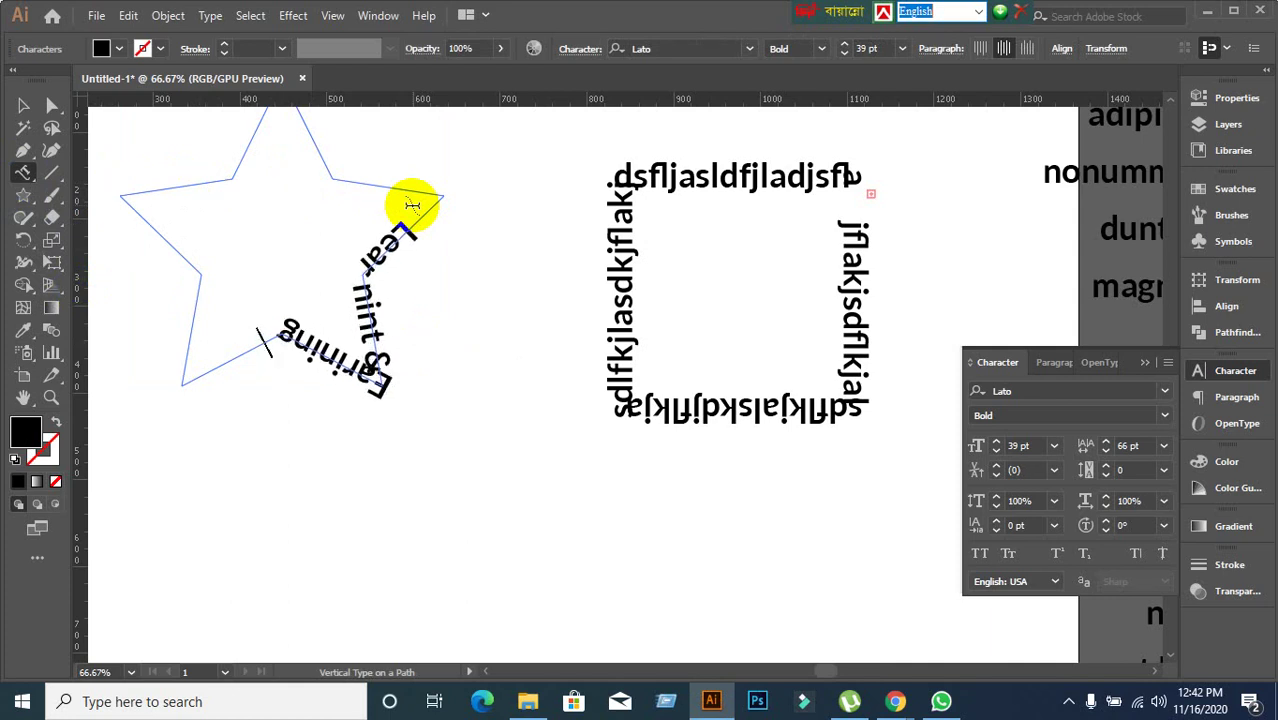
{"action": "type", "text": "Dev"}
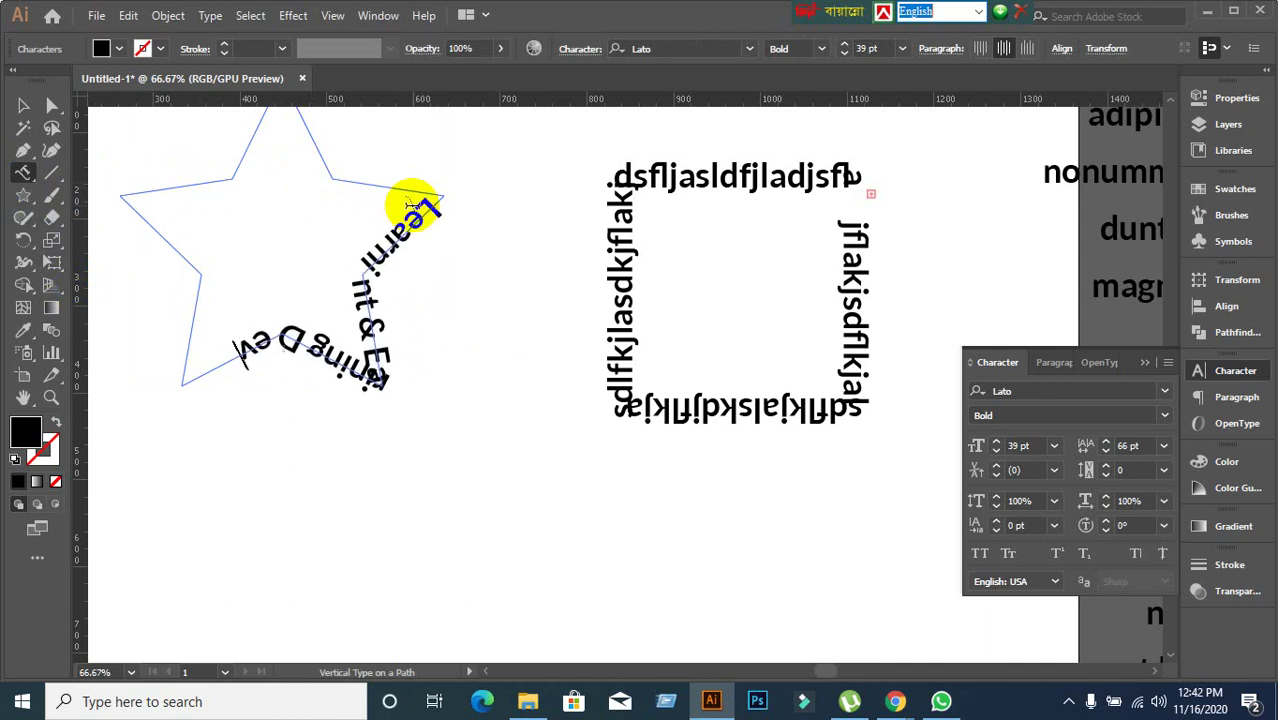
{"action": "type", "text": "elopment"}
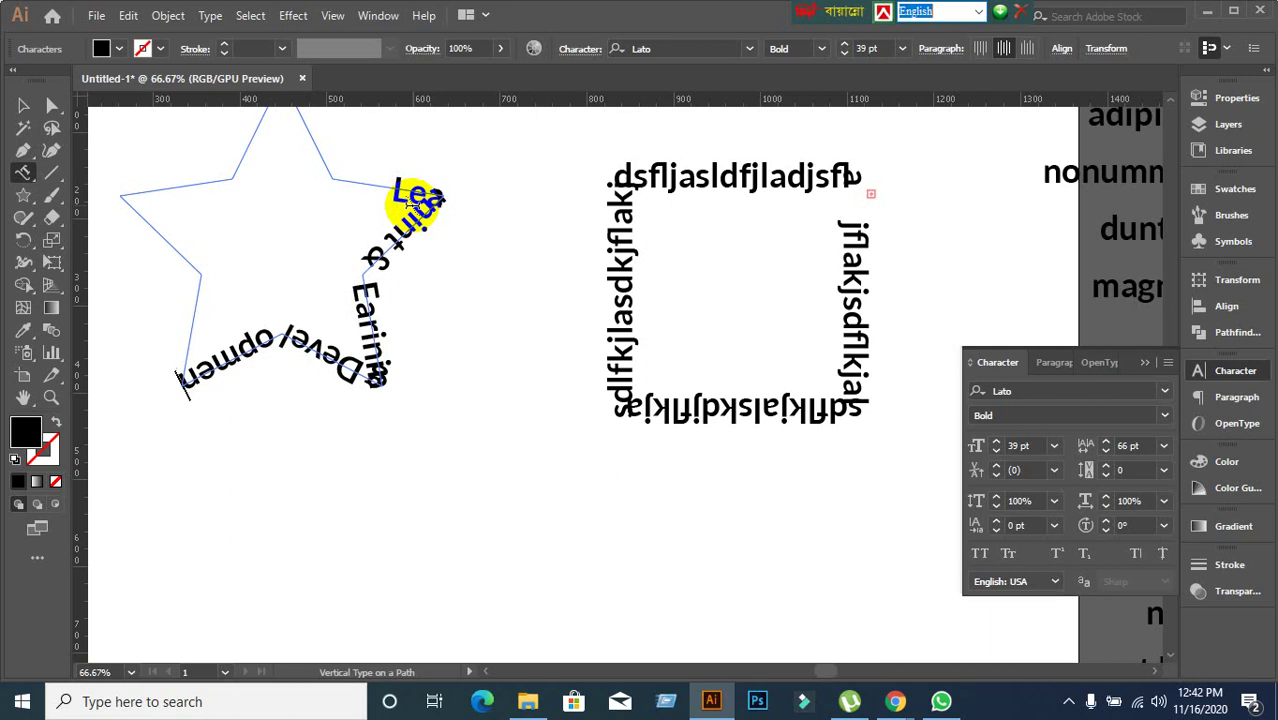
{"action": "type", "text": " Proj"}
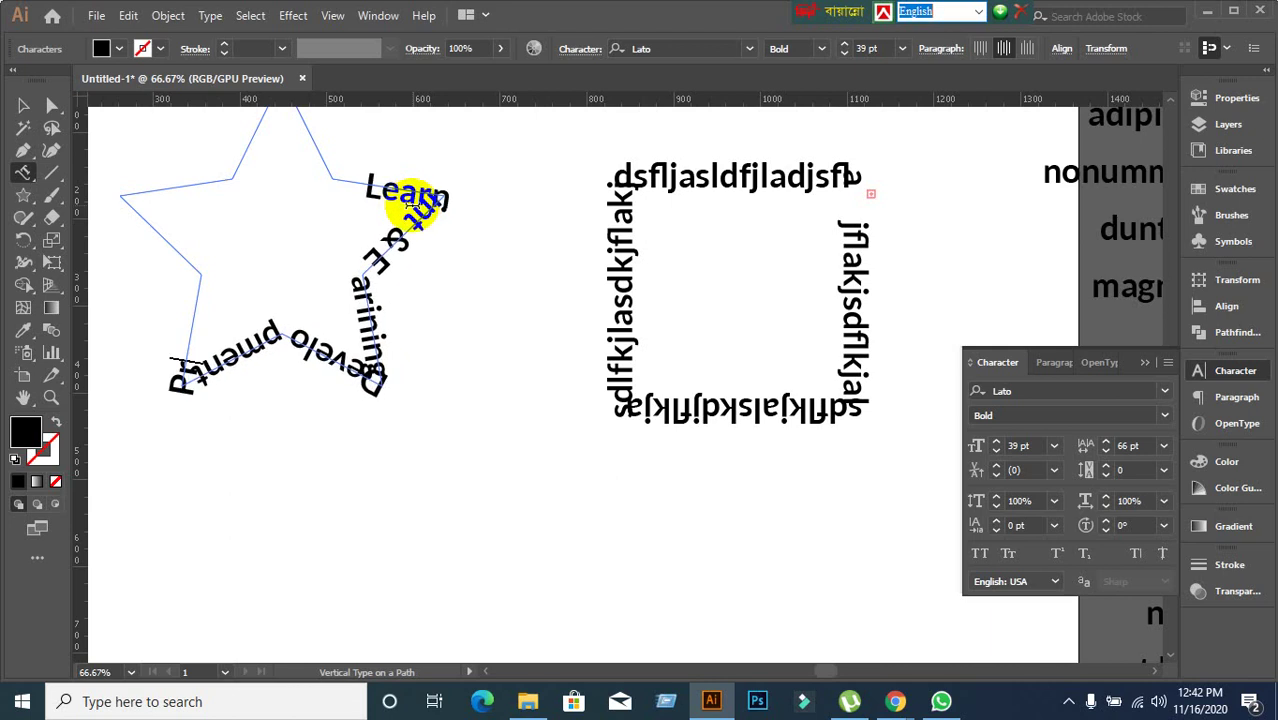
{"action": "type", "text": "ec"}
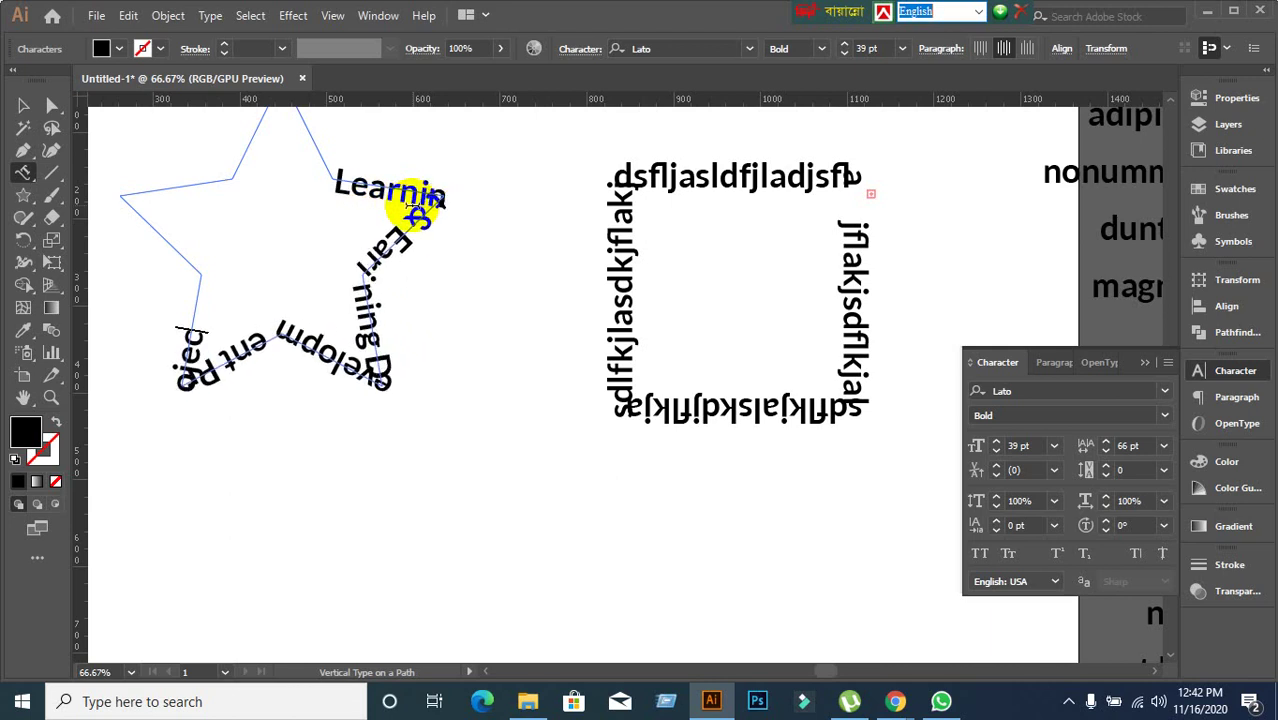
Delete the star text, undo, then select both path texts and delete them.
{"action": "left_click", "coordinate": [23, 106]}
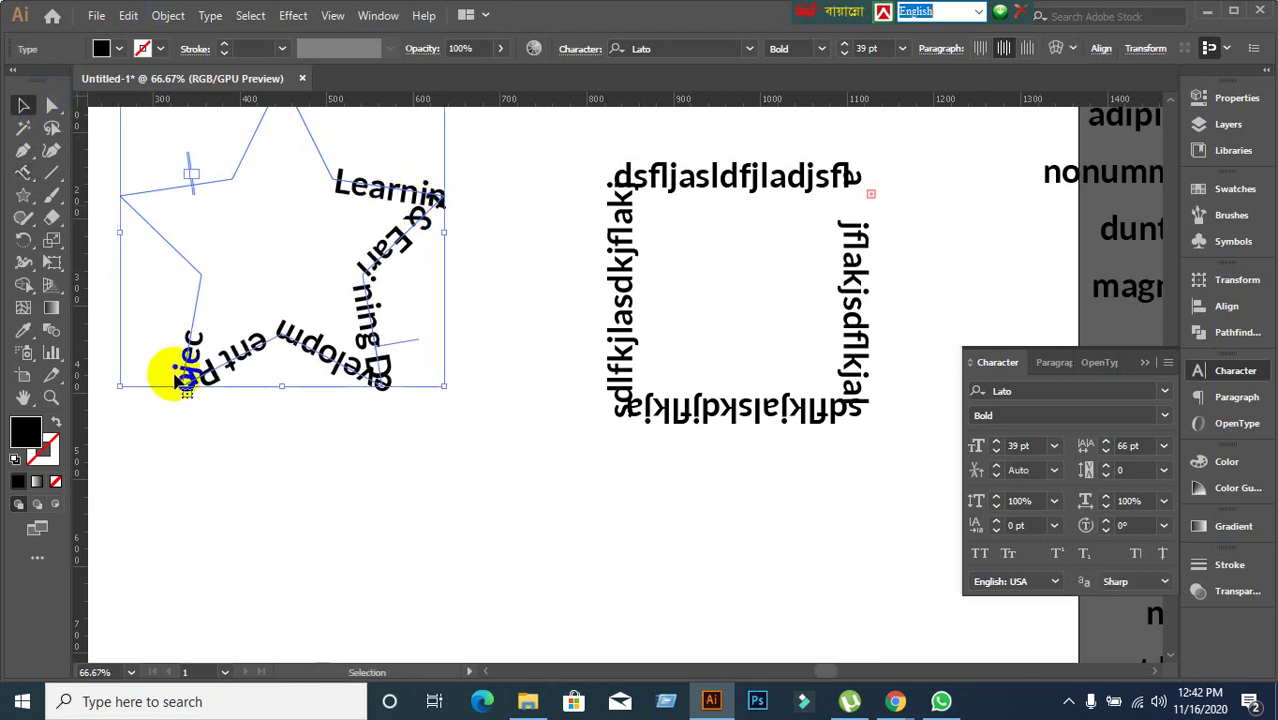
{"action": "key", "text": "Delete"}
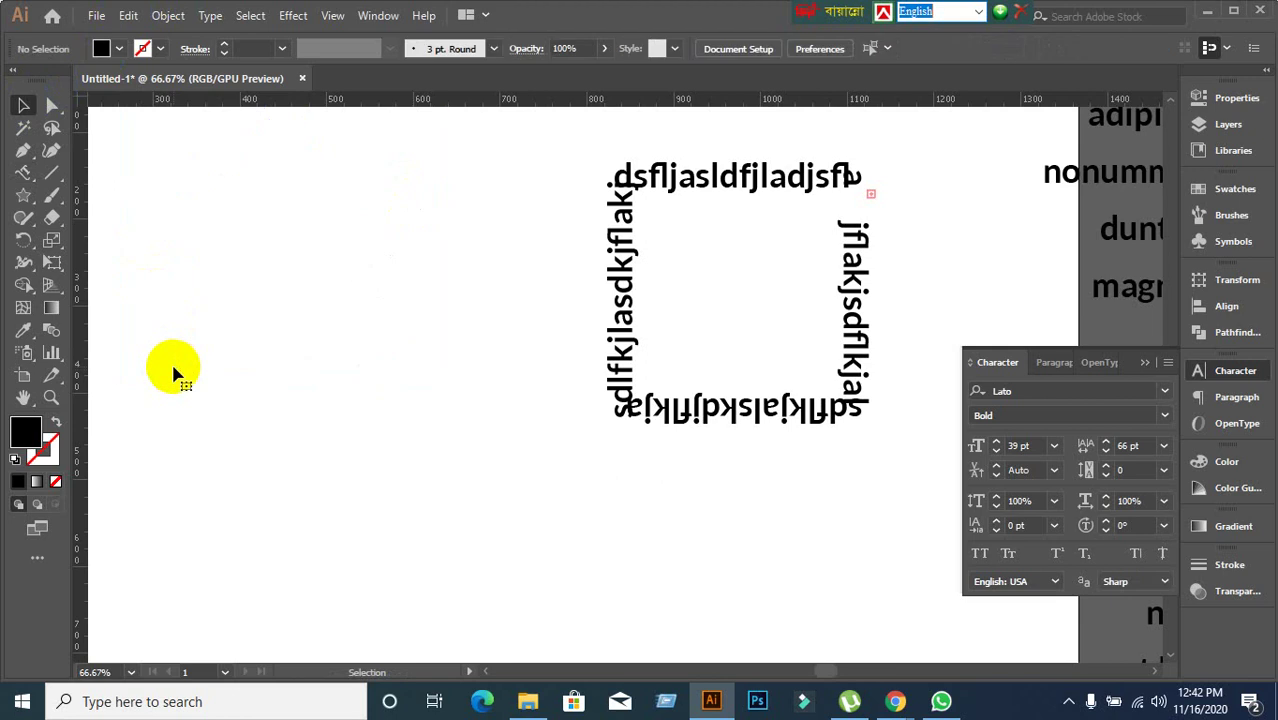
{"action": "key", "text": "ctrl+z"}
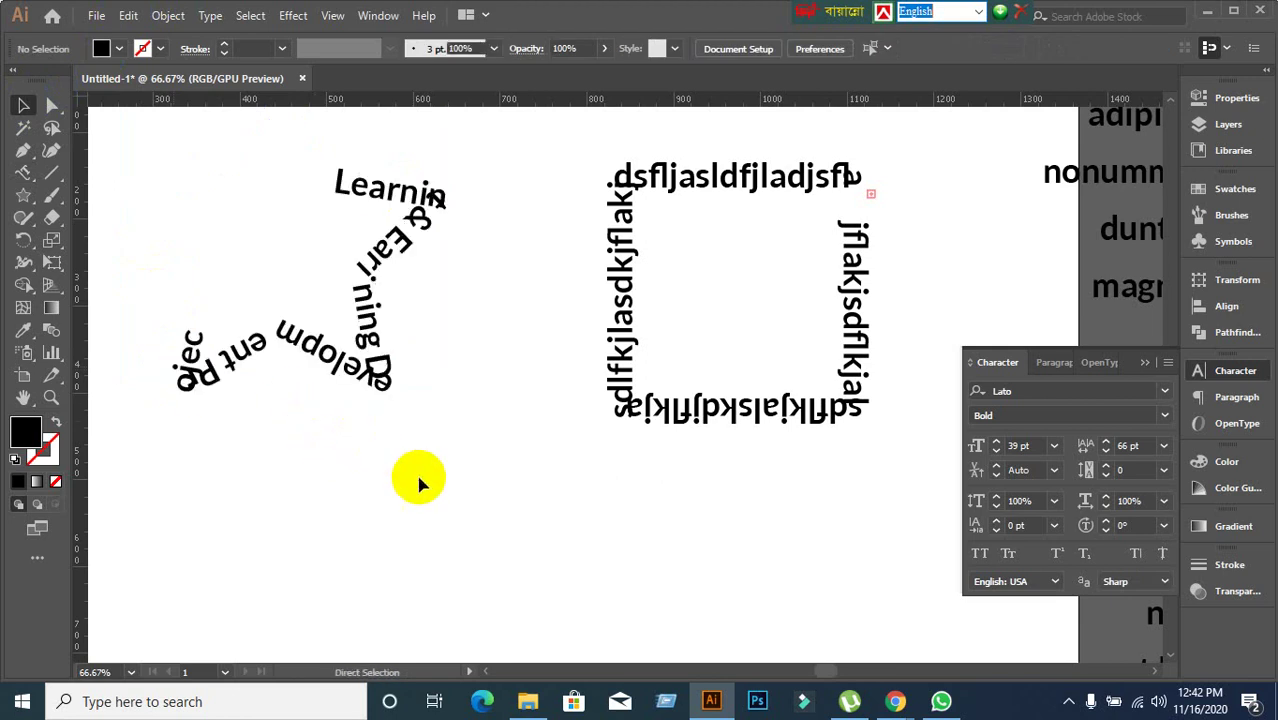
{"action": "left_click_drag", "start_coordinate": [201, 201], "coordinate": [674, 355]}
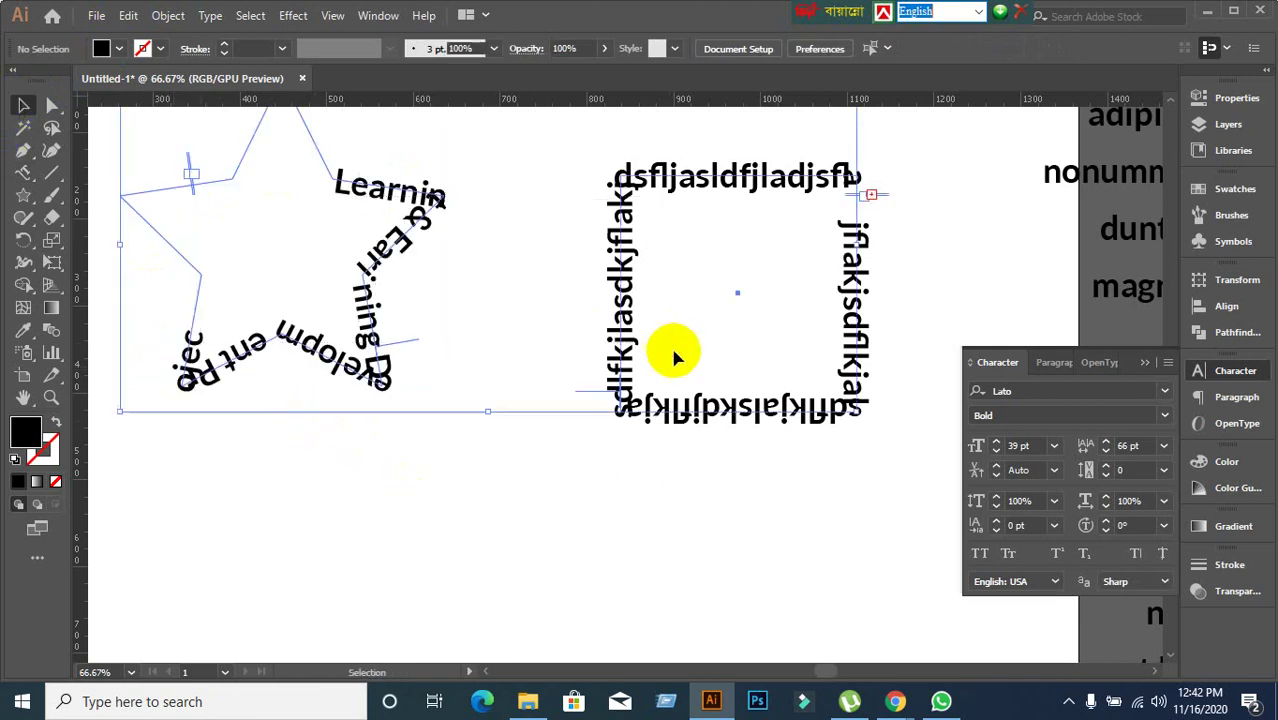
{"action": "key", "text": "Delete"}
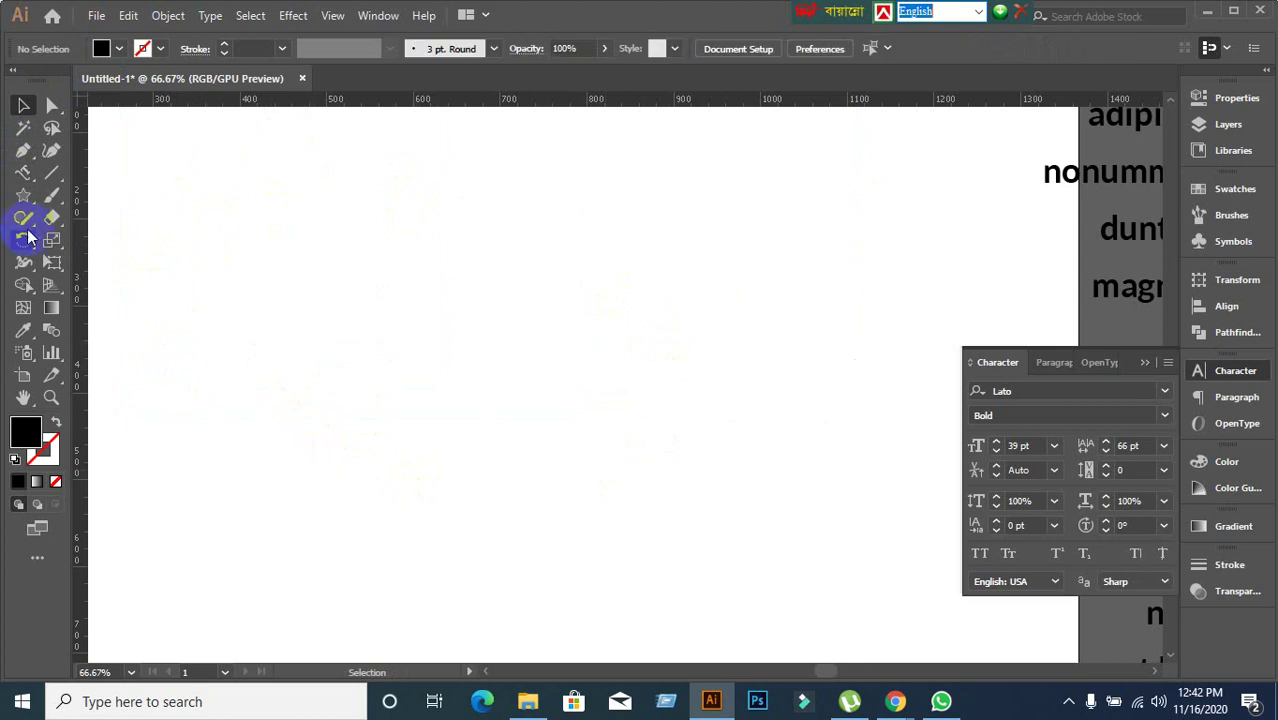
Draw a black rectangle on the artboard's upper left.
{"action": "left_click", "coordinate": [26, 175]}
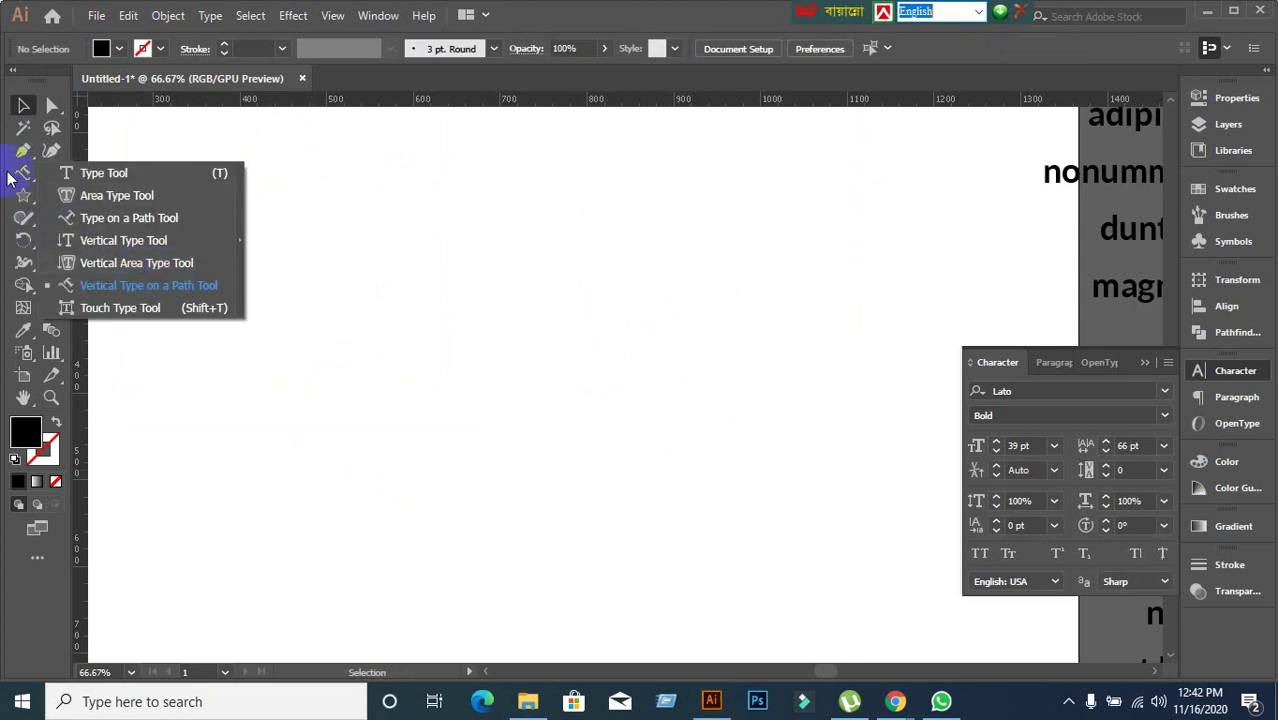
{"action": "left_click", "coordinate": [23, 196]}
{"action": "left_click", "coordinate": [76, 197]}
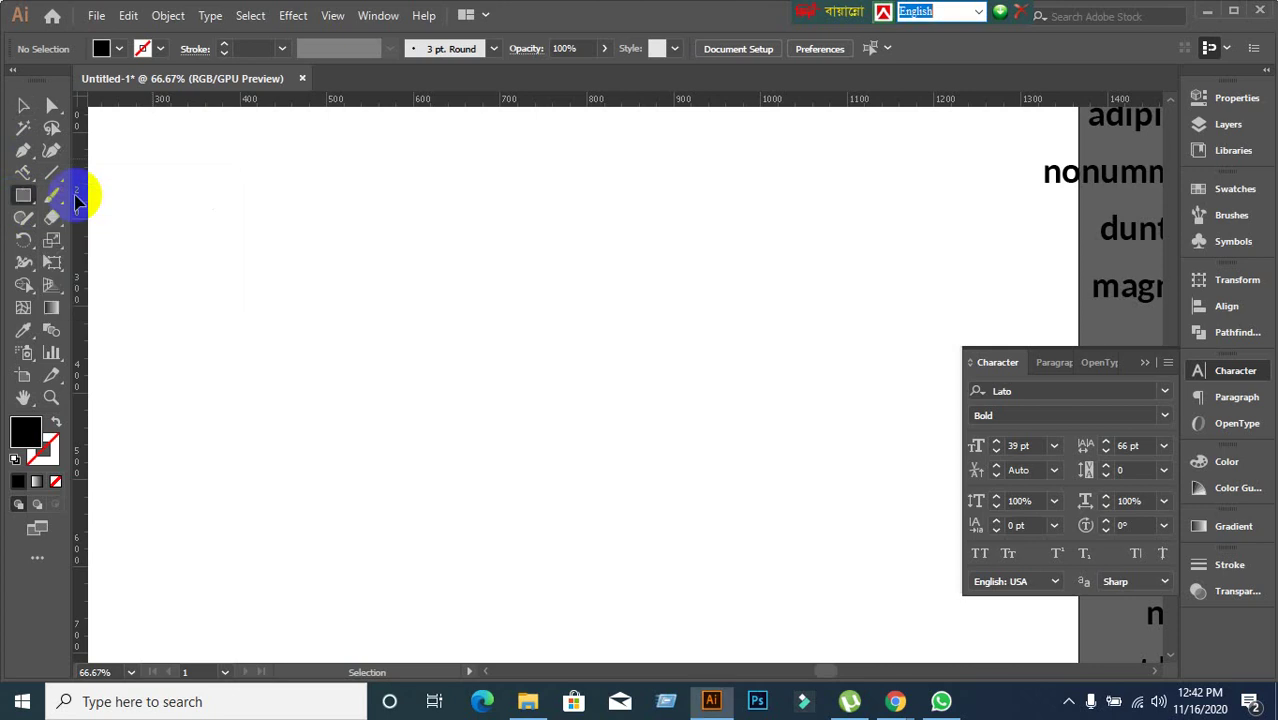
{"action": "mouse_move", "coordinate": [283, 194]}
{"action": "left_mouse_down"}
{"action": "mouse_move", "coordinate": [465, 325]}
{"action": "mouse_move", "coordinate": [523, 389]}
{"action": "left_mouse_up"}
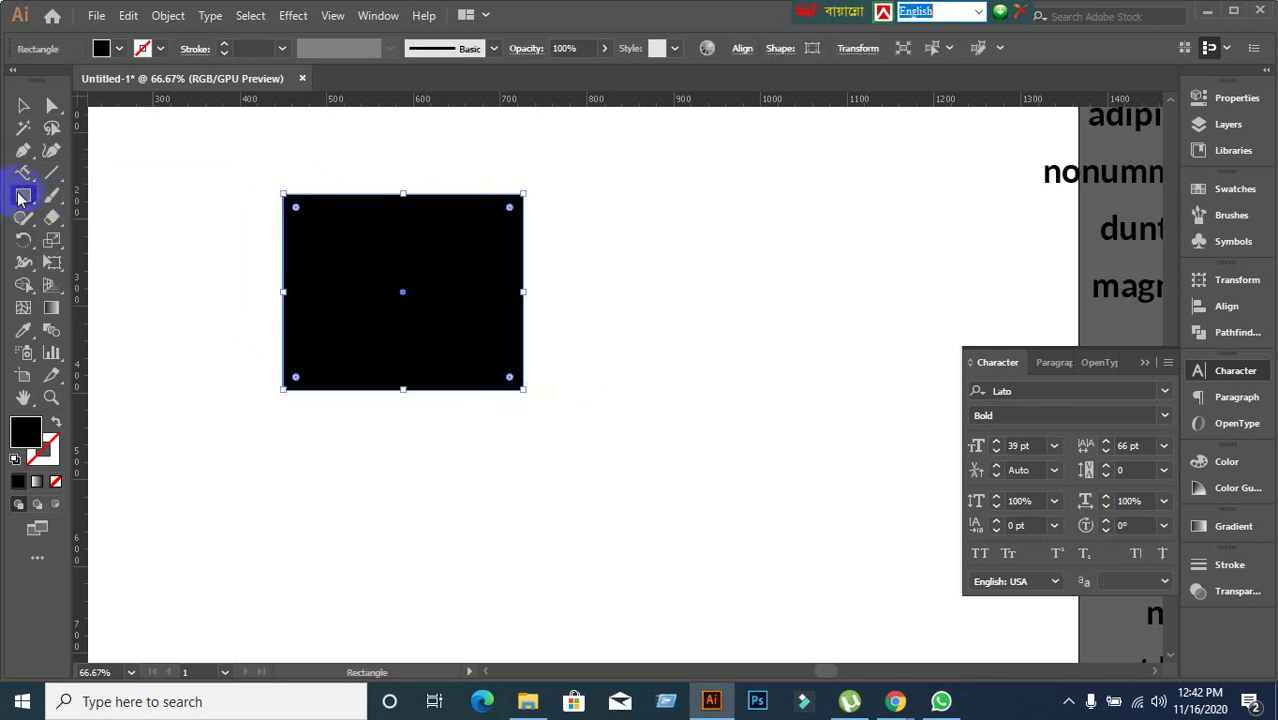
Try Vertical Area Type inside the rectangle, then undo back to the plain rectangle.
{"action": "left_click", "coordinate": [25, 180]}
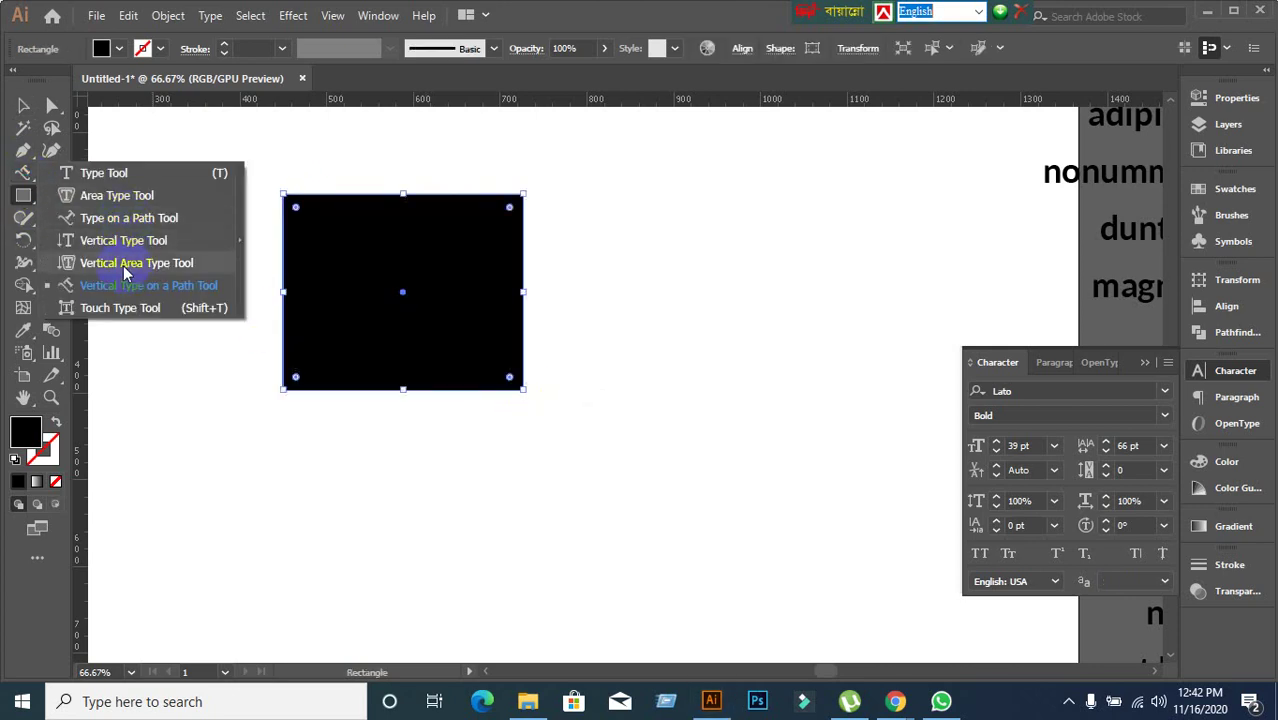
{"action": "left_click", "coordinate": [126, 263]}
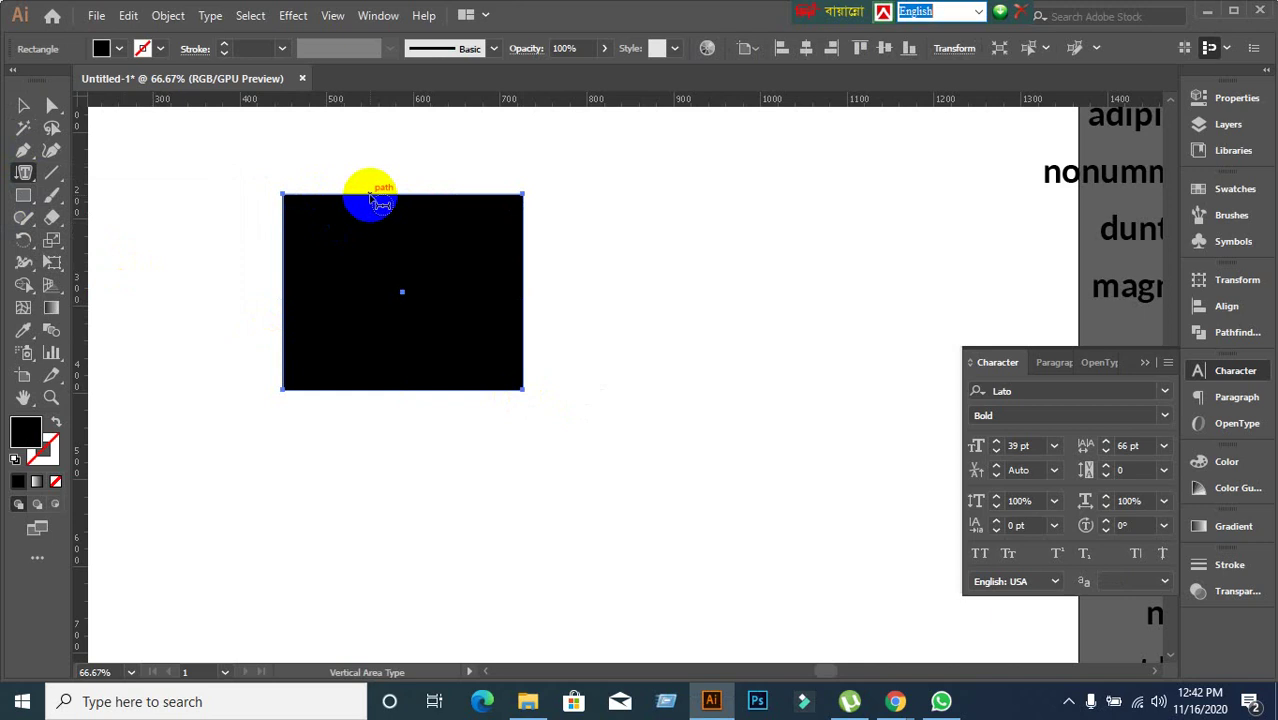
{"action": "left_click", "coordinate": [371, 196]}
{"action": "type", "text": "ক"}
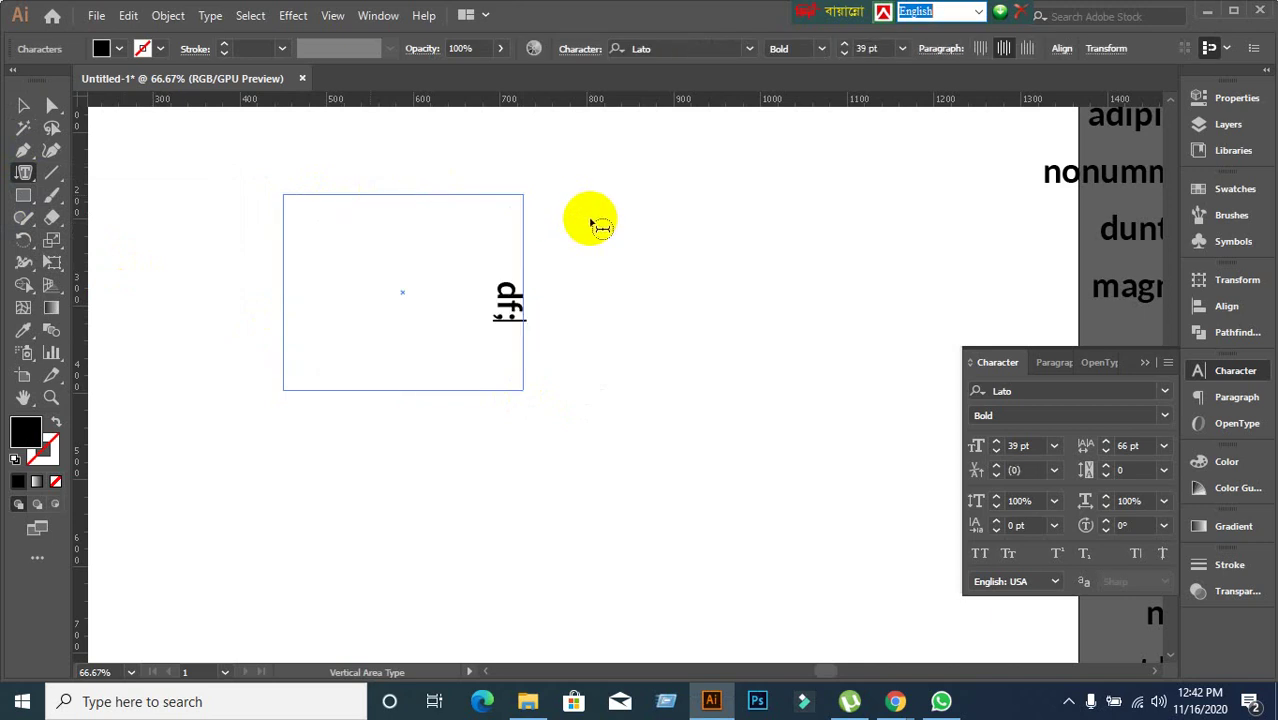
{"action": "key", "text": "ctrl+z"}
{"action": "key", "text": "ctrl+z"}
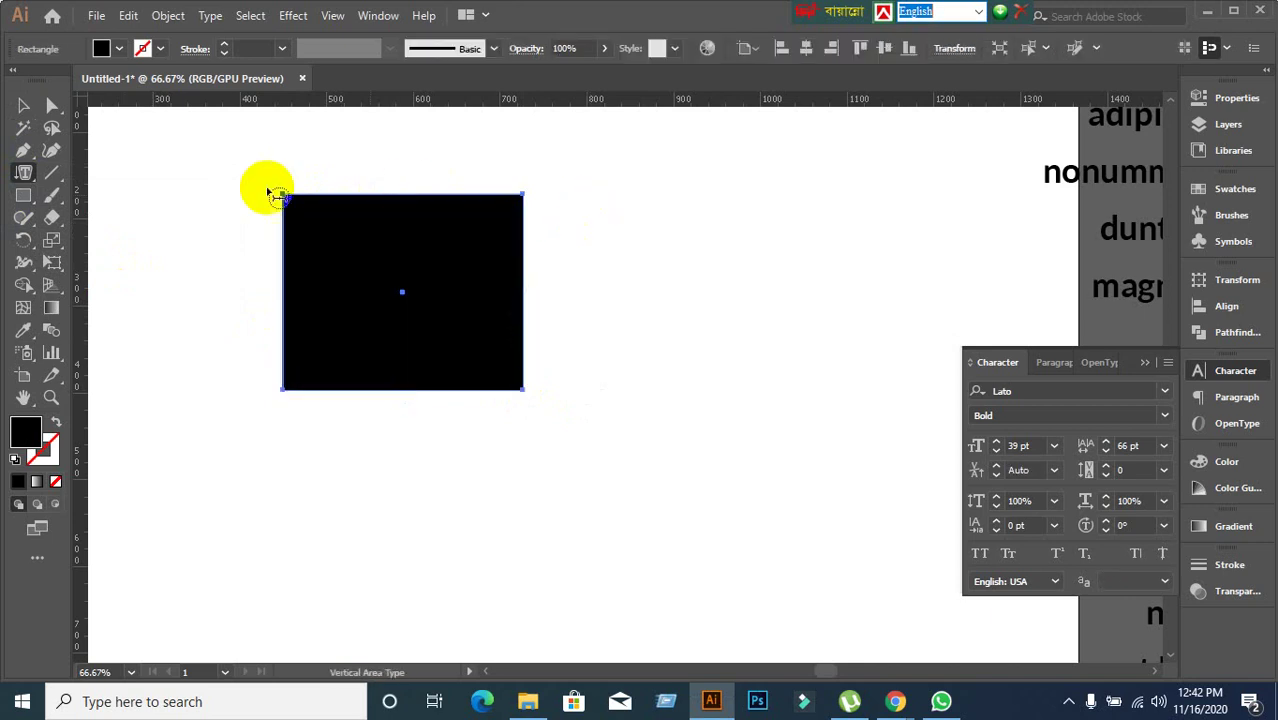
{"action": "left_click", "coordinate": [30, 177]}
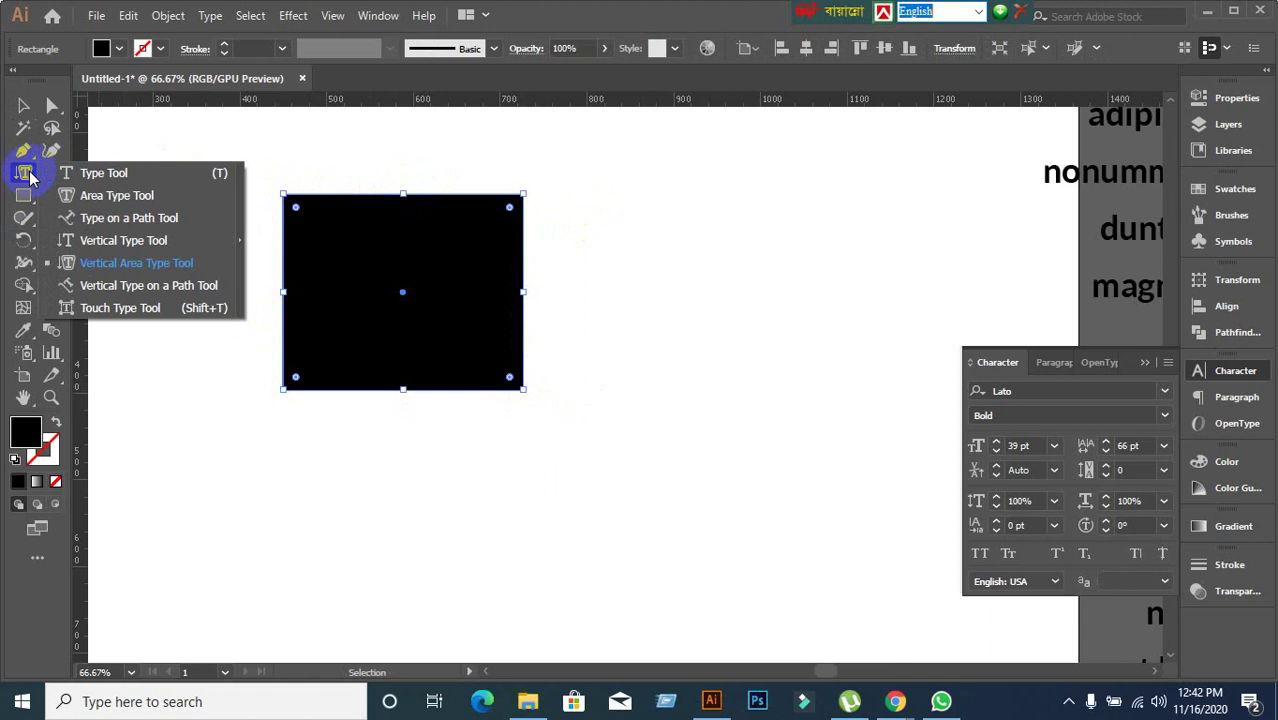
{"action": "left_click", "coordinate": [168, 289]}
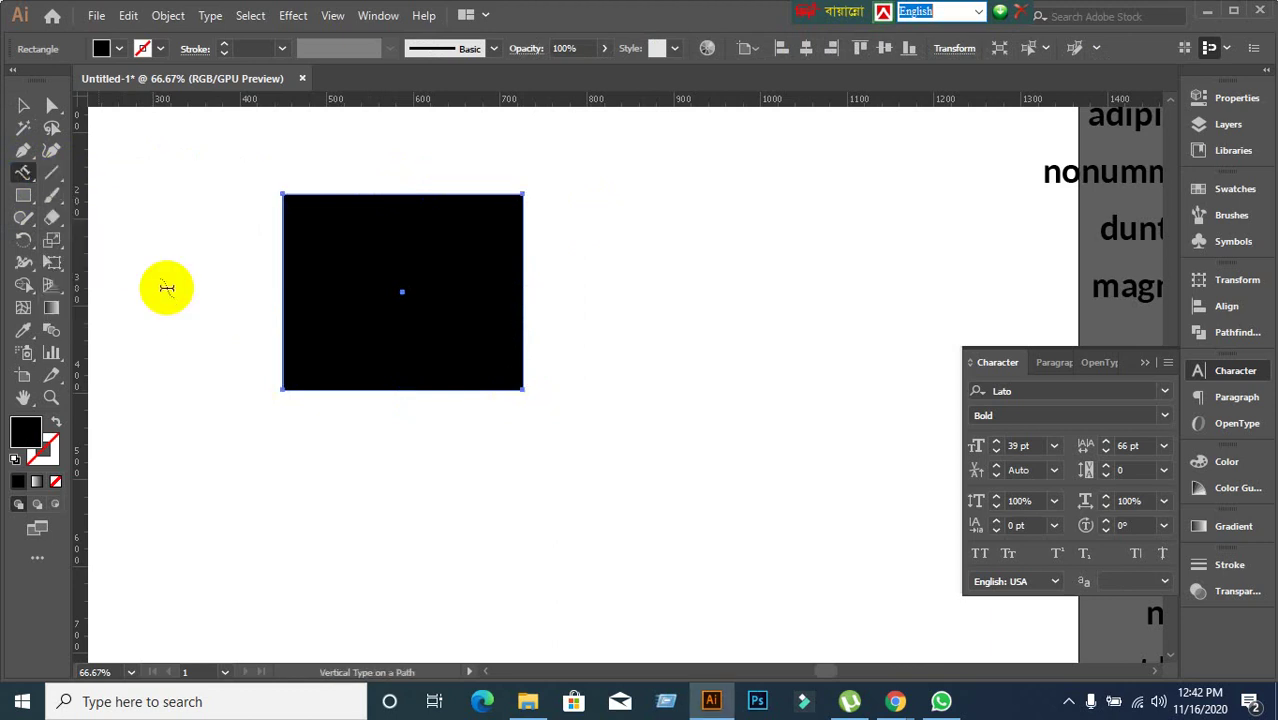
Type vertical gibberish around the rectangle's outline and reselect that path text.
{"action": "left_click", "coordinate": [341, 192]}
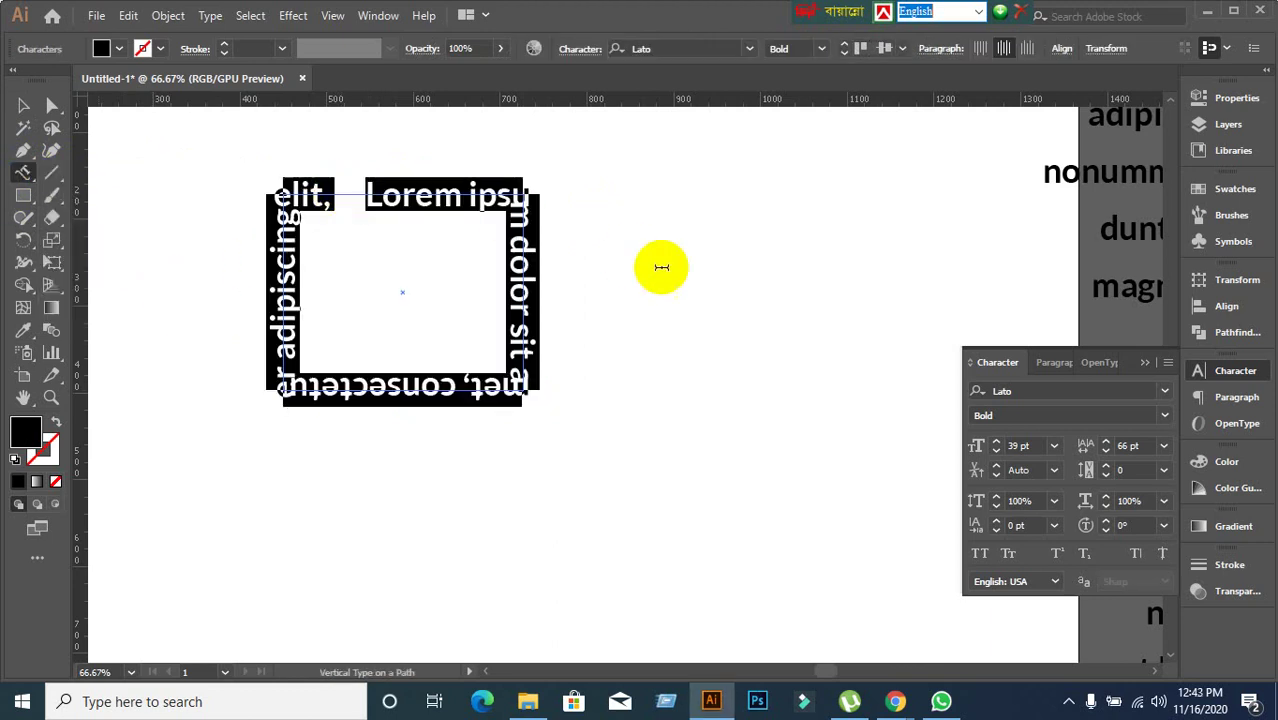
{"action": "type", "text": "dfjkalkdjfkajdfkjaldkfjaksd"}
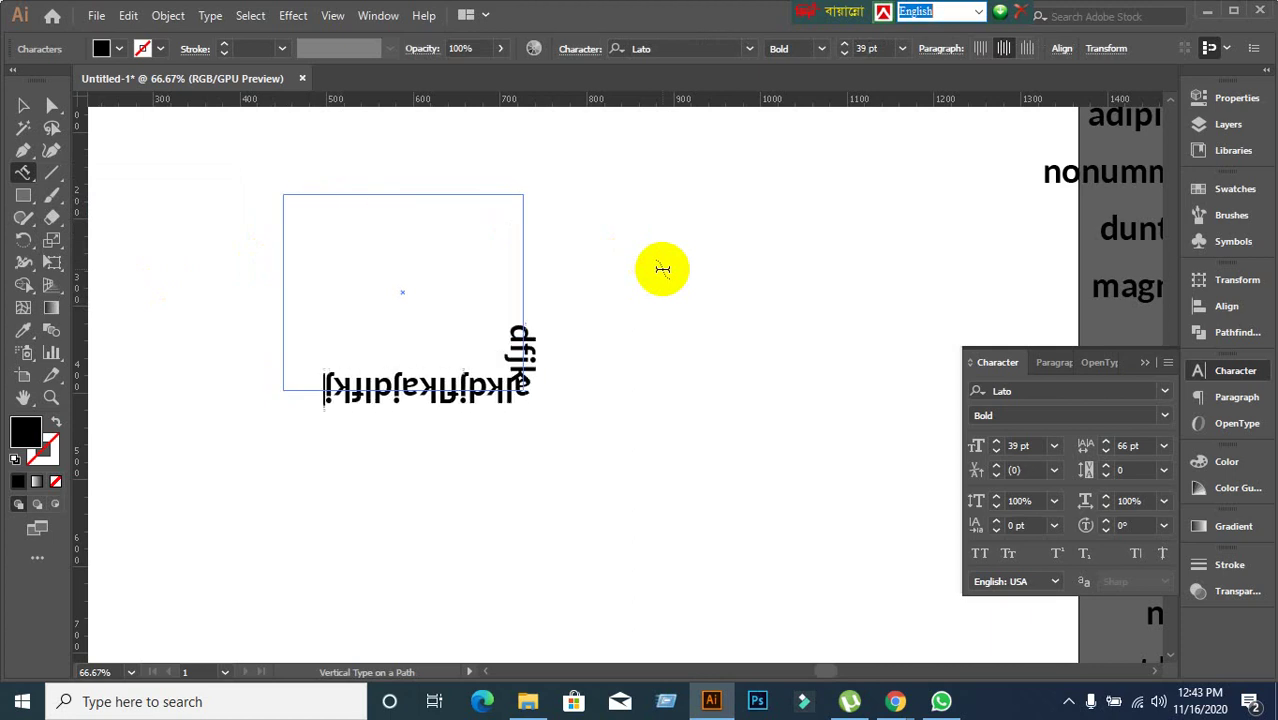
{"action": "type", "text": "fjkladjfksdjkdskjfldksjfldkfdf"}
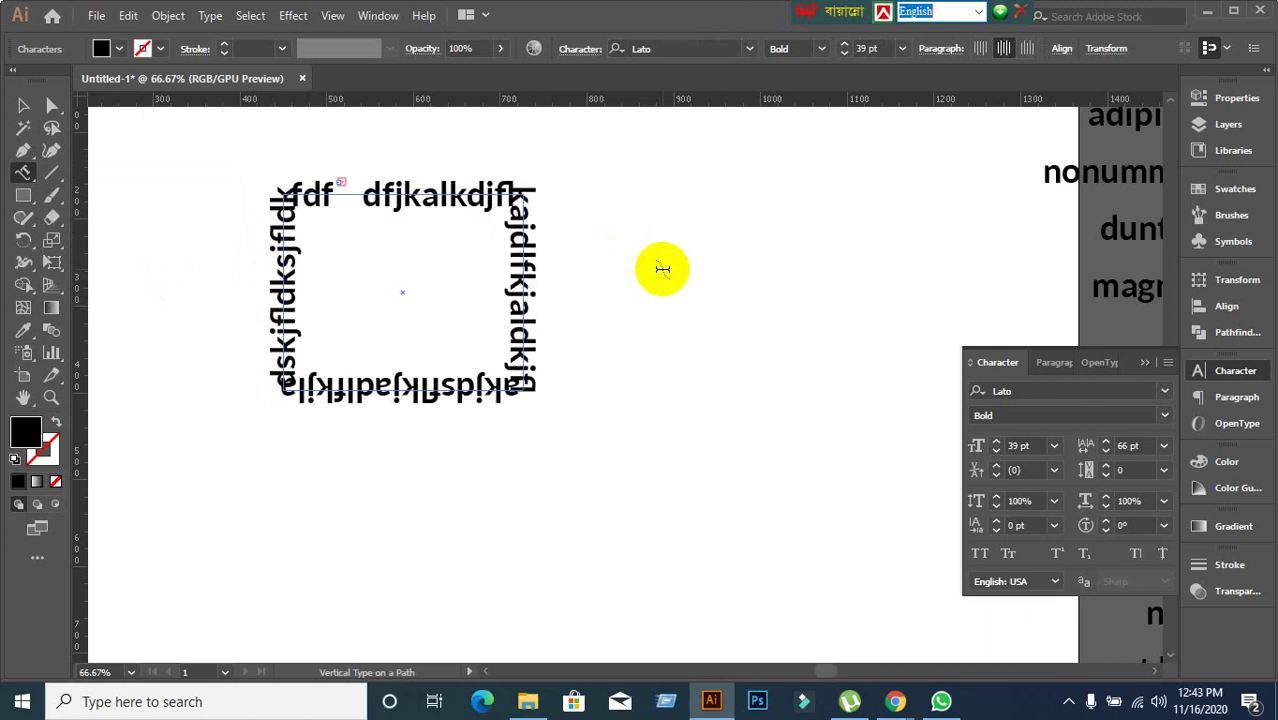
{"action": "left_click", "coordinate": [23, 105]}
{"action": "left_click", "coordinate": [205, 200]}
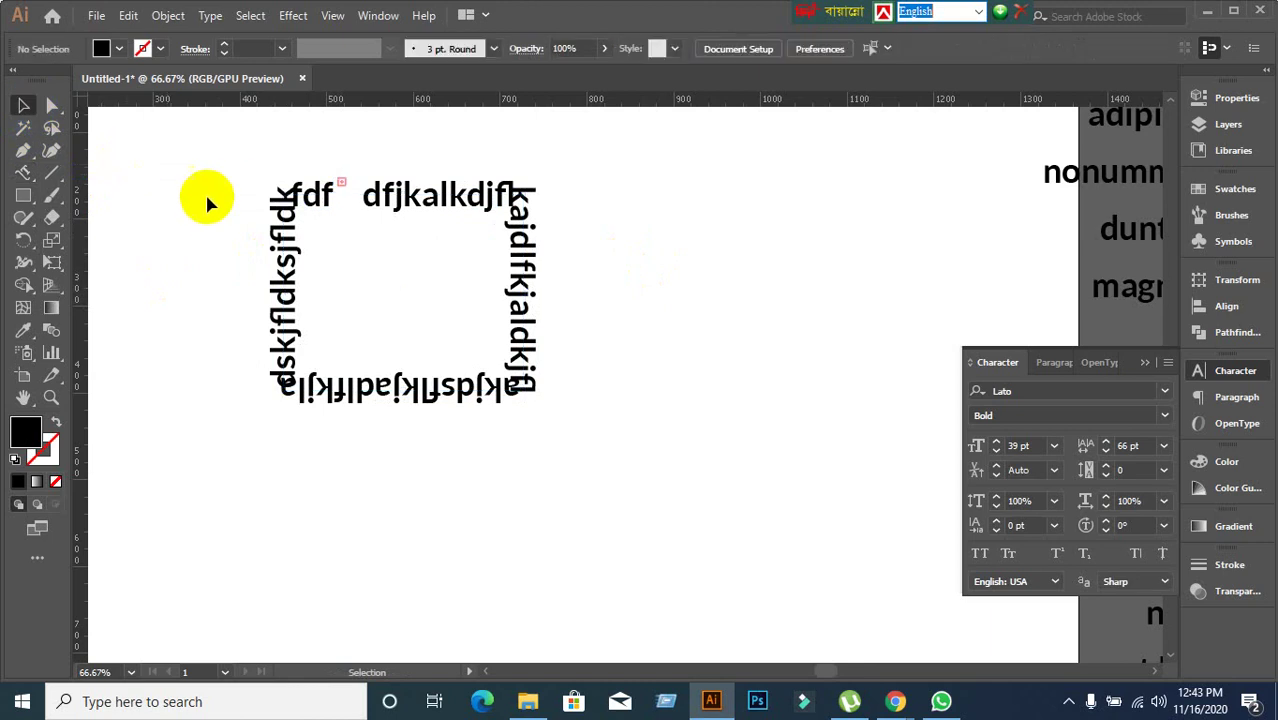
{"action": "left_click", "coordinate": [335, 200]}
Drag the path text's start and end brackets to shift it along the rectangle.
{"action": "scroll", "coordinate": [352, 203], "scroll_direction": "up", "scroll_amount": 2}
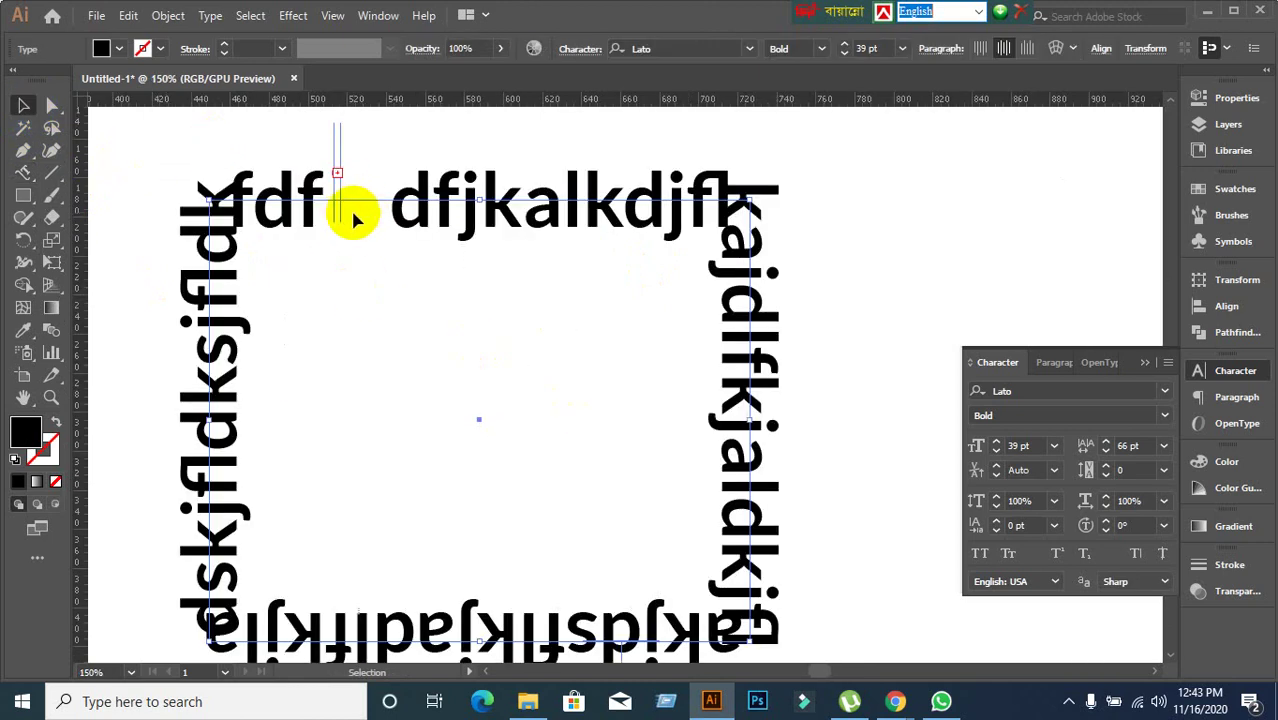
{"action": "left_click_drag", "start_coordinate": [23, 172], "coordinate": [465, 313]}
{"action": "scroll", "coordinate": [465, 313], "scroll_direction": "down", "scroll_amount": 1}
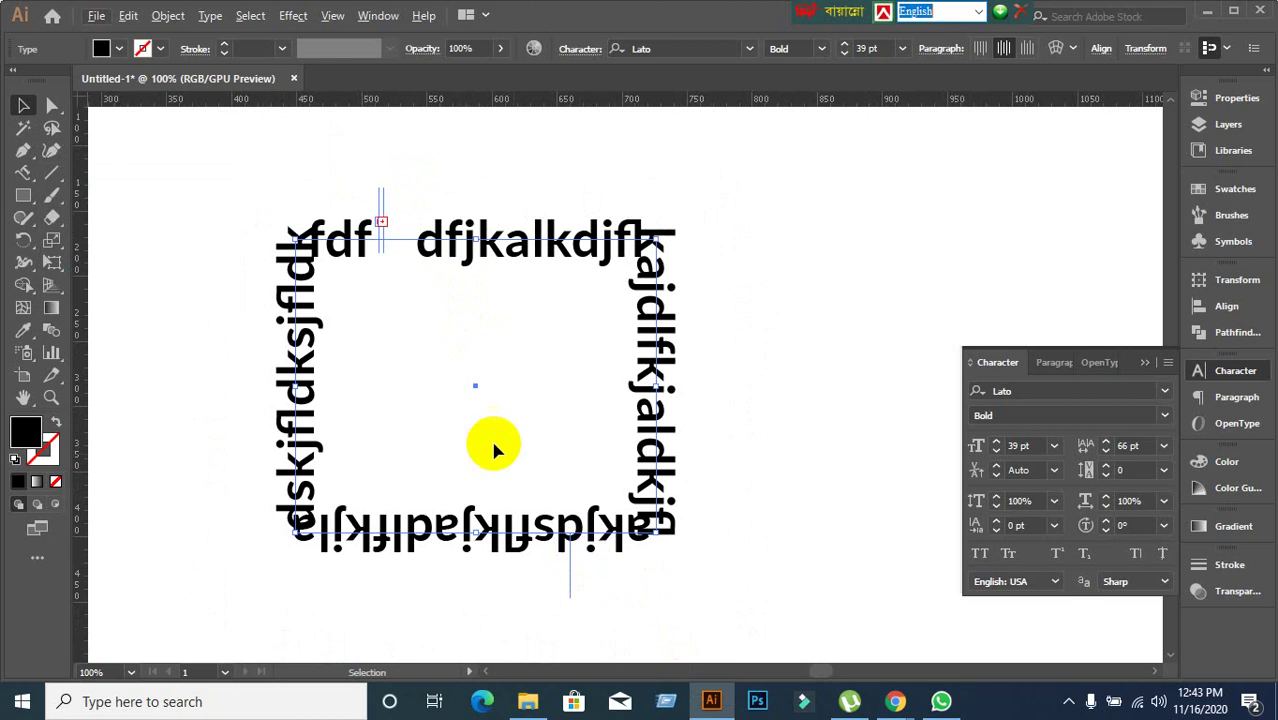
{"action": "scroll", "coordinate": [399, 301], "scroll_direction": "up", "scroll_amount": 1}
{"action": "scroll", "coordinate": [399, 301], "scroll_direction": "up", "scroll_amount": 1}
{"action": "left_click_drag", "start_coordinate": [365, 137], "coordinate": [654, 170]}
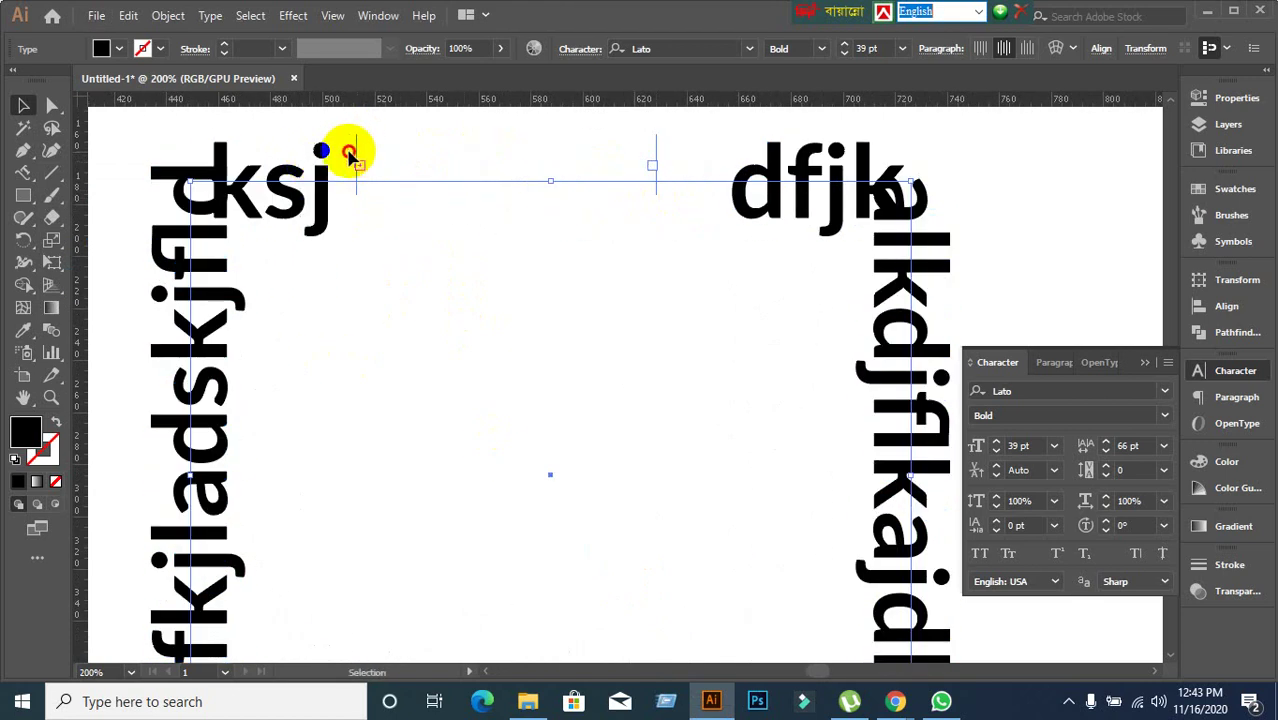
{"action": "left_click_drag", "start_coordinate": [349, 153], "coordinate": [282, 163]}
Flip the text to the other side of the path, then remove it with Ctrl+Z.
{"action": "scroll", "coordinate": [400, 235], "scroll_direction": "down", "scroll_amount": 2}
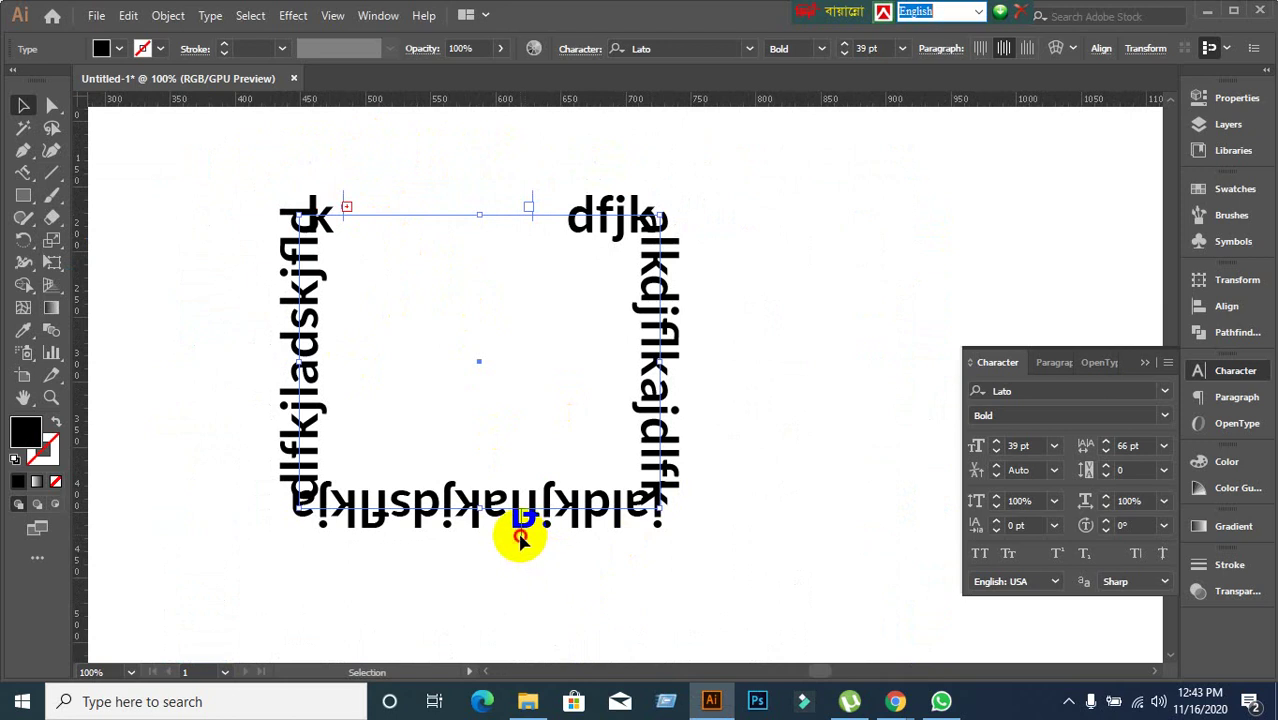
{"action": "left_click_drag", "start_coordinate": [520, 537], "coordinate": [287, 543]}
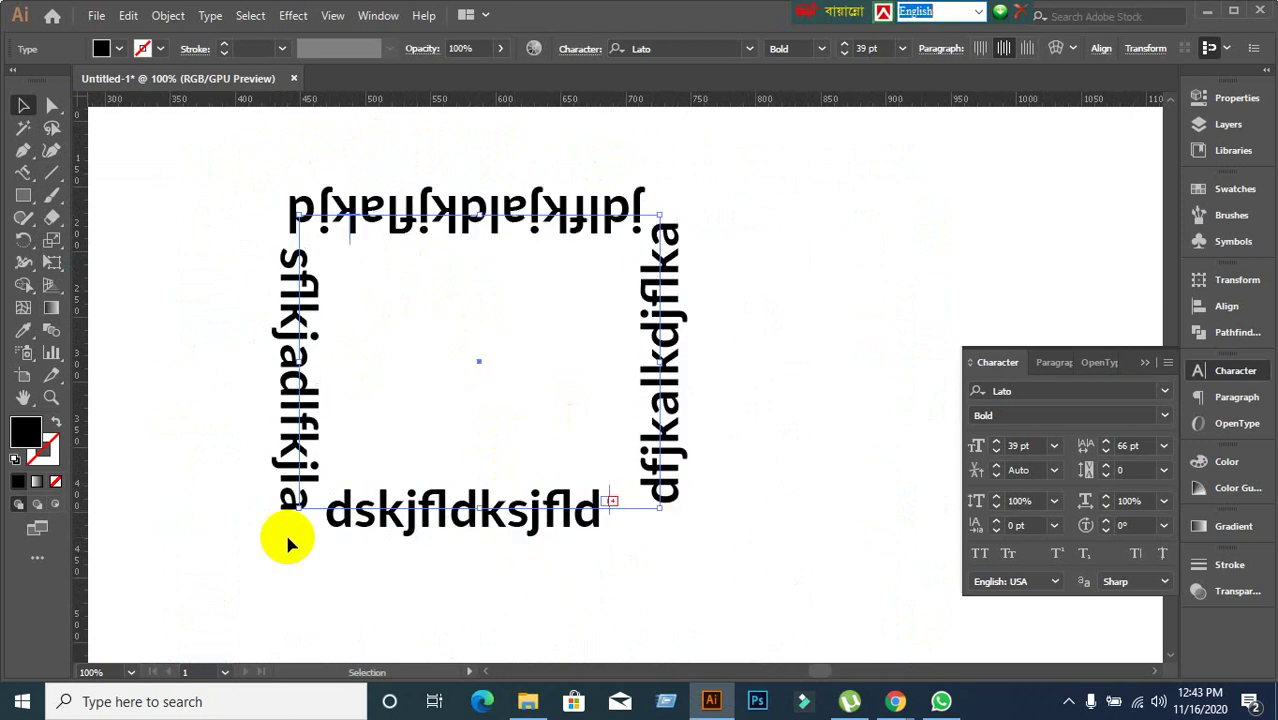
{"action": "left_click", "coordinate": [354, 562]}
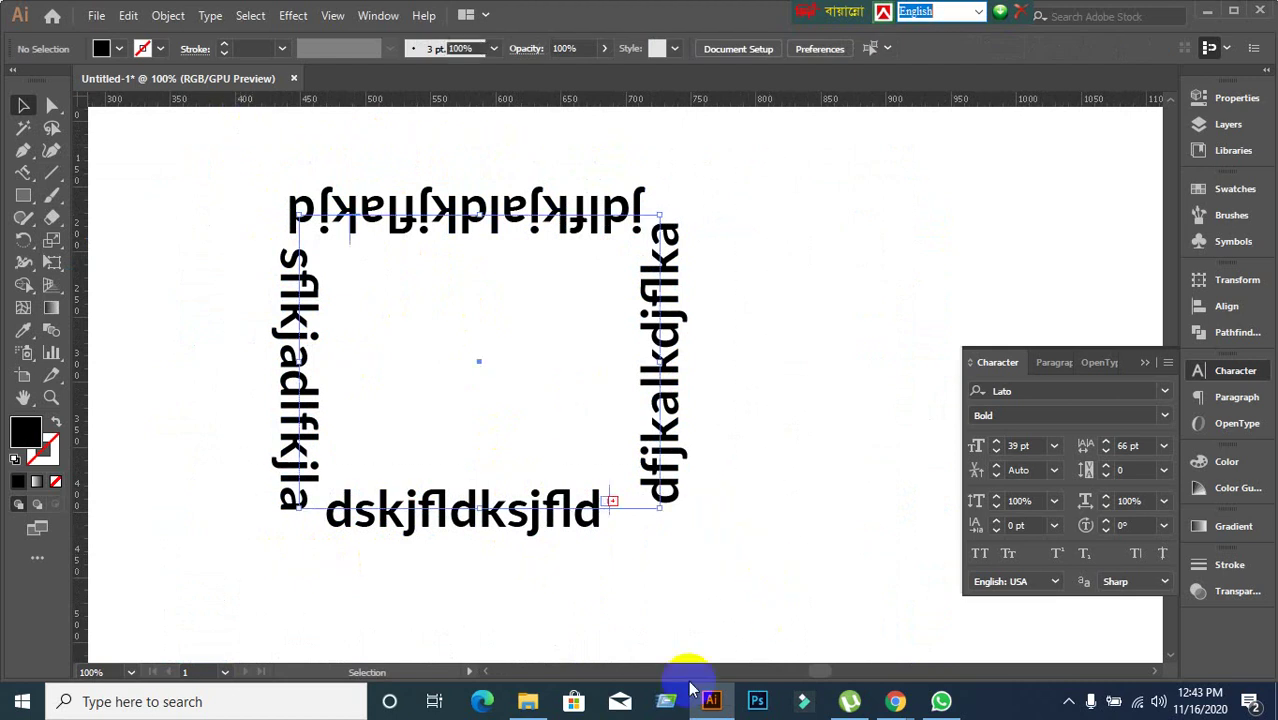
{"action": "key", "text": "ctrl+z"}
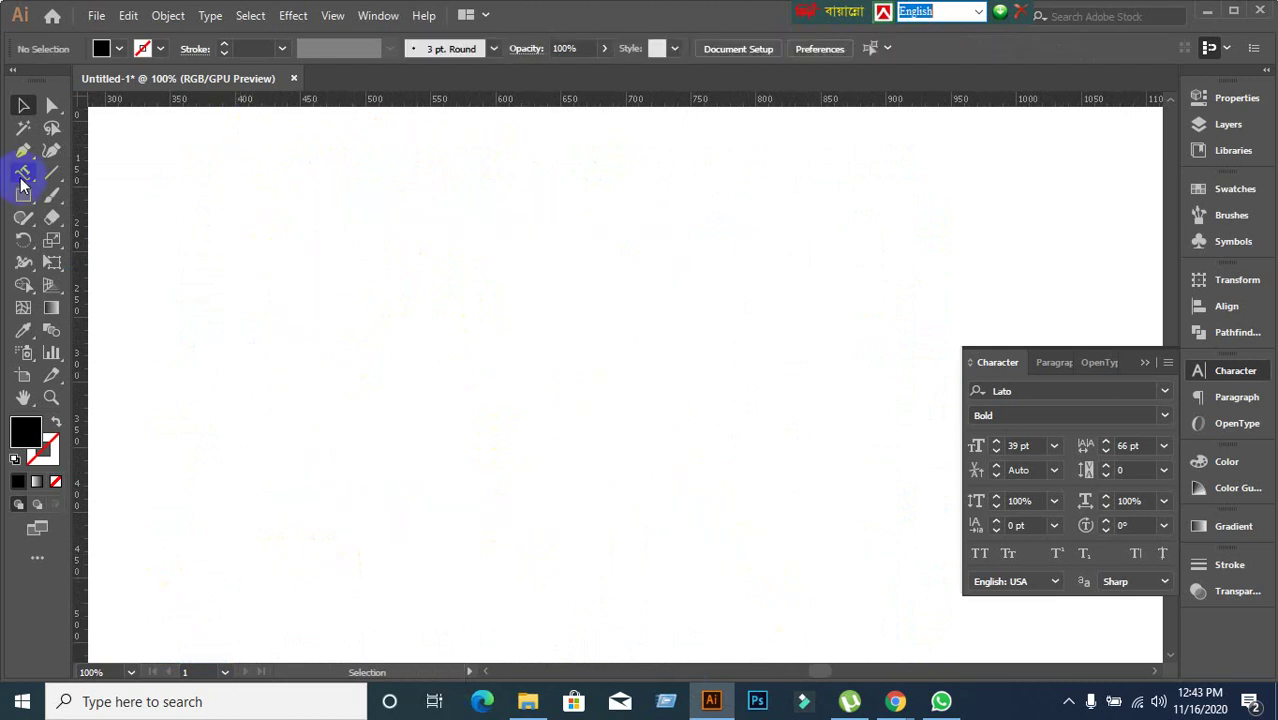
Activate the standard horizontal Type tool after browsing the type tools flyout.
{"action": "left_click", "coordinate": [23, 178]}
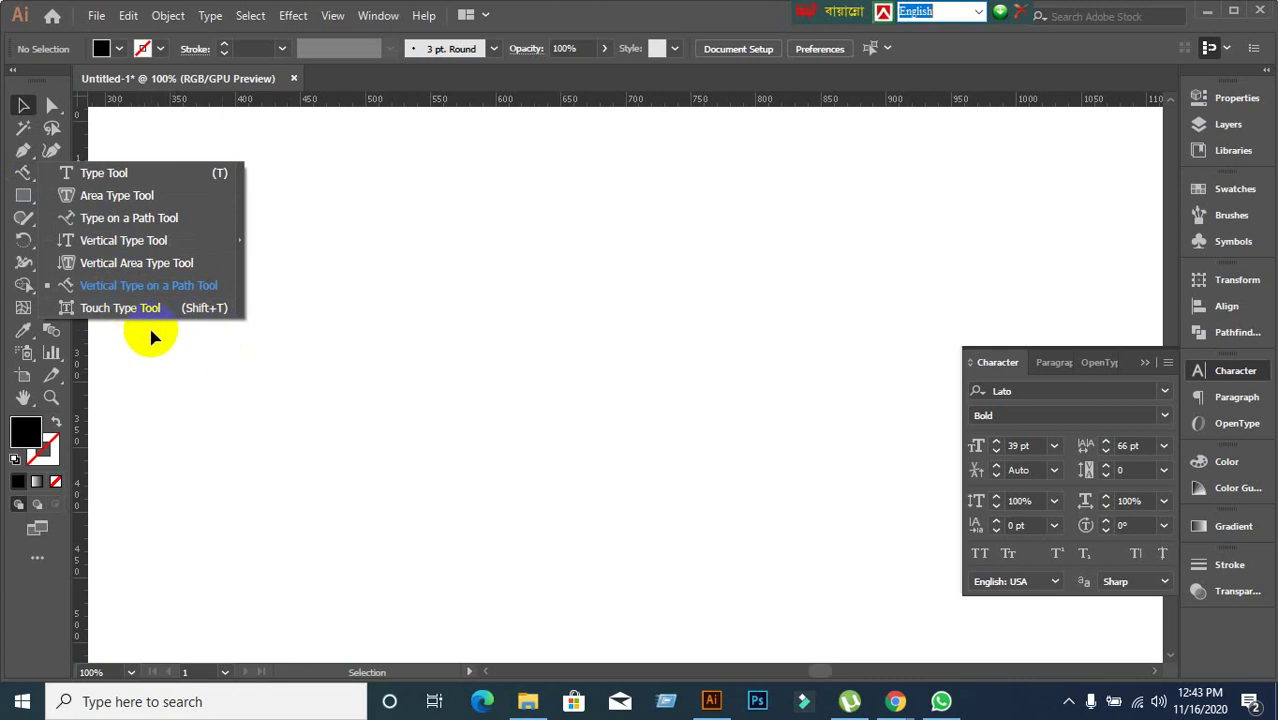
{"action": "left_click", "coordinate": [222, 367]}
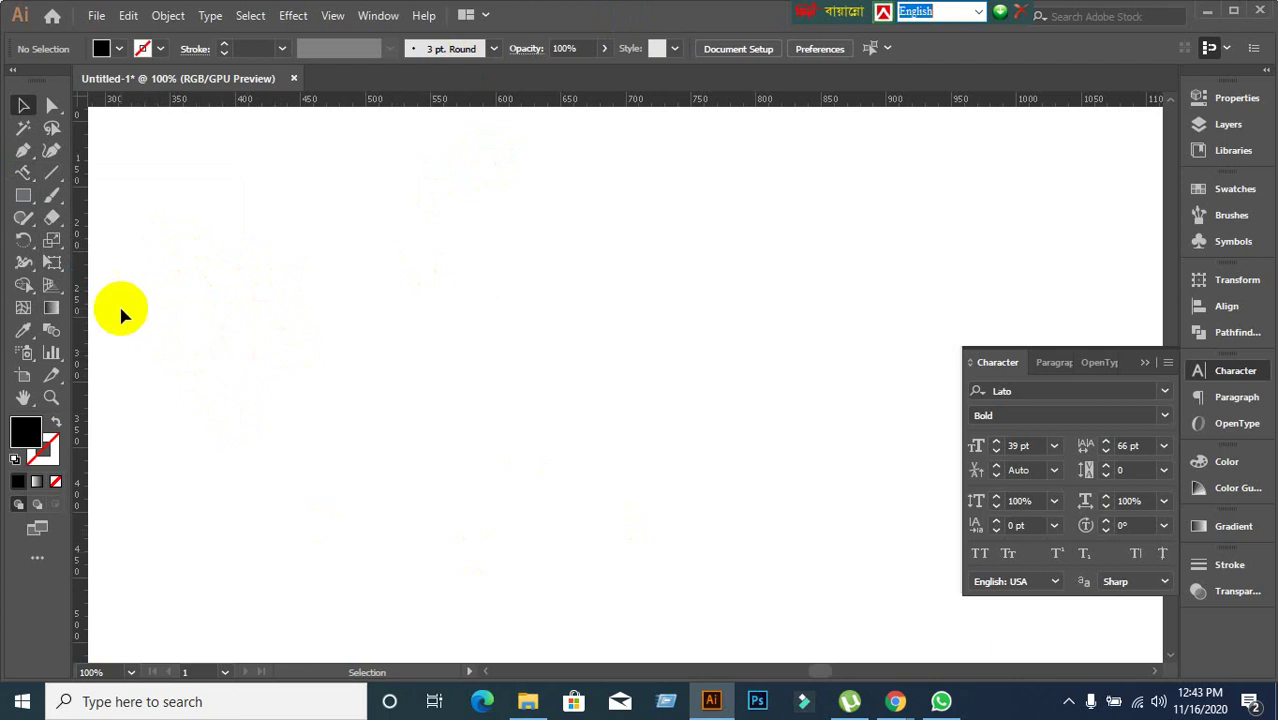
{"action": "left_click", "coordinate": [27, 178]}
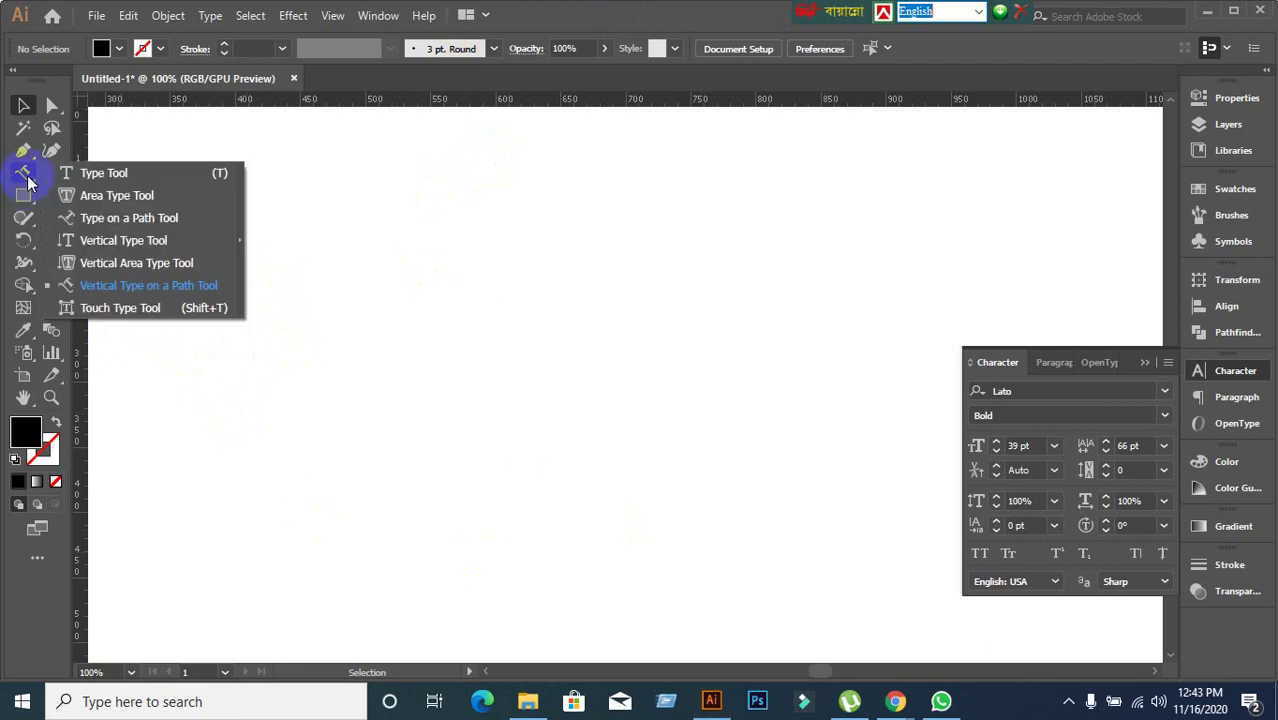
{"action": "left_click", "coordinate": [360, 268]}
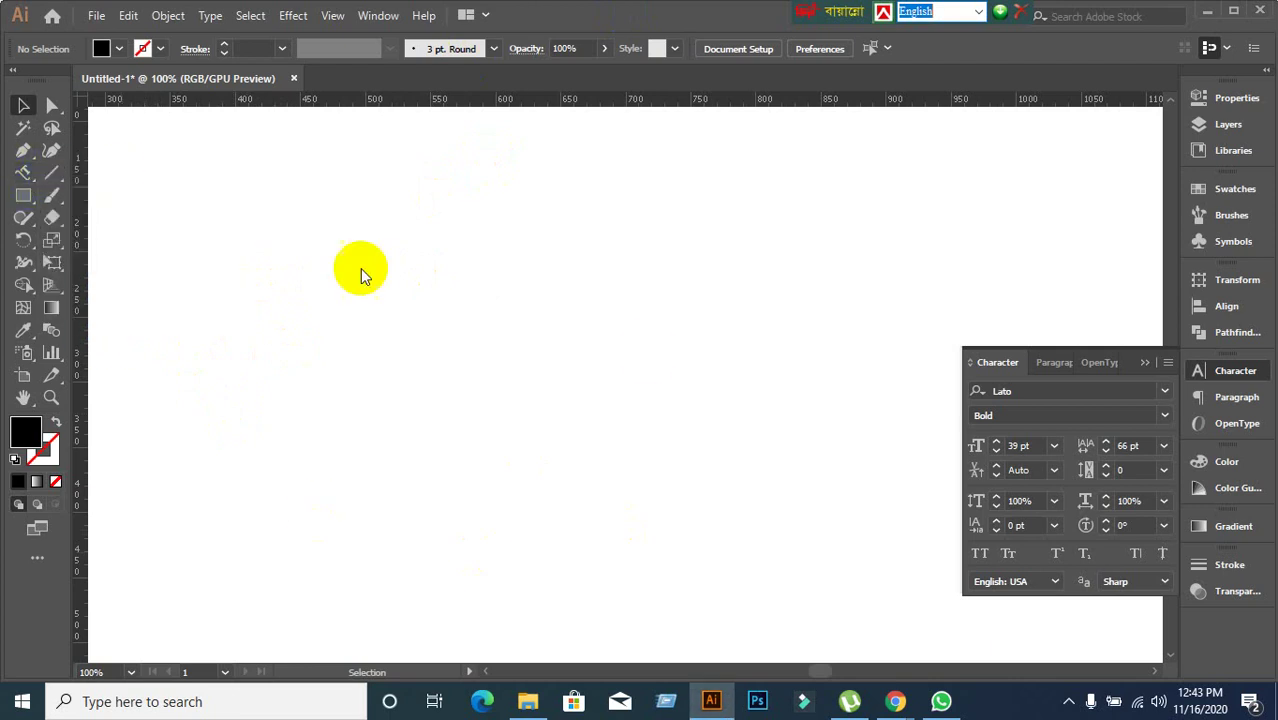
{"action": "key", "text": "t"}
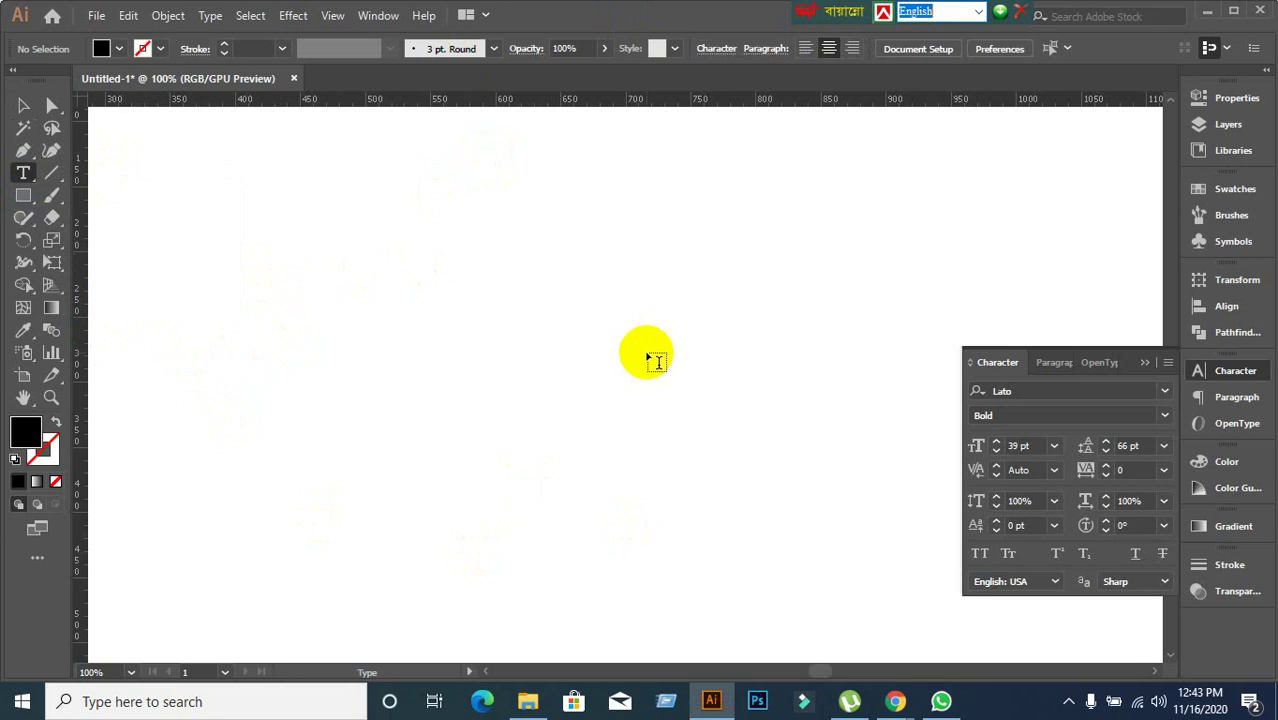
Type the person's name as a new point-text line on the artboard.
{"action": "left_click", "coordinate": [378, 325]}
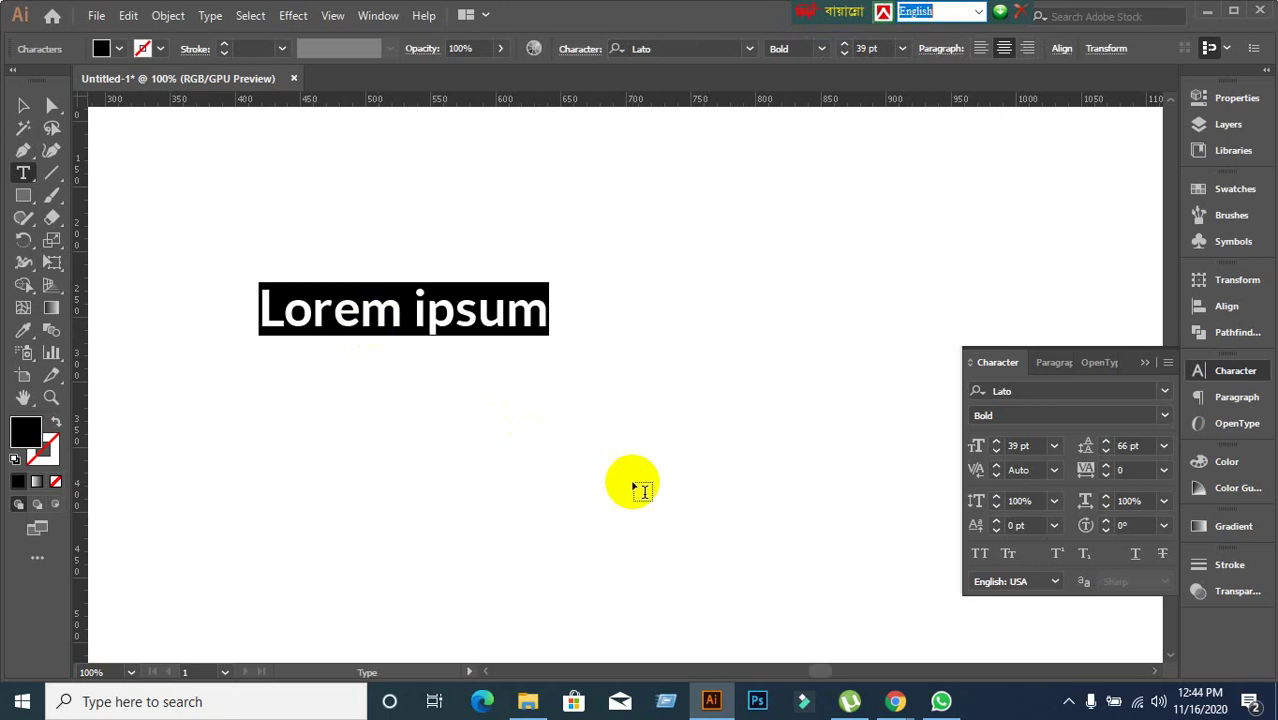
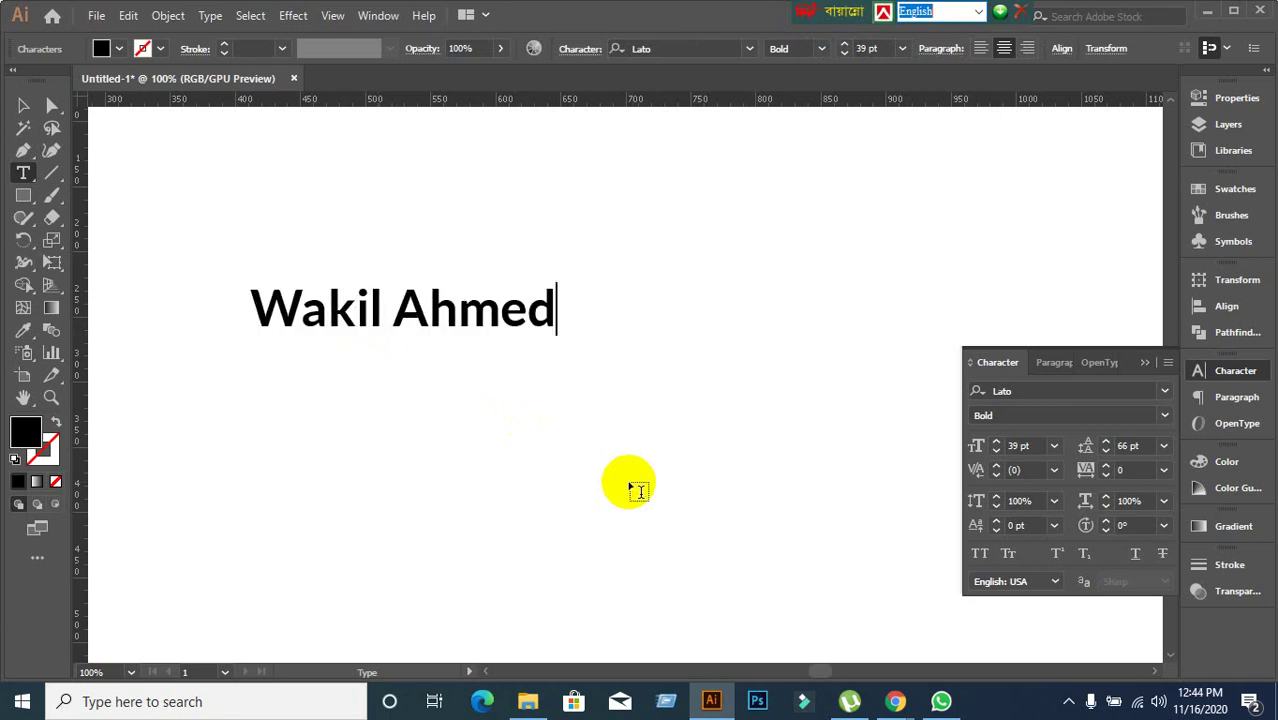
{"action": "left_click", "coordinate": [23, 105]}
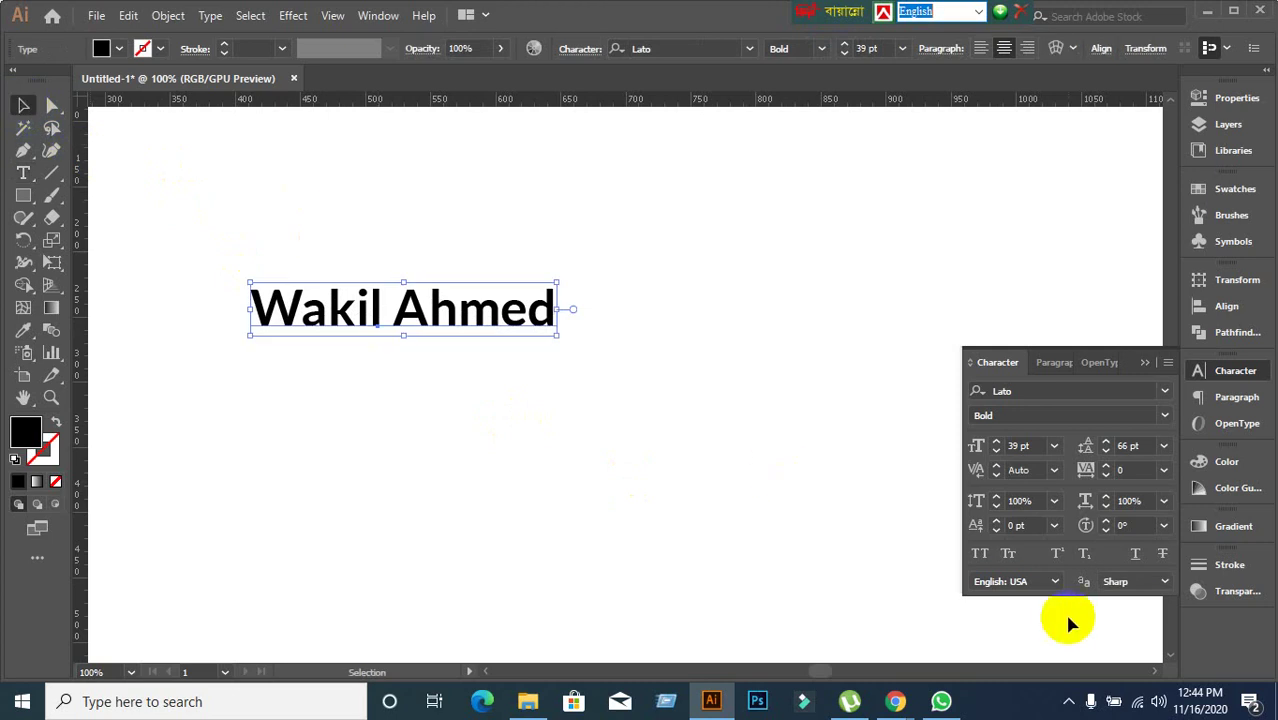
Set the name in All Caps and nudge it slightly to the right.
{"action": "left_click", "coordinate": [979, 553]}
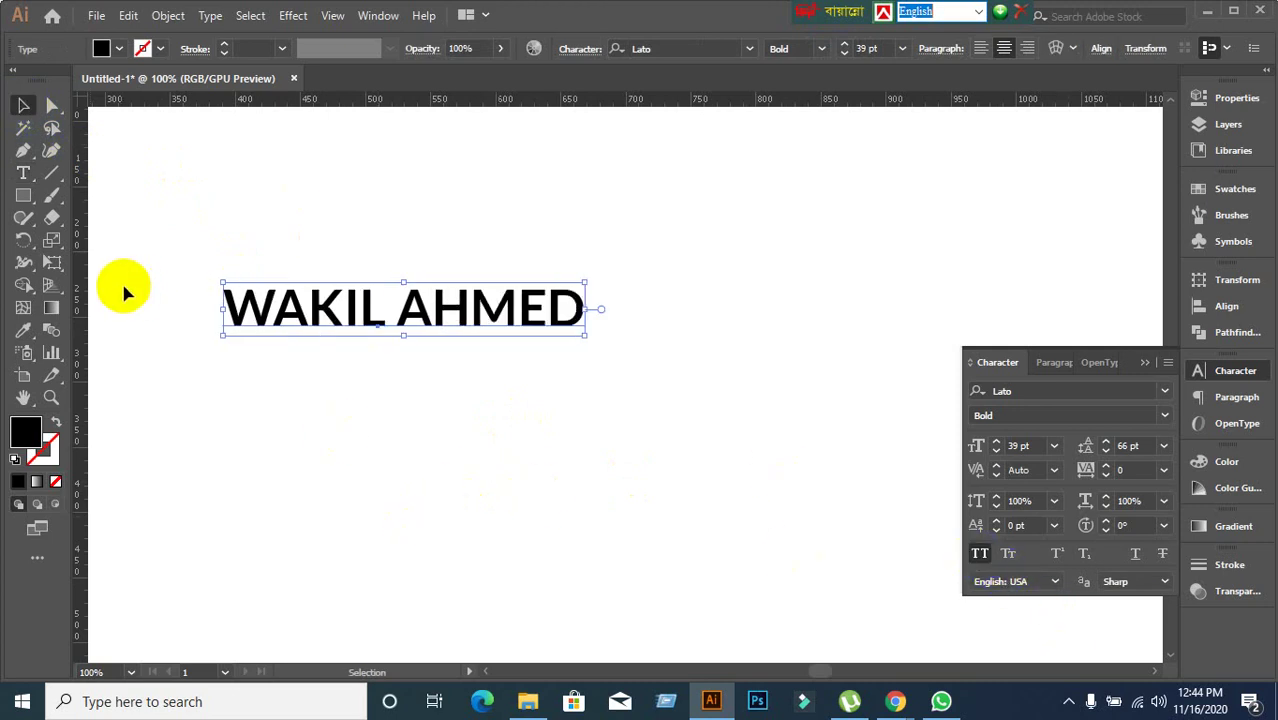
{"action": "left_click", "coordinate": [56, 222]}
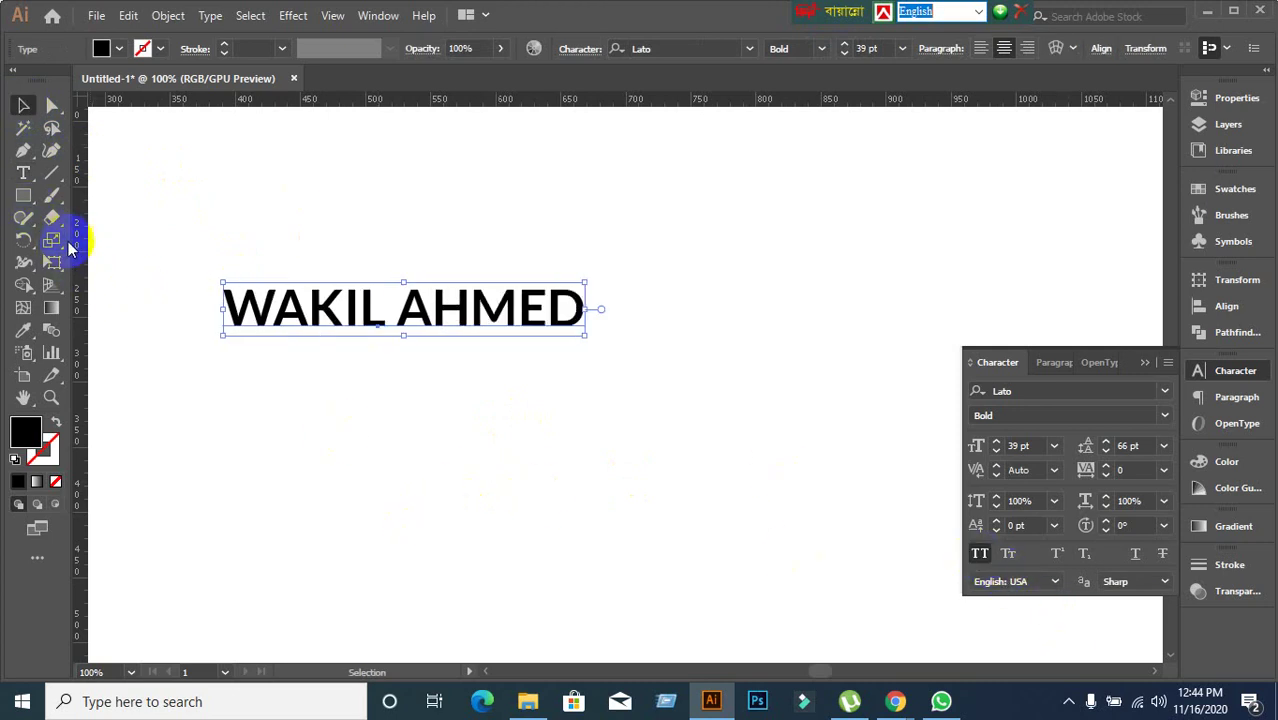
{"action": "left_click_drag", "start_coordinate": [245, 303], "coordinate": [277, 305]}
{"action": "left_click", "coordinate": [31, 205]}
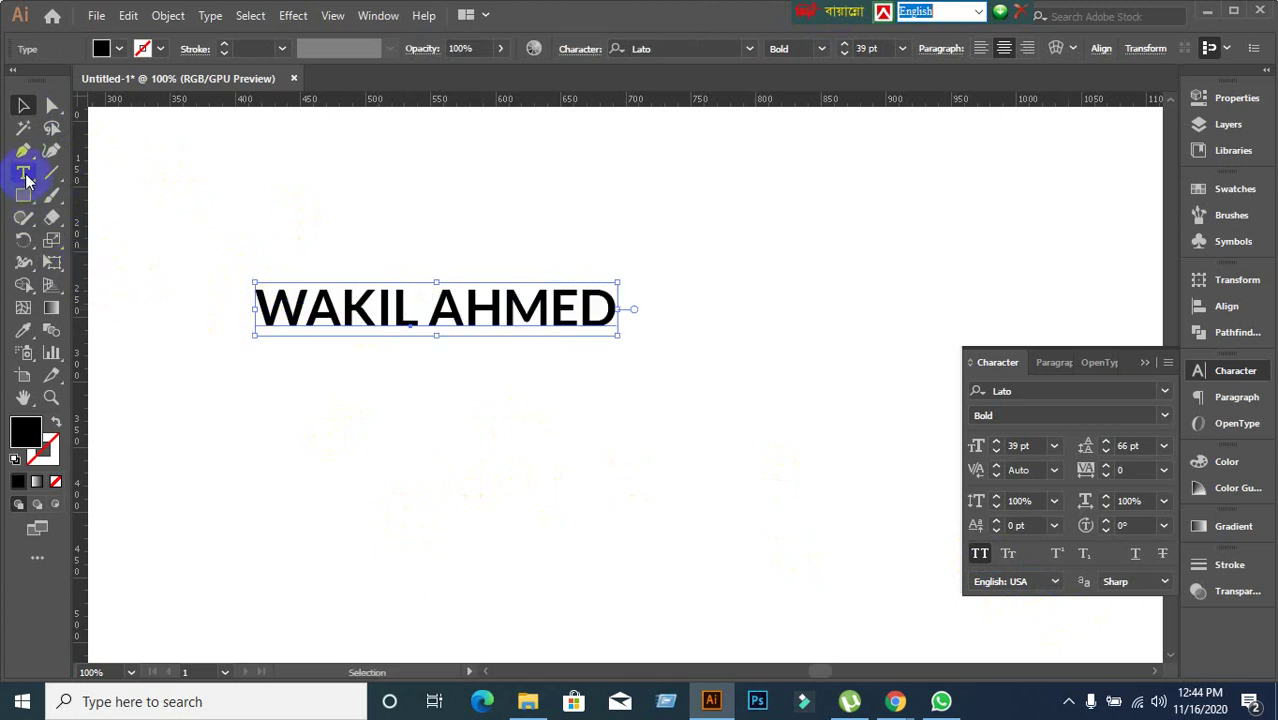
{"action": "left_click", "coordinate": [26, 178]}
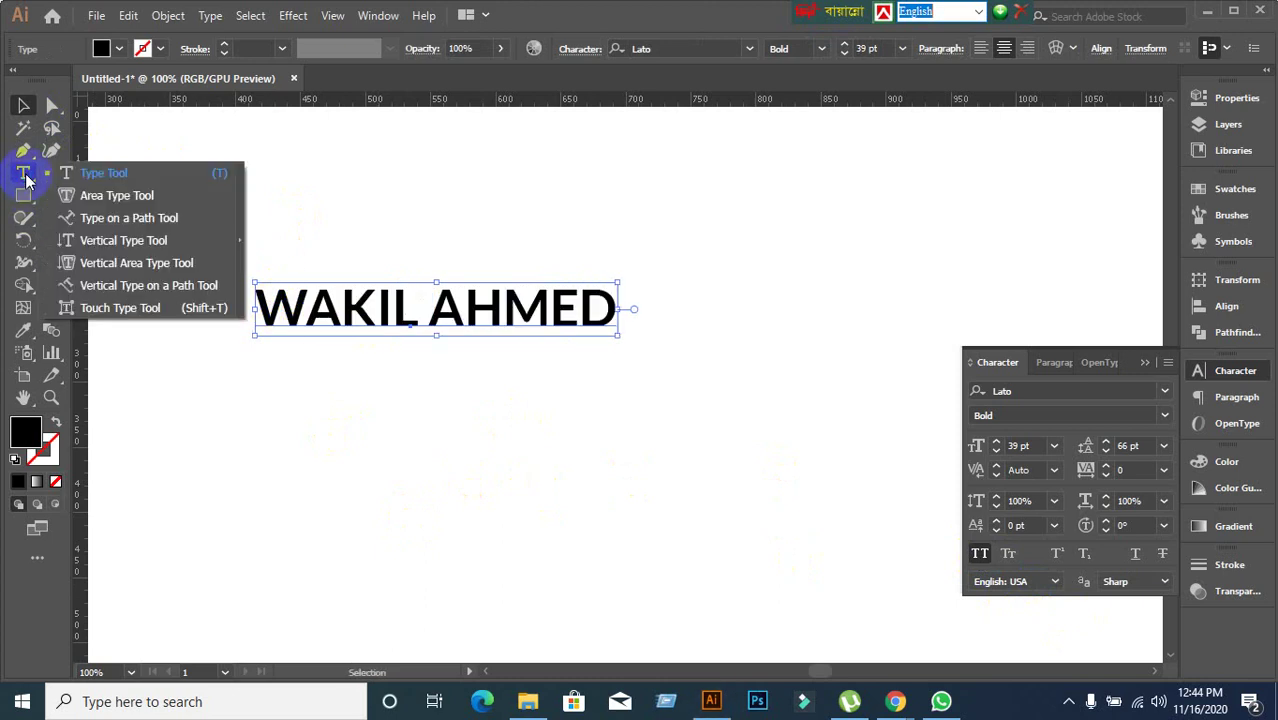
With Touch Type, scale the W to 276.97% and fill it red, then select the A.
{"action": "left_click", "coordinate": [104, 310]}
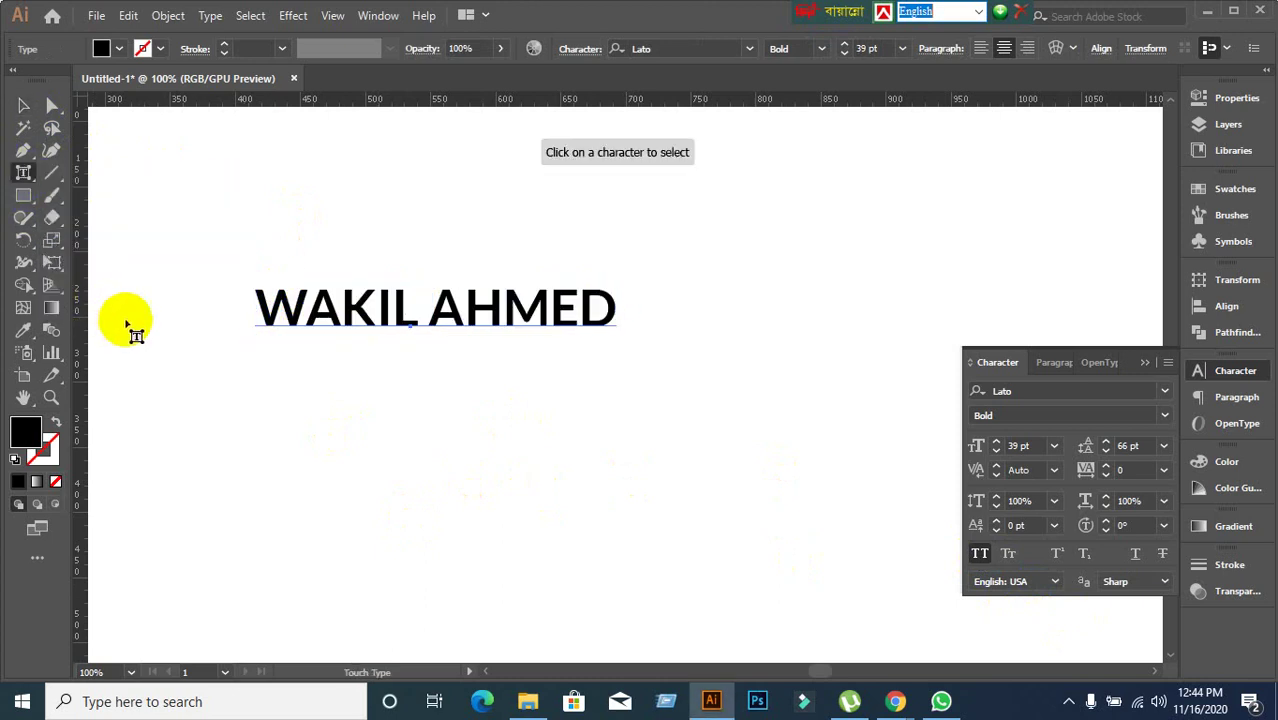
{"action": "left_click", "coordinate": [283, 308]}
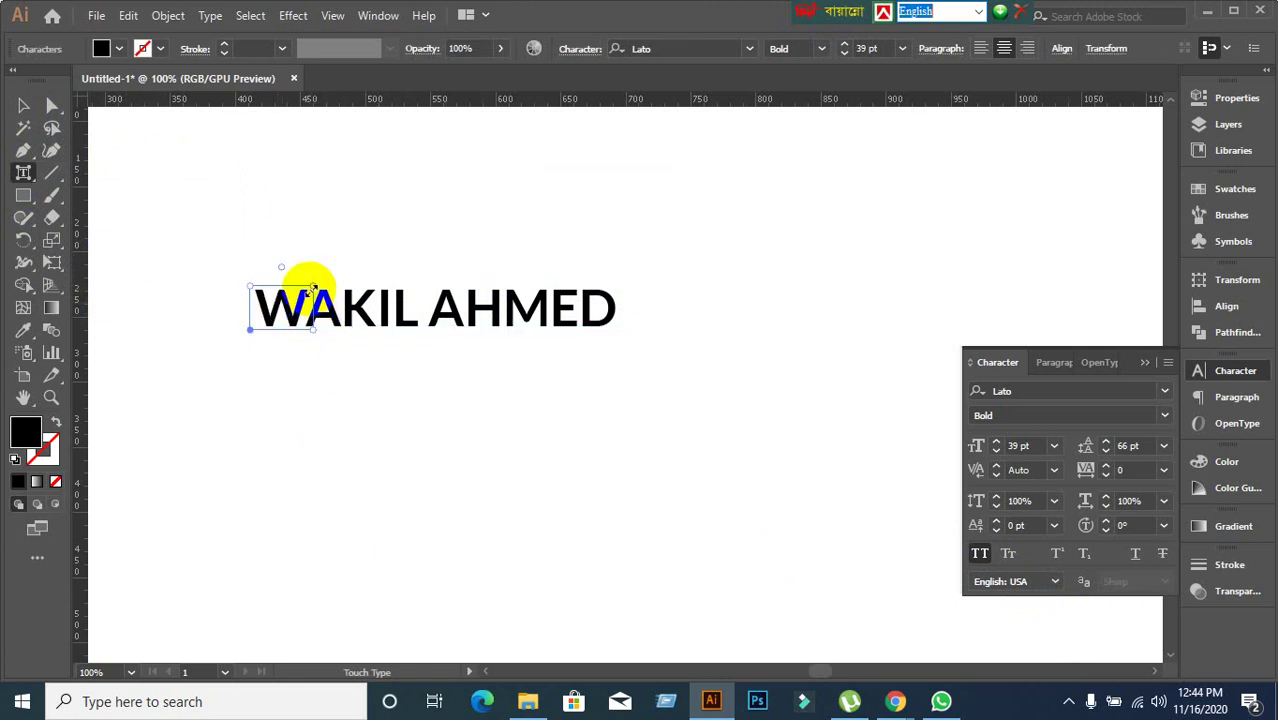
{"action": "left_click_drag", "start_coordinate": [311, 290], "coordinate": [421, 197]}
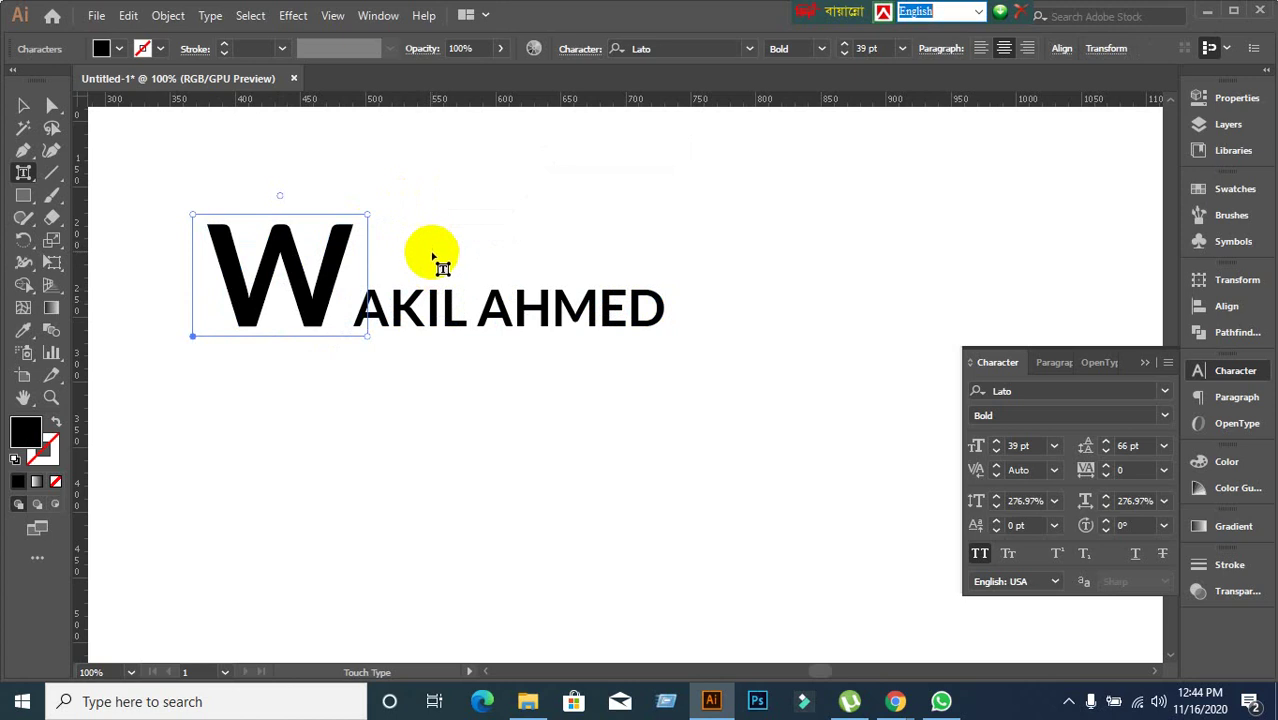
{"action": "left_click", "coordinate": [121, 48]}
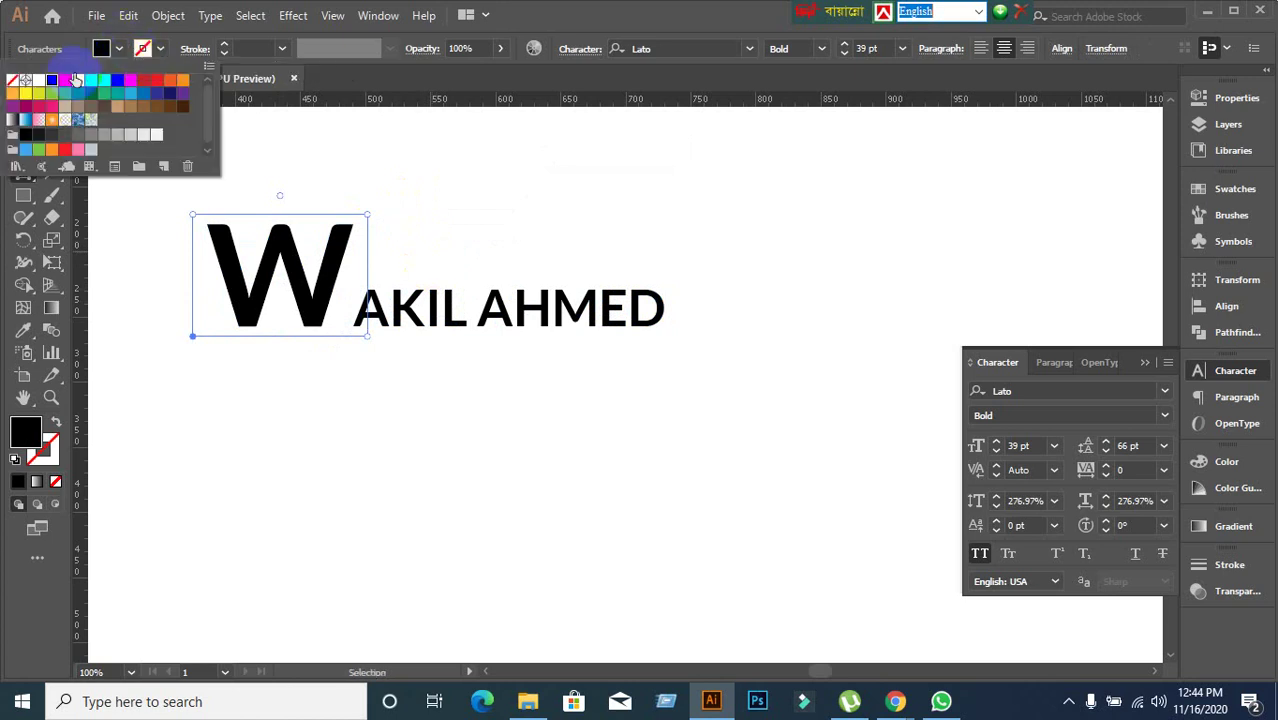
{"action": "left_click", "coordinate": [64, 79]}
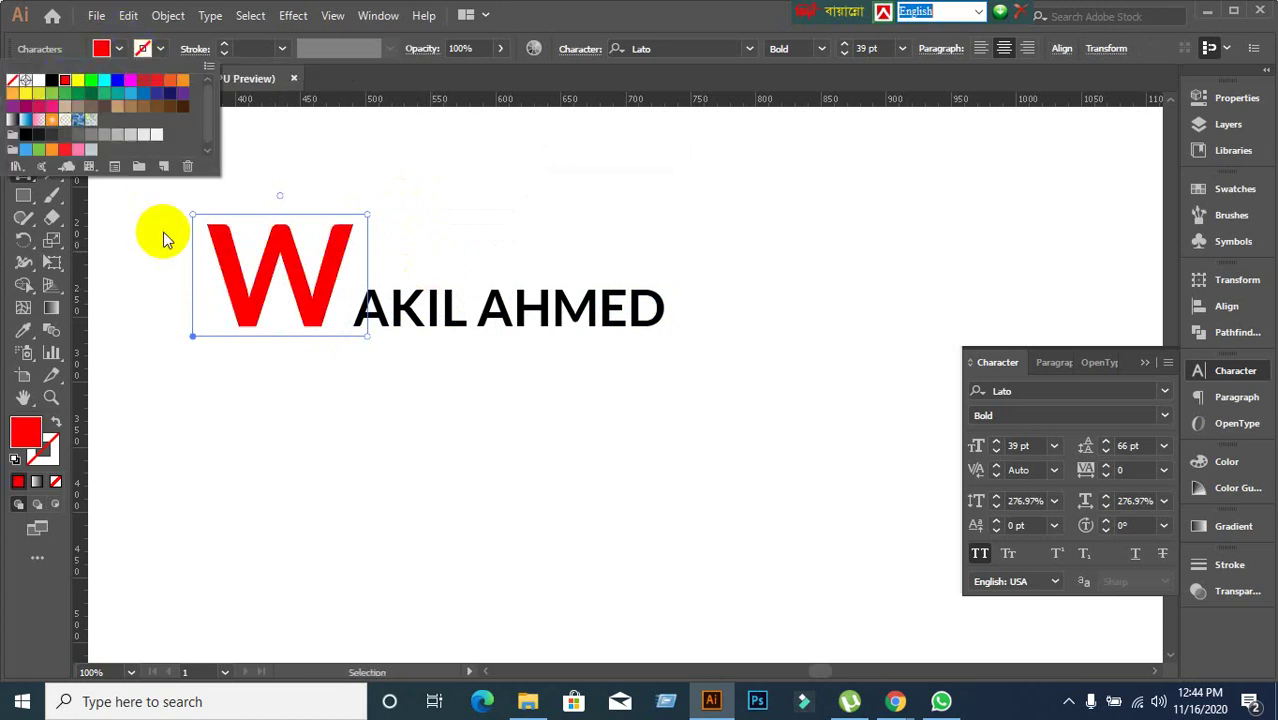
{"action": "left_click", "coordinate": [393, 332]}
{"action": "left_click", "coordinate": [375, 318]}
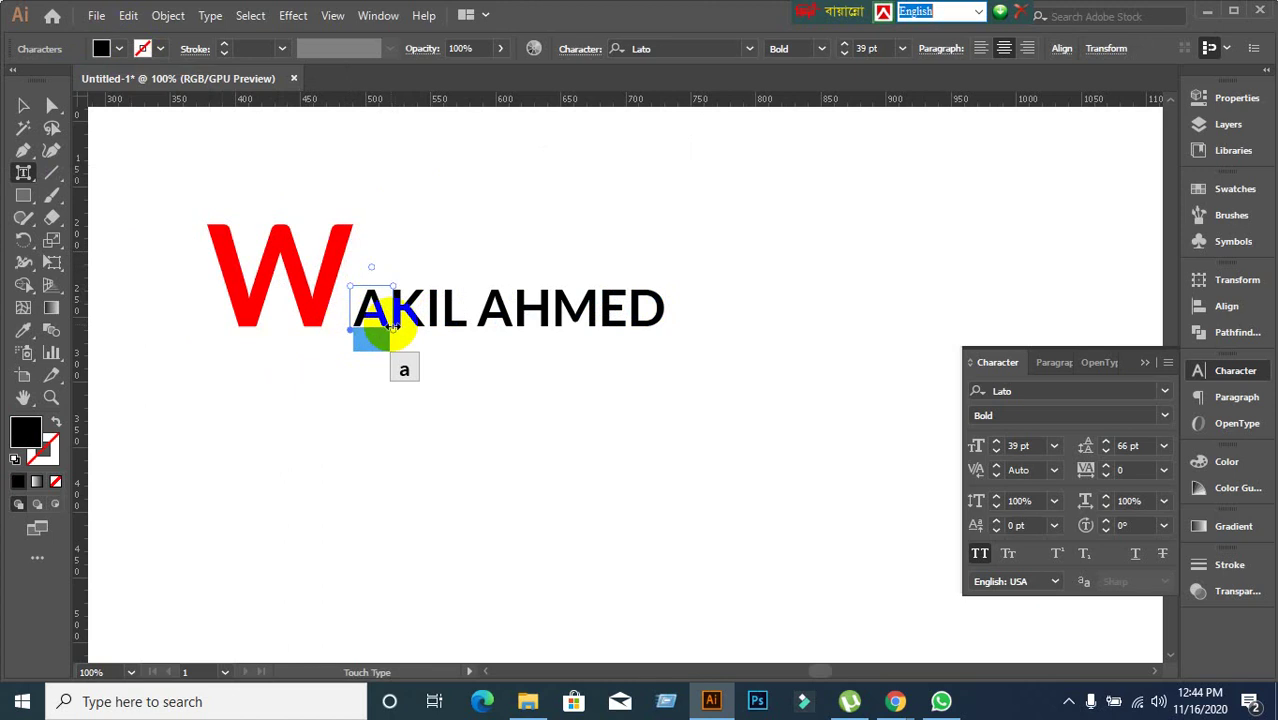
Stretch the A to 212.78% tall, tilt it about 53°, fill it orange, then switch to Meet.
{"action": "left_click_drag", "start_coordinate": [391, 326], "coordinate": [465, 340]}
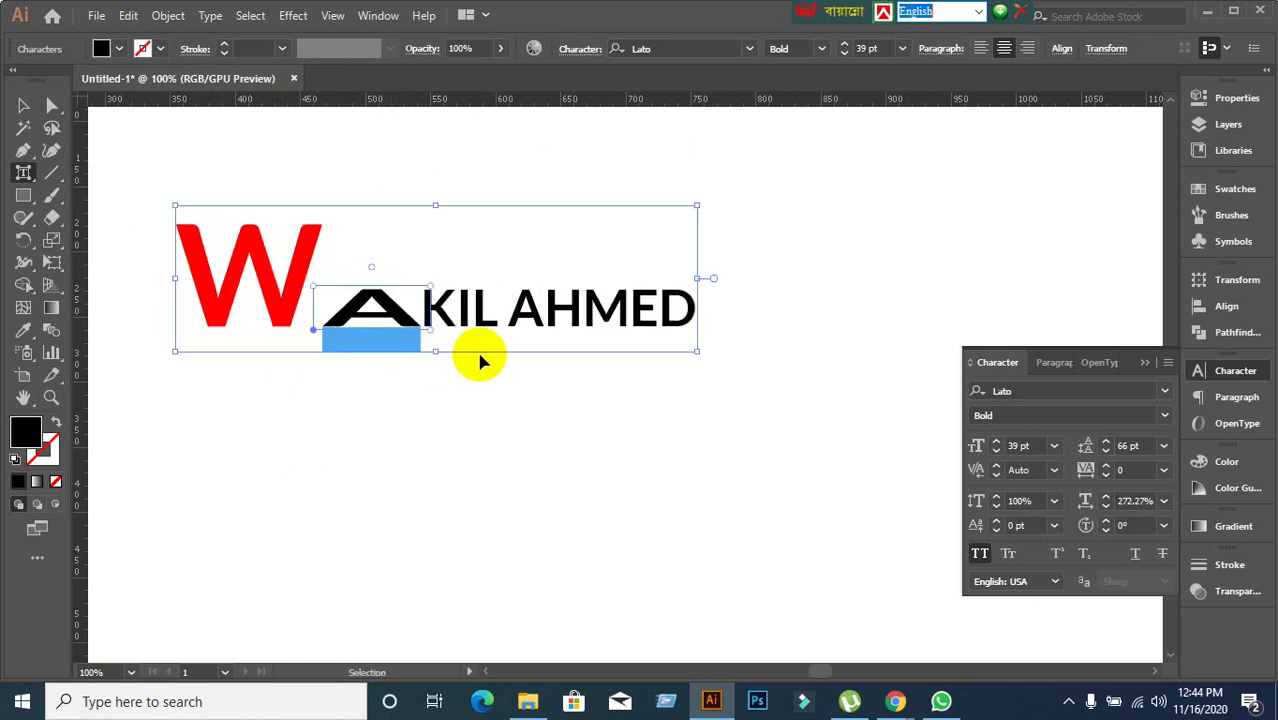
{"action": "key", "text": "ctrl+z"}
{"action": "left_click_drag", "start_coordinate": [352, 287], "coordinate": [447, 300]}
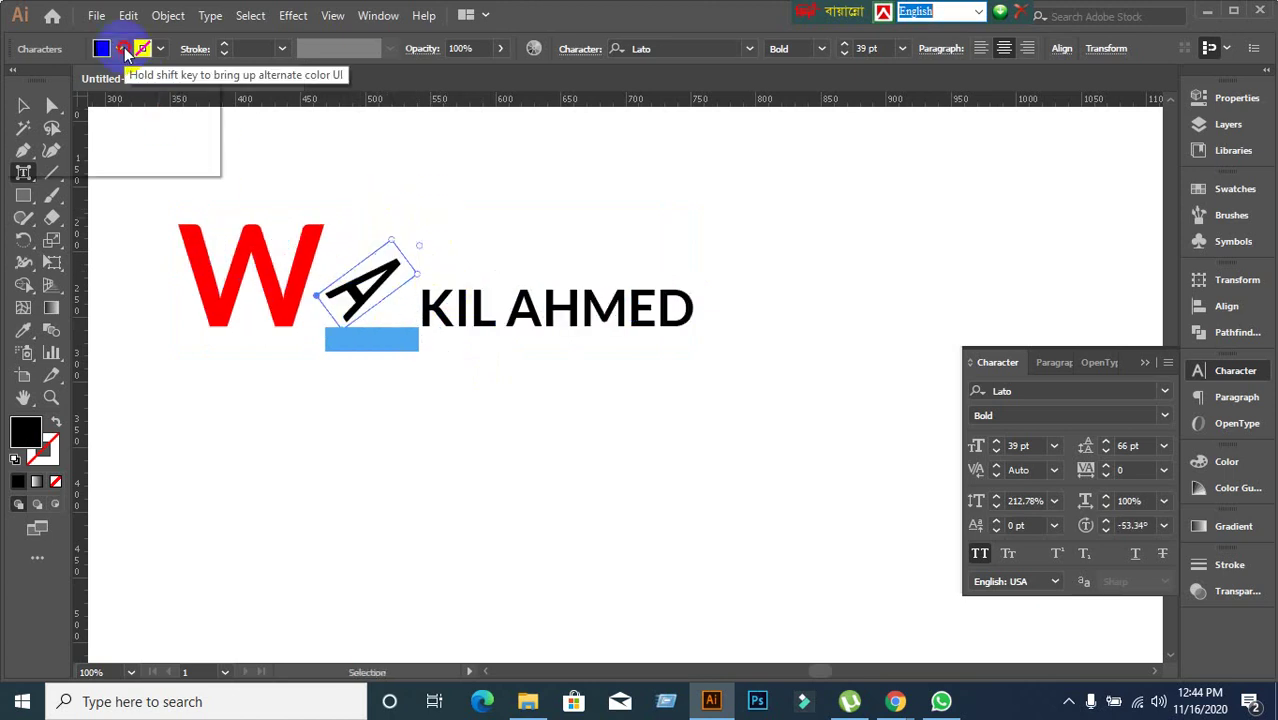
{"action": "left_click", "coordinate": [120, 49]}
{"action": "left_click", "coordinate": [182, 79]}
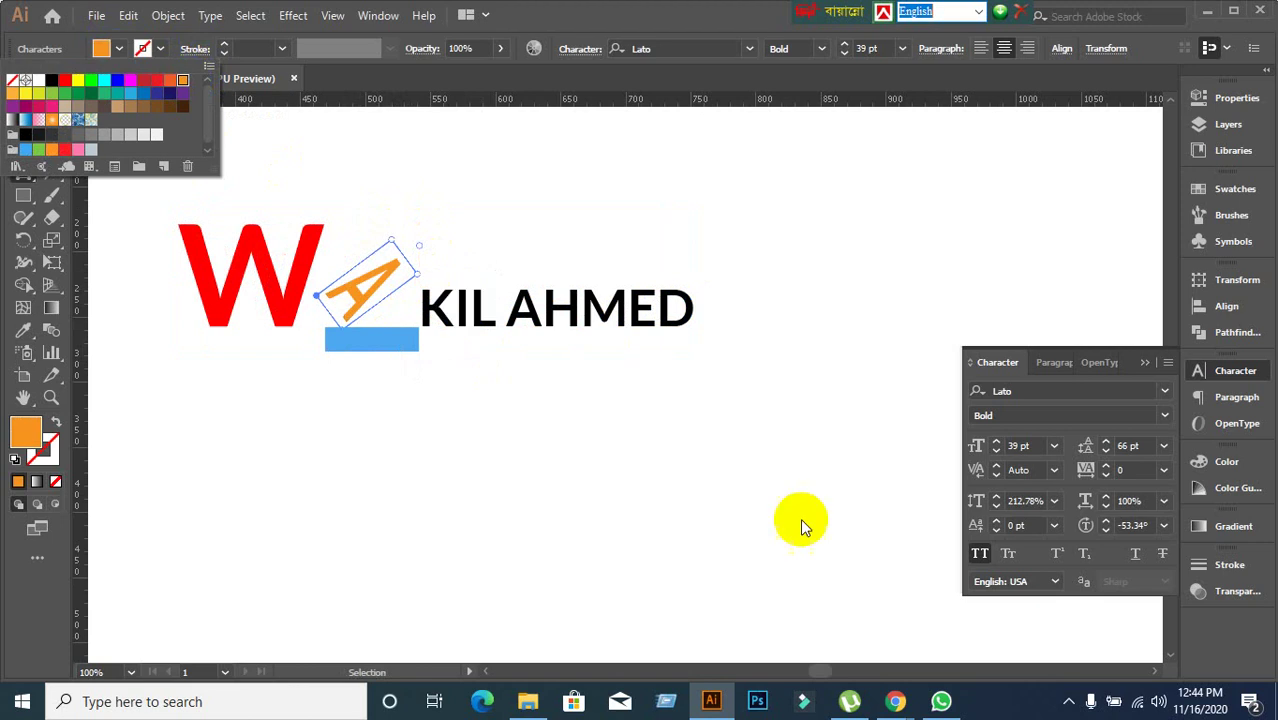
{"action": "mouse_move", "coordinate": [895, 700]}
{"action": "left_click", "coordinate": [787, 668]}
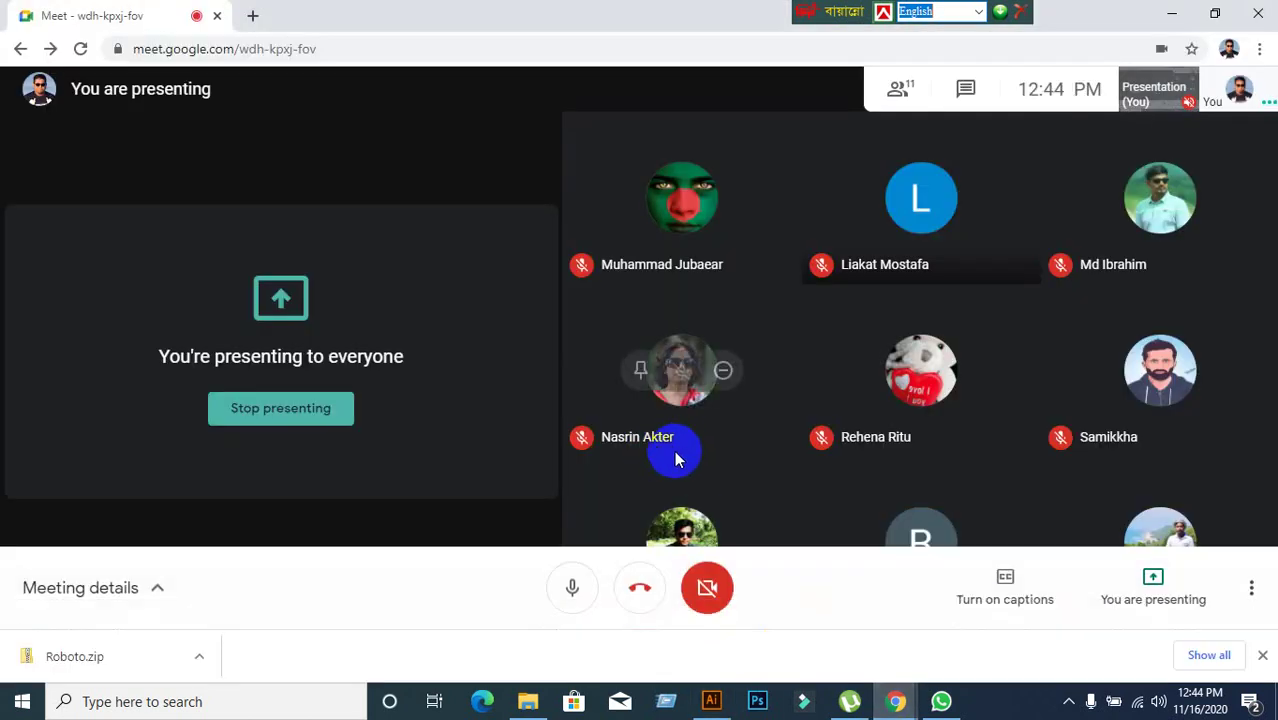
Mute the Meet microphone and switch between Meet and Illustrator, reselecting the name text.
{"action": "left_click", "coordinate": [568, 587]}
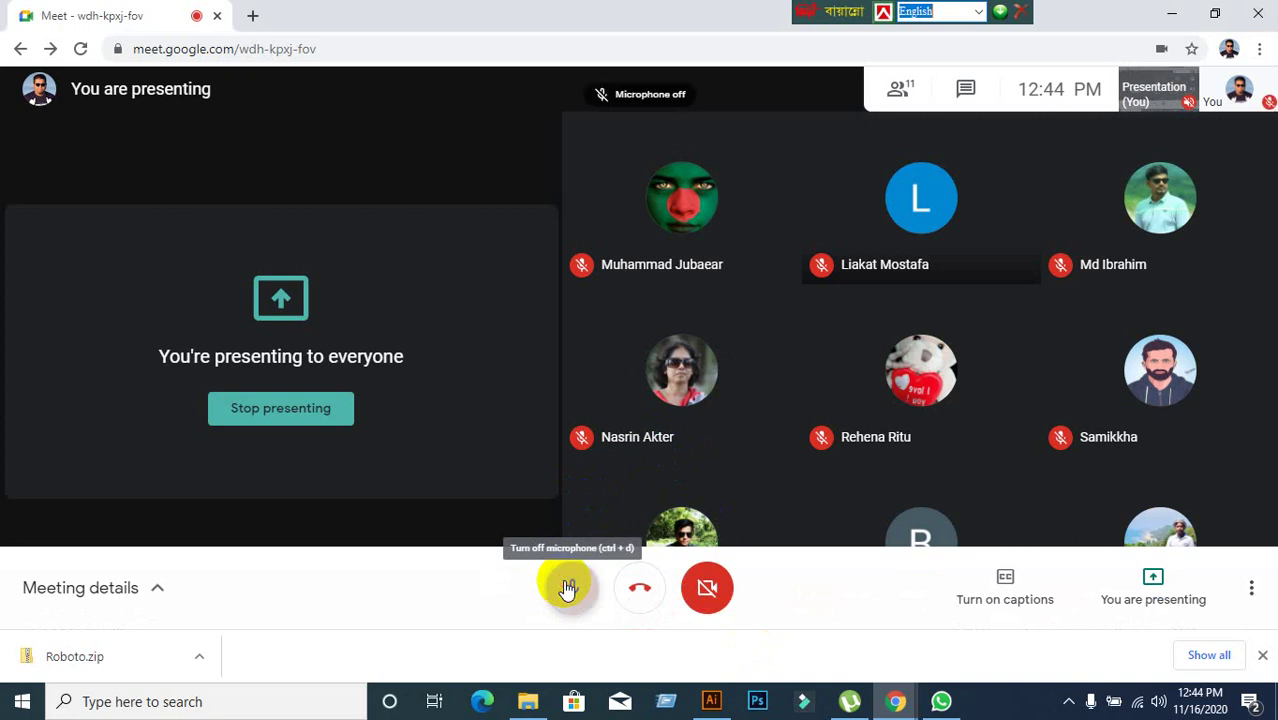
{"action": "left_click", "coordinate": [1171, 14]}
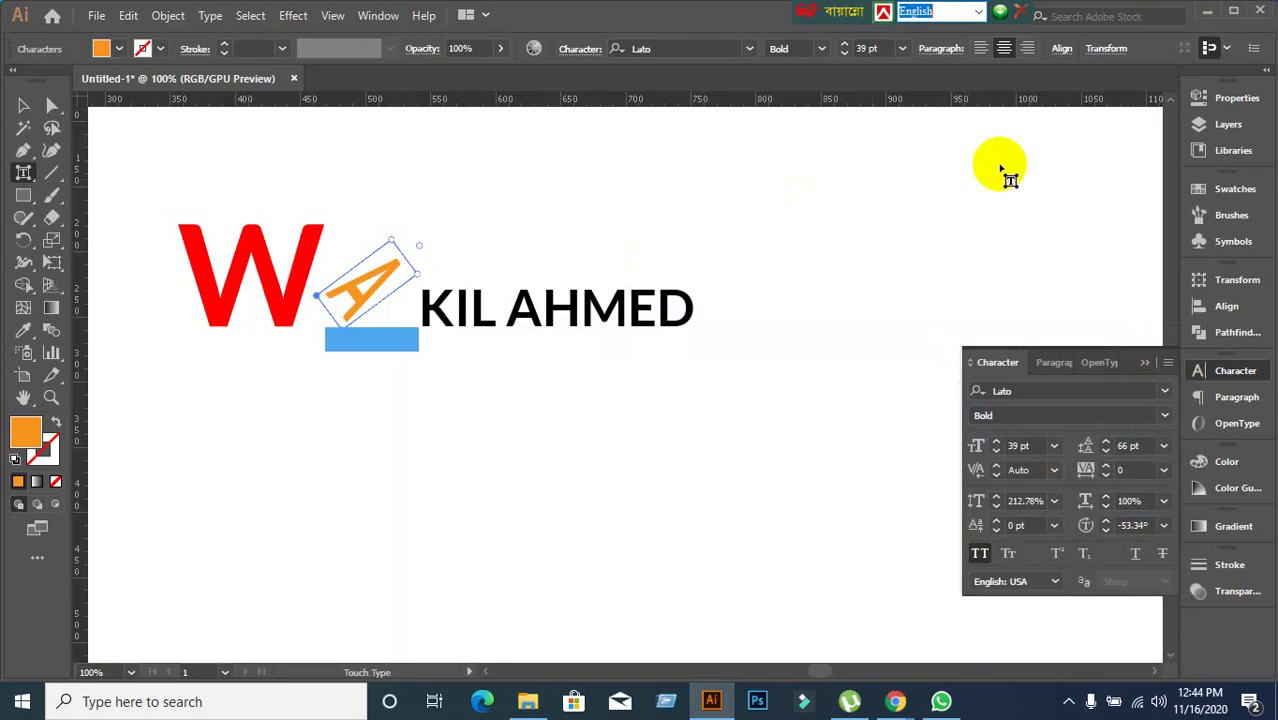
{"action": "left_click", "coordinate": [1210, 14]}
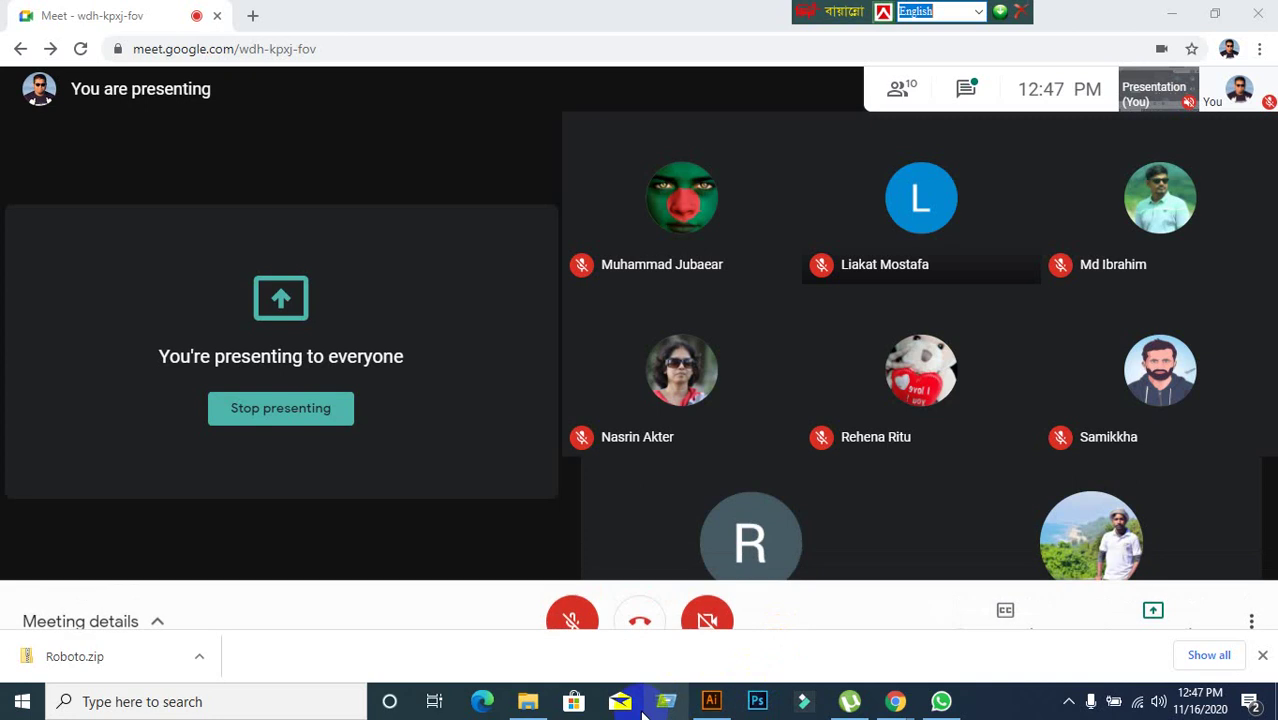
{"action": "left_click", "coordinate": [711, 701]}
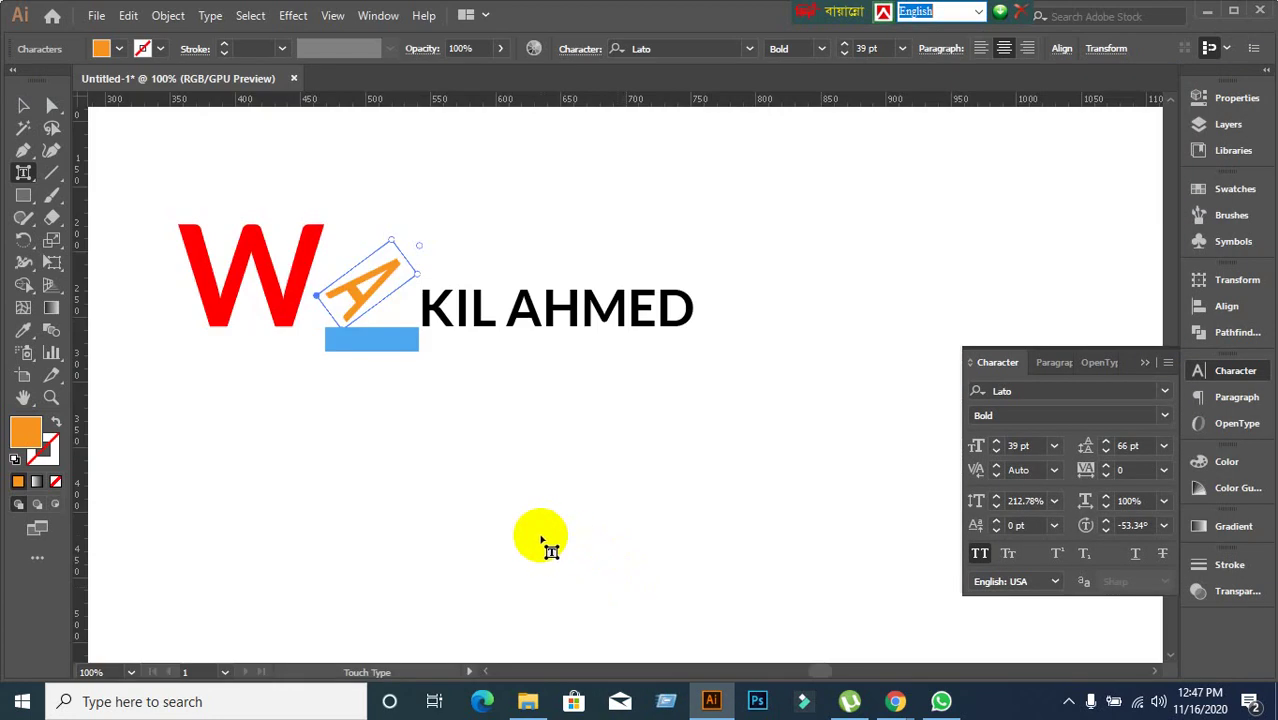
{"action": "left_click", "coordinate": [23, 105]}
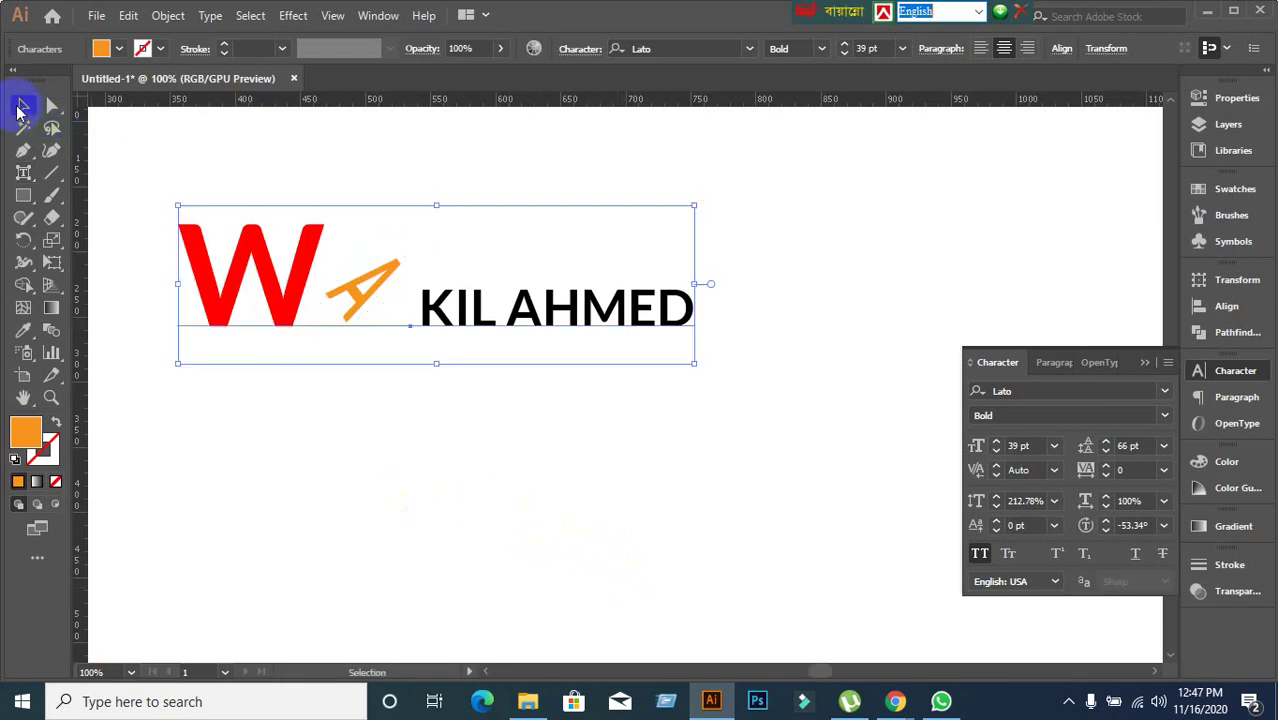
{"action": "left_click", "coordinate": [455, 520]}
{"action": "left_click", "coordinate": [444, 316]}
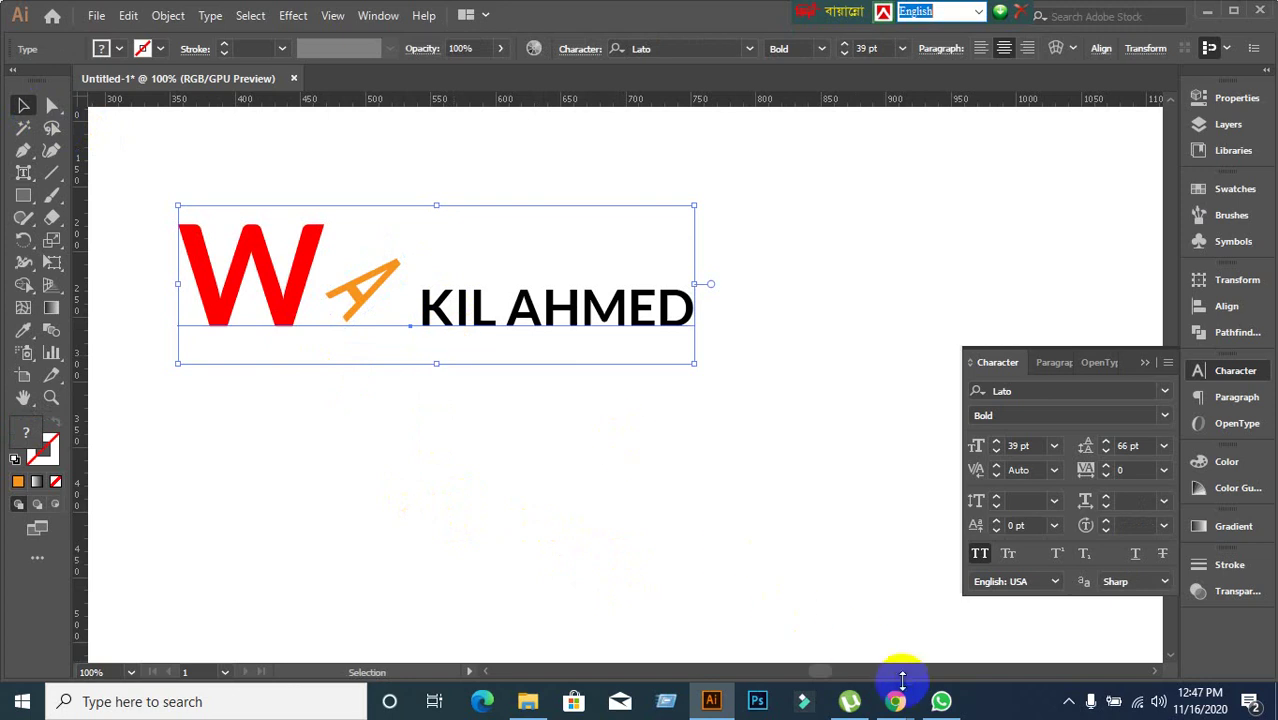
{"action": "mouse_move", "coordinate": [895, 697]}
{"action": "left_click", "coordinate": [736, 566]}
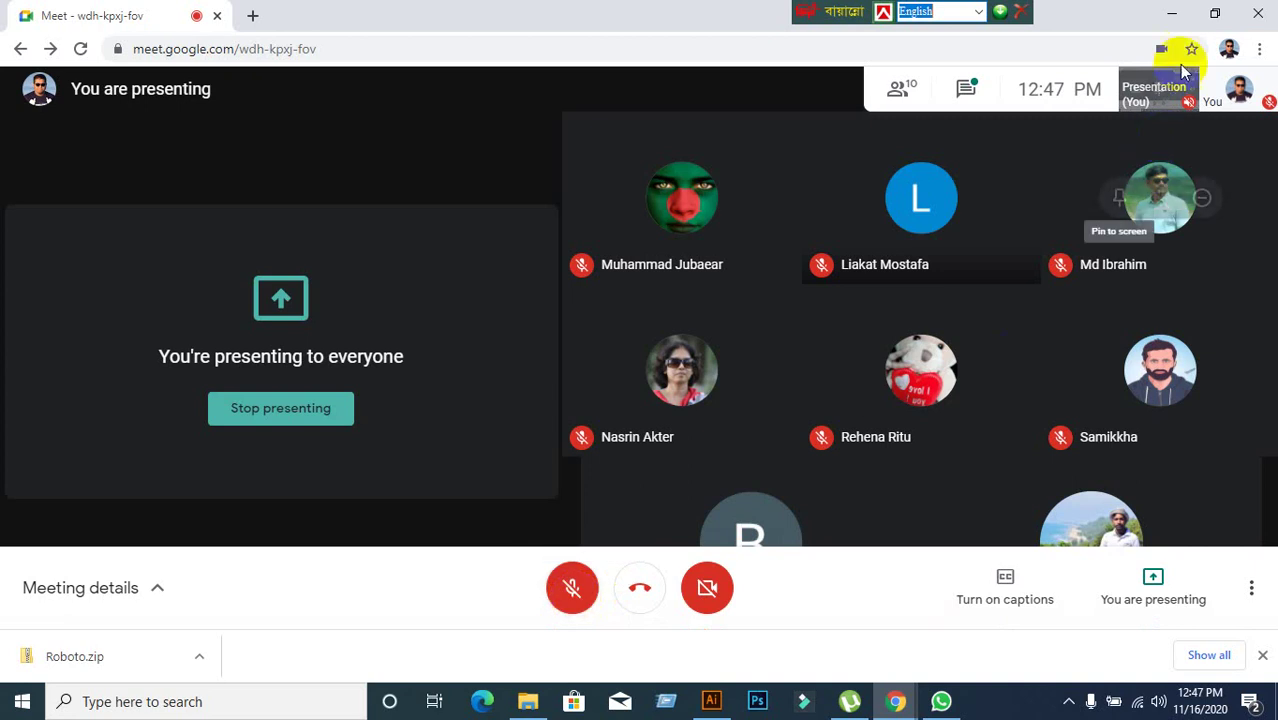
{"action": "left_click", "coordinate": [1172, 15]}
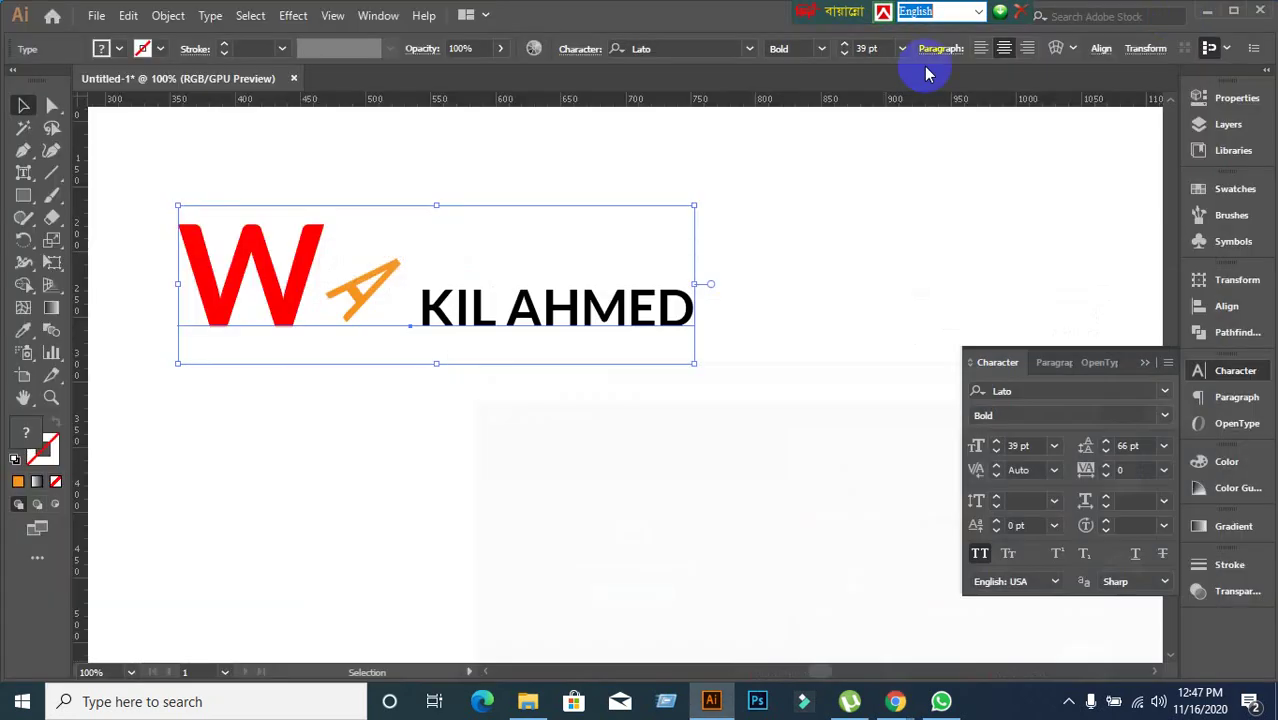
{"action": "left_click", "coordinate": [1208, 18]}
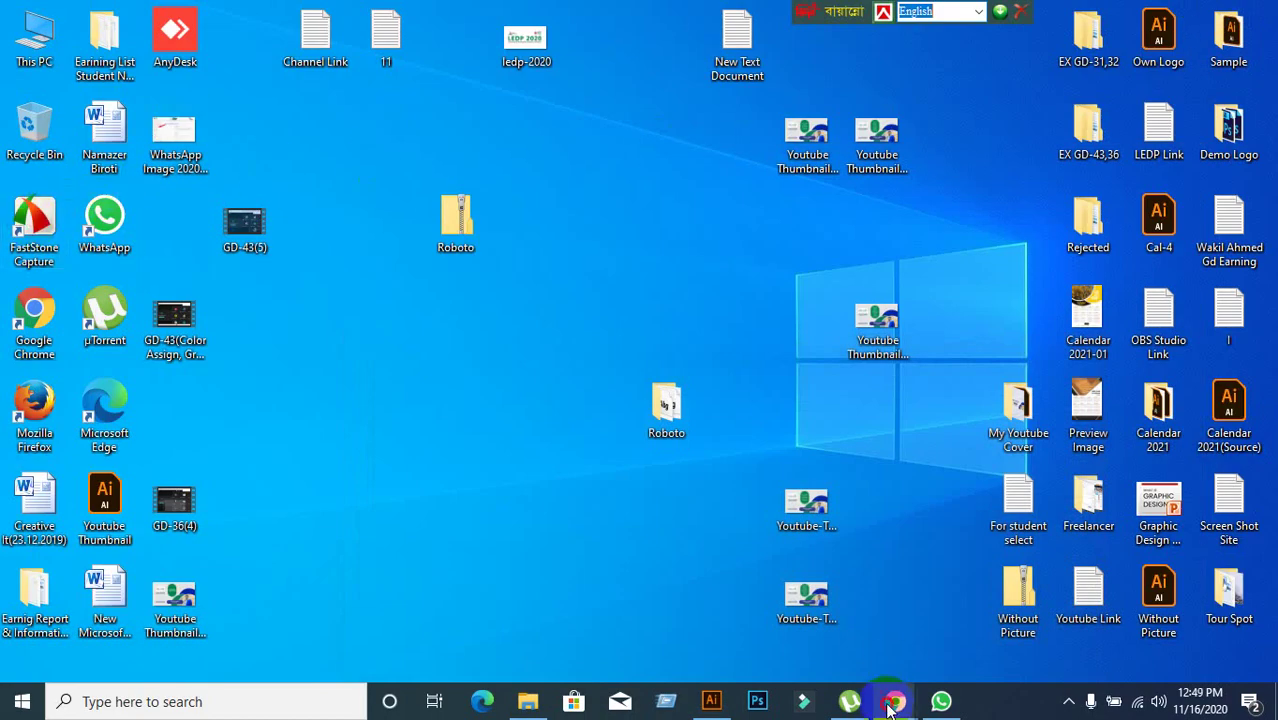
{"action": "left_click", "coordinate": [782, 636]}
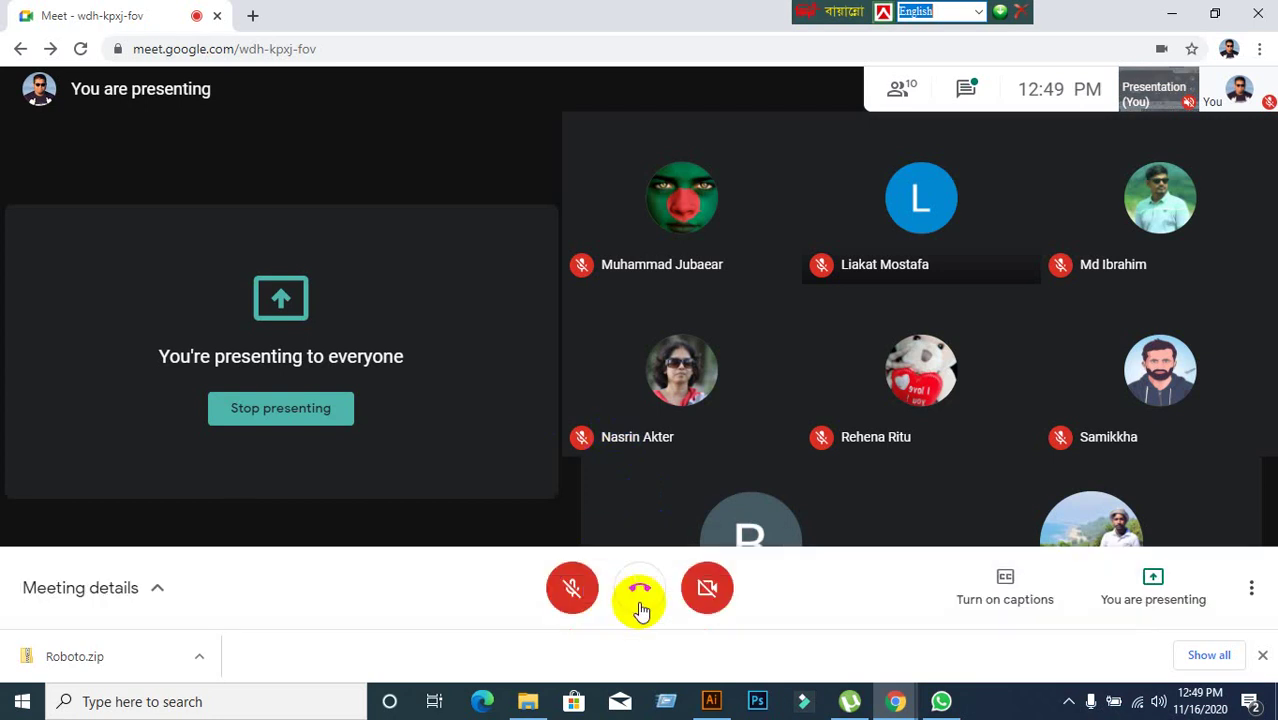
Turn the Meet microphone back on, review the participant list, and return to Illustrator.
{"action": "left_click", "coordinate": [590, 602]}
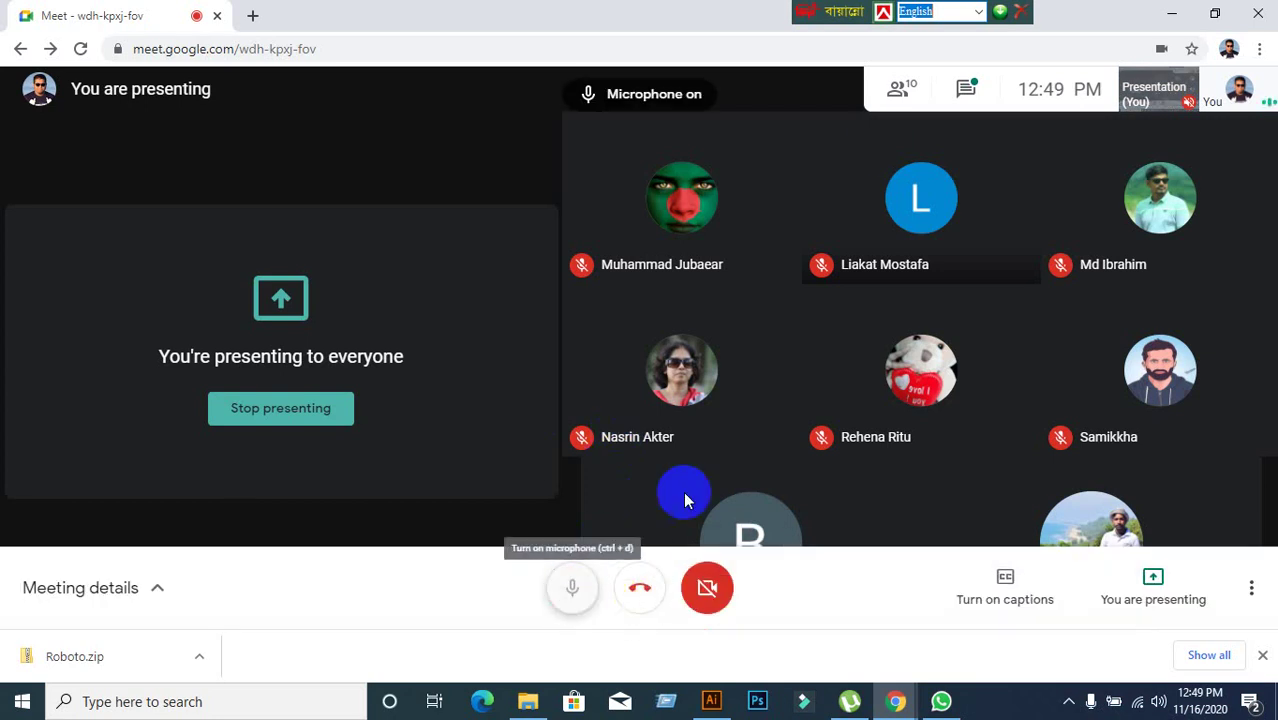
{"action": "left_click", "coordinate": [897, 105]}
{"action": "scroll", "coordinate": [1151, 537], "scroll_direction": "down", "scroll_amount": 2}
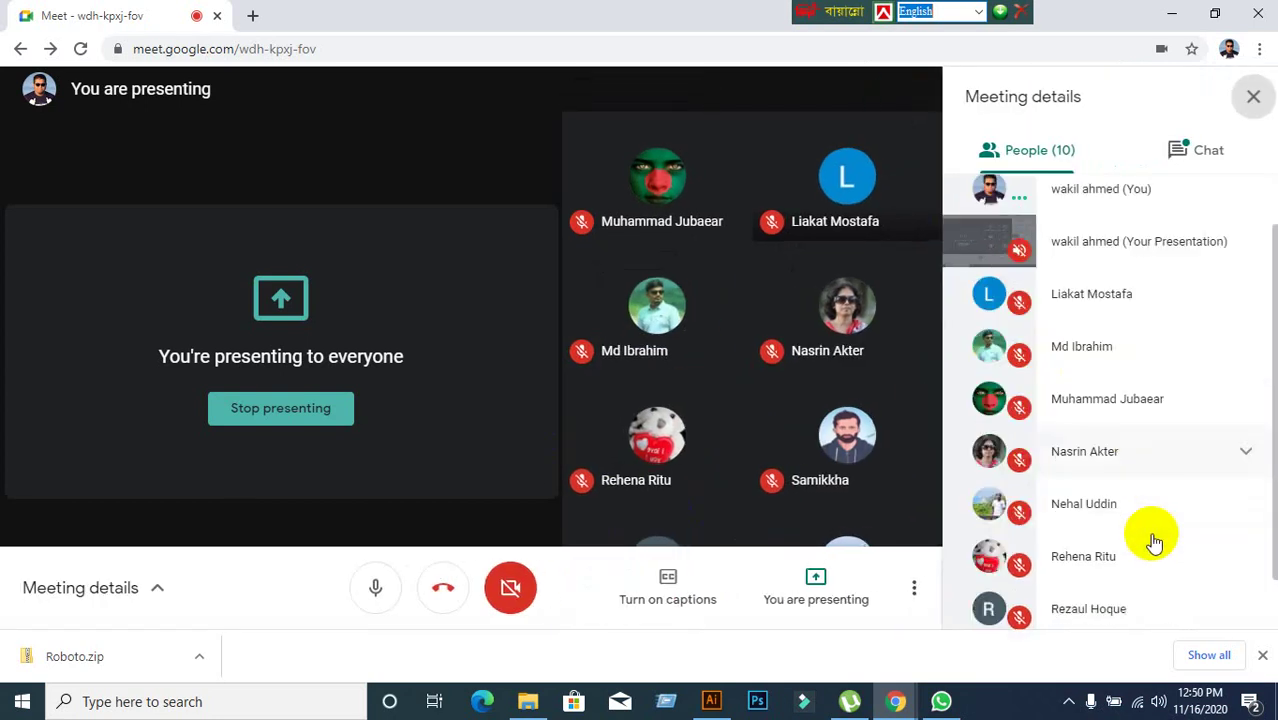
{"action": "scroll", "coordinate": [1155, 541], "scroll_direction": "up", "scroll_amount": 2}
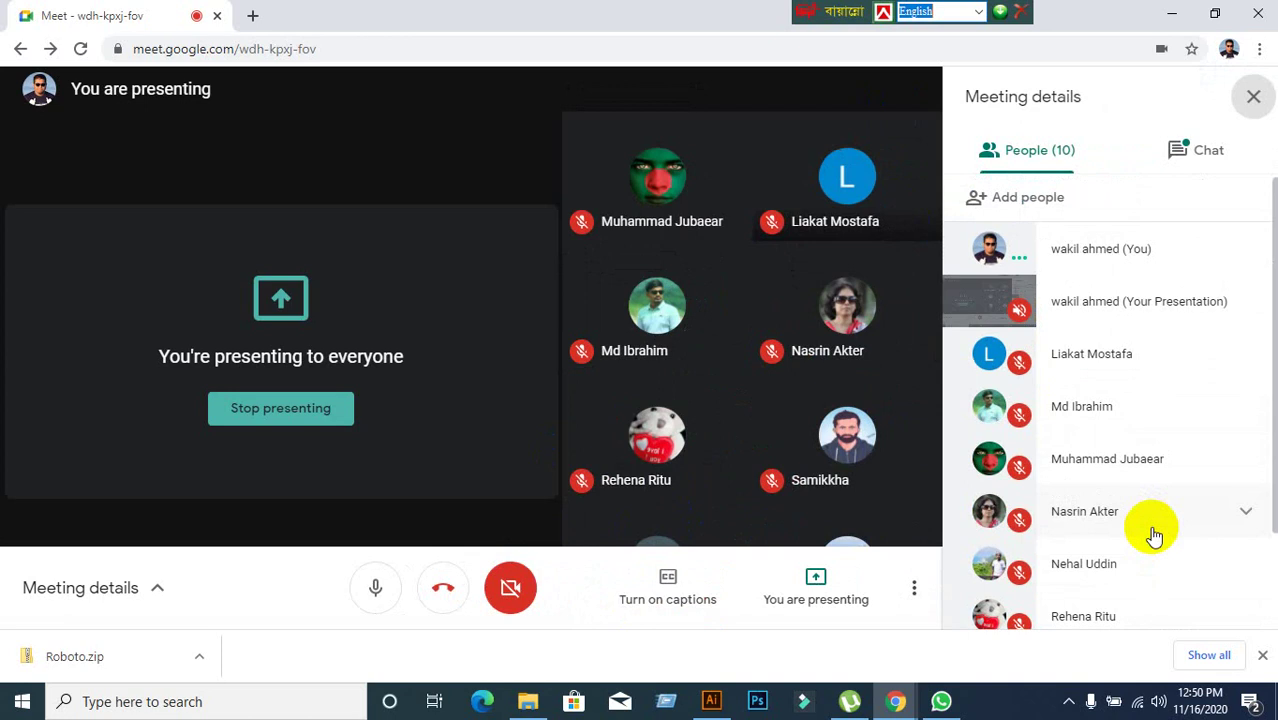
{"action": "left_click", "coordinate": [1252, 100]}
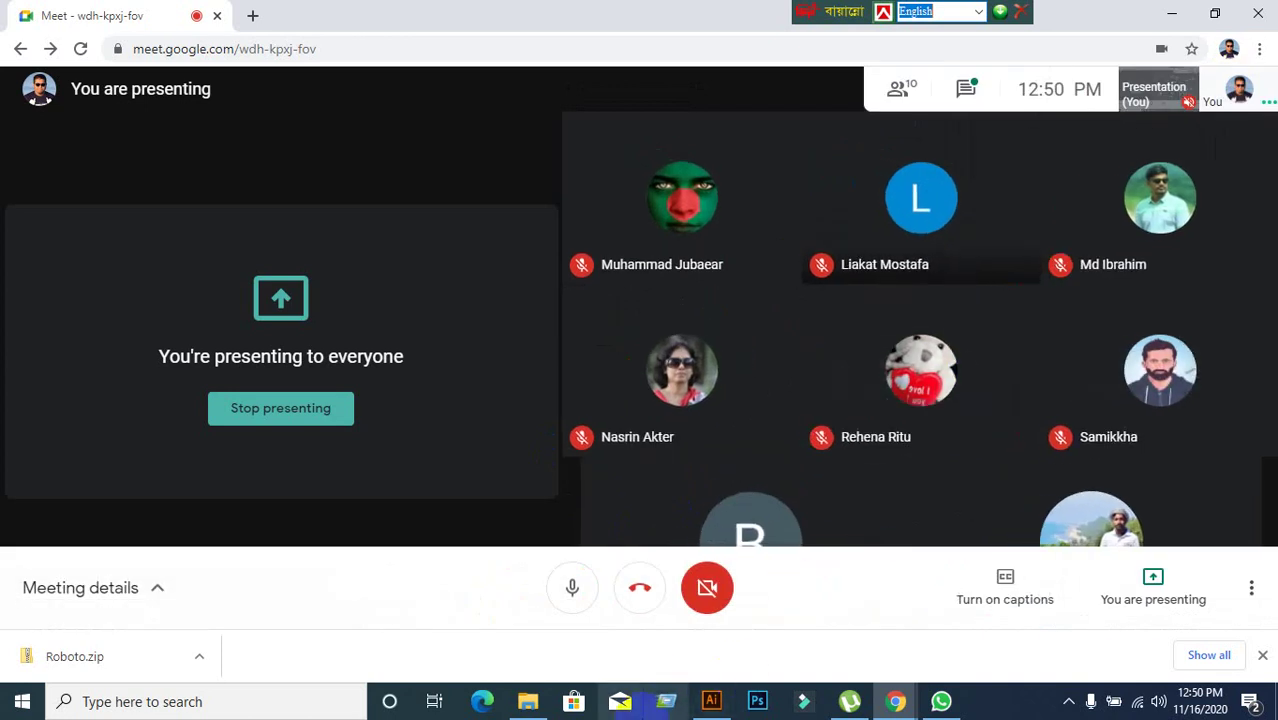
{"action": "left_click", "coordinate": [720, 705]}
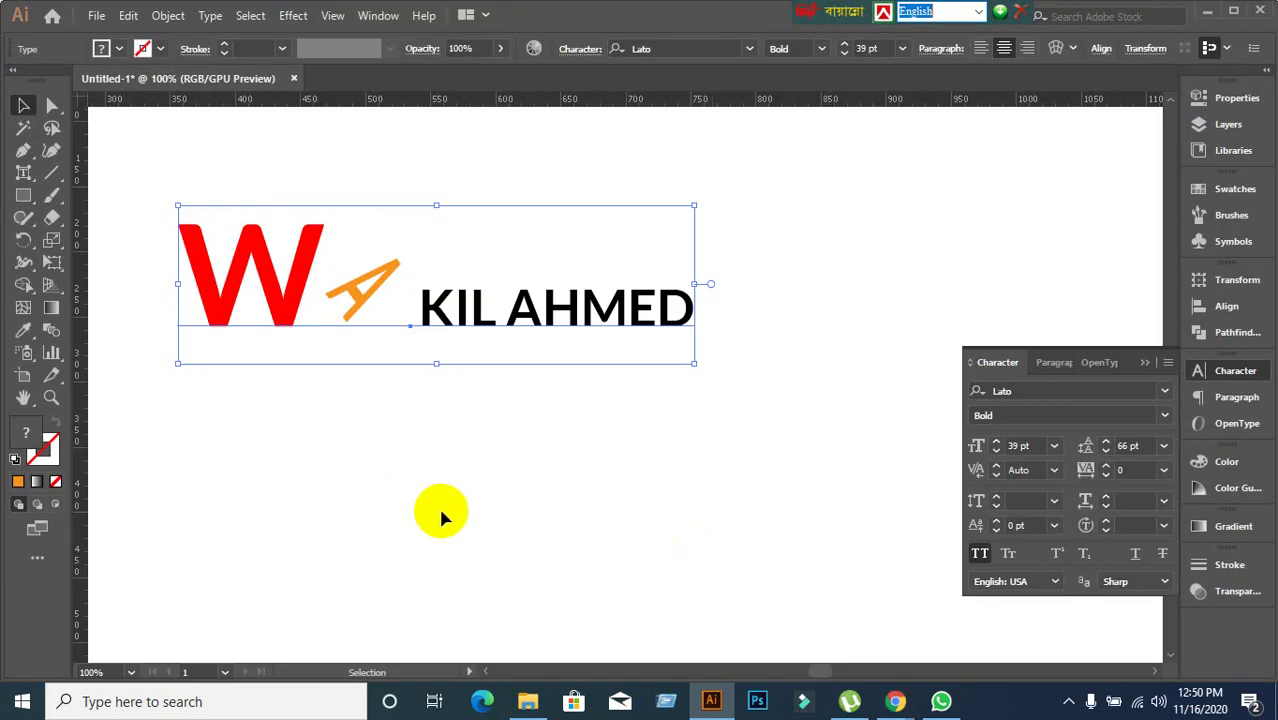
With Touch Type, enlarge the I of KIL to 291.51% and tilt it 37.22°.
{"action": "left_click", "coordinate": [408, 485]}
{"action": "left_click", "coordinate": [485, 330]}
{"action": "left_click", "coordinate": [46, 244]}
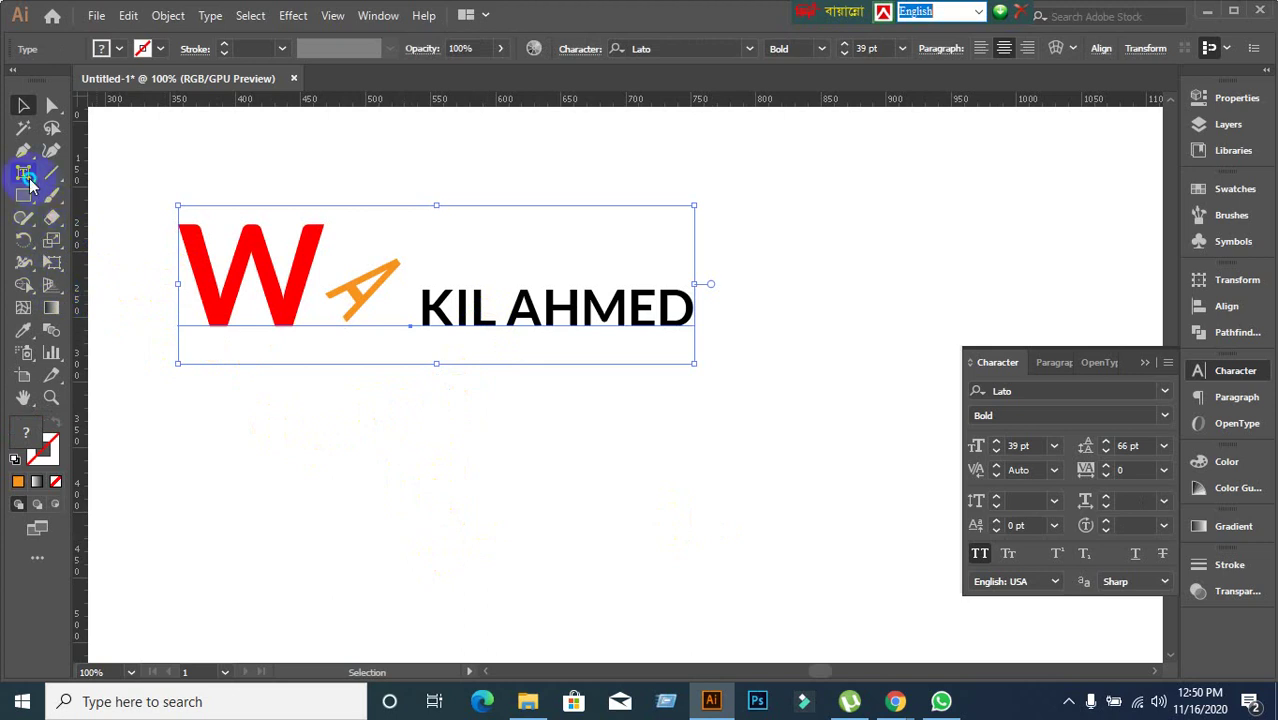
{"action": "left_click_drag", "start_coordinate": [28, 178], "coordinate": [67, 307]}
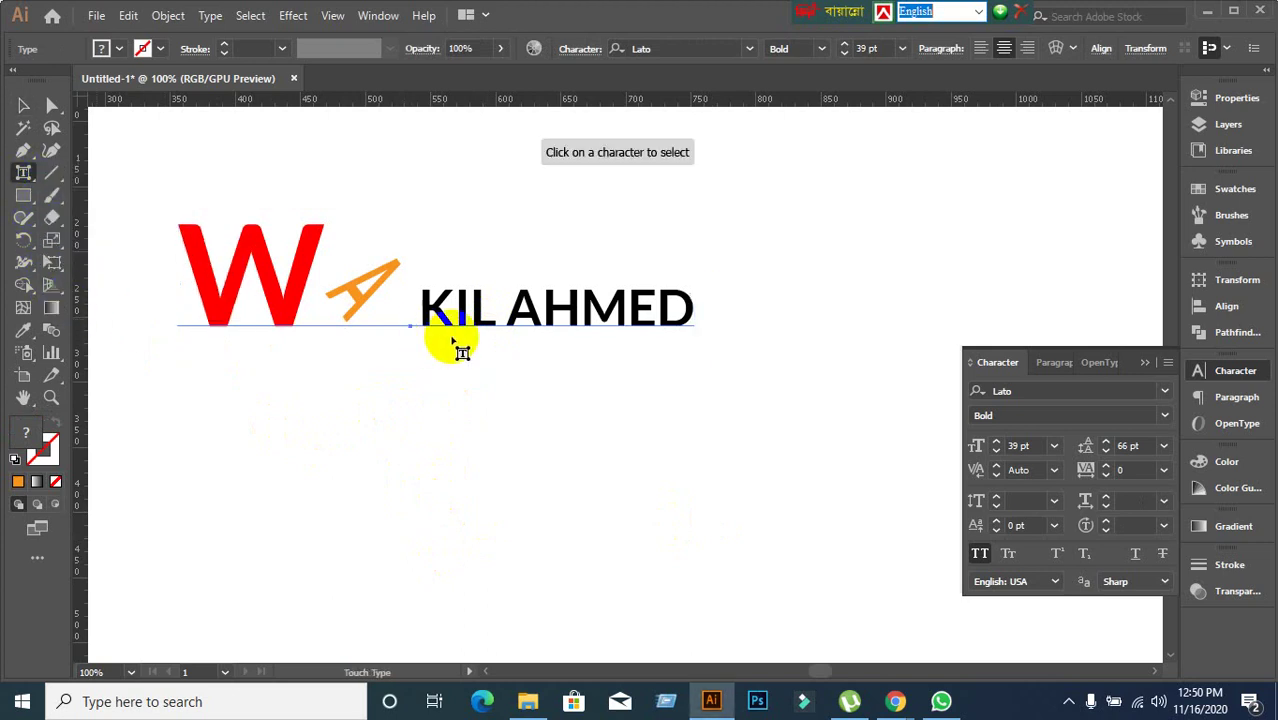
{"action": "left_click", "coordinate": [468, 312]}
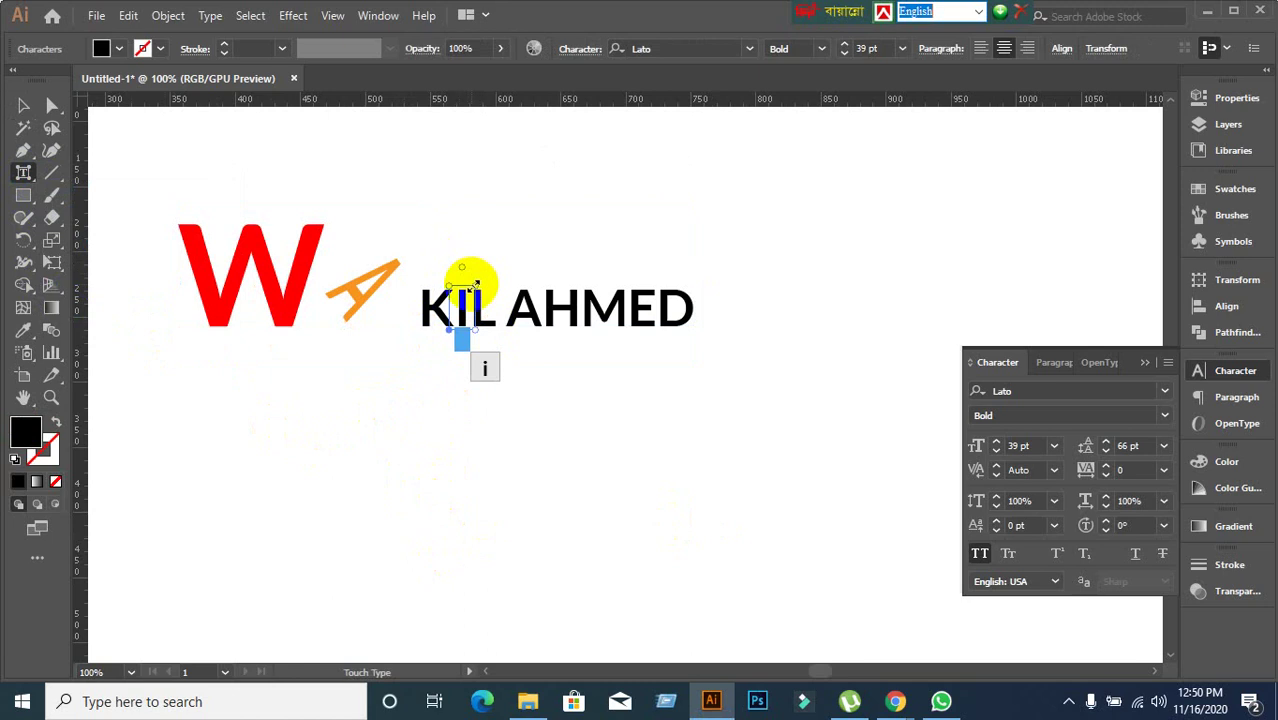
{"action": "left_click_drag", "start_coordinate": [471, 268], "coordinate": [399, 192]}
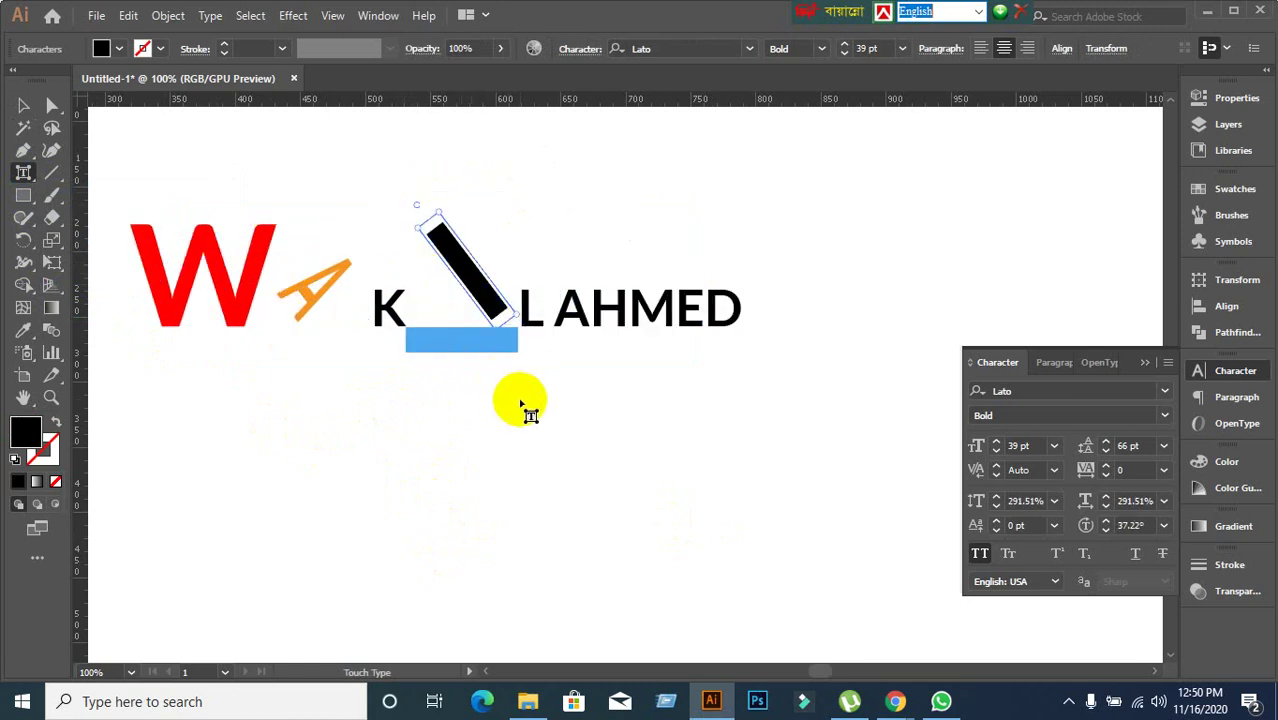
Fill the I blue and move the whole name line up and to the right.
{"action": "left_click", "coordinate": [142, 48]}
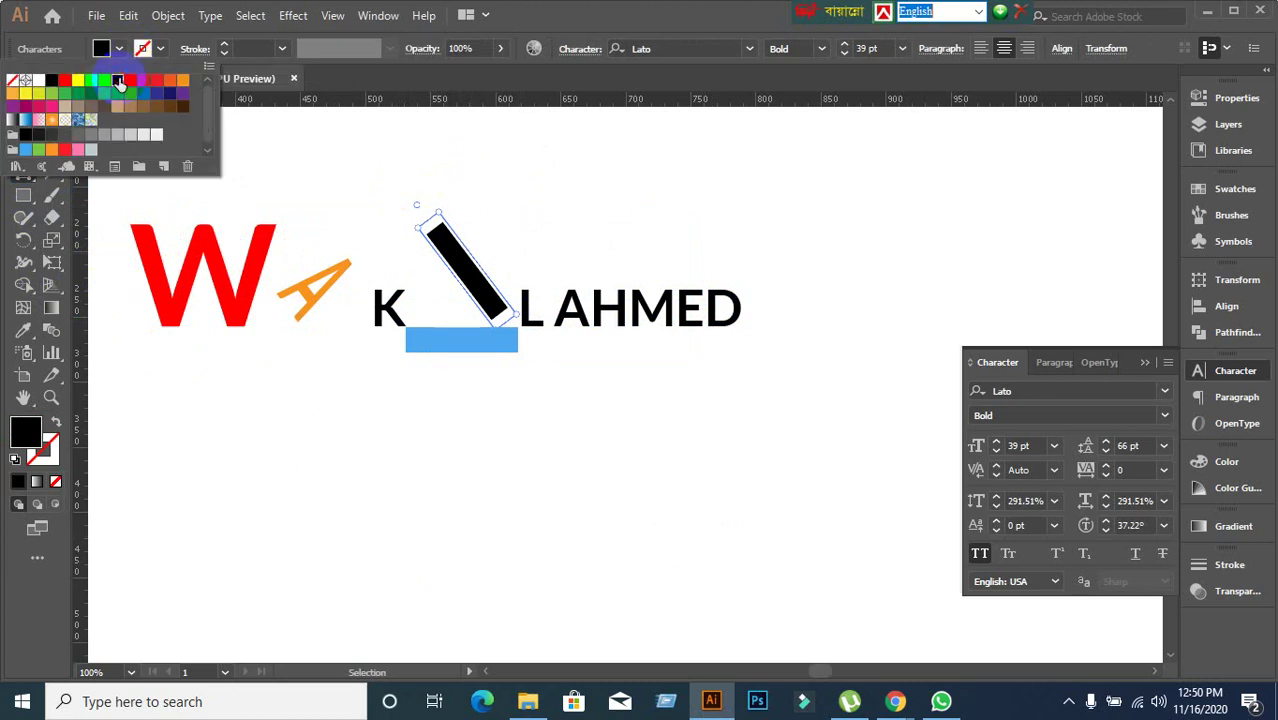
{"action": "left_click", "coordinate": [117, 80]}
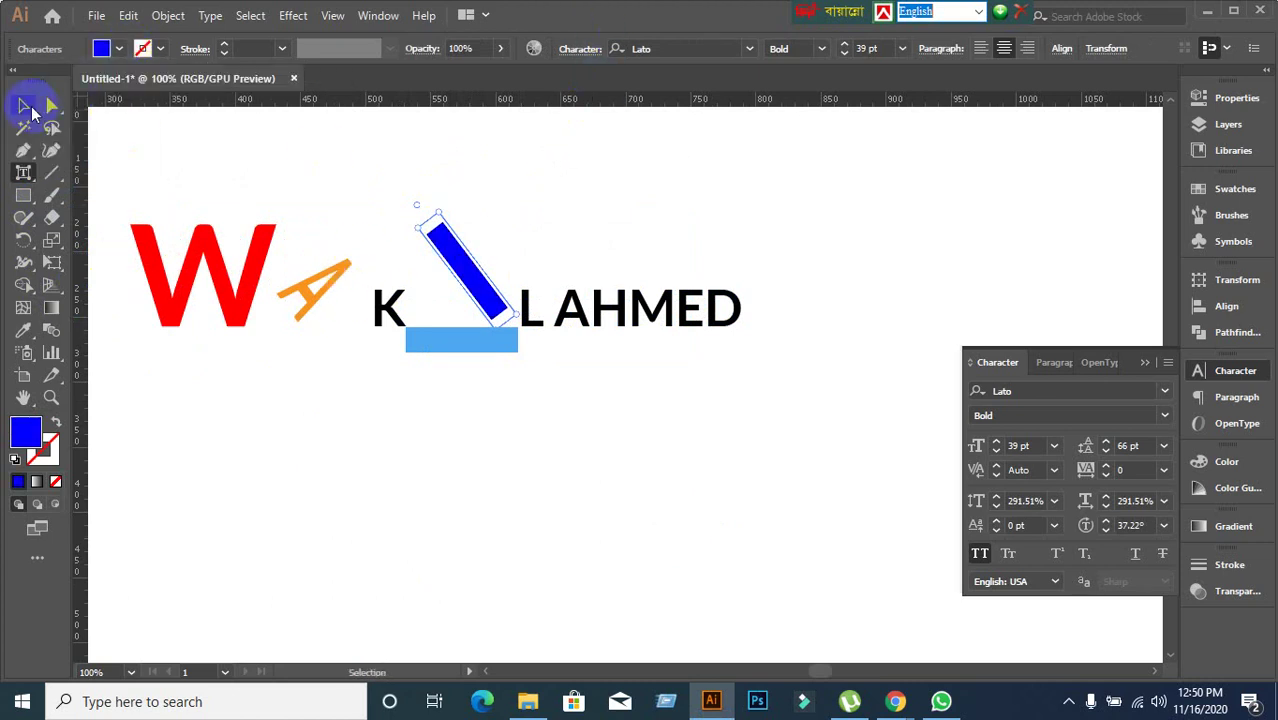
{"action": "left_click", "coordinate": [24, 105]}
{"action": "left_click_drag", "start_coordinate": [460, 276], "coordinate": [813, 206]}
Type LEDP as a new line below the name and scale it up to 85.49 pt.
{"action": "left_click", "coordinate": [640, 362]}
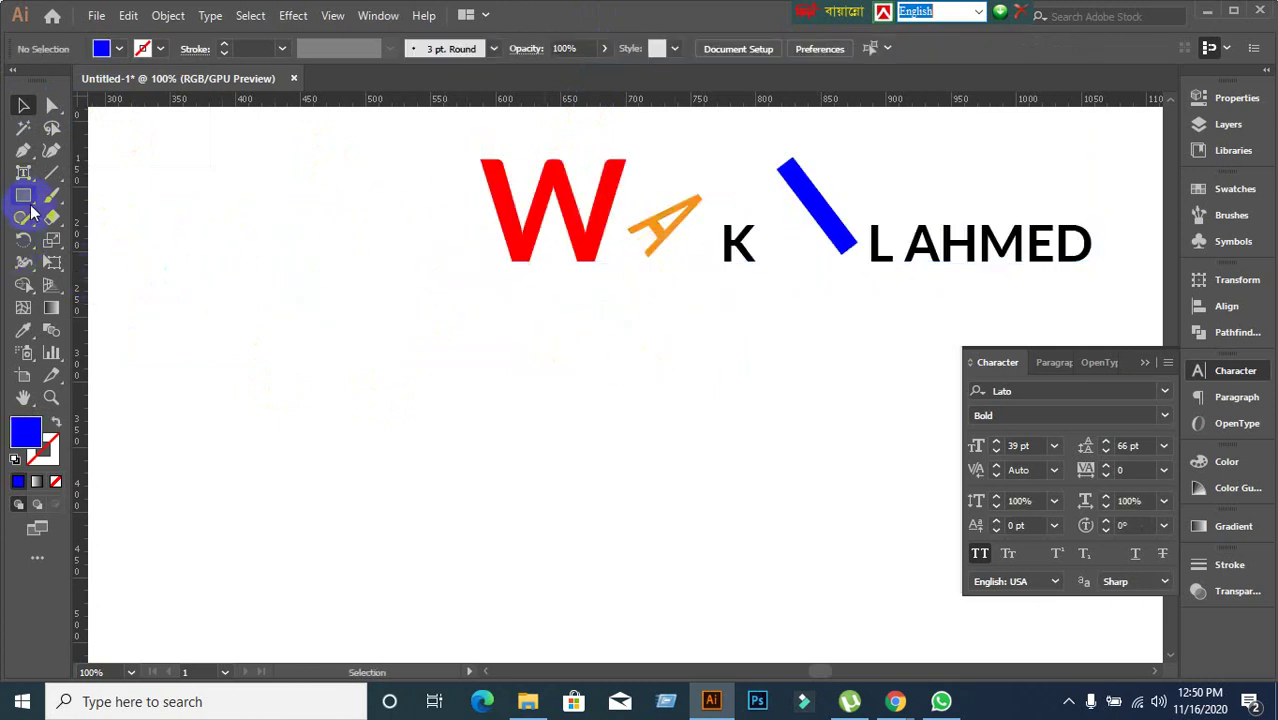
{"action": "left_click_drag", "start_coordinate": [32, 178], "coordinate": [54, 171]}
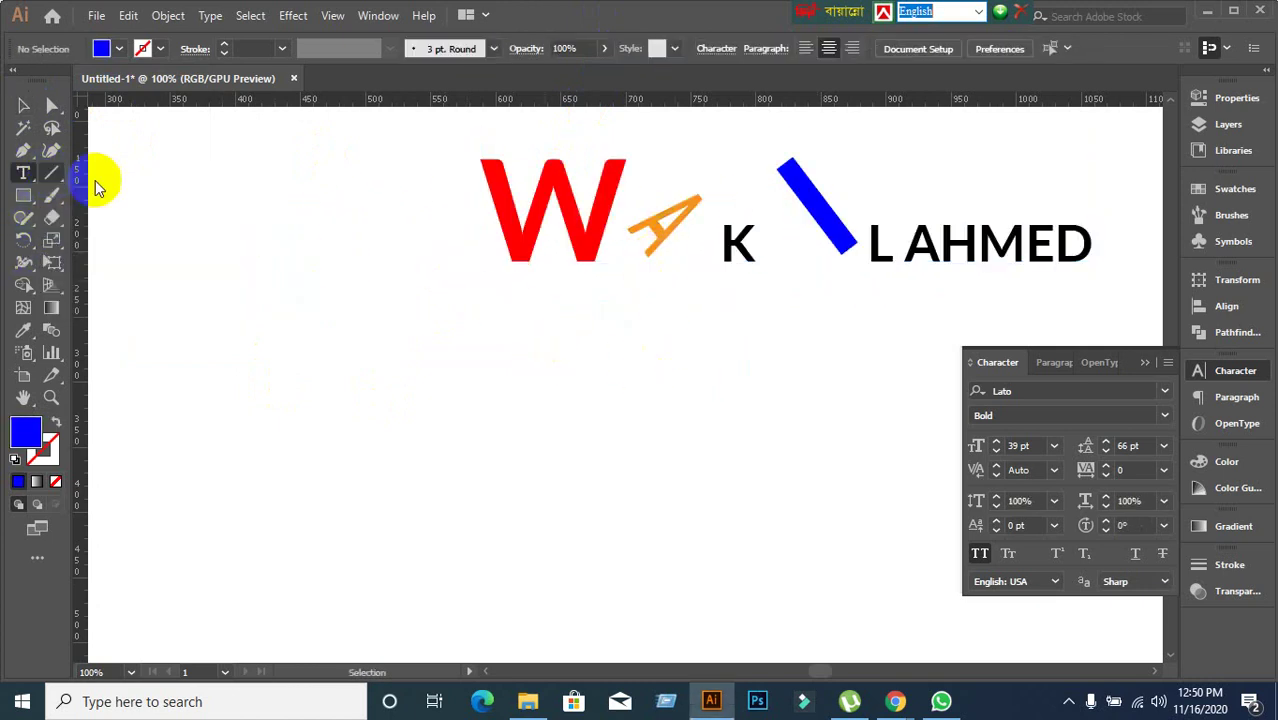
{"action": "left_click", "coordinate": [427, 420]}
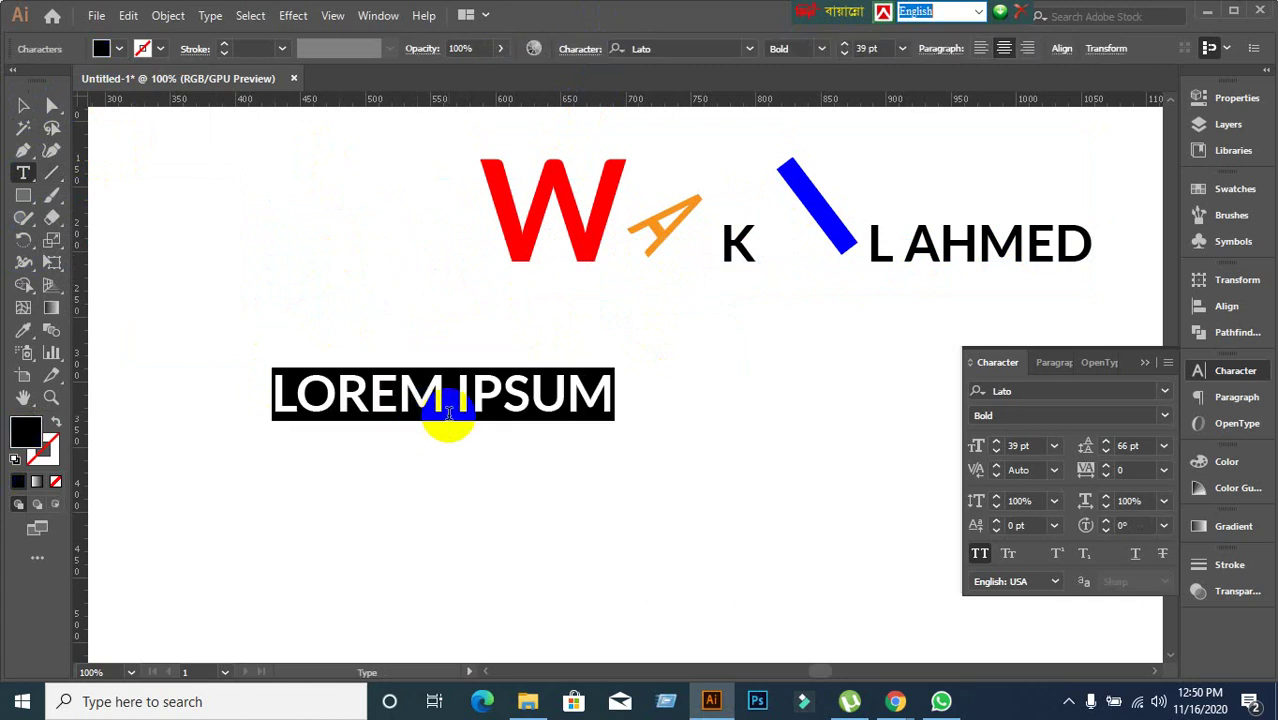
{"action": "type", "text": "LED"}
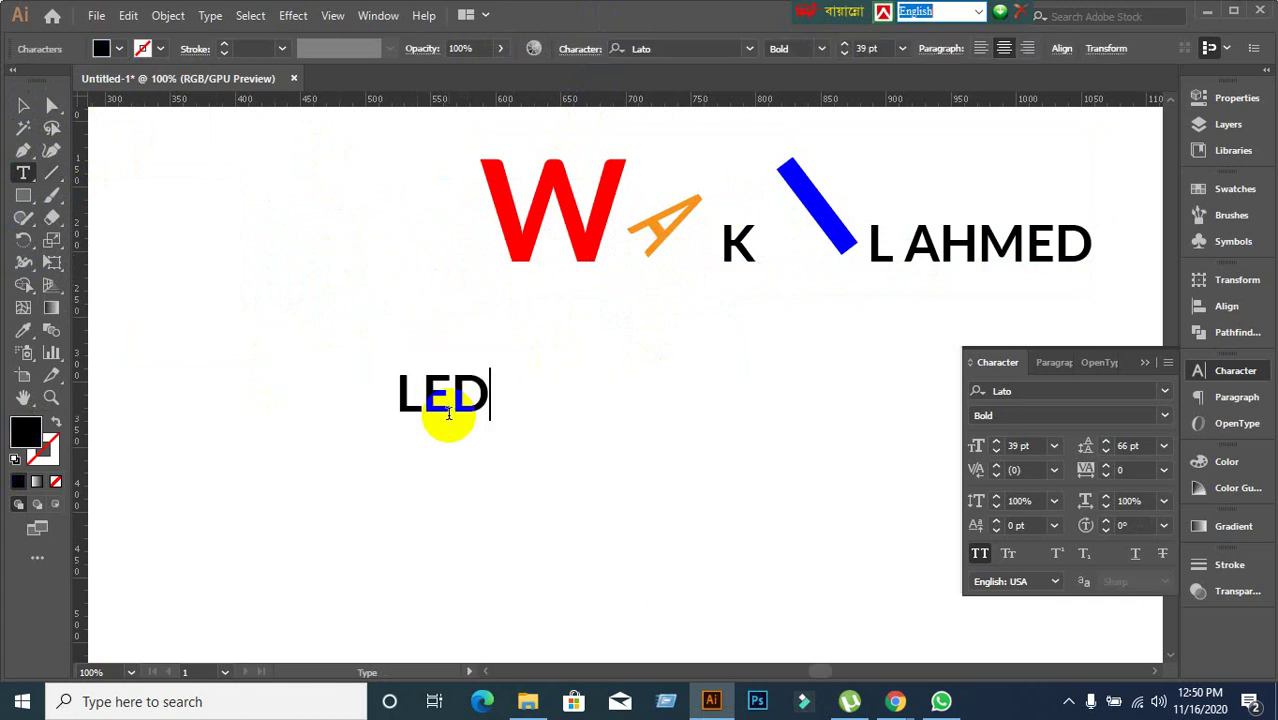
{"action": "type", "text": "P"}
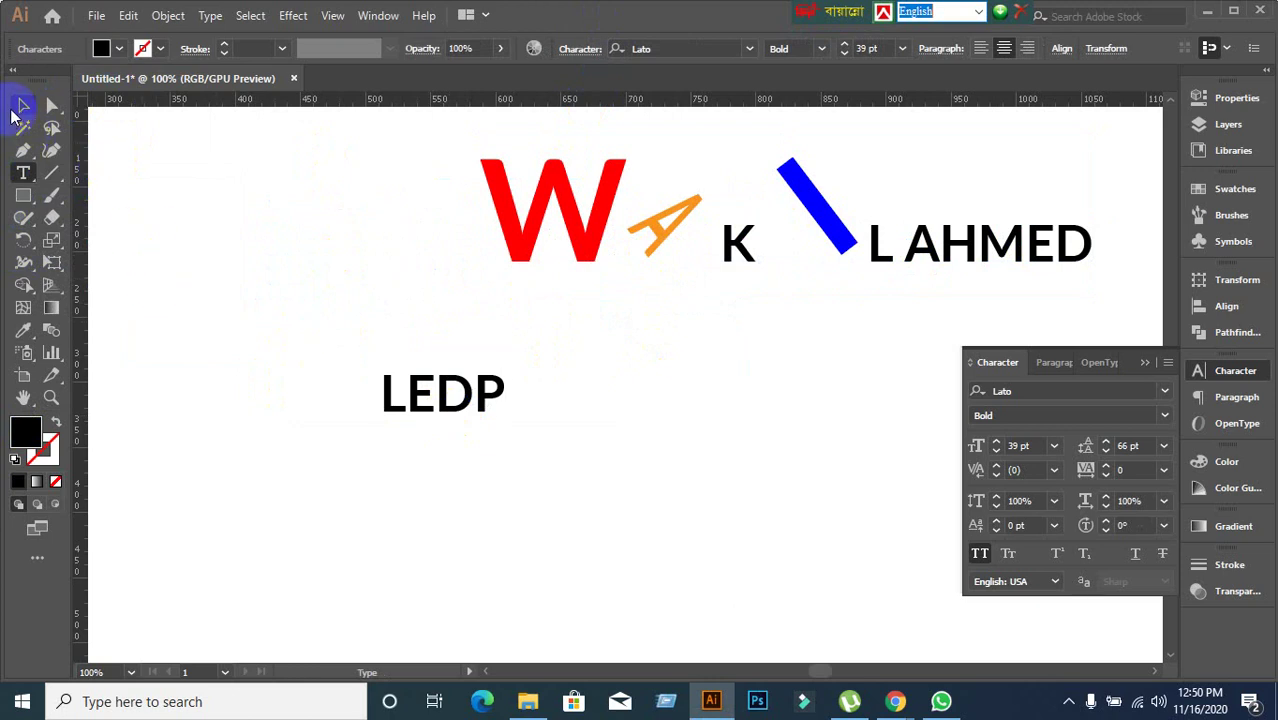
{"action": "left_click", "coordinate": [22, 106]}
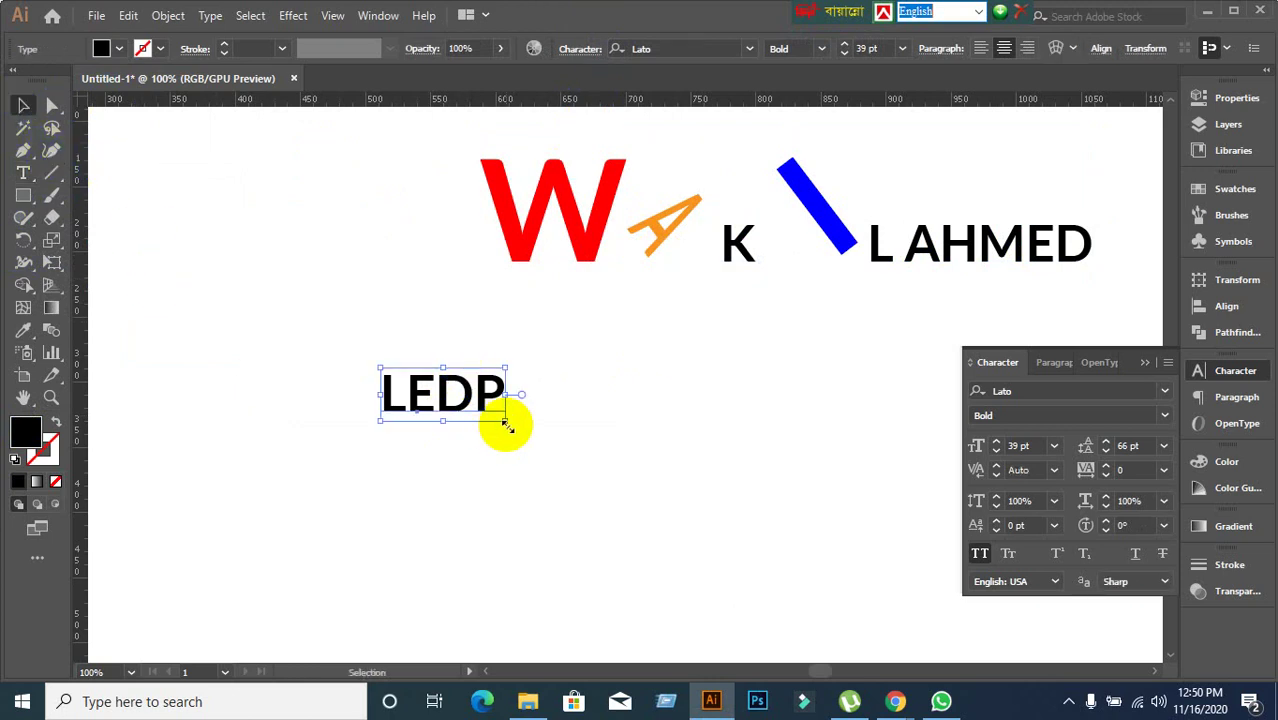
{"action": "left_click_drag", "start_coordinate": [507, 425], "coordinate": [655, 484]}
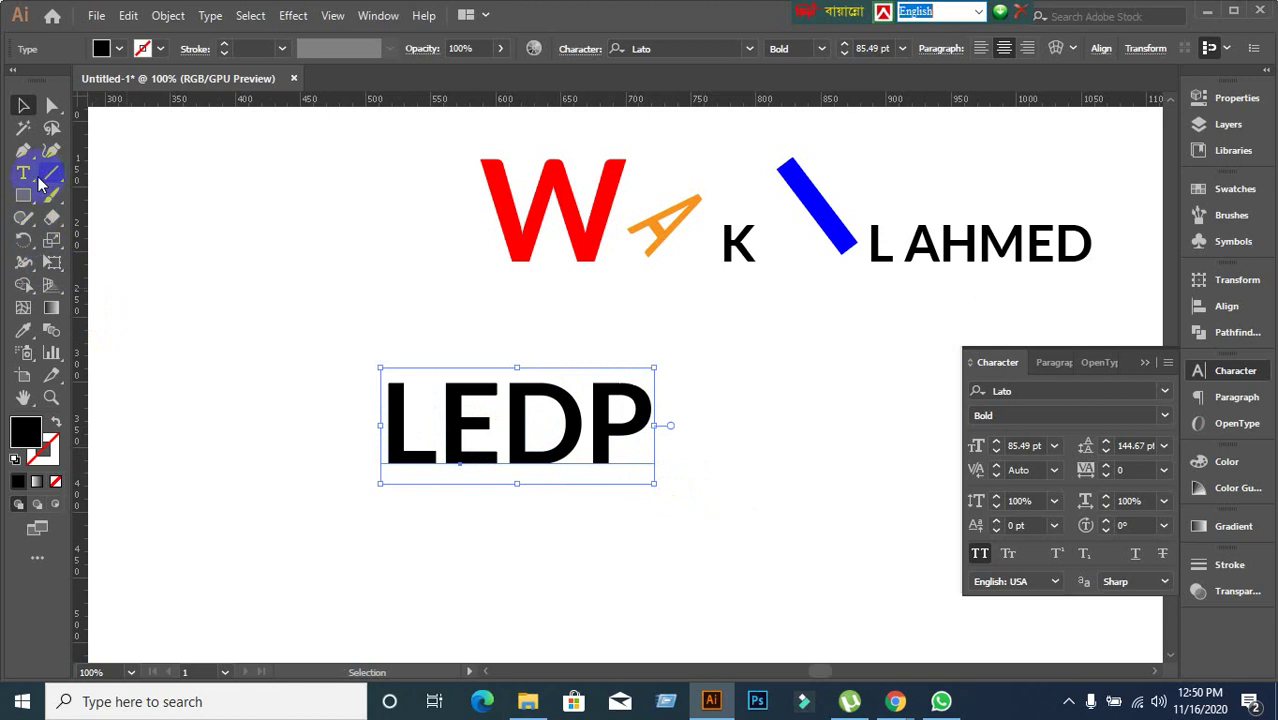
{"action": "left_click", "coordinate": [23, 172]}
Scale the L of LEDP to 138.83%, rotate it to -33.79°, and fill it red.
{"action": "left_click", "coordinate": [117, 308]}
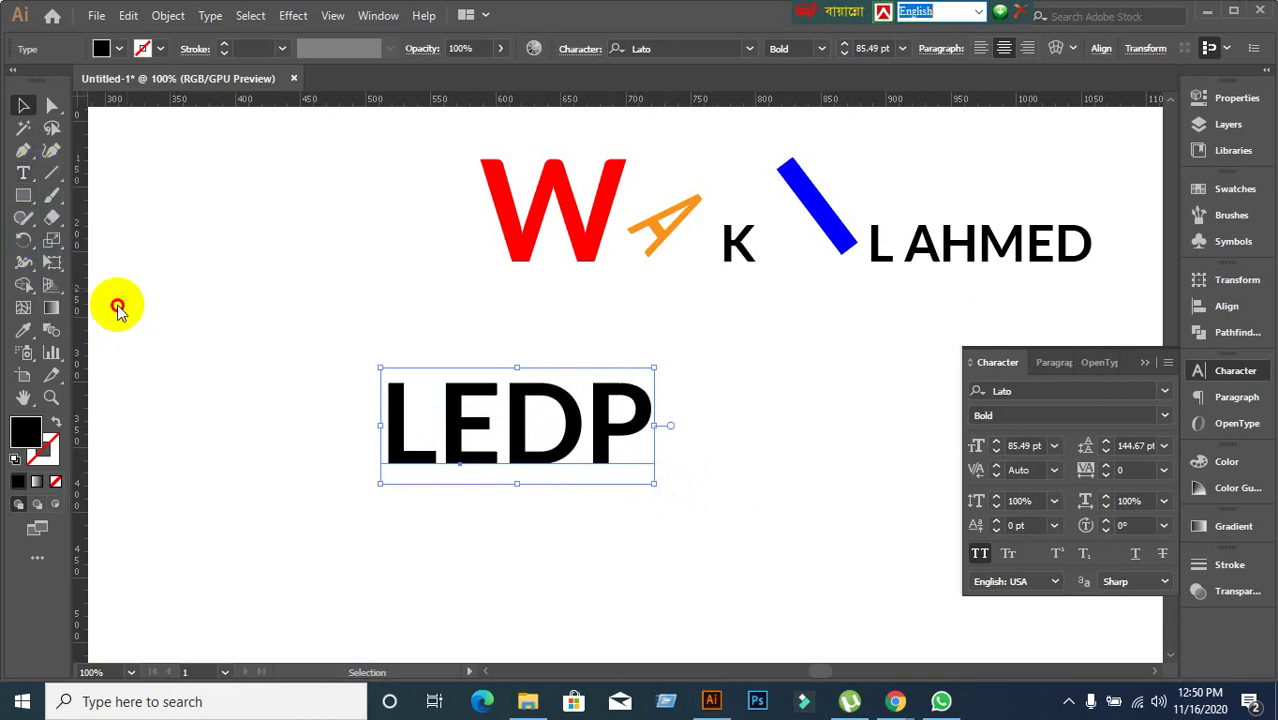
{"action": "left_click", "coordinate": [398, 430]}
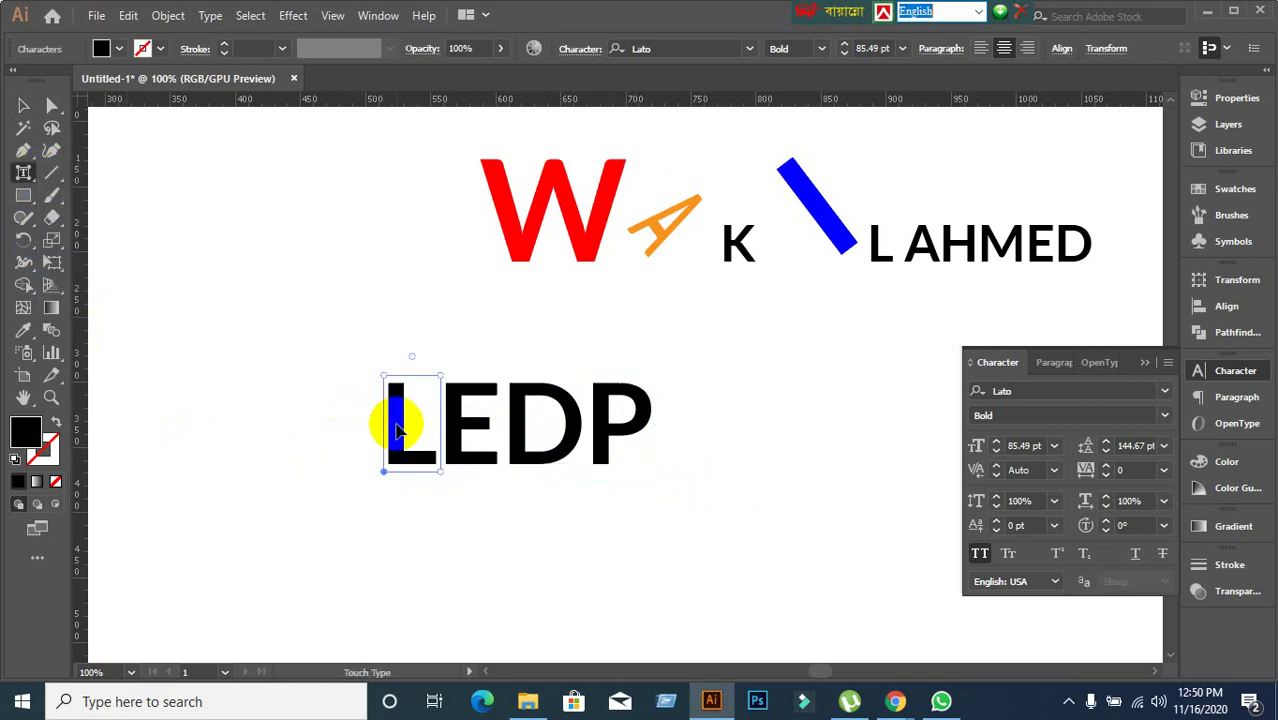
{"action": "left_click_drag", "start_coordinate": [441, 374], "coordinate": [501, 335]}
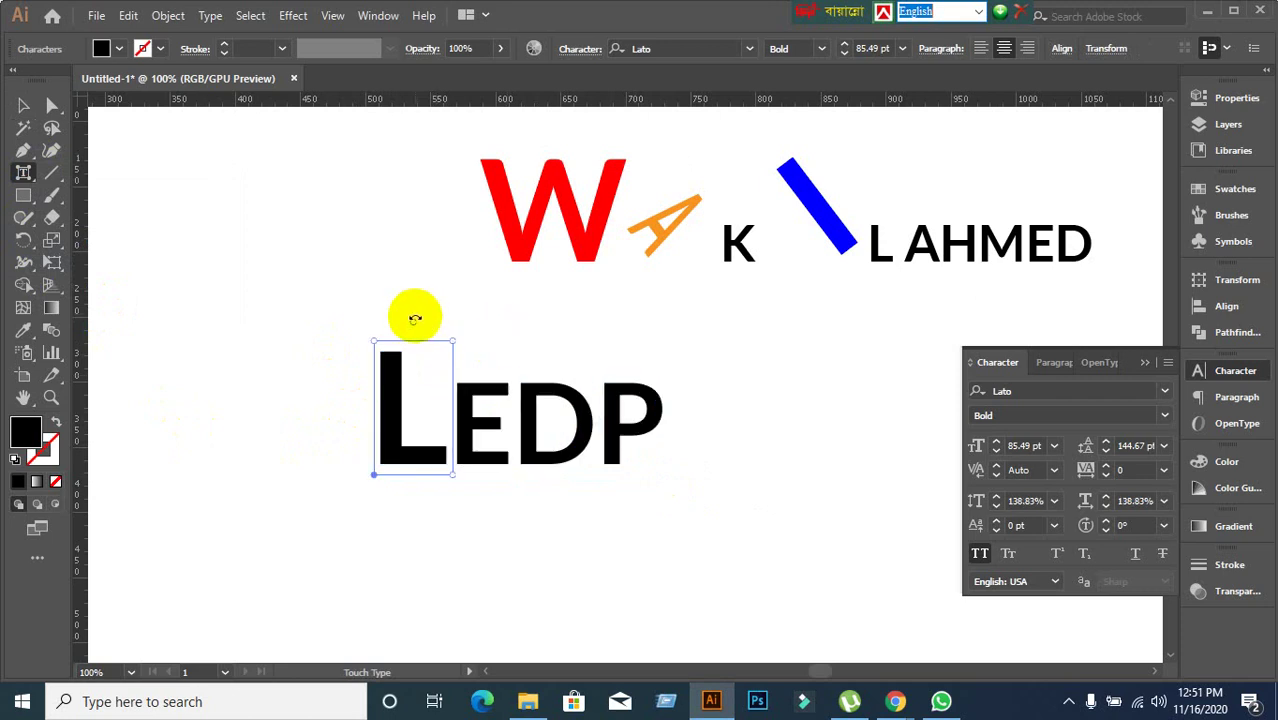
{"action": "left_click_drag", "start_coordinate": [415, 318], "coordinate": [471, 328]}
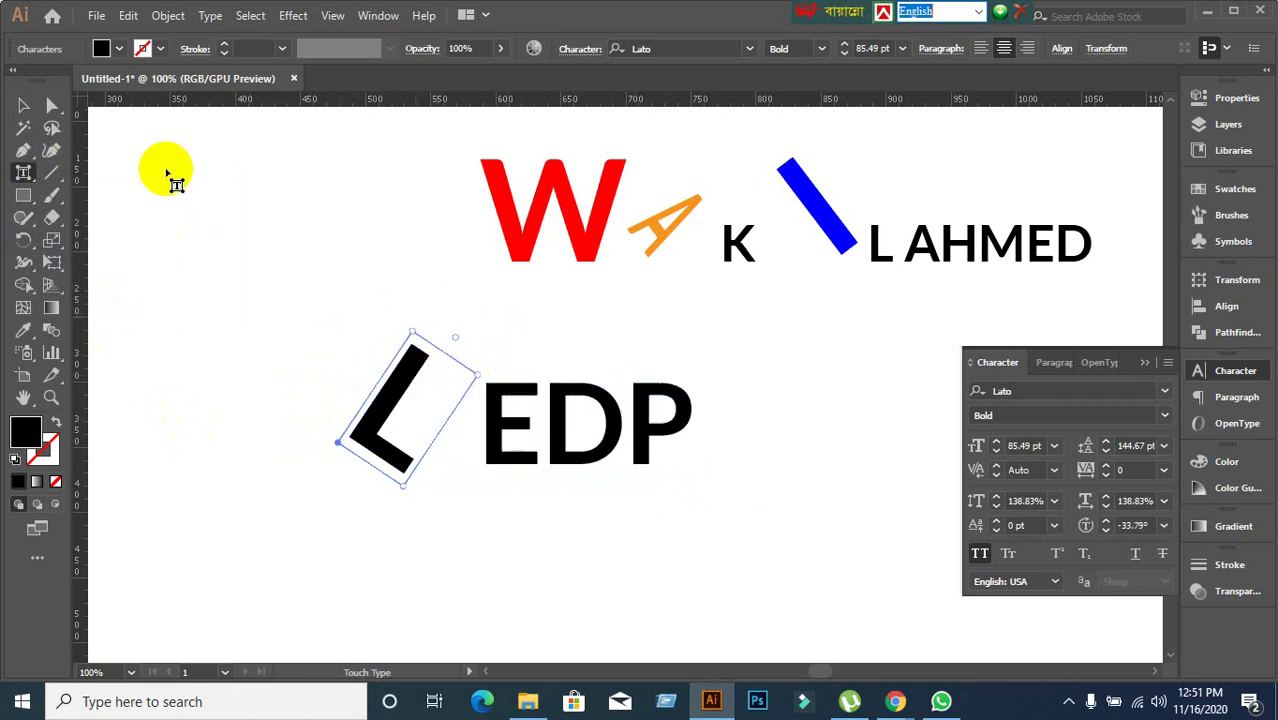
{"action": "left_click", "coordinate": [101, 48]}
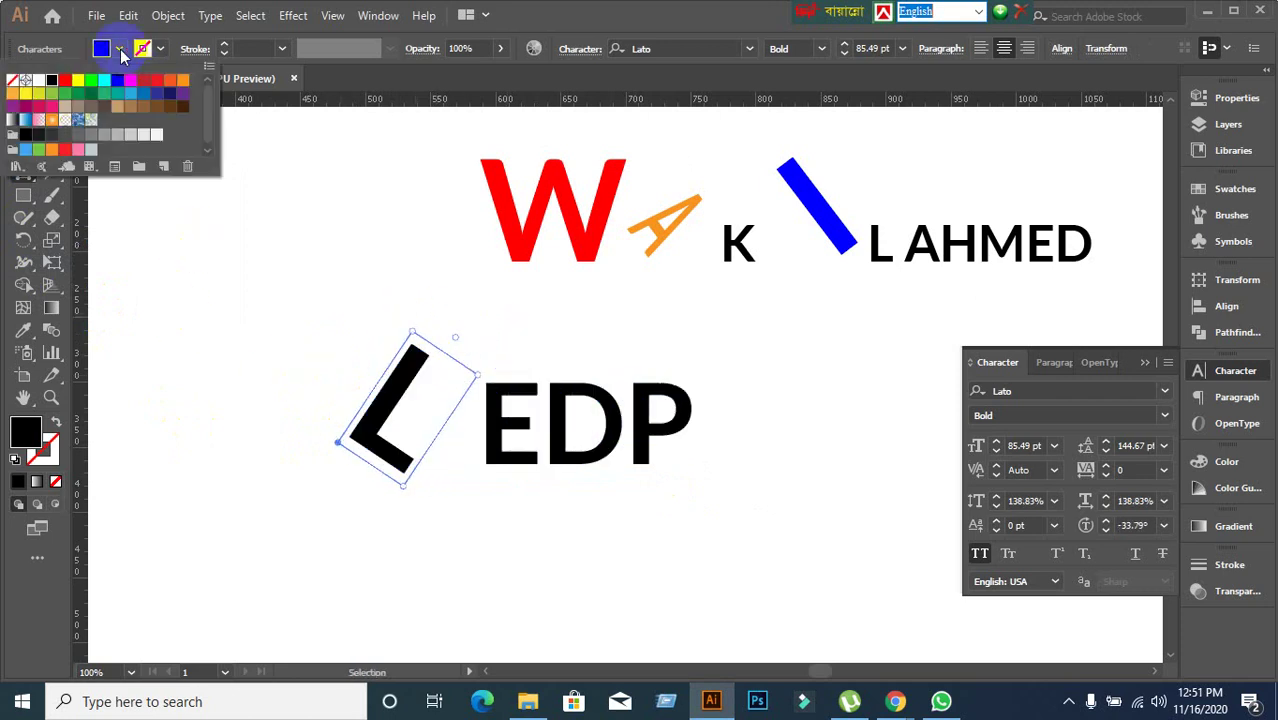
{"action": "left_click", "coordinate": [64, 84]}
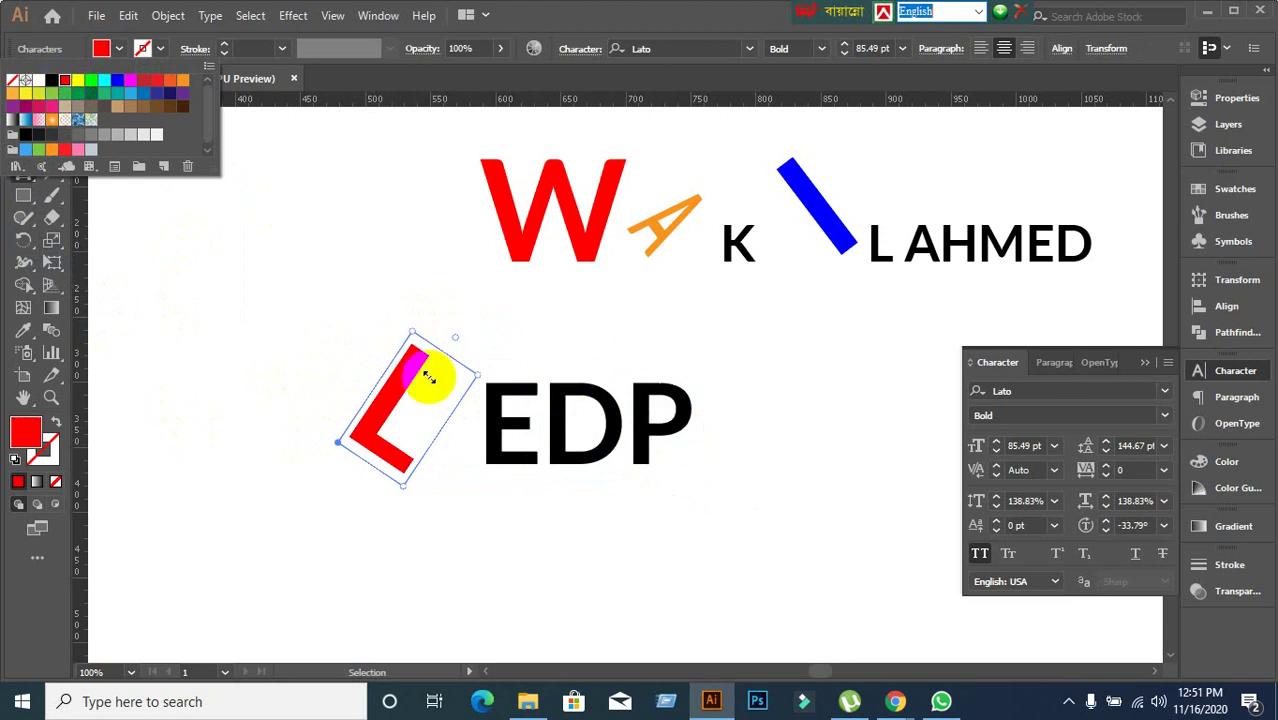
{"action": "left_click", "coordinate": [23, 173]}
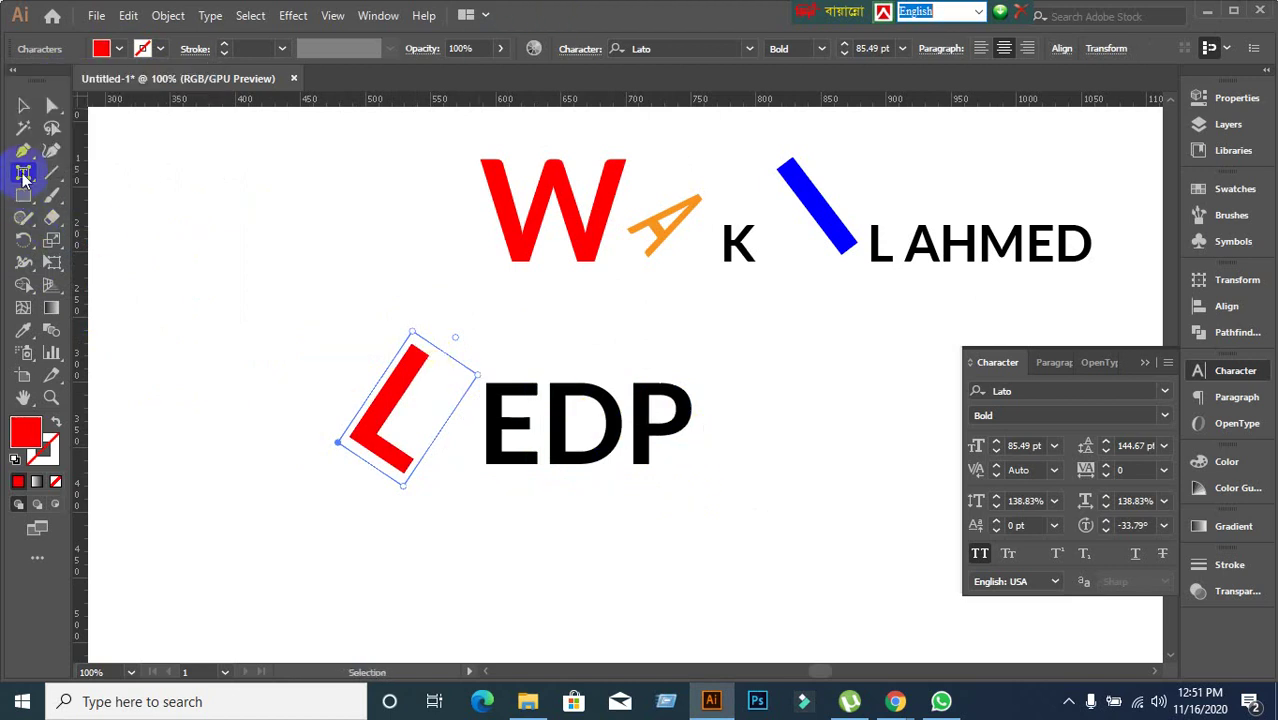
{"action": "left_click", "coordinate": [643, 370]}
{"action": "left_click", "coordinate": [641, 378]}
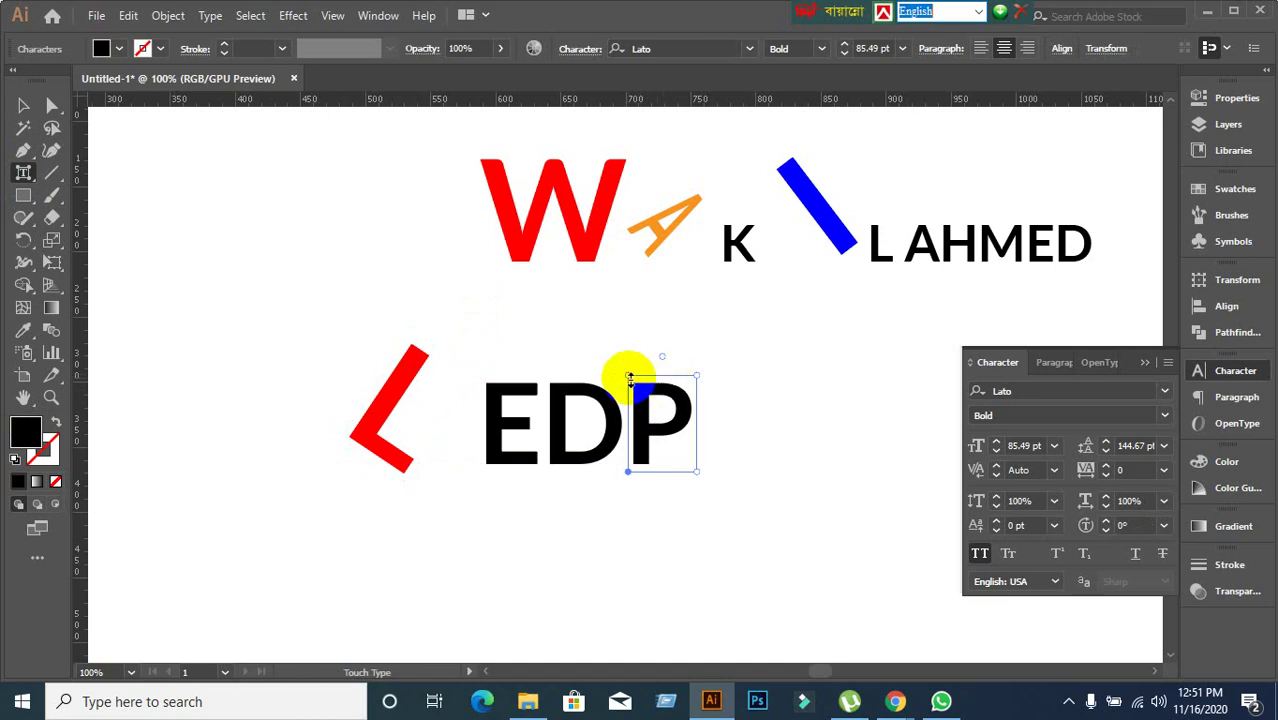
Enlarge the P of LEDP proportionally to 174.75% and rotate it 34.5°.
{"action": "left_click_drag", "start_coordinate": [630, 378], "coordinate": [628, 322]}
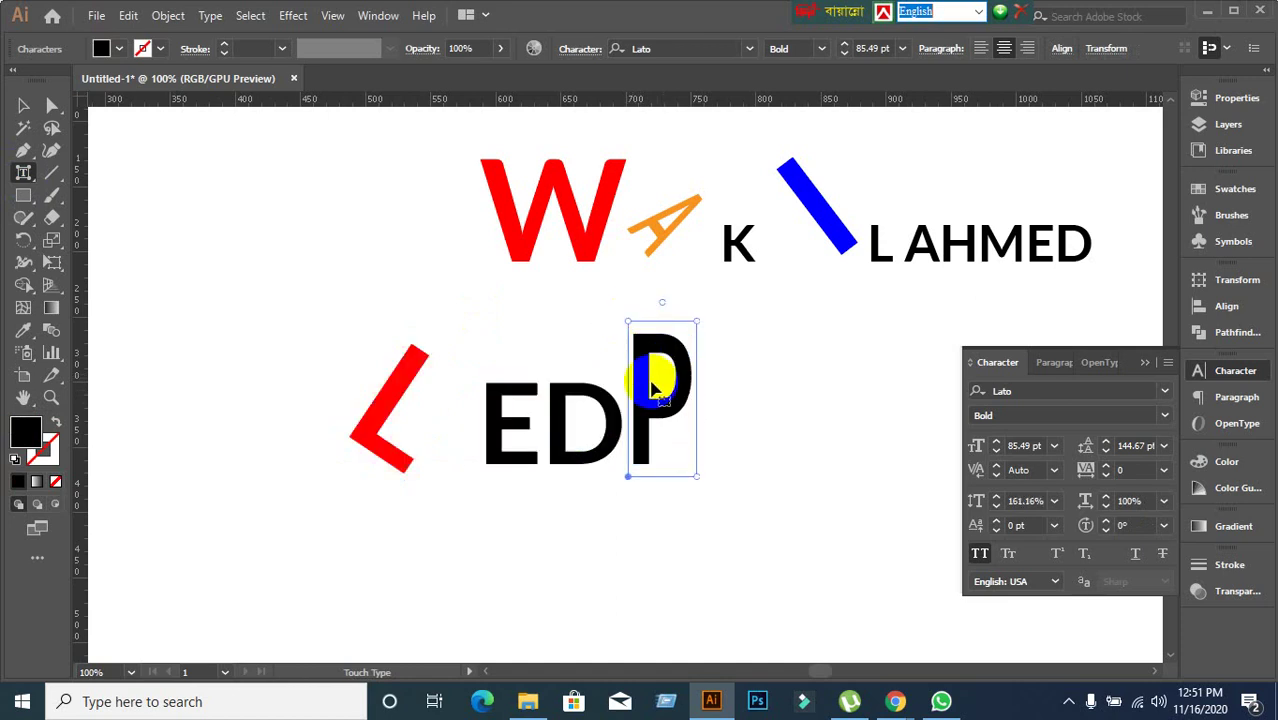
{"action": "key", "text": "ctrl+z"}
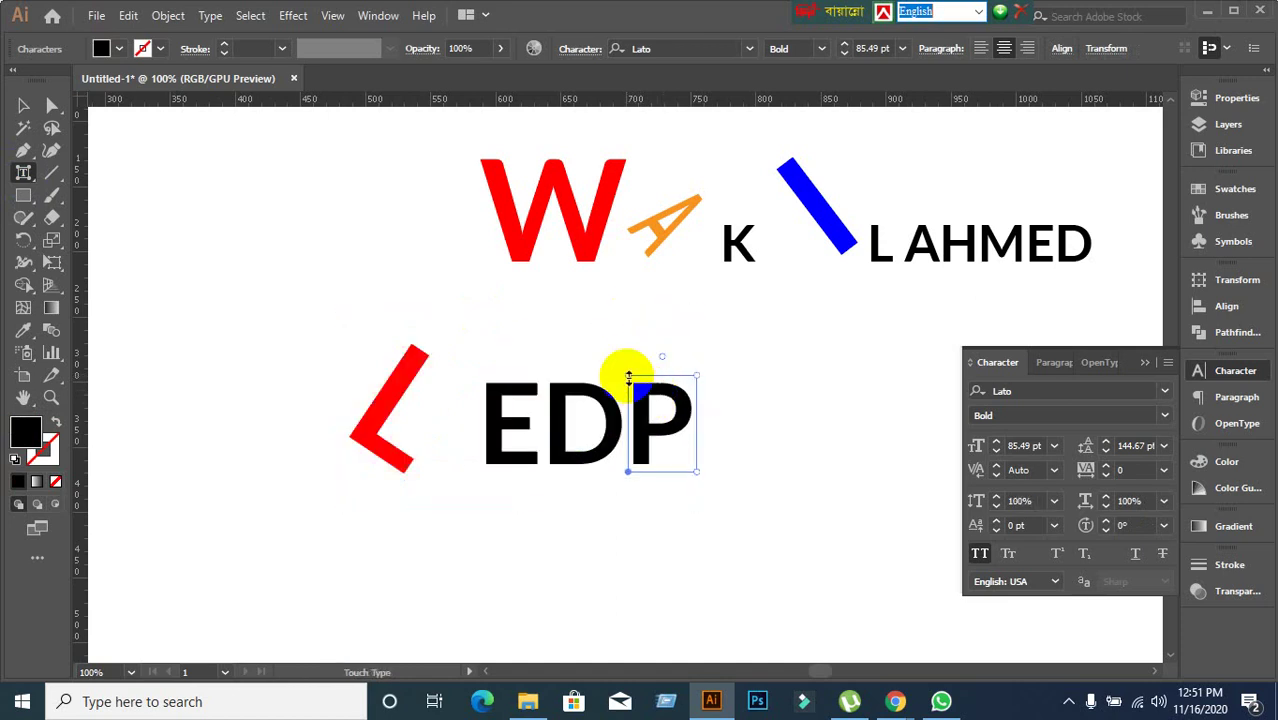
{"action": "left_click_drag", "start_coordinate": [629, 377], "coordinate": [703, 337]}
{"action": "key", "text": "ctrl+z"}
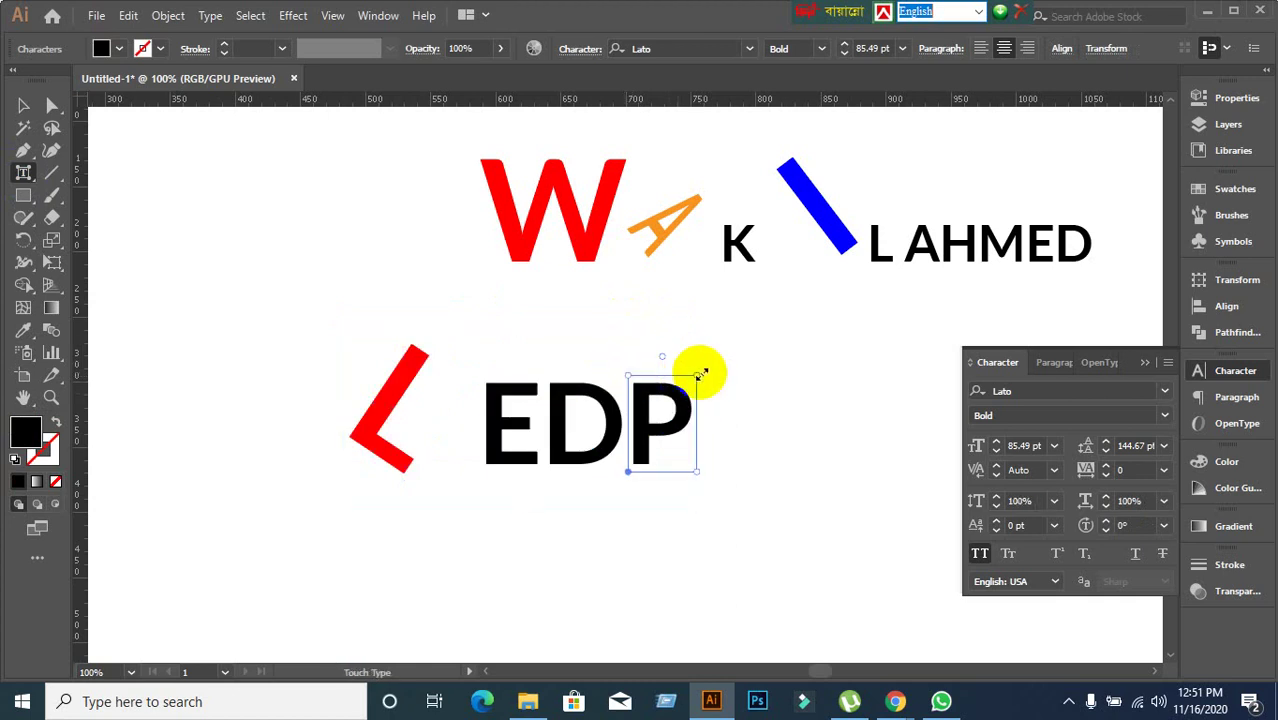
{"action": "left_click_drag", "start_coordinate": [700, 372], "coordinate": [768, 301]}
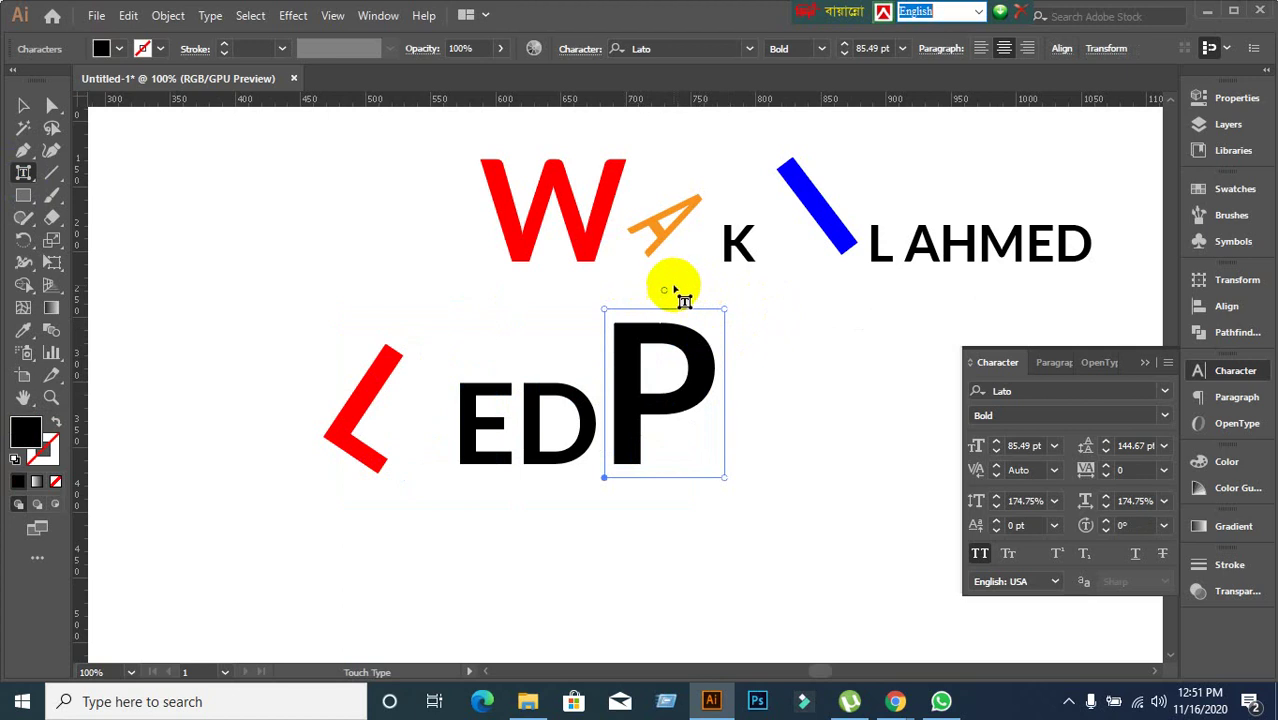
{"action": "left_click_drag", "start_coordinate": [667, 288], "coordinate": [611, 303]}
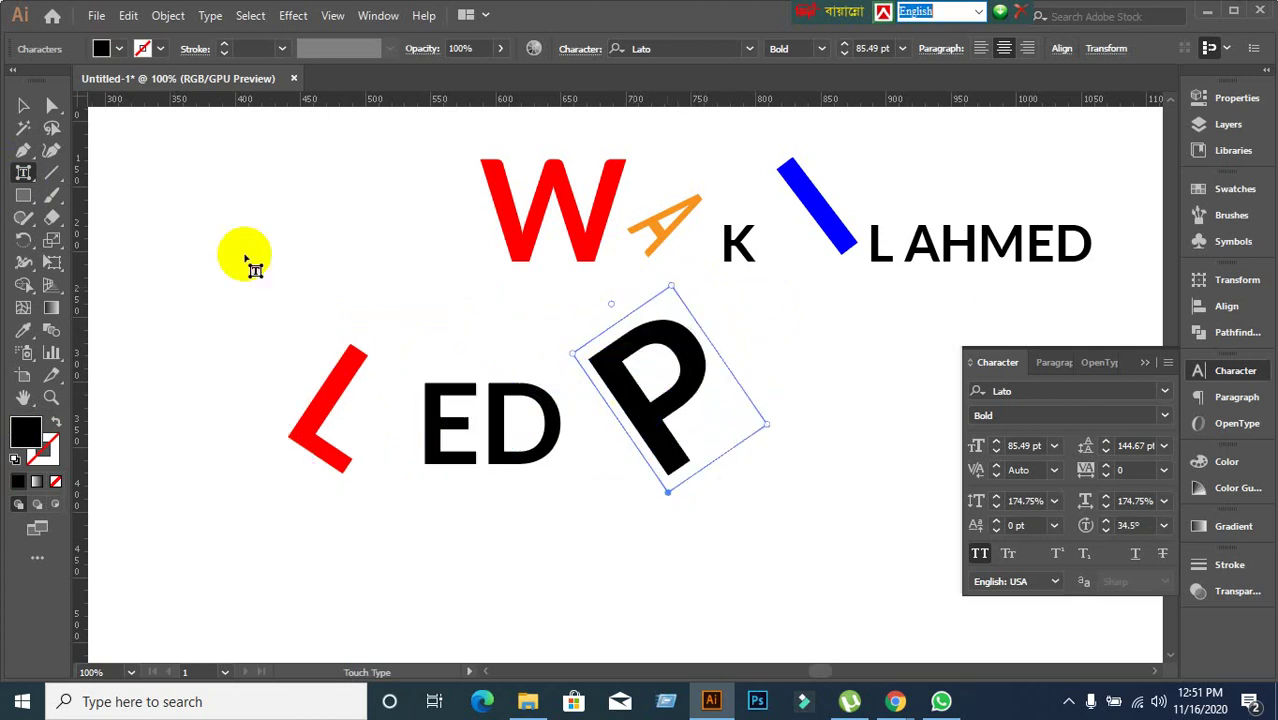
Fill the P yellow and deselect the lettering.
{"action": "left_click", "coordinate": [119, 48]}
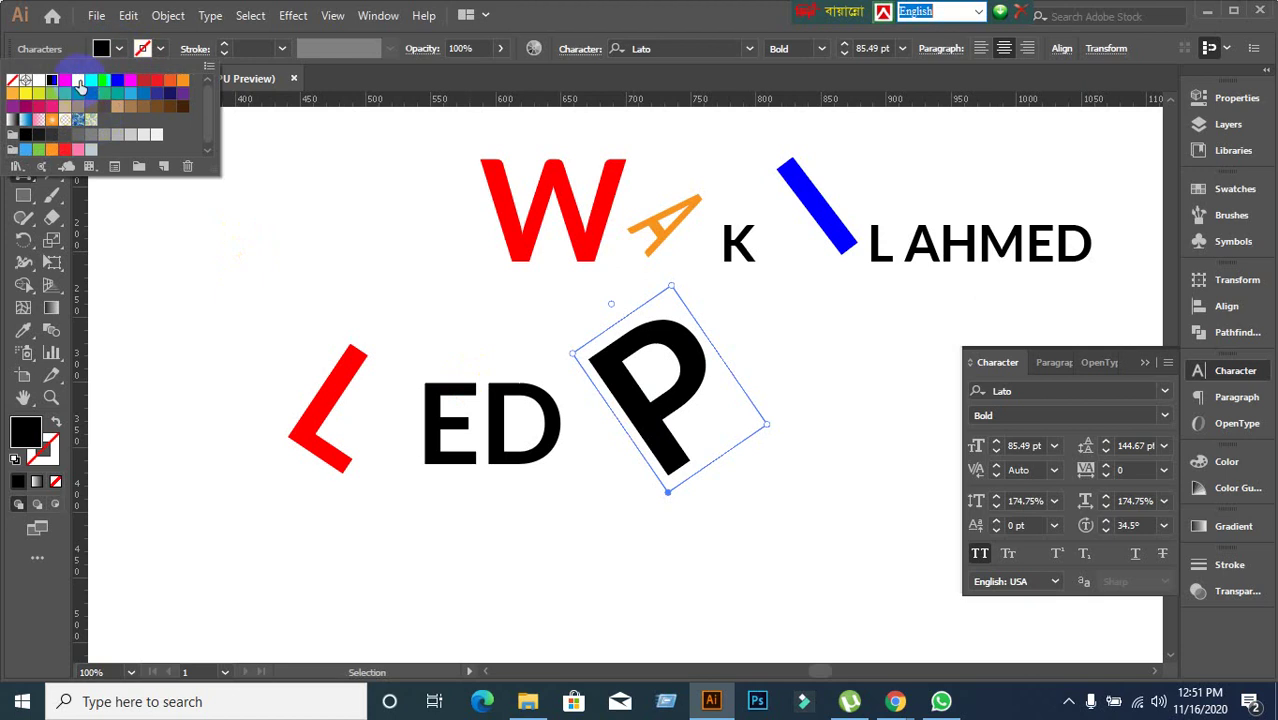
{"action": "left_click", "coordinate": [78, 80]}
{"action": "key", "text": "Escape"}
{"action": "left_click", "coordinate": [23, 106]}
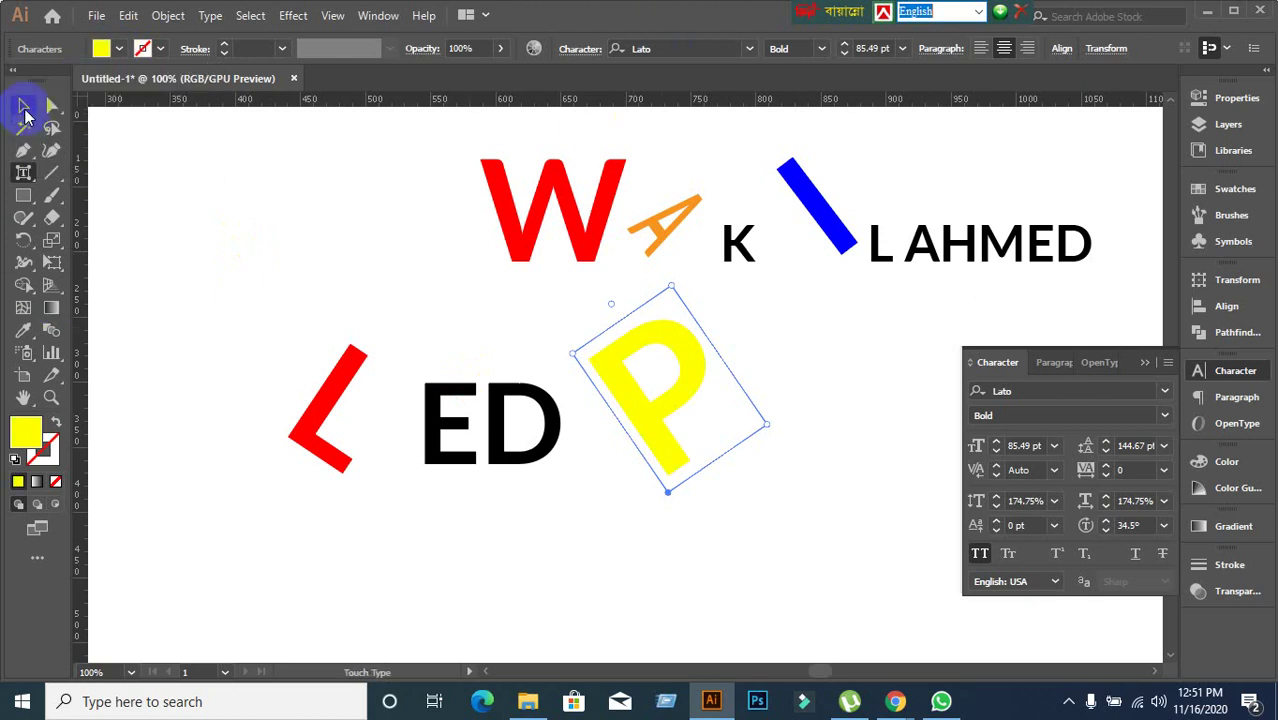
{"action": "left_click", "coordinate": [300, 271]}
{"action": "scroll", "coordinate": [301, 270], "scroll_direction": "down", "scroll_amount": 1}
{"action": "scroll", "coordinate": [302, 272], "scroll_direction": "down", "scroll_amount": 1}
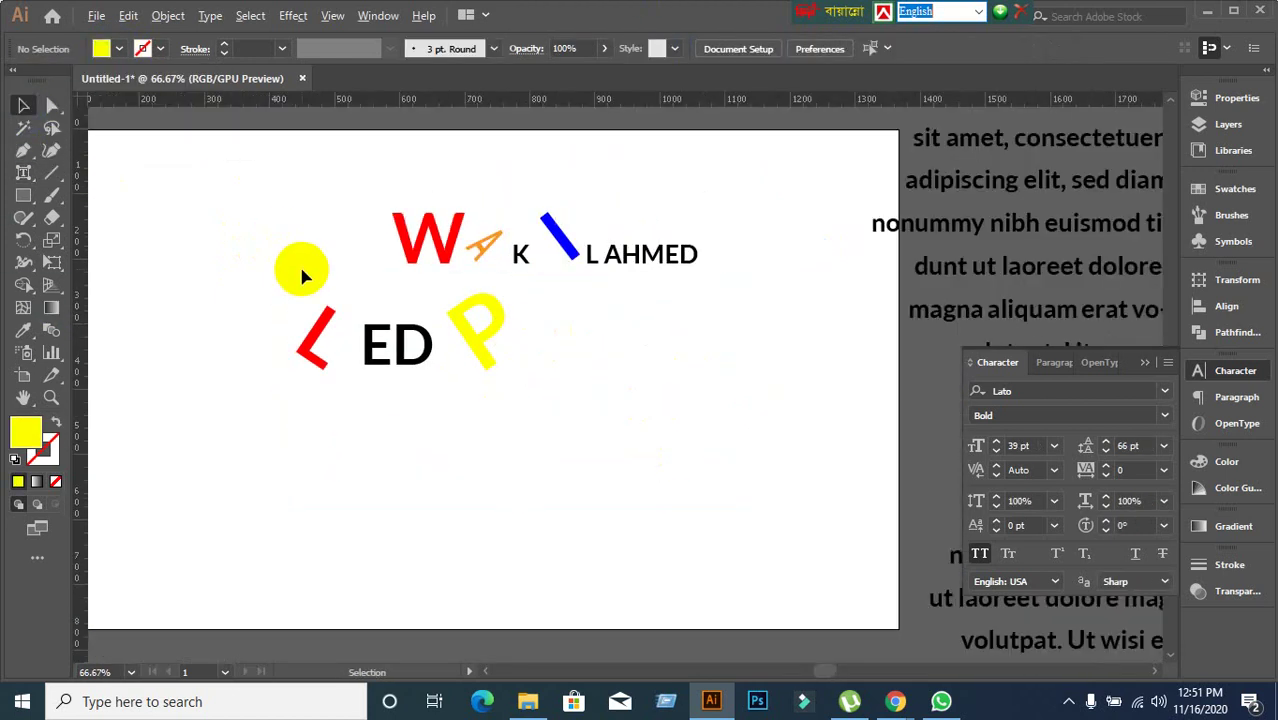
Deselect LEDP, glance at Meet, then browse the Type tools and return to the Selection tool.
{"action": "left_click", "coordinate": [338, 342]}
{"action": "left_click", "coordinate": [442, 462]}
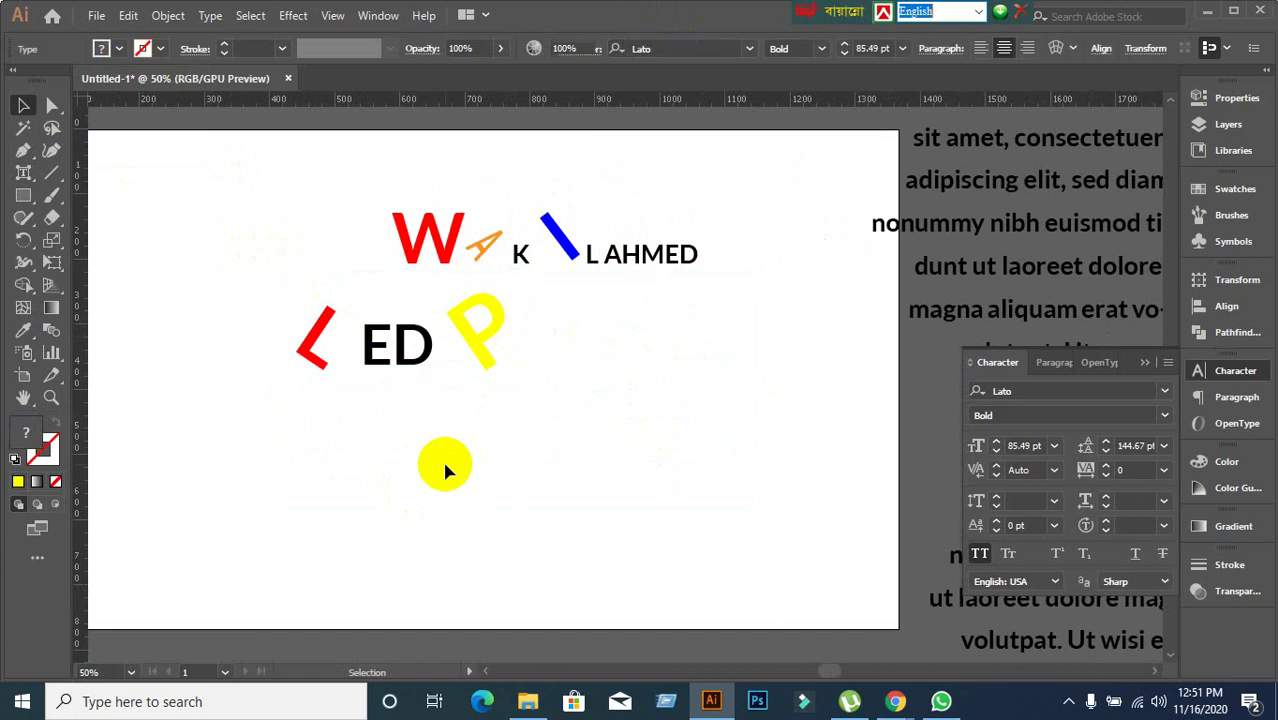
{"action": "mouse_move", "coordinate": [895, 700]}
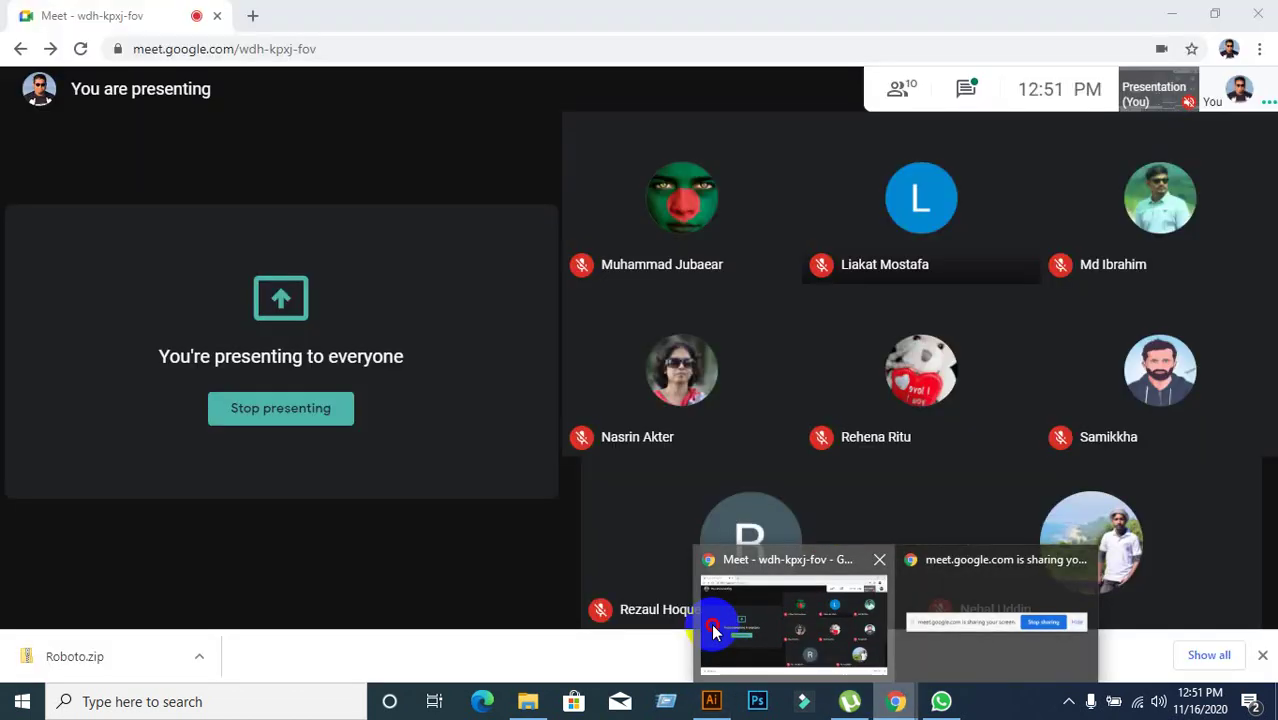
{"action": "left_click", "coordinate": [716, 626]}
{"action": "left_click", "coordinate": [711, 700]}
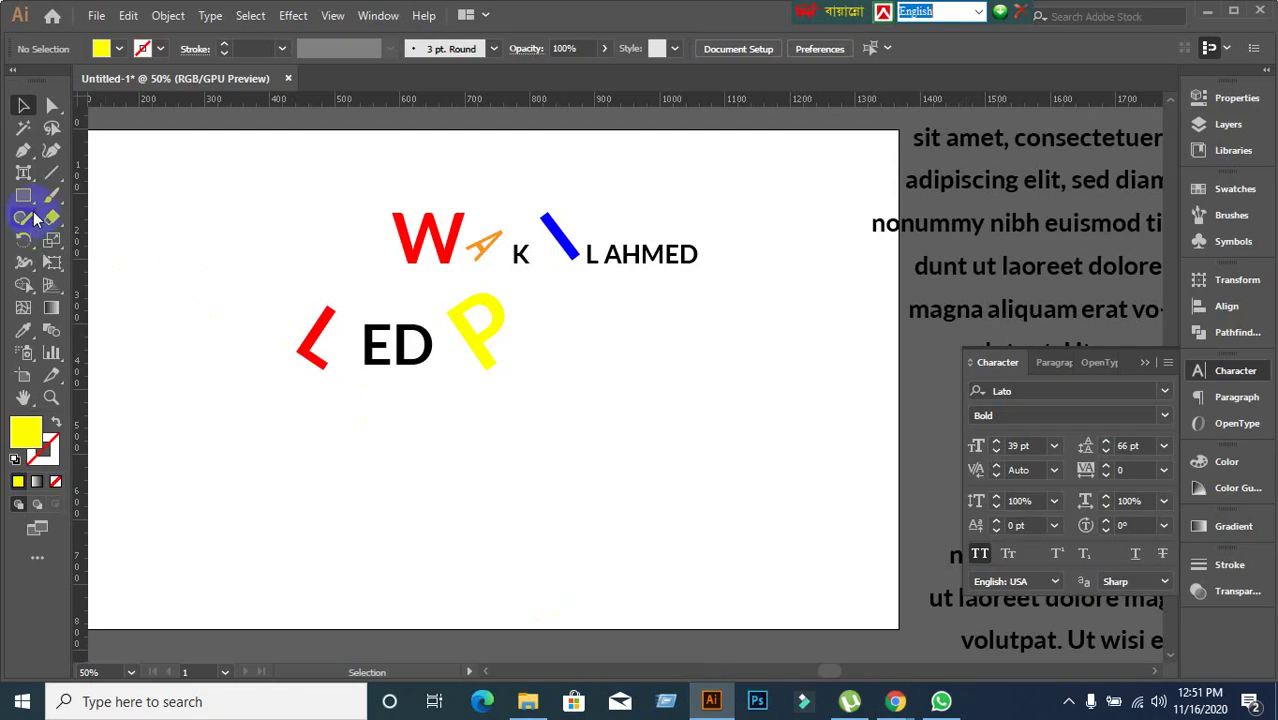
{"action": "left_click_drag", "start_coordinate": [30, 183], "coordinate": [102, 287]}
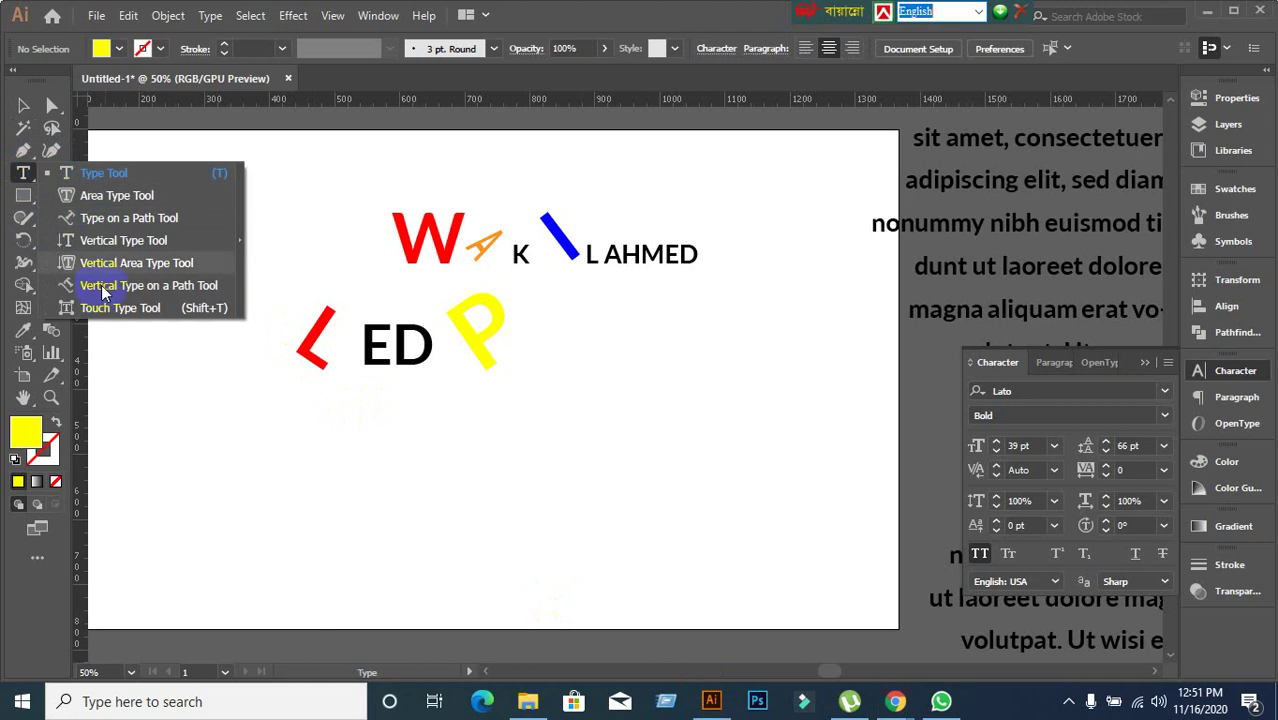
{"action": "left_click", "coordinate": [24, 172]}
{"action": "mouse_move", "coordinate": [22, 172]}
{"action": "left_mouse_down"}
{"action": "mouse_move", "coordinate": [80, 195]}
{"action": "mouse_move", "coordinate": [130, 195]}
{"action": "mouse_move", "coordinate": [125, 290]}
{"action": "mouse_move", "coordinate": [100, 218]}
{"action": "mouse_move", "coordinate": [110, 252]}
{"action": "mouse_move", "coordinate": [112, 220]}
{"action": "mouse_move", "coordinate": [104, 243]}
{"action": "mouse_move", "coordinate": [23, 165]}
{"action": "left_mouse_up"}
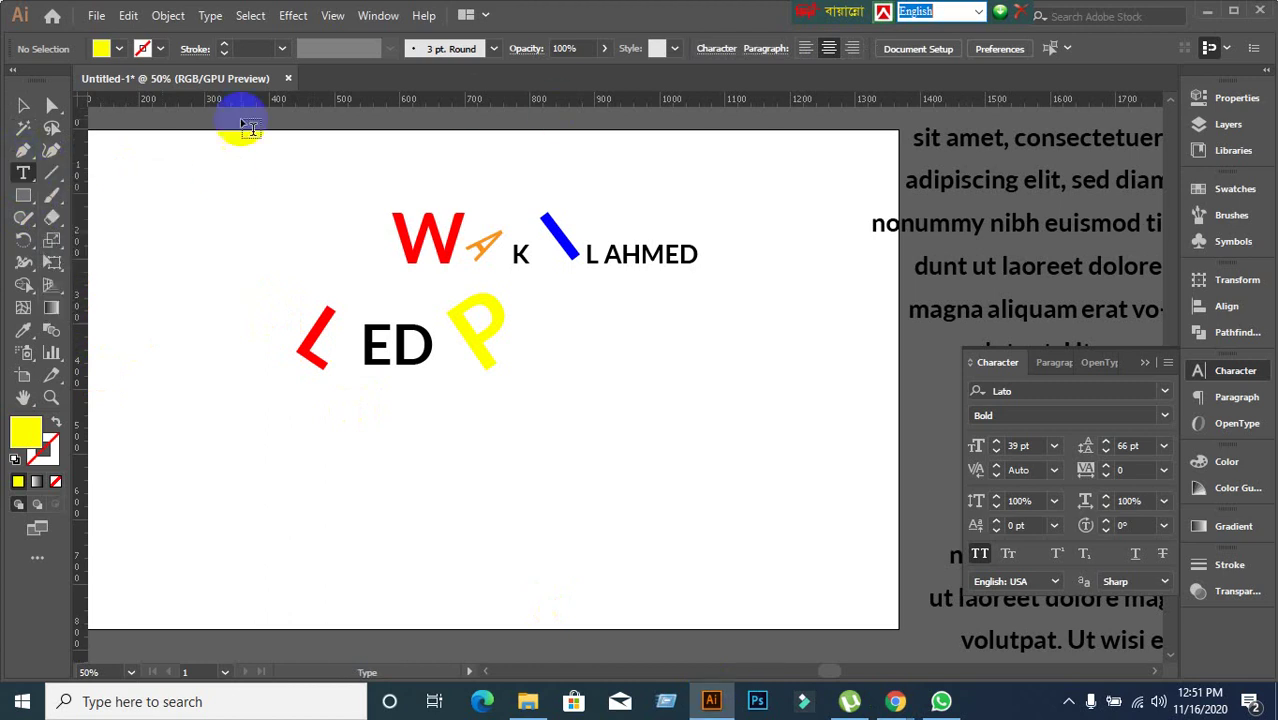
{"action": "left_click", "coordinate": [23, 105]}
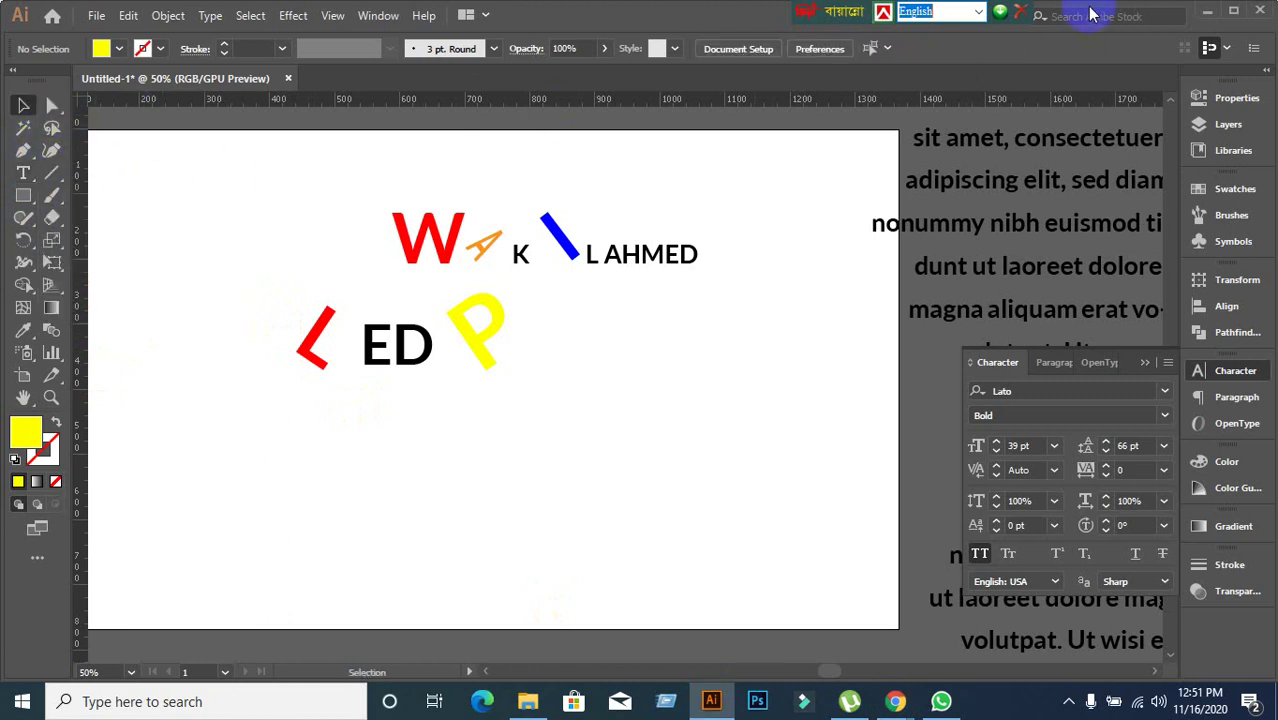
Minimize and restore the windows, recheck the Type tools list, and return to the Google Meet call.
{"action": "left_click", "coordinate": [1204, 15]}
{"action": "left_click", "coordinate": [1184, 14]}
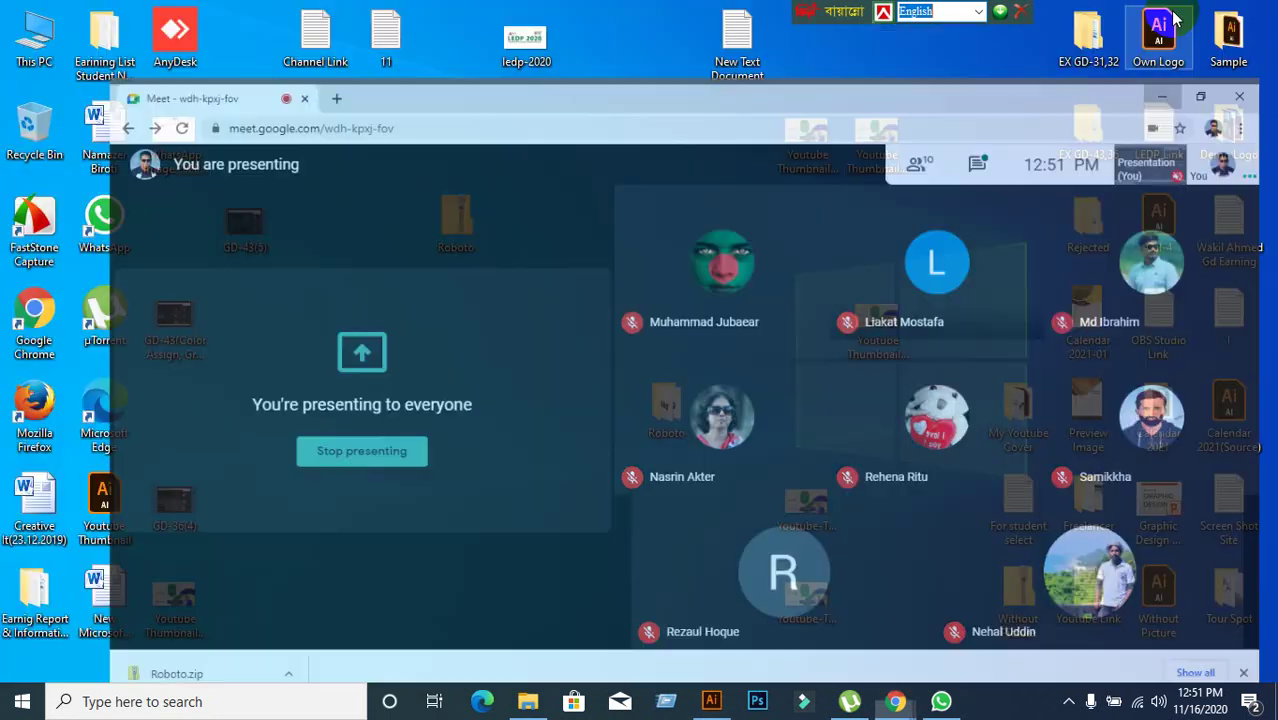
{"action": "mouse_move", "coordinate": [888, 708]}
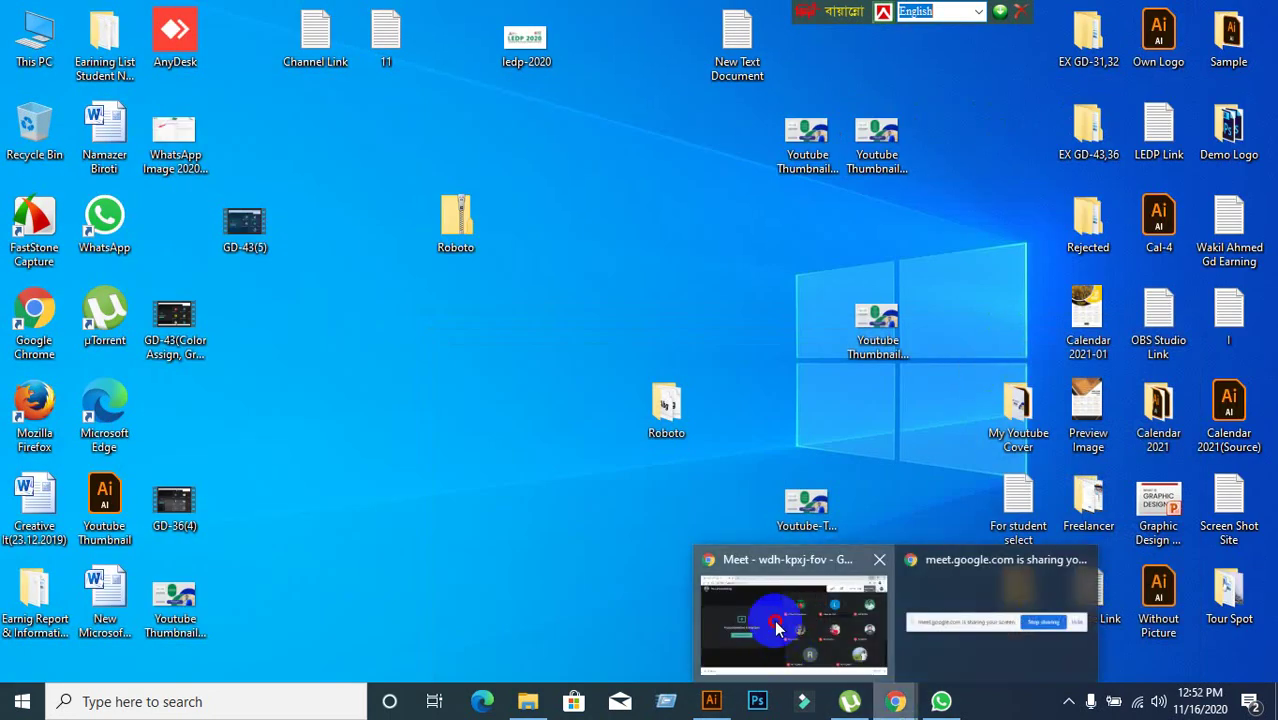
{"action": "left_click", "coordinate": [776, 612]}
{"action": "left_click", "coordinate": [709, 697]}
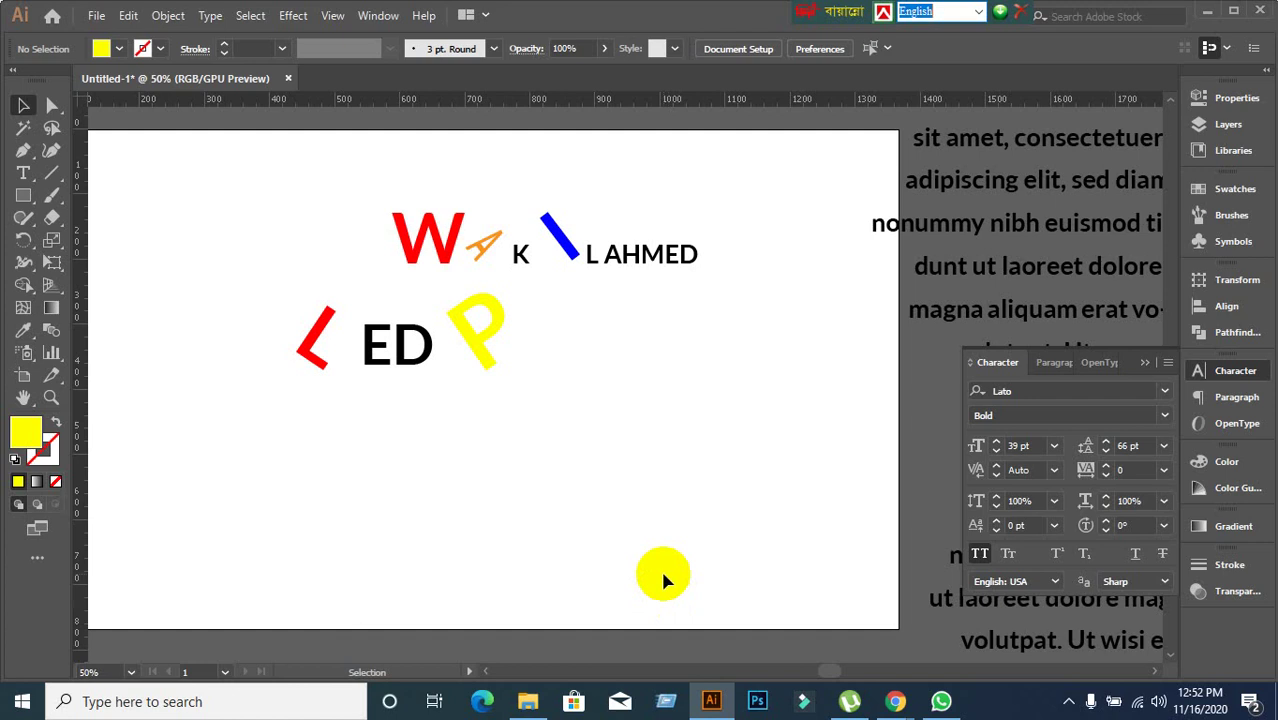
{"action": "left_click", "coordinate": [22, 187]}
{"action": "left_click", "coordinate": [264, 482]}
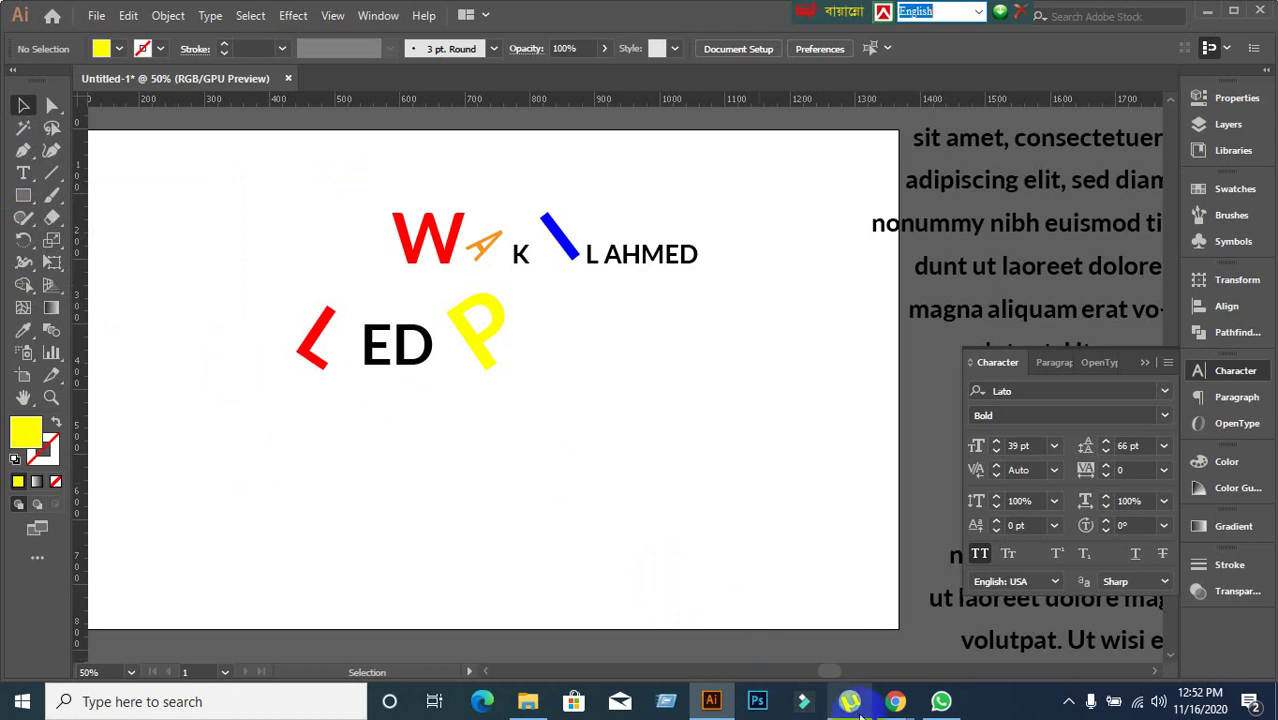
{"action": "left_click", "coordinate": [896, 701]}
{"action": "left_click", "coordinate": [767, 617]}
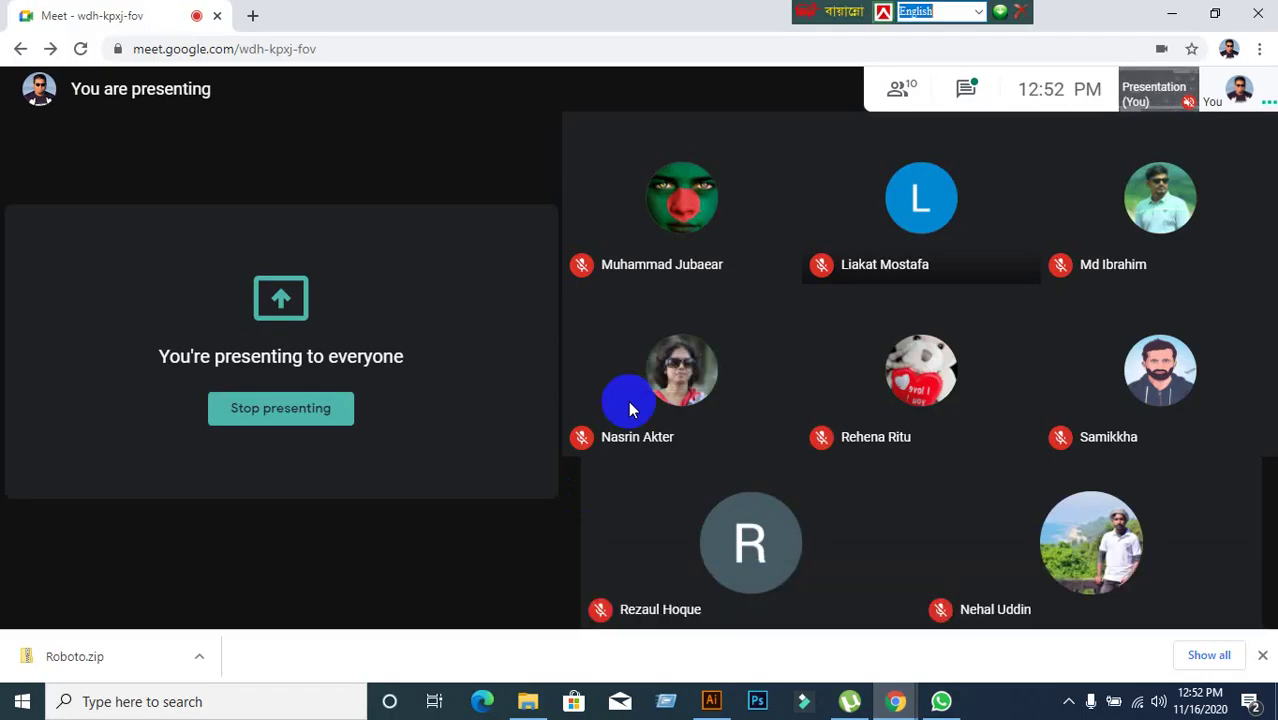
{"action": "left_click", "coordinate": [908, 92]}
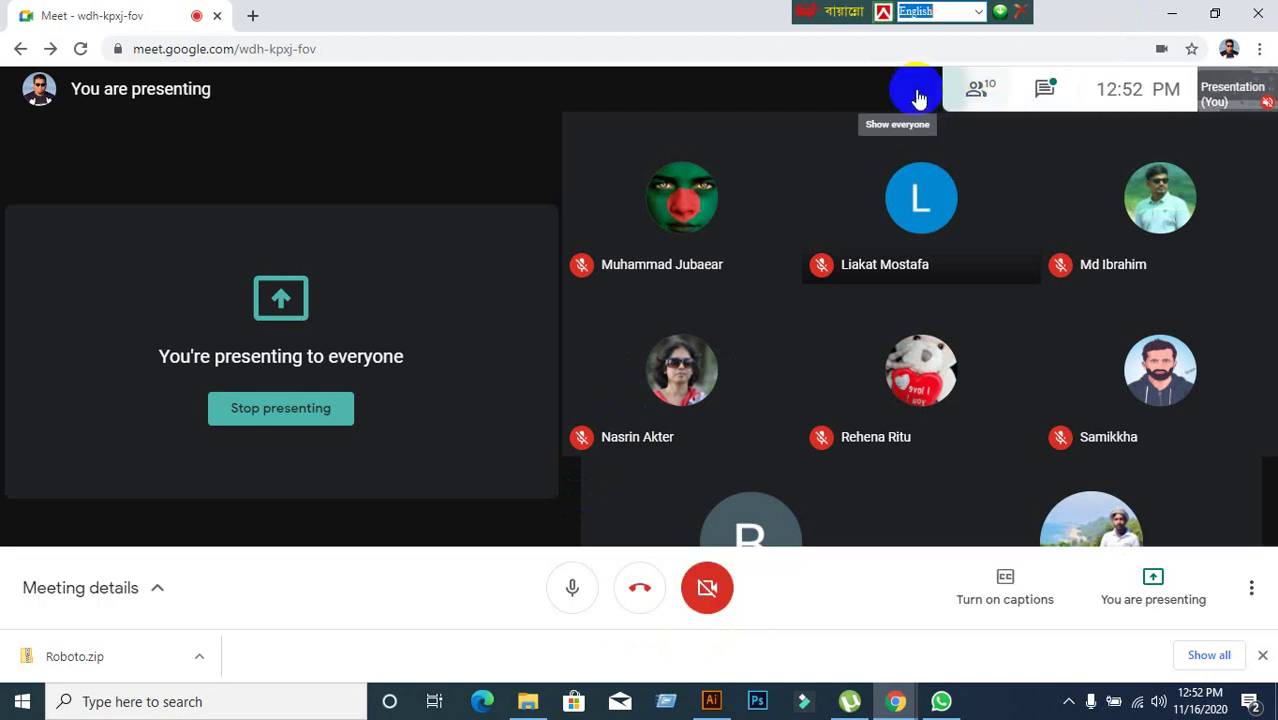
{"action": "scroll", "coordinate": [1045, 558], "scroll_direction": "down", "scroll_amount": 2}
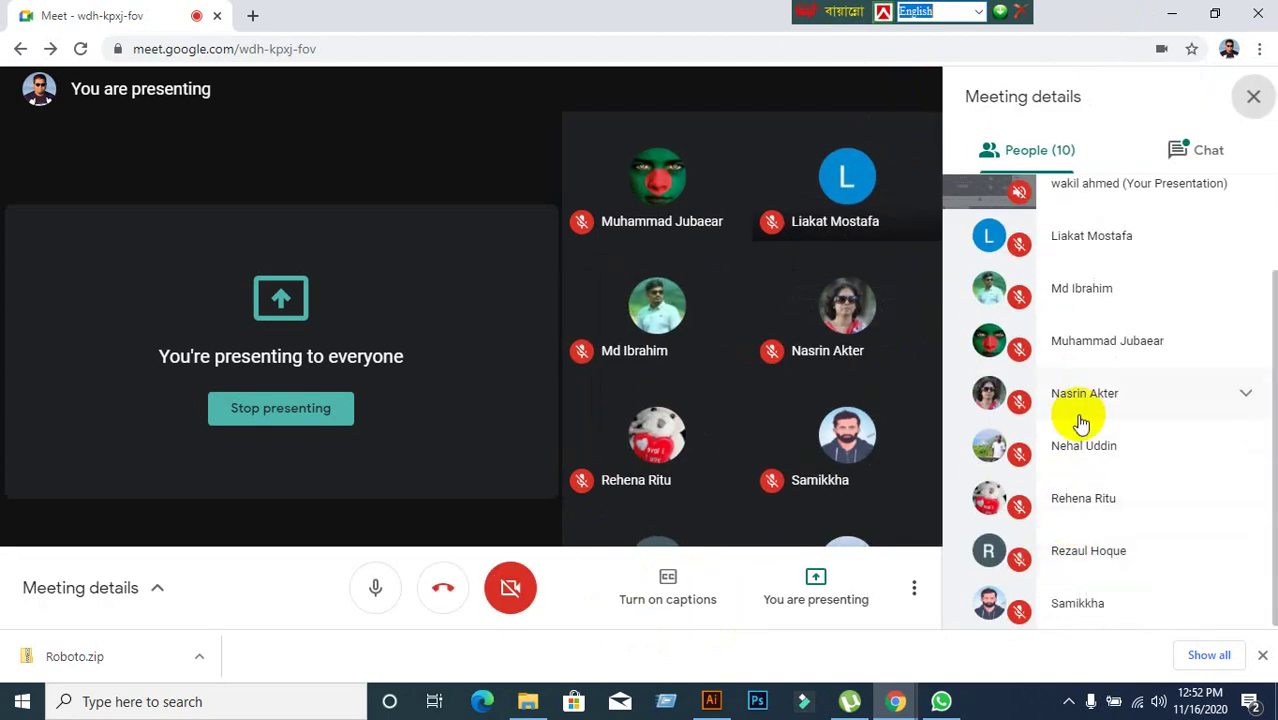
{"action": "scroll", "coordinate": [1150, 342], "scroll_direction": "up", "scroll_amount": 2}
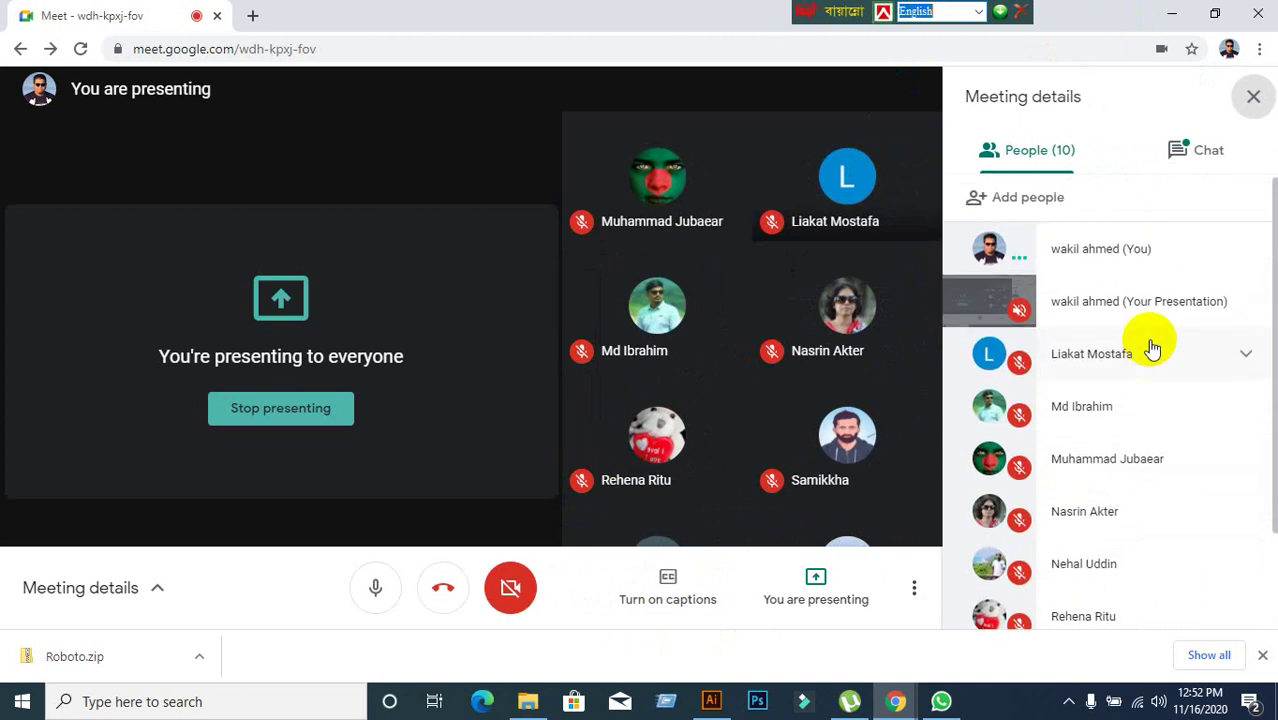
{"action": "scroll", "coordinate": [1061, 434], "scroll_direction": "down", "scroll_amount": 2}
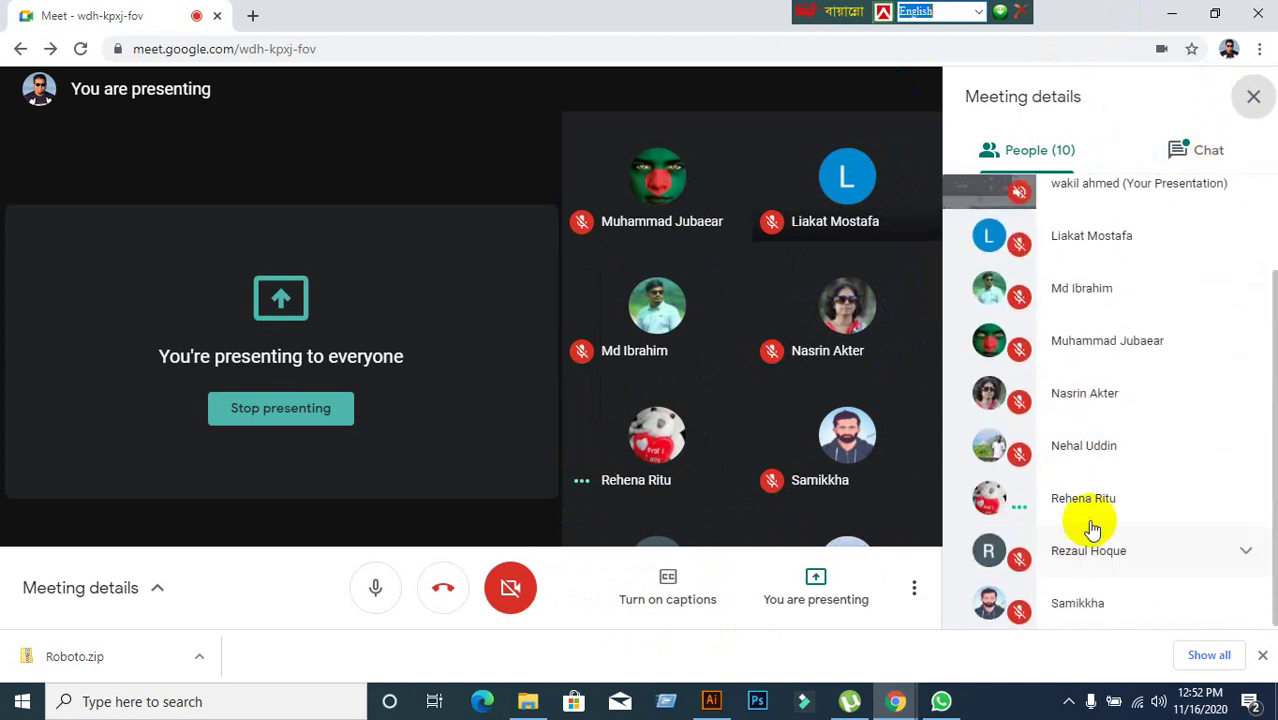
{"action": "left_click", "coordinate": [1251, 99]}
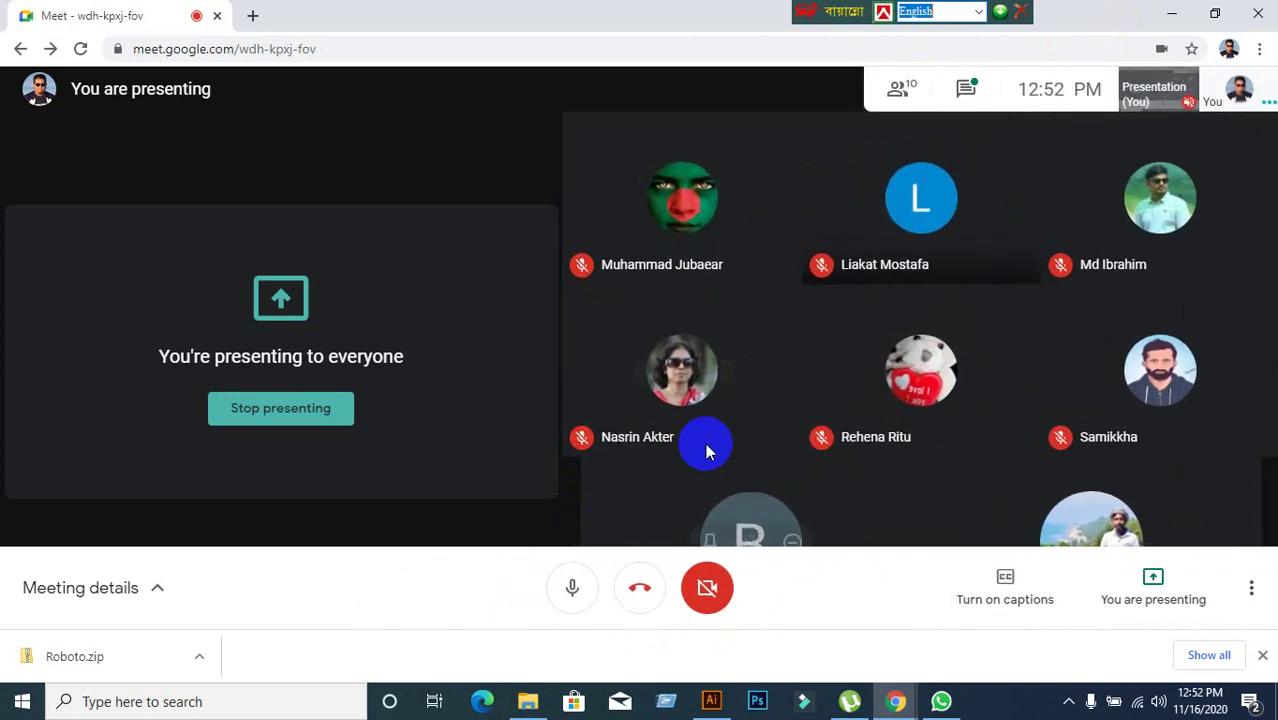
{"action": "left_click", "coordinate": [965, 89]}
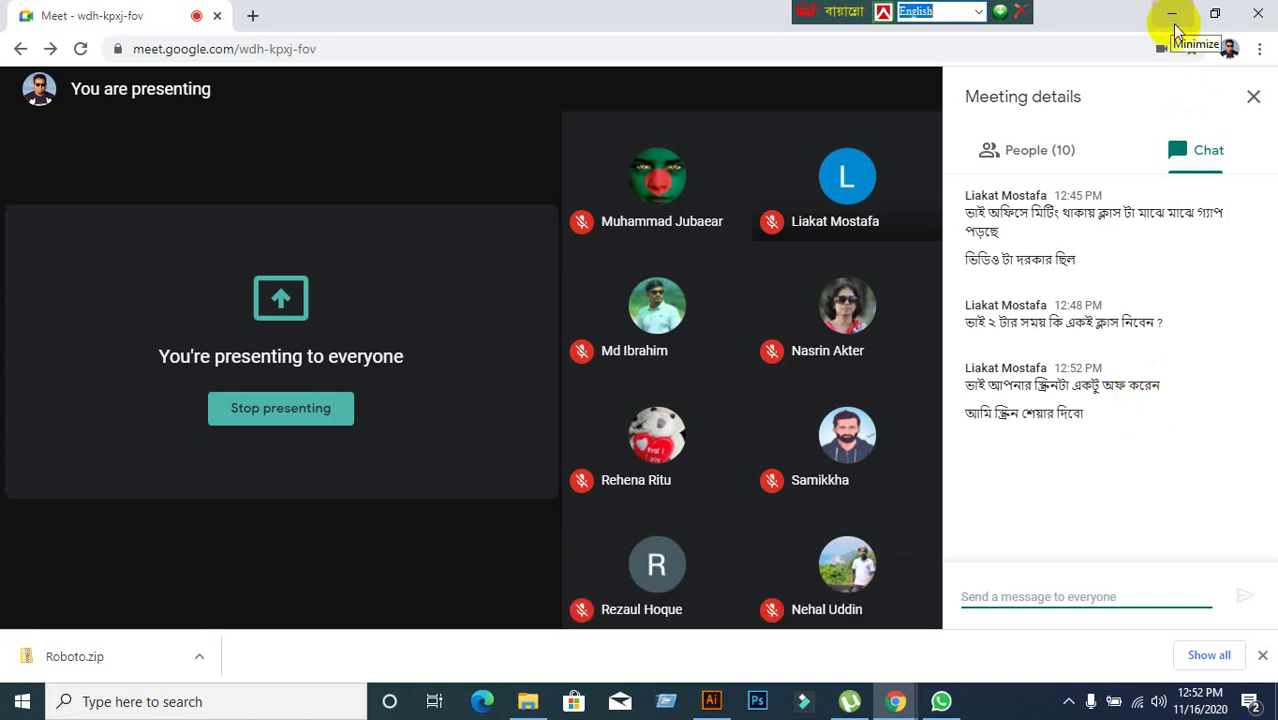
{"action": "left_click", "coordinate": [1251, 100]}
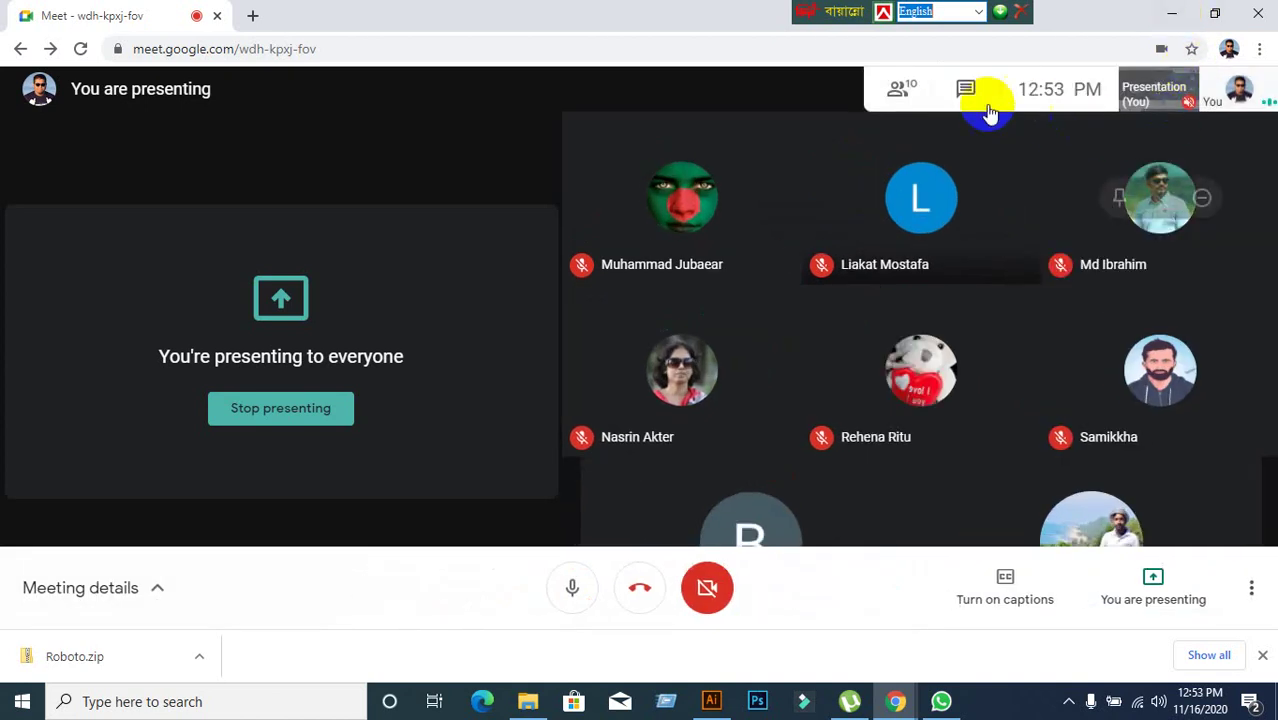
{"action": "left_click", "coordinate": [965, 89]}
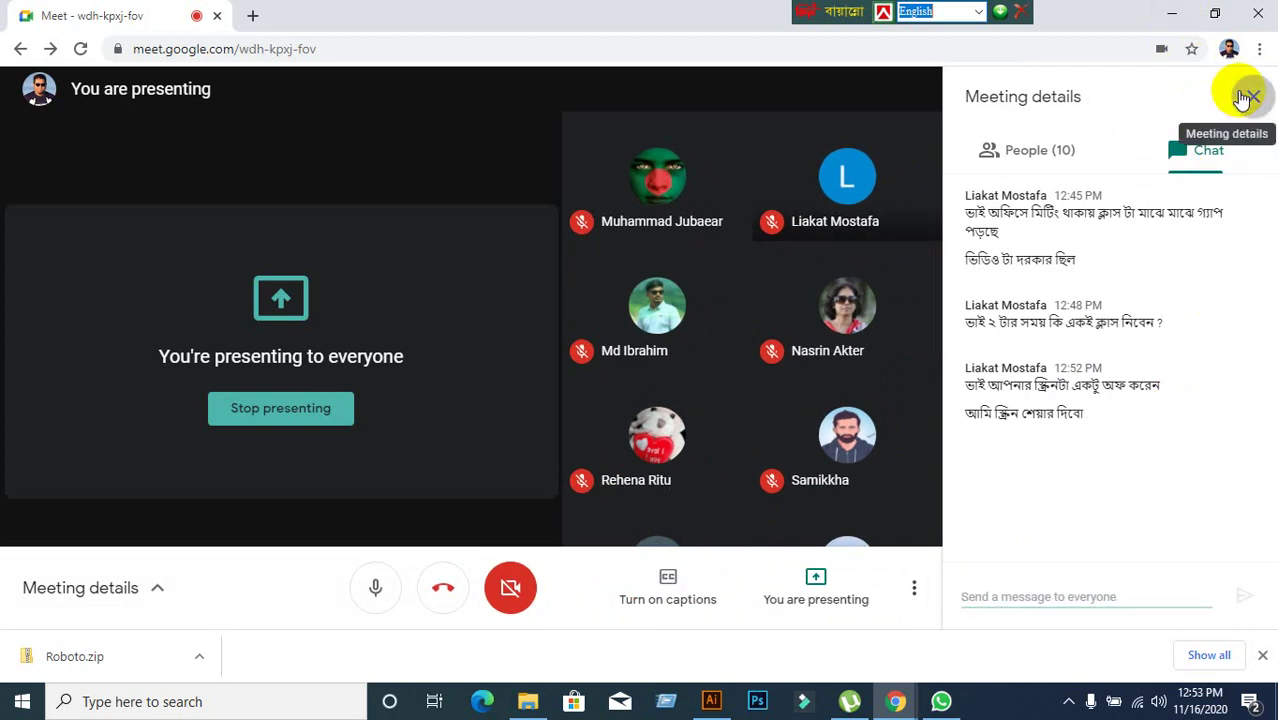
{"action": "left_click", "coordinate": [1251, 96]}
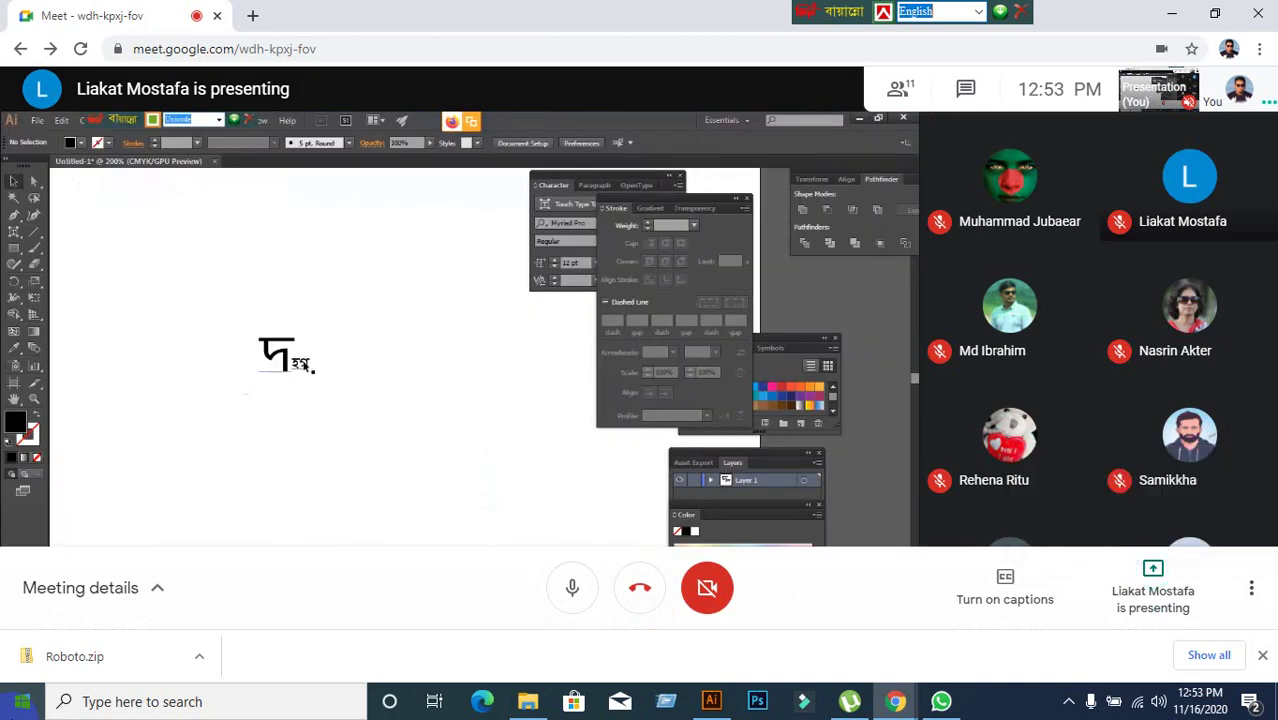
Dismiss the Meeting details panel and bring up the Meet chat messages beside the presenter's Illustrator screen.
{"action": "left_click", "coordinate": [968, 89]}
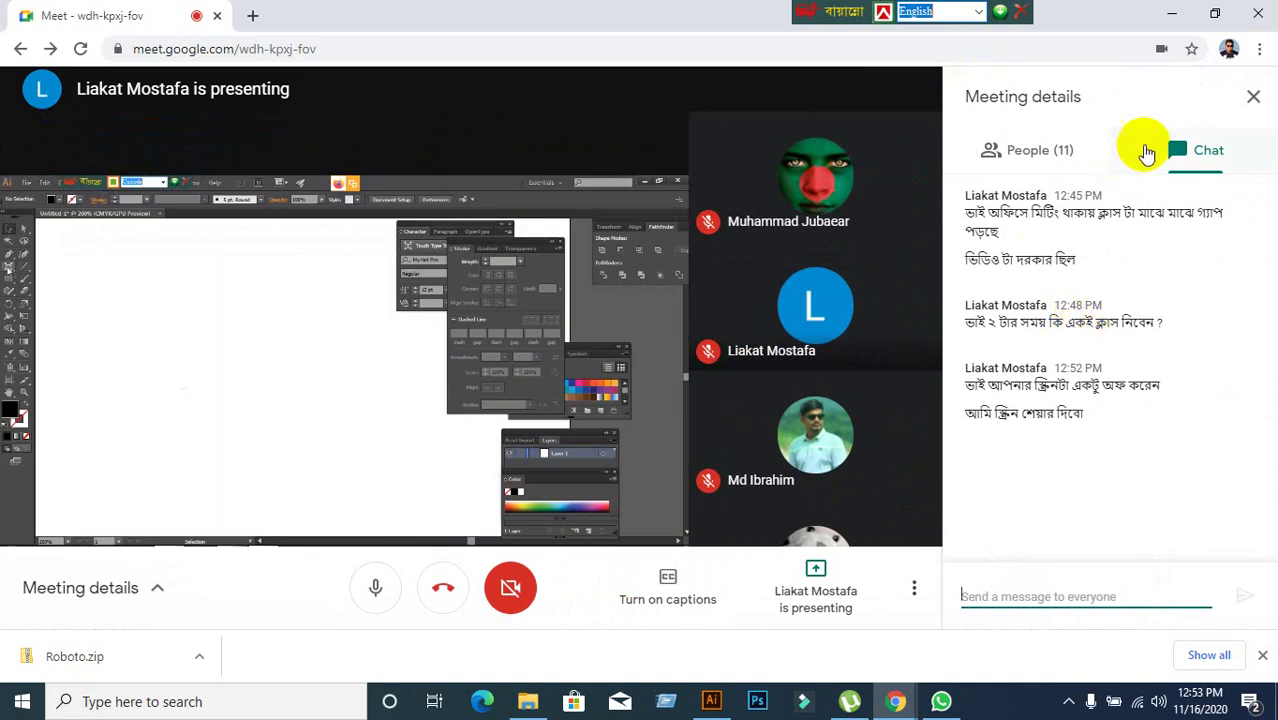
{"action": "left_click", "coordinate": [1253, 99]}
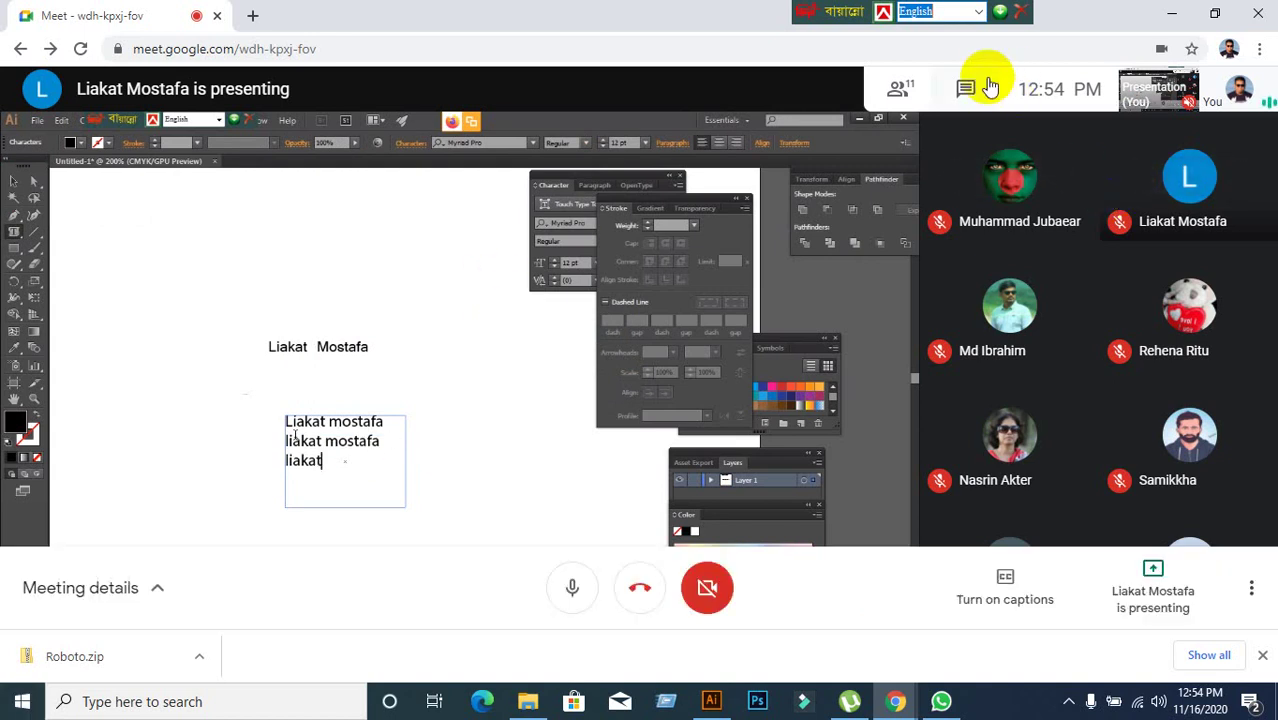
{"action": "left_click", "coordinate": [983, 91]}
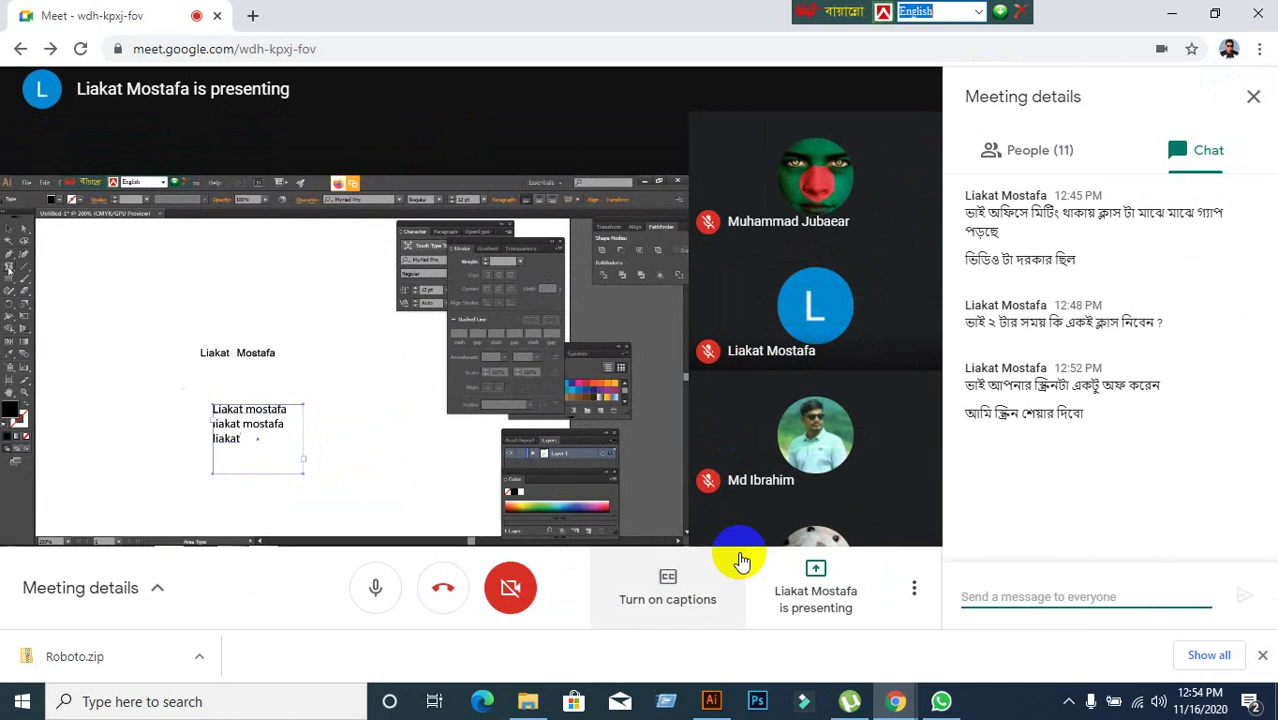
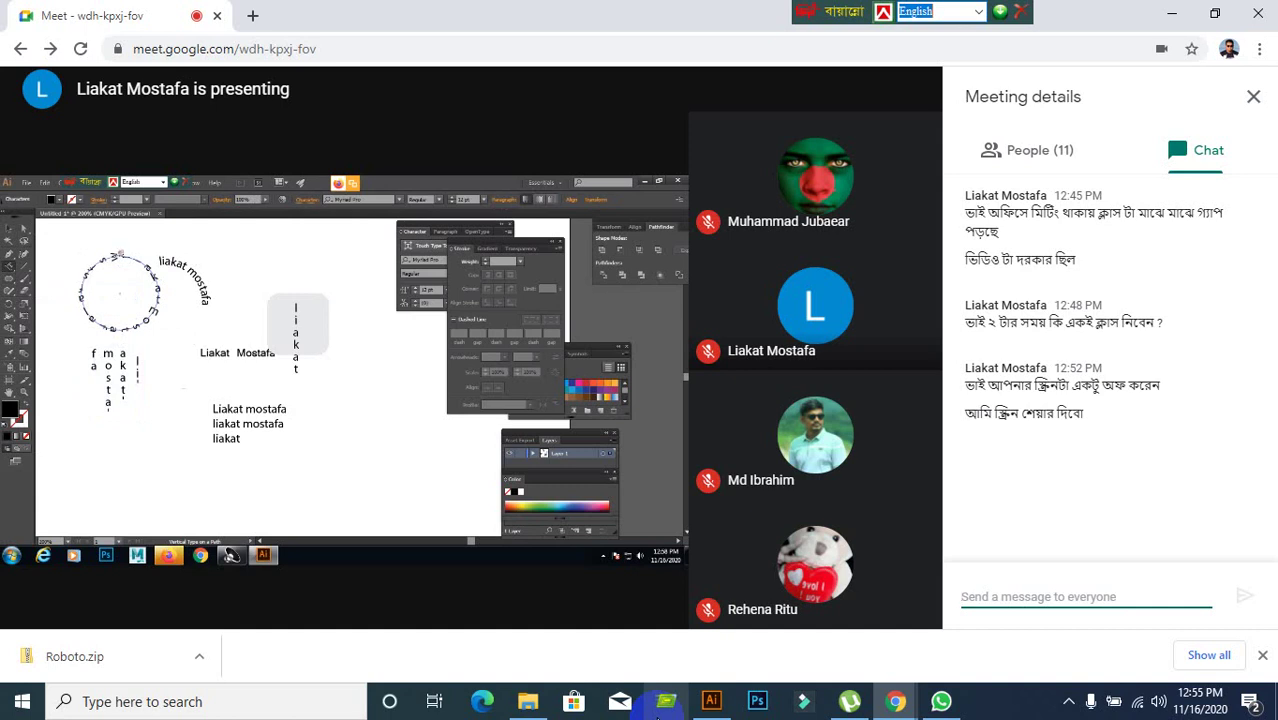
Minimize the Google Meet window to reveal the Illustrator canvas with the AHMED lettering.
{"action": "left_click", "coordinate": [1178, 14]}
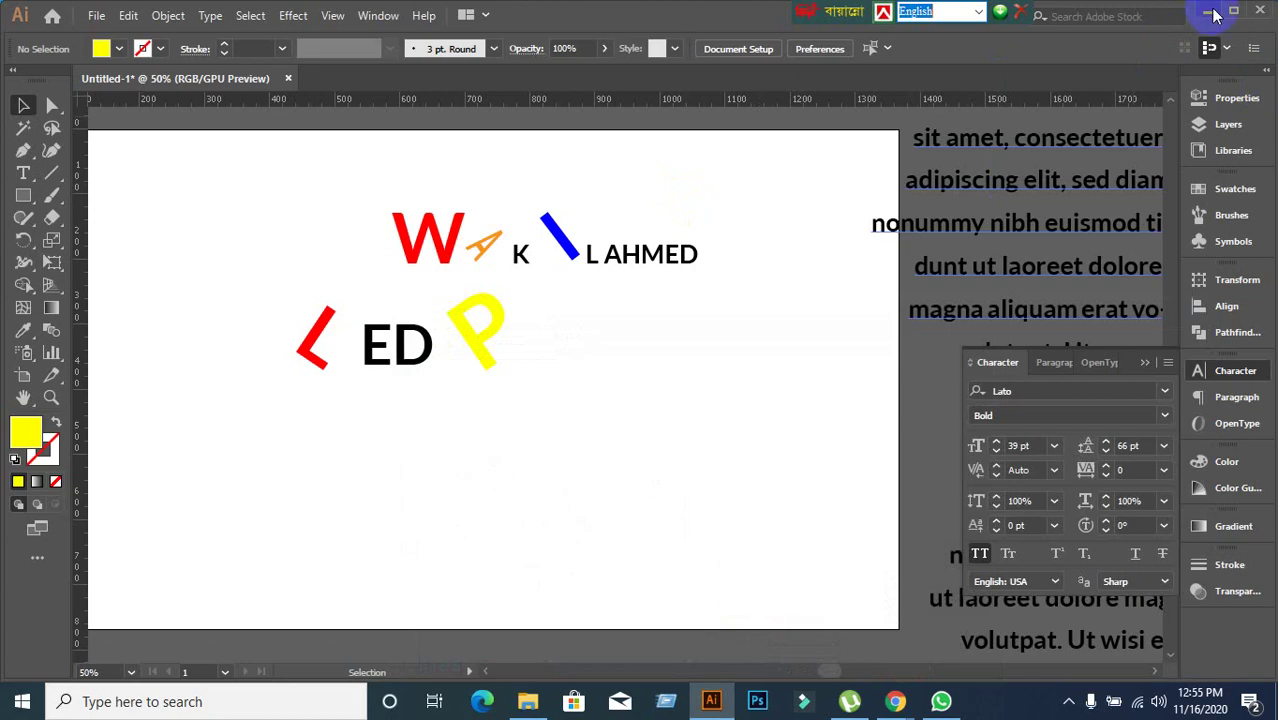
Minimize Illustrator to get back to the Google Meet call.
{"action": "left_click", "coordinate": [1178, 12]}
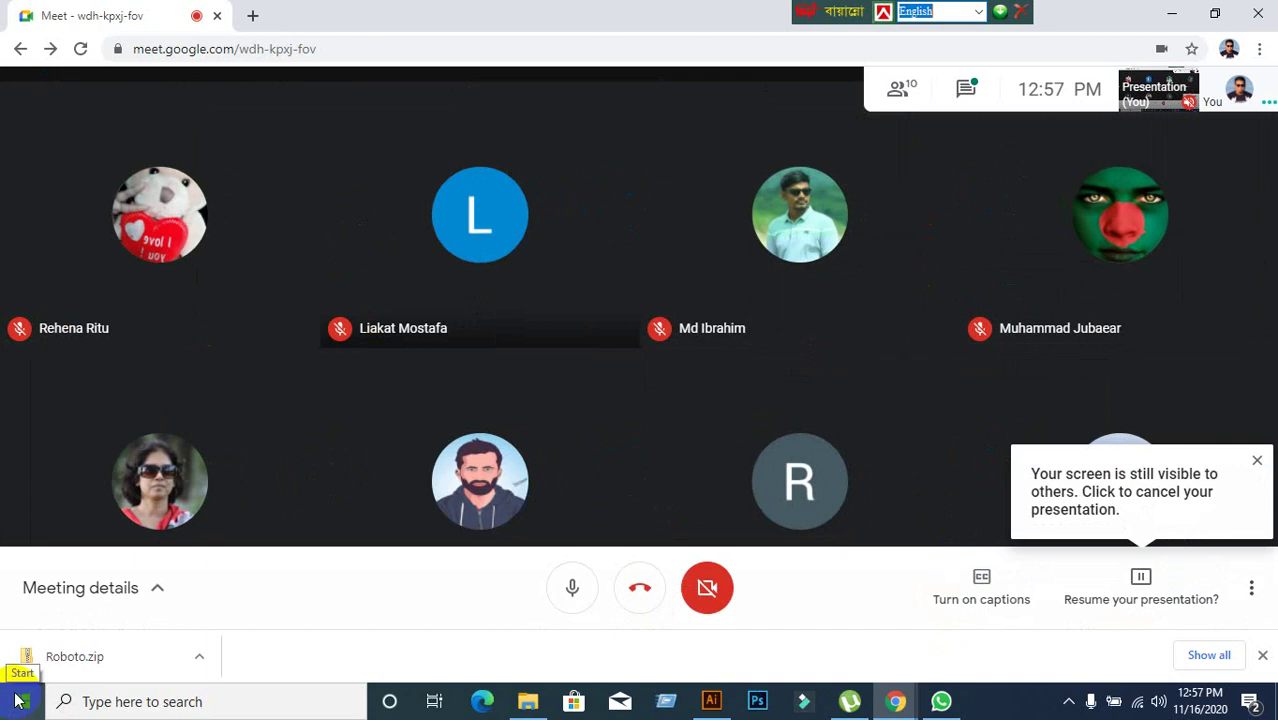
Bring Google Meet to the front and choose Stop screen sharing from the presentation options.
{"action": "left_click", "coordinate": [17, 703]}
{"action": "left_click", "coordinate": [1170, 17]}
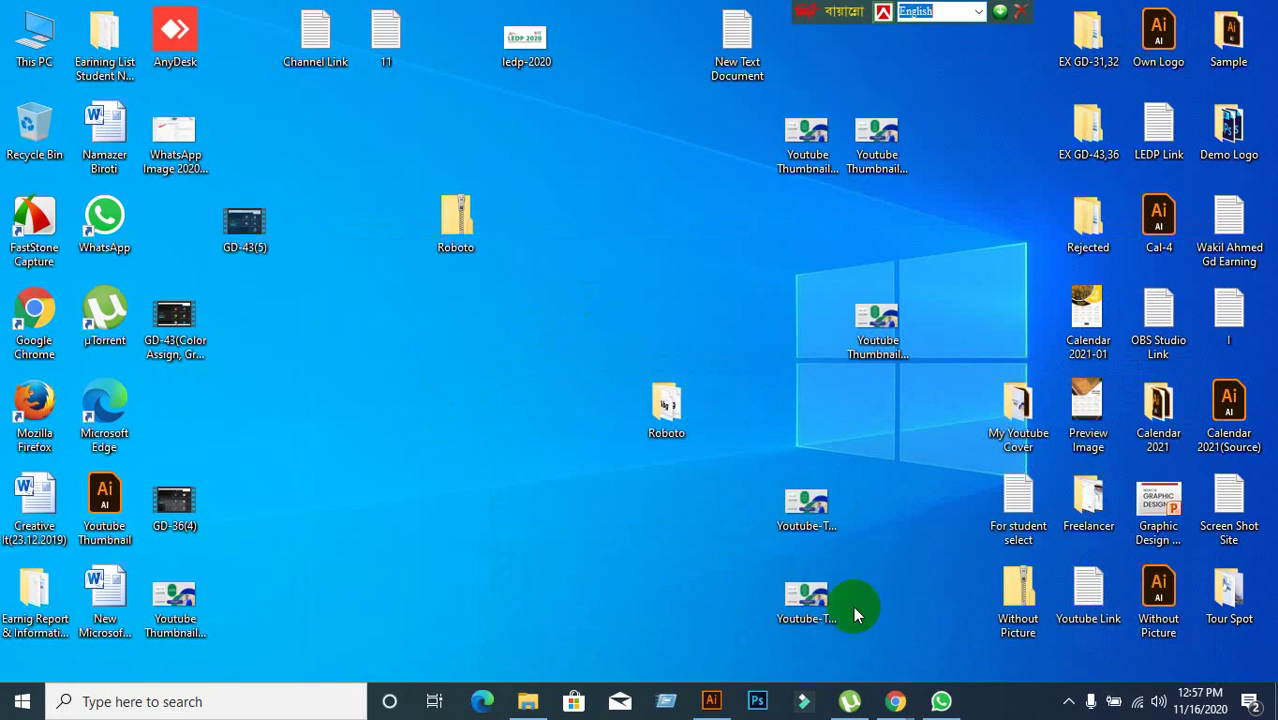
{"action": "mouse_move", "coordinate": [896, 701]}
{"action": "left_click", "coordinate": [770, 605]}
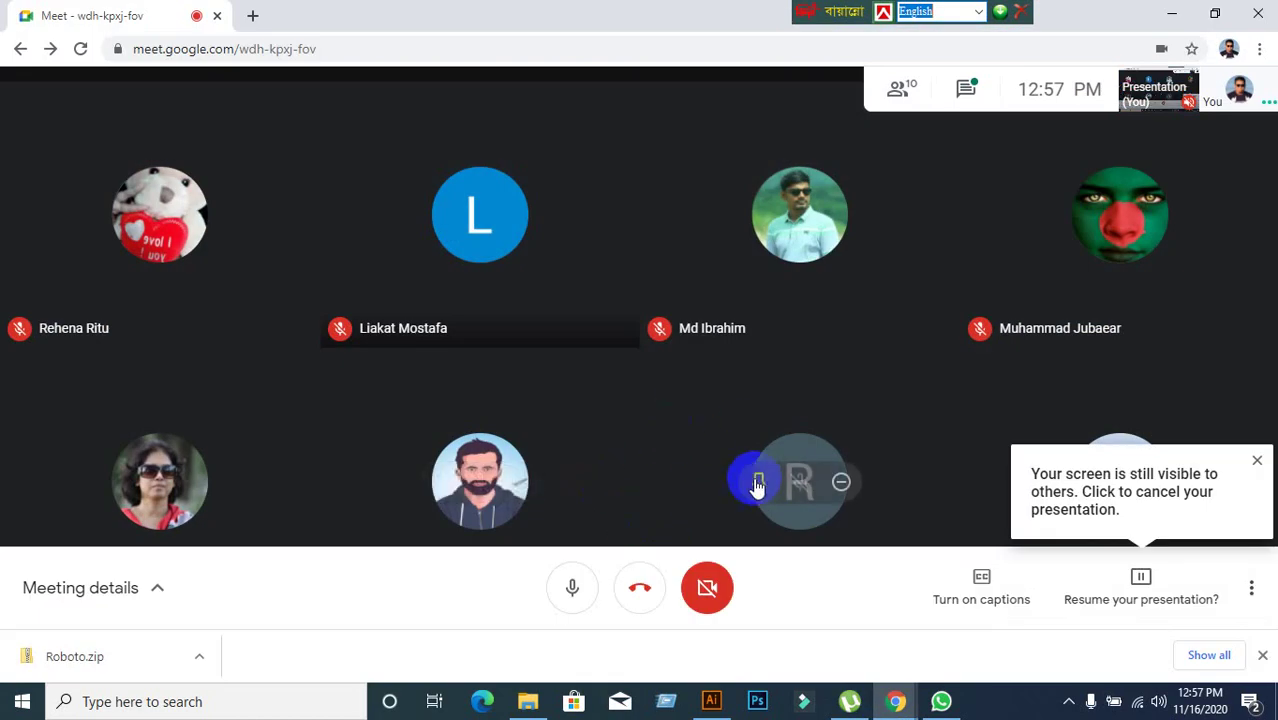
{"action": "left_click", "coordinate": [1087, 584]}
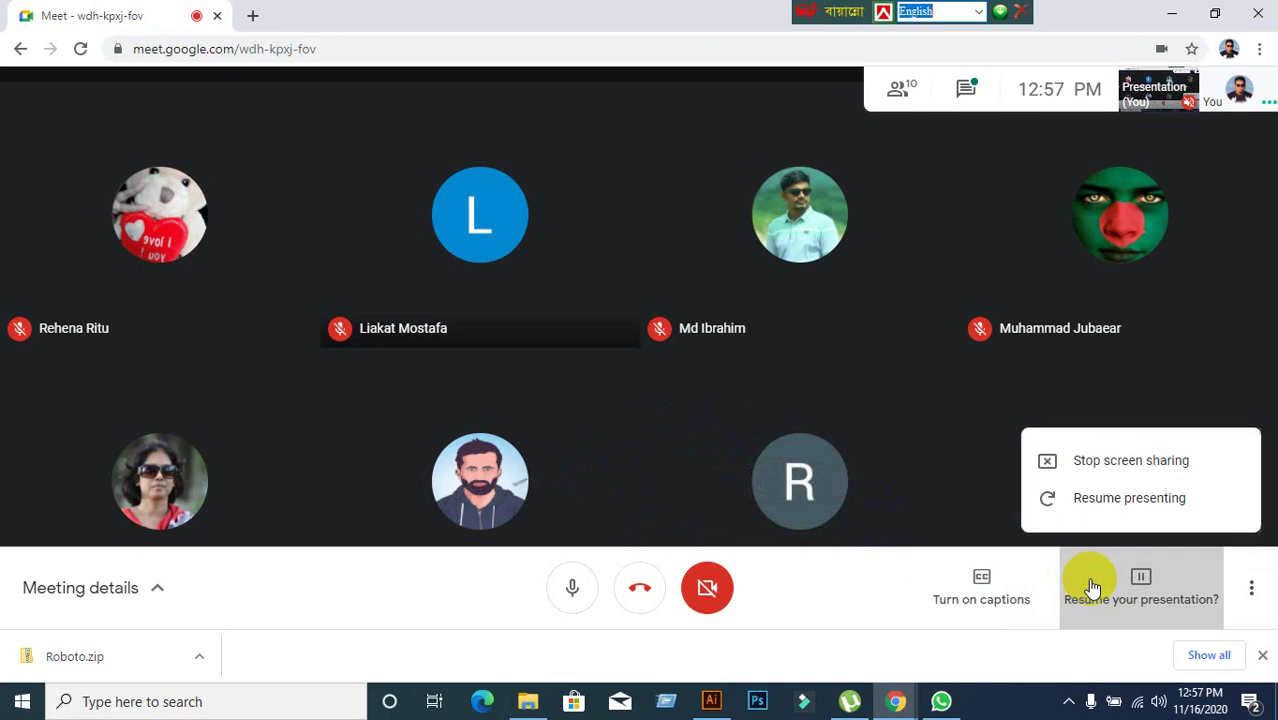
{"action": "left_click", "coordinate": [1108, 462]}
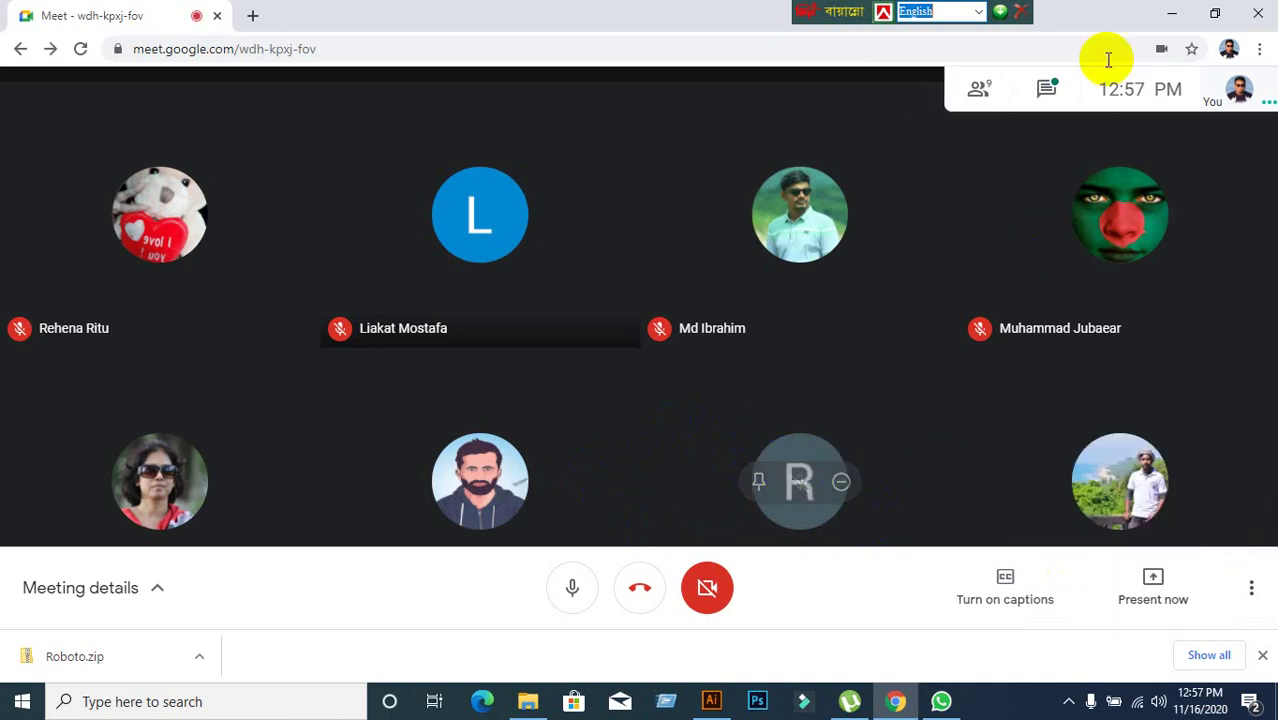
Minimize and restore the Meet window to confirm nothing is being shared.
{"action": "left_click", "coordinate": [1168, 16]}
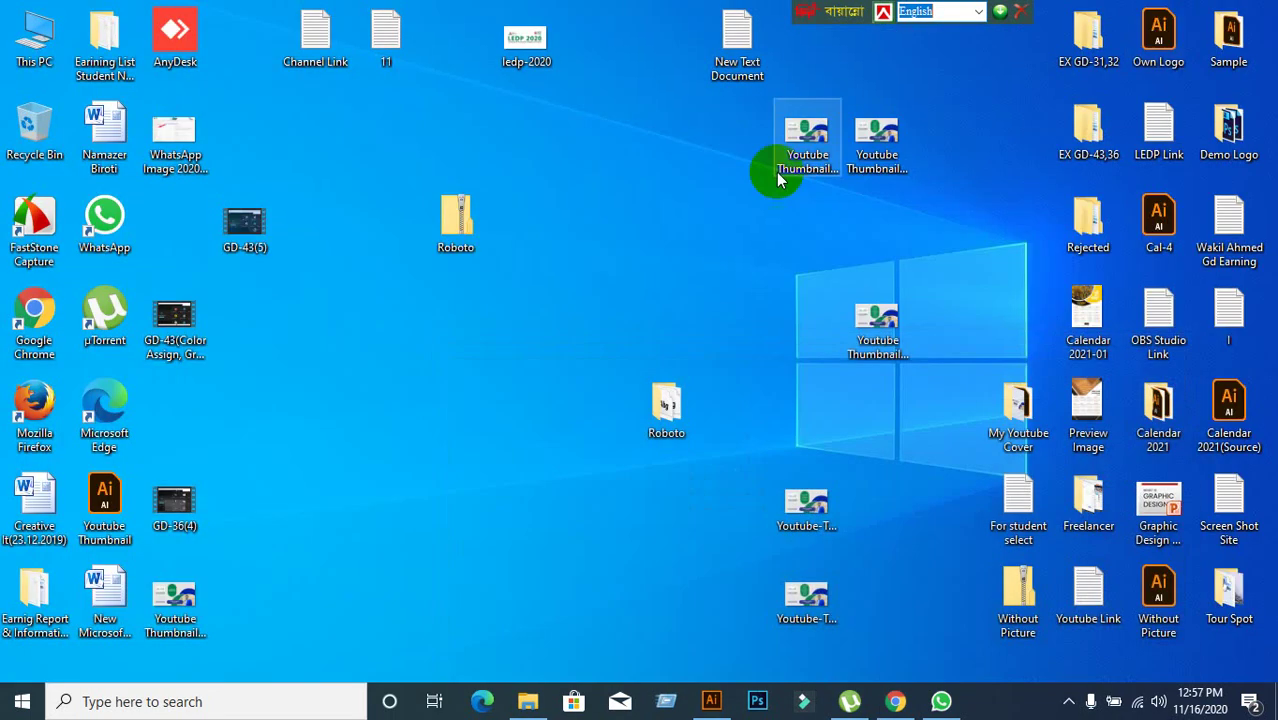
{"action": "left_click", "coordinate": [895, 702]}
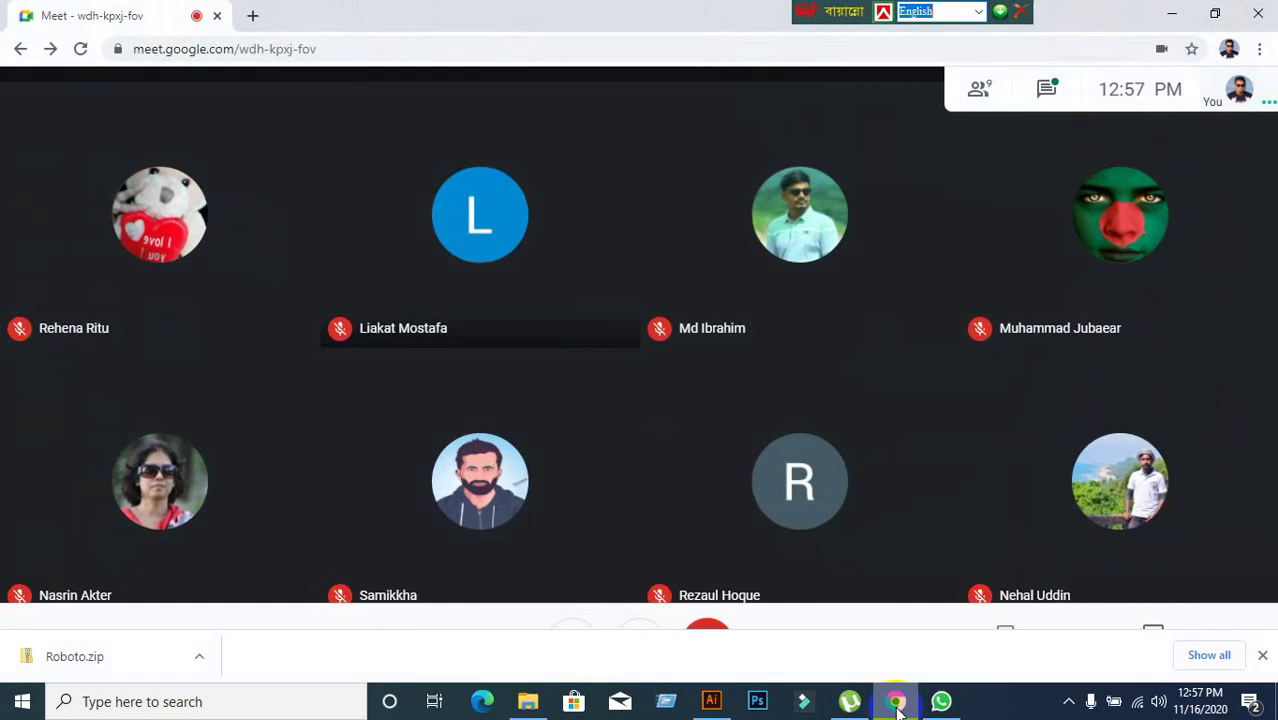
{"action": "left_click", "coordinate": [896, 704]}
{"action": "left_click", "coordinate": [896, 704]}
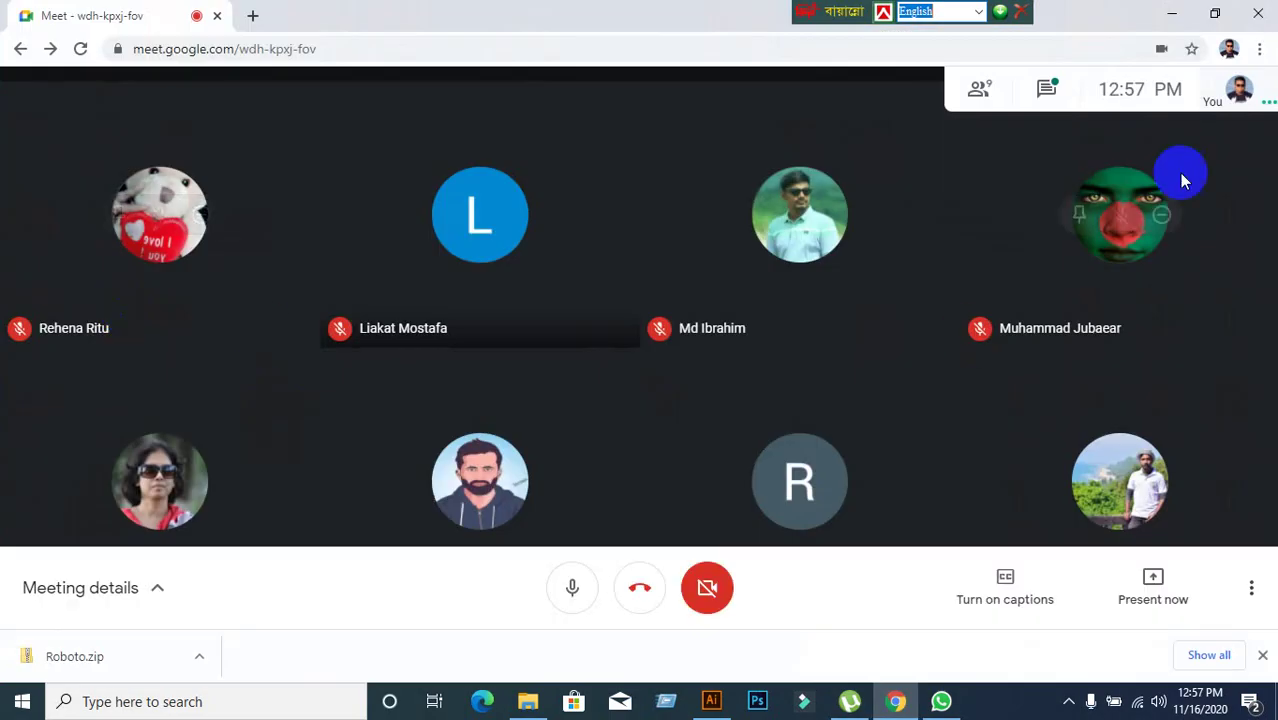